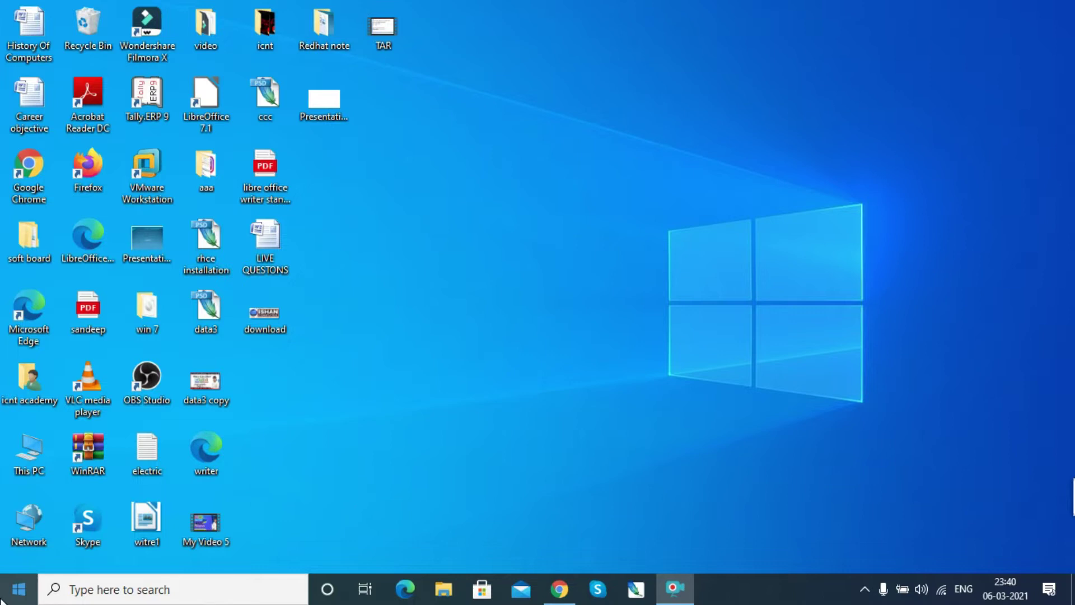
Launch Microsoft Office Excel 2007 from the Microsoft Office folder in the Start menu.
click(18, 589)
mouse_move(21, 478)
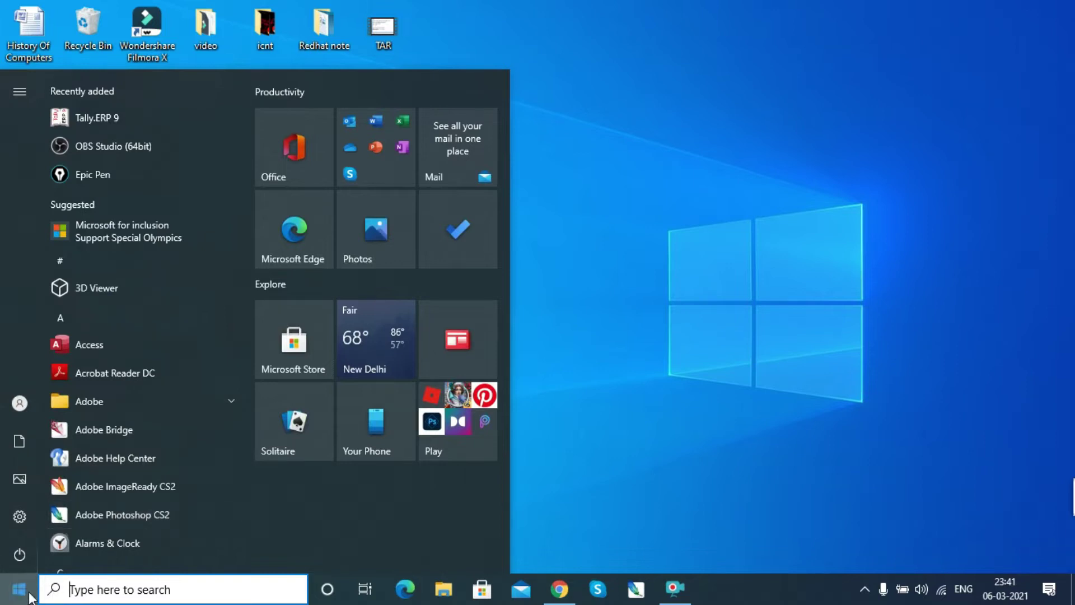
scroll(112, 435, down, 5)
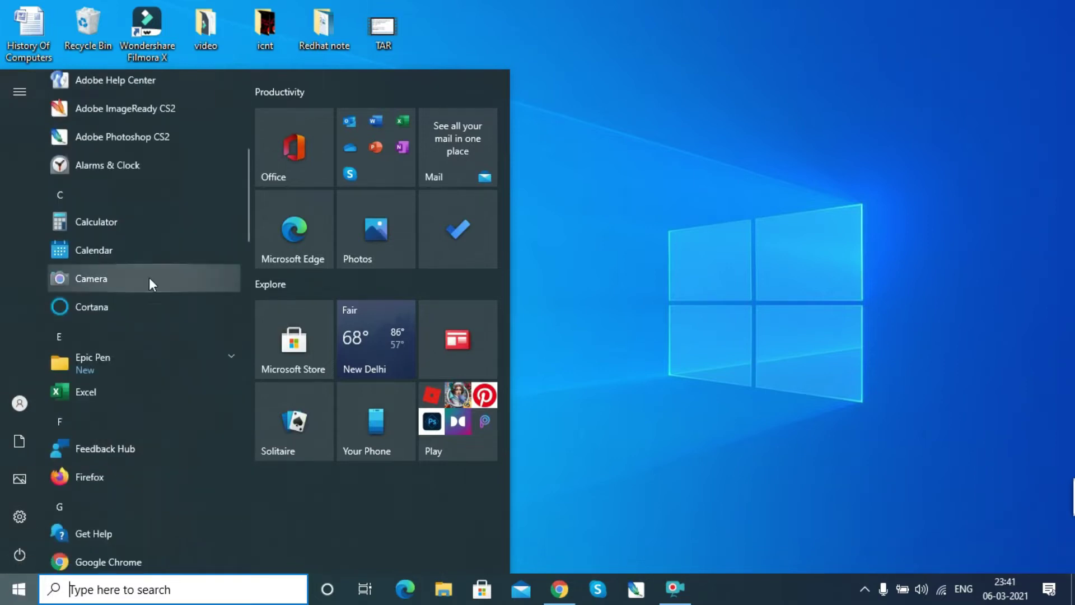
scroll(159, 241, down, 3)
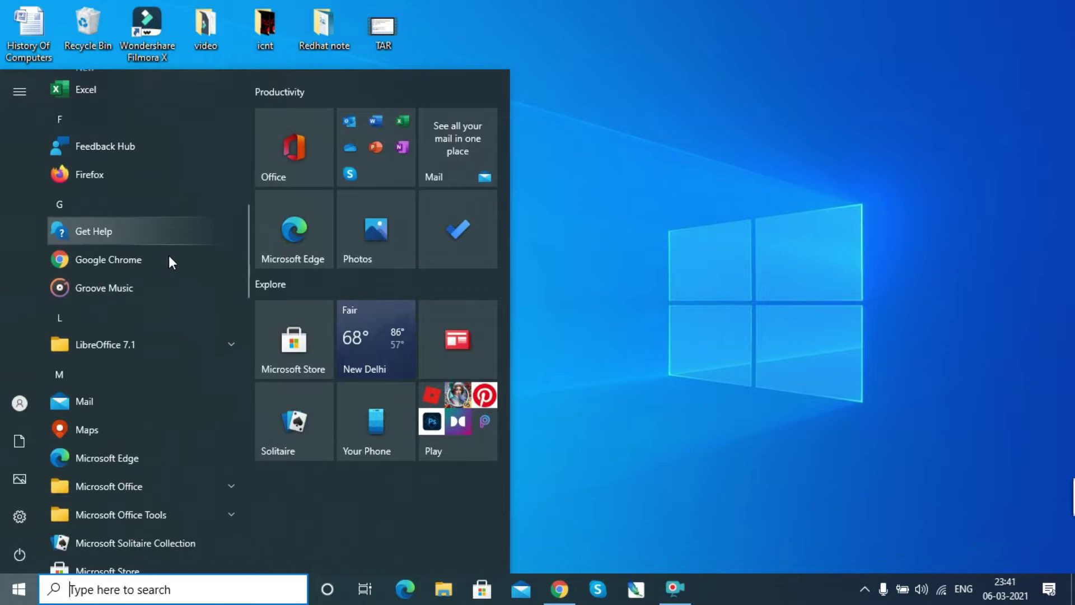
scroll(169, 263, down, 3)
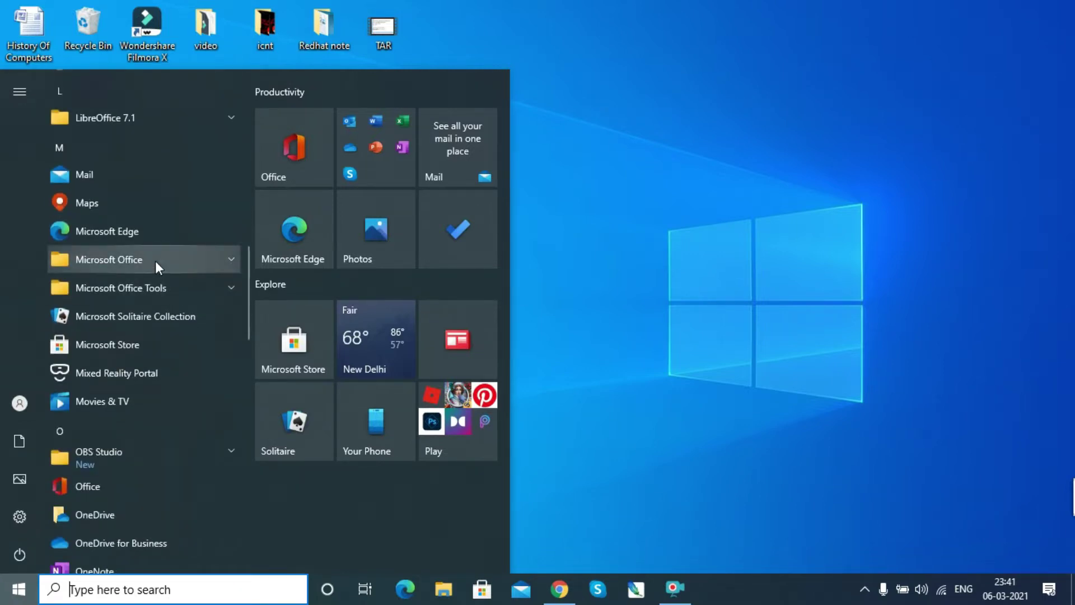
click(155, 261)
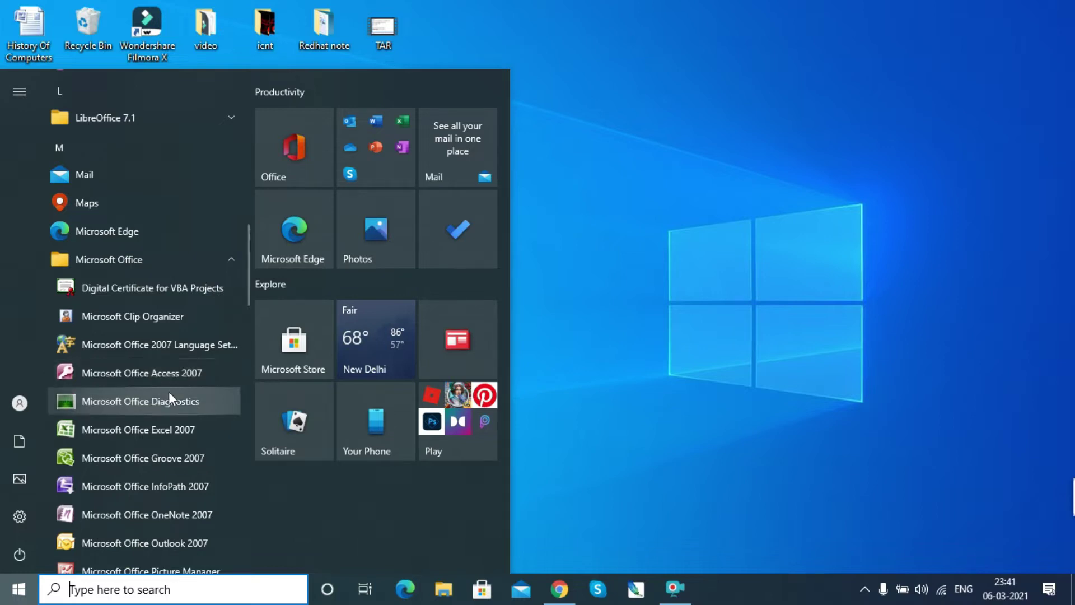
click(186, 431)
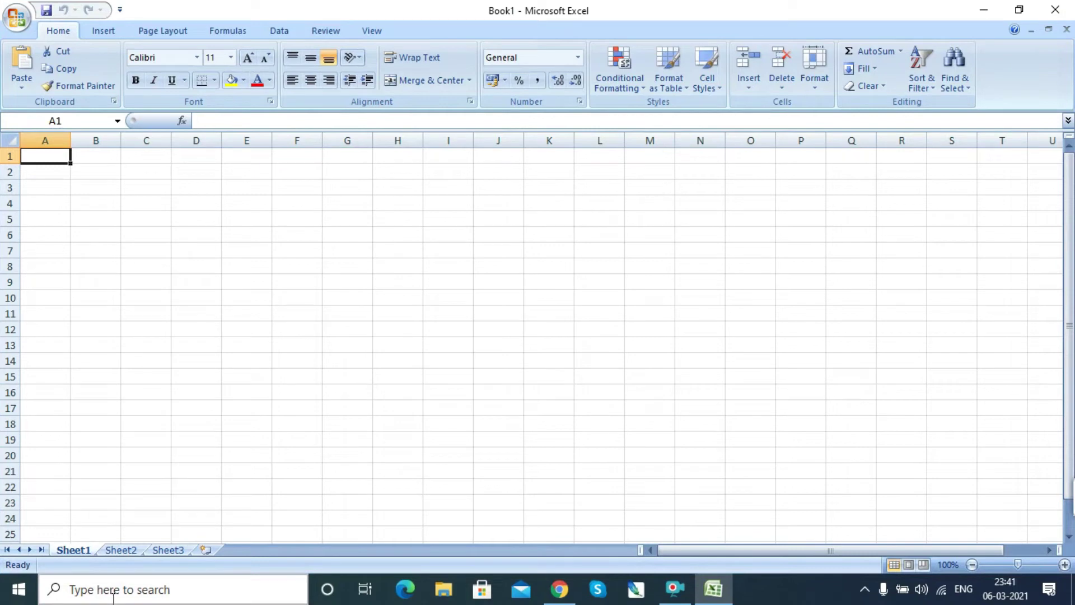
Open Excel through Windows search for 'exce' and start a new blank workbook.
click(126, 593)
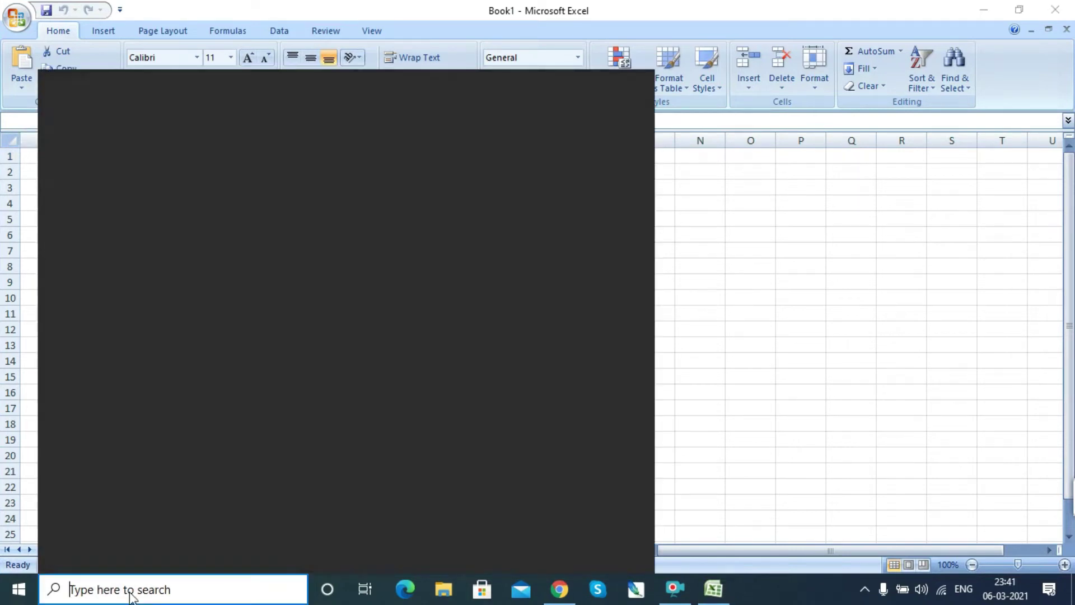
text(e)
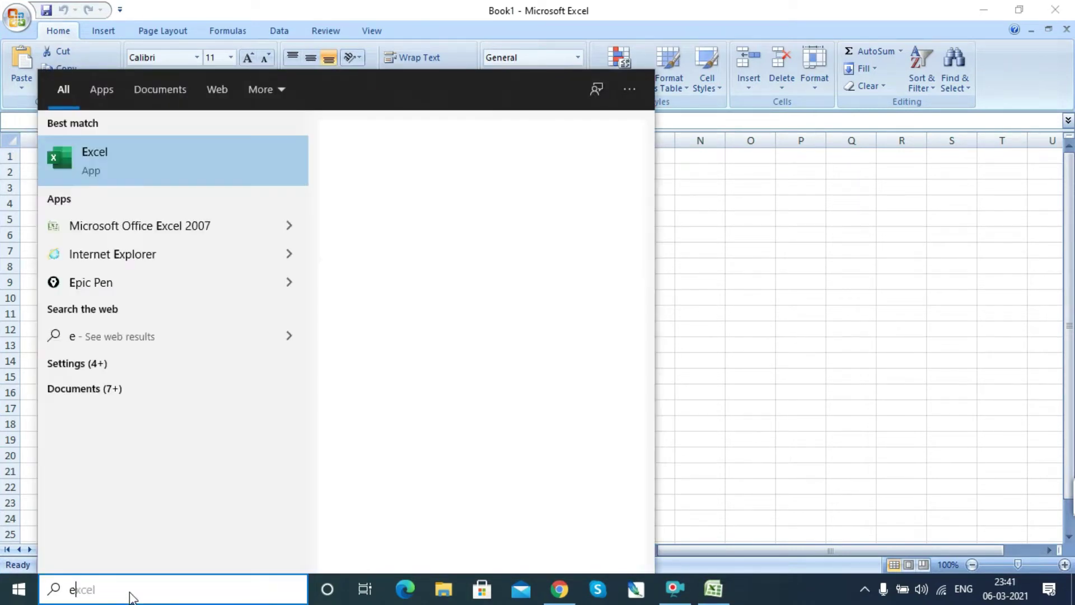
text(xce)
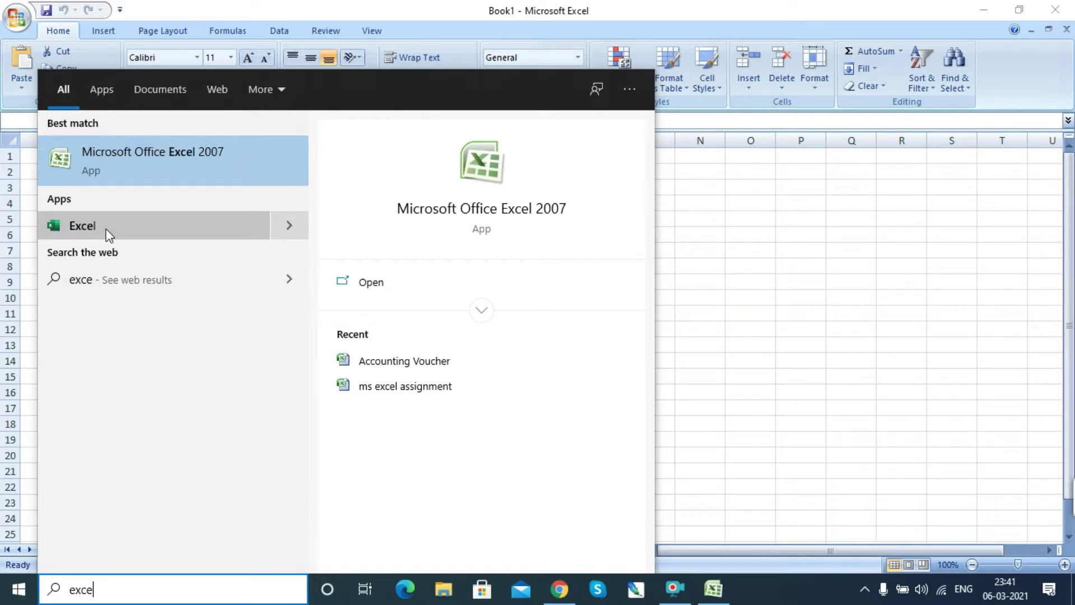
click(356, 282)
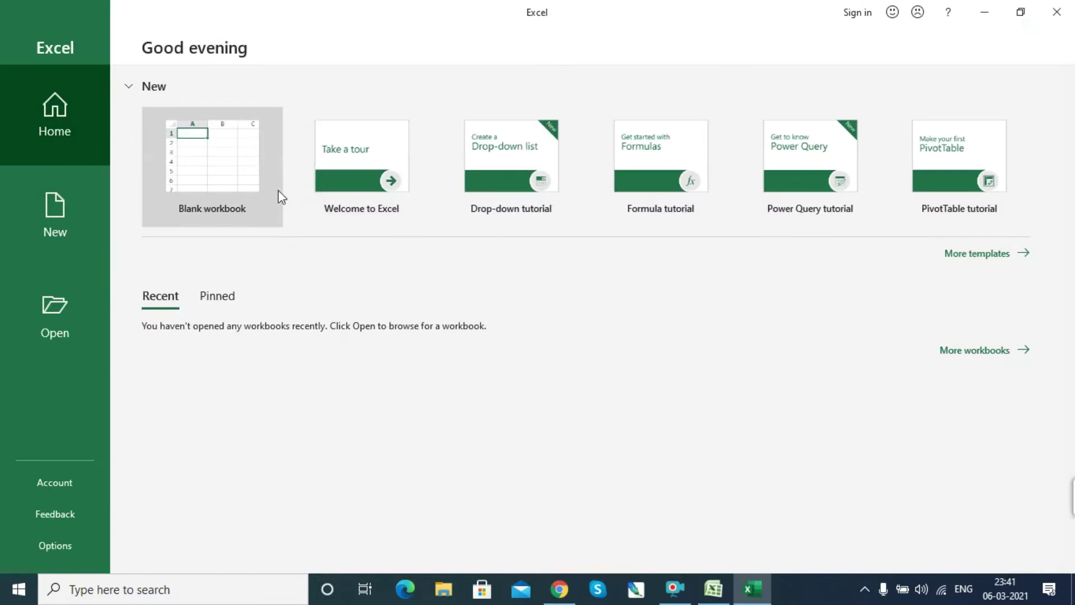
click(279, 196)
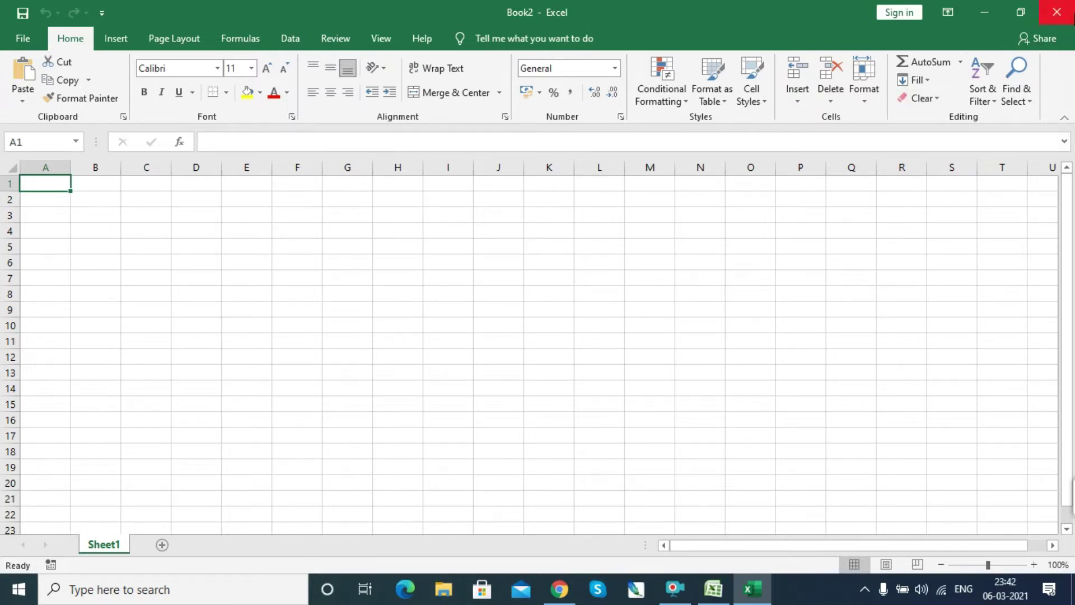
Close both Excel workbooks and relaunch Excel with the Run command 'excel'.
click(1057, 12)
click(1063, 7)
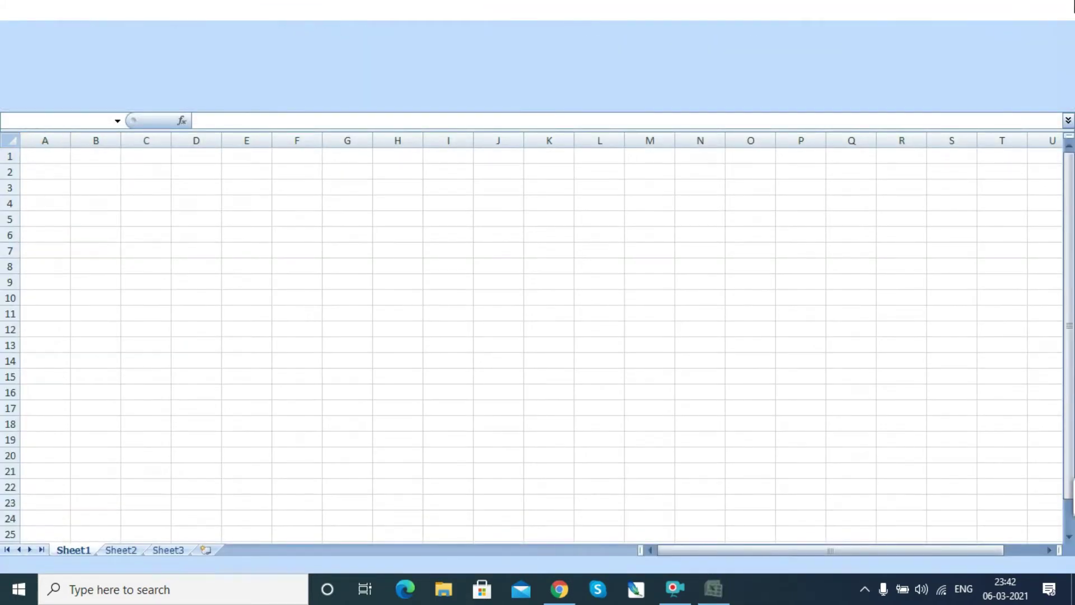
key(super+r)
text(e)
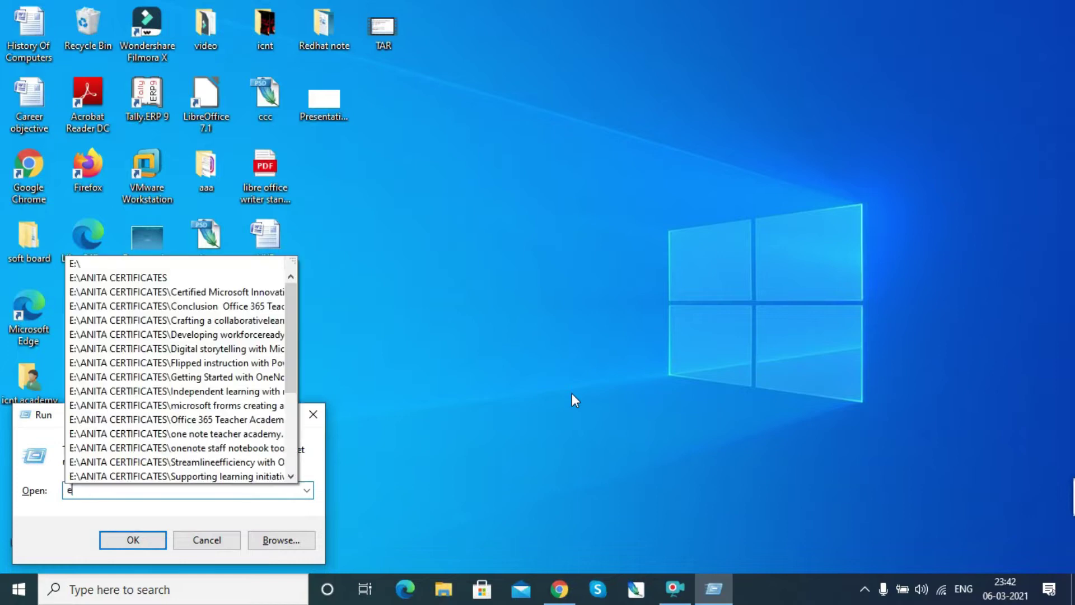
text(xcel)
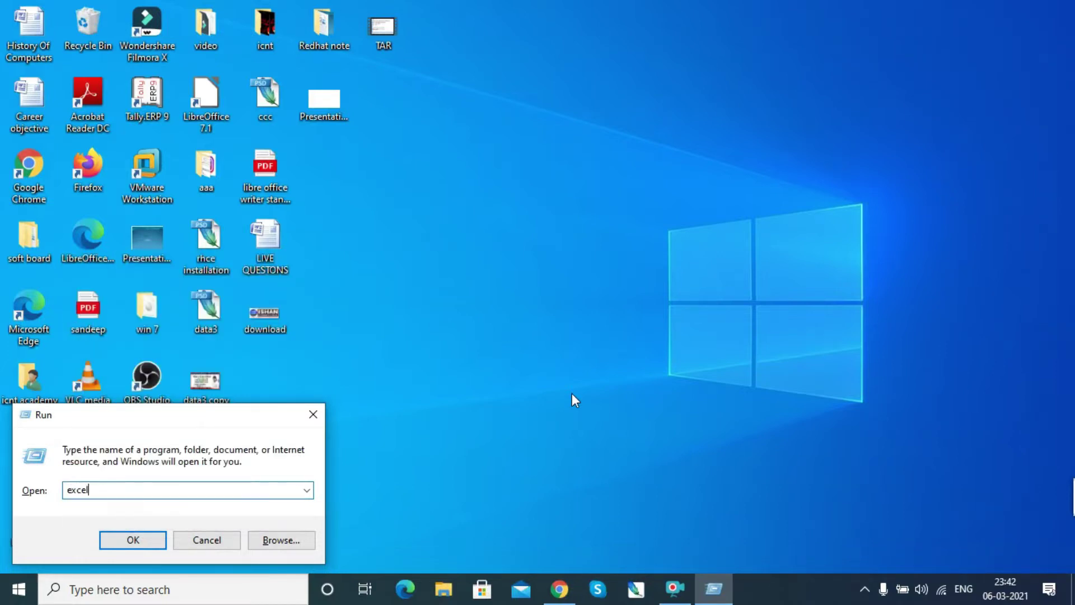
key(Return)
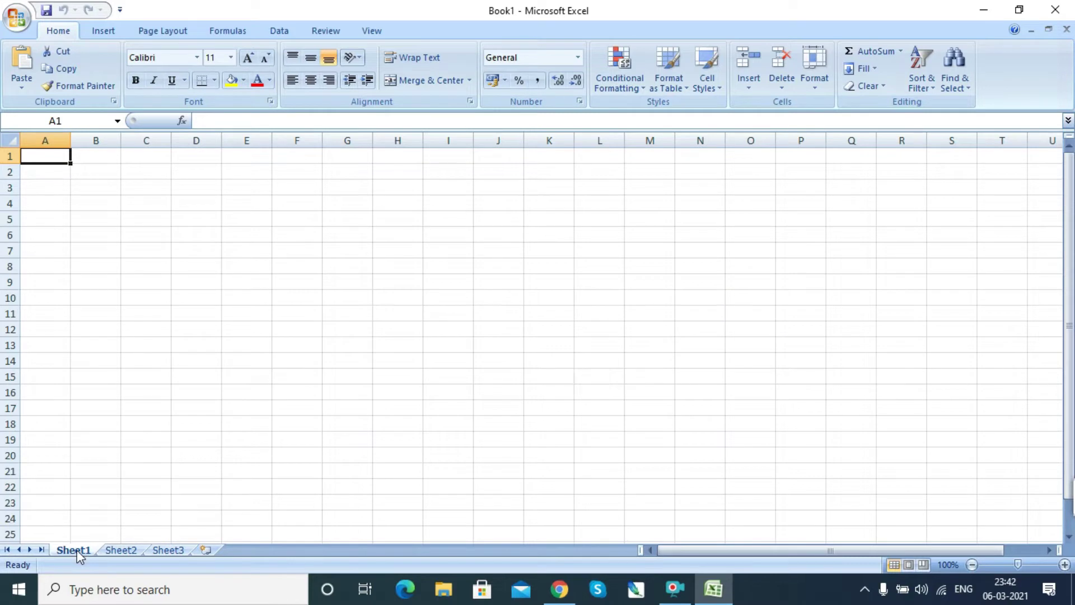
Browse the Sheet2 and Sheet3 tabs, ending back on Sheet1.
click(123, 551)
click(75, 552)
click(121, 550)
click(175, 551)
click(73, 550)
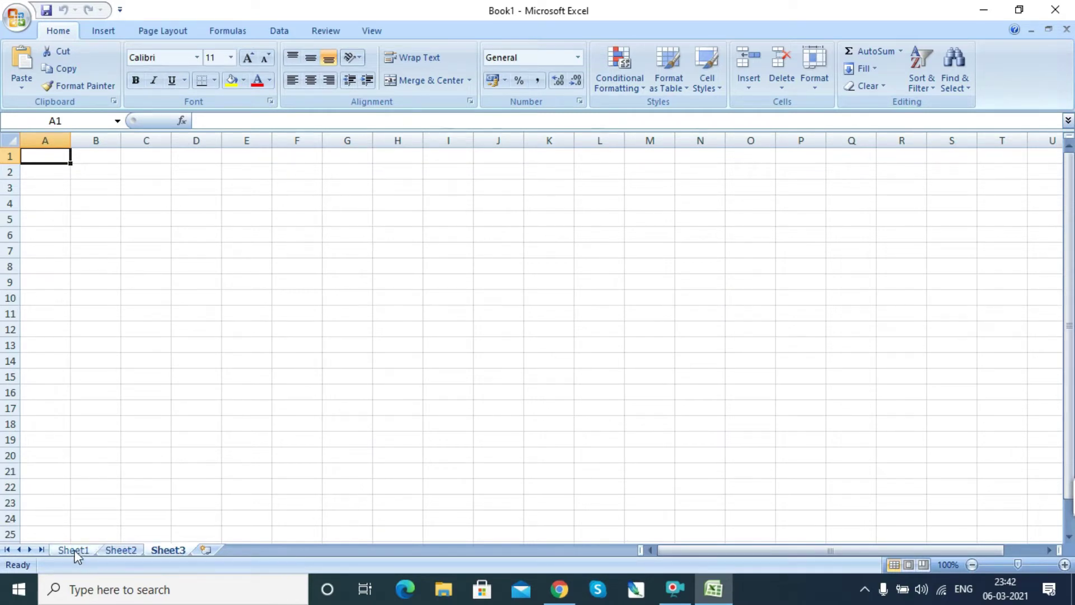
Insert worksheets Sheet4 and Sheet5, then return to Sheet1.
click(207, 550)
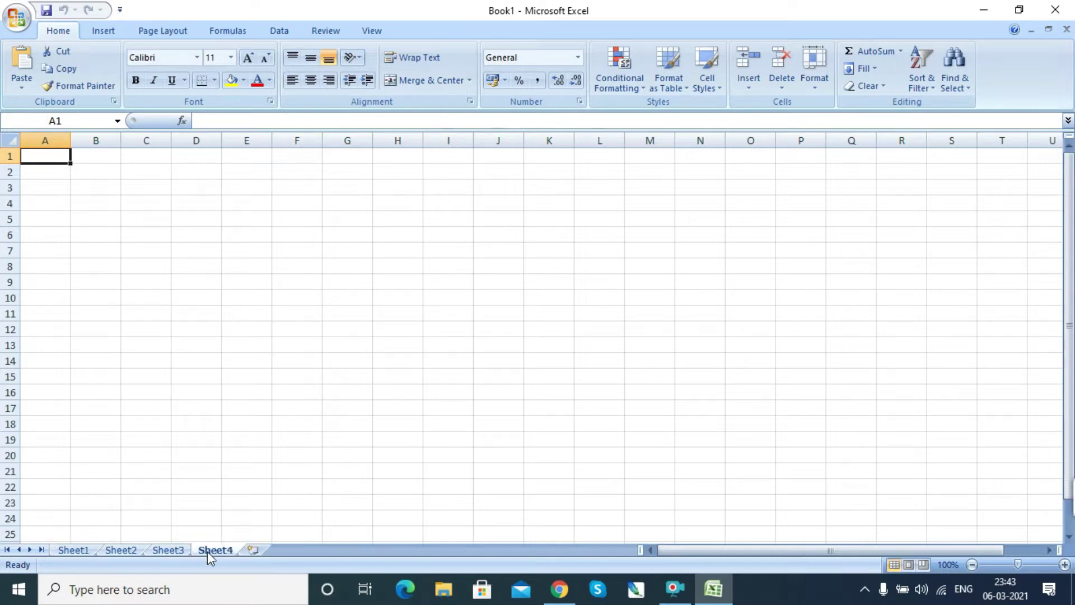
click(255, 549)
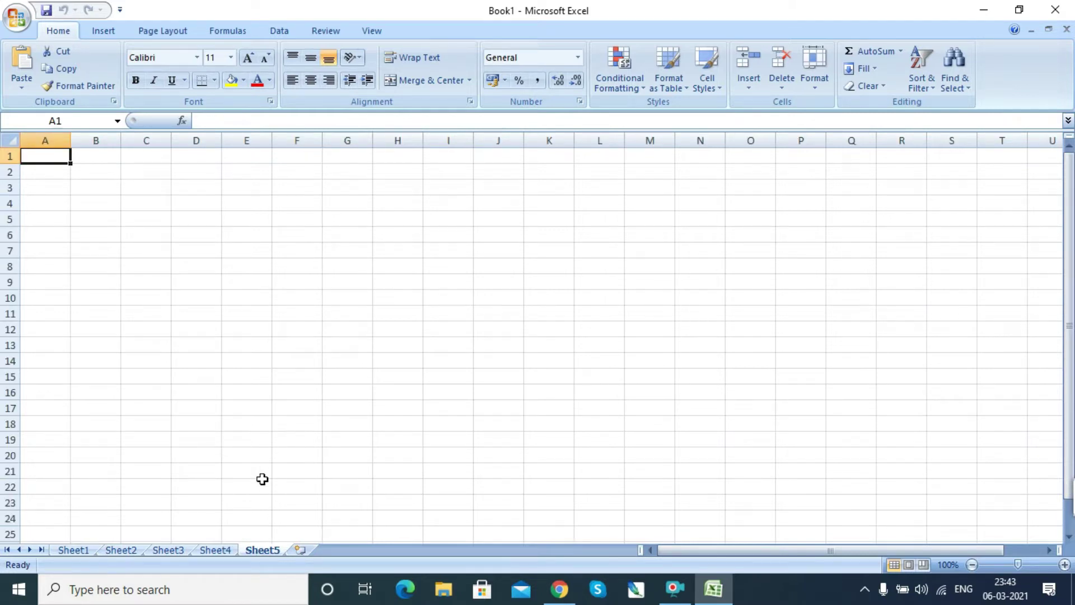
click(80, 551)
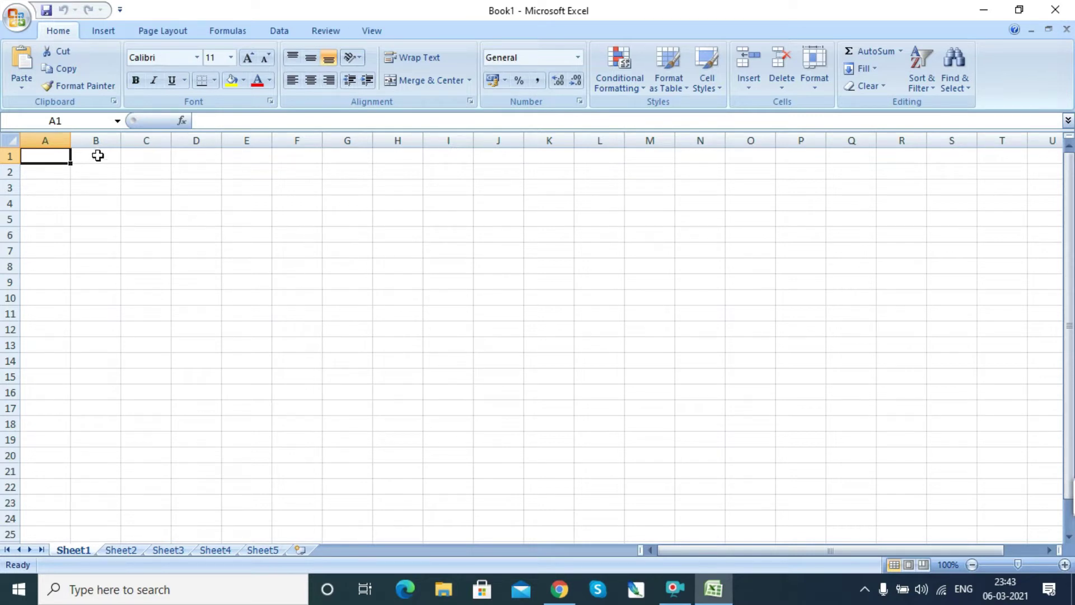
click(296, 255)
click(276, 328)
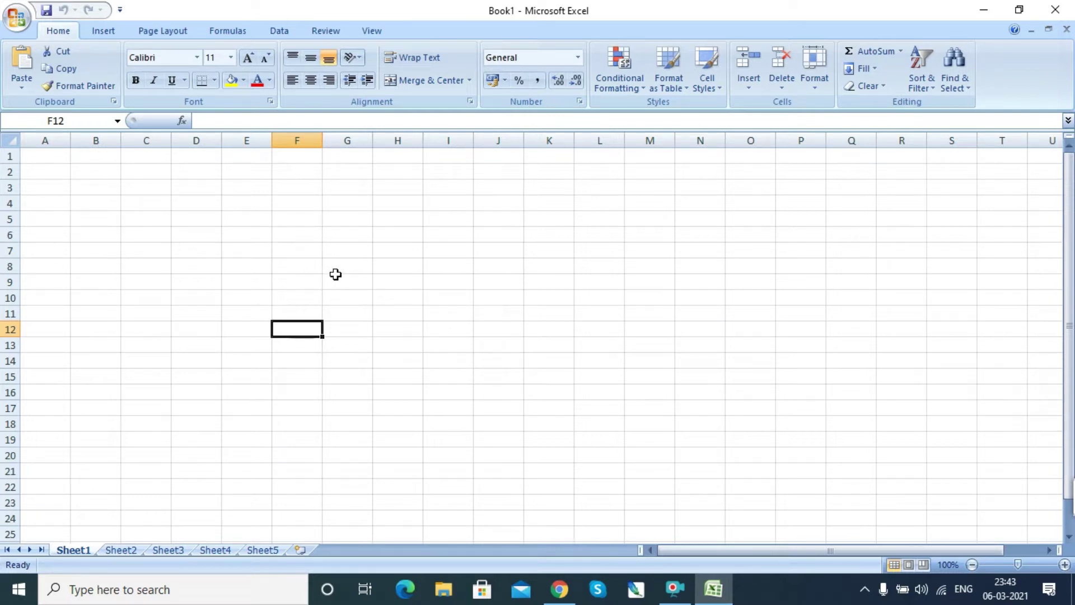
click(154, 232)
click(334, 255)
click(345, 268)
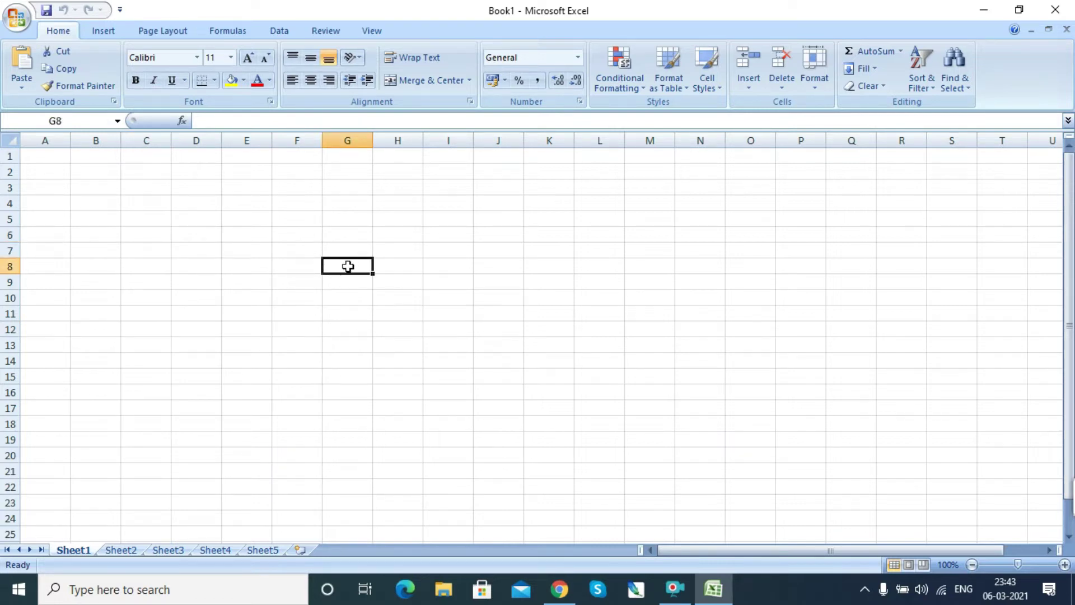
click(419, 278)
click(500, 285)
click(611, 296)
click(806, 300)
click(609, 293)
click(435, 293)
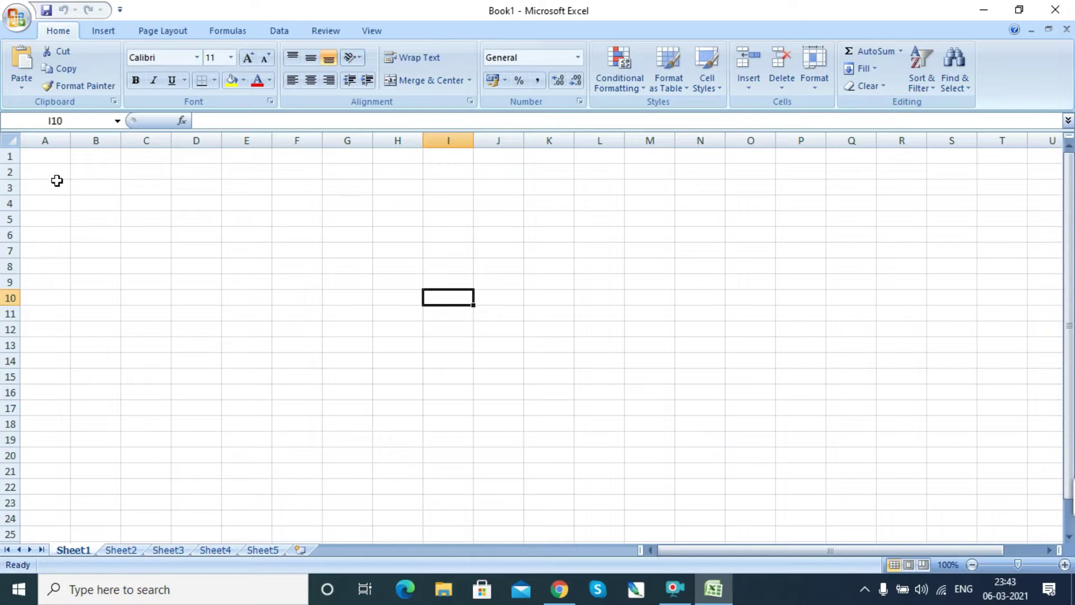
click(47, 160)
key(Down)
key(Down)
key(Down)
key(Down)
key(Down)
key(Down)
key(Down)
key(Down)
key(Down)
key(Down)
key(Down)
key(Down)
key(Down)
key(Down)
key(Down)
key(Down)
key(Down)
key(Down)
key(Down)
key(Down)
key(Up)
key(Up)
key(Up)
key(Up)
key(Up)
key(Up)
key(Up)
key(Up)
key(Up)
key(Up)
key(Up)
key(Up)
key(Up)
key(Up)
key(Up)
key(Up)
key(Up)
key(Up)
key(Up)
key(Up)
key(Right)
key(Right)
key(Right)
key(Right)
key(Right)
key(Right)
key(Right)
key(Right)
key(Right)
key(Right)
key(Right)
key(Right)
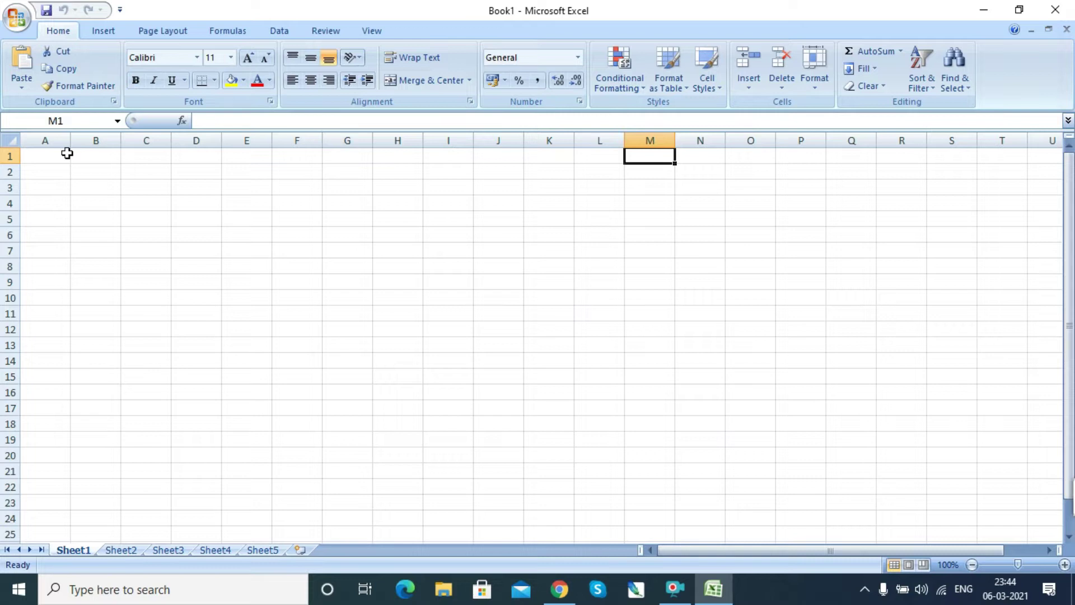
click(165, 269)
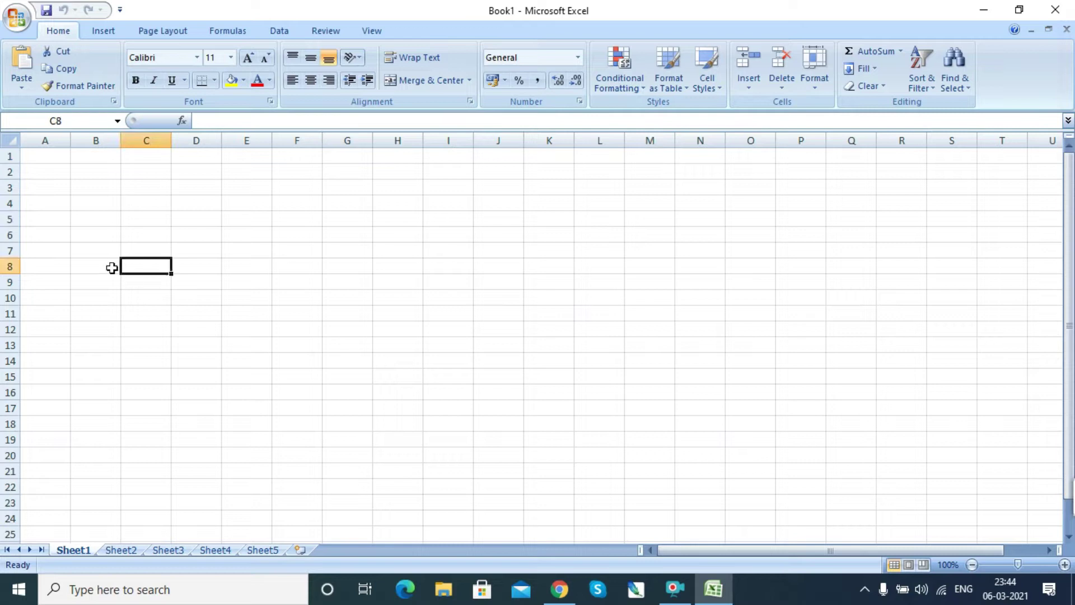
click(46, 251)
click(44, 223)
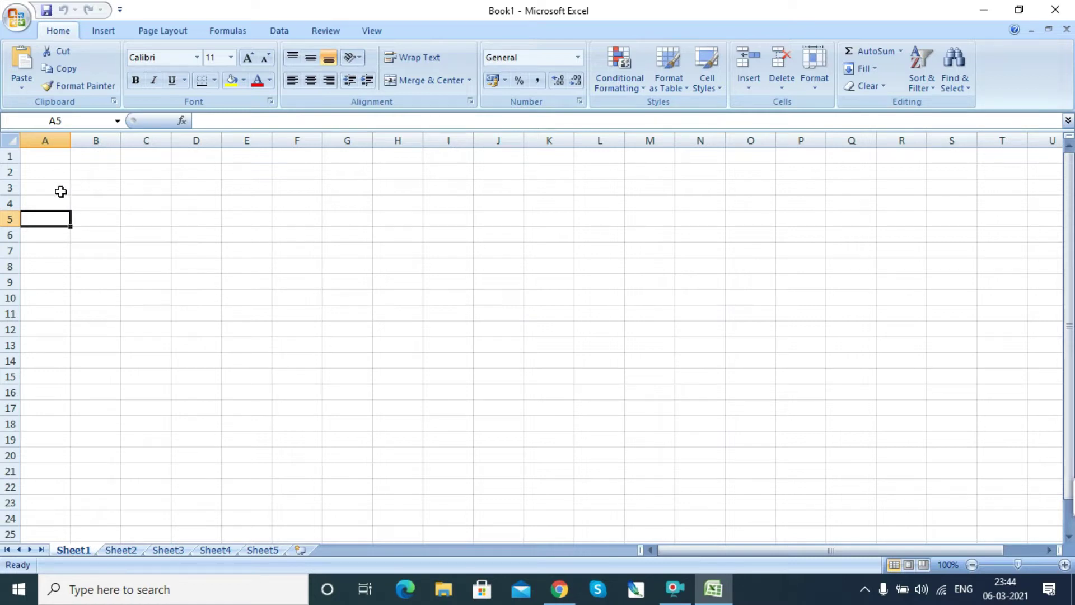
Jump to the last row 1048576, then across to the final cell XFD1048576.
key(ctrl+Down)
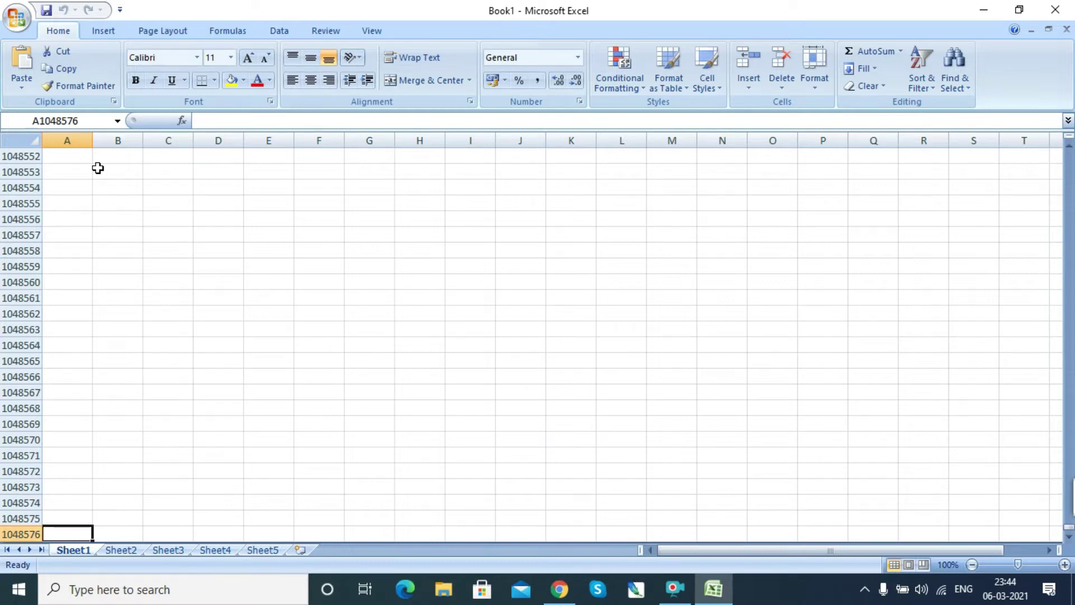
key(ctrl+Right)
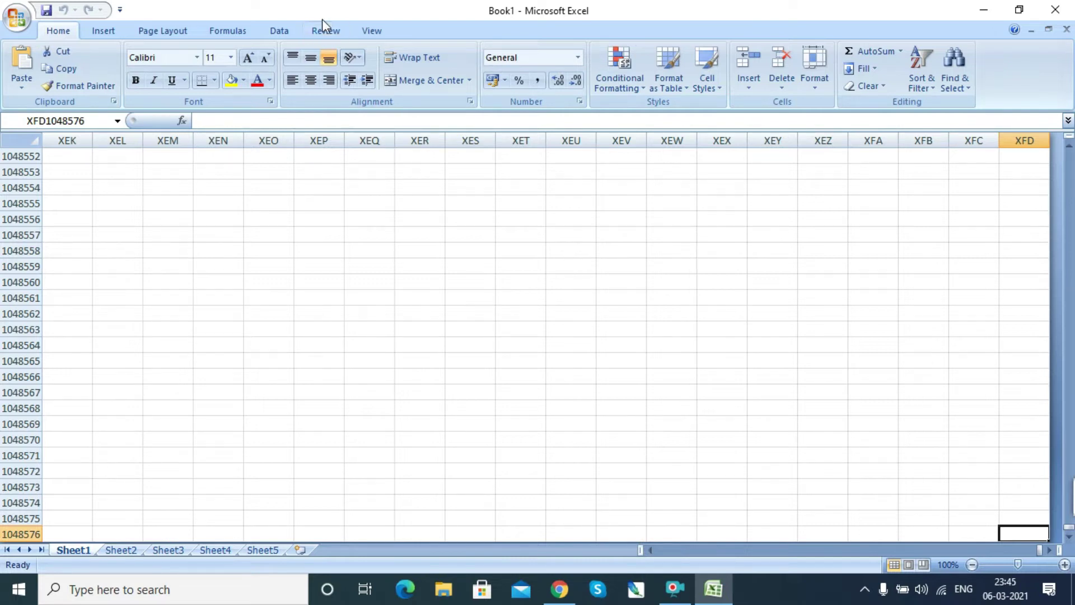
Tick R1C1 reference style under Formulas in Excel Options and confirm with OK.
click(14, 22)
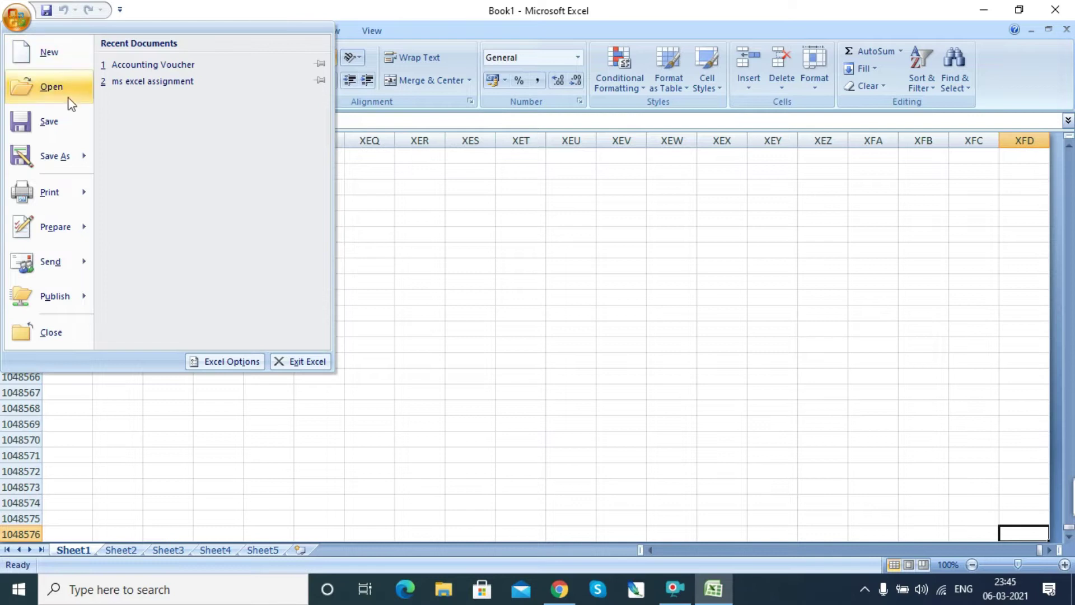
click(323, 5)
click(17, 16)
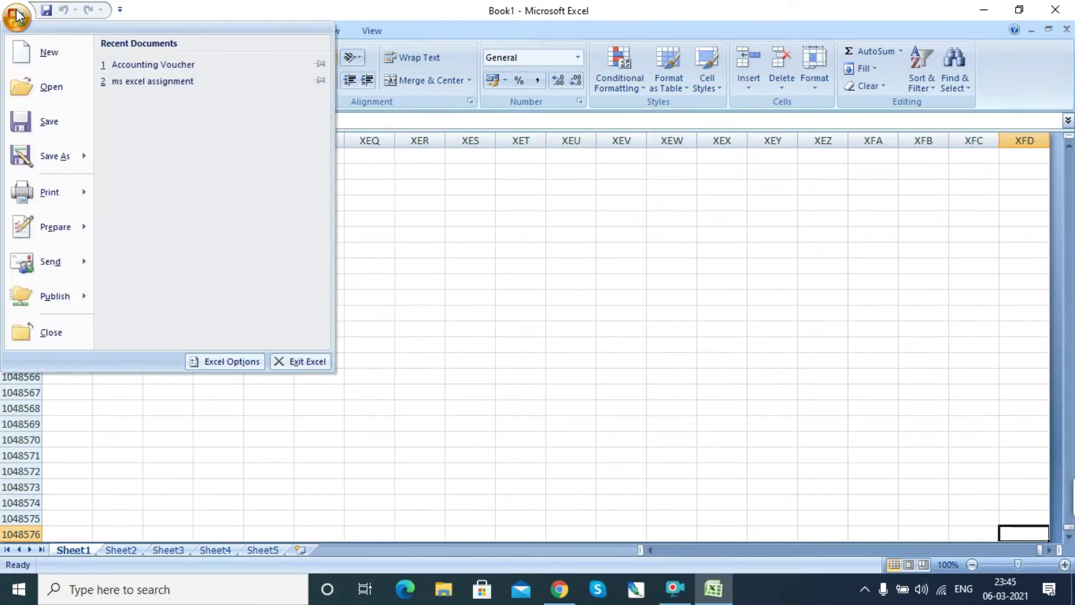
click(220, 7)
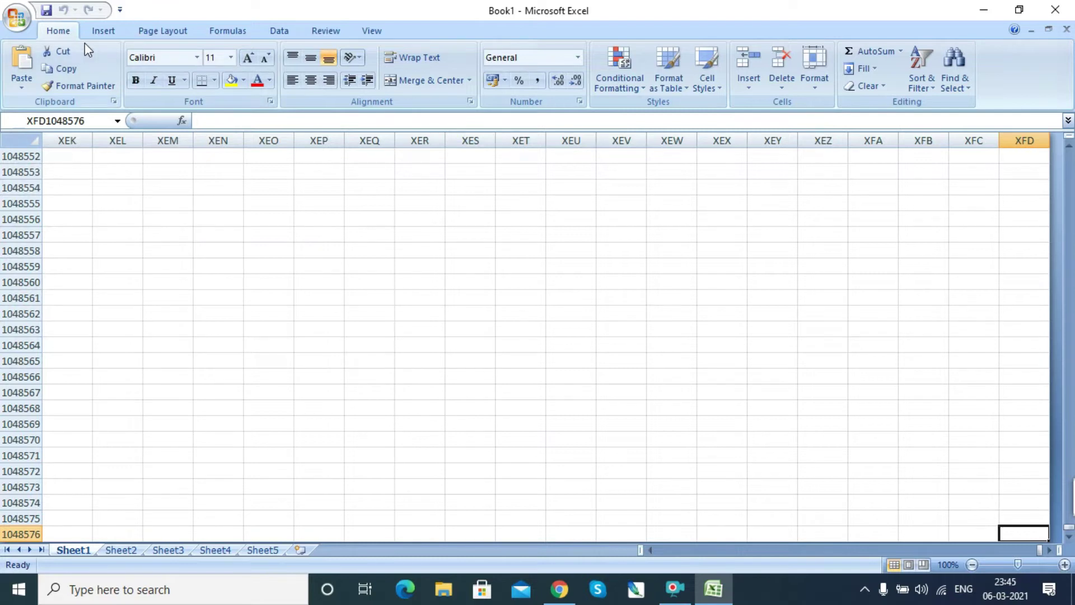
click(19, 16)
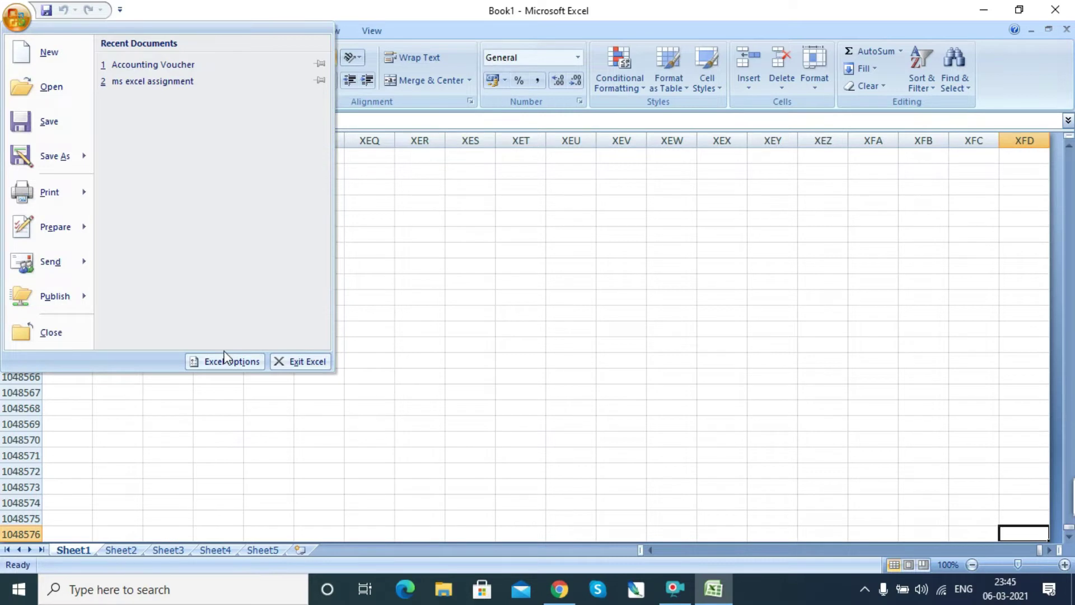
click(232, 365)
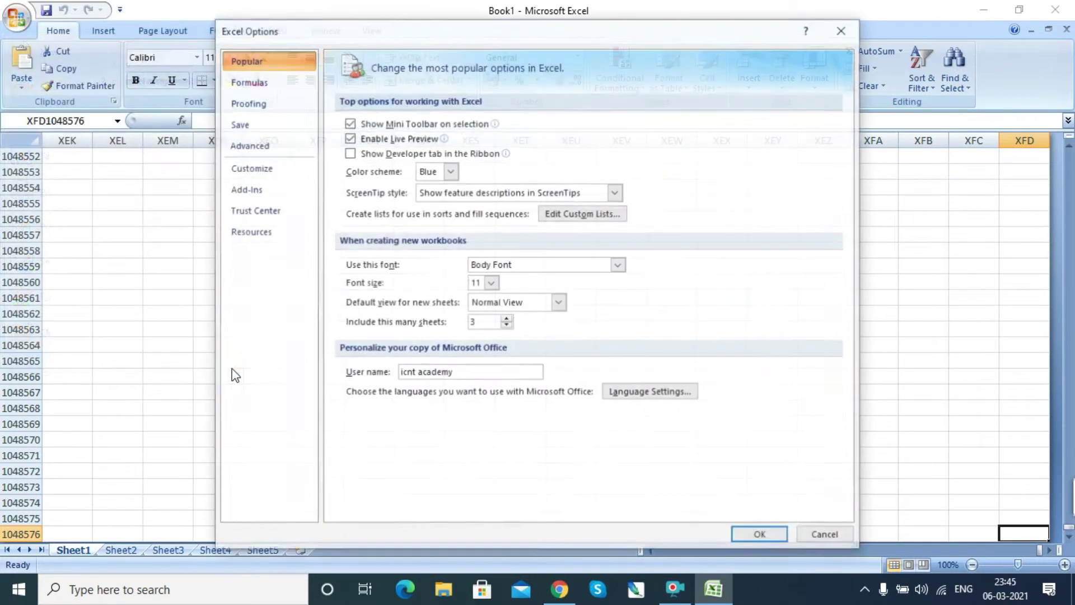
click(249, 85)
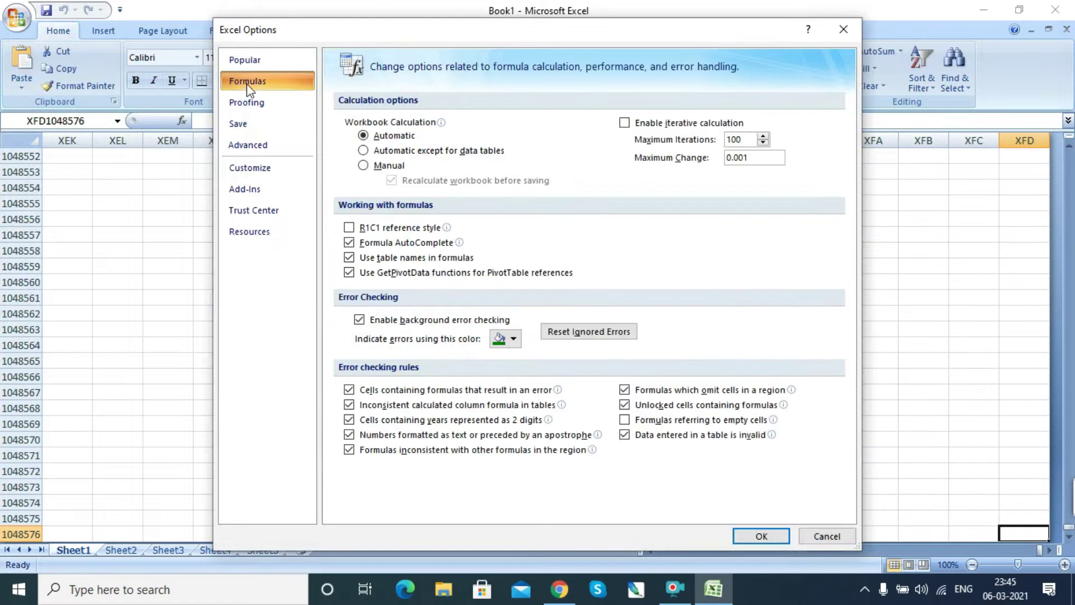
click(351, 228)
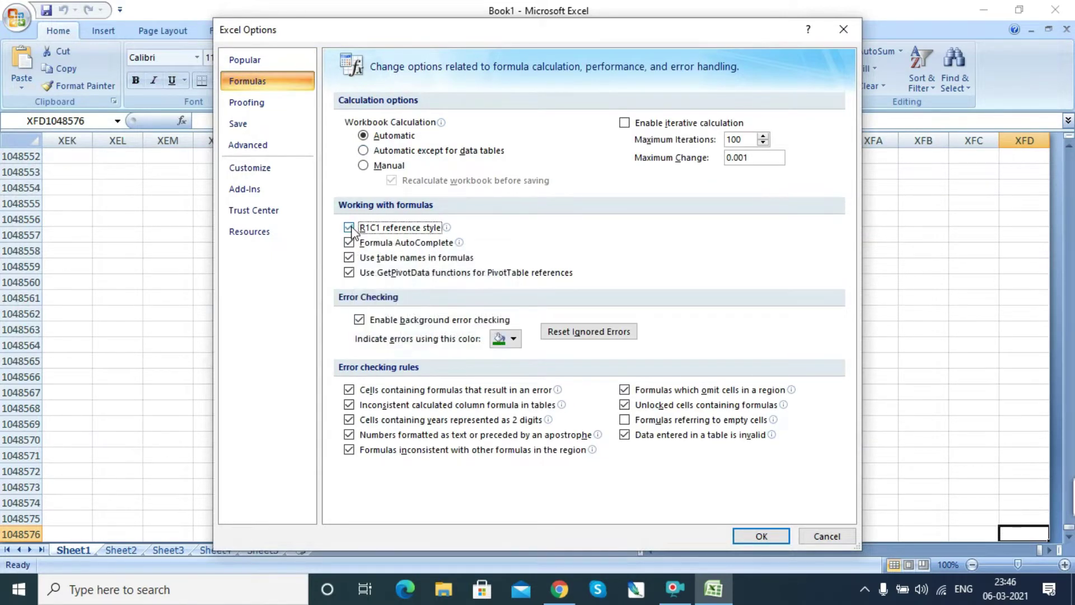
click(761, 536)
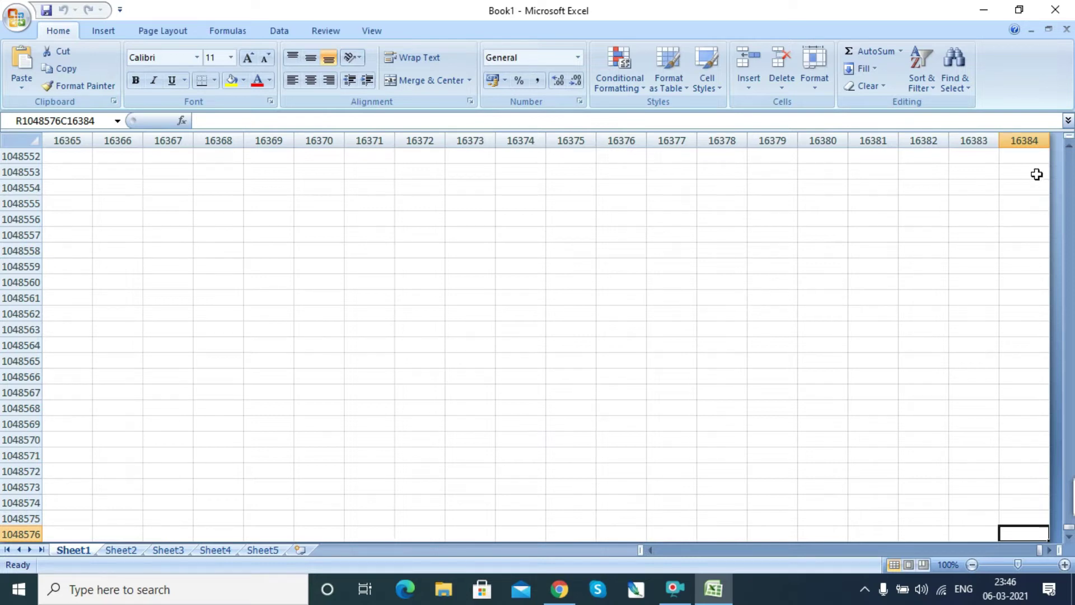
Select a cell near the sheet's end, then return to R1C1 with Ctrl+Up and Ctrl+Left.
click(1030, 156)
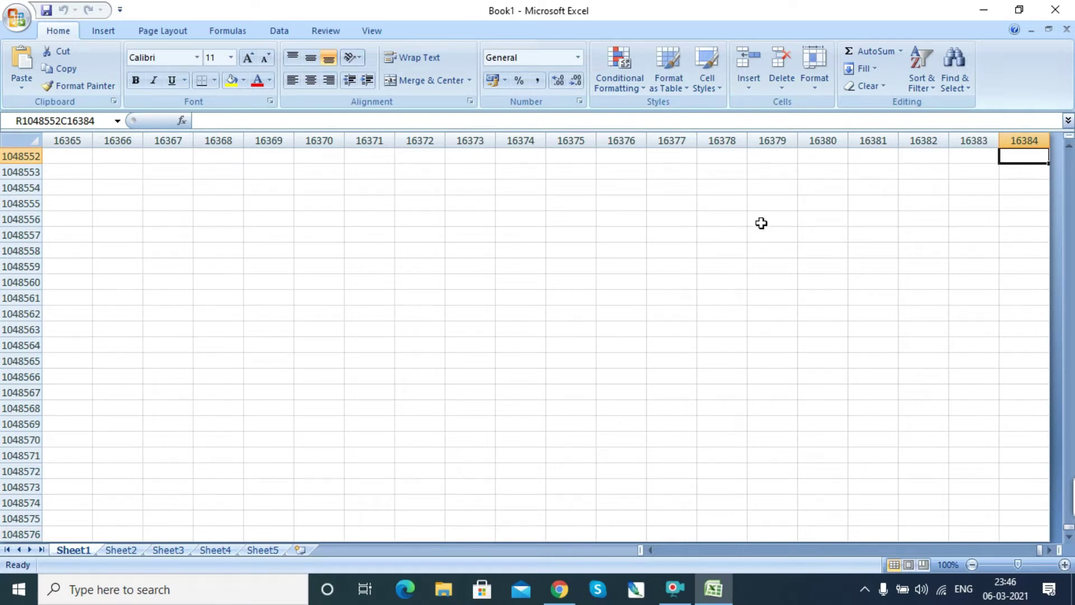
key(ctrl+Up)
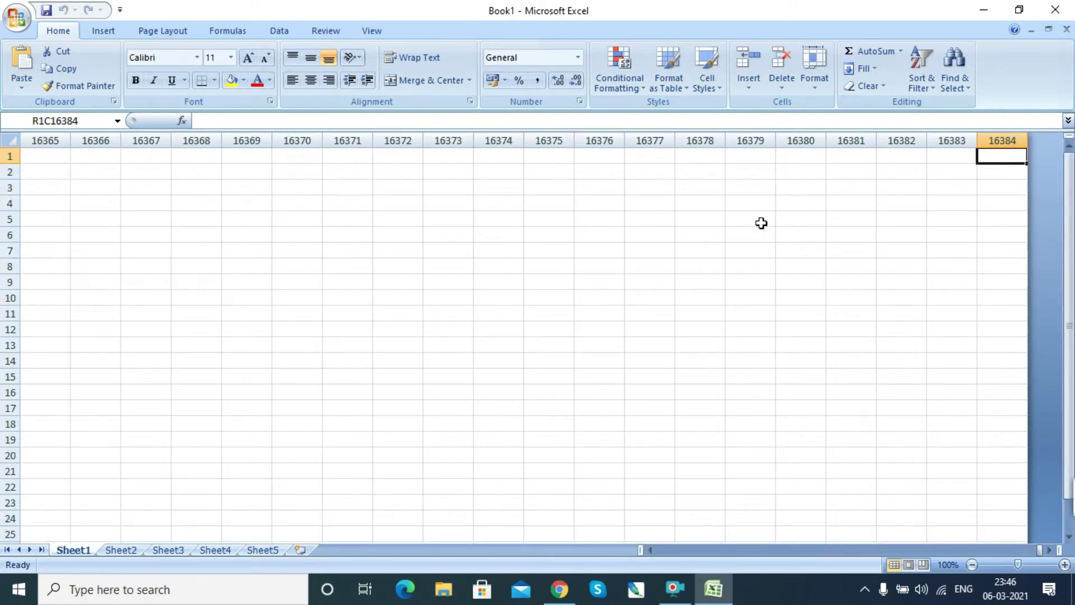
key(ctrl+Left)
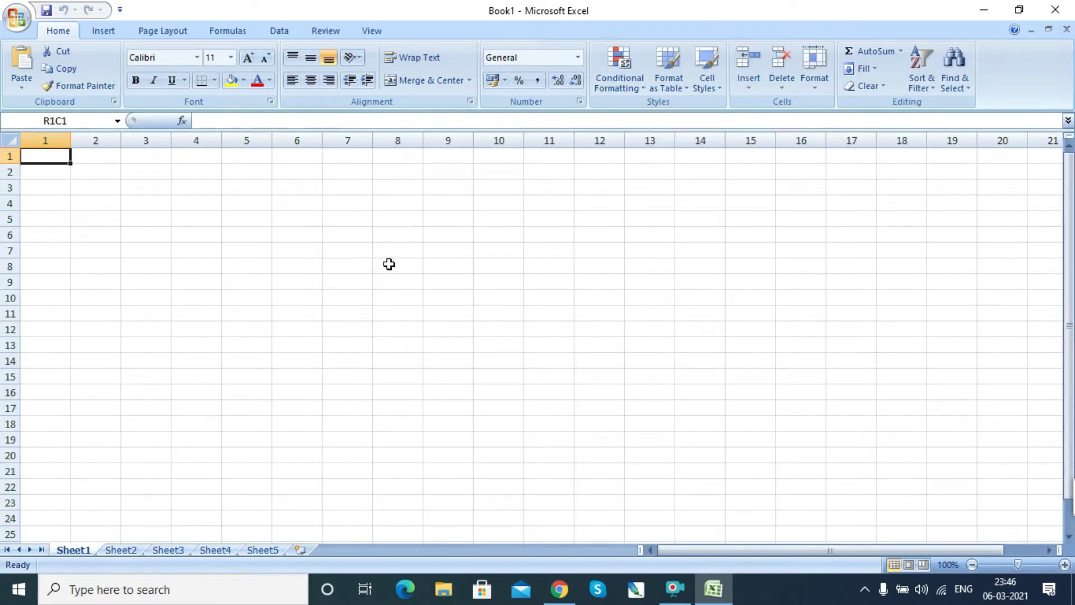
Select cells such as R1C7, R7C9, R9C9 and R9C10 to show their R1C1 addresses.
click(357, 159)
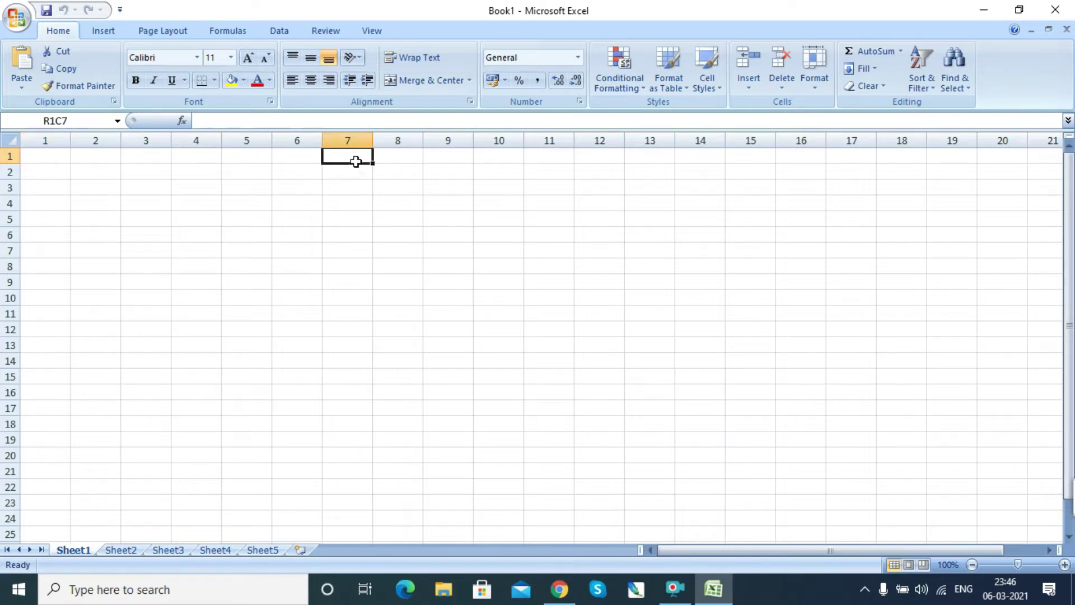
click(498, 255)
click(465, 303)
click(525, 324)
click(429, 252)
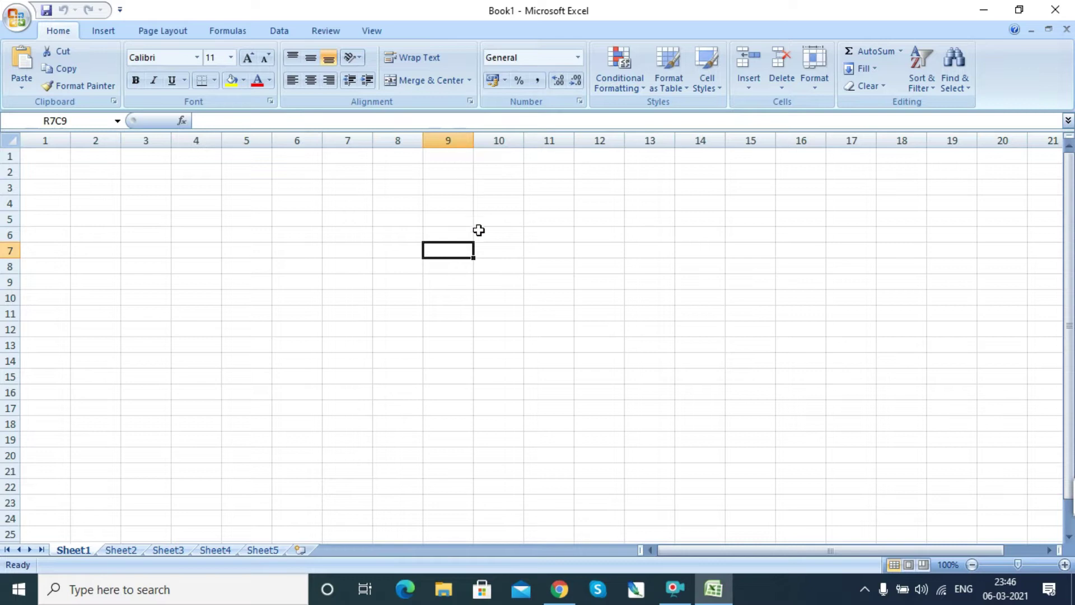
click(497, 255)
click(487, 308)
click(450, 275)
click(509, 285)
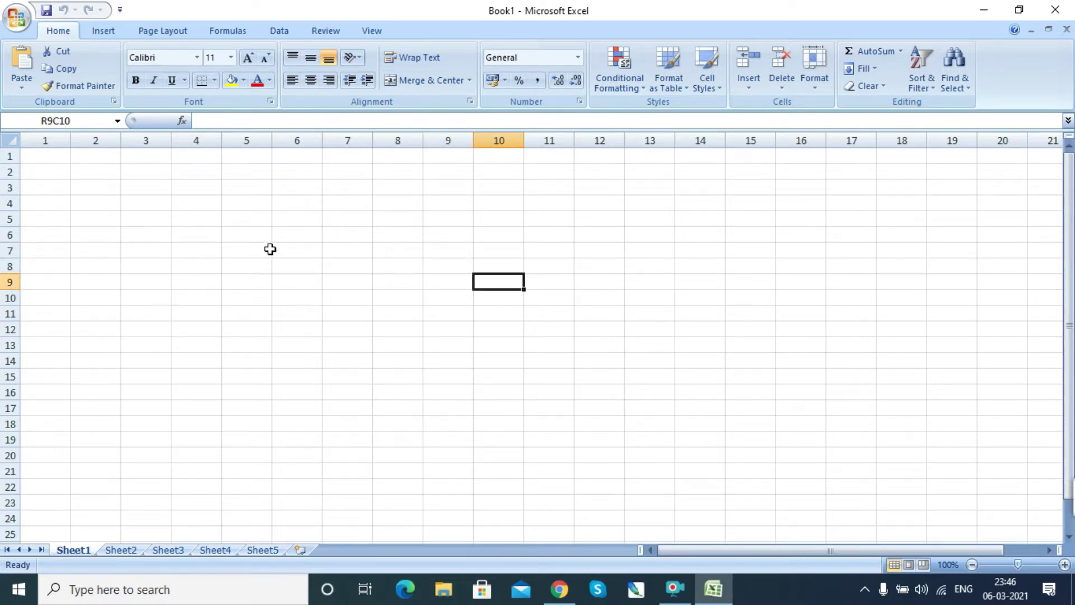
click(49, 158)
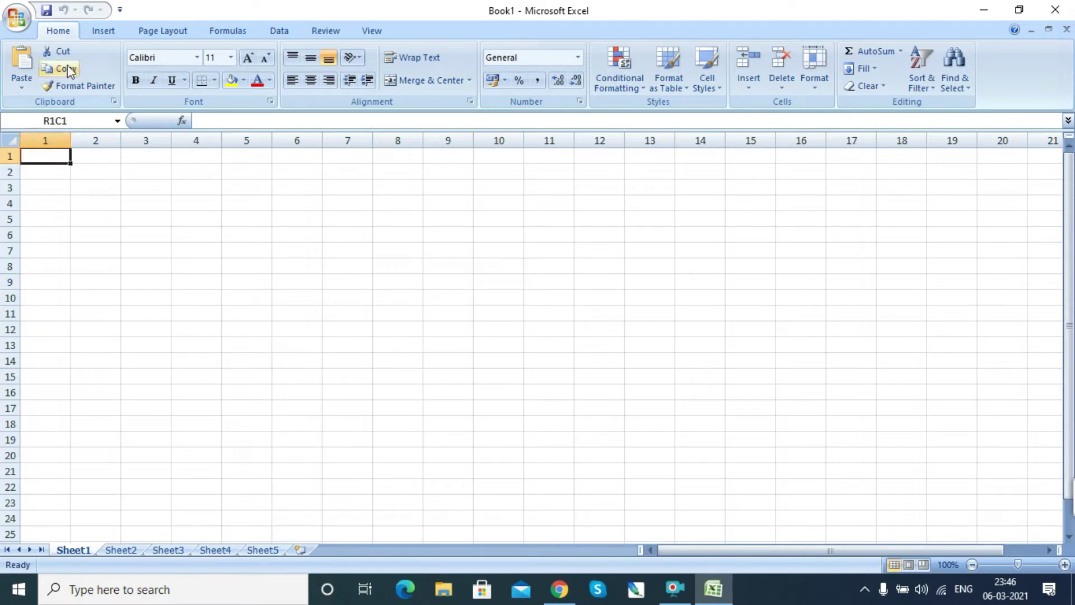
click(15, 17)
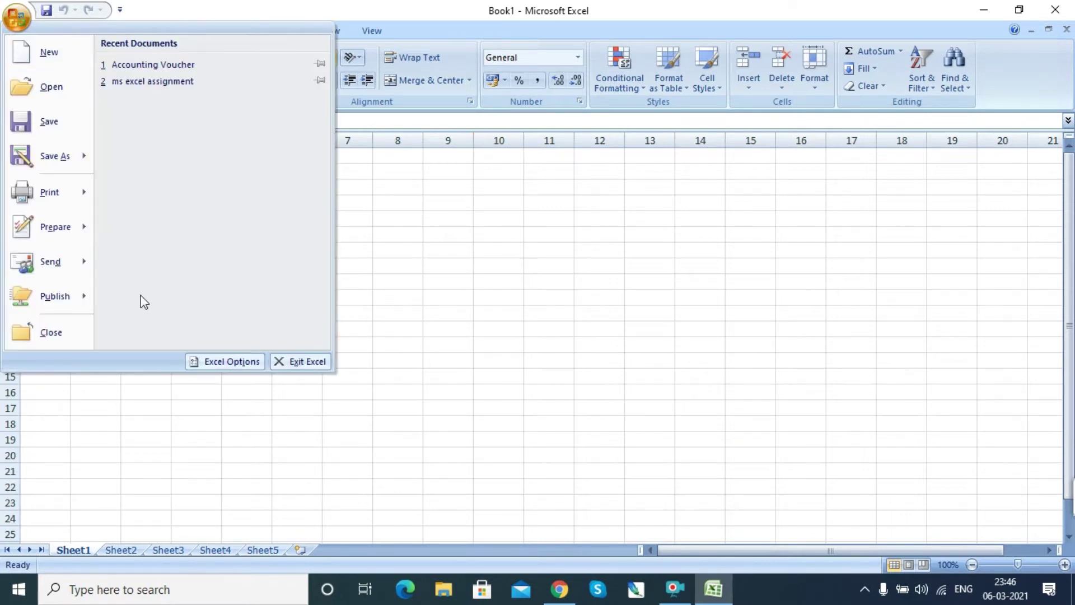
Untick R1C1 reference style in Excel Options > Formulas so columns show letters again.
click(229, 363)
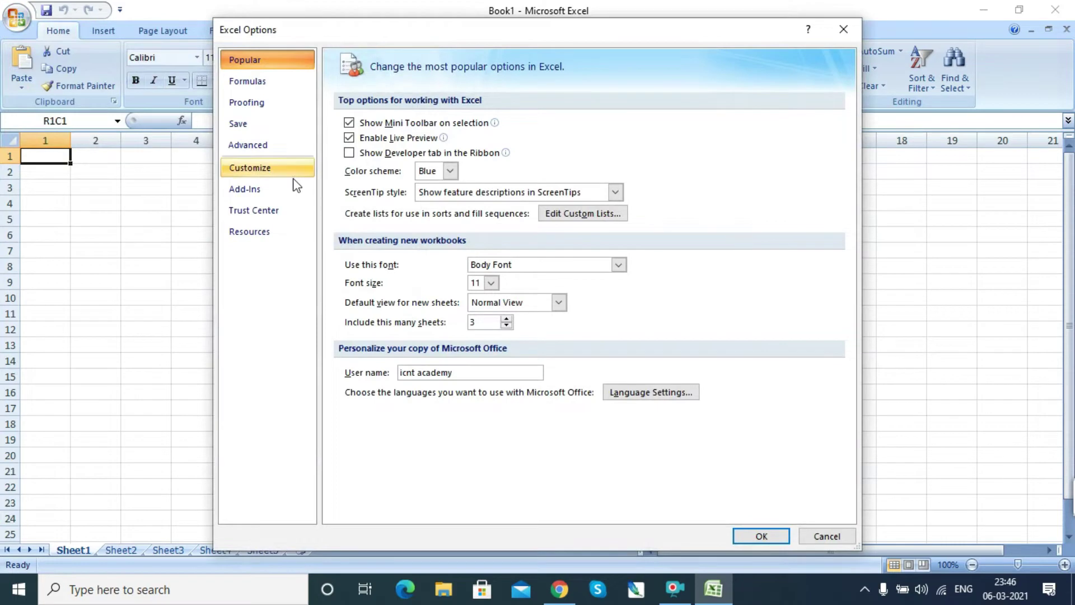
click(236, 82)
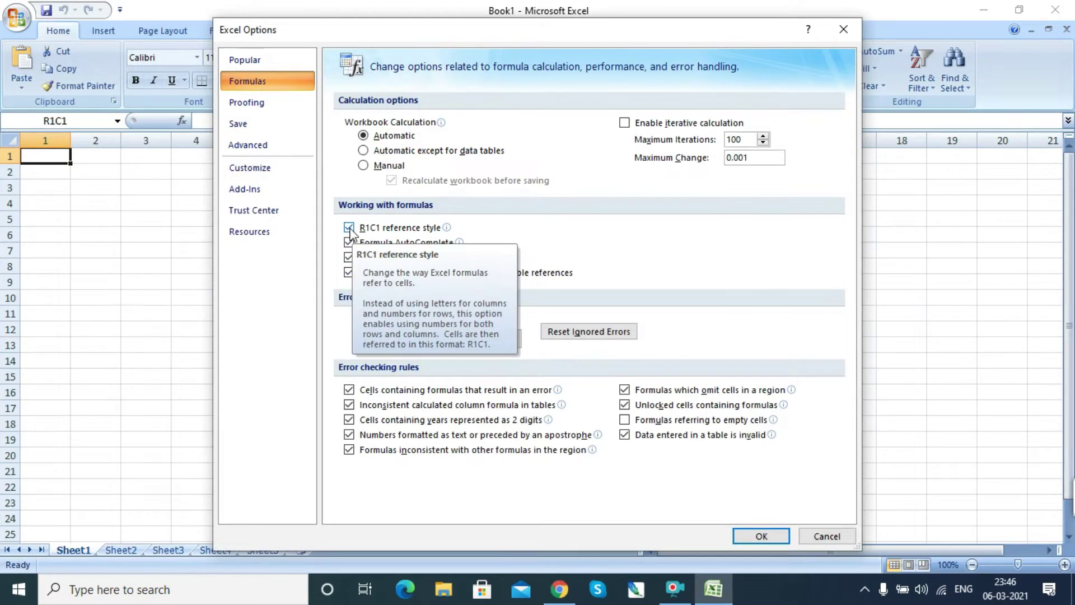
click(349, 227)
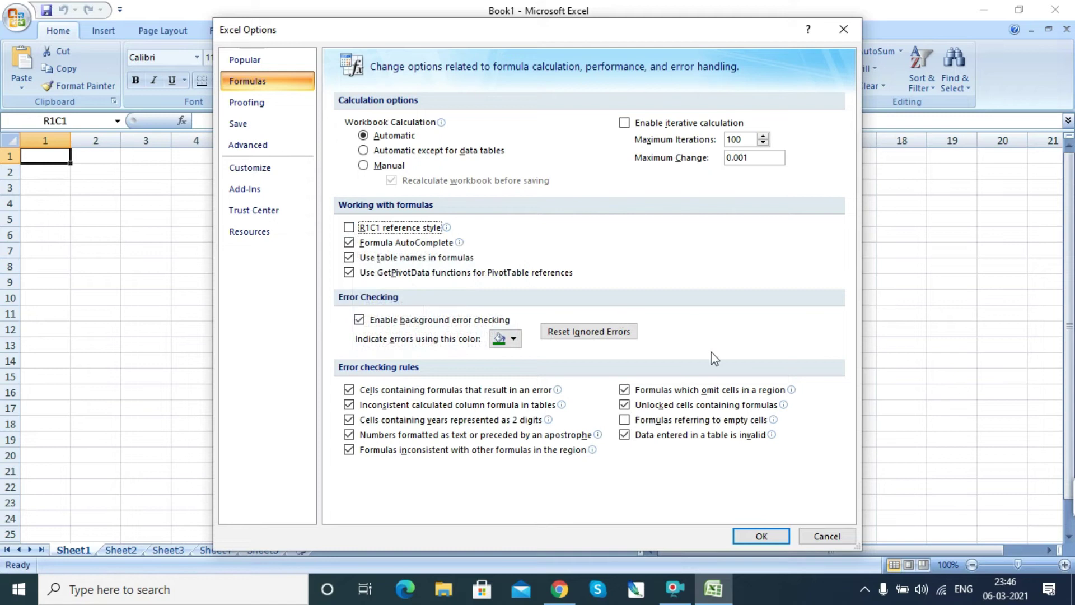
click(762, 535)
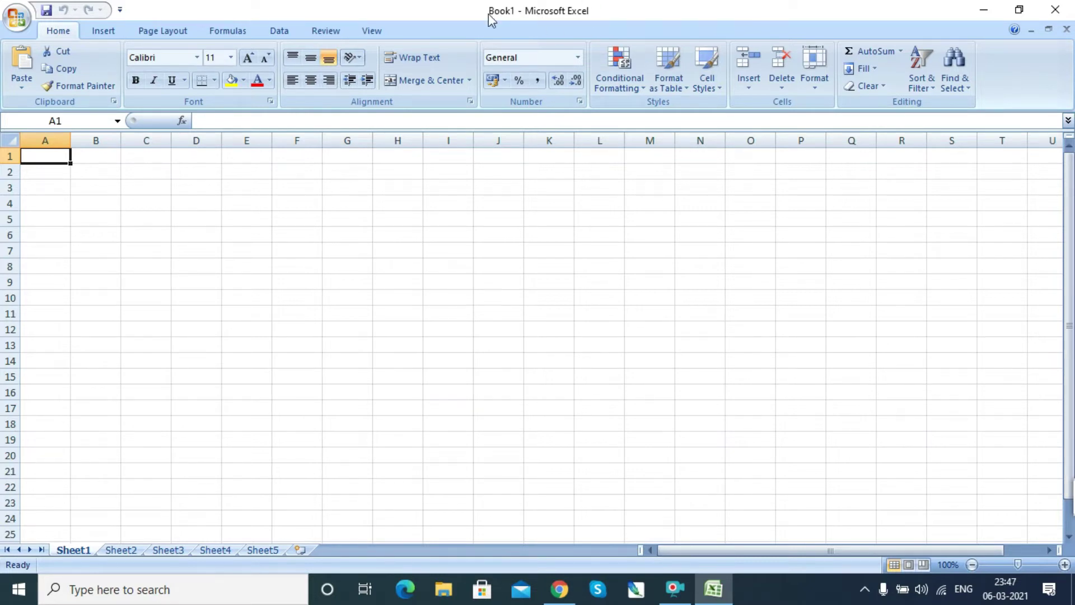
click(97, 30)
click(143, 29)
click(225, 30)
click(278, 31)
click(326, 31)
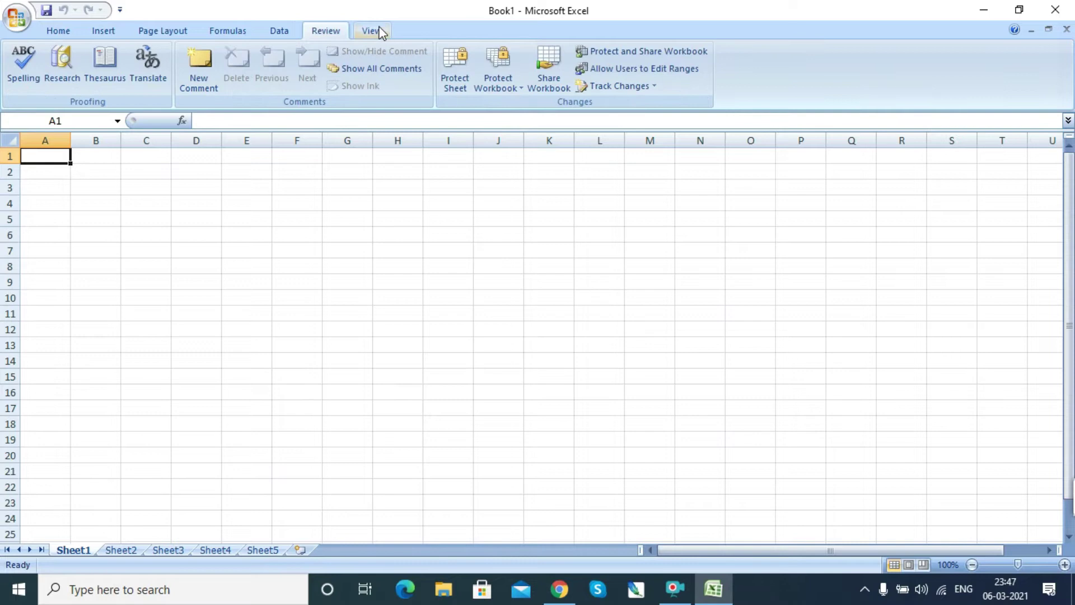
click(62, 31)
click(102, 31)
click(151, 32)
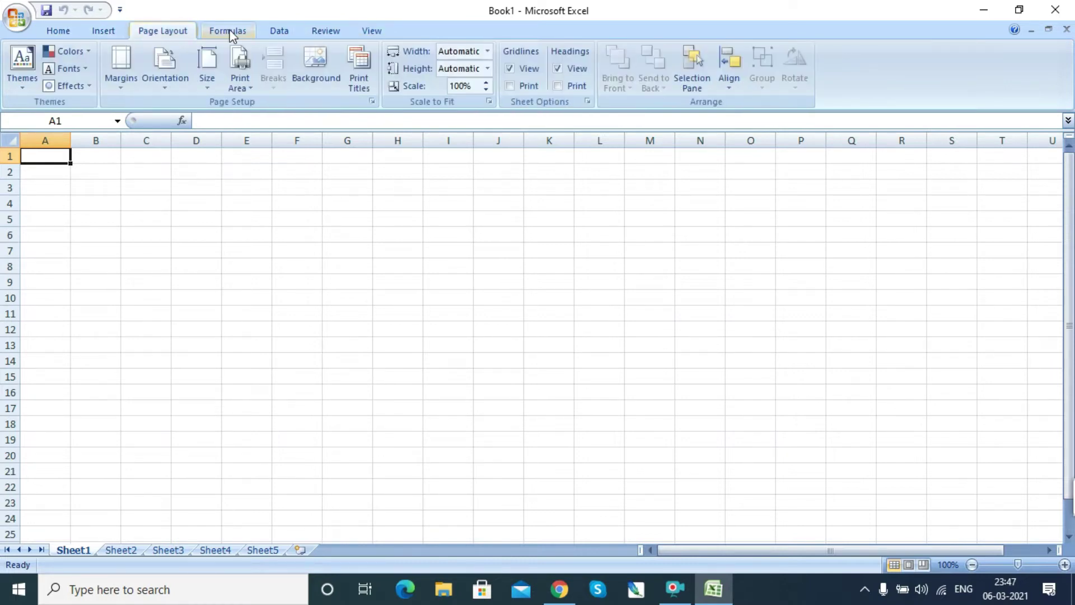
click(229, 30)
click(281, 30)
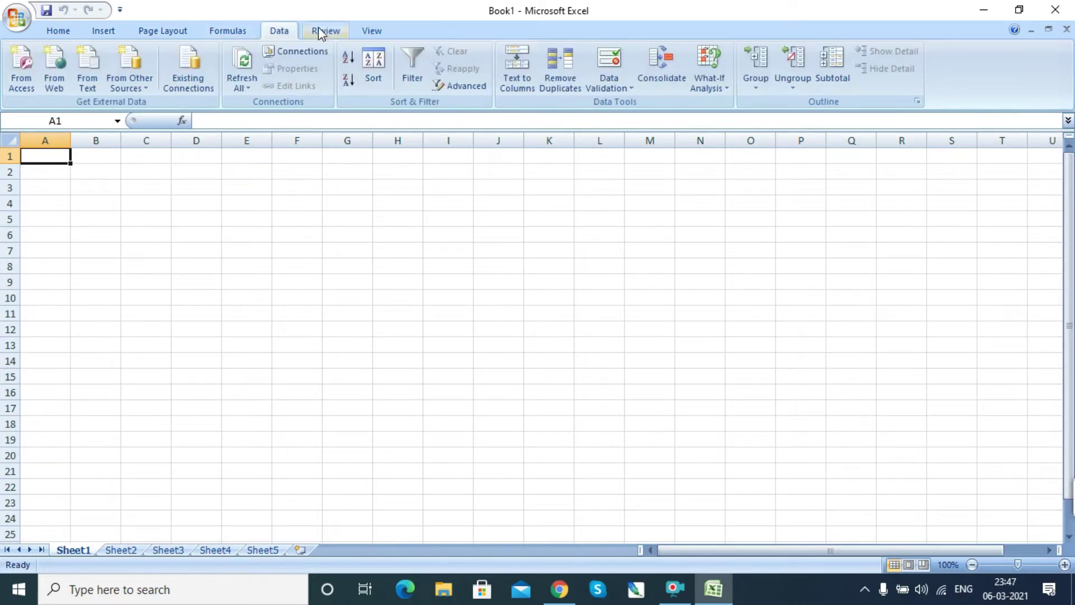
click(331, 29)
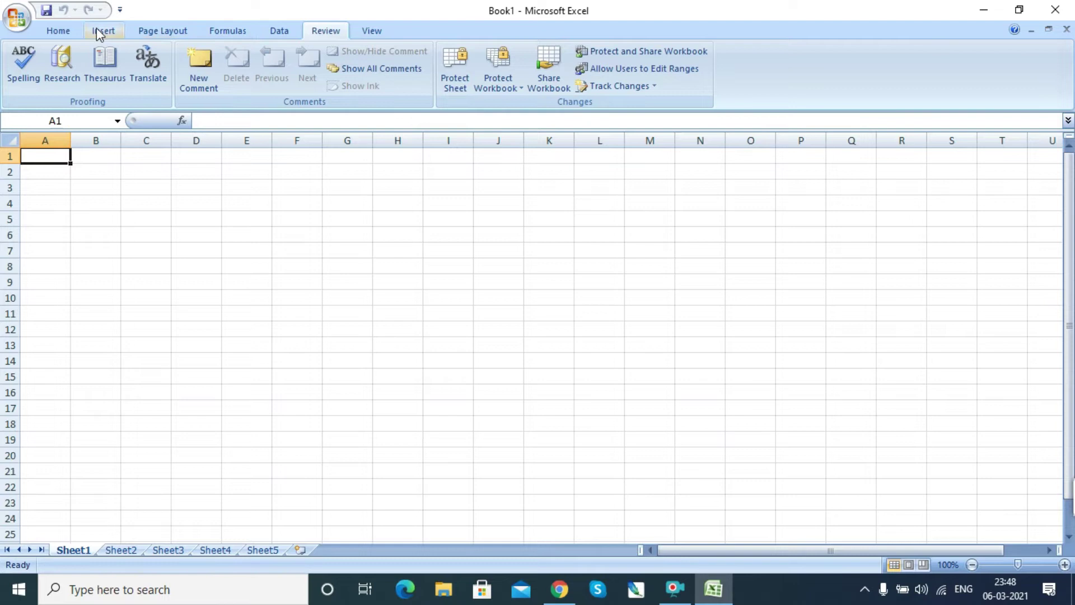
click(59, 32)
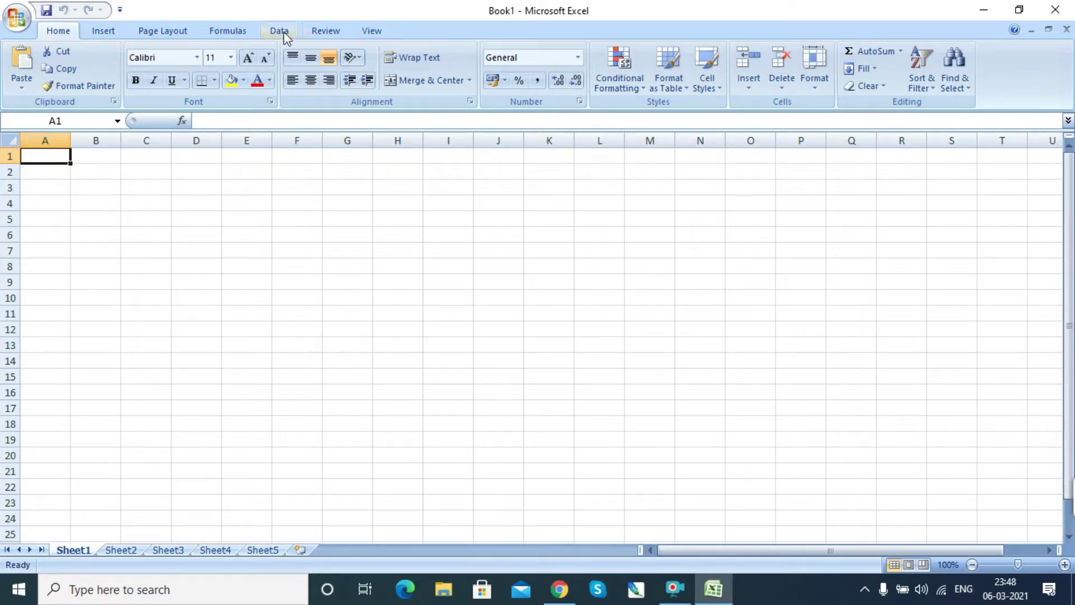
click(88, 33)
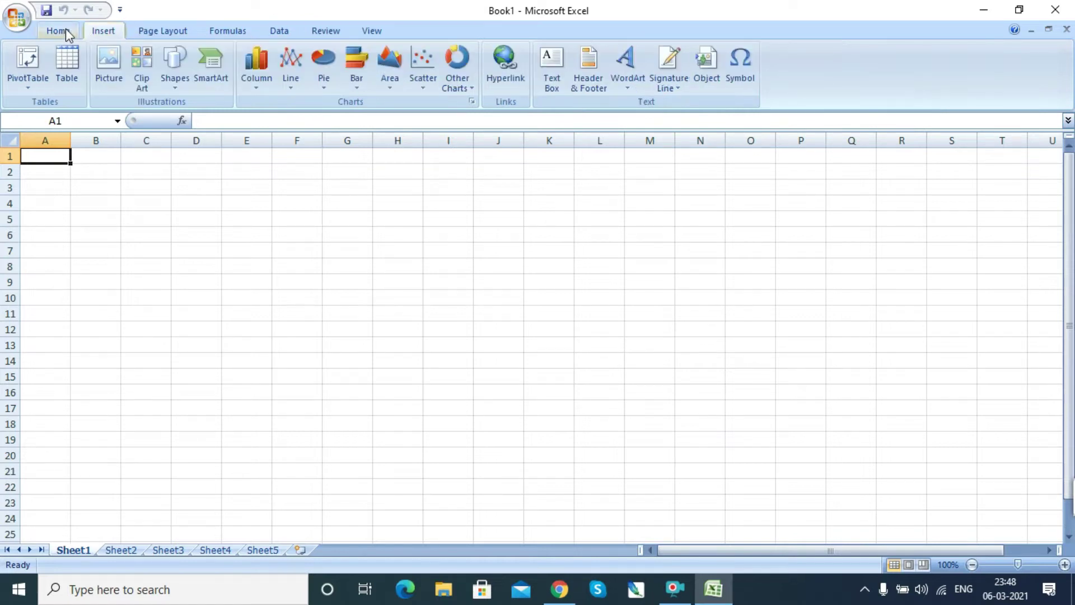
click(64, 32)
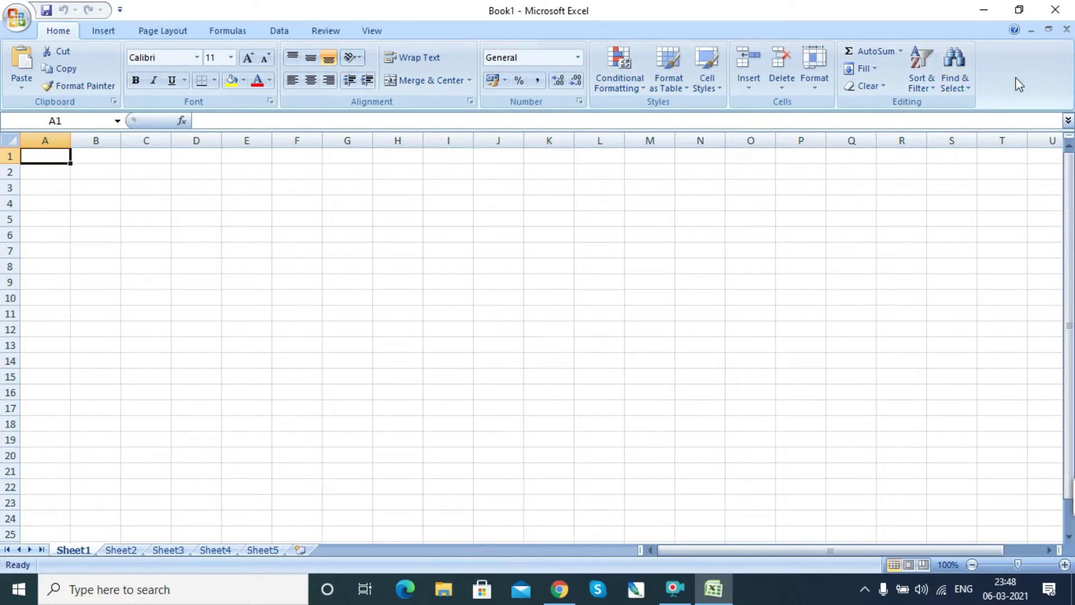
click(104, 32)
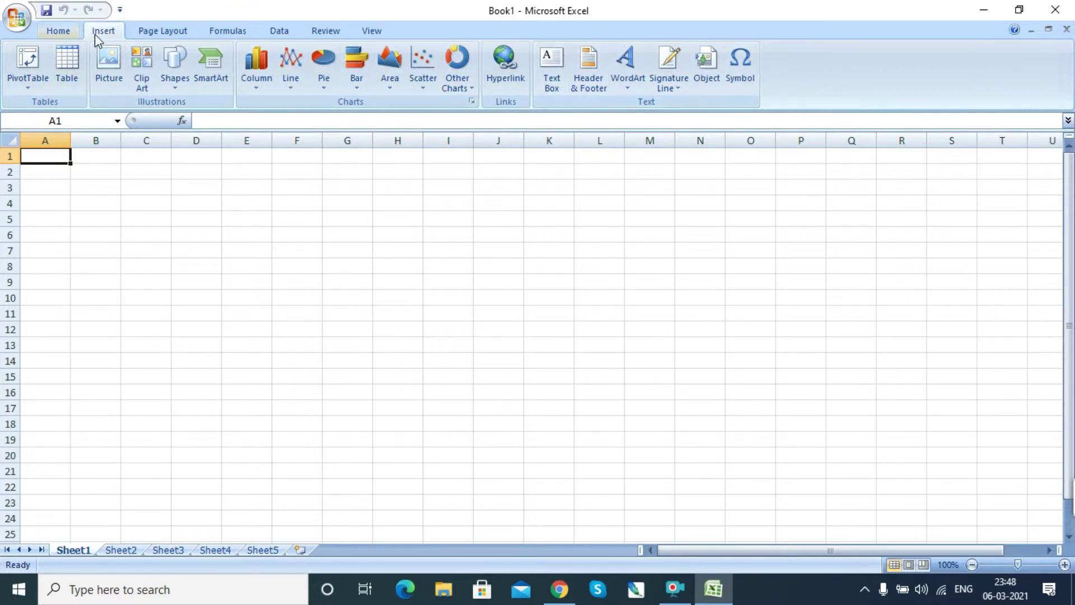
click(163, 31)
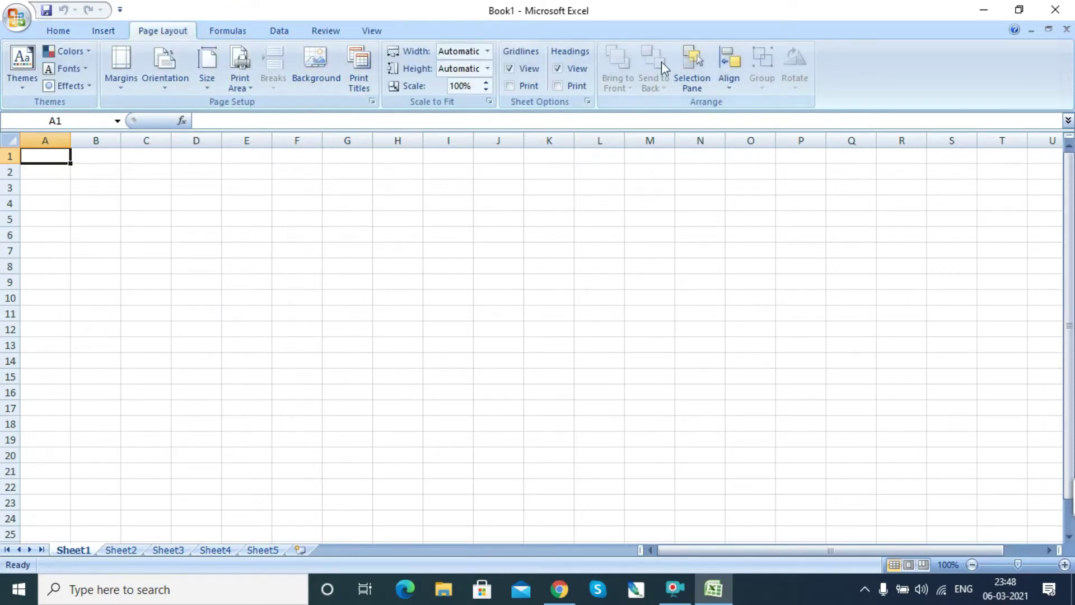
click(58, 30)
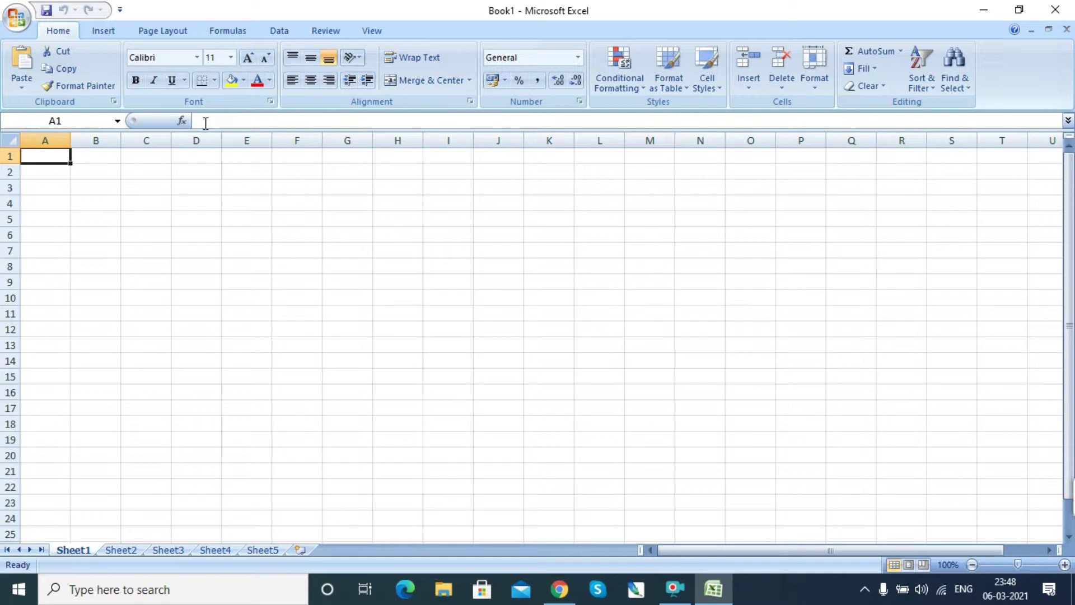
click(83, 121)
click(228, 119)
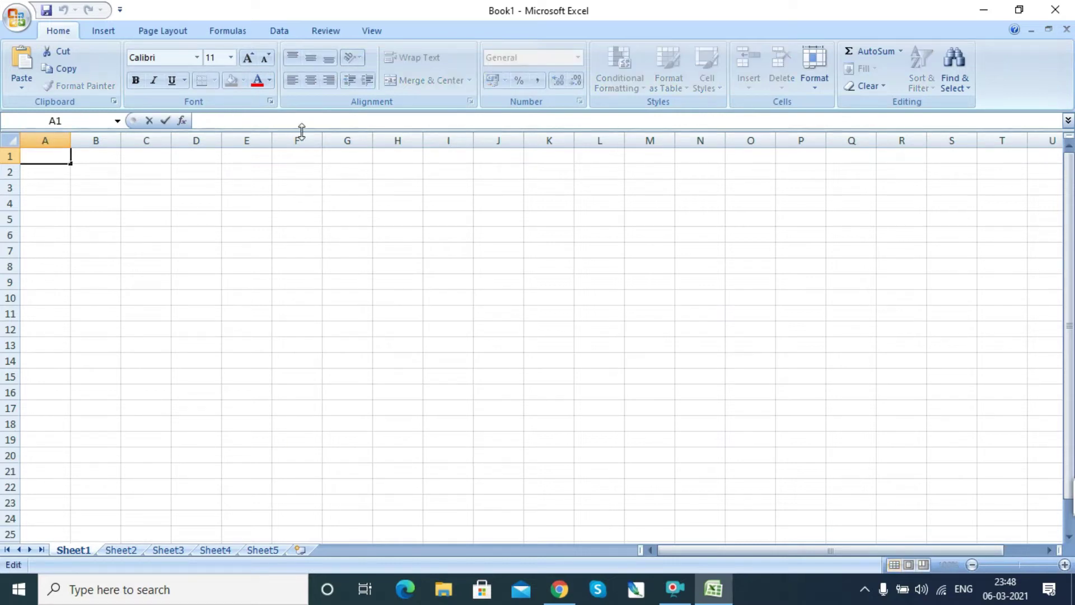
click(347, 255)
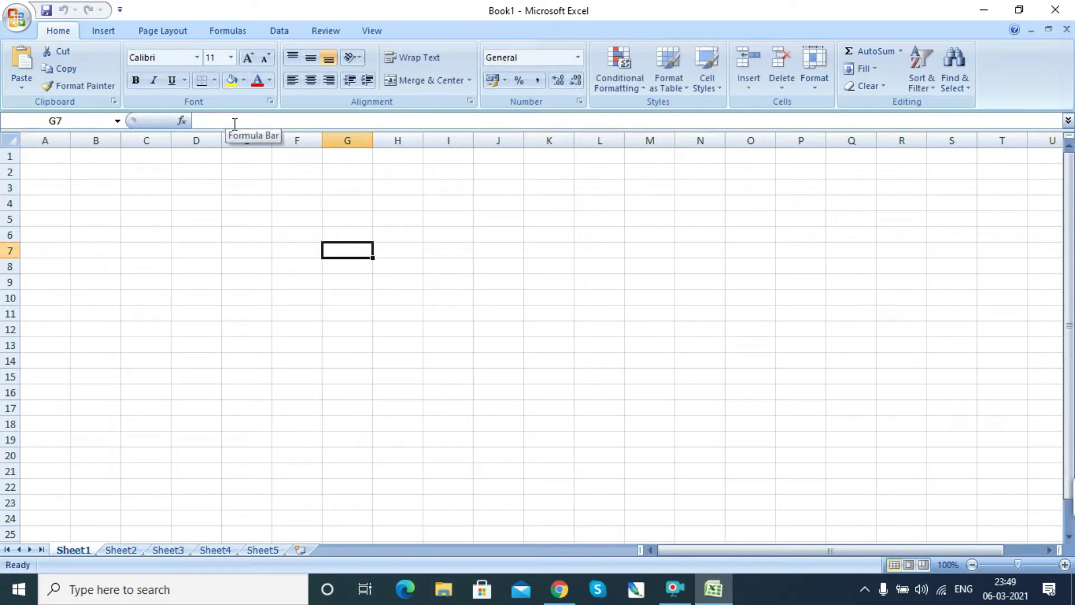
click(274, 326)
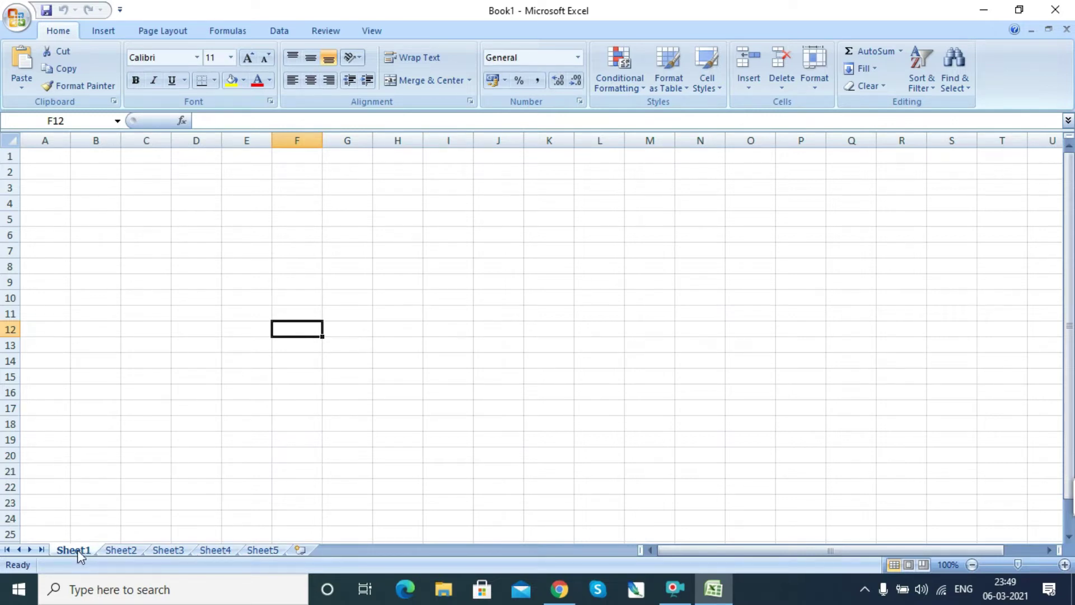
Cycle through Sheet2 to Sheet4, return to Sheet1, and dismiss its tab menu unchanged.
click(115, 551)
click(160, 550)
click(202, 552)
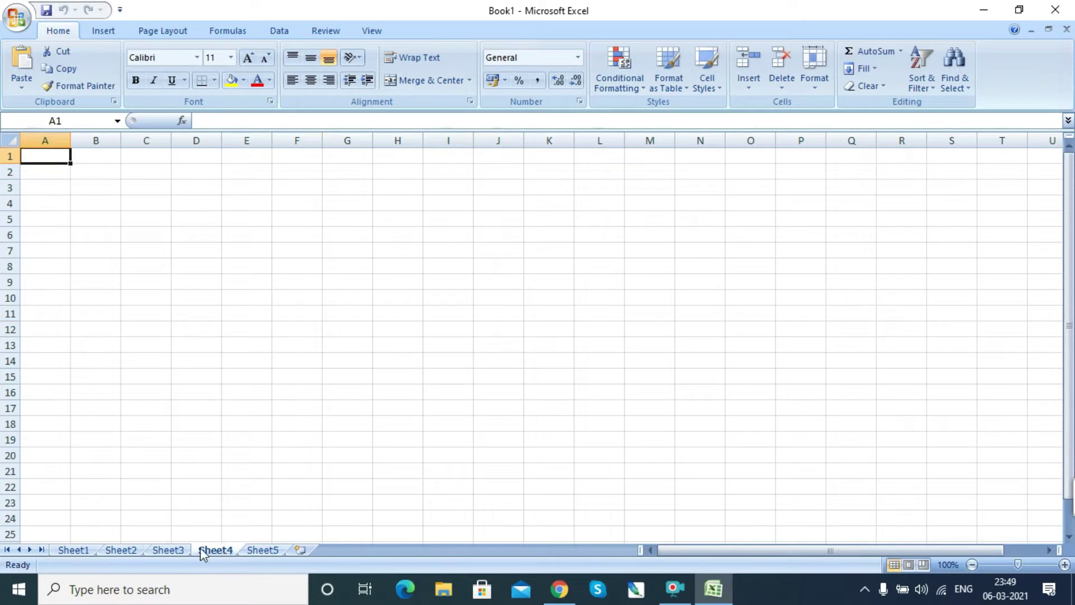
click(75, 551)
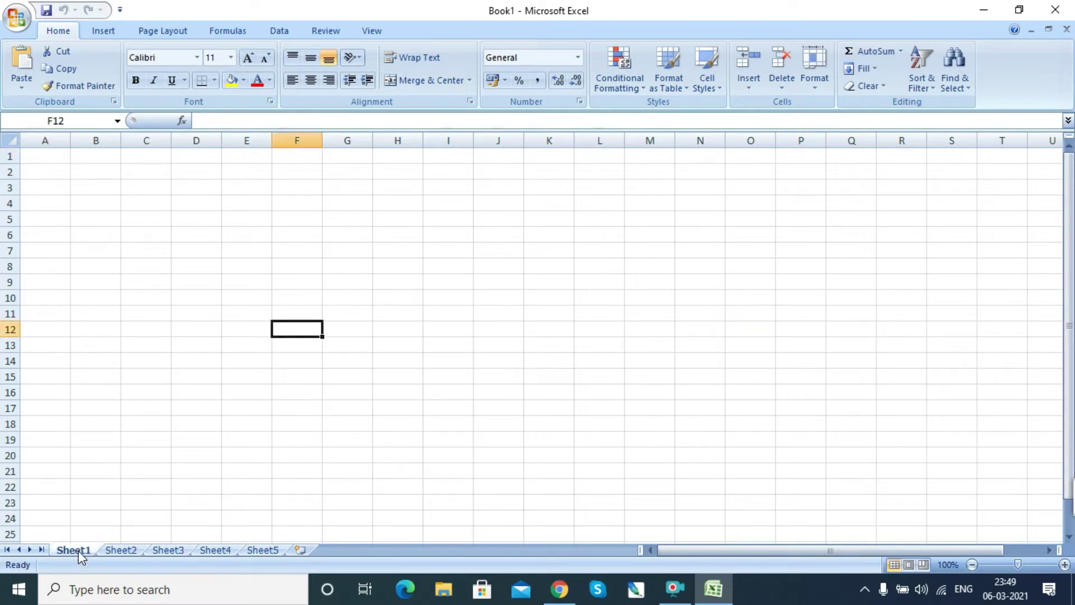
right_click(79, 552)
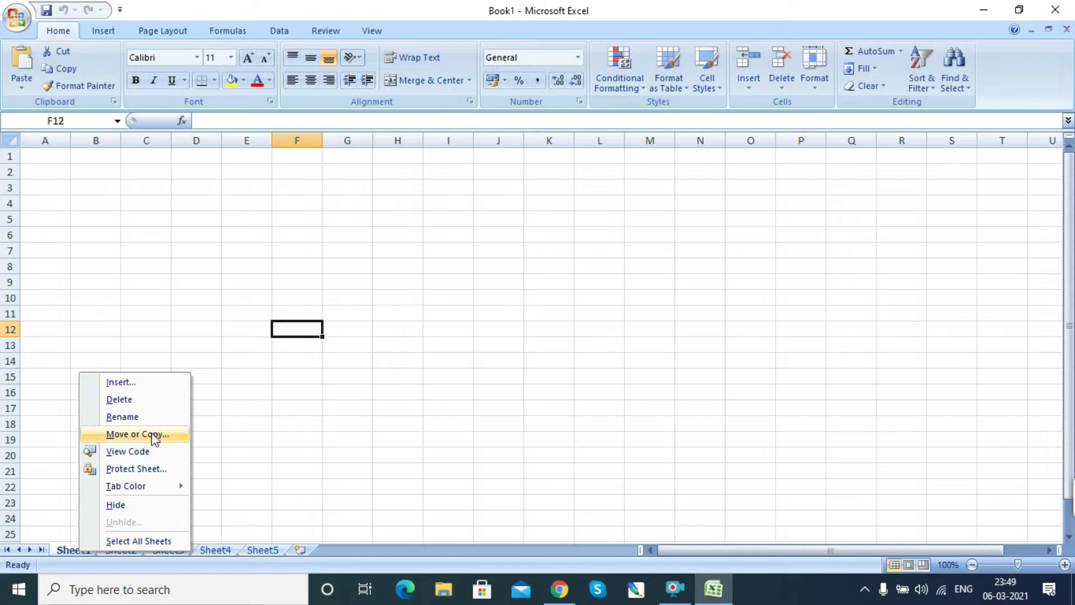
mouse_move(154, 493)
click(573, 551)
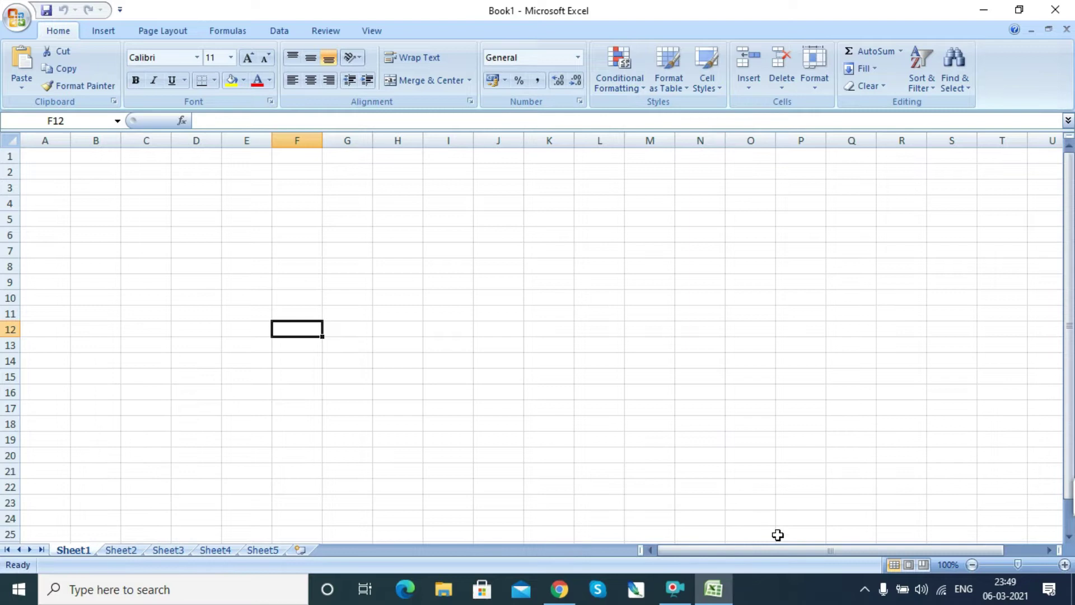
drag(727, 556, 722, 527)
drag(1069, 324, 1067, 241)
mouse_move(1017, 564)
mouse_down()
mouse_move(1046, 566)
mouse_move(1013, 565)
mouse_move(1026, 565)
mouse_up()
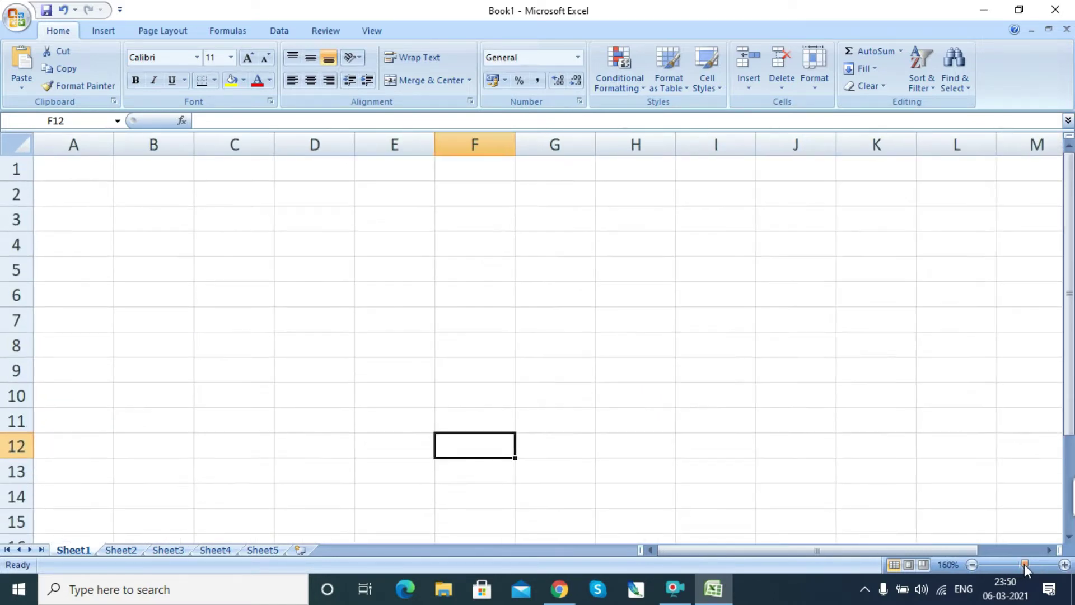
click(185, 200)
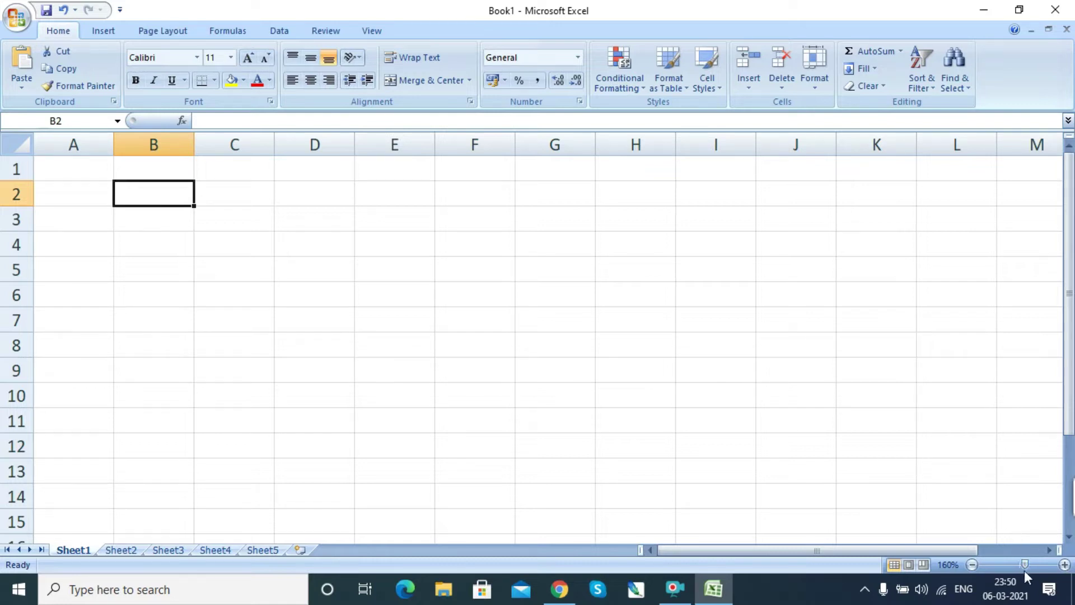
drag(1023, 563, 1053, 564)
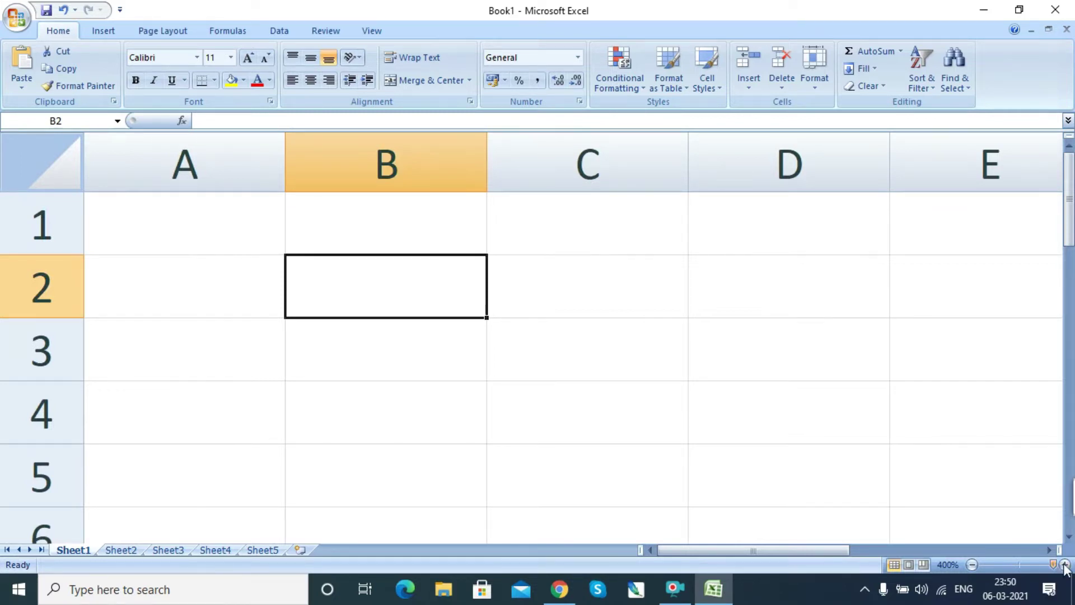
drag(1053, 565, 1025, 565)
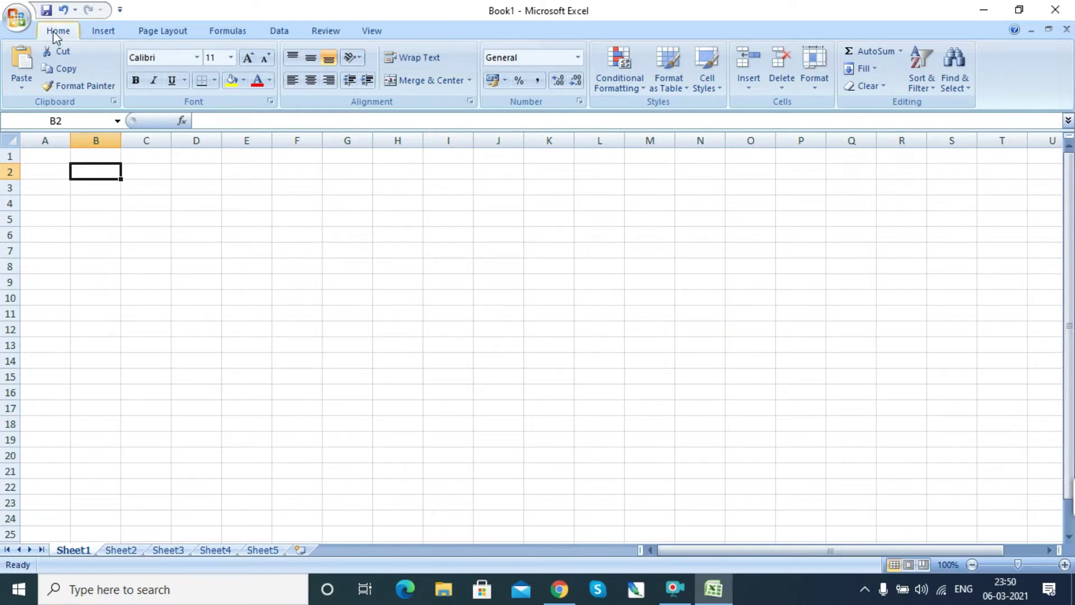
click(111, 29)
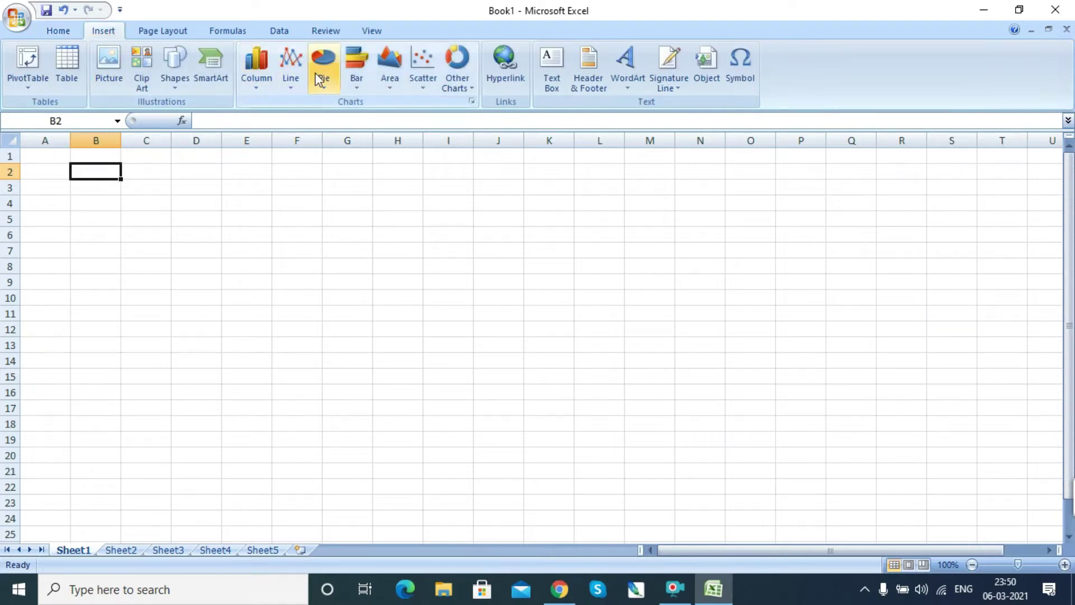
click(58, 31)
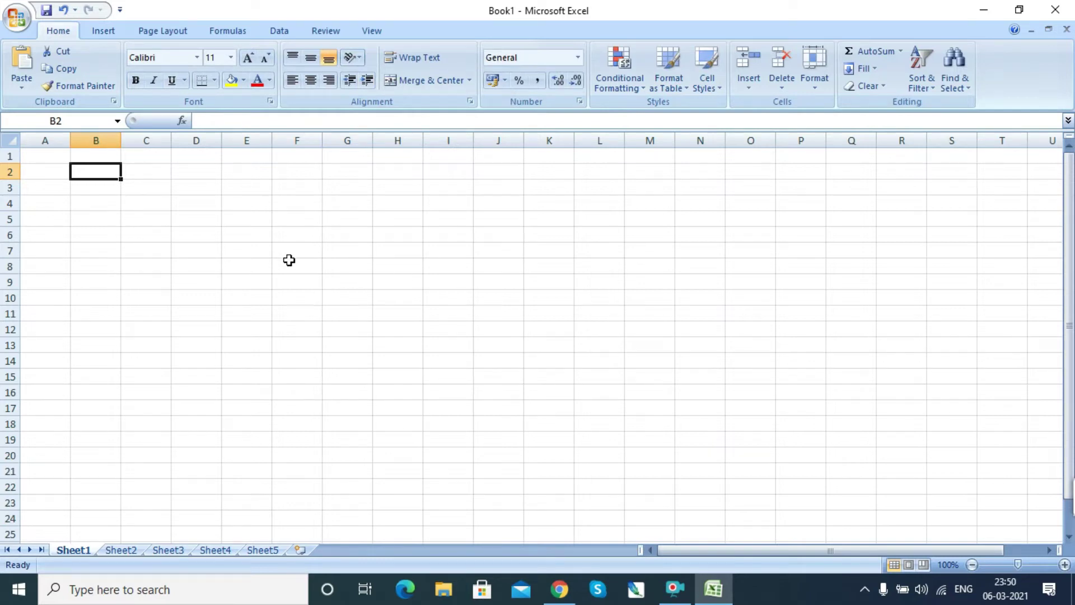
click(298, 297)
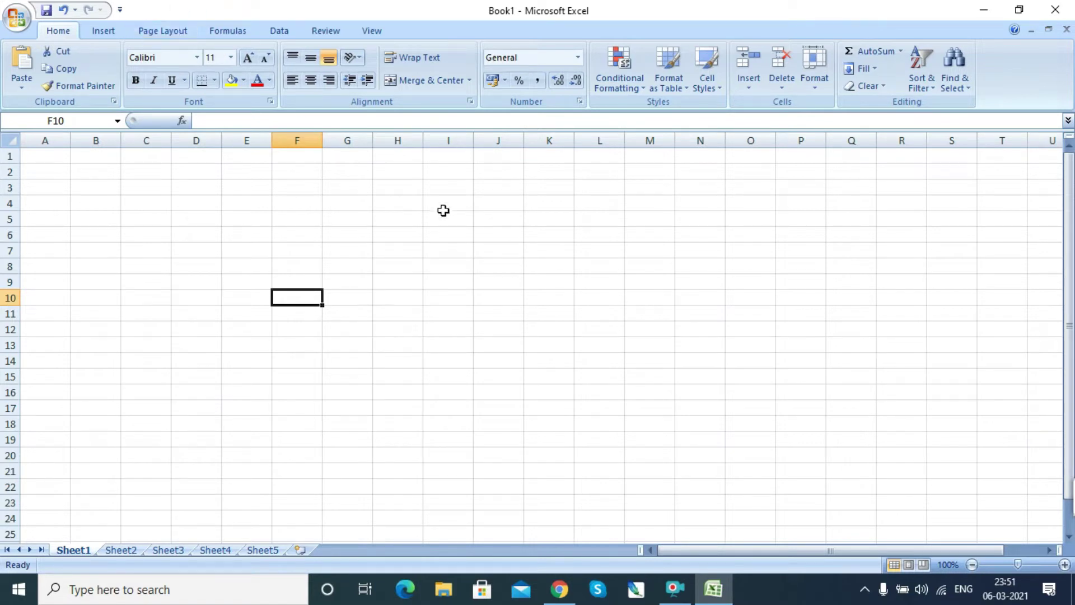
click(396, 252)
right_click(395, 252)
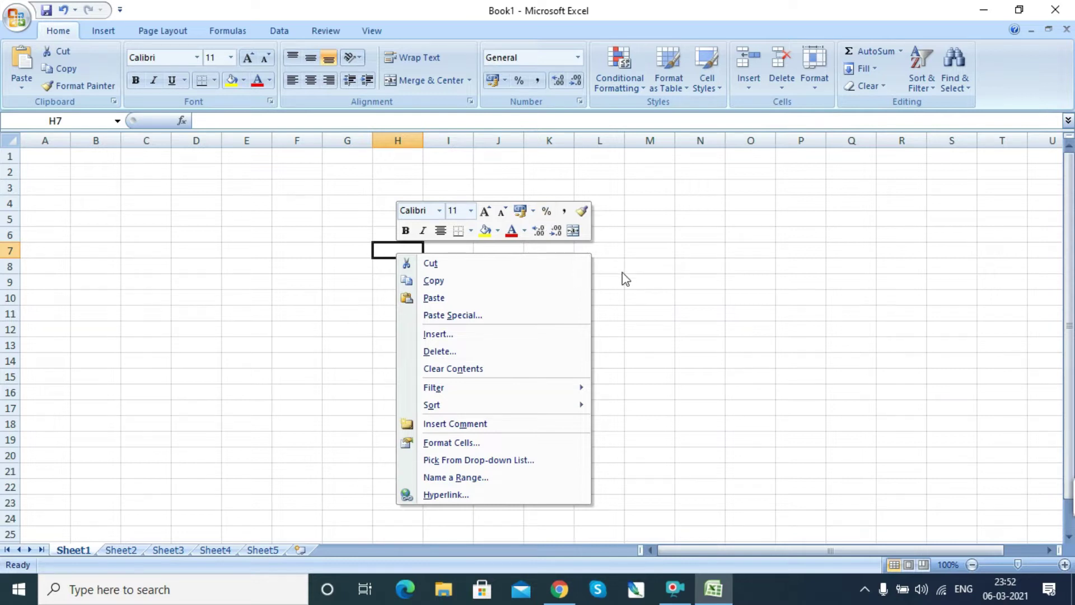
click(675, 250)
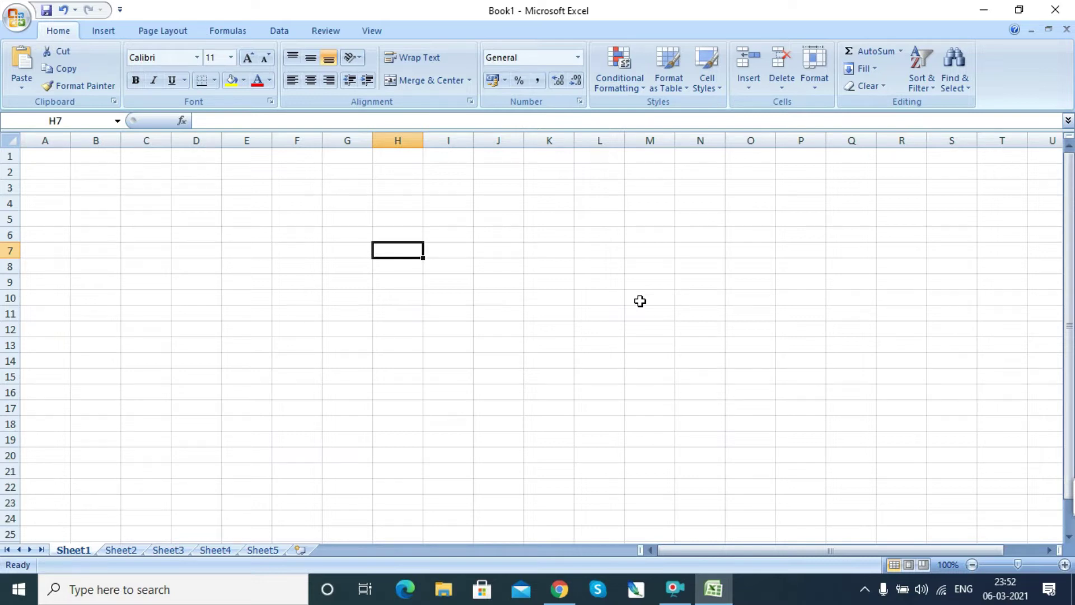
click(567, 241)
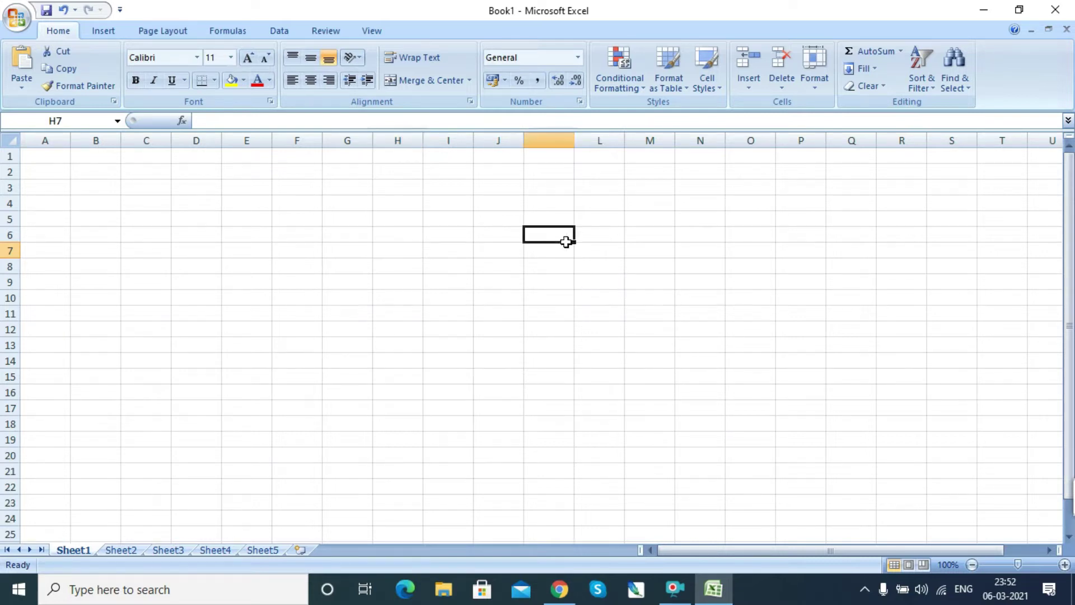
right_click(567, 241)
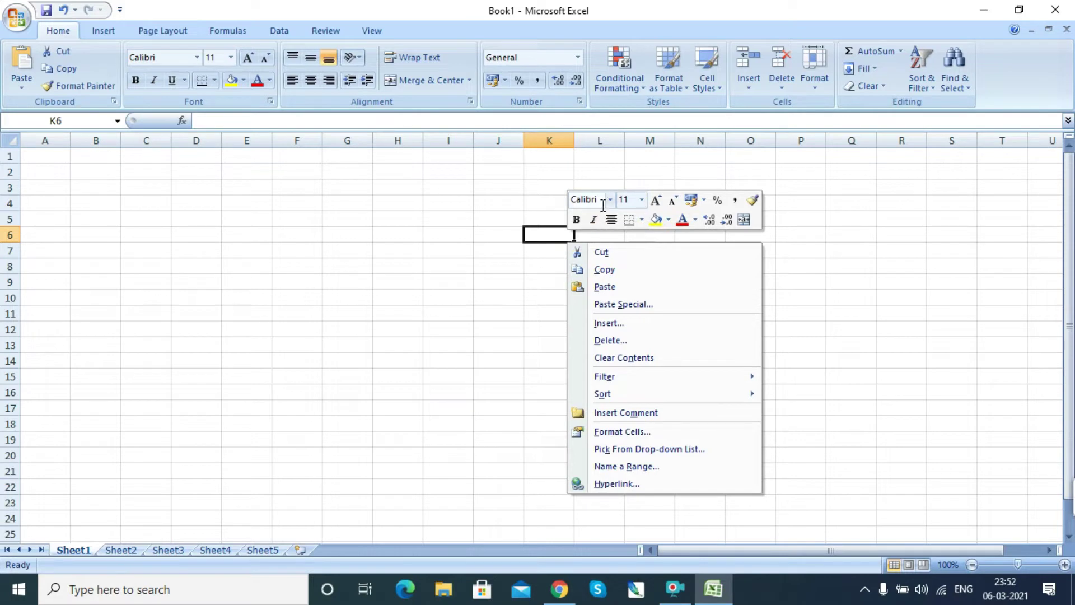
click(642, 200)
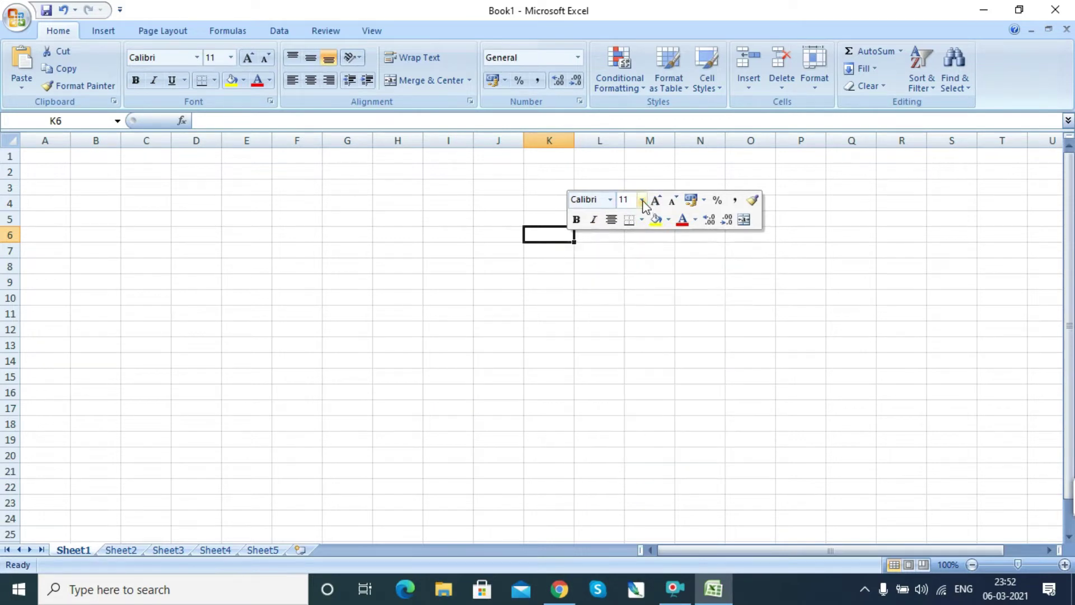
click(642, 201)
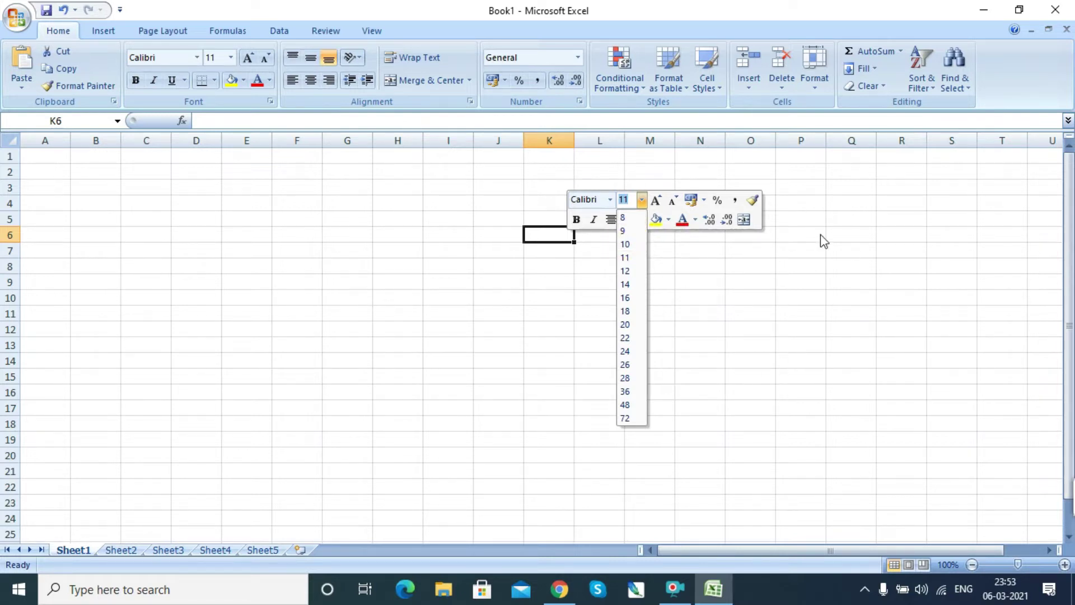
click(801, 342)
click(492, 328)
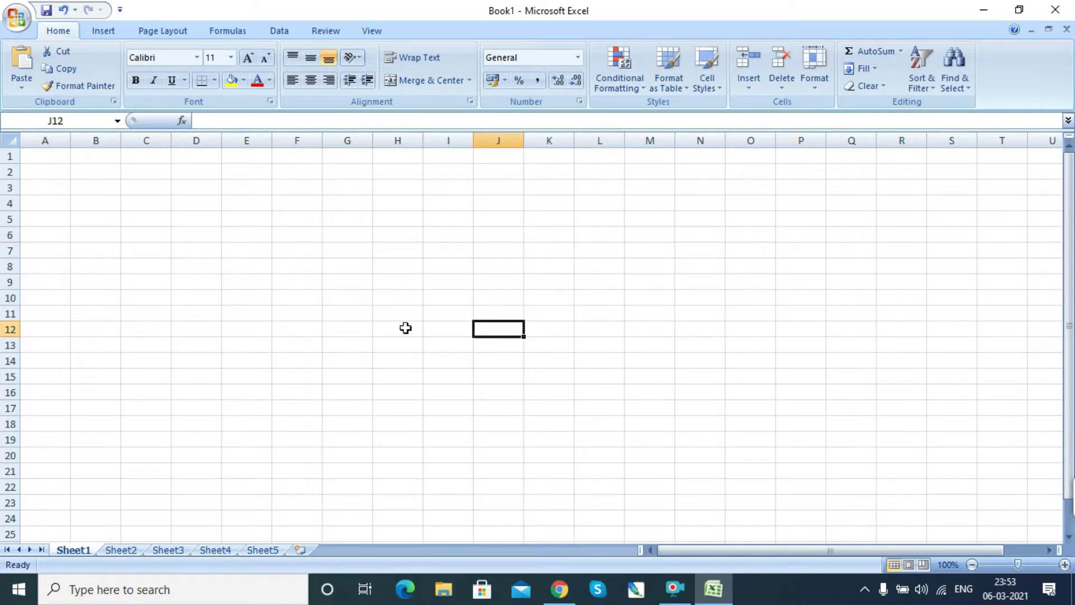
click(327, 297)
right_click(328, 301)
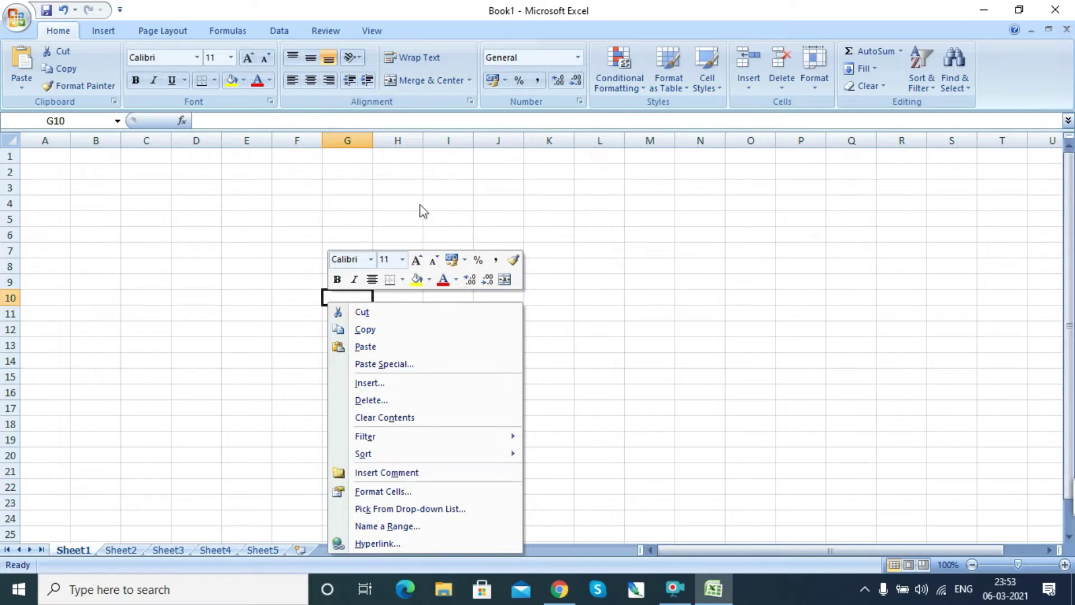
key(Escape)
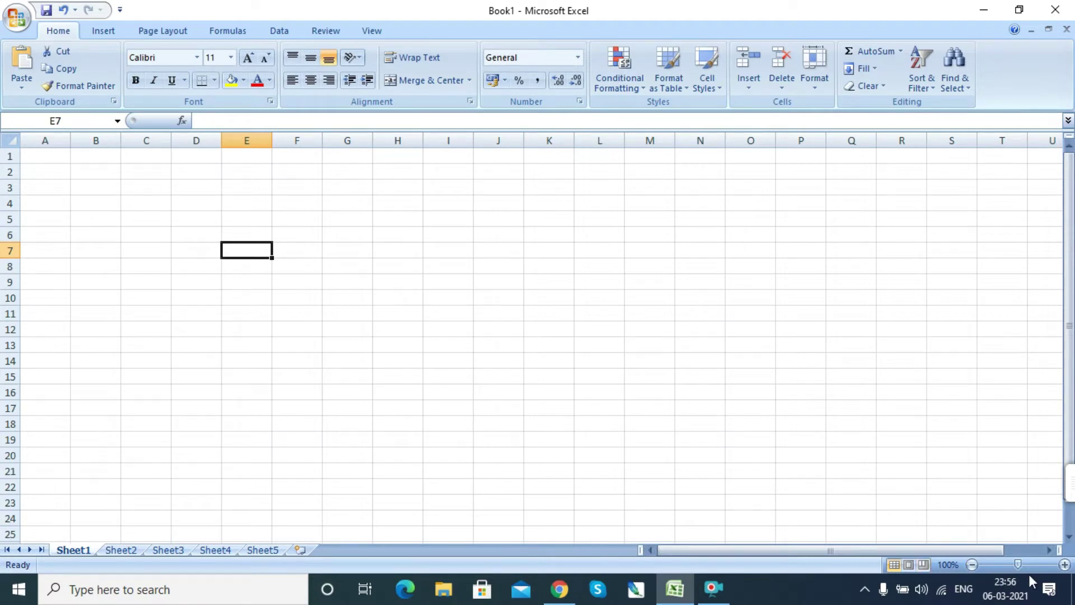
Zoom the sheet to 172% and enter 1 in B2 and 2 in B3.
drag(1023, 563, 1028, 564)
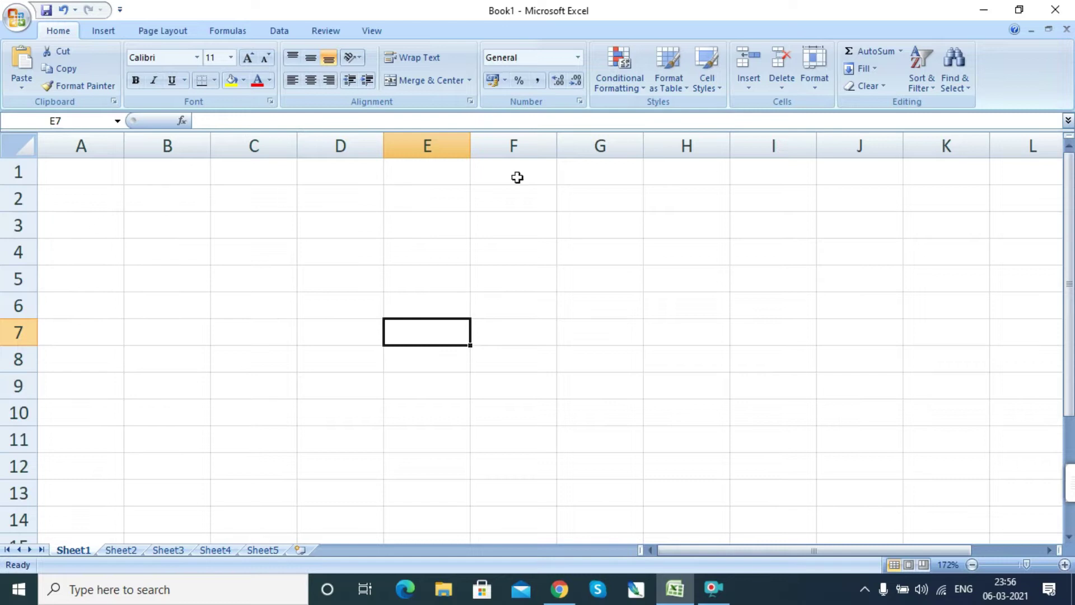
click(227, 219)
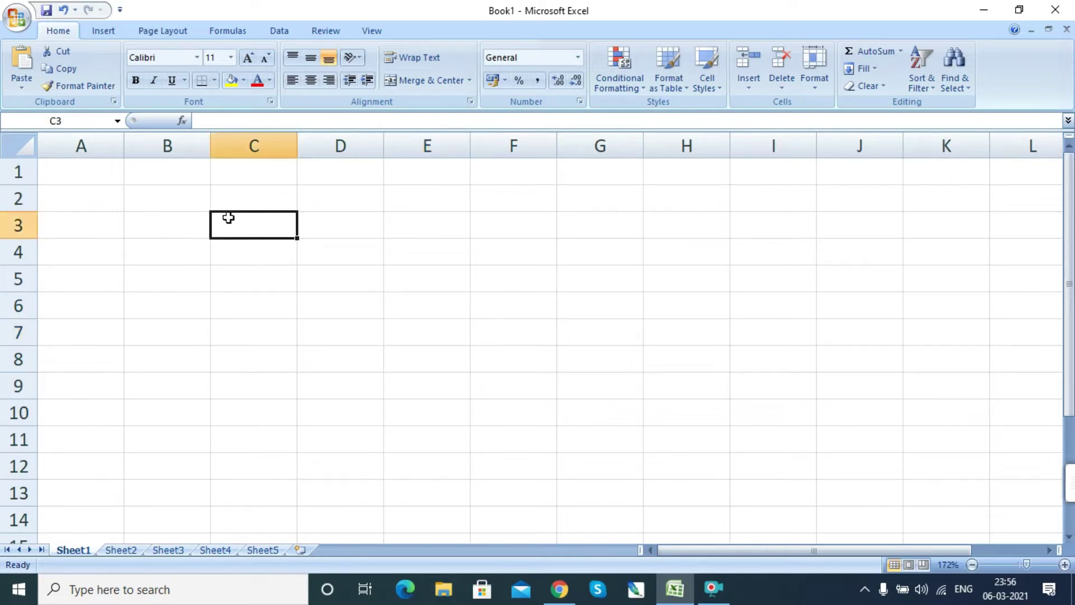
click(166, 196)
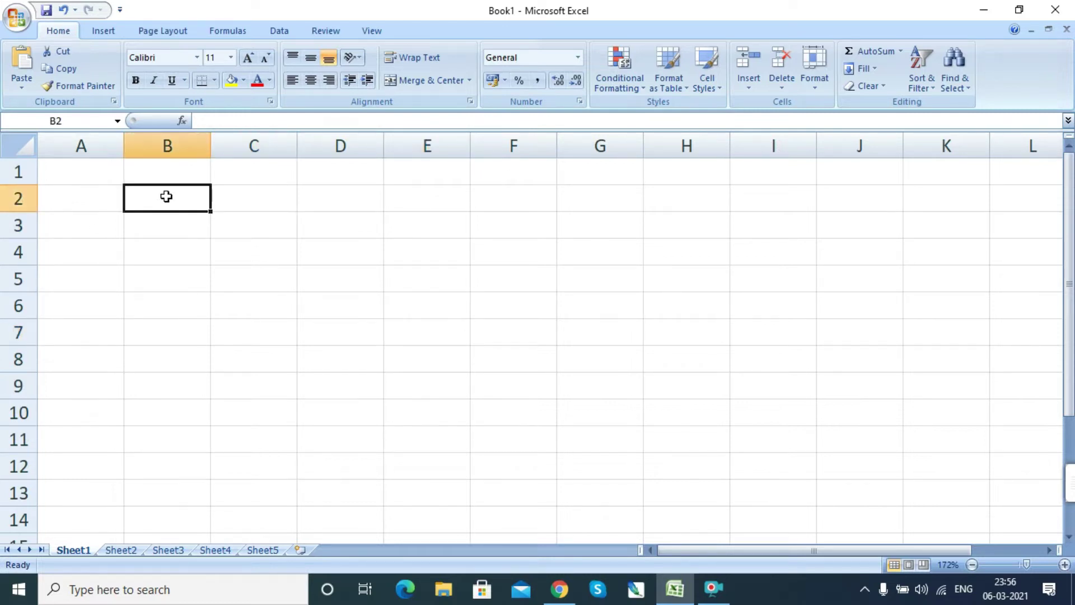
text(1)
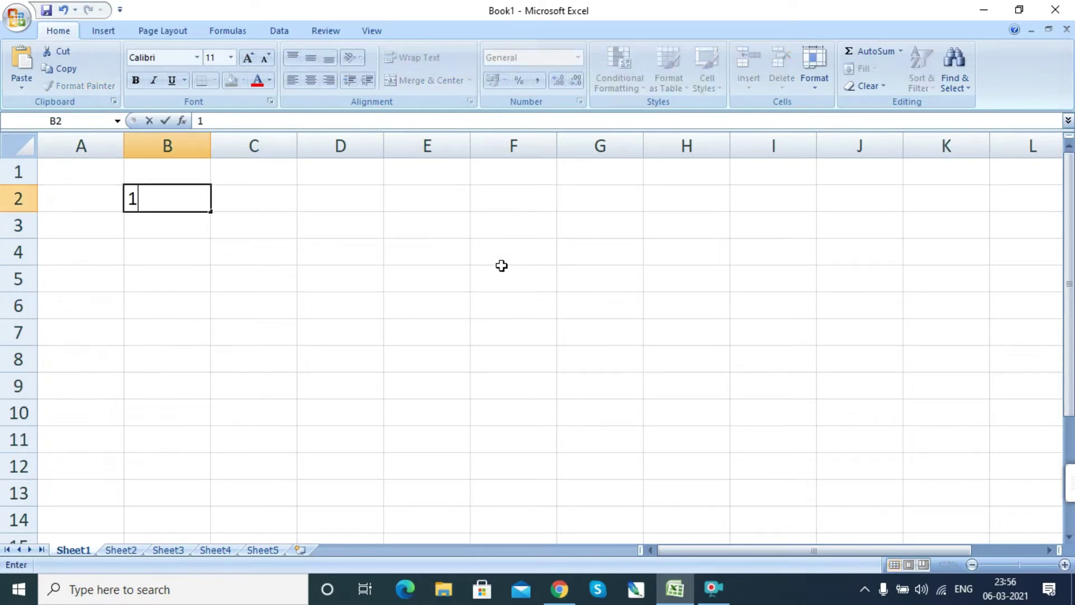
key(Return)
text(2)
key(Return)
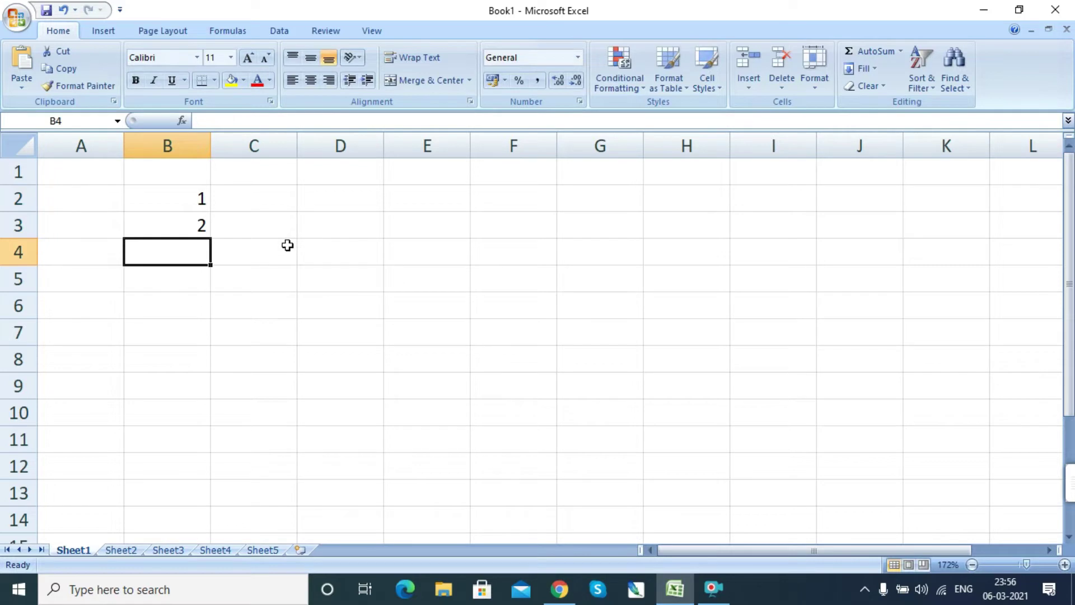
Switch the active cell between D2, D3 and D4.
click(353, 199)
click(353, 227)
click(356, 192)
click(362, 246)
click(363, 199)
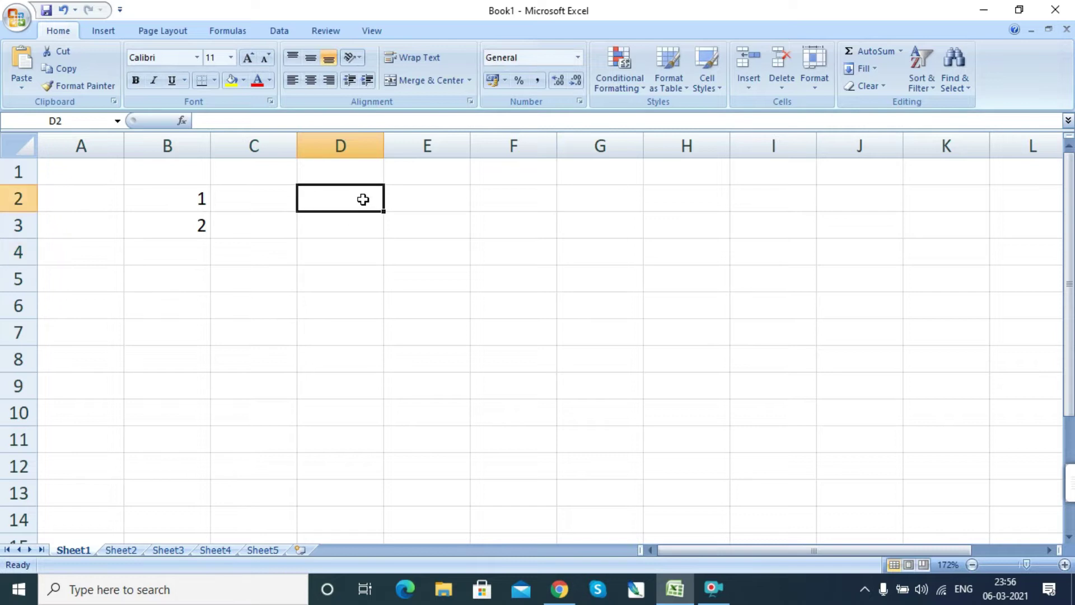
click(358, 244)
click(358, 201)
Select ranges D2:D13 and B2:B8, move D2 to H8, fill-drag D2 to D12, then select B2:B3.
drag(339, 199, 331, 499)
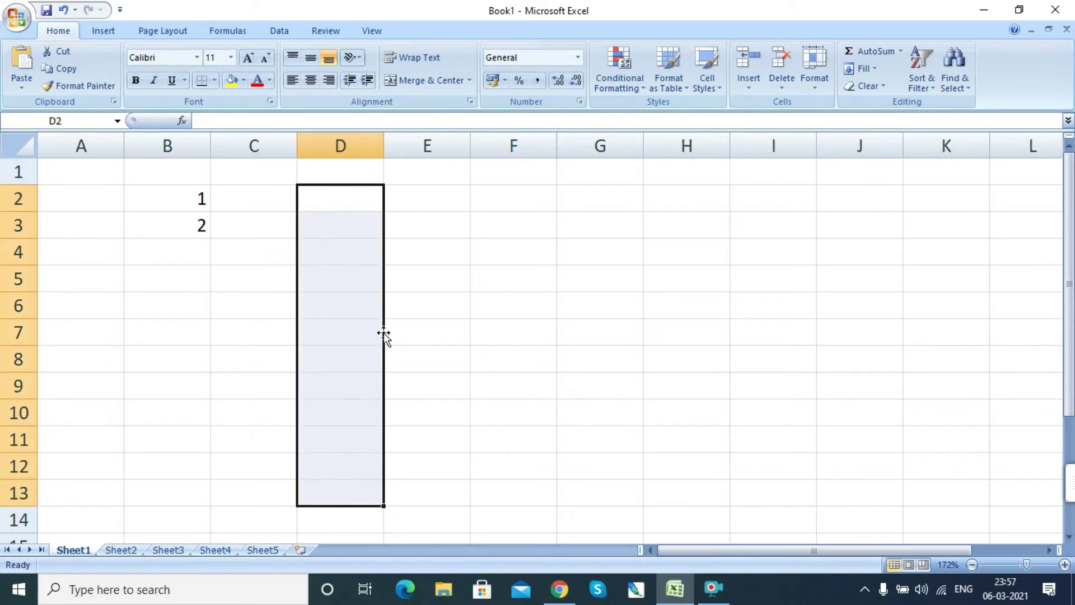
drag(187, 197, 175, 355)
click(336, 211)
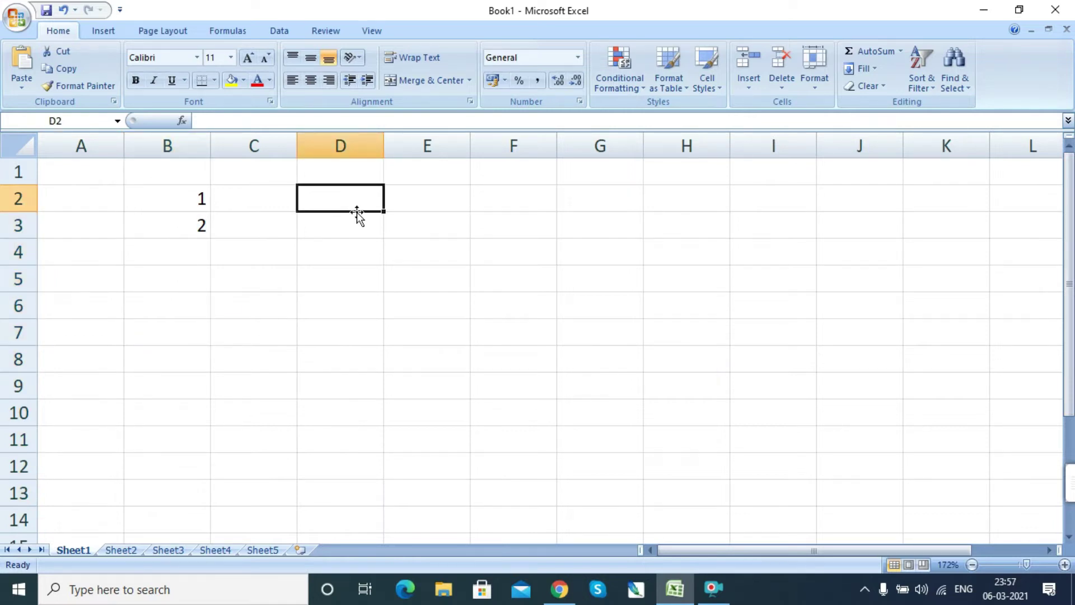
drag(357, 212, 694, 361)
click(341, 259)
click(324, 205)
drag(384, 214, 381, 485)
click(481, 346)
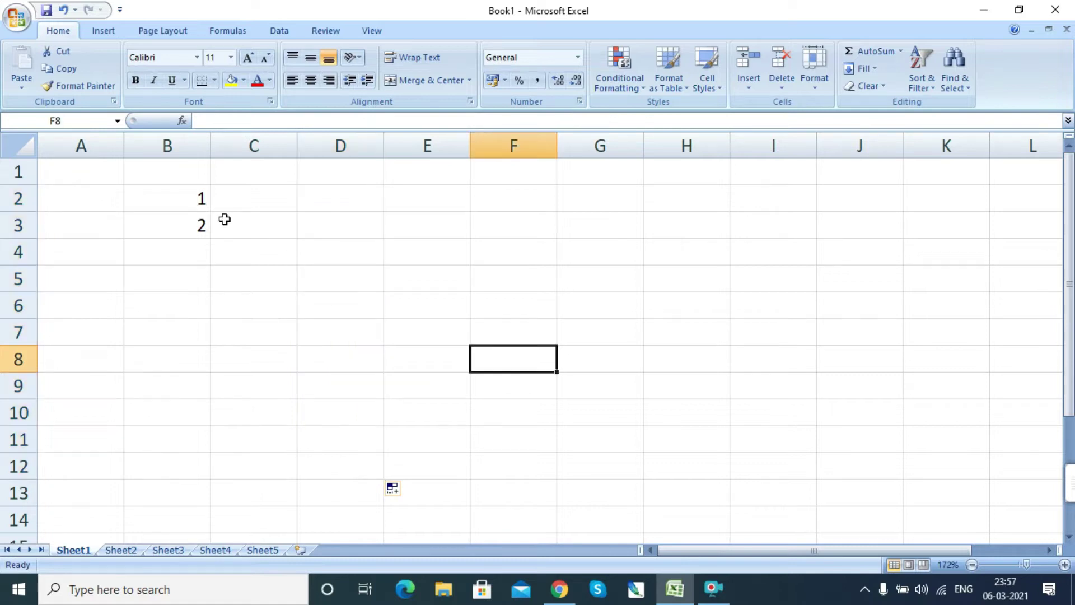
drag(191, 196, 186, 220)
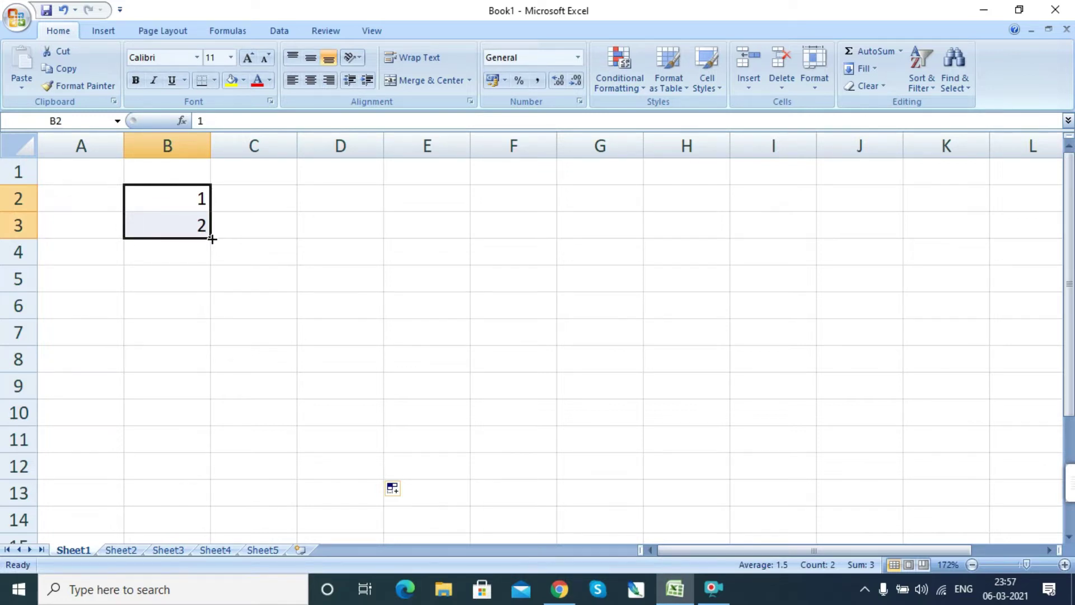
Fill-drag B2:B3 down to B13 to produce the numbers 1 through 12.
drag(211, 239, 225, 512)
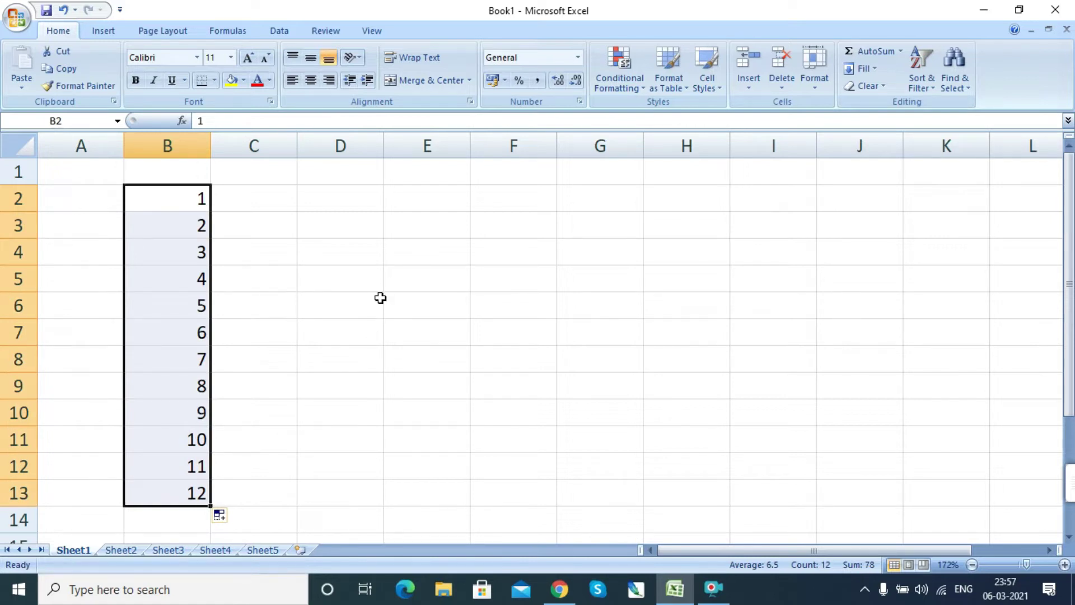
click(264, 193)
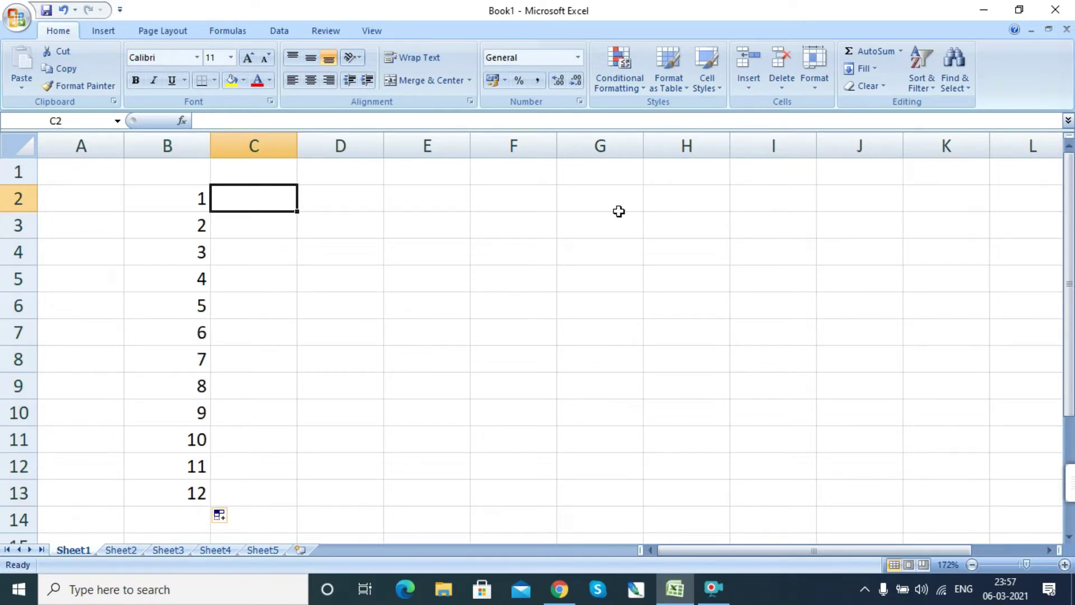
Enter 2 and 4 in C2:C3 and fill the even numbers down to 20 in C11.
text(2)
key(Return)
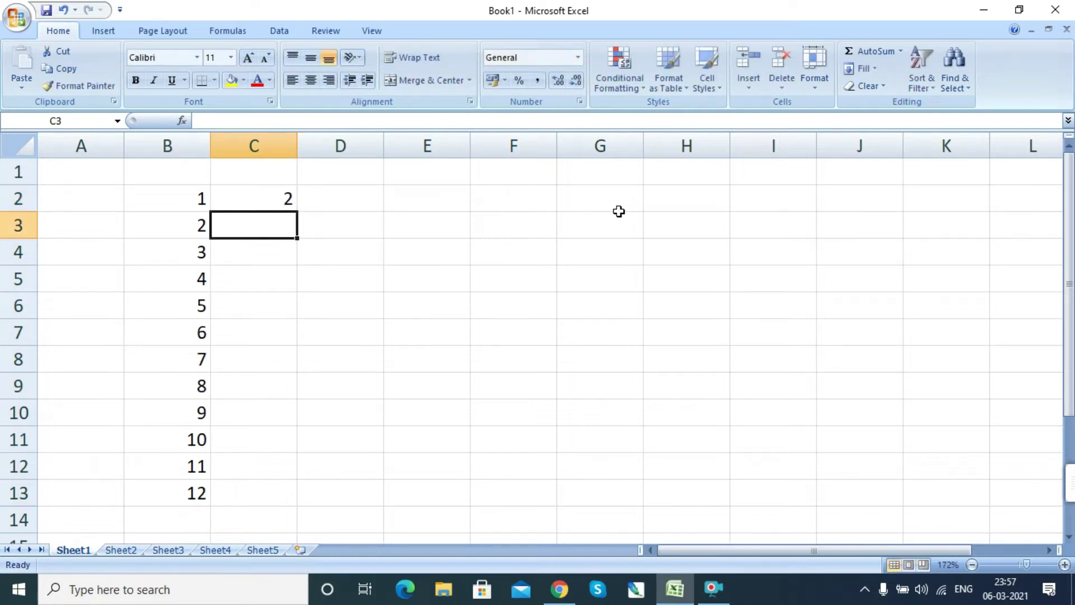
text(4)
key(Return)
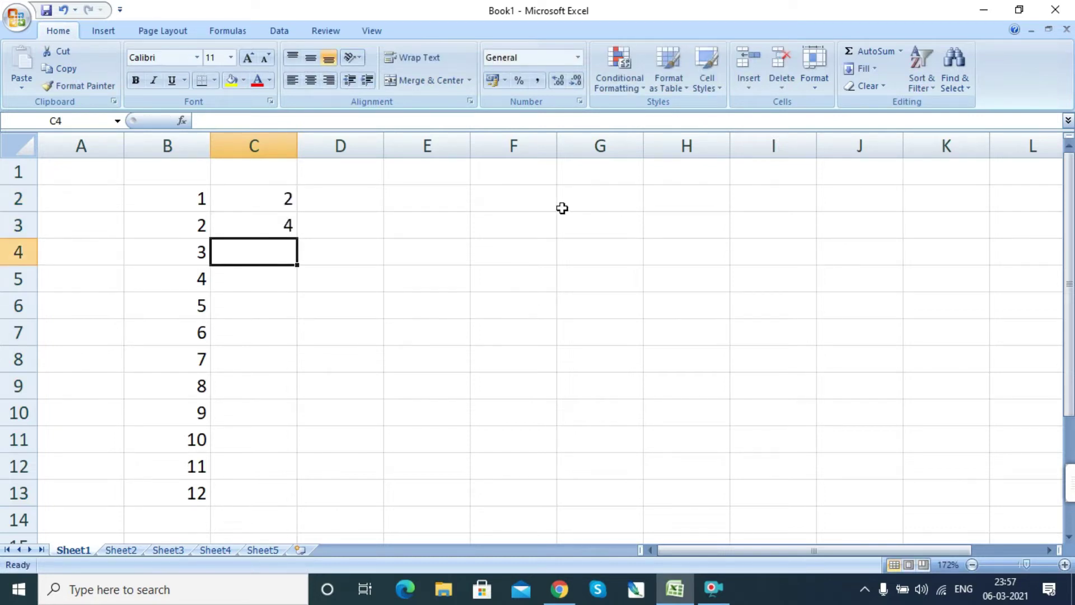
click(275, 201)
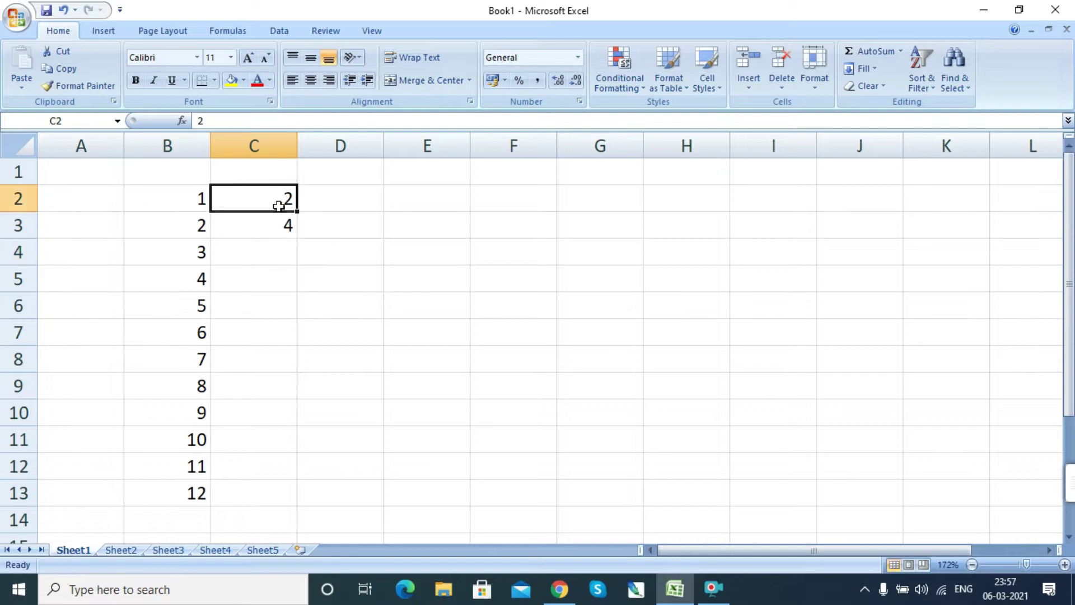
drag(270, 205, 279, 441)
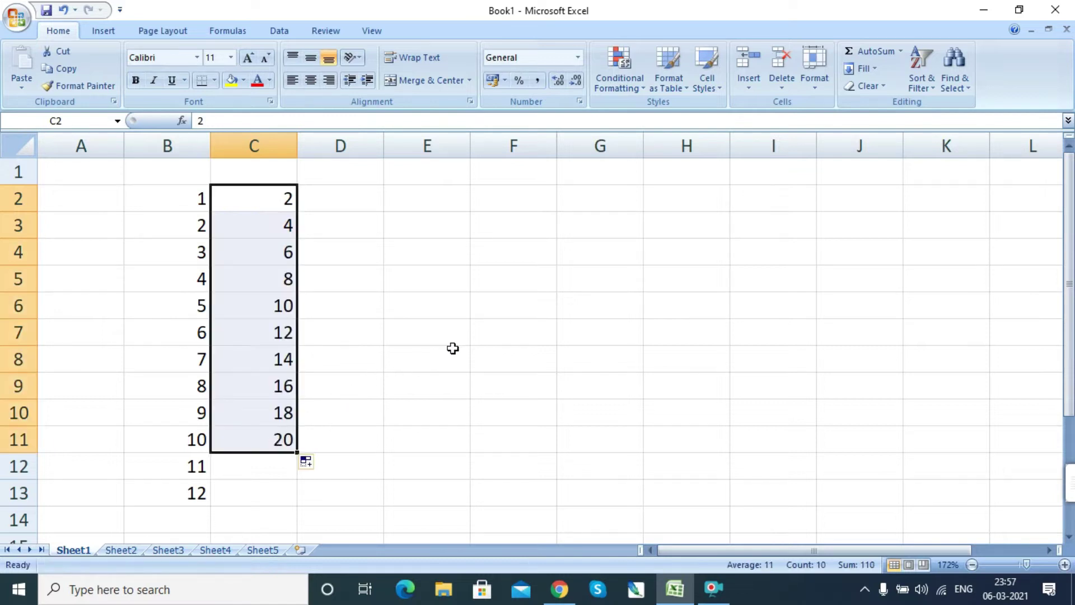
Enter 19 and 38 in D2:D3 and fill multiples of 19 down to 190 in D11.
click(361, 202)
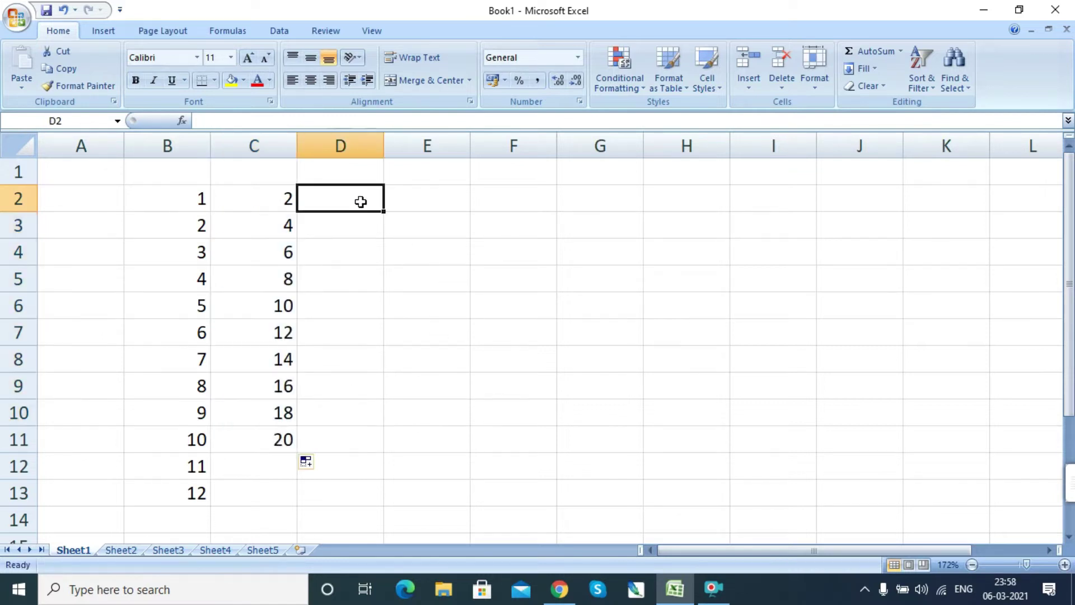
text(19)
key(Return)
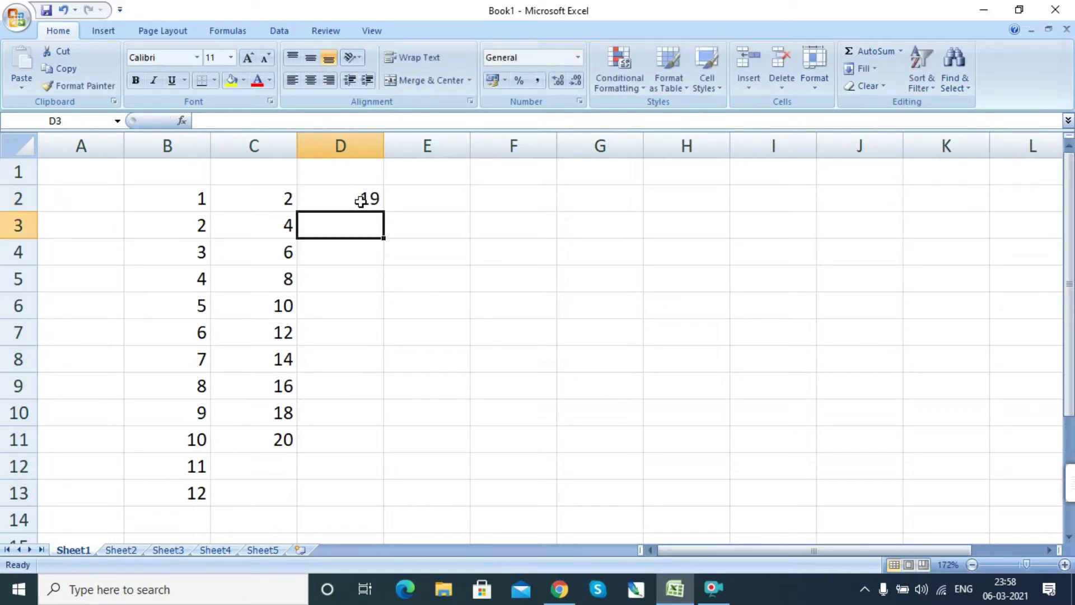
text(38)
click(392, 273)
drag(348, 197, 373, 446)
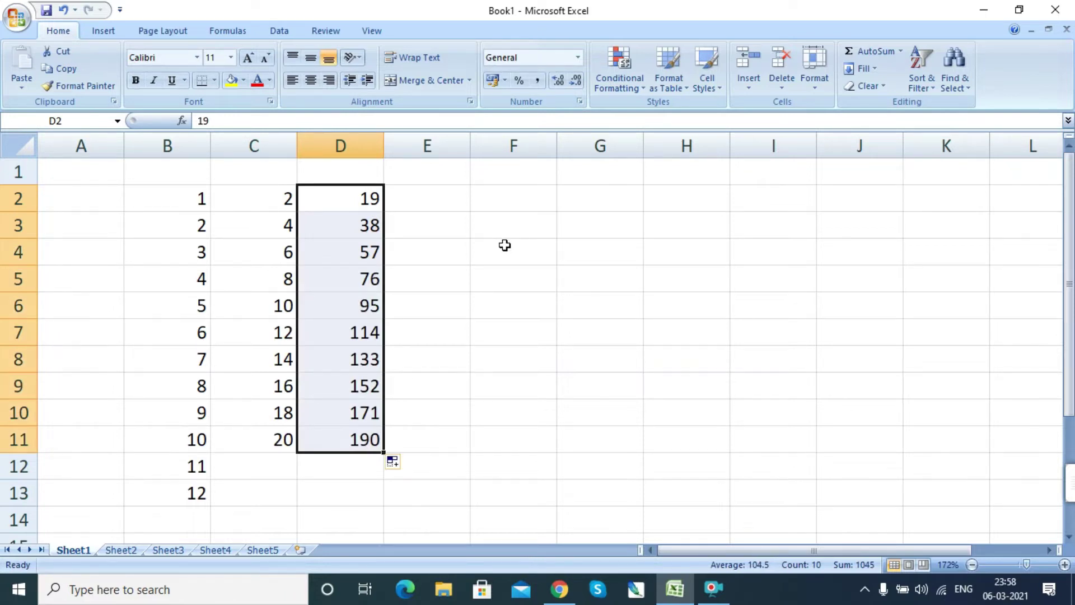
Enter 3 and 8 in E2:E3 and fill the series by fives to 48 in E11.
click(447, 203)
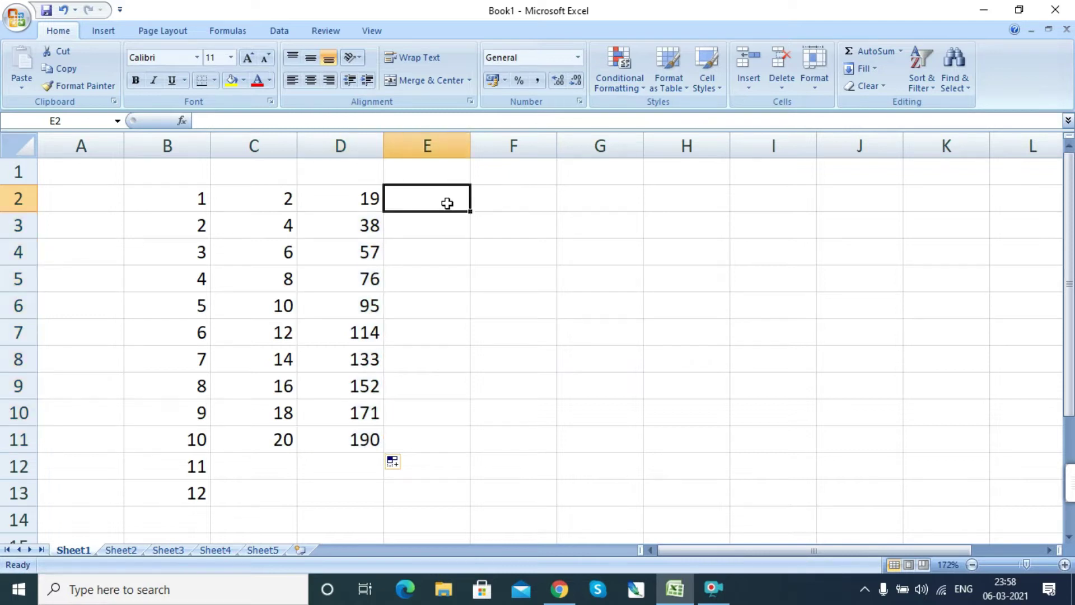
text(3)
key(Return)
text(8)
key(Return)
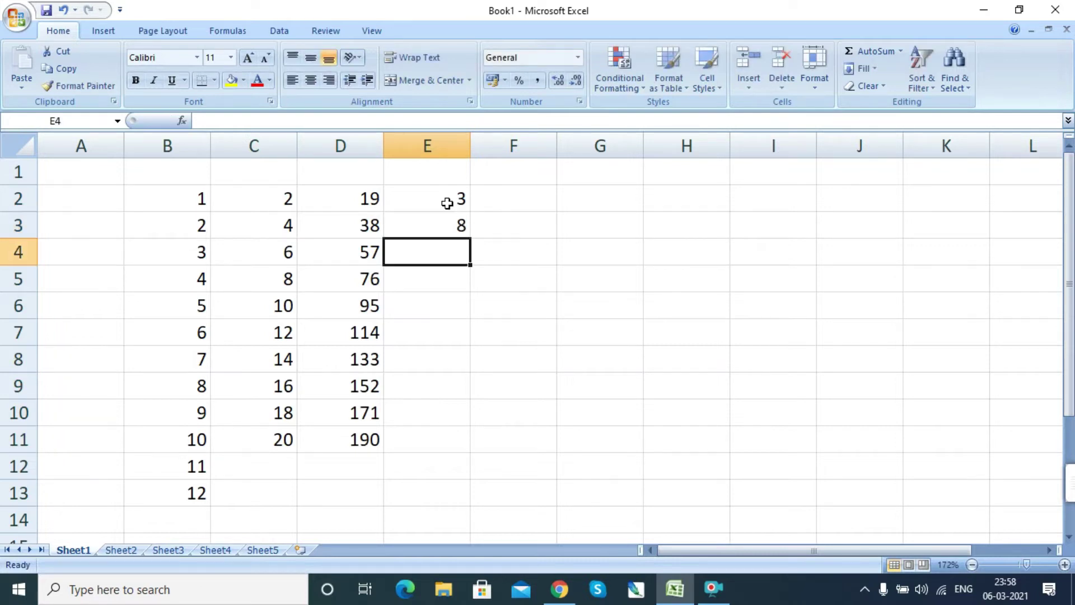
drag(456, 203, 500, 433)
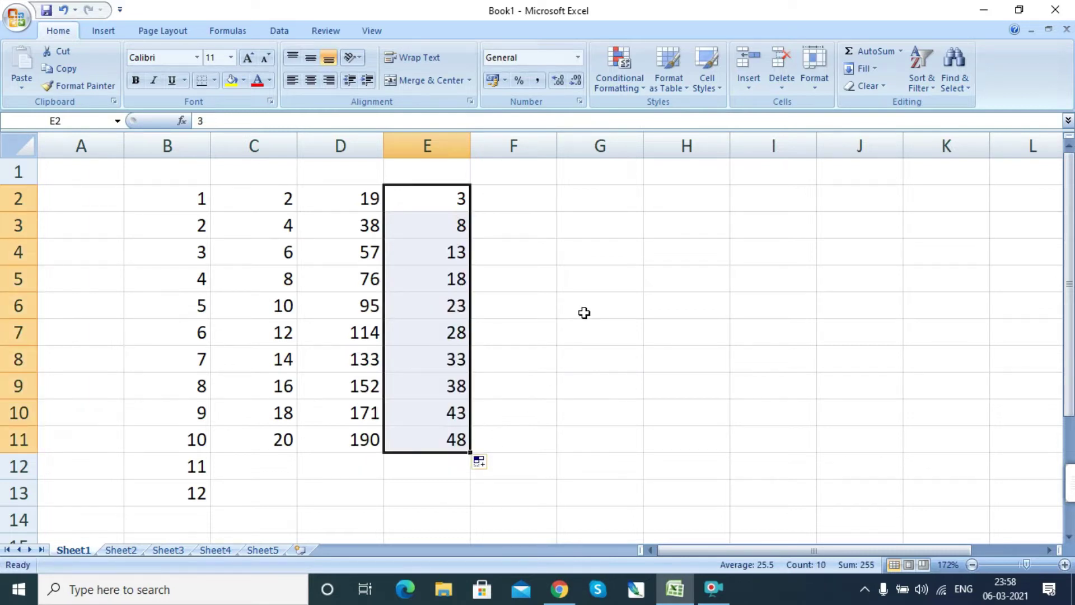
Enter 1 in F2 and copy it down to F11.
click(520, 210)
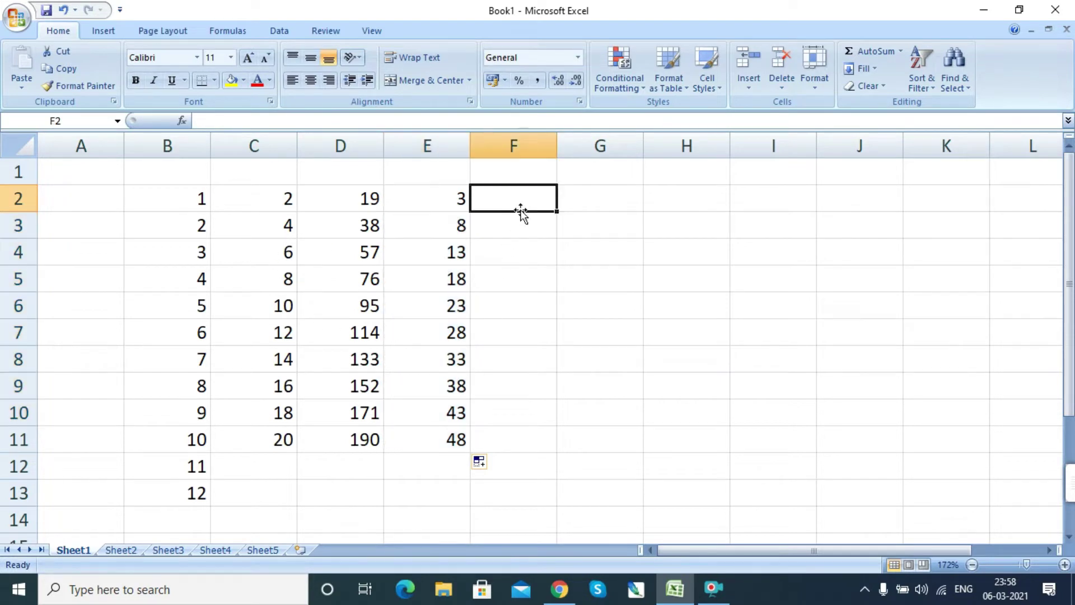
text(1)
key(Return)
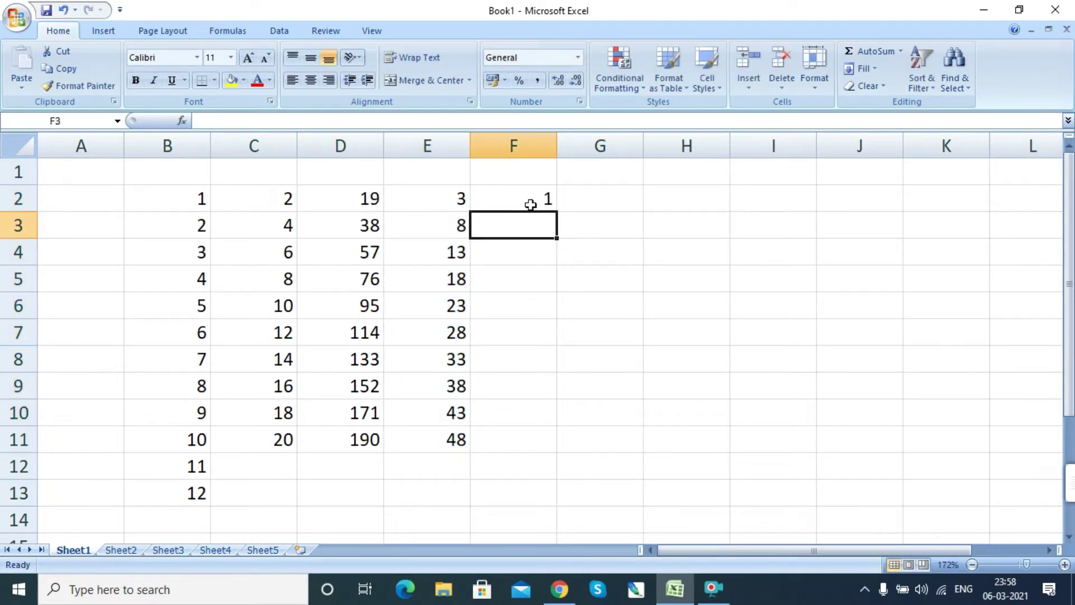
click(530, 205)
drag(558, 214, 558, 449)
Enter 5 in G2 and copy it down to G11.
click(602, 201)
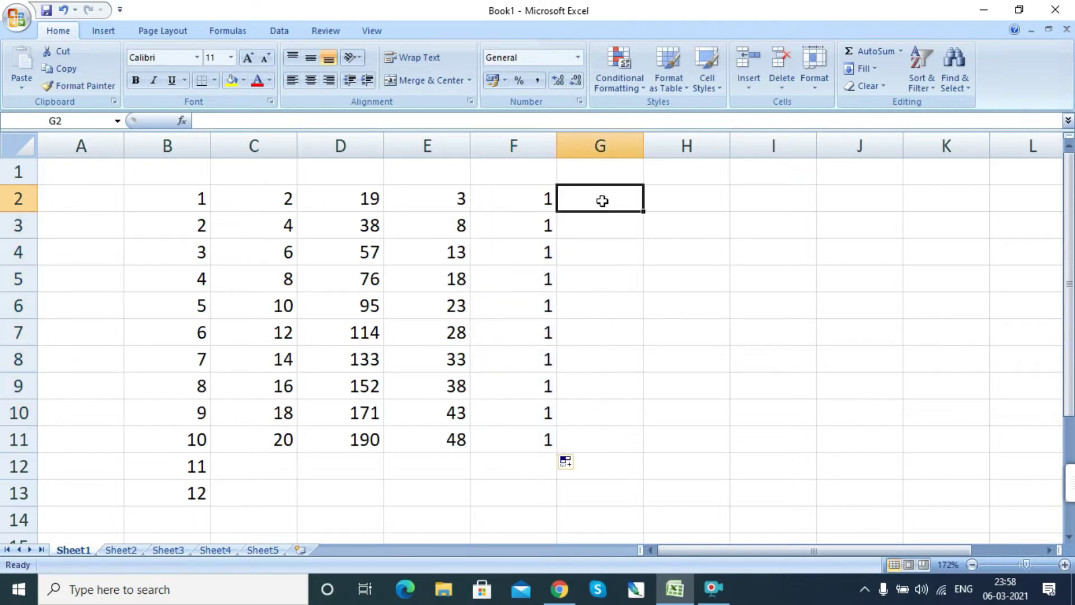
text(5)
click(620, 246)
click(610, 204)
drag(642, 212, 641, 452)
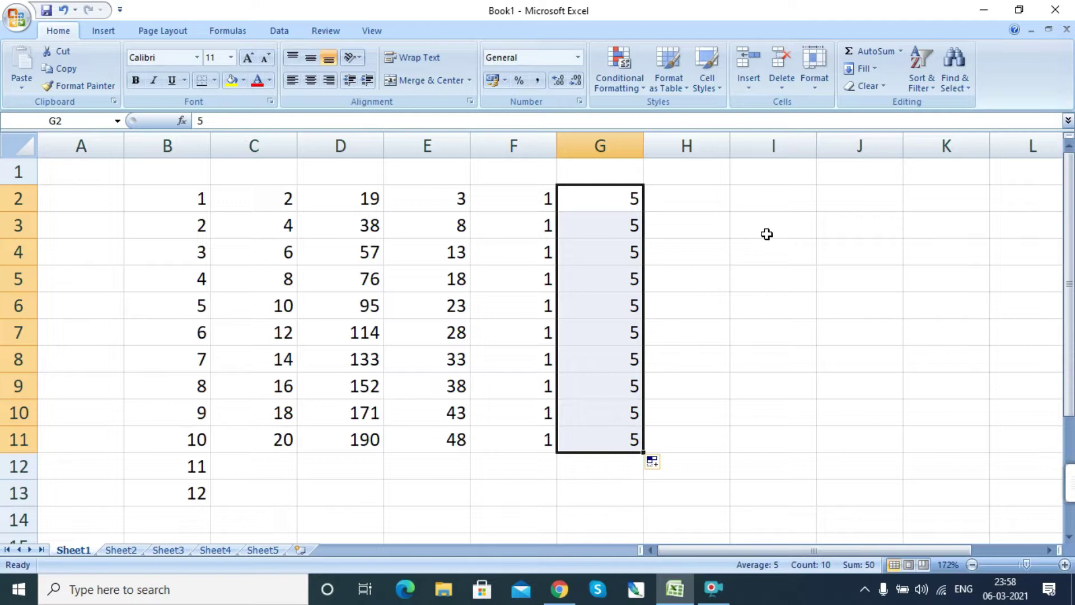
click(689, 204)
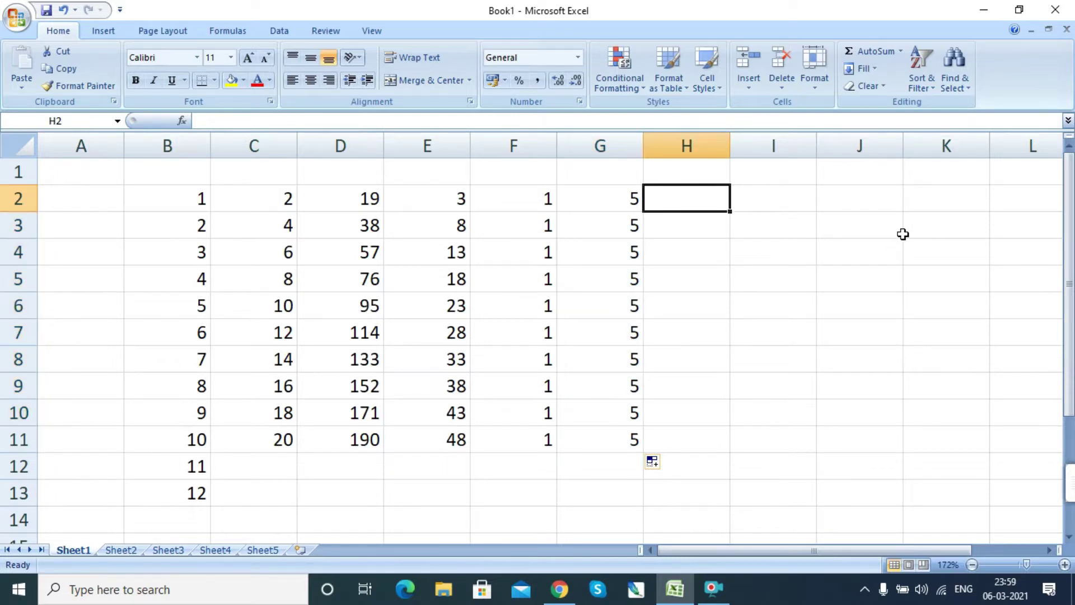
Enter sunday in H2, fill weekday names down to H11, and autofit column H.
text(su)
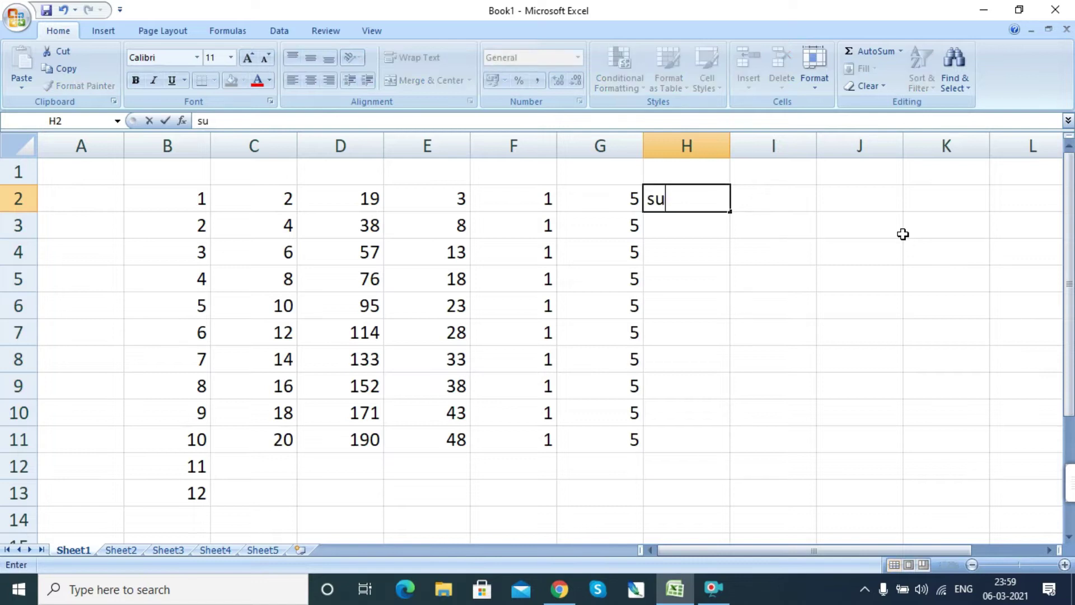
text(nday)
key(Return)
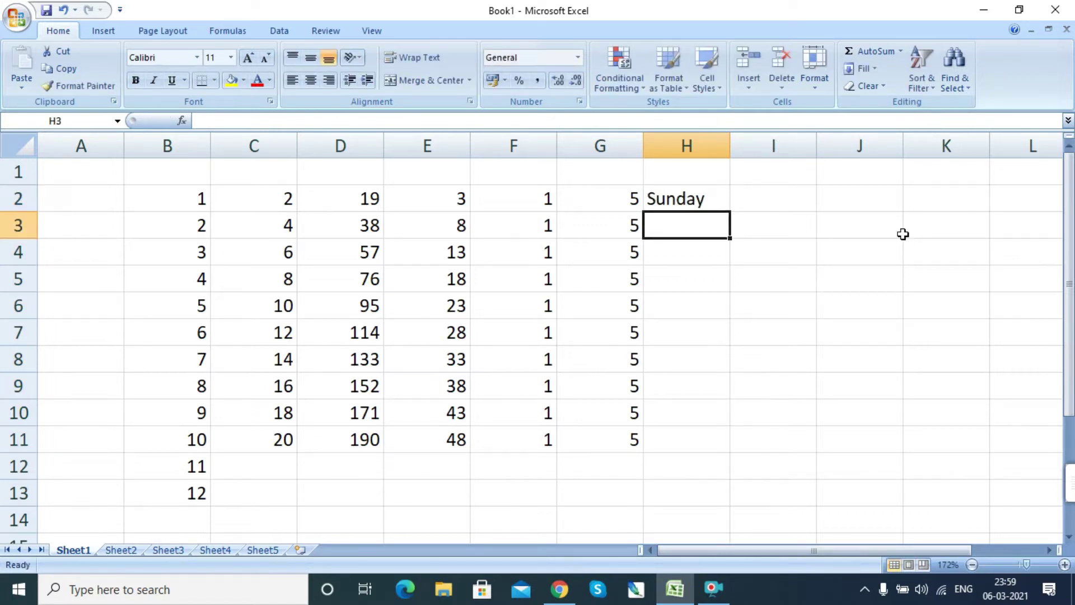
click(693, 200)
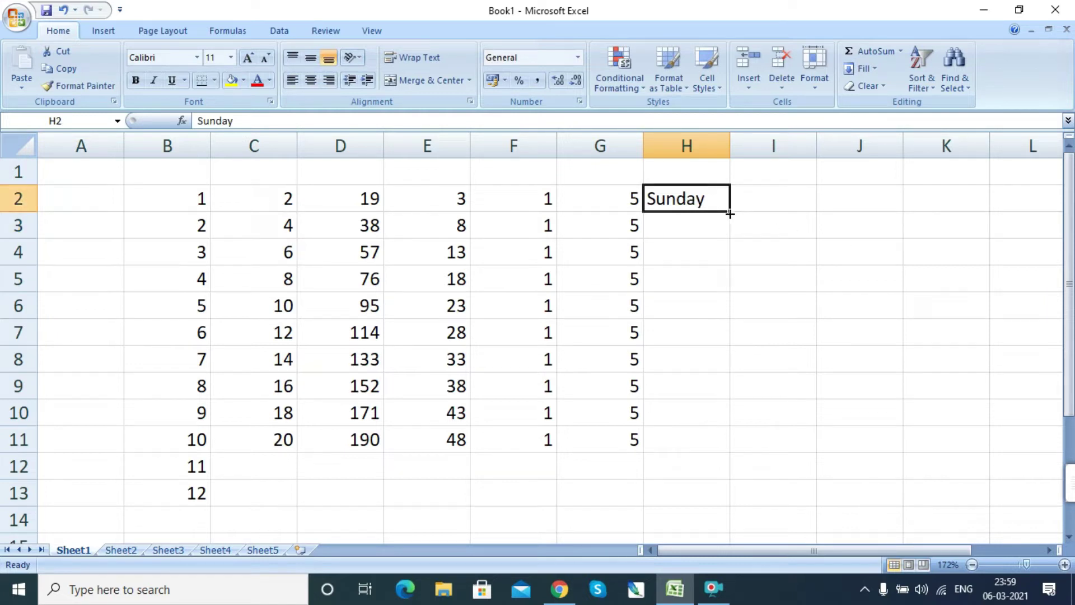
drag(730, 213, 732, 445)
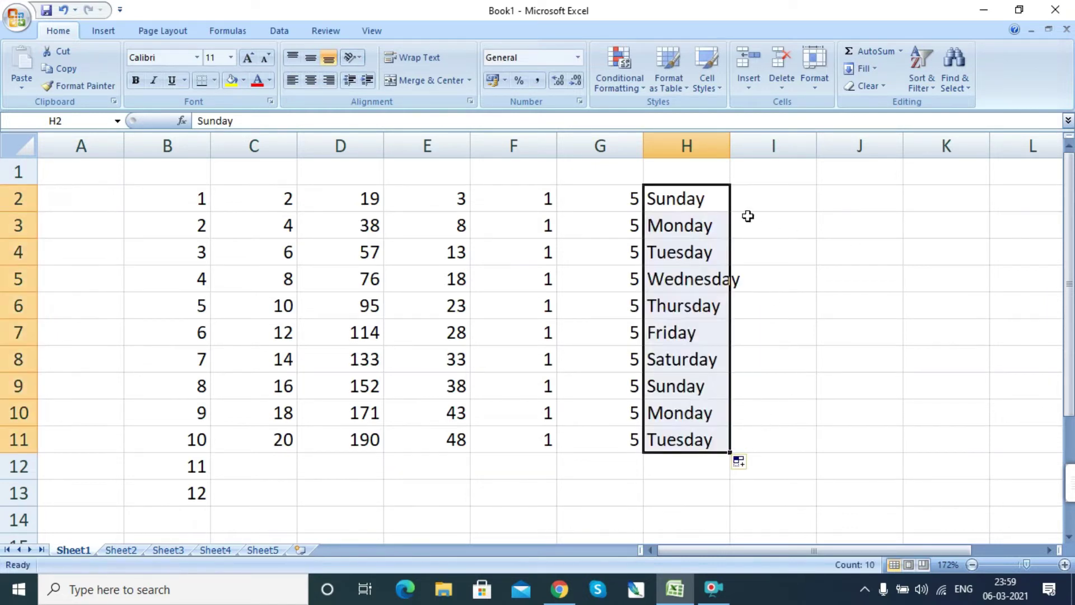
double_click(733, 151)
Enter january in I2 and fill month names through september in I10.
click(780, 216)
click(793, 203)
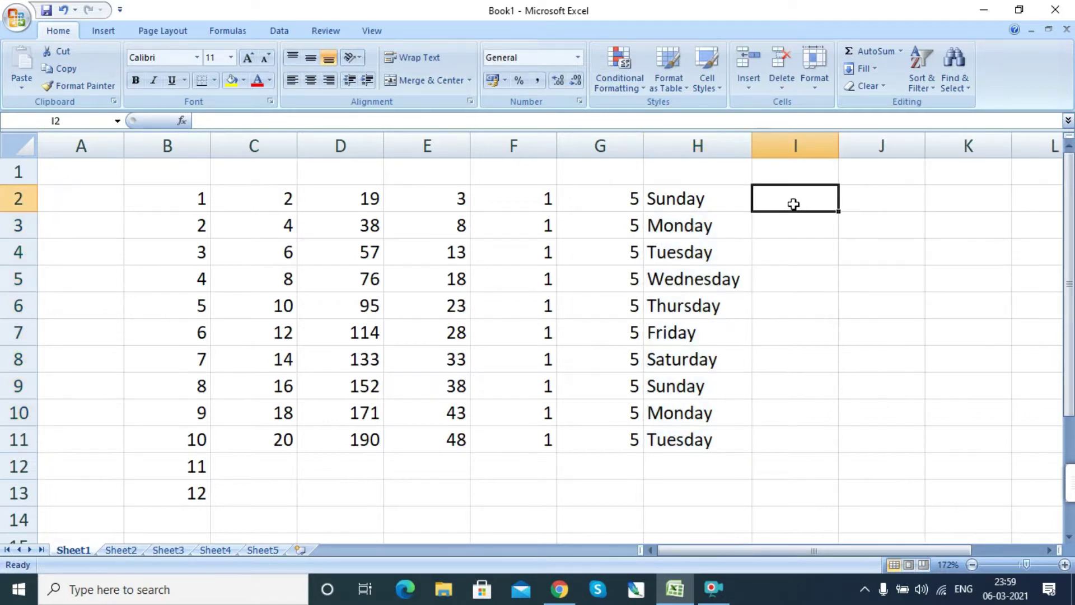
text(january)
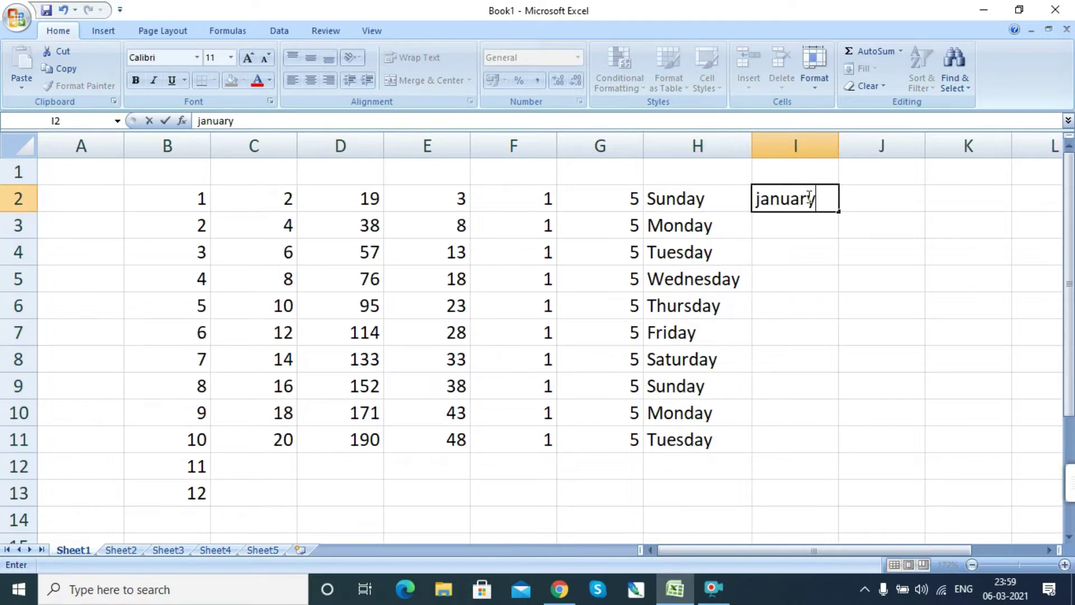
key(Return)
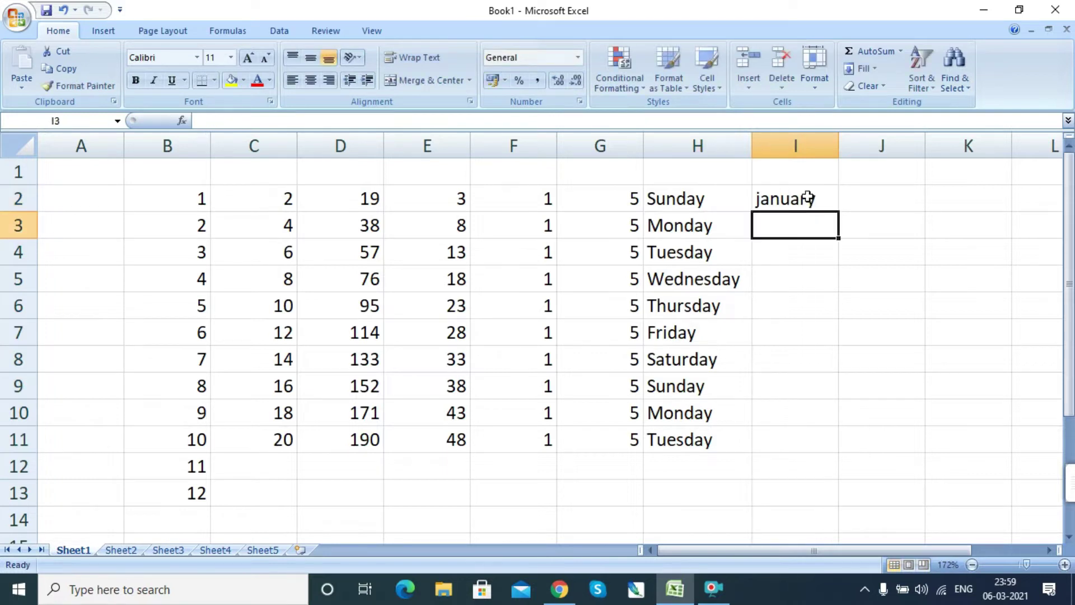
click(792, 195)
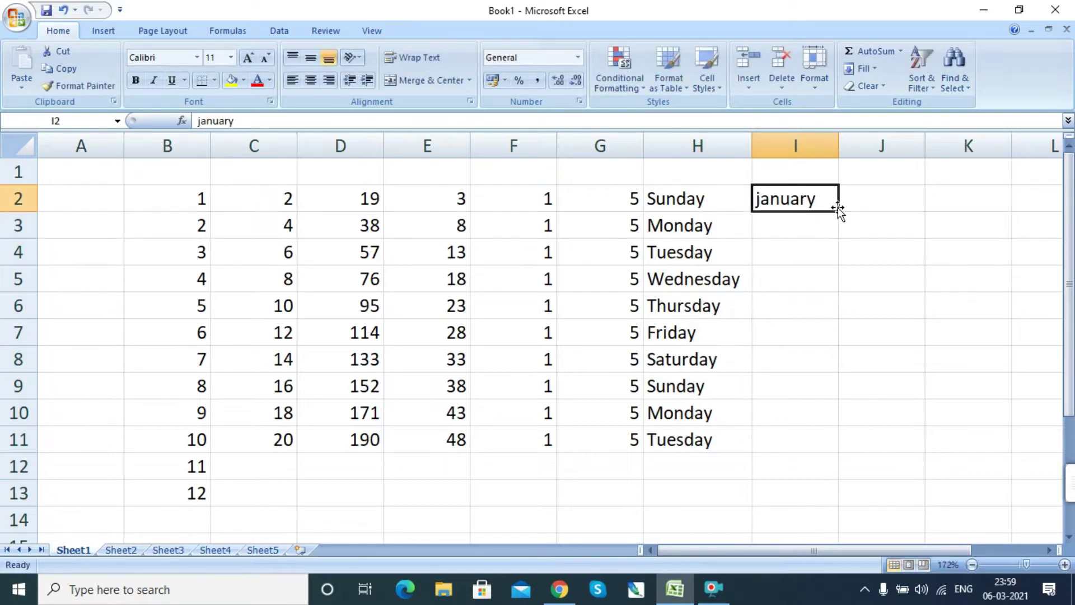
drag(838, 212, 843, 431)
click(879, 202)
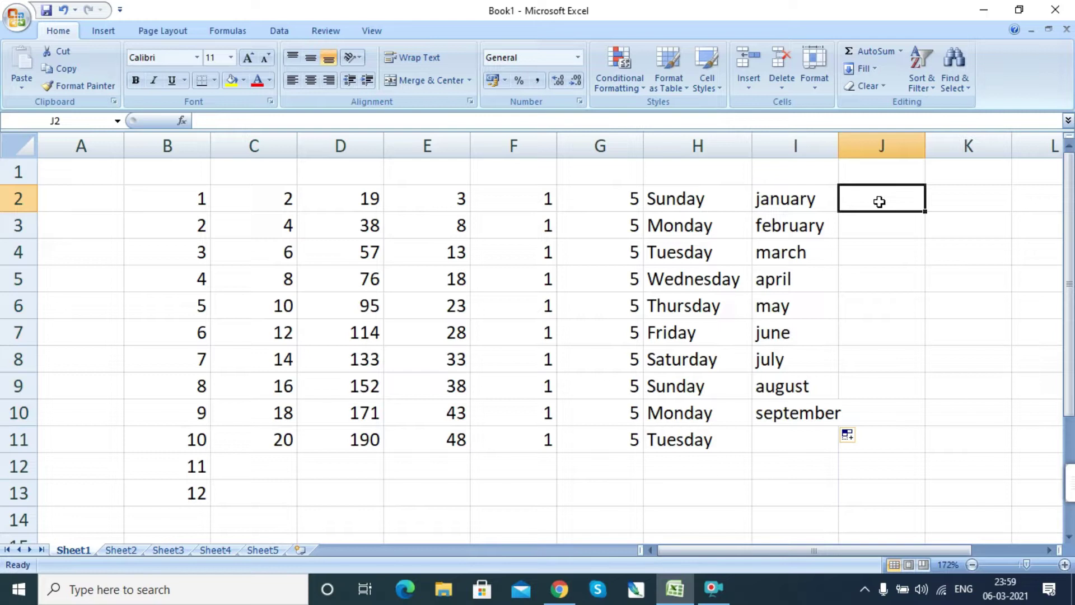
Enter 05/03/2021 in J2 and fill consecutive dates down to 13-03-2021 in J10.
text(05)
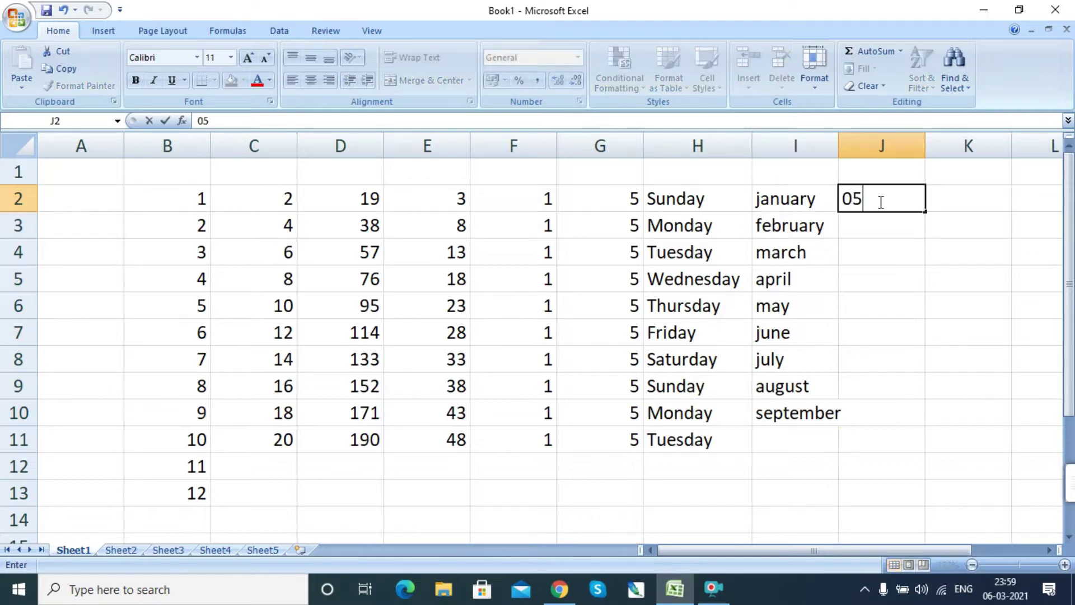
text(/03/2021)
key(Return)
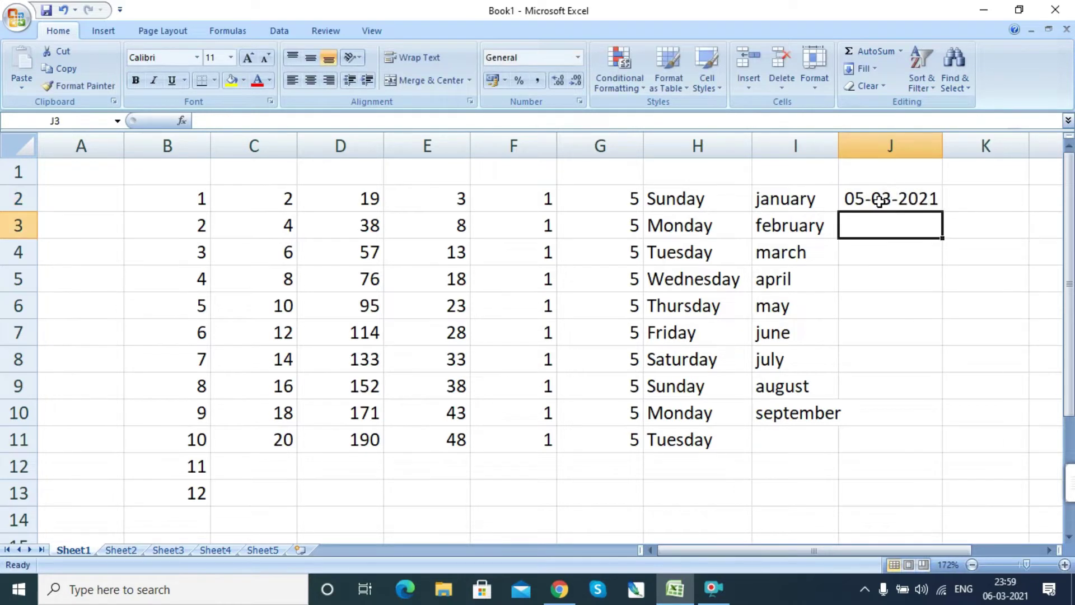
click(881, 203)
drag(943, 211, 960, 434)
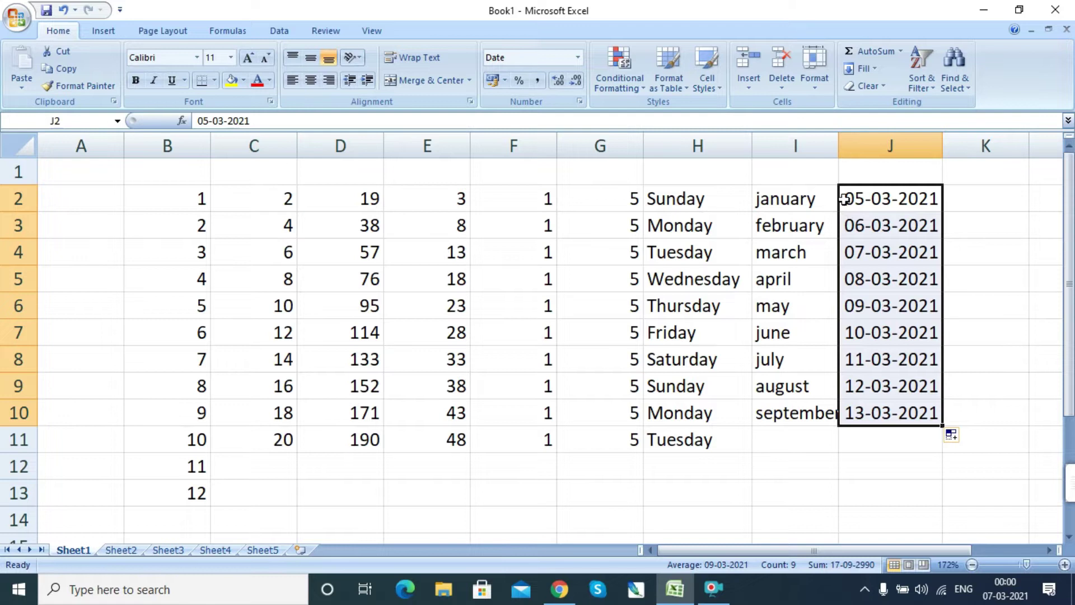
click(84, 203)
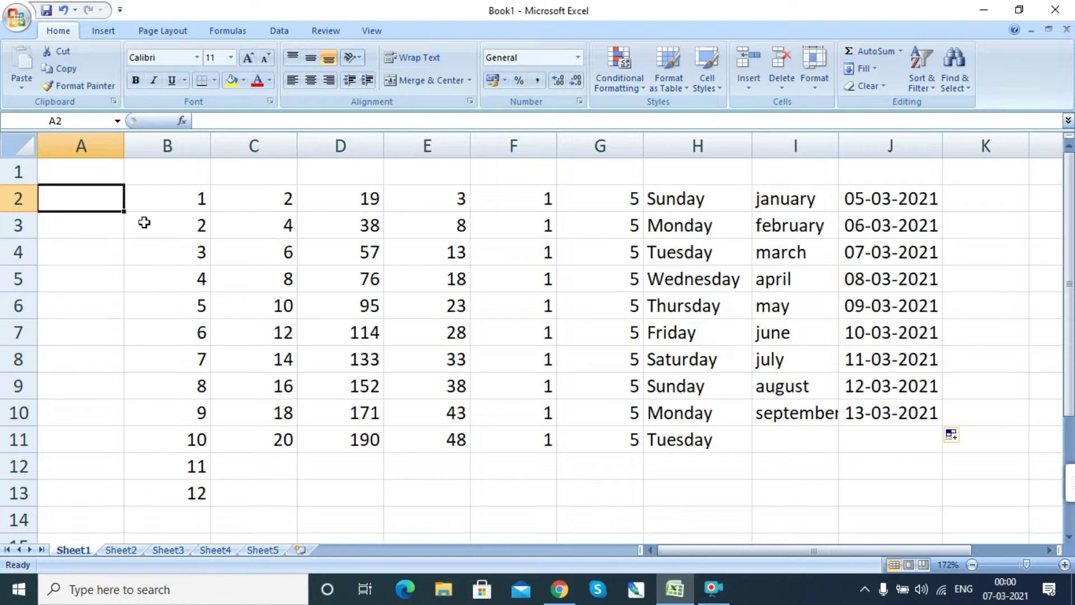
Open the Custom Lists editor from Excel Options.
click(14, 16)
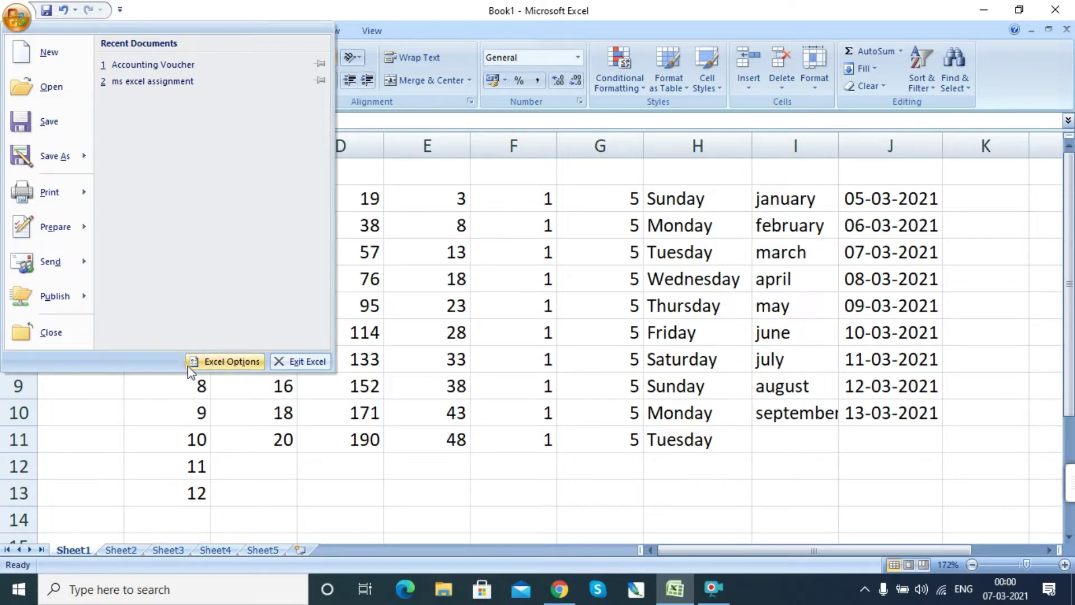
click(228, 359)
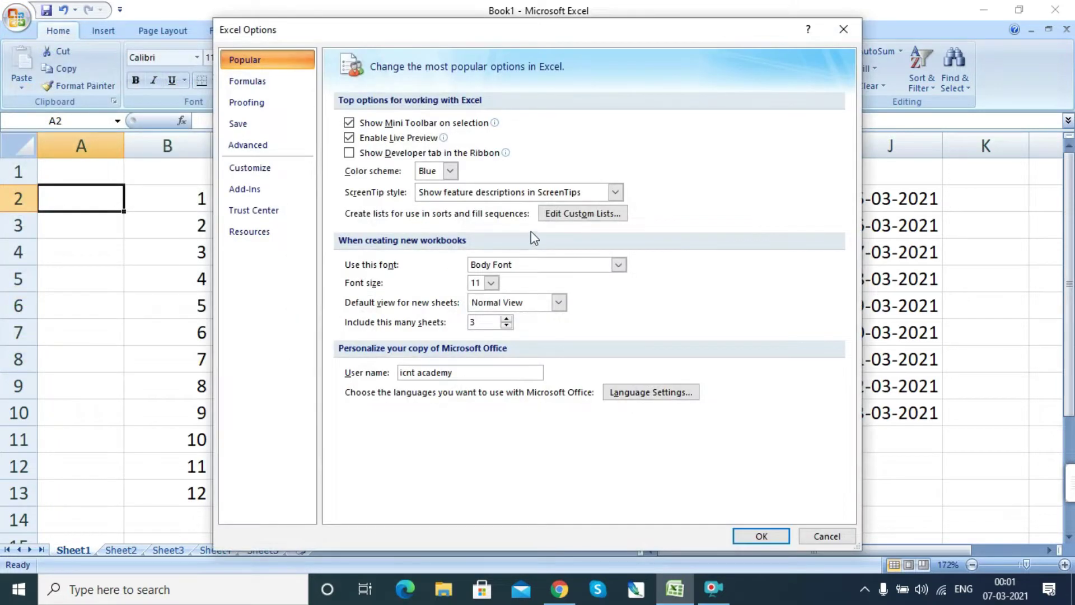
click(580, 219)
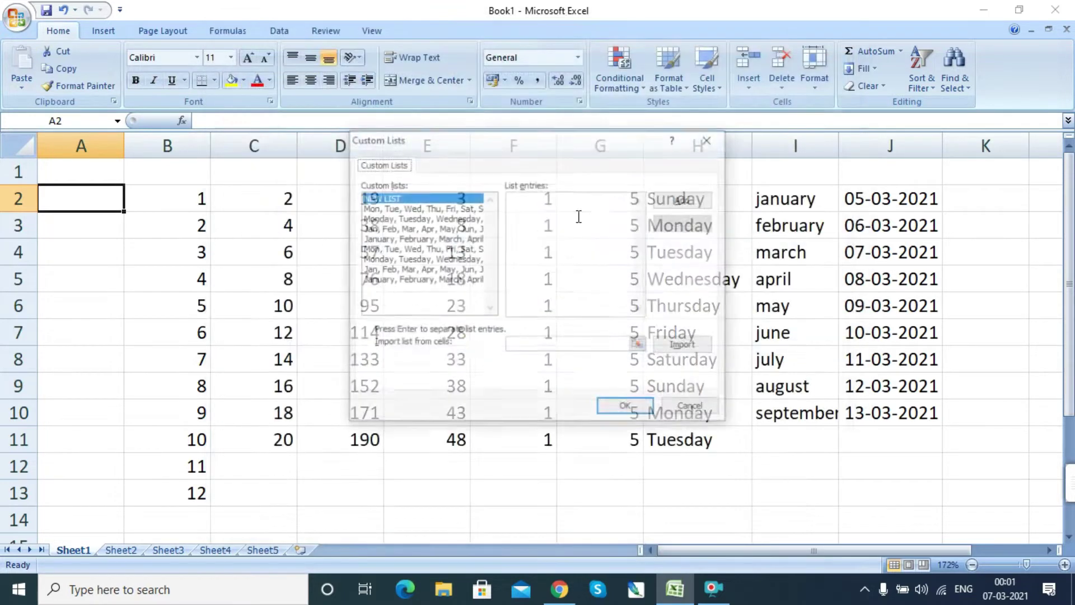
Browse the built-in day and month lists, then select NEW LIST.
click(413, 220)
click(415, 239)
click(419, 259)
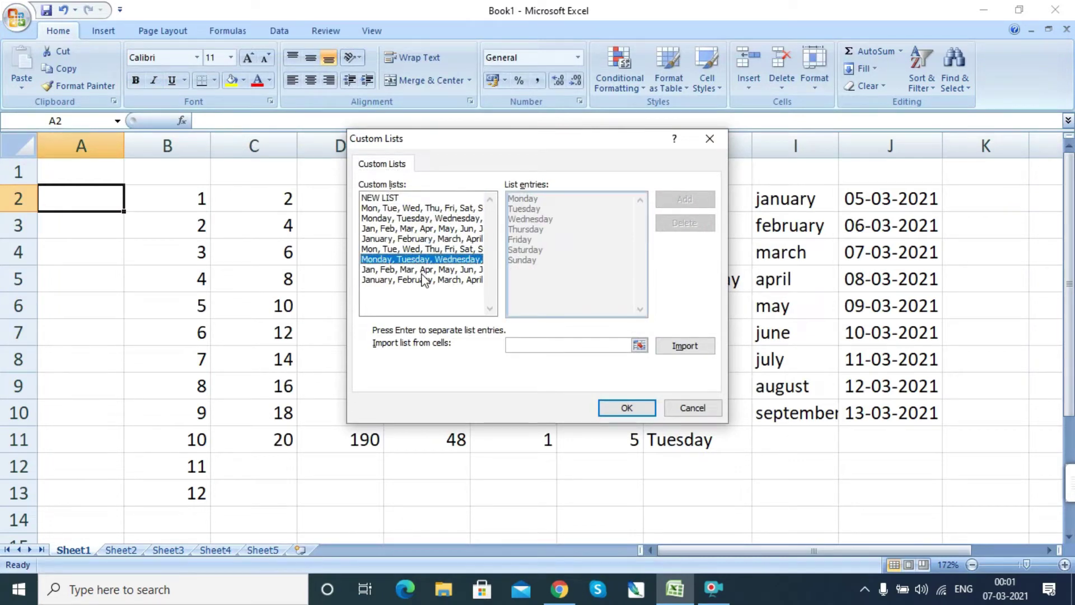
click(424, 271)
click(432, 261)
click(446, 228)
click(448, 209)
click(423, 281)
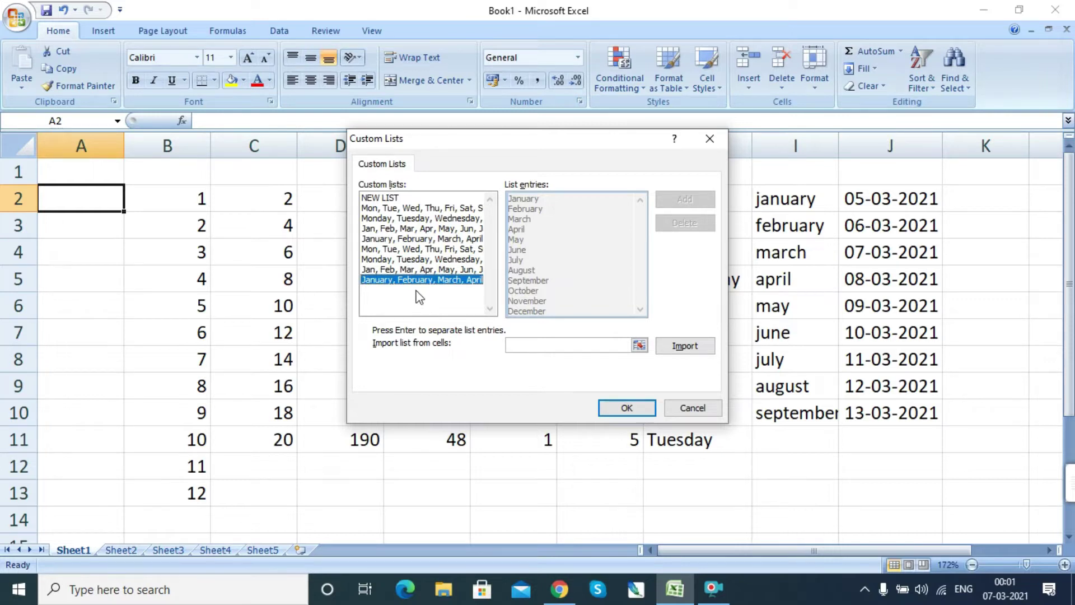
click(431, 249)
click(428, 230)
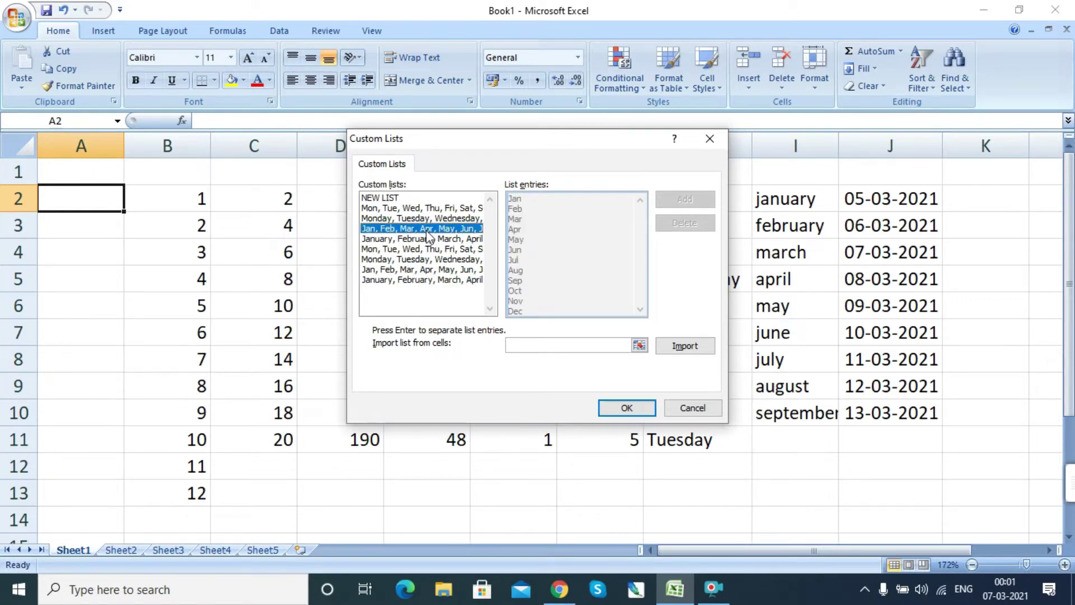
click(435, 197)
click(434, 239)
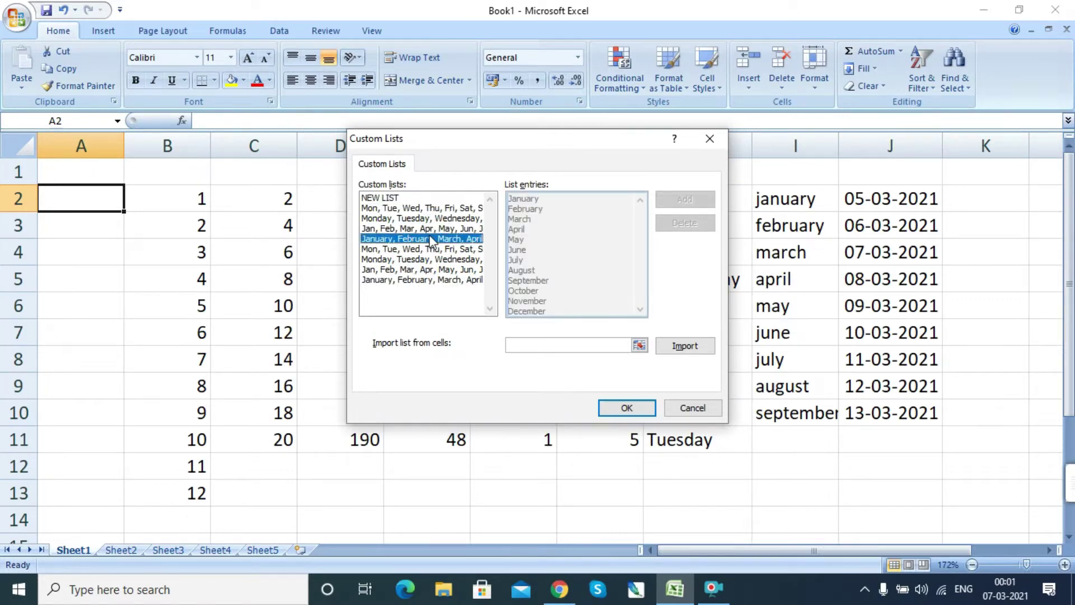
click(400, 199)
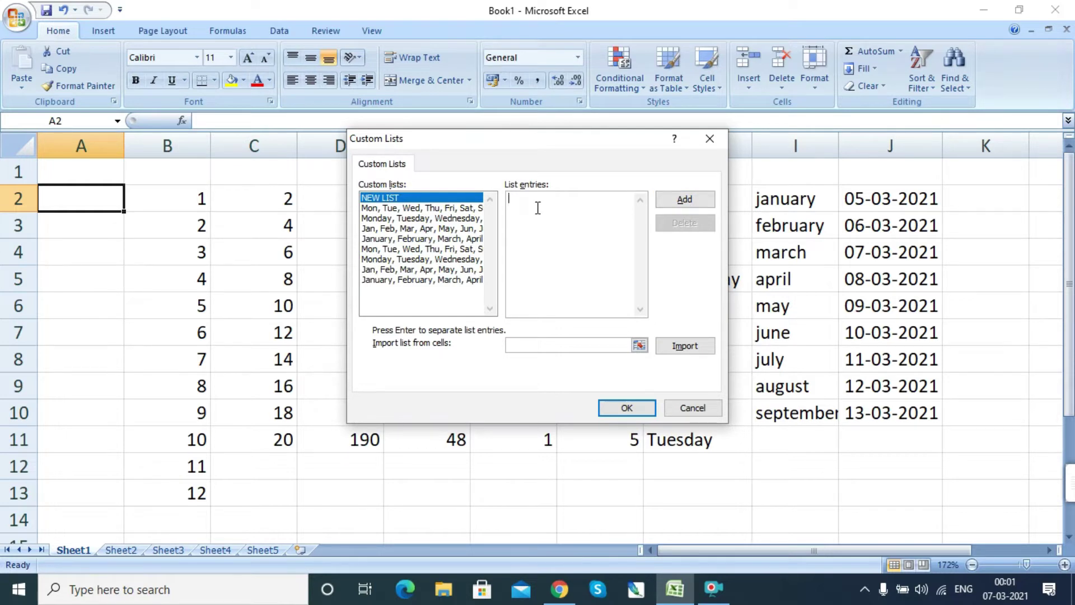
Enter nine comma-separated first names as list entries, add the list, and confirm with OK.
text(Amit,Sumit,raju,Ram,)
text(Renu,Rohit,Anu)
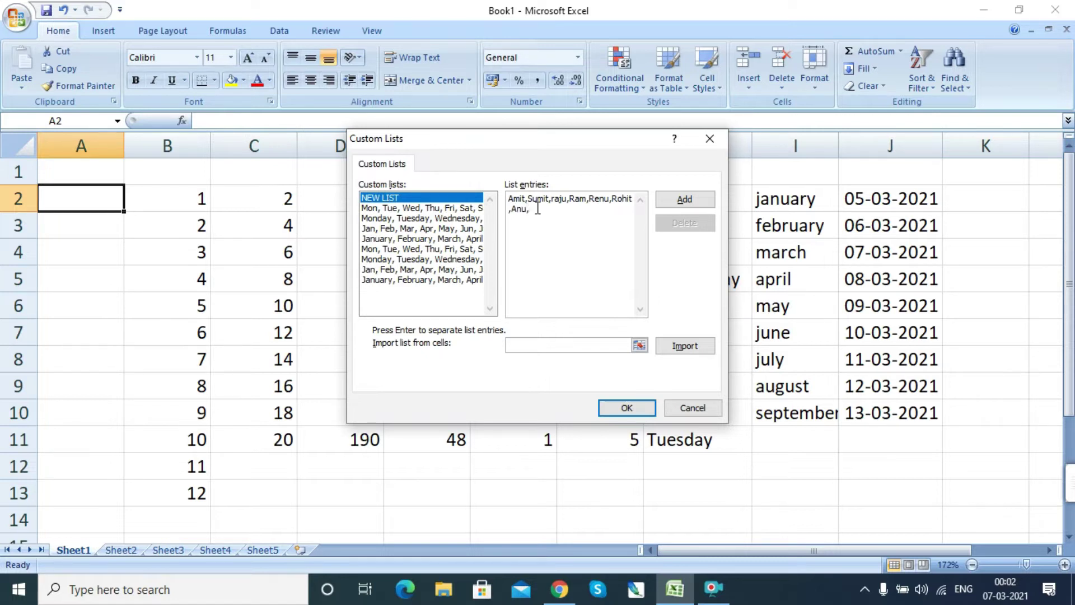
text(,Shalini)
text(Anshu)
click(692, 202)
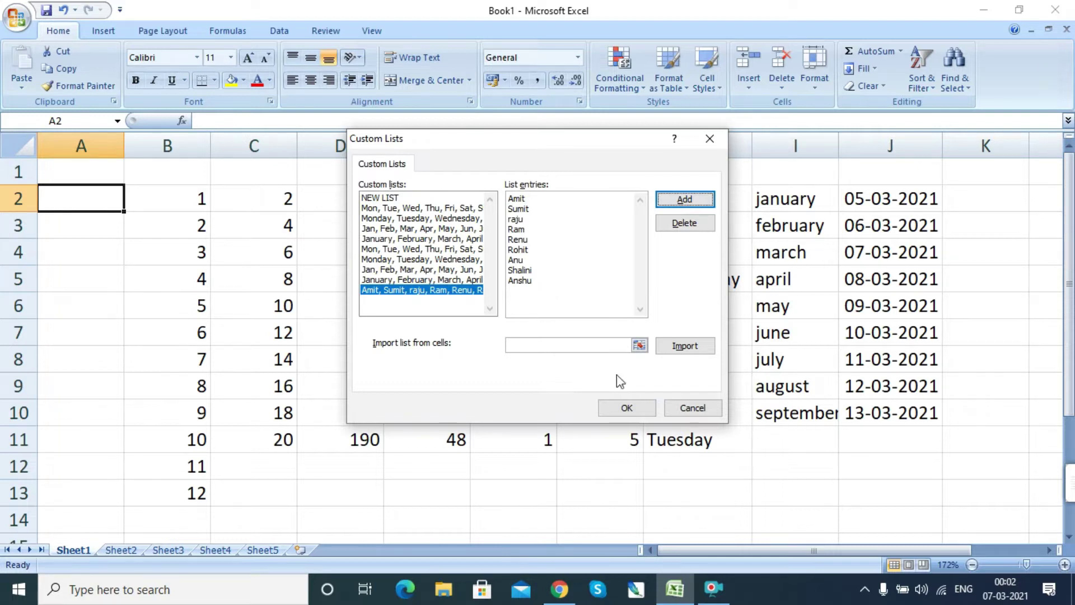
click(627, 409)
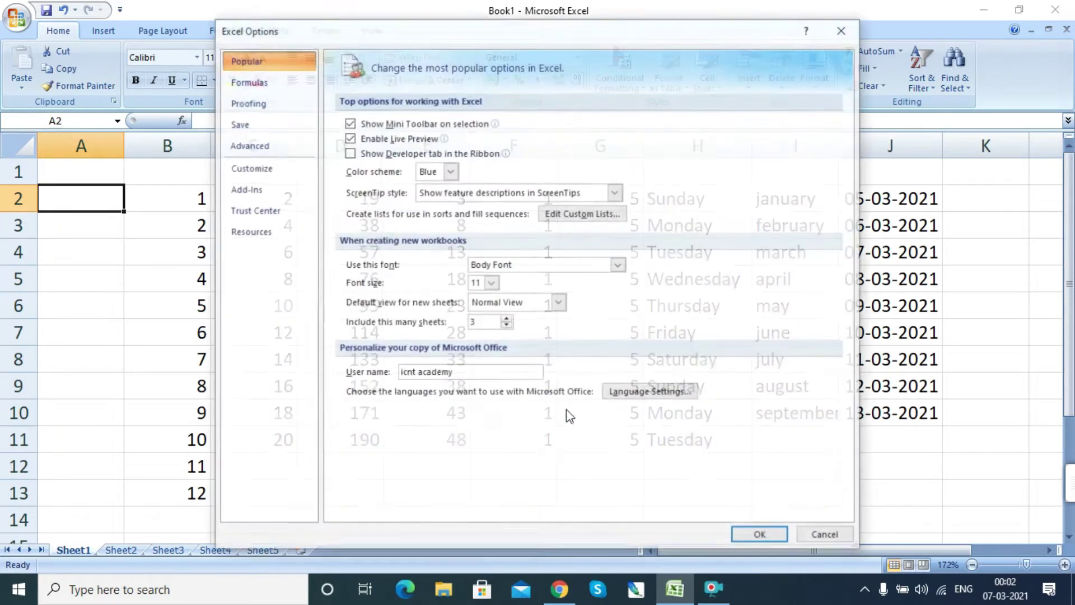
Close Excel Options, enter the list's first name in A2, and fill it down to A11.
click(746, 538)
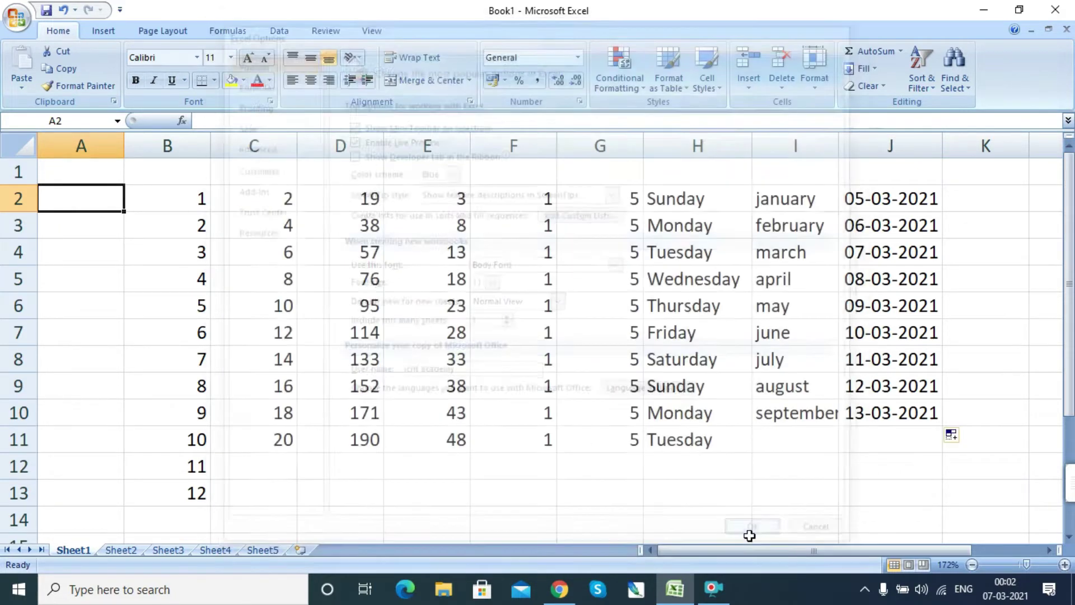
click(135, 258)
click(113, 204)
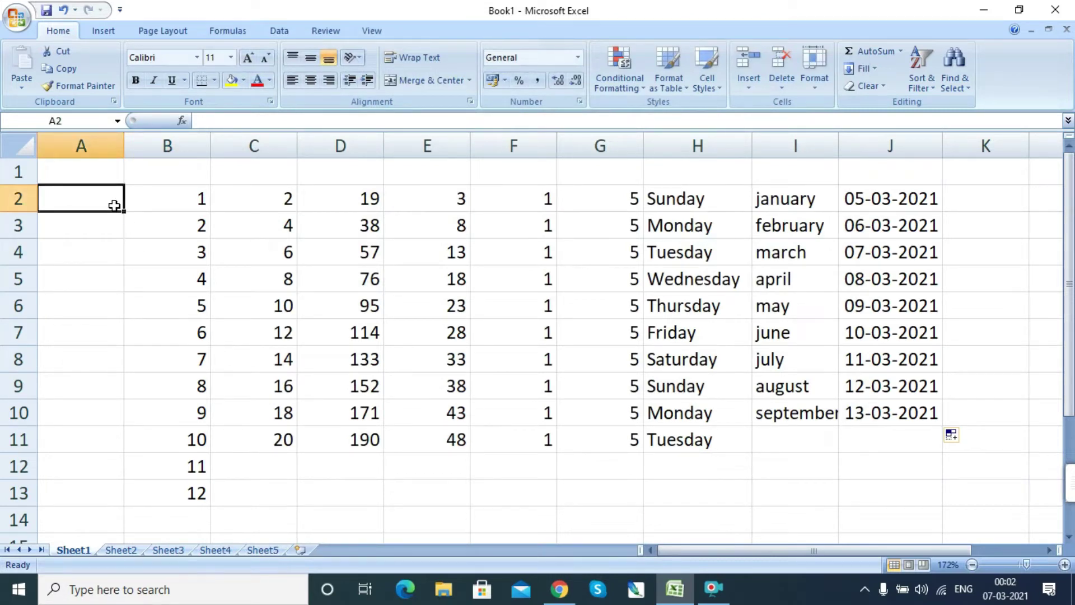
text(Amit)
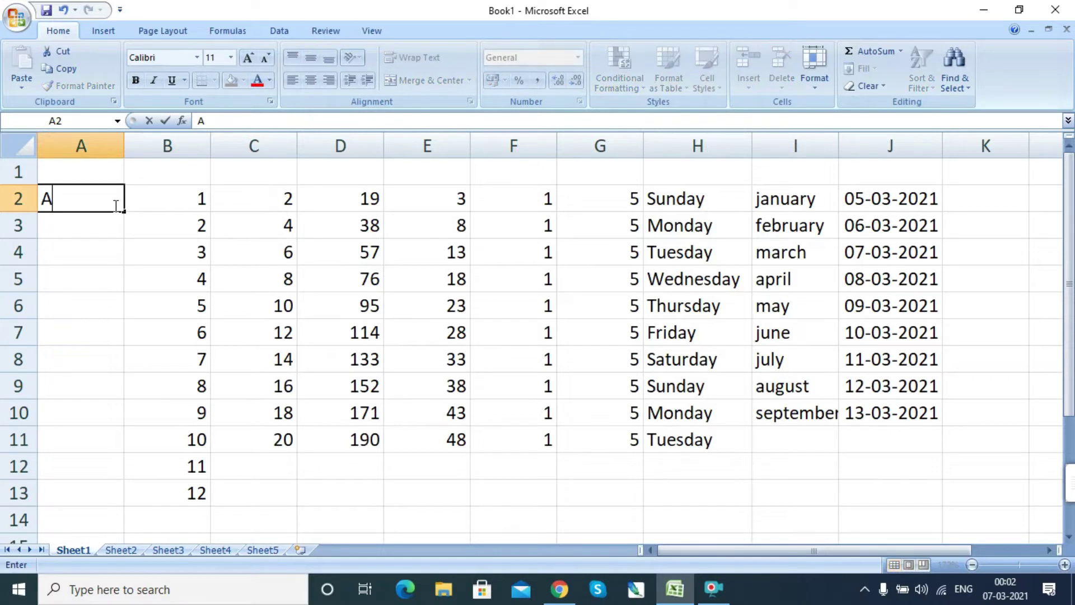
key(Return)
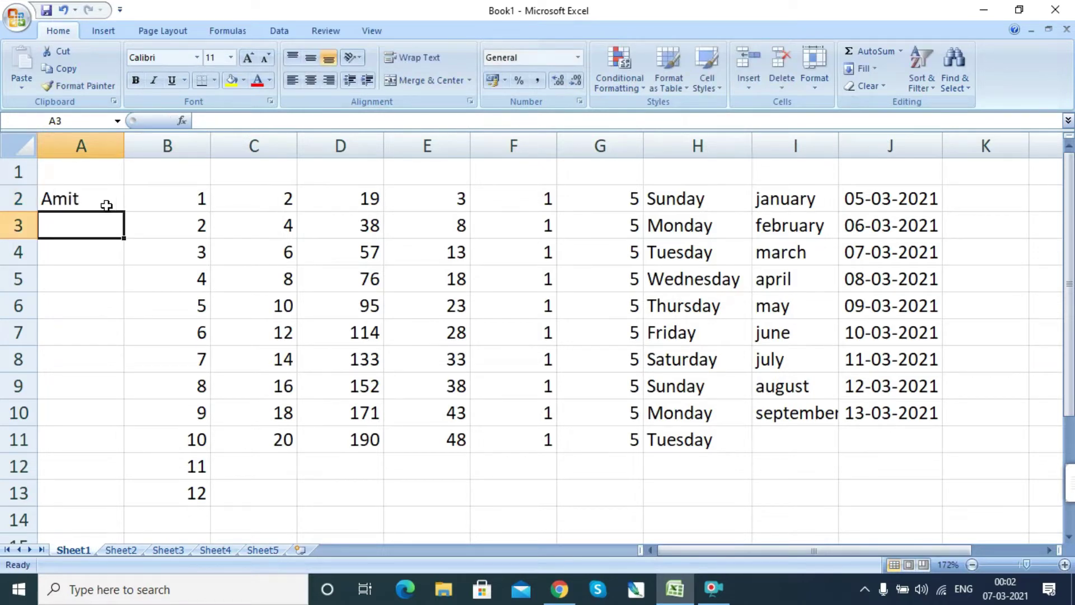
click(93, 204)
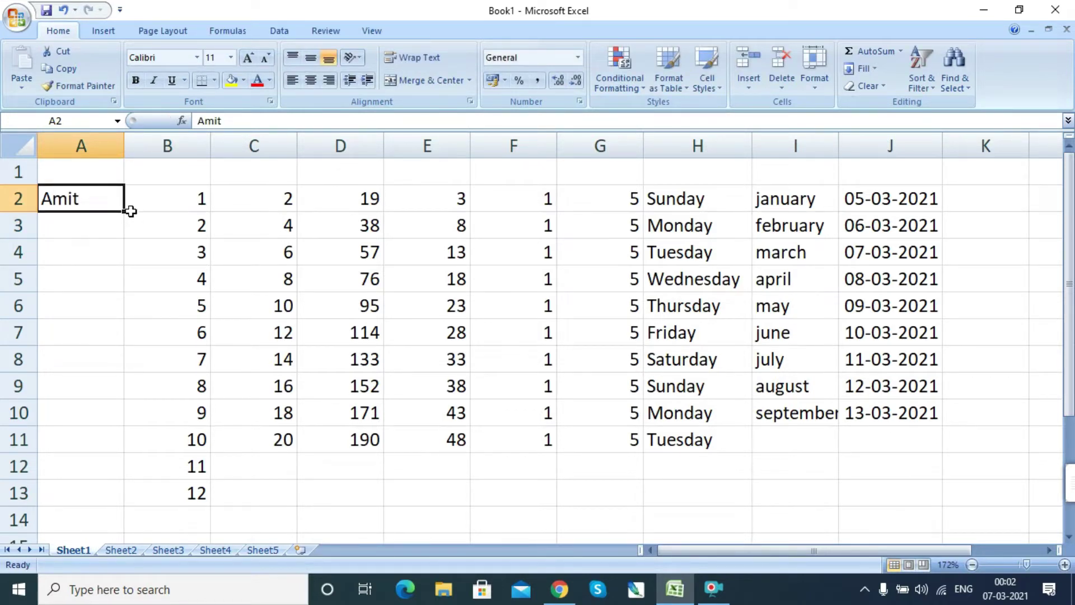
drag(126, 211, 107, 456)
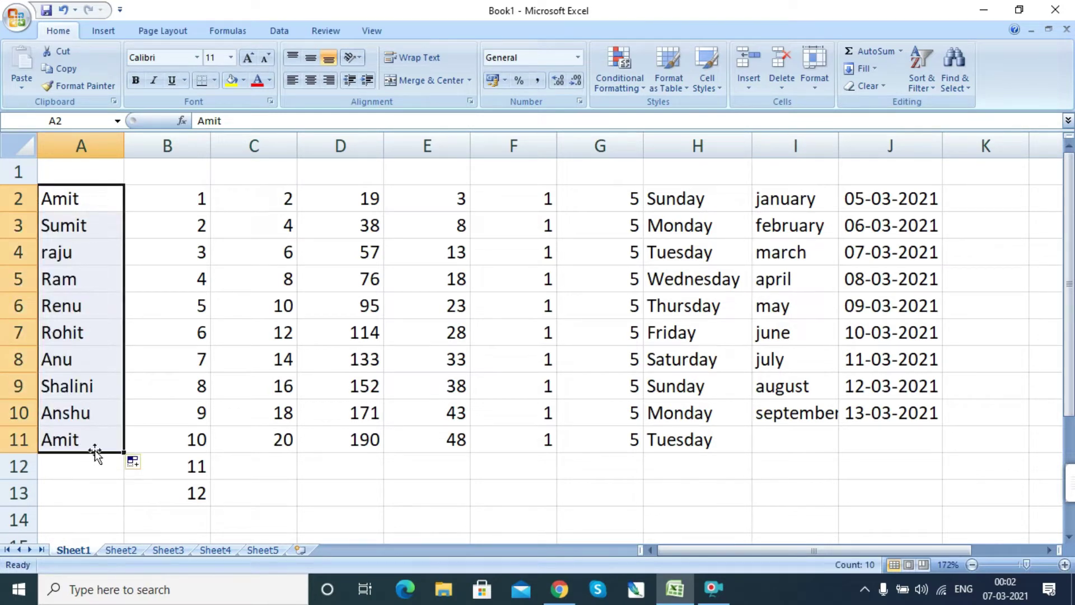
click(107, 421)
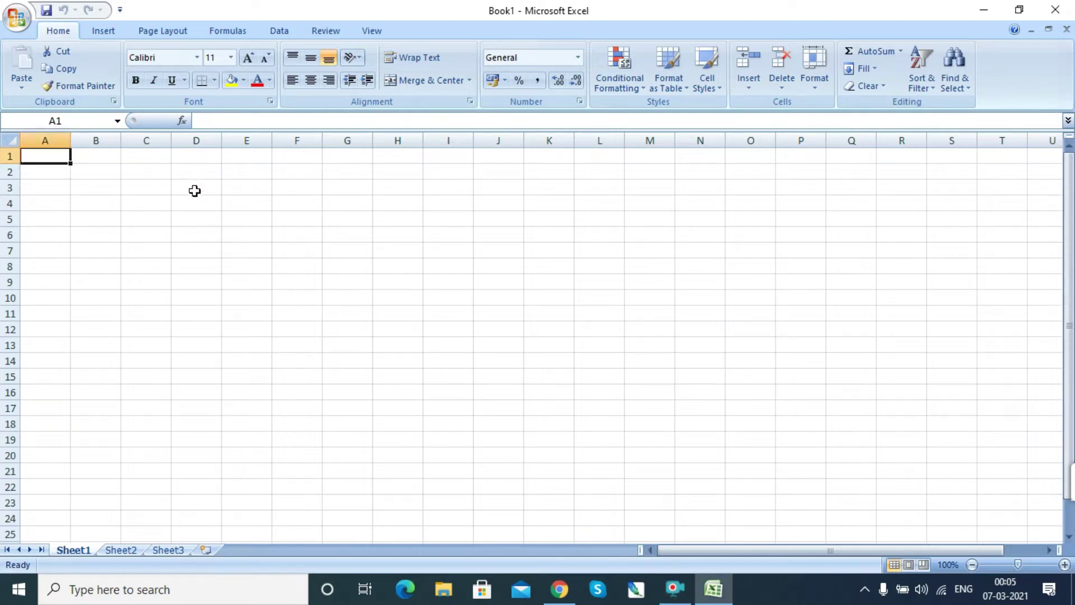
Enter 4 and 8 in B2:B3 and fill the series by fours down to 44 in B12.
click(195, 187)
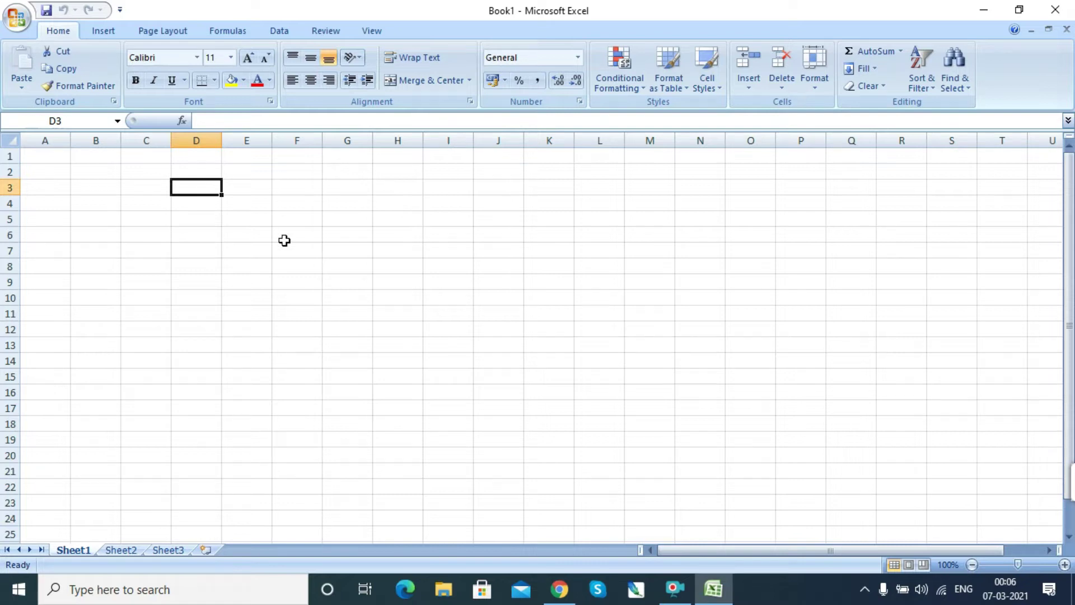
click(134, 199)
click(113, 201)
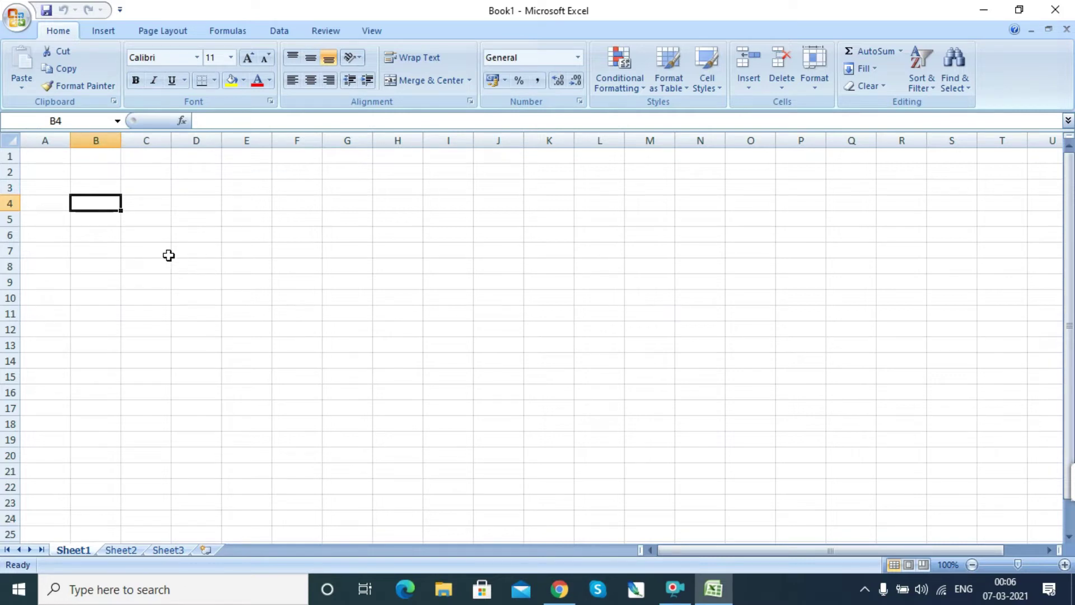
click(95, 181)
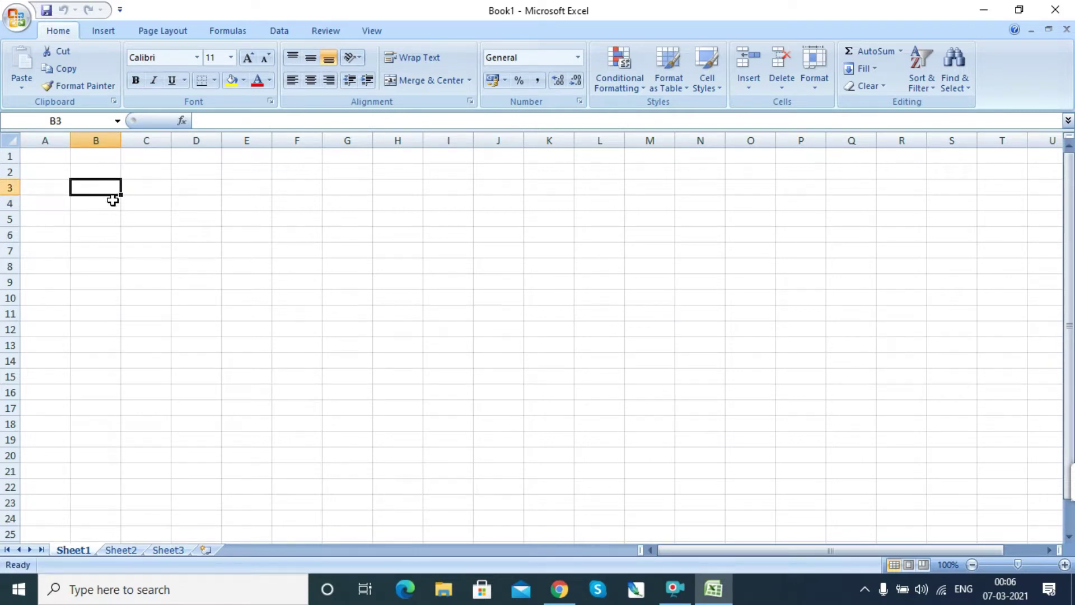
click(108, 172)
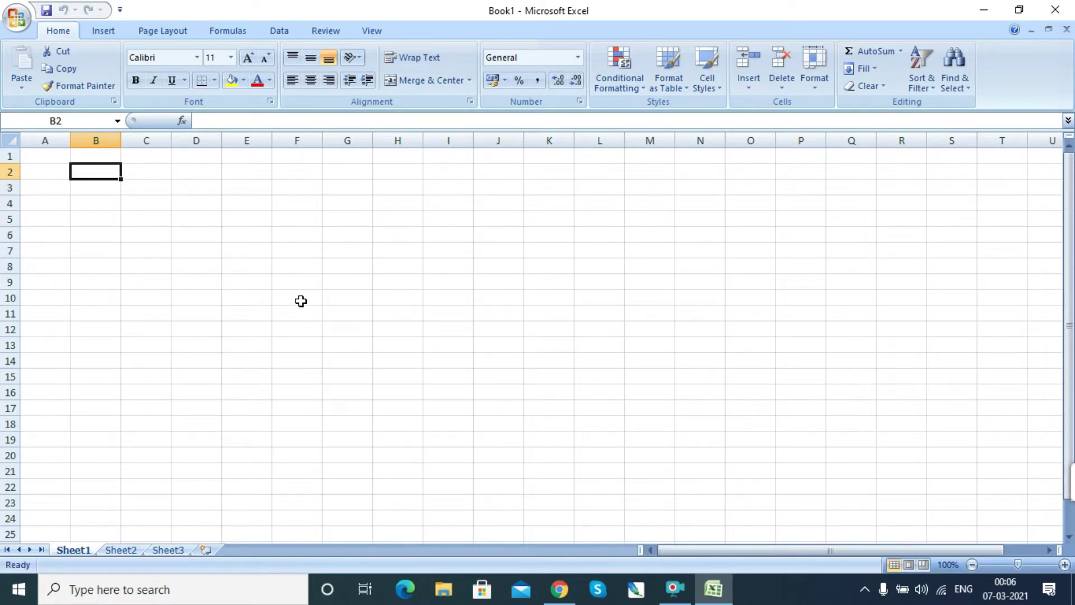
text(4)
key(Return)
text(8)
key(Return)
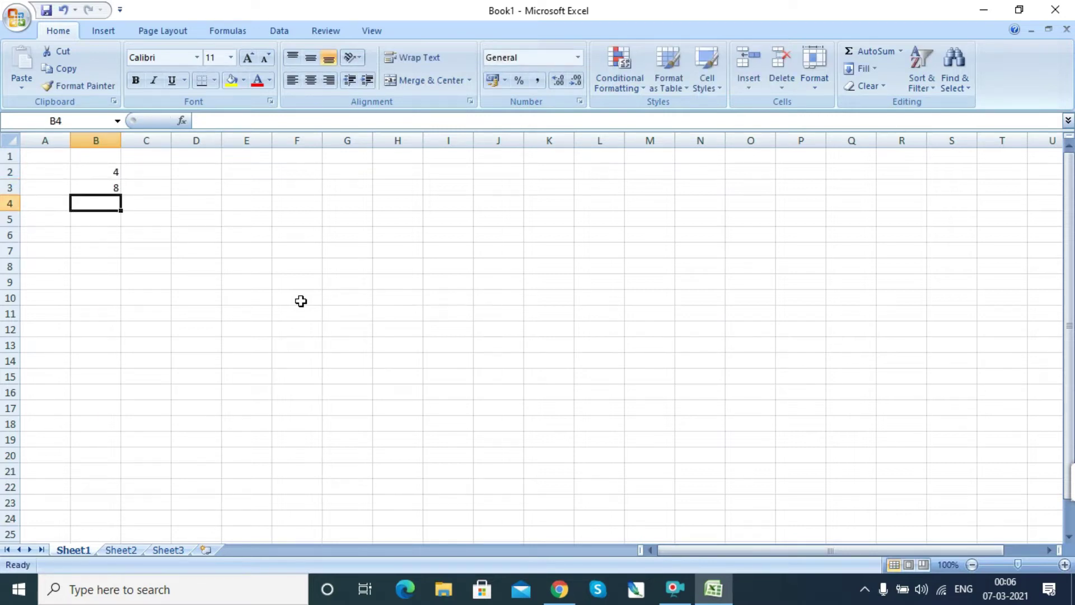
drag(104, 171, 114, 206)
drag(108, 169, 121, 331)
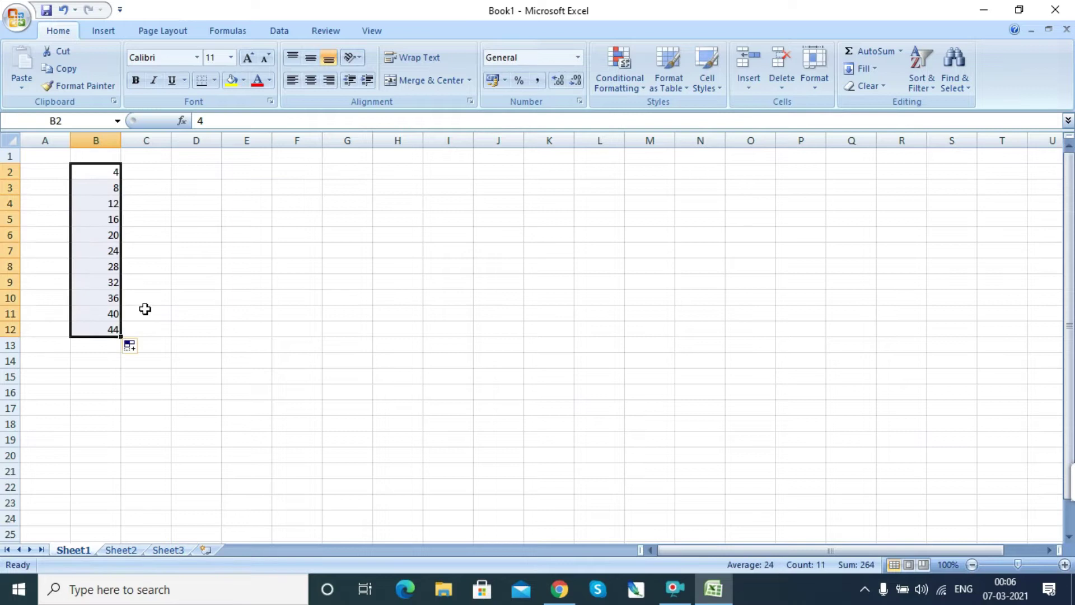
click(158, 176)
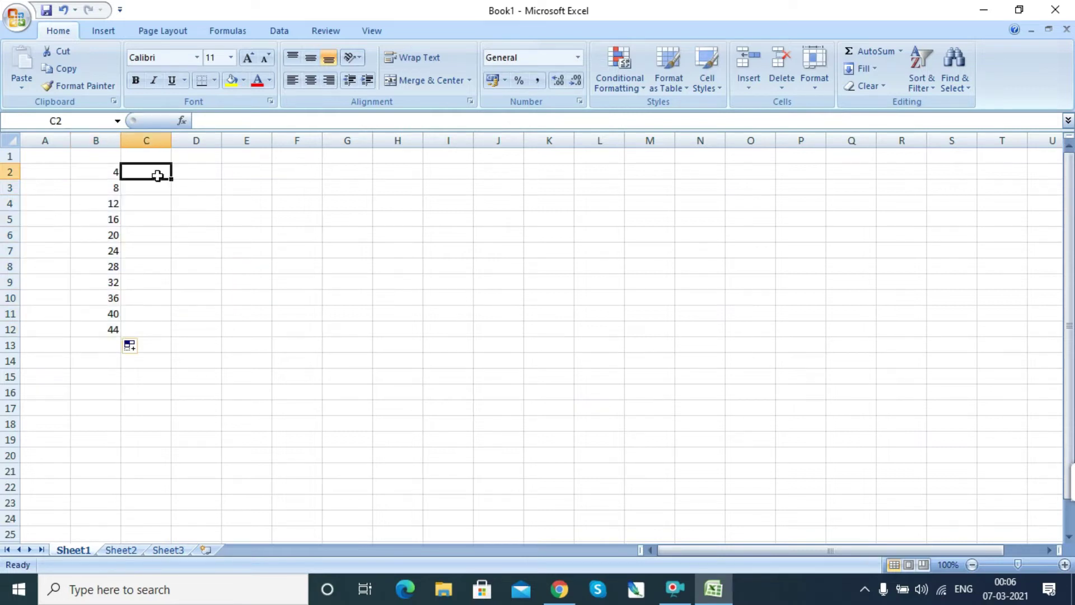
Enter 8 in C2 and fill the B2:C2 series across to 24 in G2.
text(8)
click(217, 184)
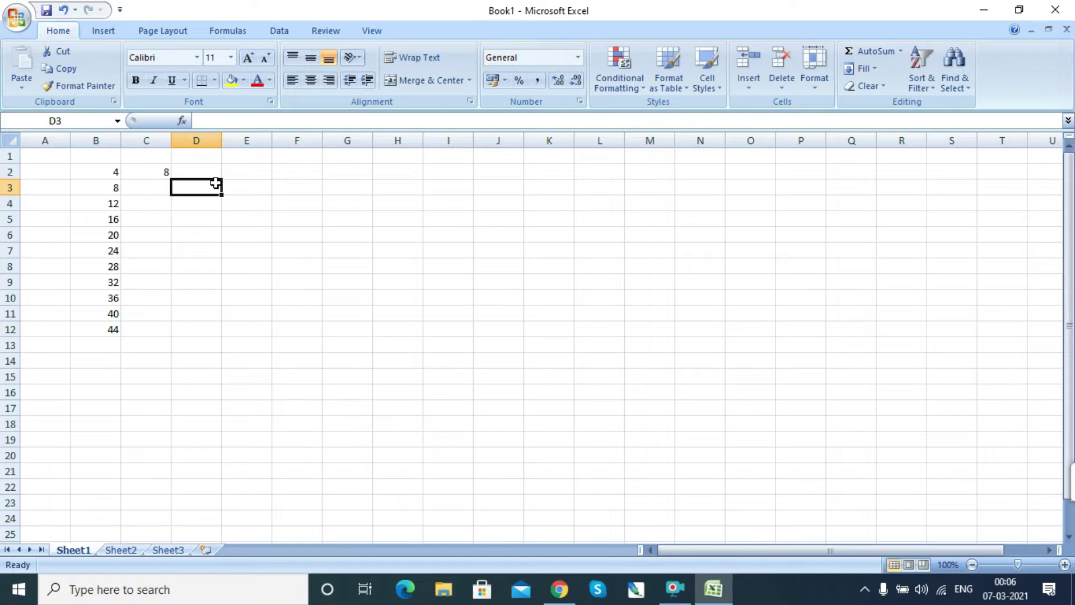
drag(120, 168, 380, 182)
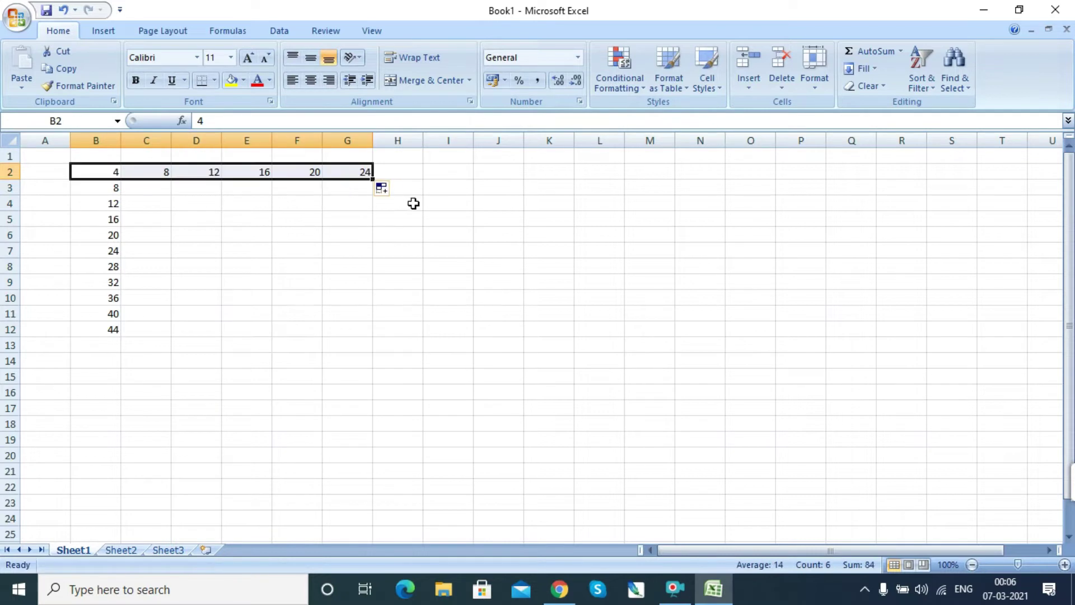
click(418, 174)
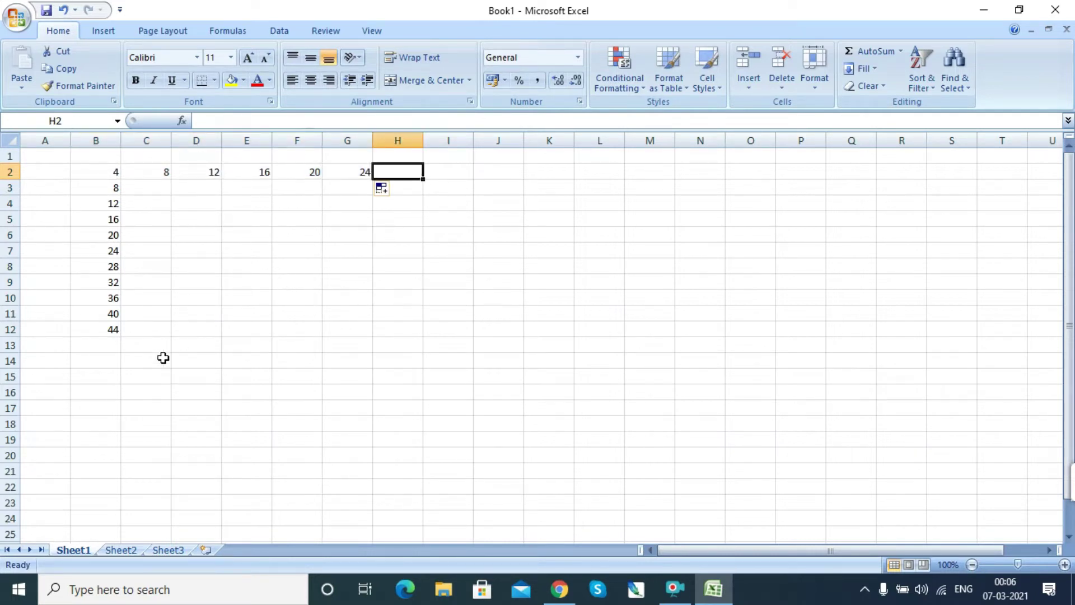
click(99, 347)
drag(114, 174, 103, 343)
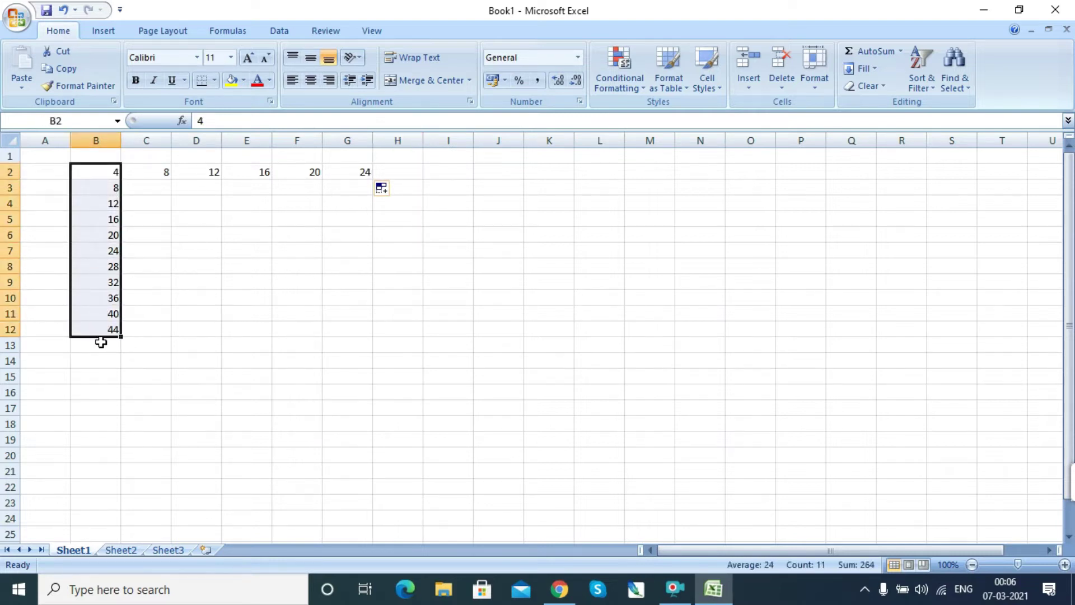
click(101, 343)
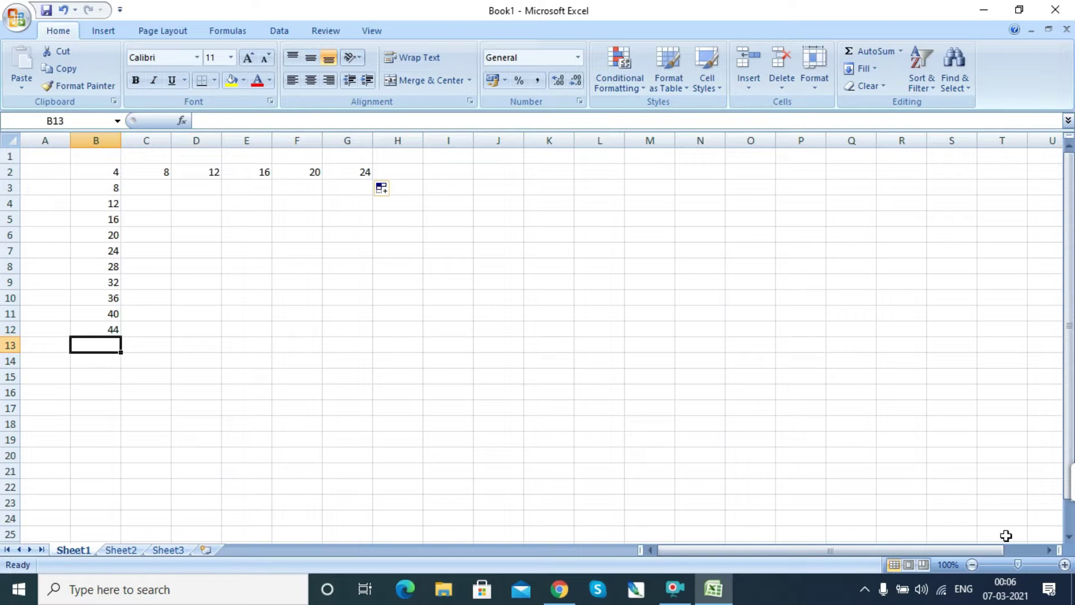
Delete the values 24 through 44 from B7:B13, leaving 4 to 20 in B2:B6.
drag(1018, 567, 1025, 567)
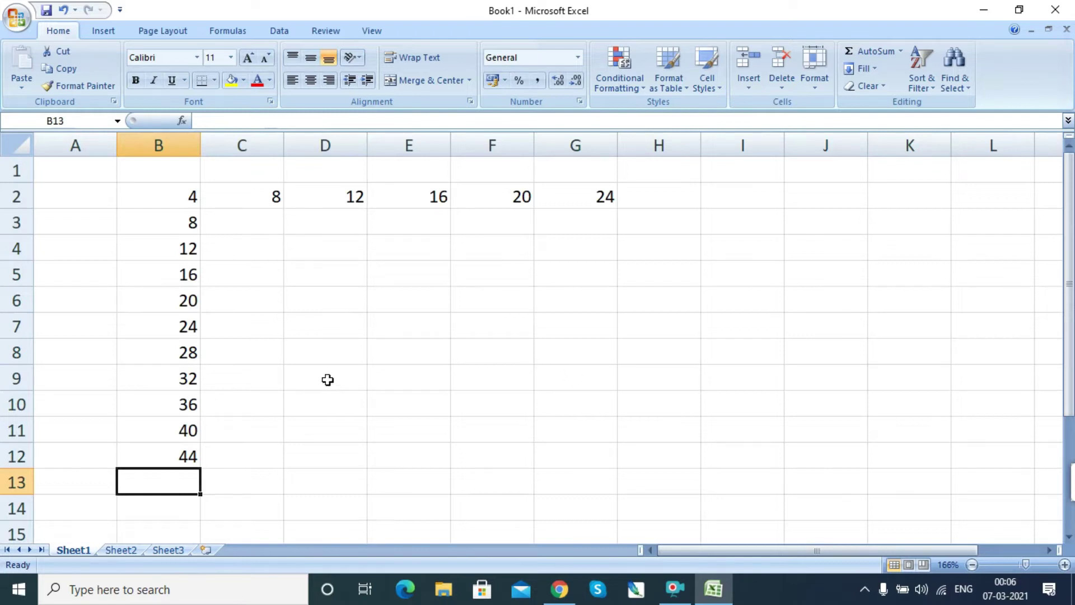
drag(180, 190, 183, 450)
click(179, 482)
click(185, 403)
drag(185, 404, 196, 490)
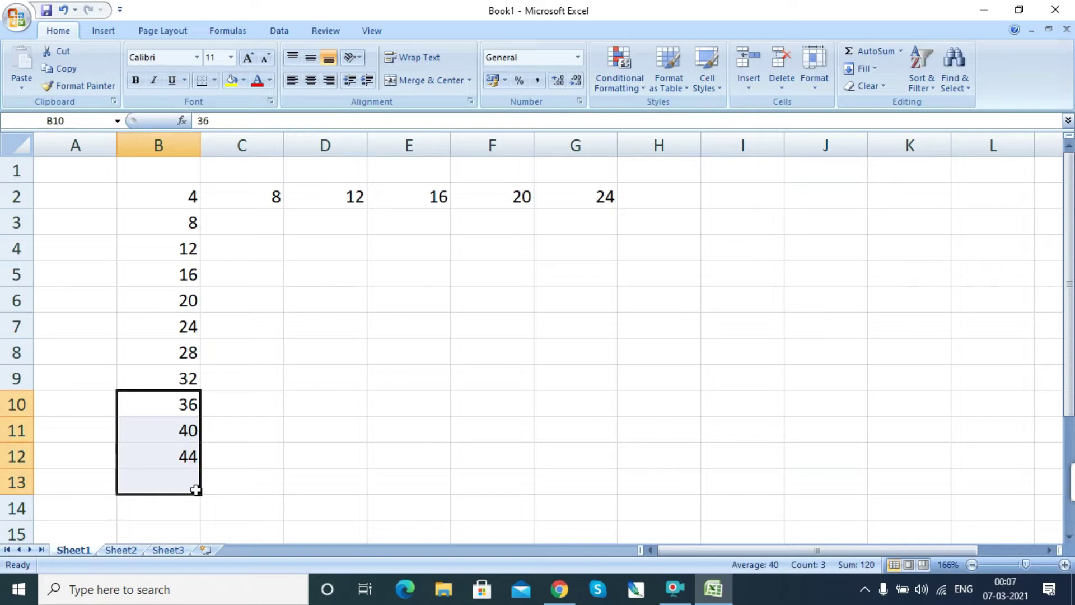
key(Delete)
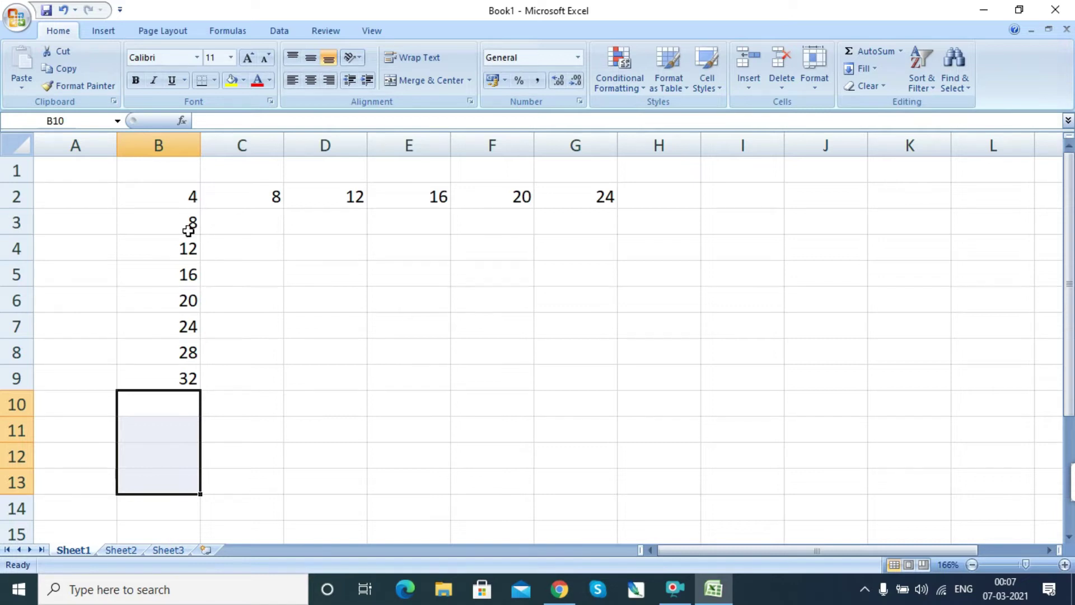
drag(190, 330, 193, 419)
key(Delete)
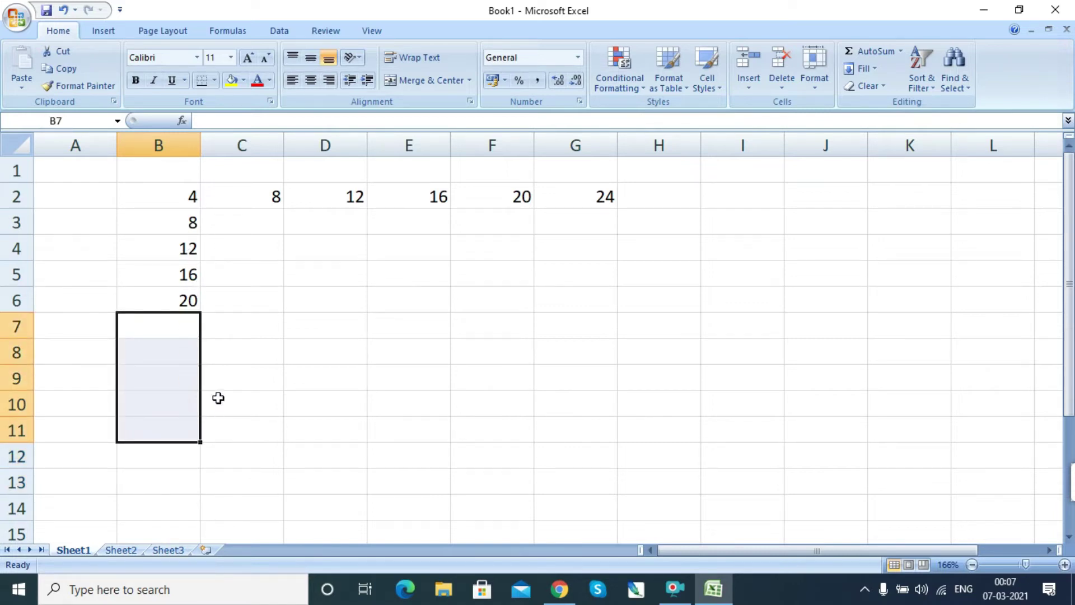
click(176, 331)
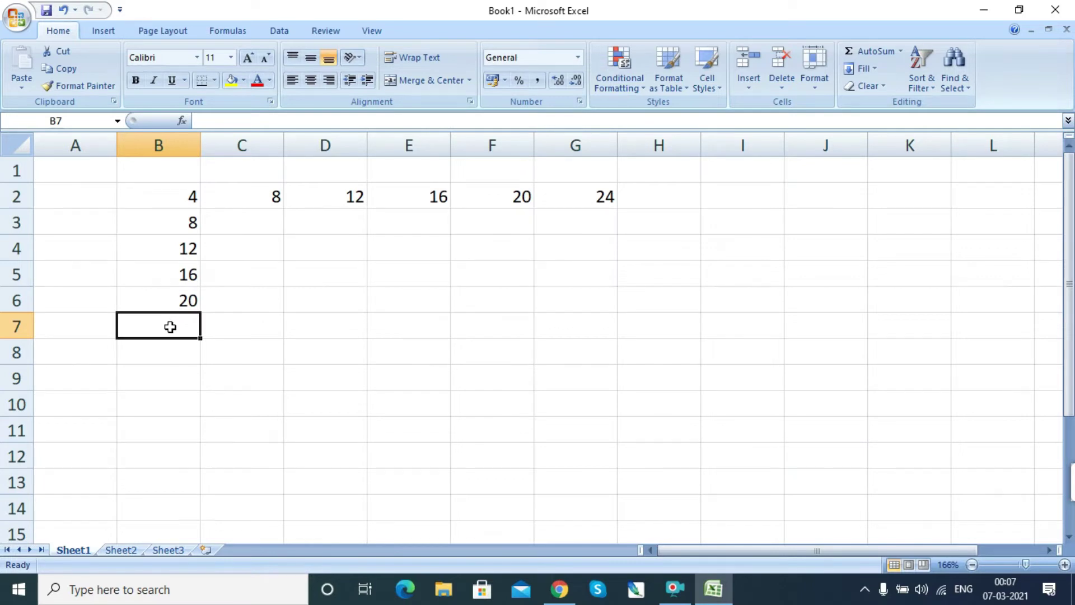
click(869, 54)
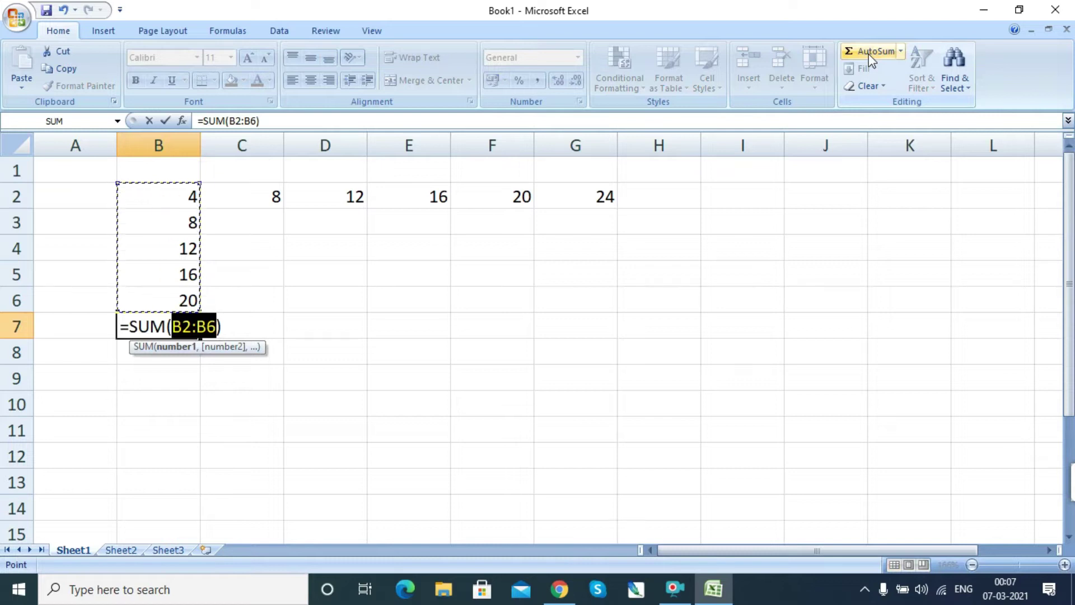
key(Return)
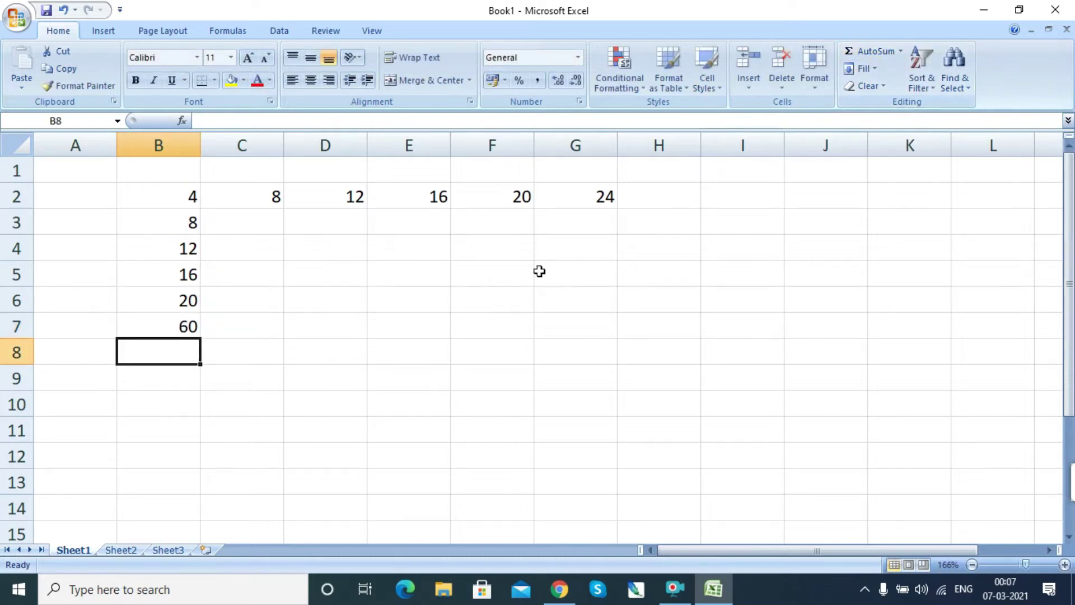
click(182, 325)
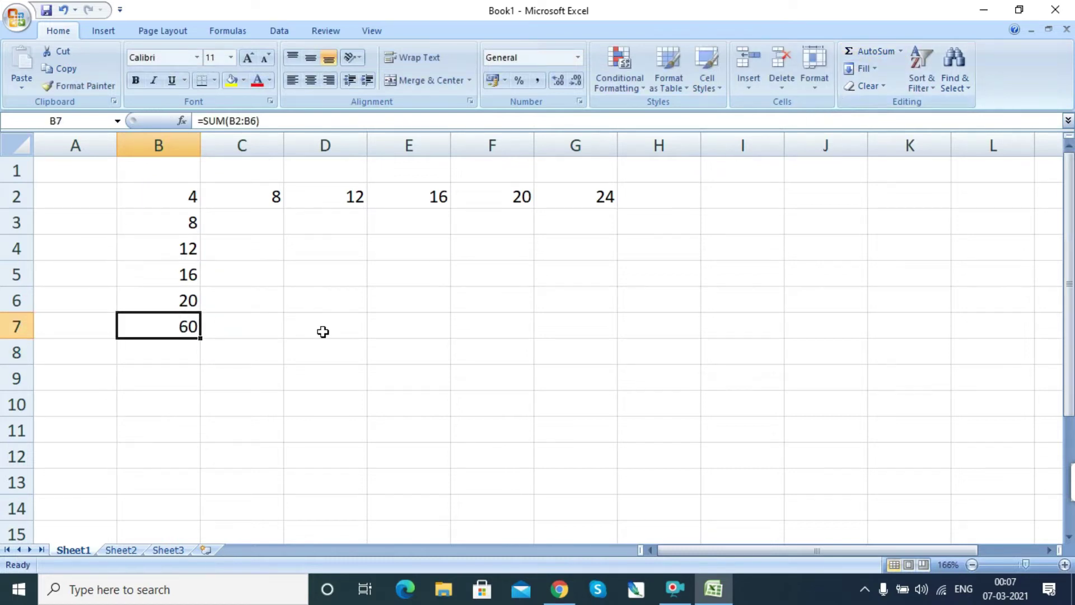
key(Delete)
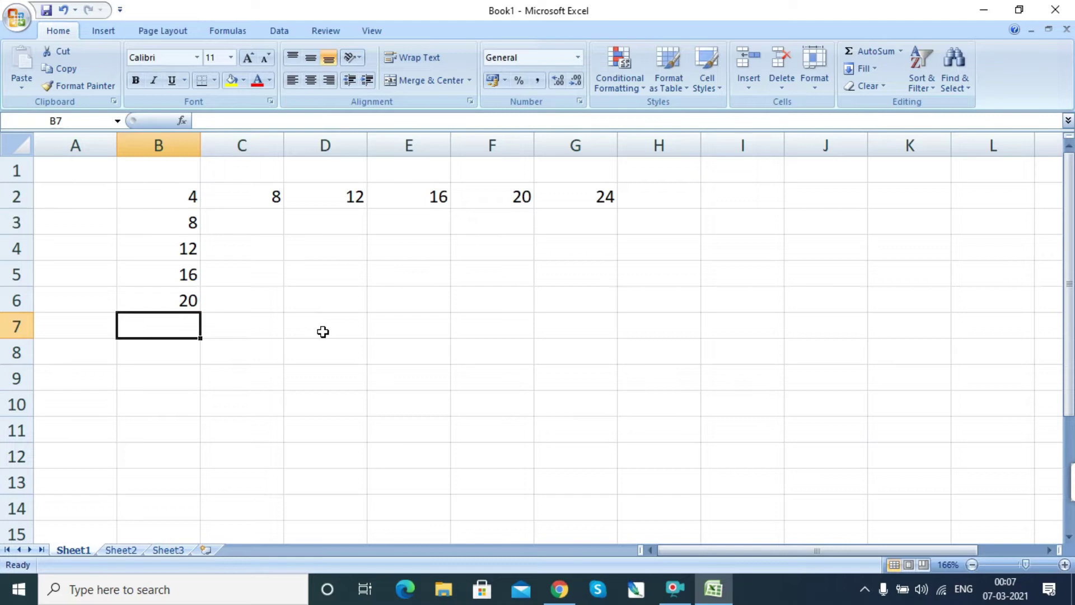
text(=)
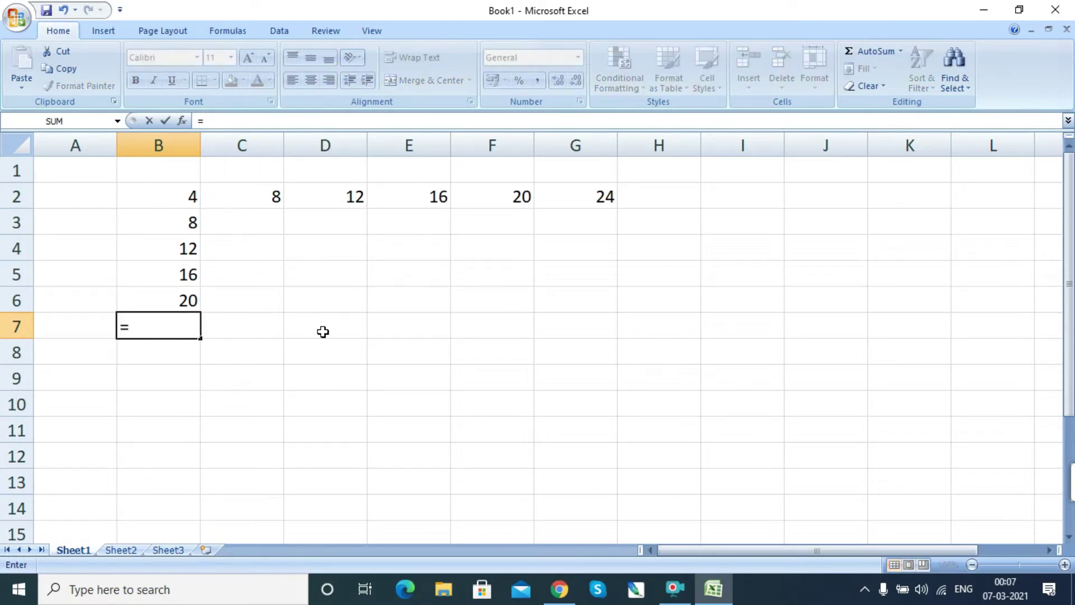
text(su)
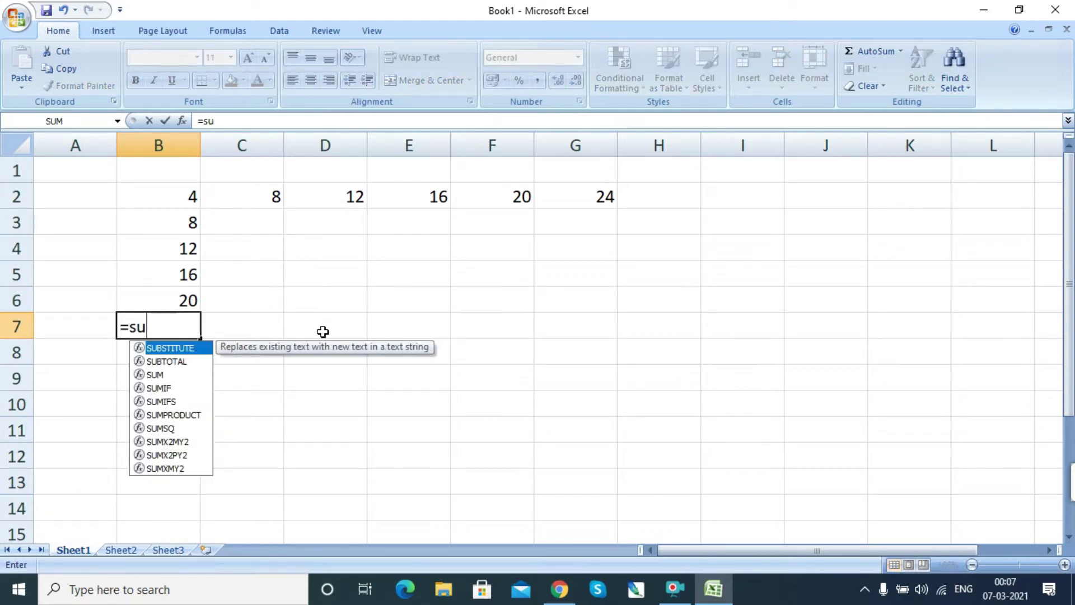
text(m()
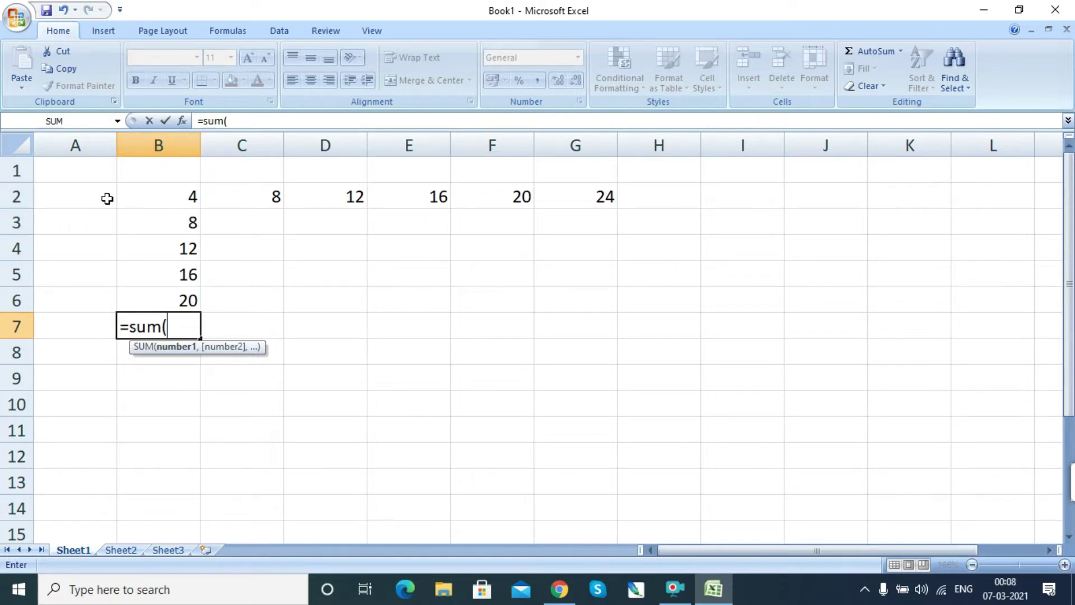
click(171, 202)
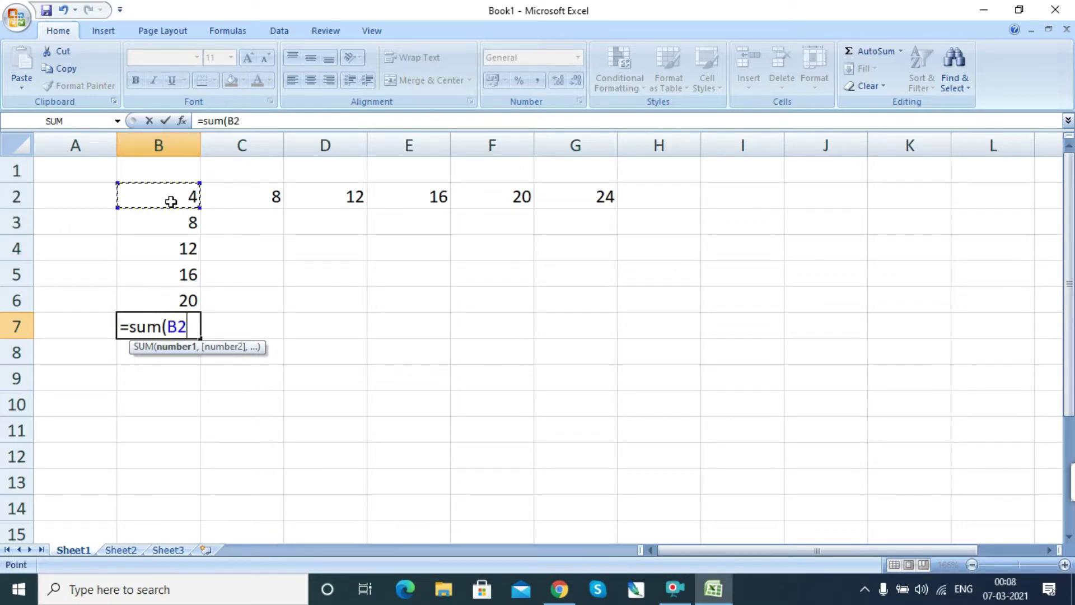
key(F8)
key(BackSpace)
key(BackSpace)
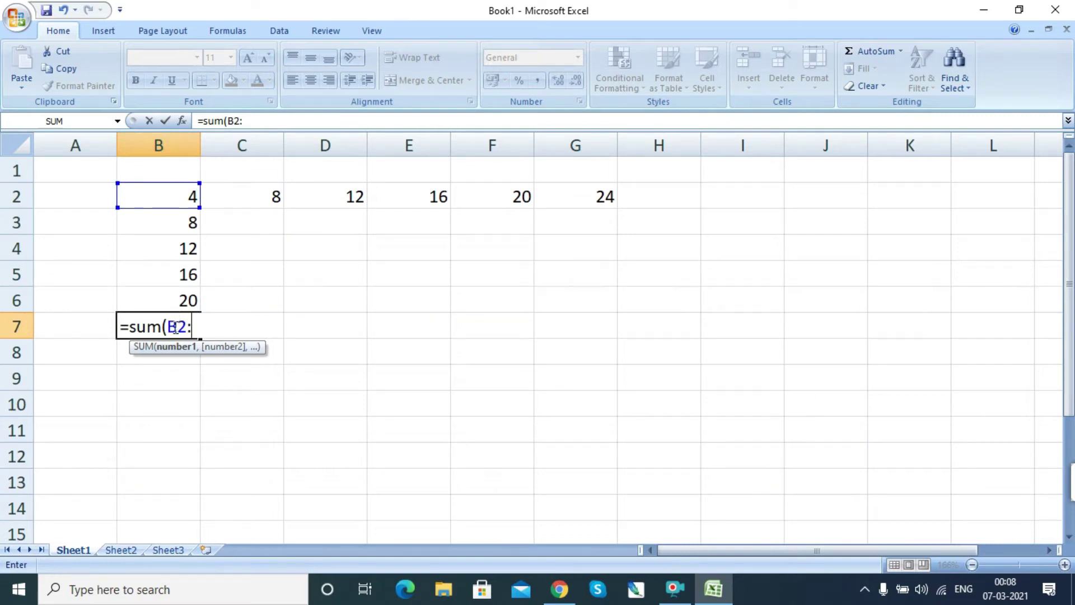
click(163, 327)
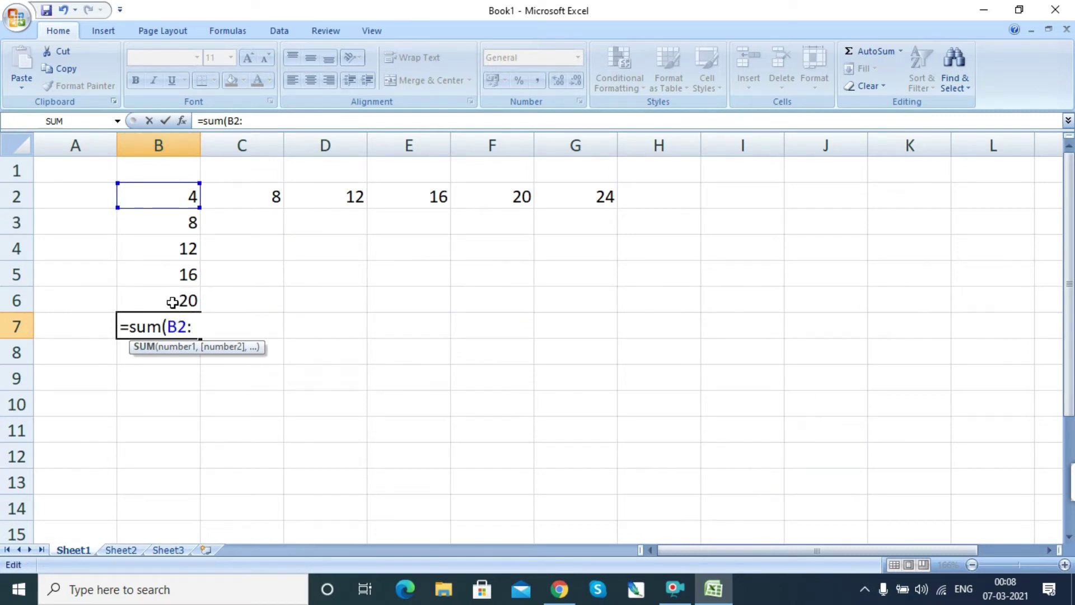
click(172, 302)
click(547, 333)
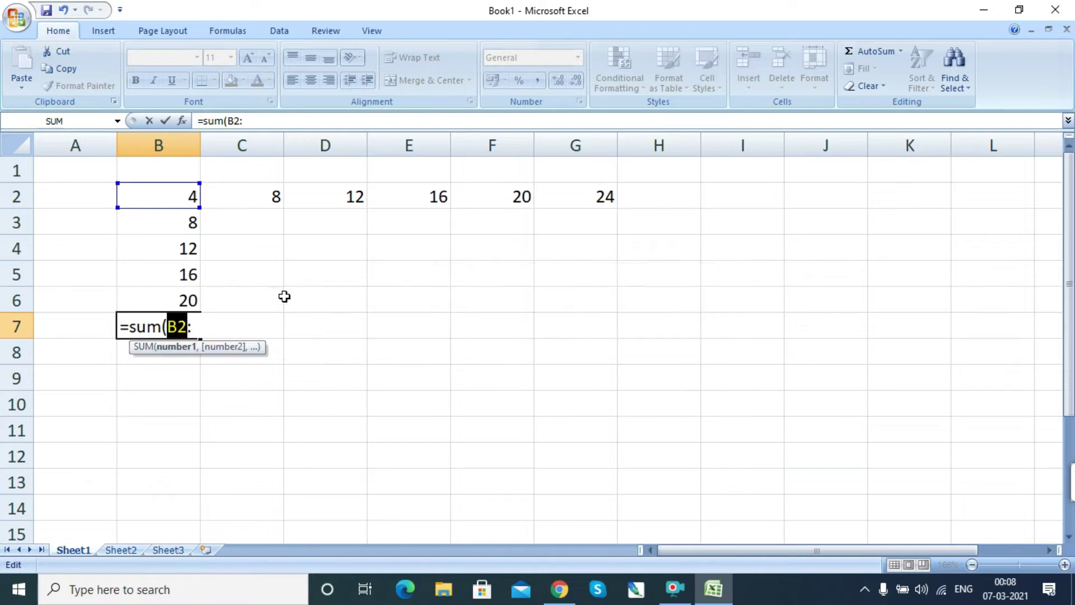
click(162, 298)
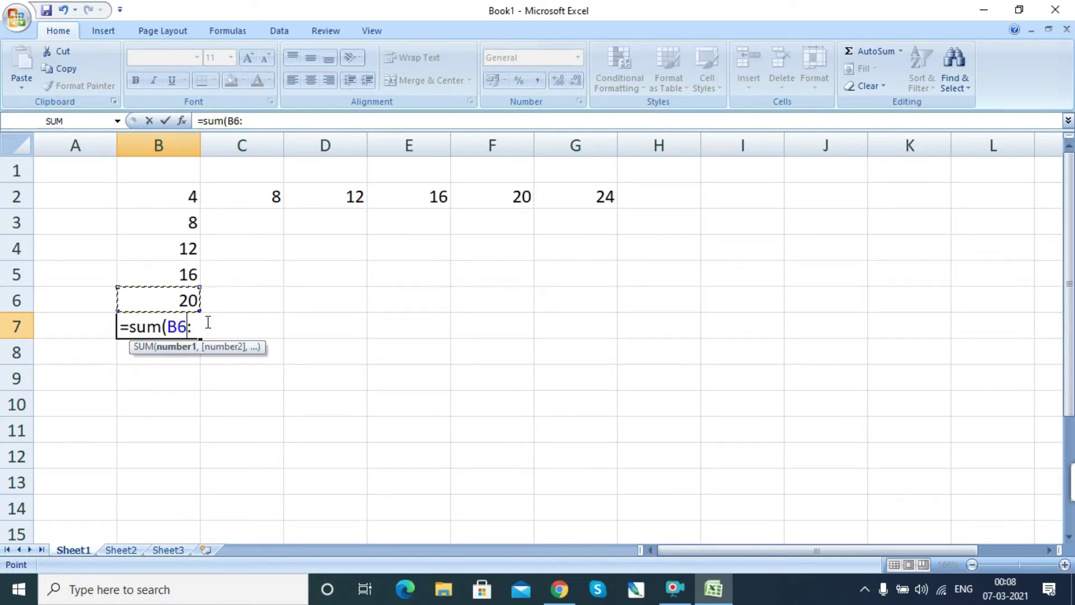
key(BackSpace)
key(BackSpace)
key(BackSpace)
key(BackSpace)
key(BackSpace)
key(BackSpace)
key(BackSpace)
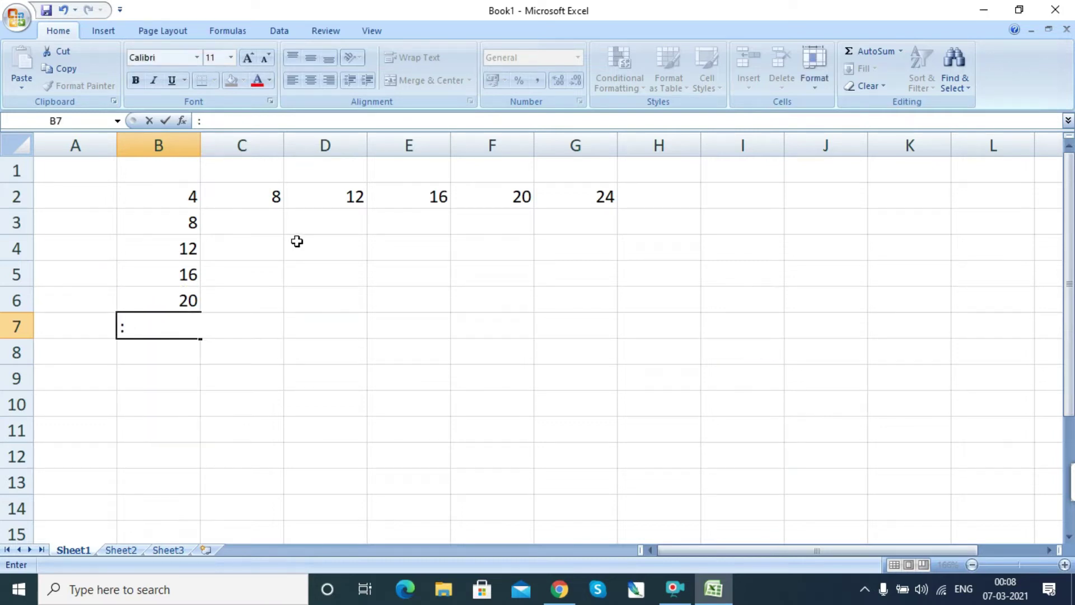
click(166, 323)
key(BackSpace)
key(Return)
click(164, 323)
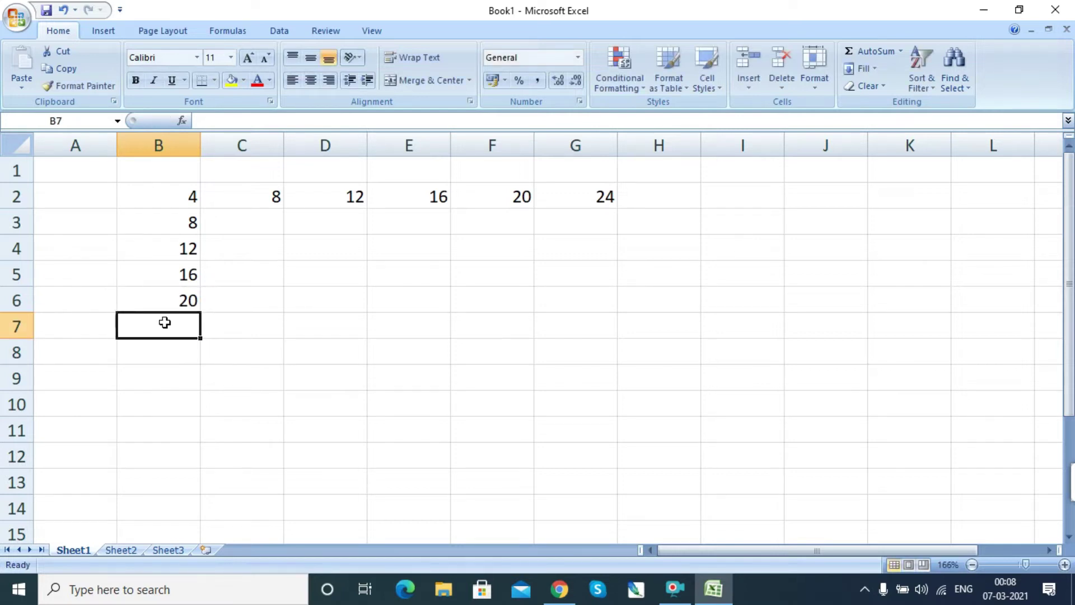
Build =SUM(B2:B6) in B7 by picking B2 and B6 as the range ends.
text(=s)
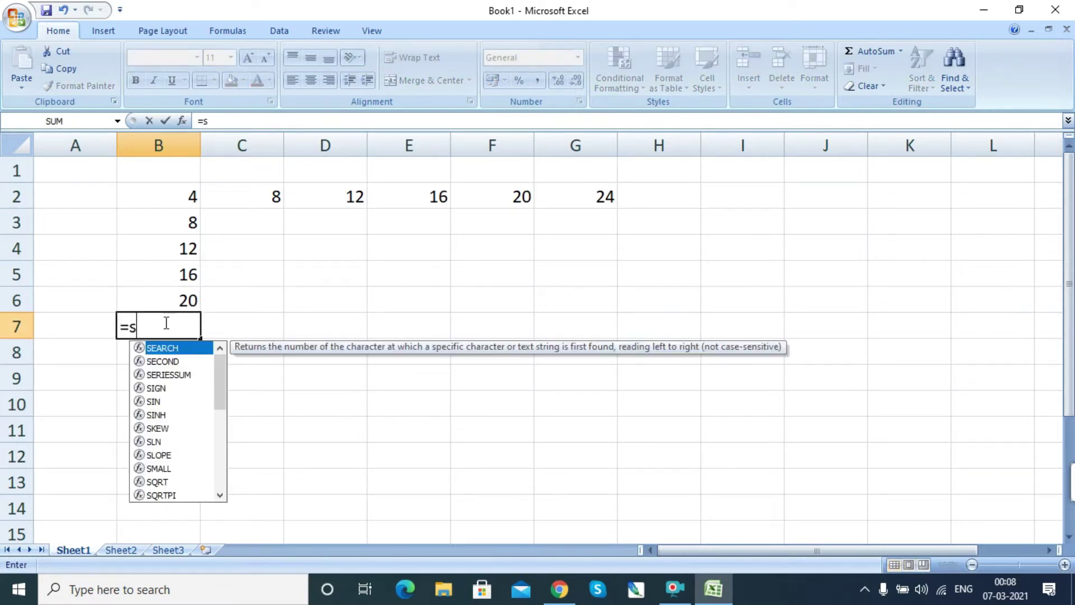
text(um()
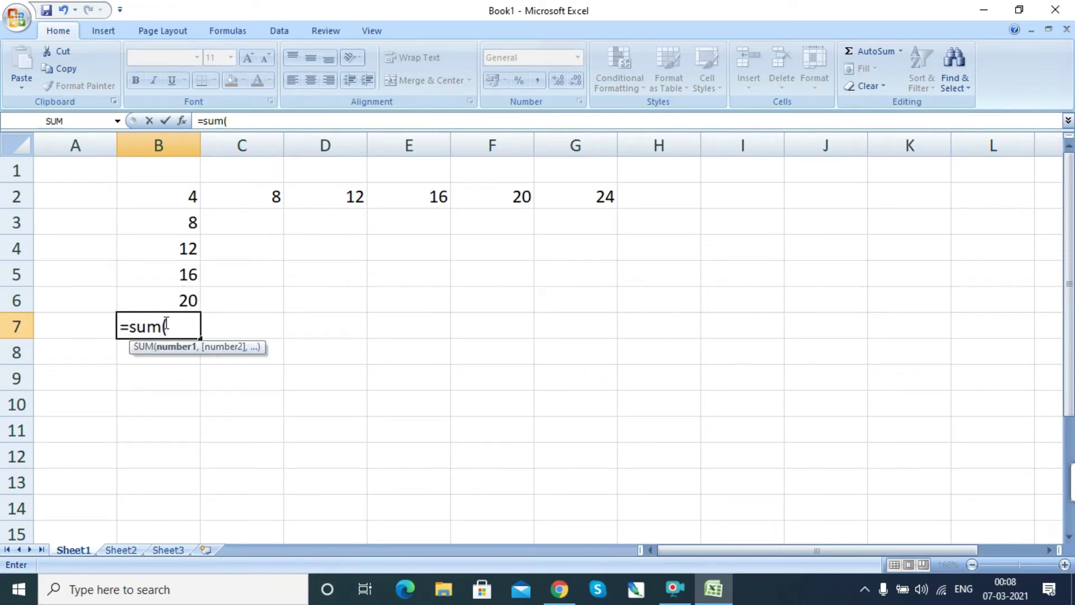
click(187, 196)
key(F8)
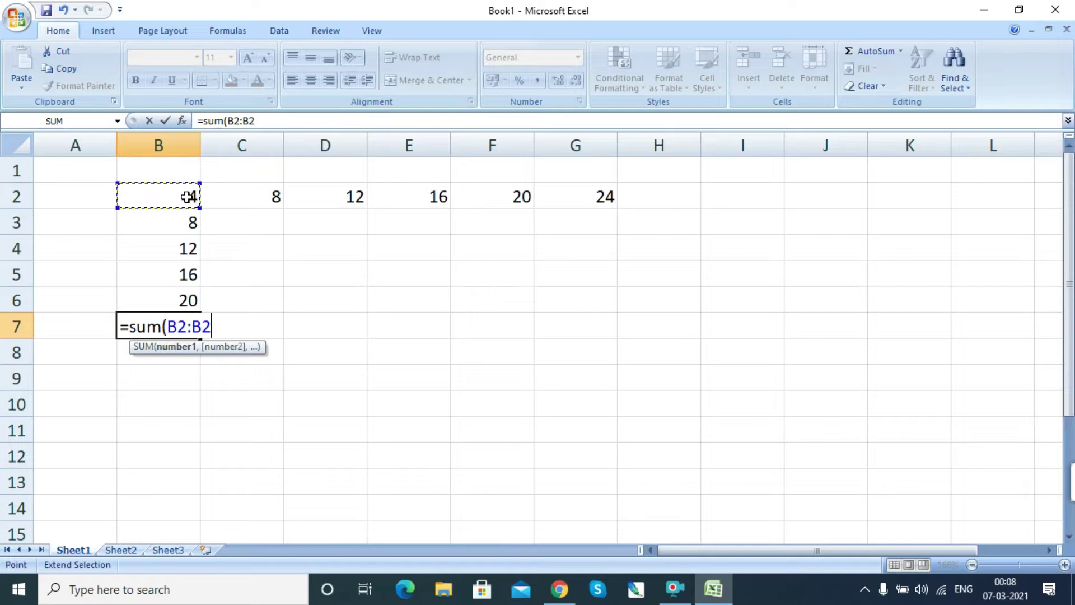
key(BackSpace)
key(BackSpace)
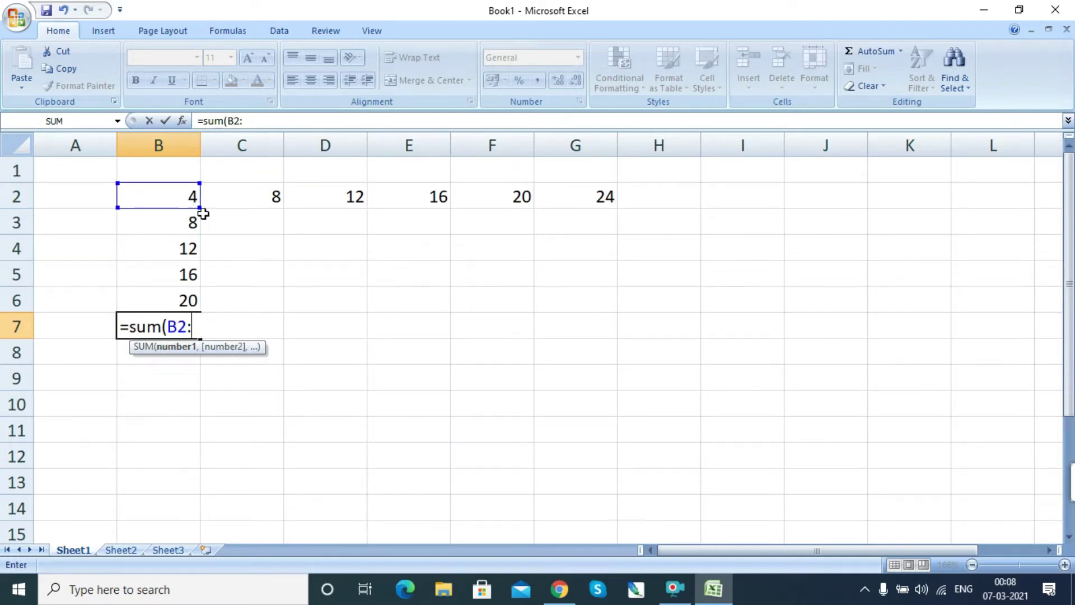
click(184, 300)
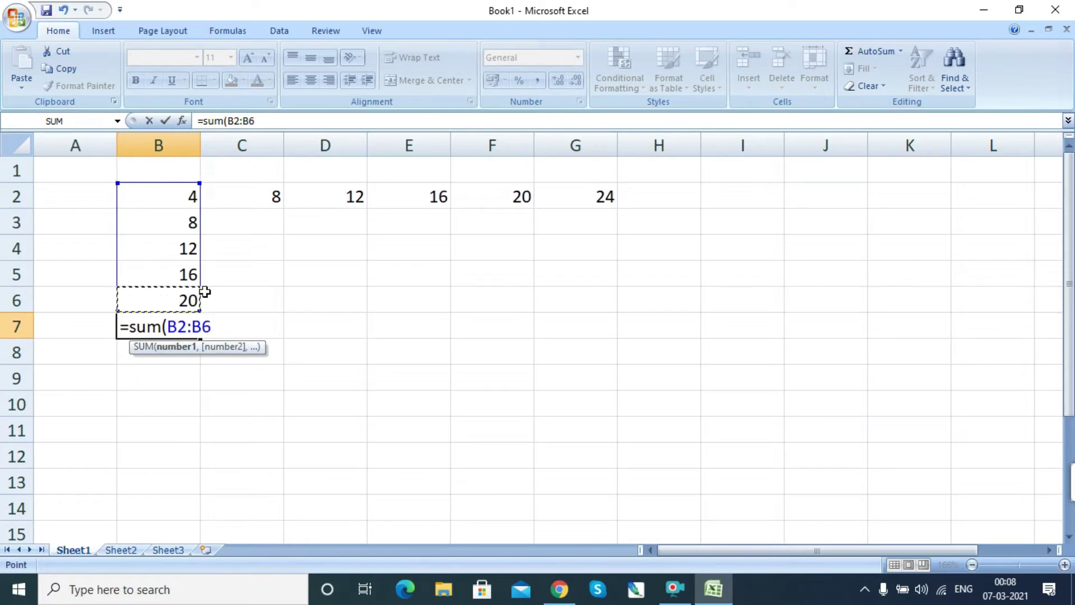
key(Return)
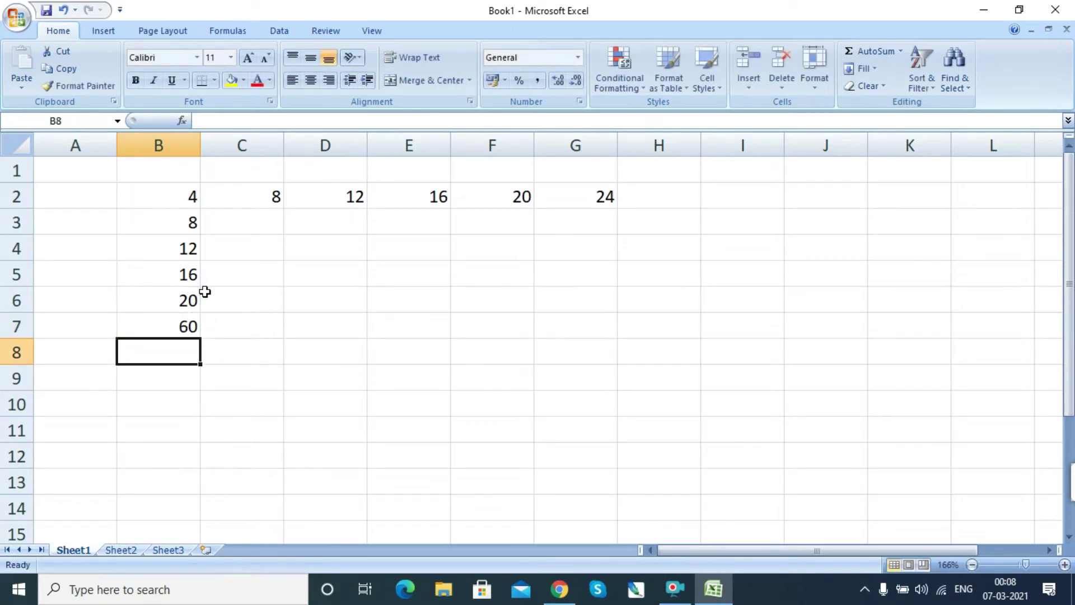
click(188, 325)
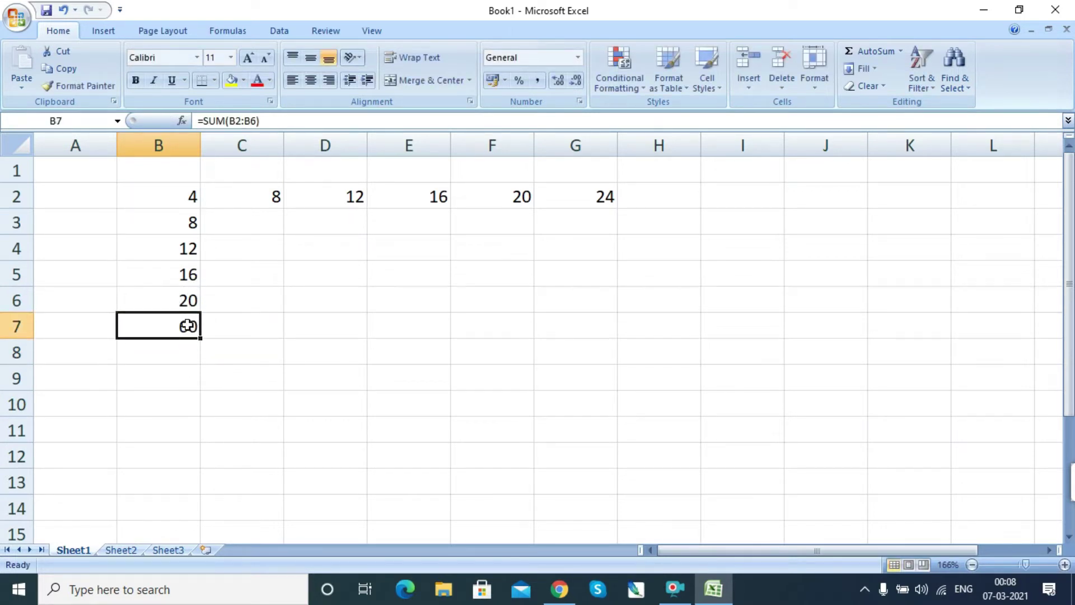
Retype =sum(b2:b6) in B7 so it shows the total 60.
key(BackSpace)
text(=sum)
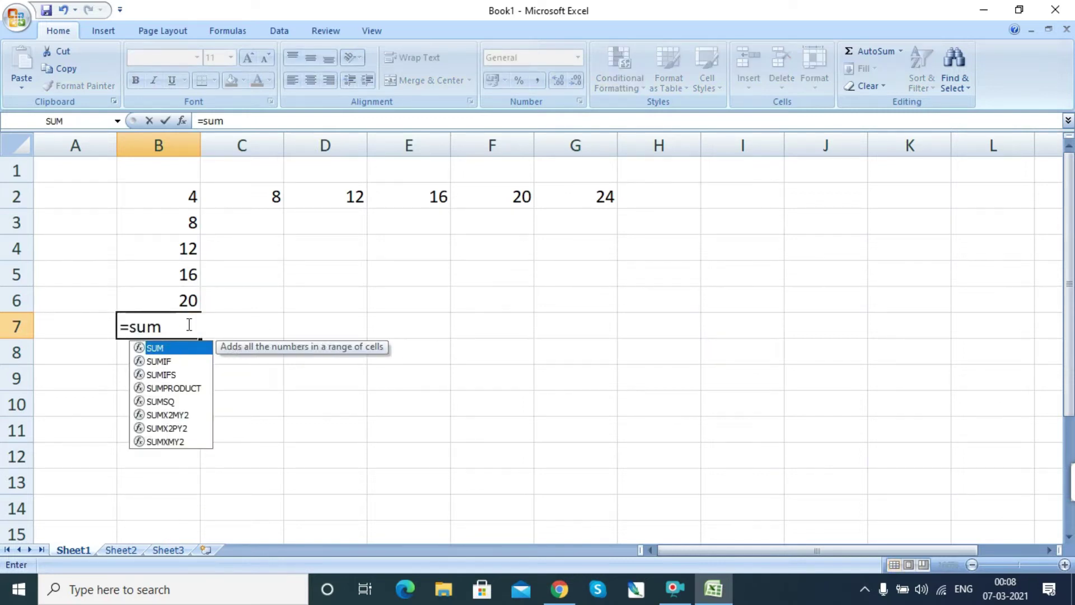
text((b2)
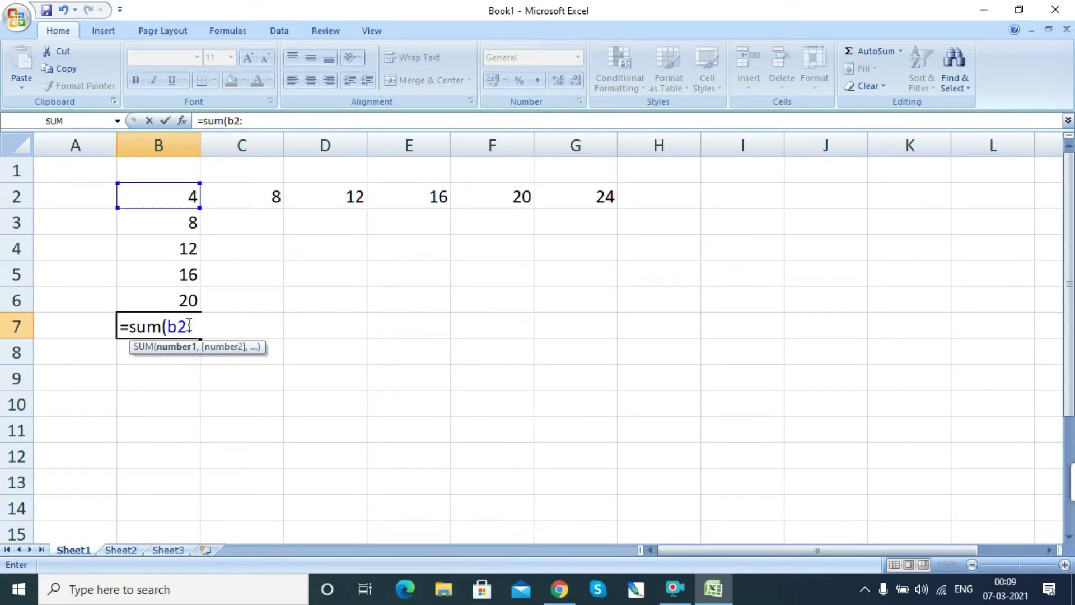
text(:b)
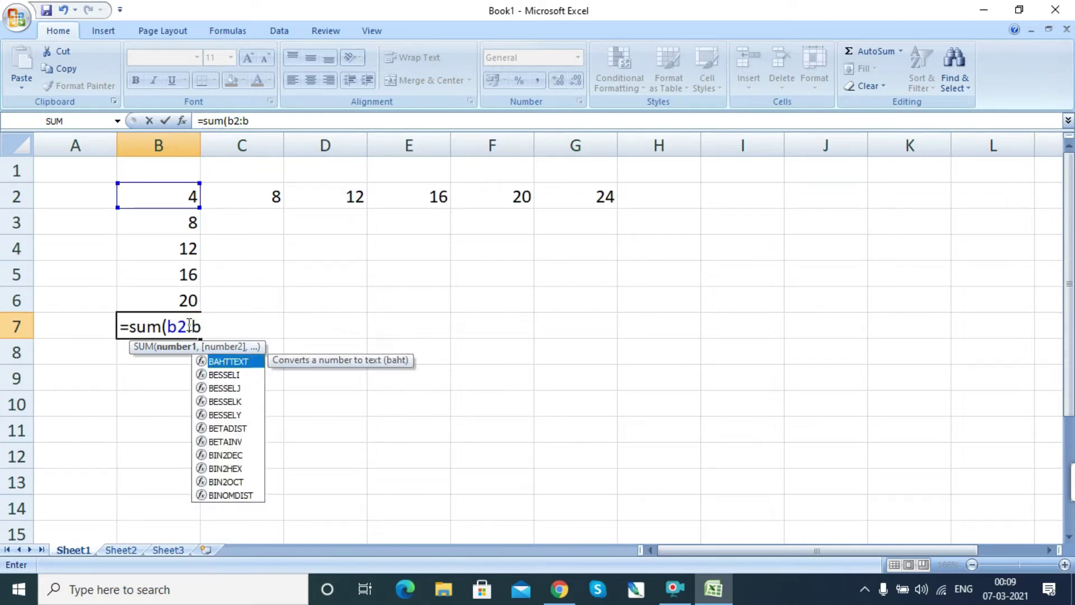
text(6)
key(Return)
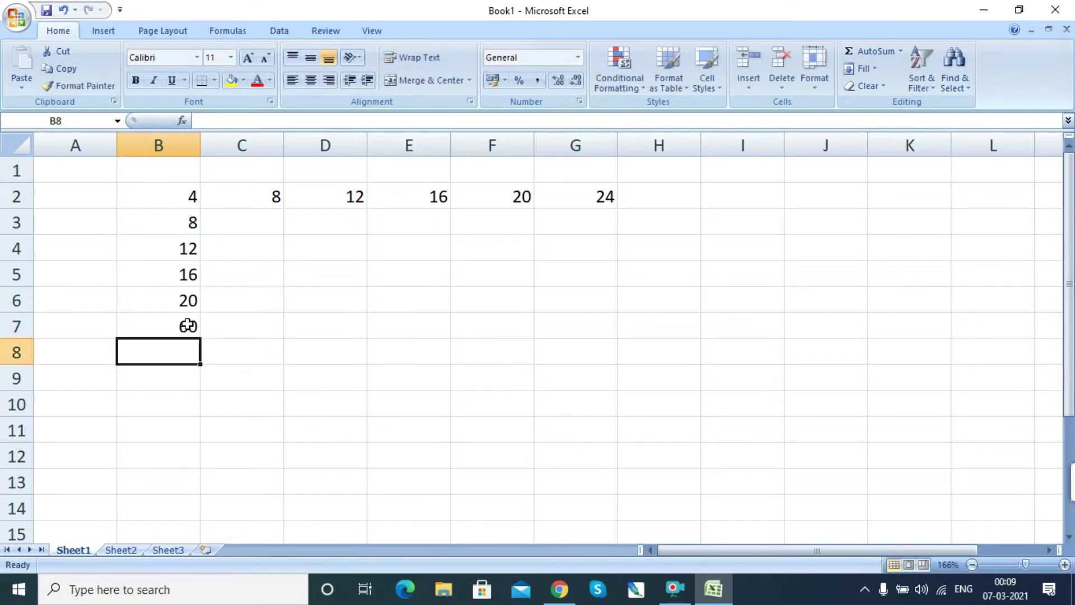
click(187, 325)
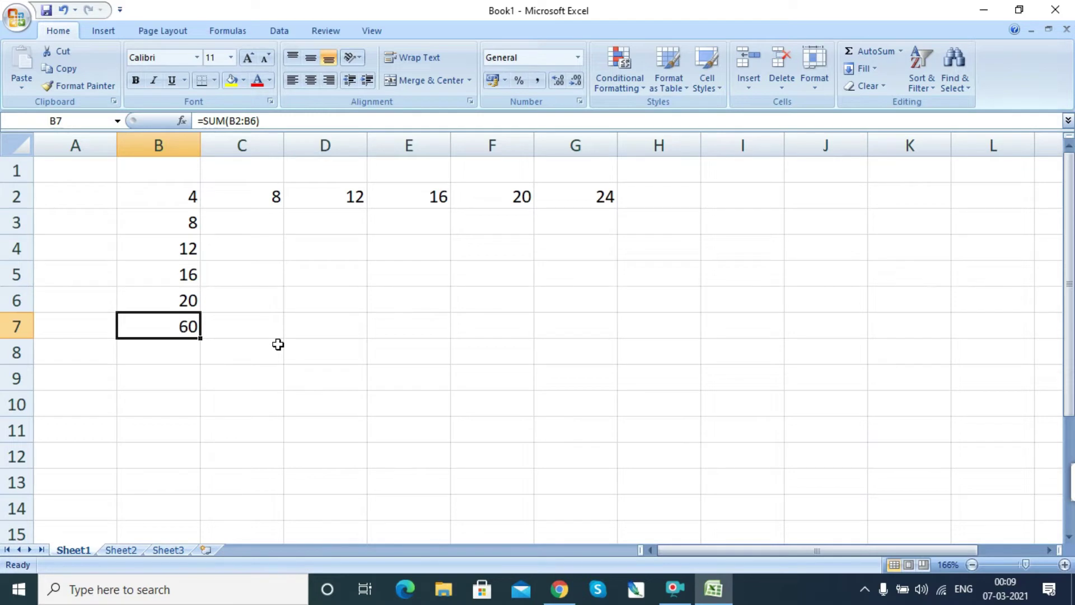
click(679, 192)
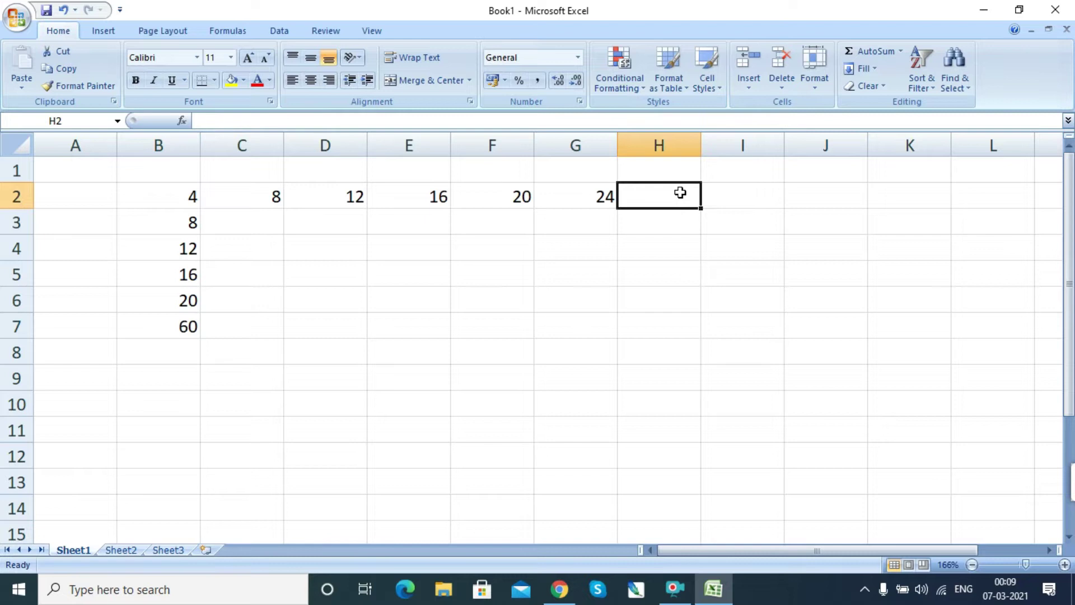
Enter =SUM(B2:G2) in H2 so the row 2 total shows 84.
text(=s)
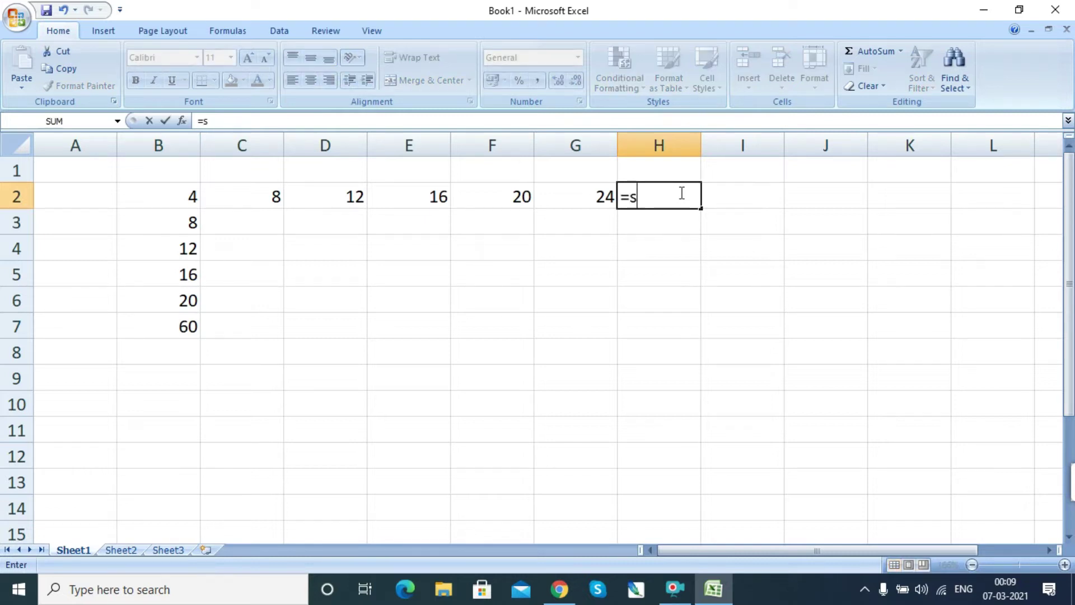
text(um()
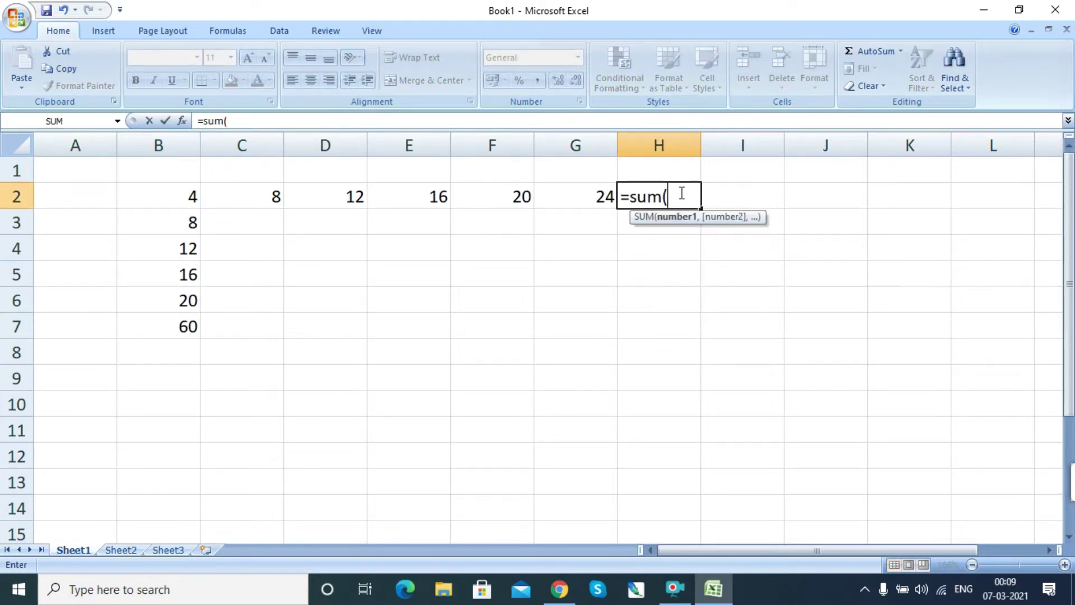
click(179, 199)
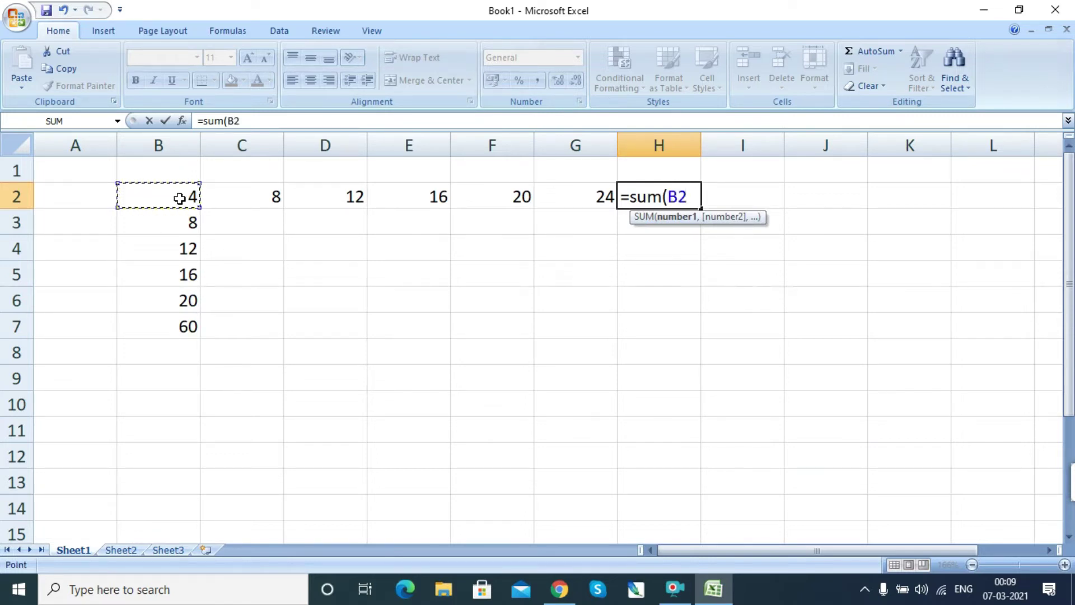
drag(181, 198, 554, 199)
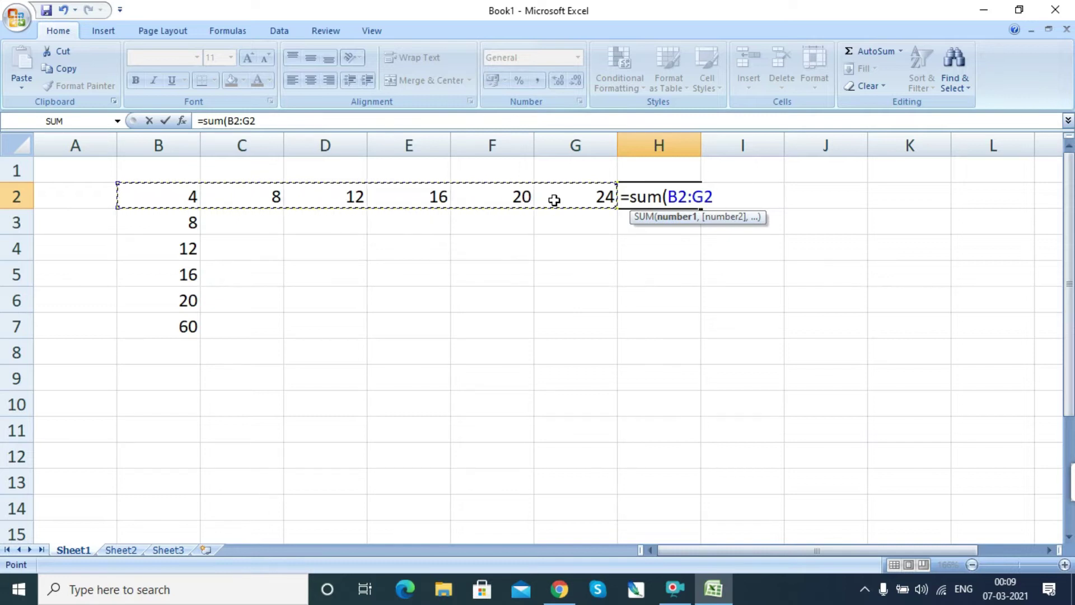
key(Return)
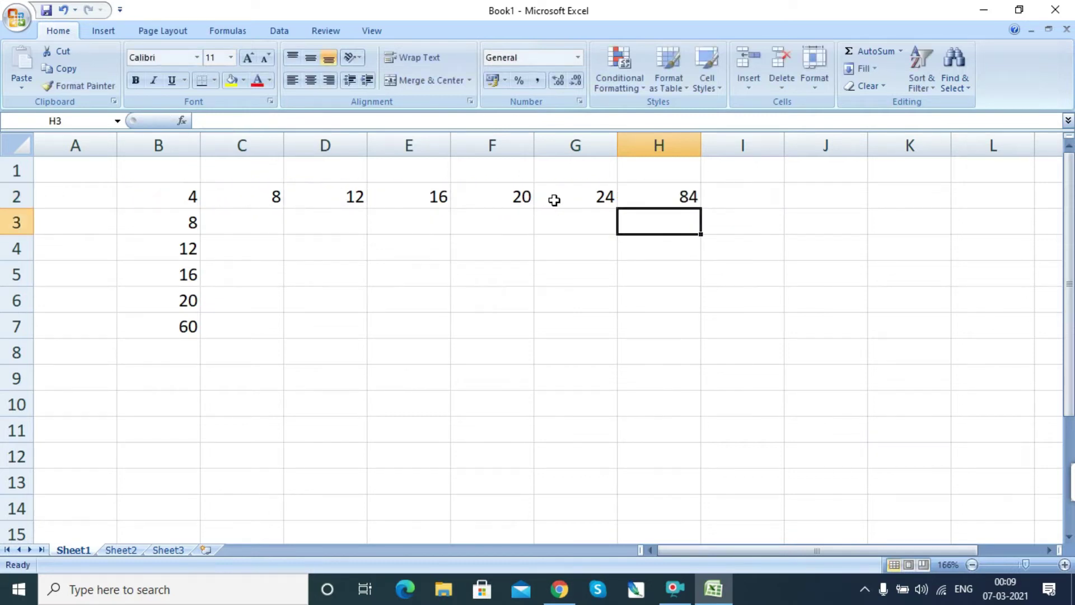
click(676, 197)
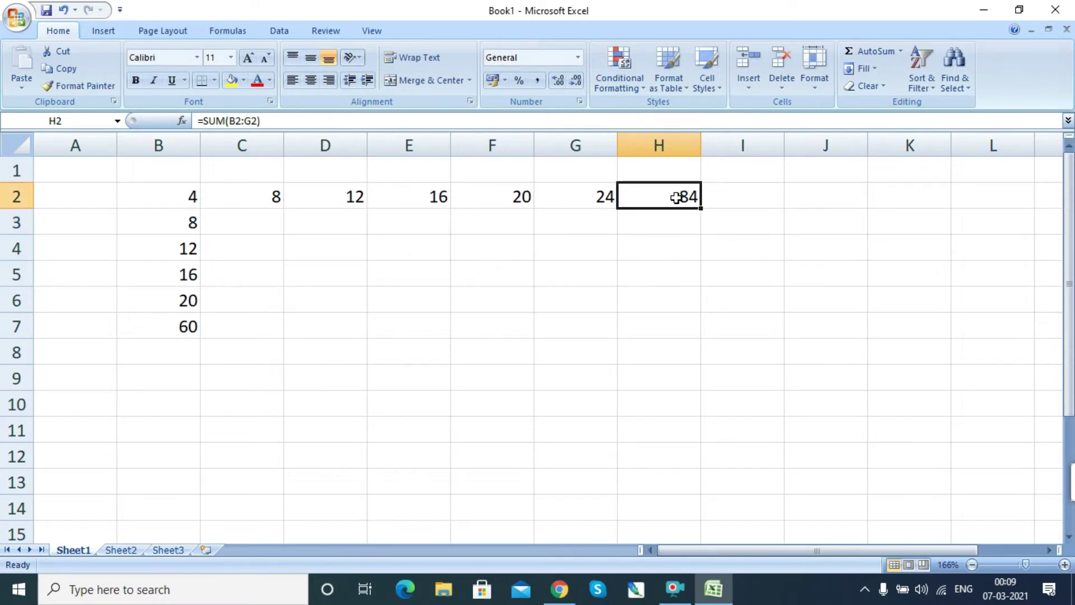
Clear B7, re-enter =SUM(B2:B6) showing 60, then start overwriting B7.
click(179, 329)
key(Delete)
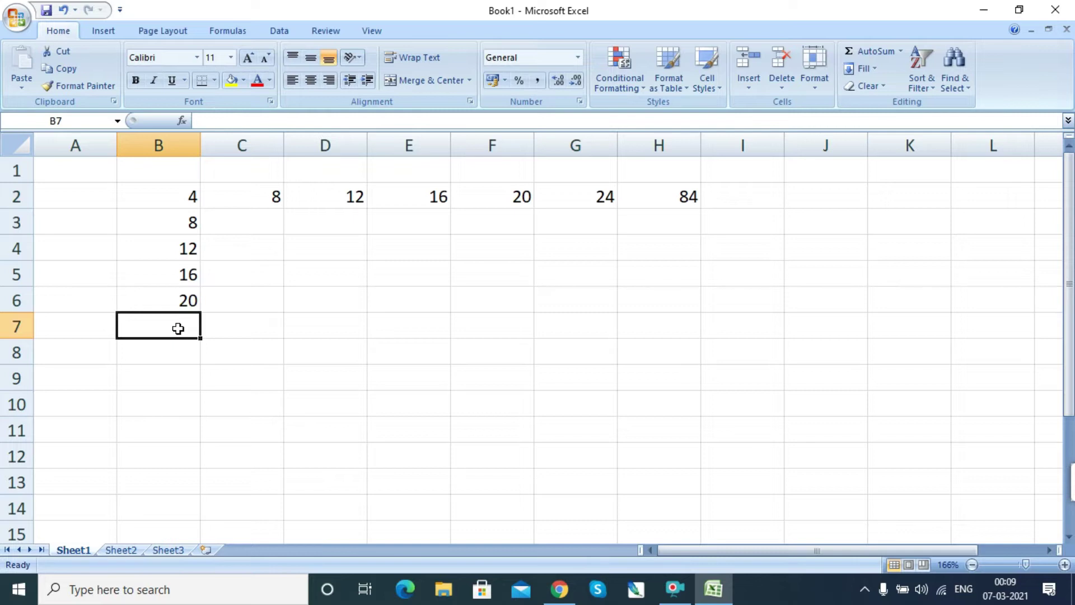
text(=)
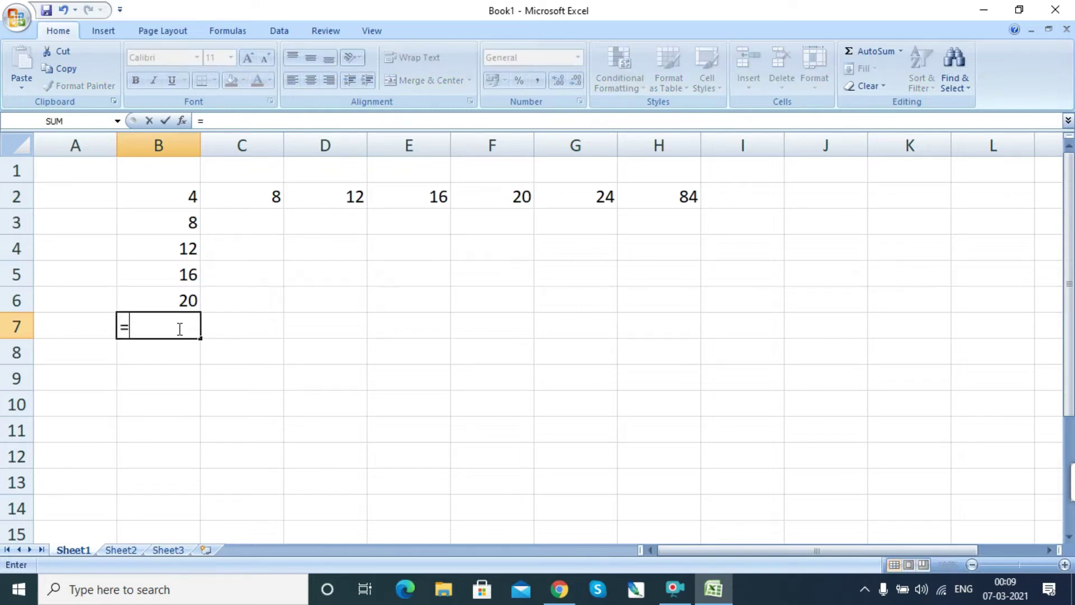
text(sum)
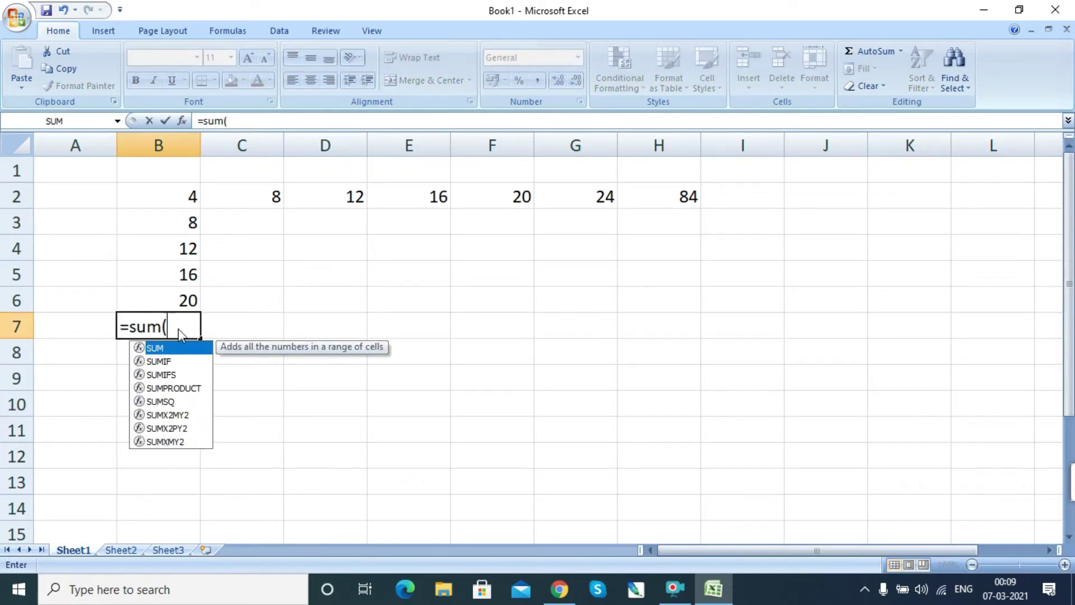
text(()
drag(181, 197, 190, 303)
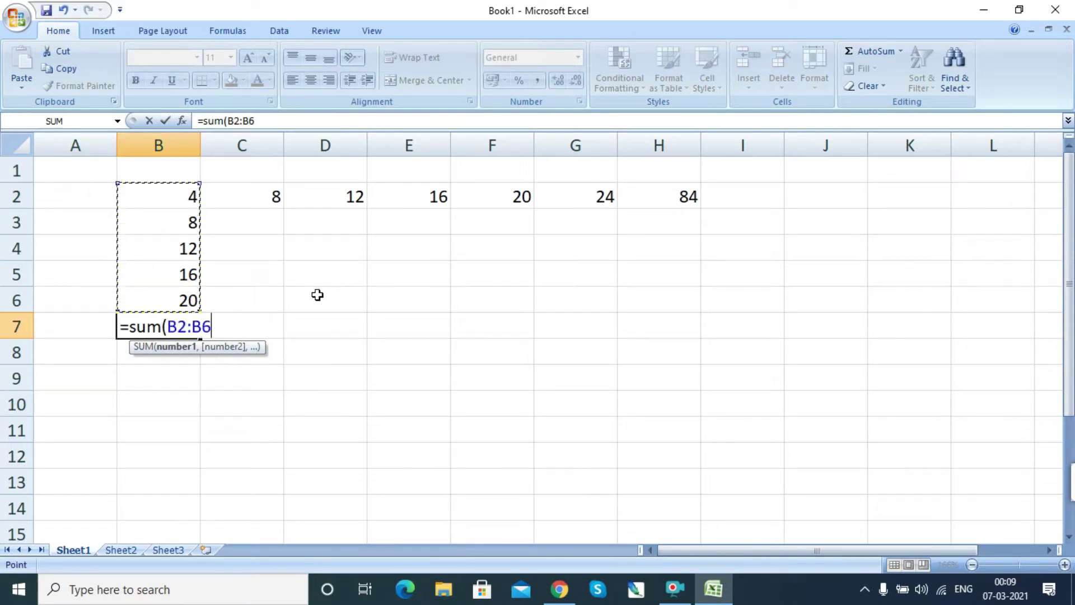
key(Return)
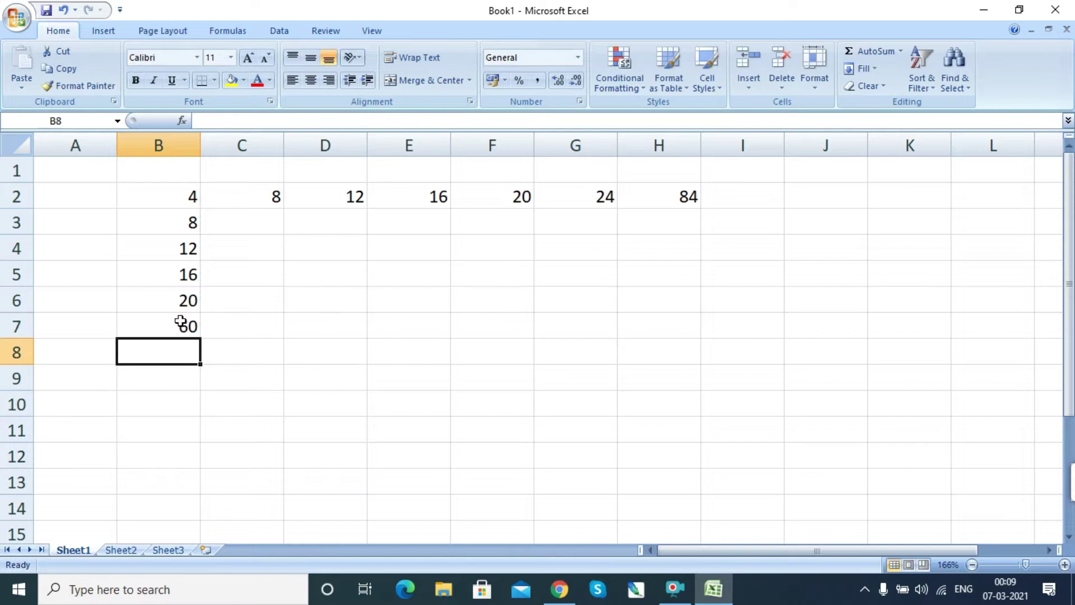
click(180, 322)
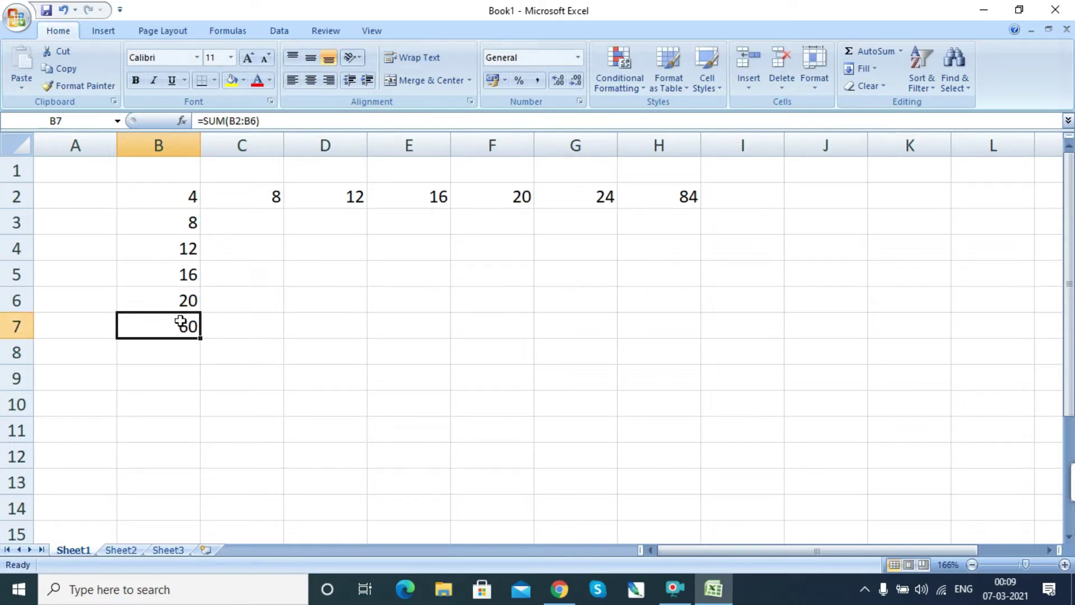
key(BackSpace)
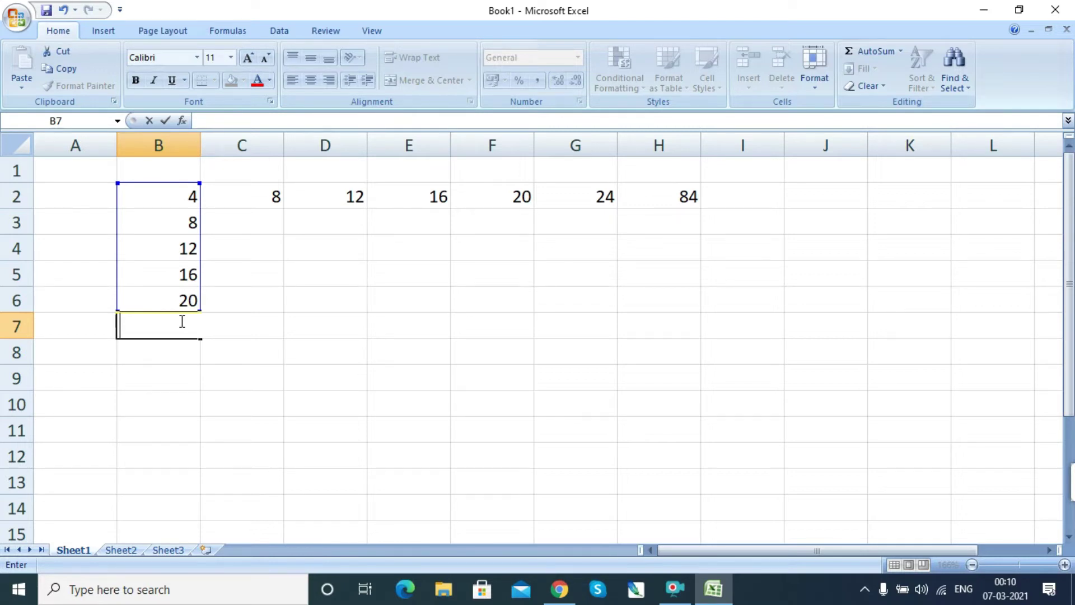
text(=)
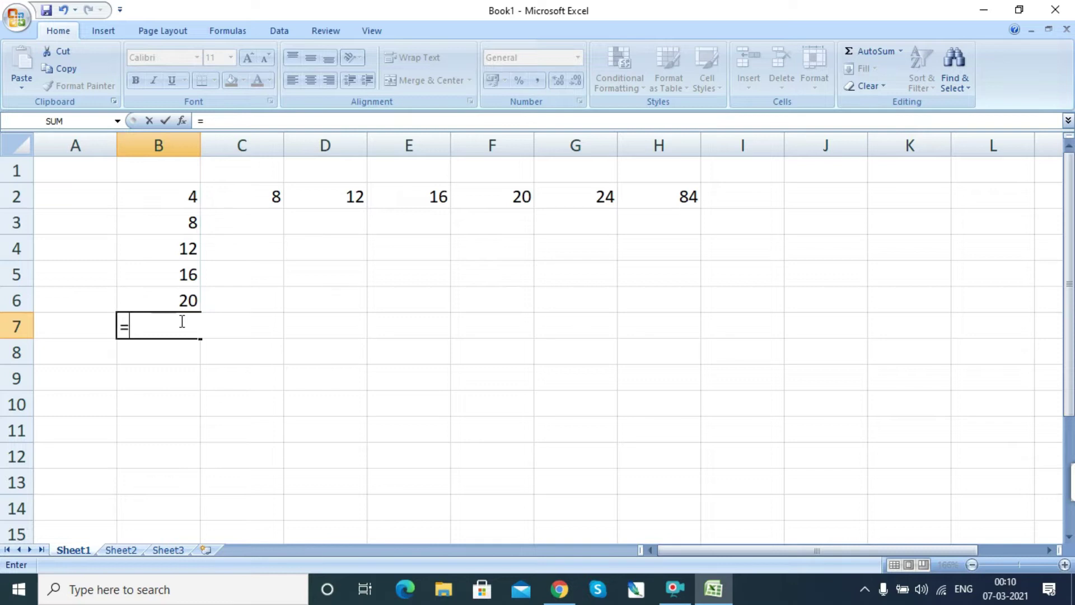
text(b2+)
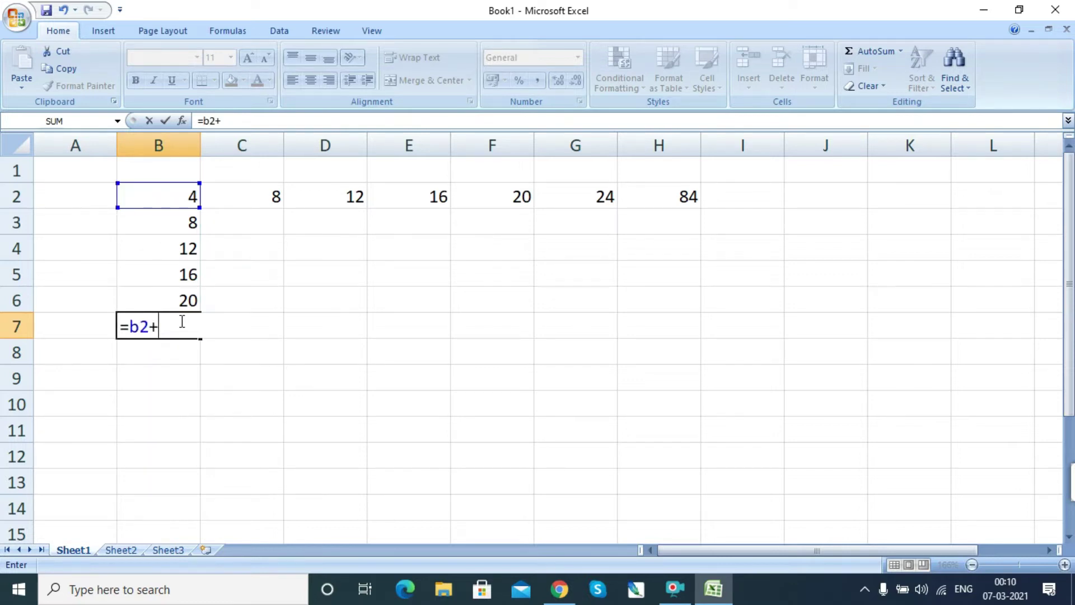
text(b3+b5)
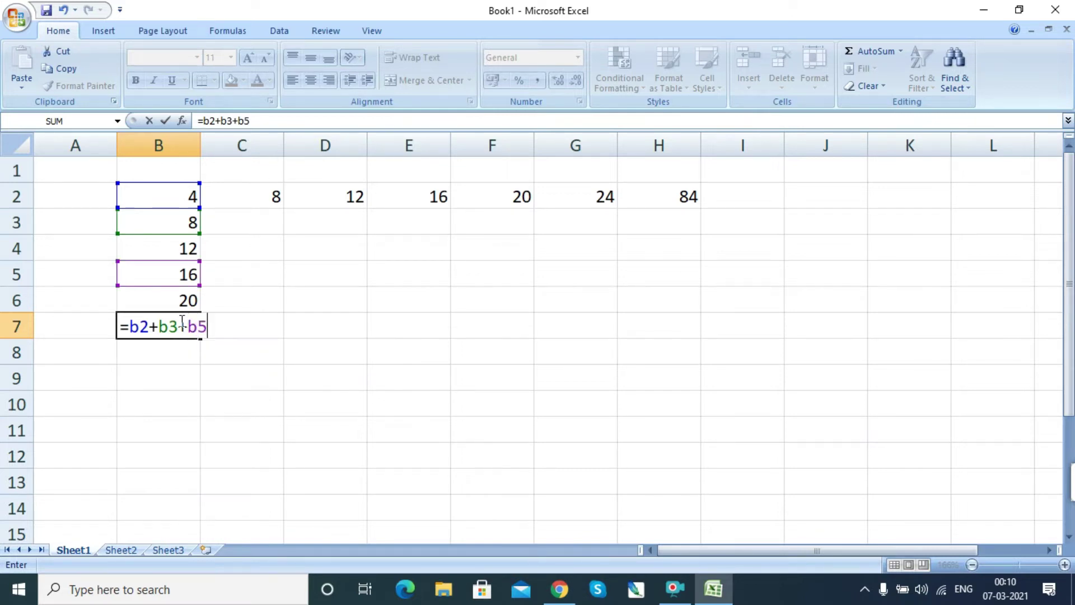
text(+b6)
key(Return)
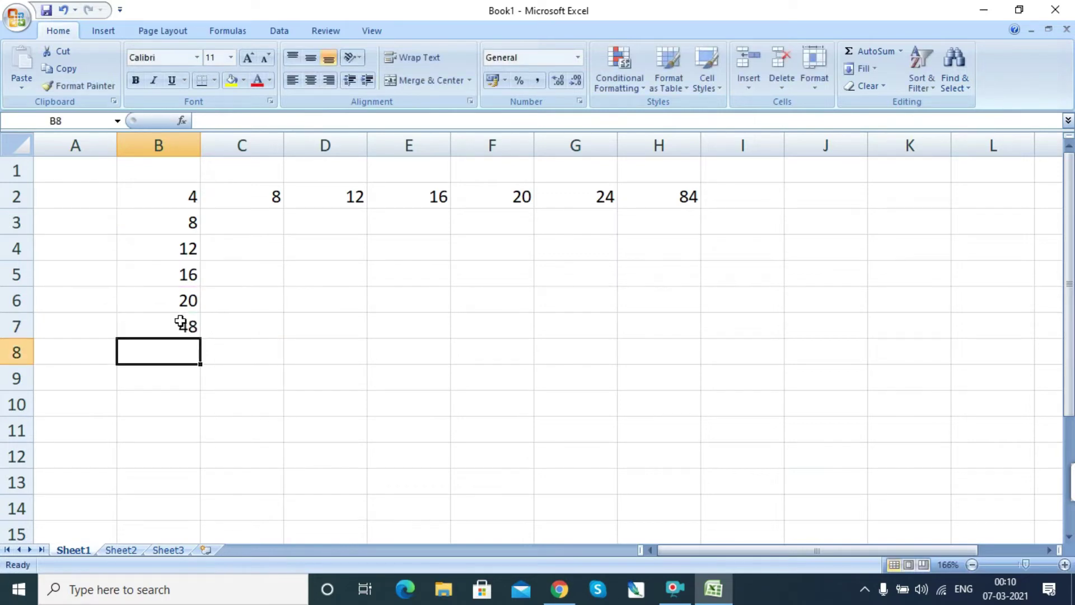
click(180, 322)
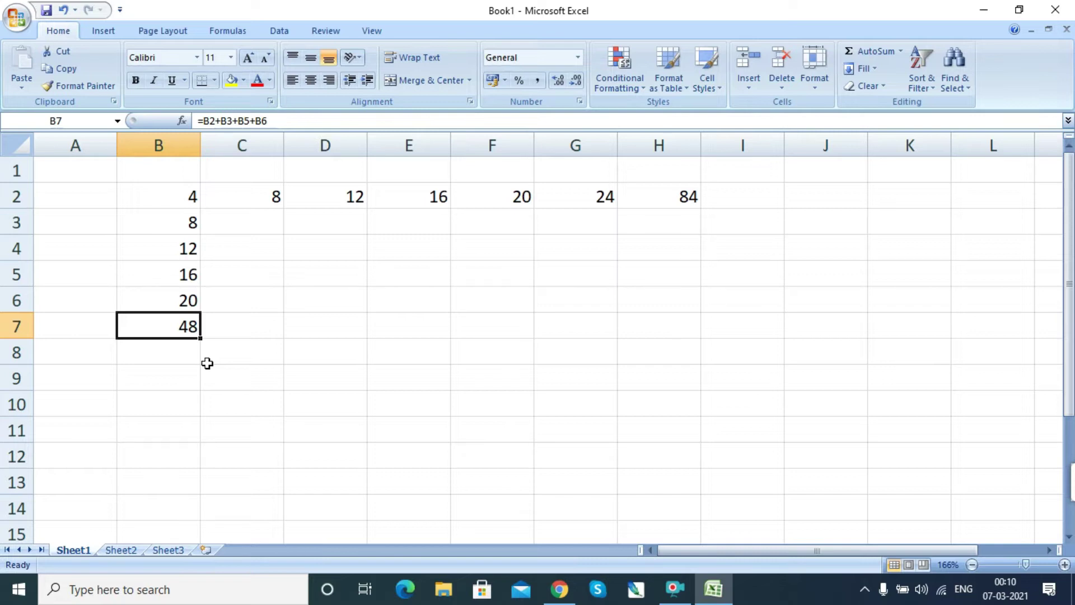
key(Delete)
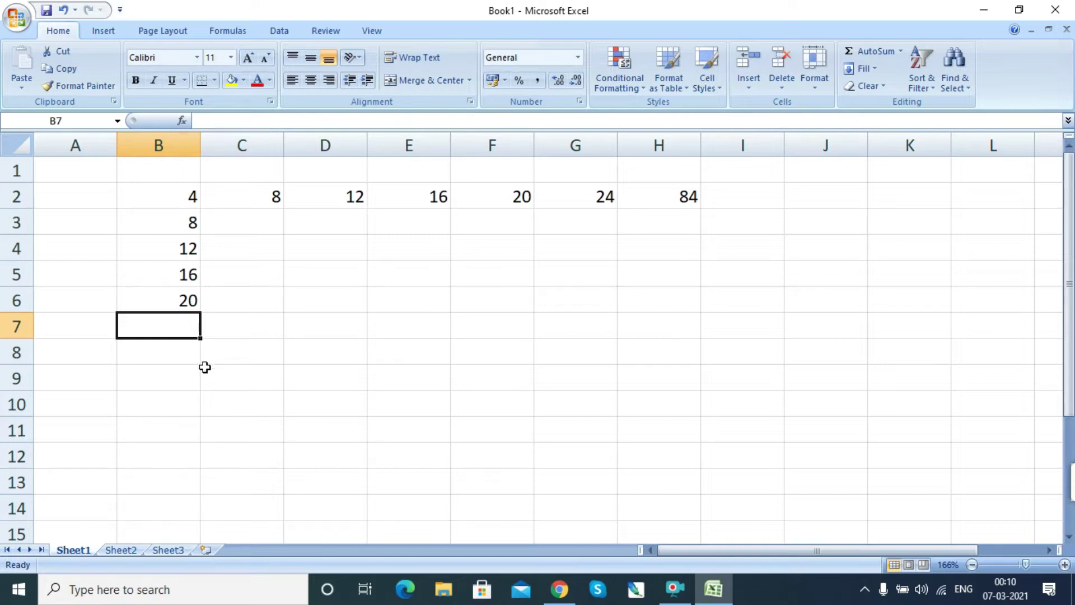
text(=)
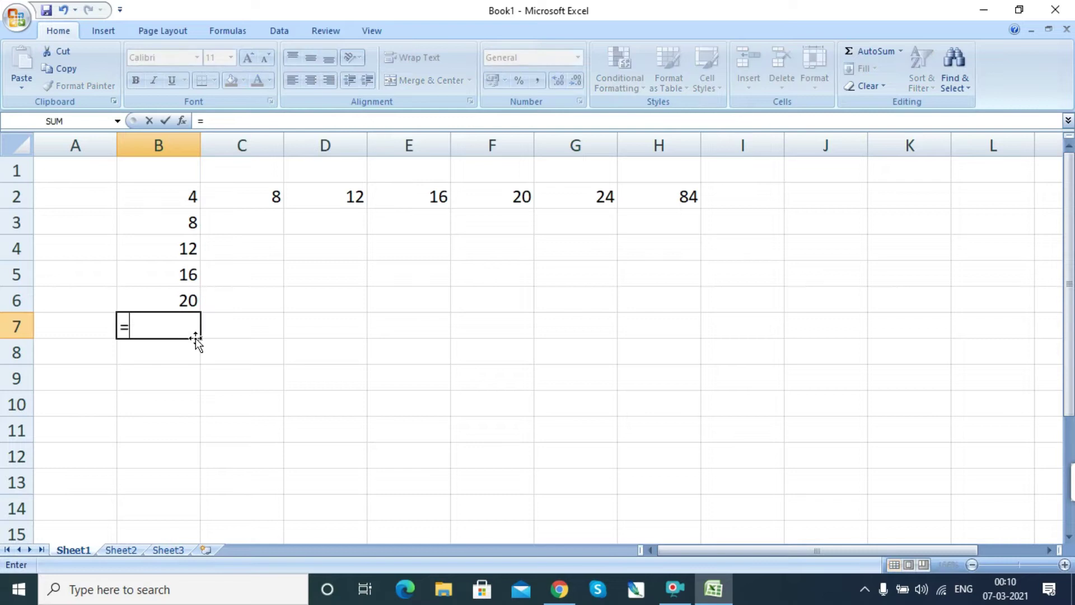
text(sum)
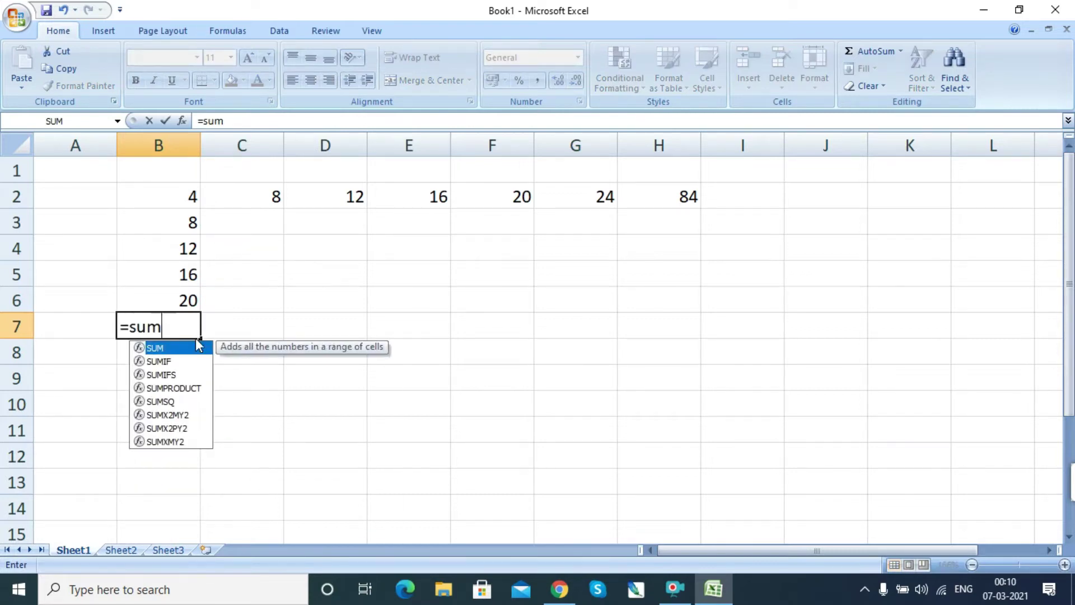
text(()
drag(178, 196, 166, 295)
key(Return)
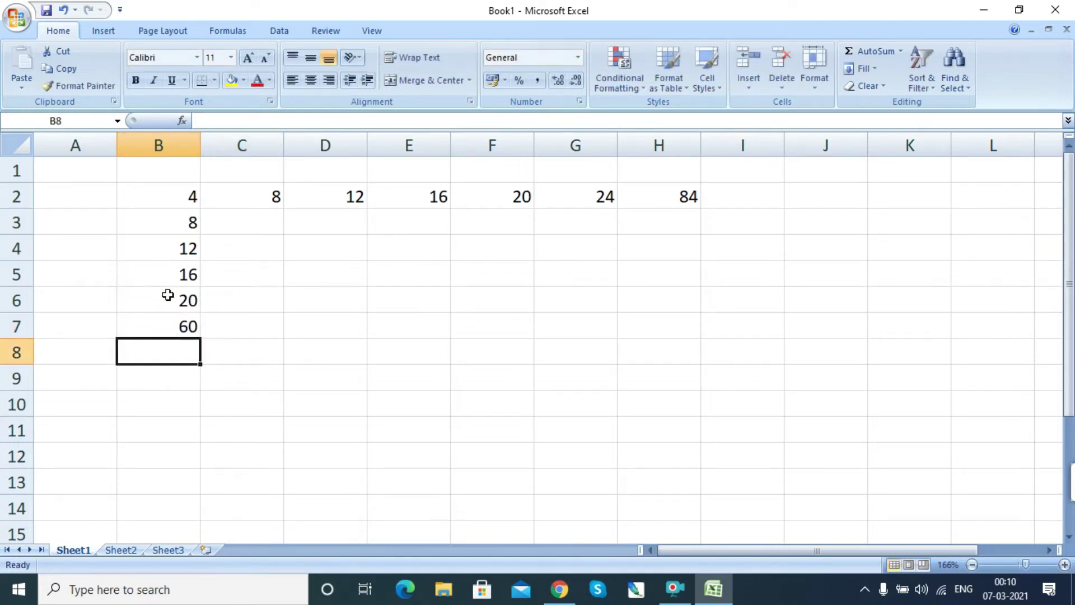
click(178, 329)
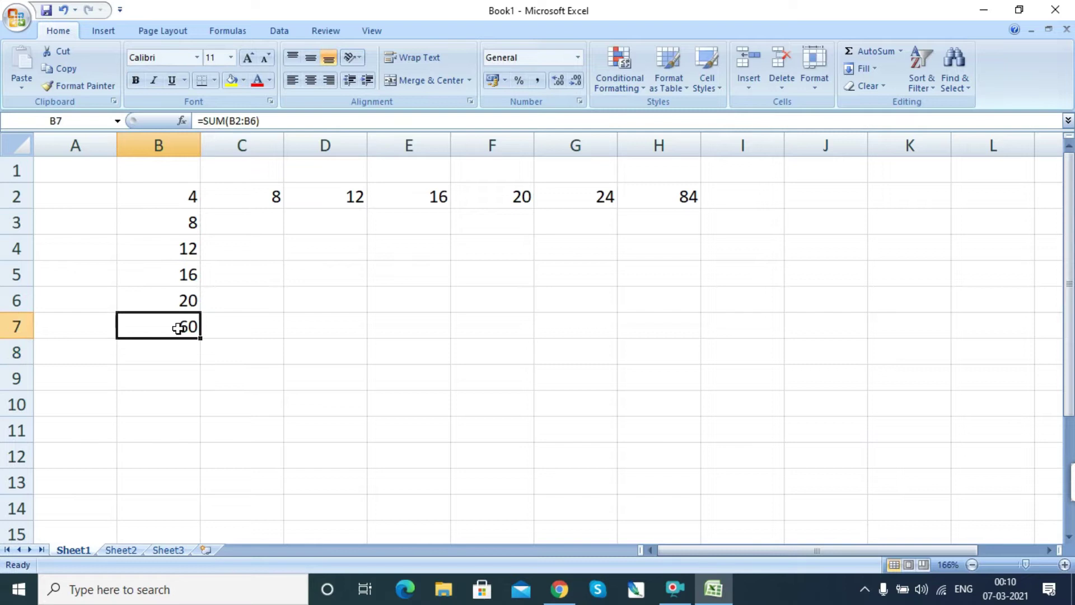
key(Delete)
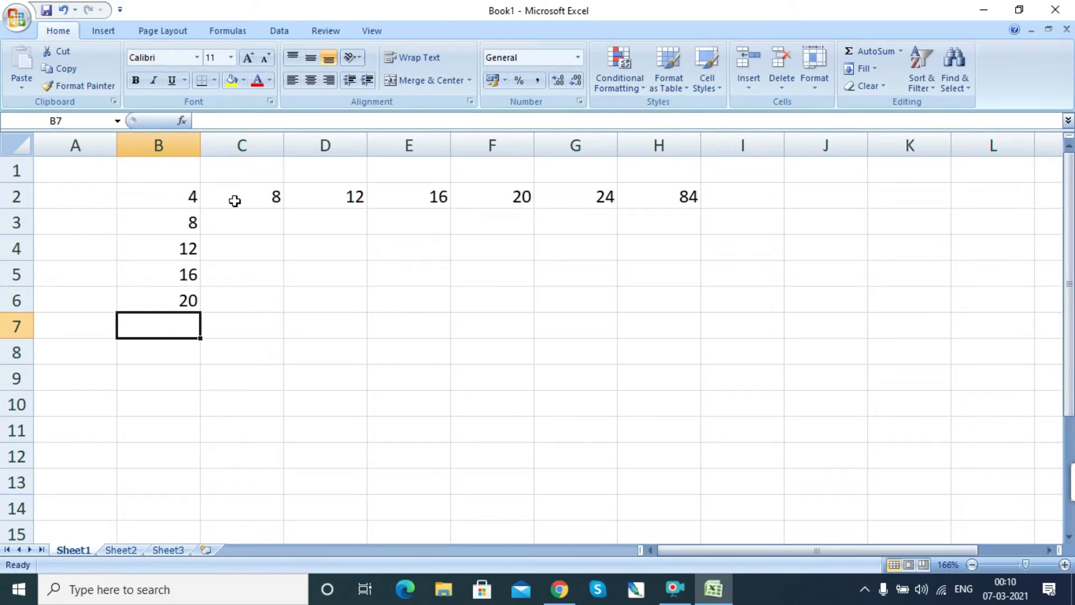
click(179, 200)
Delete all the numbers in the range B2:H6.
drag(178, 200, 688, 291)
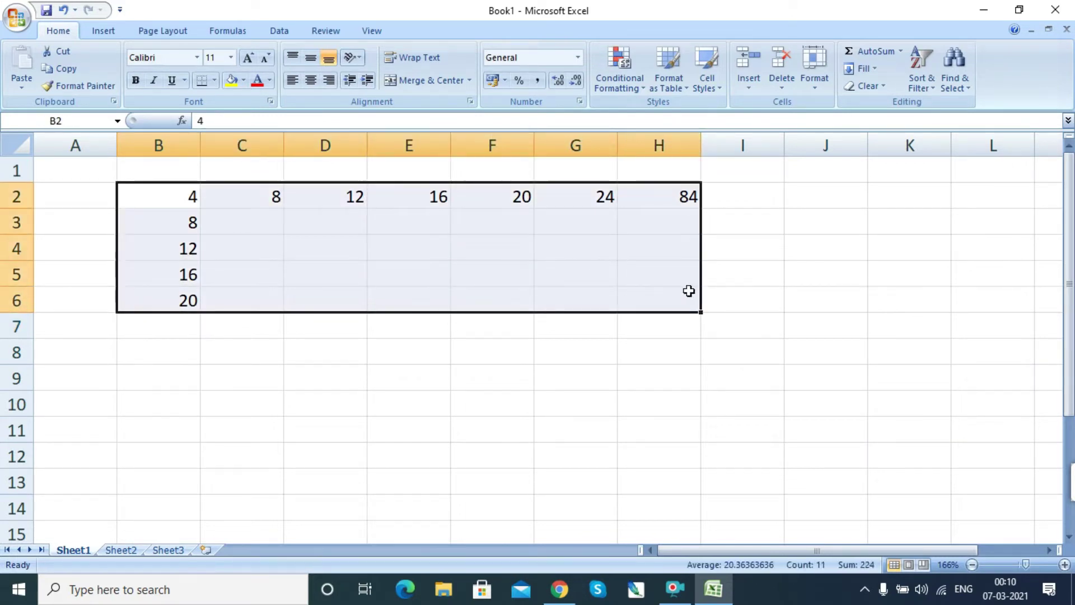
key(Delete)
click(429, 249)
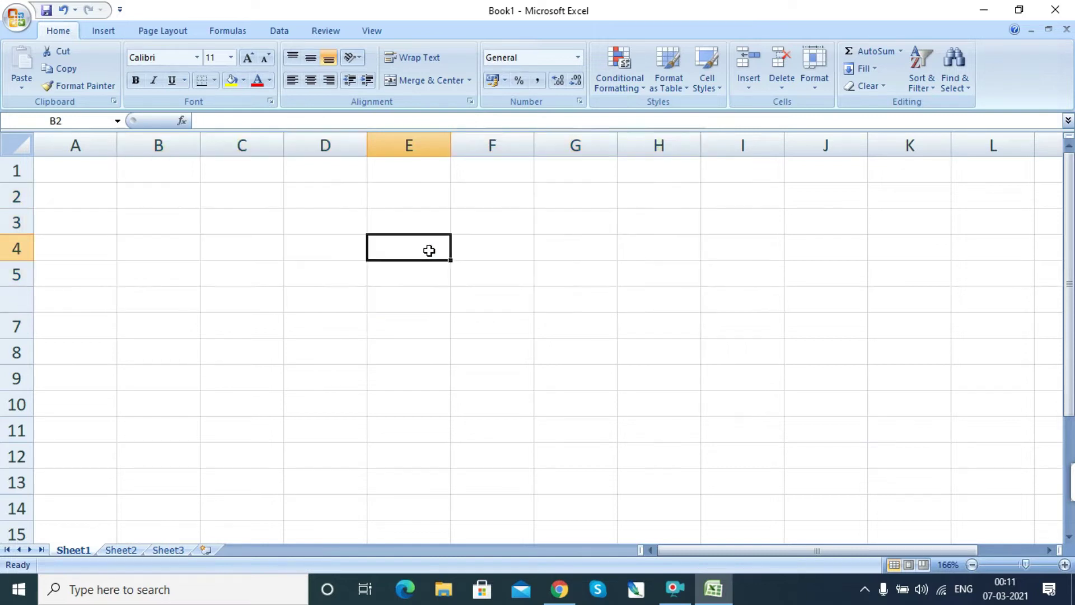
Enter 550 in B2 and 500 in B3.
click(142, 200)
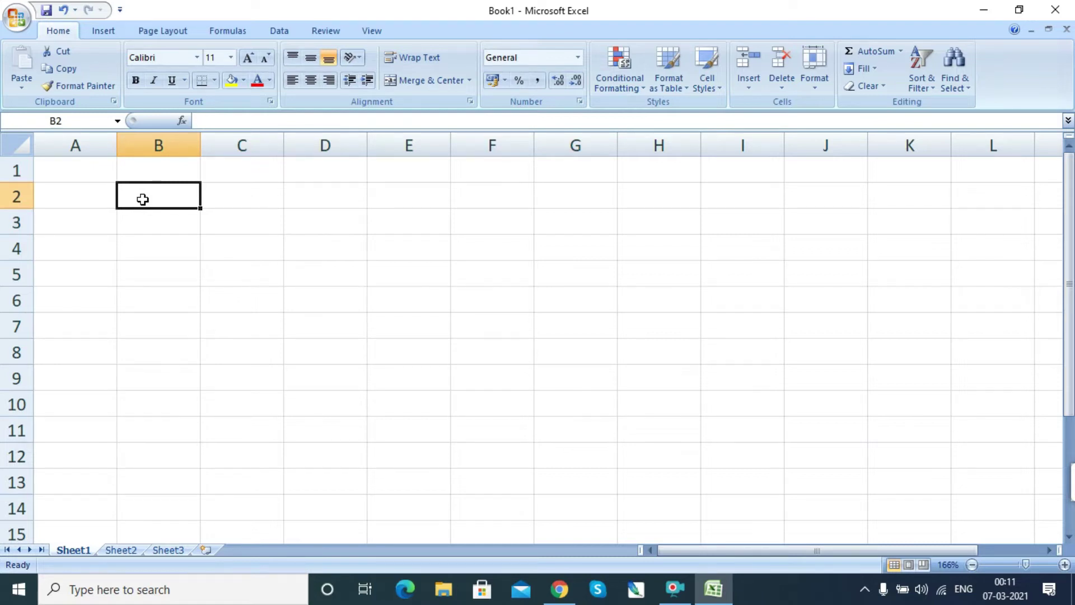
text(550)
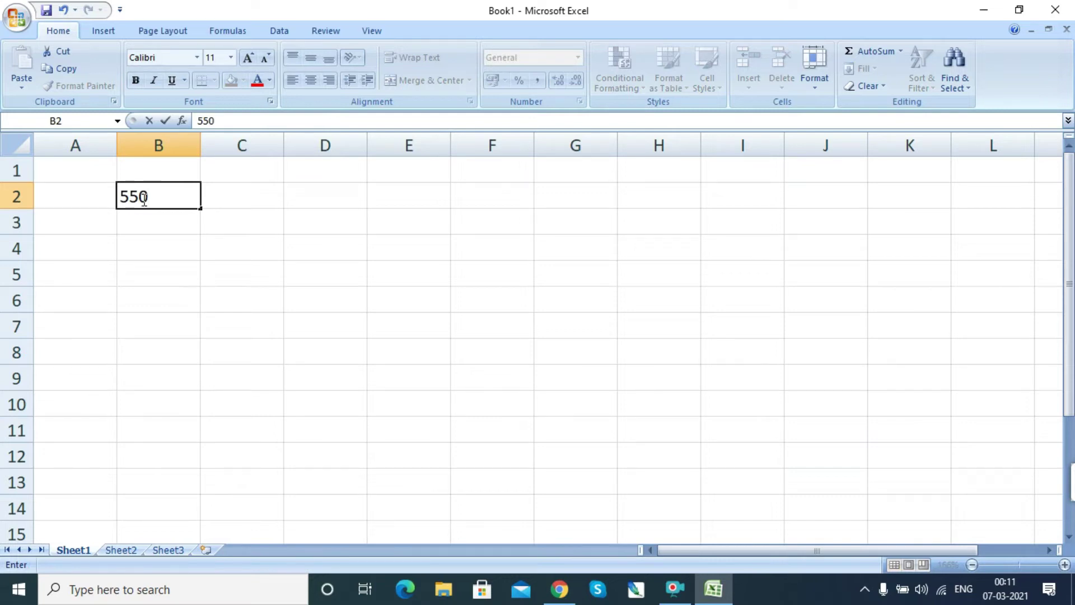
key(Return)
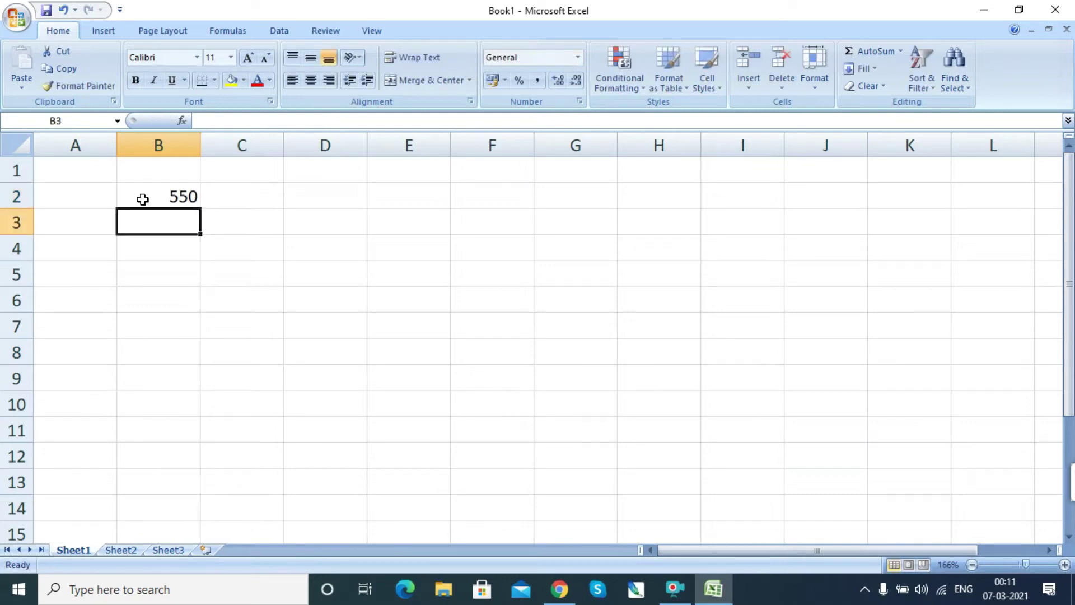
text(500)
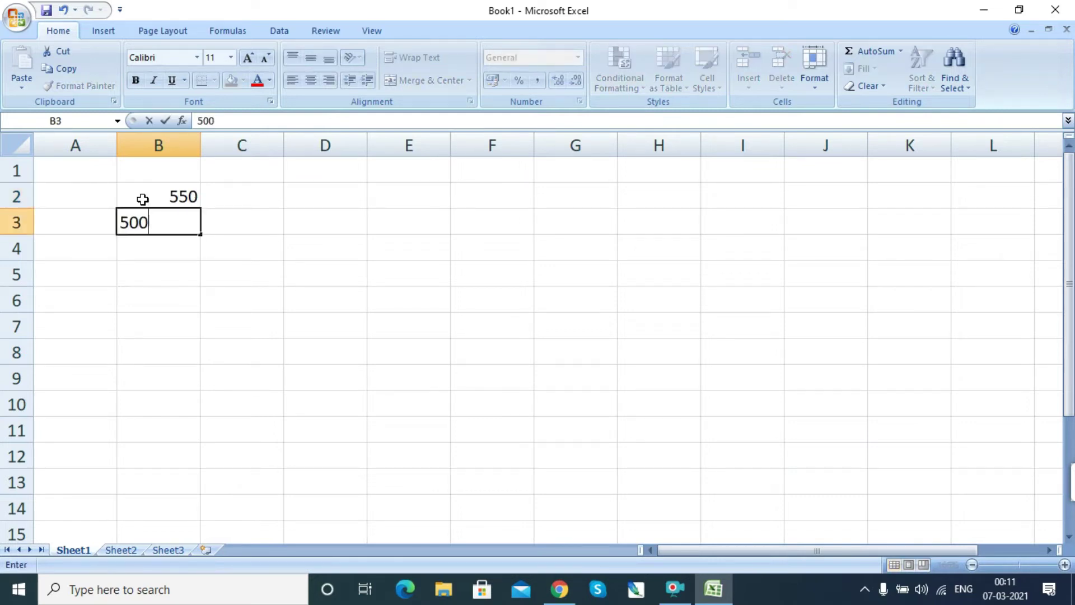
key(Return)
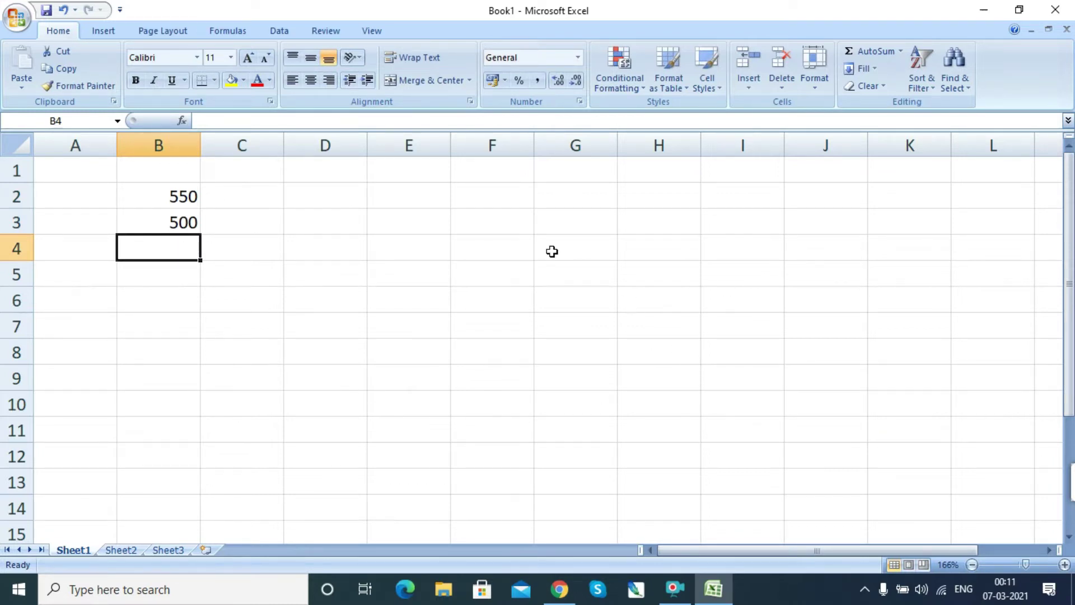
click(556, 301)
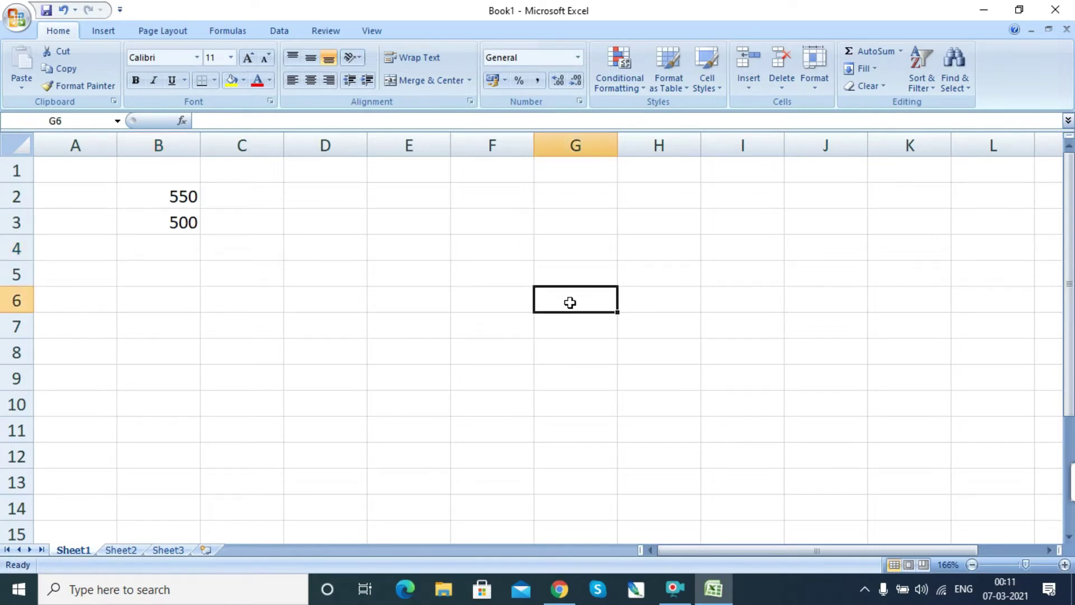
text(=su)
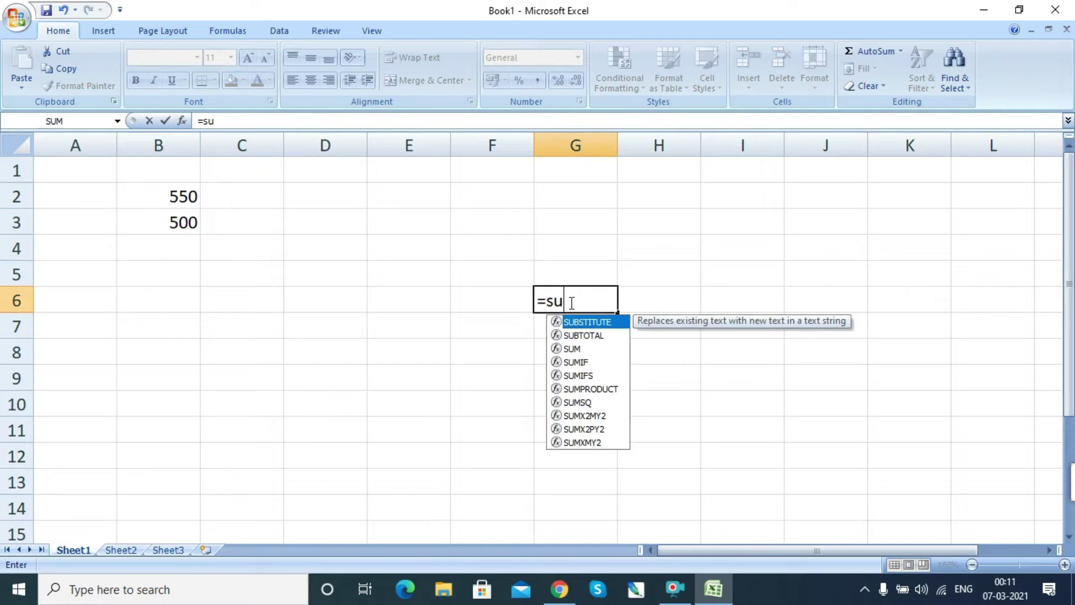
text(m()
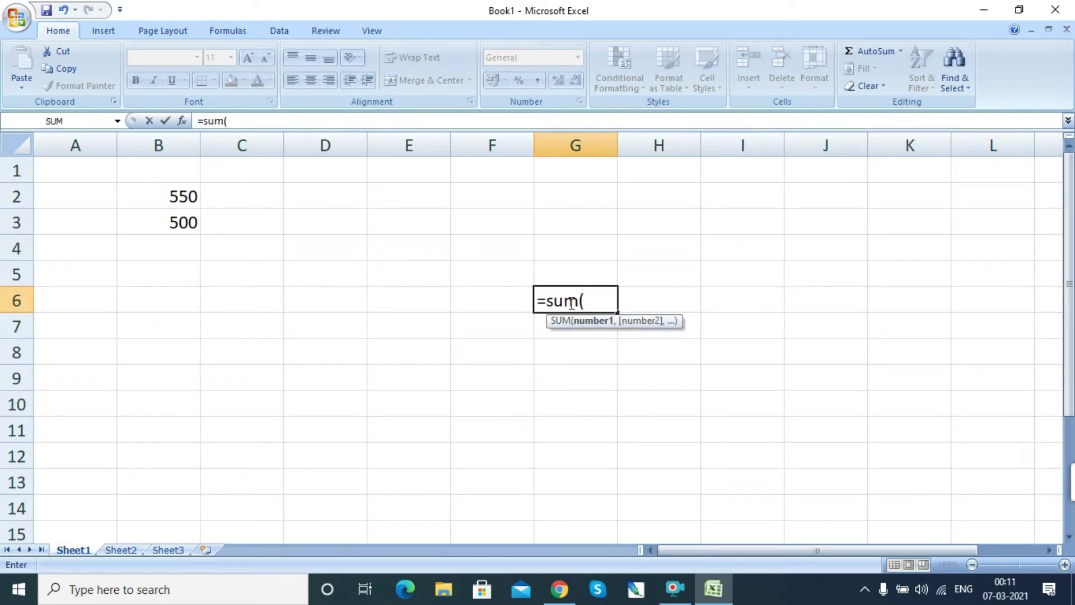
click(164, 194)
text(-)
click(170, 224)
key(Return)
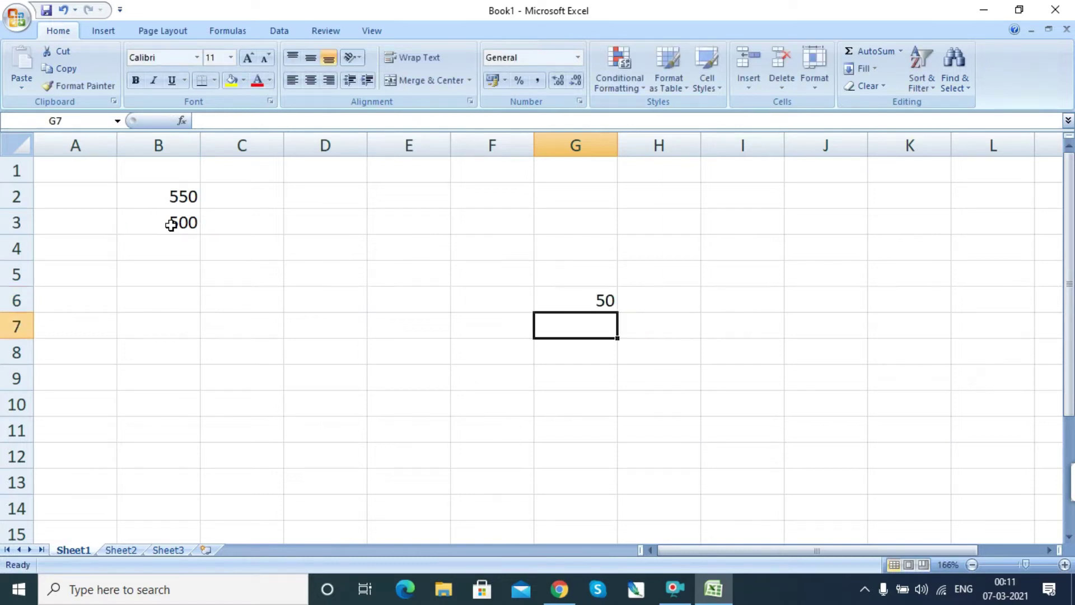
click(614, 301)
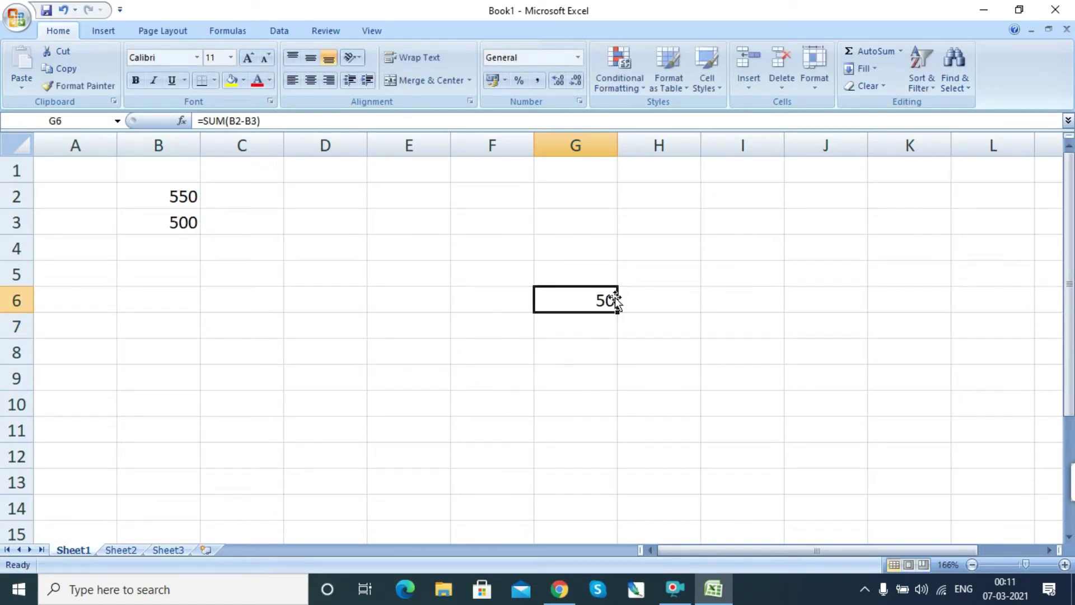
text(=)
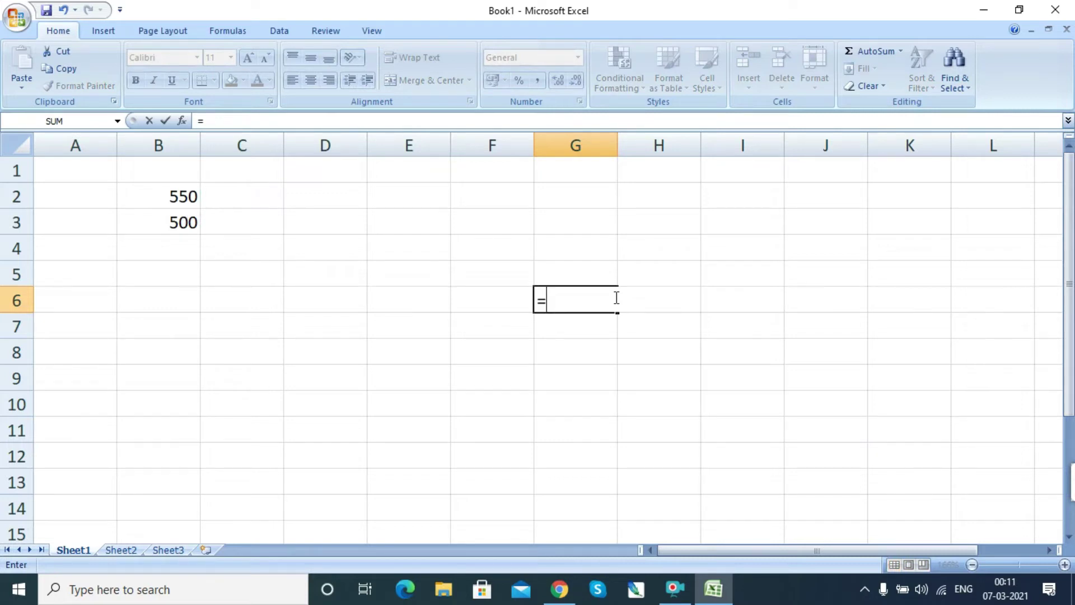
click(178, 196)
text(-)
click(172, 222)
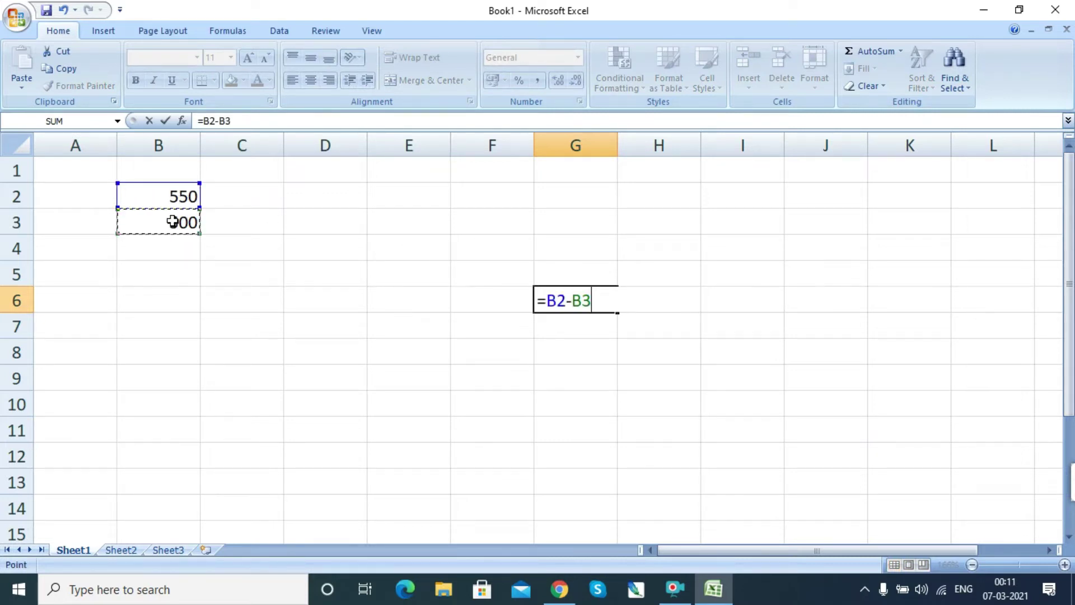
key(Return)
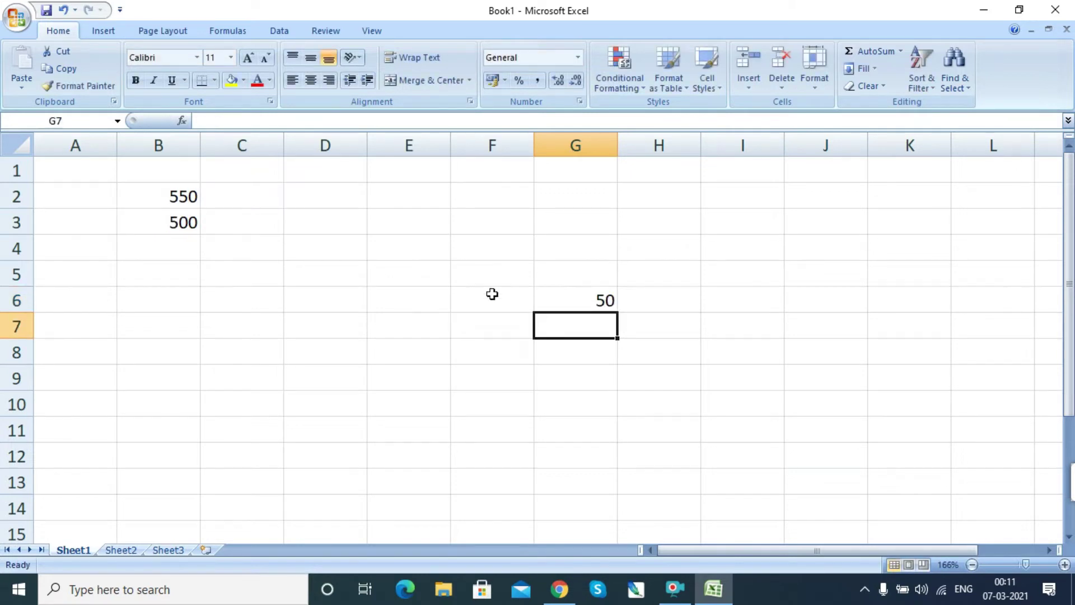
click(572, 304)
key(Delete)
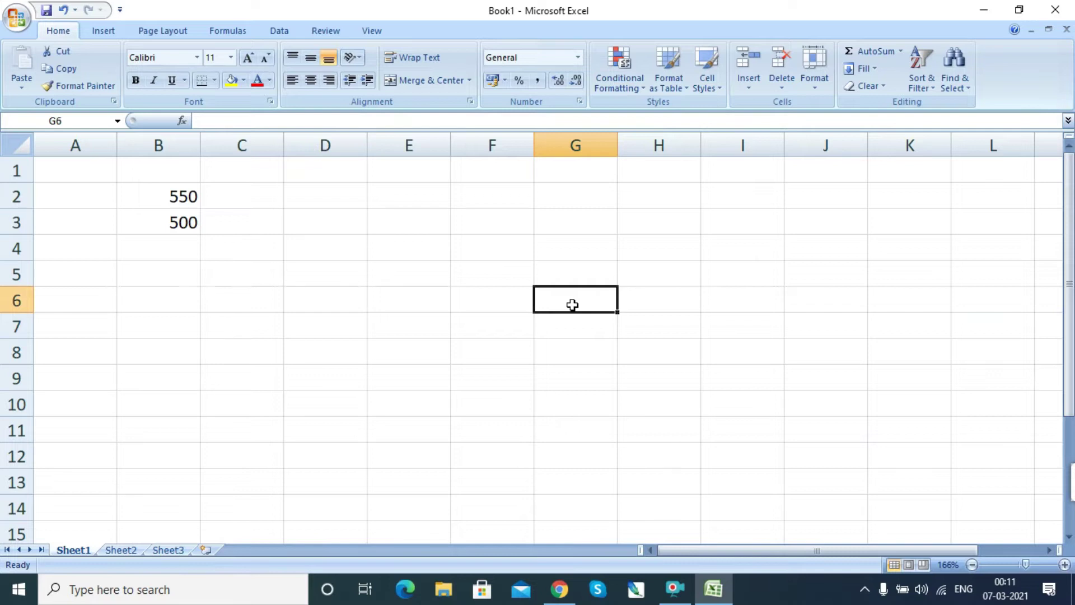
Change the value in B3 to 8.
click(172, 219)
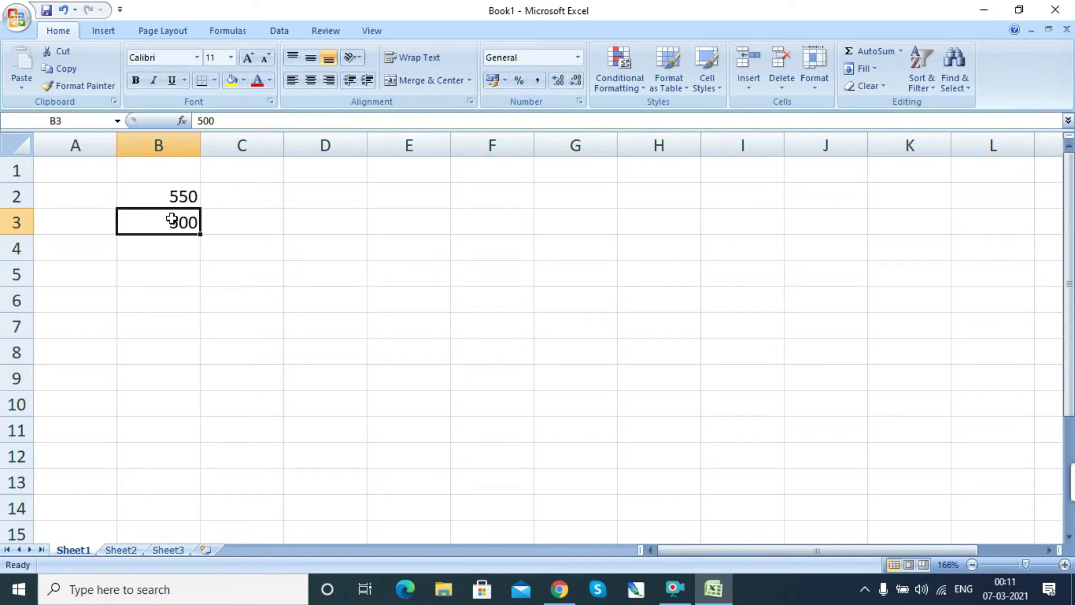
text(8)
key(Return)
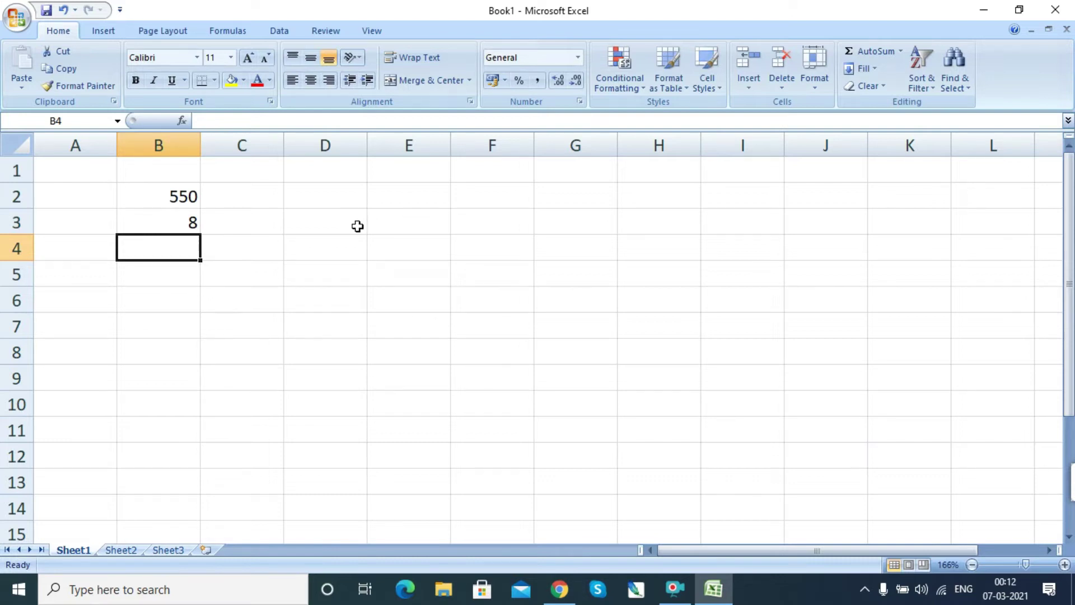
Compute =B2*B3 in D3, giving 4400, then delete it.
click(324, 224)
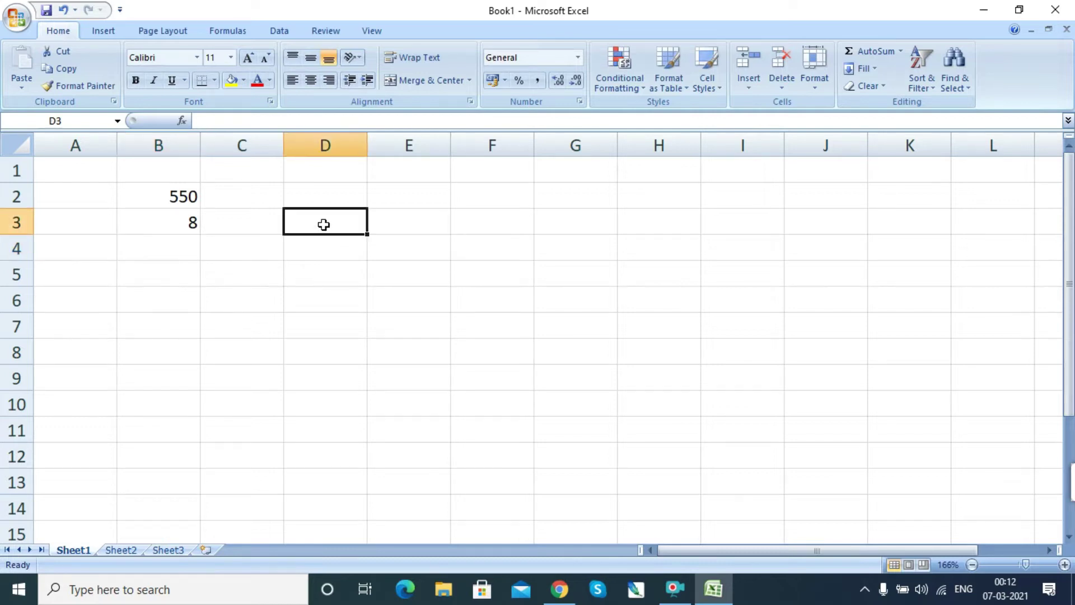
text(=)
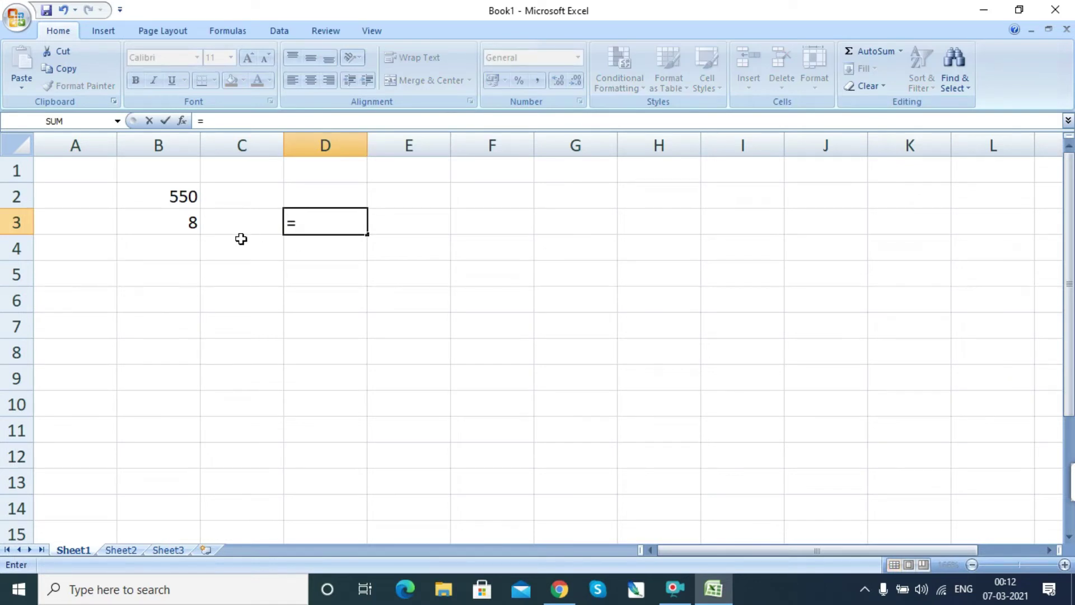
click(163, 202)
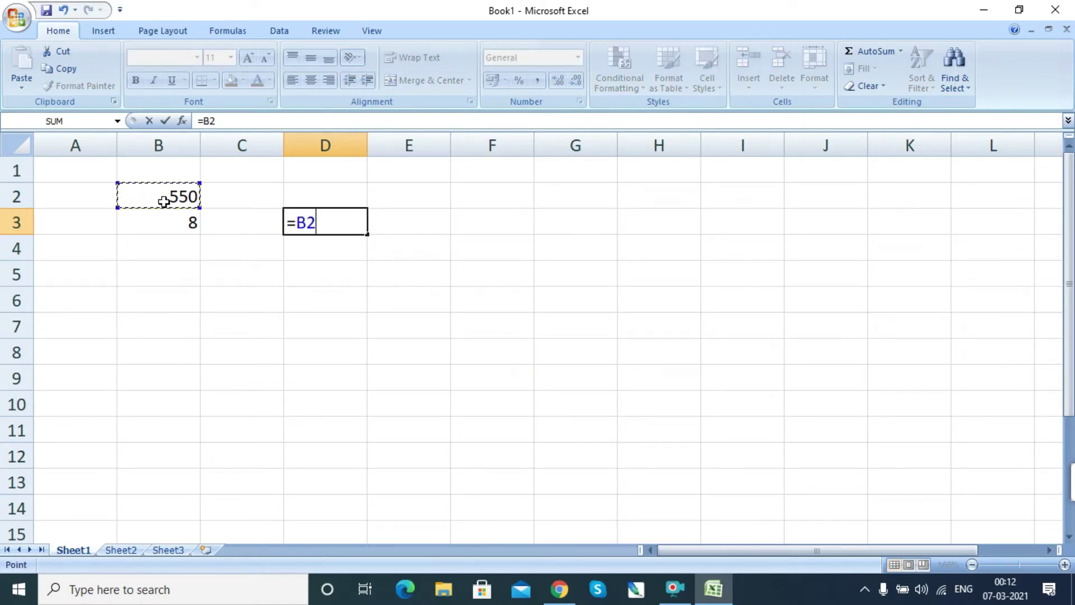
text(*)
click(177, 229)
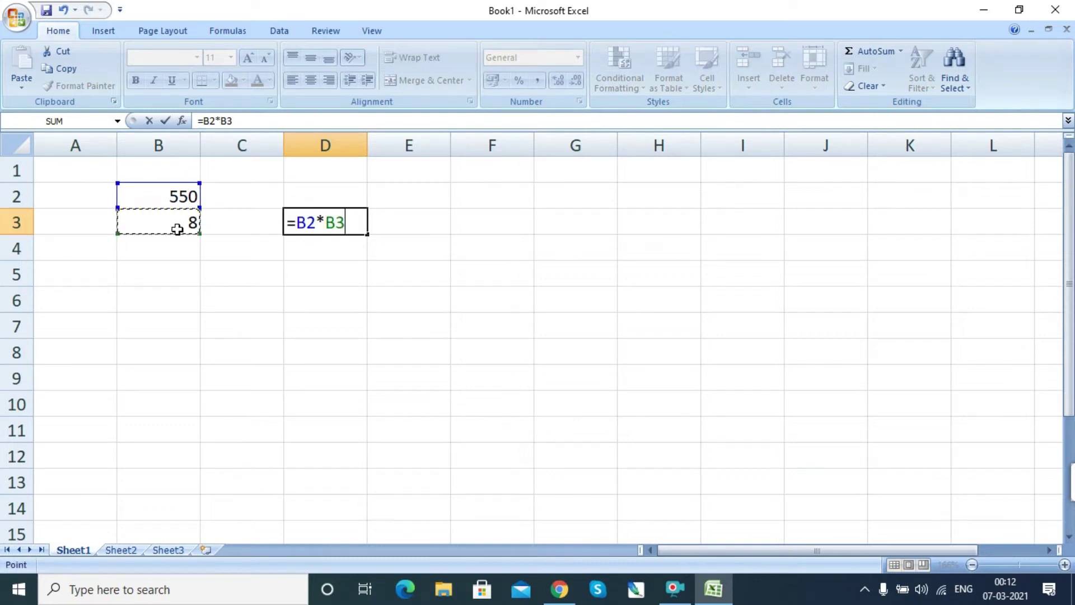
key(Return)
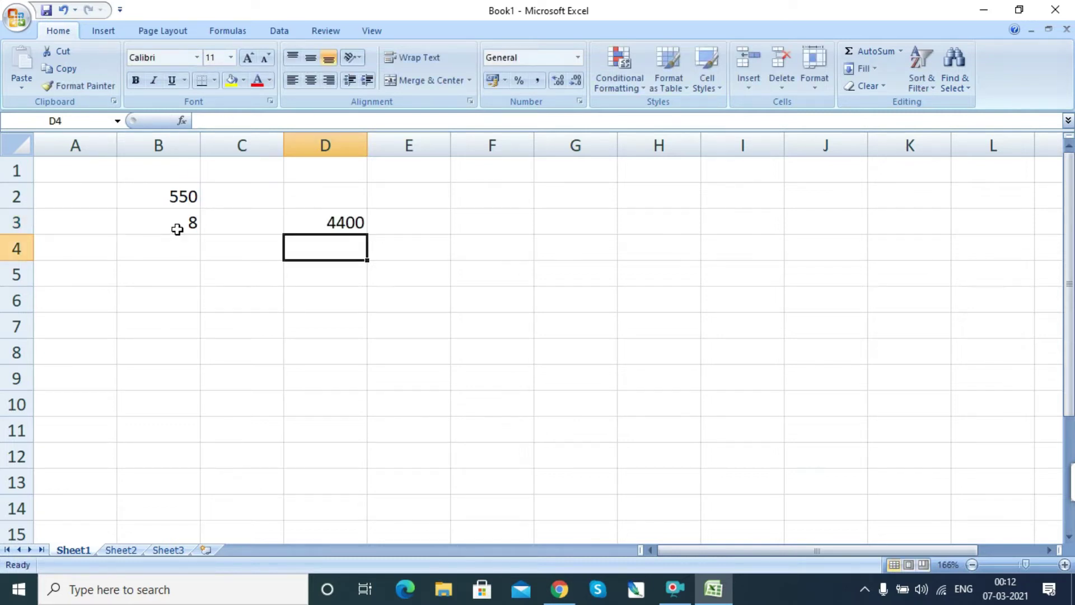
click(334, 219)
key(Delete)
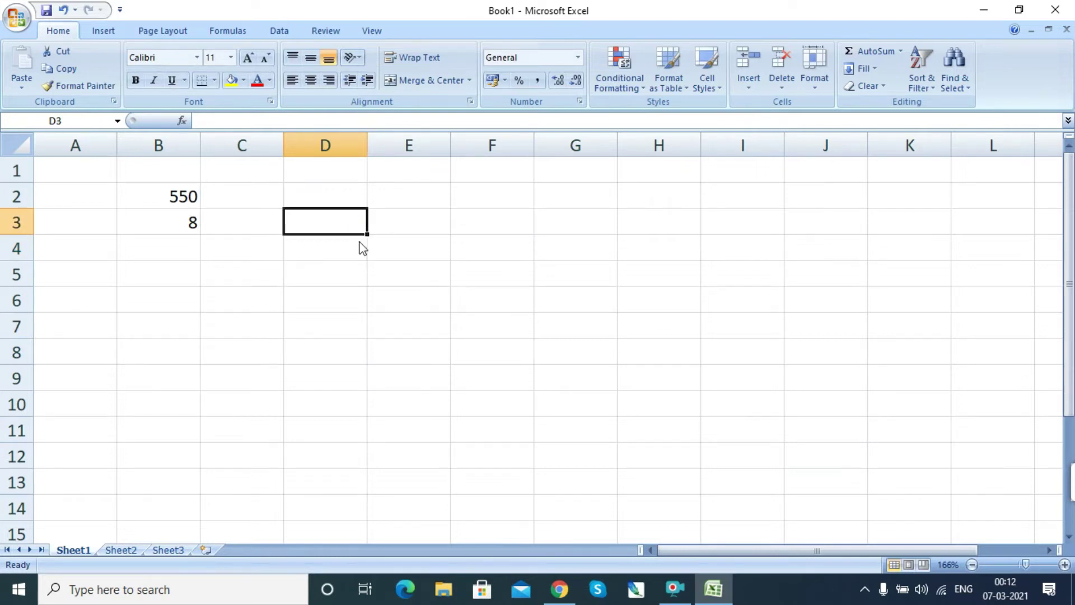
Enter =B2/B3 in D2 to divide 550 by 8, giving 68.75.
click(331, 193)
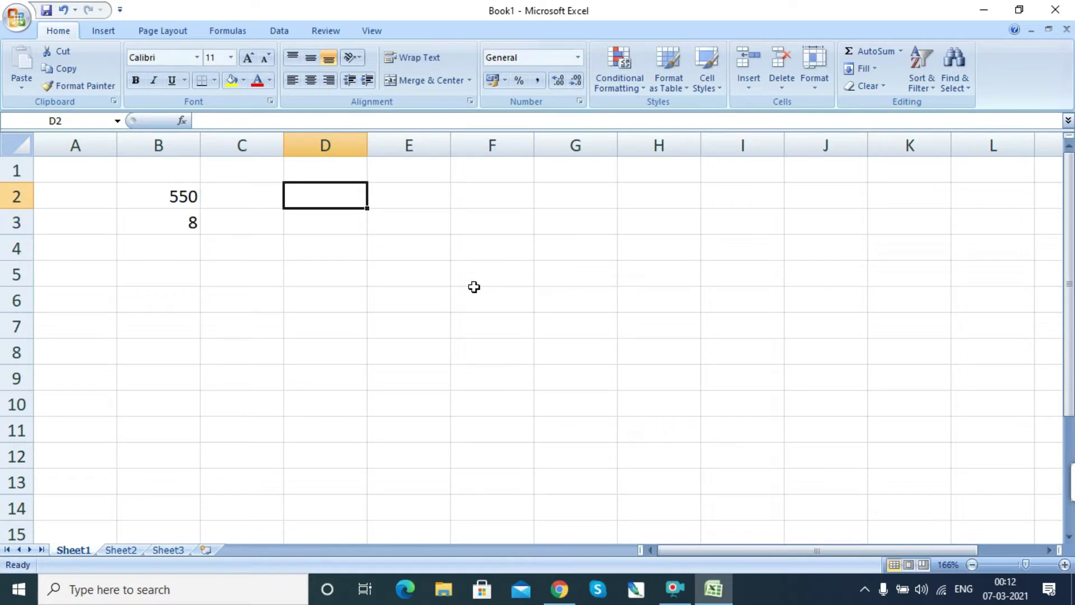
text(=)
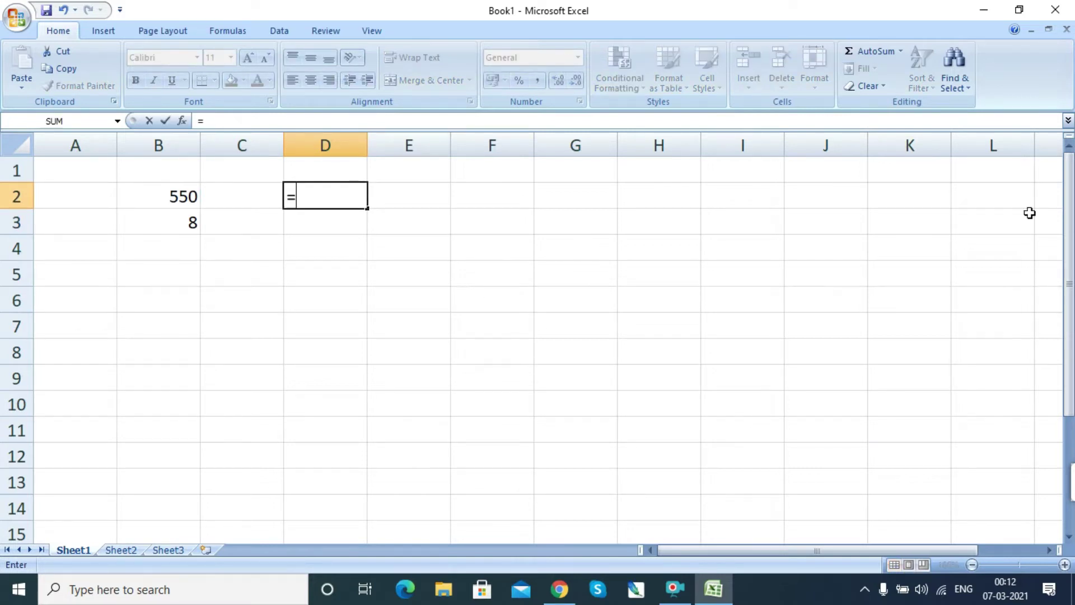
click(154, 193)
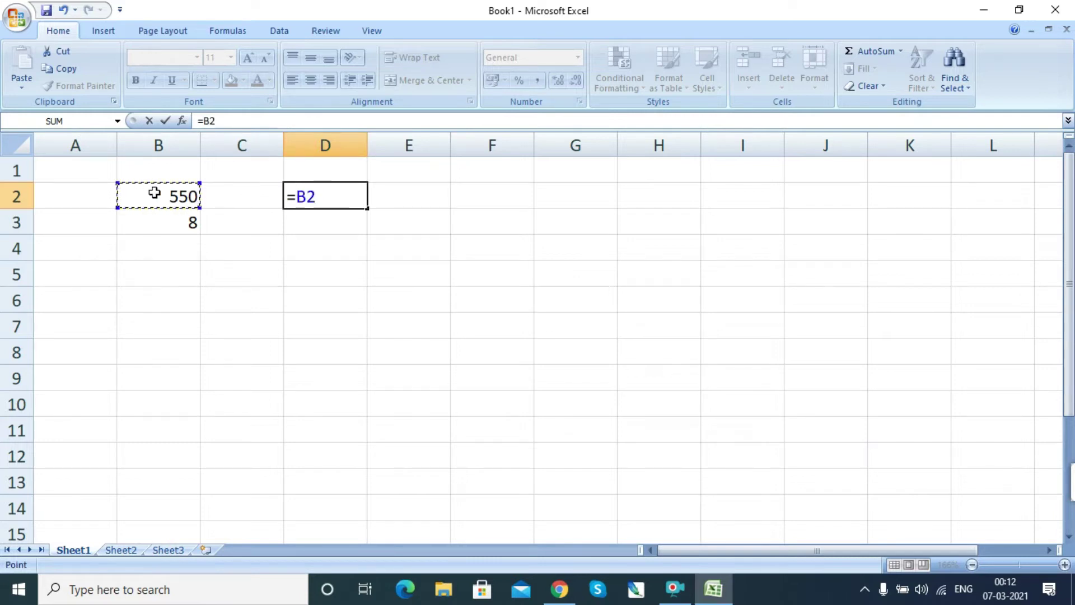
text(/)
click(175, 229)
key(Return)
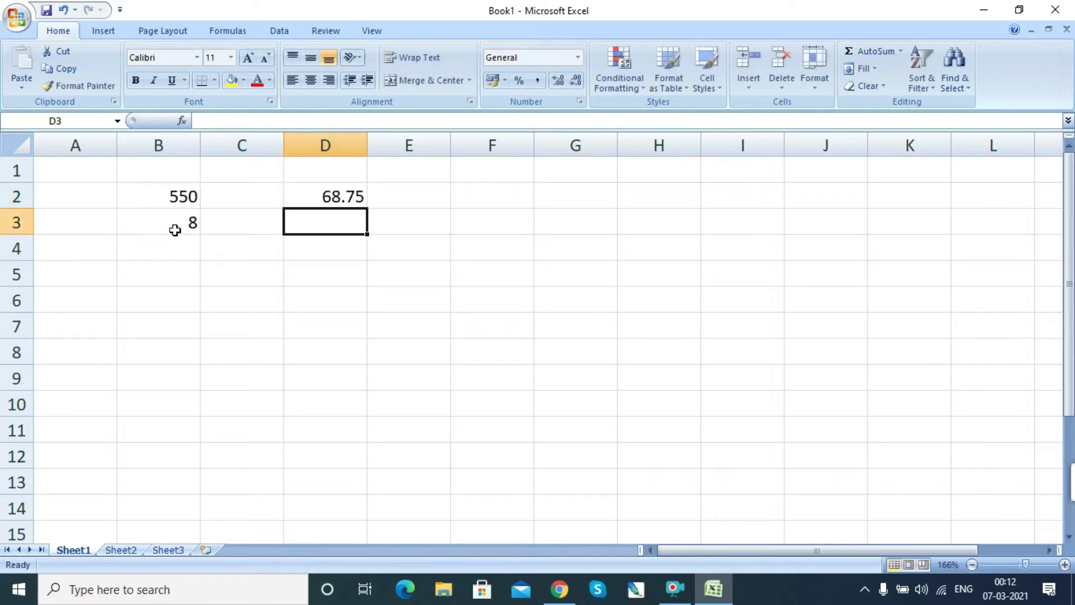
click(336, 198)
Clear all values from B2:D3.
drag(176, 192, 335, 225)
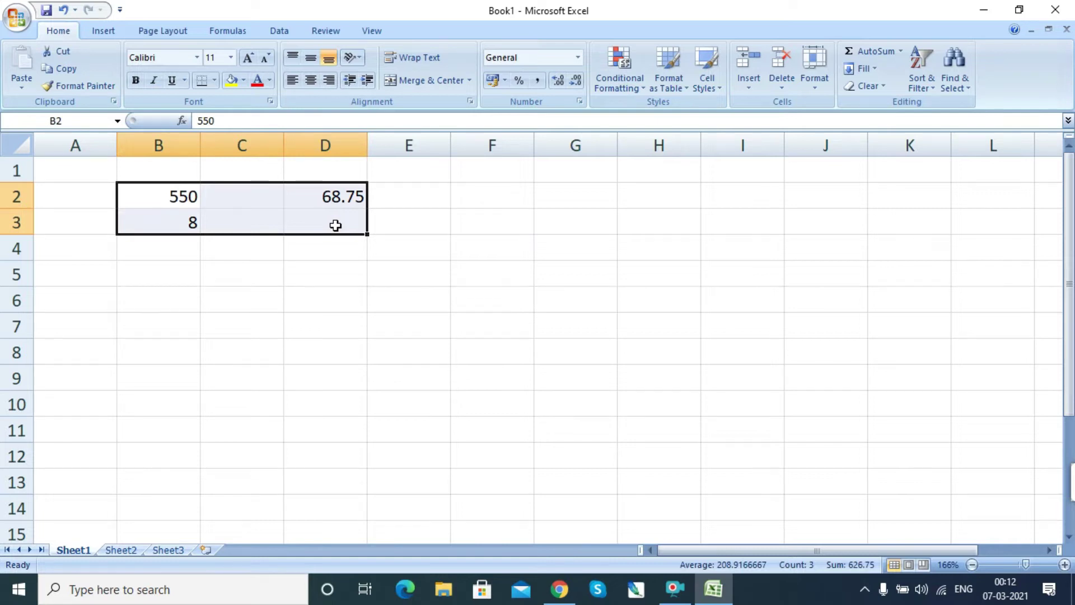
key(Delete)
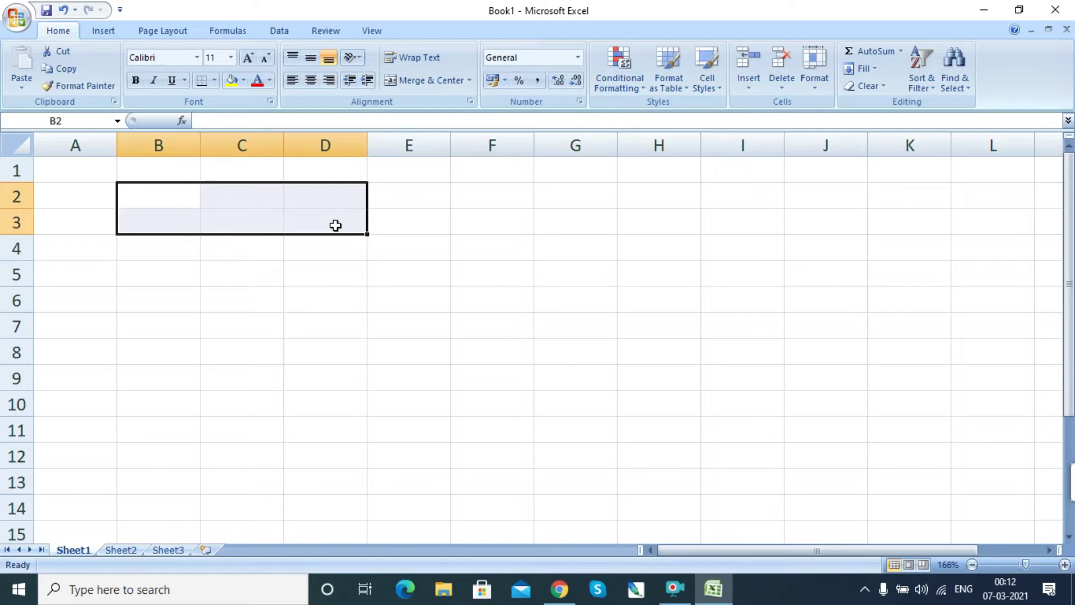
click(437, 254)
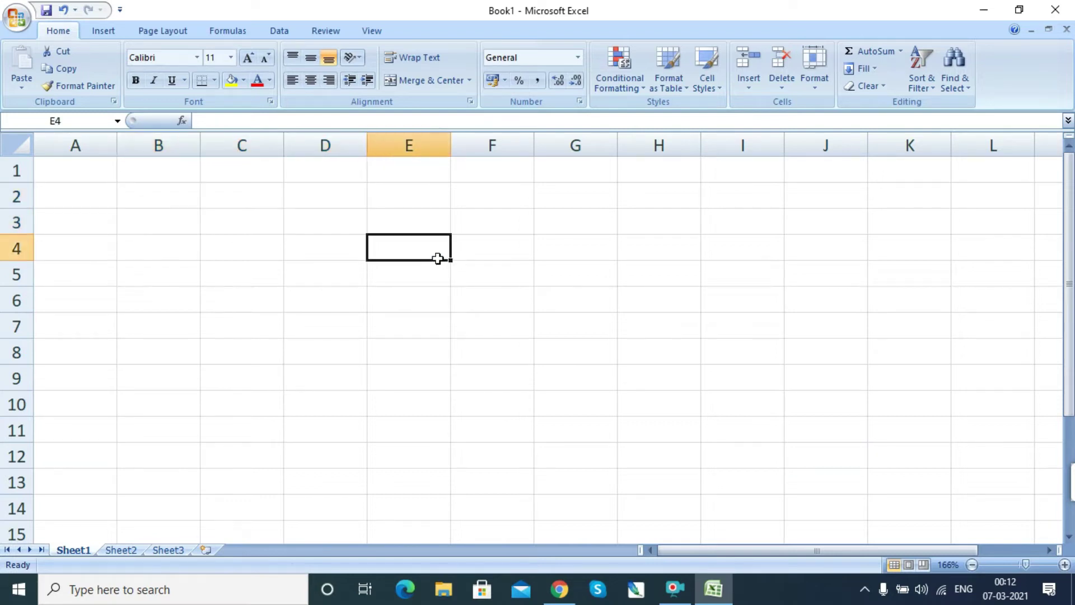
Enter the om heading with 430 below it and the mm heading with 500 below it.
click(537, 327)
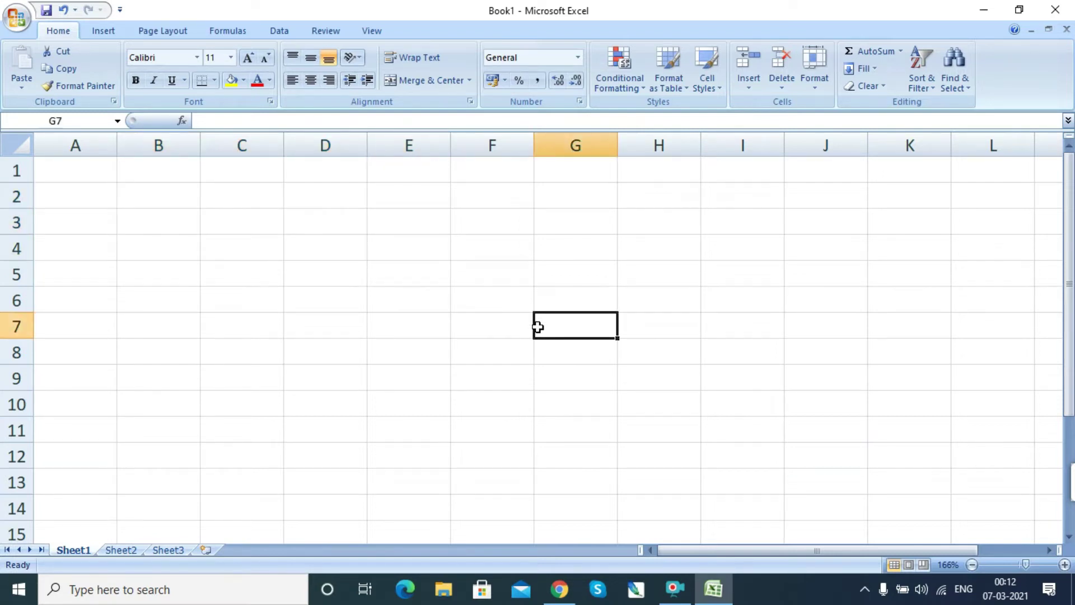
click(180, 206)
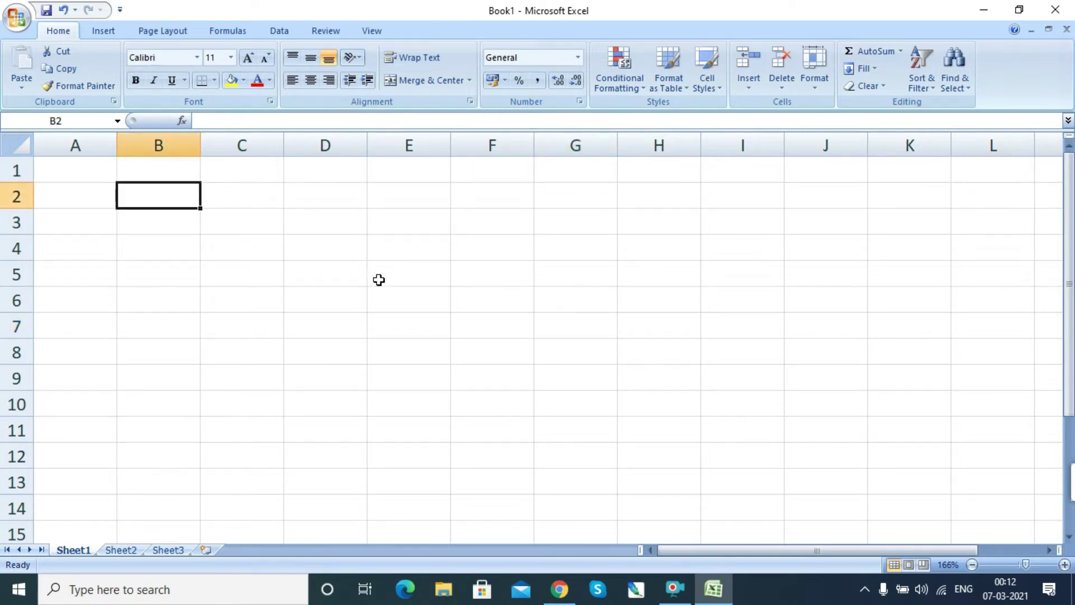
text(om)
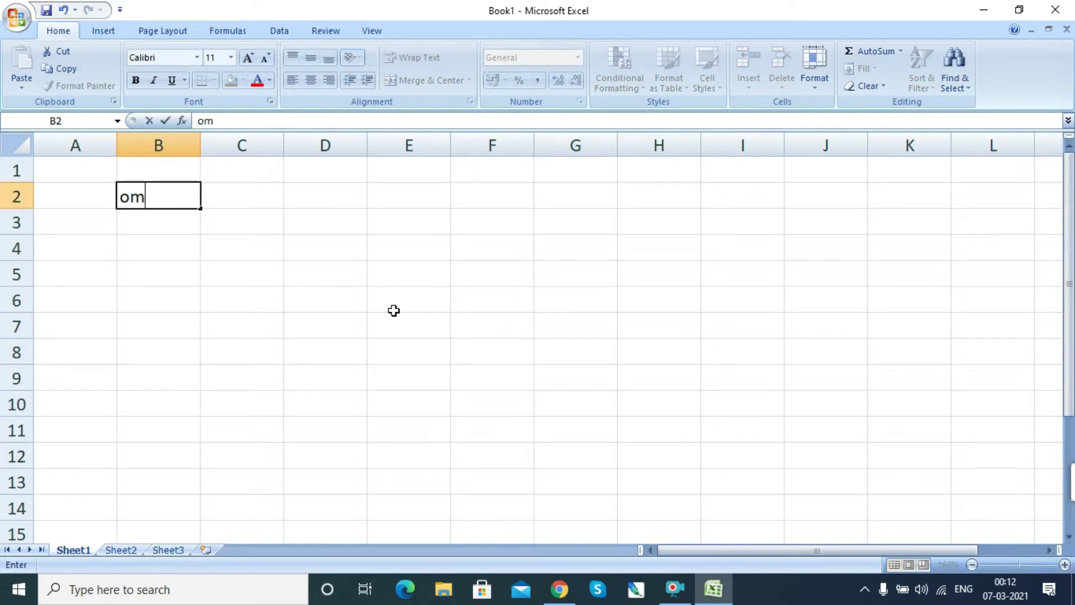
key(Return)
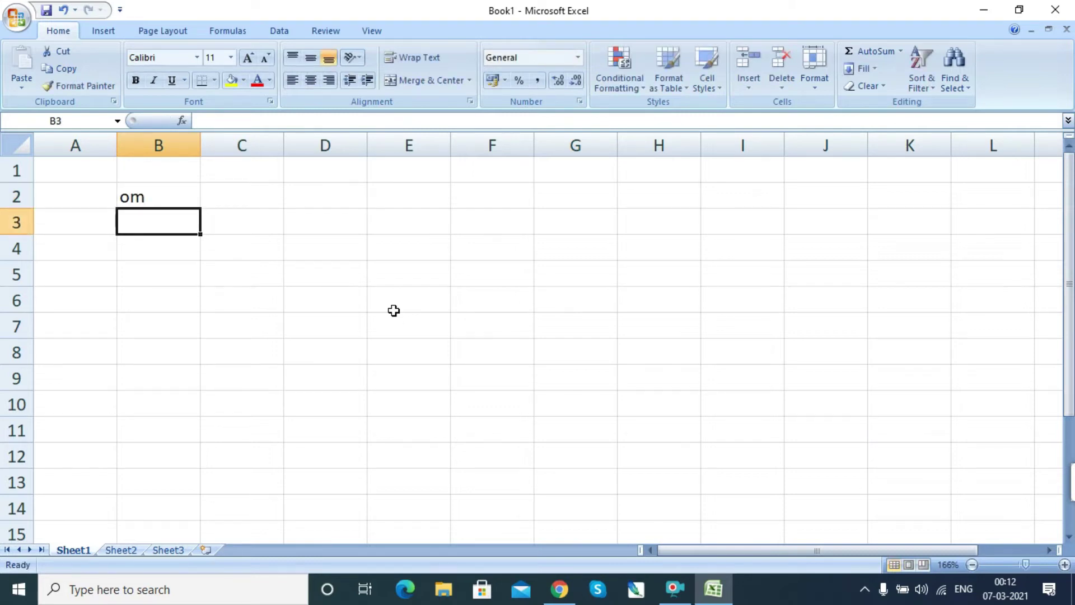
text(430)
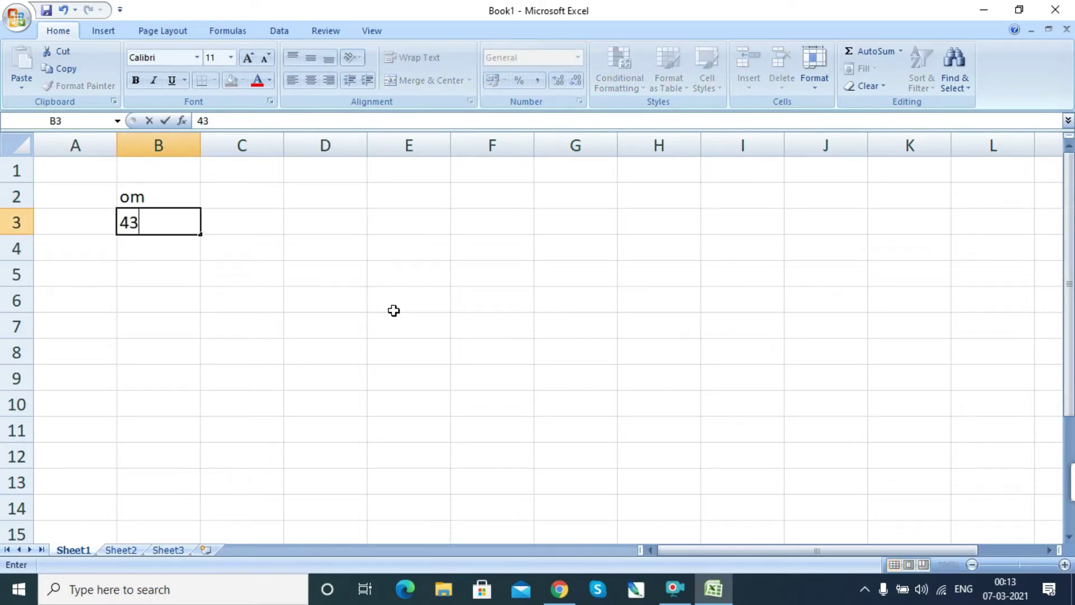
key(Tab)
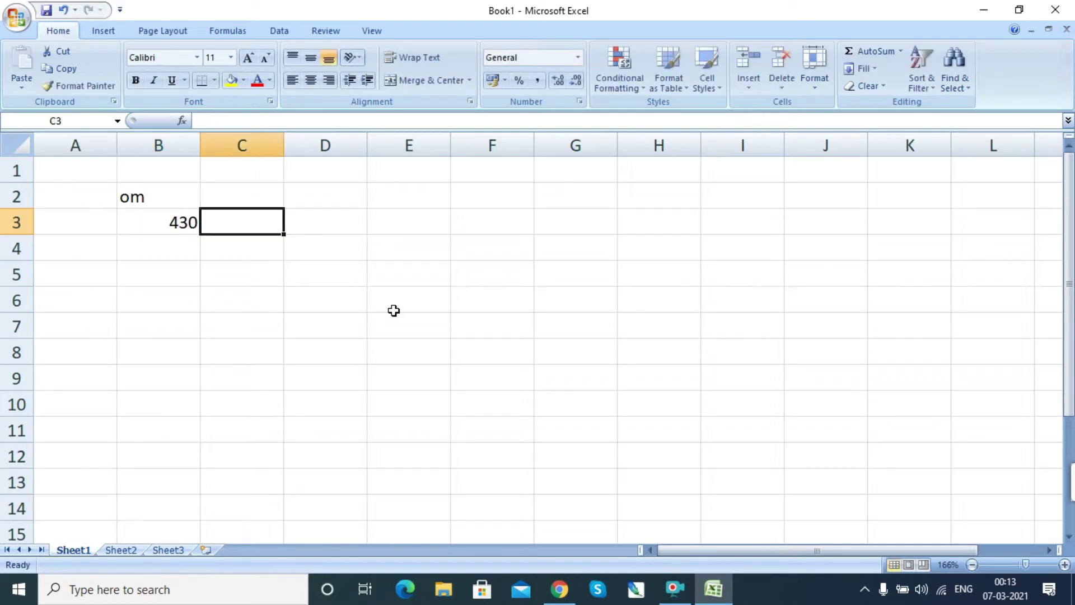
key(Up)
text(mm)
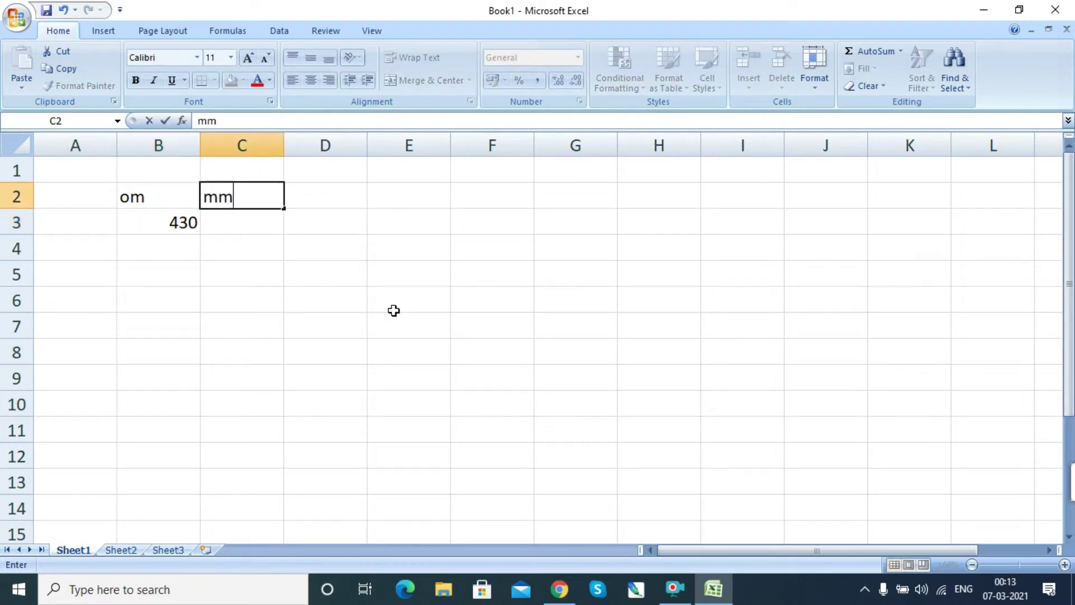
key(Return)
key(Return)
key(Up)
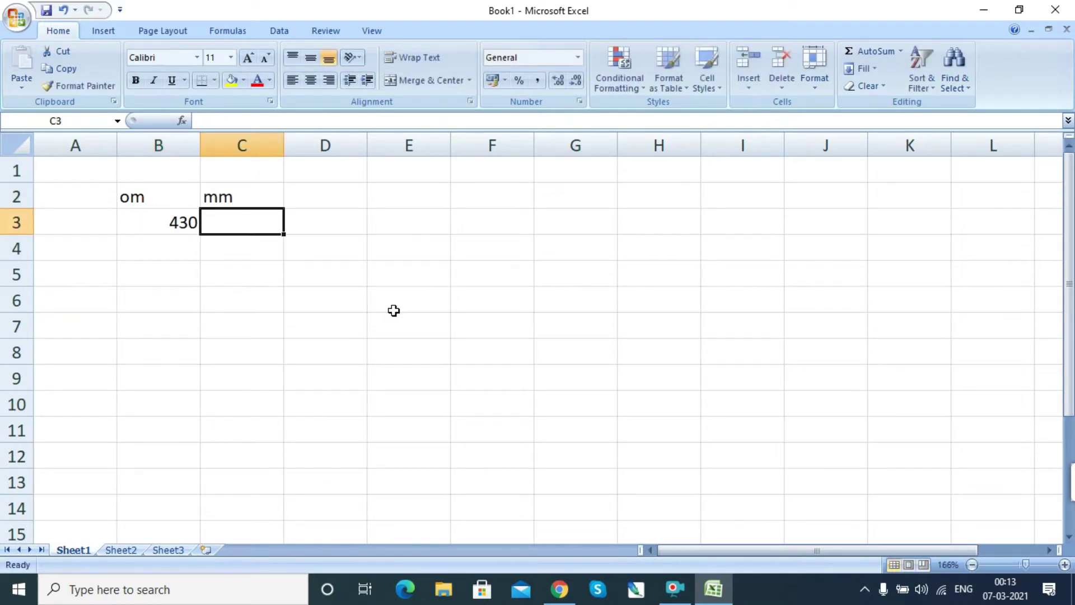
text(500)
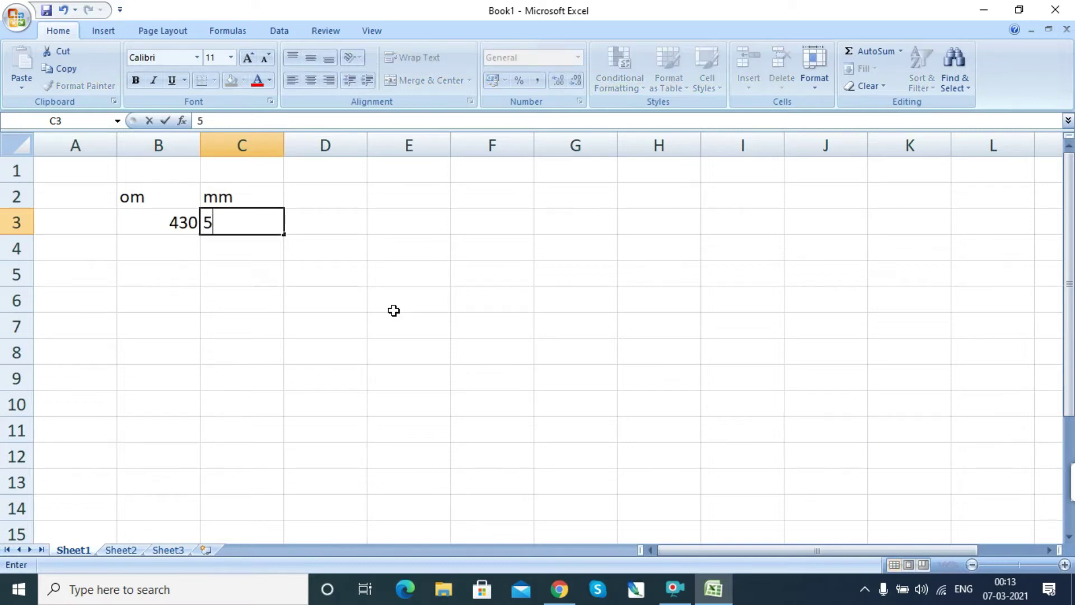
key(Return)
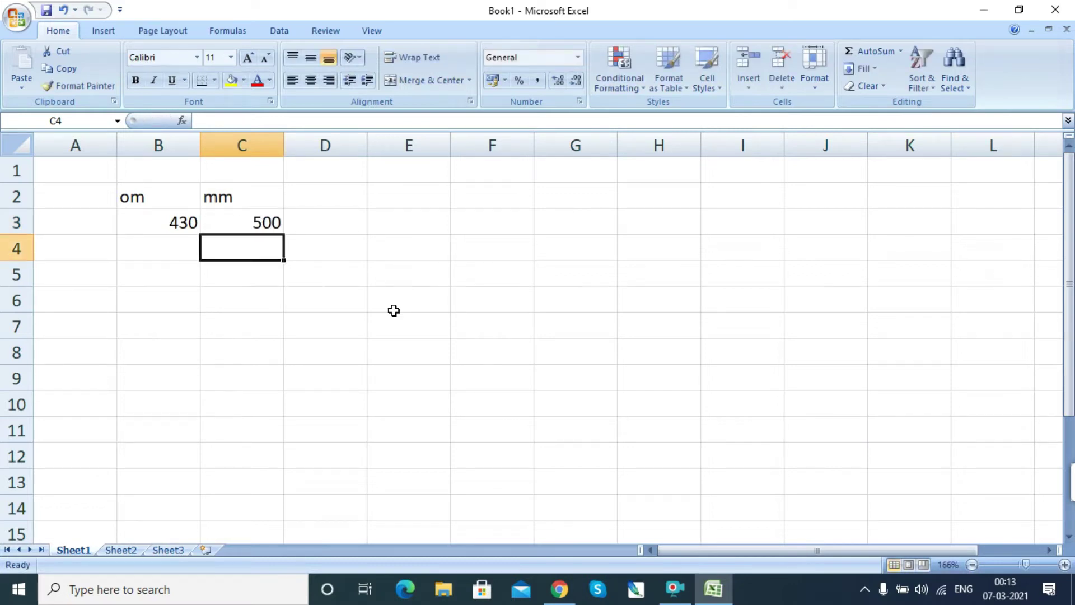
Add the per heading in E2.
key(Left)
key(Up)
key(Right)
key(Right)
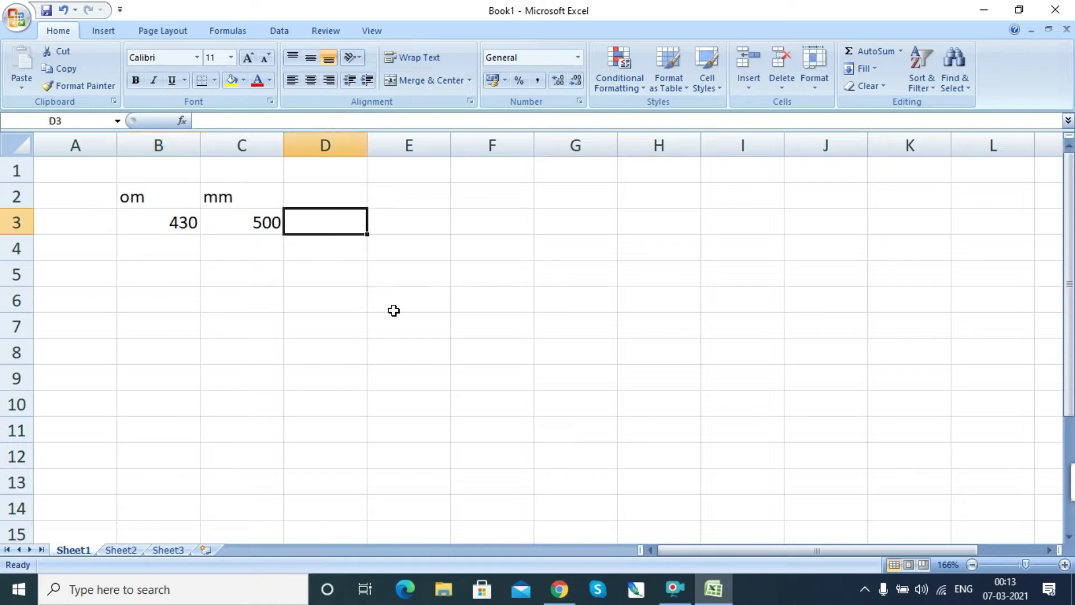
key(Up)
key(Right)
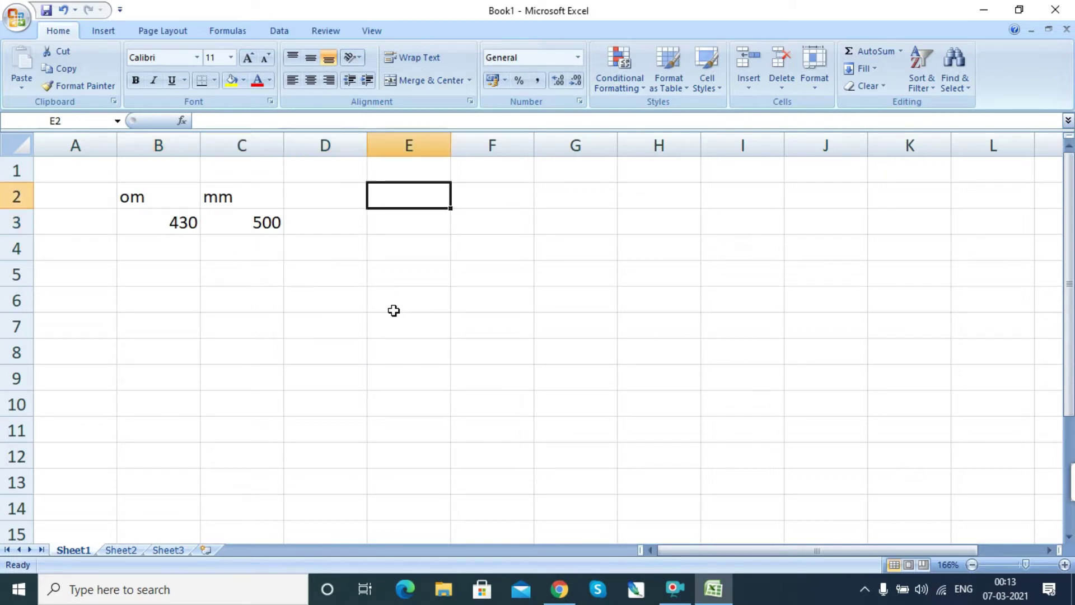
text(per)
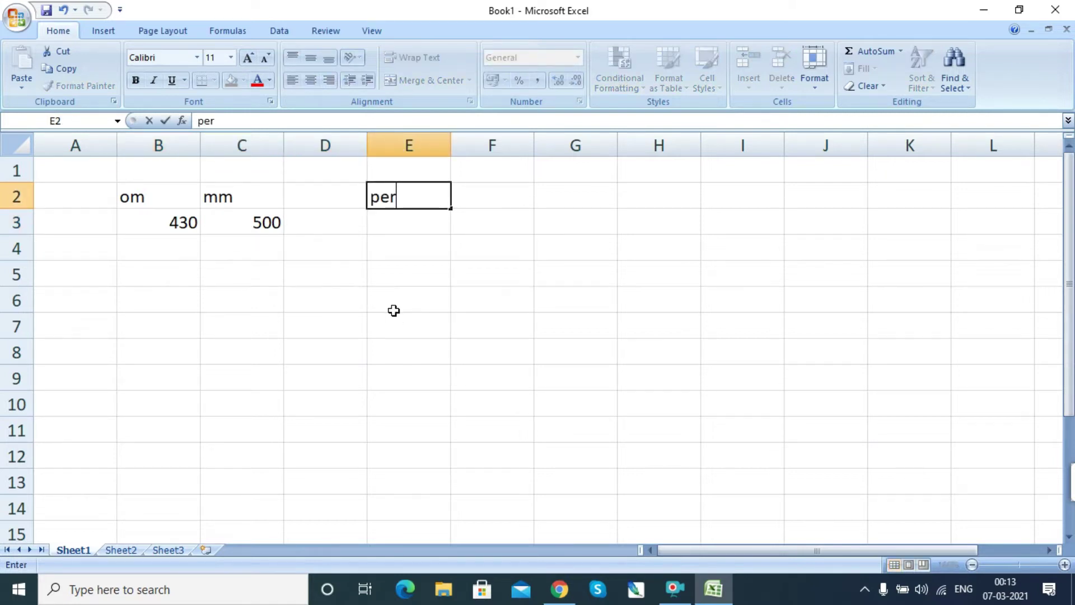
key(Return)
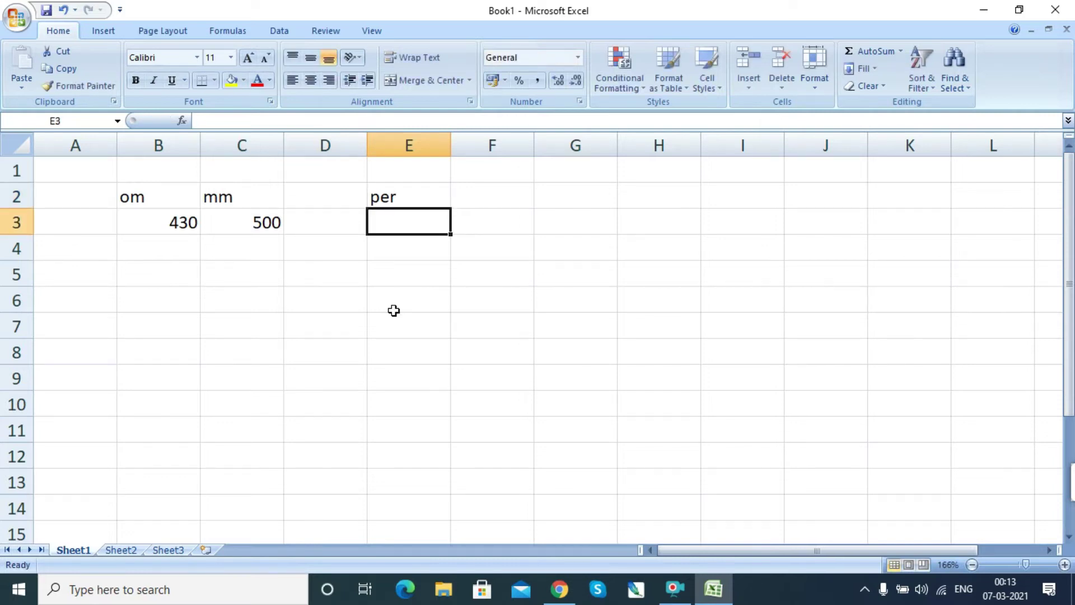
Enter =B3/C3*100 in E3 to show 430 of 500 as 86 percent.
text(=)
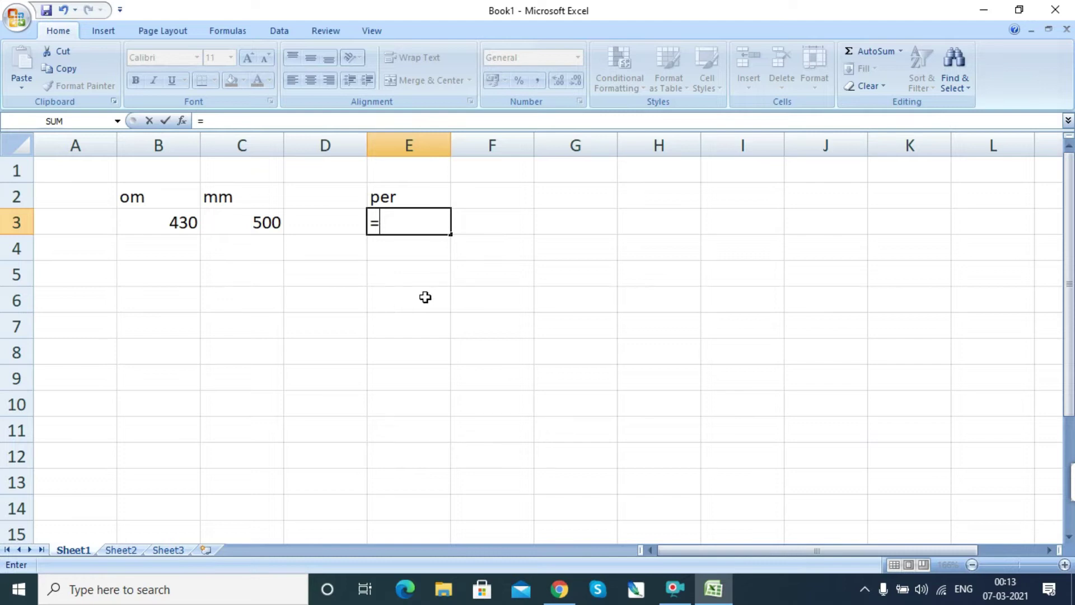
click(175, 222)
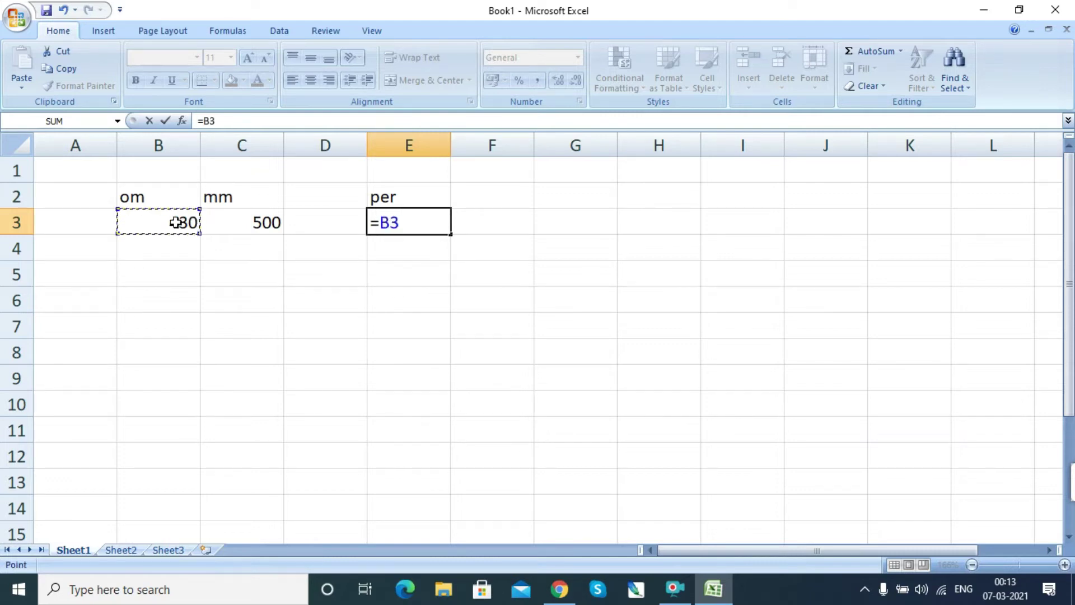
text(/)
click(230, 232)
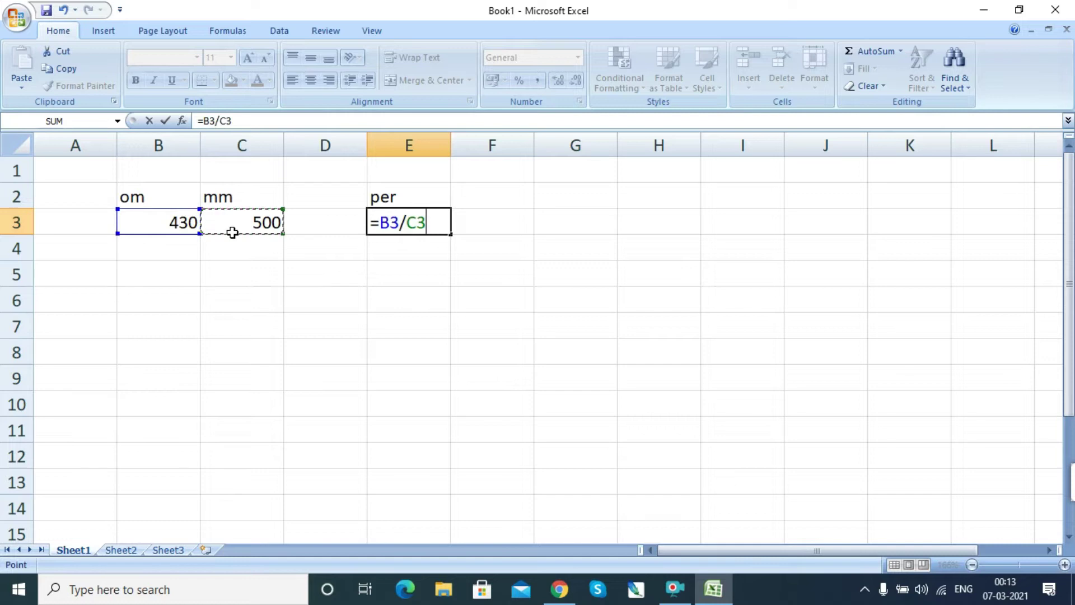
text(*100)
key(Return)
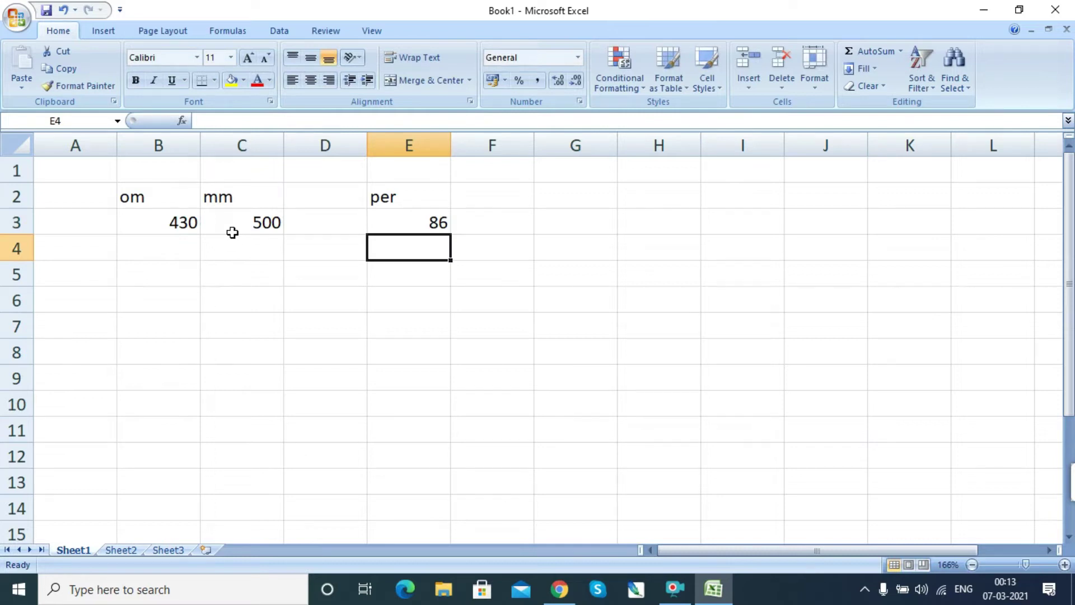
click(407, 225)
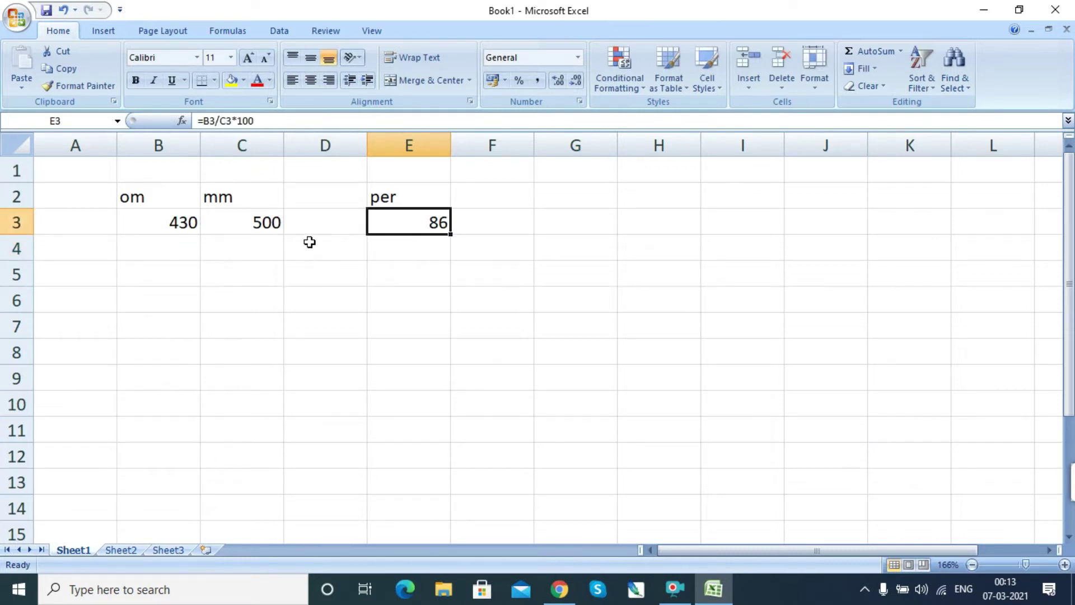
Clear the whole percentage example in A2:E5.
drag(128, 186, 527, 255)
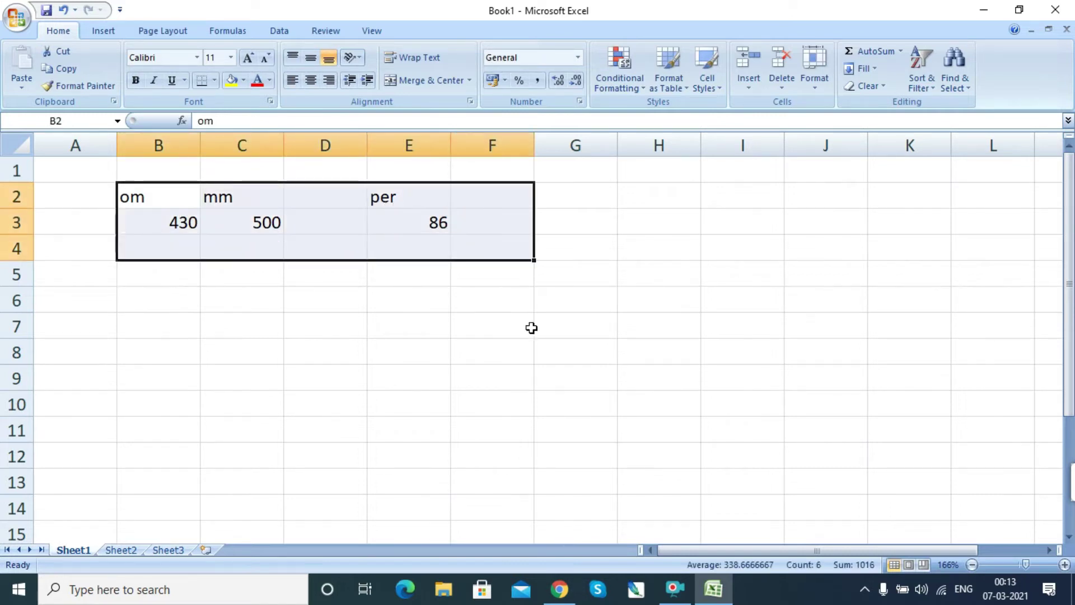
click(457, 373)
drag(108, 190, 412, 268)
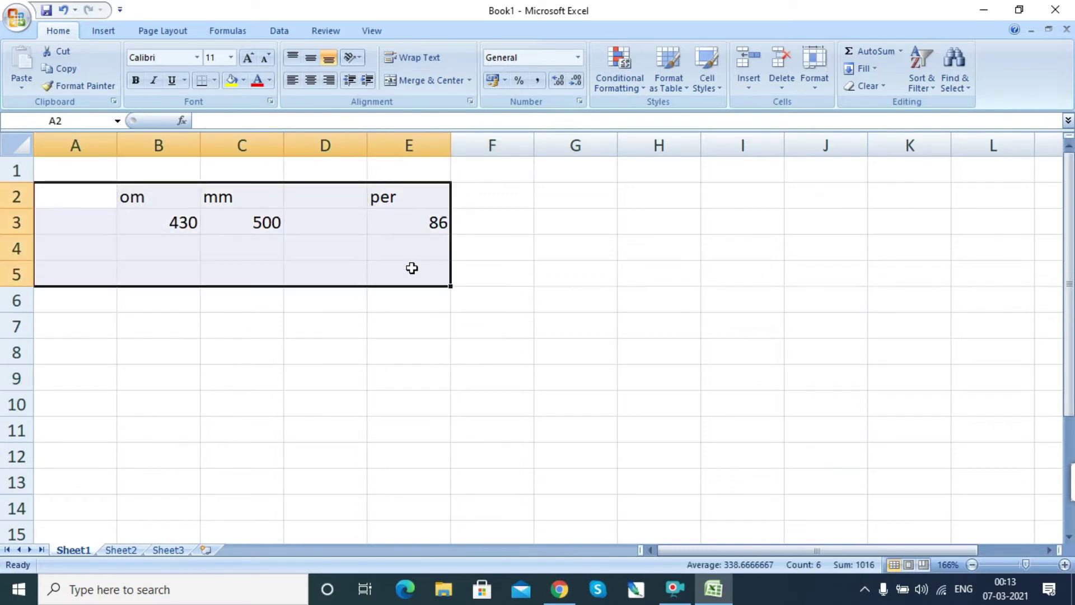
key(Delete)
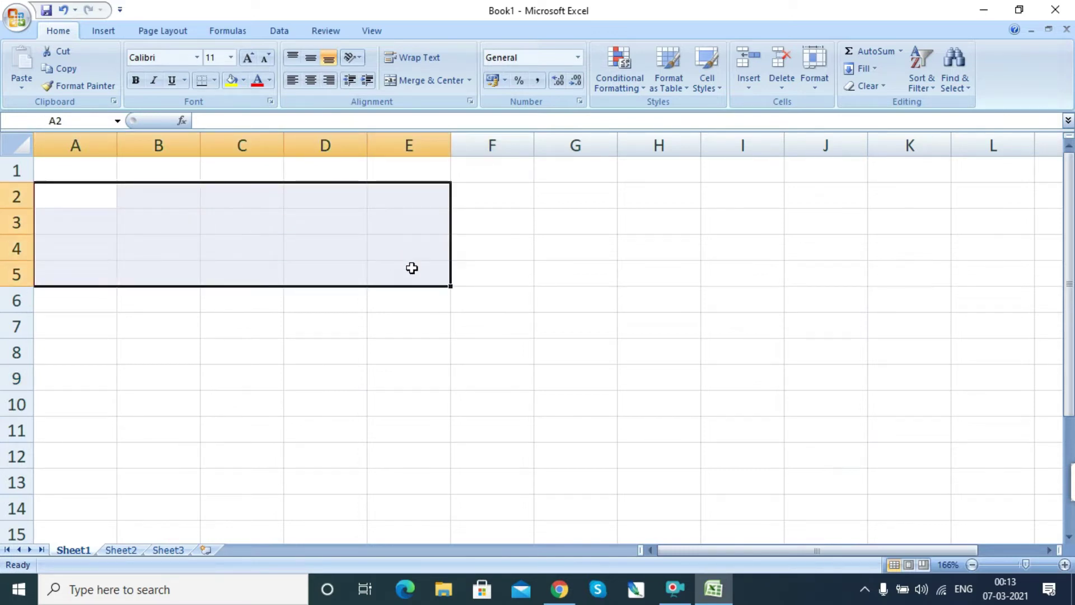
click(453, 308)
Enter =2^5 in D3 (32) and =5^5 in F3 (3125).
click(318, 220)
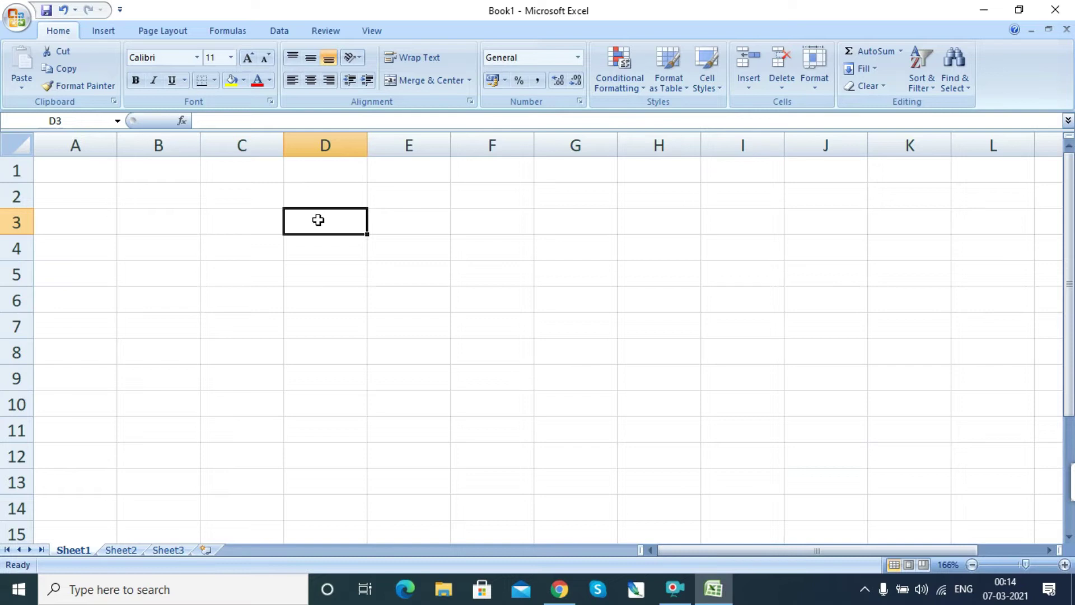
text(=2)
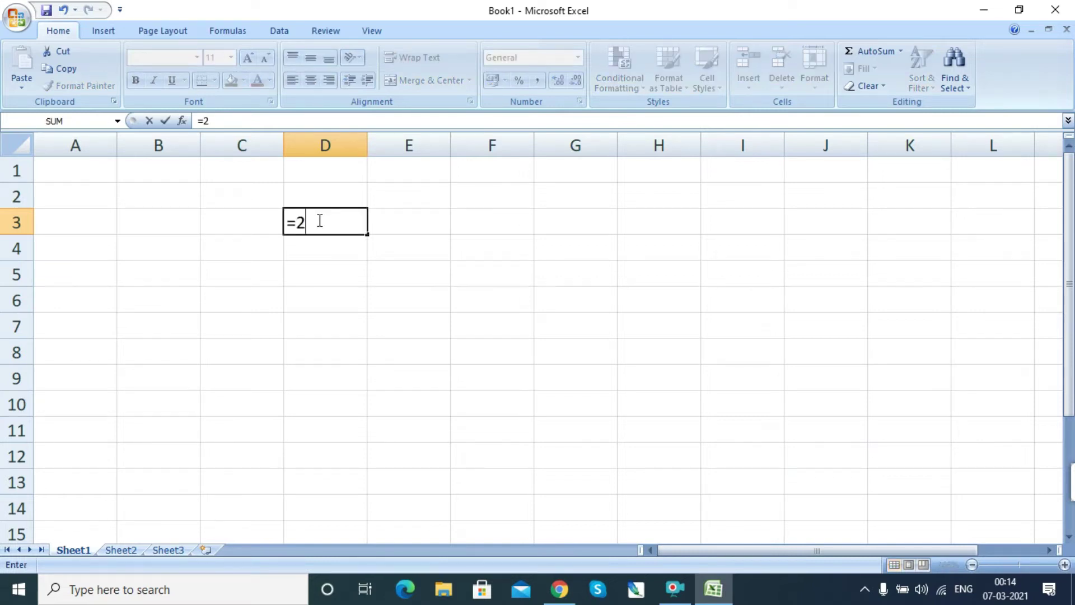
text(^5)
key(Return)
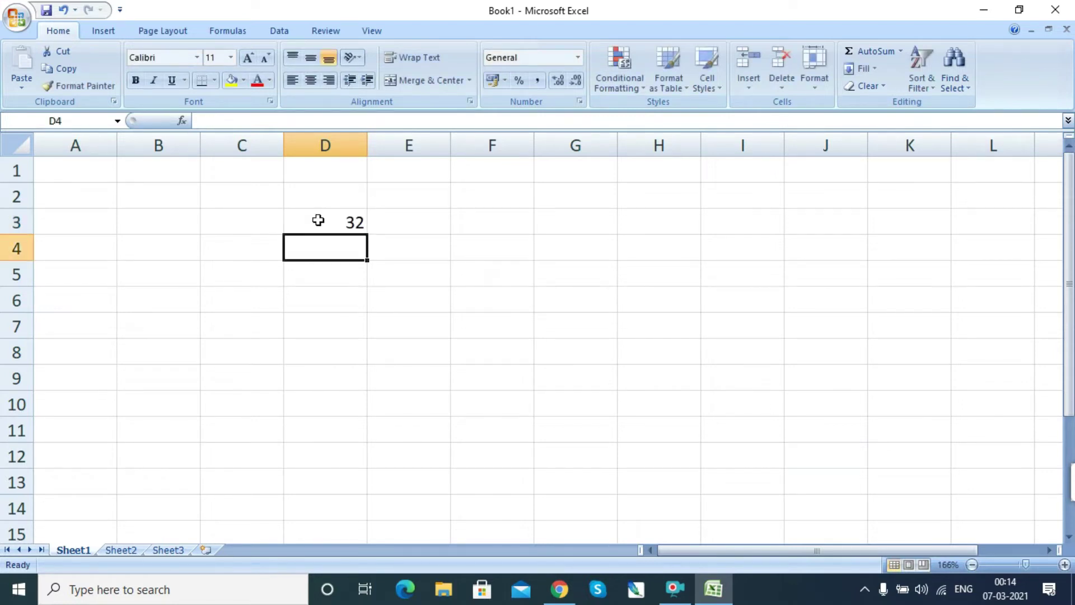
key(Right)
key(Right)
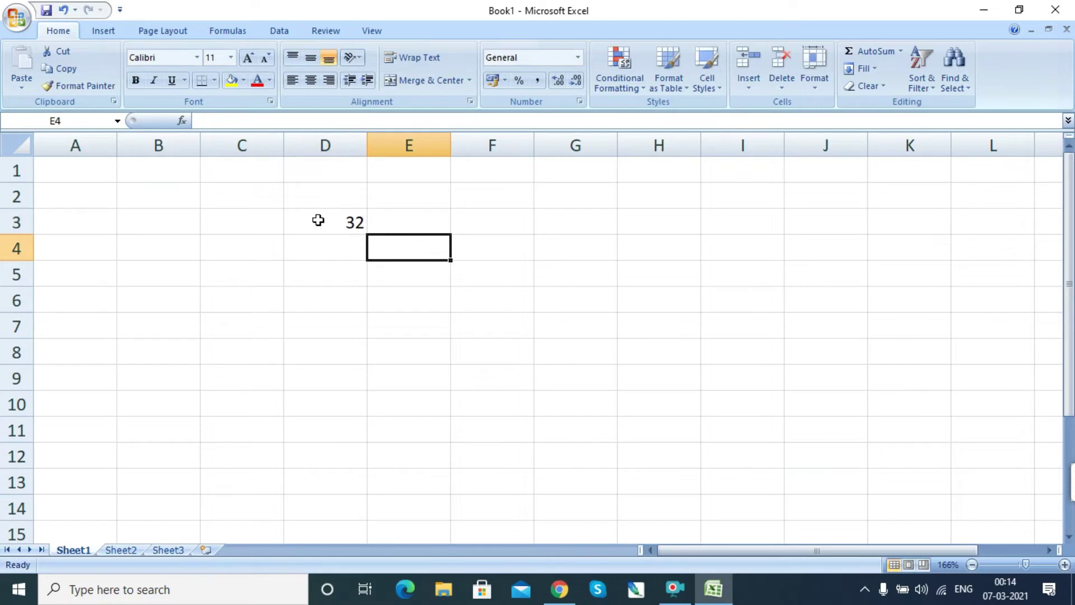
key(Up)
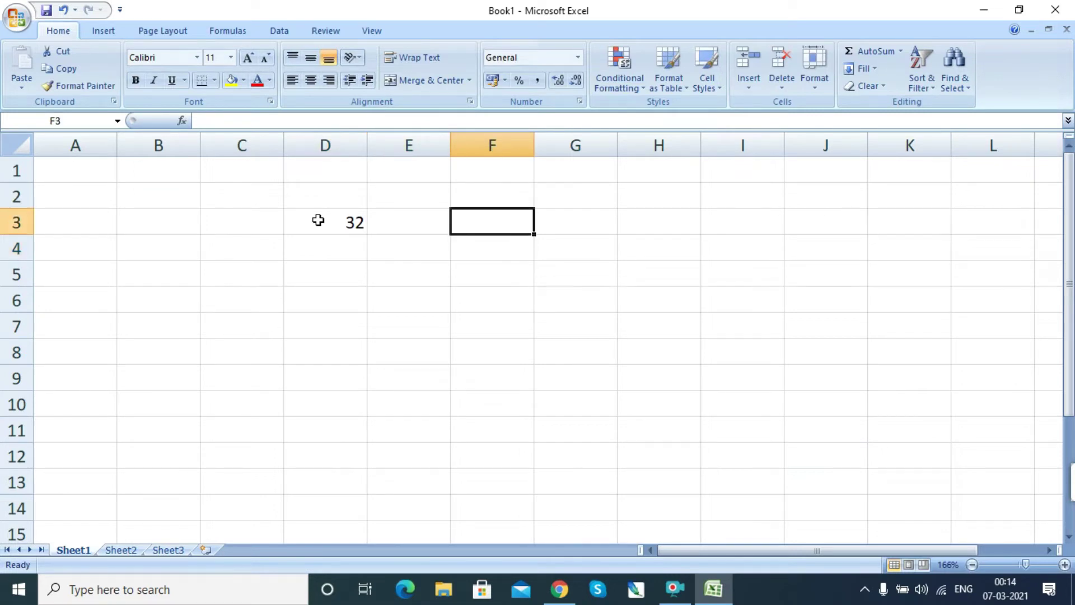
text(=)
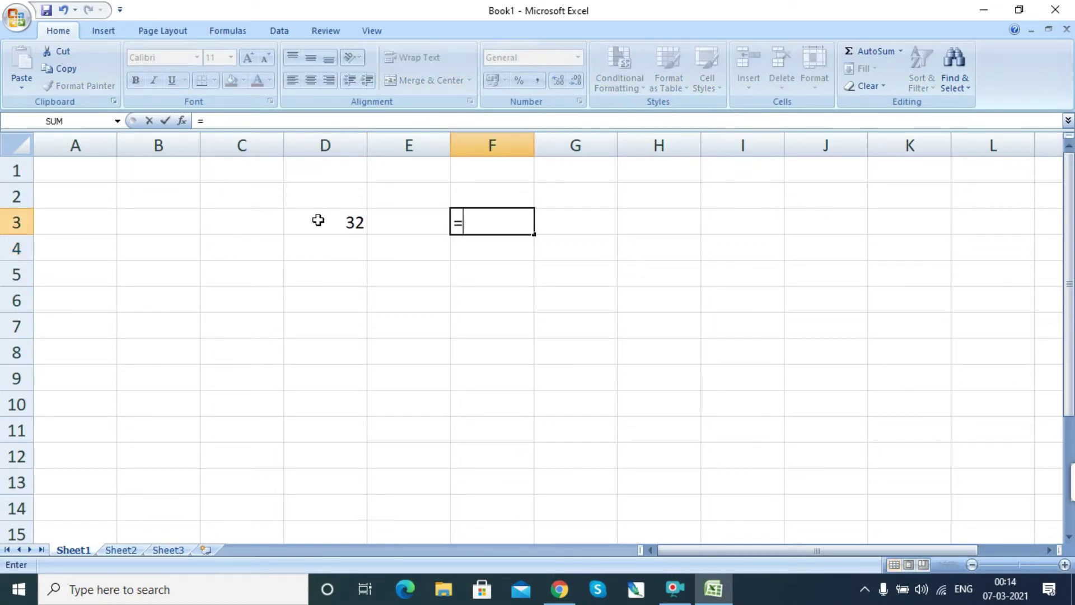
text(5^5)
key(Return)
Delete the 32 and 3125 power results from row 3.
key(Up)
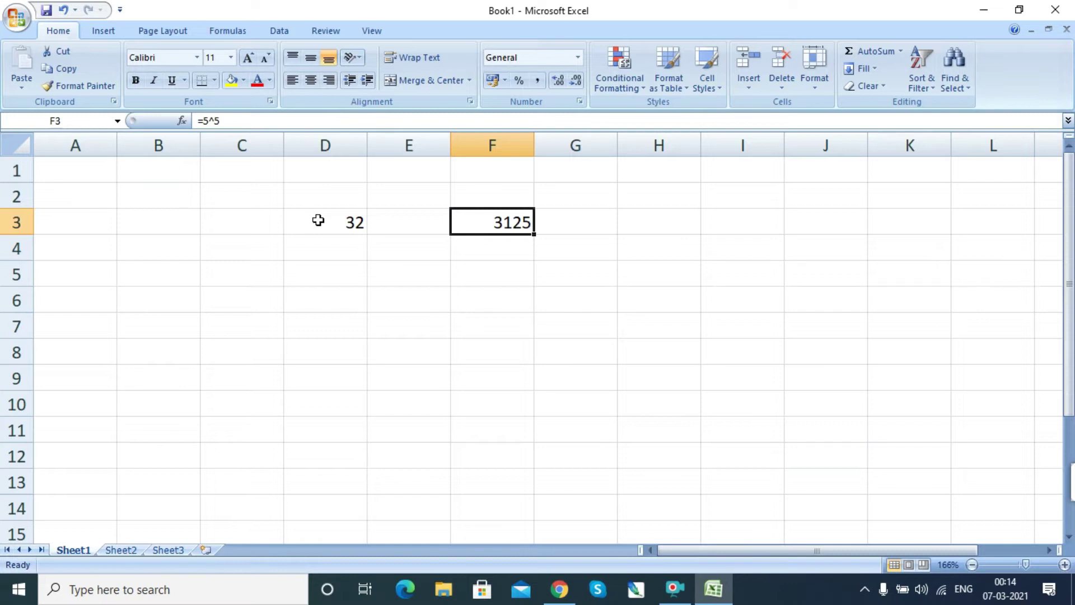
drag(293, 228, 530, 227)
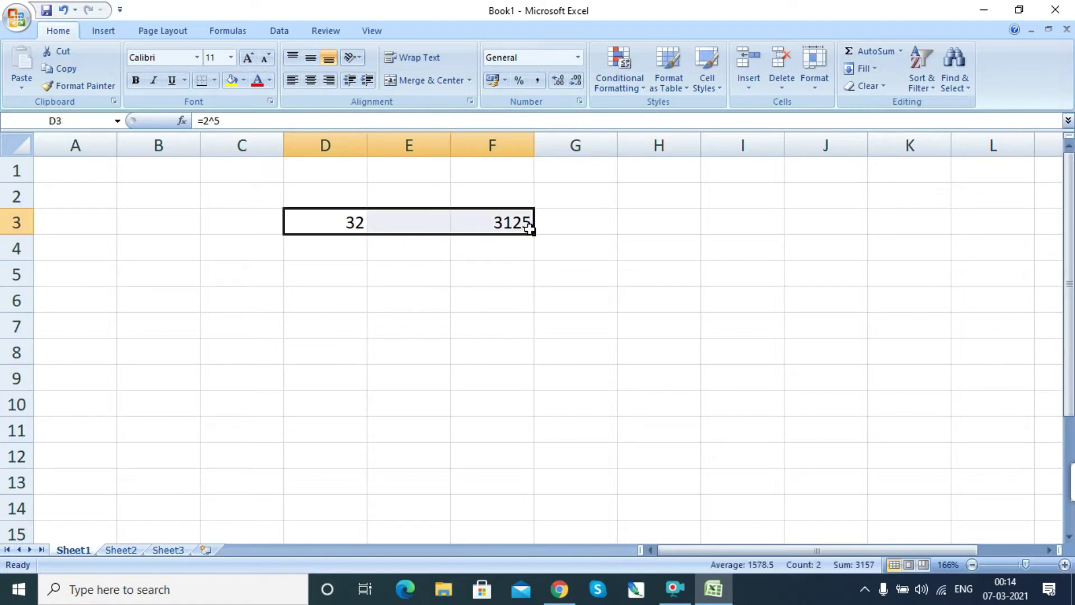
key(Delete)
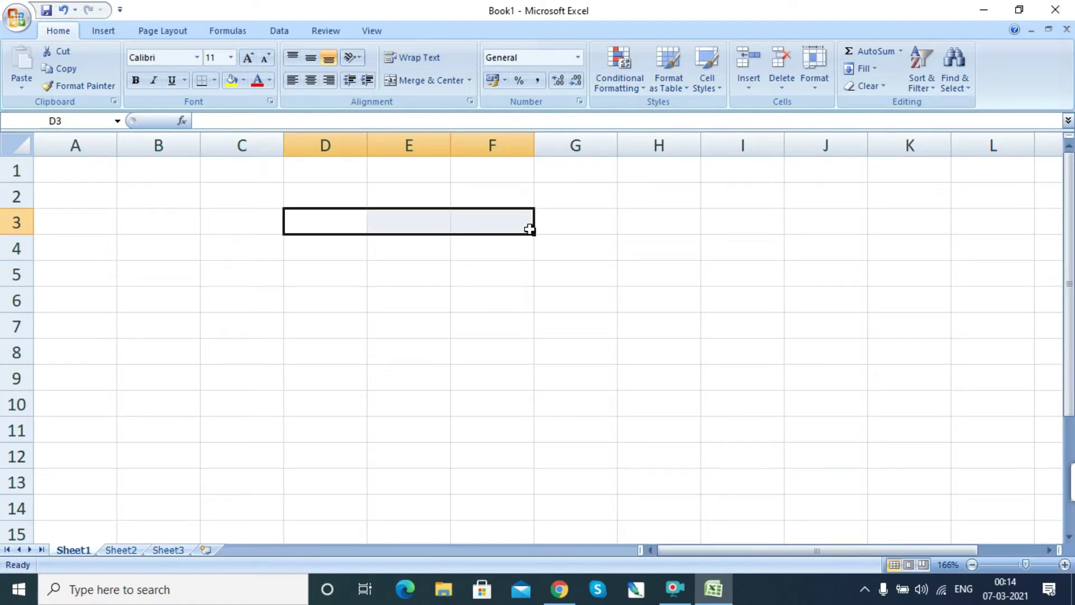
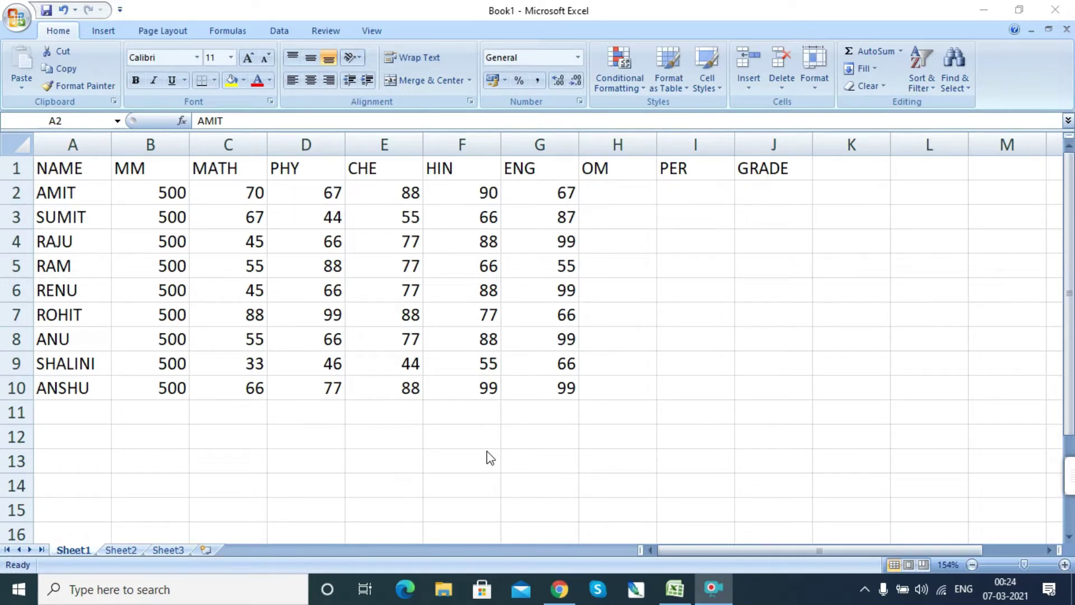
Highlight the student names, the column B maximum marks and the subject marks C2:G10.
click(67, 192)
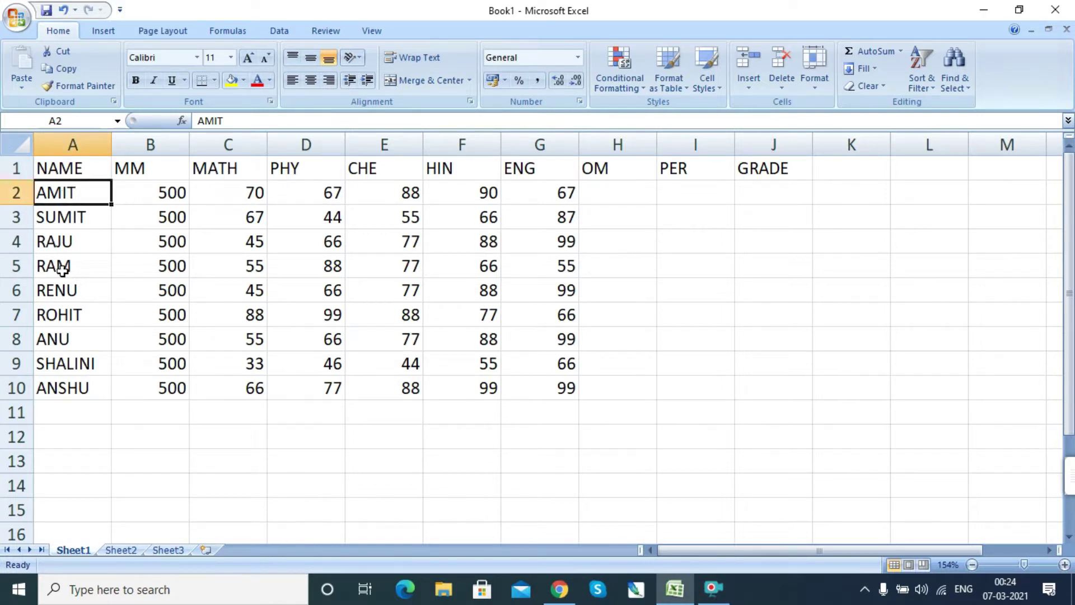
click(74, 239)
drag(66, 187, 79, 339)
drag(144, 184, 173, 381)
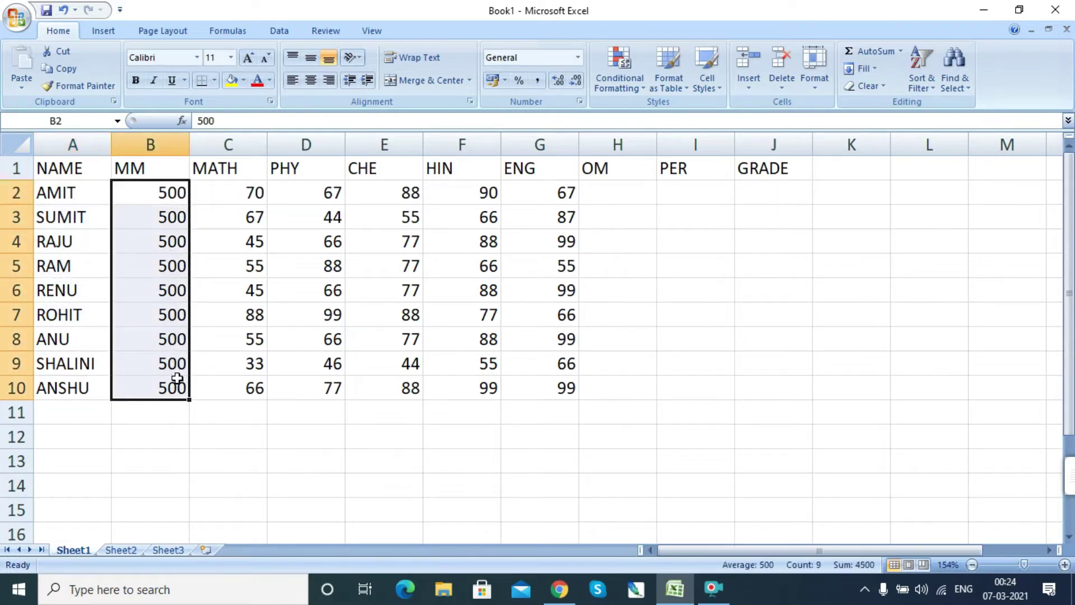
click(171, 193)
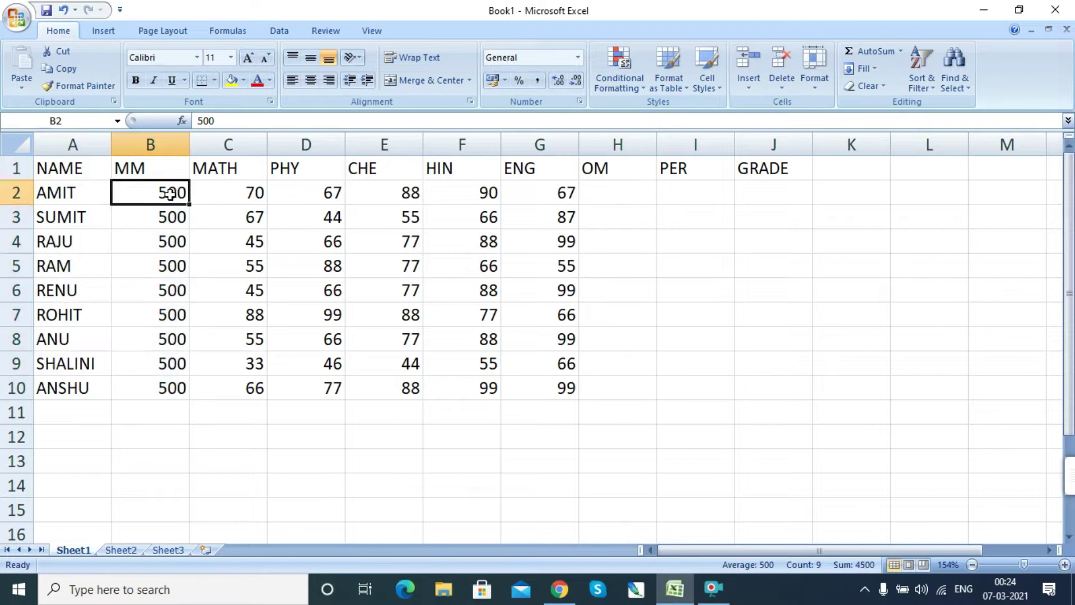
drag(149, 192, 155, 405)
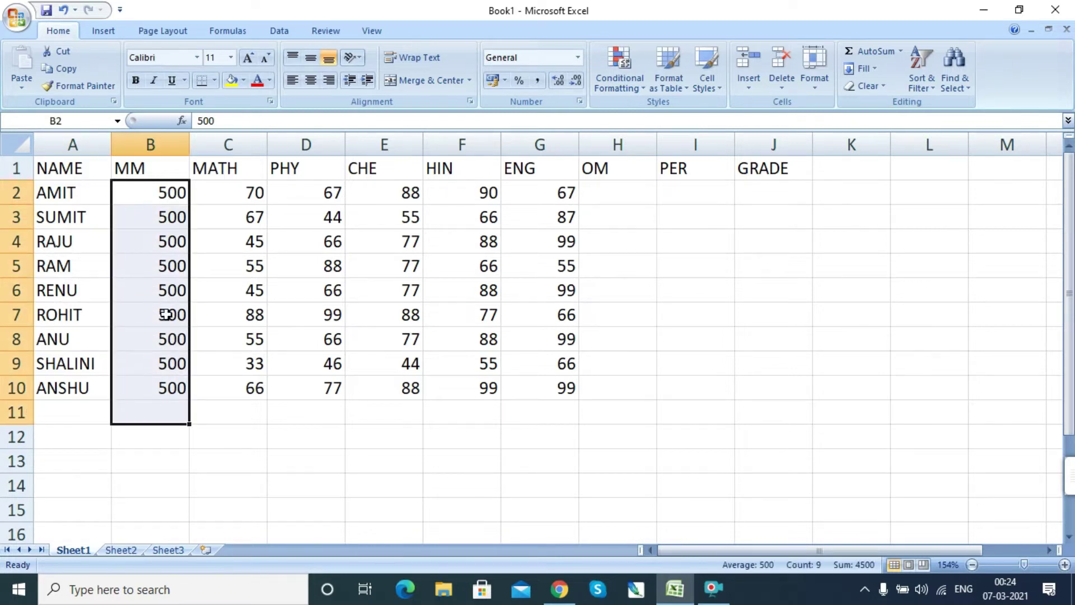
click(223, 171)
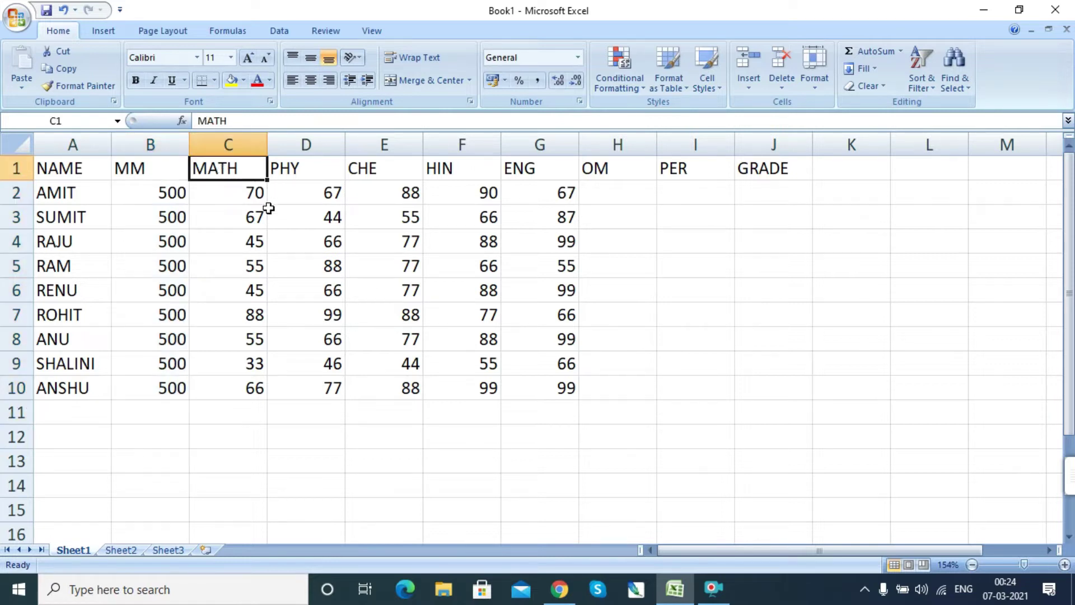
drag(252, 200, 543, 392)
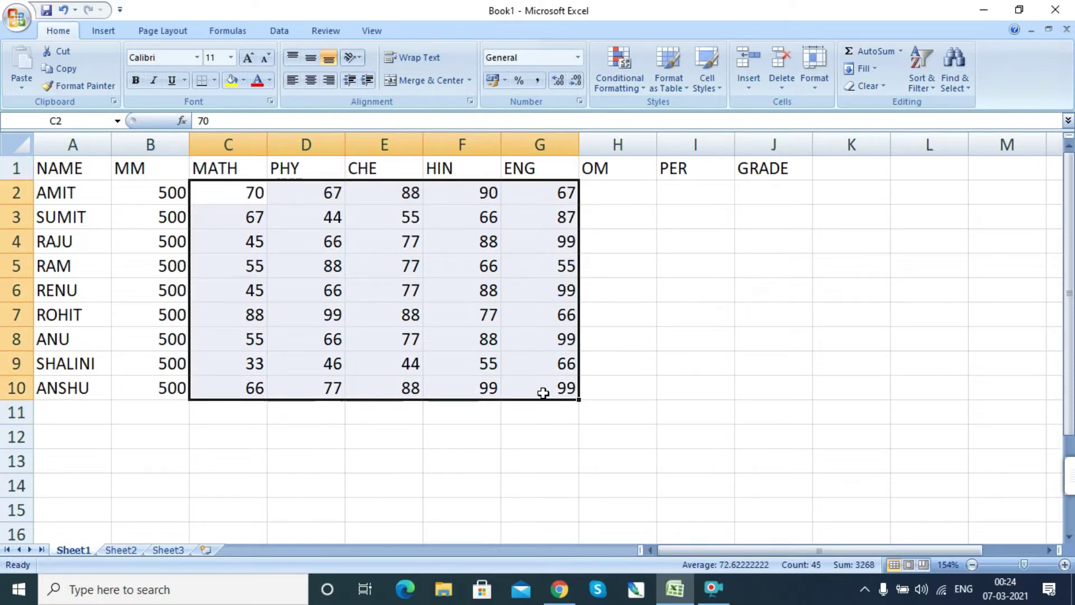
Point out the empty OM, PER and GRADE columns and the maximum mark in B2.
click(606, 187)
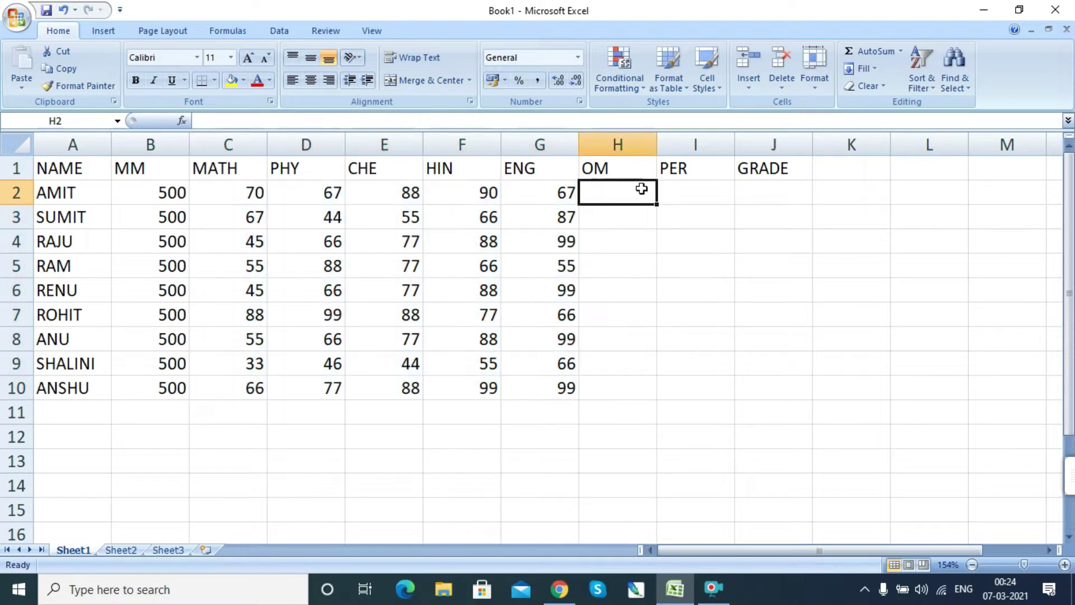
click(684, 195)
click(781, 196)
click(628, 201)
click(729, 200)
click(781, 200)
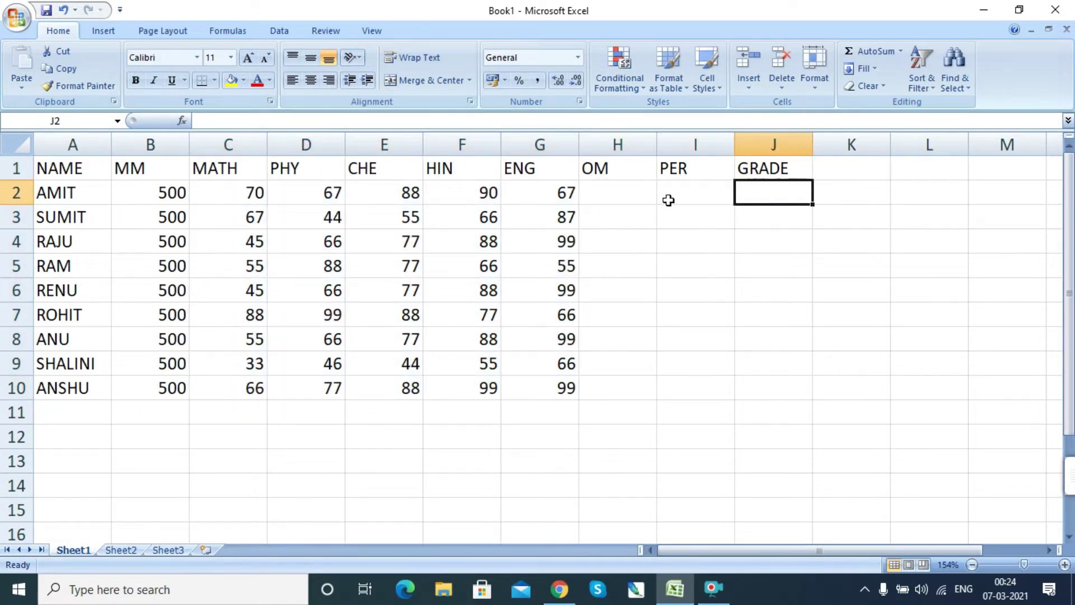
click(632, 200)
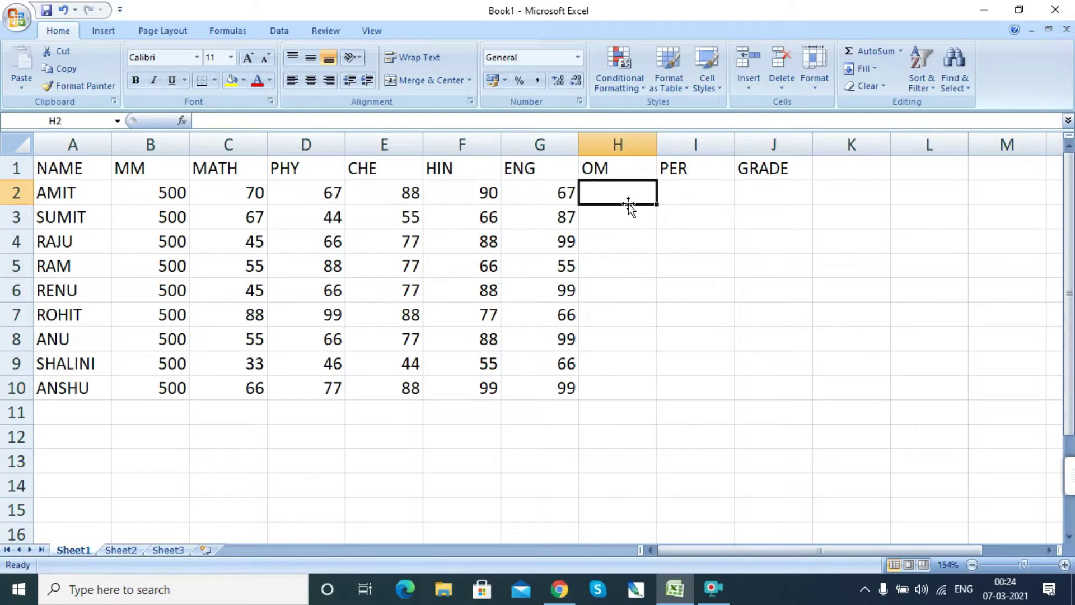
click(629, 224)
click(629, 192)
click(174, 193)
click(609, 191)
Enter =SUM(C2:G2) in H2 and fill it down to H10.
drag(243, 201, 537, 202)
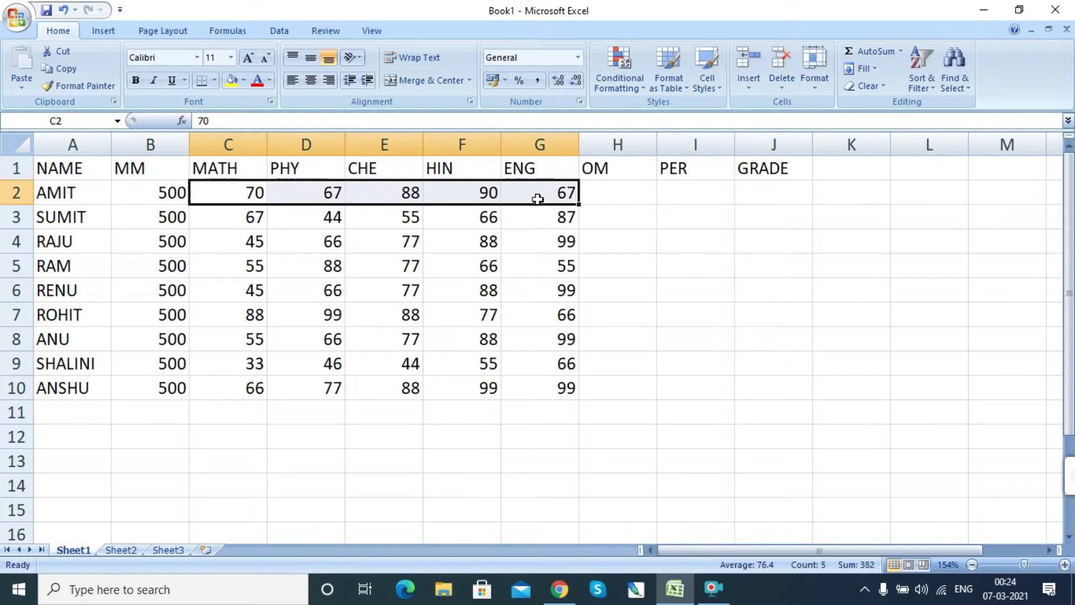
click(608, 196)
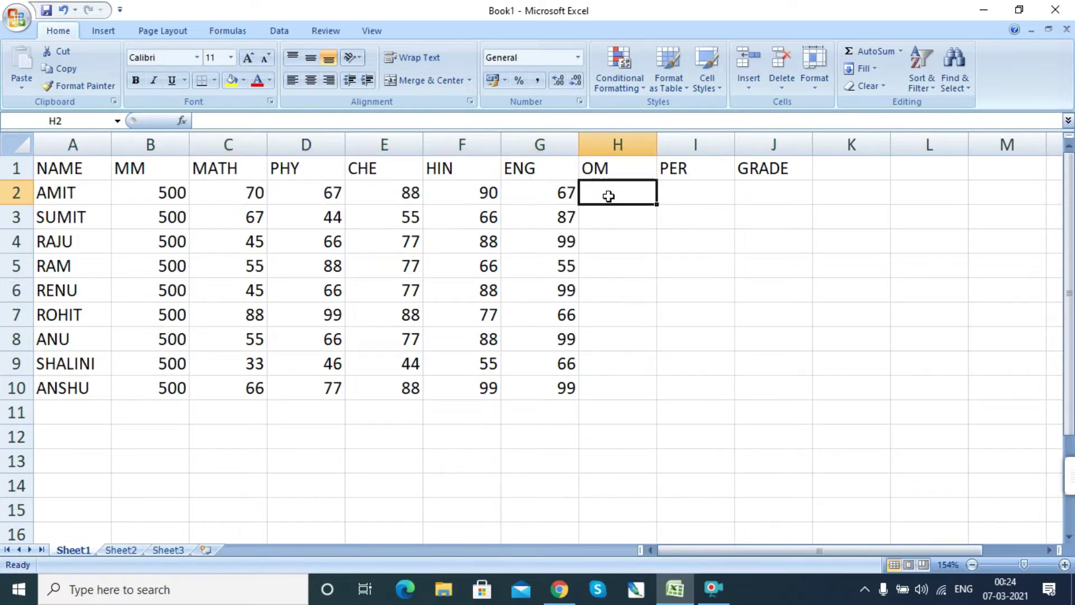
text(=)
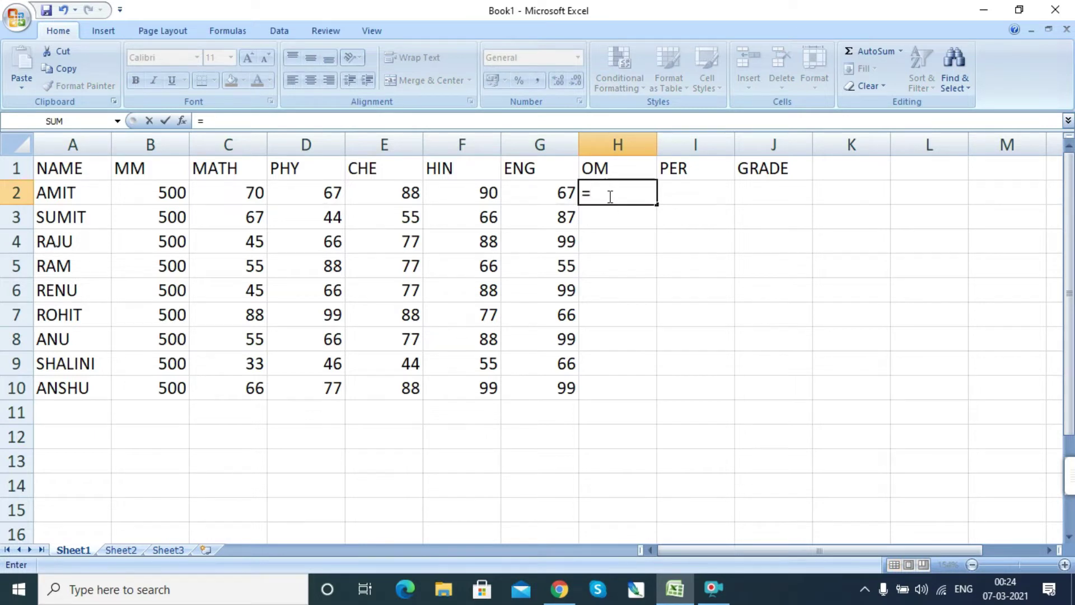
text(SUM)
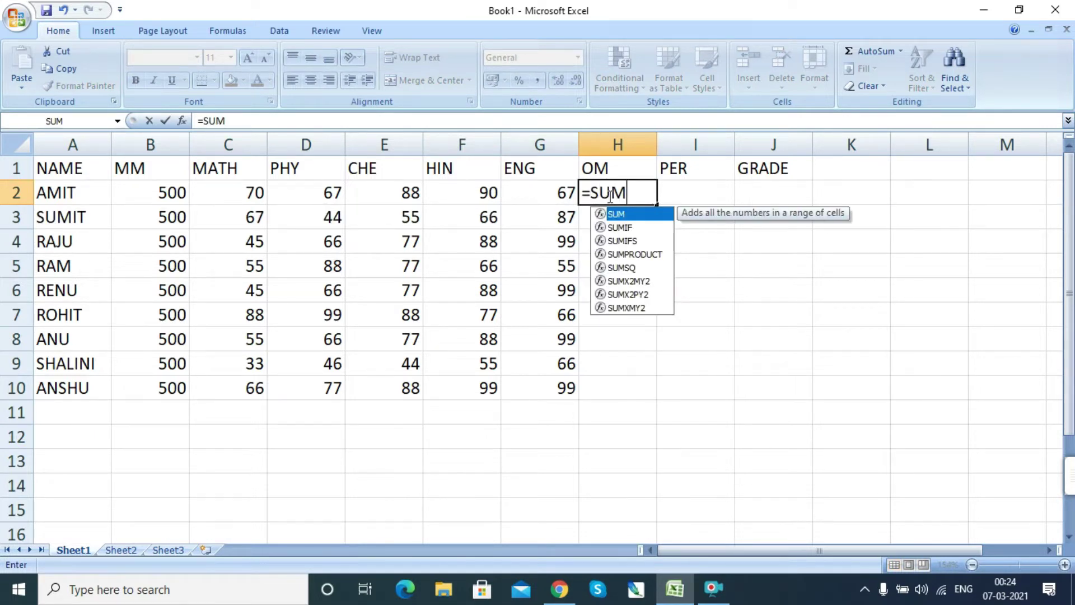
text(()
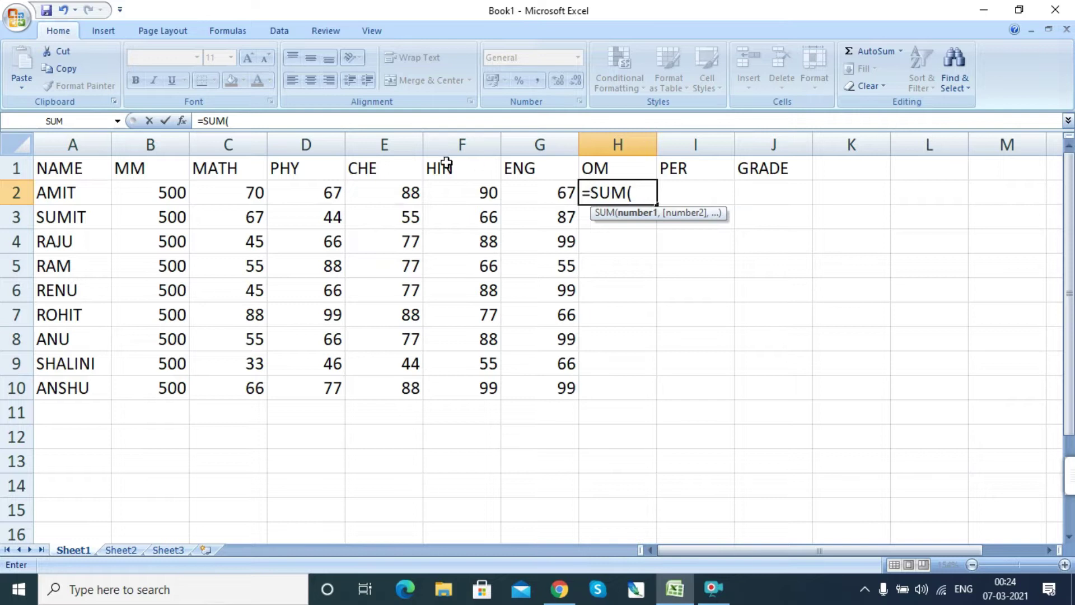
drag(245, 192, 542, 192)
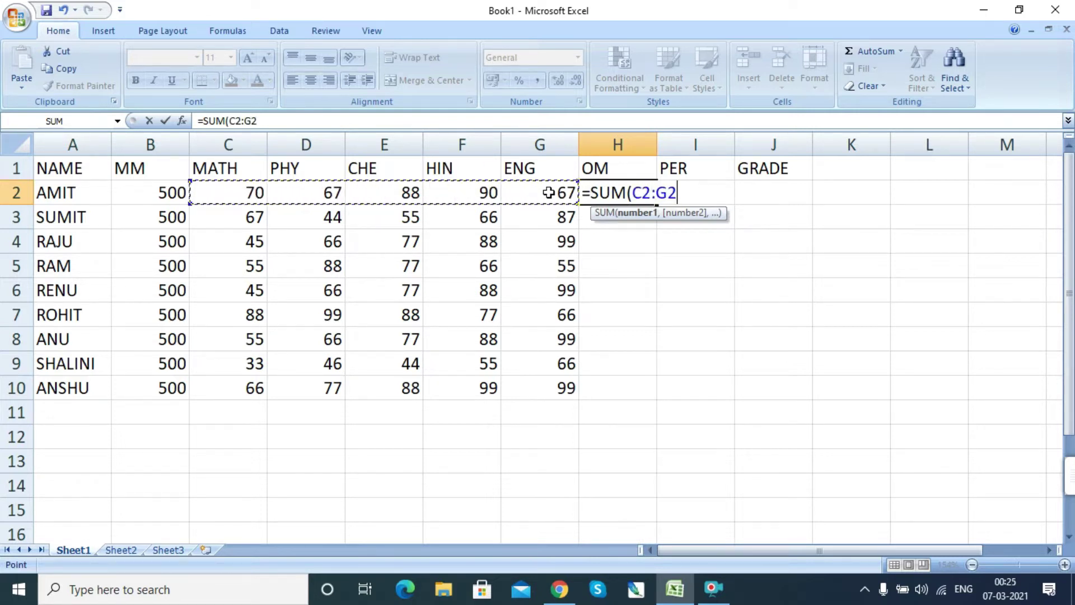
key(Return)
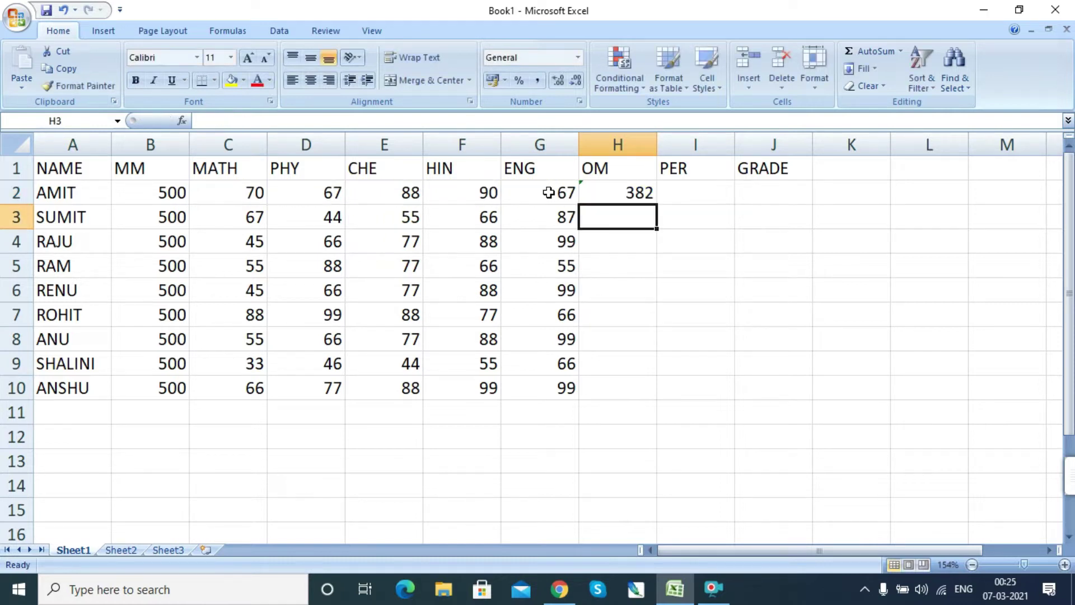
click(636, 192)
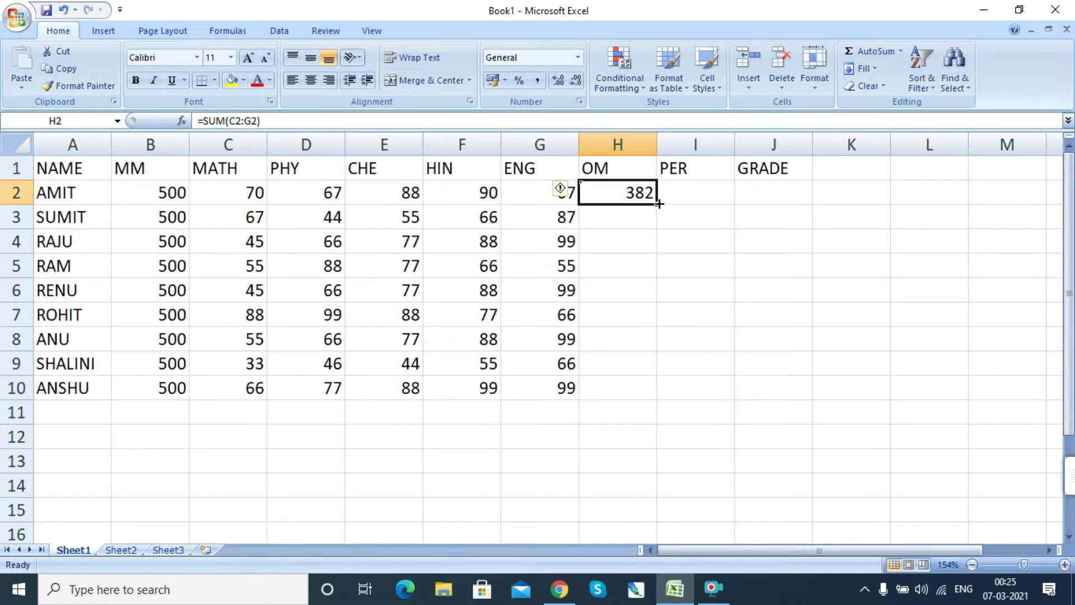
drag(658, 204, 654, 391)
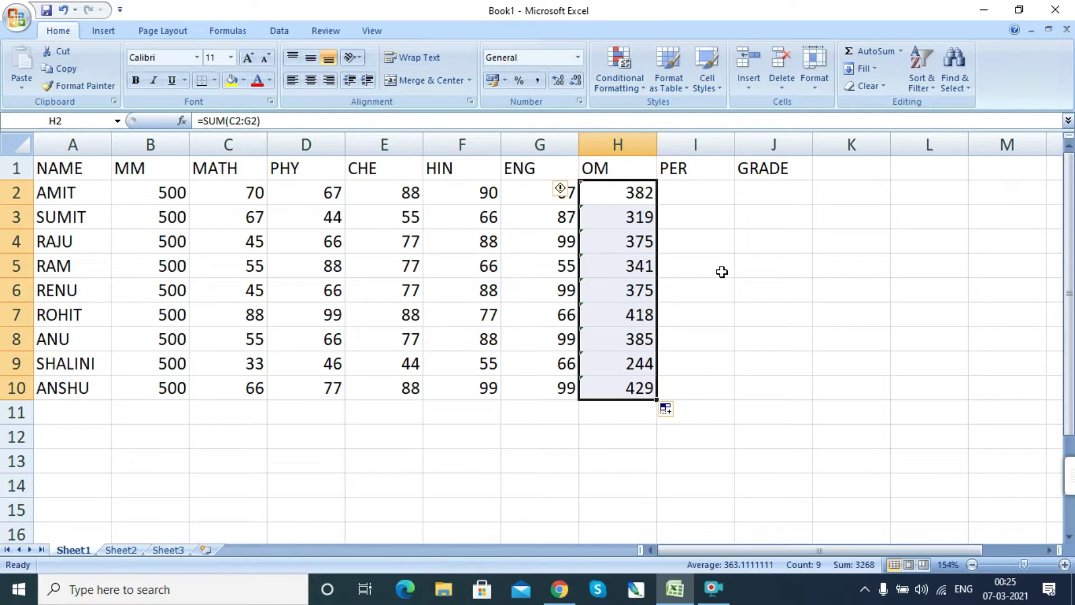
Enter =H2/B2*100 in I2 and fill it down to I10.
click(699, 193)
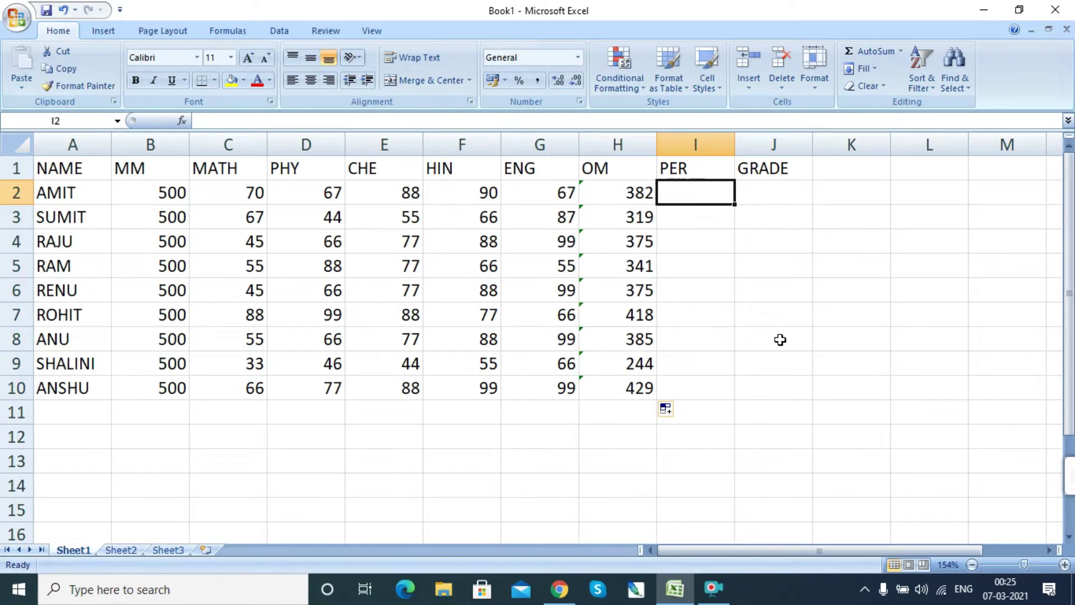
text(=)
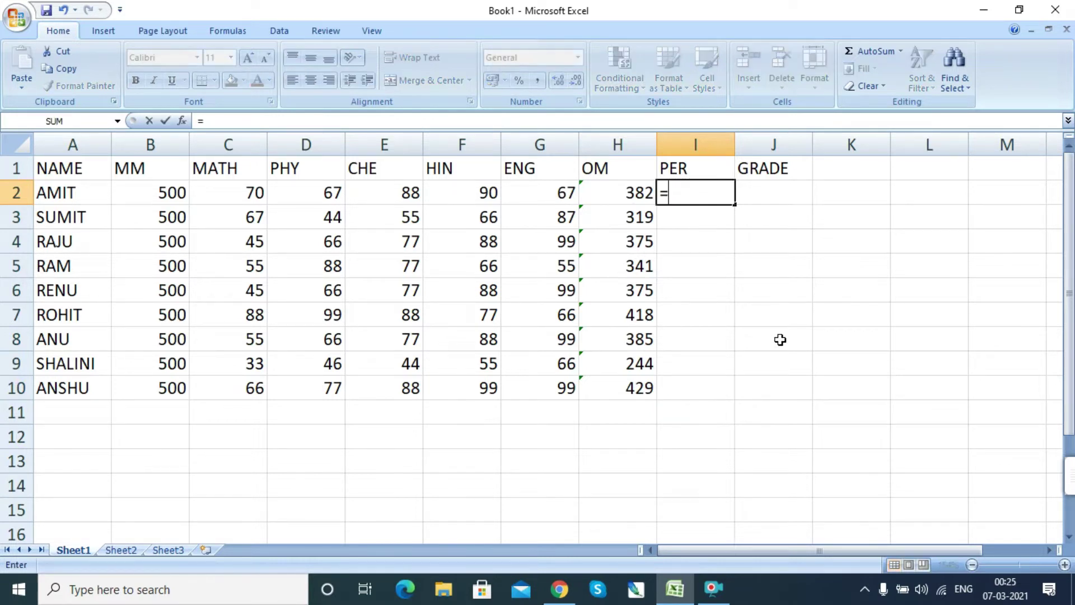
click(633, 193)
text(/)
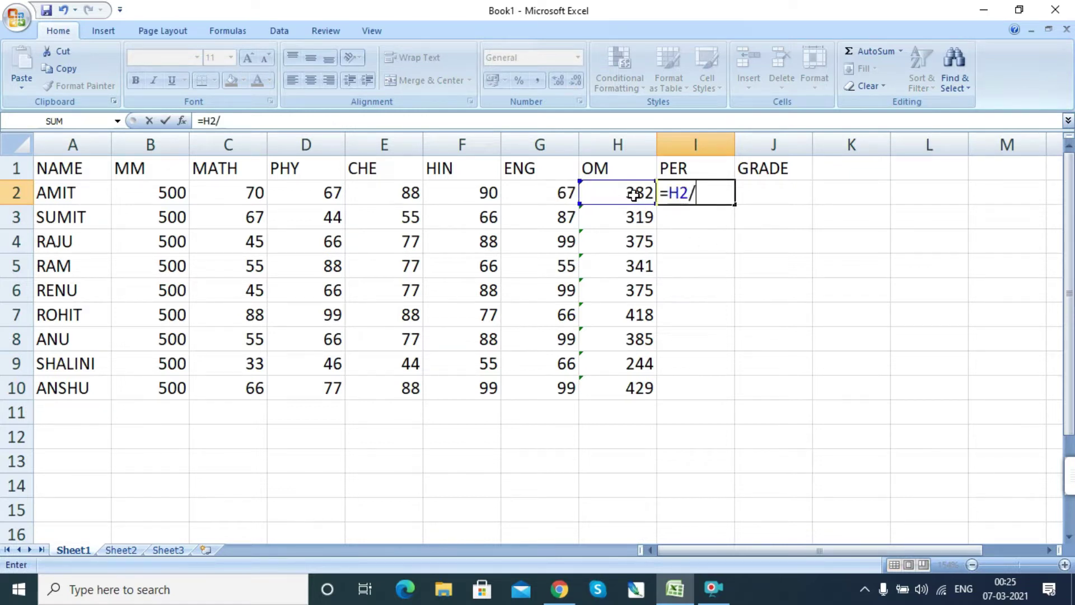
click(163, 194)
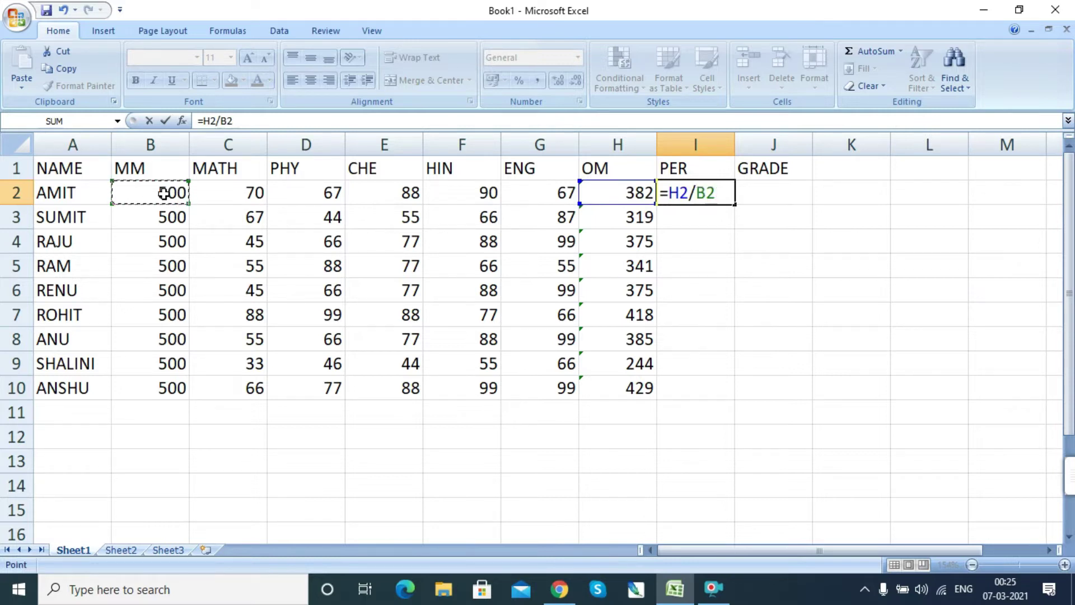
text(*100)
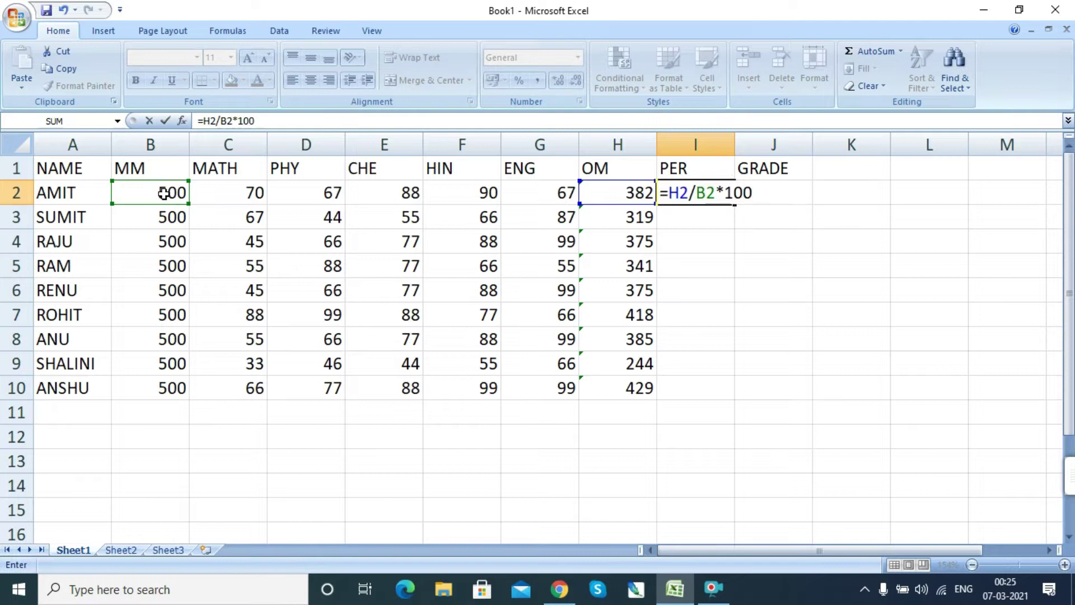
key(Return)
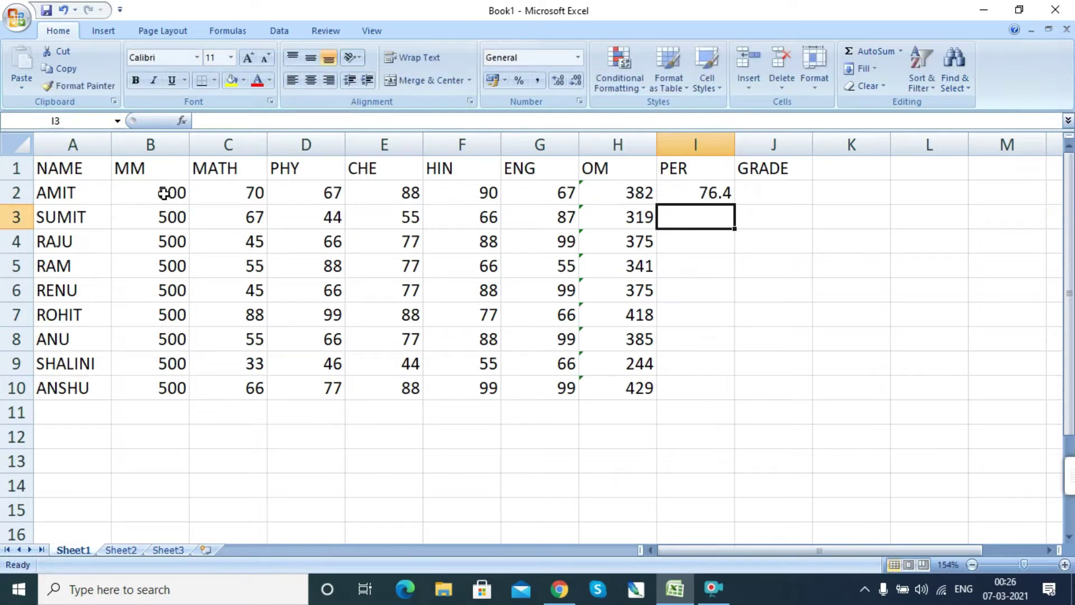
click(693, 189)
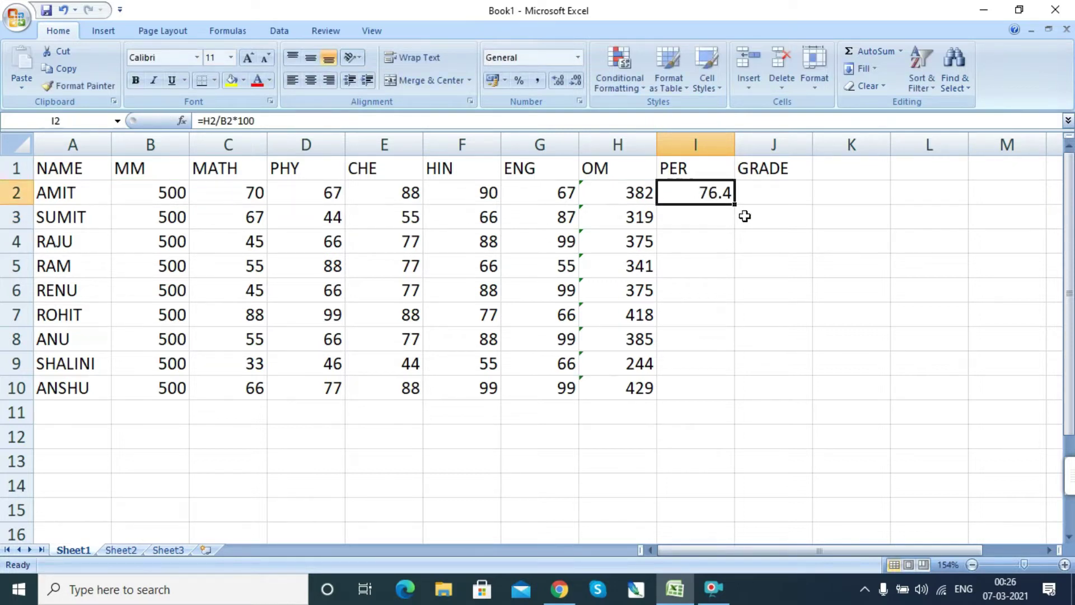
drag(733, 203, 733, 398)
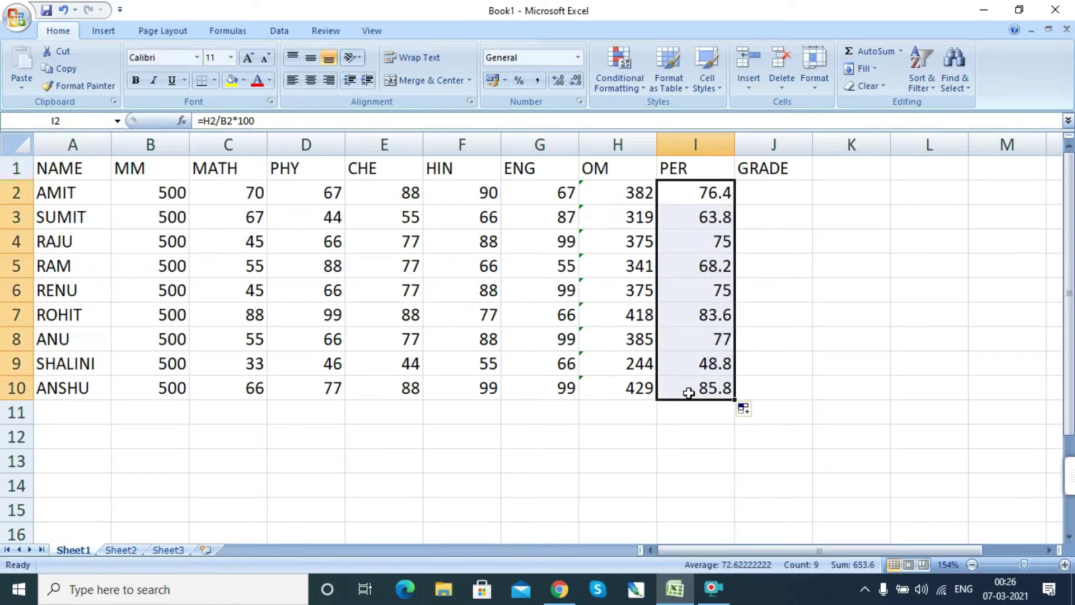
click(777, 193)
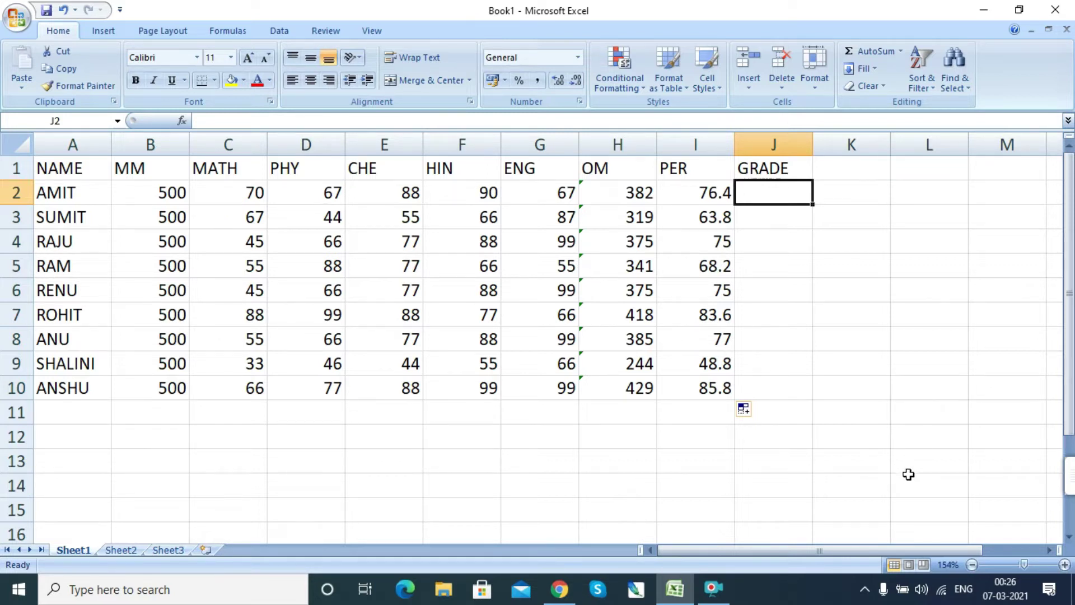
Type the criteria PER>75 A and PER>60 B below the table in G12 and G13.
click(515, 439)
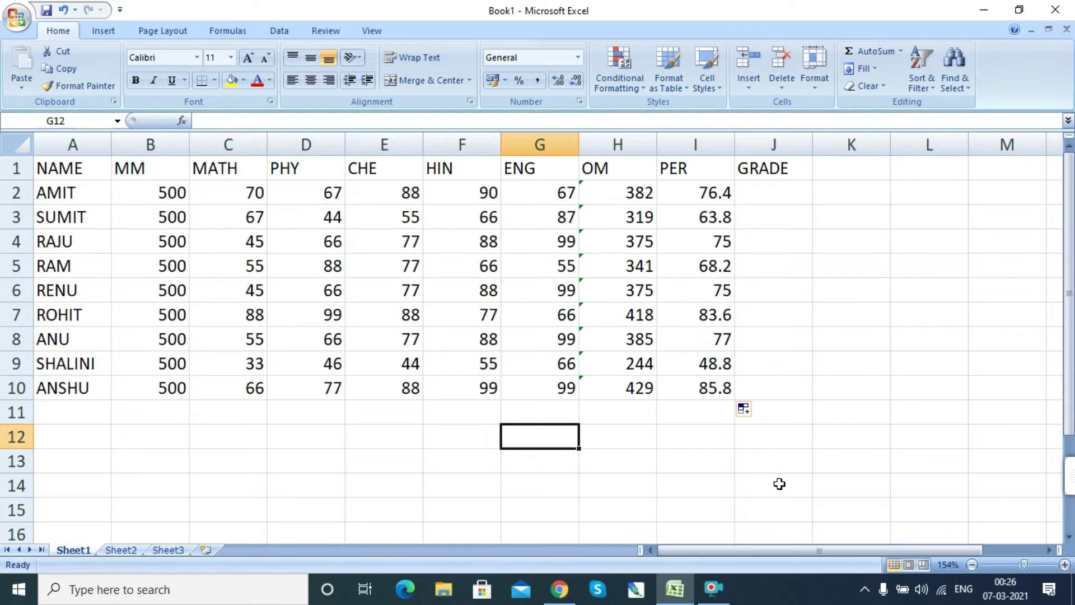
text(75)
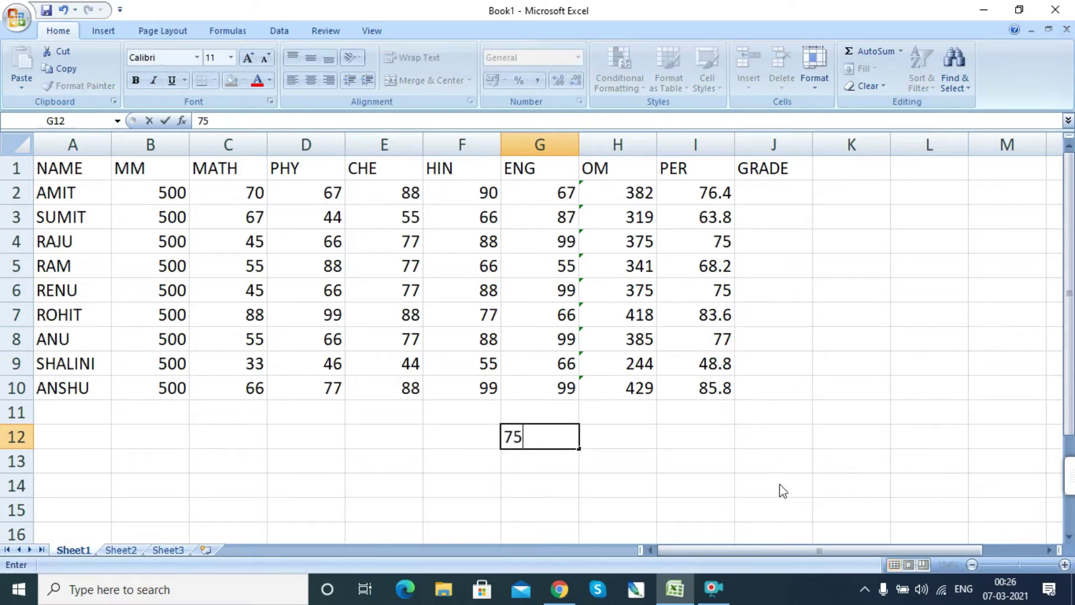
text(>)
key(BackSpace)
key(BackSpace)
key(BackSpace)
text(PER>)
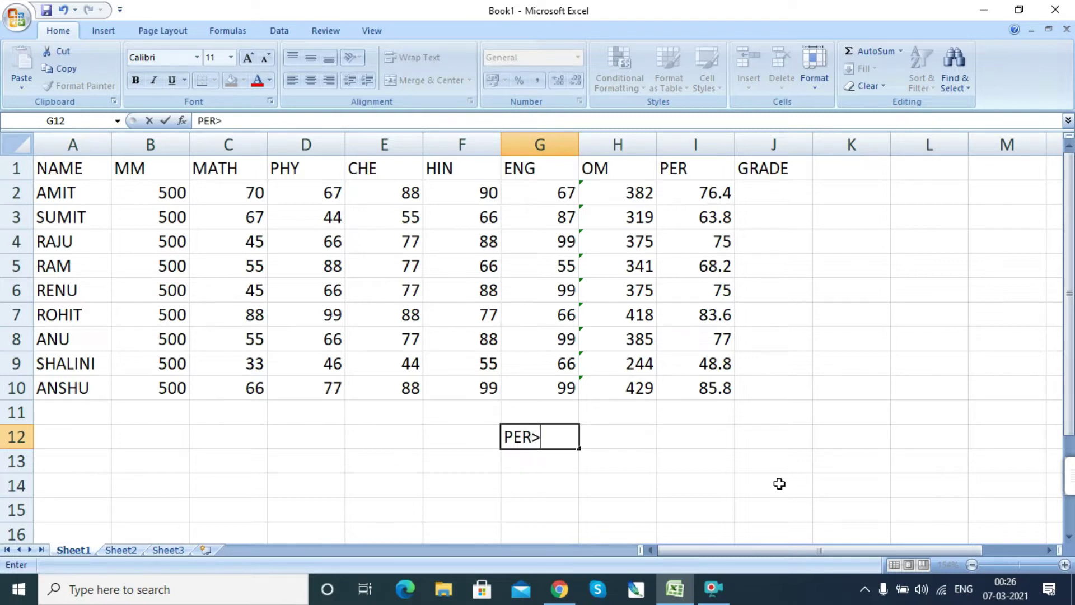
text(75 A)
key(Return)
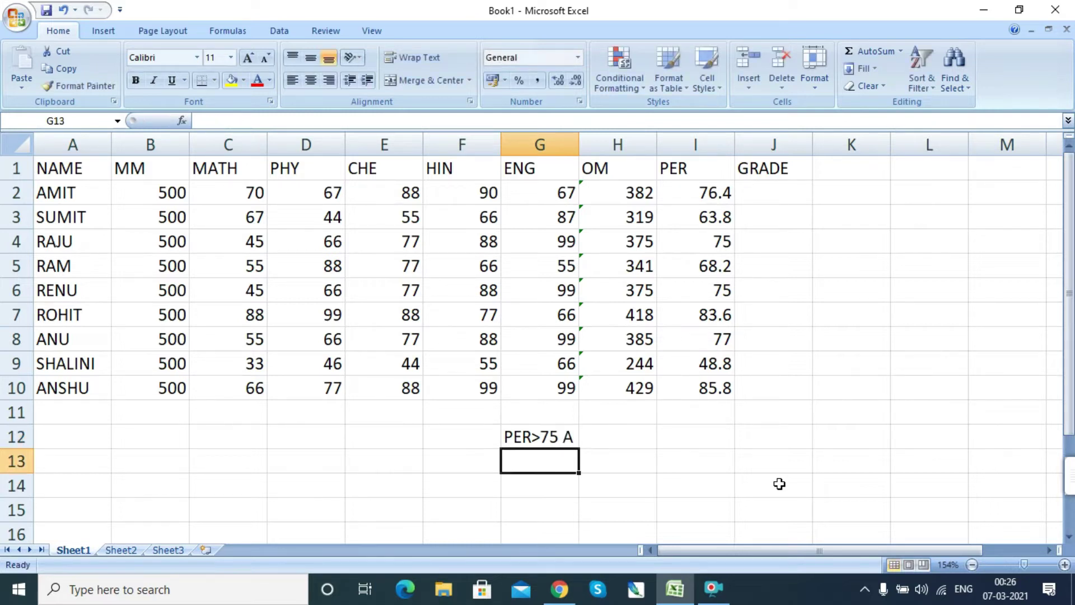
text(PER)
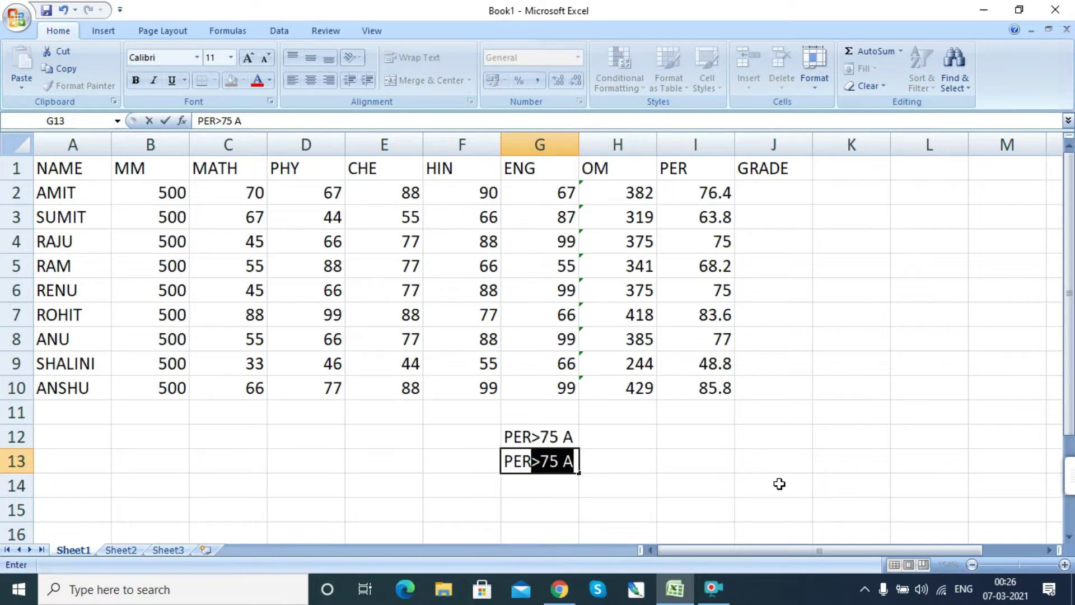
text(>60 B)
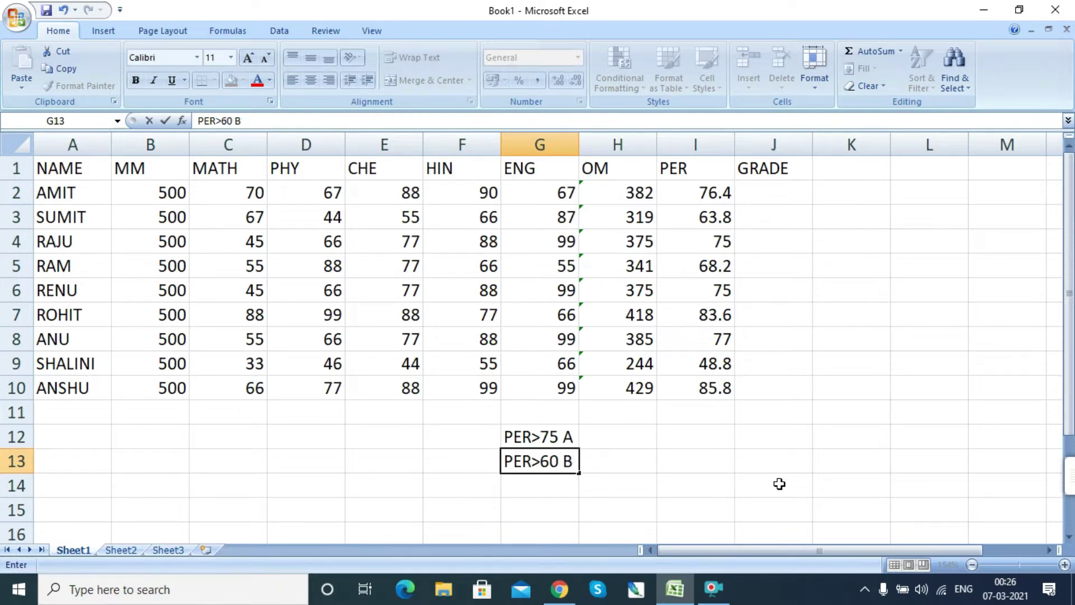
key(Return)
Add PER>50 C and PER <50 D in G14:G15, then select the four criteria cells.
text(PER)
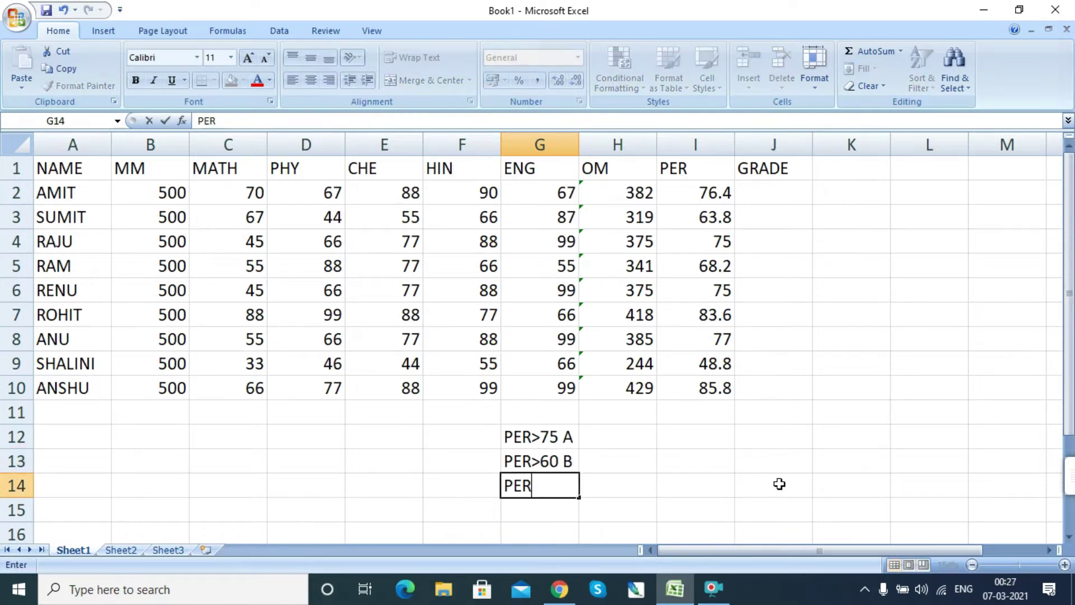
text(>)
text(50 C)
key(Return)
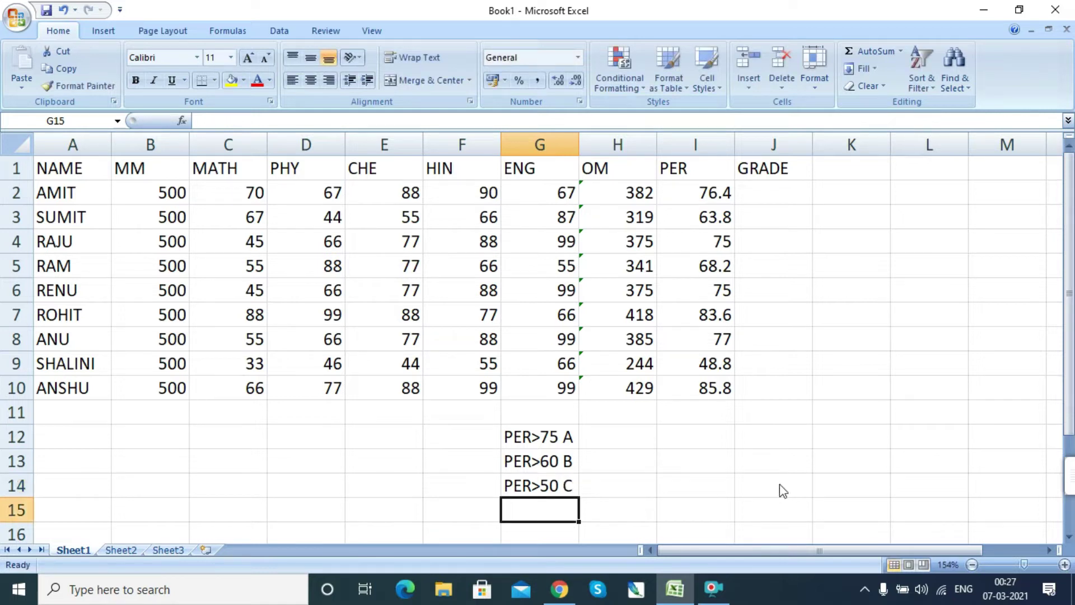
text(PER)
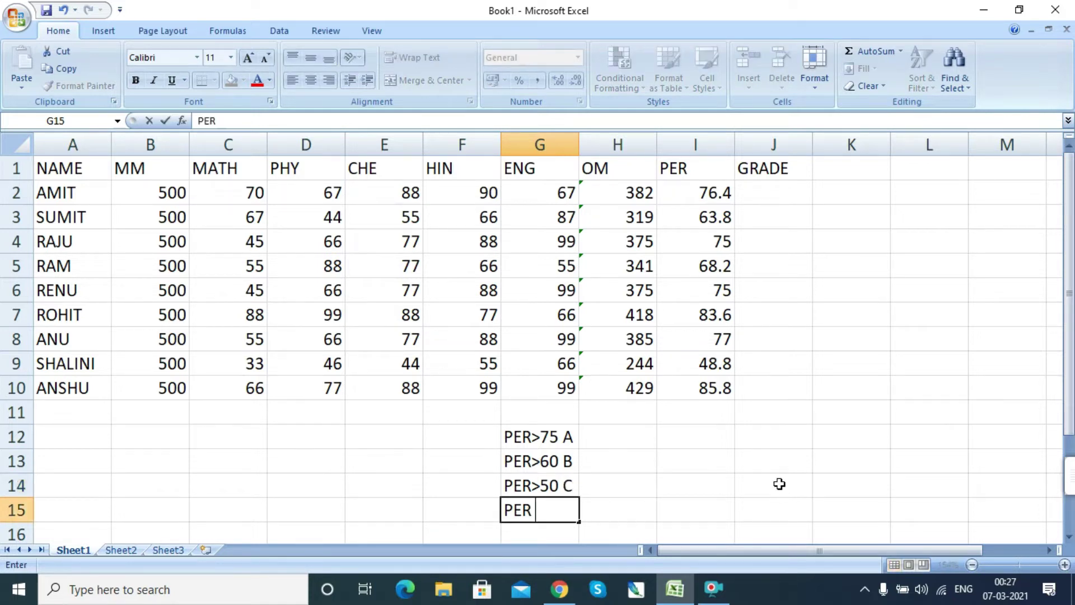
text( >)
key(BackSpace)
text(<50)
text(D)
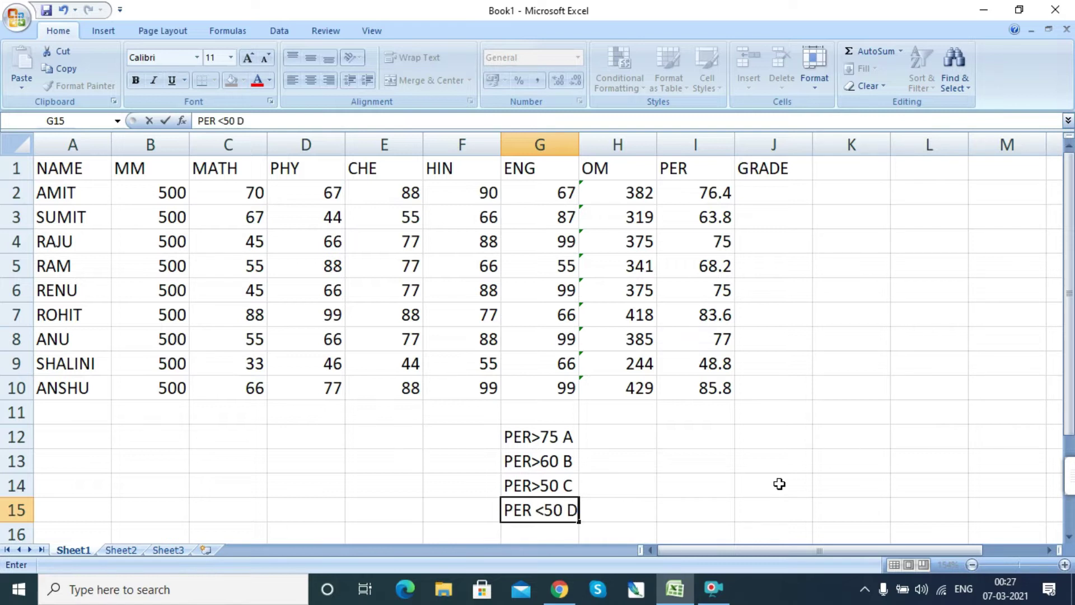
key(Return)
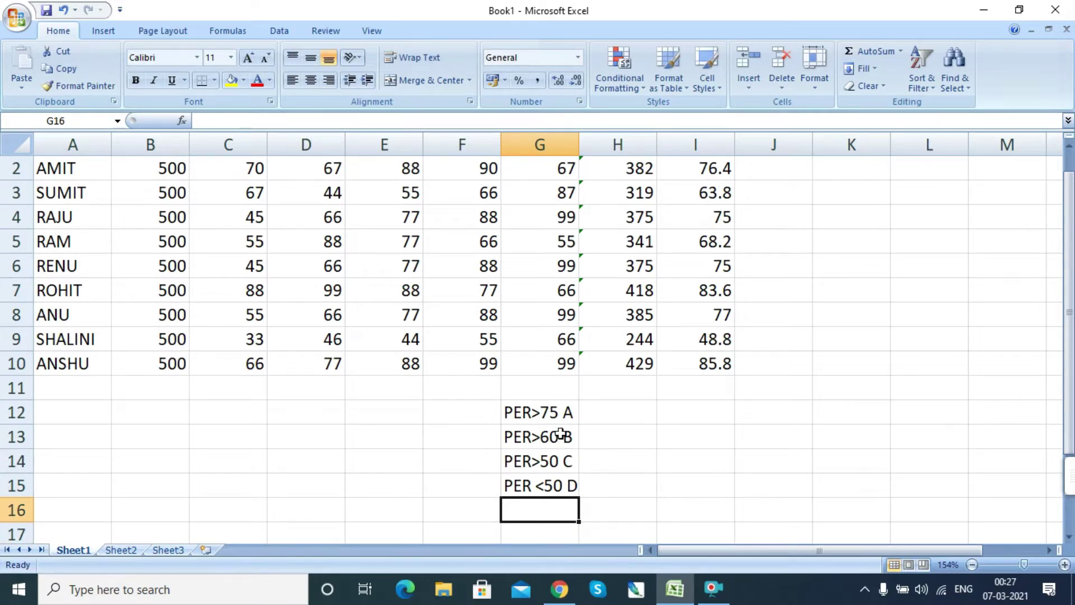
click(544, 408)
drag(544, 408, 557, 488)
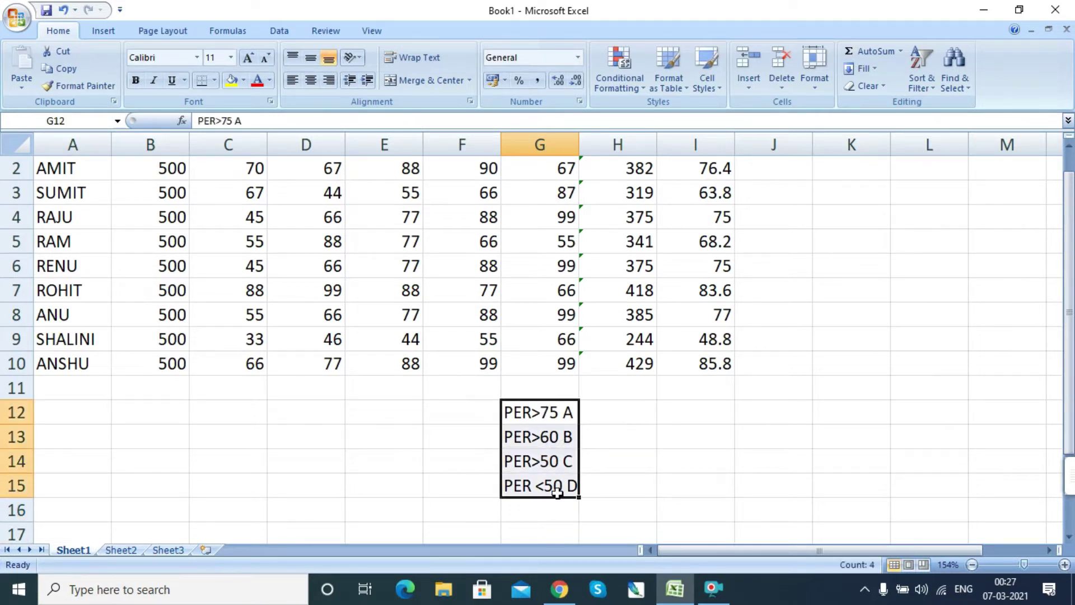
scroll(693, 450, up, 1)
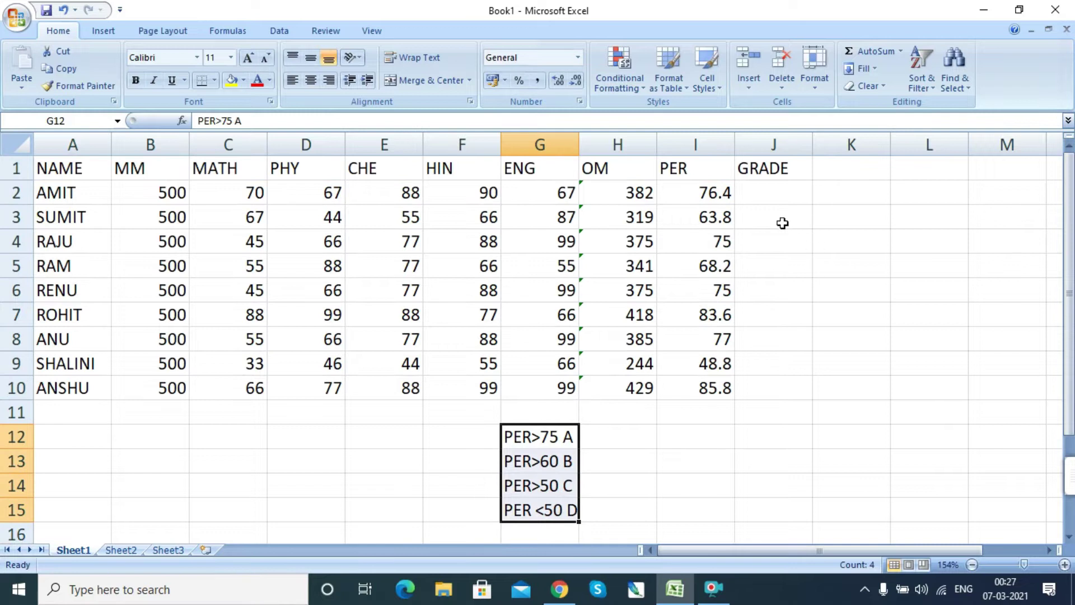
click(770, 194)
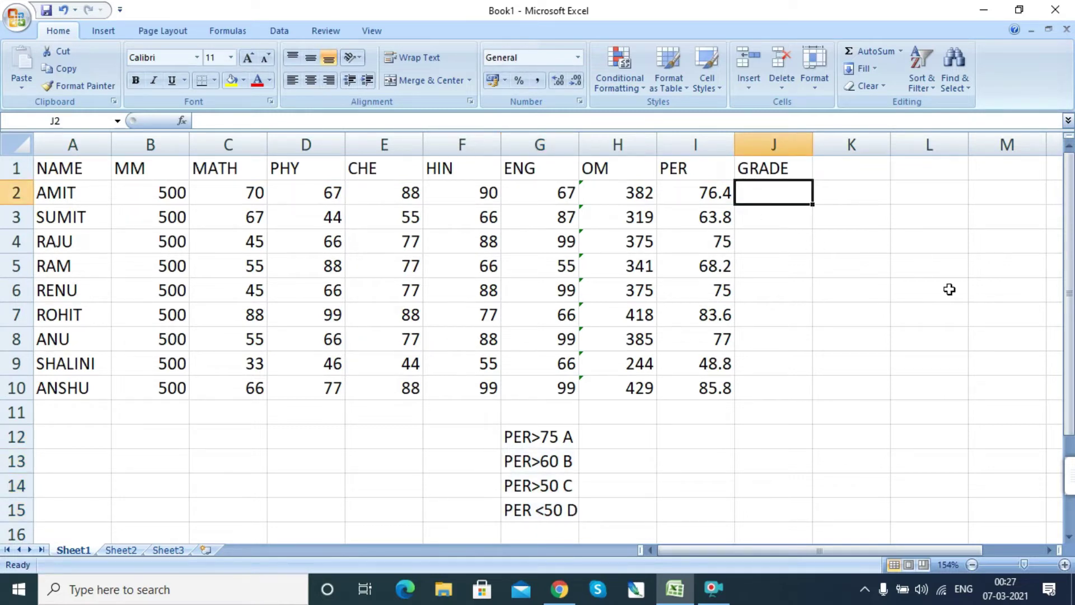
Type =if(i2>=75,"A",if(i2>=60,"B", into J2, fixing typos, and begin the C condition.
text(=)
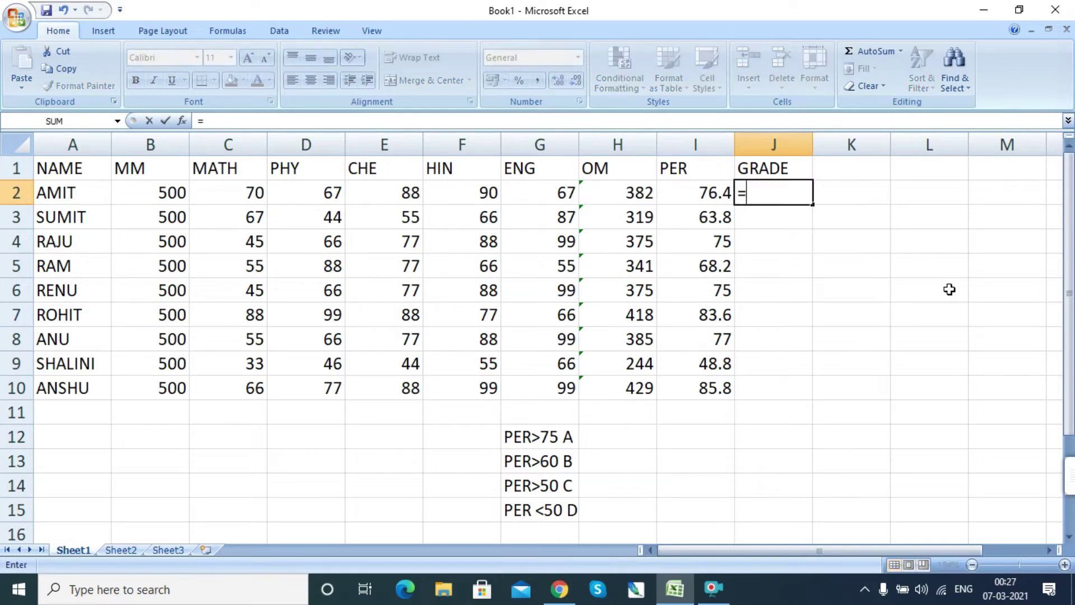
text(SUM)
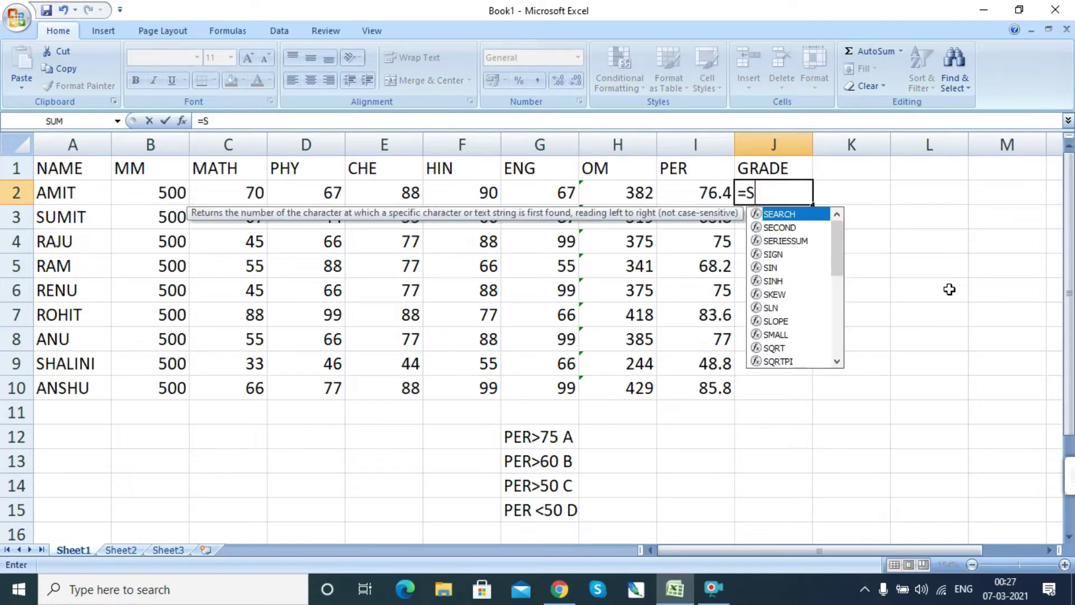
key(BackSpace)
key(BackSpace)
key(BackSpace)
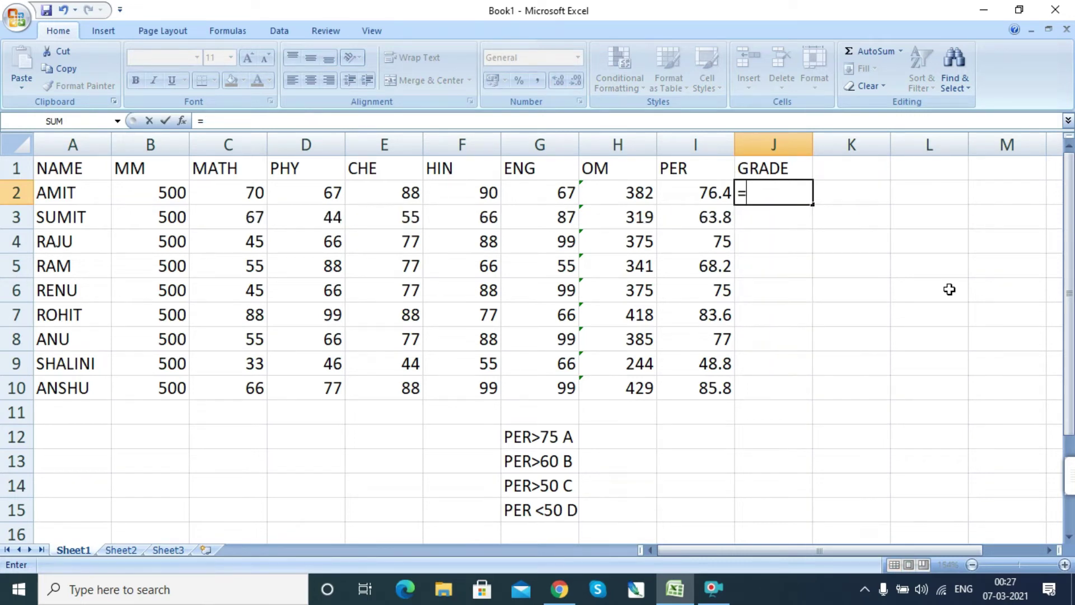
text(if)
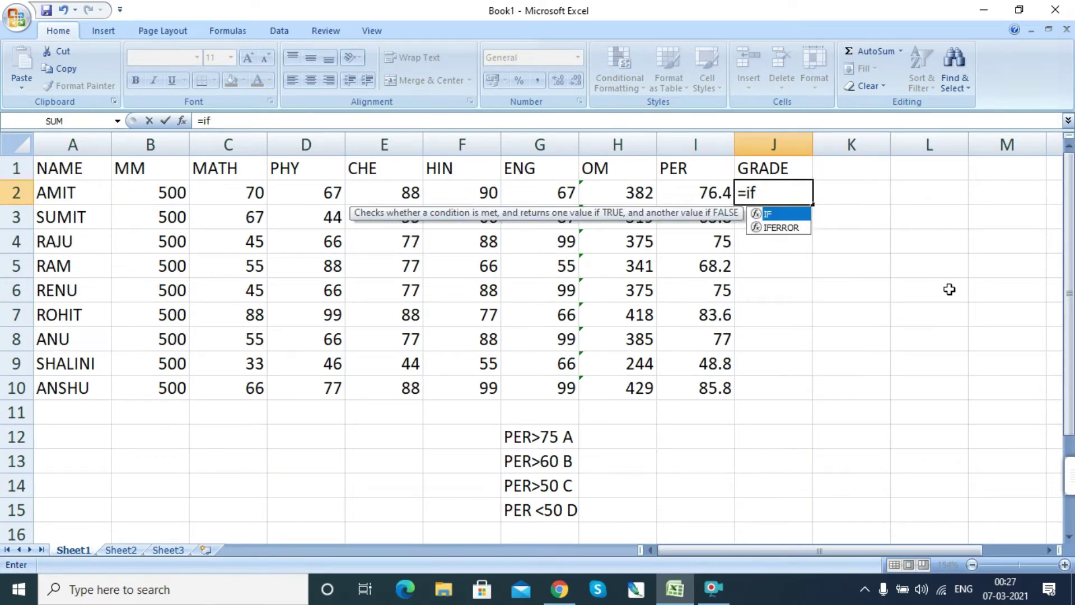
text(()
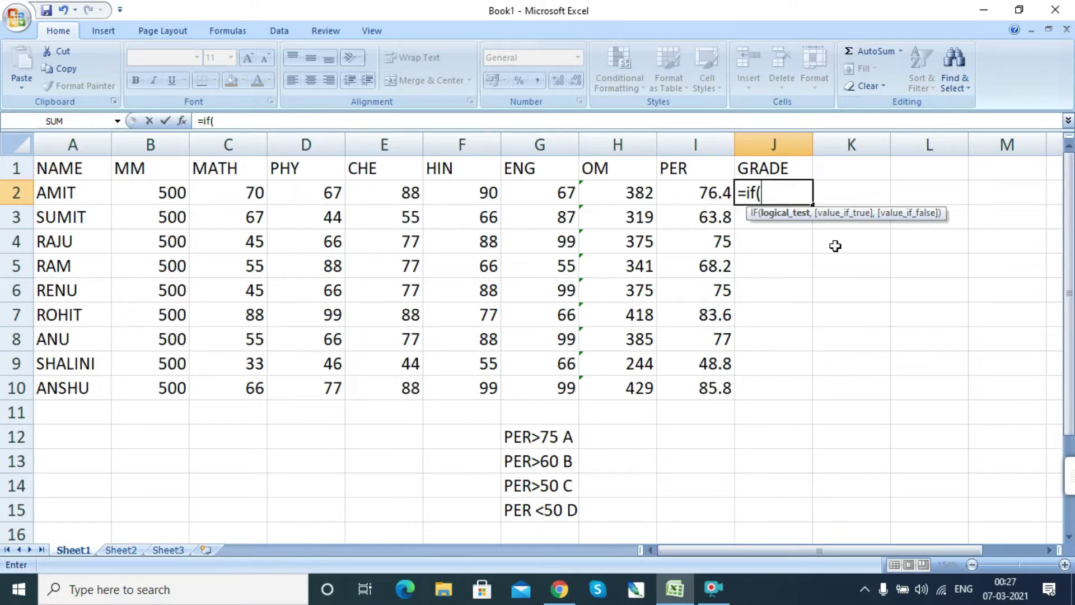
text(i2>)
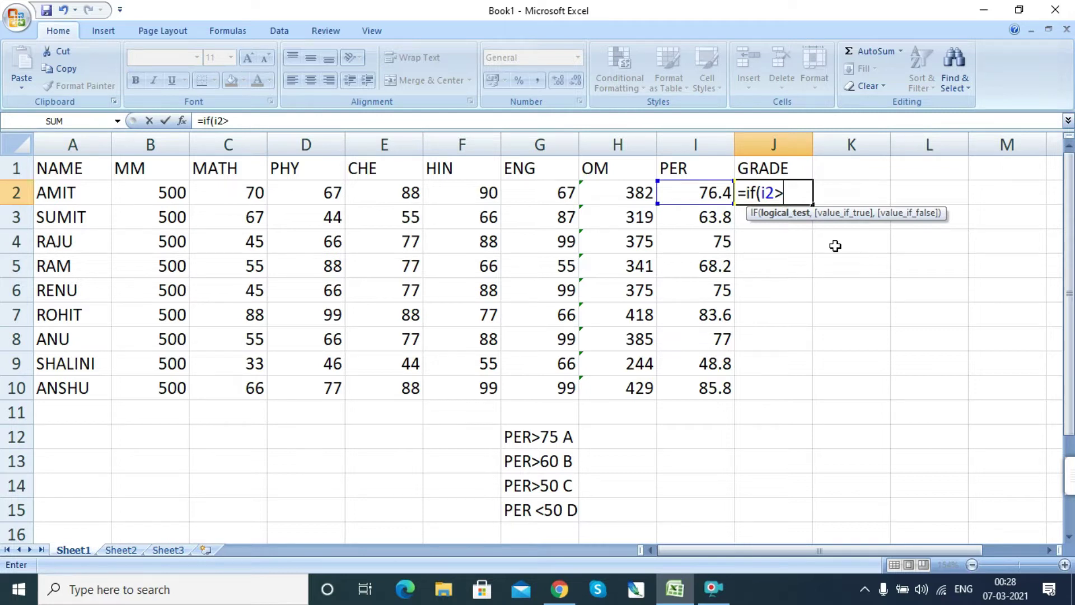
text(=75,)
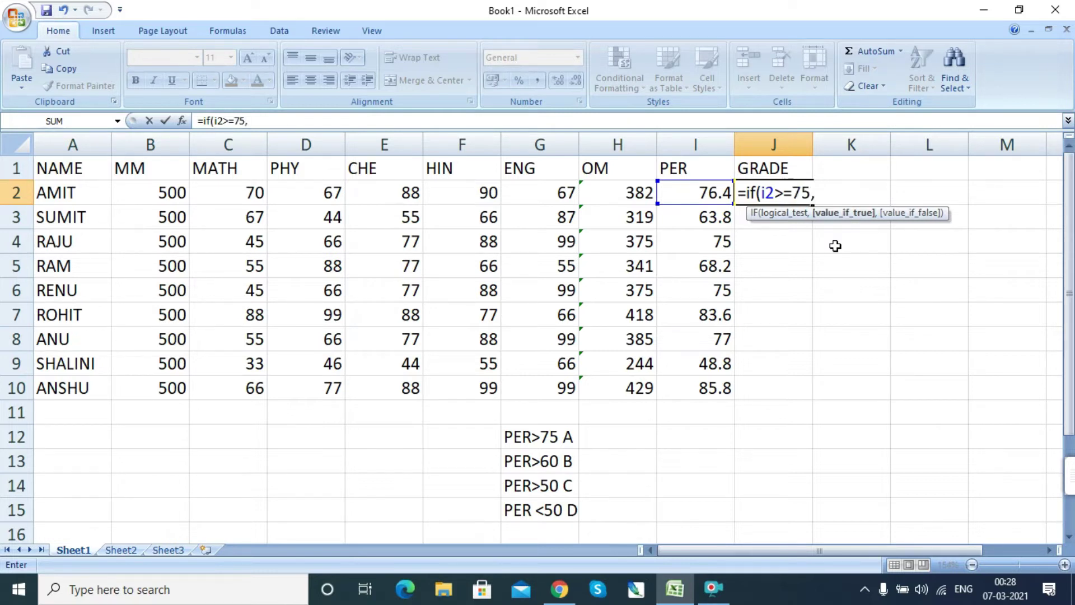
text("A",)
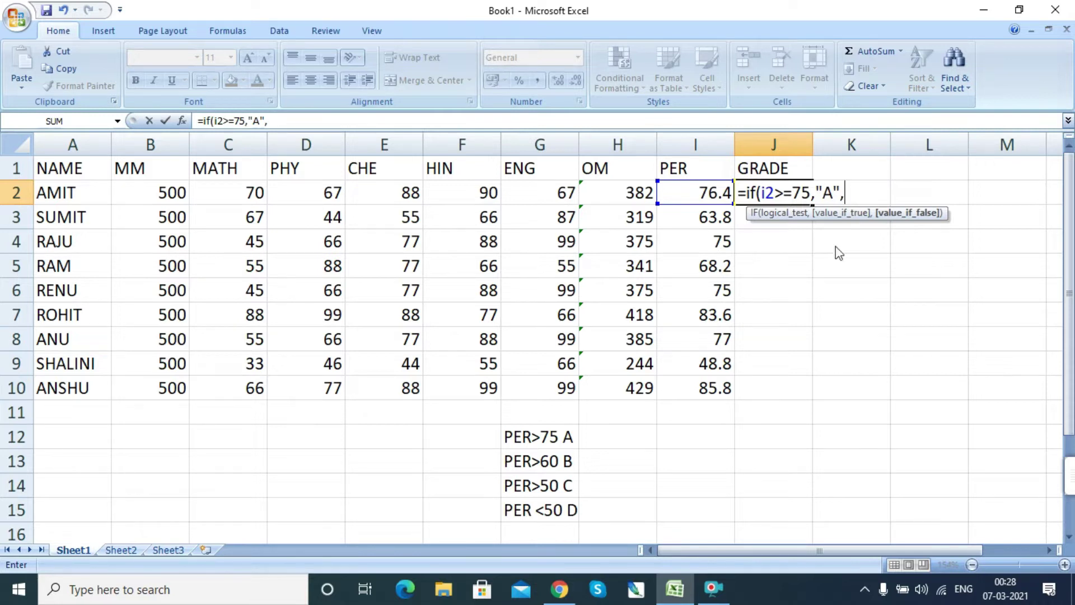
text(if)
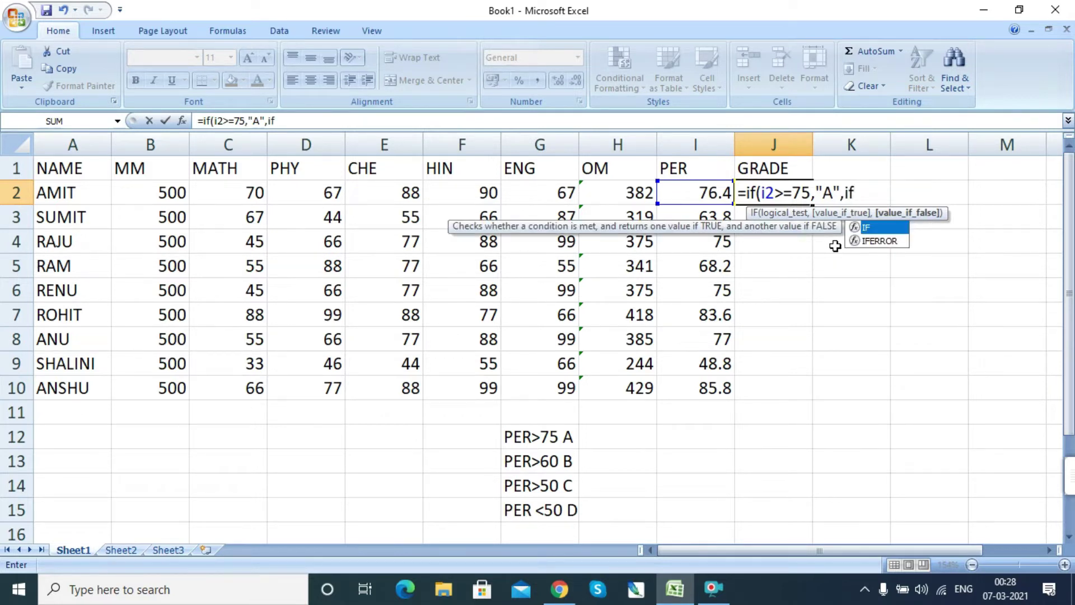
text(()
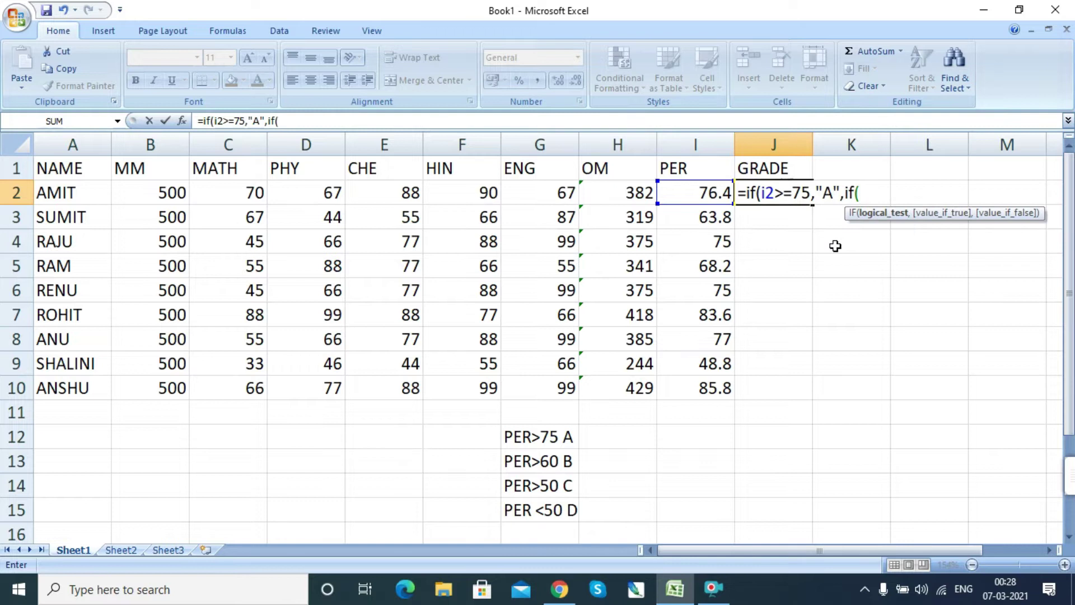
text(i2>=60,"b)
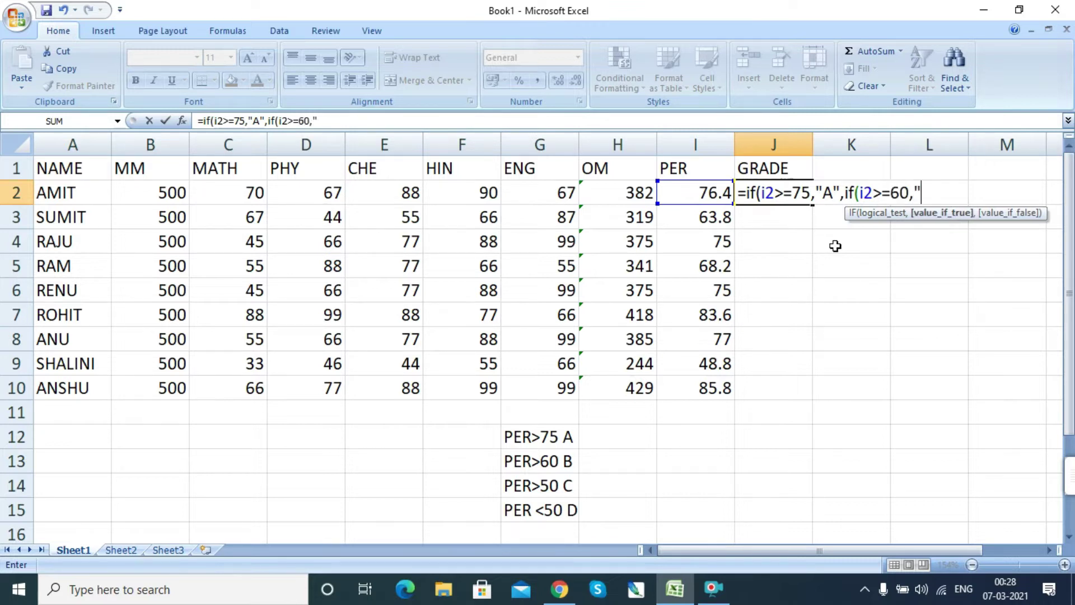
key(BackSpace)
text(B",)
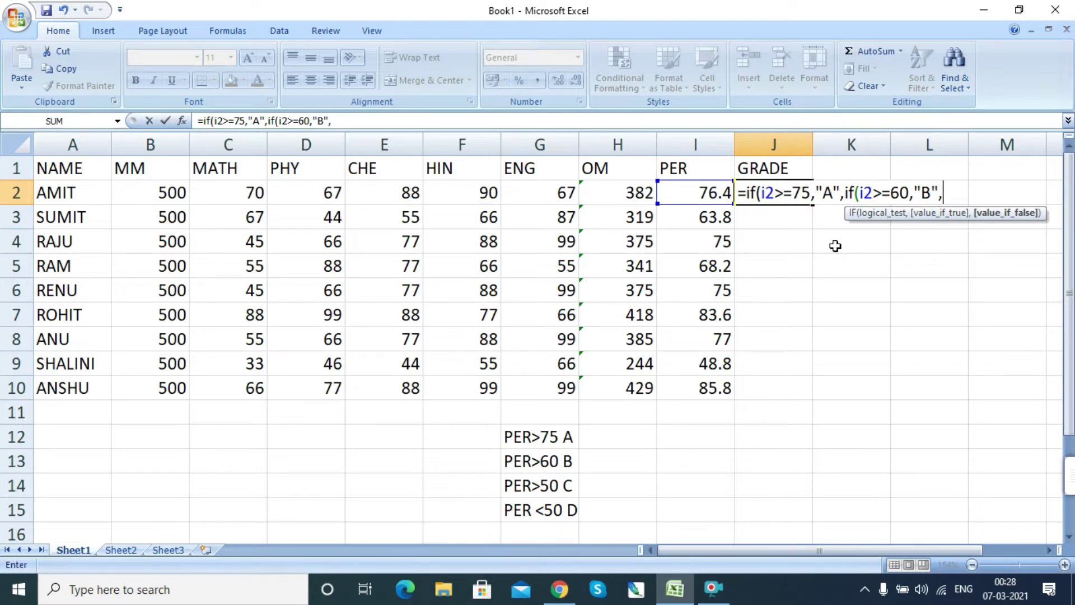
text(if()
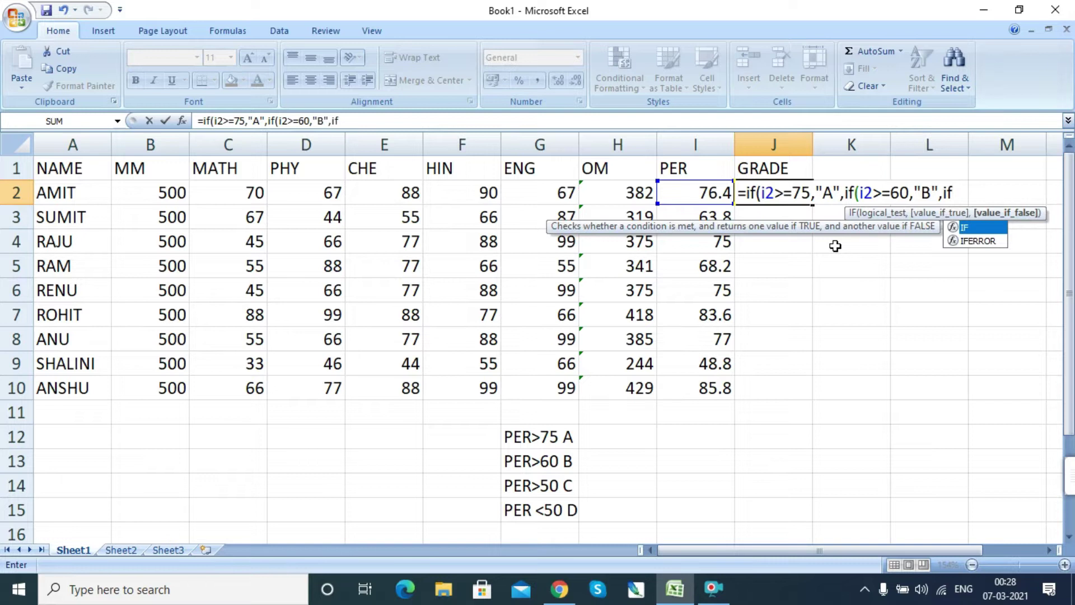
text(i2)
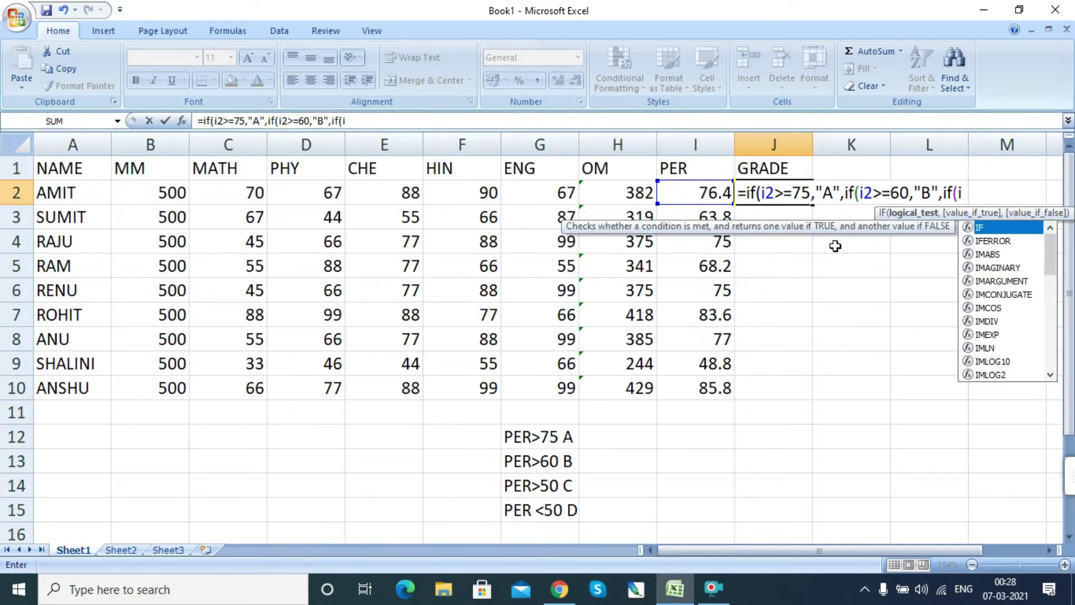
text(>=)
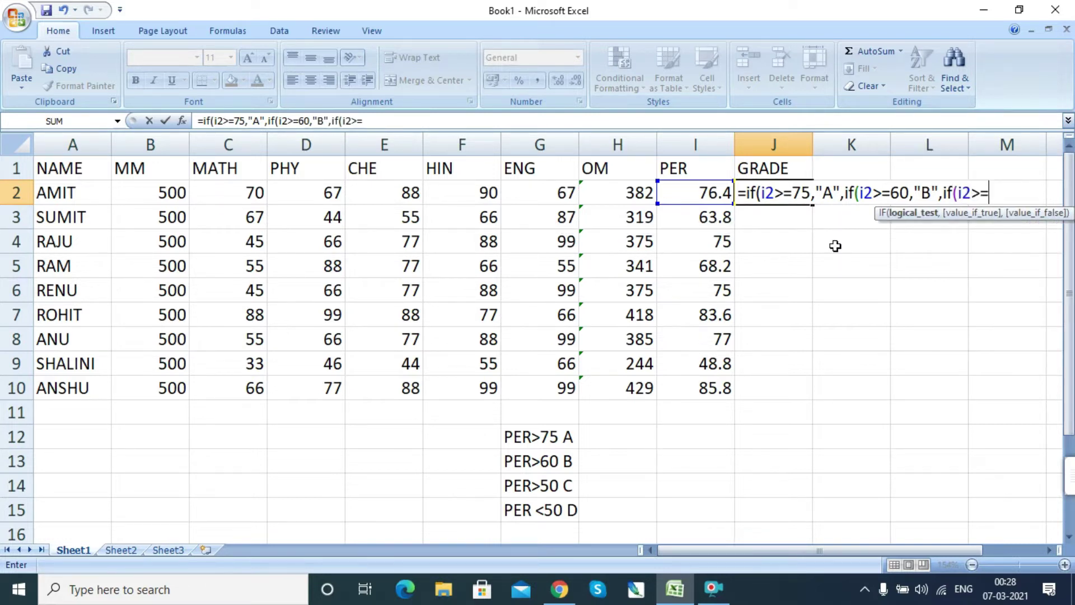
text(50,"C)
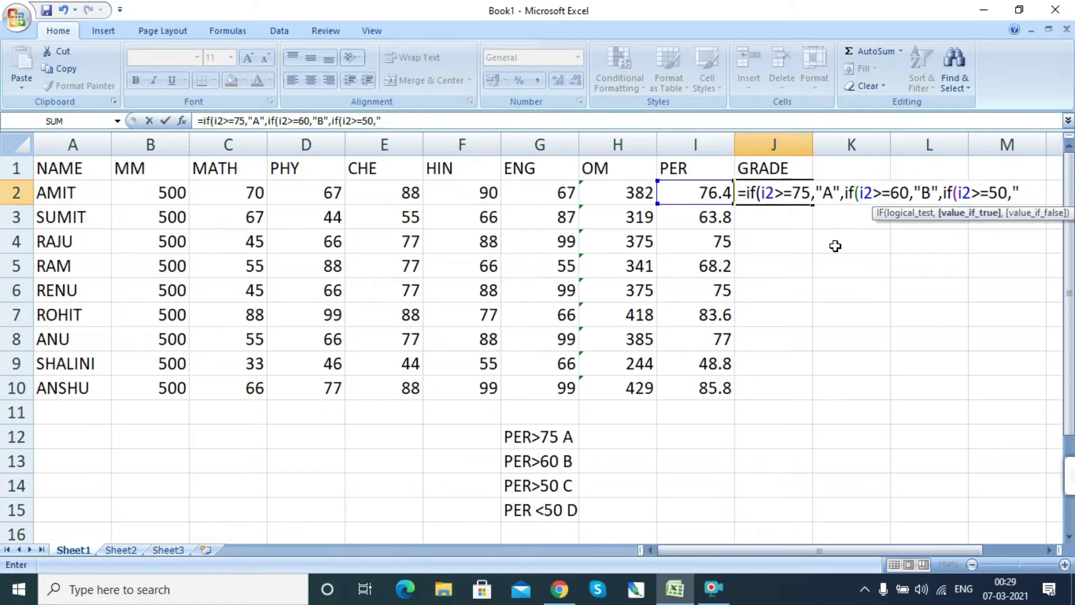
text(:)
Finish J2 with if(i2>=50,"C","D"))) and confirm the grade formula.
key(BackSpace)
text(",)
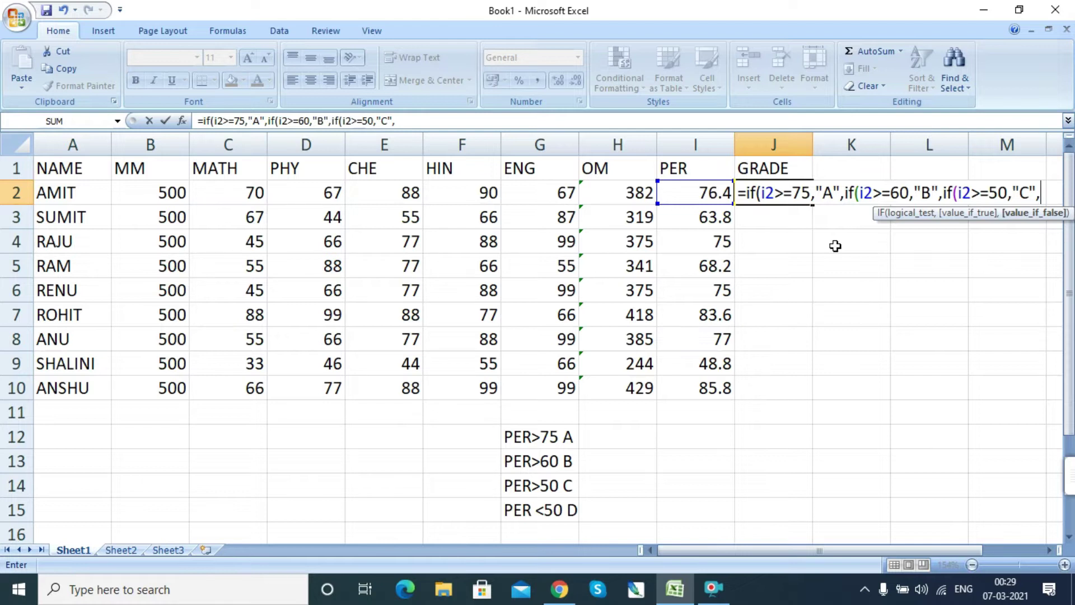
text("D")
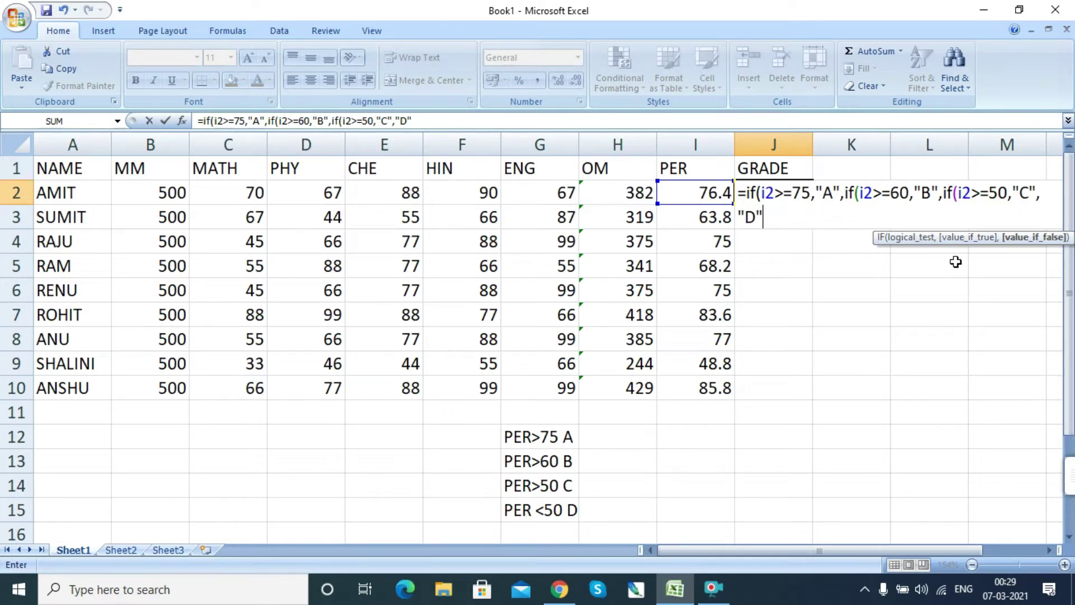
text())))
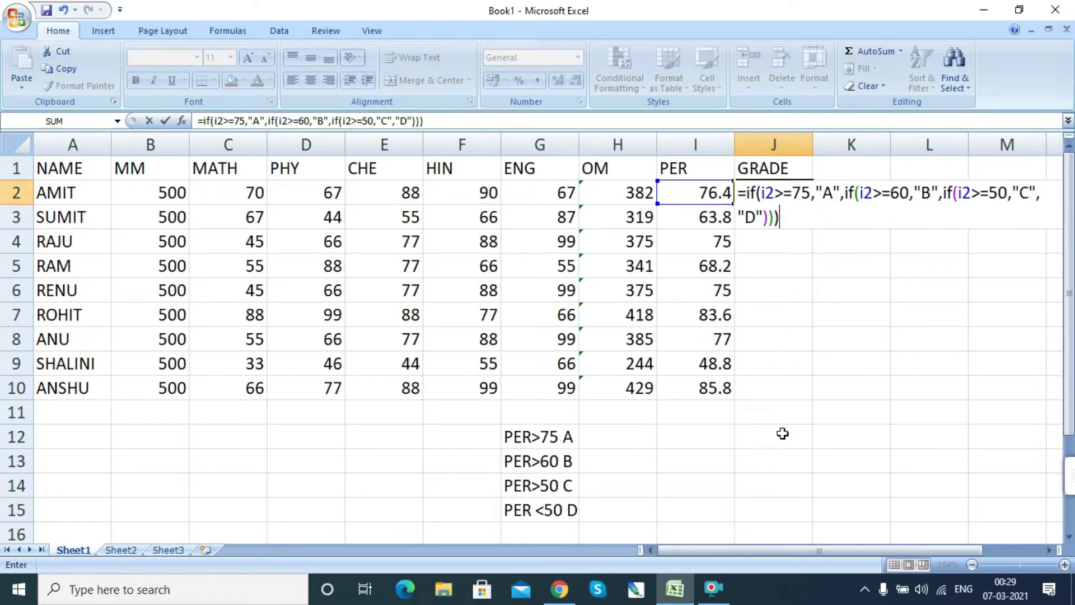
key(Return)
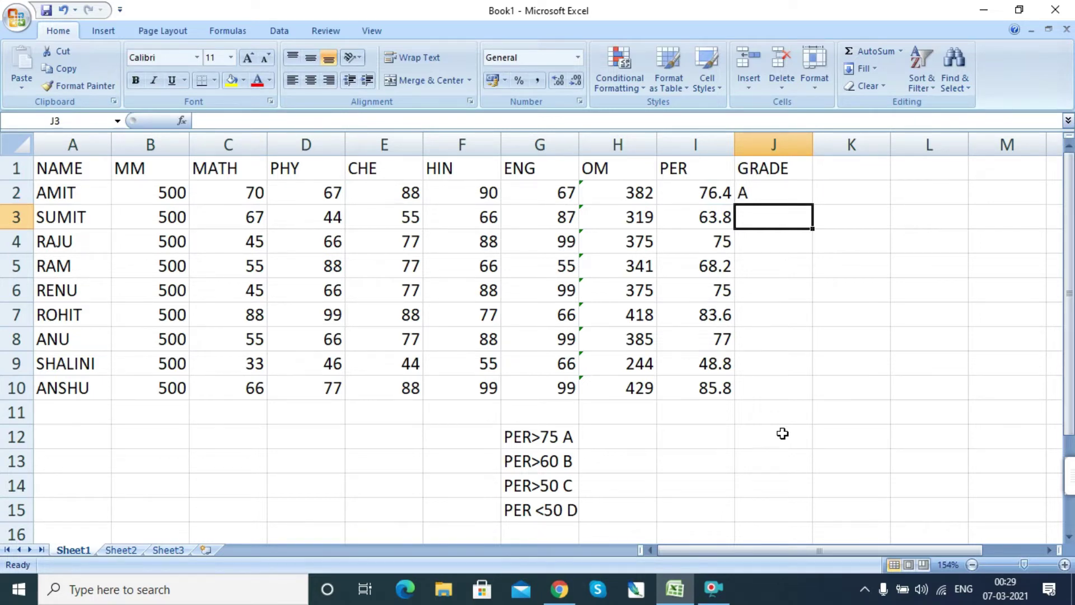
Copy the grade formula down to J10 and delete the G12:G15 criteria notes.
click(777, 193)
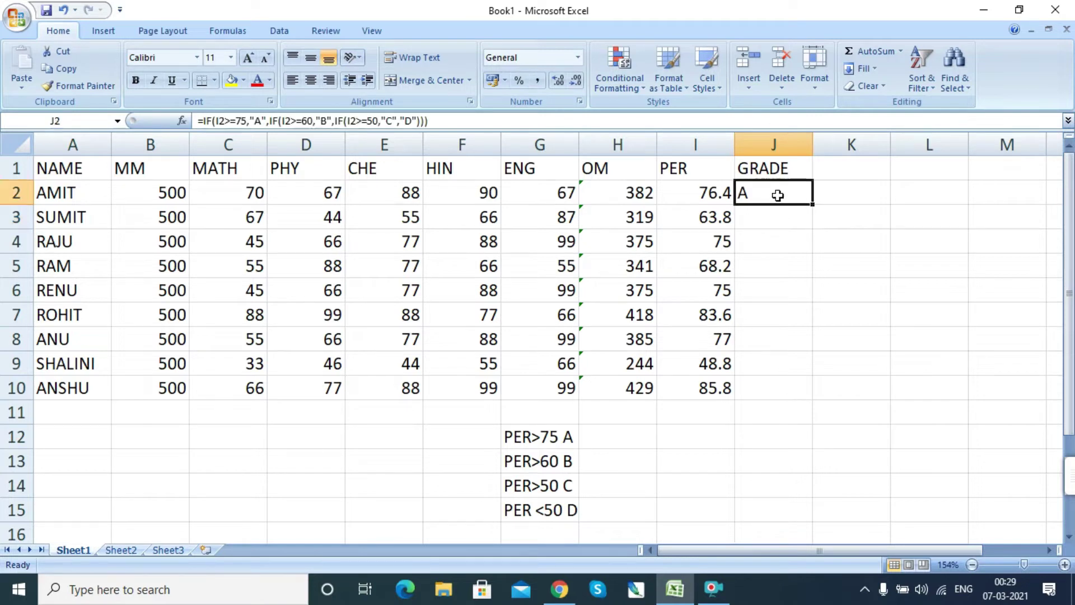
drag(815, 203, 799, 397)
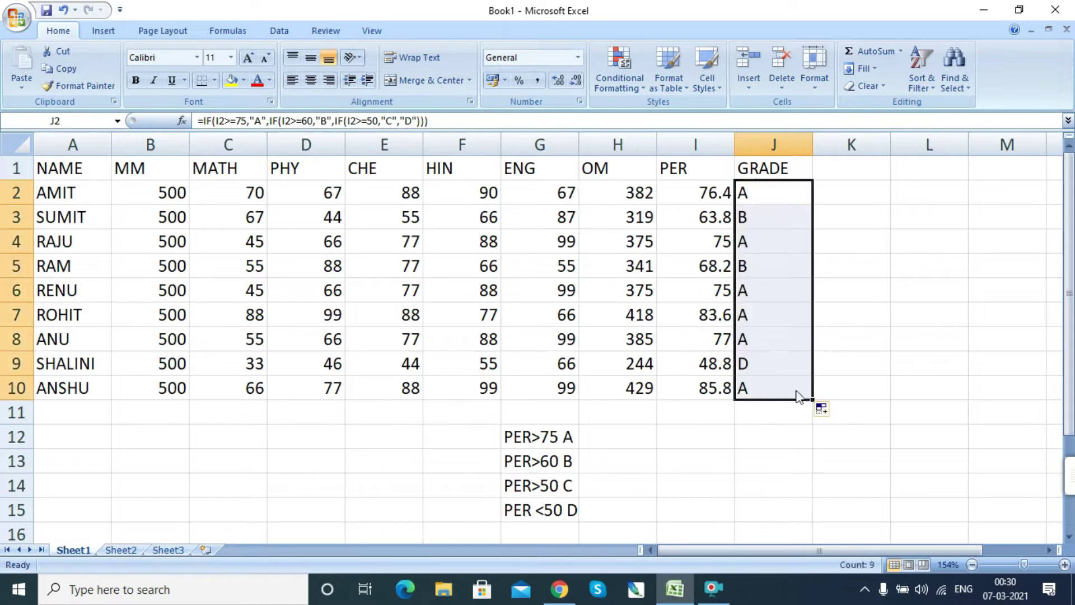
drag(509, 435, 561, 531)
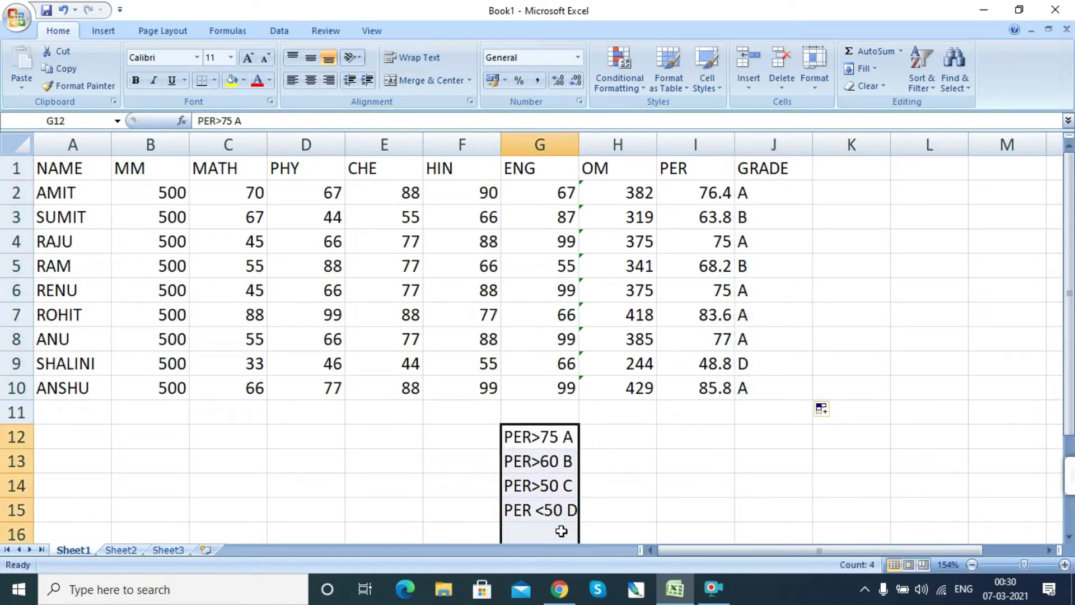
key(Delete)
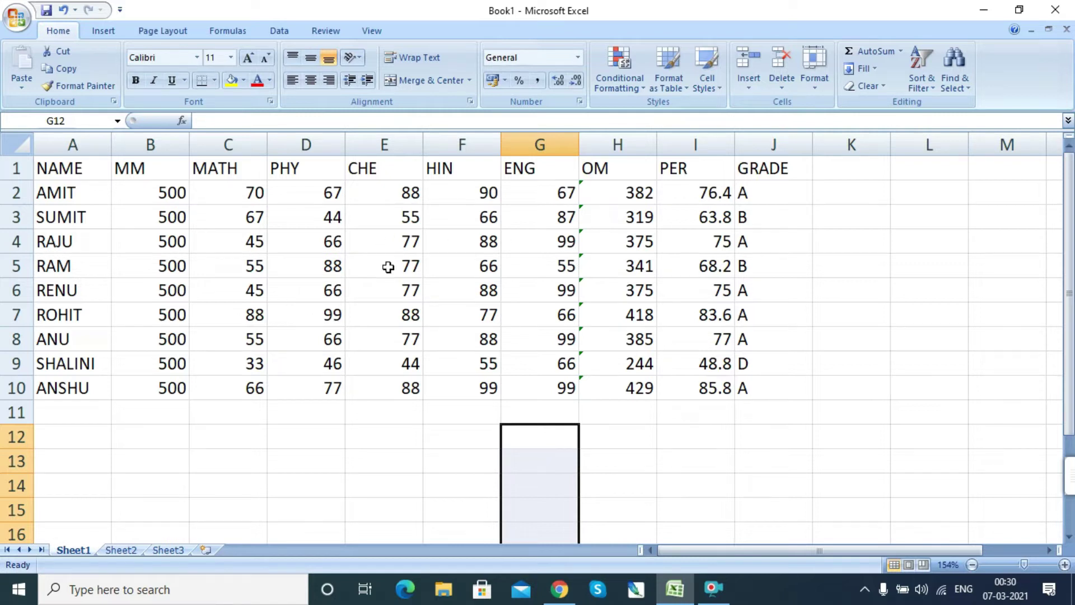
click(404, 220)
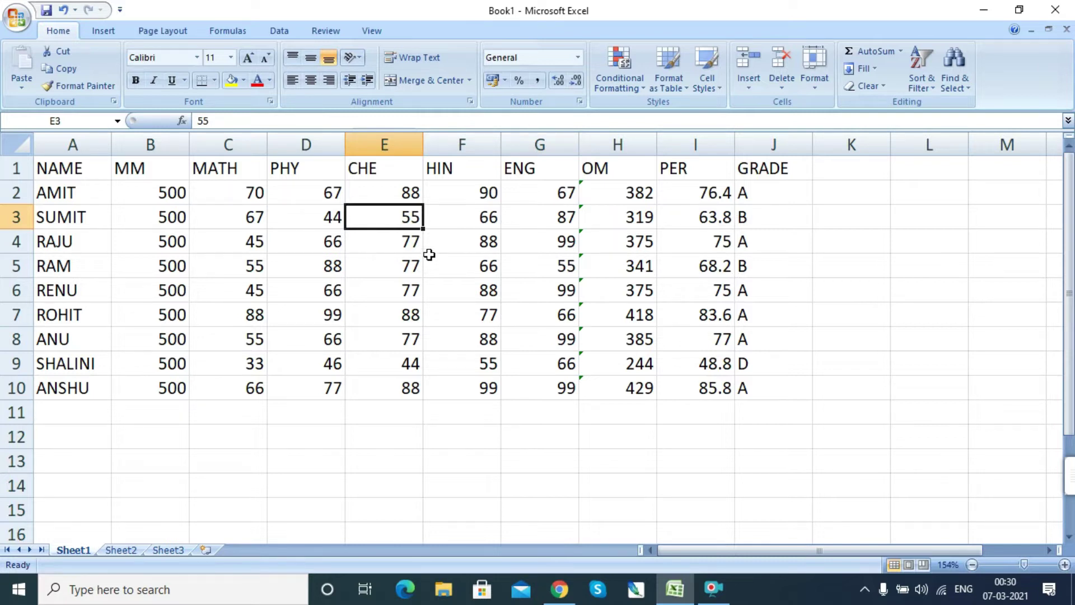
Change SUMIT's marks to CHE 89, PHY 87 and MATH 98, then check the updated results.
text(89)
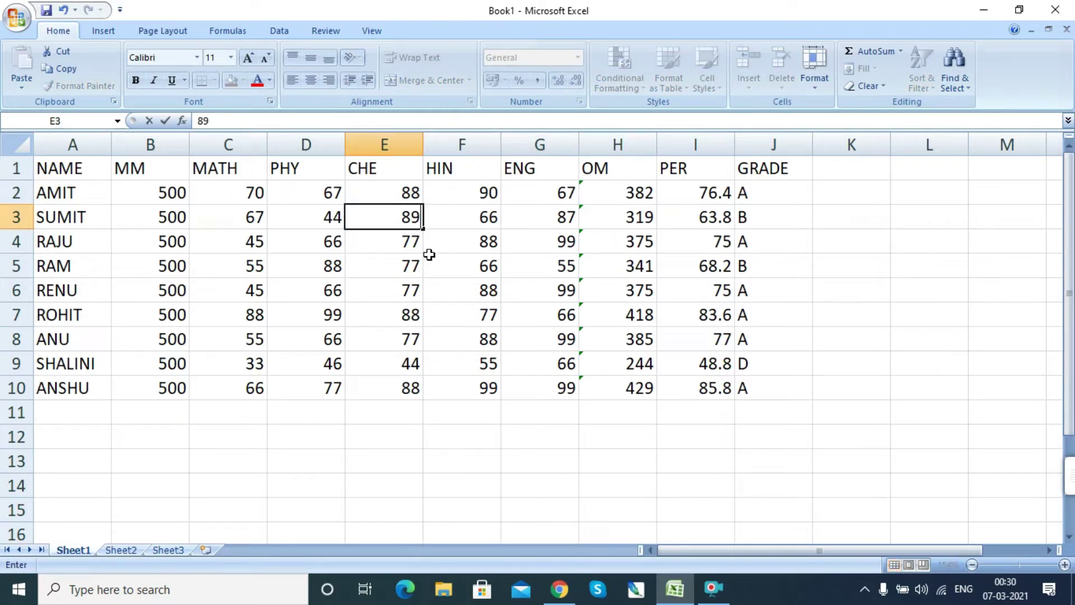
key(Tab)
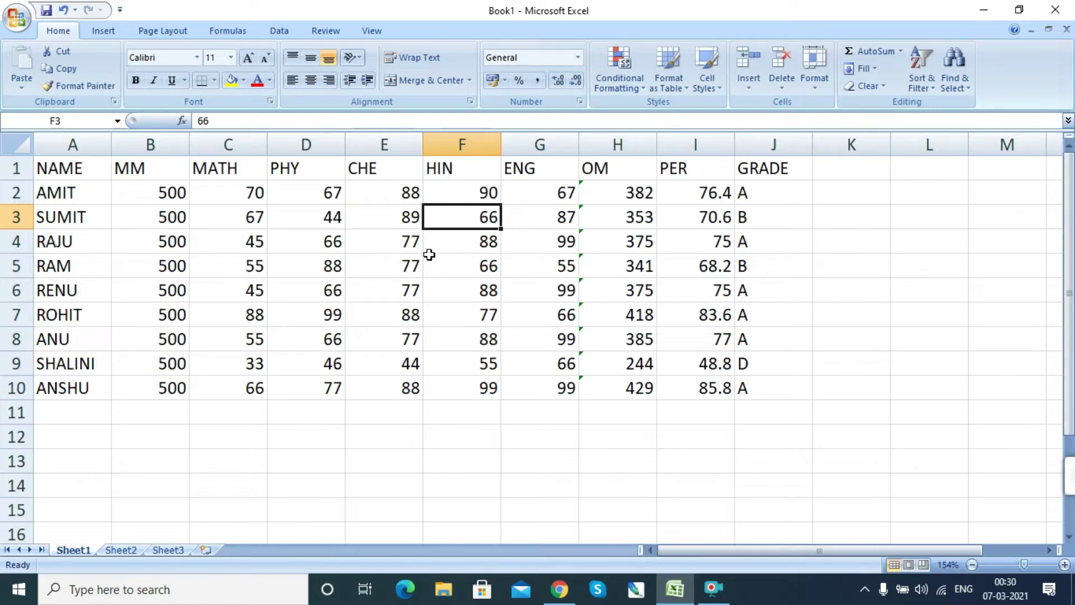
key(Left)
key(Left)
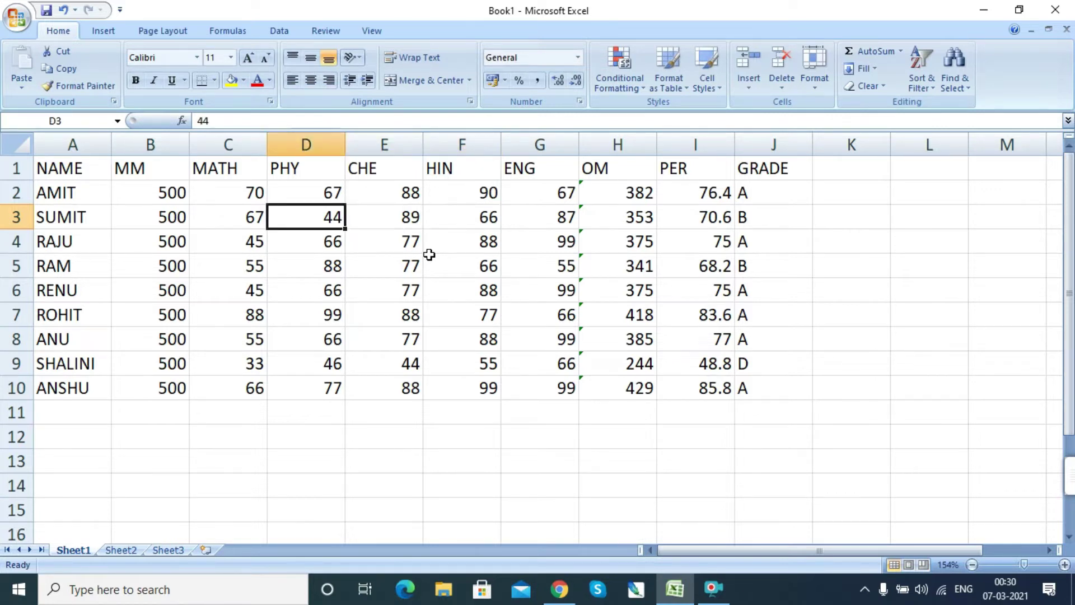
text(87)
key(Left)
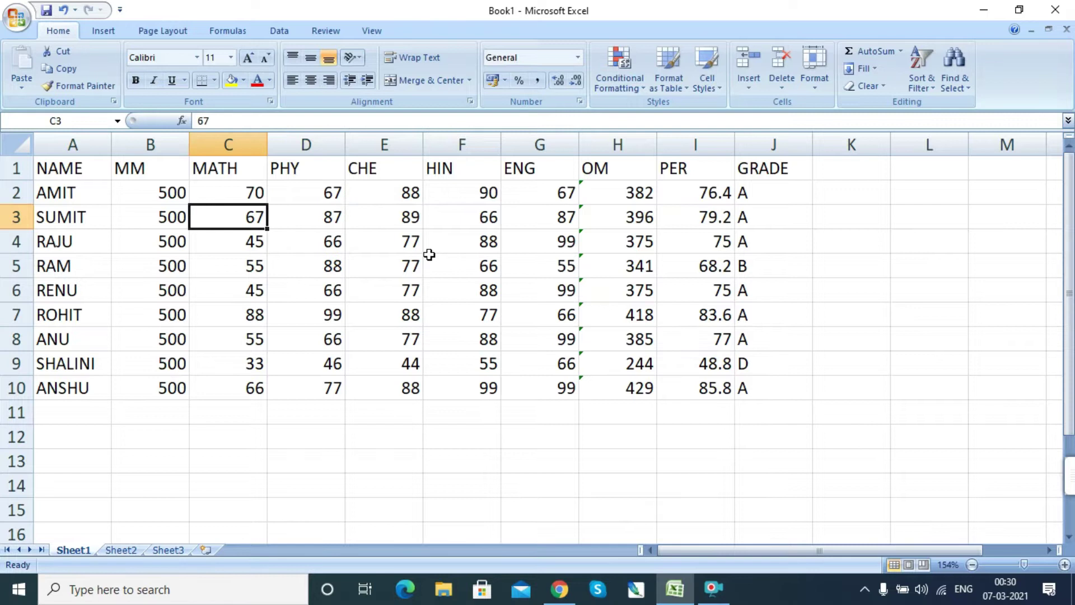
text(98)
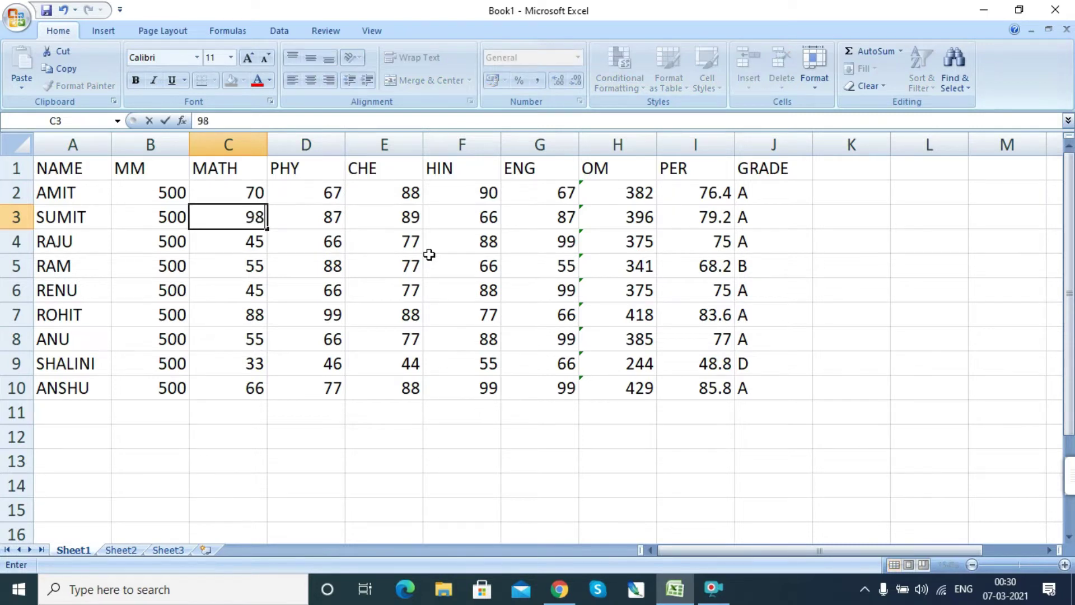
key(Right)
key(Right)
key(Right)
key(Right)
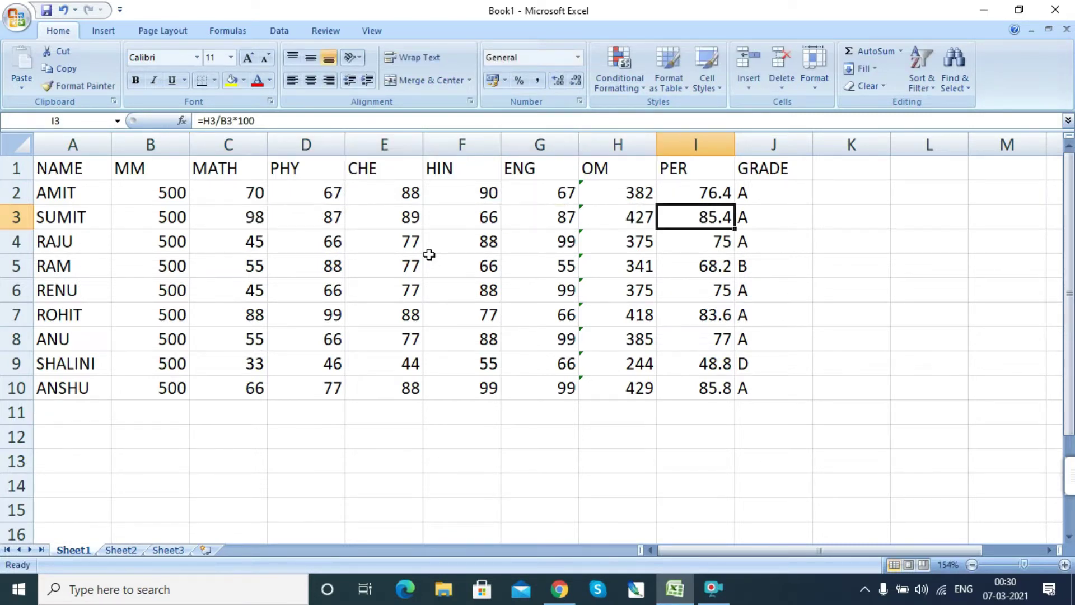
key(Right)
key(Down)
key(Down)
key(Down)
key(Down)
key(Down)
key(Down)
key(Down)
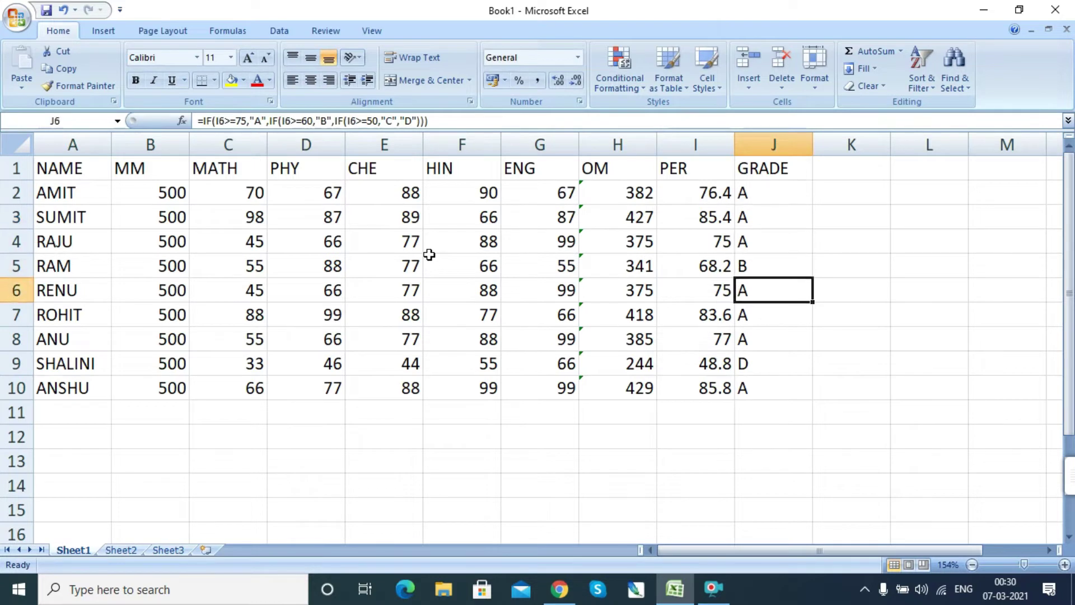
key(Left)
key(Left)
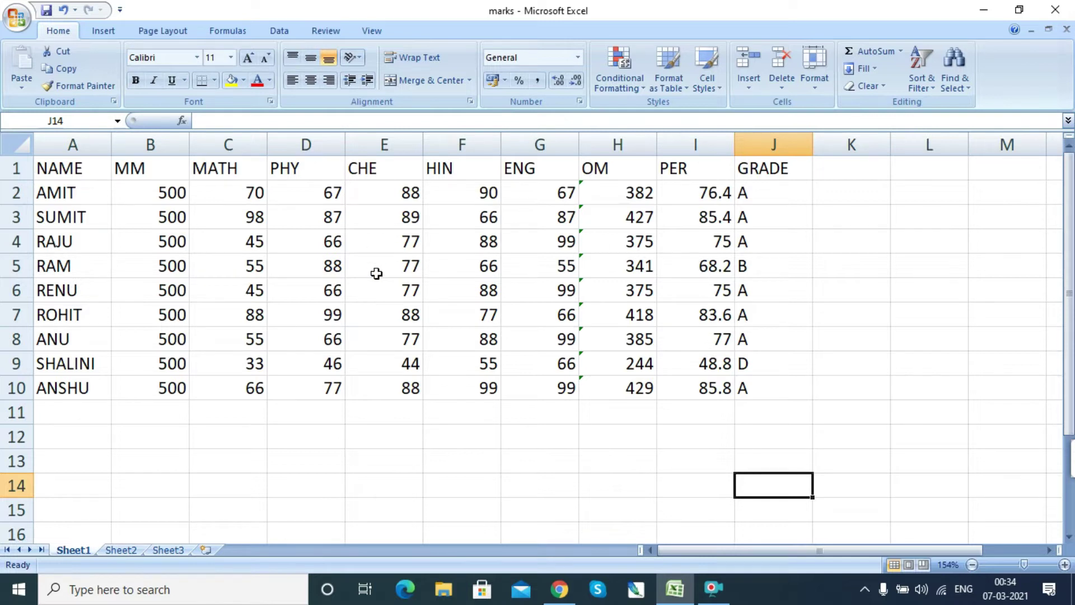
drag(43, 168, 759, 389)
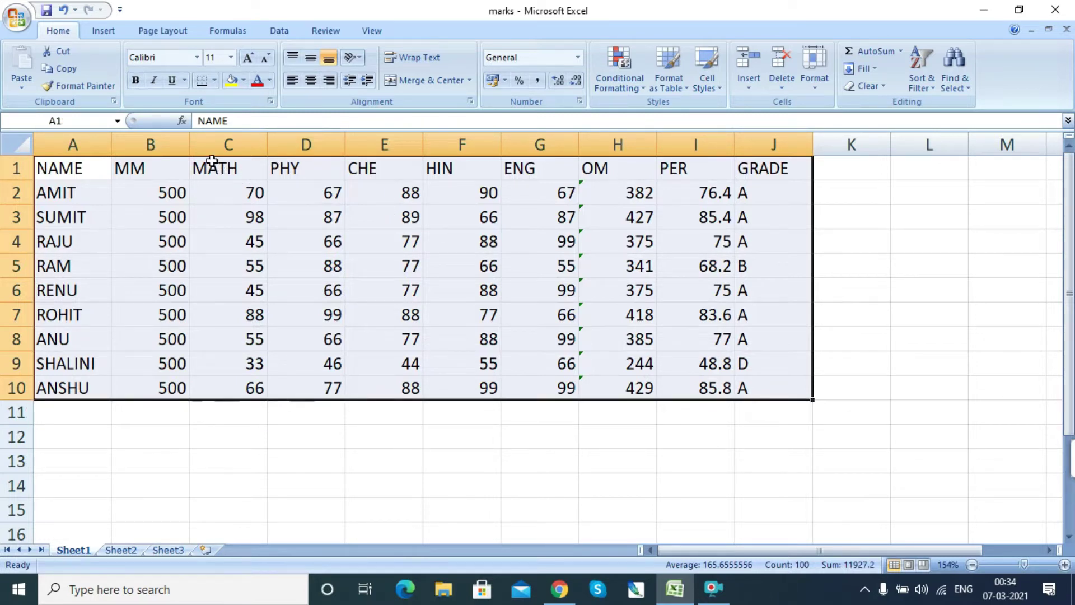
drag(185, 163, 597, 201)
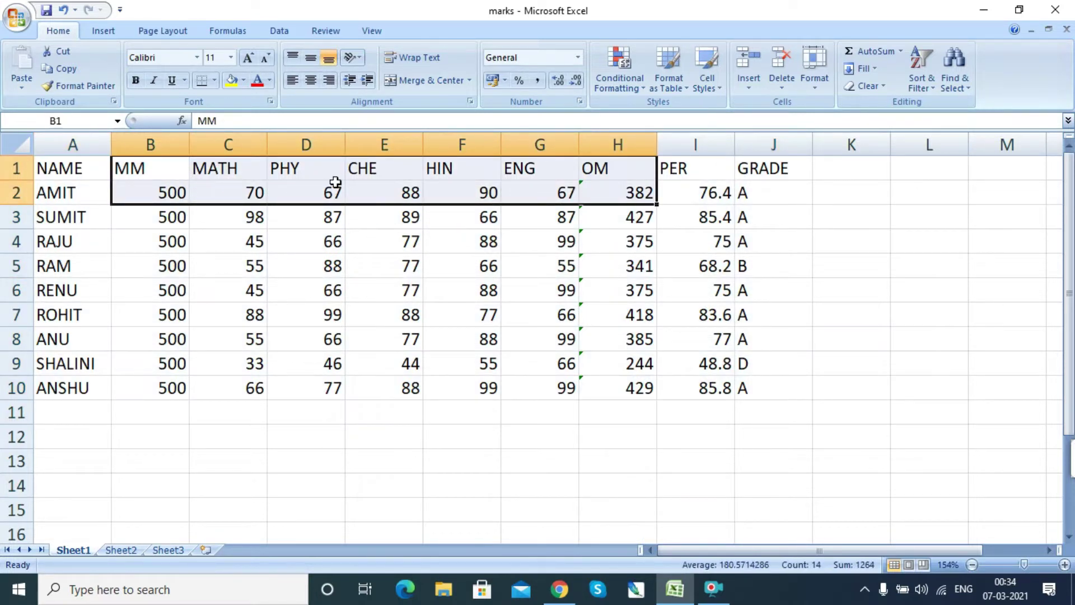
drag(52, 165, 36, 387)
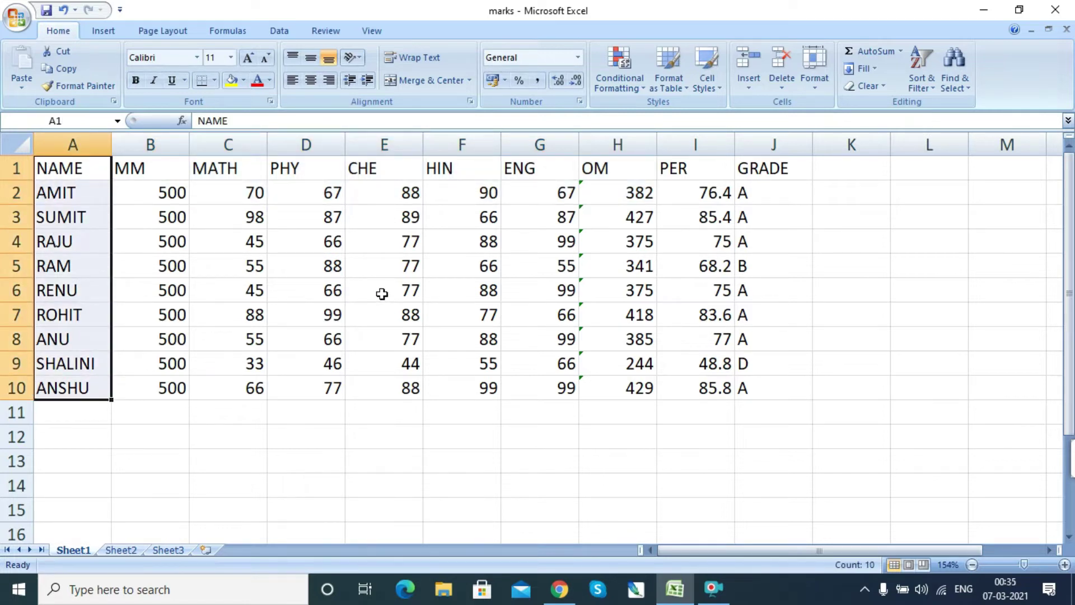
click(319, 221)
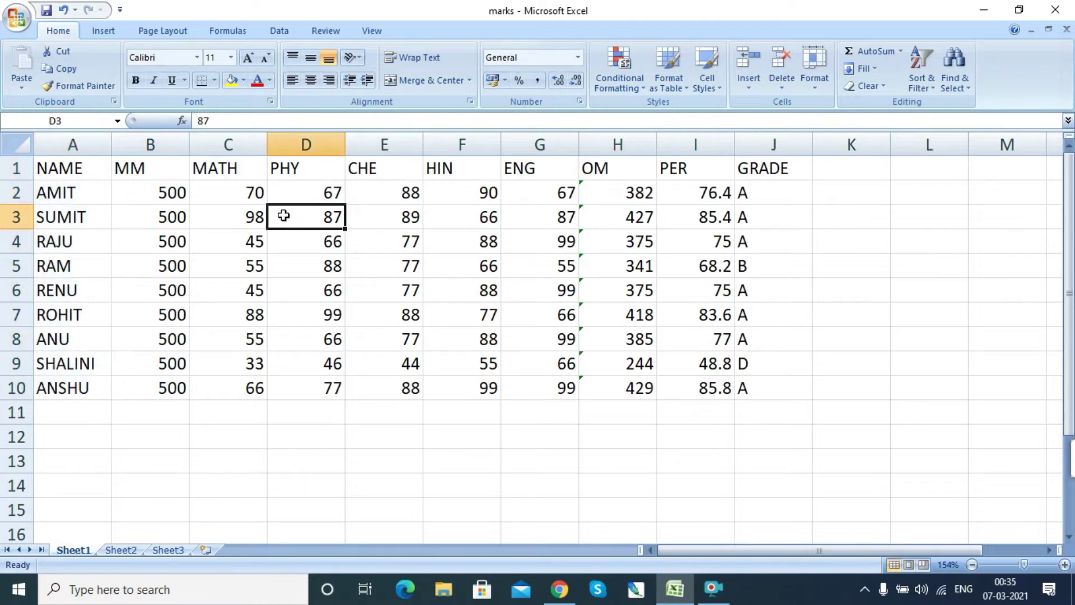
drag(92, 168, 745, 169)
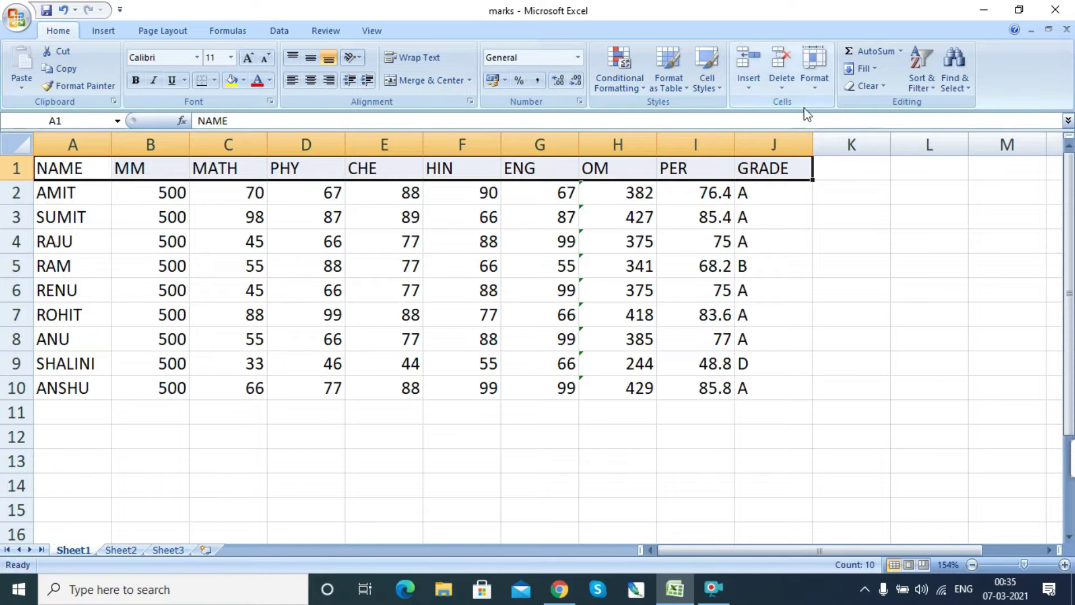
Insert a blank row above the header, undoing an extra row added above AMIT.
click(751, 87)
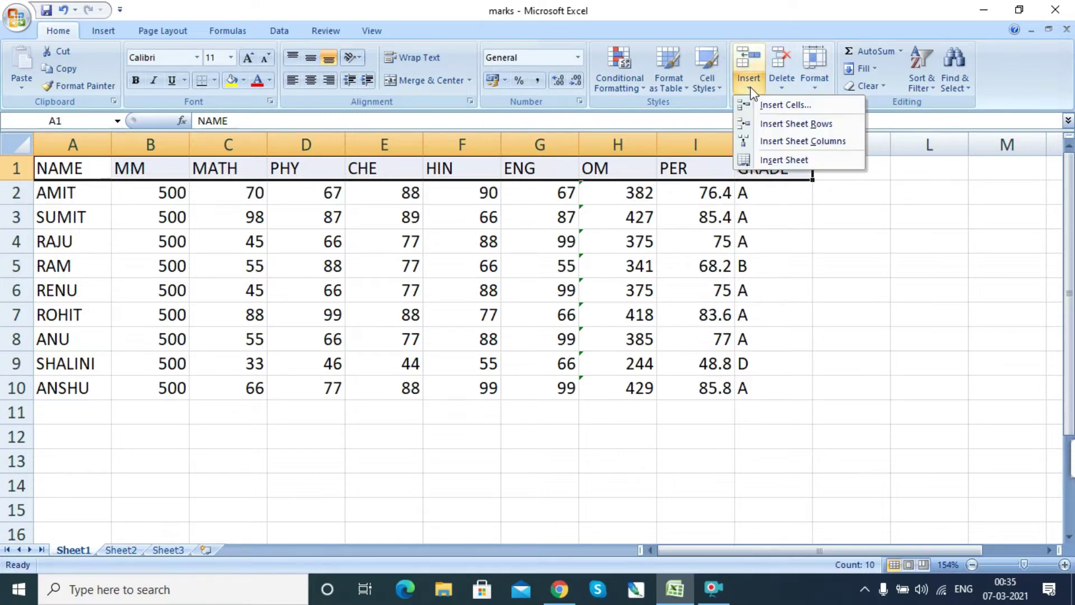
click(773, 124)
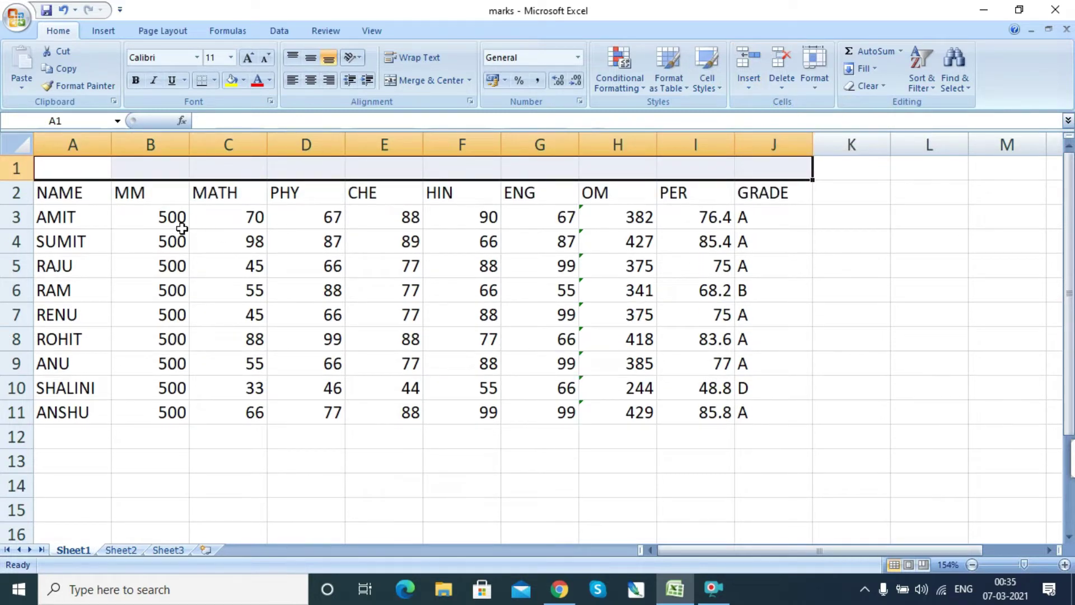
click(53, 218)
drag(54, 219, 754, 211)
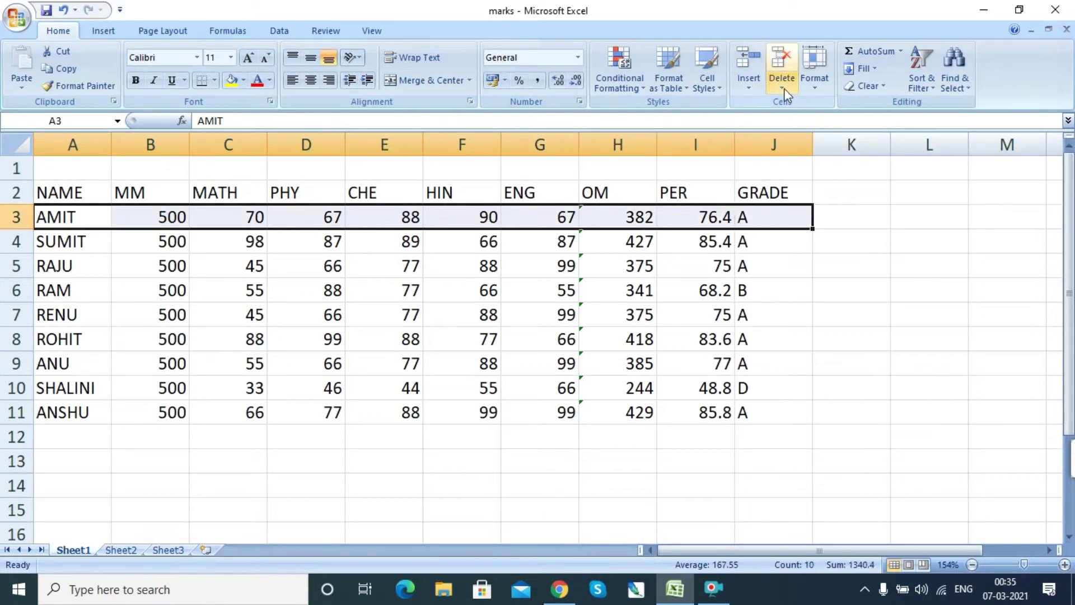
click(751, 90)
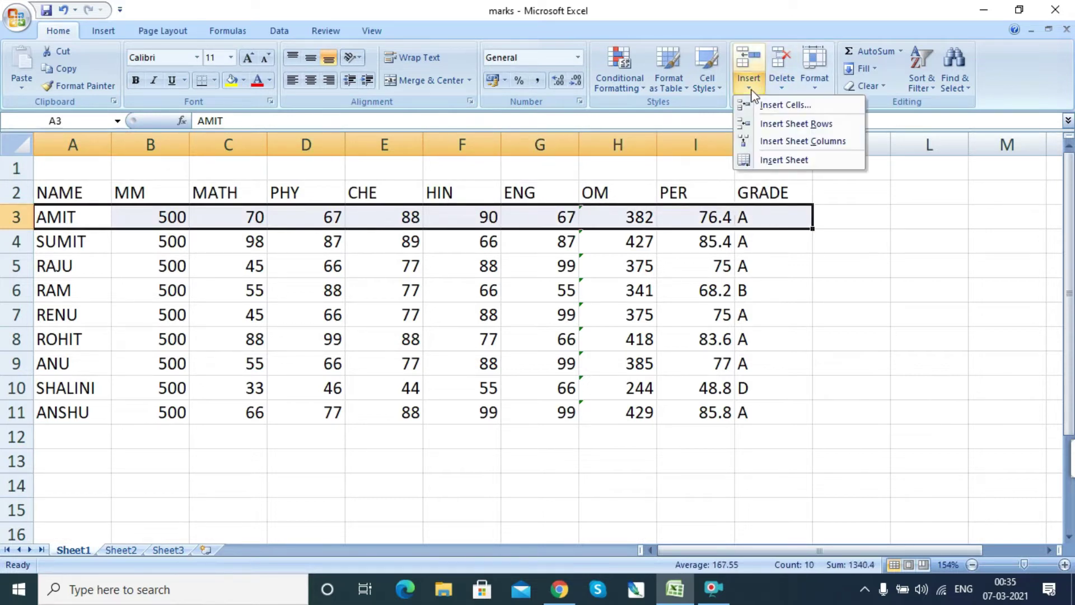
click(764, 126)
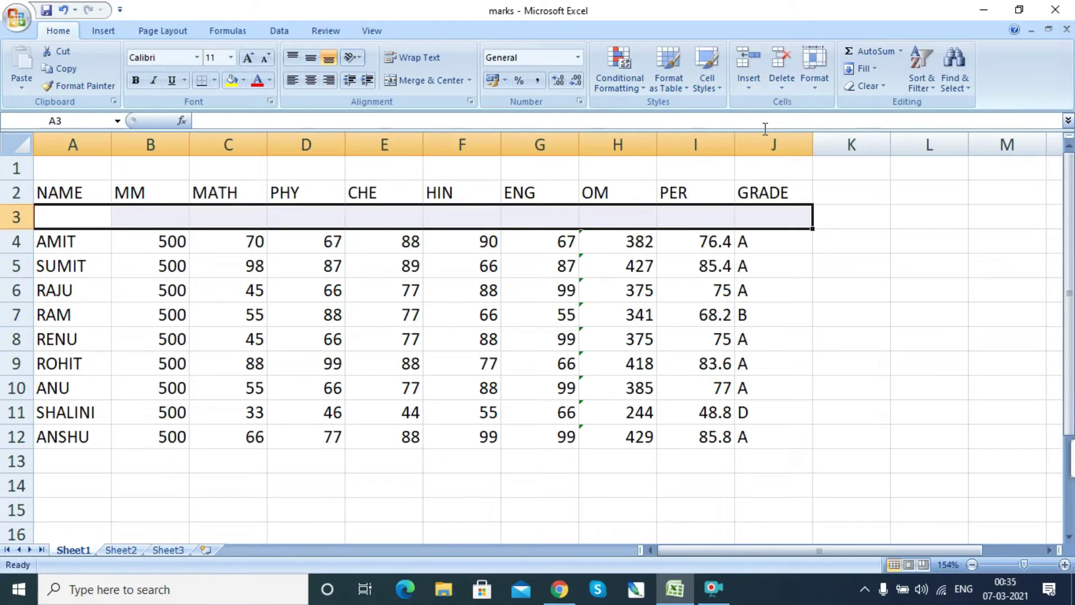
key(ctrl+z)
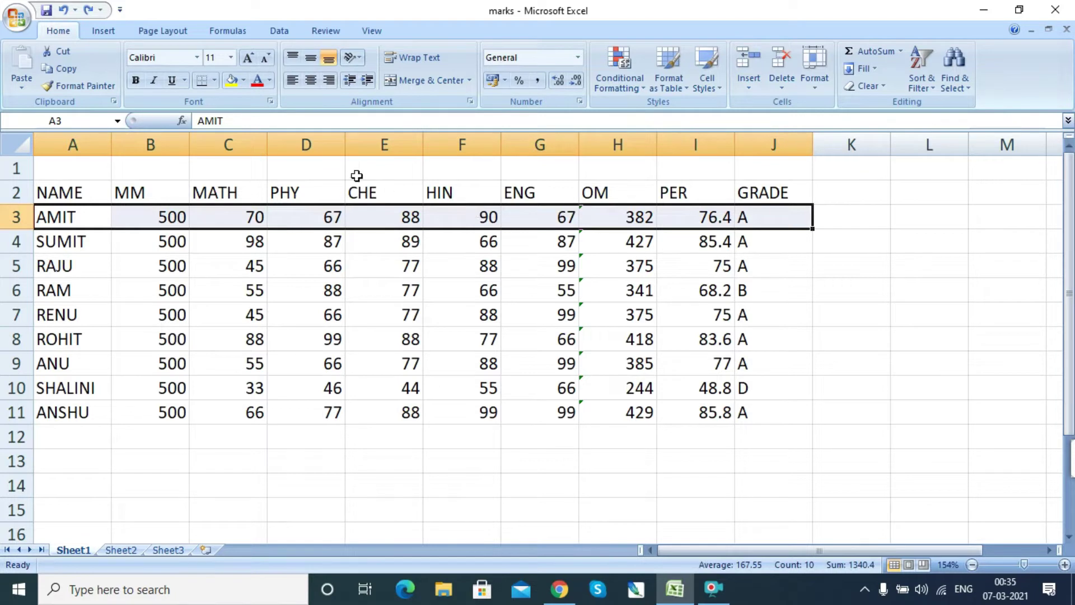
Insert a second blank row above the table and select column A rows 1 to 12.
drag(105, 175, 741, 181)
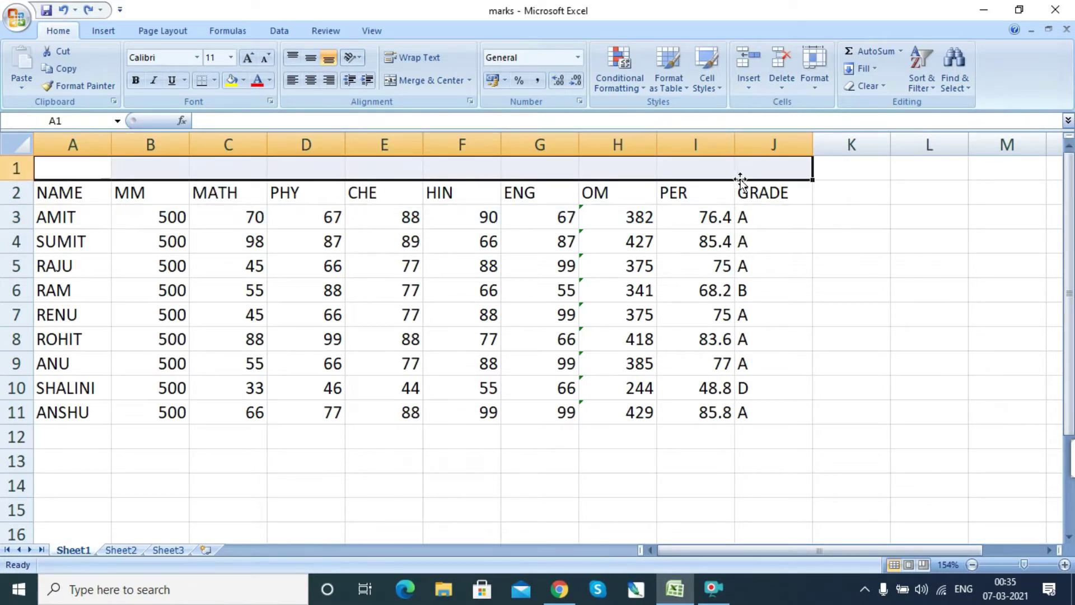
click(747, 89)
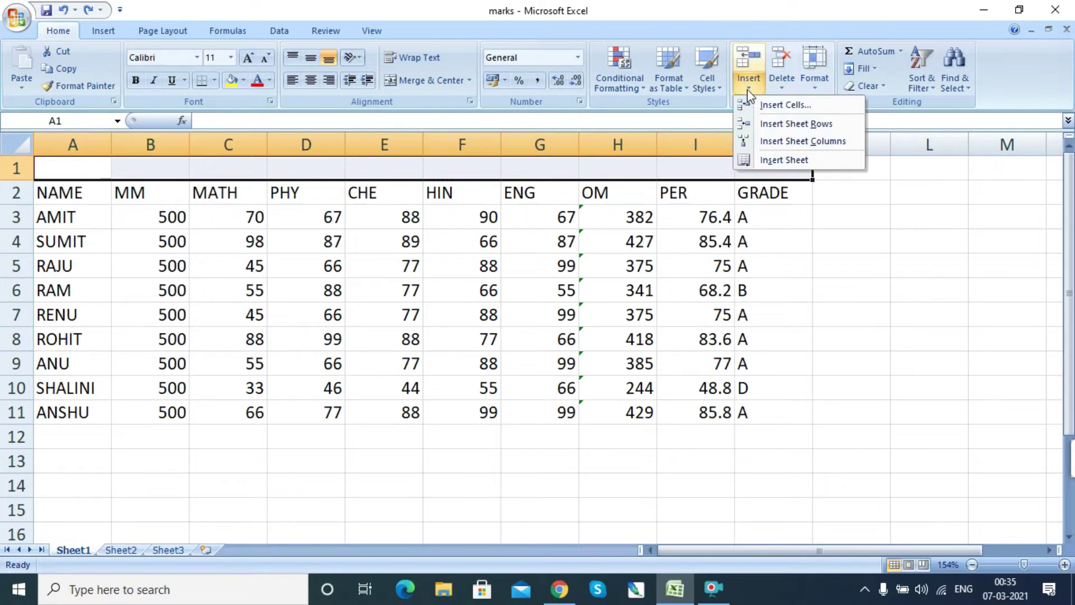
click(795, 124)
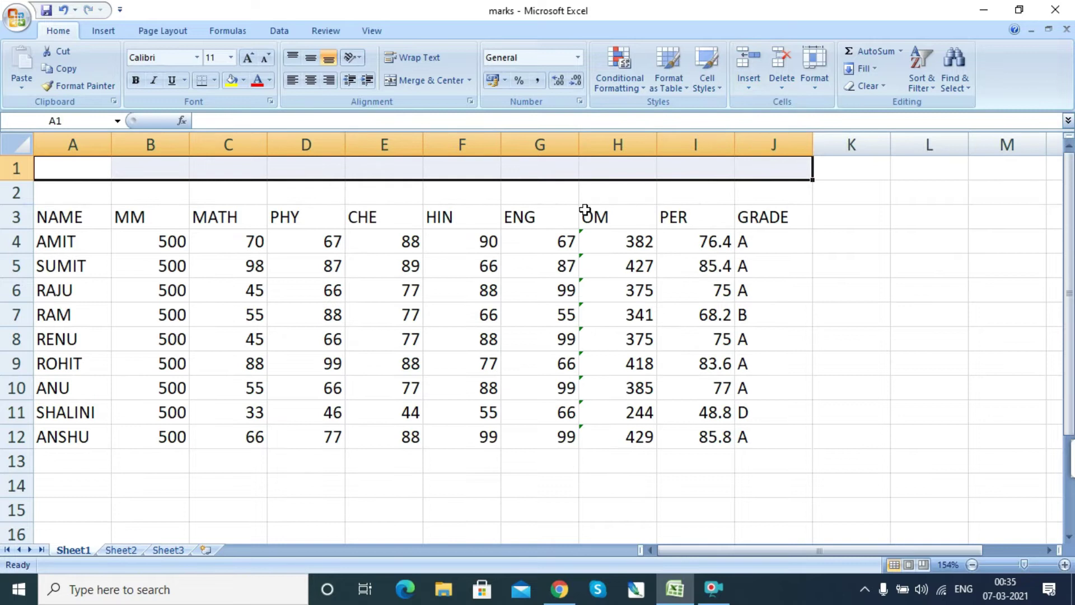
click(213, 170)
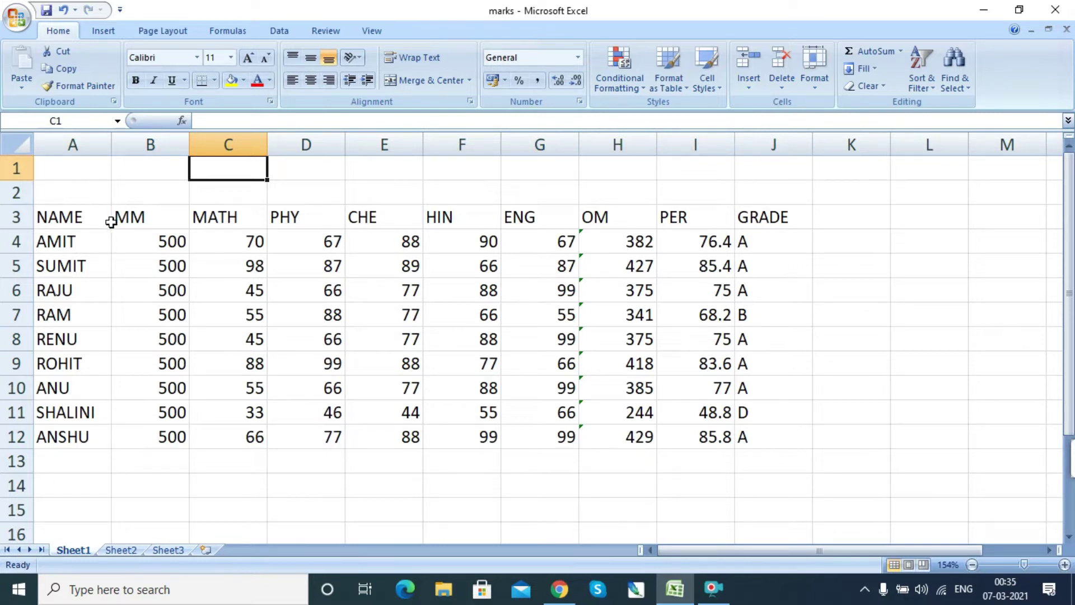
click(79, 270)
drag(84, 178, 79, 437)
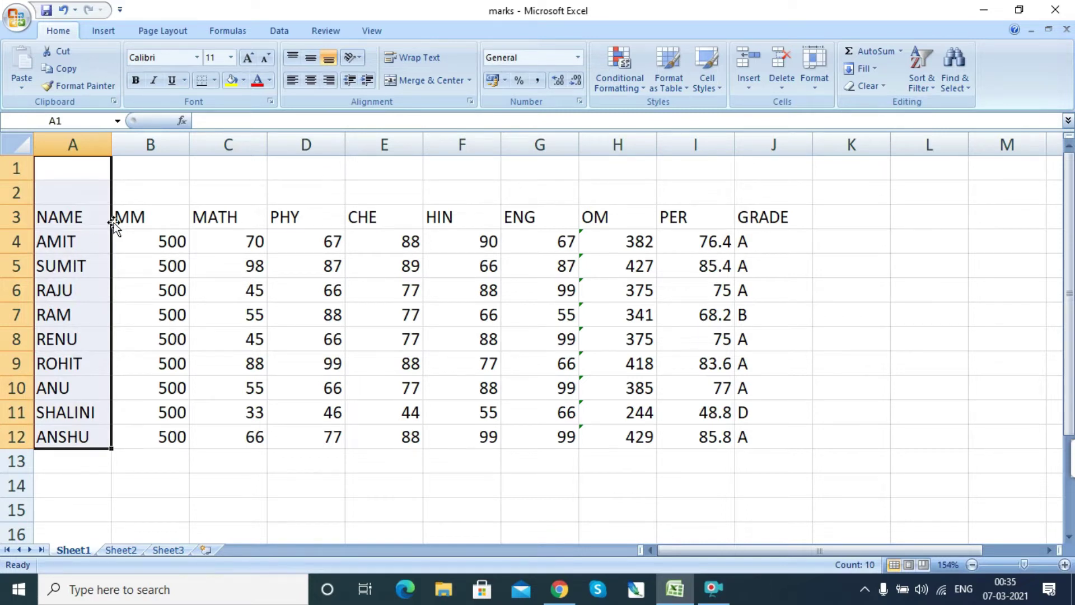
Insert a blank column before the names and another before the CHE column.
click(745, 90)
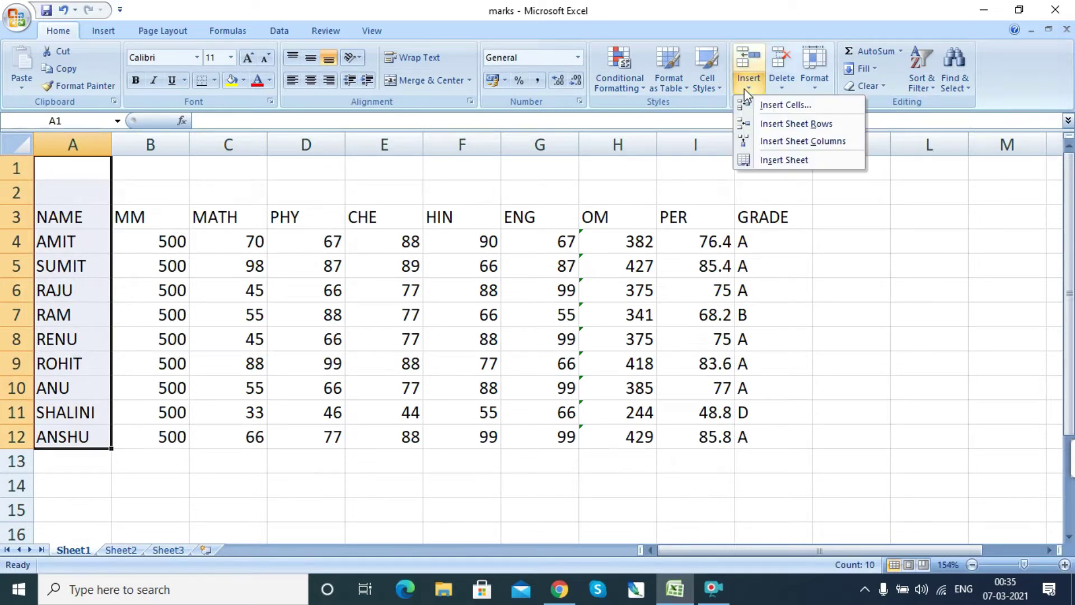
click(777, 140)
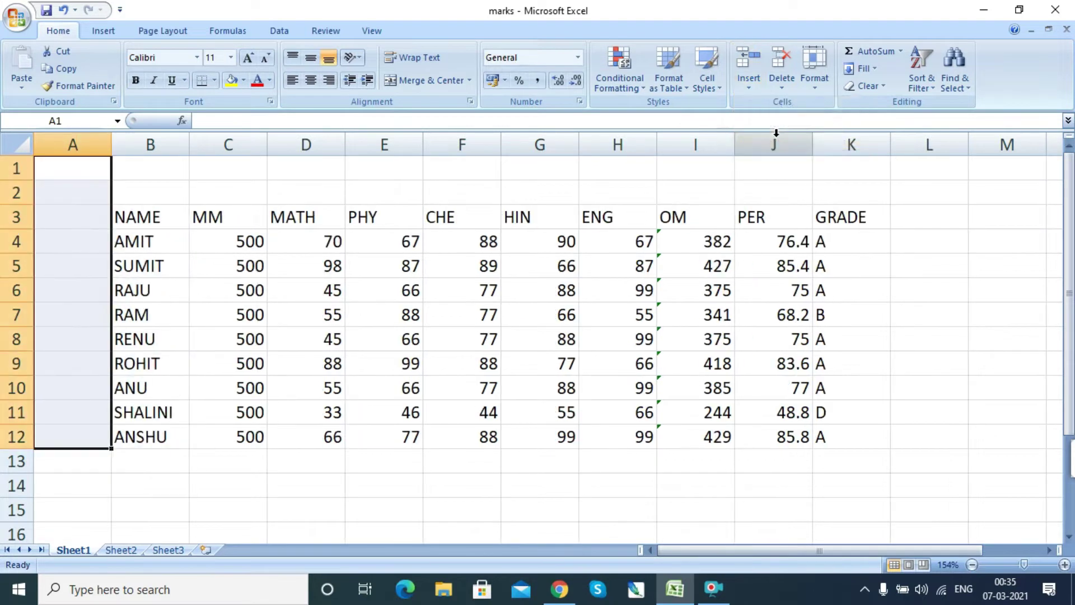
drag(458, 216, 459, 430)
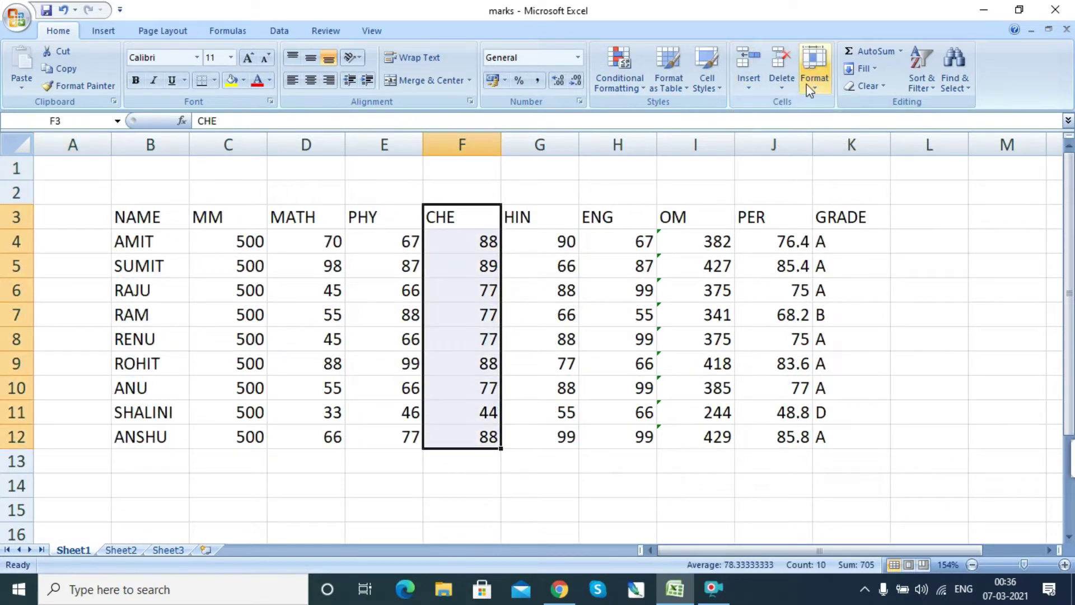
click(749, 88)
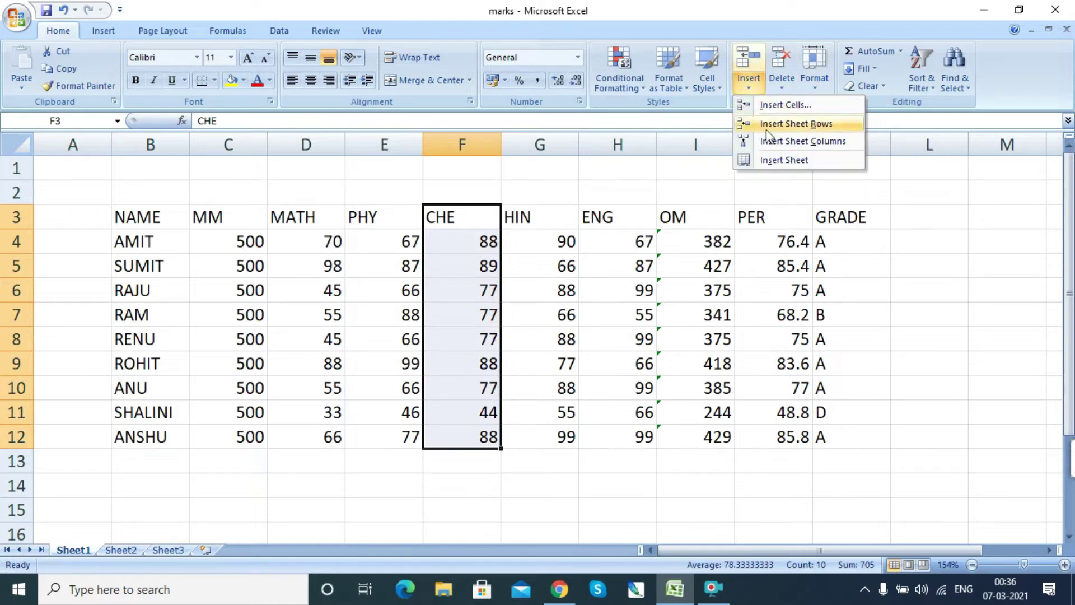
click(779, 141)
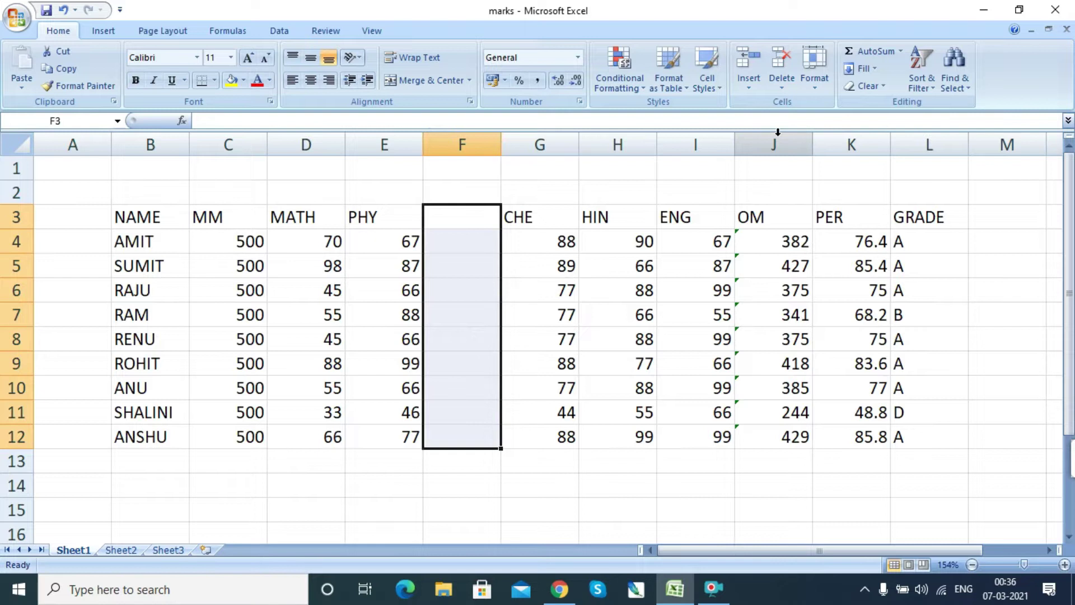
Delete the empty column F with Delete Sheet Columns.
click(750, 88)
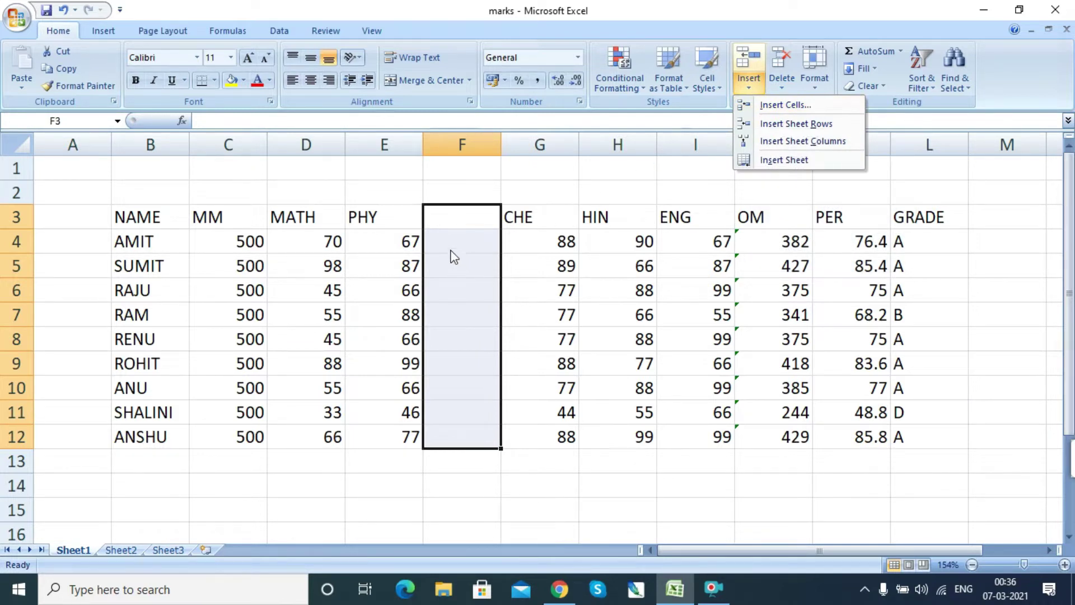
click(784, 84)
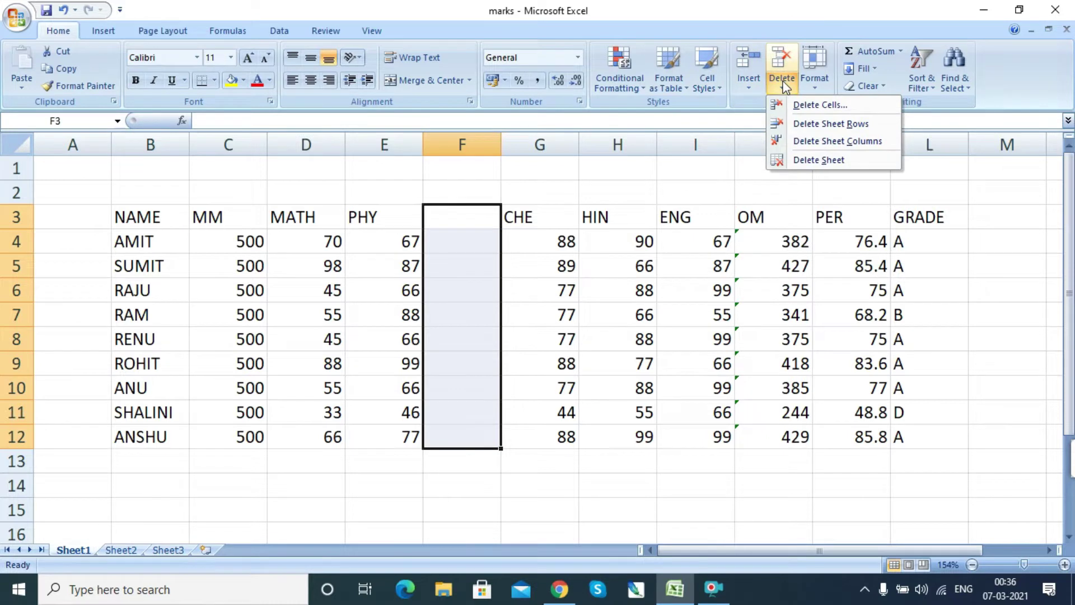
click(822, 142)
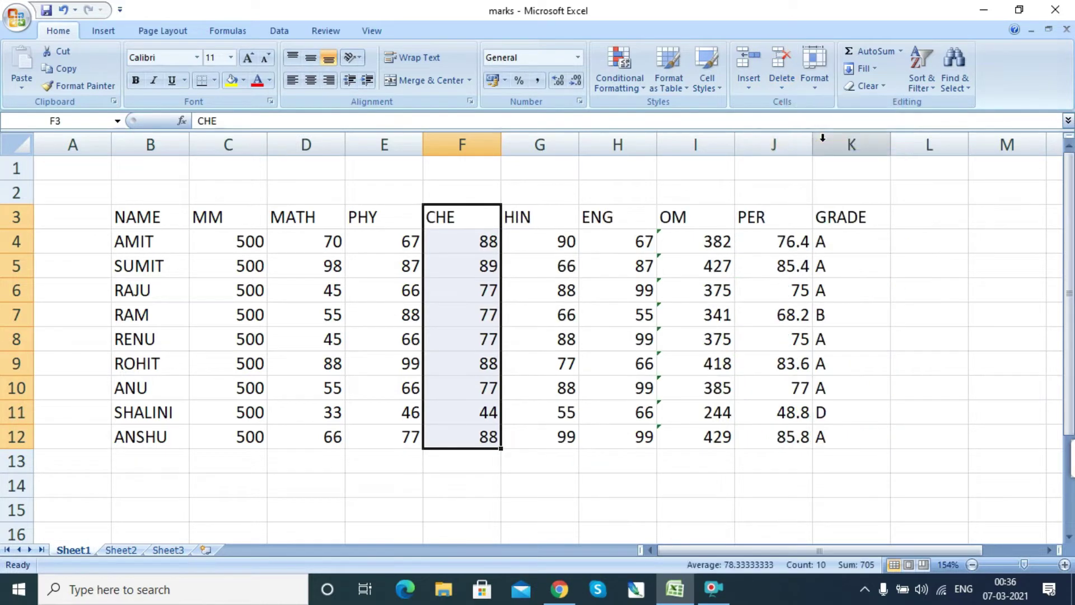
click(72, 245)
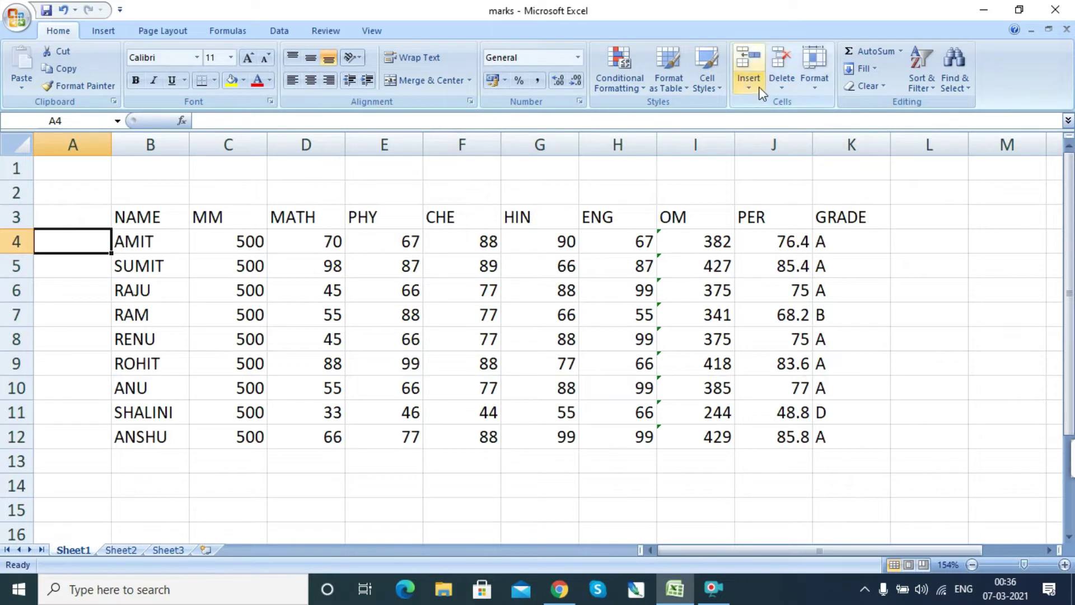
Add Sheet4 with the Insert Worksheet tab and Sheet5 with Insert Sheet, then return to Sheet1.
click(775, 87)
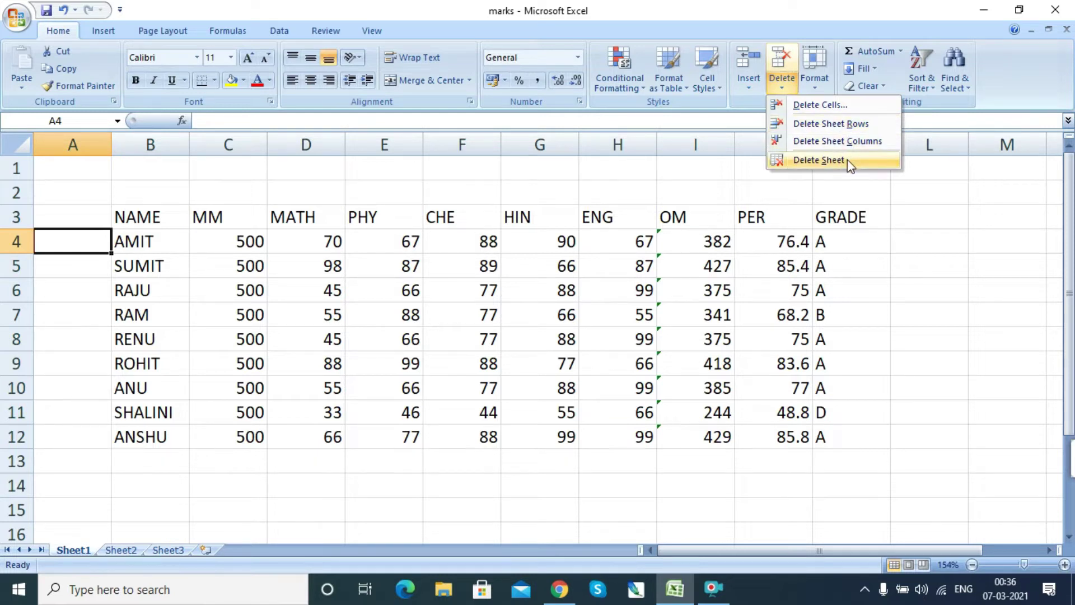
click(79, 553)
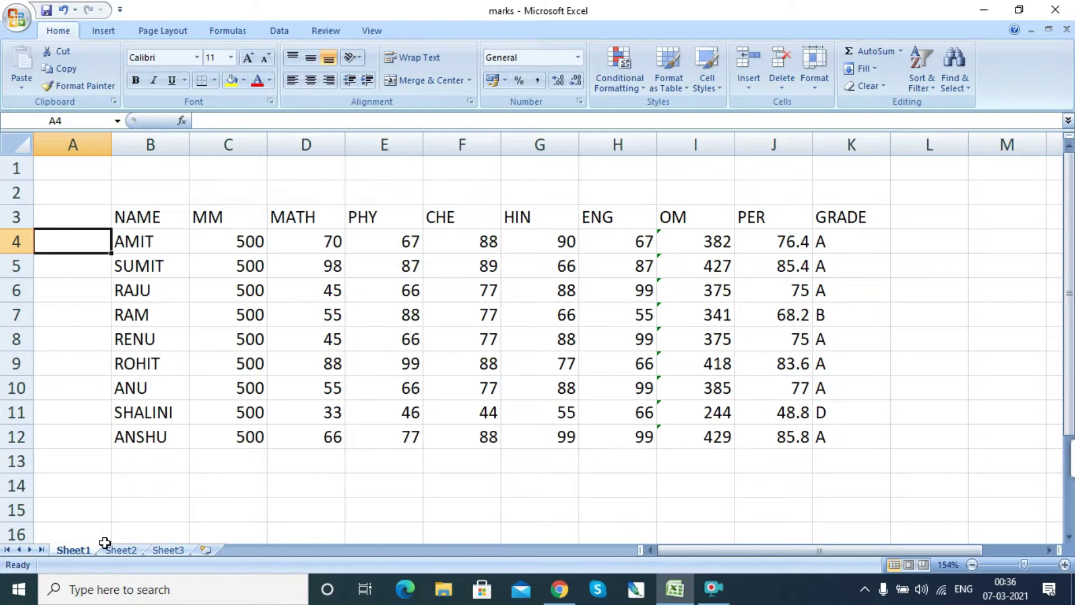
click(784, 84)
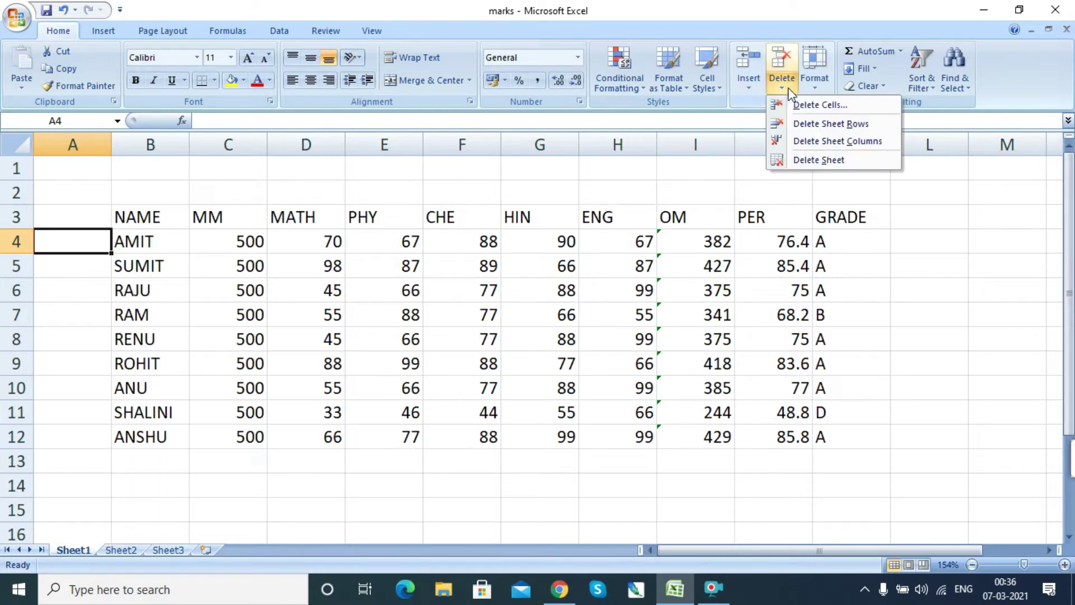
click(231, 551)
click(207, 550)
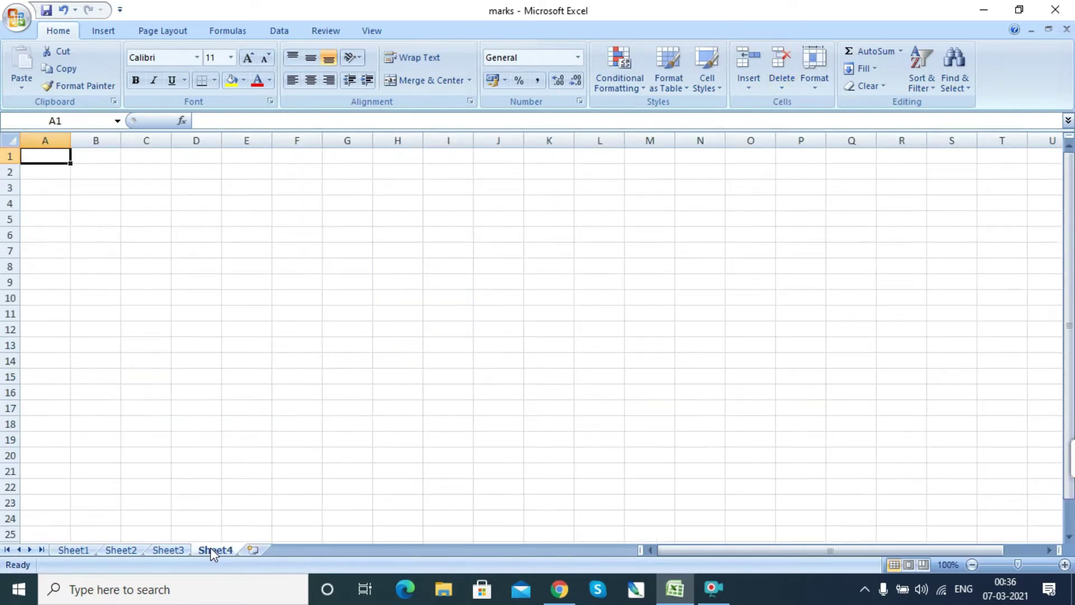
click(758, 85)
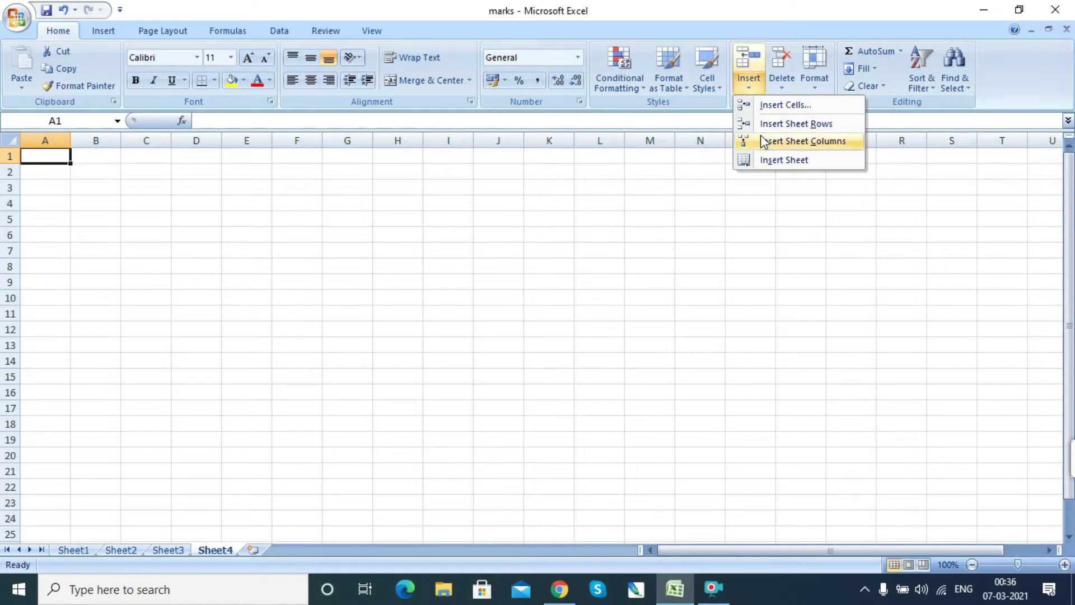
click(778, 162)
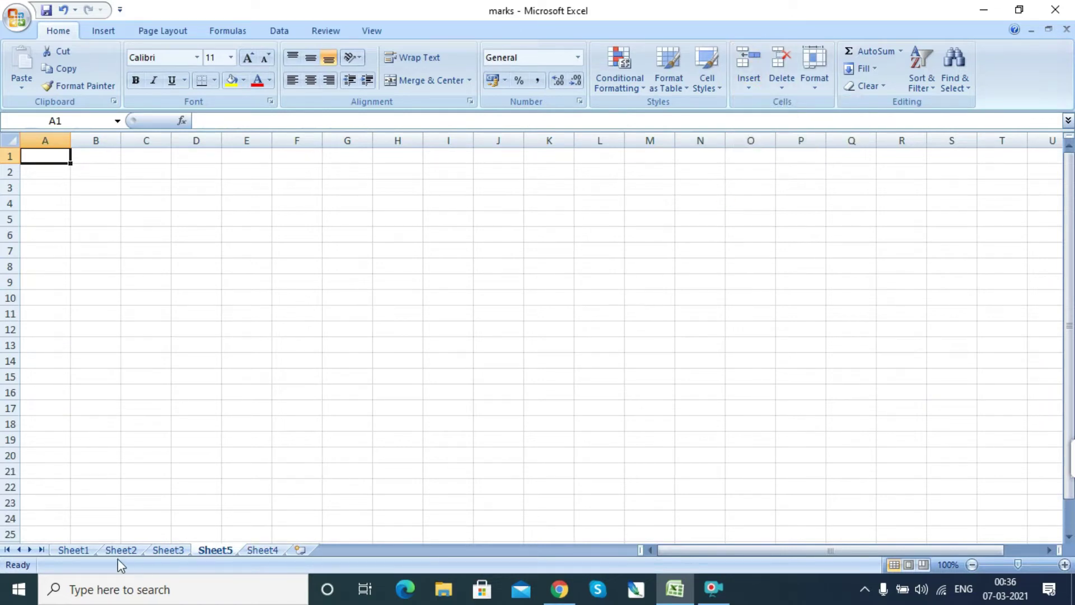
click(83, 551)
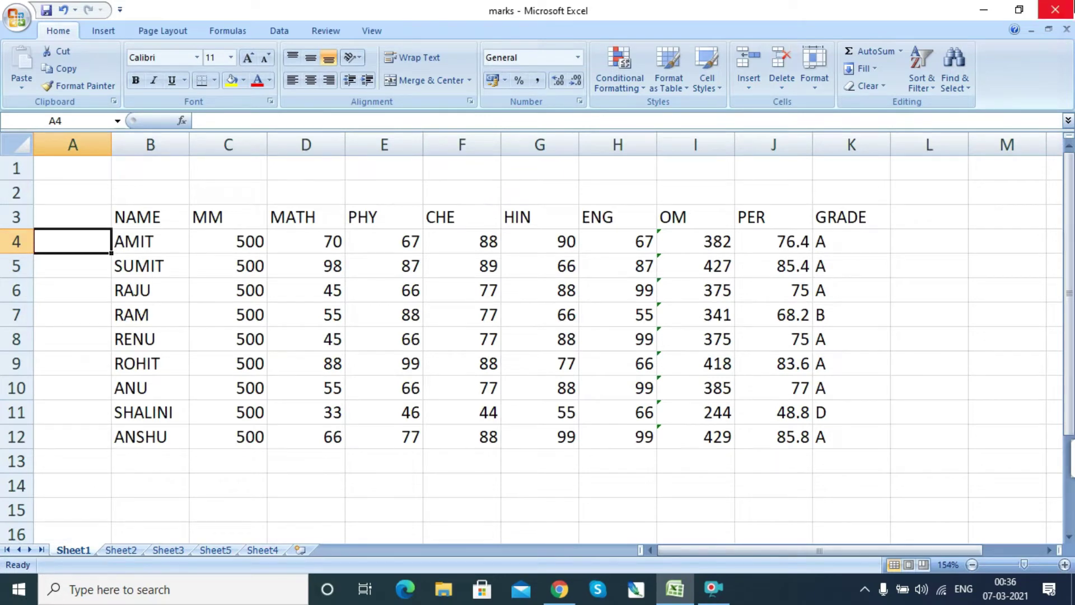
click(486, 284)
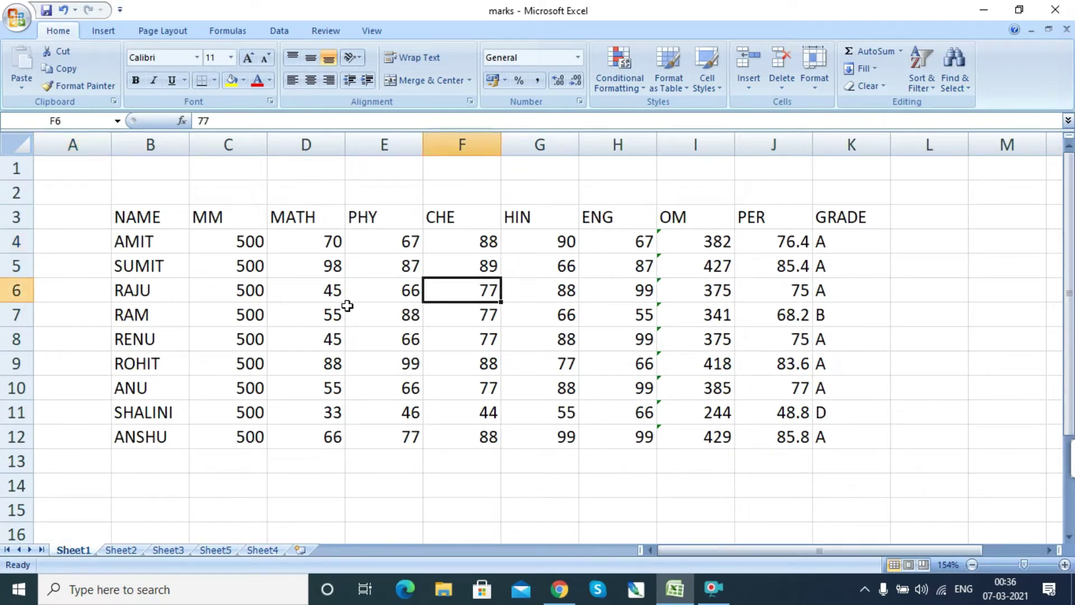
click(405, 259)
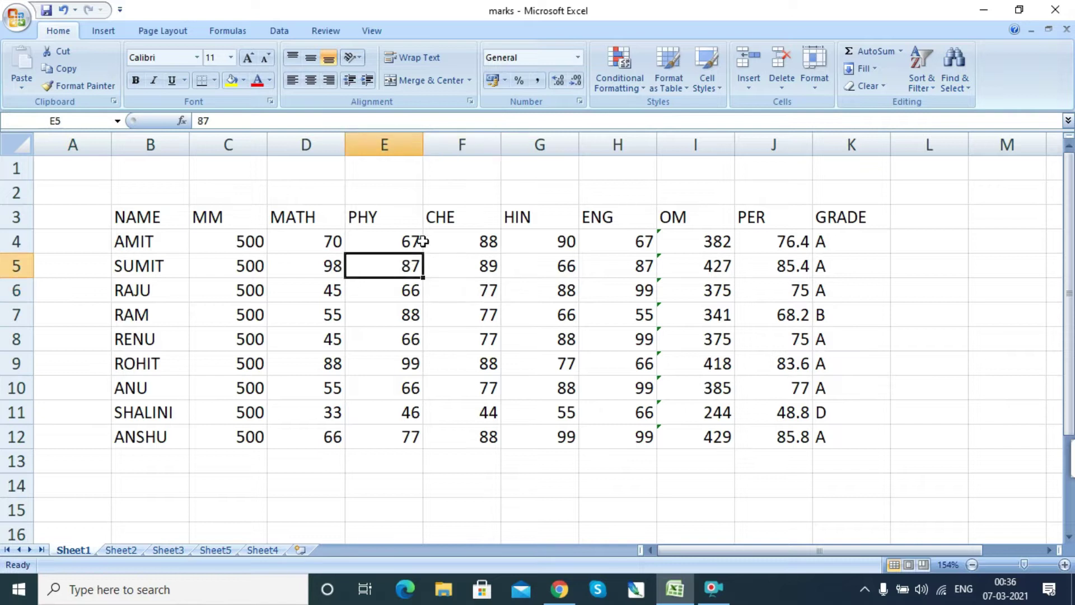
drag(313, 305, 621, 309)
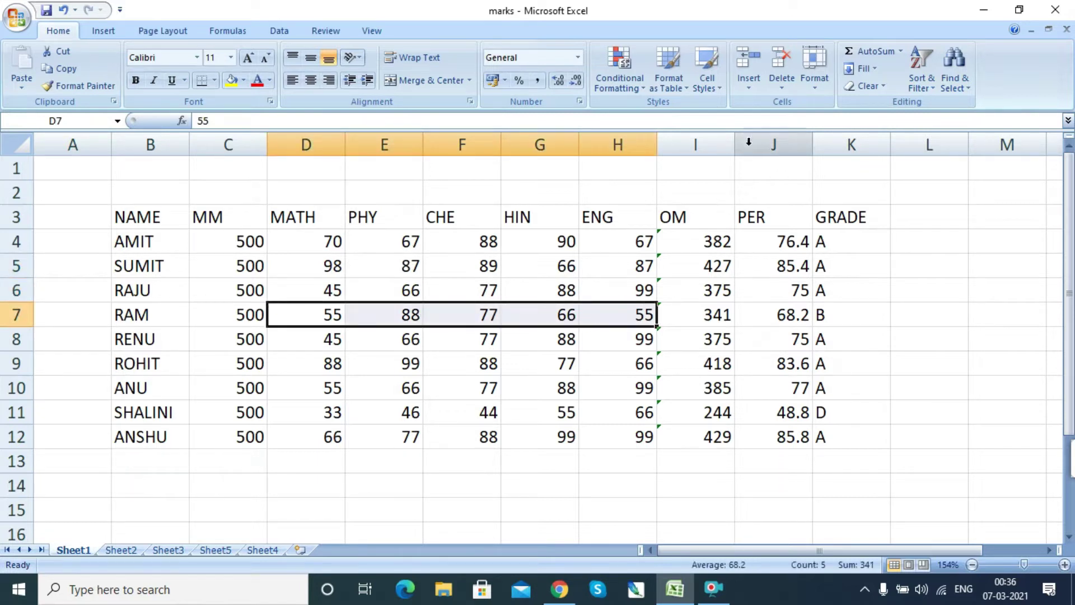
click(751, 89)
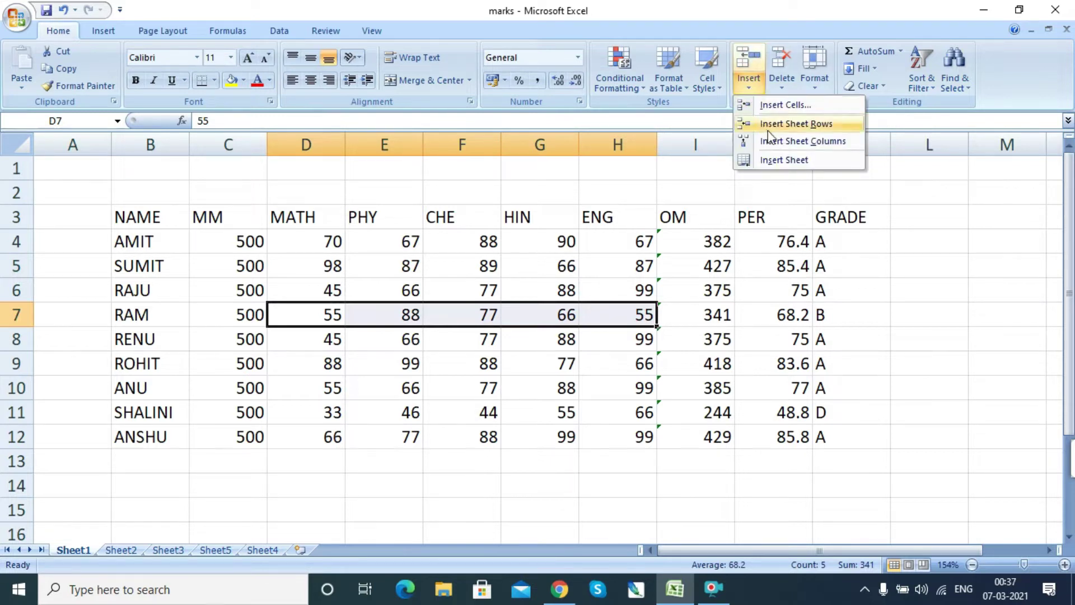
click(784, 123)
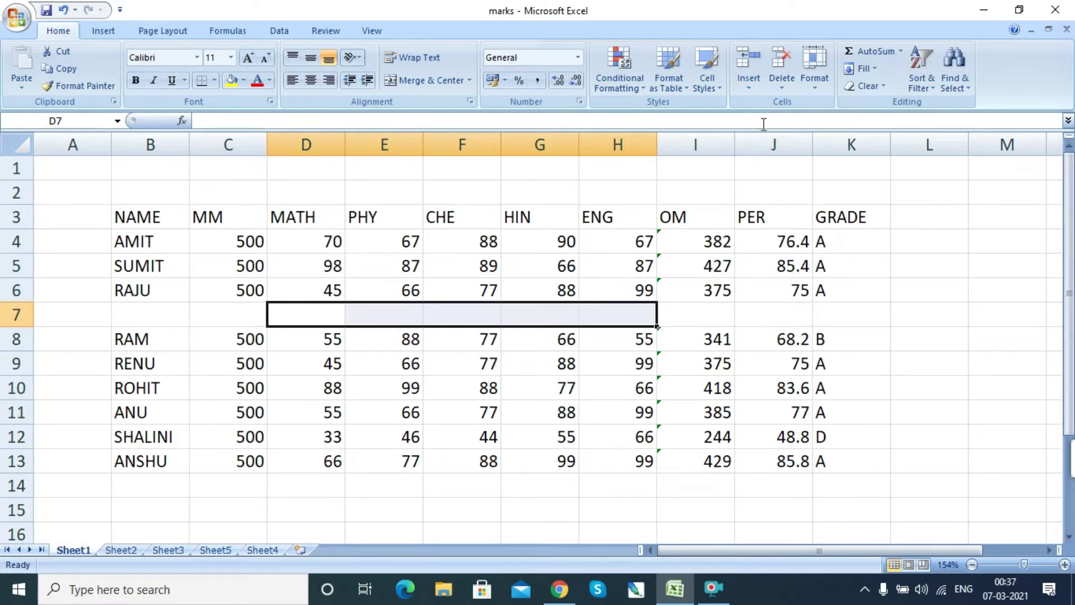
click(752, 88)
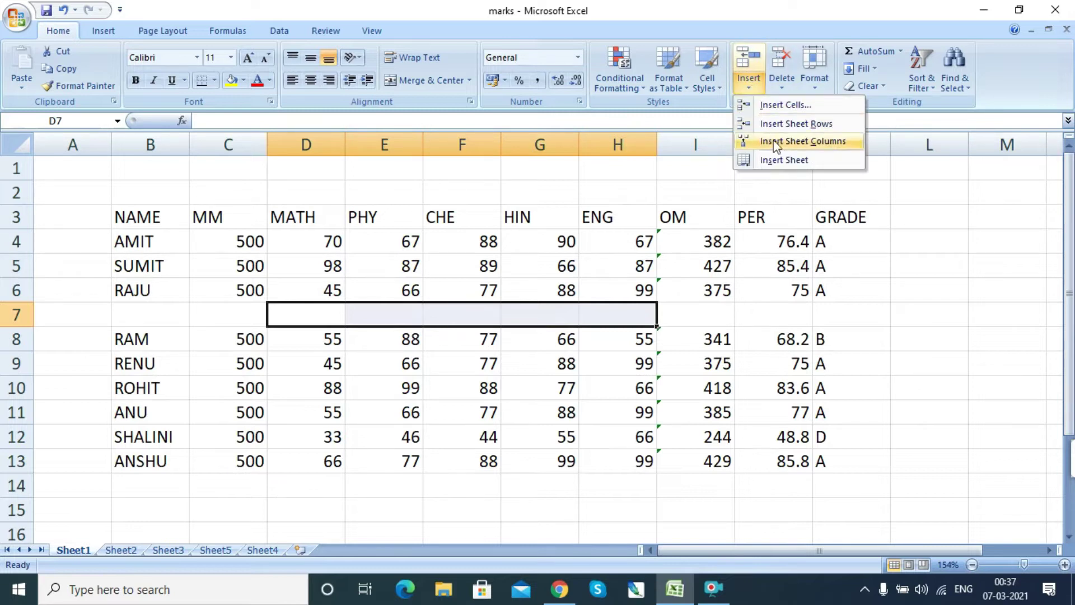
click(783, 87)
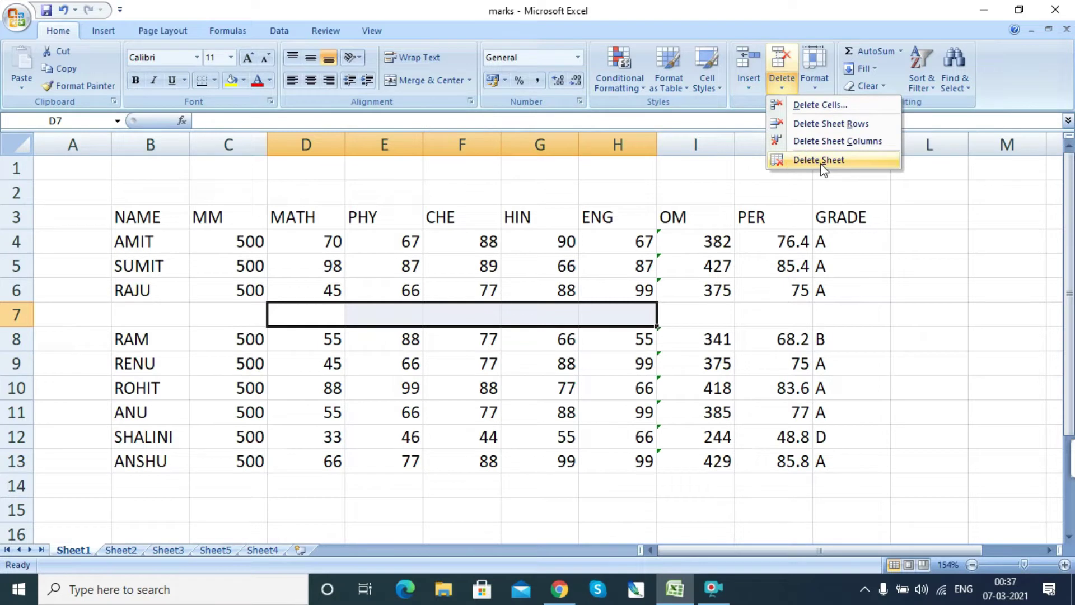
click(829, 125)
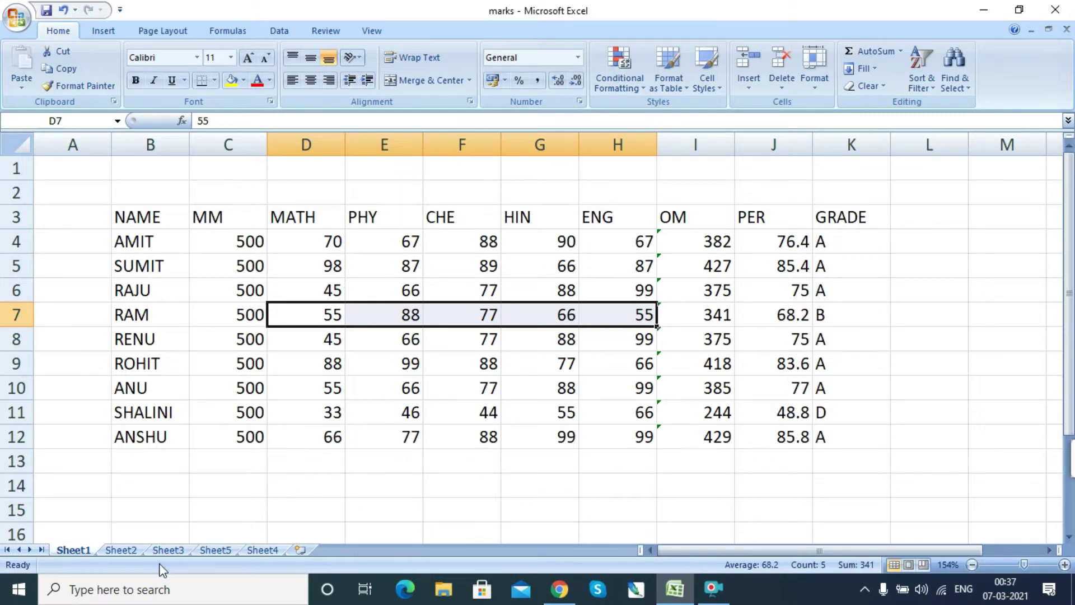
Copy Sheet1 to a new sheet placed before Sheet5, then return to the original Sheet1.
right_click(79, 551)
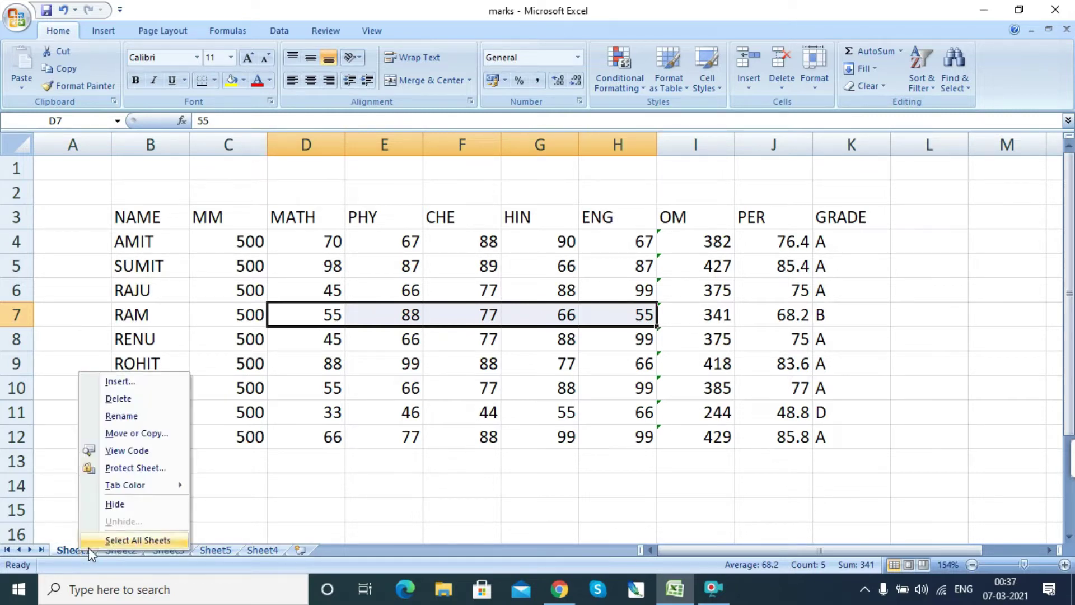
click(146, 436)
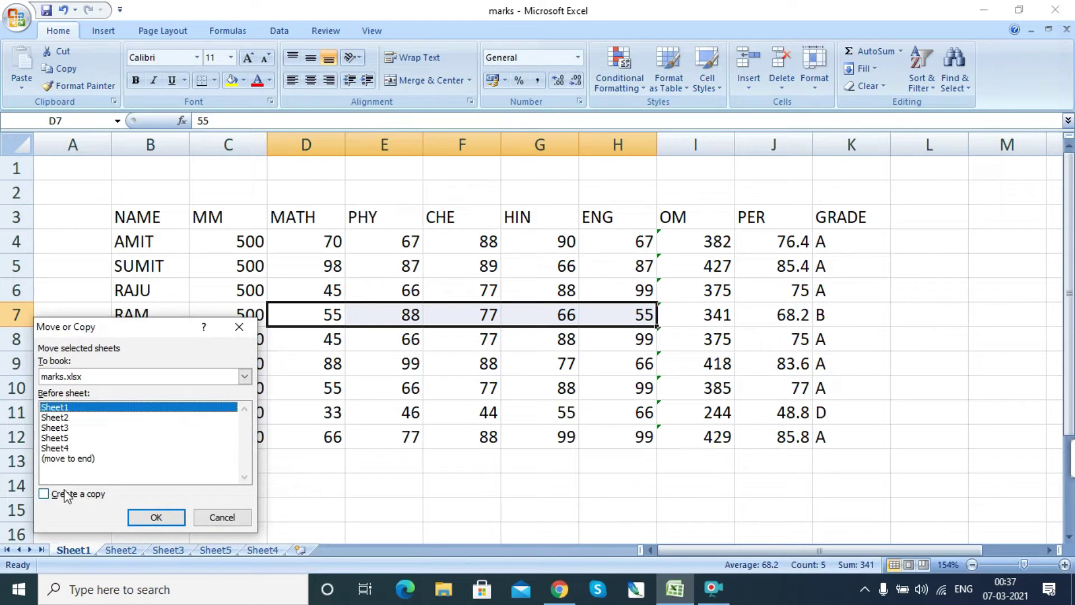
click(54, 438)
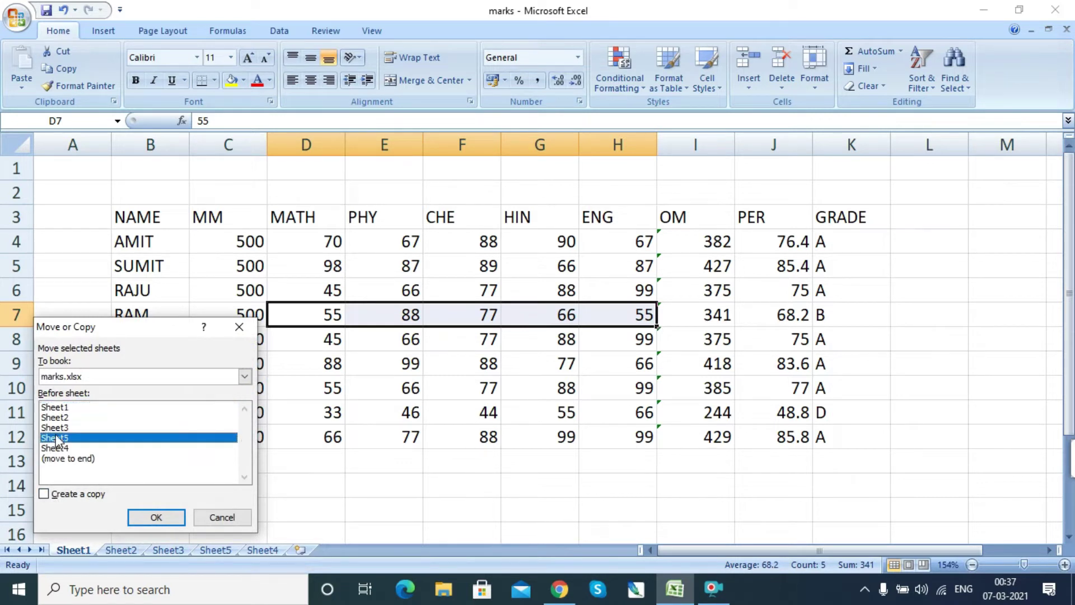
click(44, 494)
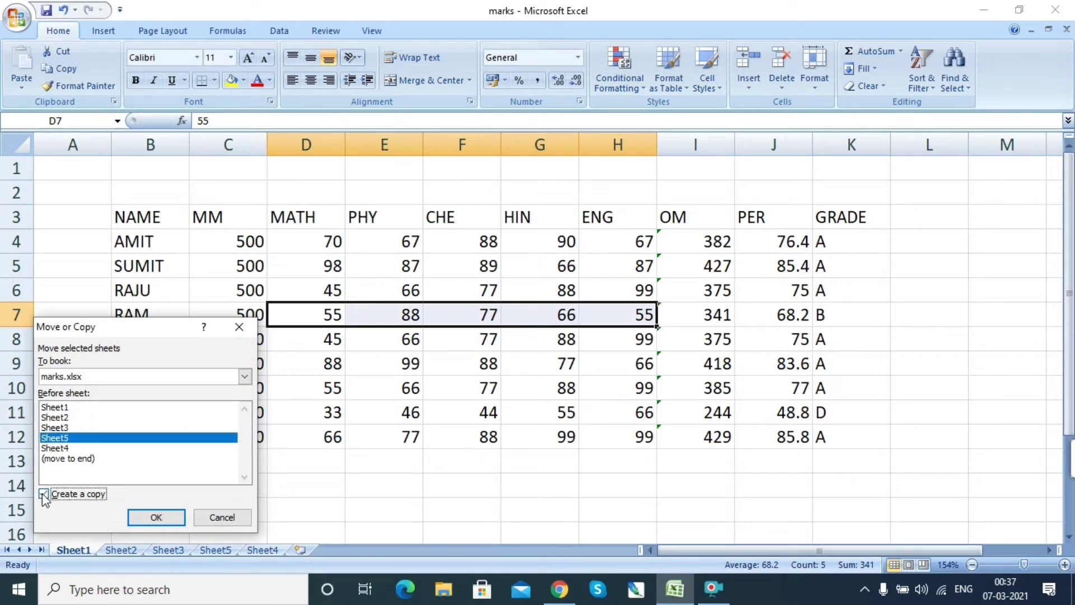
click(155, 516)
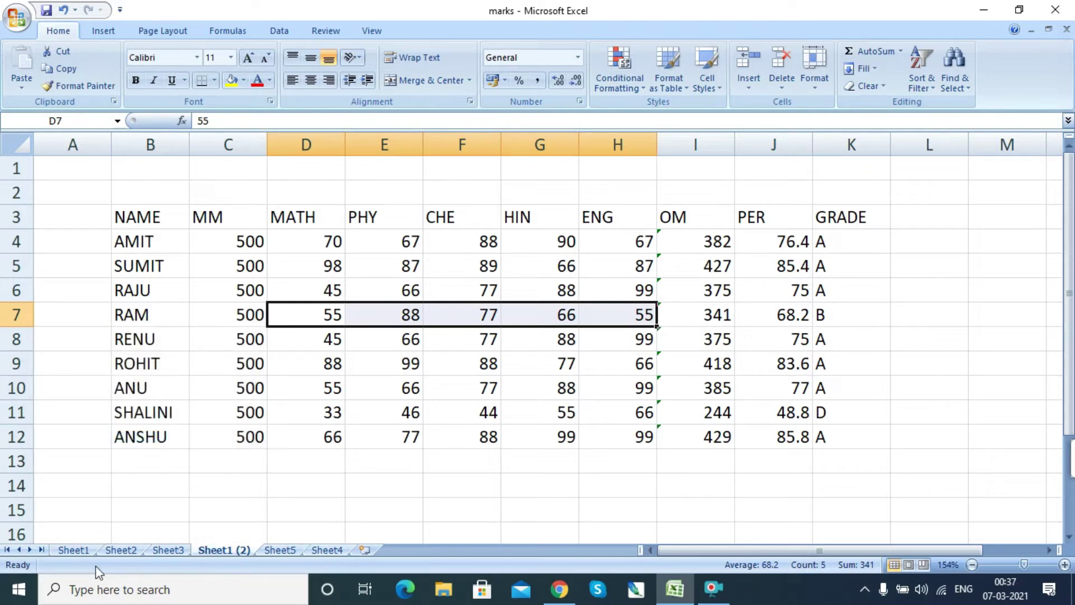
click(69, 548)
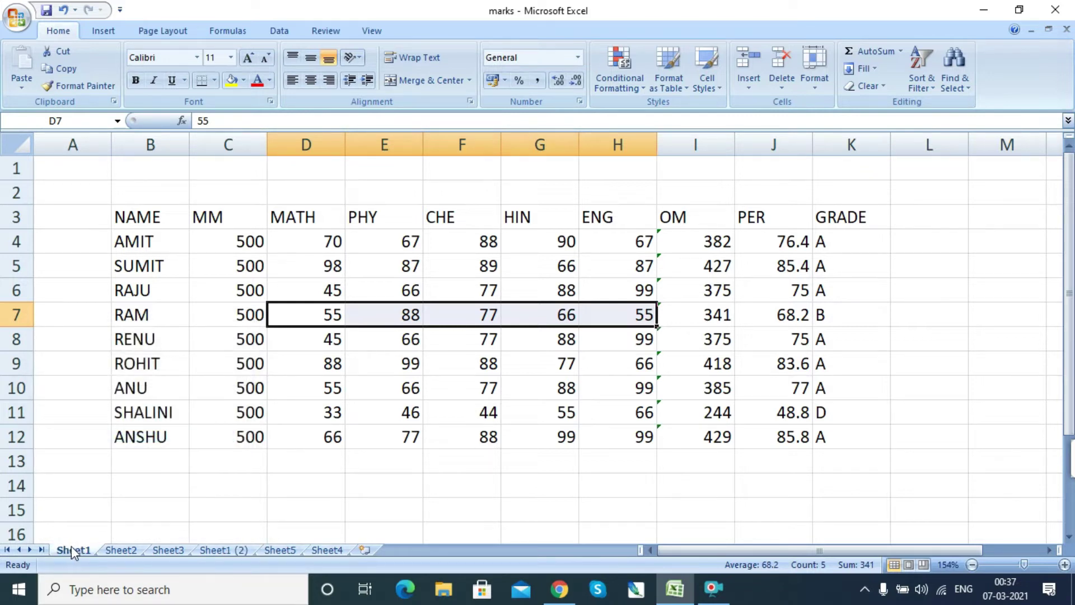
Switch to the copied sheet Sheet1 (2).
click(219, 552)
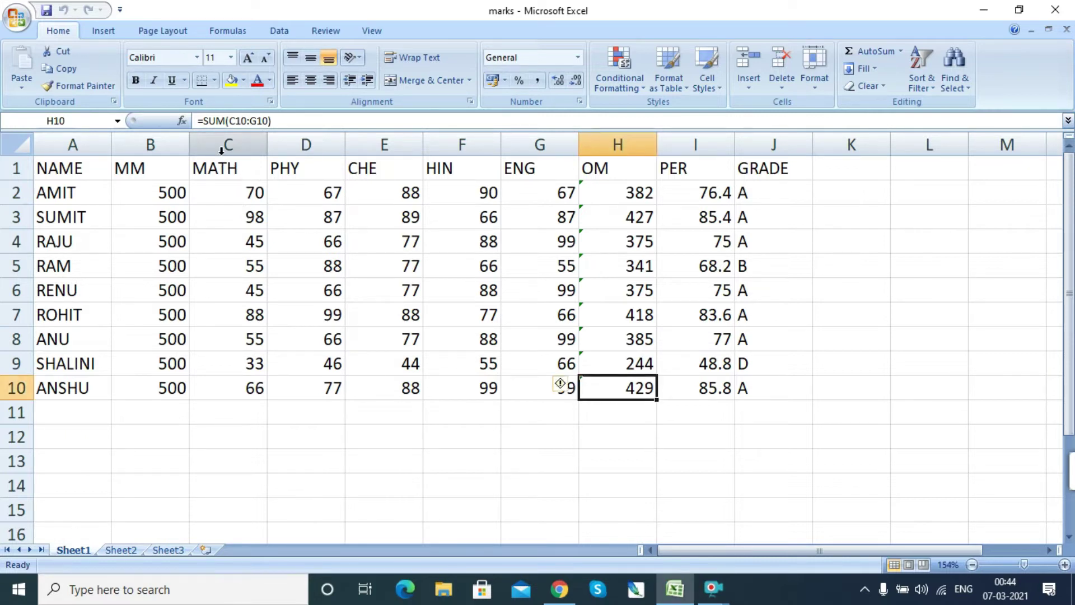
Select the MATH to ENG marks range C1:G10 and open the Data tab's Group dropdown.
drag(224, 169, 509, 195)
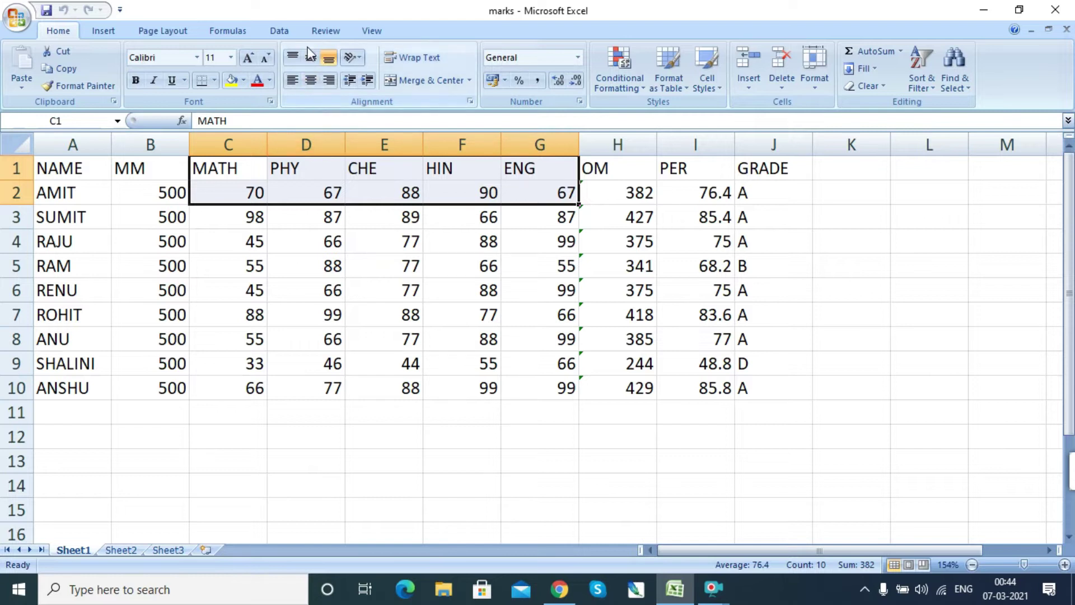
click(222, 193)
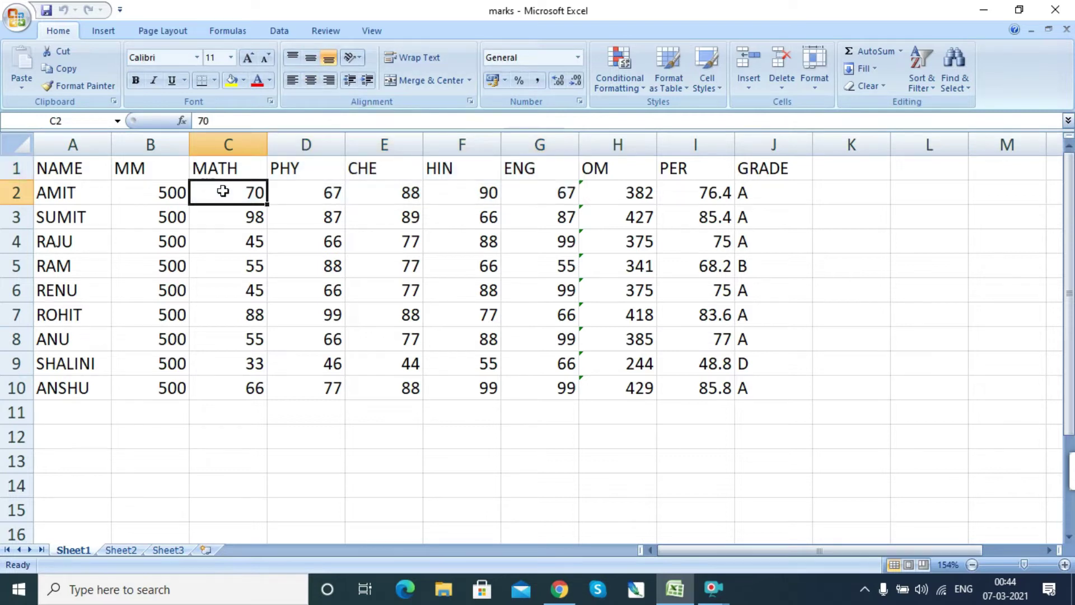
drag(216, 168, 527, 388)
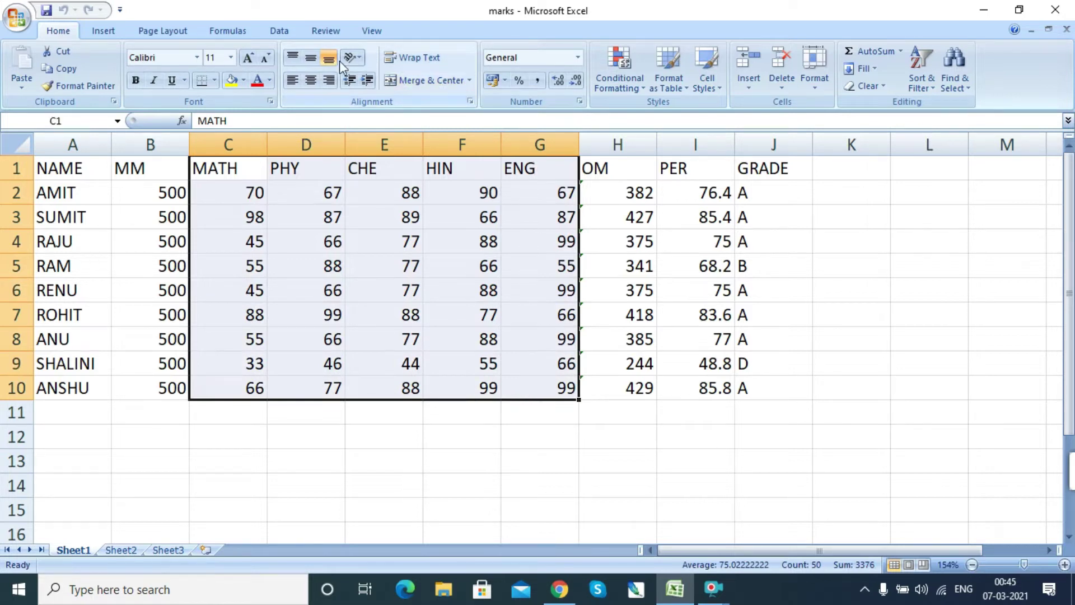
click(279, 30)
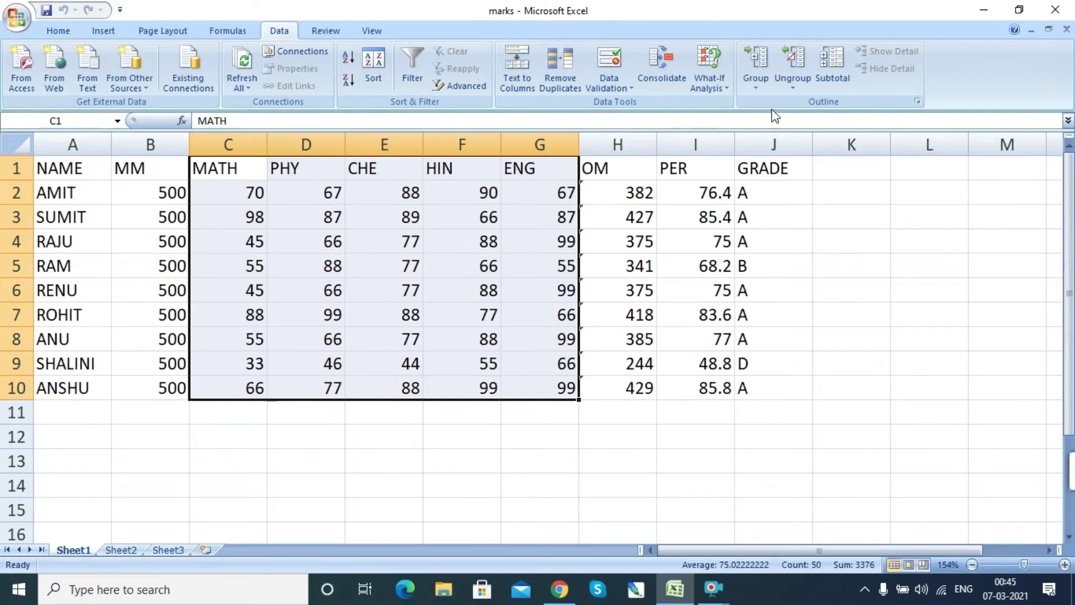
click(757, 89)
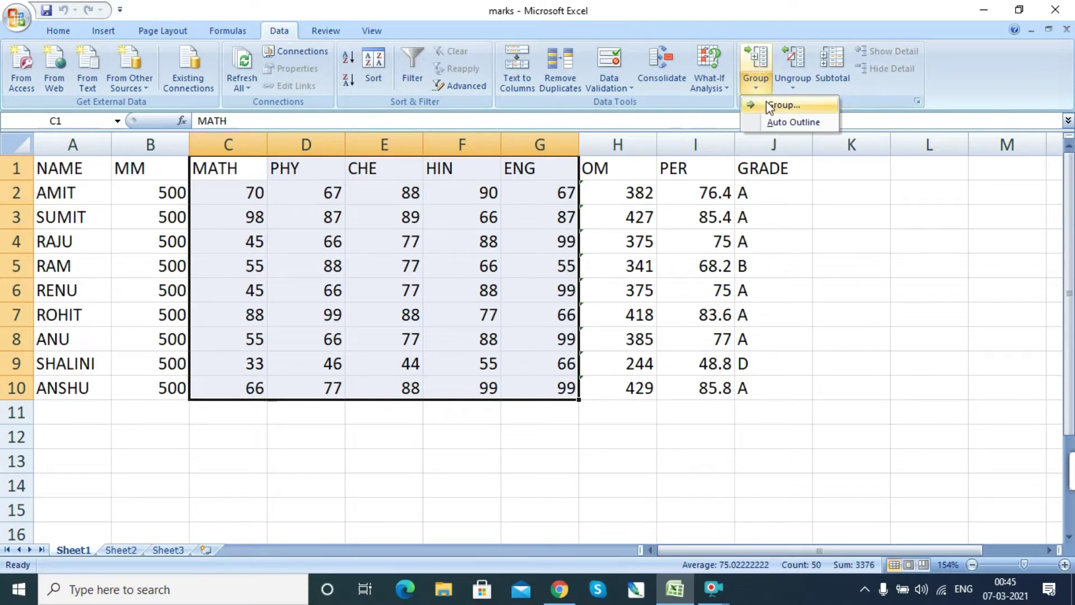
Group the selected columns C to G by Columns, then deselect by clicking K4.
click(772, 106)
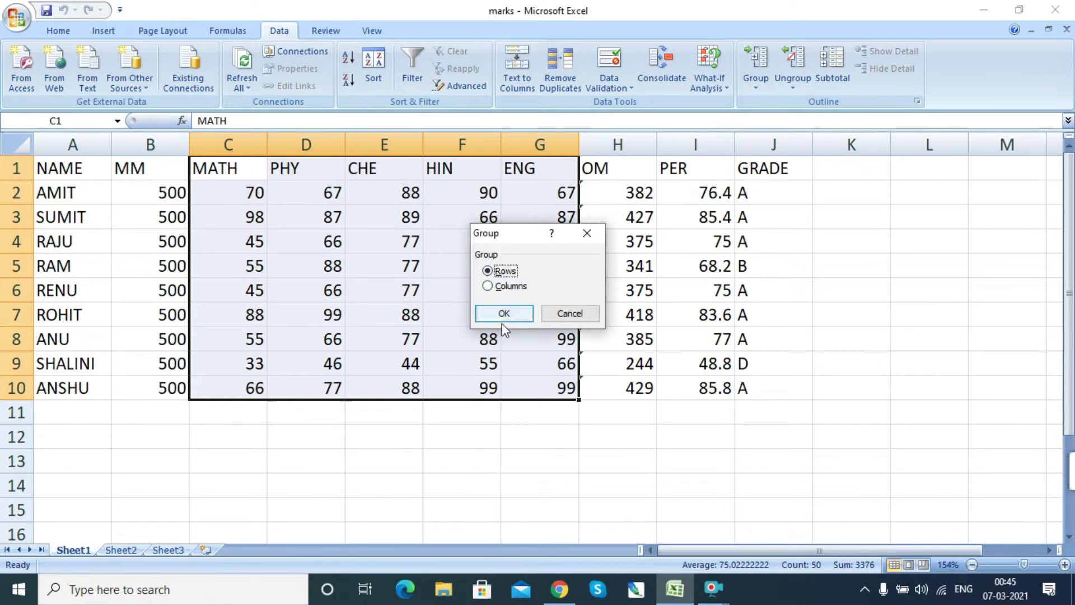
click(497, 286)
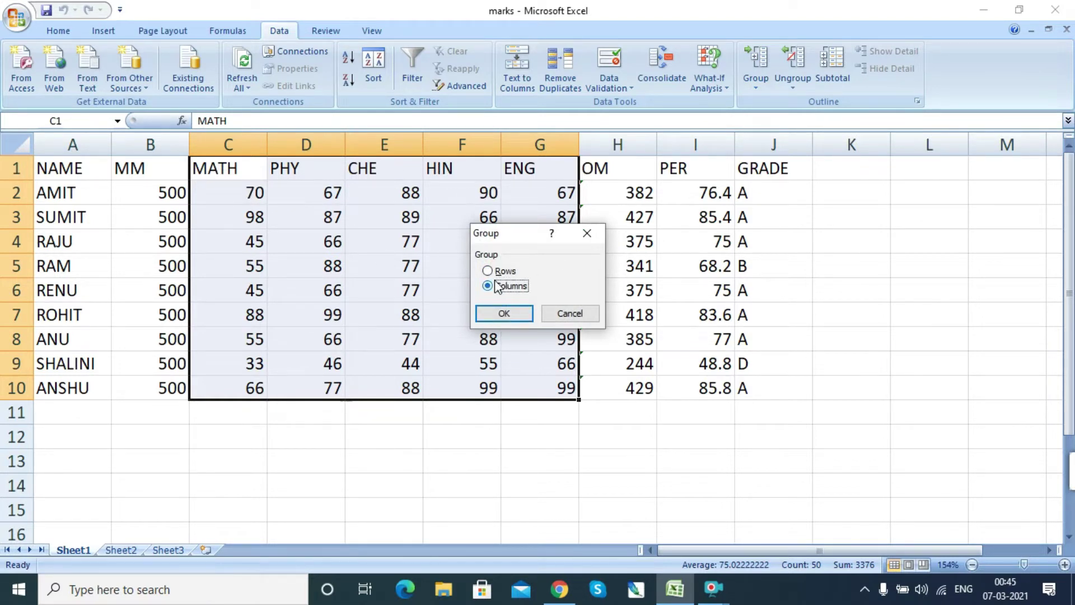
click(506, 316)
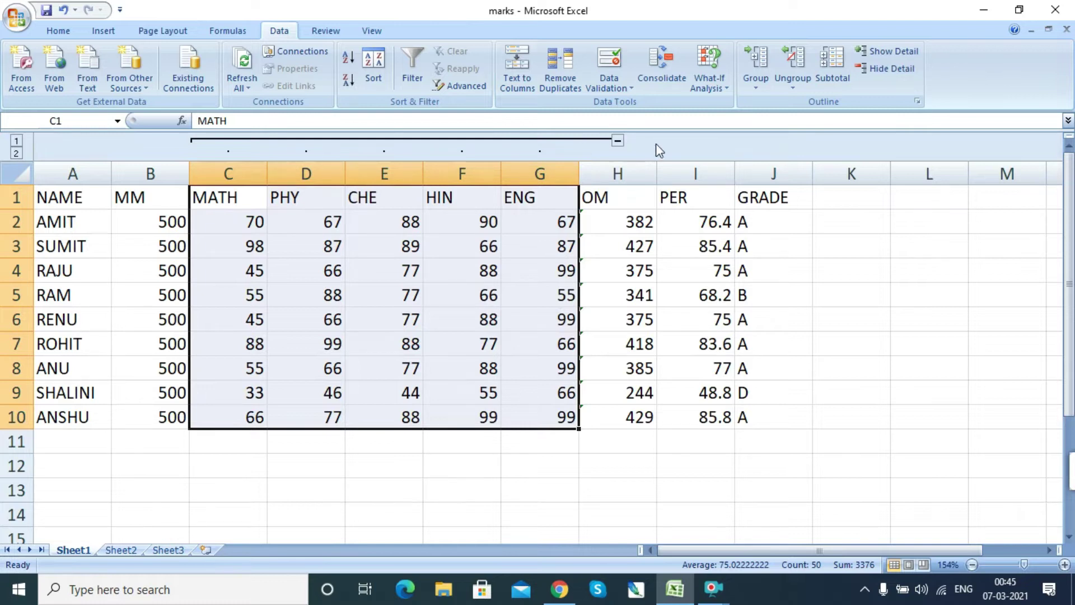
click(857, 265)
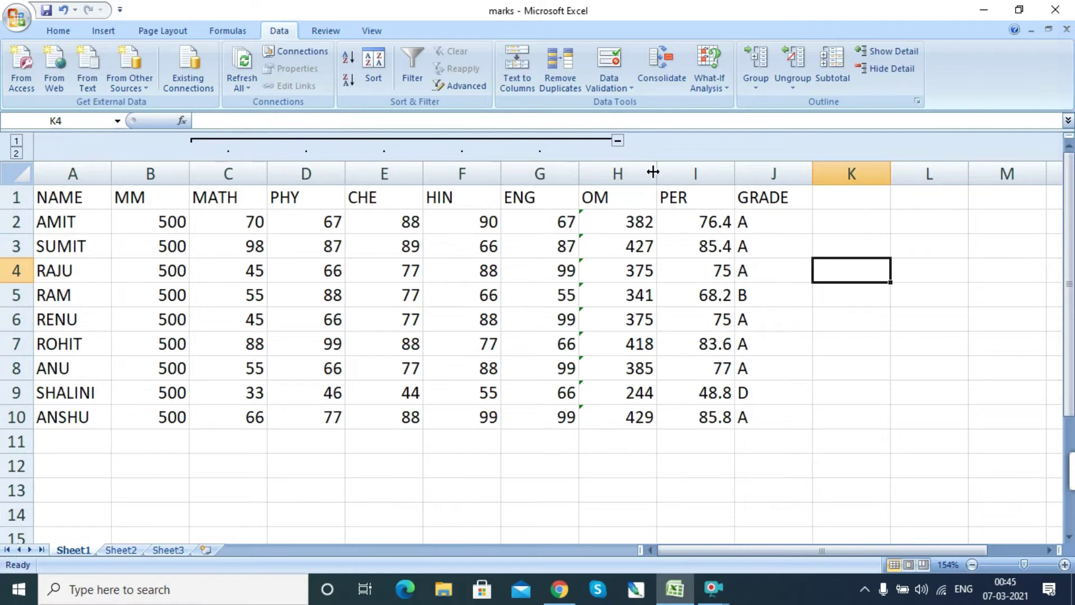
click(618, 142)
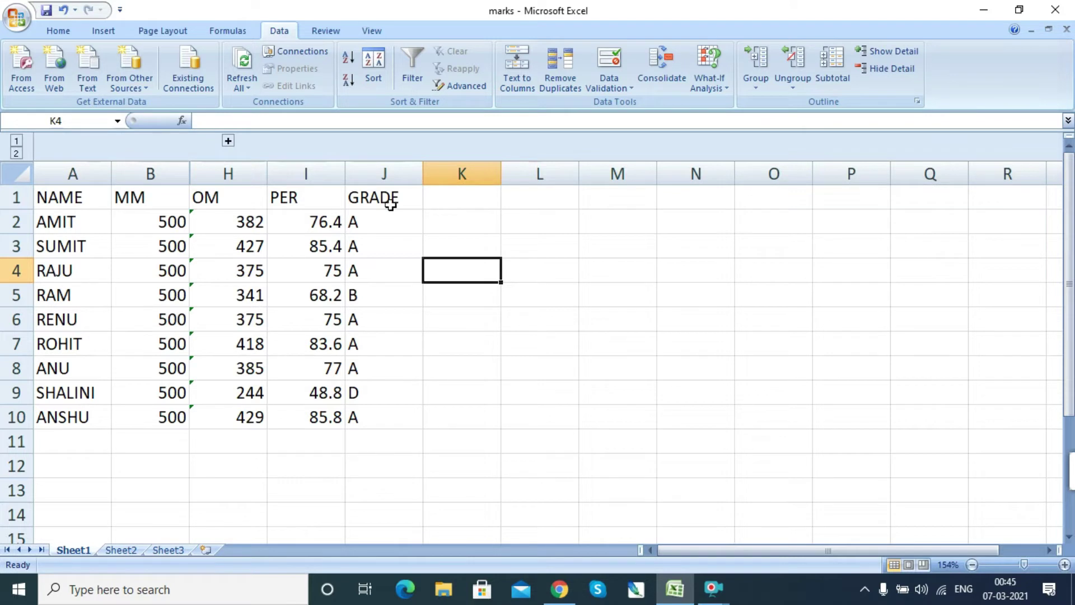
drag(71, 206, 387, 408)
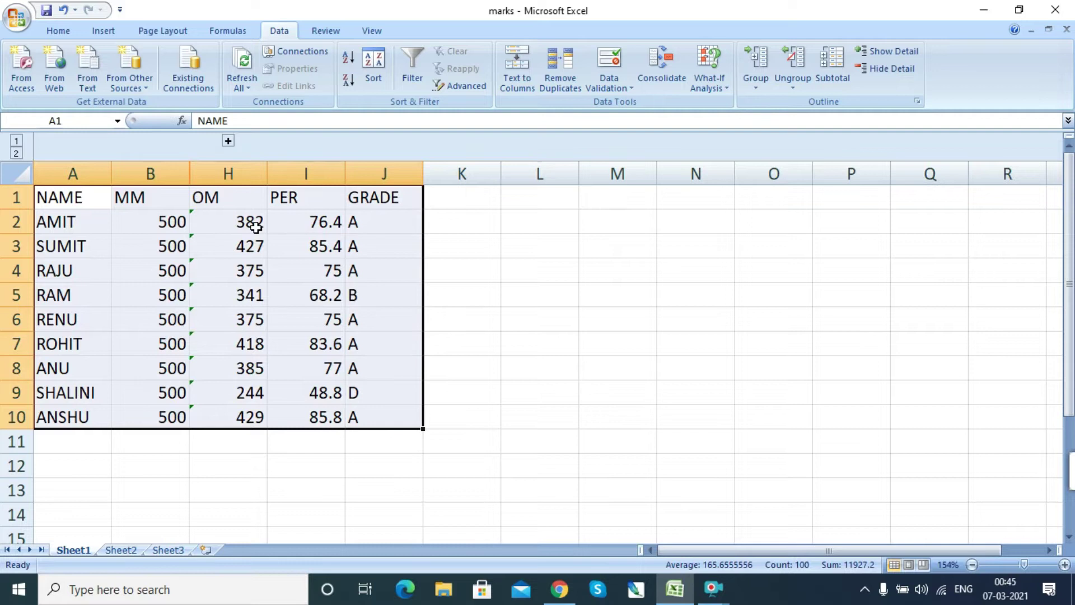
click(228, 141)
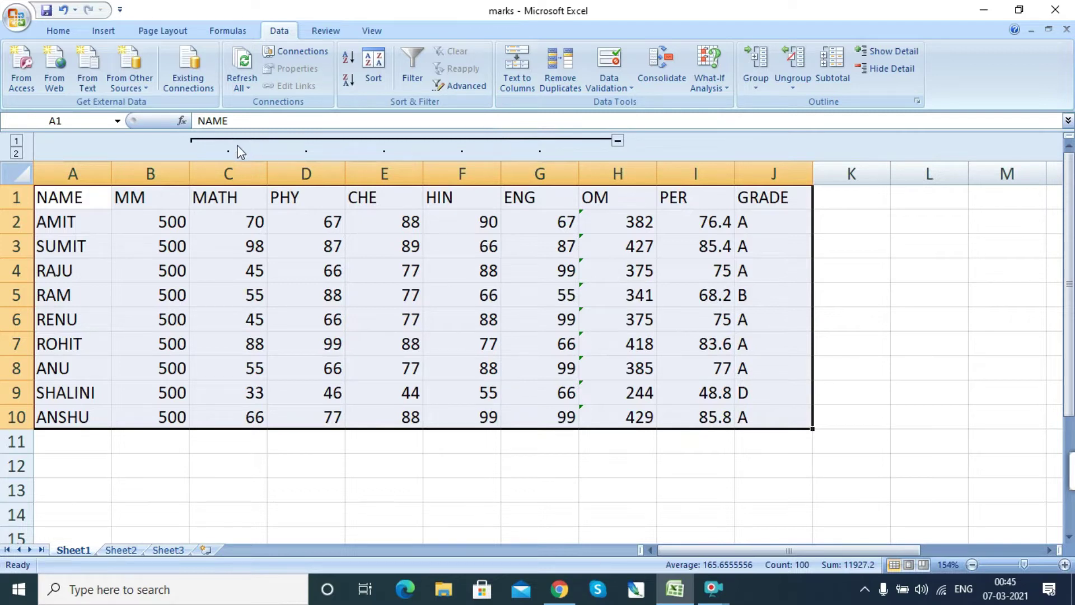
click(413, 302)
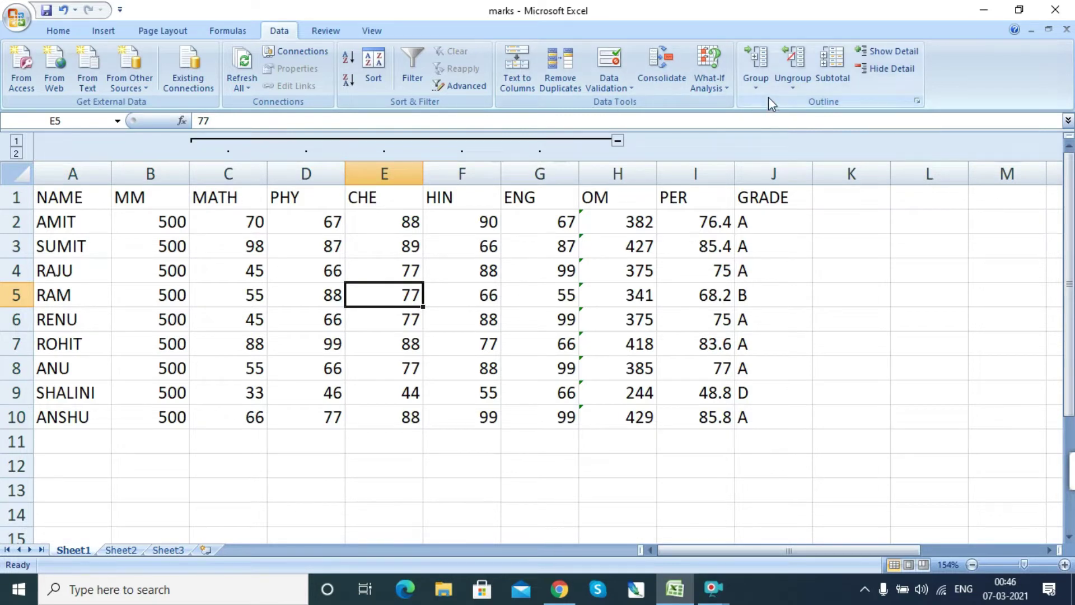
Ungroup columns from the active cell E5.
click(791, 87)
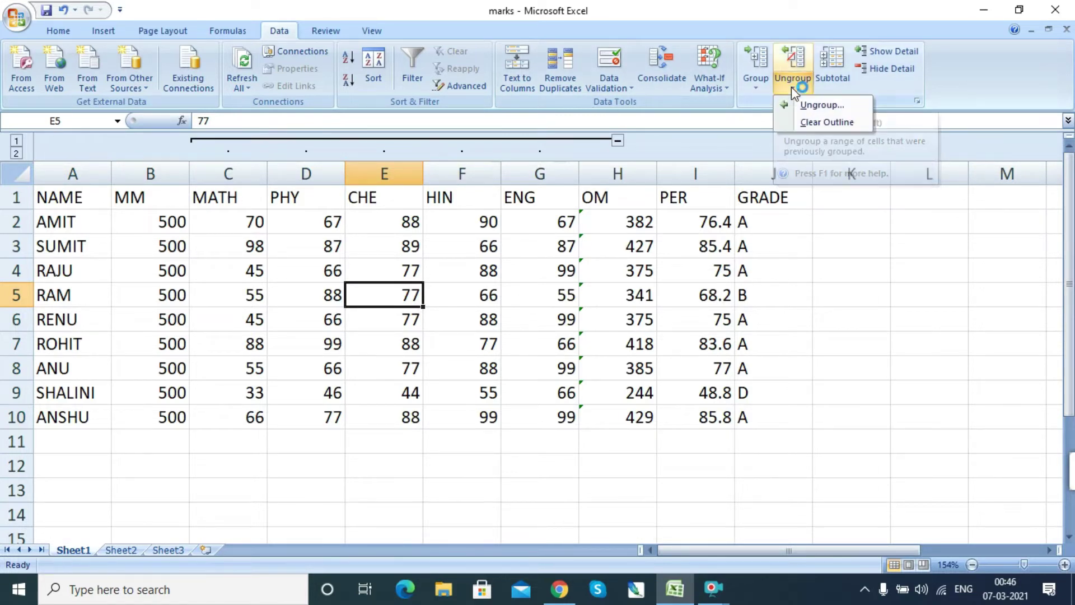
click(810, 105)
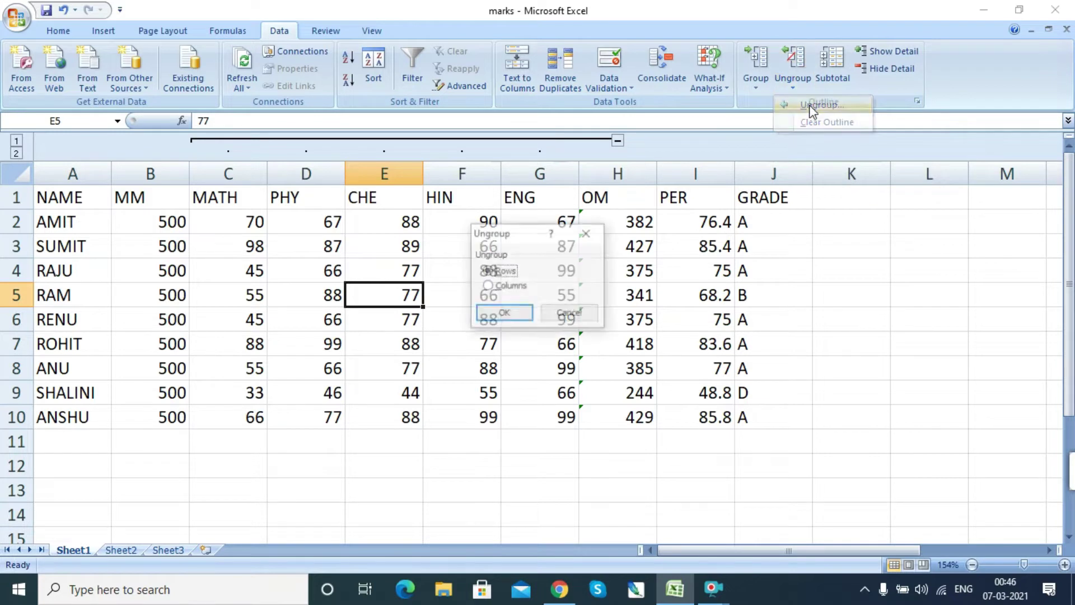
click(506, 286)
click(504, 314)
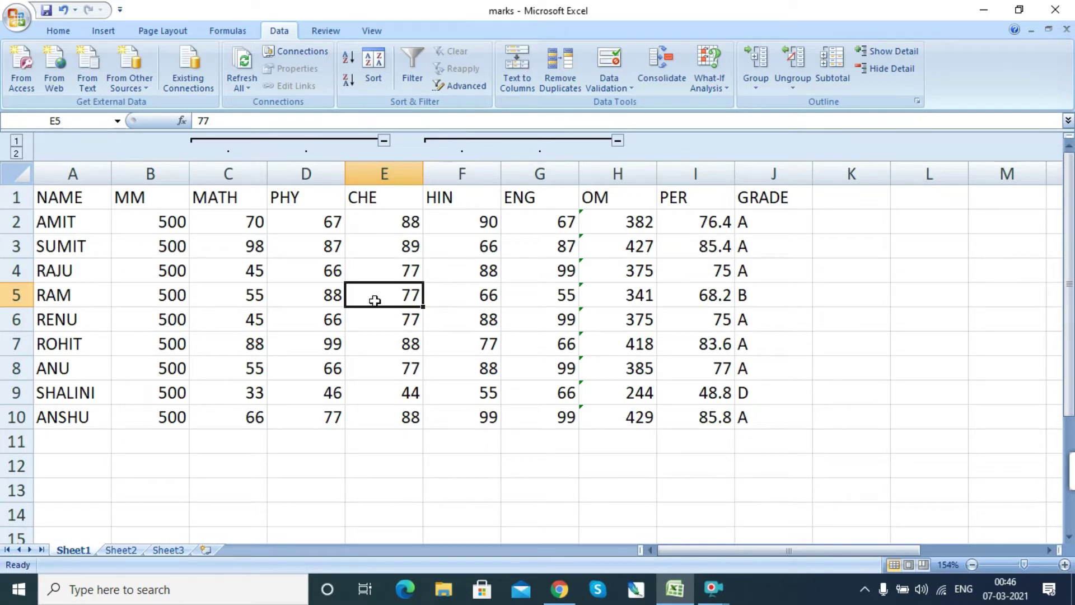
Select C1:G10 and ungroup the remaining column grouping, then deselect.
drag(212, 194, 516, 411)
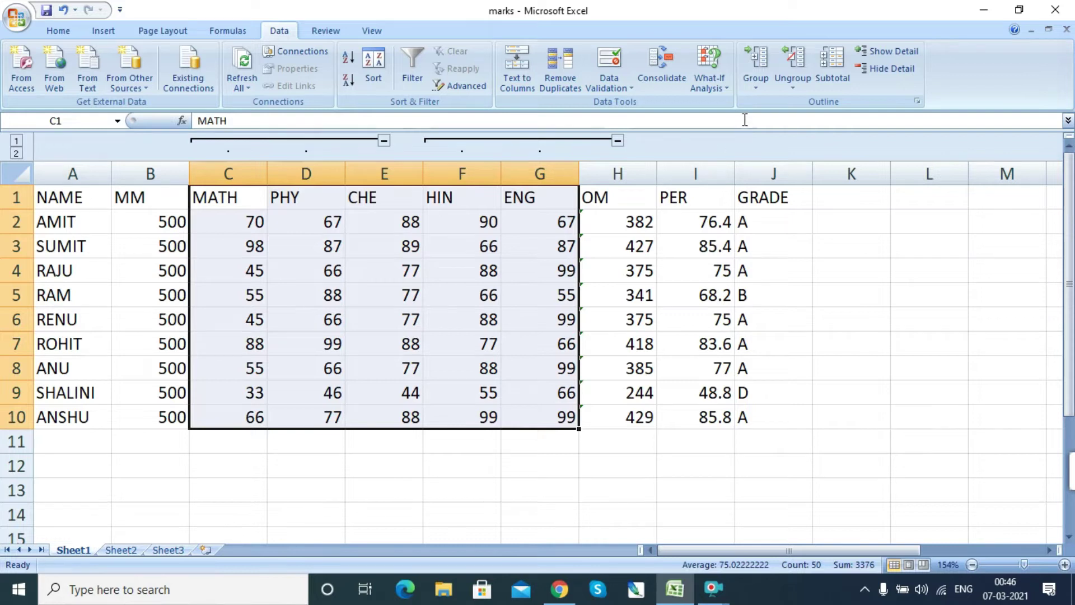
click(790, 89)
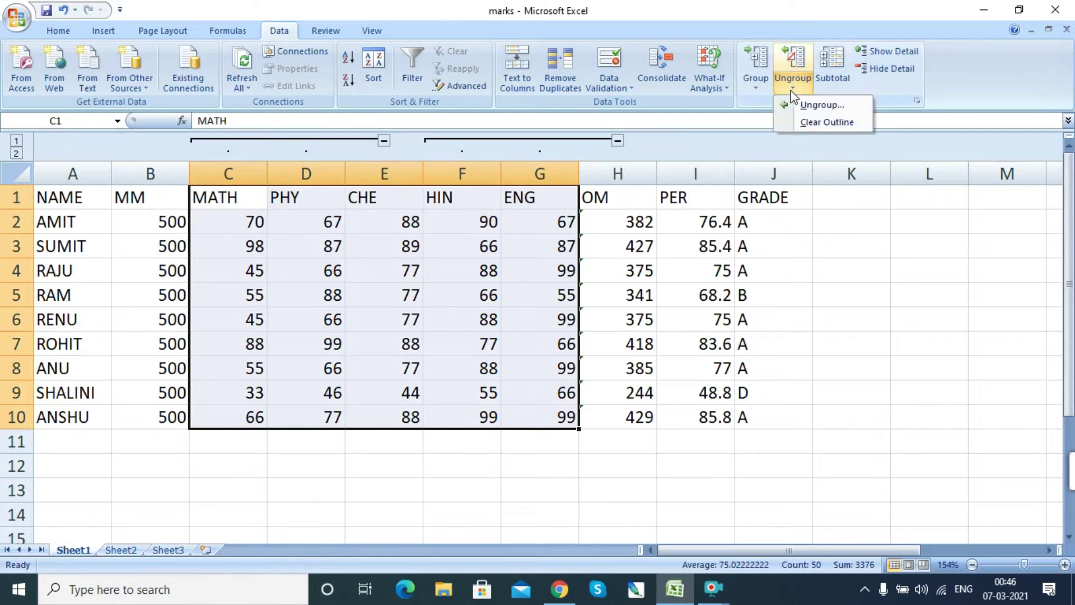
click(819, 106)
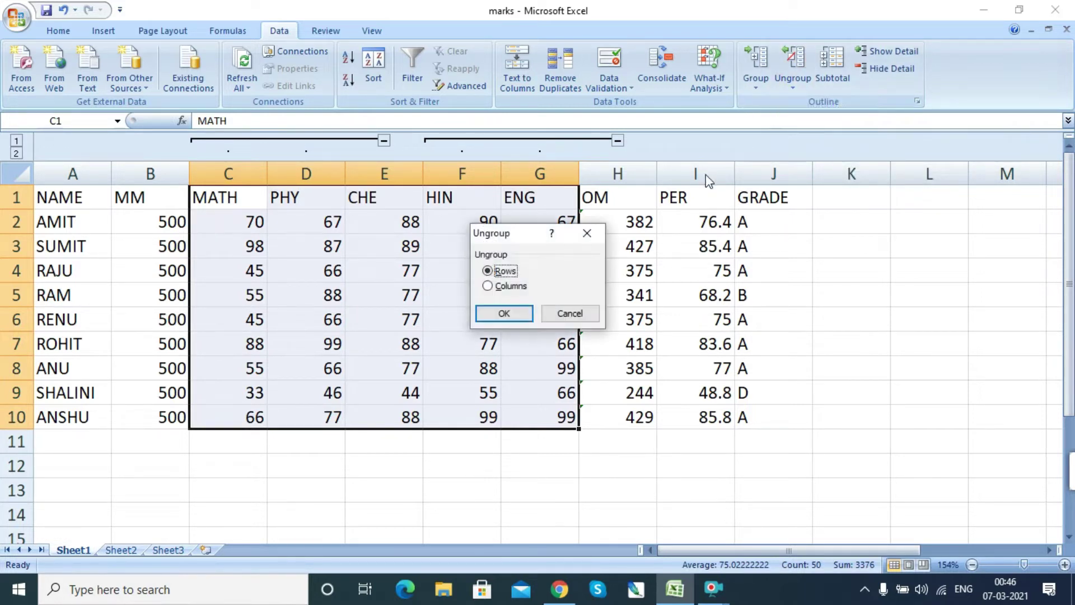
click(503, 287)
click(502, 312)
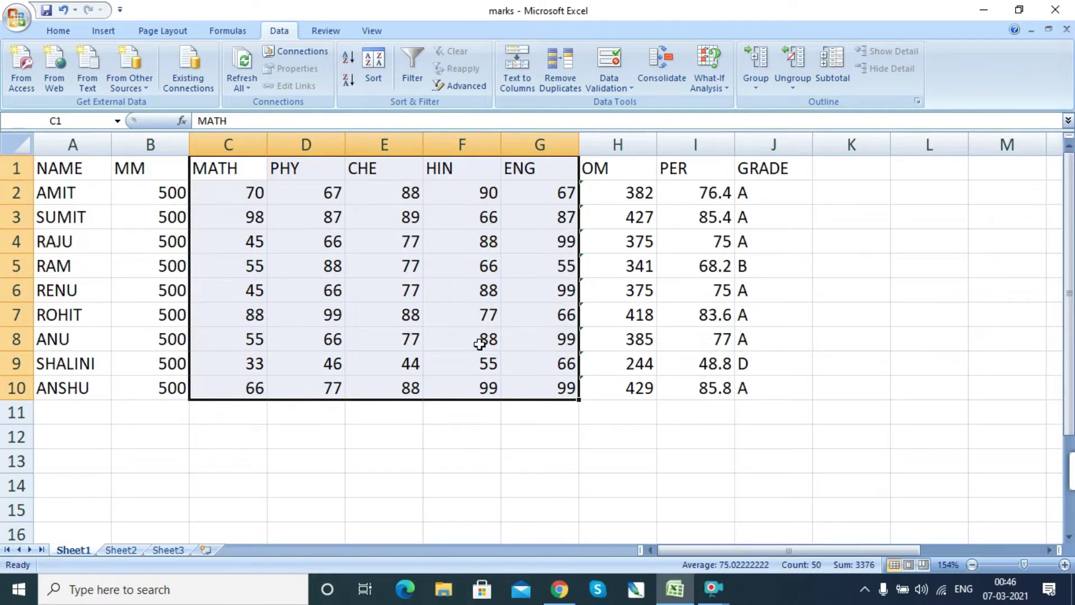
click(342, 297)
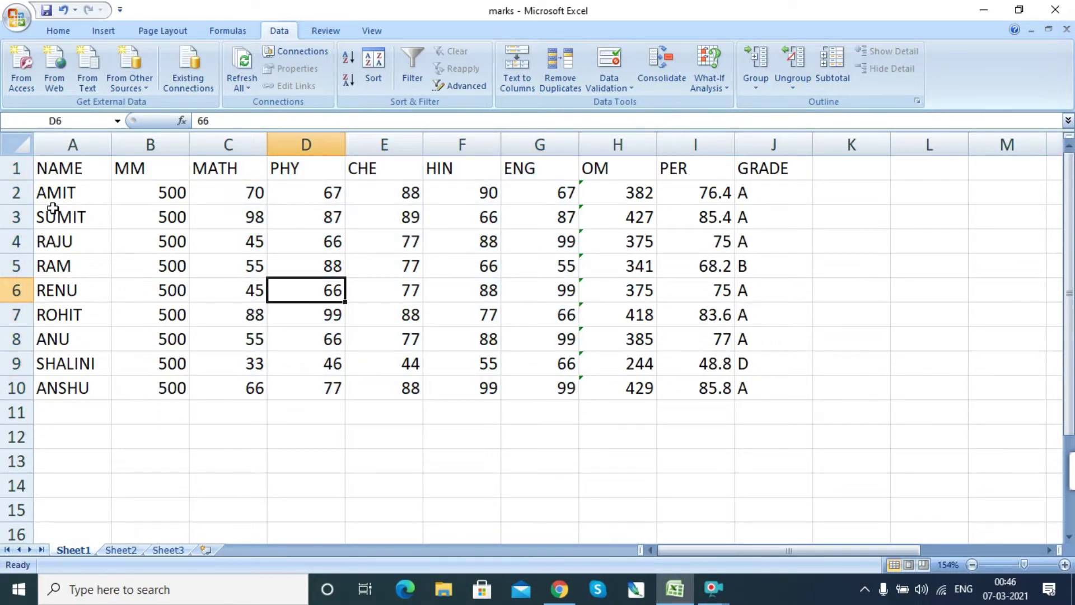
Group student rows 2 to 4 (AMIT to RAJU) as a row outline.
click(63, 241)
drag(63, 241, 86, 337)
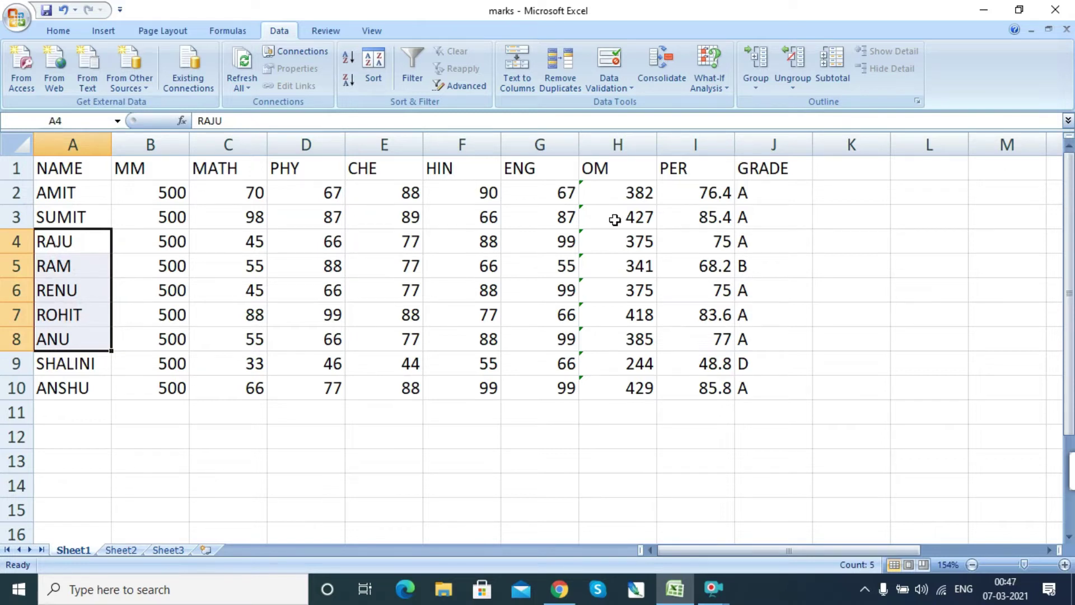
click(758, 91)
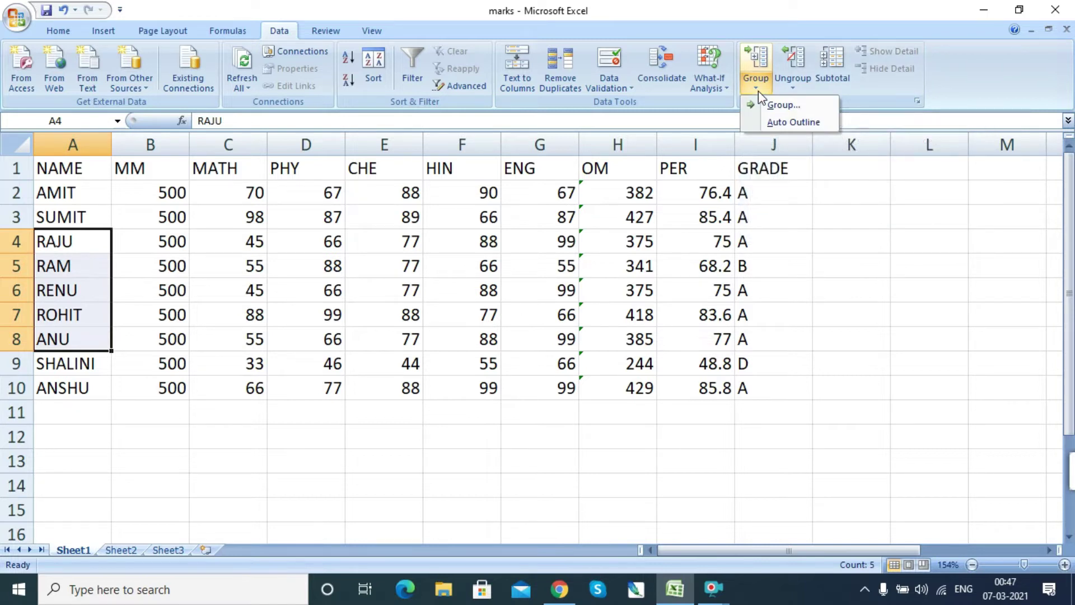
click(68, 247)
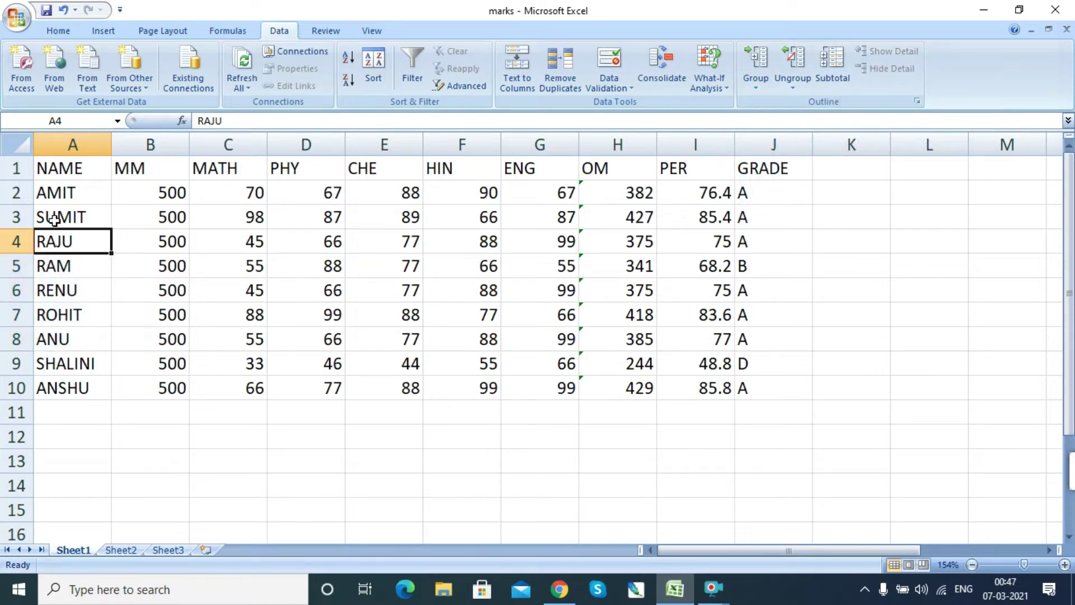
drag(53, 193, 65, 235)
click(757, 84)
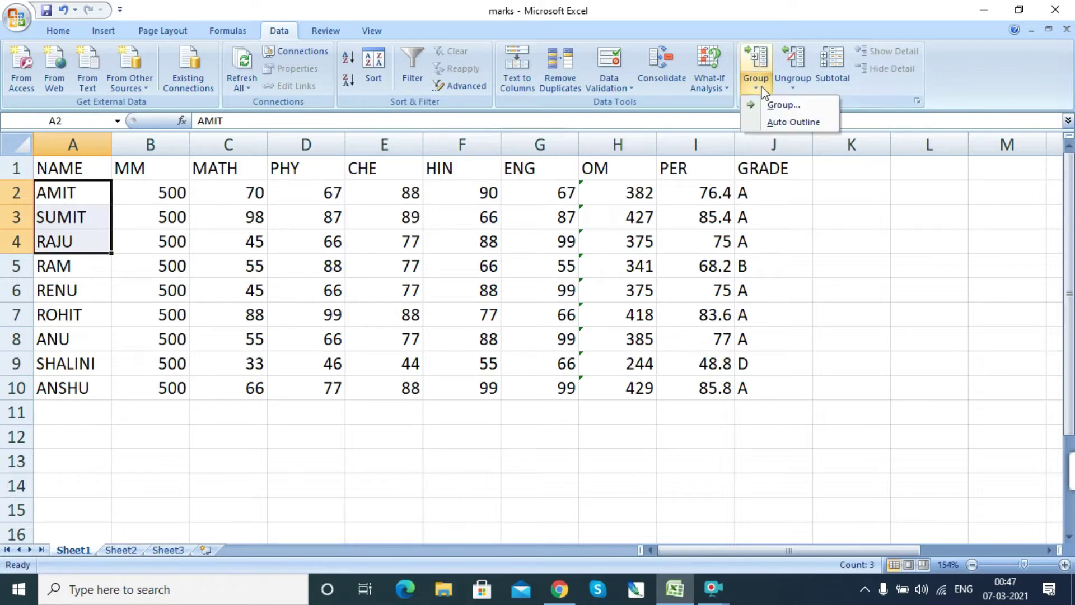
click(785, 109)
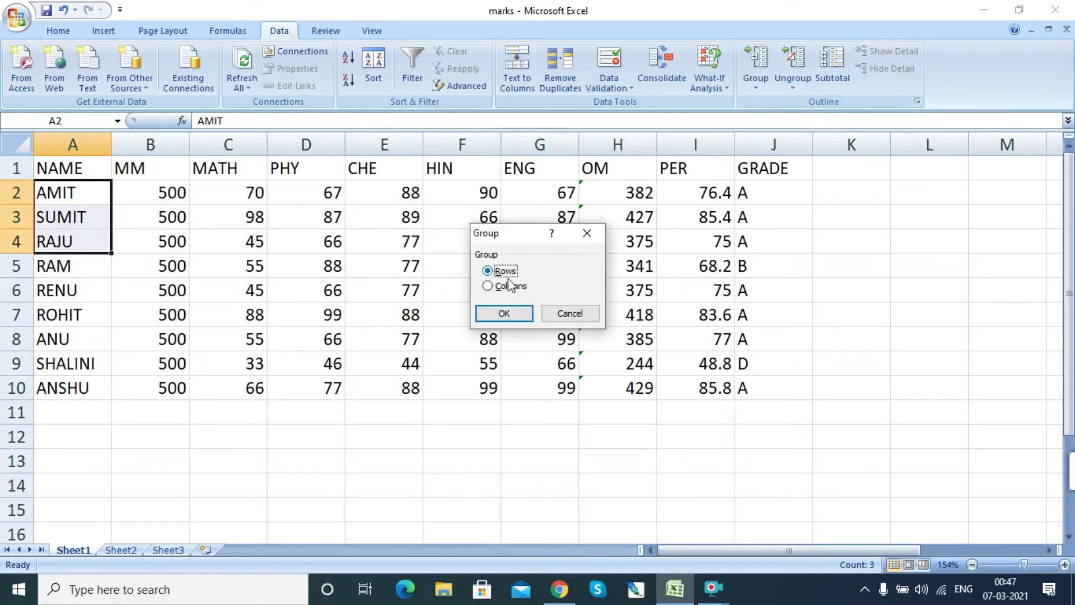
click(503, 312)
Add rows 5 to 7 and rows 8 to 10 to the row group.
drag(82, 266, 95, 313)
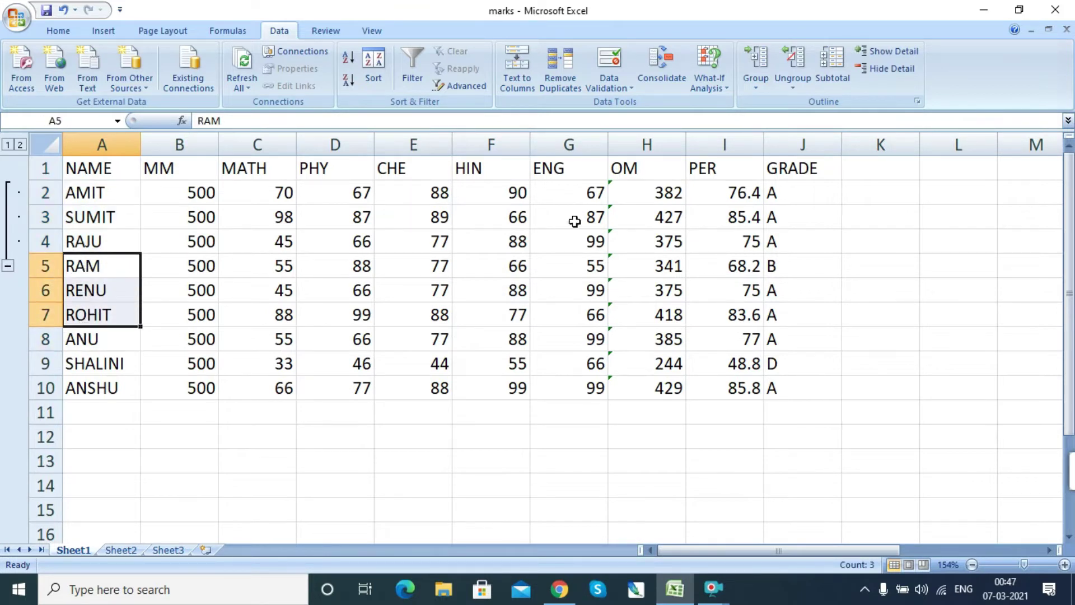
click(765, 89)
click(779, 105)
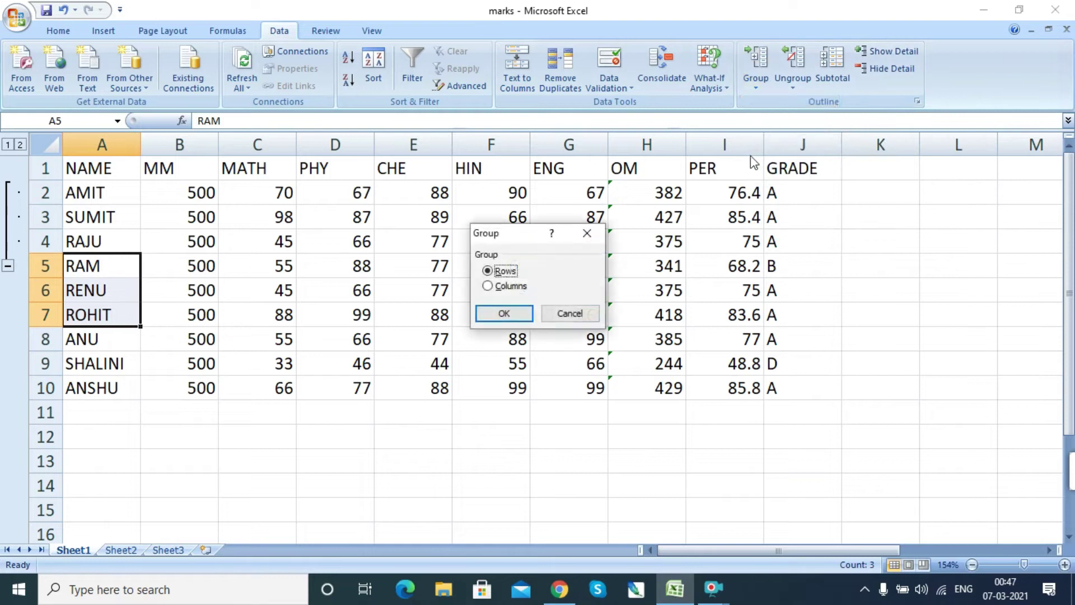
click(481, 313)
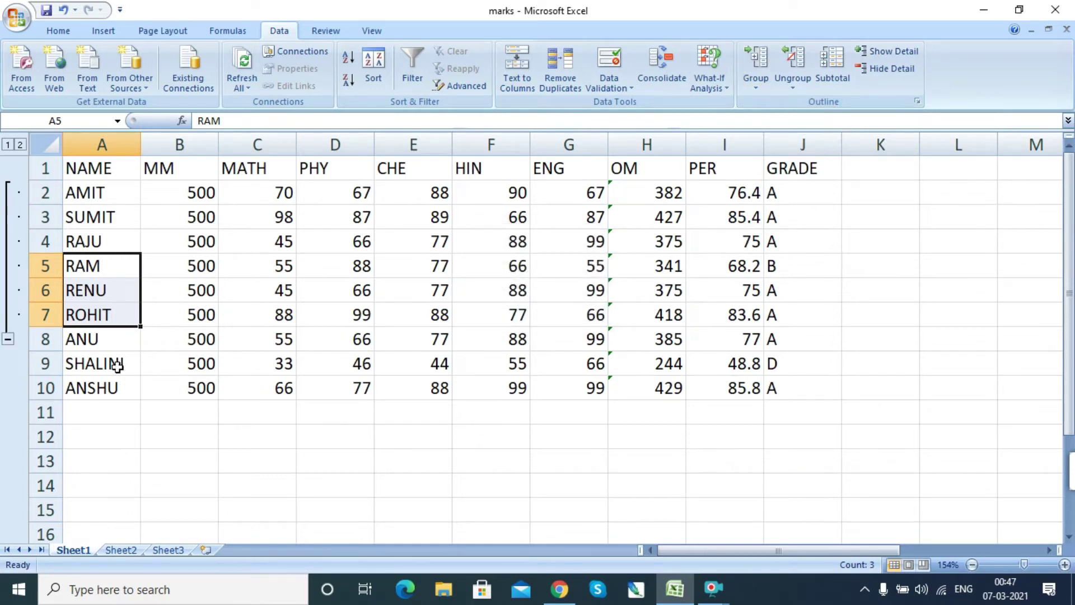
drag(80, 340, 88, 396)
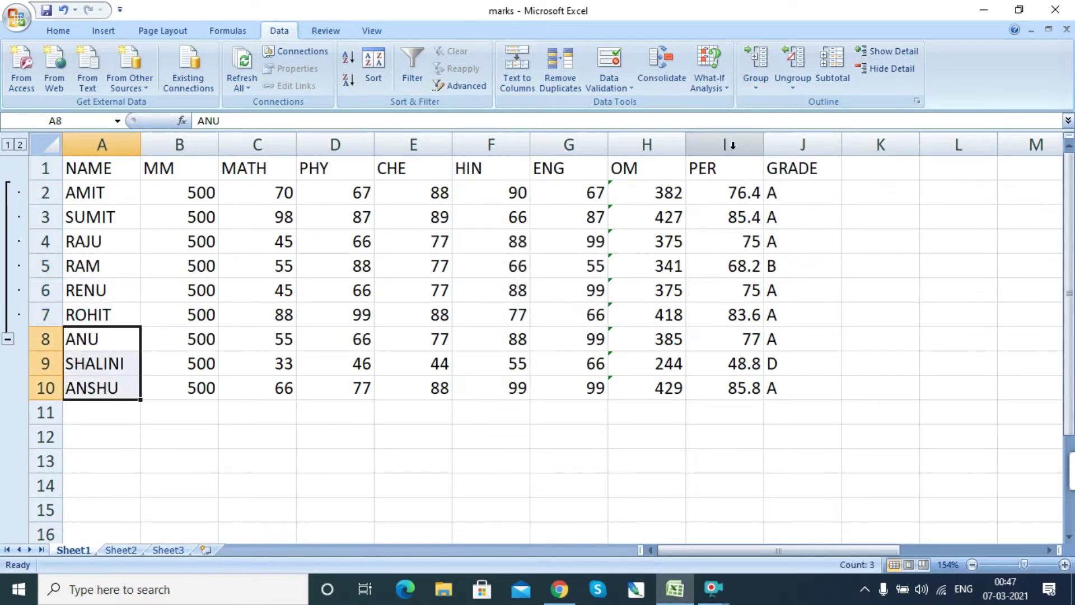
click(761, 84)
click(778, 105)
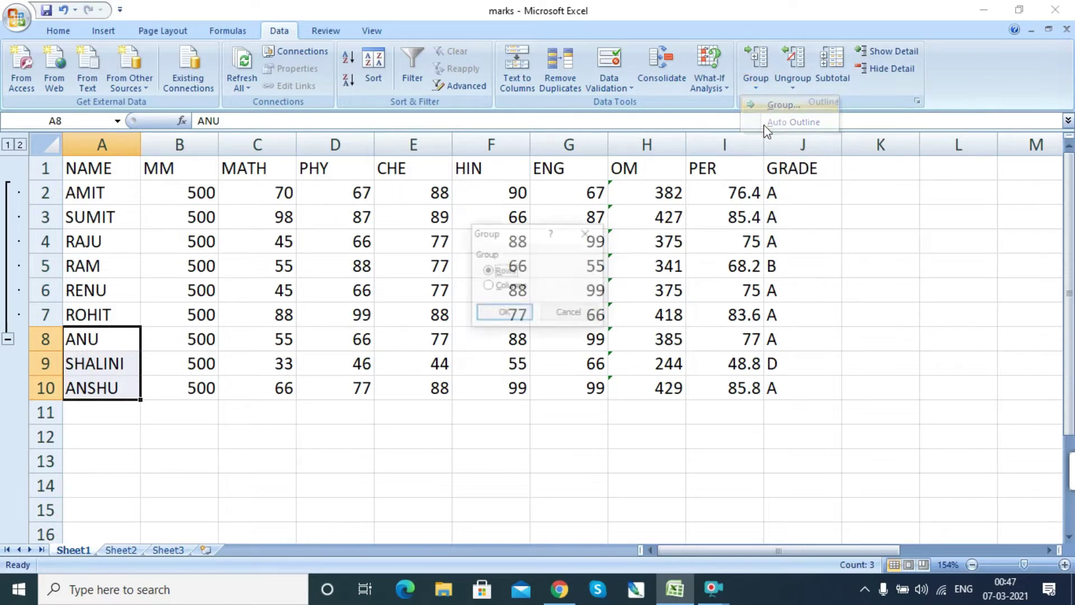
click(505, 315)
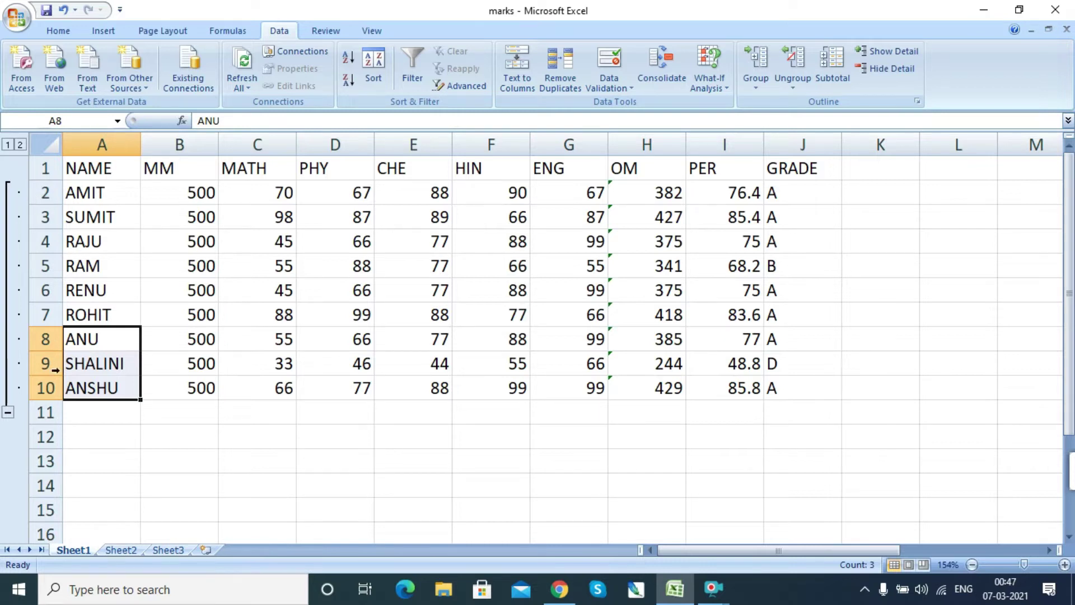
Collapse and re-expand the student row group, then ungroup ANU's row 8.
click(8, 414)
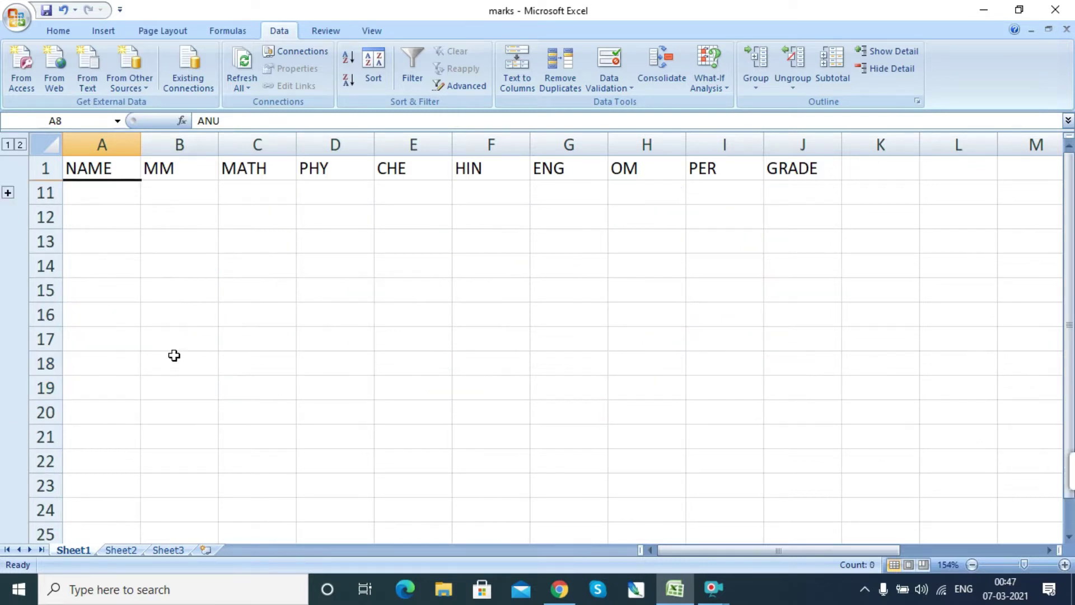
click(9, 194)
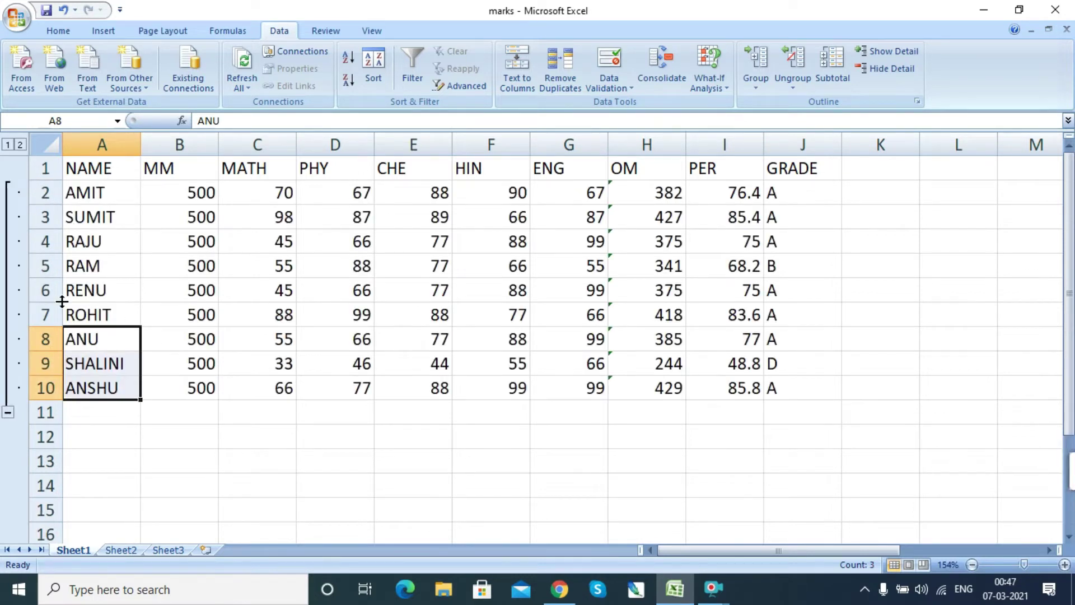
click(83, 336)
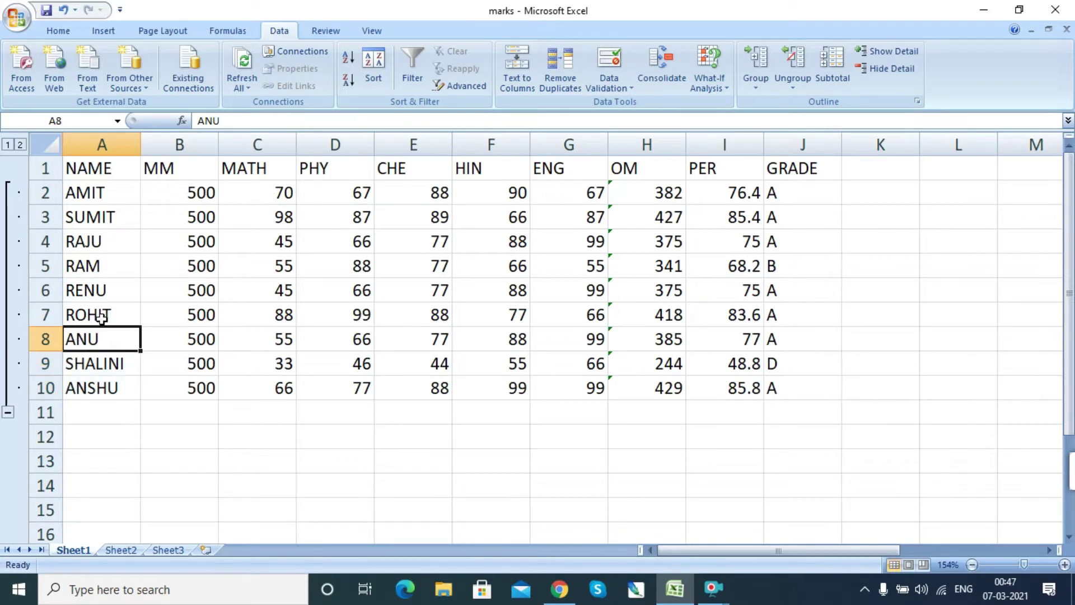
click(789, 88)
click(817, 106)
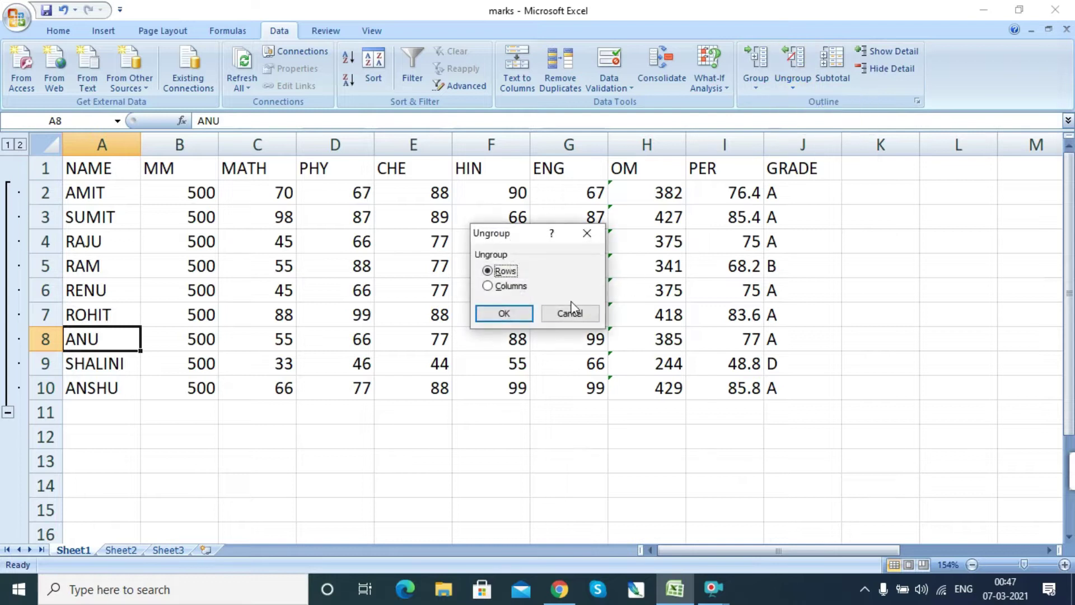
click(504, 314)
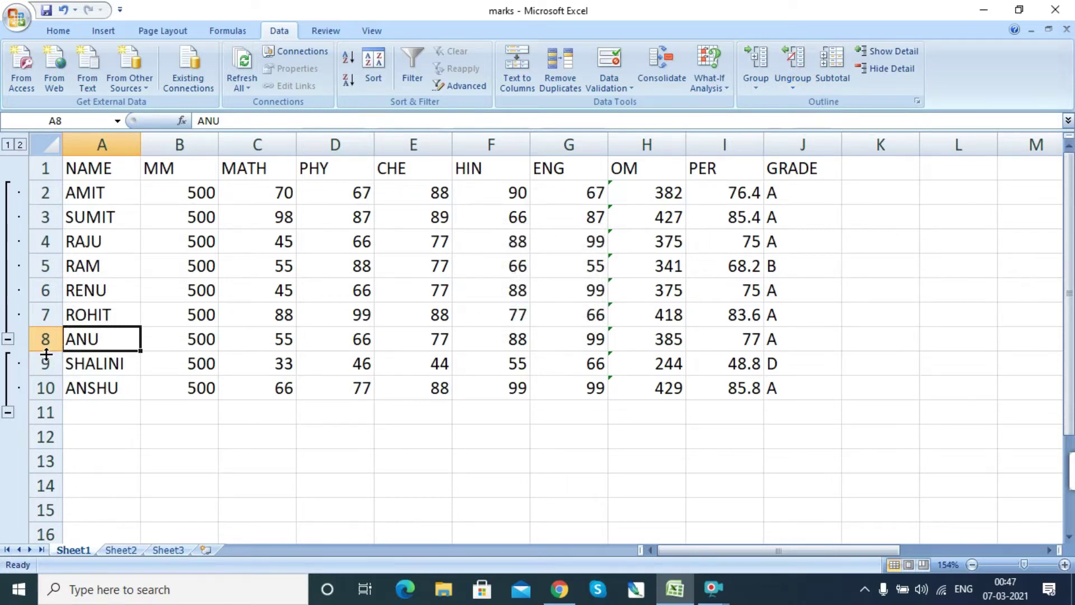
Collapse and re-expand rows 2 to 7, then ungroup all student rows A2:A10.
click(8, 339)
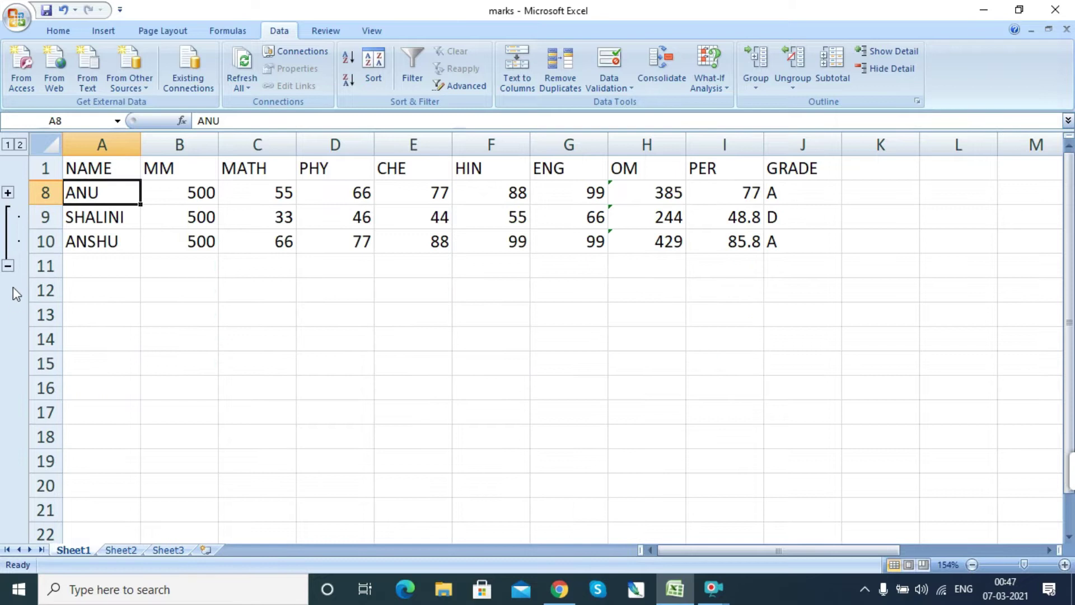
click(8, 194)
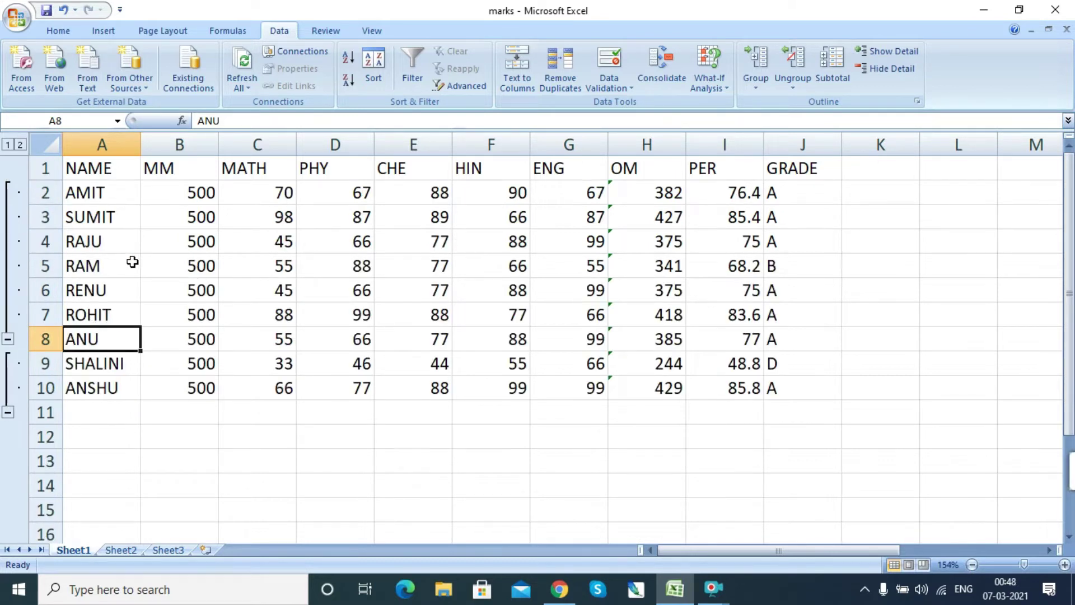
click(86, 192)
drag(87, 192, 97, 396)
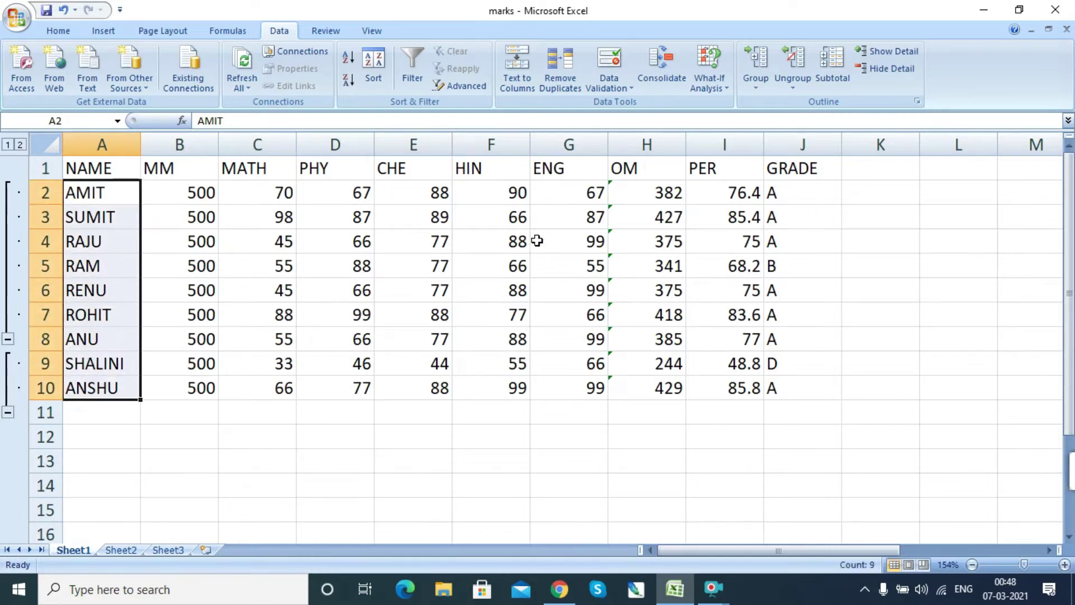
click(804, 90)
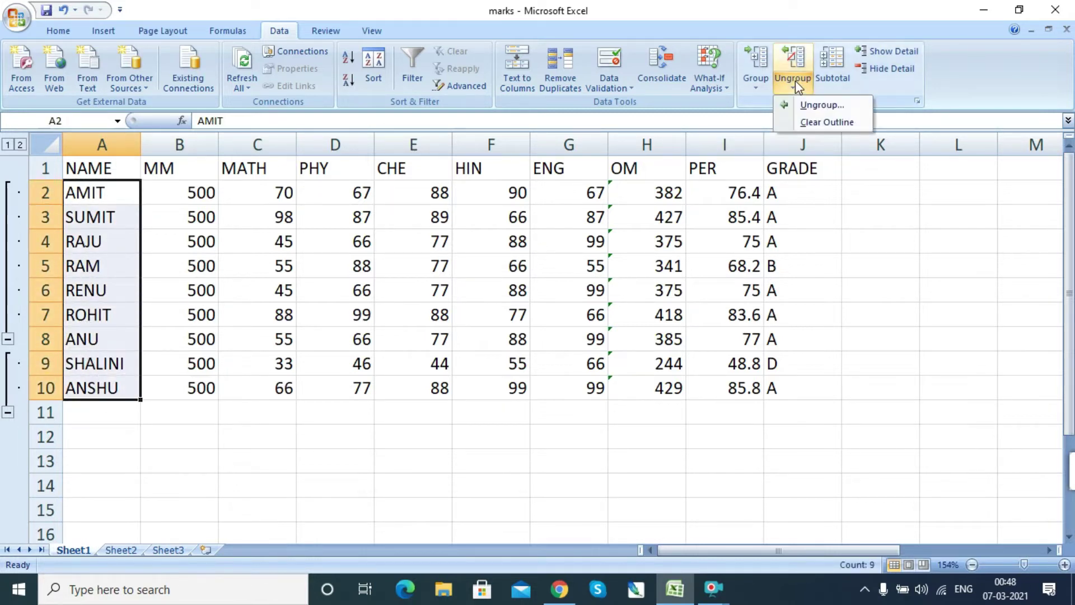
click(818, 107)
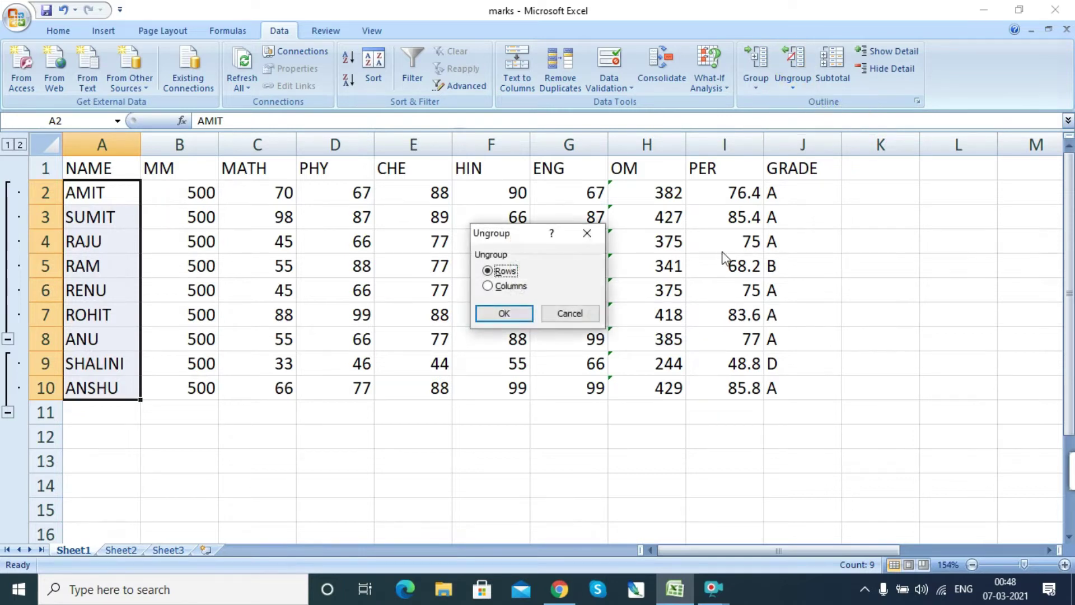
click(497, 312)
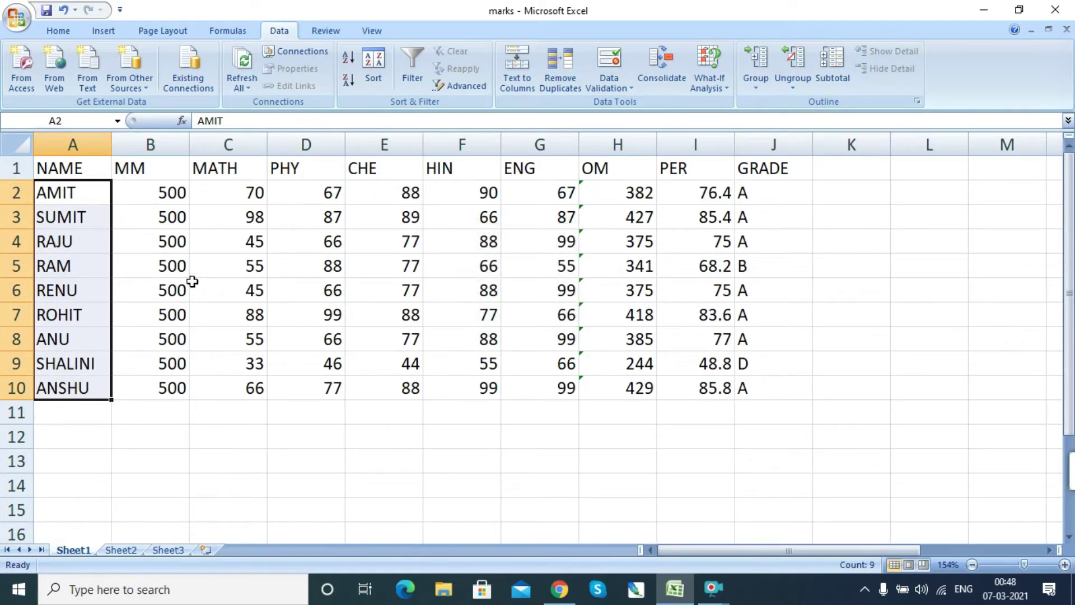
Select SUMIT's record across row 3, from A3 to J3.
click(368, 288)
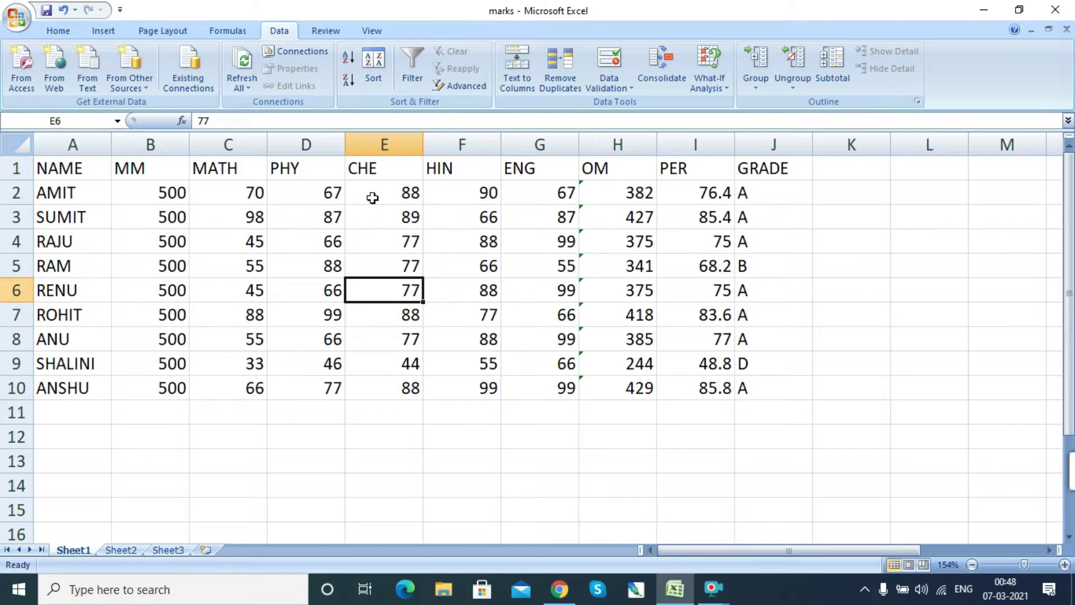
drag(63, 220, 745, 224)
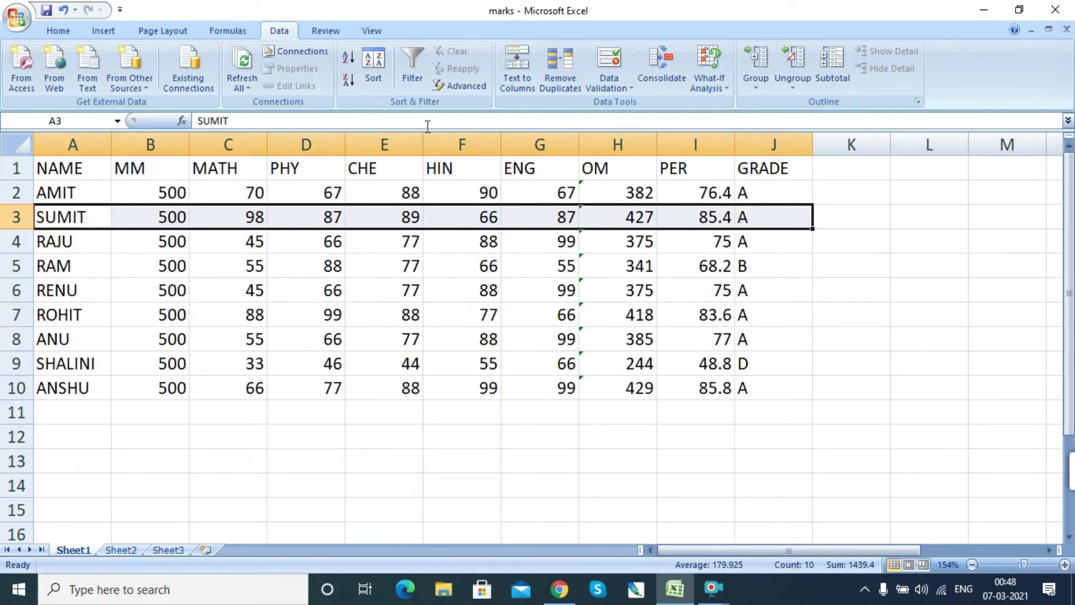
Hide SUMIT's row 3 via Format > Hide & Unhide, then unhide it.
click(58, 31)
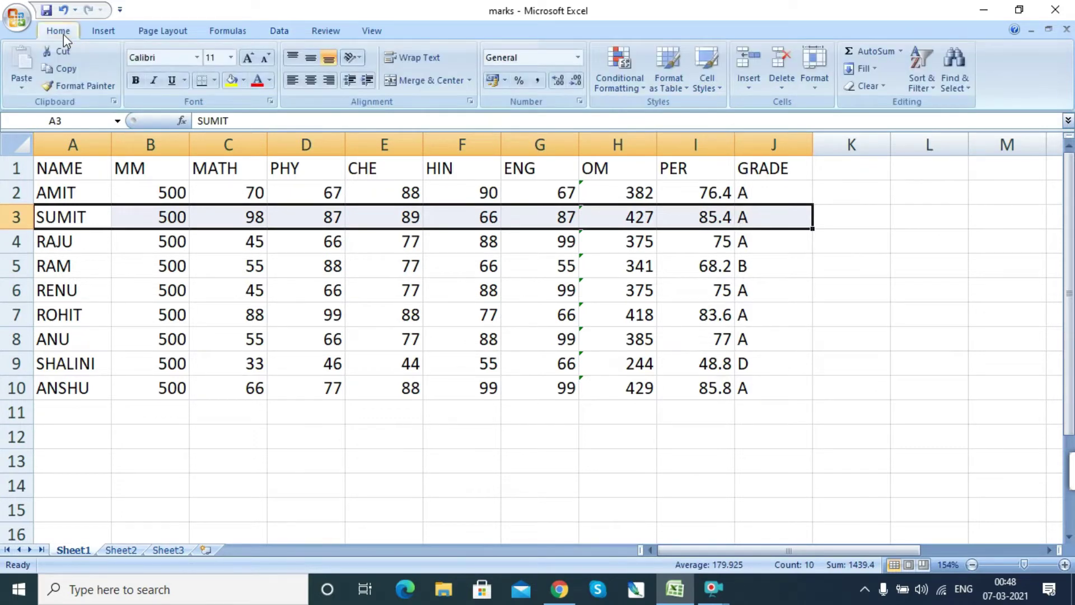
click(822, 89)
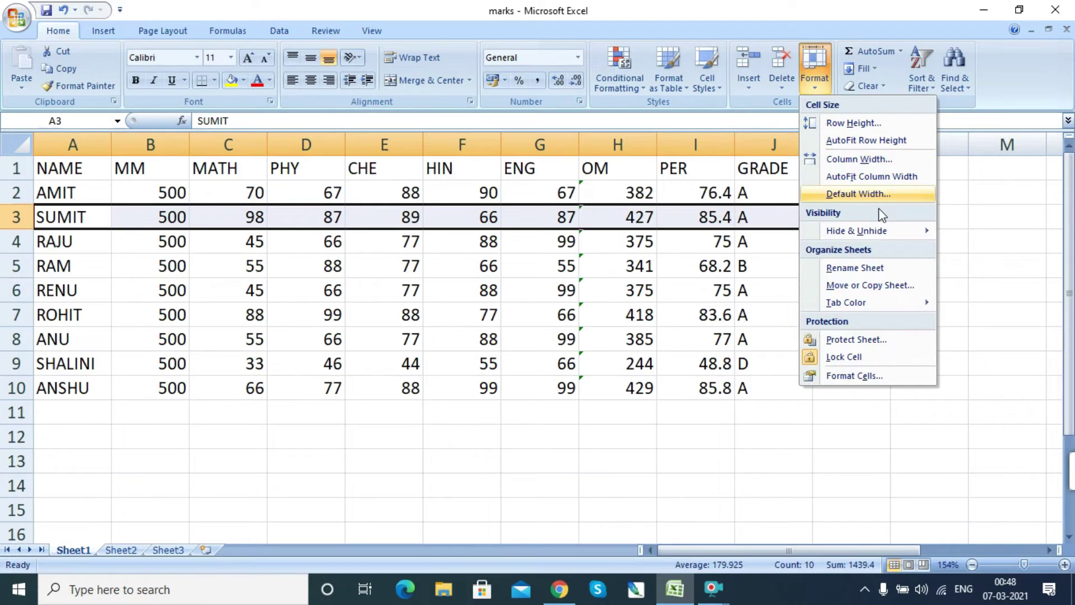
mouse_move(885, 234)
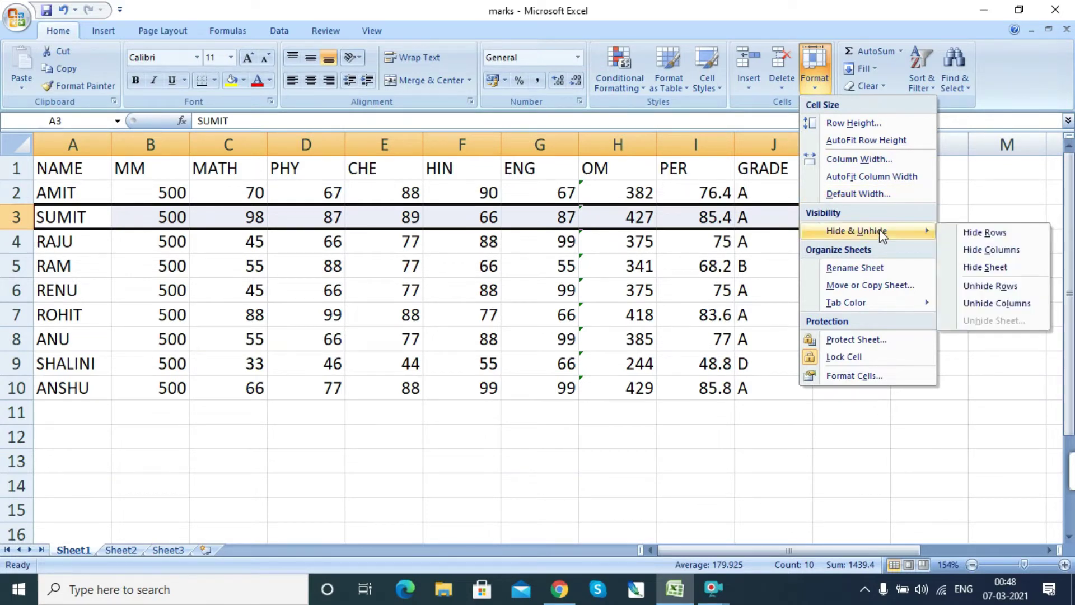
click(989, 232)
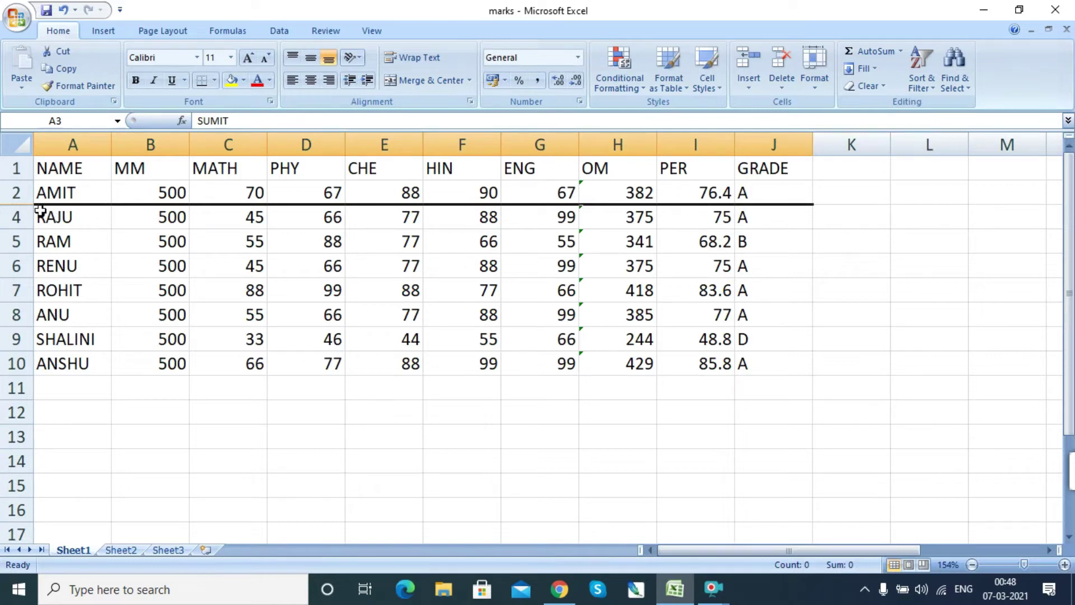
click(813, 90)
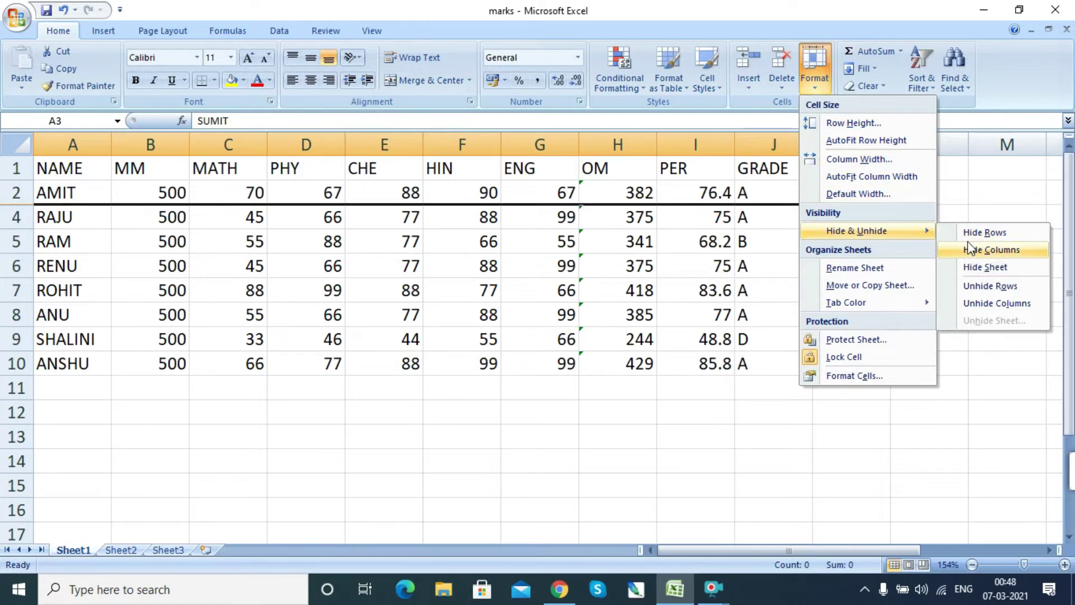
click(1006, 287)
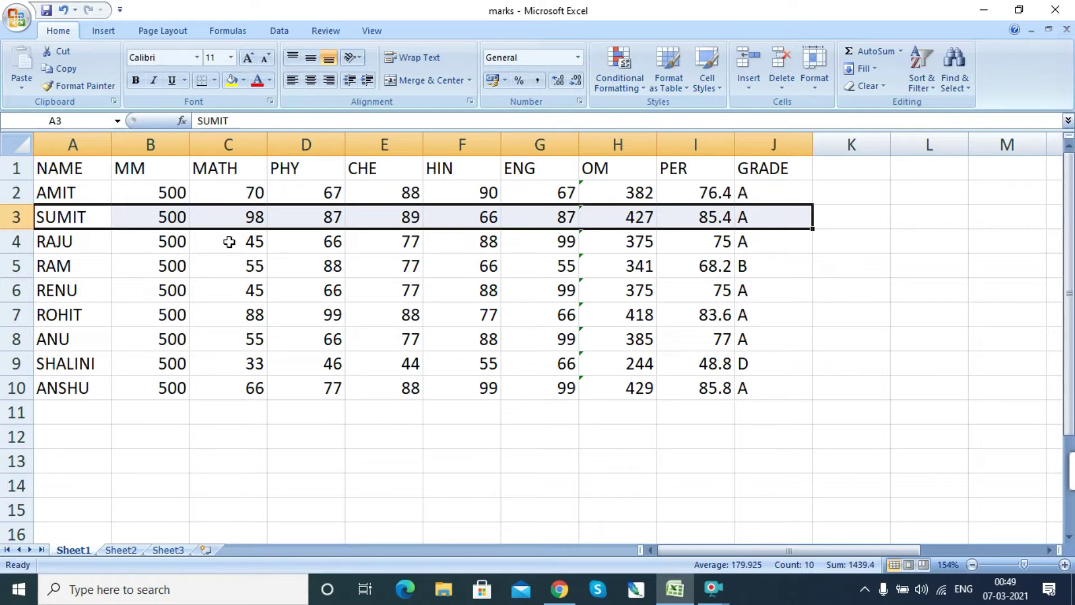
Select and clear the table, then widen columns C and B and make row 2 taller.
click(231, 357)
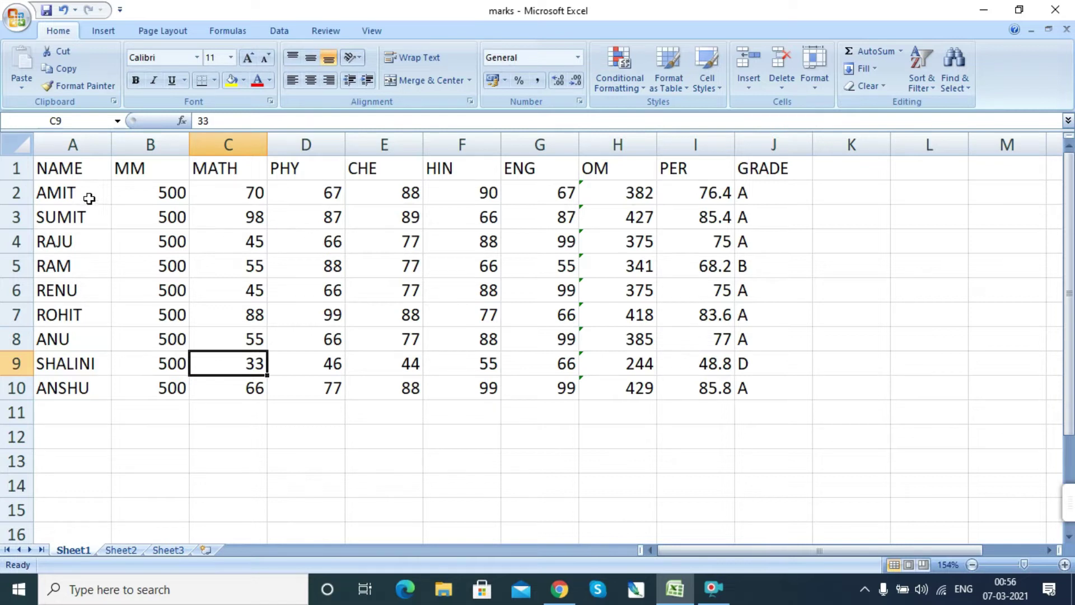
drag(72, 167, 770, 396)
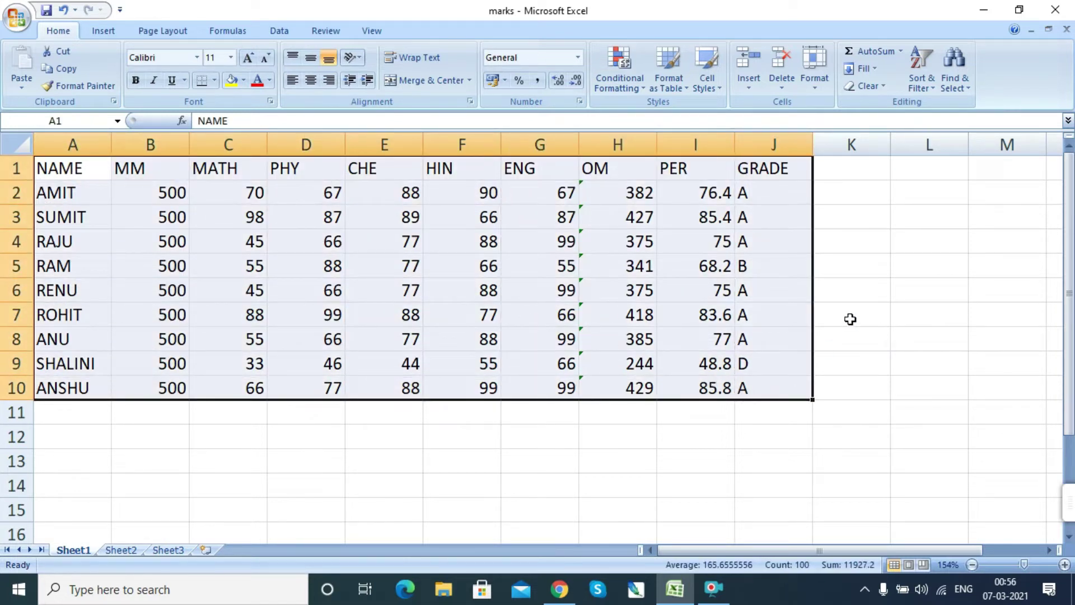
click(443, 266)
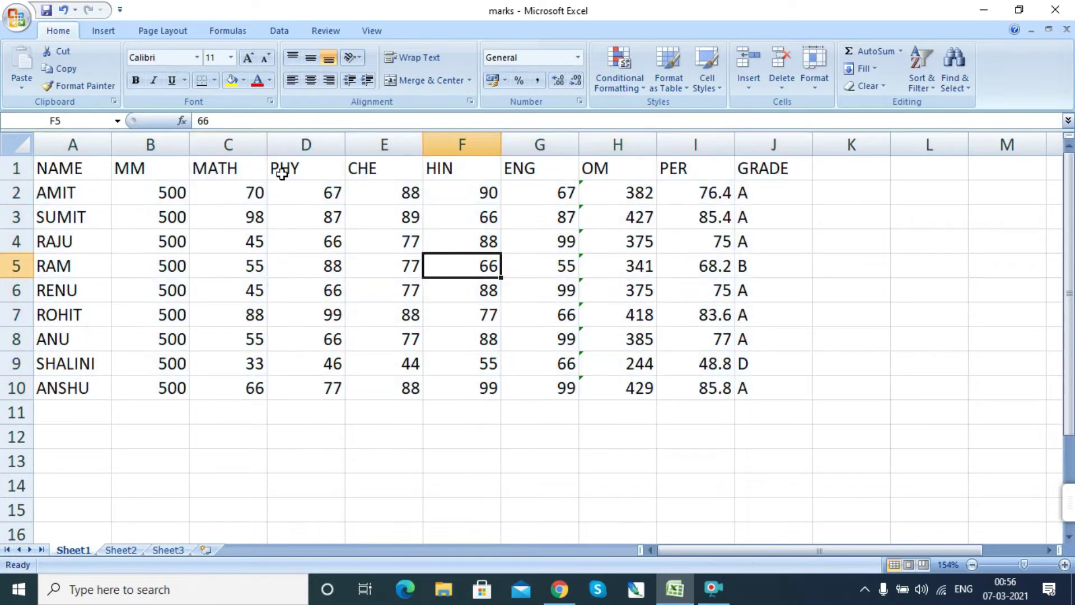
drag(264, 144, 318, 144)
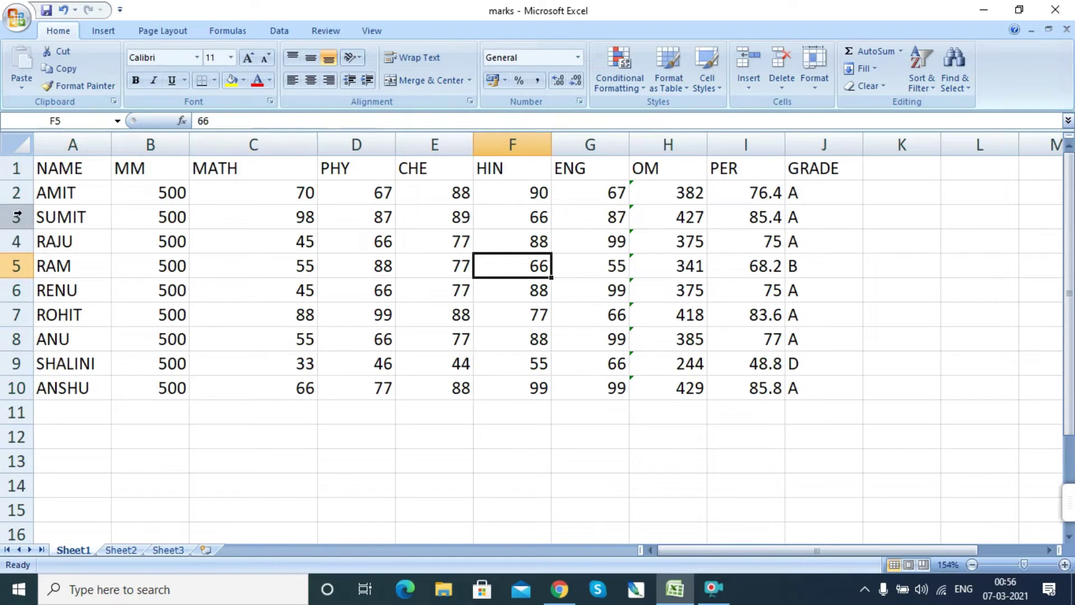
drag(24, 207, 17, 292)
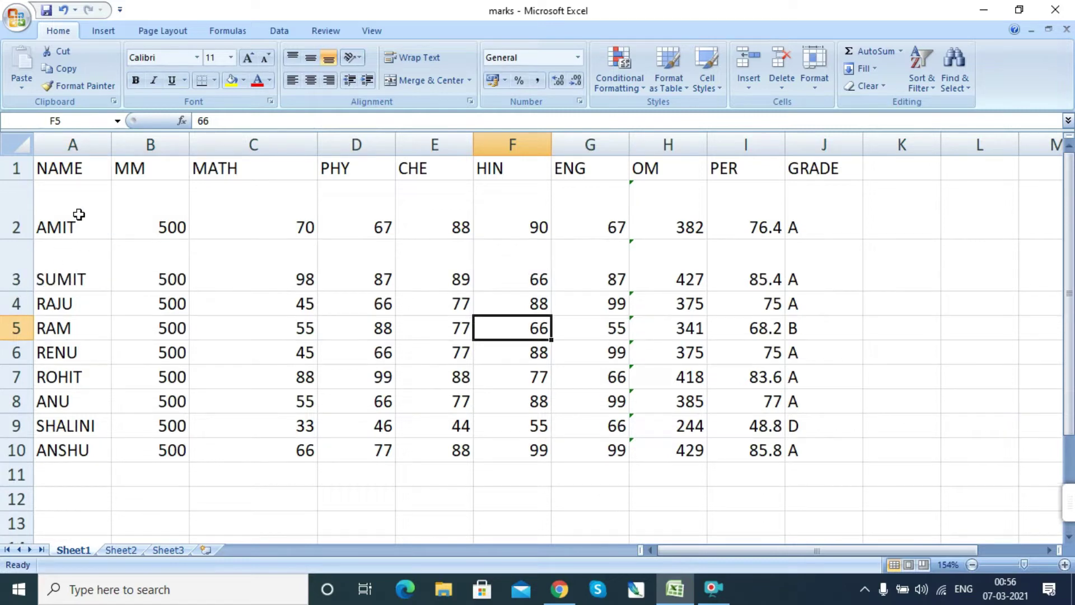
drag(189, 150, 239, 146)
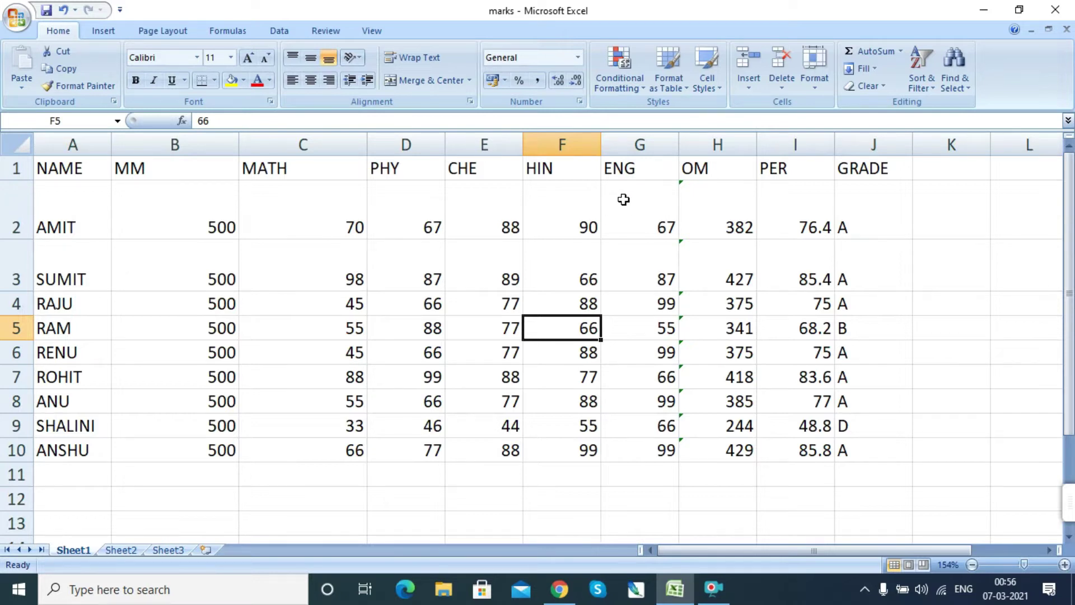
Undo the resizing twice with Ctrl+Z and select the whole table A1:J10.
key(ctrl+z)
key(ctrl+z)
key(ctrl+z)
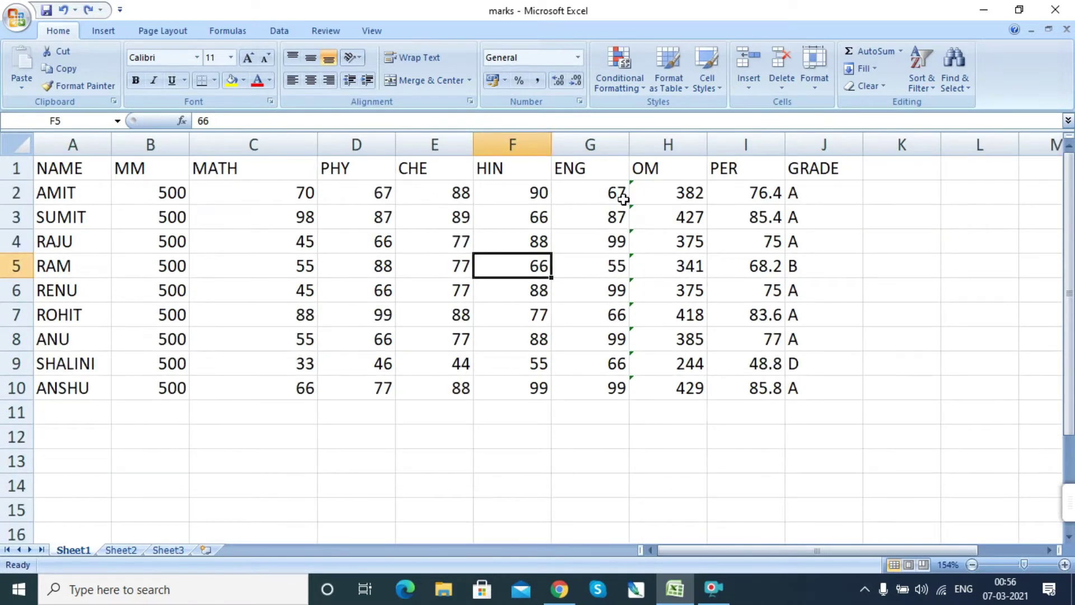
key(ctrl+z)
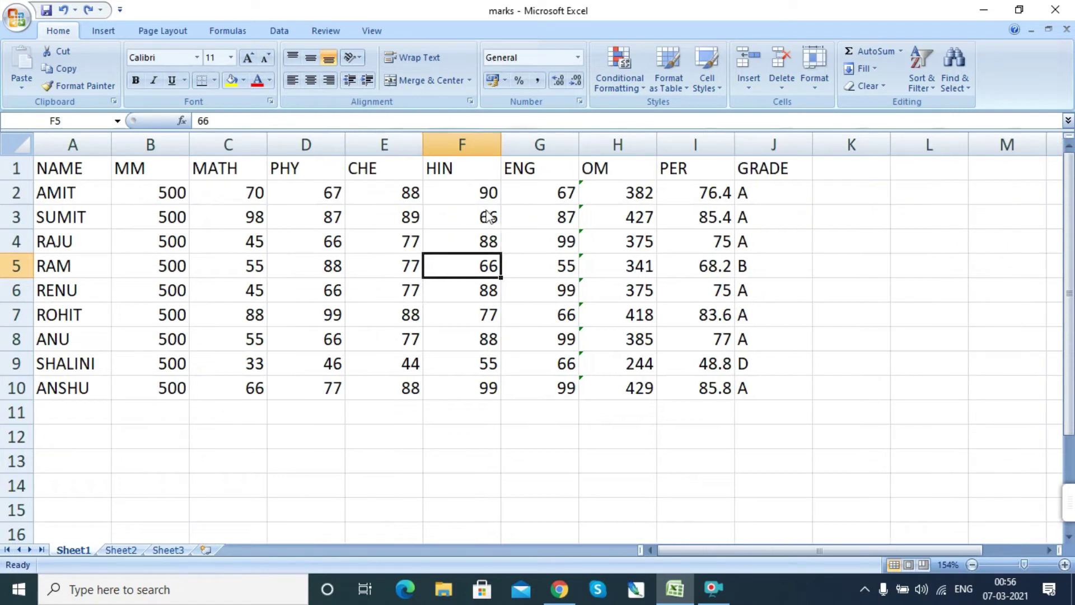
drag(58, 171, 758, 393)
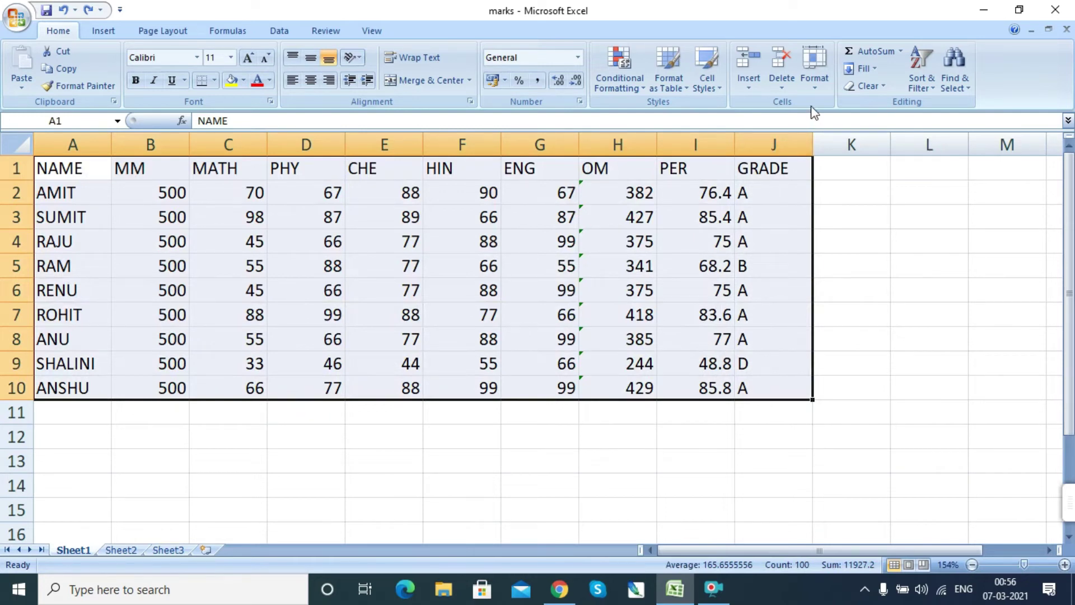
Set the table rows to height 30, then change them to height 22.
click(815, 89)
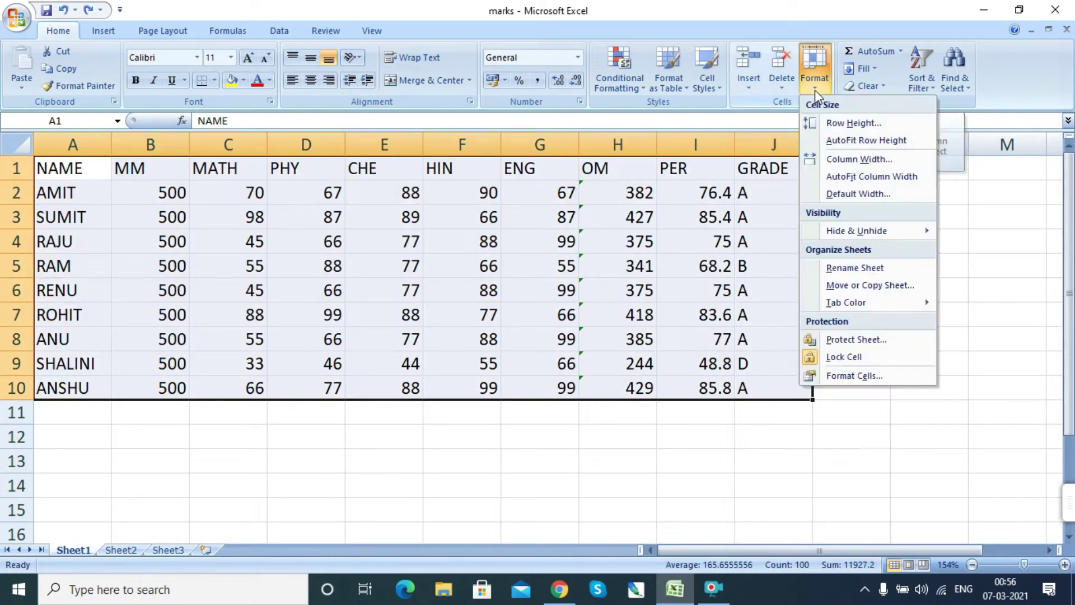
click(848, 124)
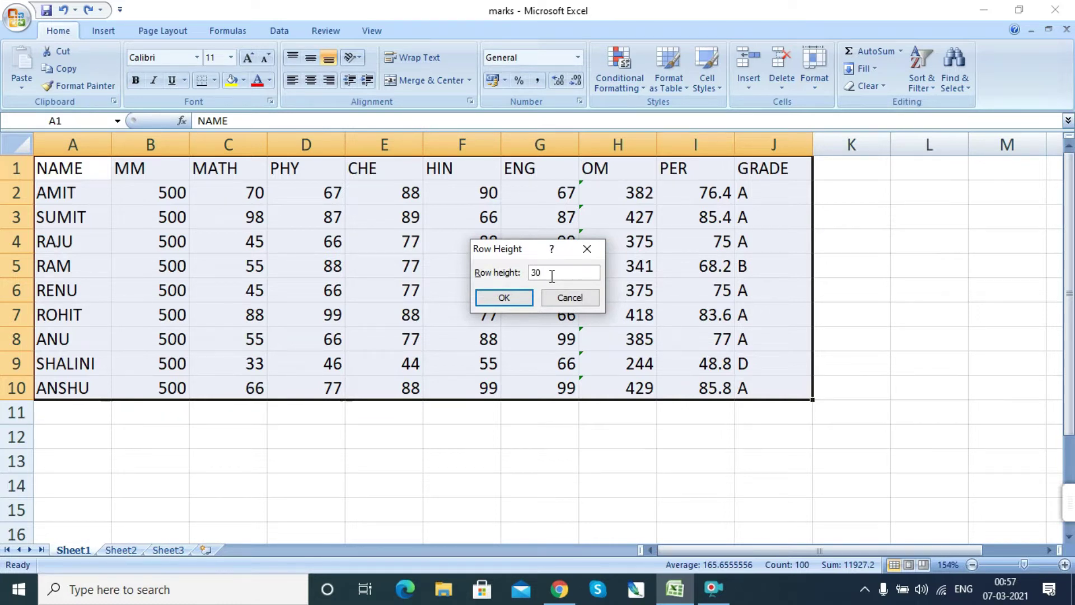
key(Return)
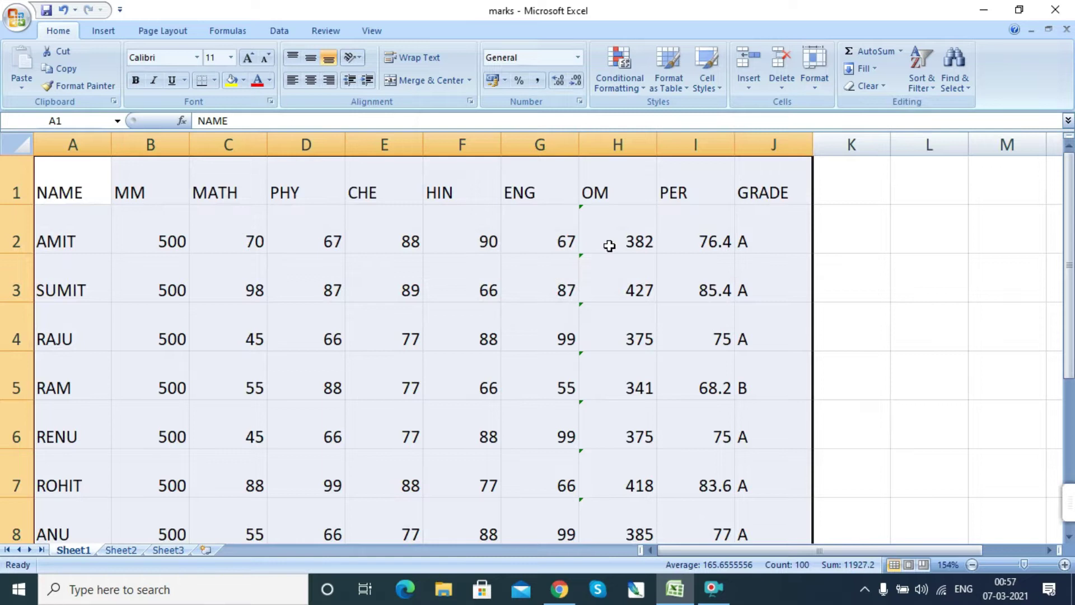
click(813, 85)
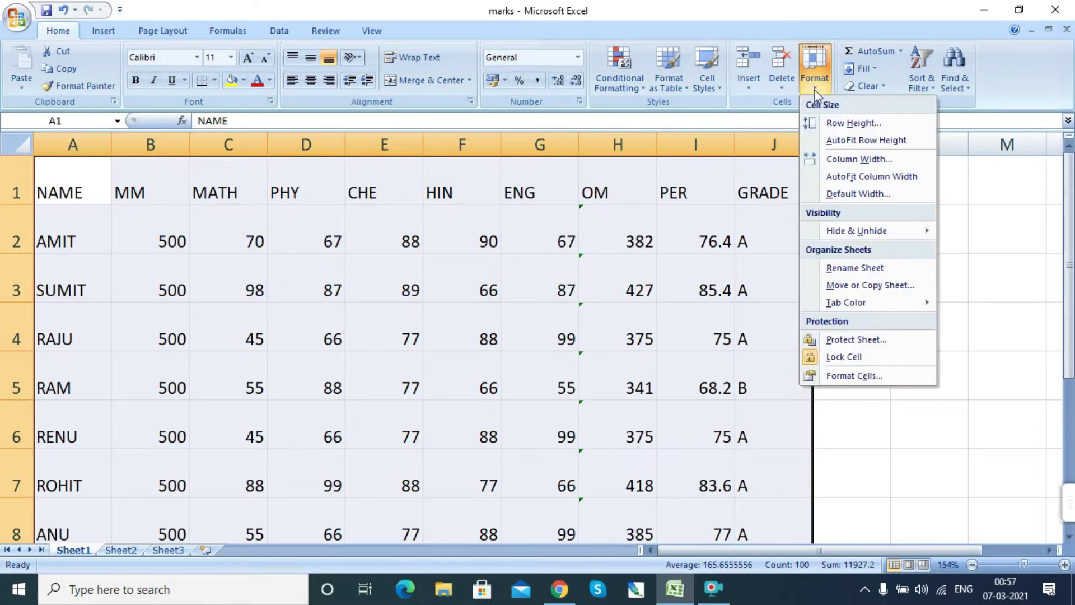
click(854, 122)
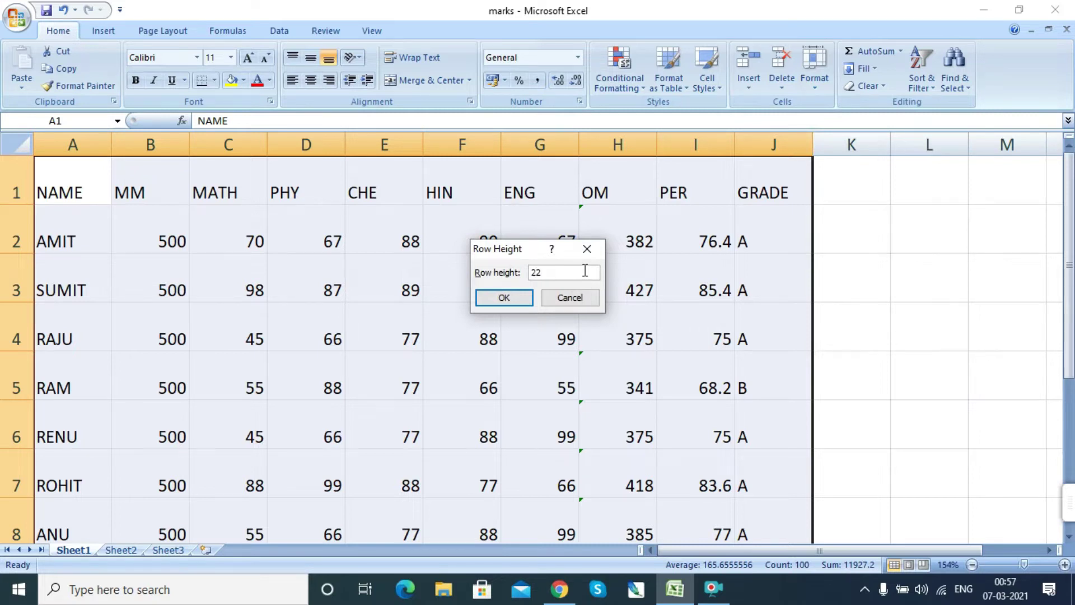
key(Return)
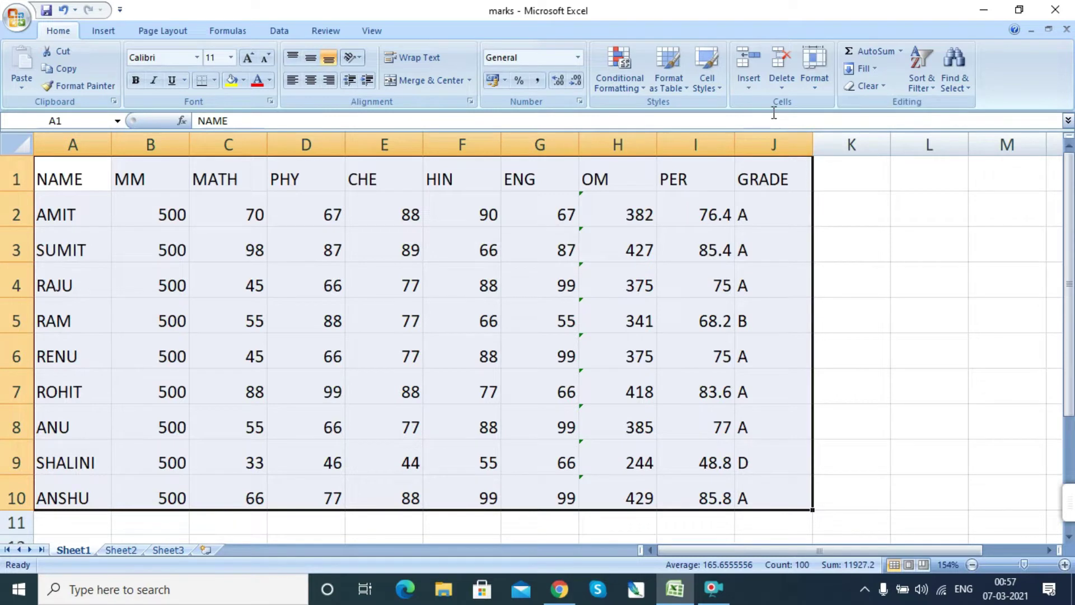
Set columns A through J to a column width of 12.
click(815, 86)
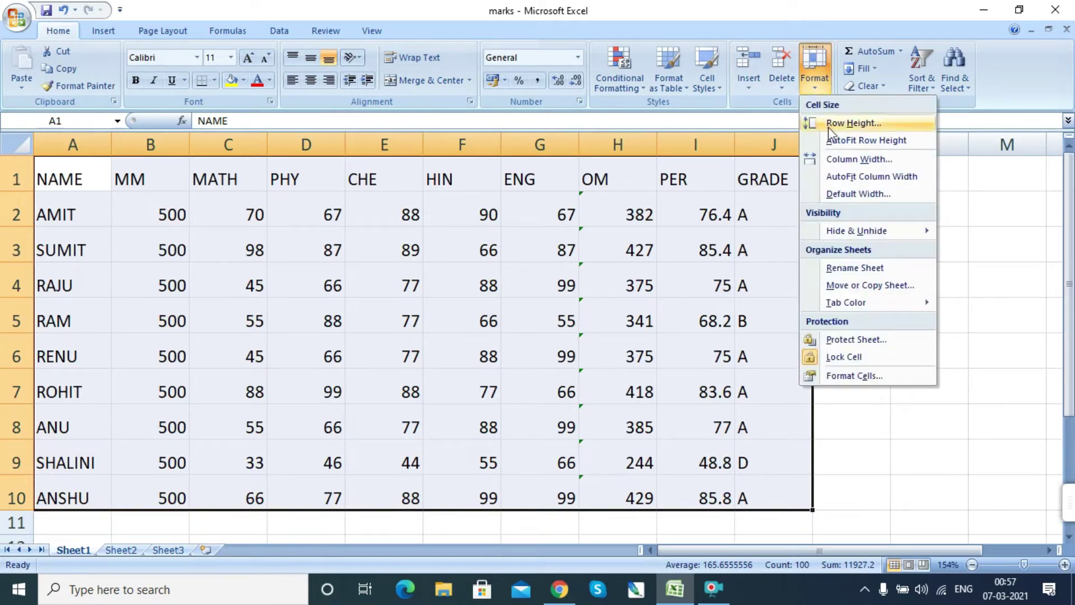
click(875, 163)
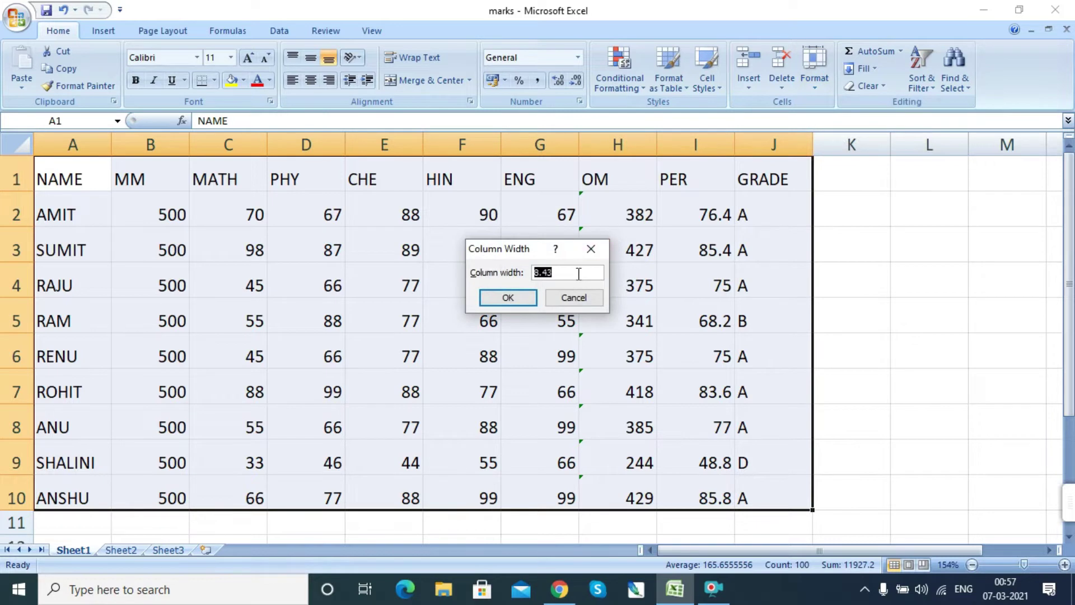
text(12)
key(Return)
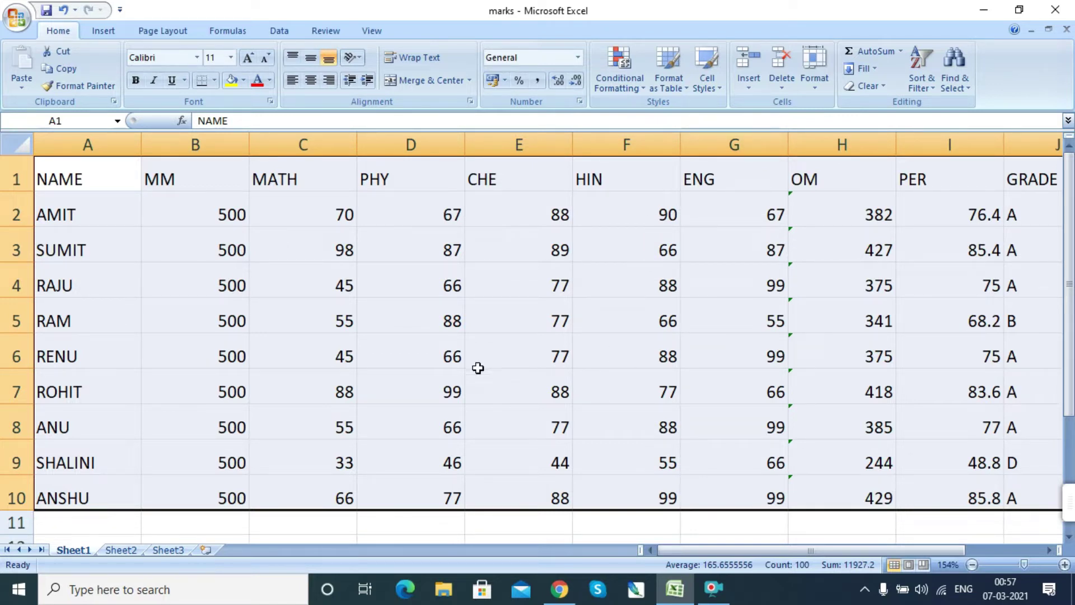
Select the range A1:F9 and zoom the sheet in to about 184%.
click(689, 401)
click(440, 372)
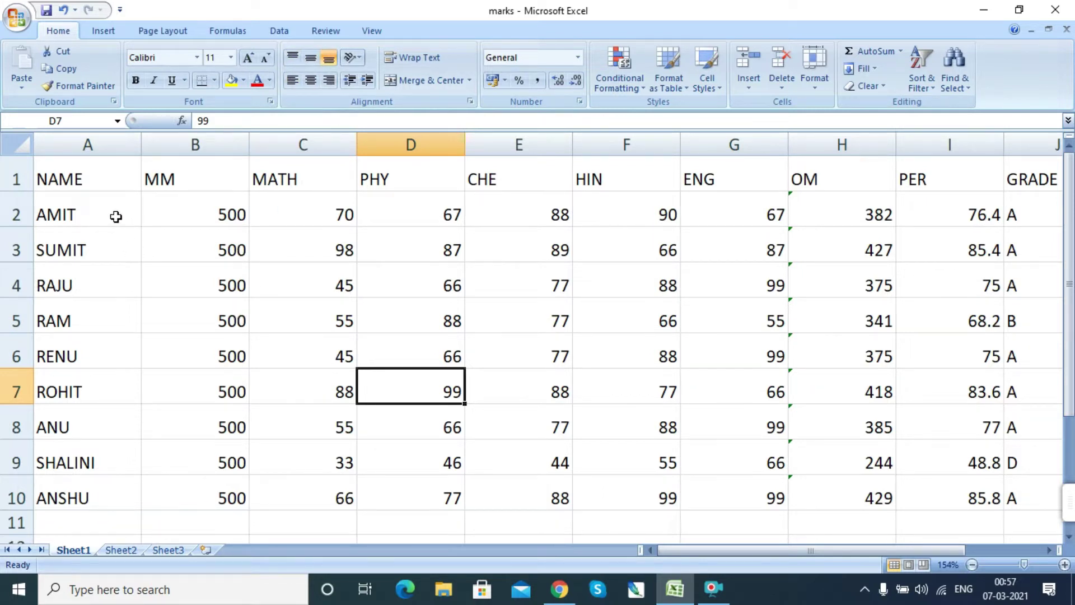
click(206, 211)
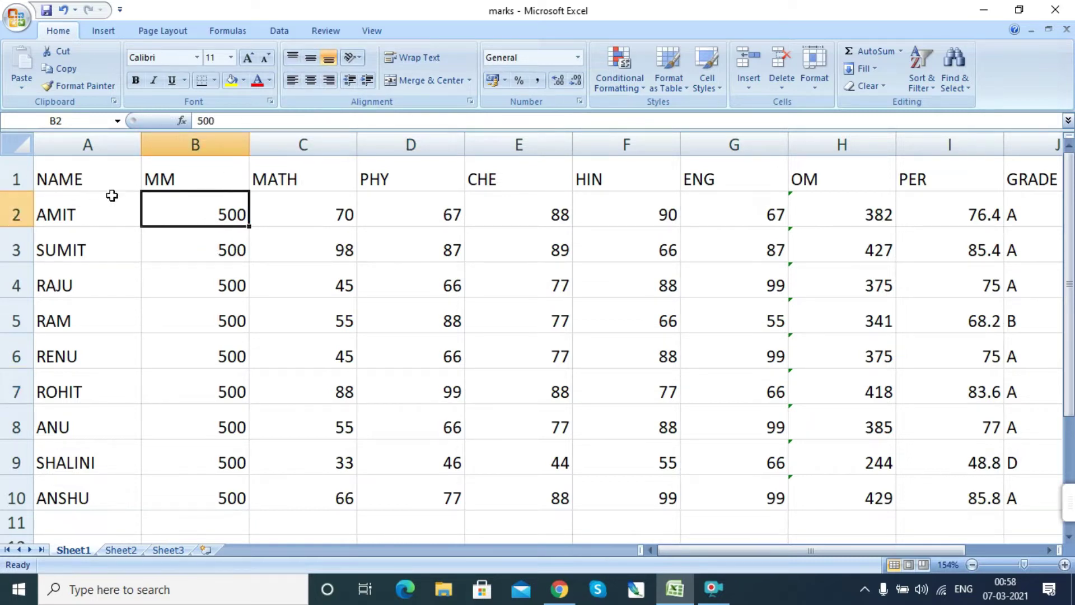
drag(64, 178, 580, 490)
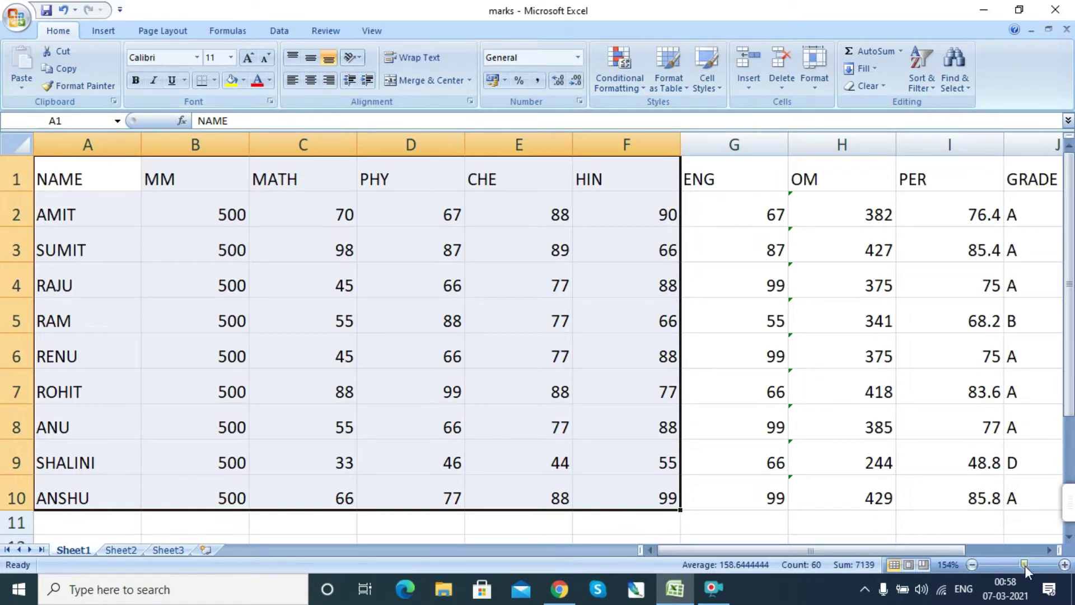
mouse_move(1028, 564)
mouse_down()
mouse_move(1048, 567)
mouse_move(1032, 554)
mouse_up()
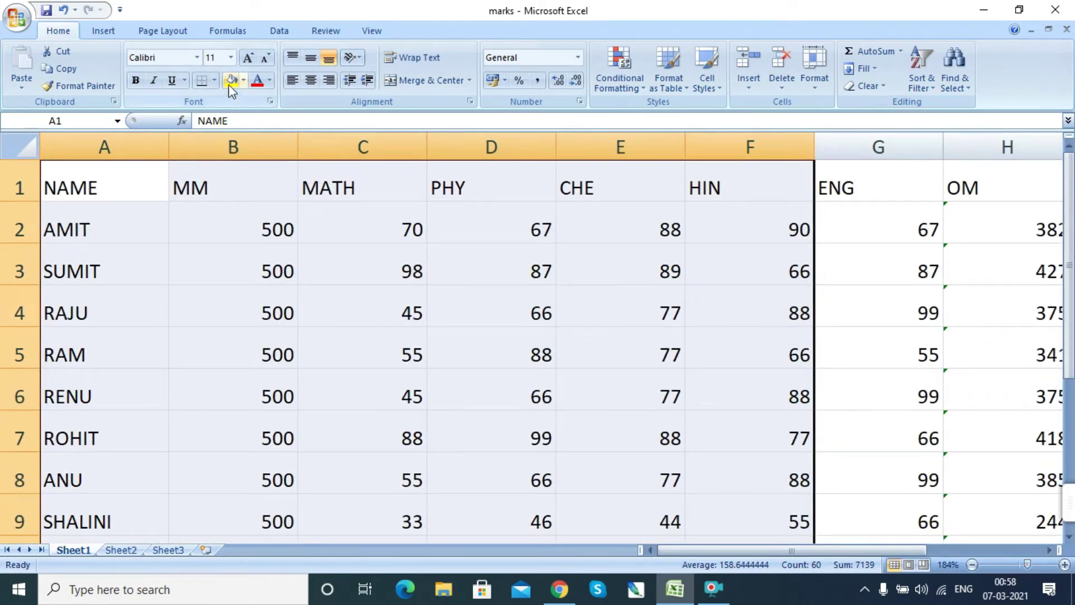
Apply All Borders to the marks table and left-align its contents.
click(213, 80)
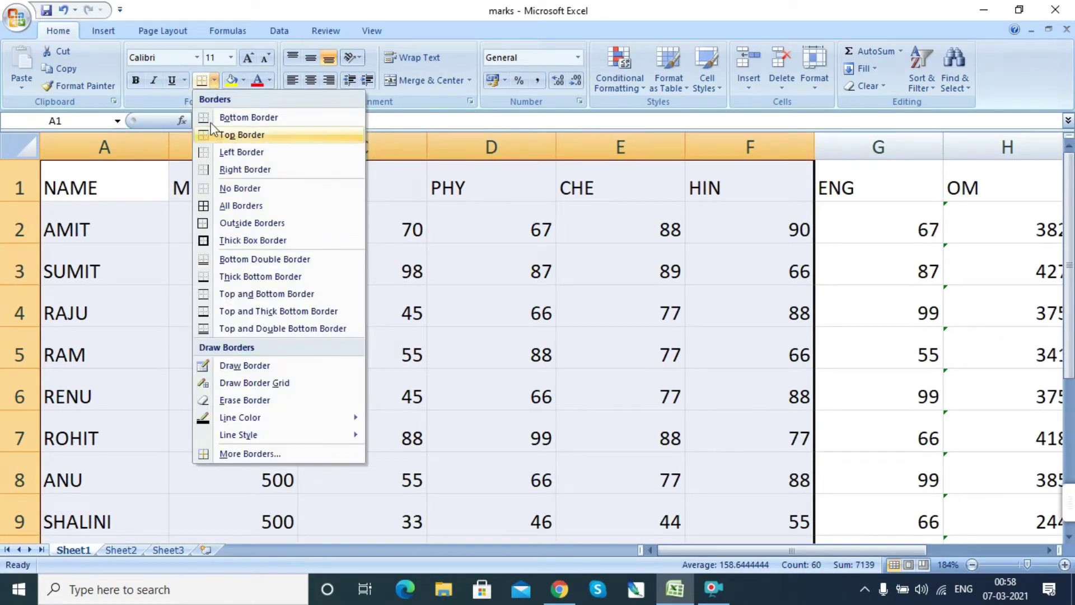
click(239, 206)
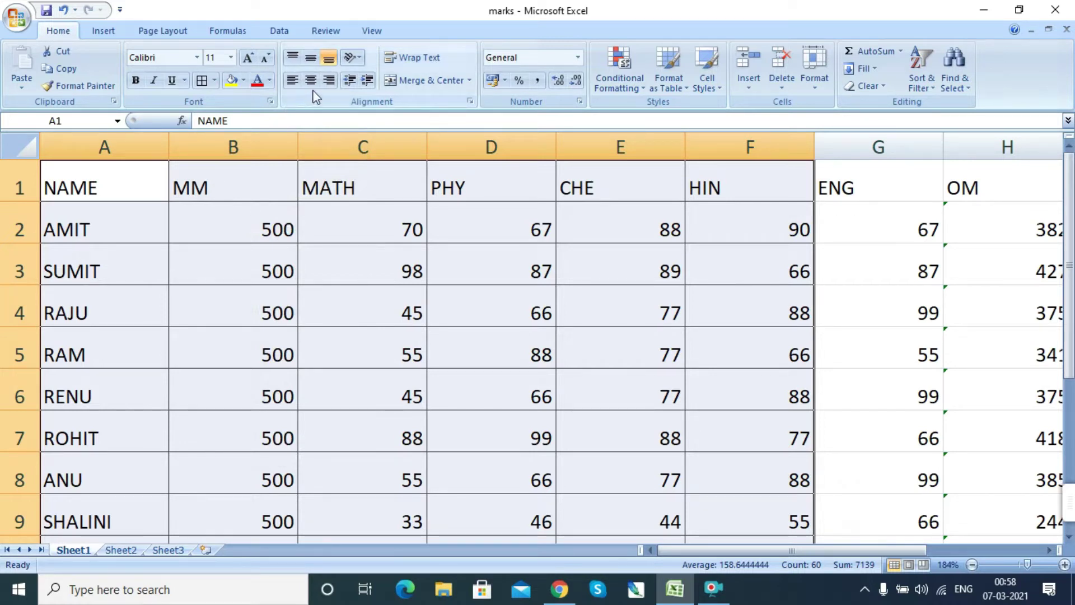
click(292, 82)
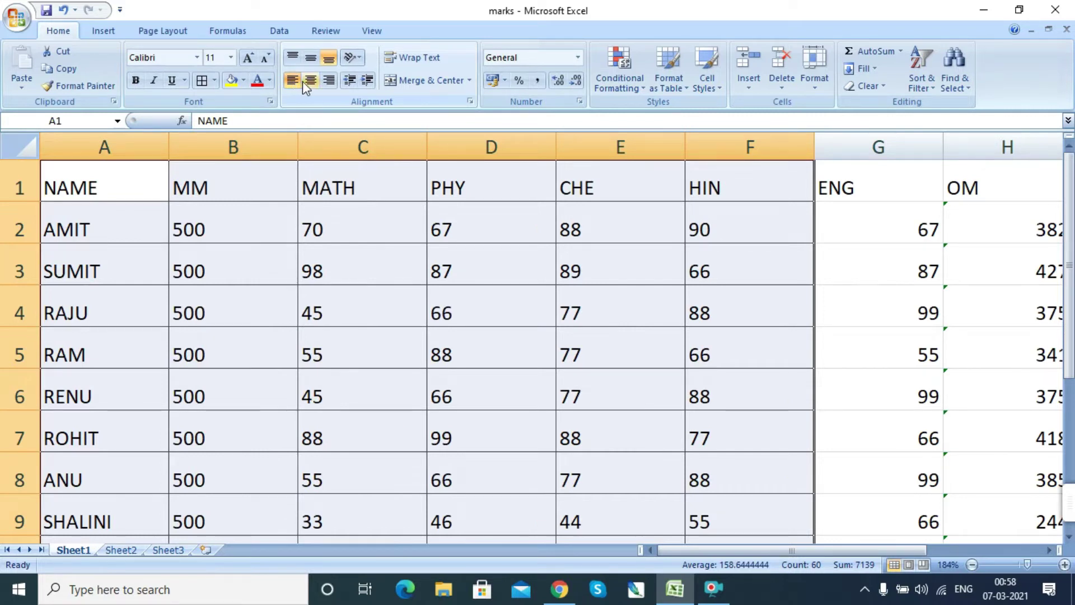
Try top, middle and bottom vertical alignment with centre and right alignment on the table.
click(293, 58)
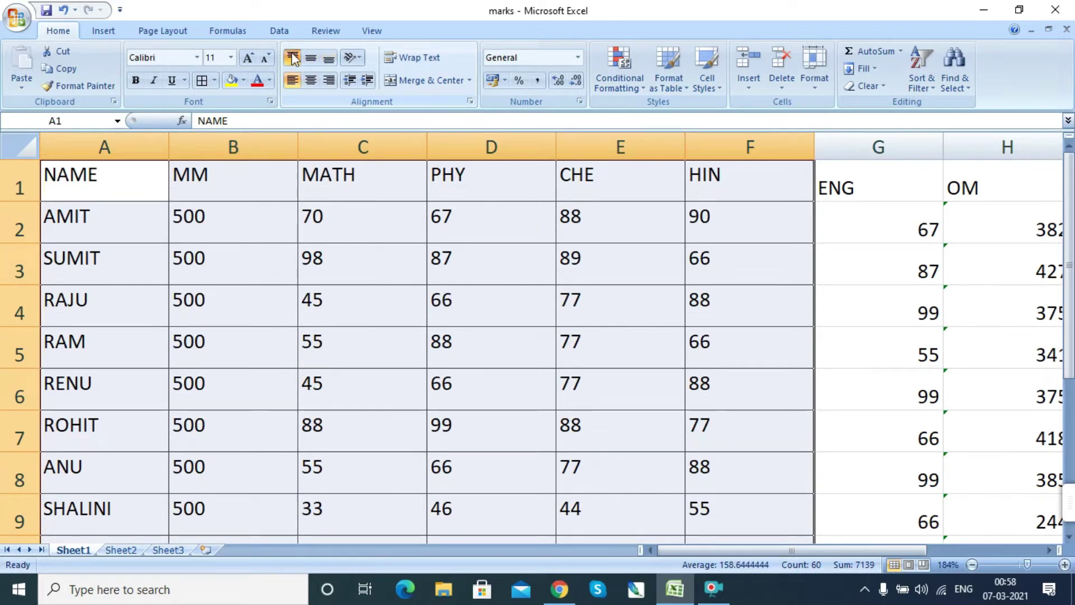
click(311, 58)
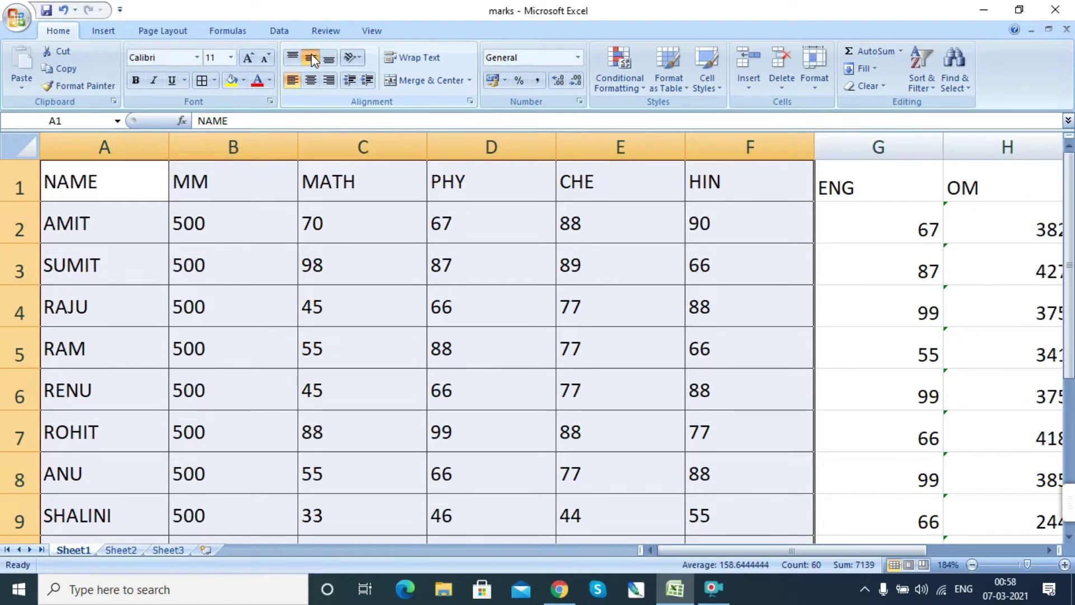
click(316, 82)
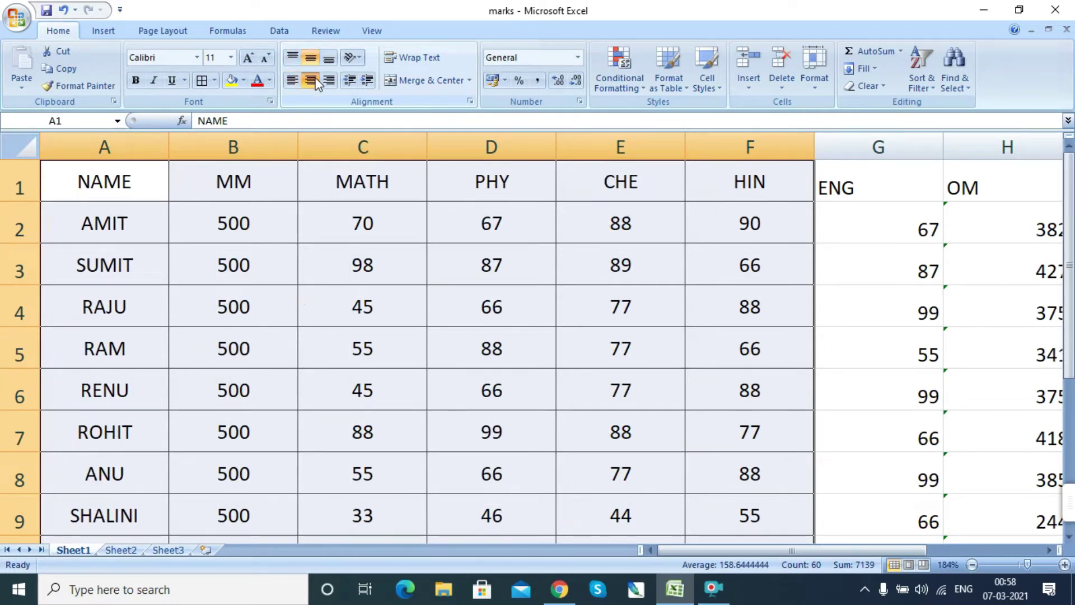
click(311, 58)
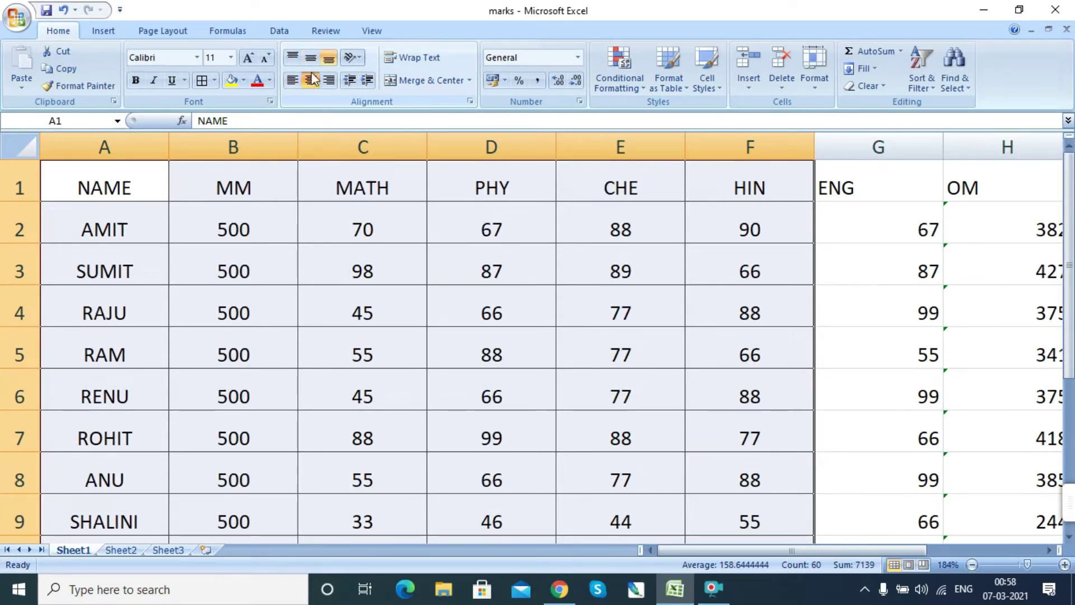
click(311, 81)
click(312, 57)
click(311, 81)
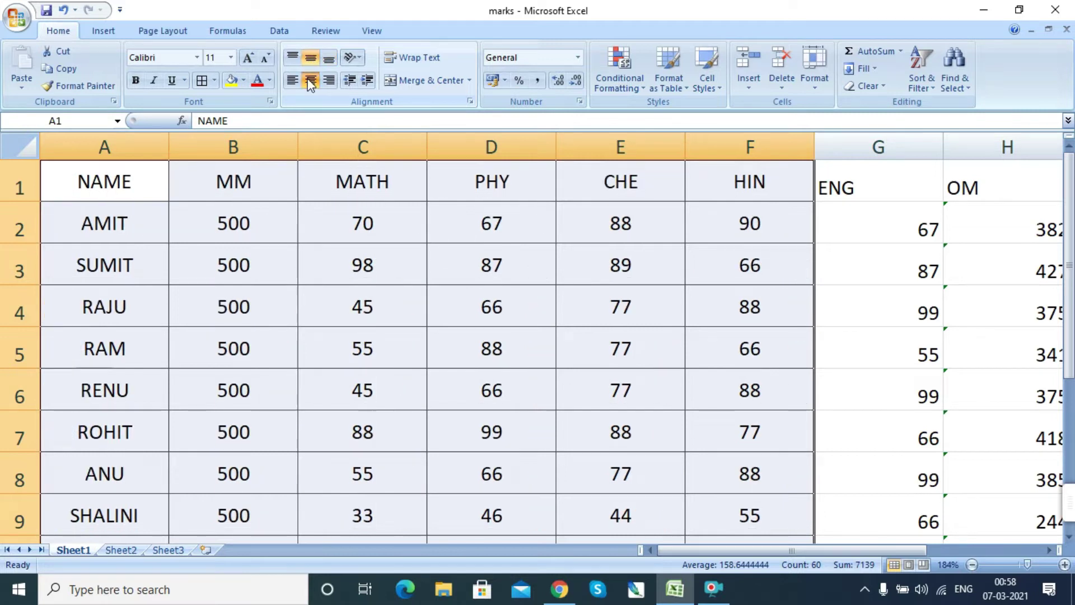
click(330, 81)
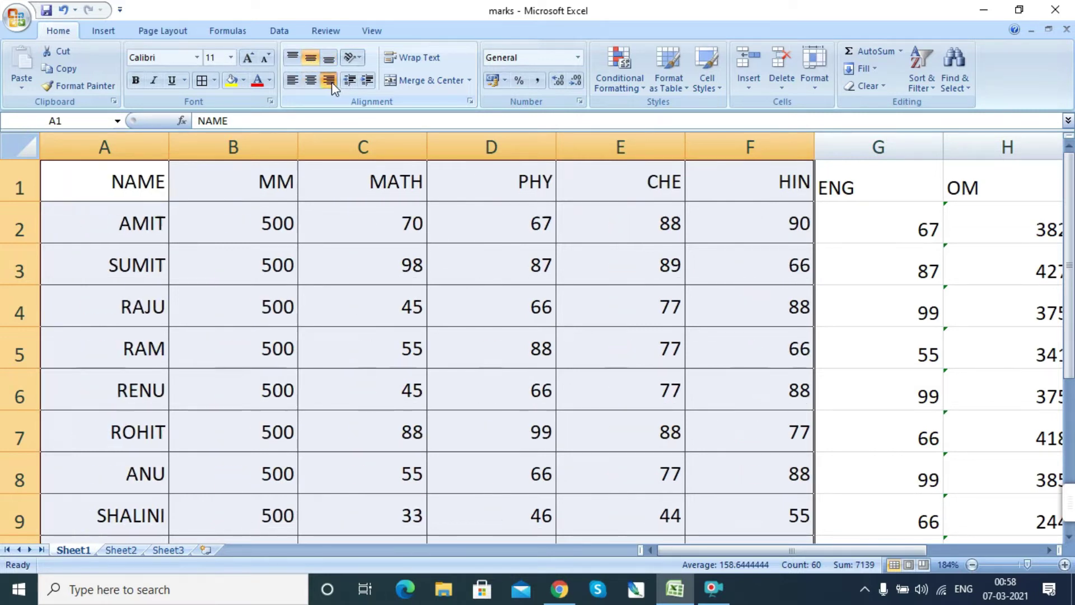
click(330, 60)
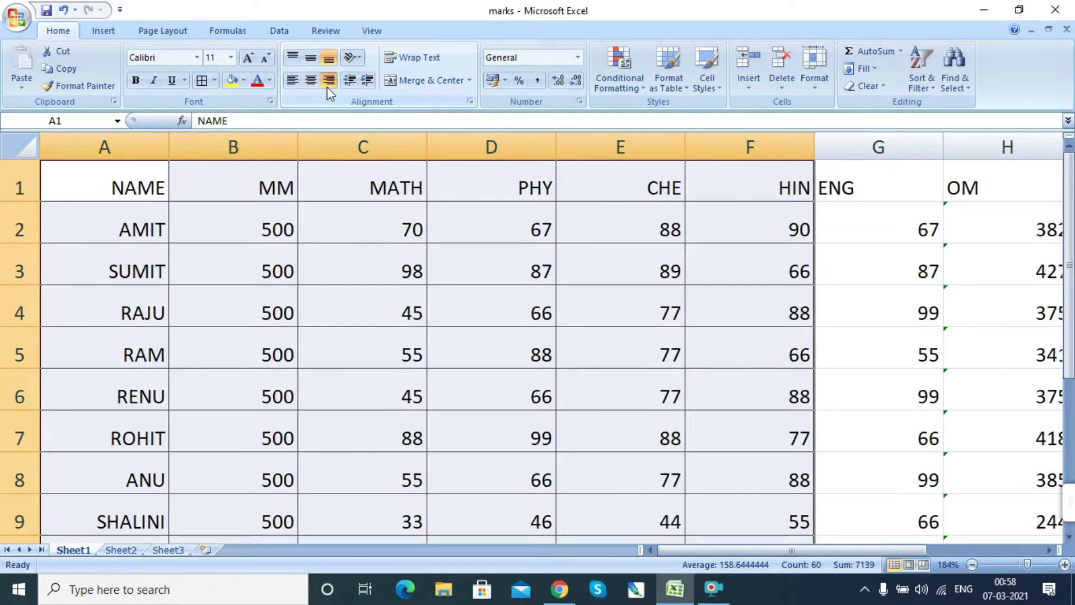
click(311, 60)
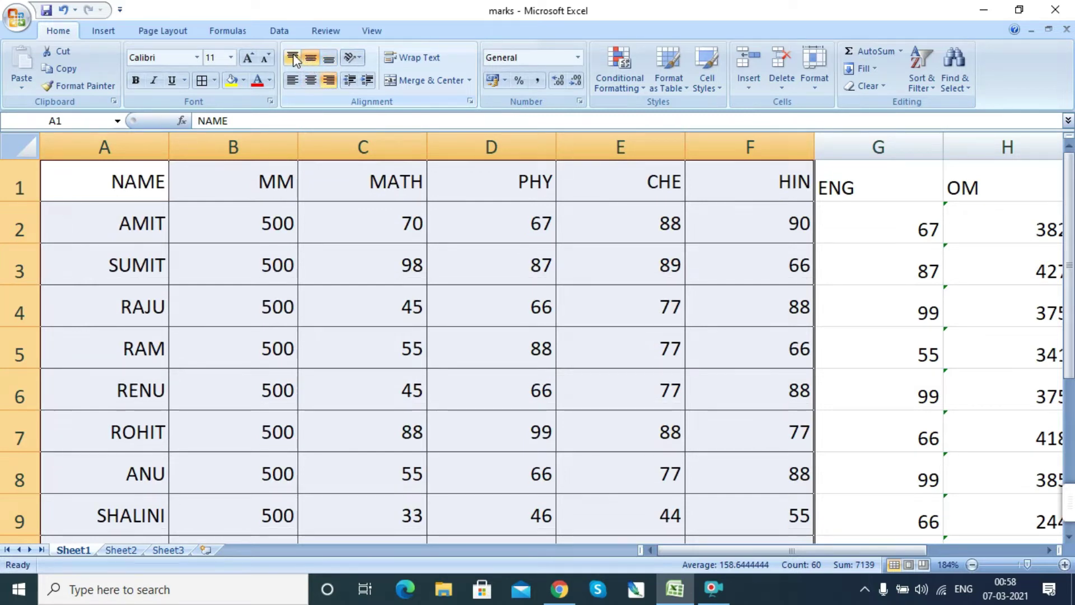
Cycle through the alignments again, ending with text centred horizontally and vertically.
click(294, 58)
click(291, 81)
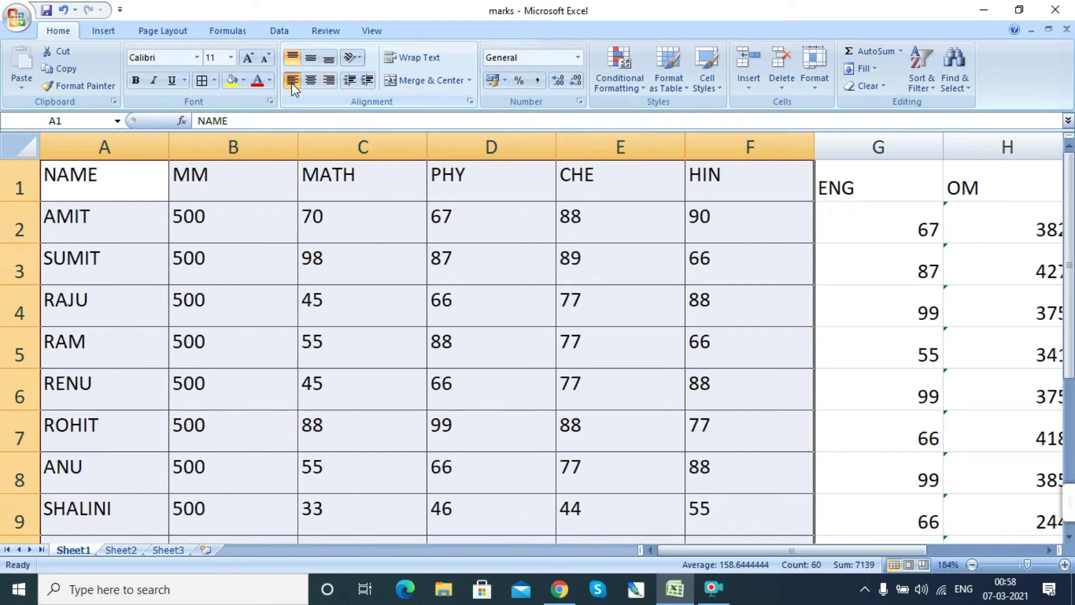
click(330, 82)
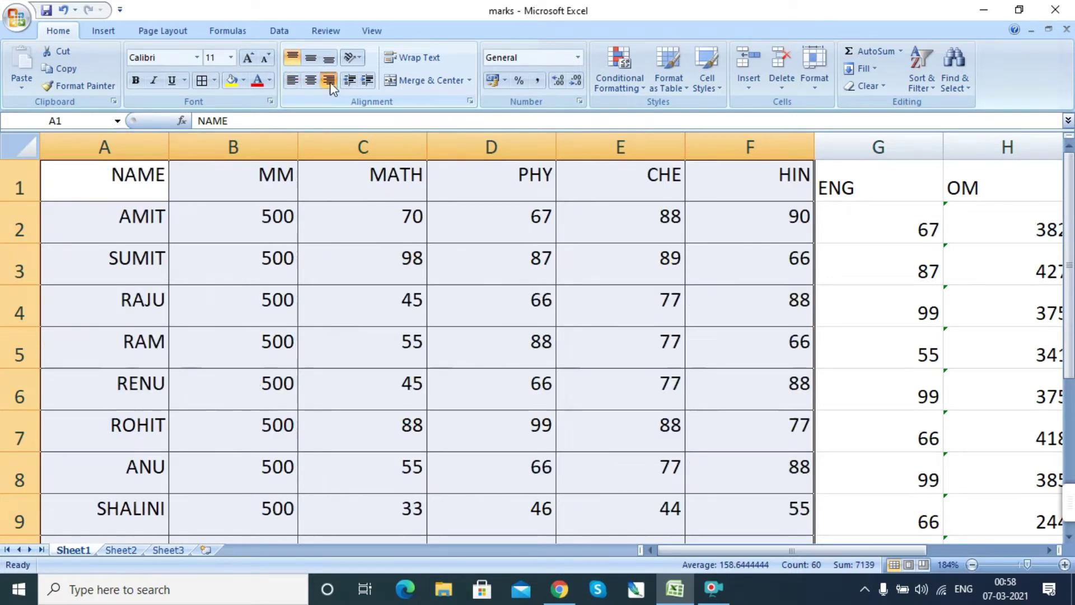
click(310, 82)
click(312, 60)
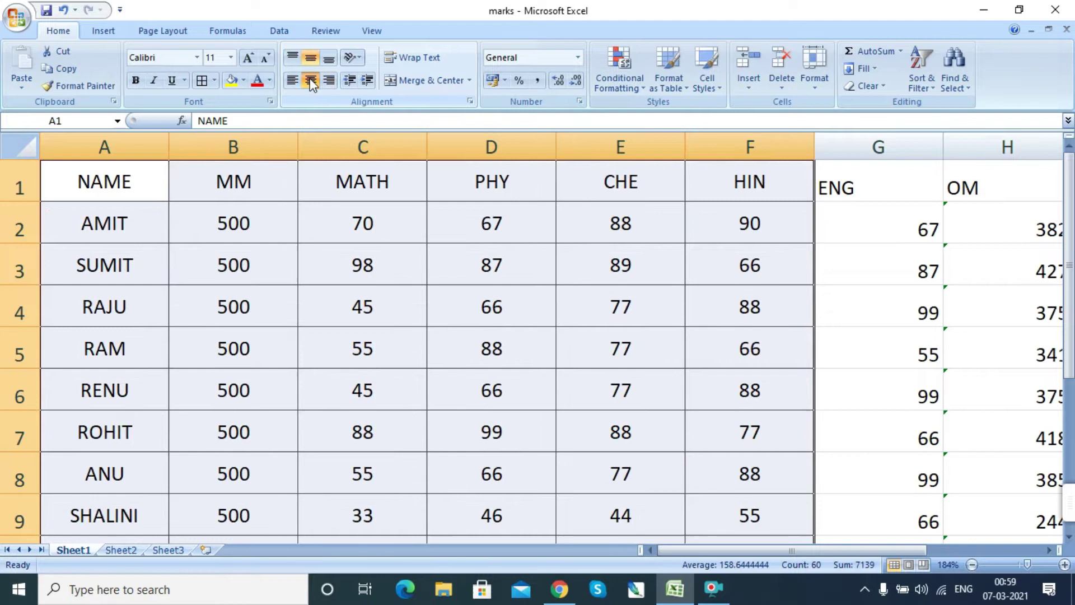
click(310, 81)
click(330, 81)
click(329, 60)
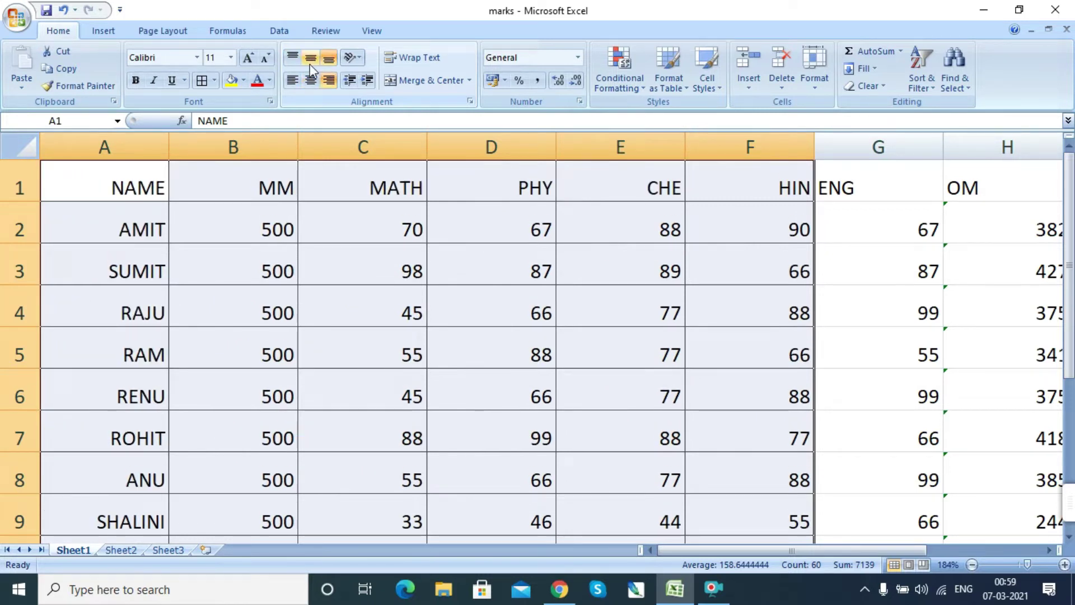
click(310, 58)
click(311, 80)
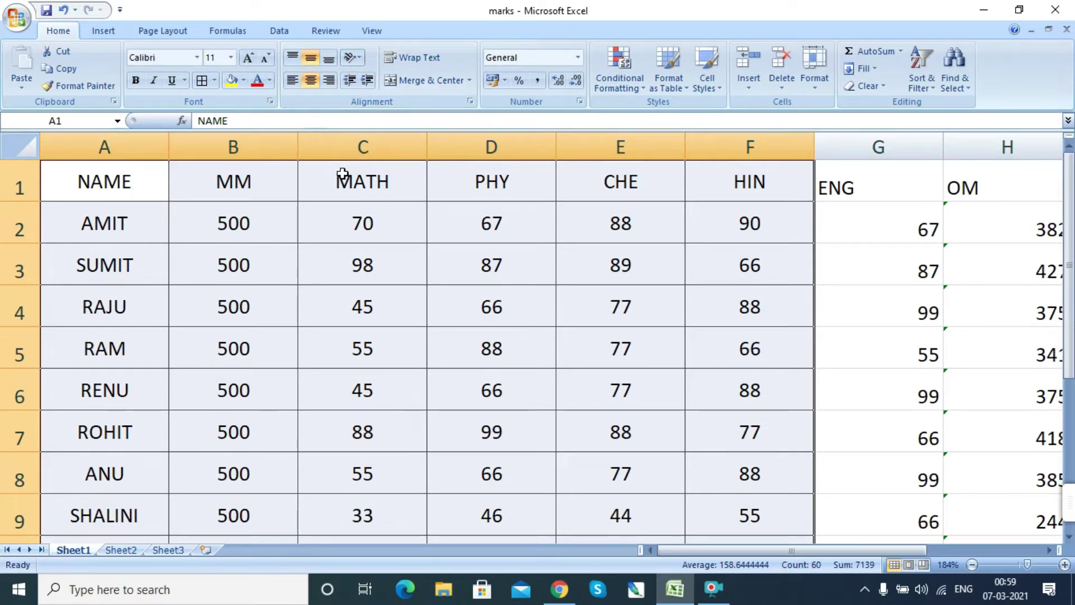
click(362, 58)
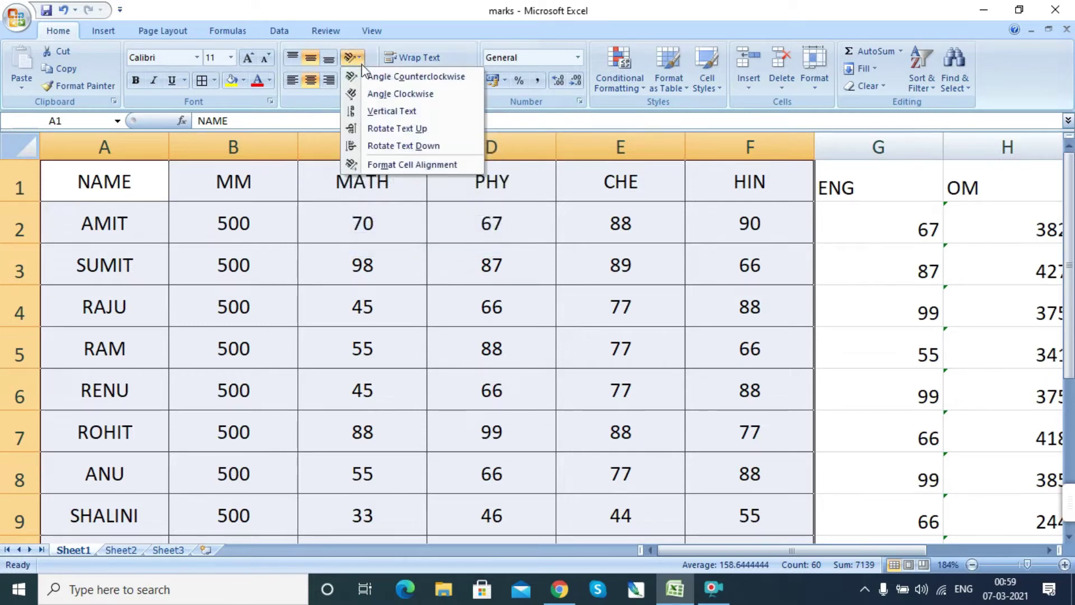
Angle only the header cells A1:F1 counterclockwise, undoing the whole-table trial.
click(397, 79)
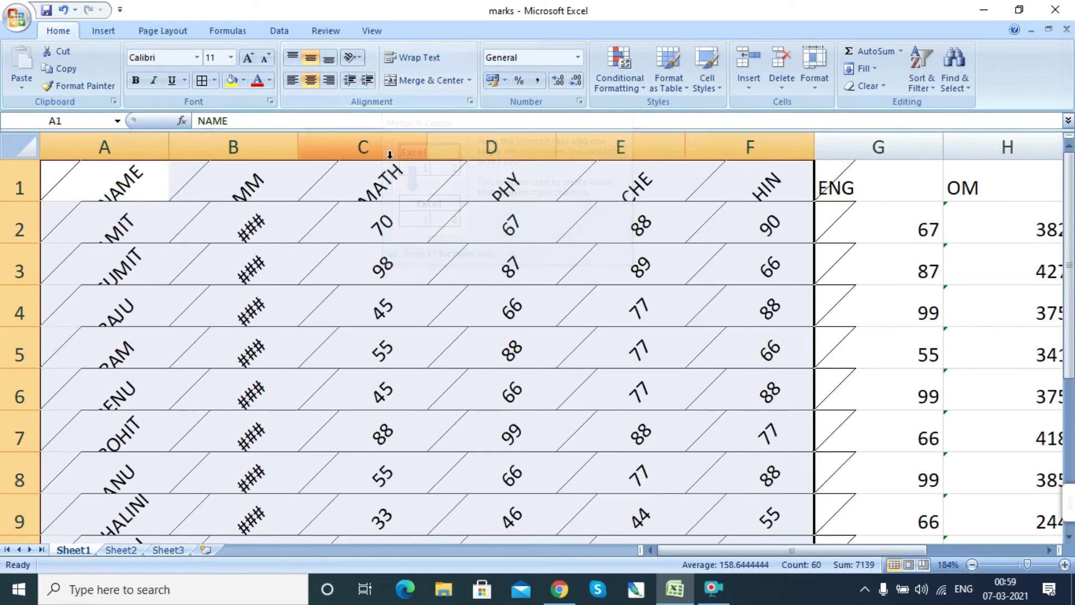
key(ctrl+z)
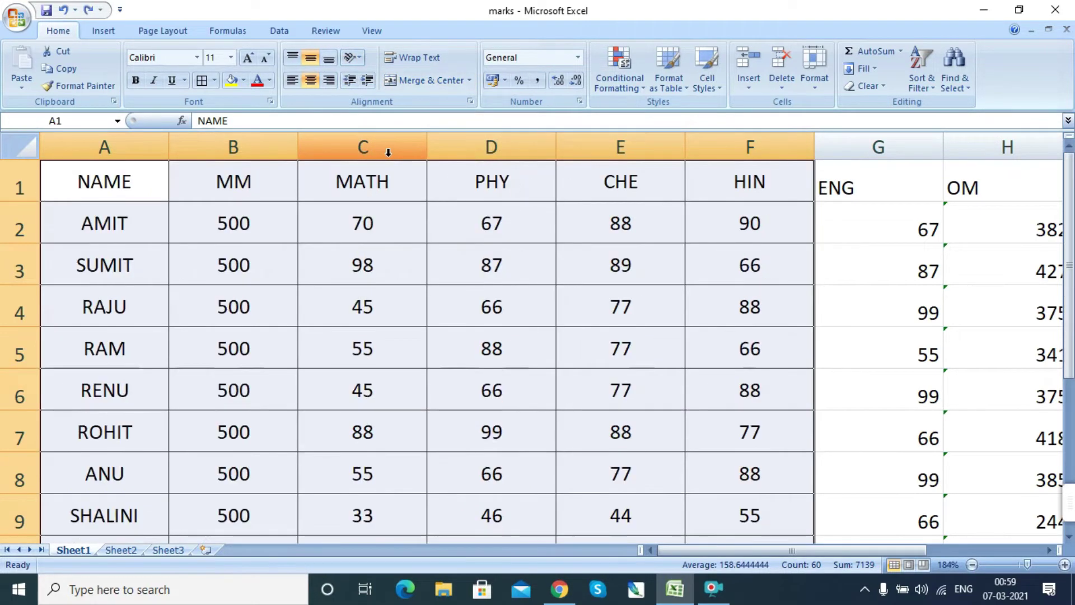
click(280, 207)
drag(153, 181, 711, 175)
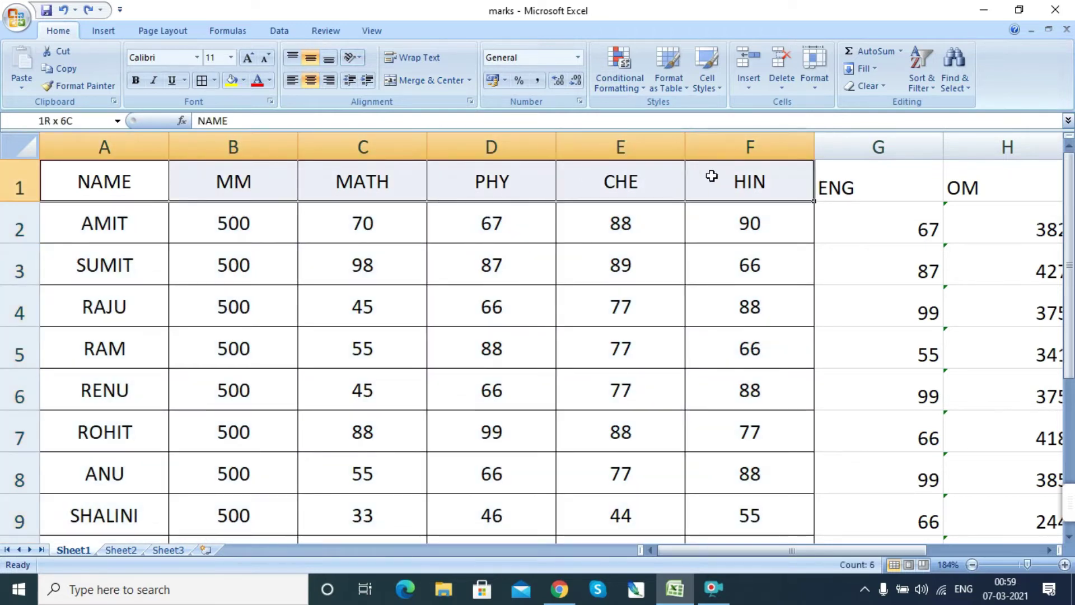
click(351, 56)
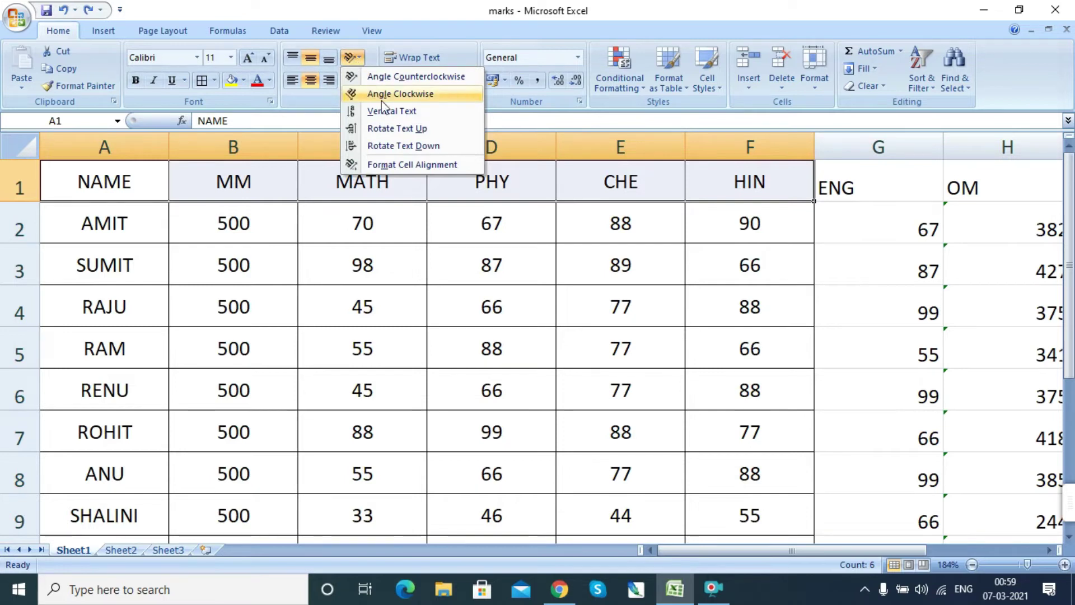
click(392, 76)
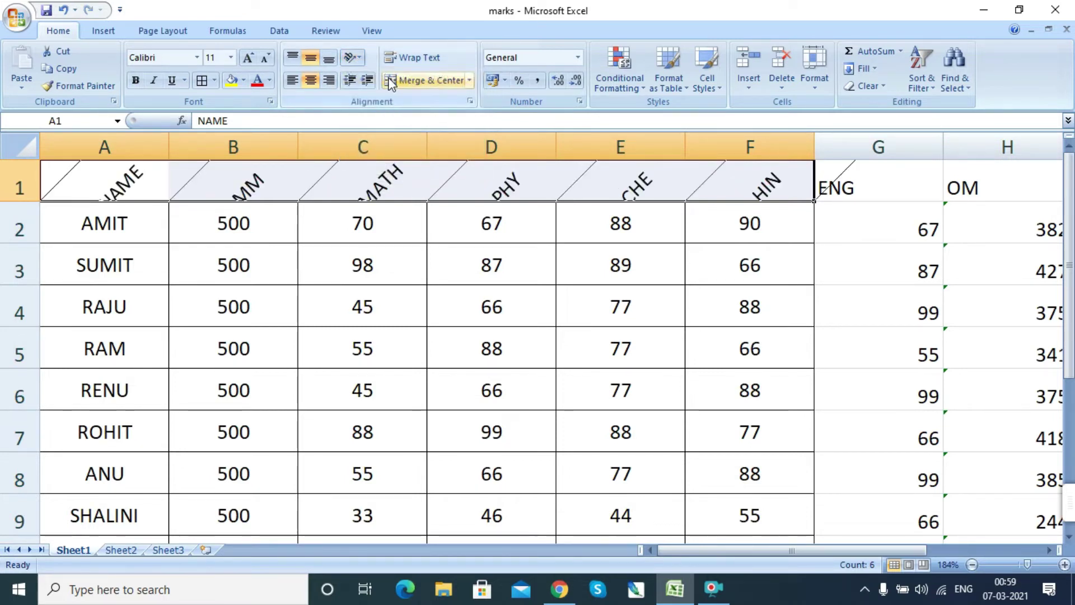
Make row 1 taller and rotate the header labels to read upward.
drag(36, 202, 29, 227)
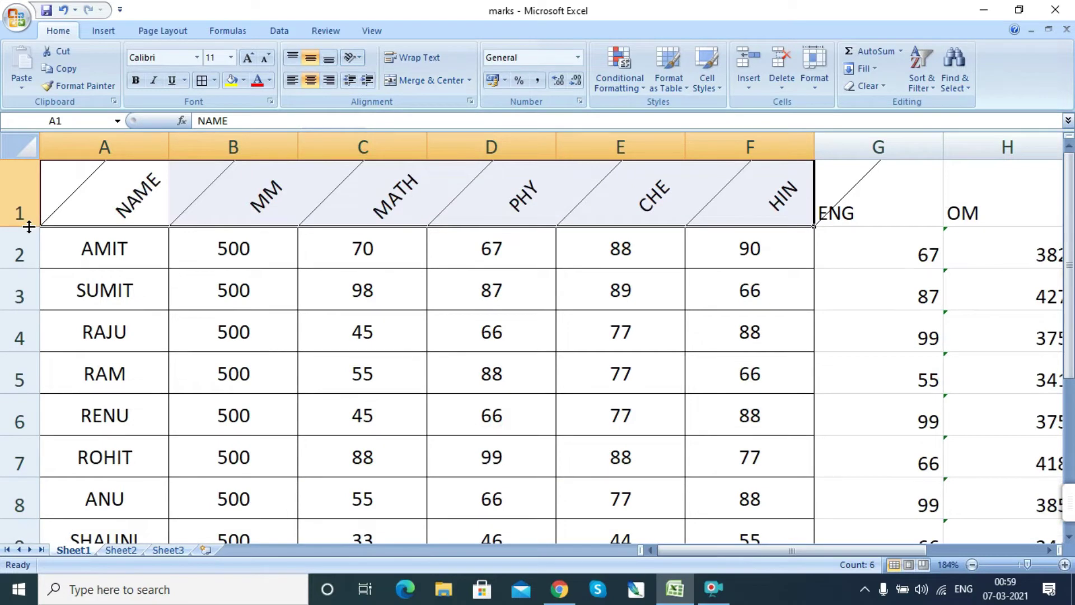
click(356, 58)
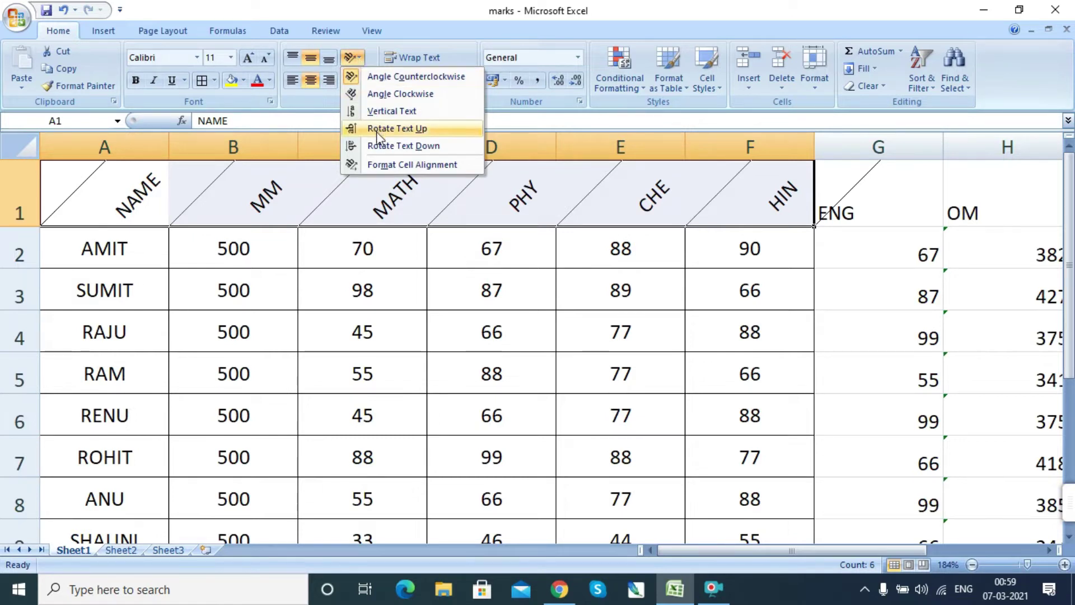
click(409, 134)
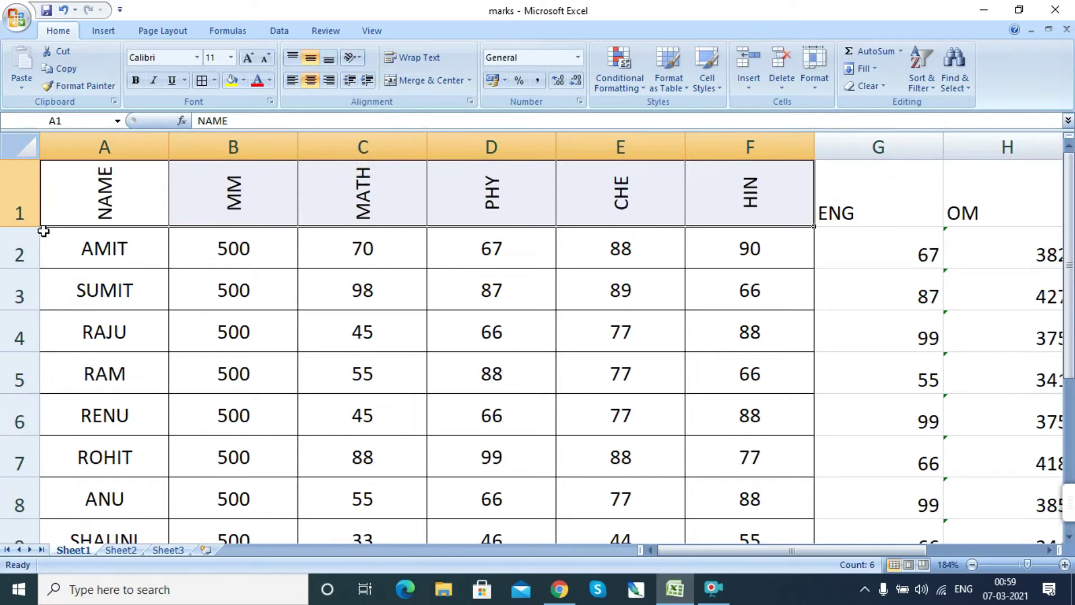
drag(26, 227, 28, 284)
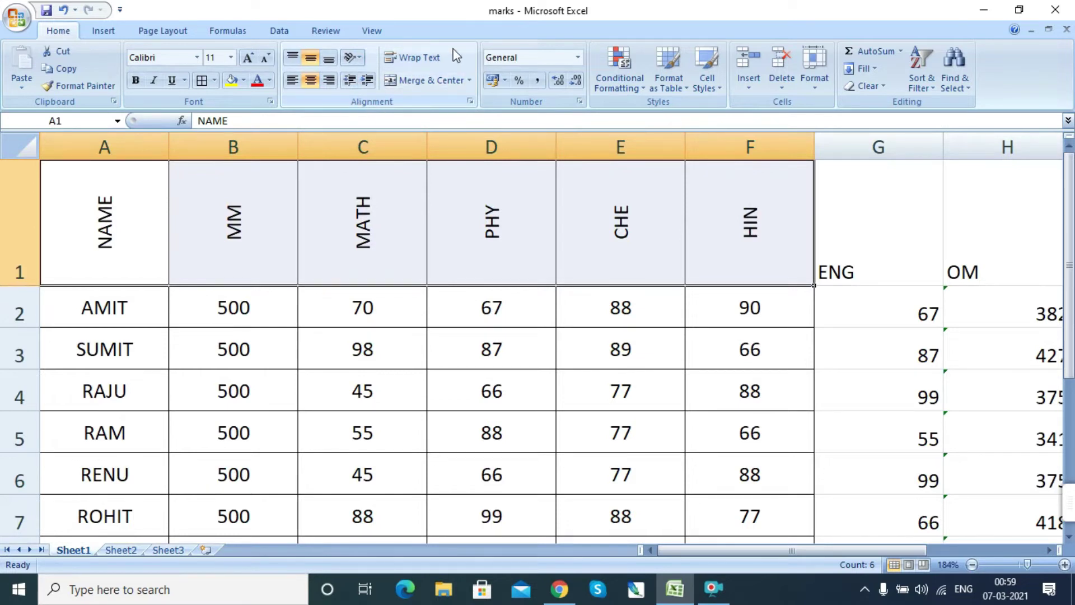
Rotate the headers downward, then upward, trying left, top and bottom alignment.
click(364, 61)
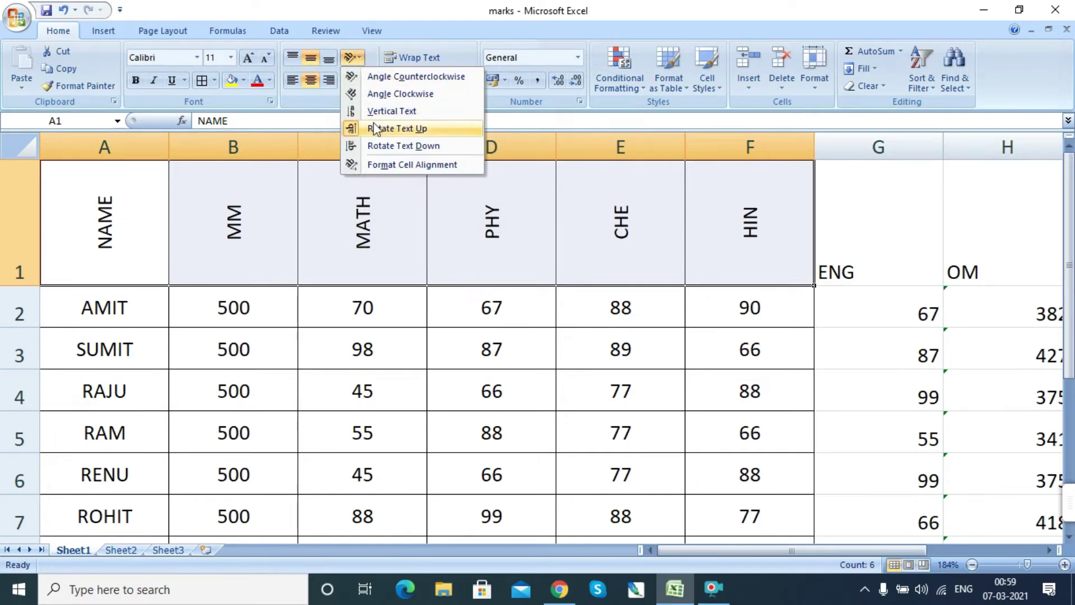
click(389, 147)
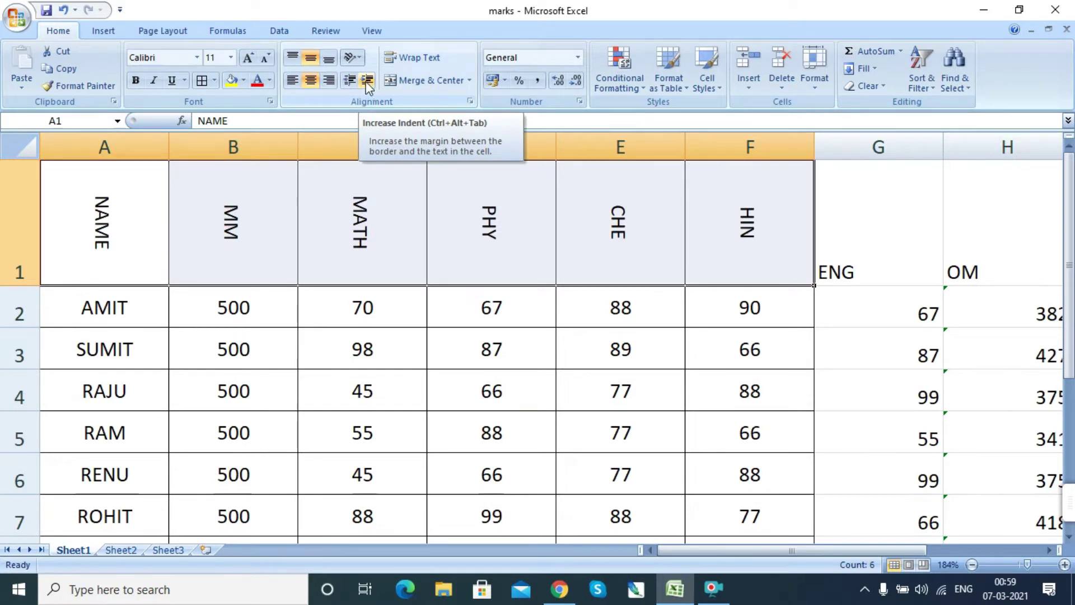
click(293, 80)
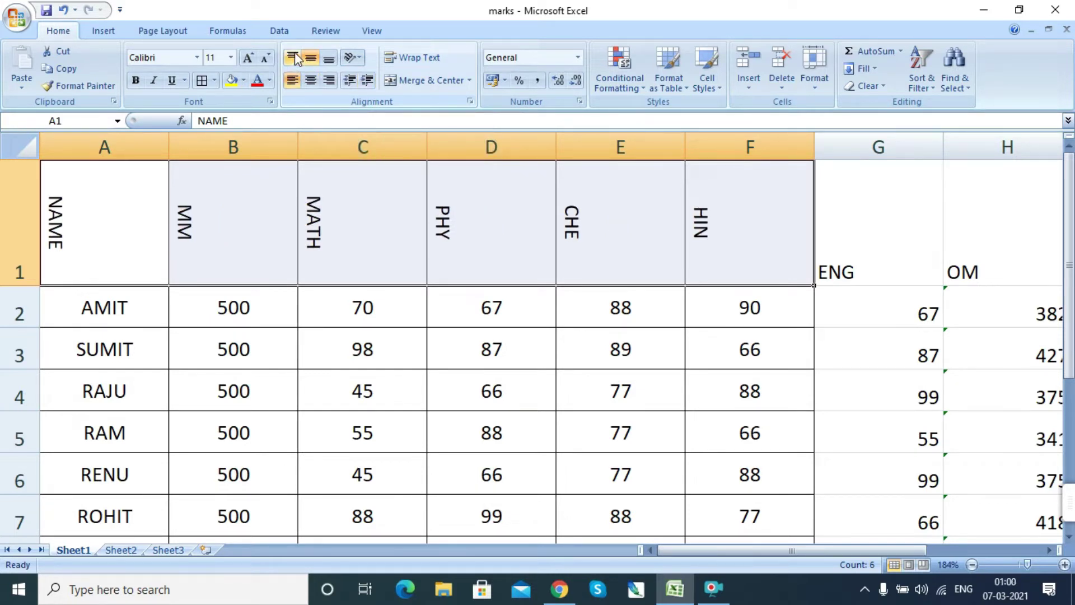
click(294, 56)
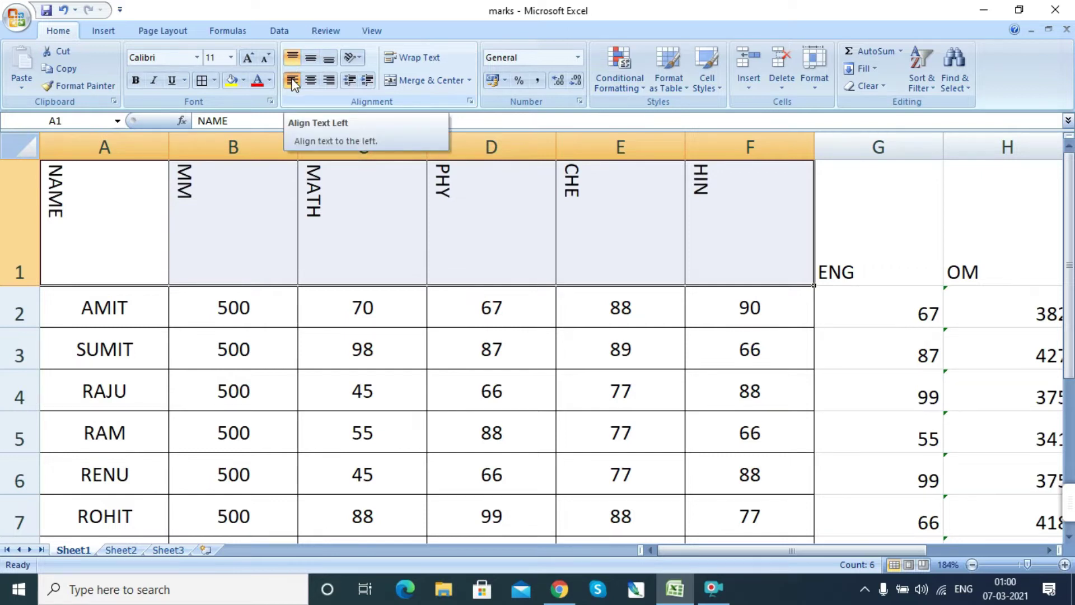
click(351, 56)
click(388, 129)
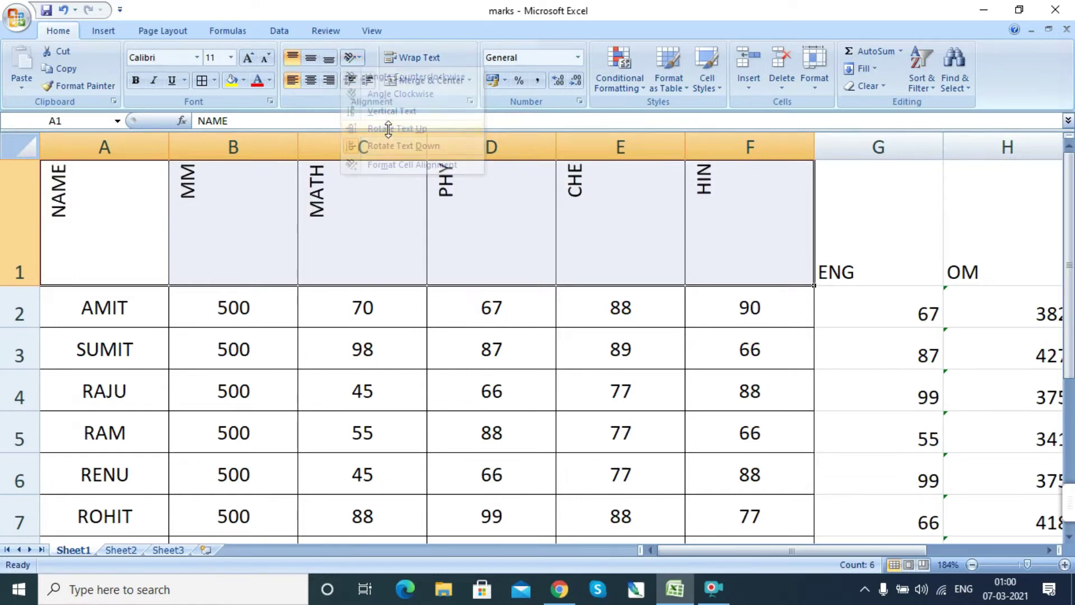
click(292, 57)
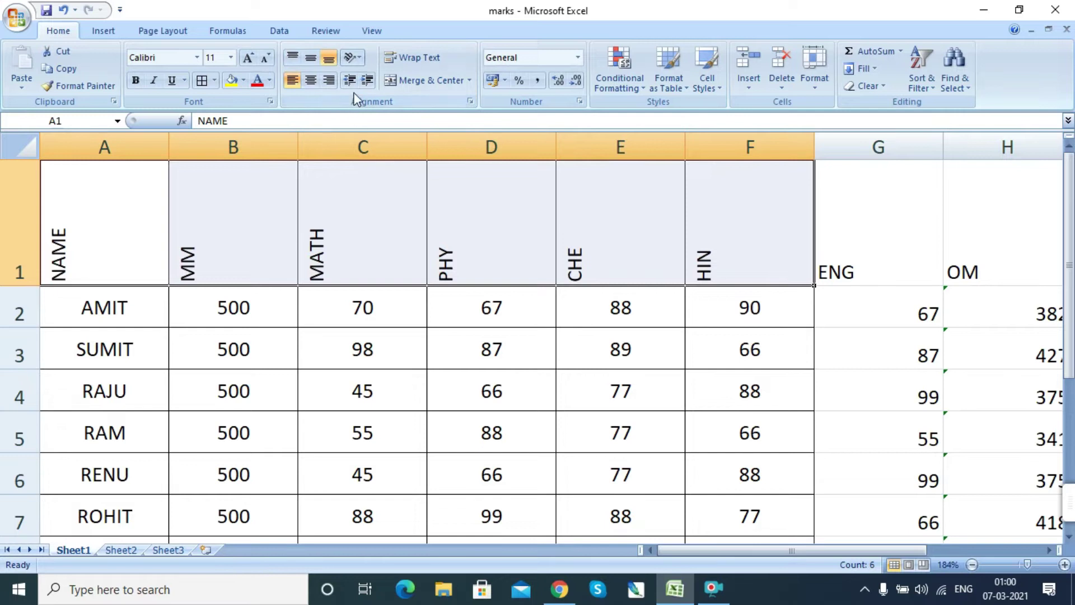
Try top-to-bottom and upward rotation with top and right alignment, then restore horizontal headers.
click(362, 61)
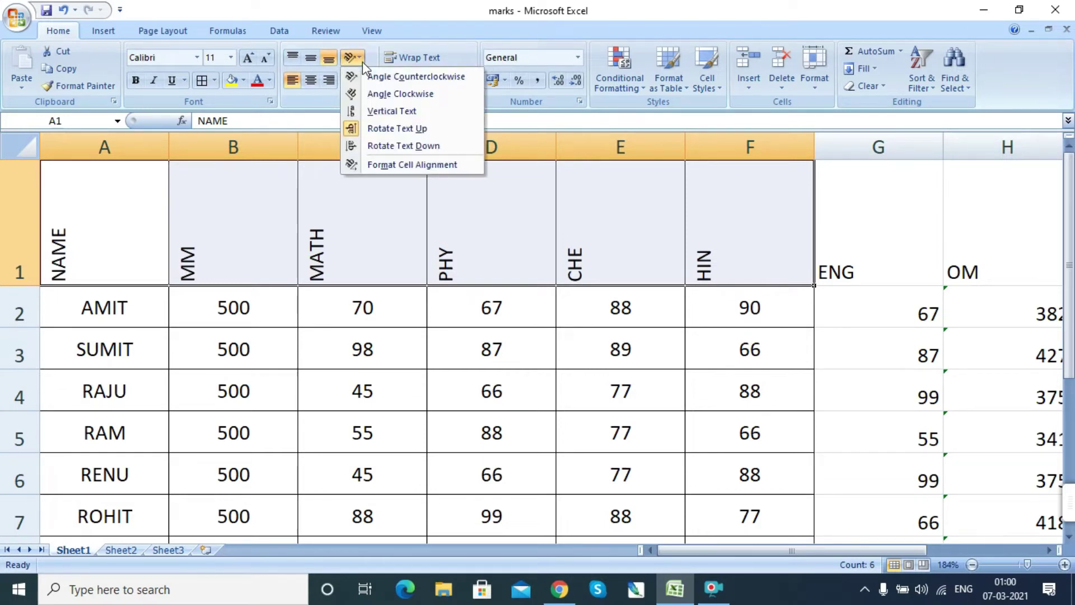
click(387, 145)
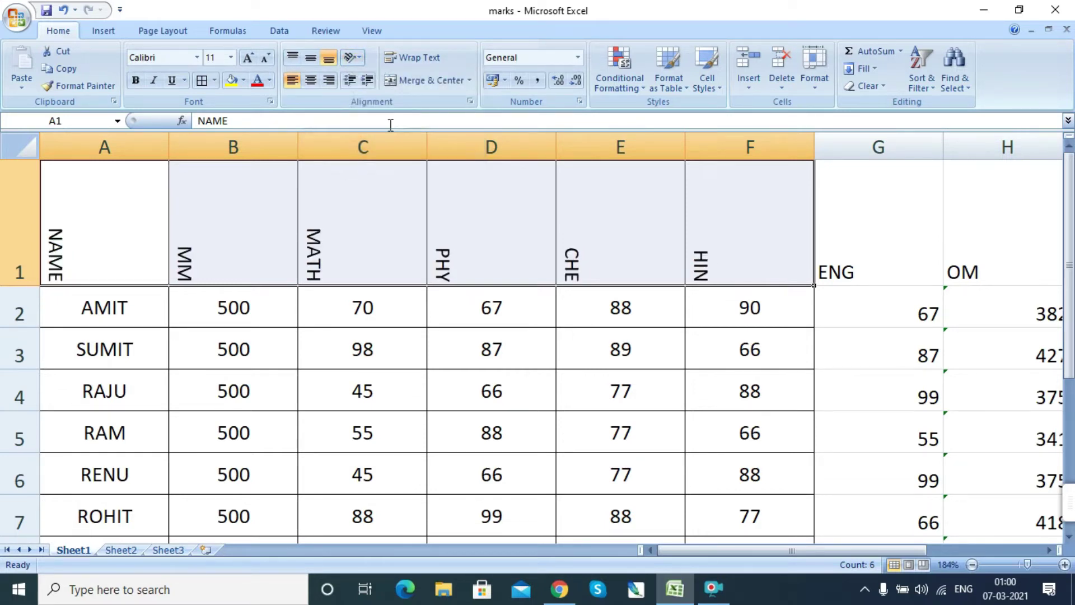
click(362, 57)
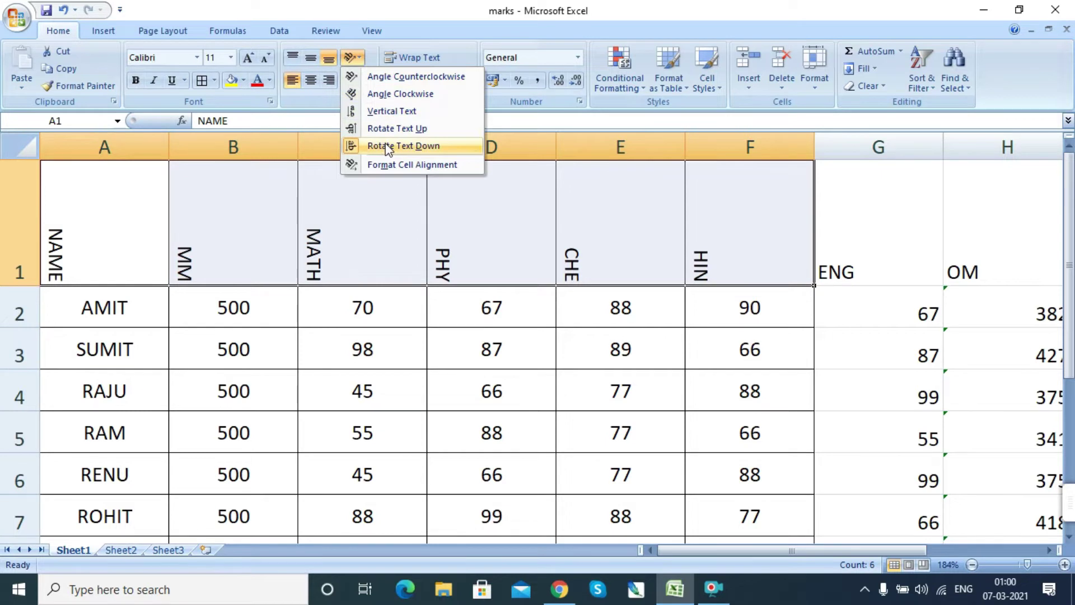
click(395, 129)
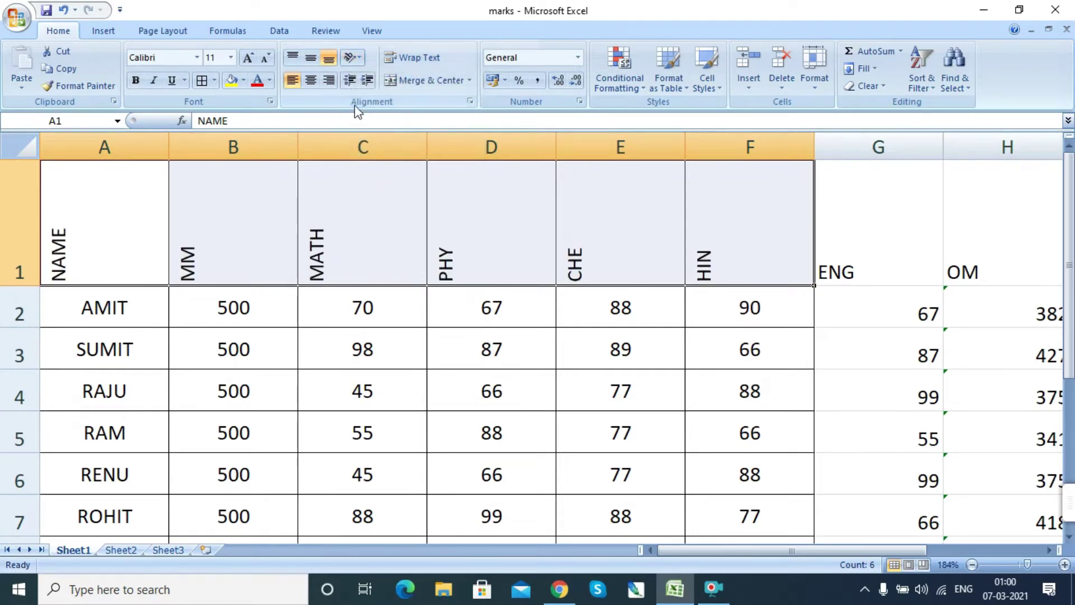
click(294, 82)
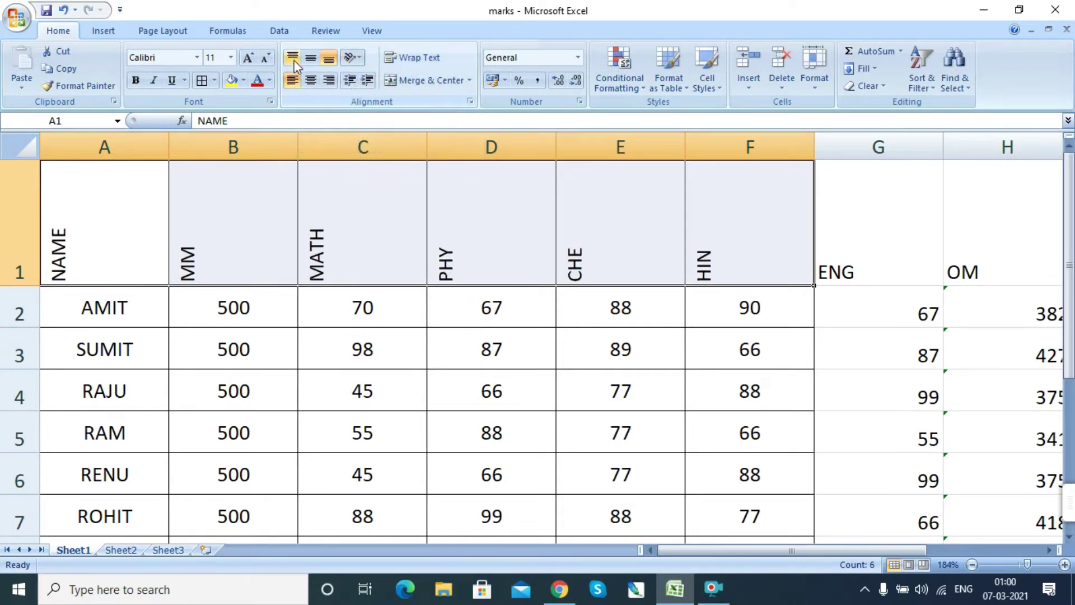
click(293, 58)
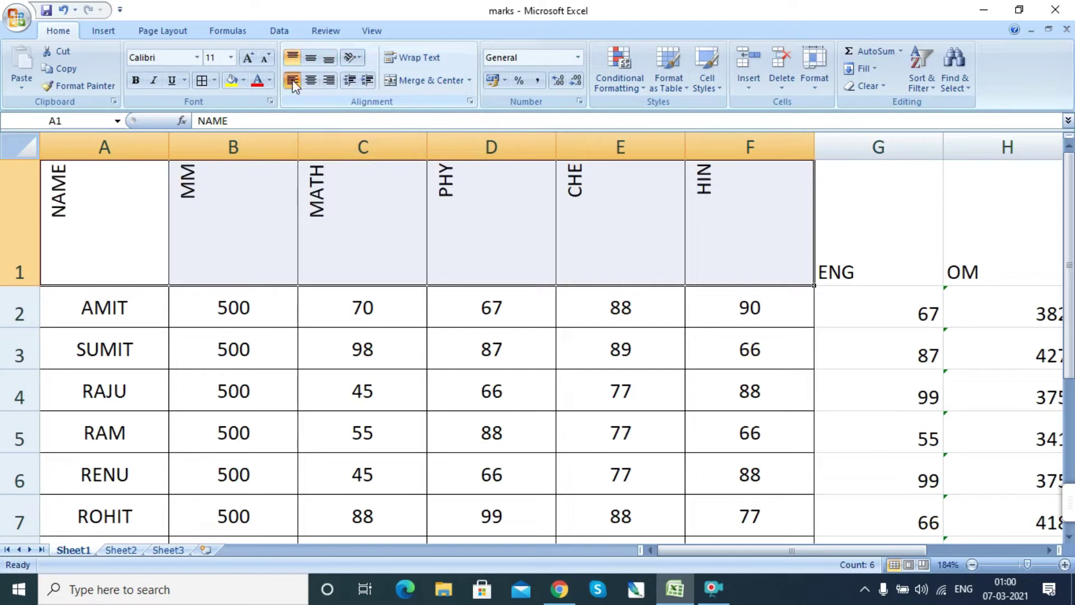
click(293, 81)
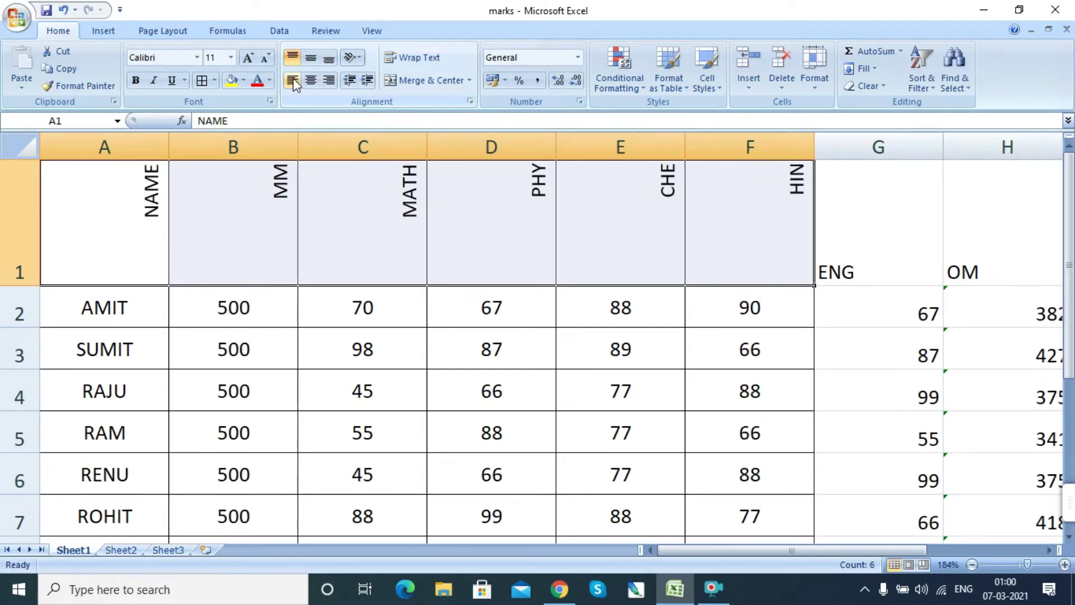
click(358, 58)
click(385, 146)
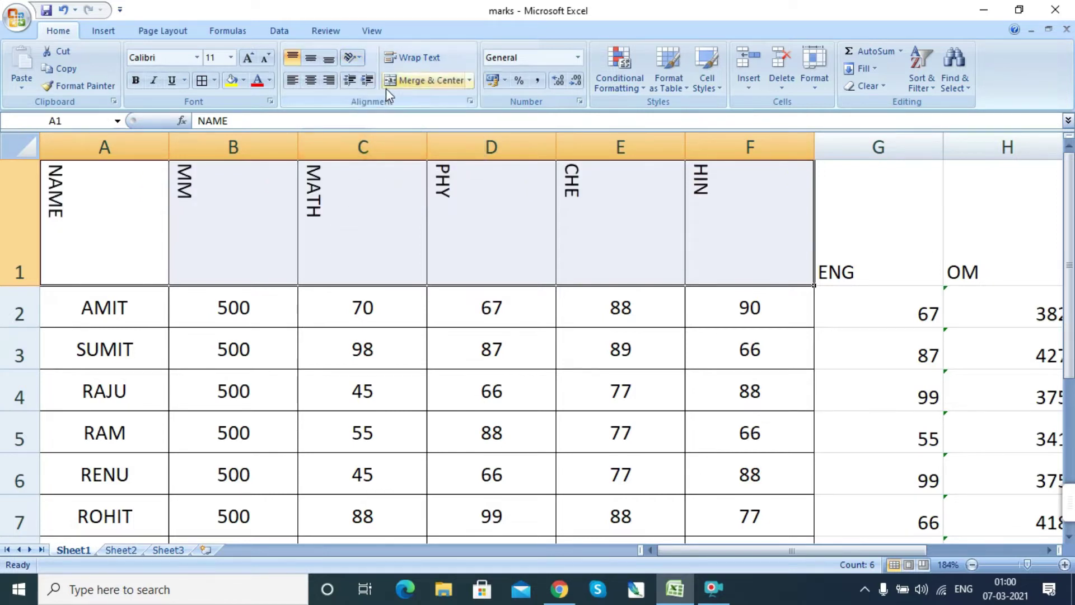
click(354, 57)
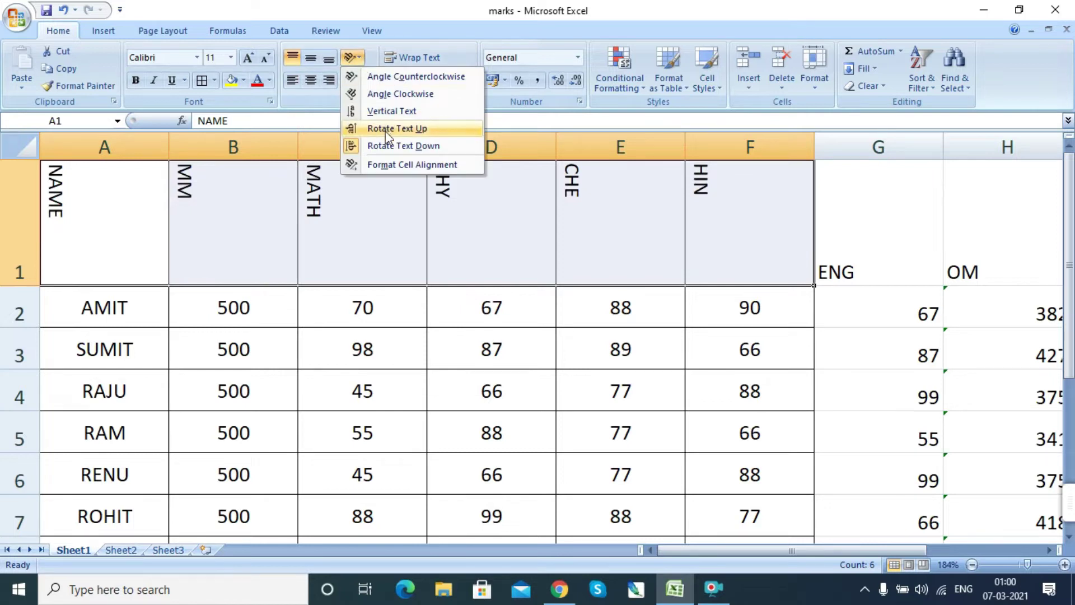
click(390, 147)
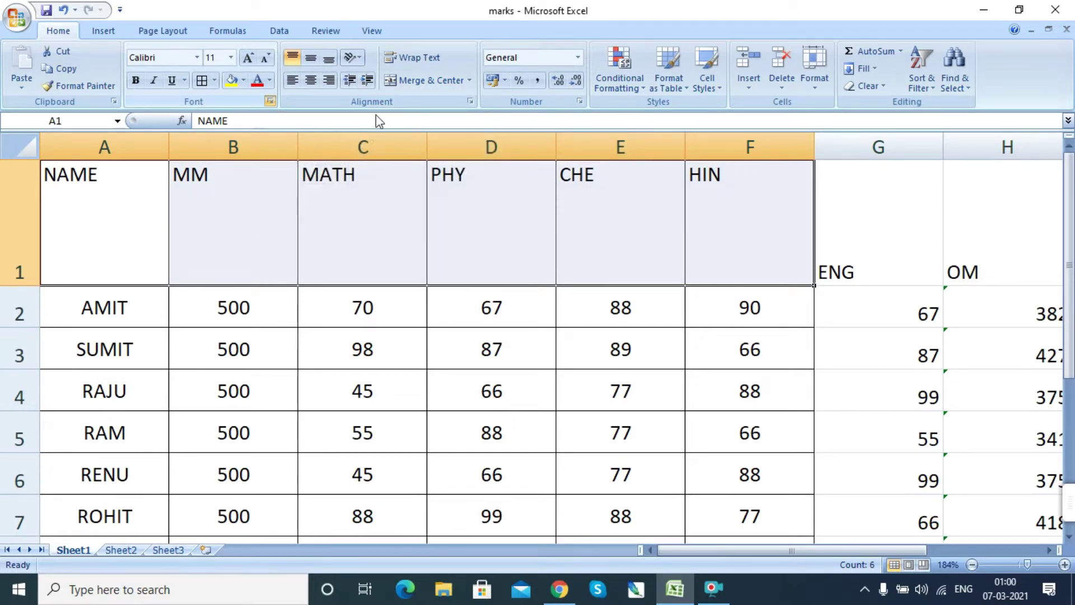
key(ctrl+shift+f)
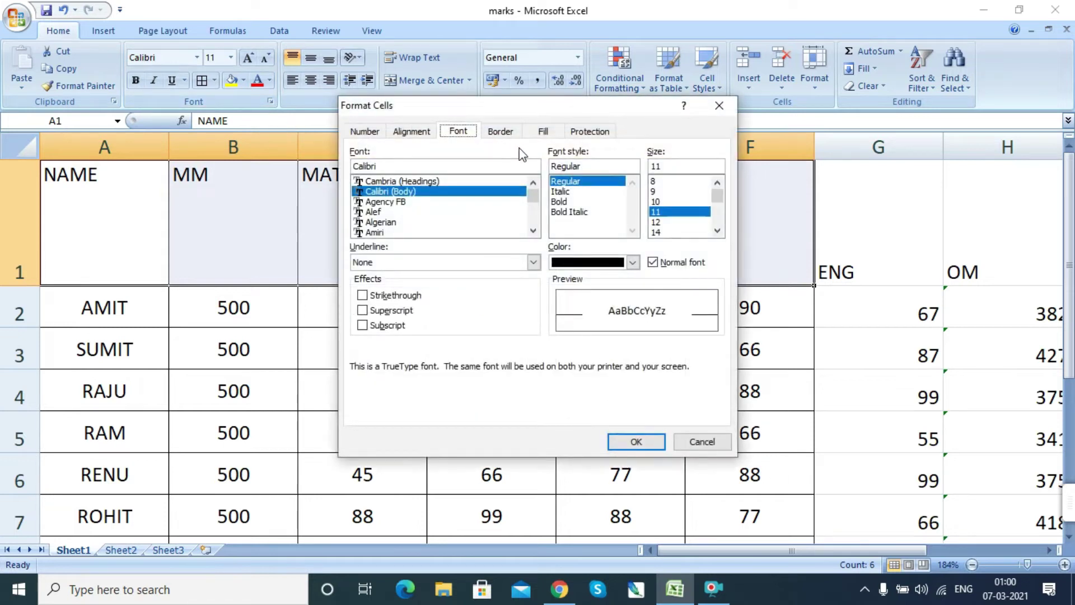
click(499, 132)
click(543, 132)
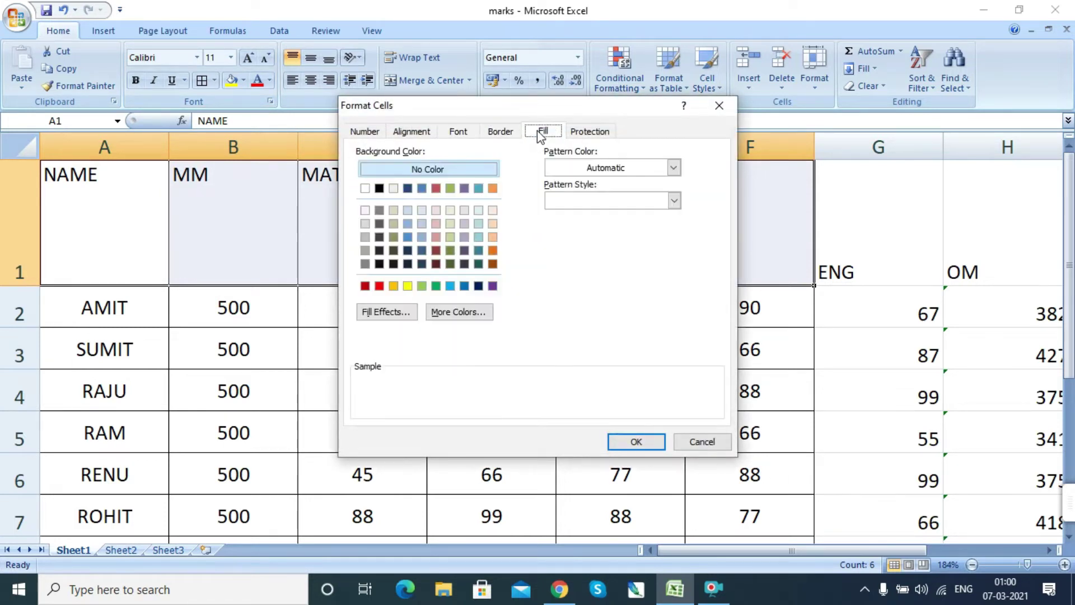
click(392, 135)
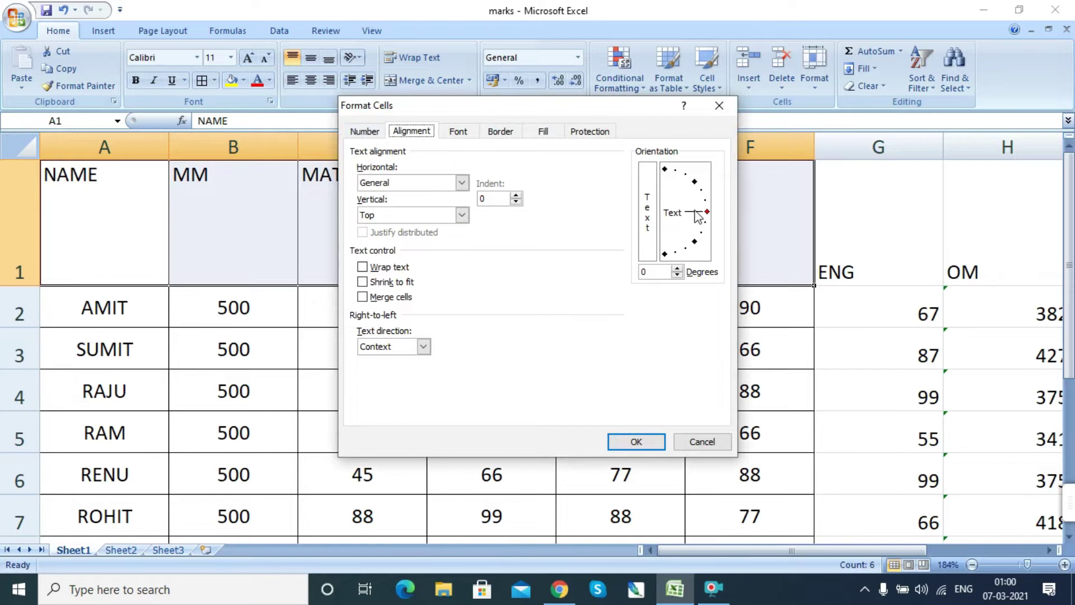
drag(707, 212, 706, 204)
click(641, 444)
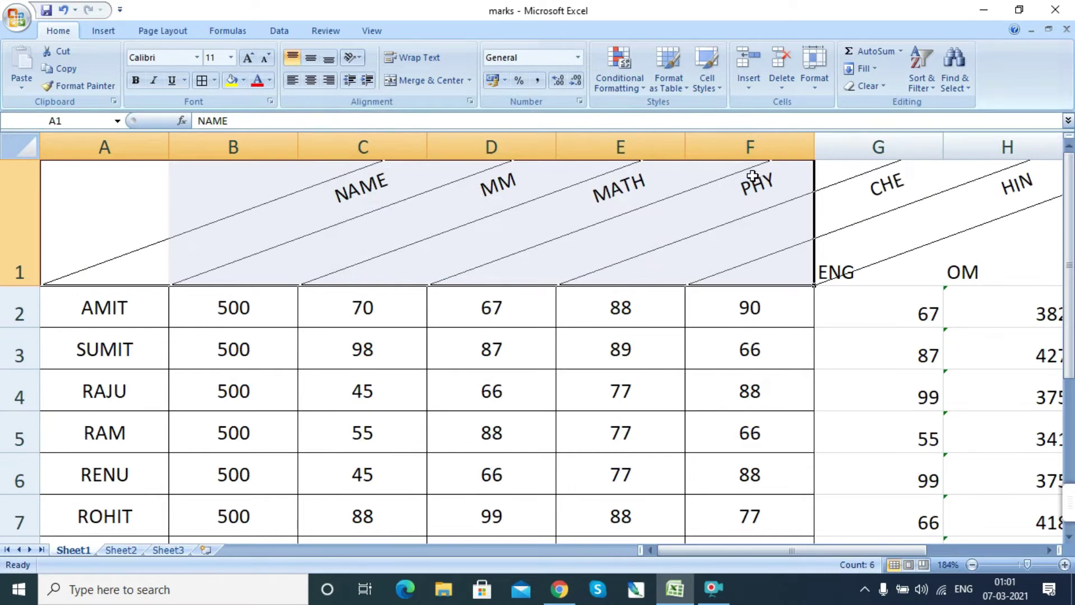
key(ctrl+z)
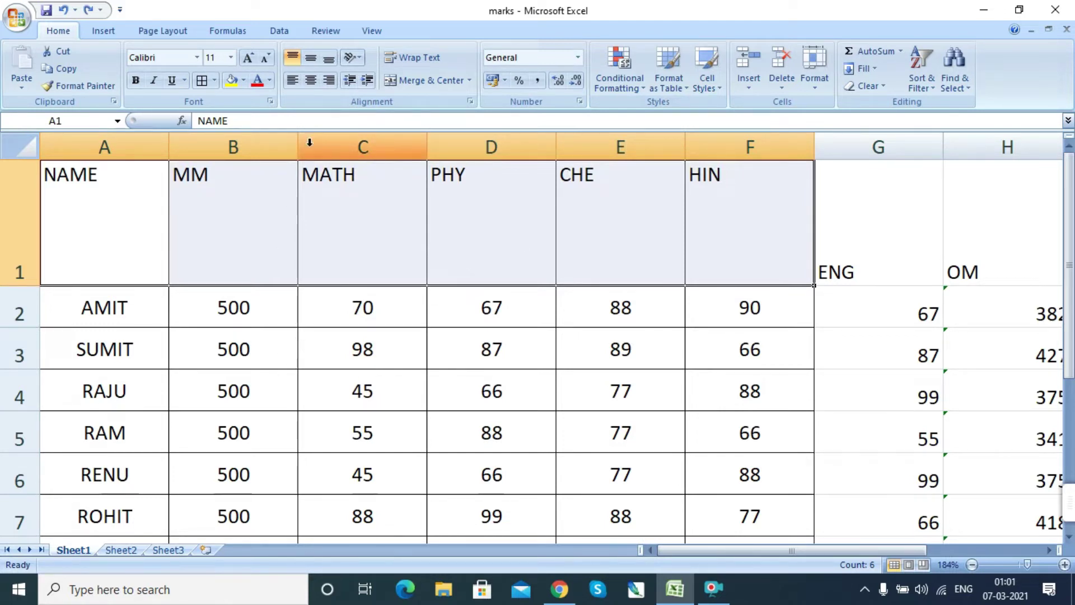
Middle-align the headers vertically and experiment with increasing and decreasing their indent.
click(330, 84)
click(309, 81)
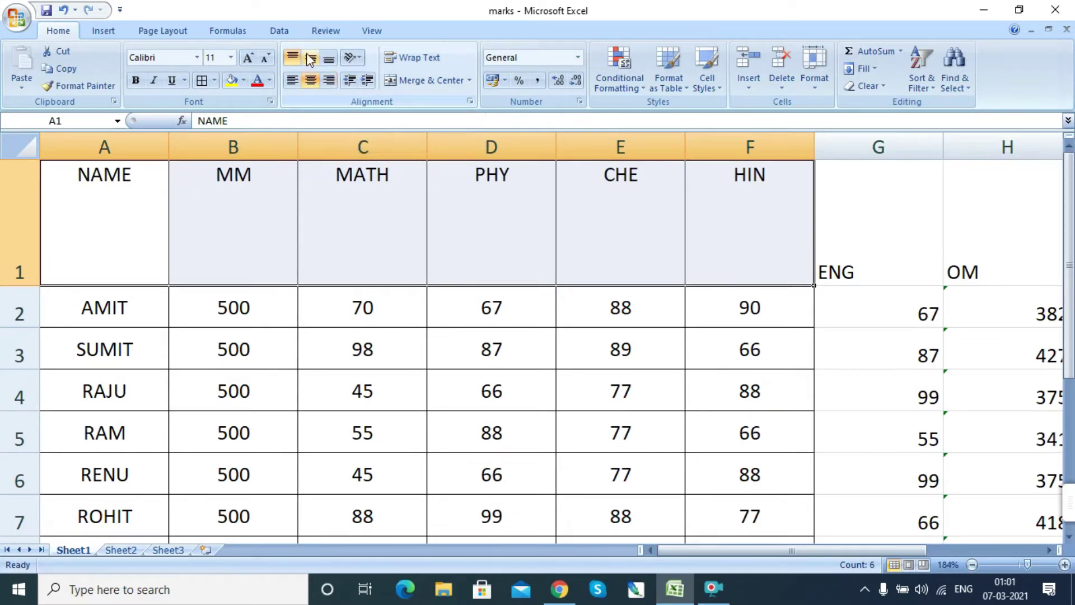
click(311, 58)
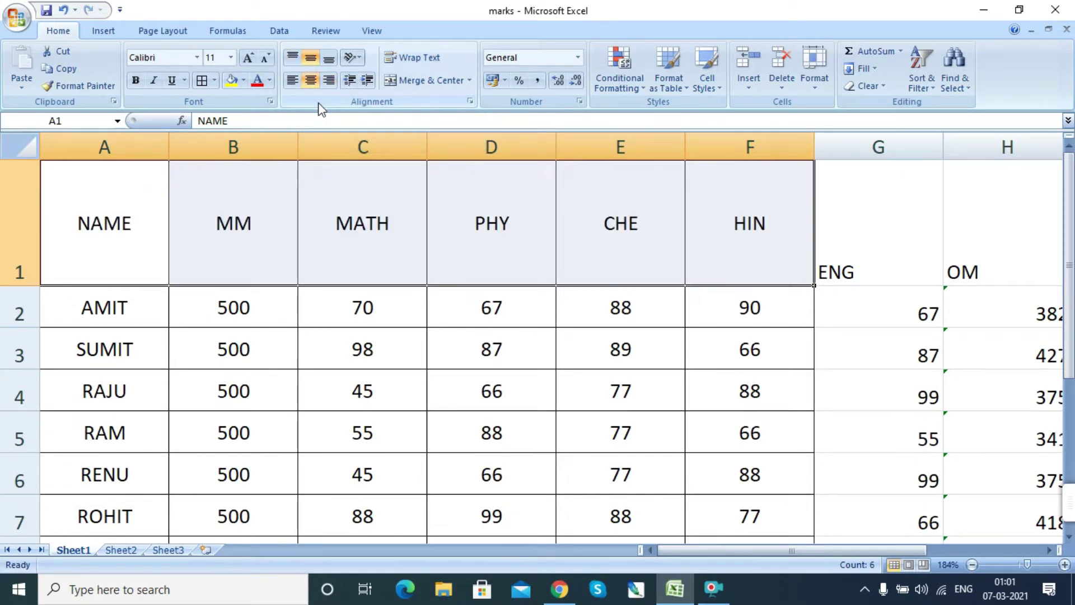
click(367, 82)
click(367, 82)
click(367, 81)
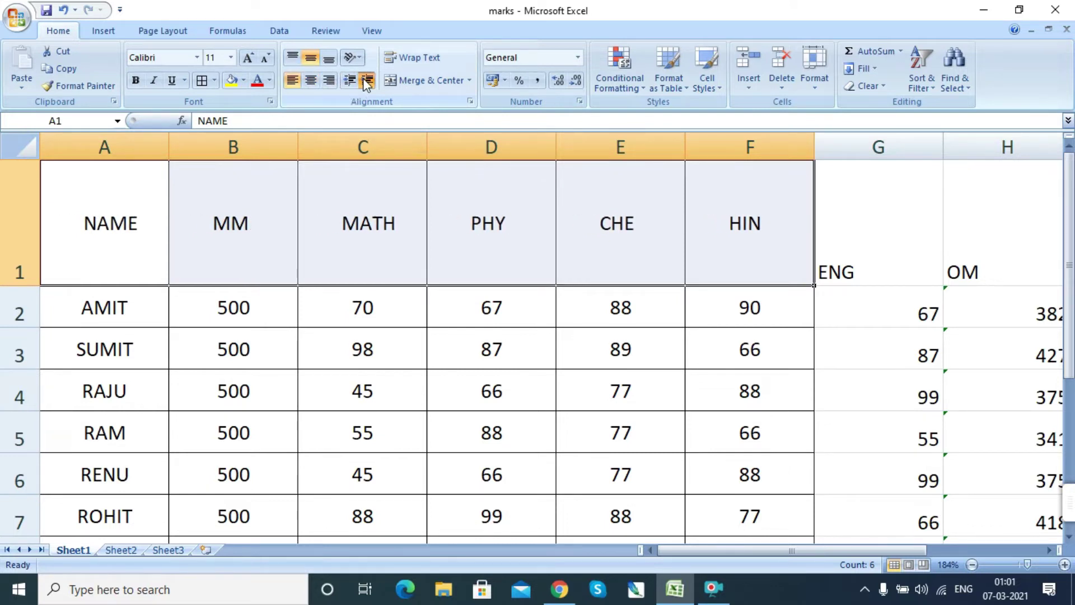
click(367, 81)
click(366, 82)
click(350, 80)
click(351, 79)
click(351, 79)
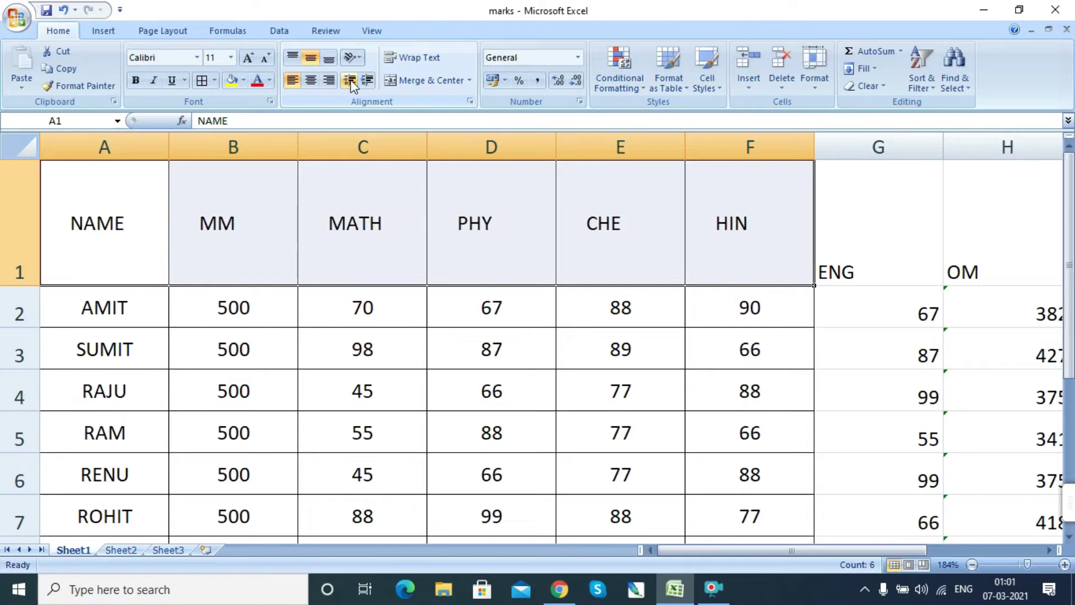
click(350, 80)
click(350, 80)
Try centre, left and right alignment, then indent the headers four steps and back one.
click(308, 81)
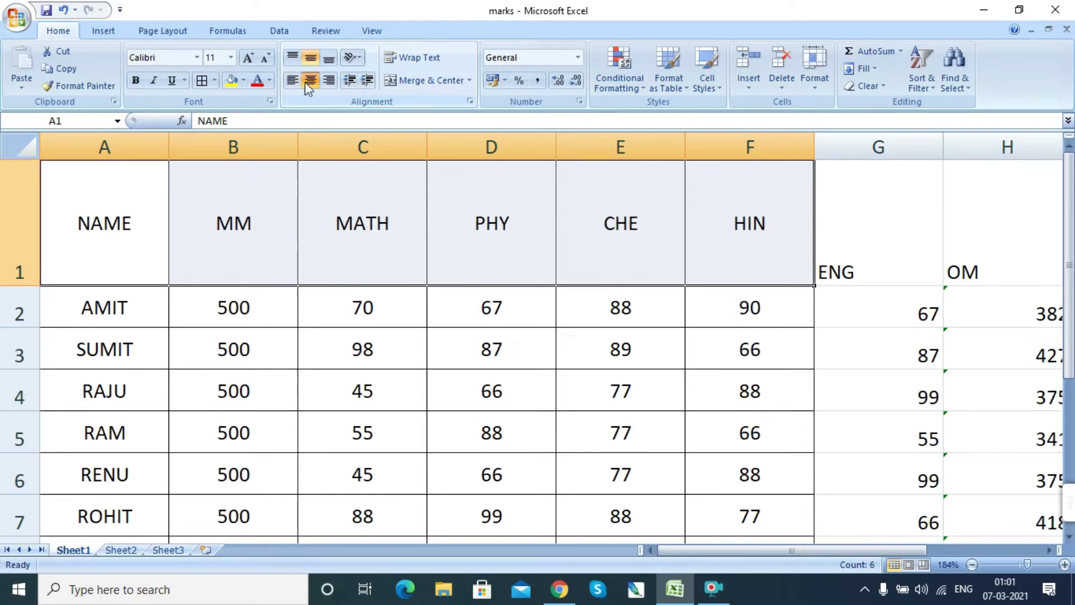
click(295, 81)
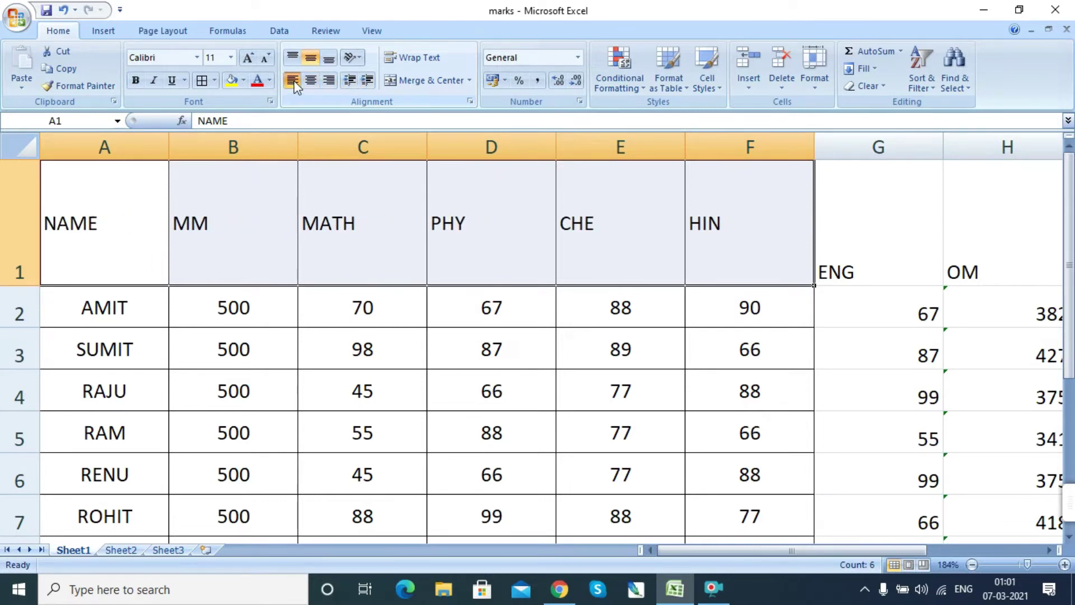
click(335, 82)
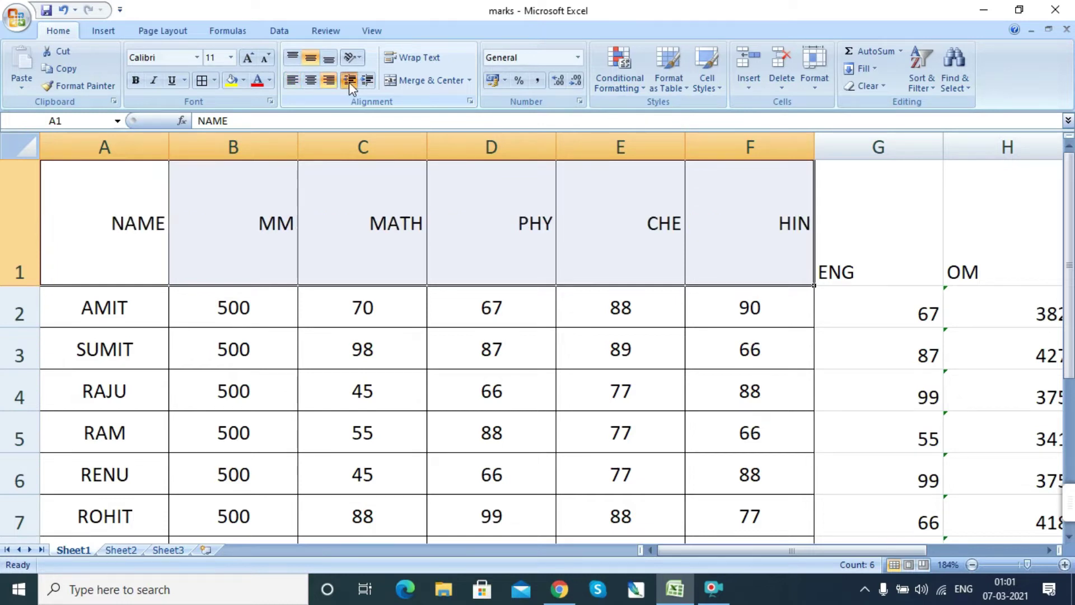
click(365, 82)
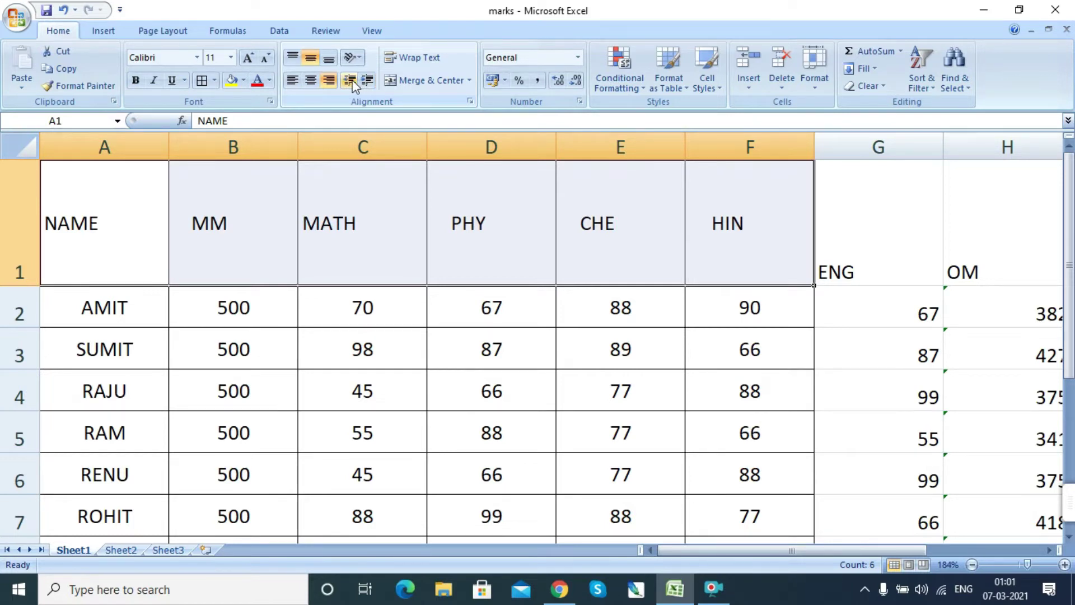
click(350, 81)
click(350, 81)
click(350, 81)
click(350, 81)
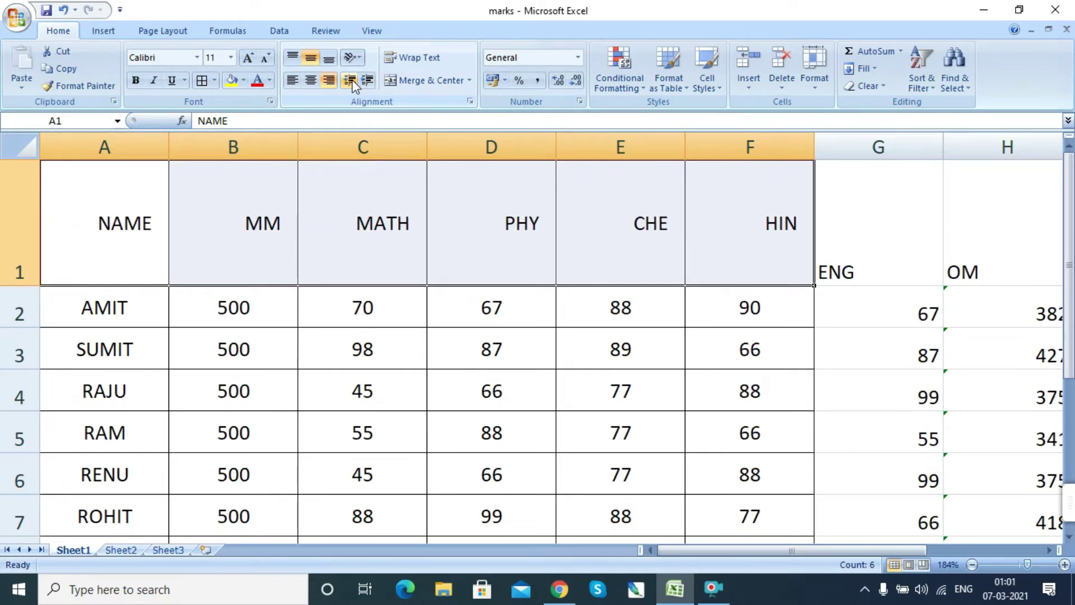
click(370, 80)
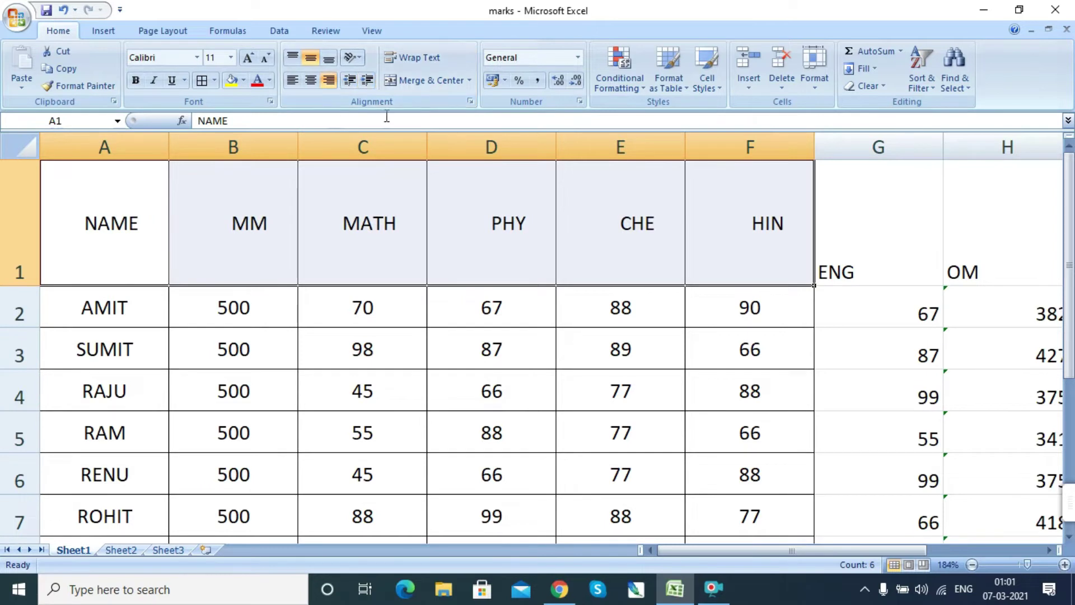
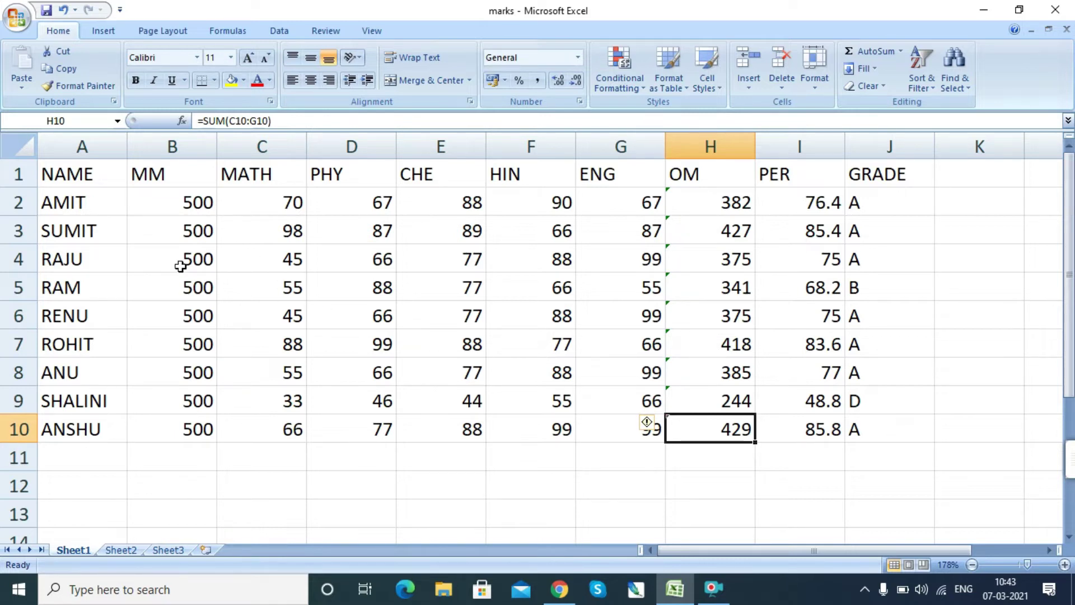
Drag-select the marks table from the NAME header in A1 down to I10.
drag(67, 176, 841, 443)
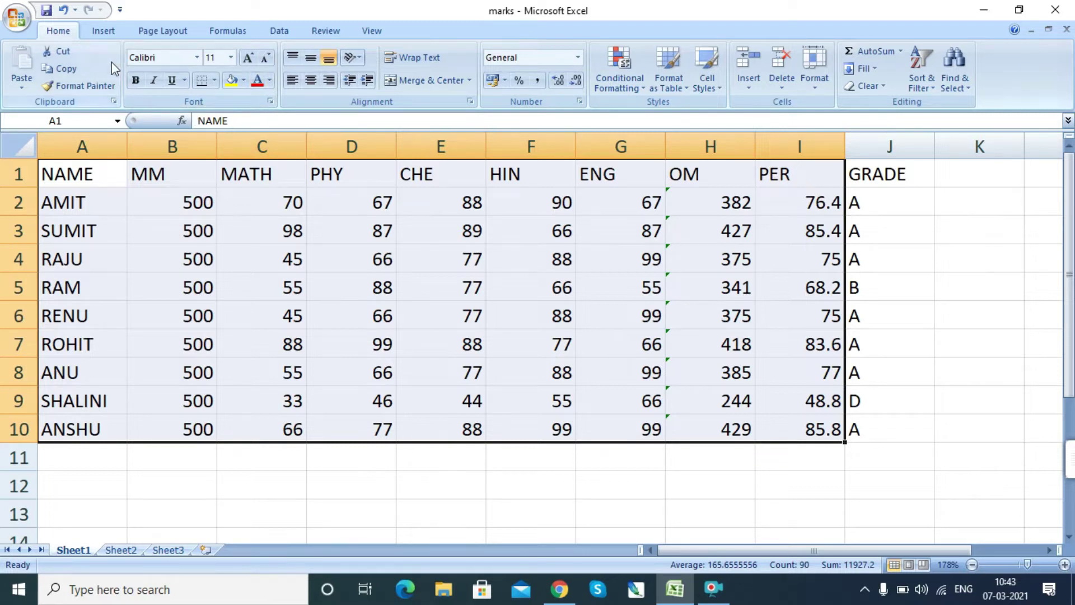
Try red and then dark blue as the table's text colour.
click(258, 84)
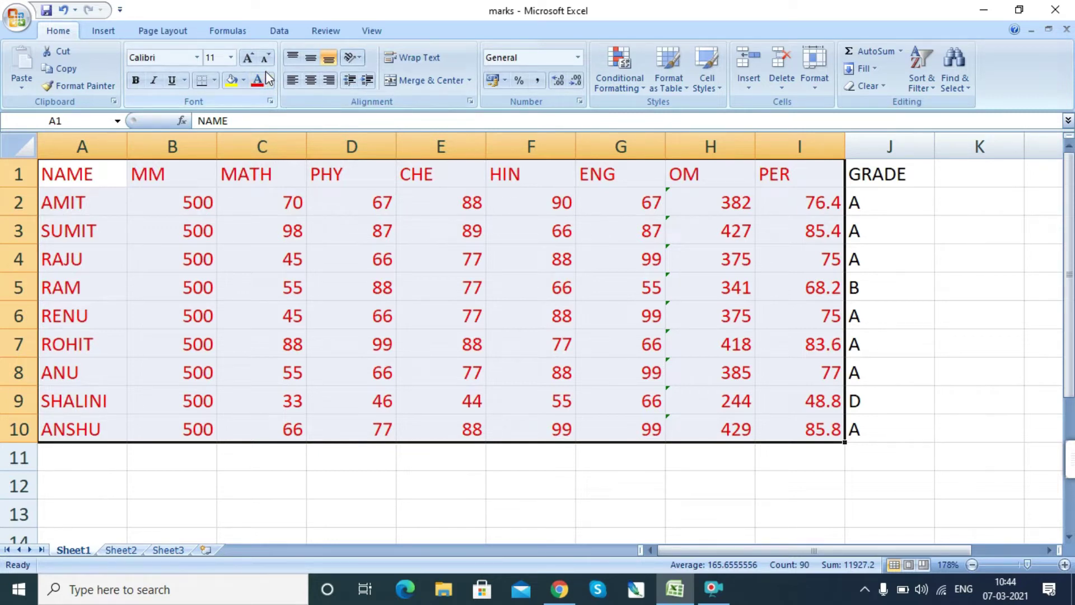
click(270, 80)
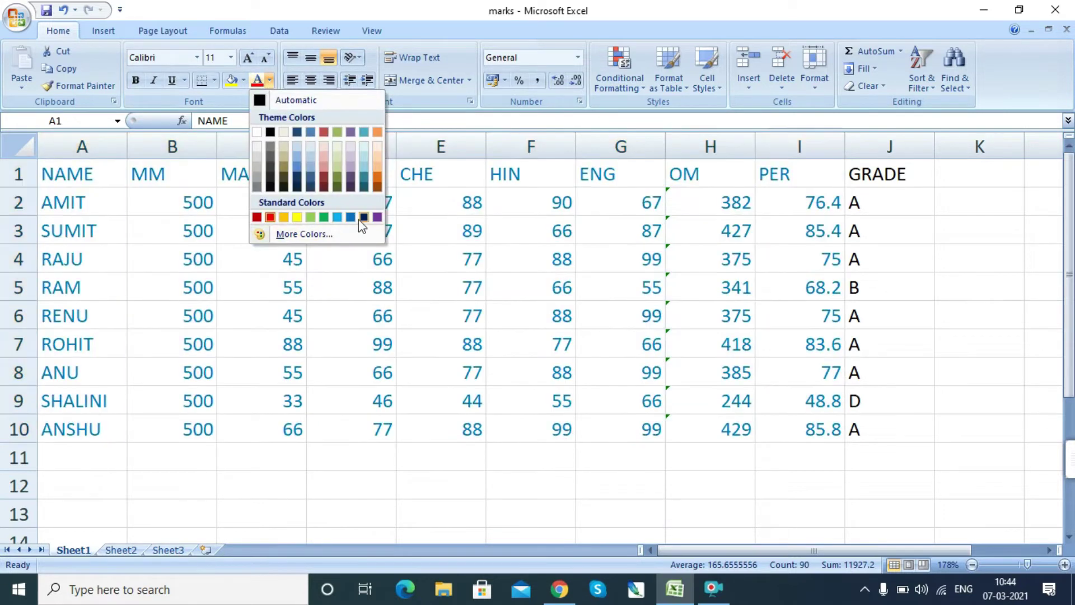
click(364, 216)
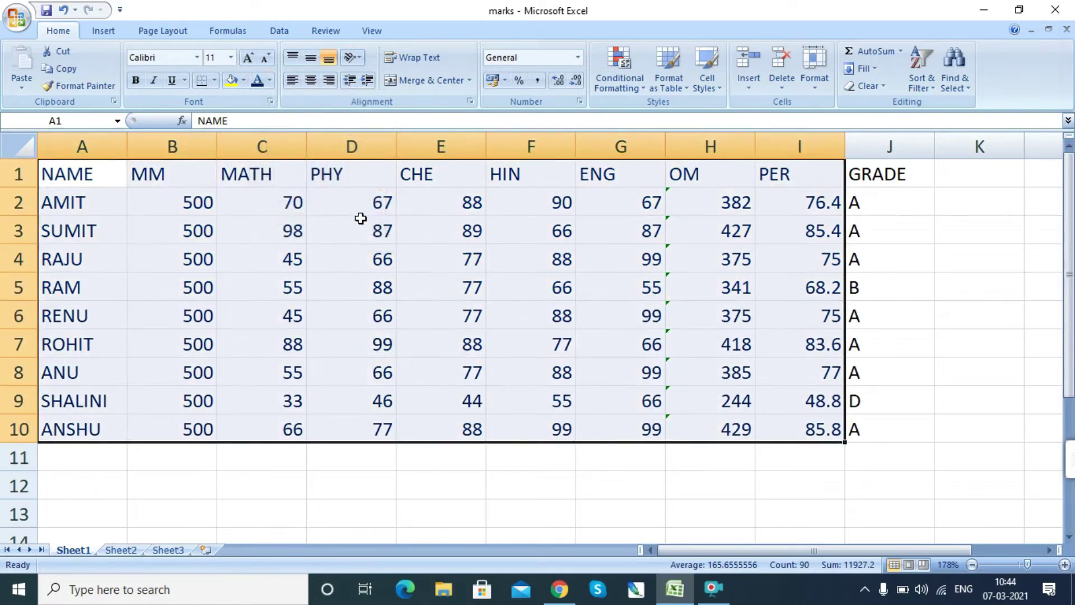
Fill the table cells with a yellow background.
click(231, 81)
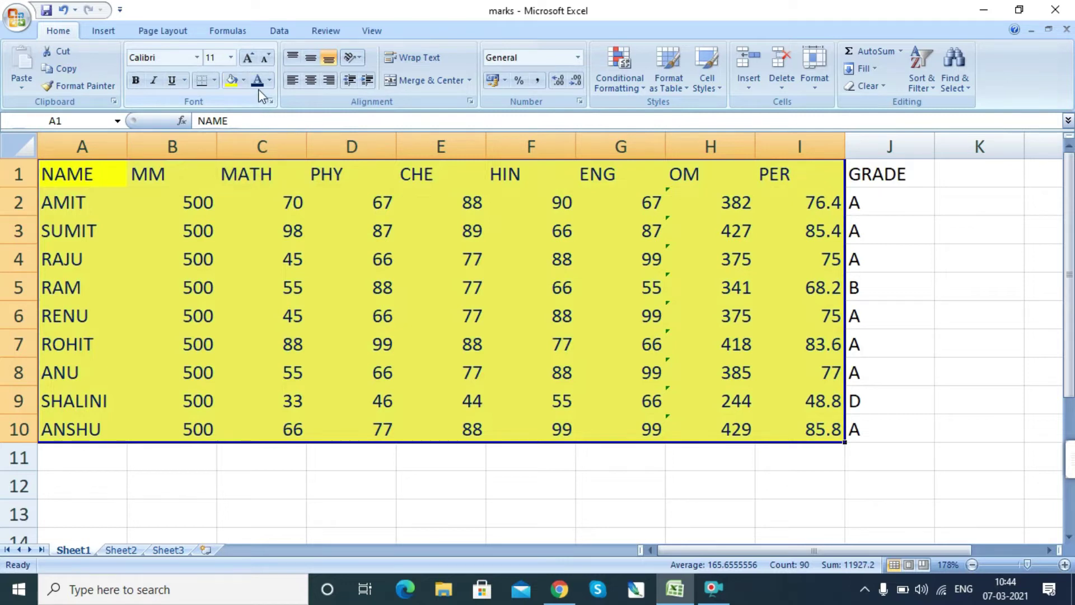
click(244, 81)
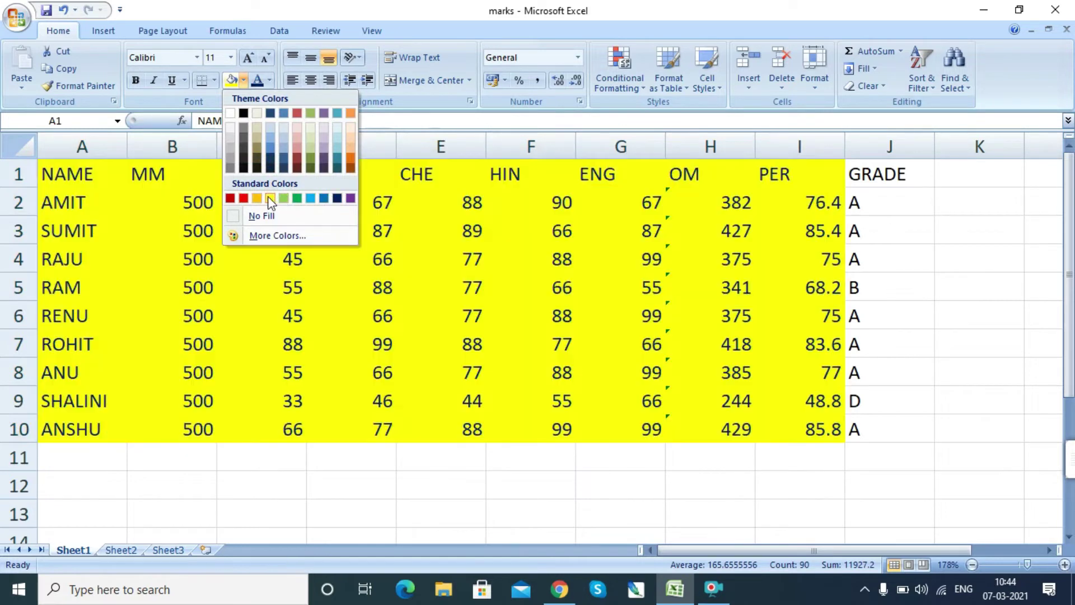
click(270, 199)
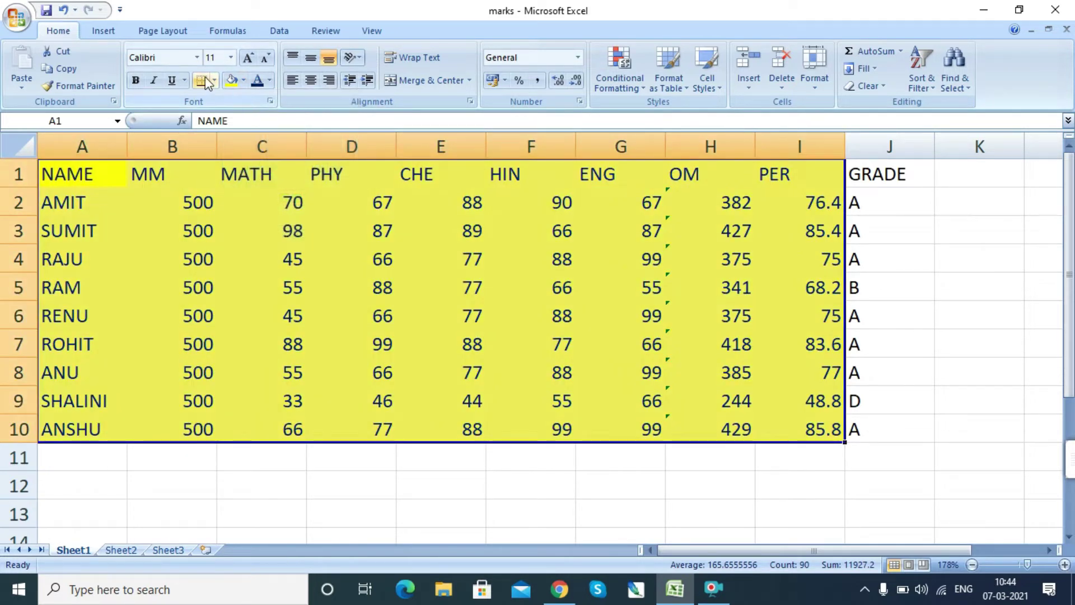
click(136, 81)
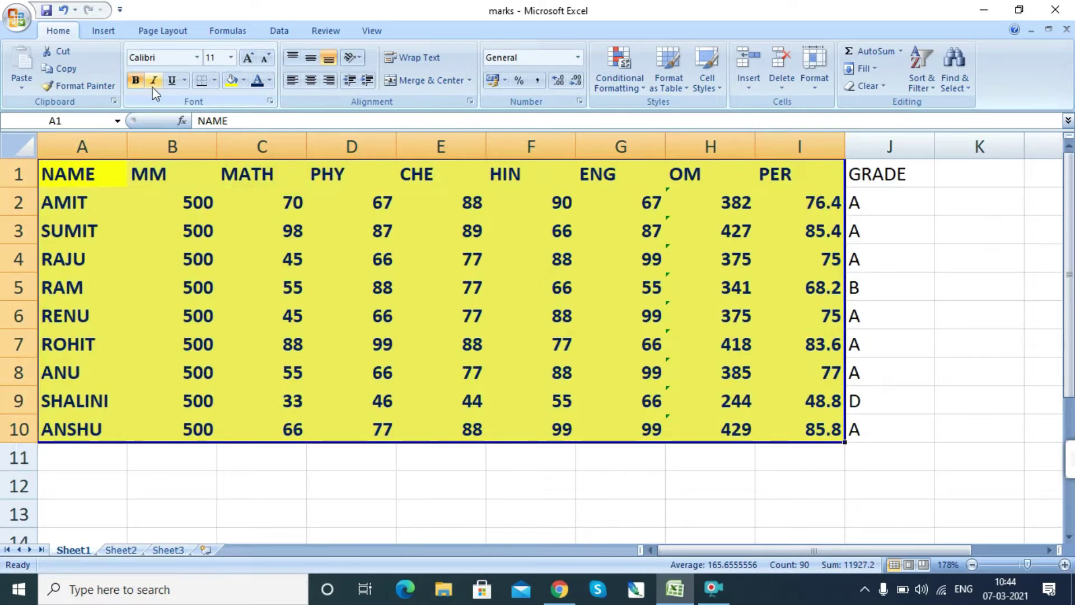
click(154, 81)
click(171, 81)
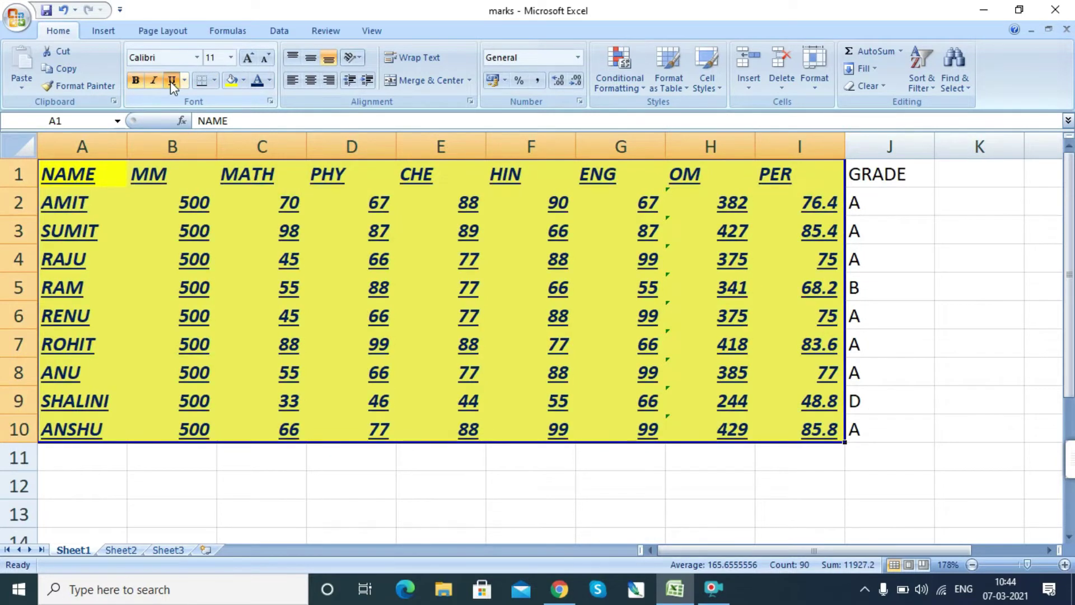
click(170, 82)
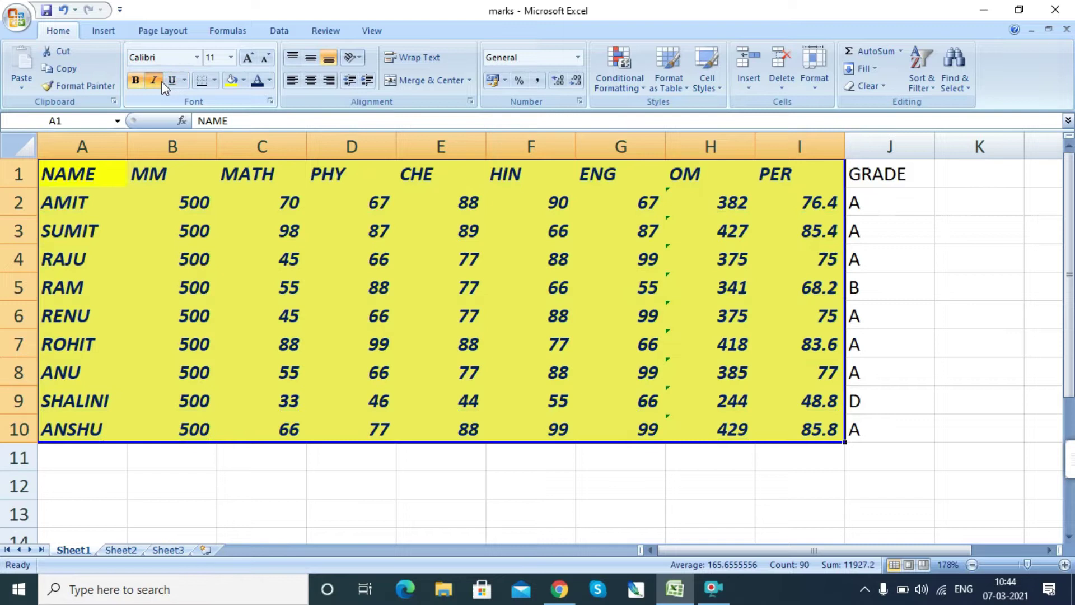
click(151, 82)
click(136, 81)
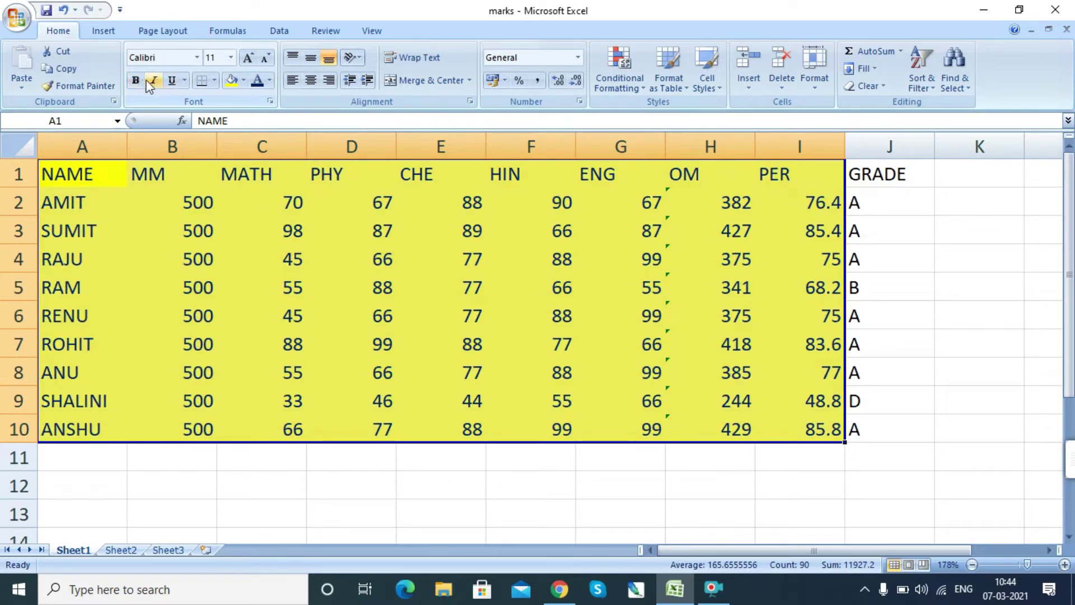
click(186, 81)
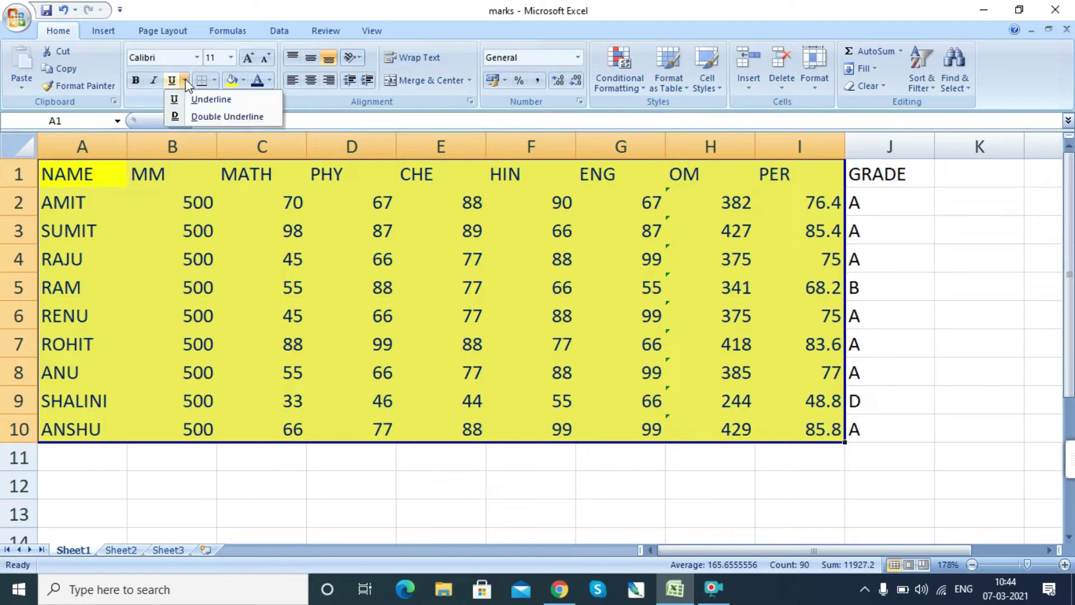
click(224, 116)
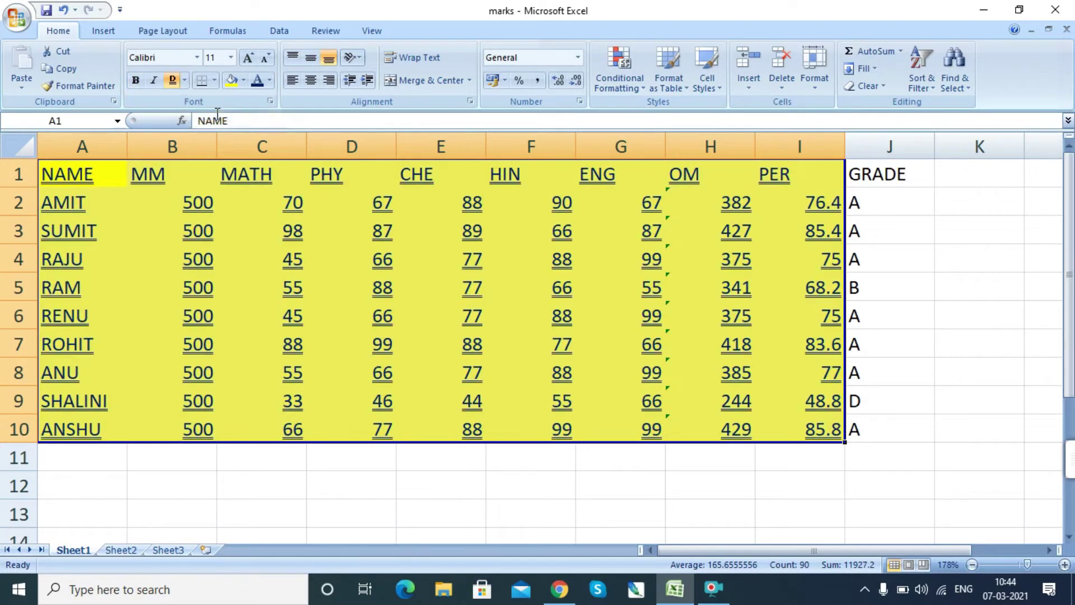
click(185, 80)
click(198, 100)
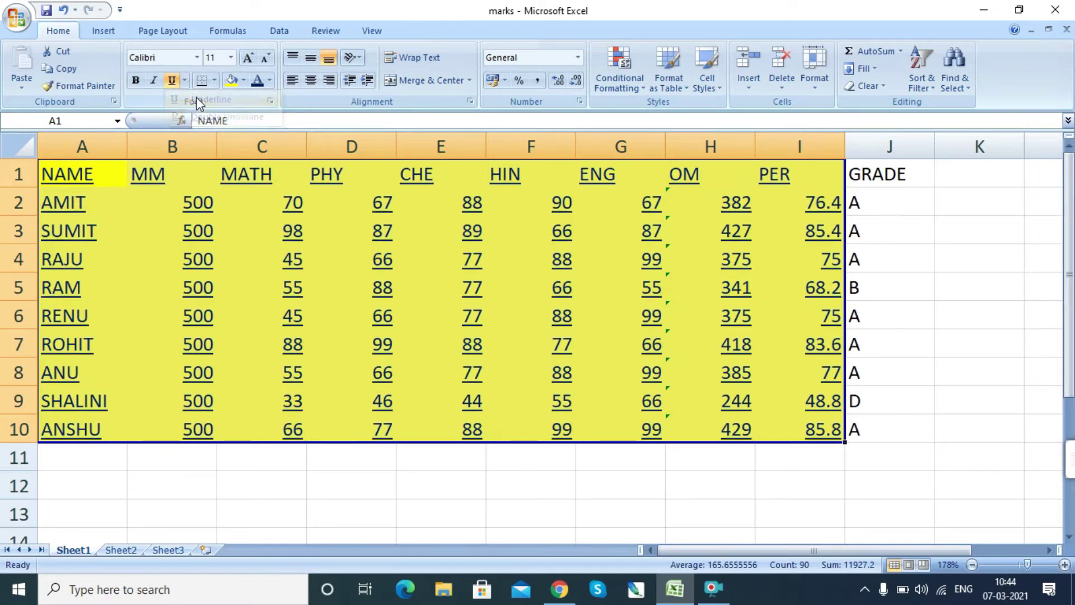
click(173, 82)
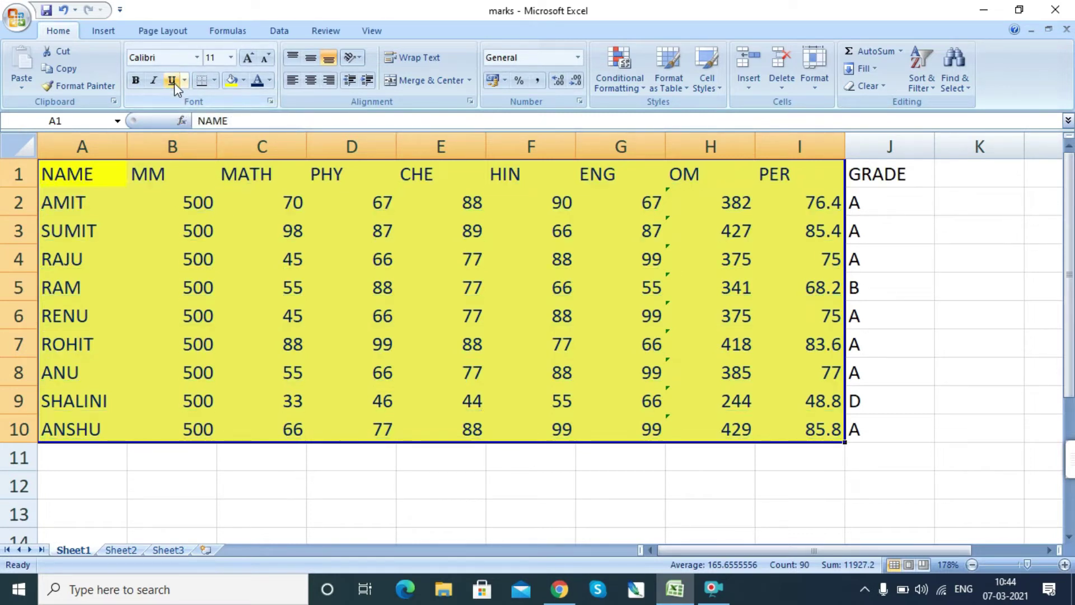
Add an Outside Borders outline around the whole marks table.
click(216, 82)
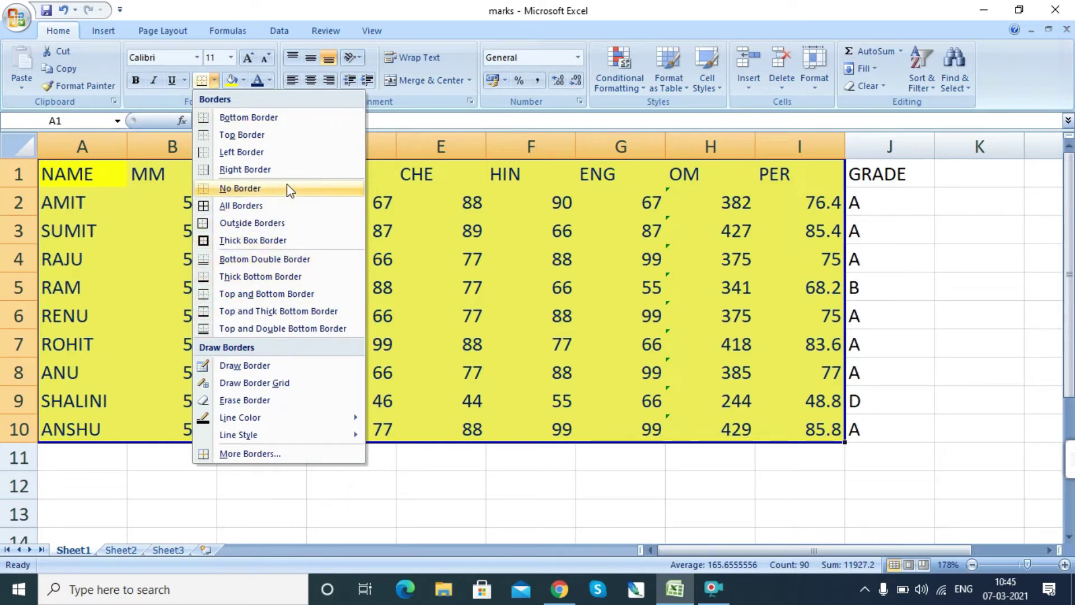
click(273, 223)
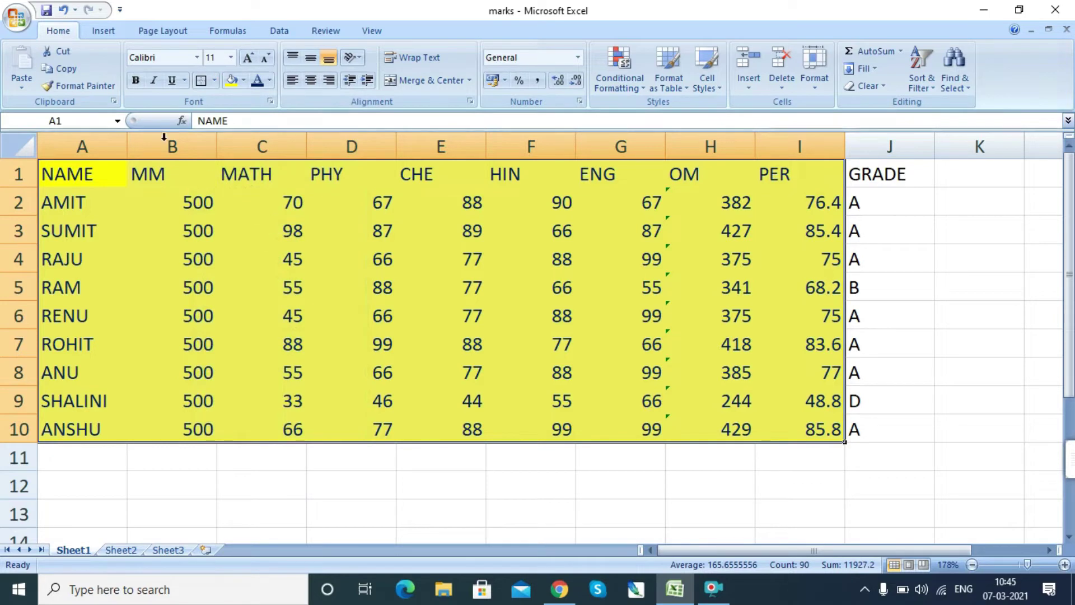
click(16, 20)
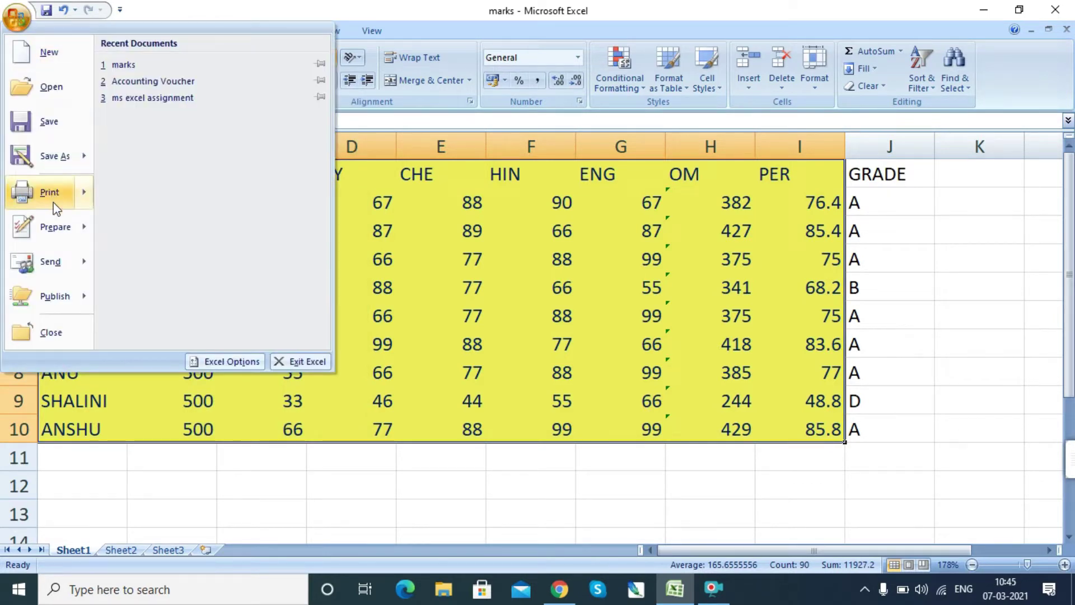
mouse_move(49, 192)
click(184, 177)
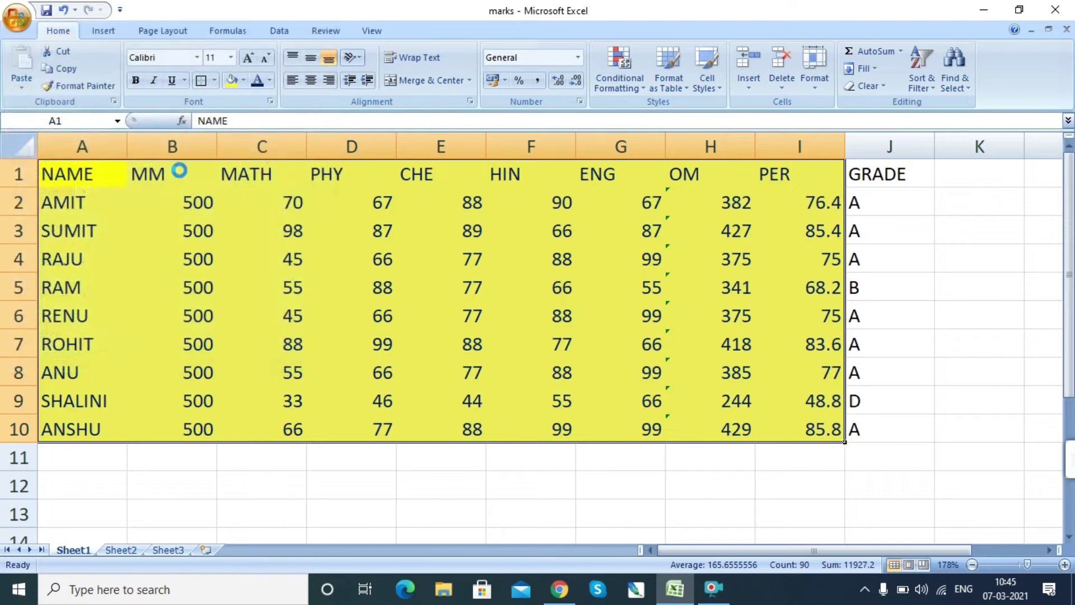
click(517, 230)
click(523, 199)
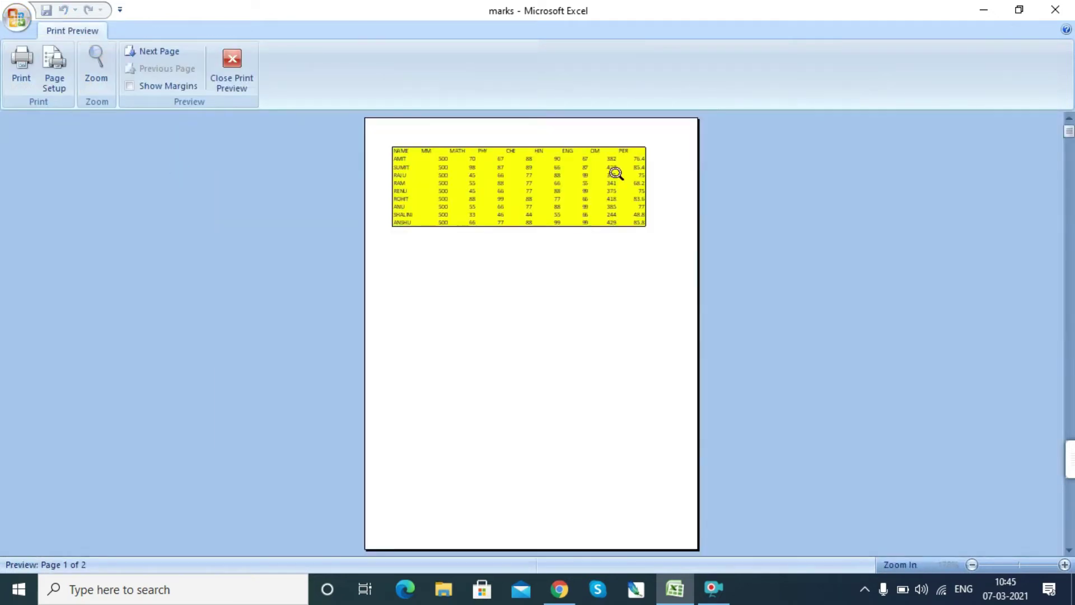
click(583, 163)
click(614, 147)
click(614, 148)
click(237, 70)
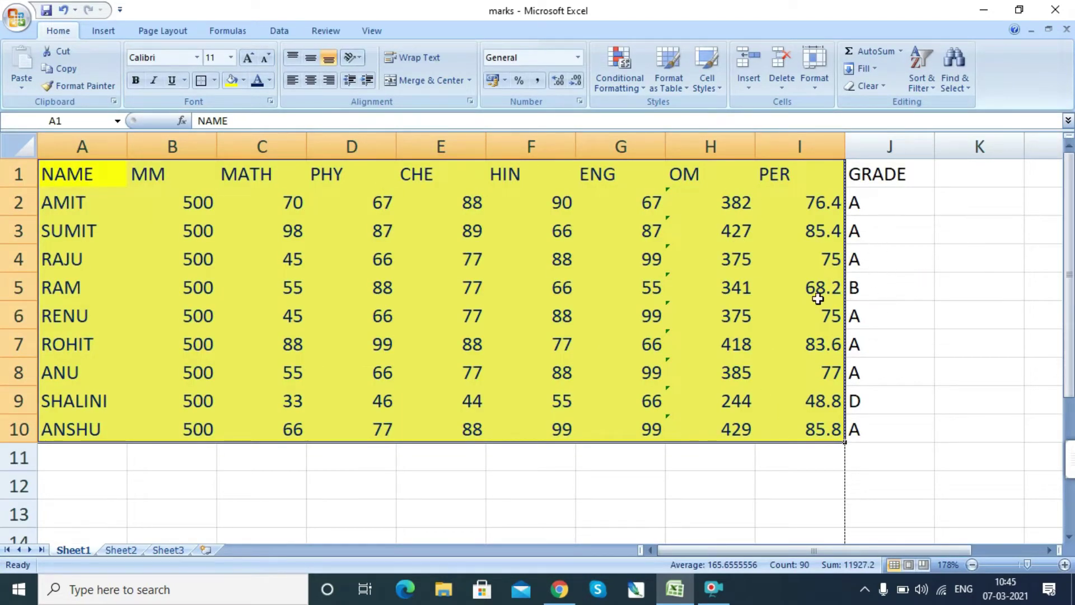
scroll(336, 418, down, 16)
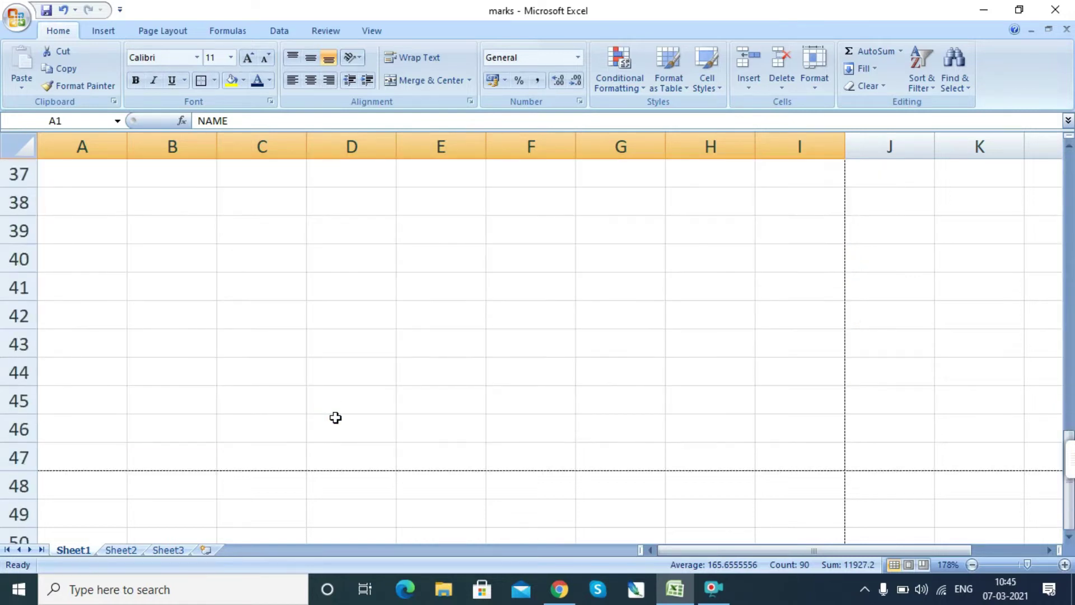
scroll(336, 418, up, 4)
scroll(543, 413, up, 12)
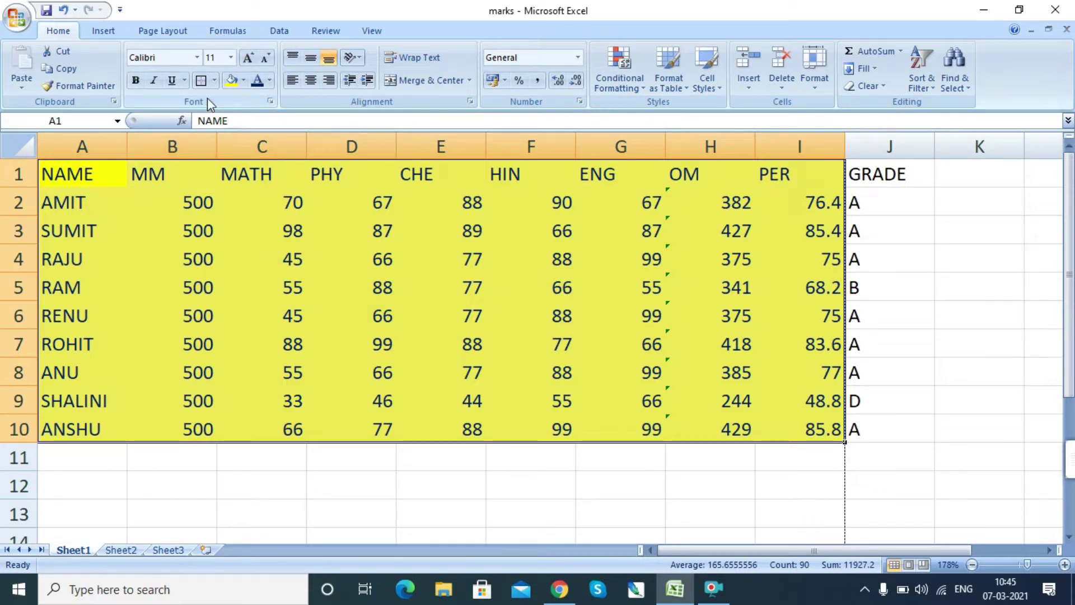
Apply All Borders to the table cells and set the text to font size 14.
click(215, 81)
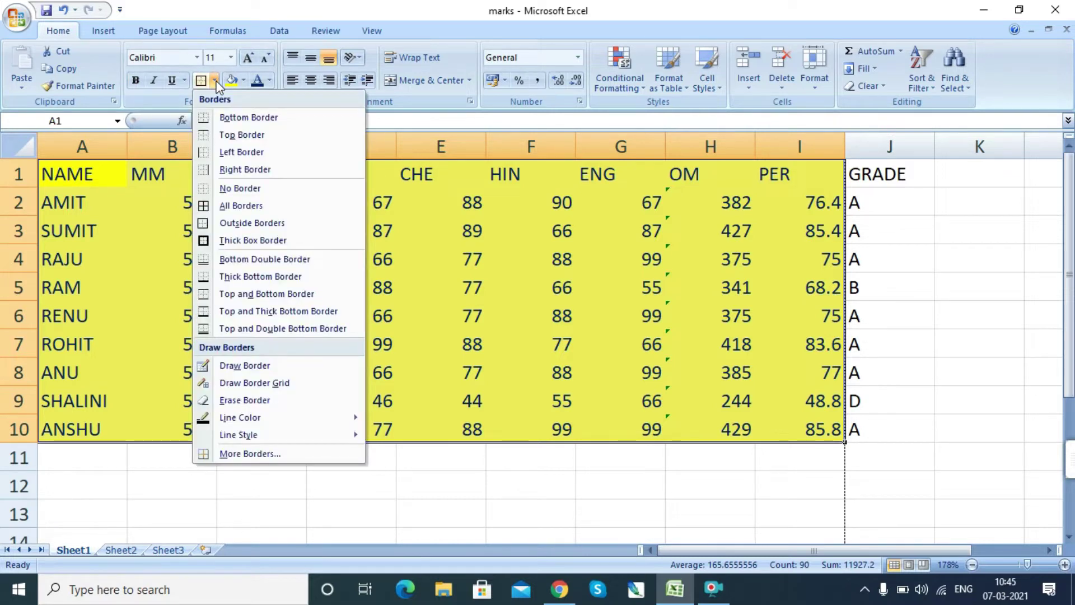
click(246, 208)
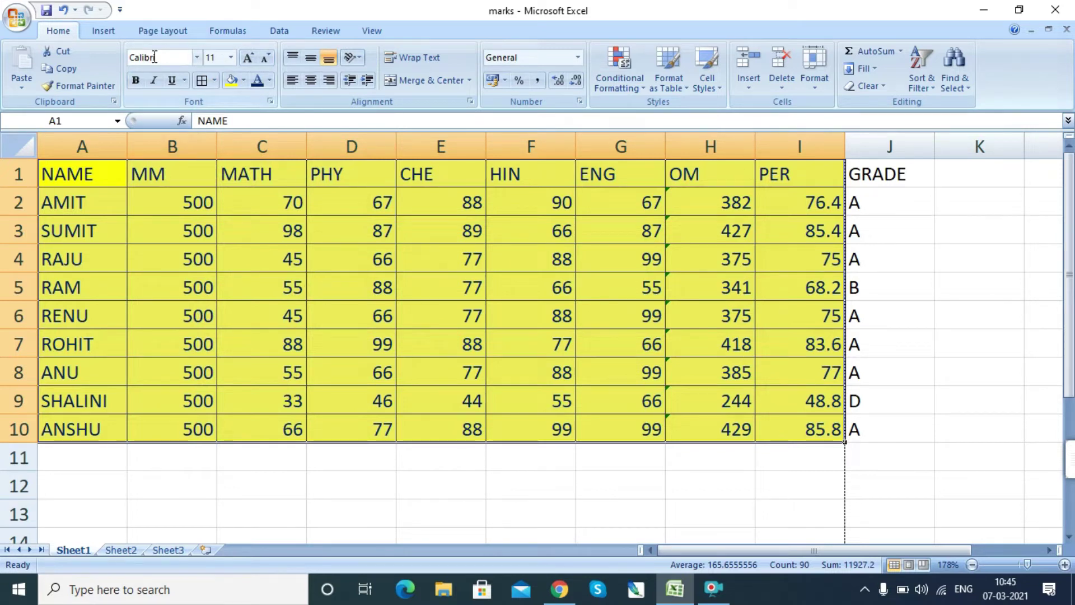
click(248, 59)
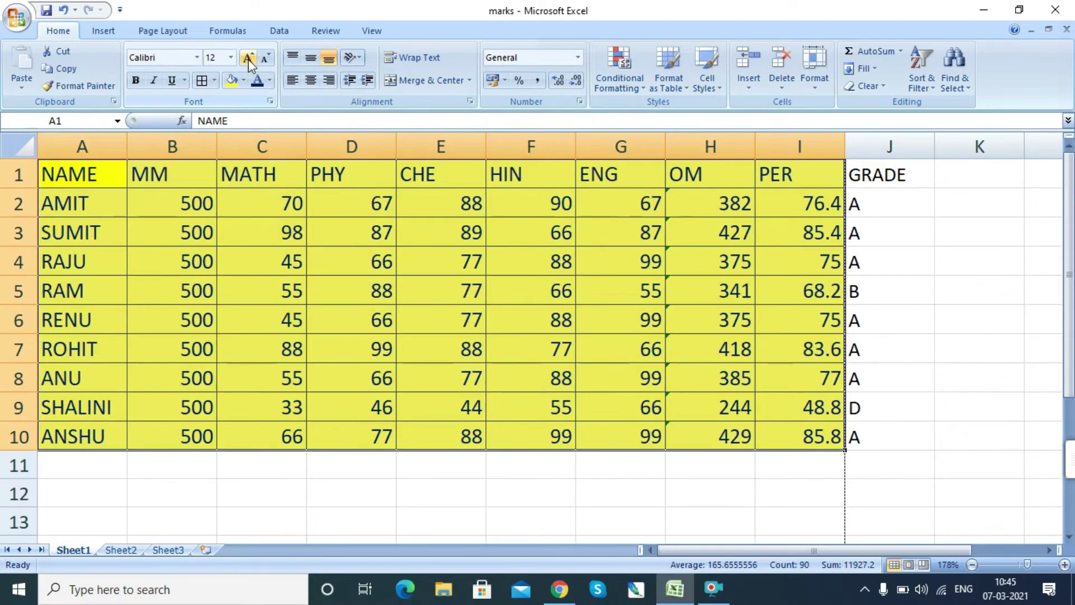
click(248, 58)
click(248, 58)
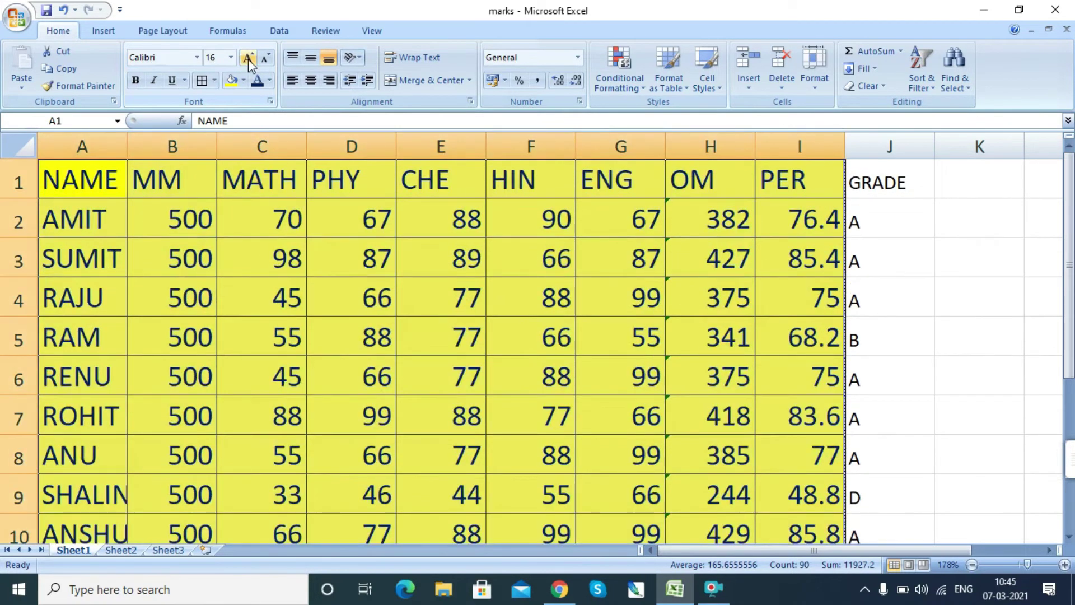
click(266, 58)
click(266, 58)
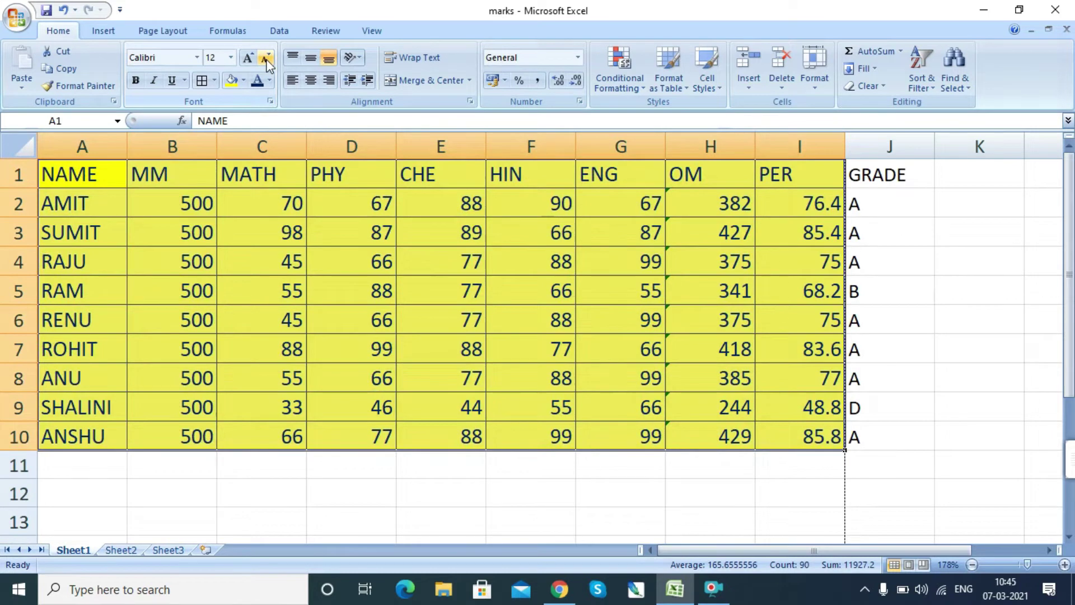
click(266, 59)
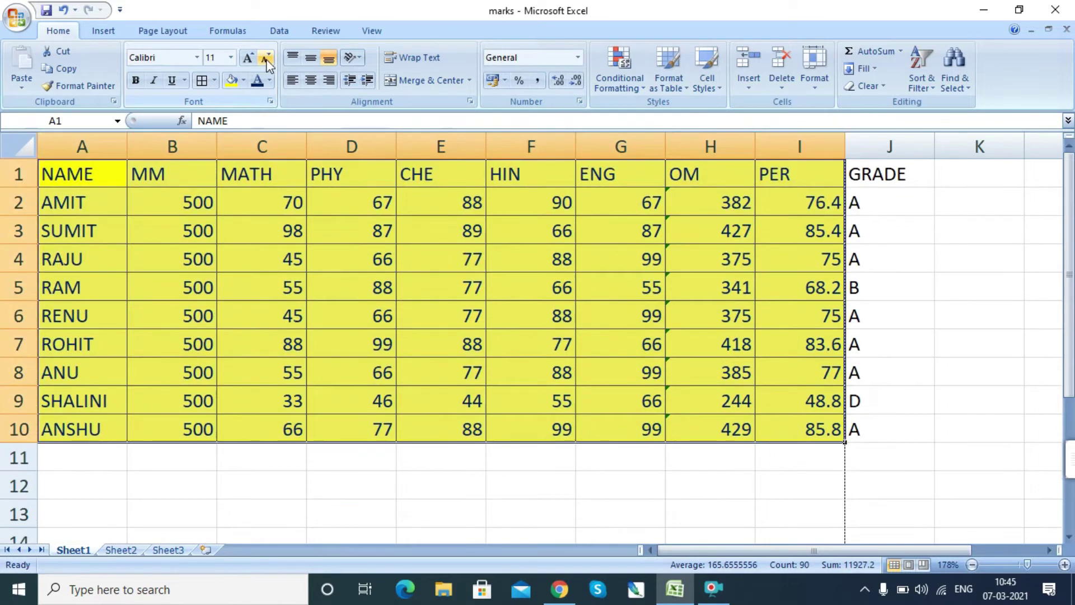
click(230, 58)
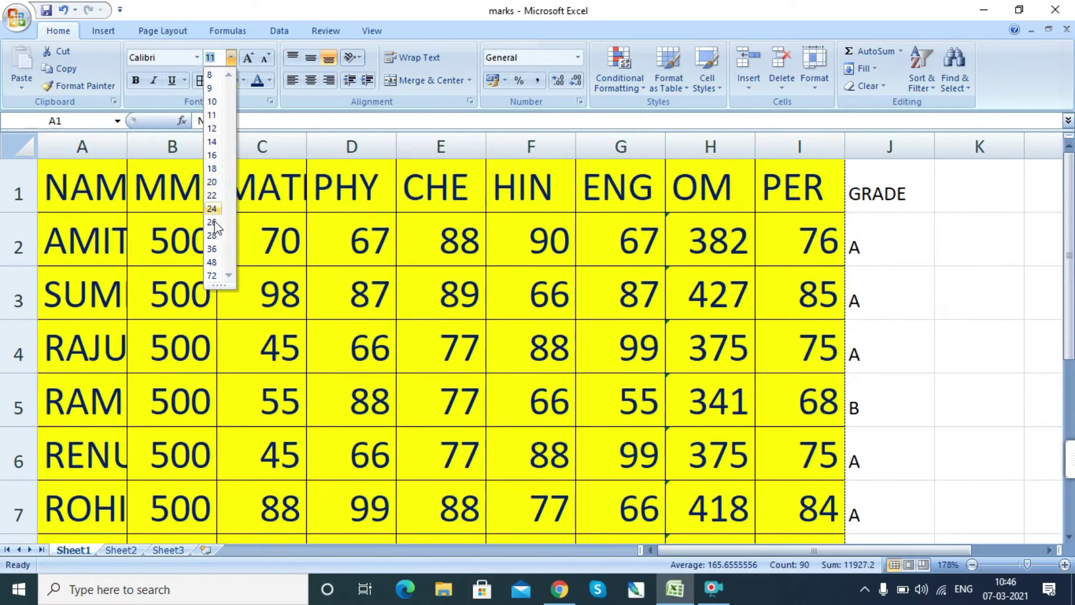
click(220, 143)
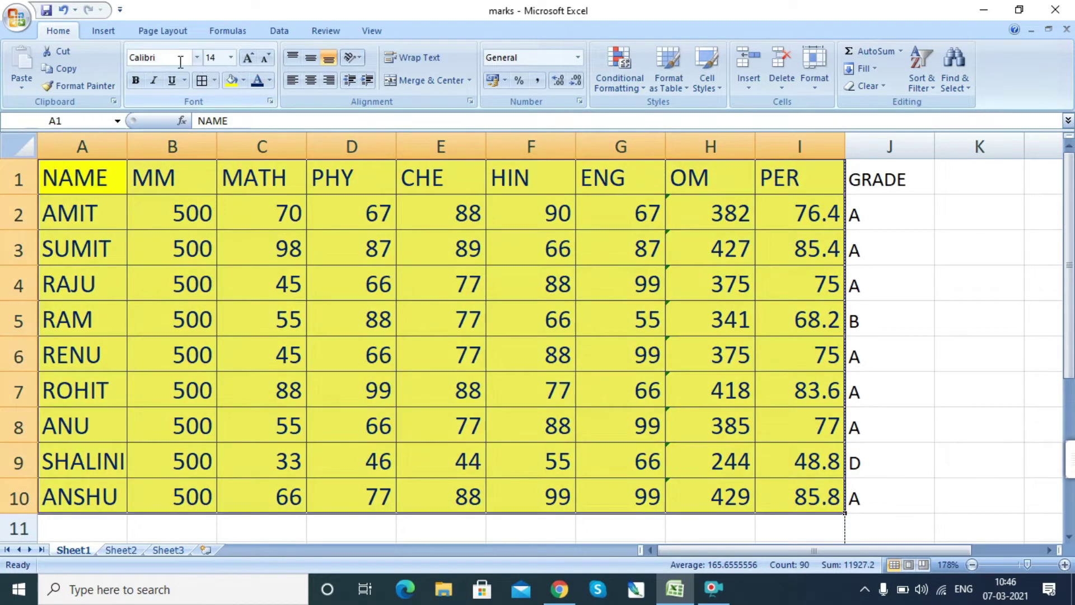
Change the table's font to Baskerville Old Face.
click(197, 58)
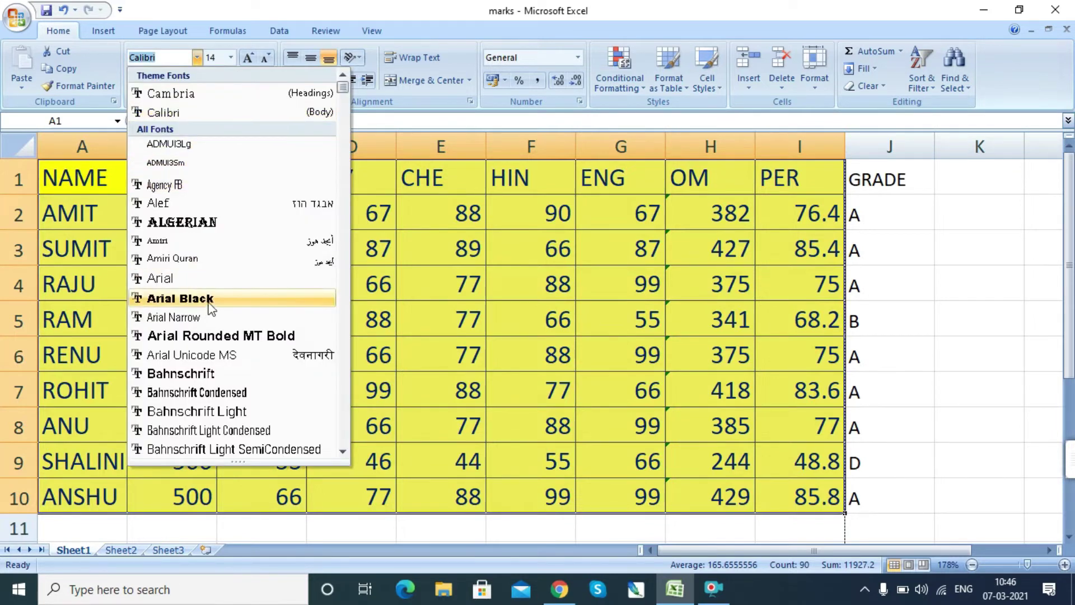
scroll(208, 319, down, 2)
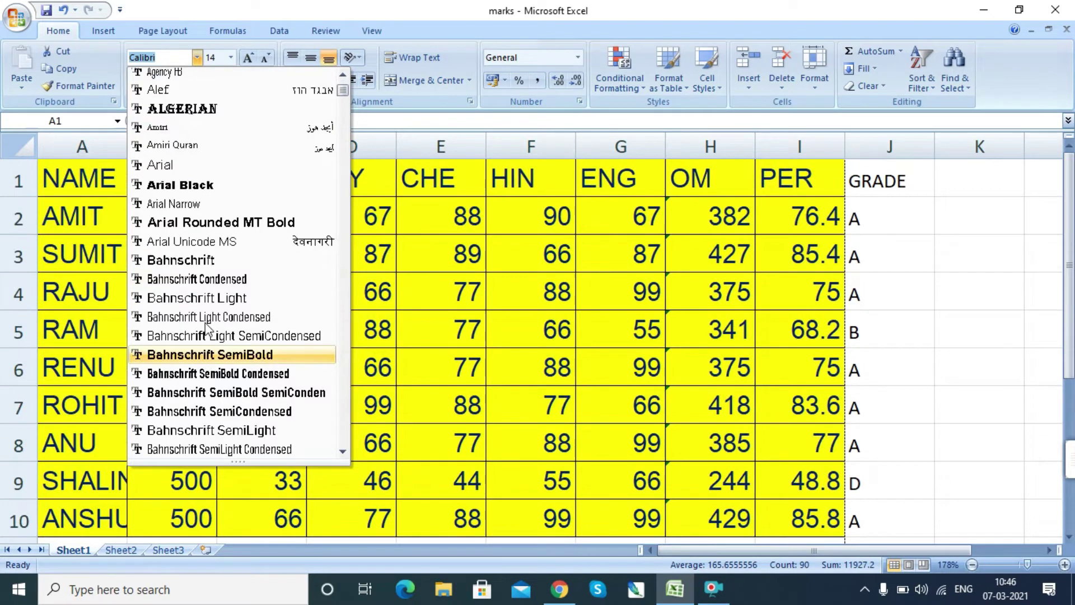
scroll(235, 348, down, 3)
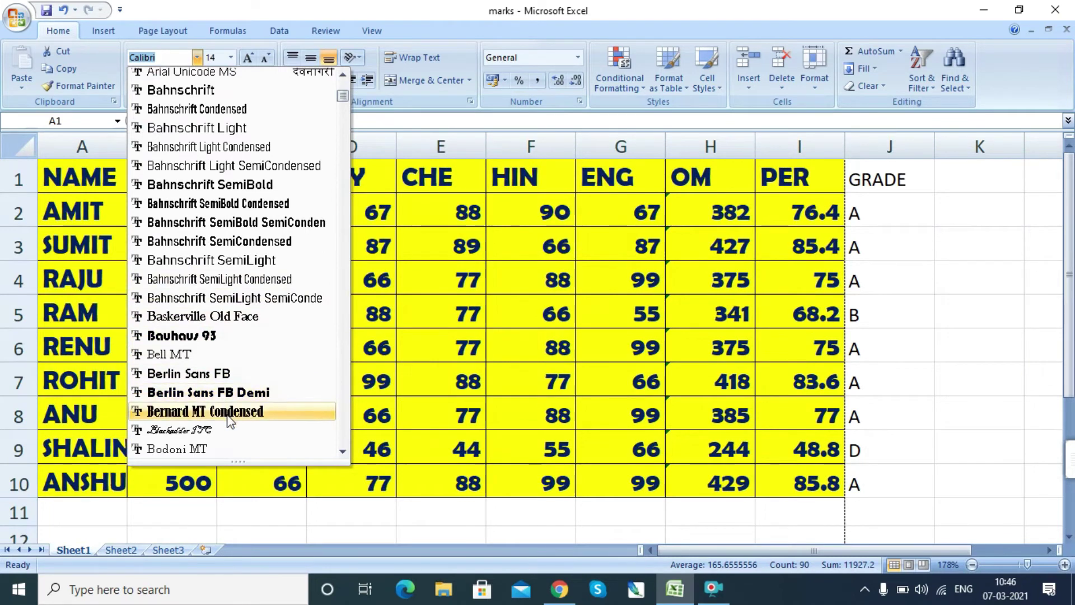
click(232, 316)
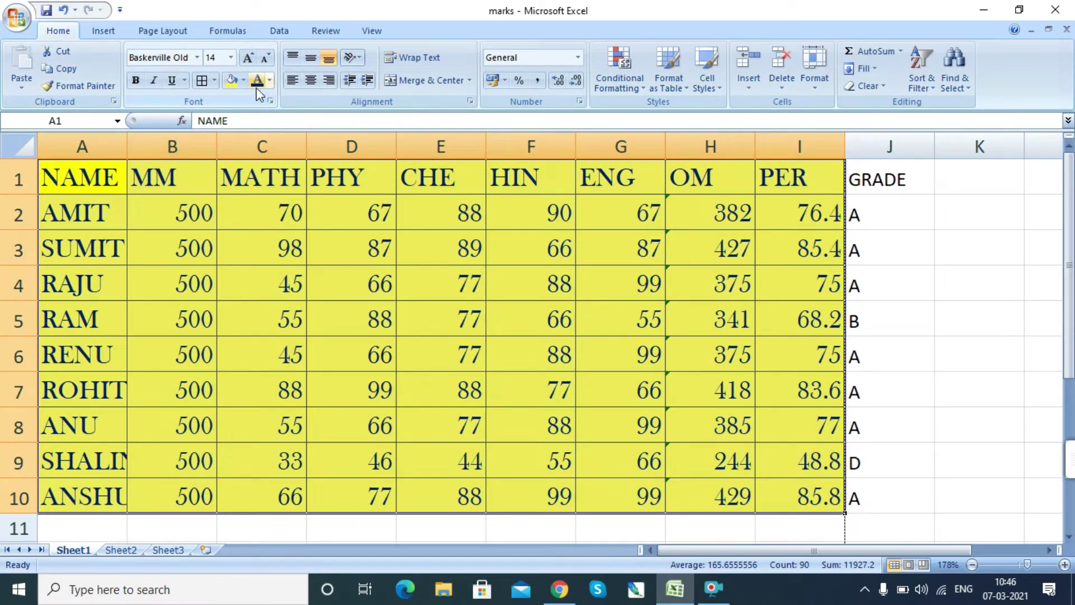
click(213, 80)
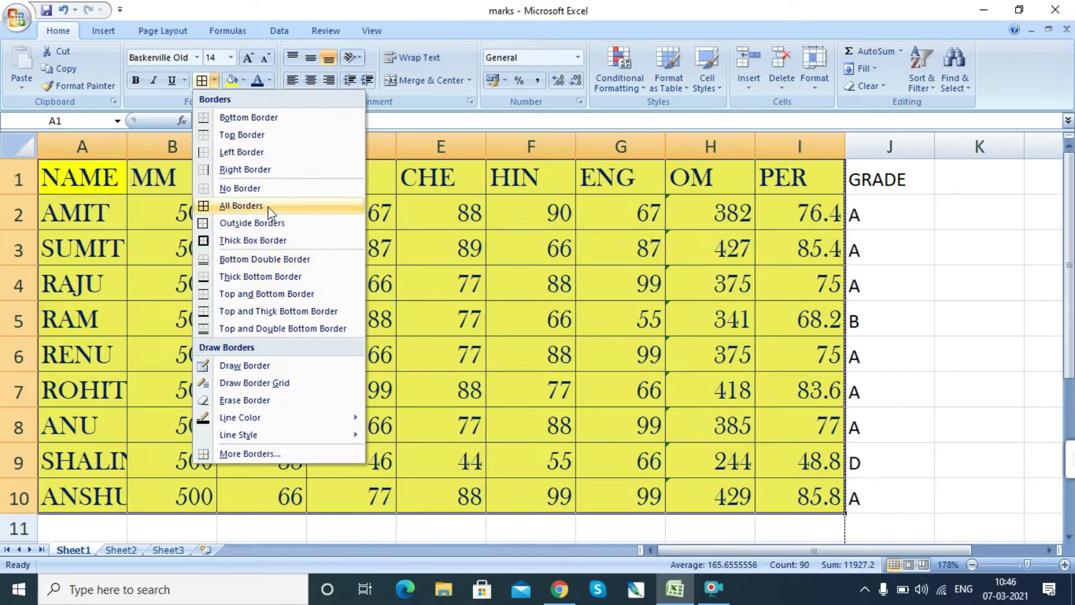
Clear all table borders, then hand-draw border lines along several column and row gridlines.
click(272, 186)
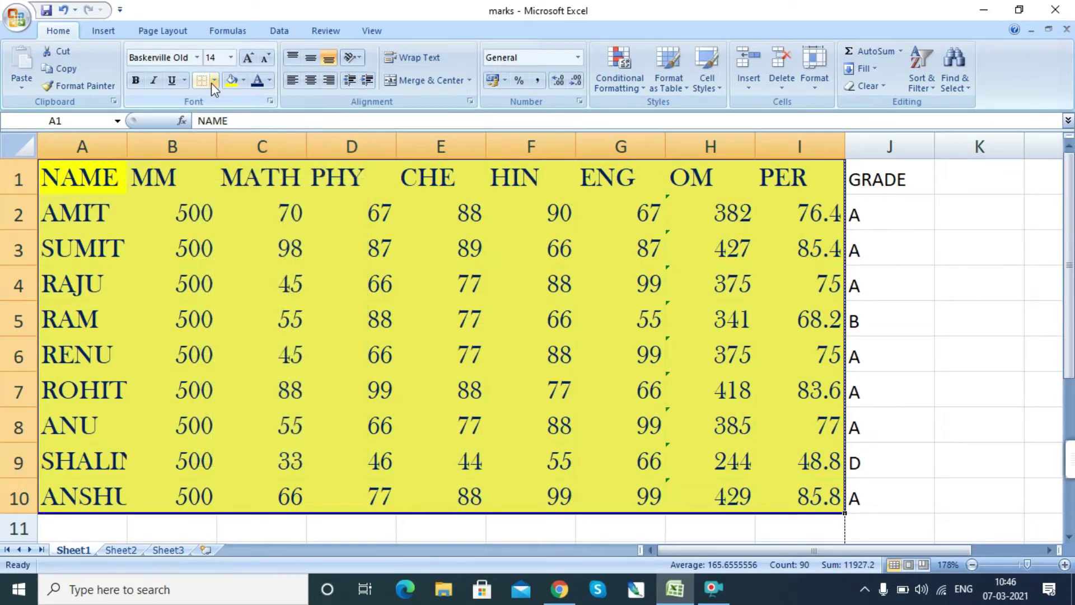
click(214, 80)
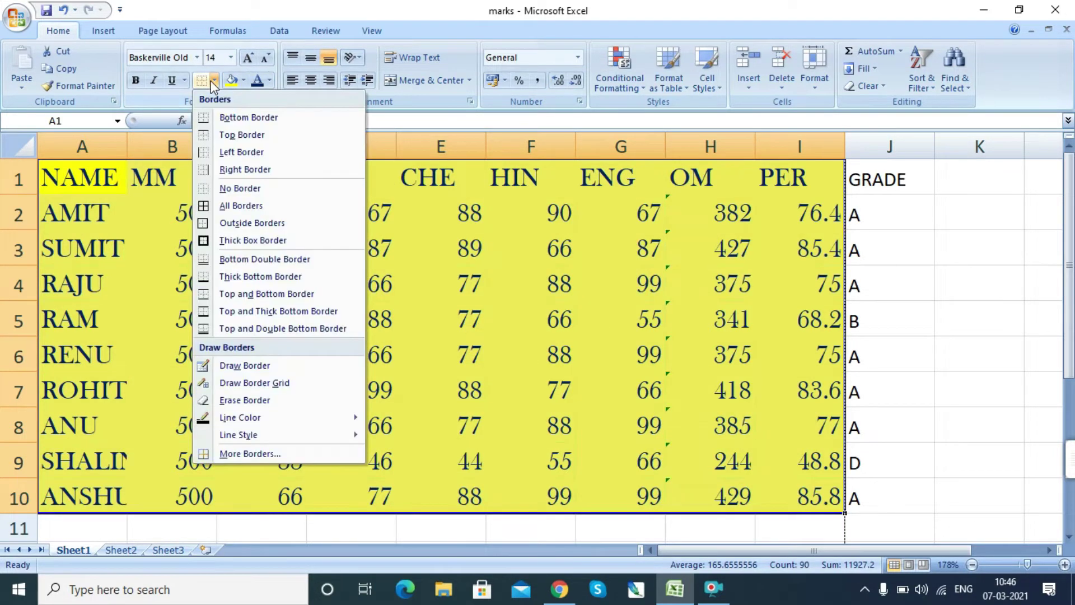
click(261, 367)
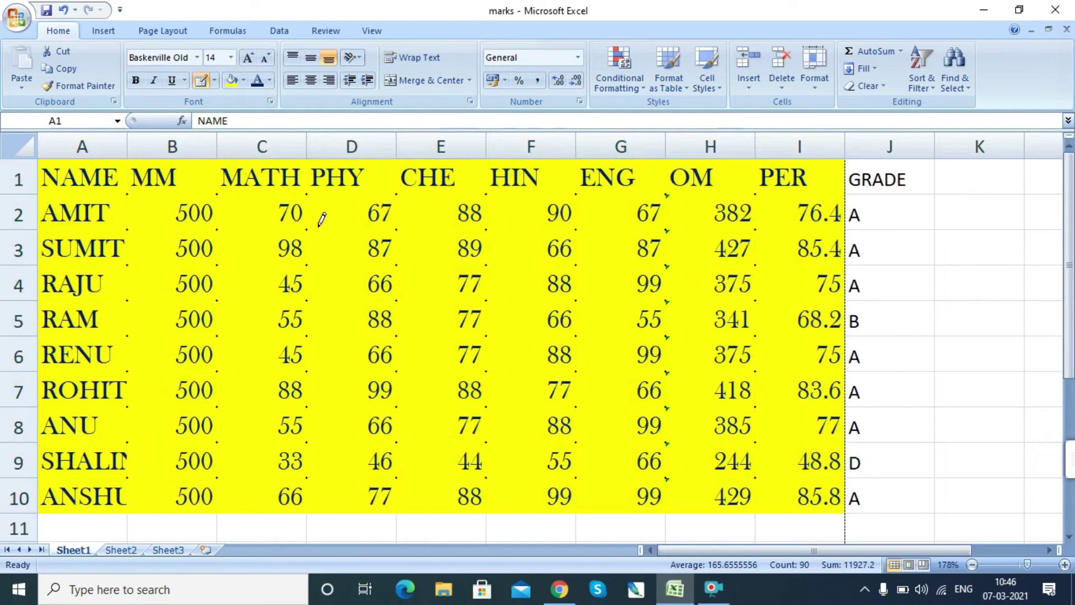
drag(307, 160, 309, 369)
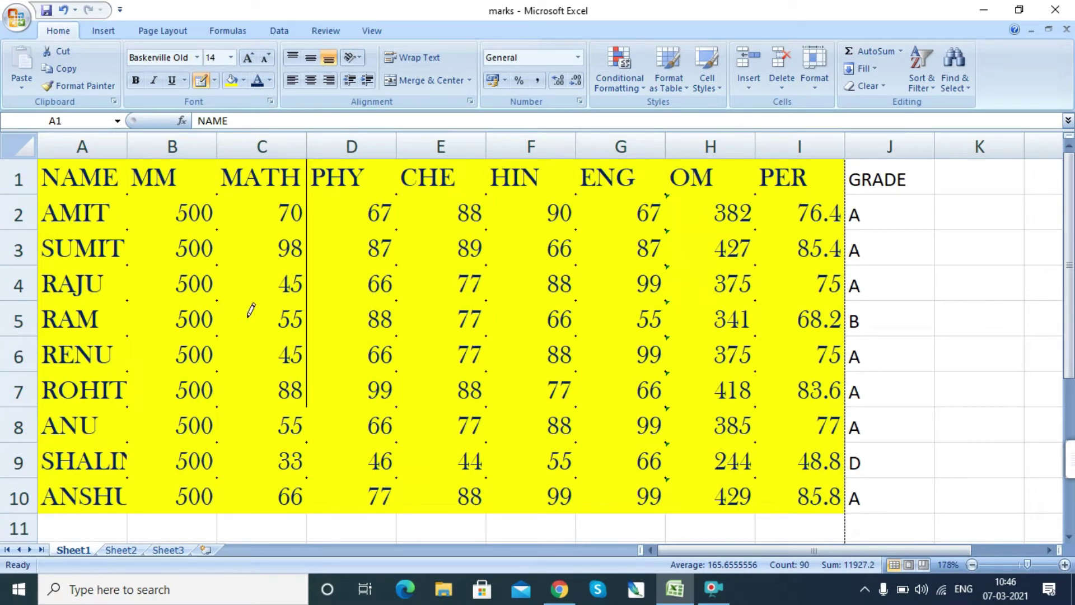
mouse_move(48, 300)
mouse_down()
mouse_move(101, 293)
mouse_move(140, 179)
mouse_move(241, 192)
mouse_up()
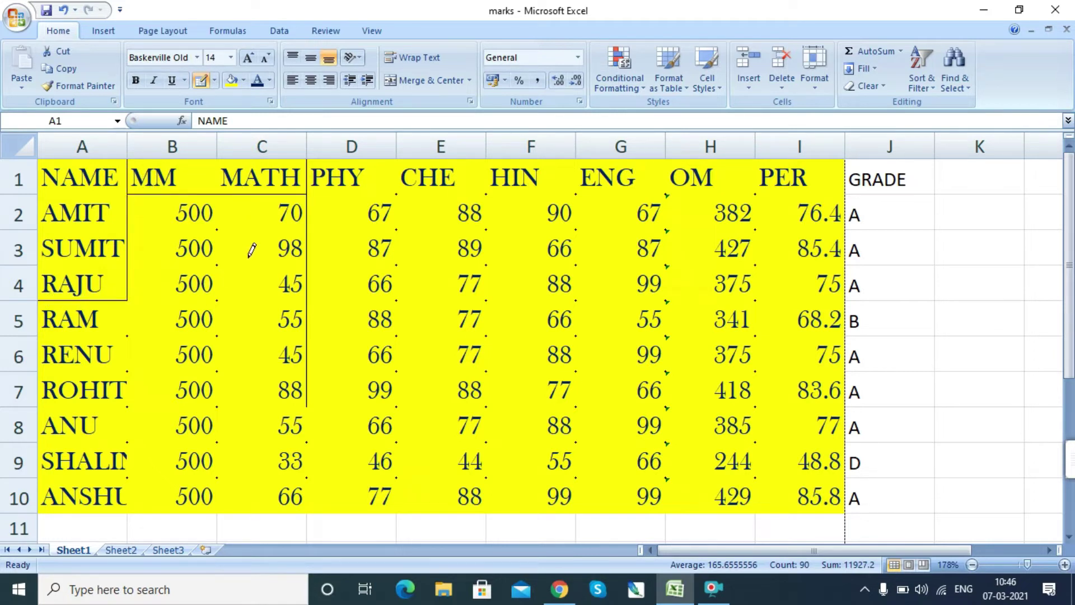
drag(128, 225, 279, 226)
drag(342, 189, 413, 191)
drag(491, 190, 487, 355)
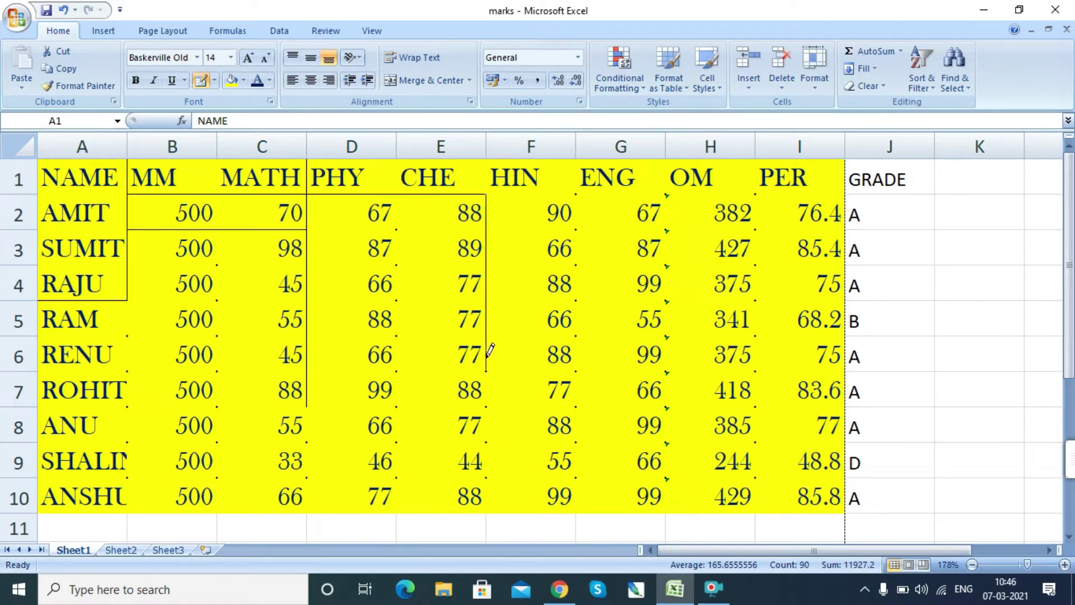
mouse_move(404, 191)
mouse_down()
mouse_move(408, 434)
mouse_move(820, 432)
mouse_move(830, 294)
mouse_up()
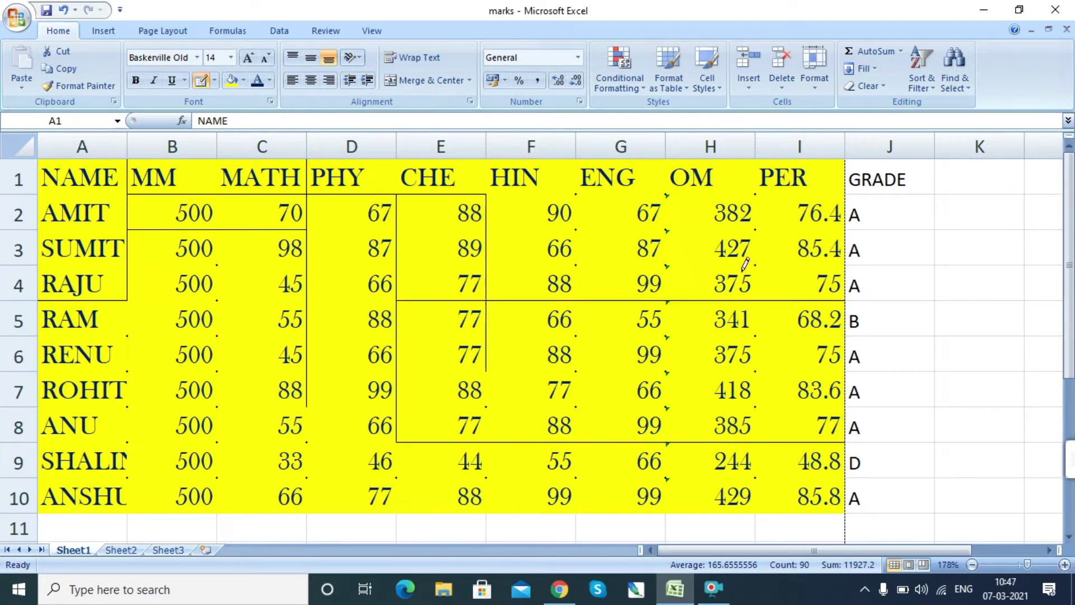
drag(687, 302, 679, 190)
drag(783, 190, 786, 313)
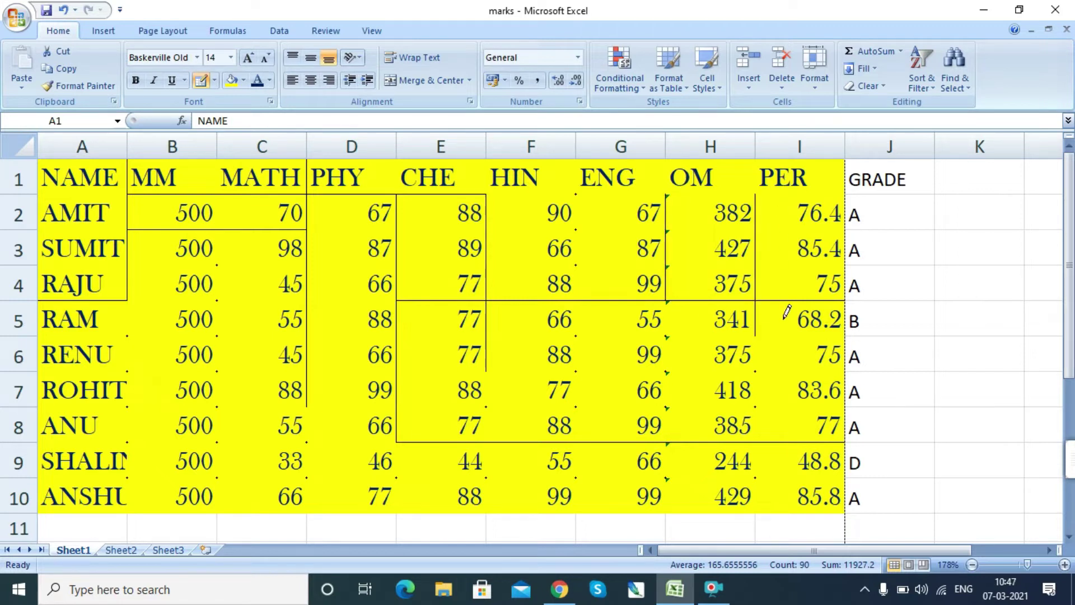
drag(551, 367, 756, 371)
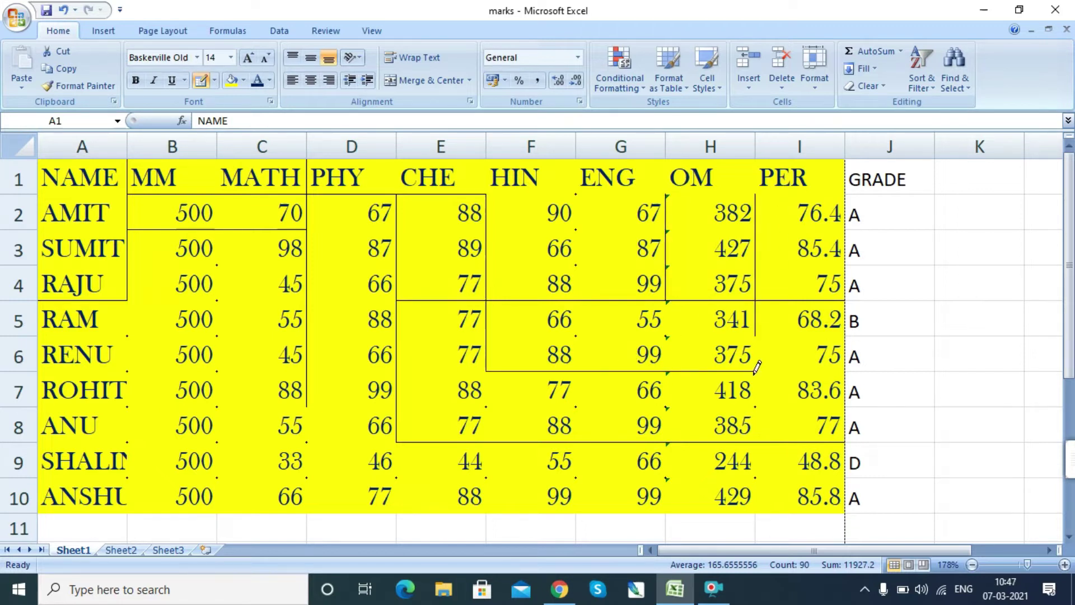
drag(672, 286, 689, 401)
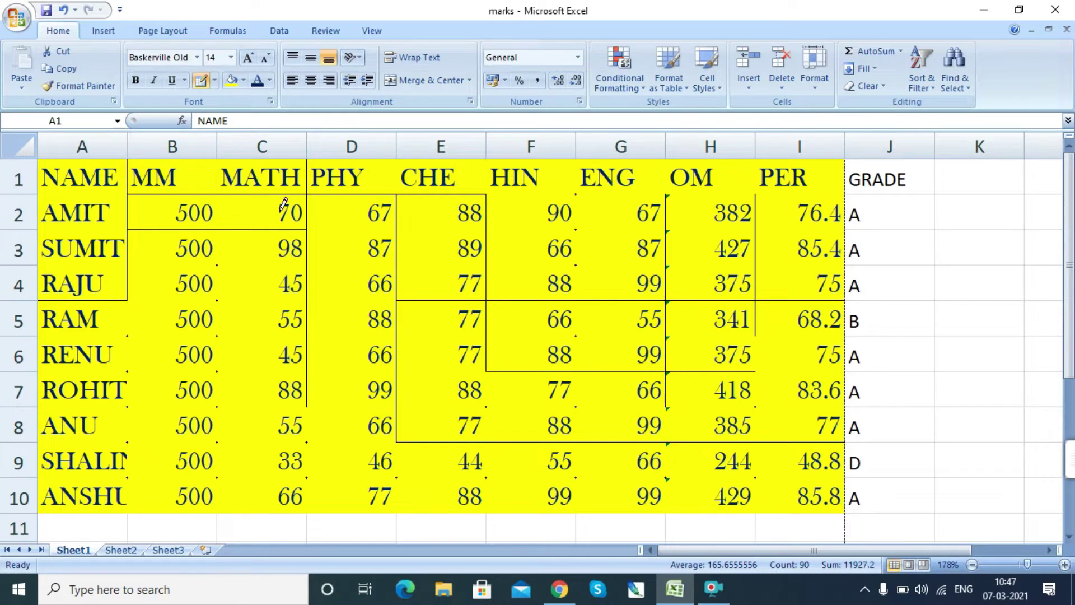
Erase the drawn borders around D6:F7, in column F and in B1:E4.
click(214, 81)
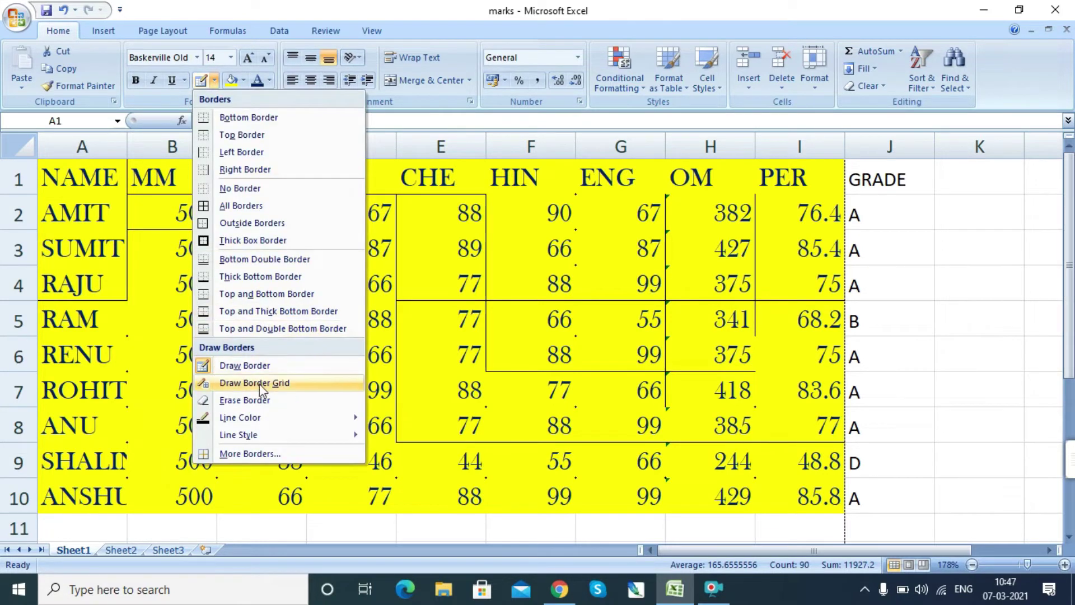
click(257, 402)
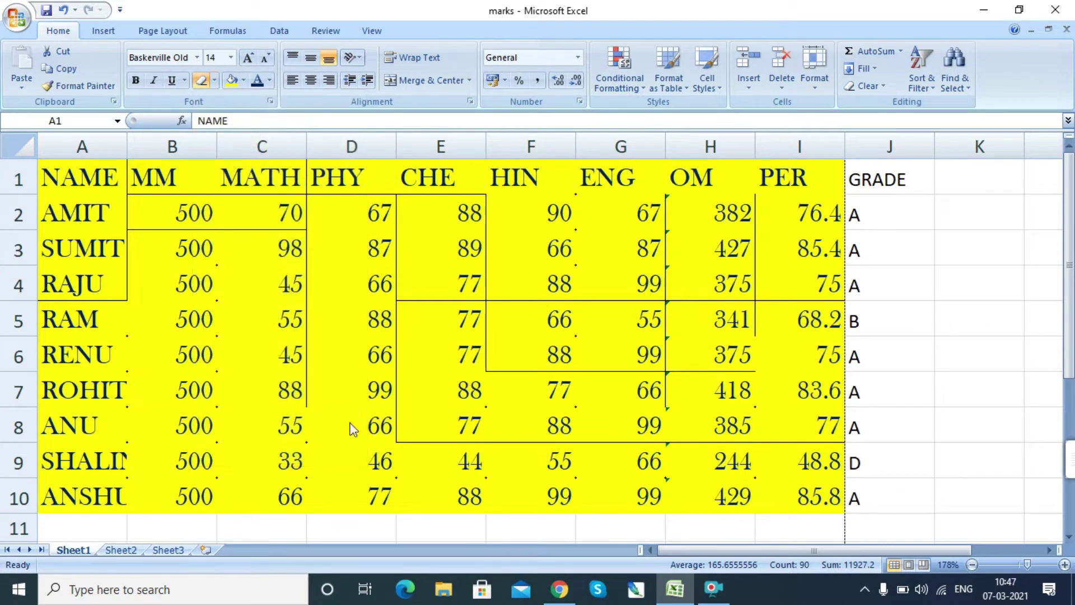
mouse_move(371, 377)
mouse_down()
mouse_move(519, 343)
mouse_move(574, 453)
mouse_up()
drag(641, 342, 683, 532)
scroll(728, 448, down, 1)
drag(791, 355, 252, 163)
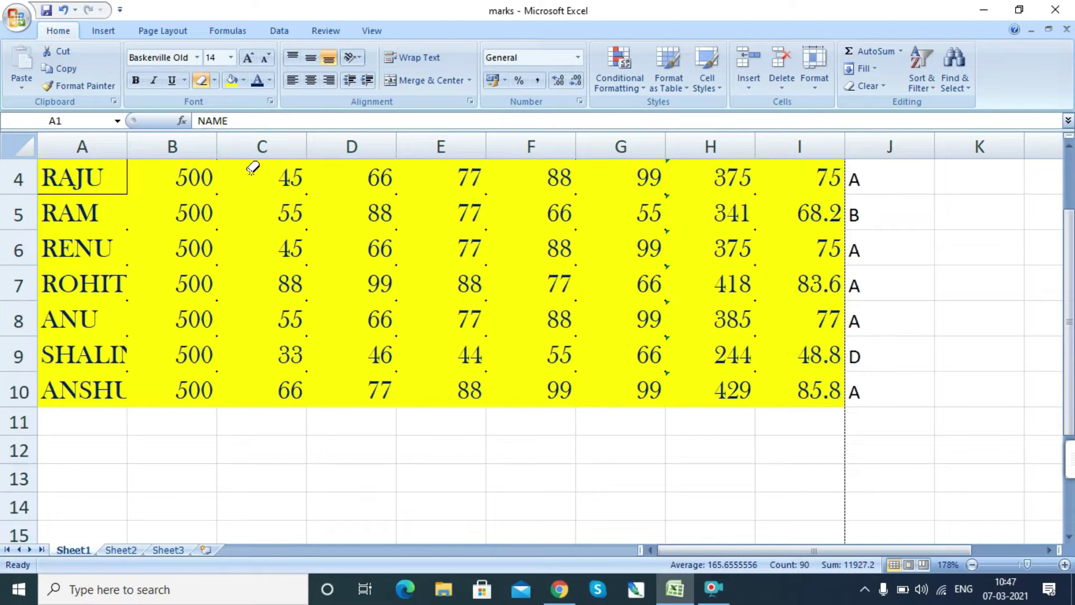
scroll(406, 310, up, 1)
drag(509, 288, 149, 211)
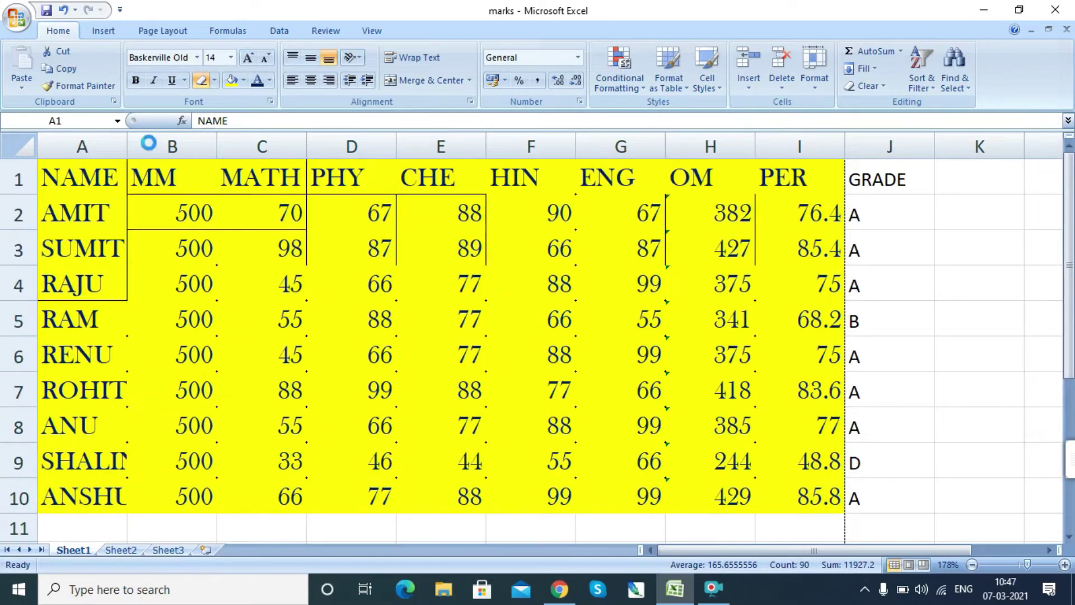
Select various cells in the A4:C6 area of the table.
drag(2, 264, 8, 283)
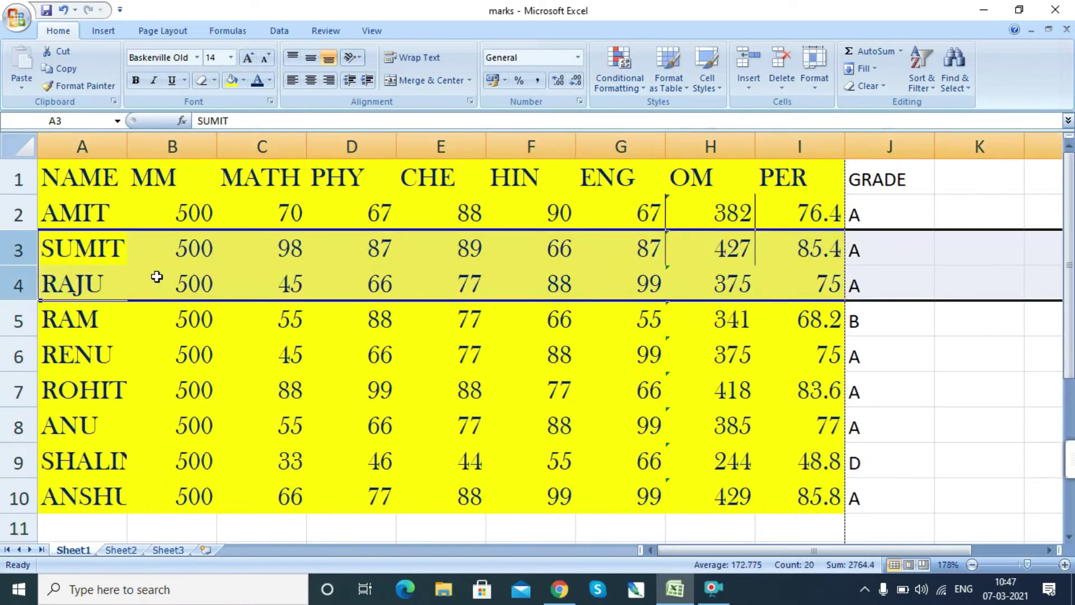
click(245, 297)
click(96, 283)
drag(96, 282, 84, 353)
click(175, 297)
drag(112, 318, 107, 279)
click(208, 320)
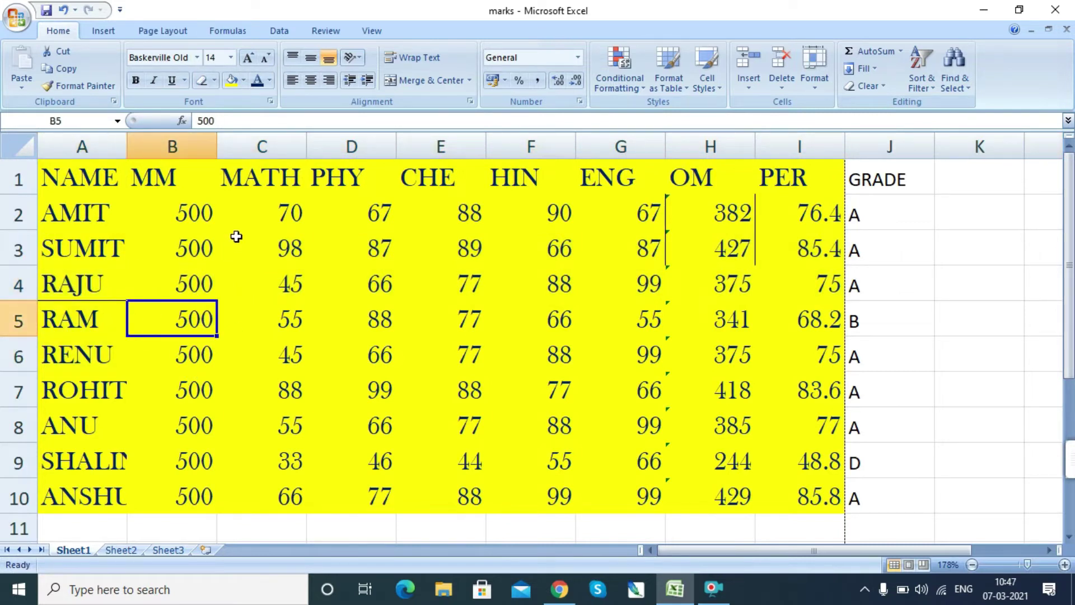
Erase the leftover borders around G2:H3 and in column A, including under A4.
click(200, 80)
mouse_move(641, 226)
mouse_down()
mouse_move(762, 222)
mouse_move(659, 226)
mouse_up()
mouse_move(658, 224)
mouse_down()
mouse_move(762, 217)
mouse_move(465, 240)
mouse_up()
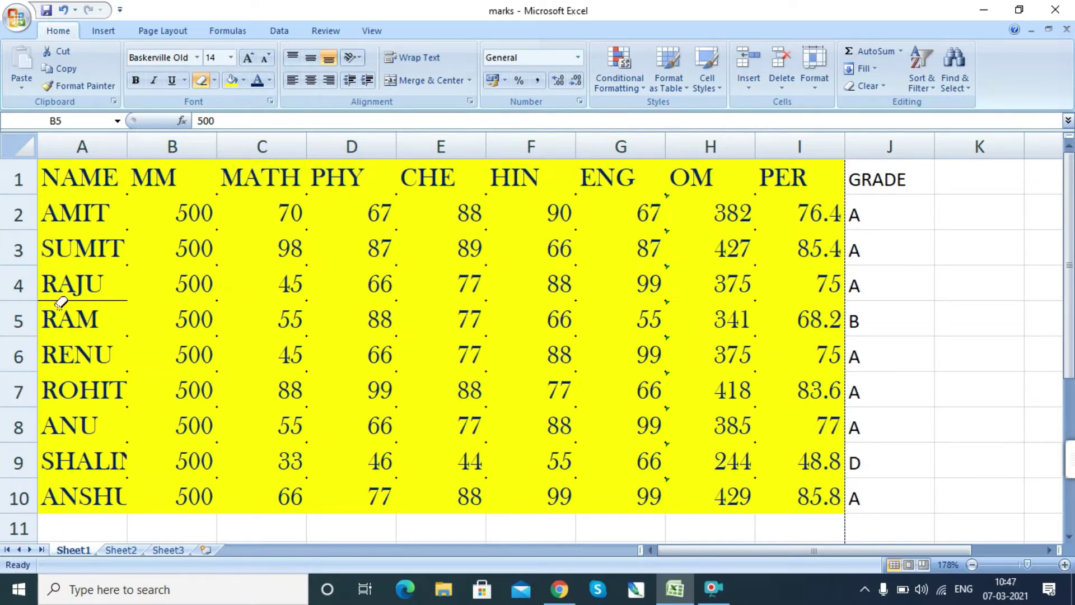
drag(116, 221, 107, 361)
drag(80, 225, 79, 359)
click(214, 81)
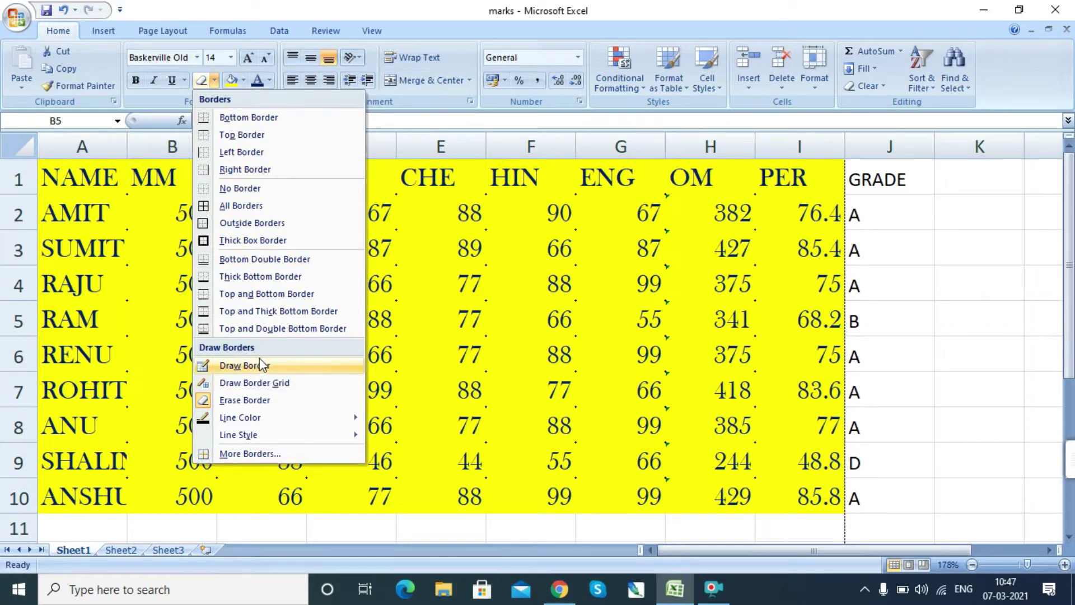
Draw double-line borders right of column E and between rows 4/5, 6/7 and 8/9.
mouse_move(261, 420)
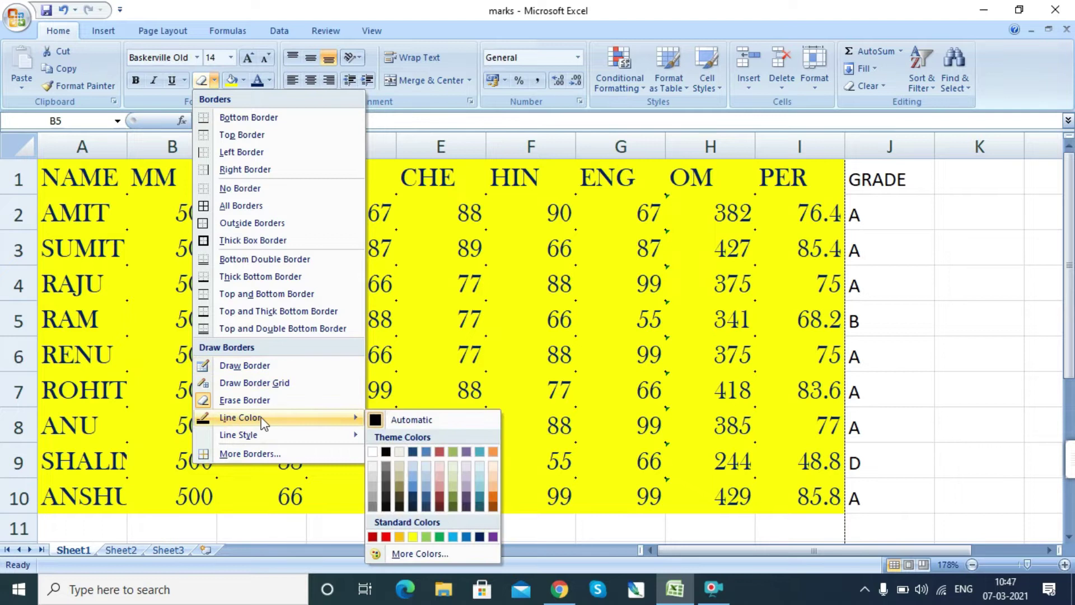
mouse_move(297, 445)
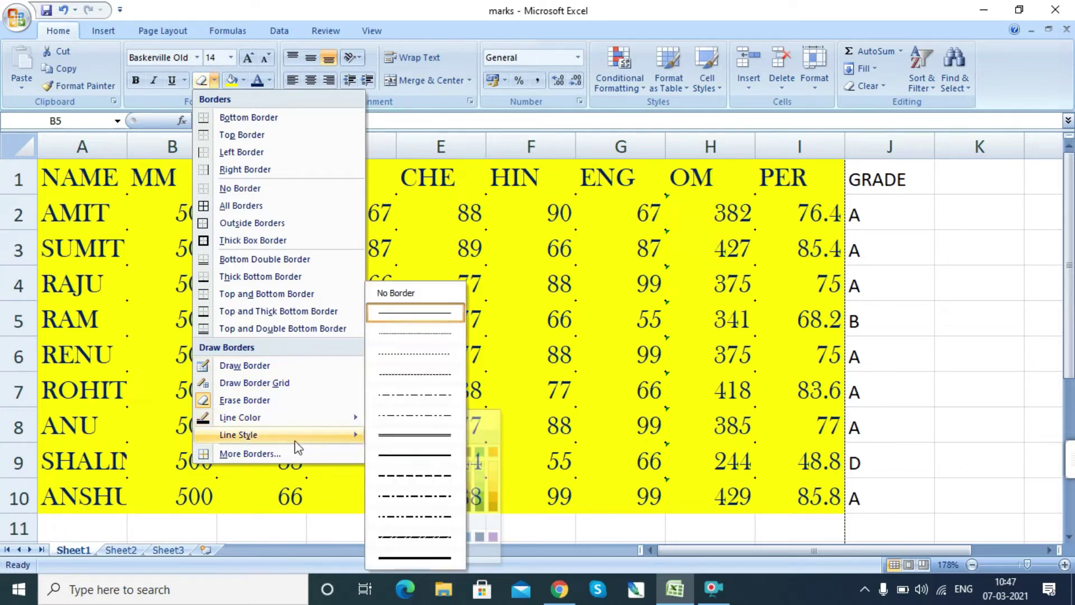
click(407, 437)
drag(497, 262, 507, 342)
drag(415, 282, 521, 283)
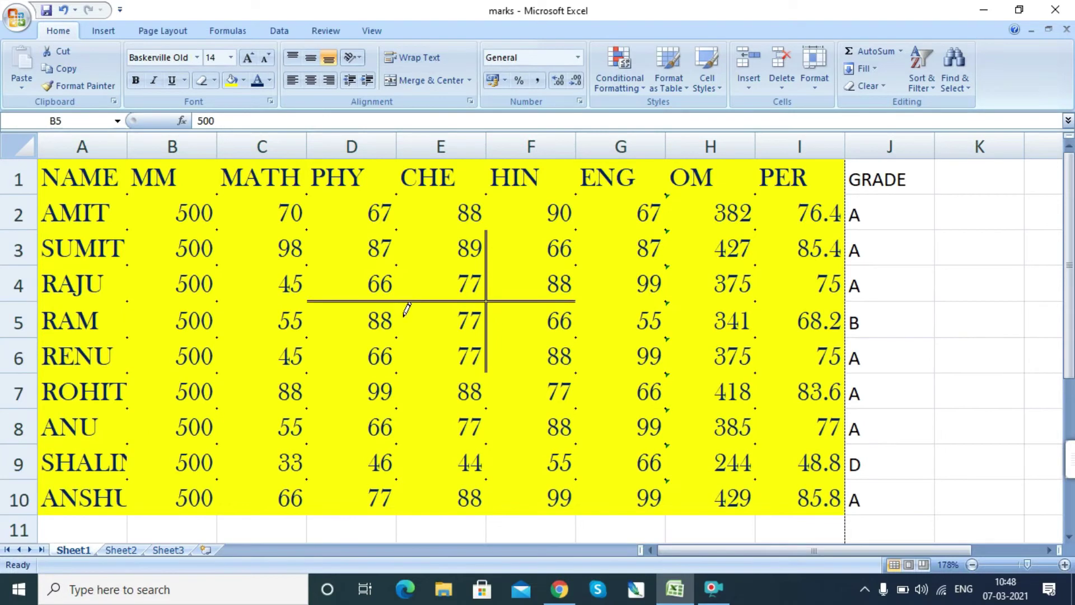
mouse_move(335, 378)
mouse_down()
mouse_move(482, 364)
mouse_move(521, 374)
mouse_up()
drag(338, 442, 574, 436)
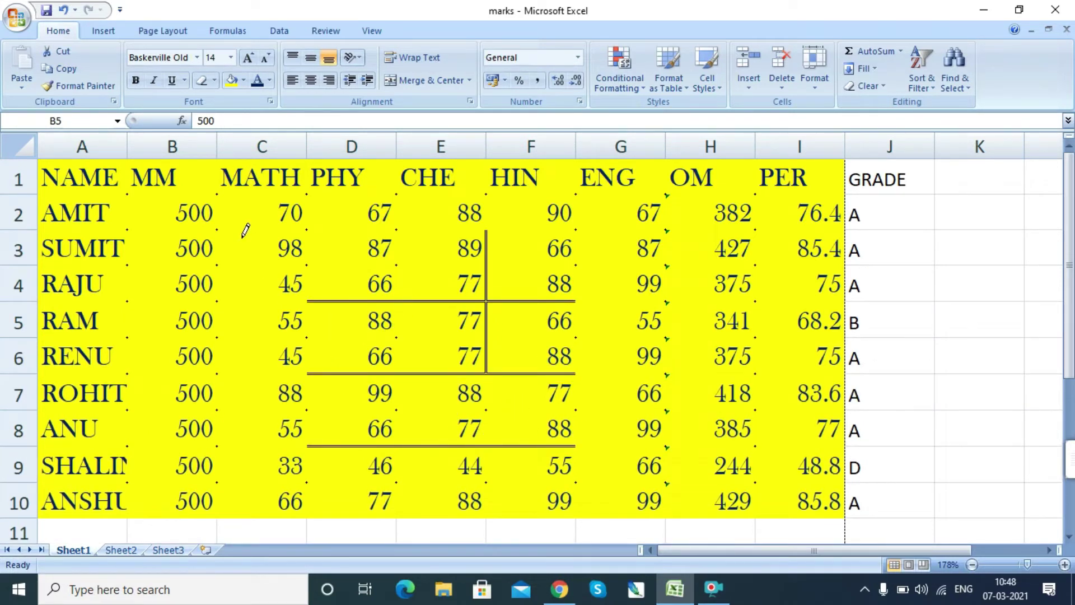
Erase the borders along the E/F gridline.
click(204, 82)
mouse_move(427, 216)
mouse_down()
mouse_move(516, 333)
mouse_move(464, 432)
mouse_move(516, 453)
mouse_up()
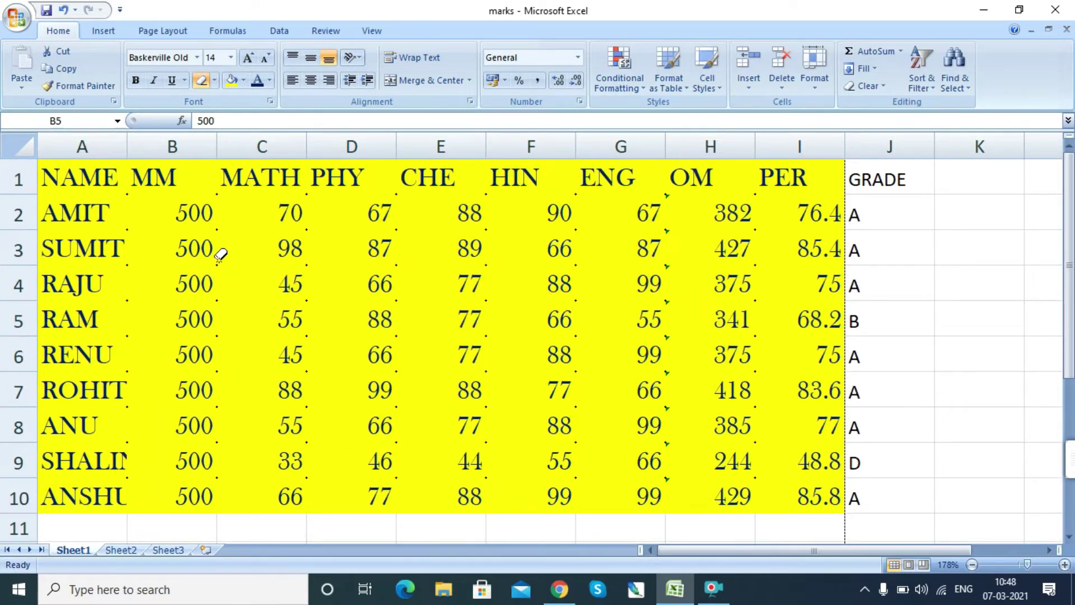
click(215, 82)
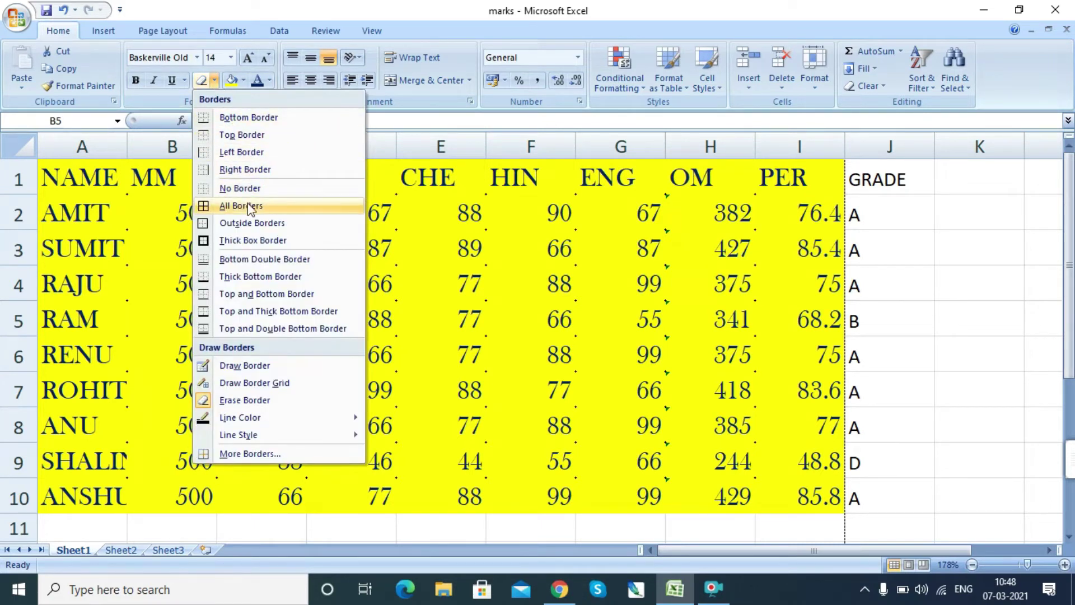
Remove the borders, then Format Painter the MATH header's formatting onto row 6 scores.
click(240, 188)
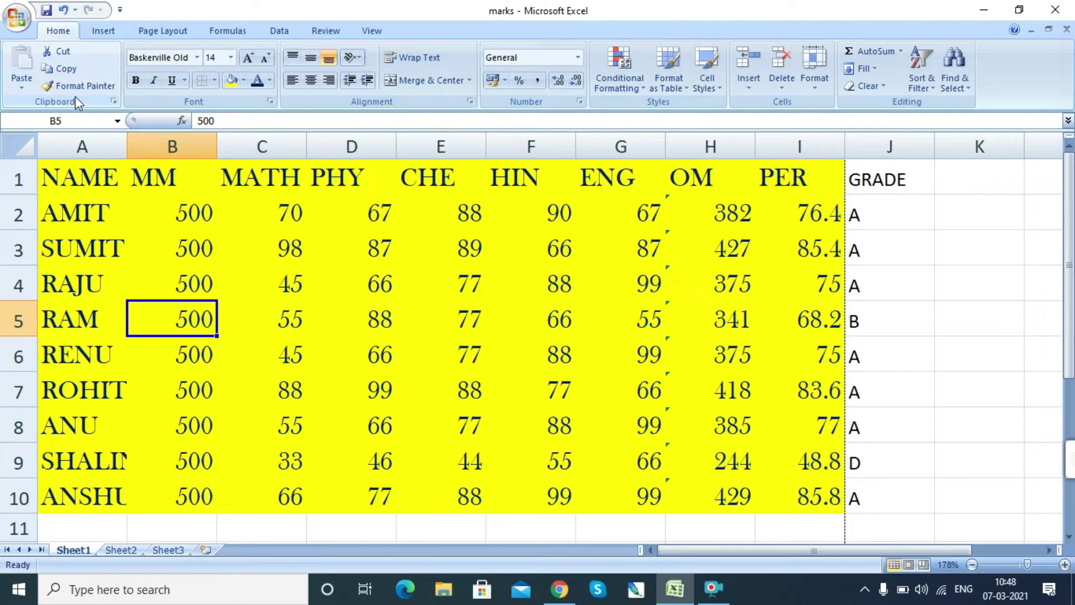
click(386, 280)
click(445, 319)
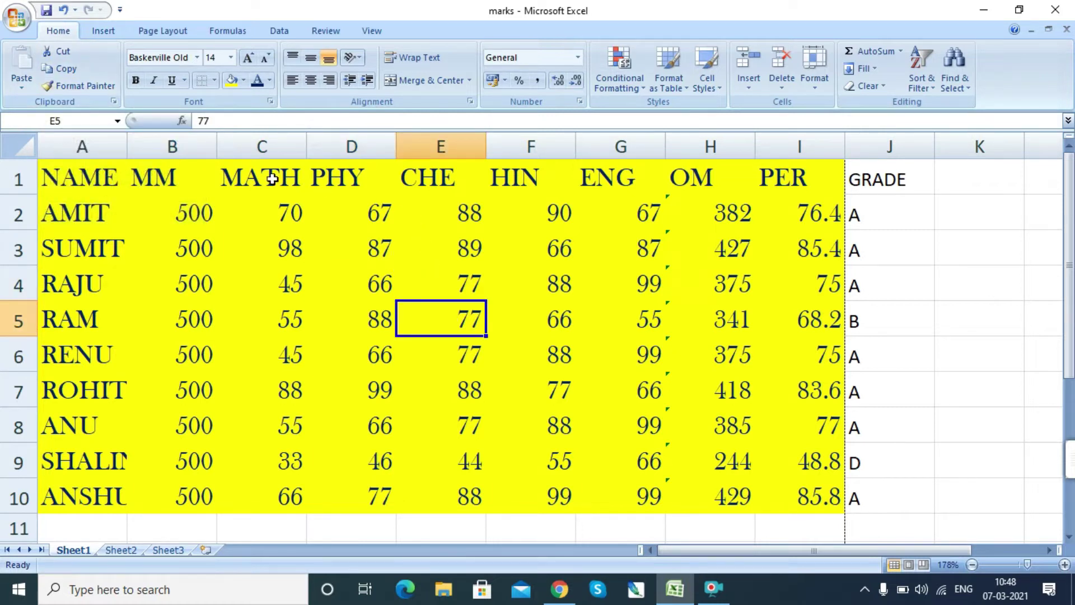
click(267, 178)
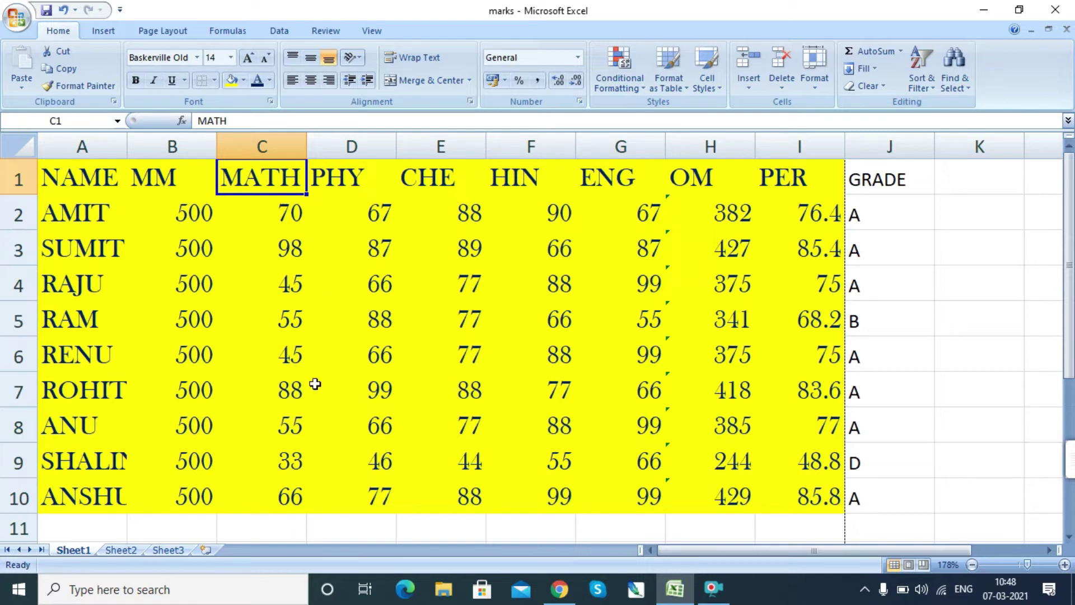
click(89, 87)
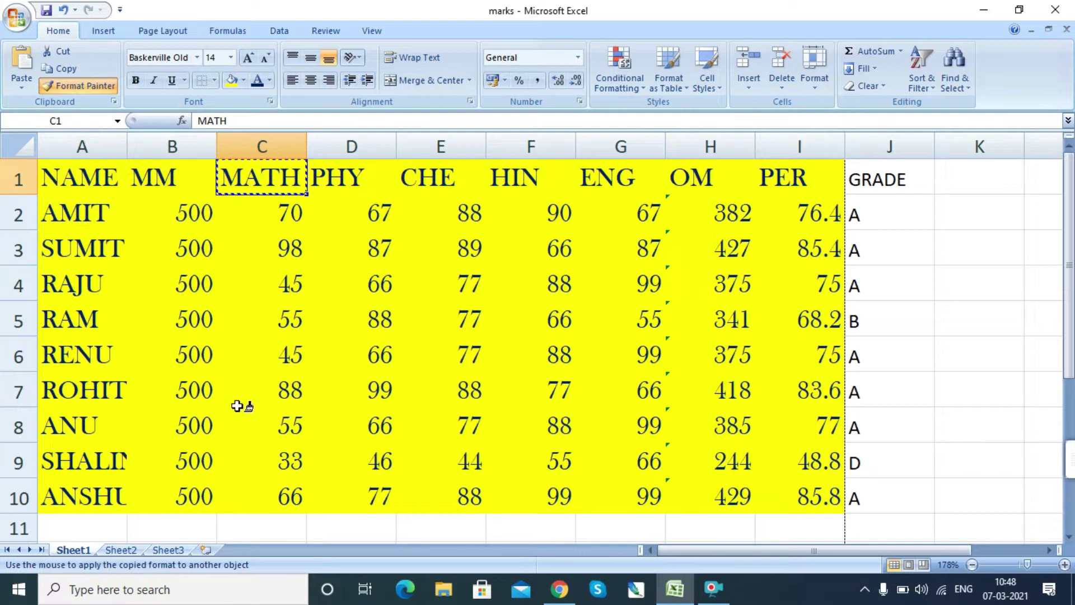
drag(441, 343, 612, 353)
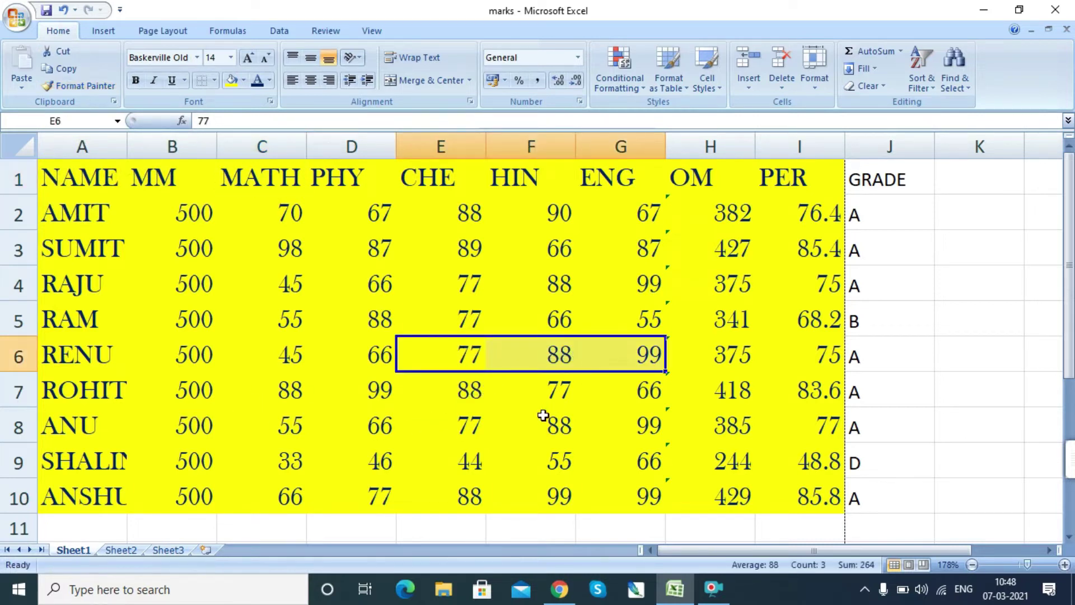
Format Painter the OM column's formatting onto the GRADE column.
click(492, 415)
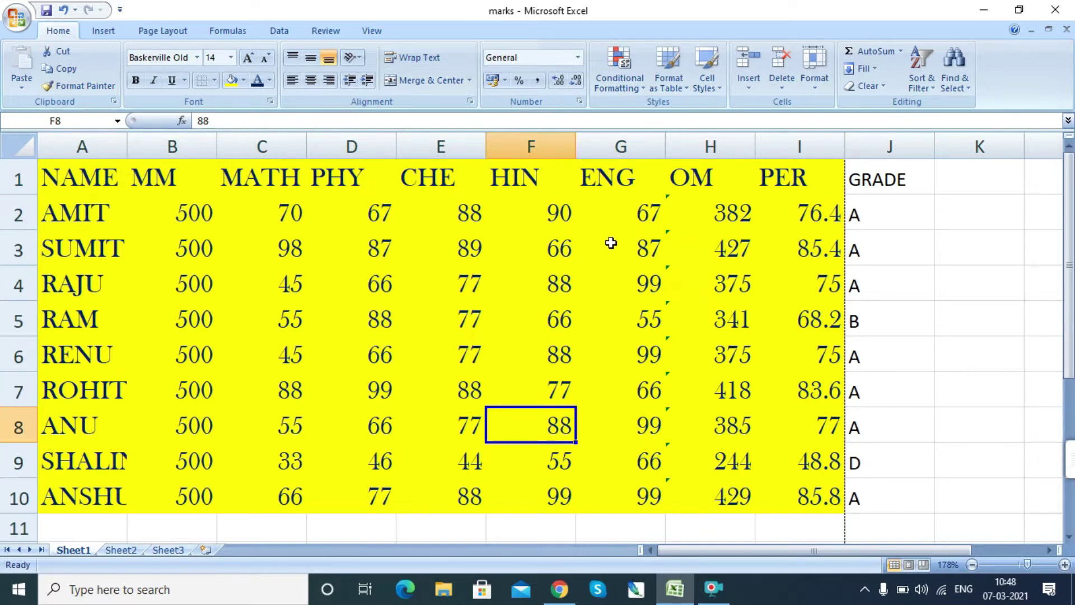
click(636, 306)
click(690, 314)
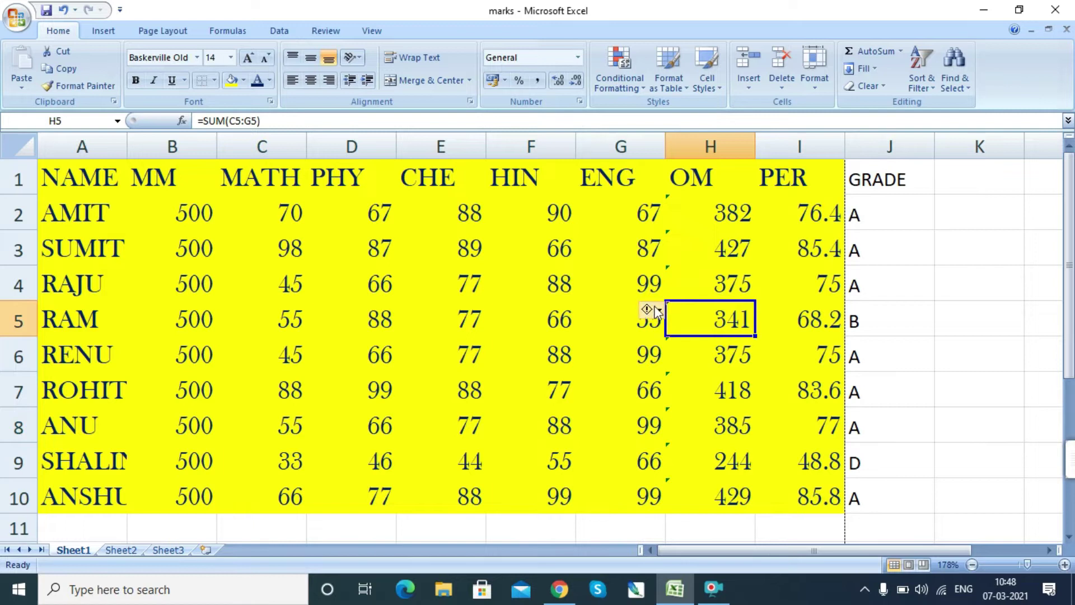
drag(705, 187, 741, 491)
click(78, 86)
mouse_move(871, 168)
mouse_down()
mouse_move(896, 283)
mouse_move(907, 480)
mouse_up()
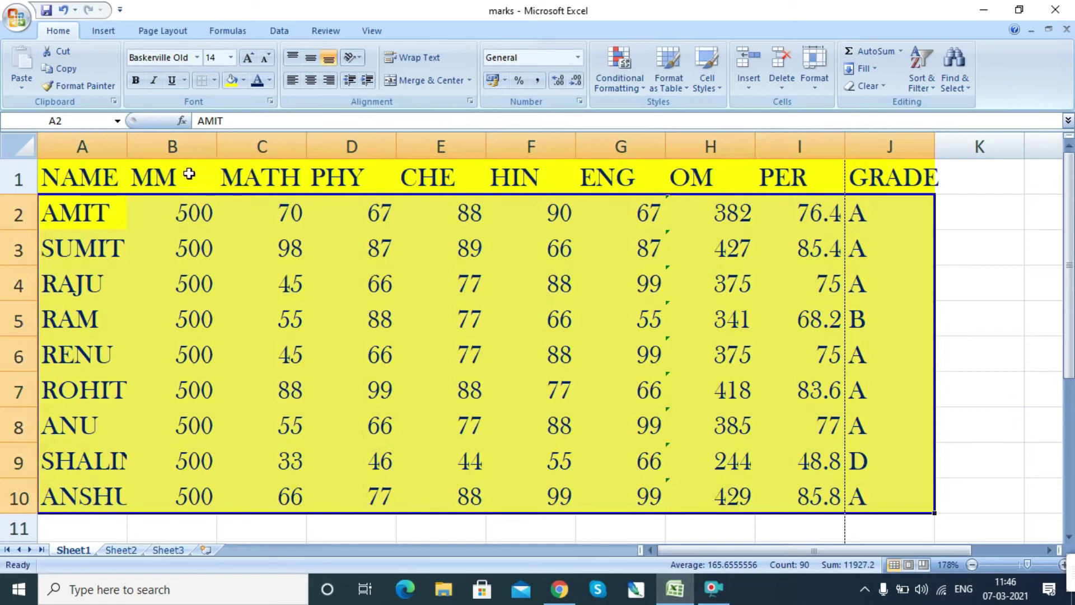
Select header row A1:J1 and insert three blank sheet rows above it.
click(148, 172)
drag(78, 175, 877, 191)
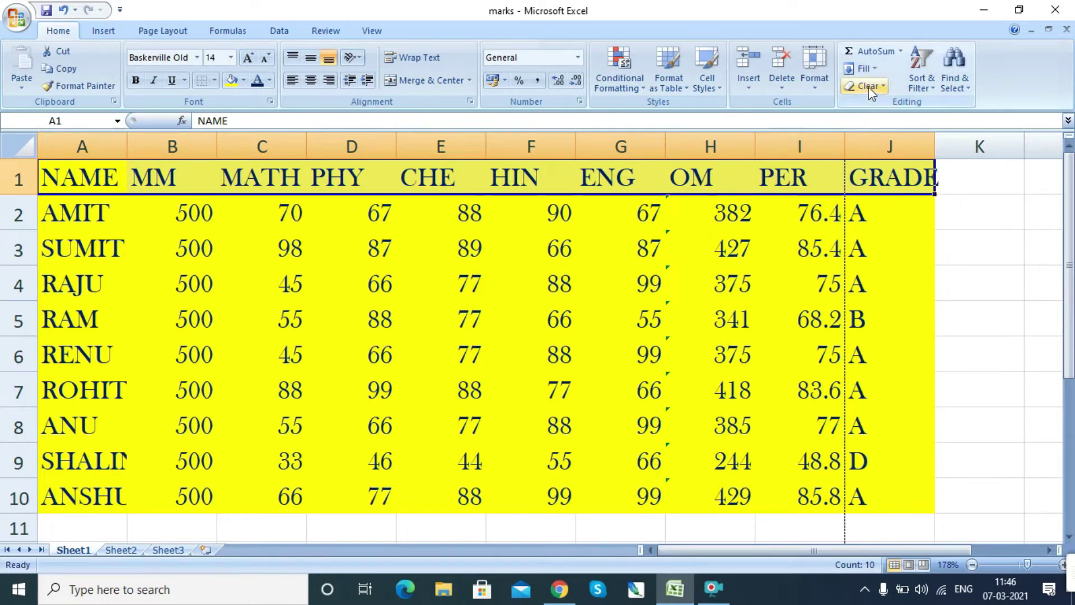
click(757, 79)
click(793, 126)
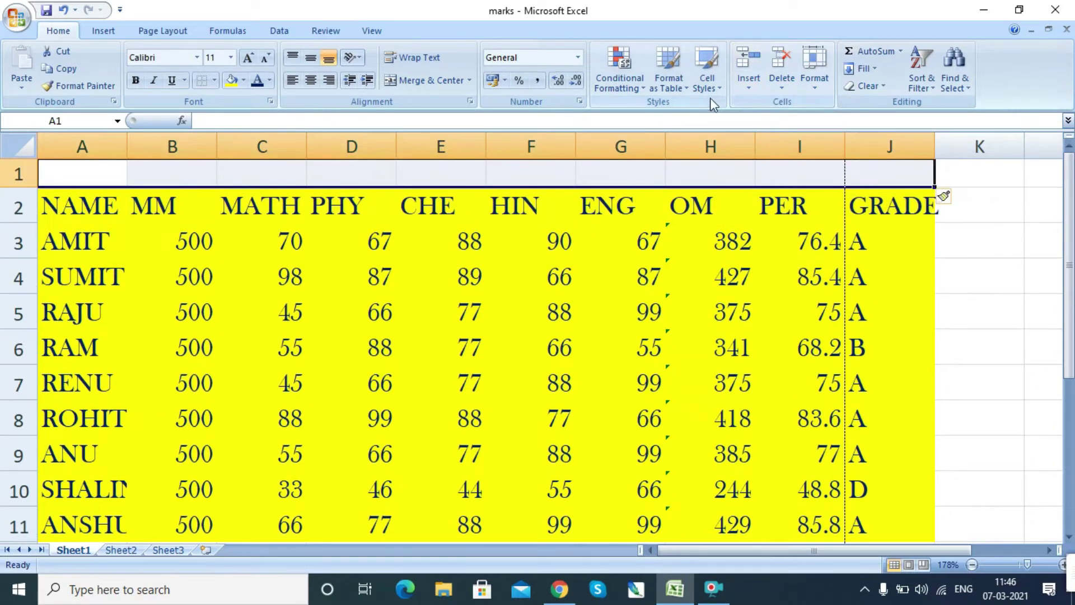
click(750, 83)
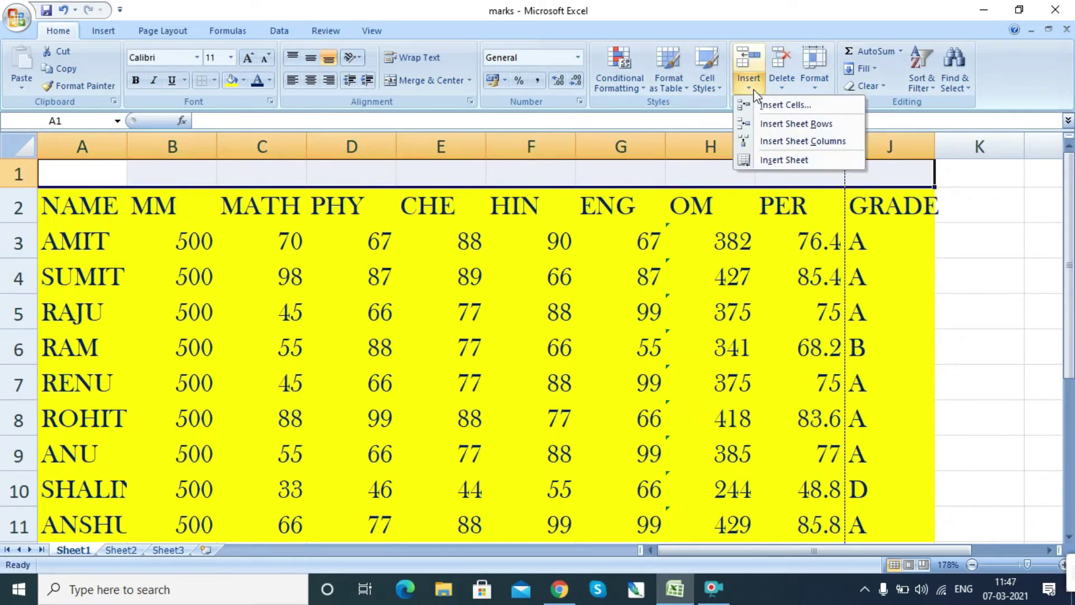
click(785, 125)
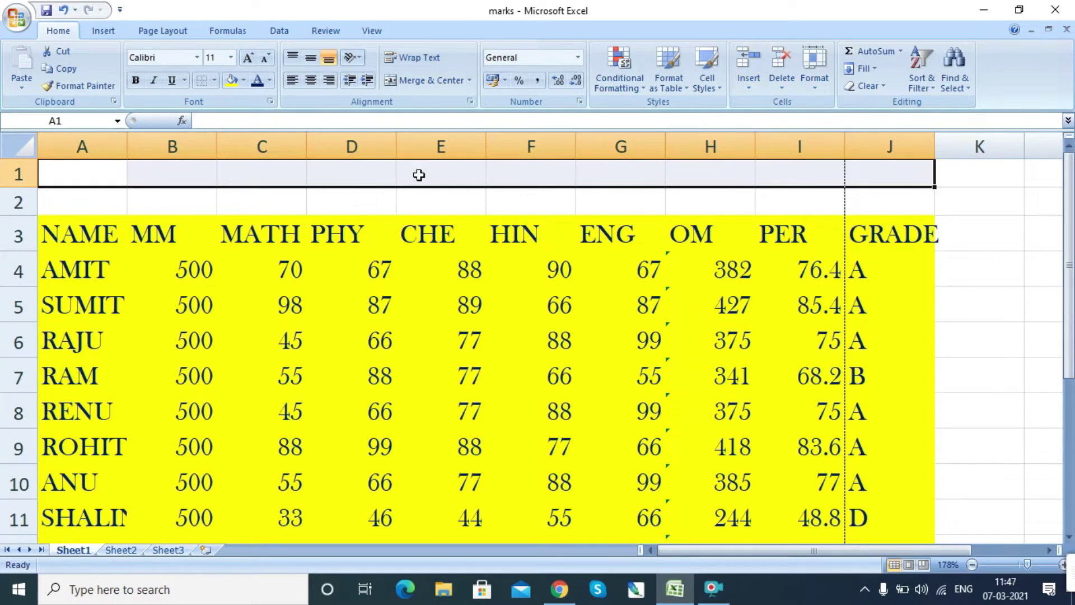
click(746, 83)
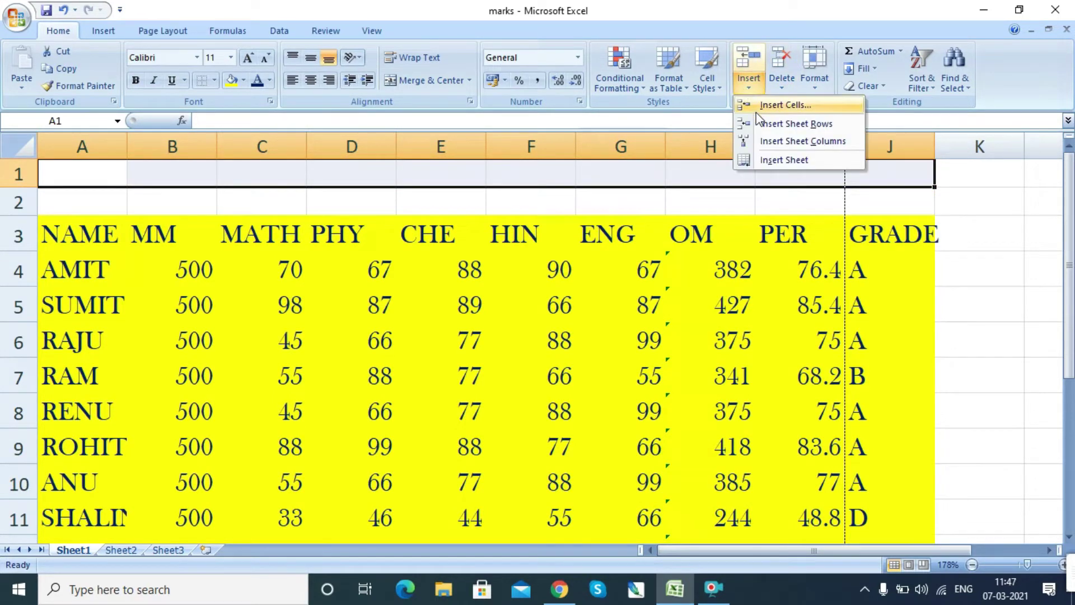
click(766, 124)
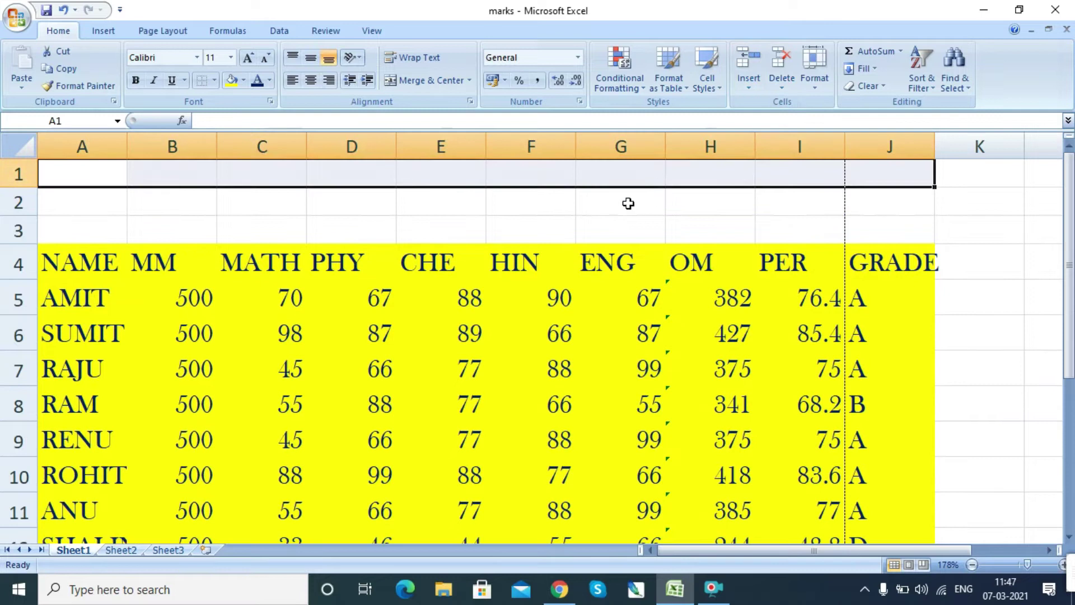
click(261, 211)
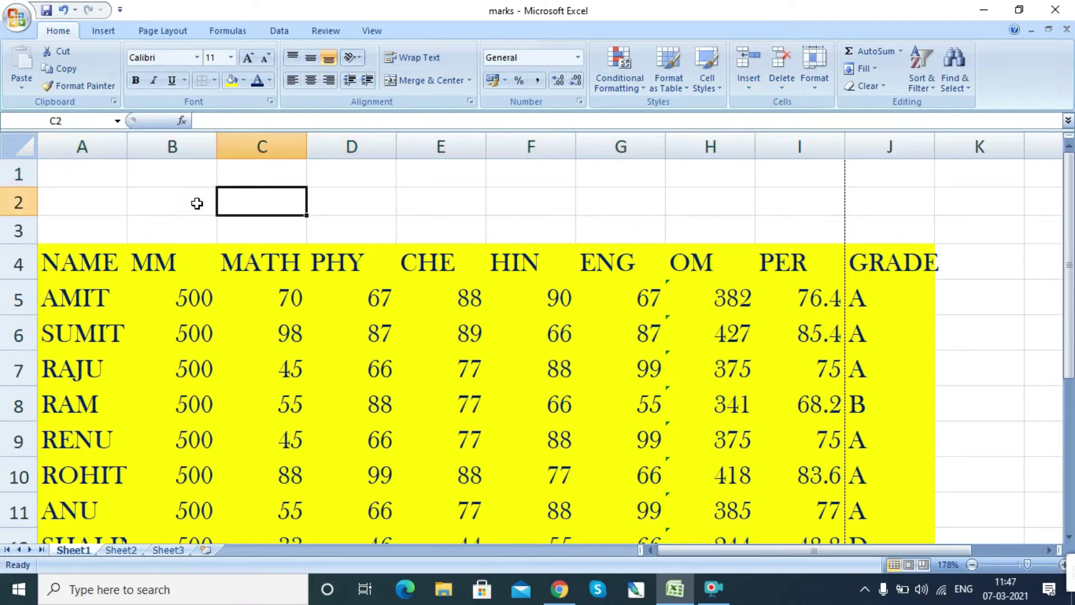
drag(73, 175, 869, 220)
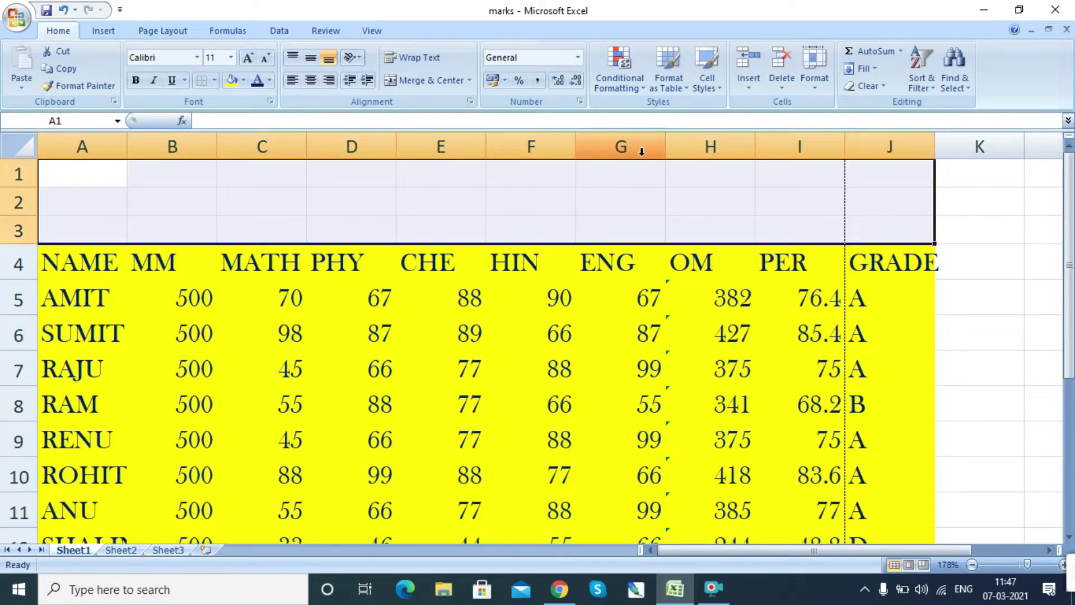
Apply All Borders to A1:J3, then reselect those three empty rows.
click(217, 81)
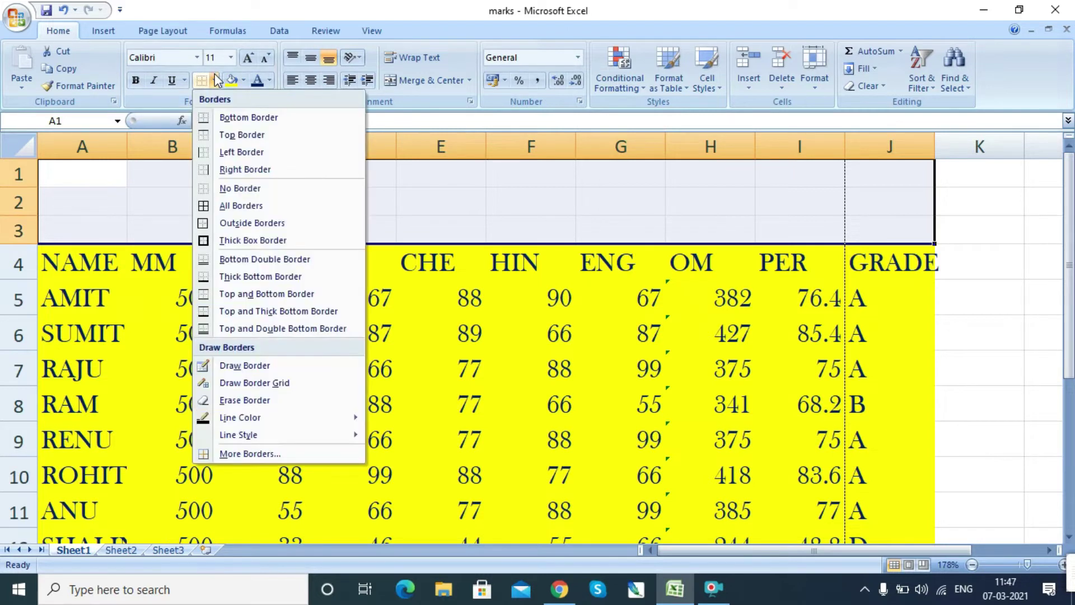
click(247, 205)
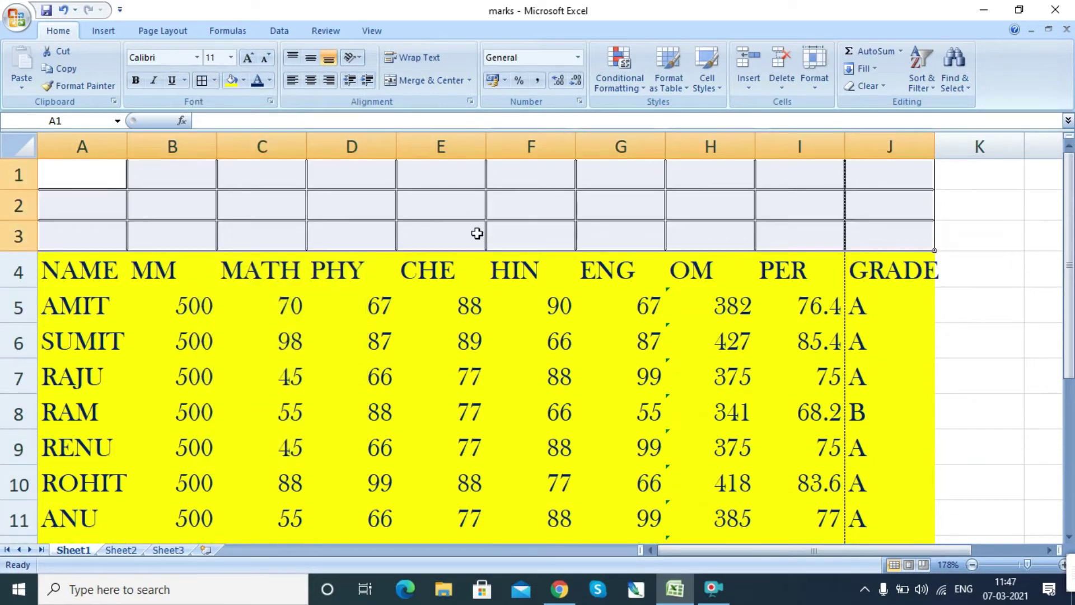
click(594, 224)
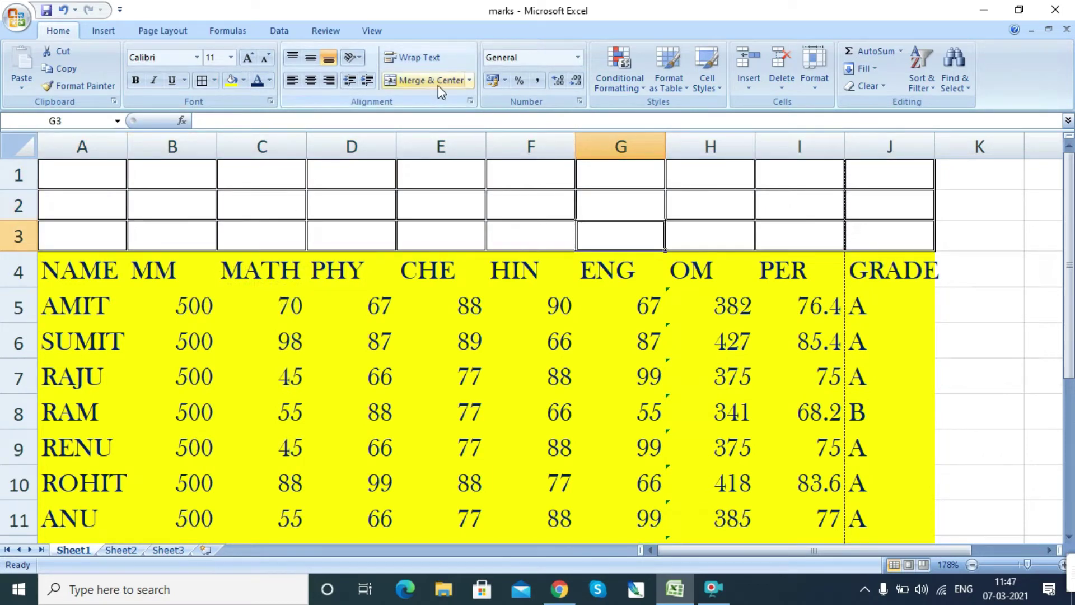
click(184, 175)
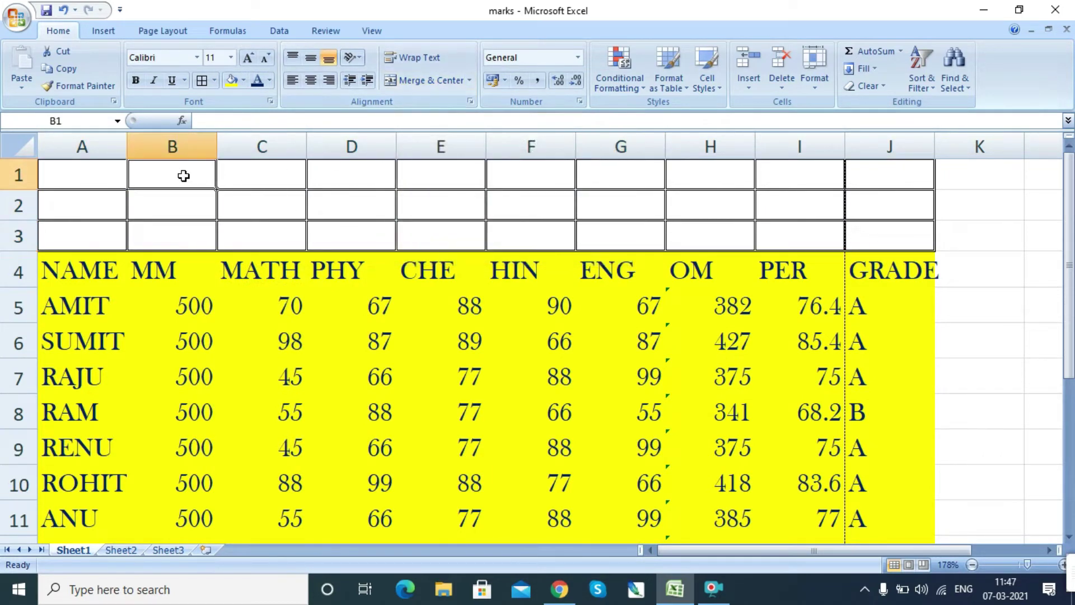
drag(103, 176, 865, 177)
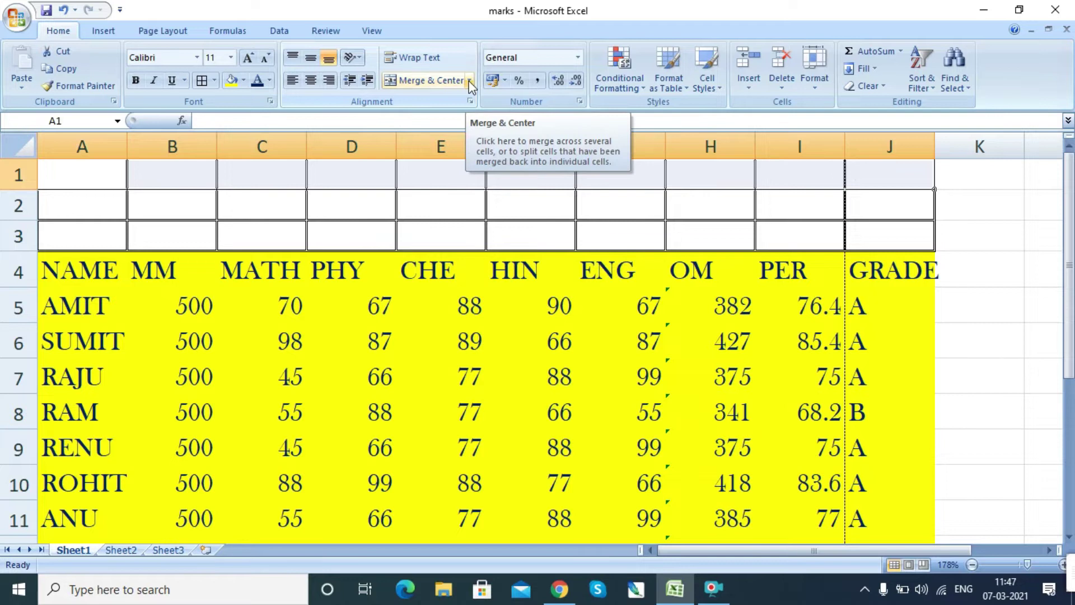
drag(77, 178, 869, 227)
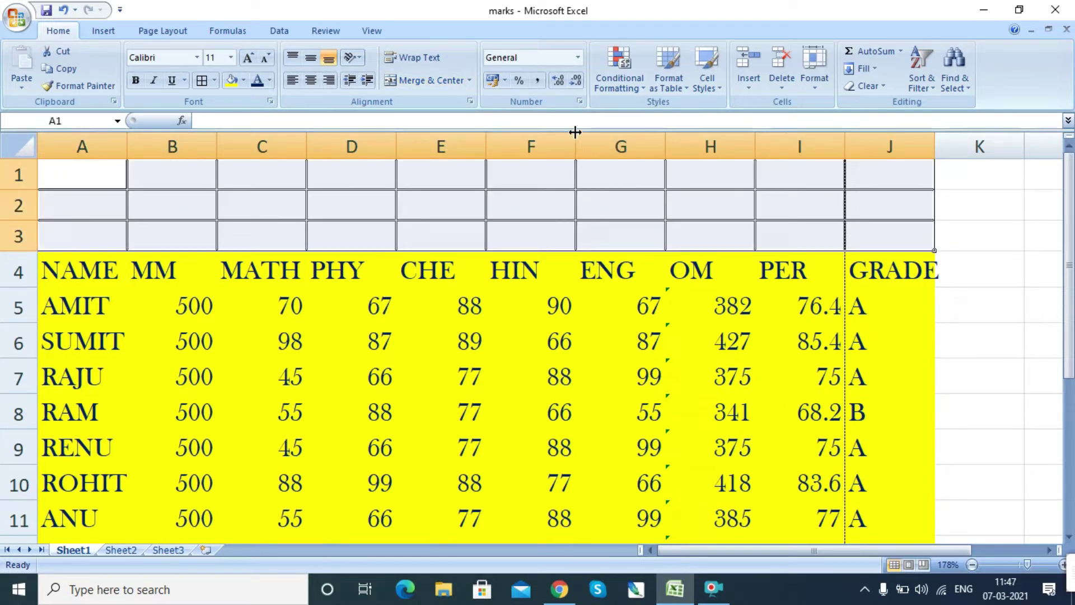
Merge A1:J3 into one centred cell, then type test letters in it and erase them.
click(470, 81)
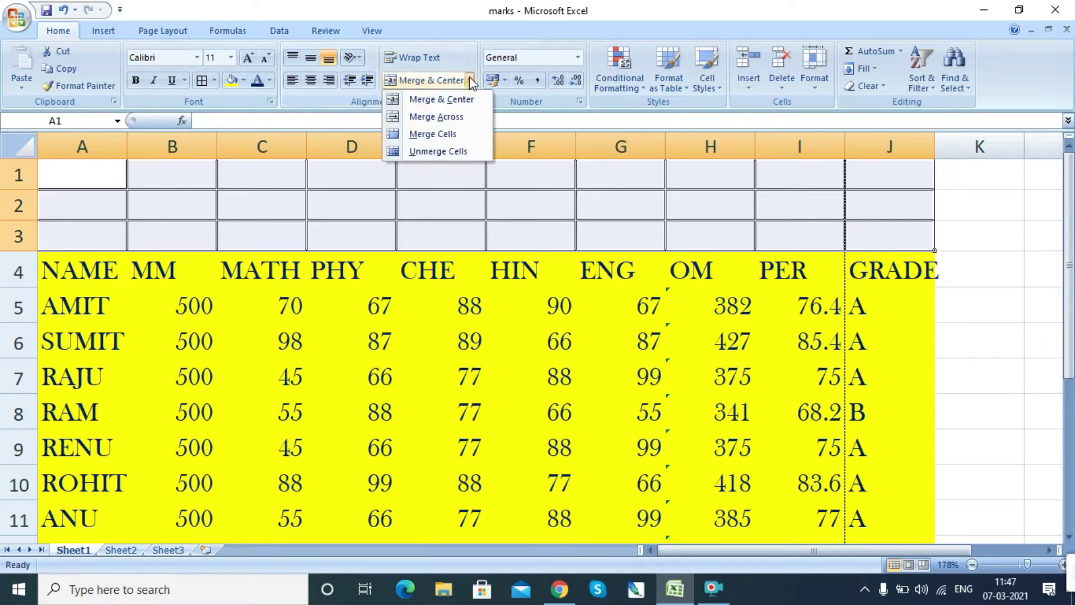
click(468, 100)
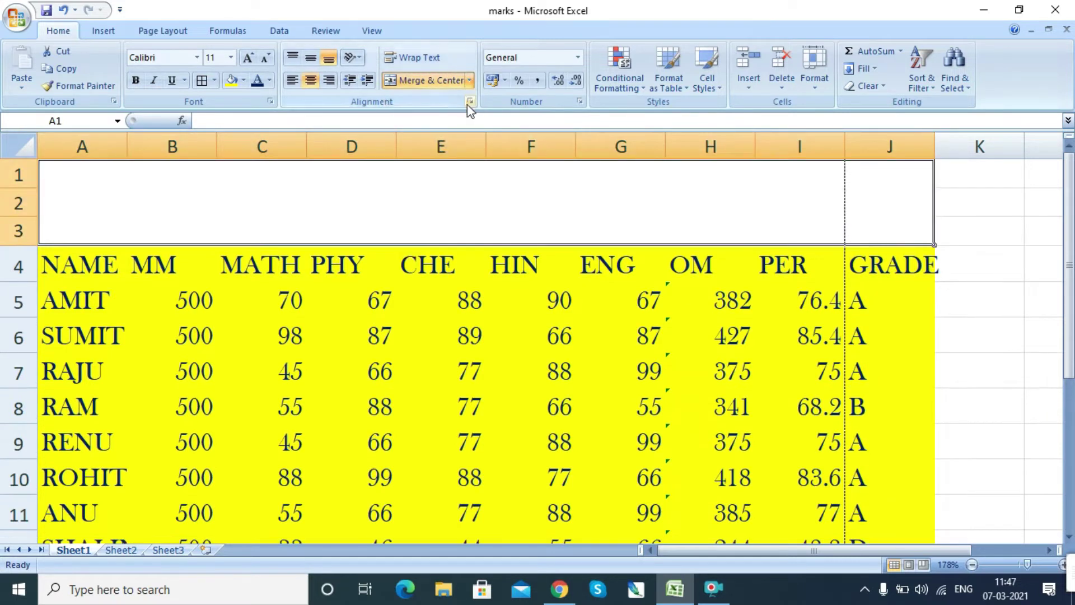
text(GFGFH)
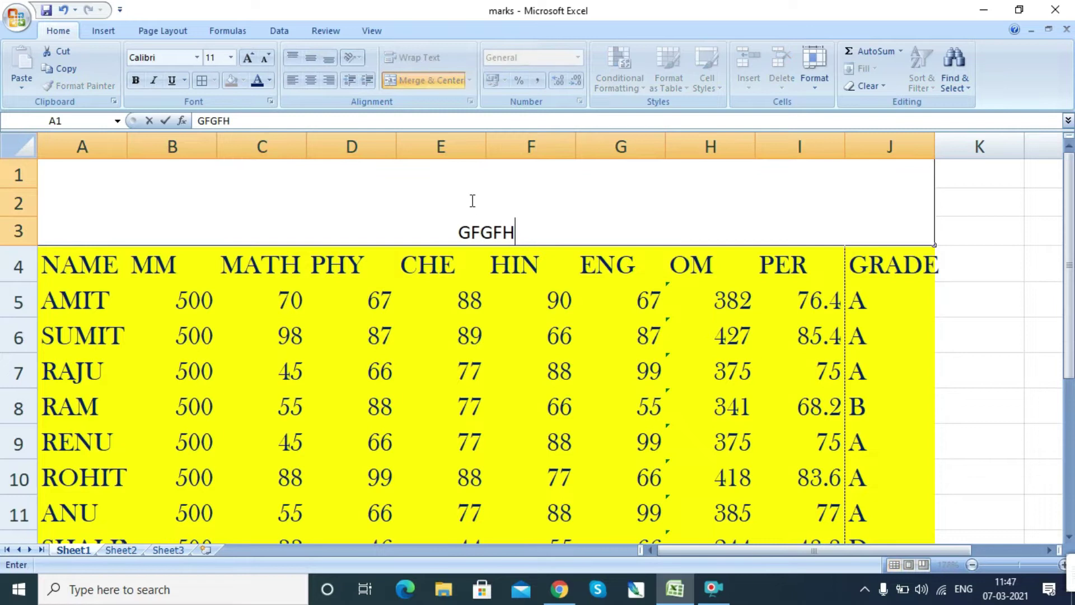
key(BackSpace)
key(BackSpace)
key(BackSpace)
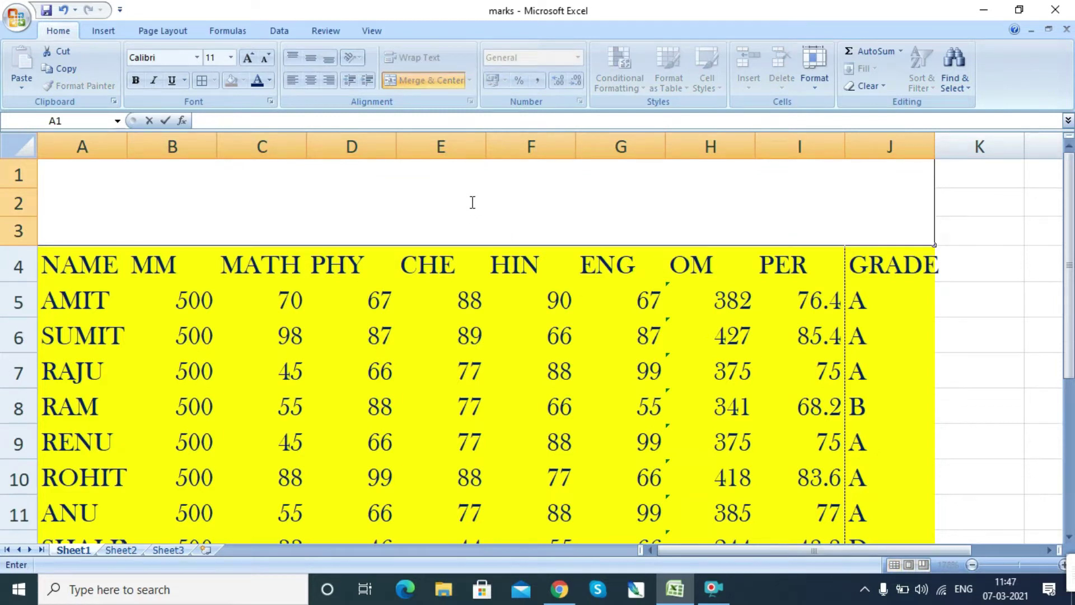
click(465, 254)
click(452, 207)
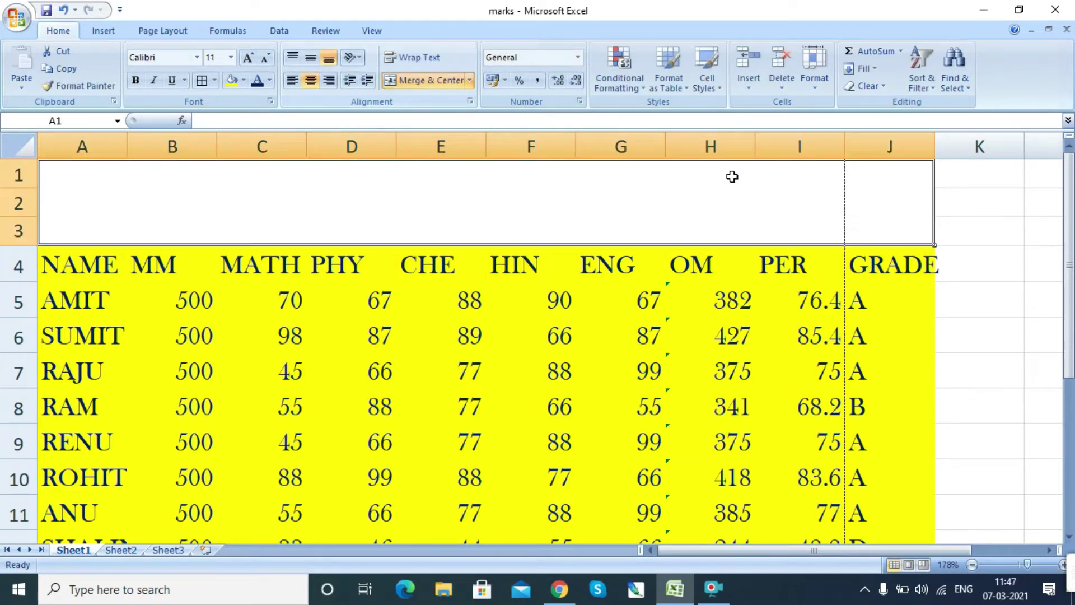
Unmerge rows 1–3, add borders to every cell, and merge each row across A to J.
click(470, 81)
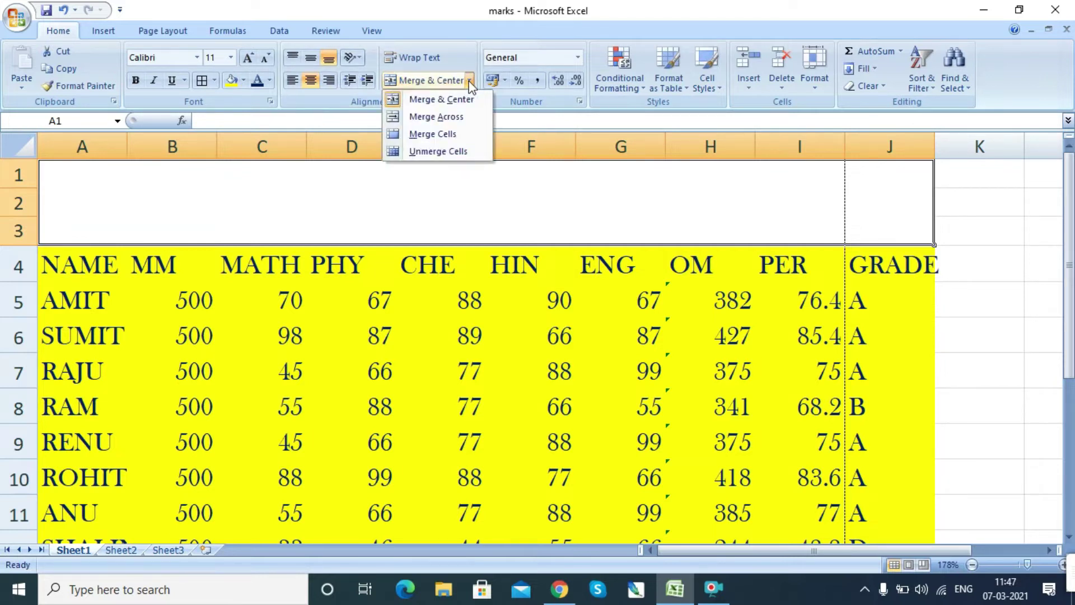
click(469, 148)
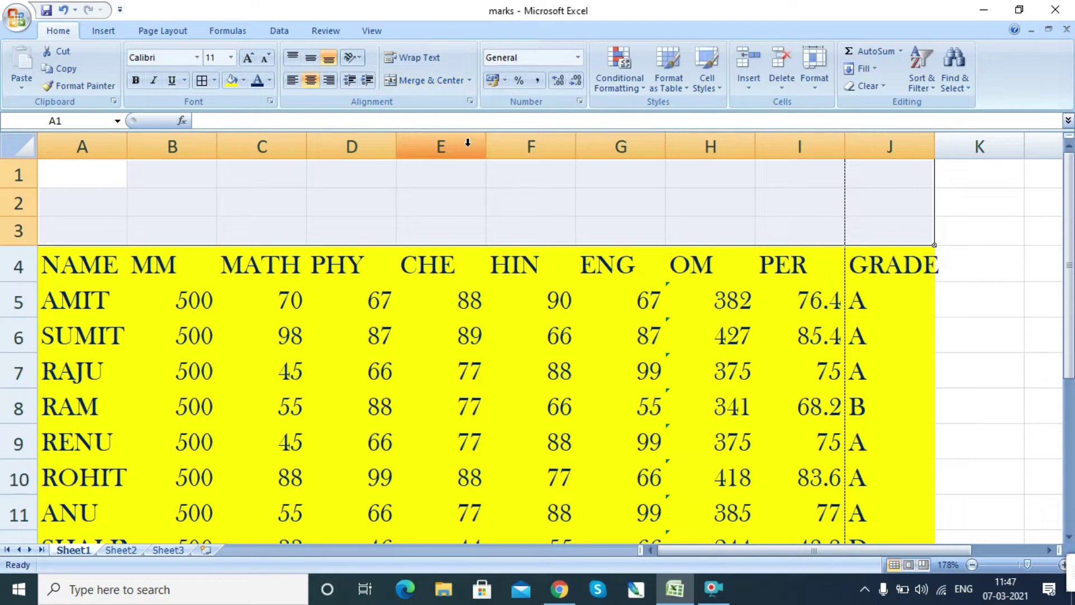
click(203, 81)
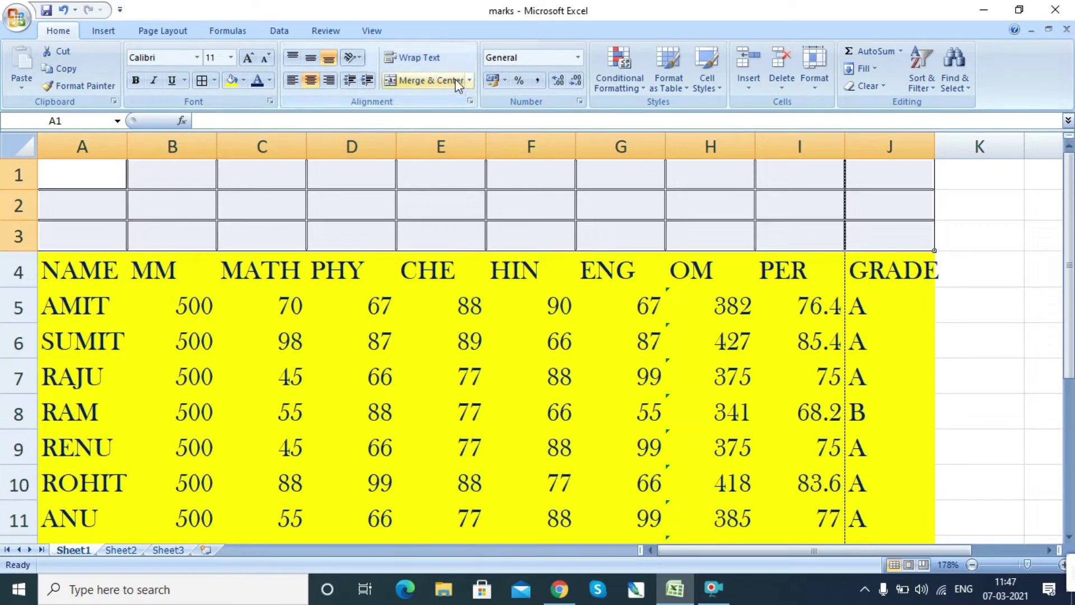
click(469, 82)
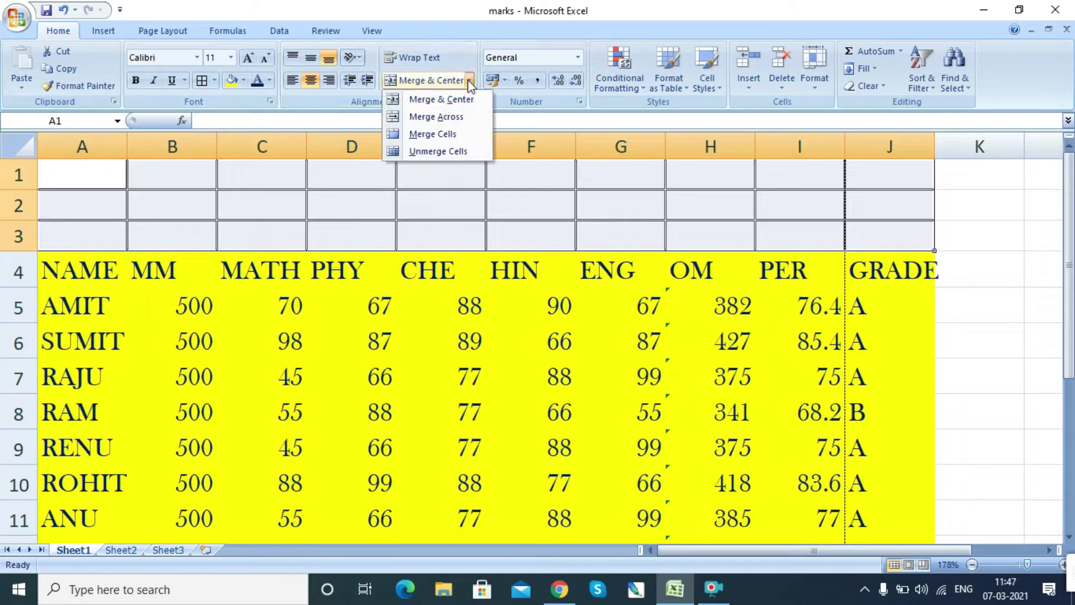
click(465, 118)
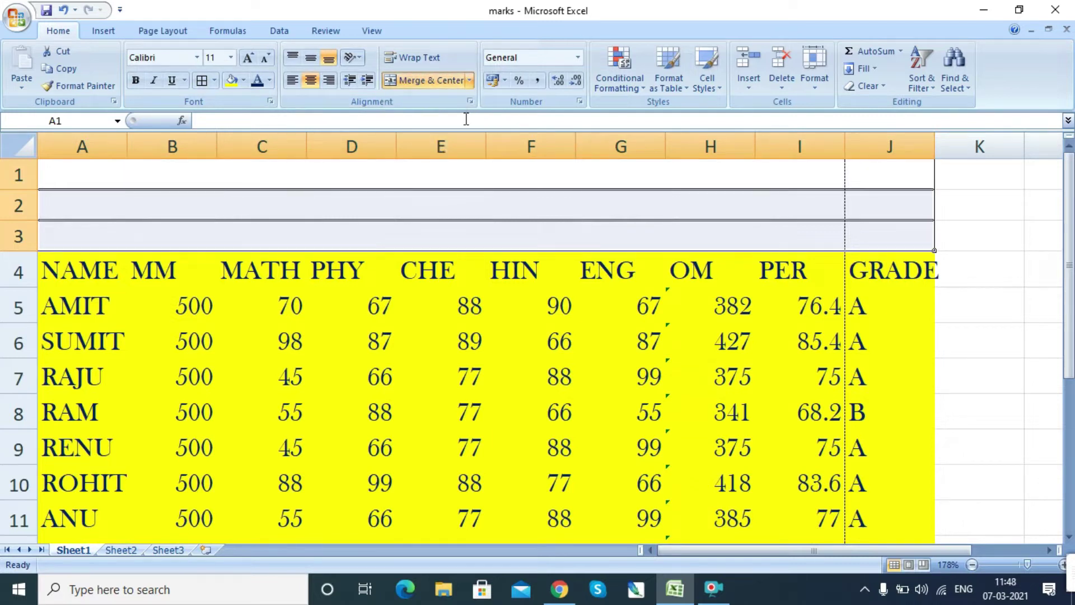
Inspect each merged title row across columns A to J in turn.
click(405, 204)
click(408, 230)
click(427, 177)
click(437, 202)
click(445, 228)
click(451, 209)
click(460, 180)
click(463, 207)
click(472, 231)
click(478, 209)
click(485, 175)
click(485, 210)
click(493, 239)
click(492, 207)
click(493, 186)
Reselect A1:J3, undo and redo the row merge, then Merge & Center it into one cell.
drag(362, 174, 449, 232)
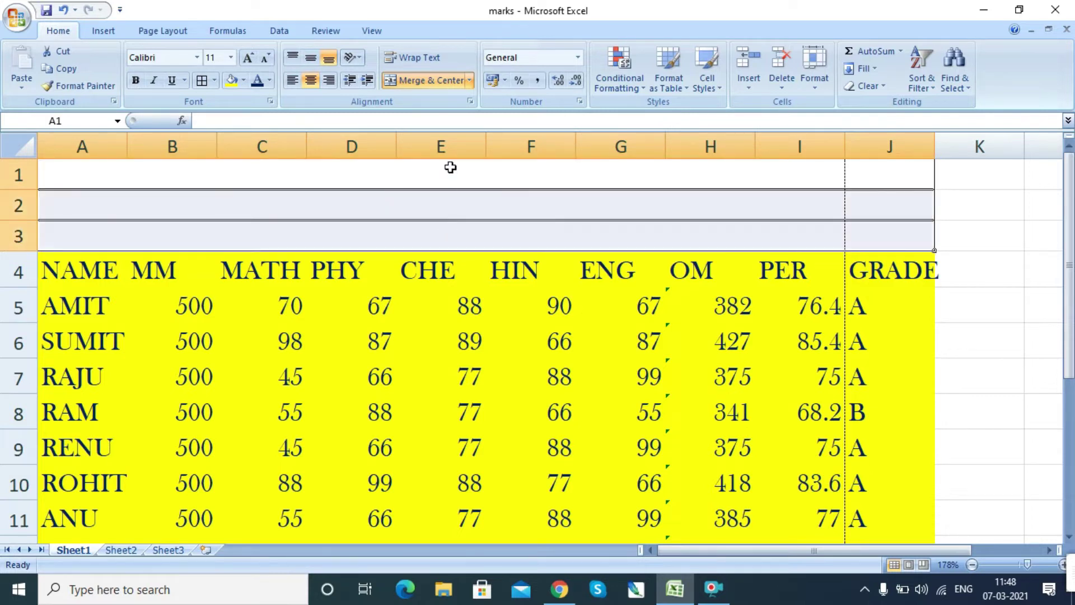
click(470, 82)
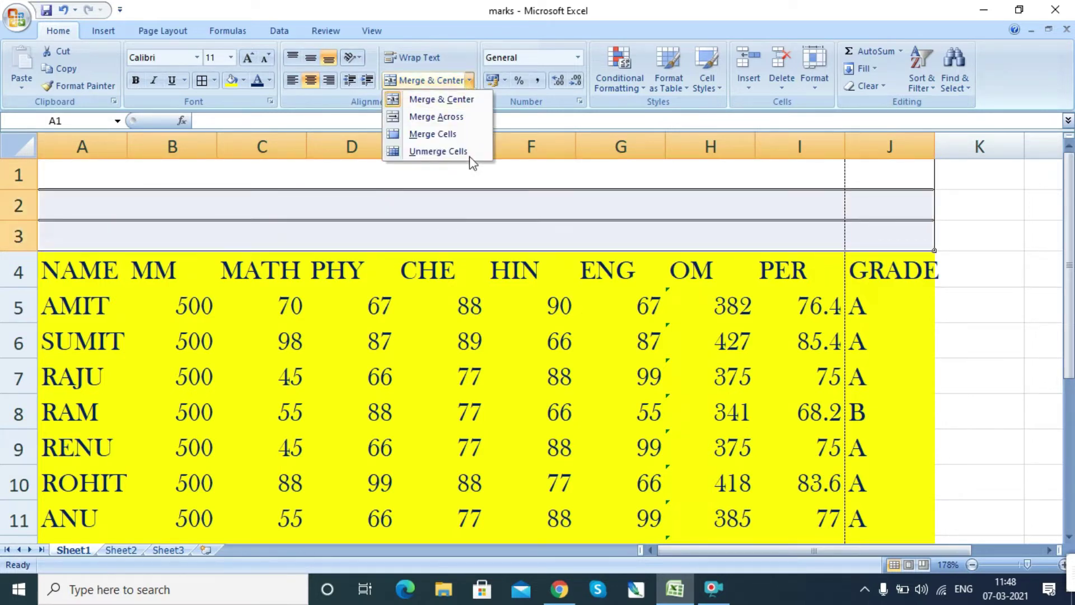
click(512, 205)
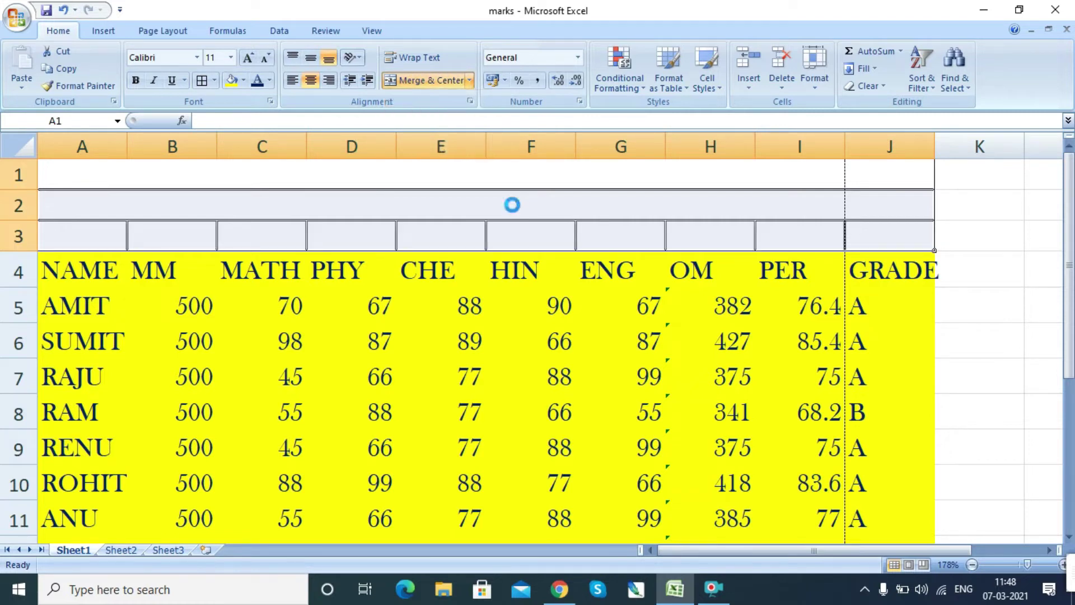
key(ctrl+z)
key(ctrl+z)
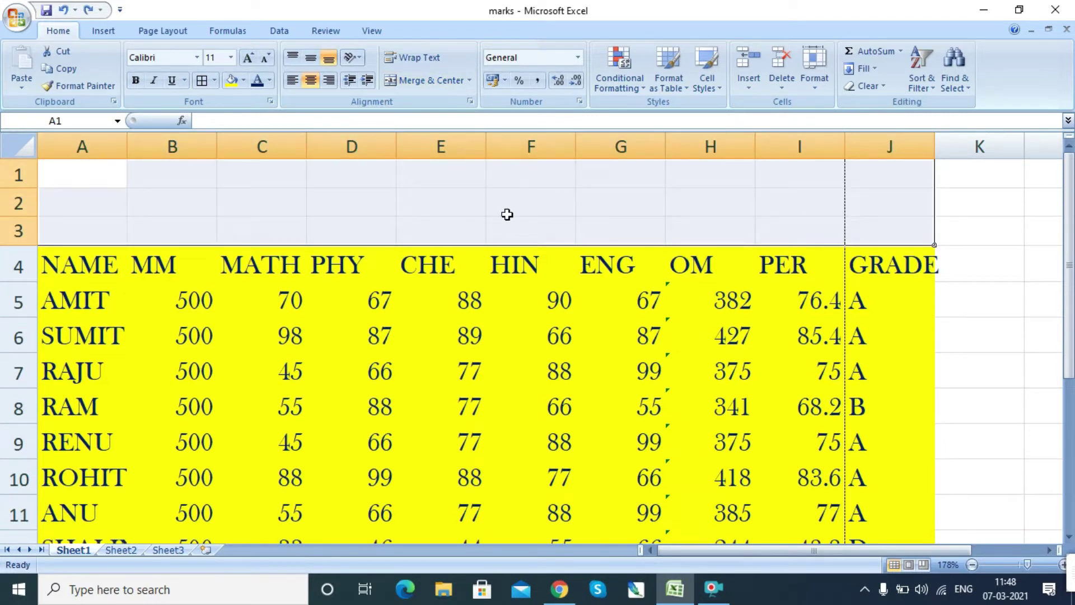
key(ctrl+y)
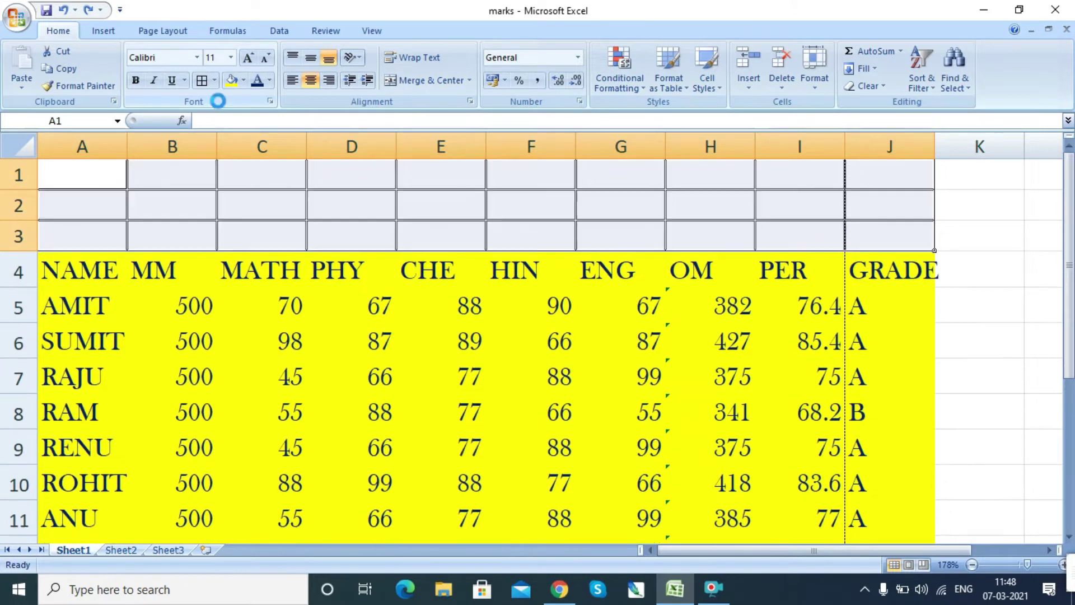
click(471, 81)
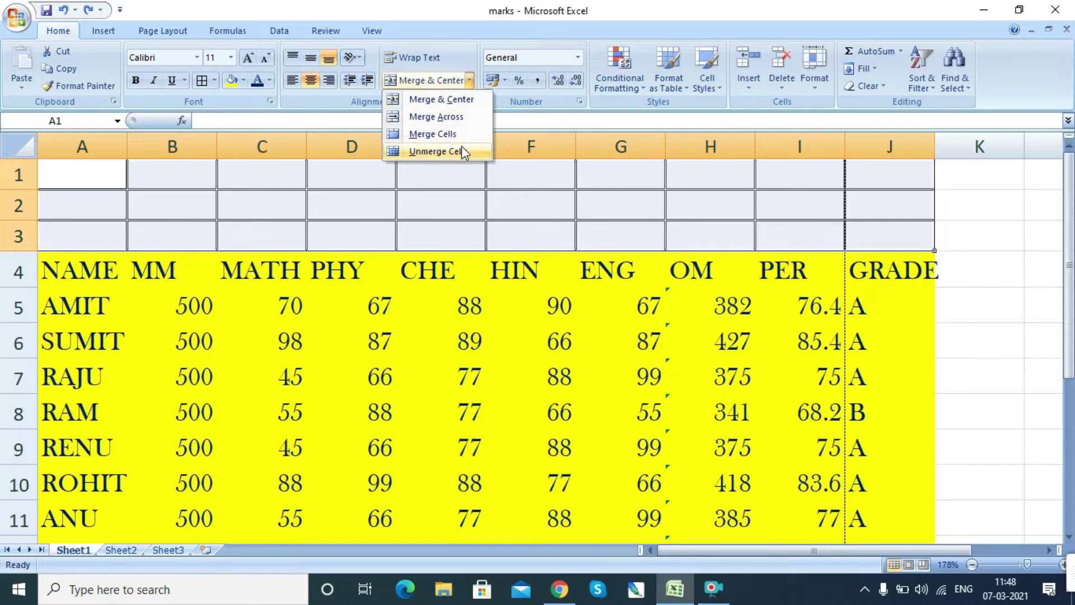
click(474, 101)
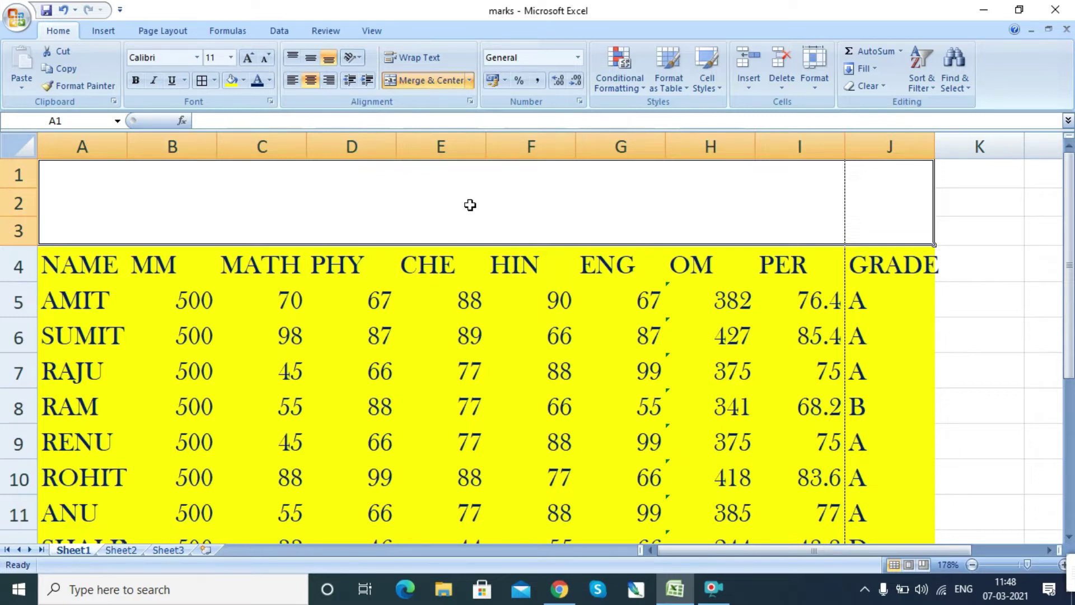
Enter MARKS SHEET REPORT in the merged A1 block and middle-align it vertically.
text(MARKS SHEET)
text(REPORT)
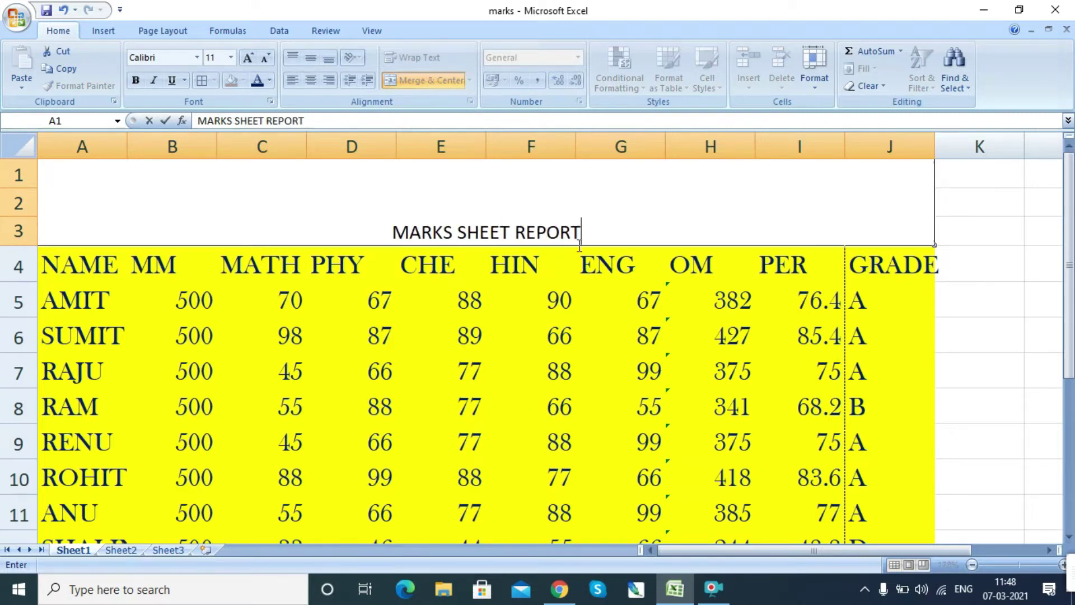
click(578, 304)
click(545, 236)
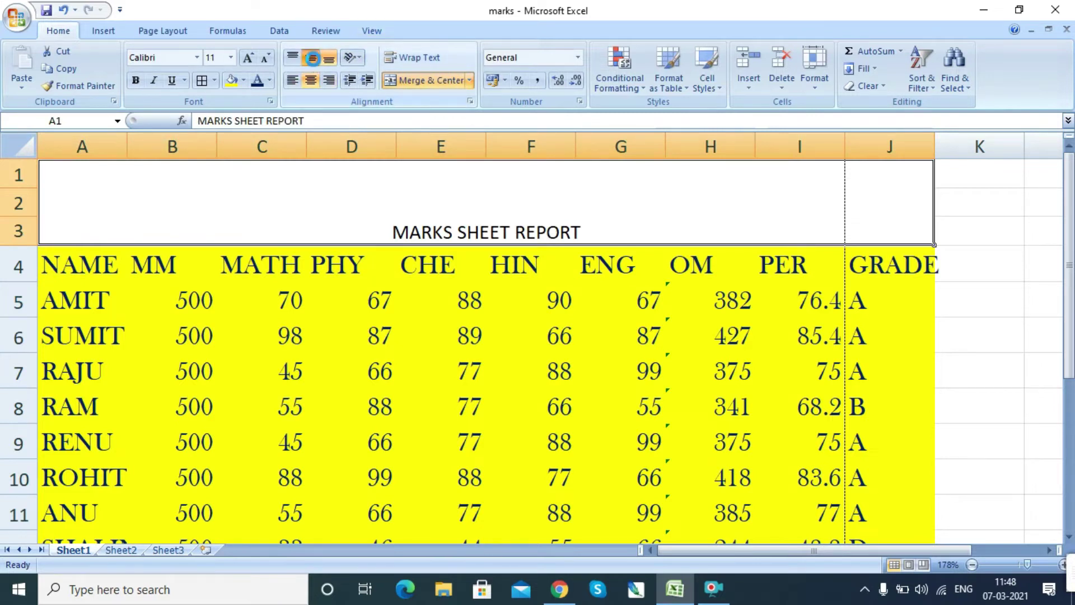
click(311, 59)
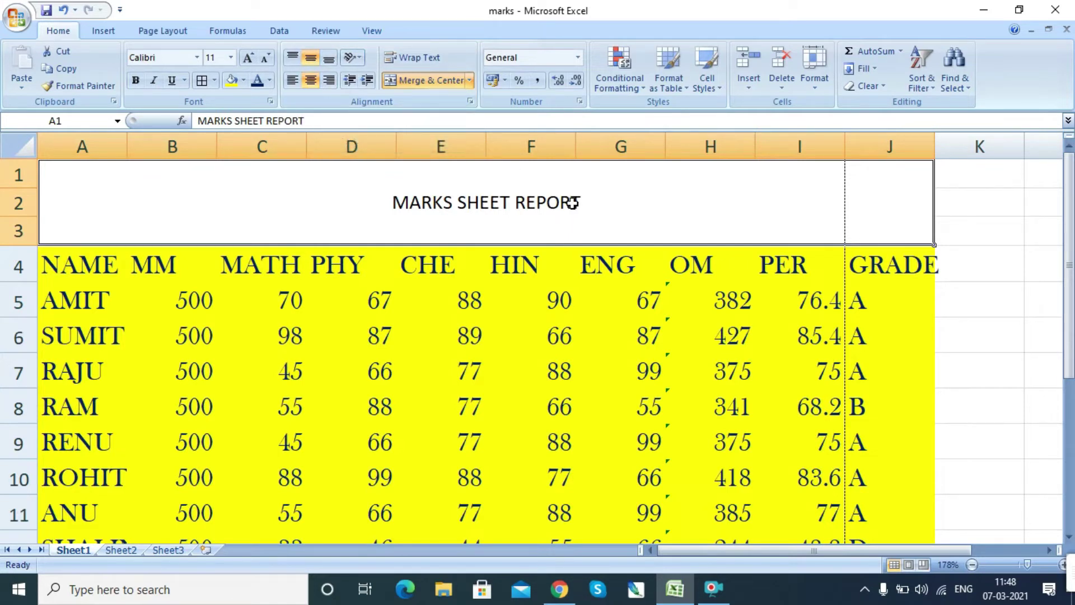
click(472, 305)
click(567, 230)
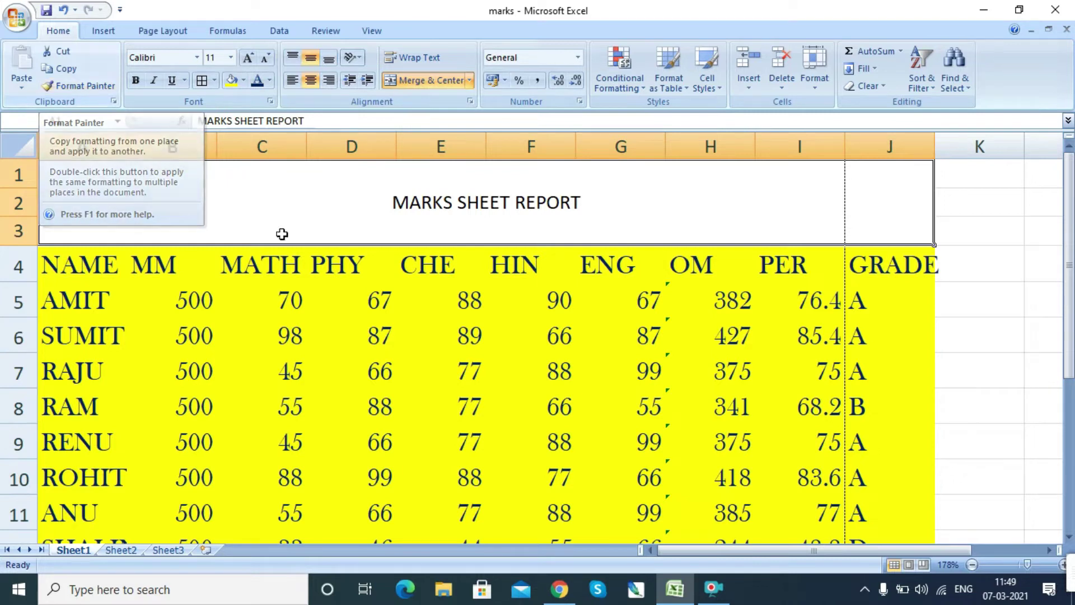
Copy the MATH header's formatting onto the title block with Format Painter.
click(279, 267)
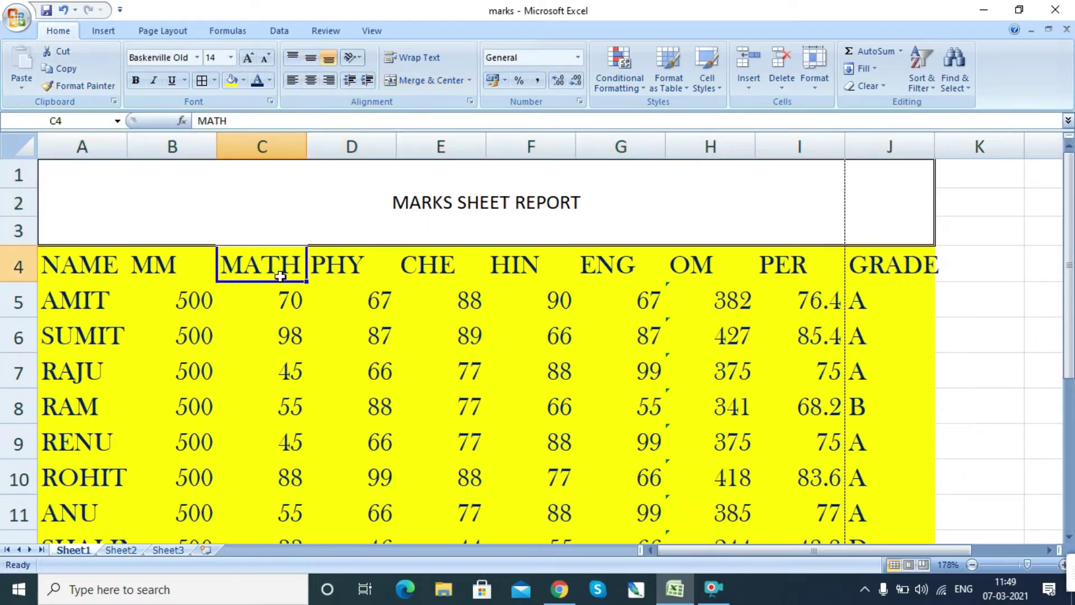
click(78, 86)
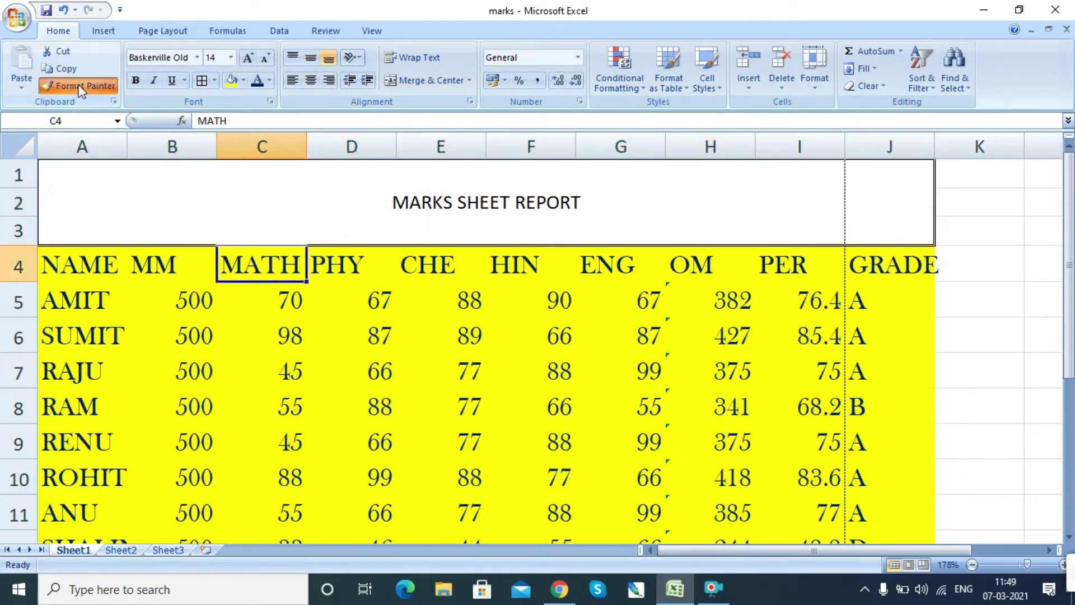
click(520, 200)
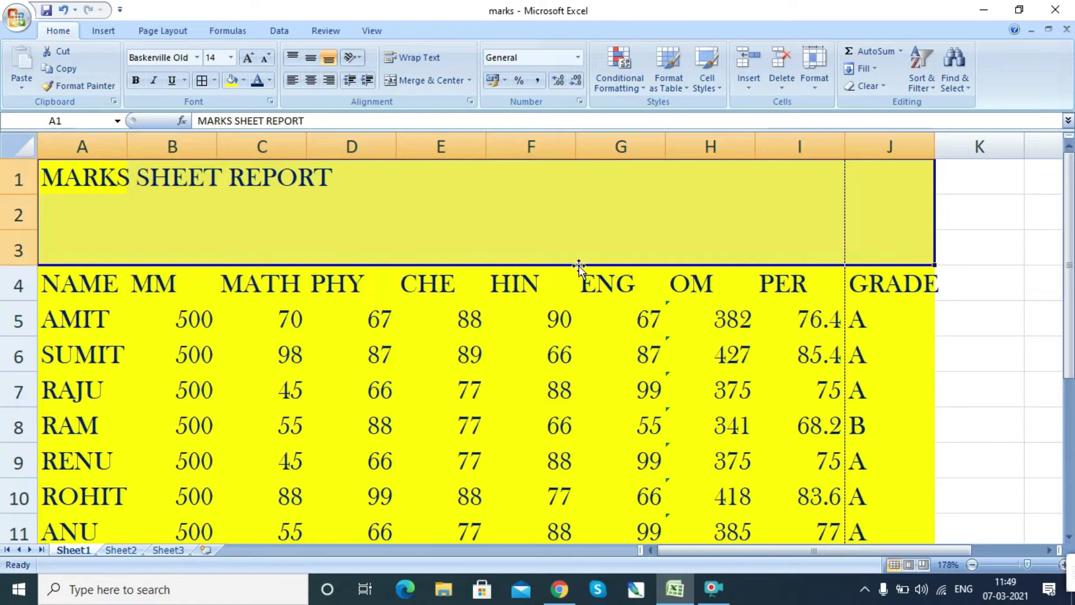
Re-centre the title horizontally and vertically within its merged block.
click(444, 81)
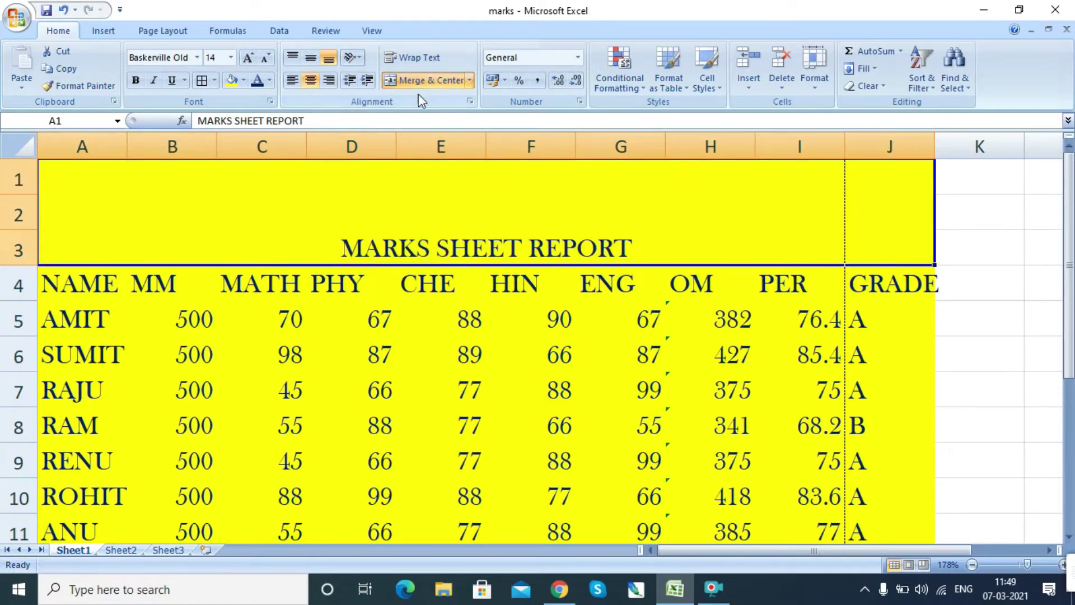
click(331, 86)
click(330, 83)
click(311, 80)
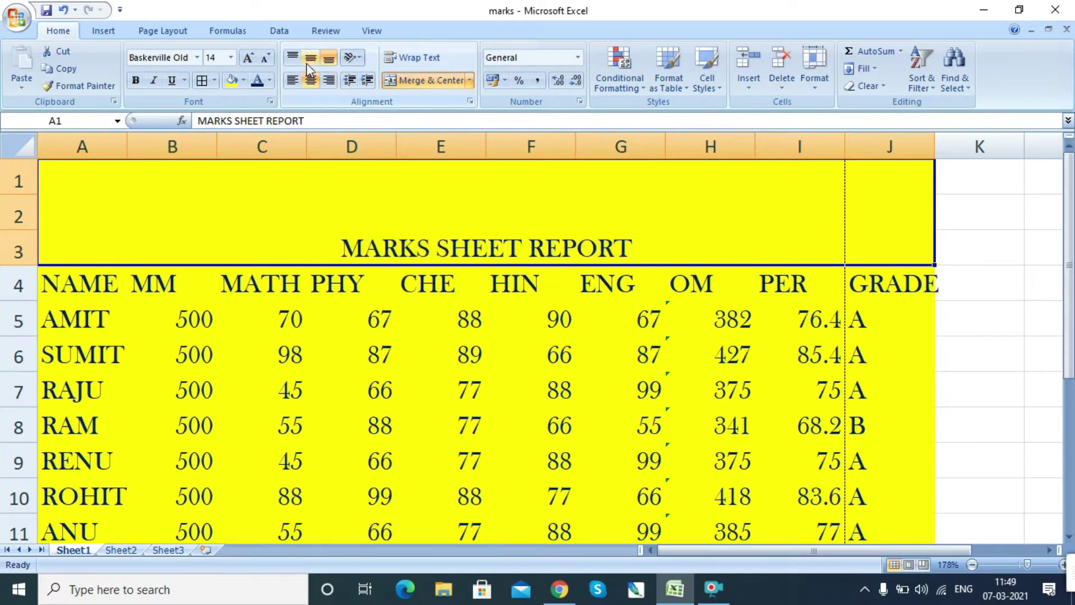
click(310, 58)
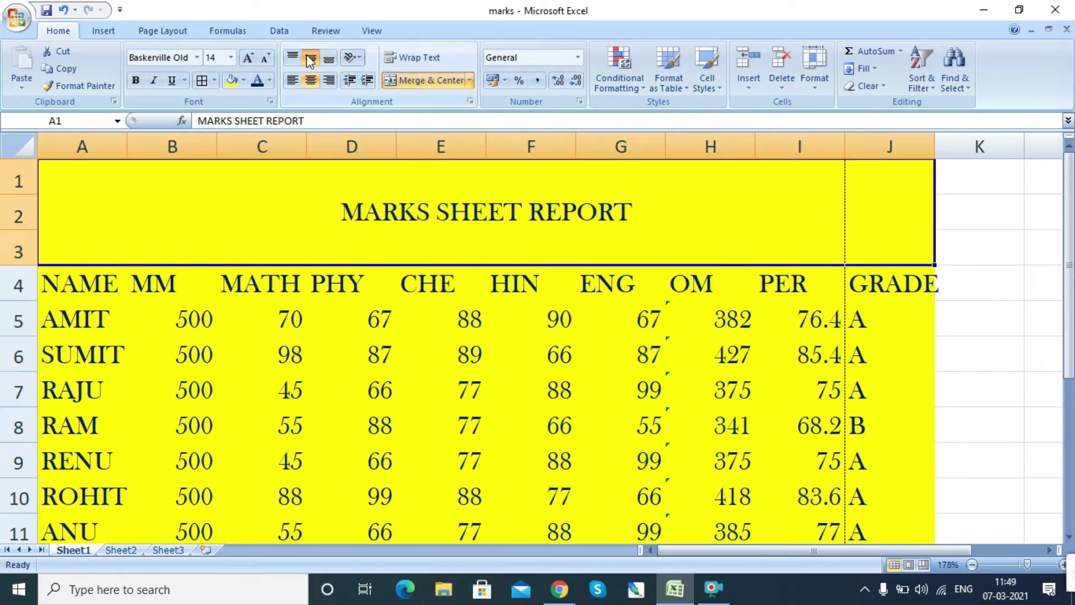
click(633, 334)
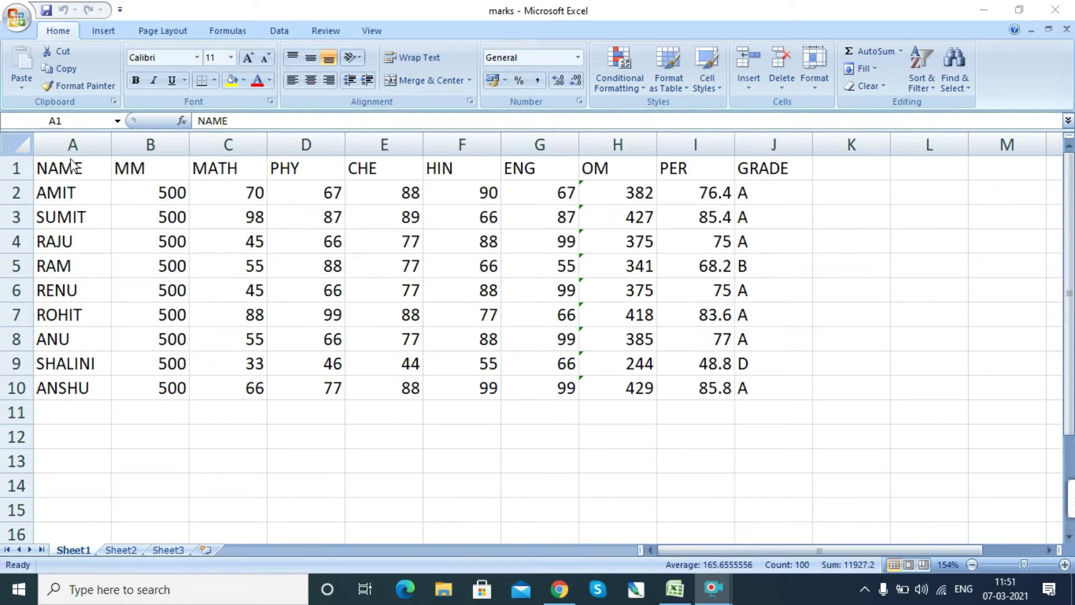
Select the whole table, try red font colour, and undo it to keep black text.
key(ctrl+a)
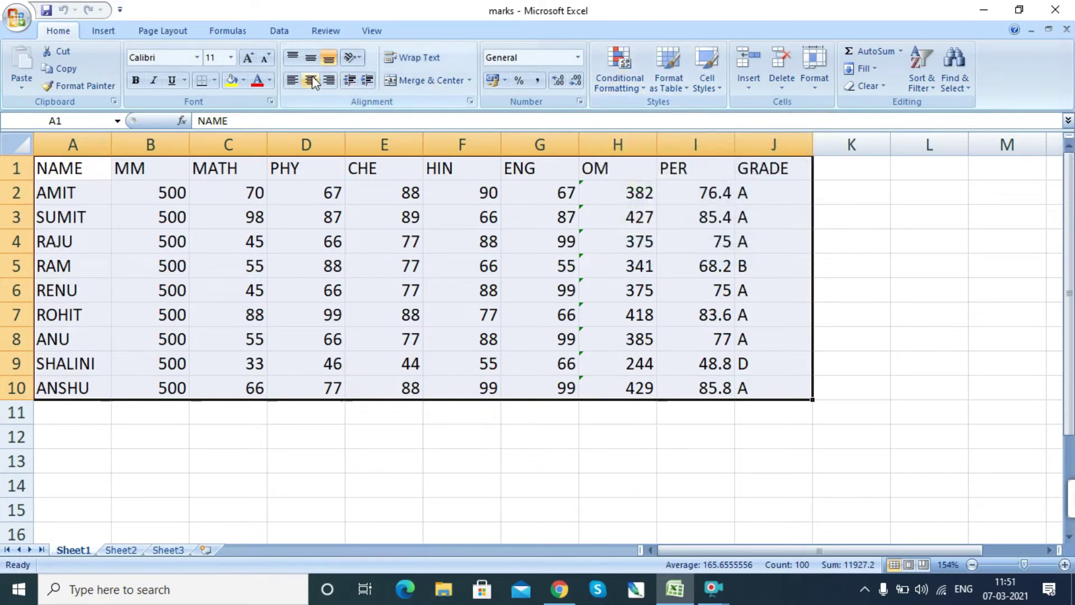
click(257, 82)
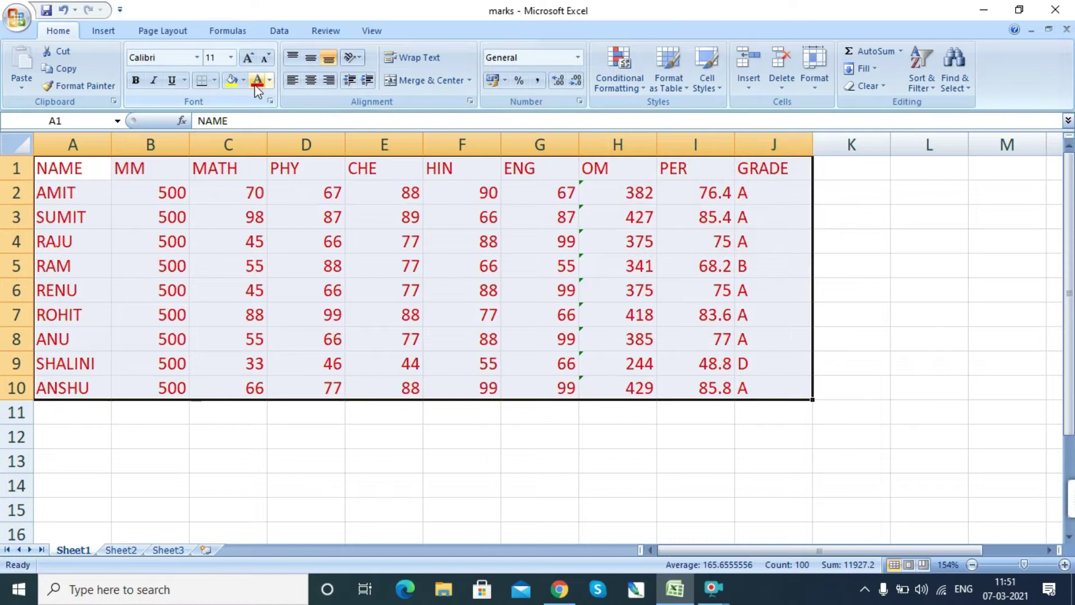
key(ctrl+z)
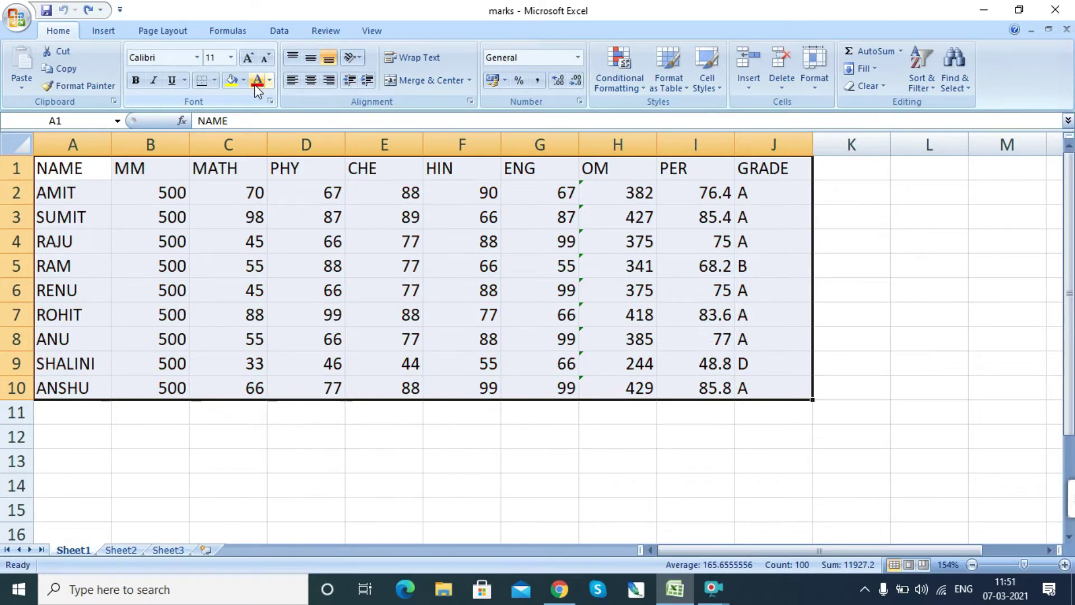
Browse the Conditional Formatting menu and its submenus.
click(646, 89)
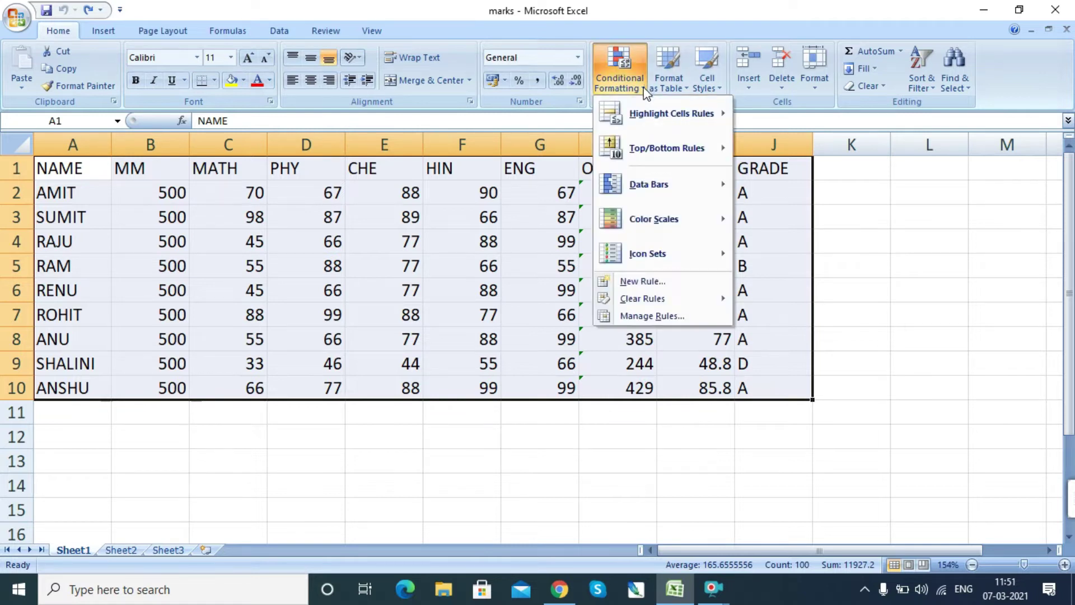
mouse_move(651, 163)
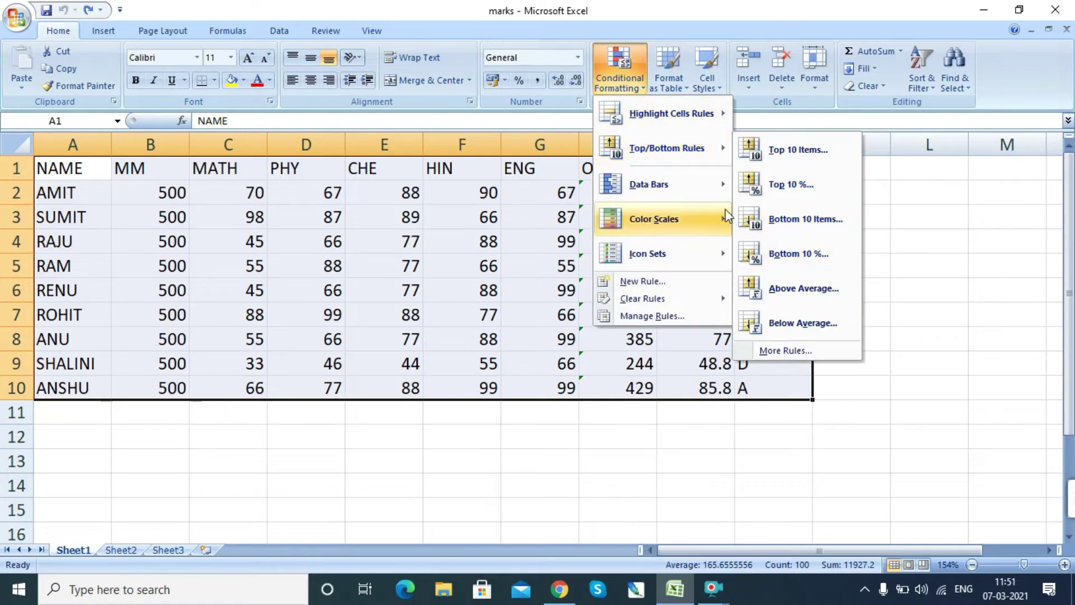
mouse_move(715, 198)
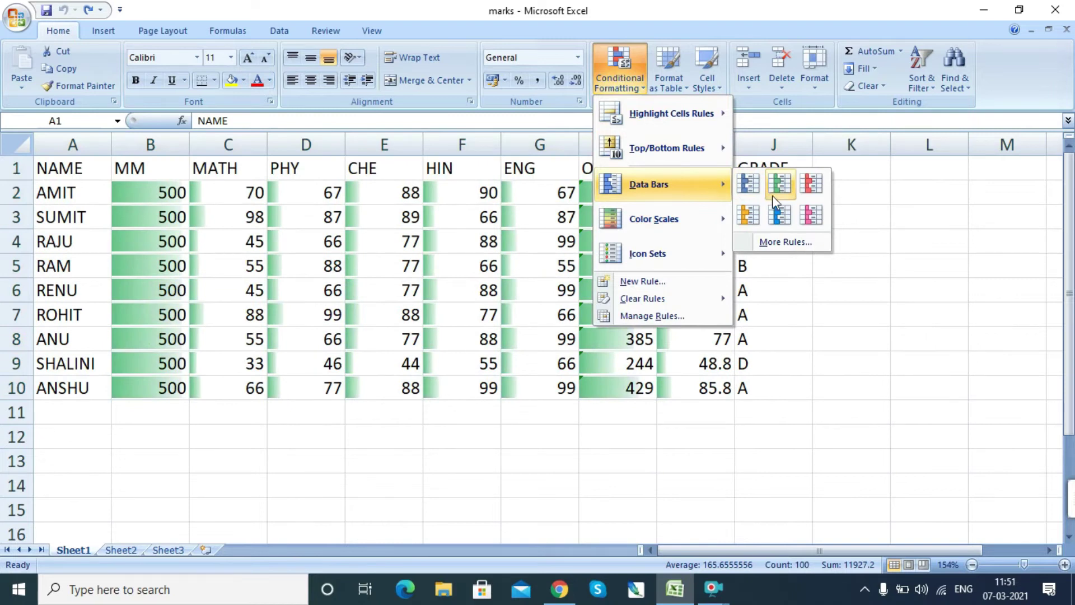
mouse_move(681, 224)
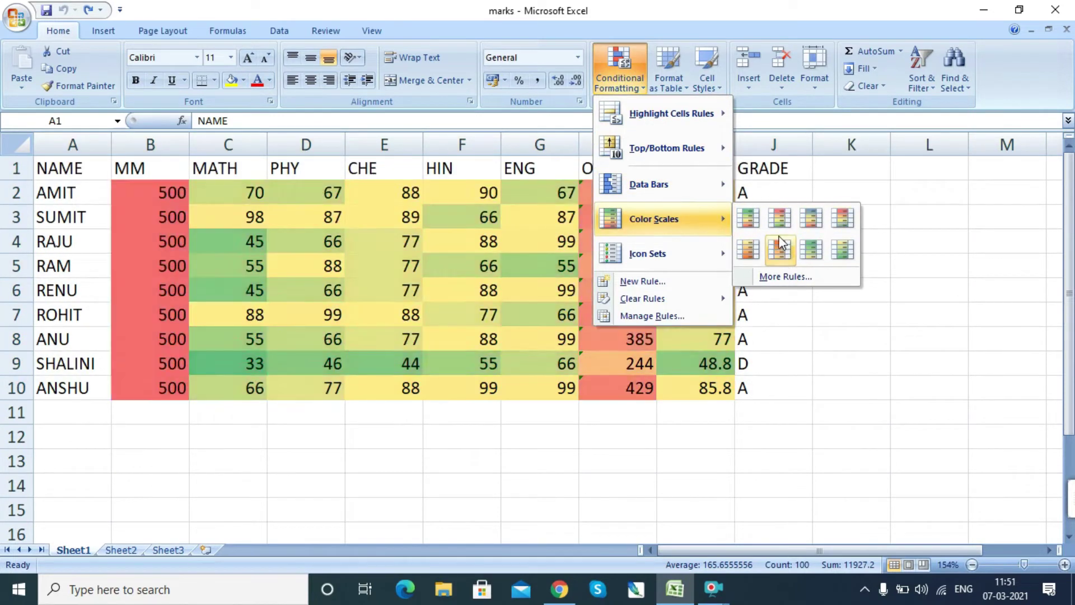
mouse_move(671, 255)
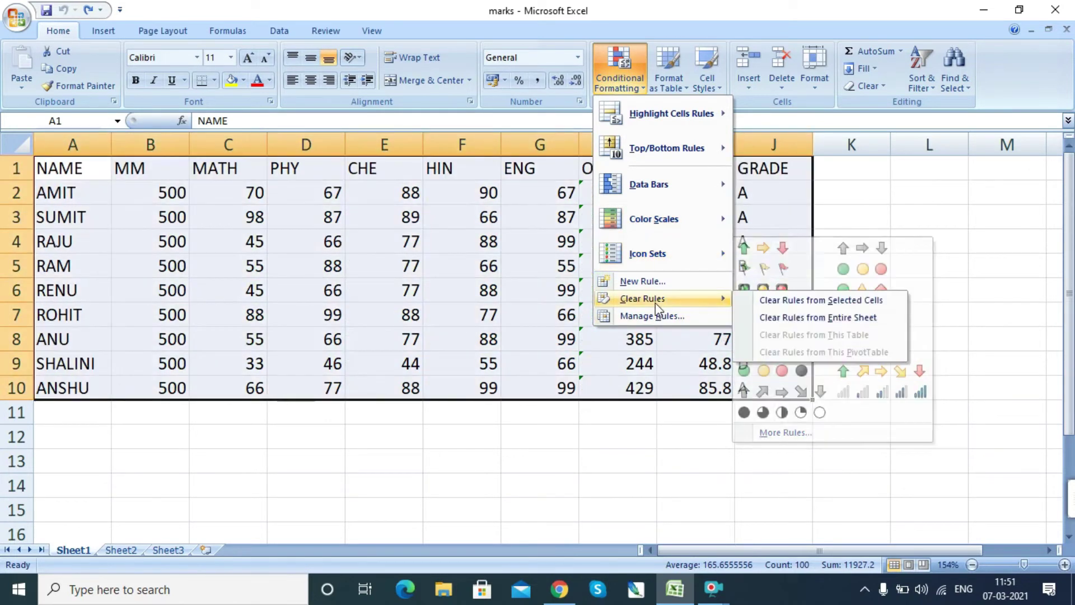
From the Rules Manager, start a New Rule of type 'Format only cells that contain'.
click(661, 317)
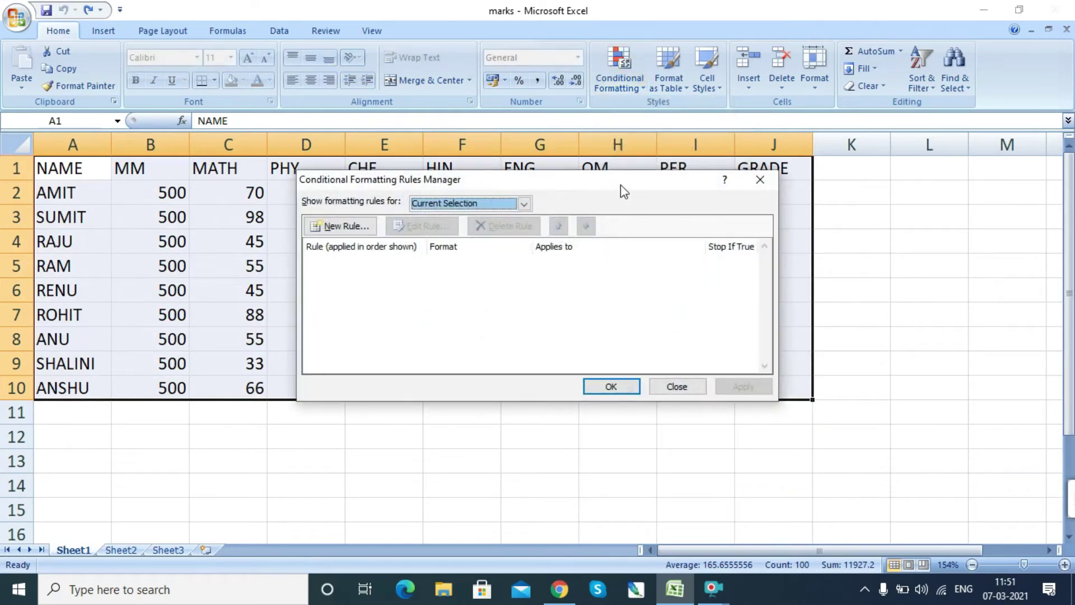
click(342, 228)
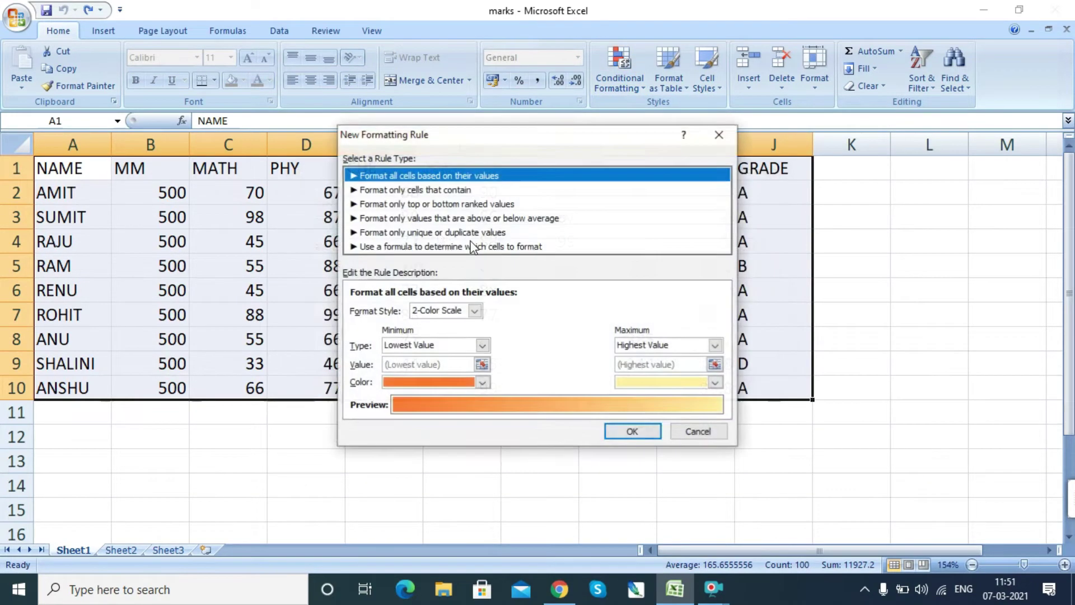
drag(534, 141, 800, 193)
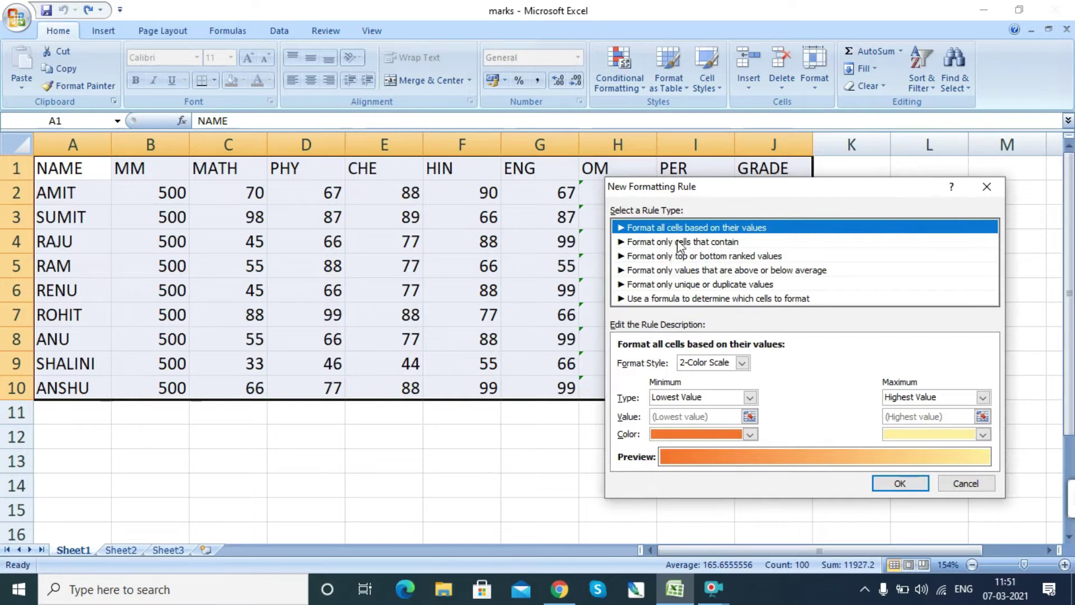
click(743, 363)
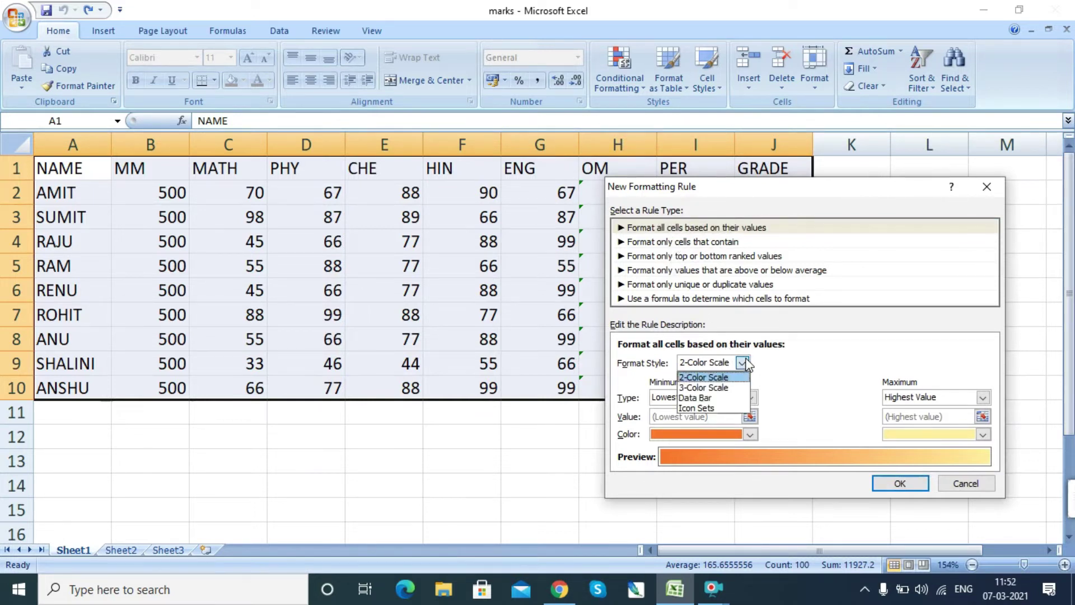
click(744, 364)
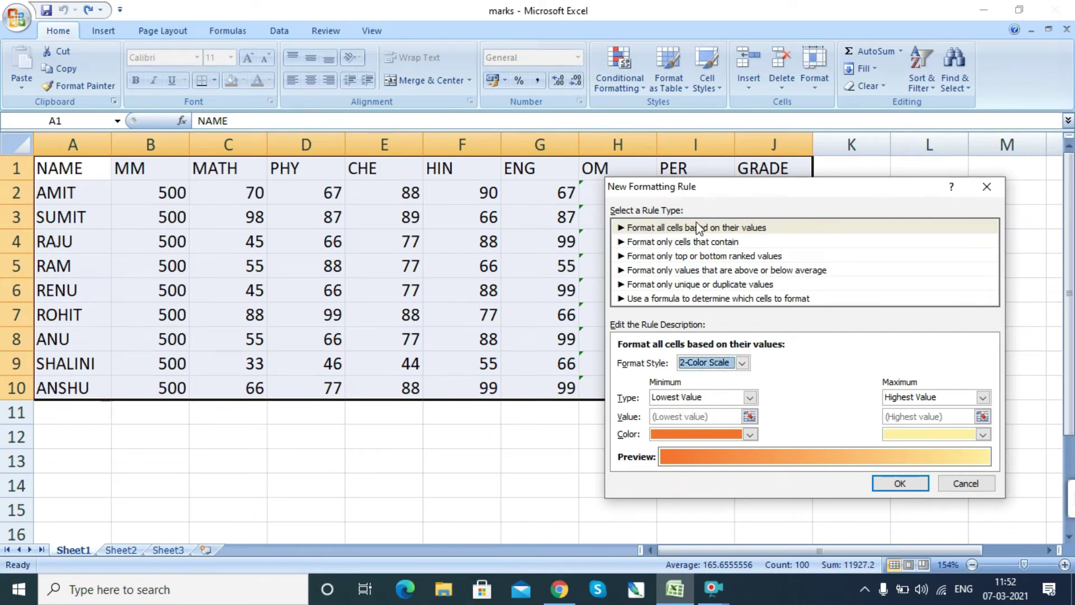
click(688, 244)
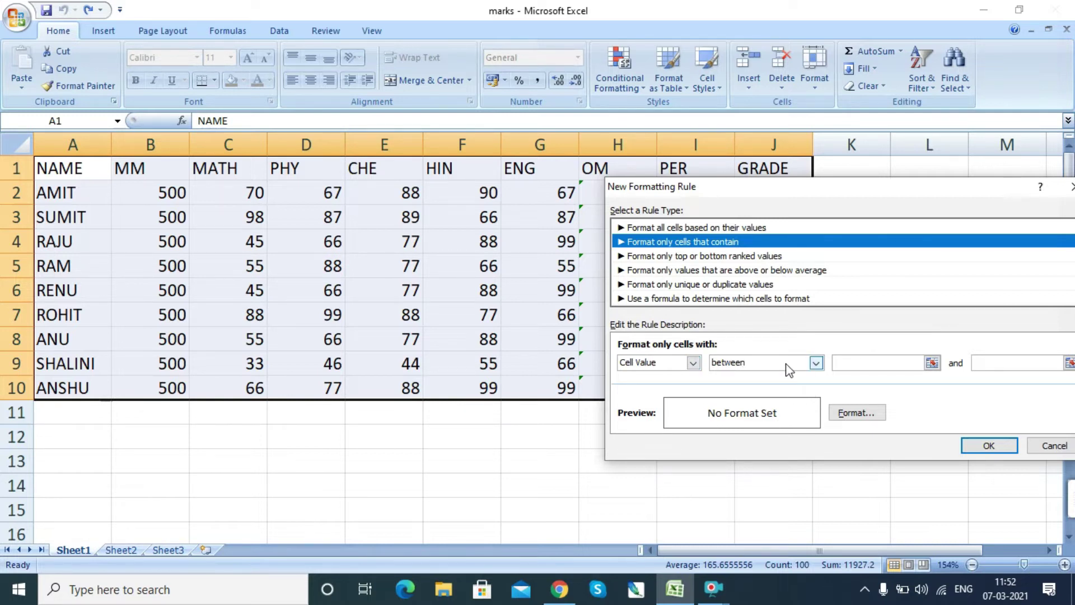
Set the between condition's bounds to 50 and 70.
drag(886, 195, 742, 199)
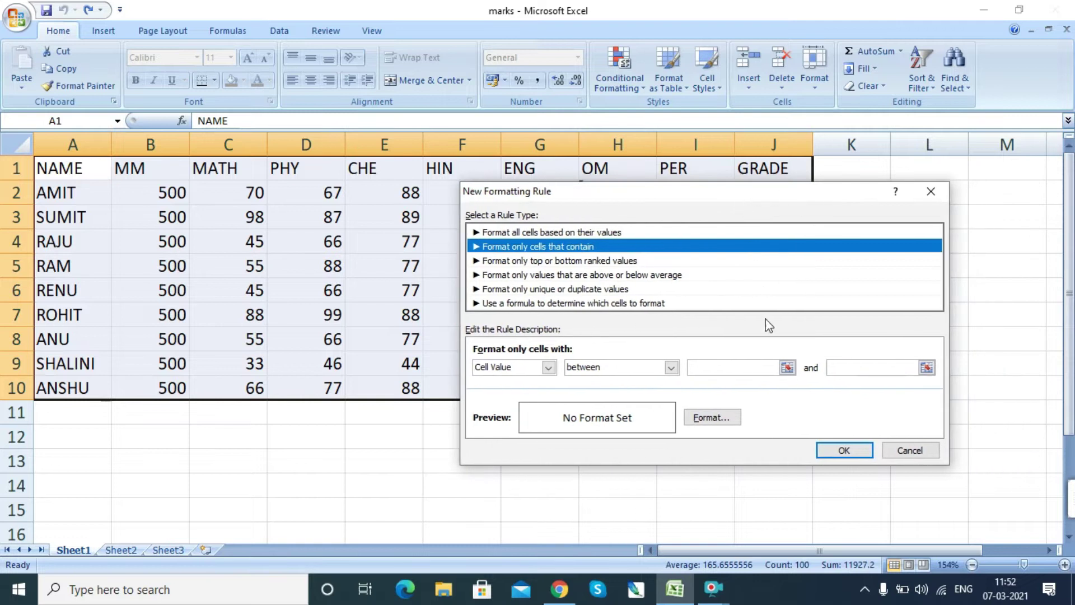
click(740, 370)
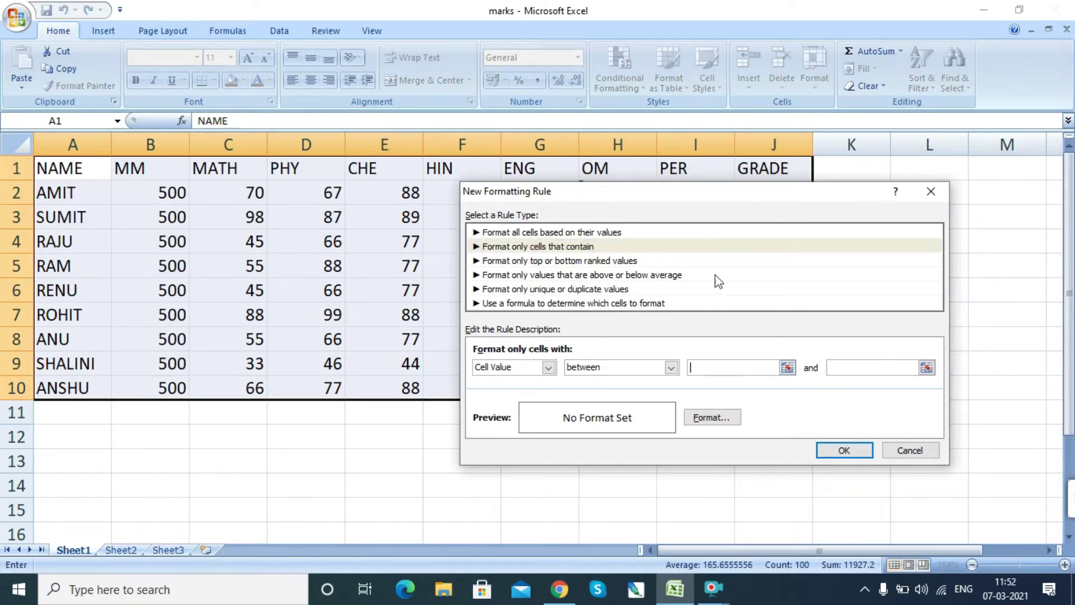
drag(704, 199, 671, 452)
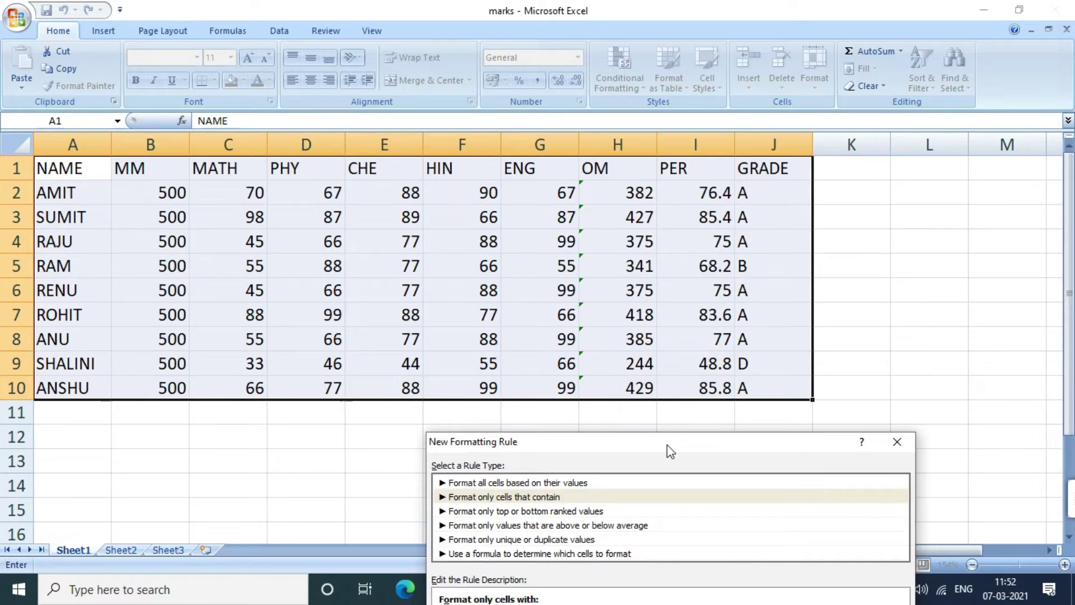
drag(667, 446, 720, 132)
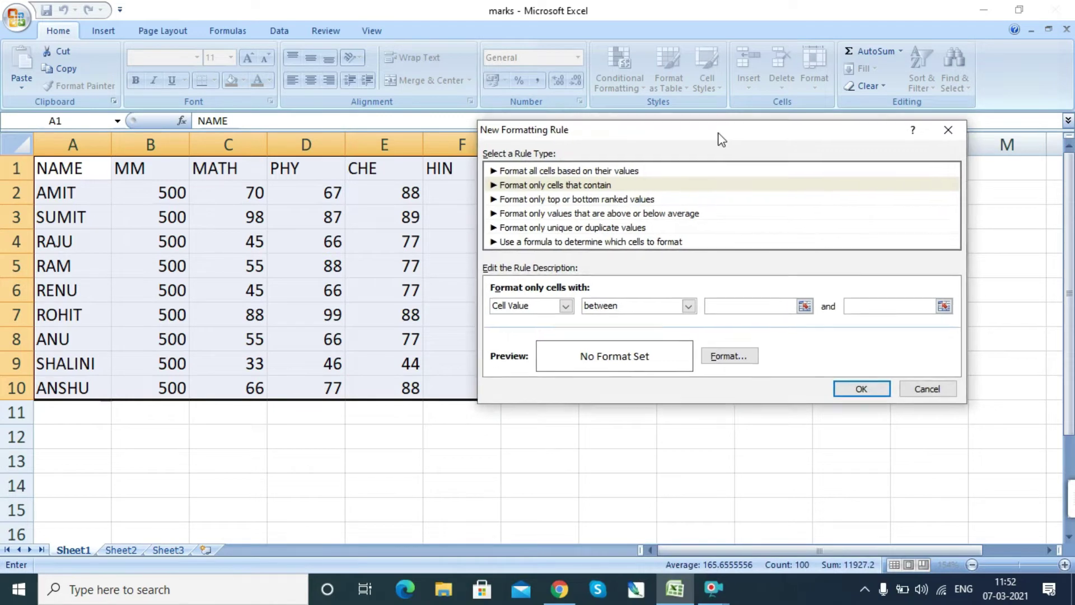
drag(721, 131, 702, 154)
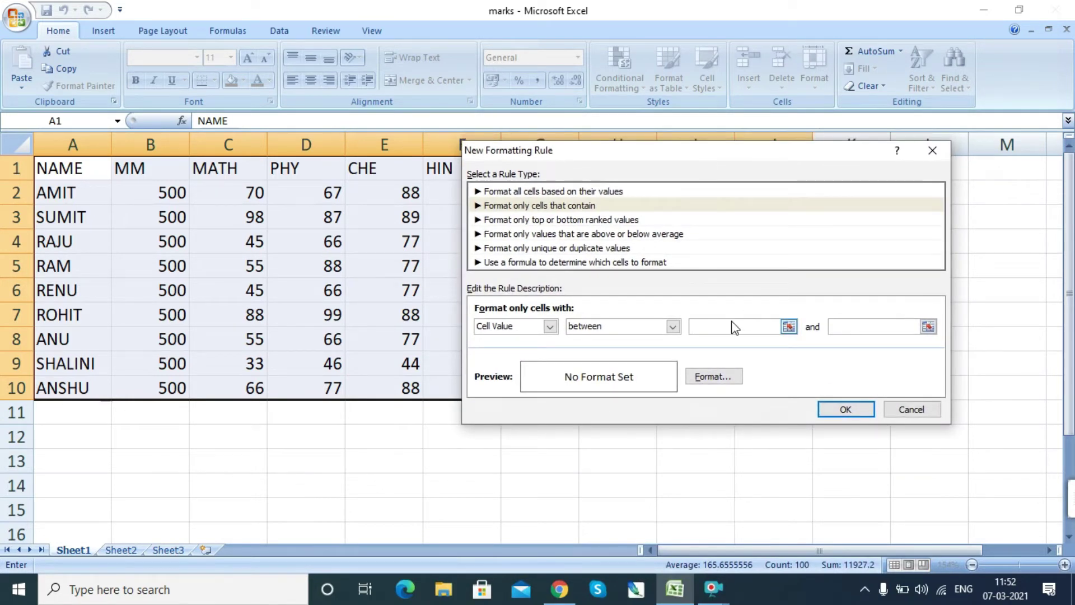
text(50)
click(839, 326)
text(7)
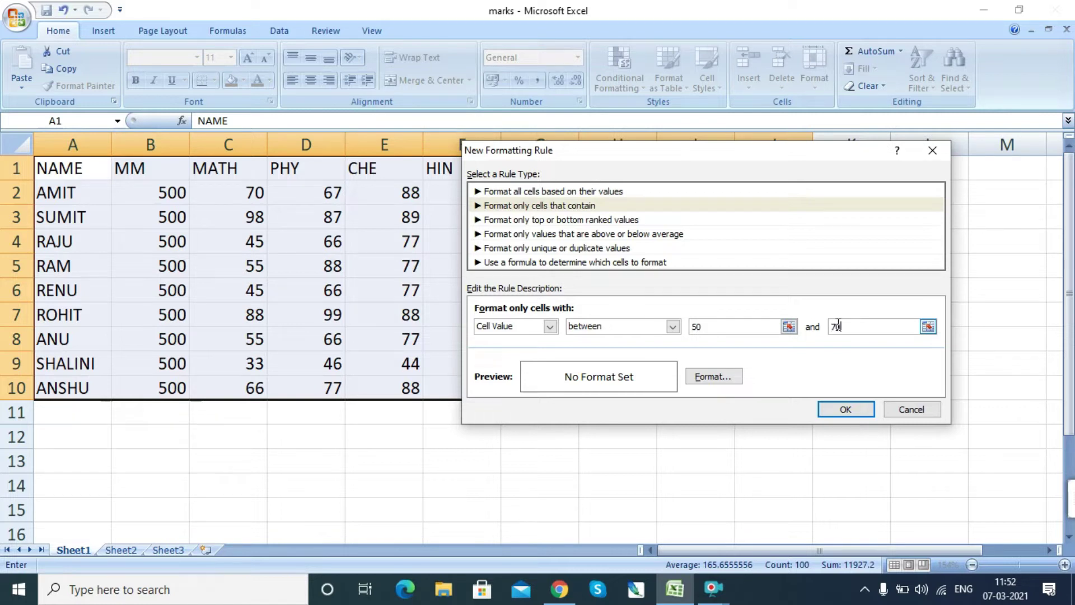
click(720, 381)
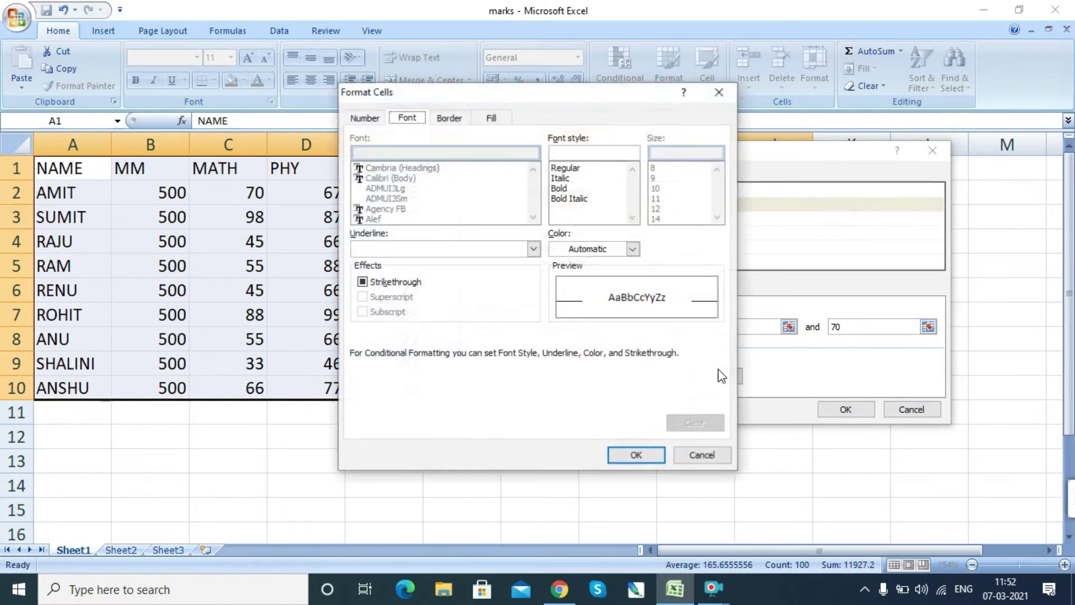
Format matching cells with bold red text, an outline border and yellow fill.
click(562, 189)
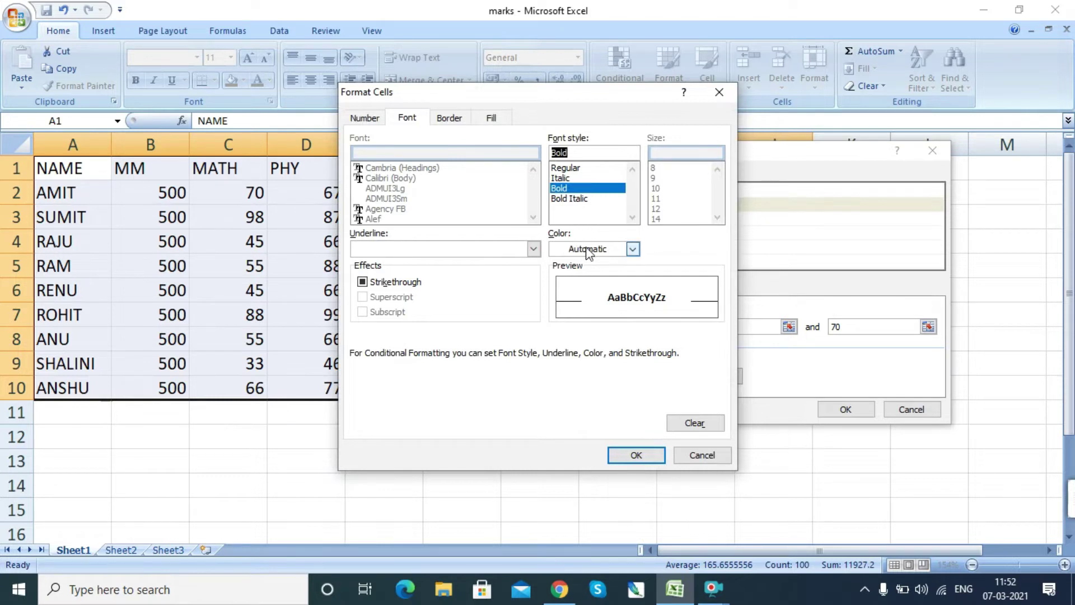
click(633, 249)
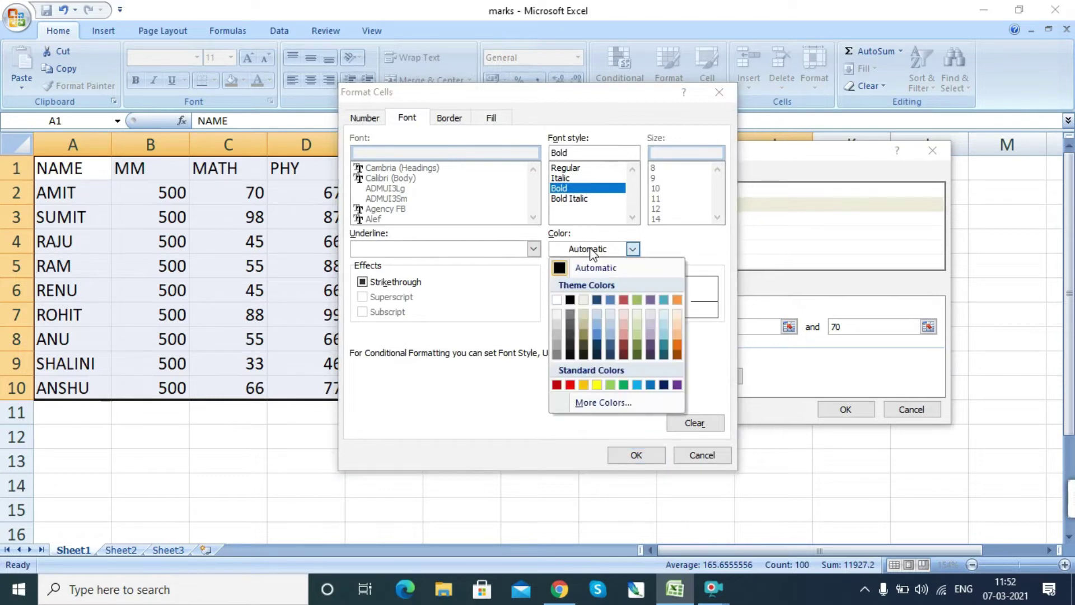
click(571, 386)
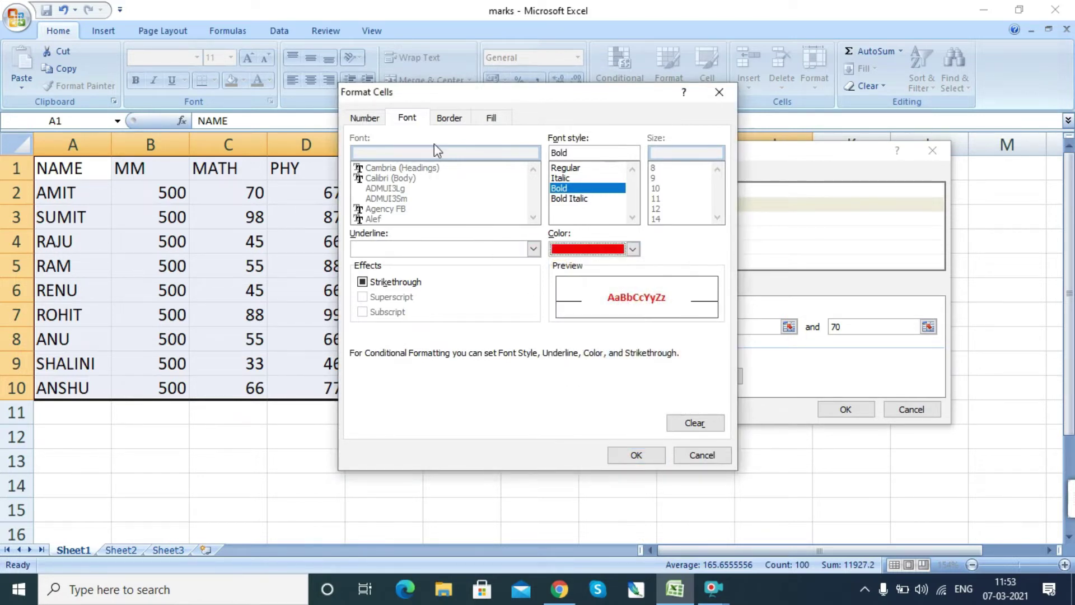
click(449, 117)
click(560, 168)
click(491, 118)
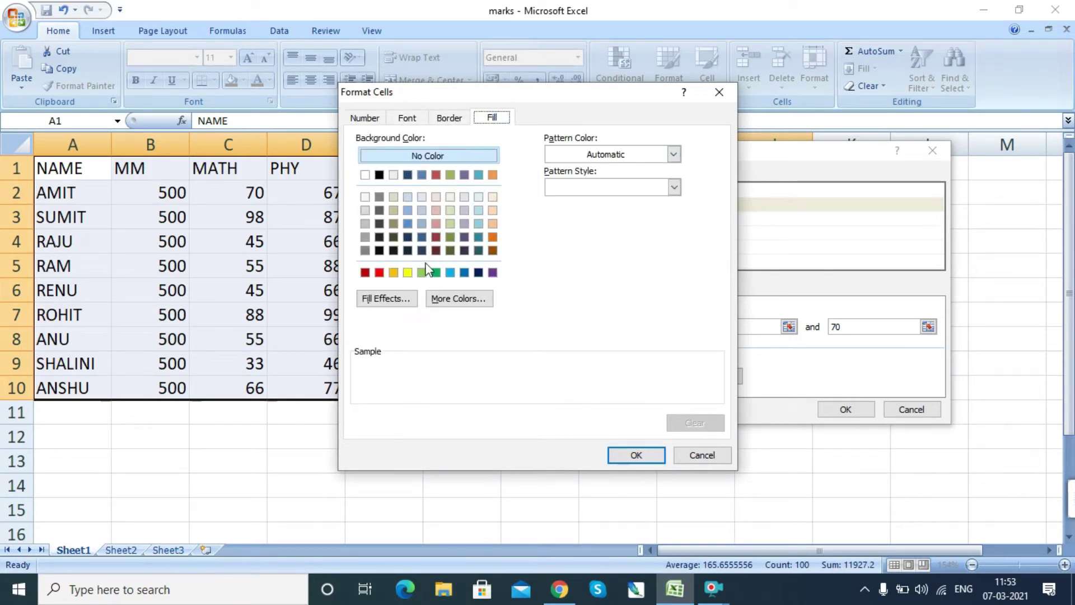
click(407, 273)
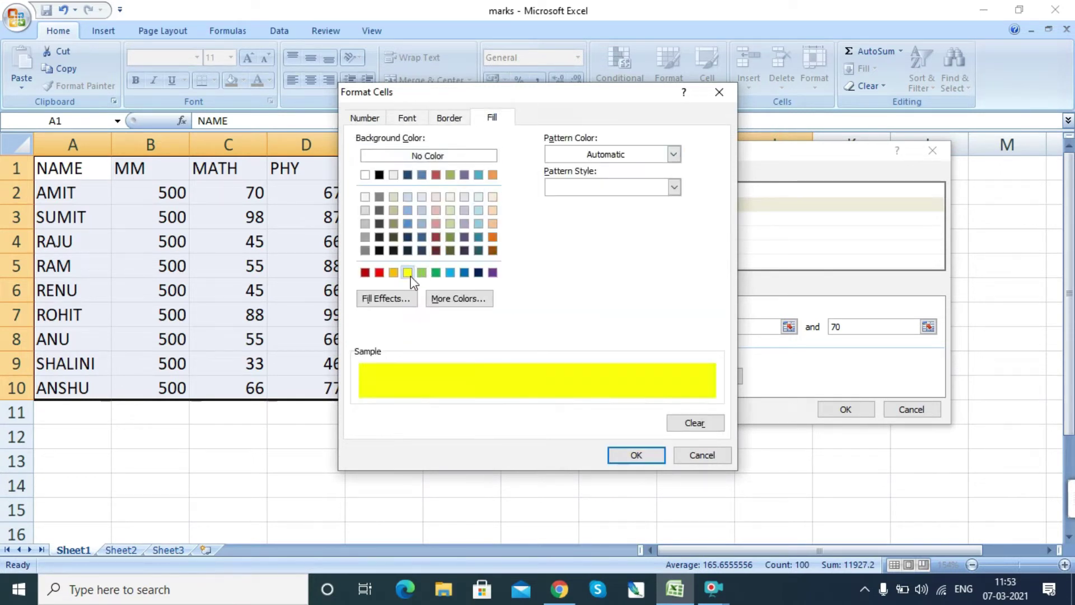
click(631, 456)
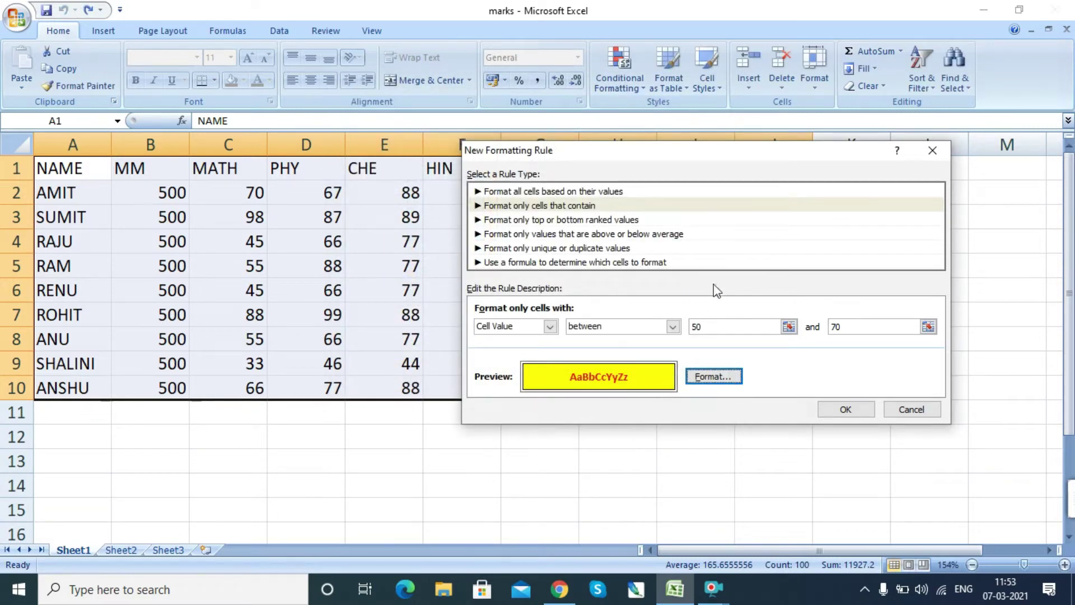
Save the 50–70 rule and start a second rule for values between 71 and 100.
click(847, 410)
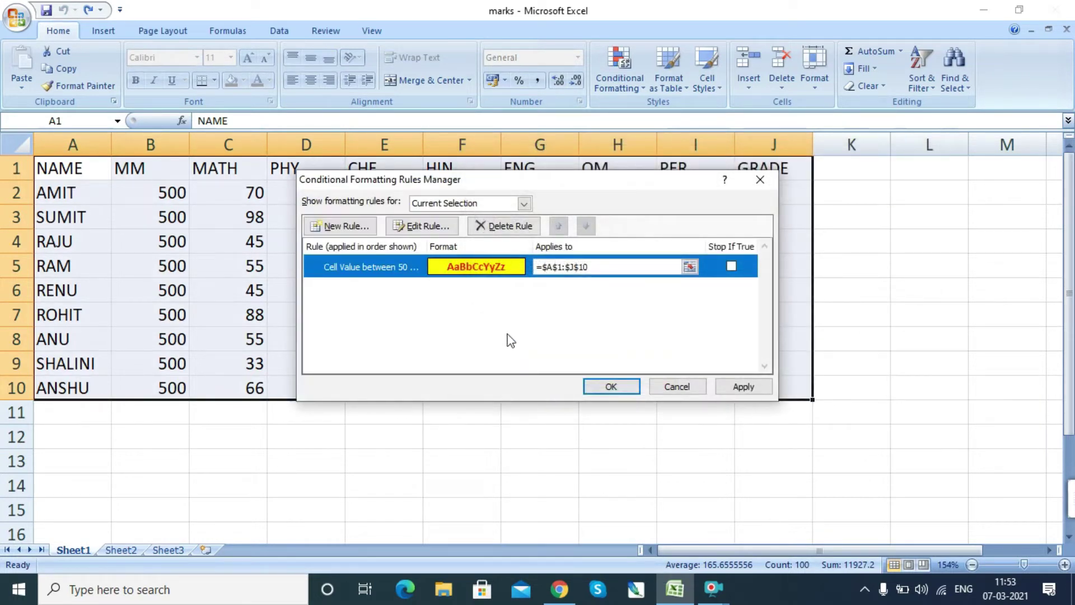
click(611, 387)
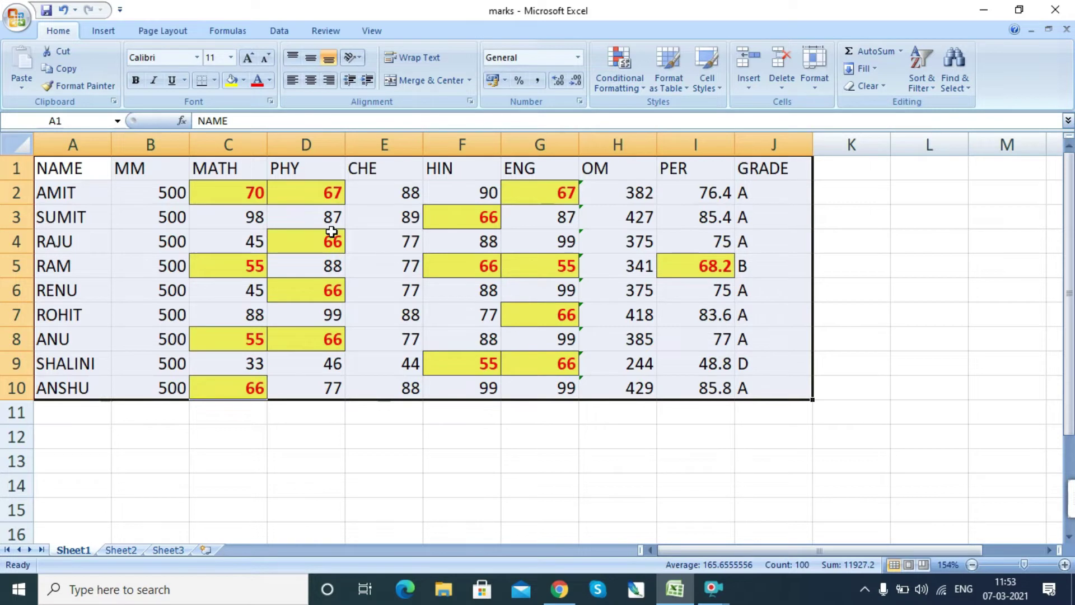
click(644, 86)
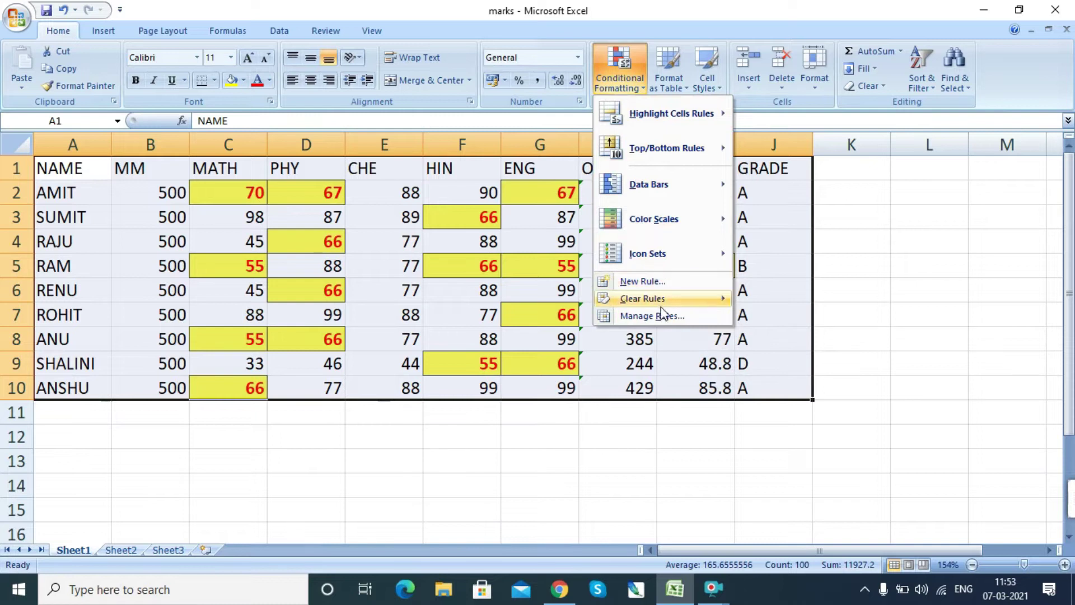
click(661, 282)
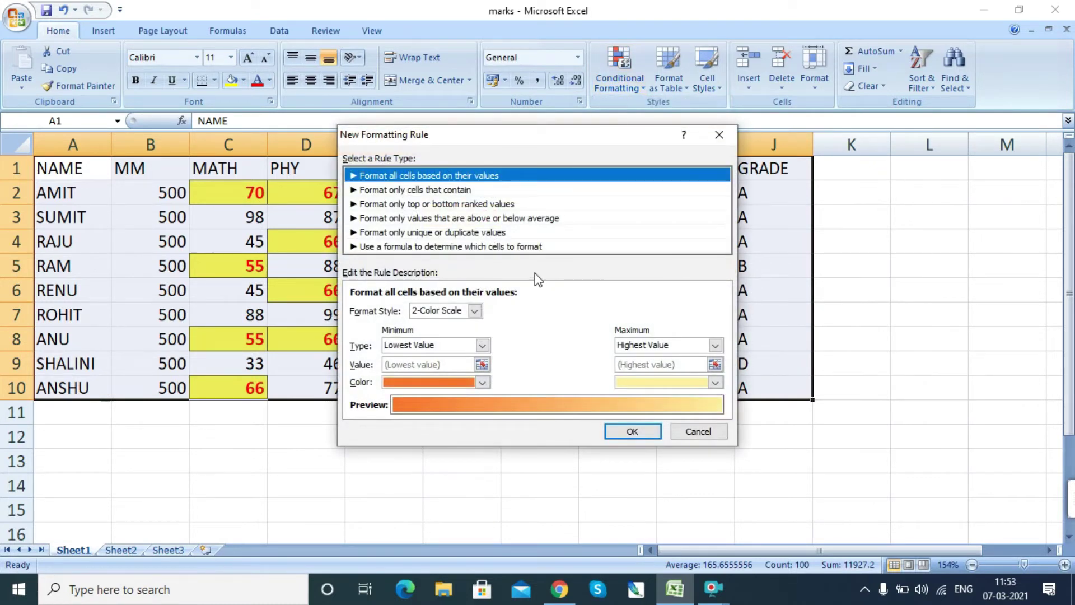
click(435, 185)
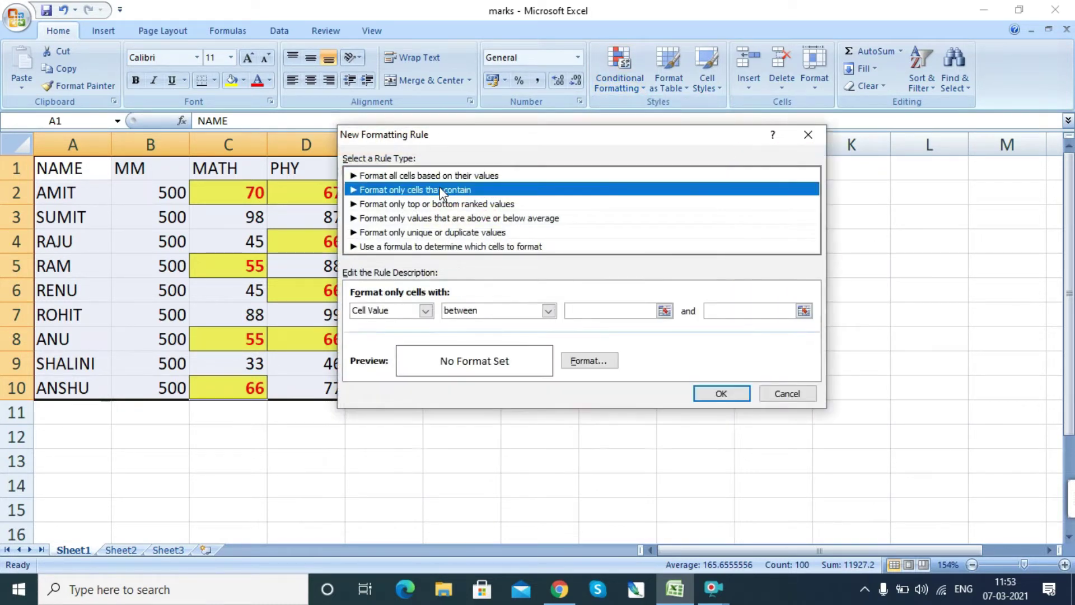
click(589, 312)
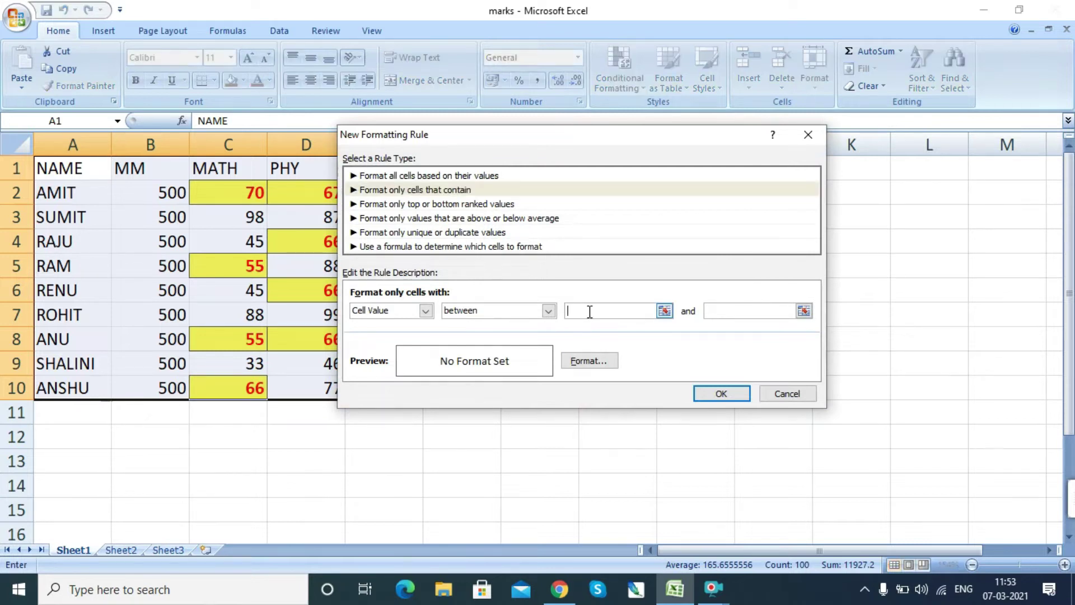
text(71)
click(732, 317)
Give the 71–100 rule a red fill, outline border and italic red text, then apply it.
click(589, 360)
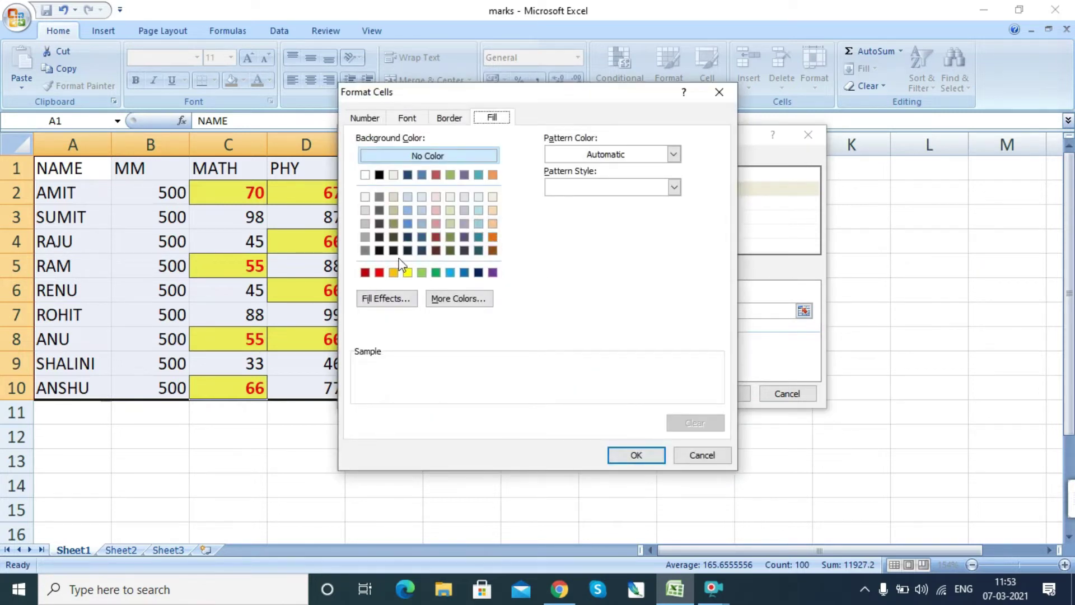
click(380, 273)
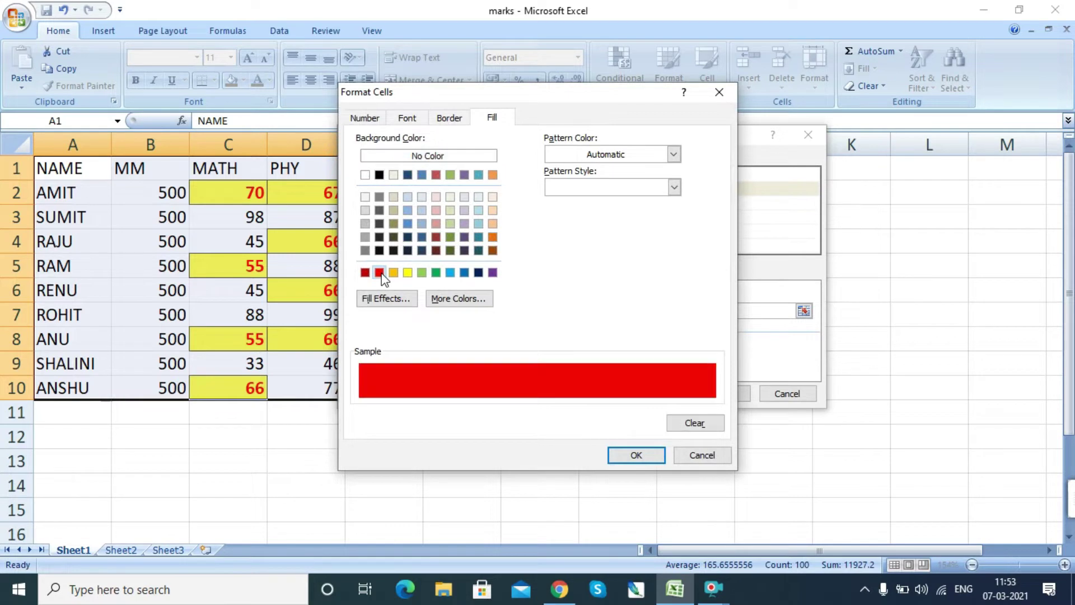
click(449, 118)
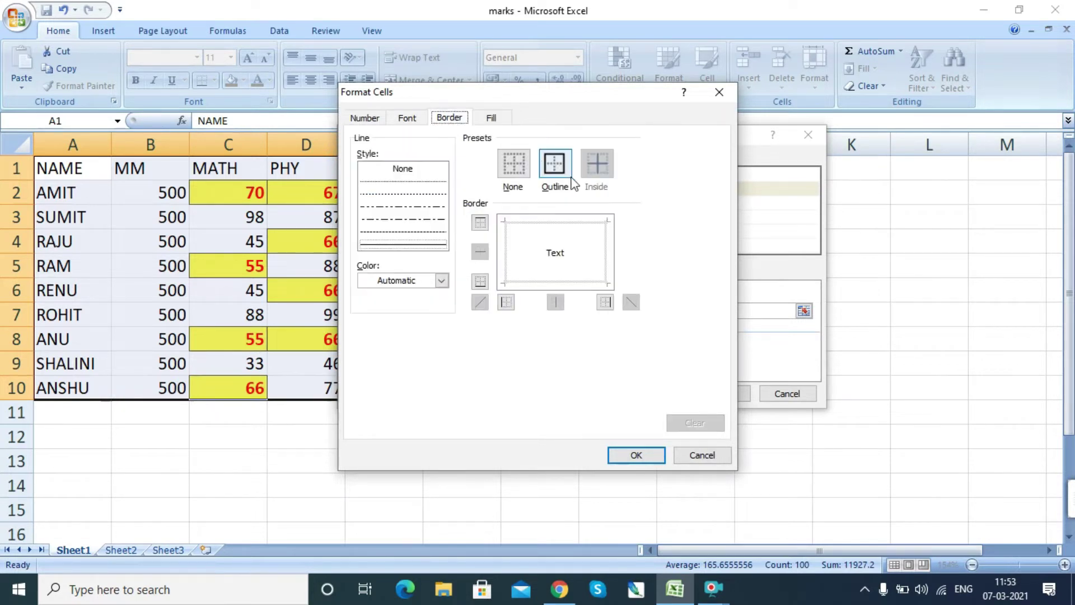
click(555, 163)
click(407, 118)
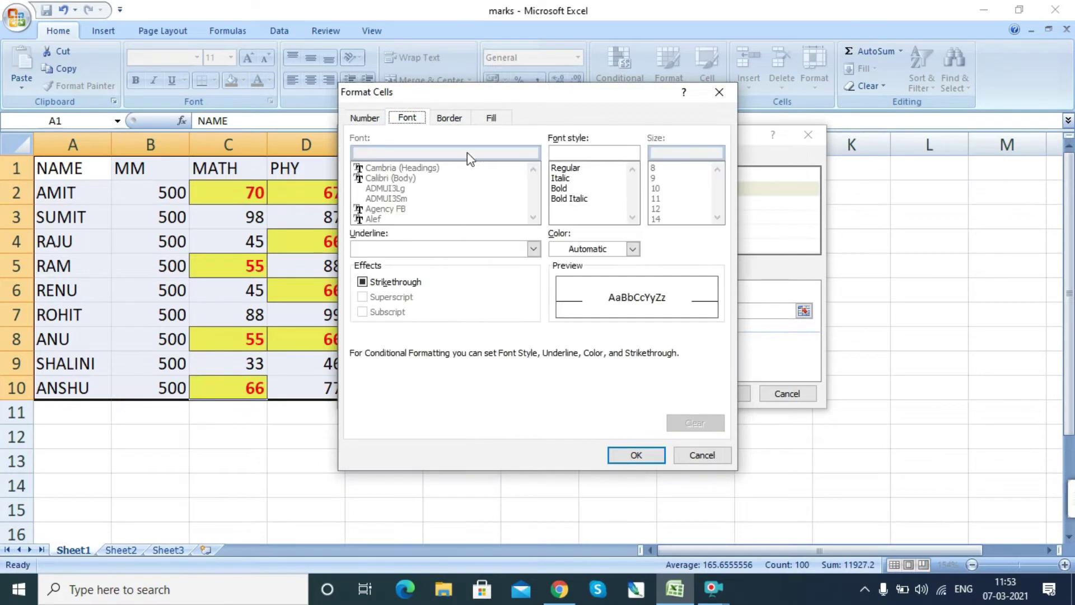
click(560, 178)
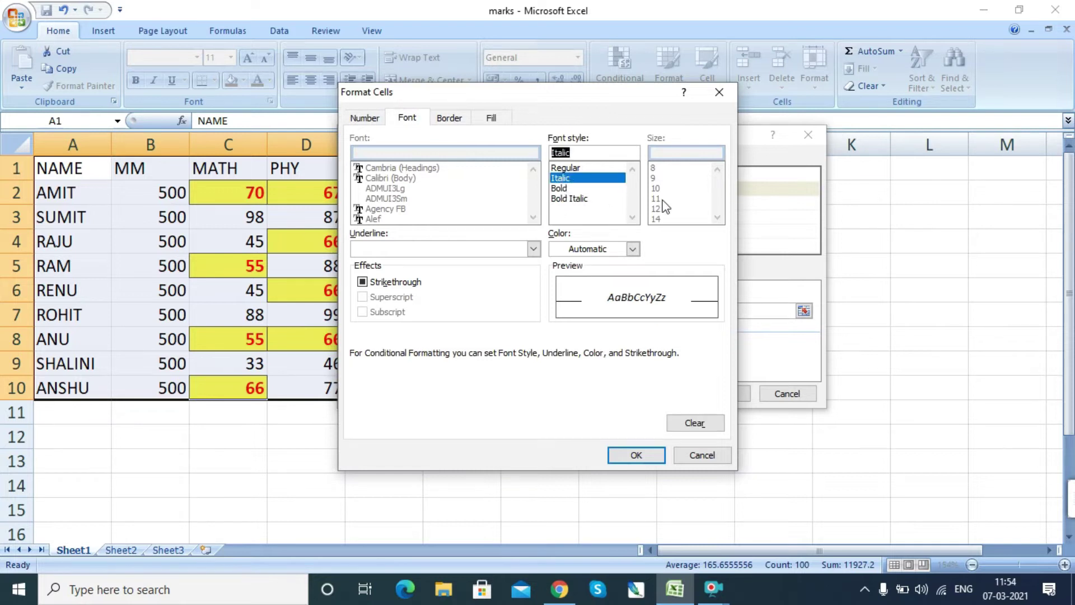
click(632, 248)
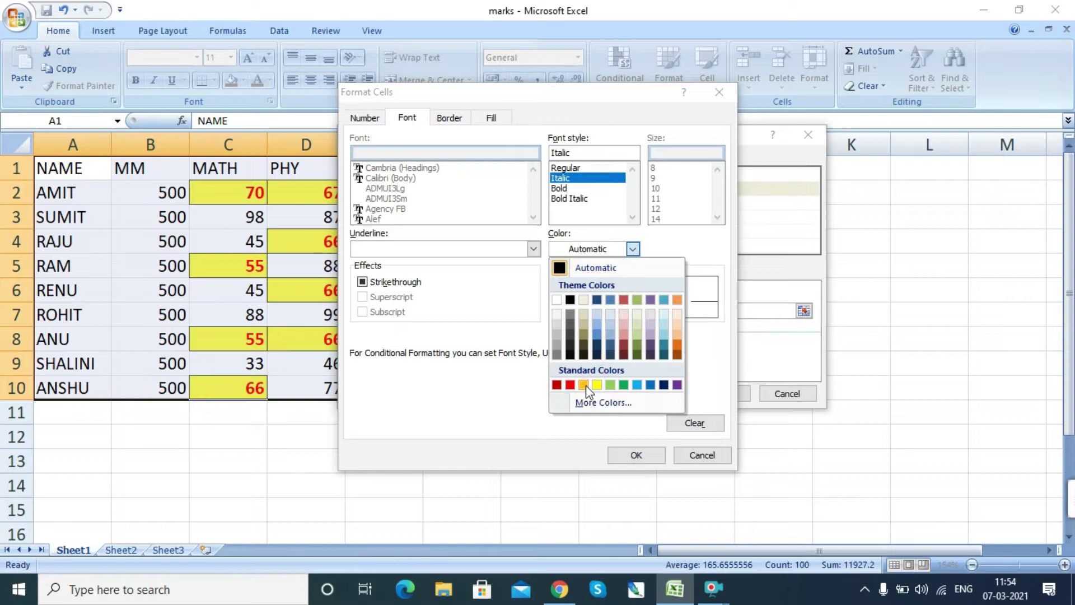
click(664, 384)
click(636, 455)
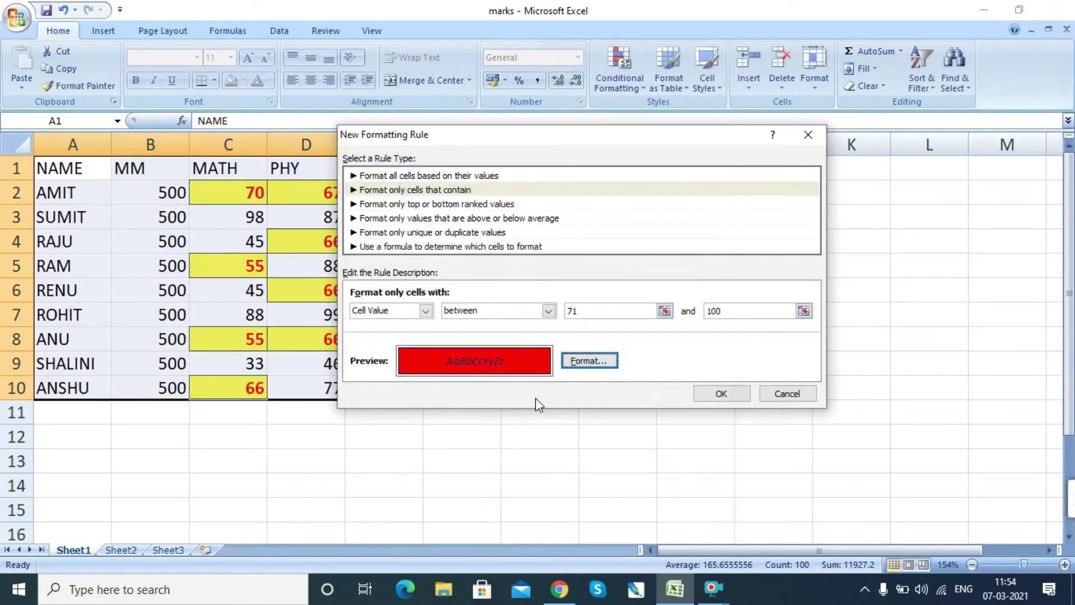
click(720, 395)
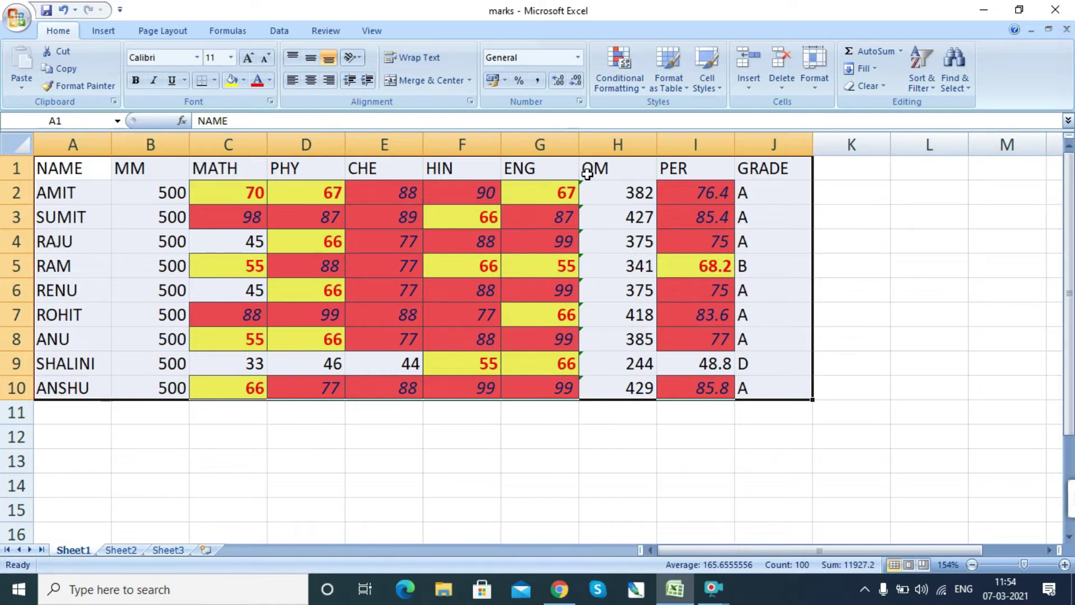
Start a new 'cells that contain' rule for values between 300 and 400.
click(646, 88)
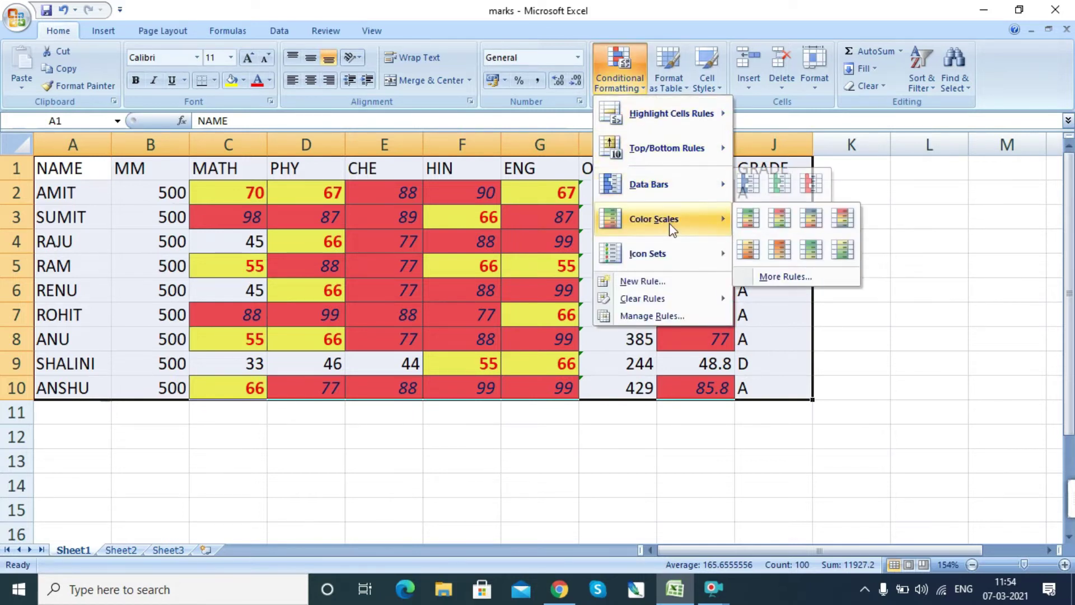
click(643, 281)
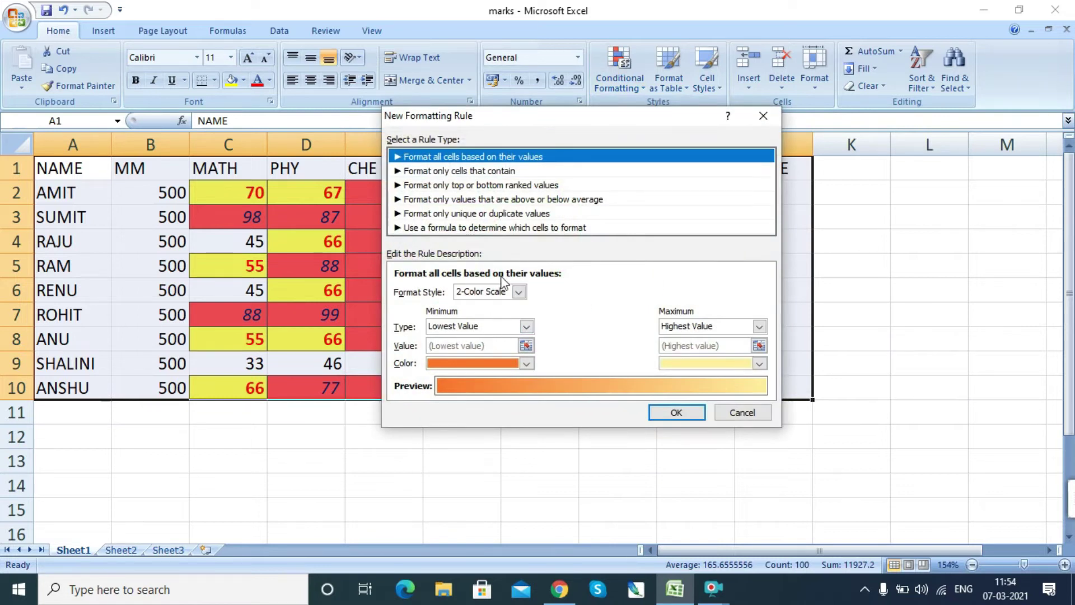
click(480, 170)
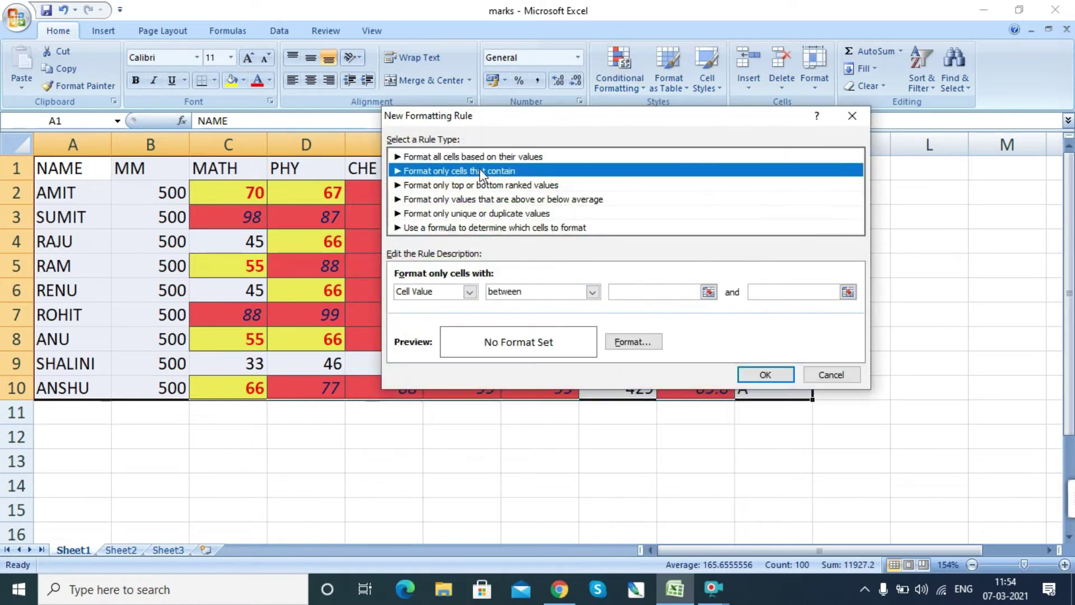
click(632, 291)
text(300)
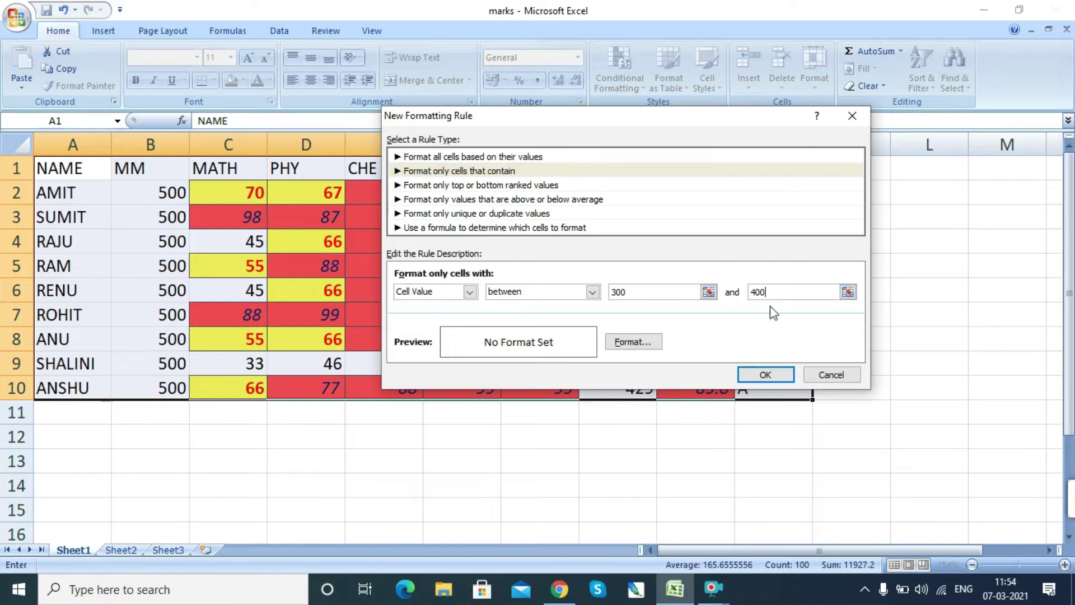
Format the 300–400 rule with bold gold text on a red fill and apply it.
click(622, 341)
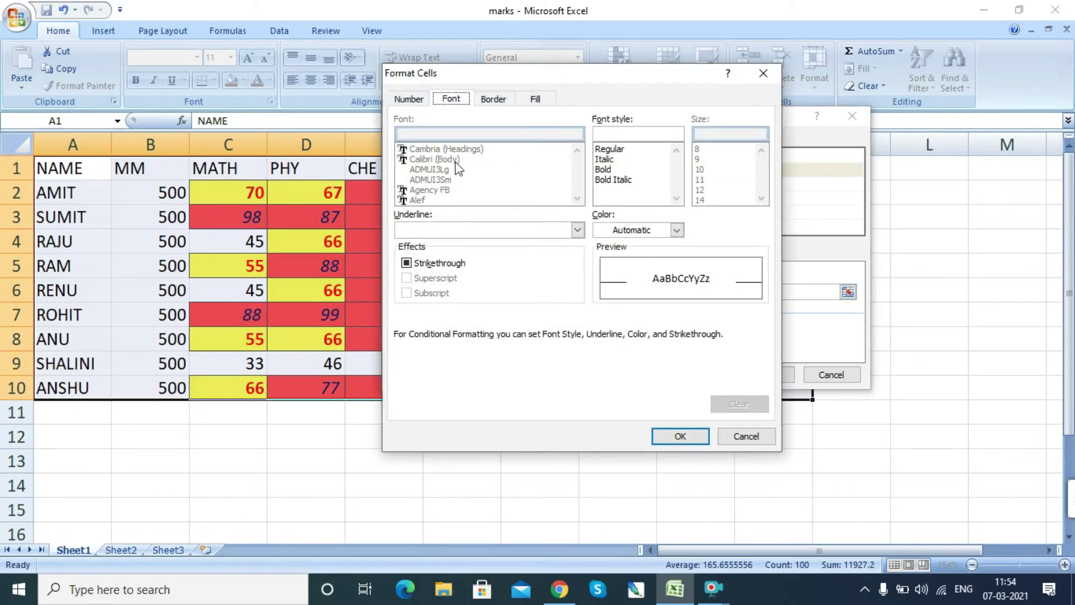
click(604, 169)
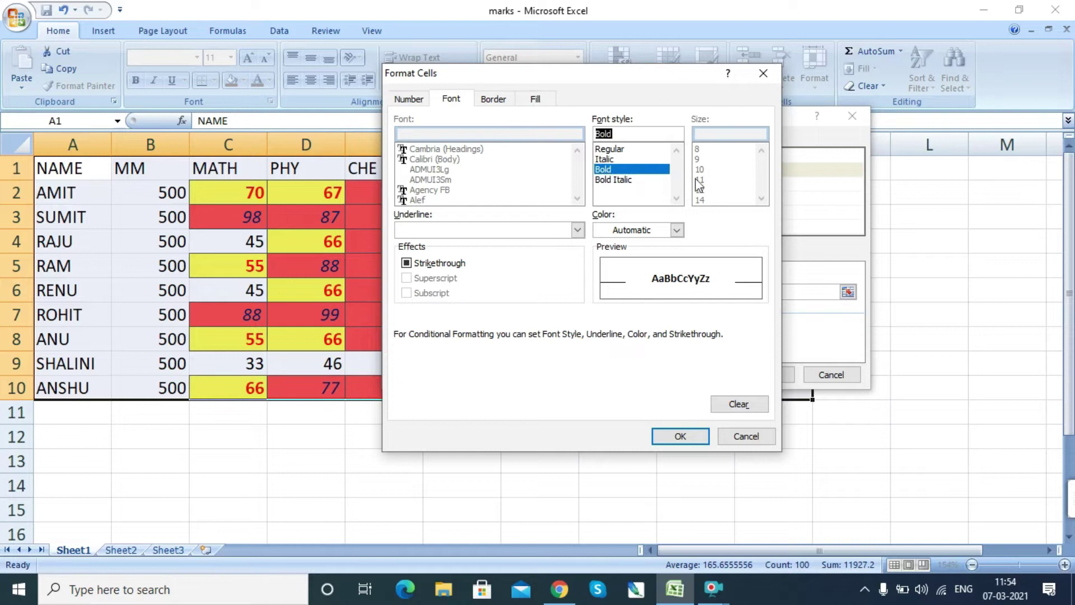
click(676, 229)
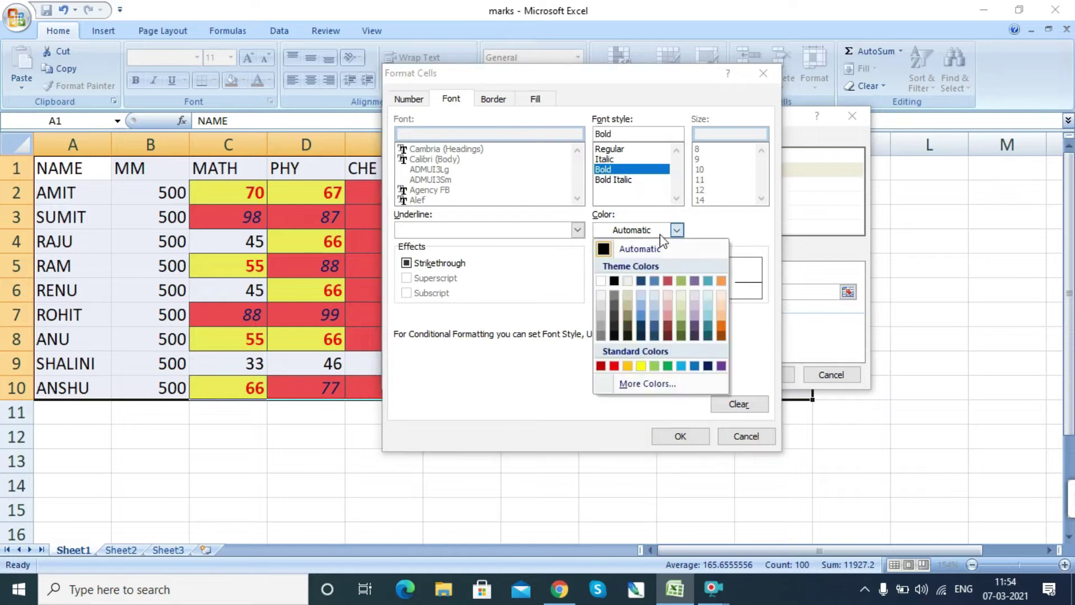
click(628, 366)
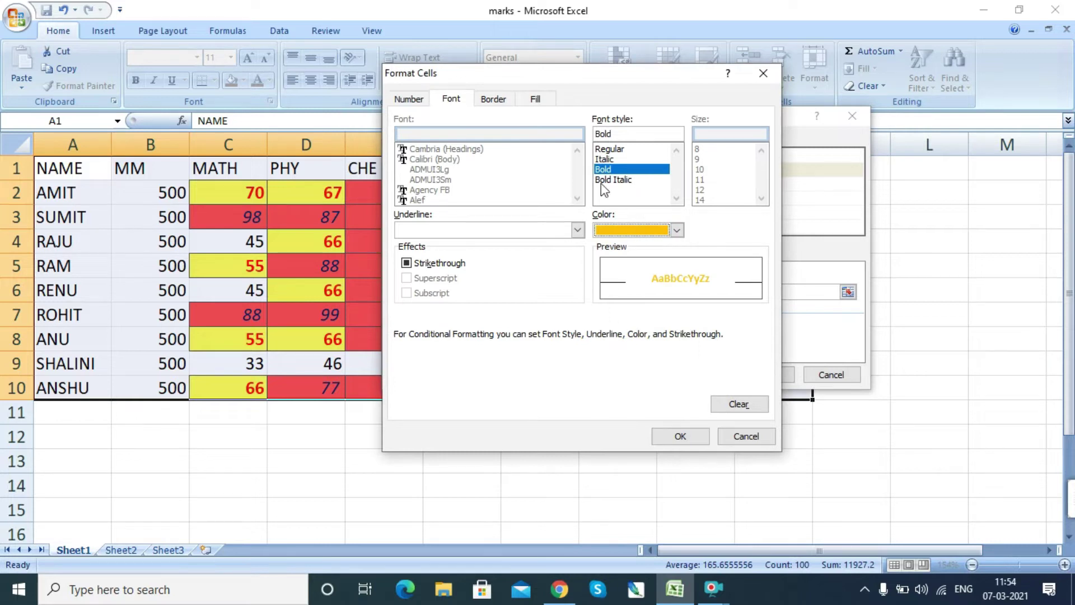
click(493, 99)
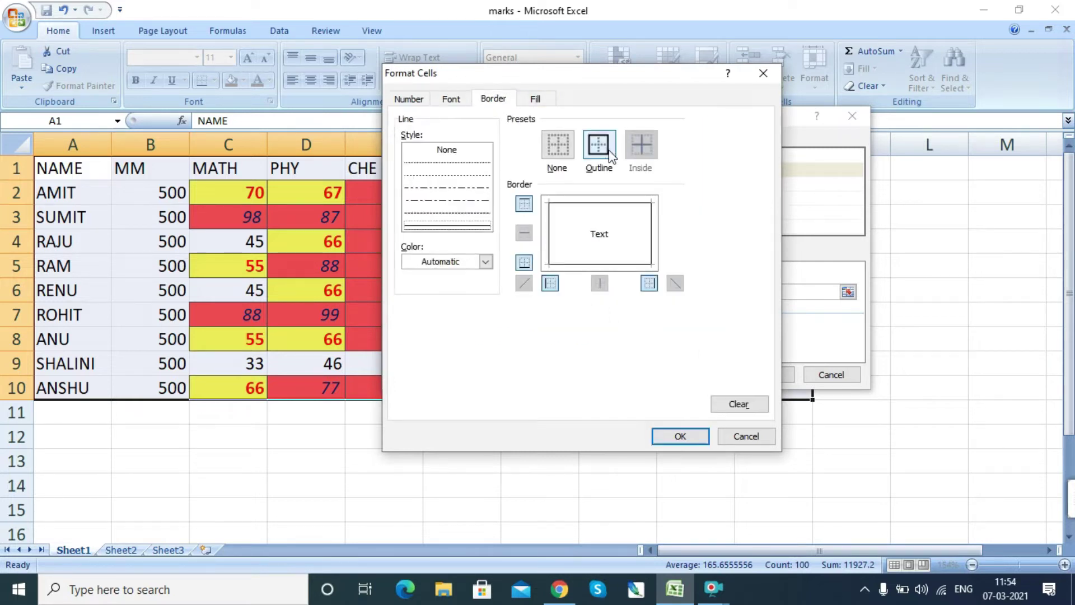
click(535, 99)
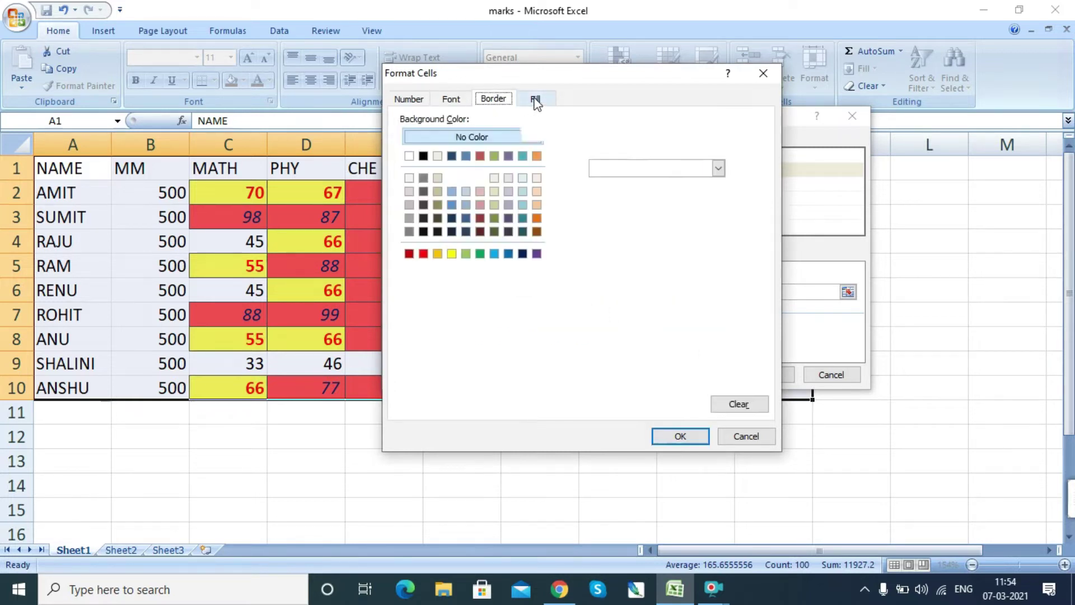
click(423, 255)
click(679, 435)
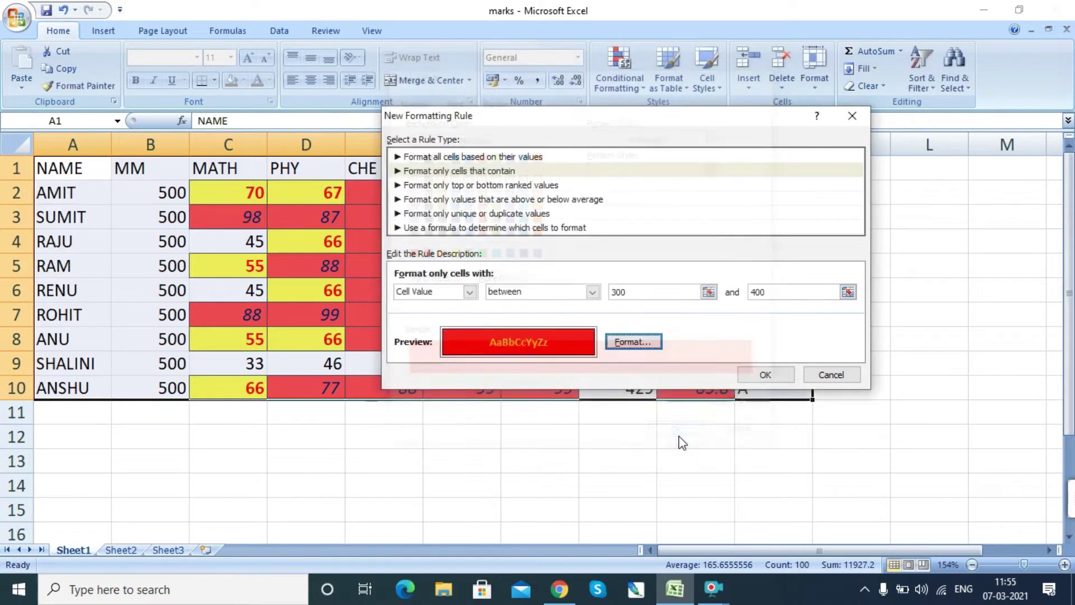
click(775, 374)
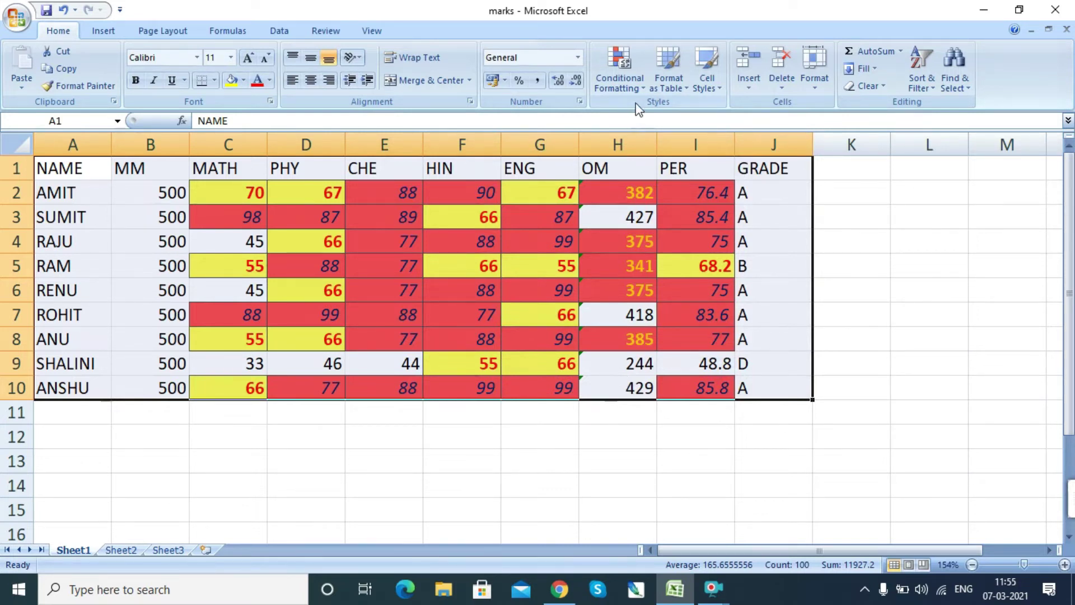
Via Manage Rules, add a new rule for cell values between 400 and 500.
click(646, 89)
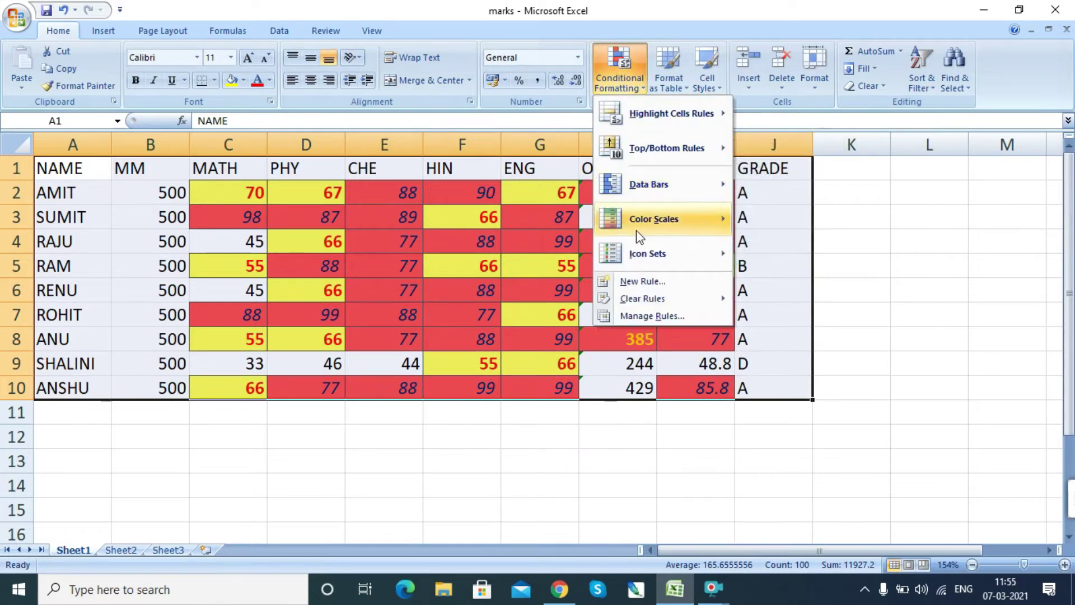
click(660, 318)
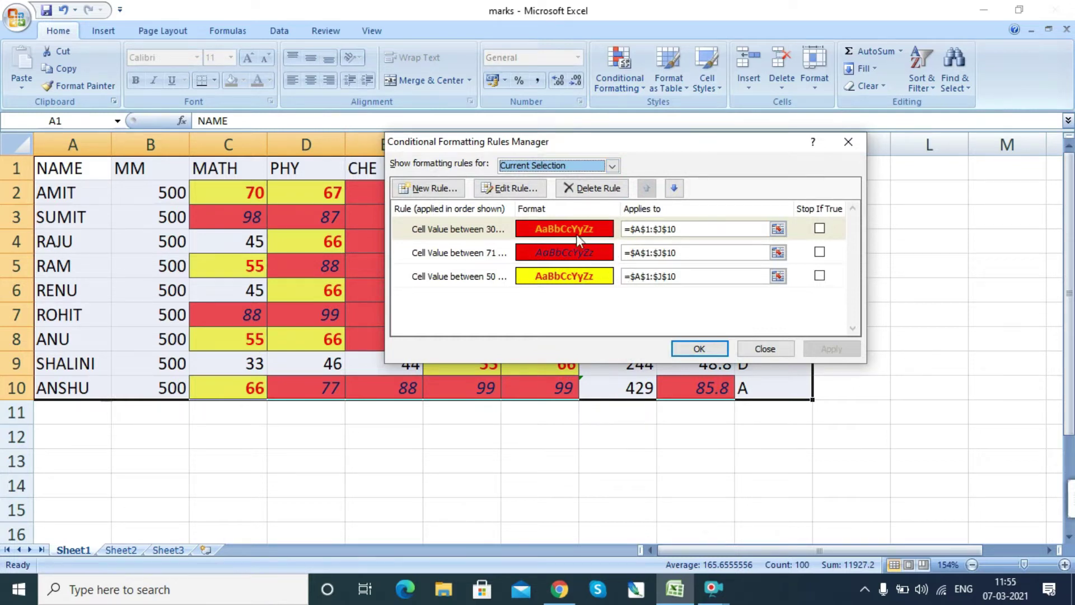
click(420, 189)
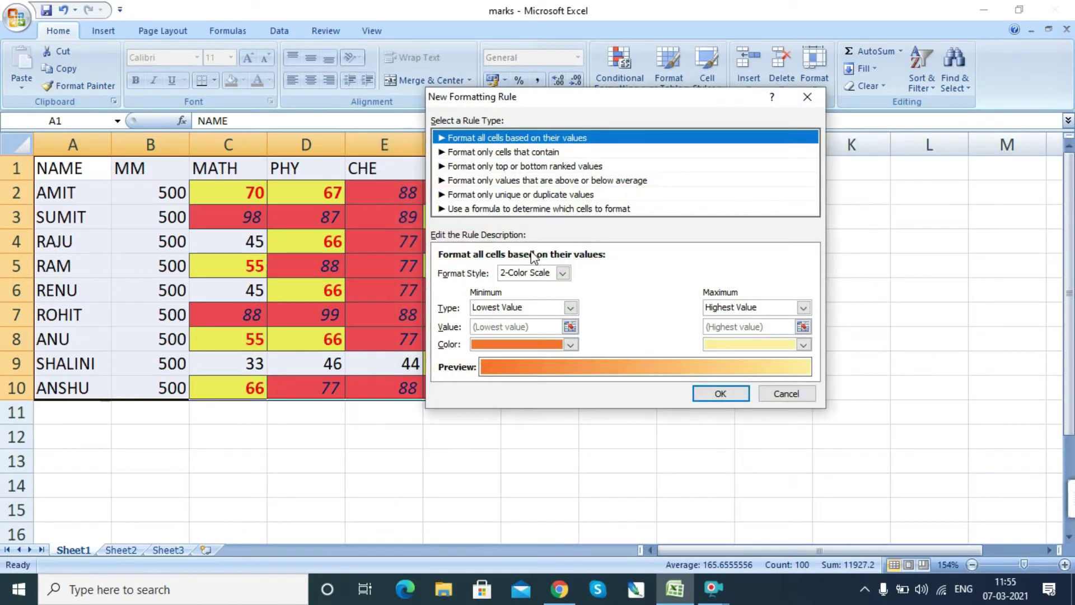
click(505, 152)
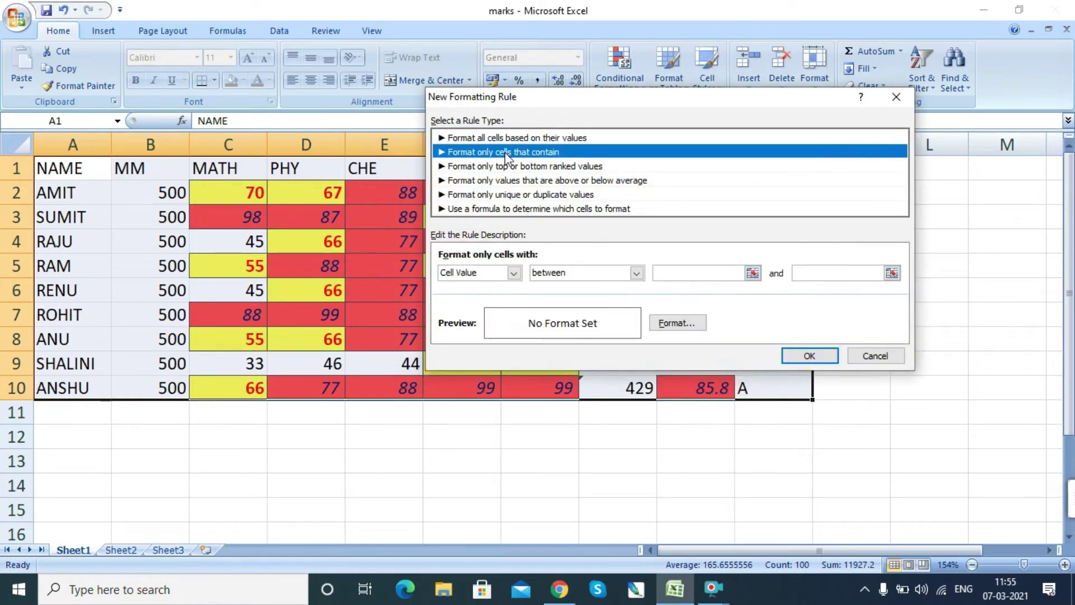
click(703, 273)
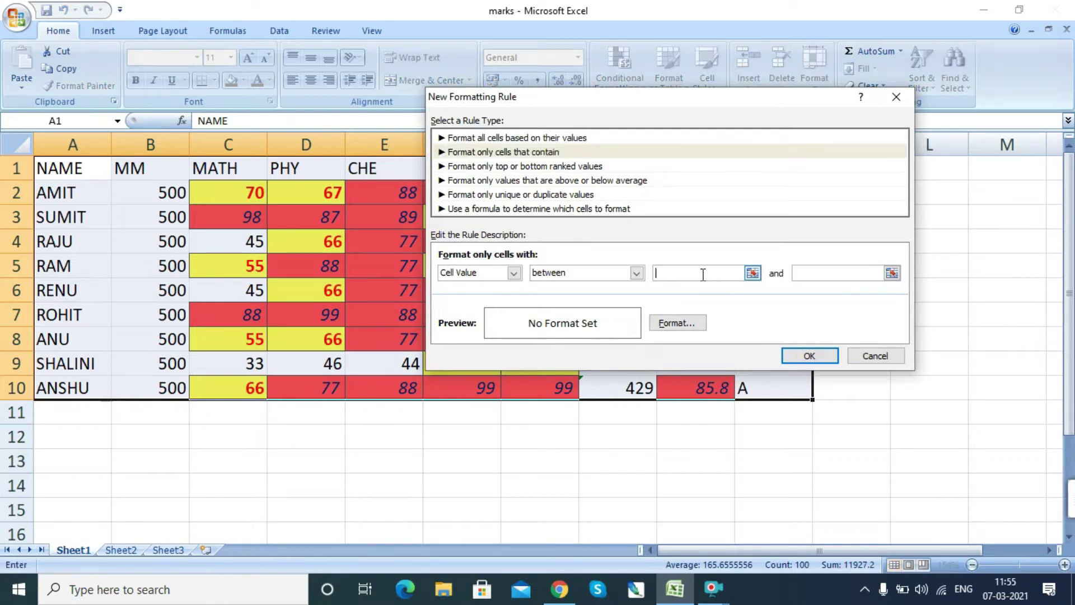
text(400)
Give the 400–500 rule a dark blue fill, outline border and bold orange text, then apply all rules.
click(677, 323)
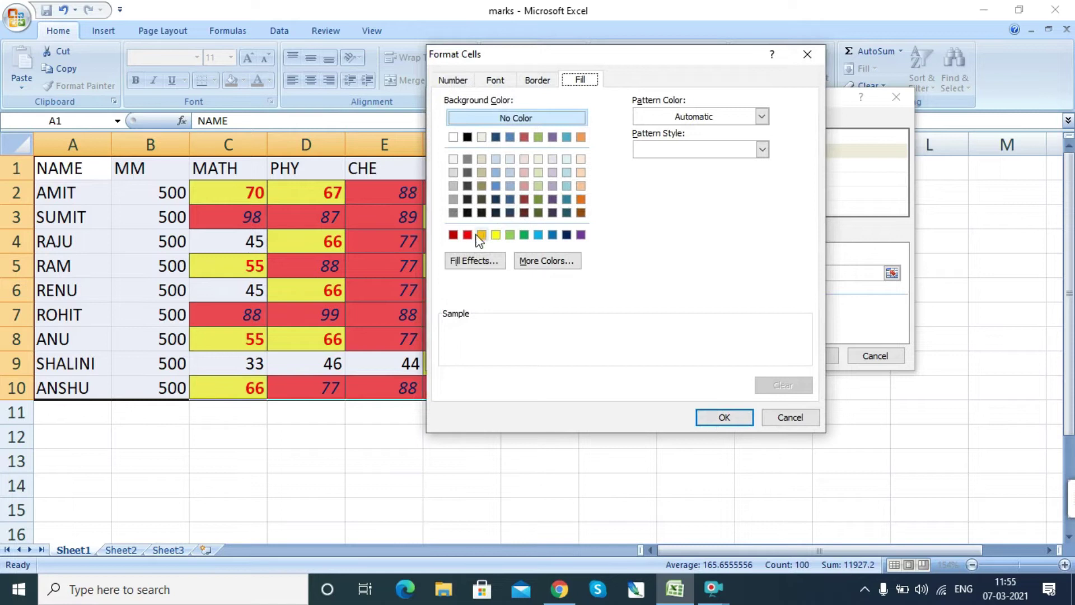
click(566, 234)
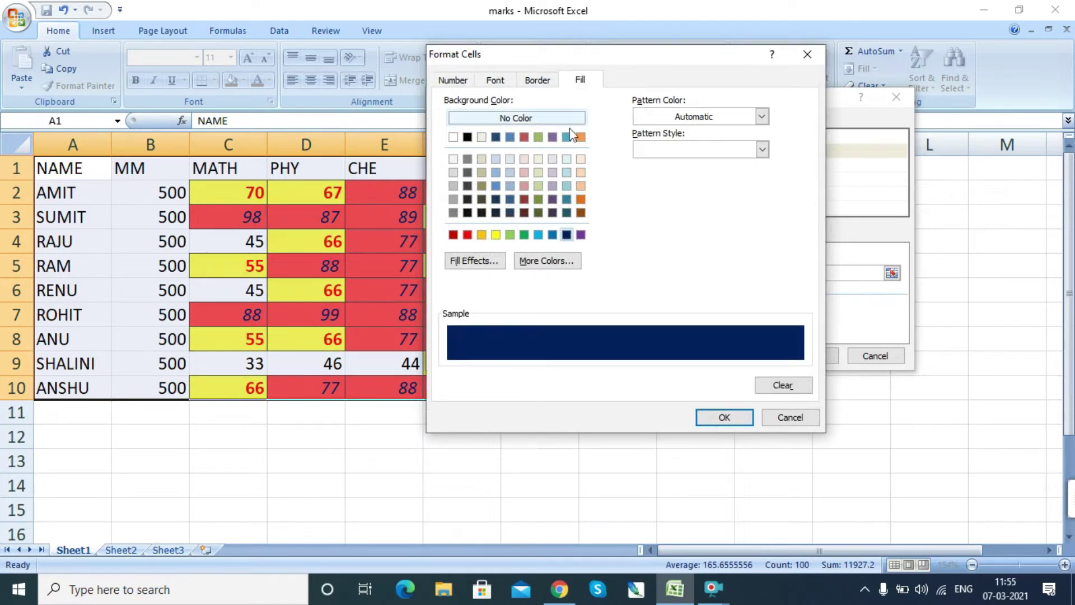
click(533, 80)
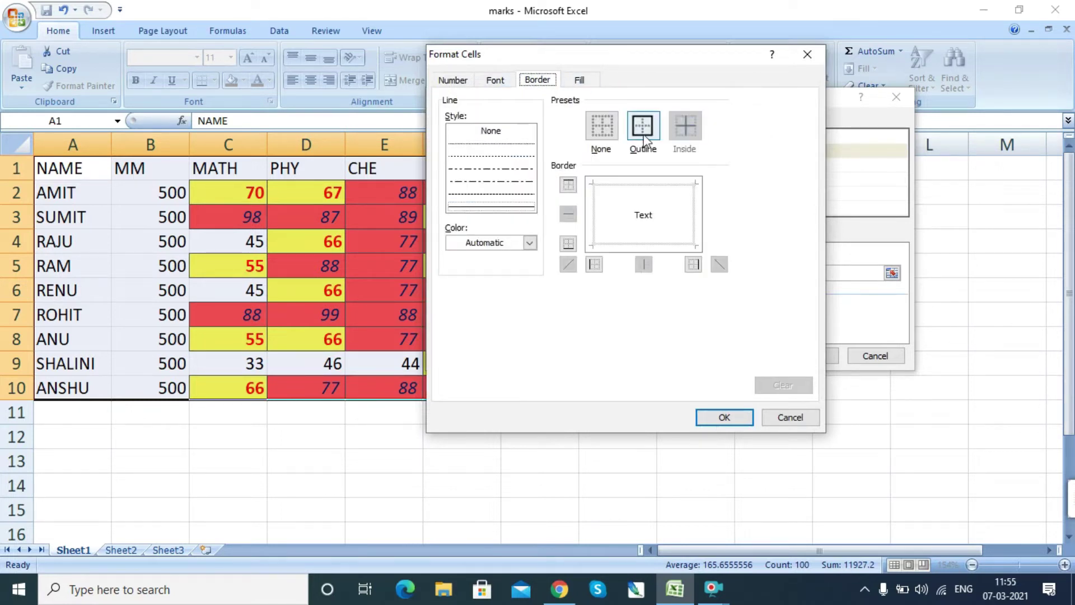
click(641, 125)
click(495, 82)
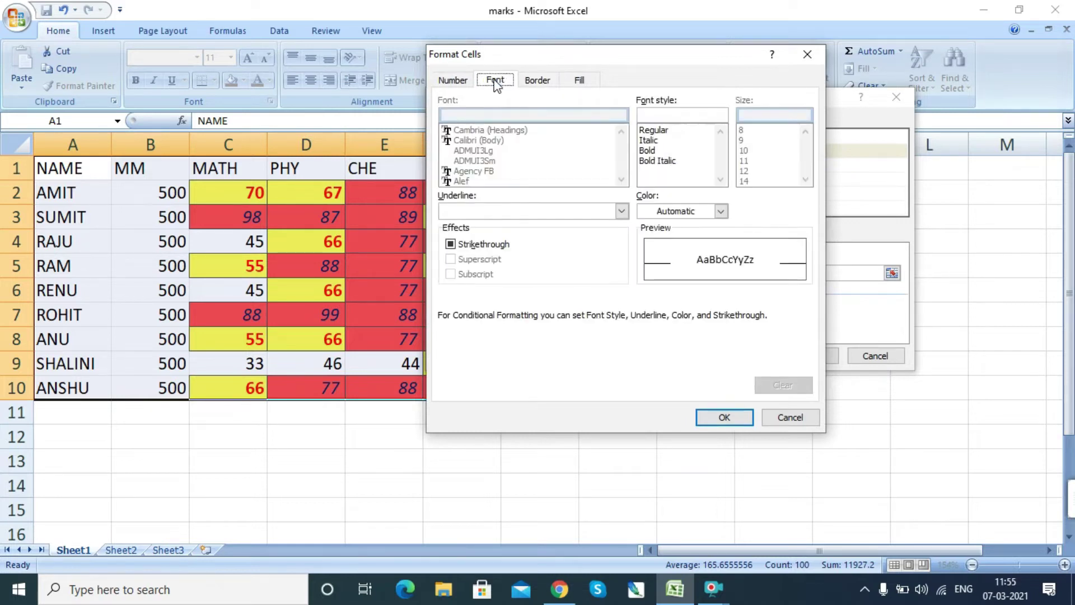
click(704, 151)
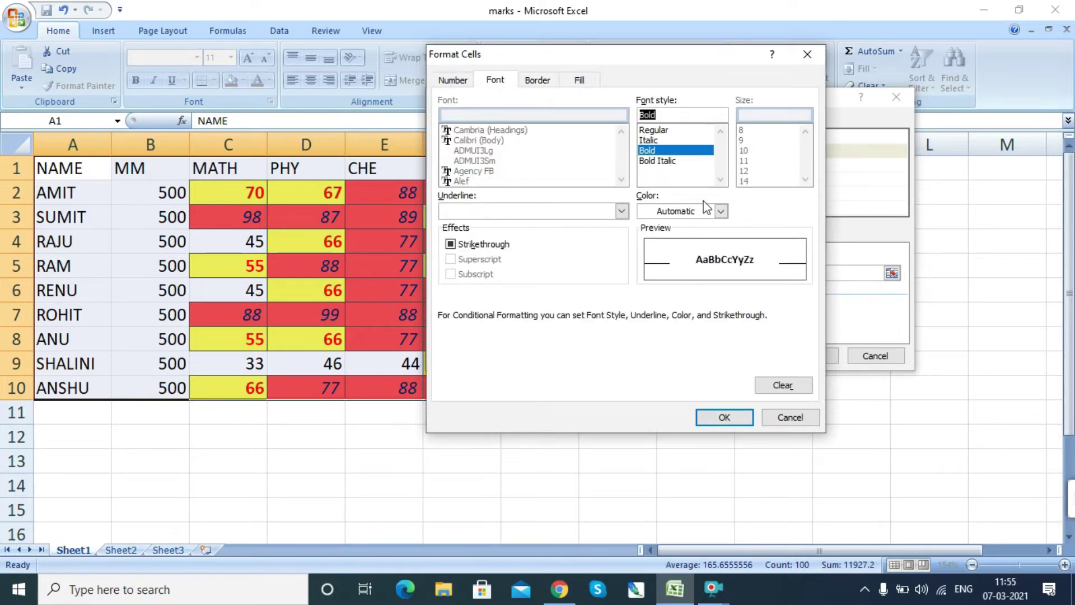
click(719, 211)
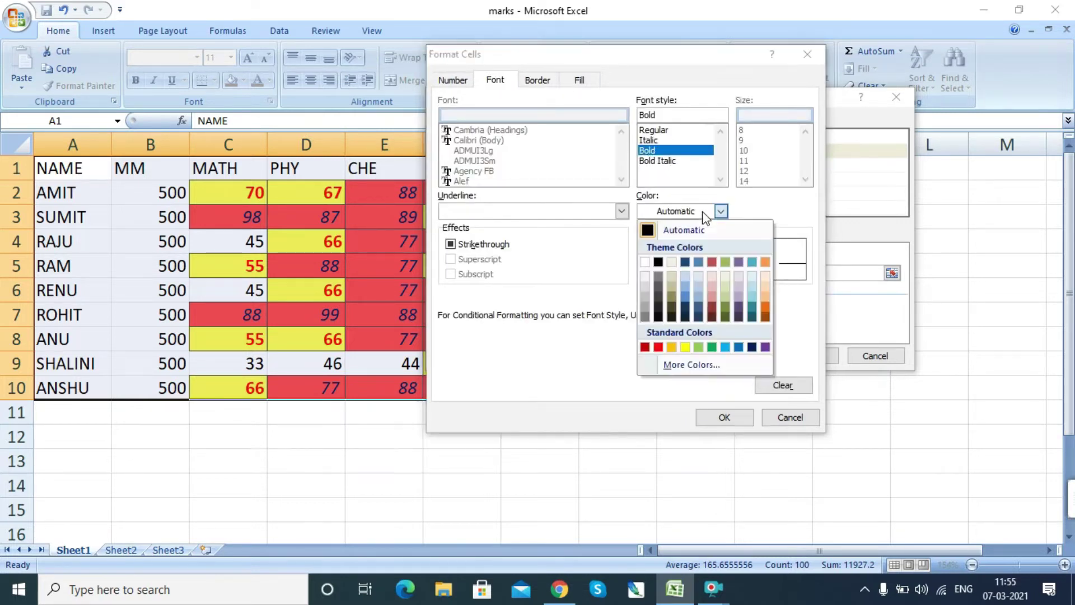
click(671, 346)
click(723, 419)
click(806, 355)
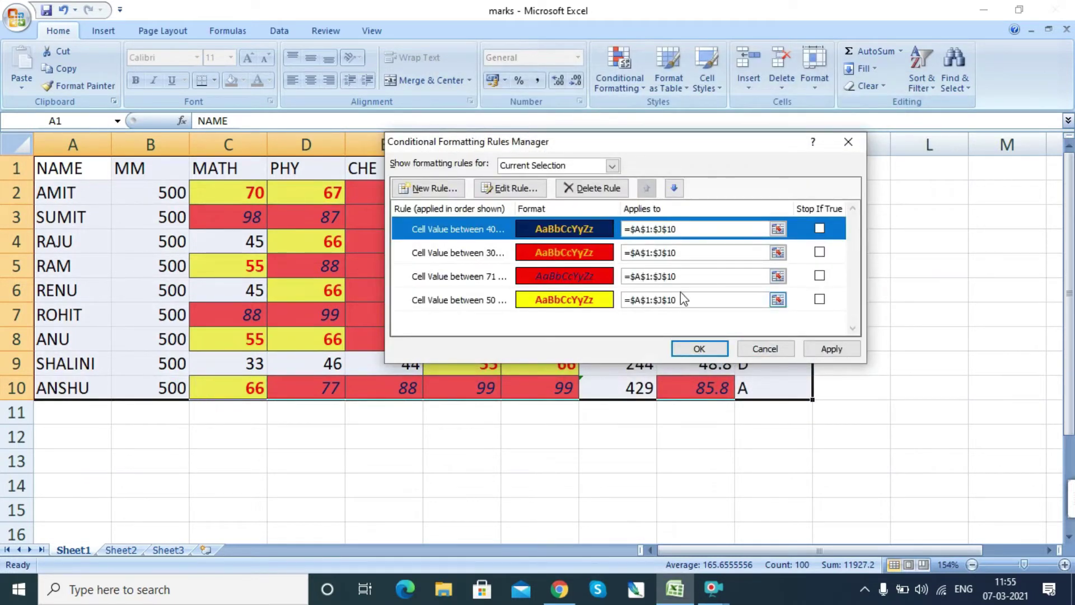
click(707, 349)
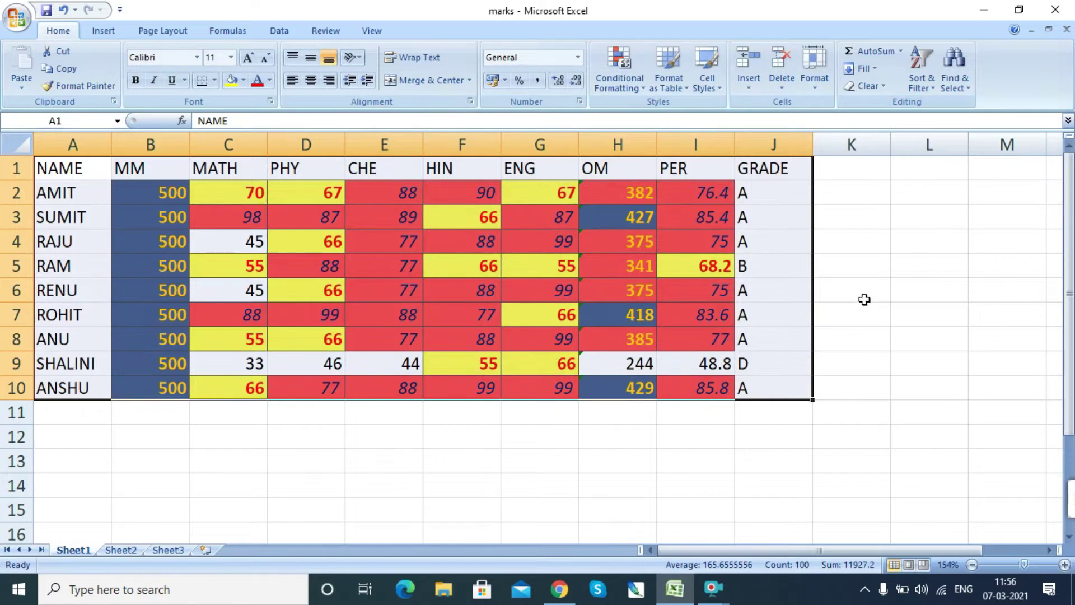
Inspect the colour rules by briefly selecting the names A2:A11 and the marks B3:I11.
click(867, 369)
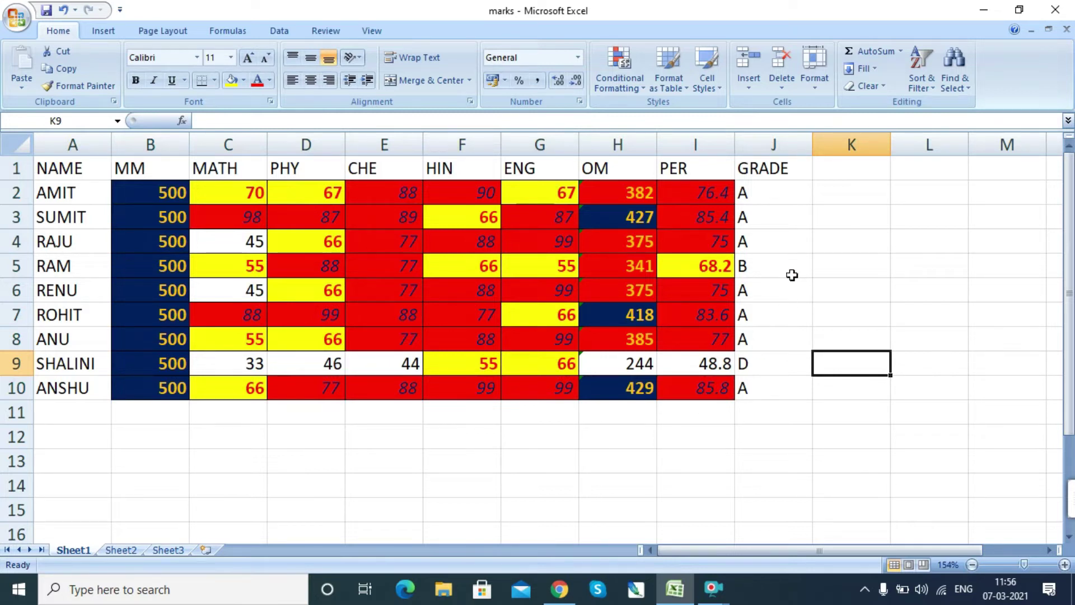
drag(43, 196, 49, 413)
click(133, 446)
drag(161, 221, 730, 408)
click(773, 483)
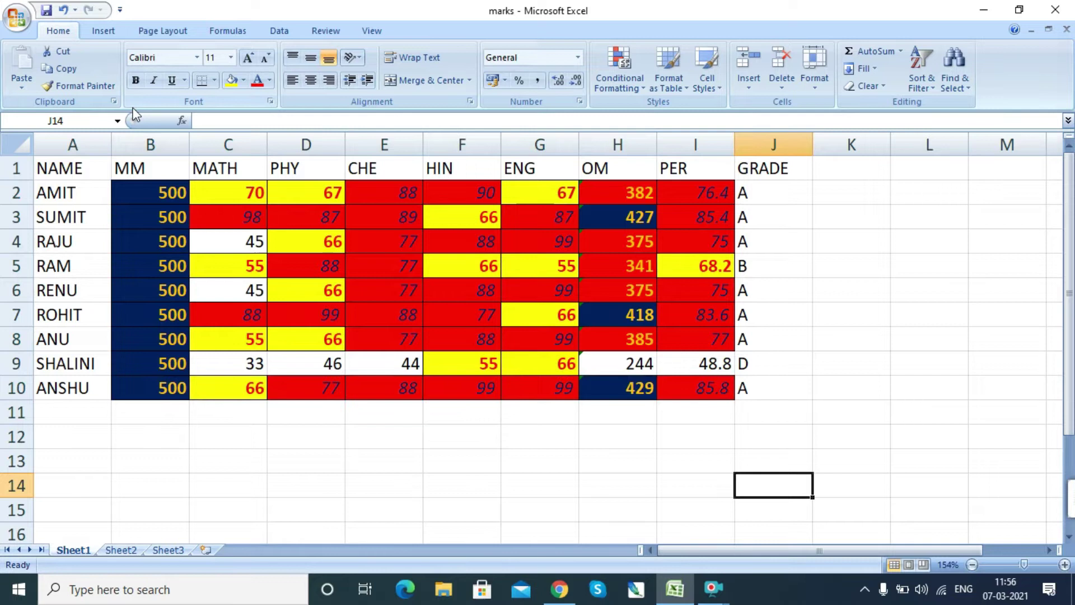
Select the whole marks table from NAME in A1 to J10.
click(439, 264)
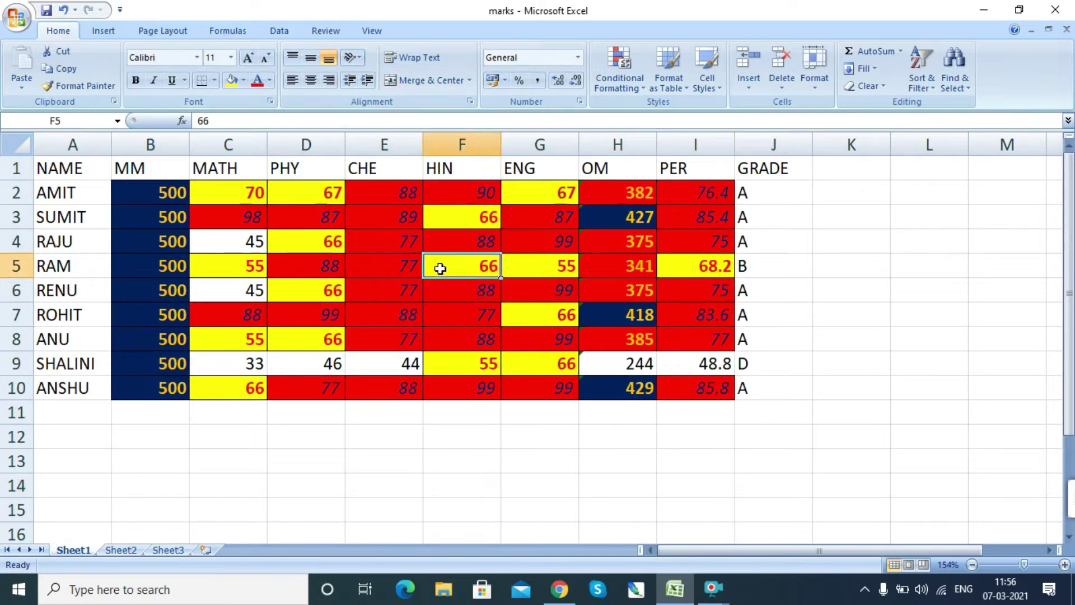
click(86, 174)
drag(85, 175, 768, 392)
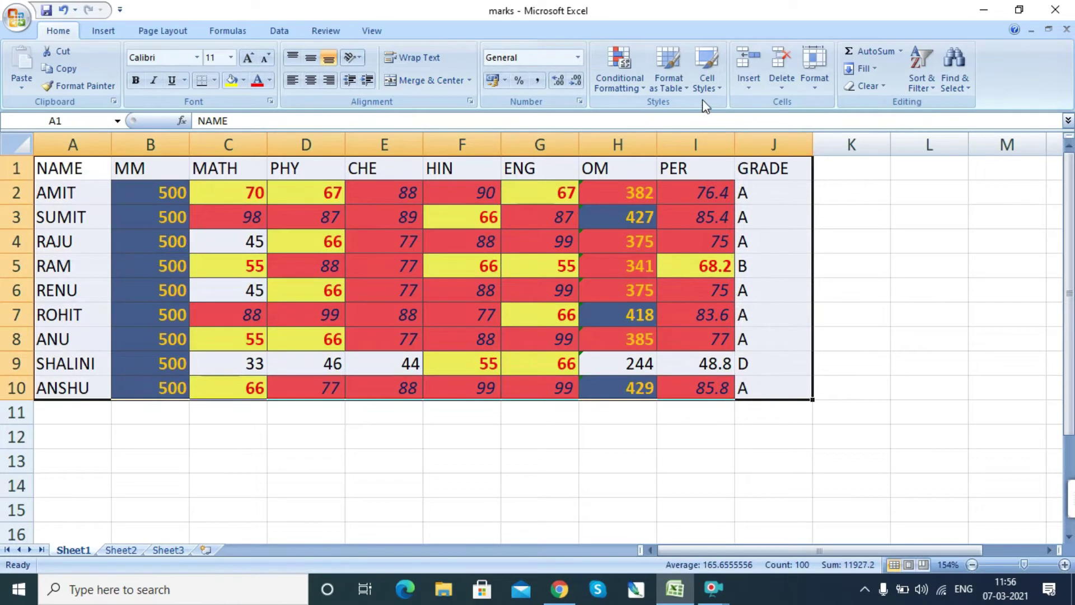
Format A1:J10 as a table with emphasized NAME and GRADE columns, toggling header and total rows.
click(677, 79)
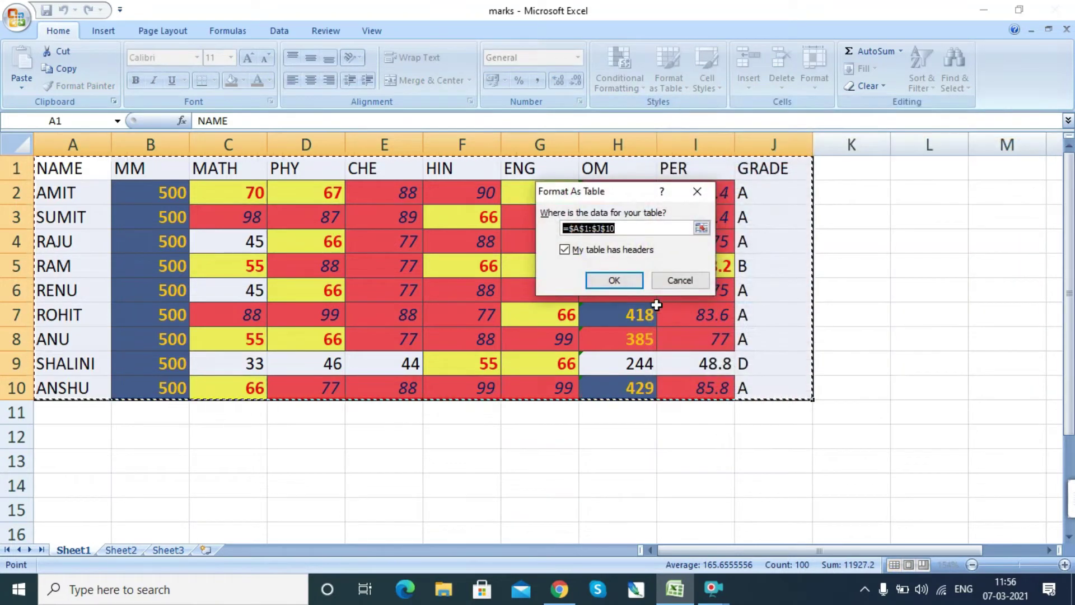
click(621, 284)
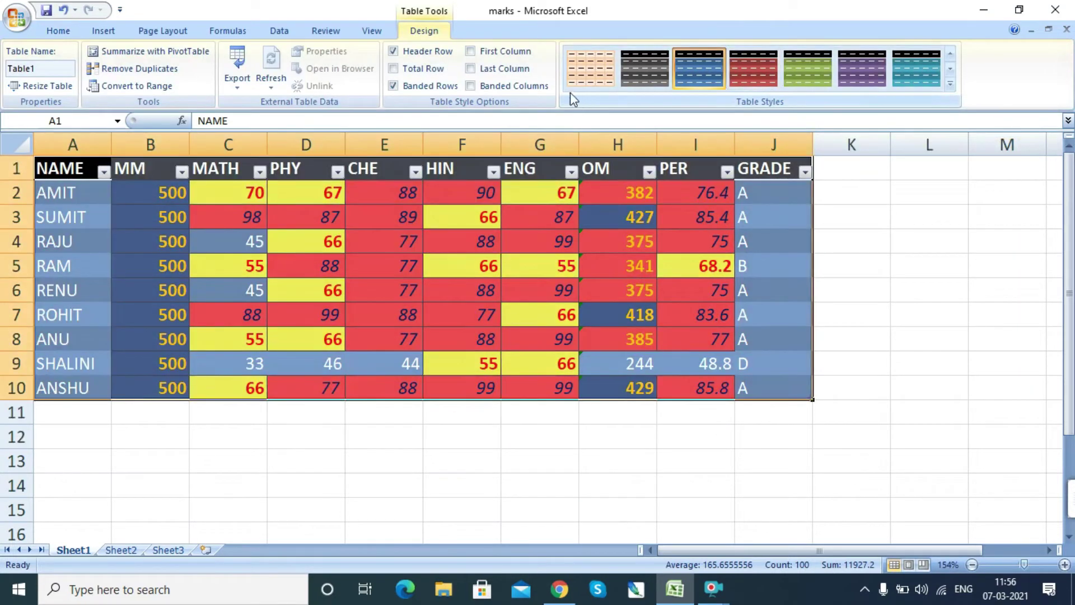
click(472, 68)
click(487, 51)
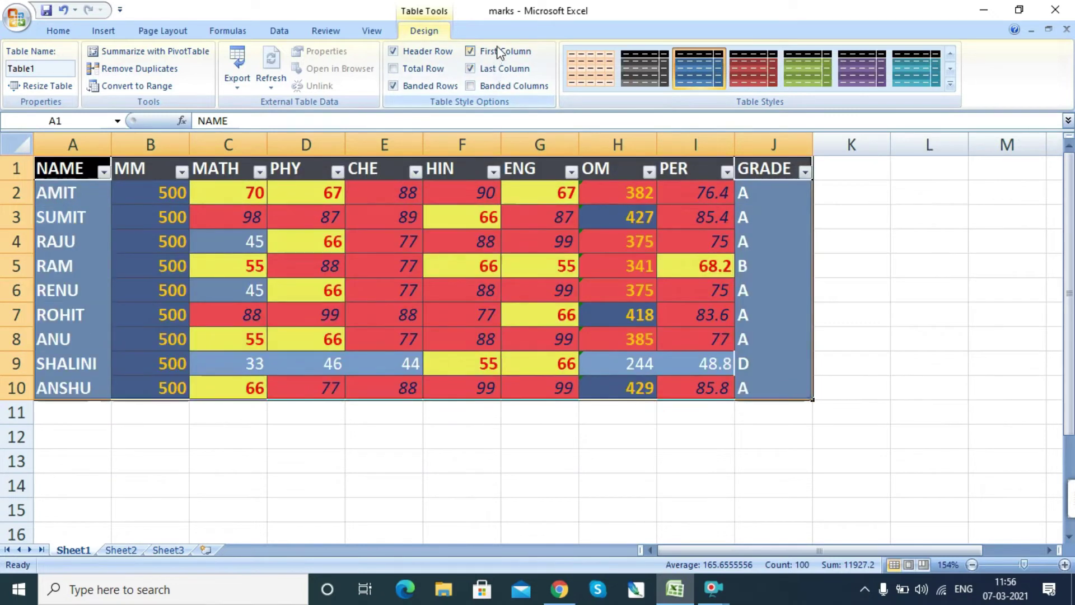
click(434, 53)
click(423, 70)
click(424, 51)
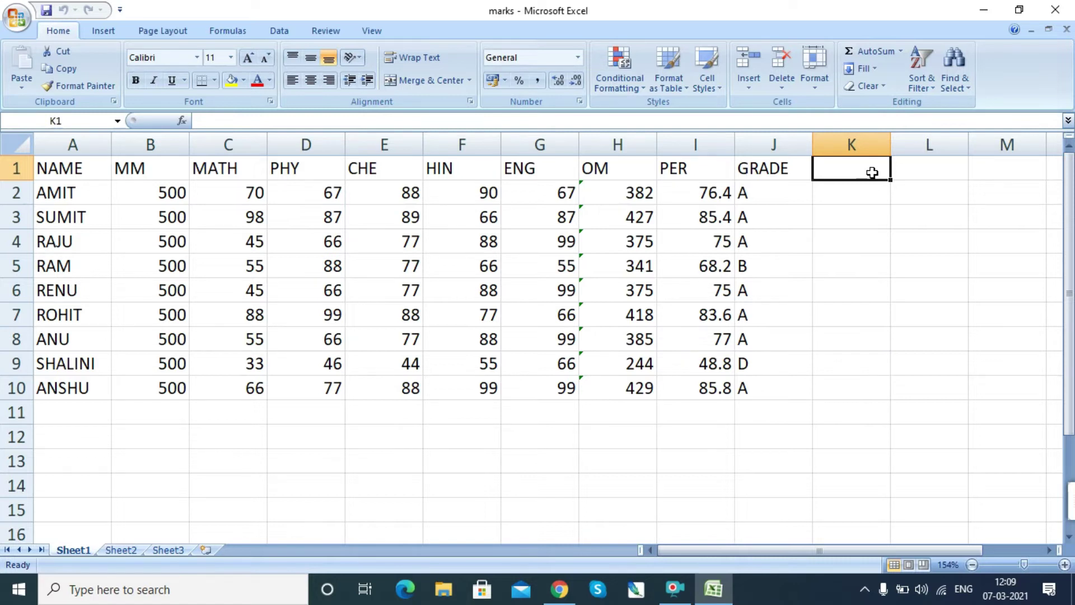
Enter the heading 'round' in K1.
text(rount)
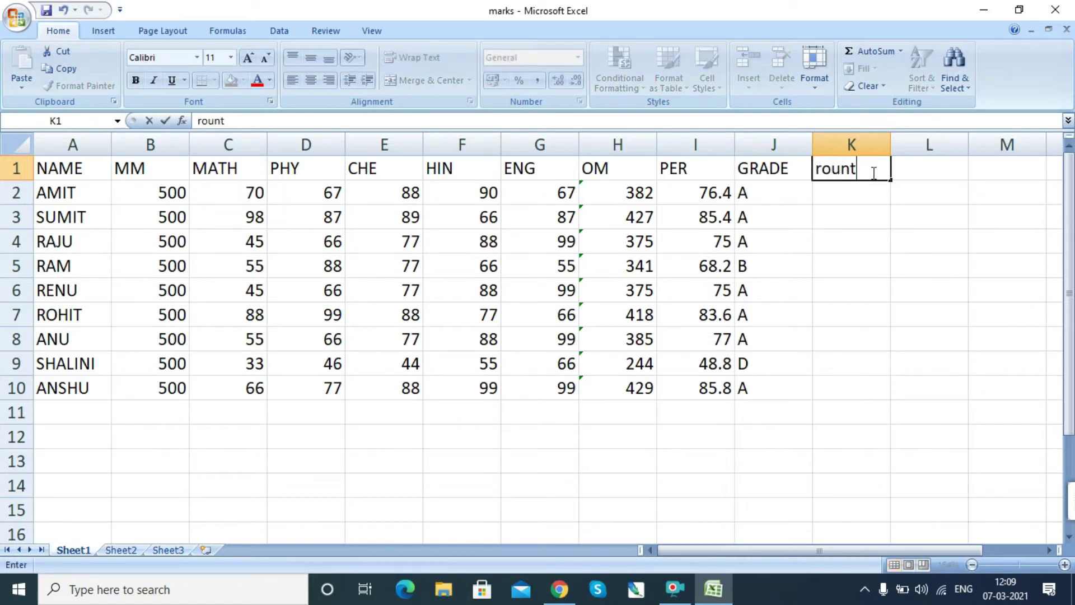
key(BackSpace)
text(d)
key(Return)
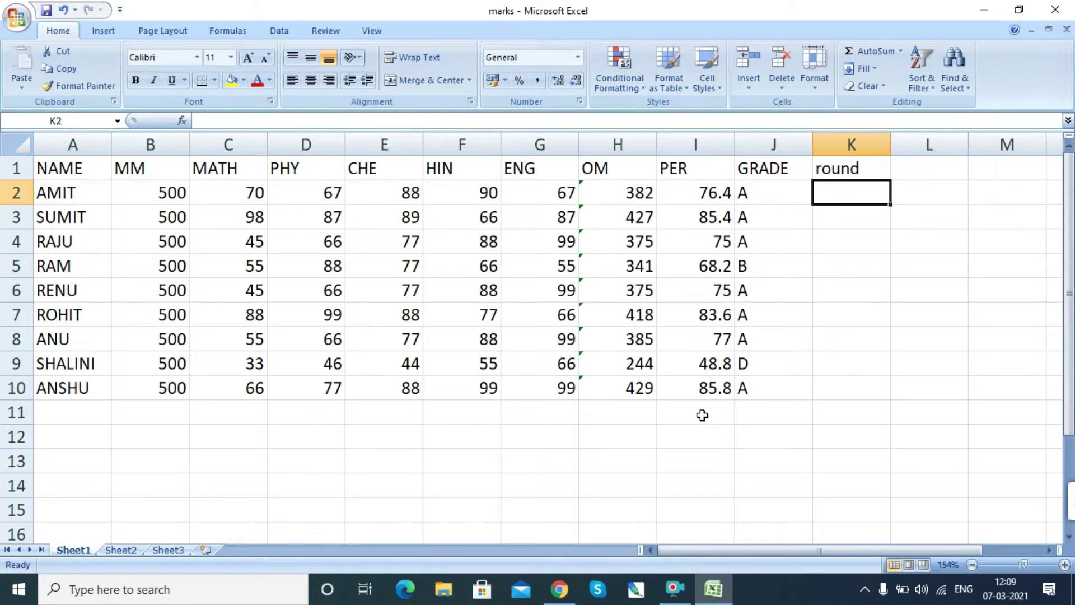
Enter =ROUND(I2:I10,0) in K2 and fill it down to K10.
drag(710, 191, 715, 389)
click(849, 190)
text(=round)
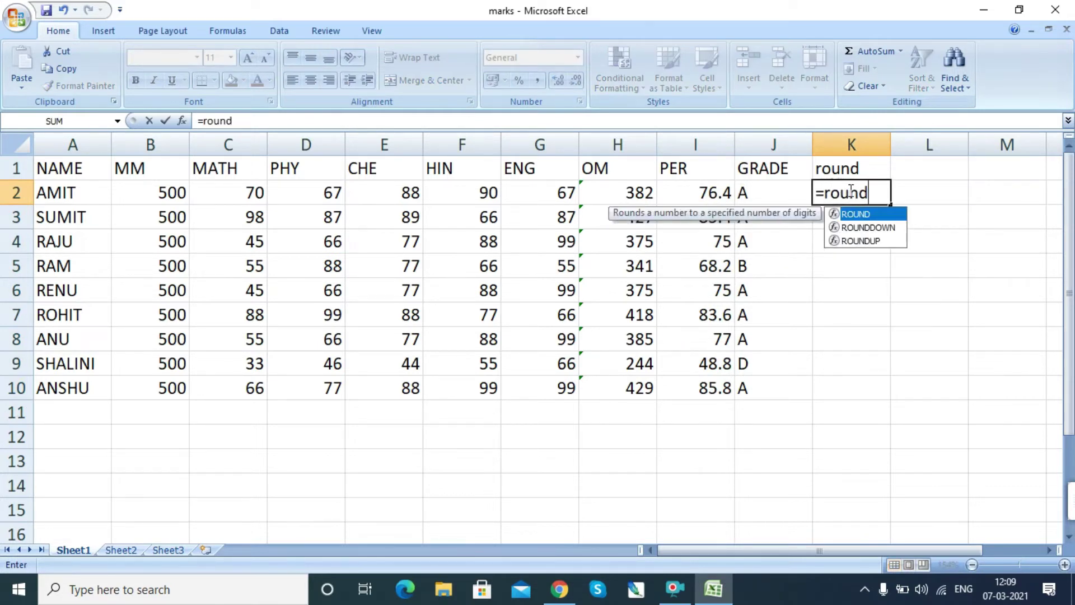
text(()
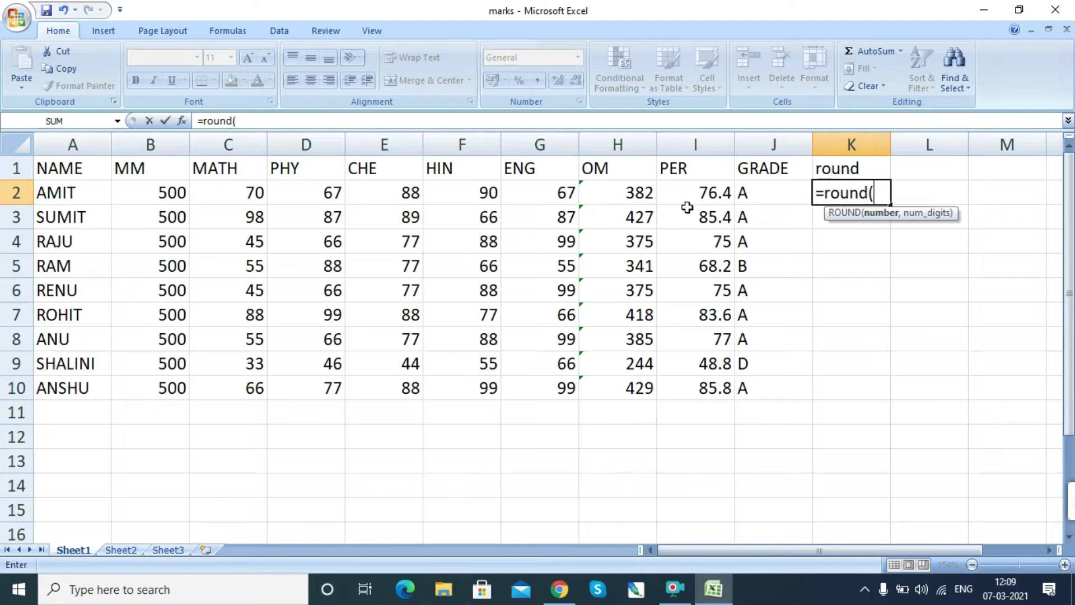
drag(690, 192, 692, 392)
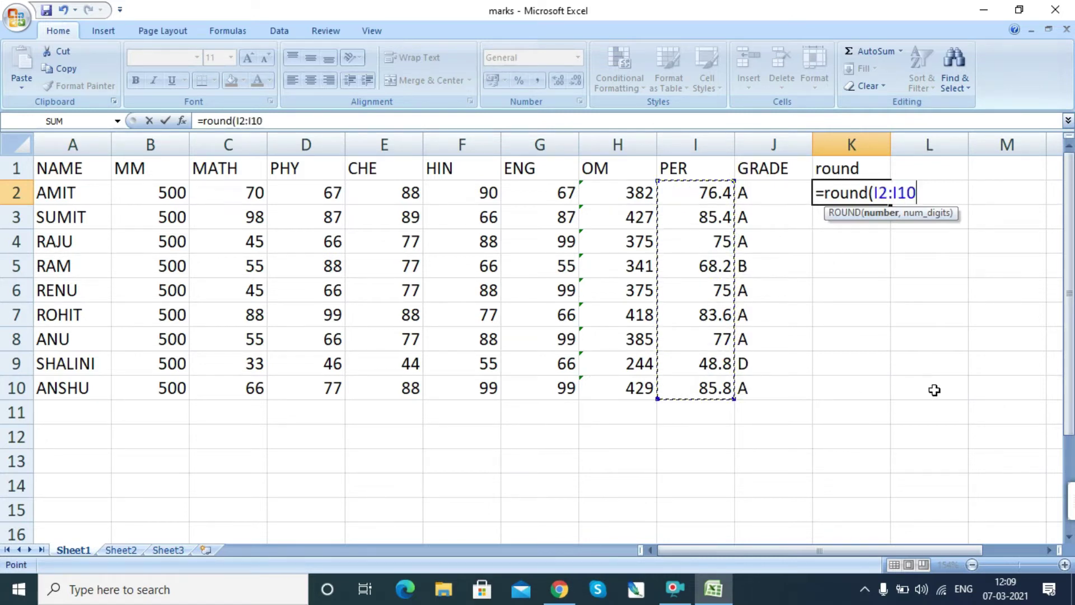
text(,)
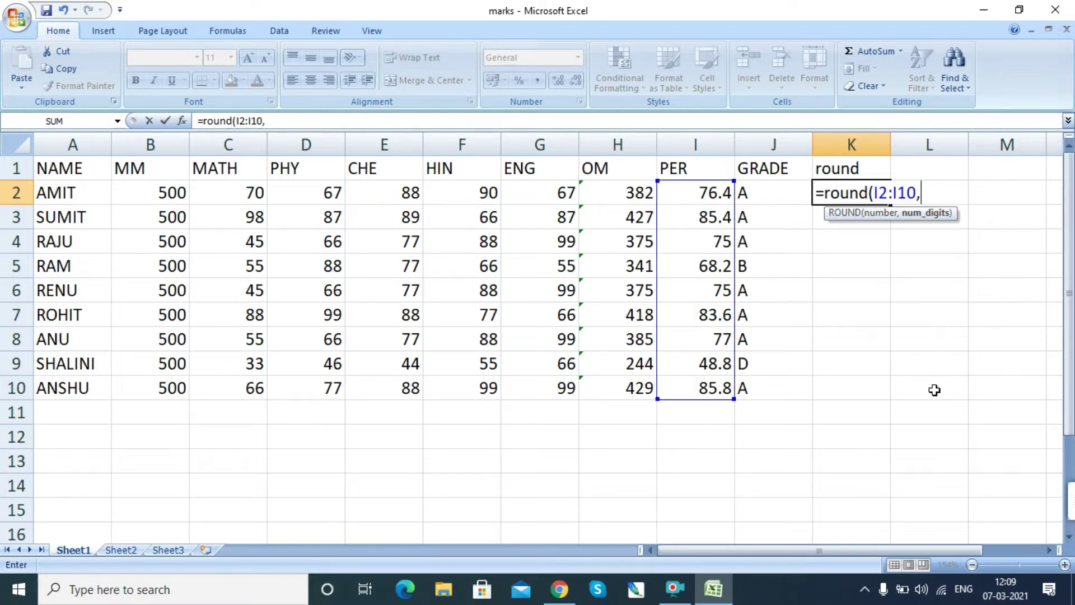
text(0)
key(Return)
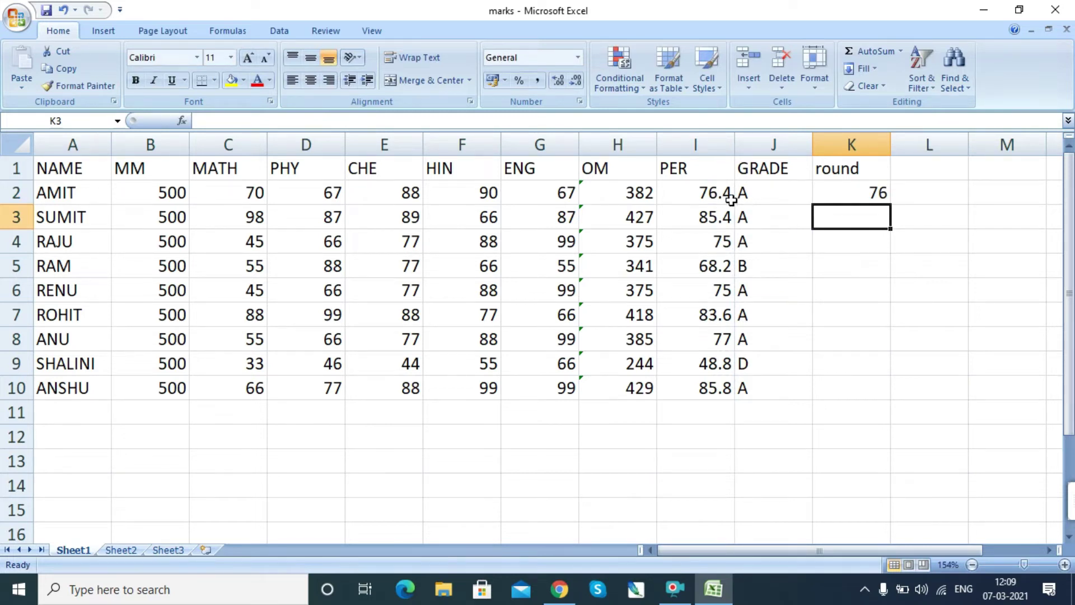
click(869, 195)
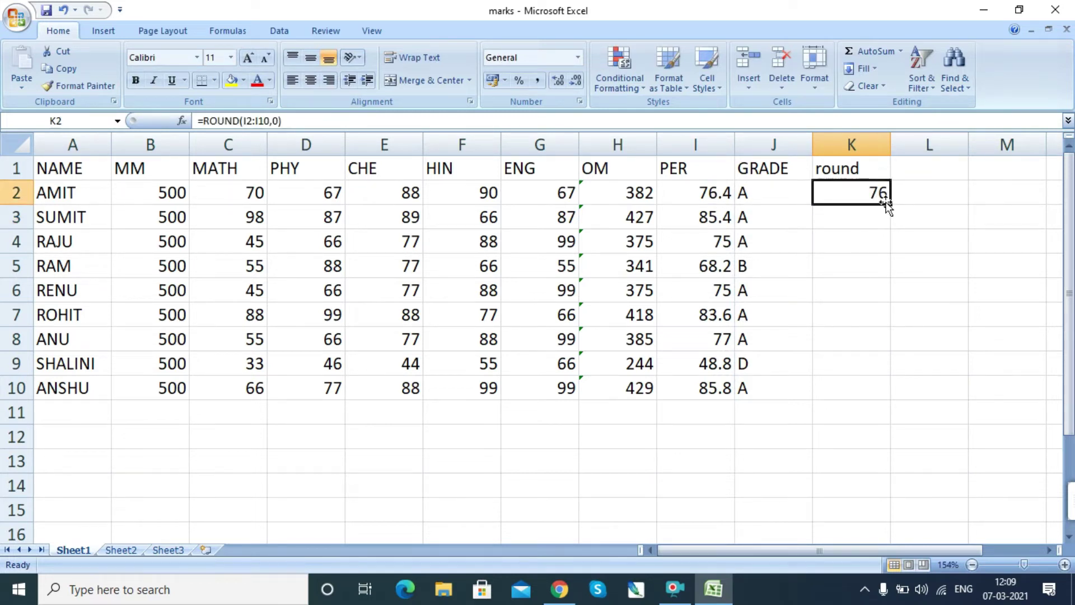
drag(890, 203, 890, 401)
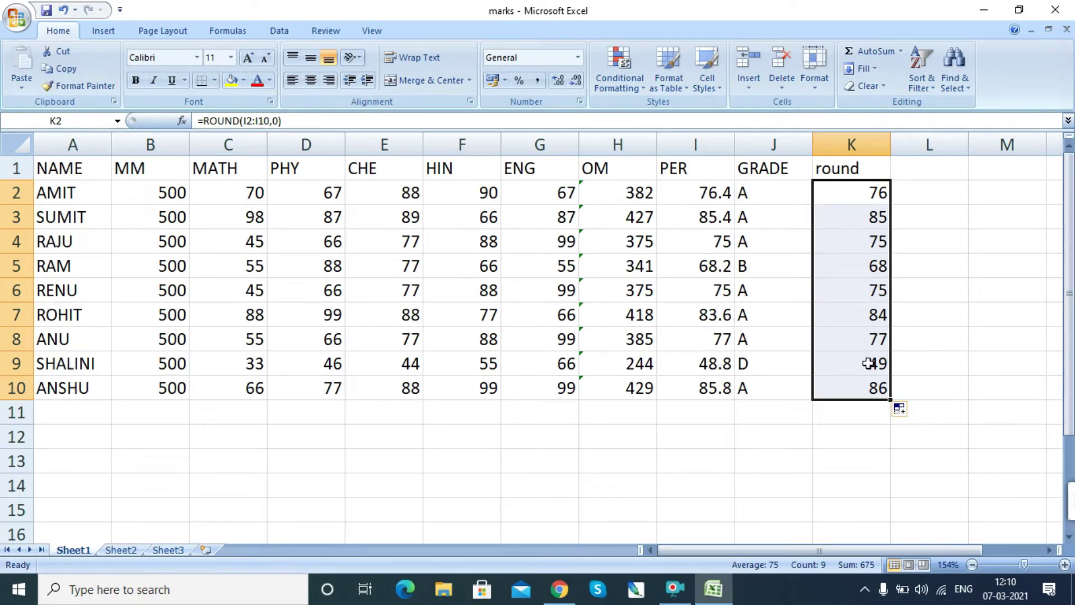
Add the headings 'count' in L1 and 'counta' in M1.
click(927, 168)
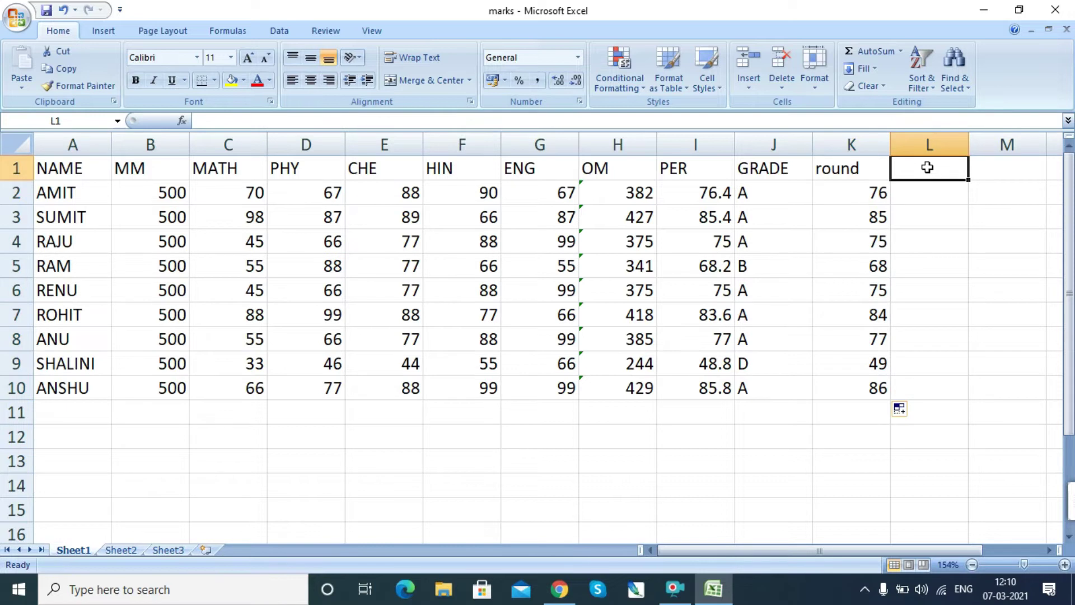
text(count)
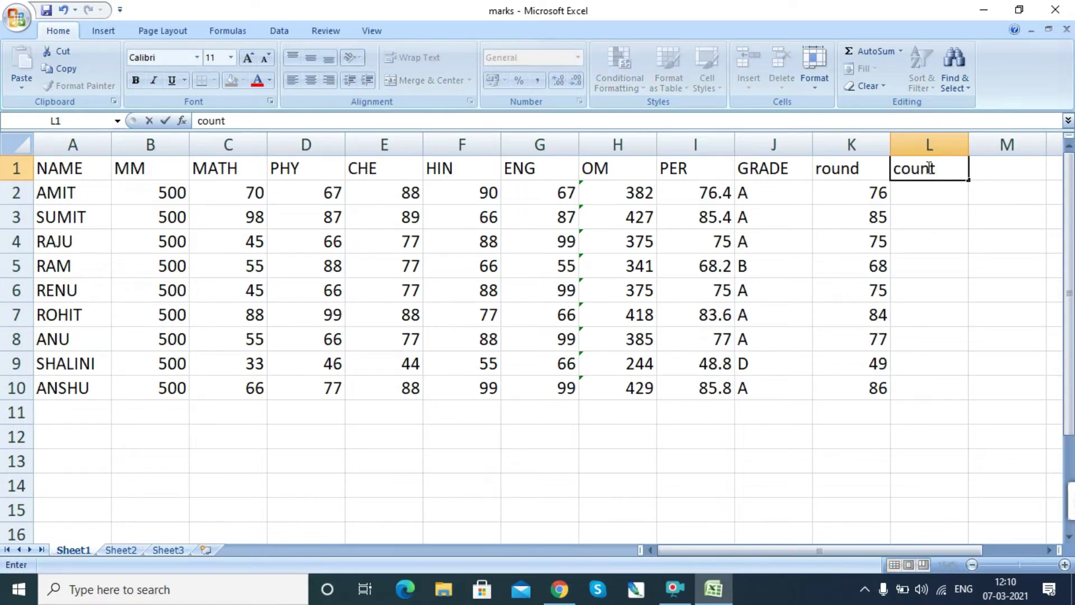
key(Tab)
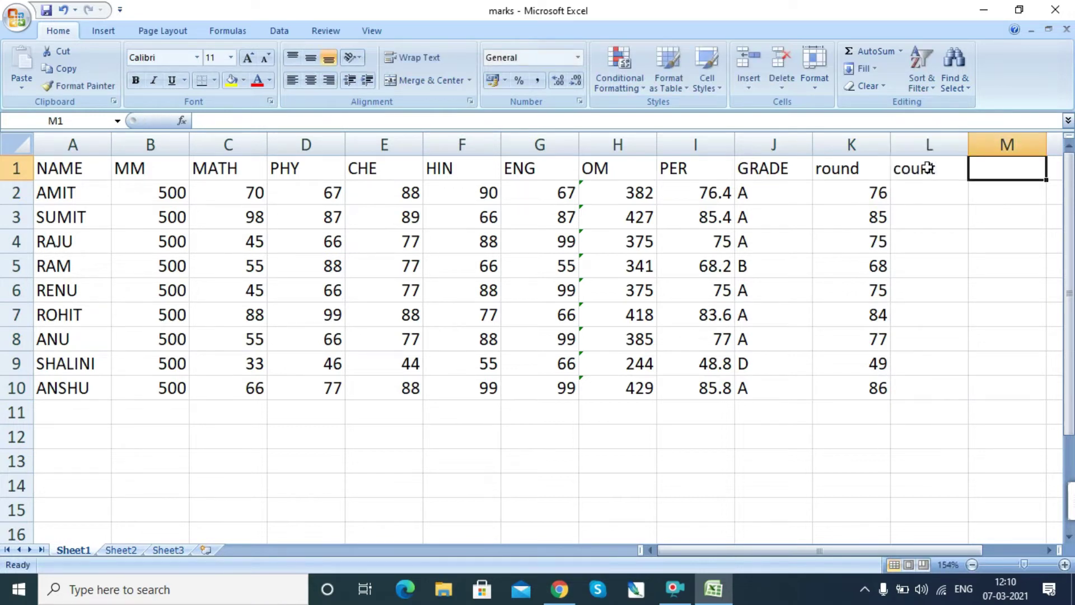
text(counta)
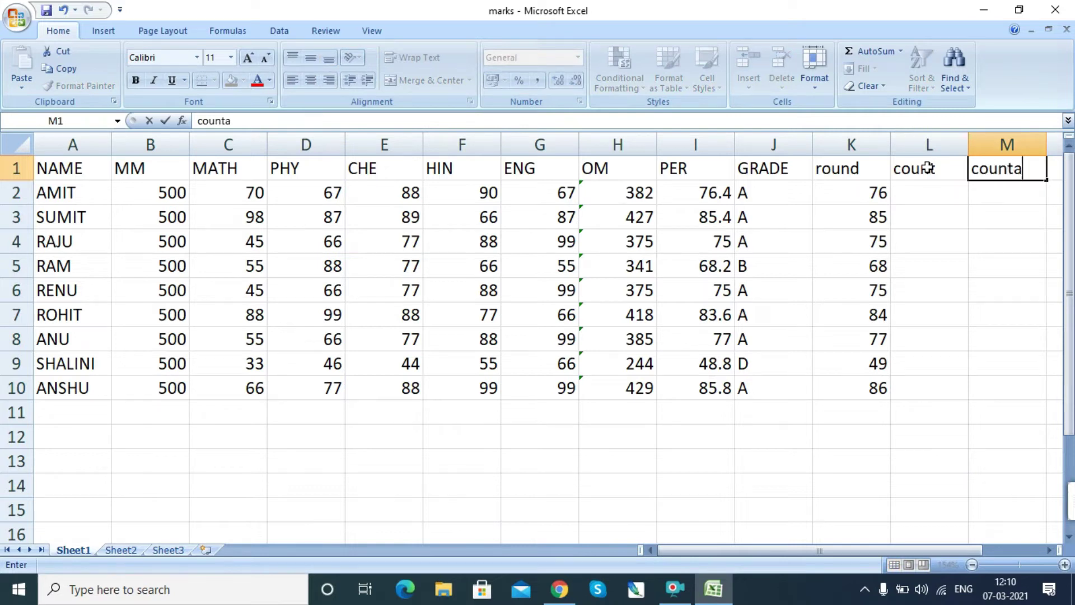
key(Return)
Enter =COUNT(A1:J10) in L2, giving 72, and check it against the selected range.
key(Left)
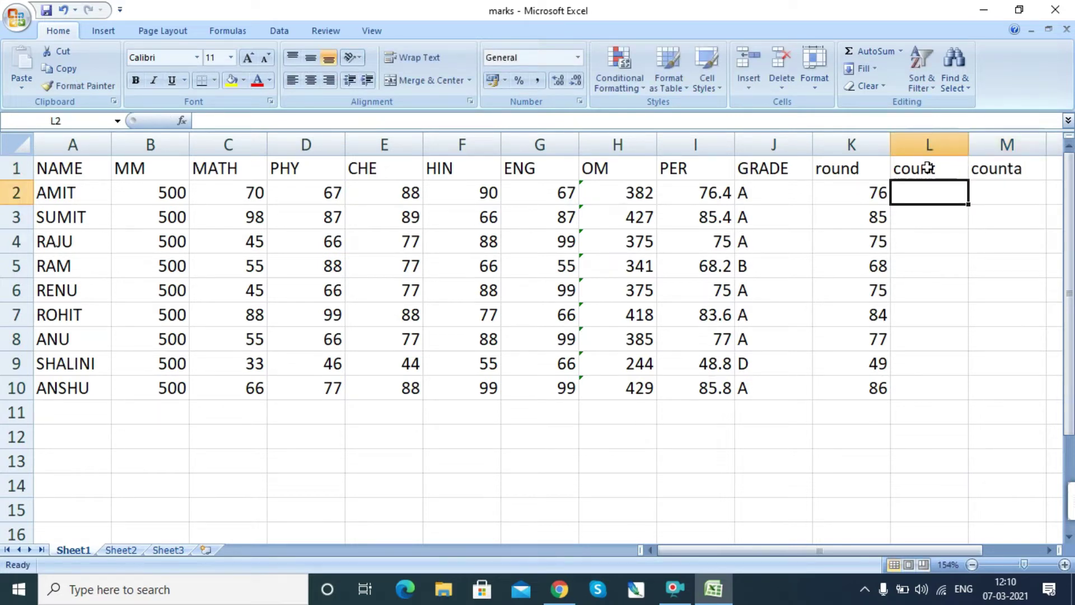
text(=count)
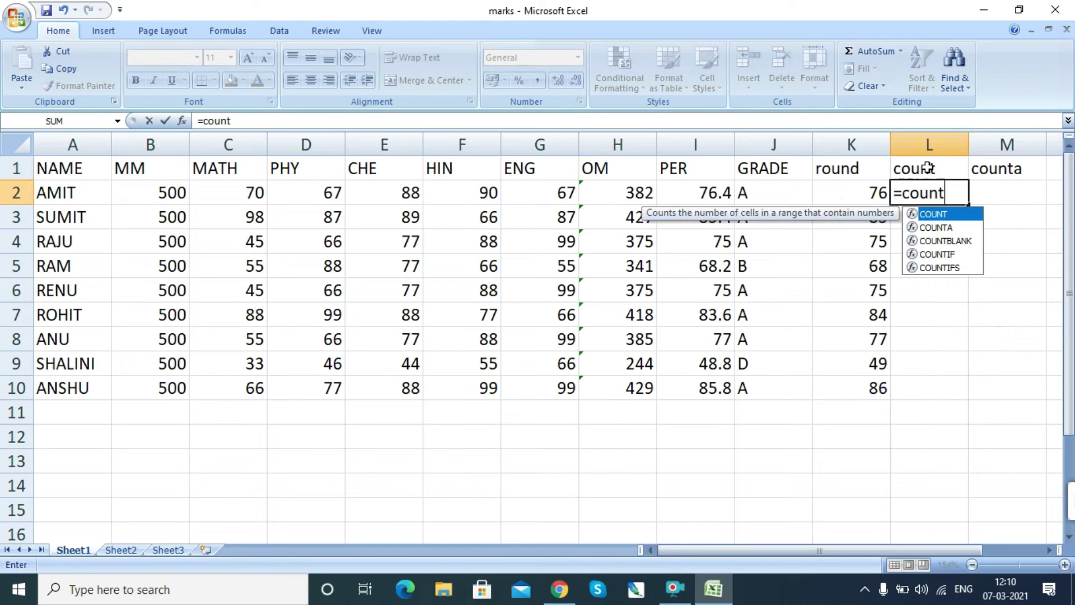
text(()
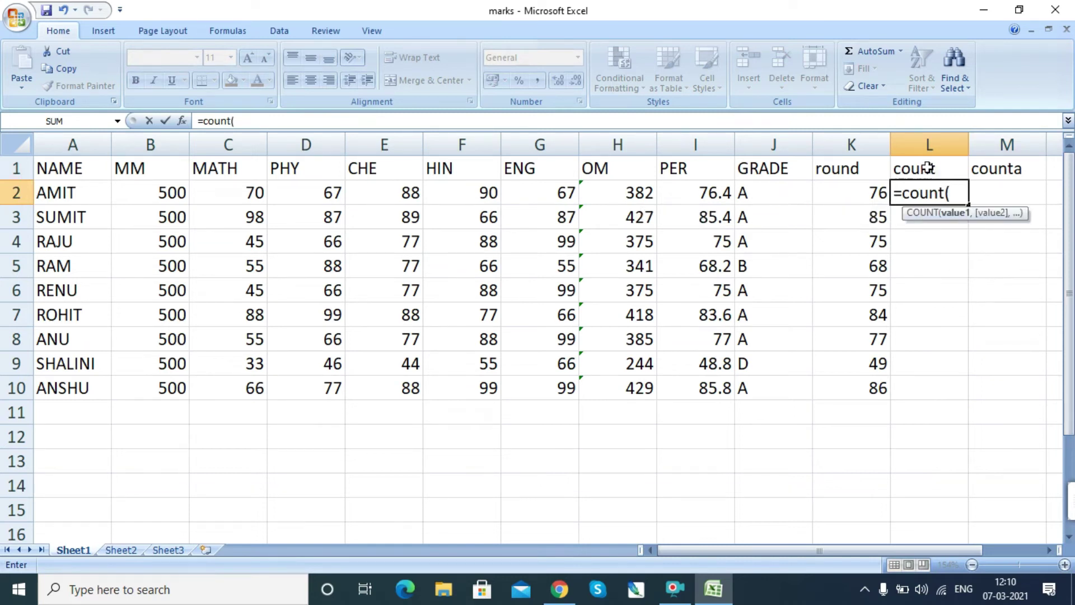
drag(58, 170, 747, 385)
key(Return)
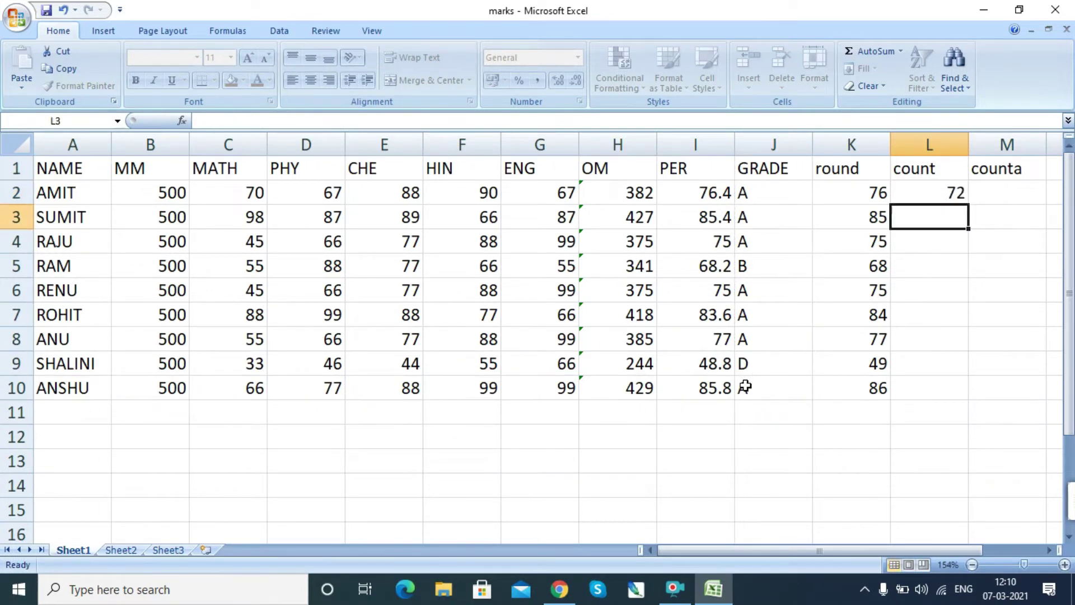
click(956, 195)
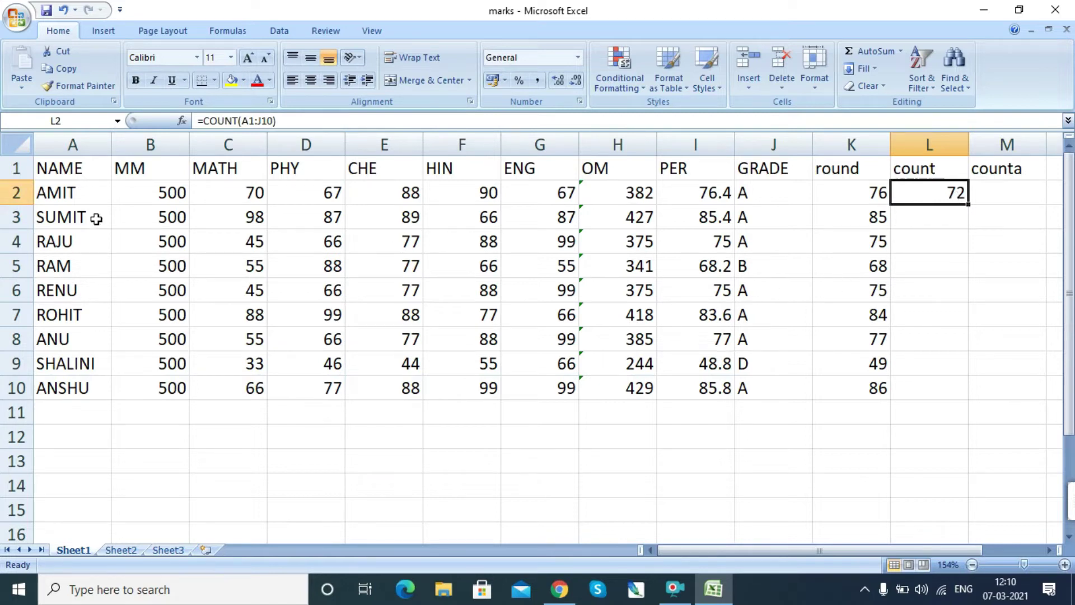
drag(58, 177, 738, 385)
click(1009, 193)
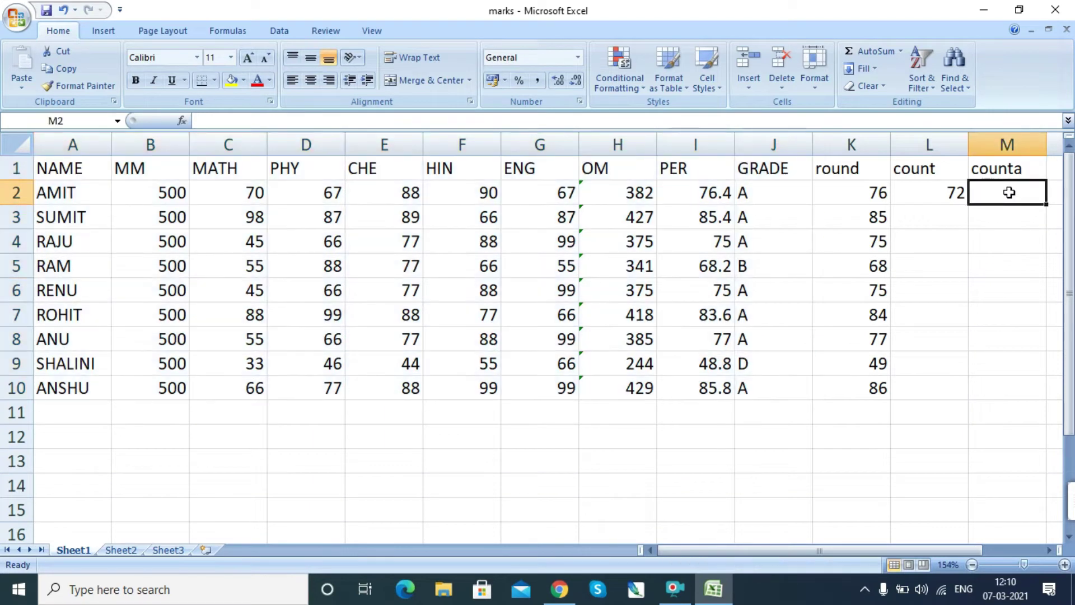
text(=counta)
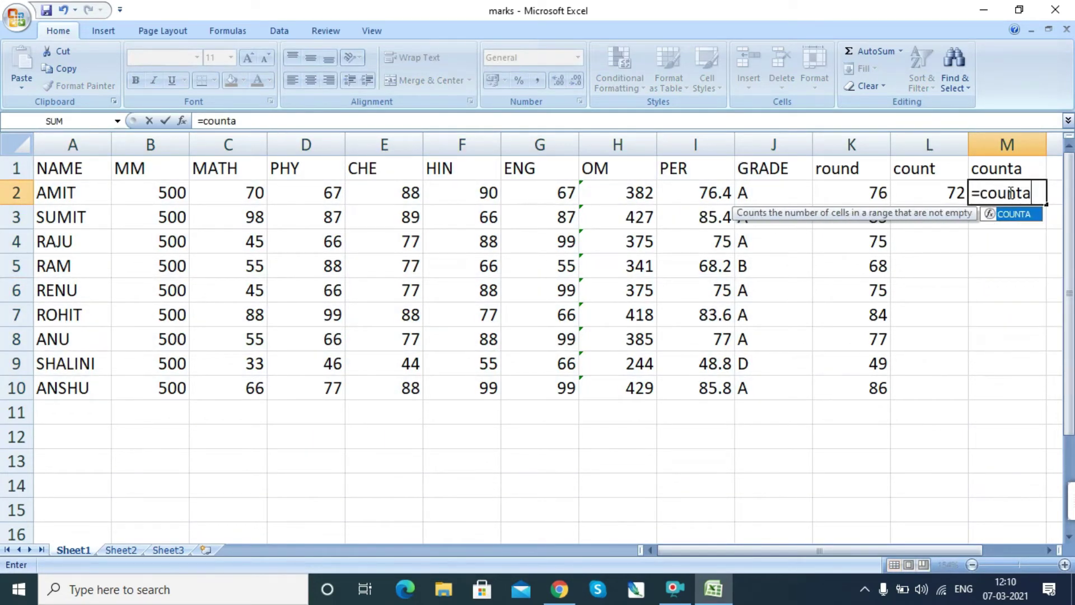
text(()
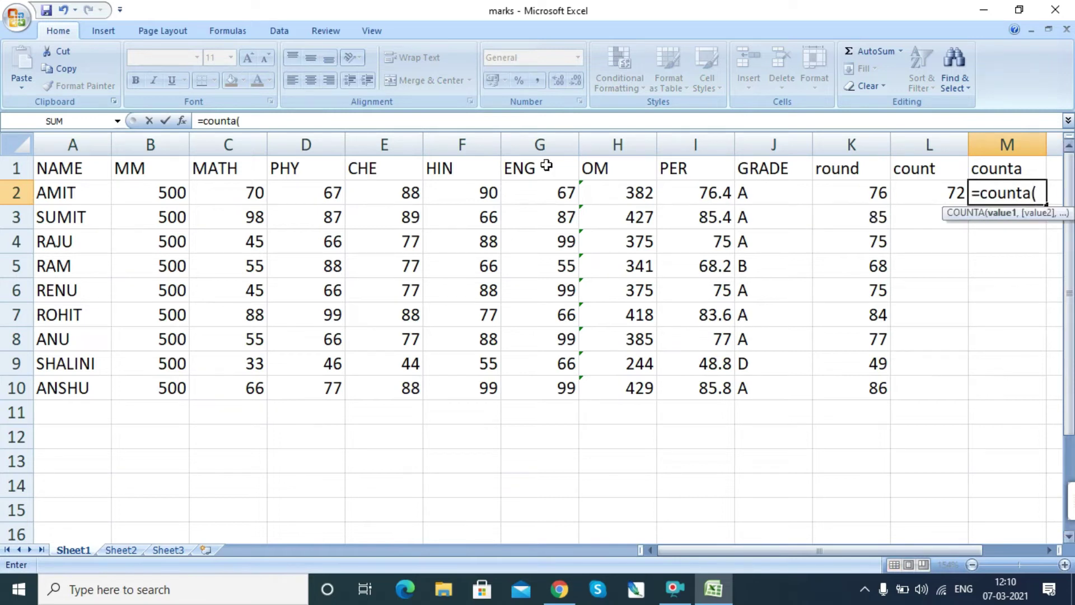
mouse_move(70, 165)
mouse_down()
mouse_move(644, 289)
mouse_move(750, 340)
mouse_move(748, 387)
mouse_up()
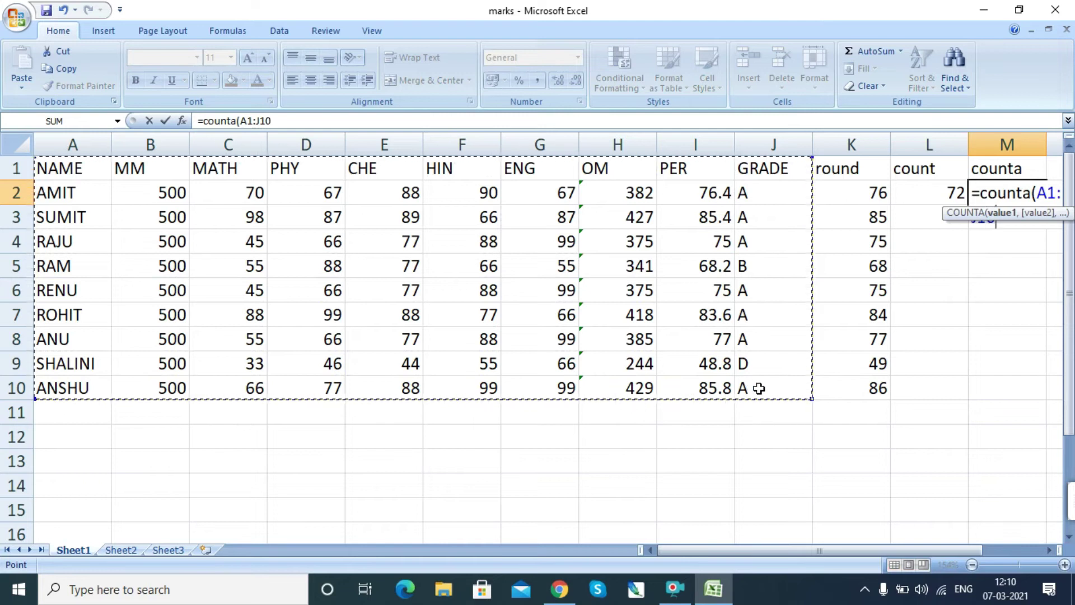
key(Return)
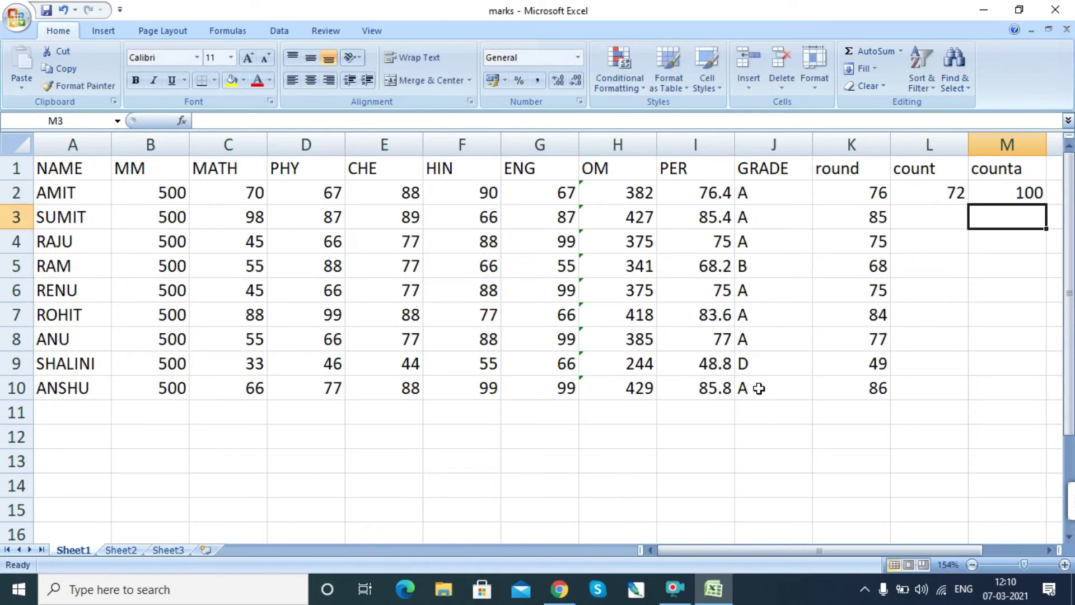
click(1028, 198)
drag(64, 165, 747, 387)
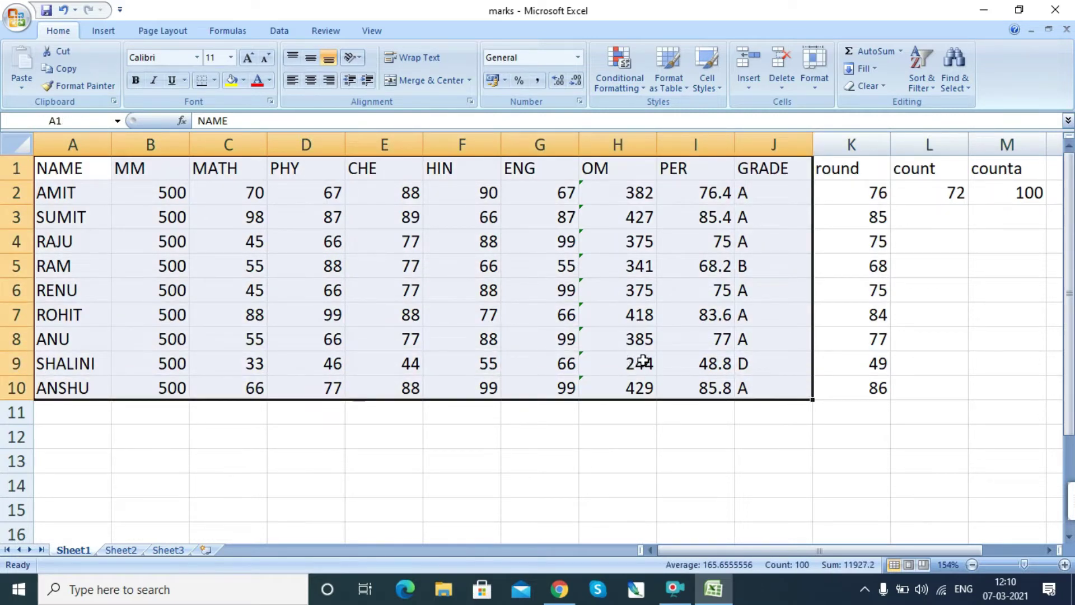
click(930, 203)
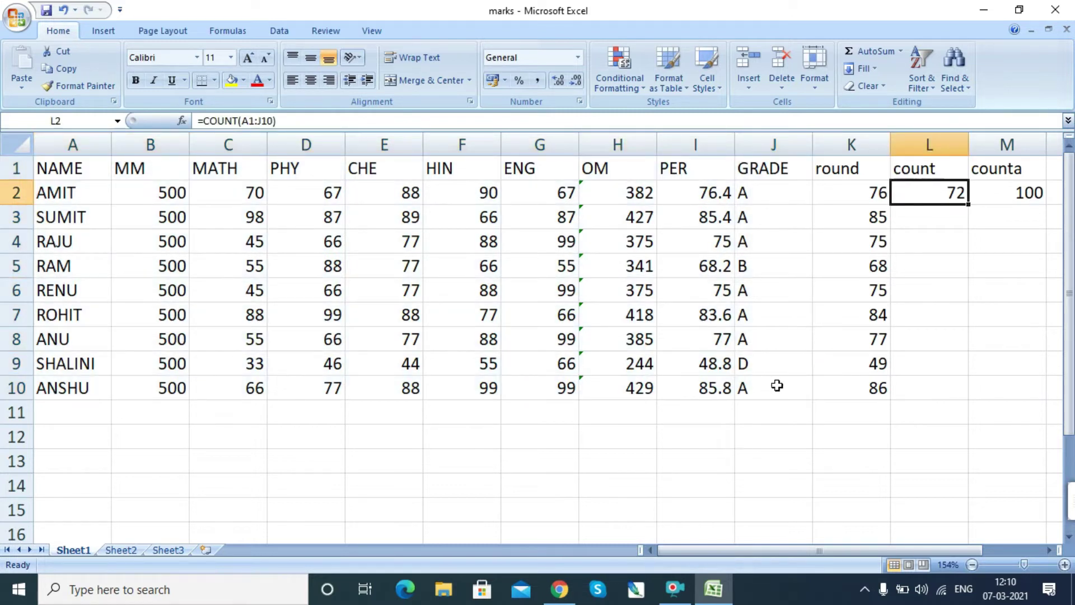
drag(161, 196, 658, 381)
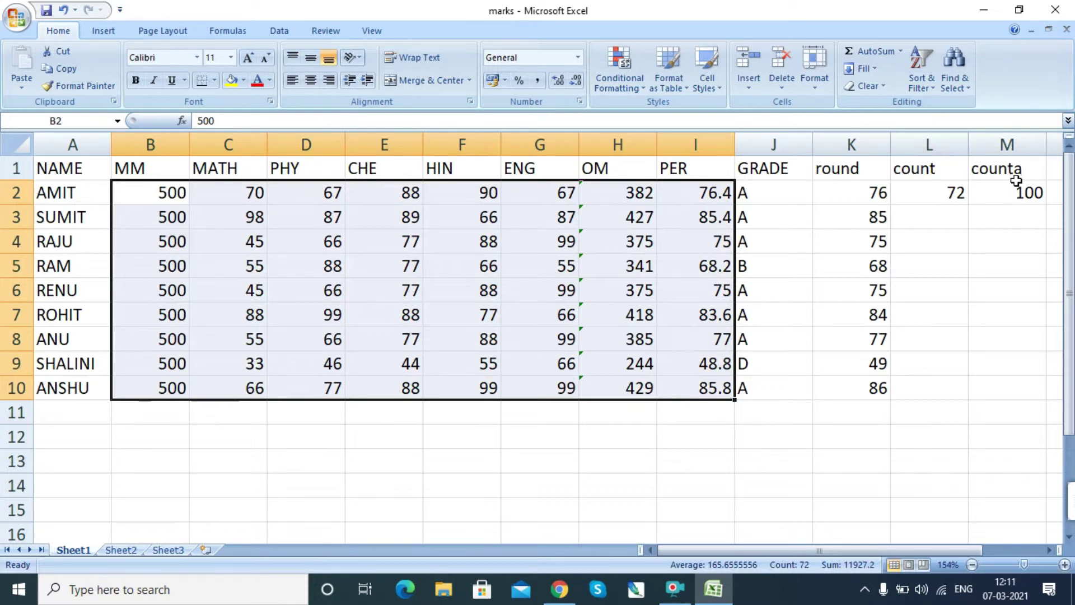
click(954, 212)
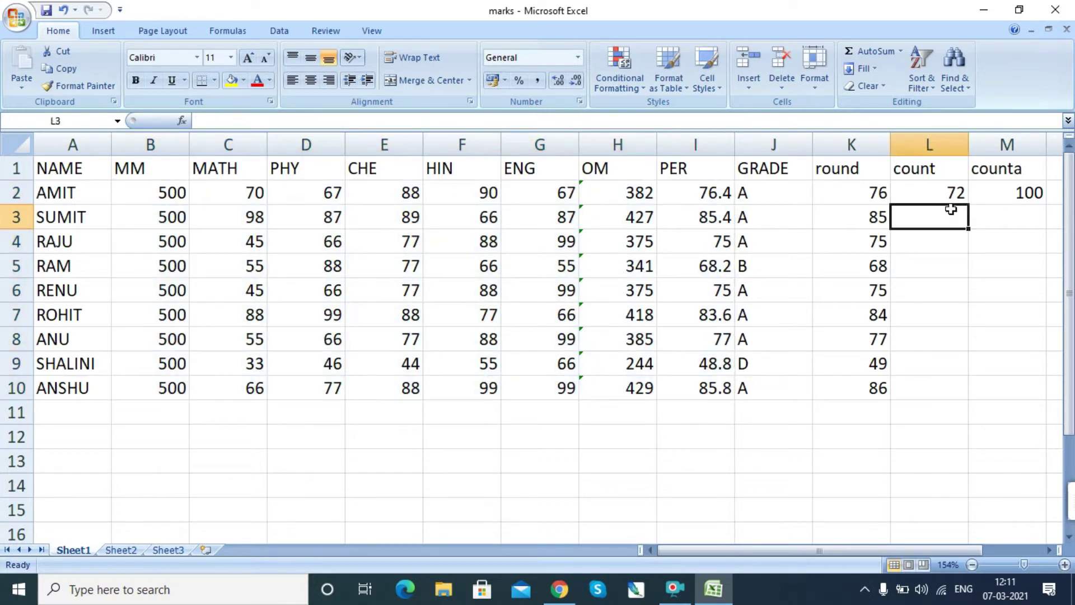
click(865, 191)
click(956, 185)
click(1016, 237)
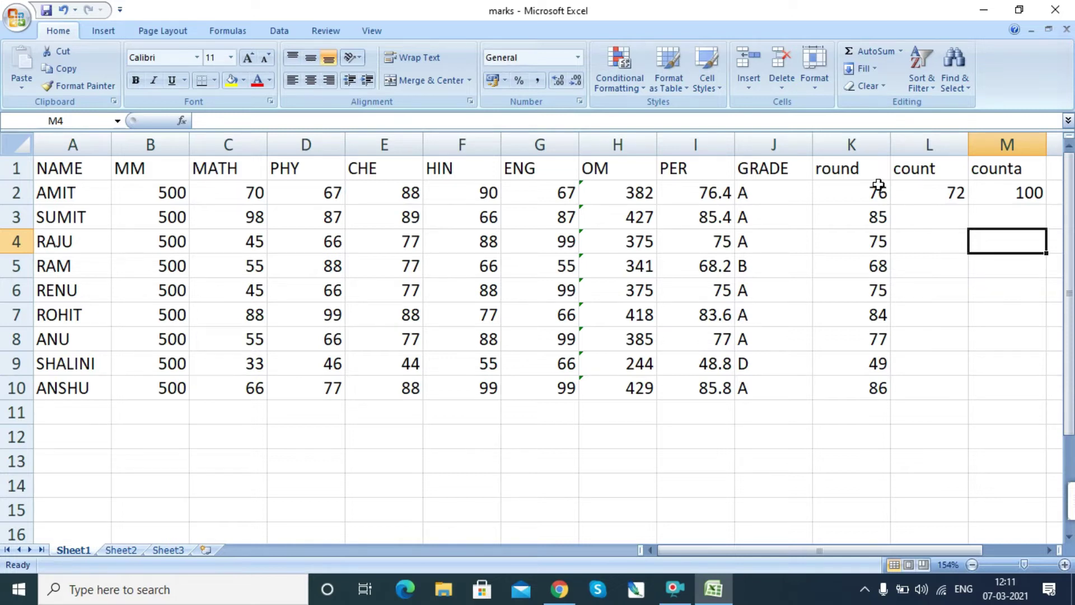
Label J12 'max' and K12 'min' below the table.
click(777, 446)
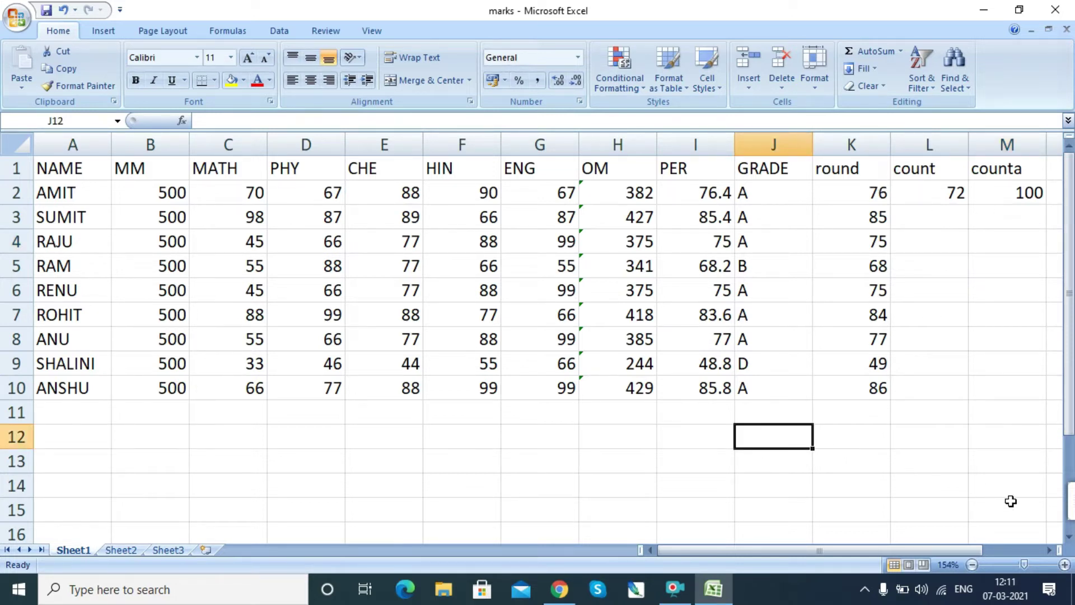
text(max)
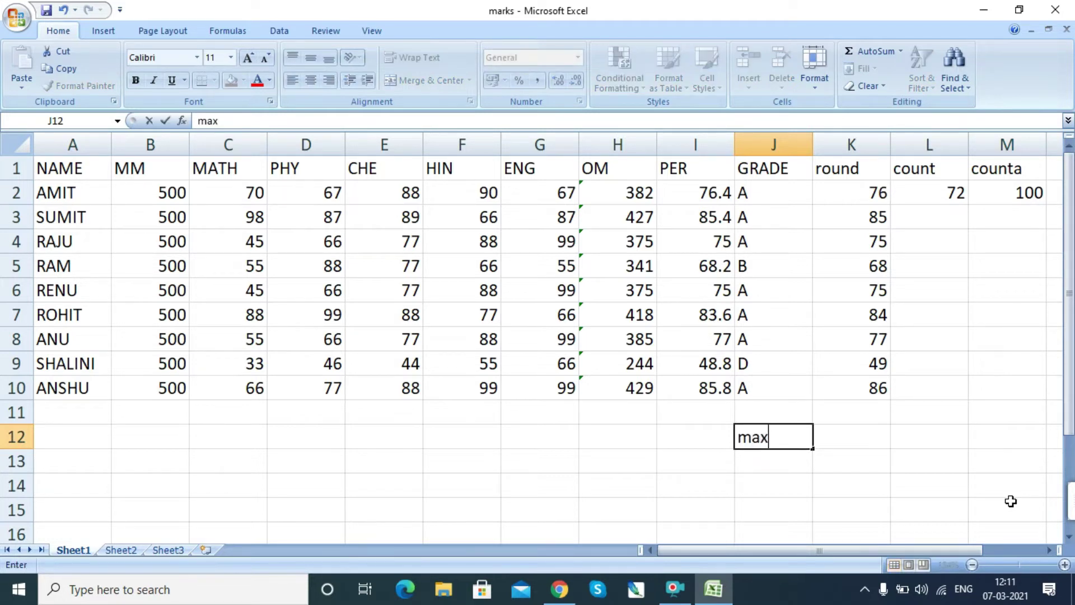
key(Tab)
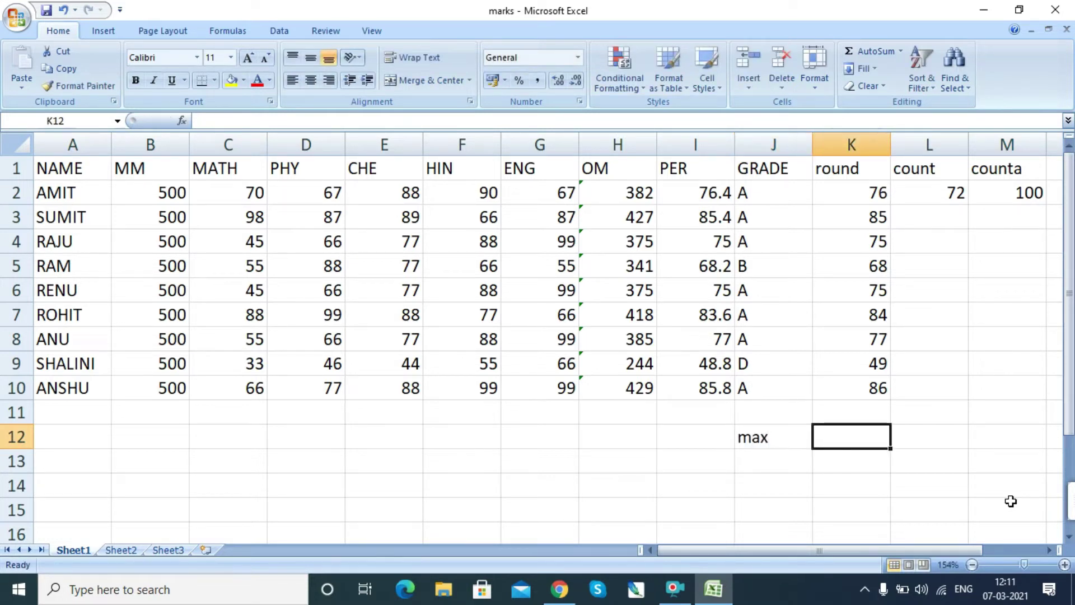
text(min)
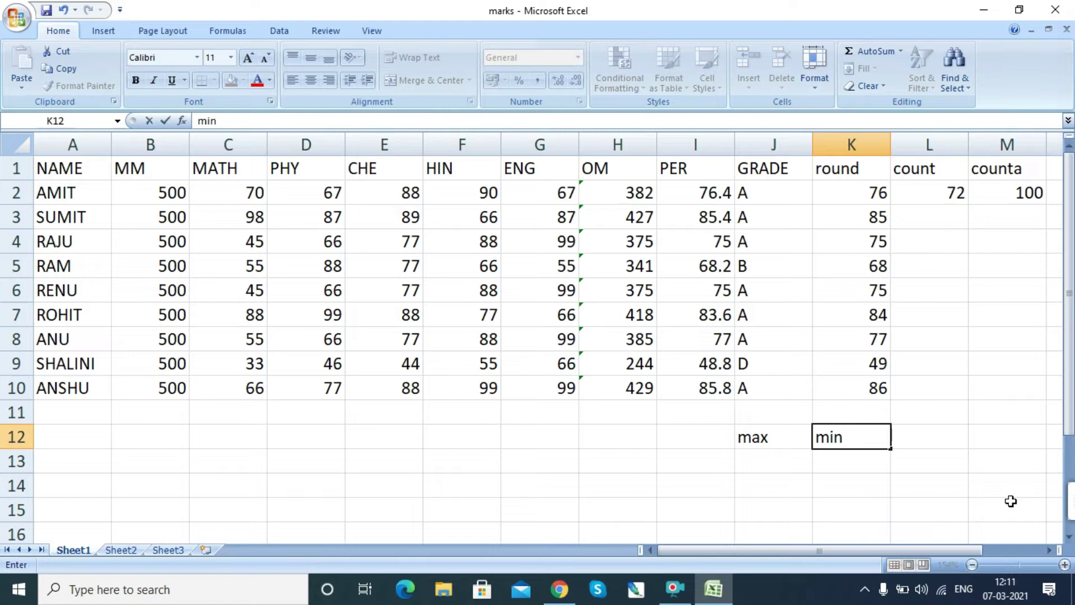
Enter =MIN(B2:I10) in J13, returning the lowest mark, 33.
click(787, 480)
click(767, 460)
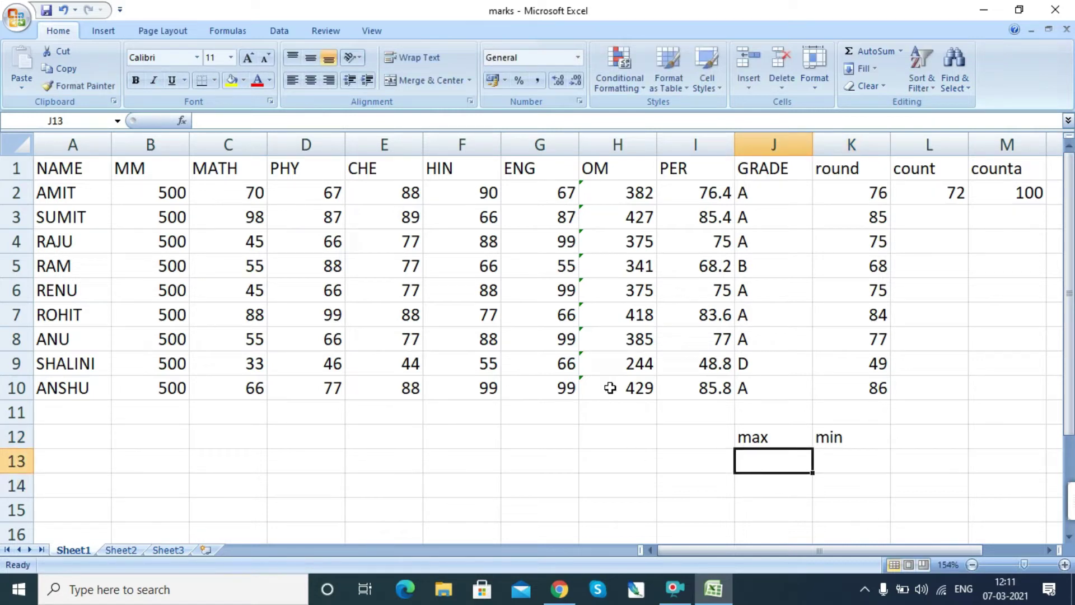
text(=min)
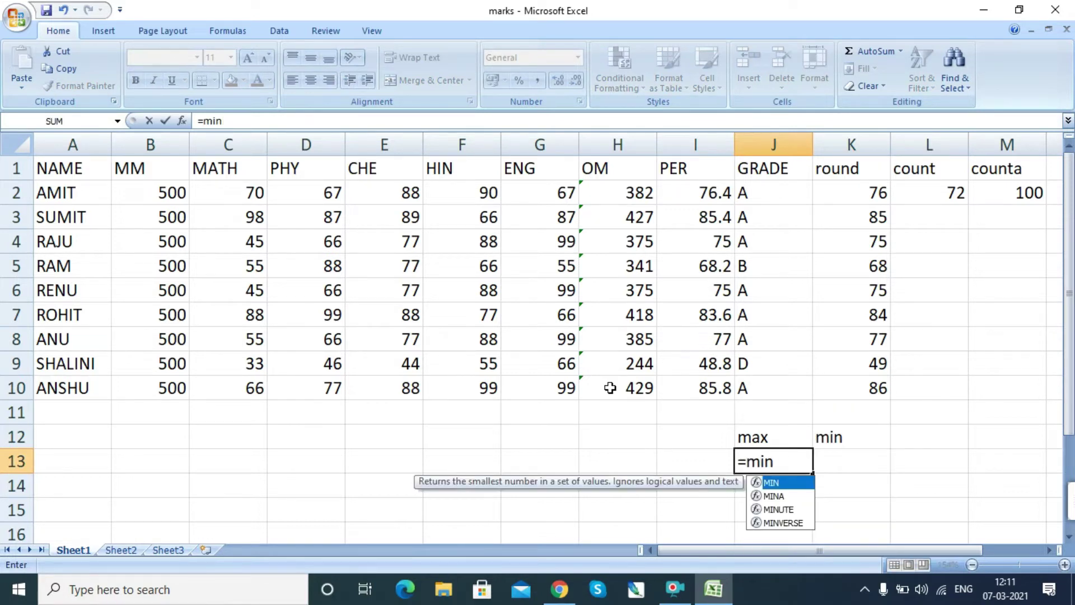
text(()
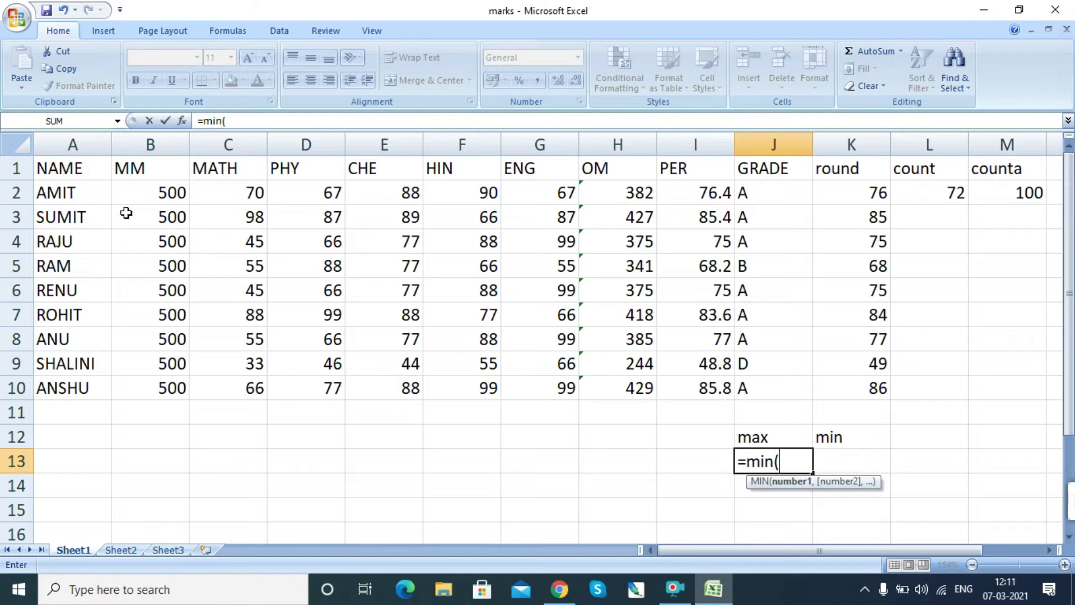
drag(132, 195, 681, 387)
key(Return)
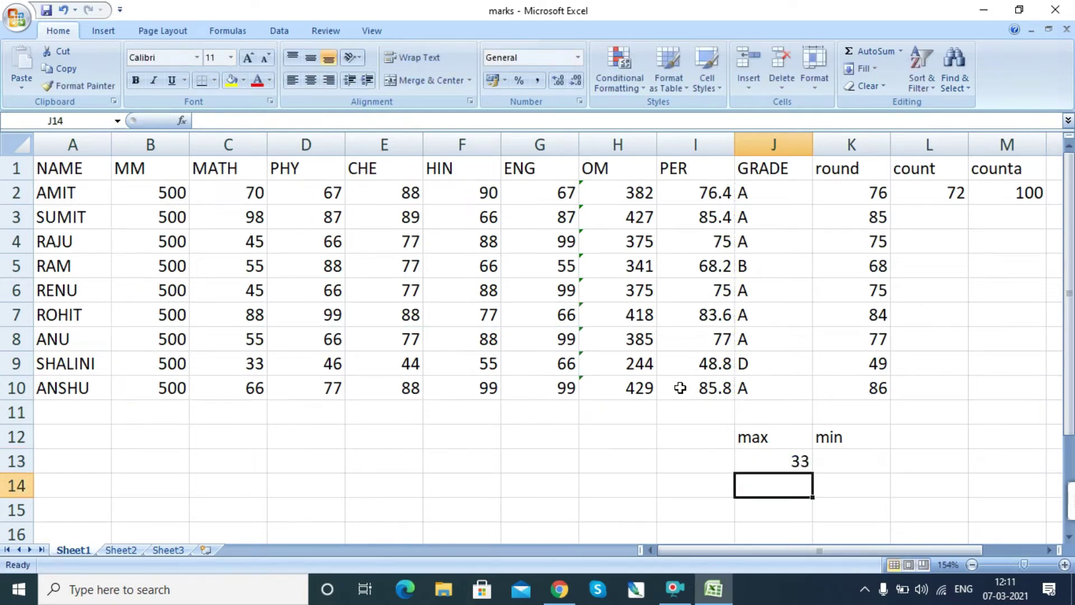
click(798, 462)
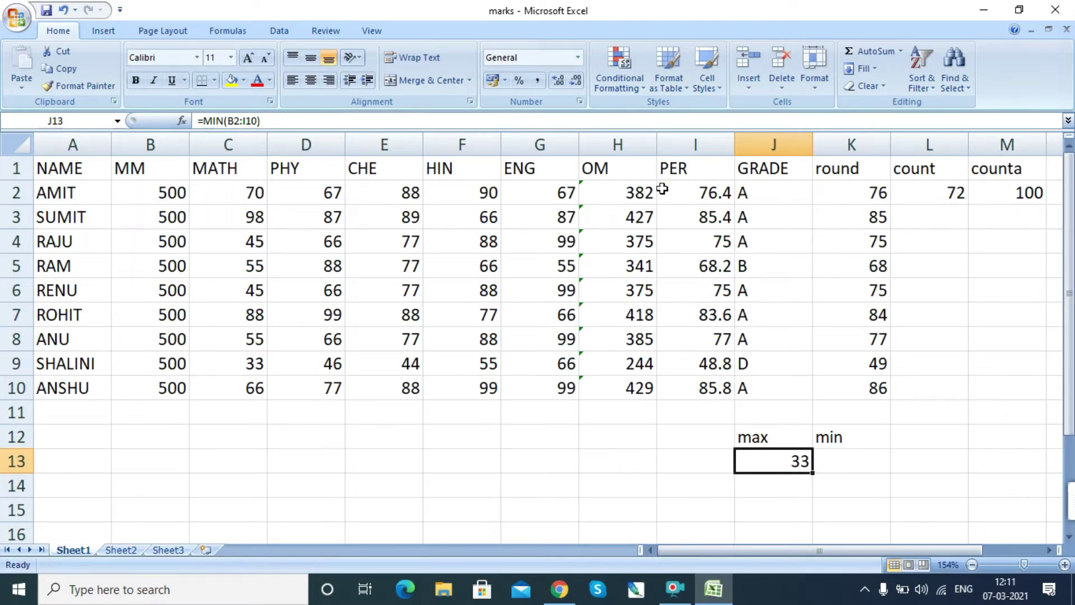
click(833, 464)
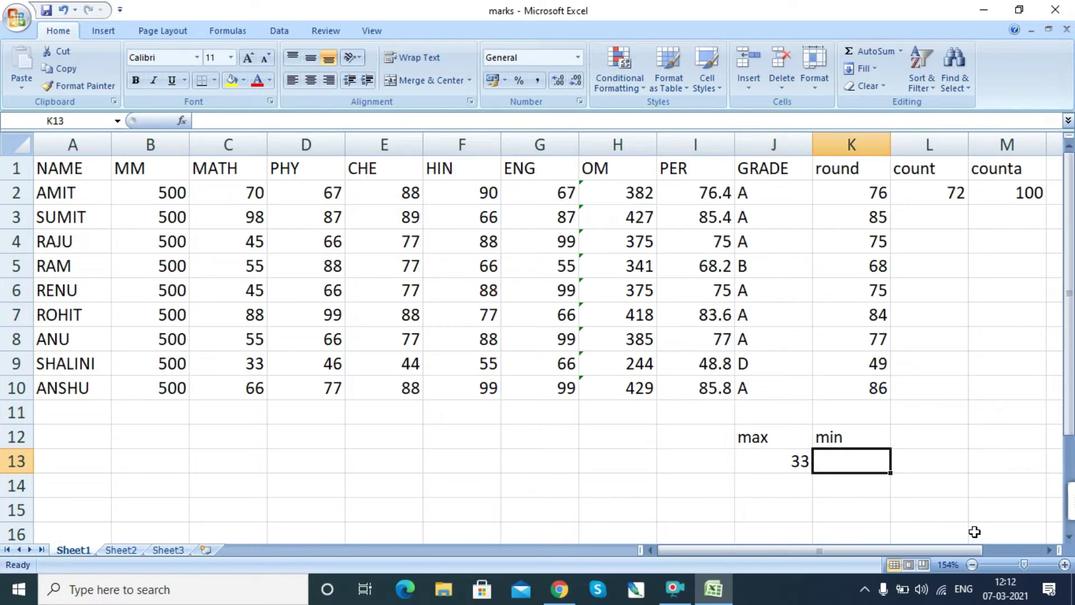
Relabel J12 as 'min' and K12 as 'max'.
key(Left)
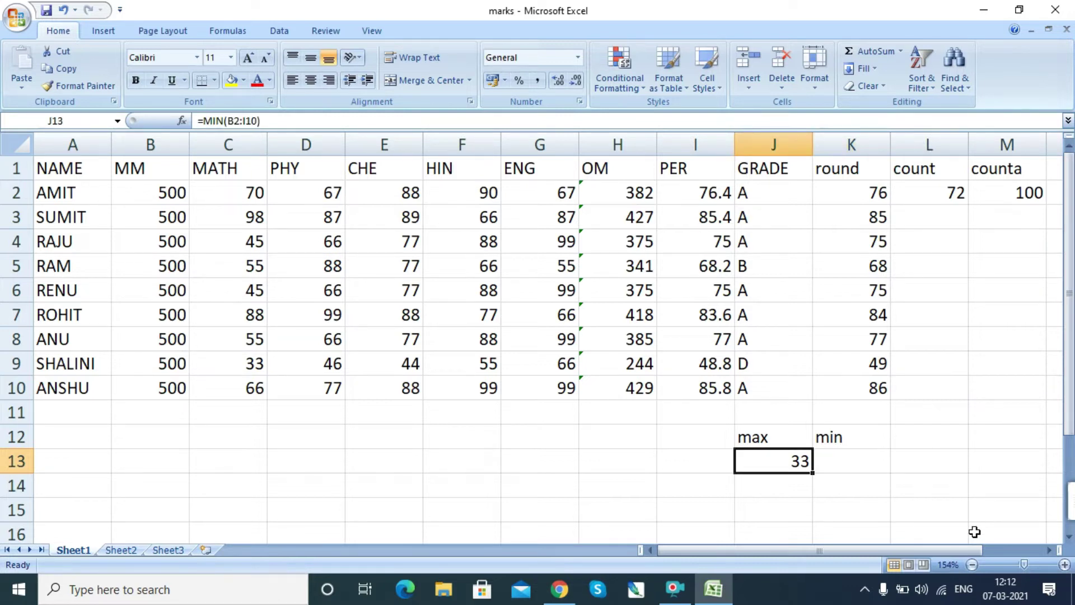
click(761, 431)
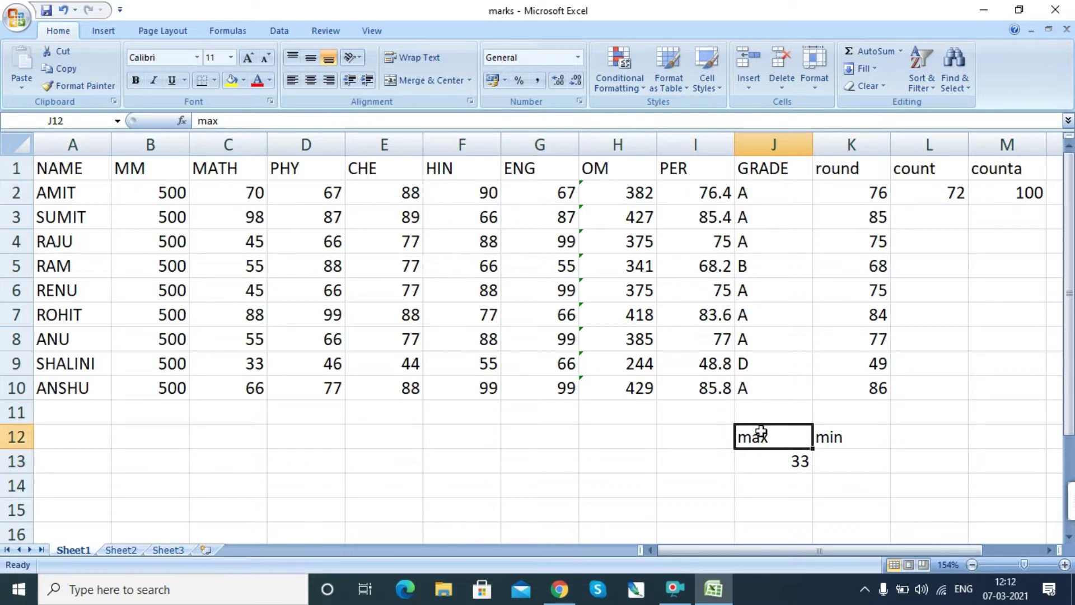
text(min)
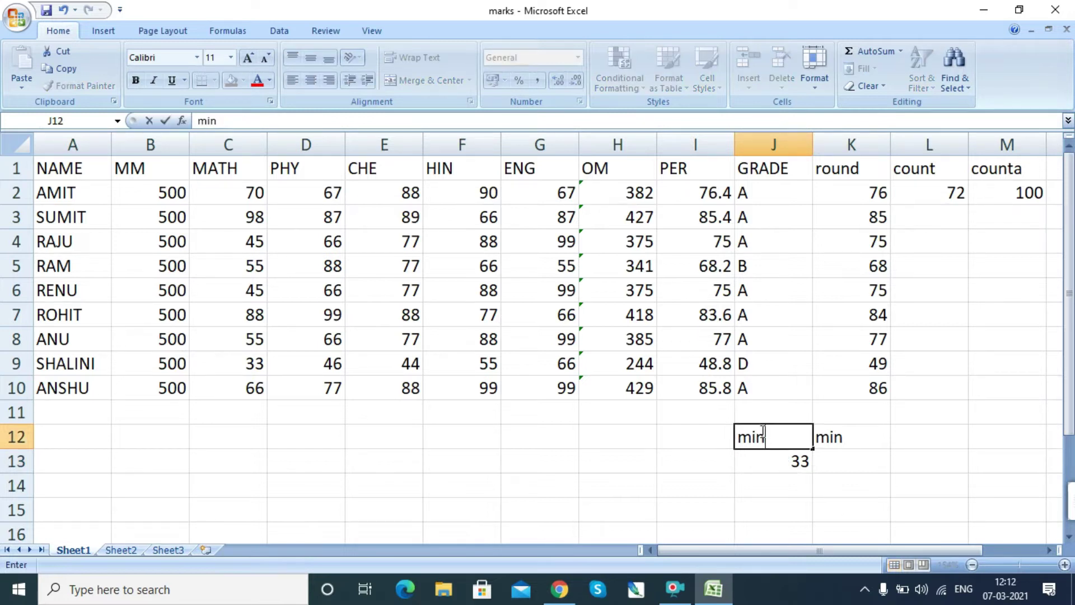
key(Right)
text(max)
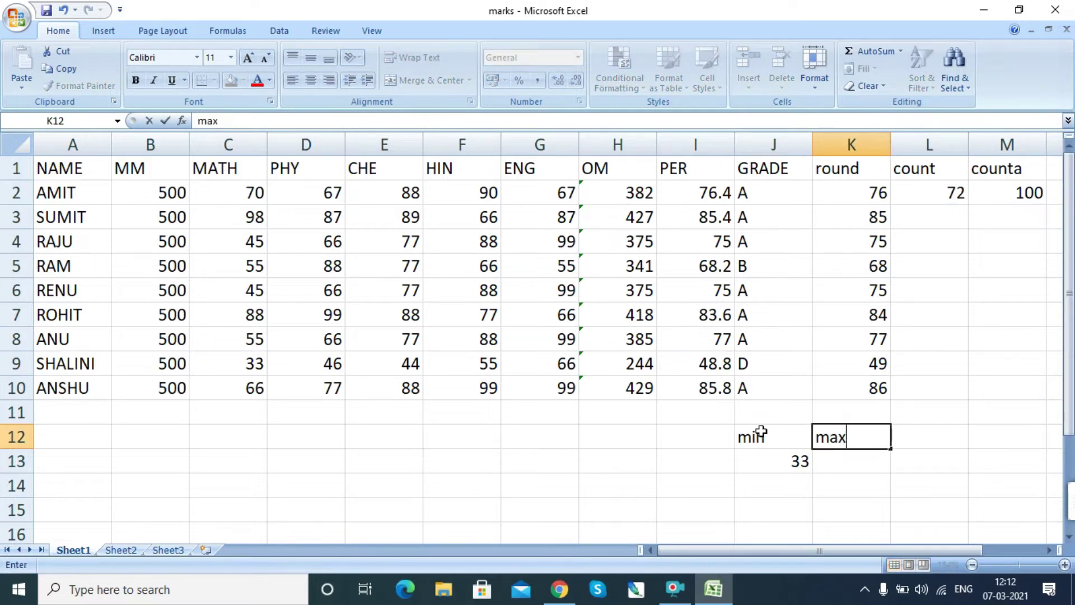
key(Return)
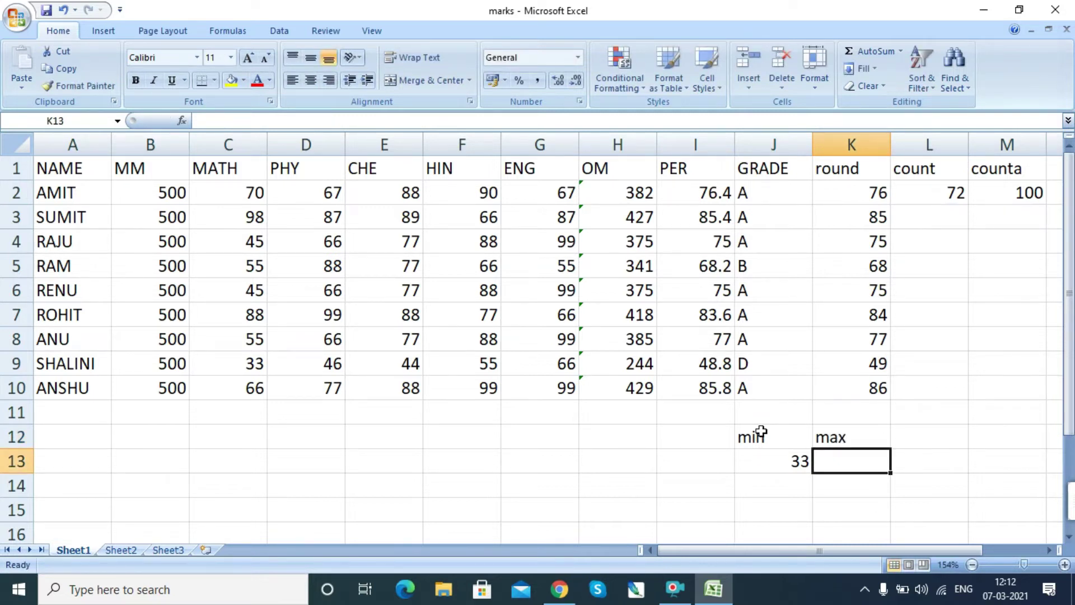
Enter =MAX(B2:I10) in K13, showing 500, and verify it against the marks range.
text(=)
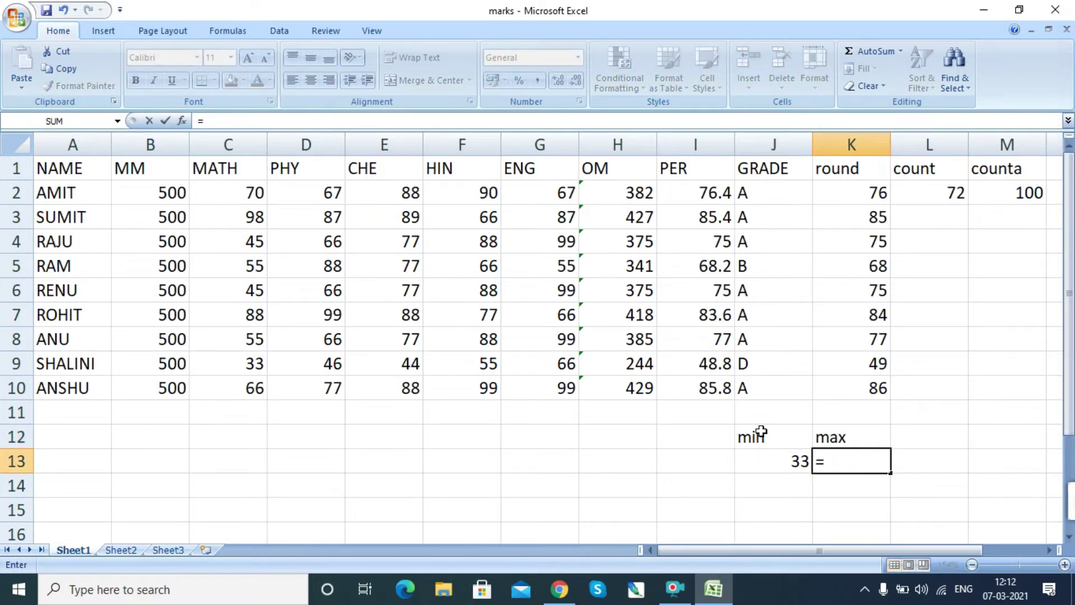
text(max)
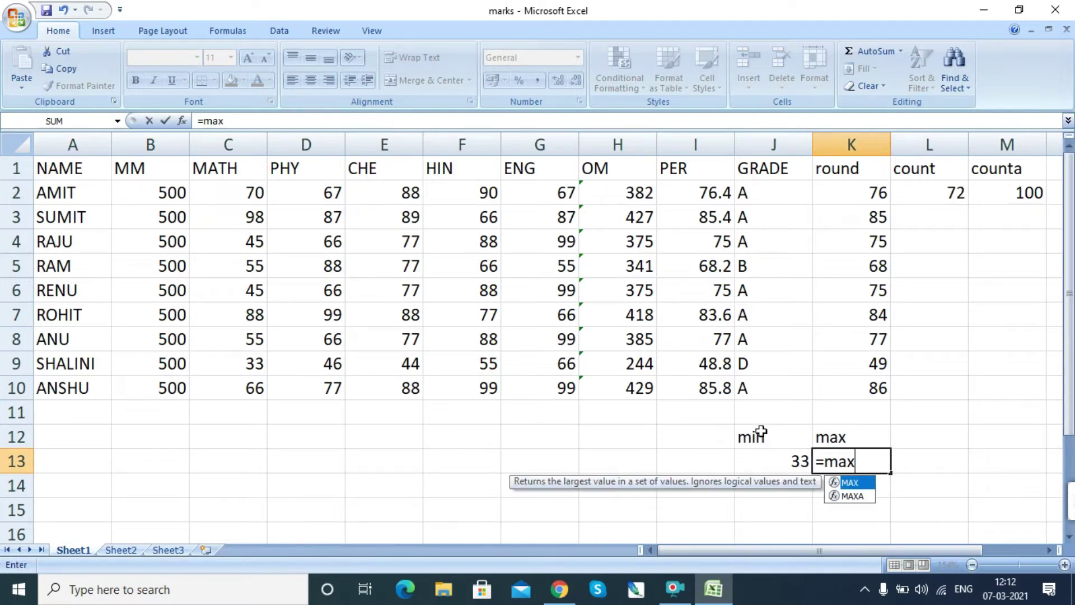
text(()
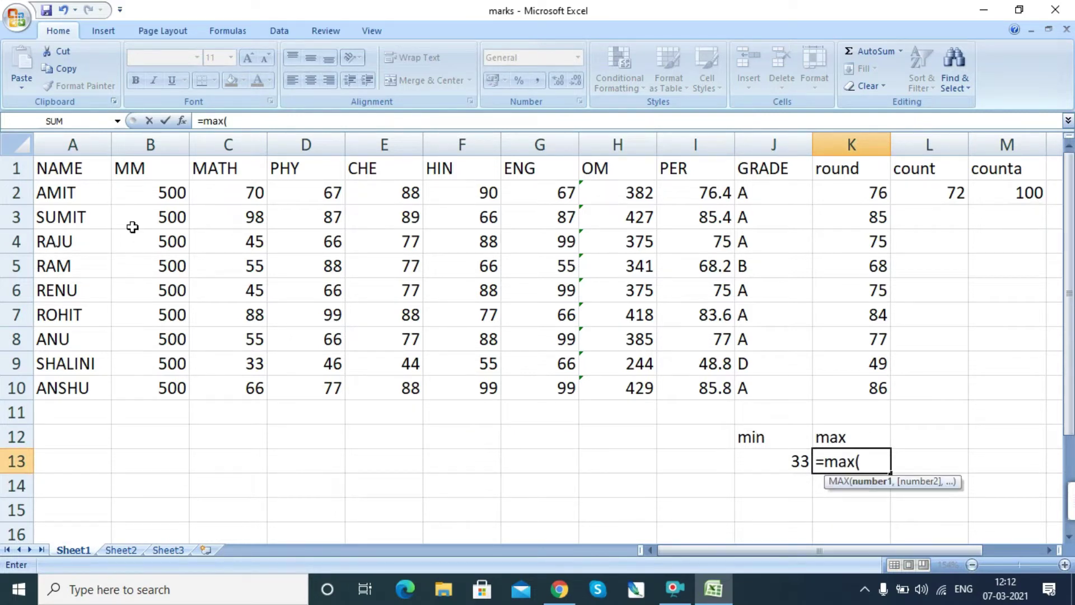
drag(150, 193, 674, 391)
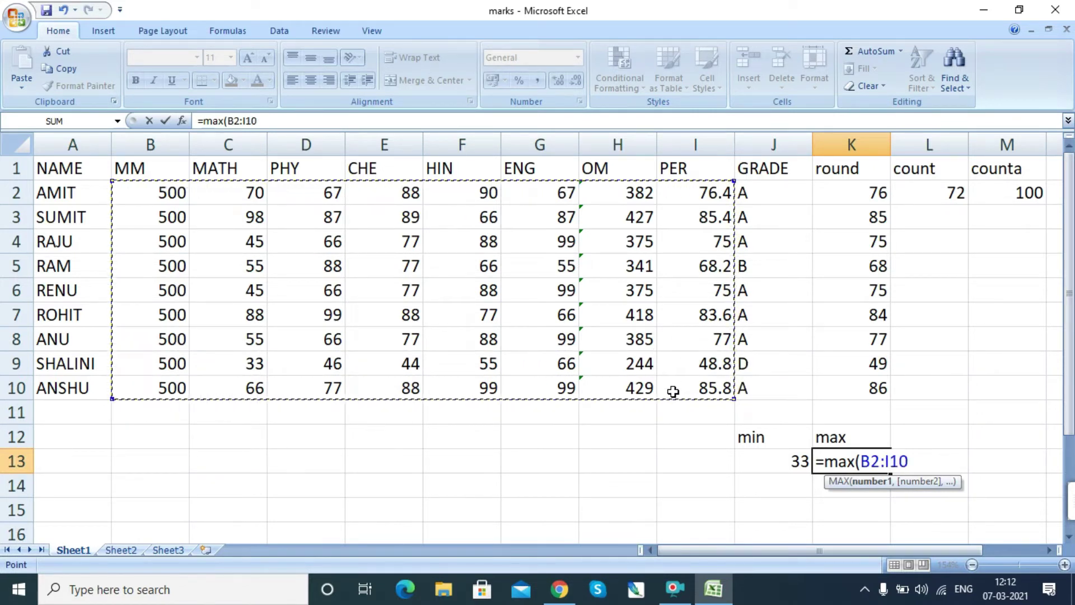
key(Return)
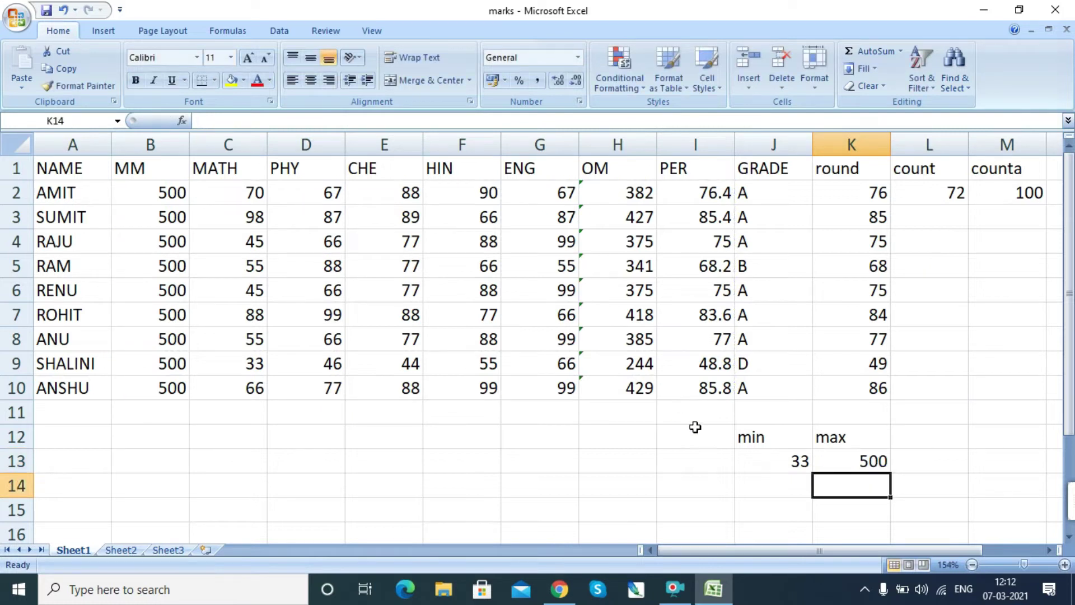
click(875, 459)
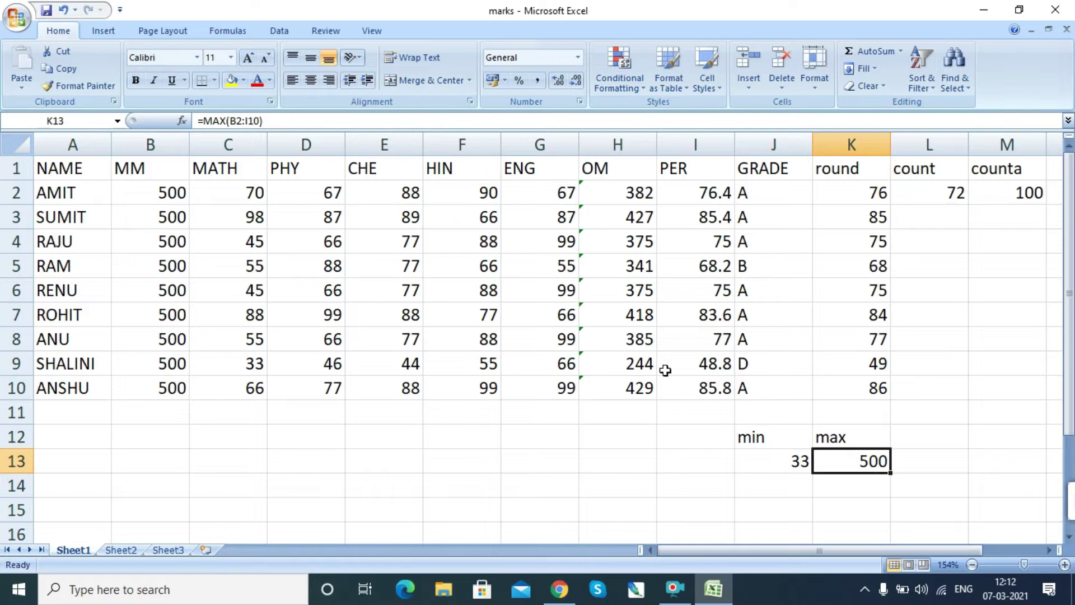
drag(151, 187, 710, 388)
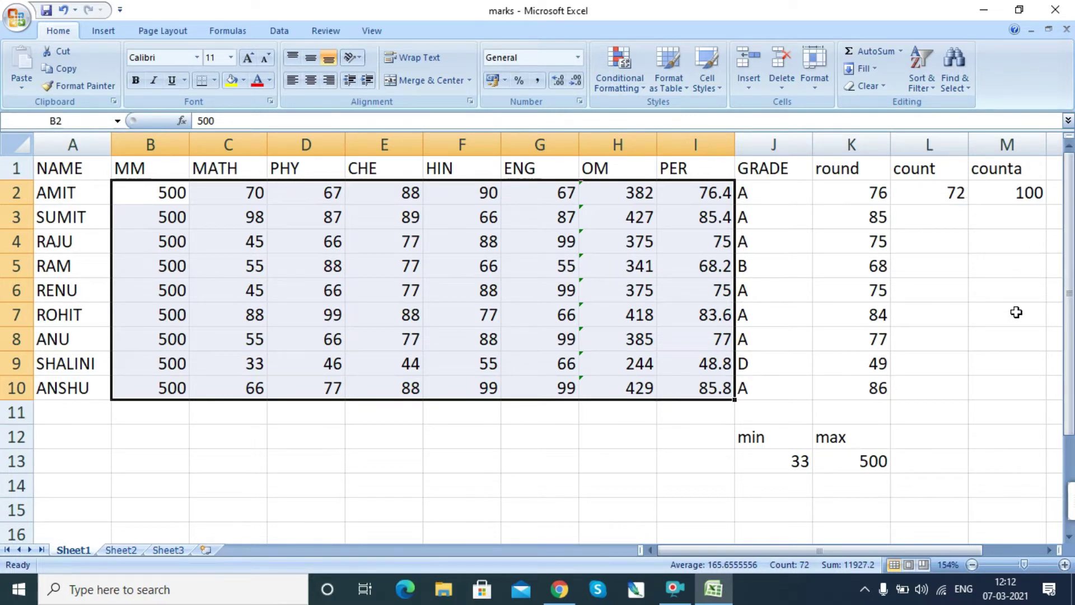
click(987, 403)
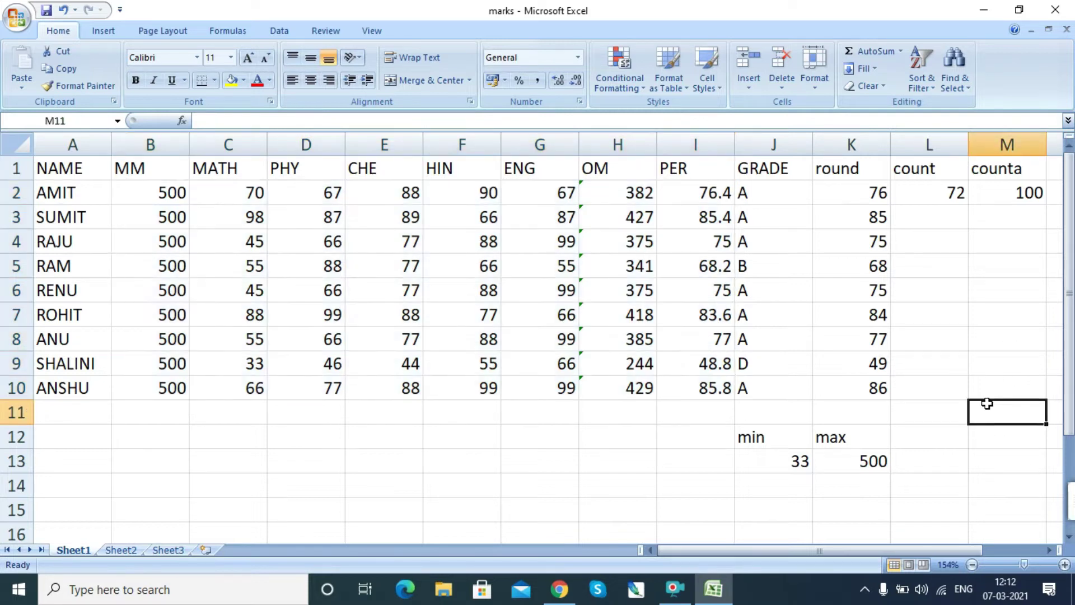
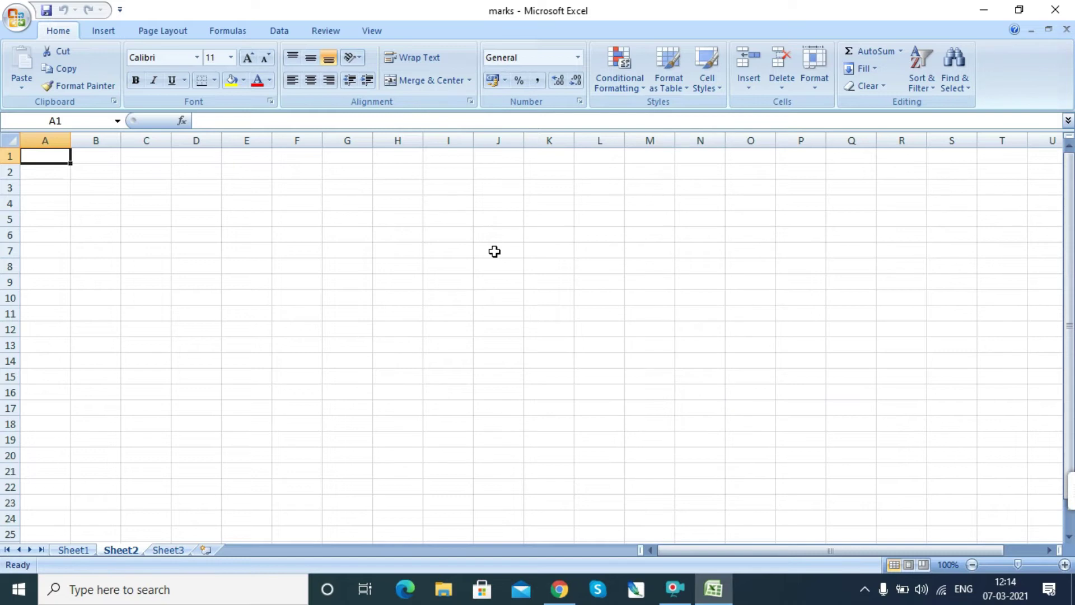
Zoom the sheet in slightly and enter the heading 'name' in A1.
click(180, 204)
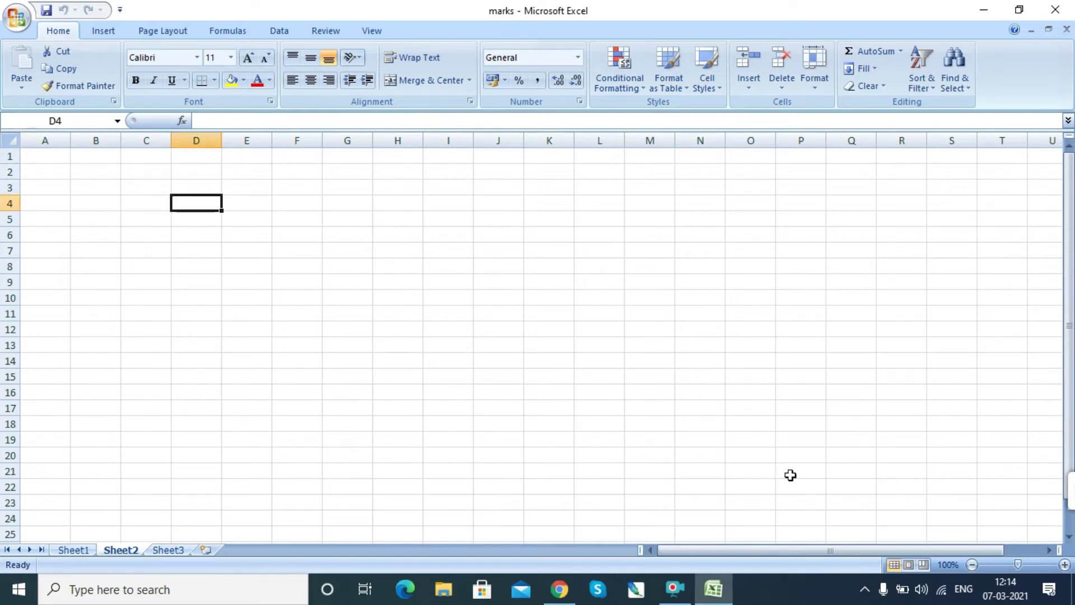
click(1014, 564)
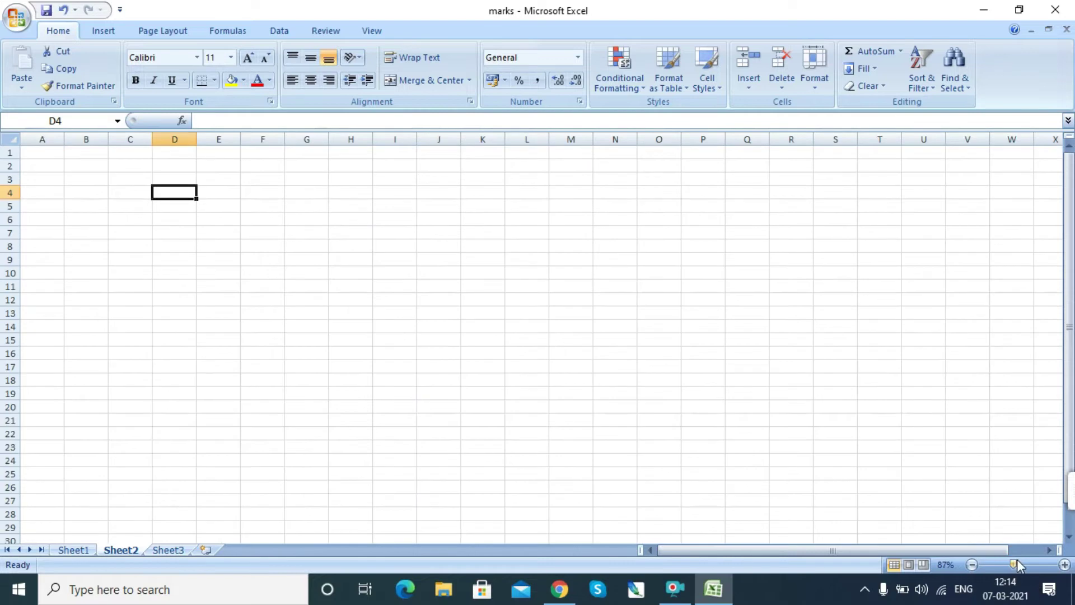
drag(1016, 564, 1025, 565)
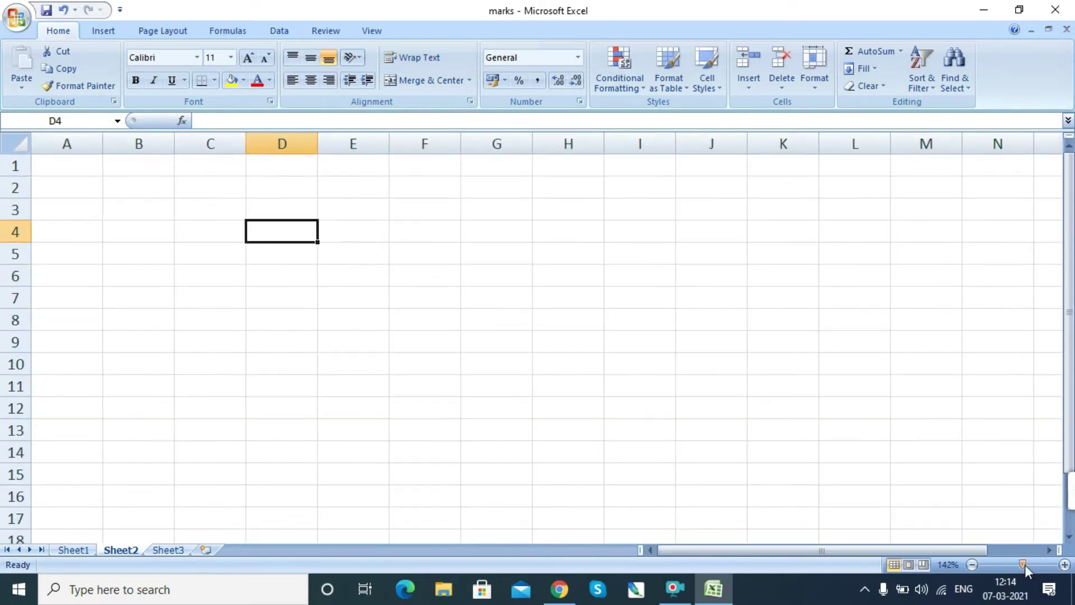
click(84, 164)
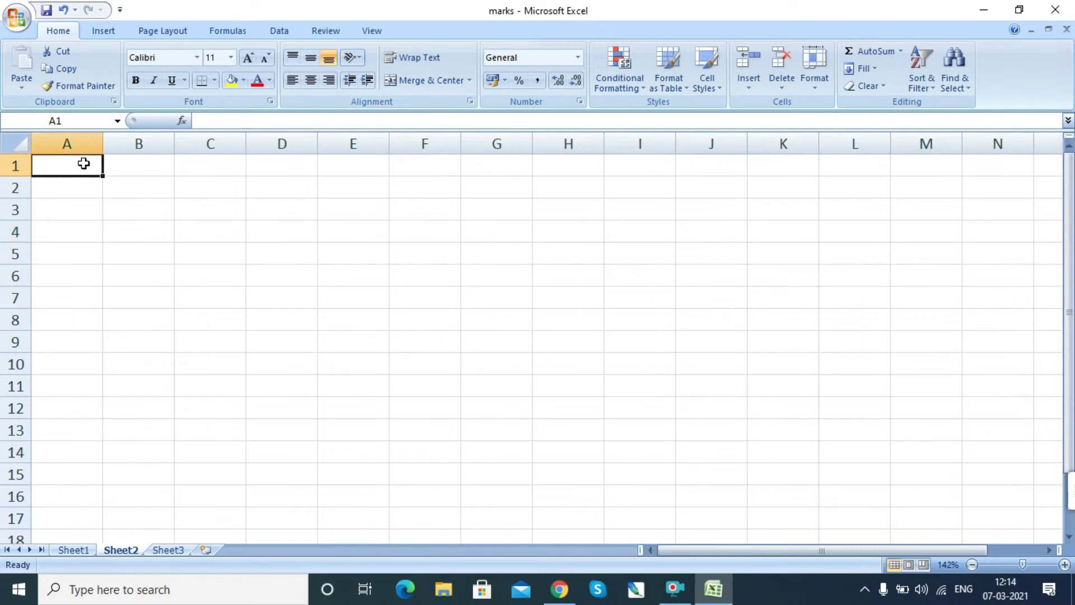
text(n)
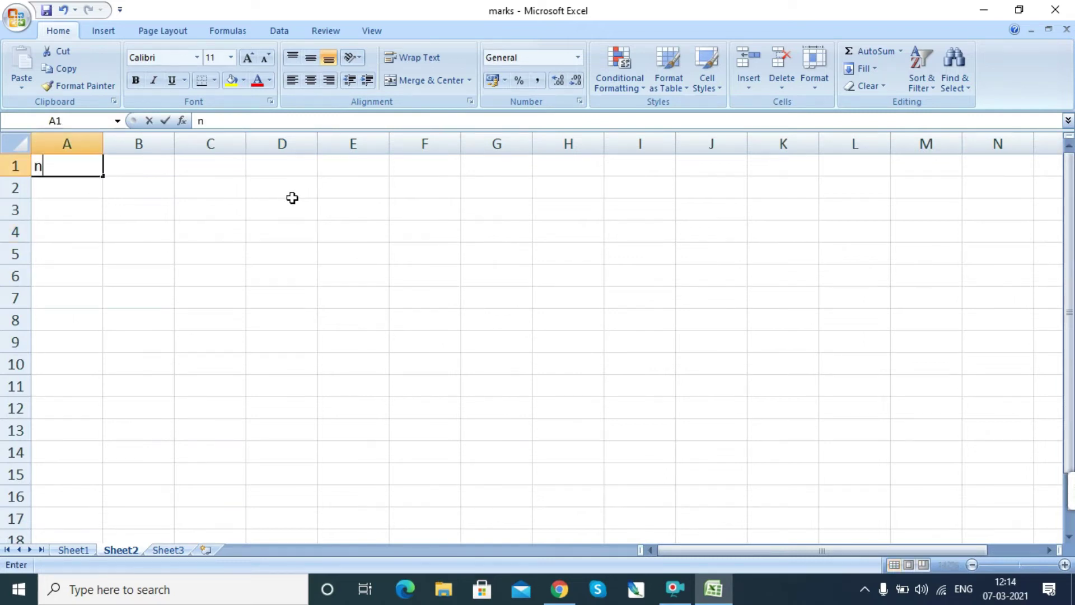
text(m)
key(BackSpace)
text(ame)
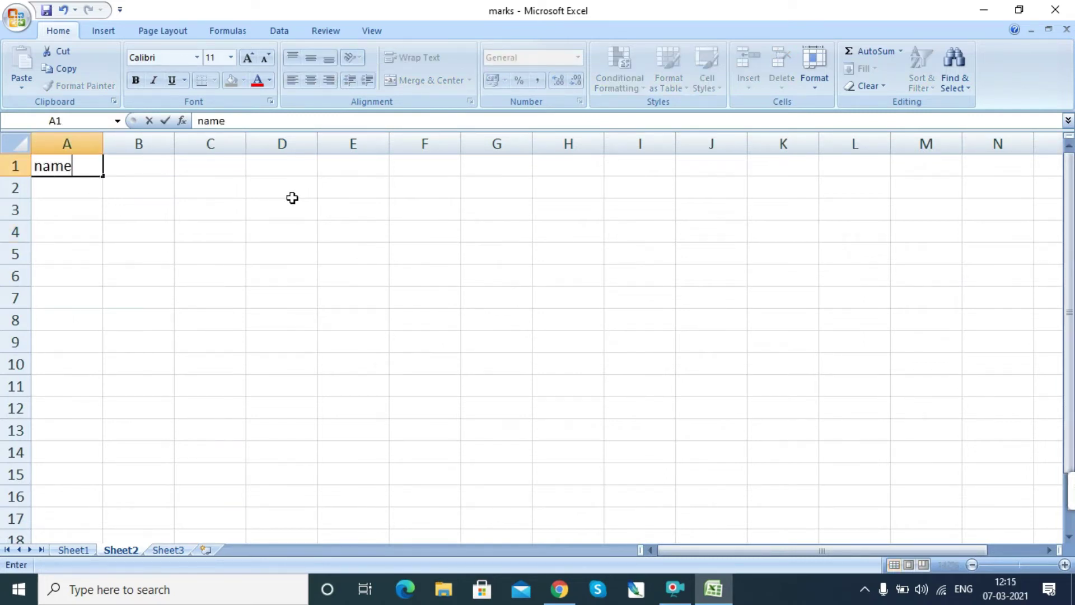
key(Return)
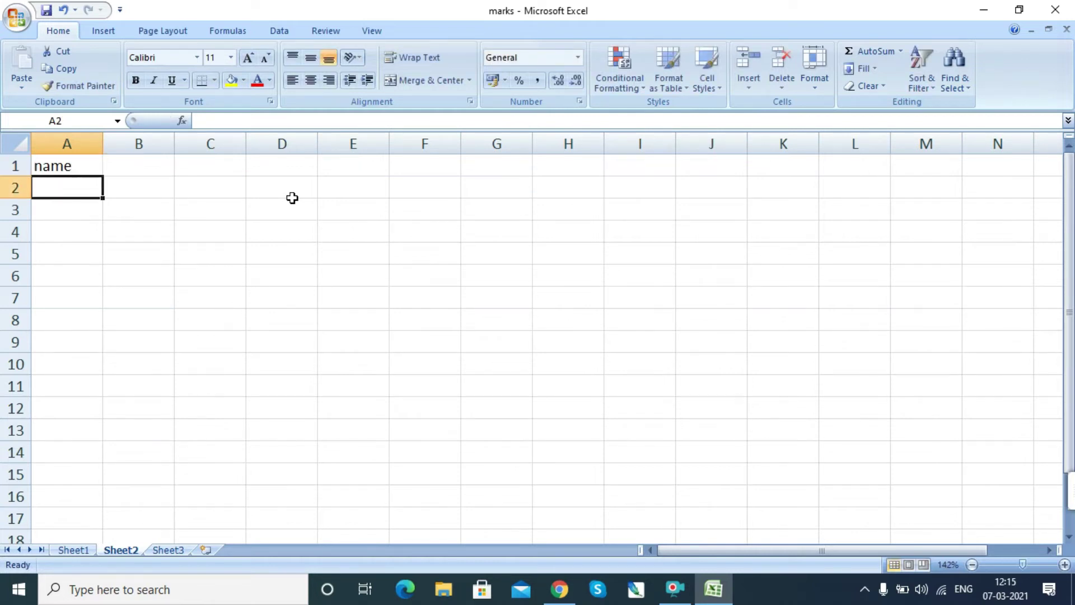
Enter 'amit' in A2 and auto-fill names down through A6.
text(amit)
key(Return)
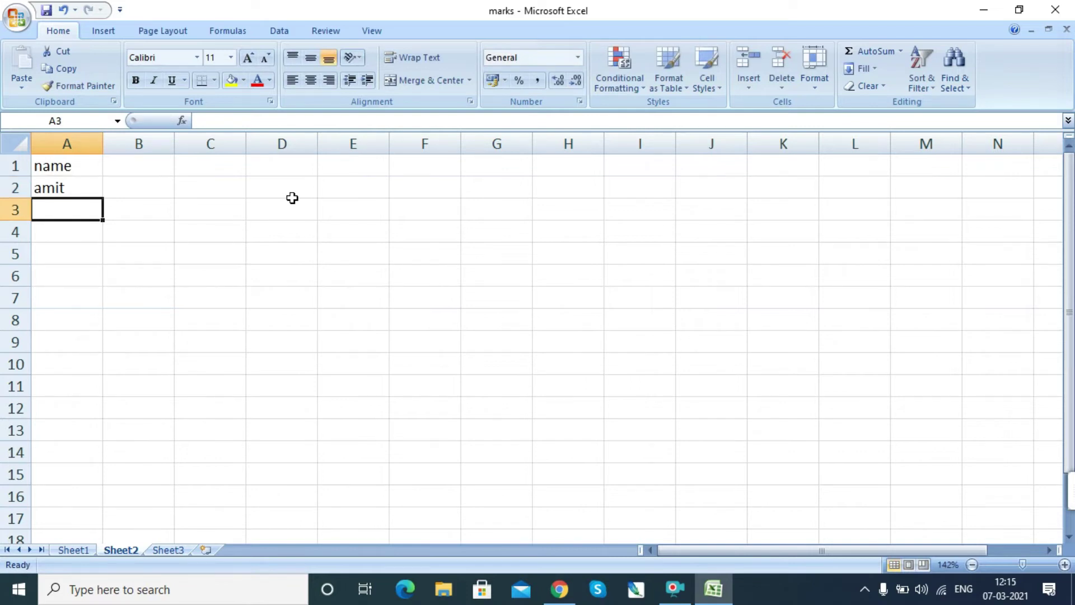
click(61, 189)
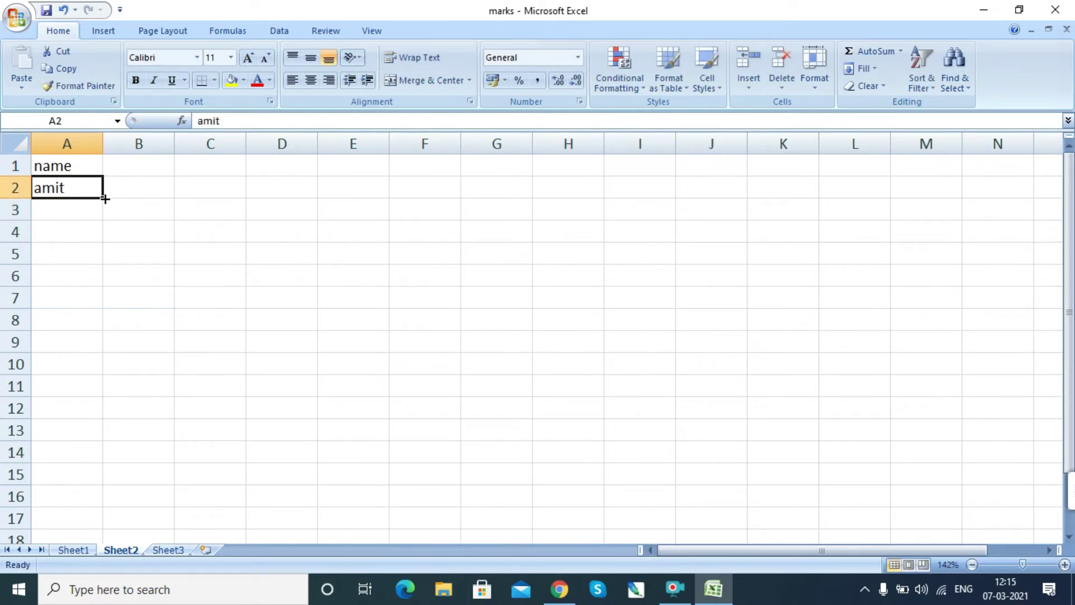
drag(105, 199, 102, 284)
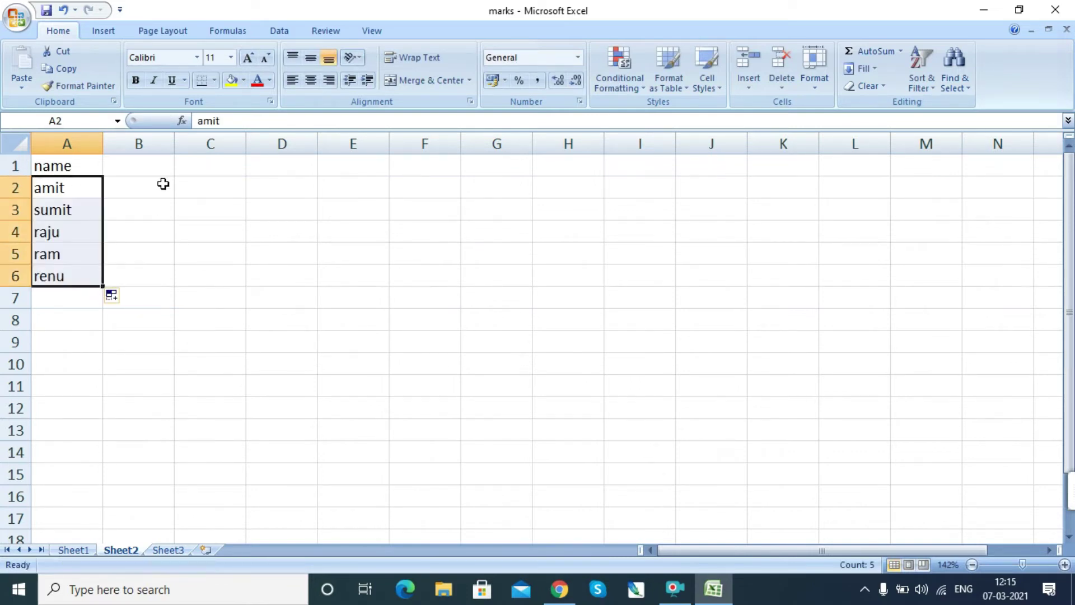
click(151, 167)
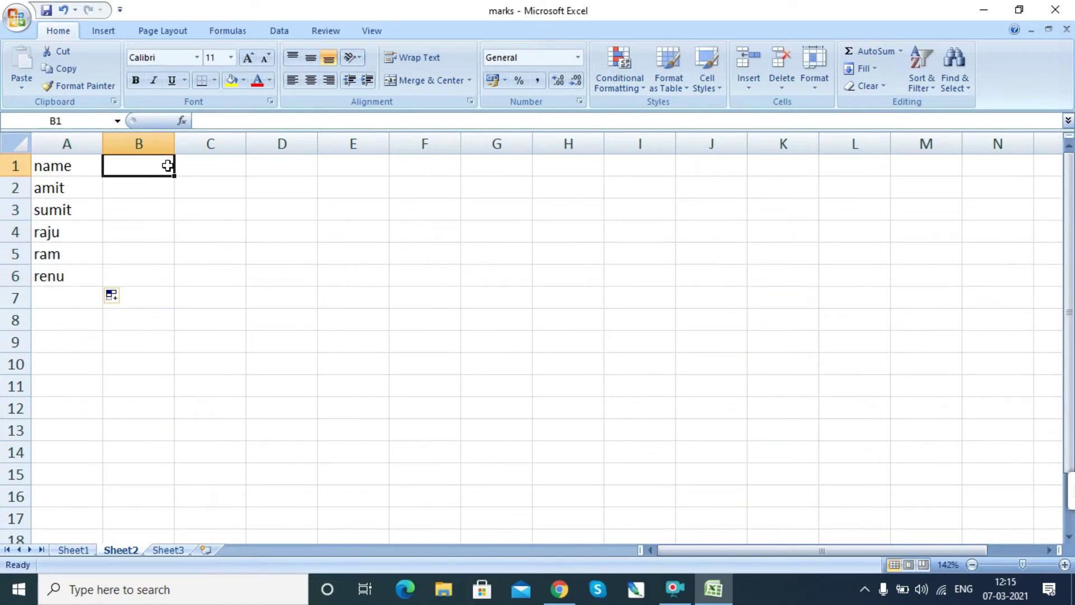
Enter the headings PA, RATE, TIME, SI and CI across B1:F1.
text(a)
key(BackSpace)
text(PA)
key(Tab)
text(RATE)
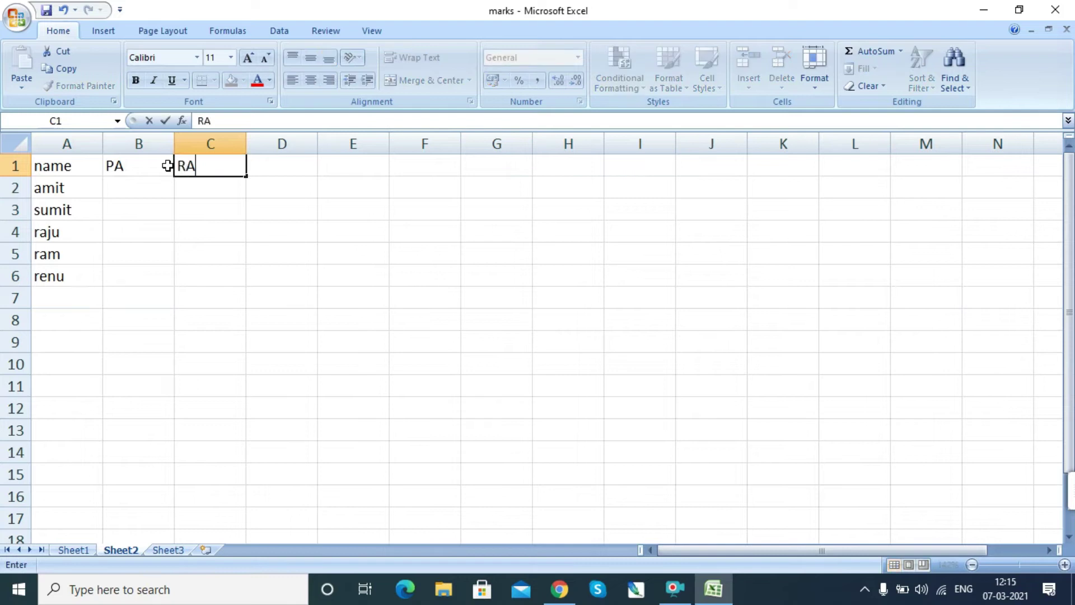
key(Tab)
text(TIME)
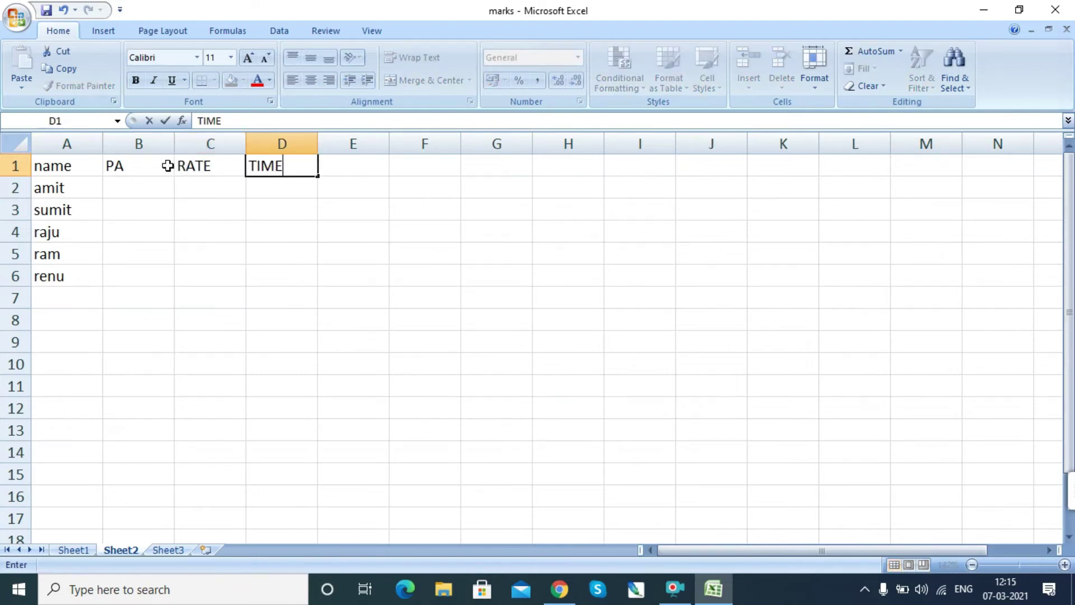
key(Tab)
text(SI)
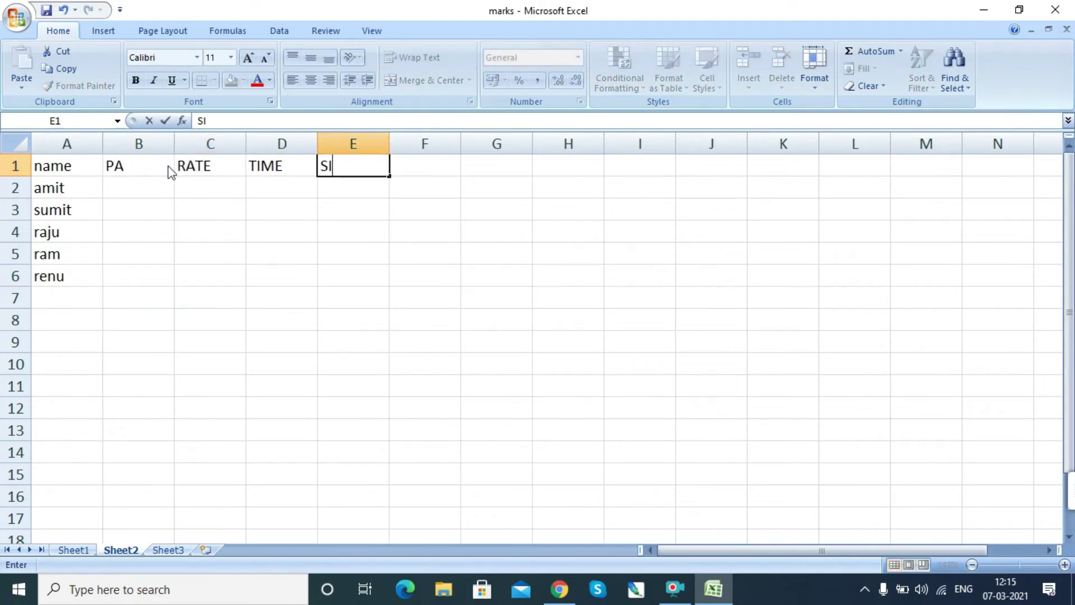
key(Tab)
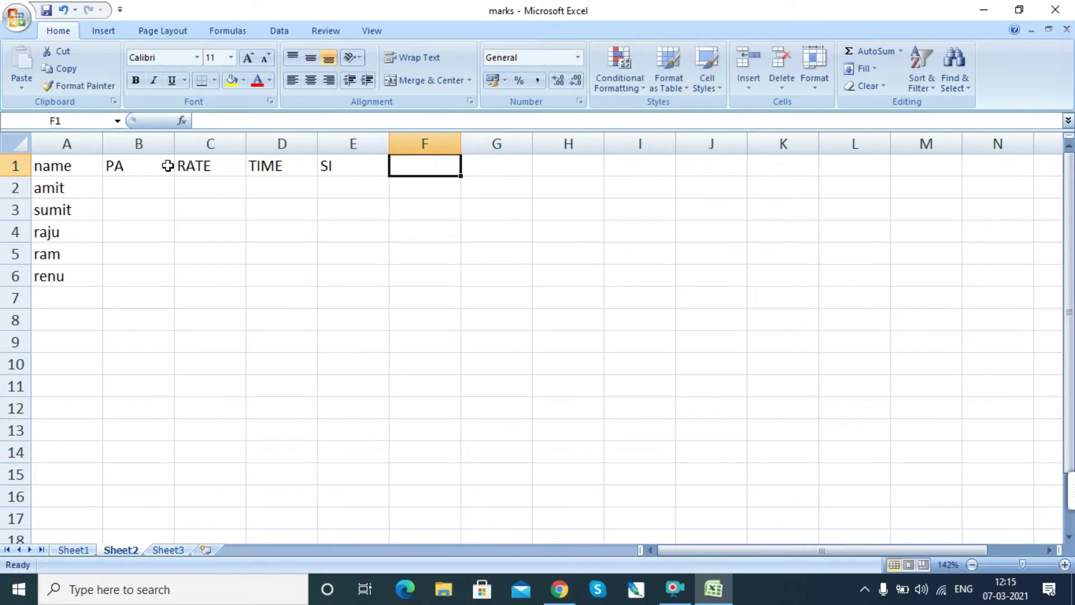
text(CI)
key(Tab)
Enter PA amounts 5000, 10000, 20000, 50000 and 100000 down B2:B6.
key(Left)
key(Left)
key(Left)
key(Left)
key(Left)
key(Left)
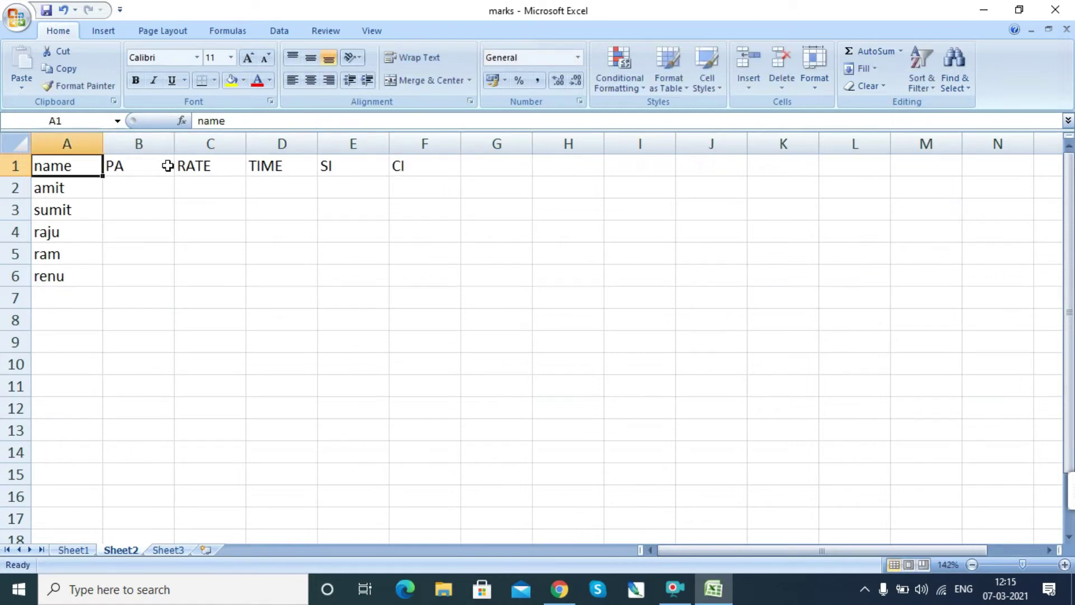
key(Down)
key(Right)
text(5000)
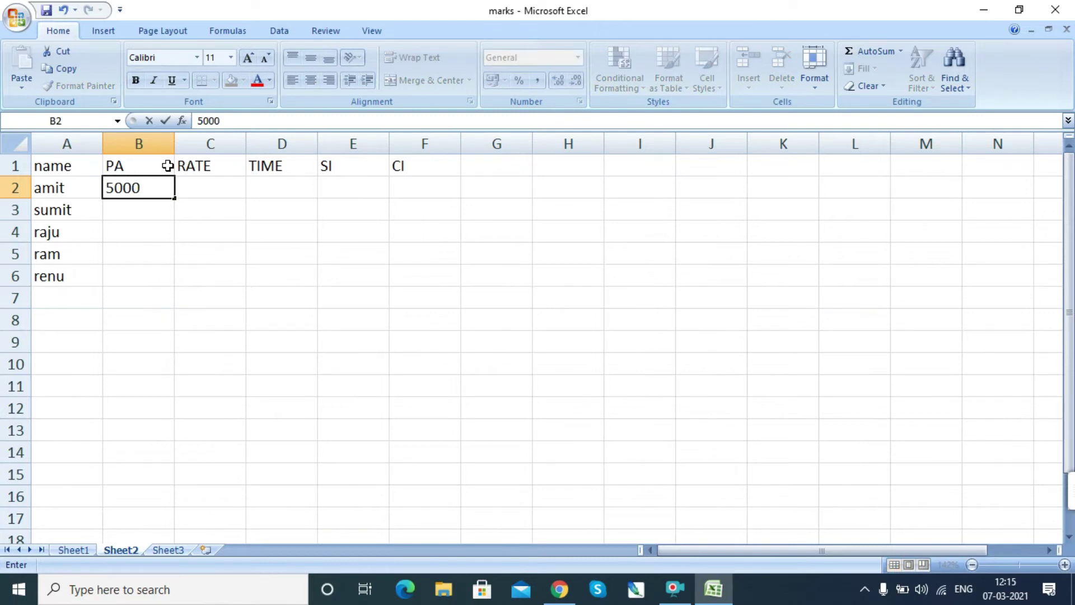
key(Return)
text(10000)
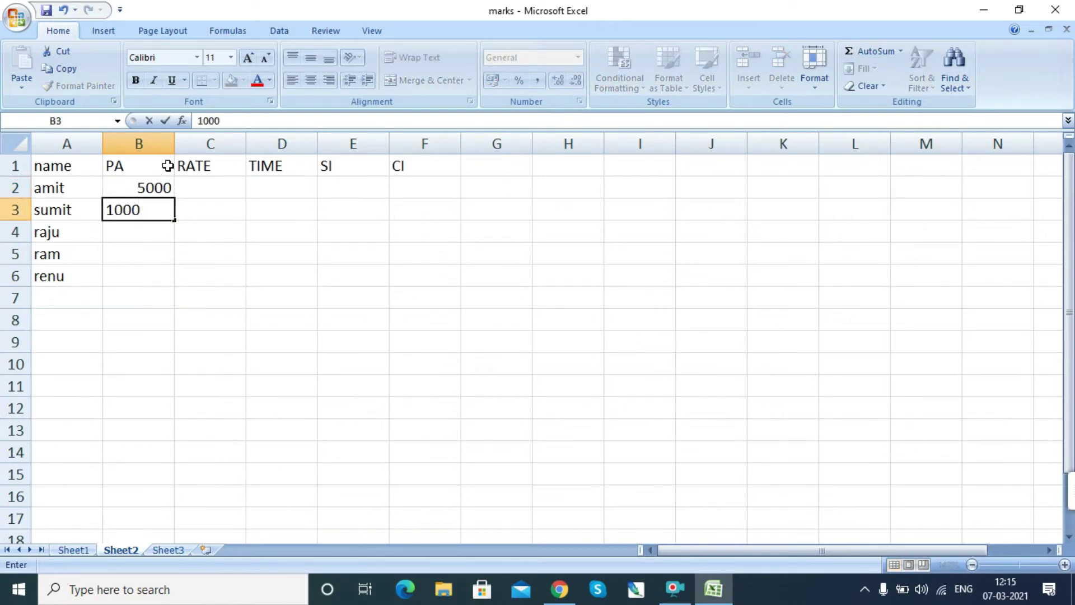
key(Return)
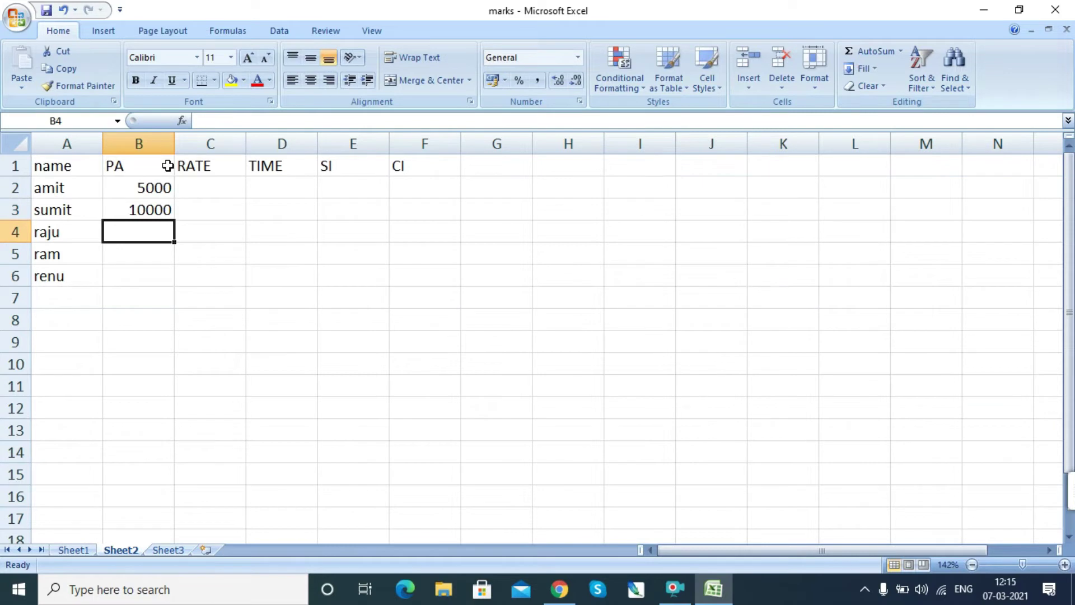
text(20000)
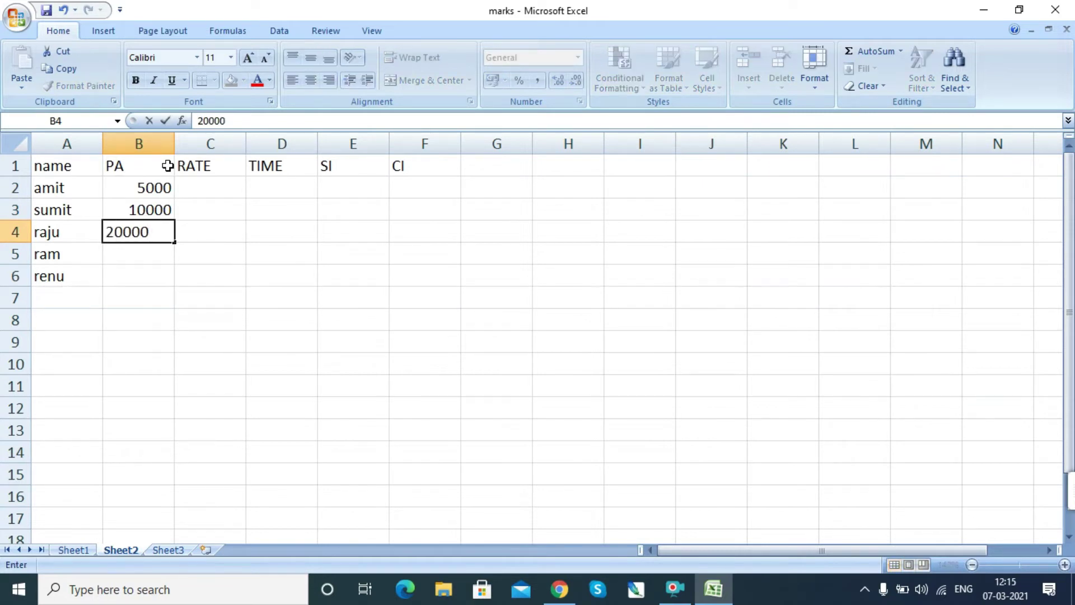
key(Return)
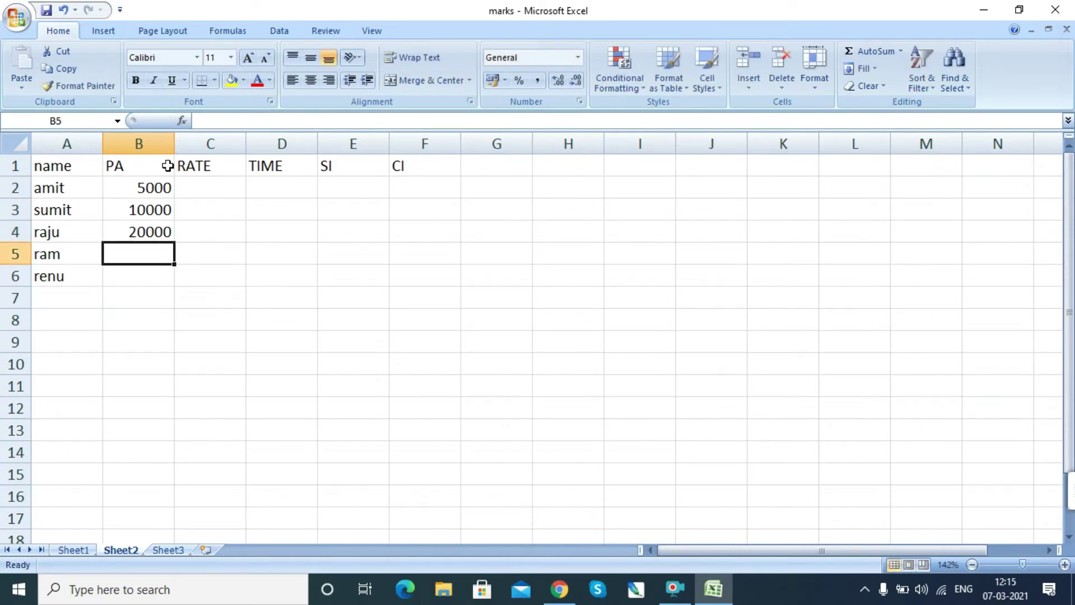
text(50000)
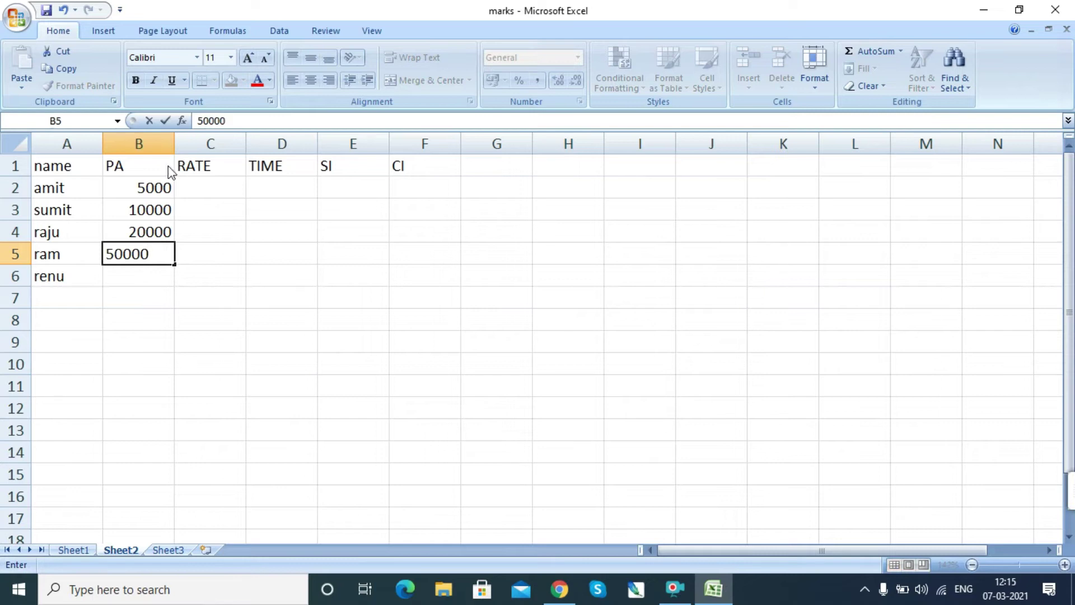
key(Return)
text(2)
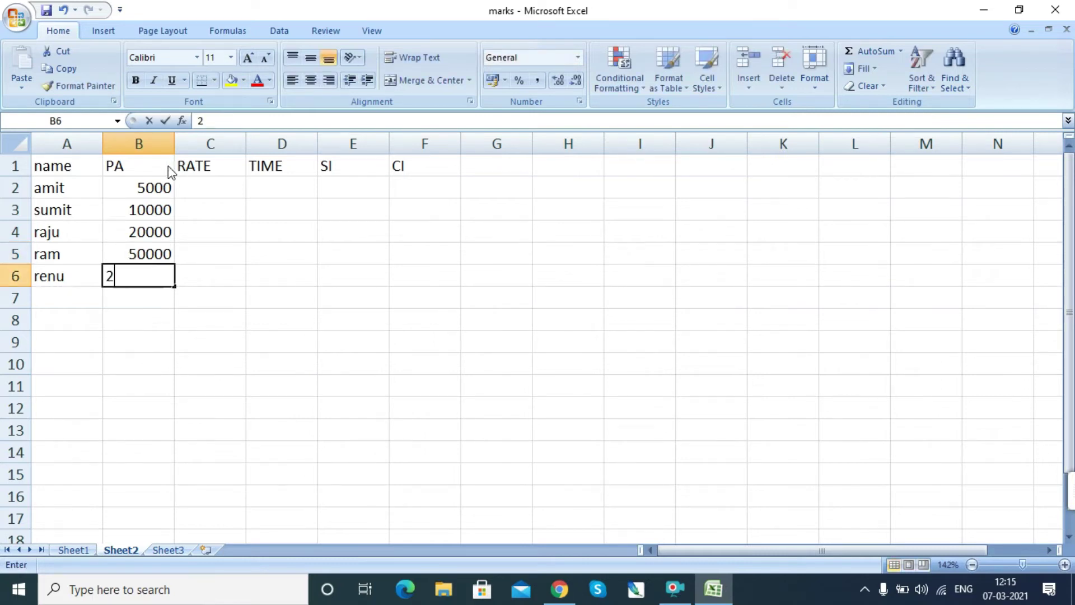
key(BackSpace)
text(10)
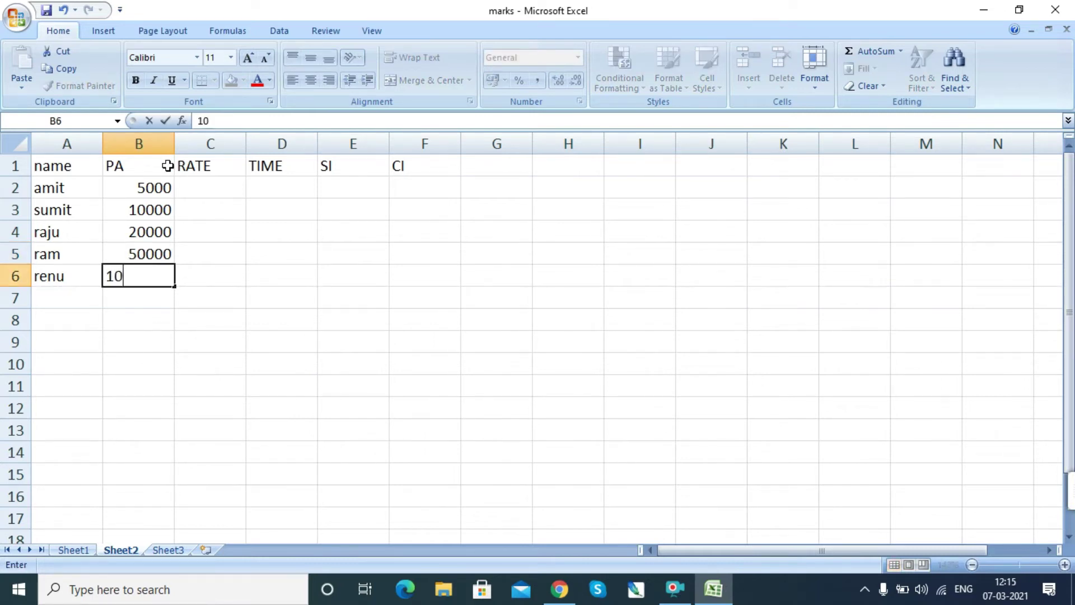
text(0000)
key(Return)
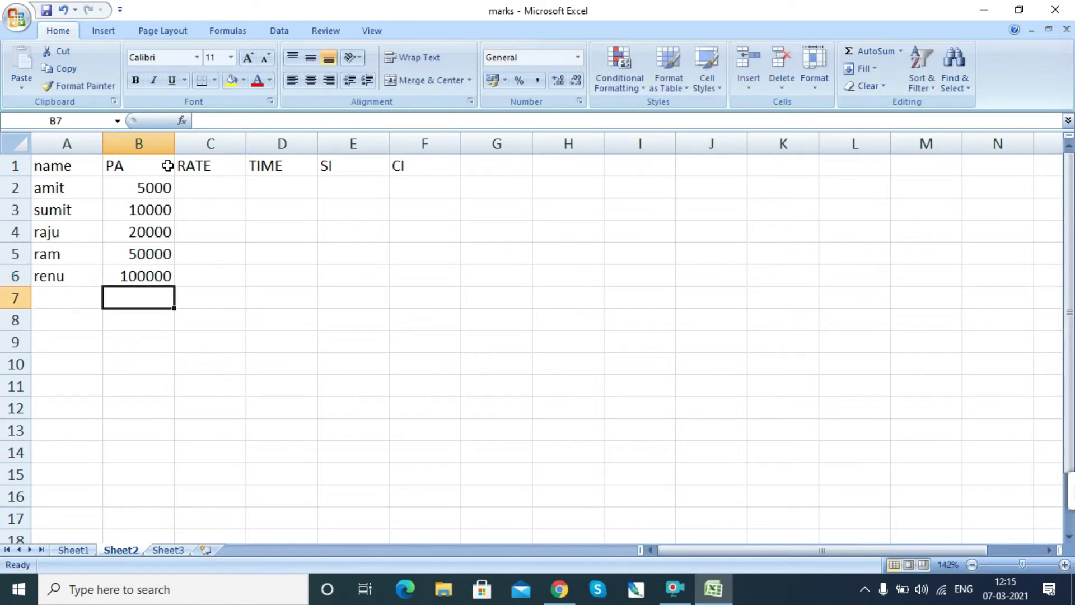
Enter RATE values 3, 6, 8, 9, 12 in C2:C6 and TIME 1 in D2.
click(205, 191)
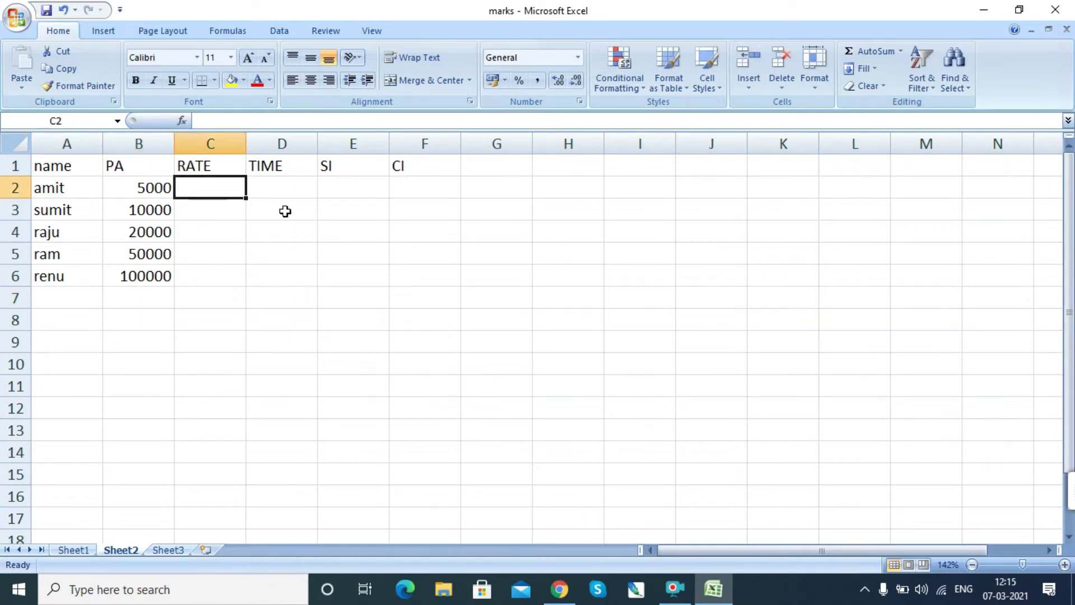
text(3)
key(Tab)
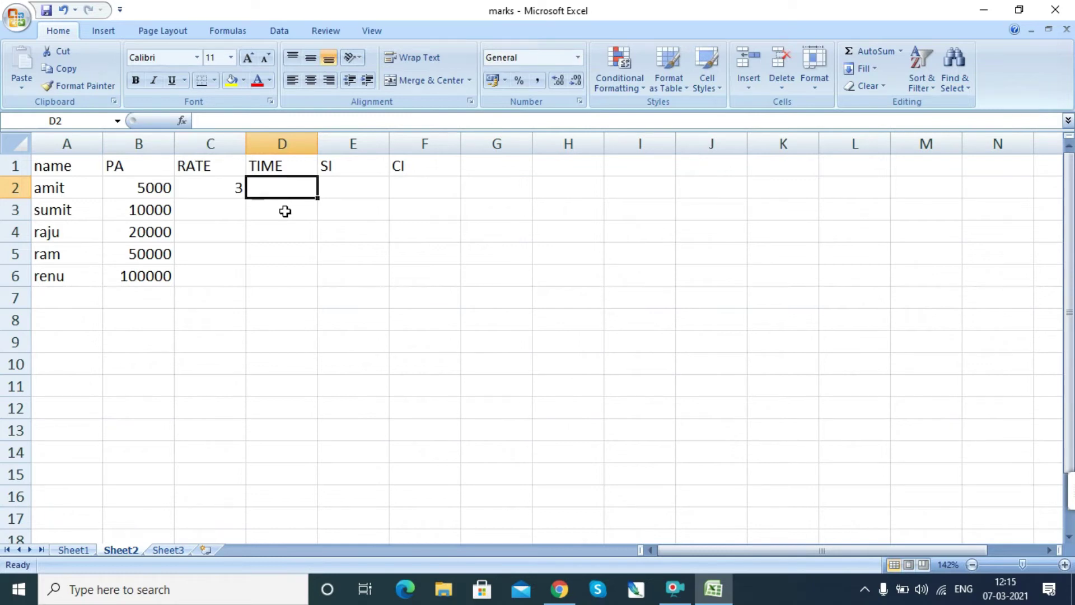
text(1)
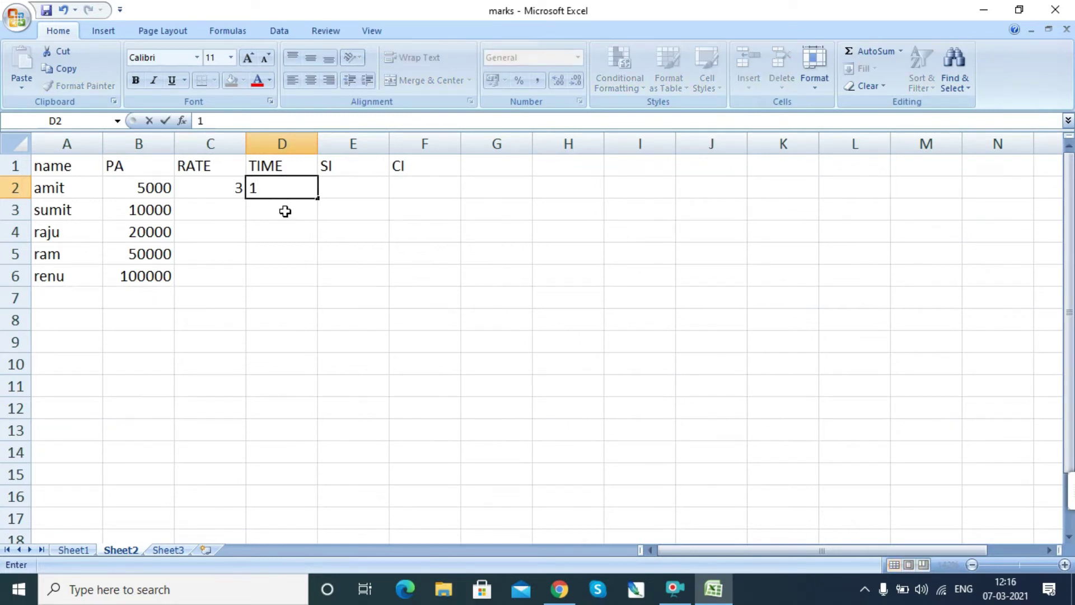
key(Return)
text(6)
key(Return)
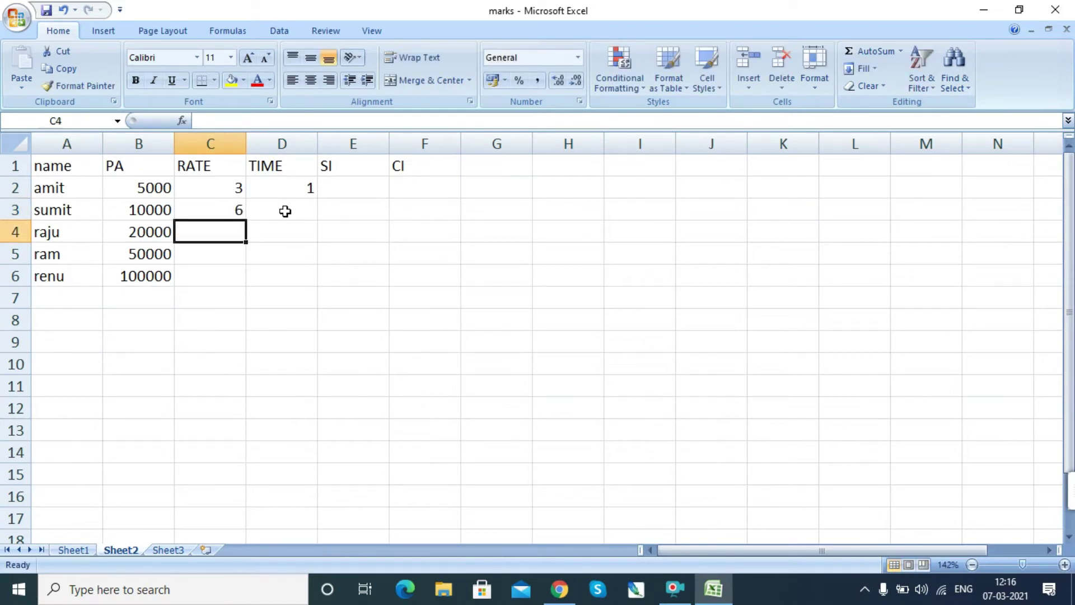
text(8)
key(Return)
text(9)
key(Return)
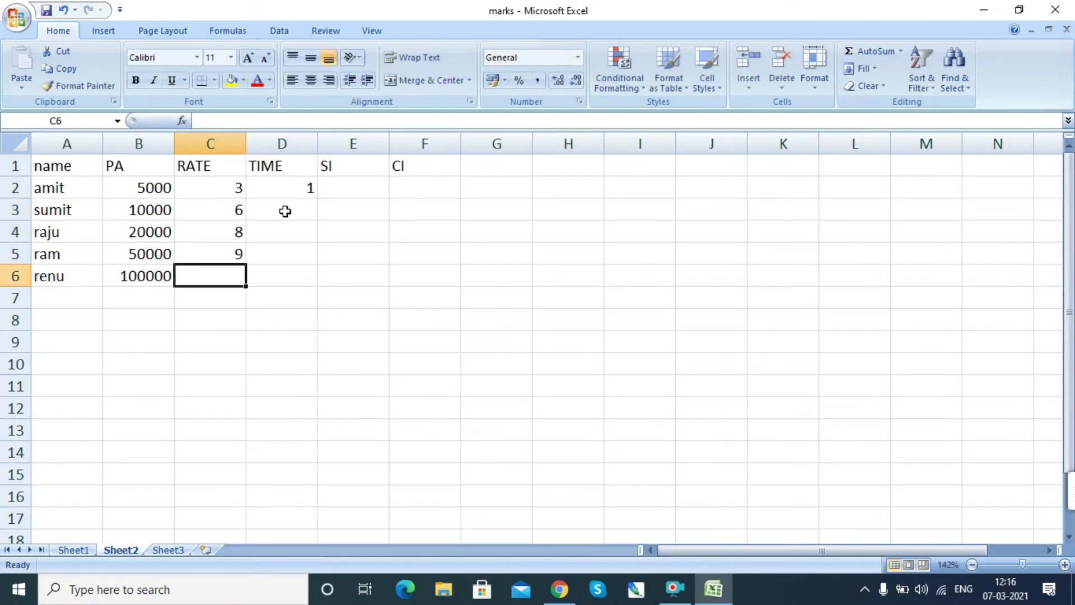
text(12)
key(Tab)
Fill TIME values 3, 5, 6, 2 into D3:D6 and start a formula in E2.
key(Up)
key(Up)
key(Up)
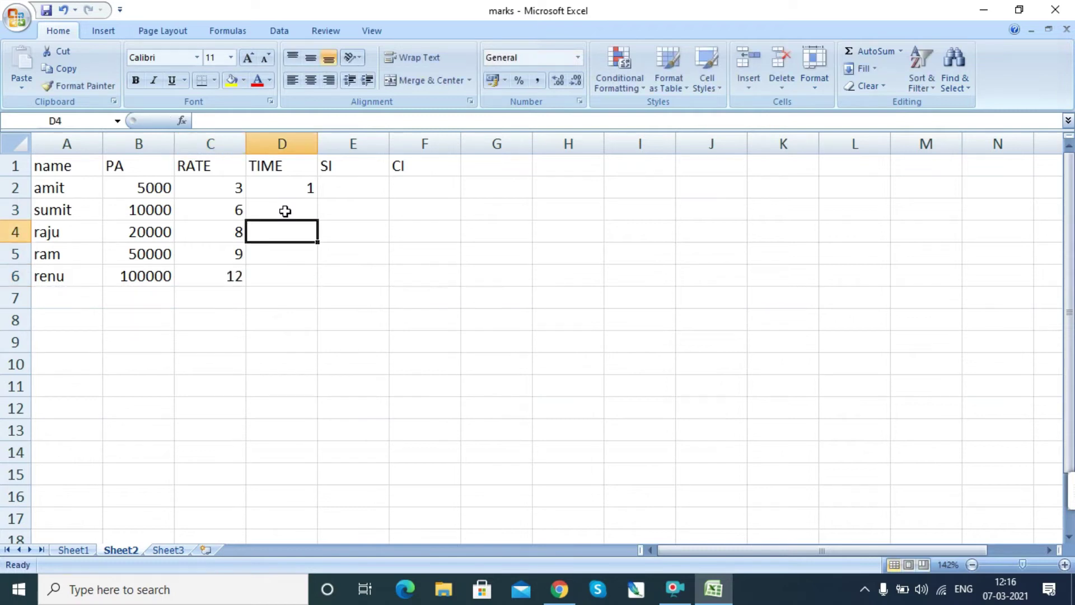
text(3)
key(Tab)
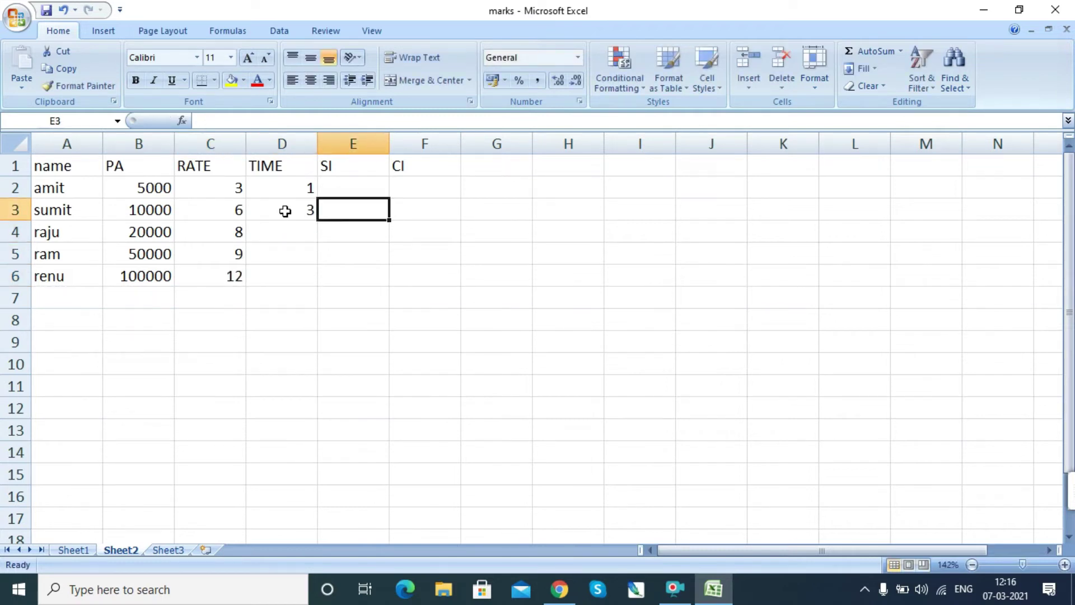
key(Return)
text(5)
key(Return)
text(6)
key(Return)
text(2)
key(Return)
key(Right)
key(Up)
key(Up)
key(Up)
key(Up)
key(Up)
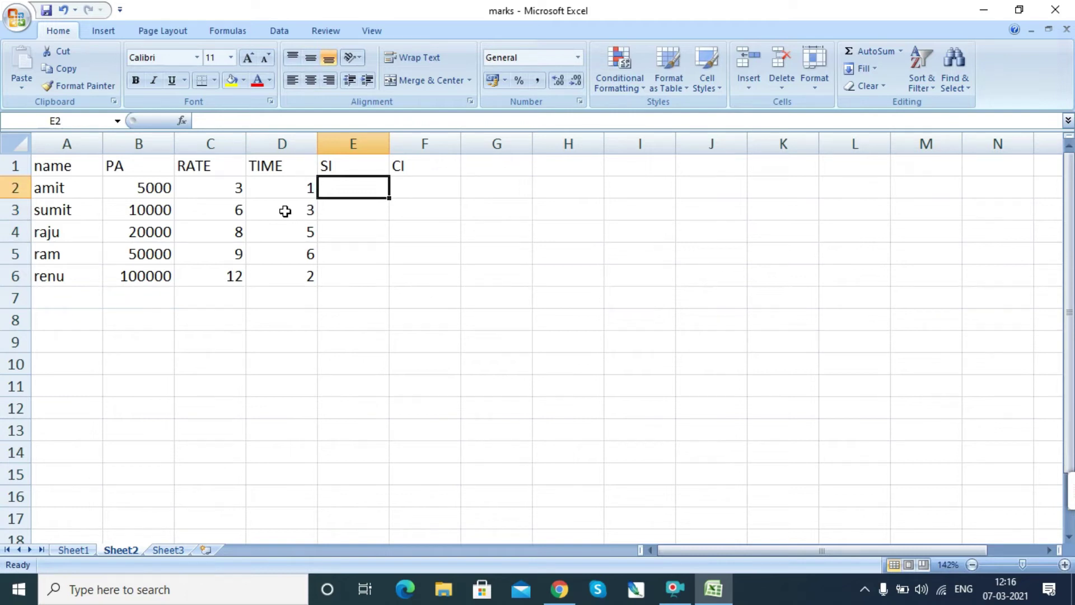
text(=)
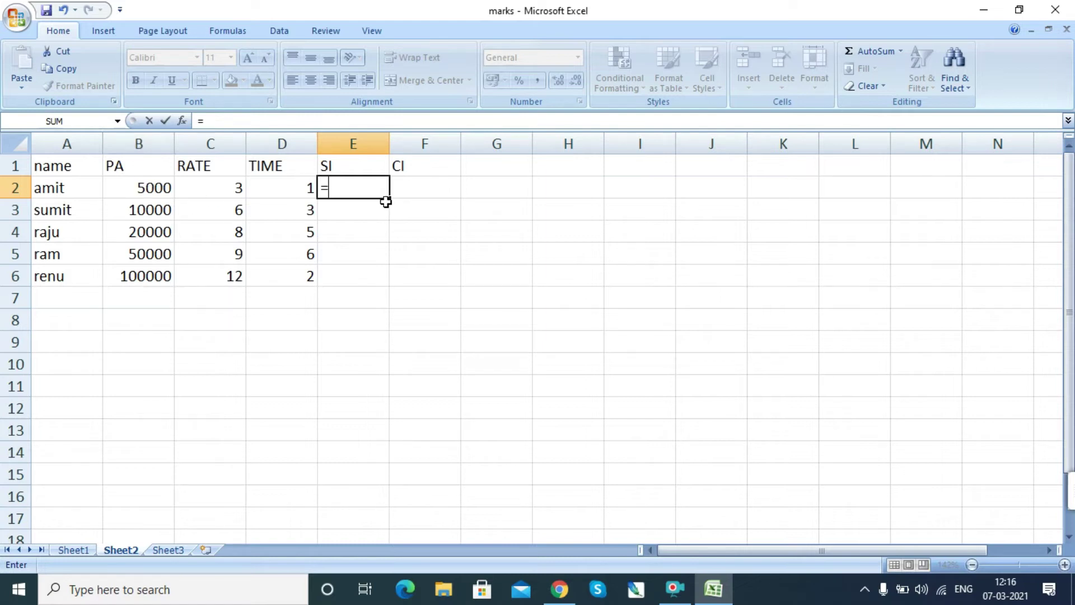
Enter =B2*C2*D2/100 in E2 and fill it down to E12.
text(B2)
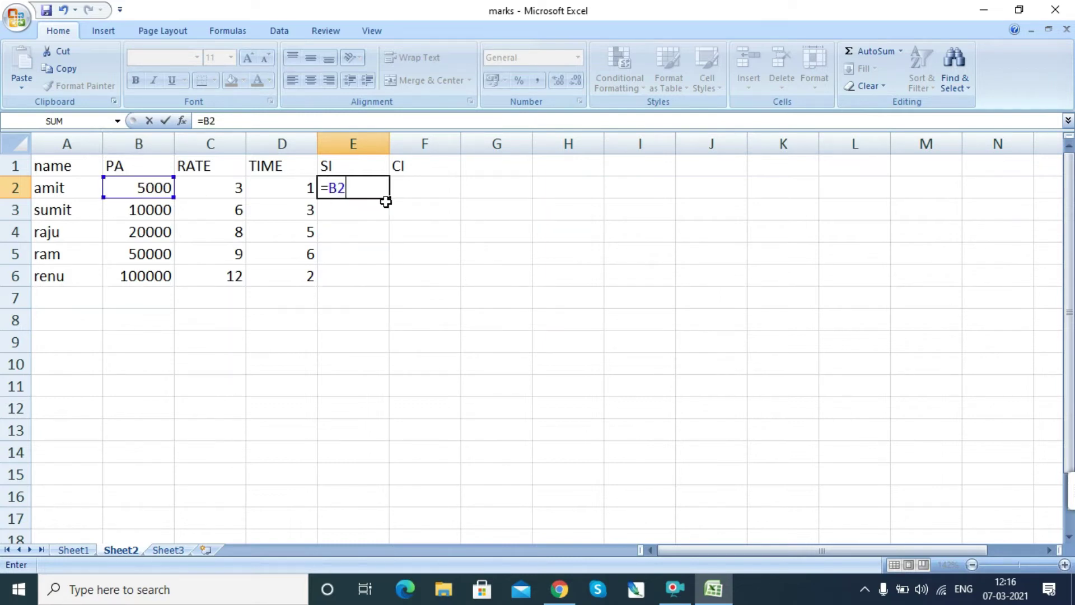
text(*)
click(218, 184)
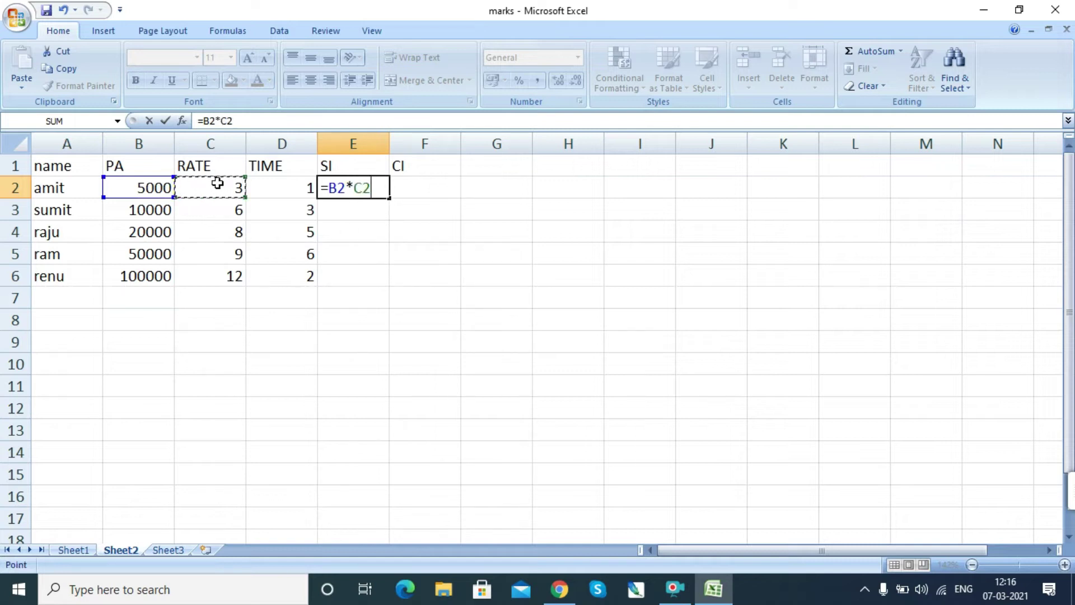
text(*)
click(278, 192)
text(/100)
key(Return)
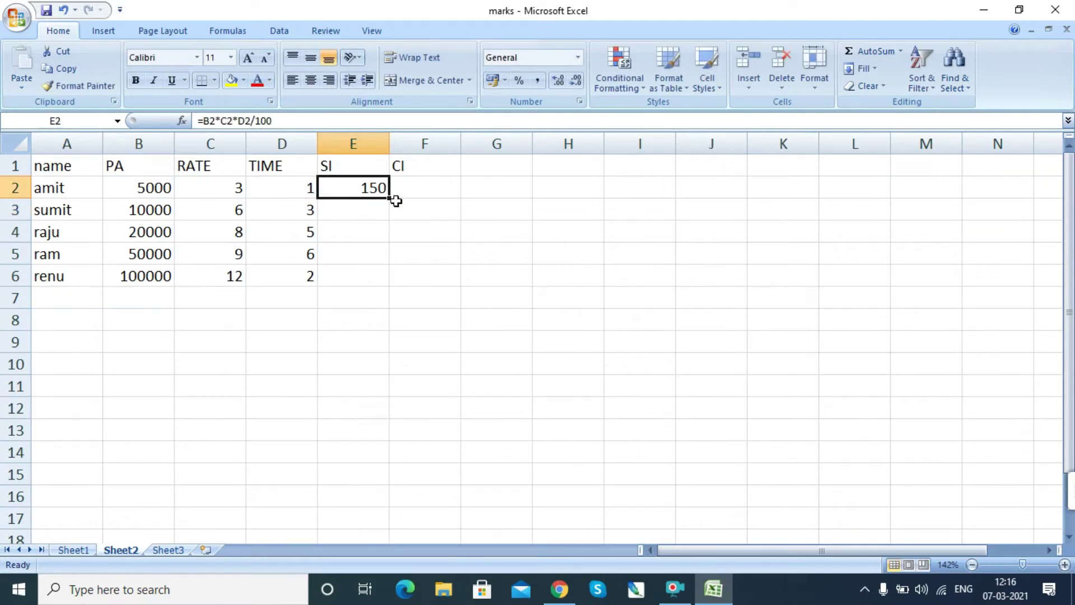
drag(390, 199, 403, 421)
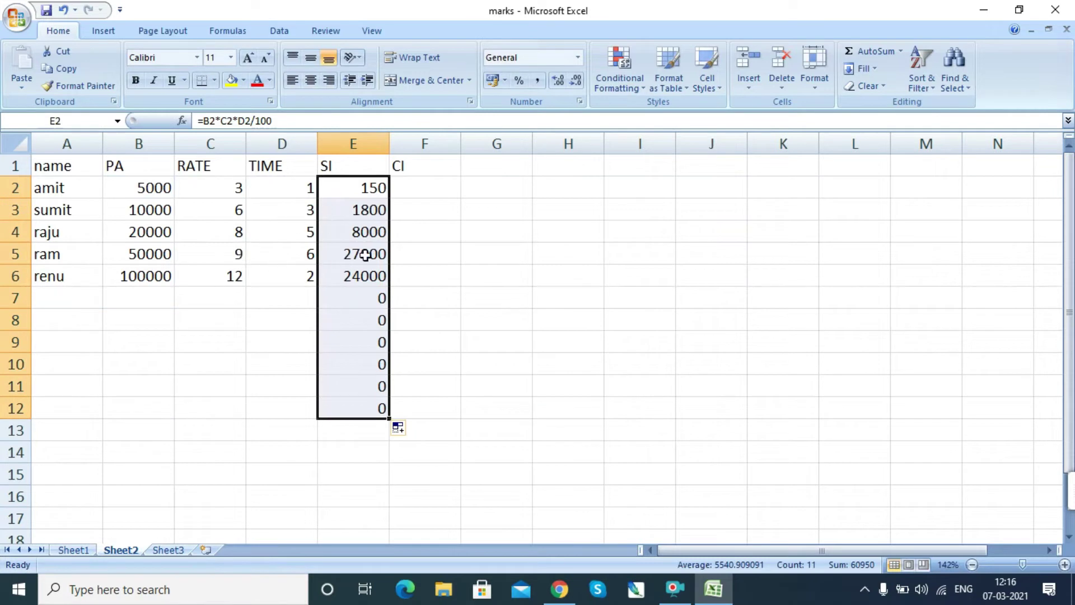
click(144, 274)
click(264, 272)
click(368, 272)
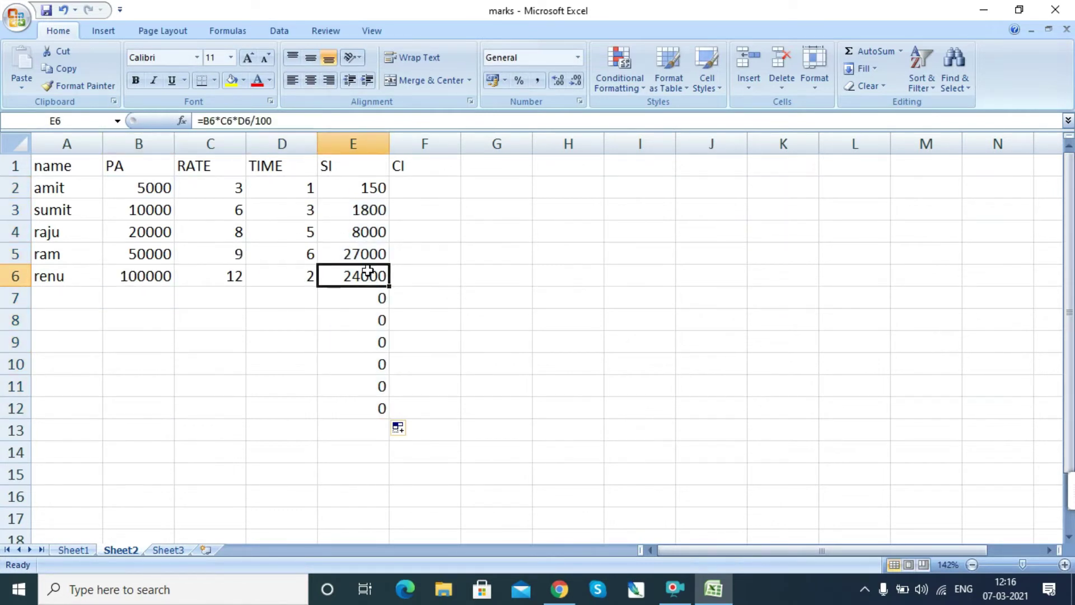
Add the name MONA in A7.
click(442, 186)
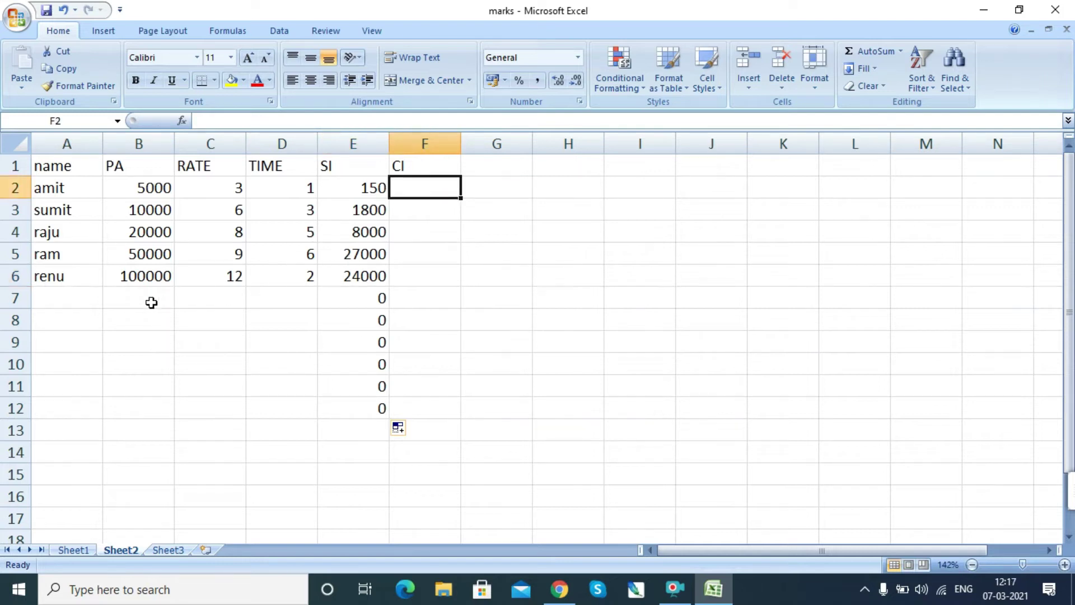
click(61, 298)
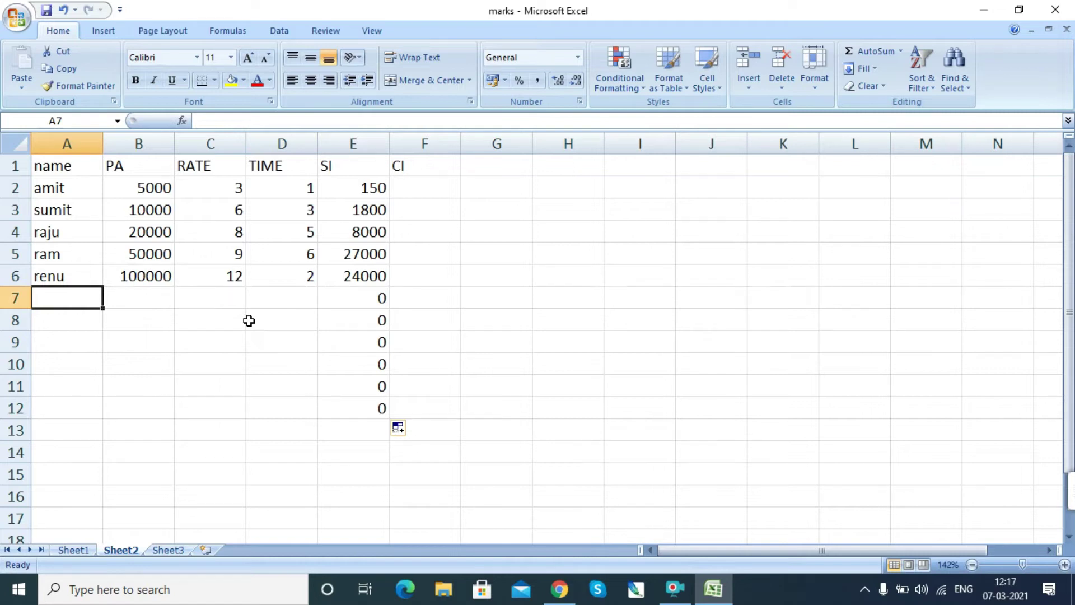
text(MONA)
key(Tab)
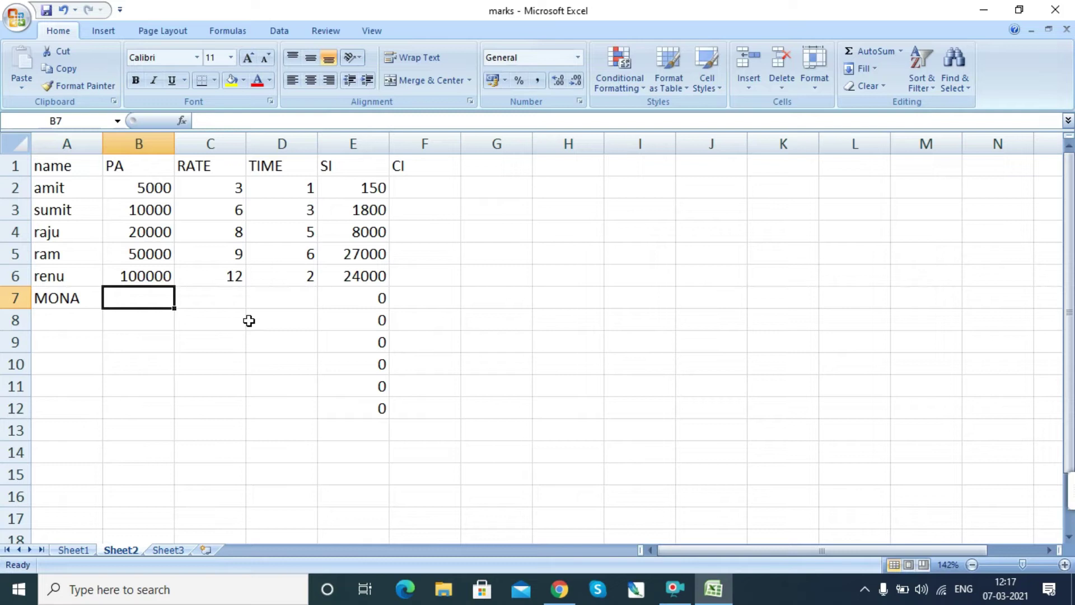
Enter MONA's PA 15000, RATE 3 and TIME 6 in B7:D7.
text(150)
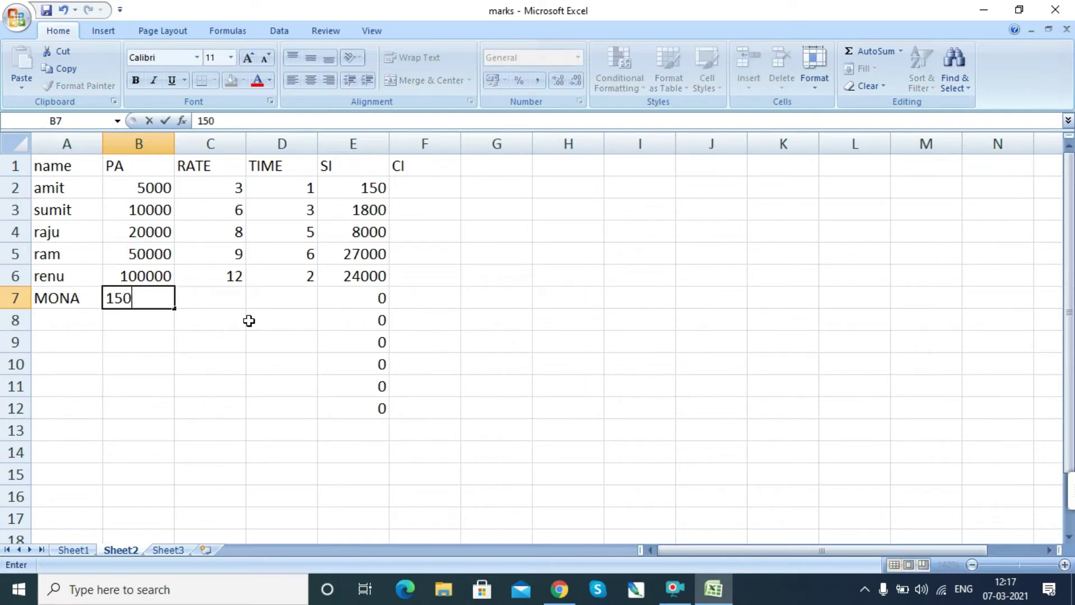
text(00)
key(Tab)
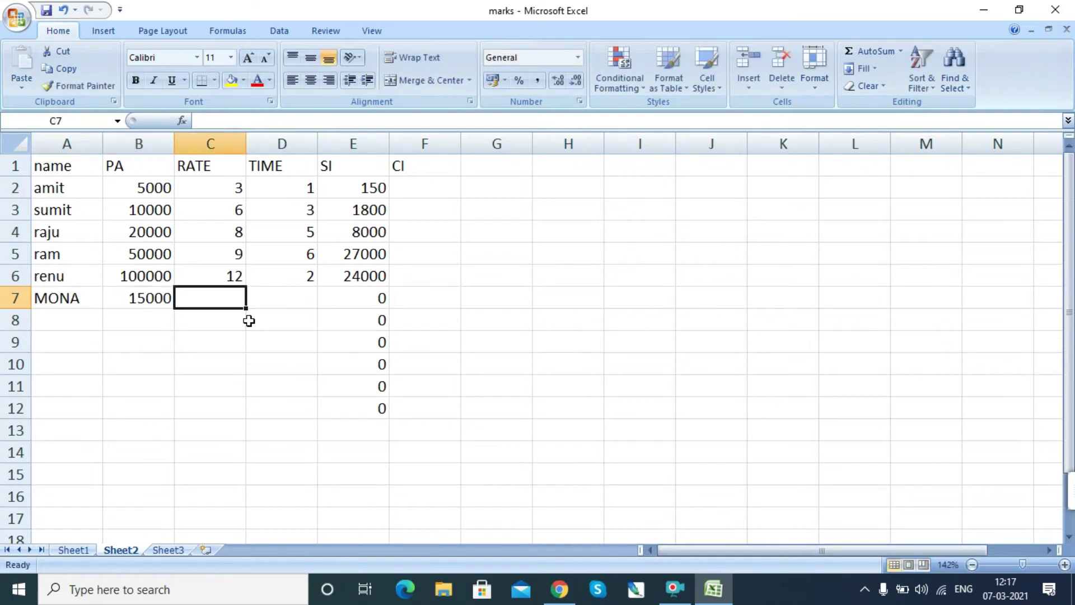
text(3)
key(Tab)
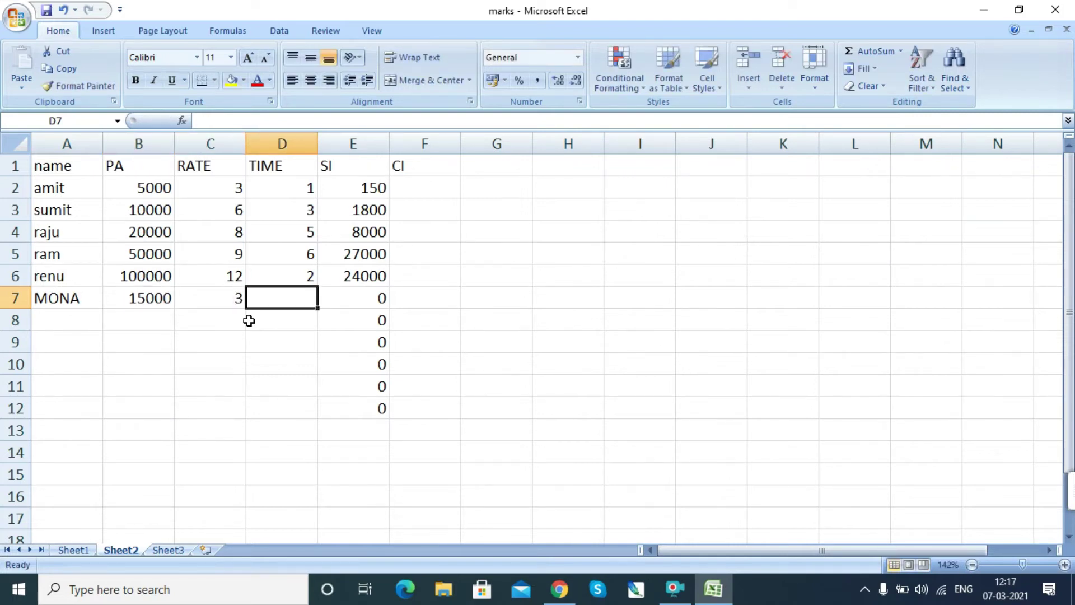
text(6)
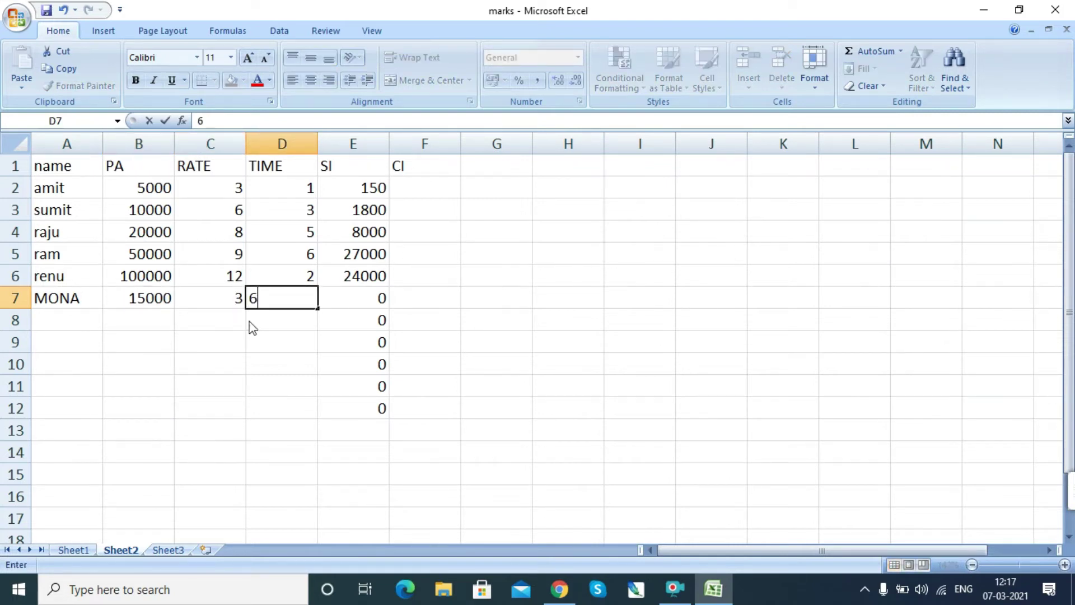
key(Tab)
key(Right)
key(Left)
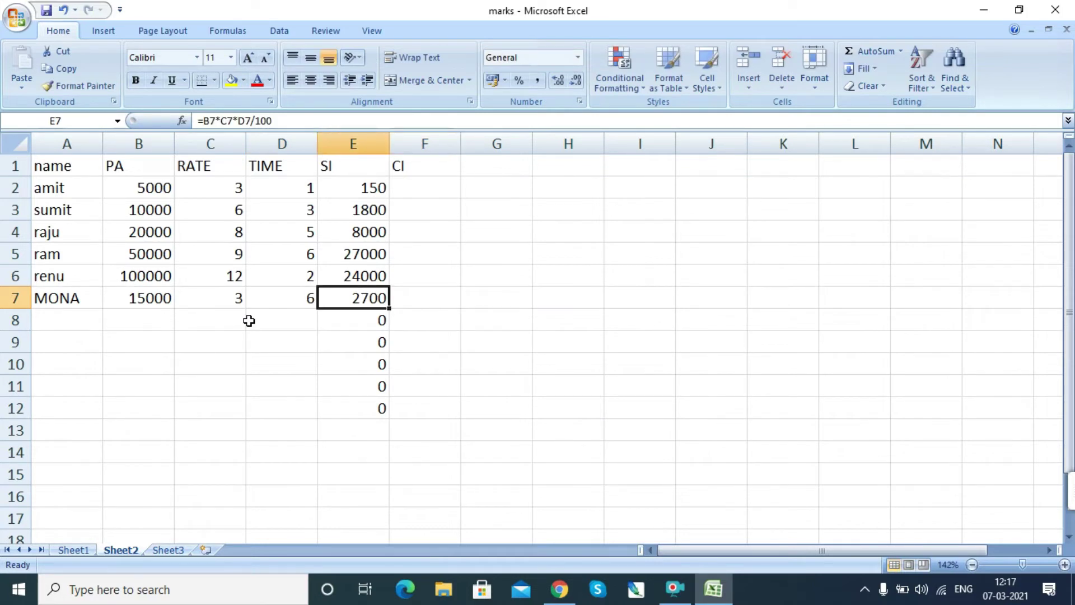
key(Right)
key(Up)
key(Up)
key(Up)
key(Up)
key(Up)
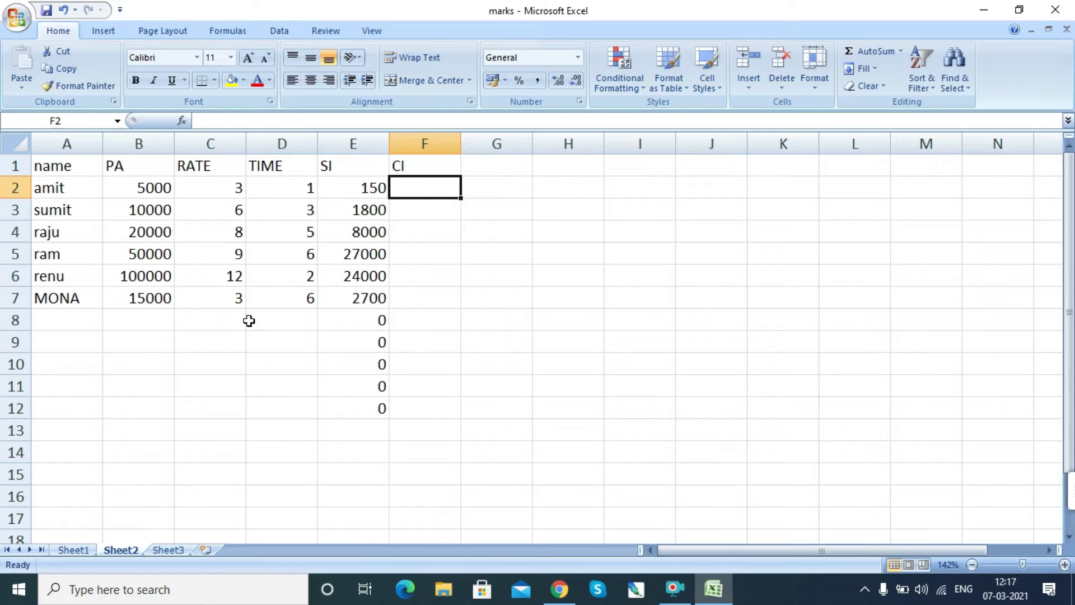
Enter =B2*(1+C2/100)^D2-B2 in F2 as amit's compound interest.
text(=)
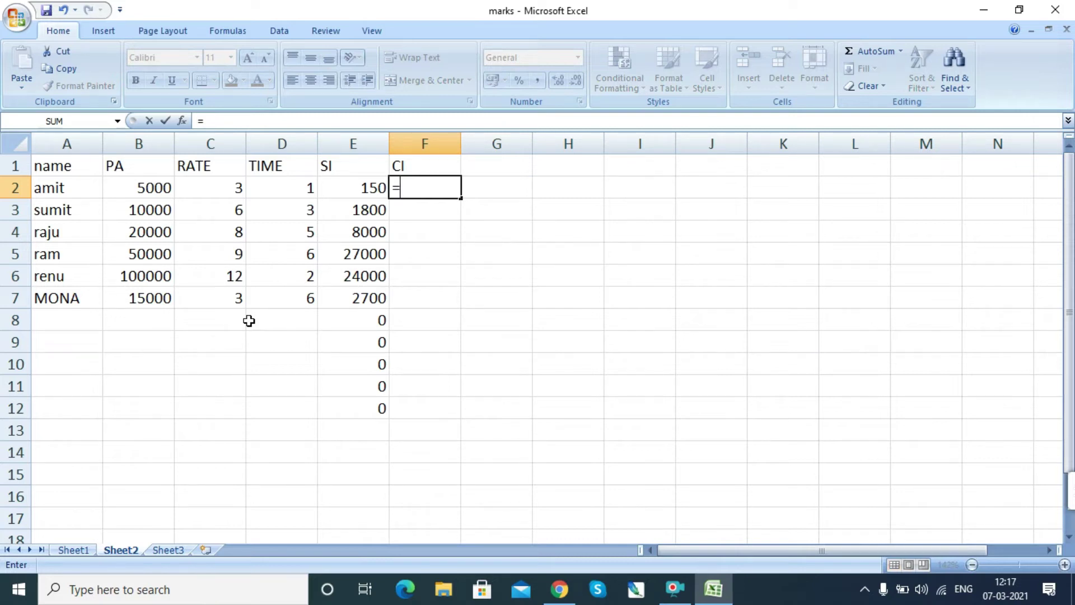
text(B2)
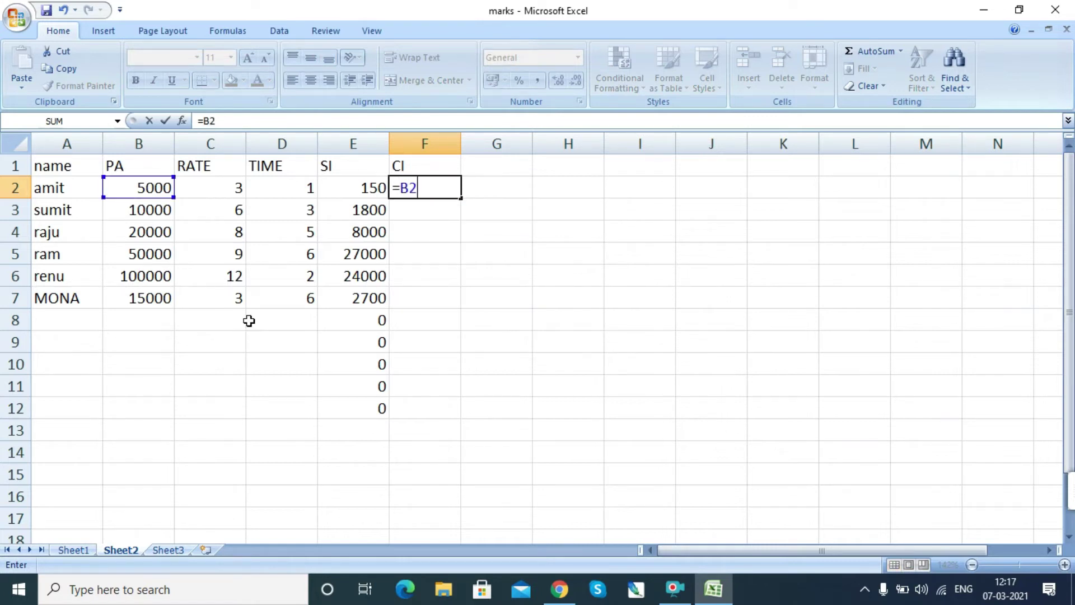
text(*(1+C2/)
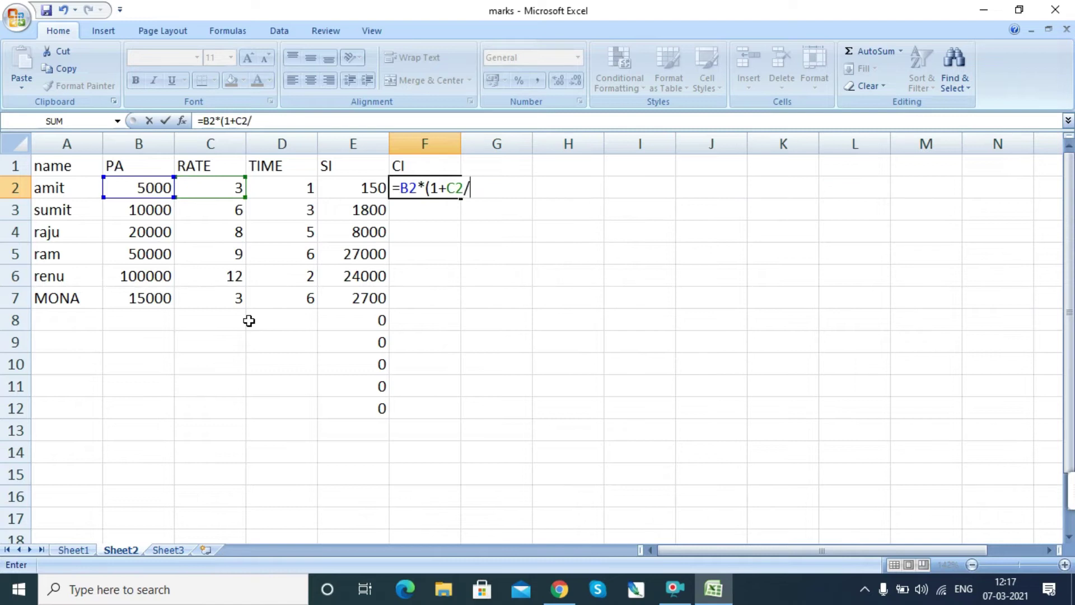
text(100)^D2)
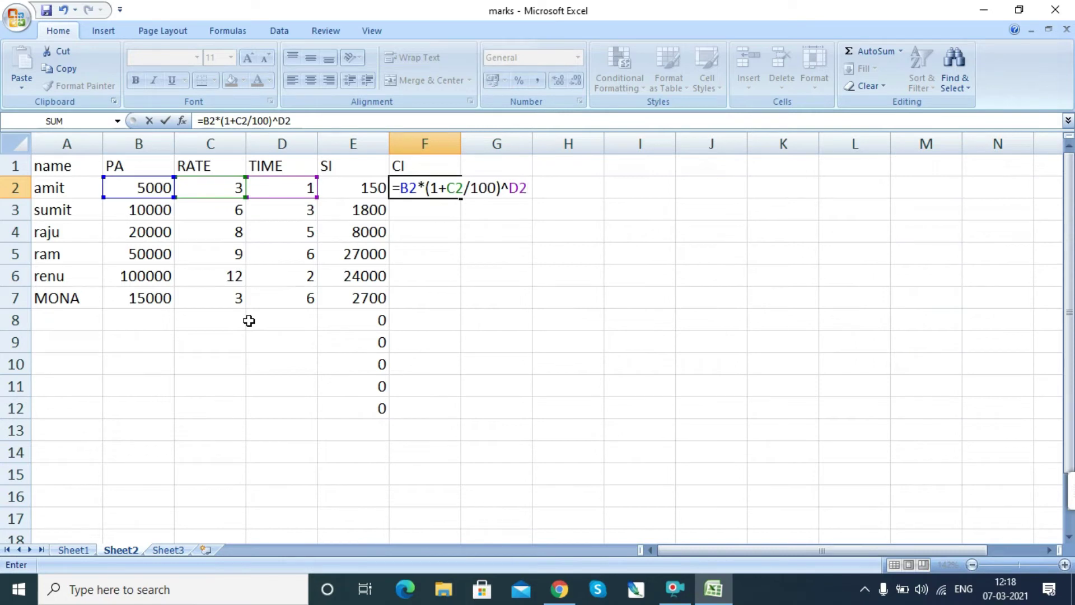
text(-B2)
key(Return)
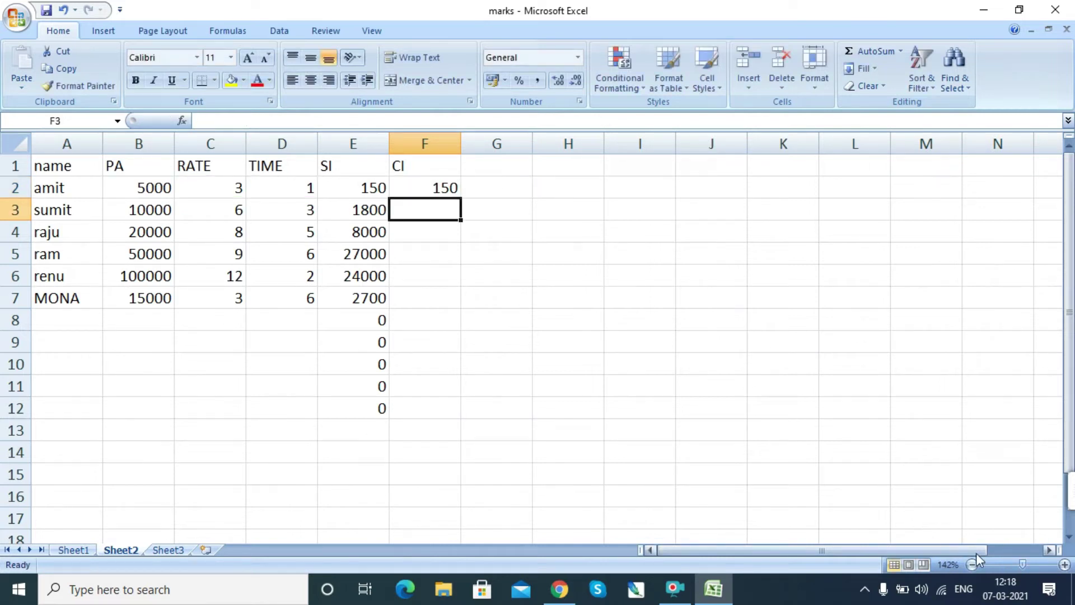
Copy amit's CI formula text, undo the accidental edit, and paste it into G8.
drag(1025, 560, 1036, 560)
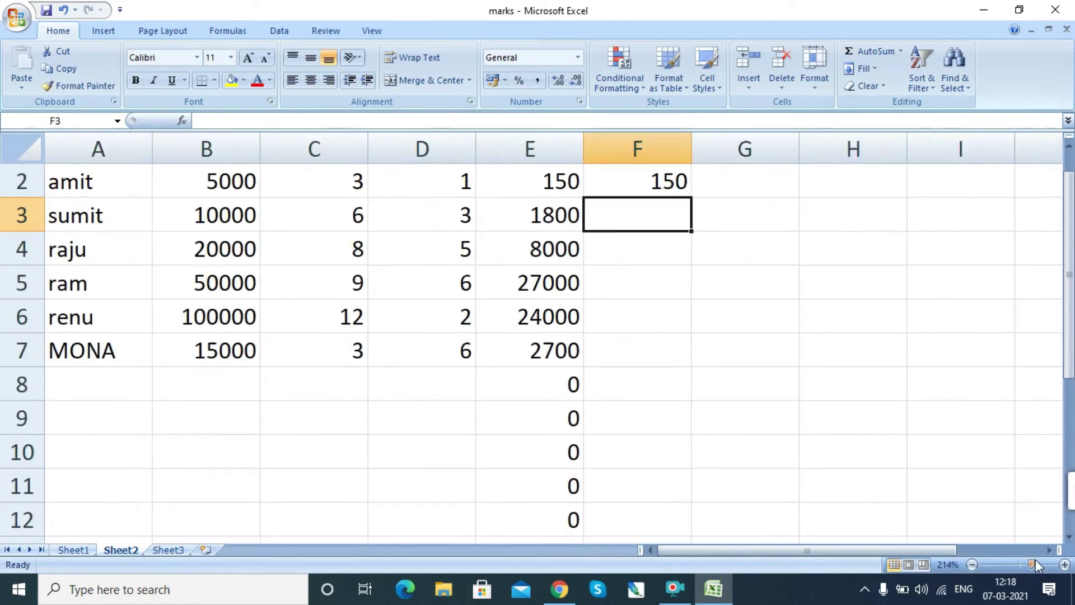
scroll(672, 206, up, 1)
click(668, 214)
double_click(668, 214)
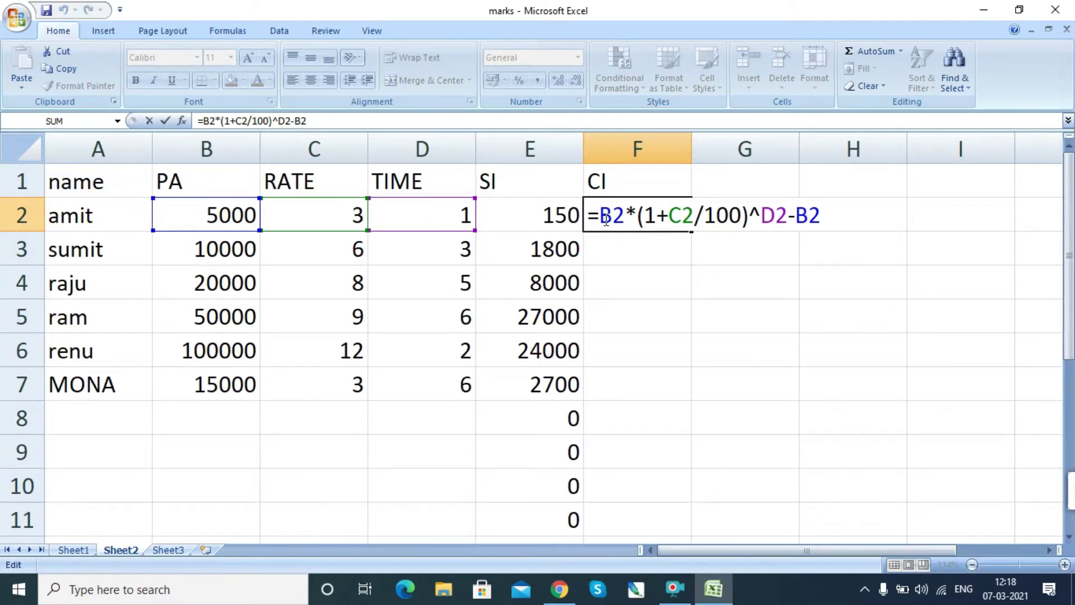
drag(600, 216, 828, 214)
key(ctrl+c)
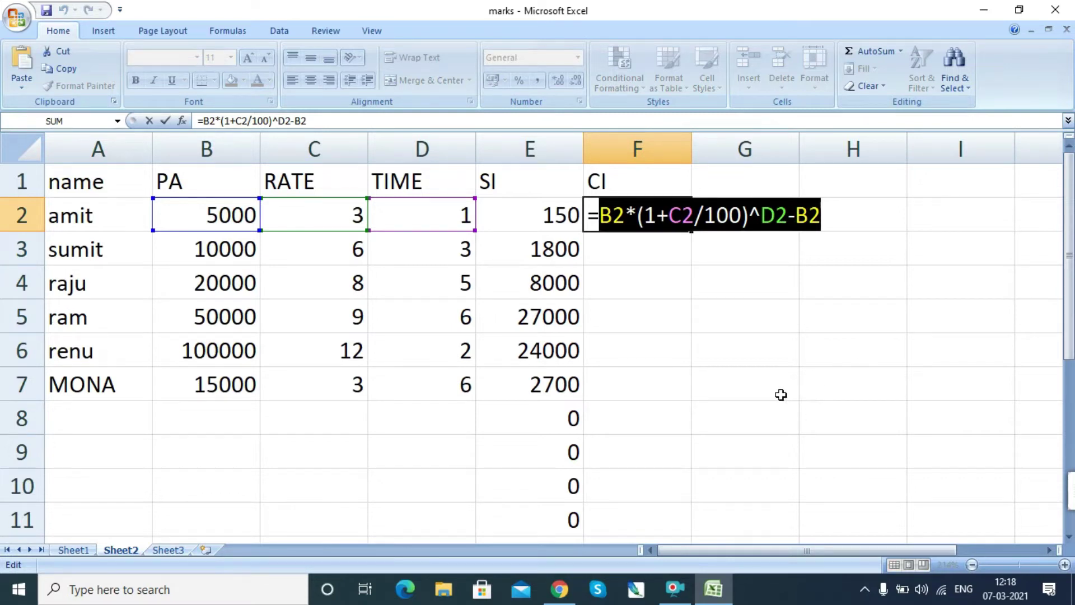
click(778, 390)
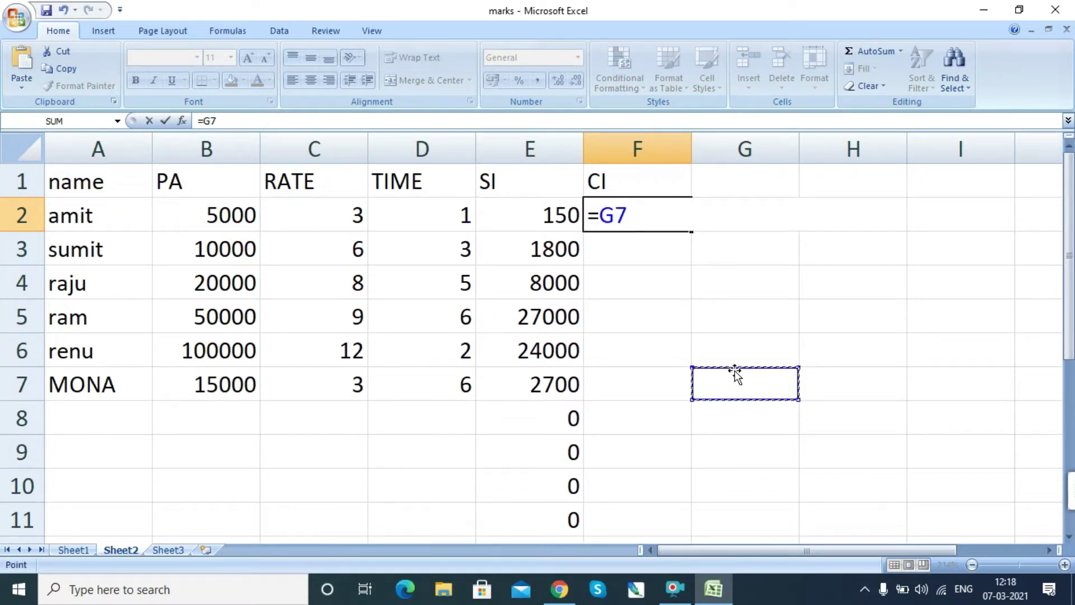
key(Return)
key(Up)
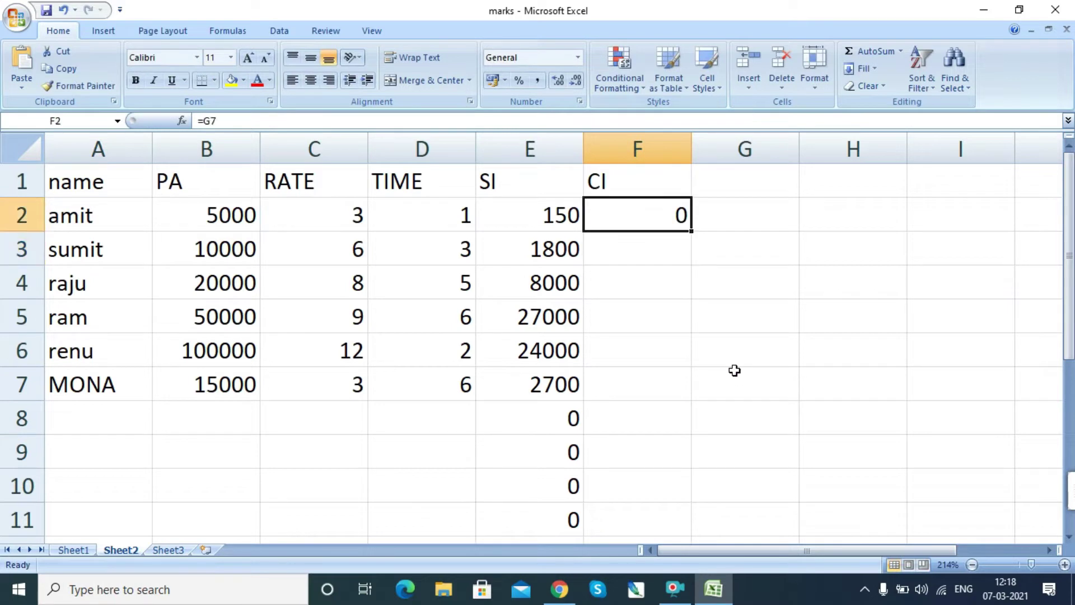
key(ctrl+z)
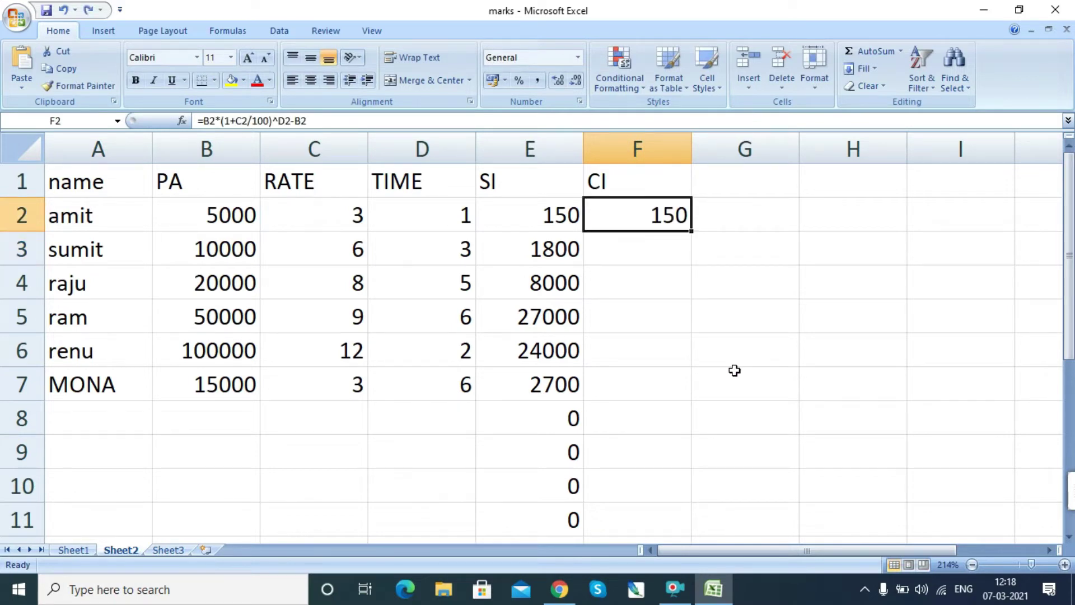
key(Down)
key(Down)
key(Down)
key(Down)
key(Down)
key(Down)
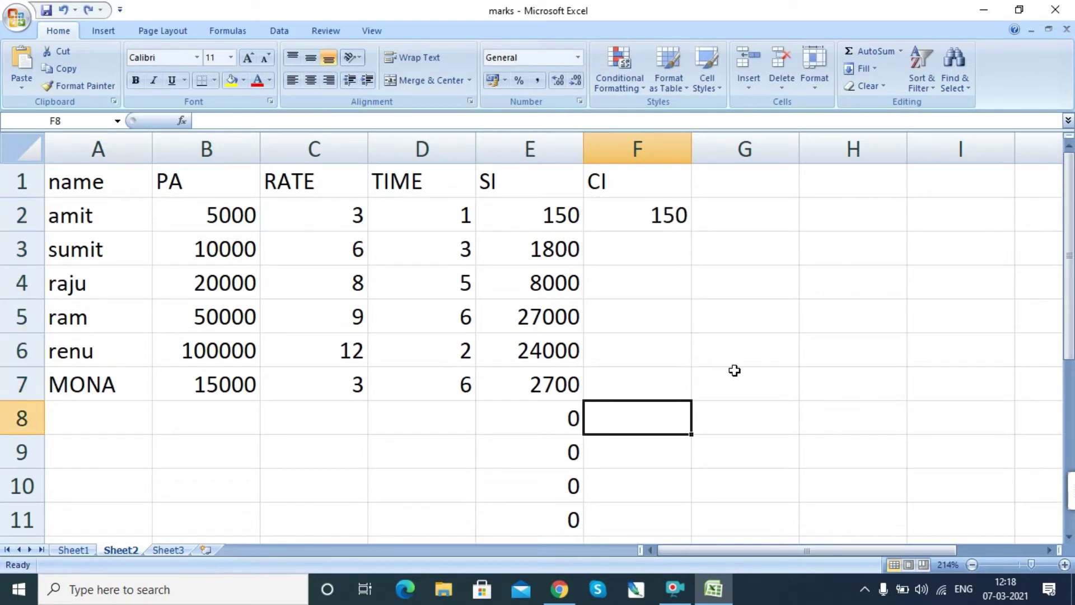
key(Right)
key(ctrl+v)
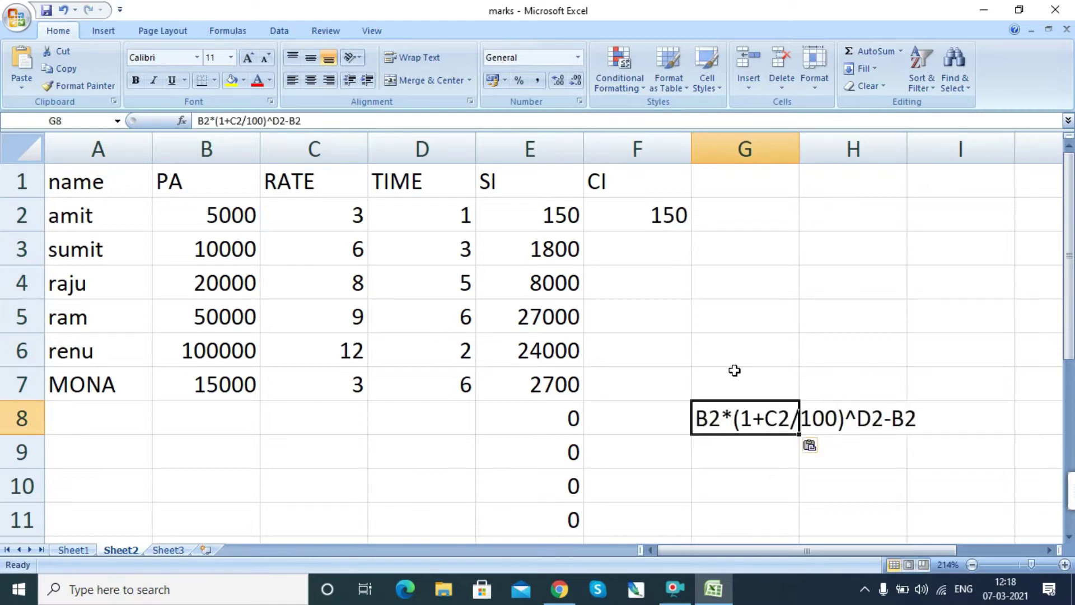
click(794, 506)
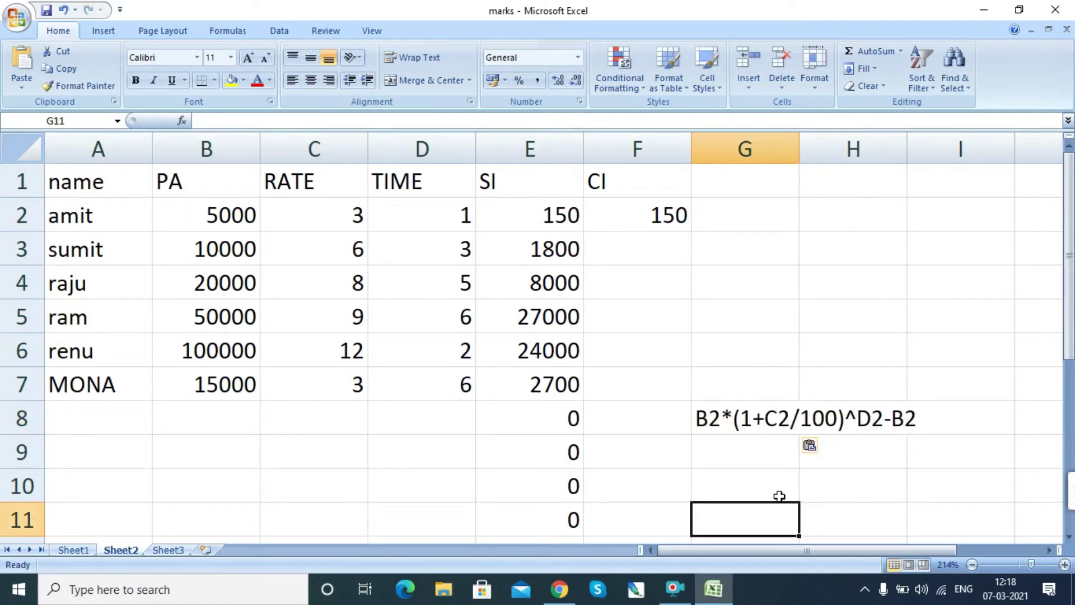
Copy the SI formula text B2*C2*D2/100 from E2 and paste it into G7.
click(526, 227)
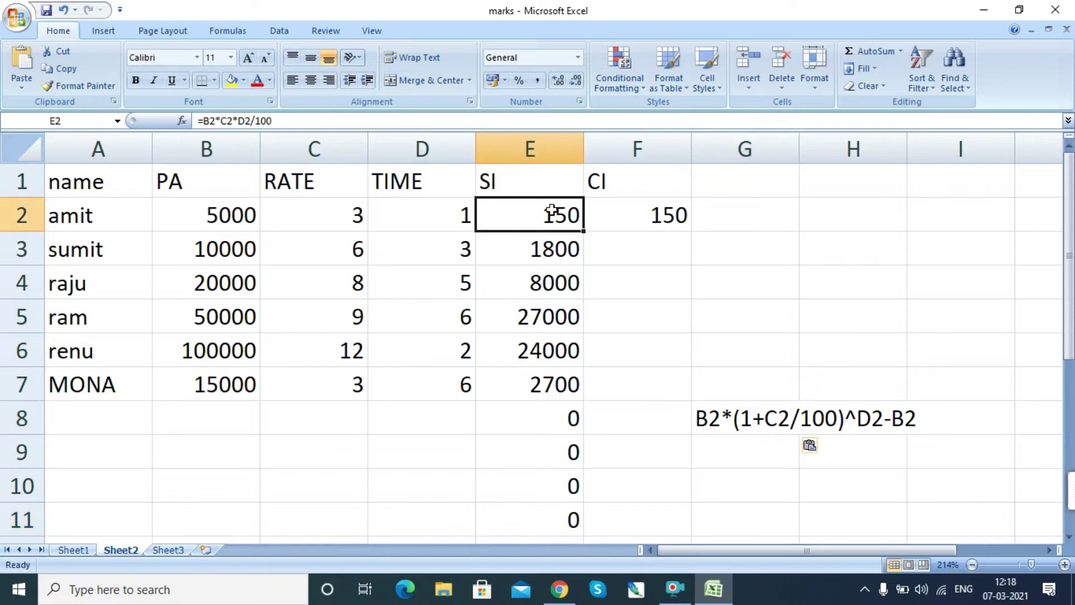
double_click(552, 210)
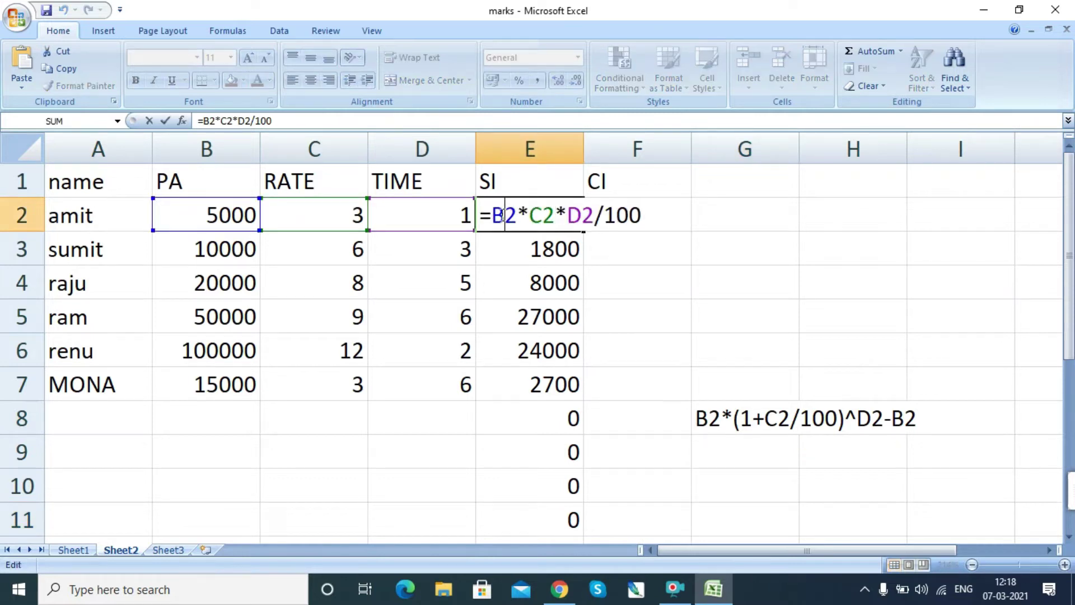
drag(493, 215, 644, 230)
key(ctrl+c)
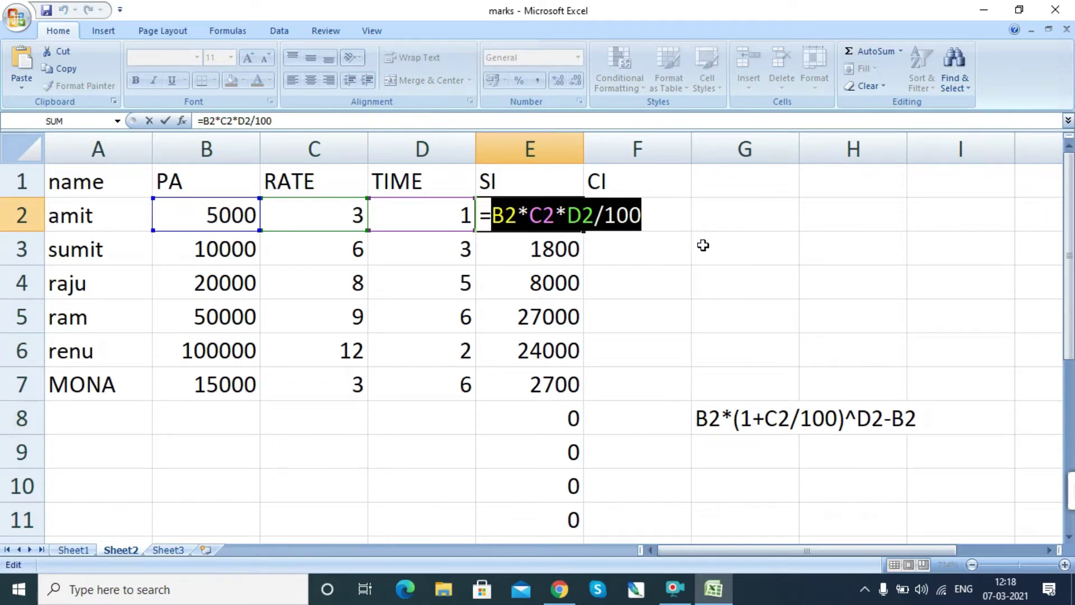
click(703, 245)
key(Return)
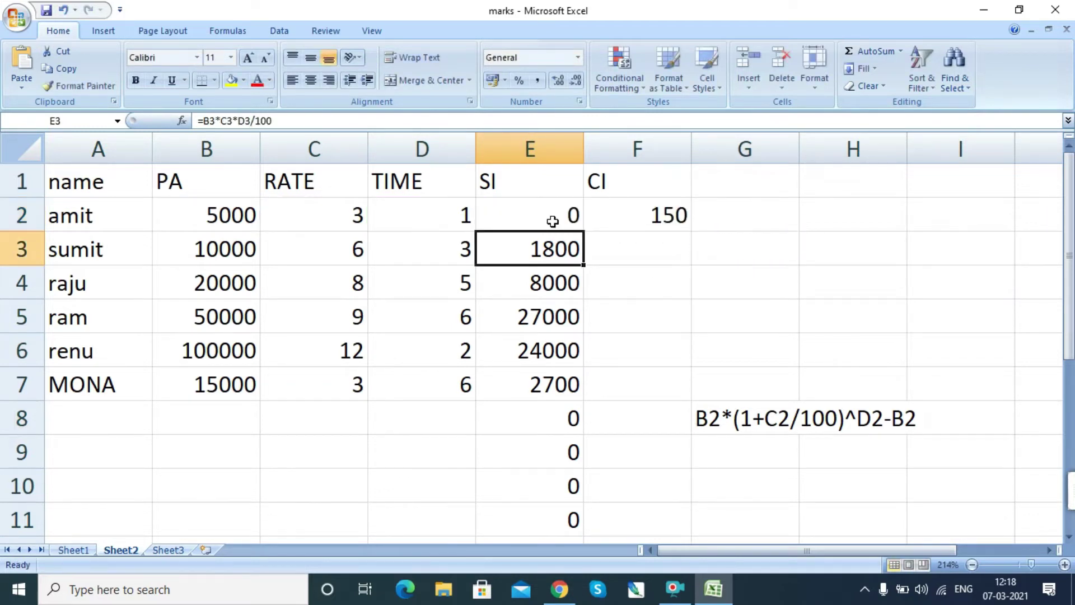
key(ctrl+z)
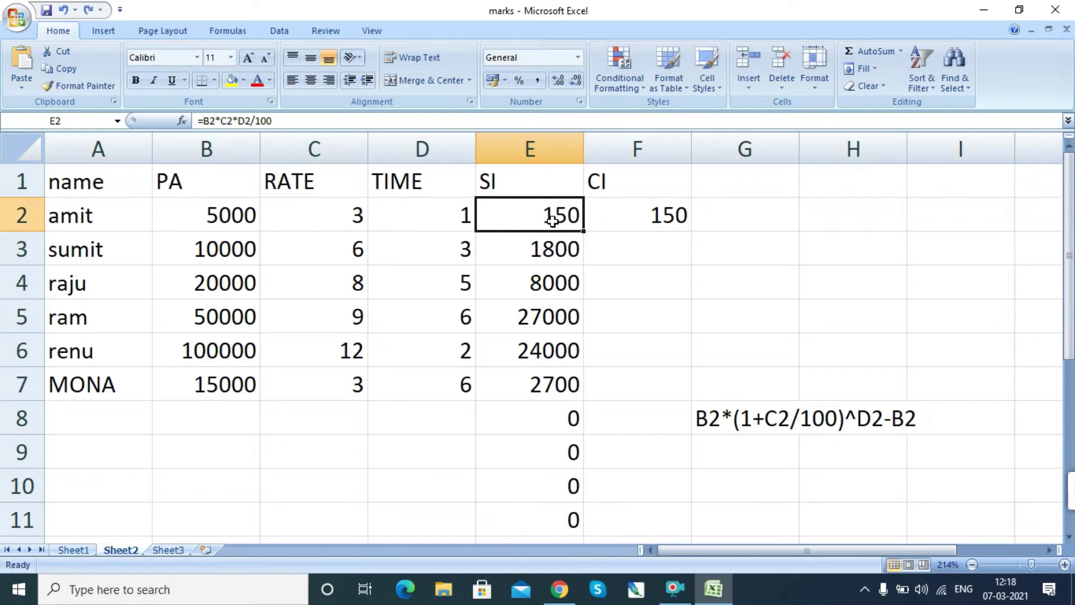
click(717, 373)
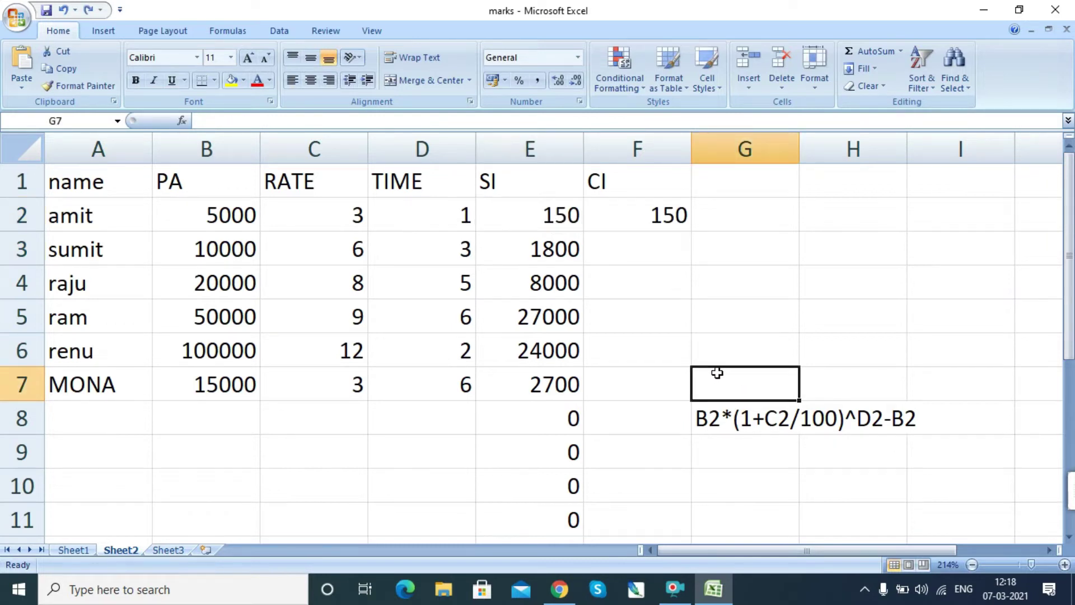
key(ctrl+v)
click(779, 414)
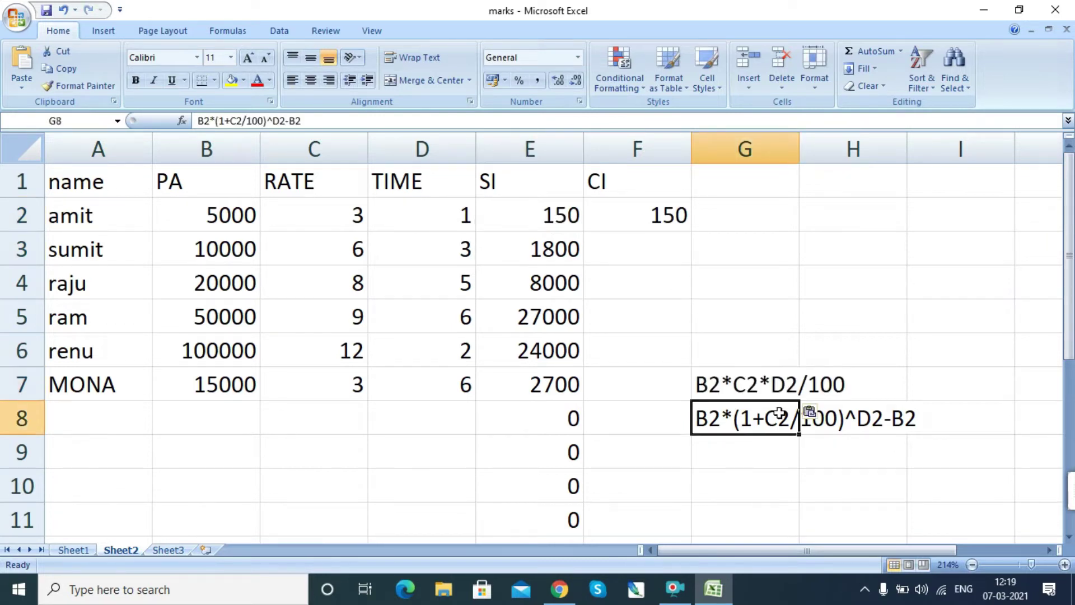
click(774, 454)
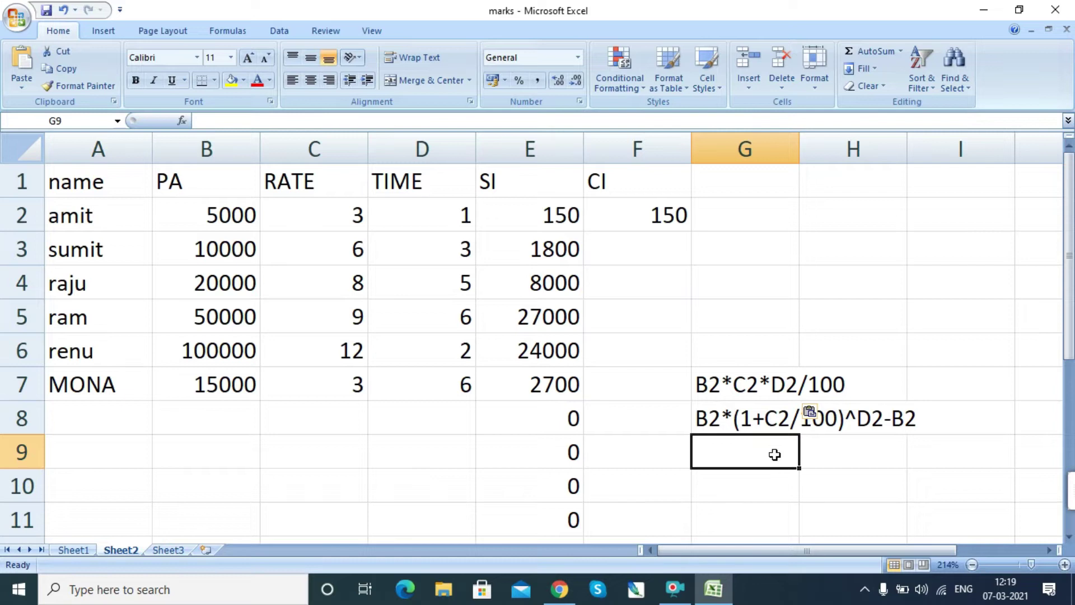
Fill the CI formula down to F7 and set amit's TIME to 2.
click(671, 215)
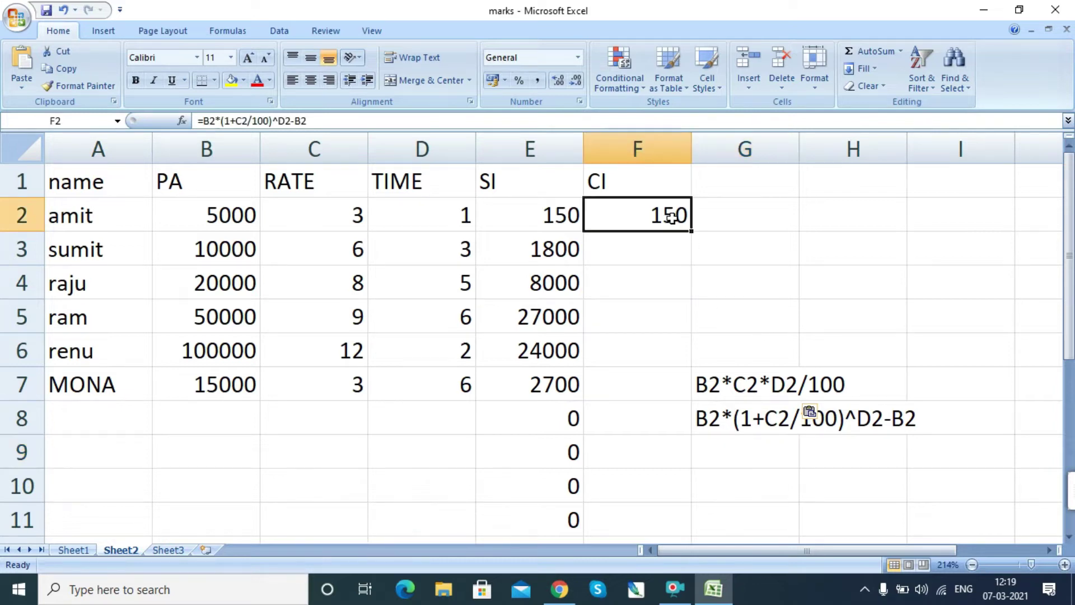
drag(695, 235, 678, 409)
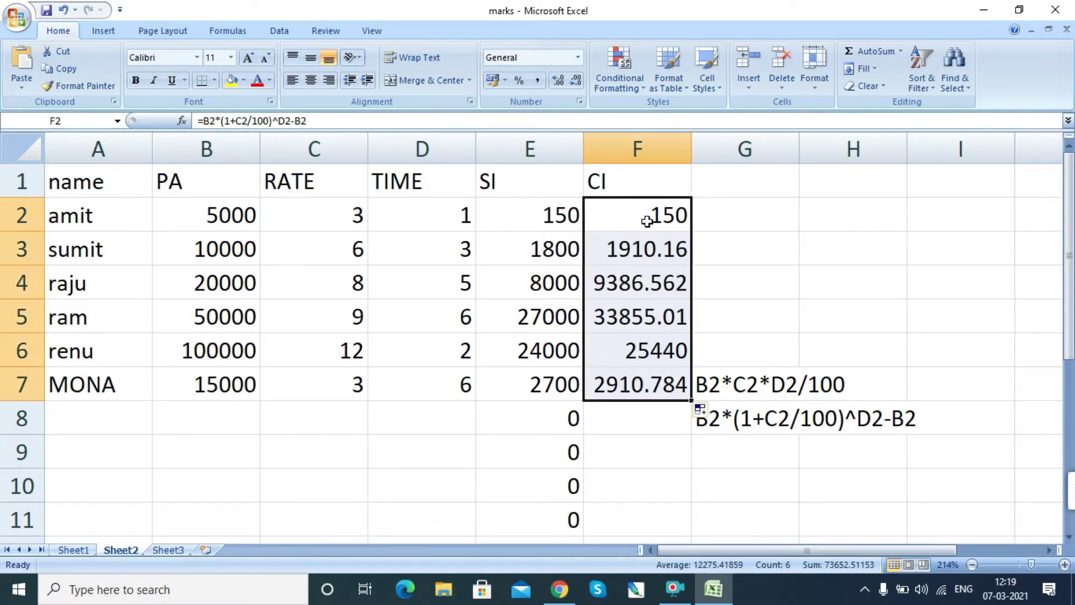
click(450, 220)
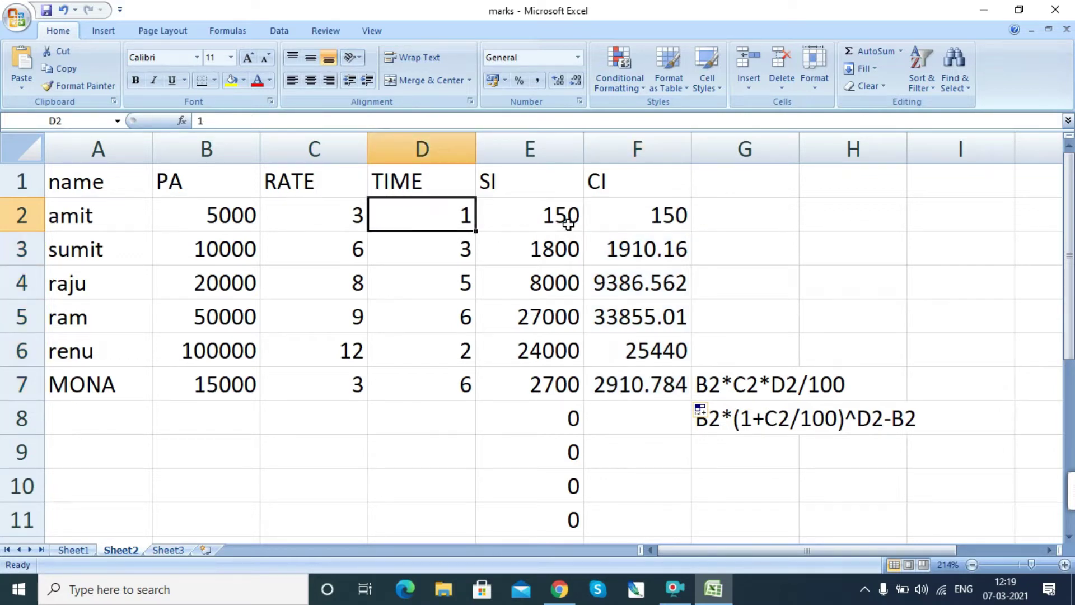
text(2)
key(Return)
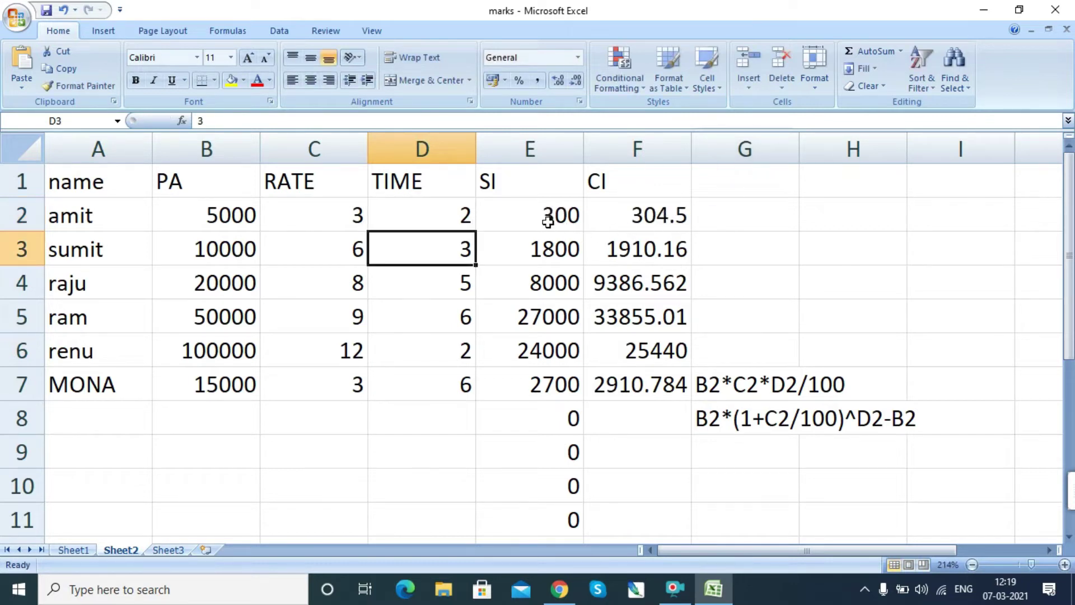
click(544, 214)
click(623, 213)
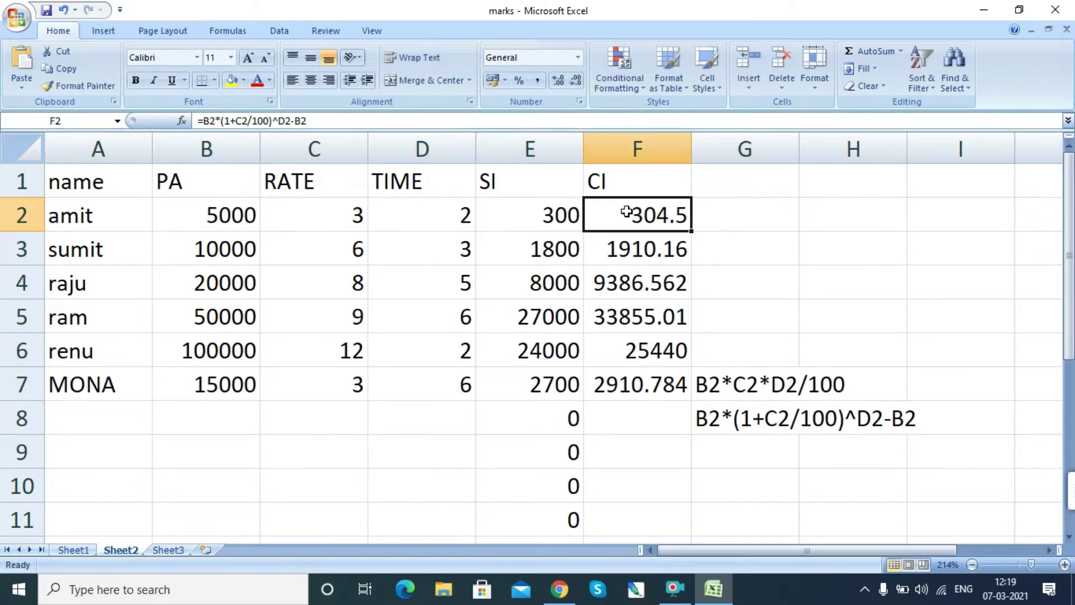
click(451, 218)
click(535, 217)
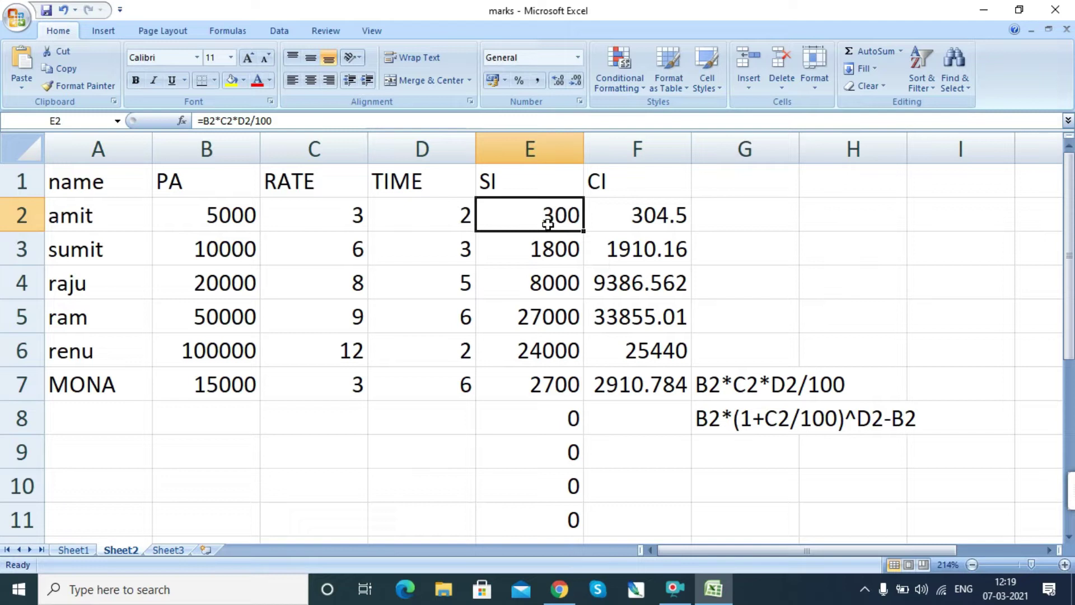
Change amit's TIME to 3, then 6, giving SI 900 and CI 970.2615.
click(463, 218)
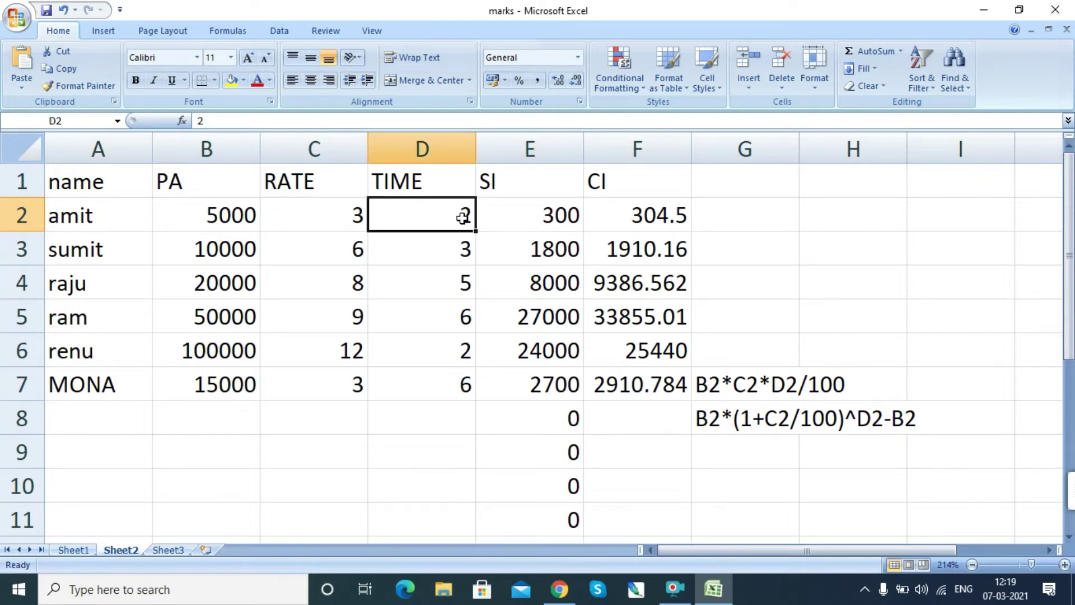
text(3)
key(Return)
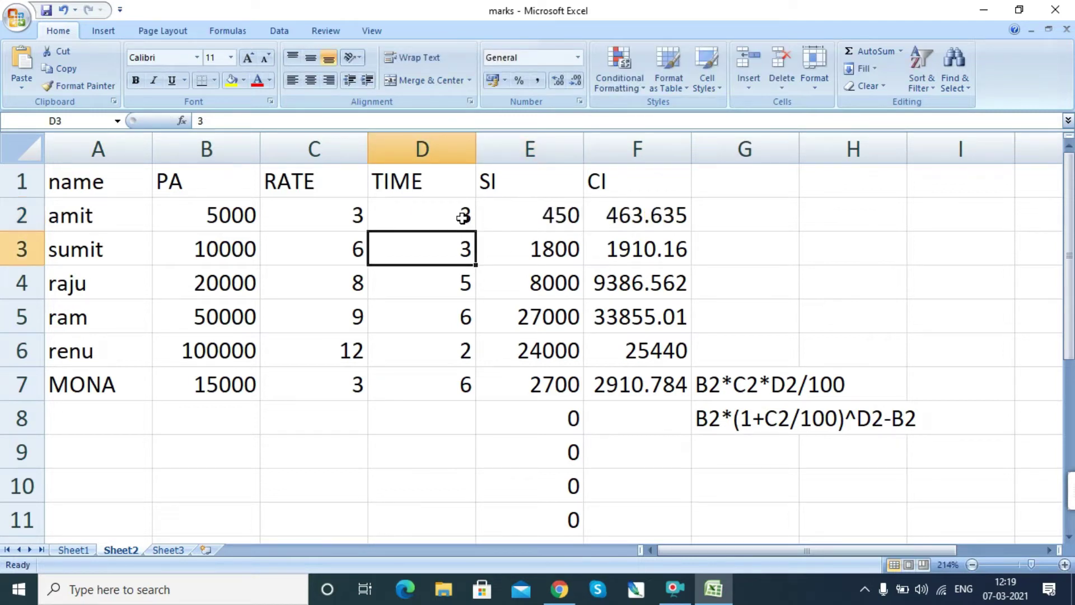
click(563, 222)
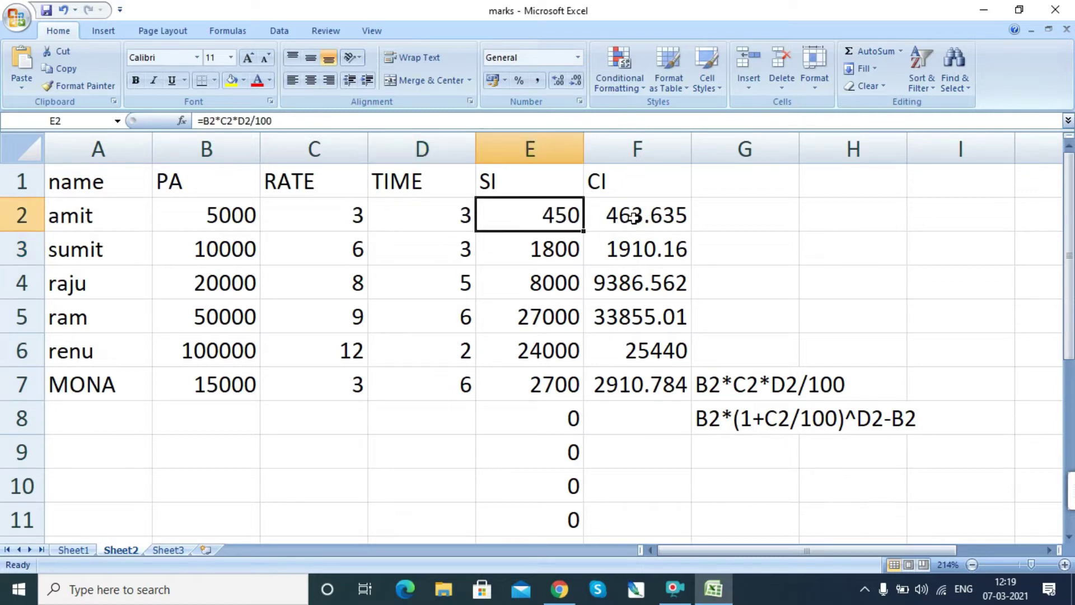
click(633, 218)
click(469, 215)
text(6)
key(Return)
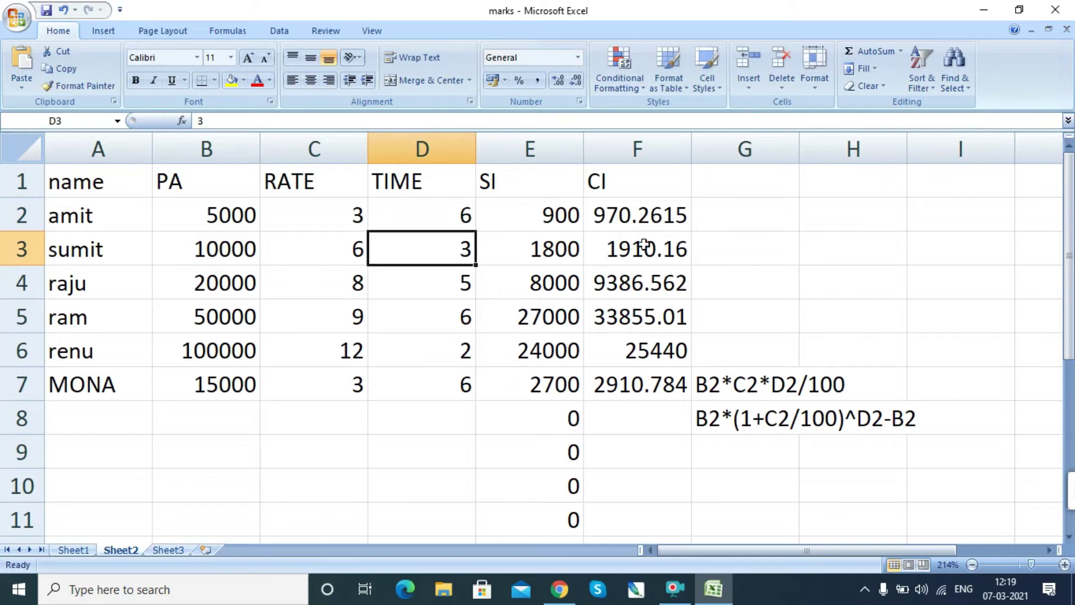
click(558, 219)
click(621, 216)
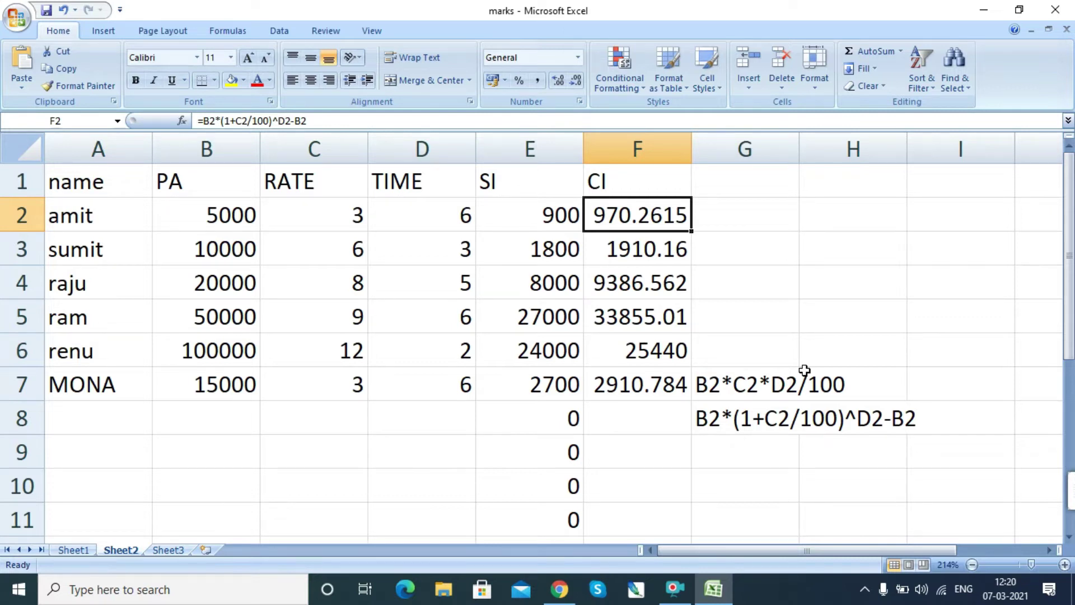
Select cell G9 before leaving the interest table.
click(735, 442)
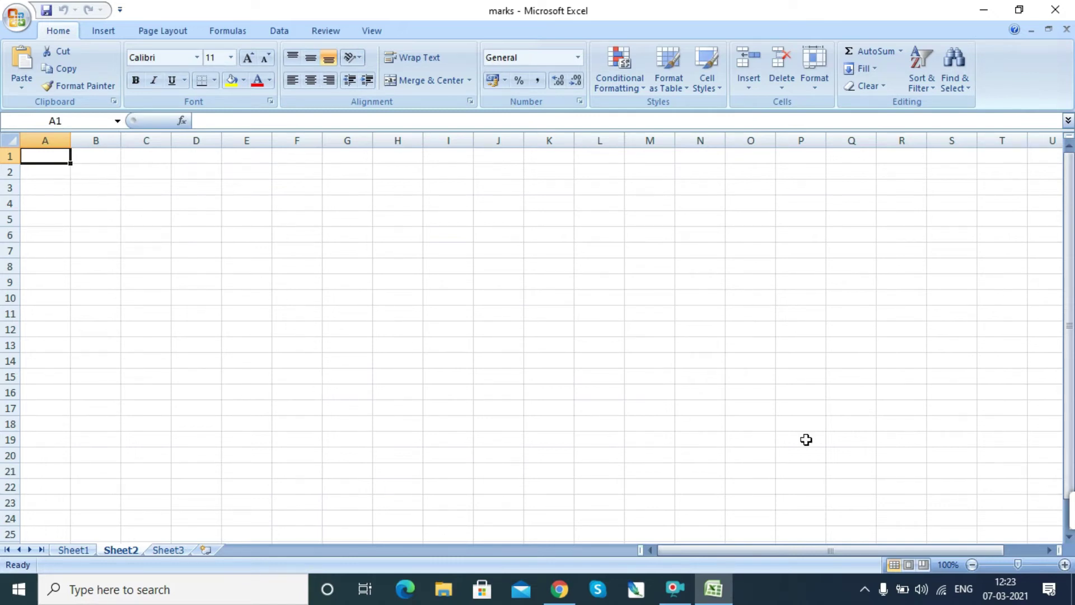
Zoom the blank sheet view to 136%.
drag(1020, 564, 1024, 563)
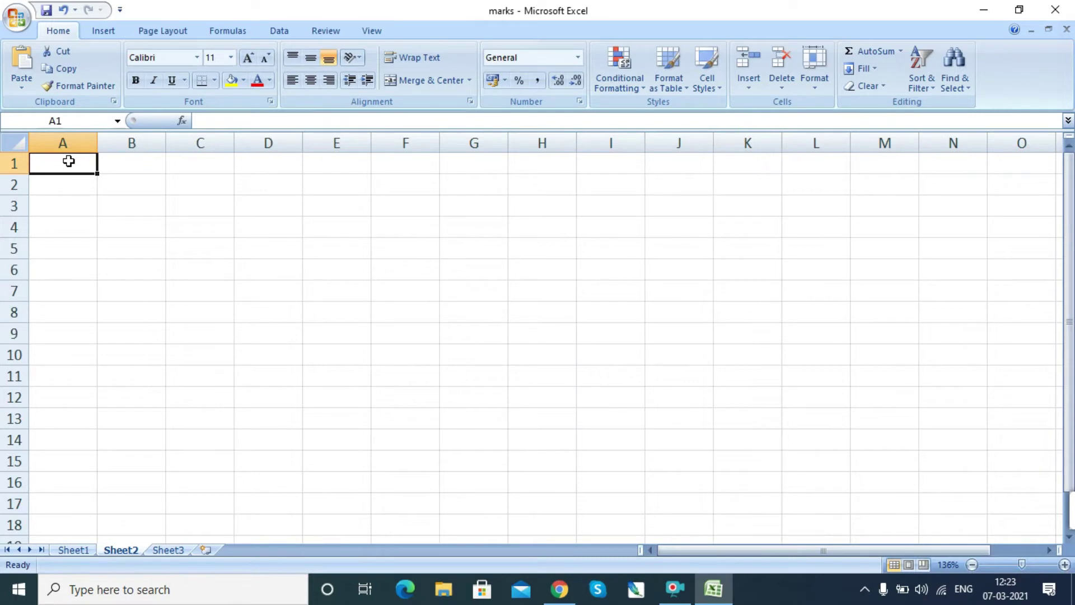
Enter the headings NOE, EMP_ID and B_PAY in A1:C1.
text(NOE)
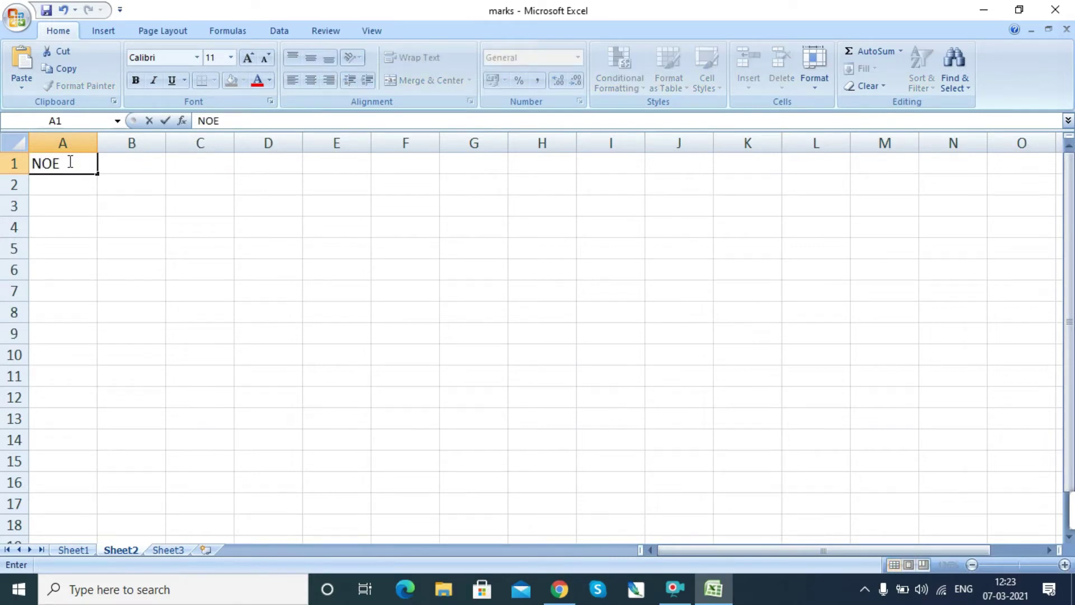
key(Return)
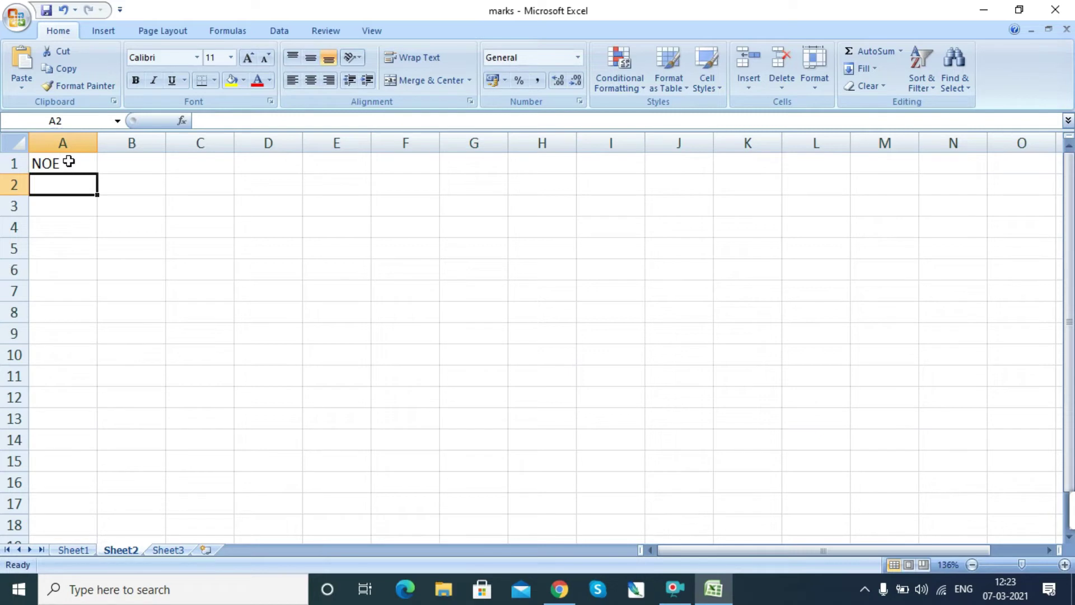
key(Up)
key(Right)
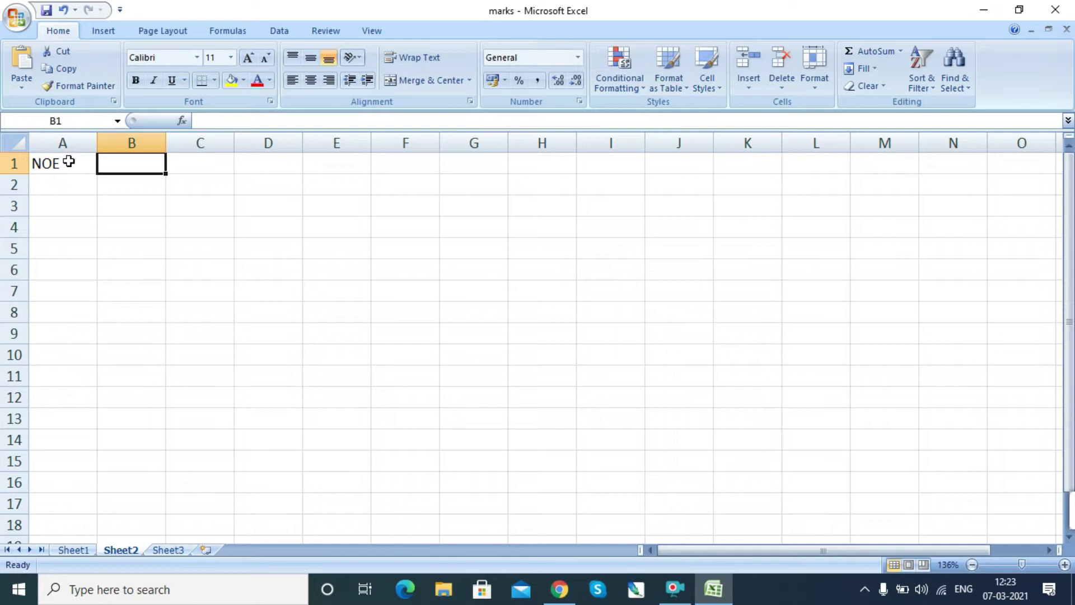
text(EMP_)
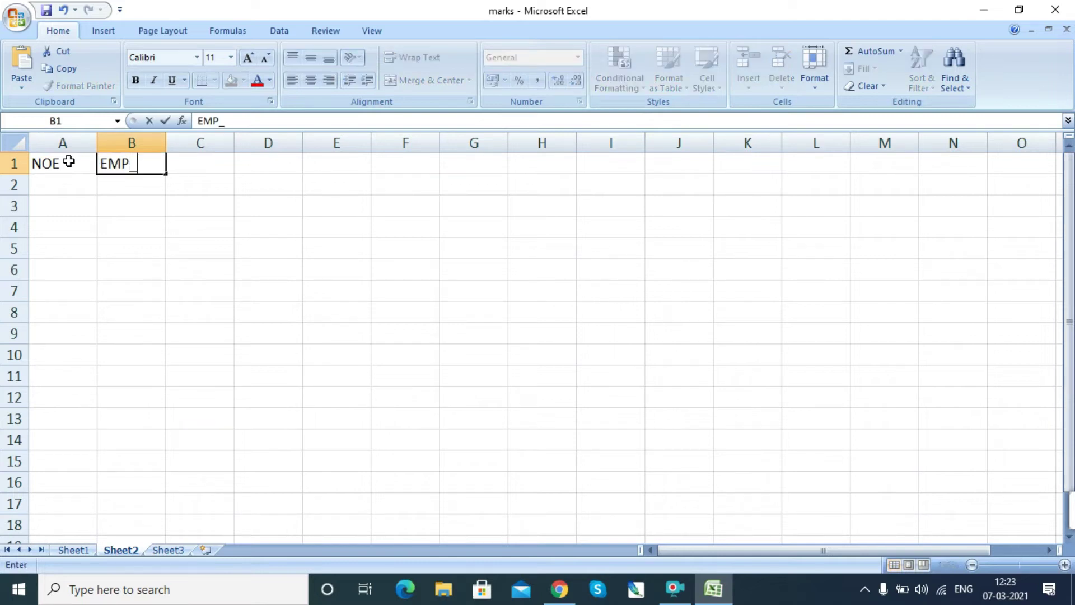
text(ID)
key(Return)
key(Right)
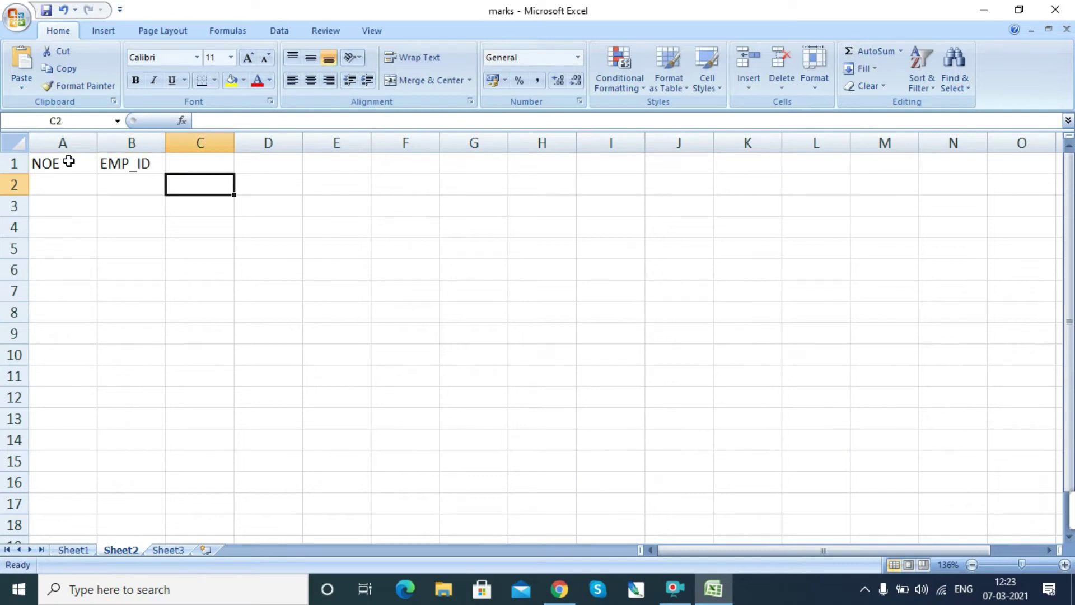
key(Up)
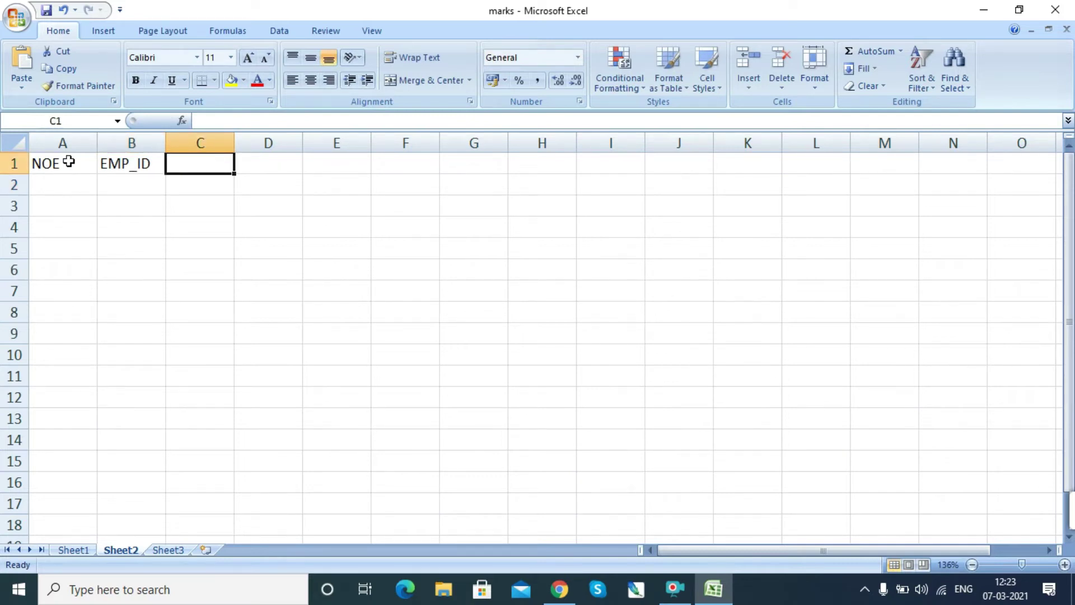
text(B_PAY)
key(Tab)
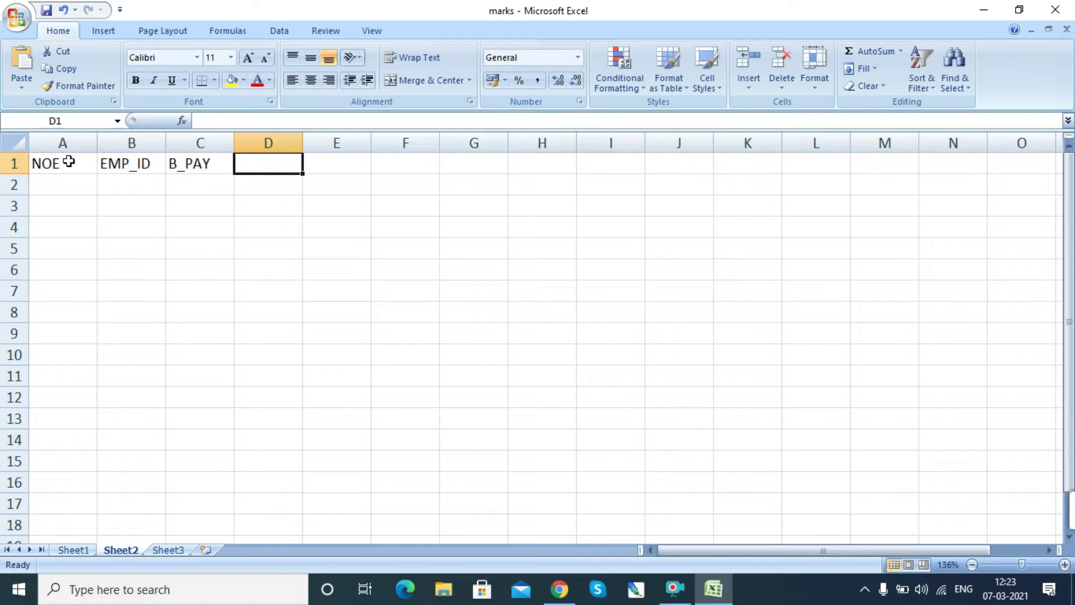
Add the HRA, DA and ESI headings in D1:F1, correcting a typo in HRA.
text(HRA)
key(Tab)
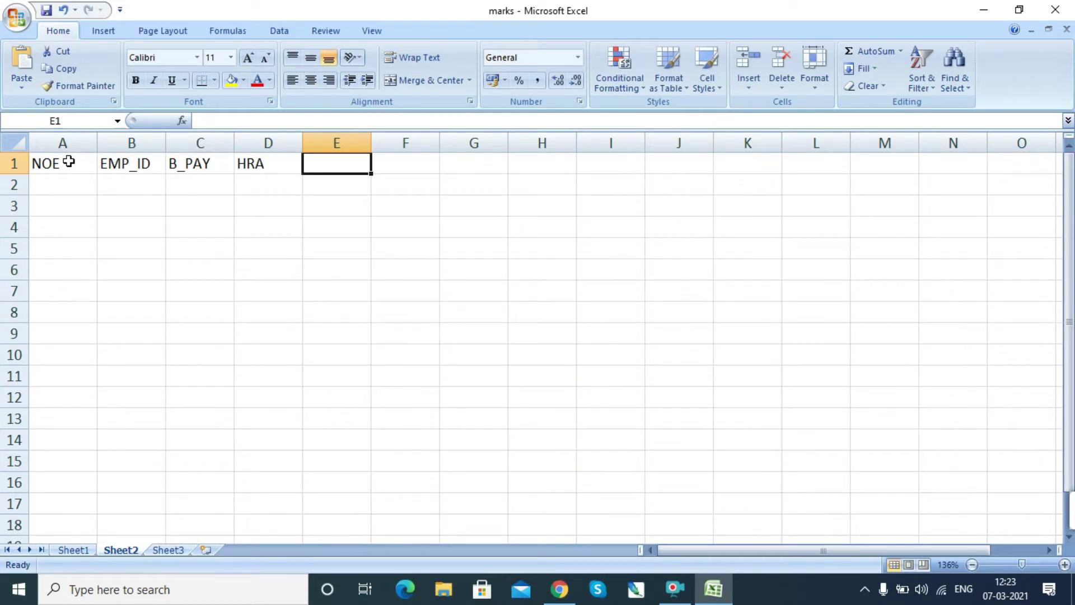
text(DA)
key(Tab)
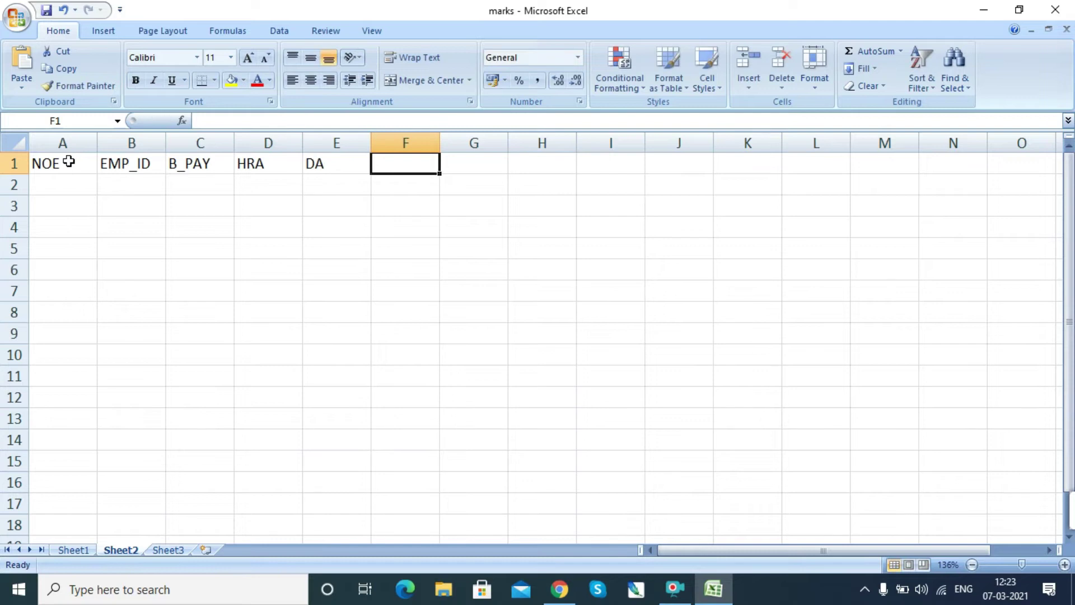
key(Left)
key(Left)
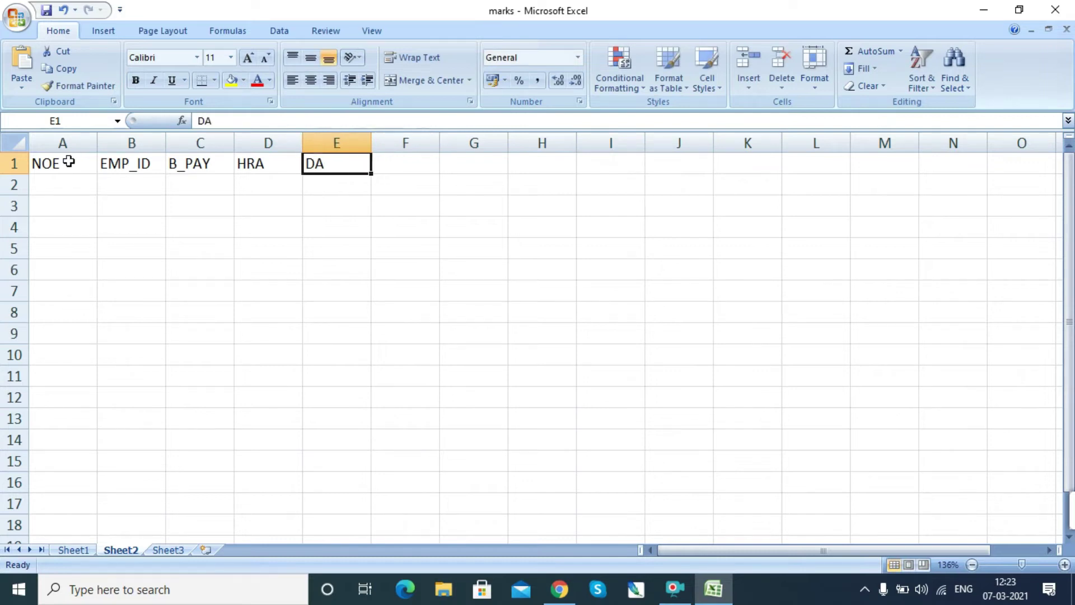
key(Right)
key(Right)
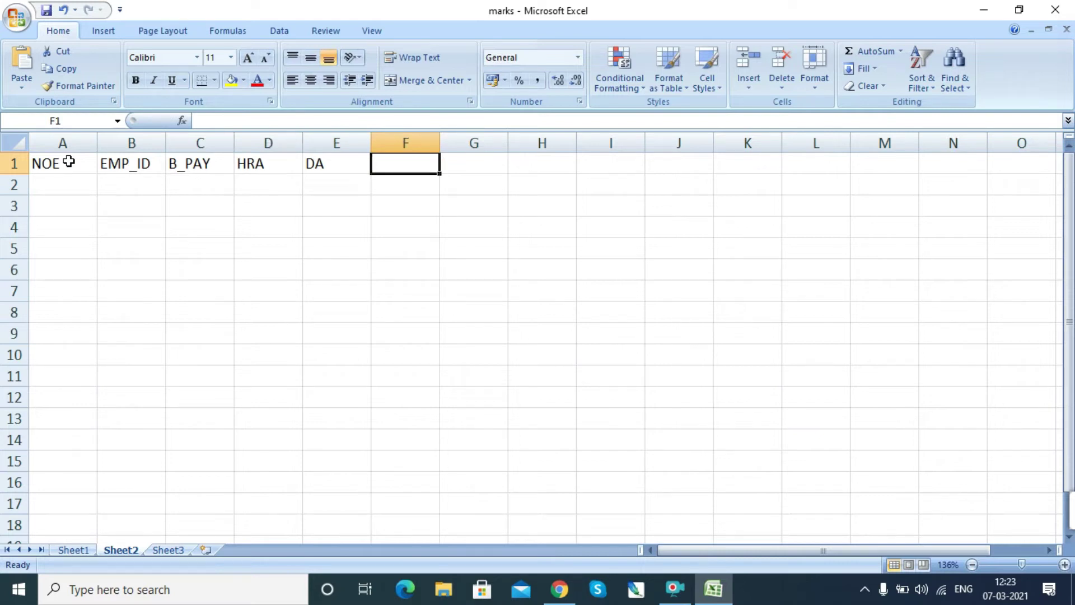
text(ESI)
key(Tab)
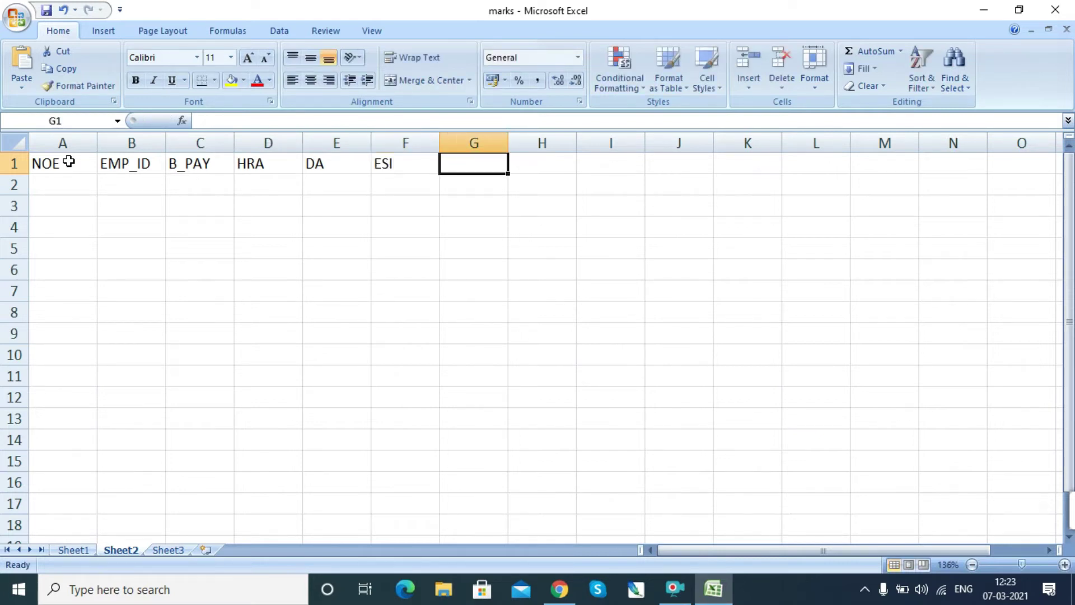
Type PF in G1 and N_SAL in H1, then return to A2.
text(PF)
key(Left)
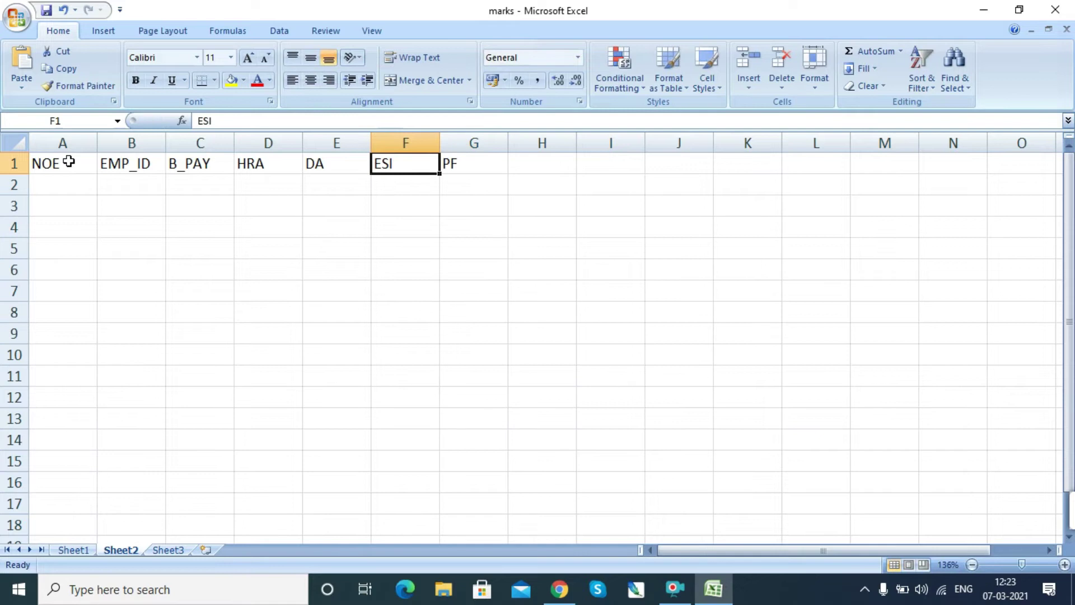
key(Right)
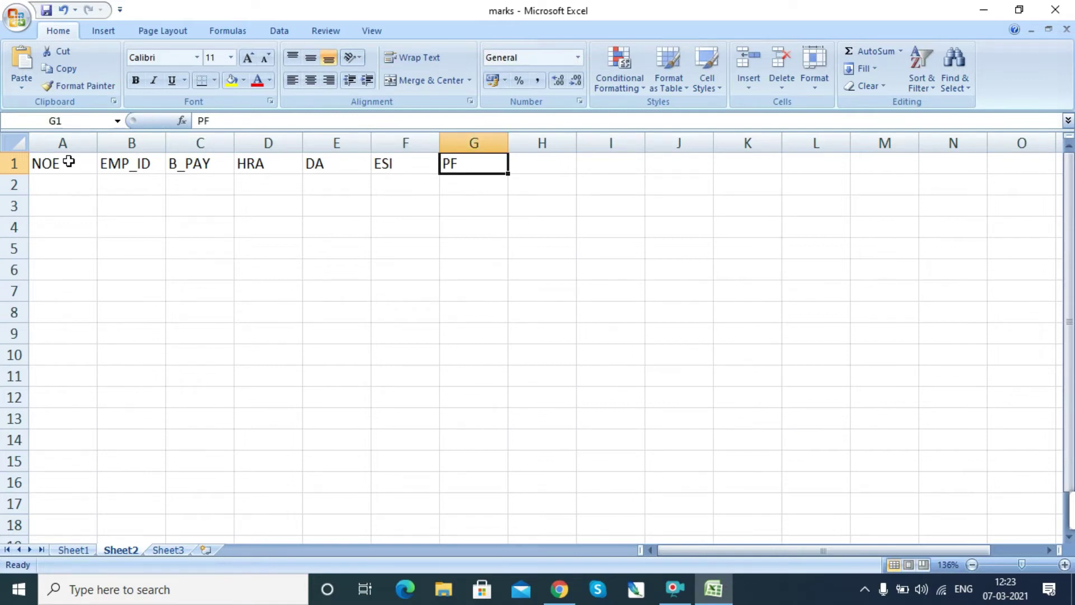
key(Right)
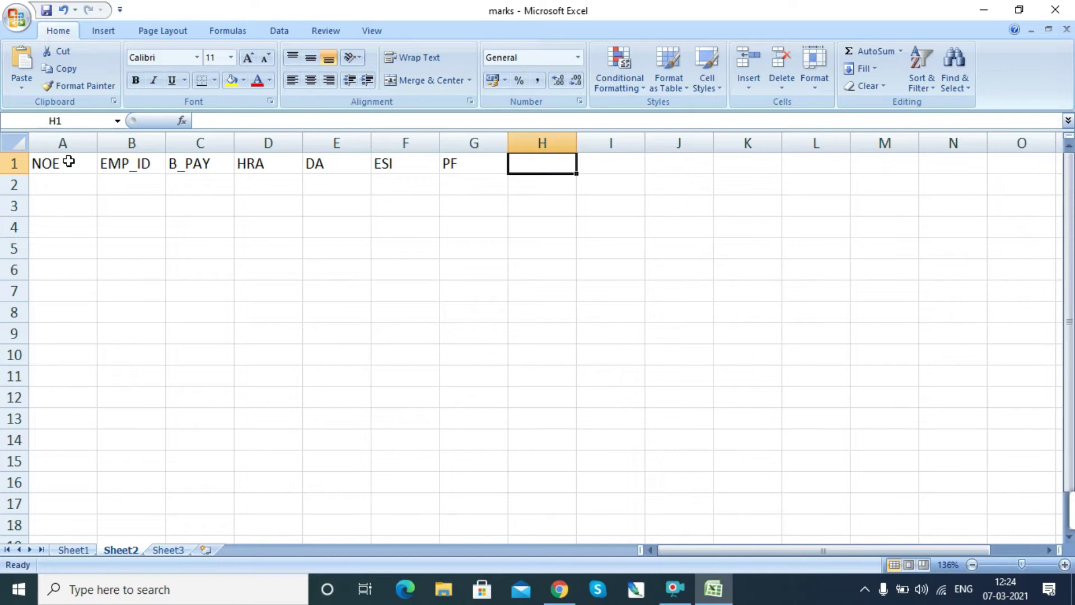
text(N_)
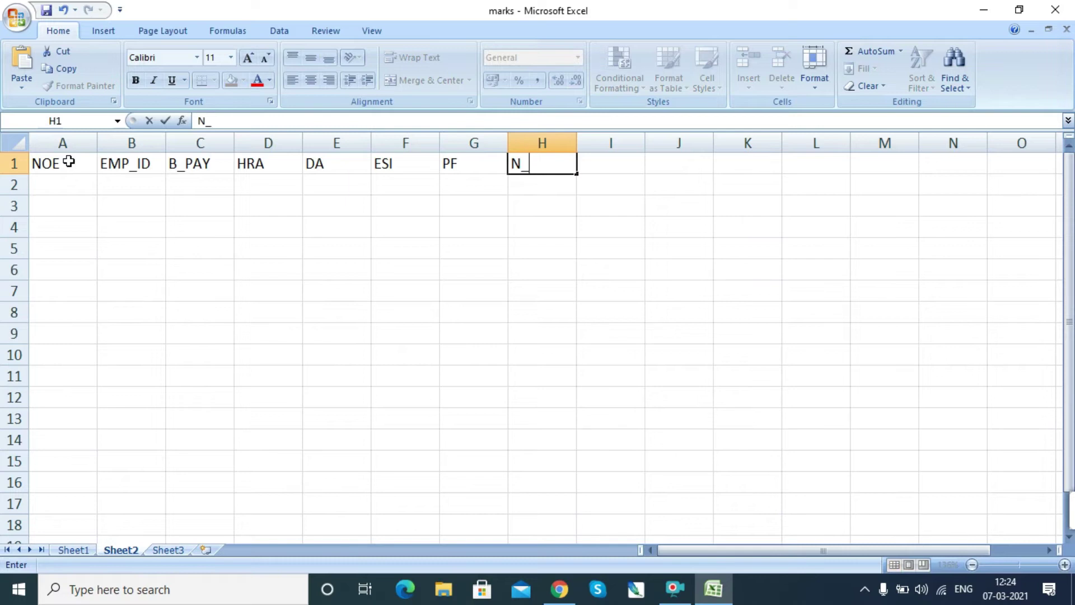
text(SAL)
key(Left)
key(Left)
key(Left)
key(Left)
key(Left)
key(Left)
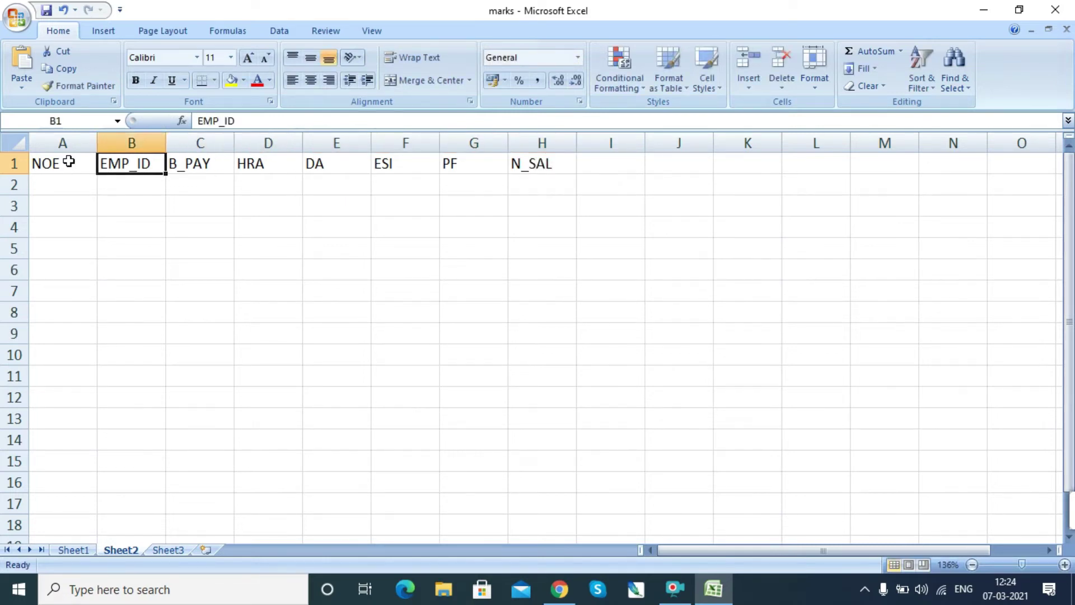
key(Left)
key(Down)
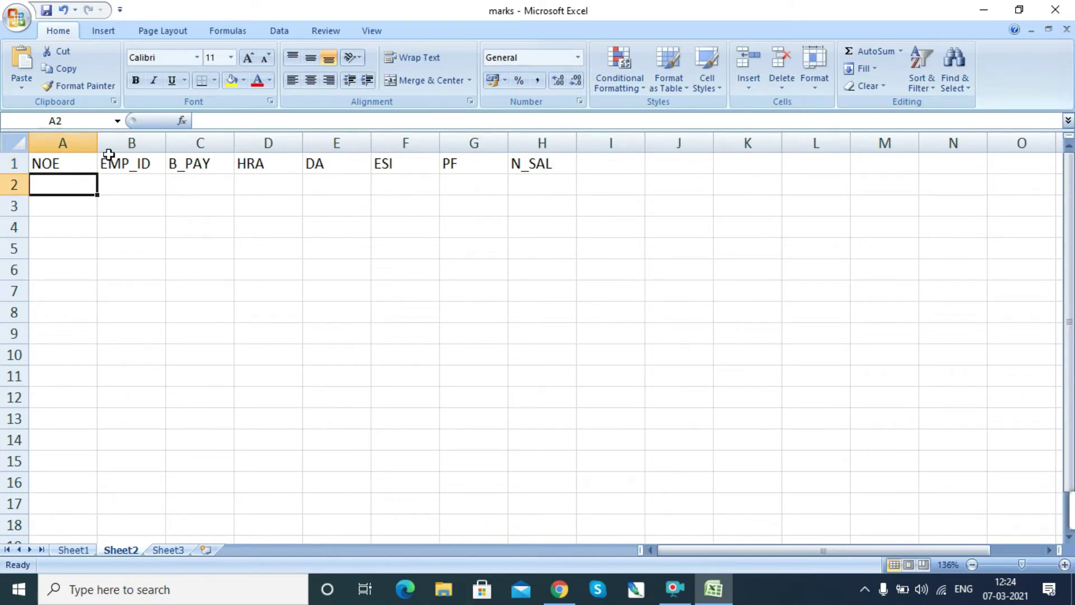
Enter amit in A2 and fill the employee names down to A7.
text(amit)
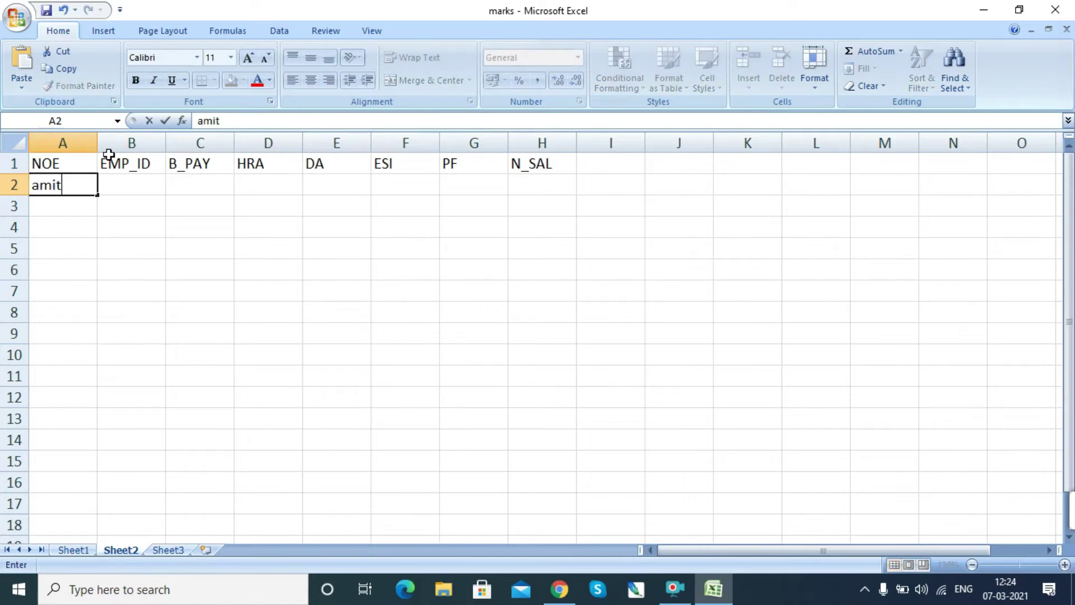
key(Return)
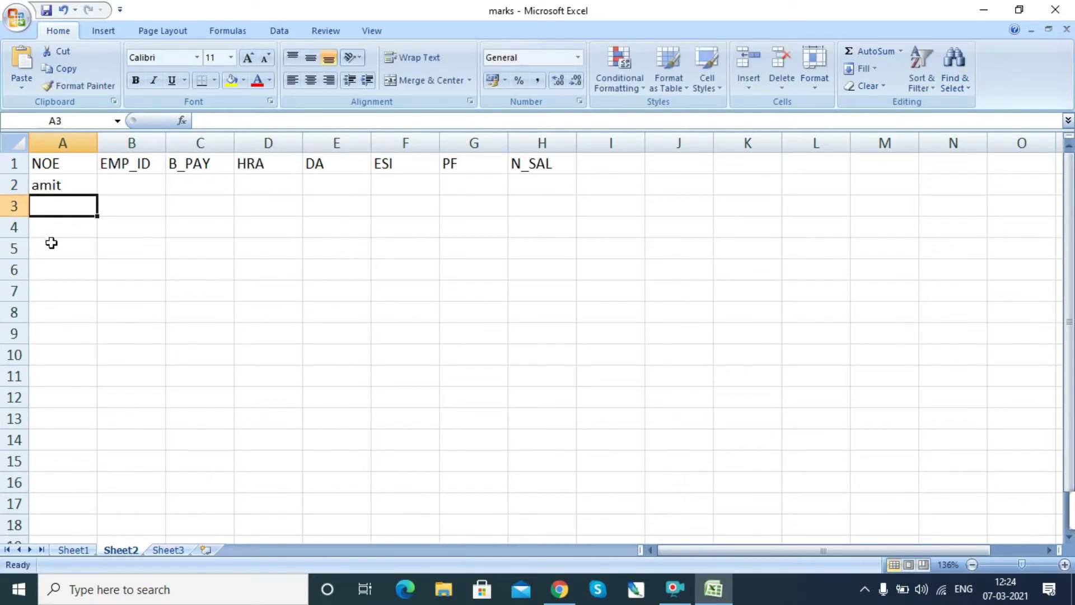
click(74, 187)
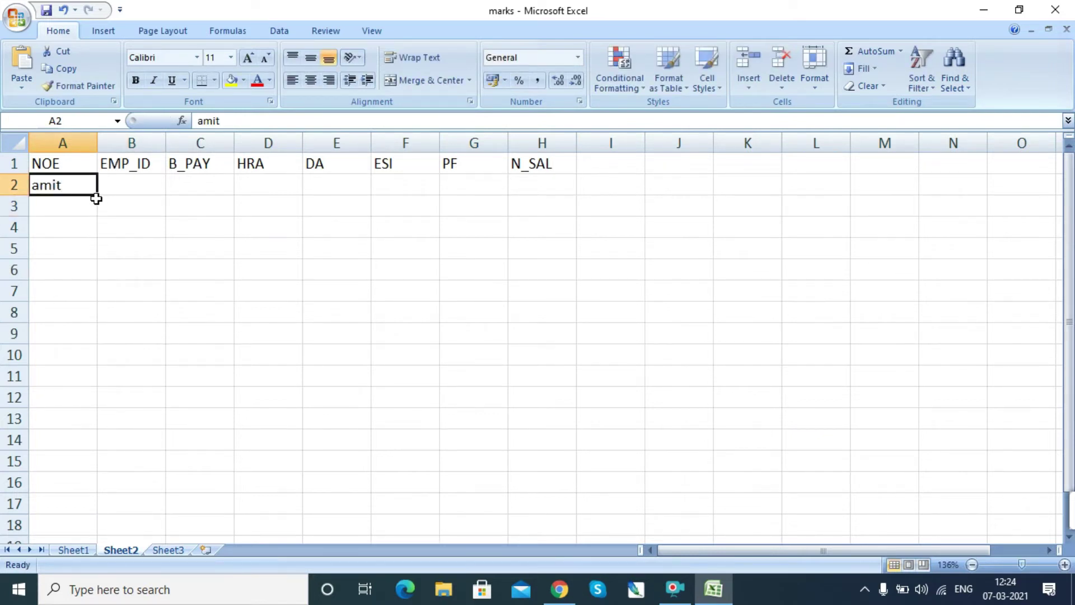
drag(98, 196, 94, 301)
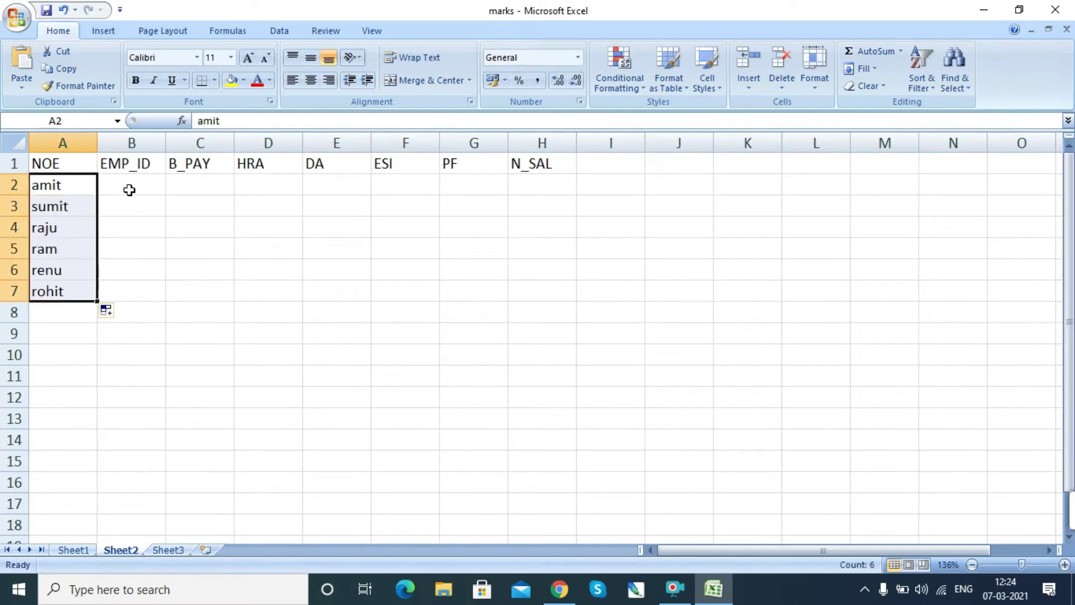
Enter EMP_IDs 101 and 102 and extend the series to 106 in B2:B7.
click(137, 180)
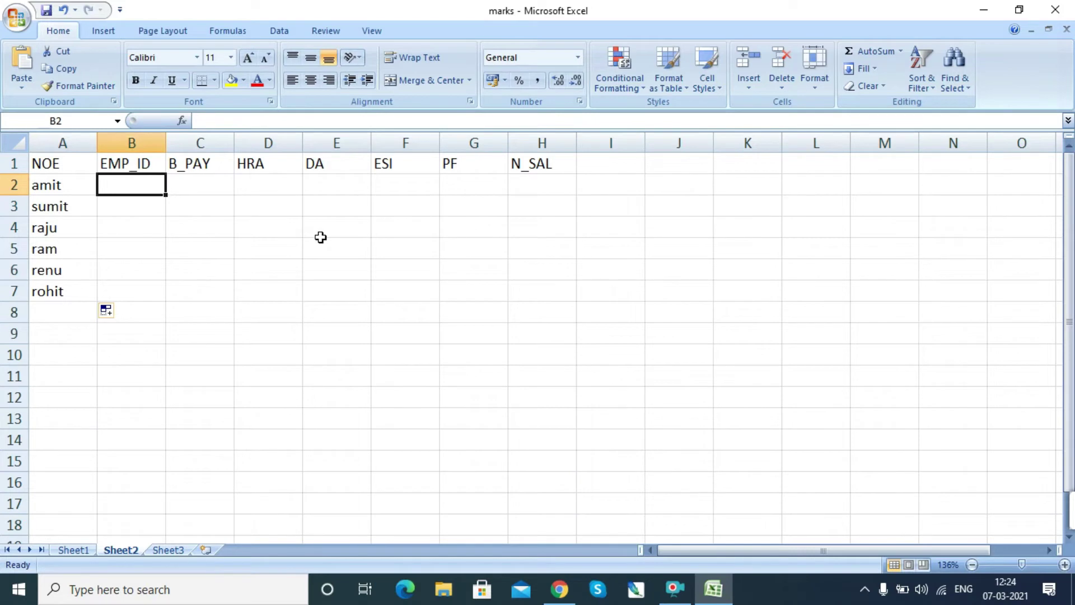
text(101)
key(Return)
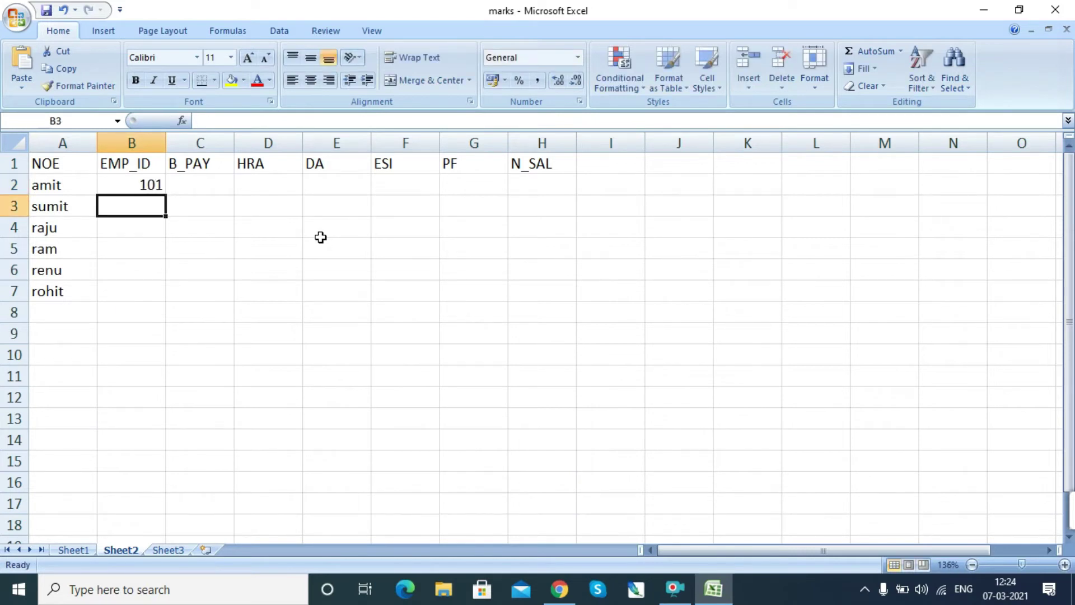
text(1)
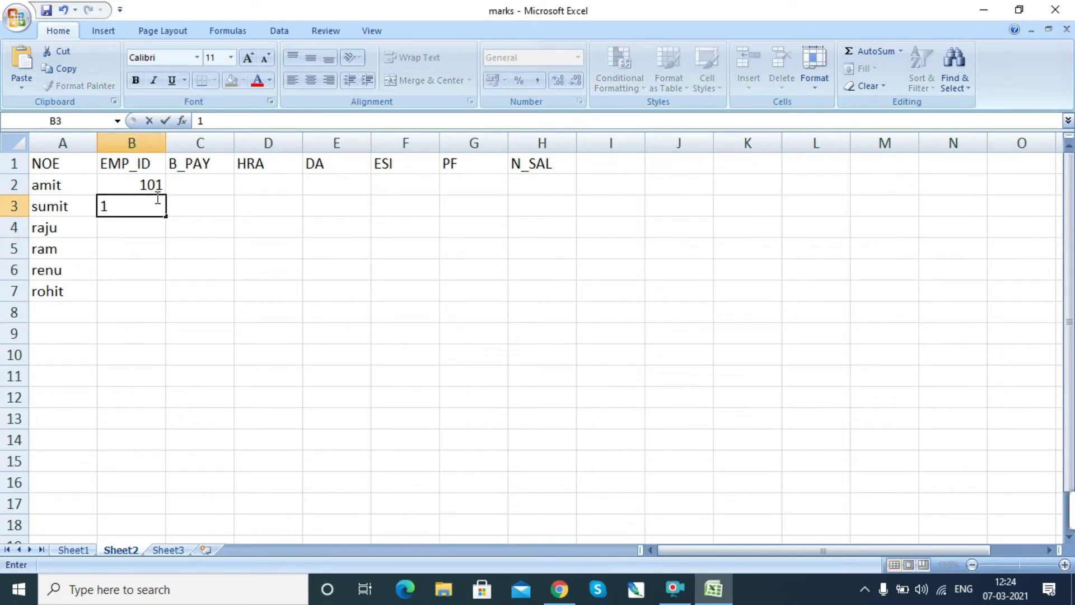
text(02)
key(Return)
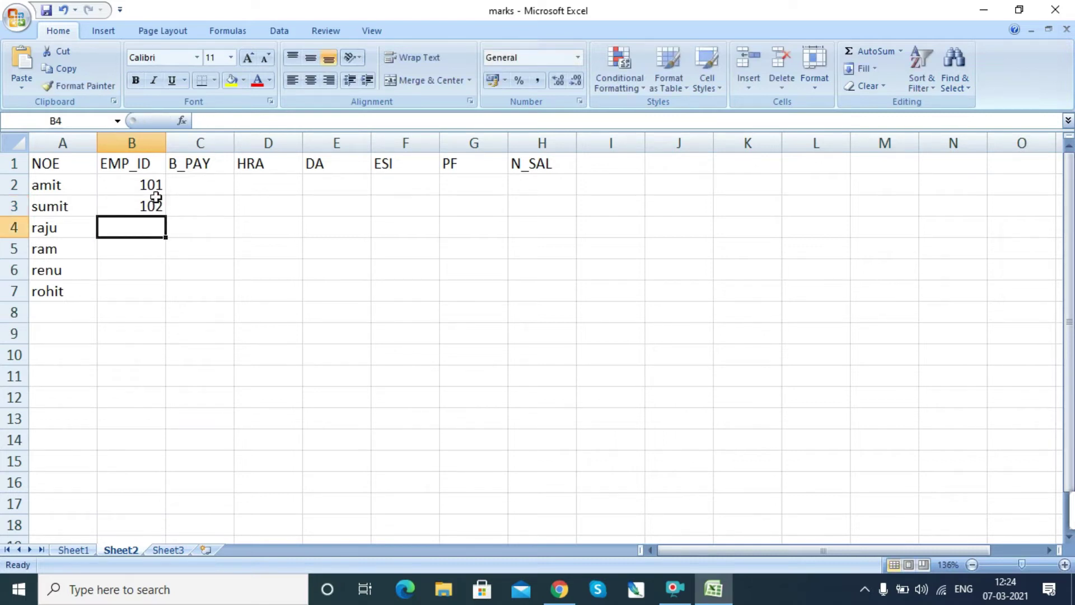
drag(149, 185, 167, 299)
click(213, 191)
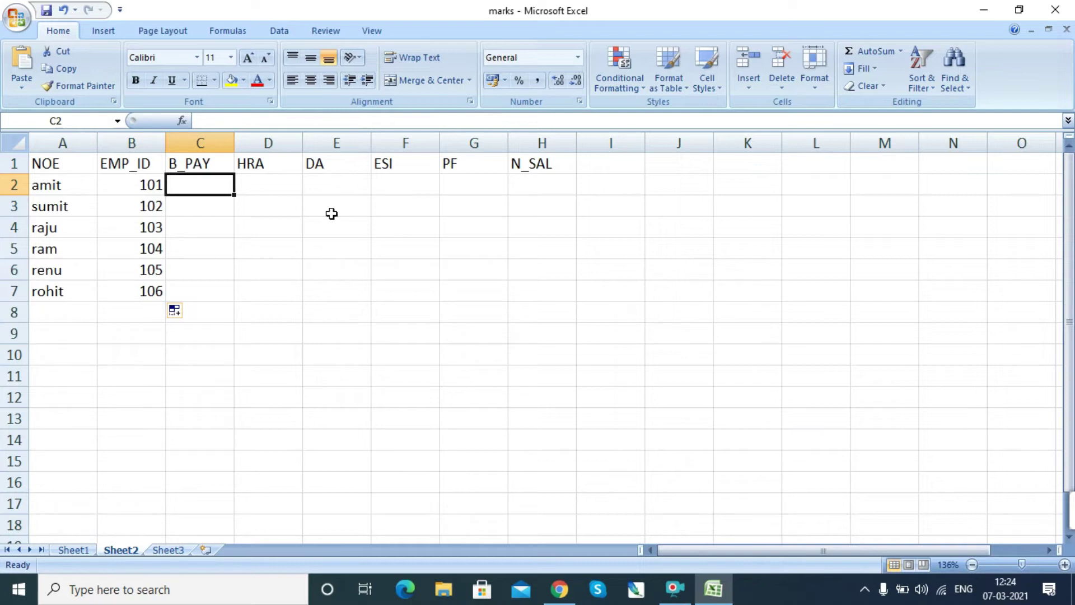
Enter basic pay 12500, 8500, 17140, 15000, 20000 and 17800 in C2:C7.
text(12500)
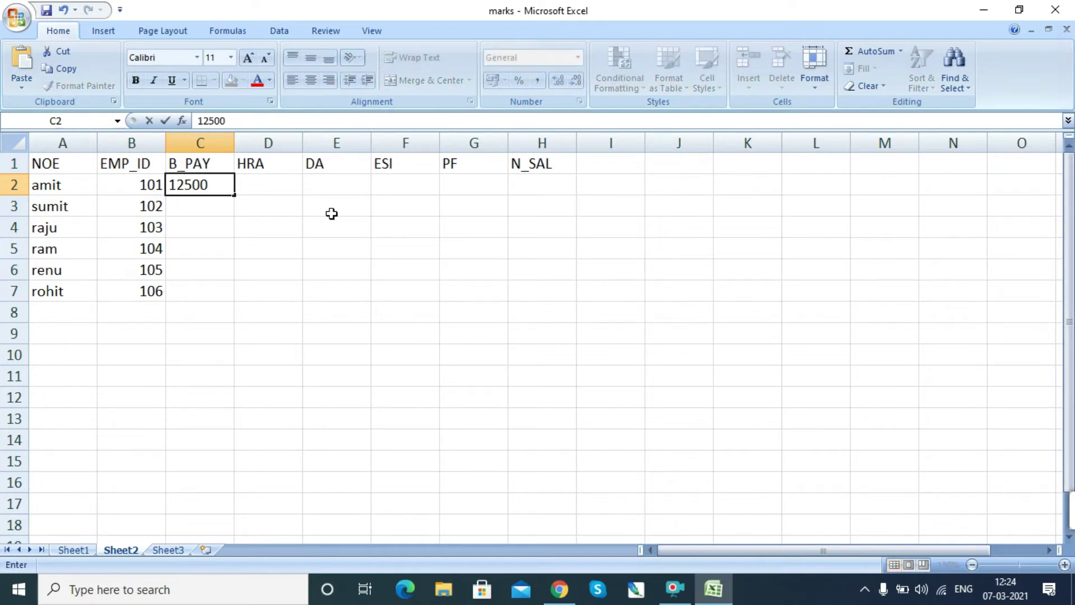
key(Return)
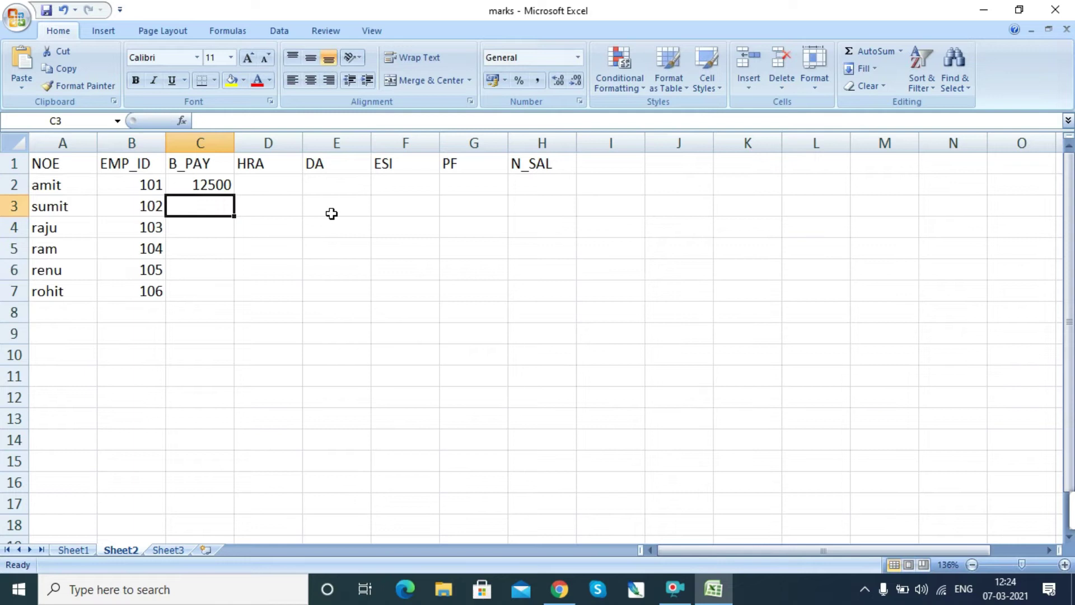
text(8500)
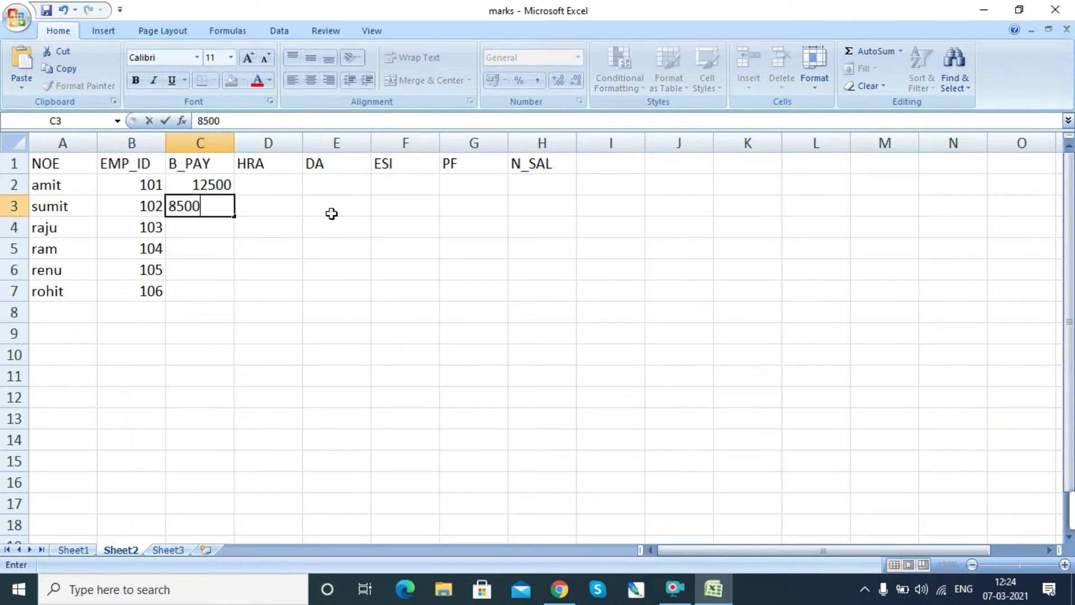
key(Return)
text(17140)
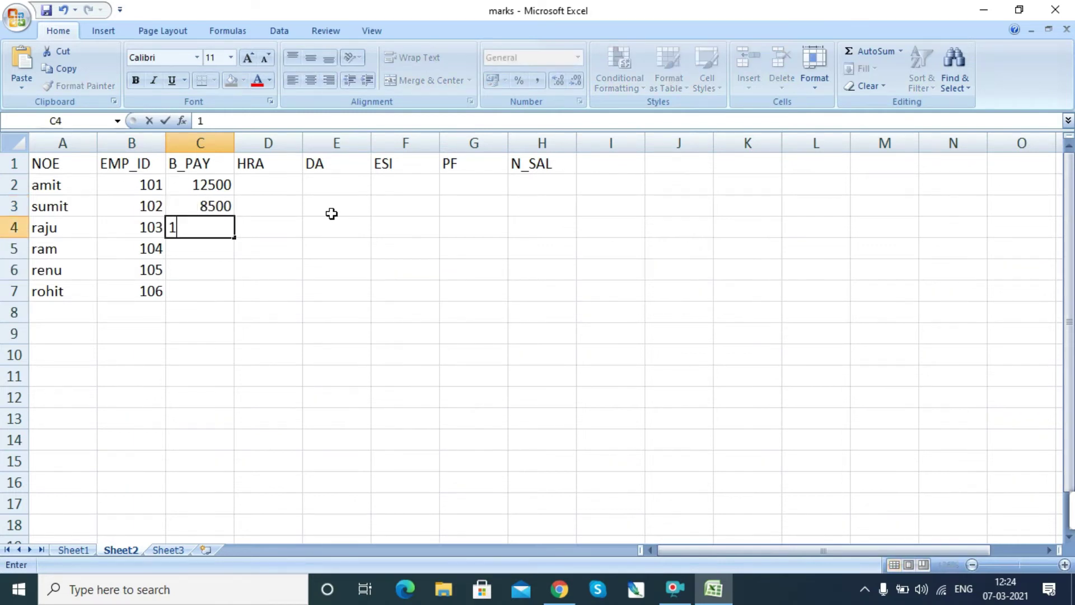
key(Return)
text(15000)
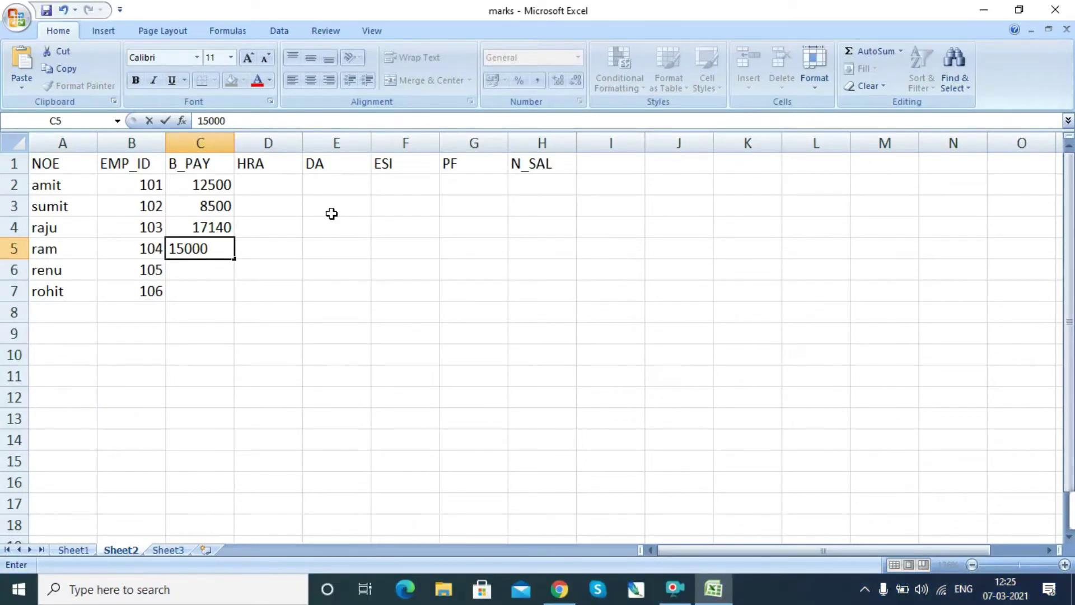
key(Return)
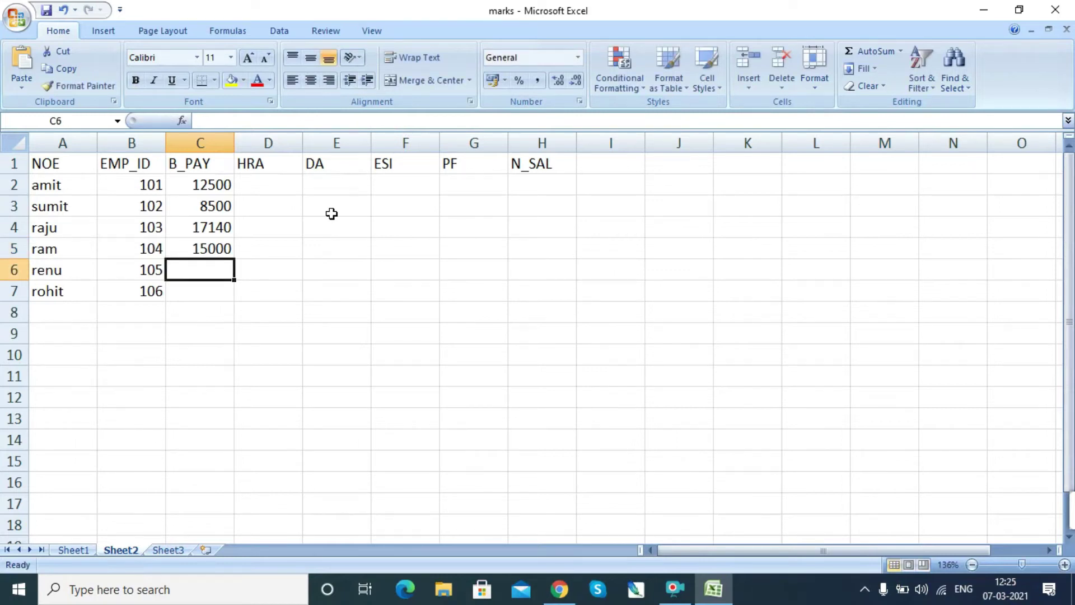
text(2)
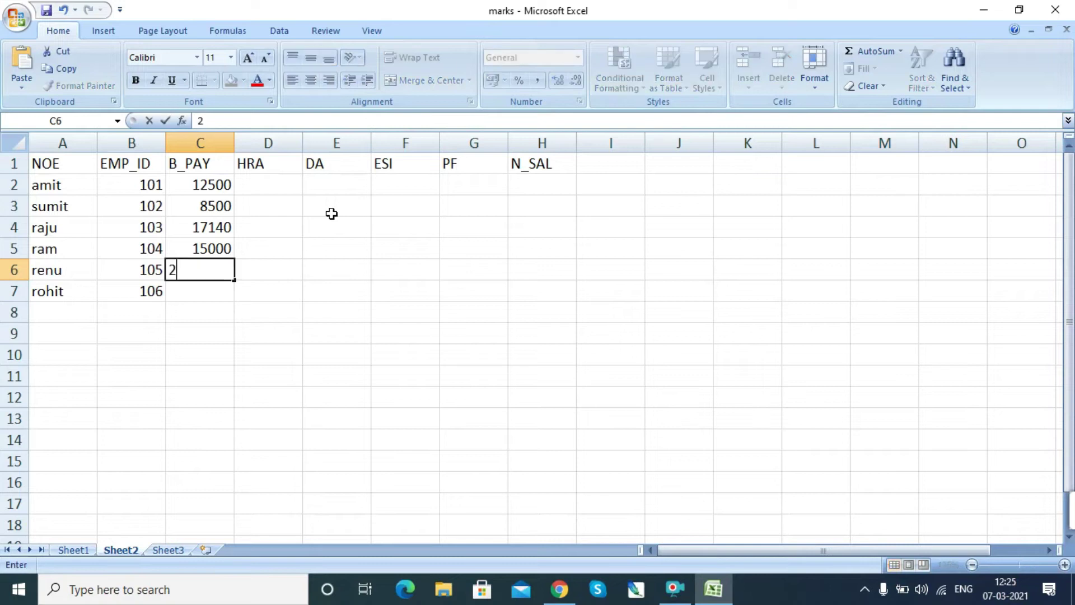
text(0000)
key(Return)
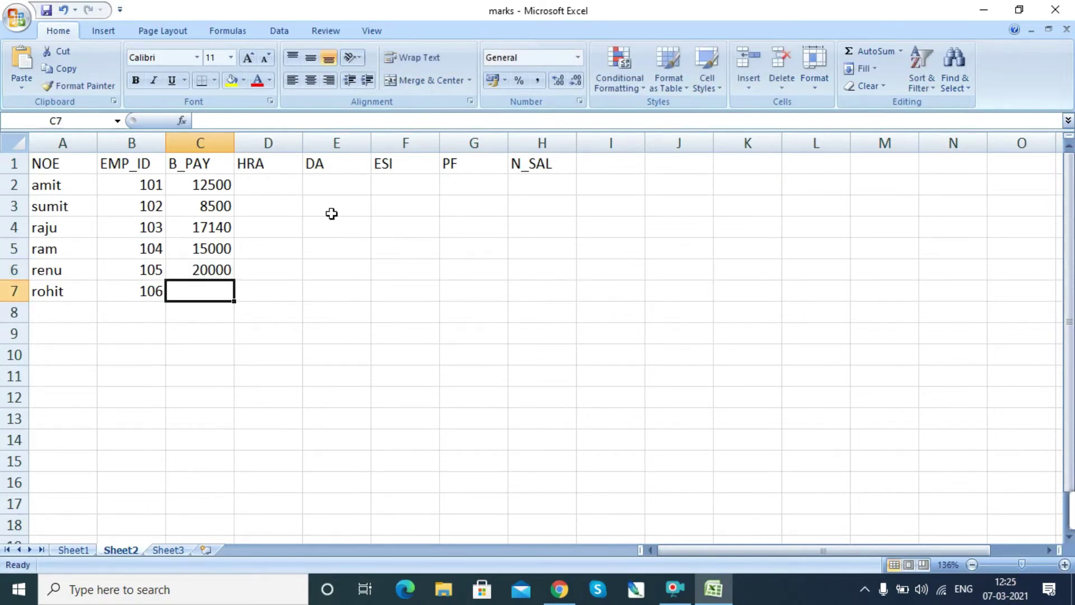
text(17800)
key(Return)
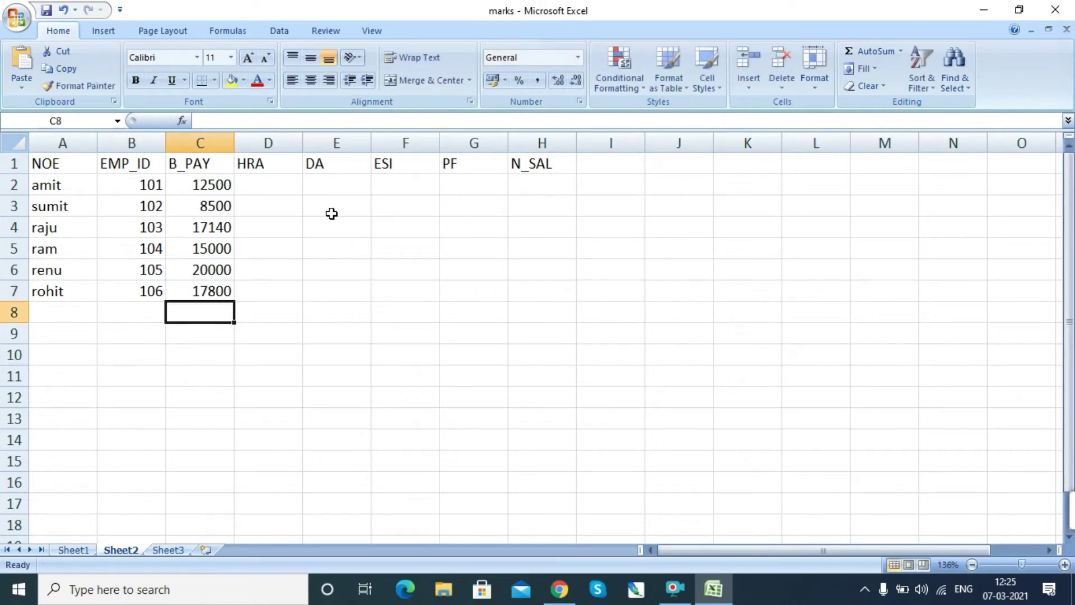
Enter the HRA formula =C2*20/100 in D2 and fill it down to D7.
click(270, 188)
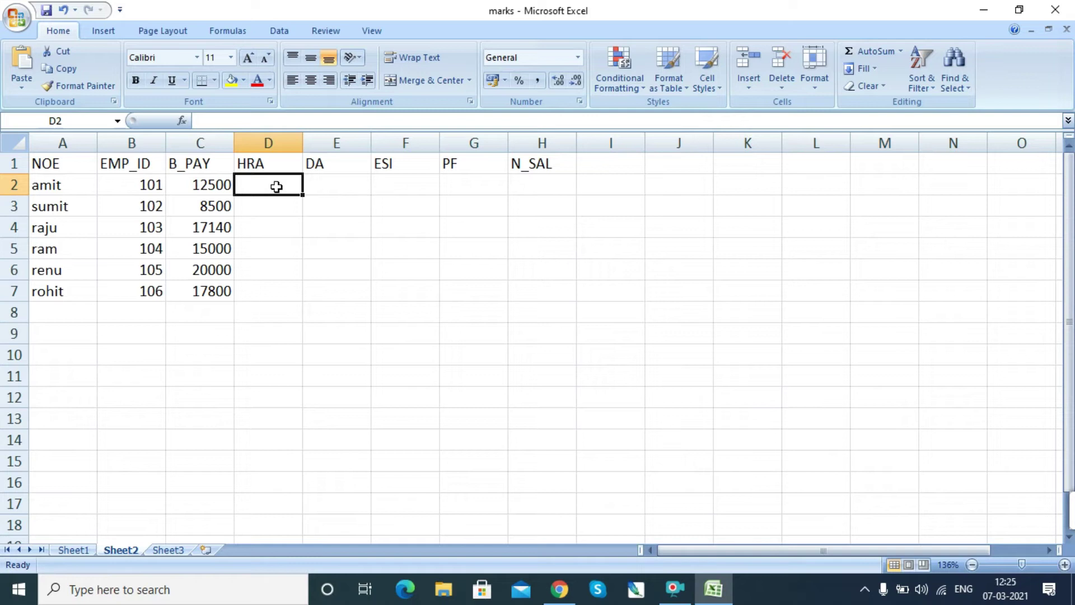
drag(205, 185, 208, 292)
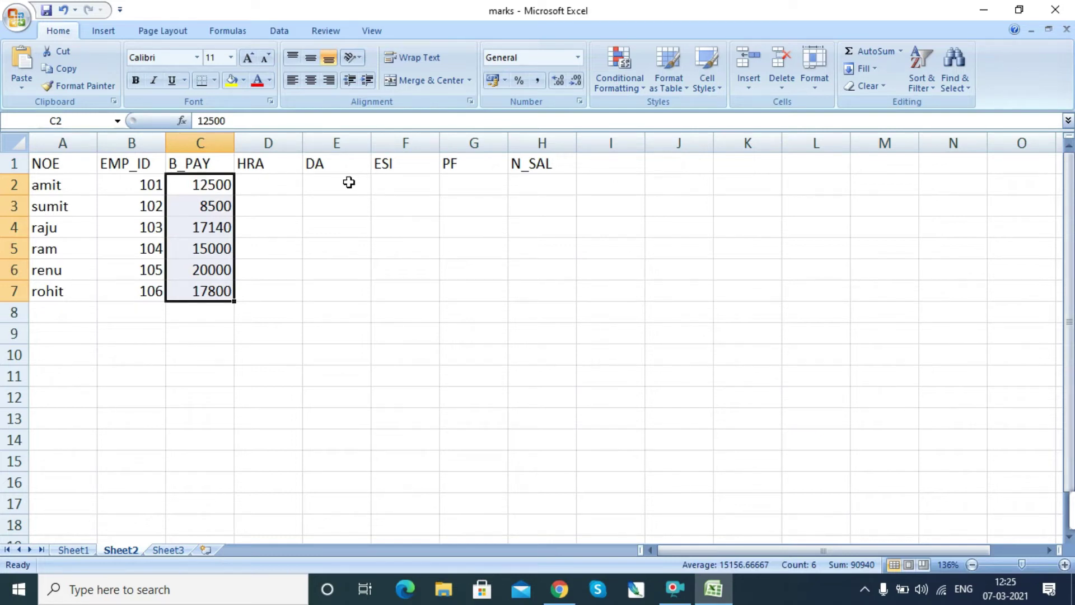
drag(396, 181, 467, 187)
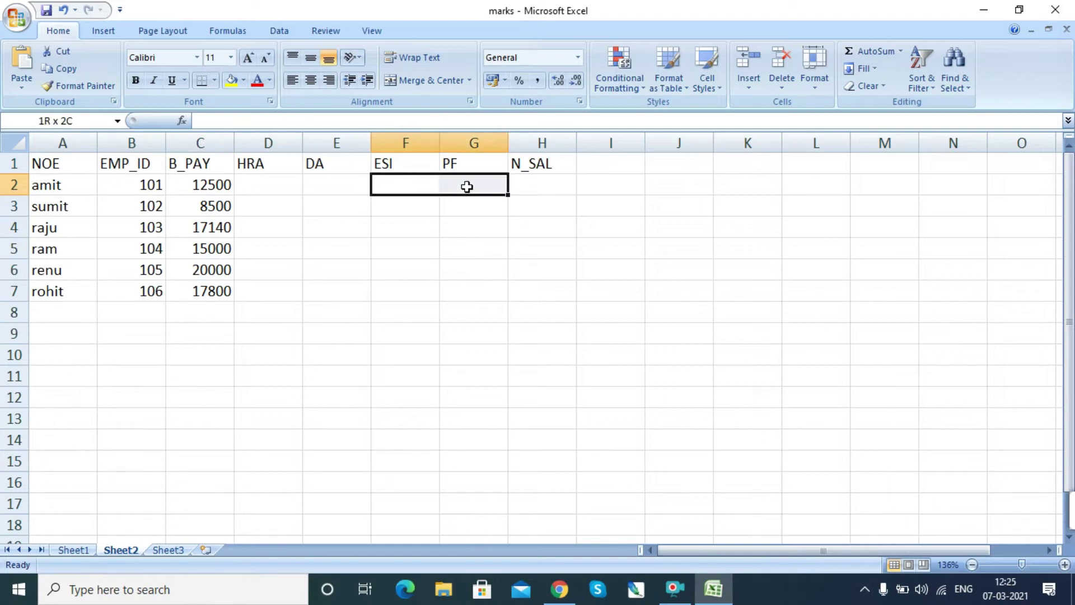
click(287, 187)
text(=)
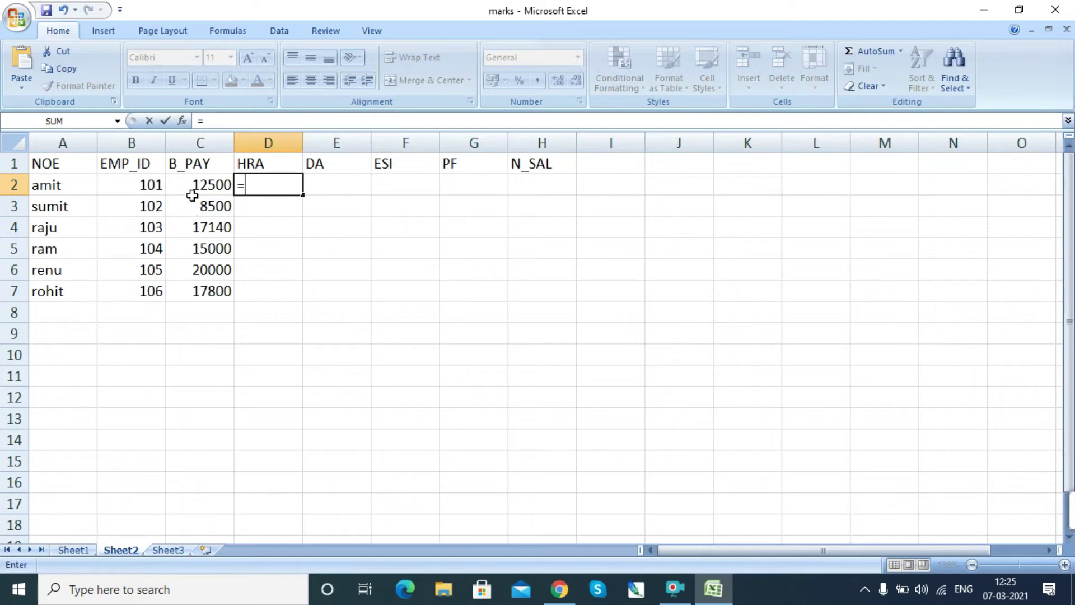
text(c)
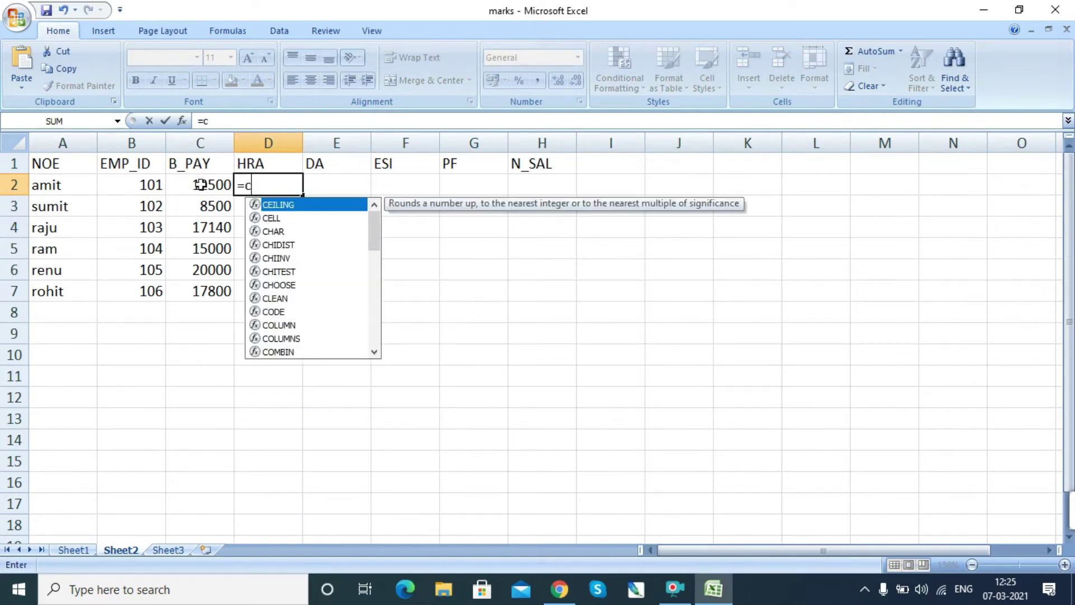
text(2)
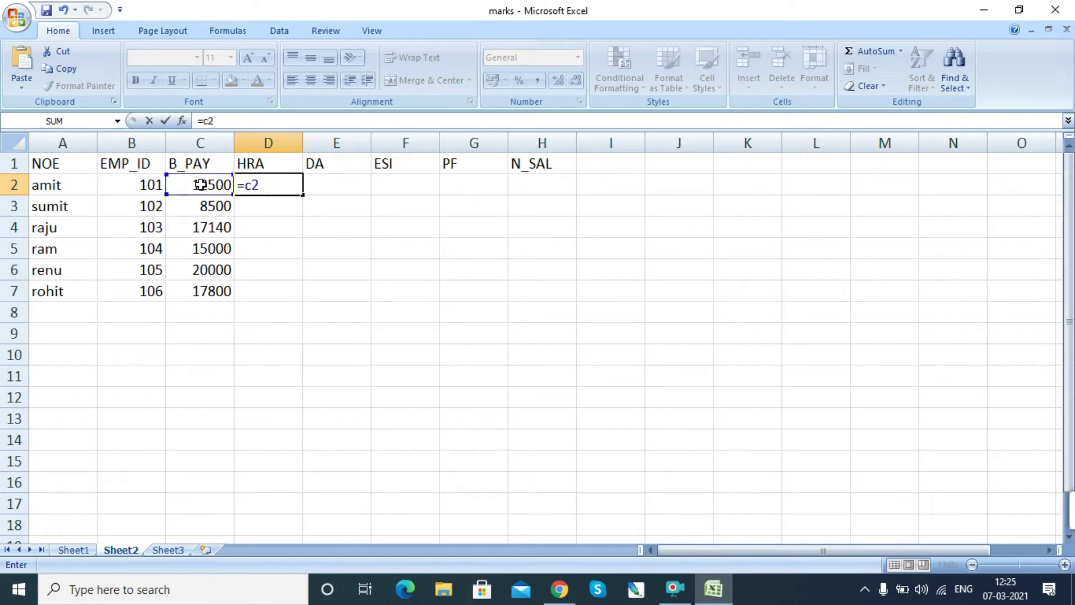
text(*20/100)
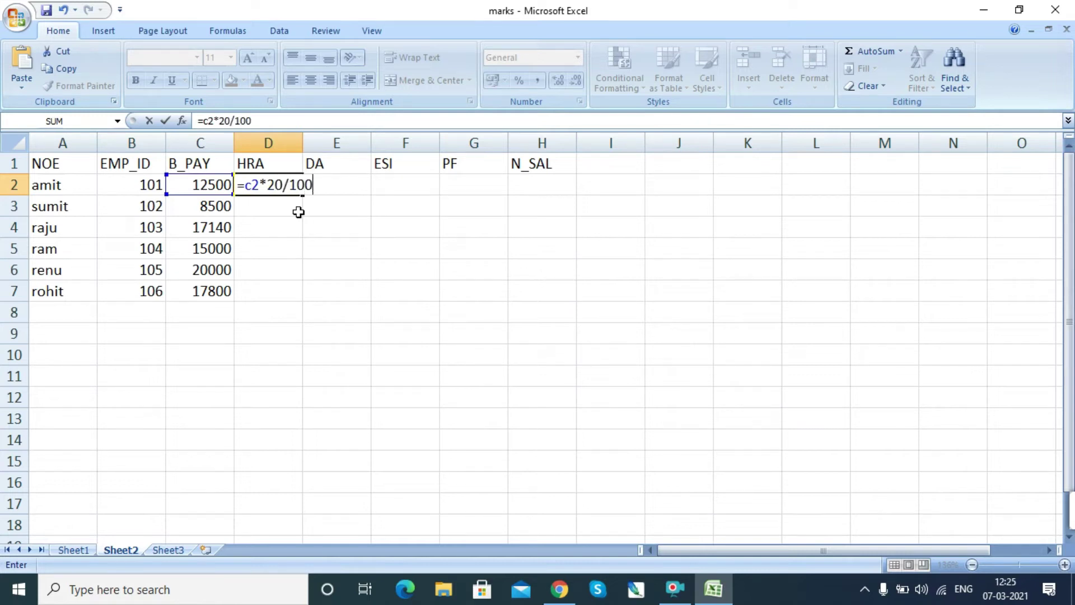
key(Return)
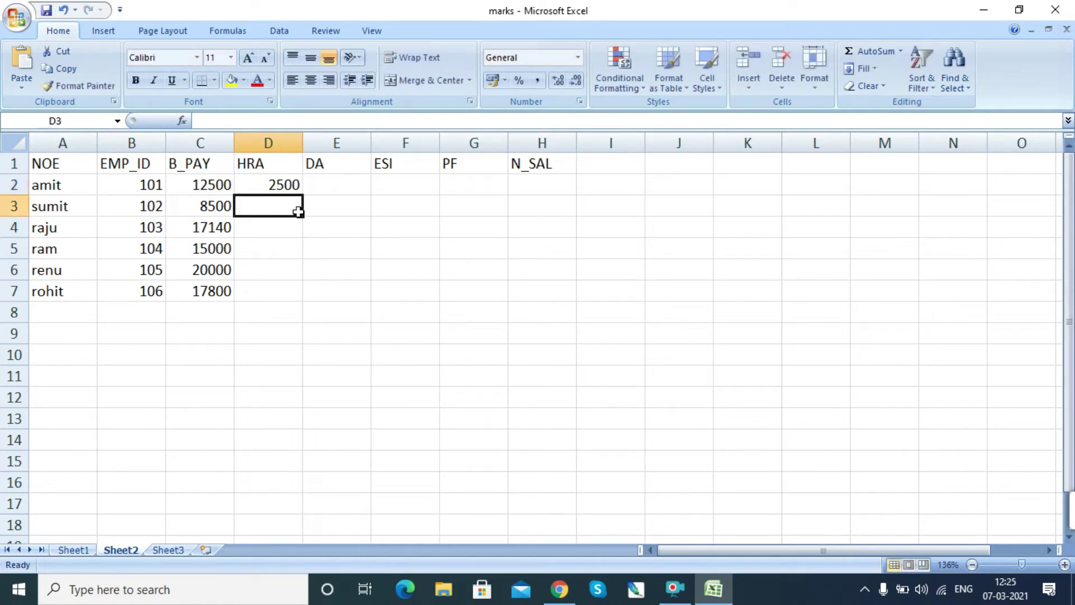
click(283, 184)
drag(303, 196, 304, 297)
Enter the DA formula =C2*117/100 in E2 and copy it down to E7.
click(354, 192)
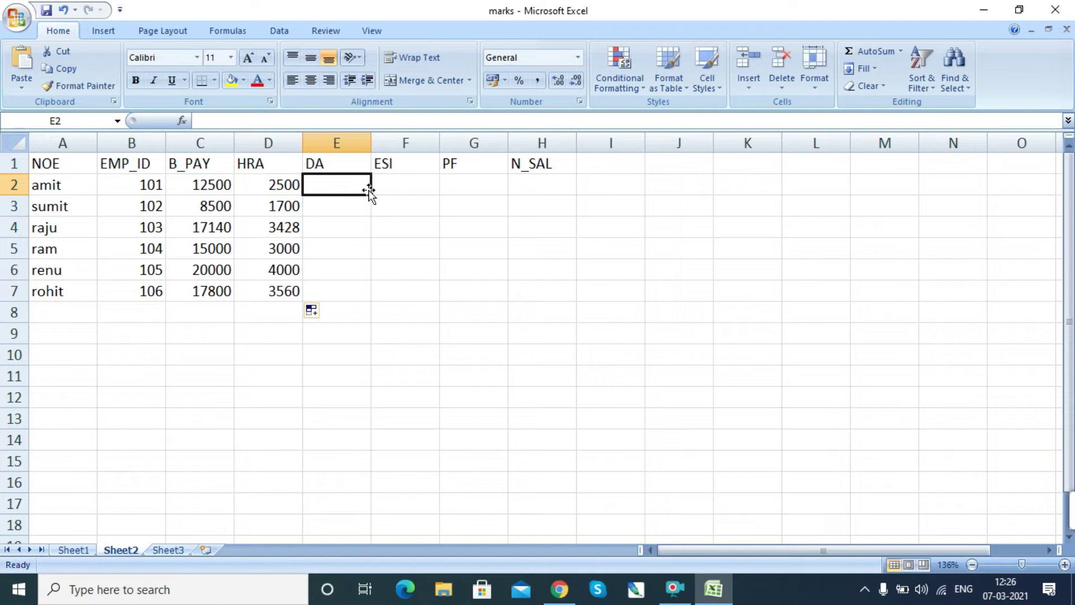
text(=)
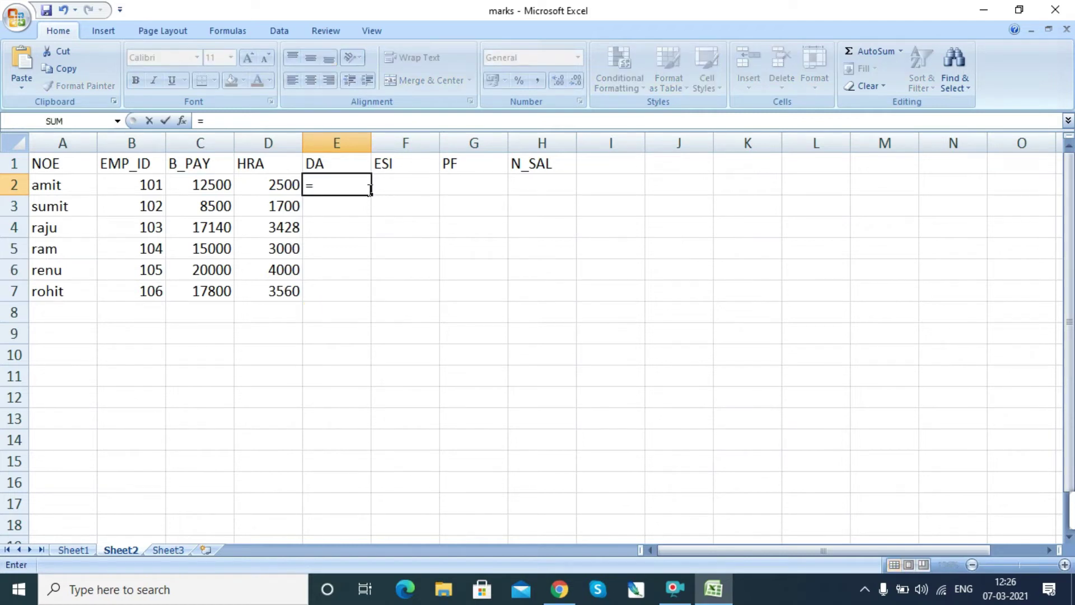
text(b)
key(BackSpace)
text(c2*)
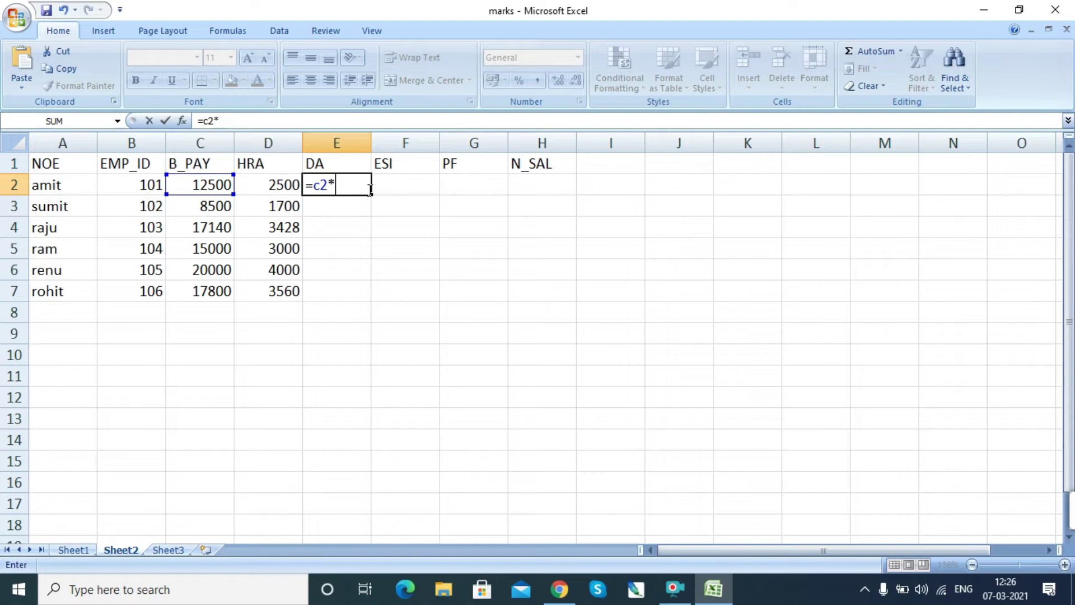
text(17/100)
key(BackSpace)
key(BackSpace)
key(BackSpace)
key(BackSpace)
key(BackSpace)
key(BackSpace)
text(117/100)
key(Return)
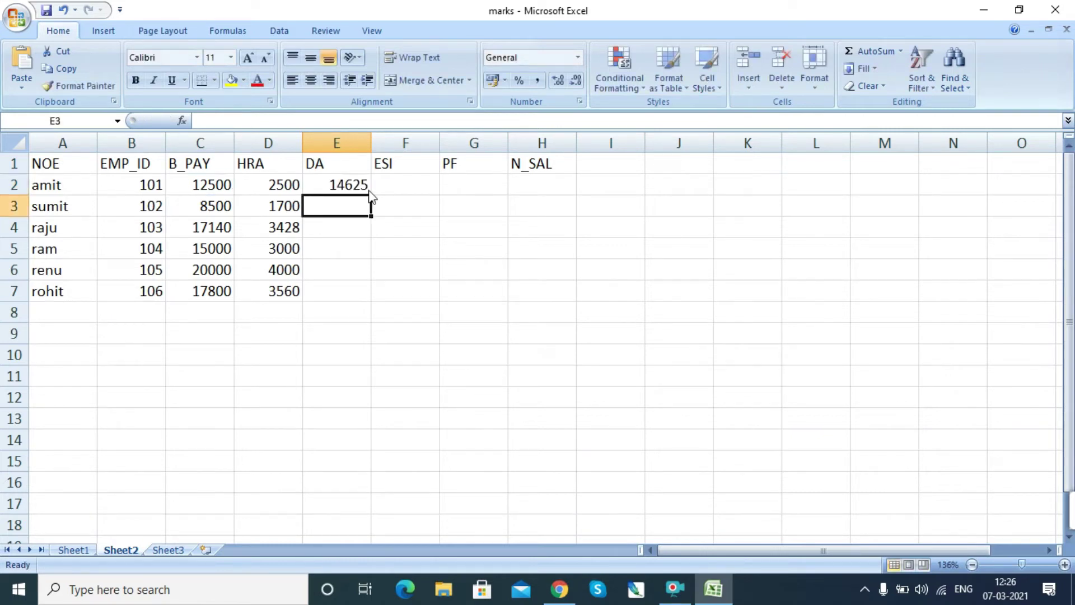
click(339, 184)
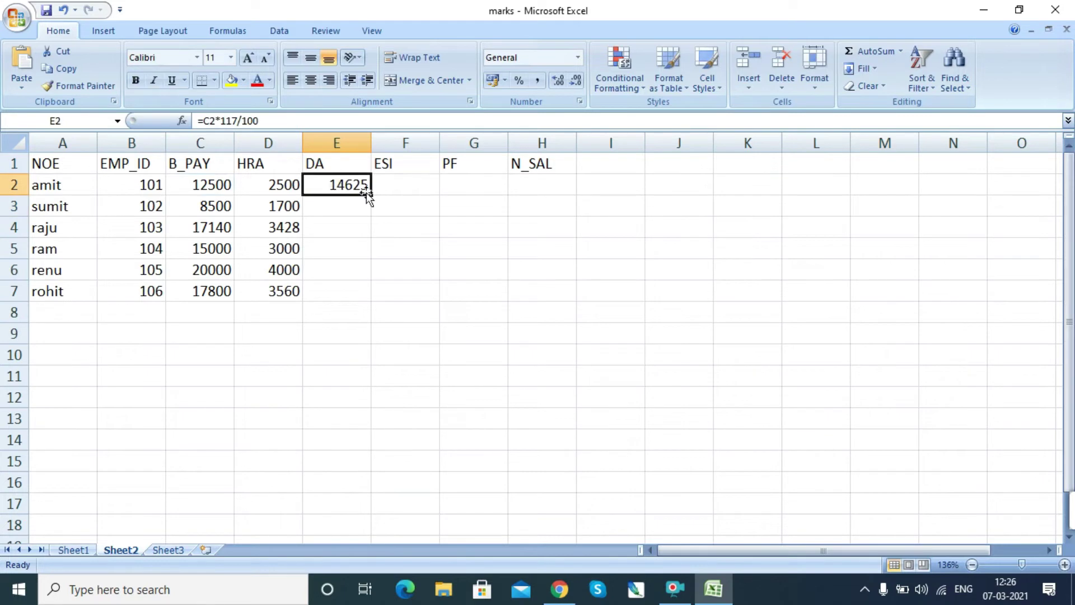
drag(372, 193, 370, 302)
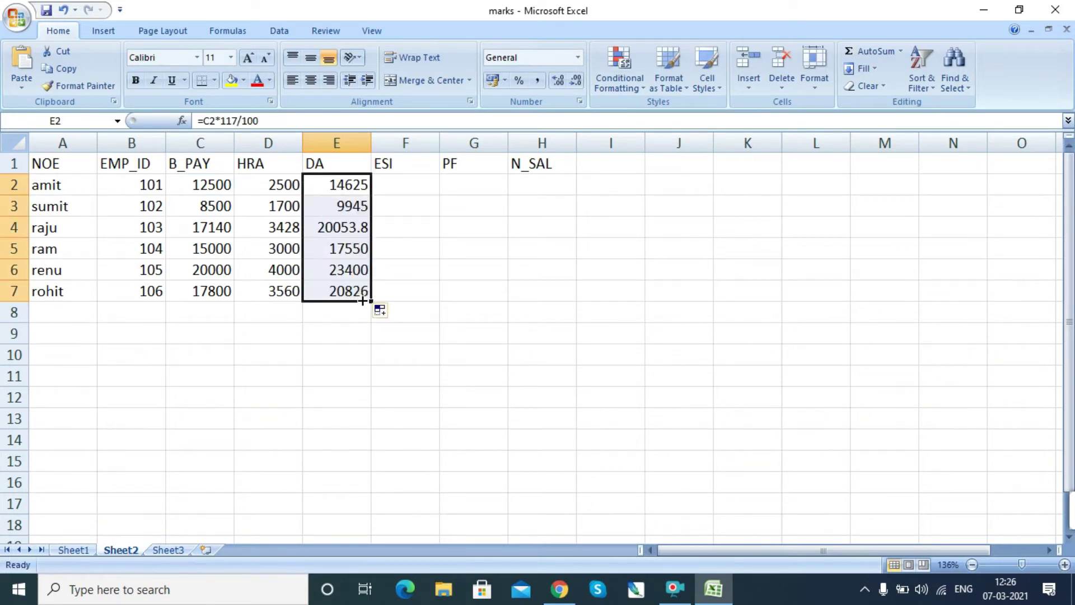
Enter the ESI formula =C2*10/100 in F2 and fill it down to F7.
click(407, 186)
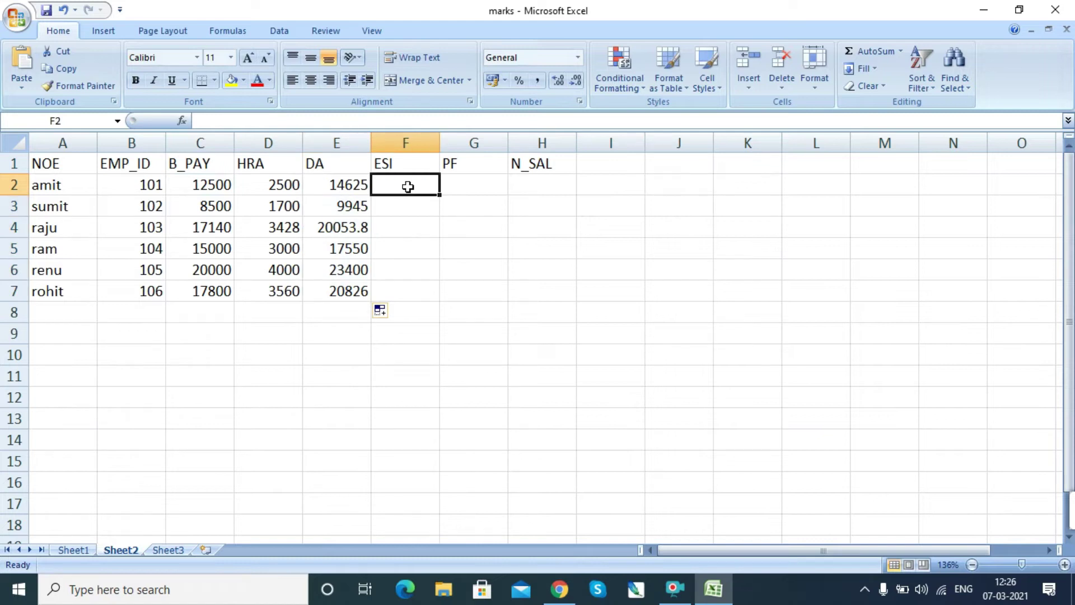
text(=)
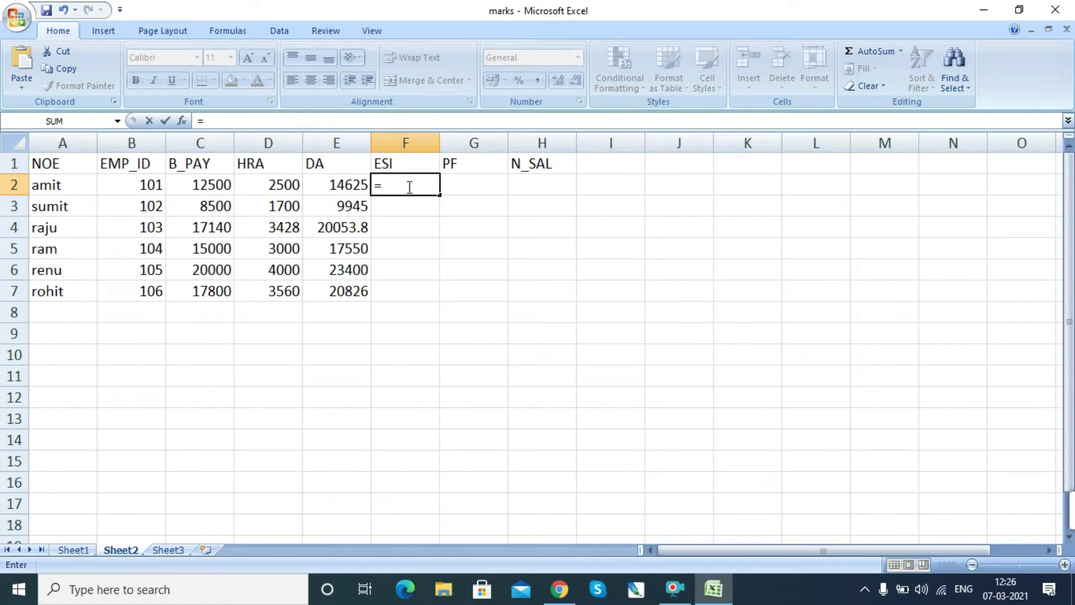
text(c2)
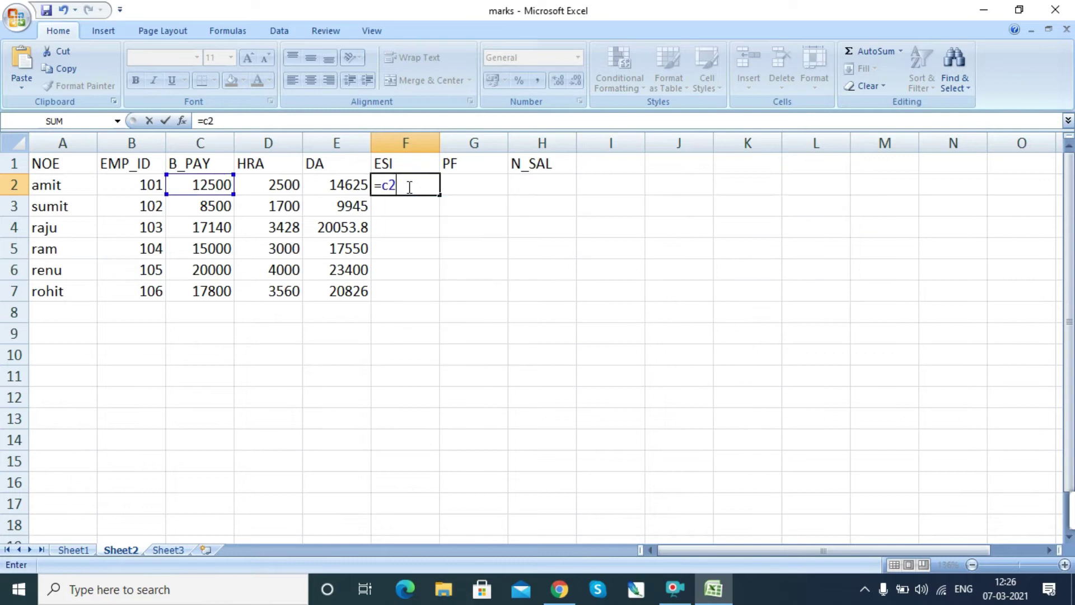
text(*10/100)
key(Return)
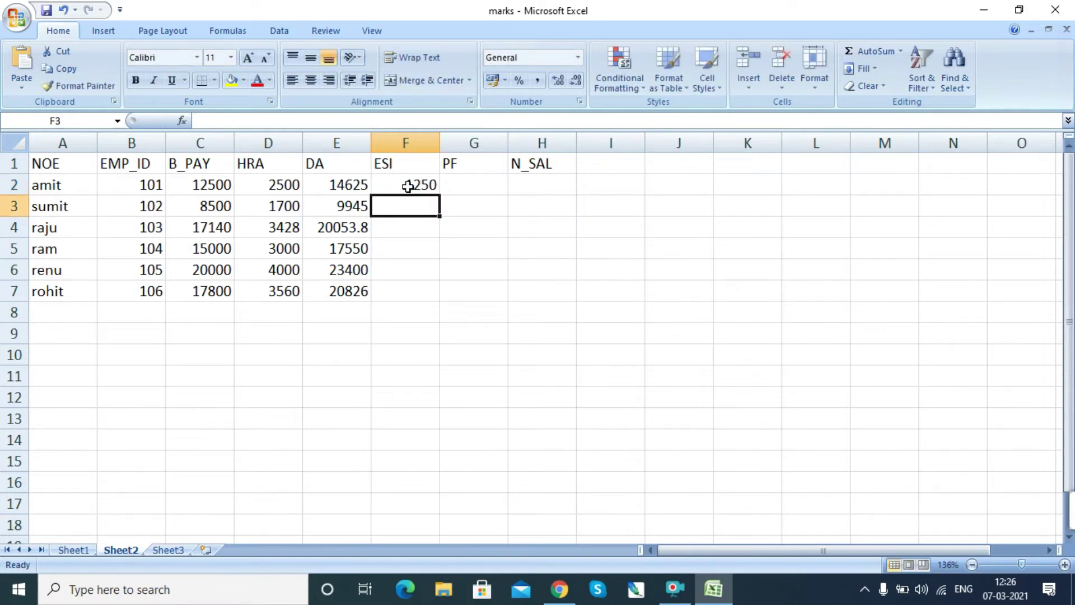
click(423, 183)
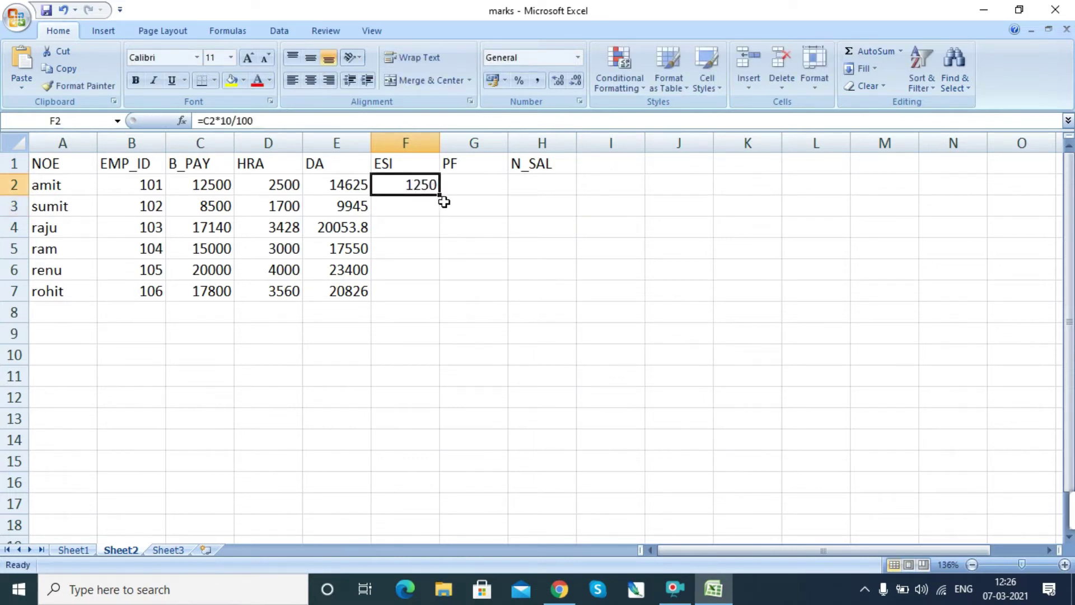
drag(442, 196, 441, 305)
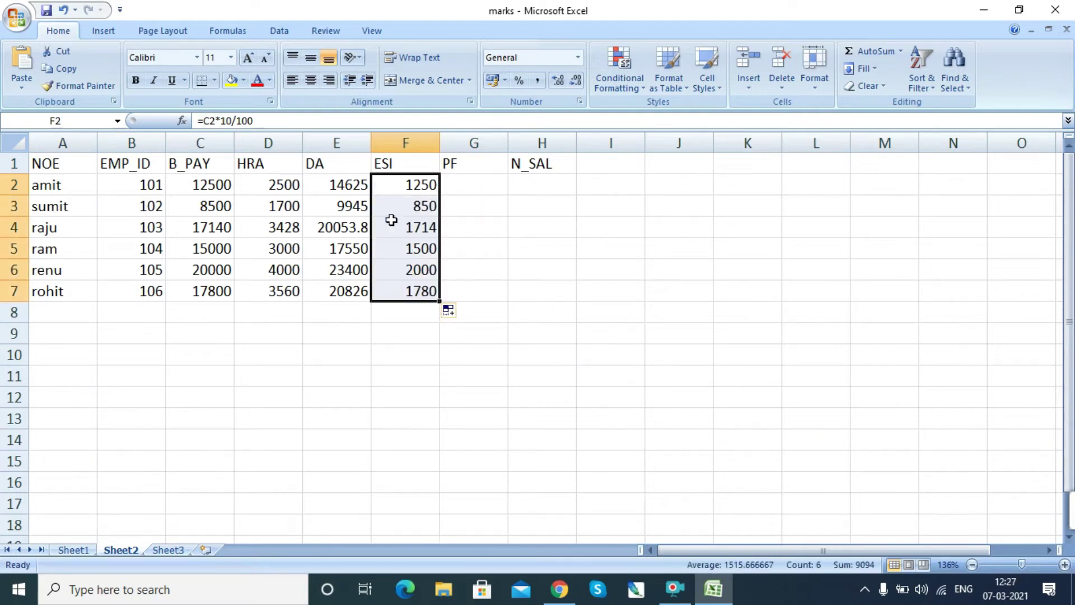
Enter the PF formula =C2*10/100 in G2 and fill it down to G7.
click(481, 187)
text(=)
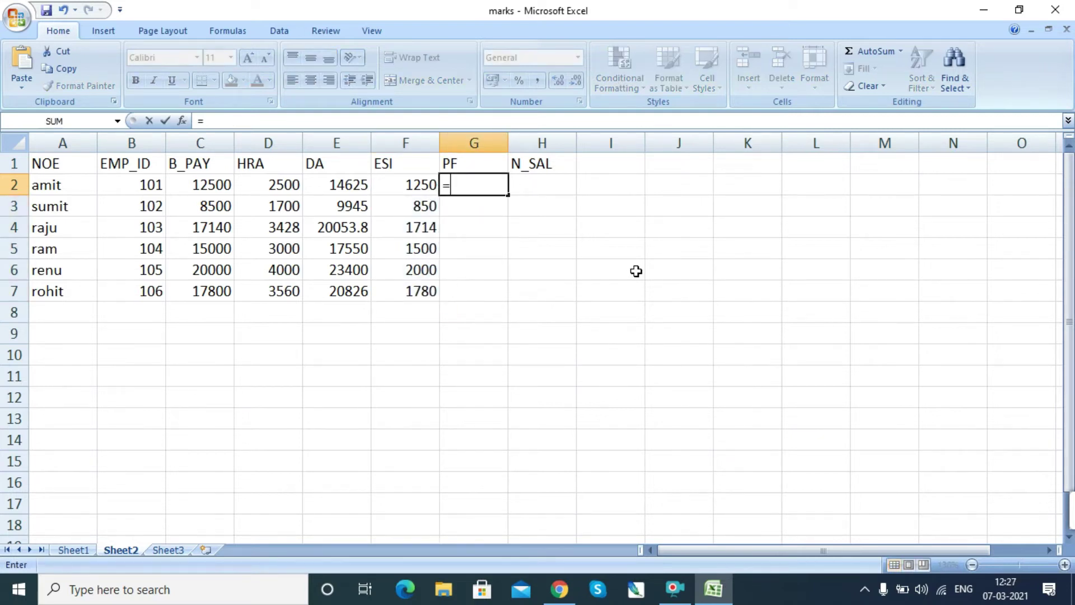
text(c2)
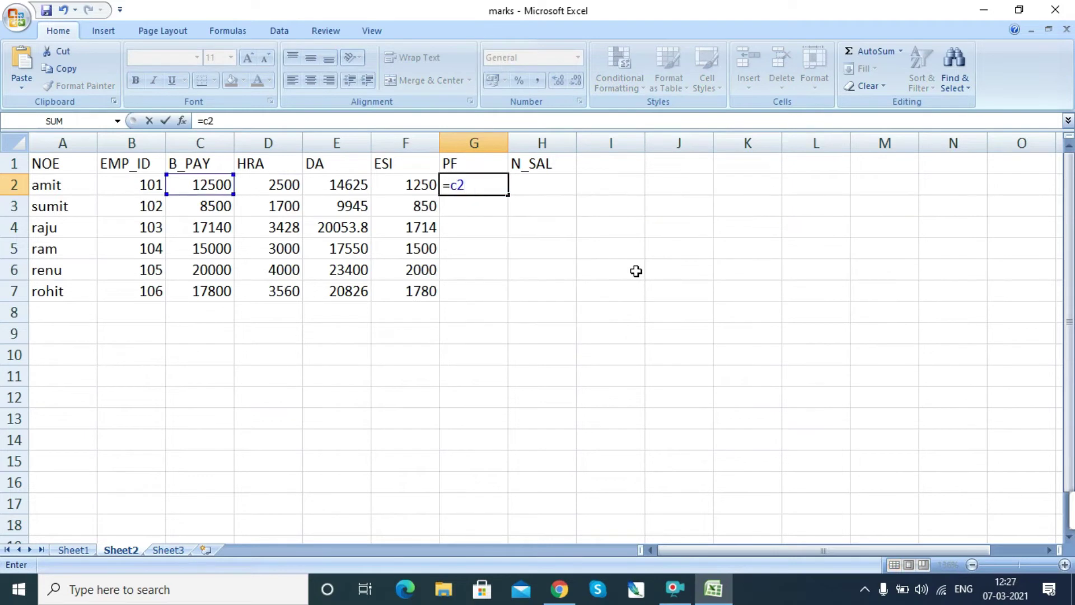
text(*)
text(10/100)
key(Return)
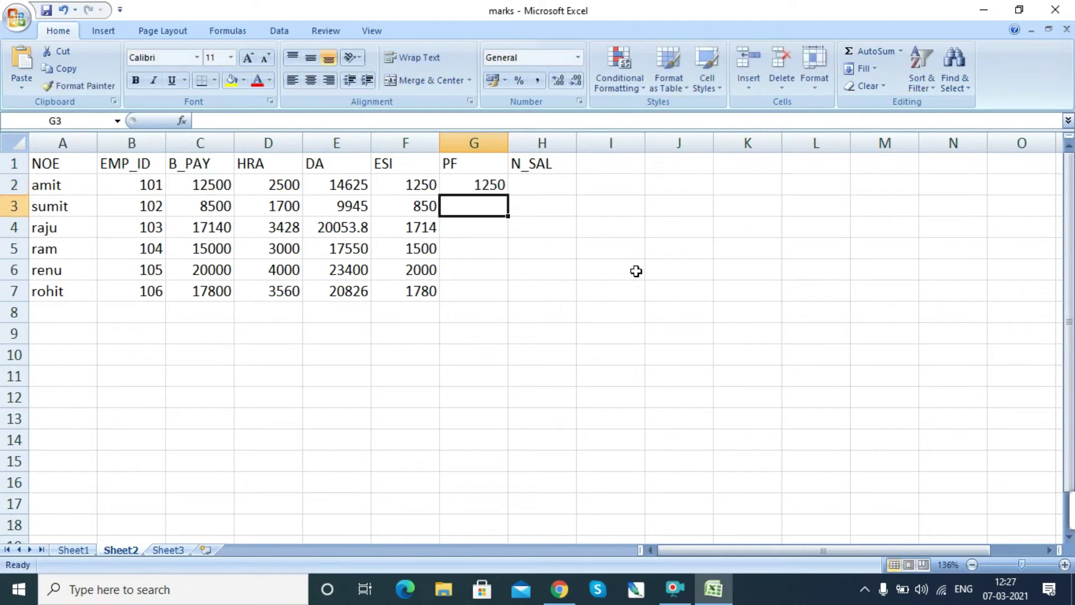
click(500, 186)
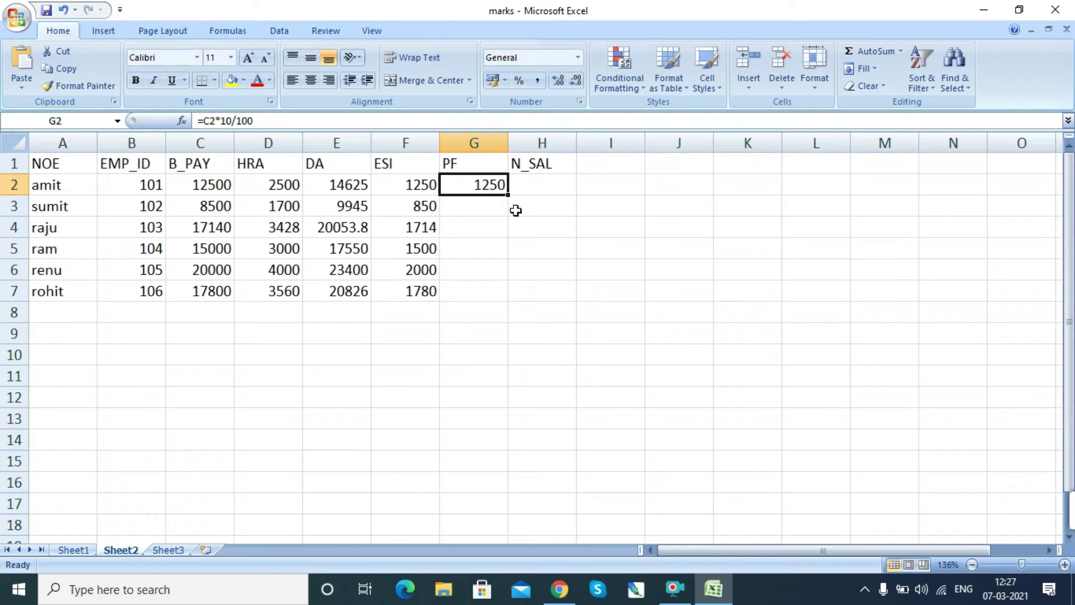
drag(508, 194, 503, 303)
Build =C2+D2+E2-F2-G2 in H2 and fill the N_SAL formula down to H7.
click(549, 186)
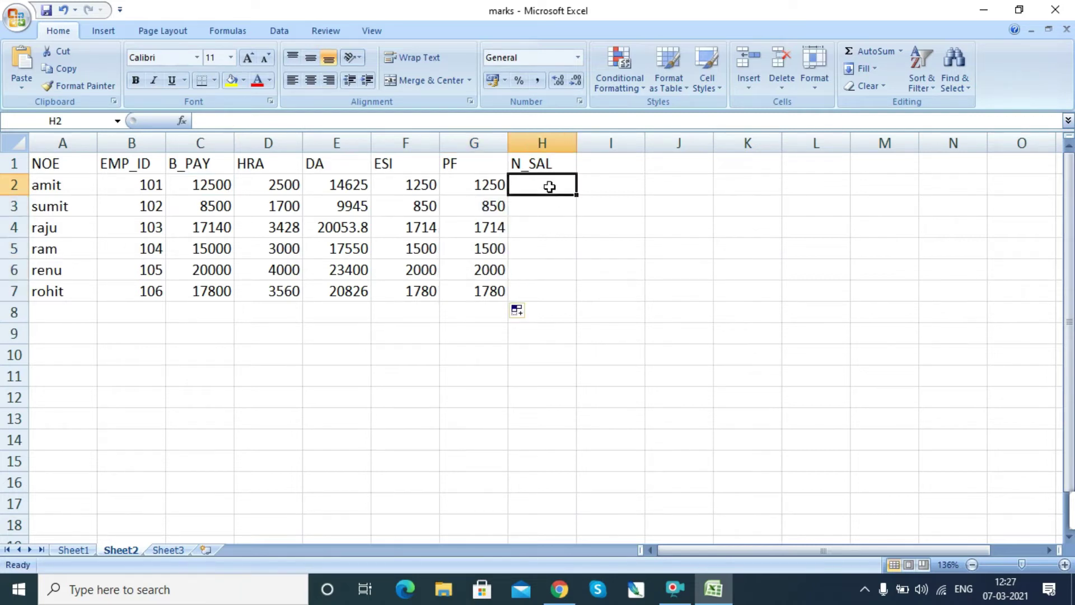
text(=)
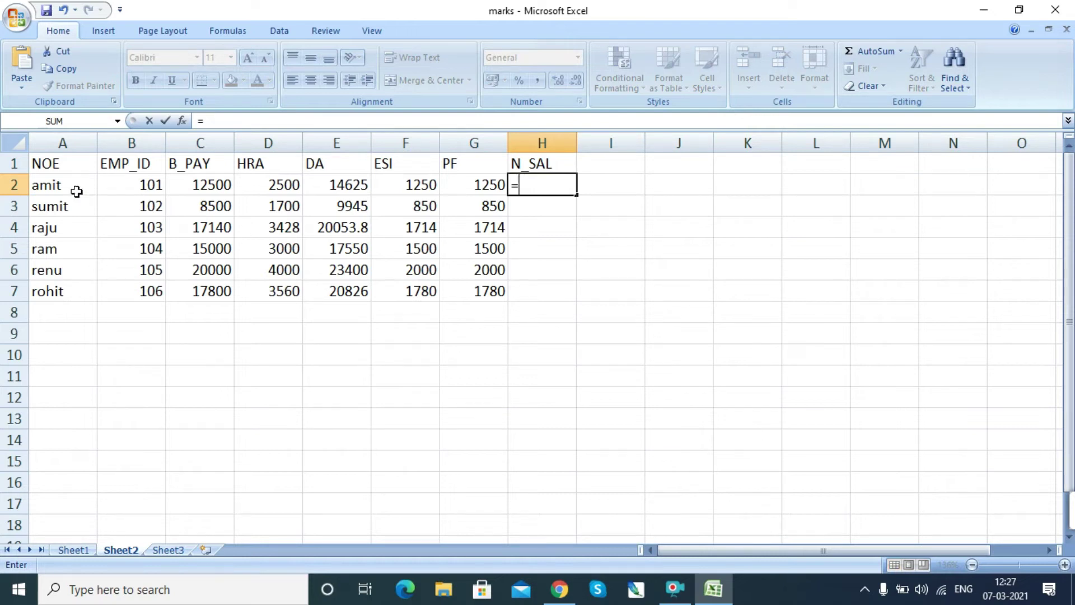
click(203, 188)
text(+)
click(277, 187)
text(+)
click(346, 188)
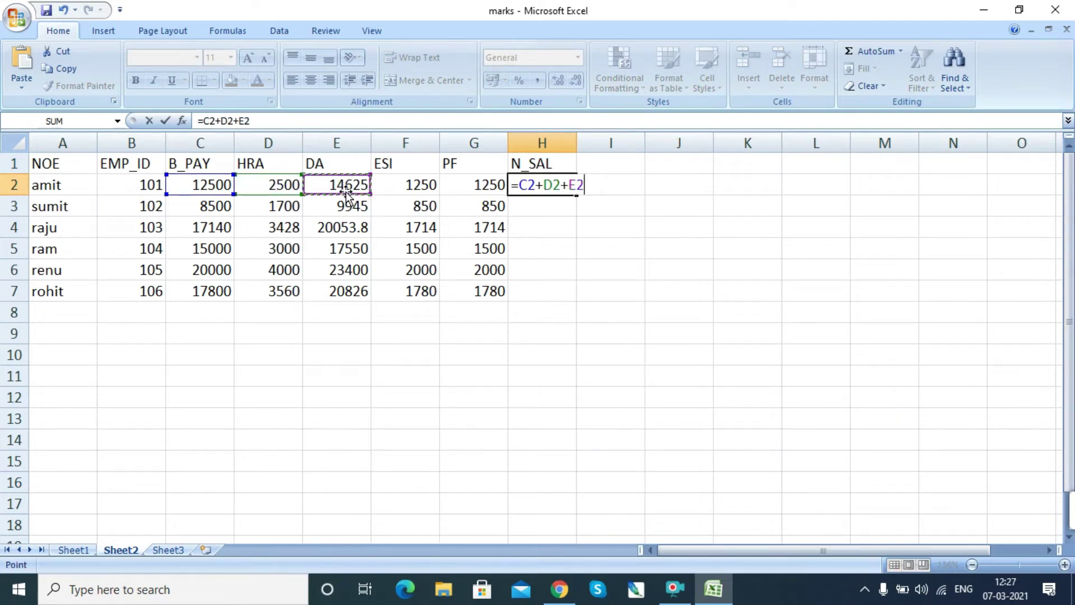
text(-)
click(413, 184)
text(-)
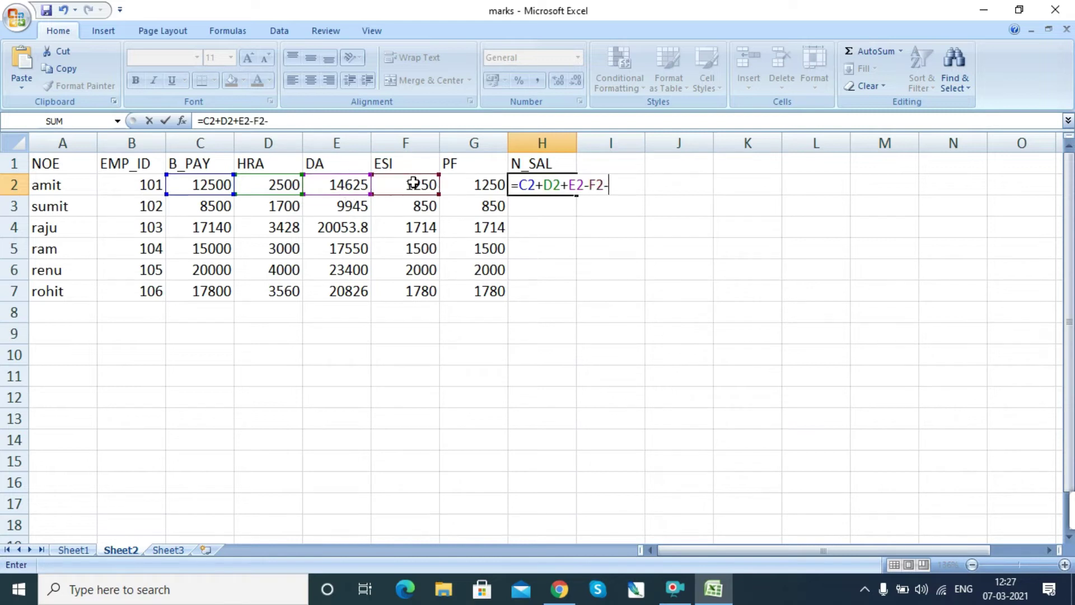
click(460, 184)
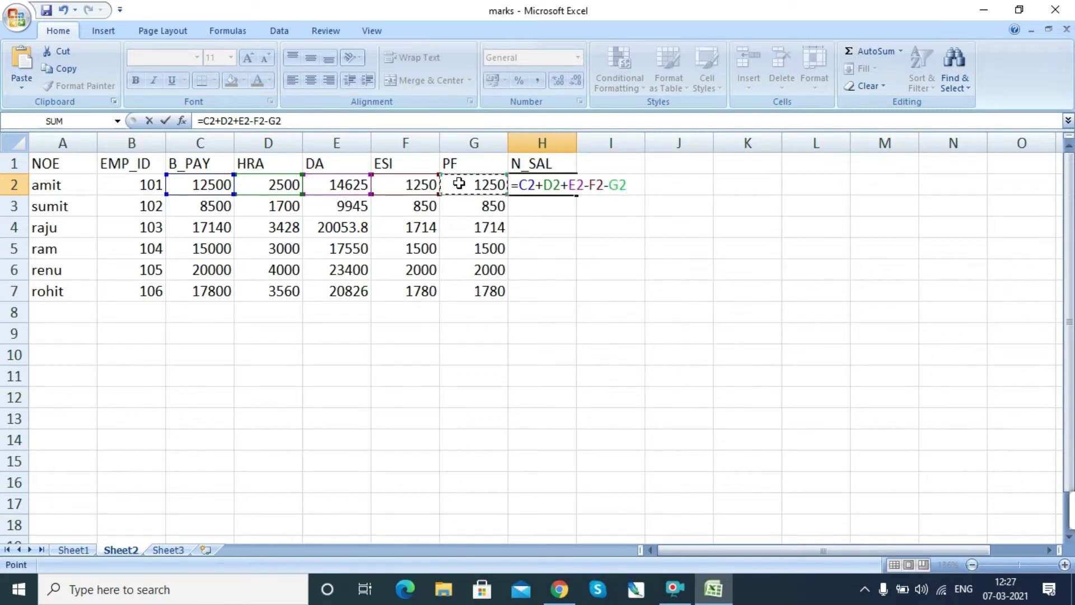
key(Return)
click(555, 187)
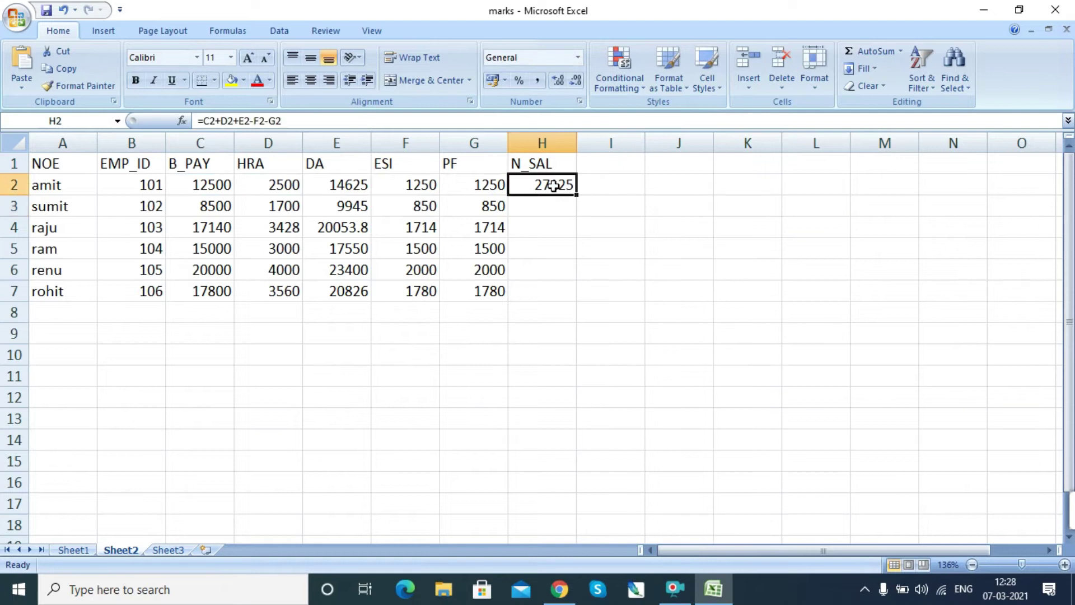
drag(575, 196, 565, 306)
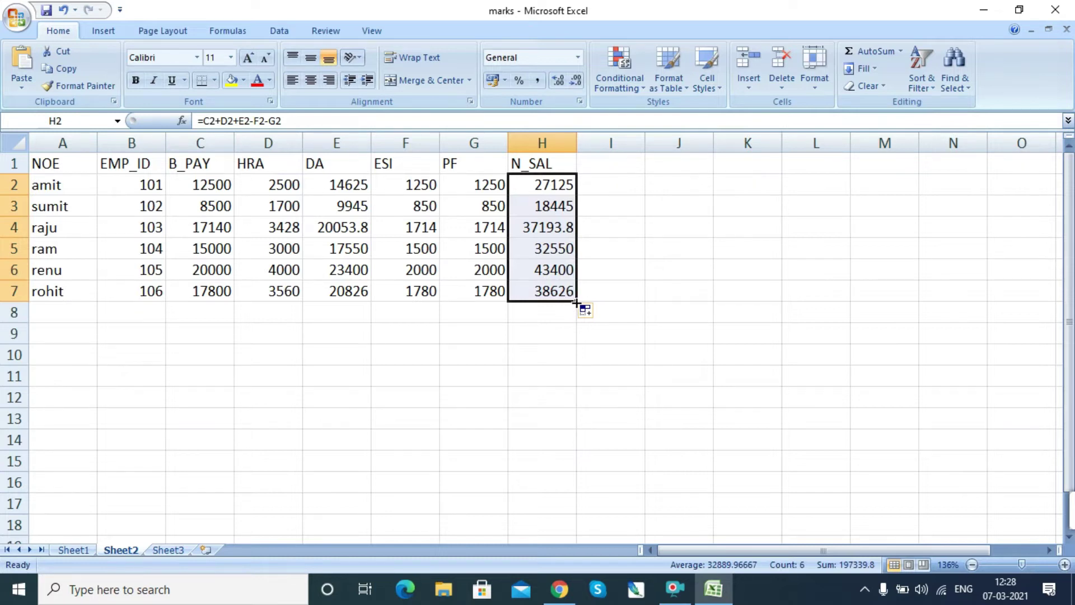
Extend the PF, N_SAL, ESI, DA and HRA formulas down to row 9.
click(481, 206)
click(486, 188)
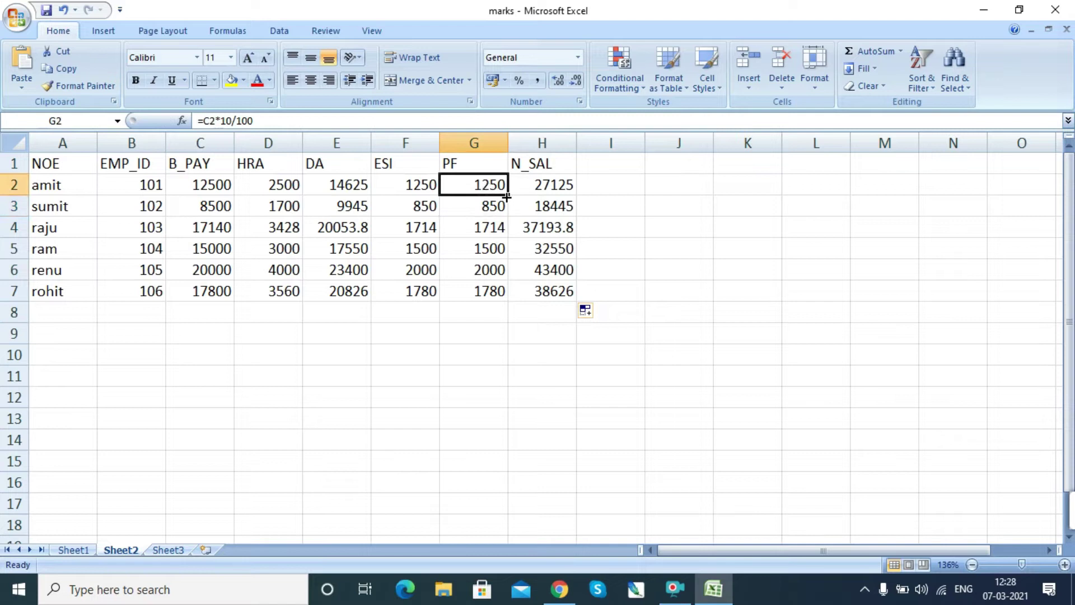
drag(508, 197, 502, 336)
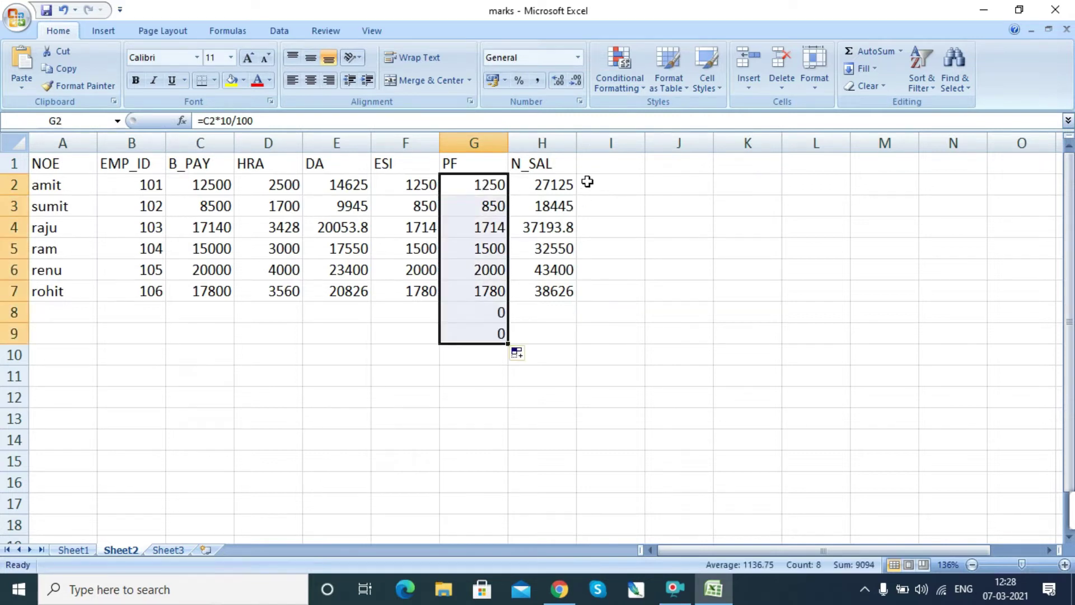
click(560, 183)
drag(577, 197, 574, 340)
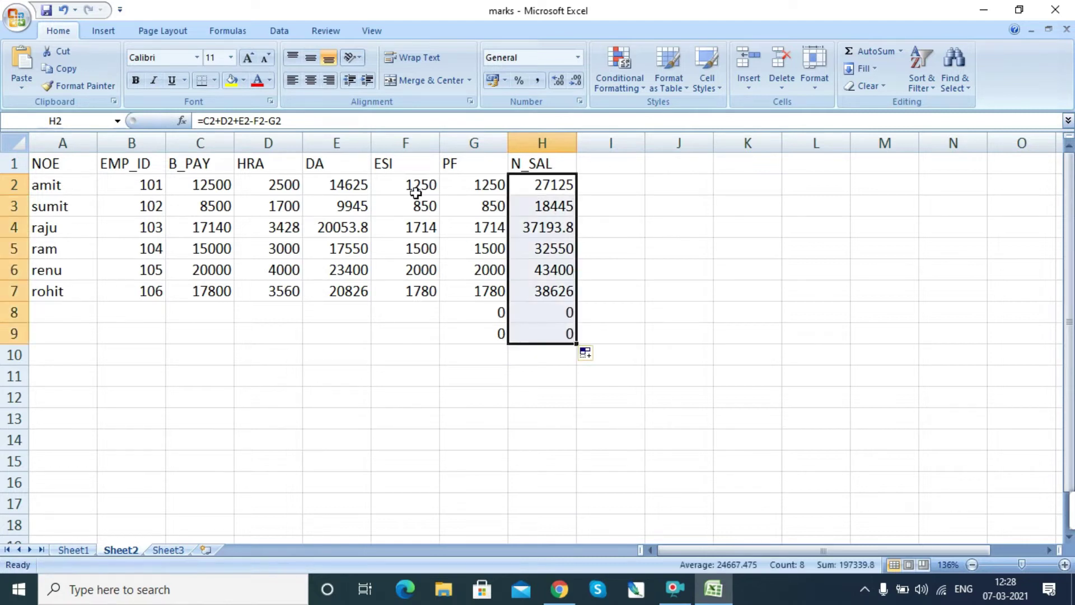
click(405, 172)
click(414, 183)
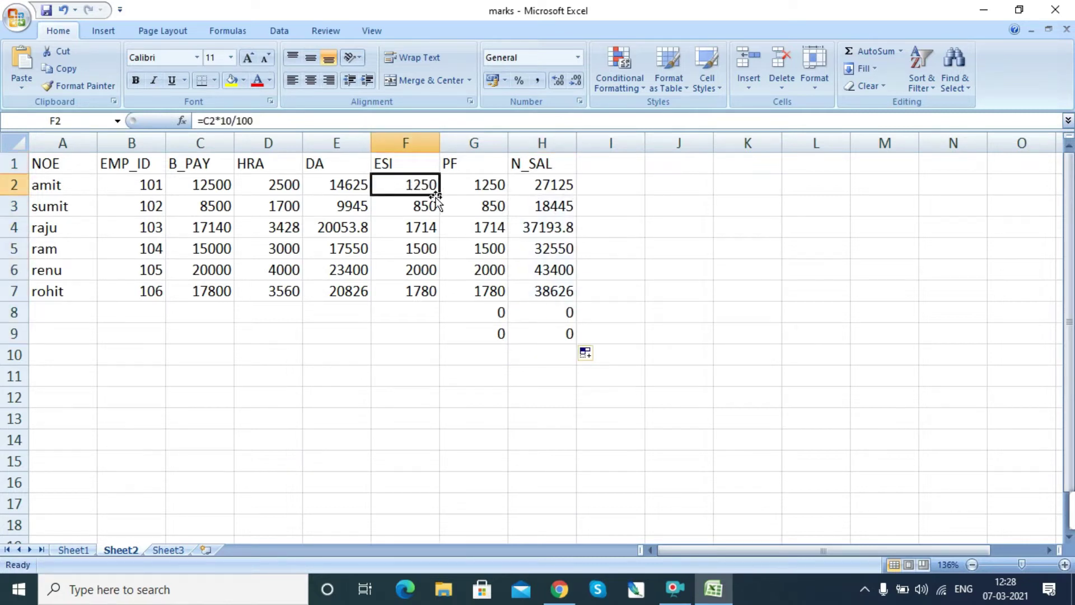
drag(436, 196, 444, 339)
click(347, 180)
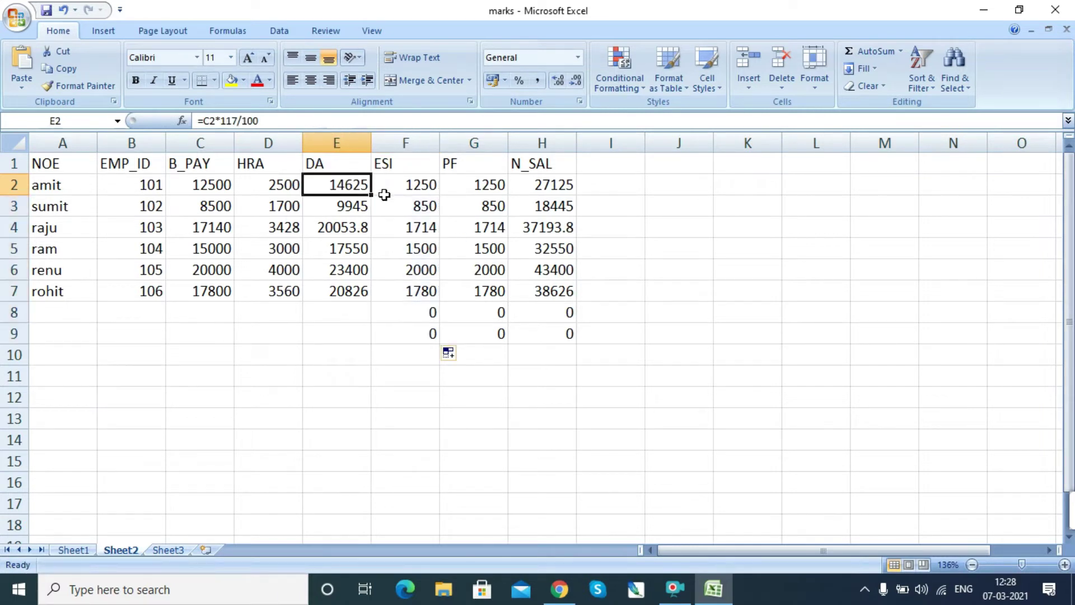
drag(372, 195, 381, 344)
click(279, 185)
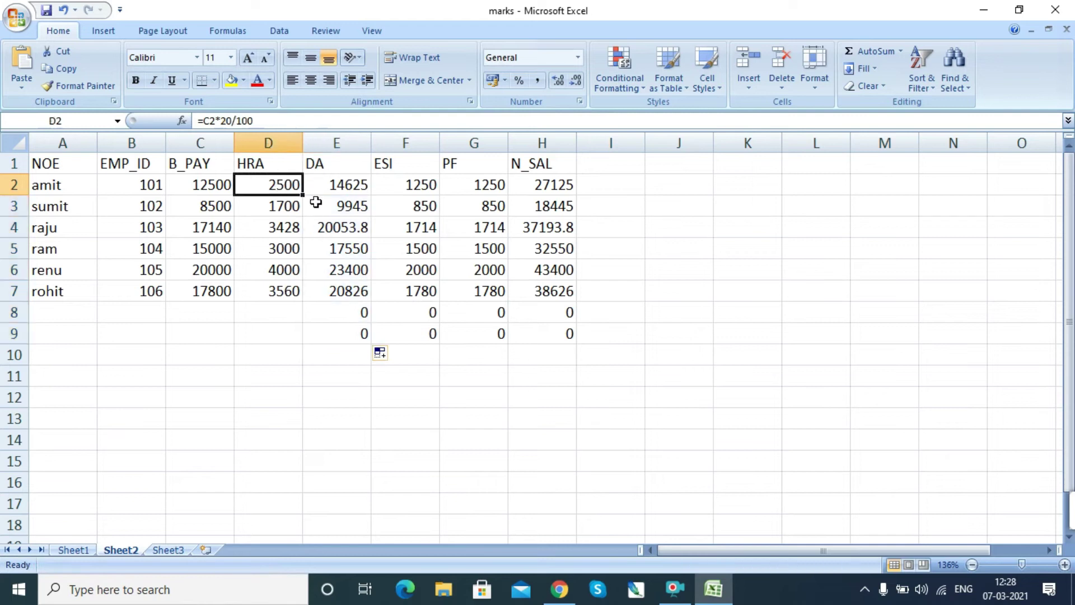
drag(302, 195, 311, 342)
click(190, 311)
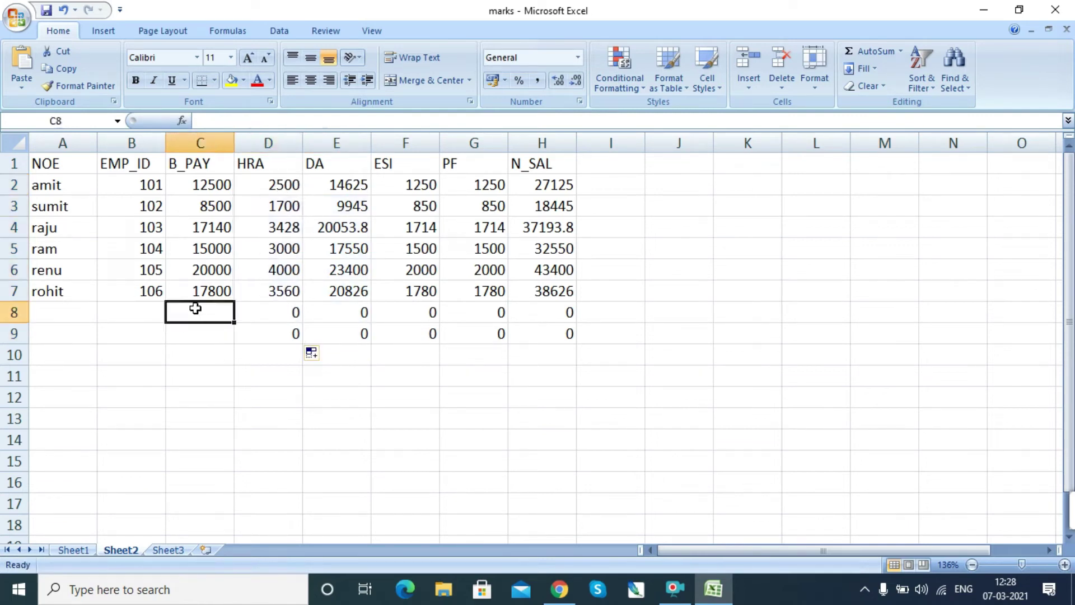
Add employee om in row 8 with ID 107 and basic pay 13000.
click(60, 322)
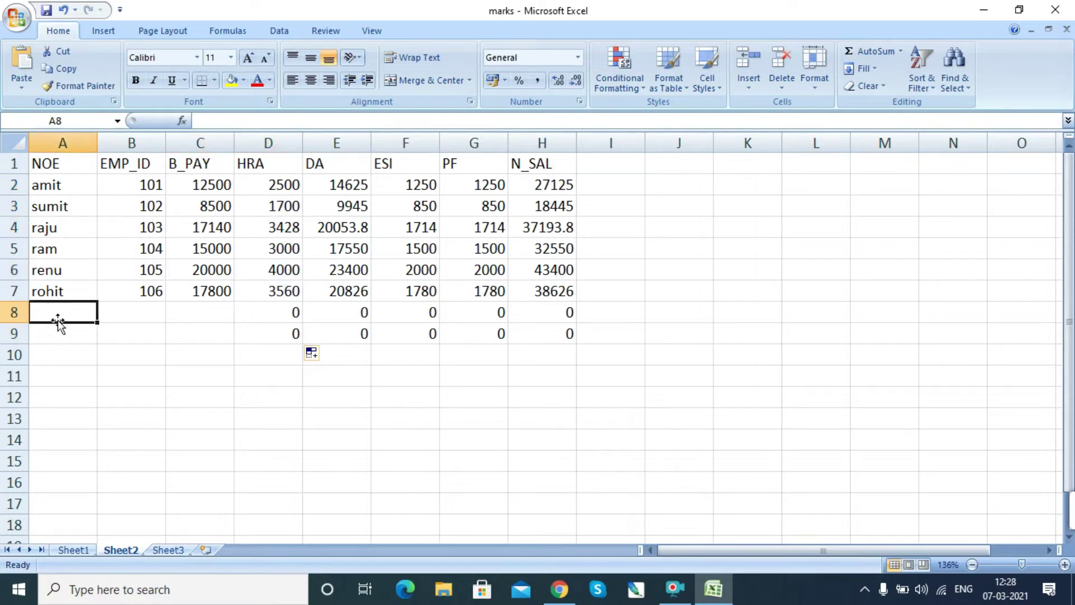
text(om)
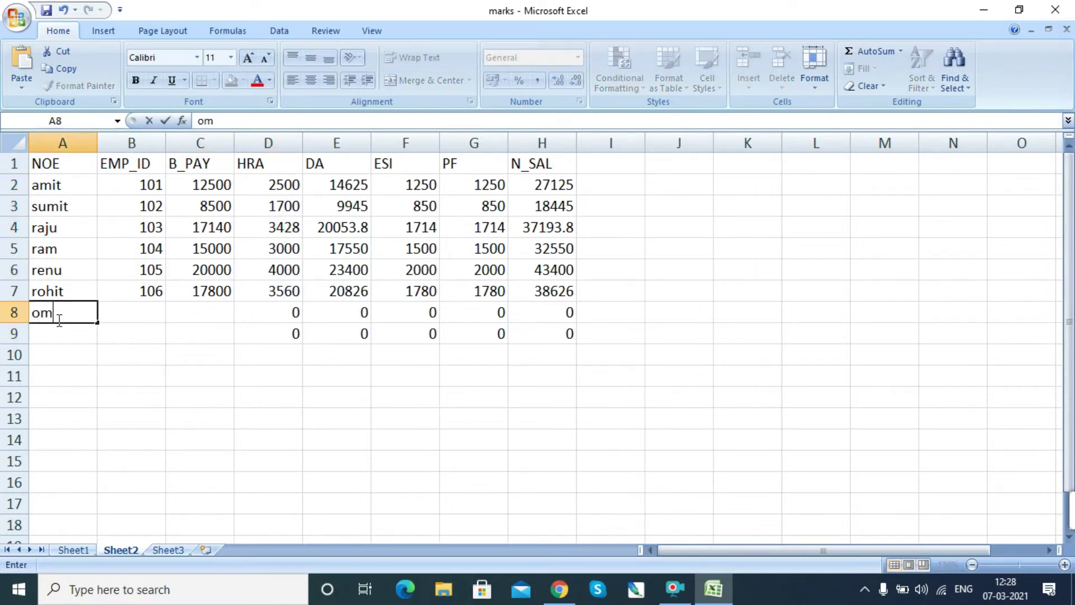
key(Tab)
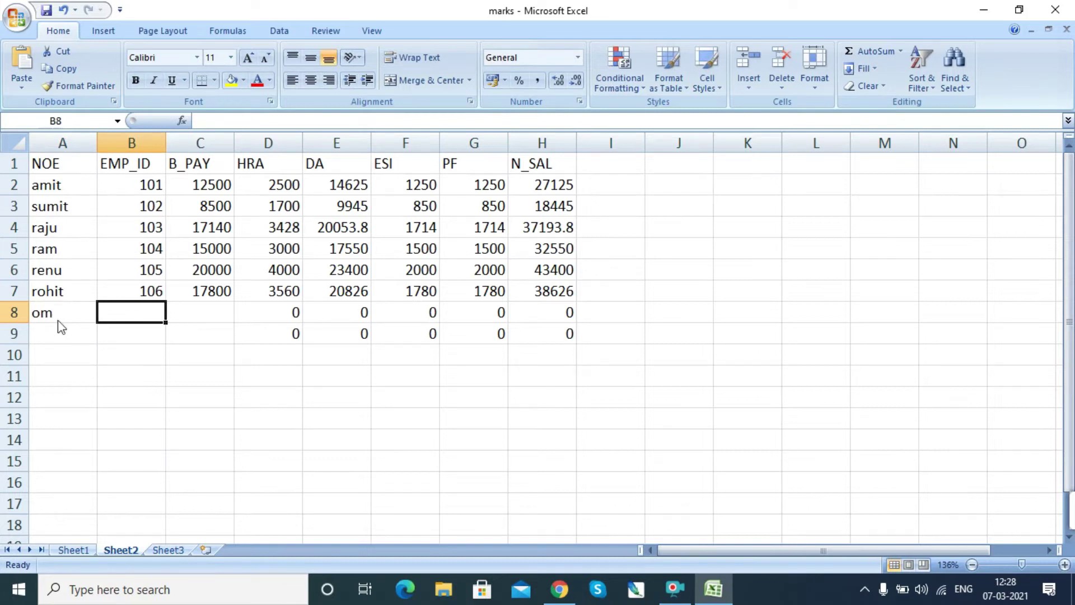
text(107)
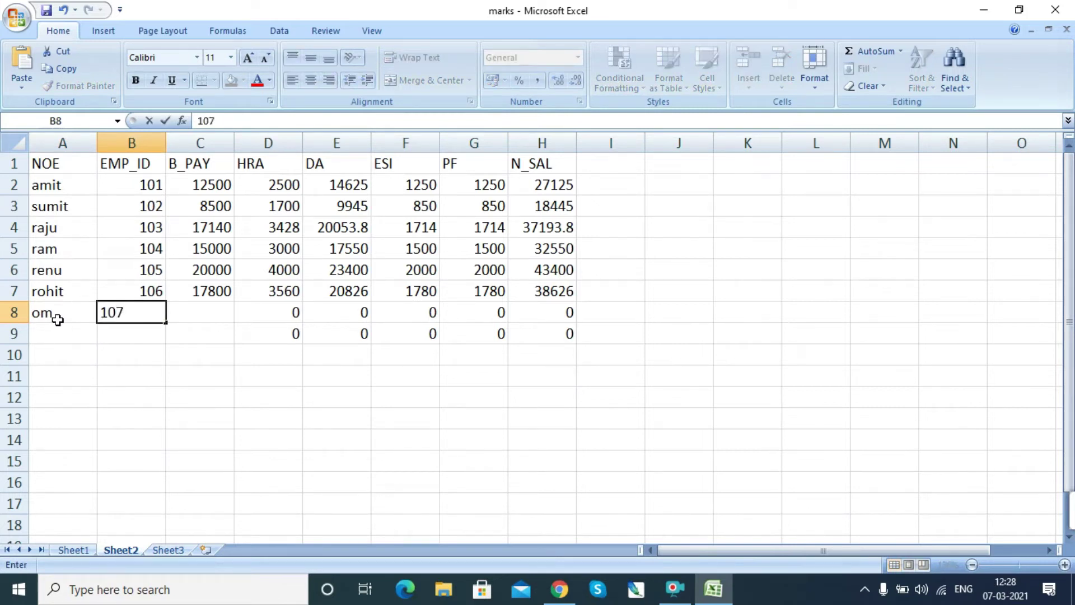
key(Tab)
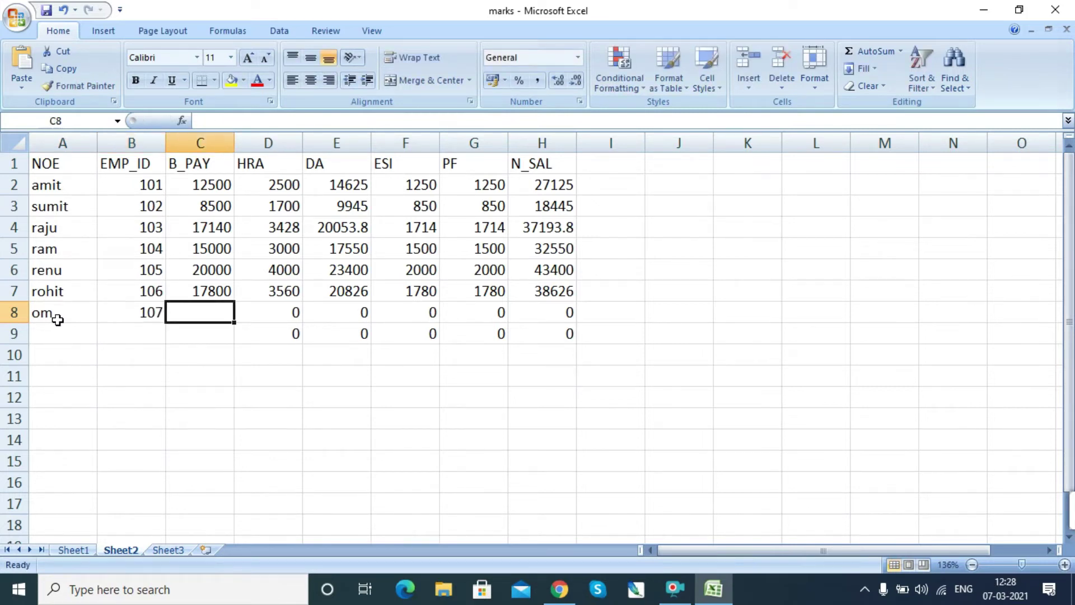
text(130)
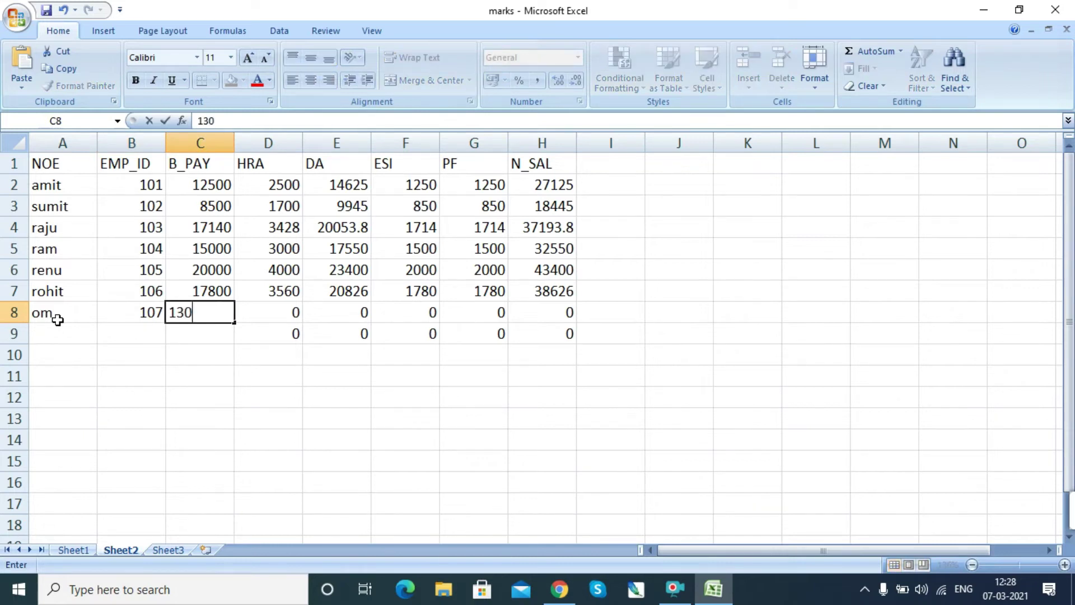
text(00)
key(Return)
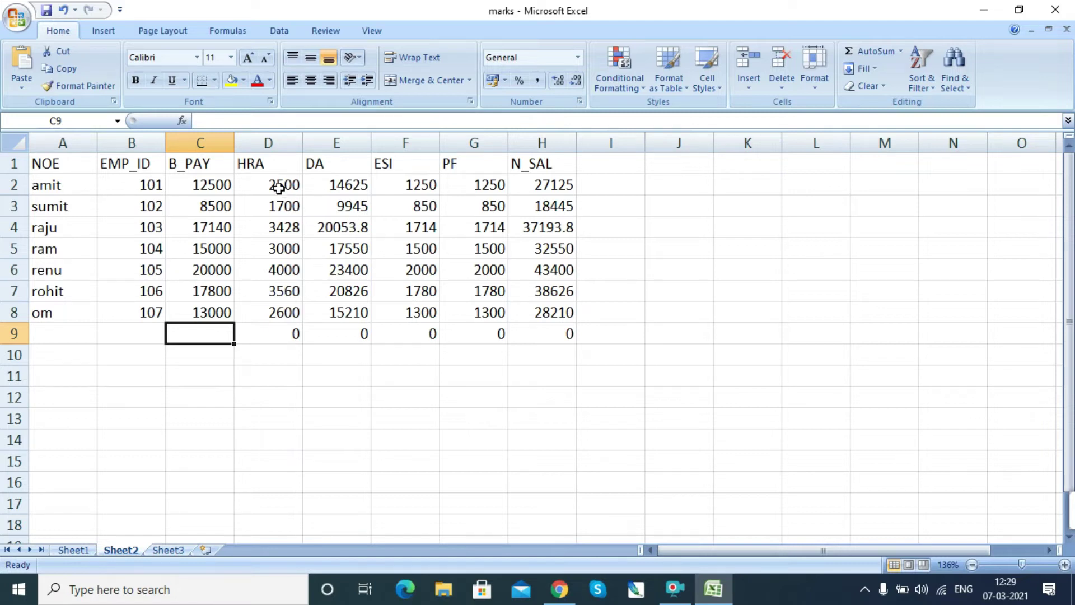
Review the header cells, then delete the N_SAL contents in H1:I9.
click(197, 168)
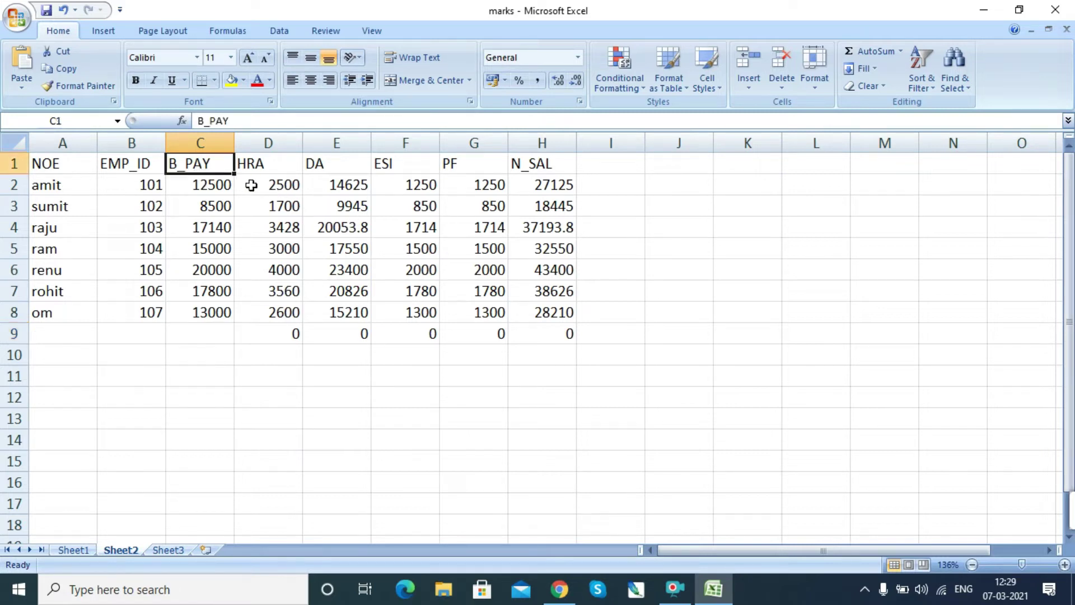
click(258, 167)
click(335, 182)
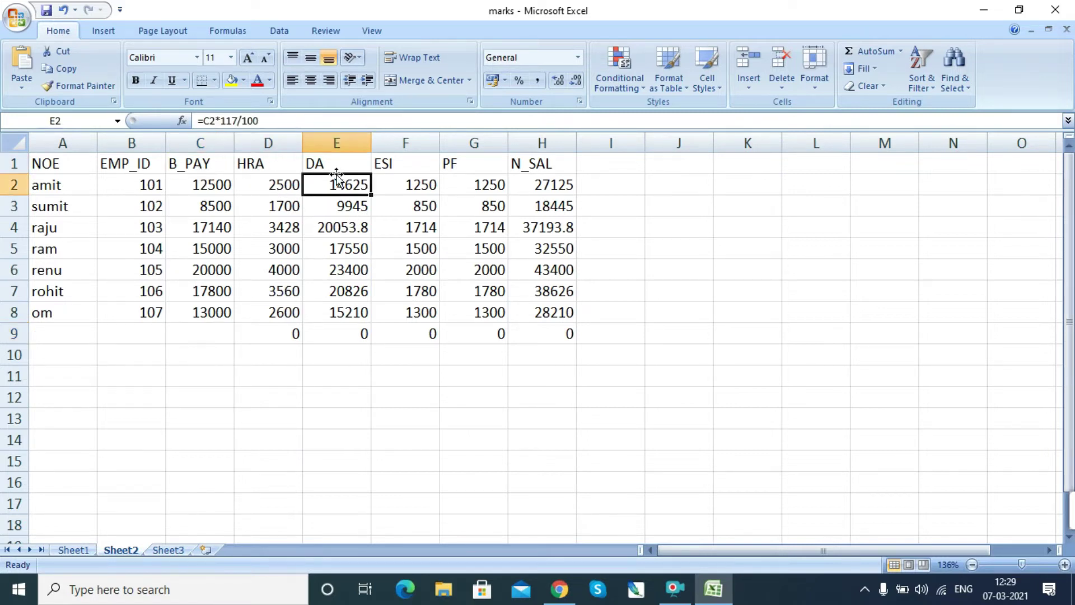
click(377, 168)
click(448, 169)
drag(532, 167, 585, 336)
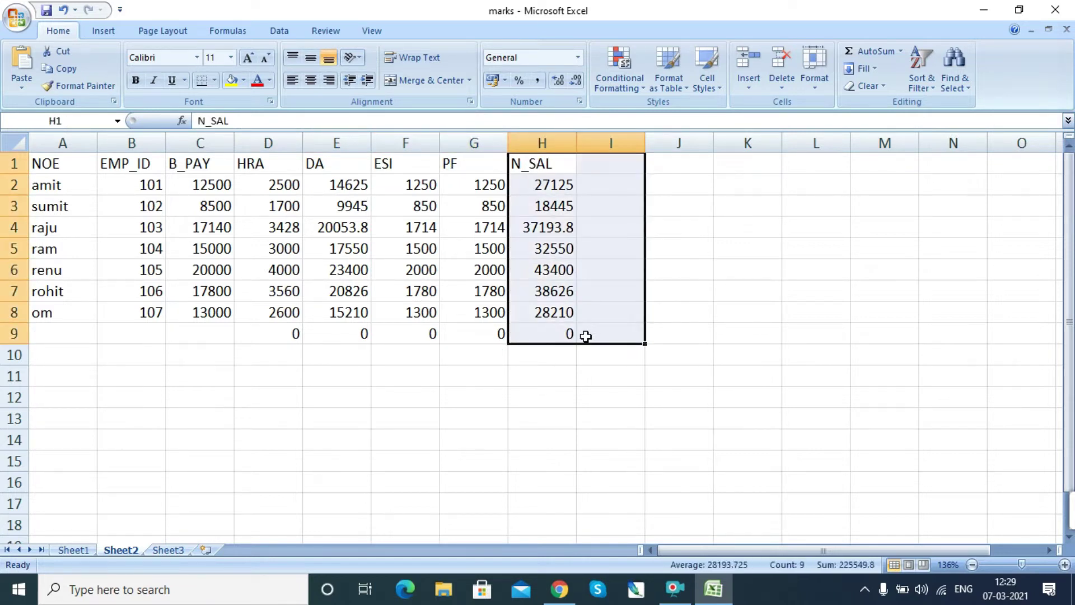
key(Delete)
click(446, 221)
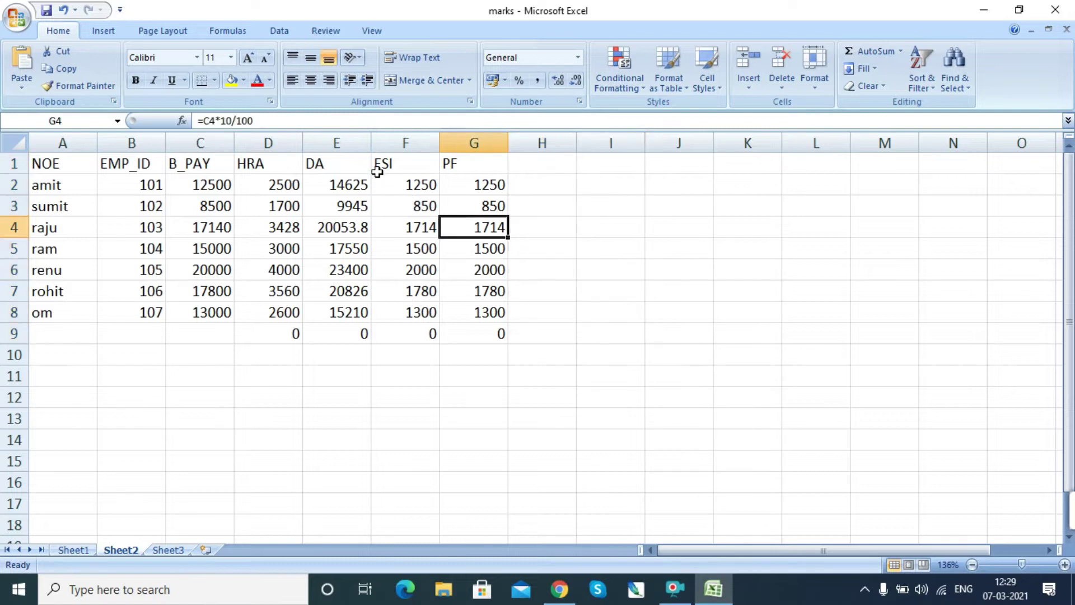
Drag the ESI and PF block from F1:G9 to L1:M9, then select the empty F1.
drag(386, 164, 491, 335)
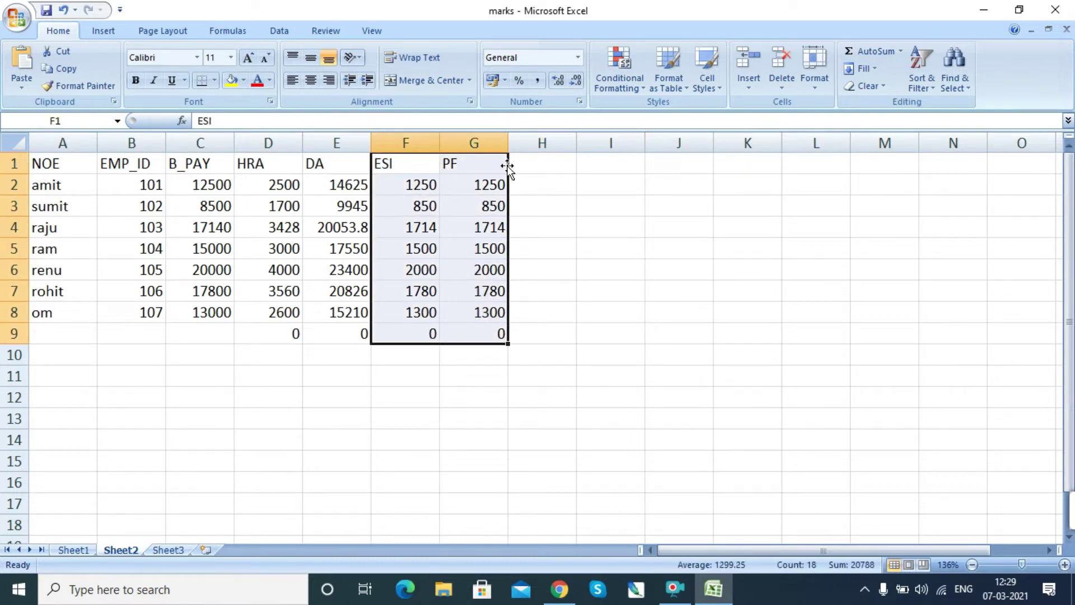
drag(507, 166, 895, 167)
click(421, 168)
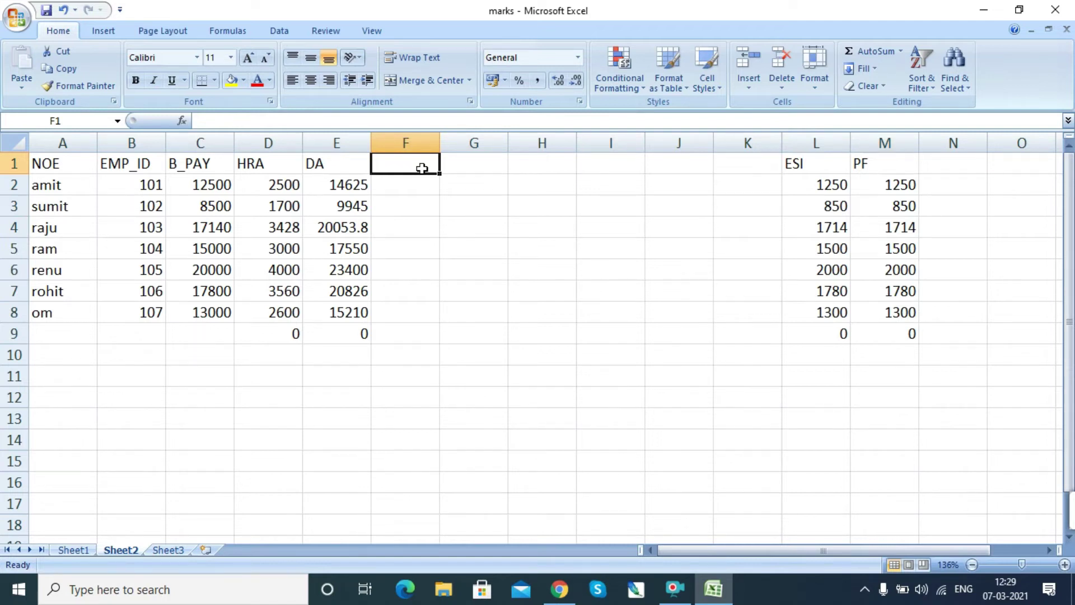
Enter the headings DW, OTH, OTR, OTA, ABSENT and DOS across F1:K1.
text(o)
key(BackSpace)
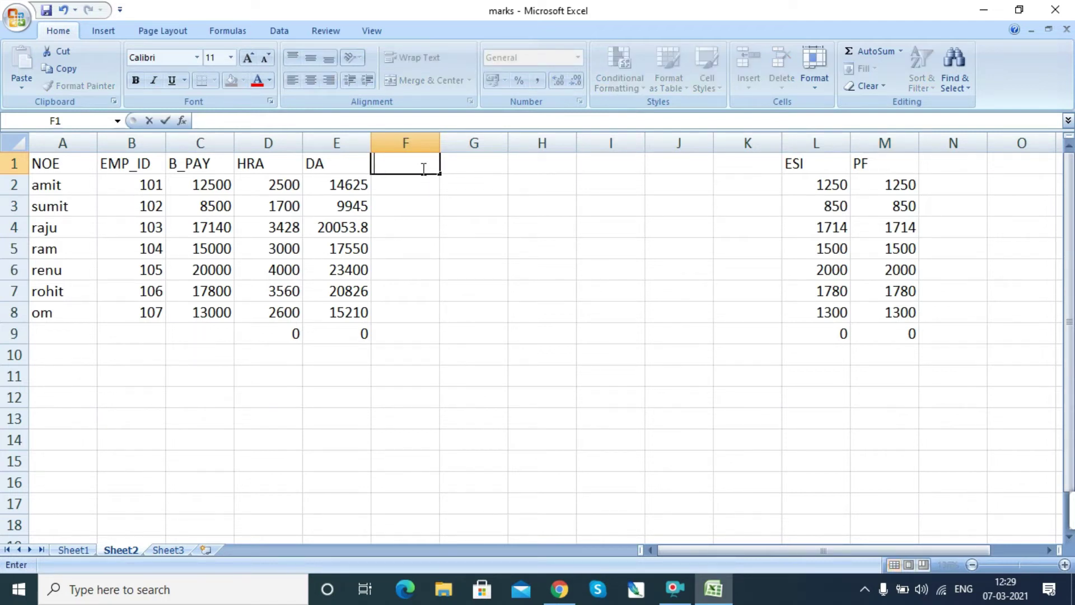
text(DW)
key(Tab)
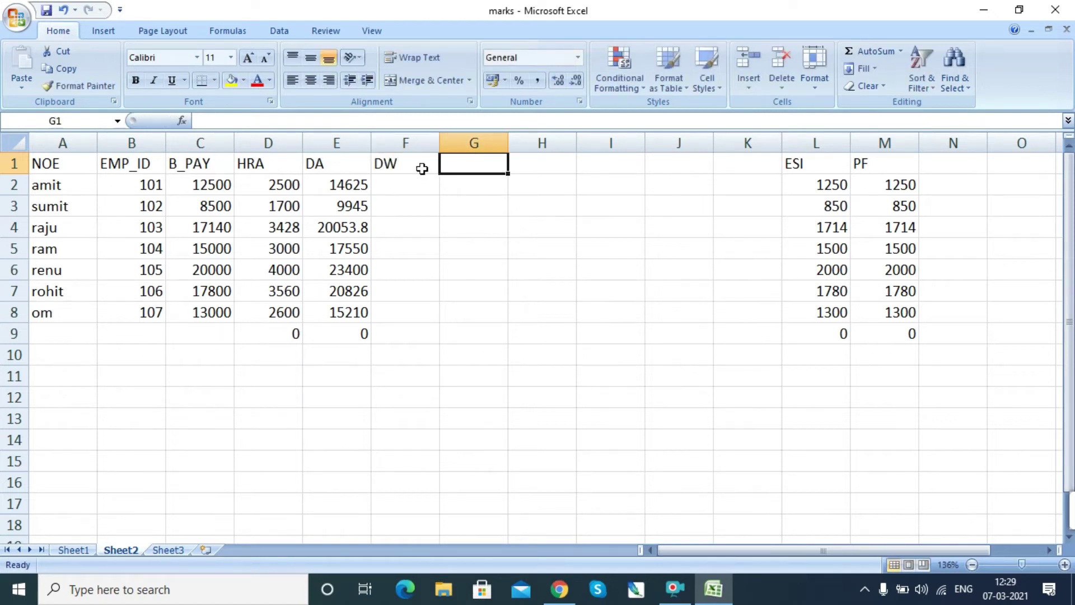
text(OTH)
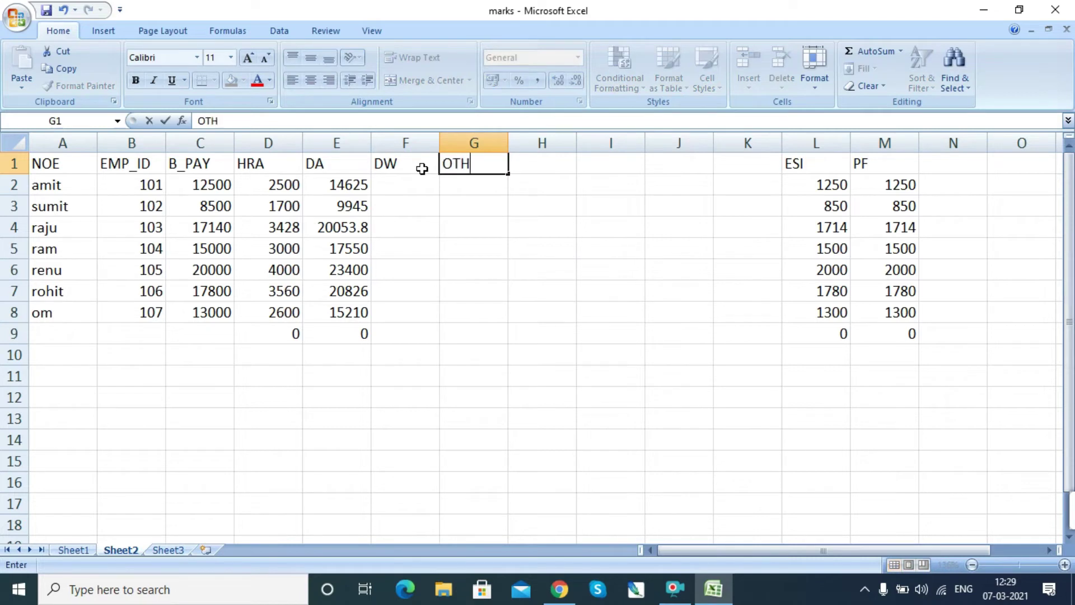
key(Tab)
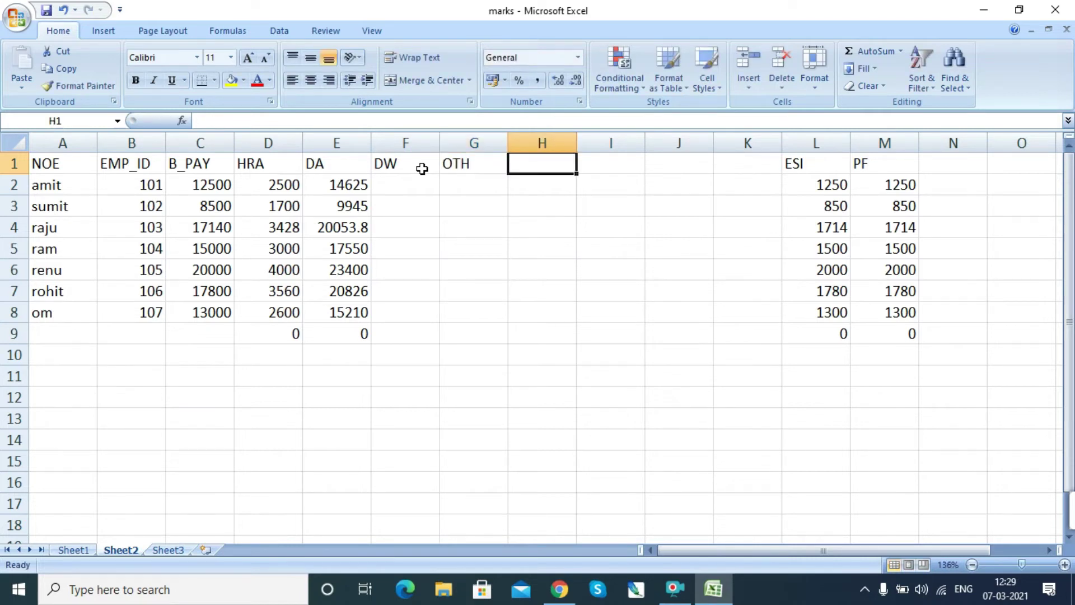
text(OTR)
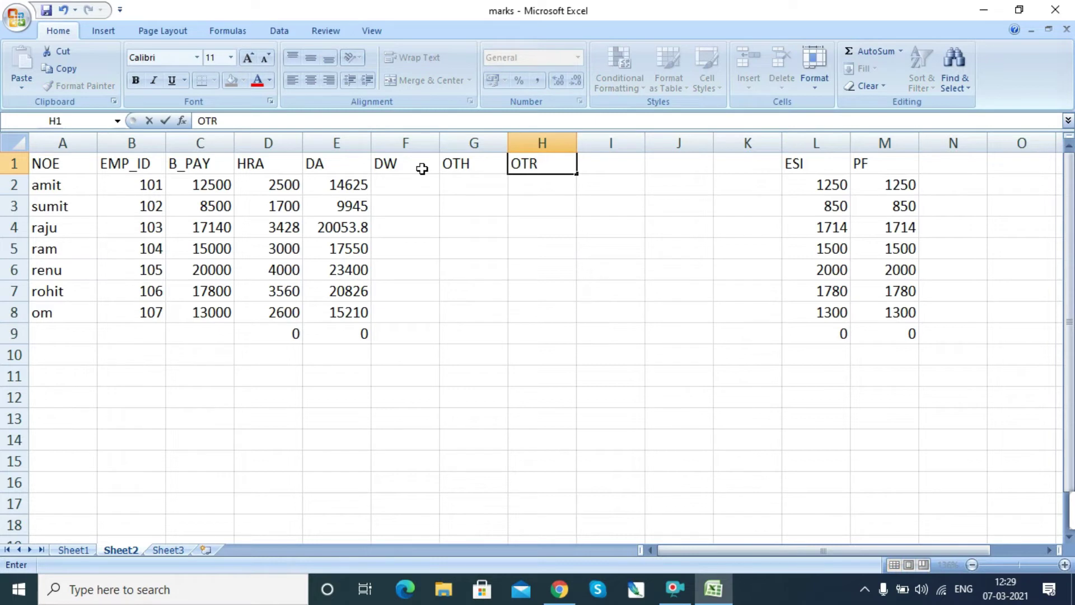
key(Tab)
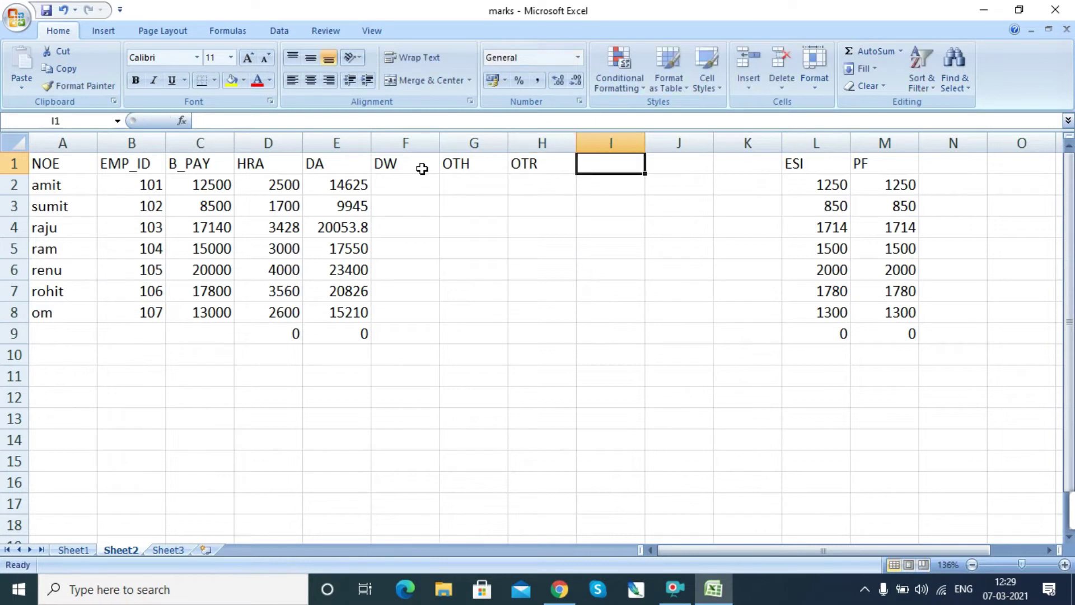
text(OTA)
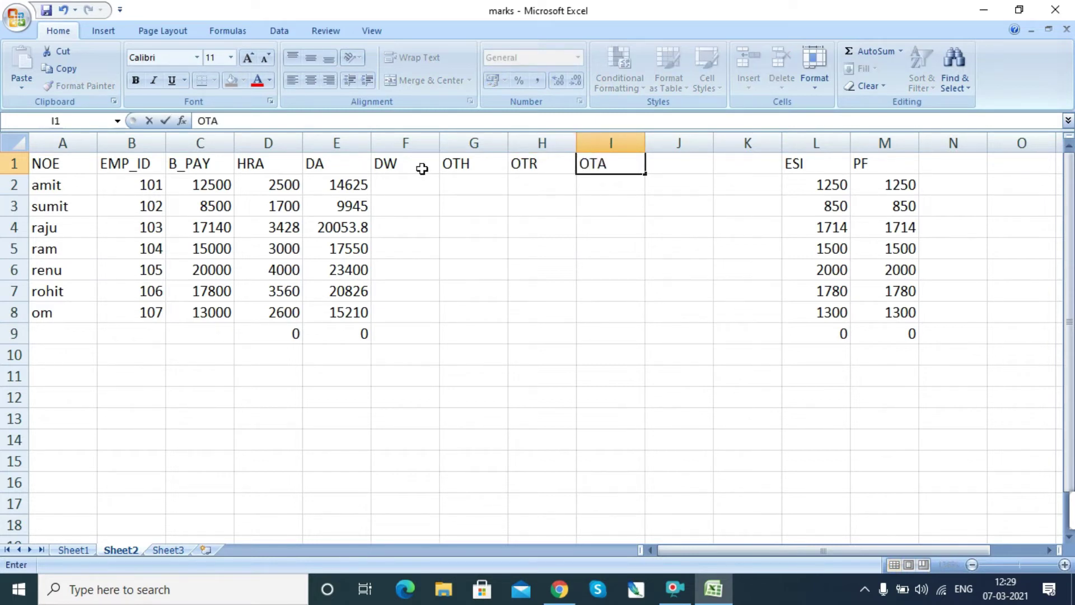
key(Tab)
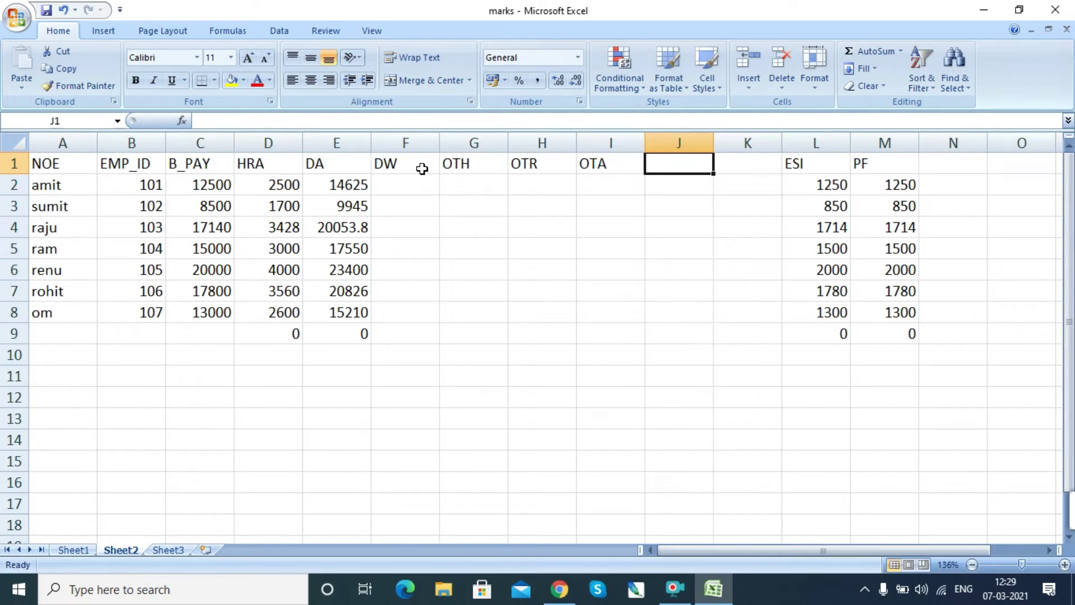
text(ABSENT)
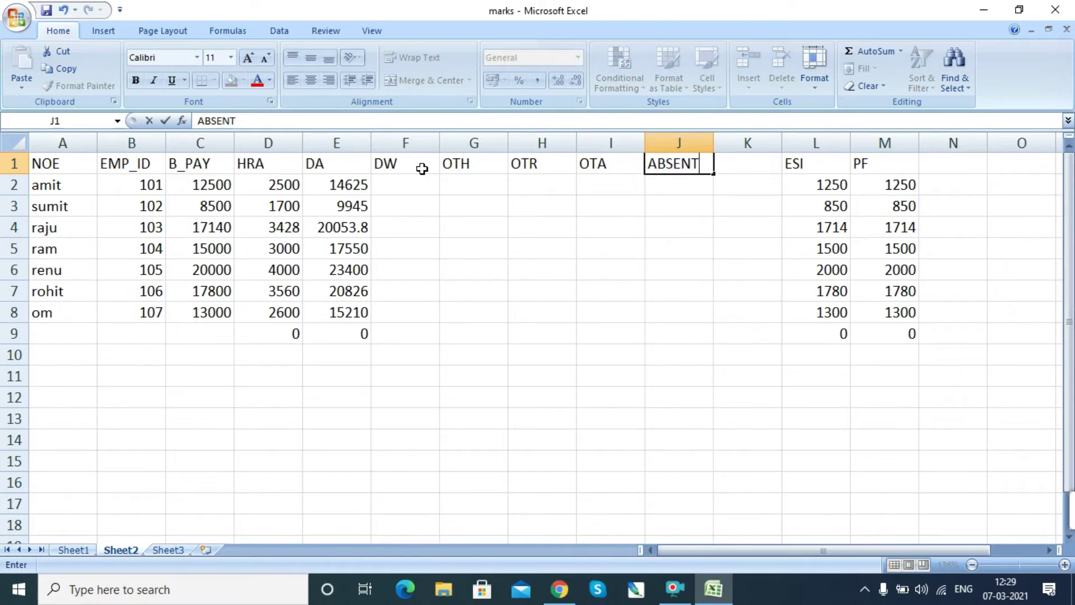
key(Tab)
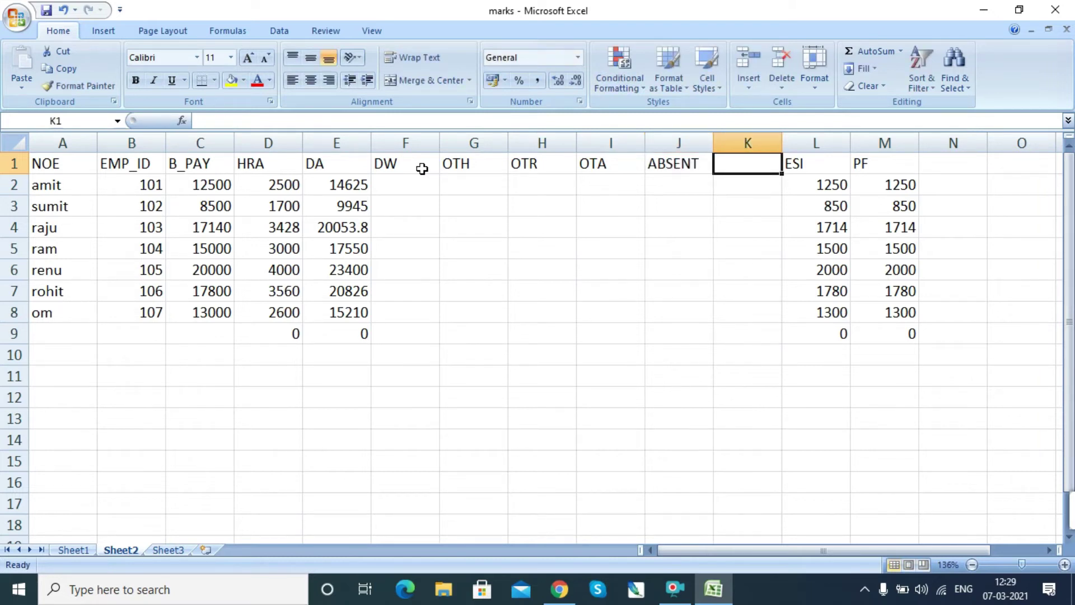
text(DOS)
key(Return)
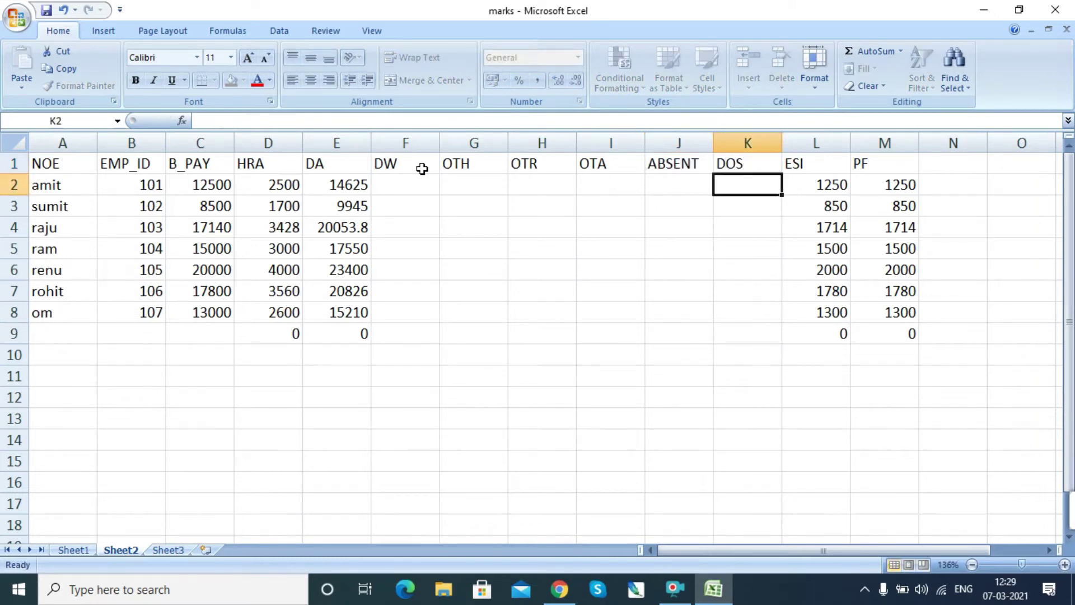
Type the heading N_SAL in N1, the first empty cell after PF.
key(Tab)
key(Up)
key(Right)
key(Right)
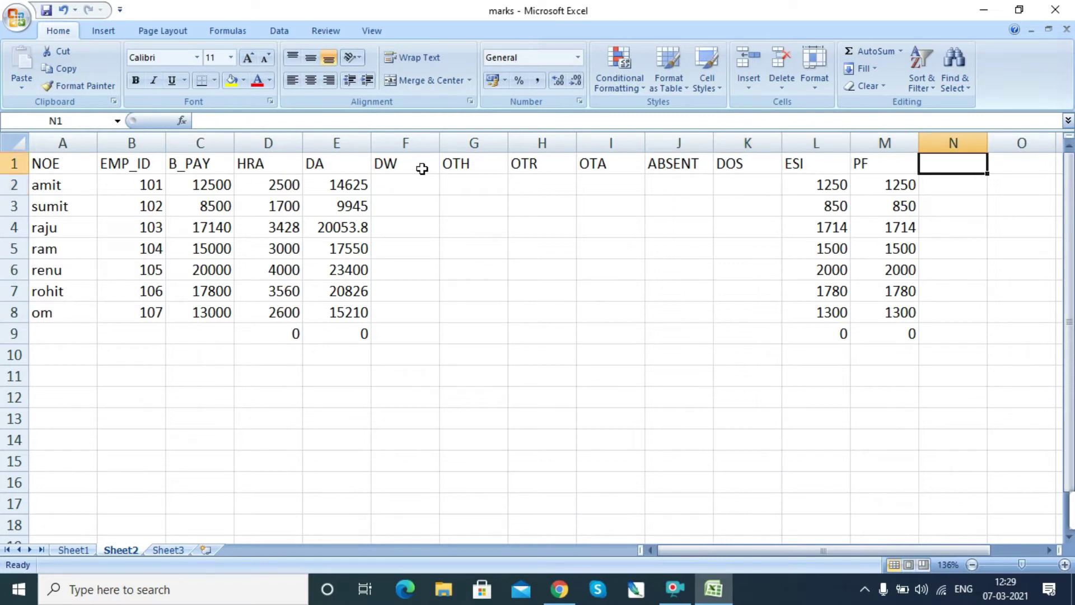
text(N)
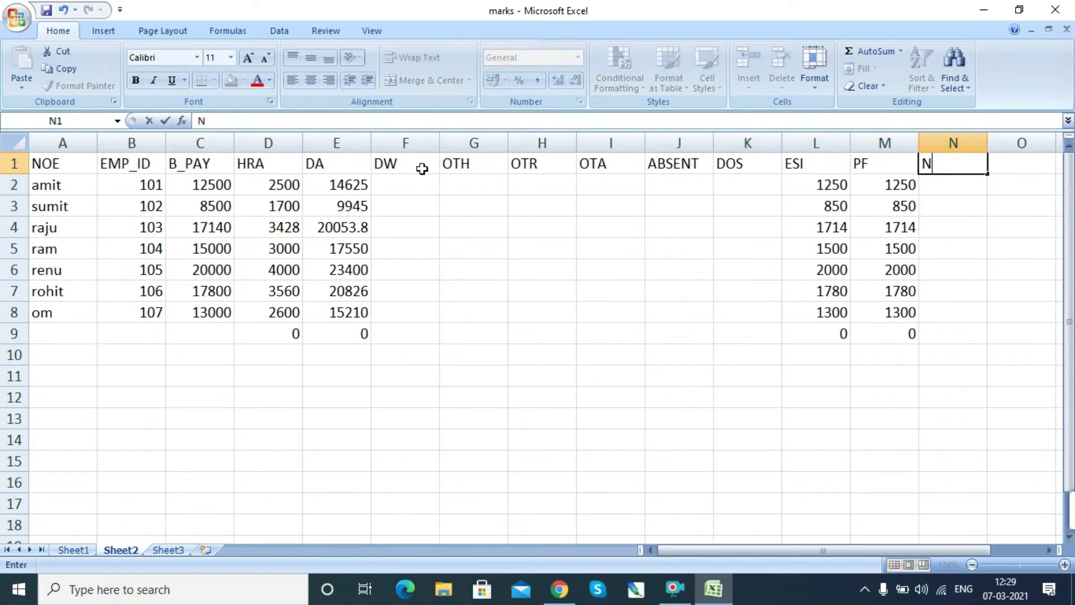
text(_SAL)
Enter the daily wage formula =C2/31 in F2.
click(474, 251)
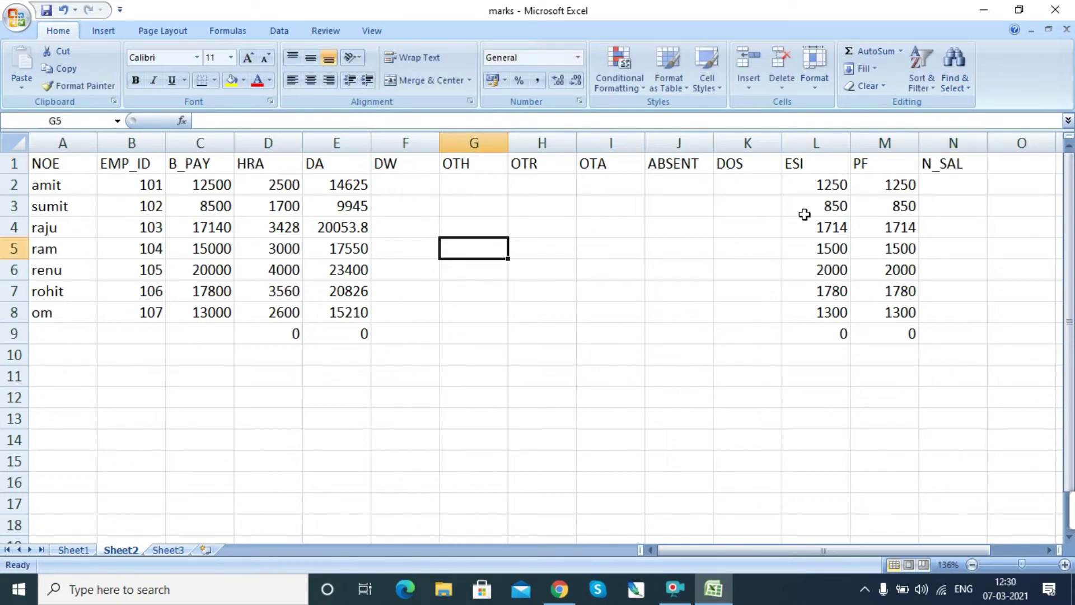
click(413, 183)
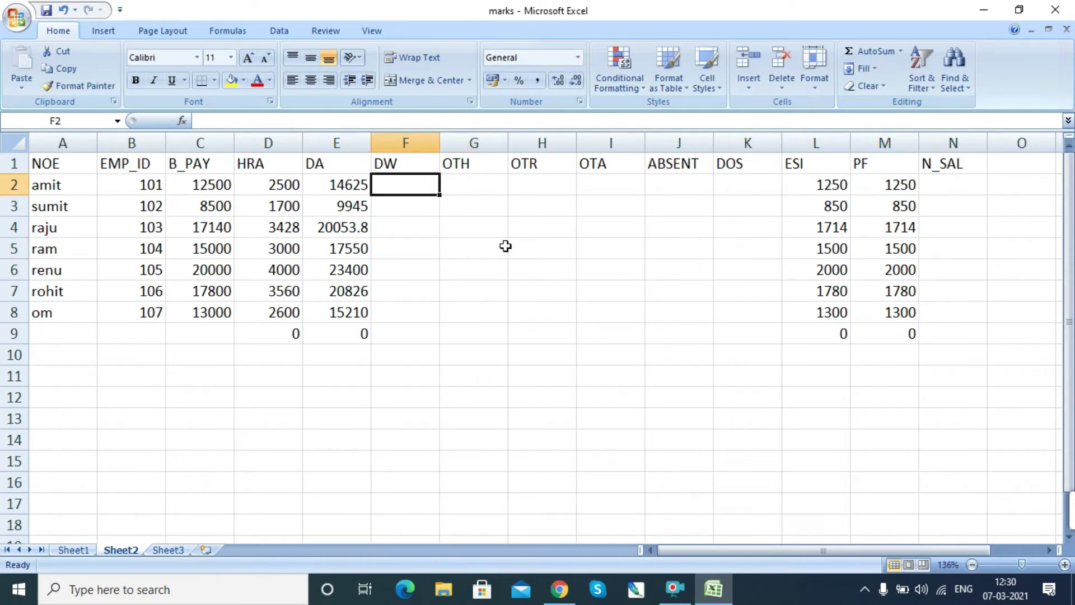
drag(209, 185, 199, 354)
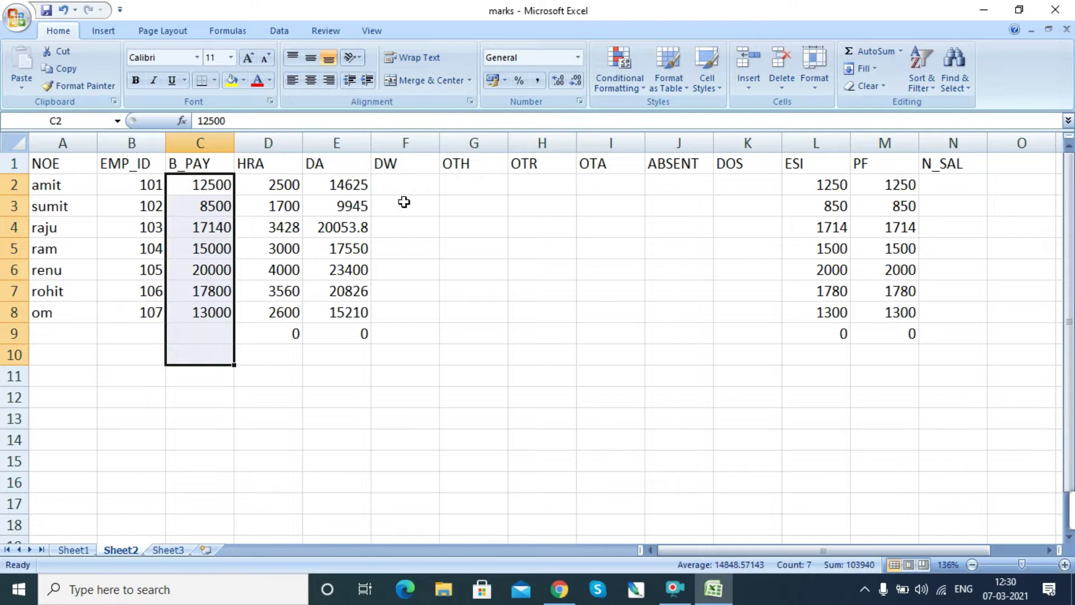
click(415, 186)
text(=)
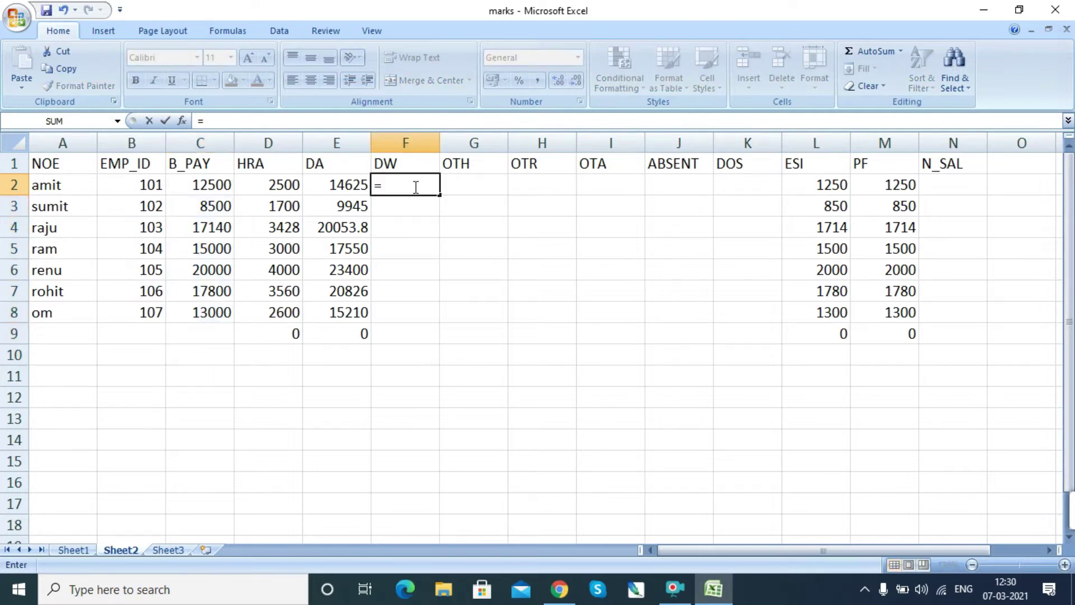
click(219, 184)
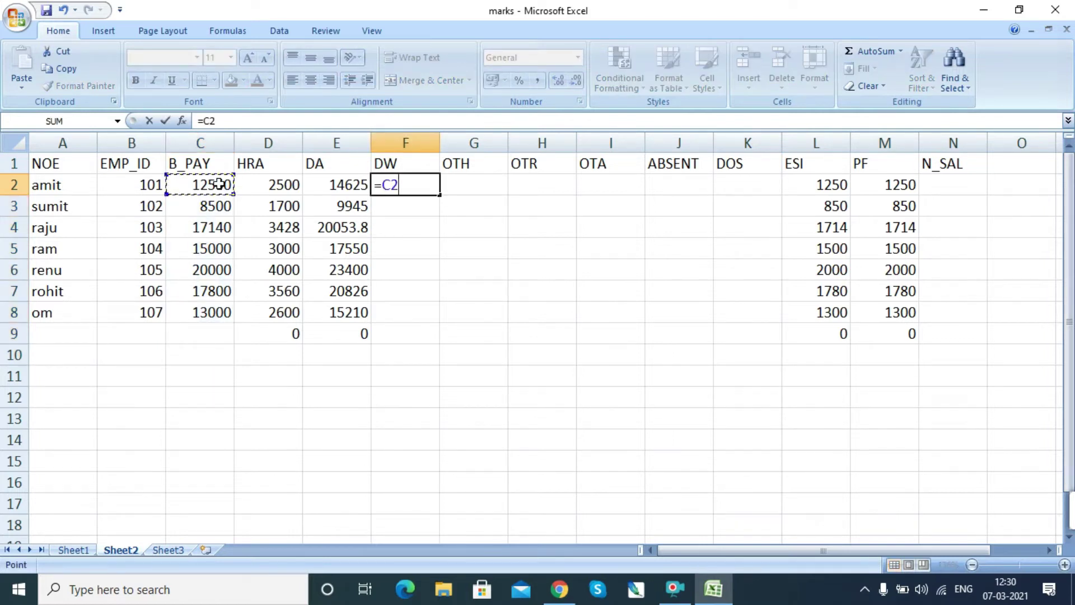
text(/)
text(30)
key(BackSpace)
text(1)
key(Return)
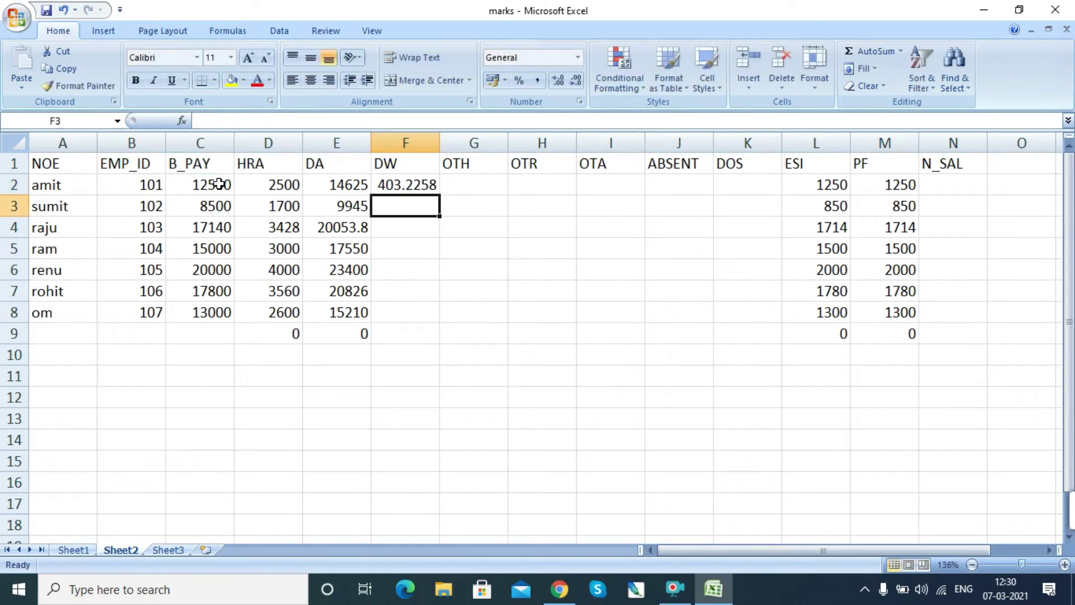
Copy the DW formula from F2 down to F8.
click(417, 185)
drag(438, 194, 446, 322)
click(479, 184)
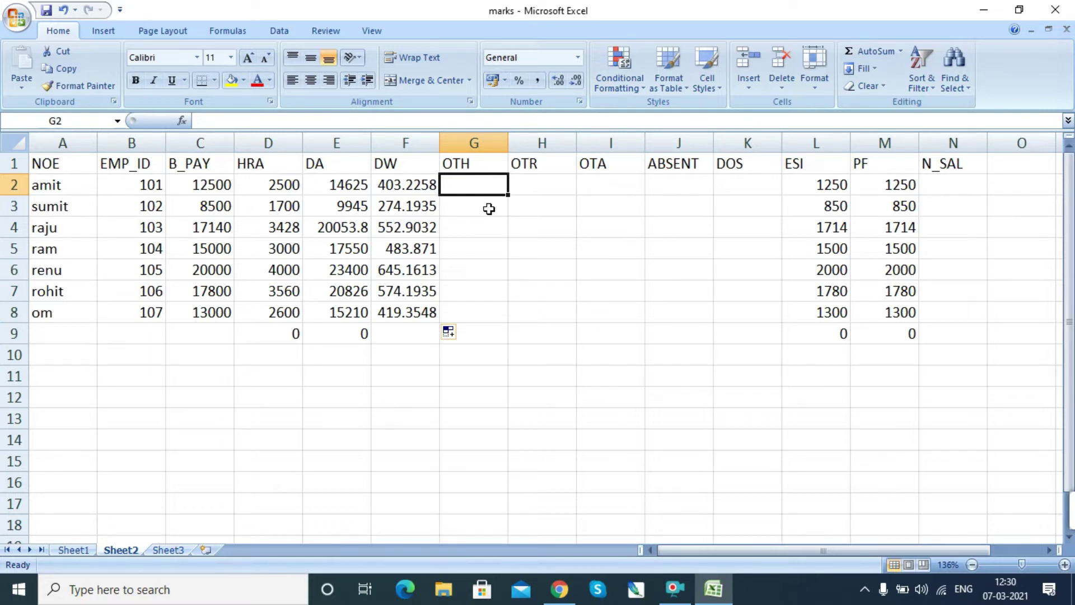
Enter overtime hours 60, 45, 7, 88, 0, 34 and 55 into G2:G8.
text(60)
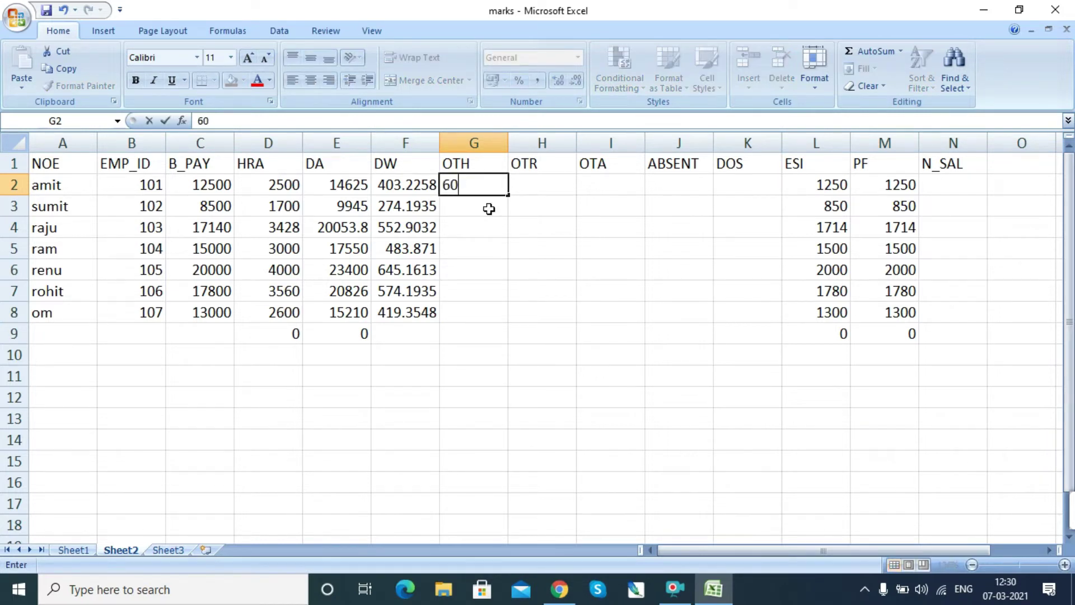
key(Return)
text(45)
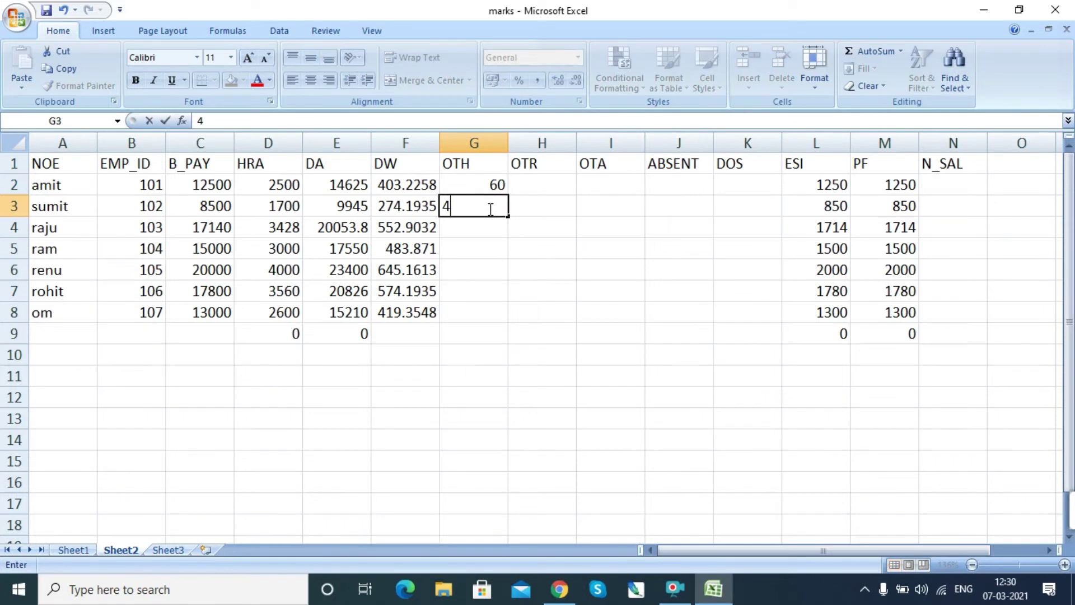
key(Return)
text(7)
key(Return)
text(88)
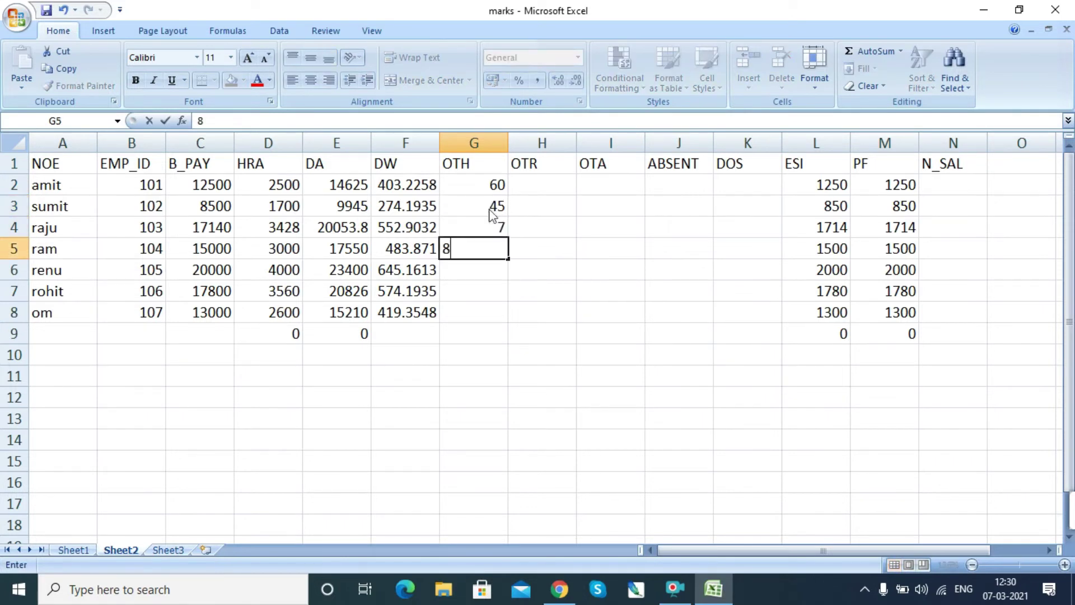
key(Return)
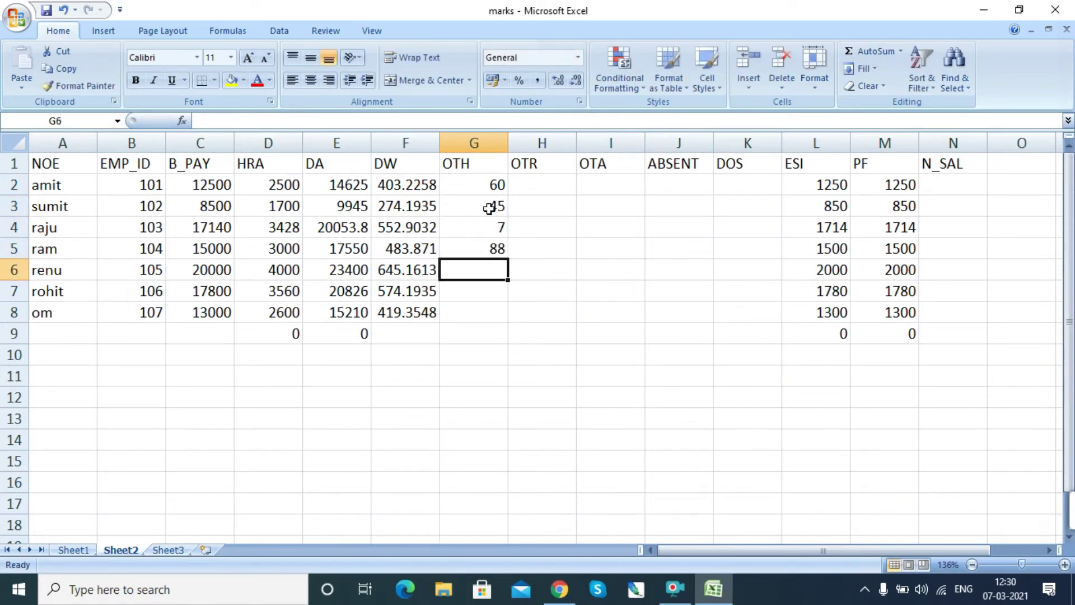
text(0)
key(Return)
text(34)
key(Return)
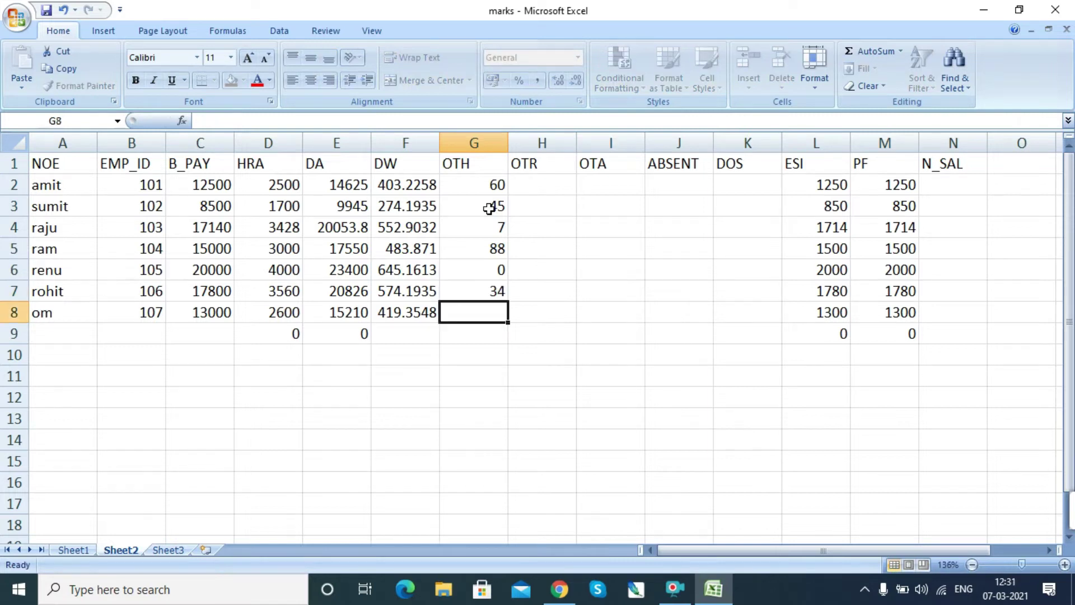
text(55)
key(Return)
key(Right)
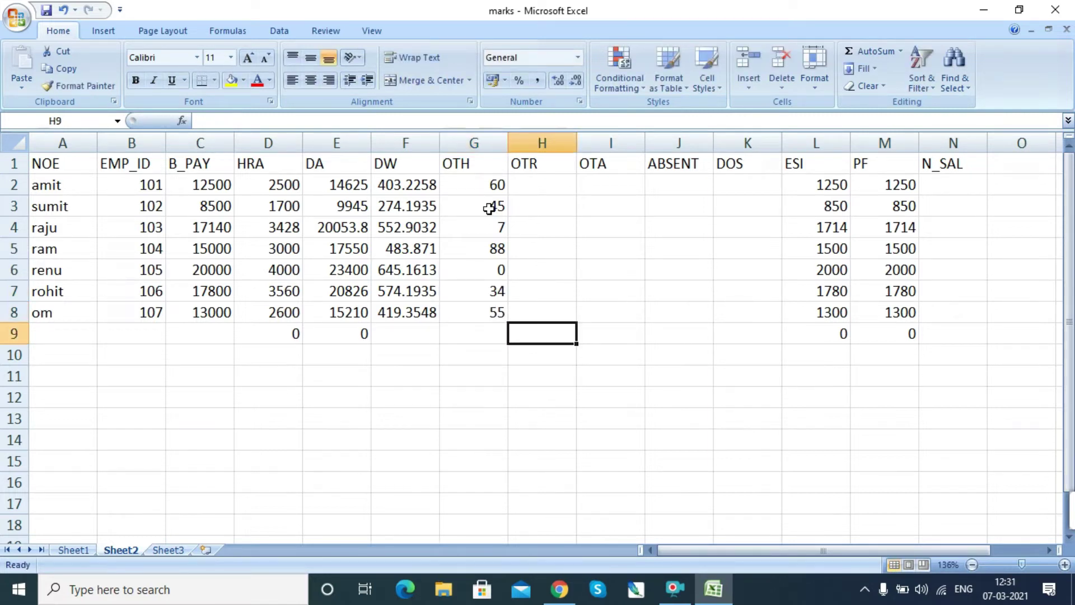
key(Up)
key(Up)
key(Up)
key(Up)
key(Up)
key(Up)
key(Up)
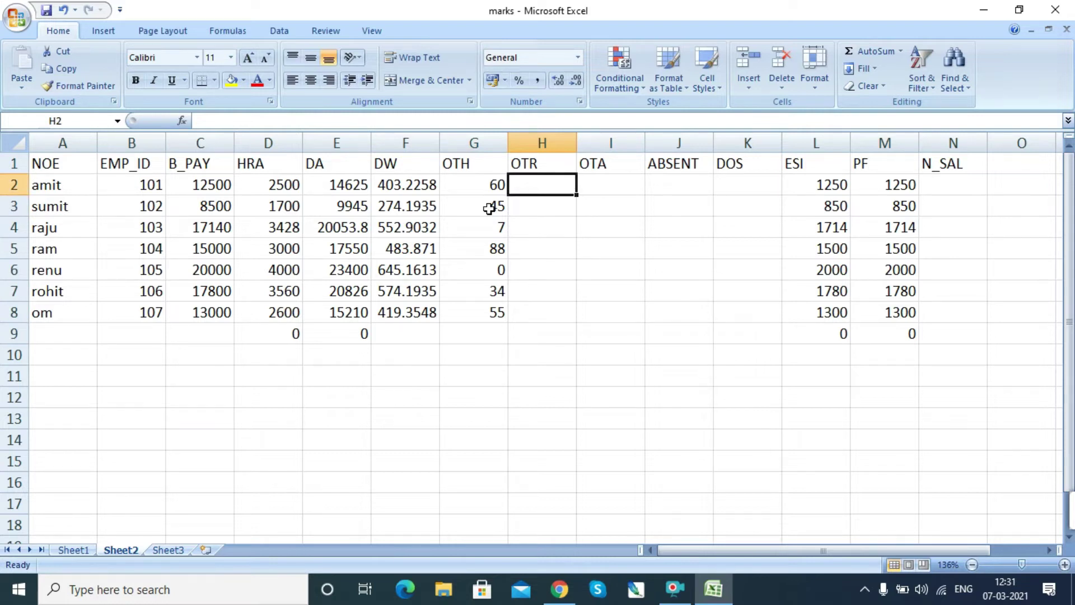
Enter the hourly overtime rate formula =F2/8 in H2.
text(=)
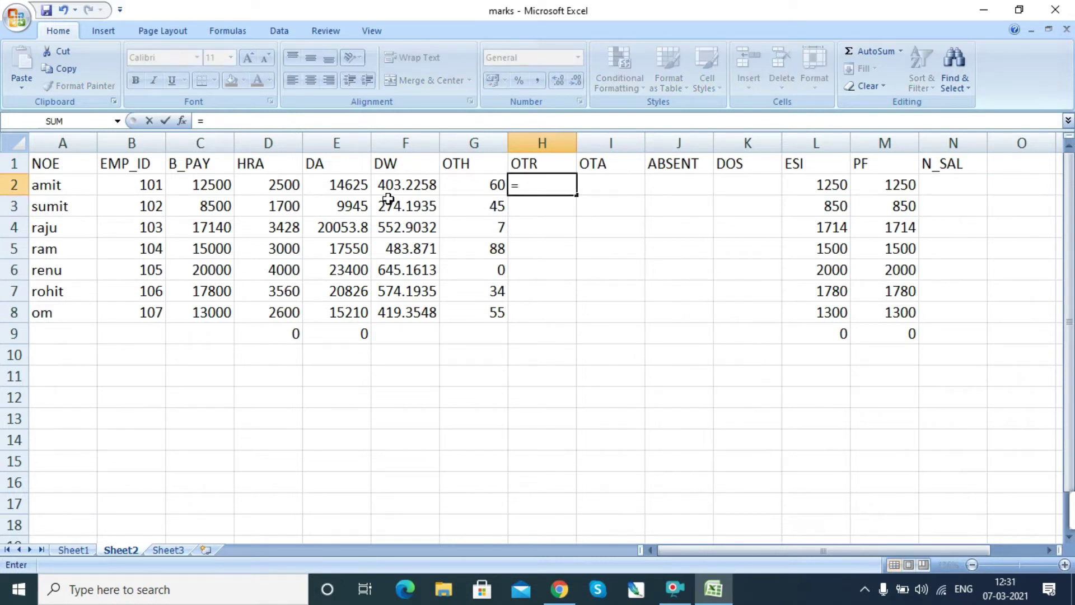
click(396, 181)
text(/8)
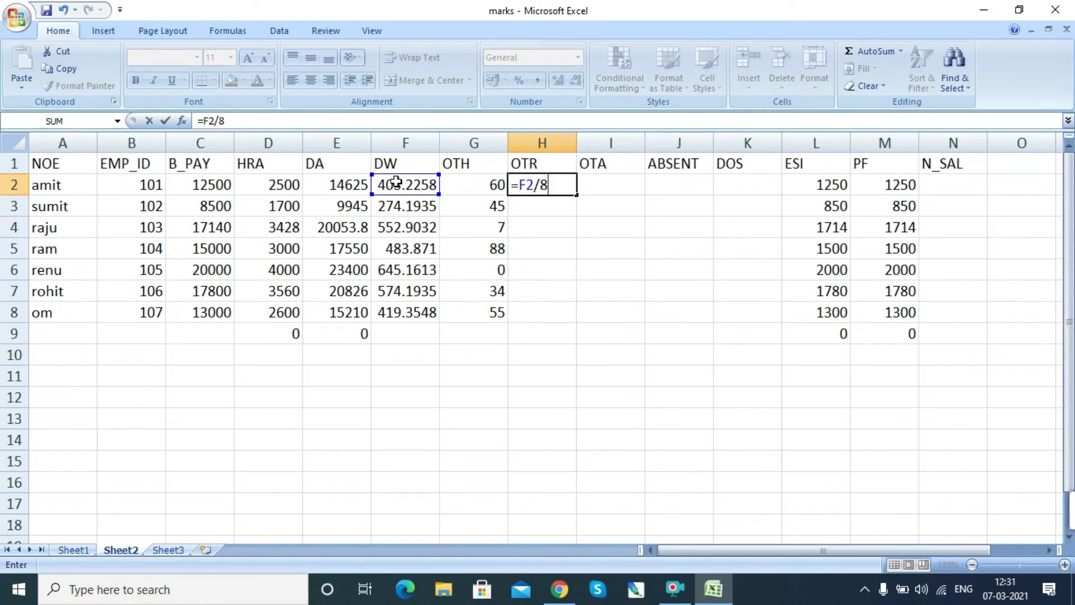
key(Return)
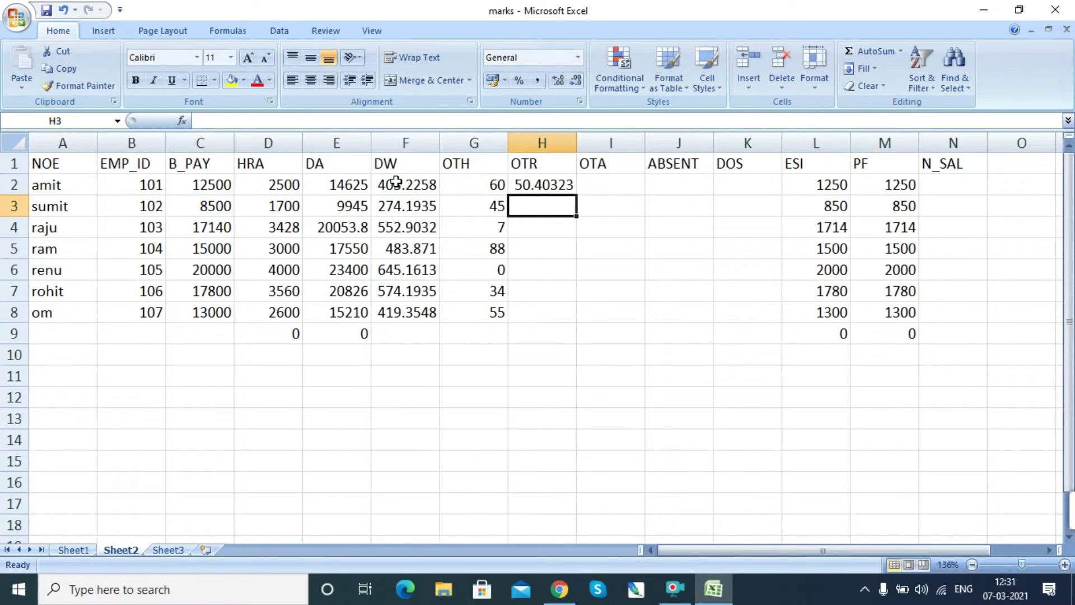
Fill the OTR formula down to H8 and check the copied formulas.
click(539, 186)
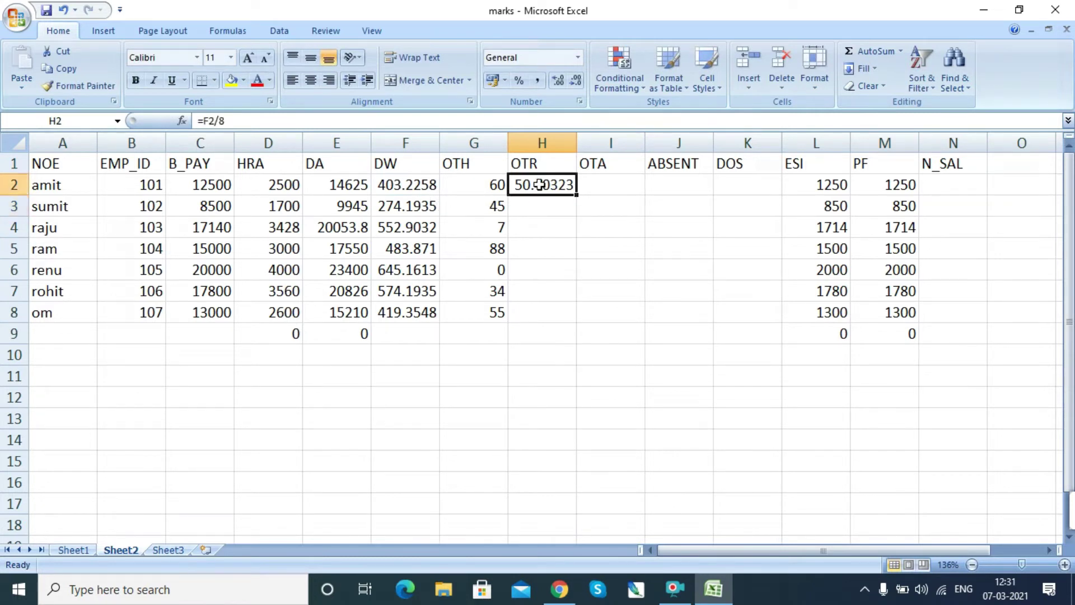
double_click(576, 193)
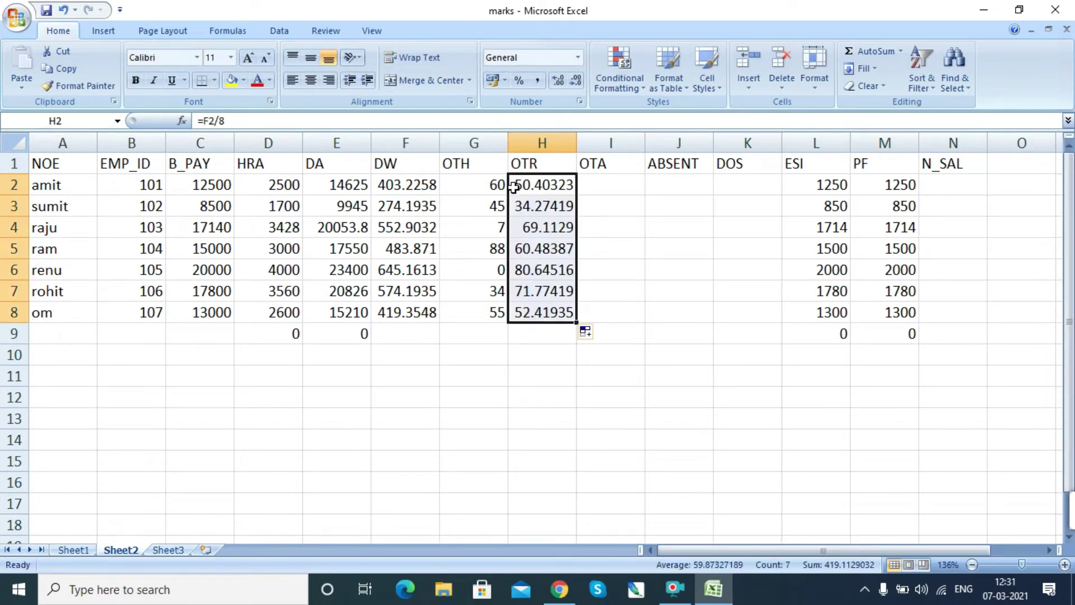
click(513, 186)
click(525, 215)
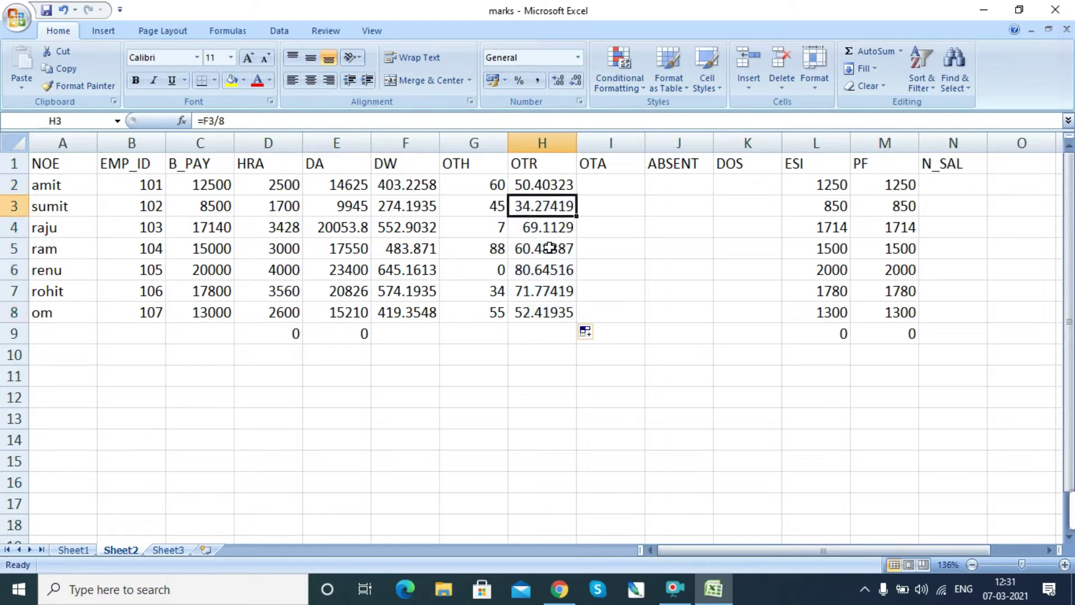
click(532, 293)
click(546, 332)
click(557, 356)
click(617, 188)
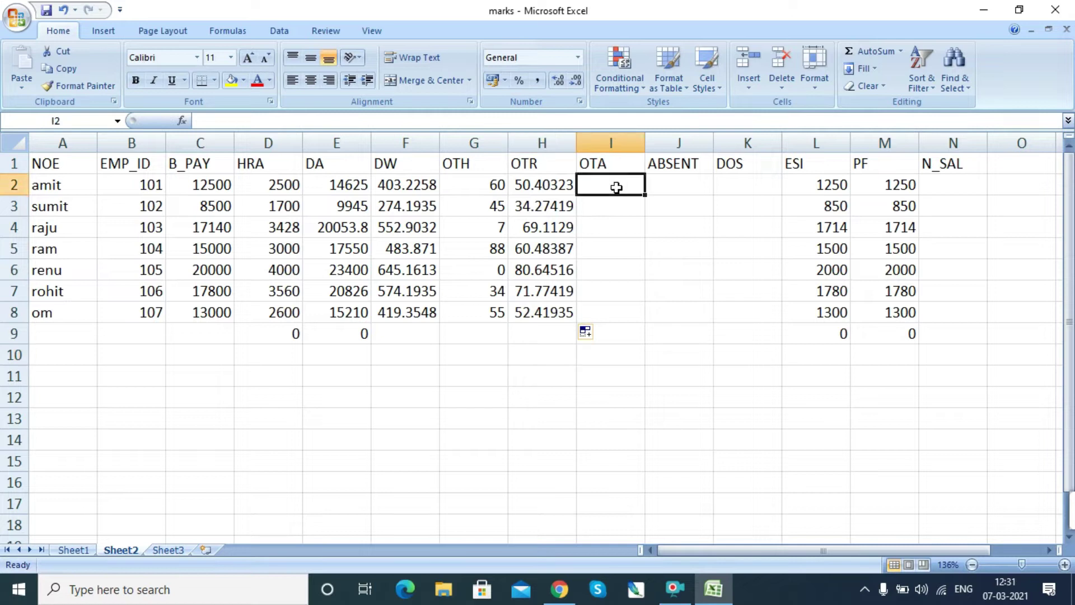
Enter =G2*H2 in I2 and fill the OTA formula down to I8.
text(=)
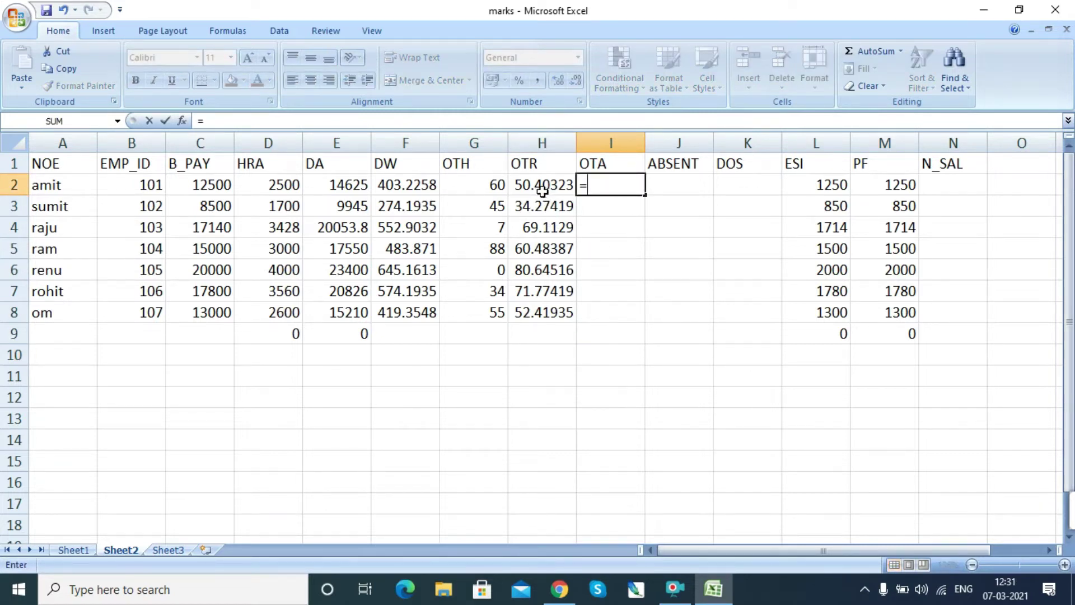
click(485, 188)
text(*)
click(533, 189)
key(Return)
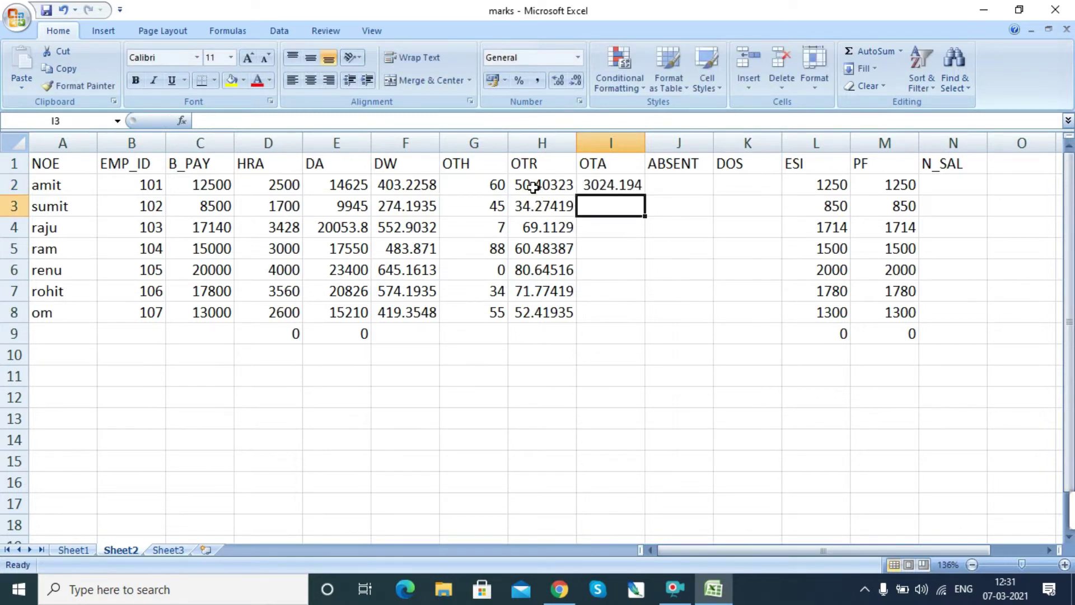
click(620, 186)
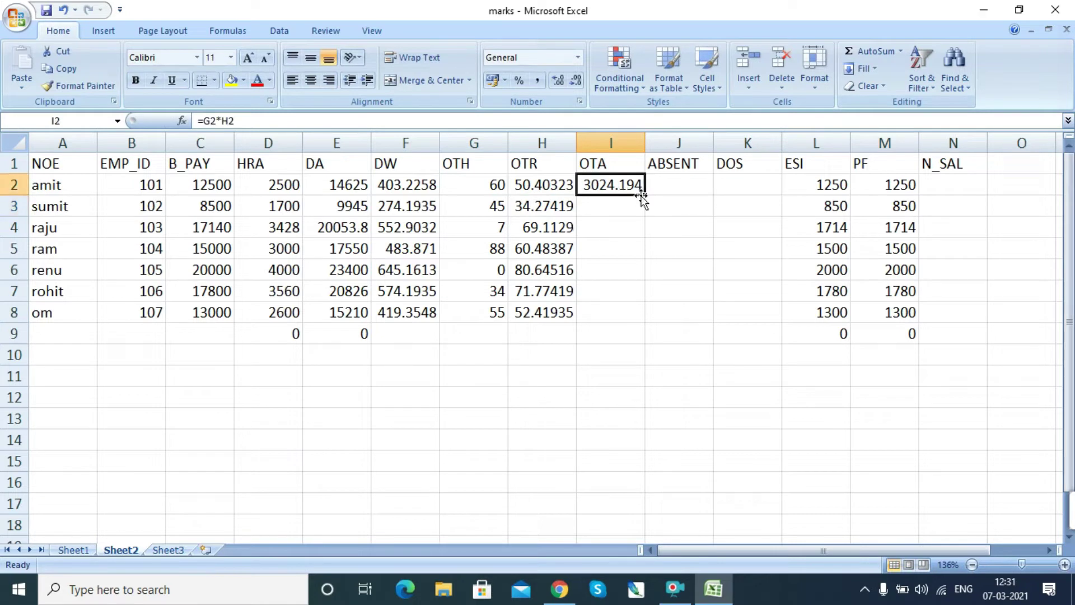
drag(642, 196, 644, 320)
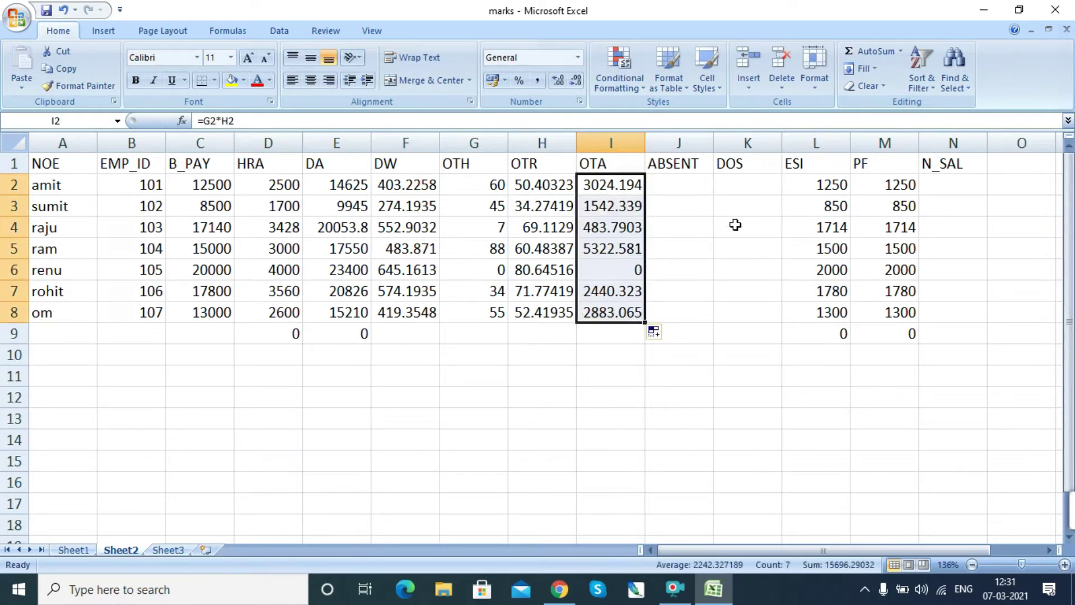
Enter 5 absent days for amit in J2.
click(677, 182)
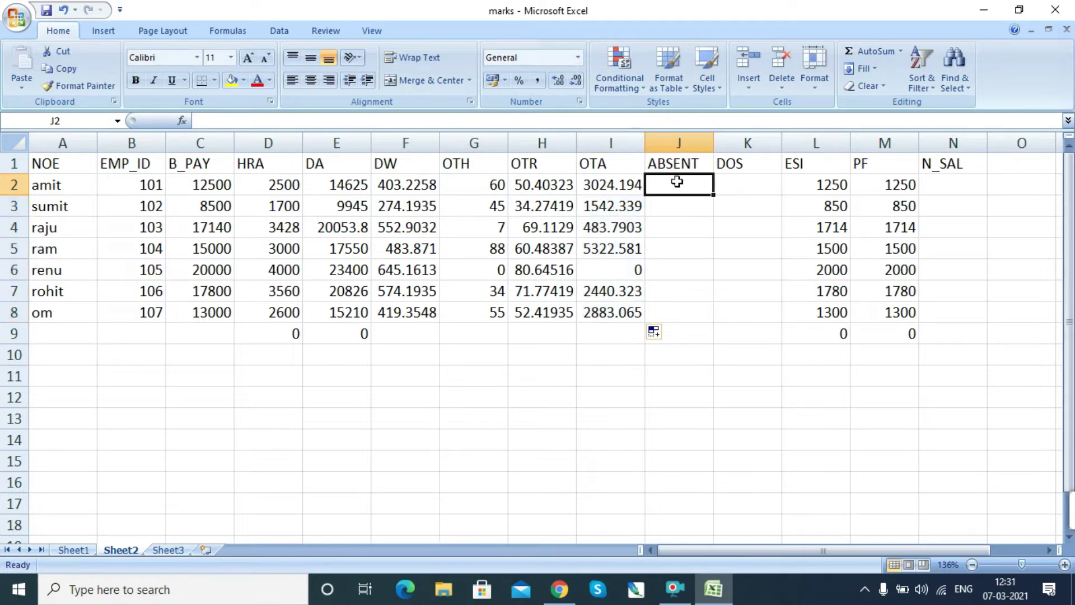
text(5)
key(Return)
Enter absent days 0, 6, 7, 3 and 2 into J3:J7.
text(0)
key(Return)
text(6)
key(Return)
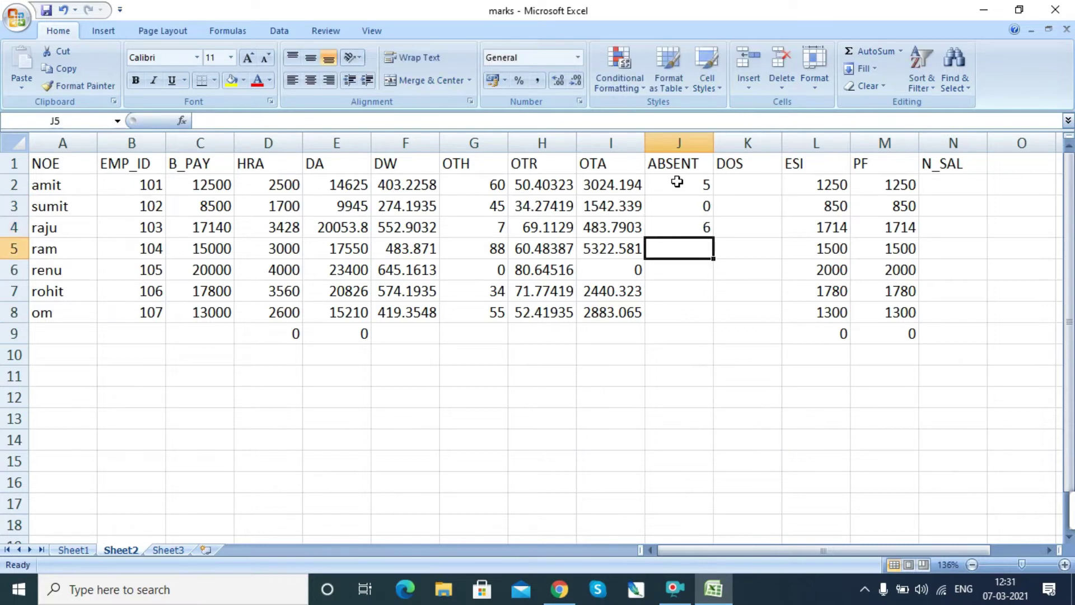
text(7)
key(Return)
text(3)
key(Return)
text(2)
key(Return)
key(Return)
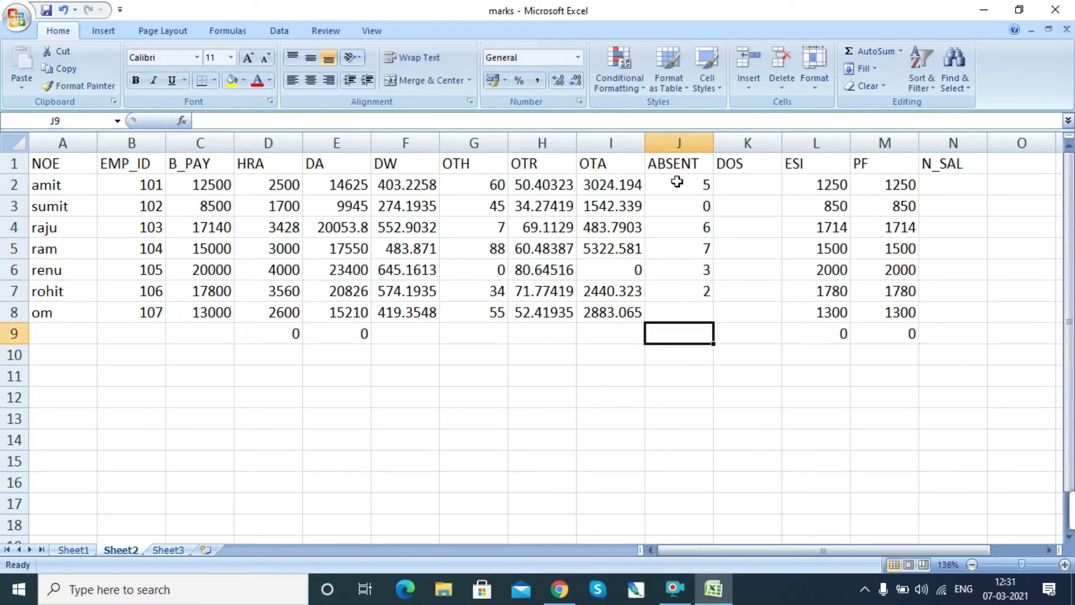
text(3)
key(Return)
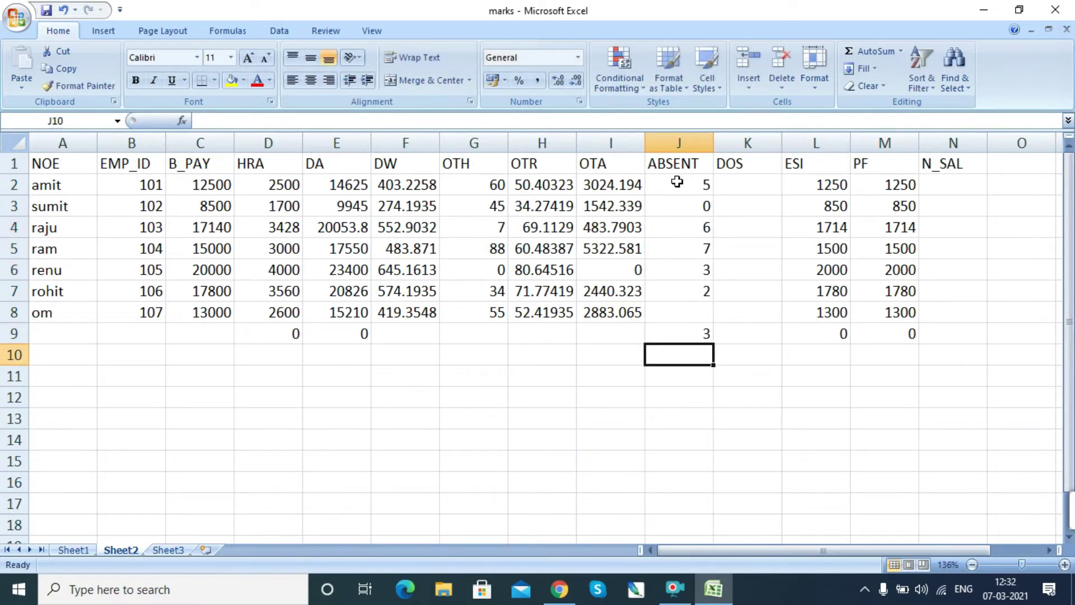
Clear the stray 3 from J9 and enter 2 absent days for om in J8.
key(Up)
key(Delete)
key(Up)
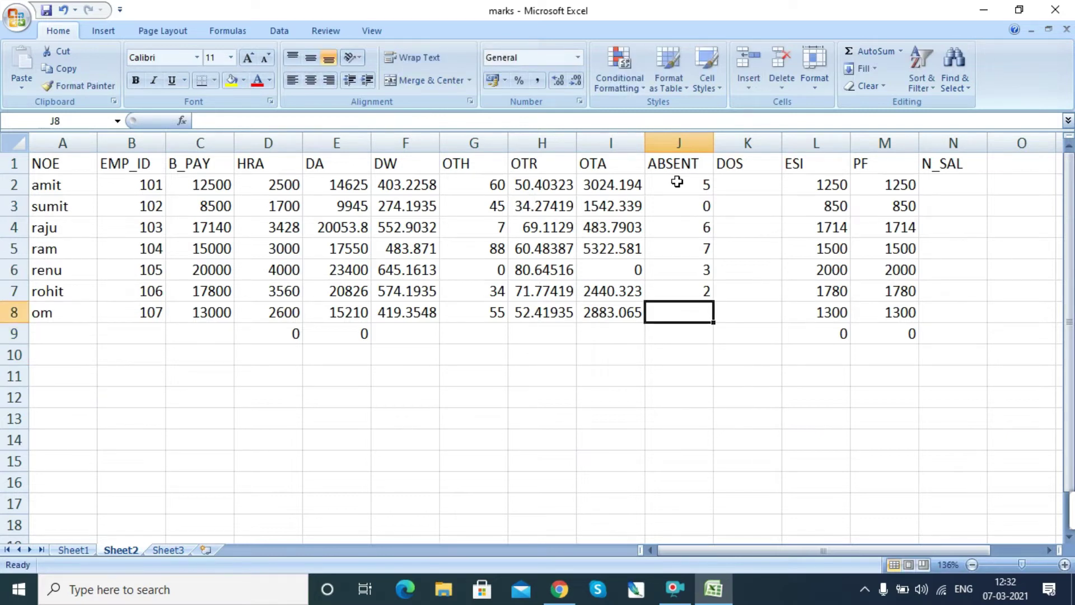
text(2)
key(Tab)
key(Up)
key(Up)
key(Up)
key(Up)
key(Up)
key(Up)
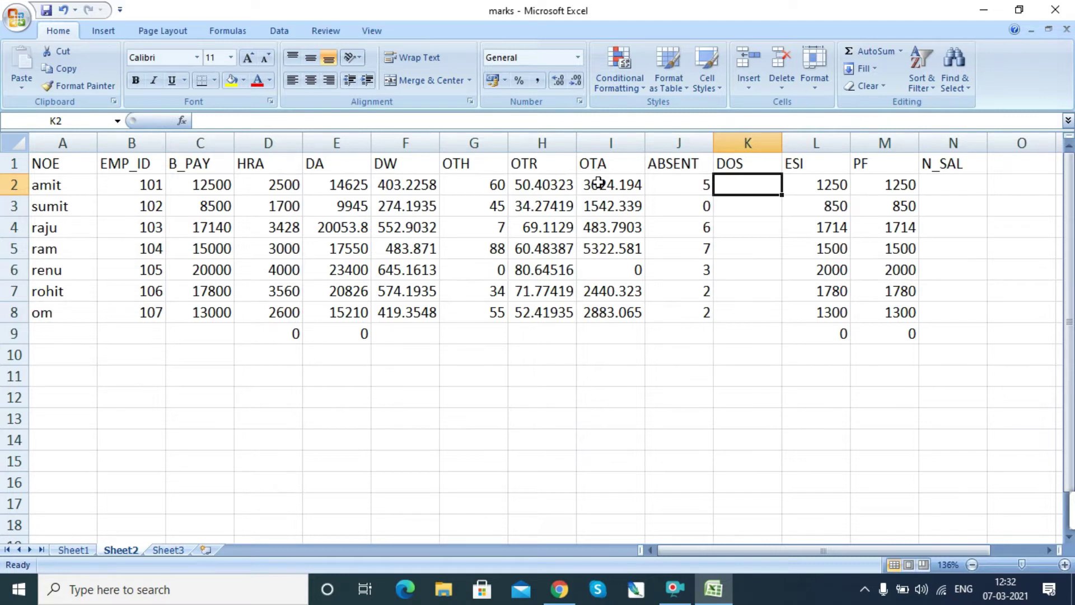
Check the DW formula in F2 and re-enter 5 in amit's ABSENT cell J2.
click(398, 188)
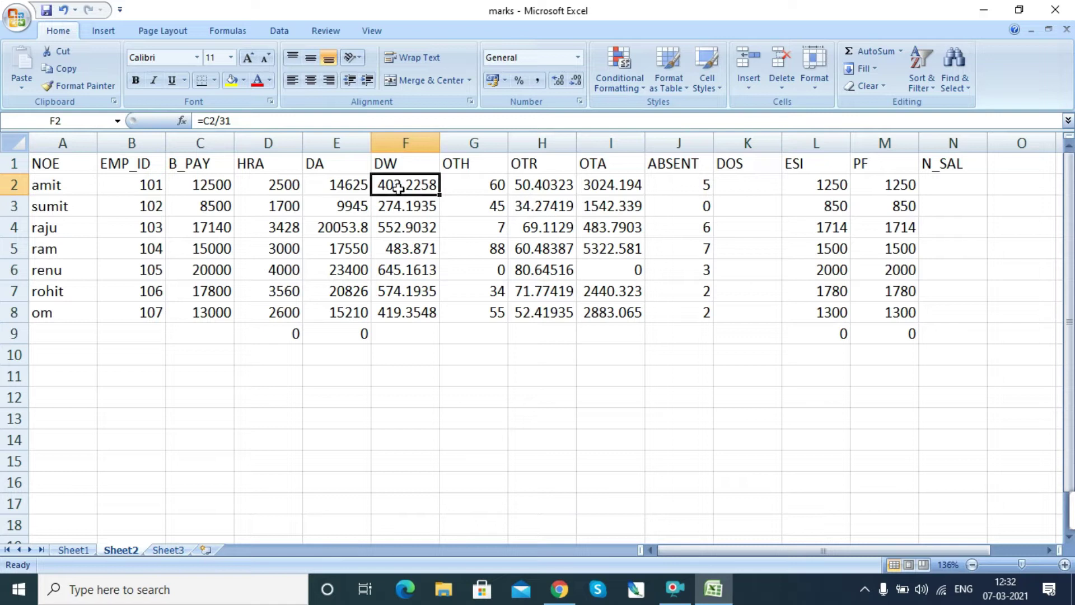
click(705, 184)
text(5)
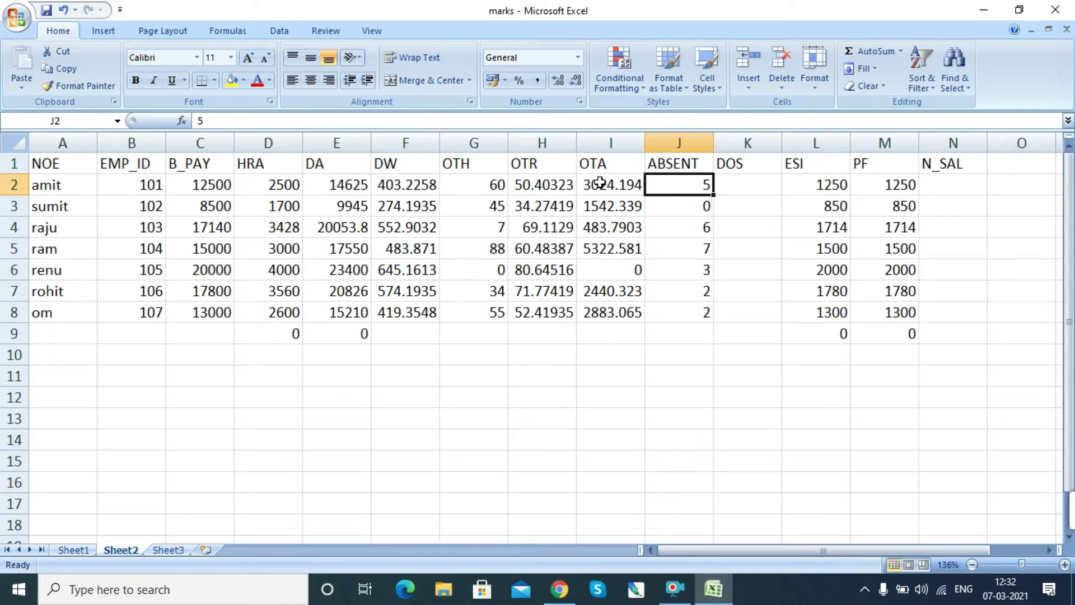
click(411, 180)
Enter =F2*J2 in K2 and fill the DOS formula down to K8.
click(739, 182)
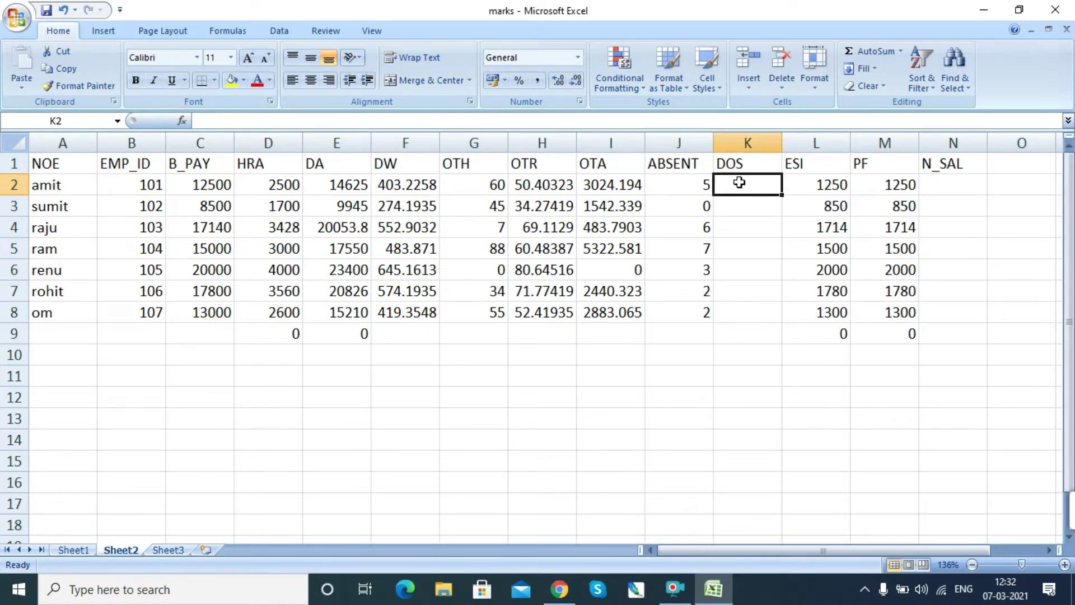
text(=)
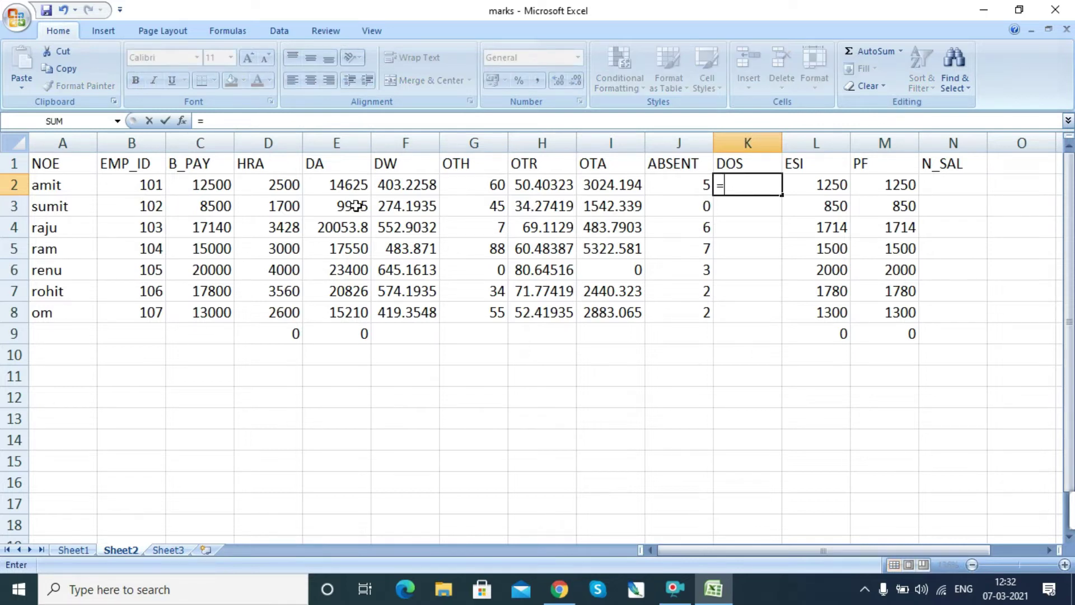
click(404, 188)
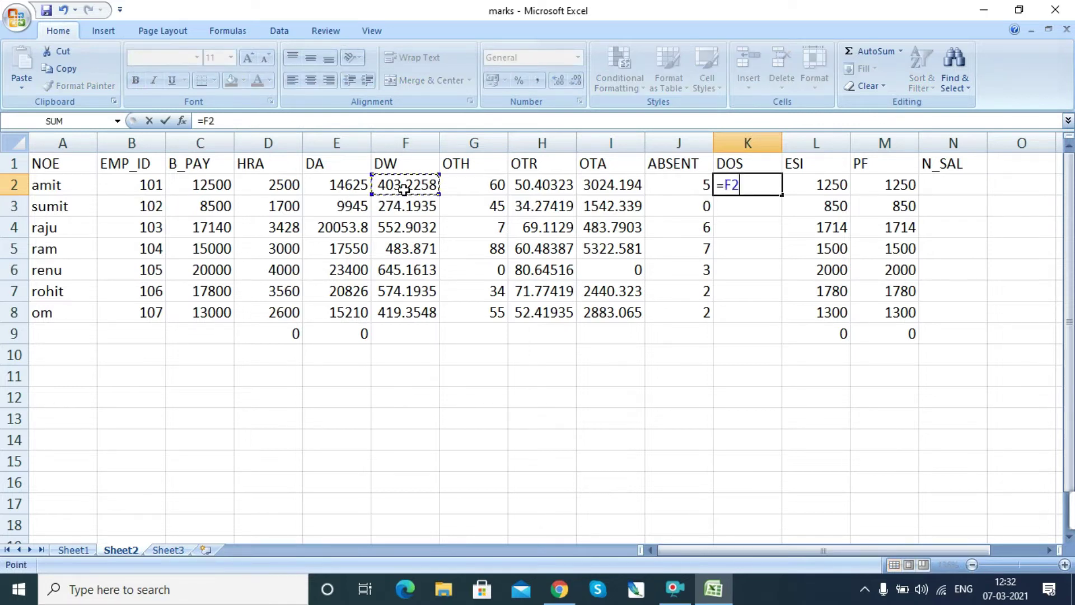
text(*)
click(691, 185)
key(Return)
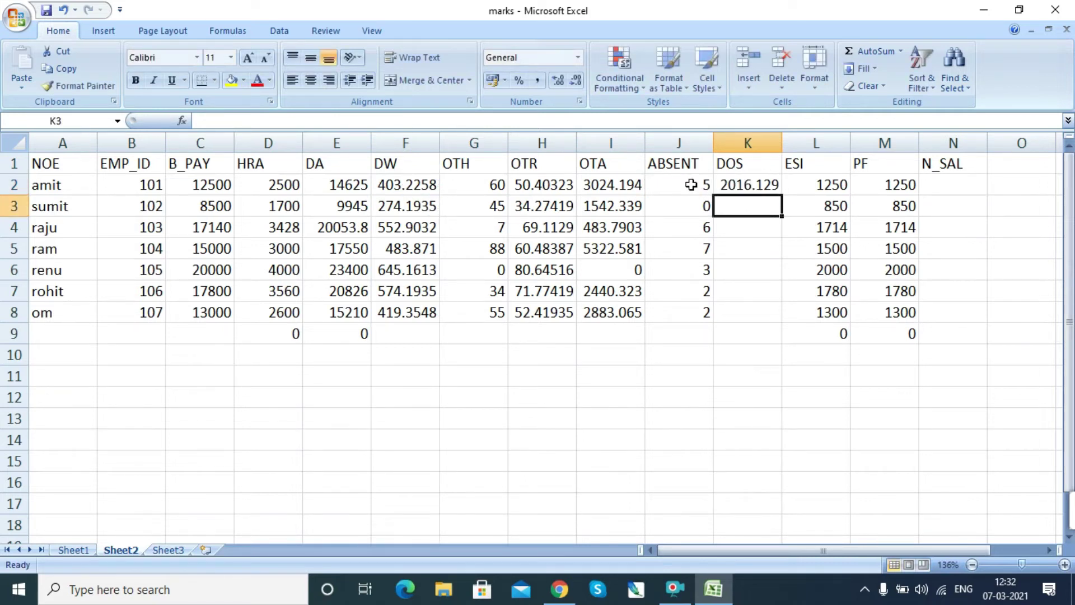
click(763, 181)
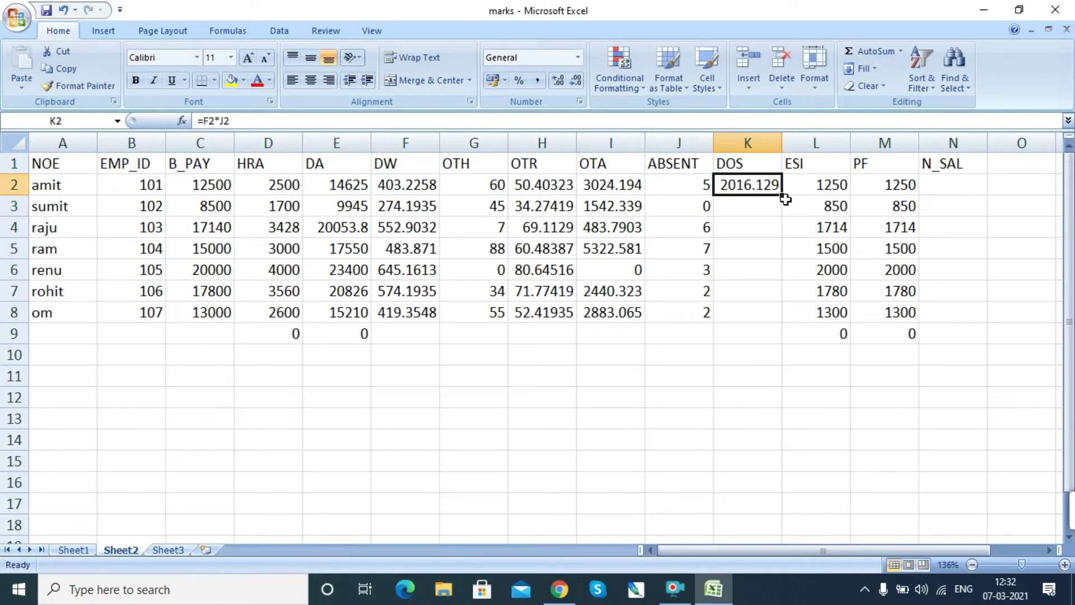
drag(782, 197, 780, 328)
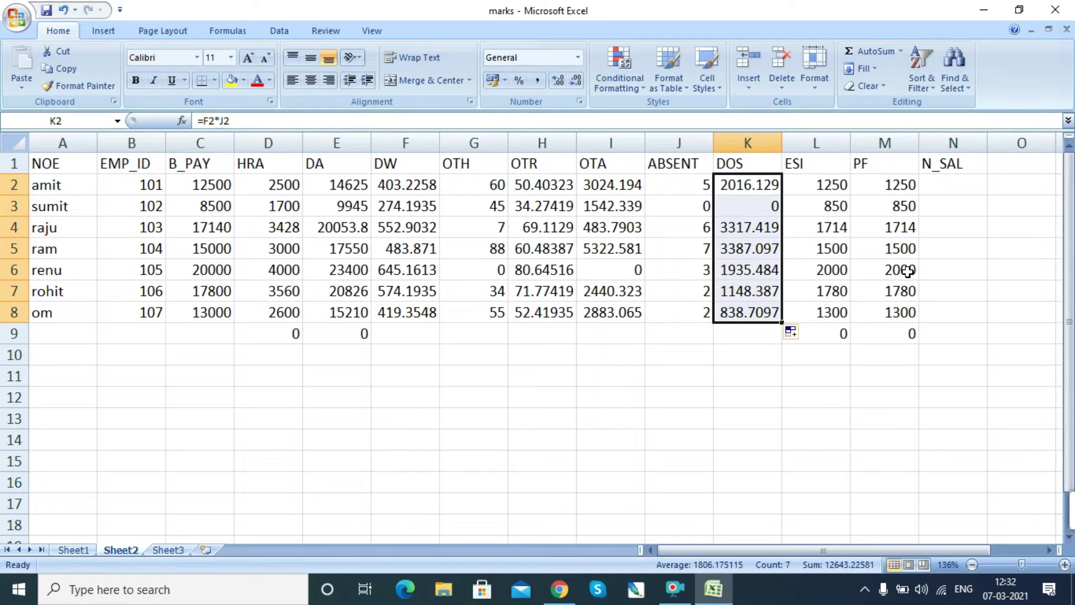
click(964, 184)
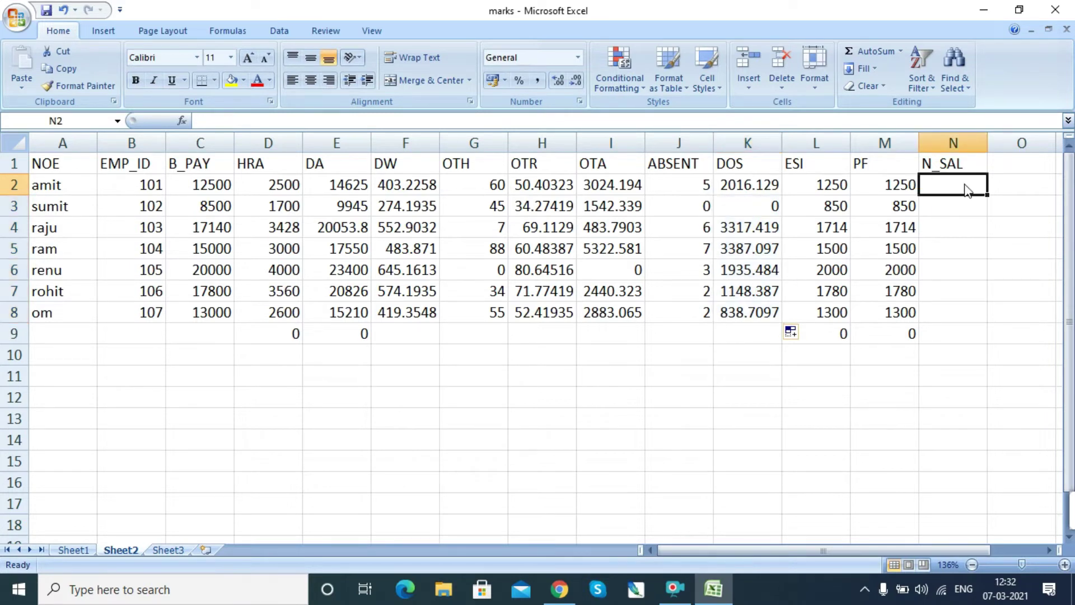
Enter the net salary formula =C2+D2+E2+I2-K2-L2-M2 in N2.
text(=)
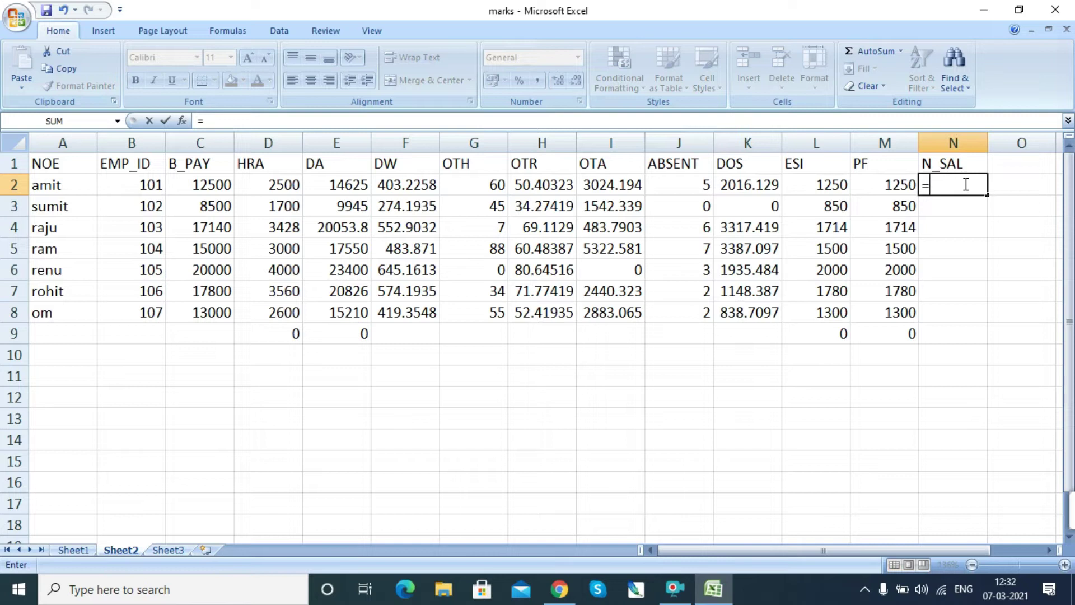
click(211, 183)
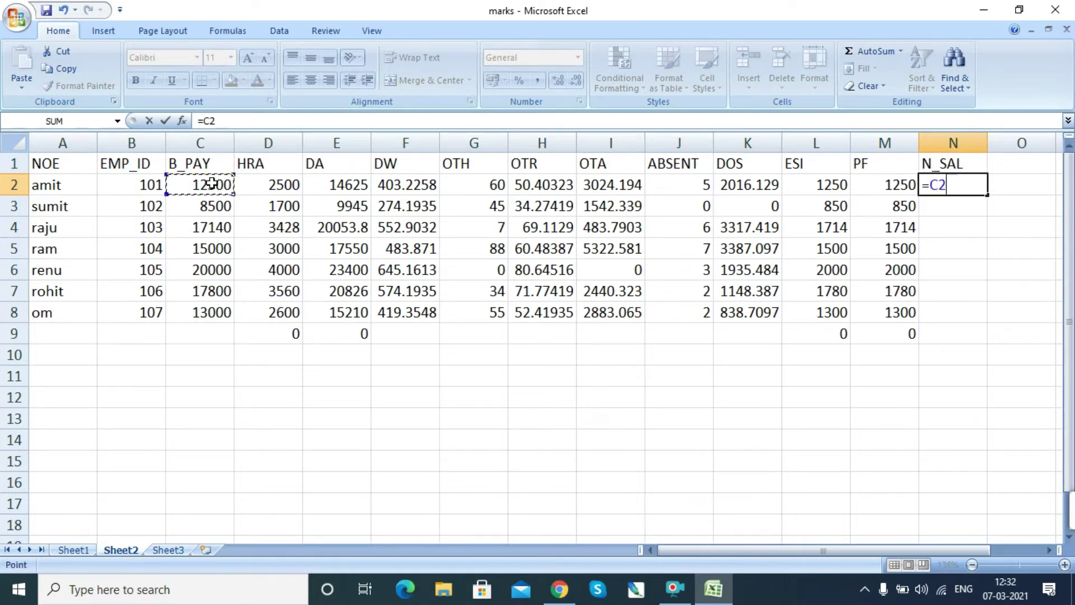
text(+)
click(284, 184)
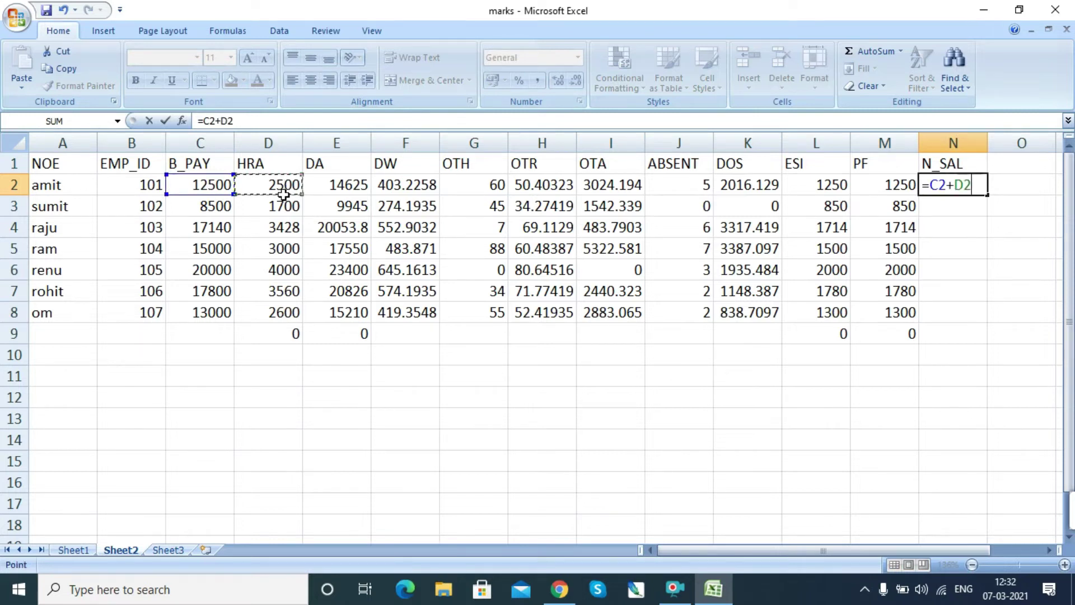
text(+)
click(342, 182)
text(+)
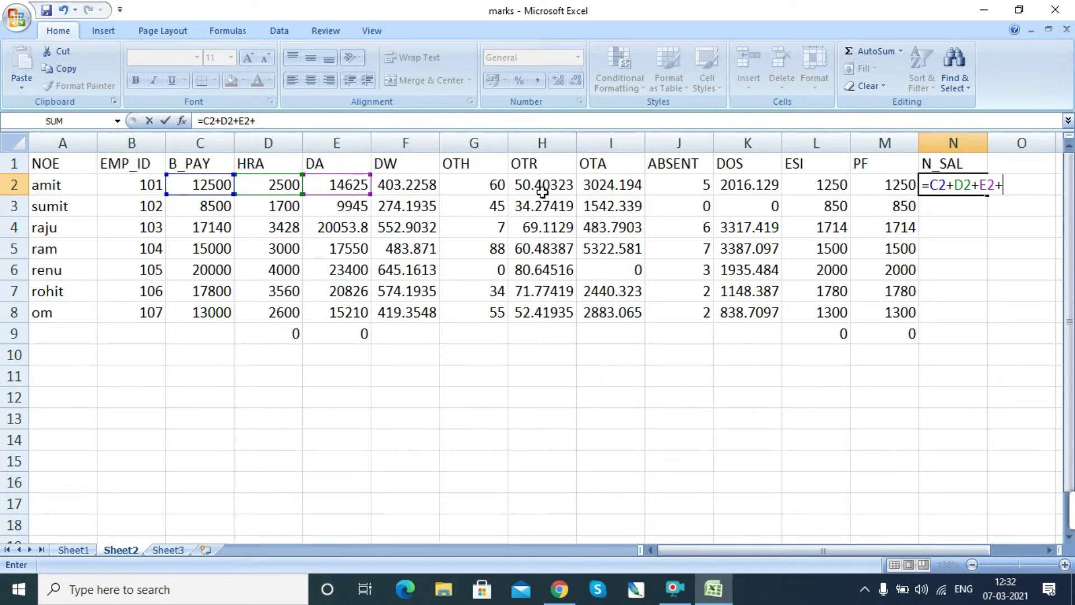
click(607, 188)
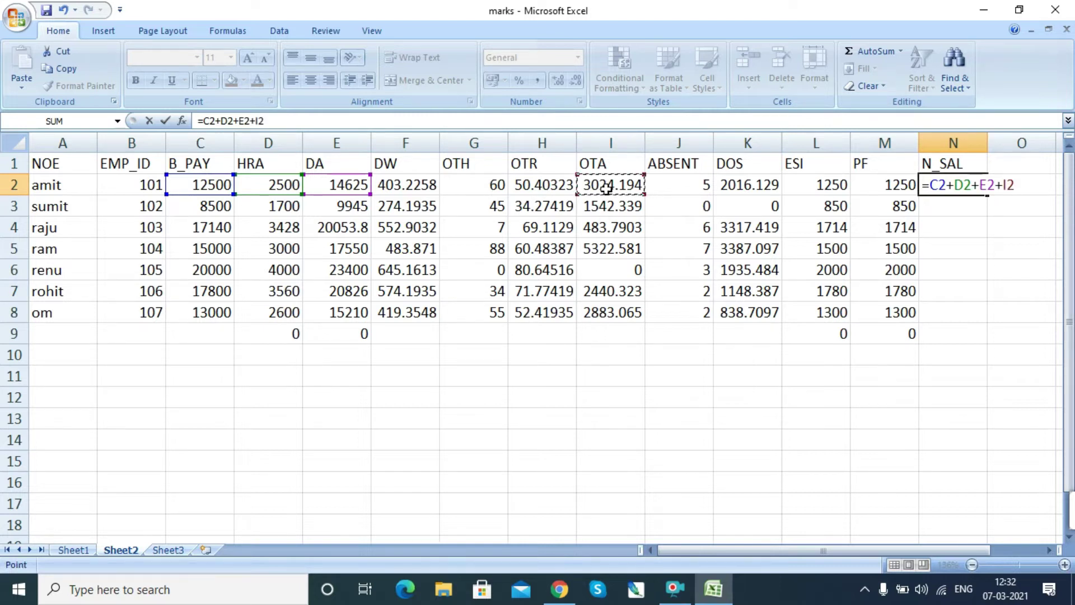
text(-)
click(745, 183)
text(-)
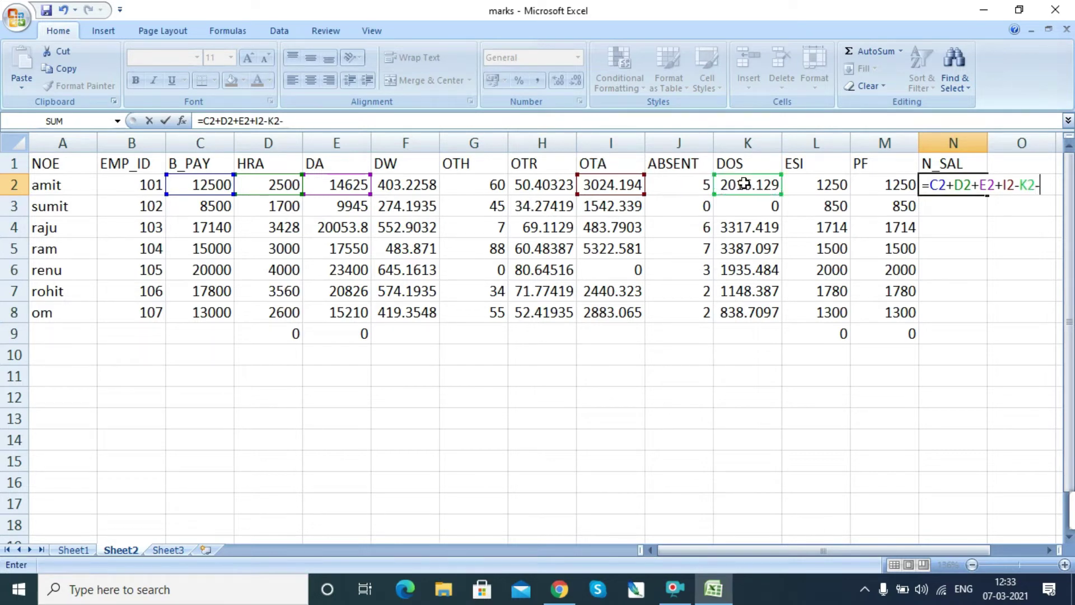
click(825, 185)
text(-)
click(883, 184)
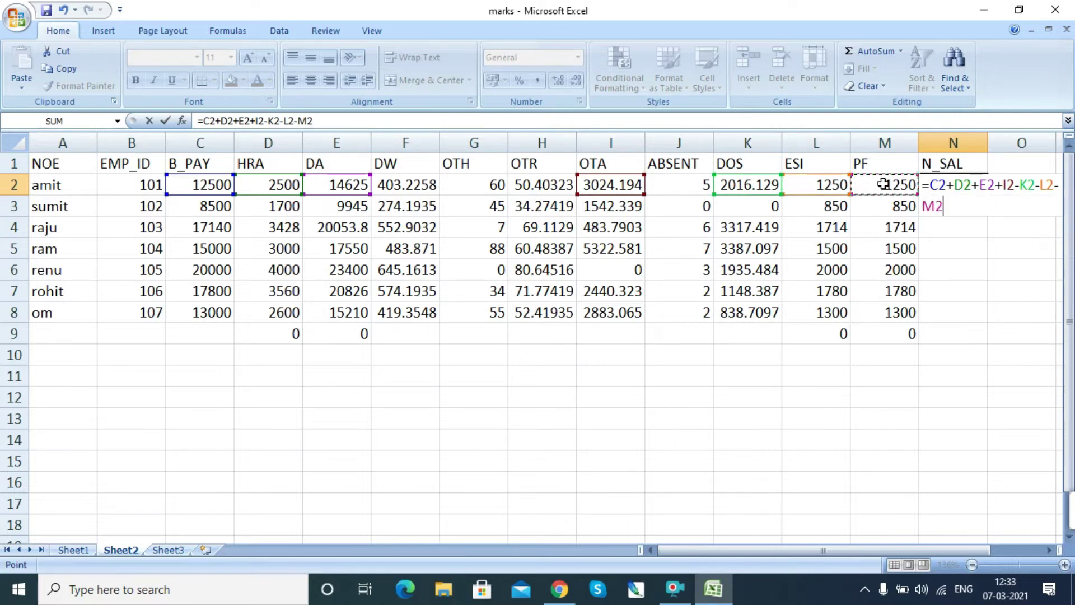
key(Return)
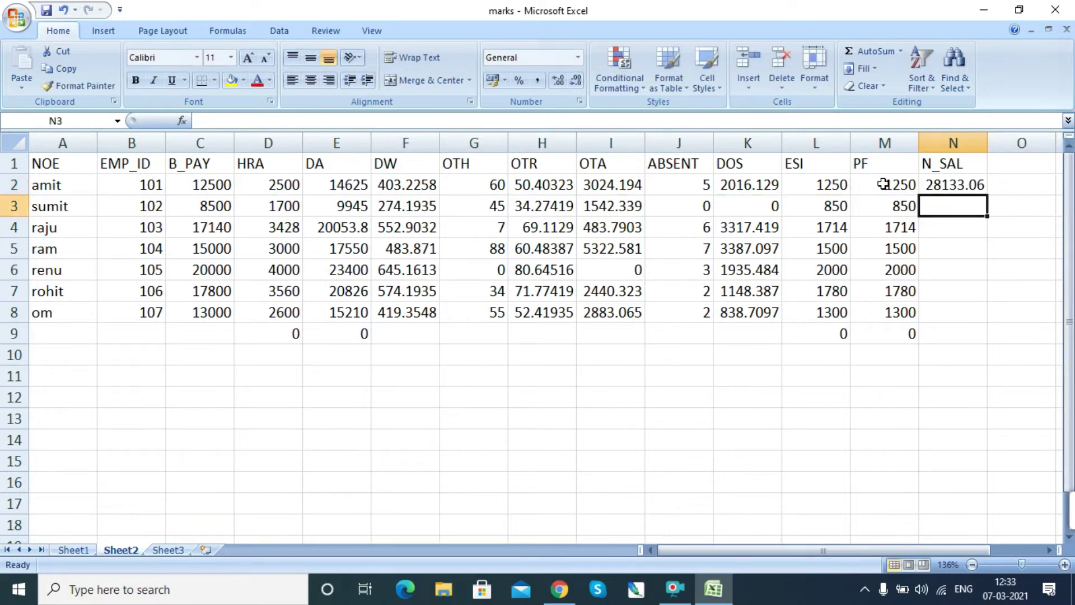
Fill the N_SAL formula down to N8 and review the completed table.
click(961, 187)
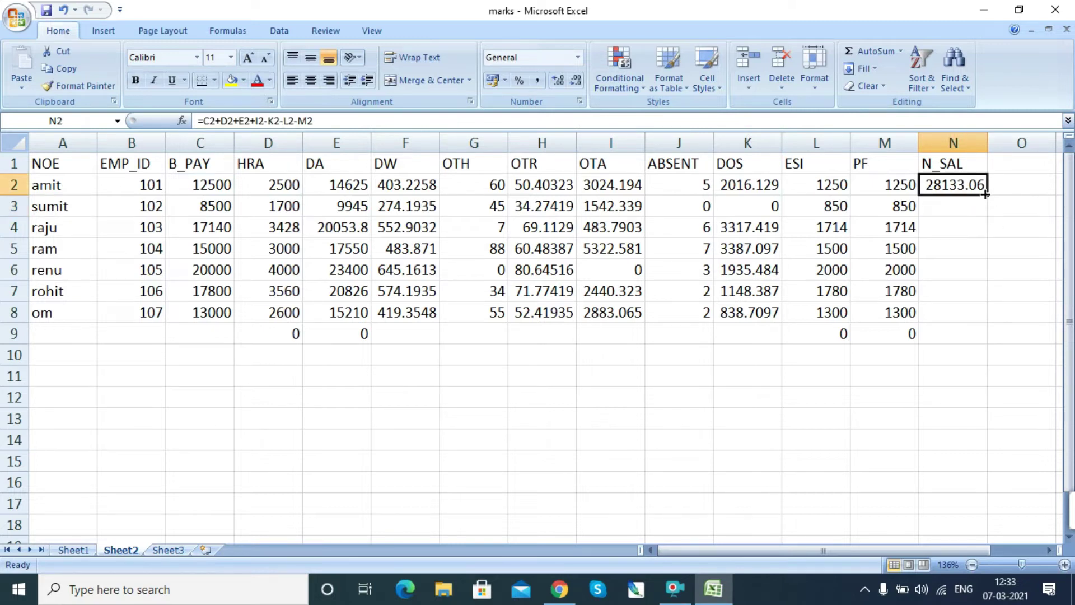
drag(987, 194, 978, 320)
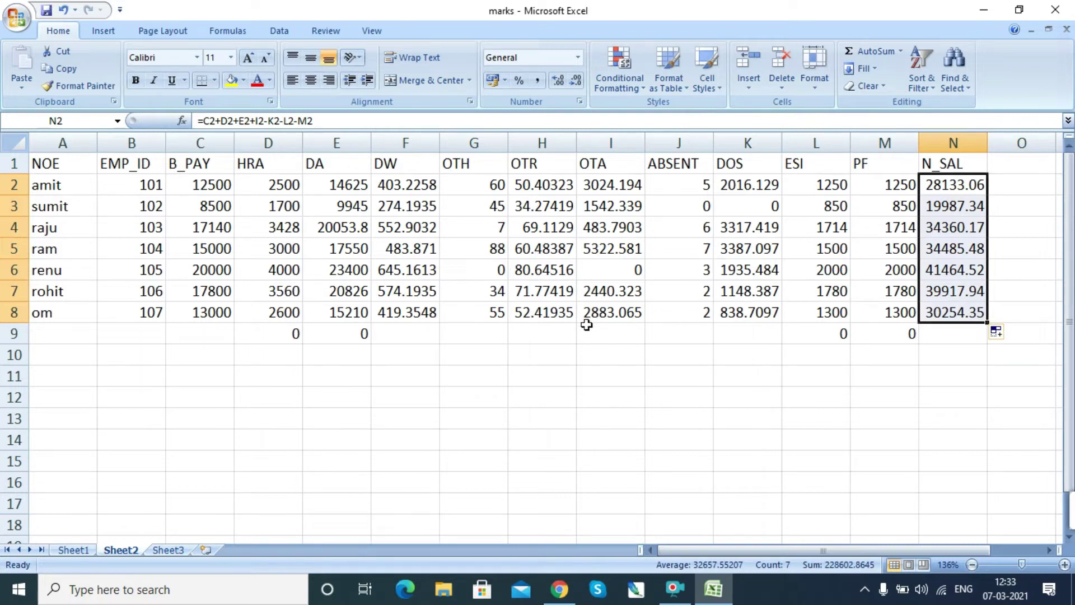
click(610, 403)
drag(347, 168, 989, 324)
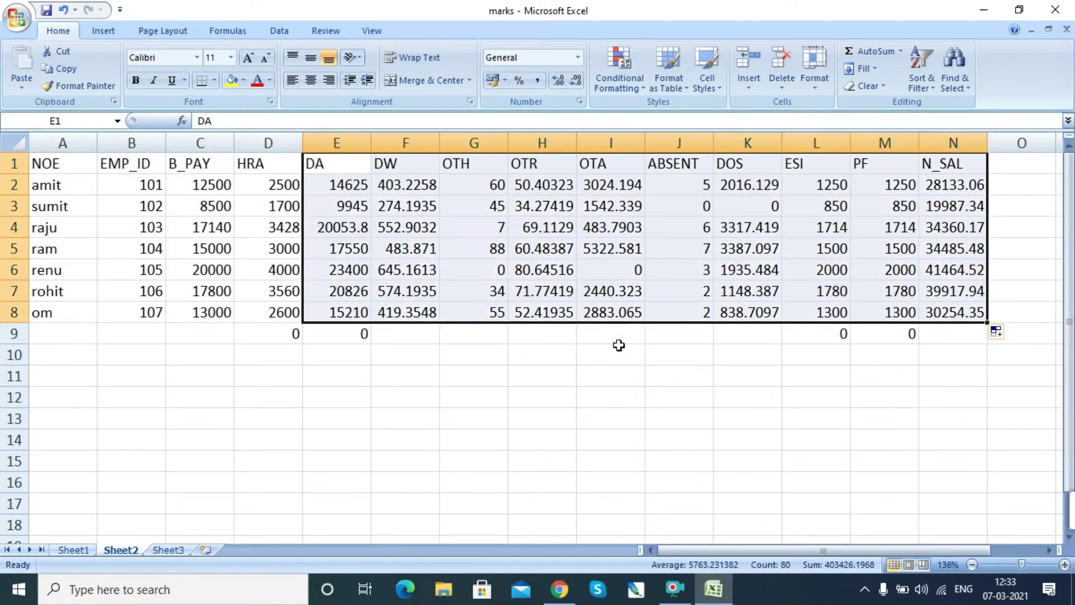
click(624, 394)
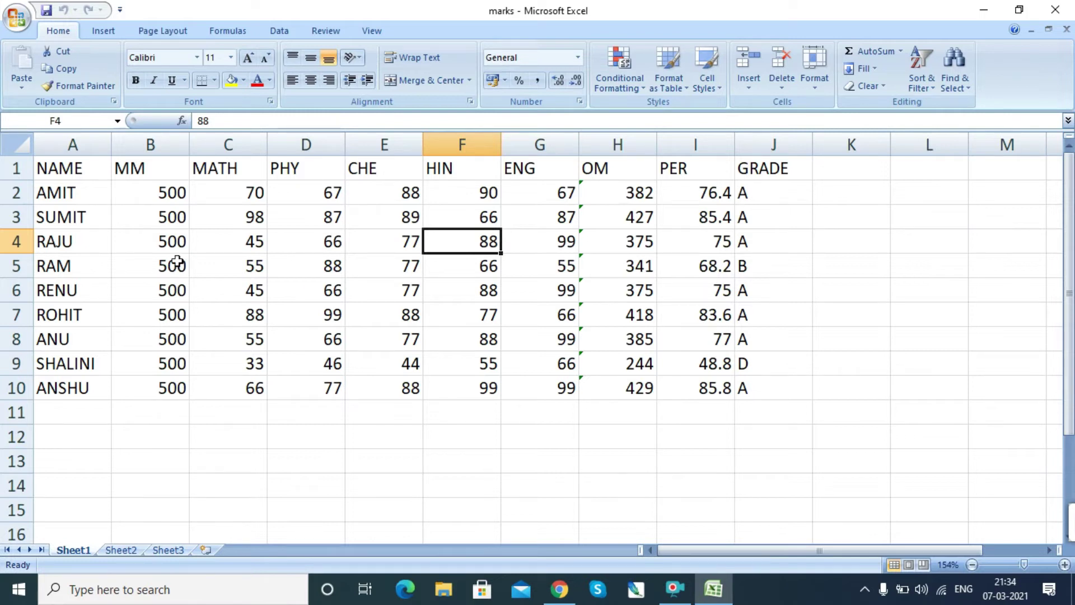
Select the marks table A1:J10 and set its paper size to A4.
drag(57, 168, 750, 378)
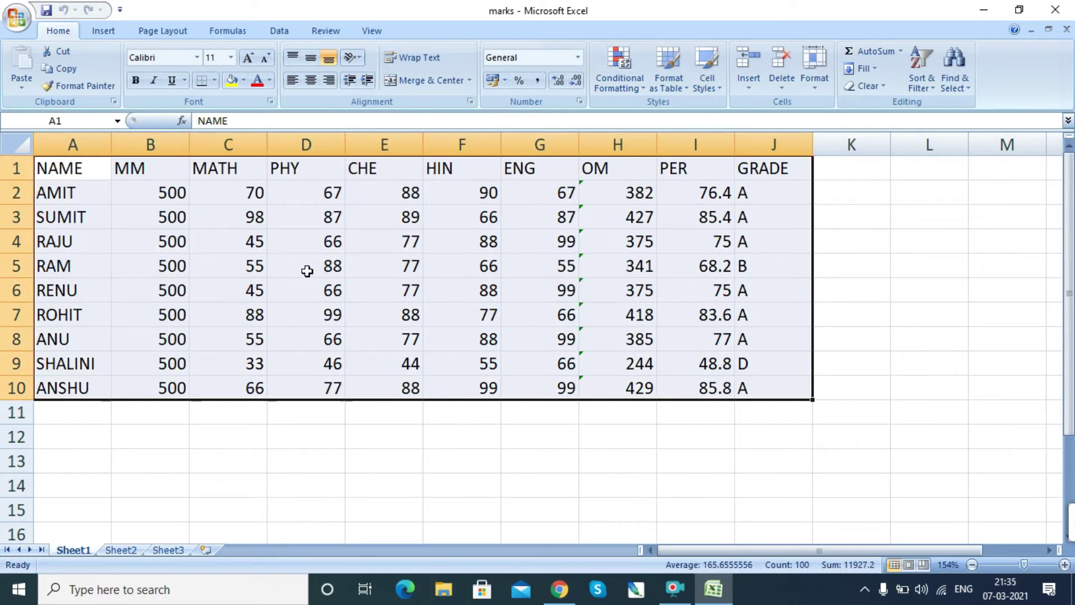
click(165, 36)
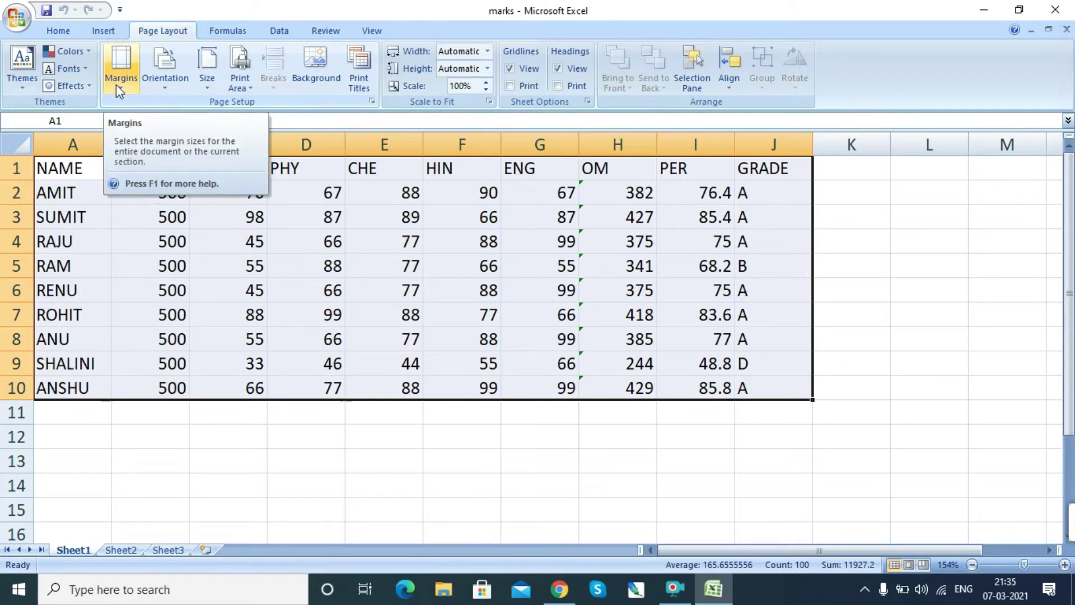
click(164, 90)
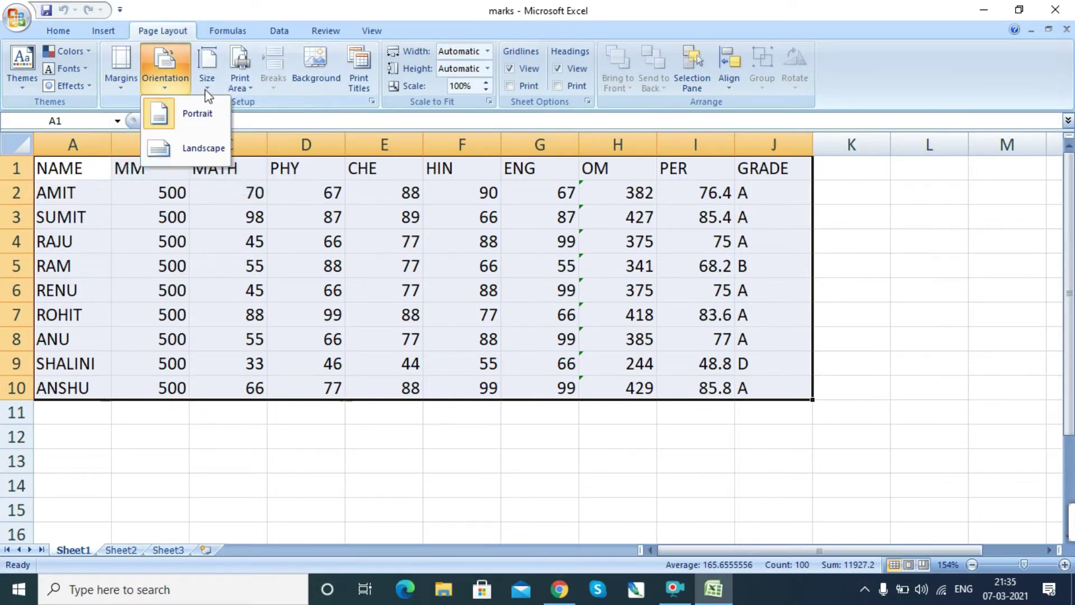
click(206, 86)
click(206, 85)
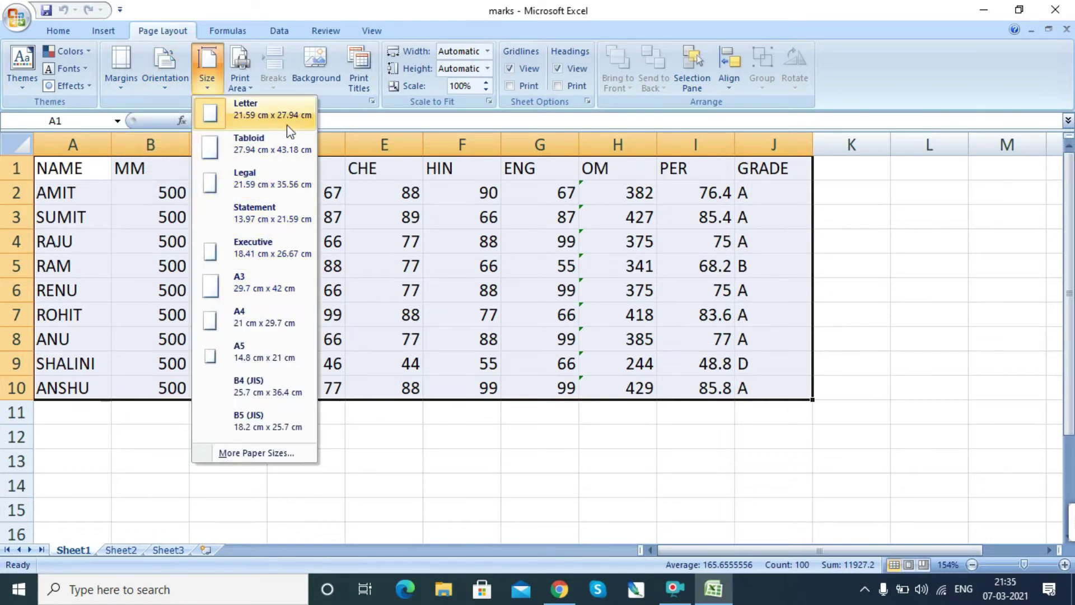
click(259, 317)
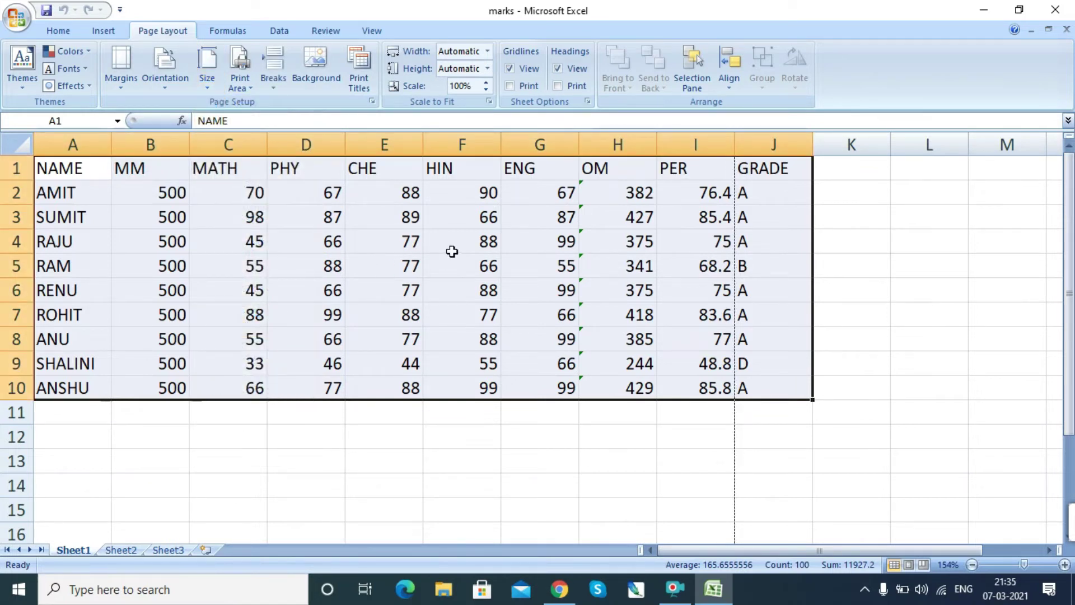
scroll(664, 345, down, 4)
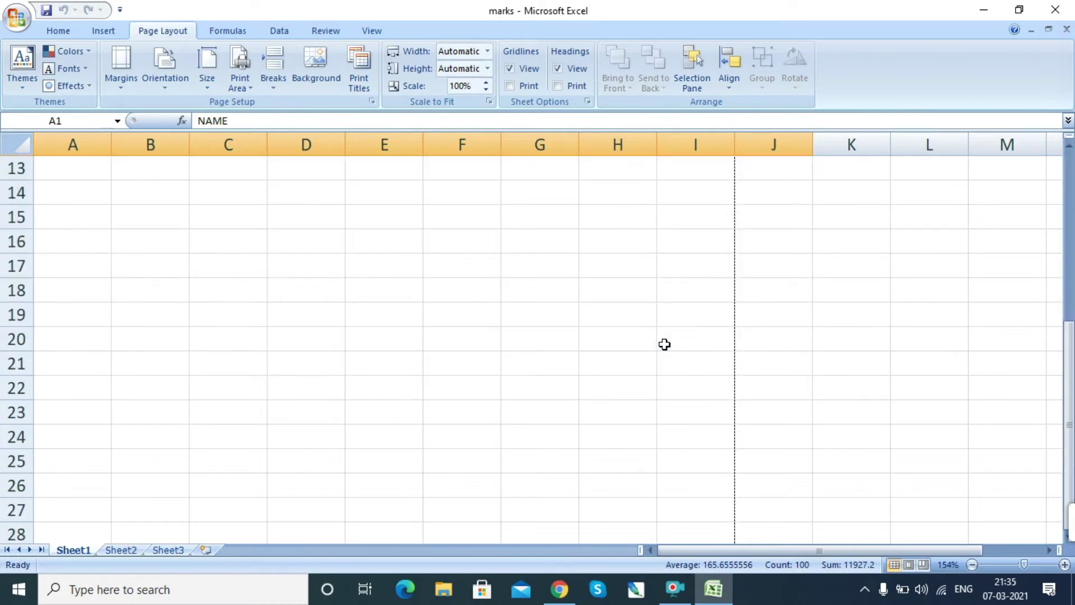
scroll(708, 233, down, 9)
scroll(593, 308, up, 13)
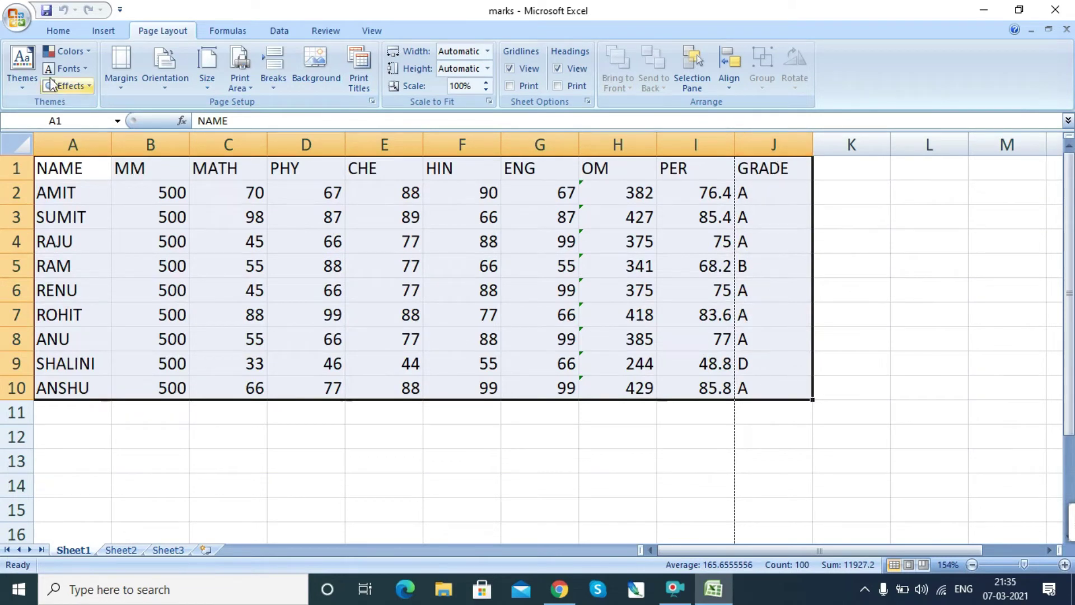
Inspect the marks table in Print Preview at zoomed and full-page views, then show the Margins presets.
click(17, 17)
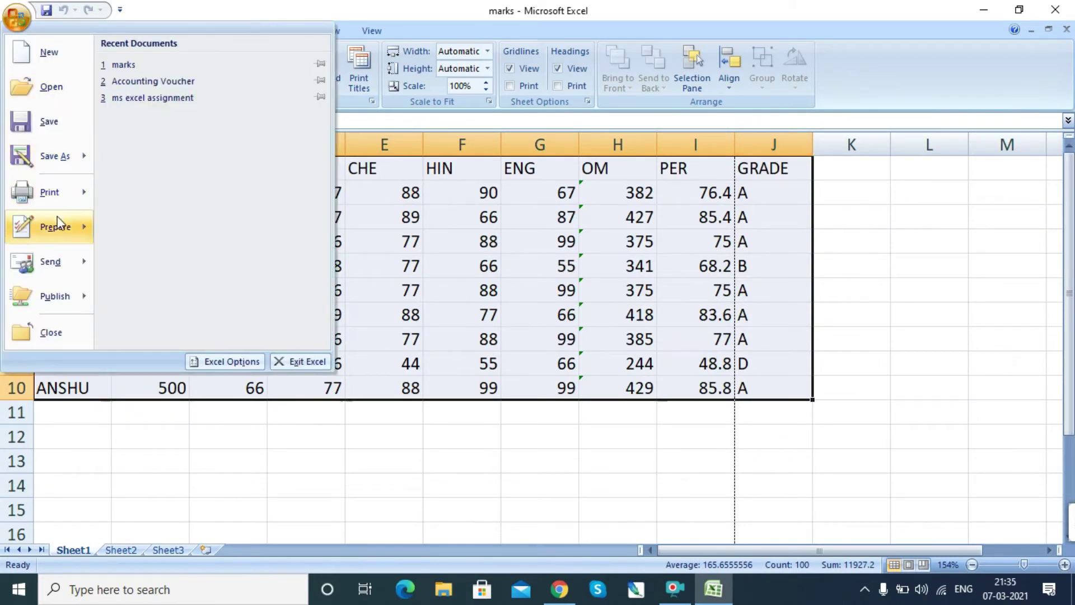
mouse_move(53, 193)
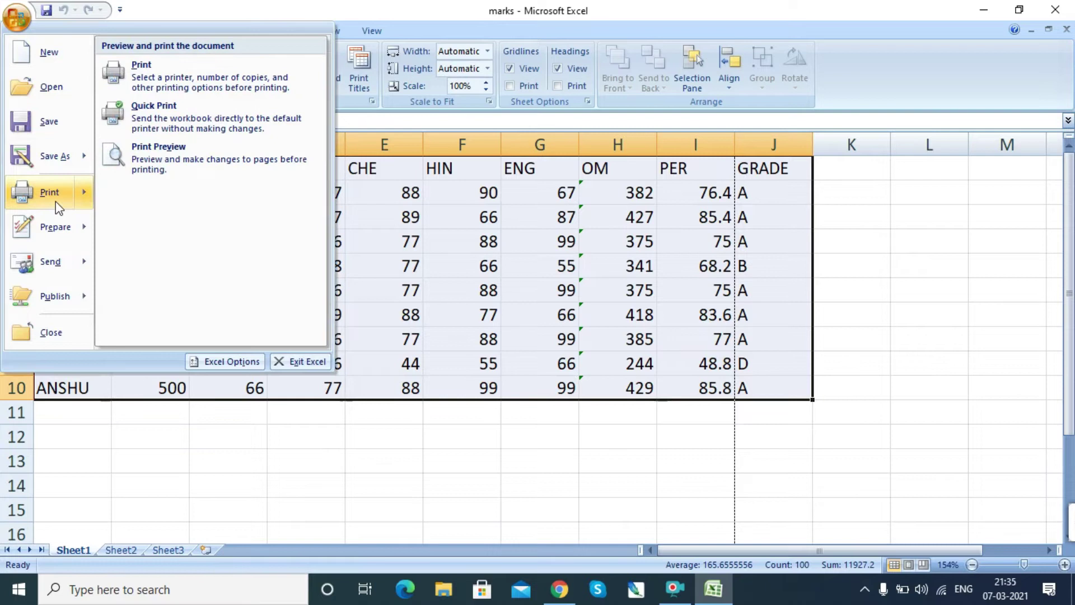
click(185, 163)
click(627, 214)
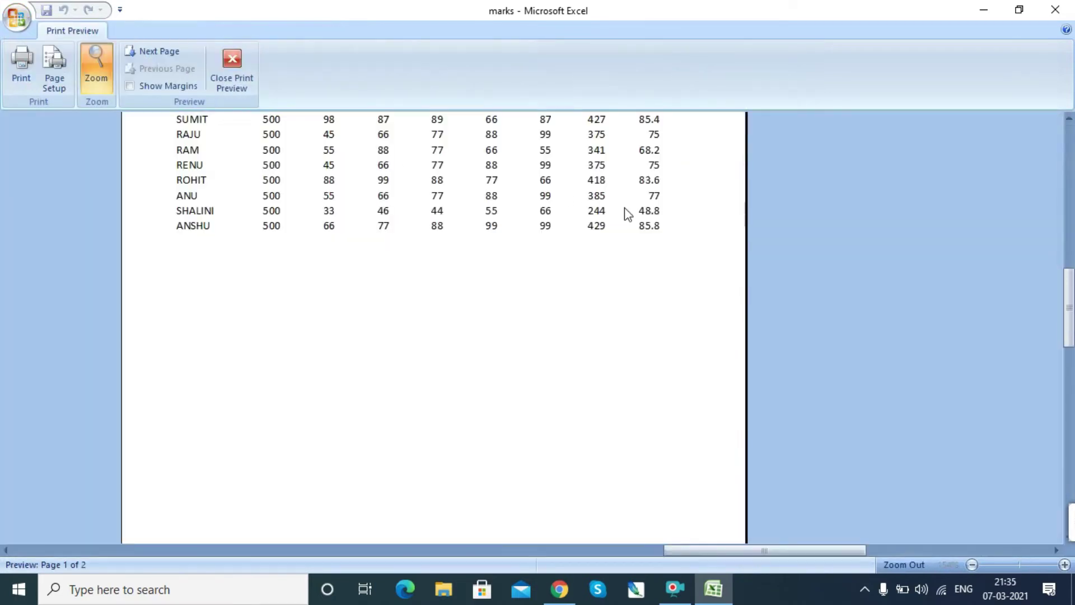
click(656, 201)
click(669, 140)
click(601, 181)
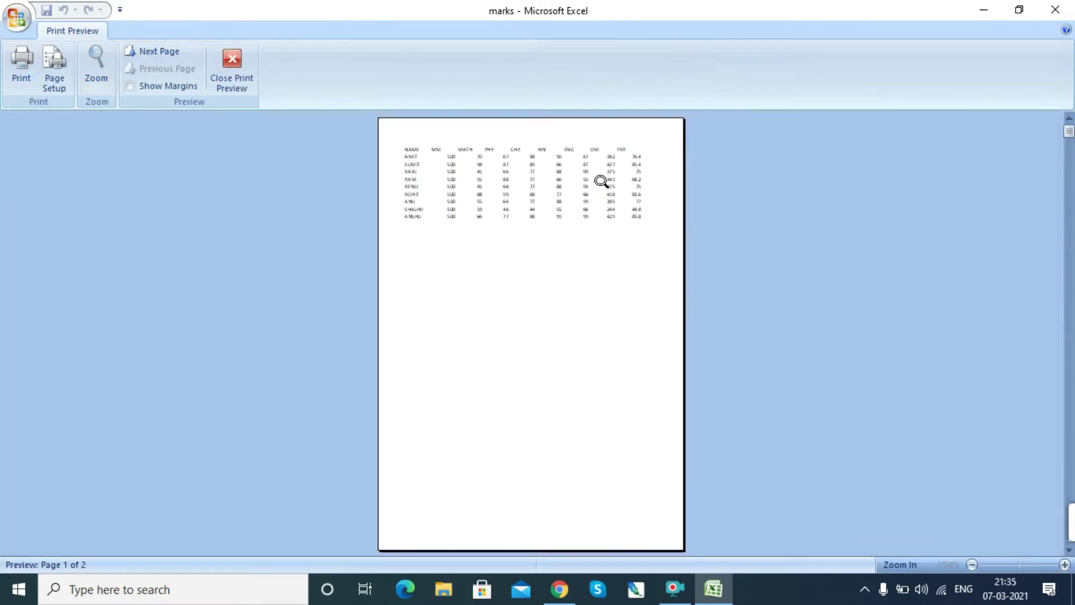
click(247, 65)
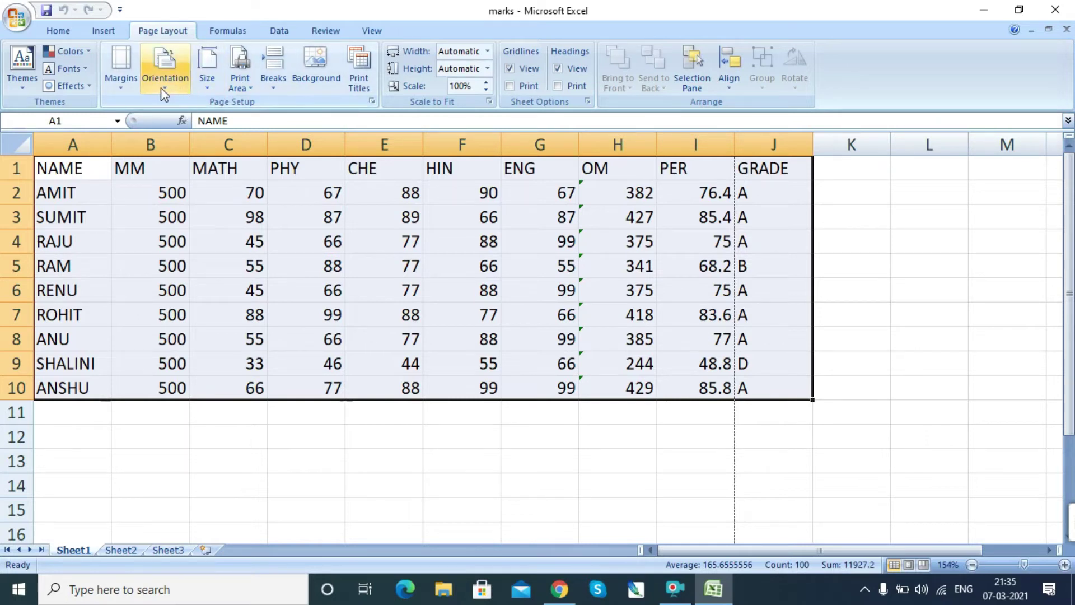
click(120, 84)
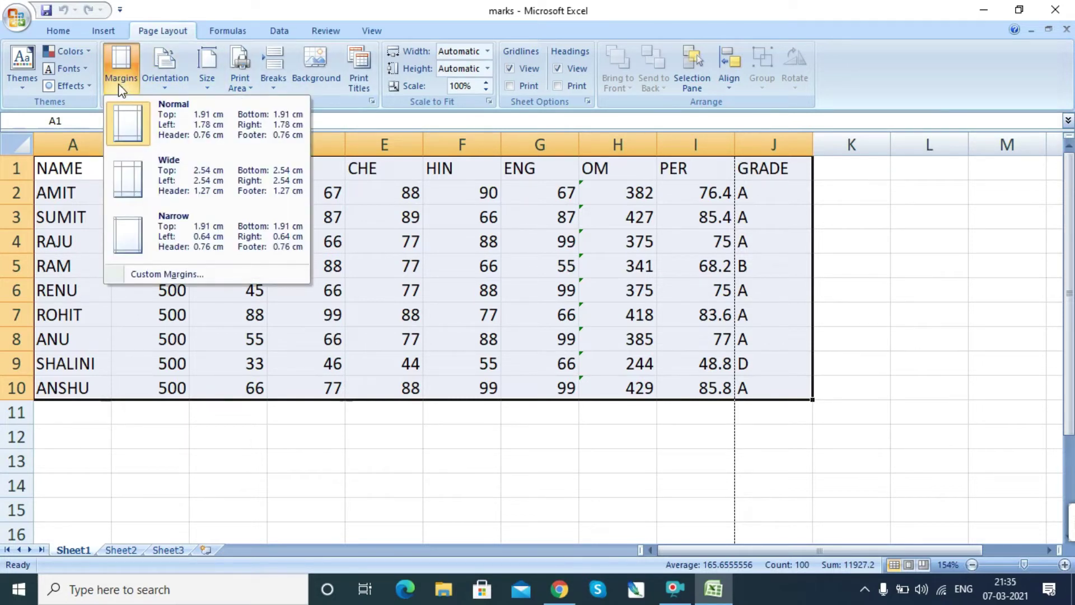
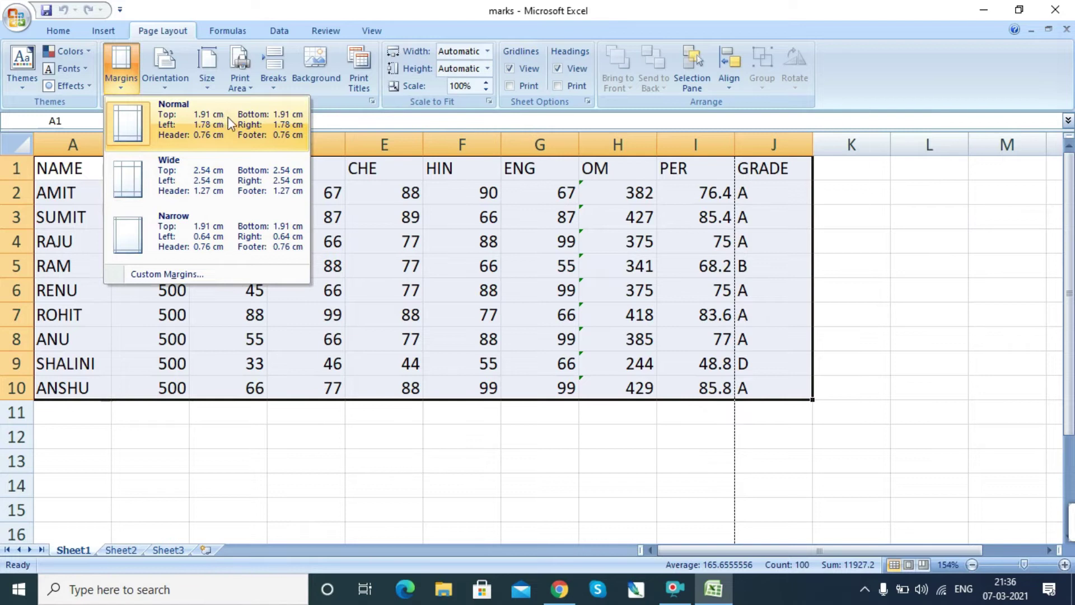
Apply the Narrow margin preset to the marks sheet.
click(249, 180)
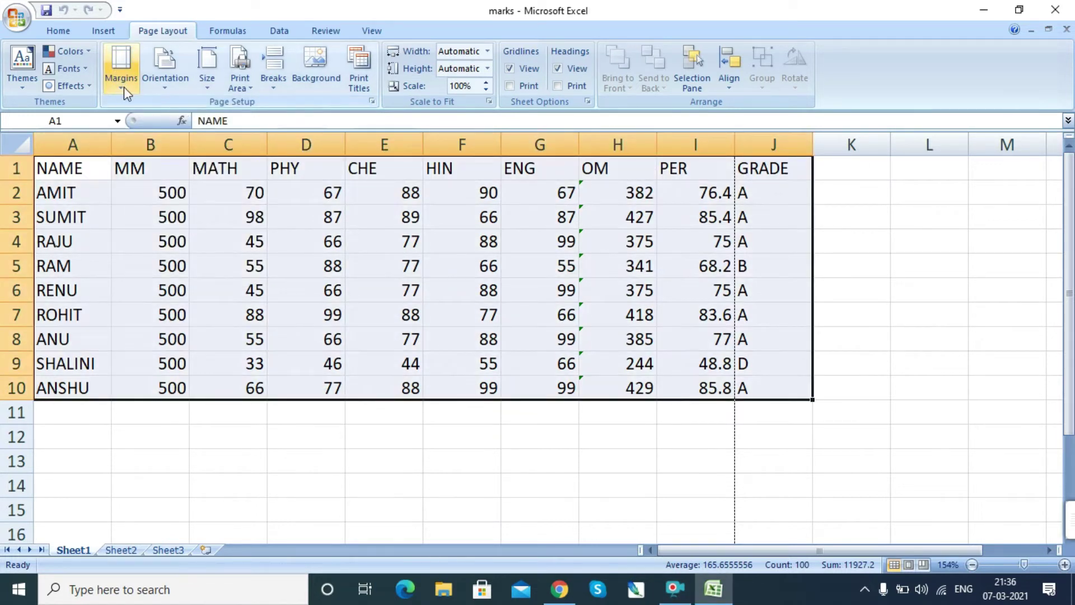
click(123, 86)
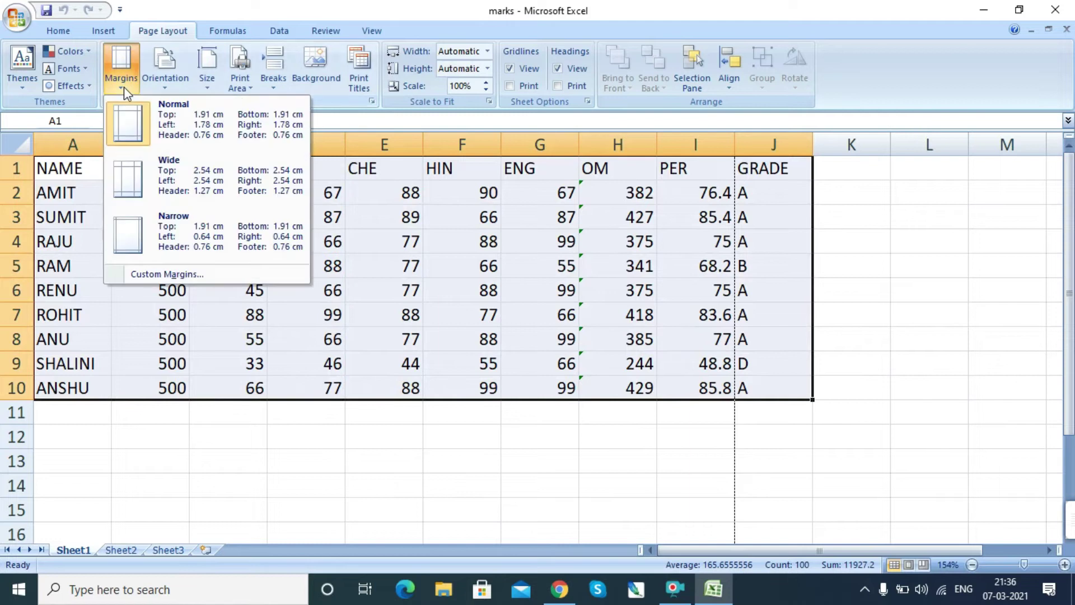
click(168, 238)
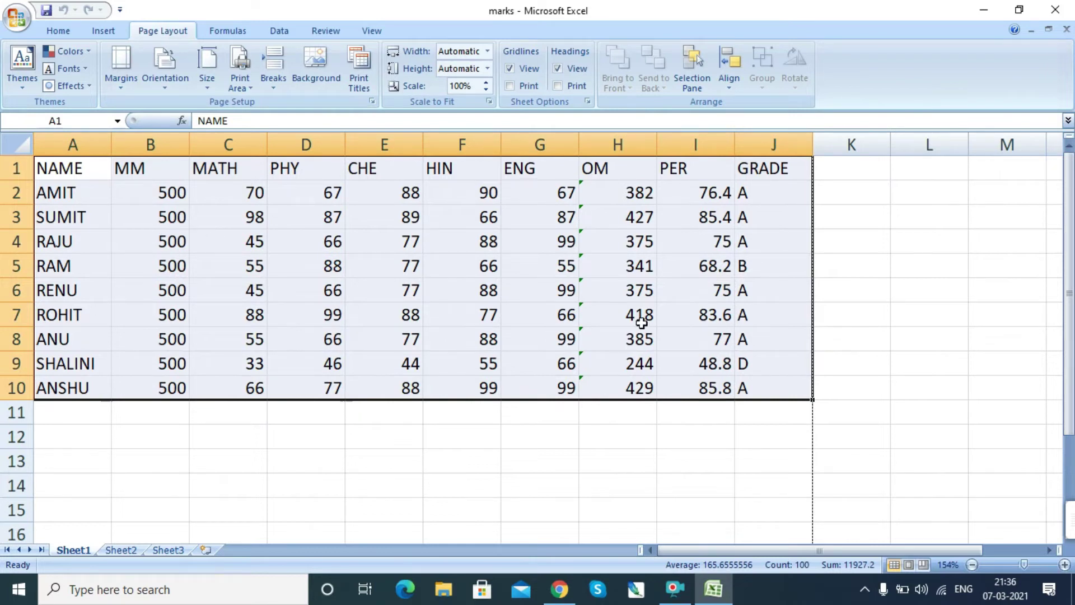
Print preview the sheet, zooming in and out to check it fits one page.
click(17, 17)
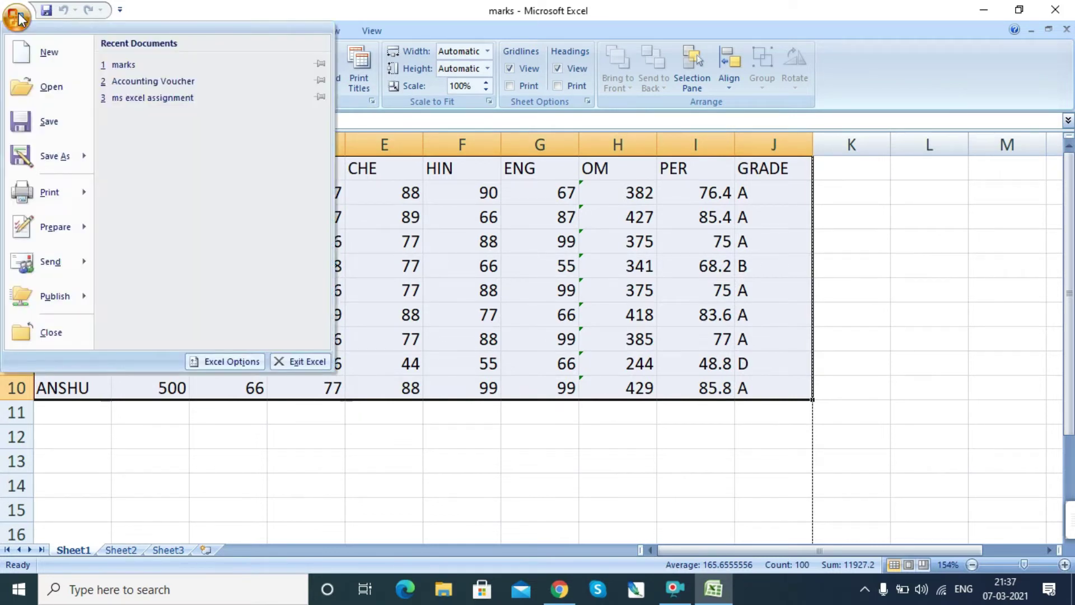
mouse_move(63, 197)
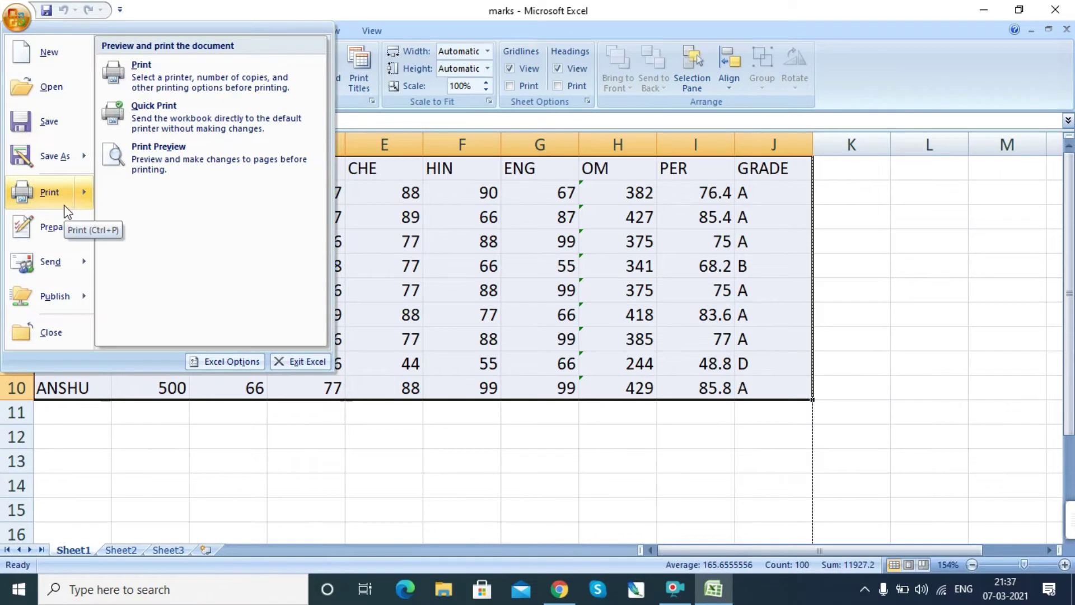
click(163, 157)
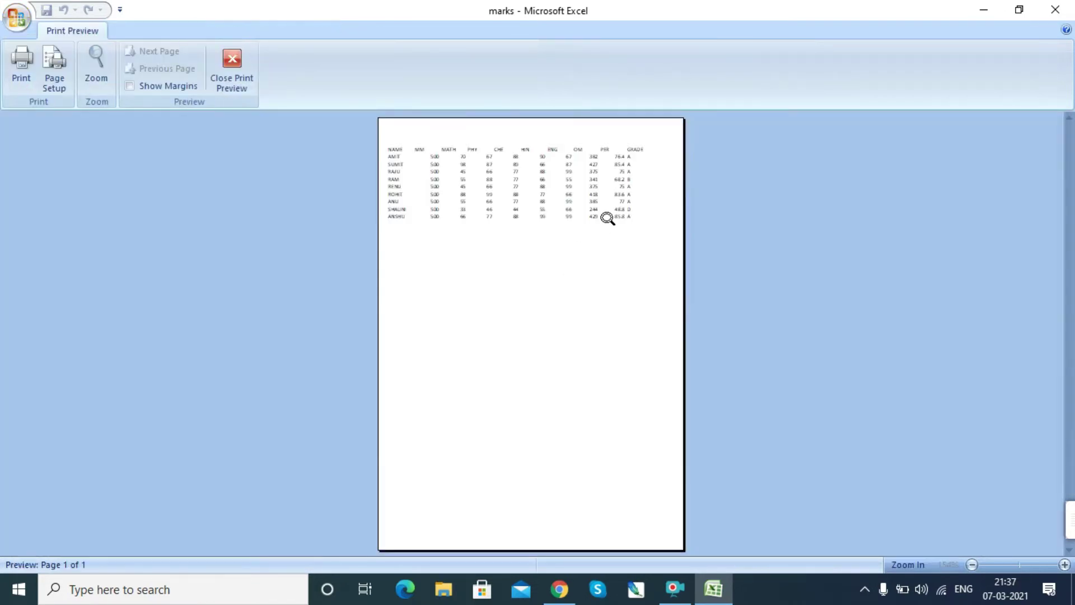
click(643, 213)
click(607, 168)
click(532, 218)
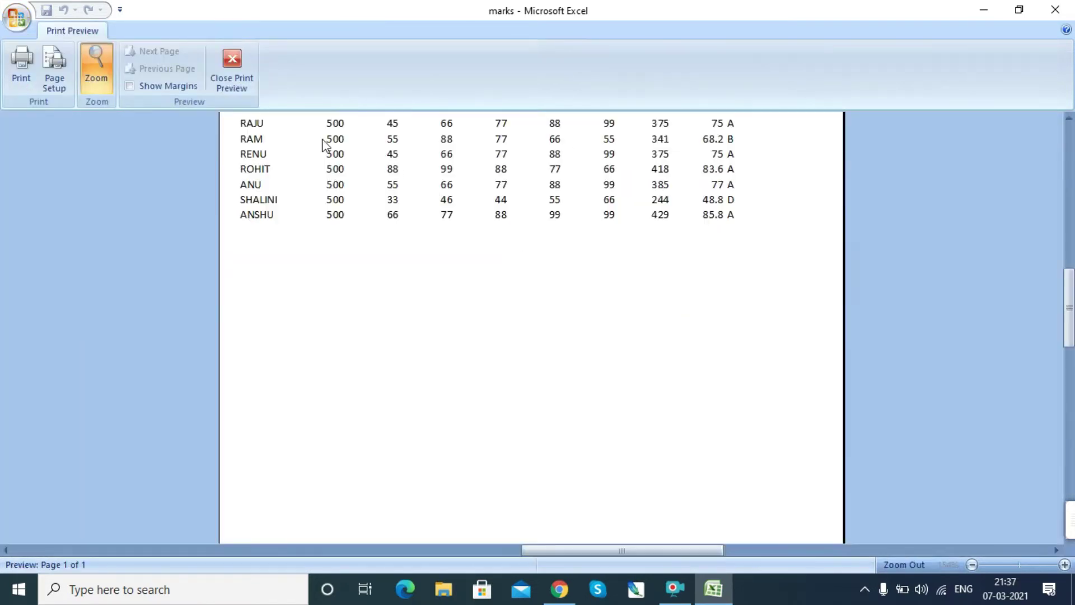
click(233, 58)
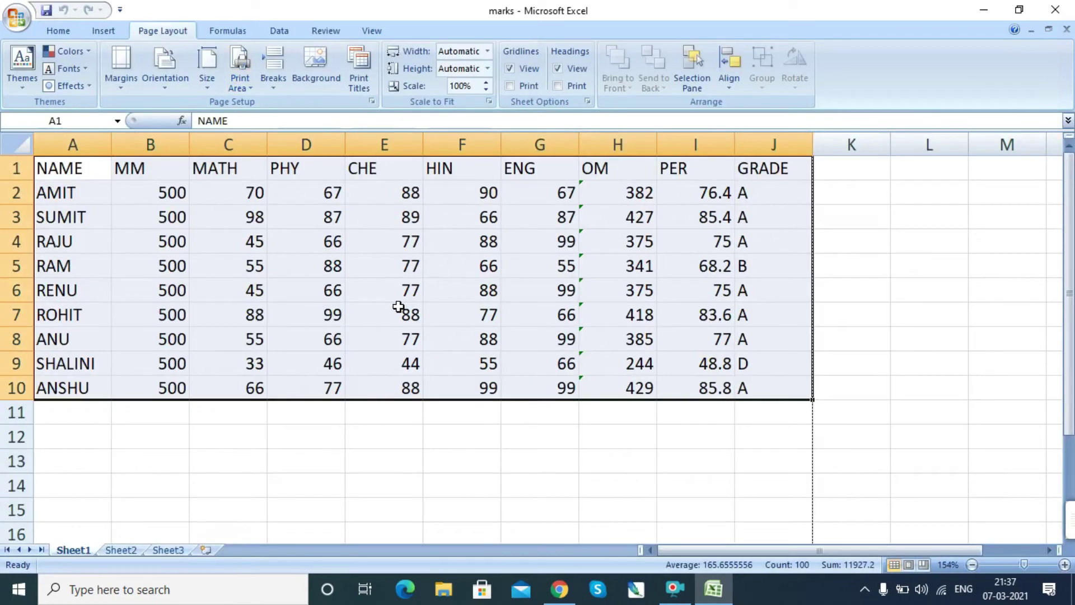
Set a custom top margin of 2.4 in the Page Setup margins.
click(126, 85)
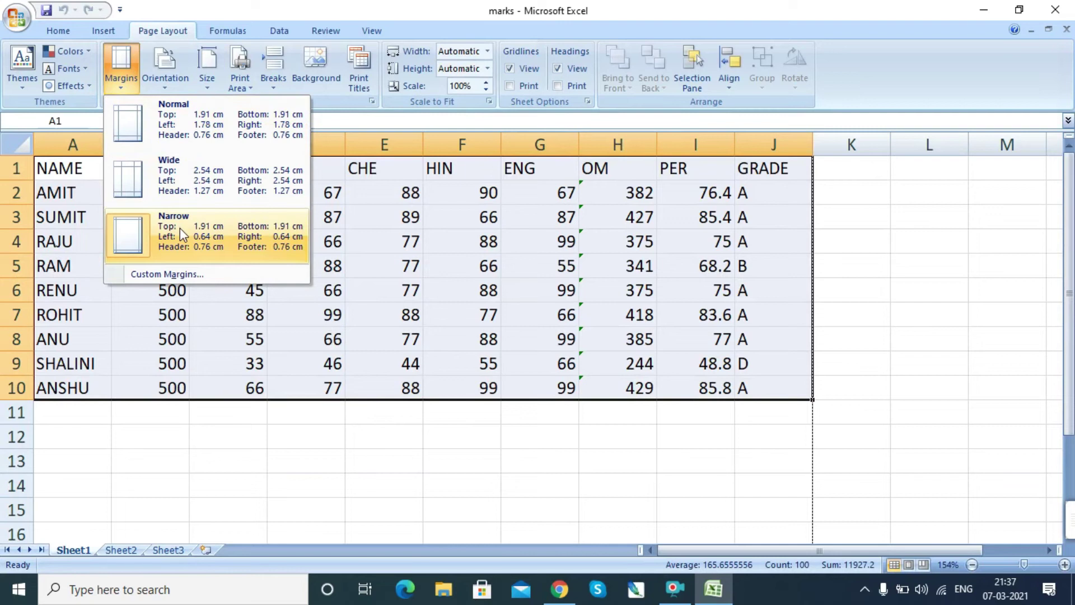
click(183, 275)
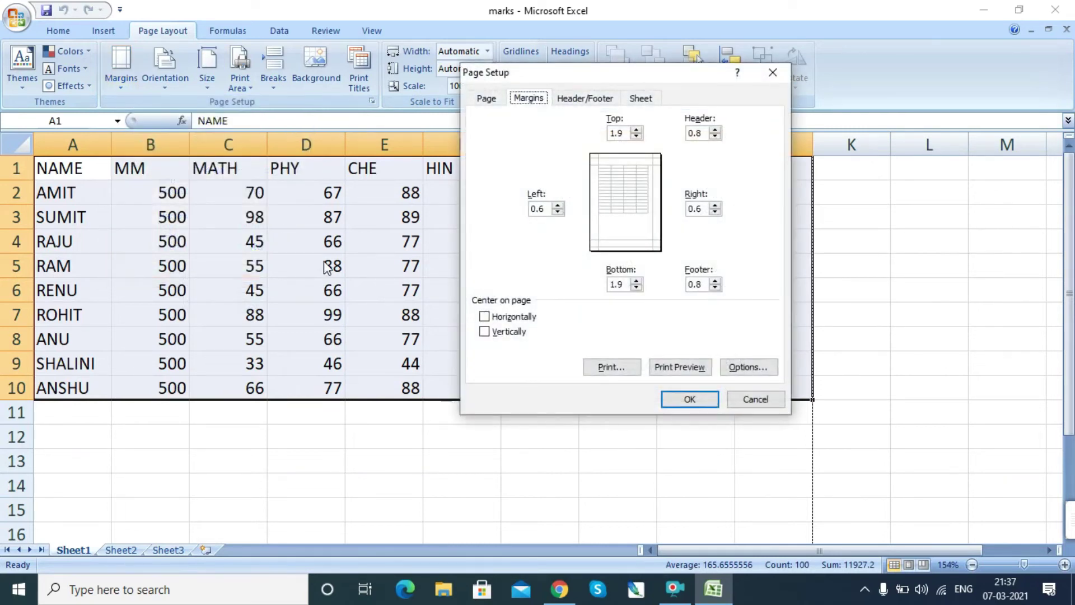
click(636, 129)
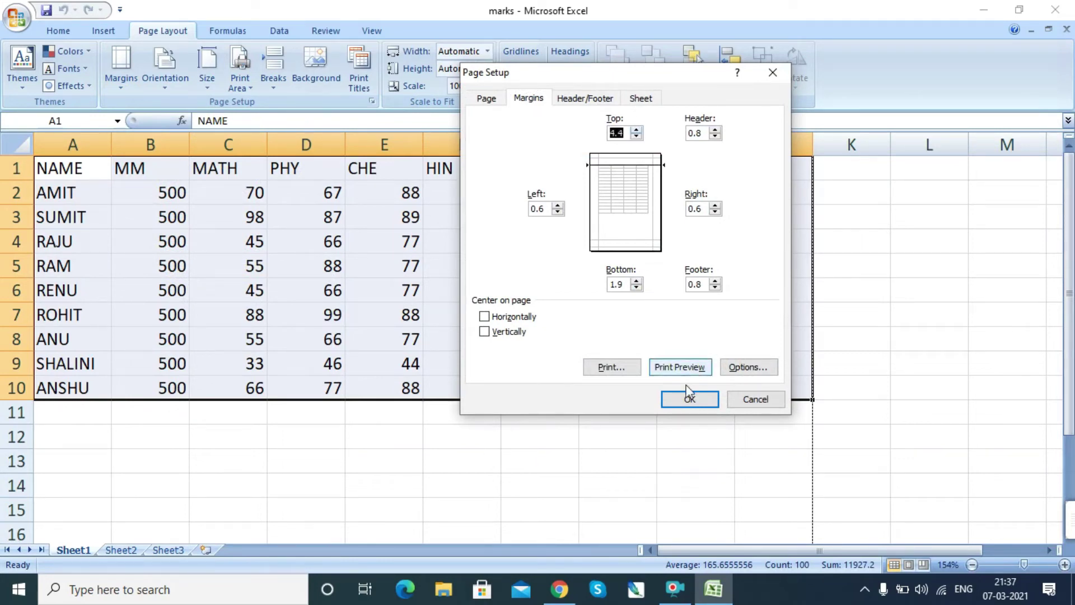
click(677, 399)
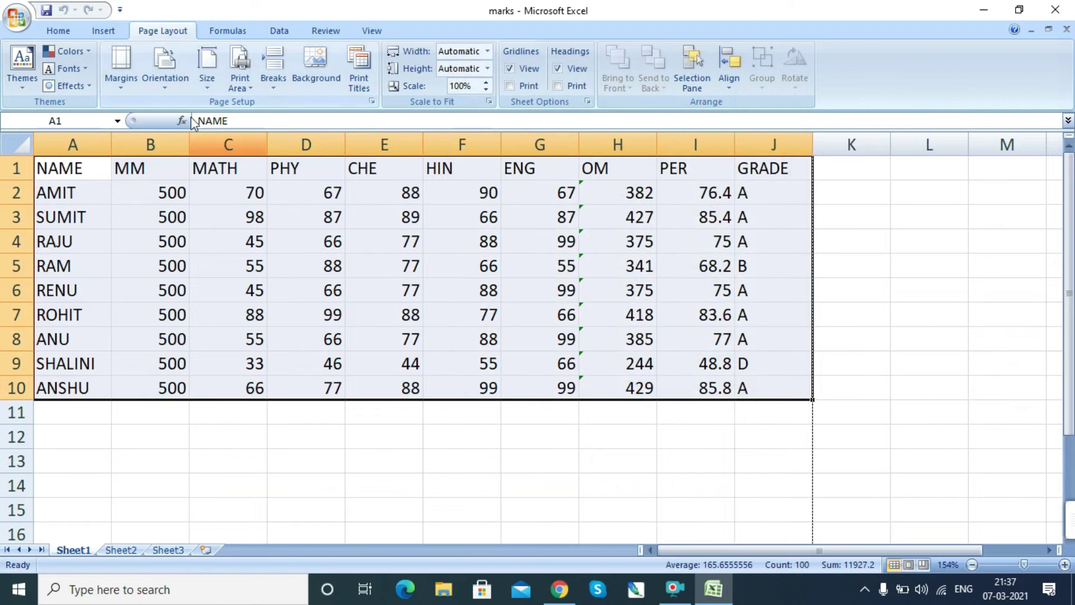
Print preview the marks table to see it starting lower on the page.
click(17, 17)
mouse_move(61, 206)
click(165, 162)
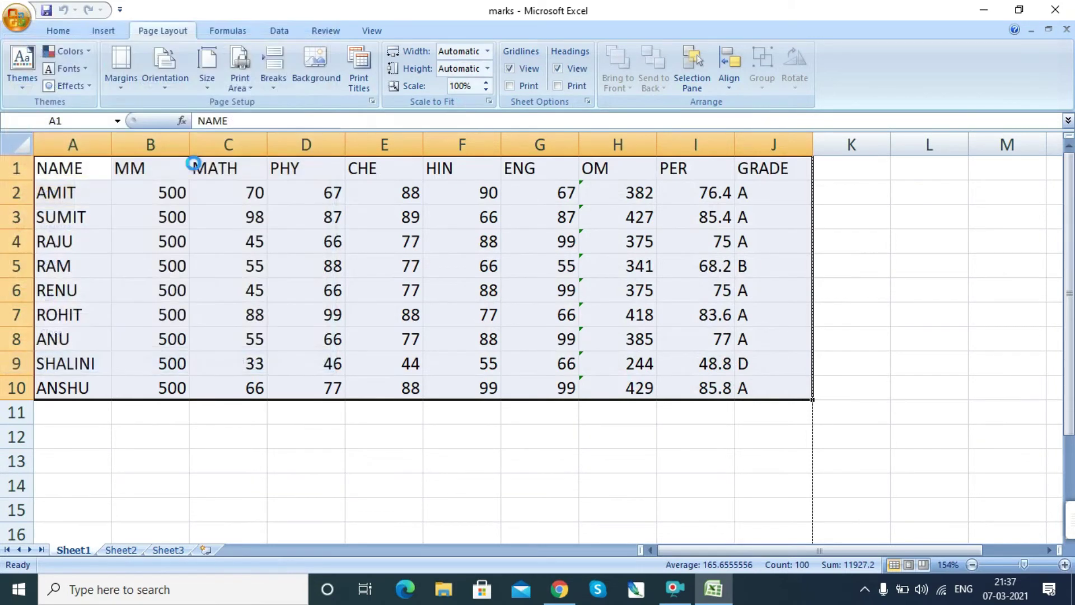
scroll(504, 213, up, 3)
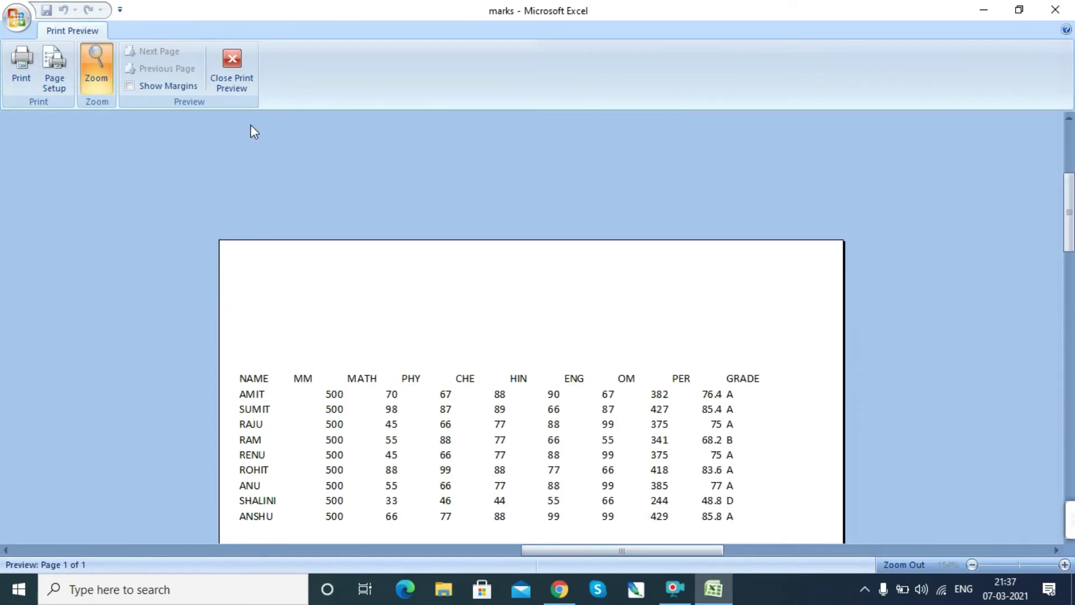
click(239, 83)
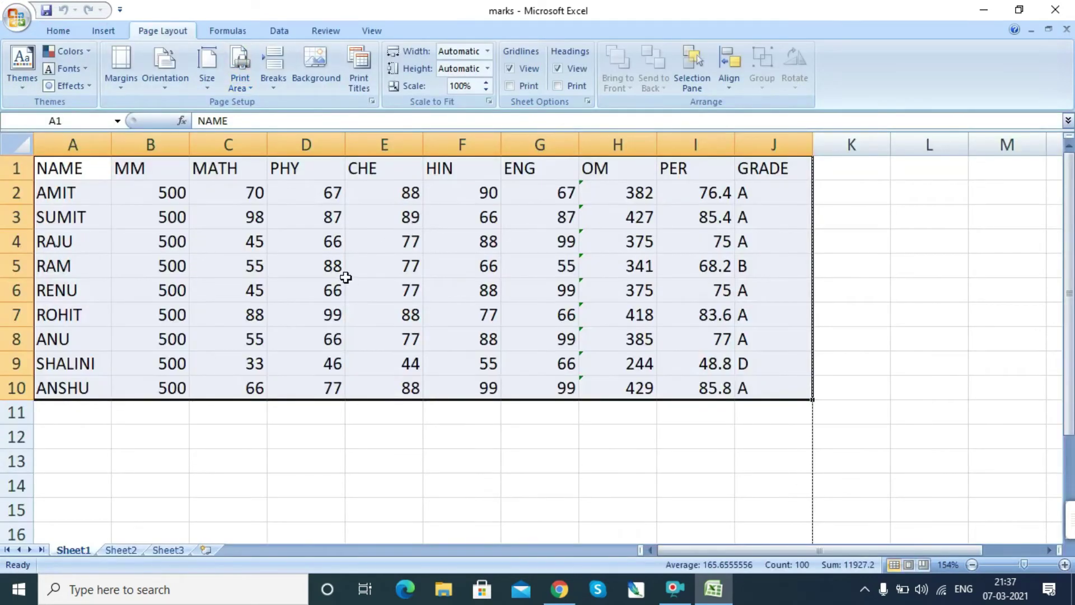
Switch the page to Landscape and preview the marks table zoomed out to the full page.
click(159, 80)
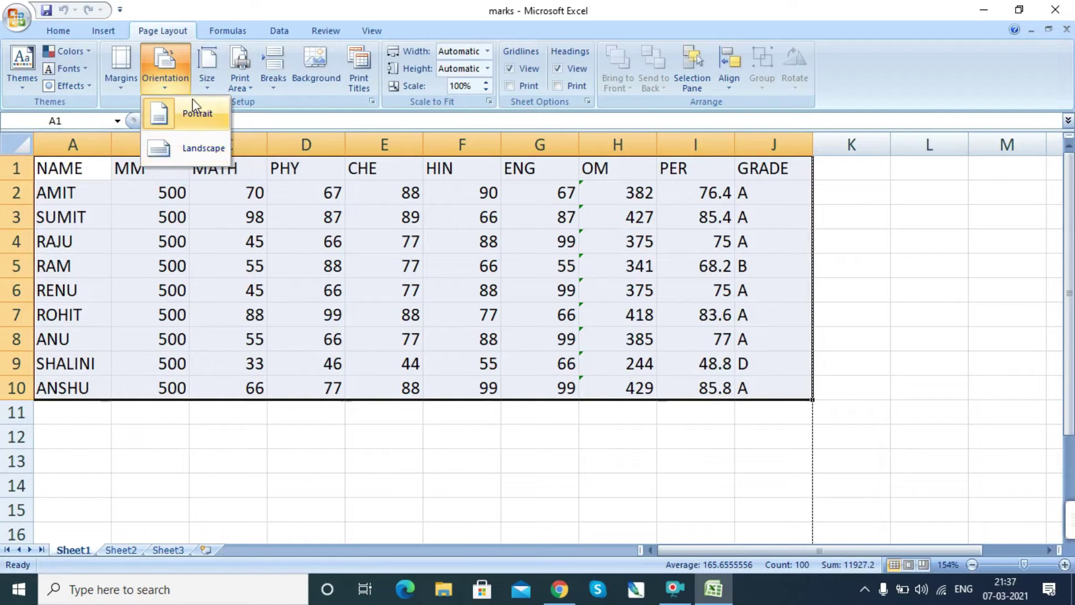
click(211, 152)
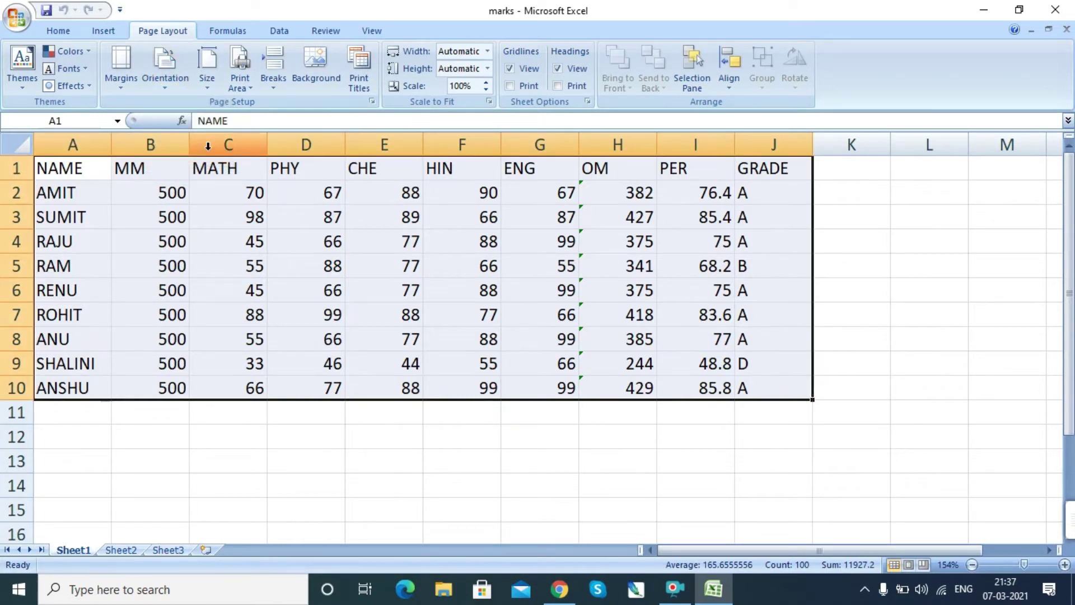
click(14, 15)
mouse_move(77, 202)
click(144, 175)
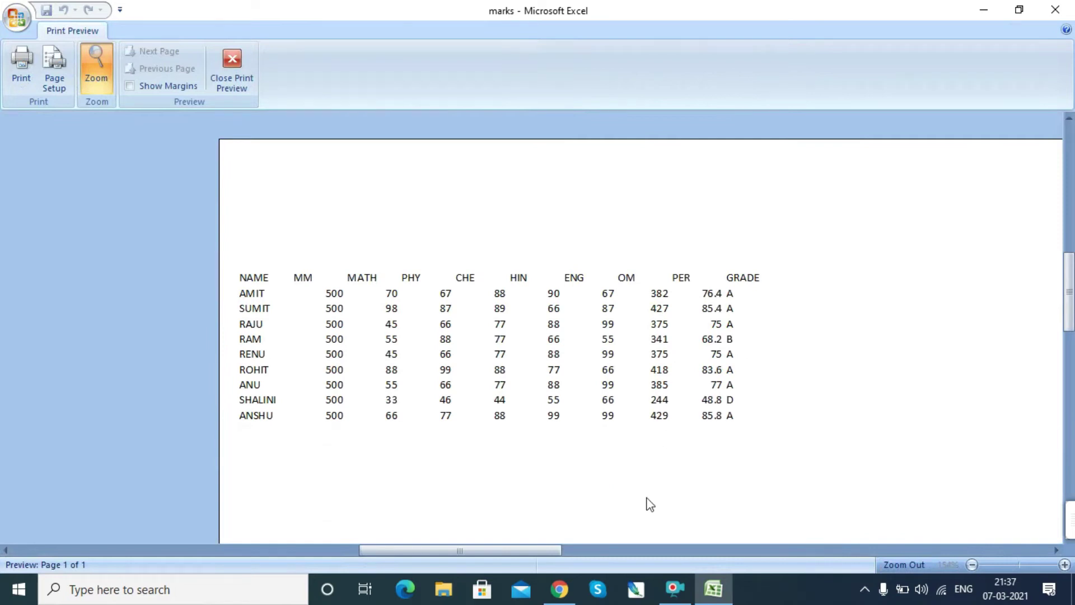
drag(546, 551, 699, 539)
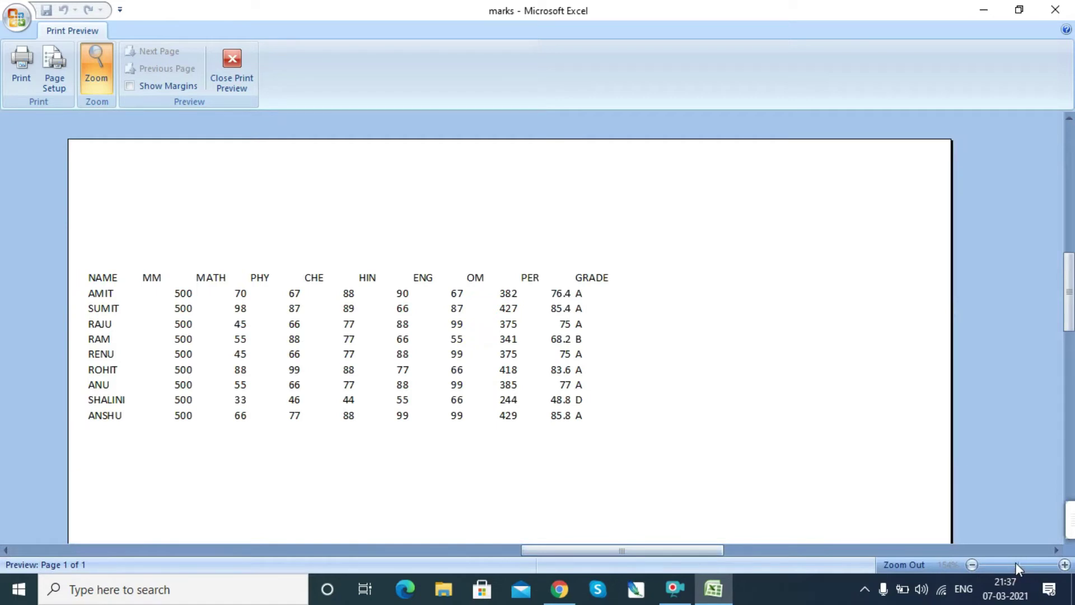
click(602, 286)
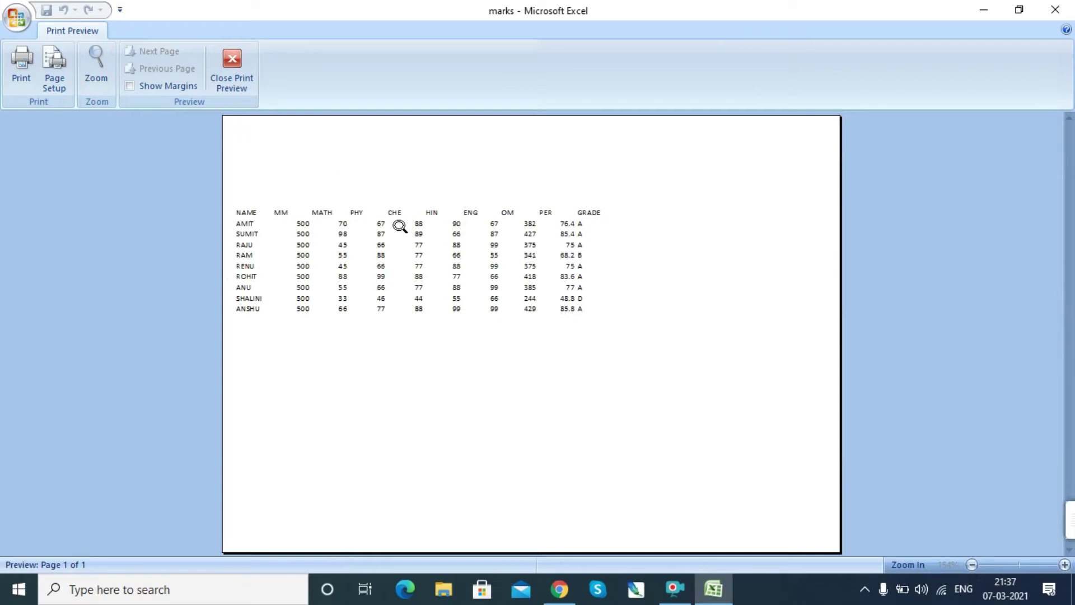
click(240, 78)
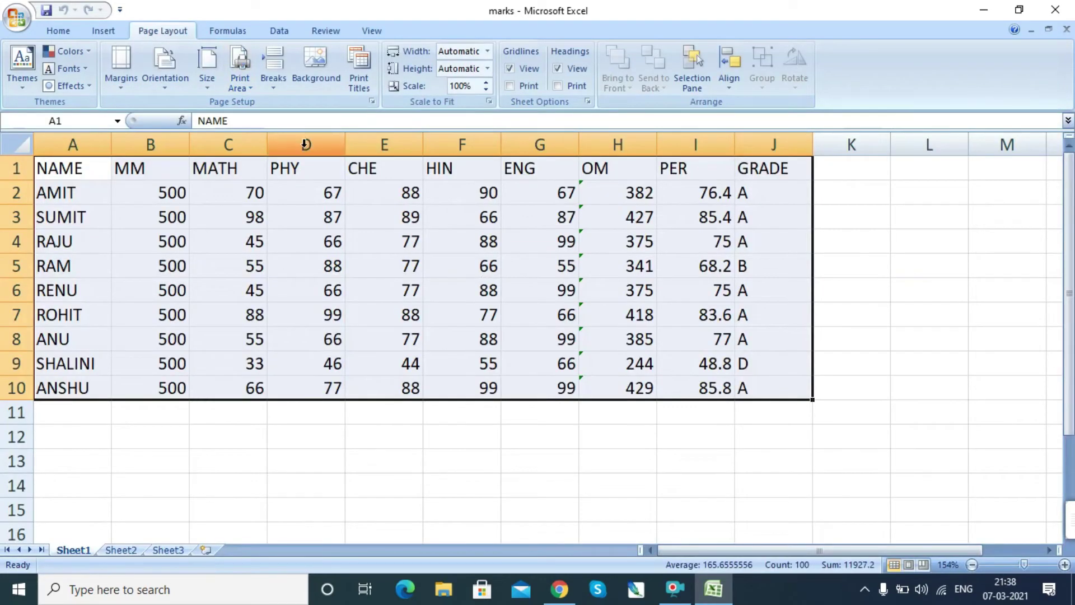
Set B1:E10, the MM to CHE marks, as the print area.
click(247, 89)
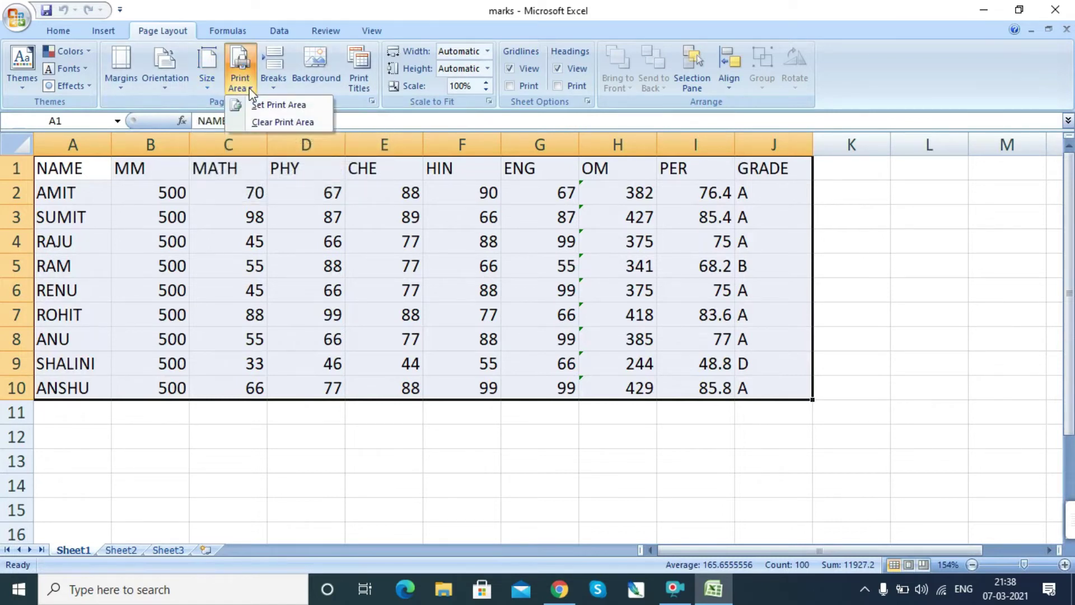
click(255, 240)
drag(168, 185, 411, 381)
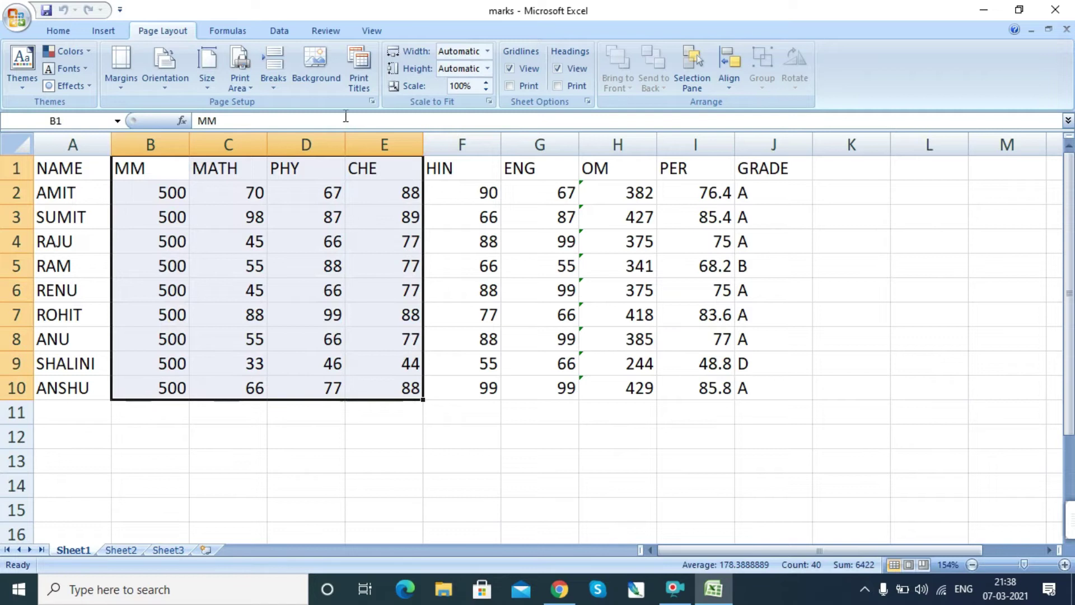
click(248, 86)
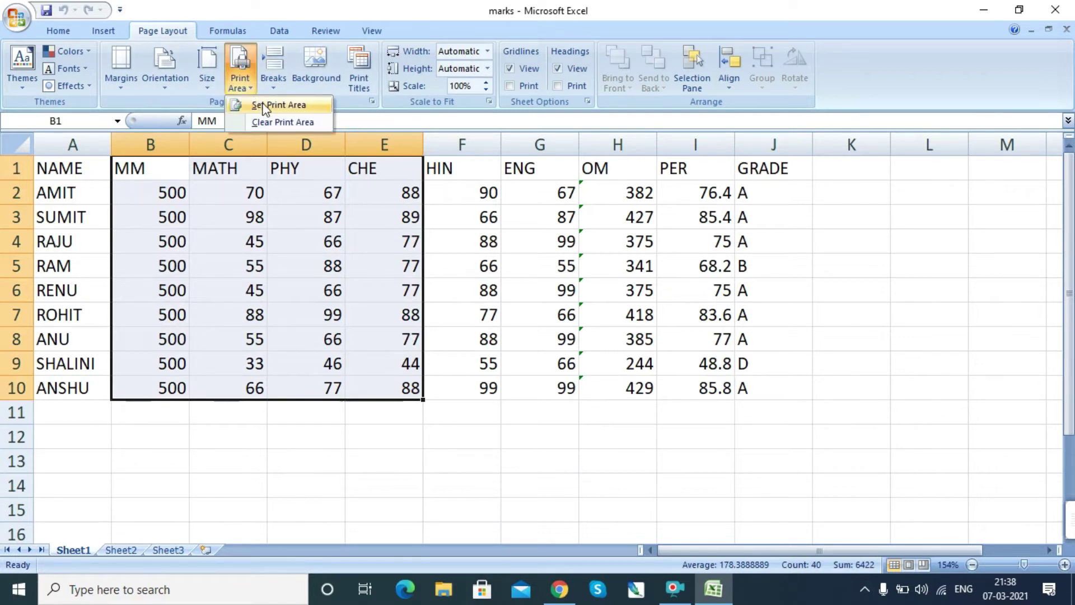
click(262, 103)
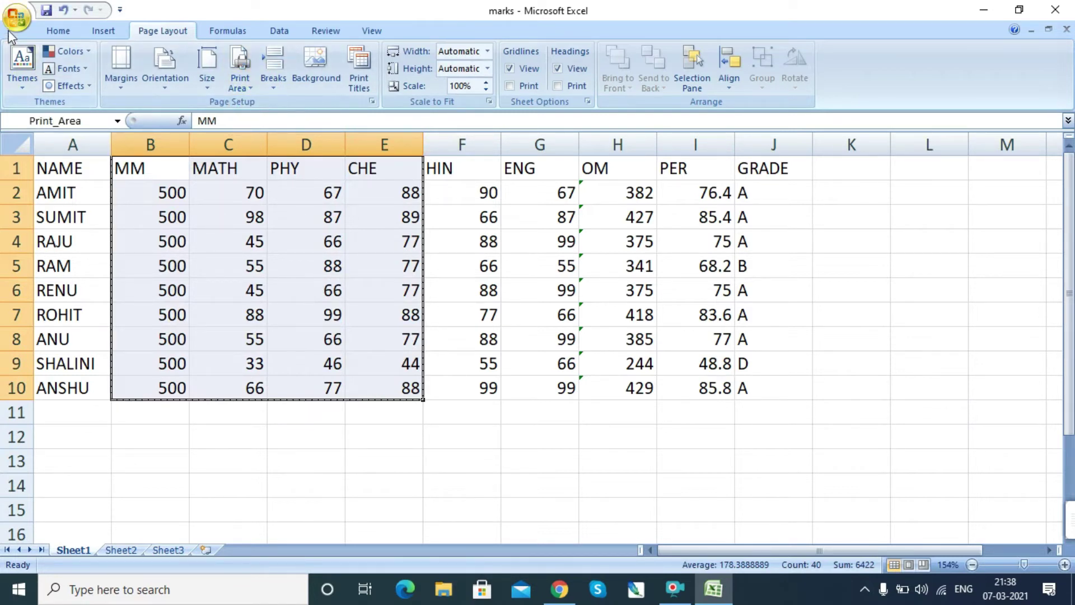
Print preview the print area, zooming in and back out.
click(11, 20)
mouse_move(59, 196)
click(166, 160)
click(323, 270)
click(328, 266)
click(240, 68)
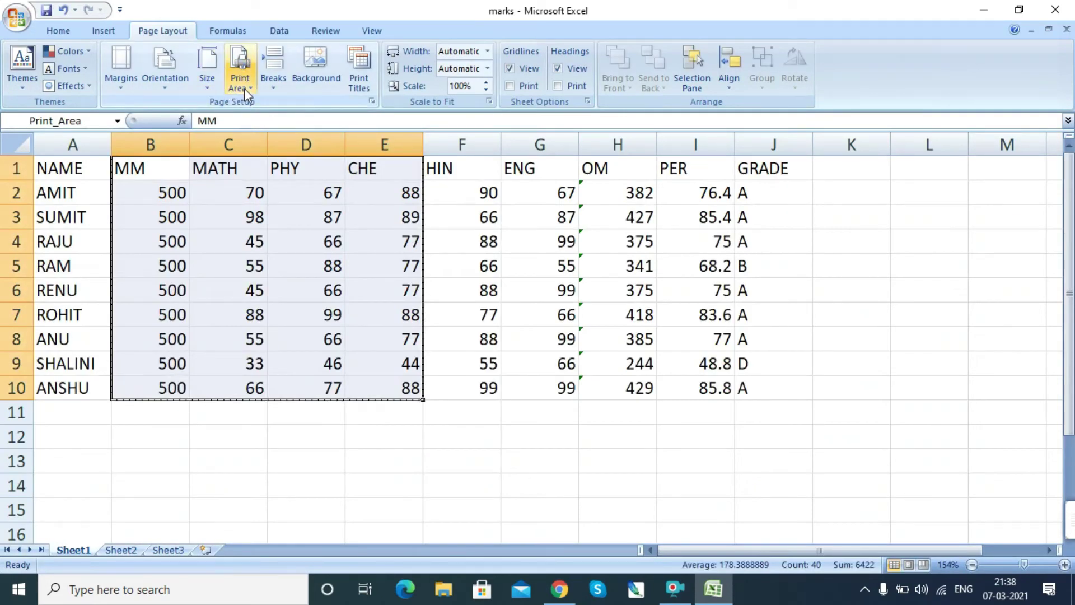
Clear the print area again.
click(244, 89)
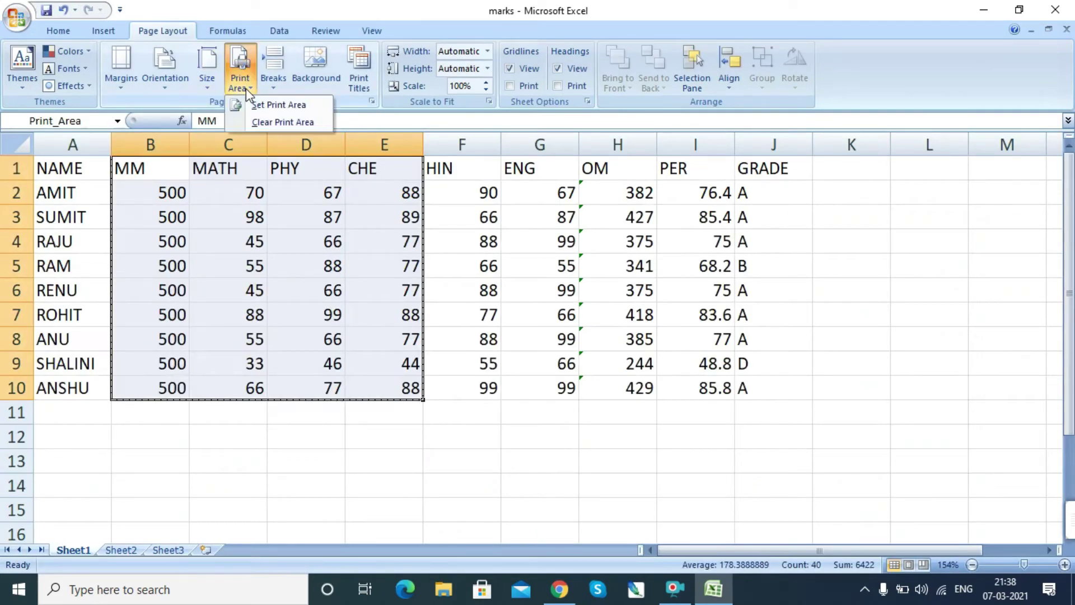
click(287, 122)
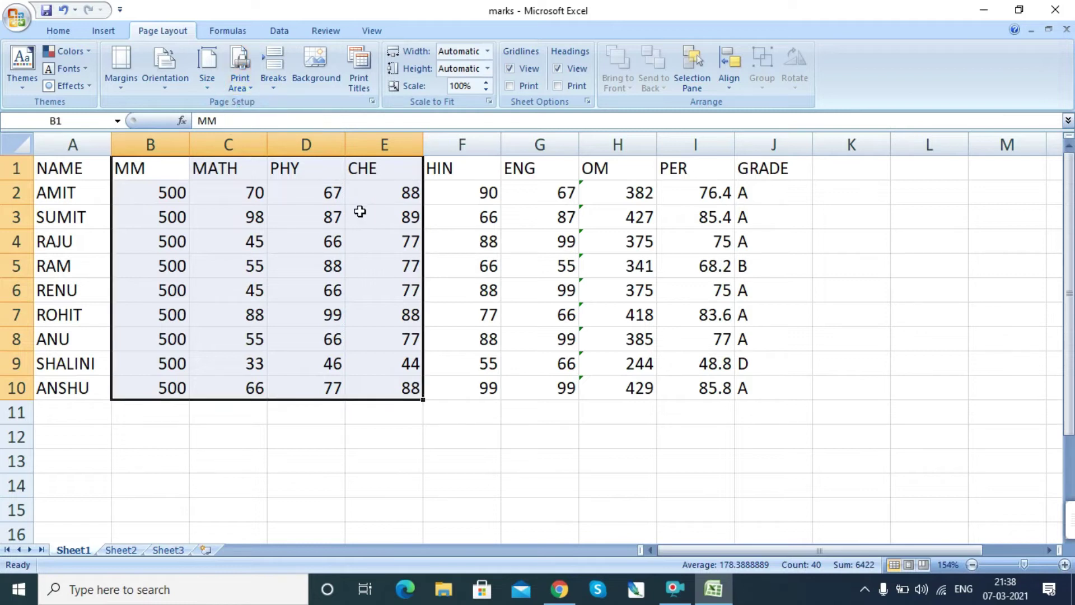
click(273, 87)
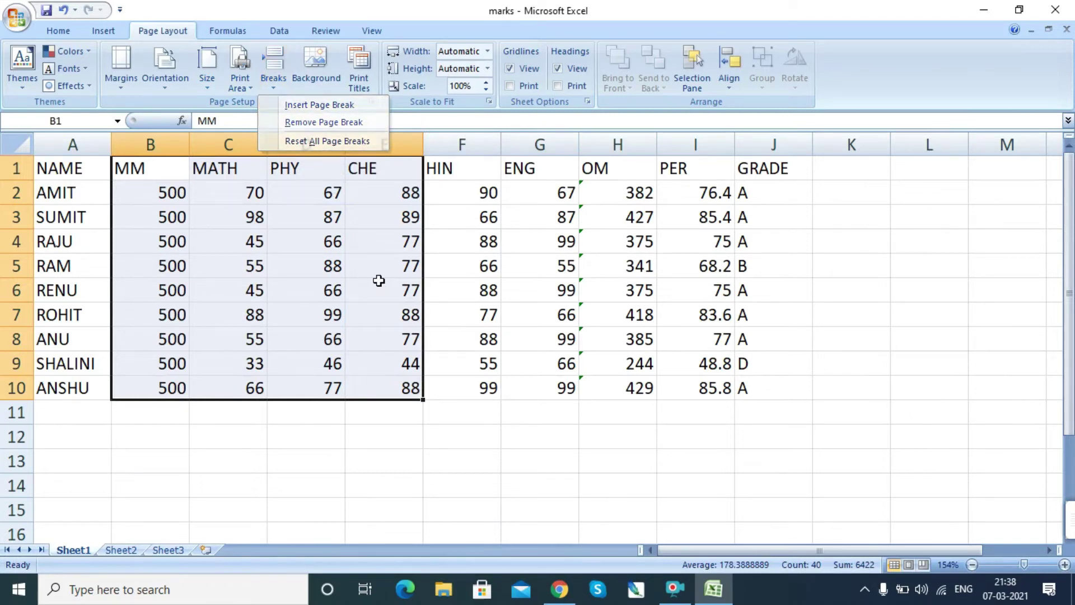
click(224, 268)
click(483, 317)
click(322, 273)
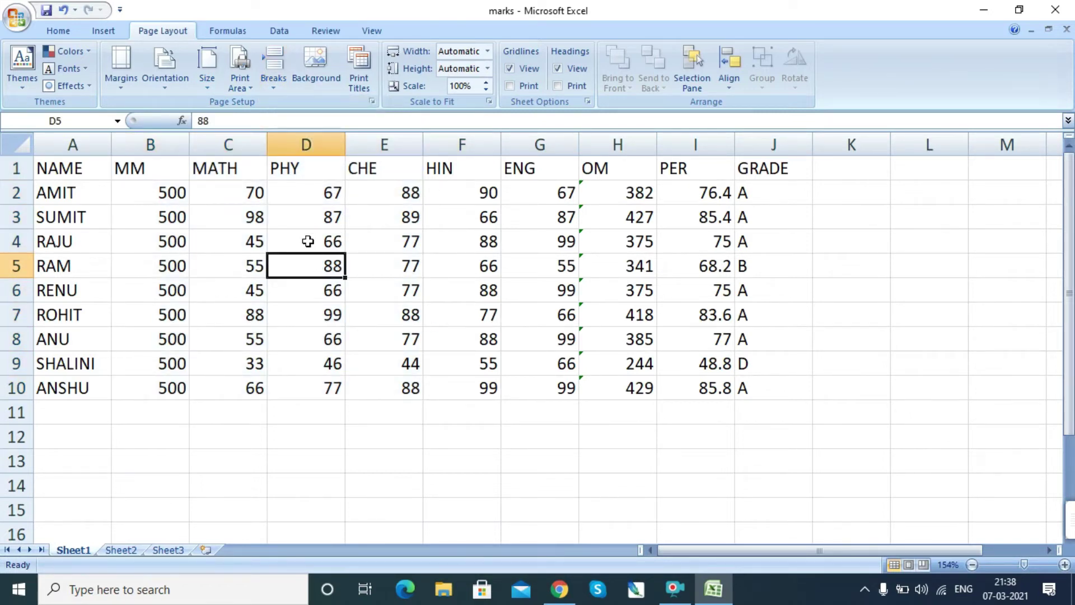
click(322, 218)
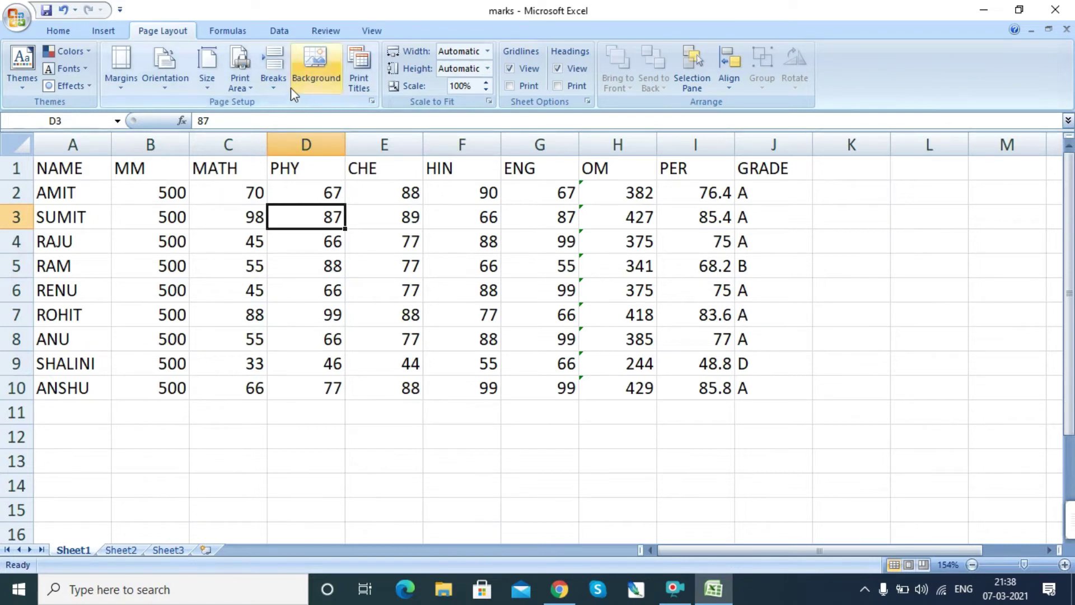
click(274, 85)
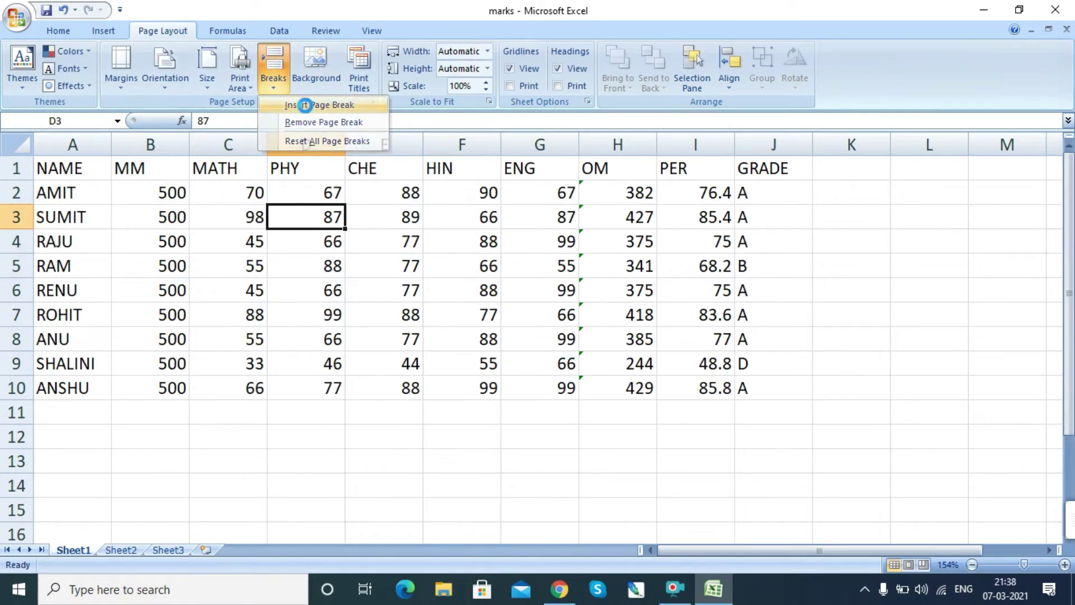
click(291, 106)
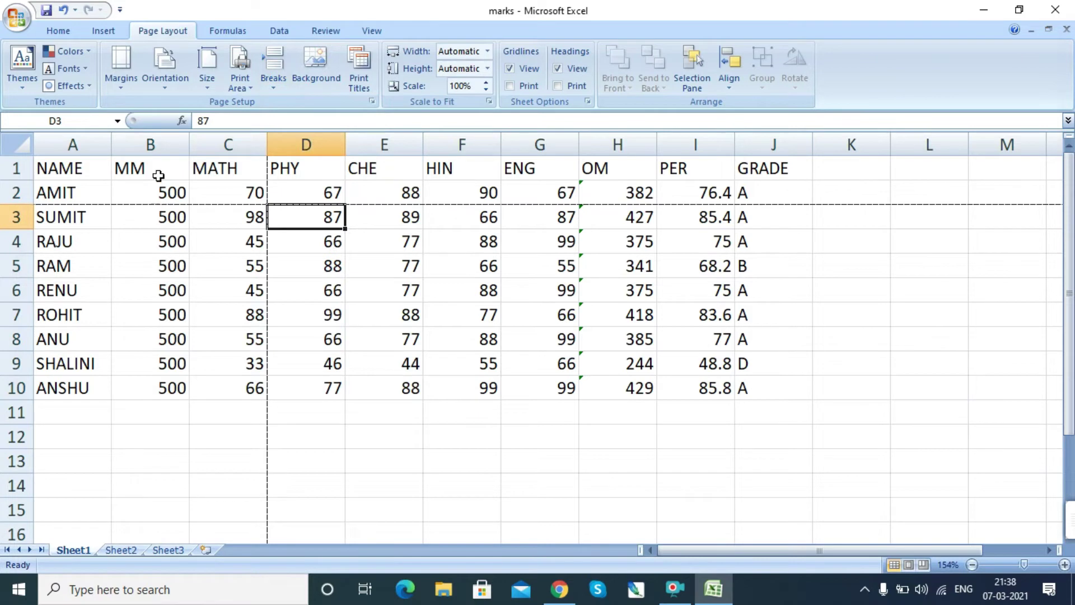
click(17, 17)
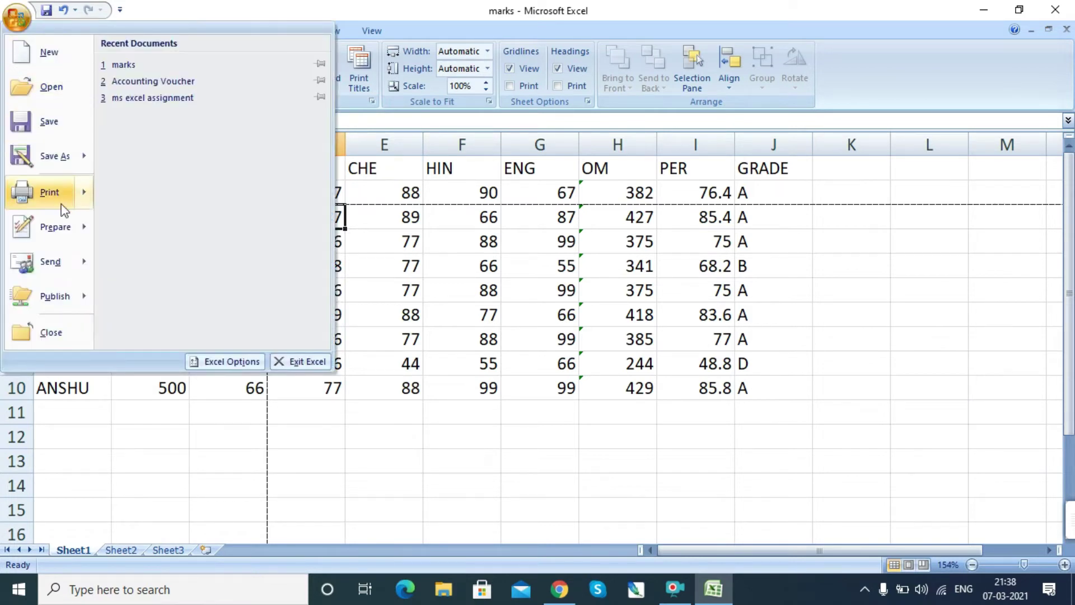
mouse_move(64, 210)
click(163, 216)
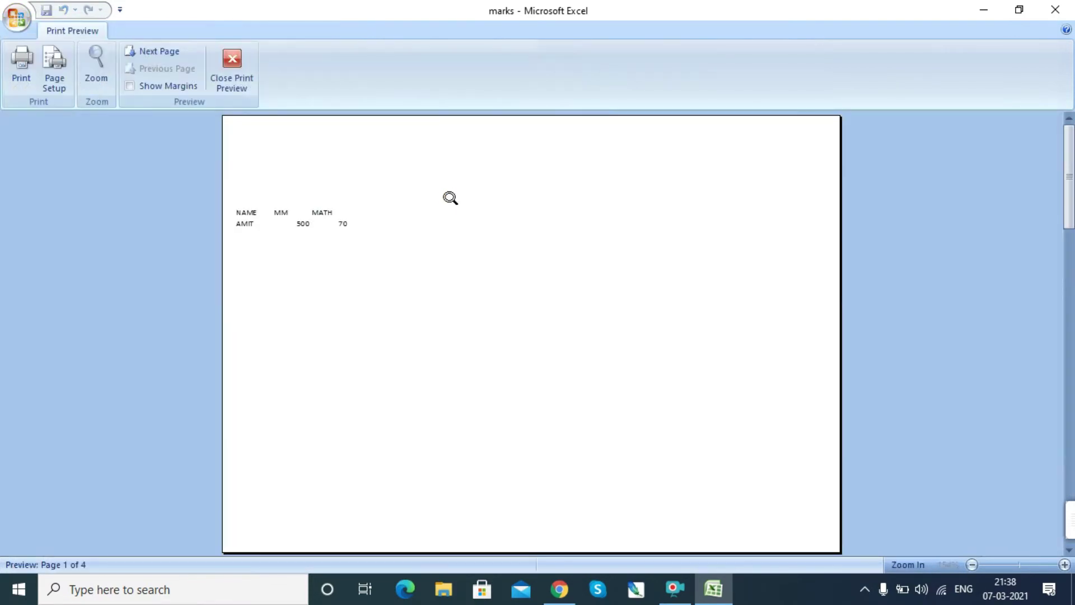
click(249, 81)
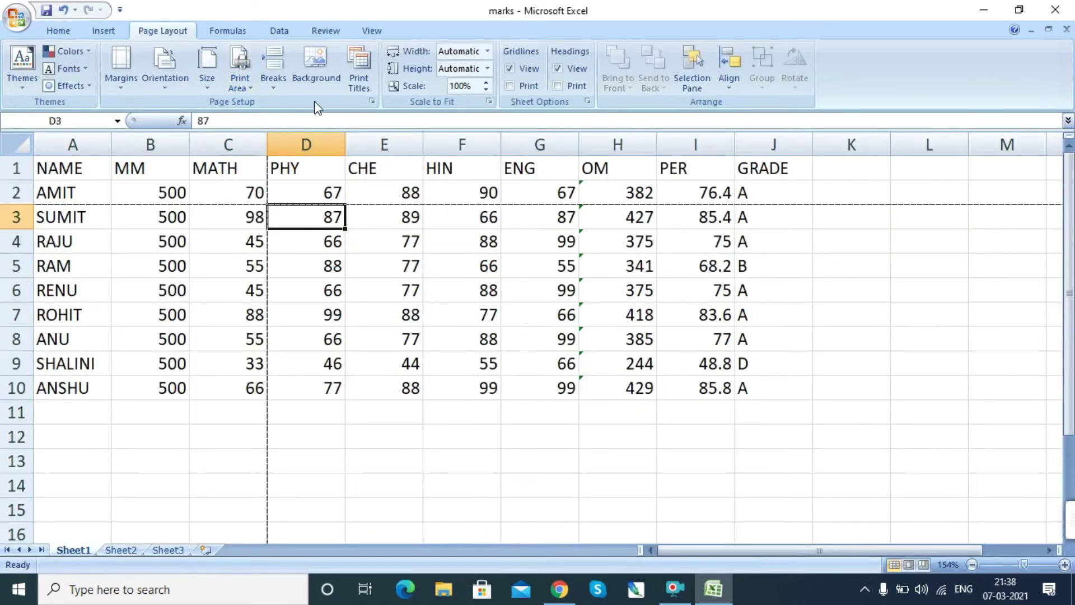
click(275, 86)
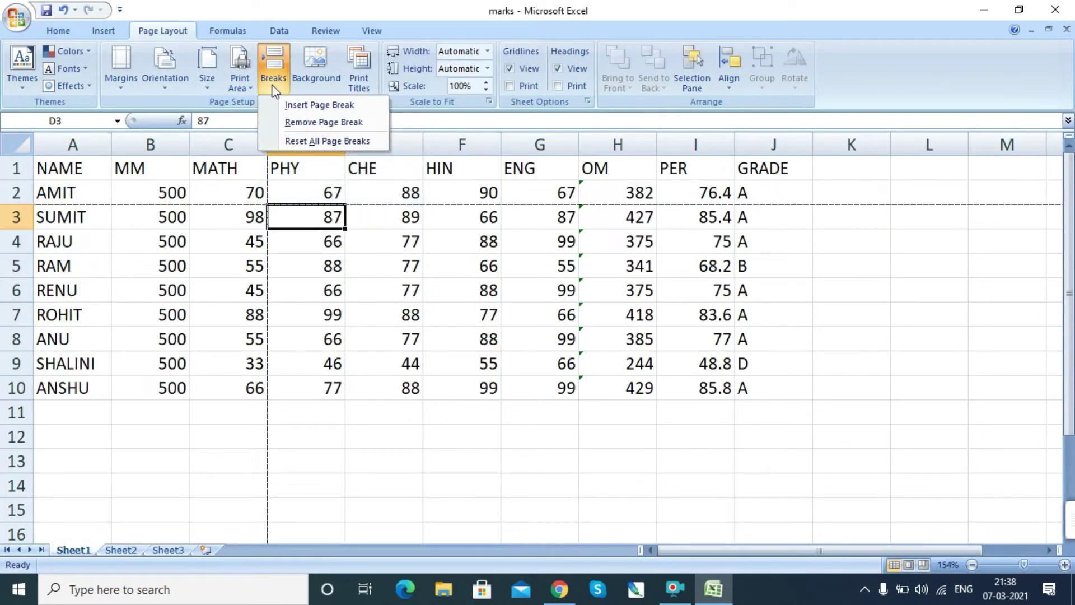
click(297, 122)
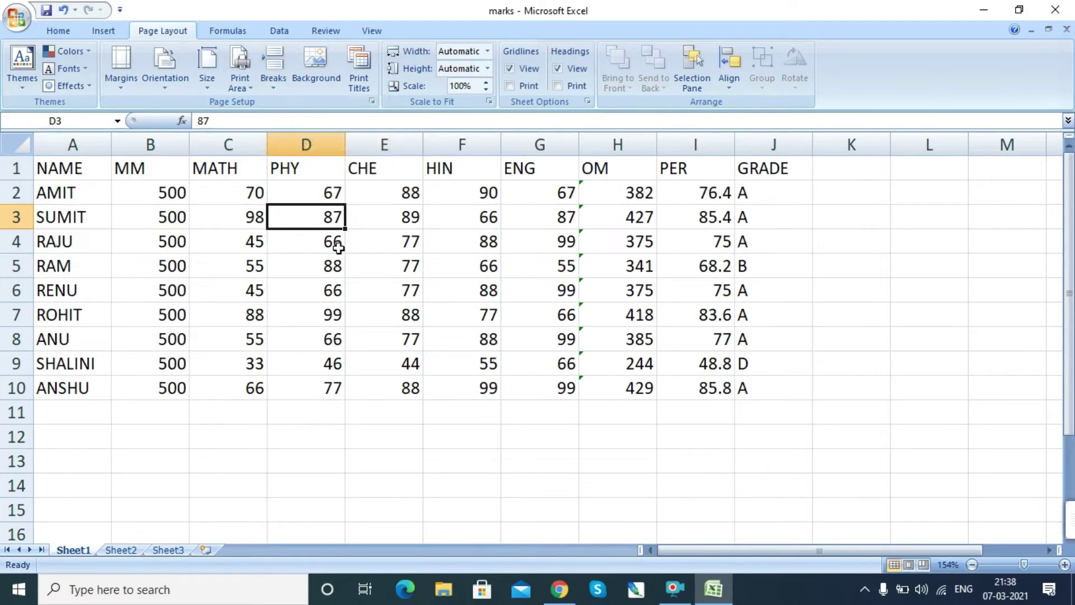
Cancel the sheet Background dialog and browse the Margins, Orientation, Size, Print Area and Breaks menus.
click(317, 86)
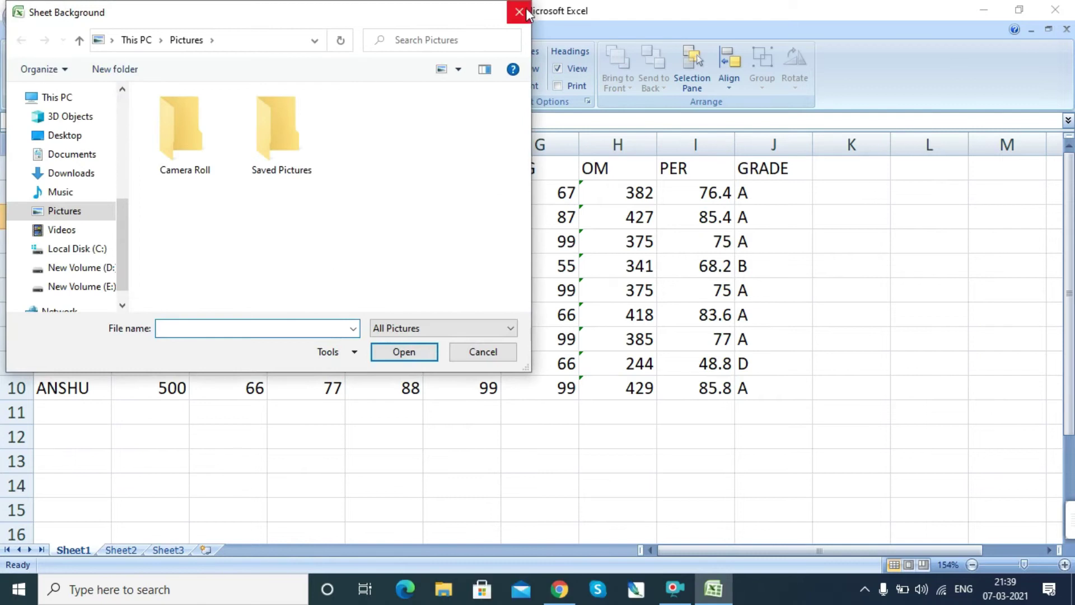
click(520, 12)
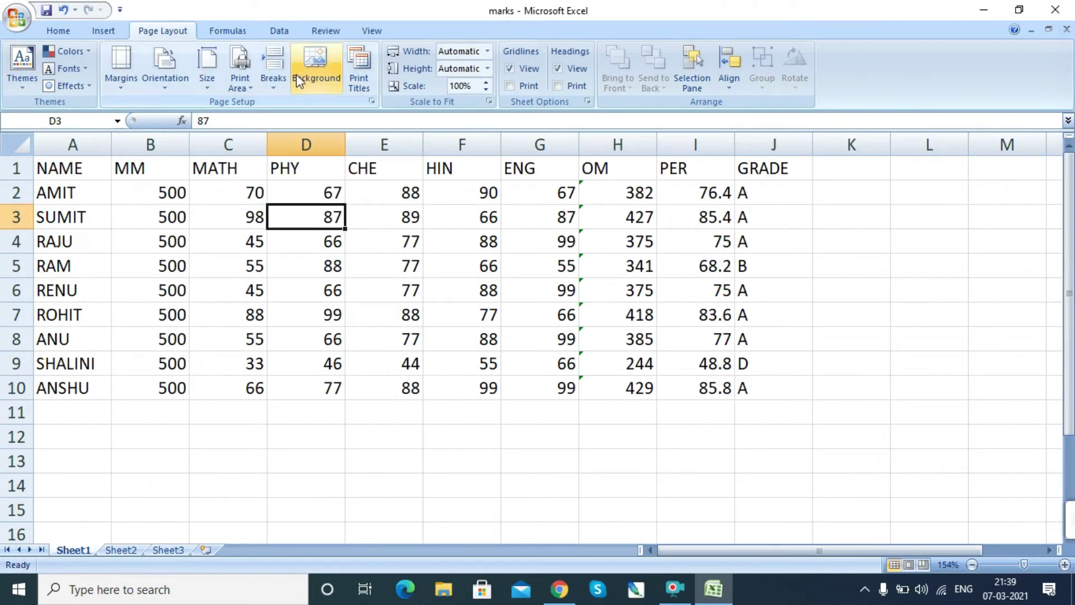
click(119, 83)
click(167, 87)
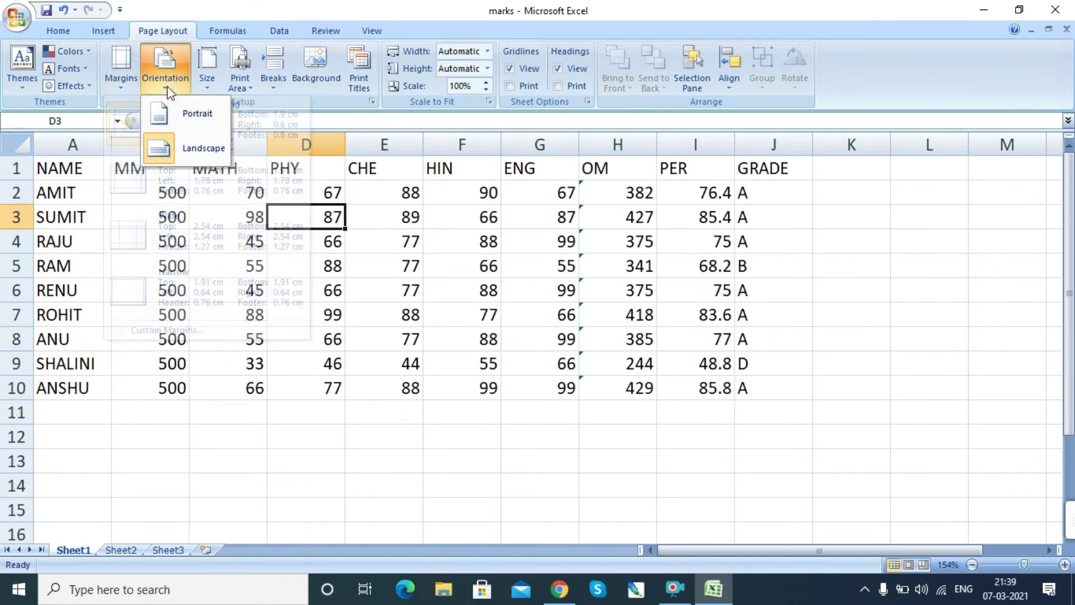
click(206, 94)
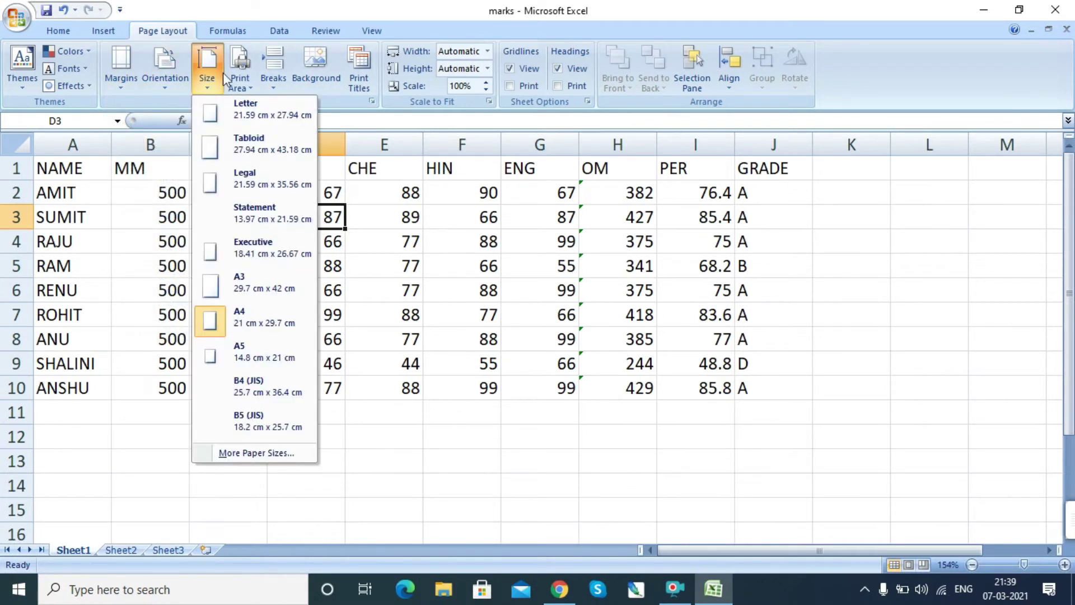
click(245, 86)
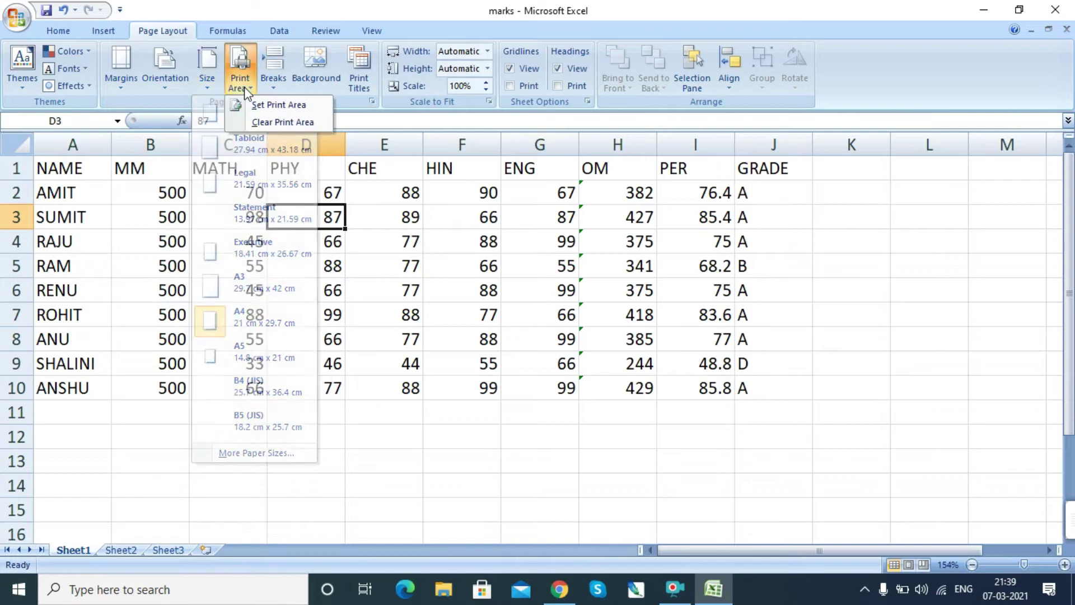
click(278, 90)
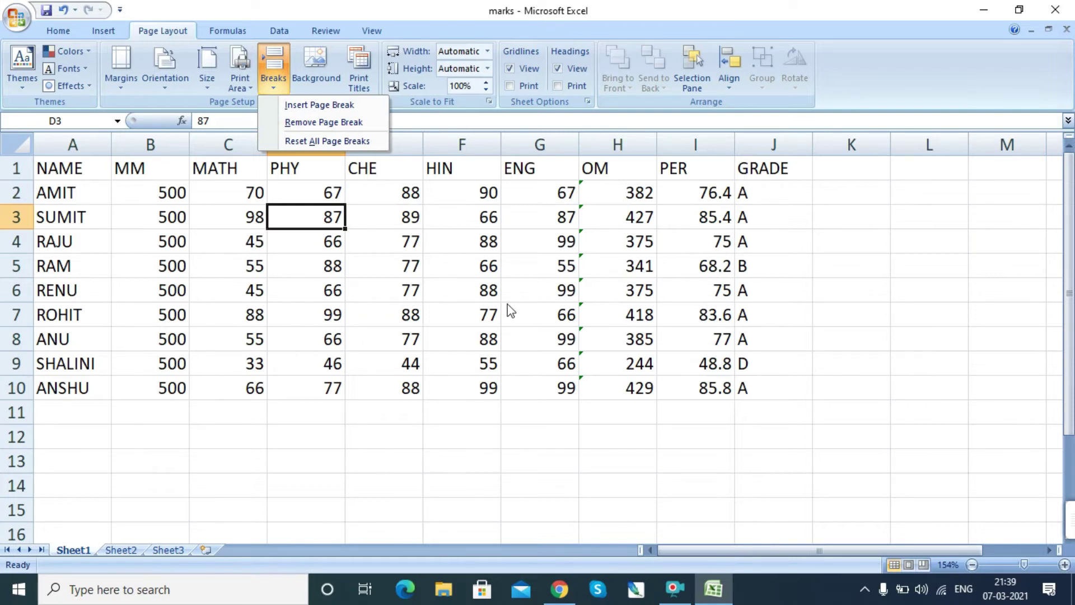
click(456, 262)
Select the marks table A1:J12 and begin editing the page header.
click(526, 337)
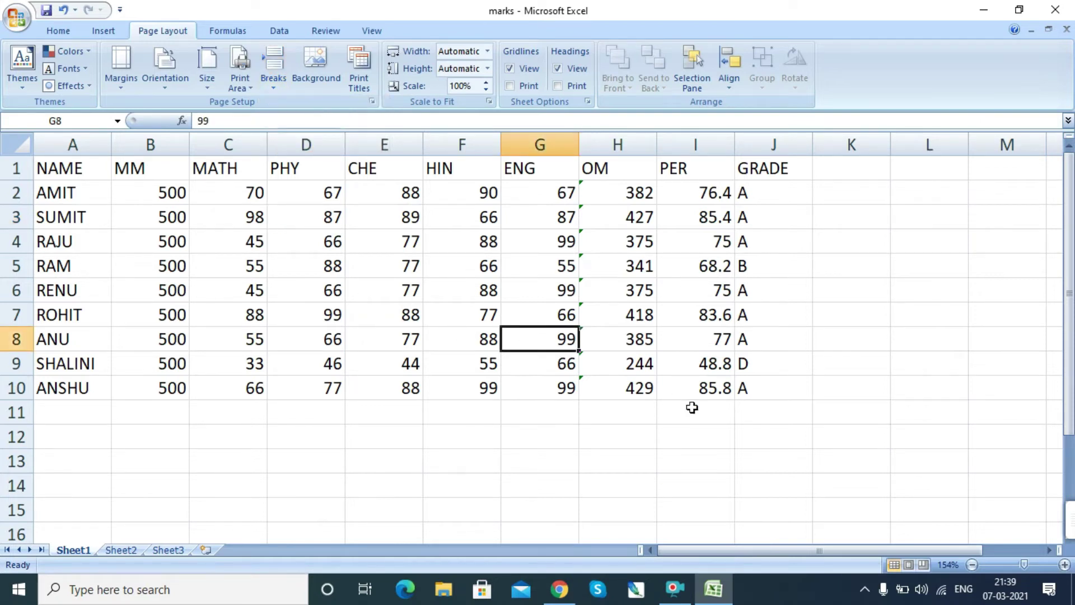
drag(737, 434, 9, 128)
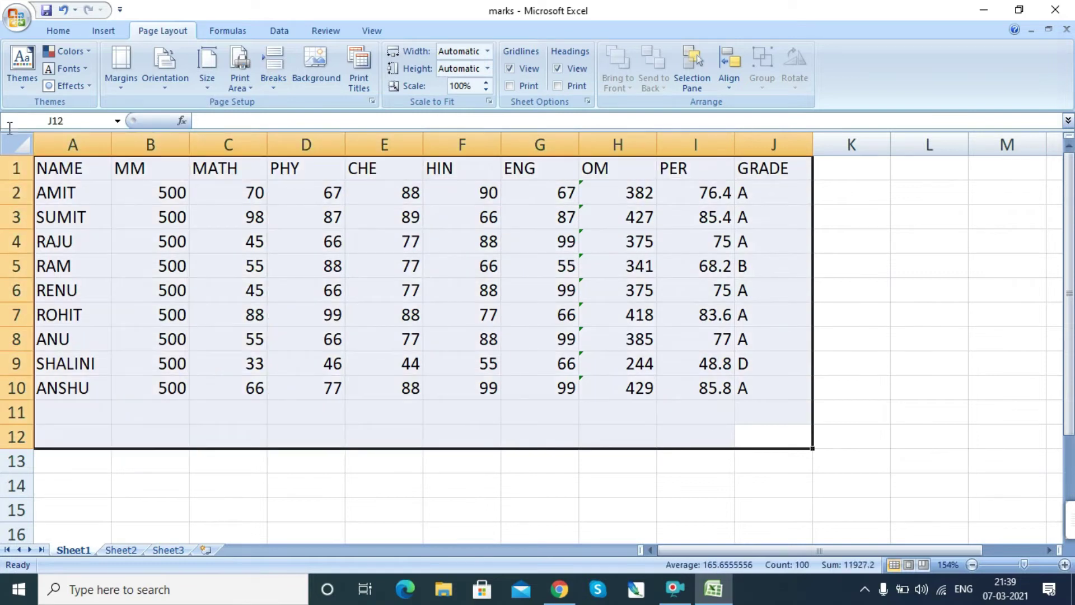
click(108, 33)
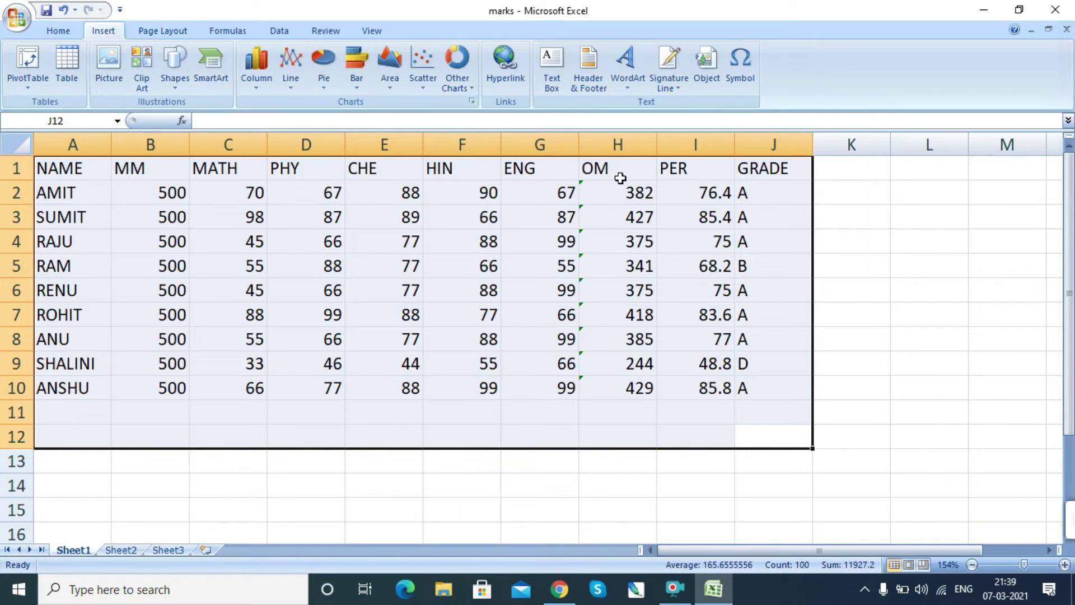
click(591, 88)
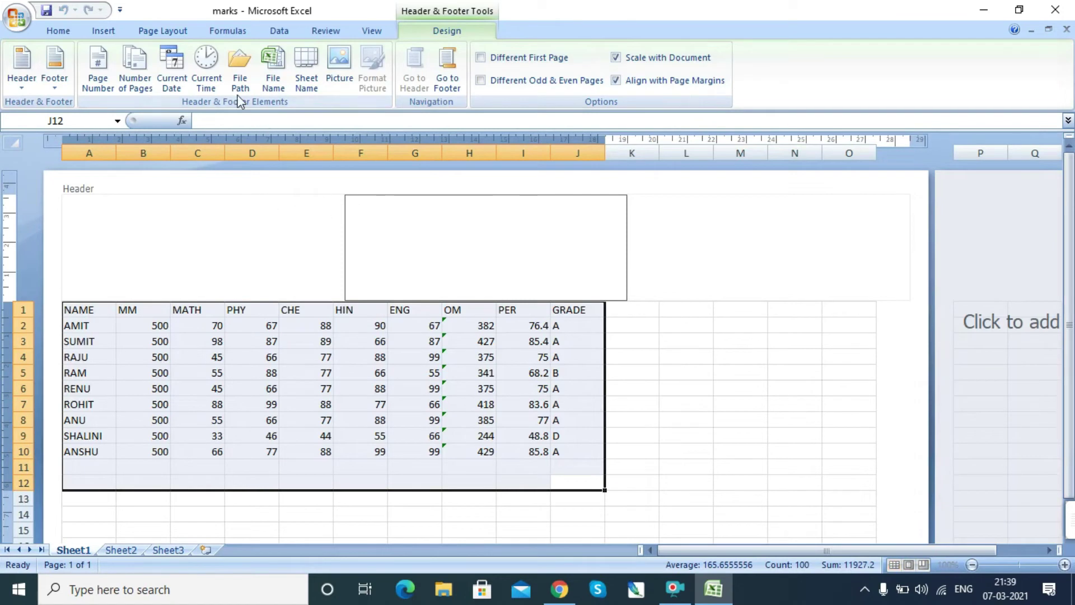
Insert the page number field twice in the centre header, then edit the H7 total formula.
click(99, 90)
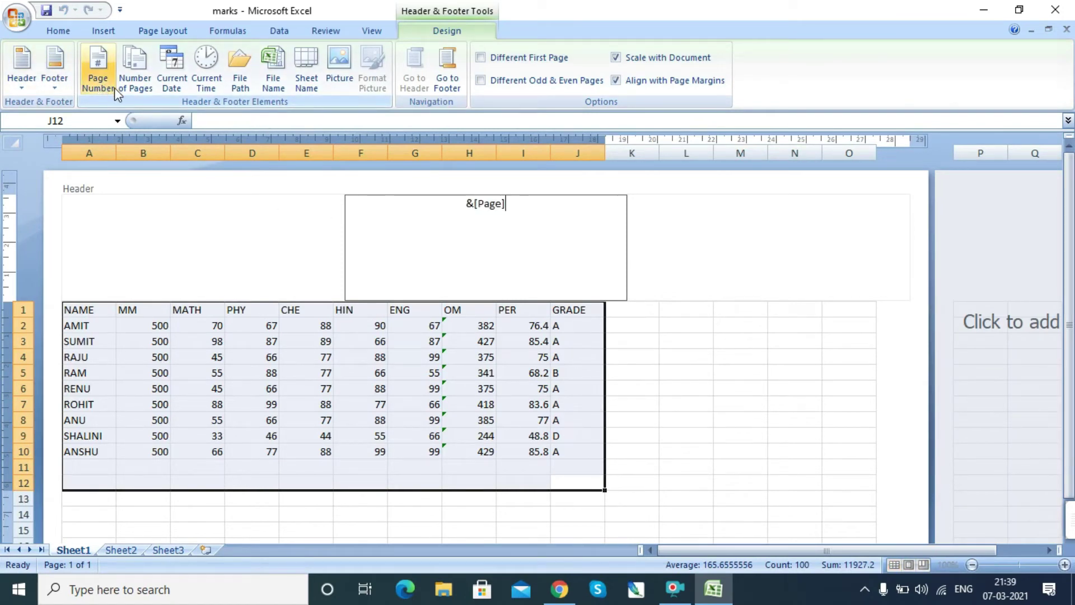
click(115, 88)
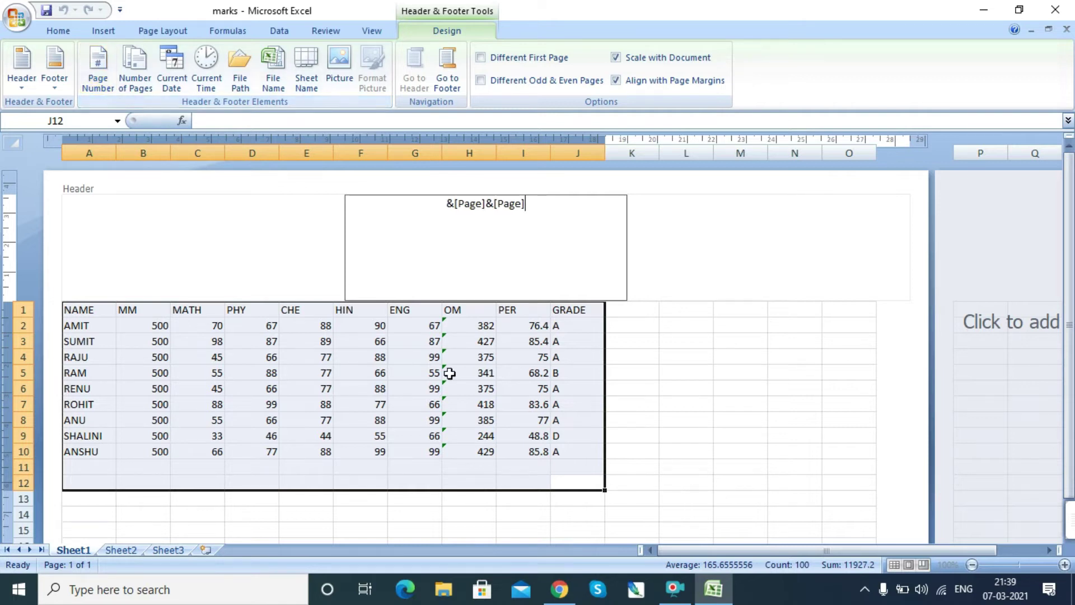
click(58, 31)
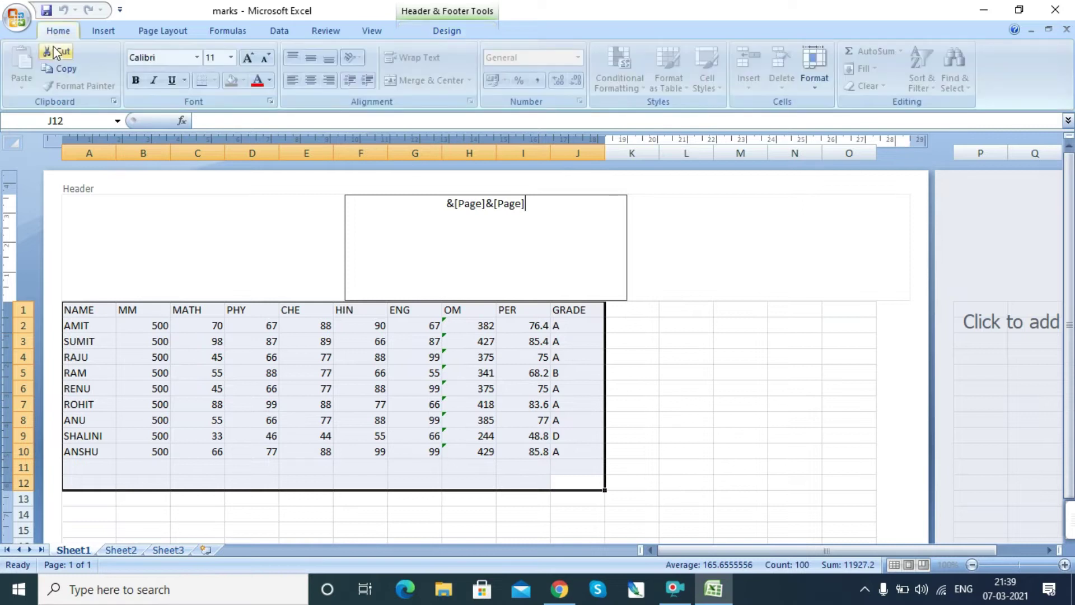
double_click(492, 401)
click(630, 371)
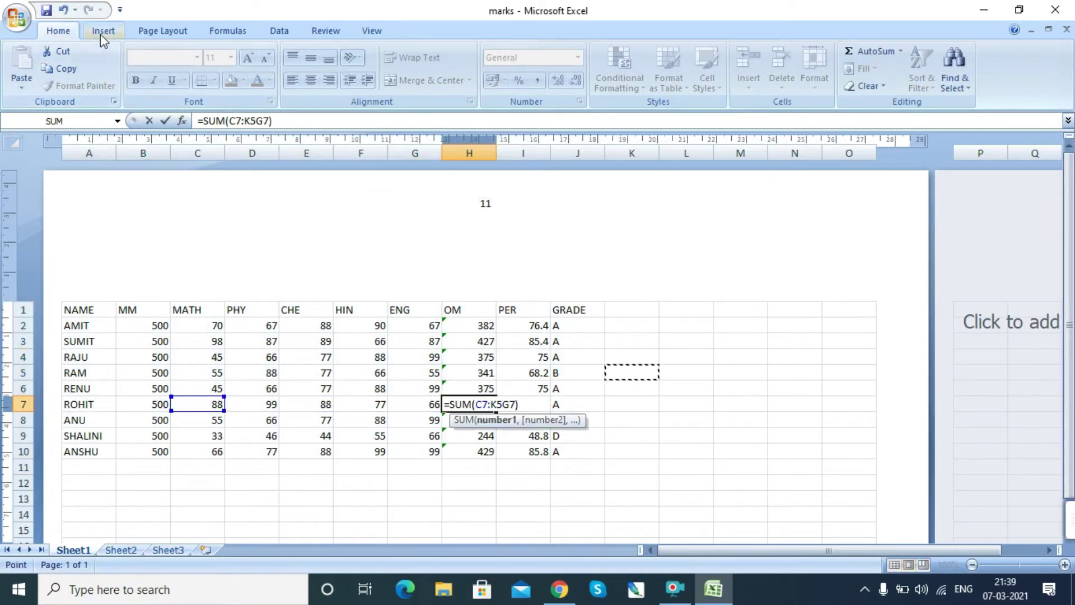
Change the H7 formula's references, then undo to restore =SUM(C7:G7) showing 418.
click(359, 35)
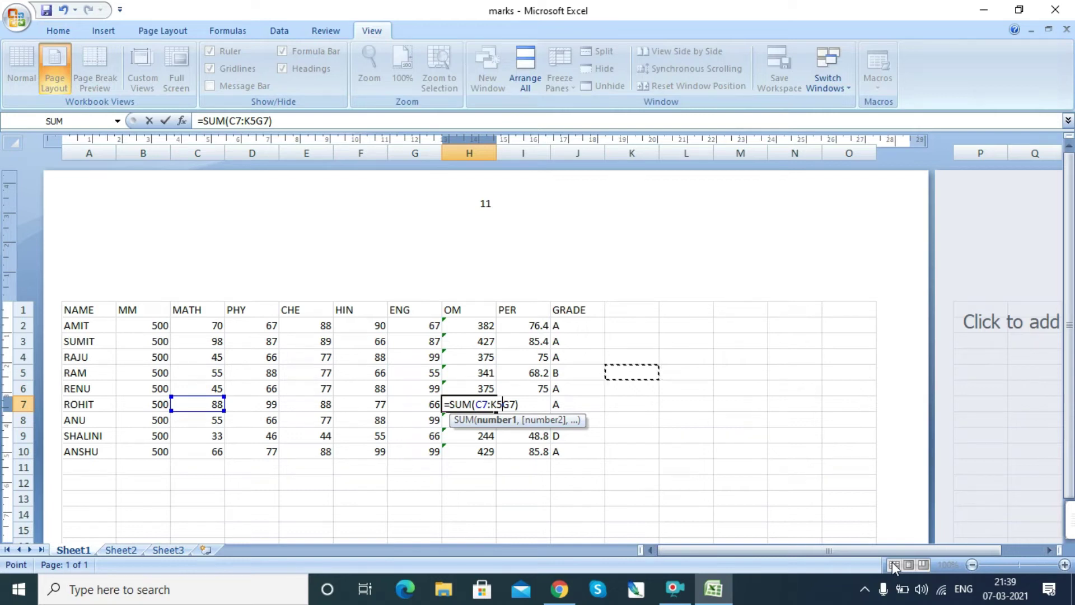
click(665, 375)
click(722, 436)
click(655, 386)
key(Return)
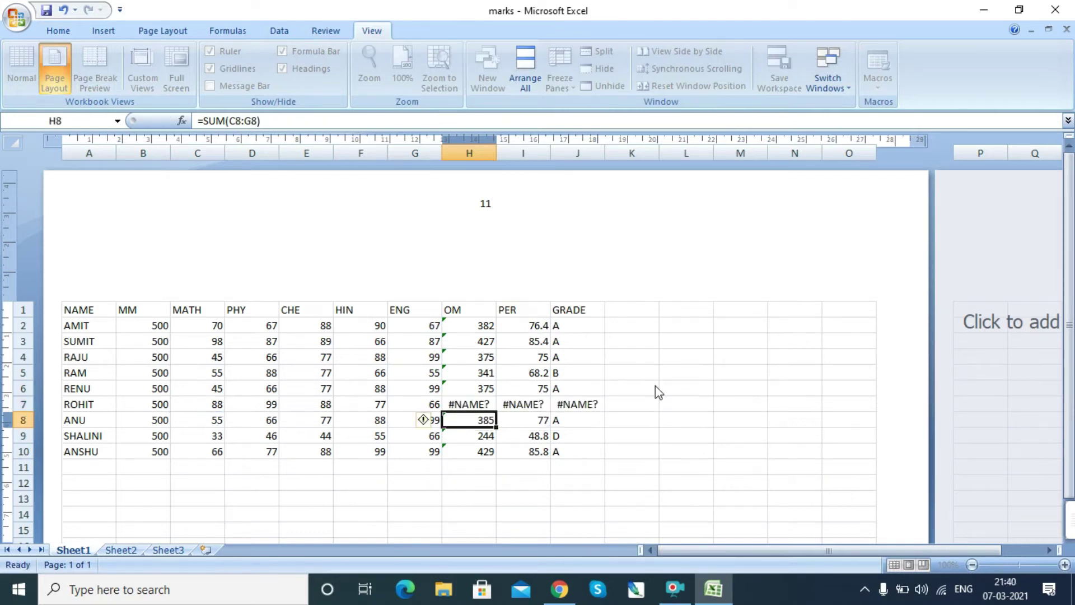
key(Down)
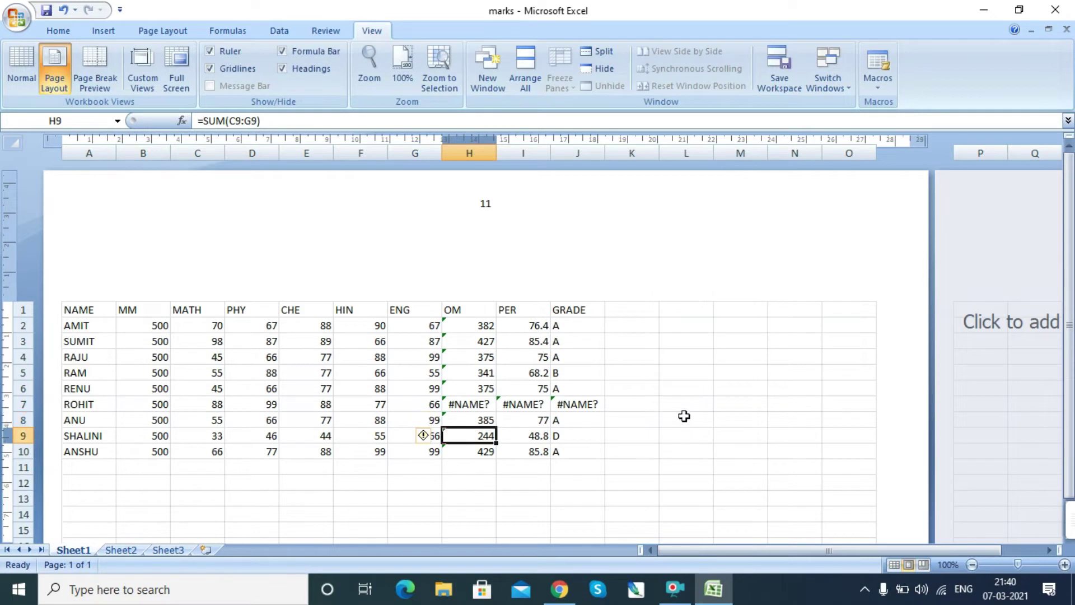
click(674, 292)
click(724, 388)
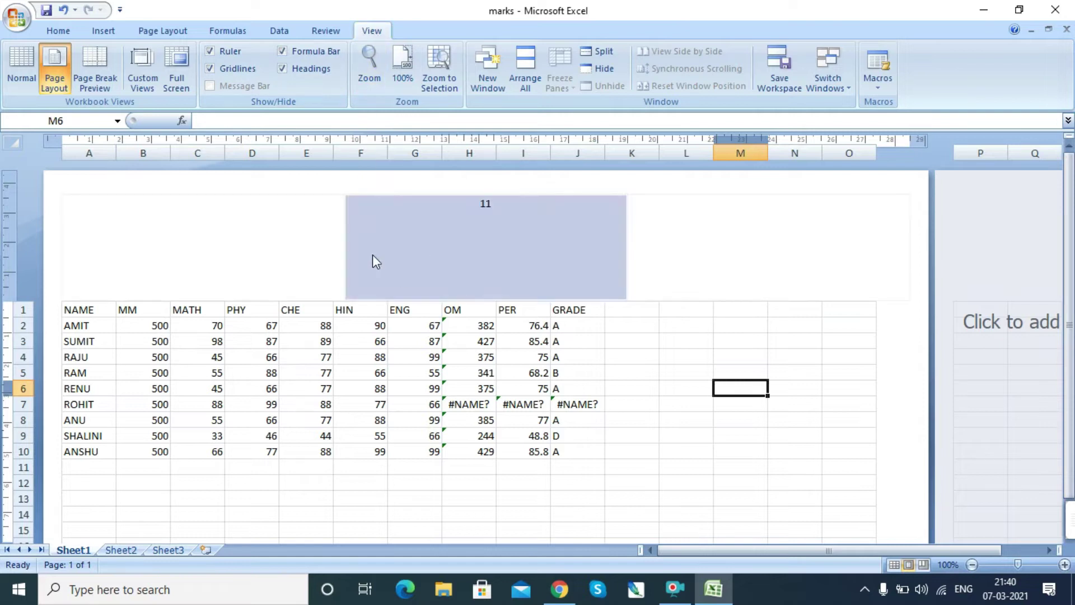
click(29, 62)
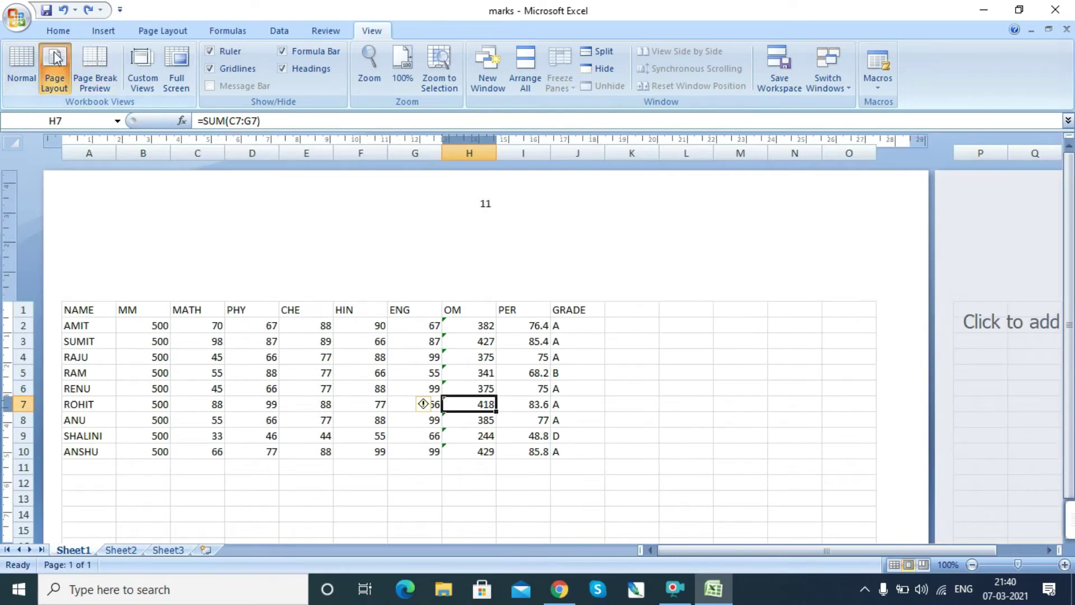
Return the marks sheet to Normal view.
click(23, 63)
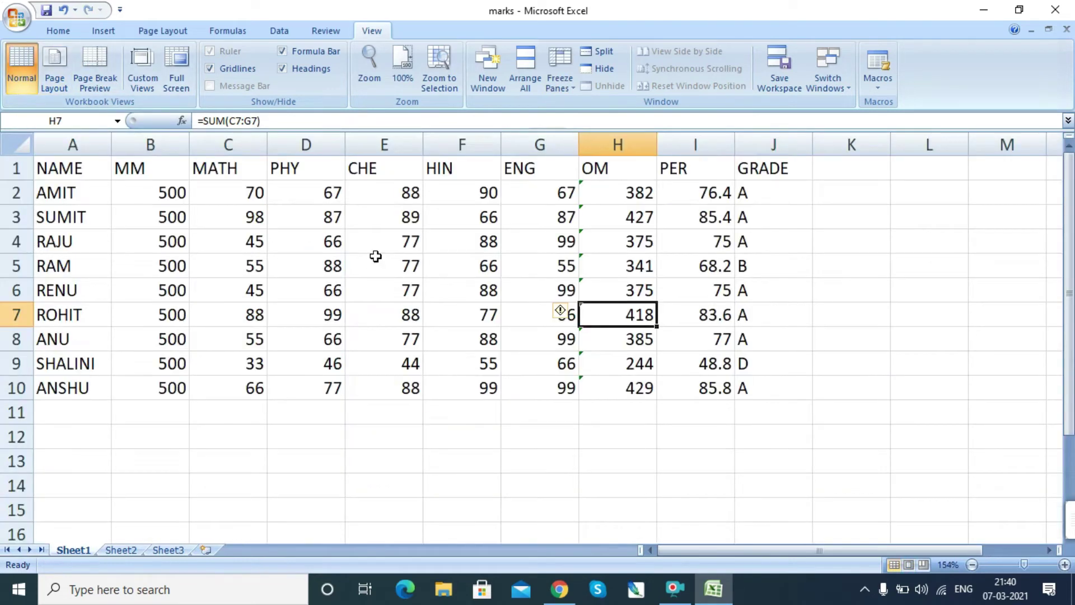
scroll(356, 202, down, 7)
scroll(364, 249, up, 7)
Print preview the page, zooming in and out to check the 11 header.
click(17, 18)
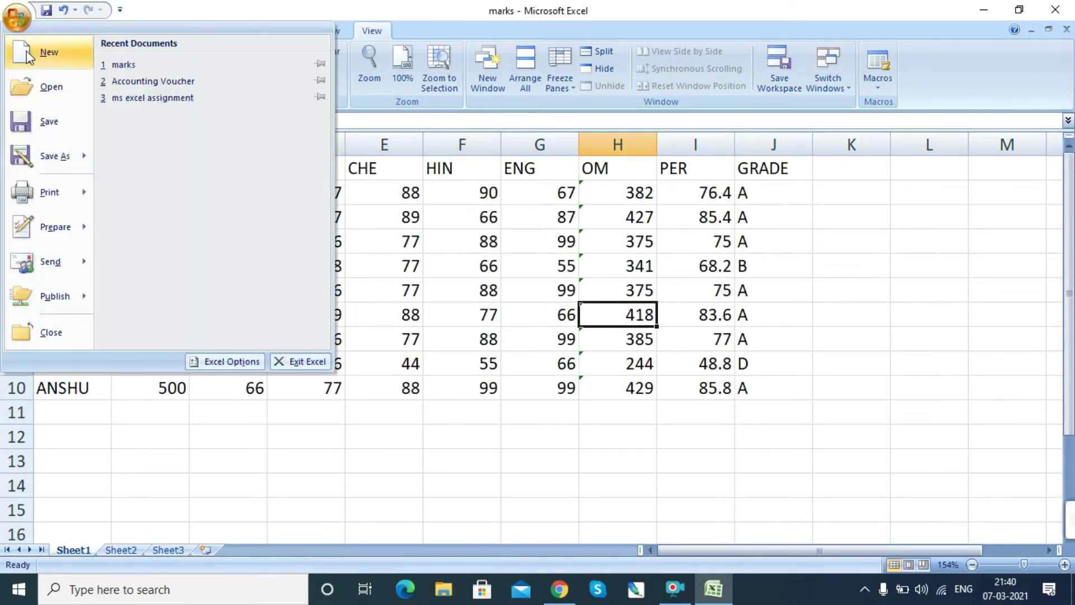
mouse_move(84, 192)
click(102, 148)
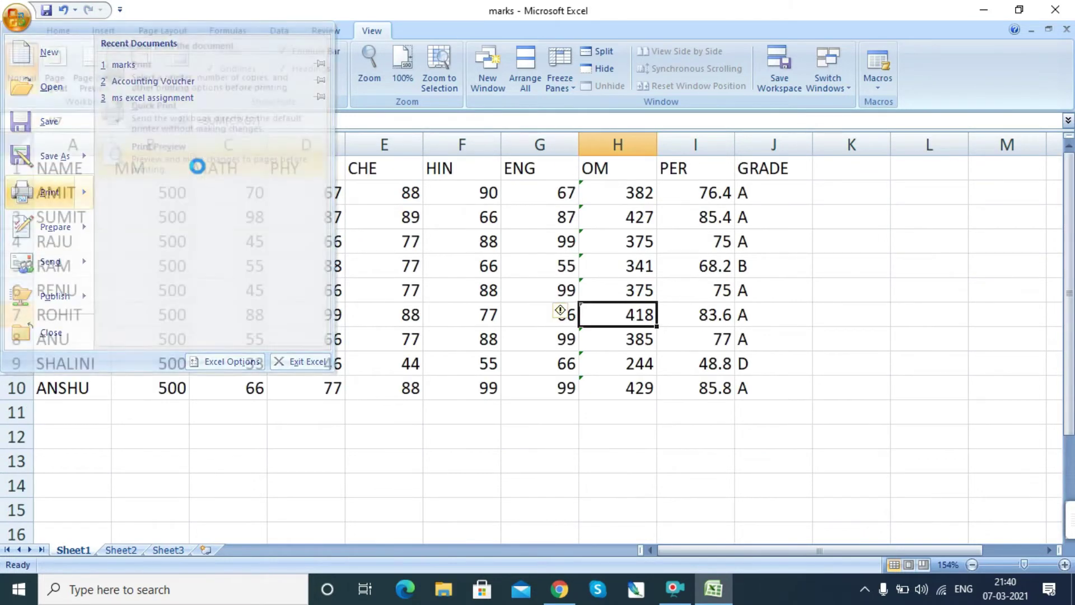
click(535, 160)
click(546, 132)
click(546, 132)
click(549, 139)
click(543, 140)
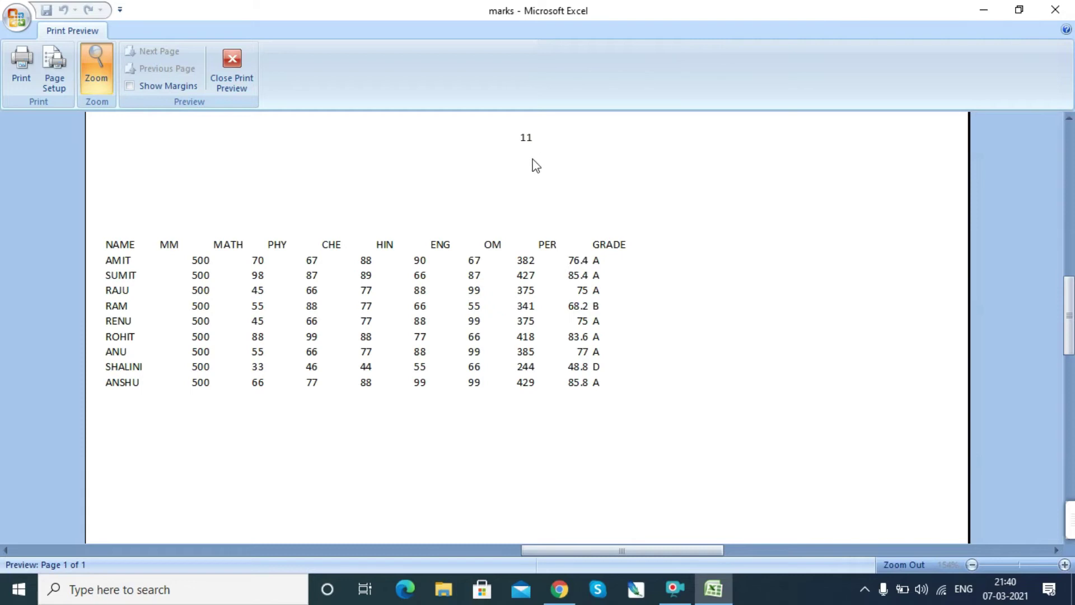
click(234, 55)
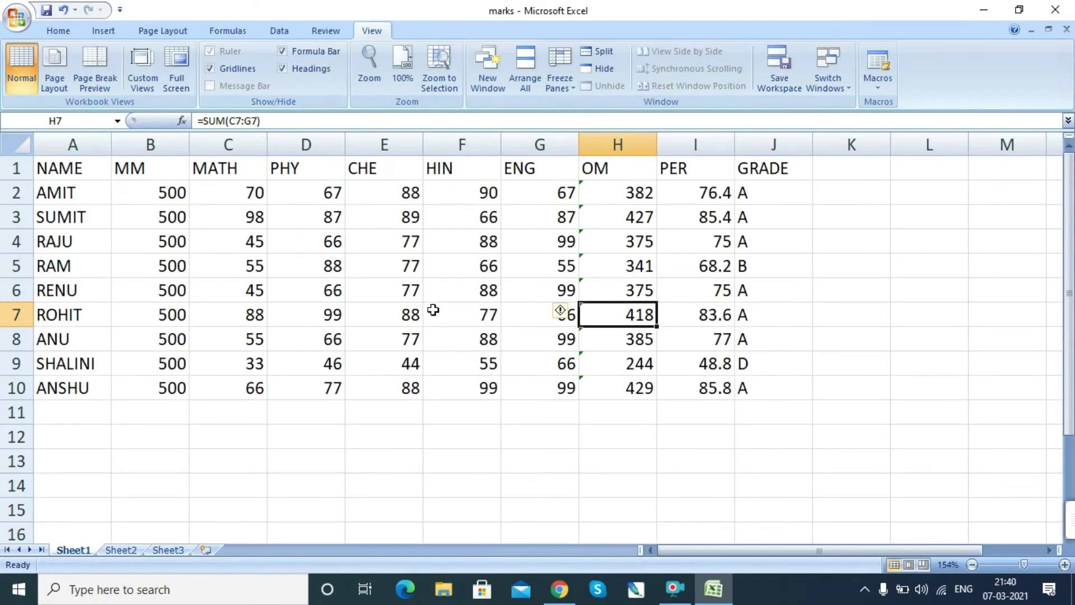
scroll(446, 321, down, 5)
scroll(445, 320, up, 5)
Apply the preset footer 'Confidential, 07-03-2021, Page 1'.
click(109, 28)
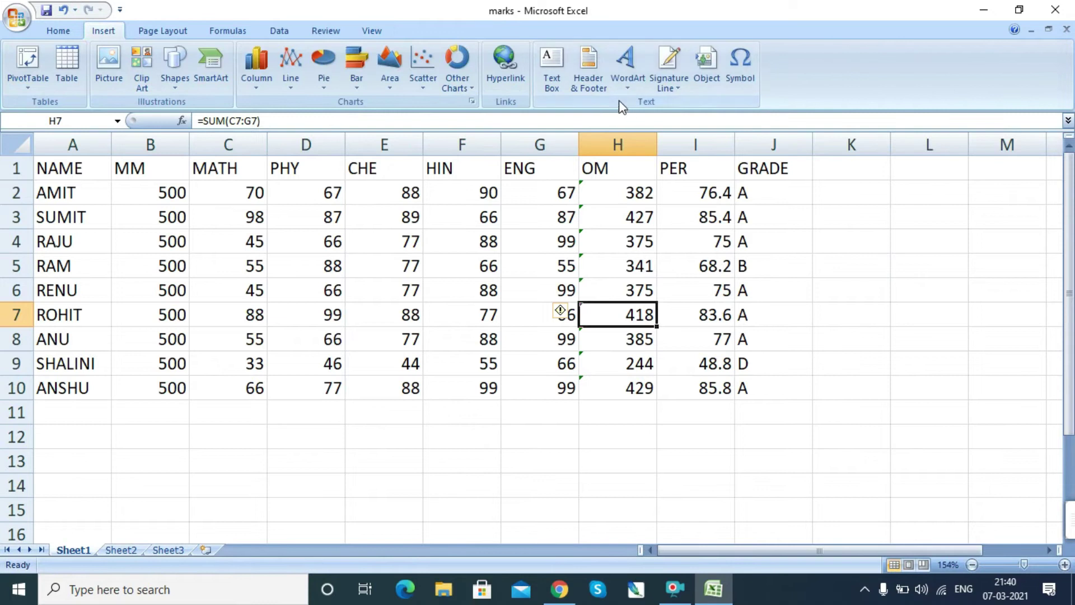
click(593, 90)
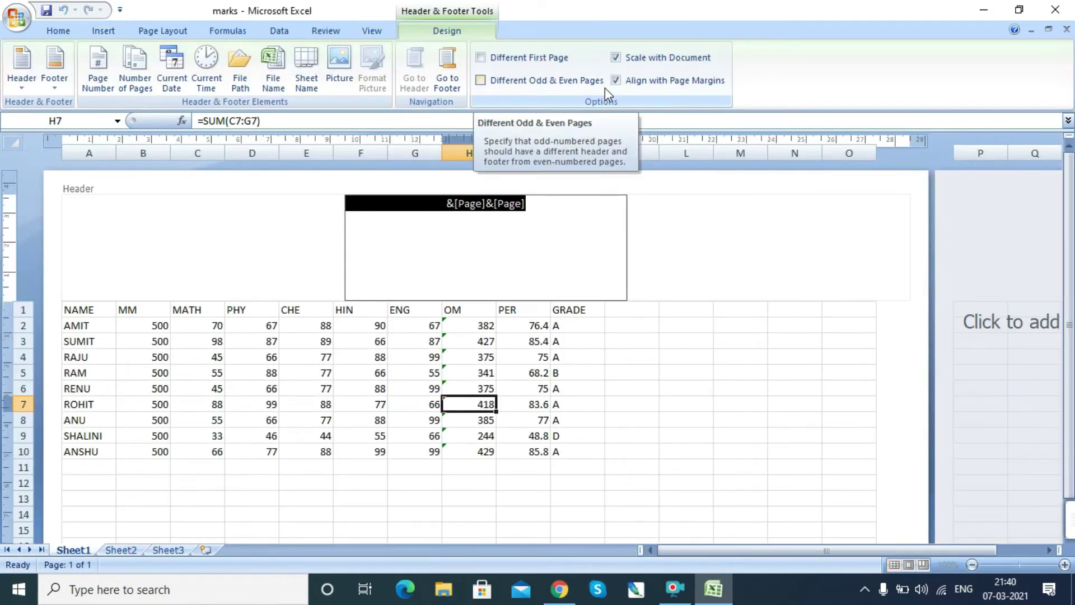
click(55, 78)
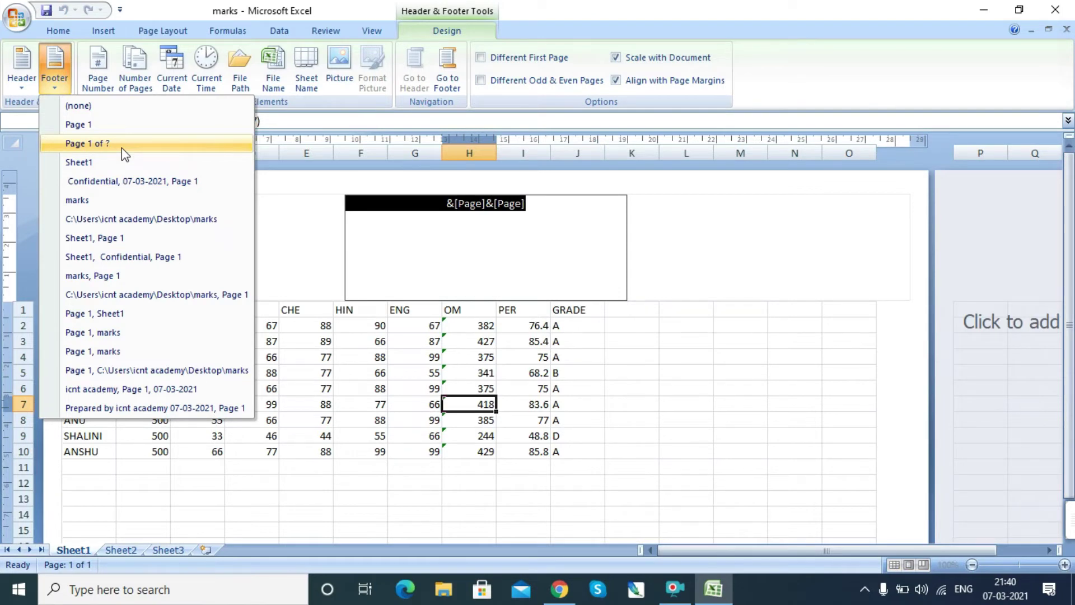
click(130, 182)
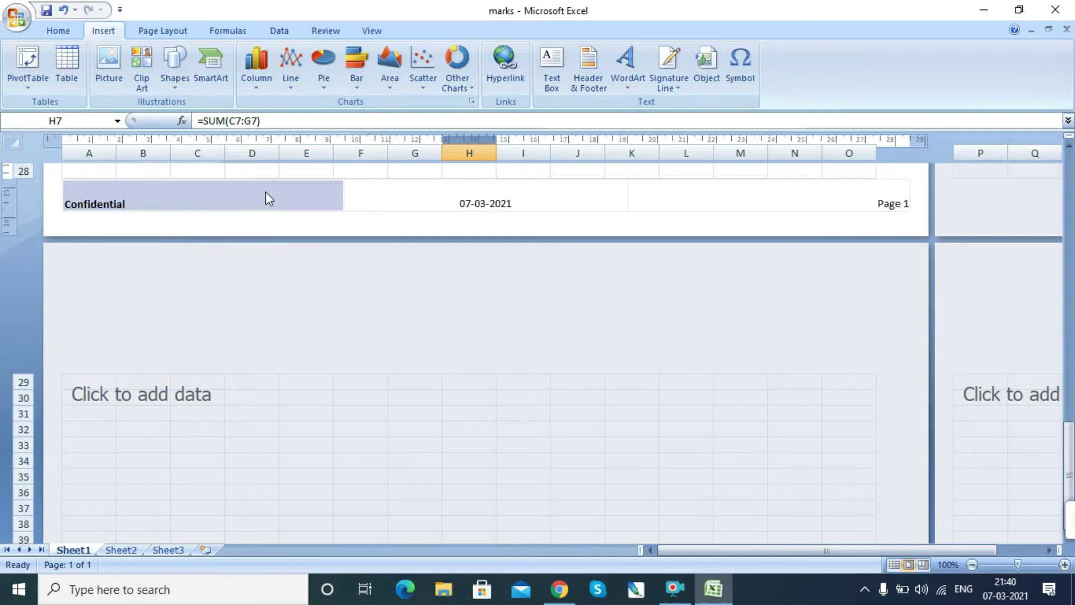
Replace the total in cell H7 with a typed student name.
text(ishan)
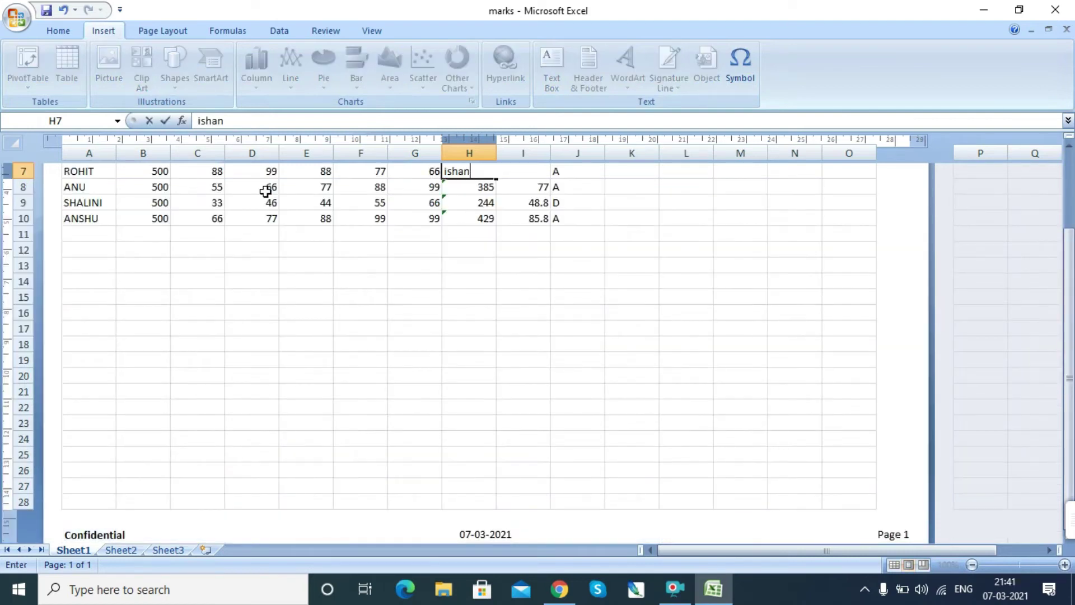
key(BackSpace)
key(BackSpace)
key(BackSpace)
key(BackSpace)
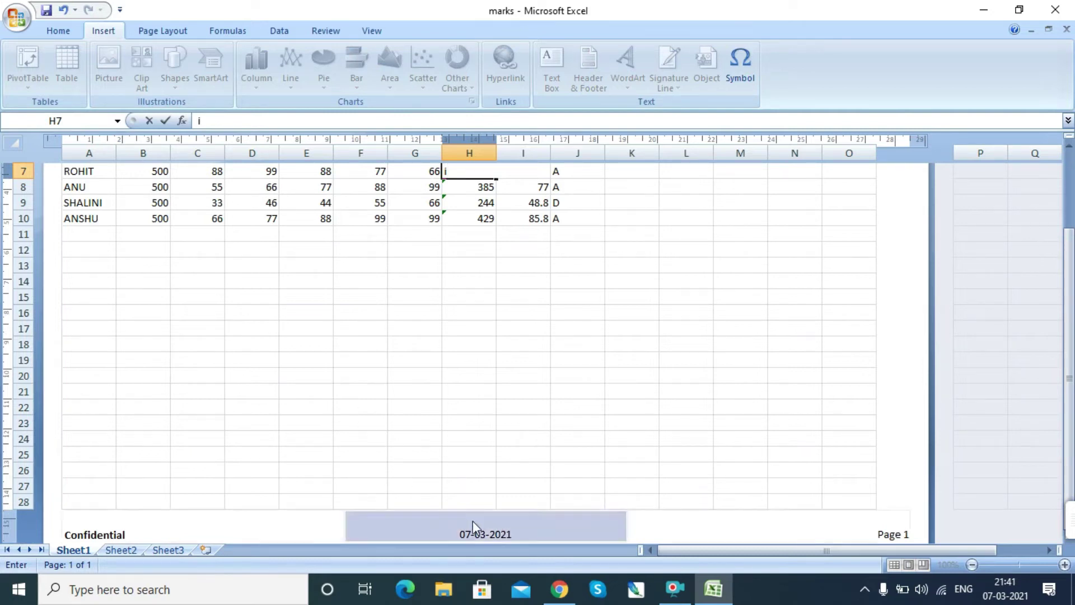
scroll(493, 423, down, 5)
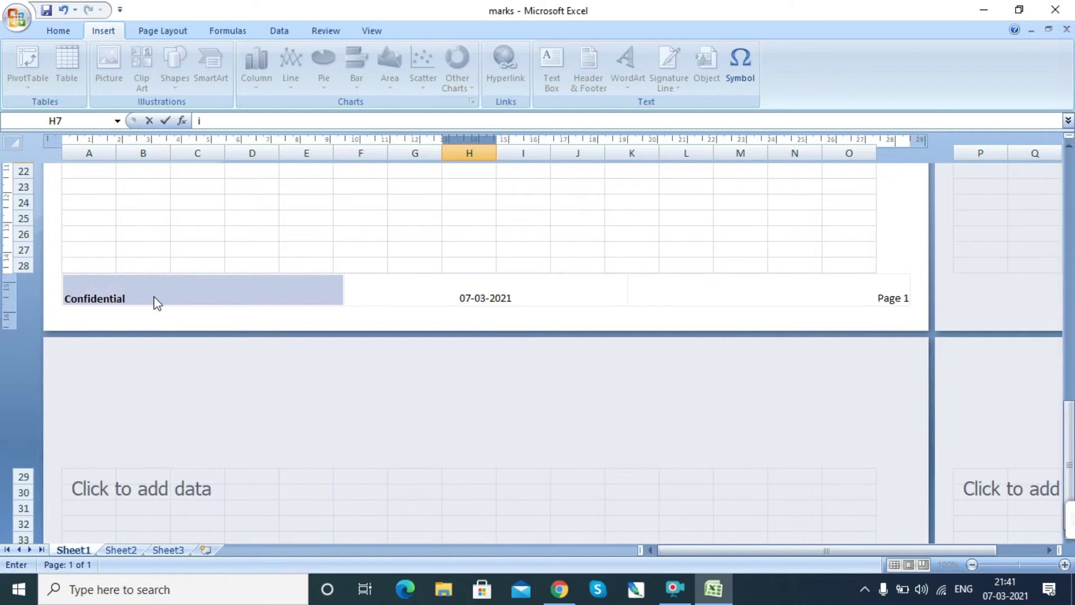
text(ishan)
key(Return)
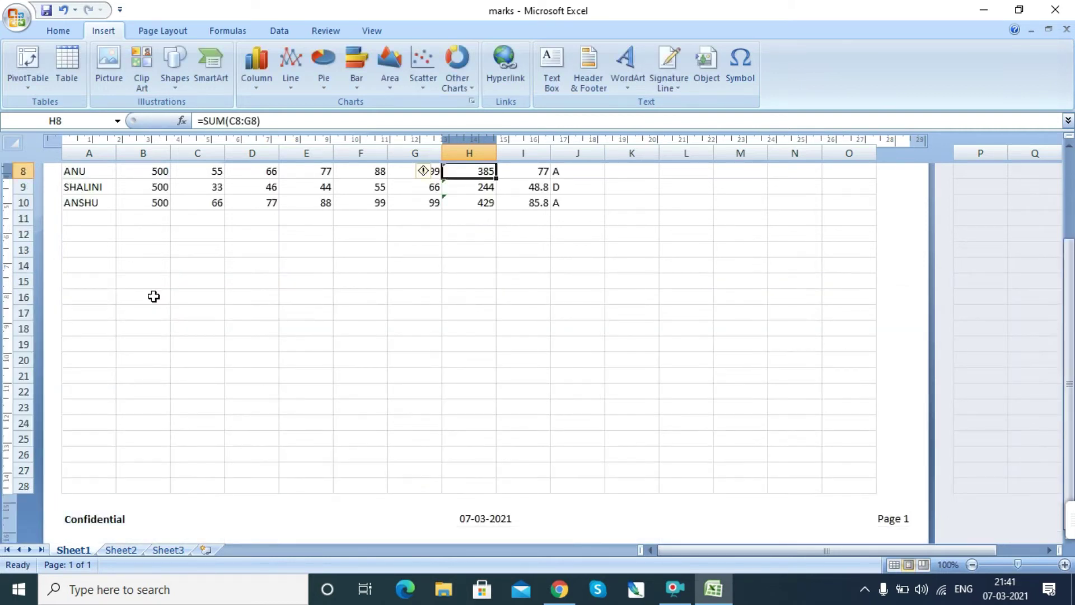
click(206, 326)
scroll(282, 363, up, 3)
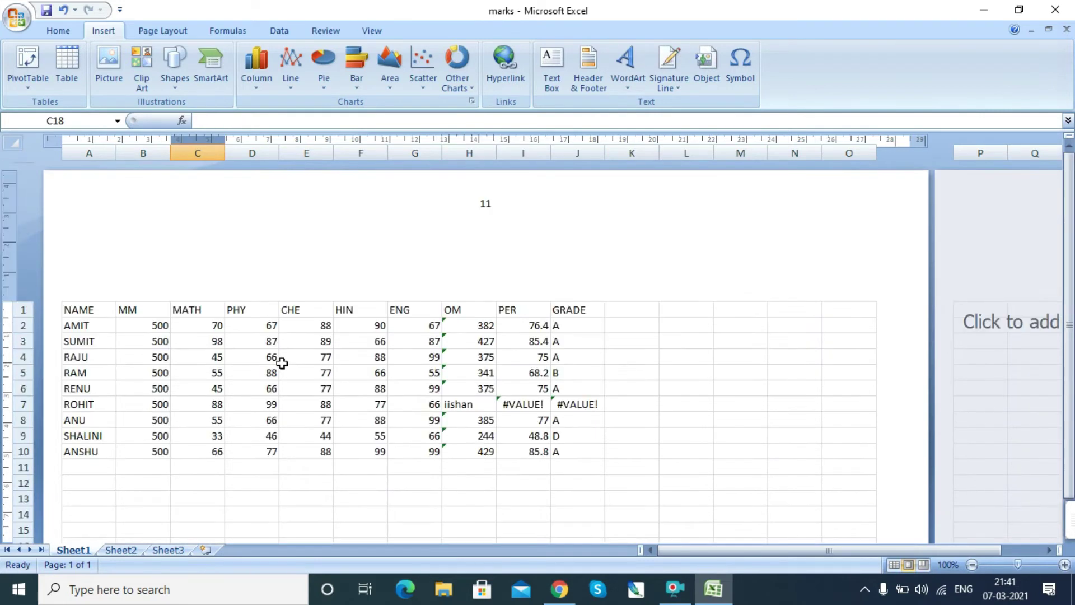
click(17, 20)
mouse_move(70, 190)
click(162, 157)
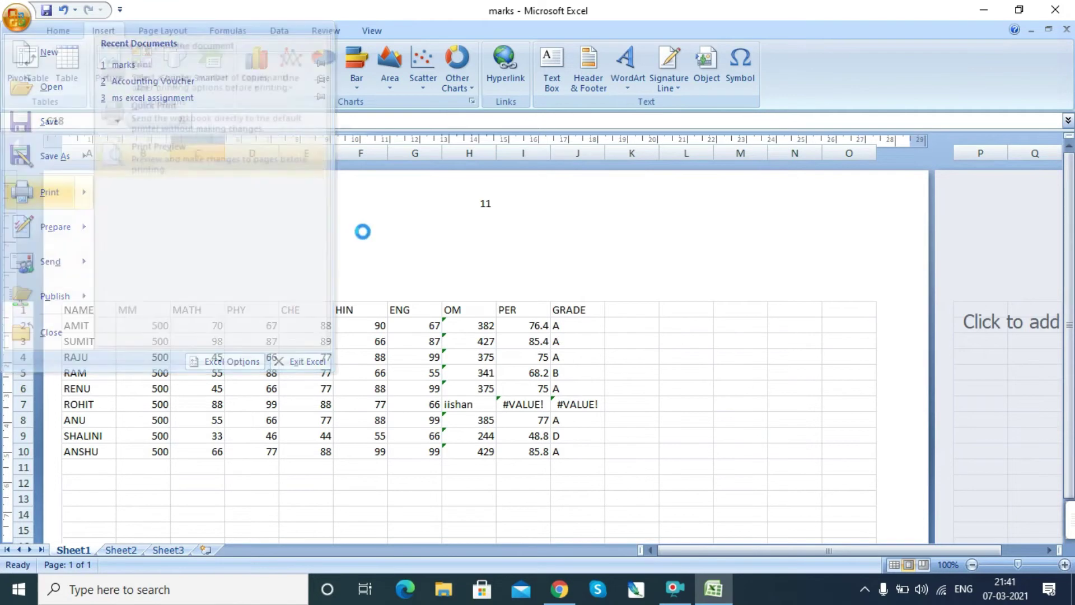
click(475, 424)
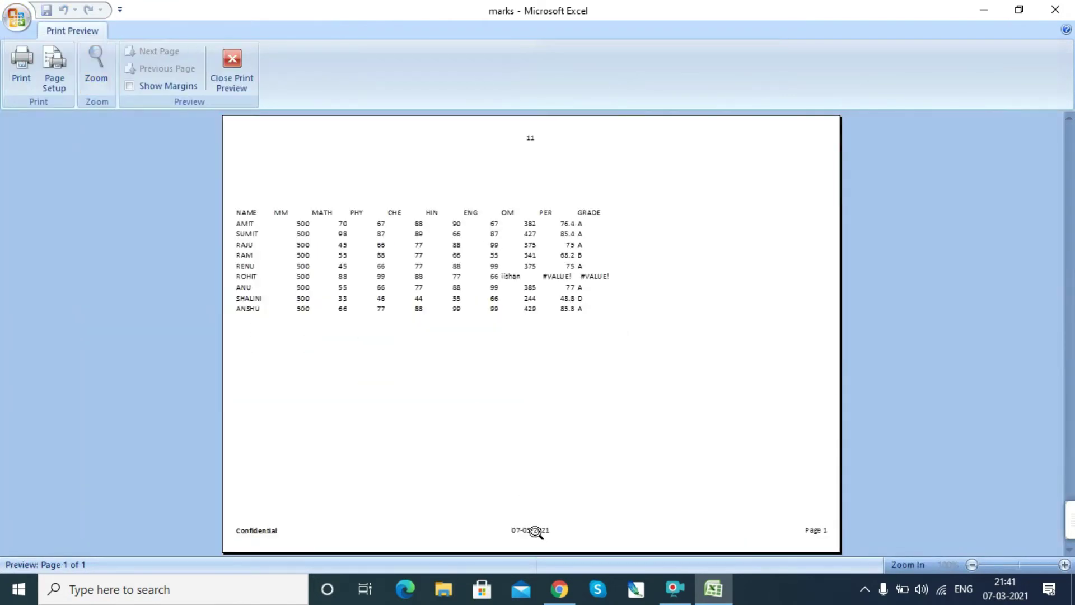
click(270, 534)
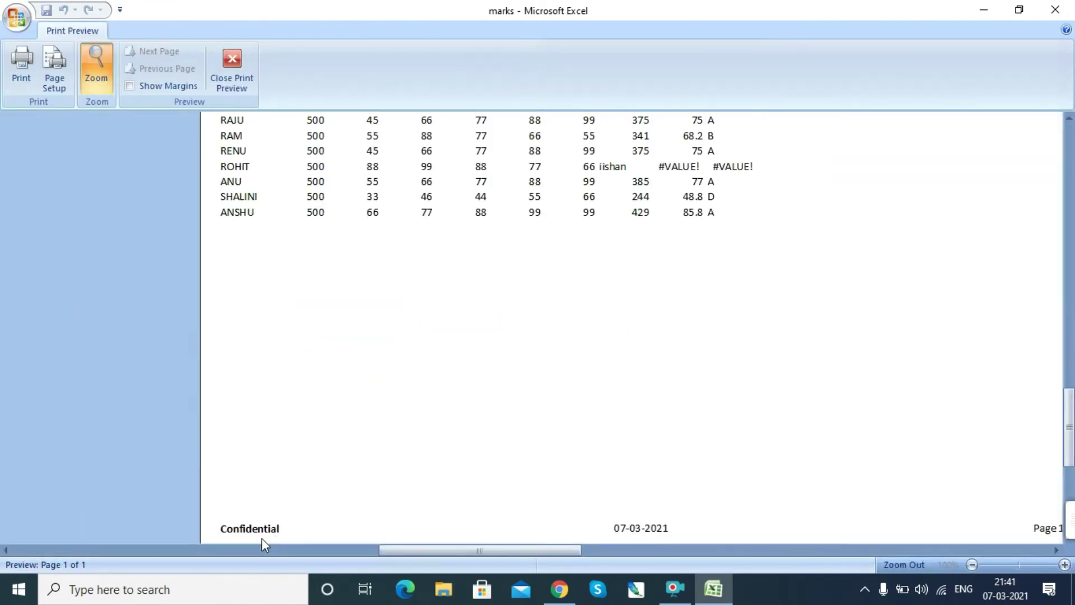
click(594, 529)
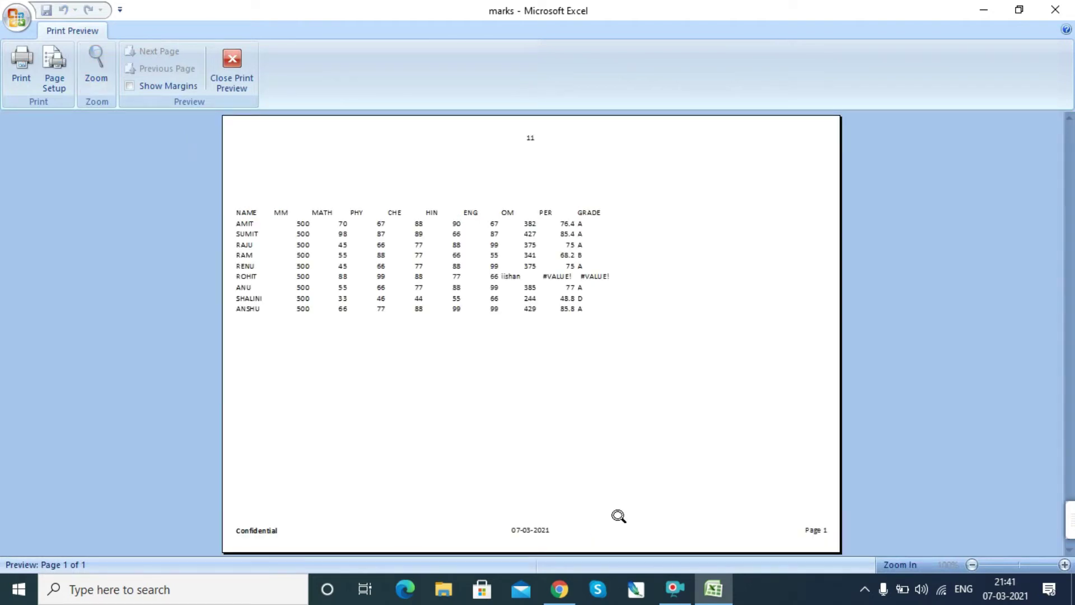
click(617, 468)
click(246, 81)
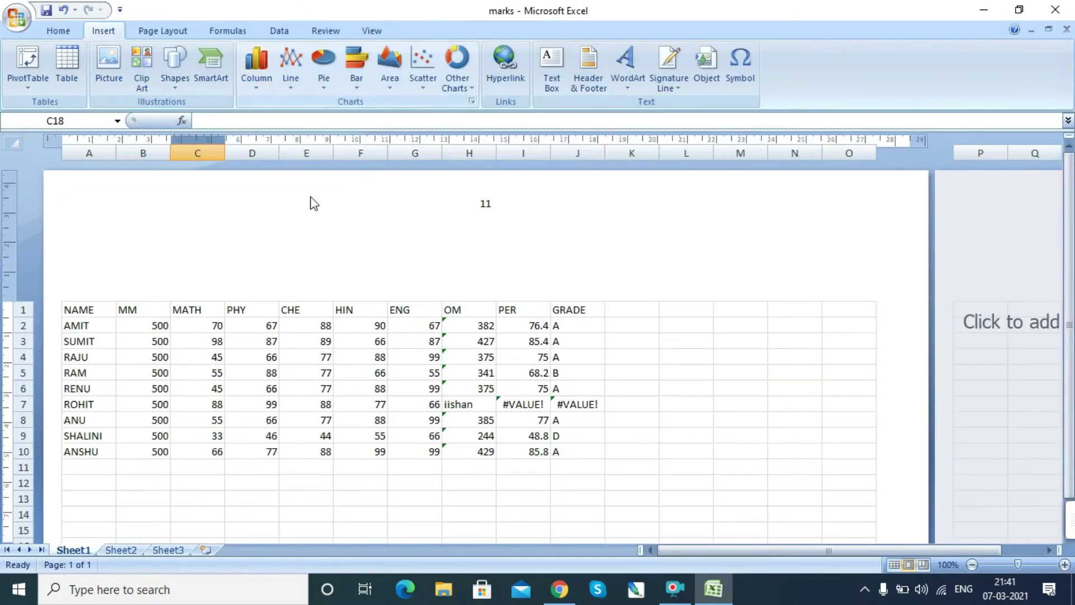
Replace the footer with the preset showing author name, Page 1 and 07-03-2021.
click(588, 84)
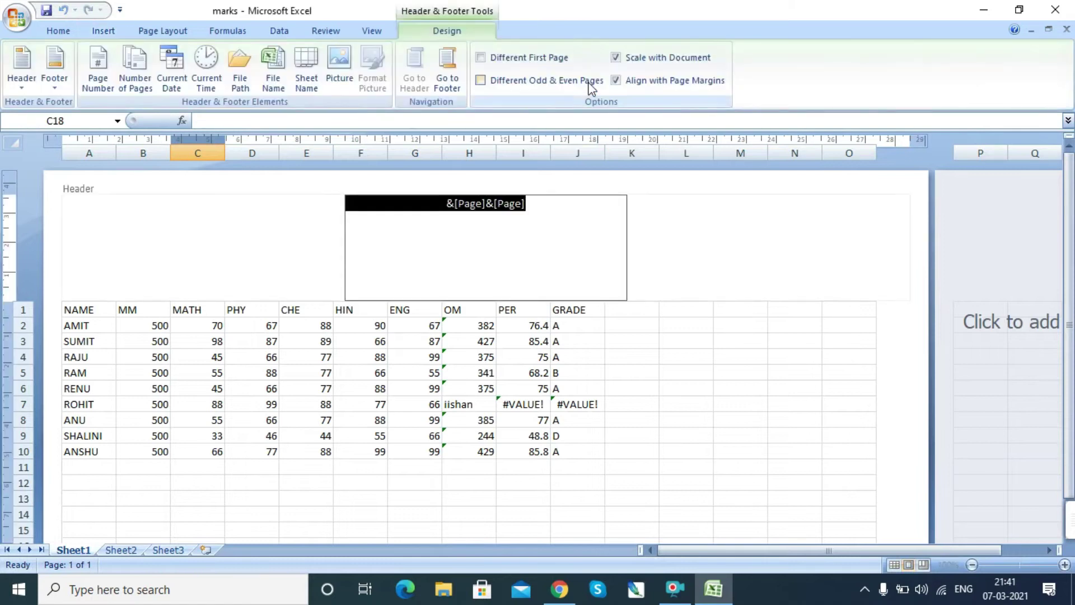
click(54, 85)
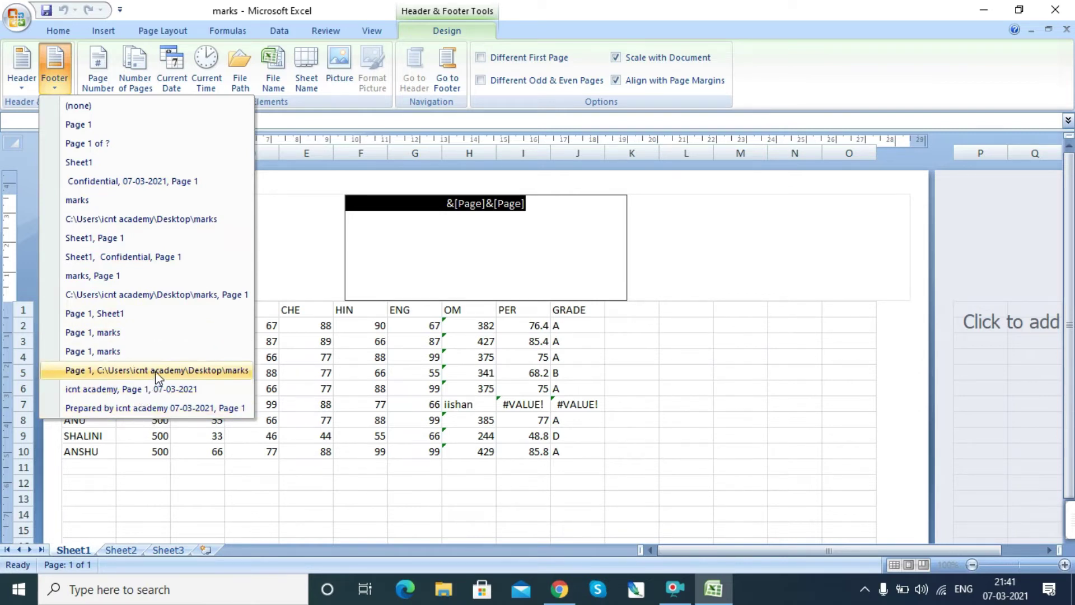
click(168, 389)
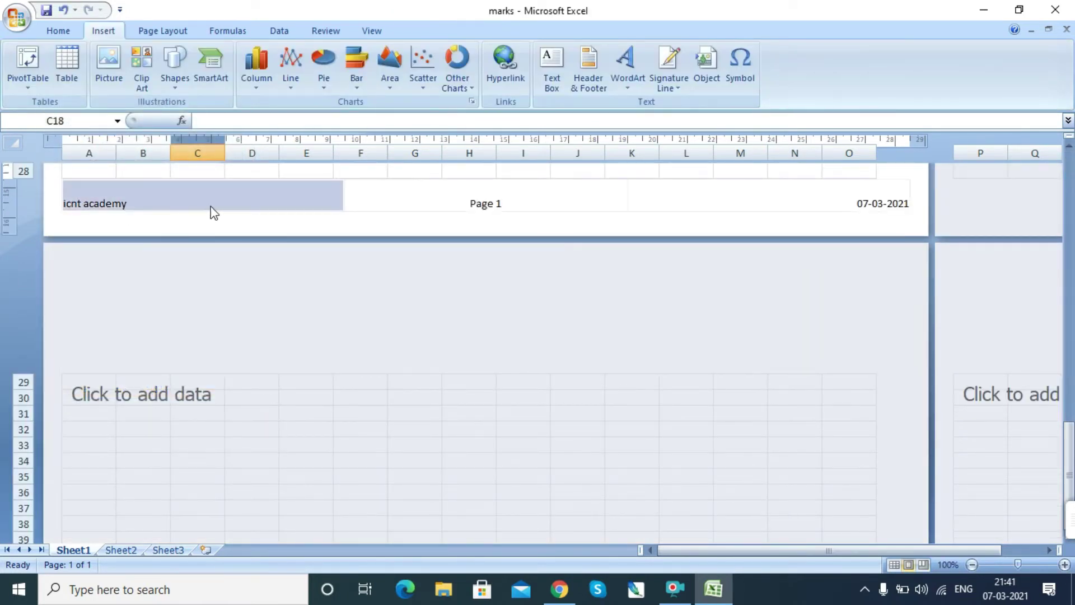
Select cell J9 with the grade formula and switch to the View ribbon.
scroll(524, 294, up, 10)
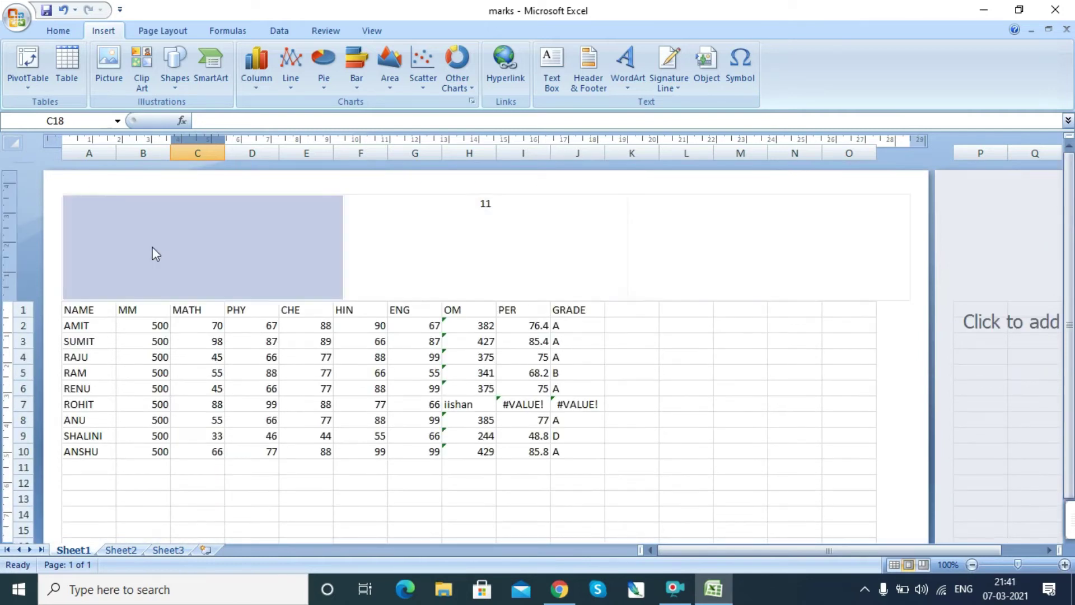
click(595, 435)
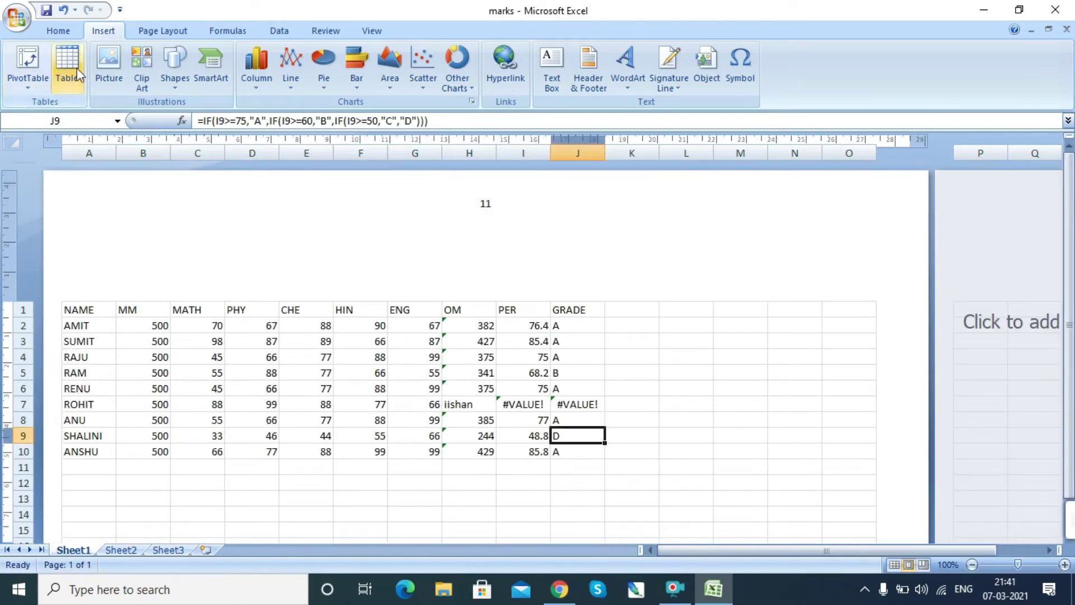
click(369, 34)
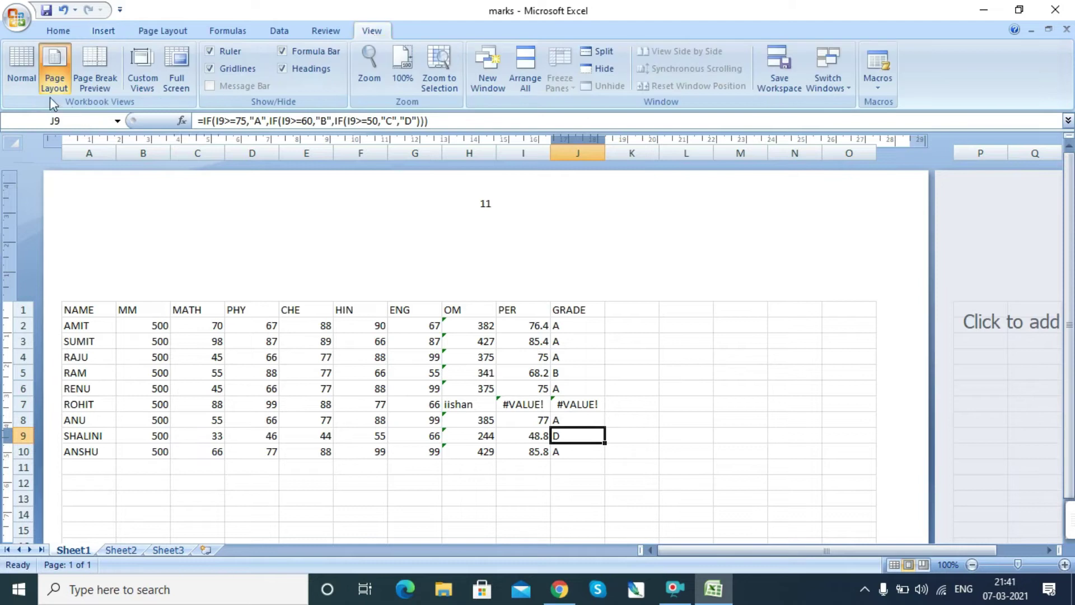
Return the worksheet to Normal view.
click(25, 59)
scroll(349, 361, up, 4)
scroll(349, 361, down, 2)
scroll(348, 360, up, 6)
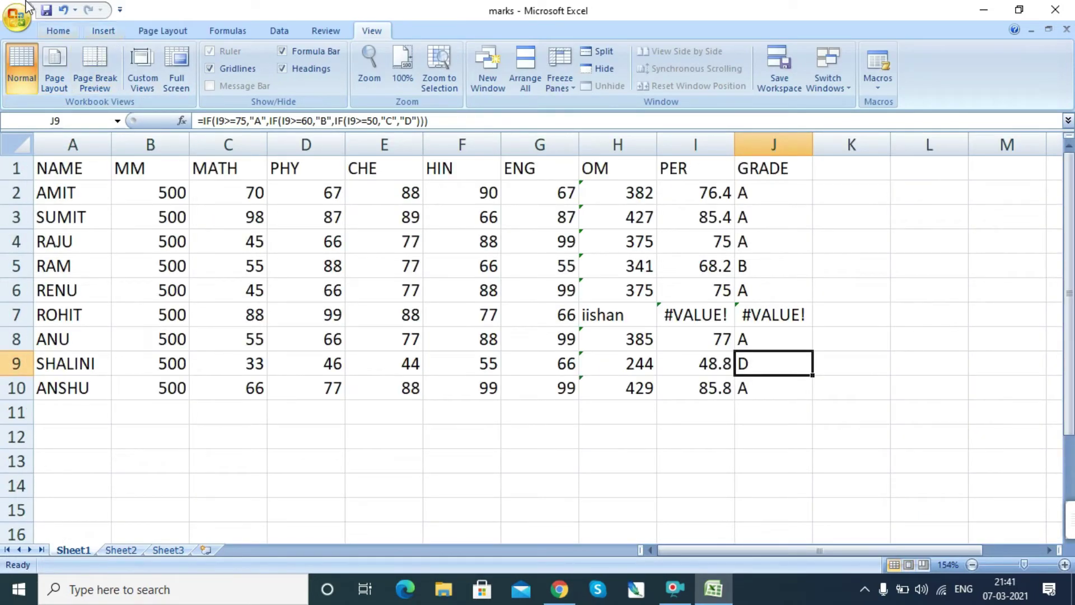
Open Print Preview to check the 11 header and the author, Page 1, 07-03-2021 footer.
click(14, 17)
mouse_move(73, 192)
click(273, 206)
scroll(499, 224, up, 3)
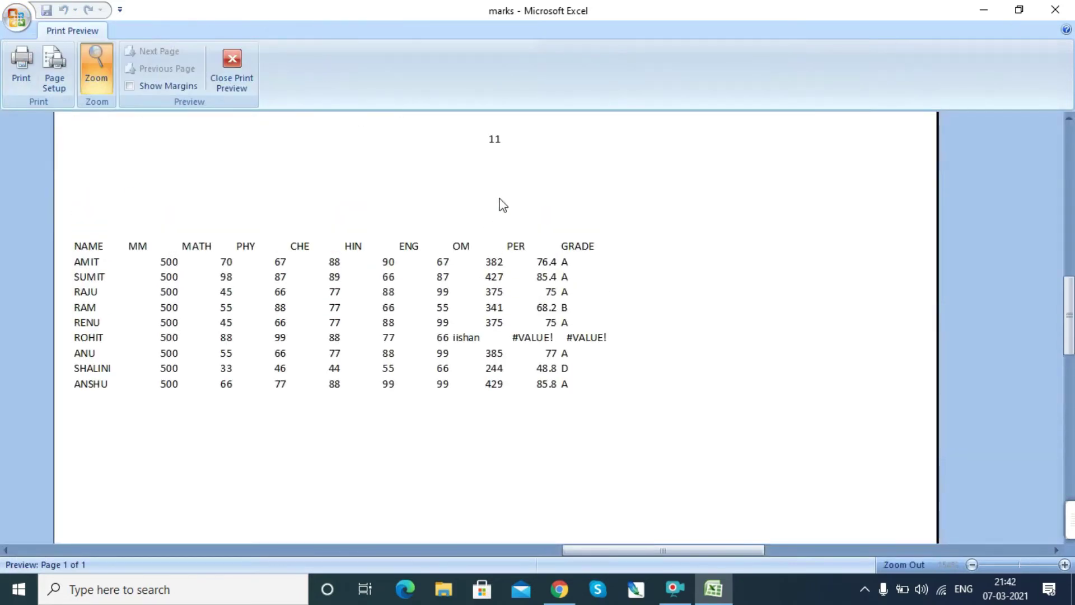
scroll(521, 305, down, 5)
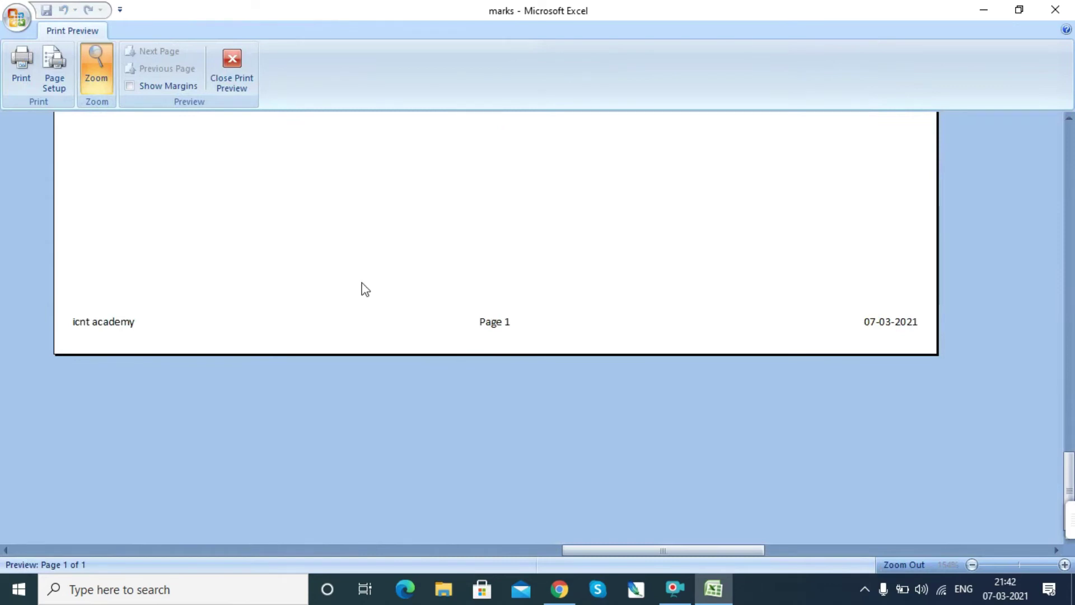
scroll(418, 257, up, 7)
Close Print Preview and highlight the SUM-family function names in A3:A10 on SUMSERIES.
click(228, 66)
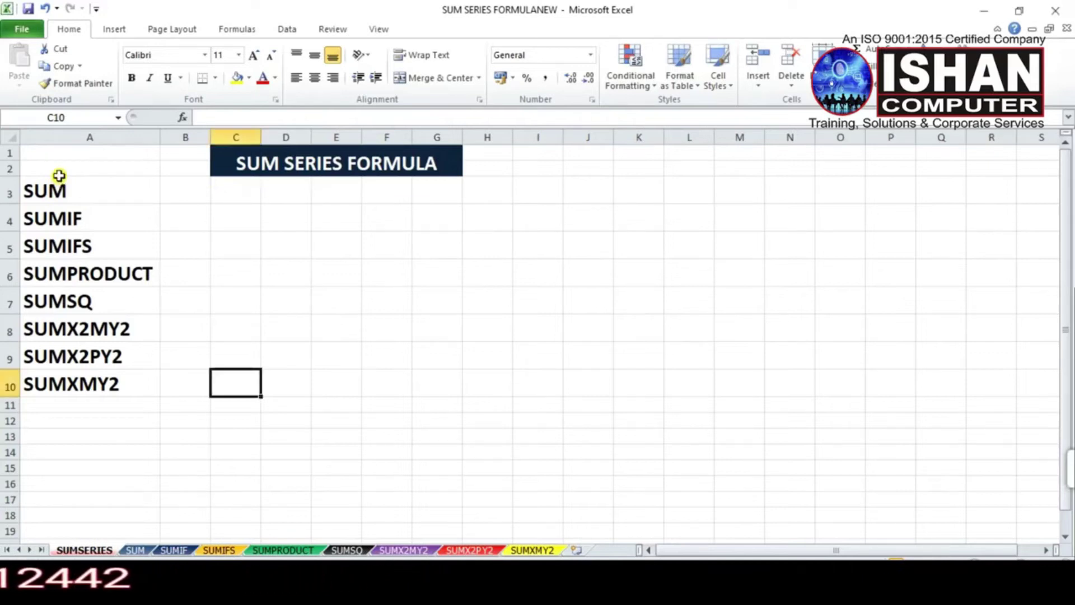
click(69, 191)
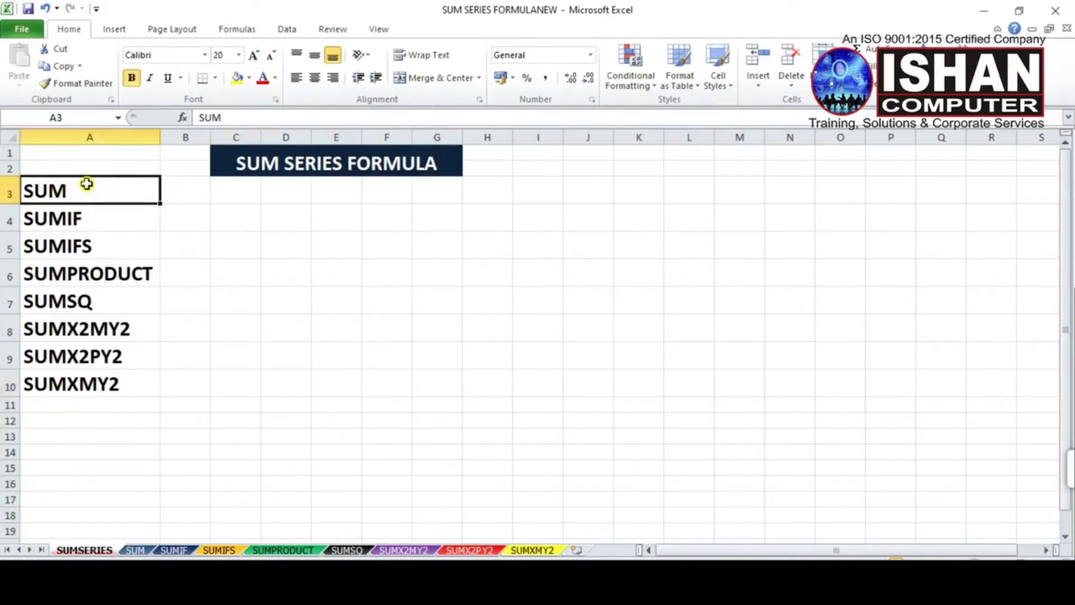
drag(84, 180, 106, 385)
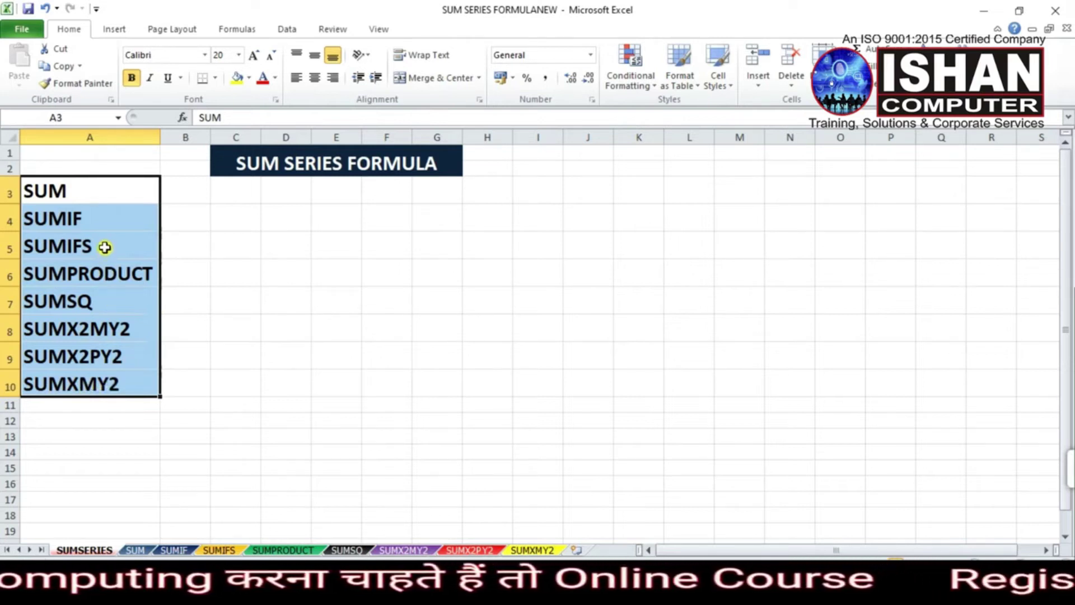
click(164, 235)
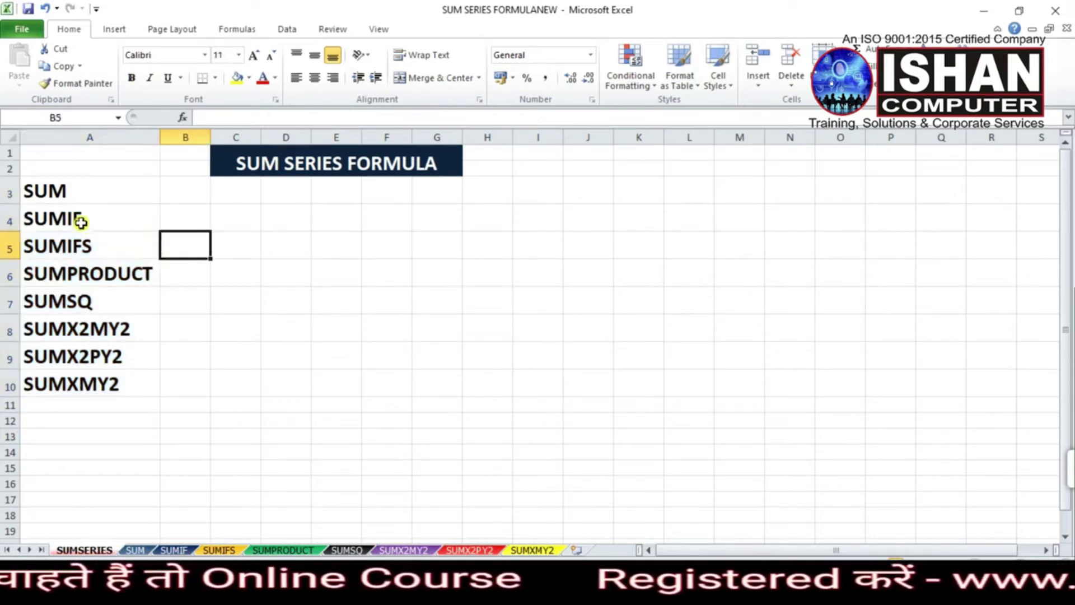
drag(78, 220, 149, 275)
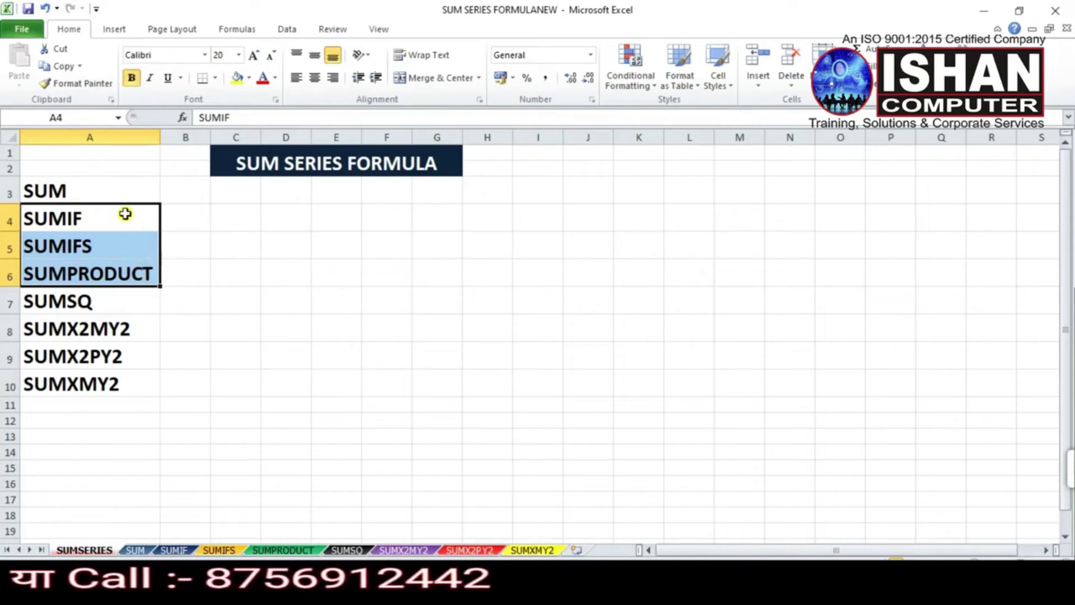
drag(135, 332, 152, 386)
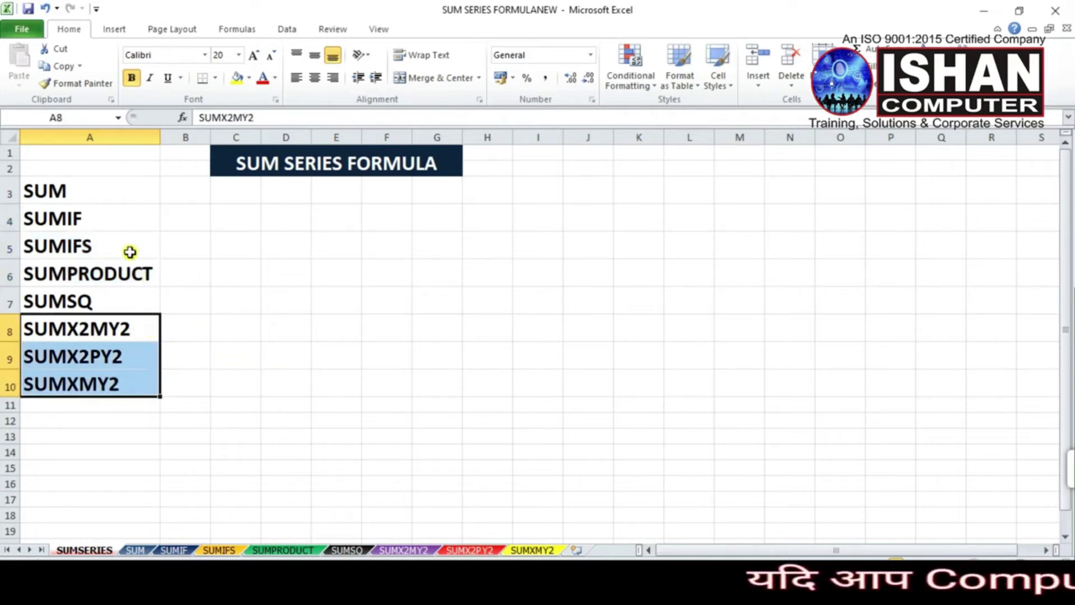
click(82, 196)
drag(82, 197, 100, 381)
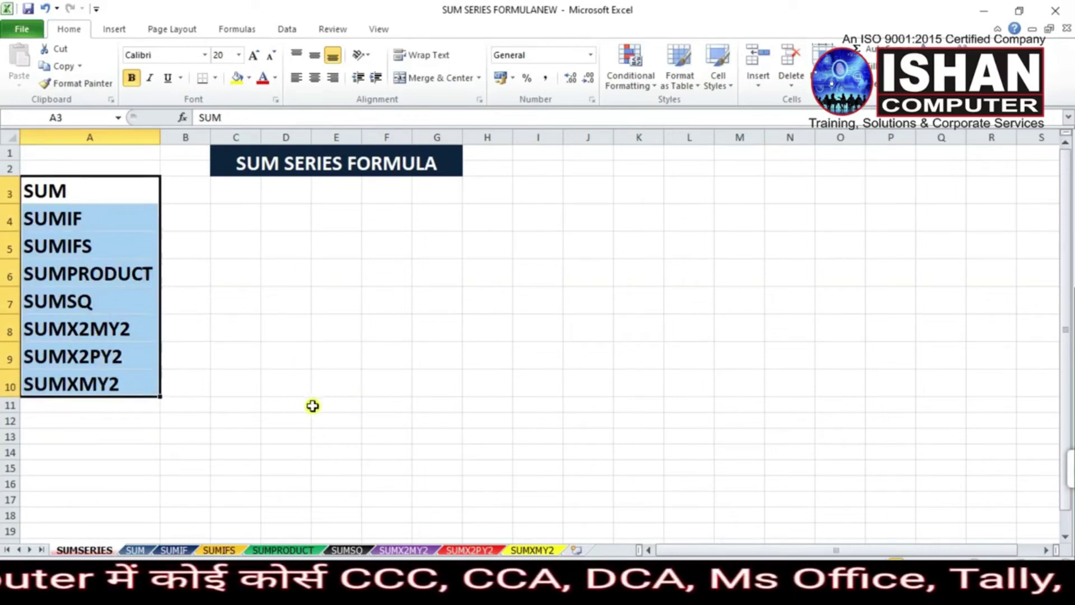
Browse the SUM, SUMIF, SUMIFS and SUMPRODUCT sheets, then return to SUMSERIES cell A3.
click(133, 550)
click(176, 550)
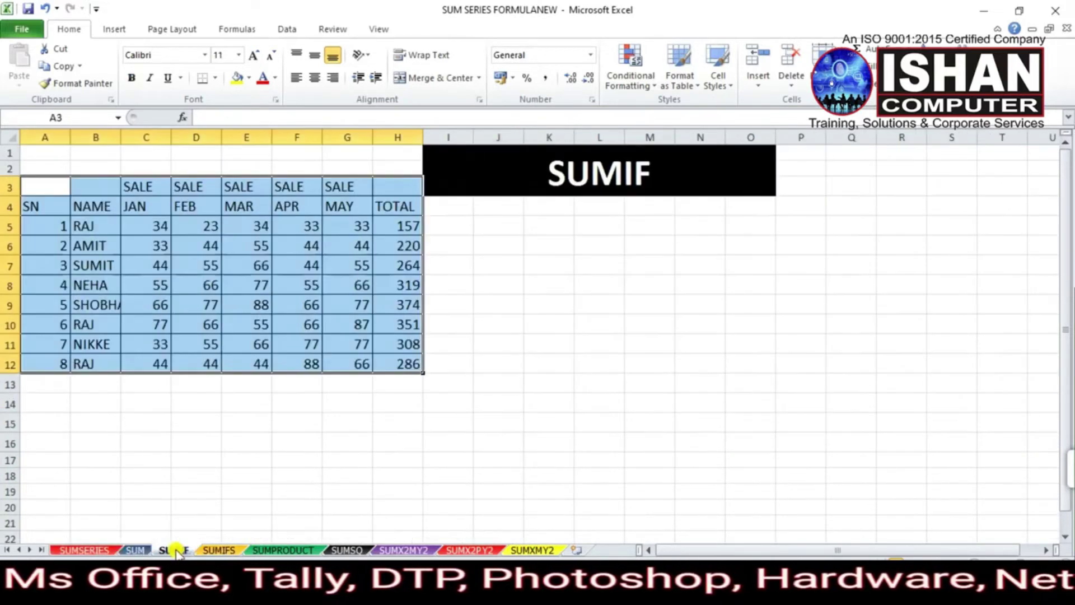
click(213, 551)
click(273, 551)
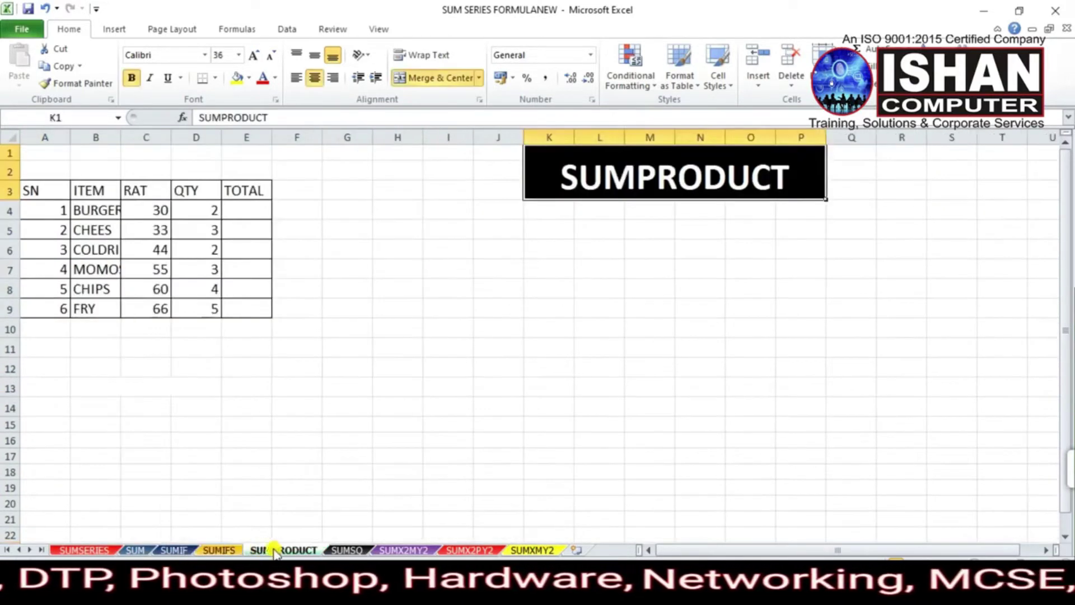
click(94, 551)
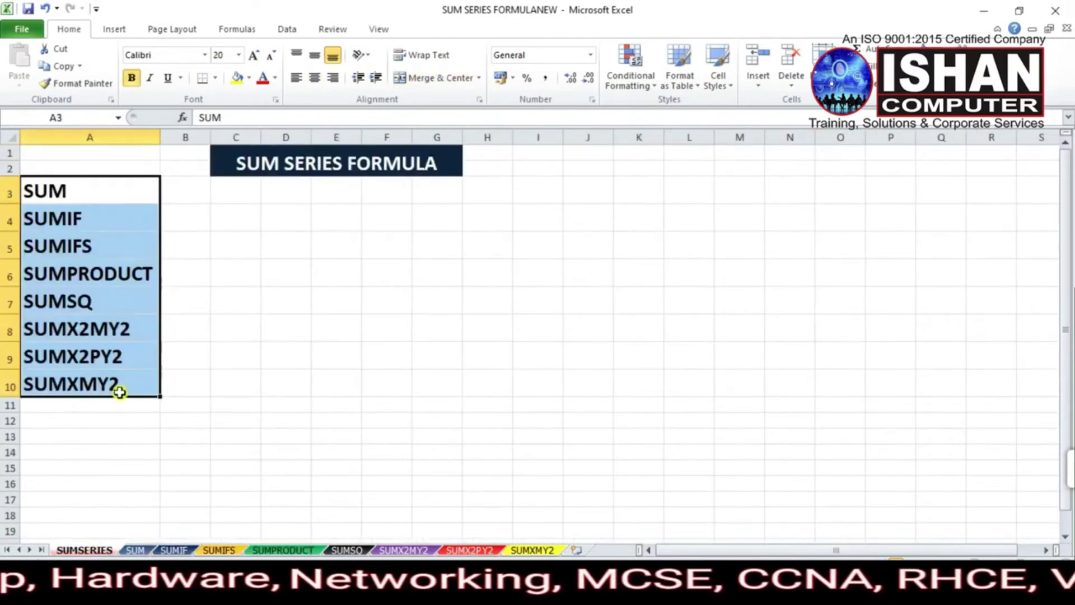
click(56, 190)
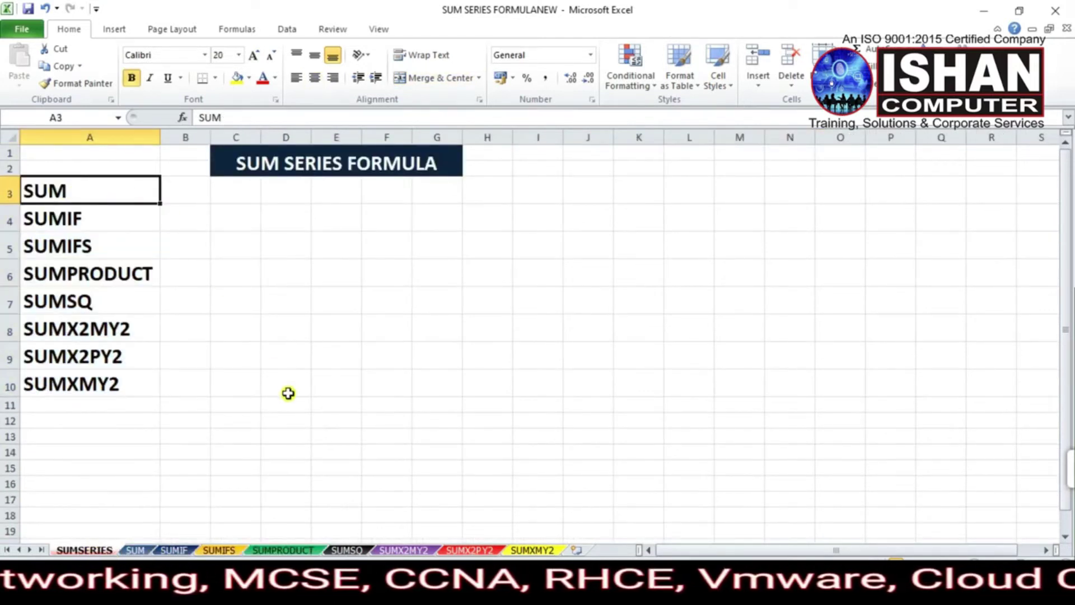
Open the SUM sheet and inspect the first row's January and February sales.
click(135, 551)
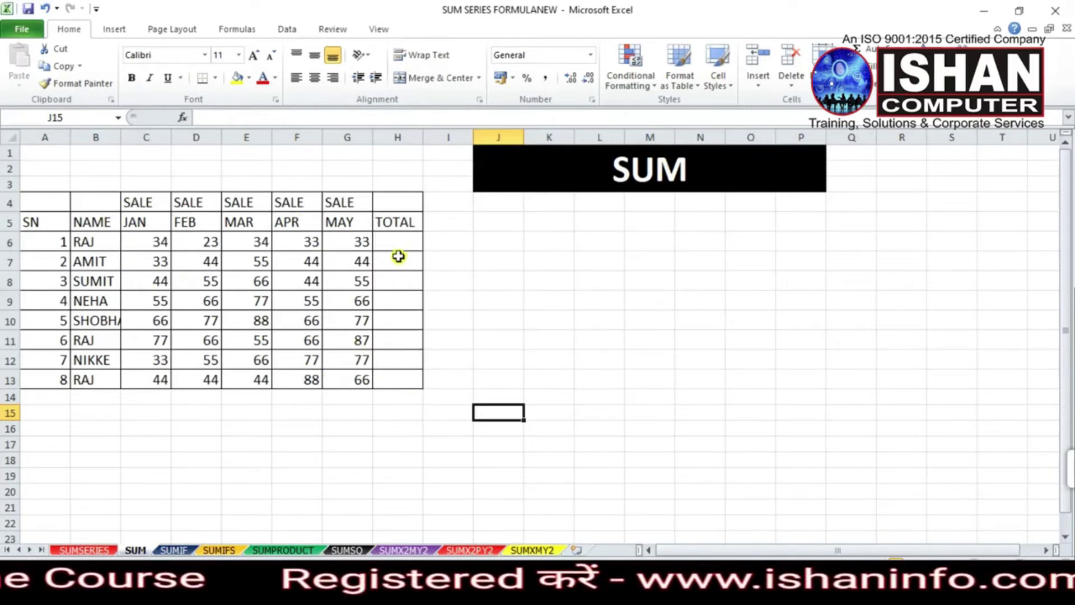
click(400, 239)
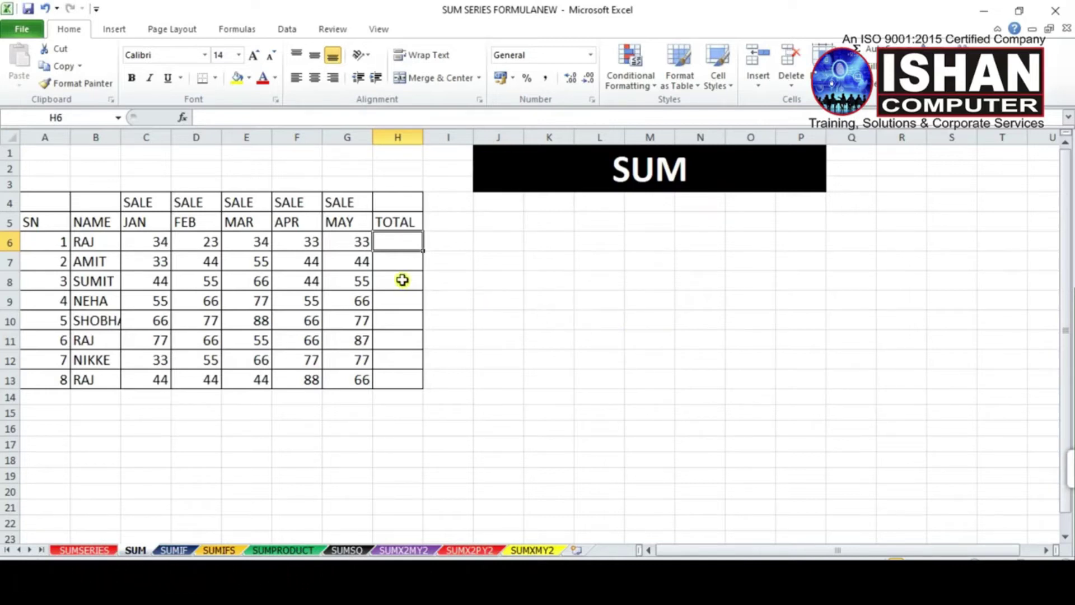
click(148, 247)
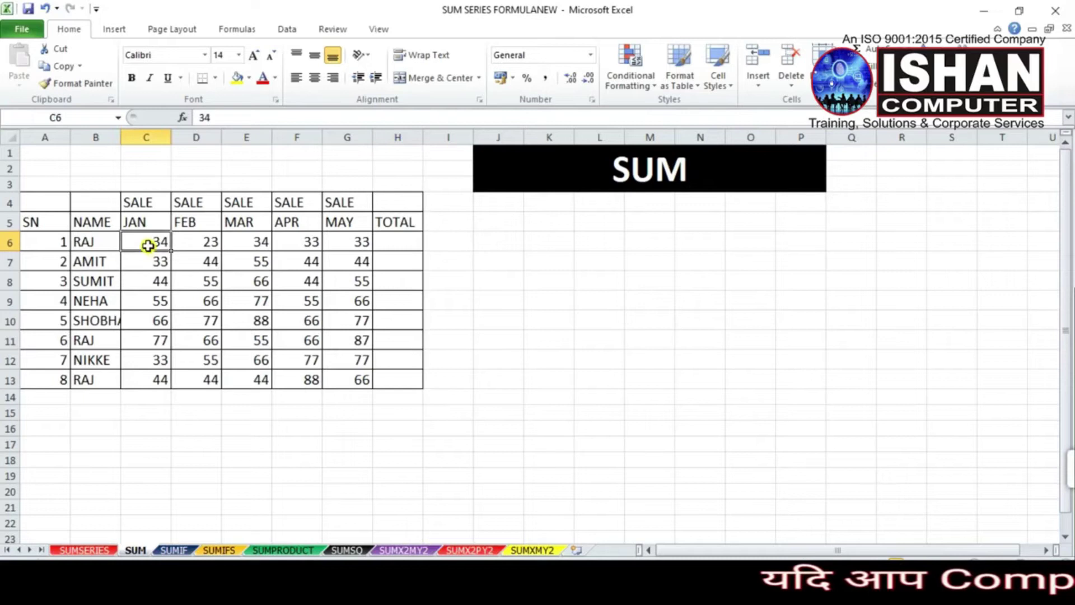
click(209, 243)
click(458, 333)
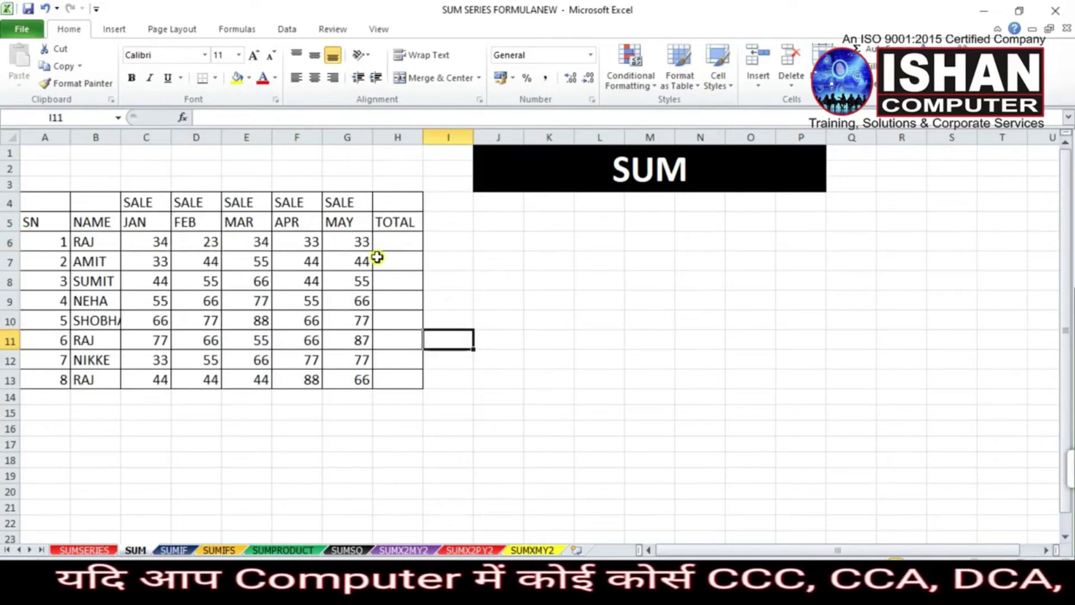
AutoSum C6:G6 into H6, fill it down to H13, then clear H6:H13.
drag(153, 242, 395, 242)
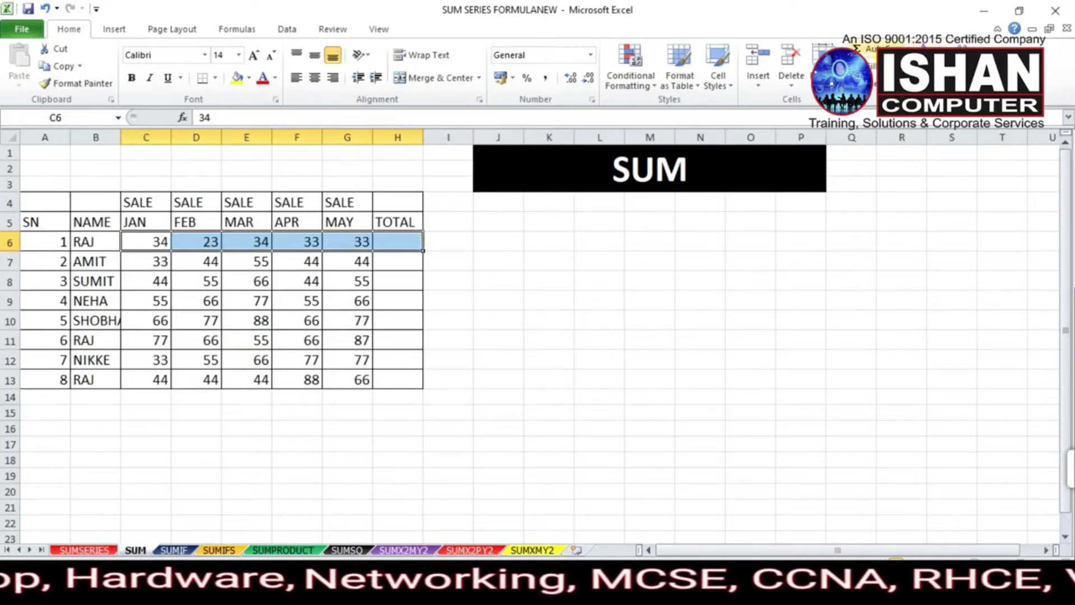
click(863, 49)
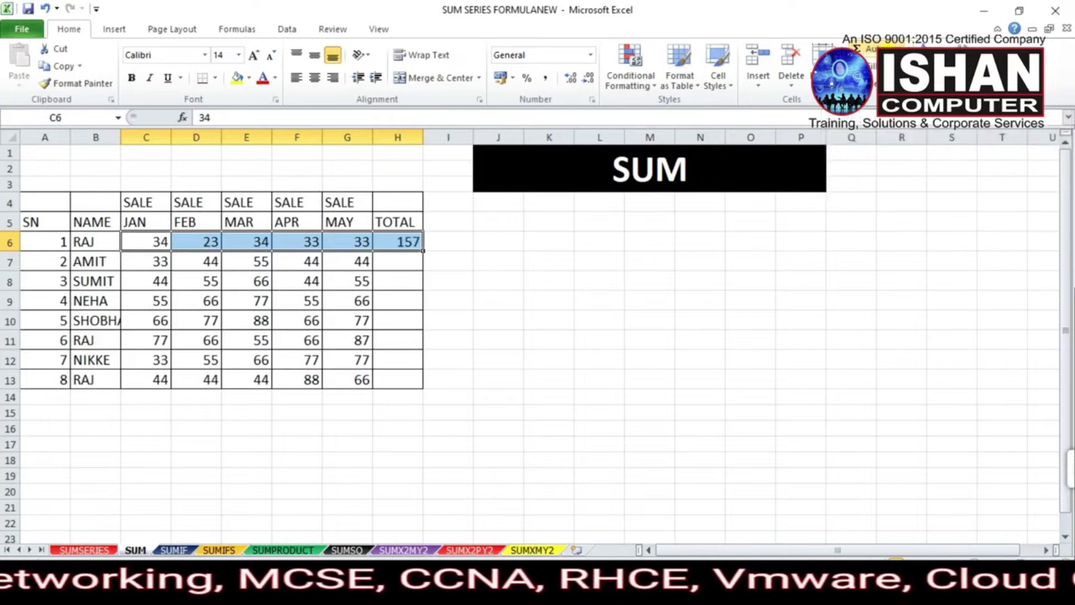
click(704, 243)
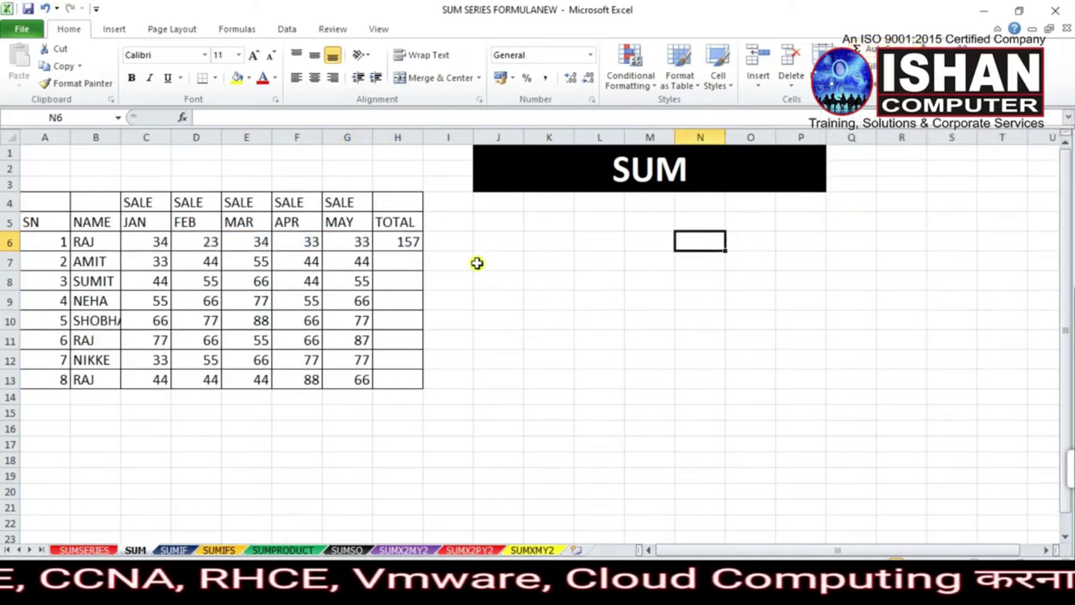
click(412, 242)
drag(424, 250, 432, 387)
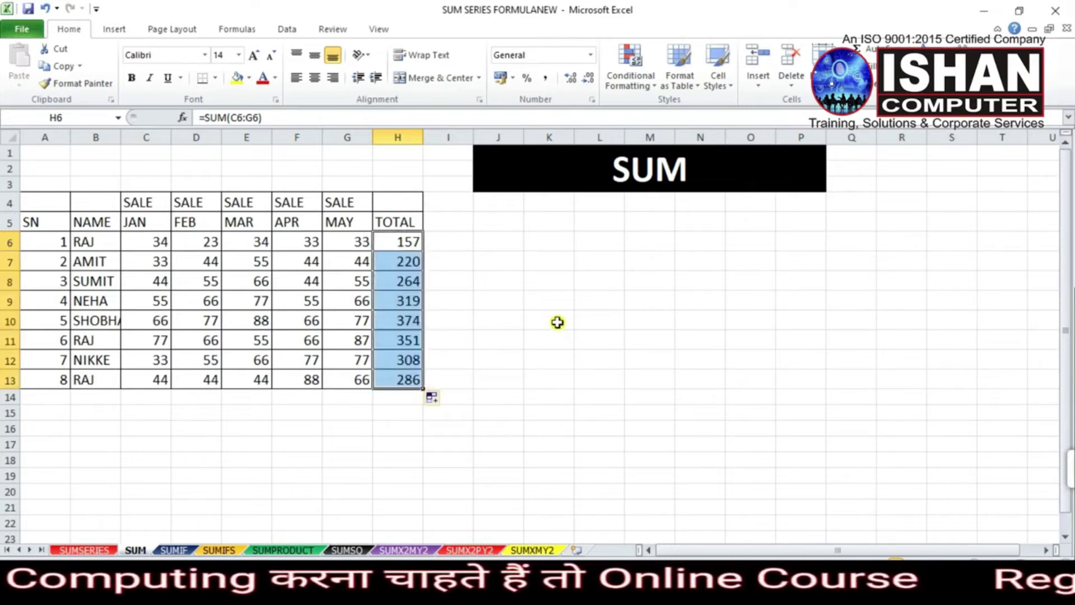
key(Delete)
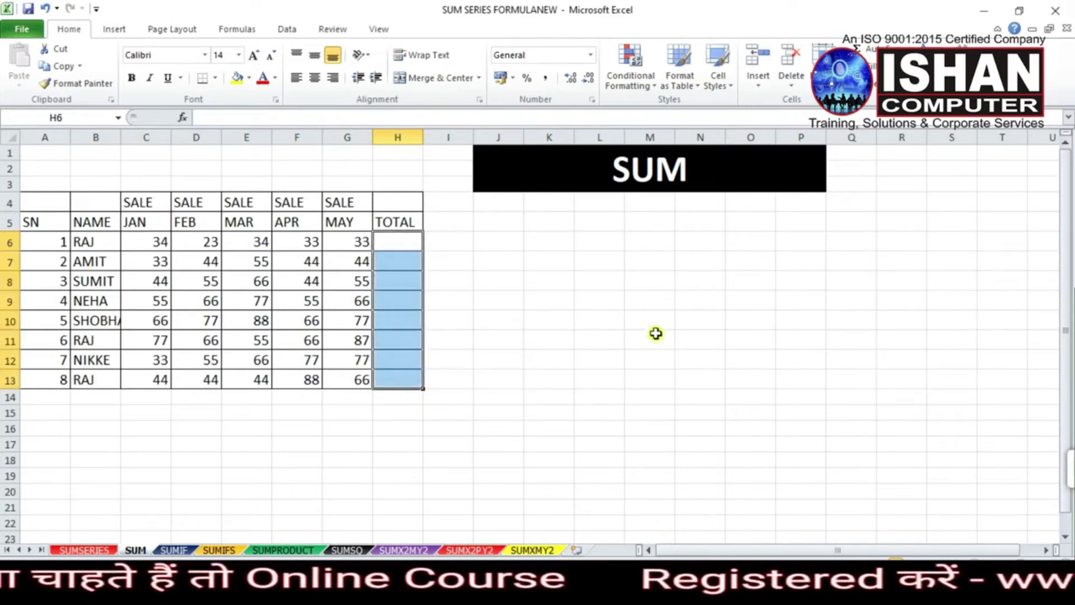
click(382, 247)
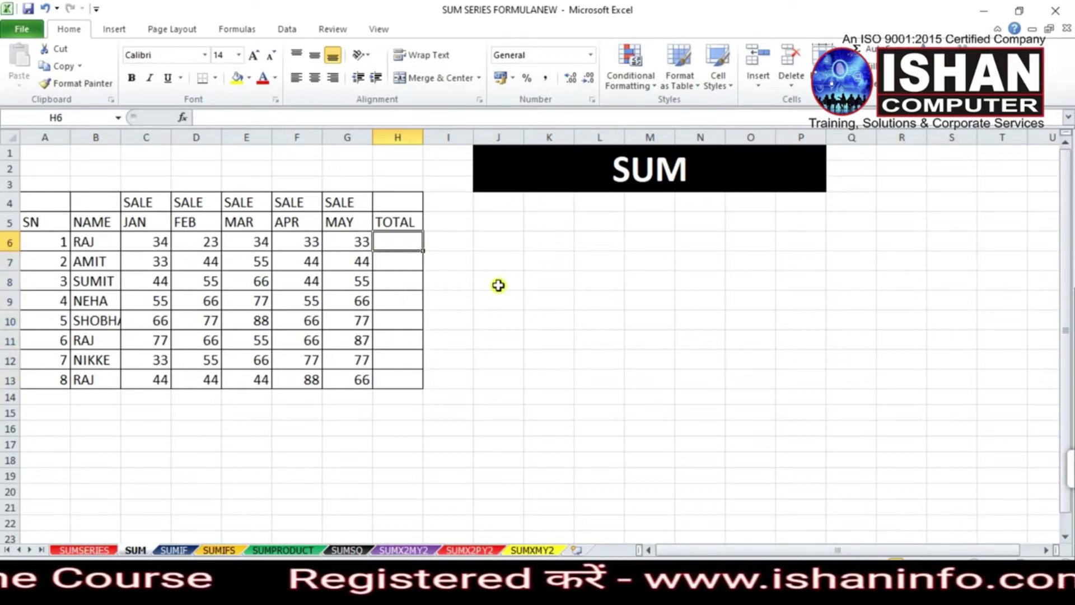
Enter =SUM(C6:G6) in H6, giving the first person's January–May total of 157.
text(=)
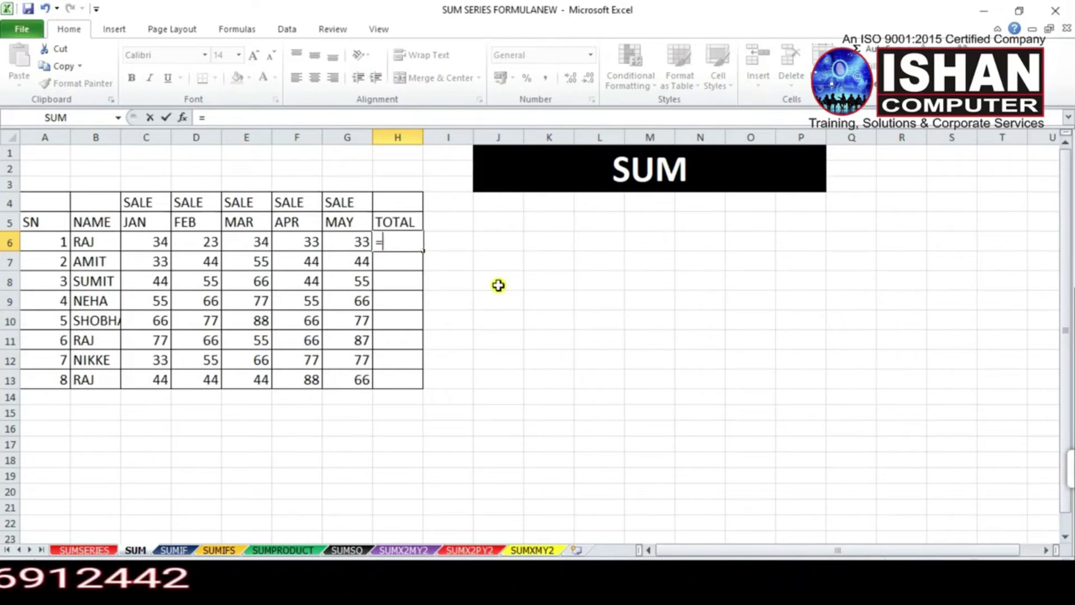
text(sum)
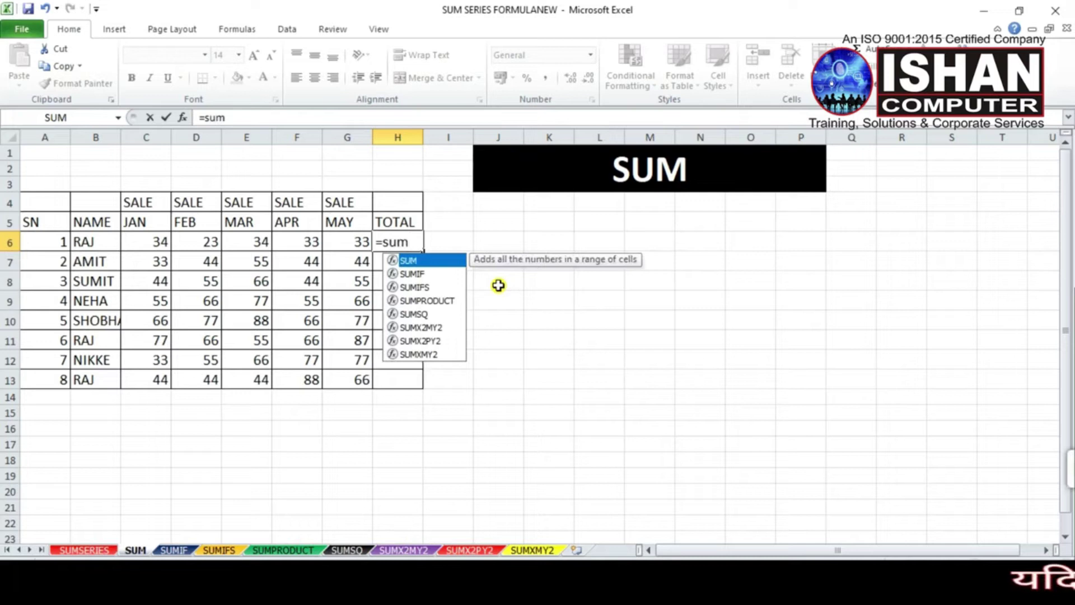
text(()
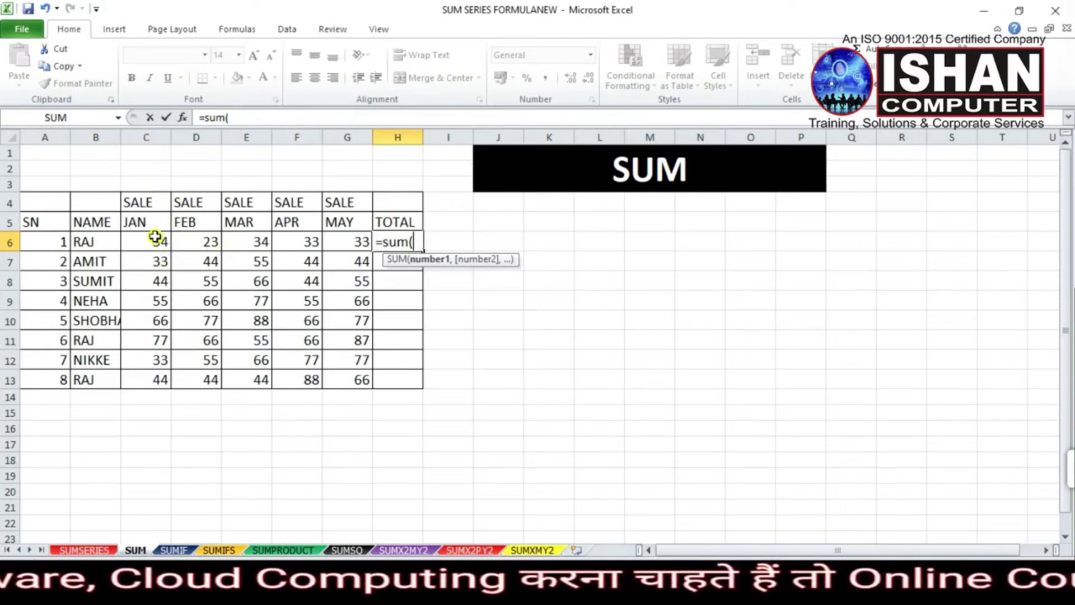
click(152, 241)
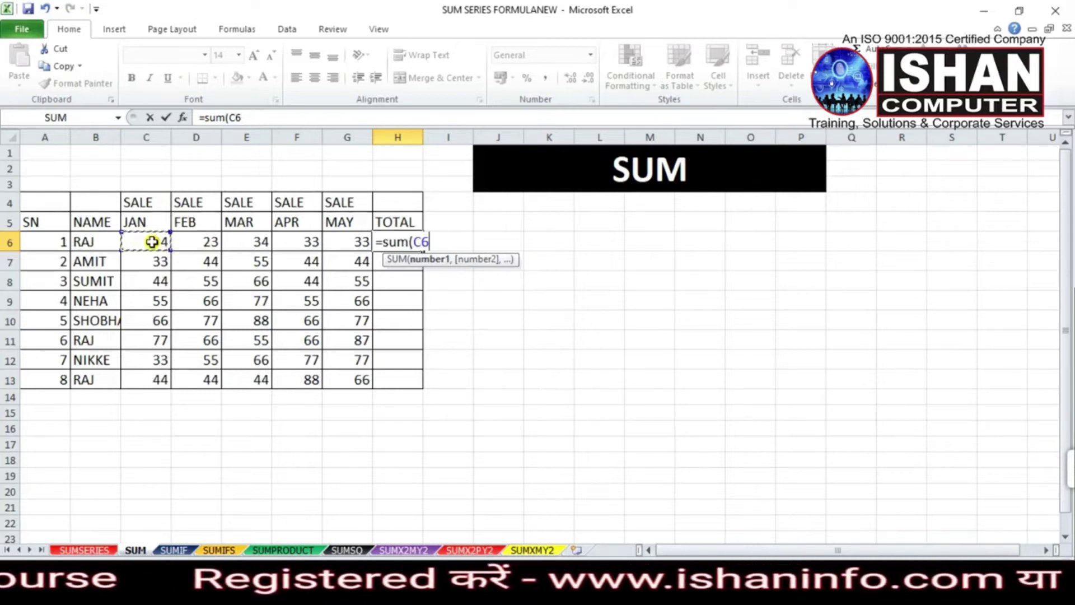
text(:)
click(152, 242)
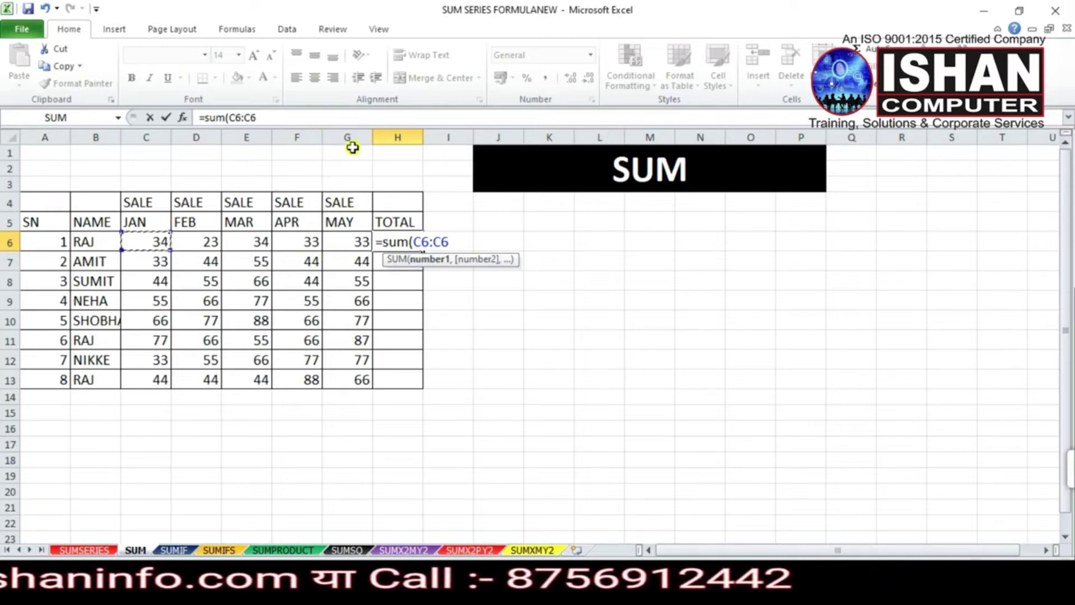
click(359, 240)
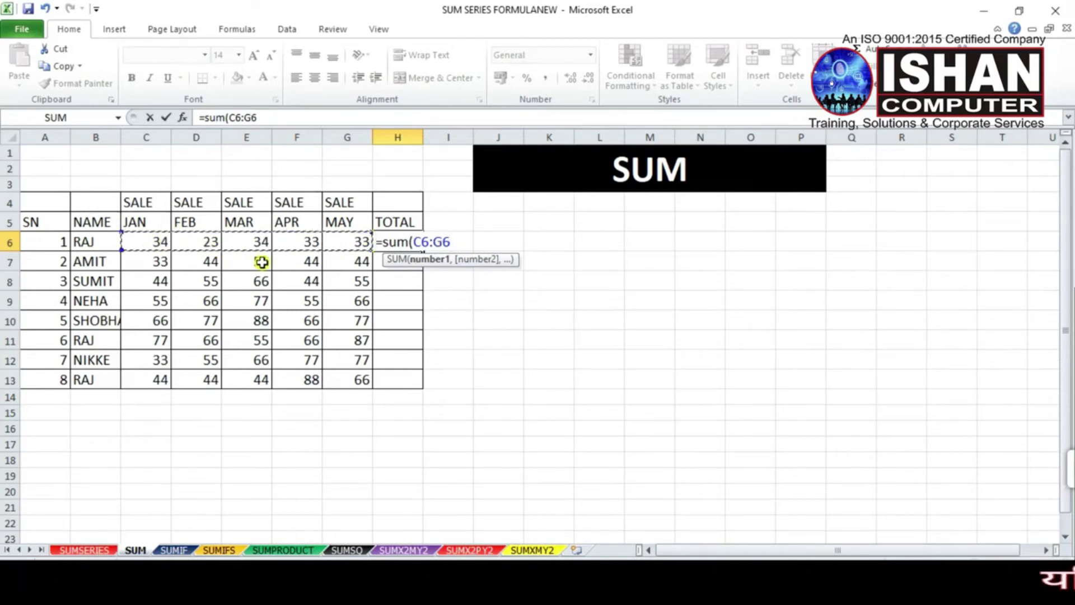
key(Return)
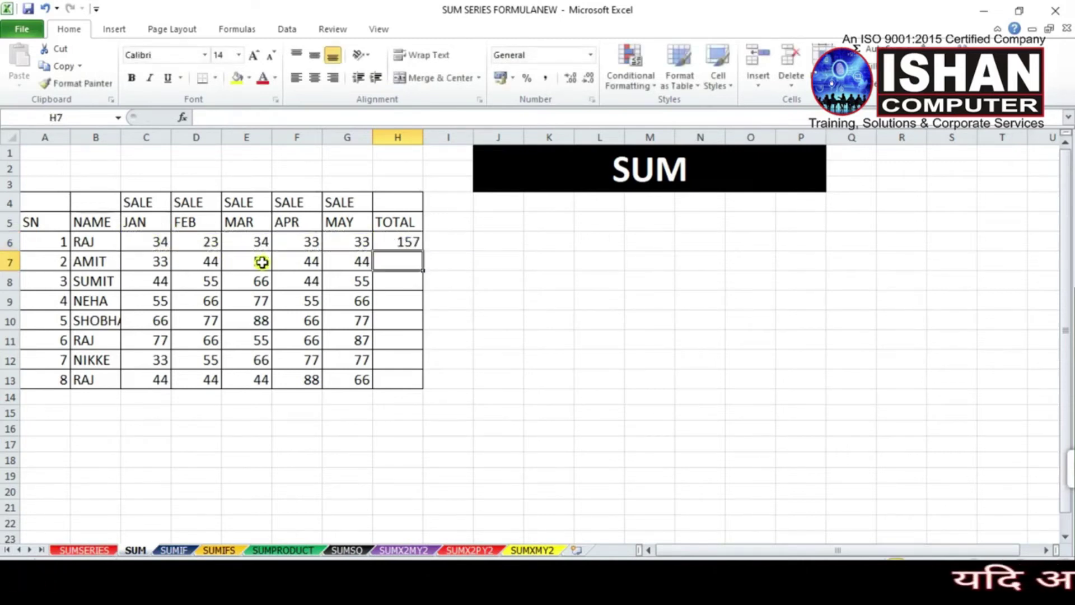
click(394, 241)
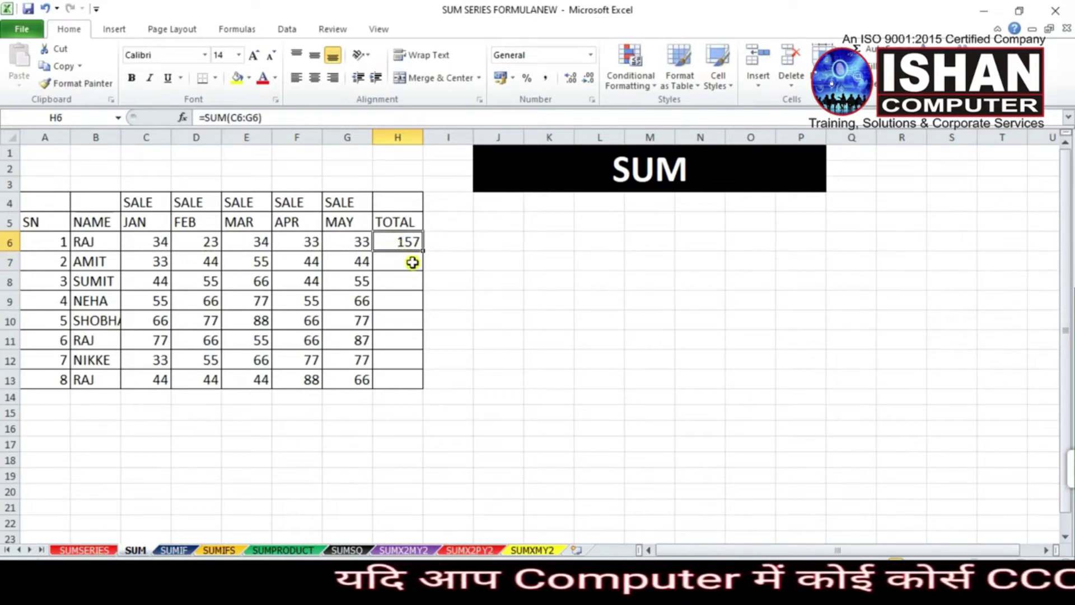
Re-enter =SUM(C6:G6) in H6, fill it down to H13, and return to SUMSERIES.
text(=)
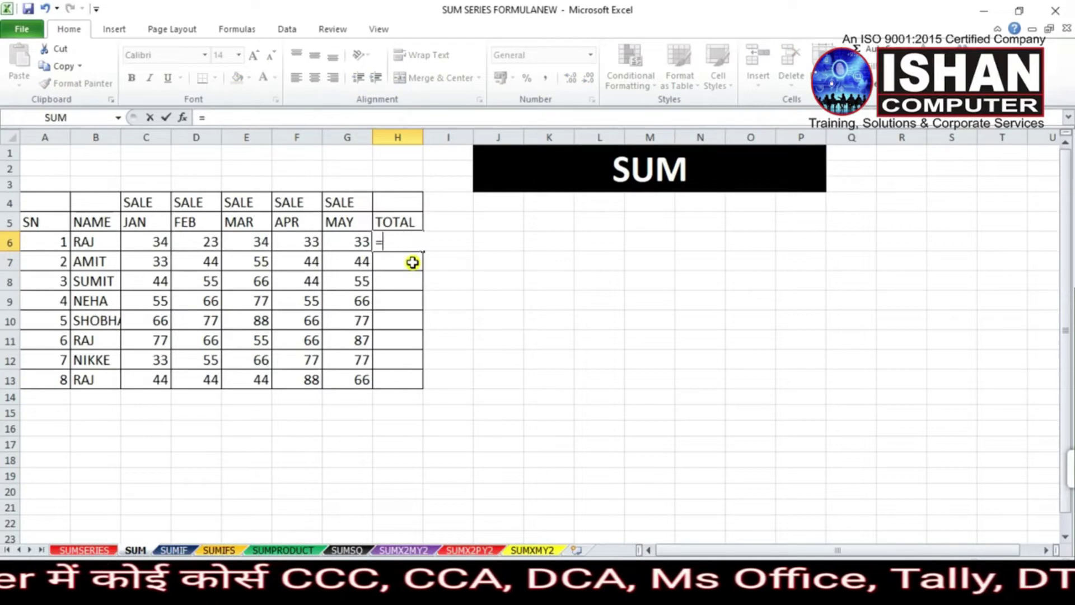
text(sum)
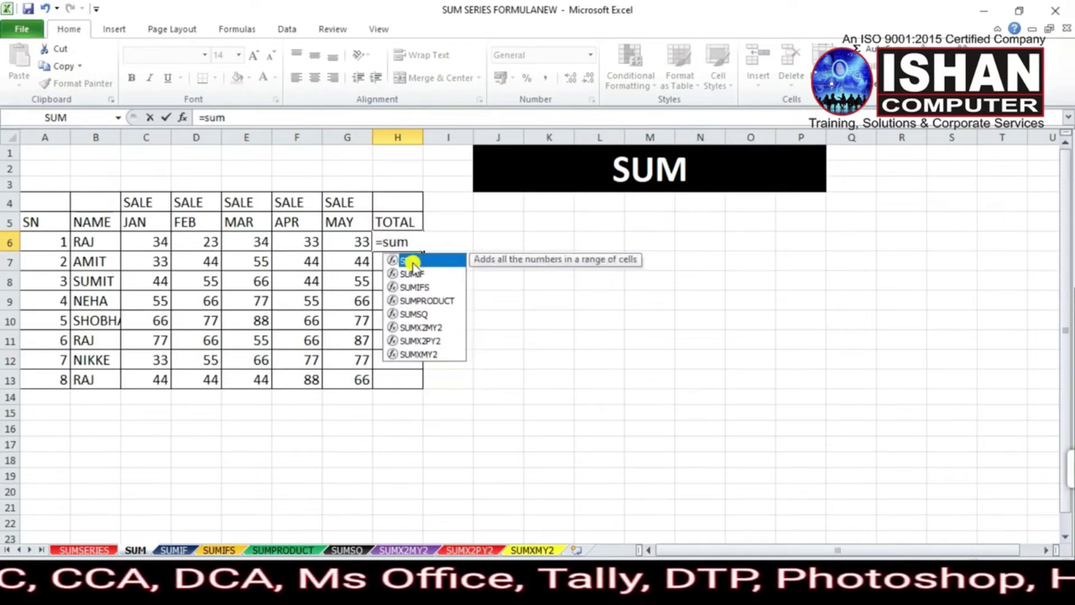
text(()
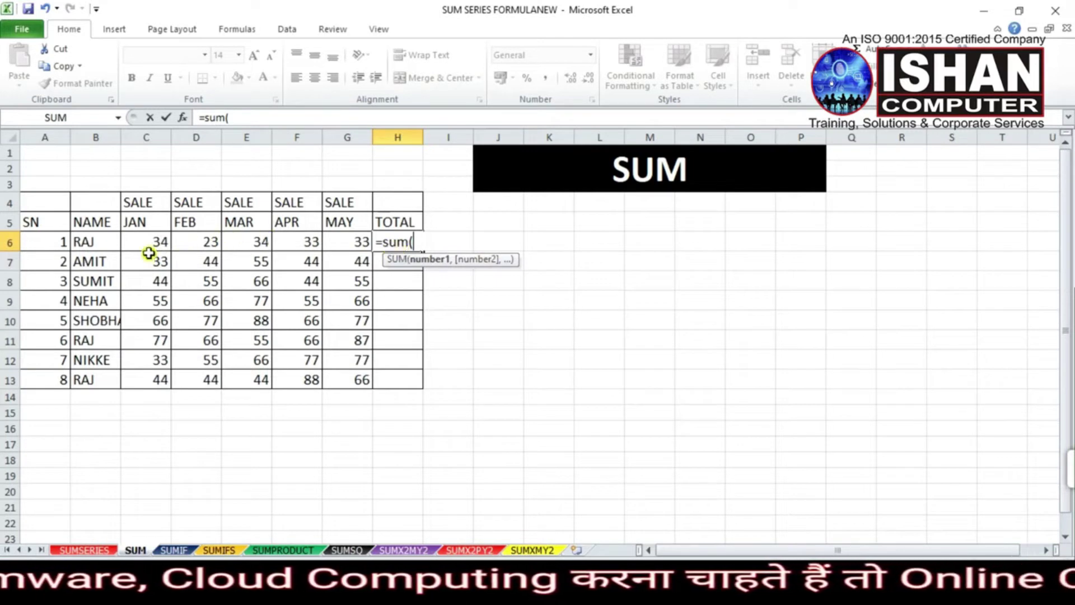
drag(149, 243, 357, 243)
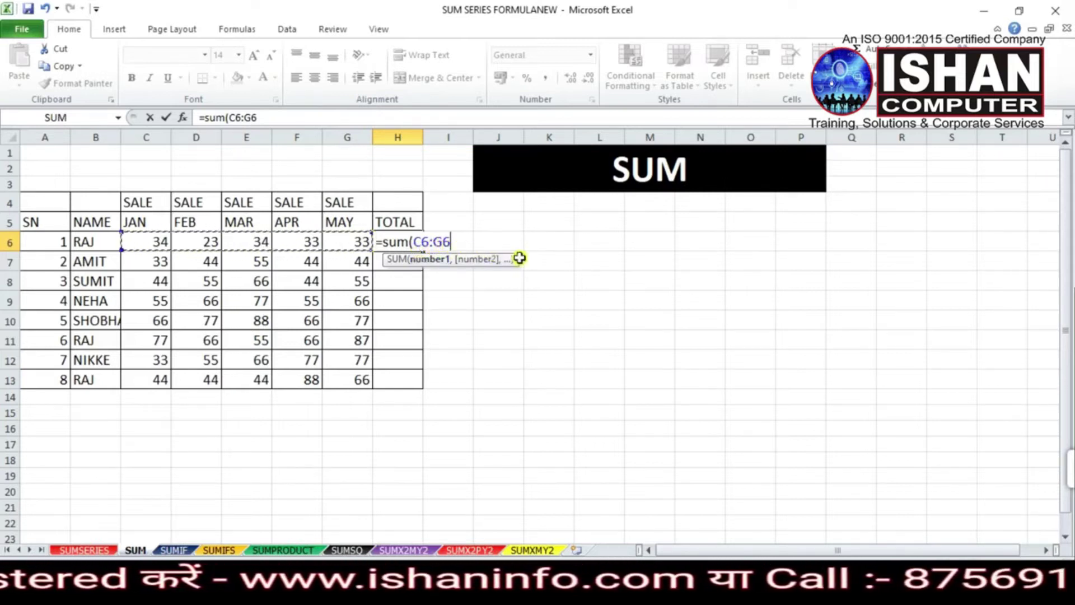
key(Return)
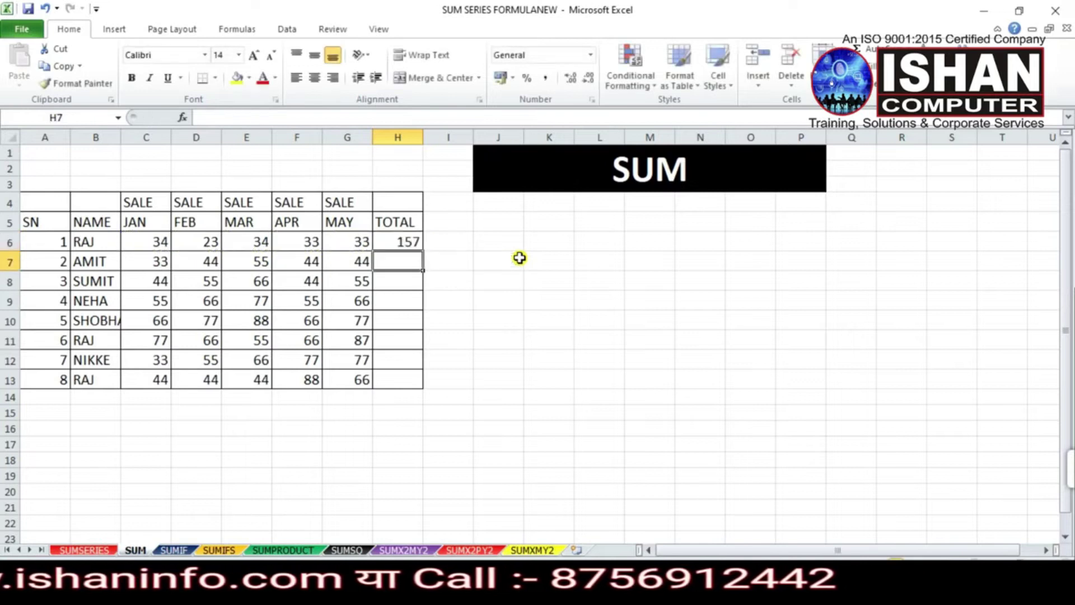
click(407, 244)
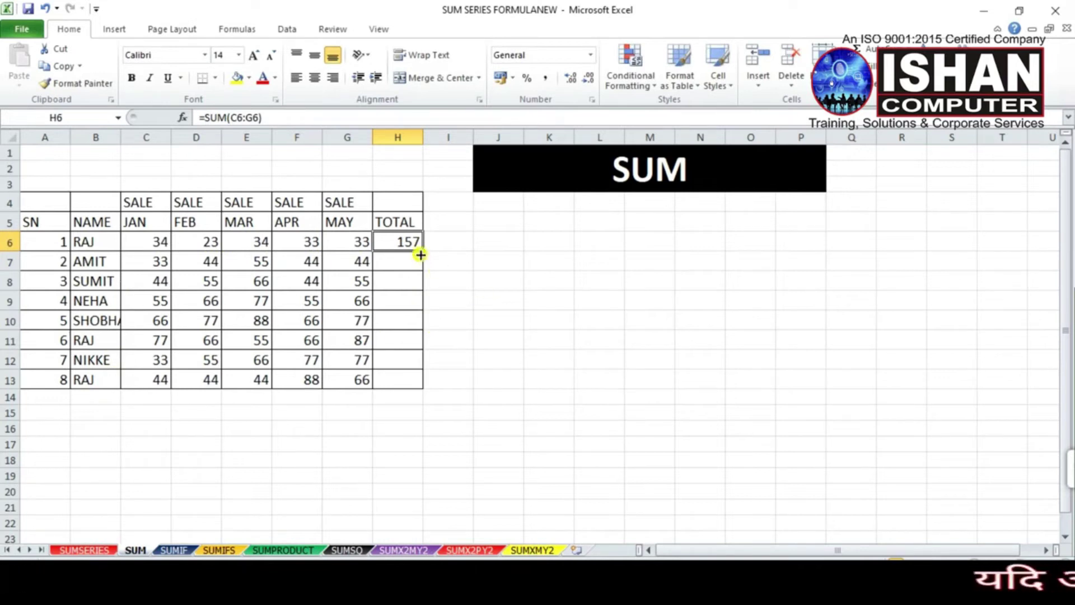
drag(422, 252, 423, 386)
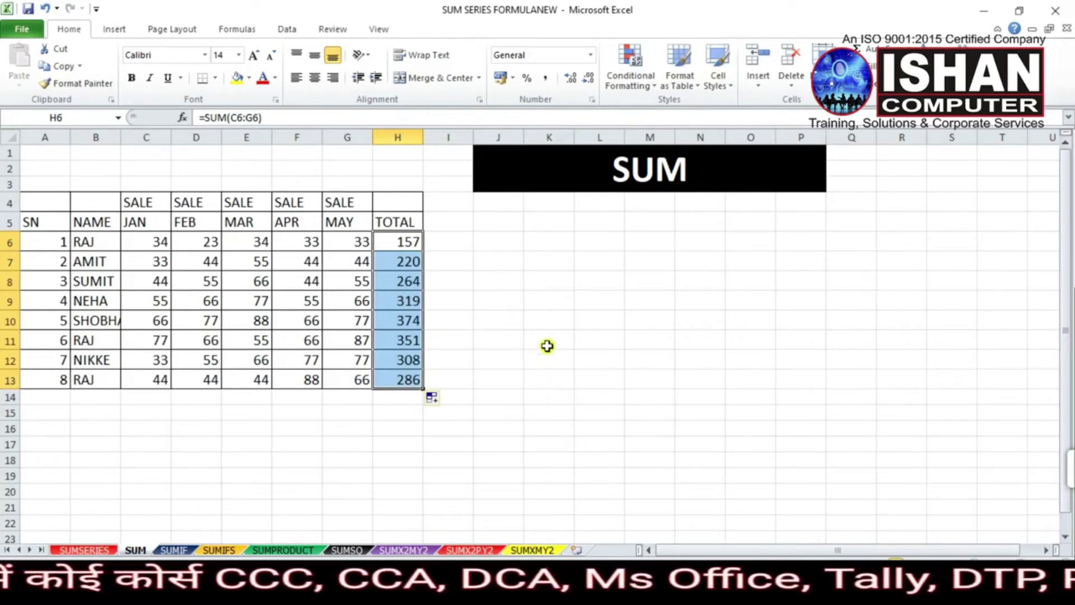
click(77, 543)
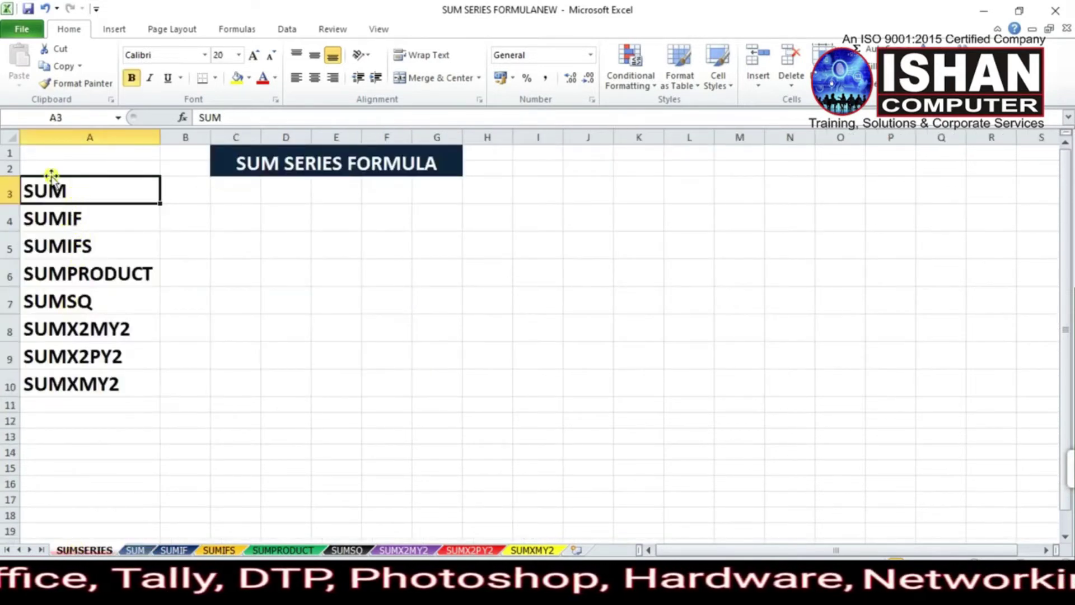
Give the SUM entry in A3 a gold fill, then switch to the SUMIF sheet.
click(239, 78)
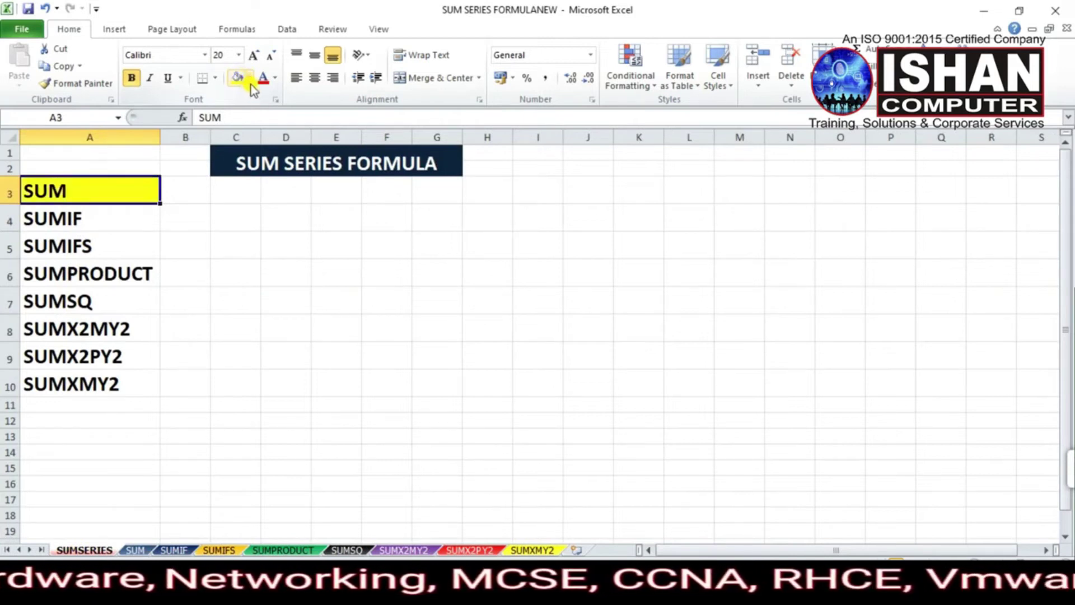
click(249, 79)
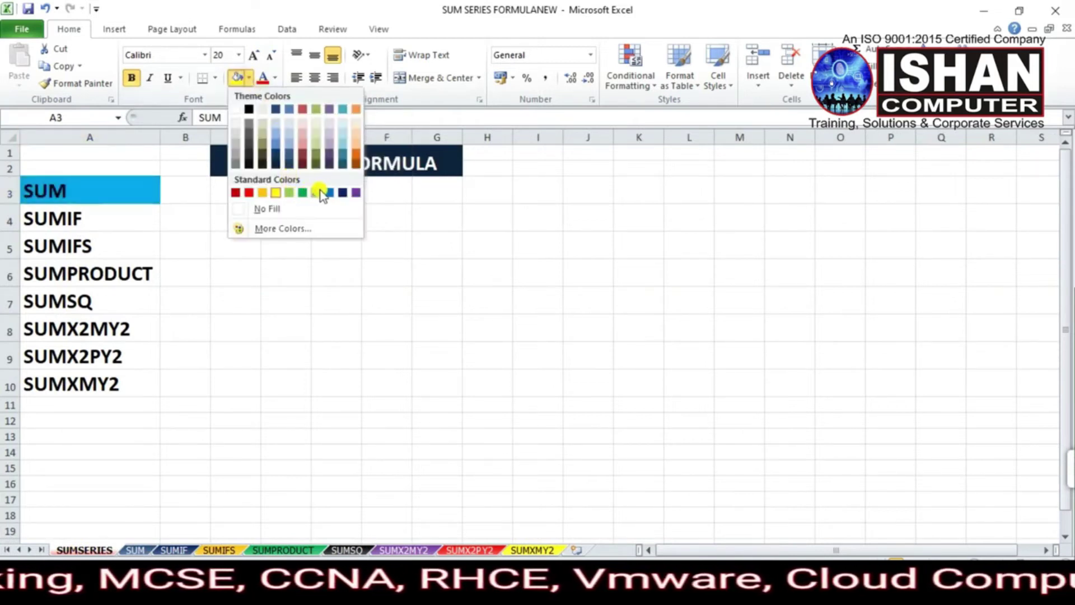
click(264, 195)
click(68, 220)
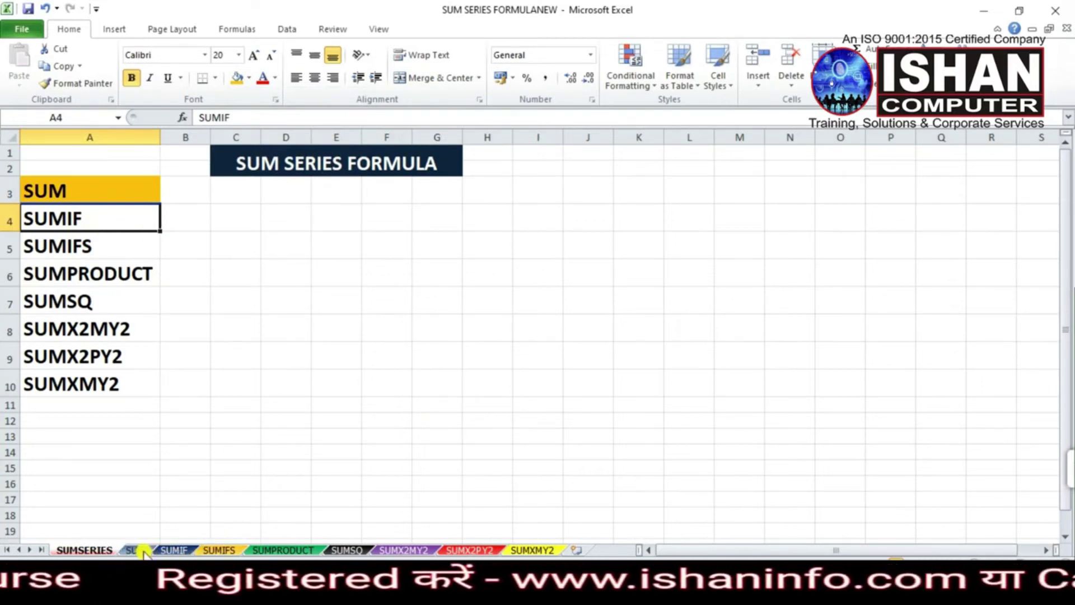
click(175, 550)
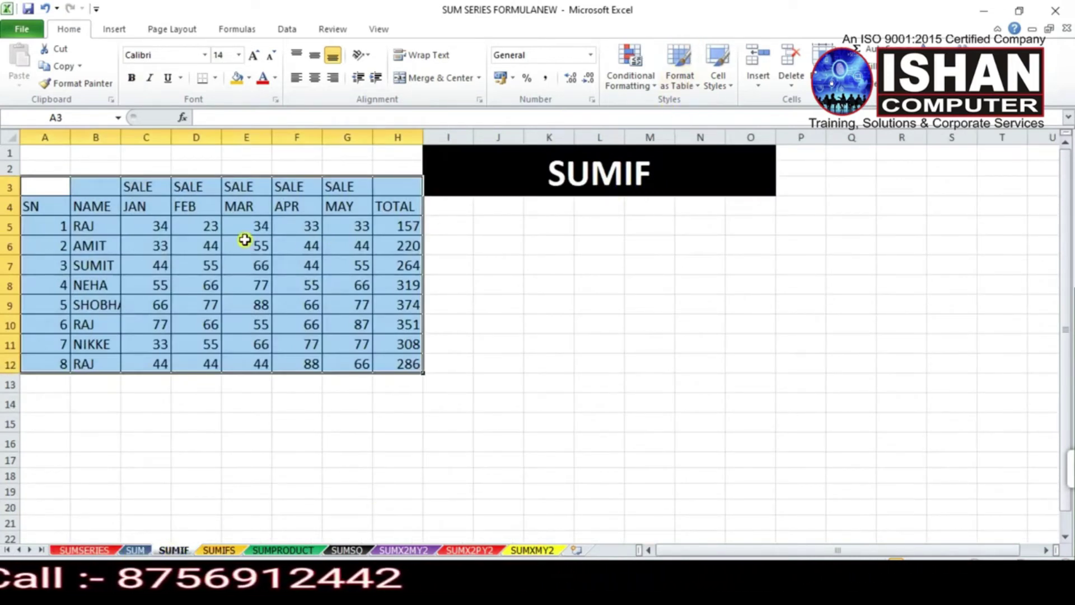
click(489, 327)
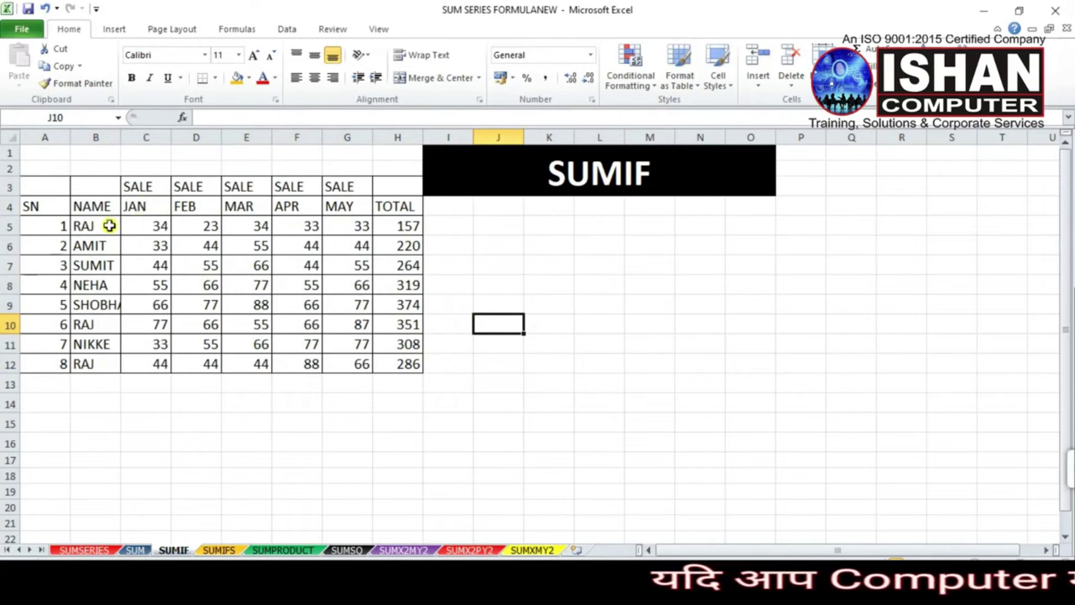
click(96, 210)
click(95, 227)
drag(94, 227, 93, 364)
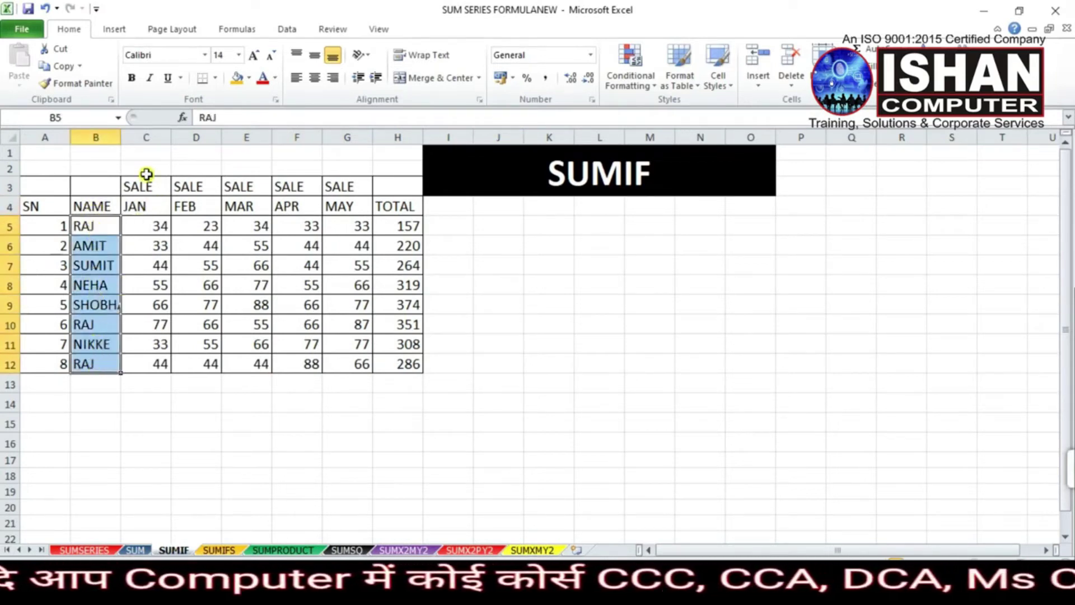
drag(136, 208, 230, 206)
drag(283, 185, 337, 206)
click(336, 187)
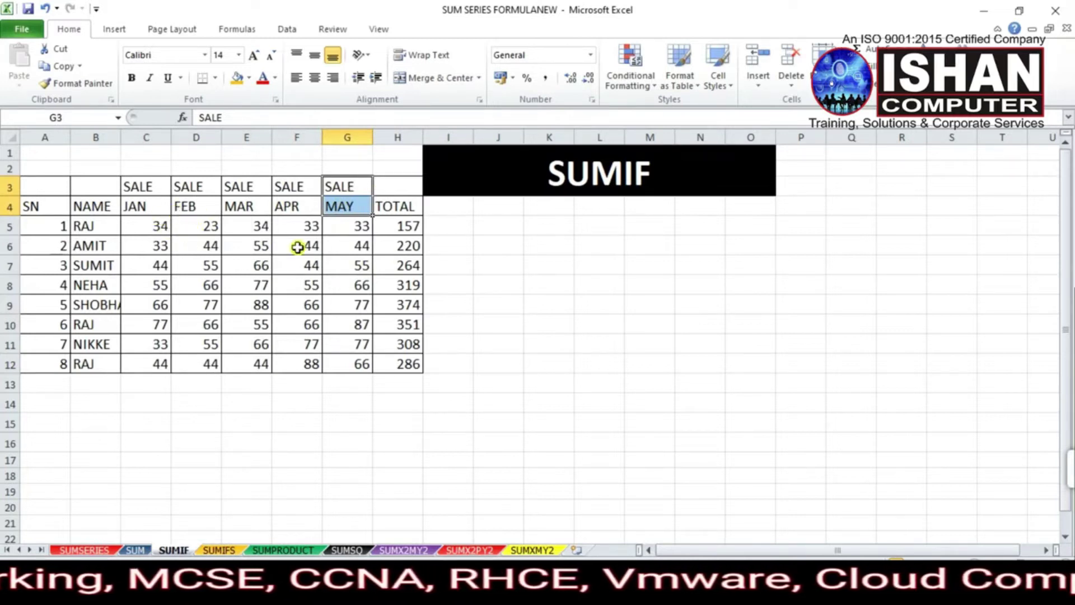
click(409, 210)
click(408, 190)
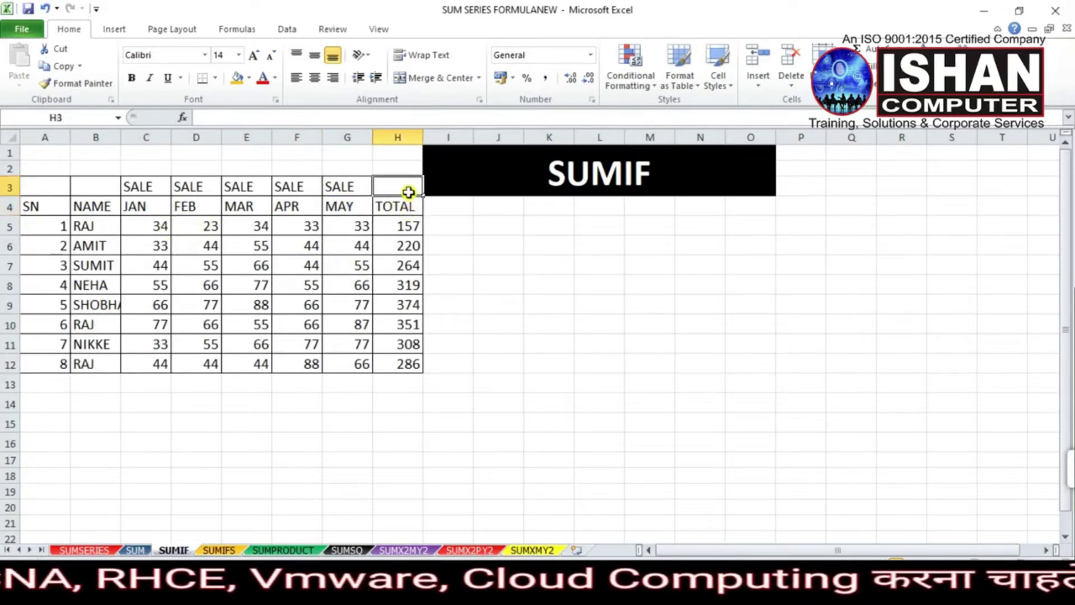
click(407, 224)
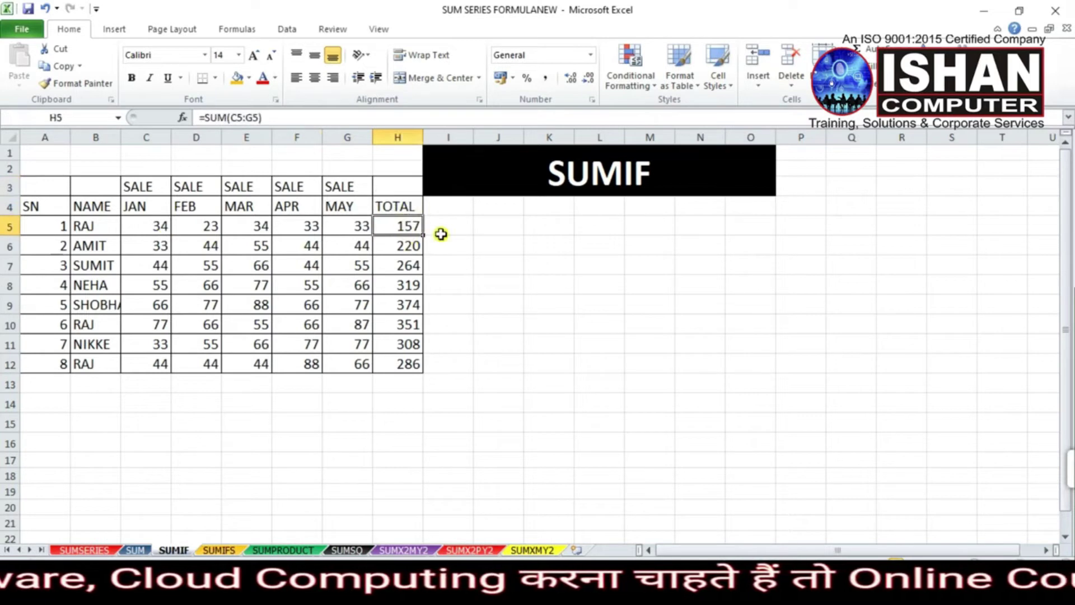
click(161, 226)
drag(160, 225, 358, 227)
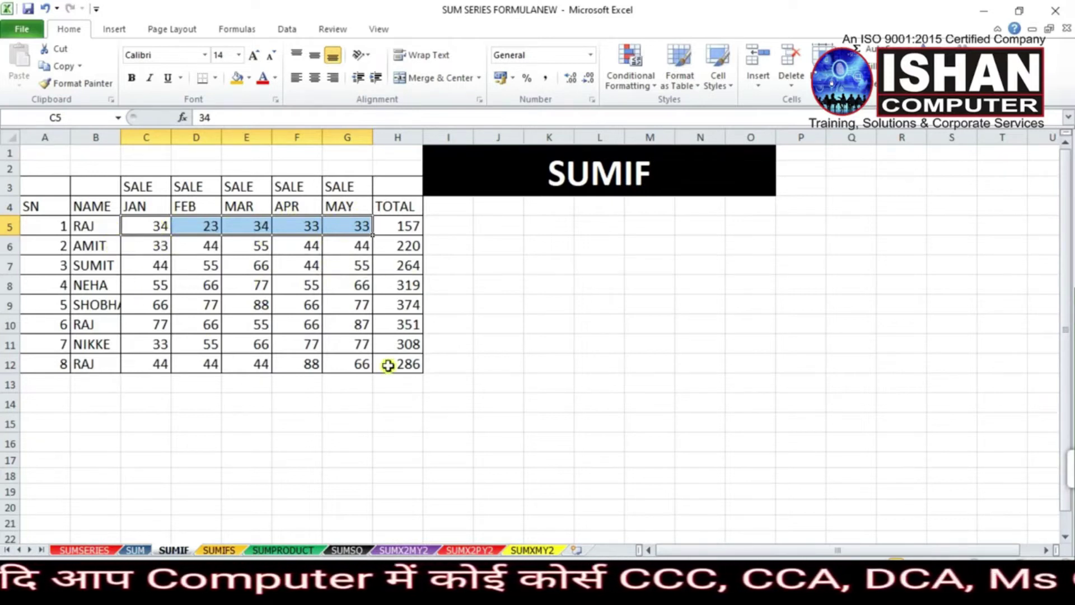
click(85, 228)
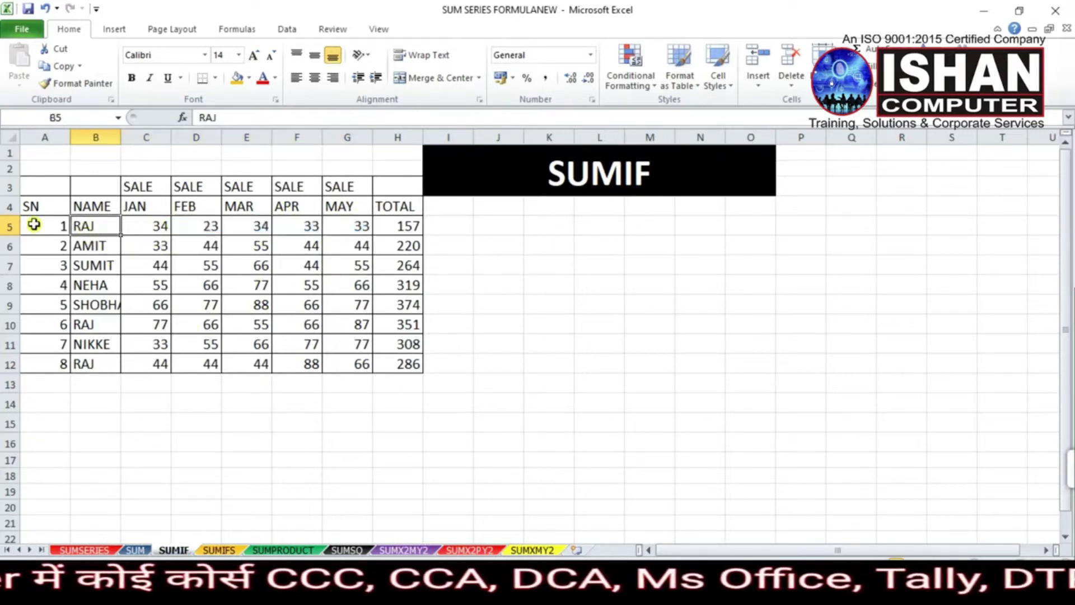
click(96, 324)
click(97, 267)
click(99, 289)
click(100, 324)
click(101, 288)
click(99, 227)
click(109, 303)
click(110, 360)
click(109, 330)
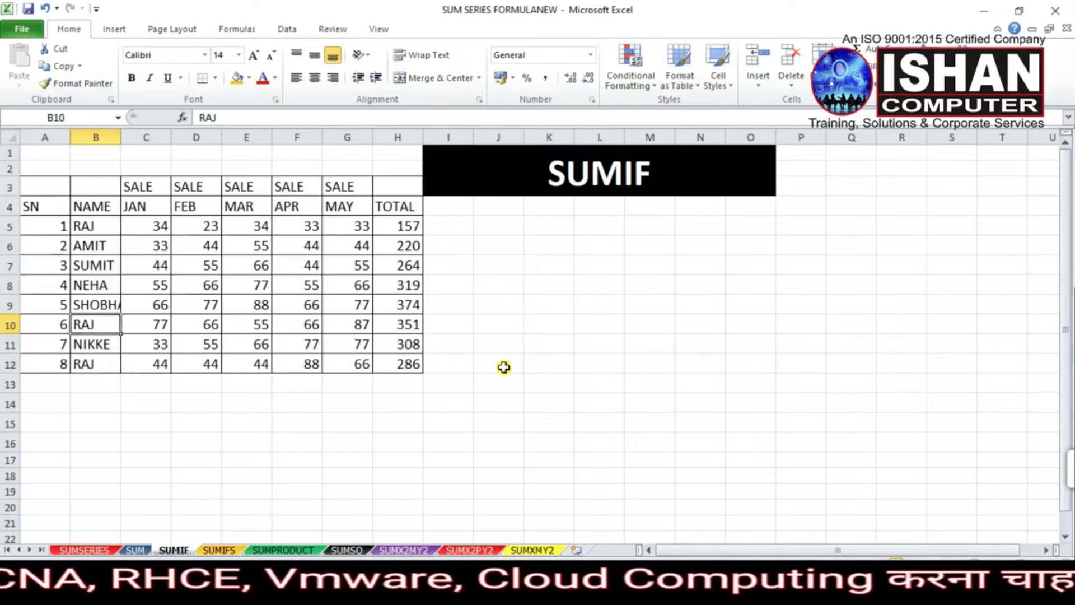
click(460, 419)
click(497, 412)
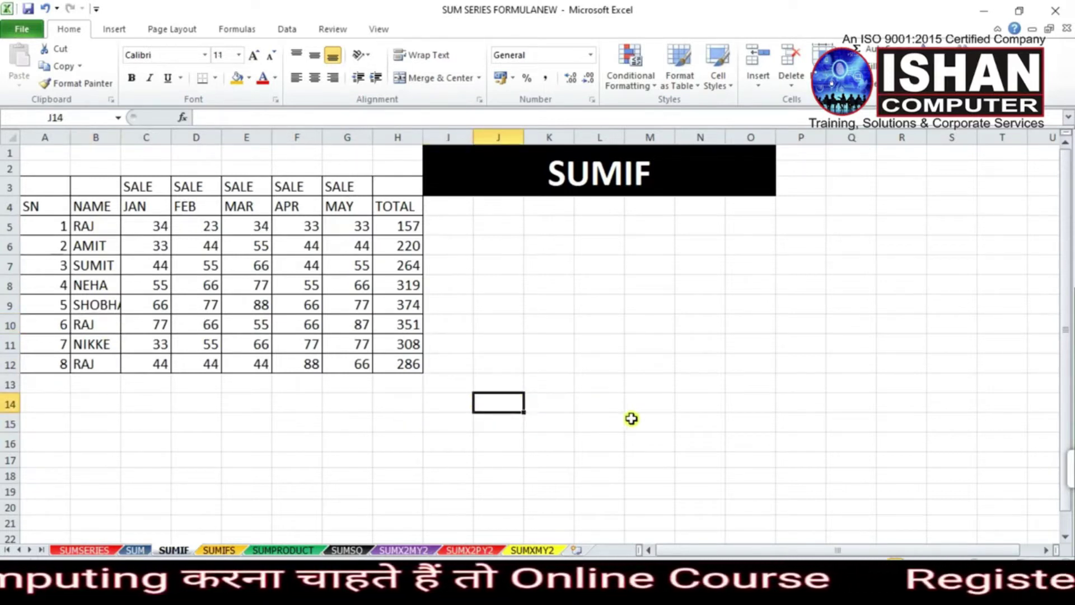
Label J14 as NAME and K14 as TOTAL below the table.
text(name)
key(Tab)
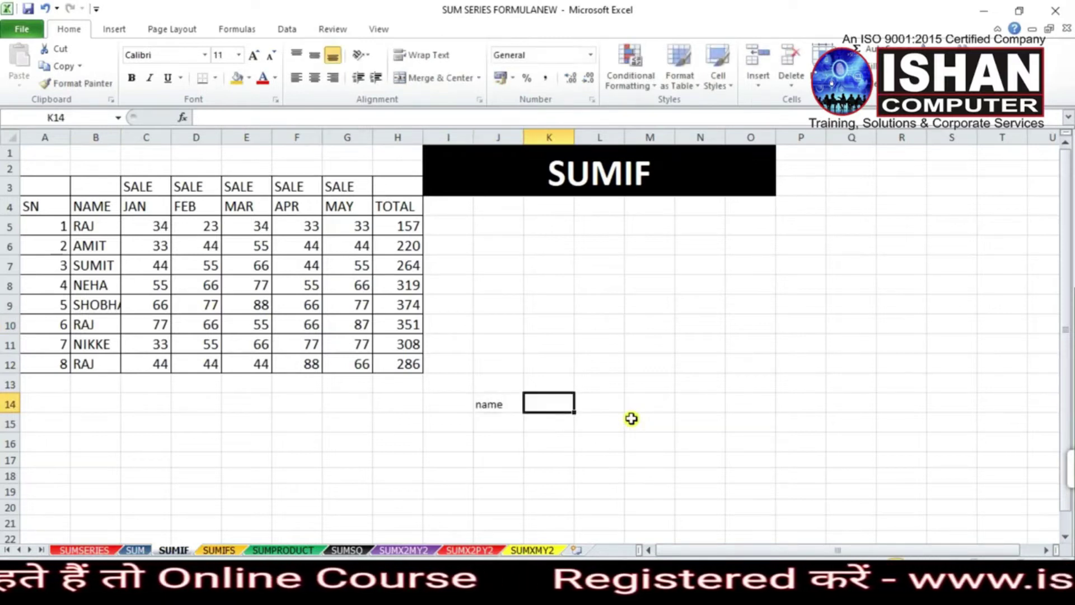
key(F2)
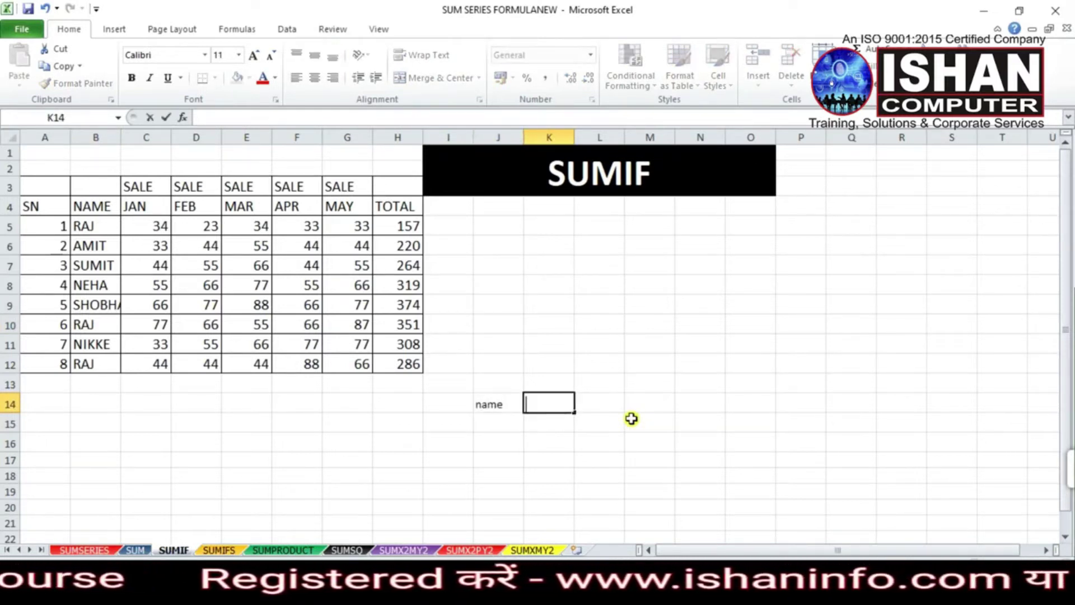
key(shift+Tab)
key(Delete)
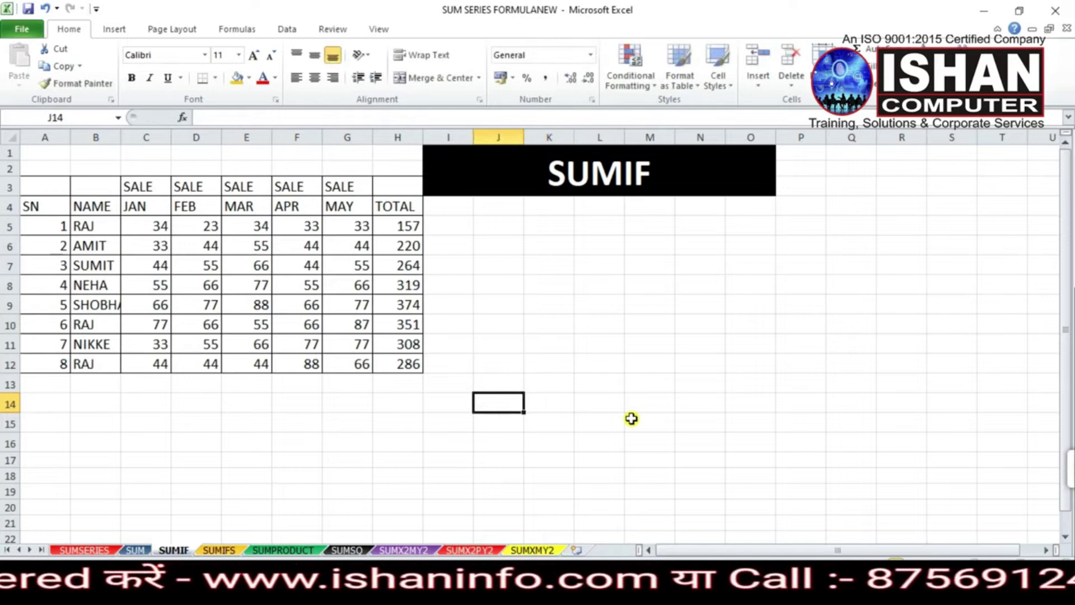
text(NAME)
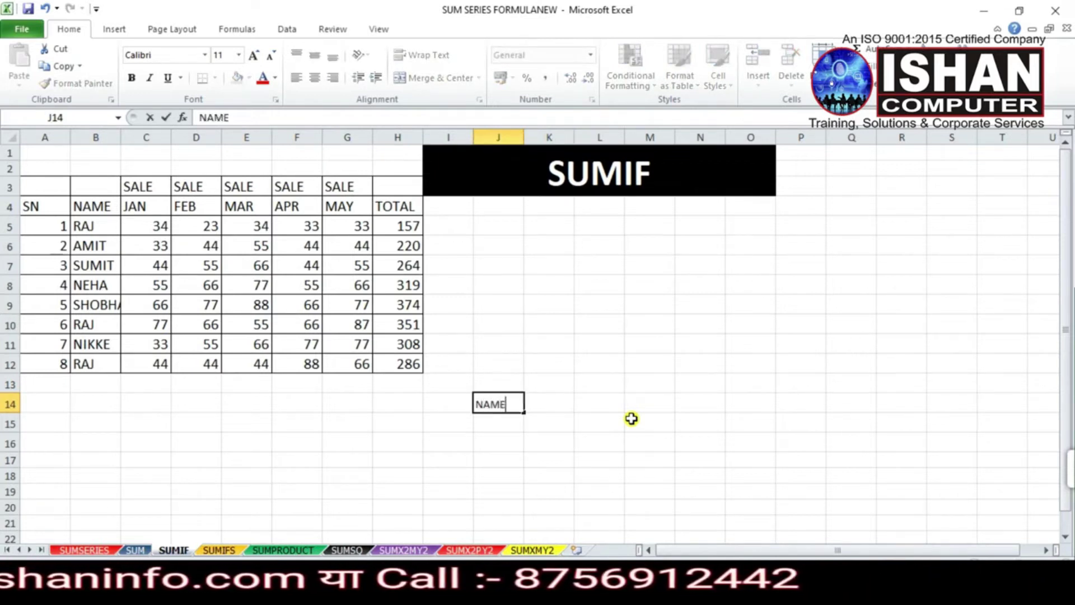
key(Tab)
text(T)
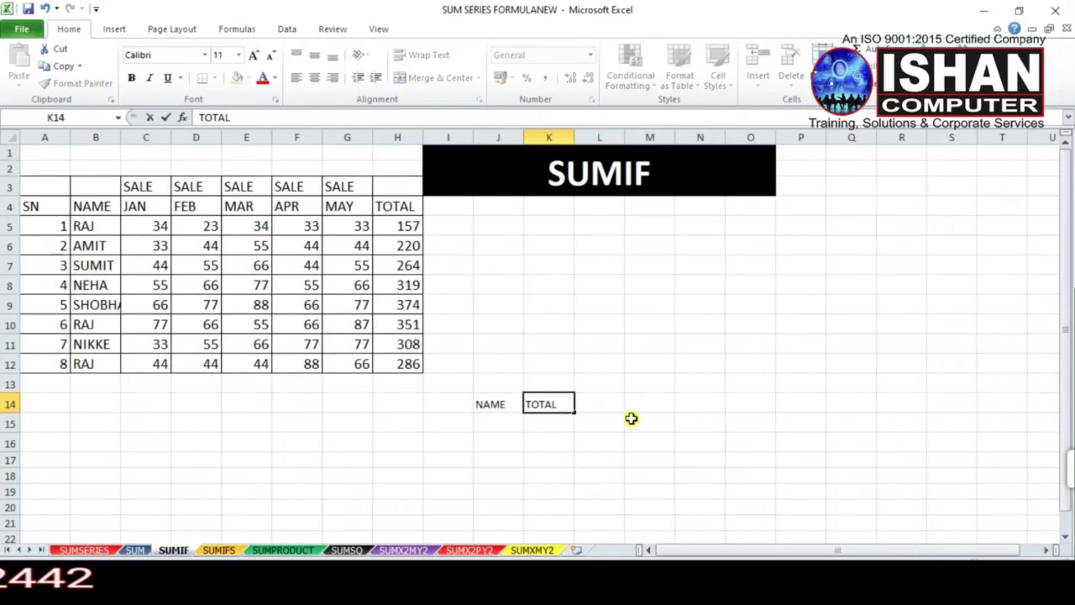
key(Return)
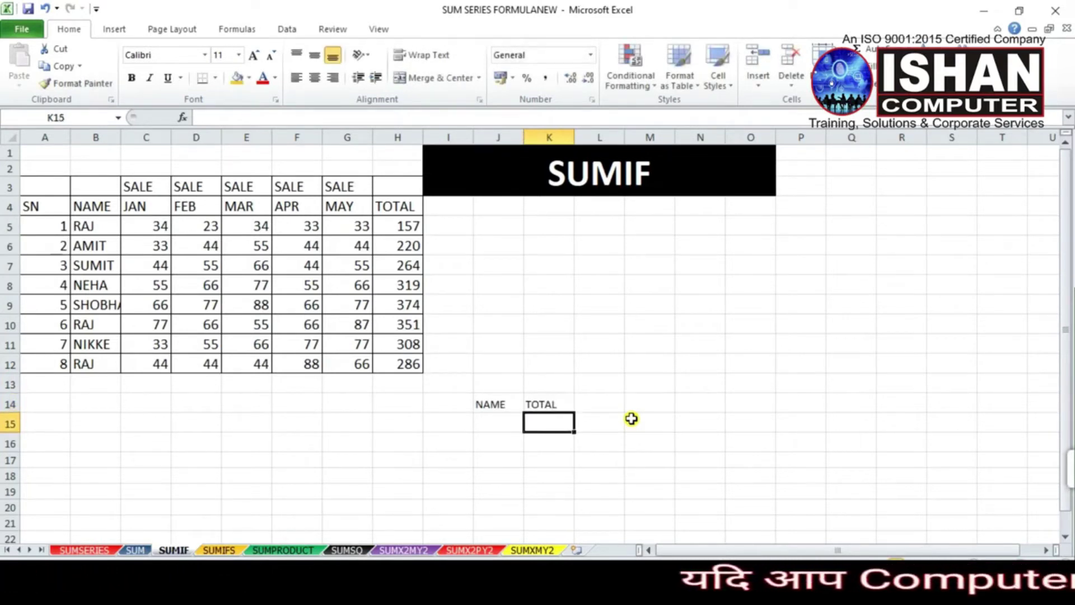
Enter =SUMIF(B5:B12,J15,H5:H12) in K15.
text(=S)
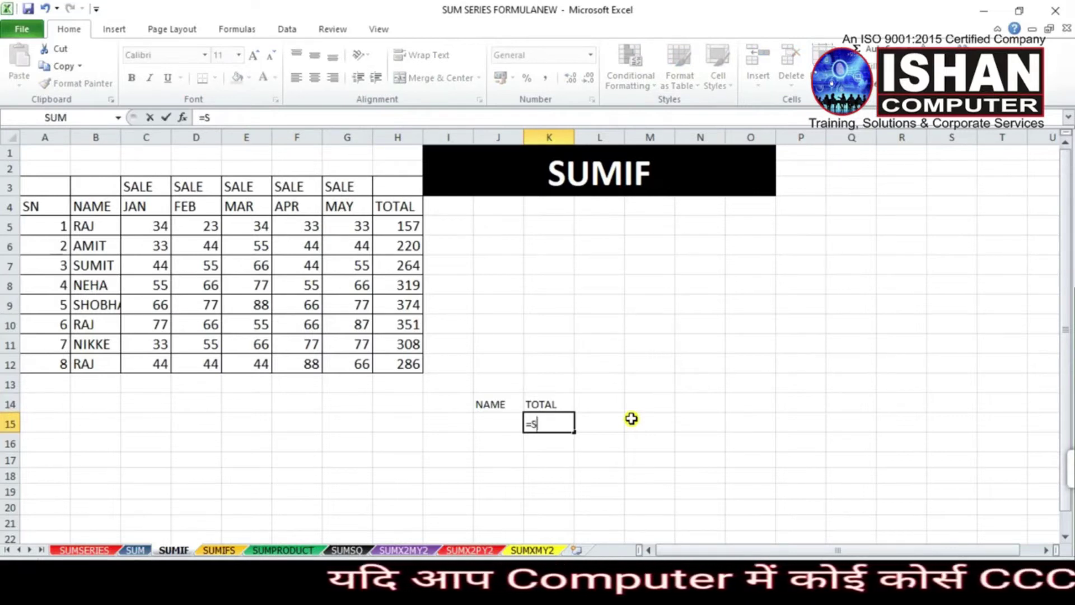
text(UMIF)
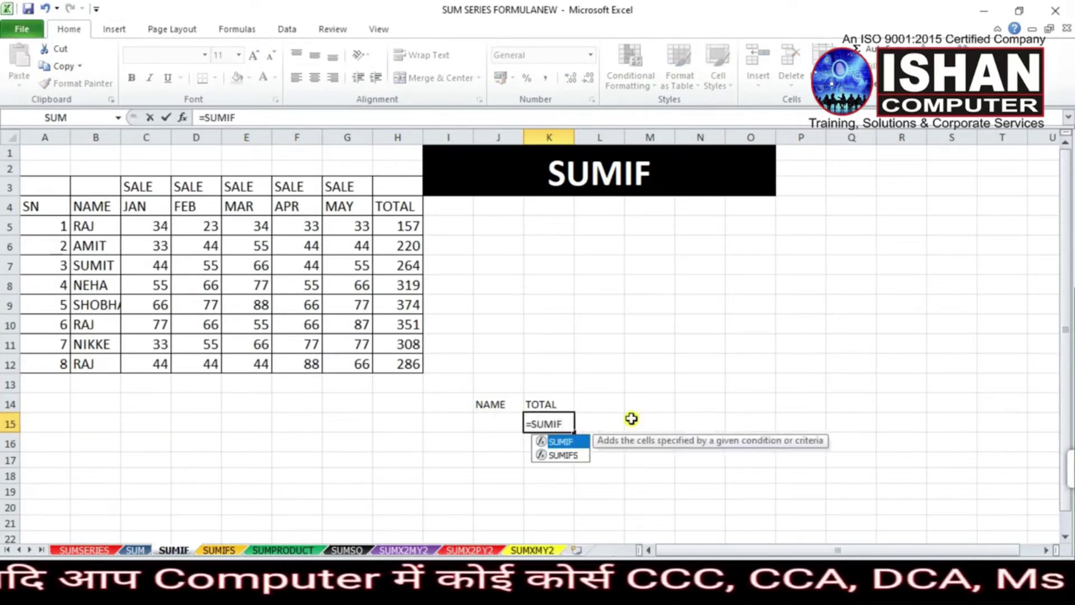
text(()
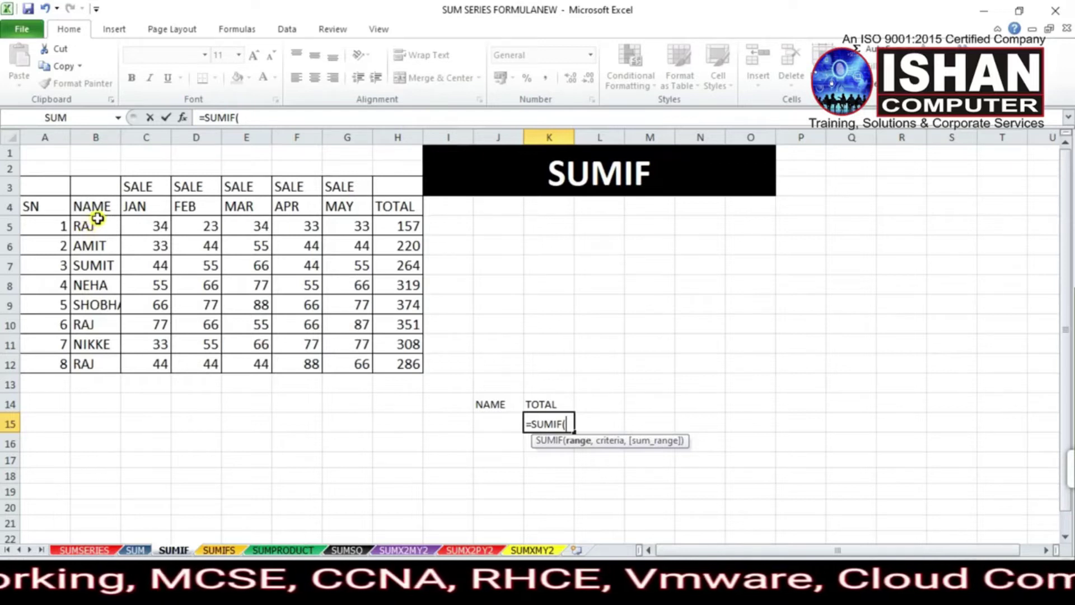
drag(91, 220, 107, 372)
text(,)
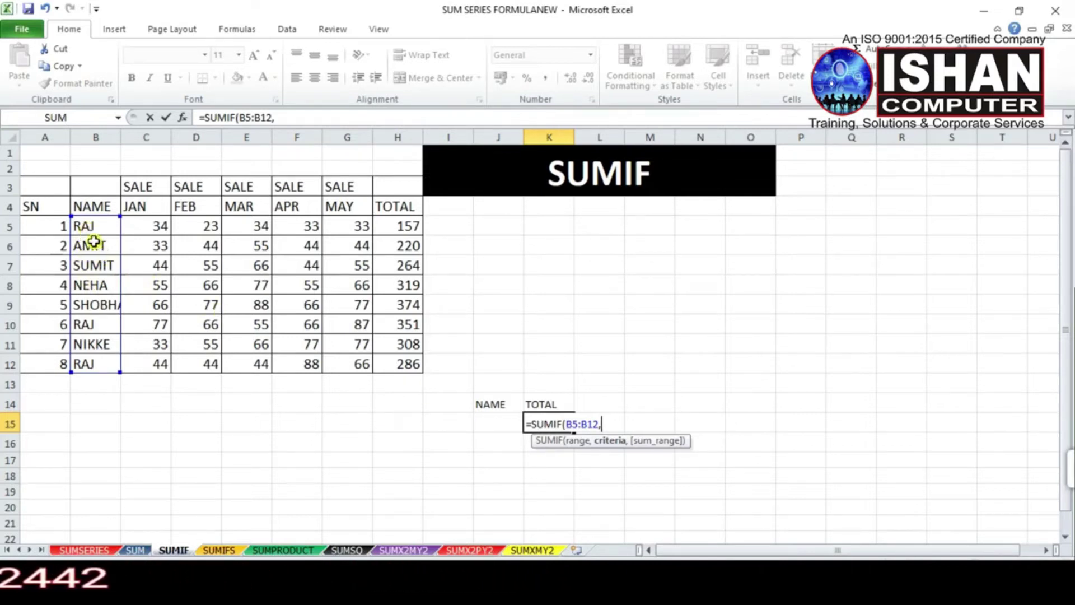
click(499, 424)
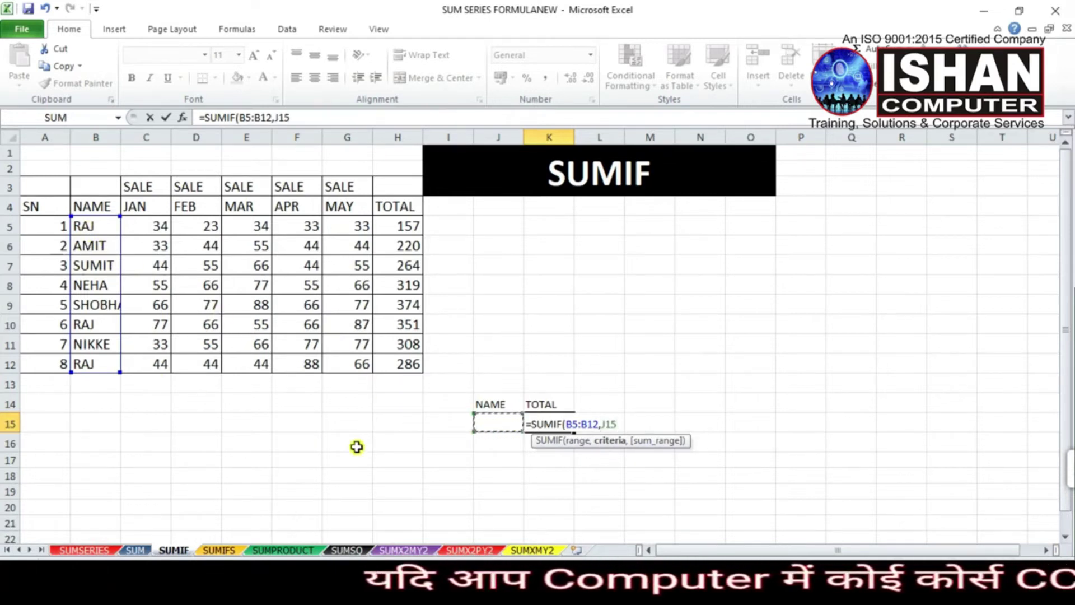
text(,)
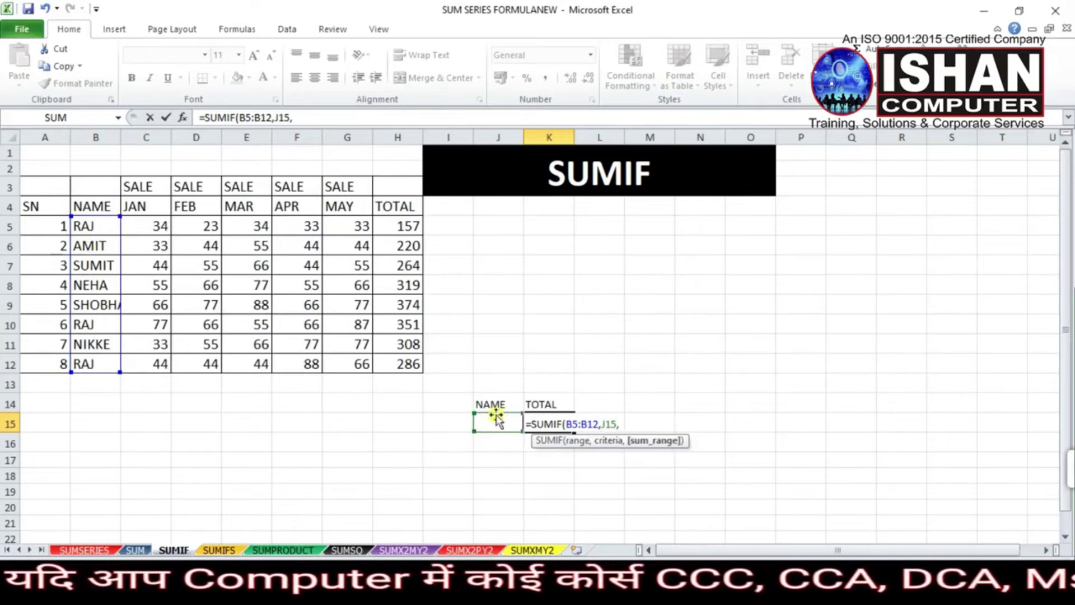
drag(410, 224, 404, 362)
key(Return)
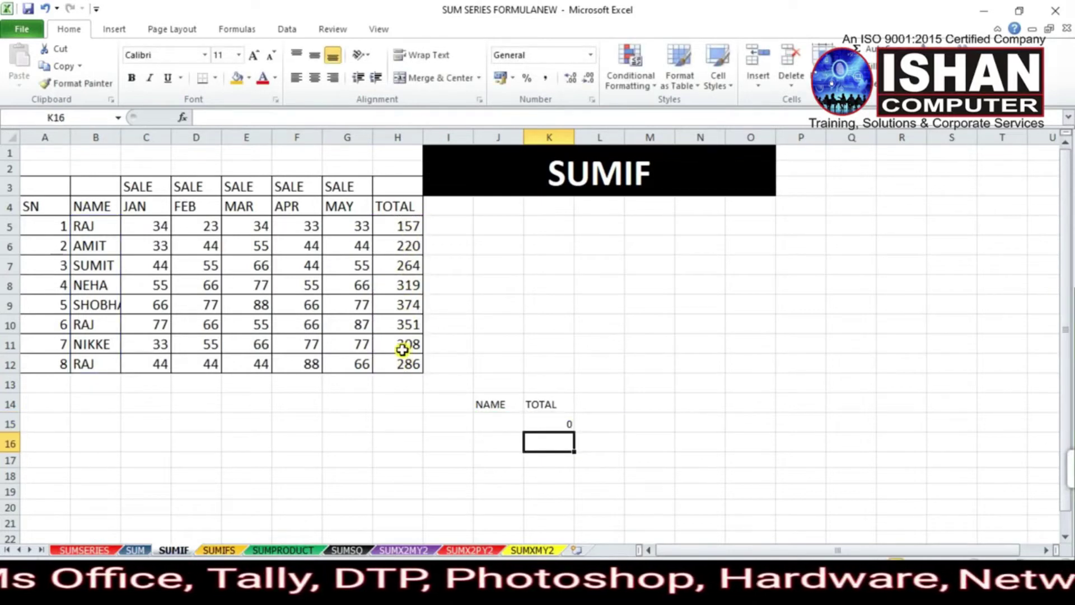
Enter RAJ as the lookup name in J15 so K15 returns 794.
click(509, 426)
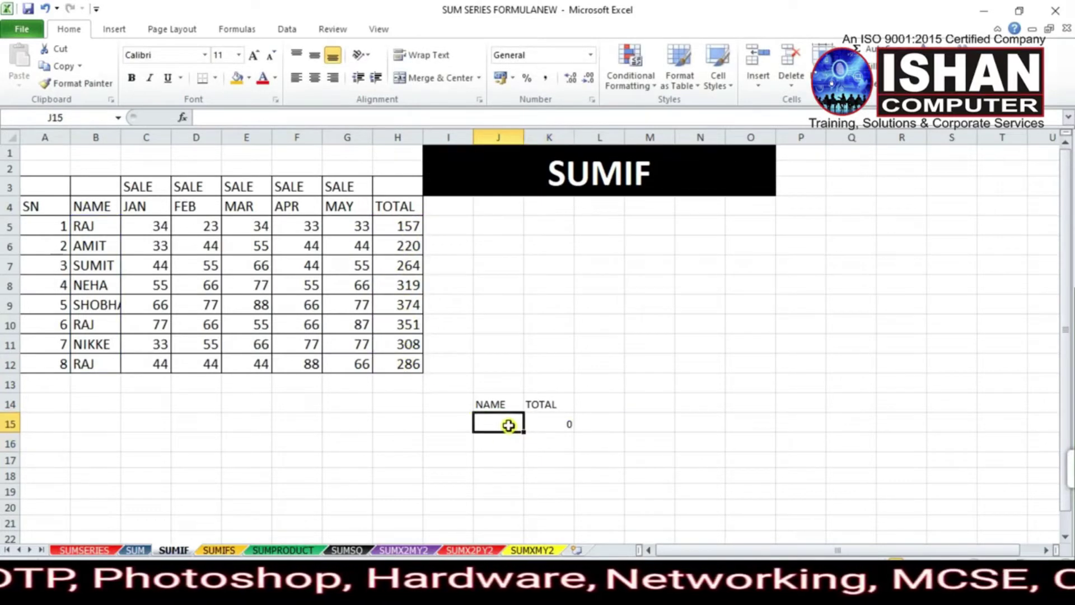
text(RAAJ)
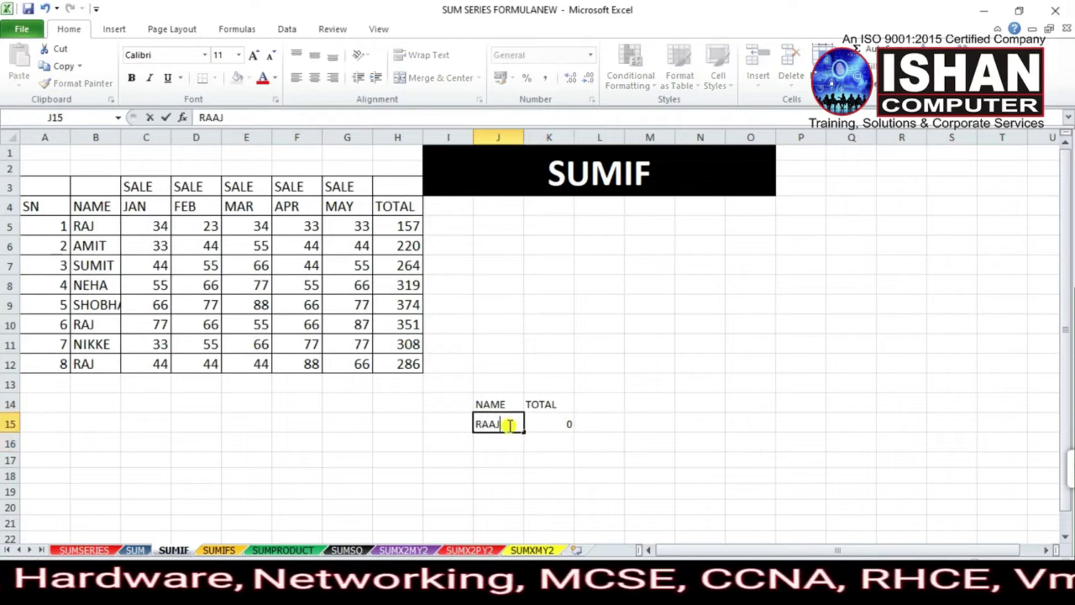
key(Return)
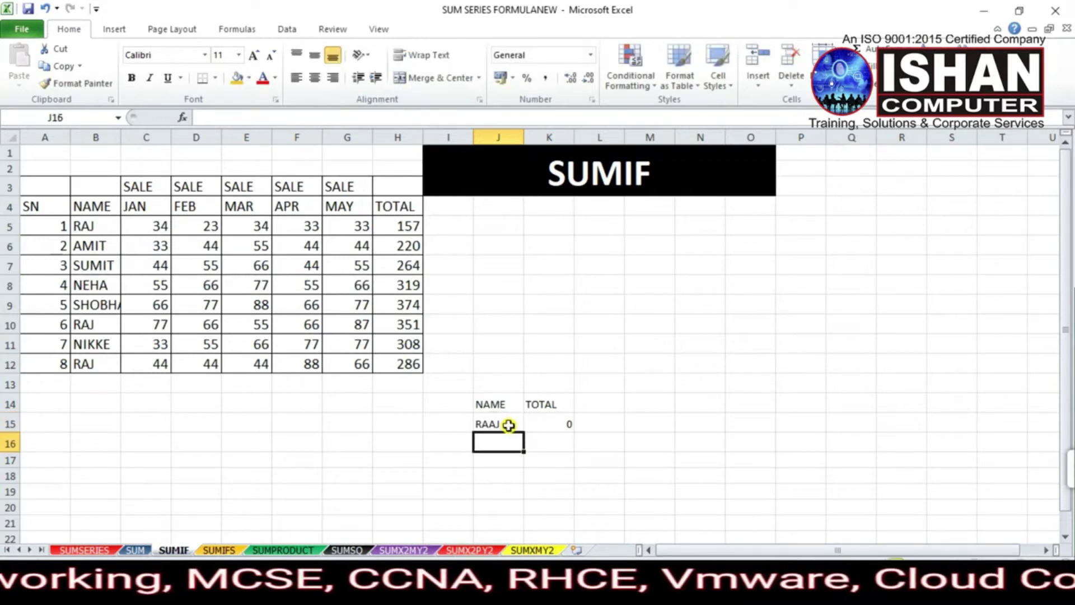
click(508, 426)
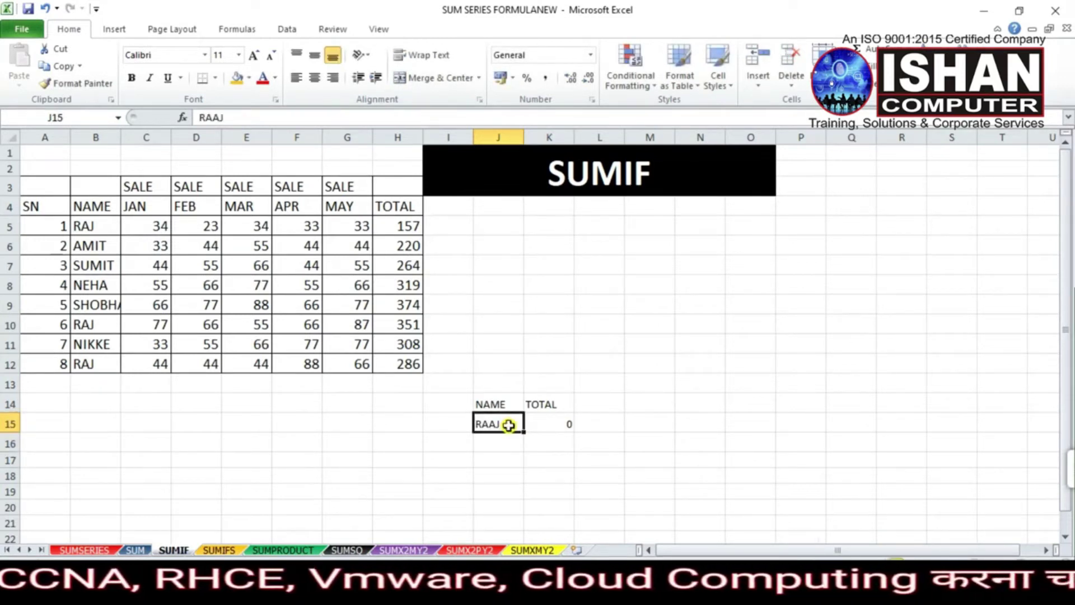
text(RAJ)
key(Return)
key(Up)
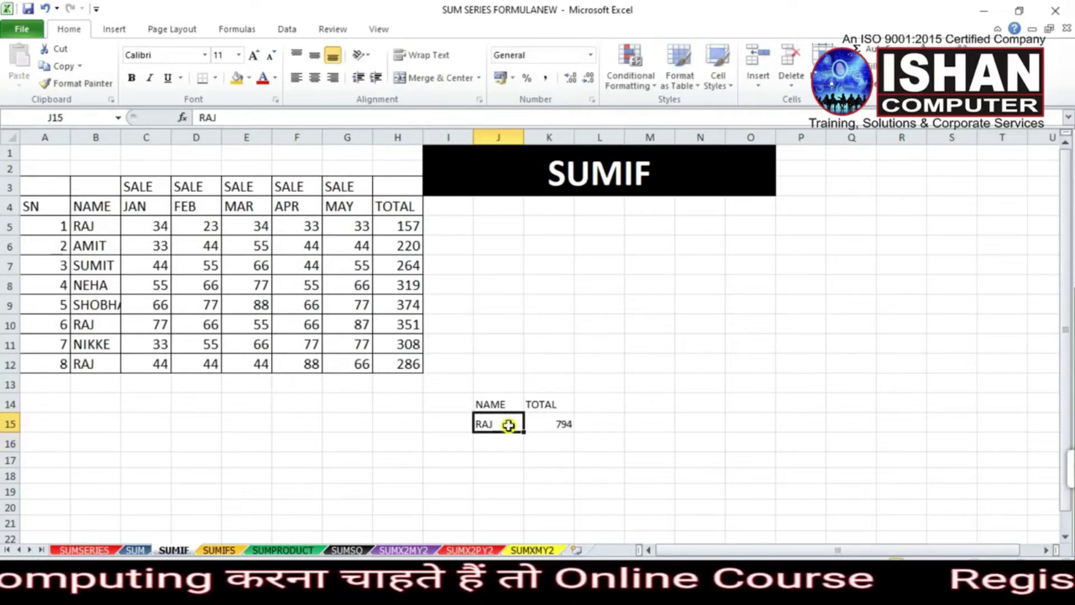
key(Right)
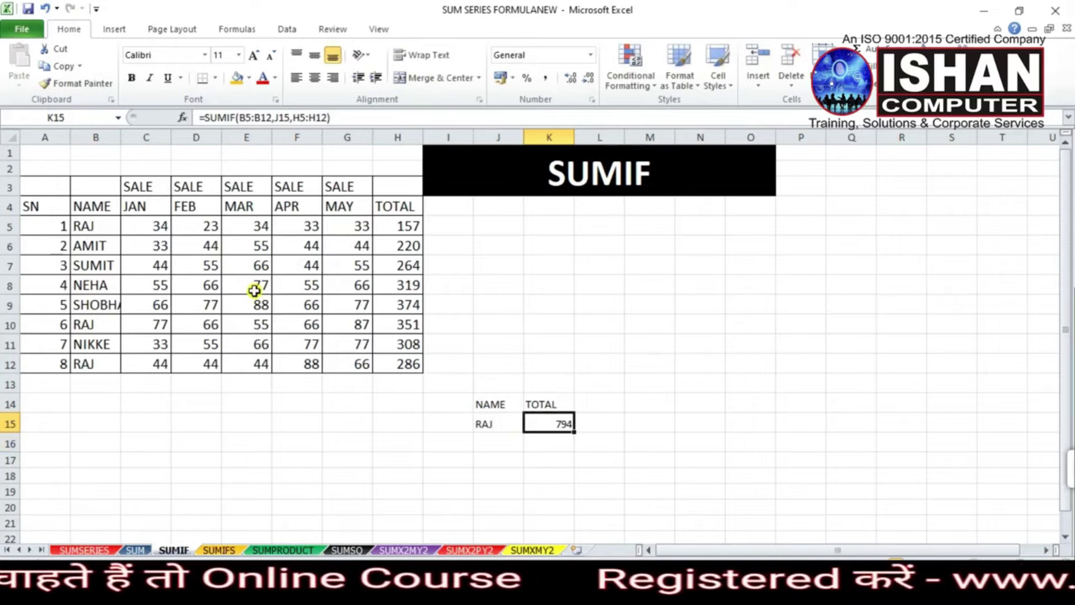
Verify RAJ's entries in B5, B10 and B12 and the row total in H12.
click(79, 231)
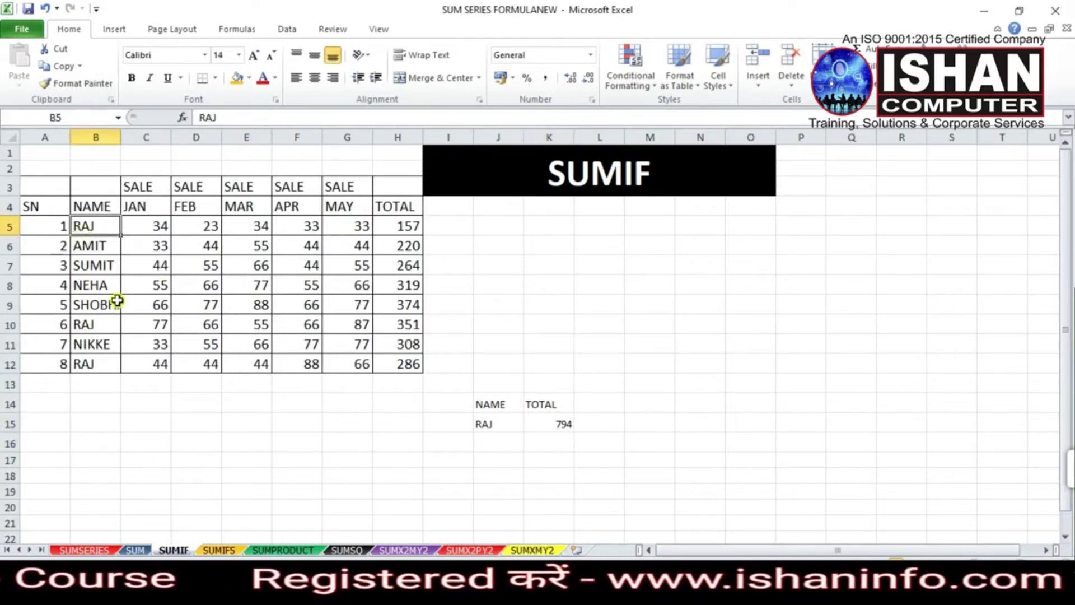
click(98, 324)
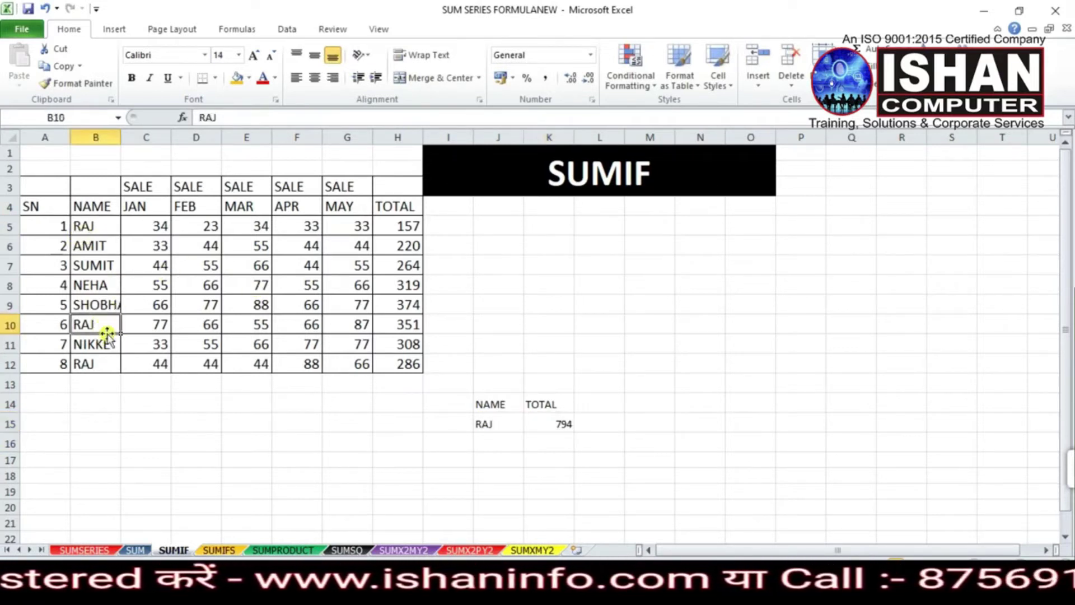
click(97, 365)
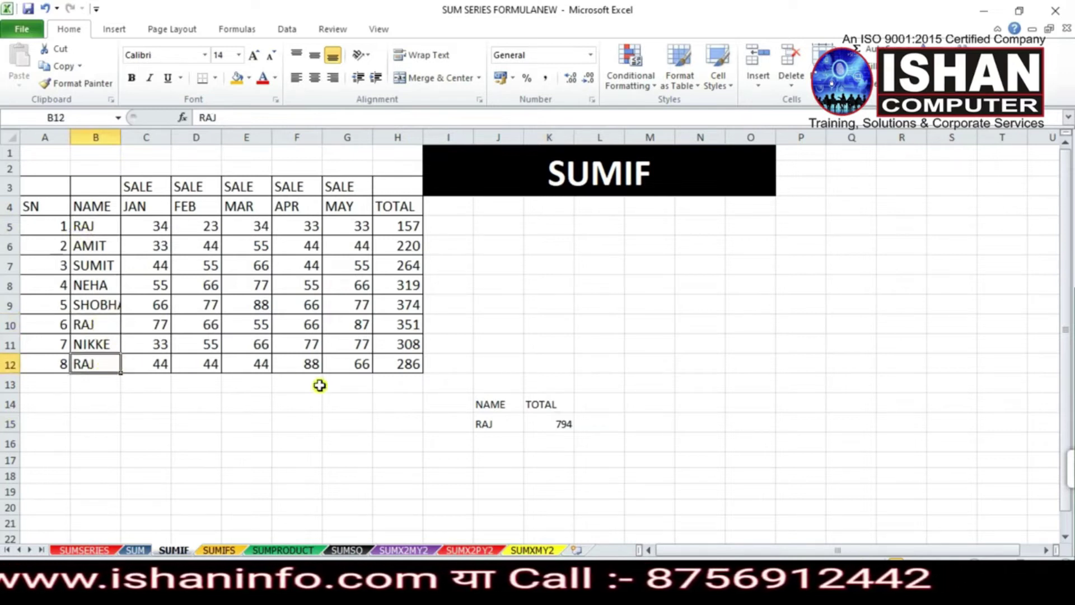
click(404, 368)
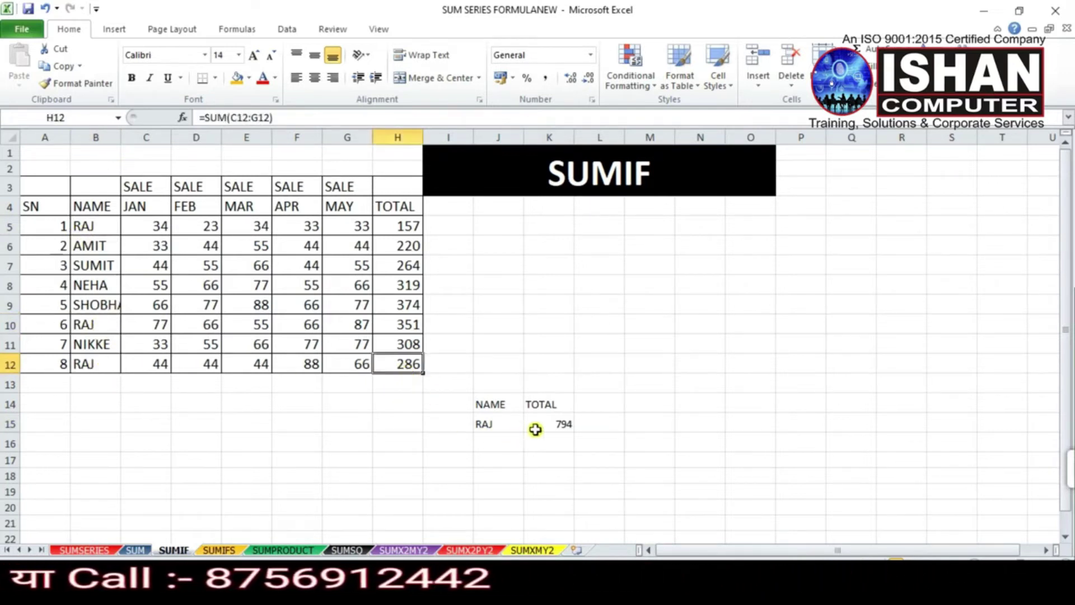
click(101, 363)
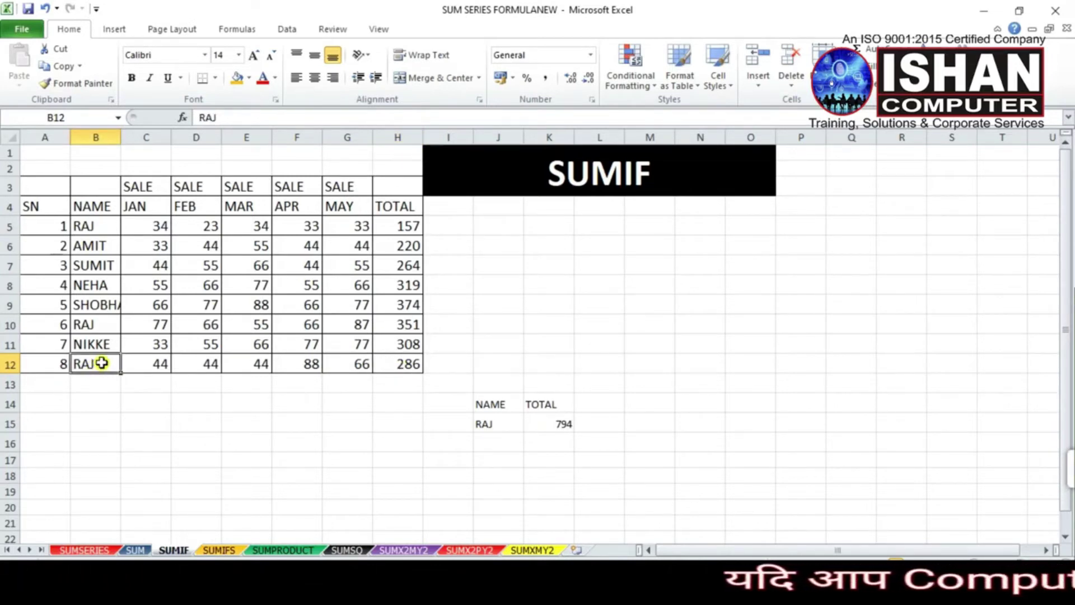
Rename the RAJ entry in B12 to NITU.
text(NITIN)
key(Return)
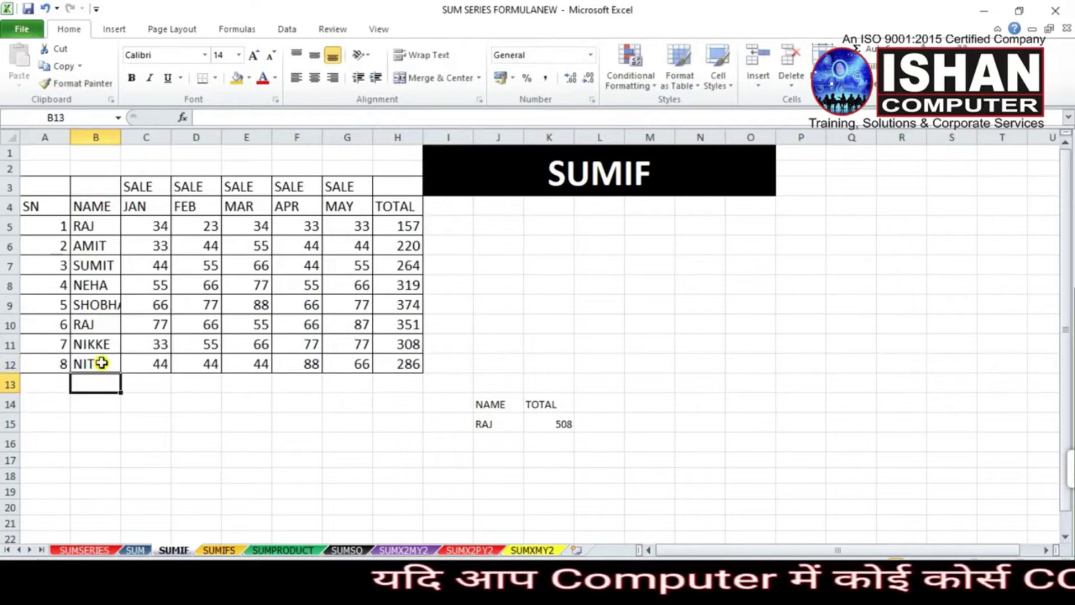
click(101, 363)
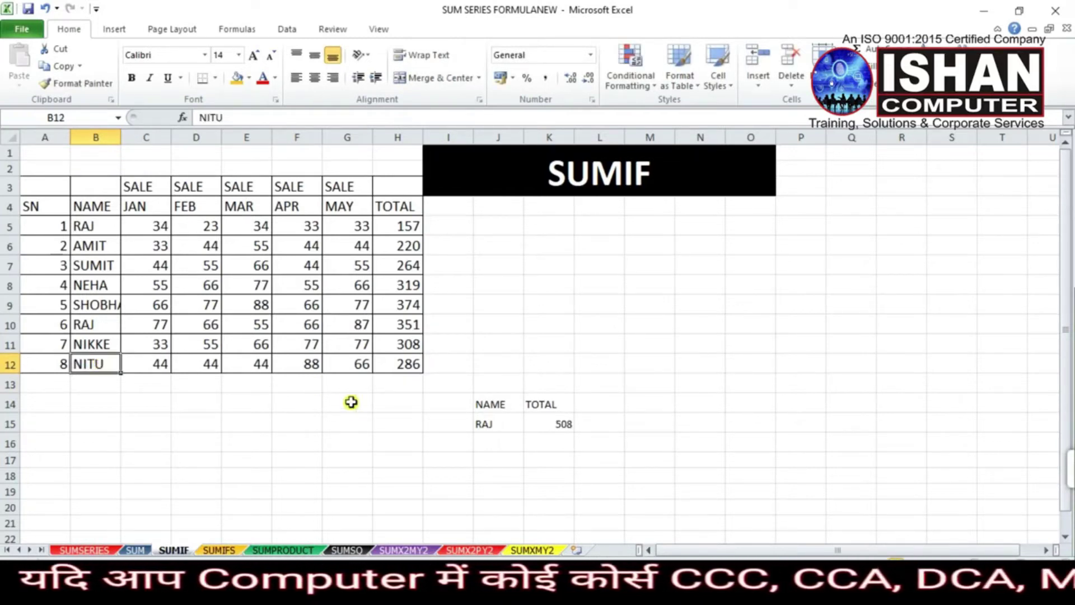
click(556, 423)
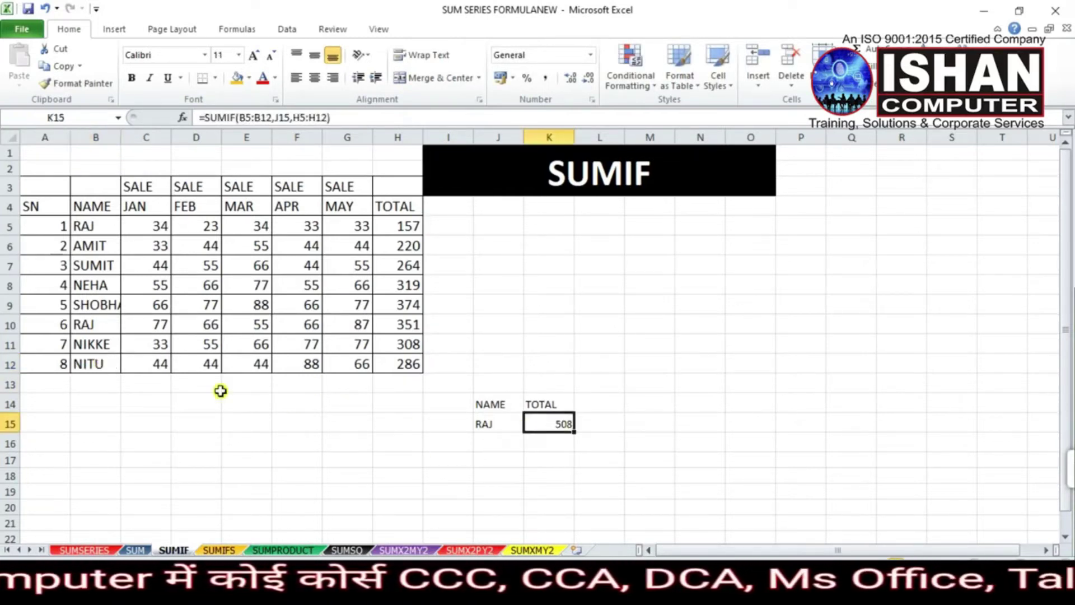
Rename B10's RAJ to OM and confirm K15's RAJ total drops to 157.
click(93, 324)
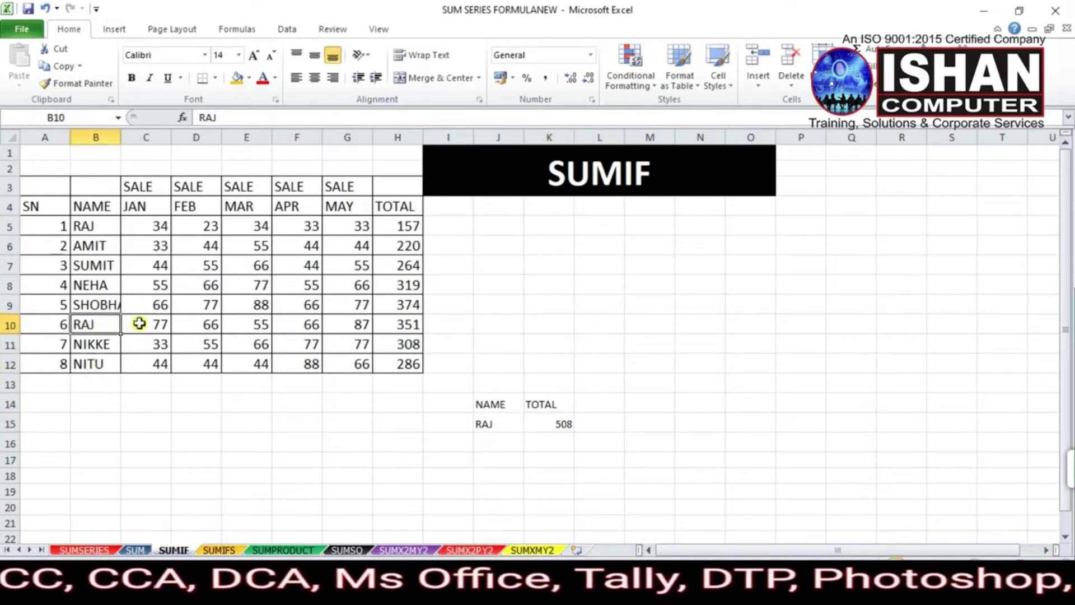
text(OM)
key(Return)
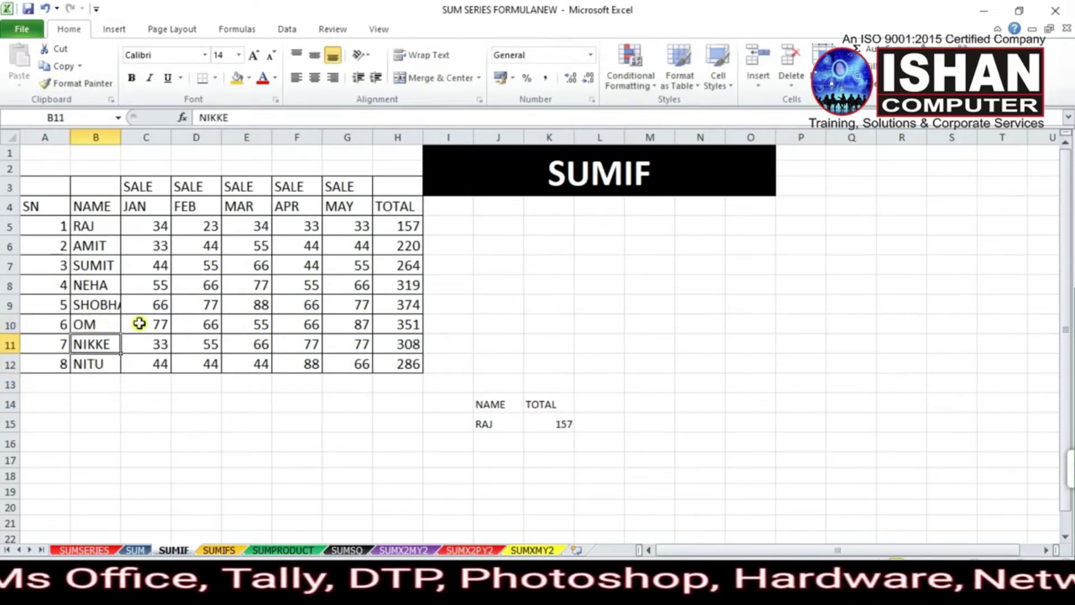
key(Up)
key(Up)
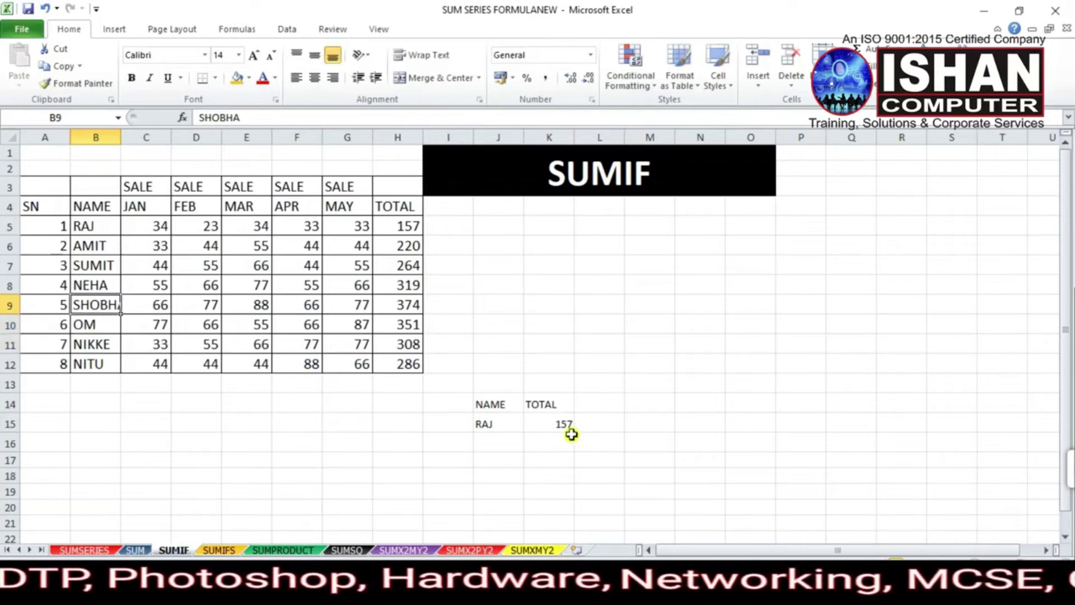
click(98, 220)
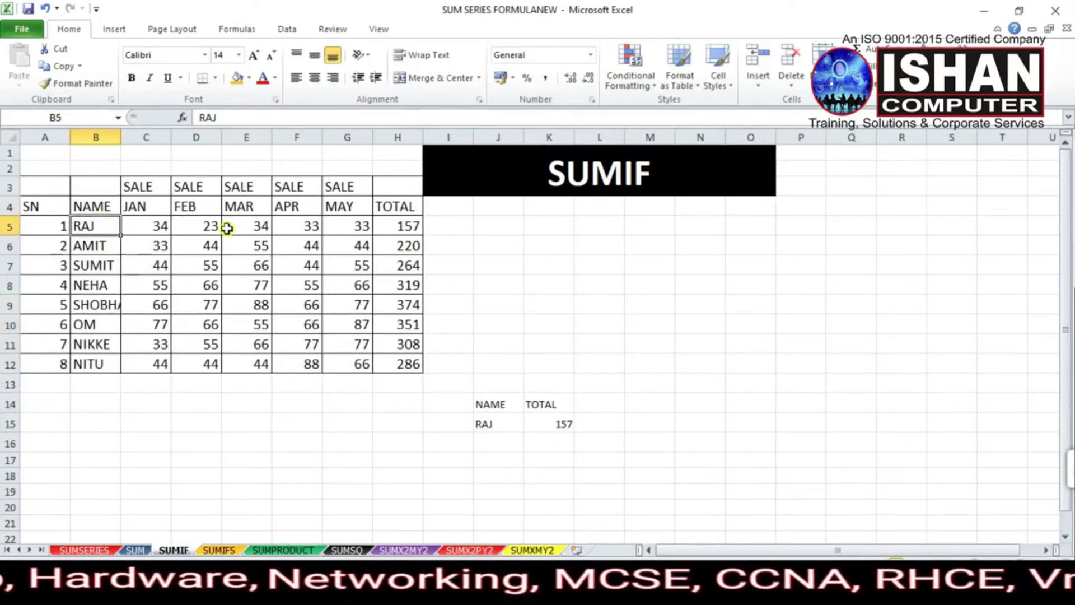
click(404, 221)
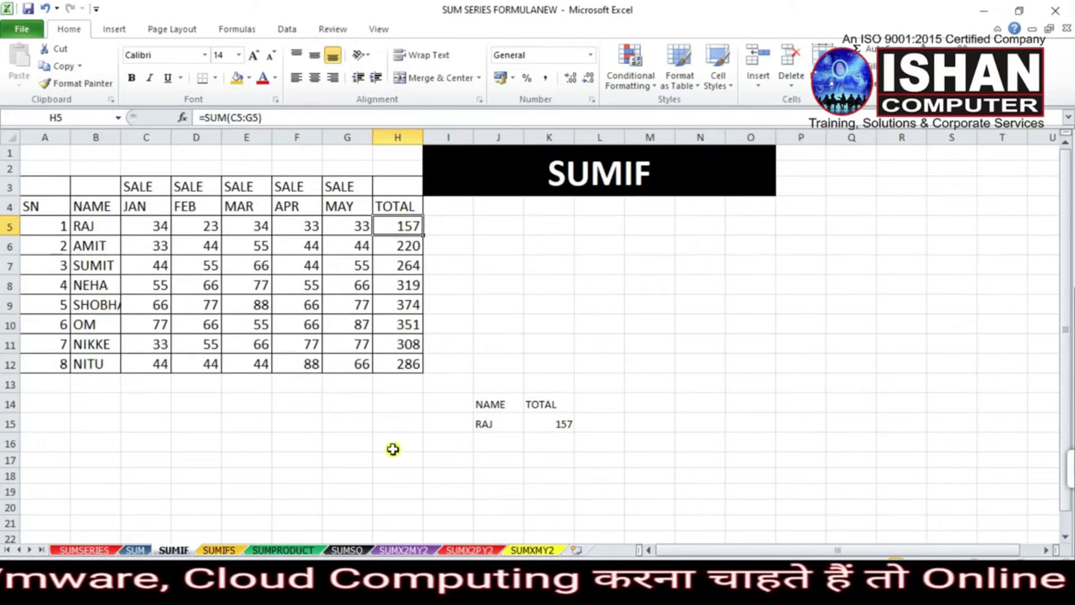
click(495, 448)
click(577, 426)
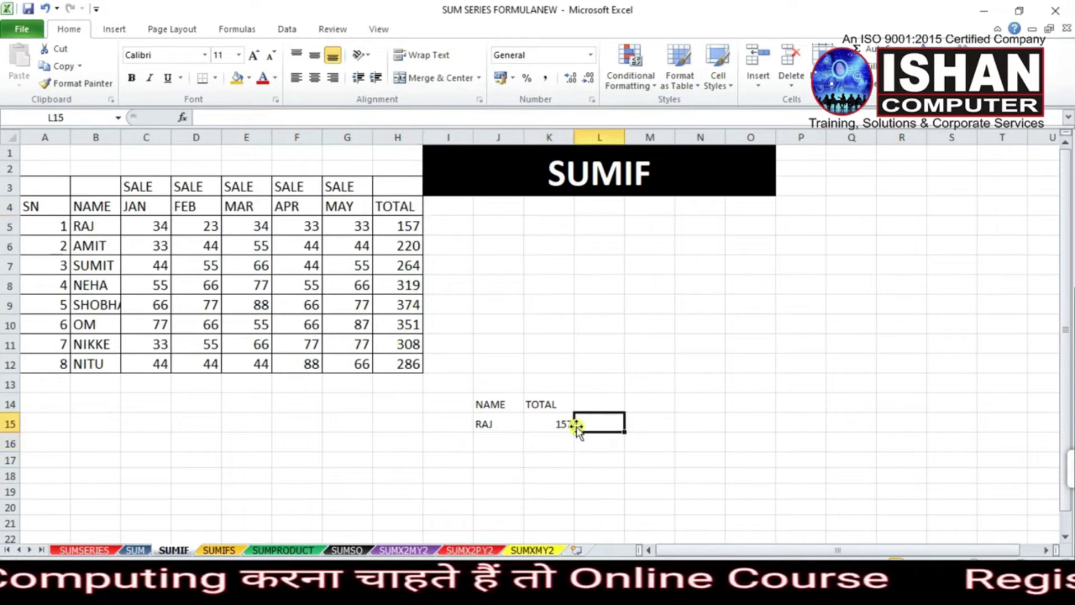
click(574, 428)
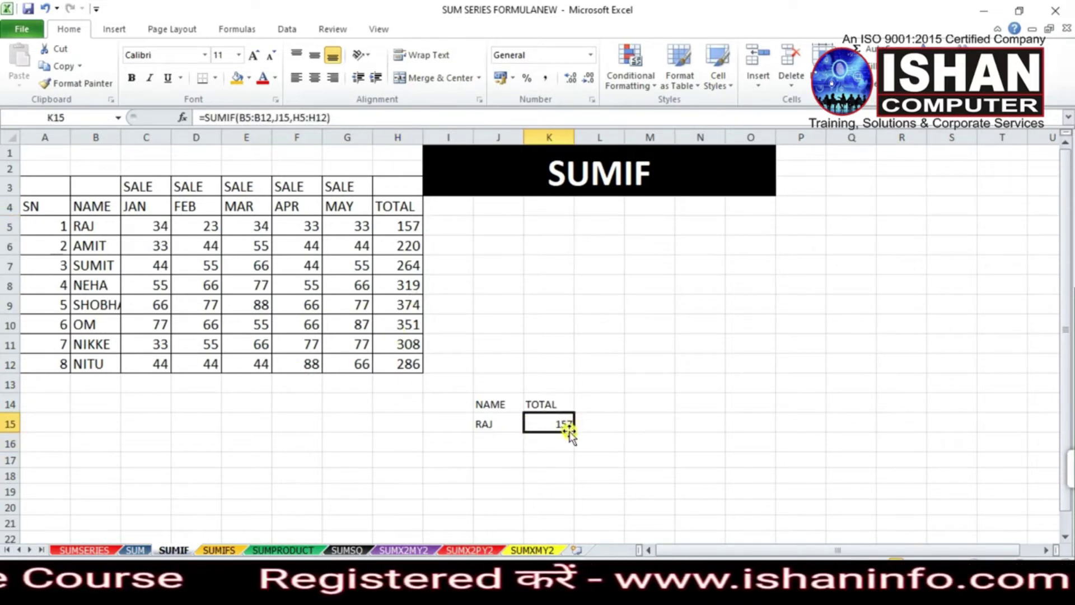
Copy the SUMIF in K15 down to K20 and add AMIT as the lookup name in J16.
drag(571, 430, 576, 507)
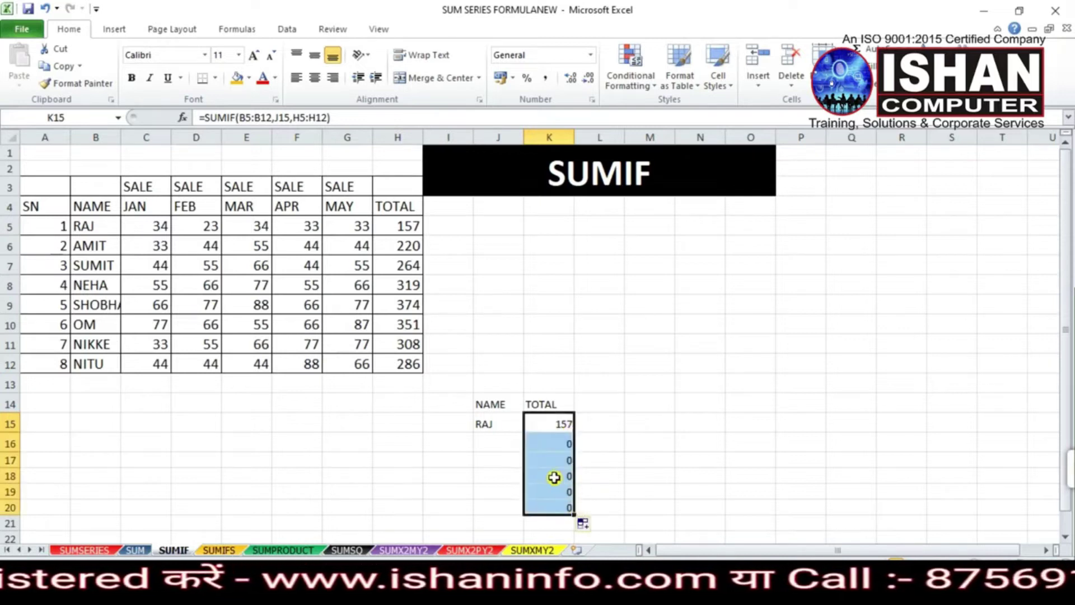
click(491, 441)
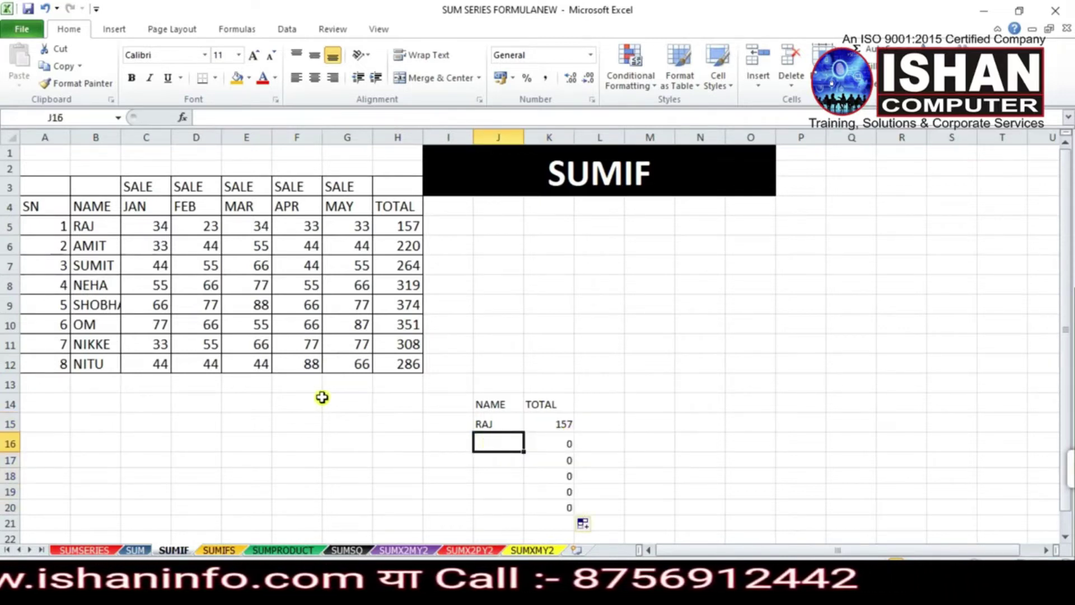
text(AMIT)
key(Return)
key(Up)
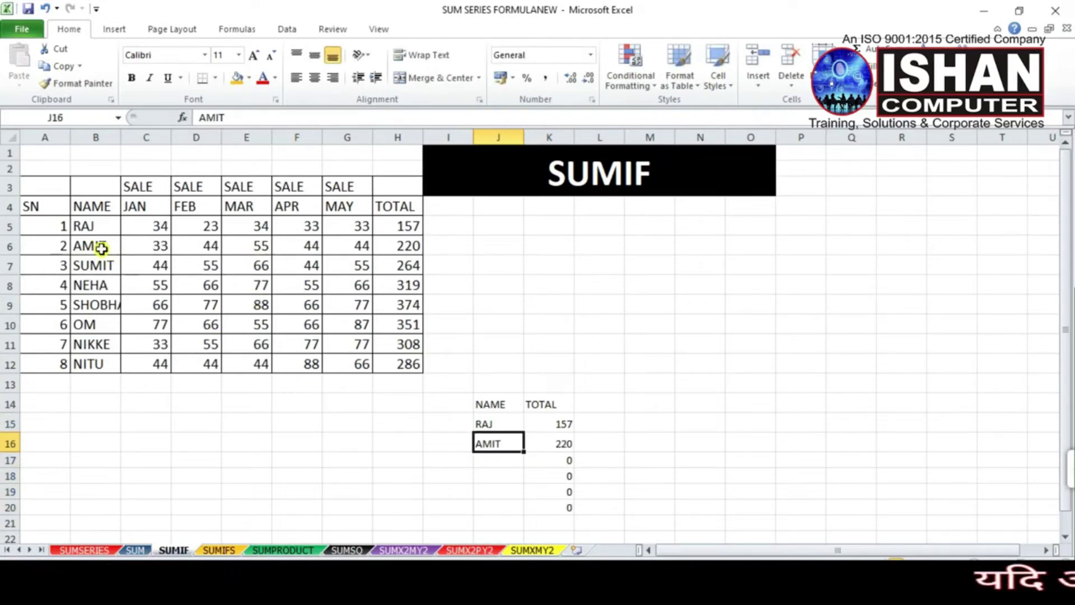
click(392, 253)
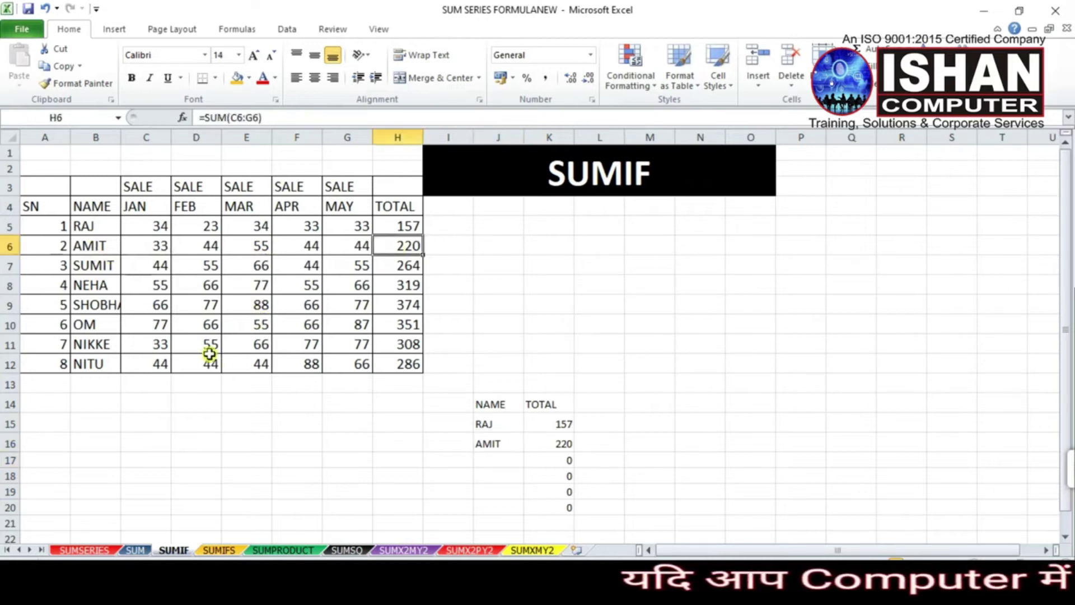
Rename OM in B10 to AMIT so AMIT's SUMIF total becomes 571.
click(100, 328)
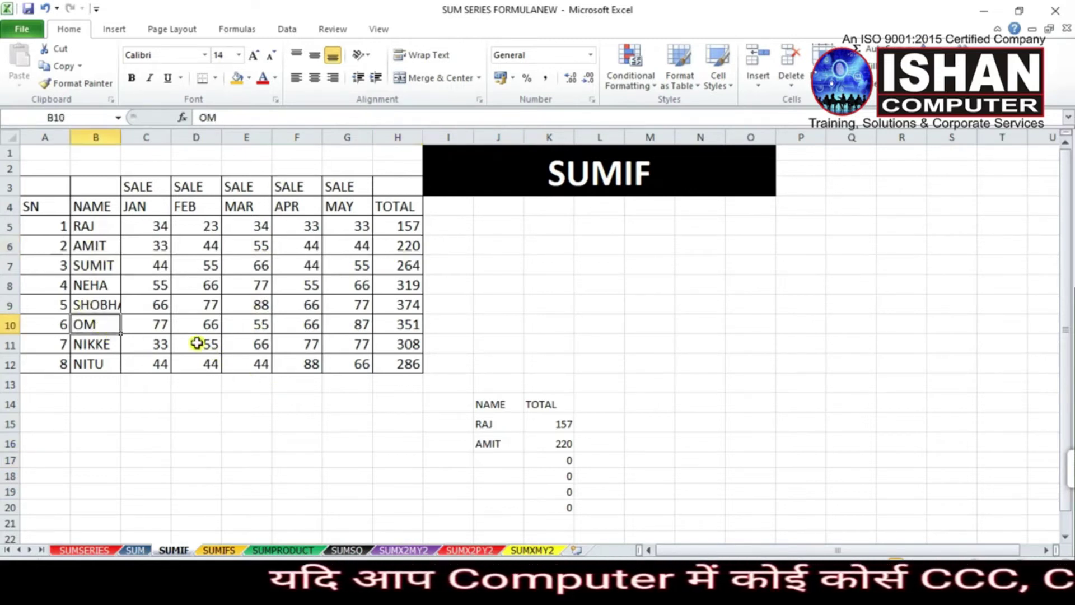
text(AMIT)
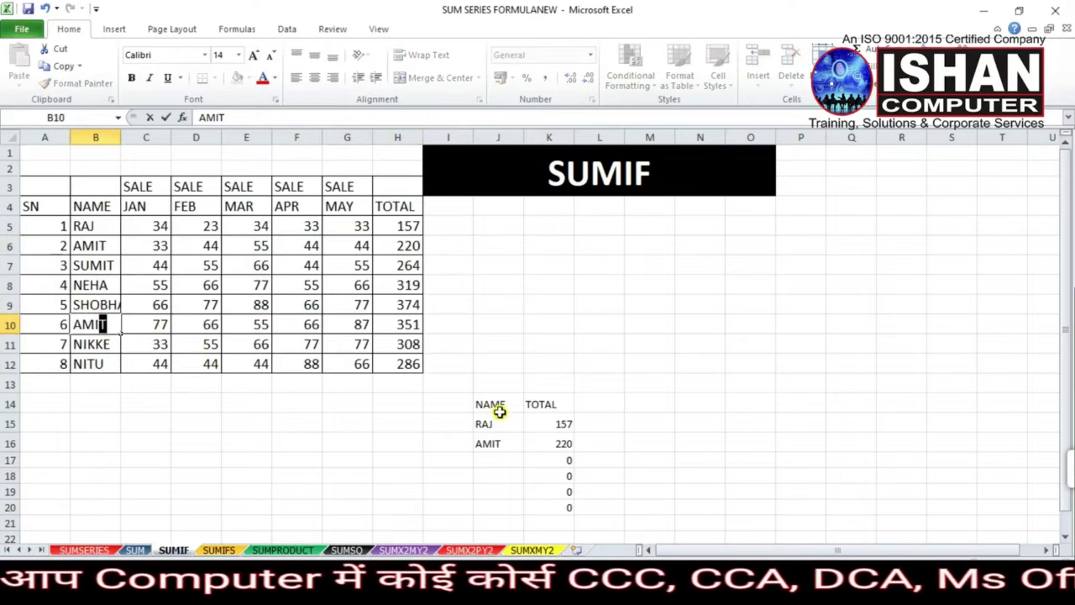
key(Return)
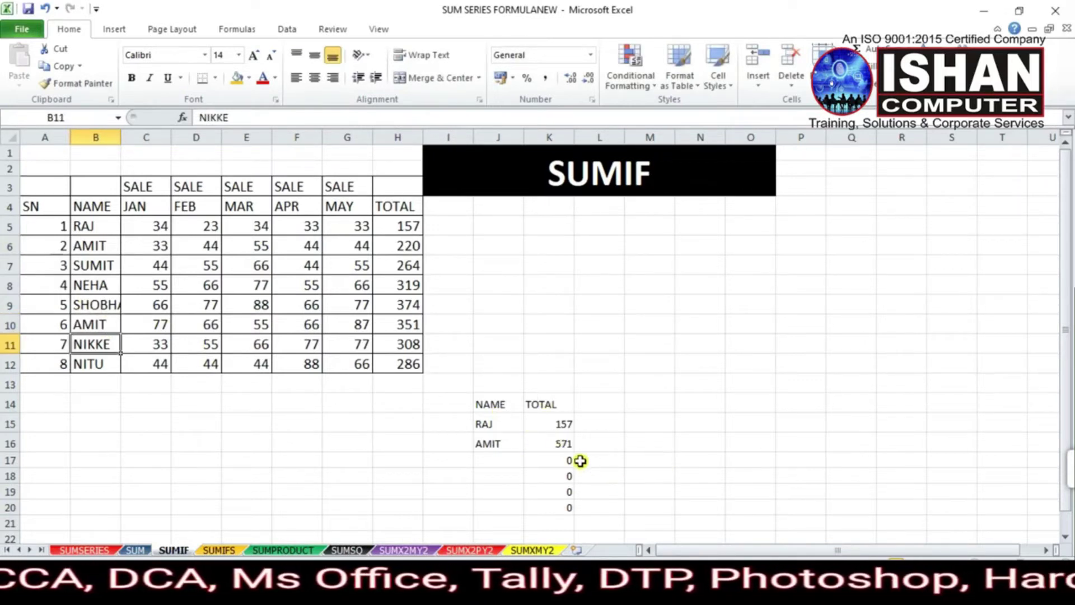
click(555, 449)
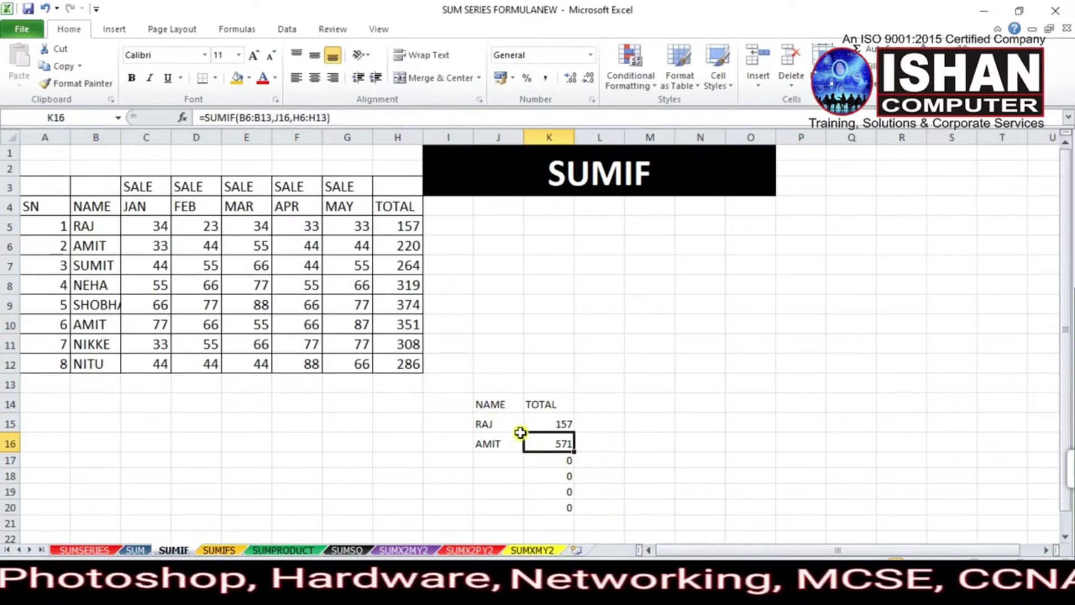
Clear the summary block I13:L21, then paint SUM's orange fill from A3 onto SUMIF in A4.
drag(475, 388, 590, 526)
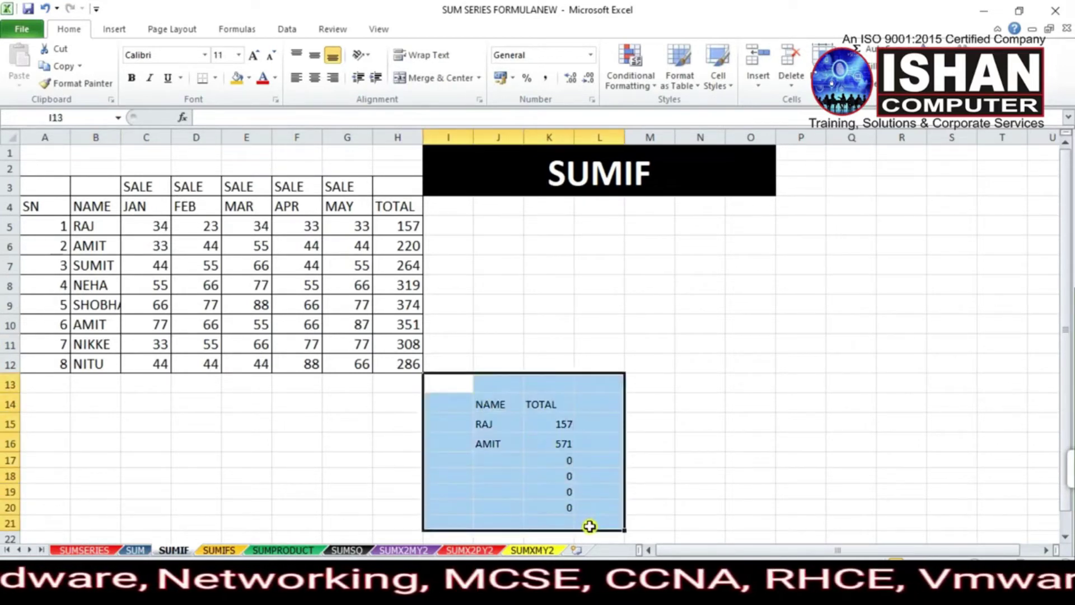
key(Delete)
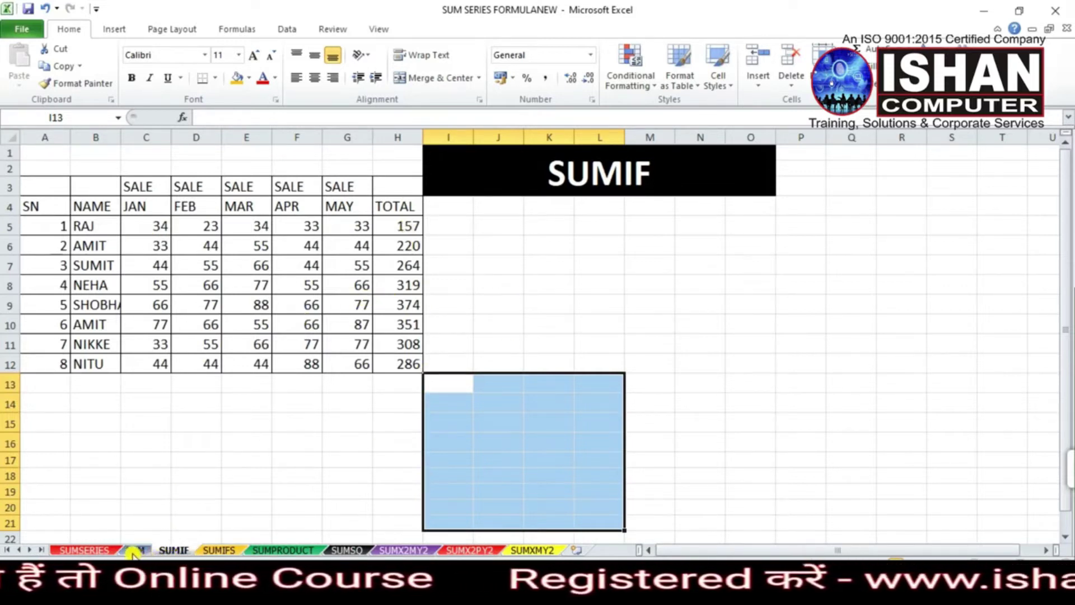
click(105, 551)
click(164, 288)
click(92, 220)
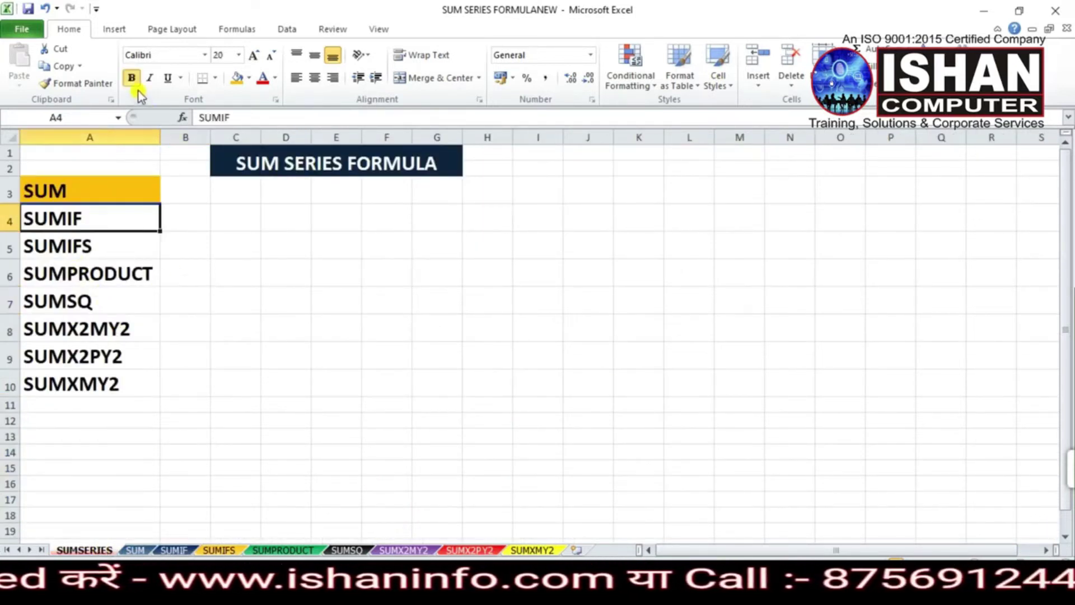
click(110, 192)
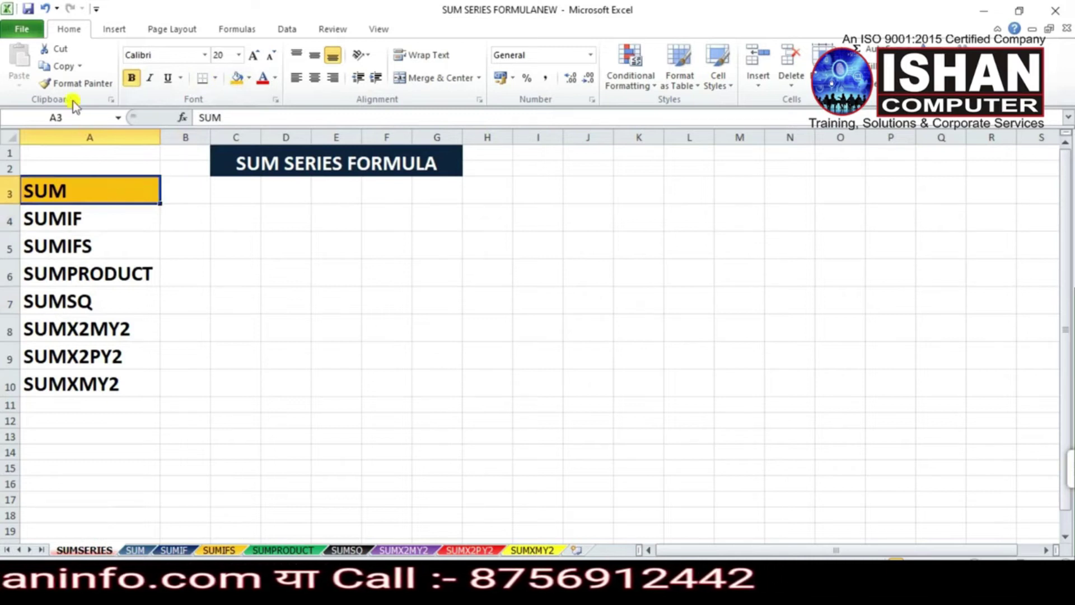
click(49, 85)
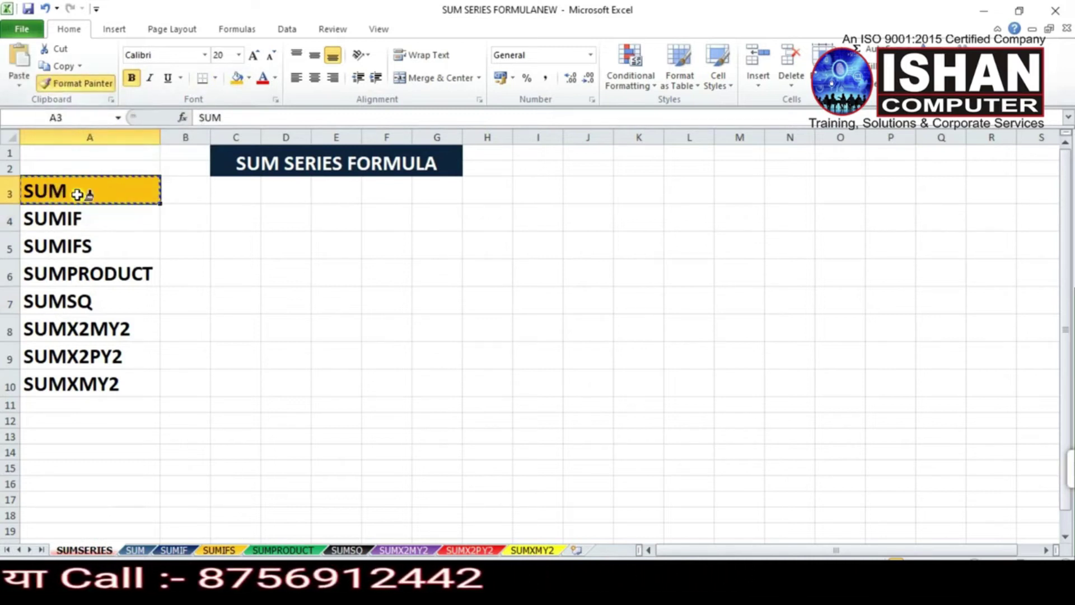
click(54, 219)
Select the SUMIFS entry in A5 and go to the SUMIFS sheet.
click(290, 247)
click(327, 307)
click(93, 248)
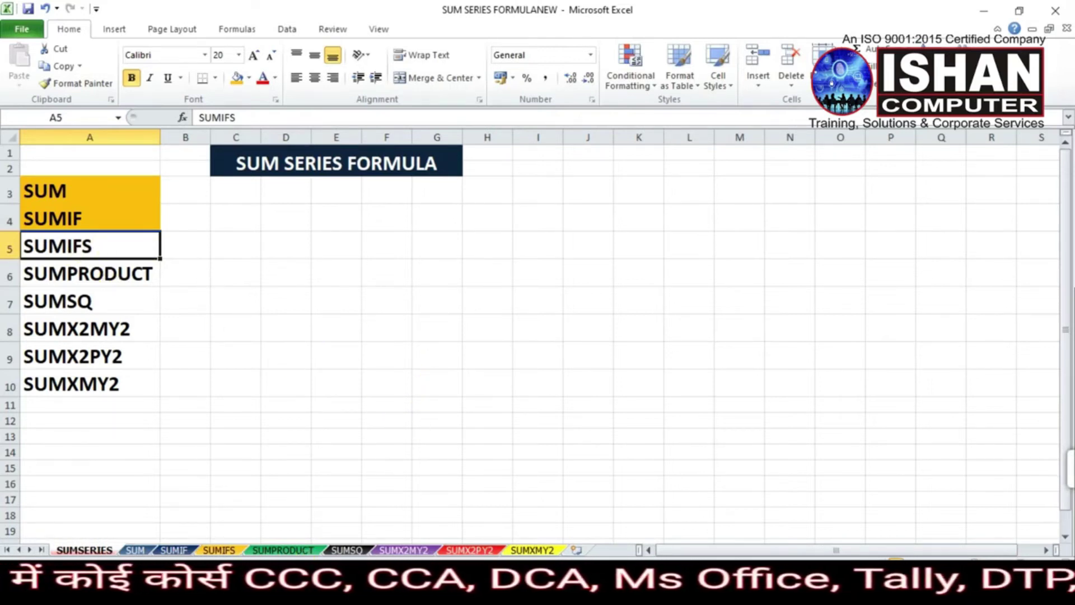
click(212, 551)
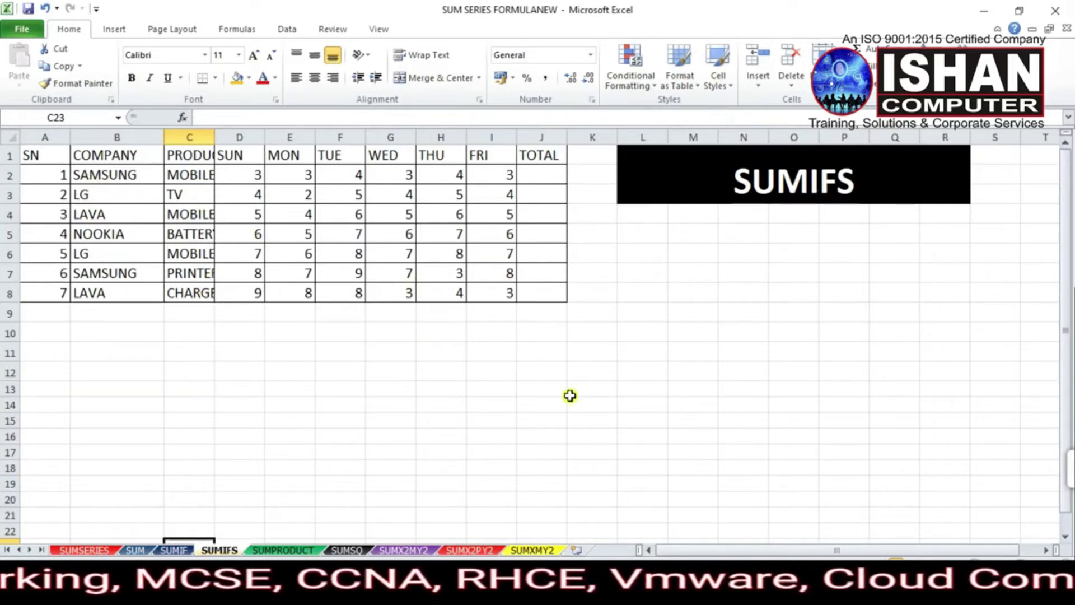
Enter =SUM(D2:I2) in J2 to total row 2's SUN–FRI sales.
click(589, 357)
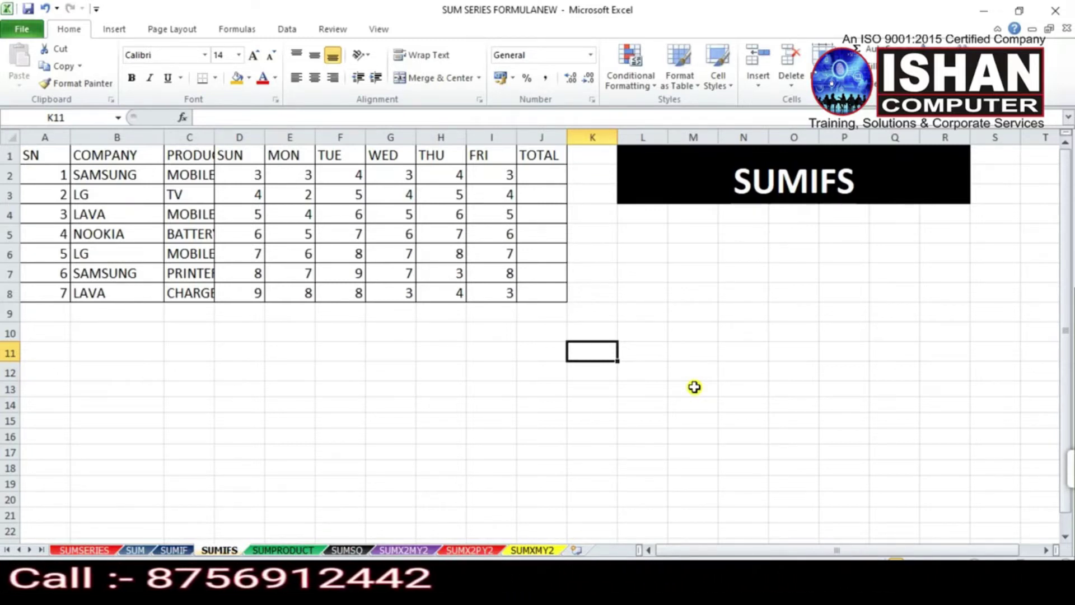
click(119, 156)
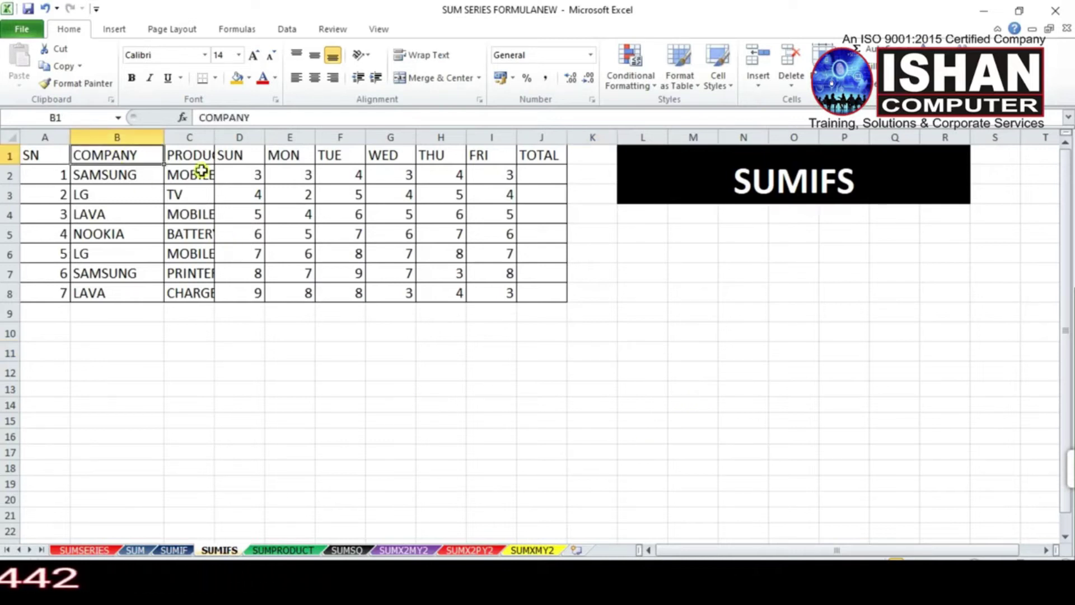
click(187, 171)
drag(250, 175, 458, 194)
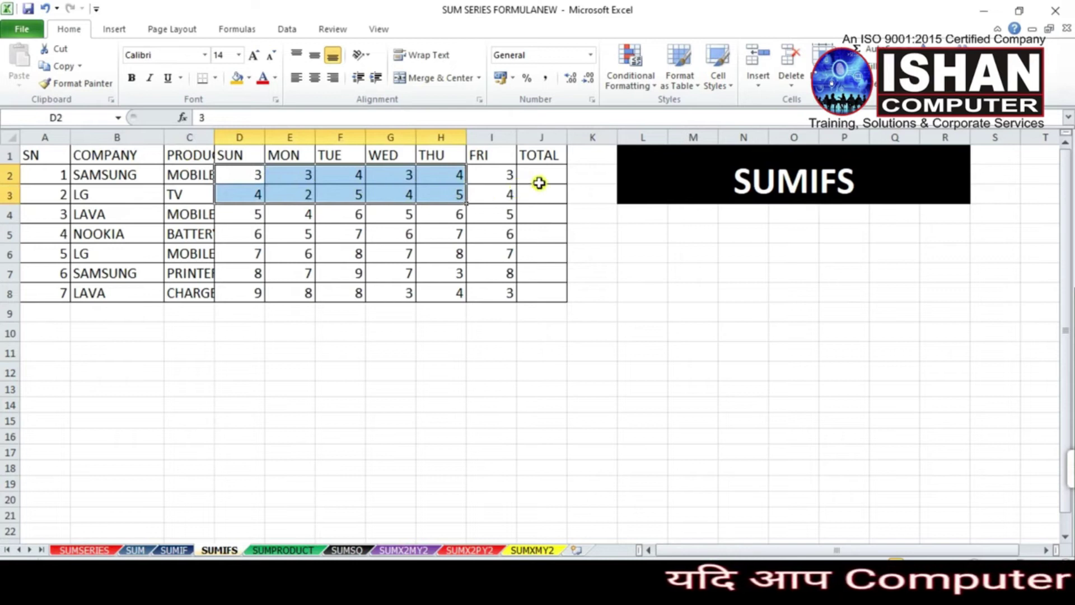
click(558, 178)
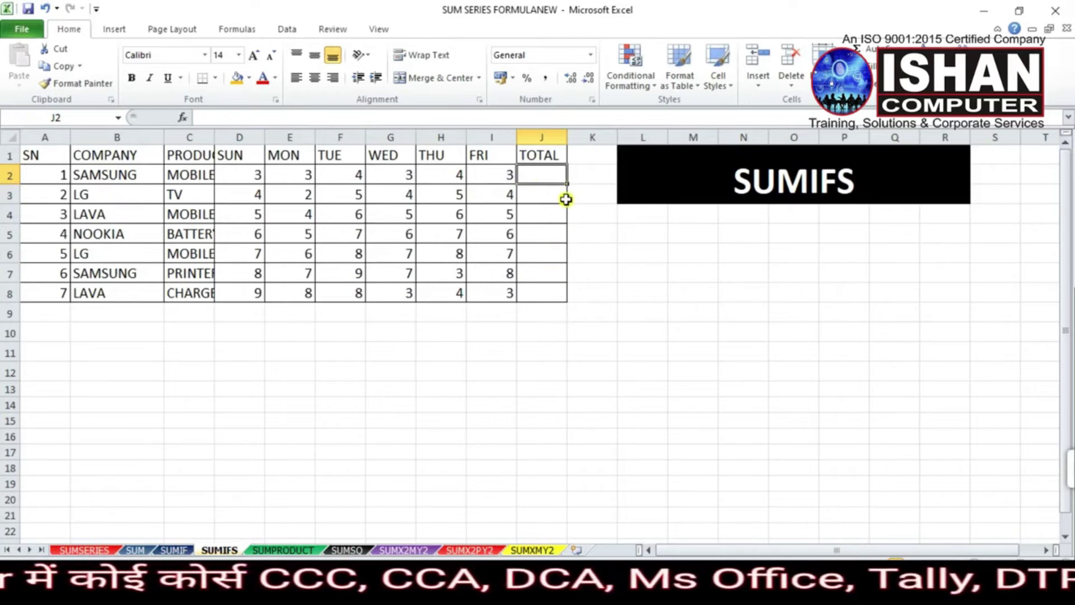
text(=)
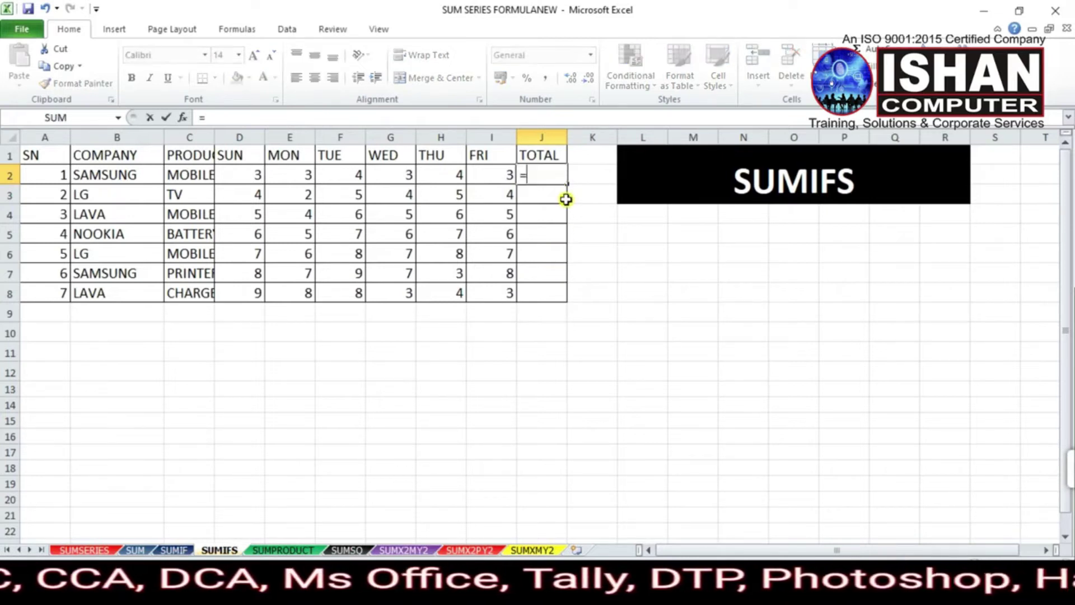
text(SUM)
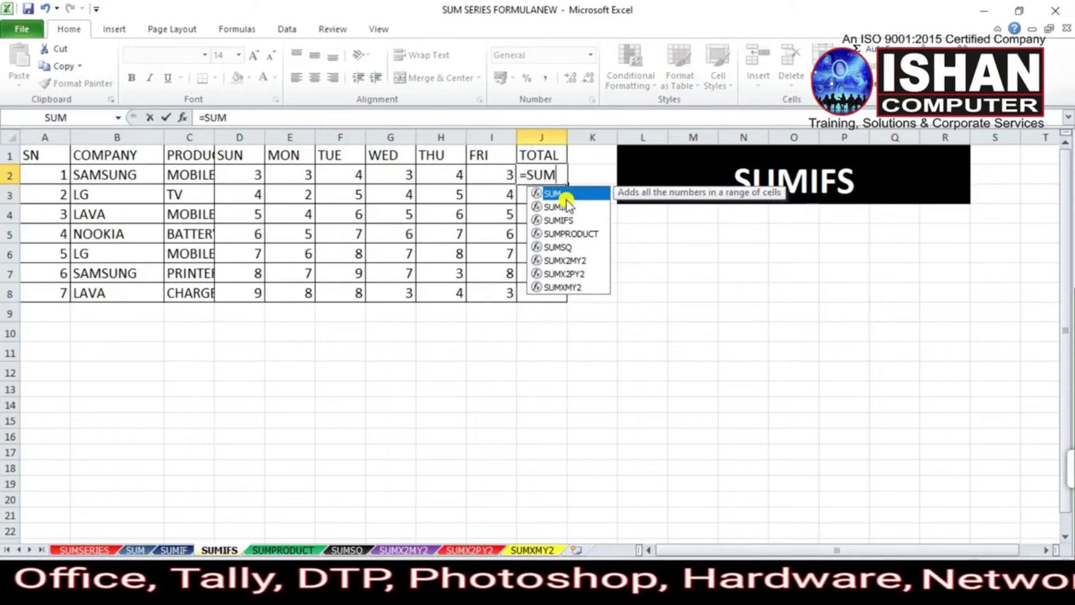
double_click(566, 193)
drag(240, 174, 480, 177)
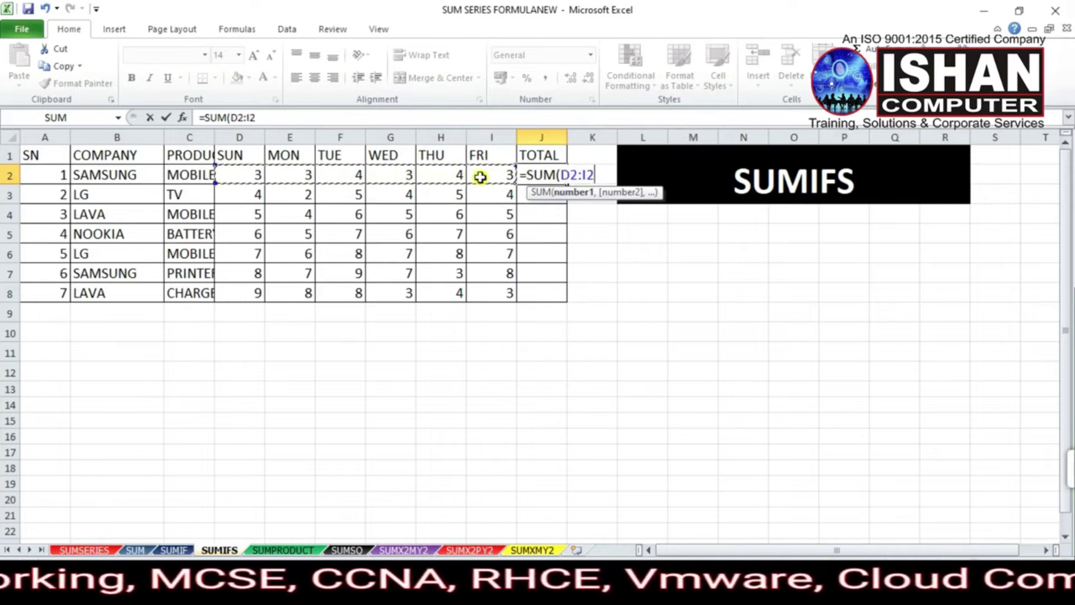
key(Return)
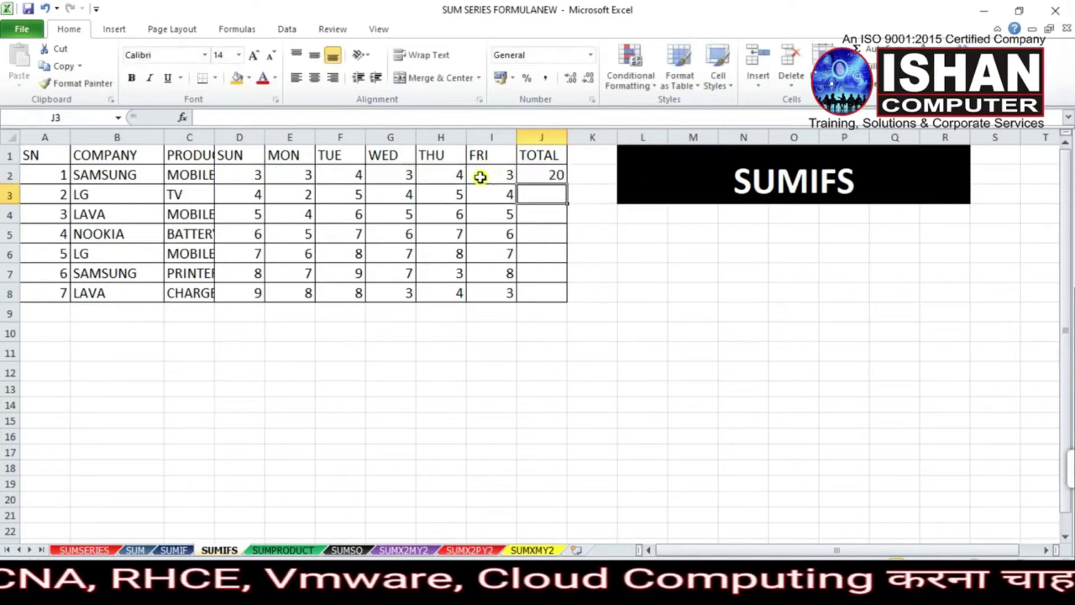
Fill the J2 total down to J8, giving 20, 24, 31, 37, 43, 42 and 35.
click(550, 174)
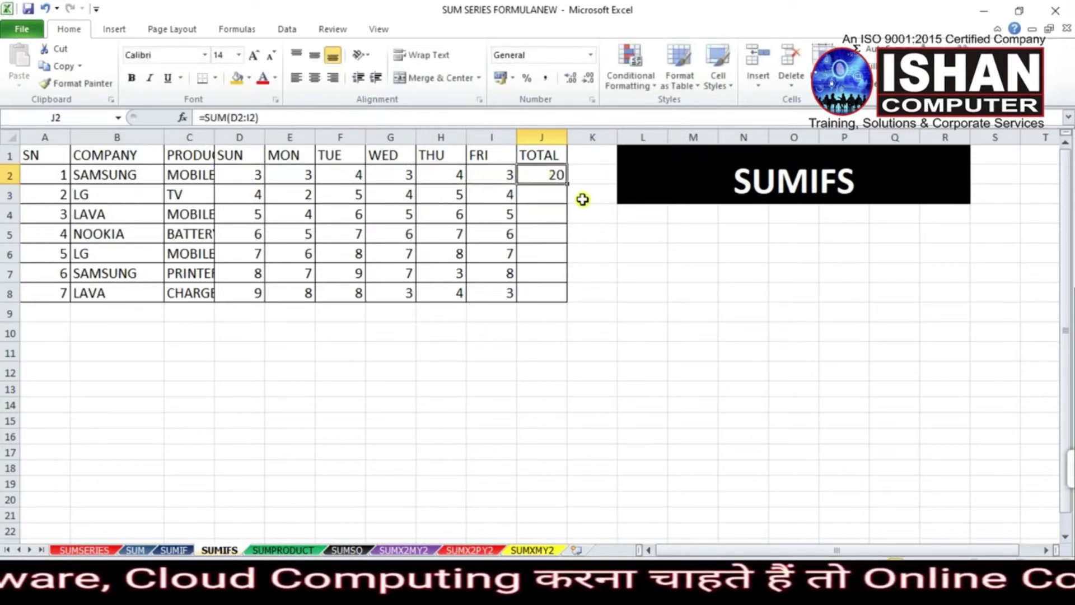
drag(570, 183, 572, 308)
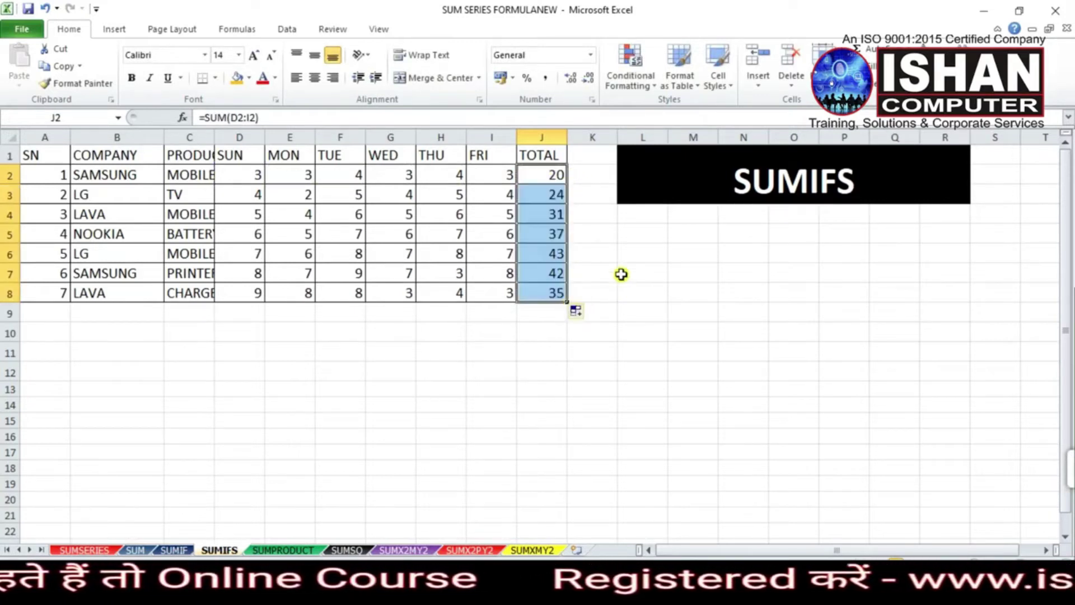
click(461, 348)
Enter headings COMPA;NY, PRODUCTION and TOTAL in K11:M11 and widen columns K and L.
click(312, 229)
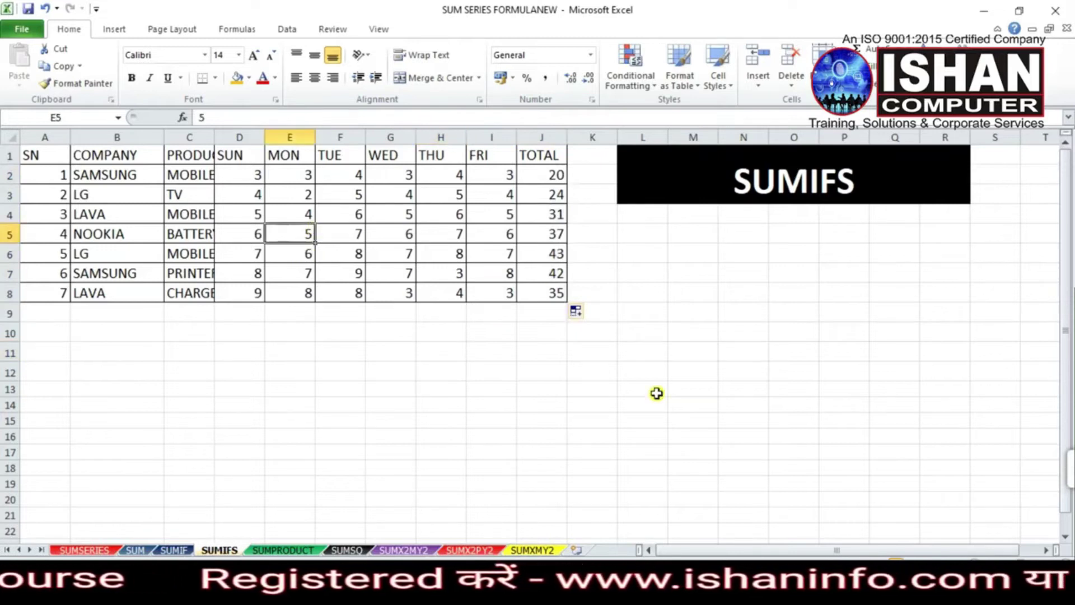
click(612, 360)
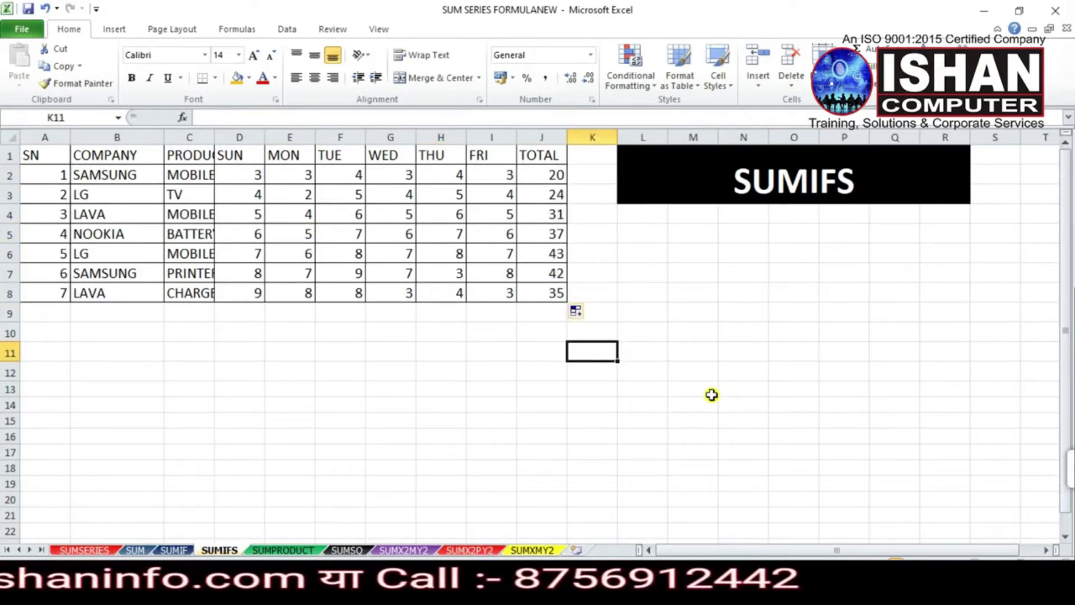
text(COM)
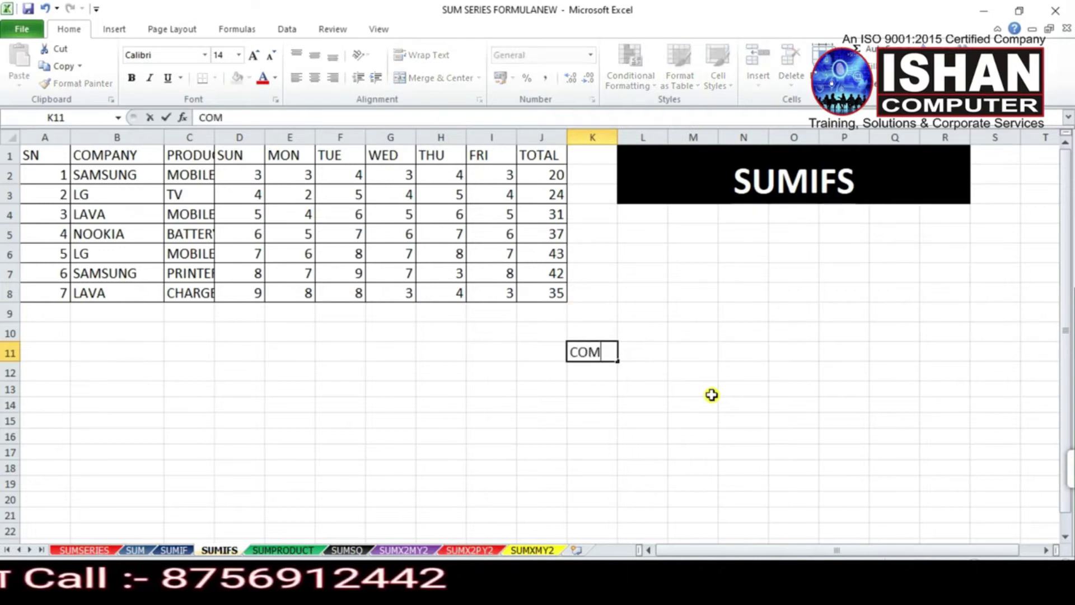
text(PA;NY)
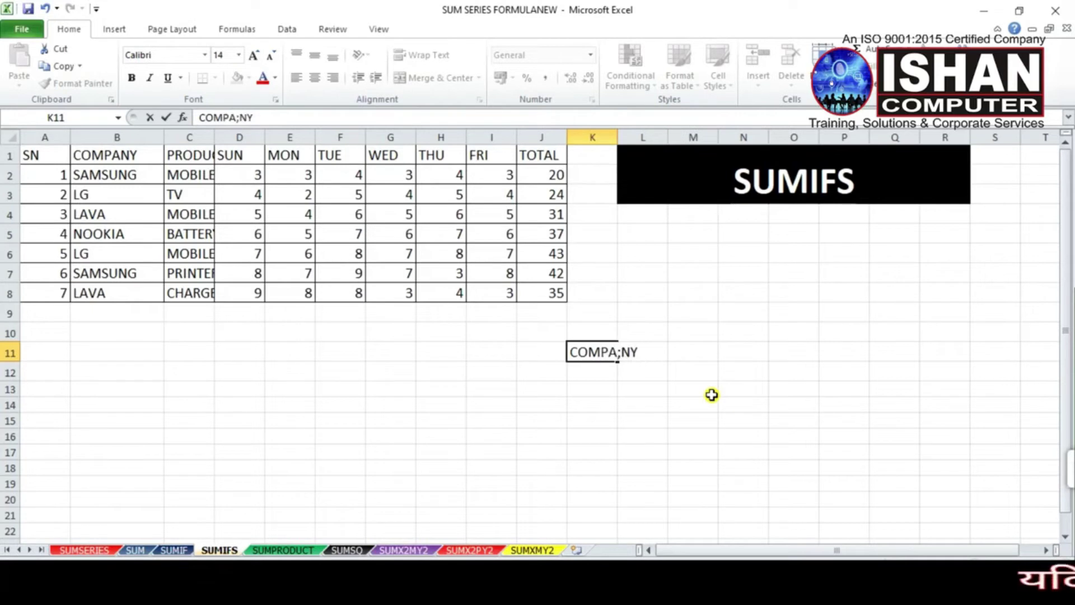
key(Tab)
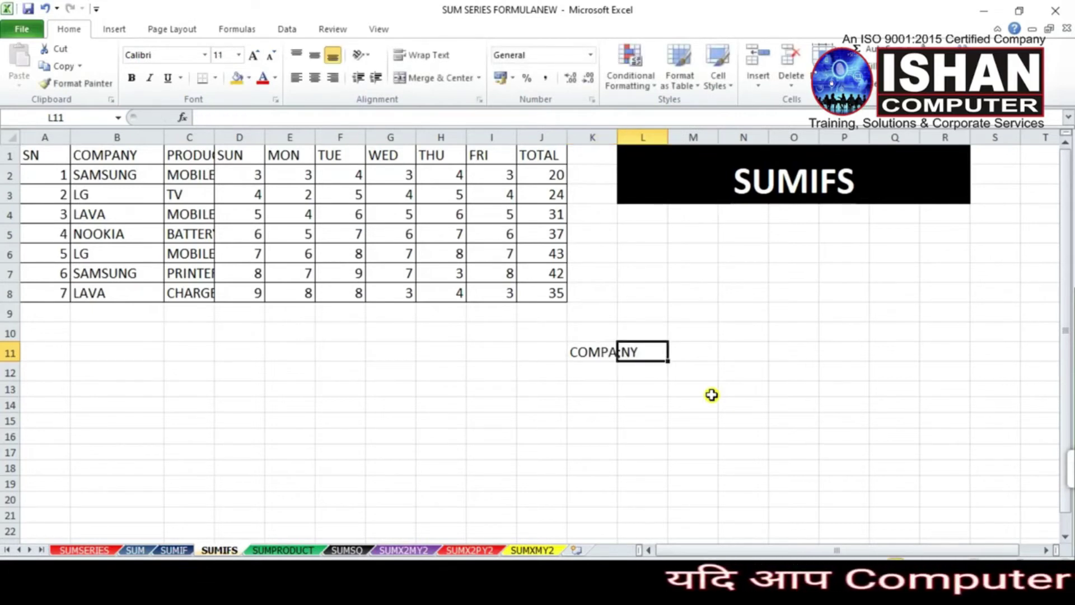
text(PROD)
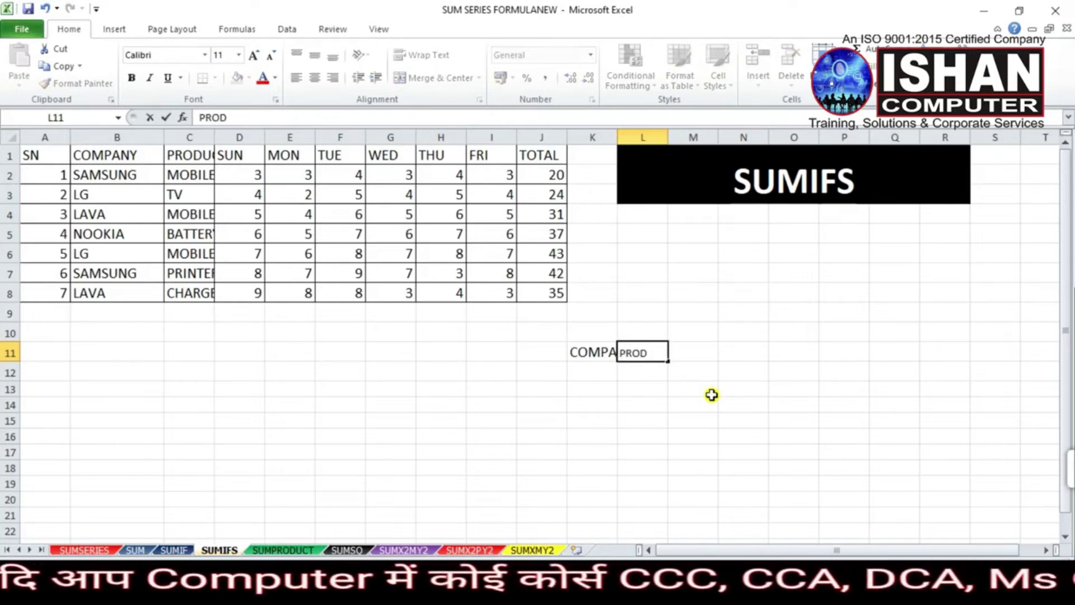
text(UCTION)
key(Tab)
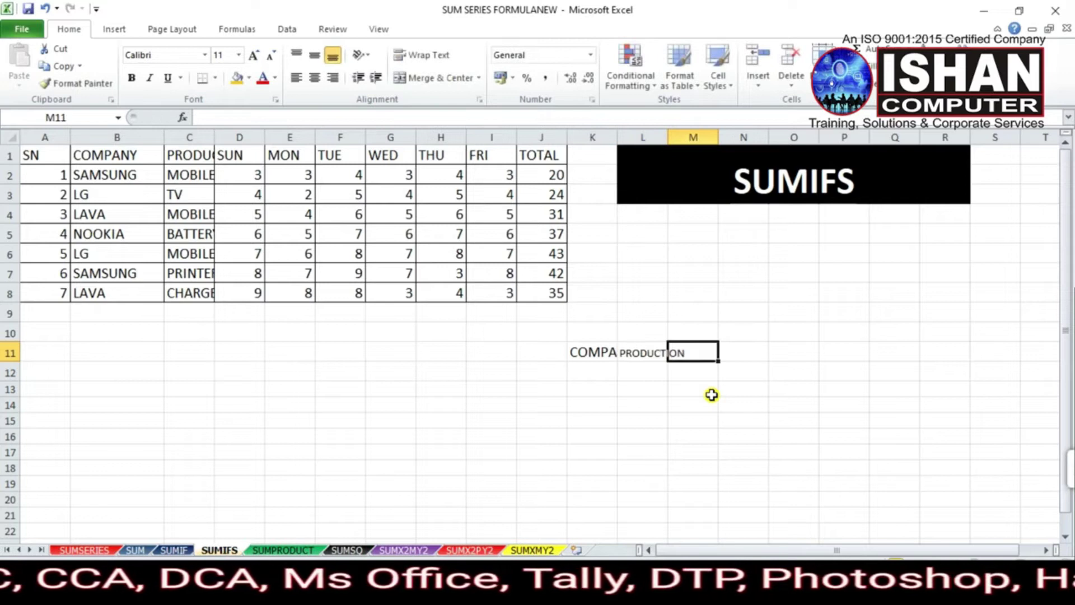
text(TO)
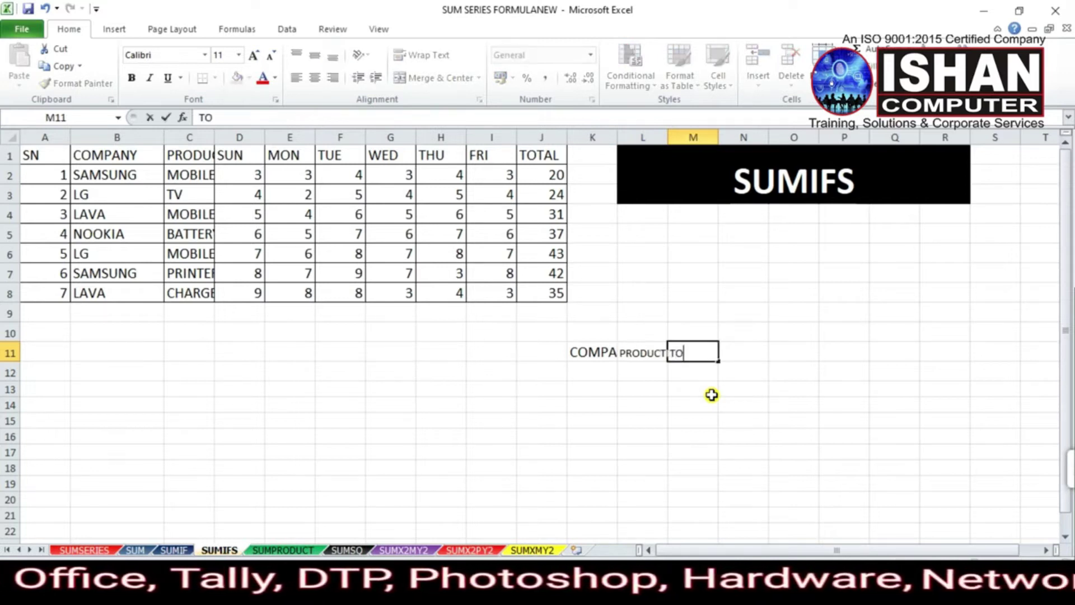
key(Return)
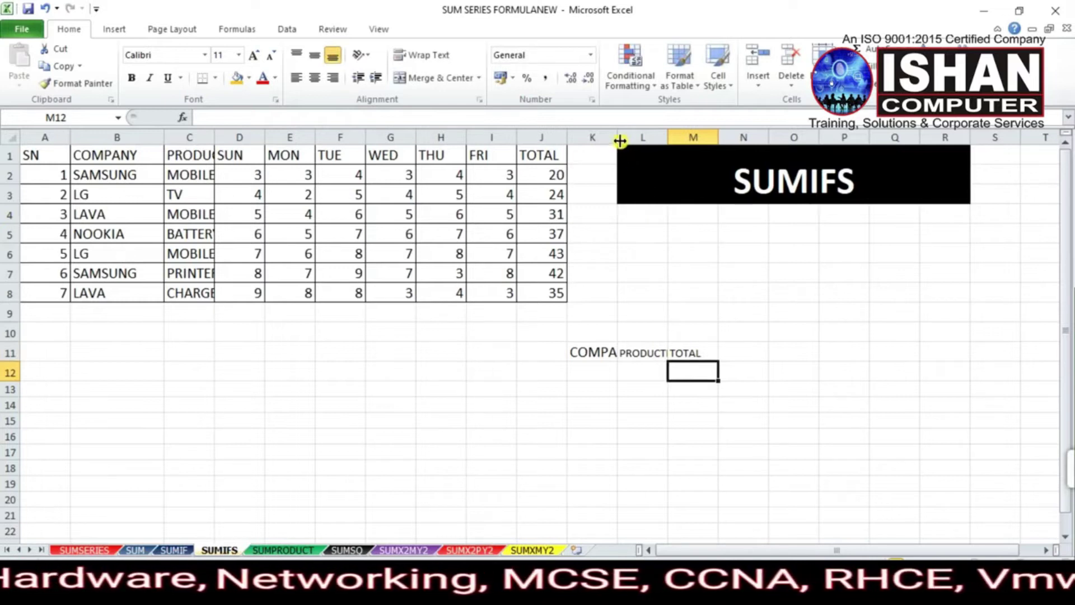
drag(620, 141, 644, 141)
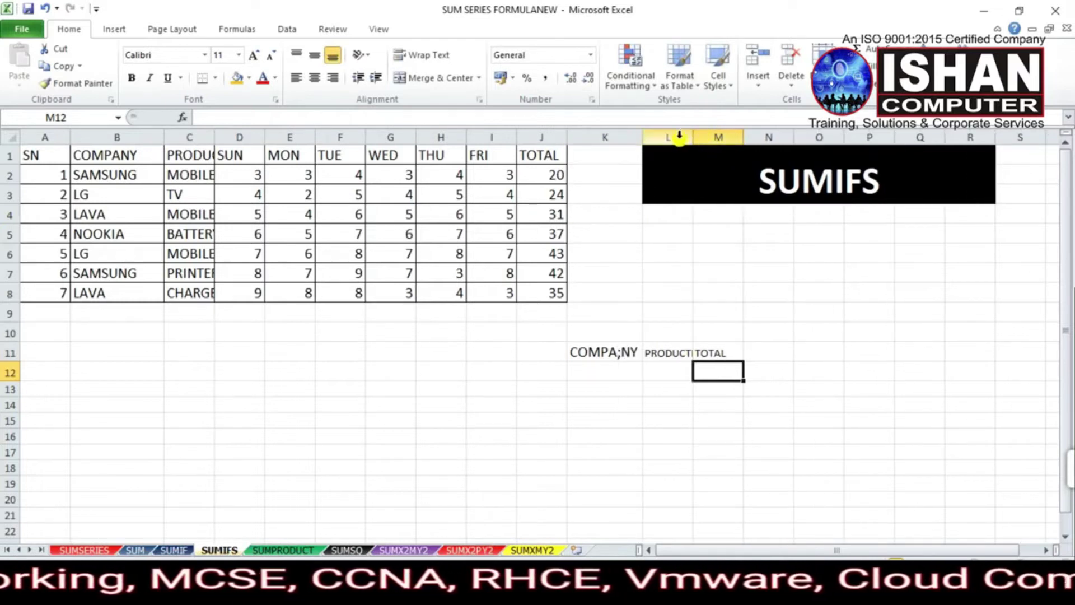
drag(697, 136, 717, 136)
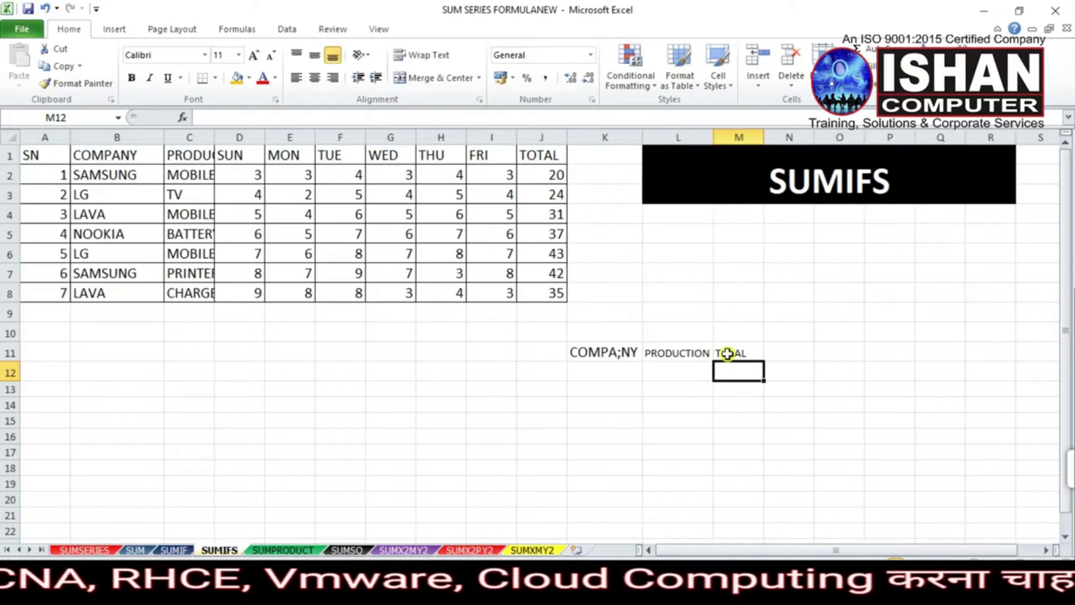
Enlarge the K11:M11 headings to 22-point and widen columns K, L and M to fit.
click(609, 355)
drag(608, 354, 733, 364)
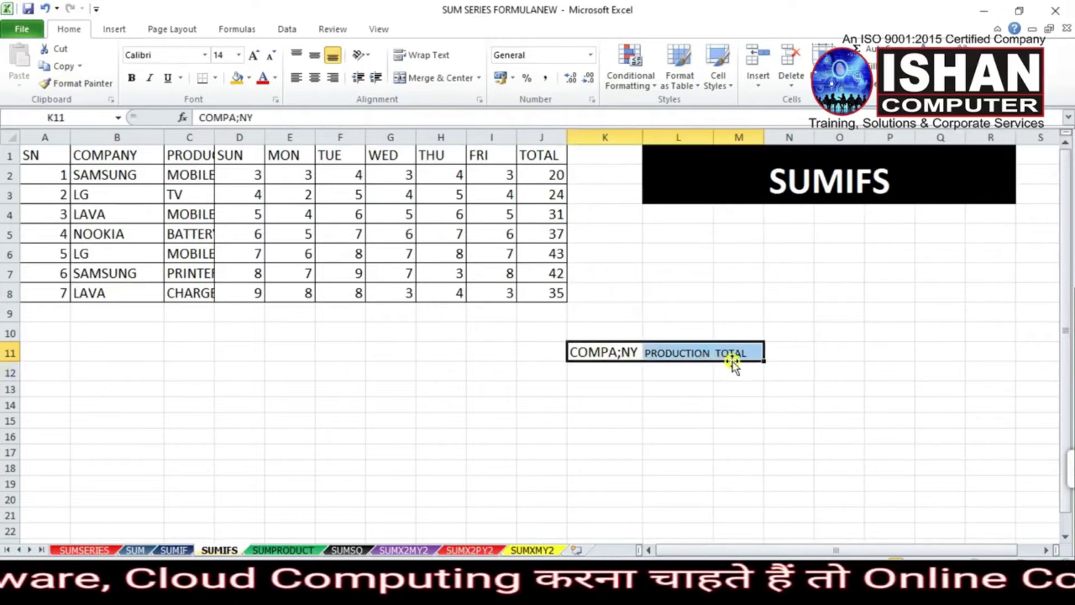
key(ctrl+[)
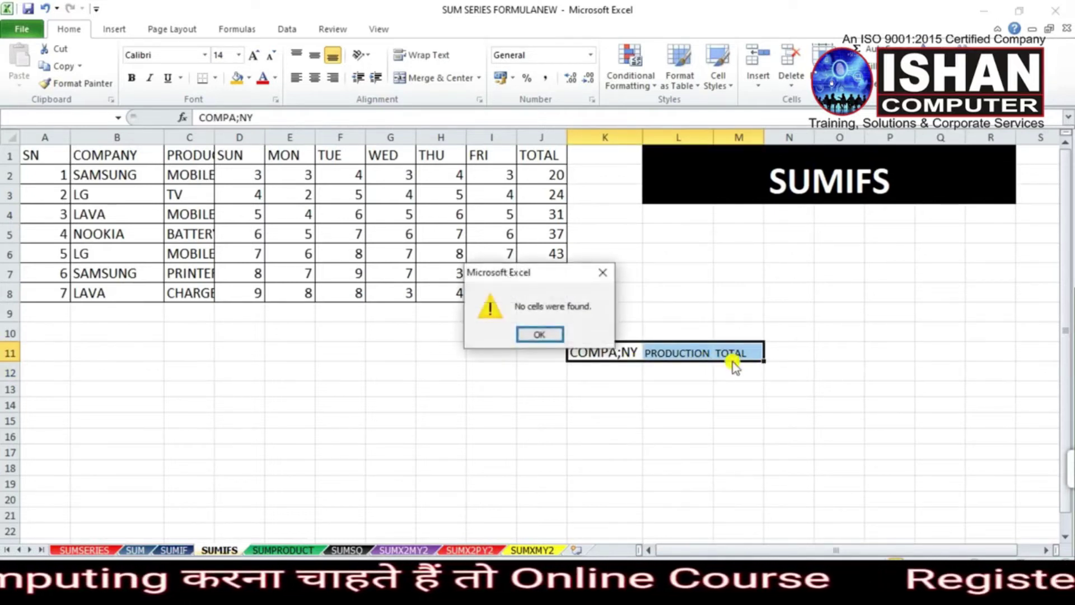
click(539, 334)
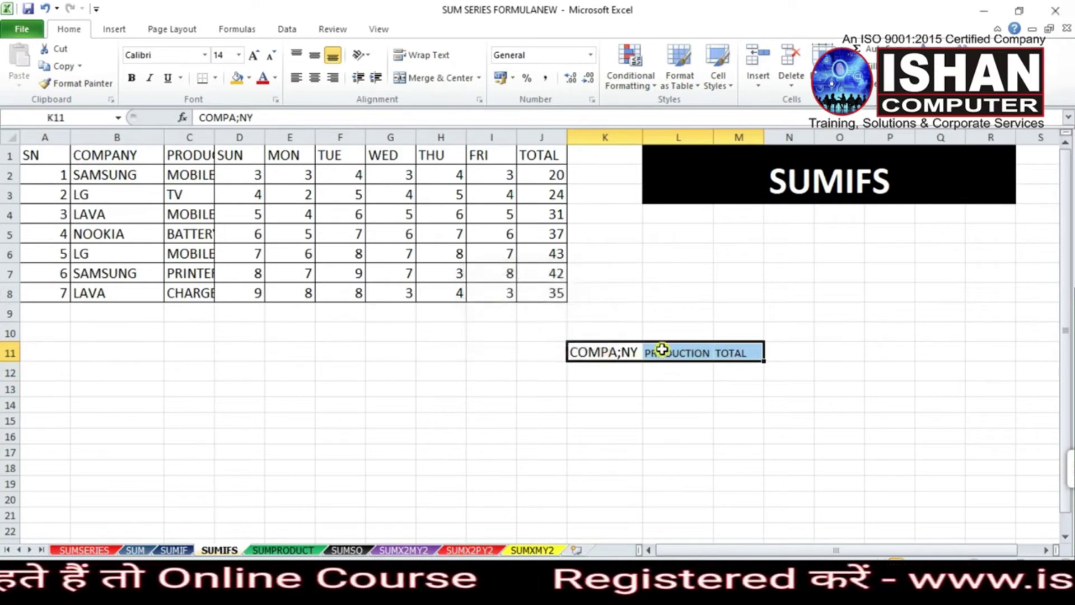
click(254, 55)
click(253, 55)
click(253, 55)
click(253, 54)
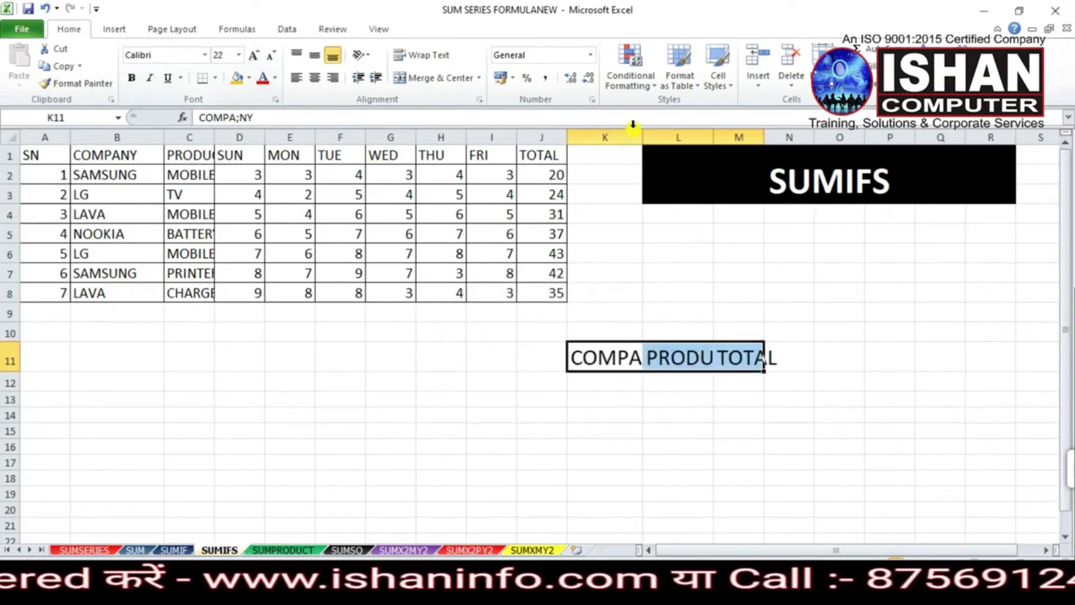
drag(642, 138, 681, 139)
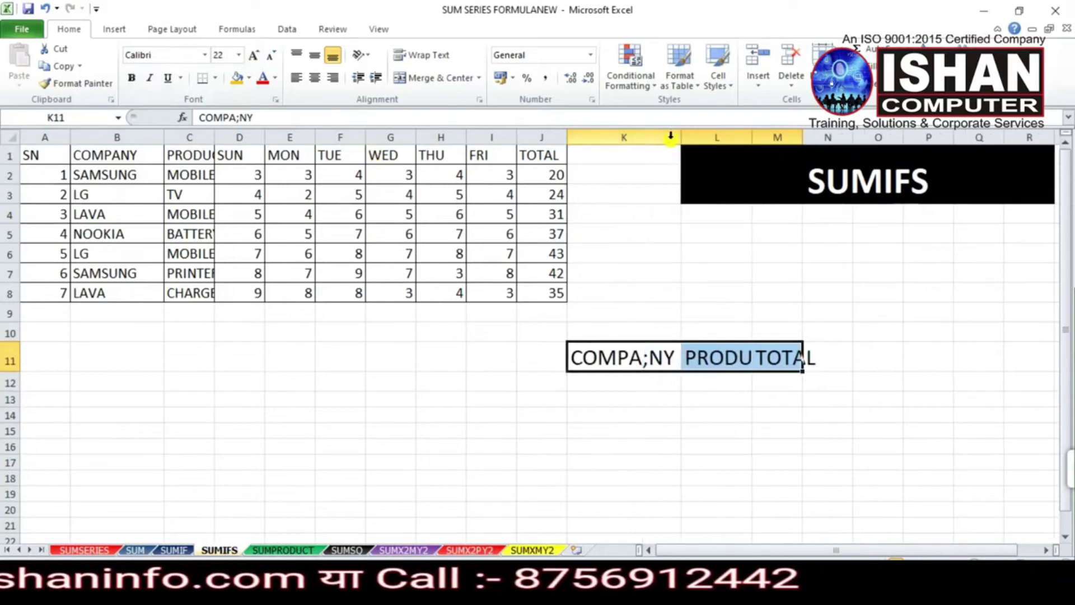
drag(753, 137, 819, 136)
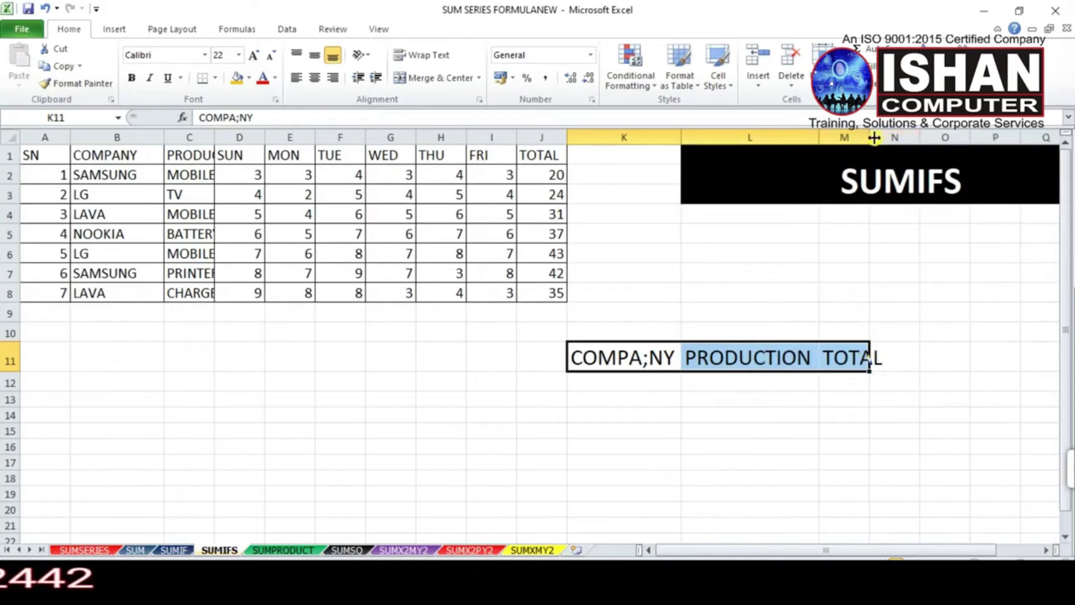
drag(874, 139, 888, 140)
drag(783, 383, 783, 399)
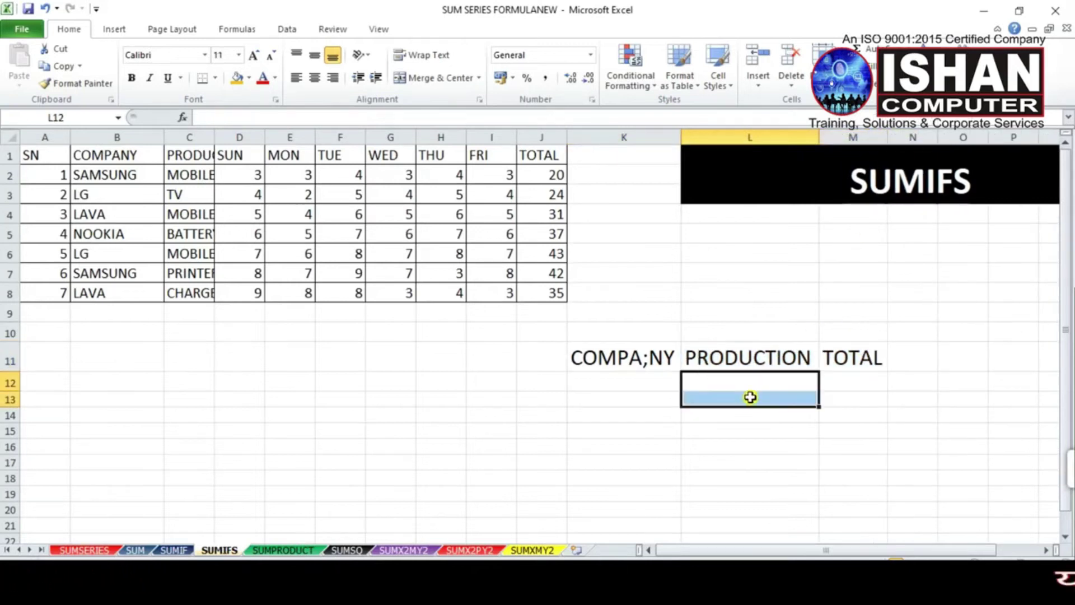
click(646, 386)
click(846, 389)
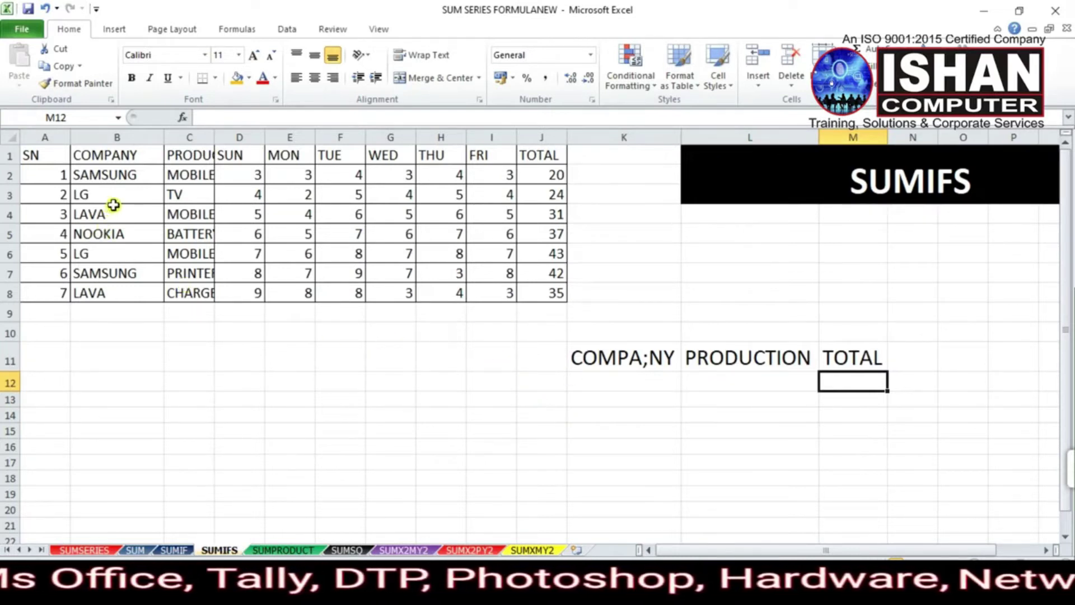
click(91, 195)
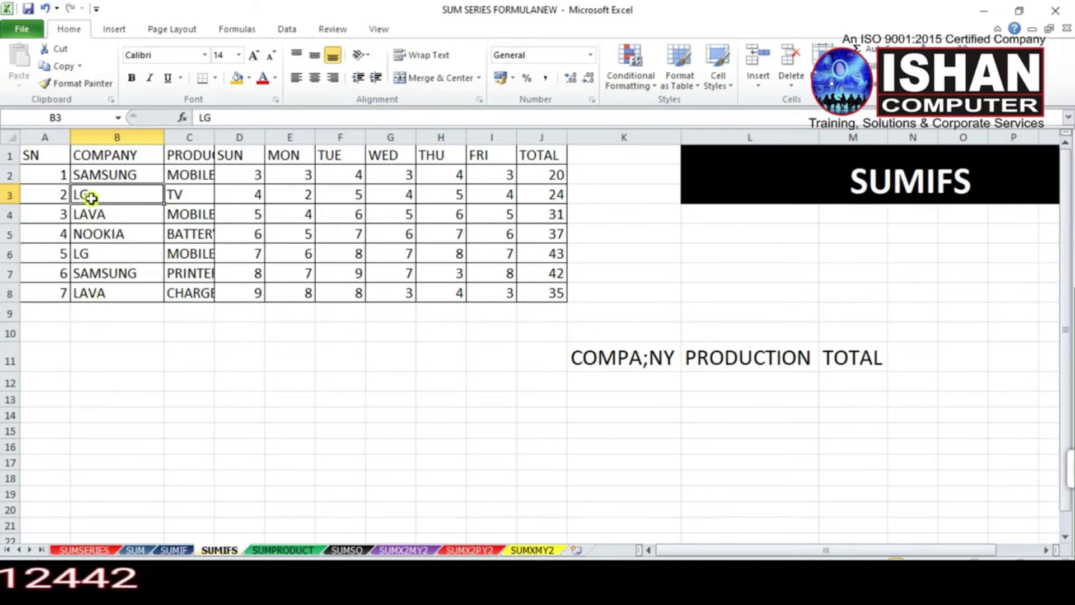
click(129, 279)
click(157, 289)
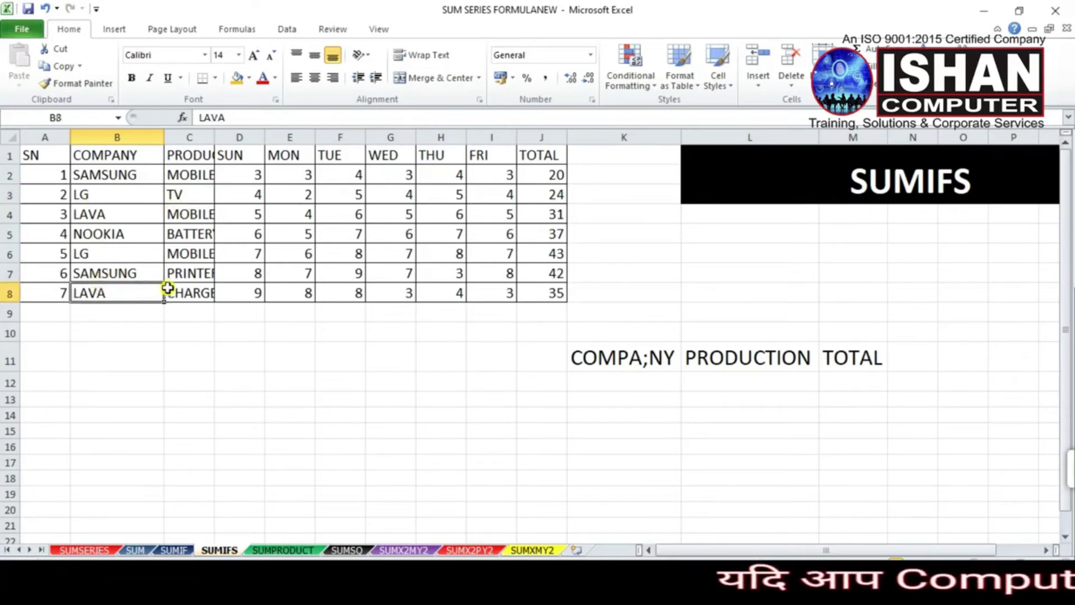
click(99, 260)
click(90, 194)
click(172, 195)
click(88, 254)
click(177, 254)
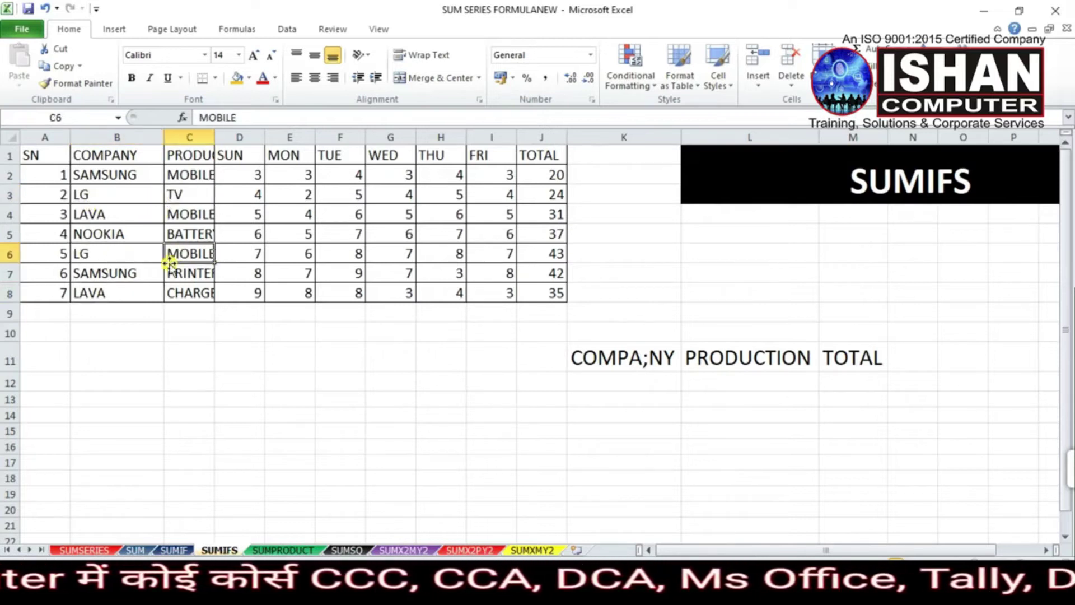
click(84, 295)
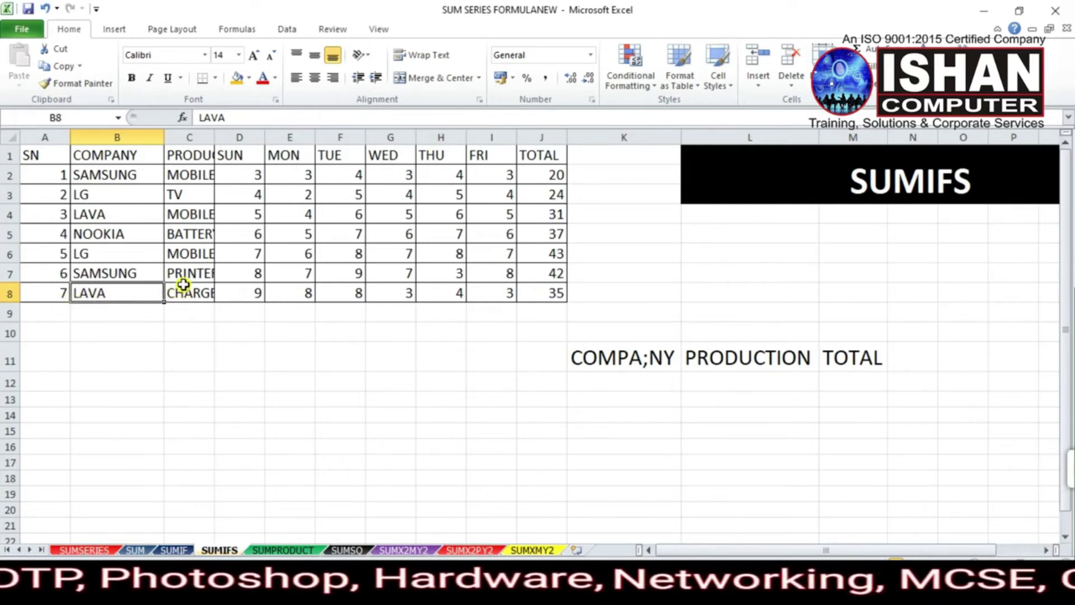
click(241, 178)
click(348, 181)
click(408, 190)
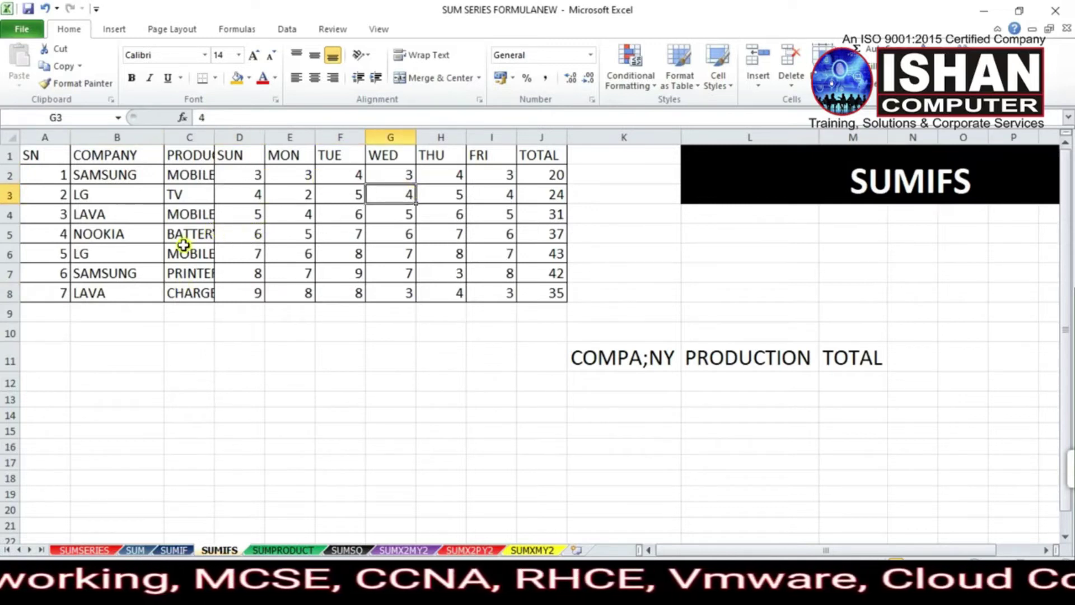
click(548, 177)
click(548, 216)
click(548, 266)
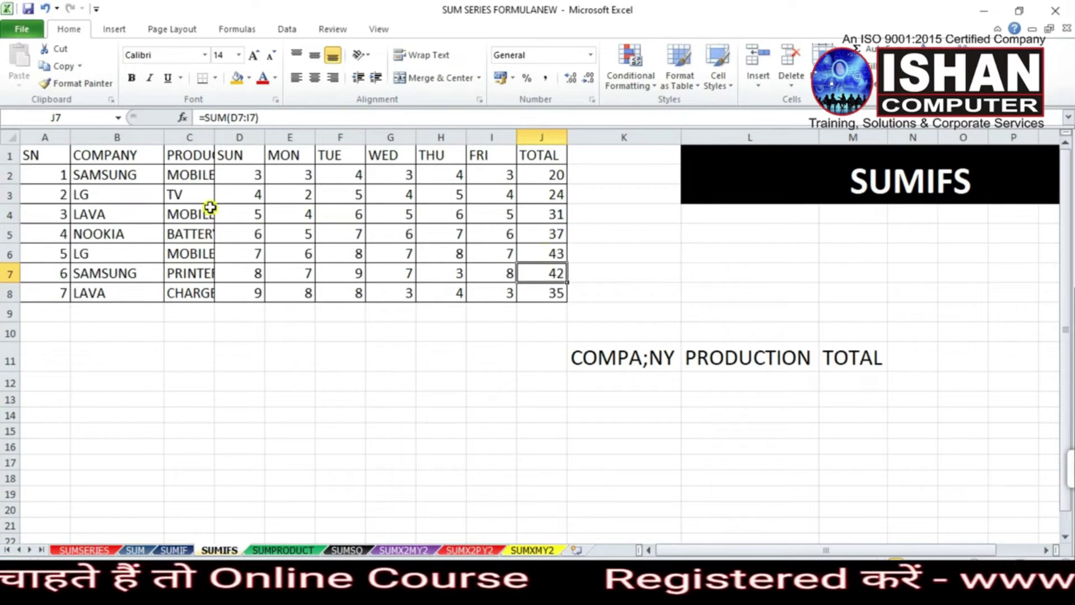
click(849, 386)
Enter =SUMIFS(J2:J8,B2:B8,K12,C2:C8,L12) in M12, with company and product criteria.
text(=)
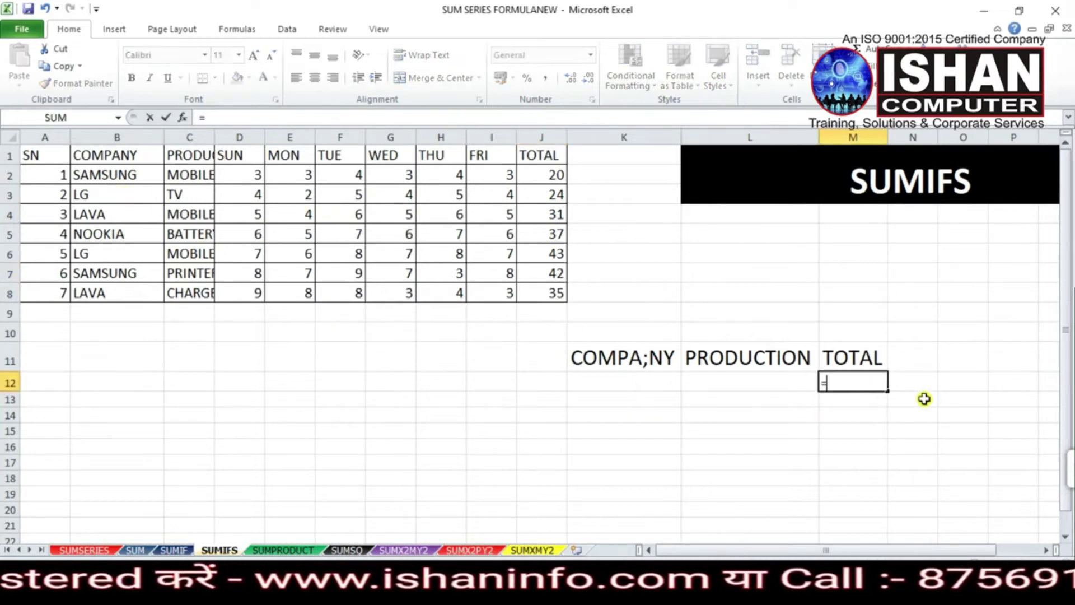
text(SU)
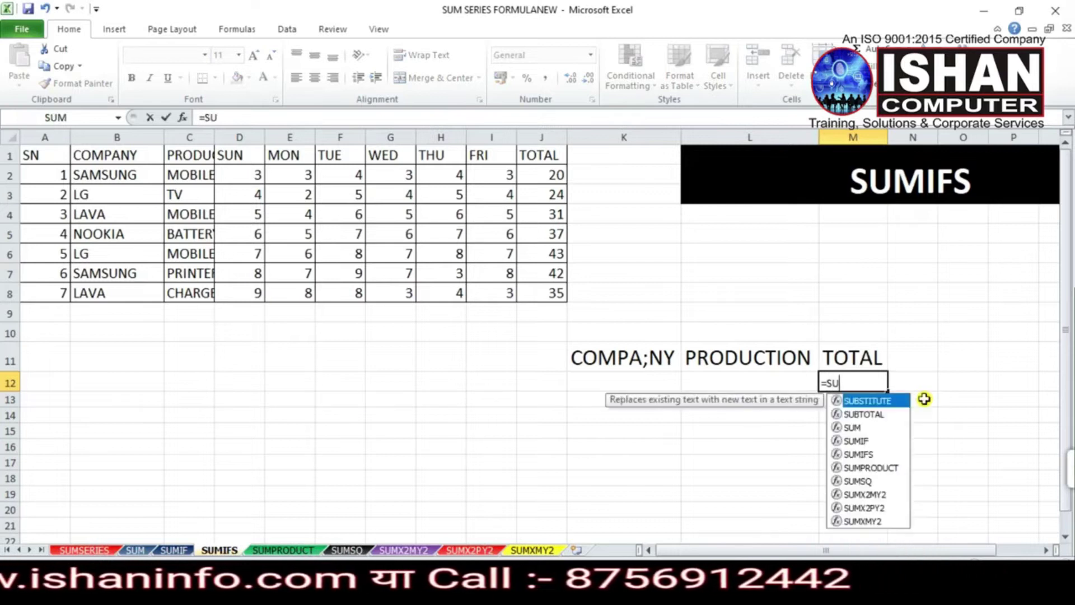
text(MIFS)
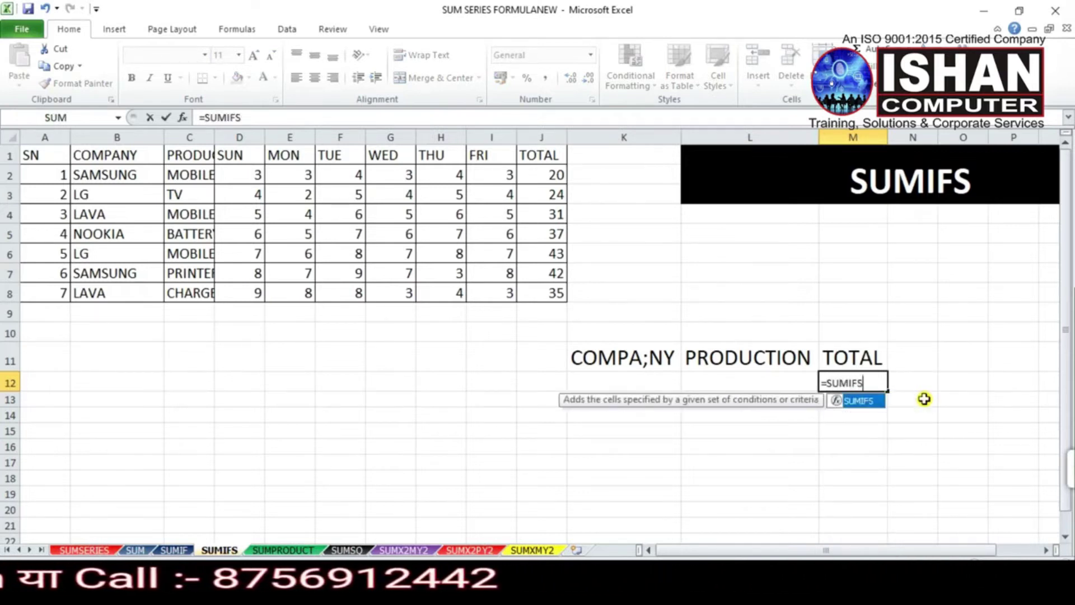
text(()
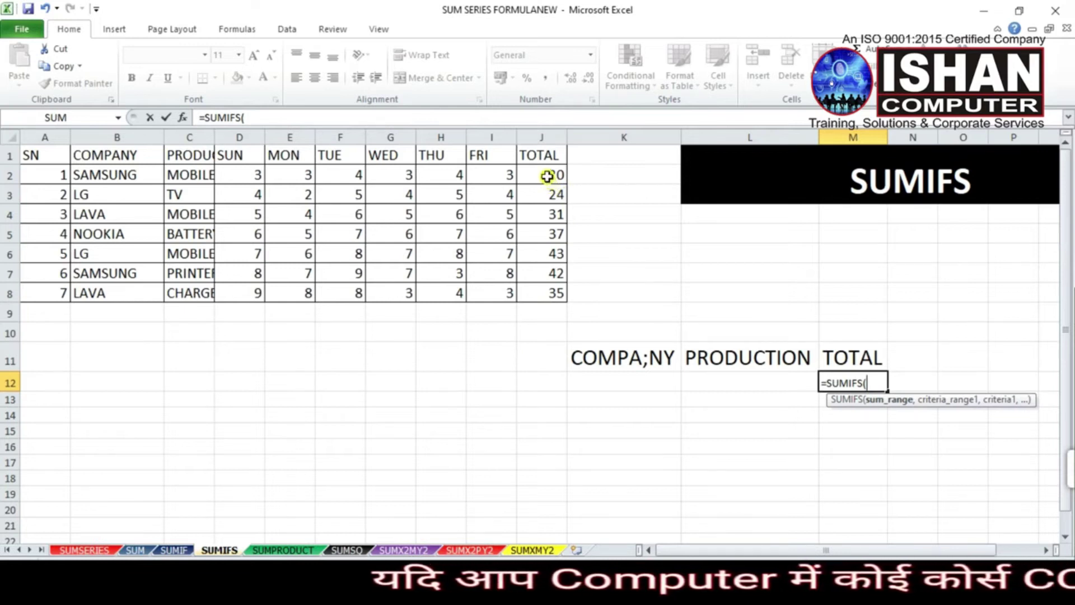
drag(547, 173, 553, 290)
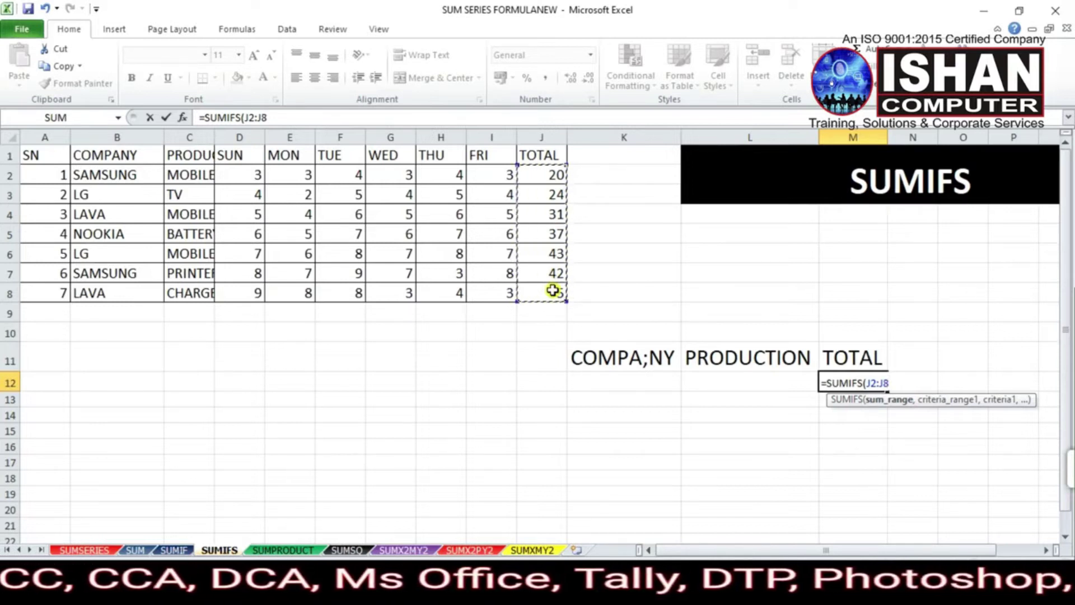
text(,)
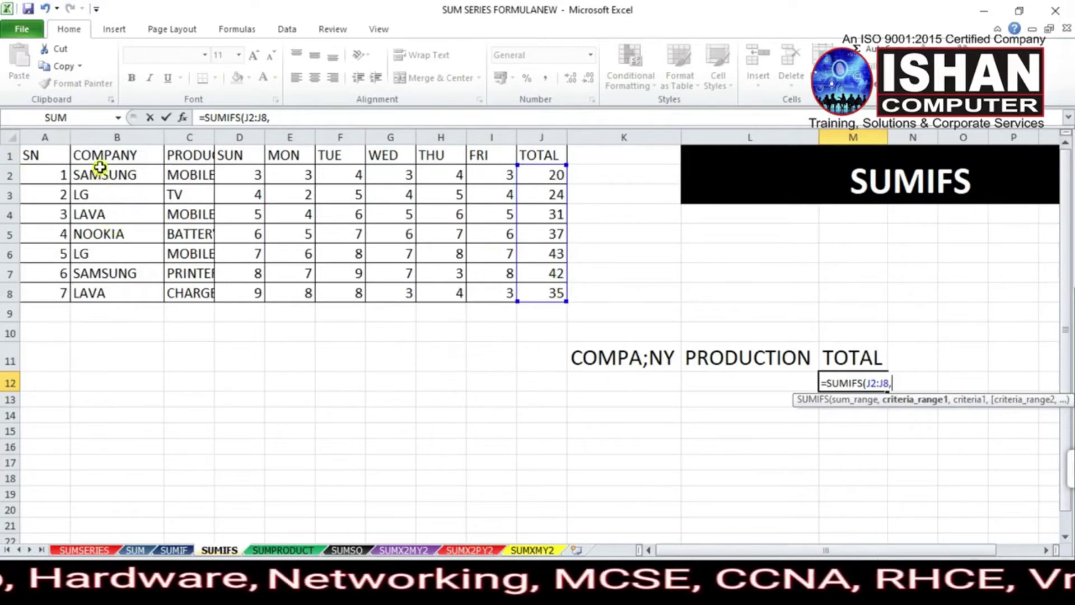
drag(100, 167, 104, 293)
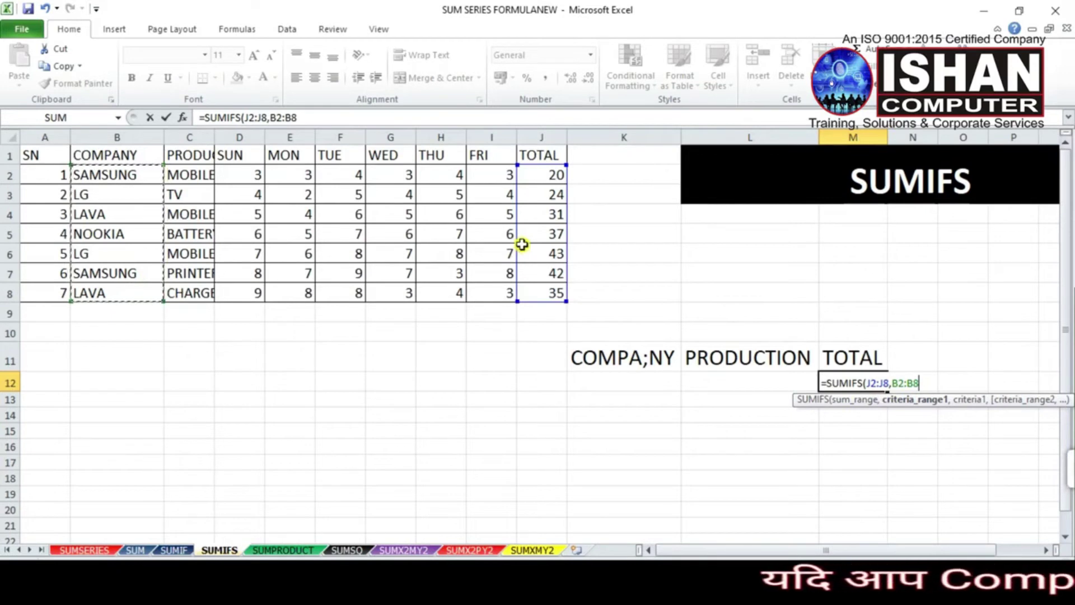
text(,)
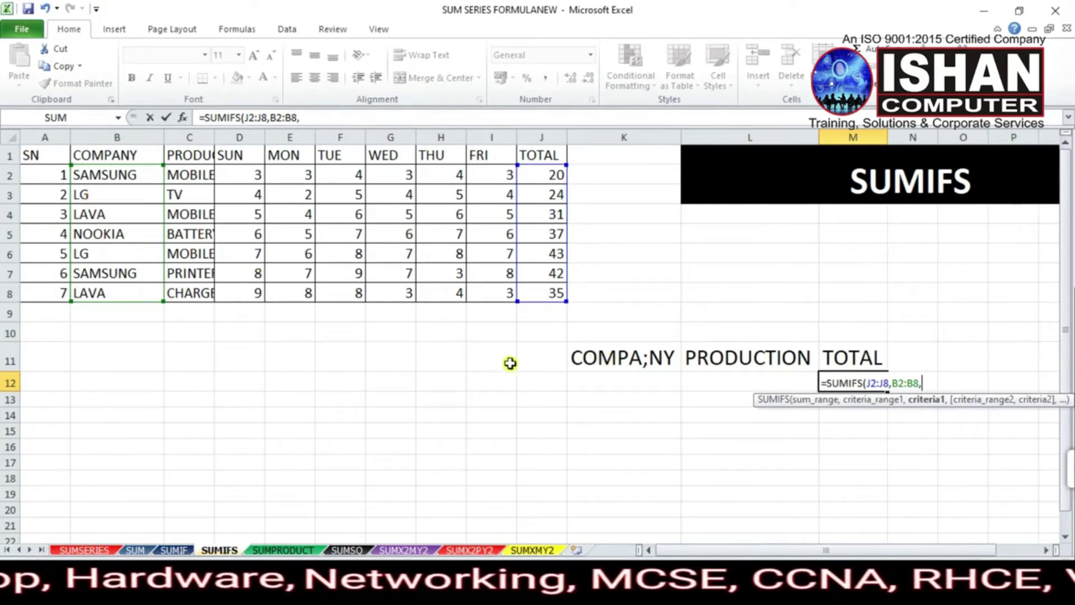
click(616, 385)
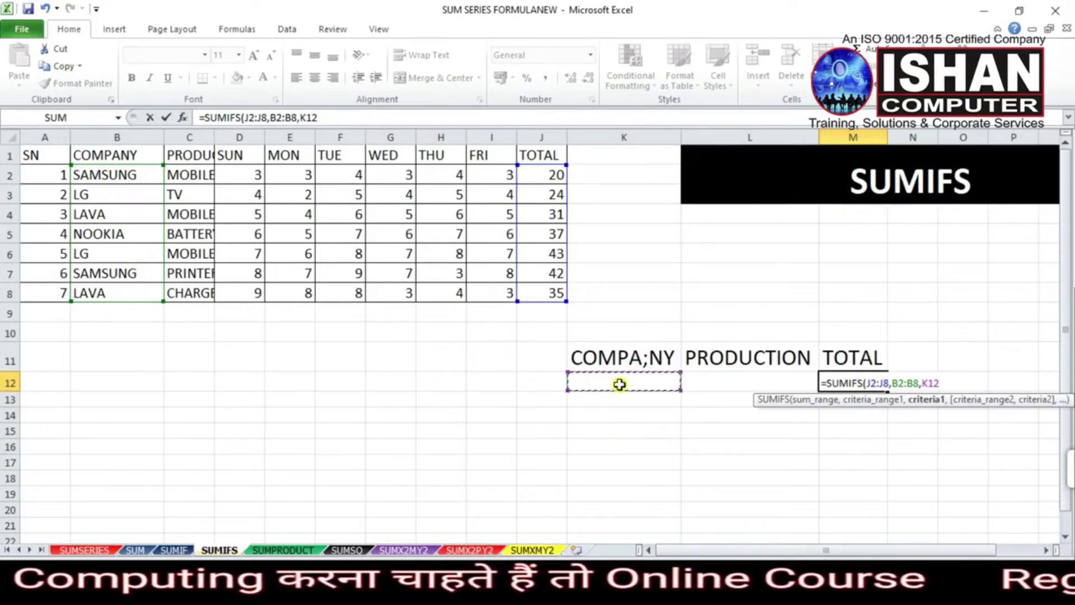
text(,)
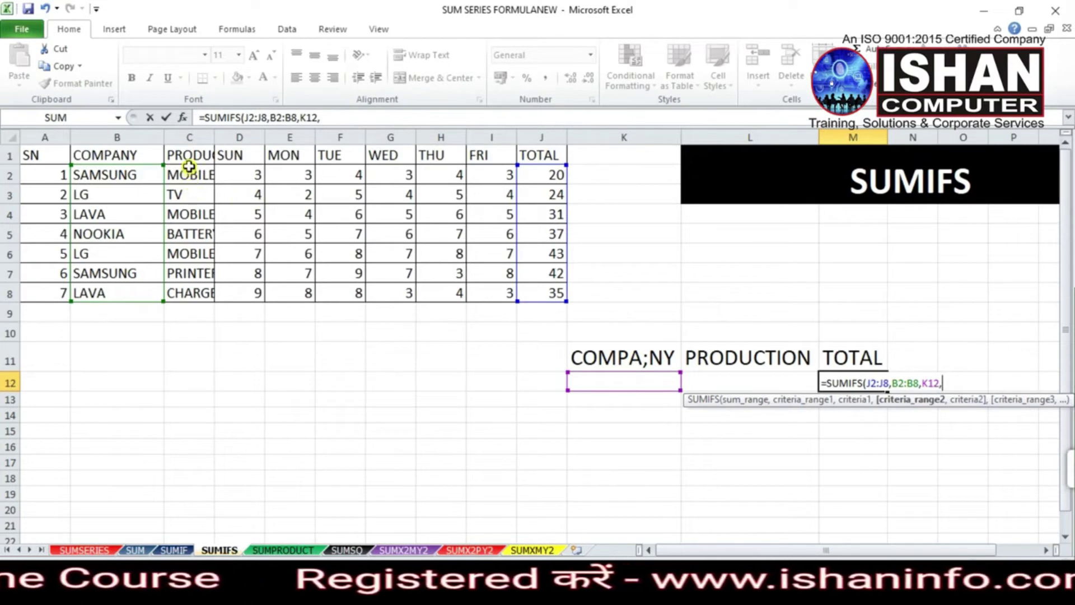
drag(187, 173, 190, 280)
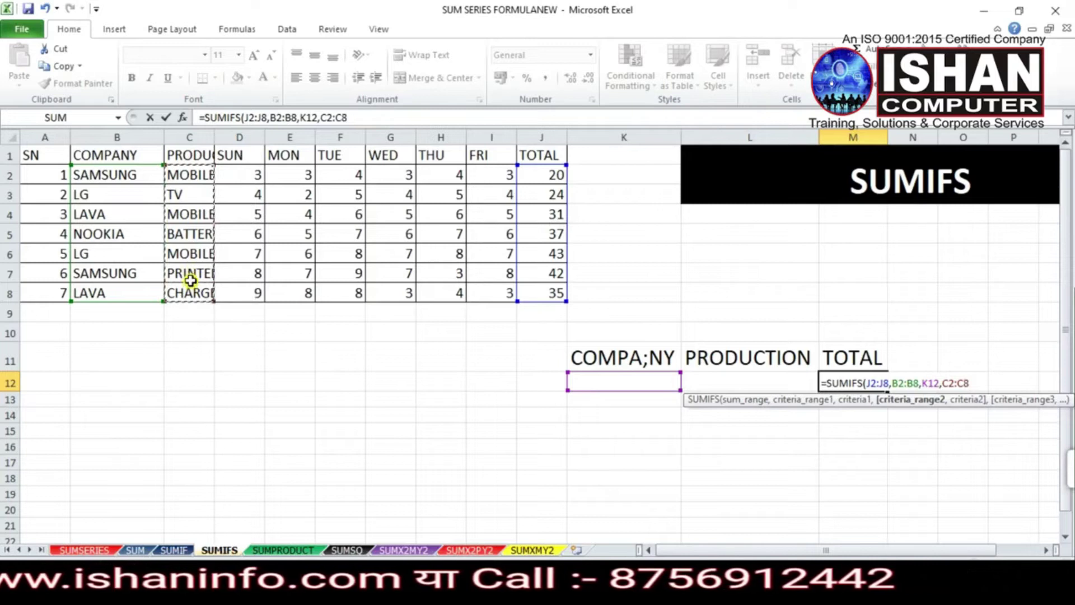
text(,)
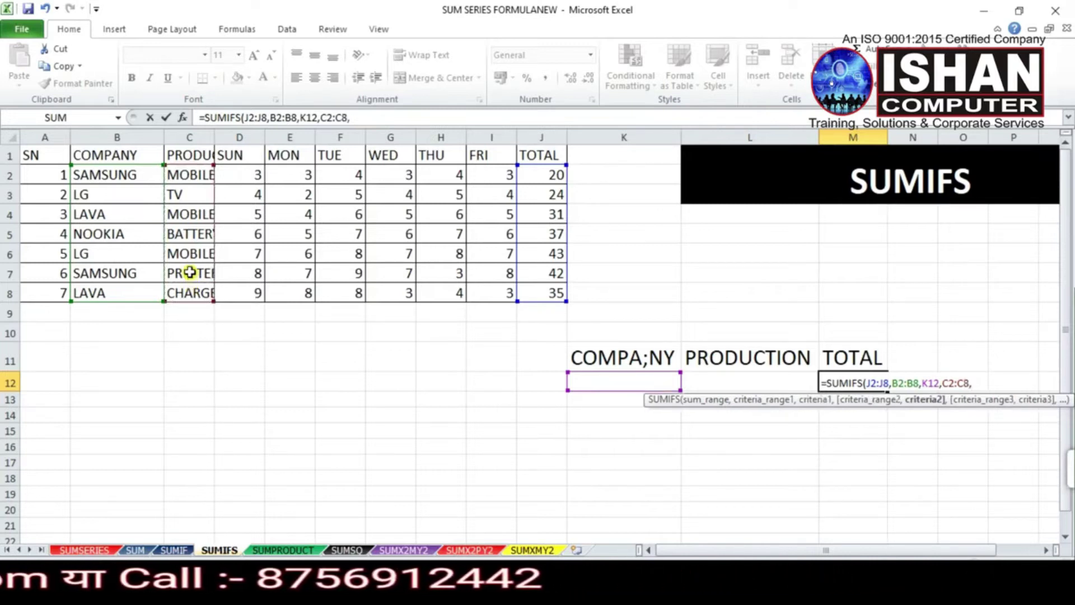
click(722, 384)
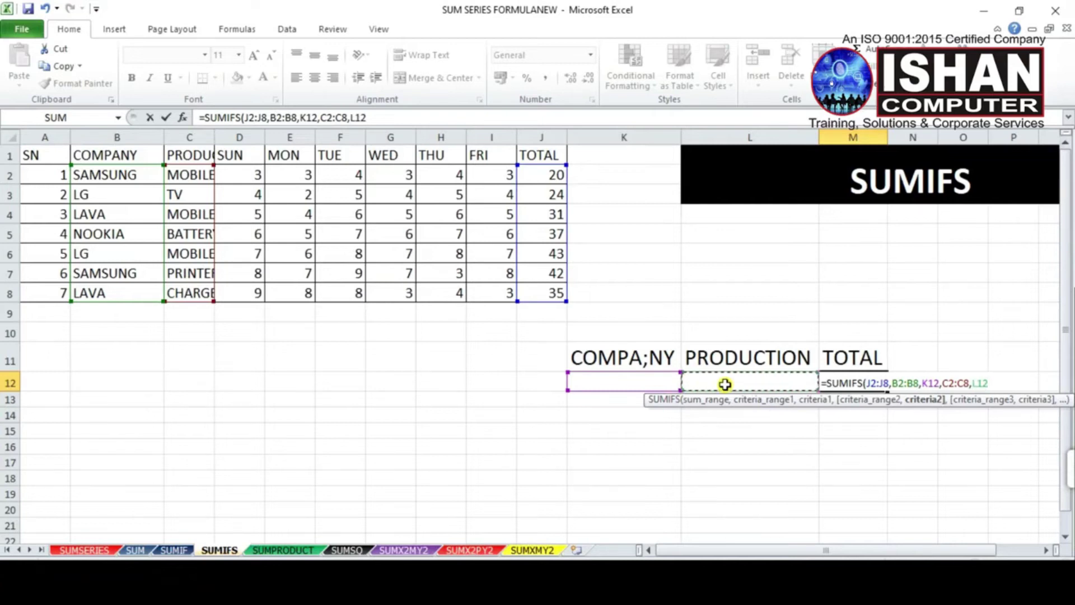
key(Return)
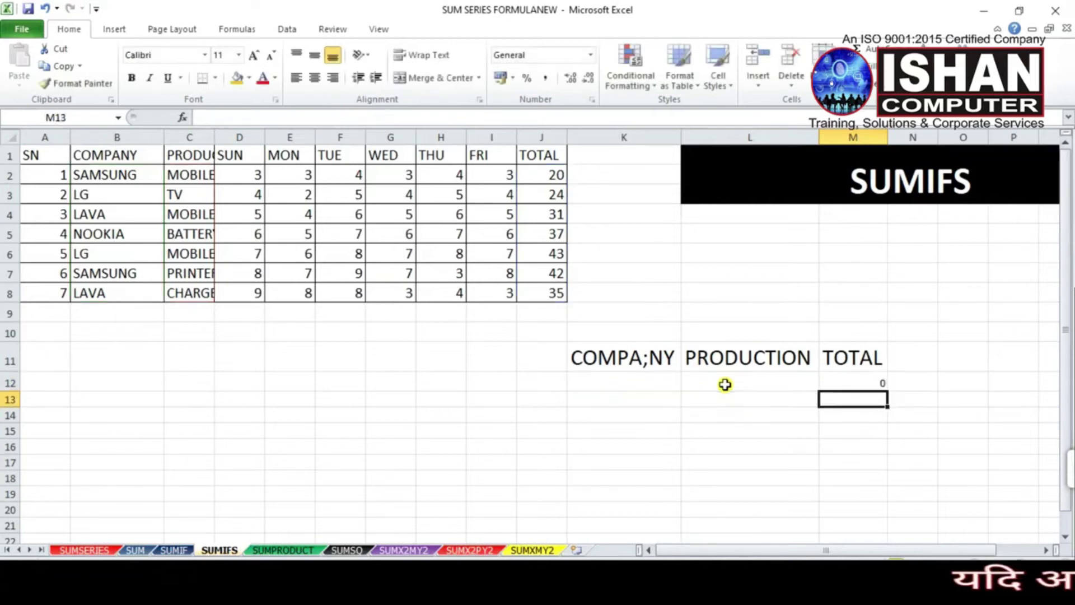
Set the criteria to LG in K12 and TV in L12, so M12 shows 24.
click(619, 381)
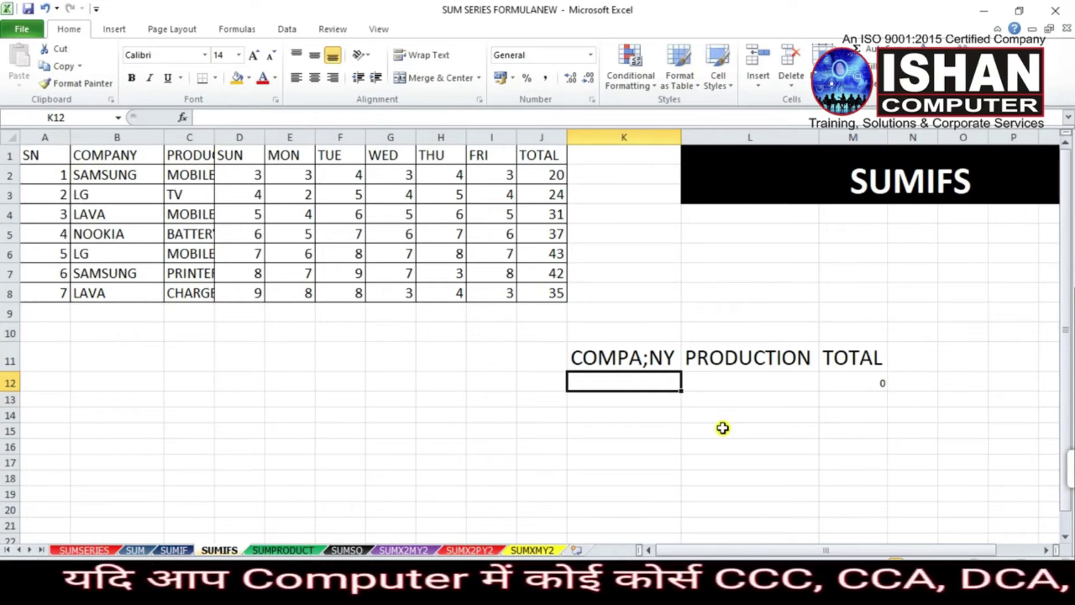
text(LG)
key(Tab)
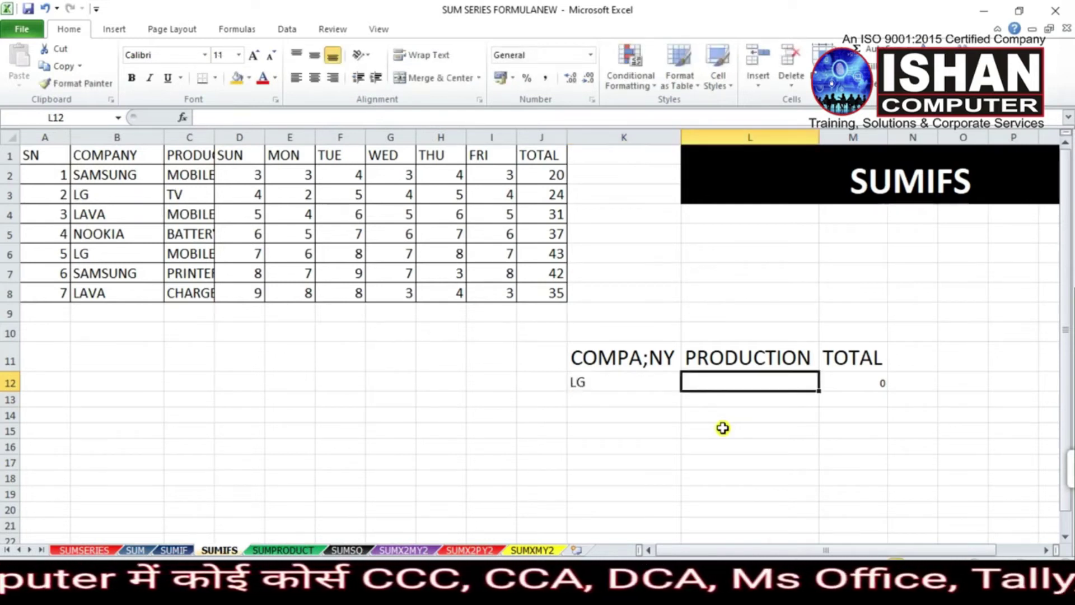
text(TV)
key(Return)
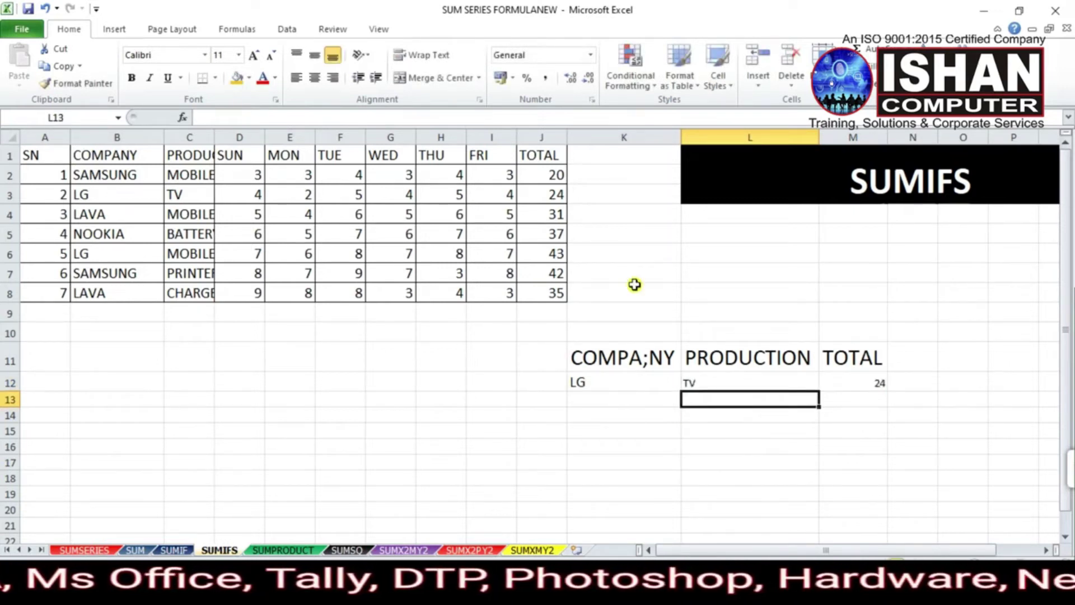
Verify row 3's LG TV total, then start changing C6's product to TV.
drag(89, 194, 557, 196)
click(558, 196)
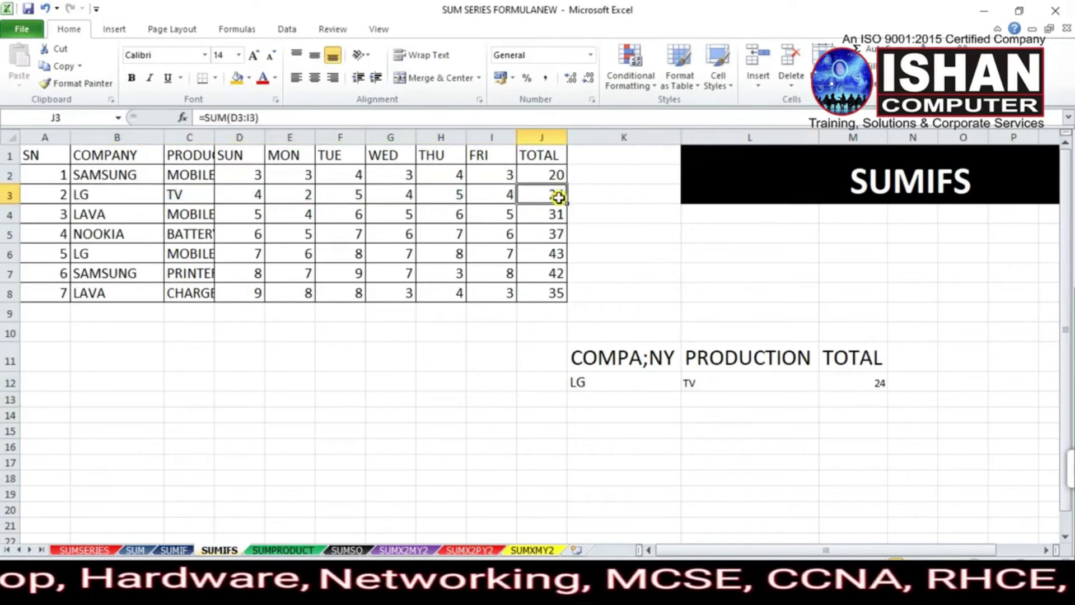
click(850, 398)
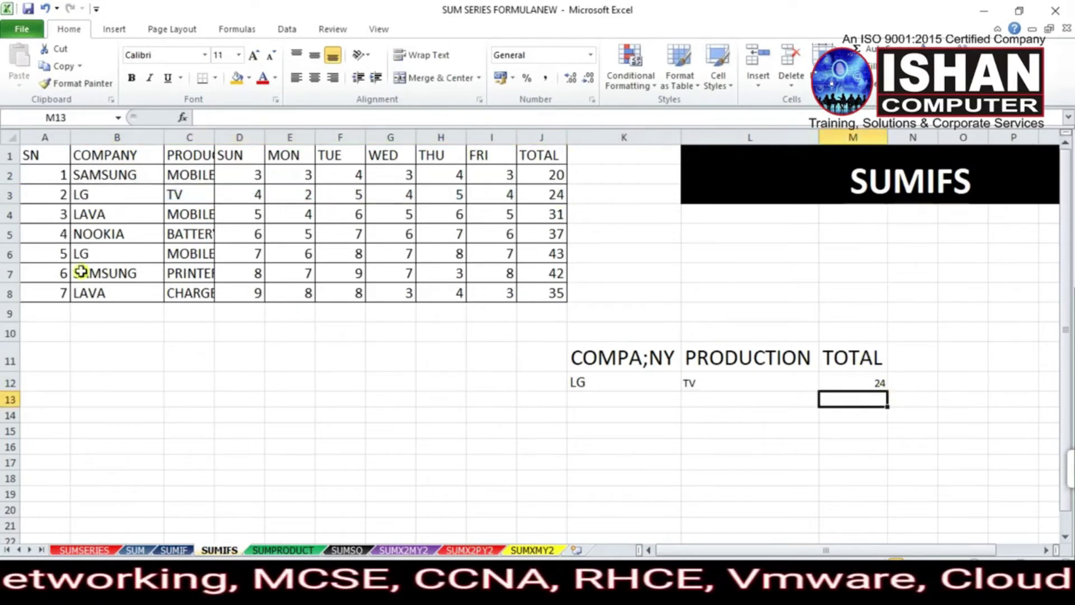
click(89, 253)
click(177, 257)
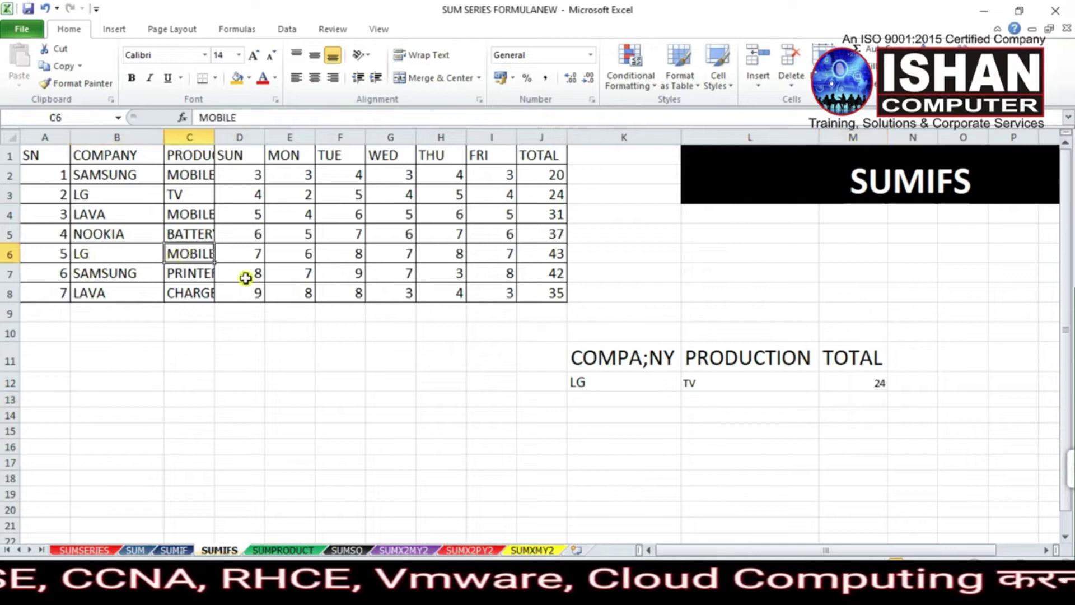
text(L)
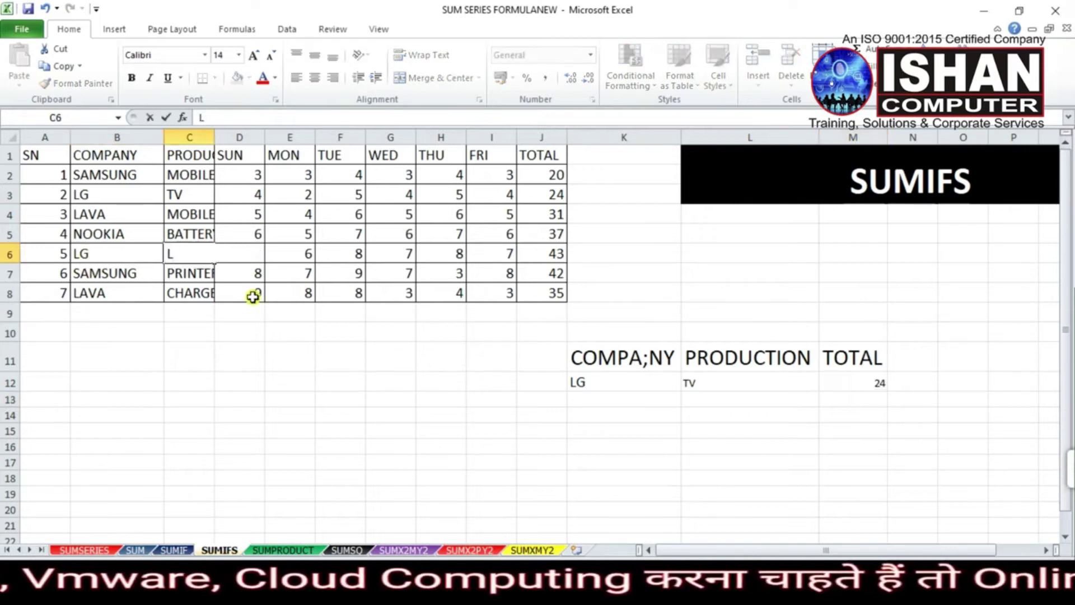
text(TV)
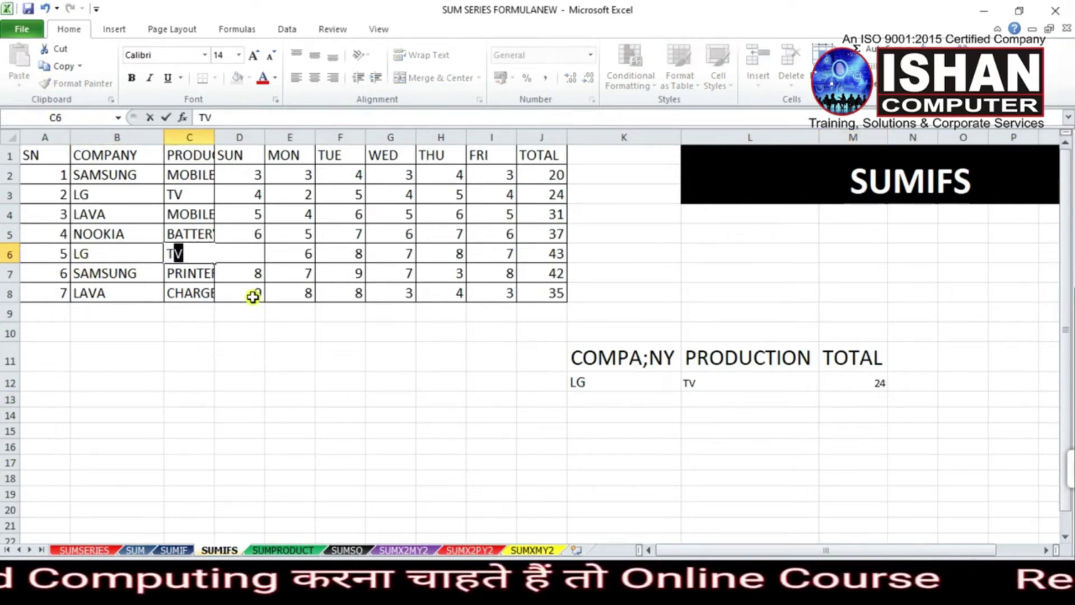
Confirm TV in C6 and check rows 3 and 6 against M12's total of 67.
key(Return)
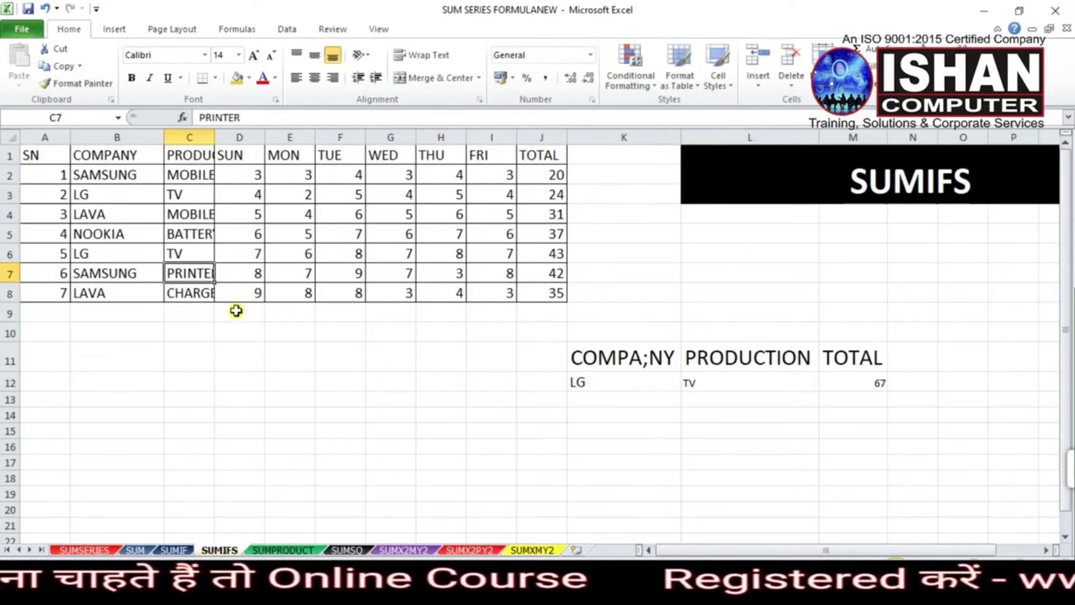
click(80, 194)
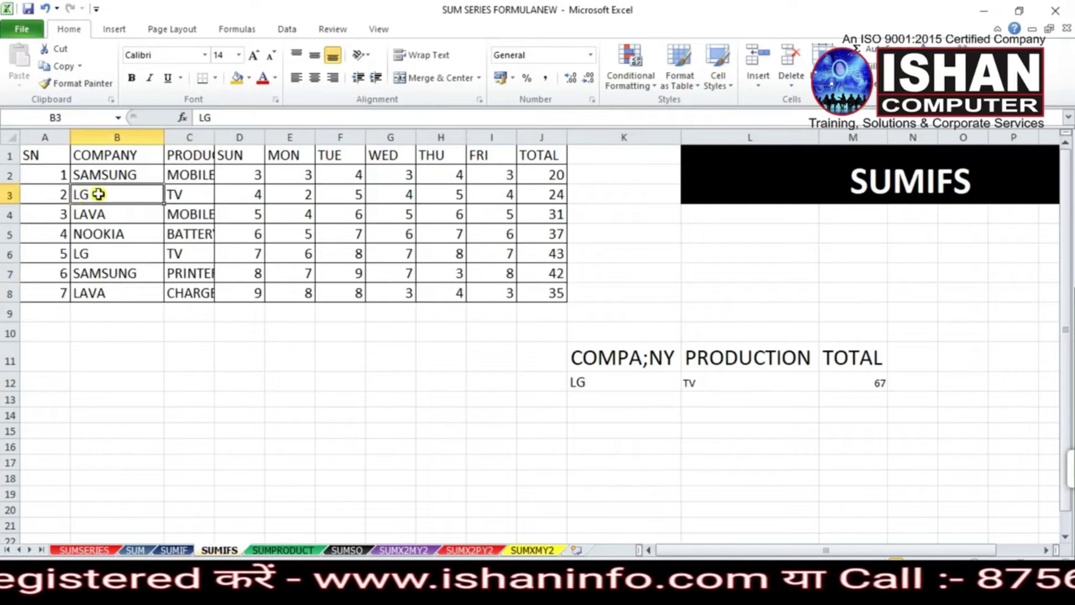
drag(140, 196, 175, 200)
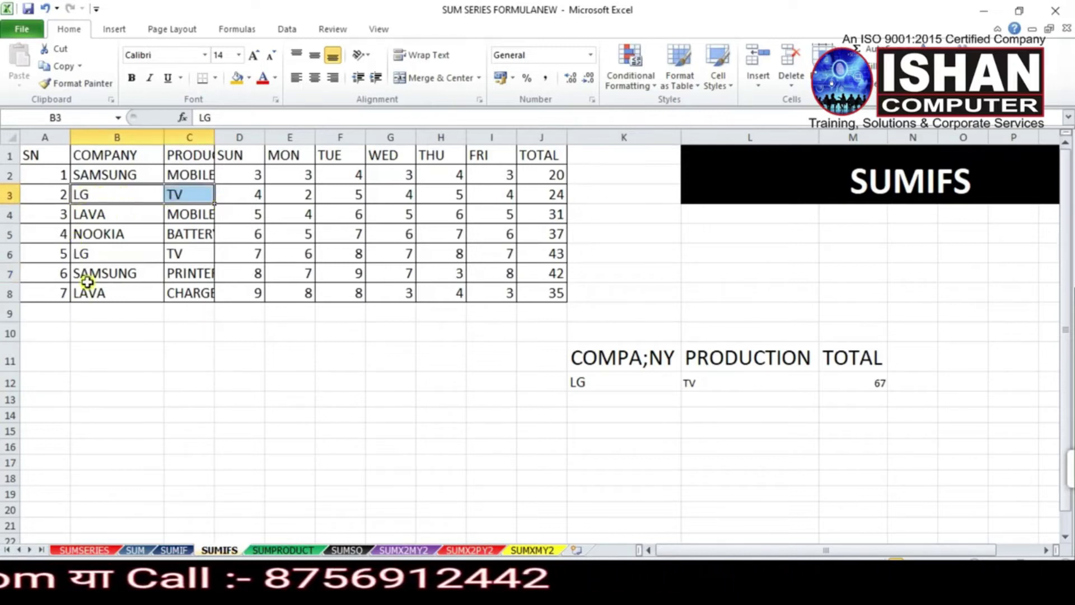
click(178, 195)
click(539, 196)
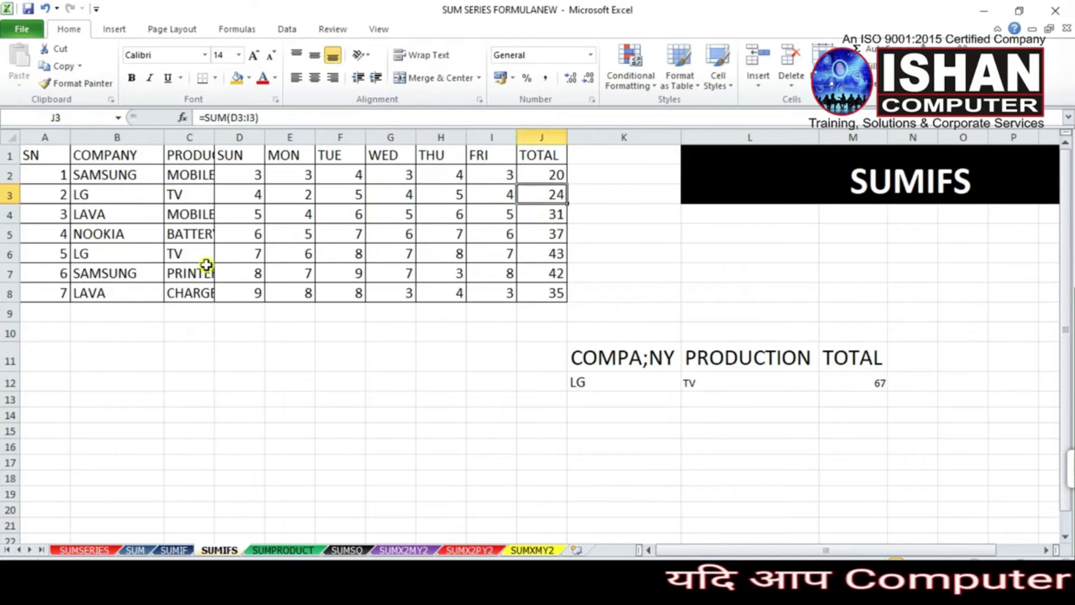
click(92, 257)
click(198, 258)
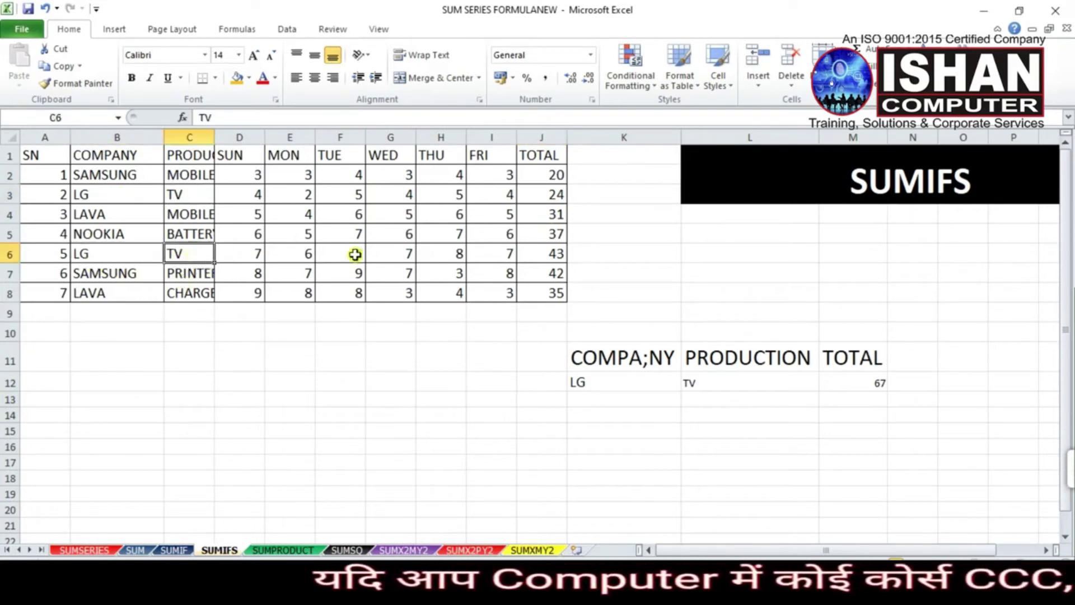
click(558, 259)
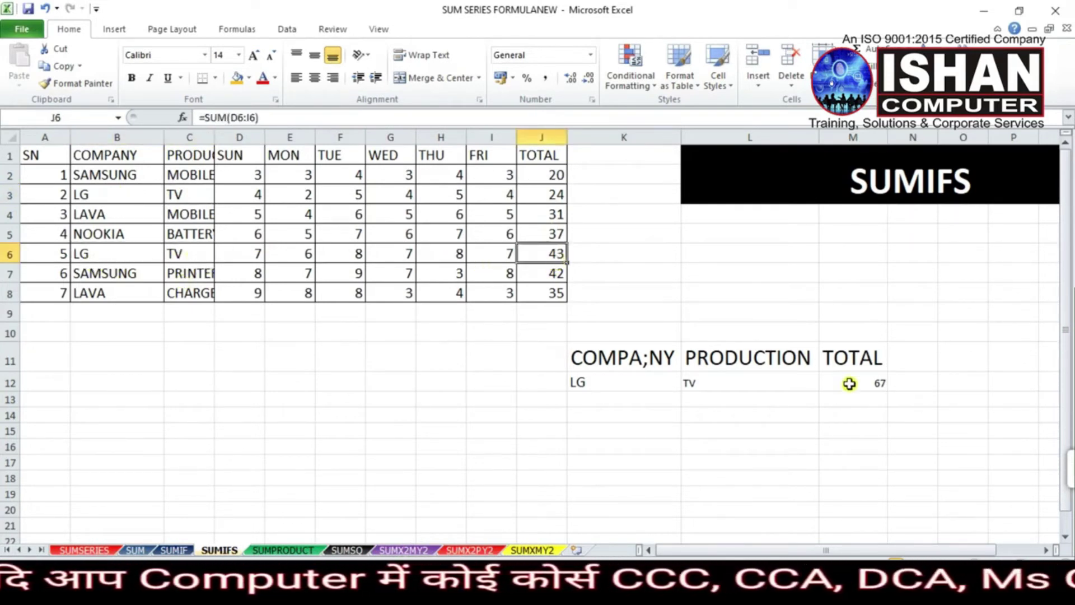
click(869, 385)
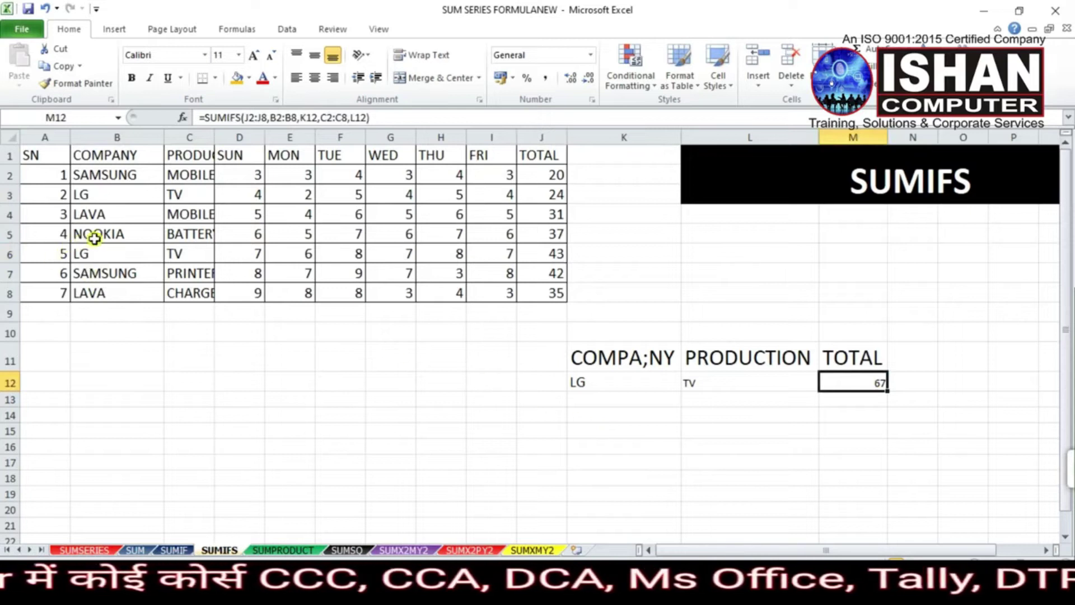
Change row 8 to company LG and product TV, raising M12 to 102.
click(89, 294)
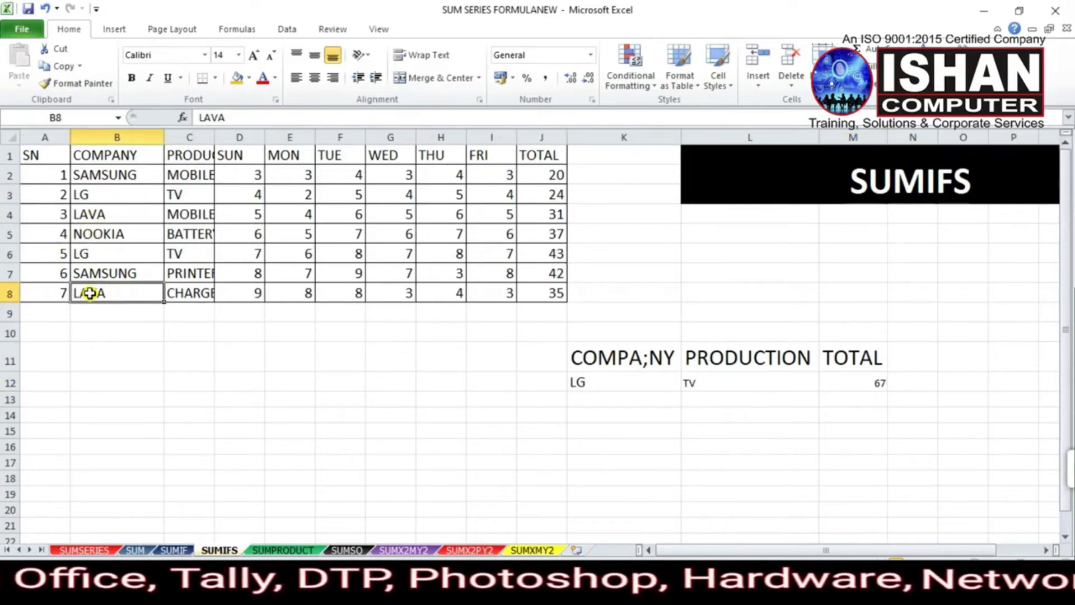
text(LG)
key(Tab)
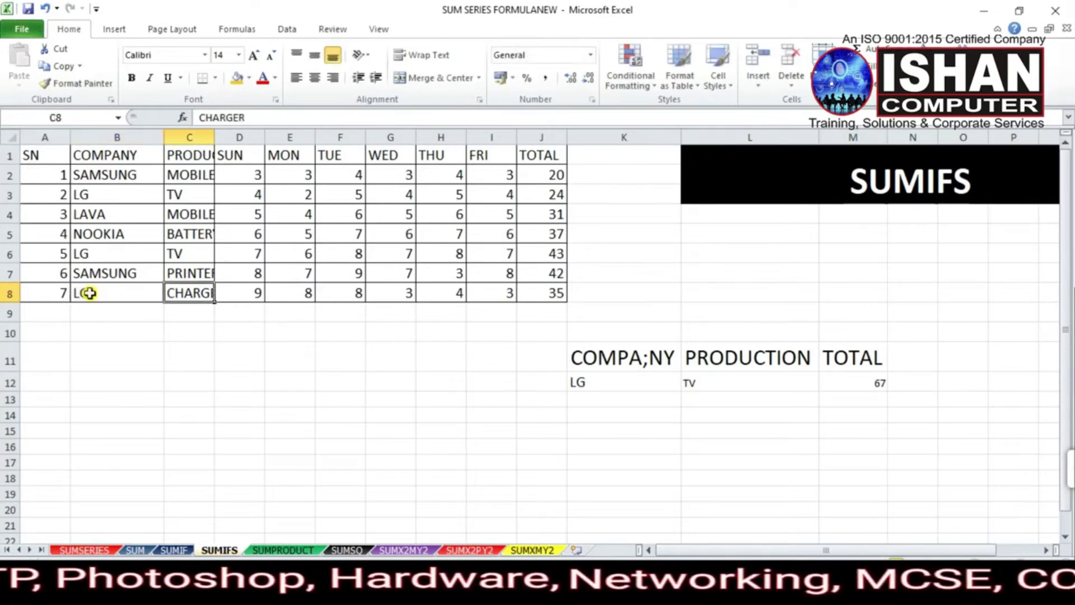
text(TV)
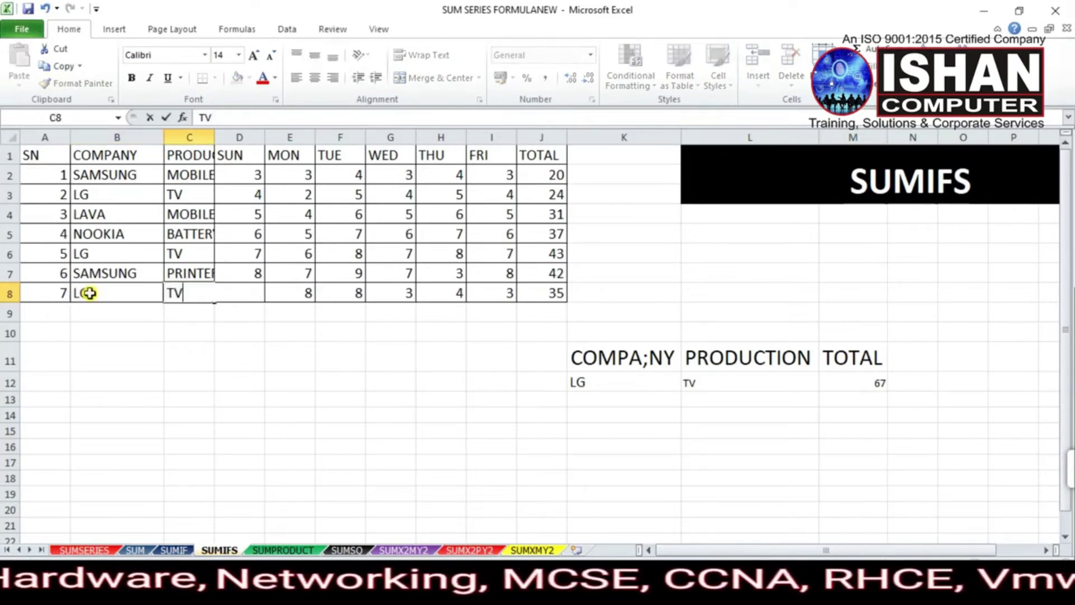
key(Return)
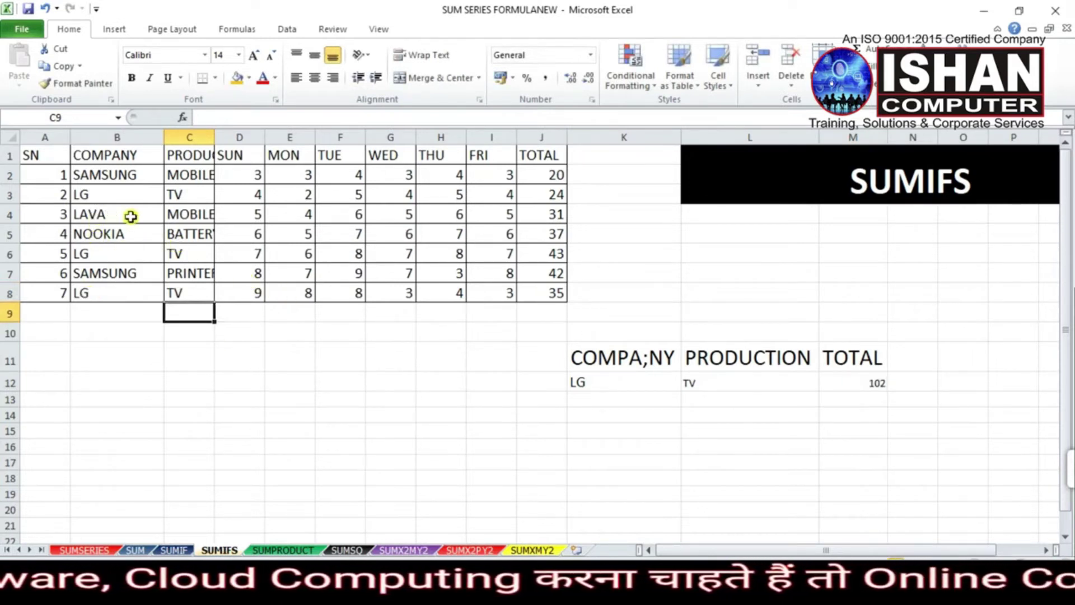
Change C6 to MONITOR, dropping the total to 59, and copy M12's SUMIFS down to M17.
click(187, 257)
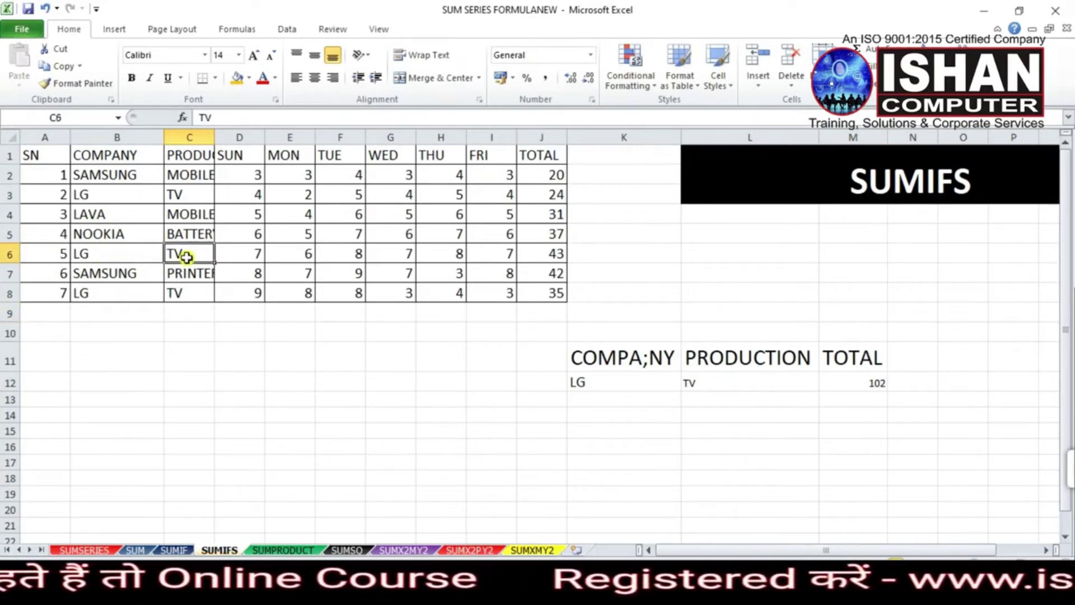
text(MONITOR)
key(Return)
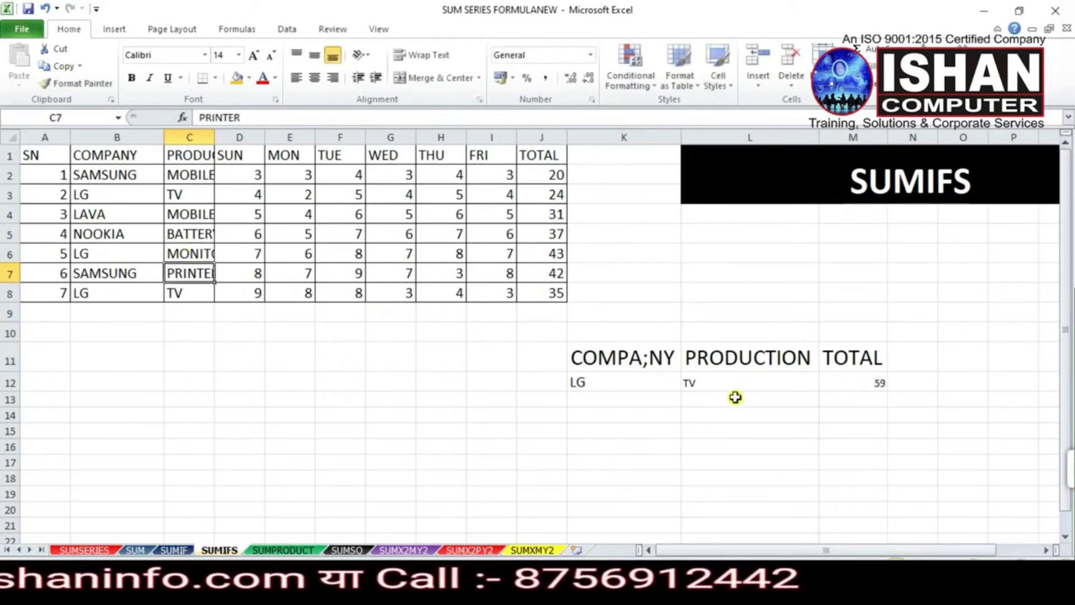
click(869, 386)
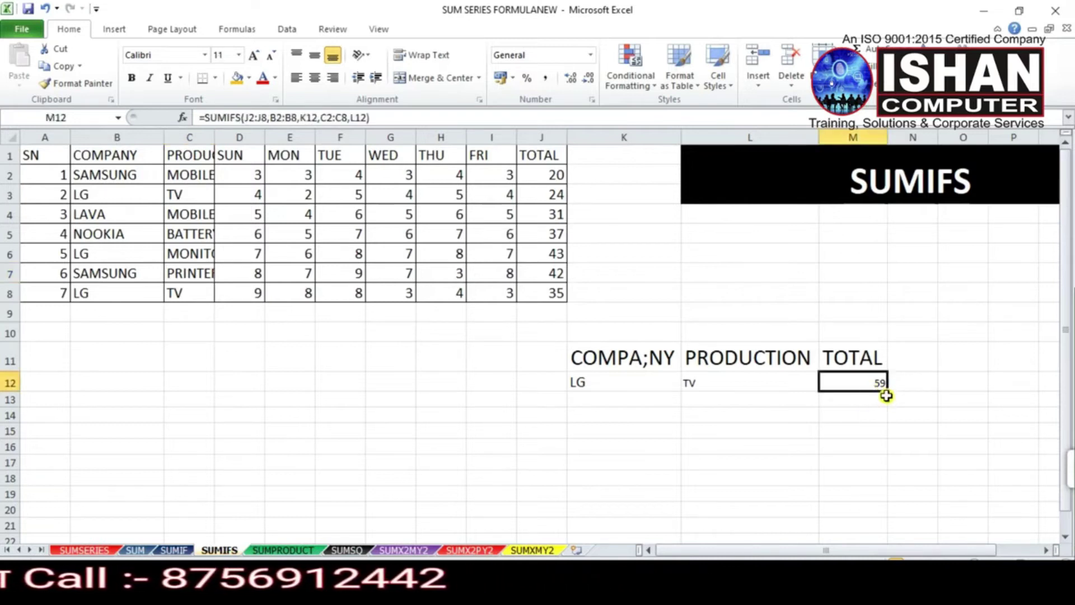
drag(886, 393, 884, 465)
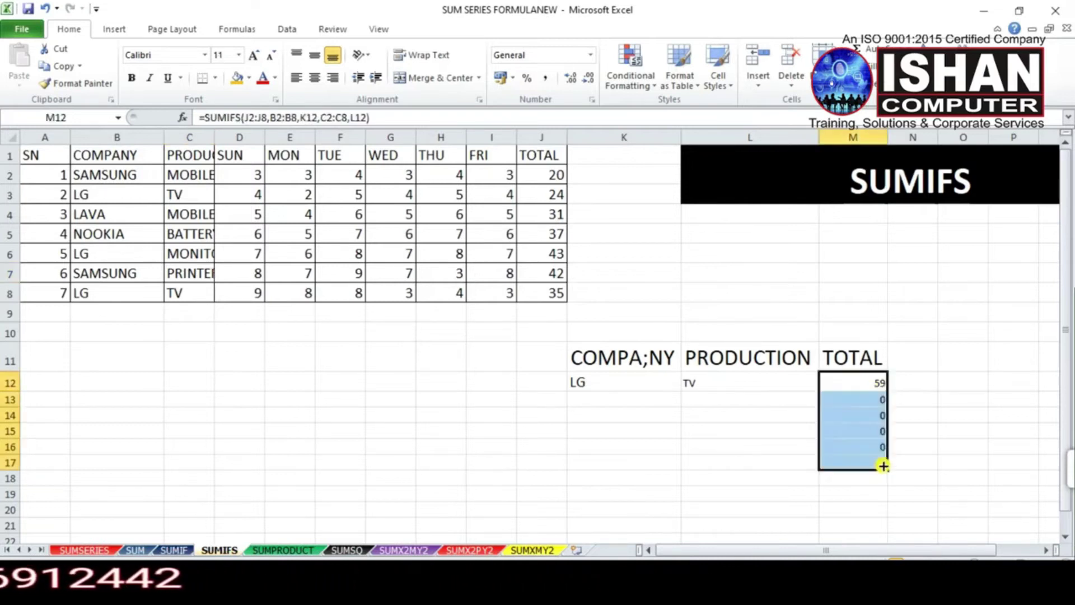
Enter LAVA and MOBILE as criteria in K14:L14 so M14 totals 31.
click(601, 411)
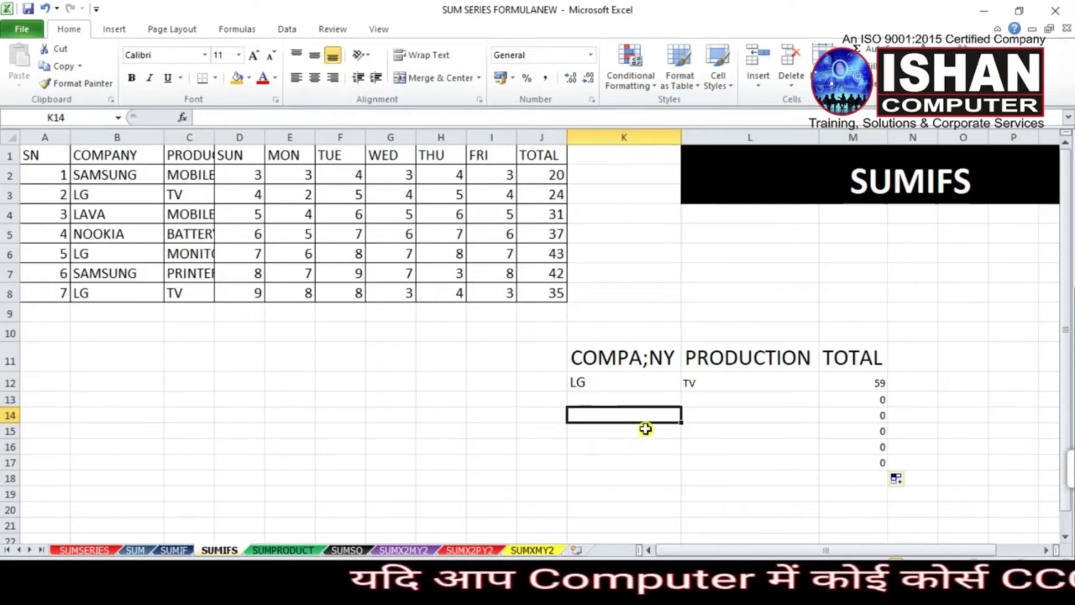
text(LAVA)
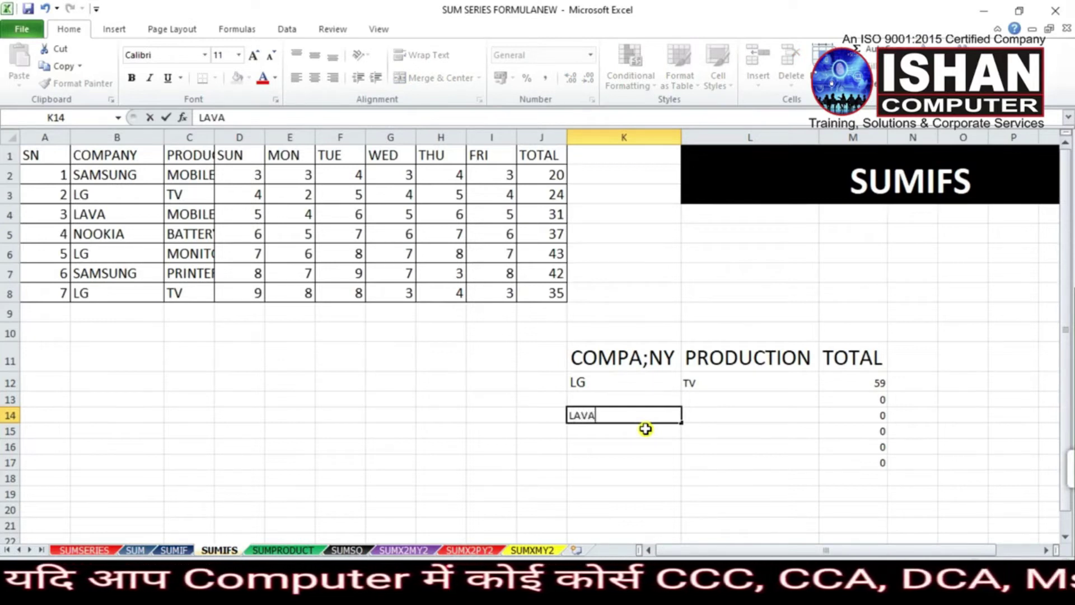
key(Tab)
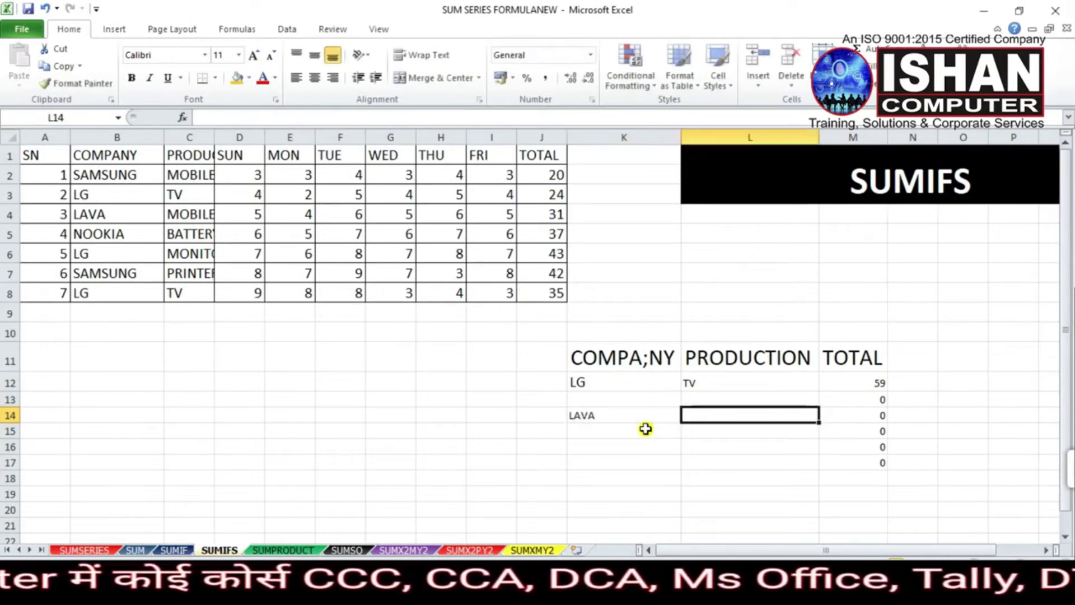
text(MOB)
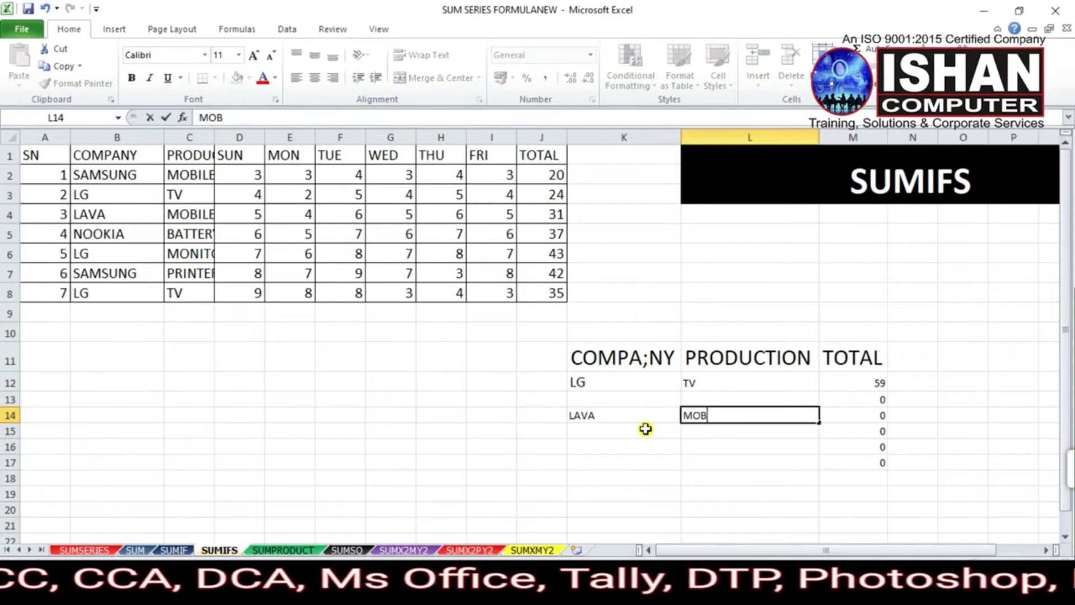
key(Return)
key(Up)
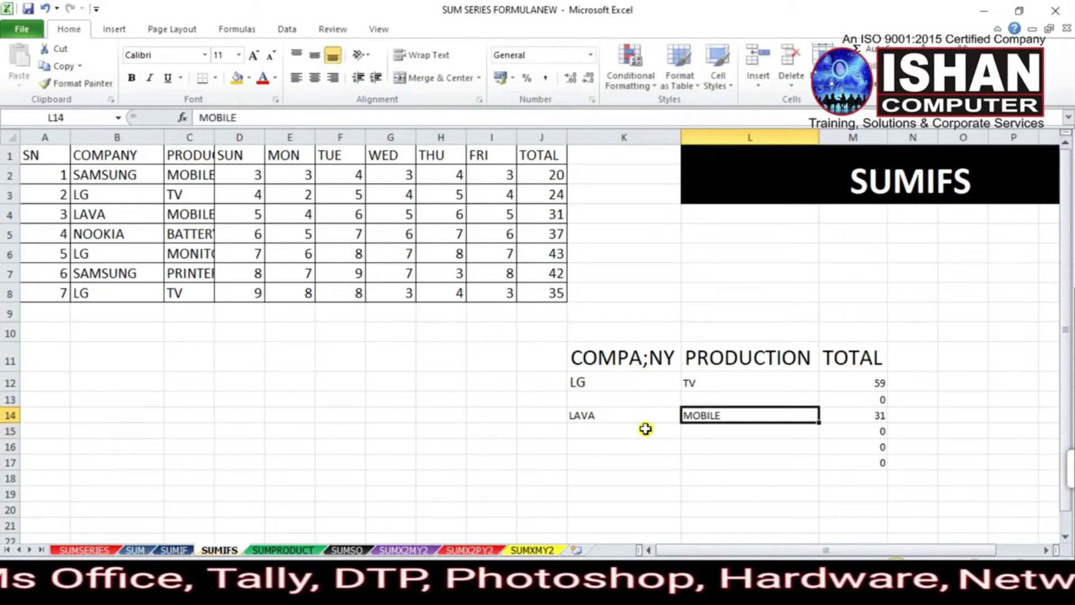
key(Right)
drag(93, 219, 553, 217)
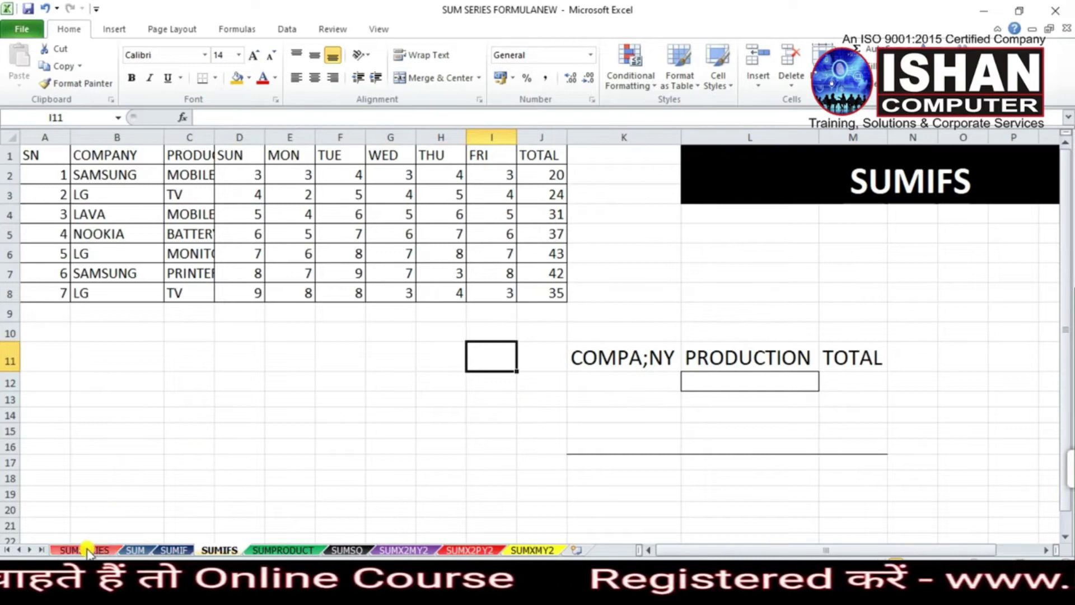
Paint SUMIF's orange fill from A4 onto SUMIFS in A5 on the SUMSERIES sheet.
click(67, 551)
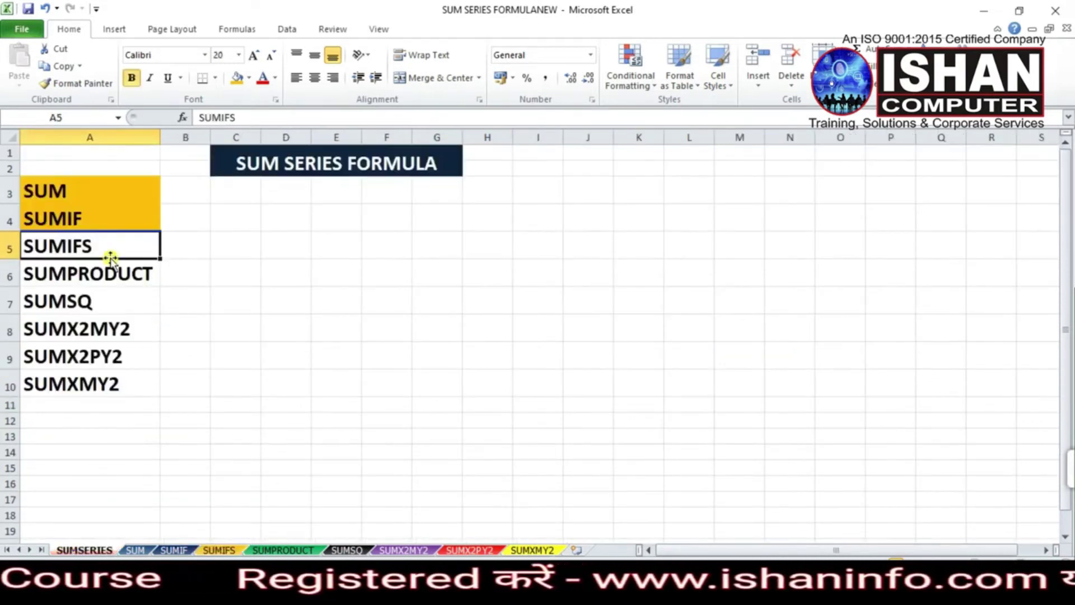
click(99, 220)
click(82, 88)
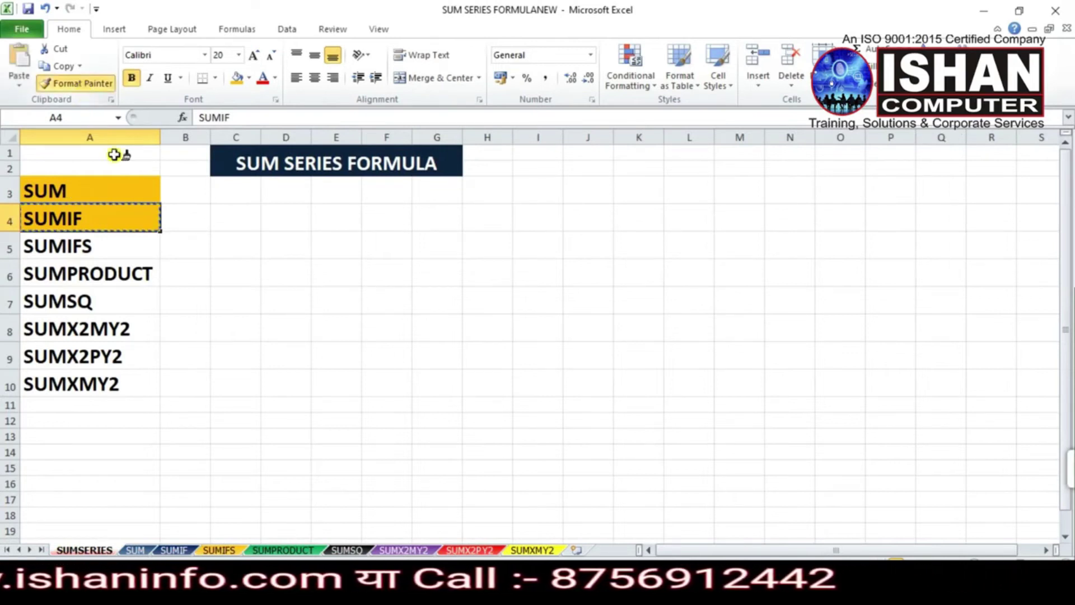
click(105, 247)
Go to the SUMPRODUCT sheet.
click(198, 303)
click(136, 275)
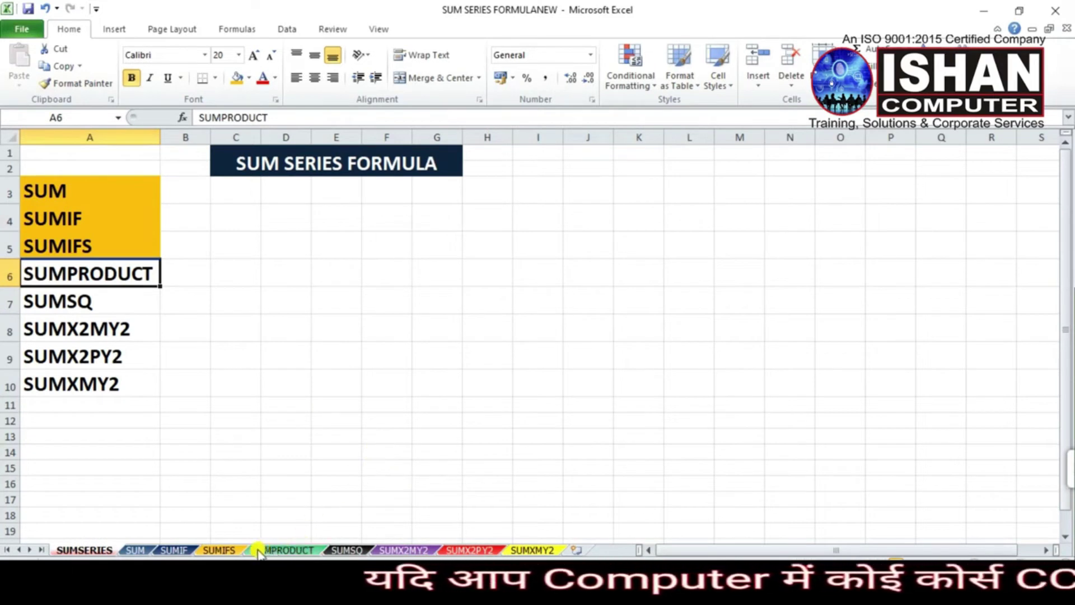
click(280, 550)
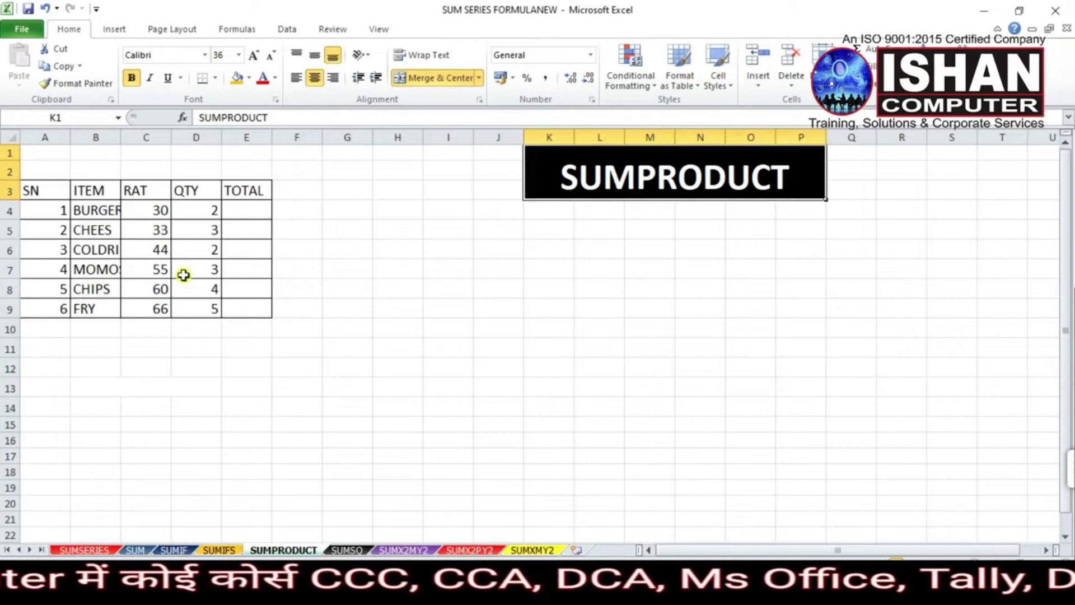
click(231, 235)
click(238, 213)
click(253, 281)
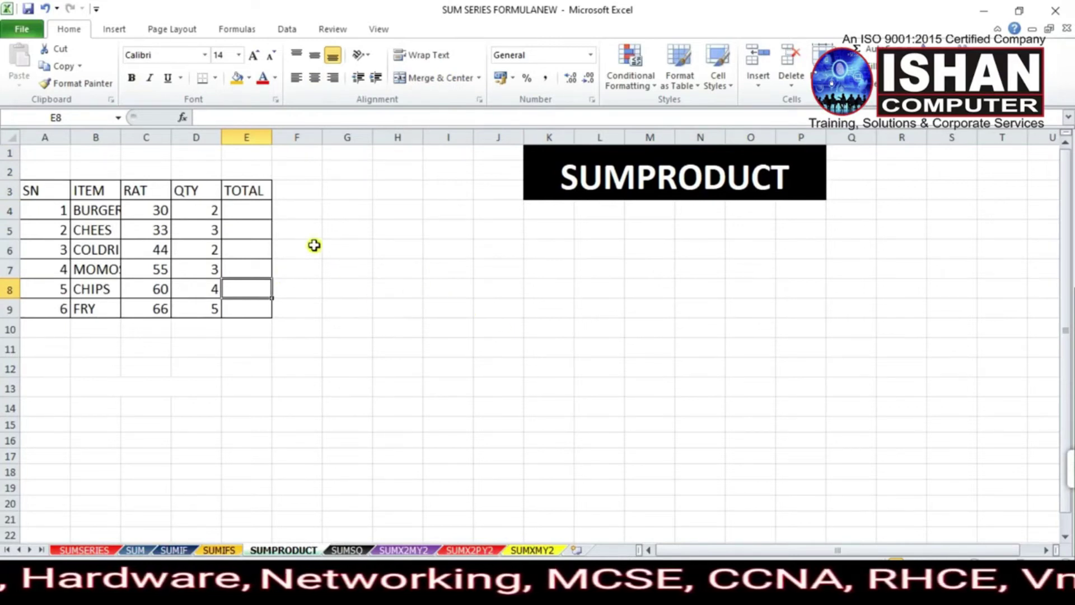
click(101, 212)
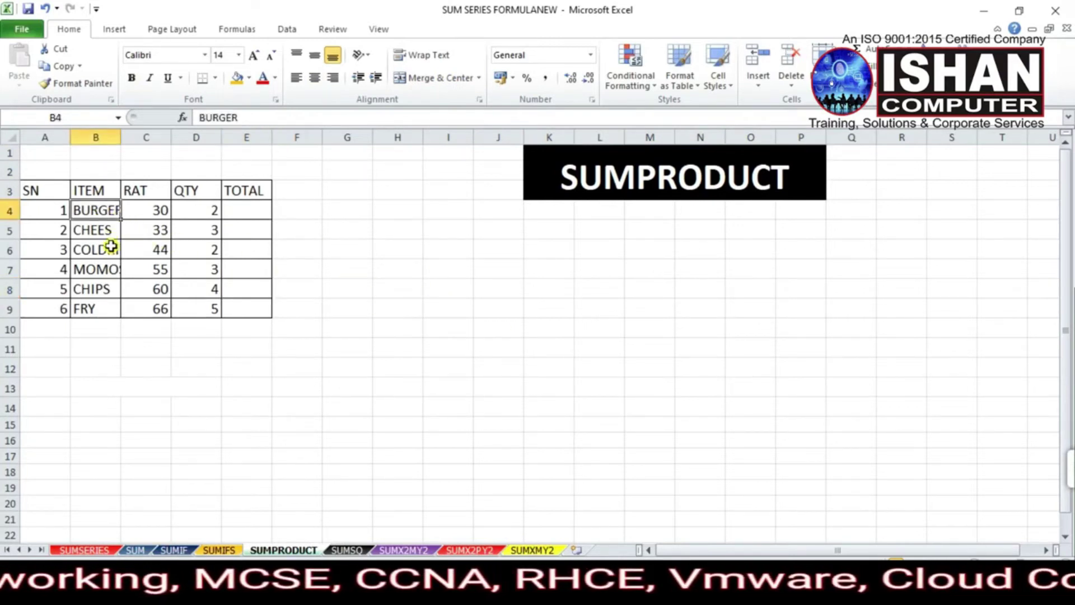
click(99, 276)
click(106, 233)
click(106, 268)
drag(102, 211, 93, 281)
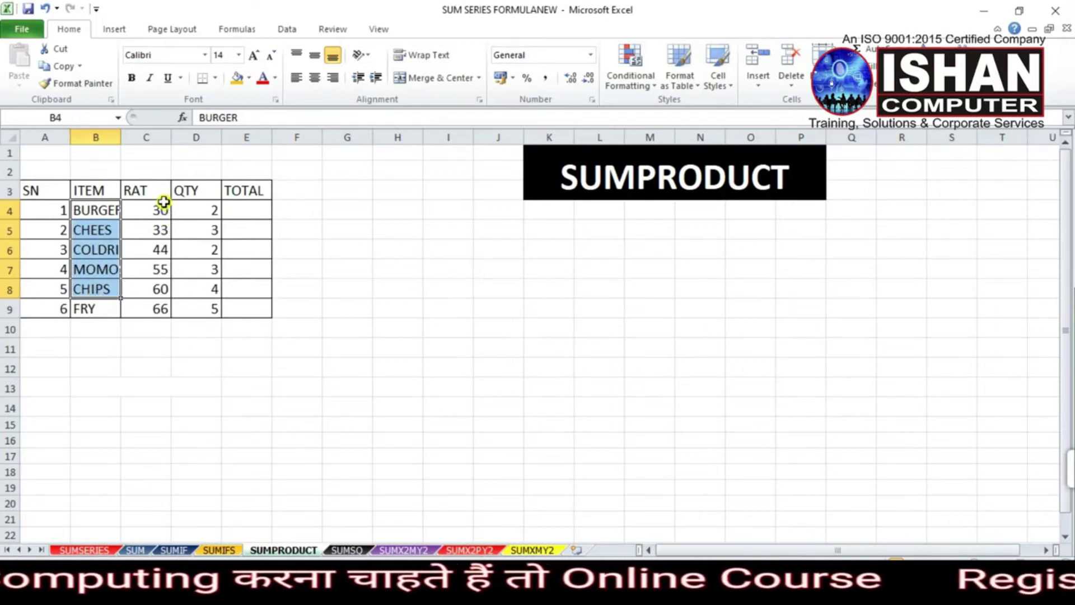
drag(155, 211, 158, 277)
drag(212, 210, 208, 298)
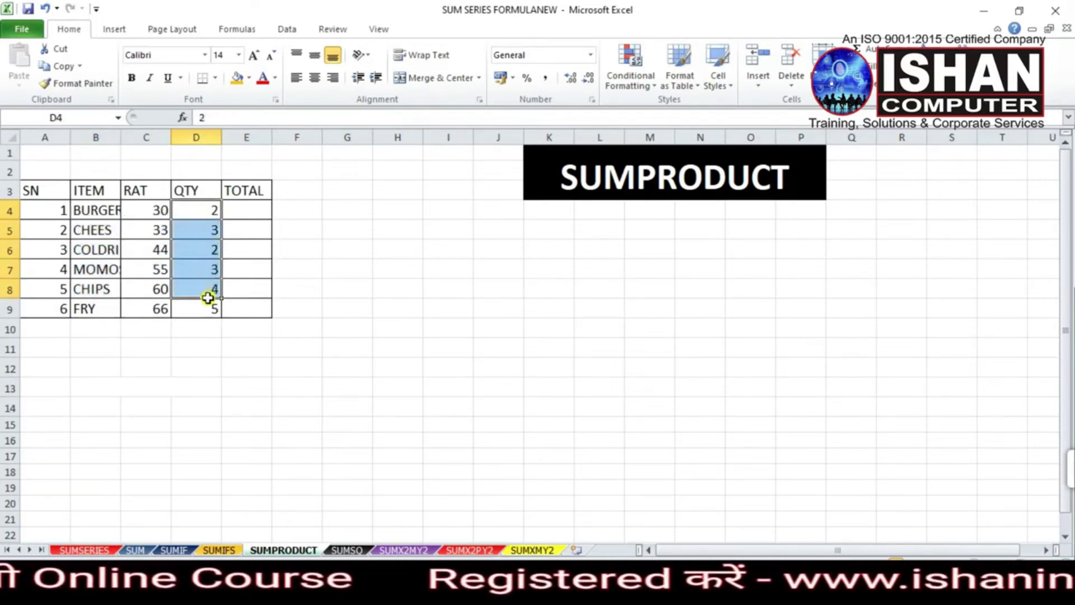
click(107, 211)
click(155, 211)
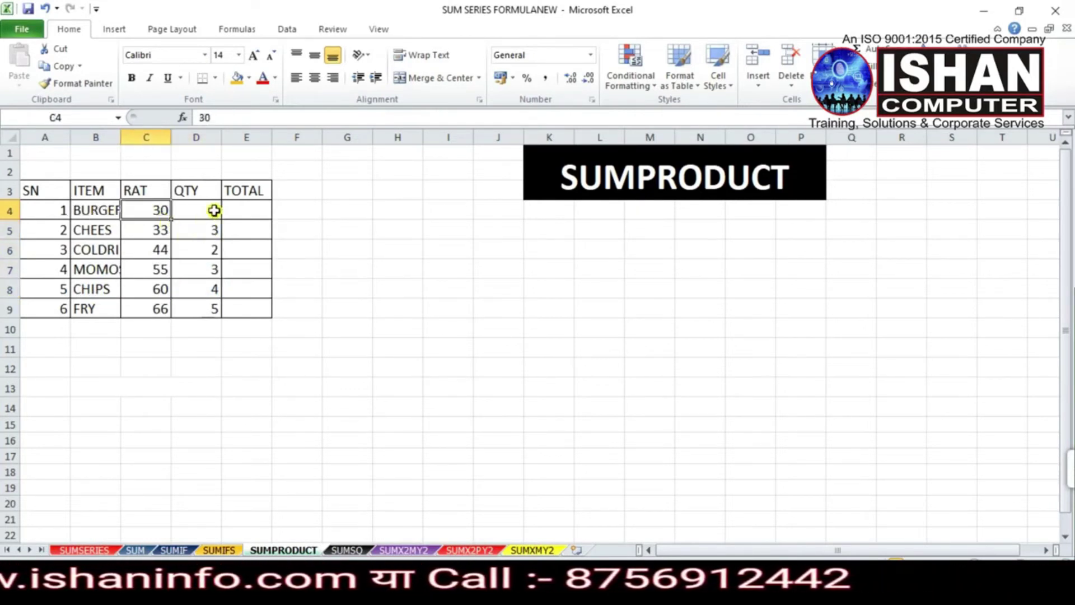
click(214, 210)
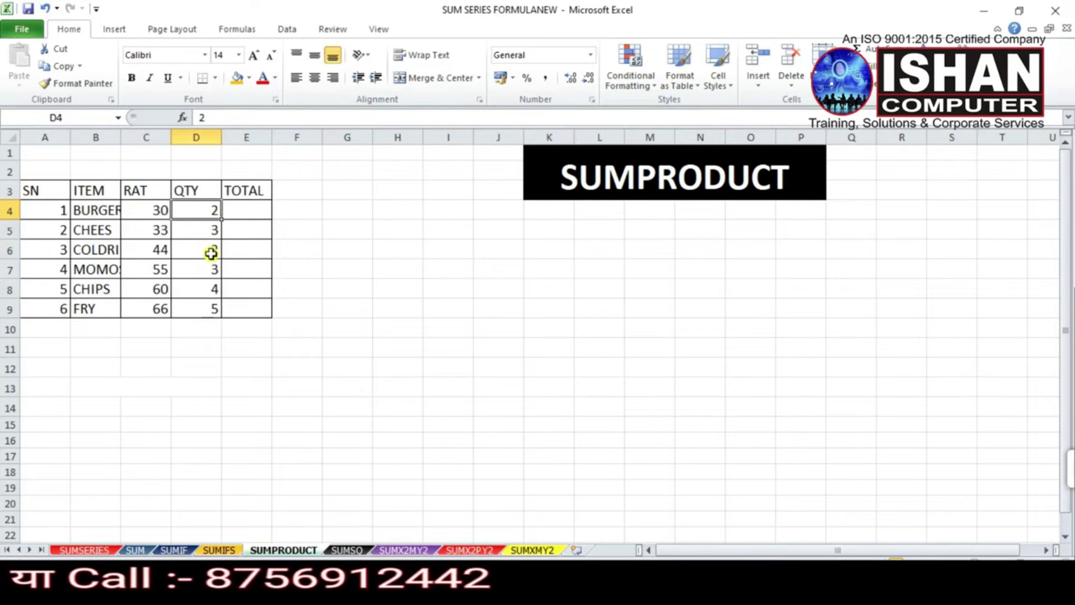
click(209, 232)
click(210, 289)
click(211, 313)
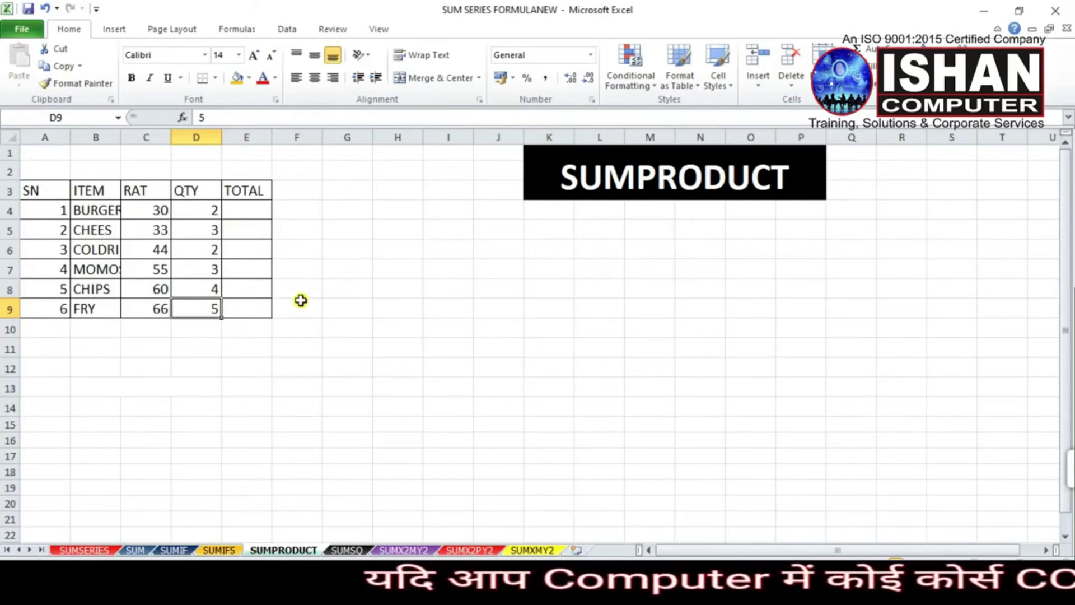
click(255, 336)
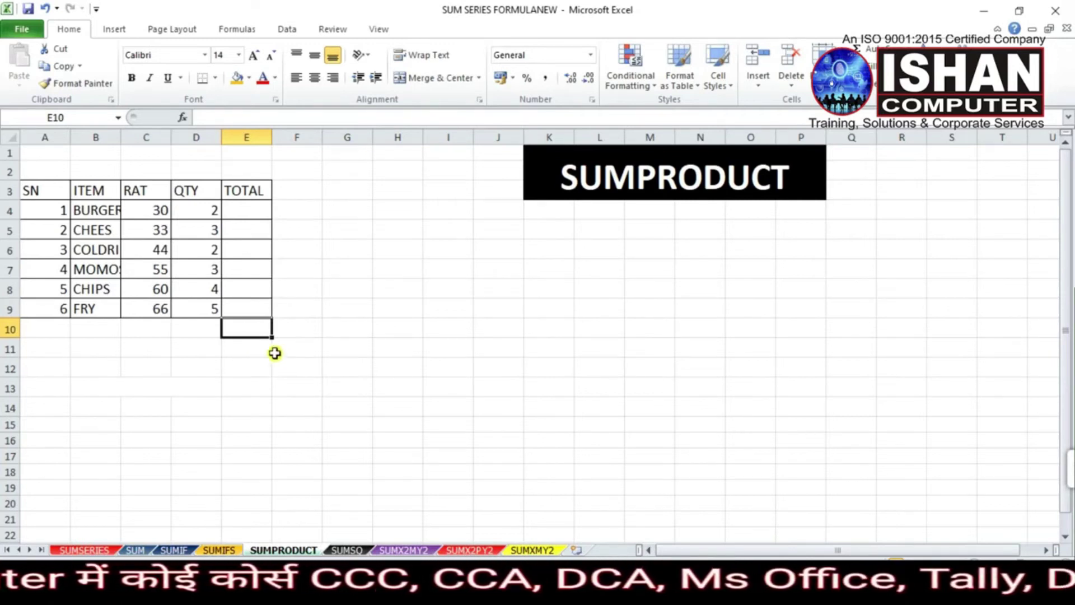
drag(159, 211, 203, 213)
click(242, 213)
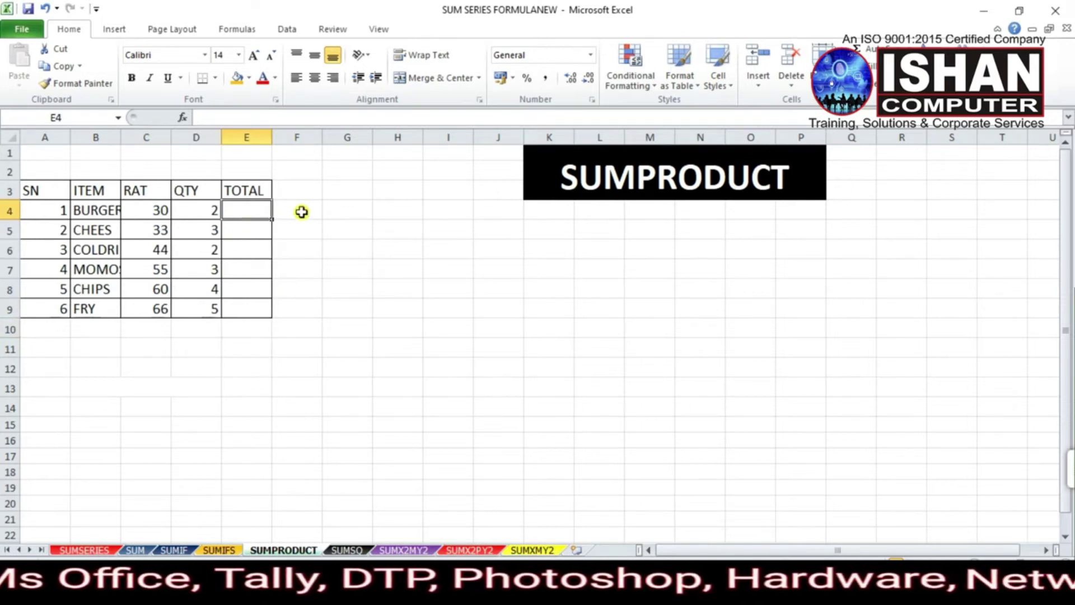
Enter =C4*D4 in E4 to multiply the first item's rate by its quantity.
text(=)
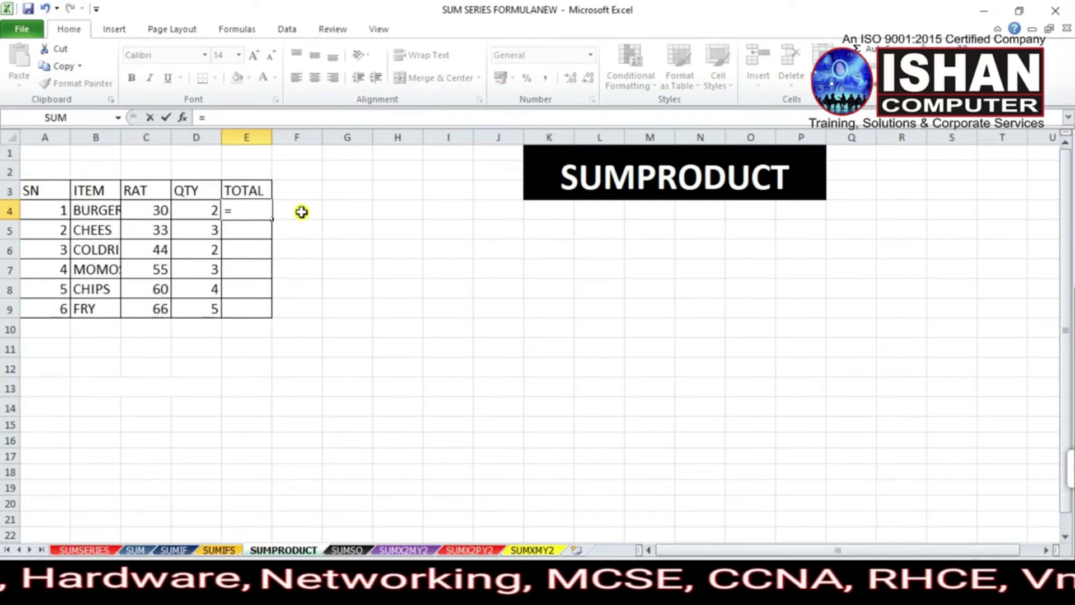
click(156, 212)
text(*)
click(207, 210)
key(Return)
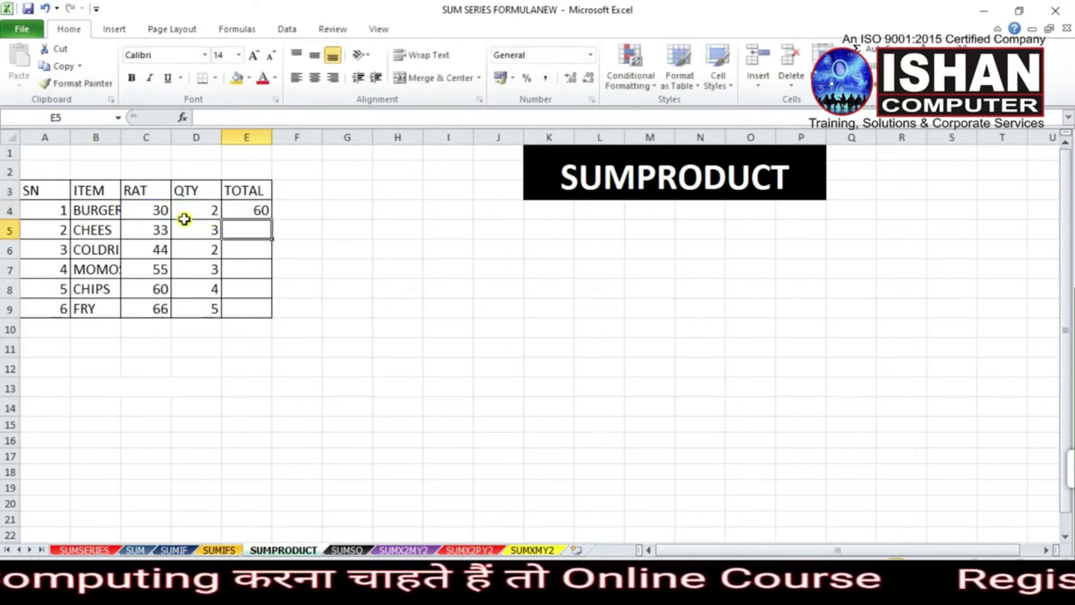
Fill the formula down to E9, giving 60, 99, 88, 165, 240 and 330.
click(252, 211)
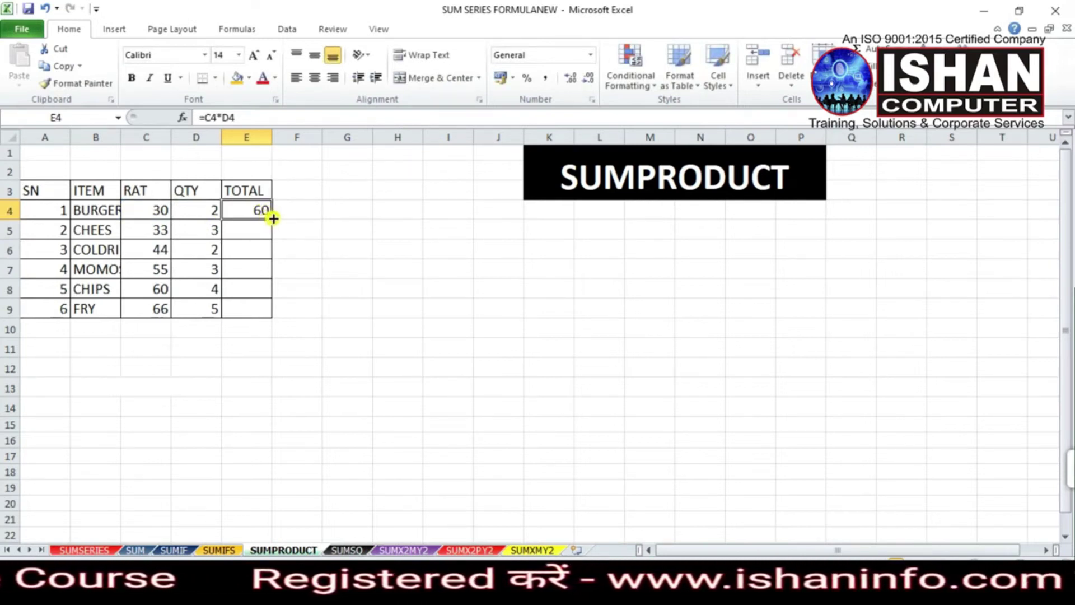
drag(272, 217, 280, 316)
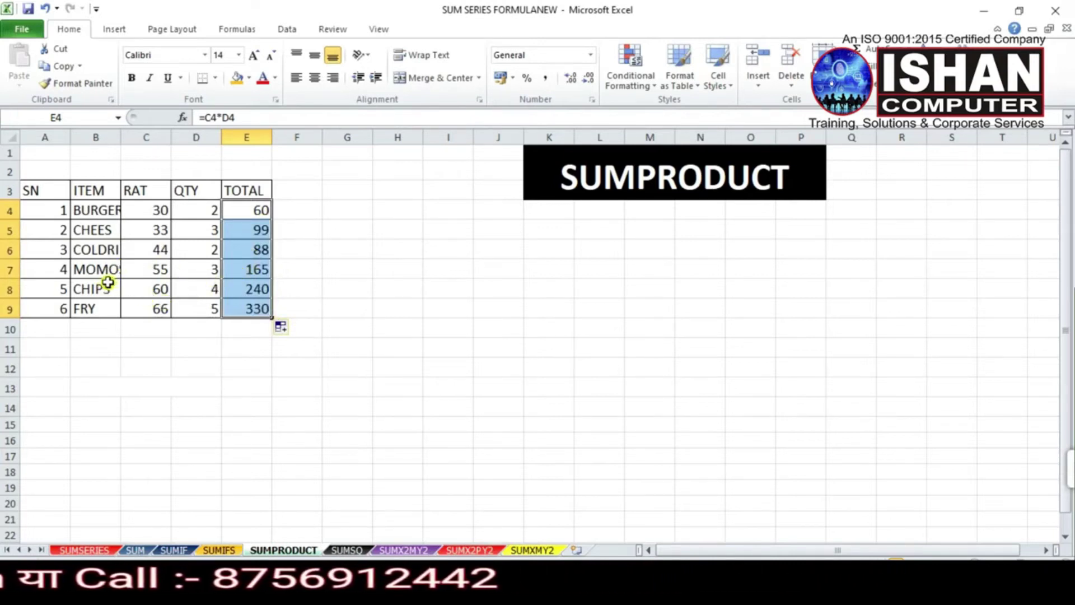
click(88, 273)
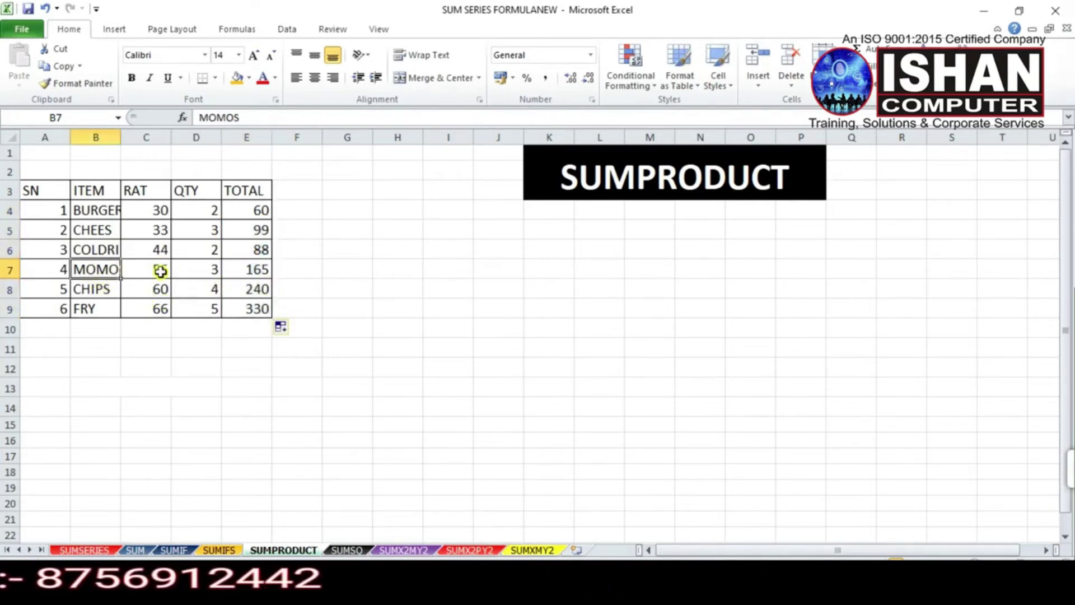
click(252, 272)
click(260, 230)
click(262, 283)
click(269, 211)
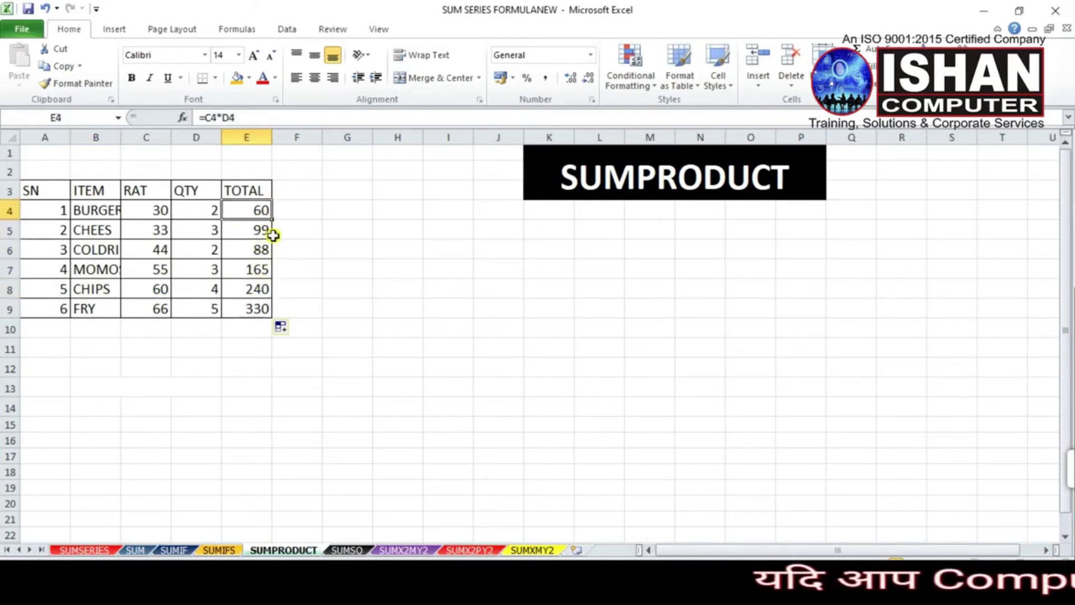
click(251, 330)
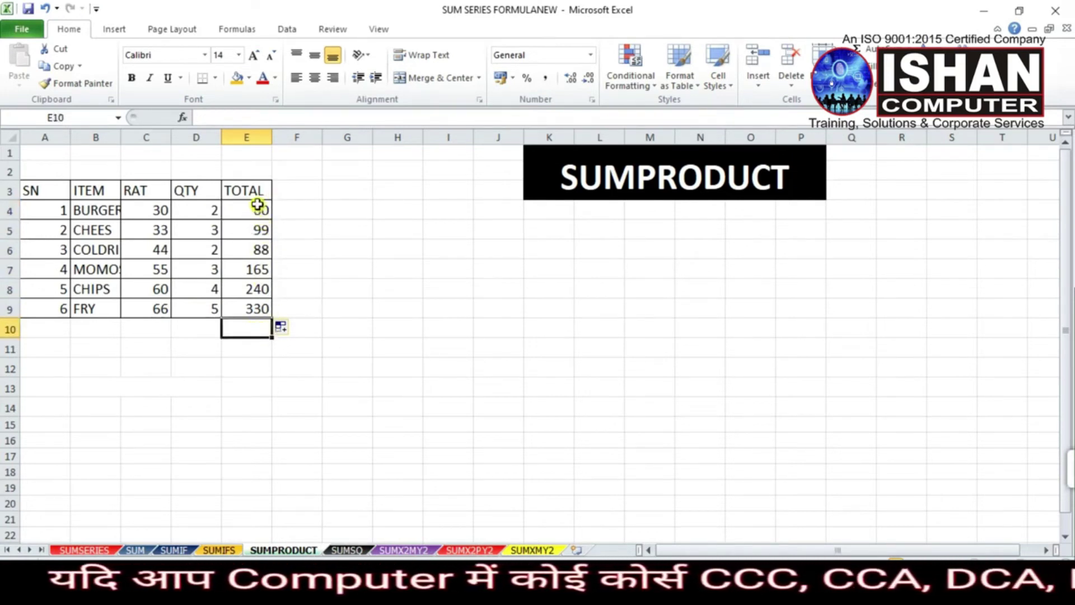
Enter =SUM(E4:E9) in E10 for a grand total of 982 and make it bold.
text(=SU)
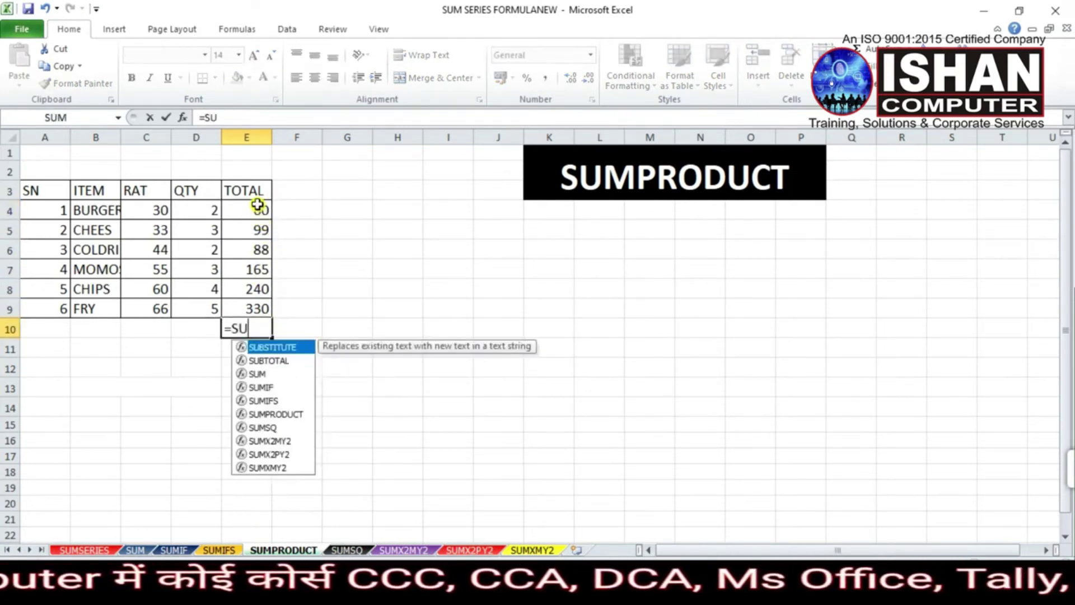
text(M()
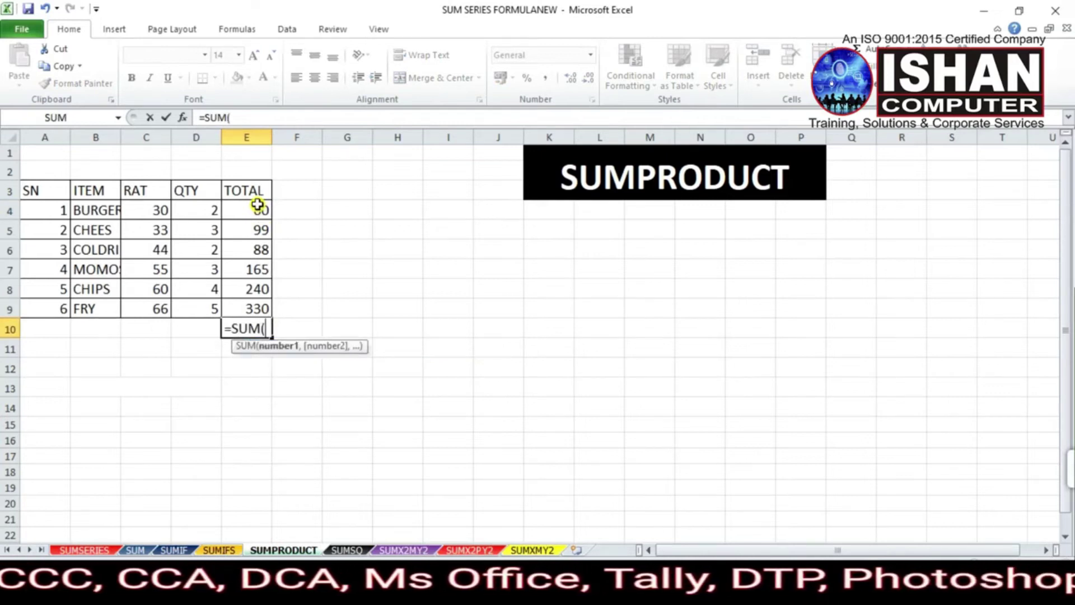
drag(259, 211, 256, 309)
key(Return)
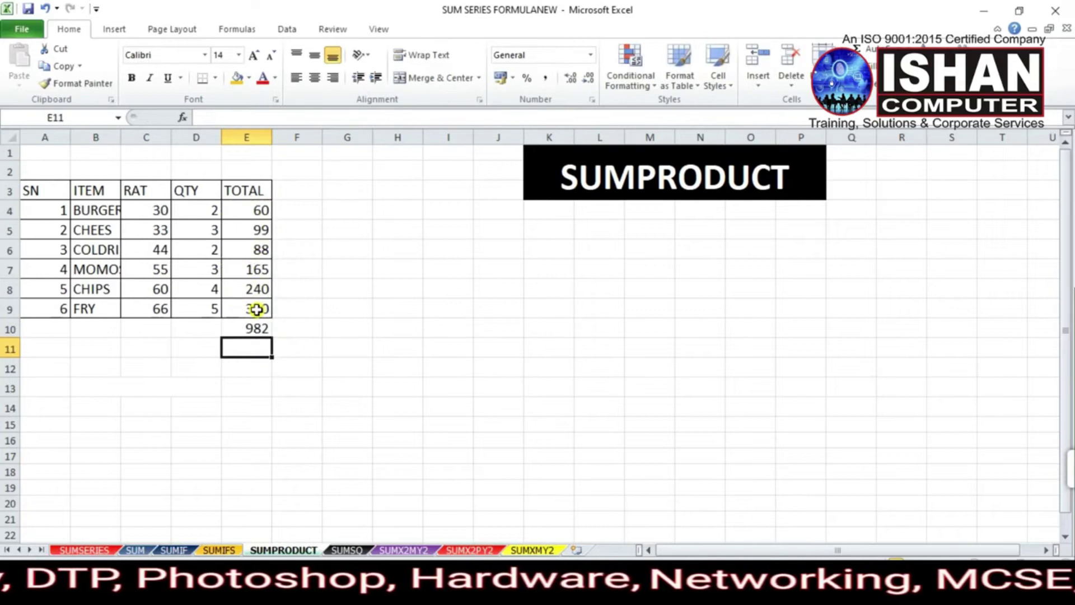
click(243, 333)
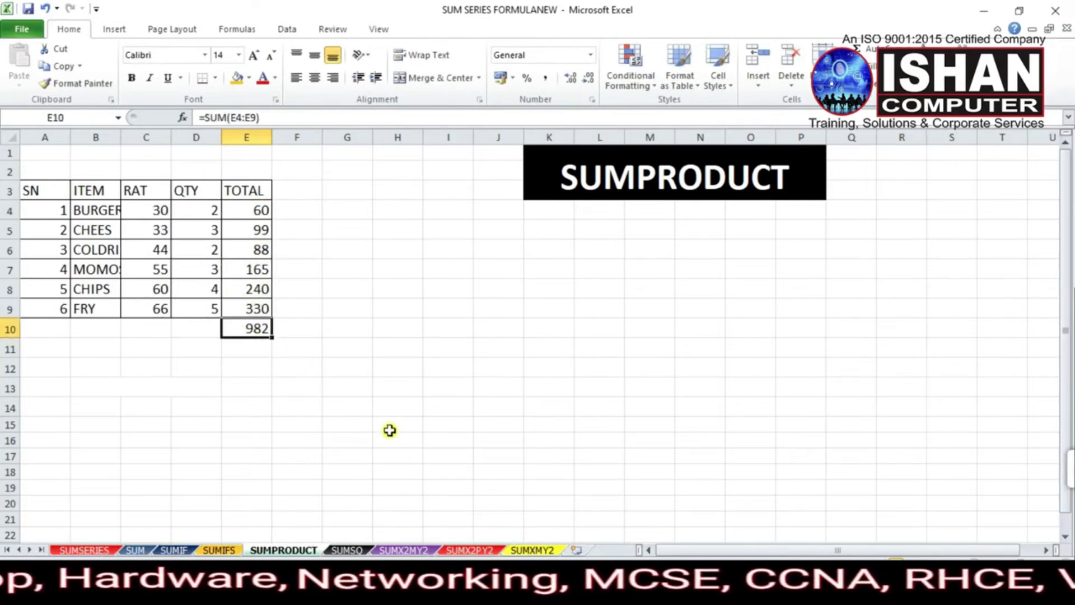
key(ctrl+b)
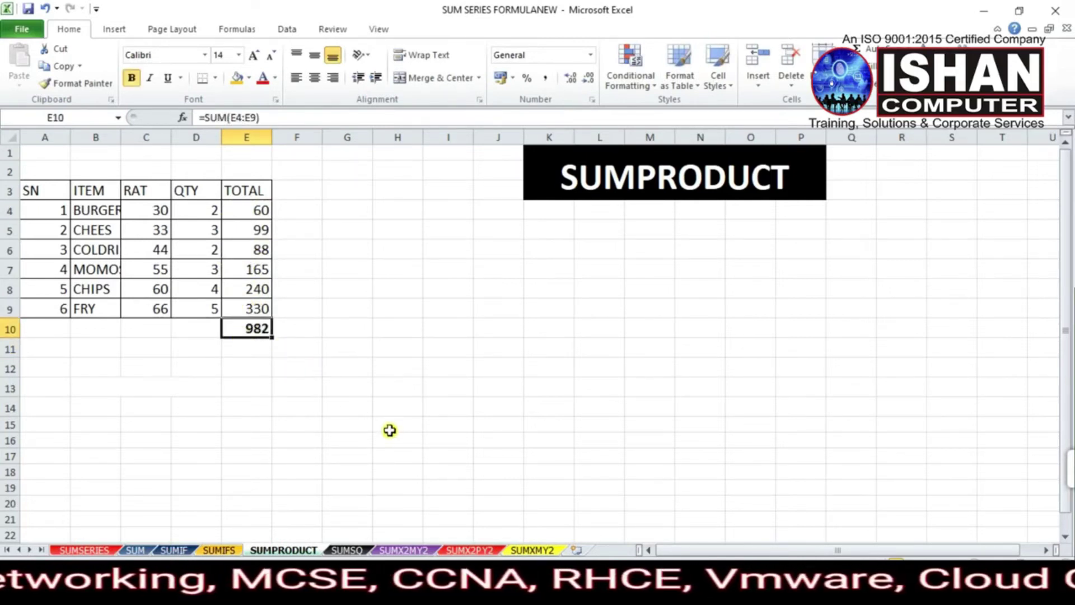
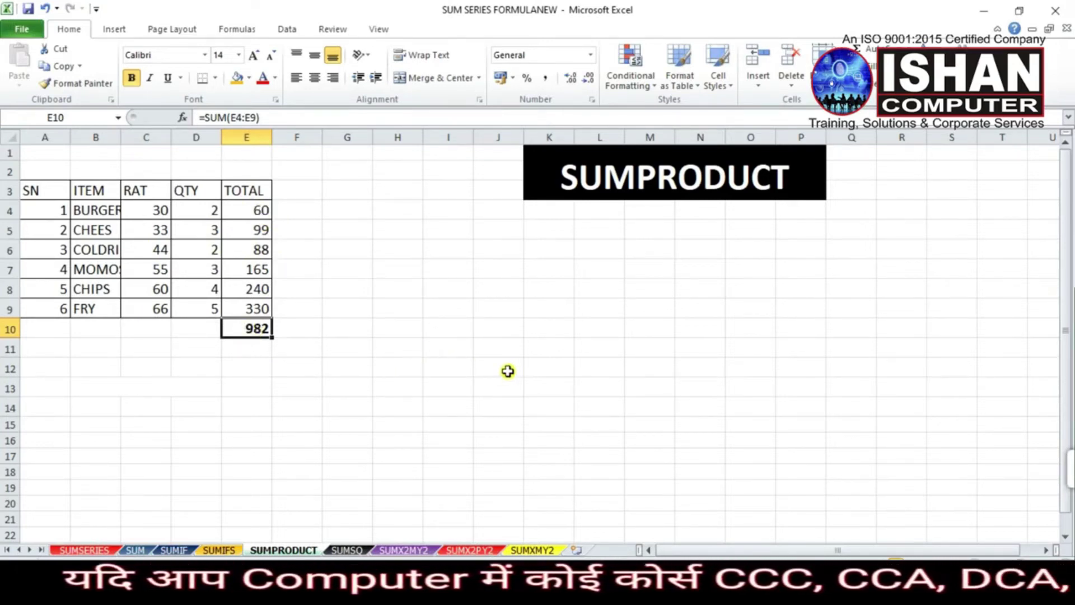
Test =SUMPRODUCT(C4:C9,D4:D9) in a spare cell beside the table, see 982, then clear it.
click(483, 355)
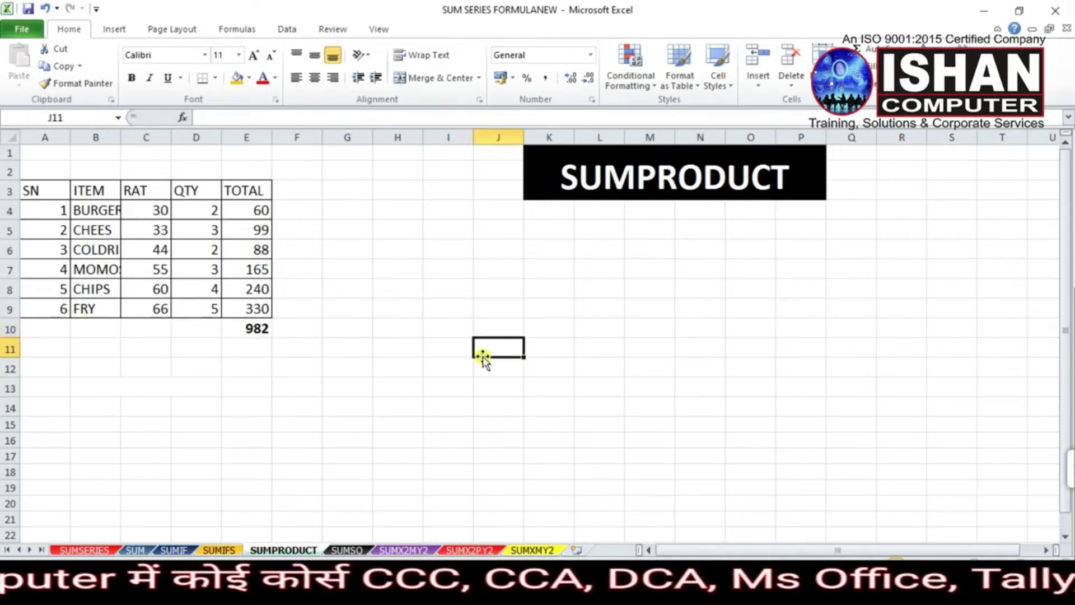
text(=)
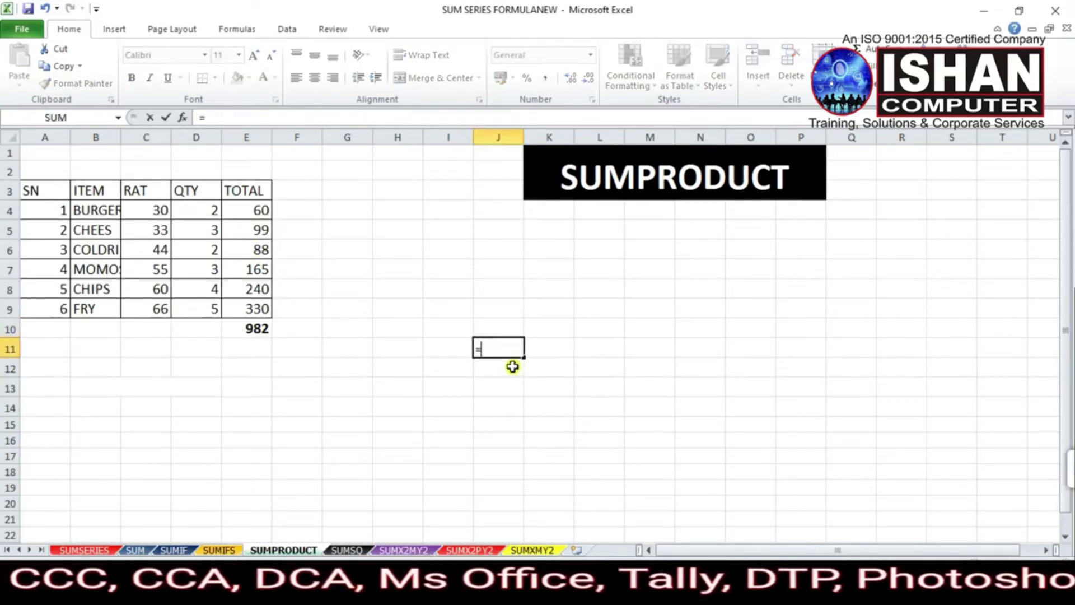
text(SUMP)
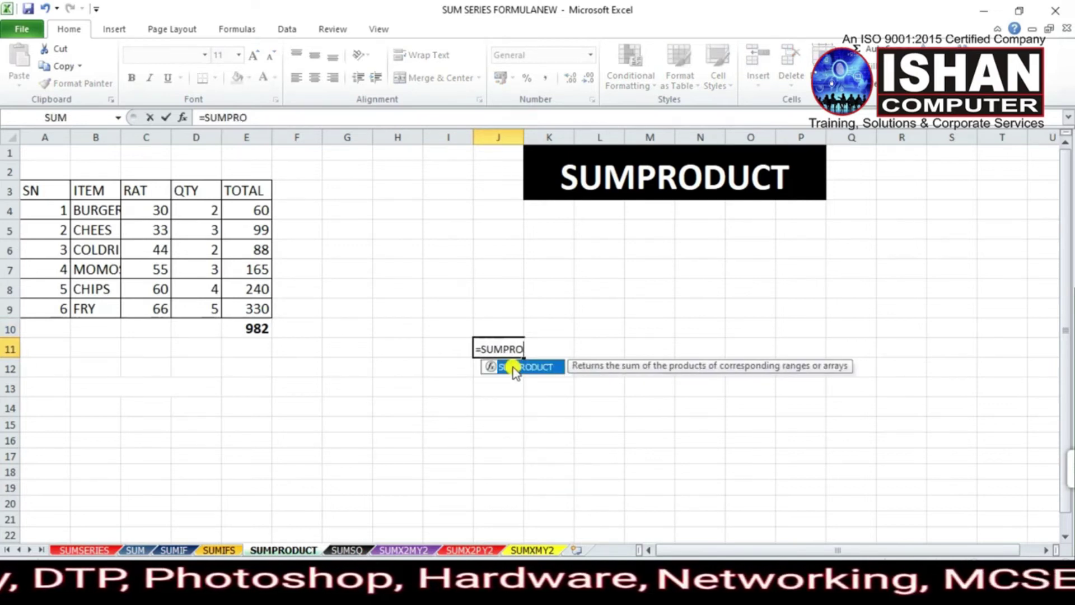
text(RO)
key(Return)
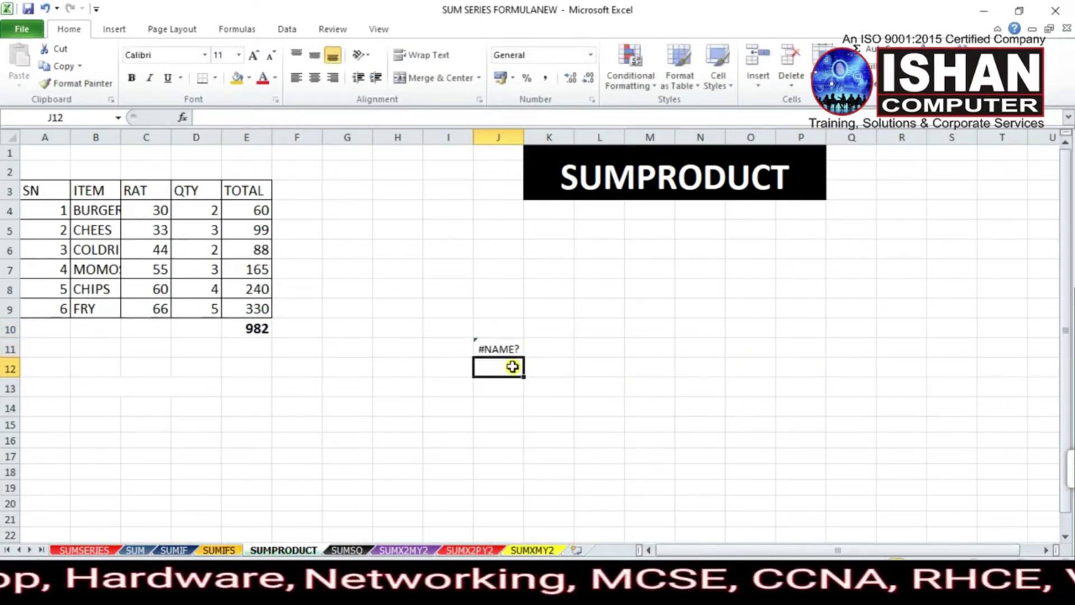
key(Up)
text(=SUMP)
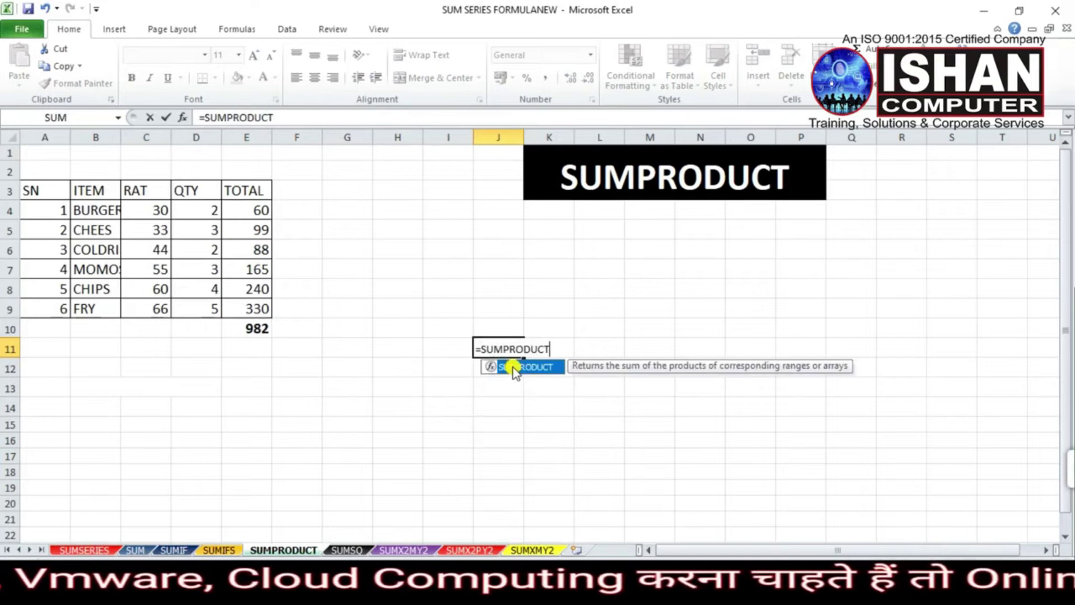
text(RODUCT)
double_click(515, 368)
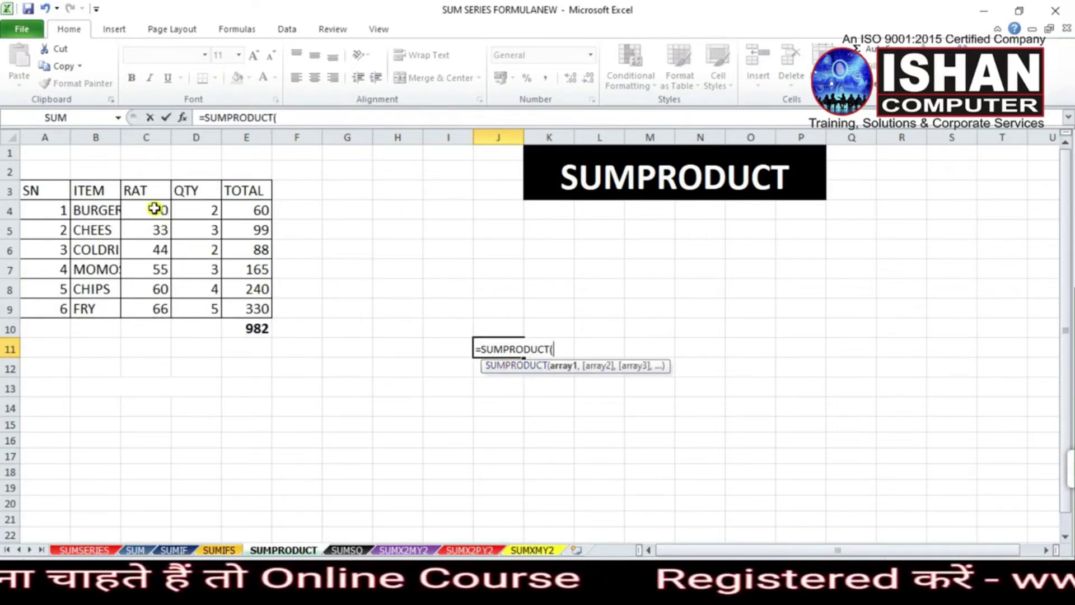
drag(154, 209, 161, 307)
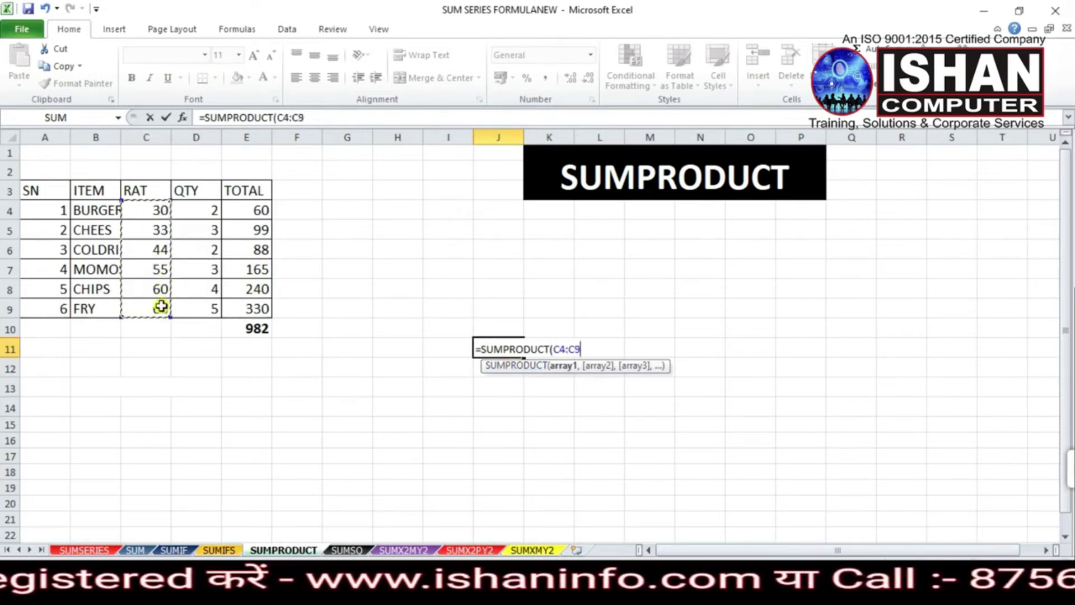
text(,)
drag(201, 210, 215, 308)
key(Return)
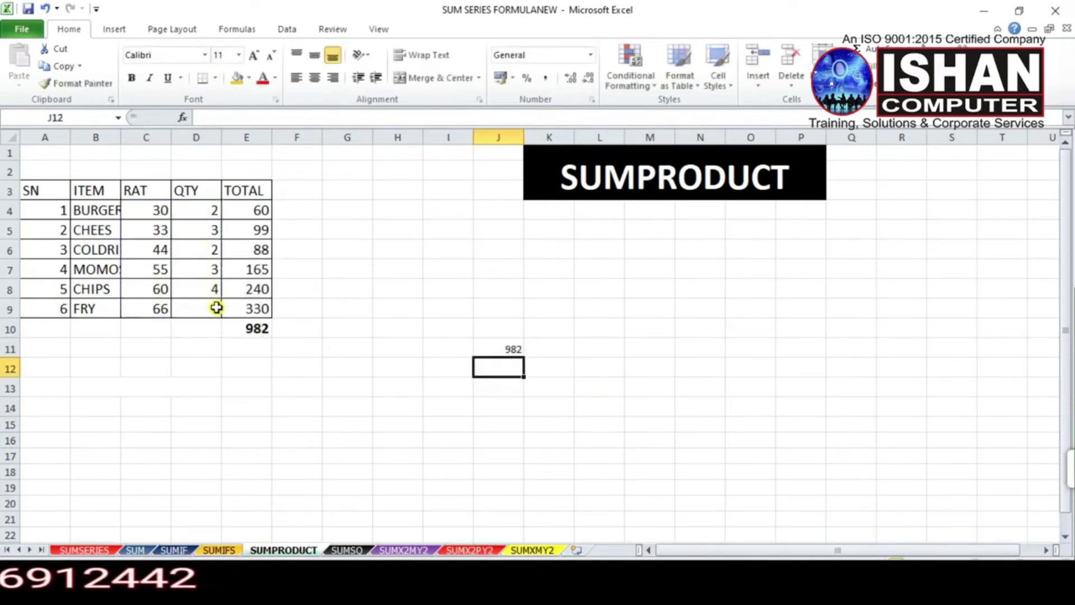
key(Up)
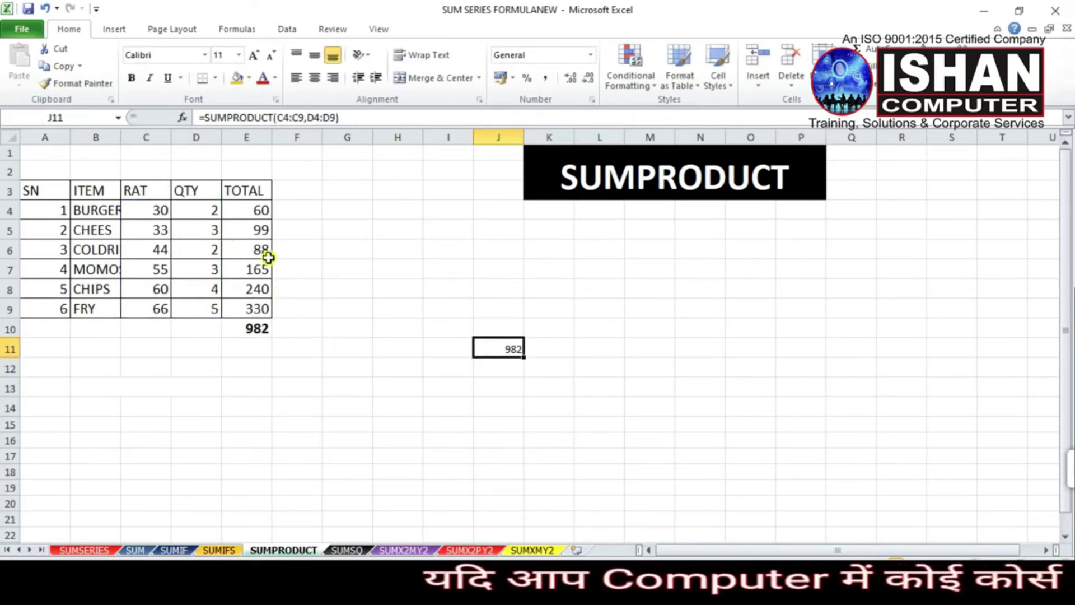
key(Delete)
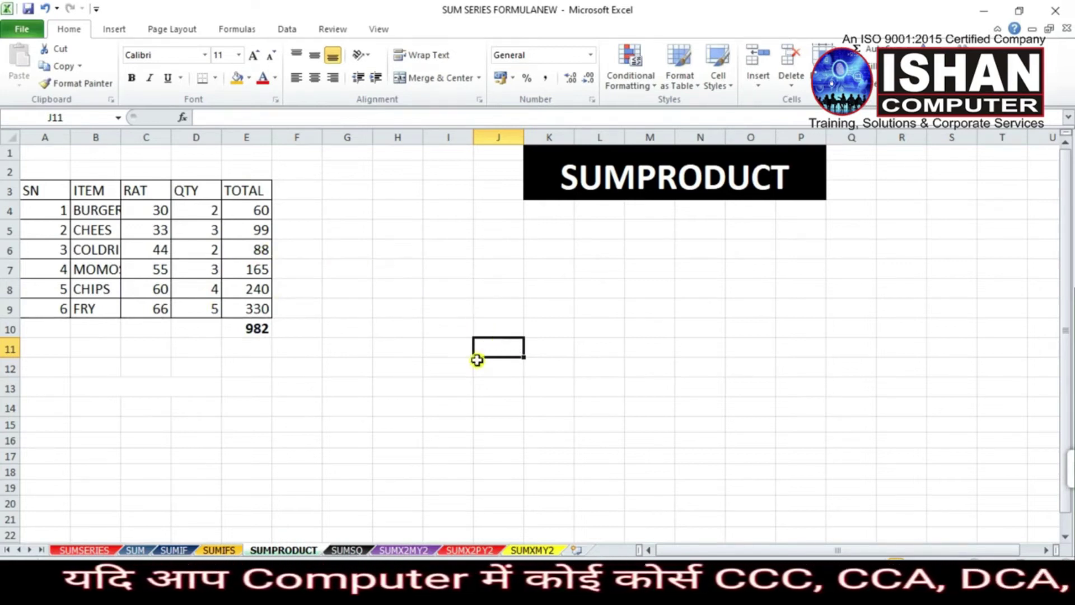
Clear TOTAL cells E4:E10 and put =SUMPRODUCT(C4:C9,D4:D9) in E10, giving 982.
drag(259, 211, 269, 329)
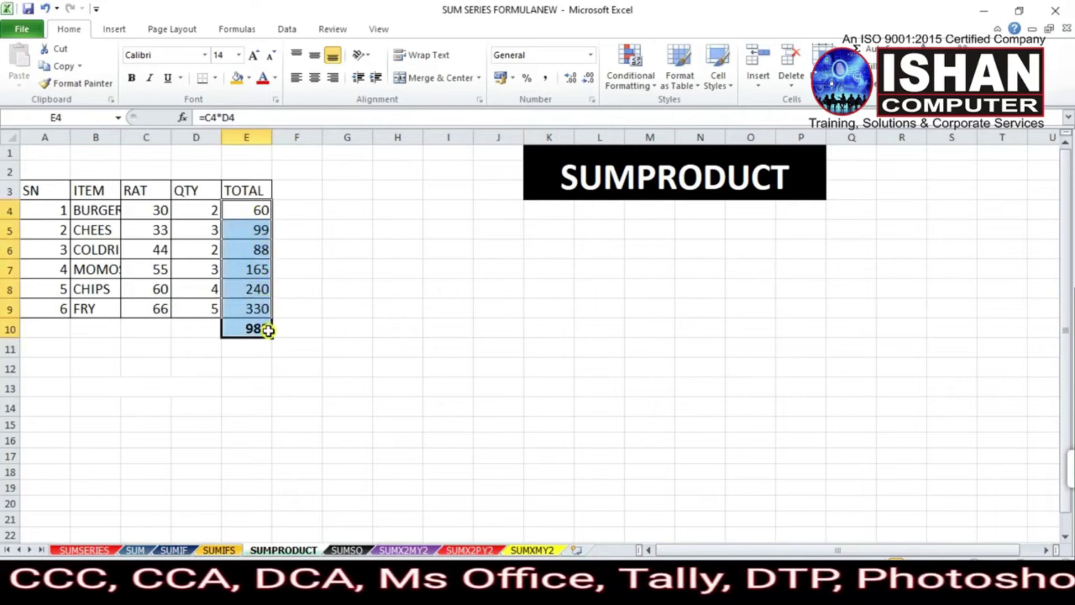
key(Delete)
click(372, 332)
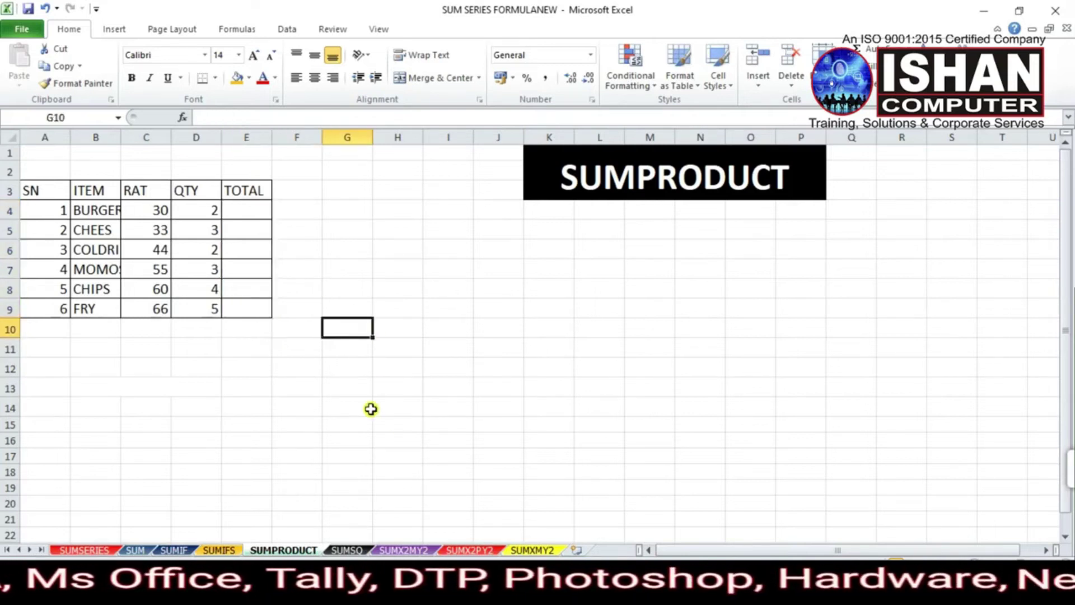
click(249, 343)
click(247, 332)
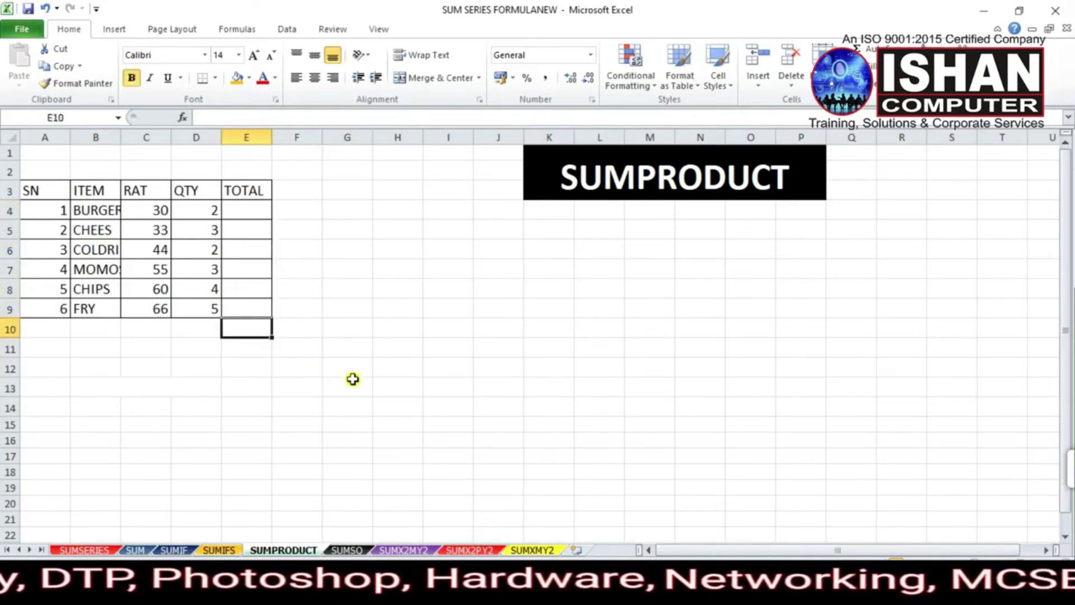
text(=)
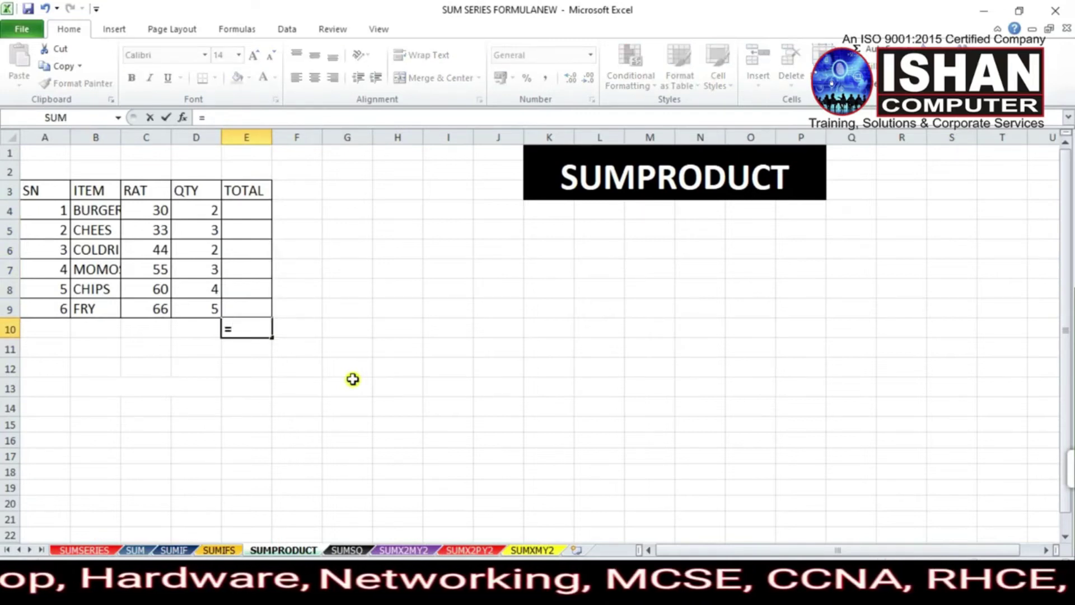
text(SUMPRO)
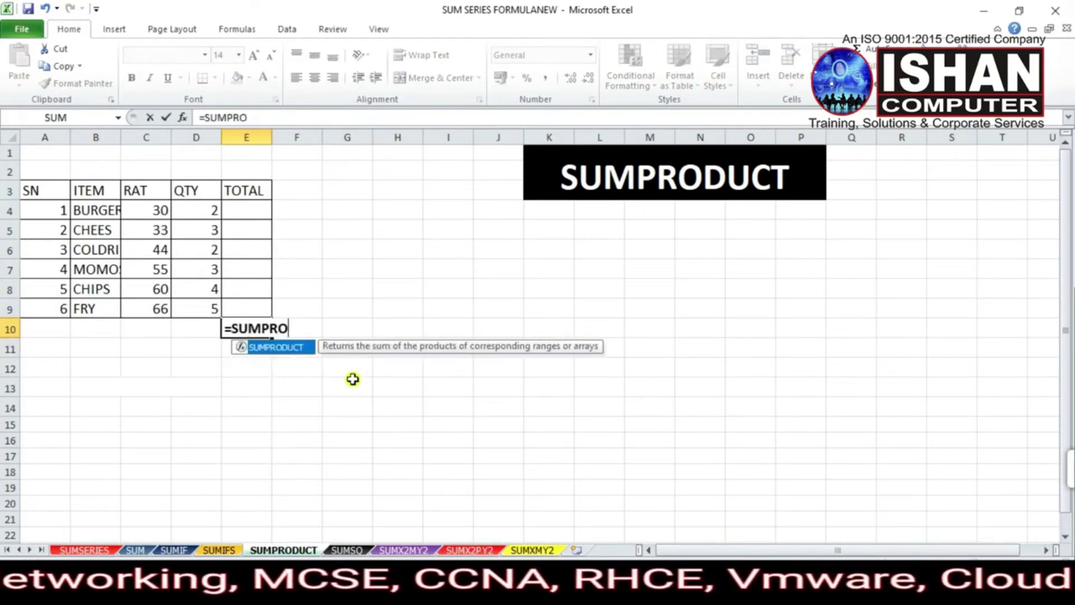
text(DUCT()
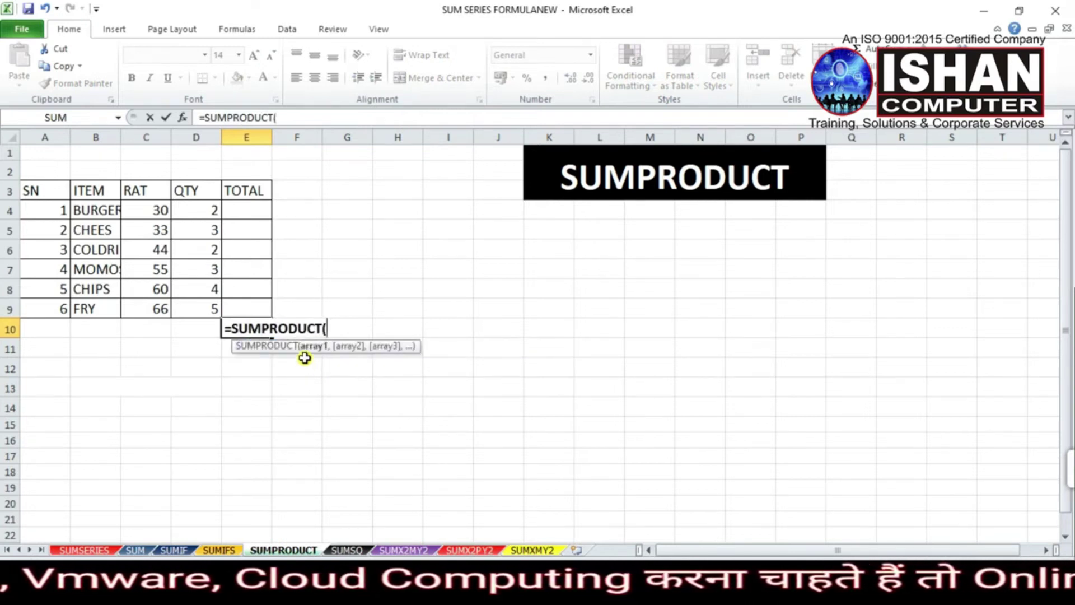
drag(152, 211, 159, 312)
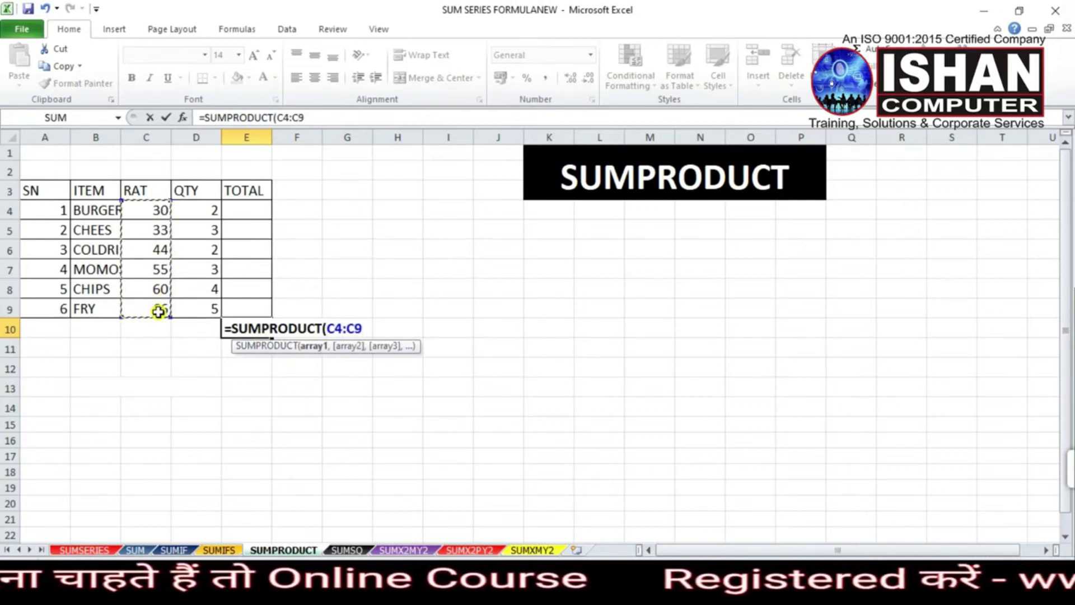
text(,)
drag(199, 210, 204, 308)
key(Return)
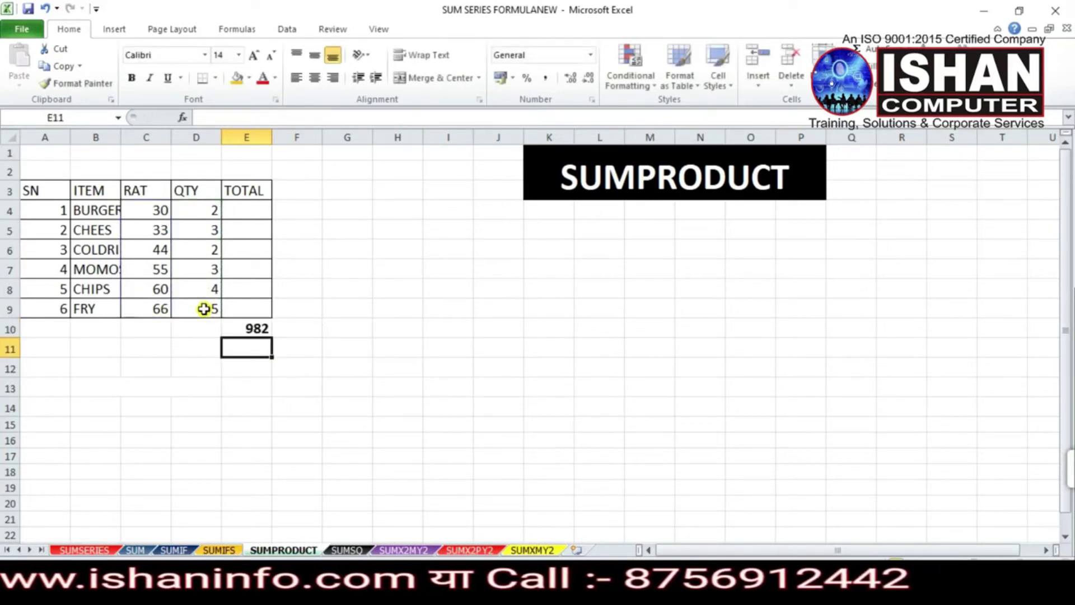
click(249, 329)
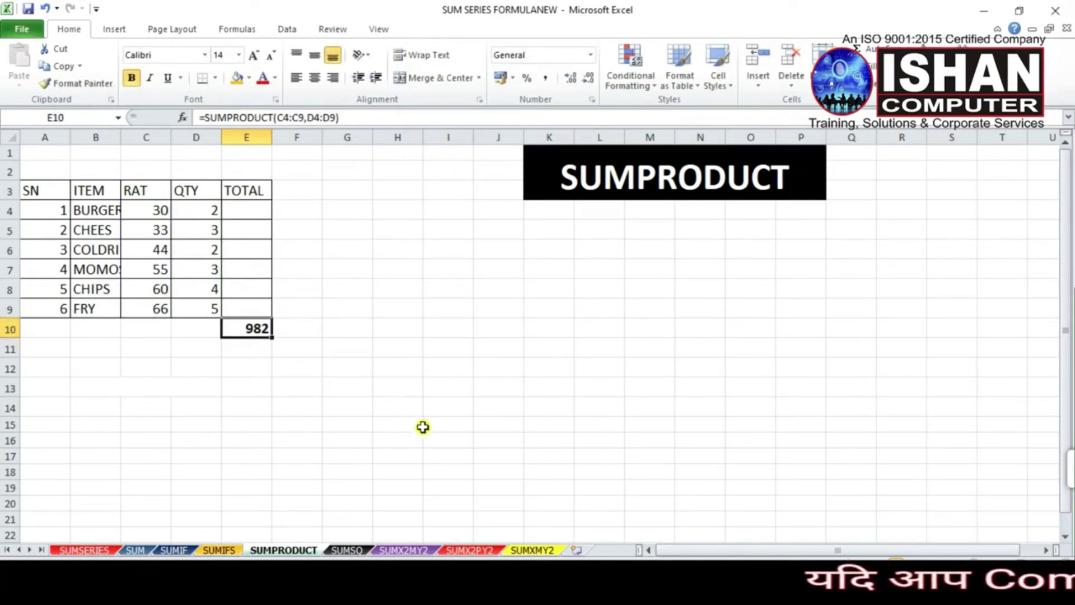
On the SUMSERIES sheet, copy the orange fill from SUMIFS onto SUMPRODUCT with Format Painter.
click(81, 550)
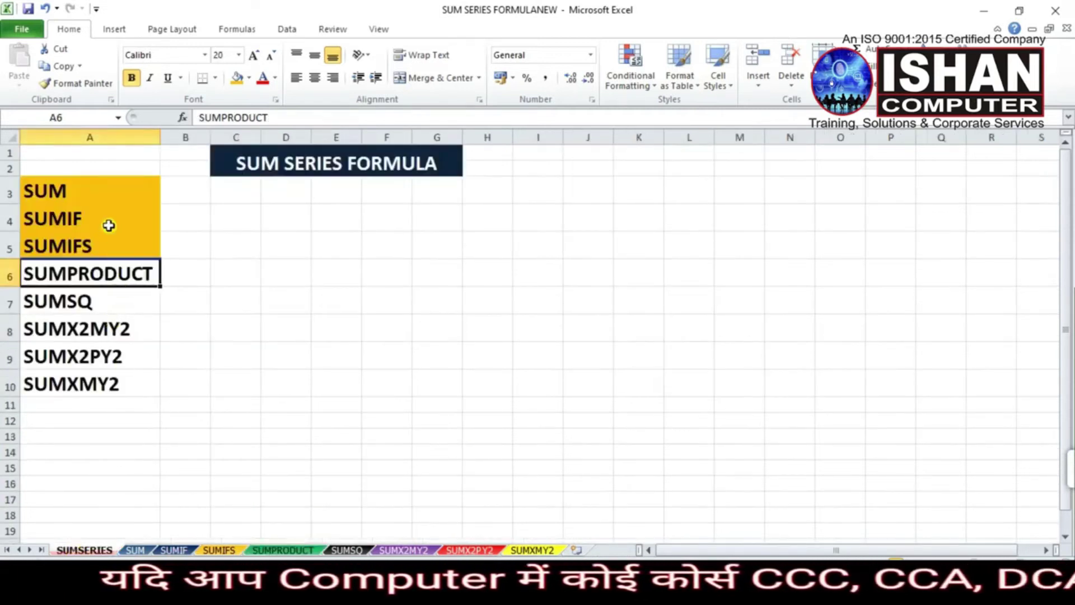
click(109, 225)
click(112, 245)
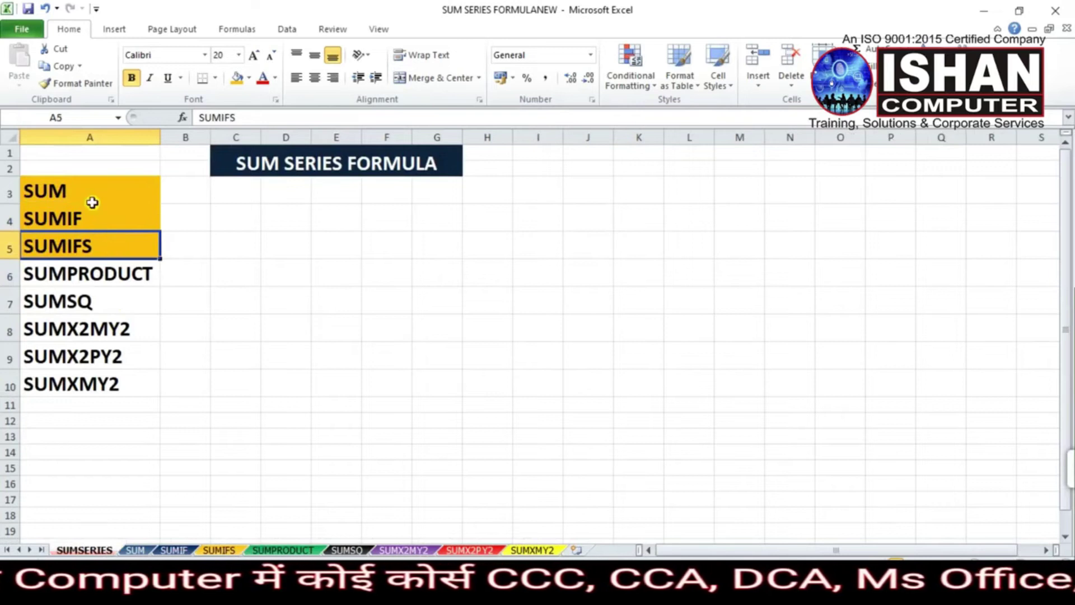
click(78, 83)
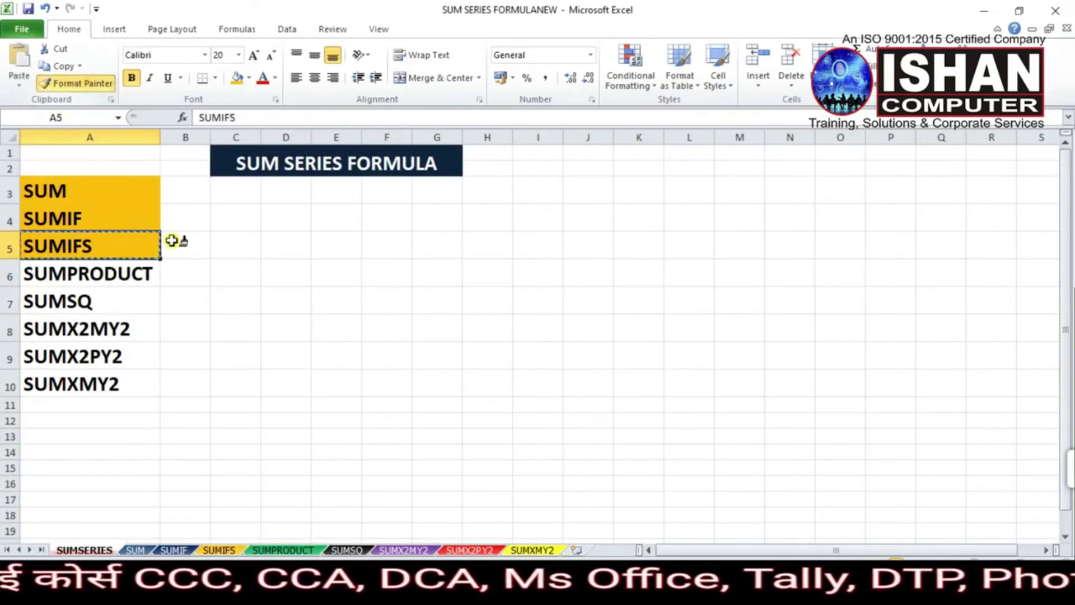
click(114, 270)
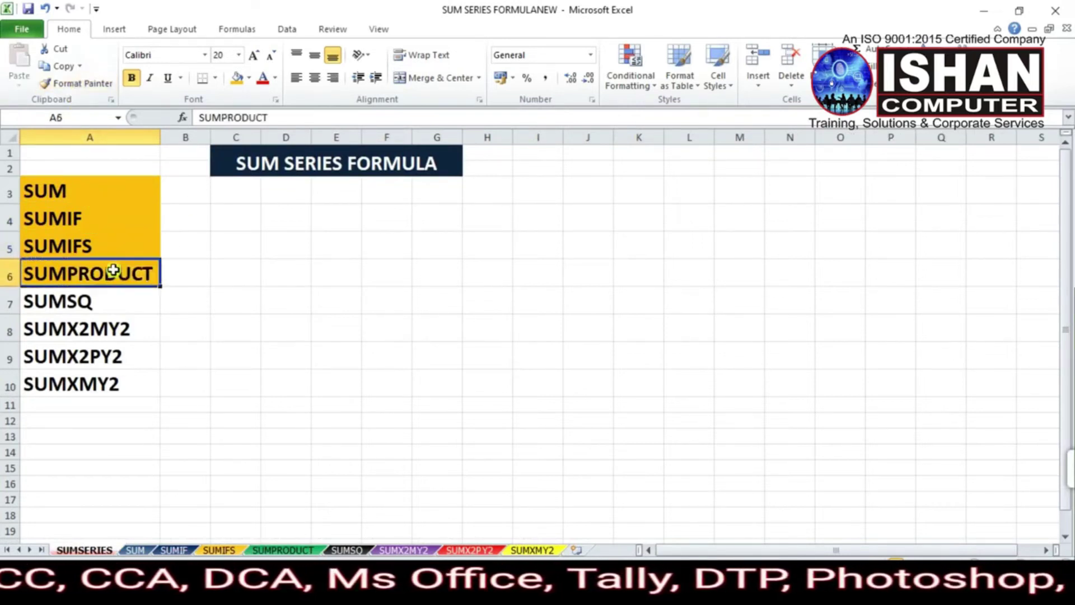
Review the finished and remaining SUM series entries, then go to the SUMSQ sheet.
click(83, 192)
click(104, 218)
click(112, 251)
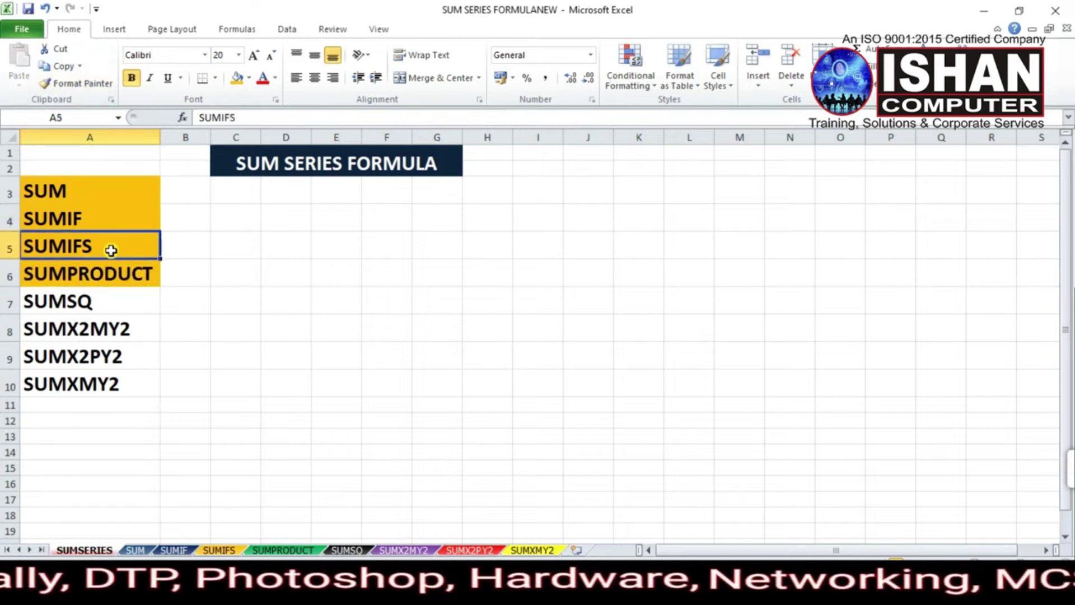
click(134, 277)
drag(126, 190, 131, 271)
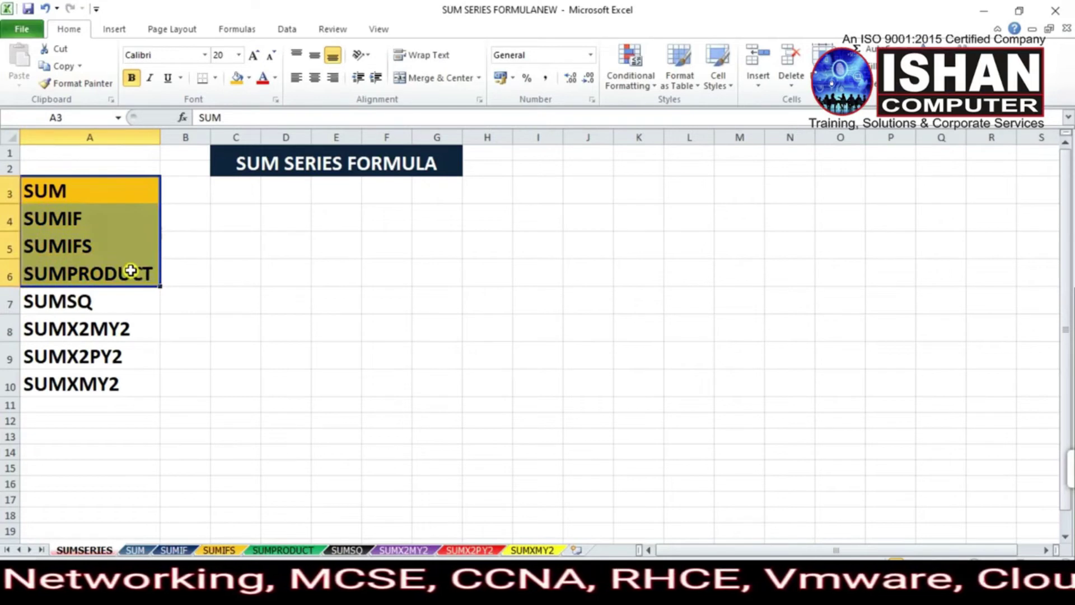
click(77, 307)
click(109, 350)
click(107, 383)
click(110, 328)
click(87, 304)
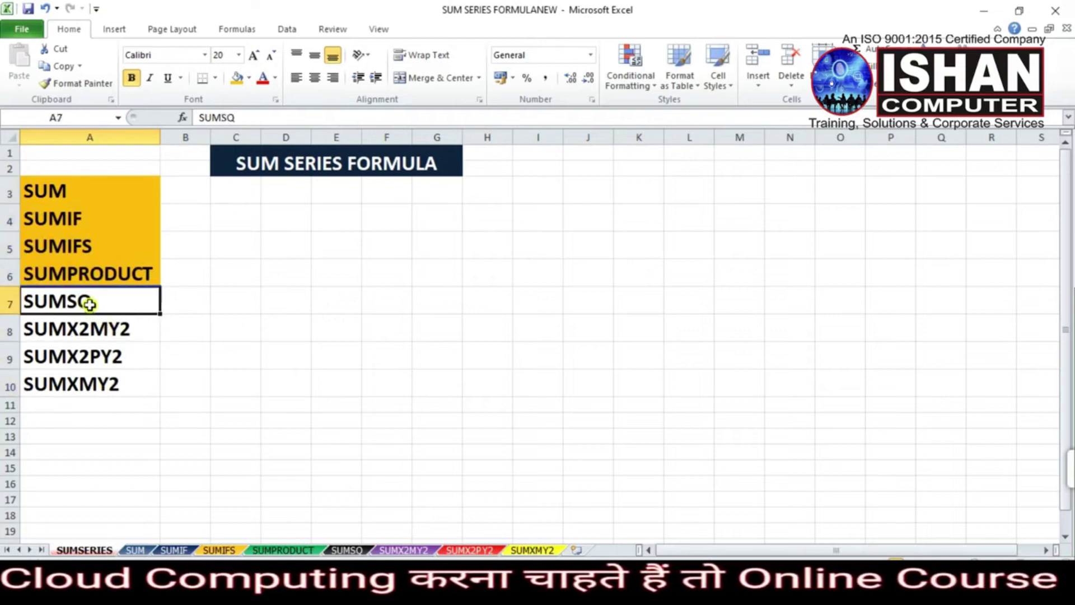
click(114, 334)
click(91, 304)
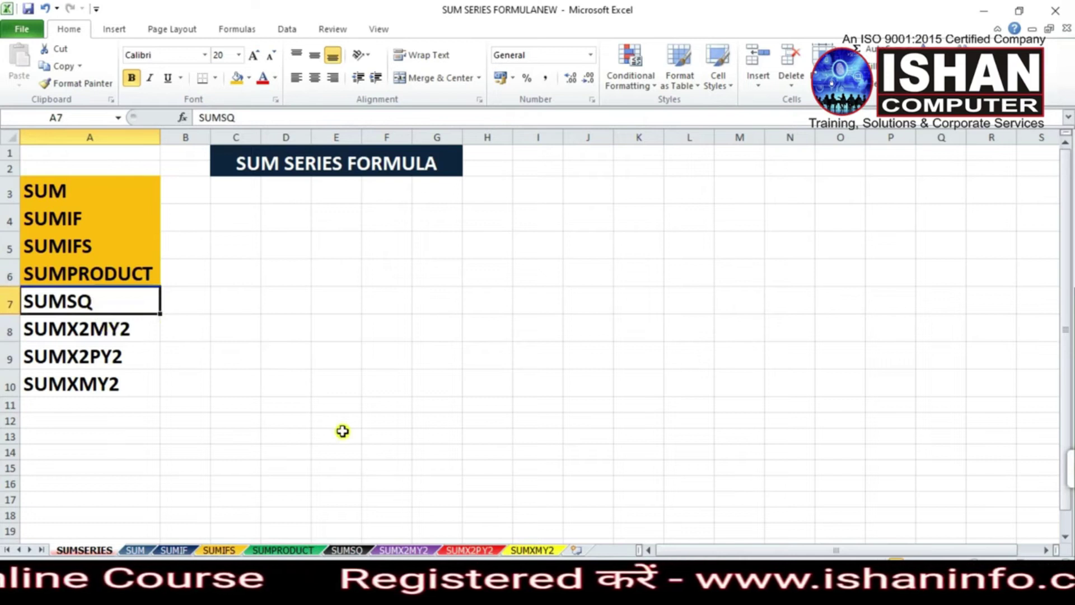
click(340, 552)
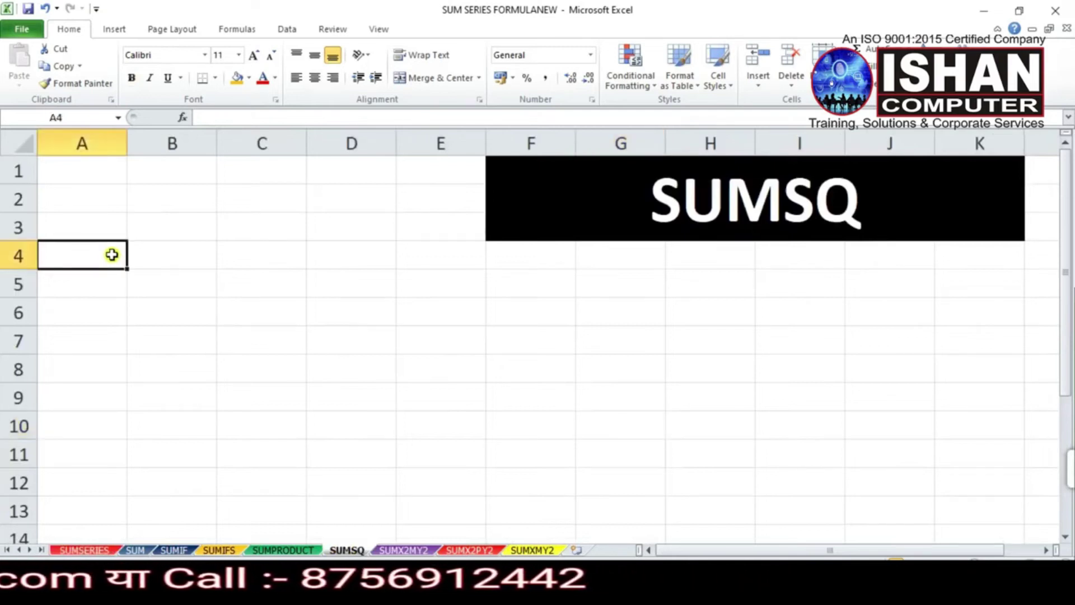
Enter VALUE1 in A4 and VALUE2 in B4, with 4 in A5 and 5 in B5.
text(VALUE)
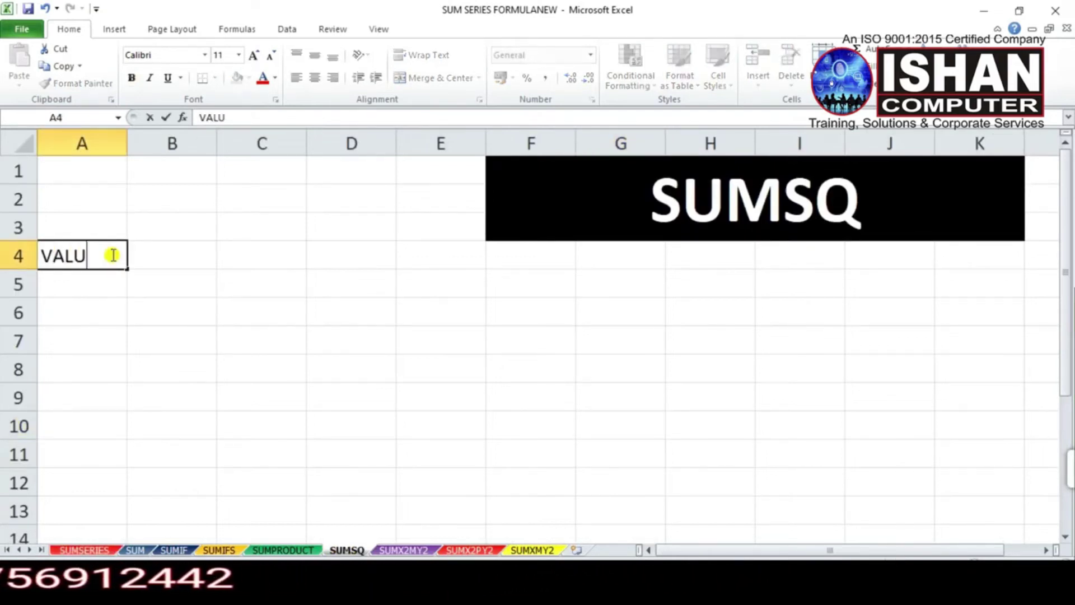
key(BackSpace)
key(BackSpace)
key(BackSpace)
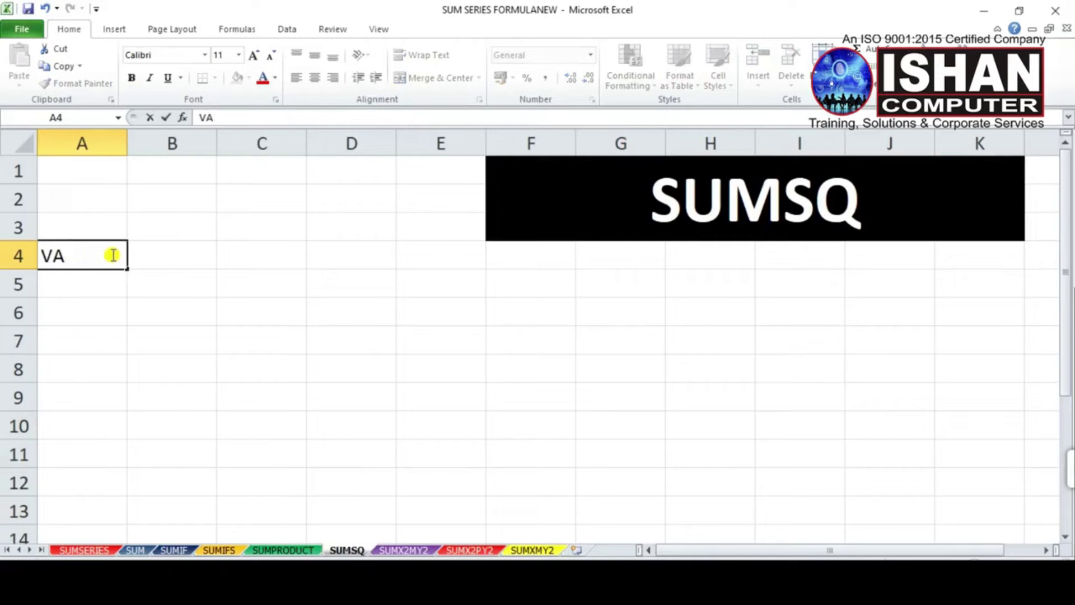
text(LU)
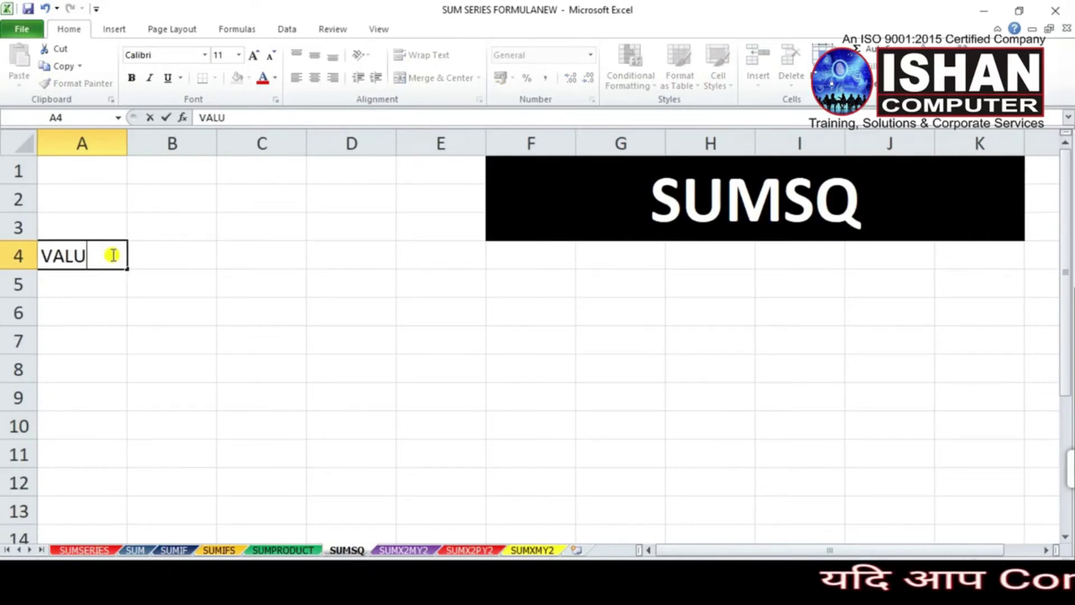
text(E1)
key(Tab)
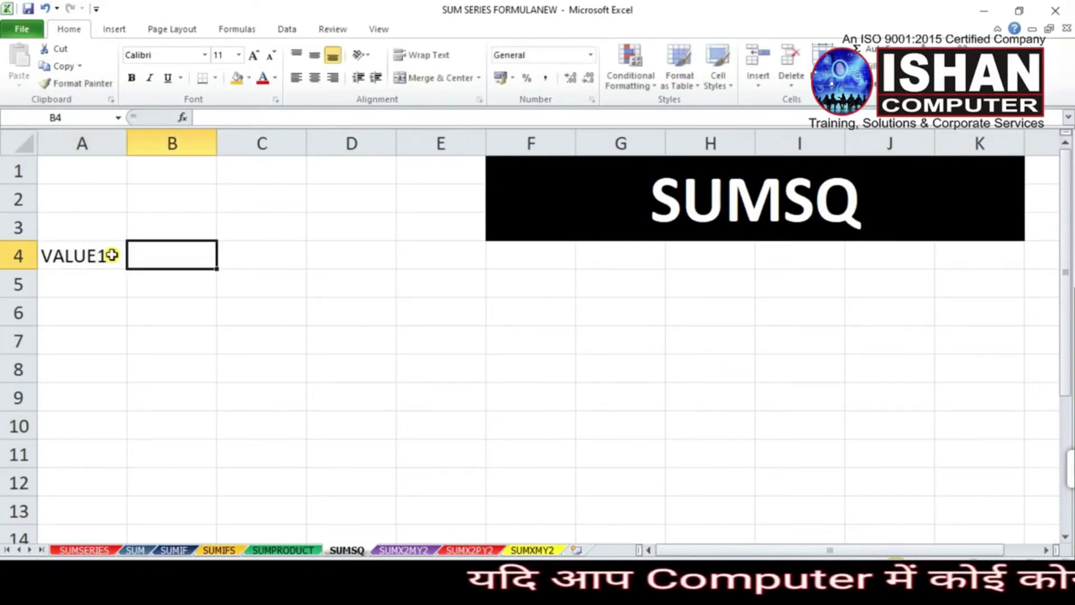
text(VALUE)
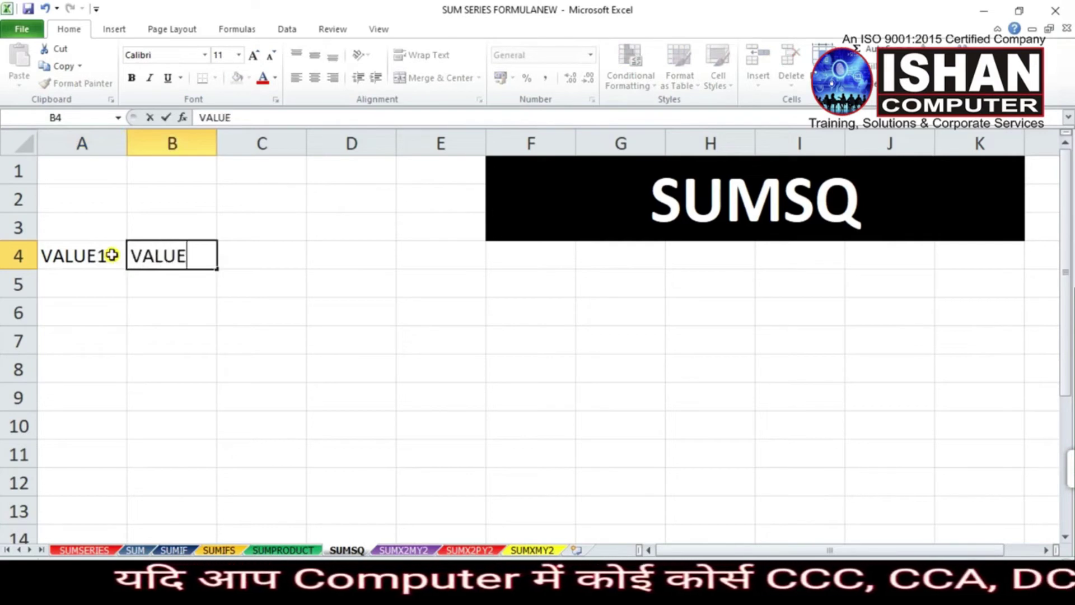
text(2)
key(Return)
key(Left)
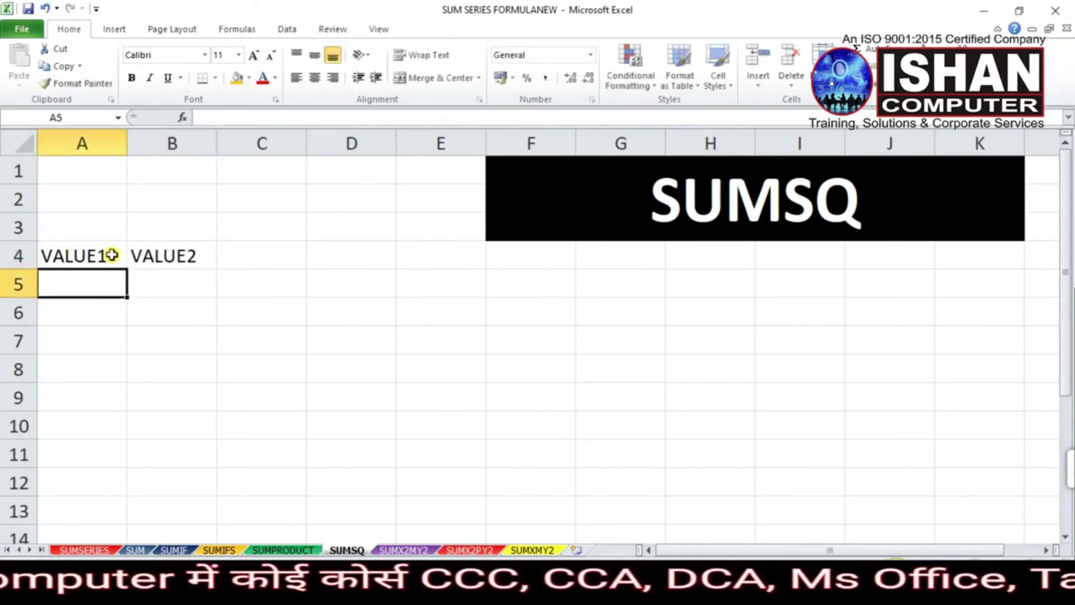
text(4)
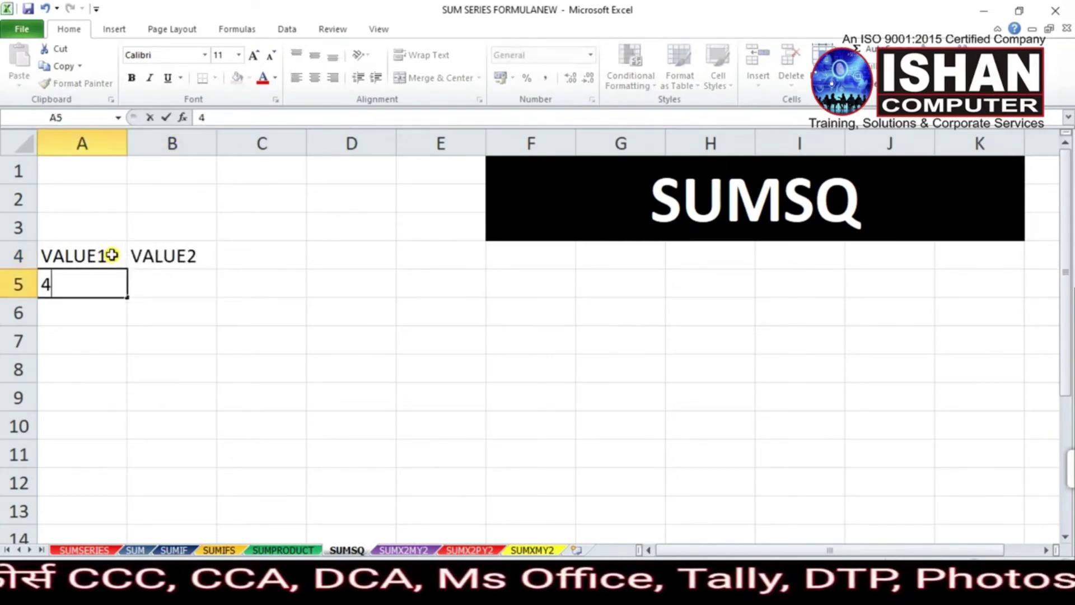
key(Tab)
text(5)
key(Tab)
key(Down)
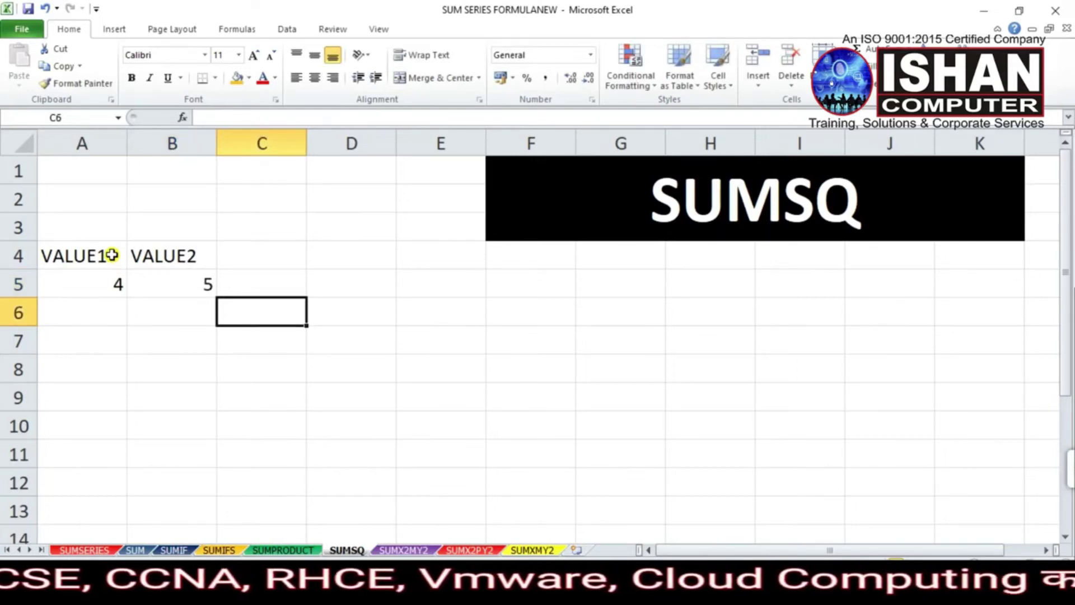
key(Up)
key(Up)
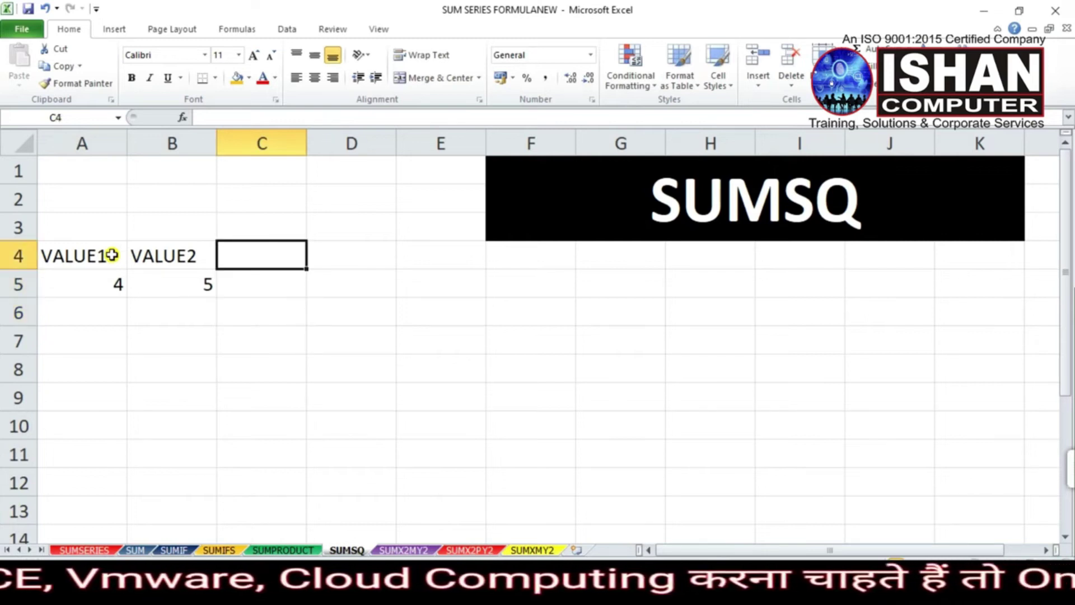
Head C4 SUMSQ and enter =SUMSQ(A5,B5) in C5 to return 41, then begin a manual check in A7.
text(SUMSQ)
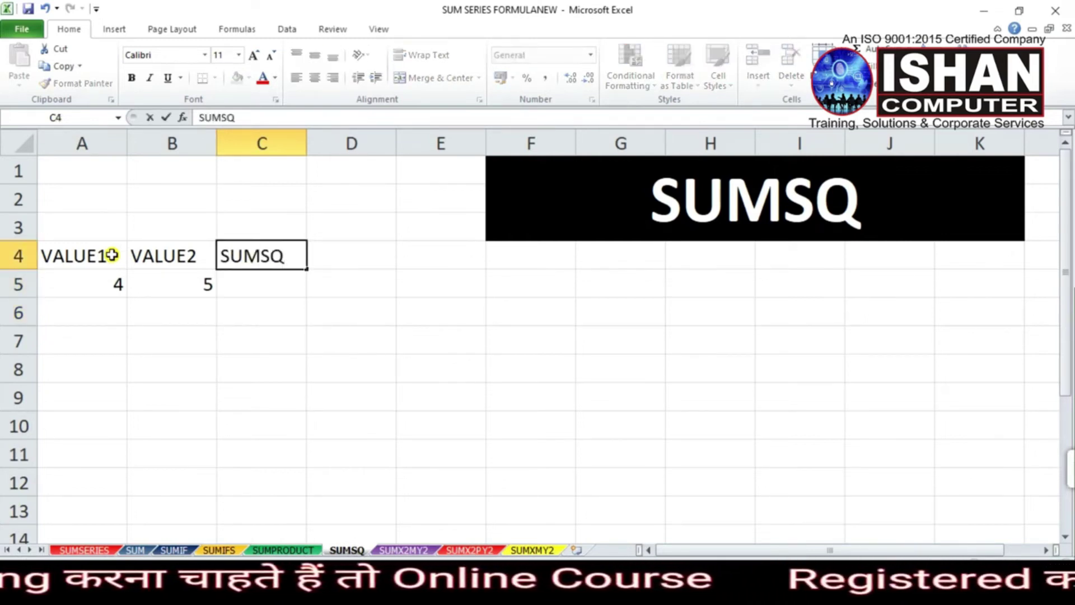
key(Return)
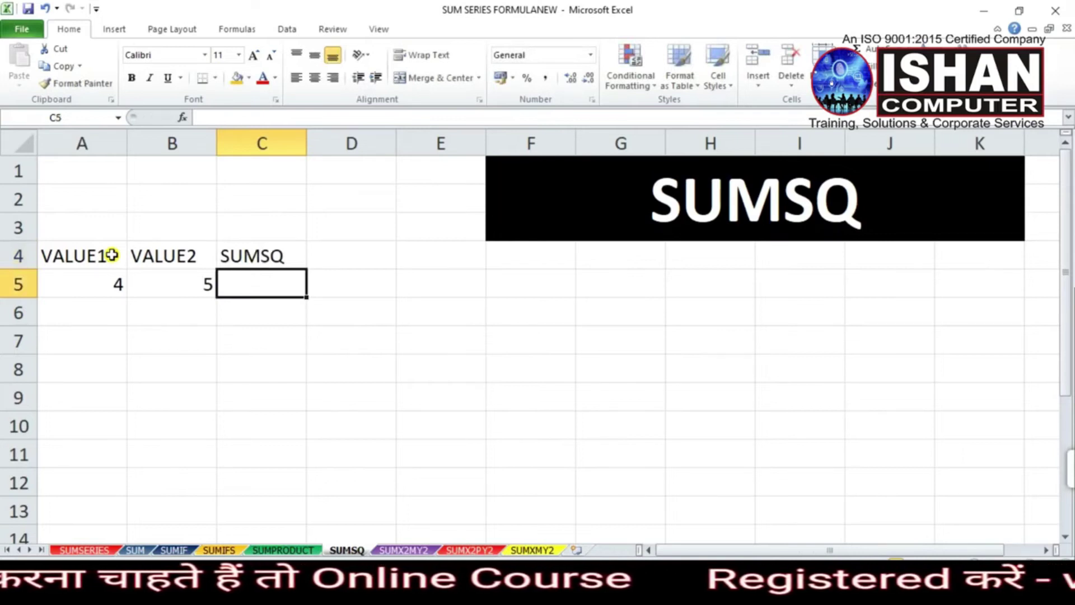
text(=SUMSQ)
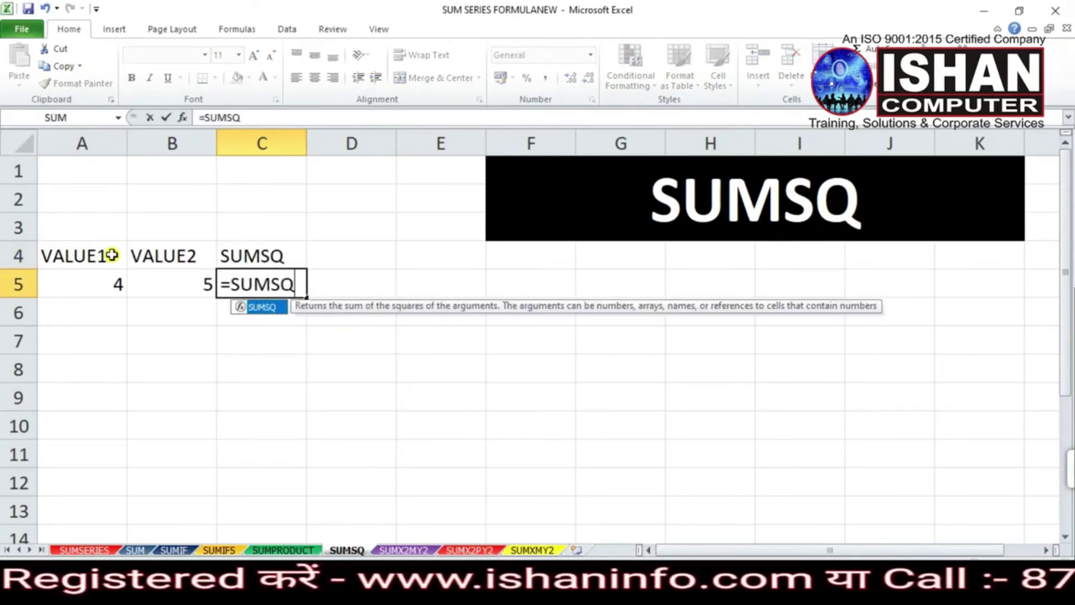
text(()
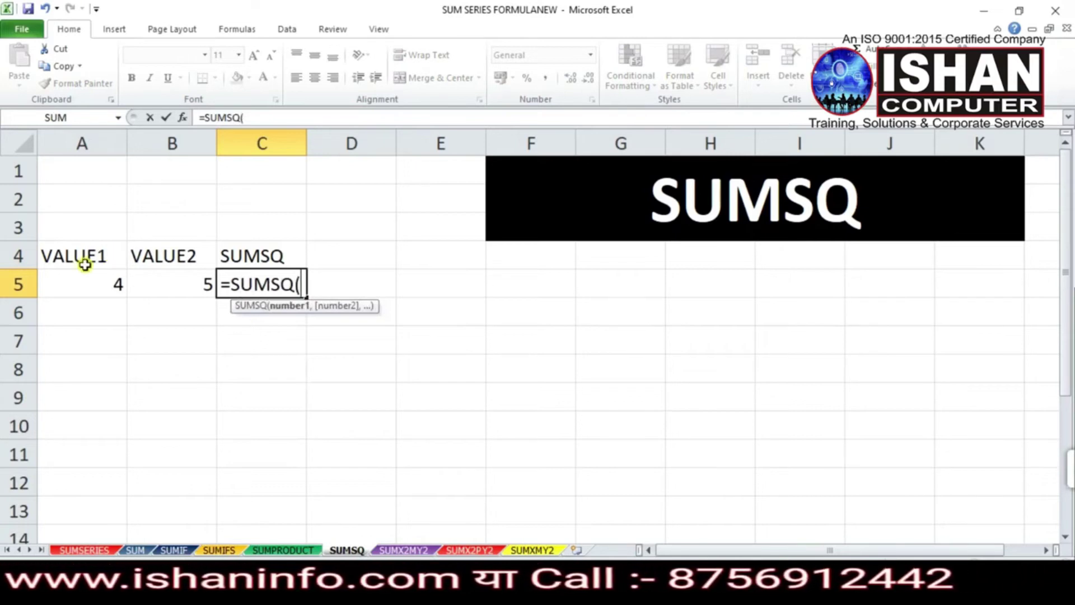
click(88, 284)
text(,)
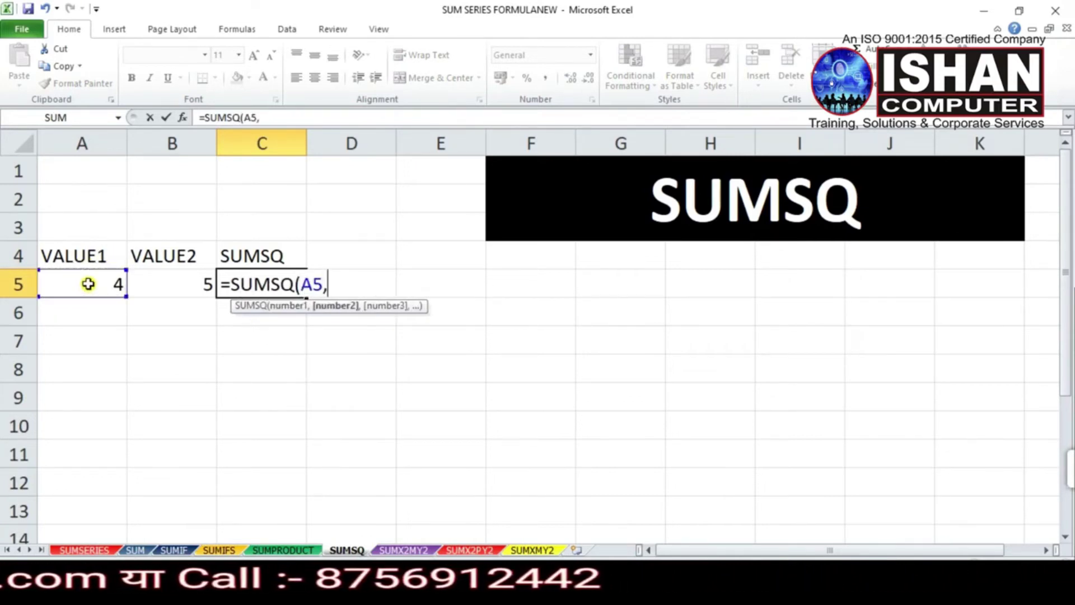
click(169, 286)
text())
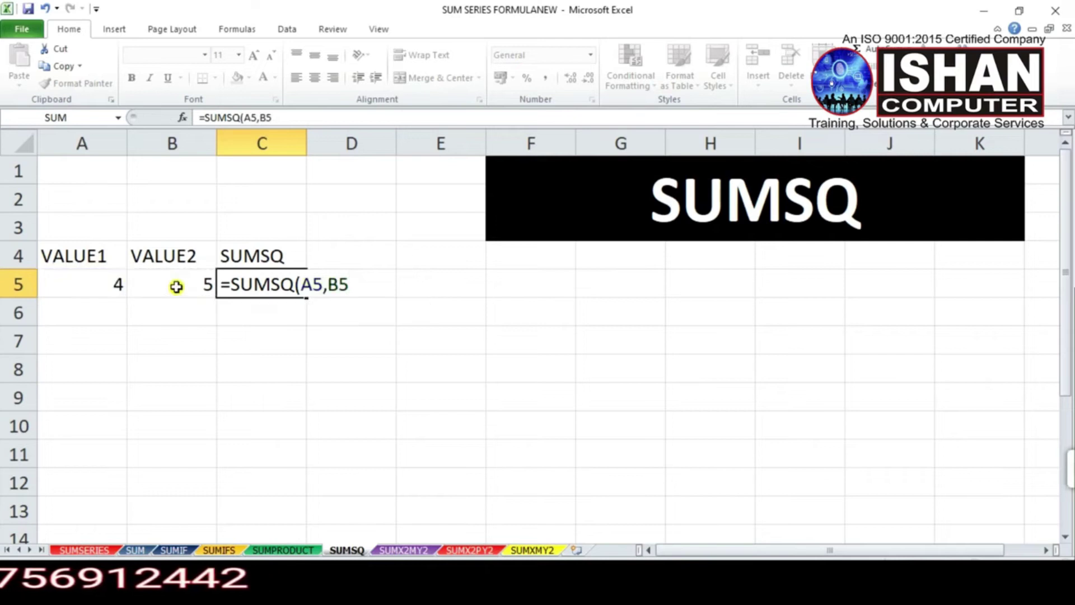
key(Return)
click(281, 287)
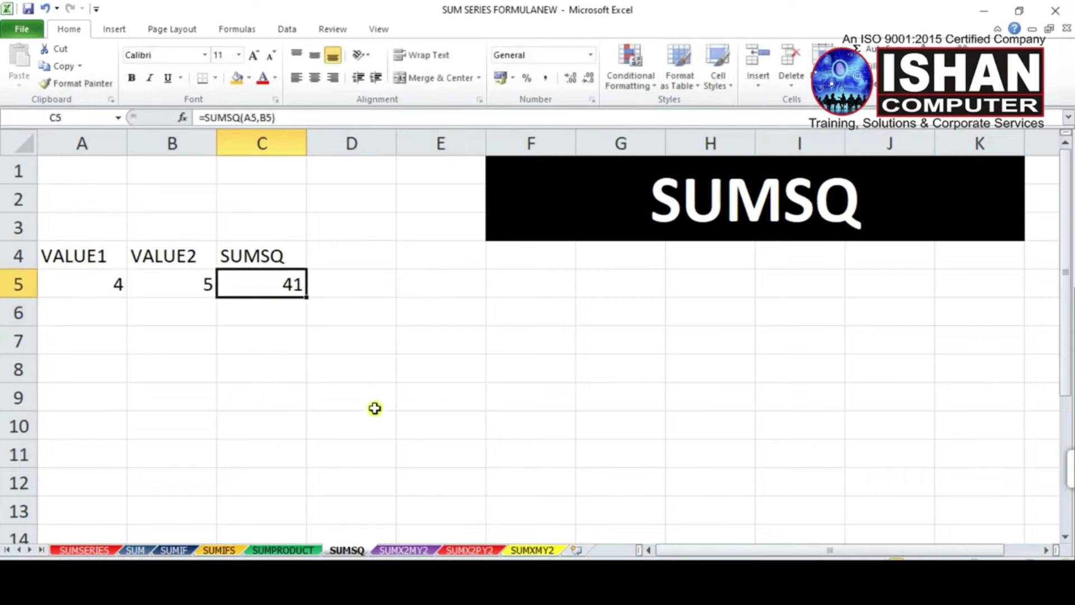
click(100, 341)
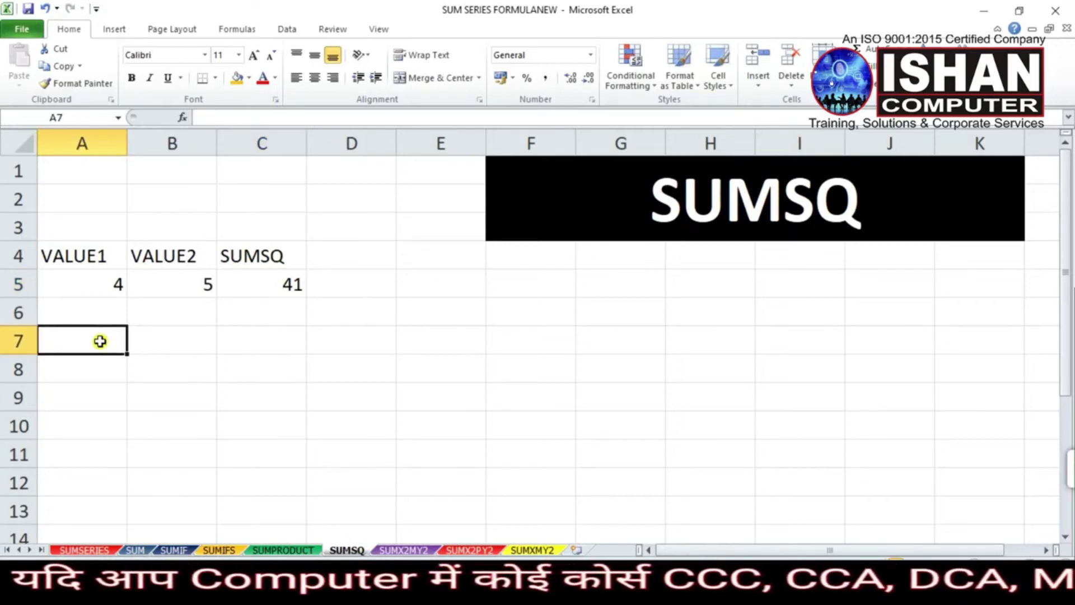
text(+)
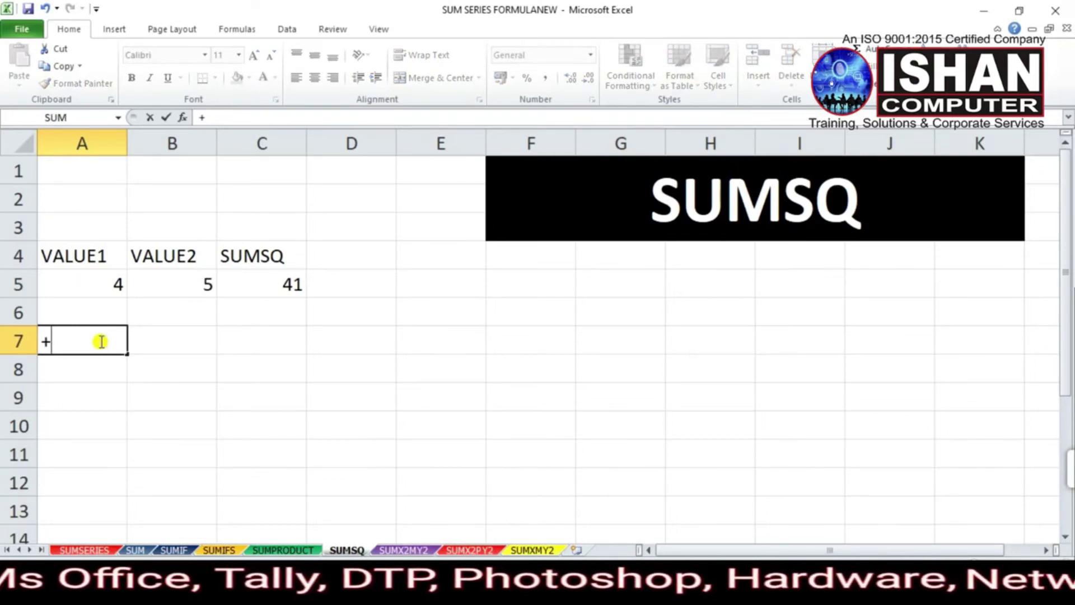
key(Escape)
text(+=)
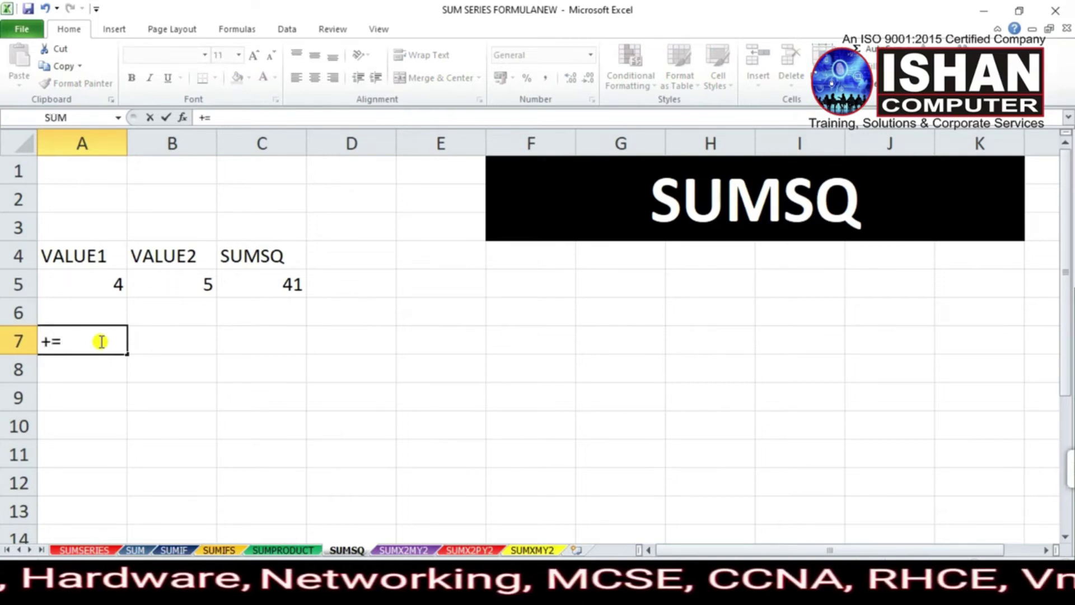
key(BackSpace)
key(Escape)
text(=)
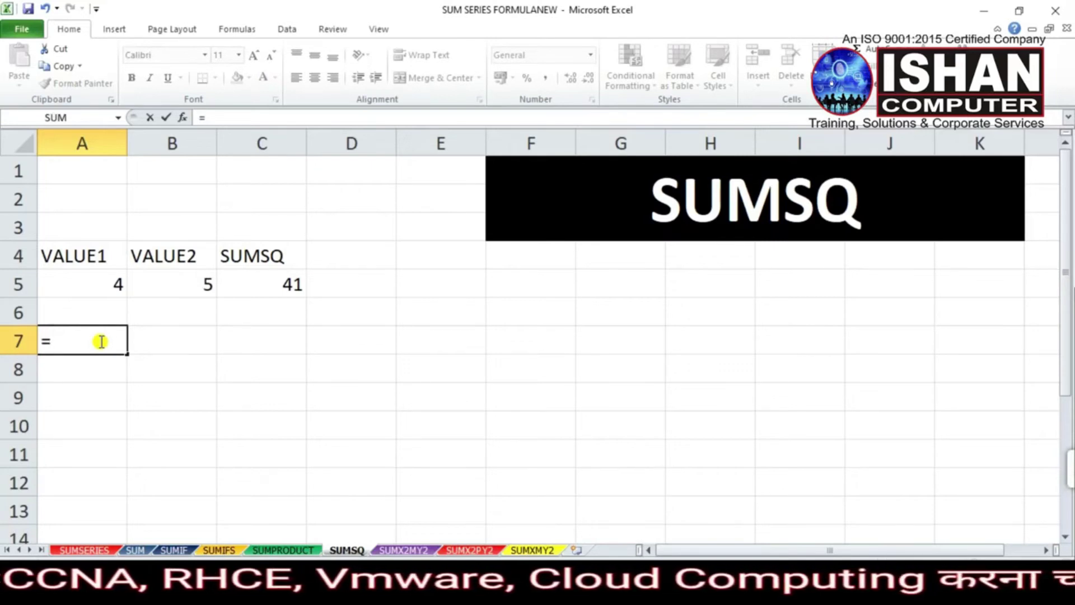
text(4*)
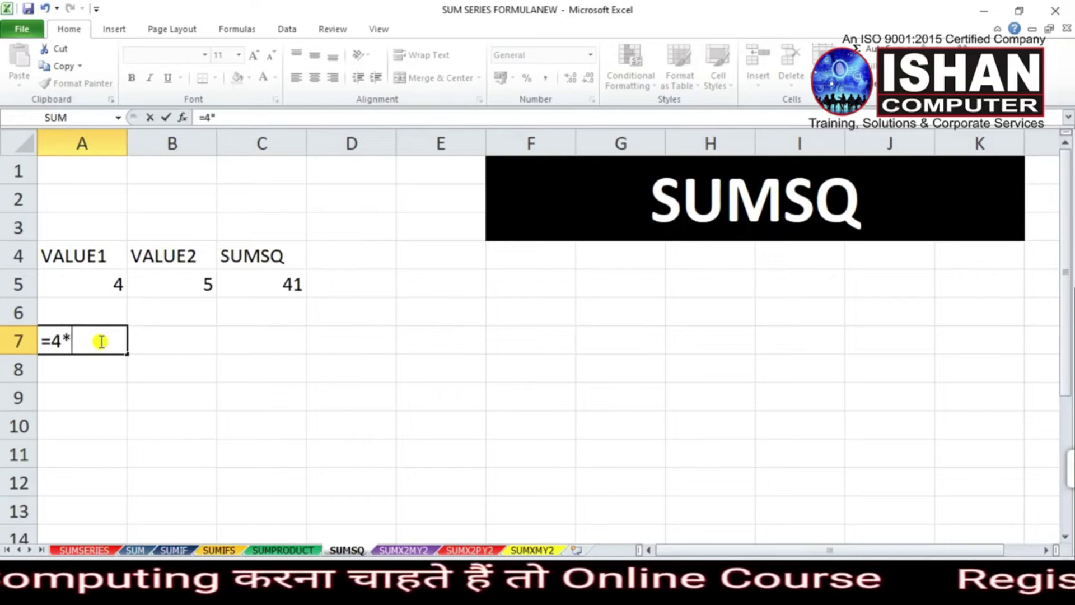
text(4)
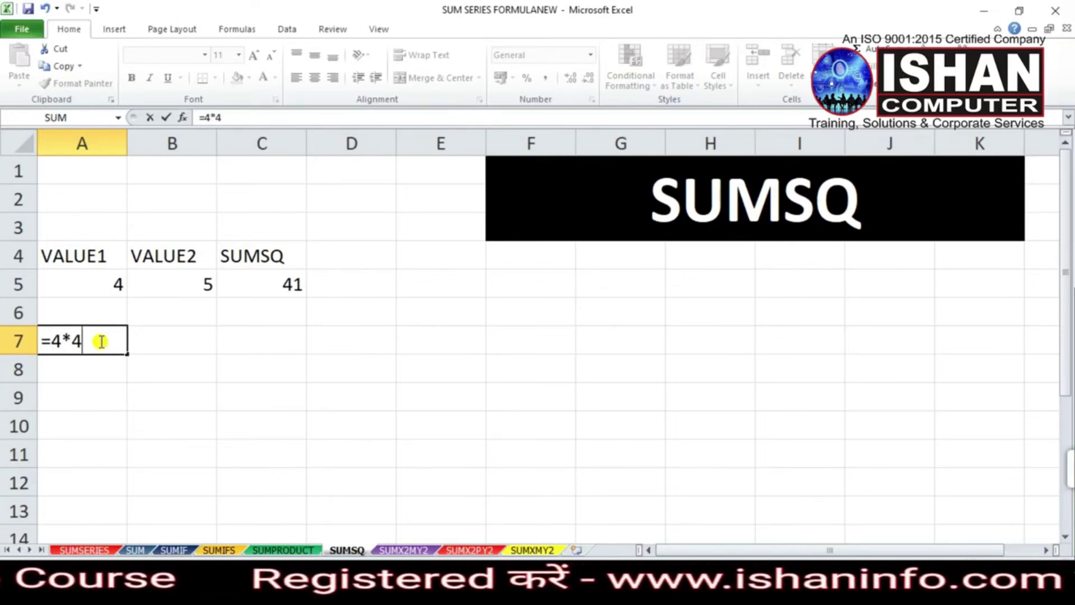
text(+)
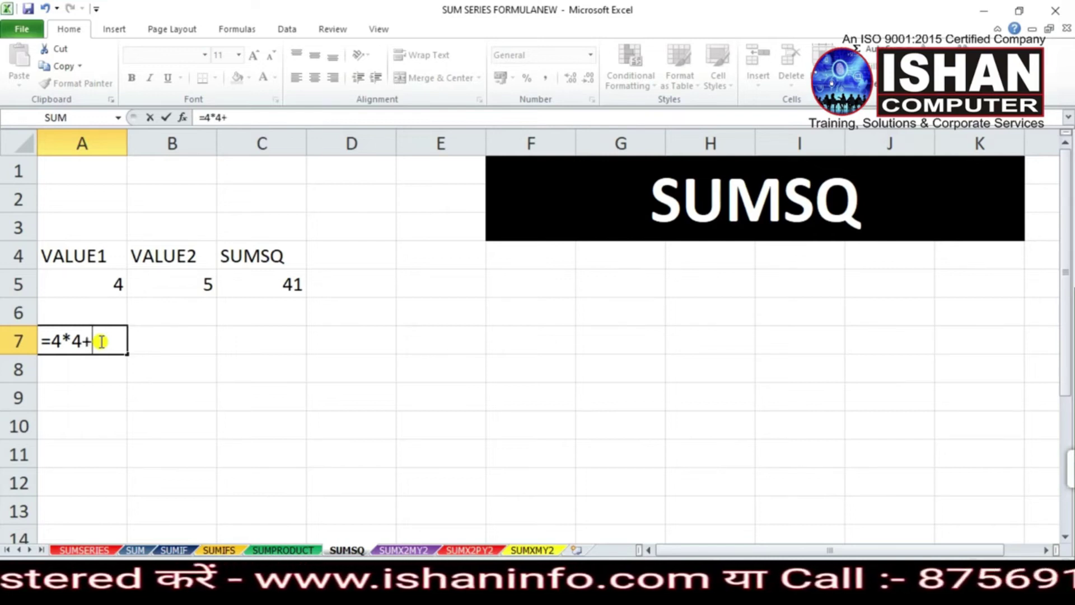
text(5)
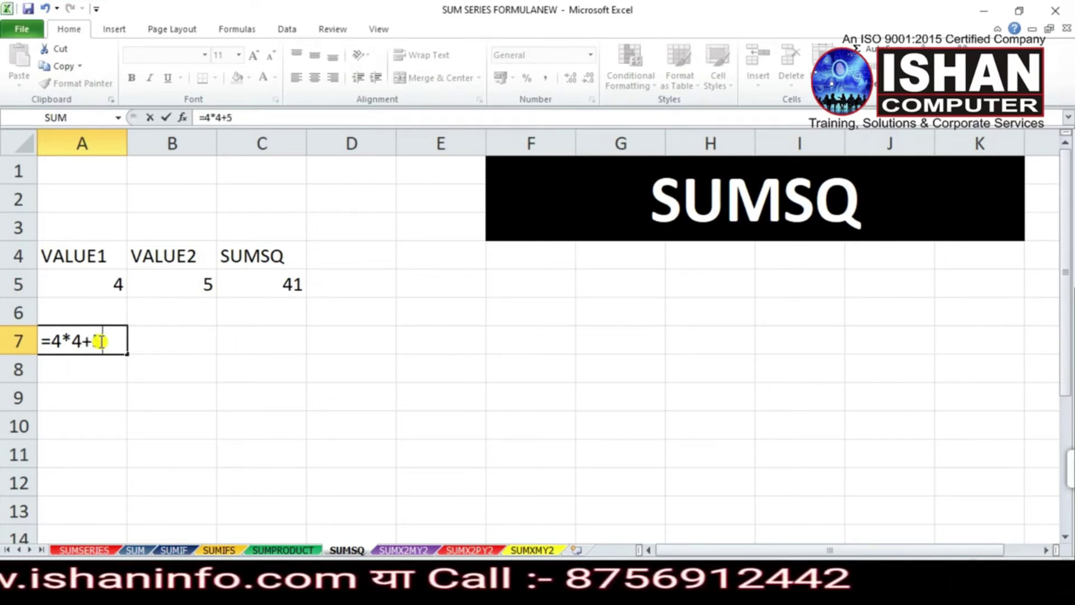
text(*5)
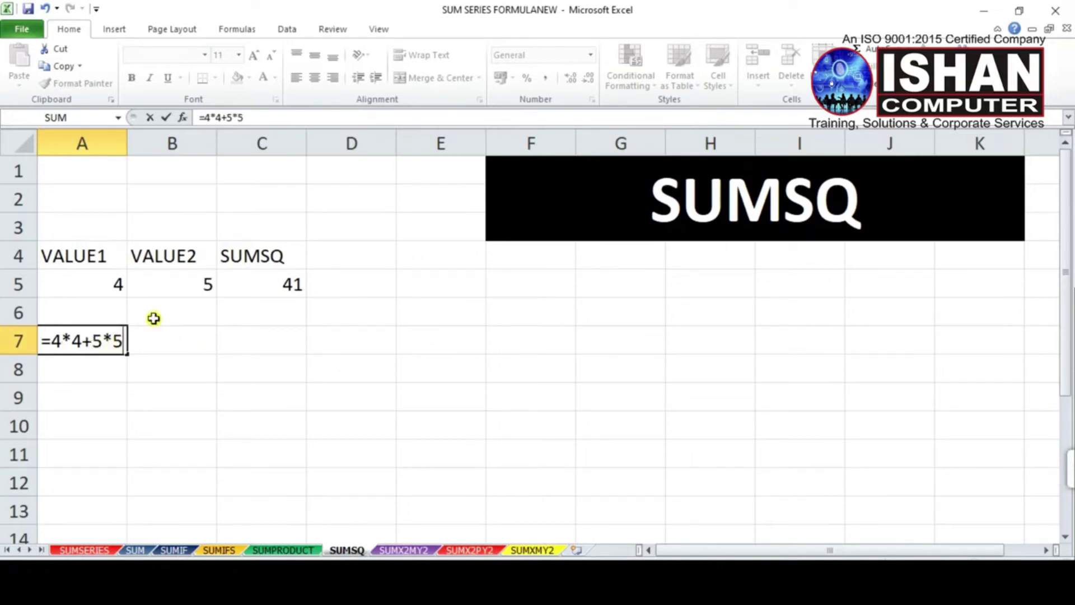
key(Return)
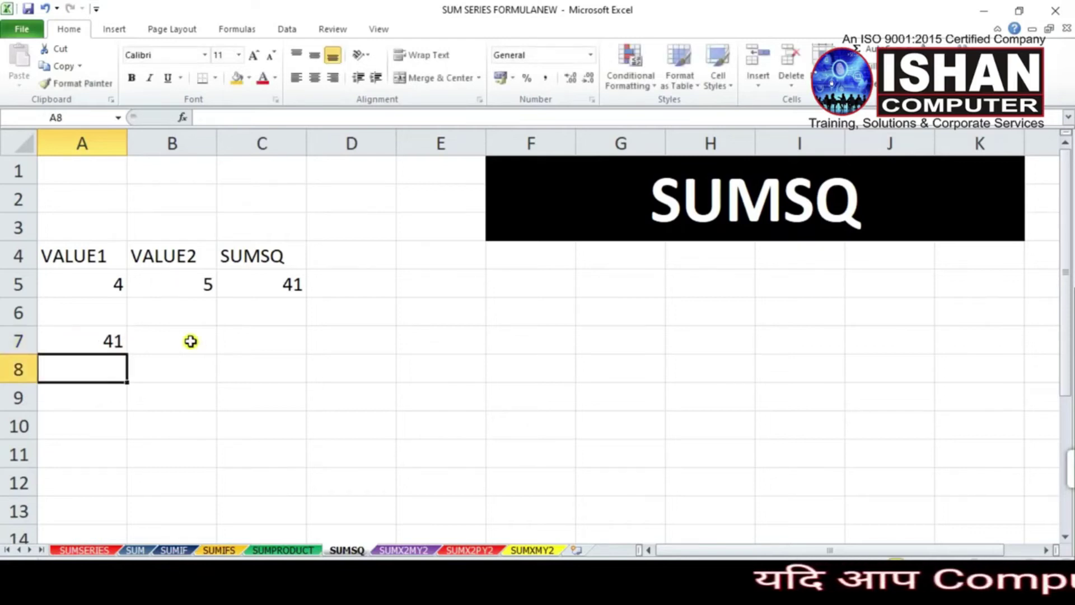
key(Up)
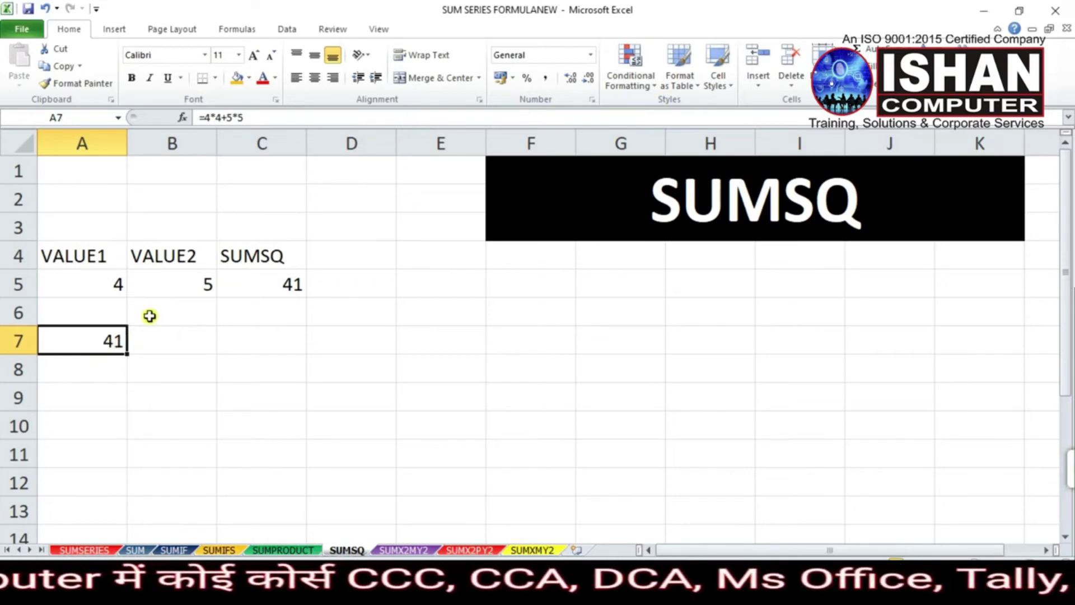
click(89, 308)
click(211, 315)
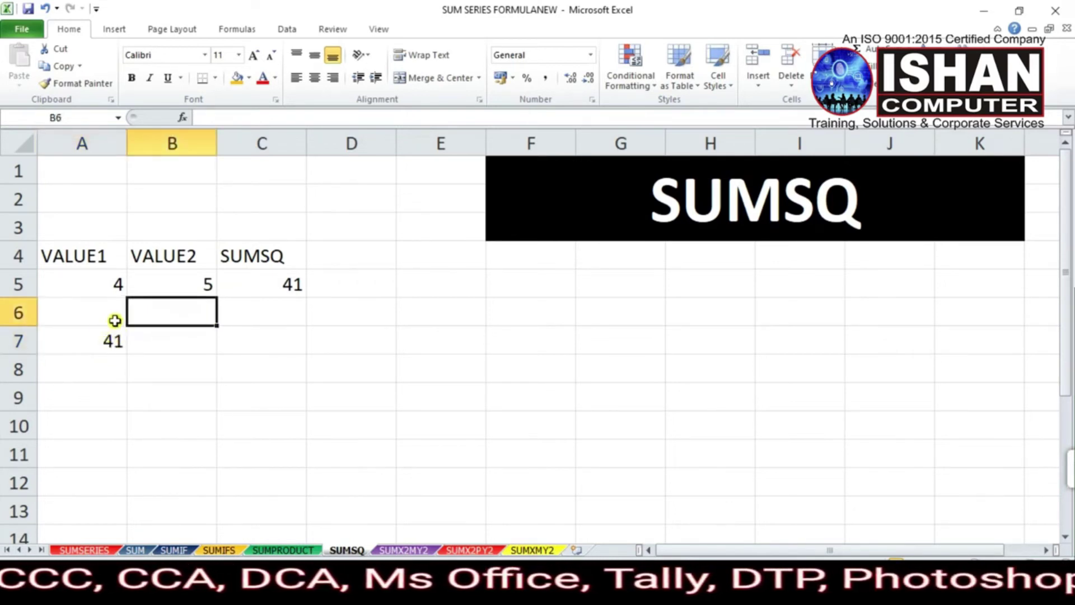
click(102, 345)
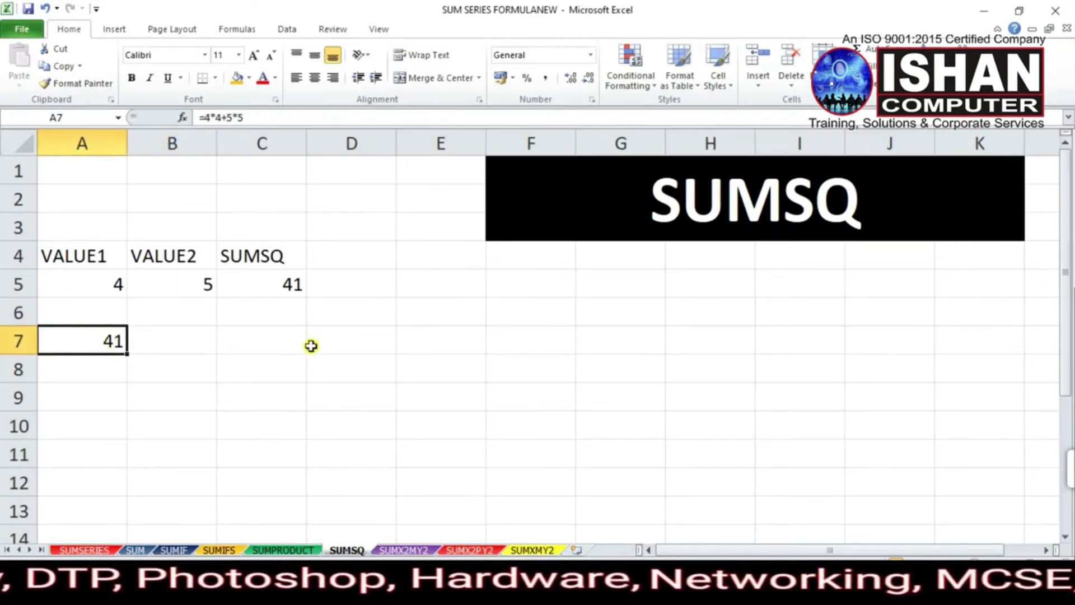
key(Delete)
click(419, 352)
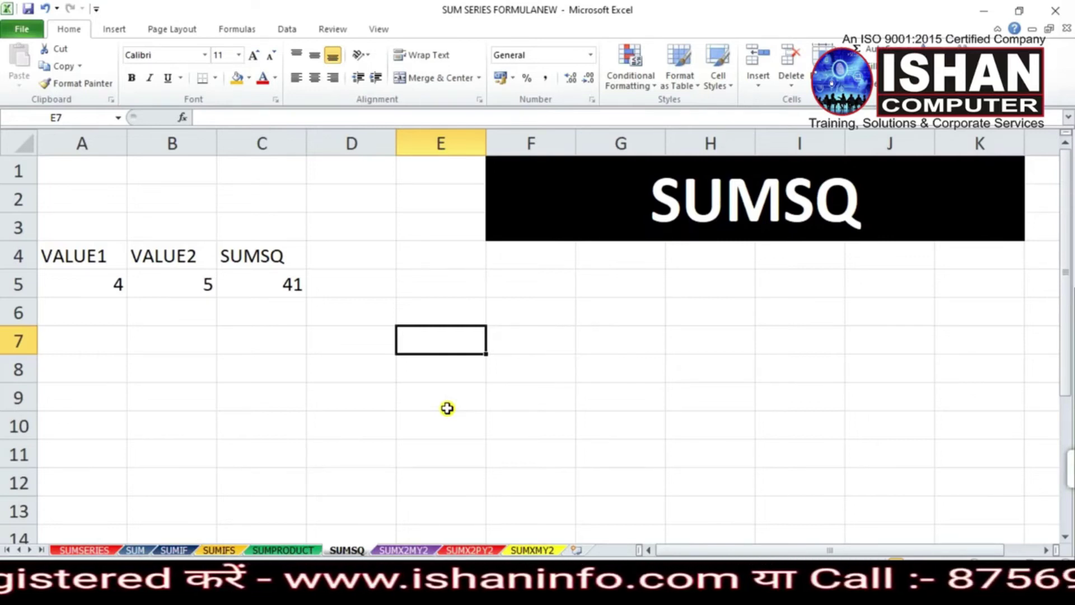
text(=2)
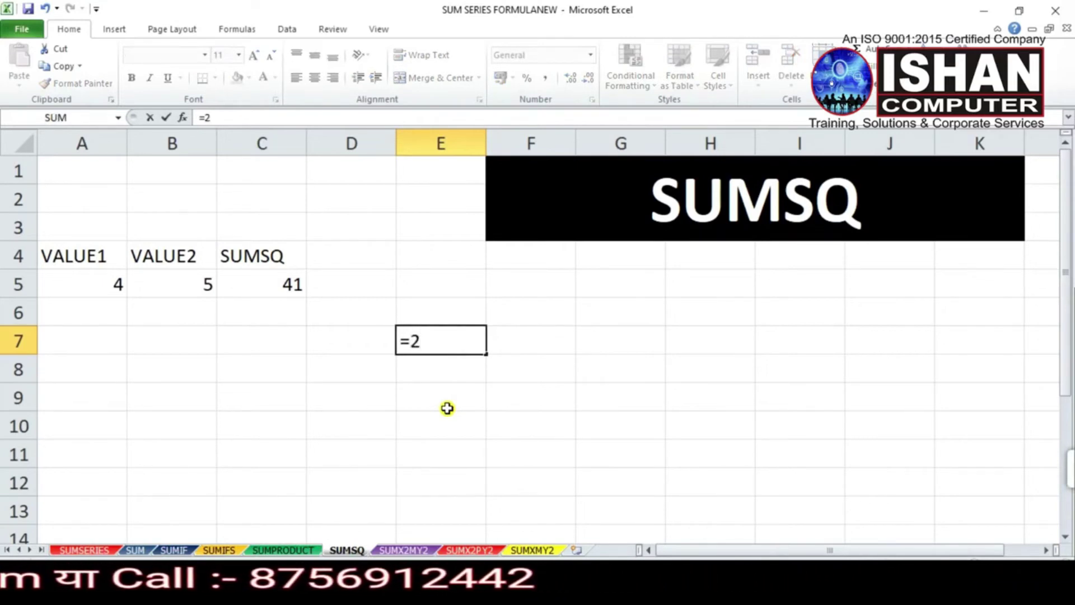
text(^)
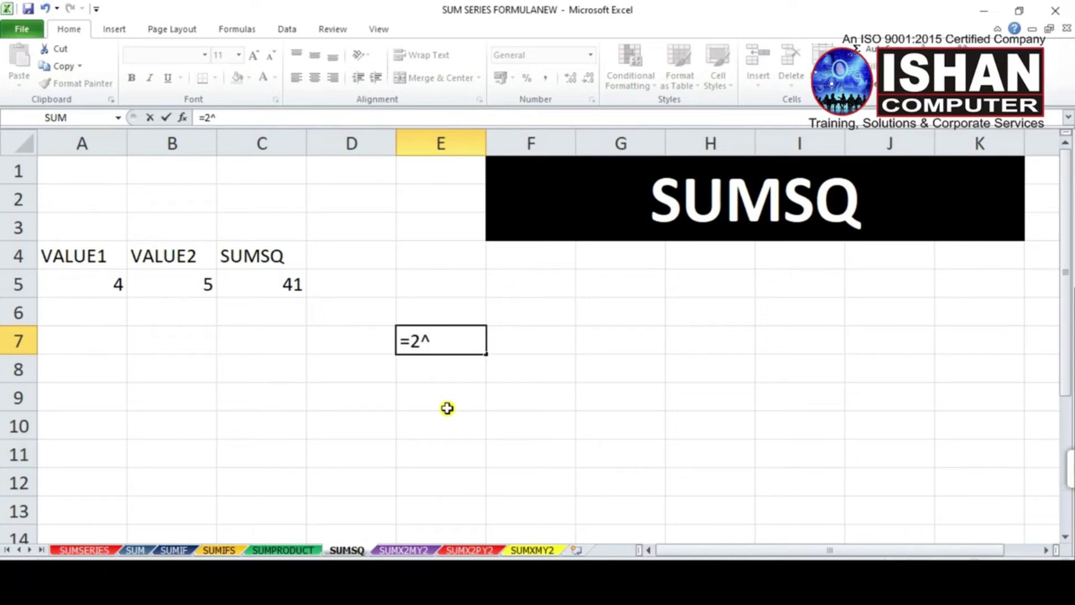
text(8)
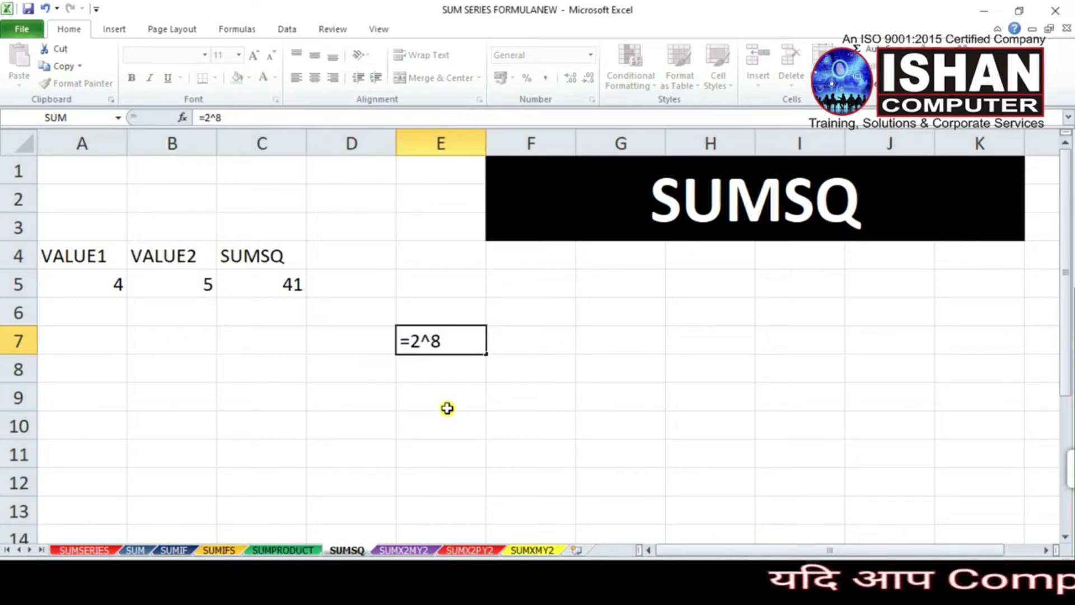
key(Return)
key(Up)
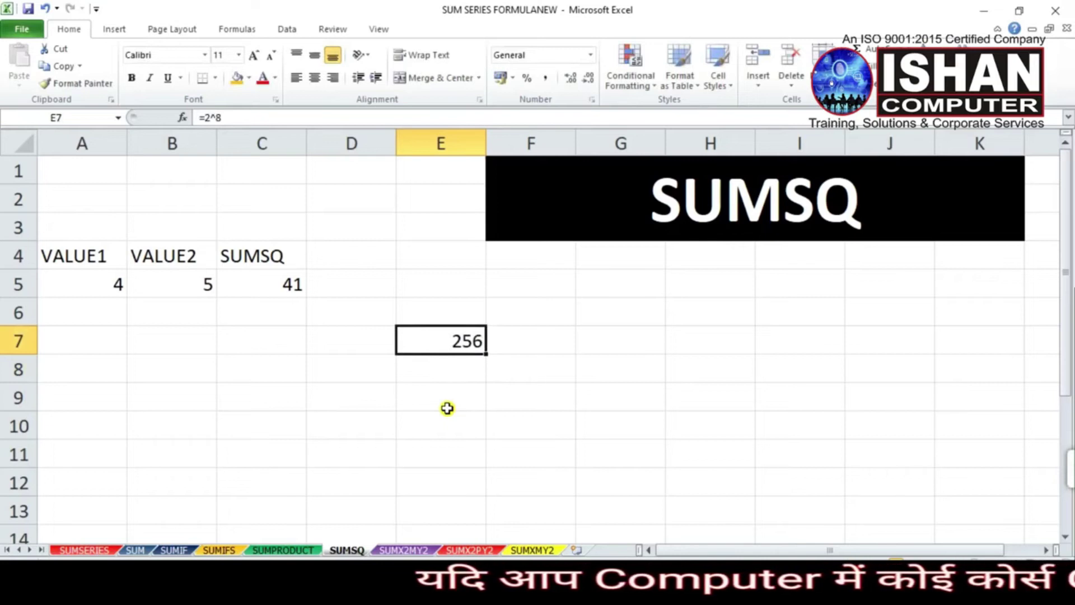
key(Delete)
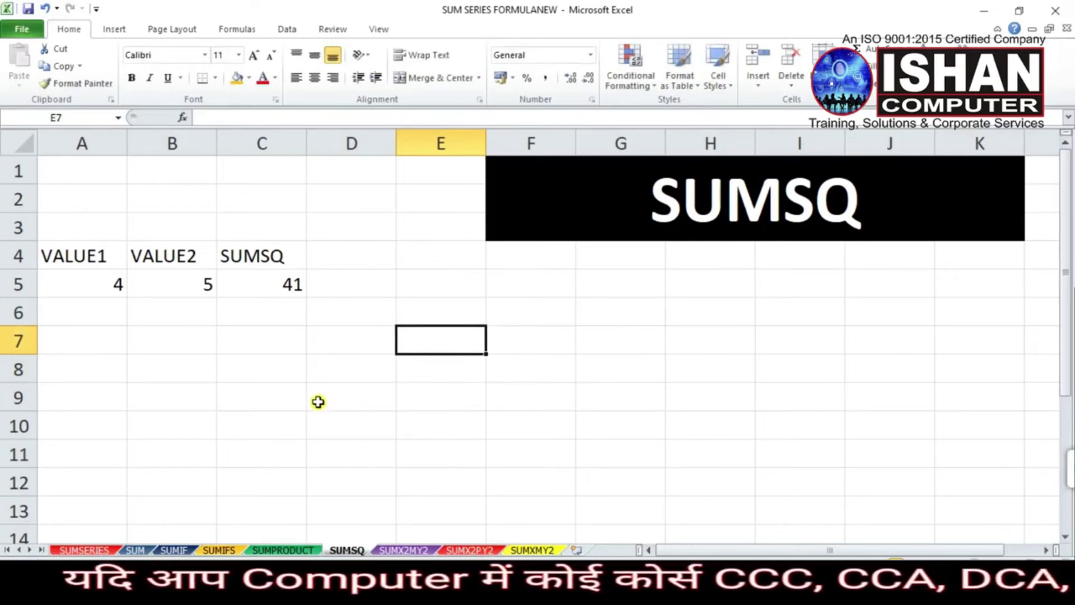
Paint SUMPRODUCT's fill onto SUMSQ in the SUMSERIES list, then switch to the SUMX2MY2 sheet.
click(84, 550)
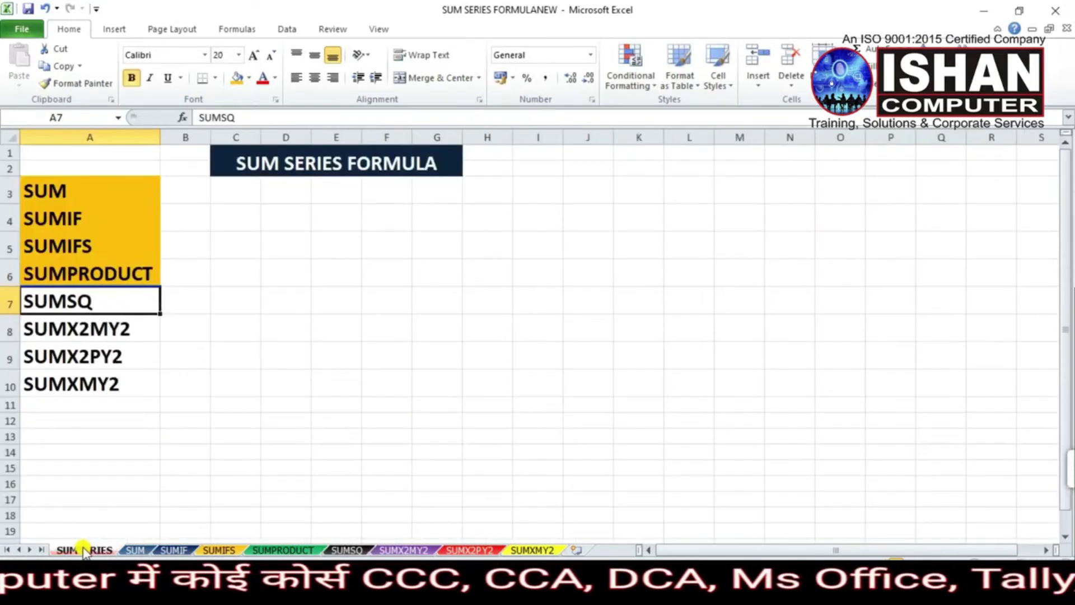
click(112, 276)
click(96, 84)
click(115, 301)
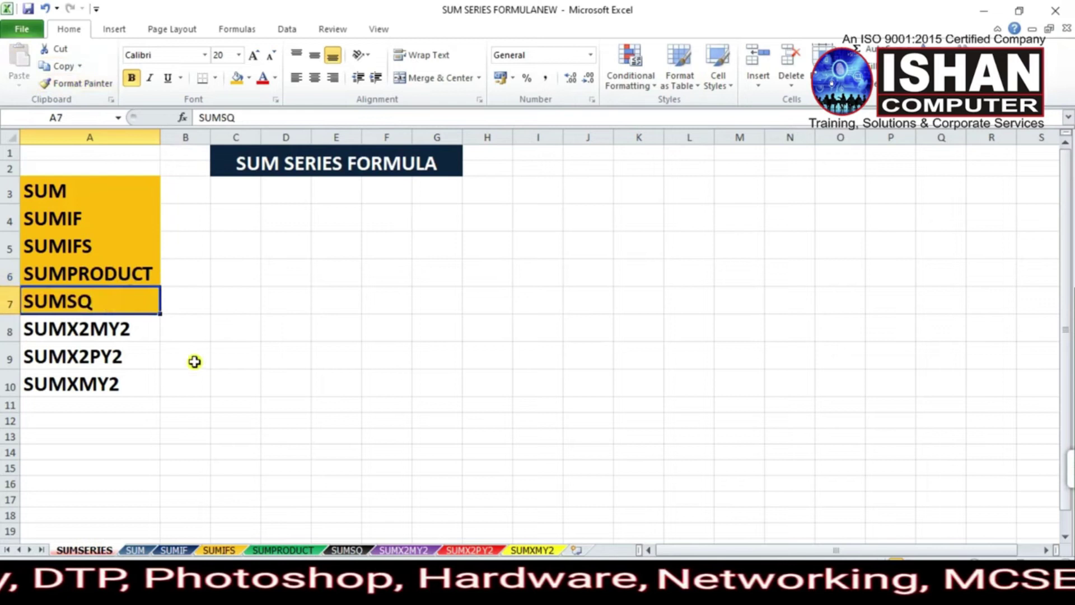
click(251, 332)
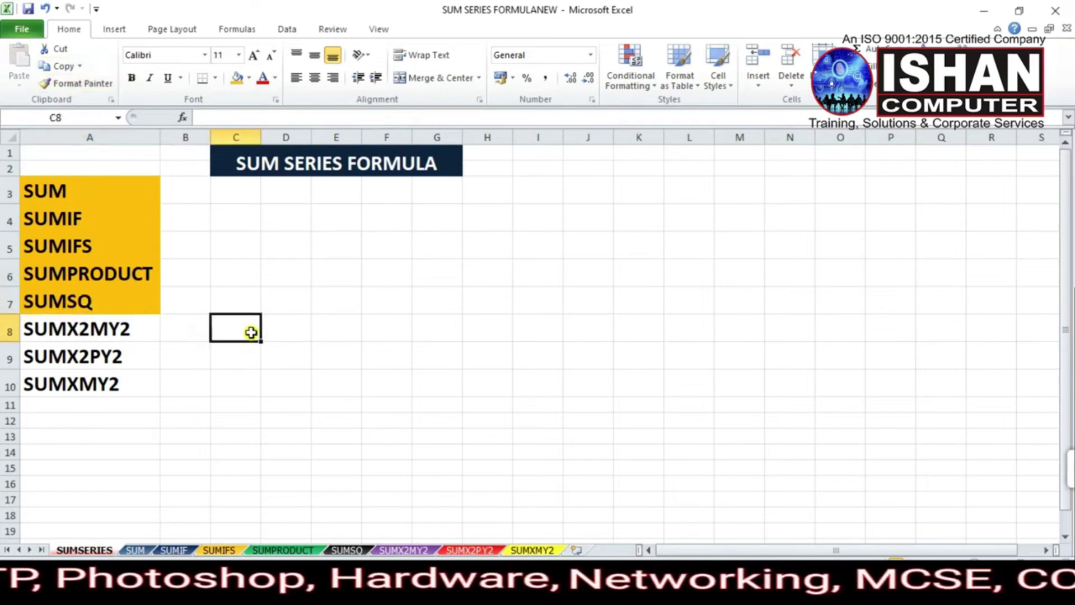
click(111, 339)
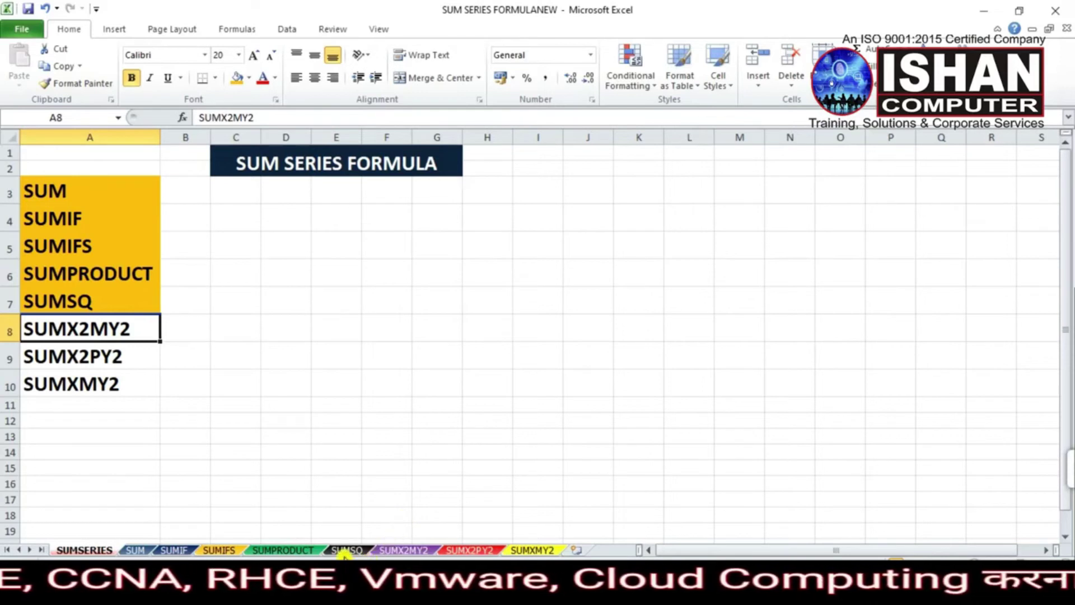
click(397, 550)
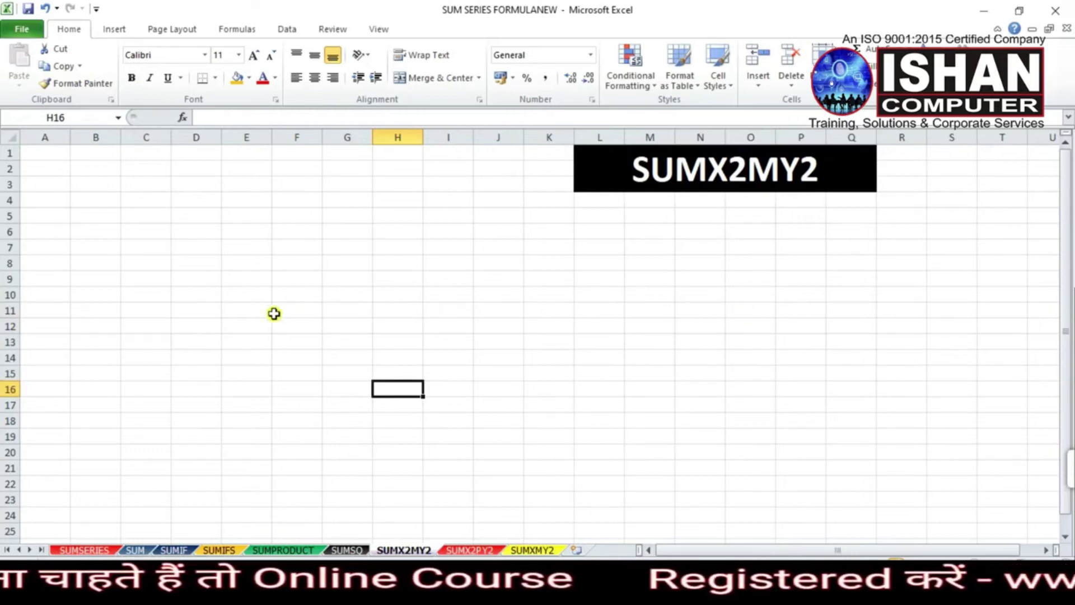
Enter headings VALUE1 in B5 and VALUE2 in C5, with 5 in B6 and 4 in C6.
click(204, 279)
click(209, 264)
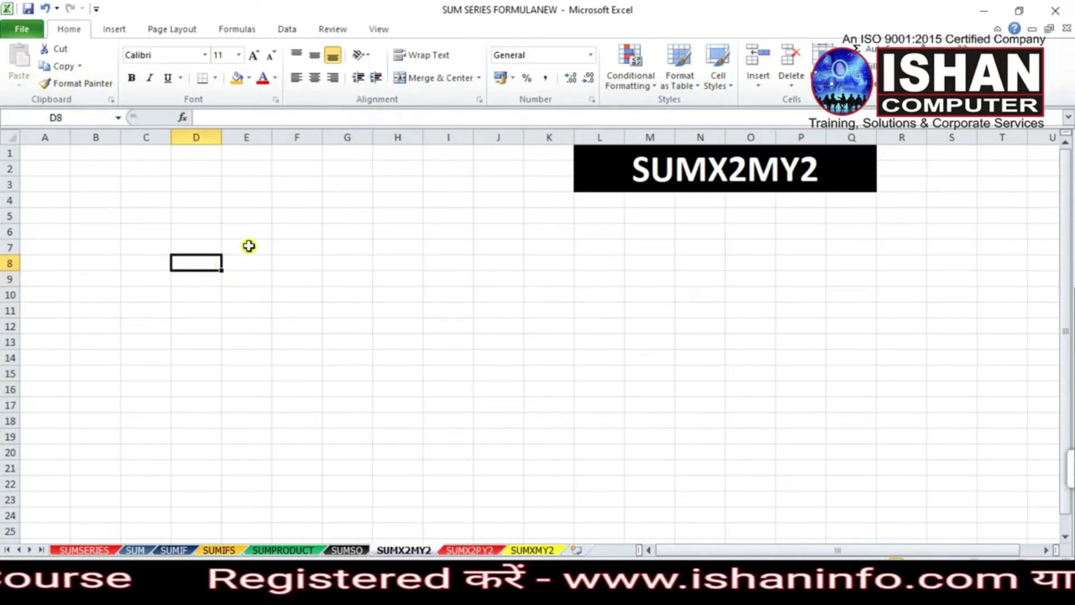
click(125, 236)
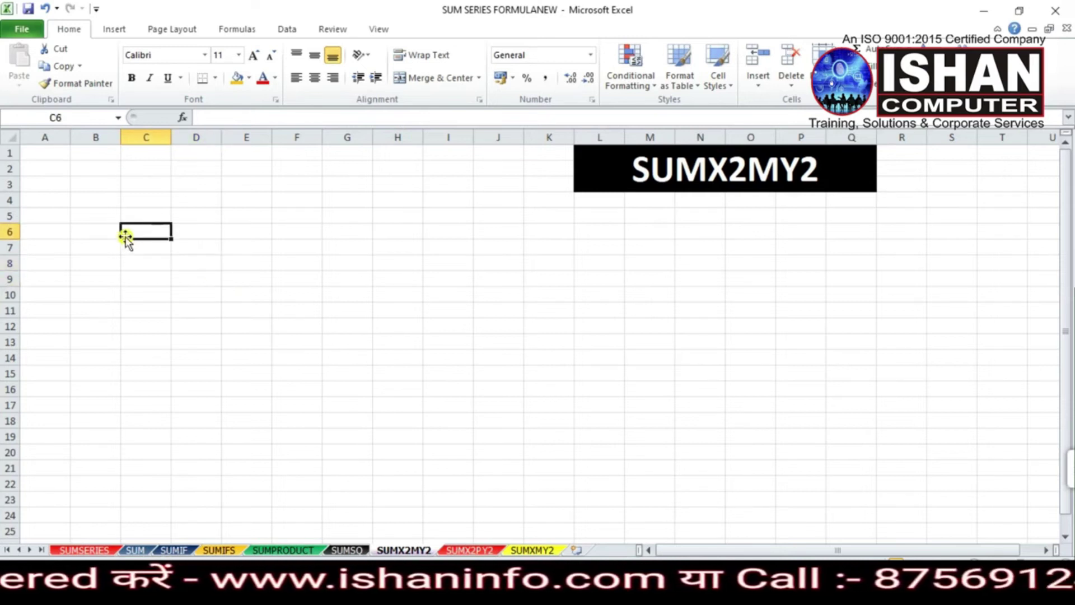
click(82, 219)
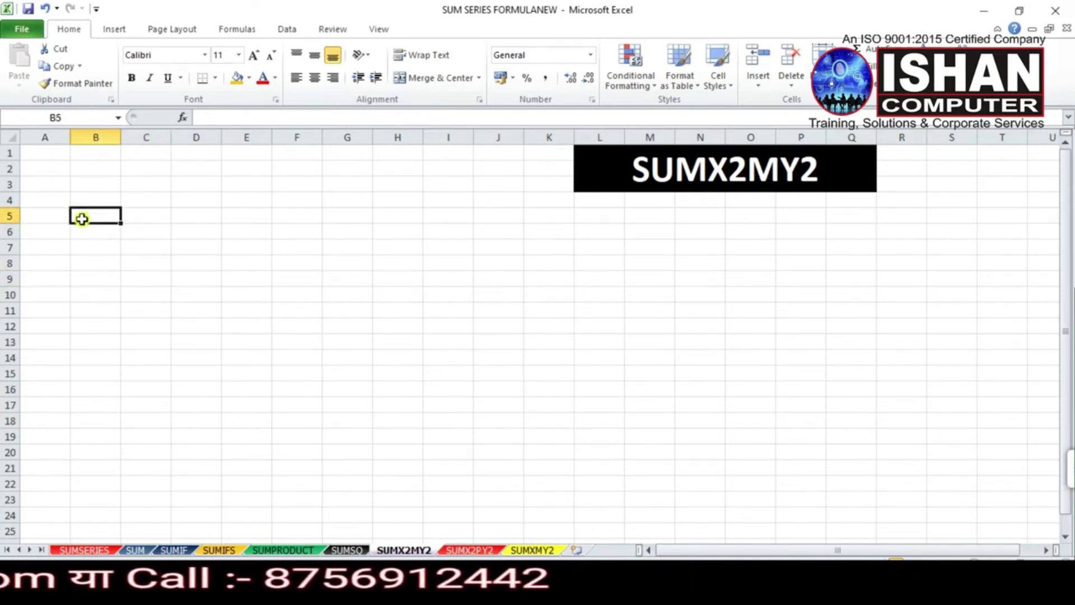
text(VALUE)
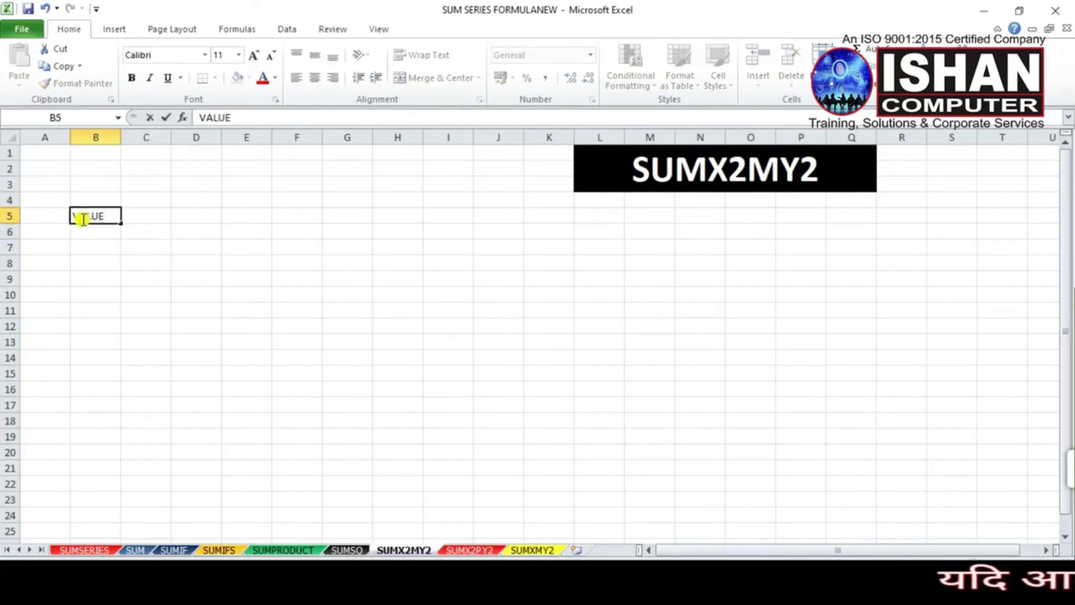
text(1)
key(Tab)
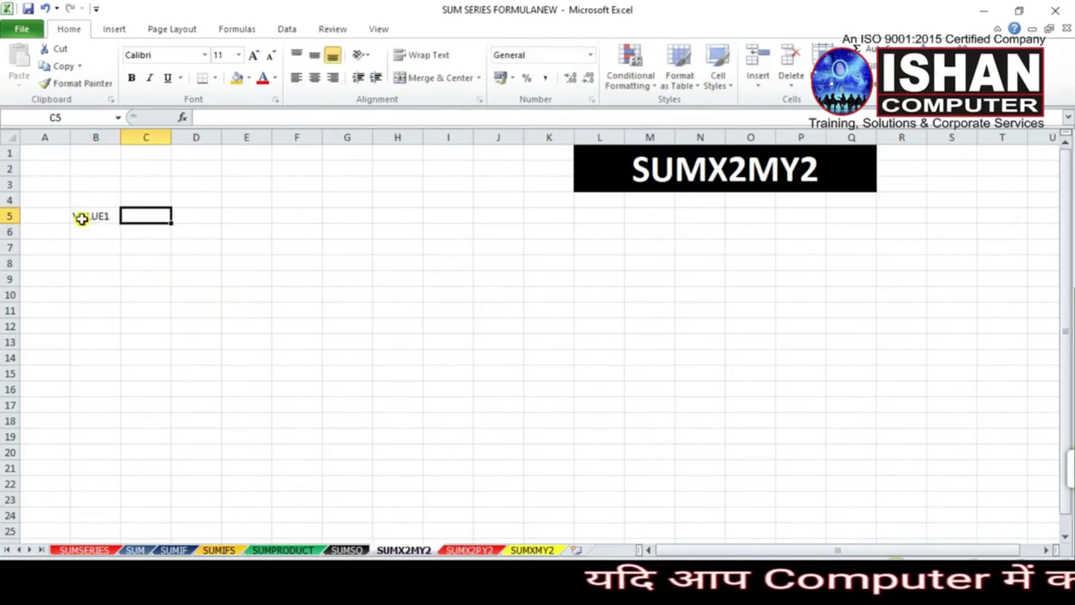
text(VALUE2)
key(Down)
key(Left)
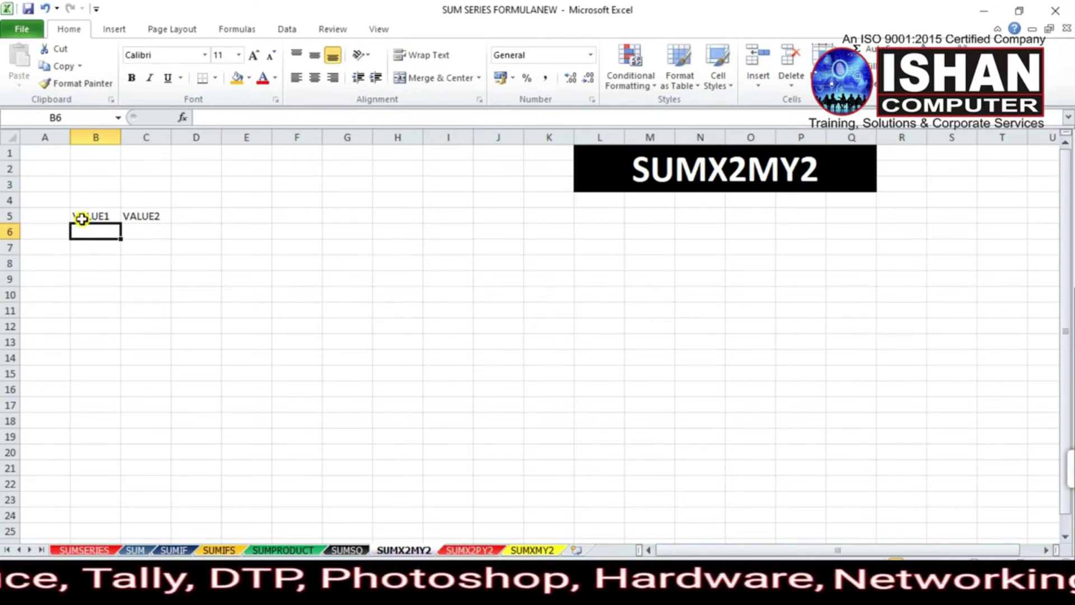
text(5)
key(Tab)
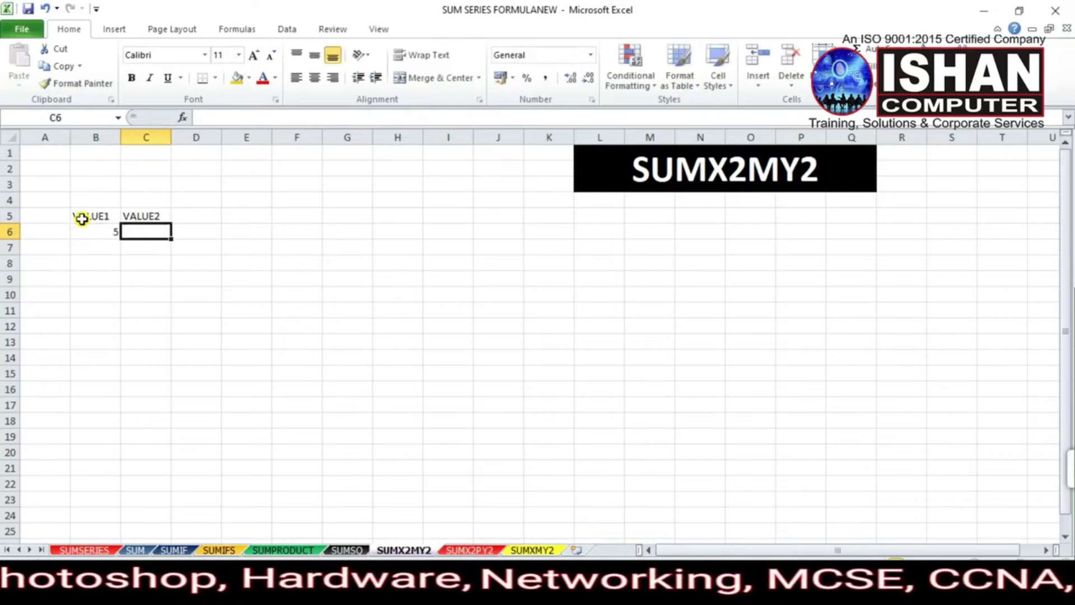
text(4)
key(Return)
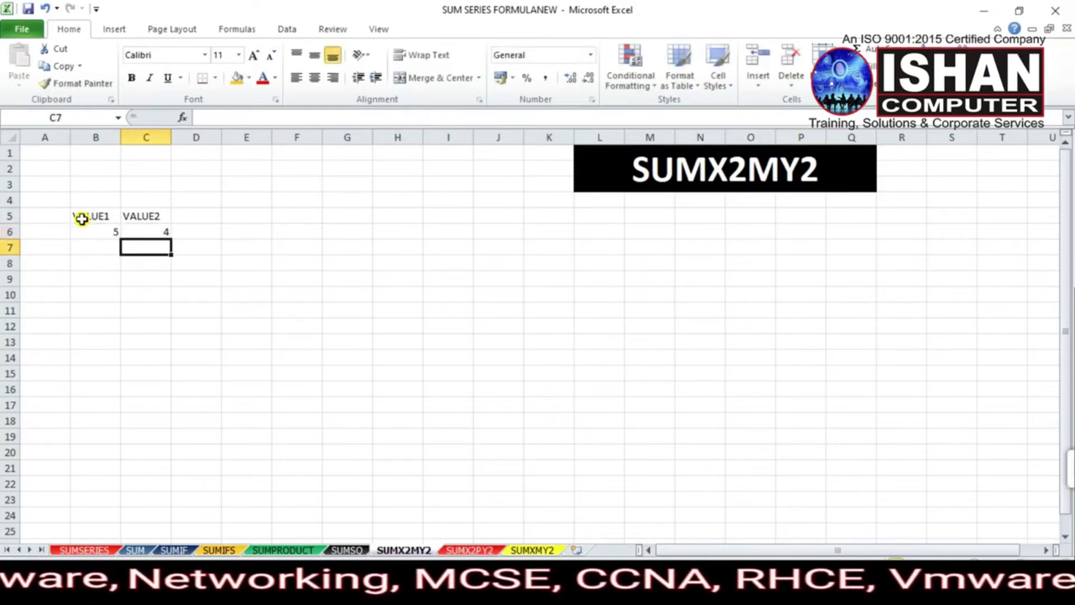
Add the heading SUMX2MY2 in D5.
key(Up)
key(Up)
key(Right)
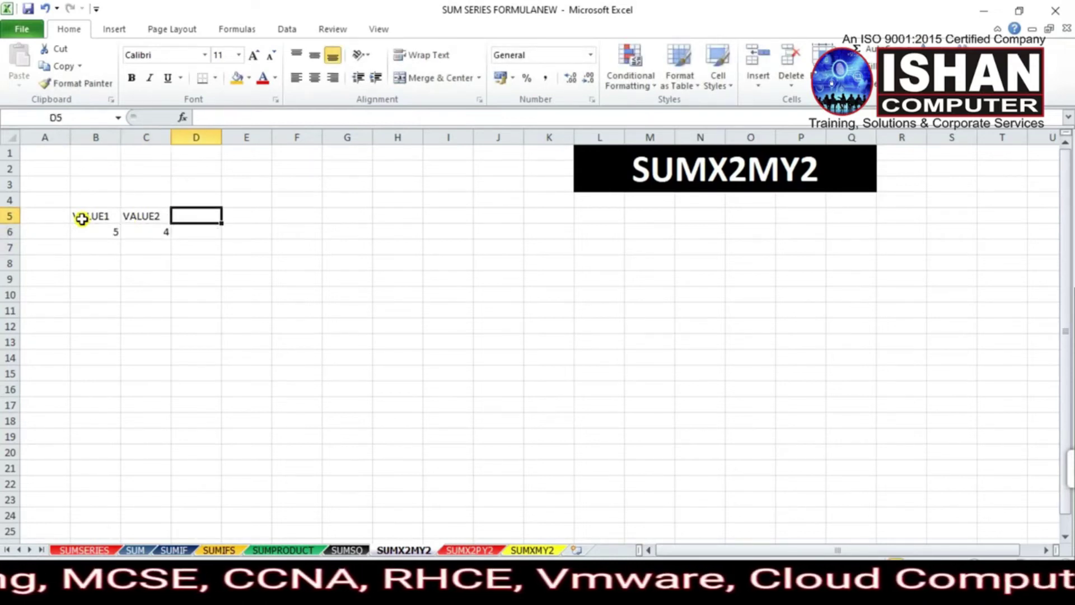
text(SUM)
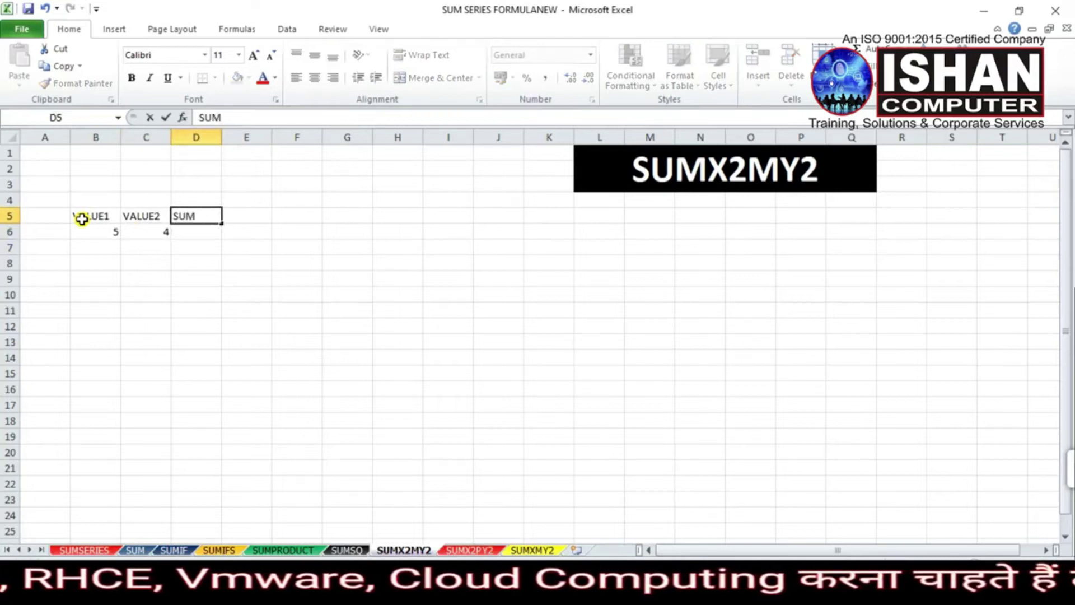
text(X2MP)
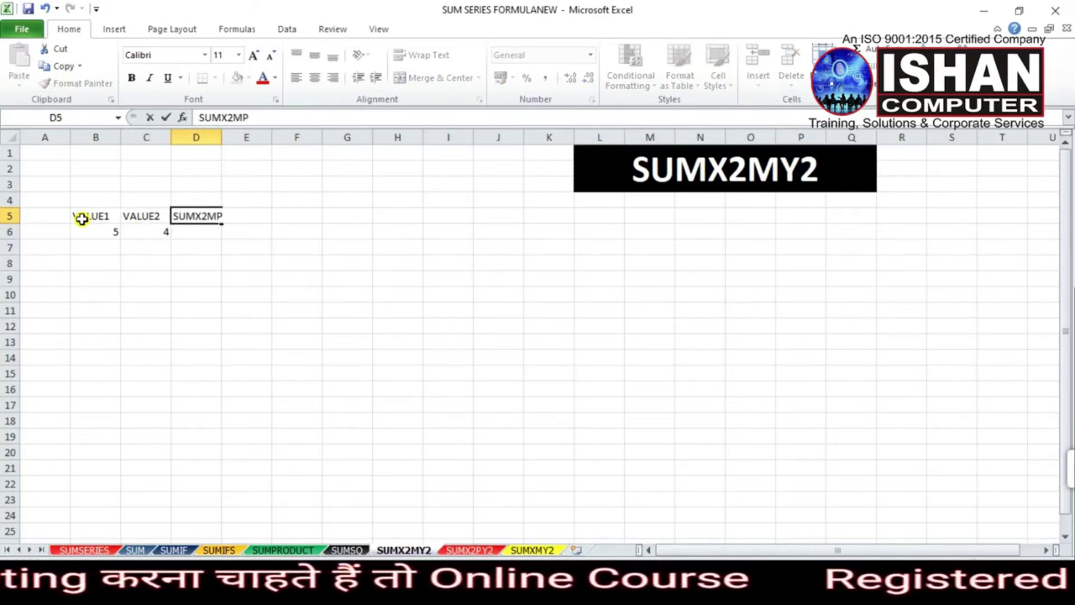
key(BackSpace)
text(Y2)
key(Return)
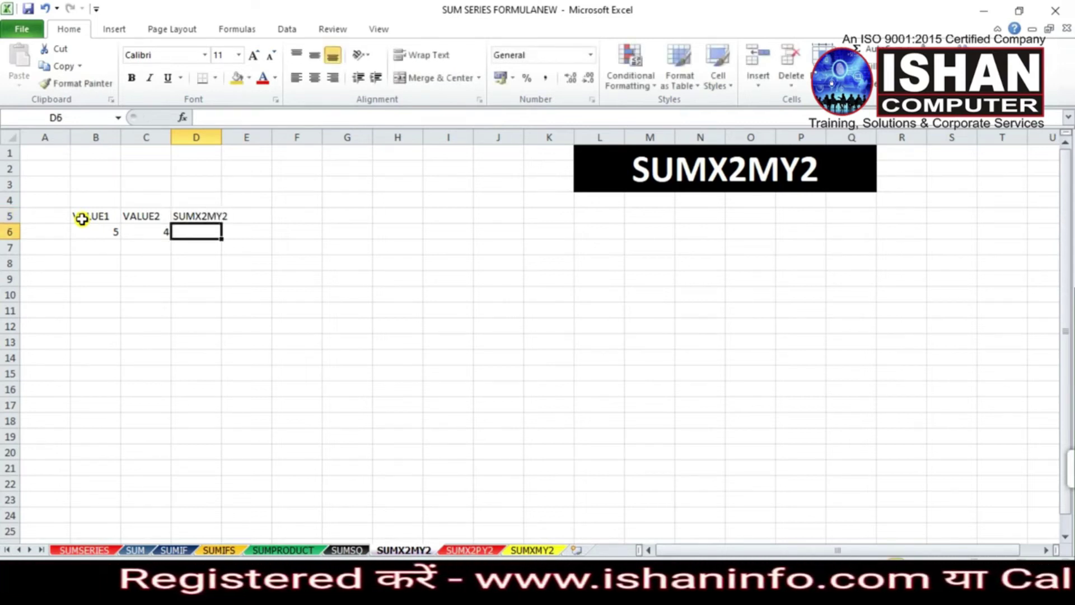
text(=SU)
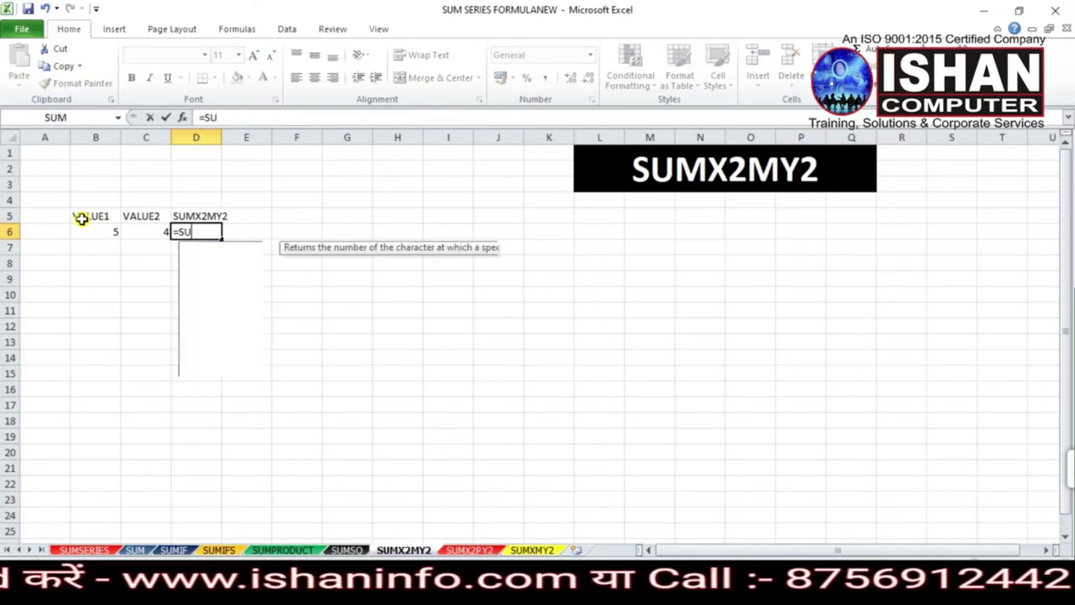
text(MX2)
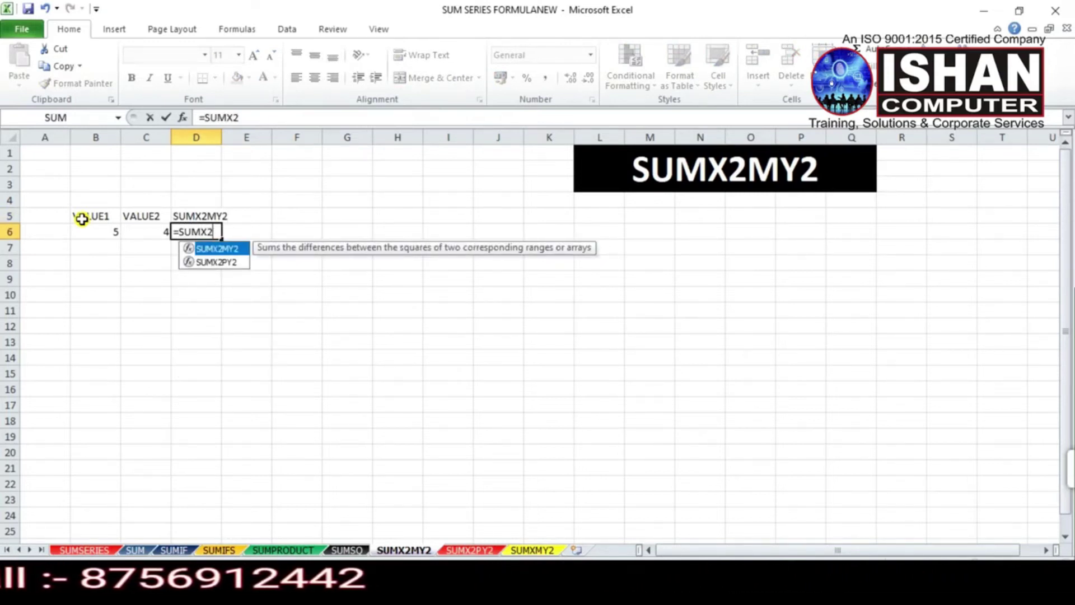
text(MP)
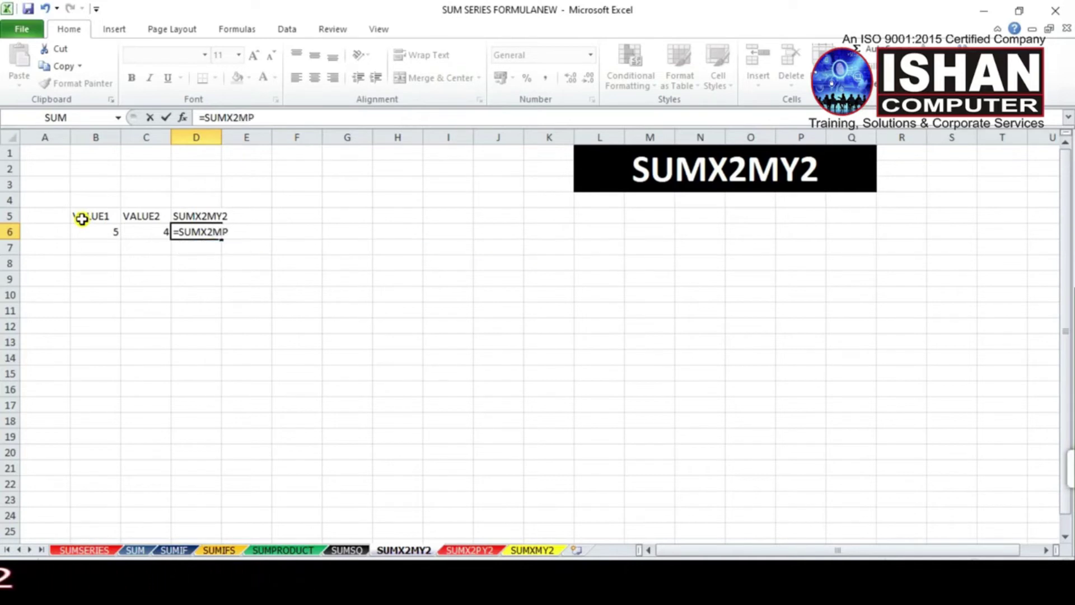
key(BackSpace)
text(Y2()
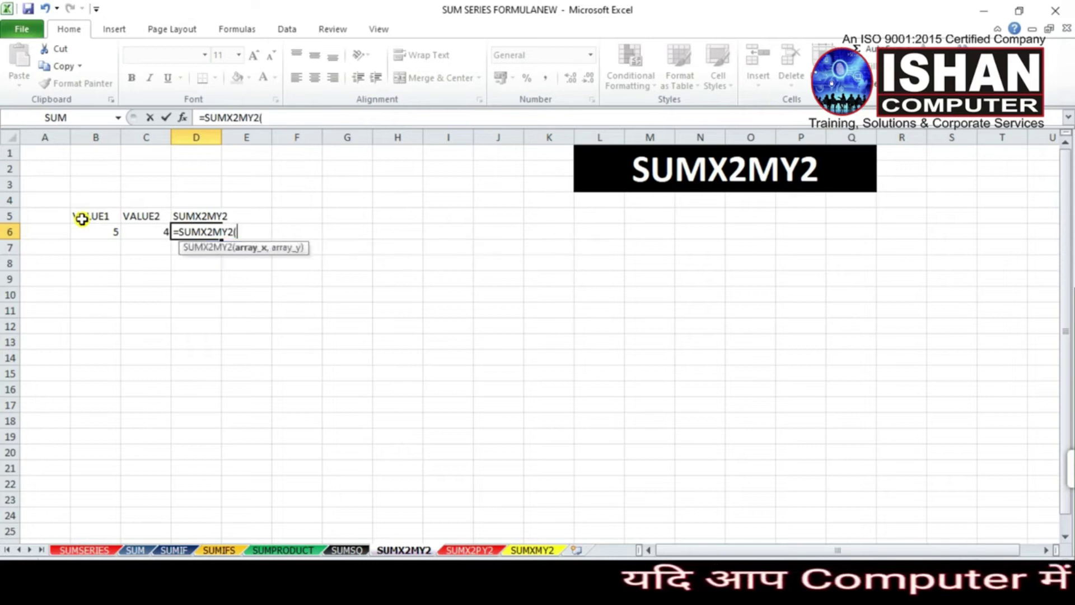
click(107, 234)
text(,)
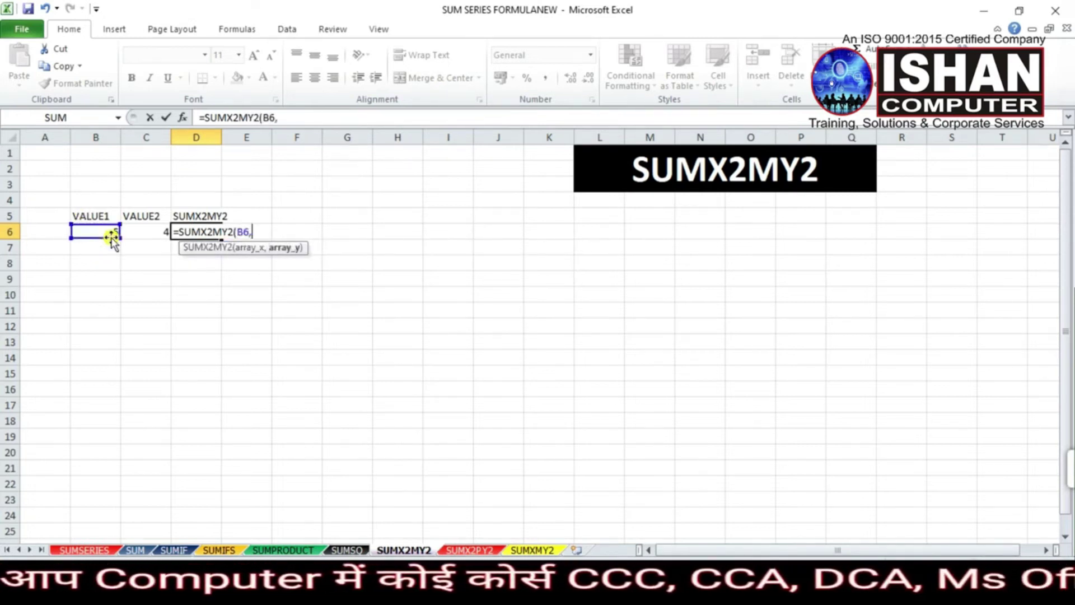
key(Return)
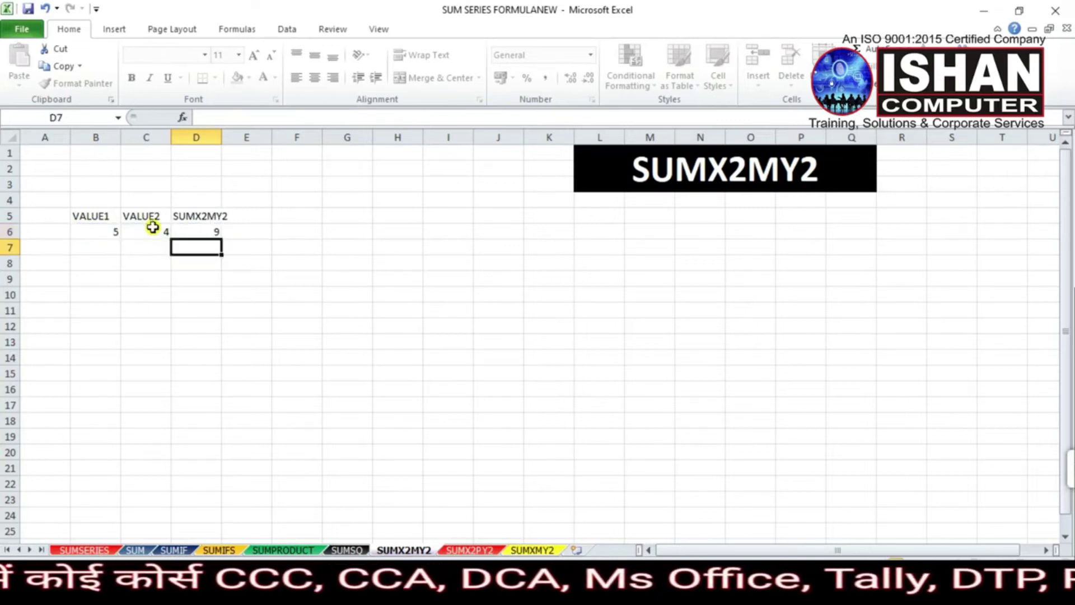
click(207, 232)
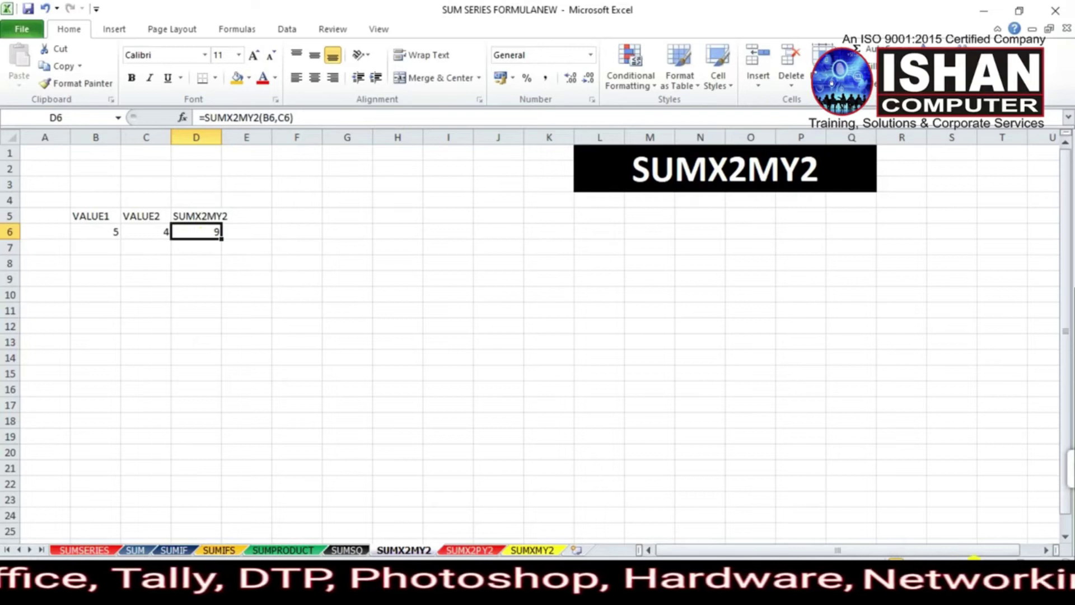
scroll(532, 336, down, 1)
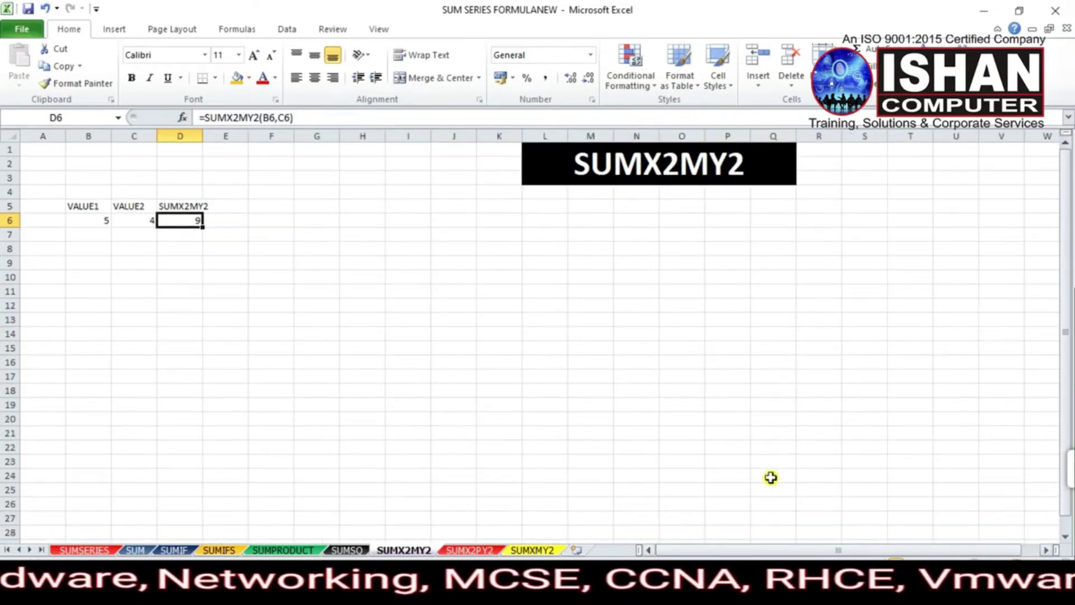
click(684, 448)
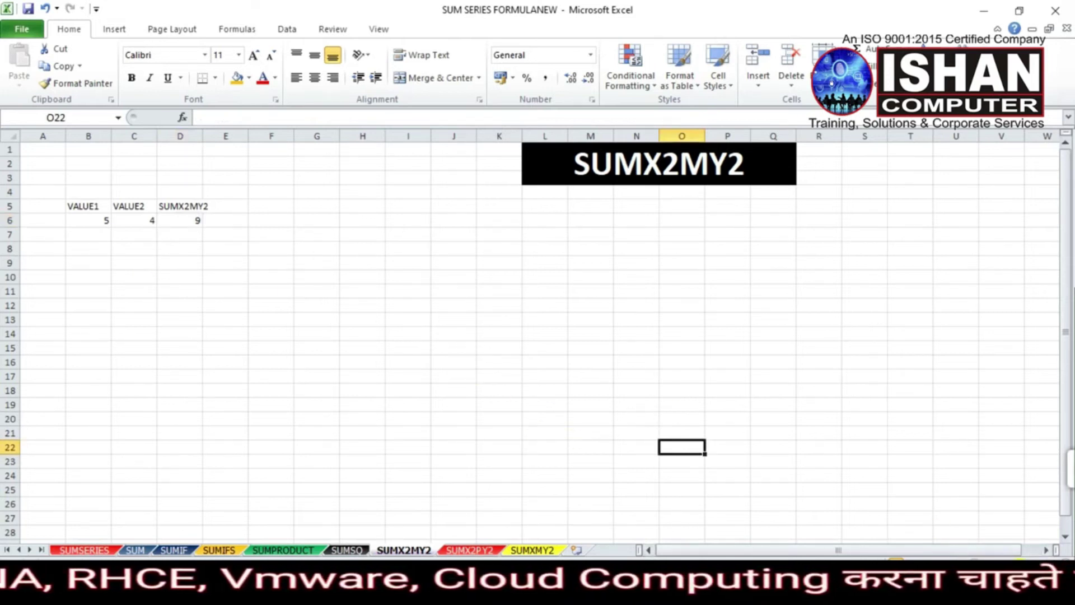
scroll(532, 336, up, 3)
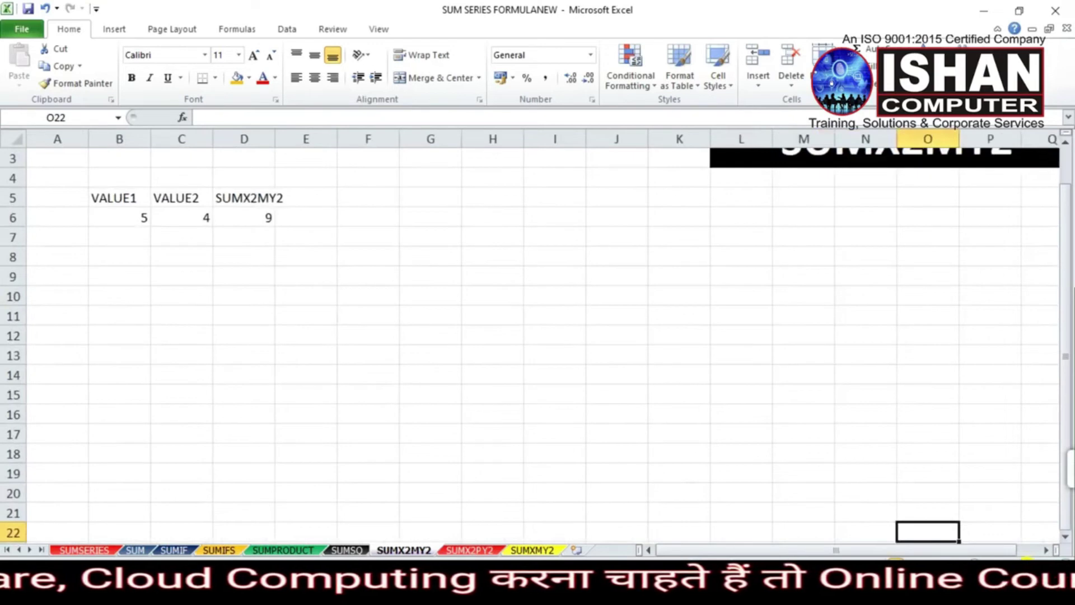
scroll(758, 420, up, 1)
click(185, 280)
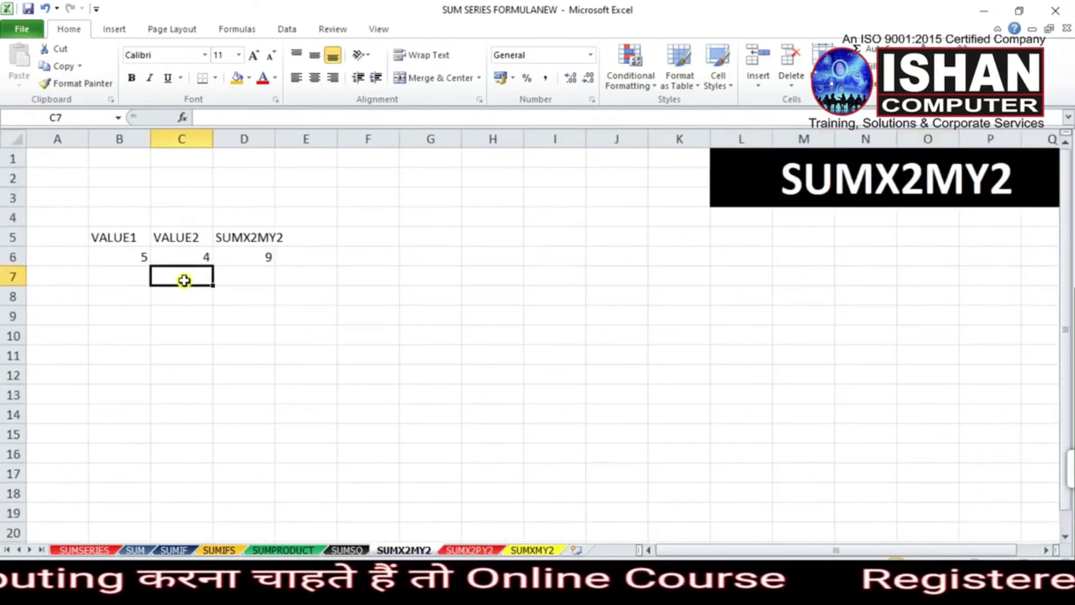
click(136, 258)
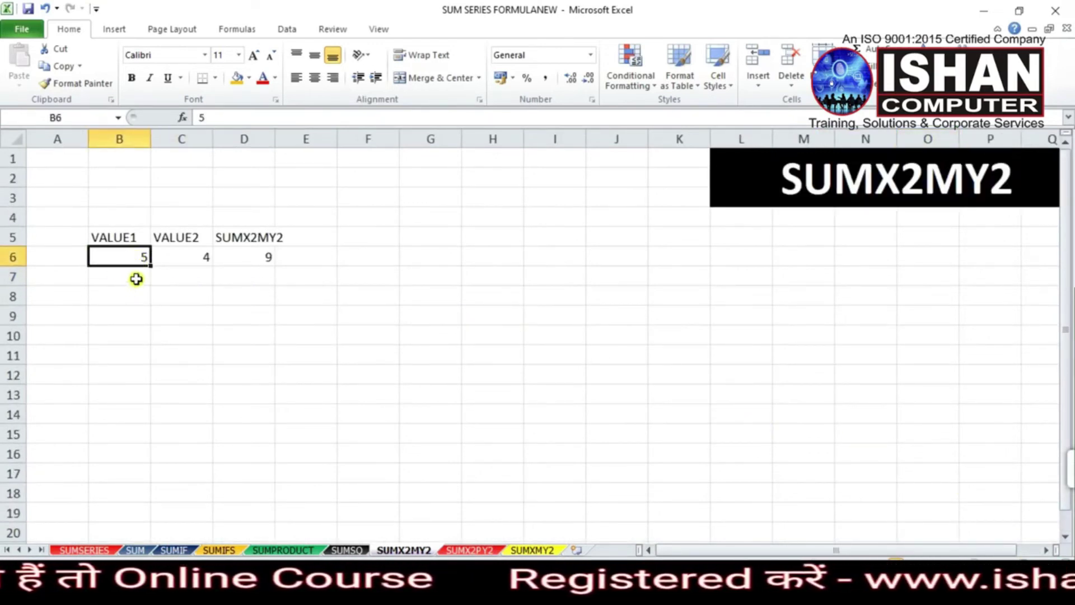
Enter 25 in B7 and 16 in C7, the squares of 5 and 4, then select B6:E8.
click(195, 260)
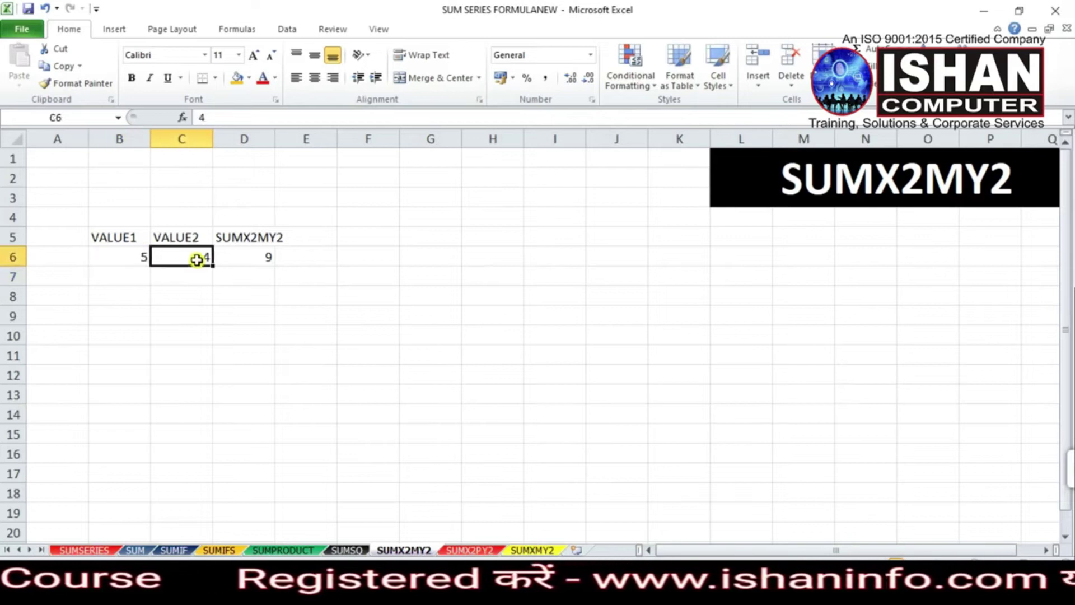
click(138, 278)
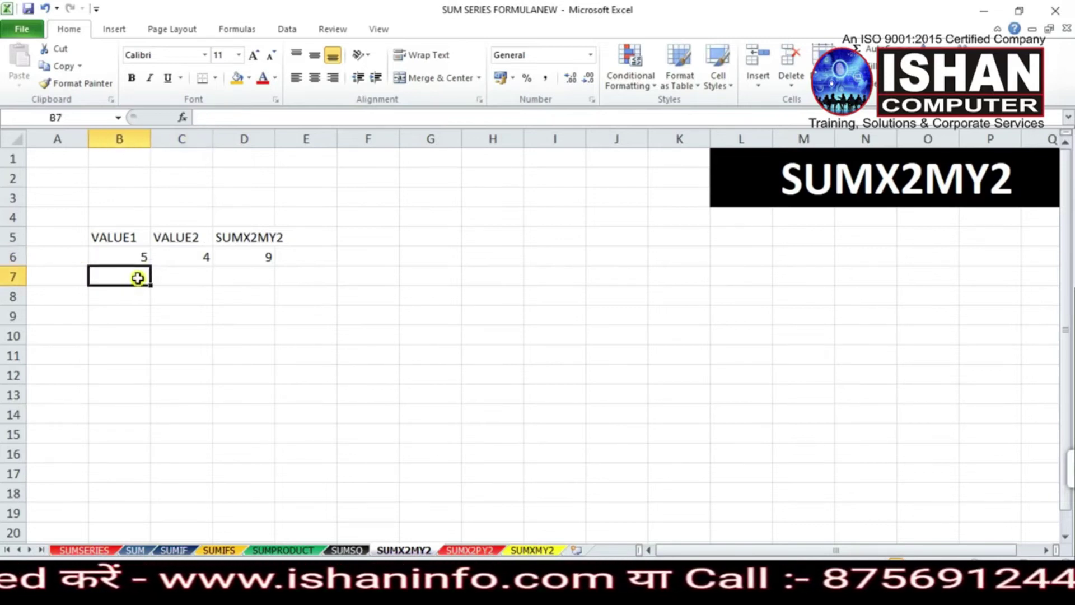
text(2)
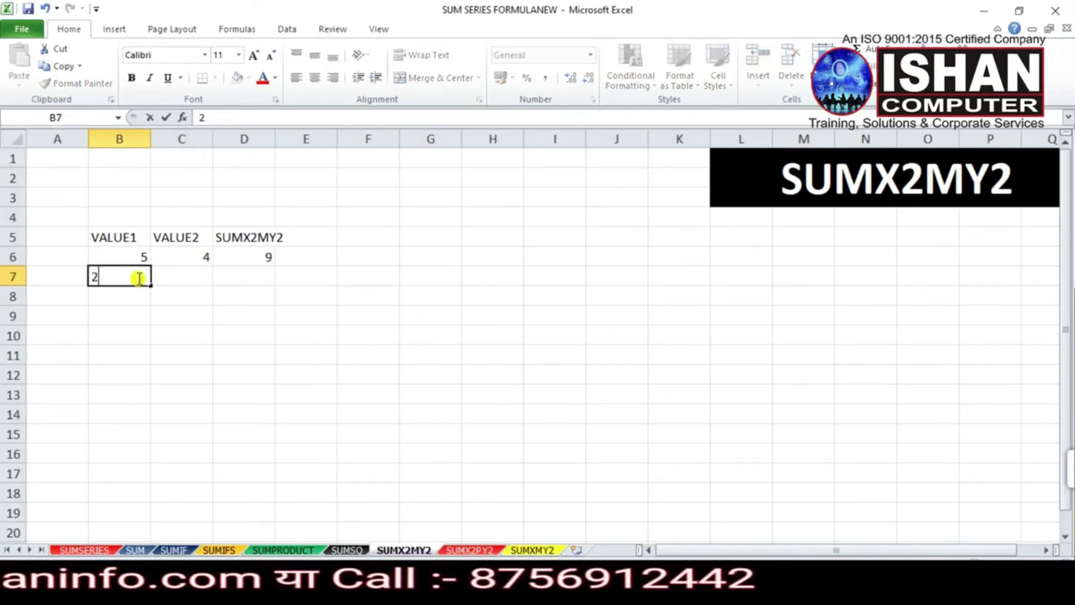
text(5)
click(192, 289)
click(194, 277)
text(1)
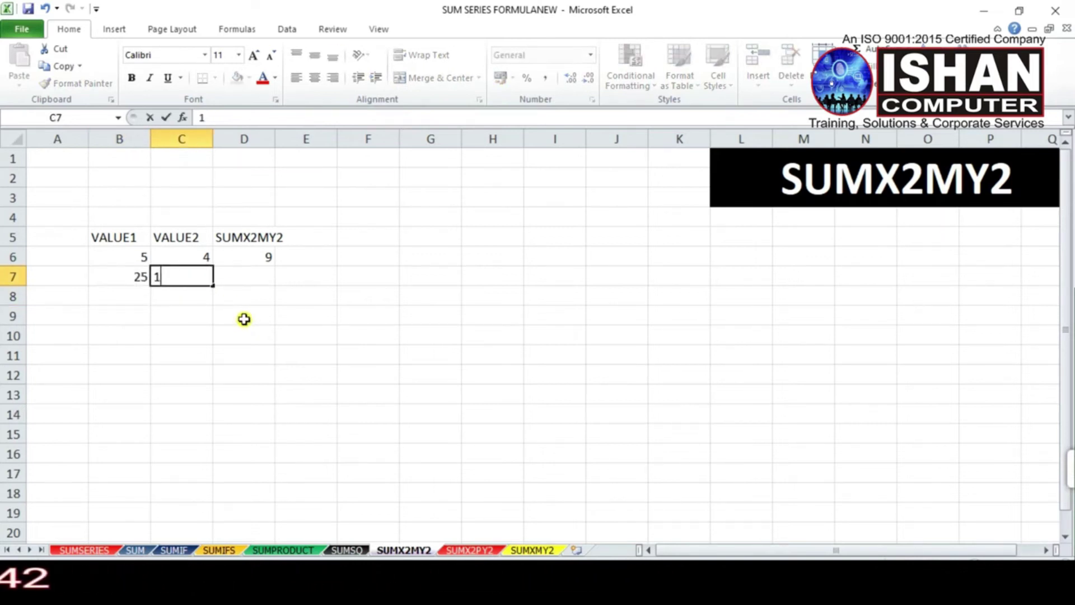
text(6)
click(158, 307)
click(148, 277)
click(285, 289)
click(278, 258)
click(235, 274)
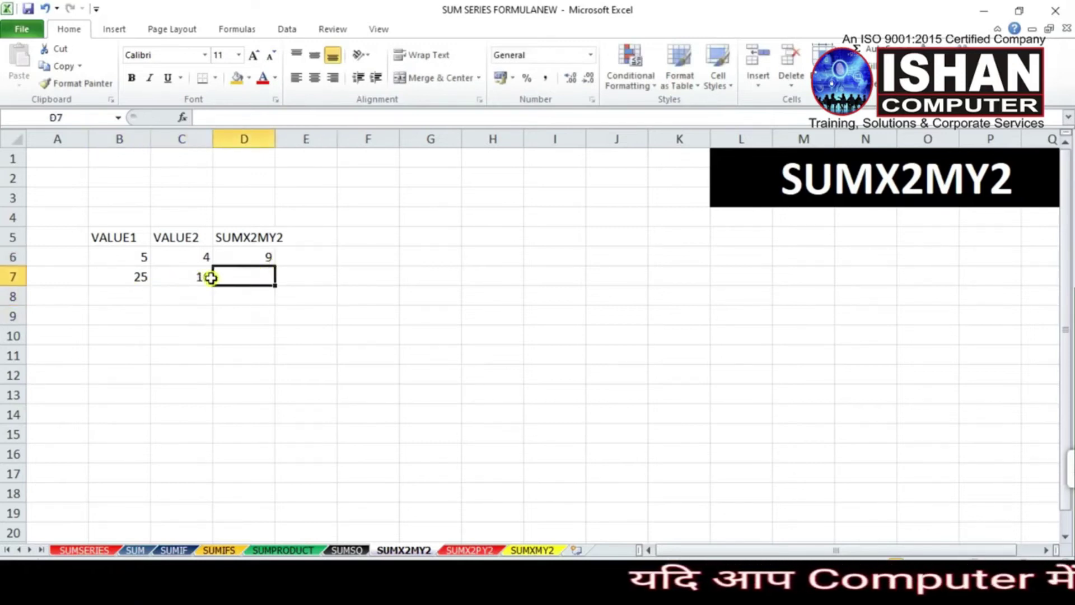
drag(137, 257, 279, 291)
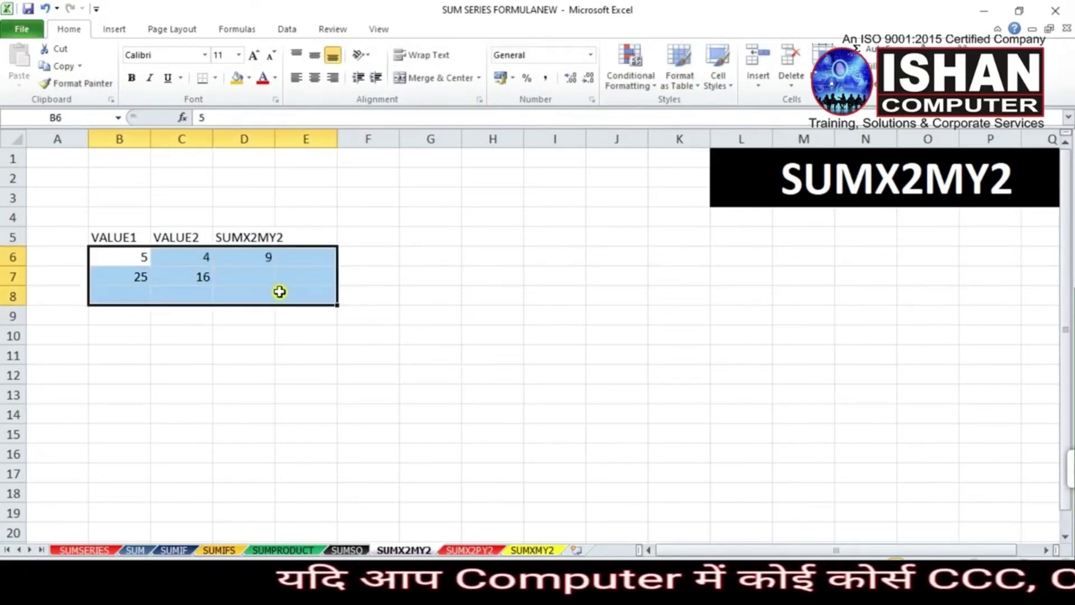
Clear the B6:E8 block and enter 4 in B6 and 5 in C6.
key(Delete)
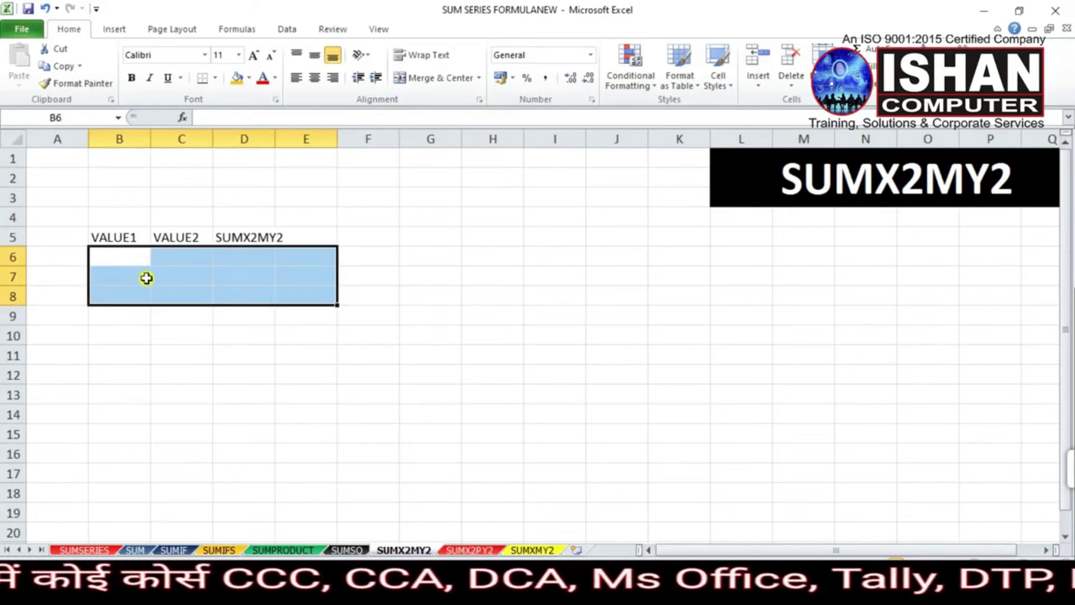
click(120, 262)
click(193, 261)
click(118, 258)
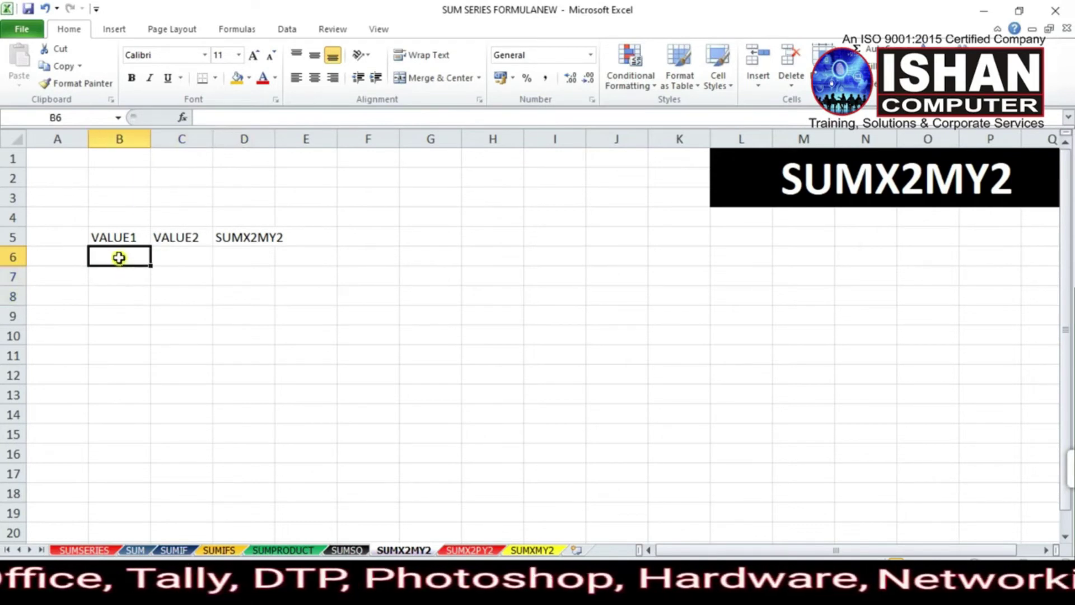
click(169, 257)
click(122, 261)
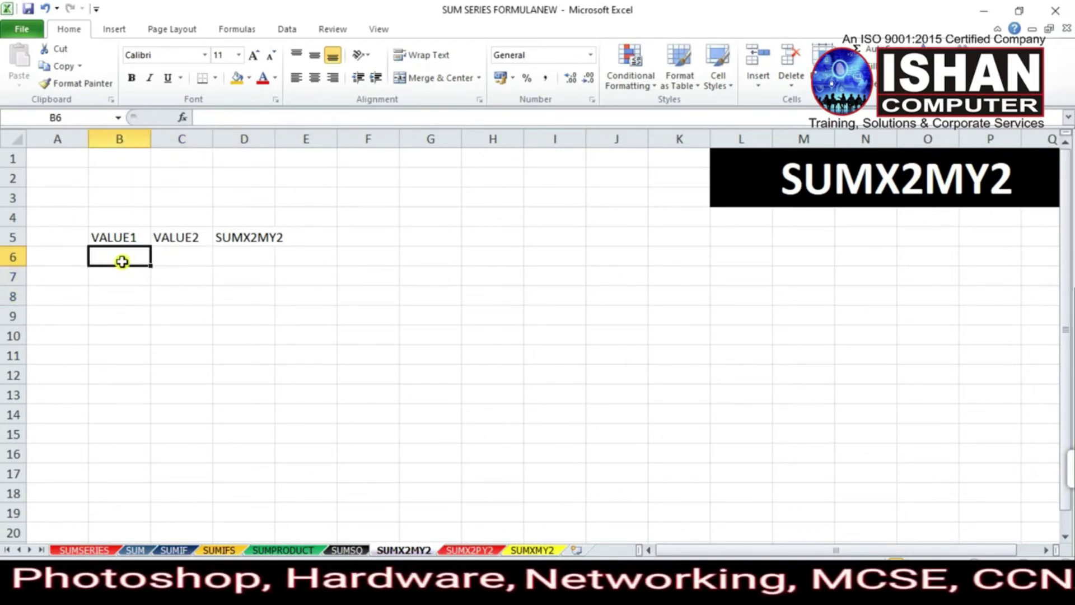
text(4)
key(Tab)
text(5)
key(Tab)
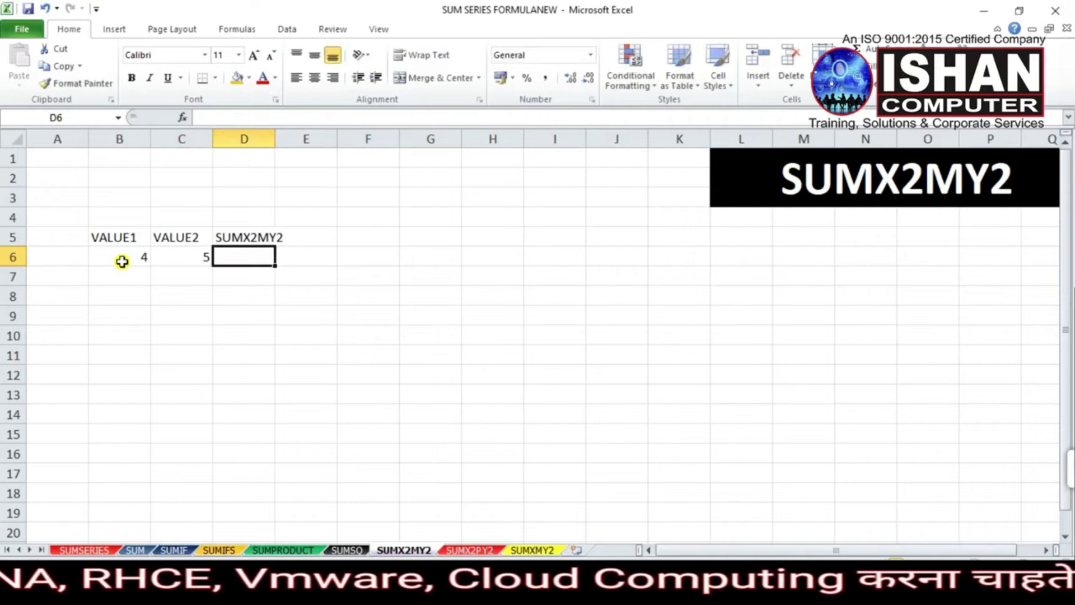
Enter =SUMX2MY2(B6,C6) in D6, returning -9.
text(=SU)
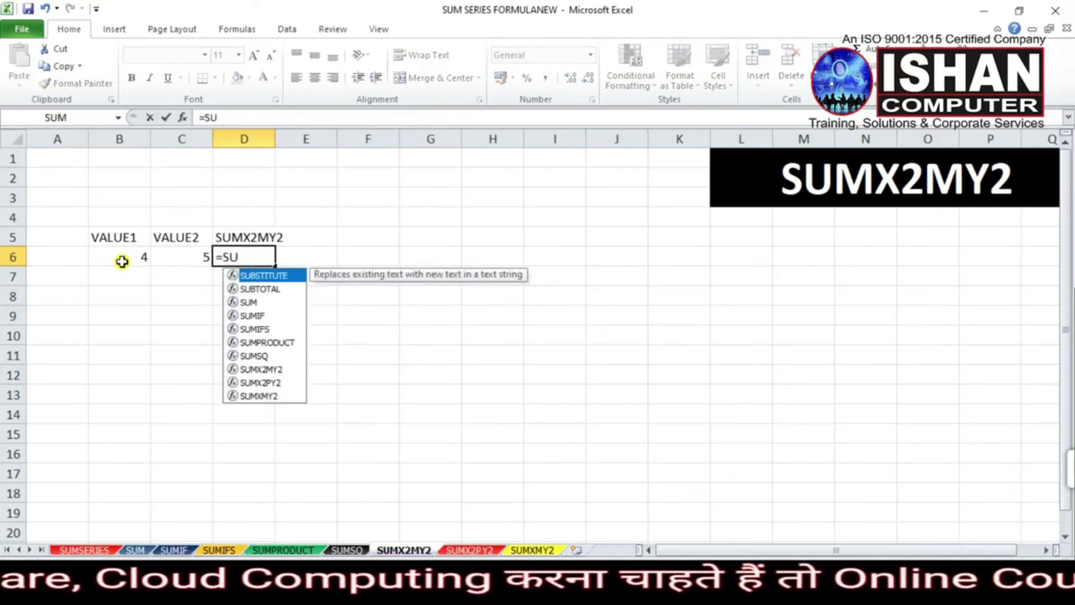
text(MX)
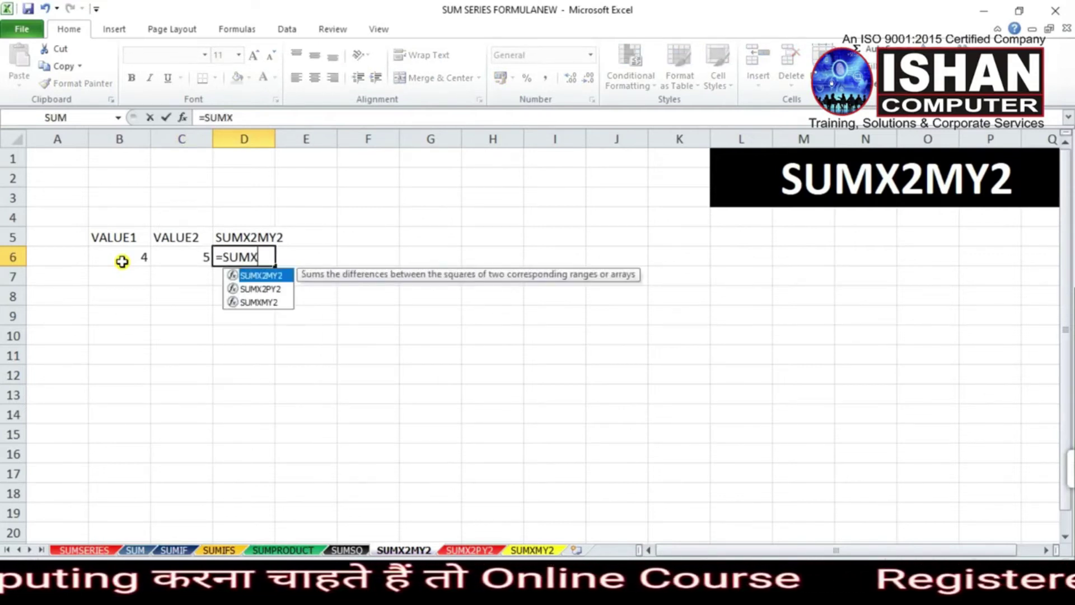
text(2MY2)
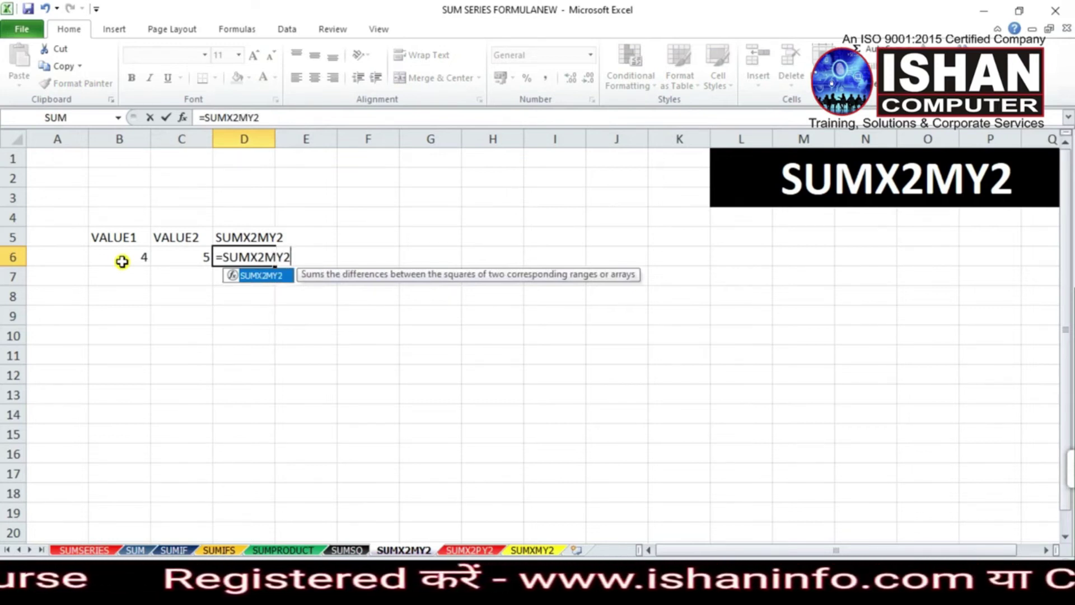
text(()
click(134, 258)
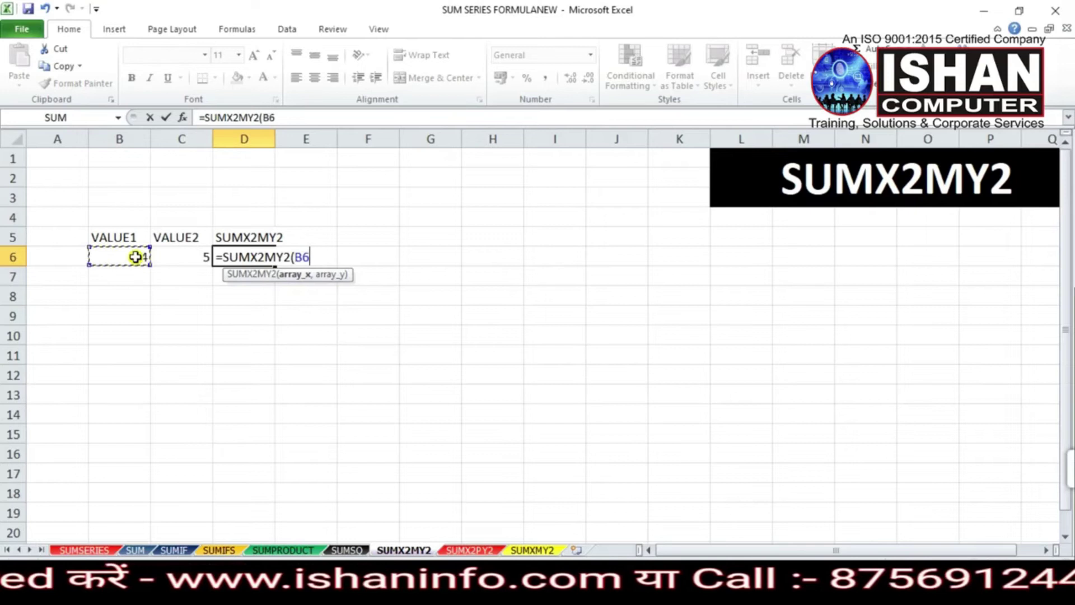
text(,)
click(189, 258)
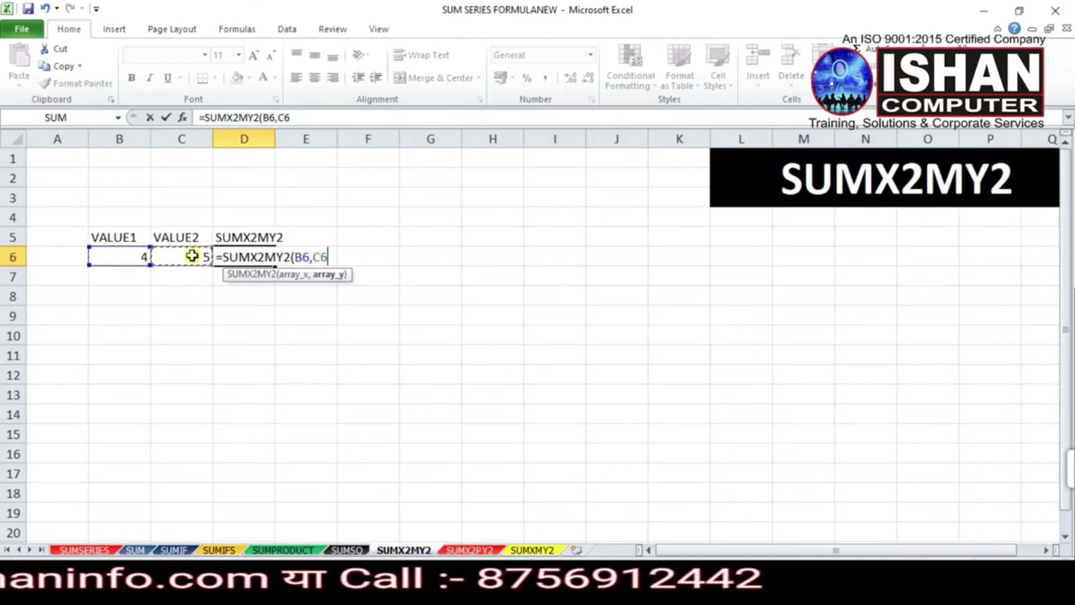
key(Return)
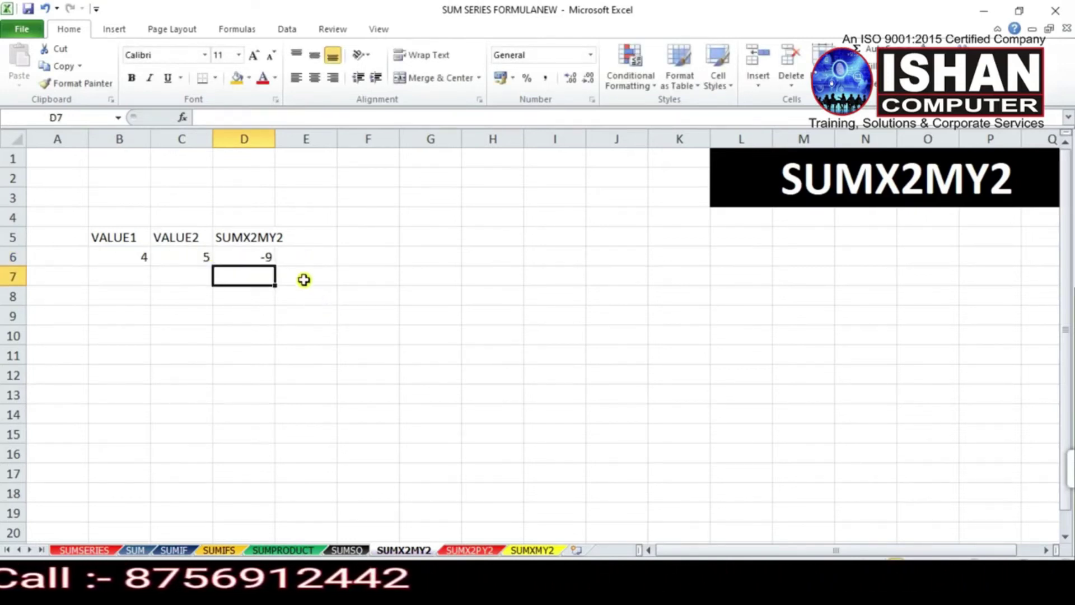
click(266, 255)
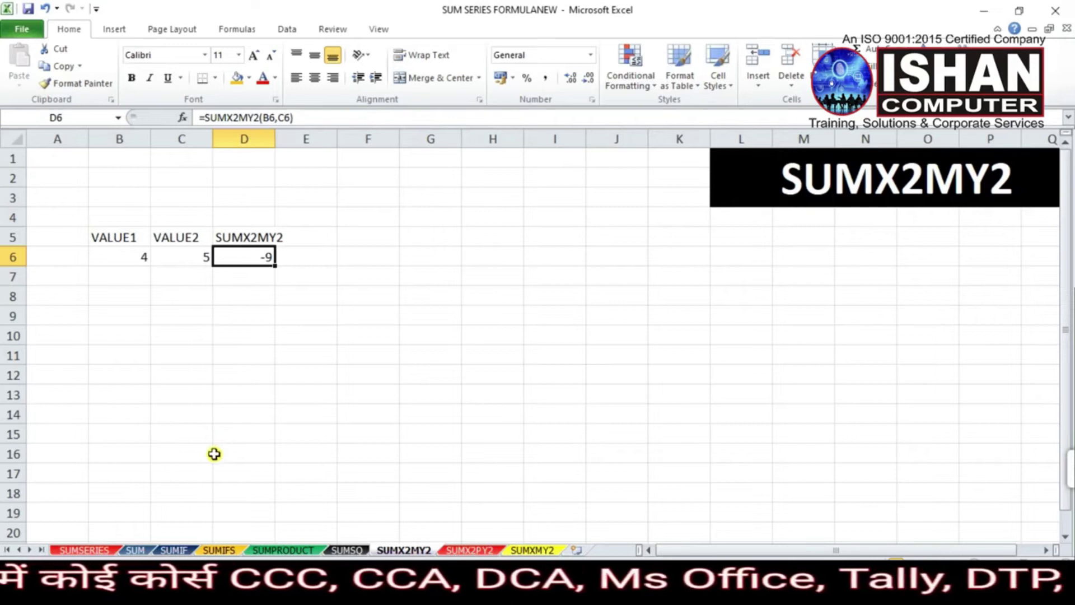
On SUMSERIES, copy SUMSQ's orange fill onto the SUMX2MY2 entry with Format Painter.
click(88, 548)
click(81, 305)
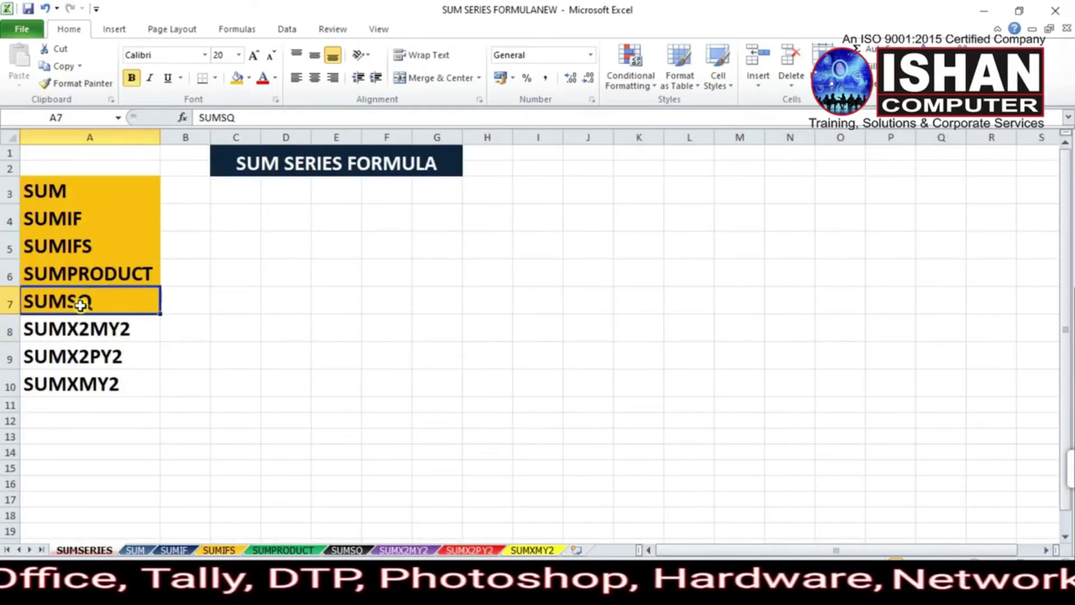
click(81, 84)
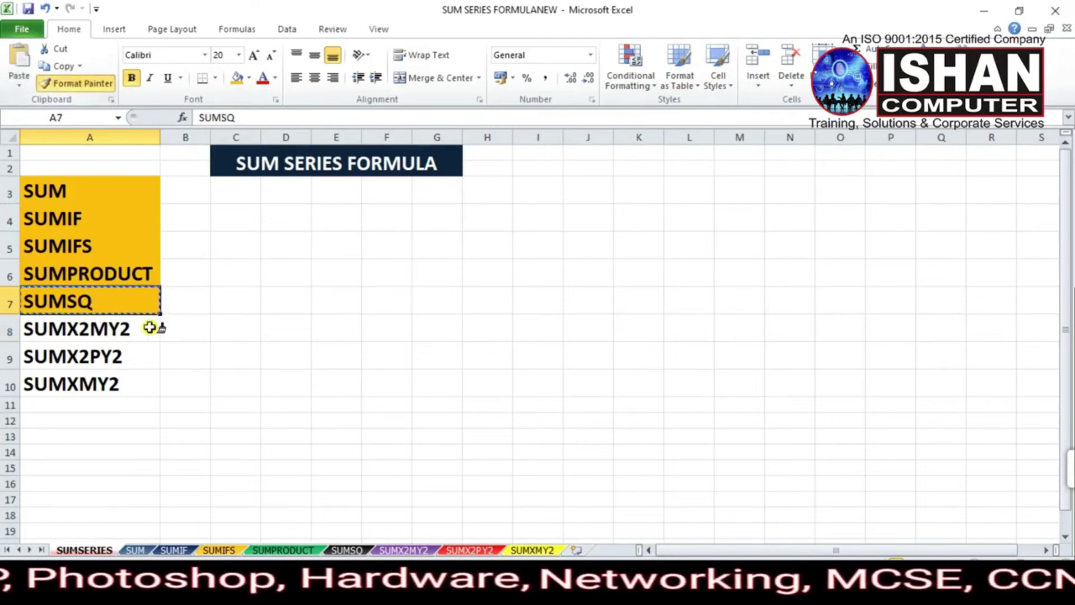
click(115, 324)
click(223, 349)
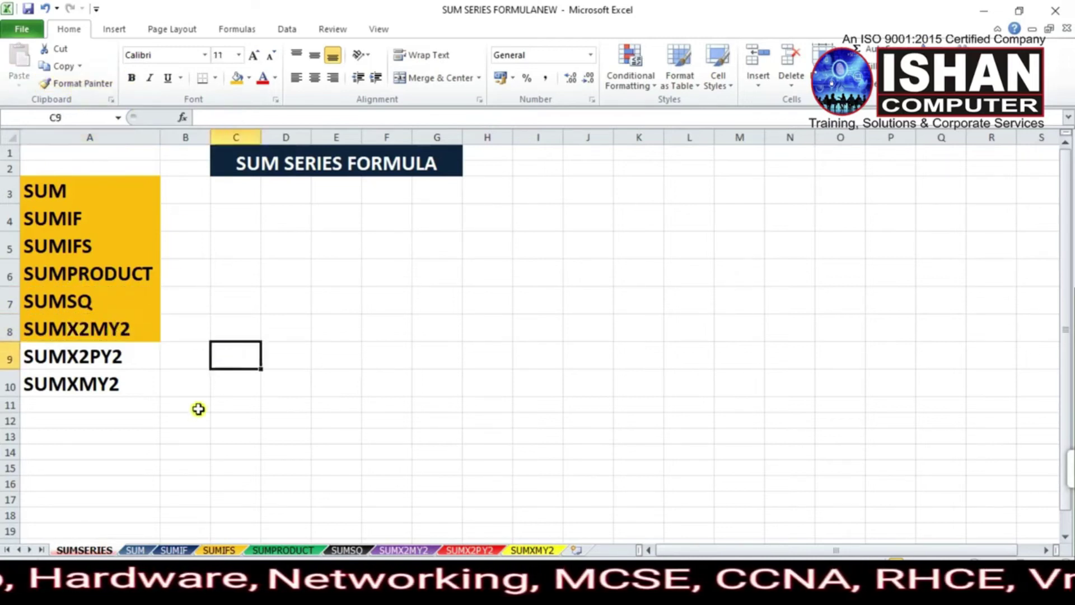
Compare the SUMSQ, SUMX2MY2 and SUMX2PY2 entries in the list.
click(93, 354)
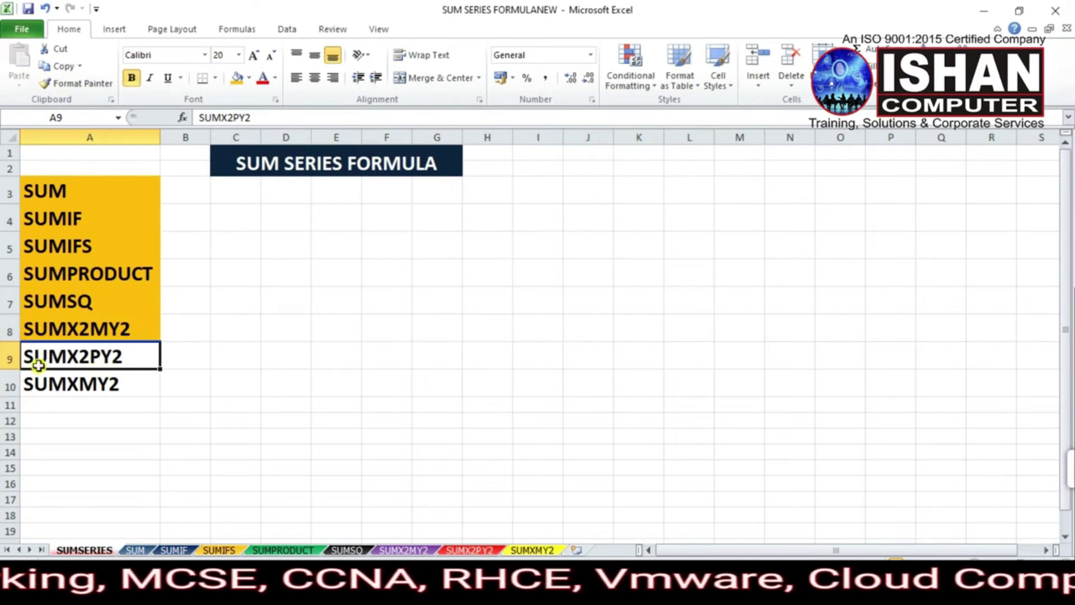
click(90, 333)
click(100, 361)
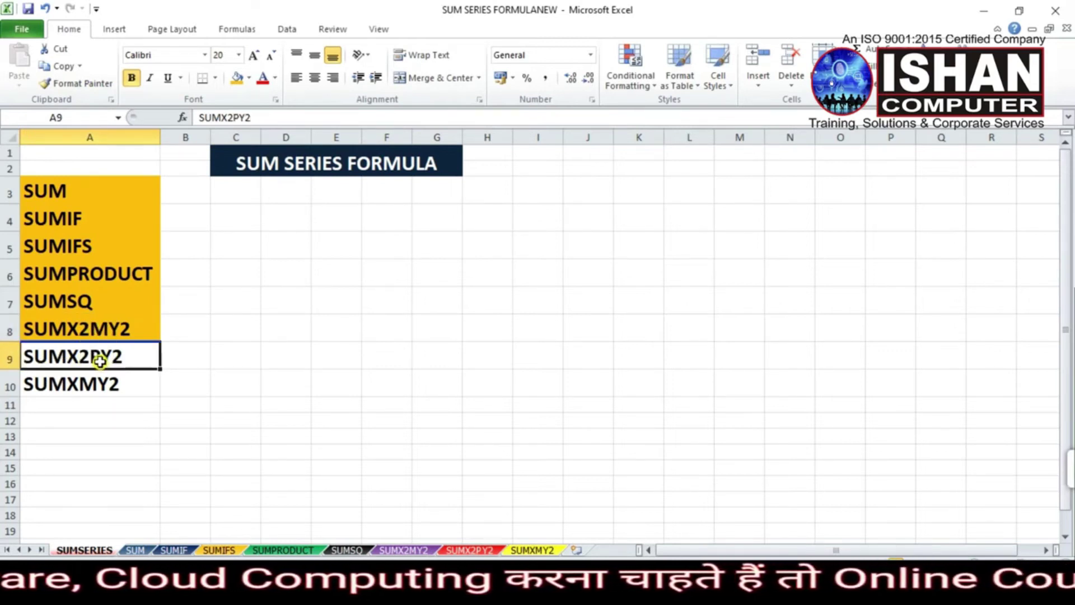
click(103, 335)
click(104, 356)
click(104, 336)
click(93, 361)
click(101, 331)
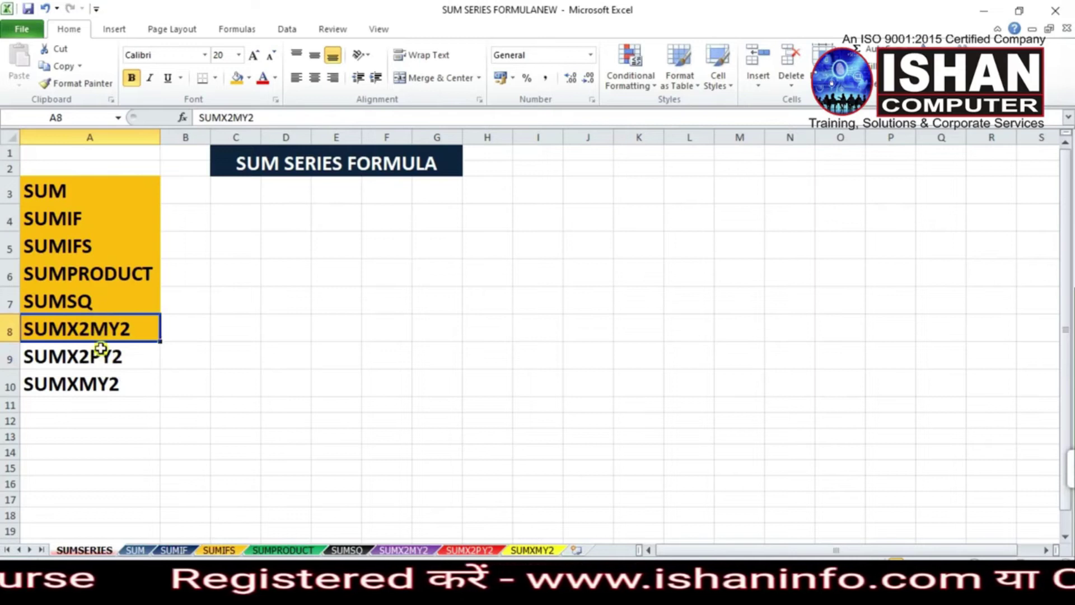
click(66, 298)
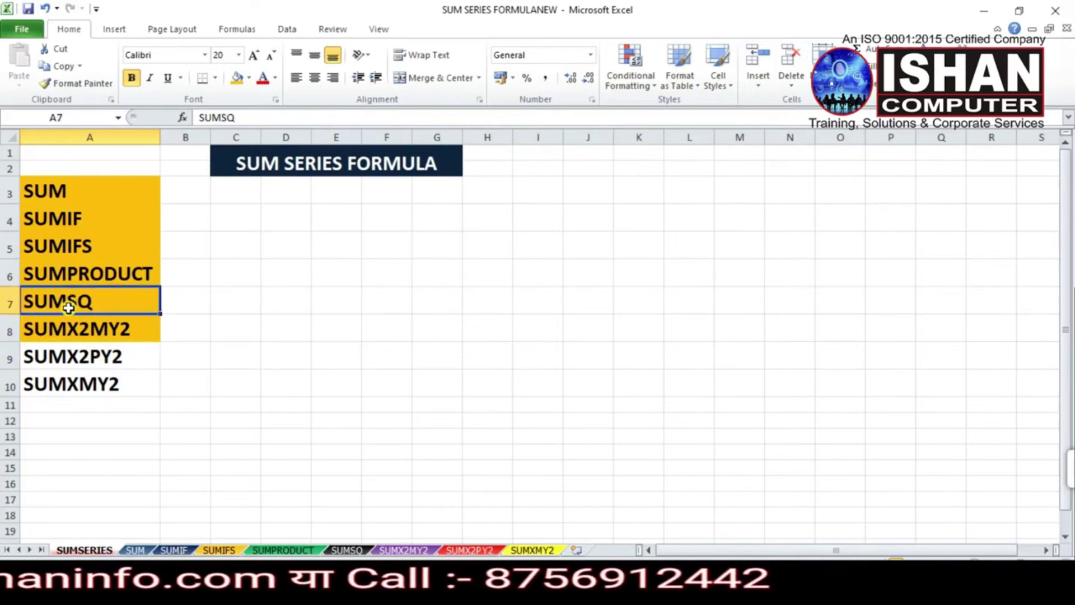
click(84, 333)
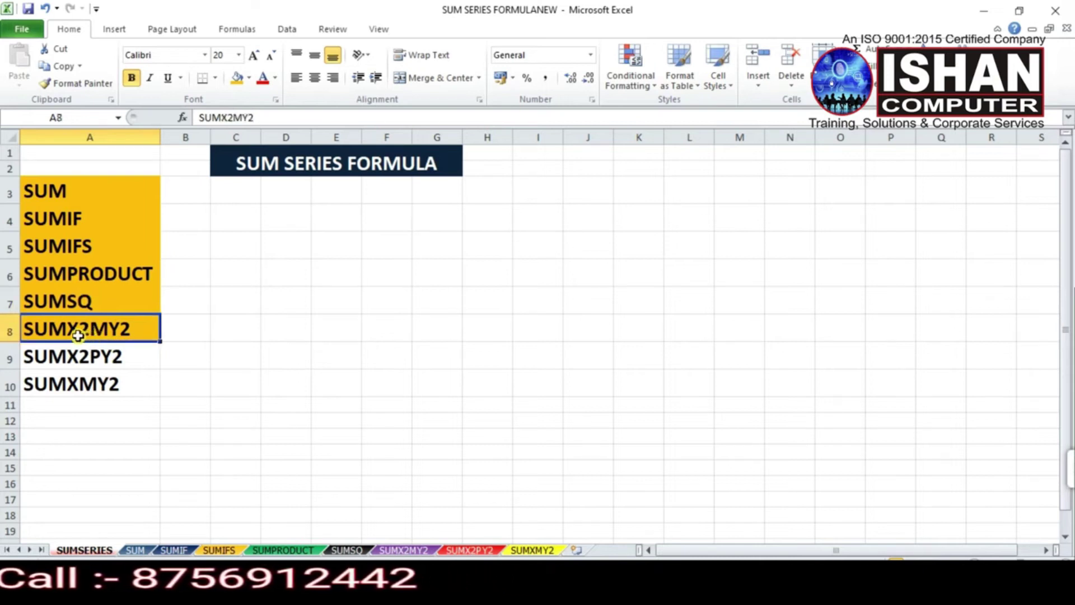
click(99, 361)
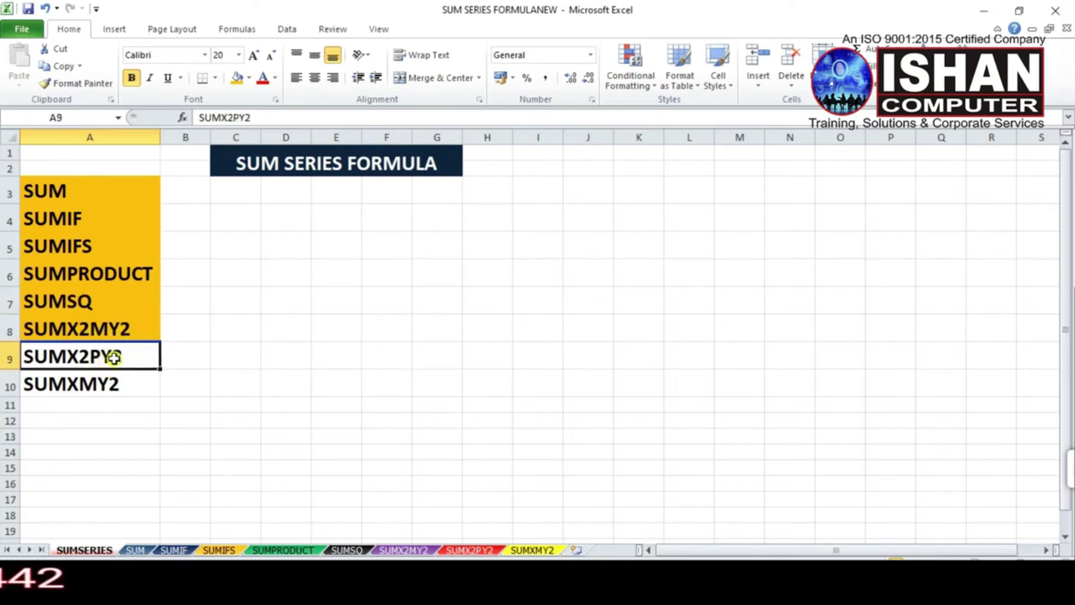
Point back to the SUMX2PY2 entry and go to the SUMX2PY2 sheet.
click(208, 272)
drag(209, 271, 208, 296)
drag(283, 269, 288, 317)
drag(185, 271, 235, 319)
drag(286, 271, 314, 317)
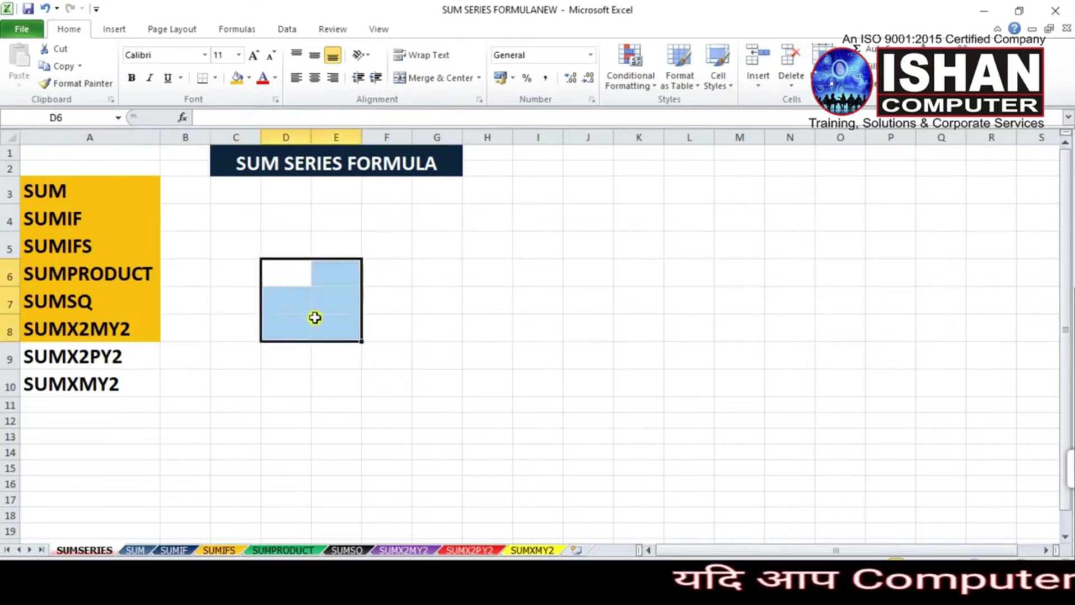
click(129, 367)
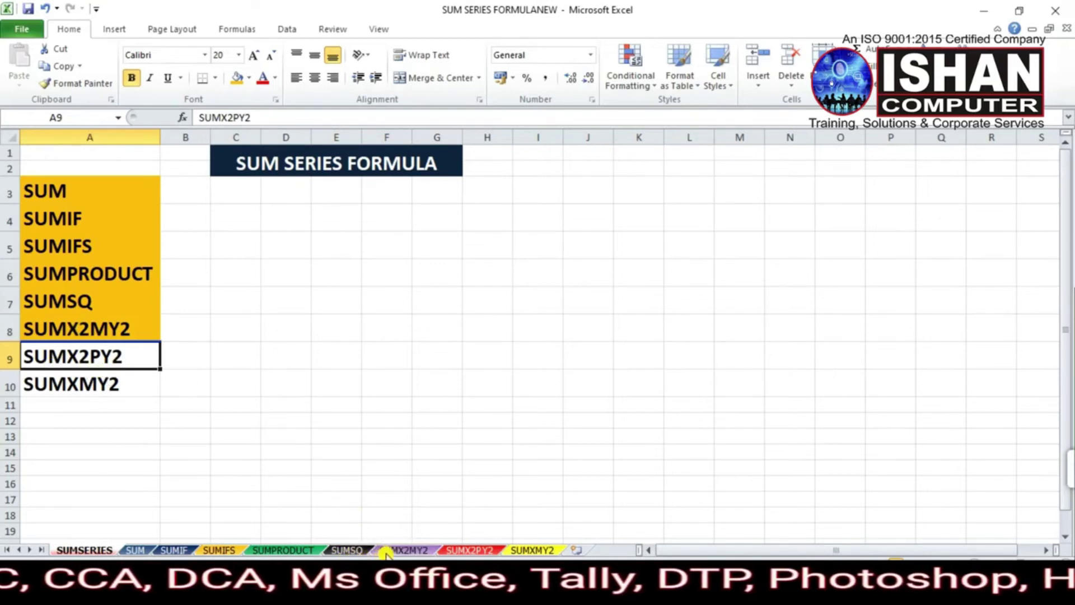
click(453, 552)
Type headers VALUE1 in C7, VALUE2 in D7 and SUMX2PY2 in E7.
click(212, 311)
click(159, 248)
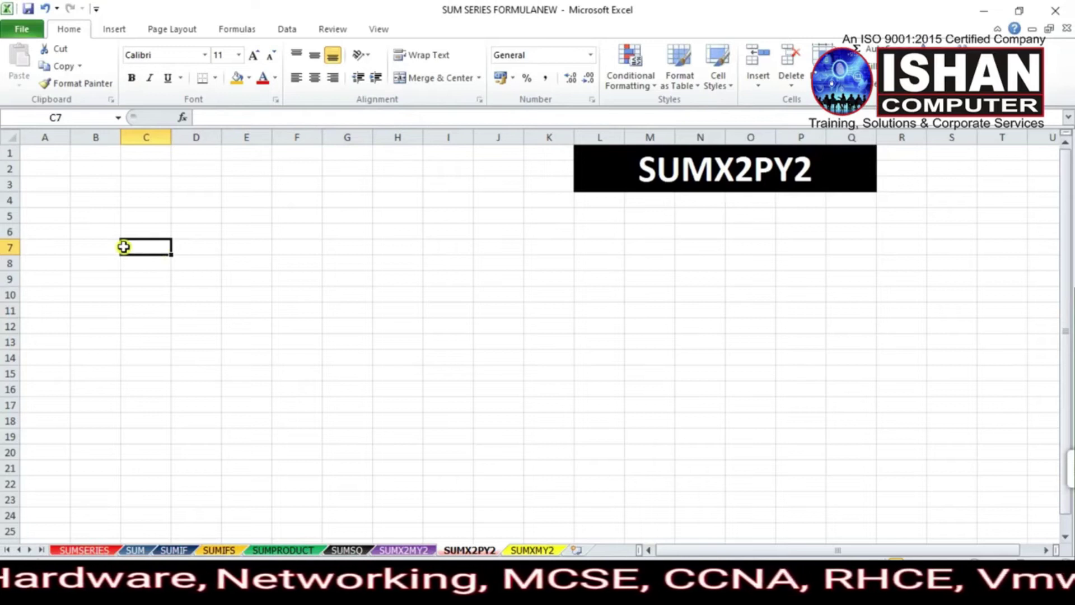
text(VALUE1)
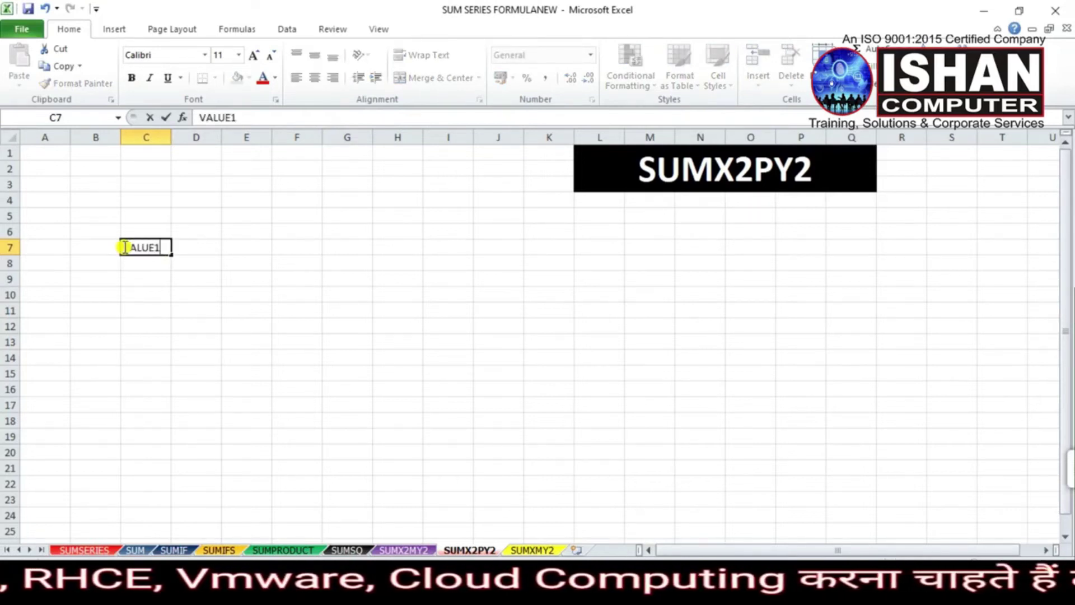
key(Tab)
text(V)
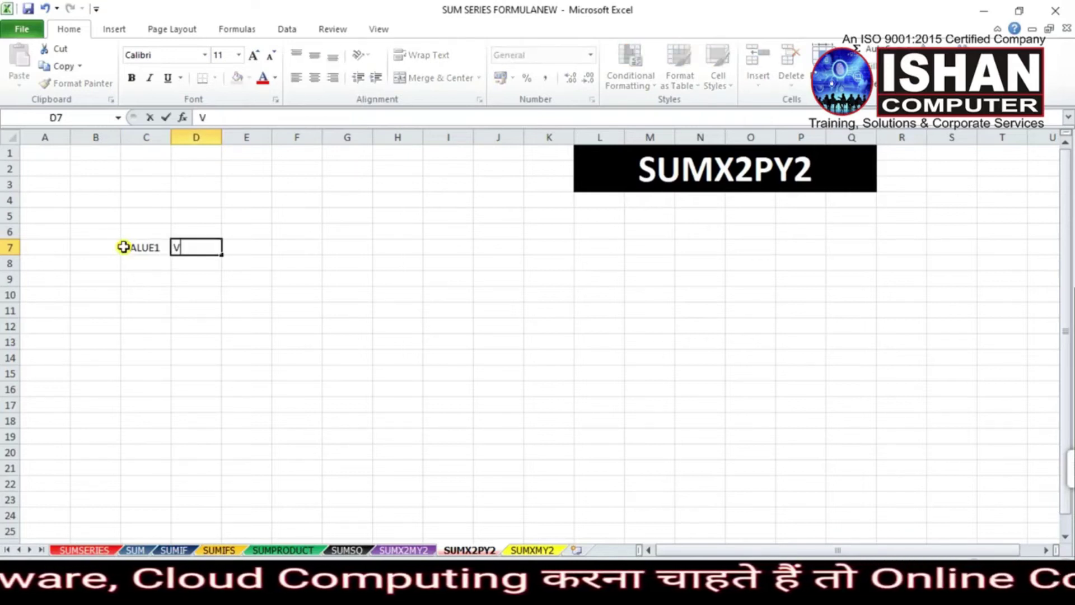
text(ALUE)
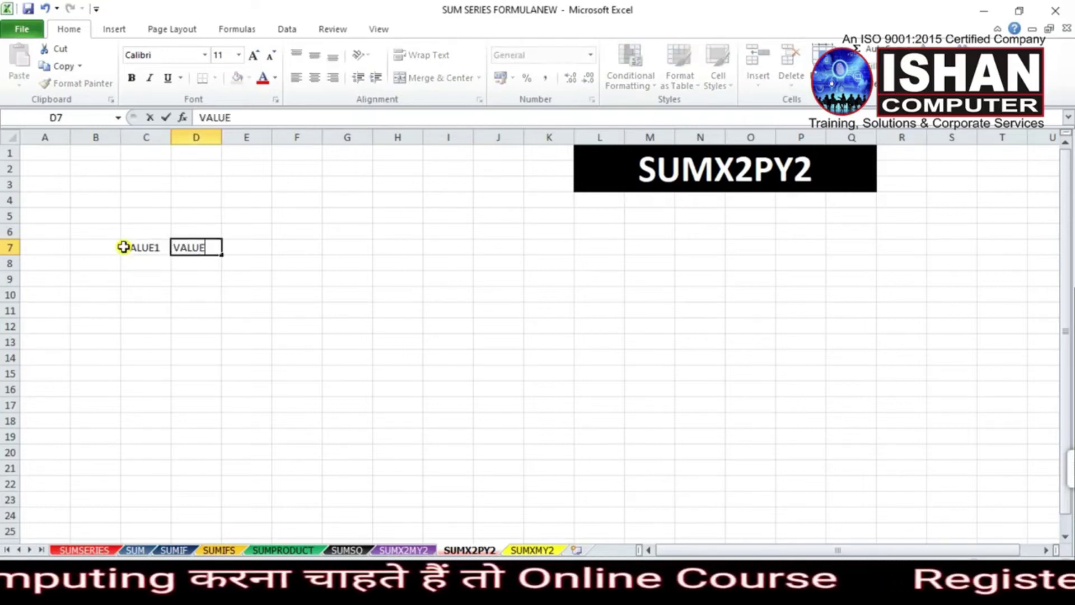
text(2)
key(Return)
key(Right)
key(Up)
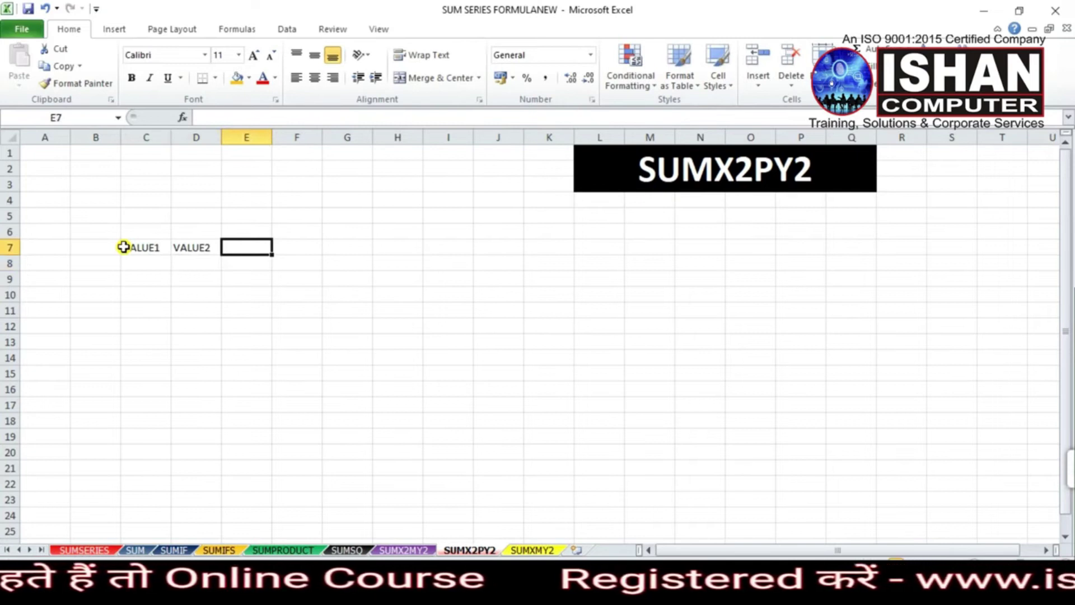
text(SUMX2PY2)
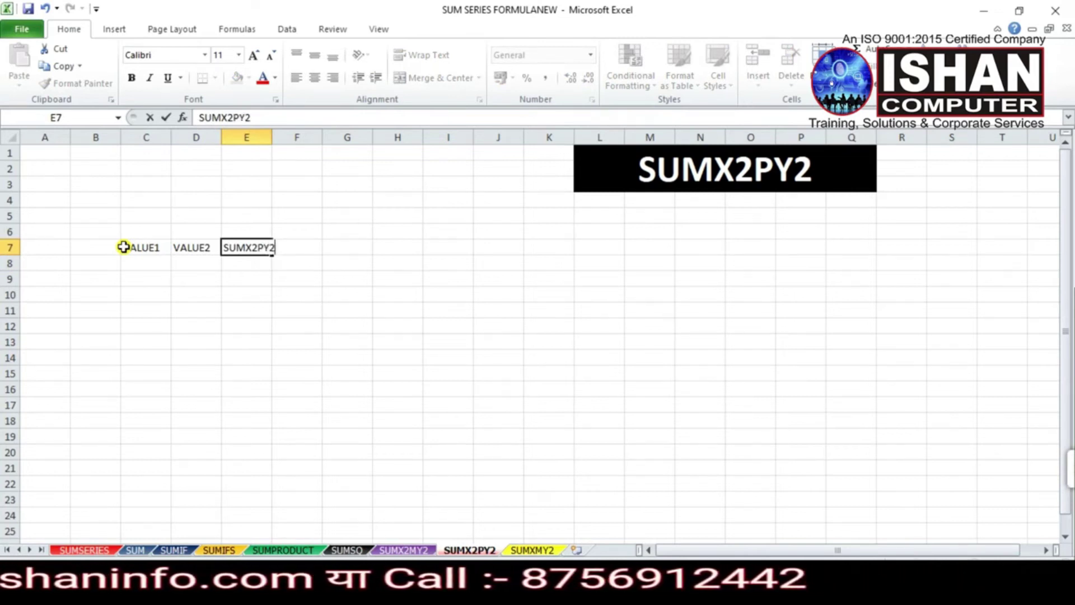
key(Return)
key(Left)
key(Left)
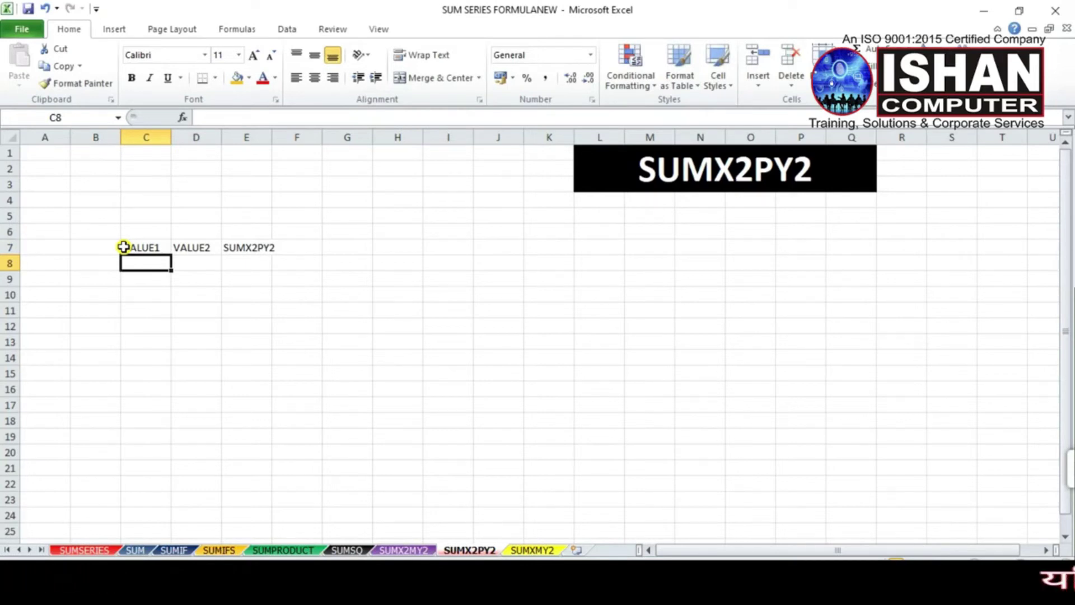
Enter 5 in C8, 4 in D8, and =SUMX2PY2(C8,D8) in E8, giving 41.
text(5)
key(Tab)
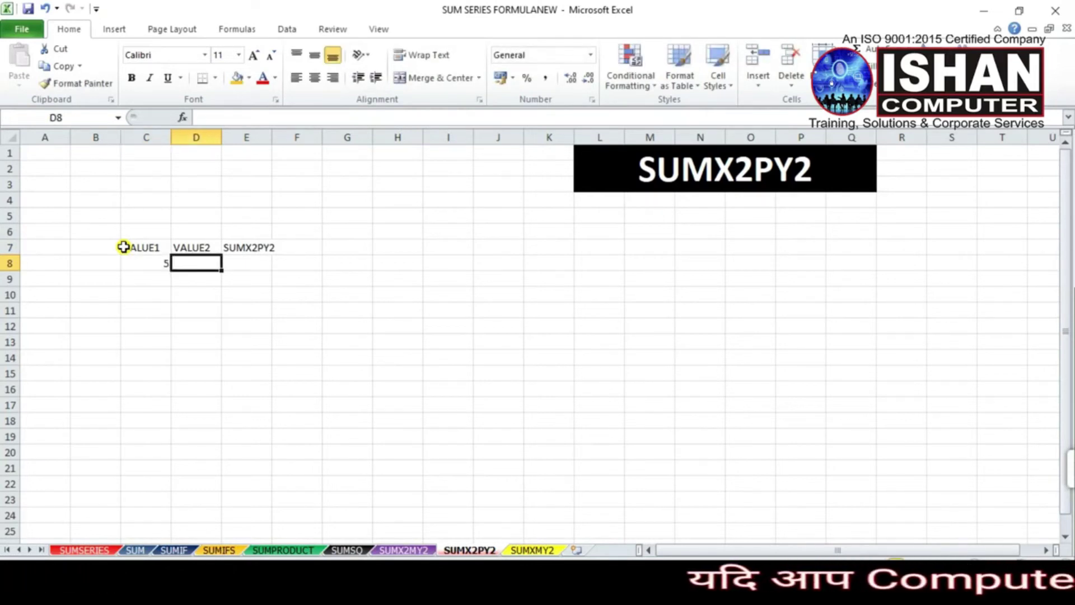
text(4)
key(Tab)
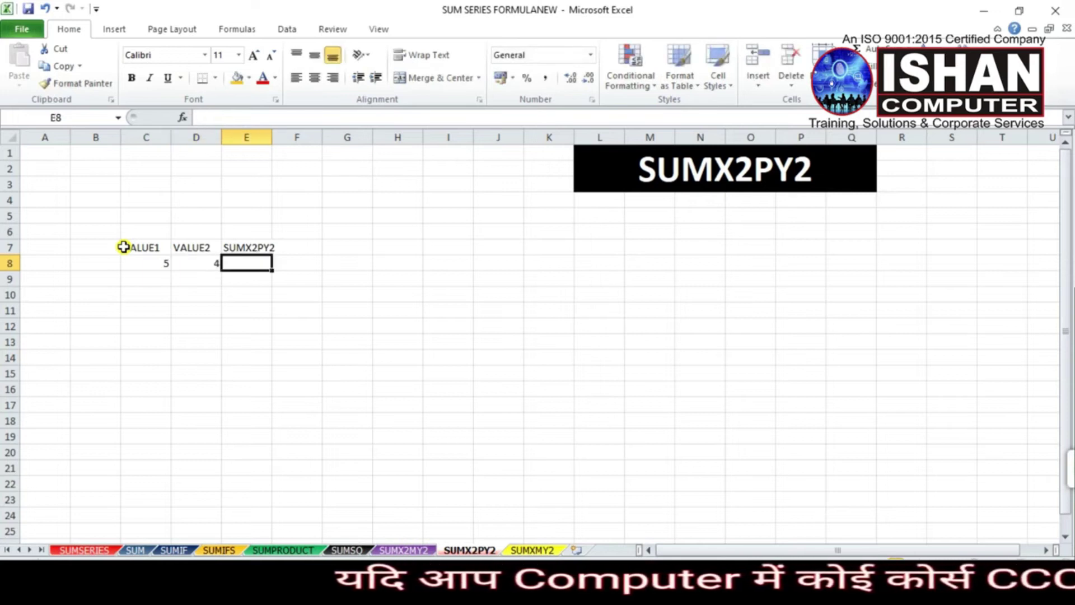
text(=)
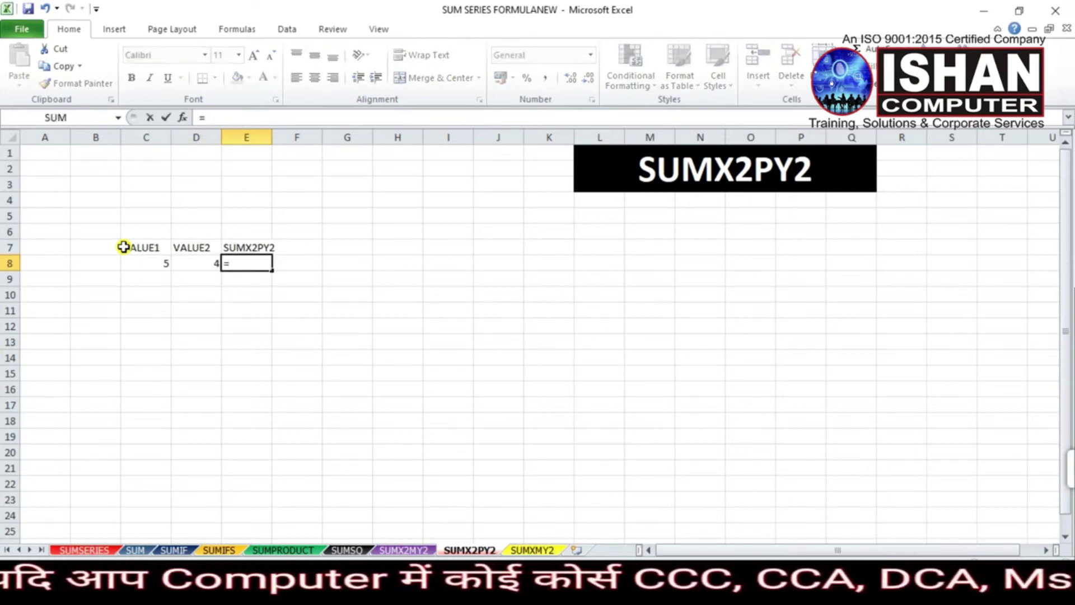
text(SUM)
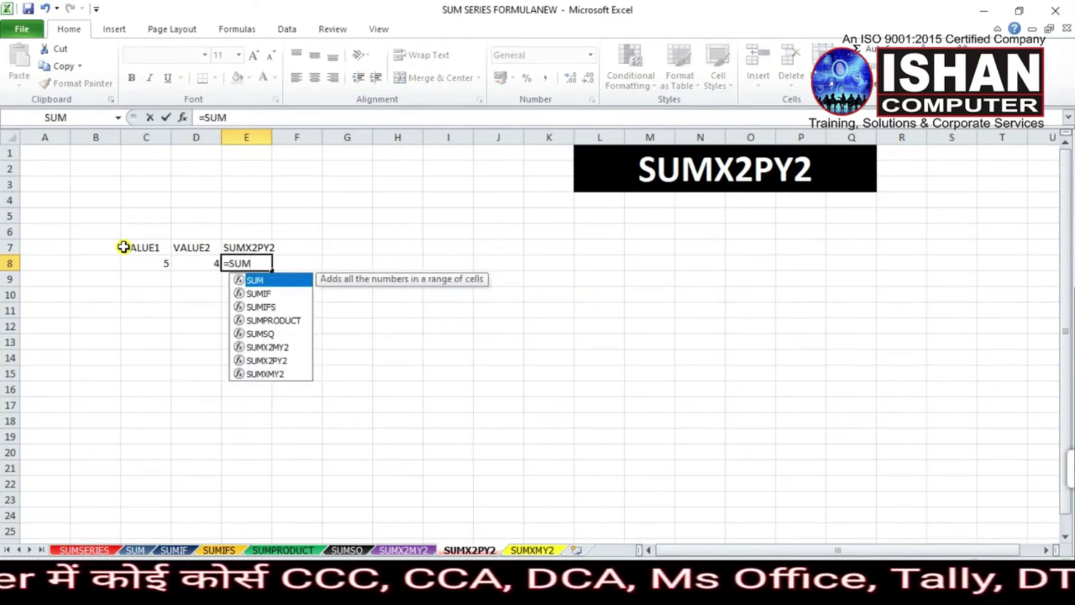
text(X2P)
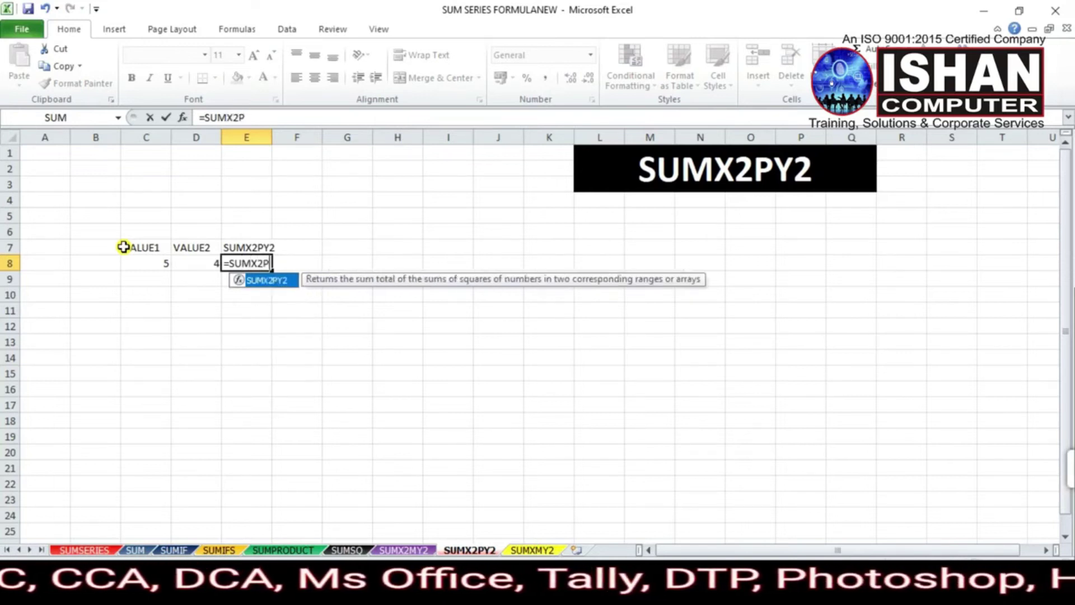
text(Y2)
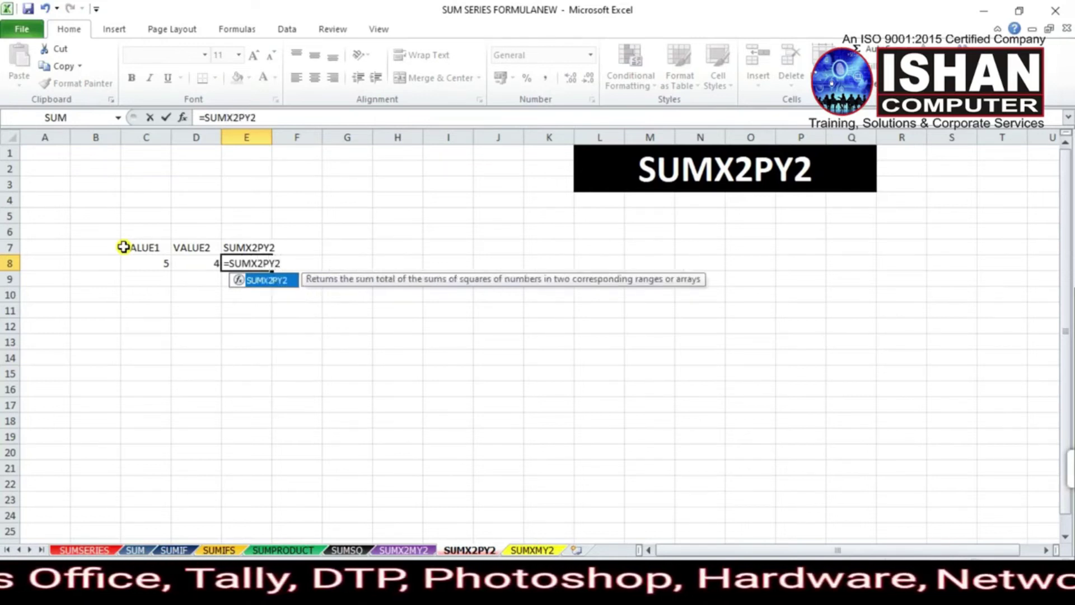
text(()
click(145, 264)
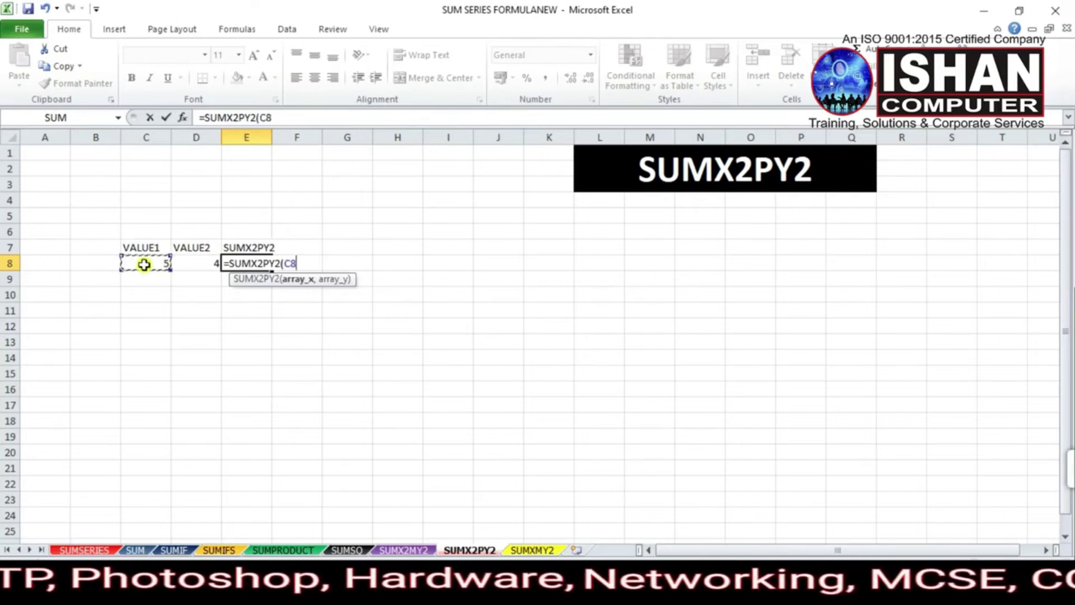
text(,)
click(187, 263)
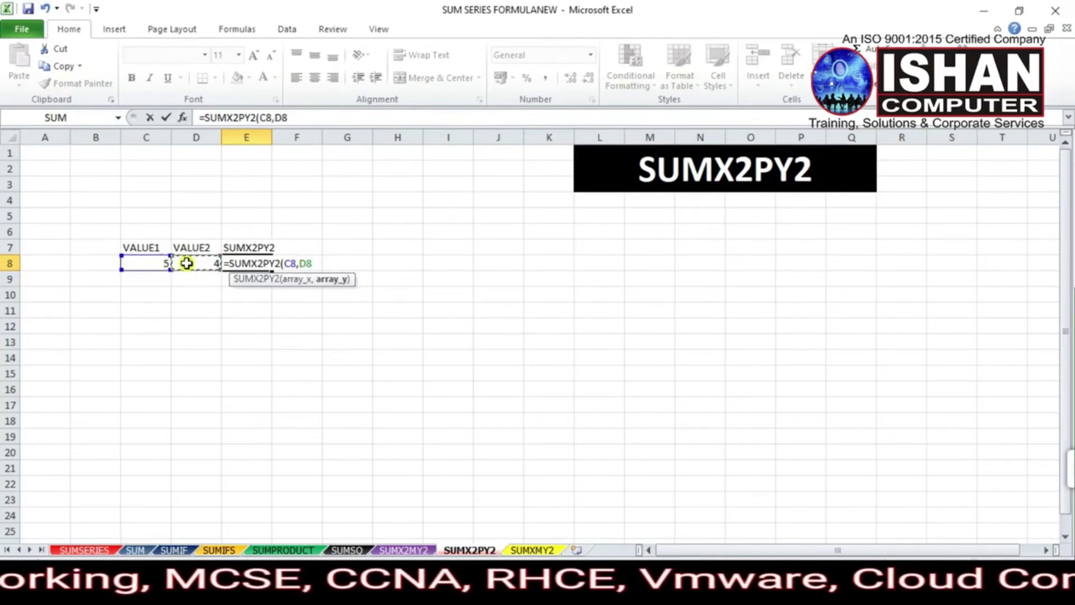
key(Return)
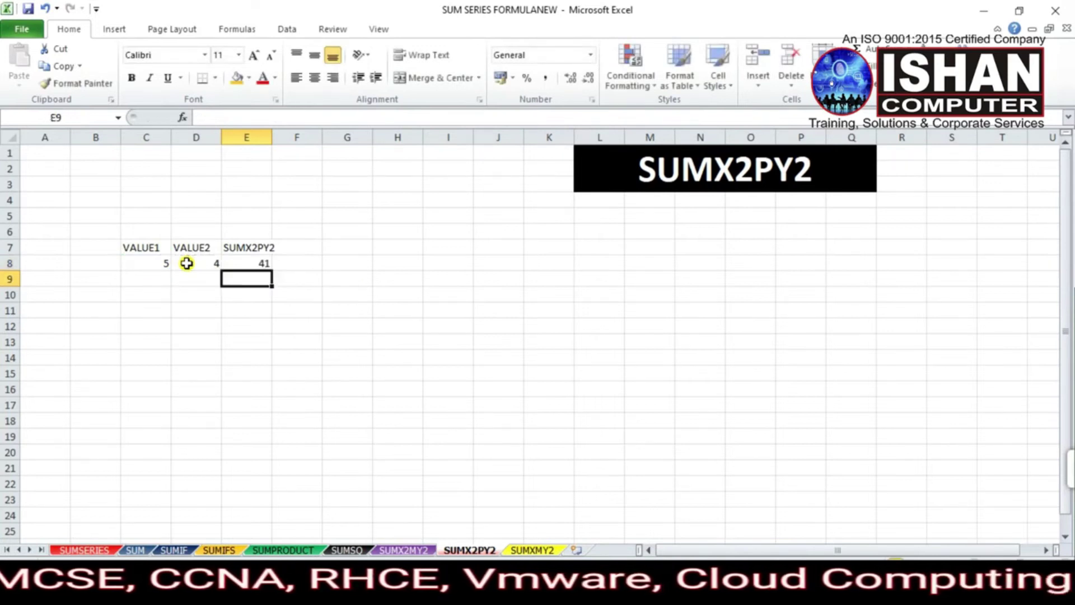
Check the E8 formula against its inputs 5 and 4, then return to SUMSERIES.
click(267, 265)
click(152, 263)
click(204, 266)
click(160, 266)
click(264, 264)
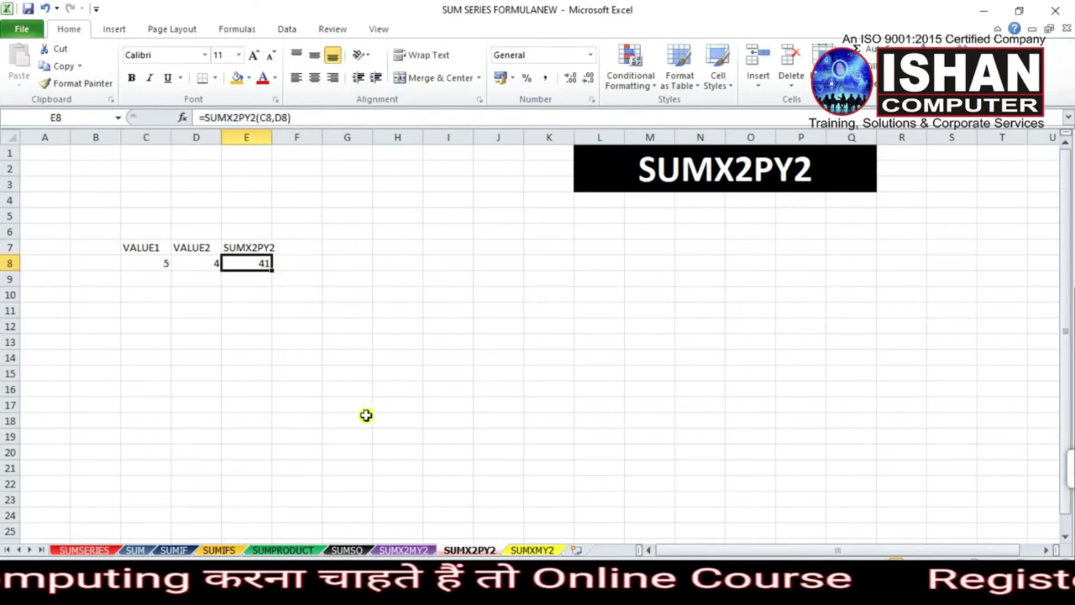
click(241, 327)
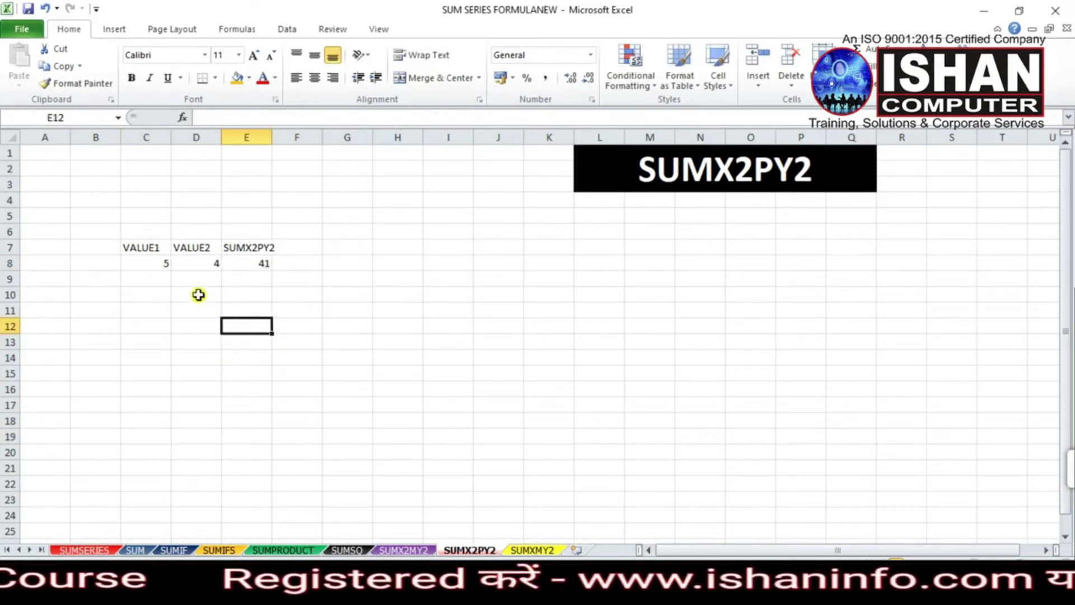
drag(151, 272, 160, 311)
drag(223, 264, 234, 336)
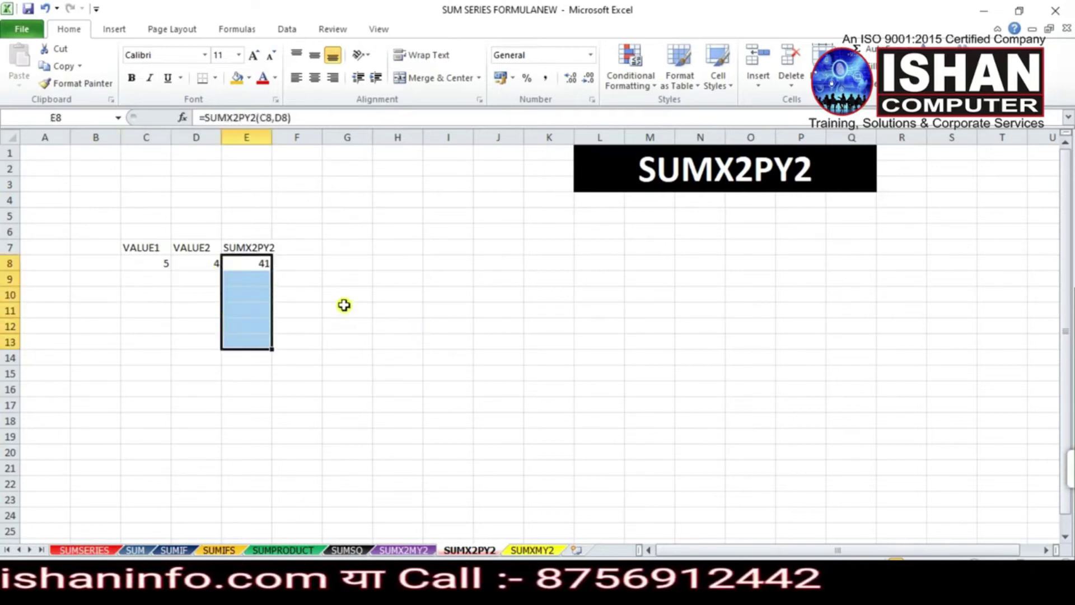
click(84, 550)
Paint SUMX2MY2's orange fill onto SUMX2PY2 in A9, then move to the SUMXMY2 sheet.
click(227, 374)
click(110, 329)
click(70, 84)
click(116, 354)
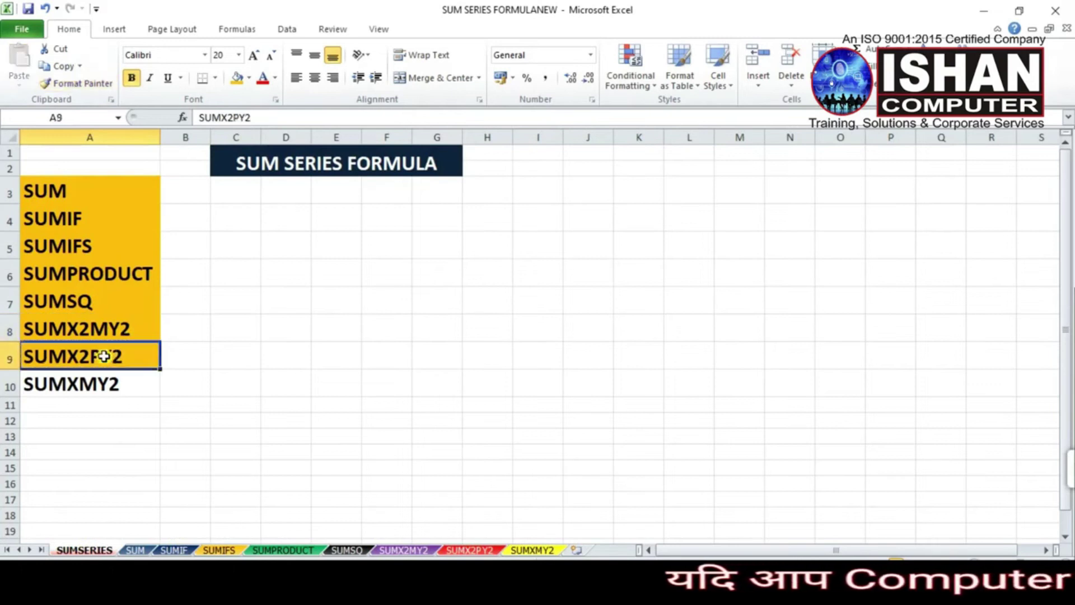
click(293, 382)
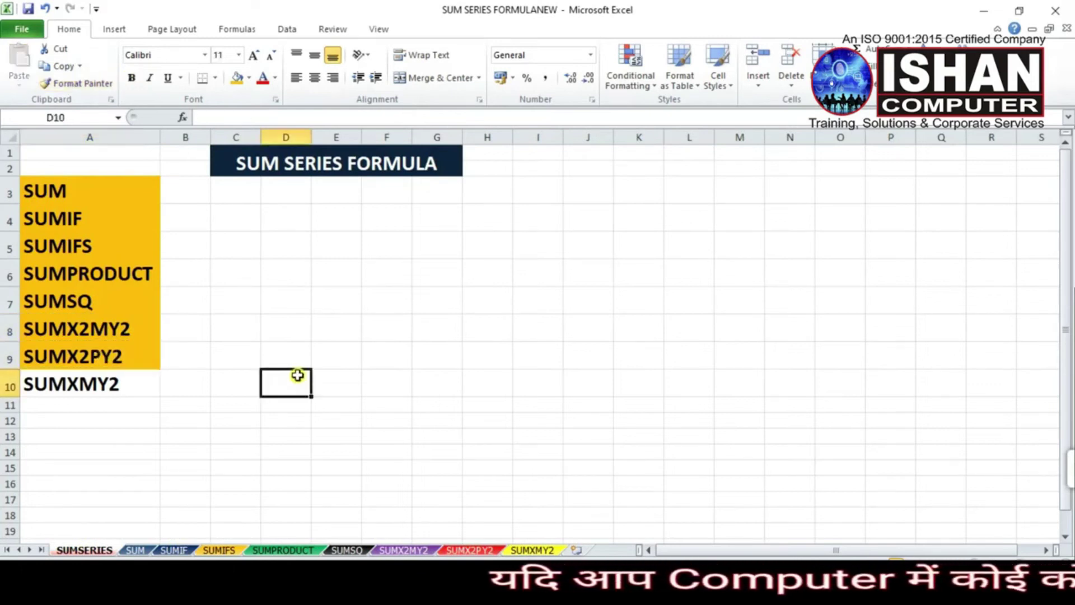
click(44, 391)
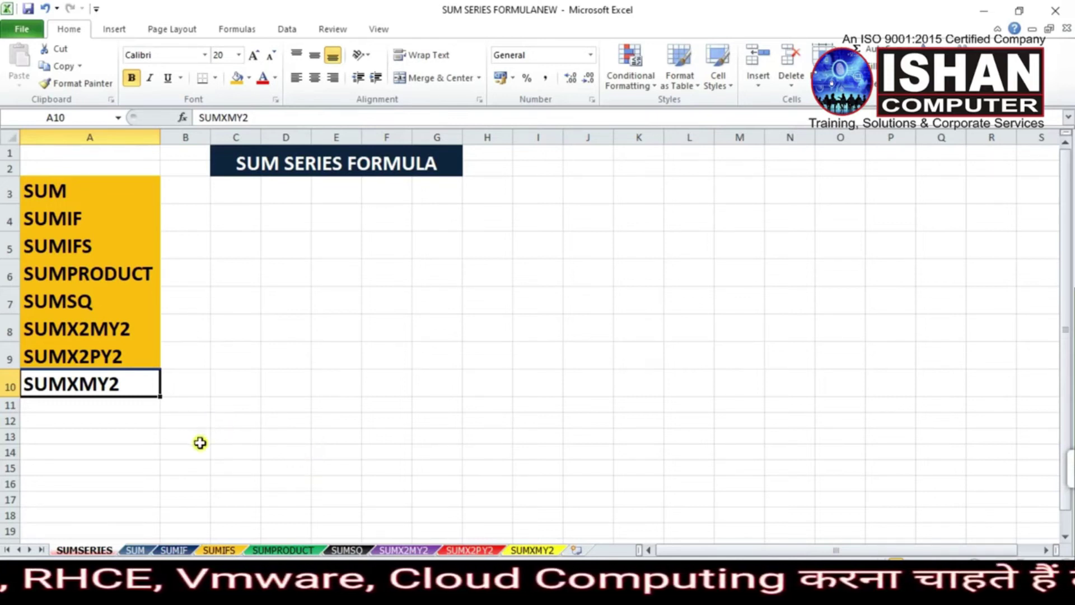
click(535, 550)
Label C6 VALUE1 and E6 VALUE2.
click(353, 246)
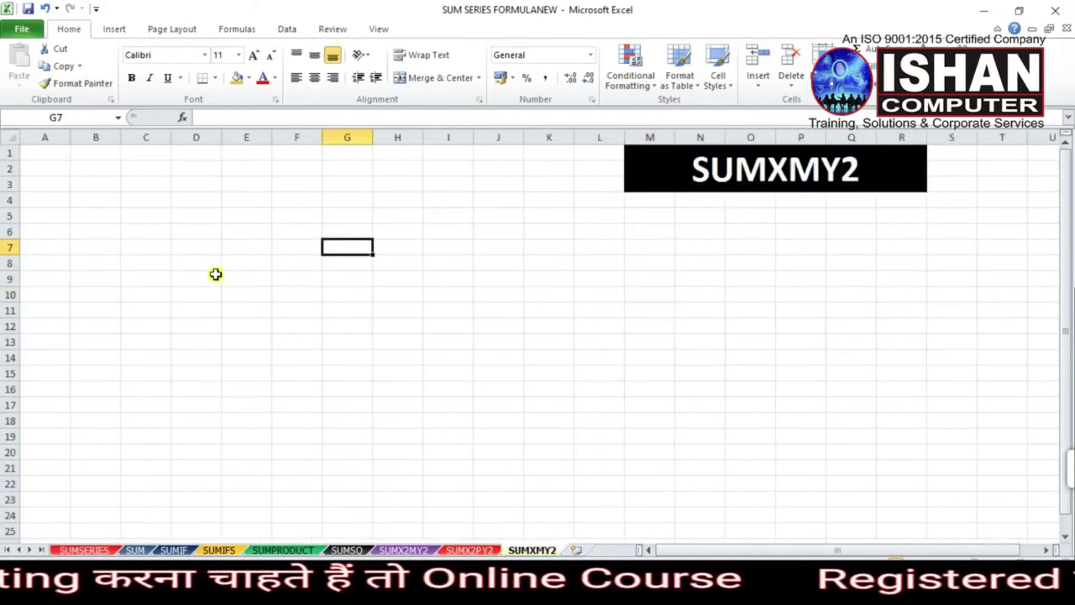
click(161, 247)
click(175, 248)
click(104, 247)
click(138, 247)
click(122, 233)
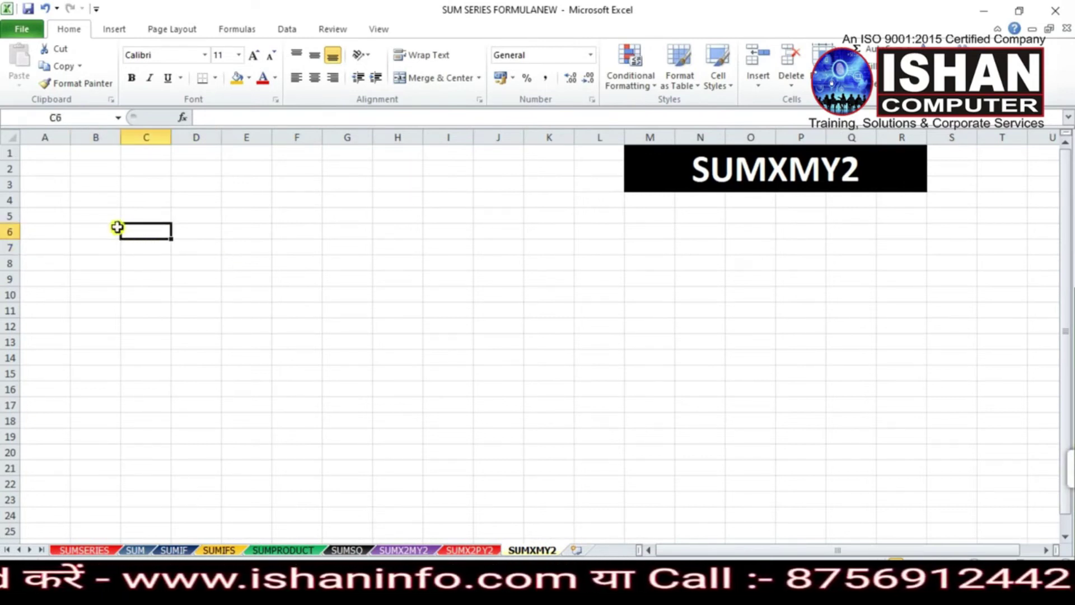
text(VALUE1)
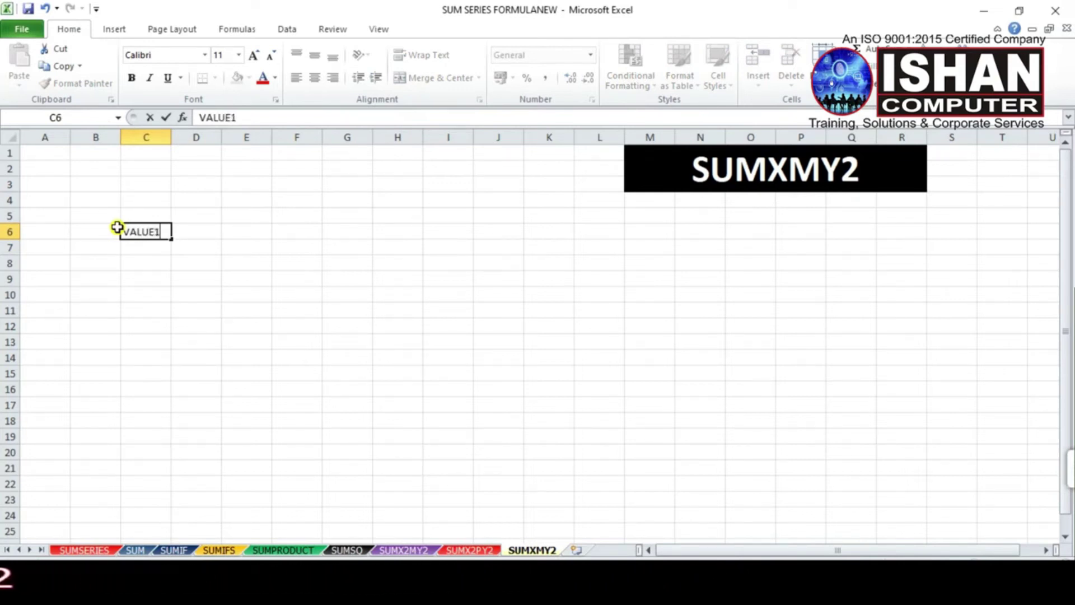
key(Tab)
key(Tab)
text(V)
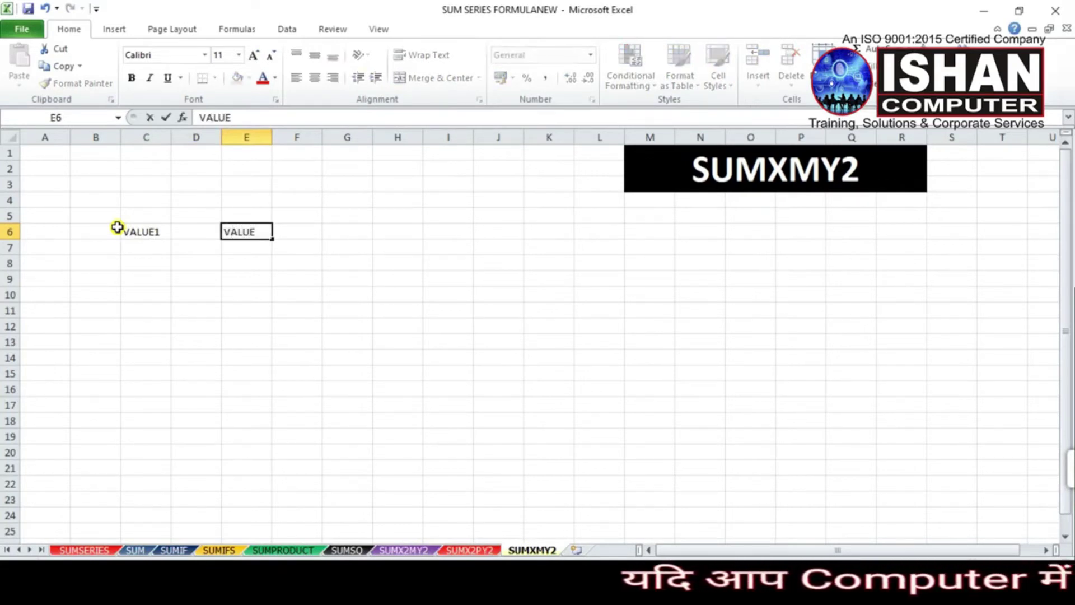
key(Return)
Enter 3, 5, 6 and 4 across B7 to E7.
key(Left)
key(Left)
key(Left)
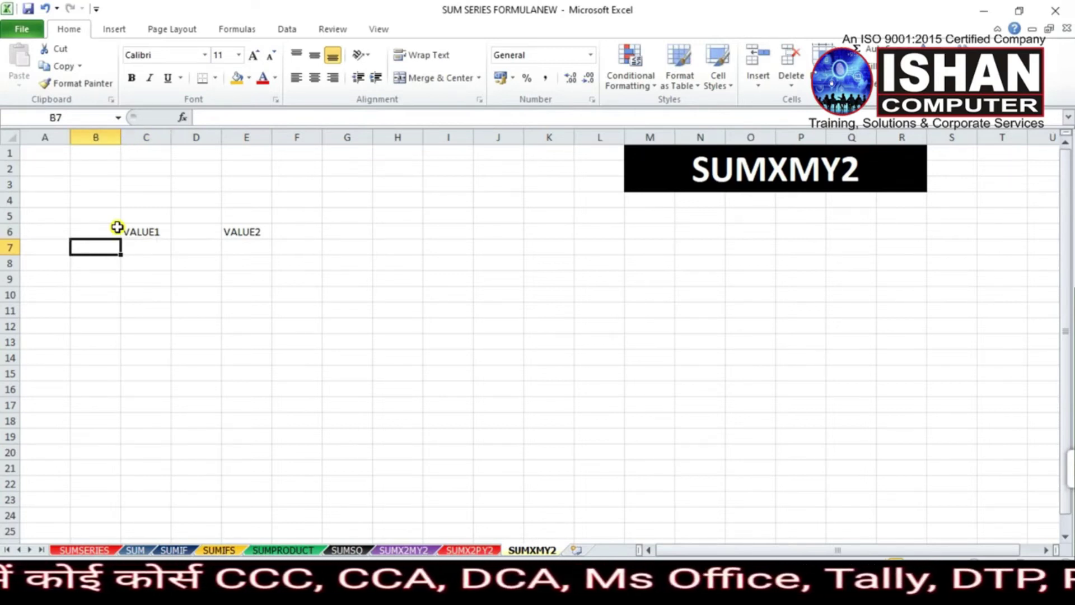
text(3)
key(Right)
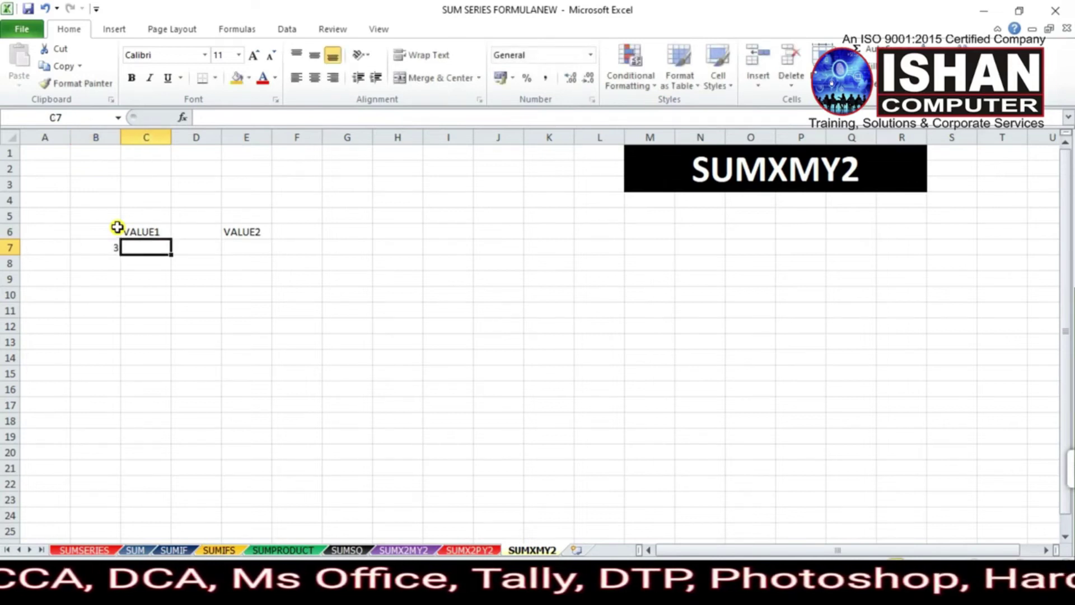
text(5)
key(Right)
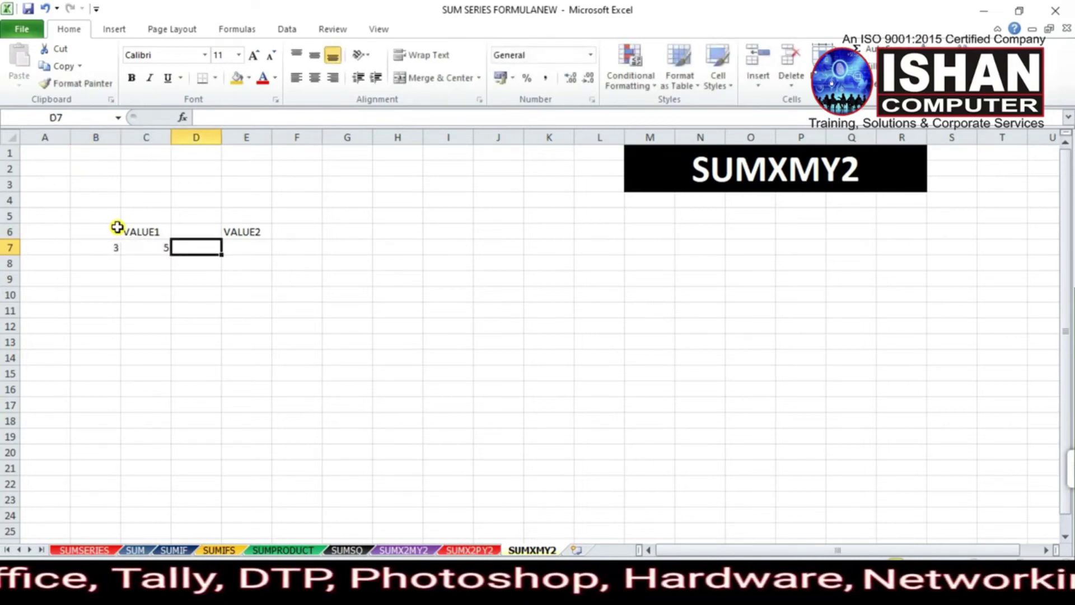
text(6)
key(Right)
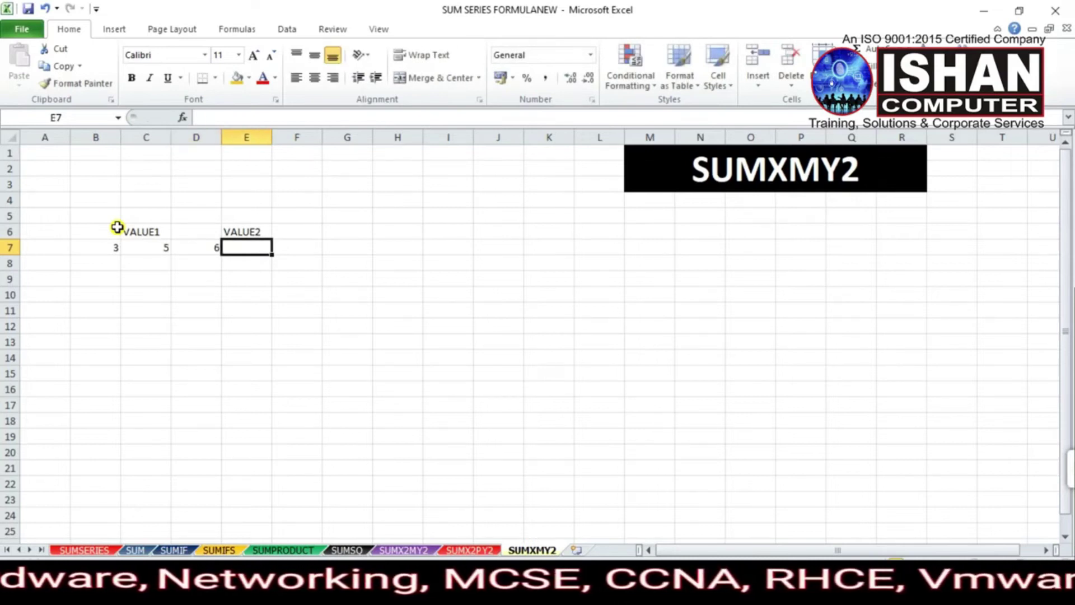
text(4)
key(Return)
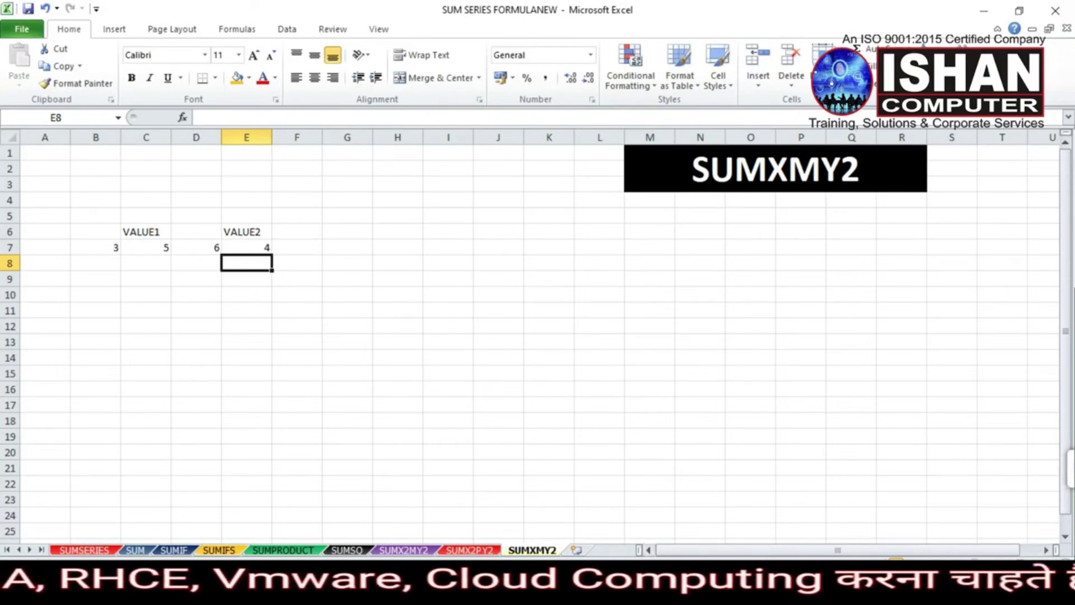
scroll(775, 486, up, 5)
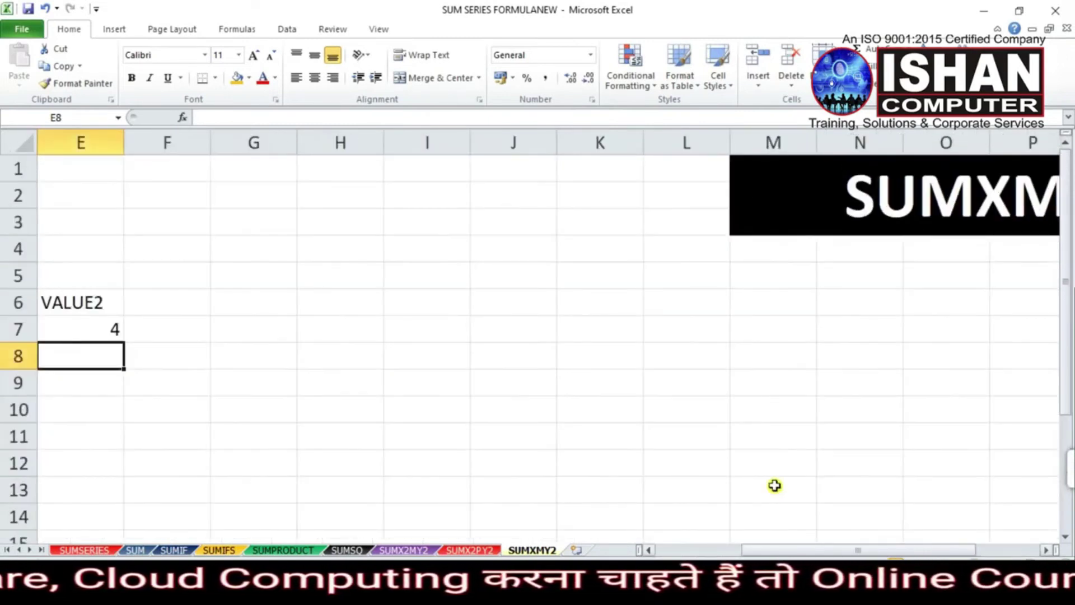
drag(796, 550, 715, 543)
click(317, 374)
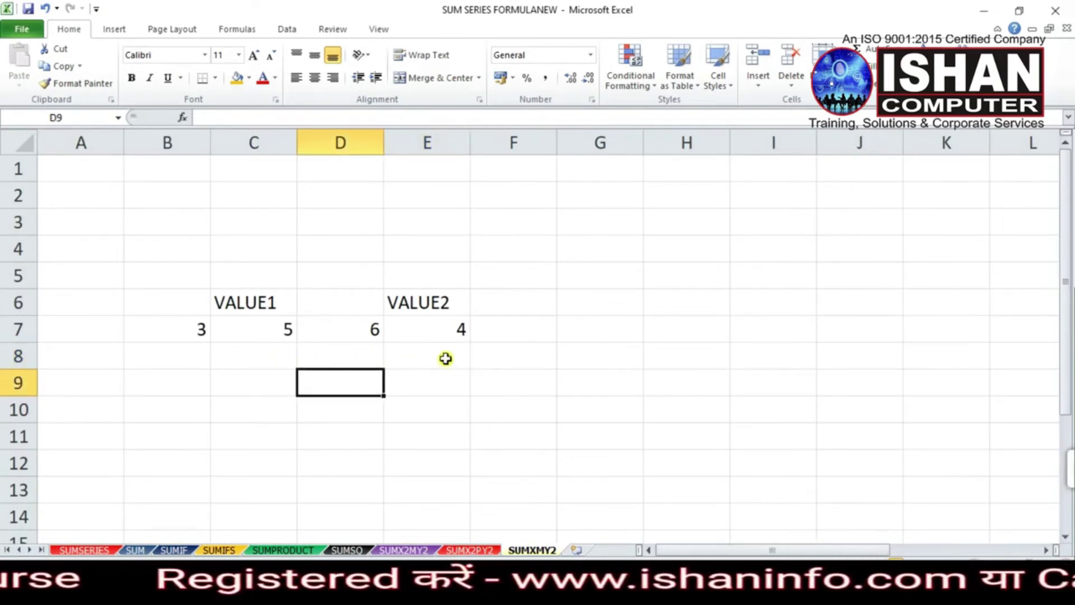
Head F6 with SUMXMY2, correcting a mistyped letter.
click(532, 300)
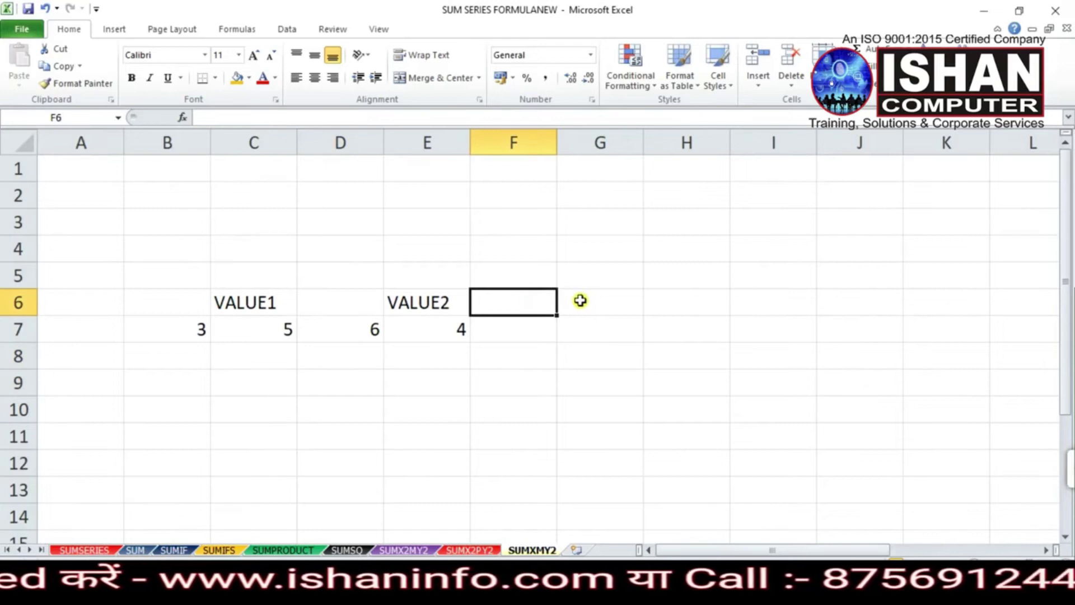
text(SUMX2M)
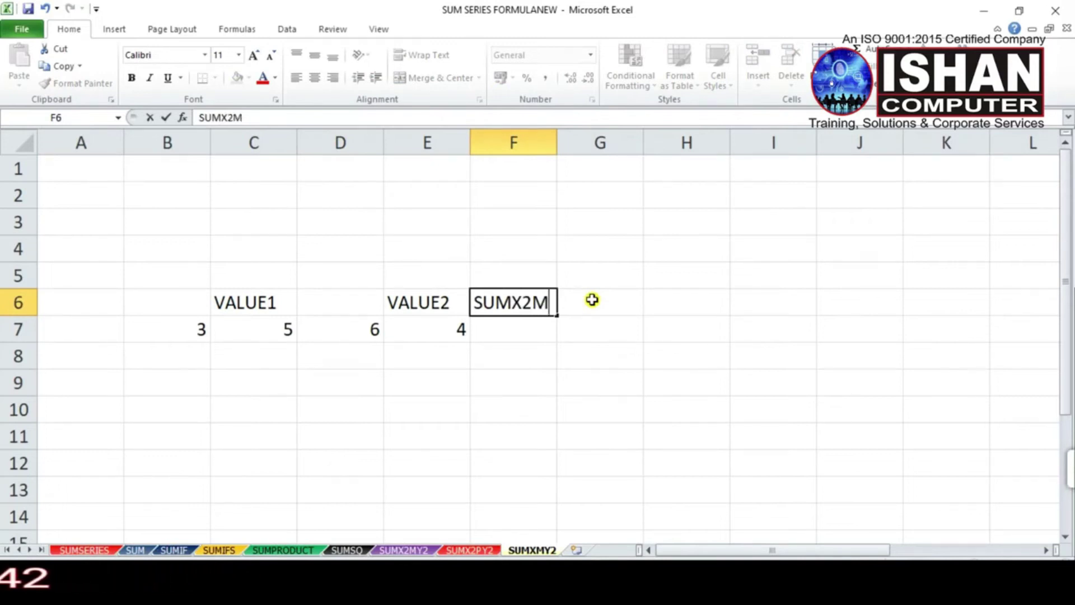
text(Y)
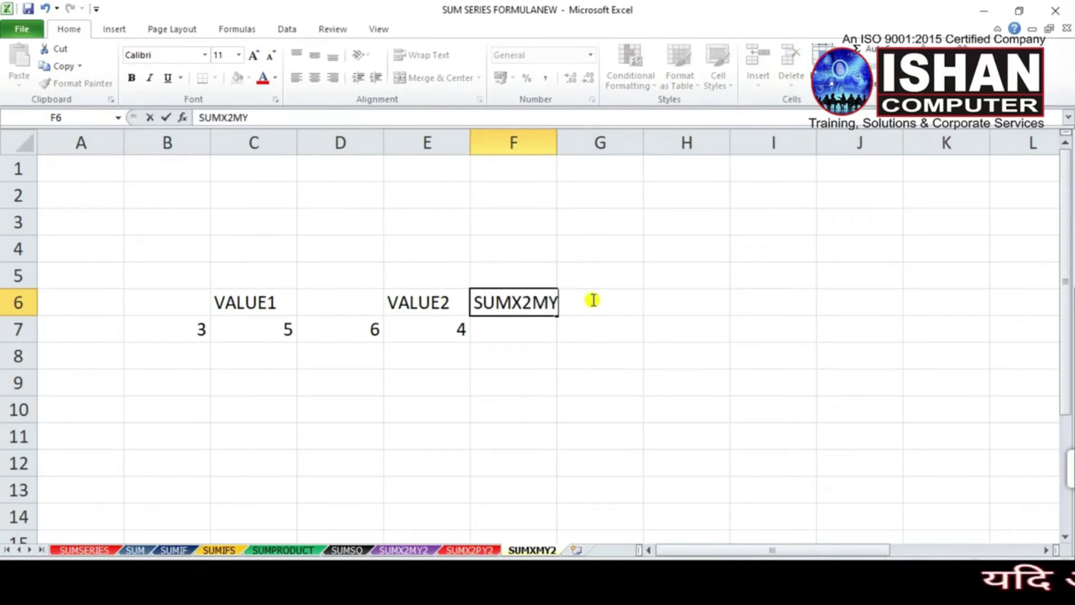
key(BackSpace)
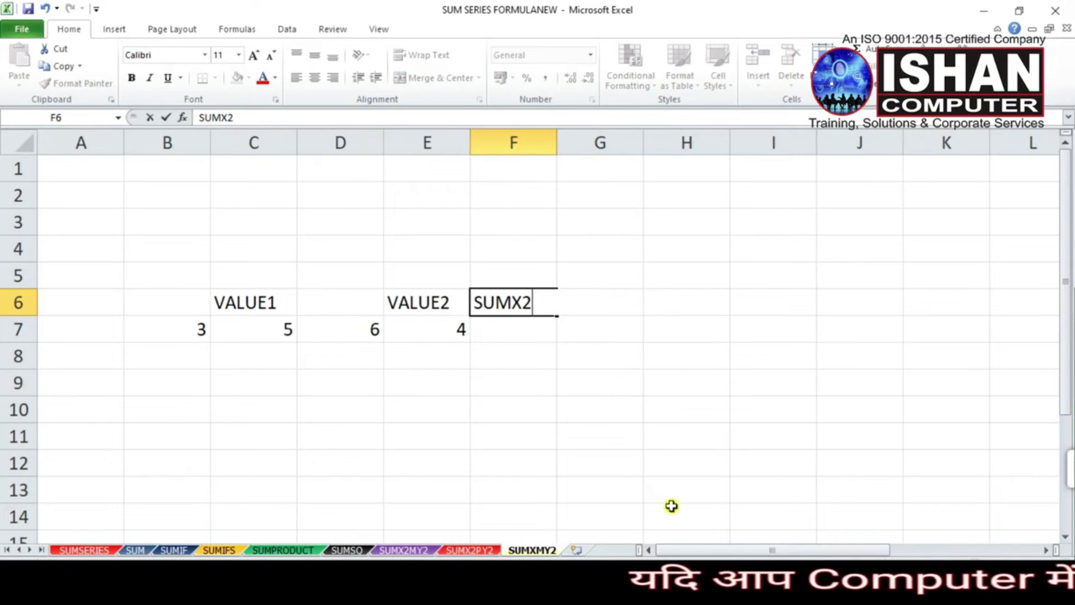
drag(736, 550, 714, 554)
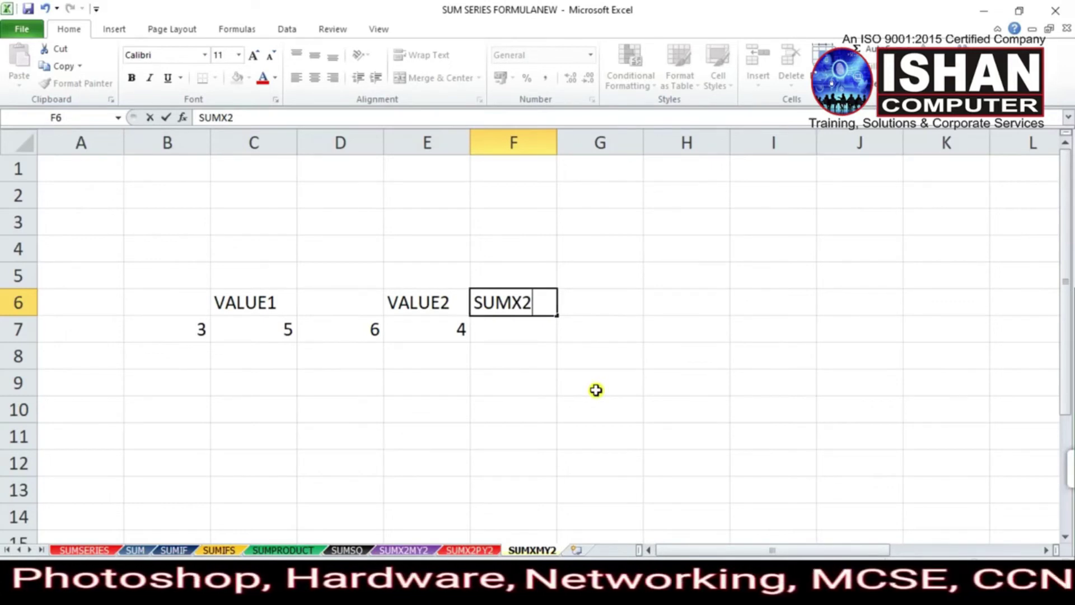
text(MY)
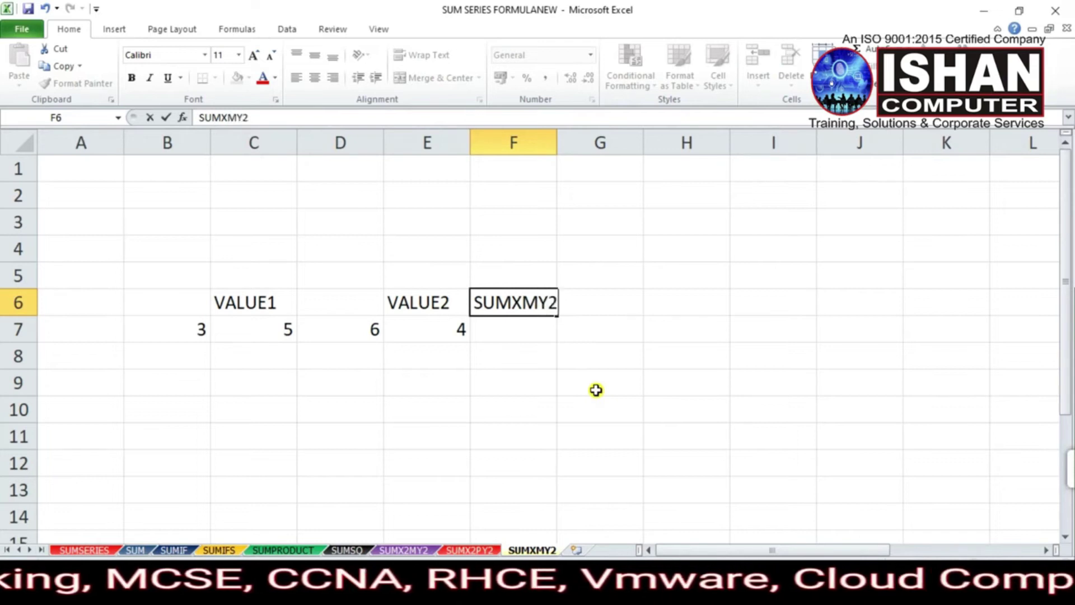
key(Return)
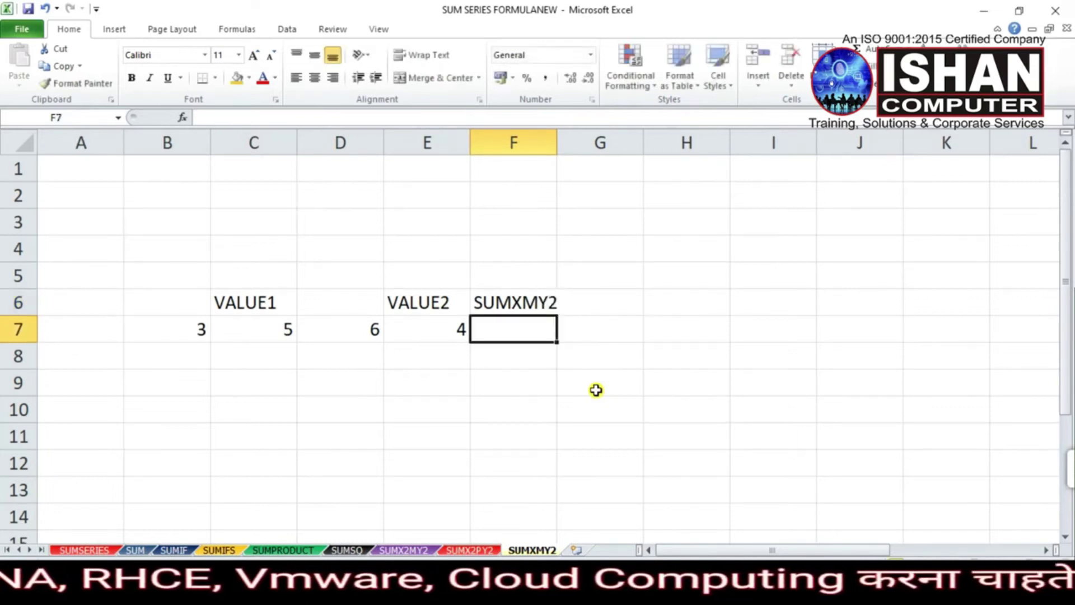
In F7 enter =SUMXMY2(B7:C7,D7:E7), returning 10.
text(=SUM)
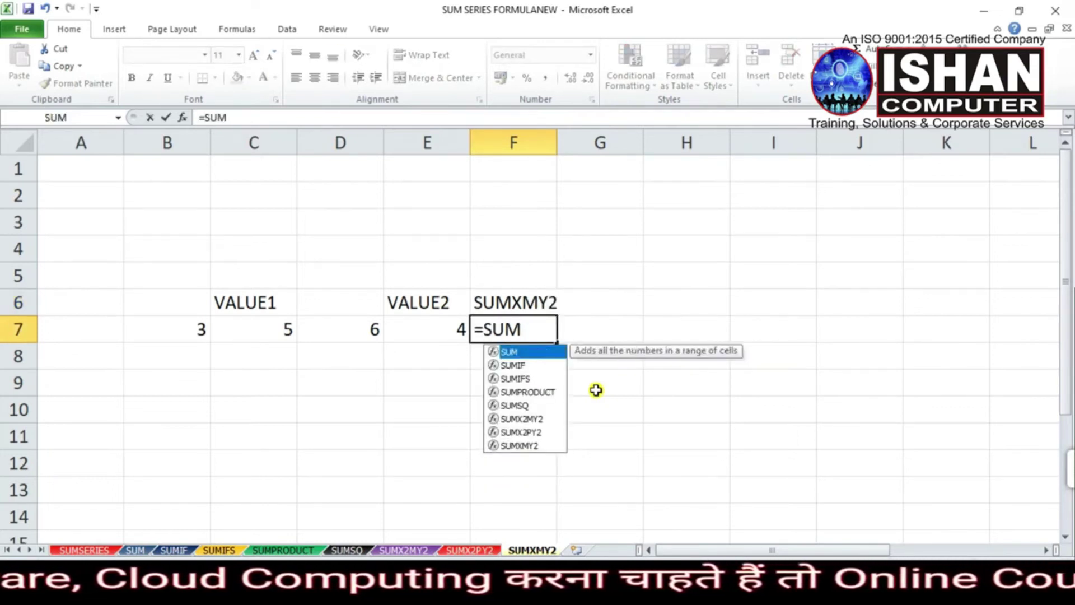
text(X)
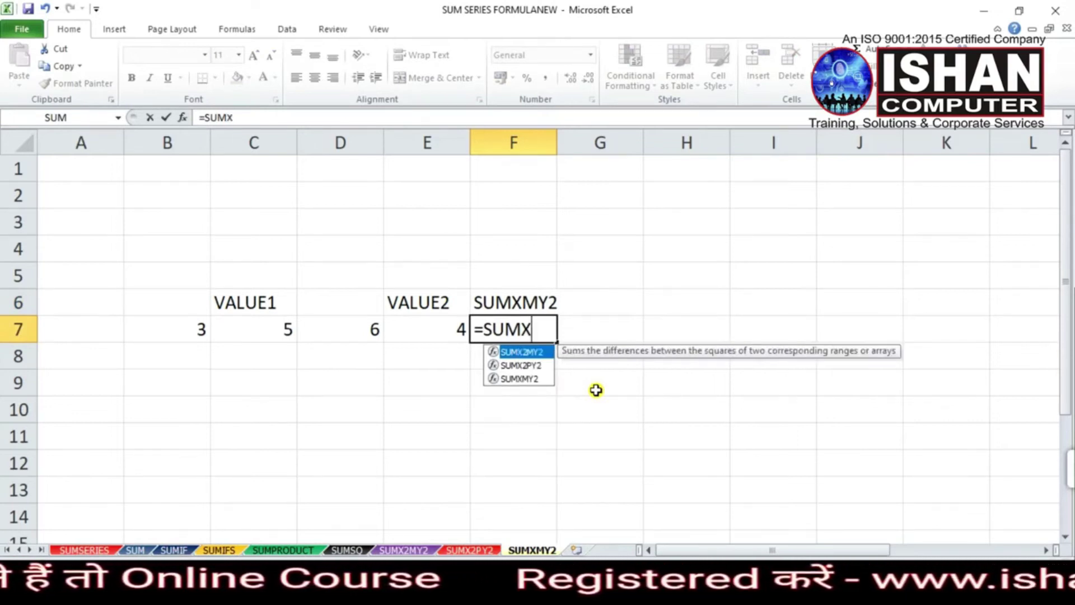
text(MY)
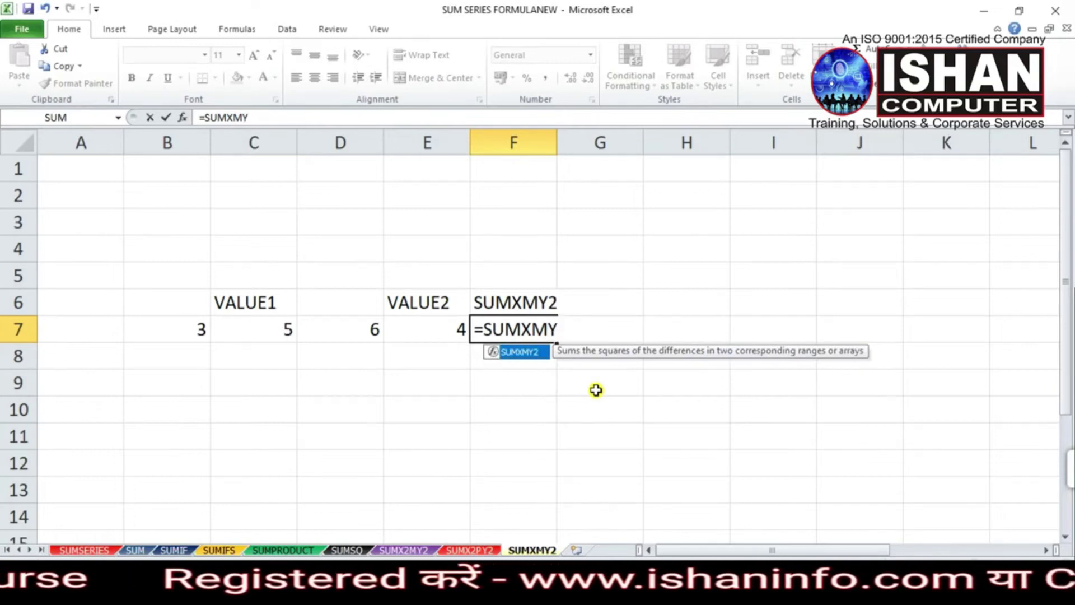
text(2)
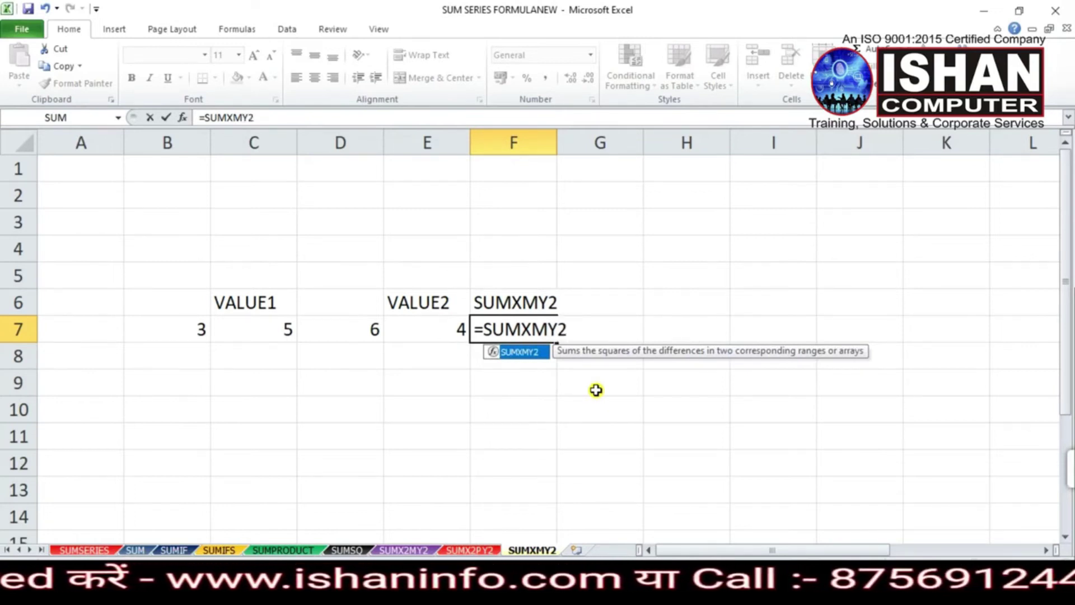
text(()
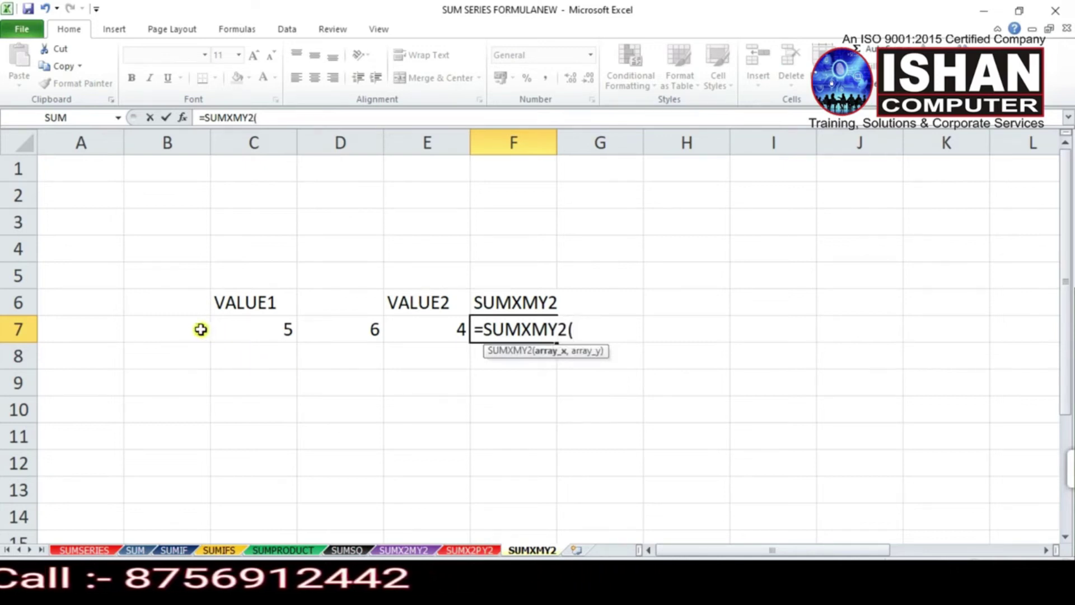
drag(196, 330, 228, 331)
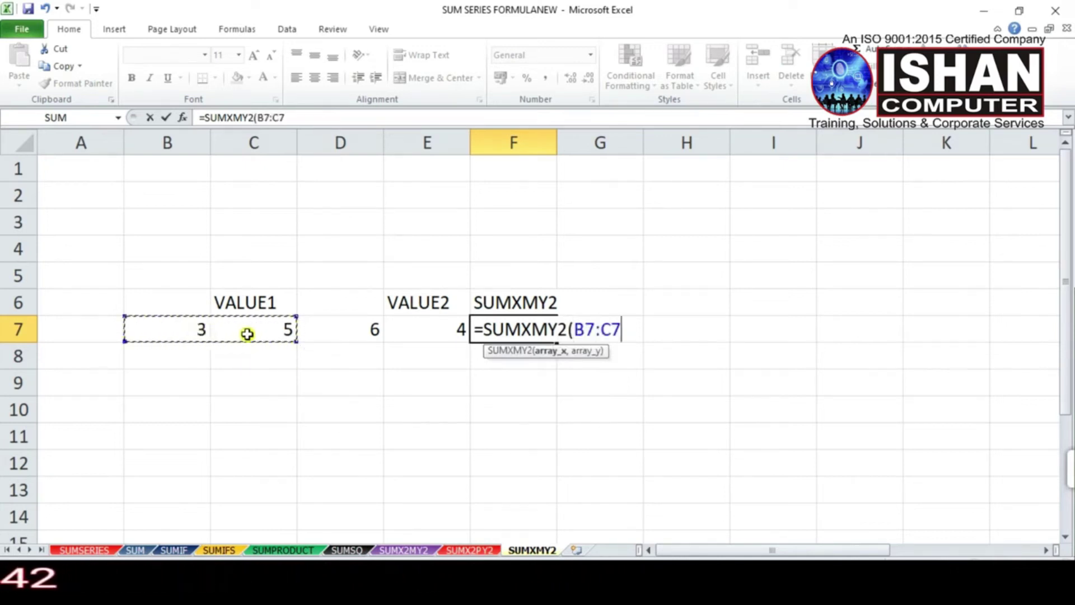
text(,)
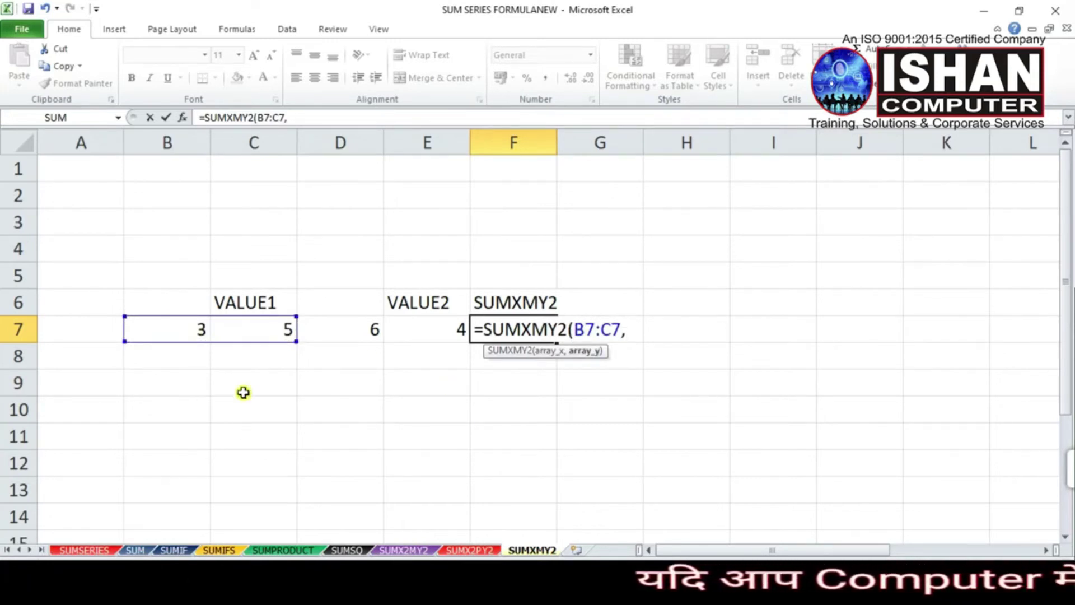
drag(348, 329, 430, 335)
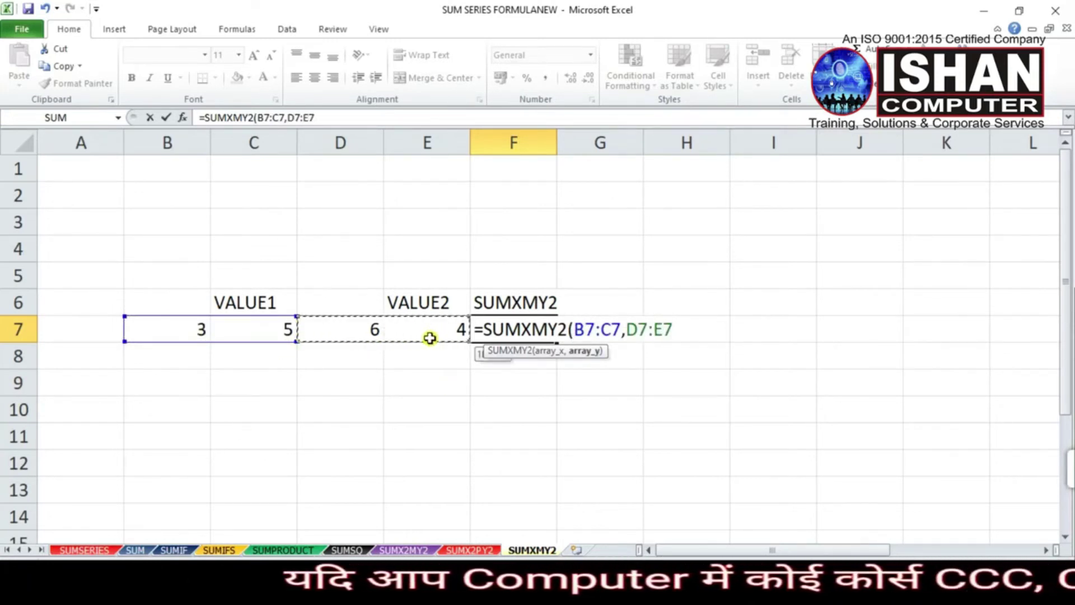
key(Return)
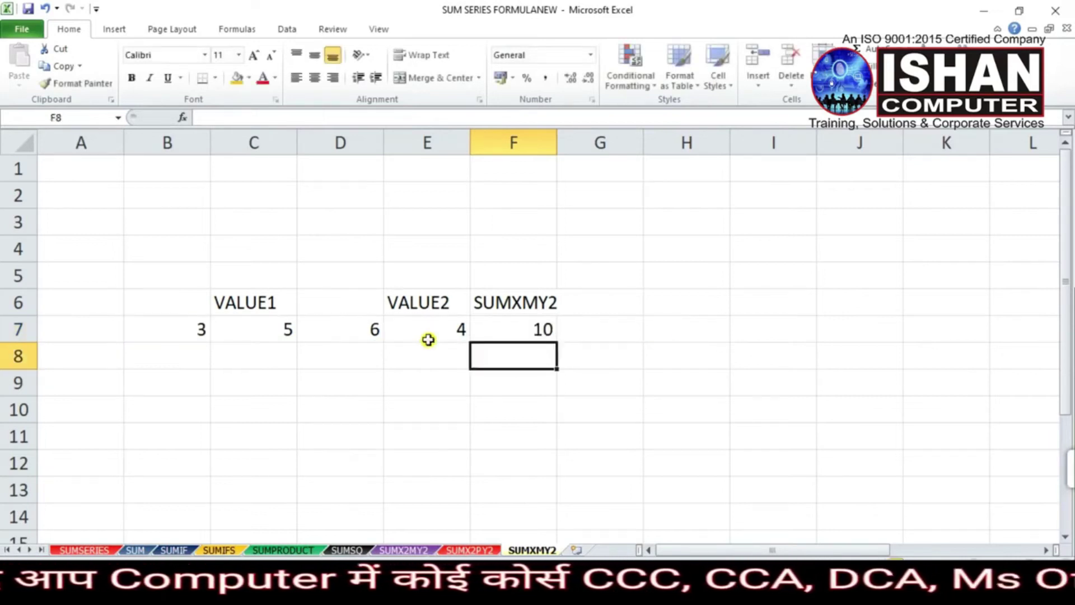
Start a manual check by writing 3, 6, 5 and 4 across B9 to E9.
click(543, 335)
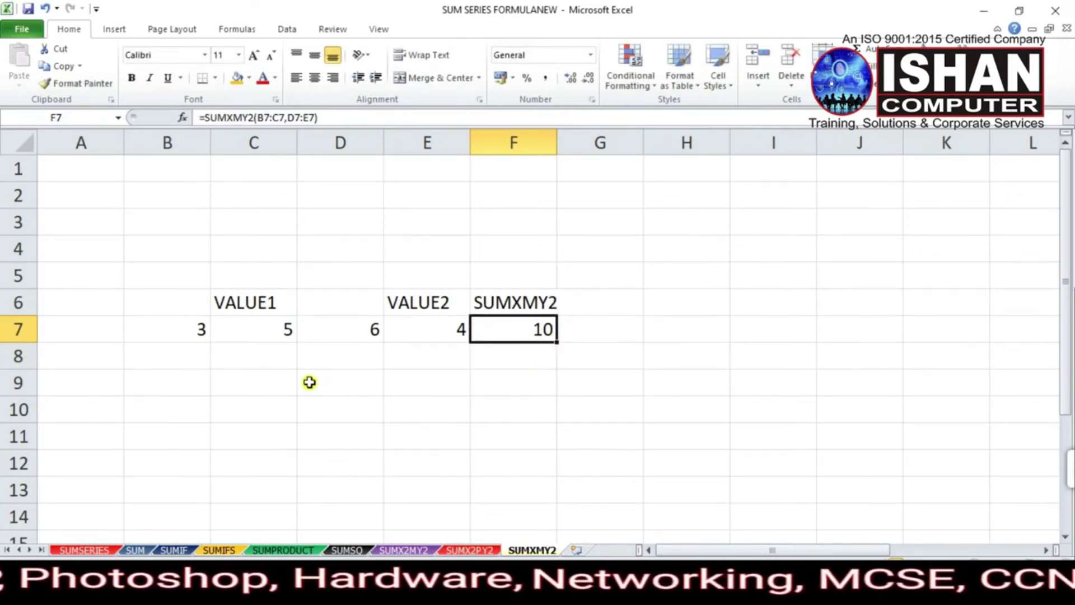
click(208, 379)
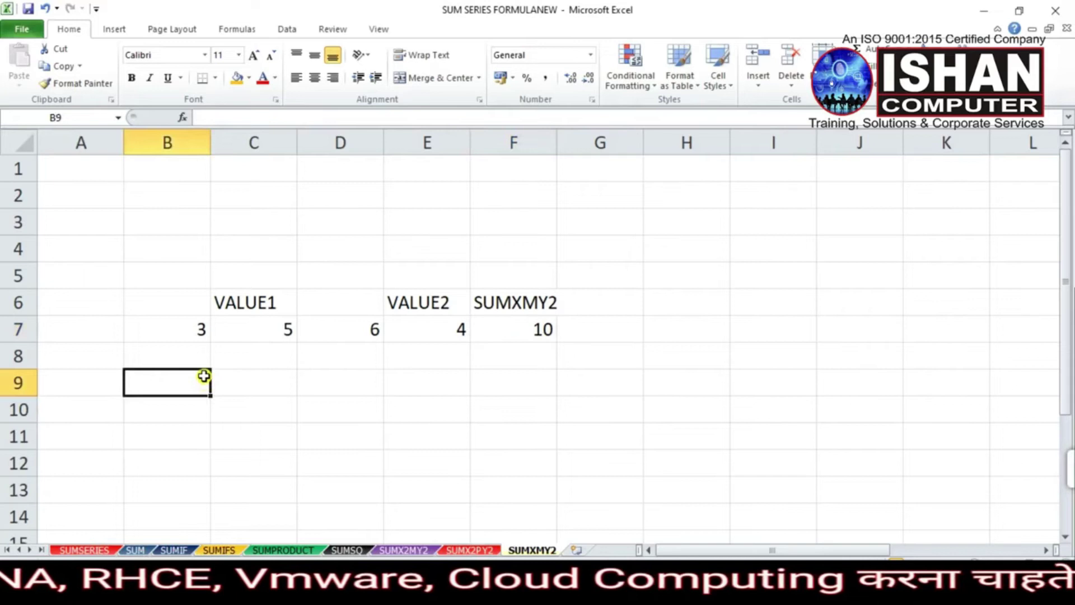
text(3)
click(287, 377)
click(286, 334)
drag(286, 334, 360, 331)
click(355, 371)
drag(287, 330, 370, 335)
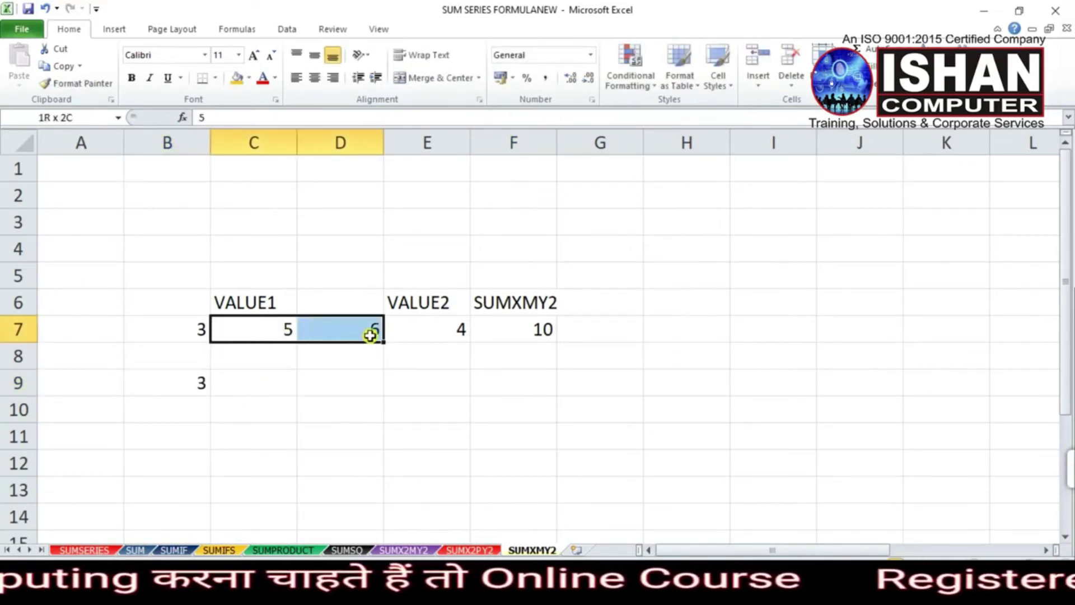
click(280, 384)
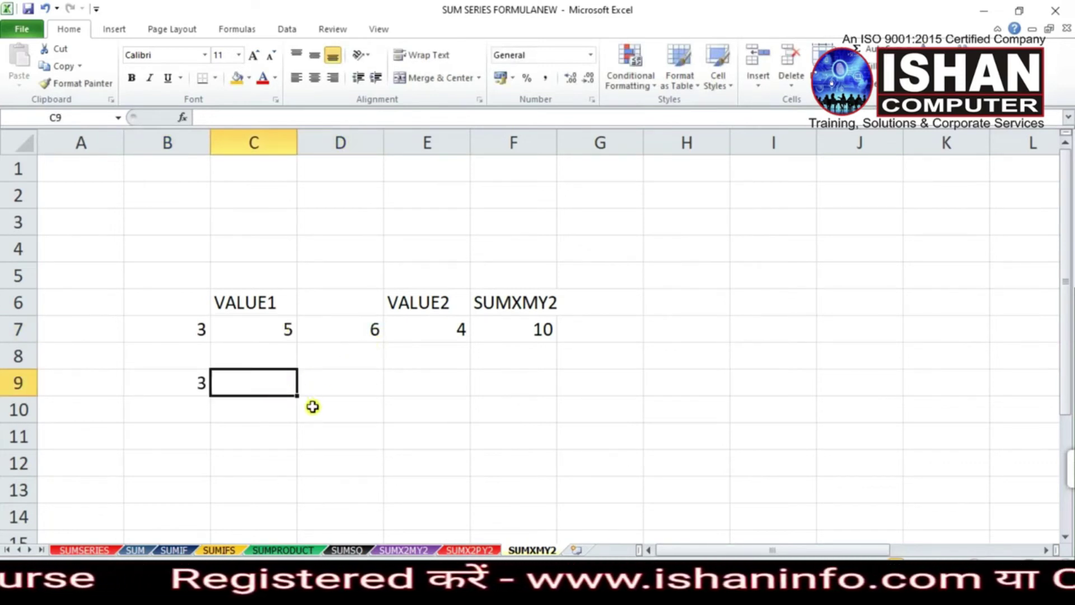
text(6)
click(372, 383)
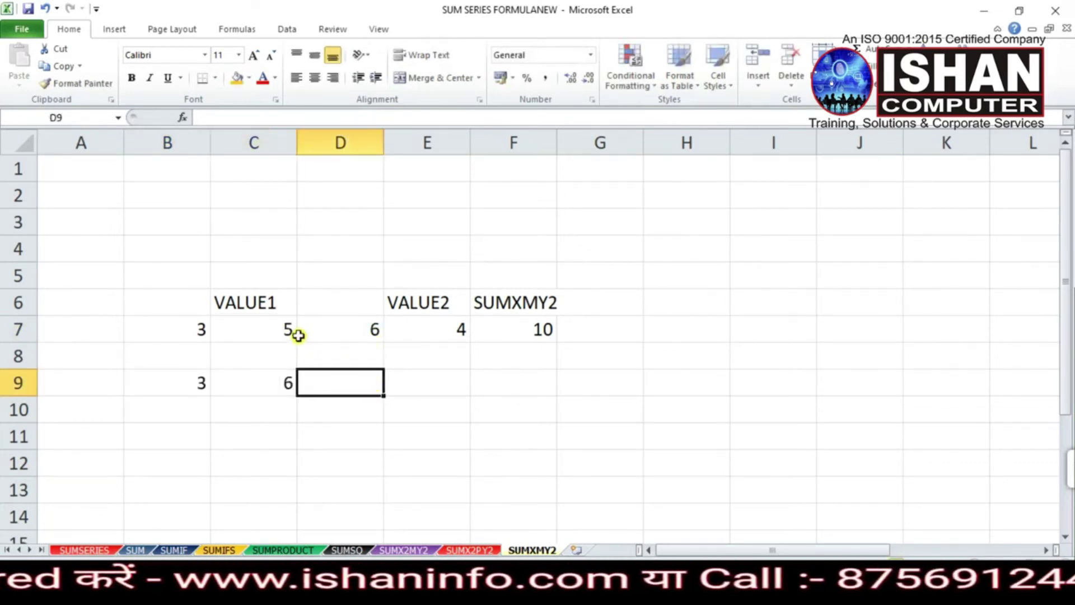
text(5)
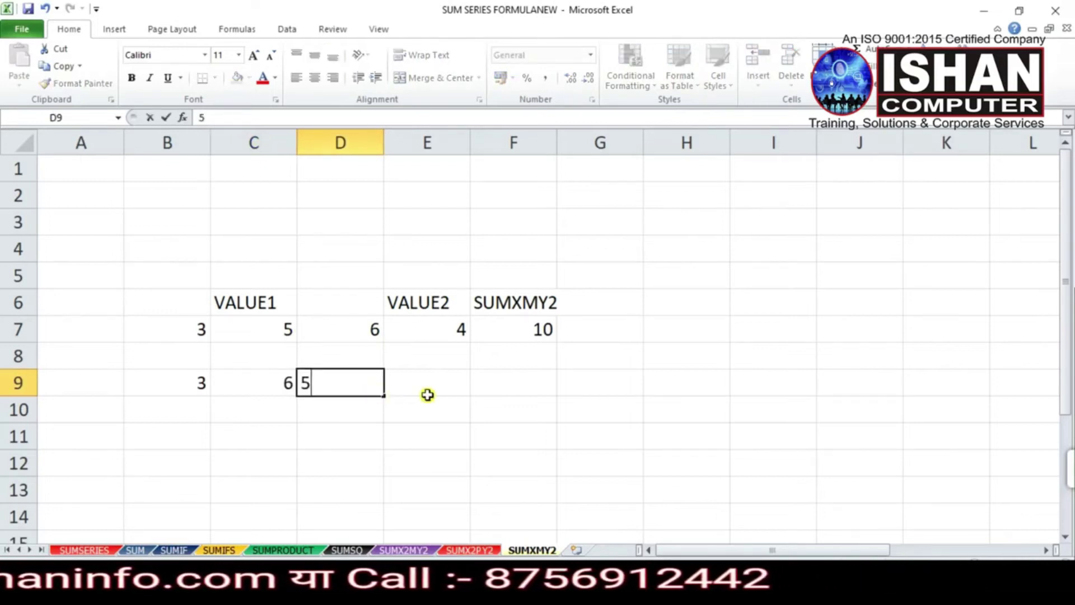
click(447, 384)
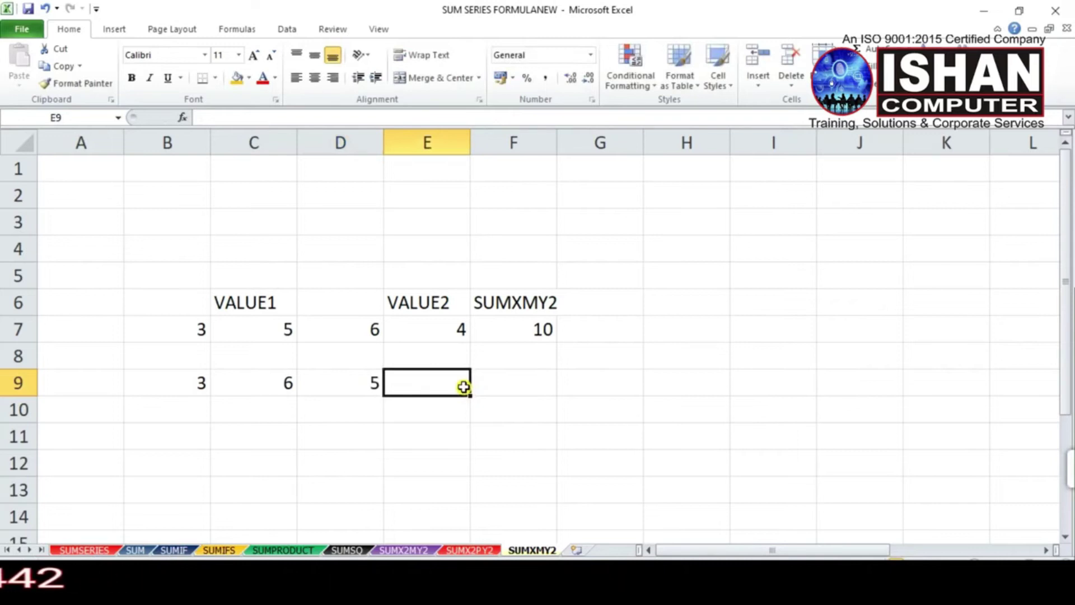
text(4)
drag(436, 462, 432, 445)
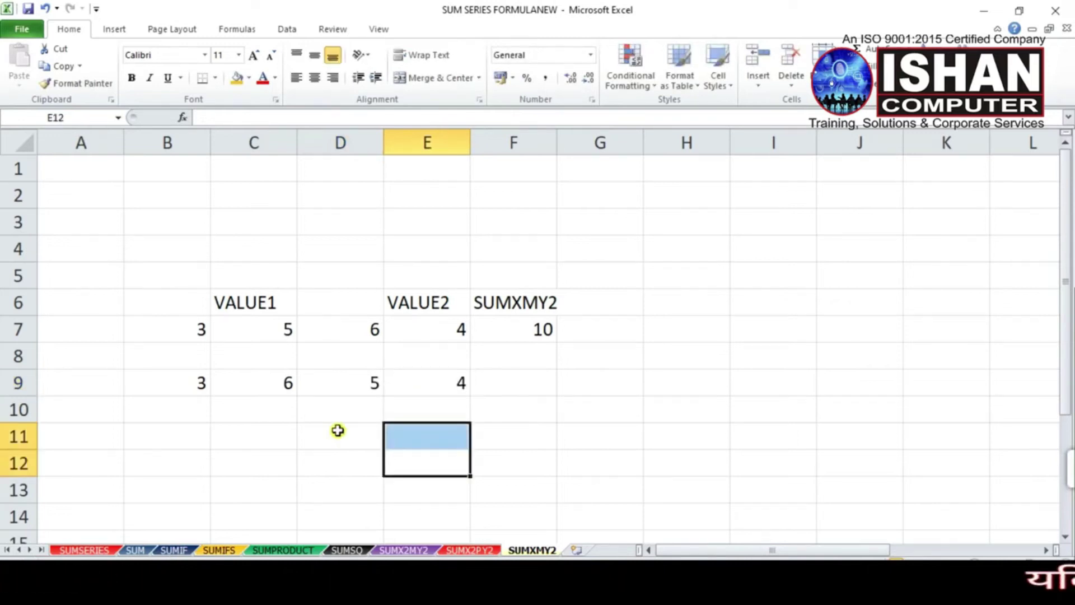
Compare the value 3 in B9 with 6 in C9.
click(202, 387)
click(274, 384)
click(200, 392)
click(282, 388)
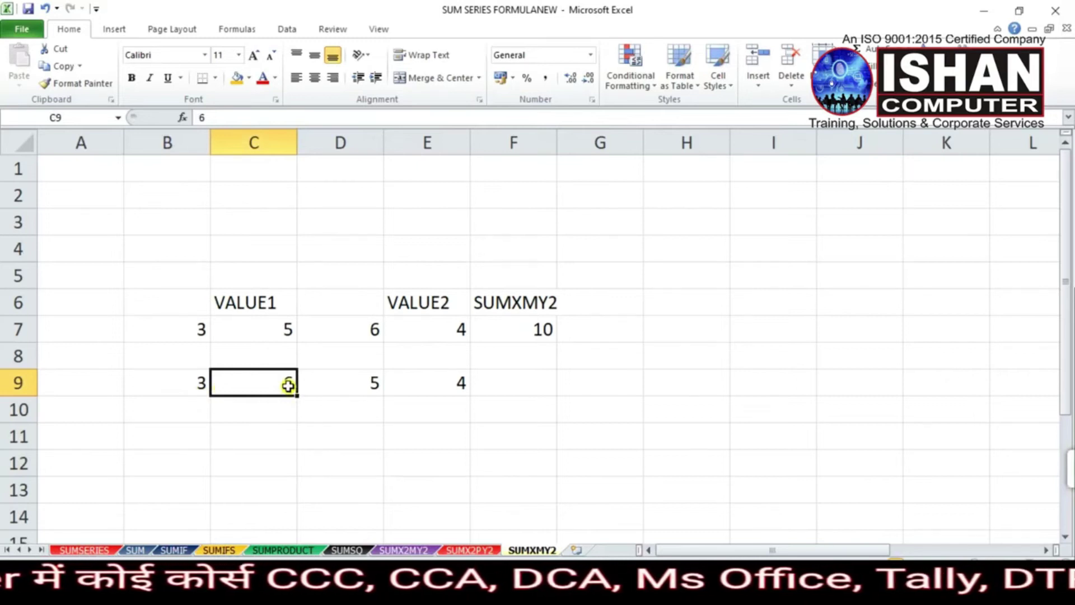
click(197, 392)
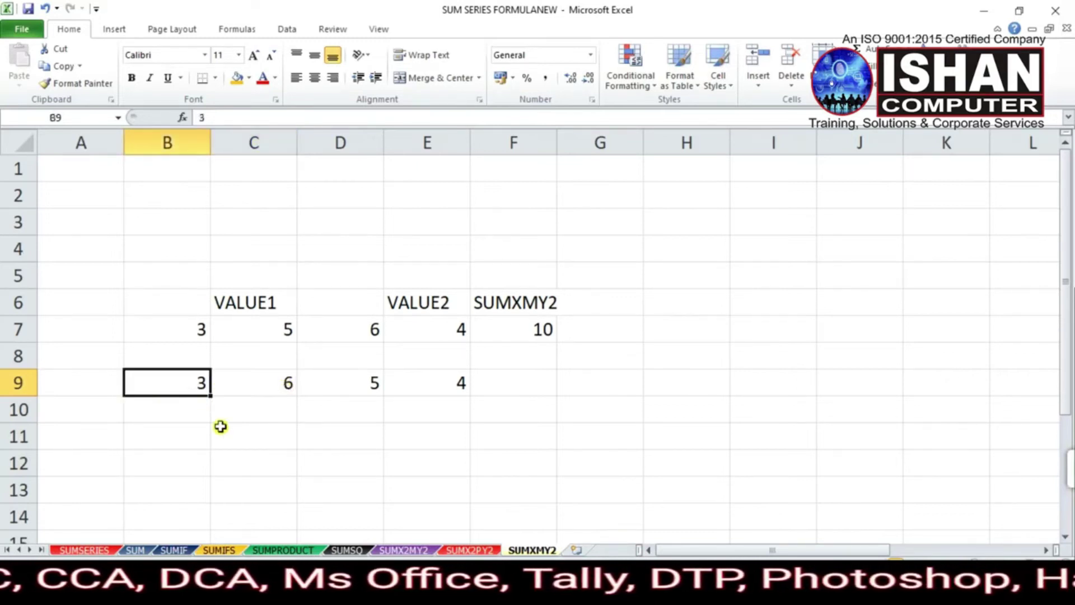
click(283, 384)
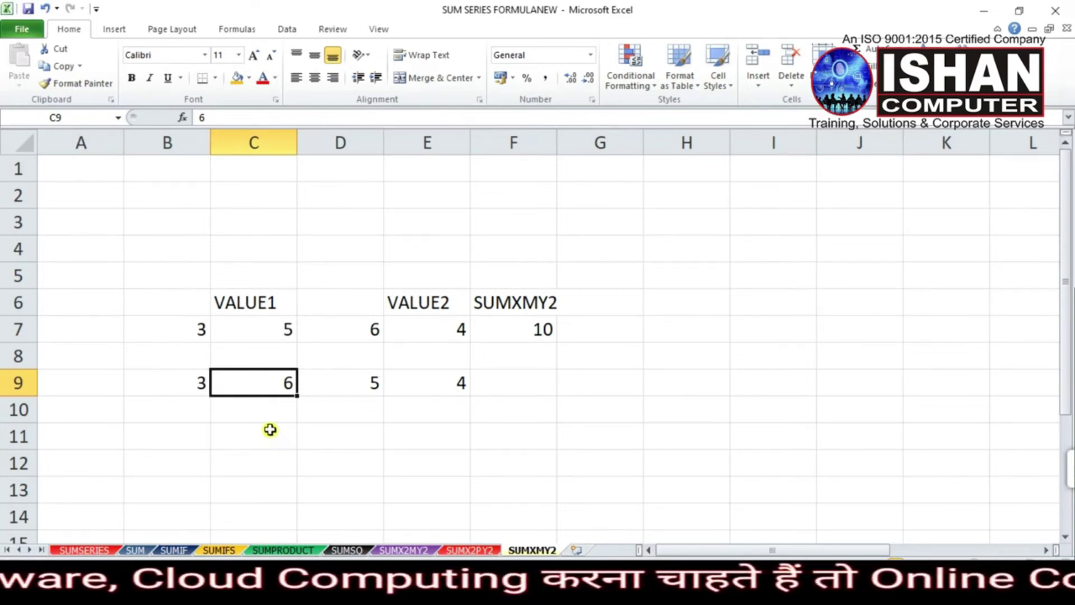
Enter the differences 3 in C10 and -1 in E10.
click(264, 409)
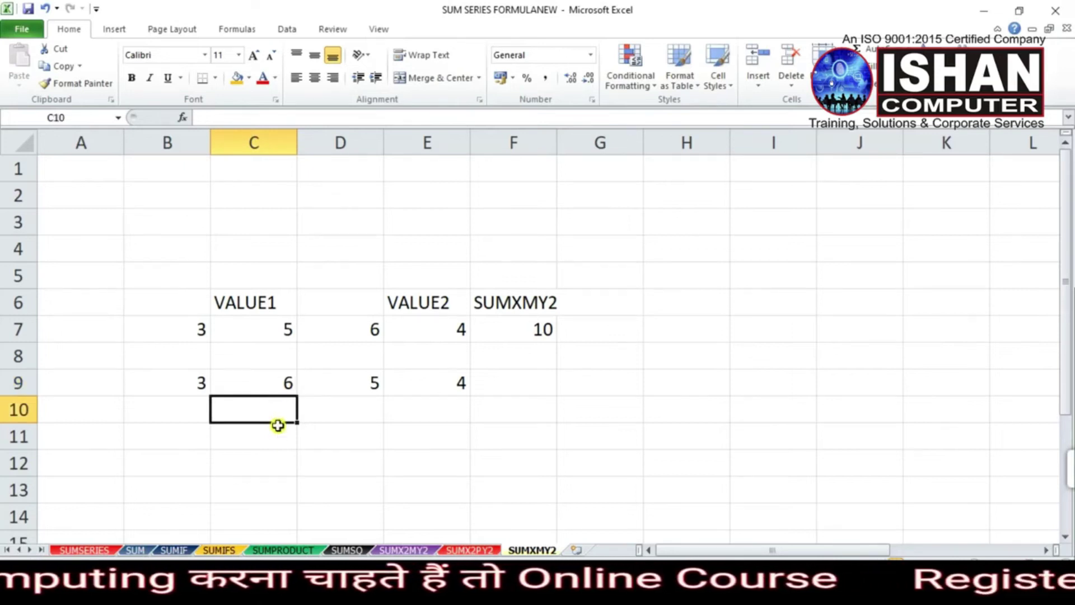
text(3)
click(417, 412)
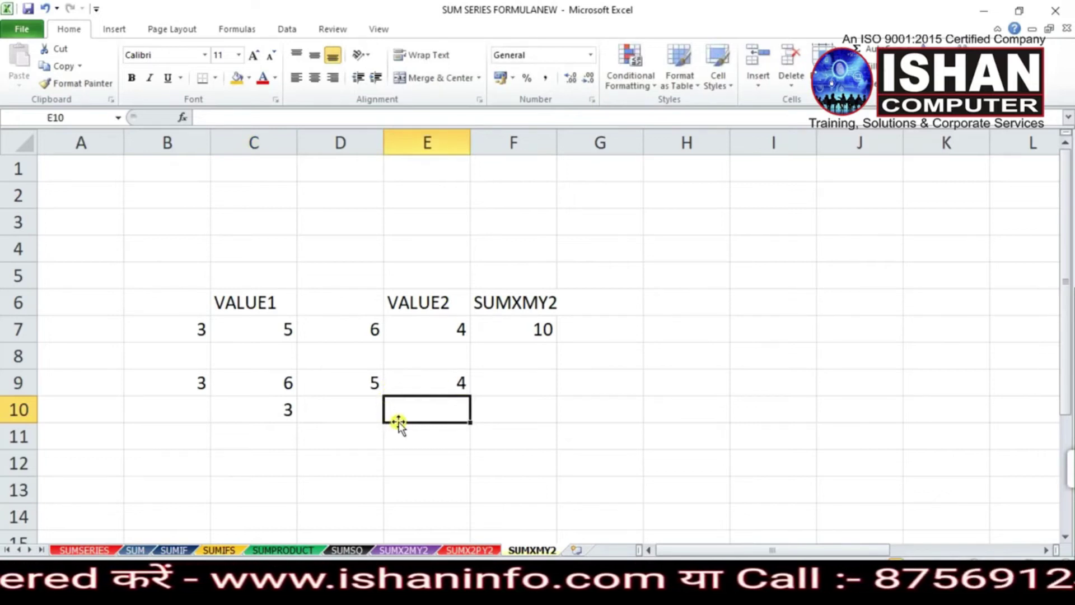
text(-)
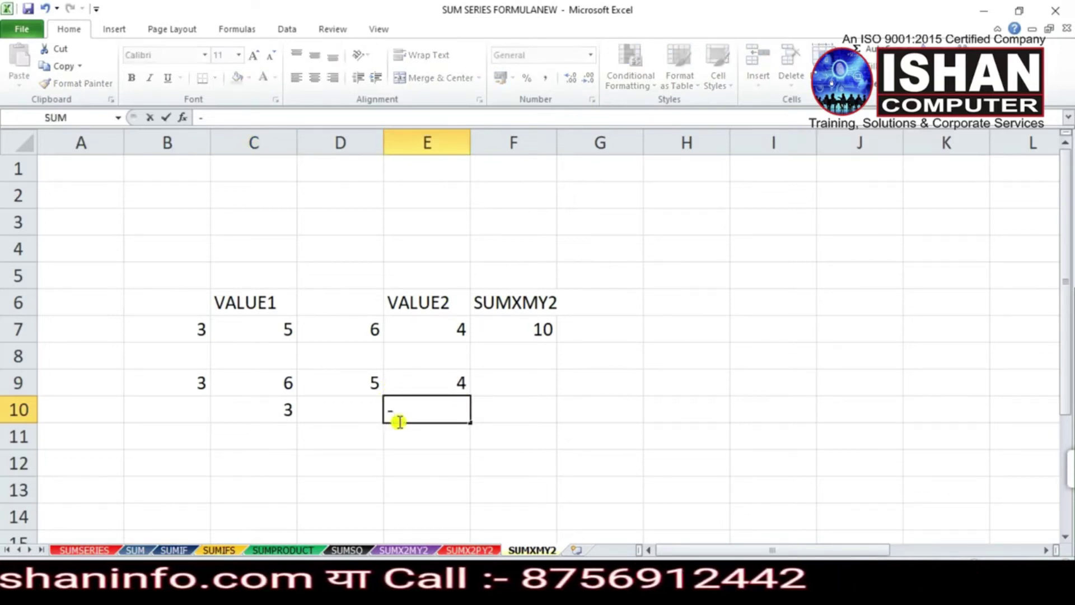
text(1)
key(Return)
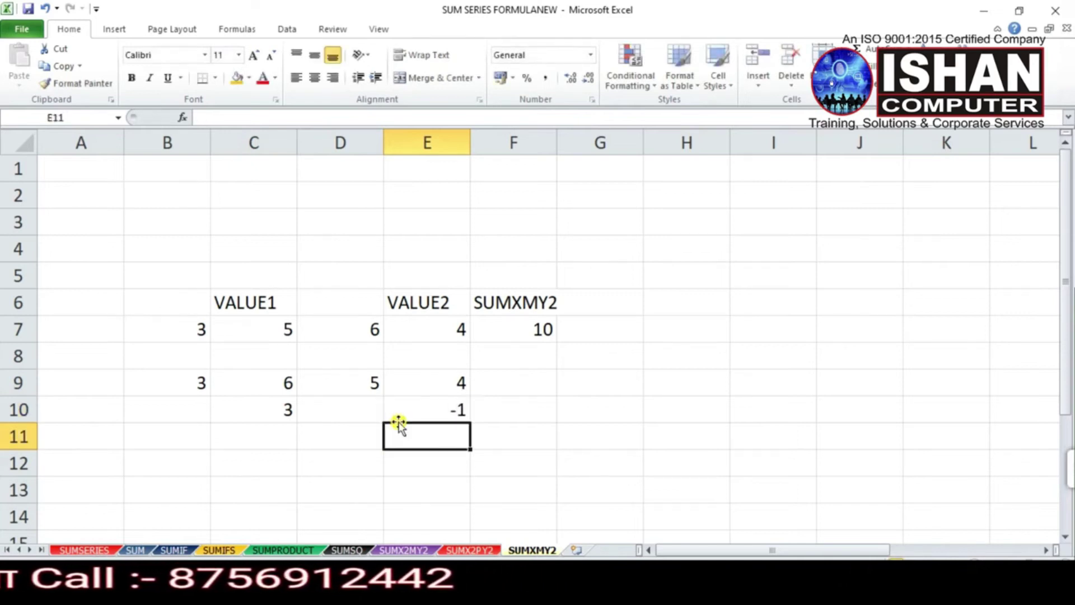
click(280, 414)
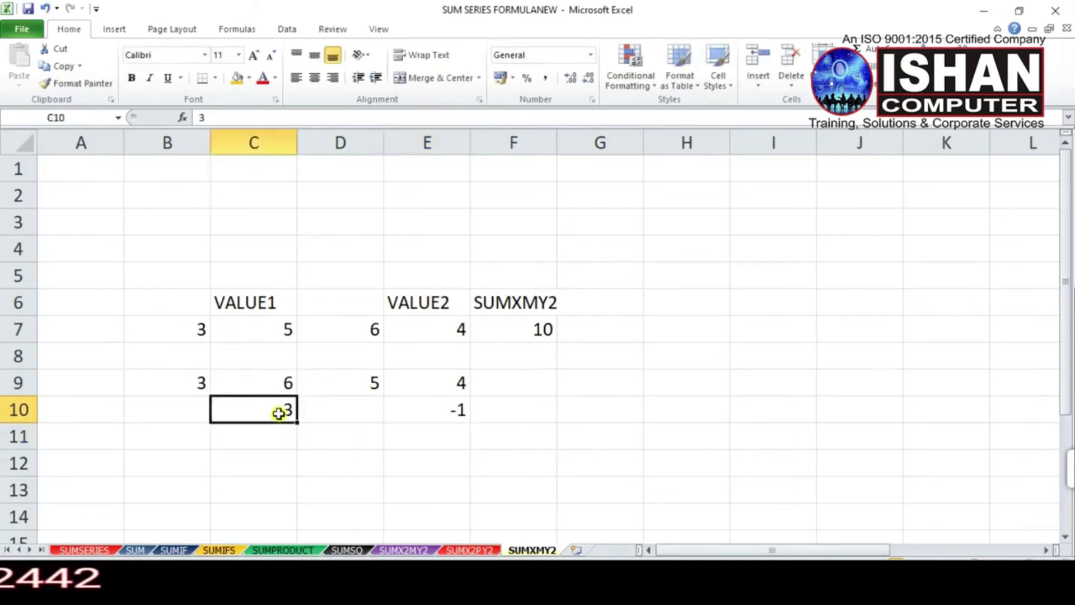
click(456, 411)
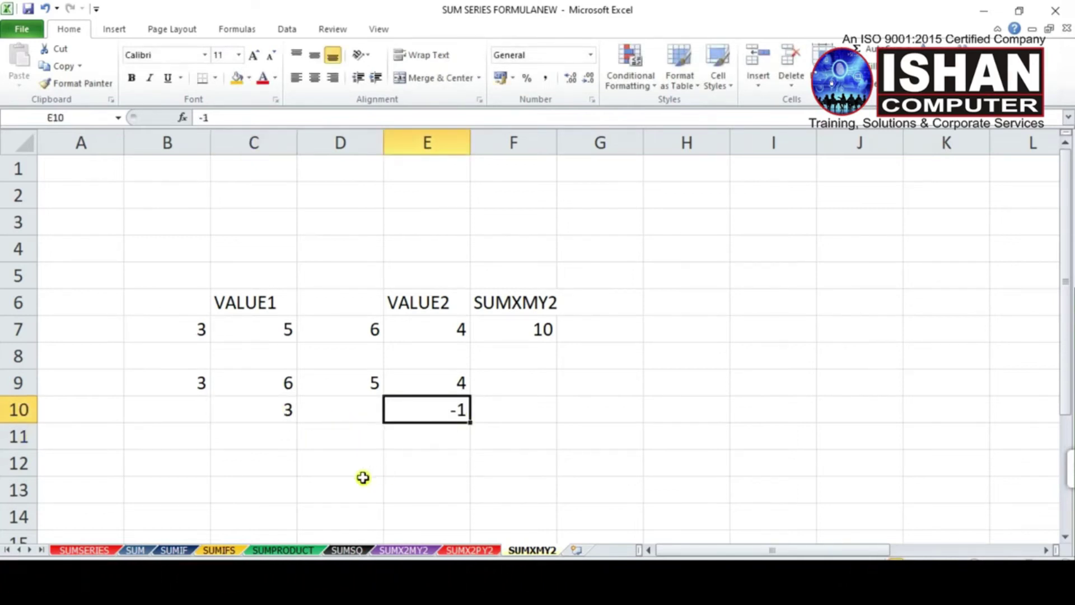
Enter the squared differences 9 in C11 and 1 in E11.
click(281, 442)
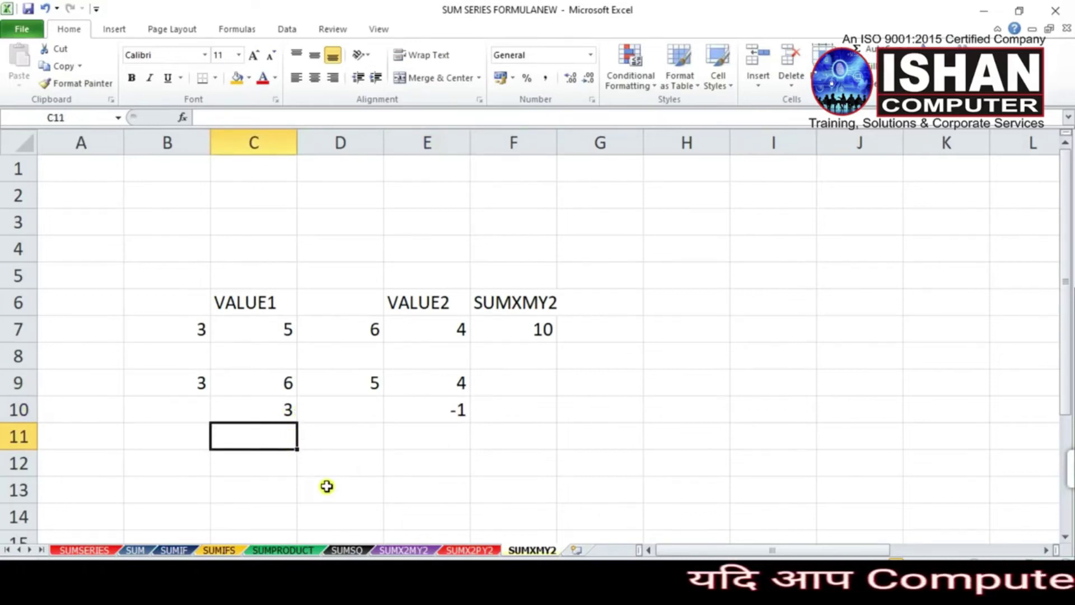
text(9)
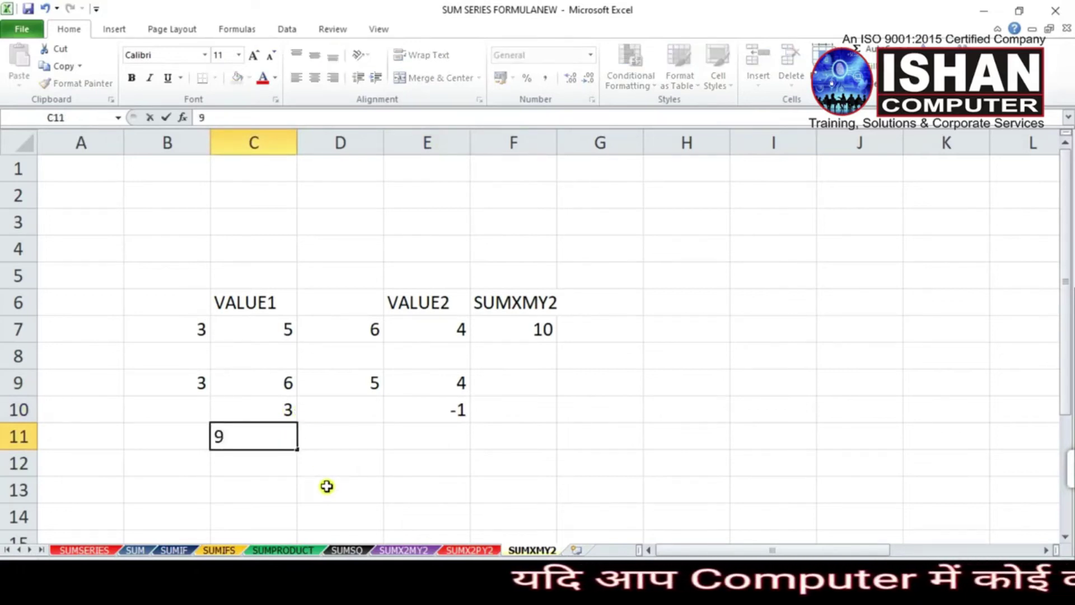
click(439, 441)
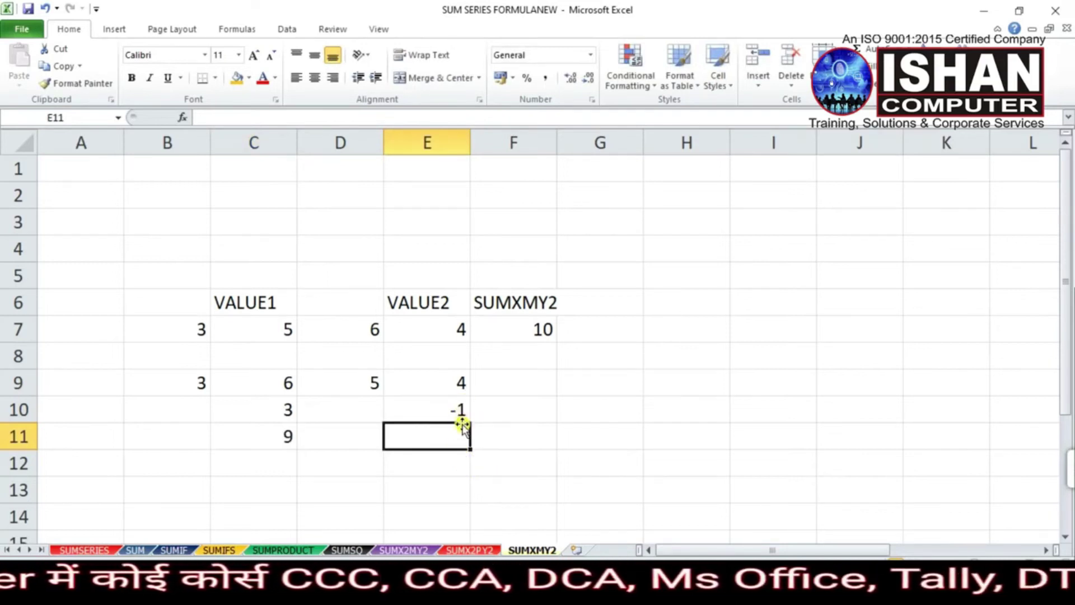
text(1)
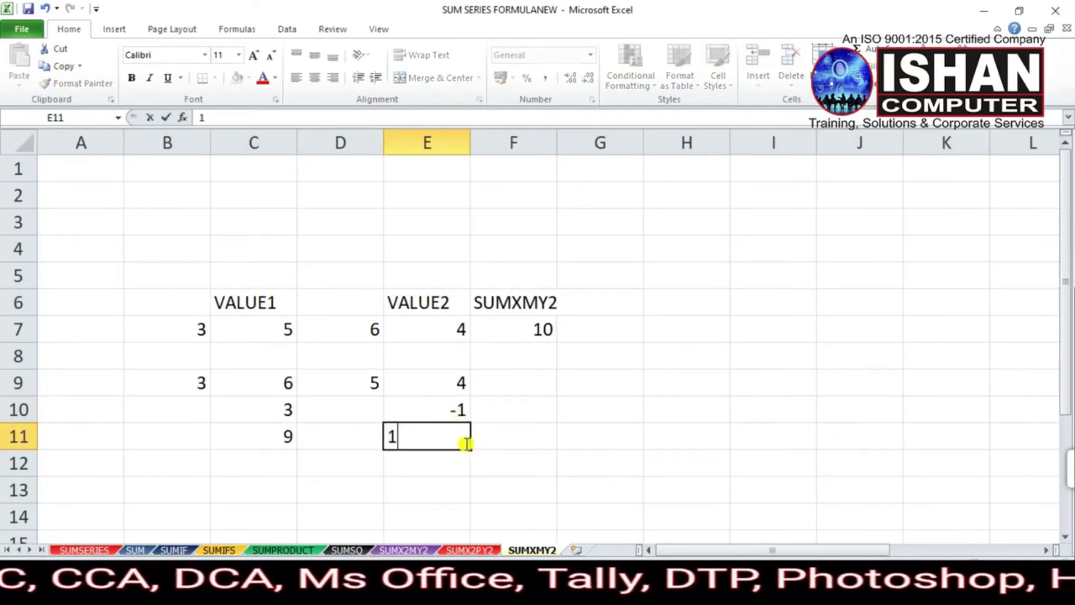
click(492, 446)
drag(292, 437, 456, 438)
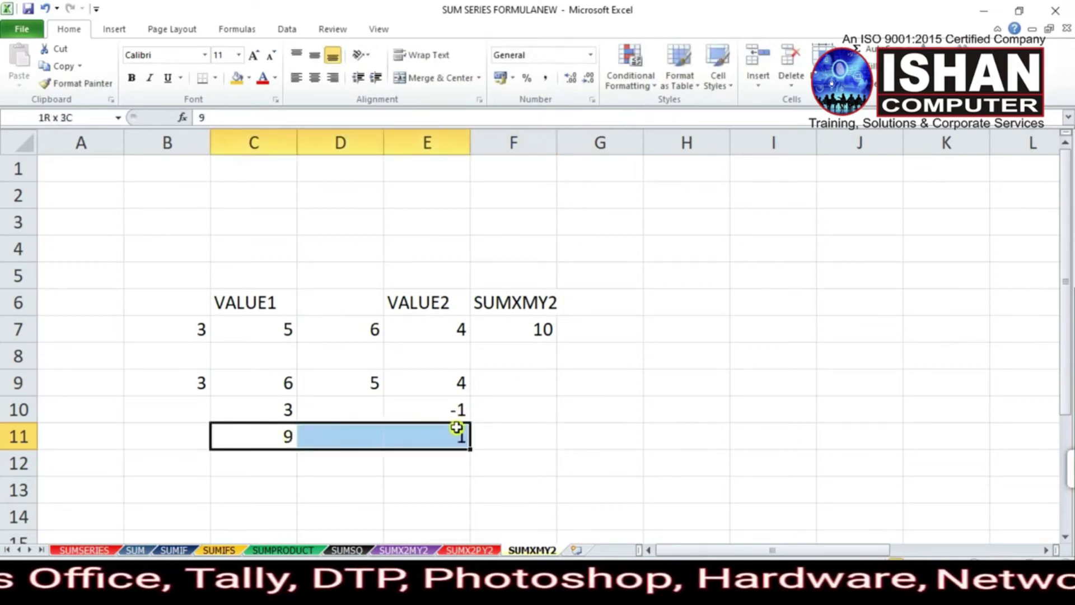
click(544, 446)
drag(599, 277, 213, 437)
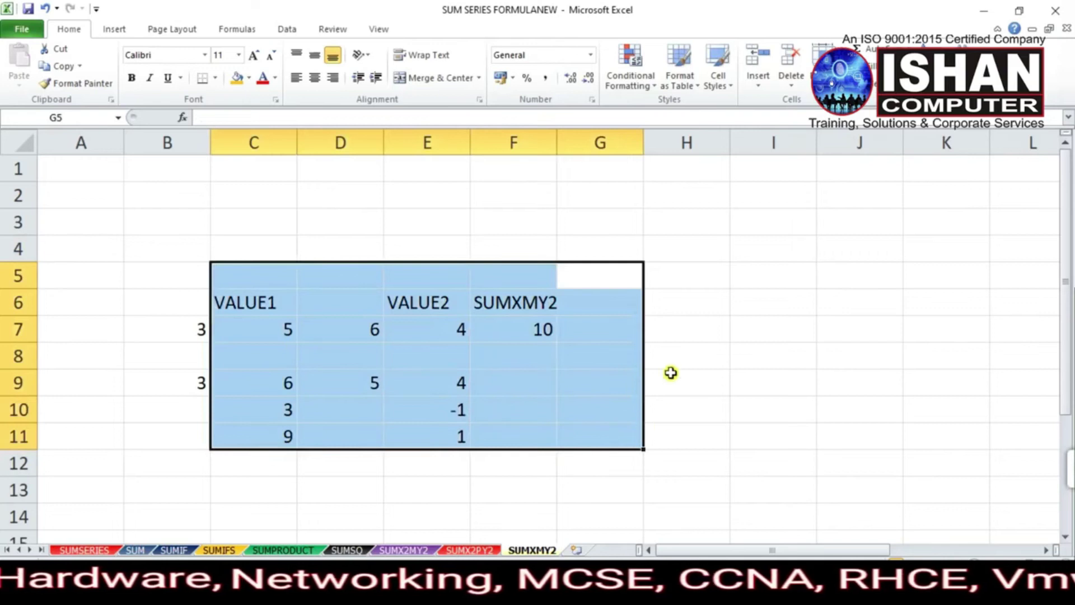
click(766, 409)
Put the manual total 10 in F12 and compare it with F7's result.
click(394, 470)
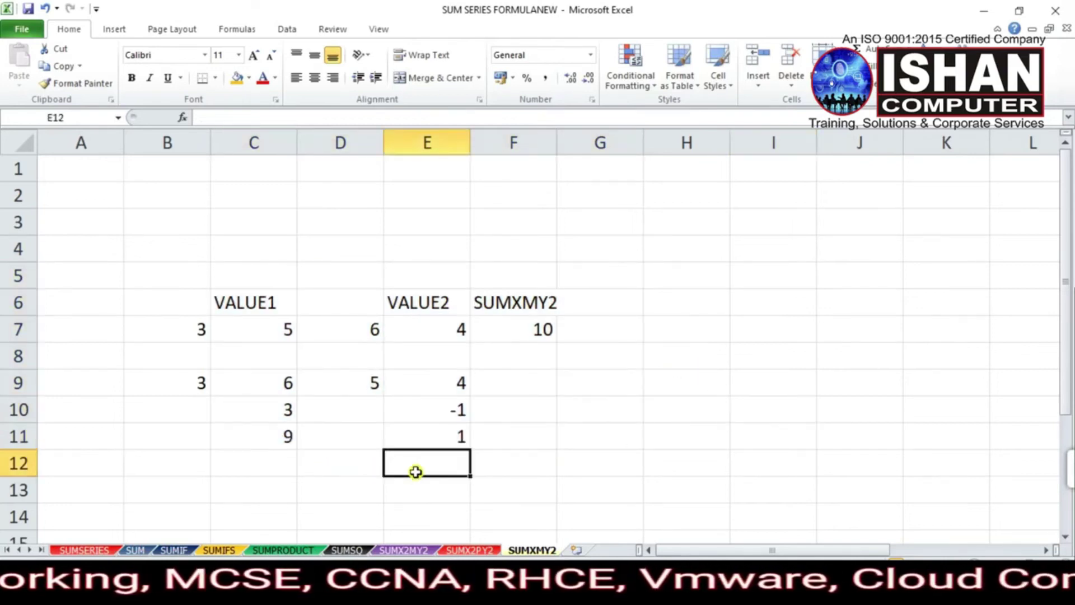
click(516, 459)
text(10)
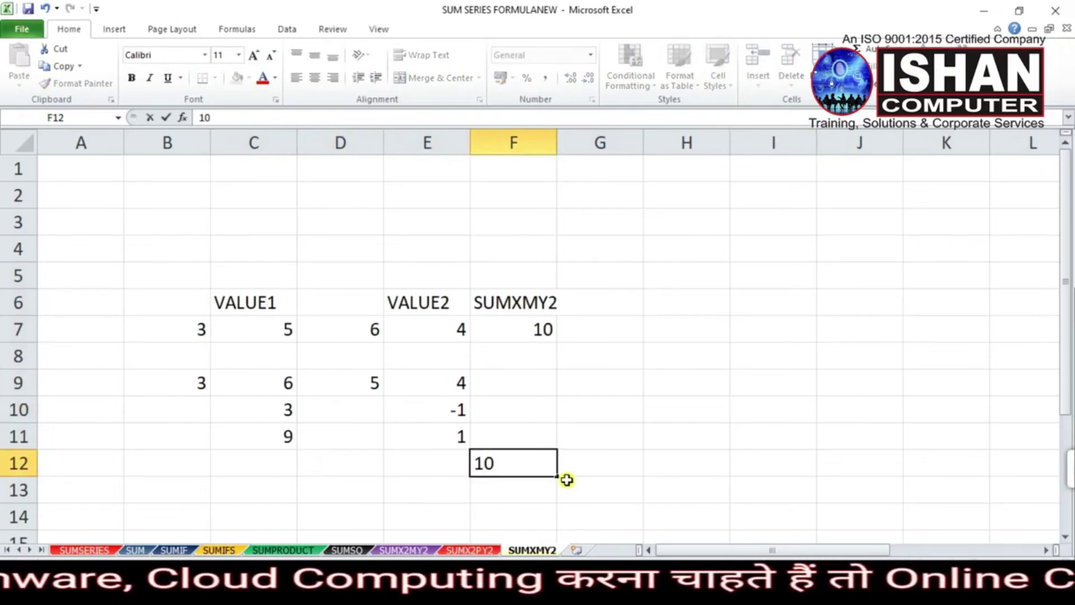
key(Return)
click(543, 332)
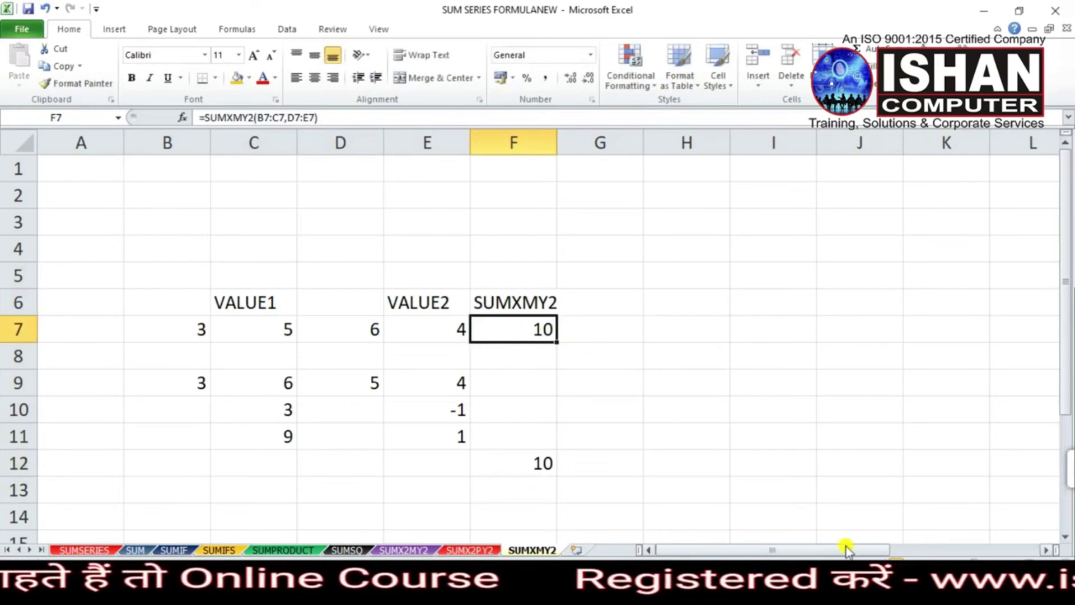
drag(827, 551, 827, 552)
drag(897, 550, 824, 552)
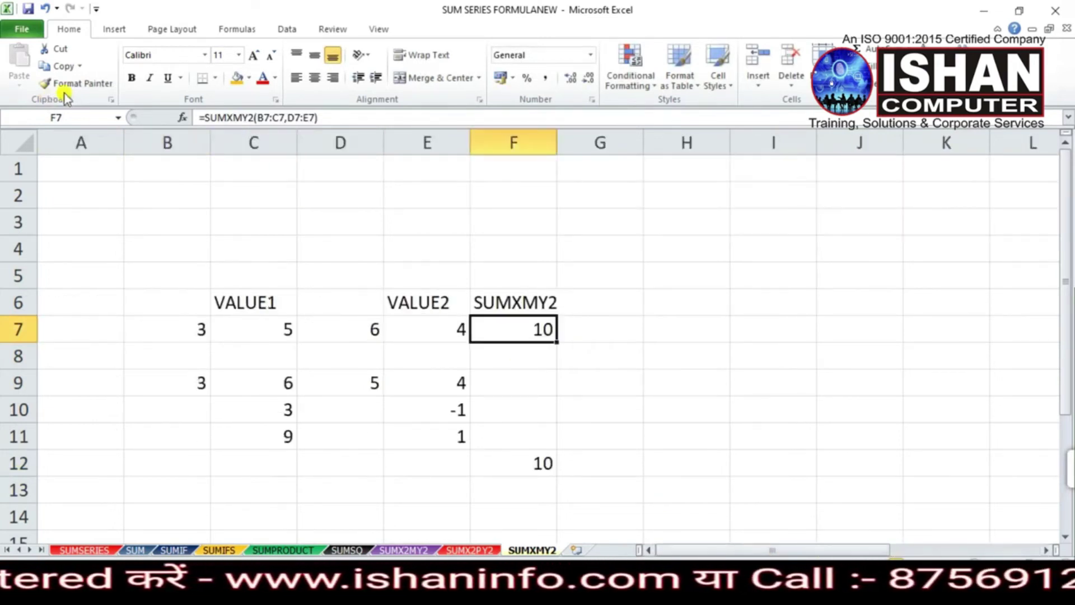
On SUMSERIES, copy A9's orange fill onto SUMXMY2 in A10 with Format Painter.
click(82, 552)
click(240, 385)
click(120, 379)
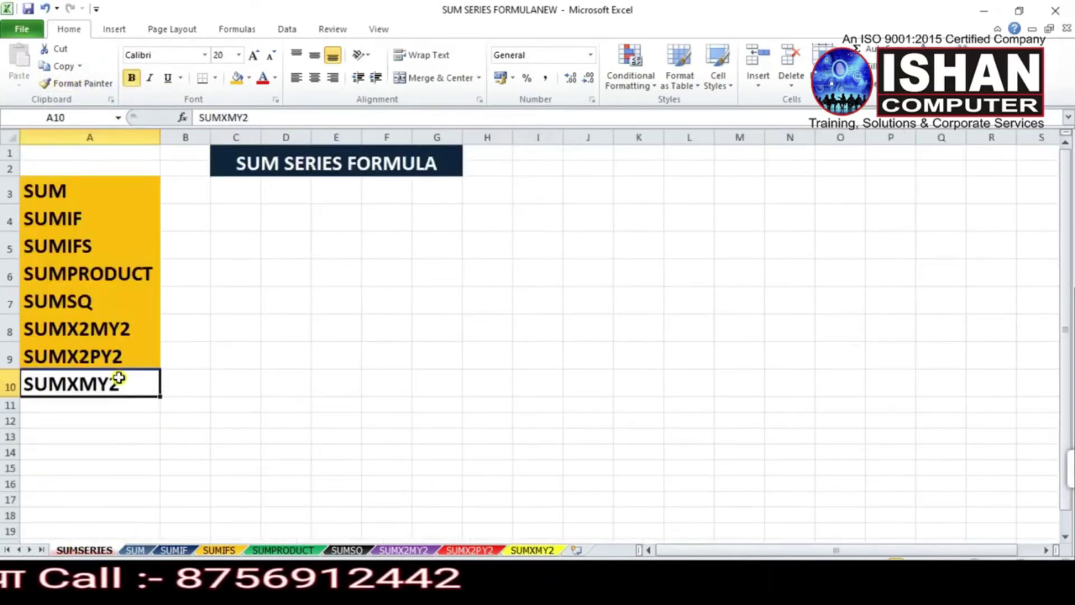
click(100, 358)
click(74, 84)
click(101, 385)
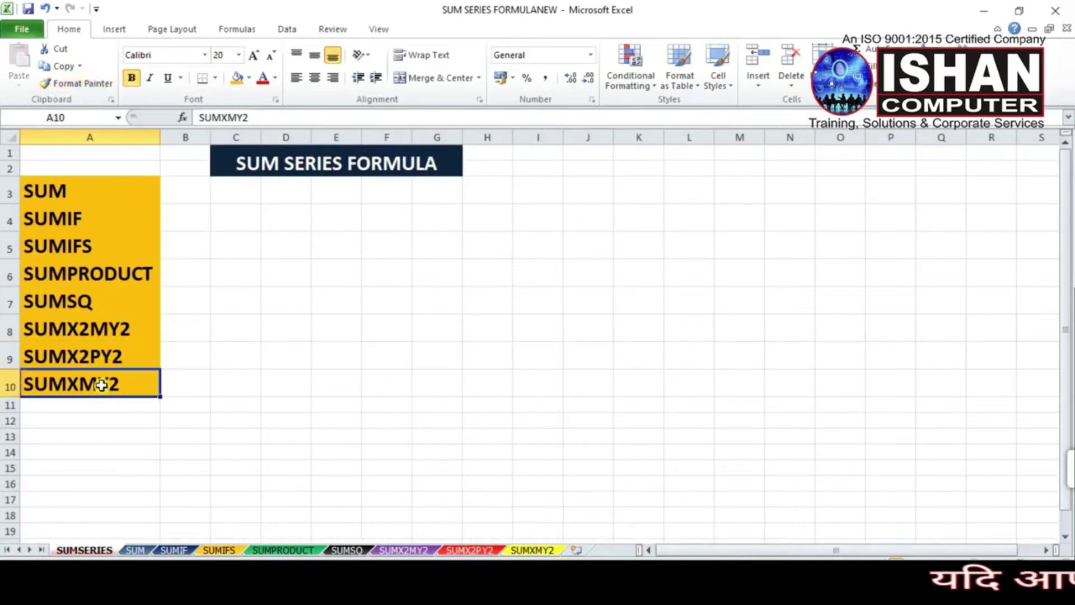
click(275, 385)
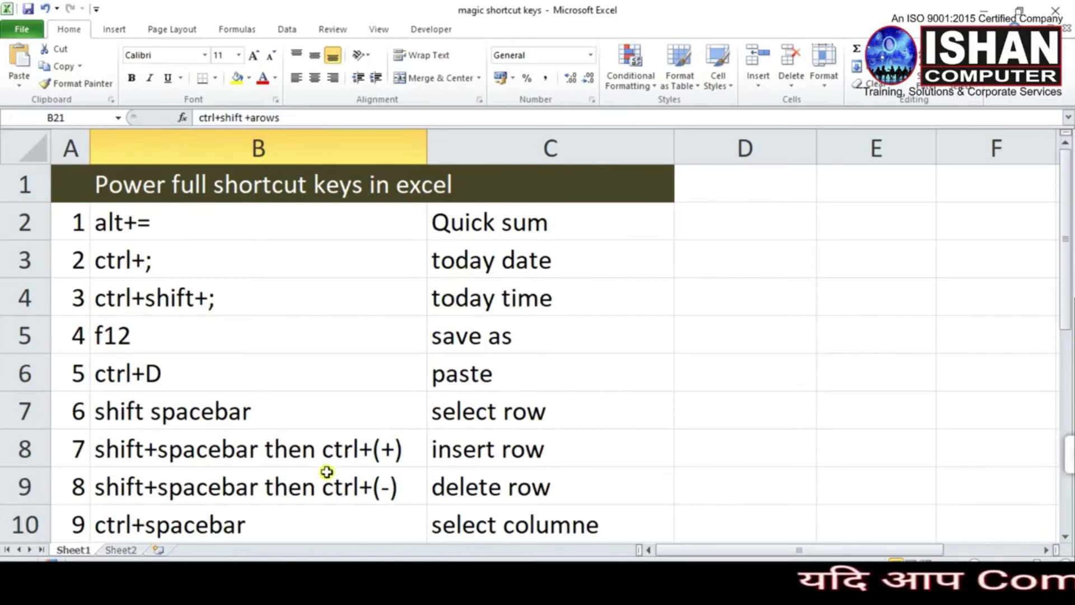
On Sheet2, copy the sales values C2:C10 into I2:I10 and widen column I.
click(118, 550)
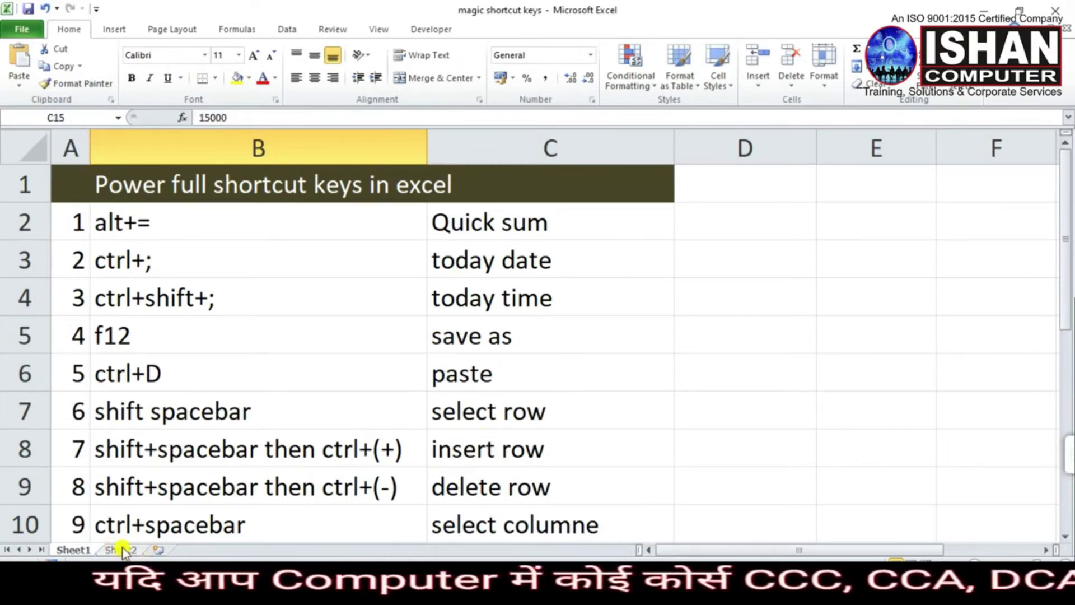
drag(260, 184, 277, 362)
key(ctrl+c)
click(554, 177)
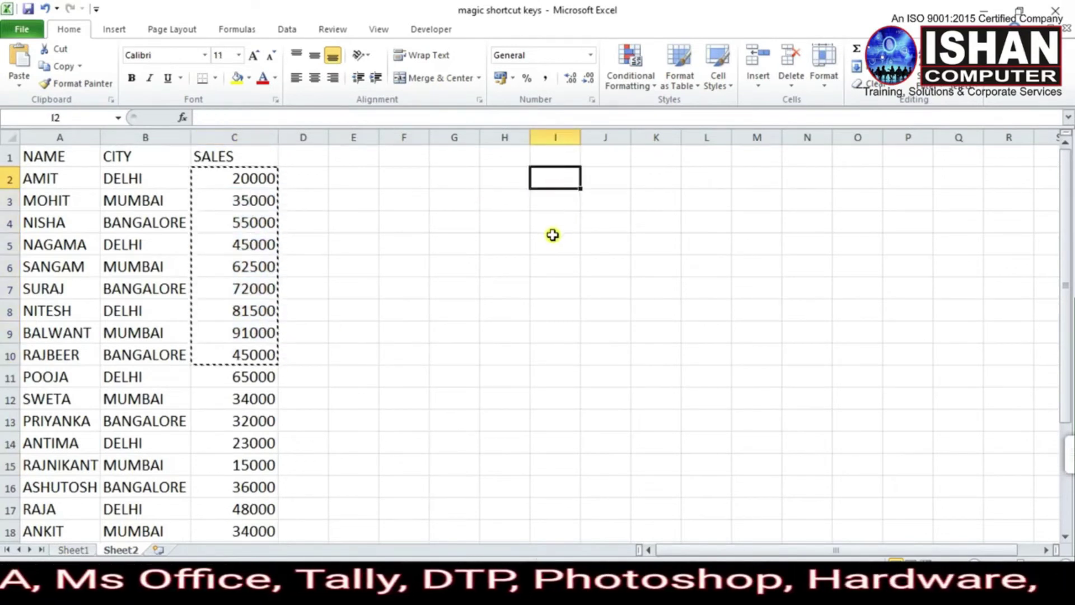
key(ctrl+v)
drag(580, 137, 609, 136)
Clear the copy border, leave I11 selected, and go back to the Sheet1 shortcut list.
click(577, 383)
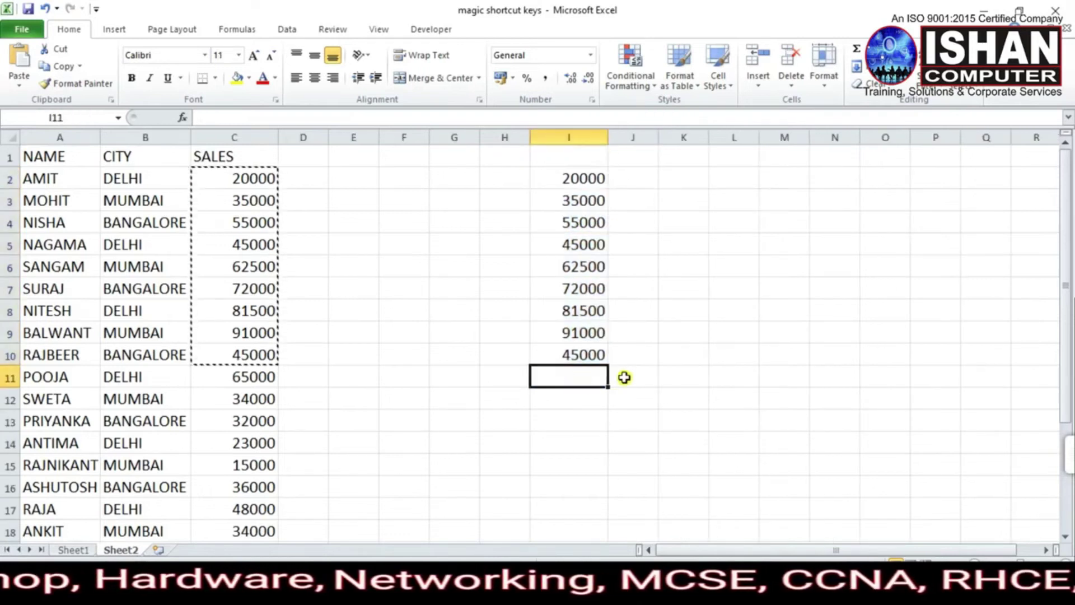
click(434, 305)
key(Escape)
click(577, 373)
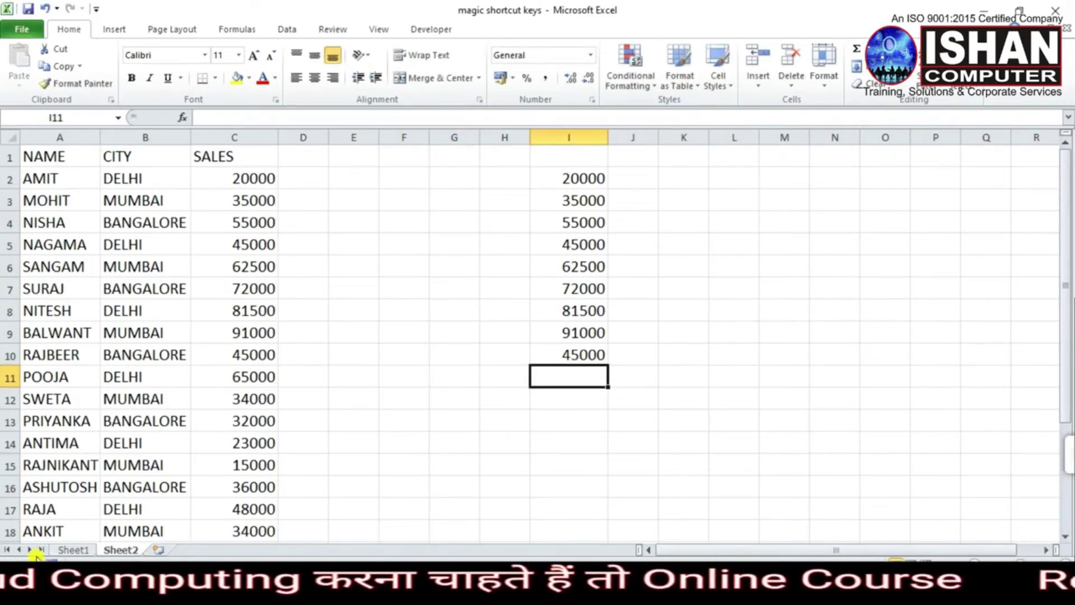
click(65, 552)
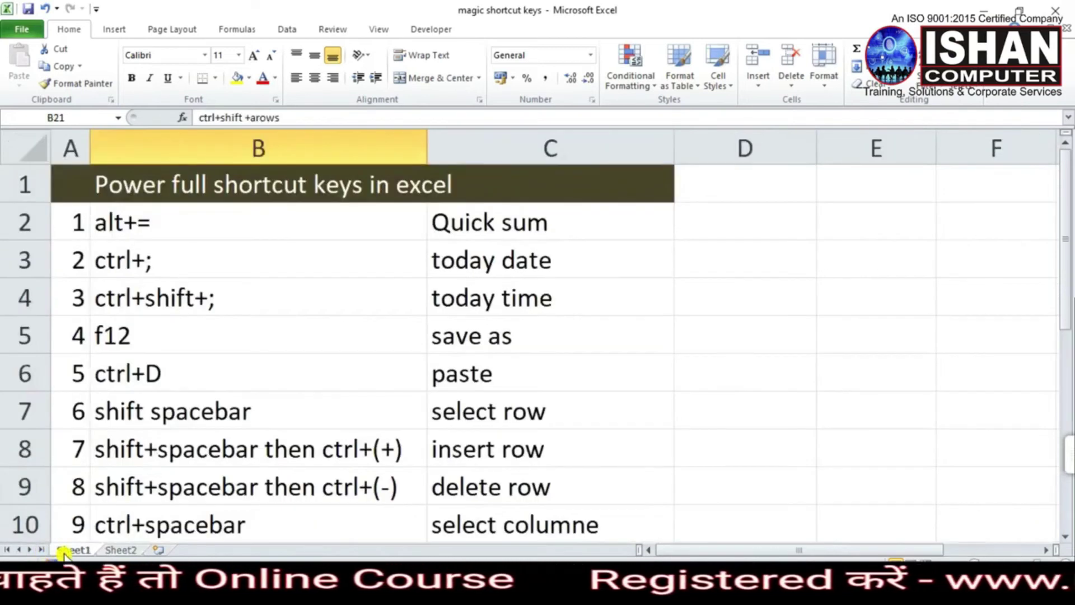
On Sheet2, total I2:I10 into I11 with a typed =SUM formula, giving 507000.
click(177, 226)
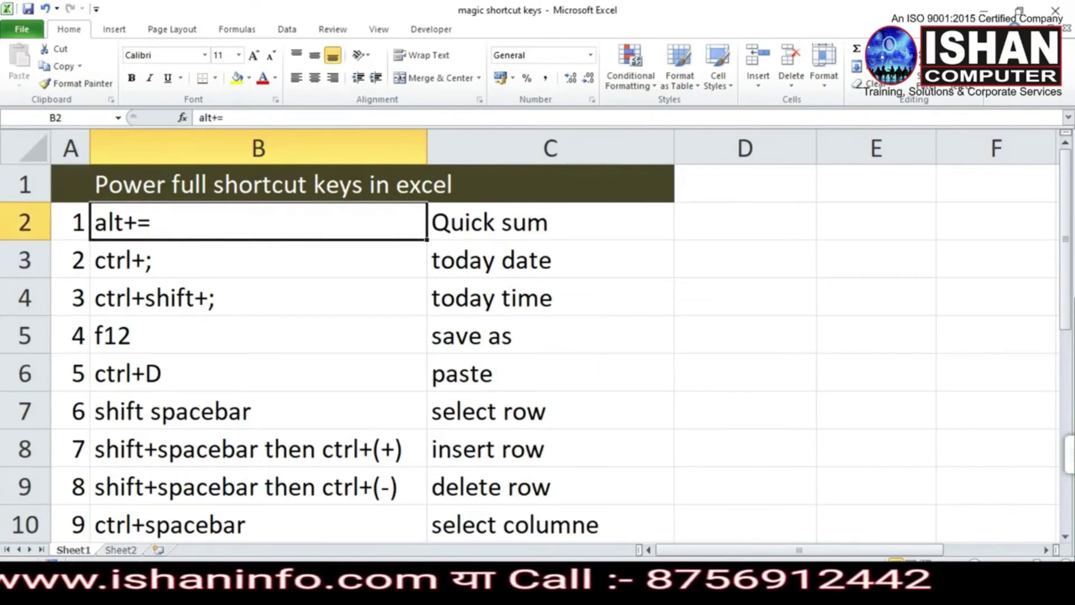
key(ctrl+Page_Down)
click(551, 179)
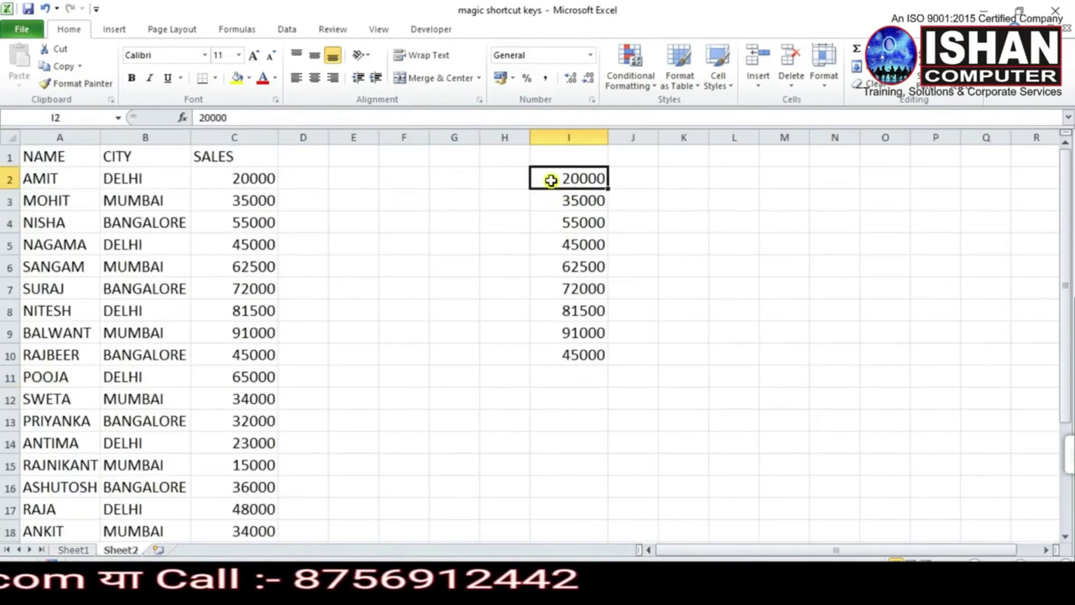
click(565, 381)
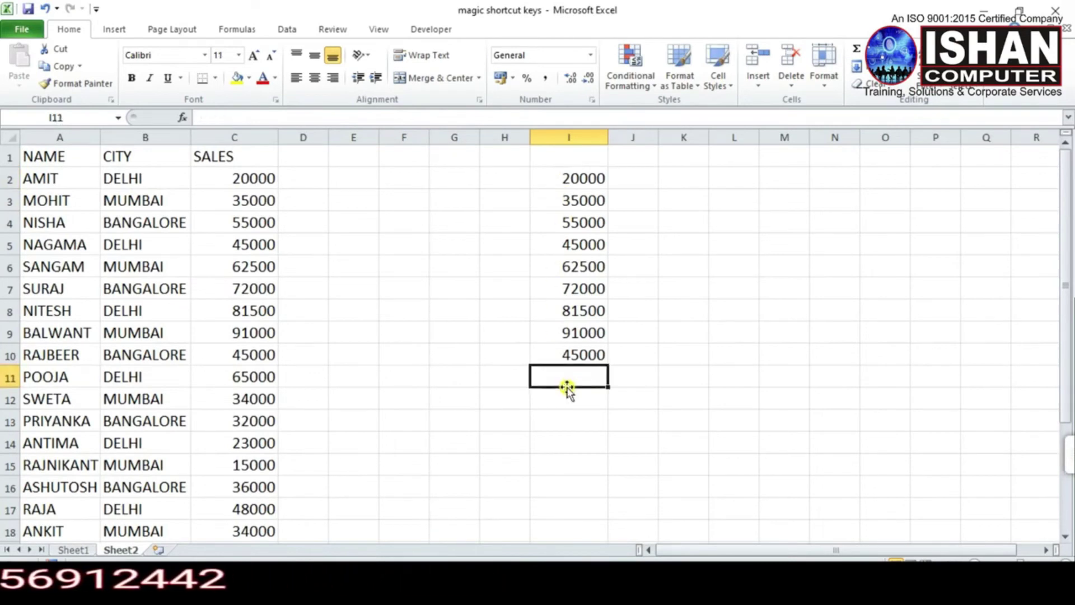
text(=)
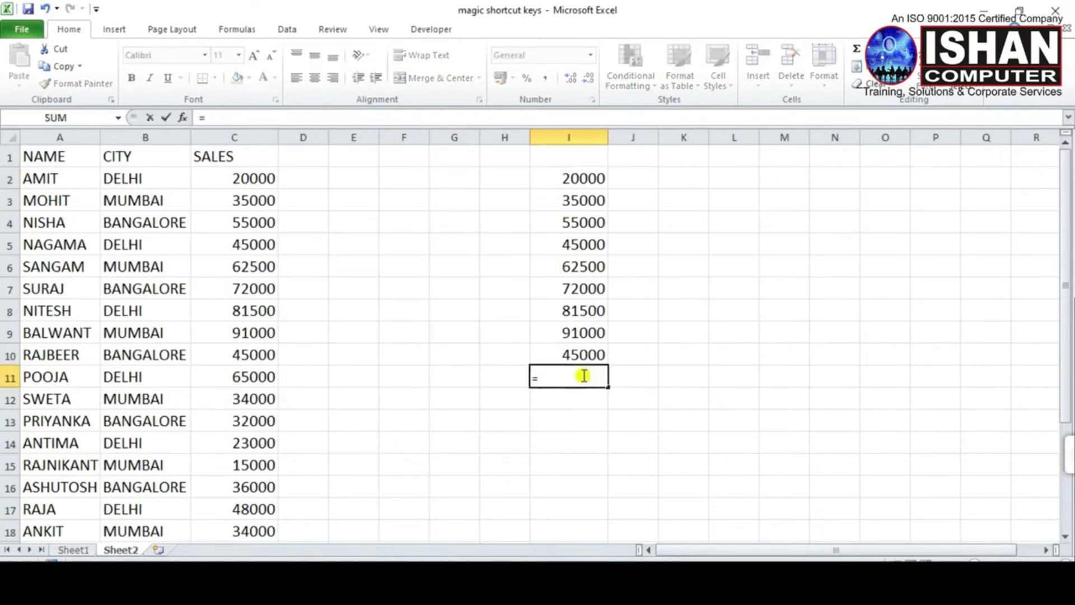
text(sum)
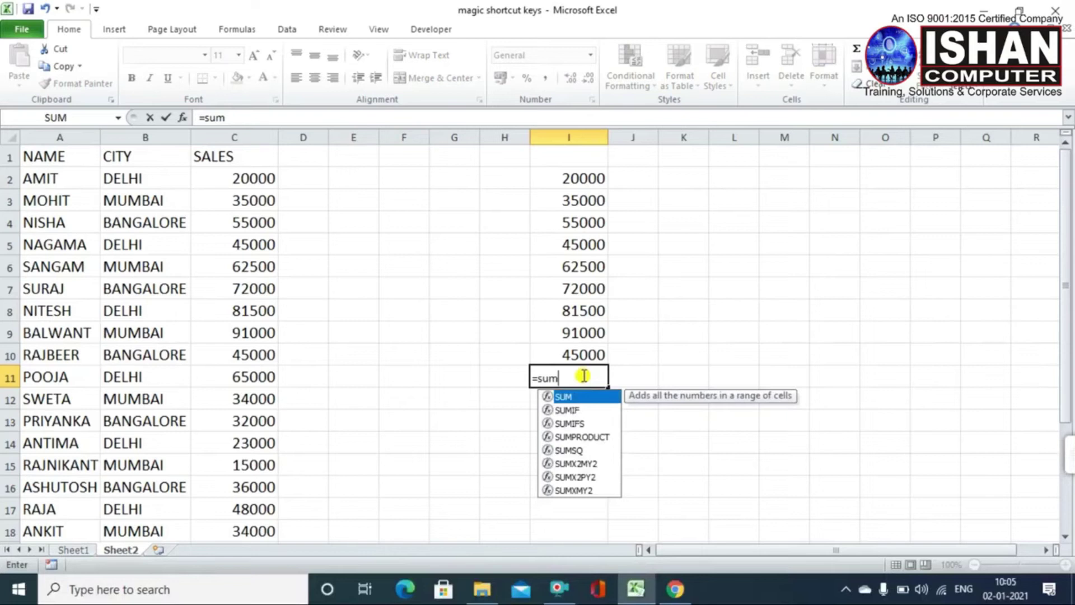
text(()
drag(592, 185, 588, 354)
key(Return)
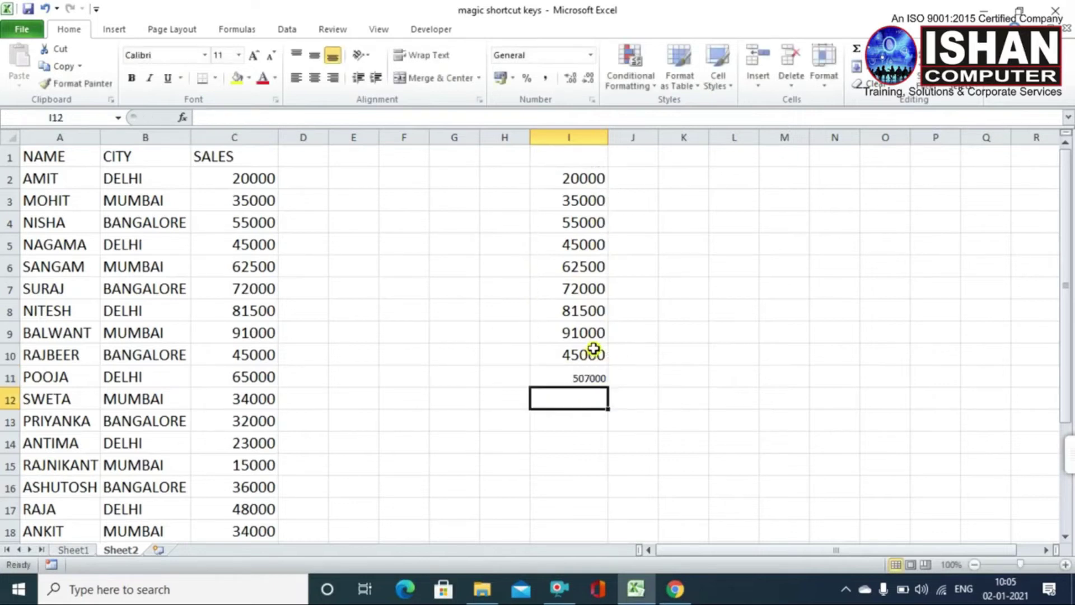
Replace that total with an Alt+= quick sum of I2:I10, again 507000, then return to Sheet1.
click(576, 378)
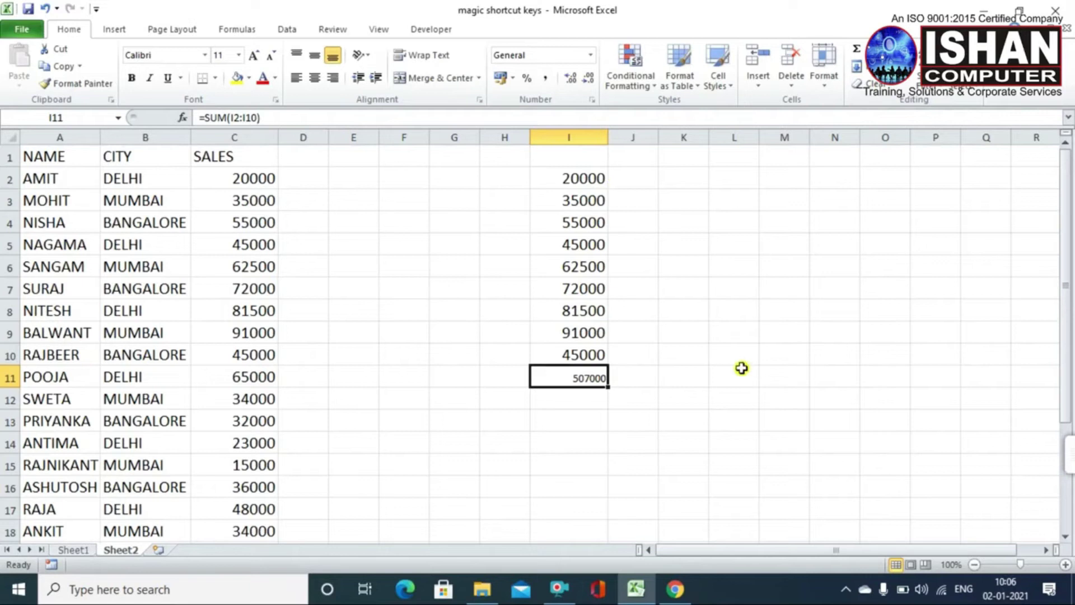
key(Delete)
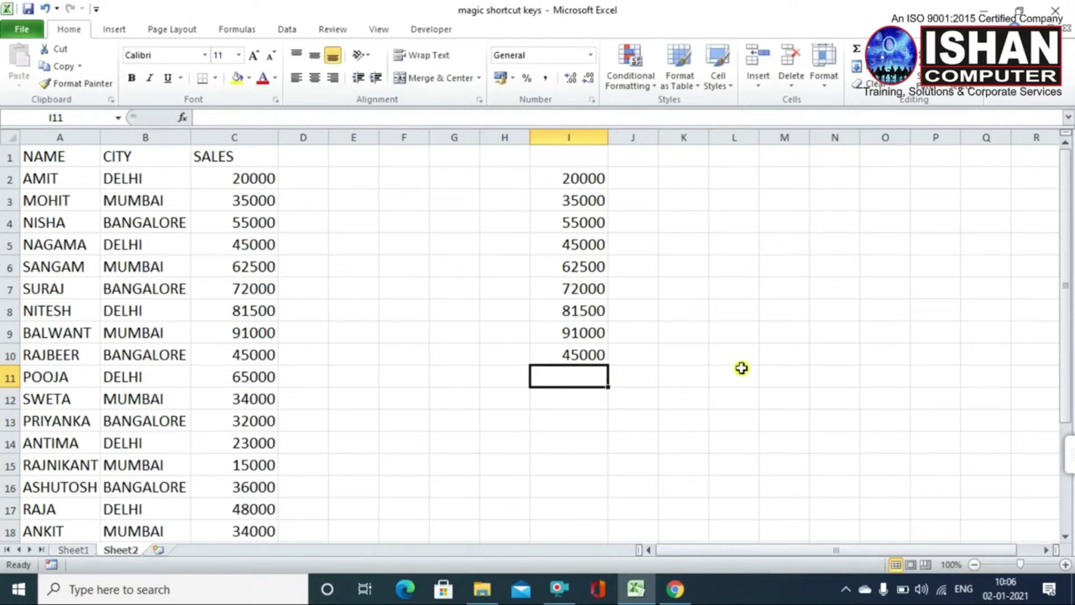
key(alt+equal)
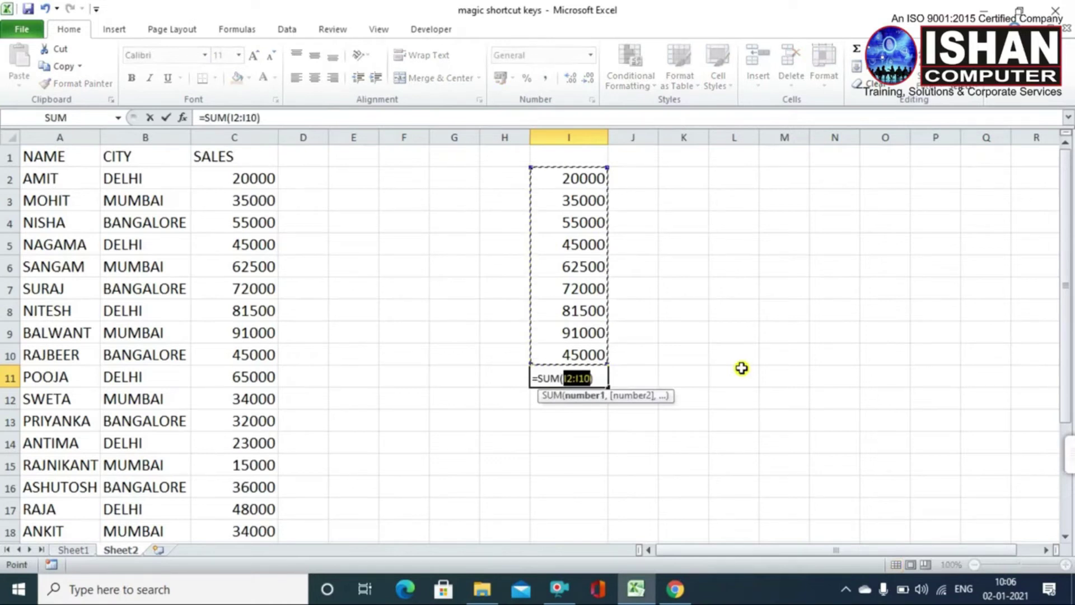
key(Return)
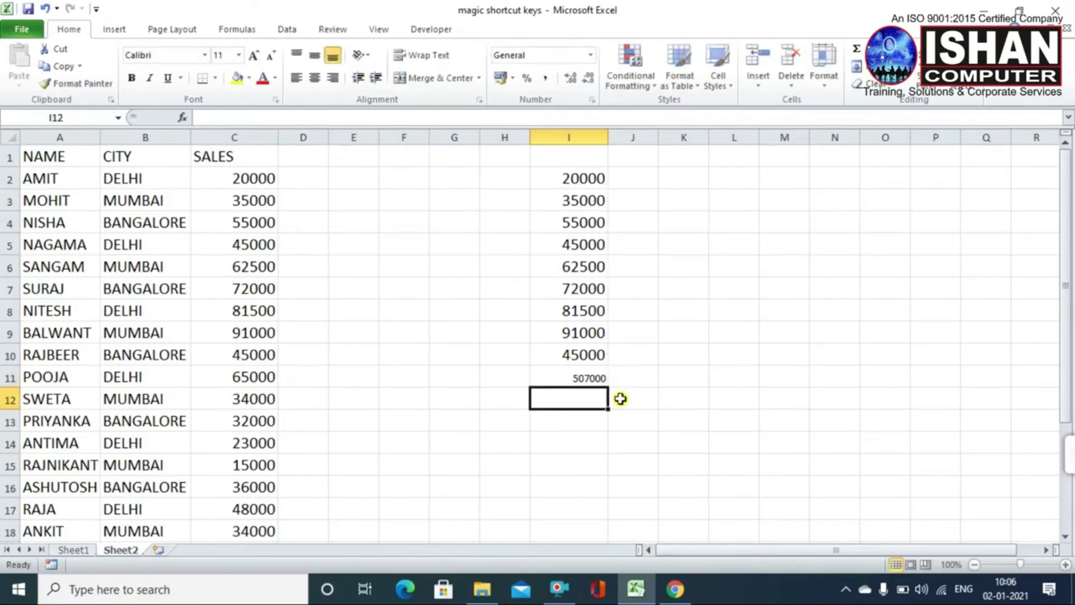
click(586, 383)
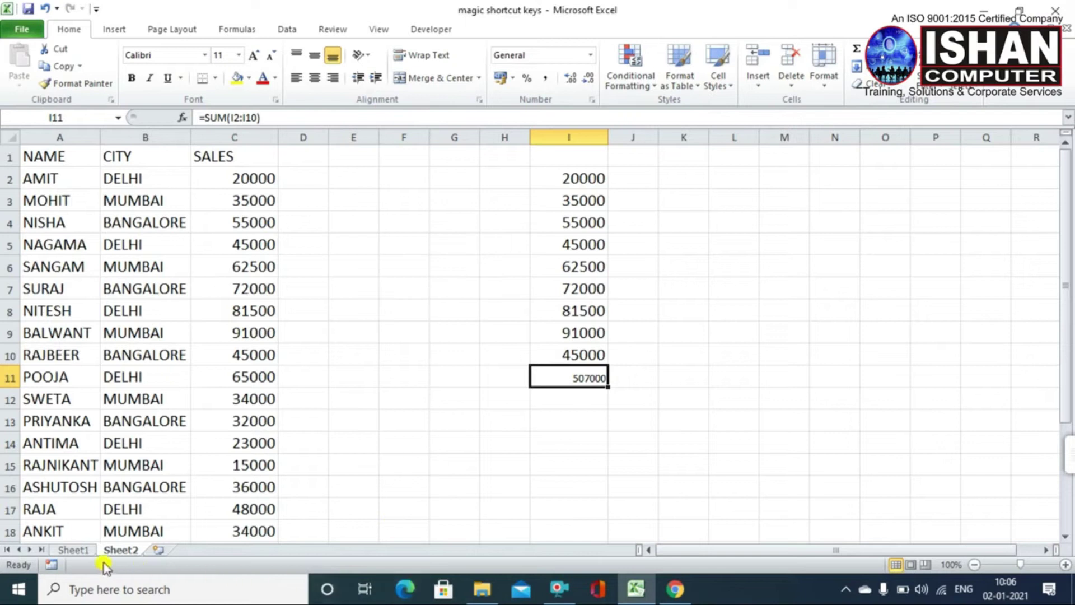
click(72, 550)
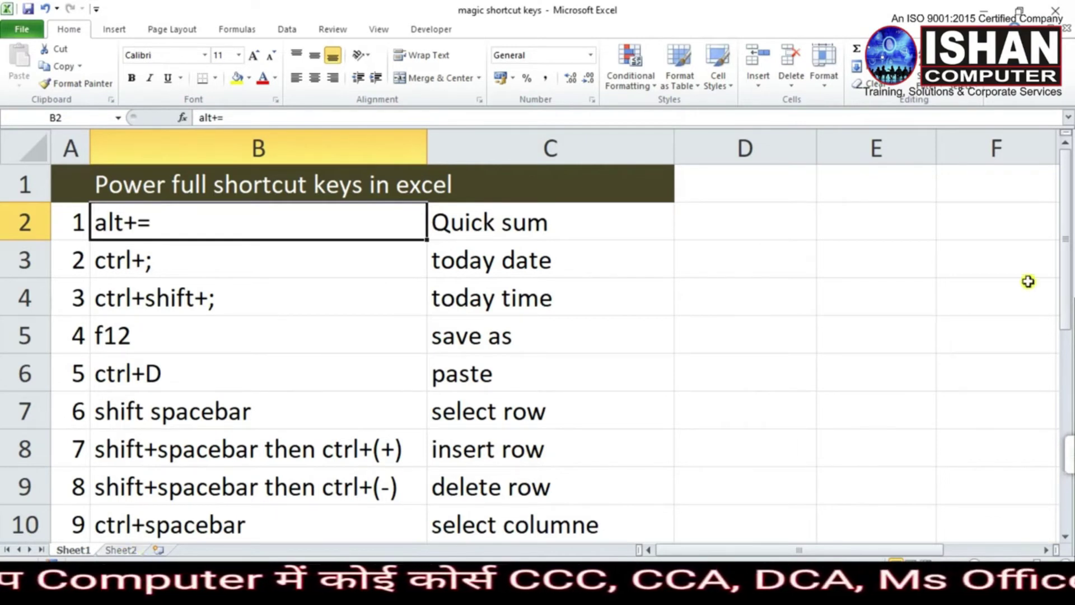
click(860, 286)
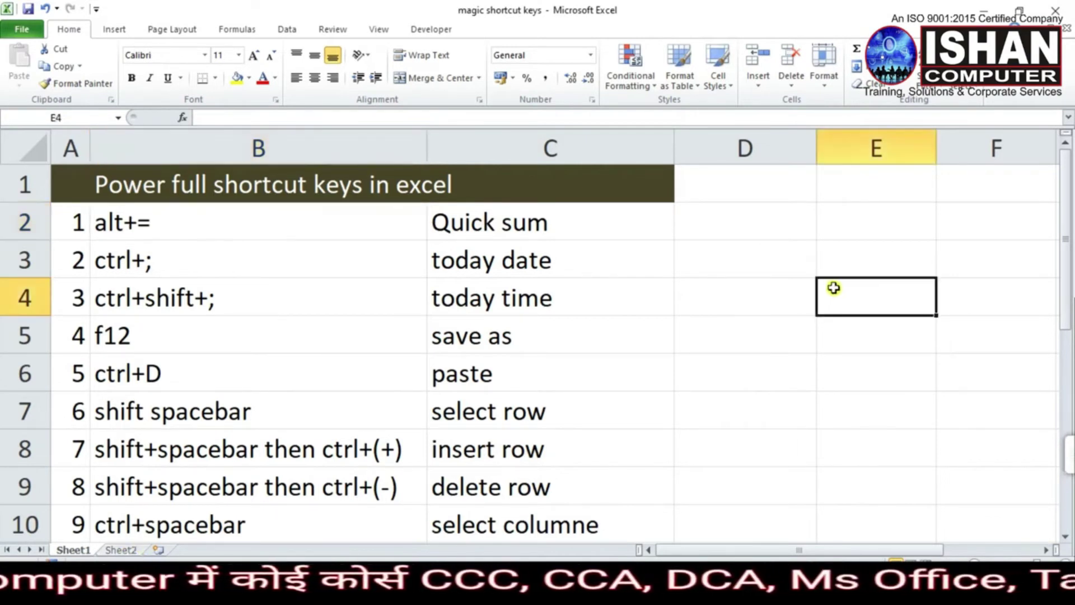
click(857, 257)
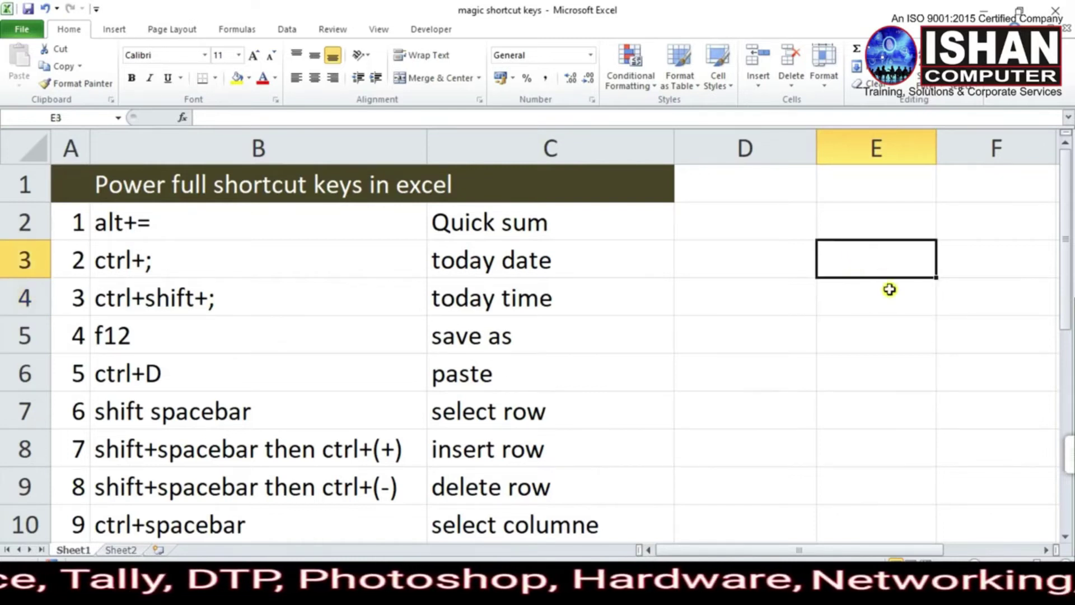
key(ctrl+semicolon)
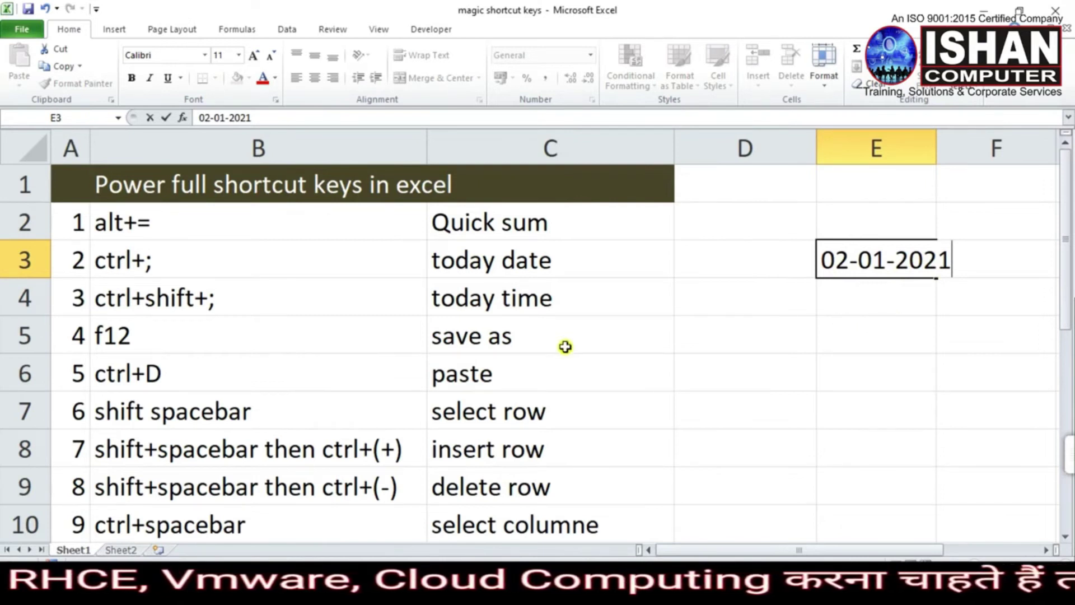
click(851, 305)
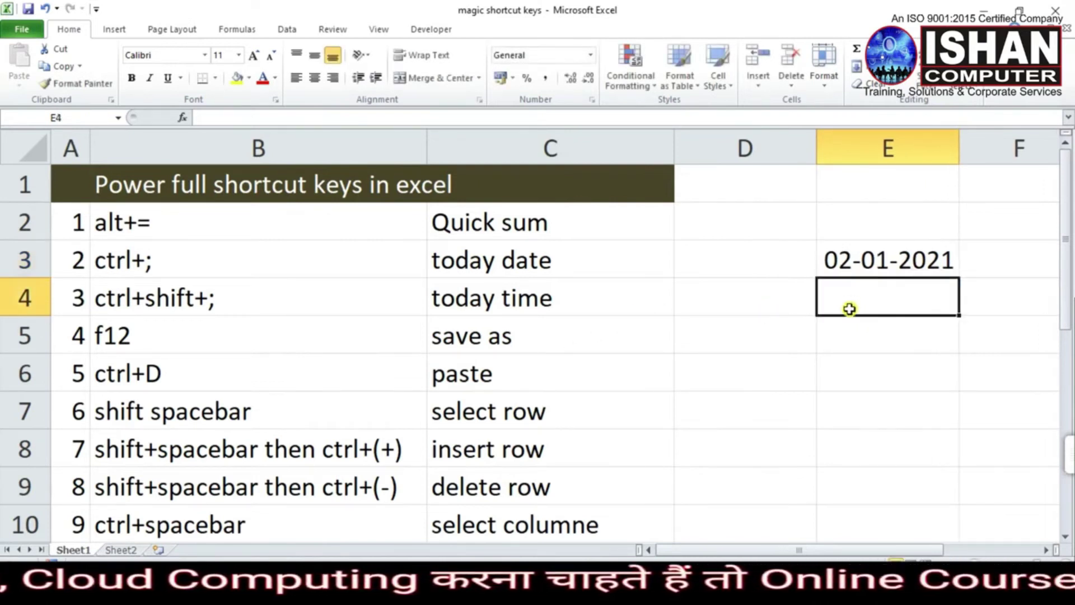
click(459, 305)
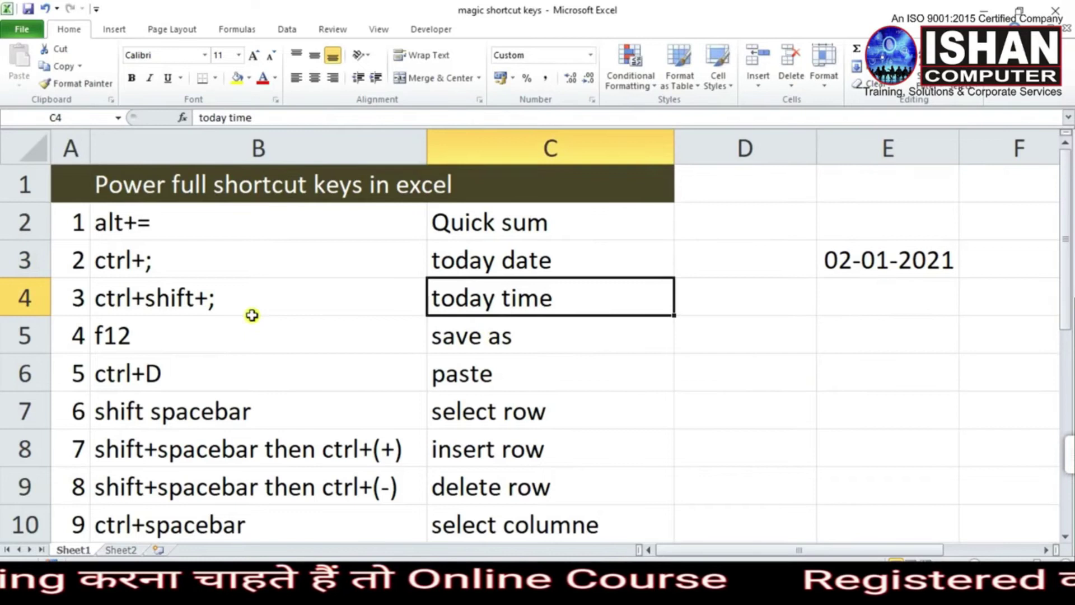
click(140, 305)
drag(359, 310, 468, 312)
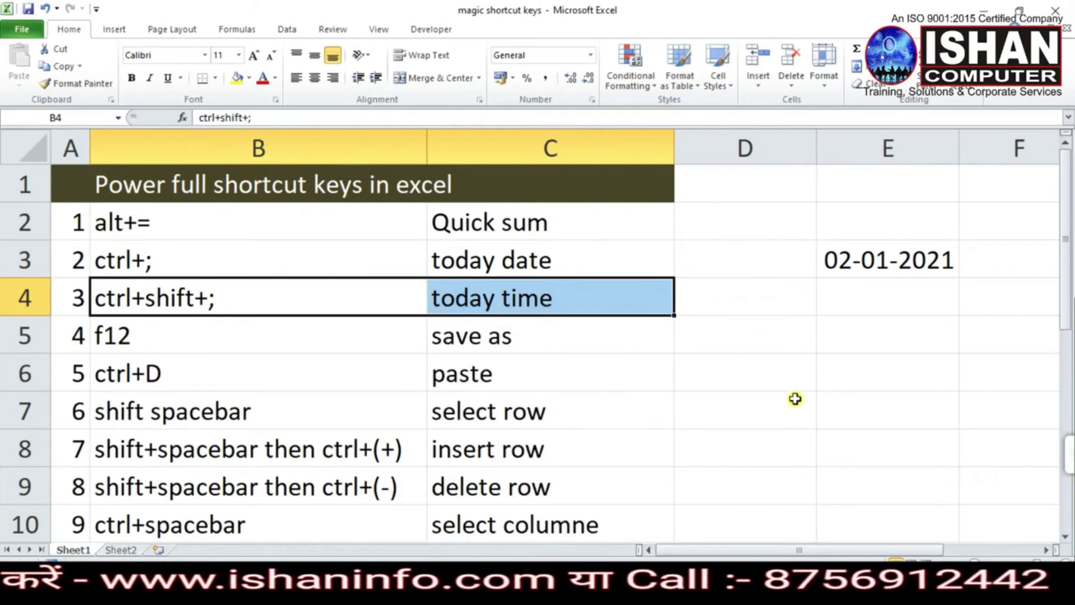
click(843, 297)
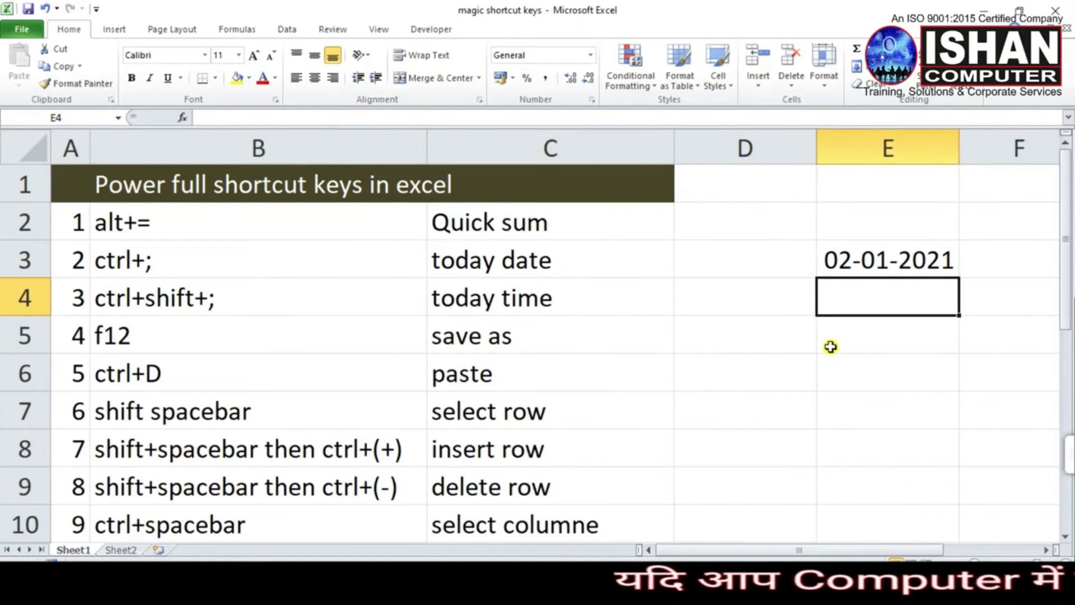
key(ctrl+shift+semicolon)
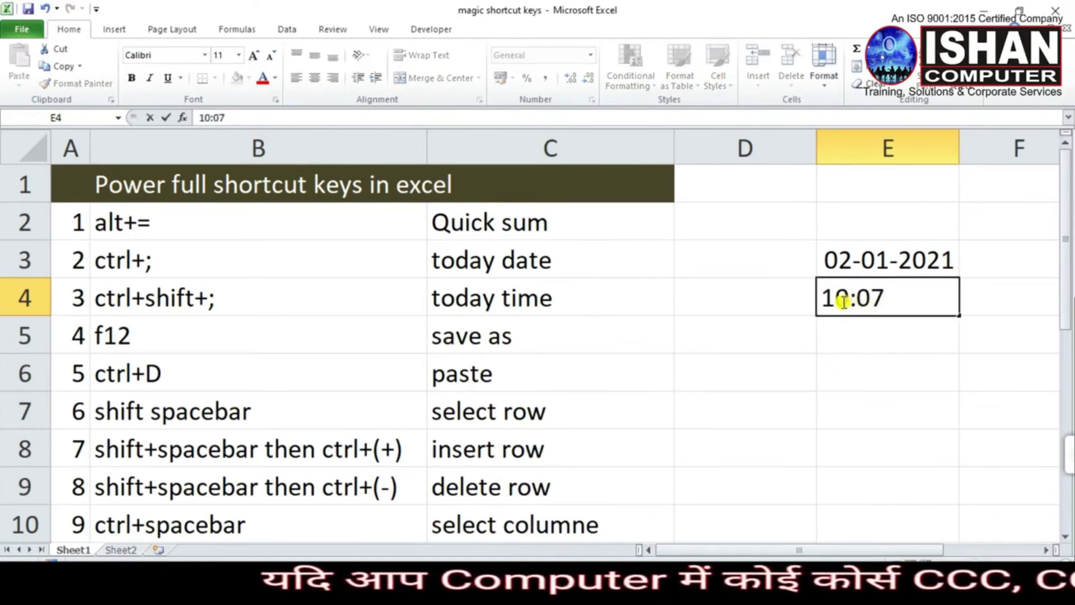
click(872, 336)
drag(844, 257, 928, 306)
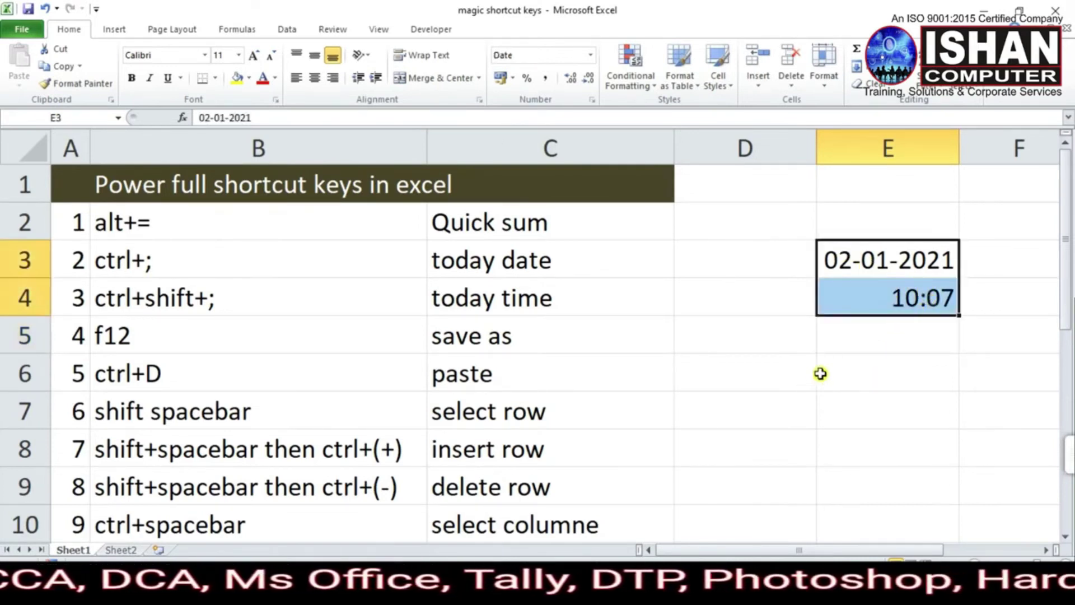
key(Delete)
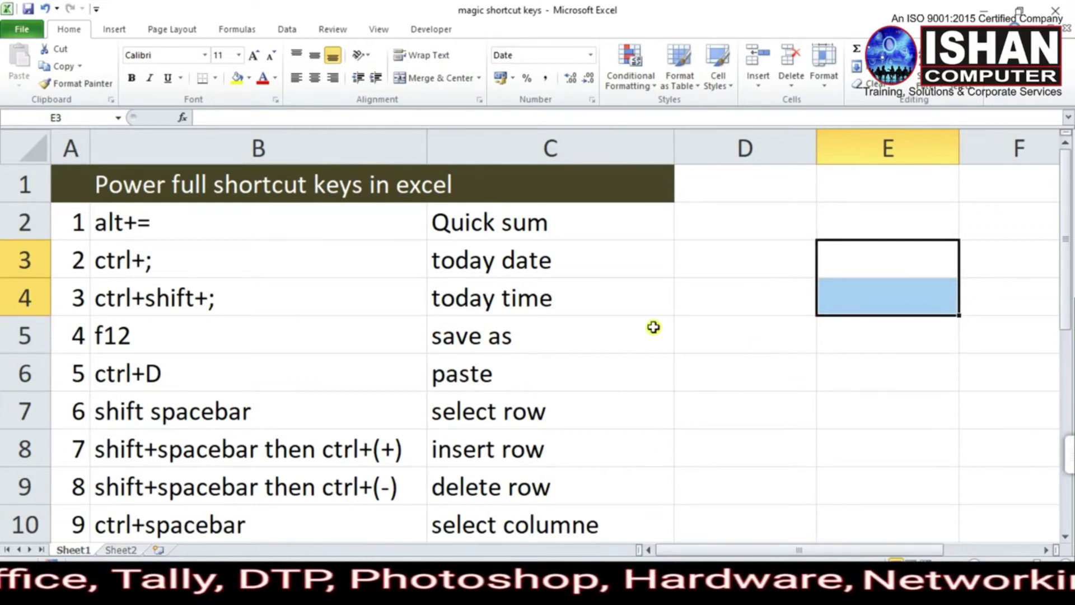
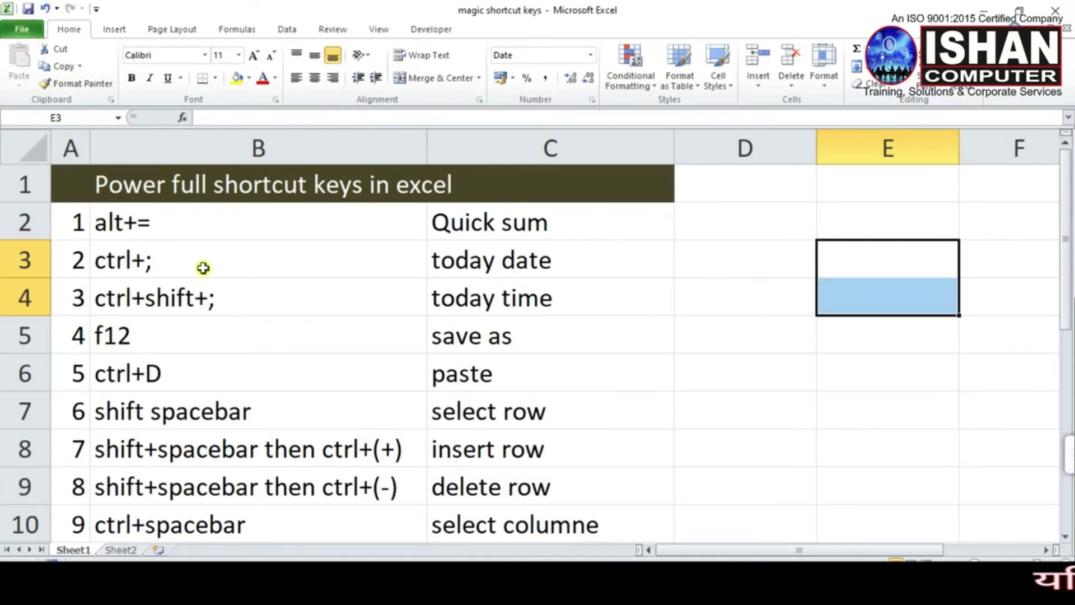
Highlight the f12 / save as shortcut in row 5, then the title and first eight rows.
click(134, 343)
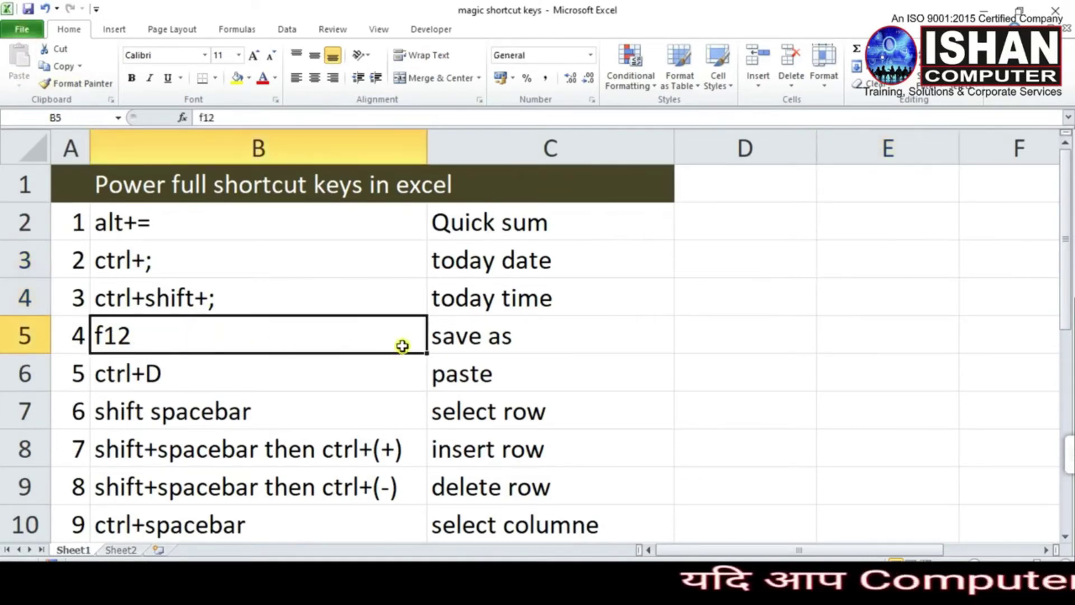
click(439, 338)
click(368, 337)
drag(367, 338, 445, 335)
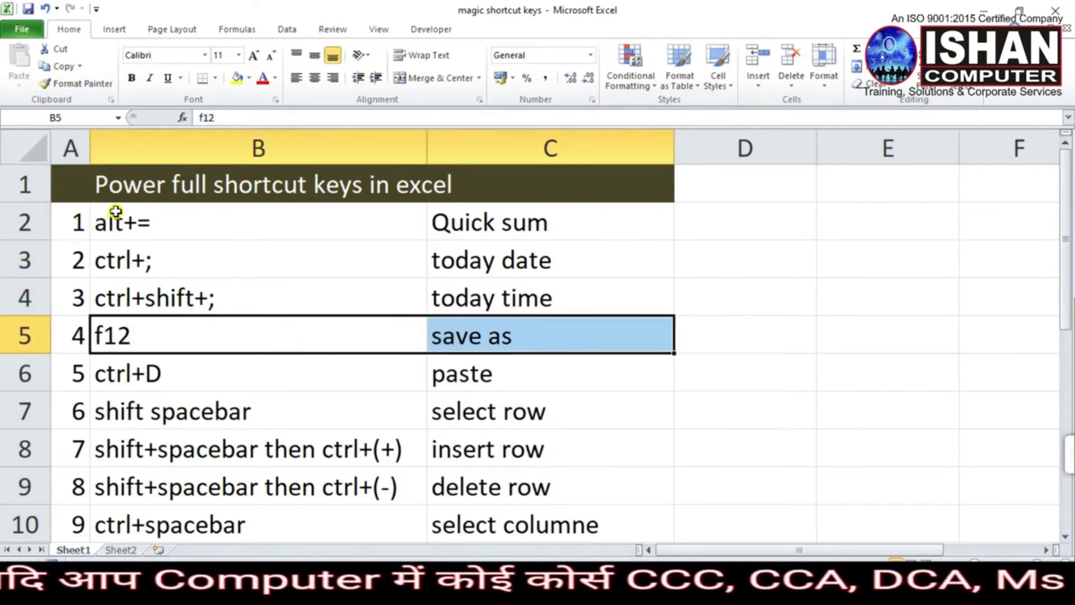
drag(98, 185, 459, 484)
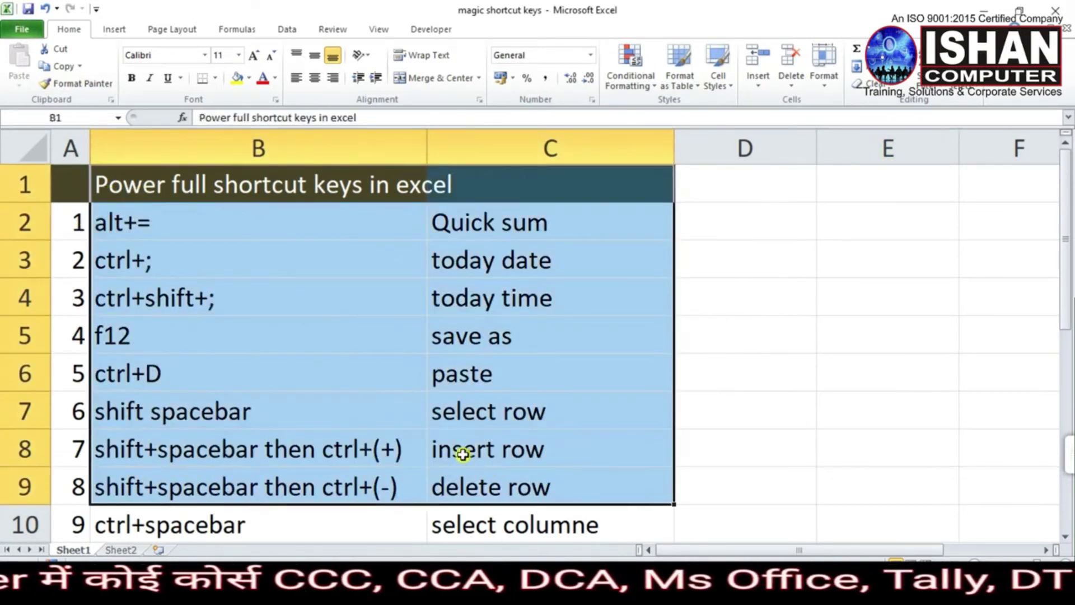
click(182, 342)
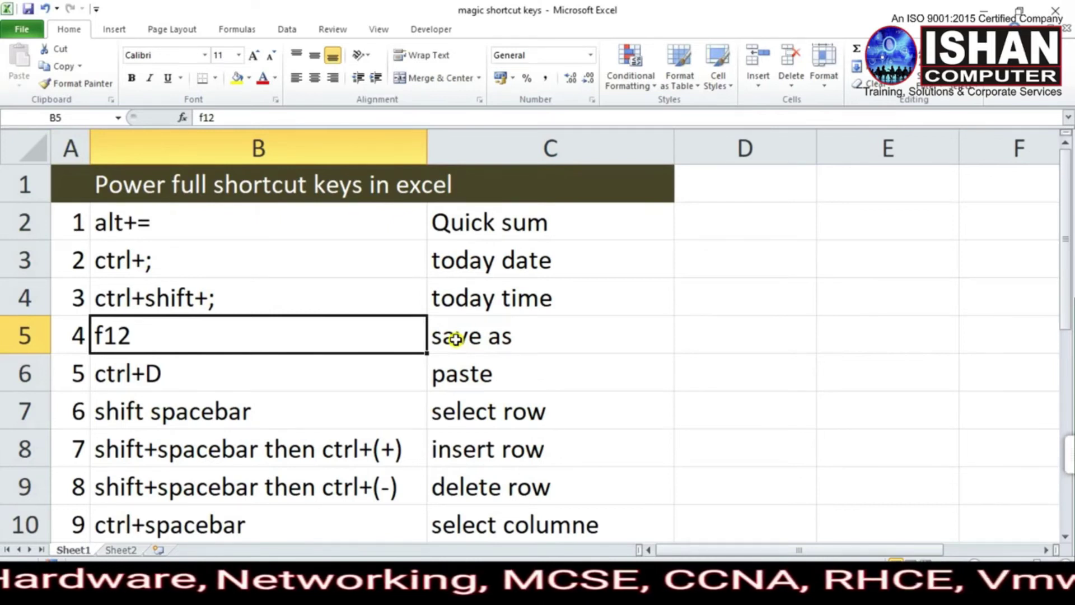
Save the sheet to the Desktop as a PDF using F12.
key(F12)
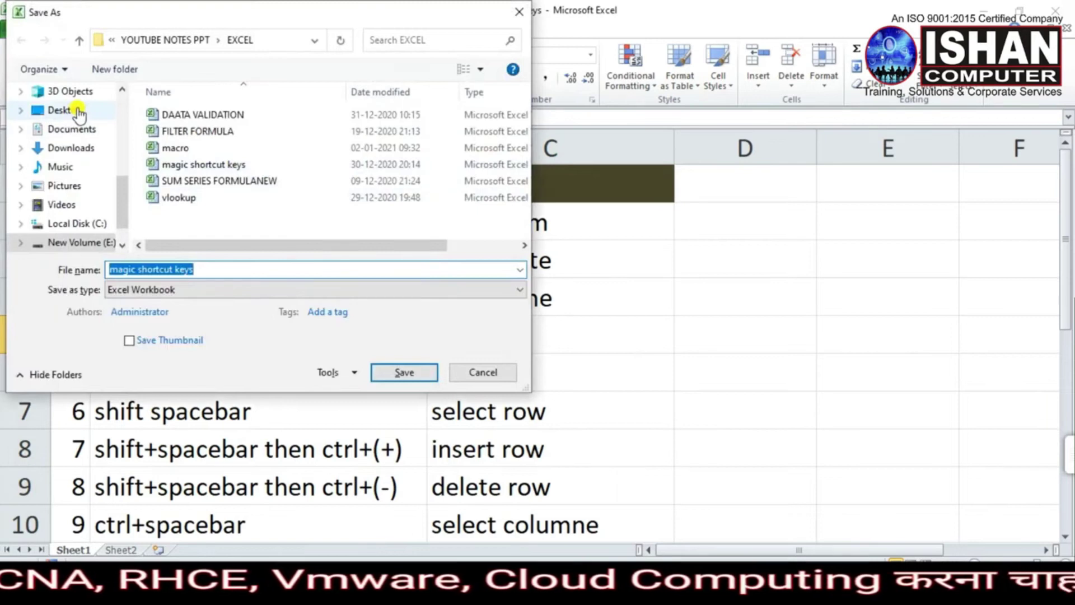
click(61, 110)
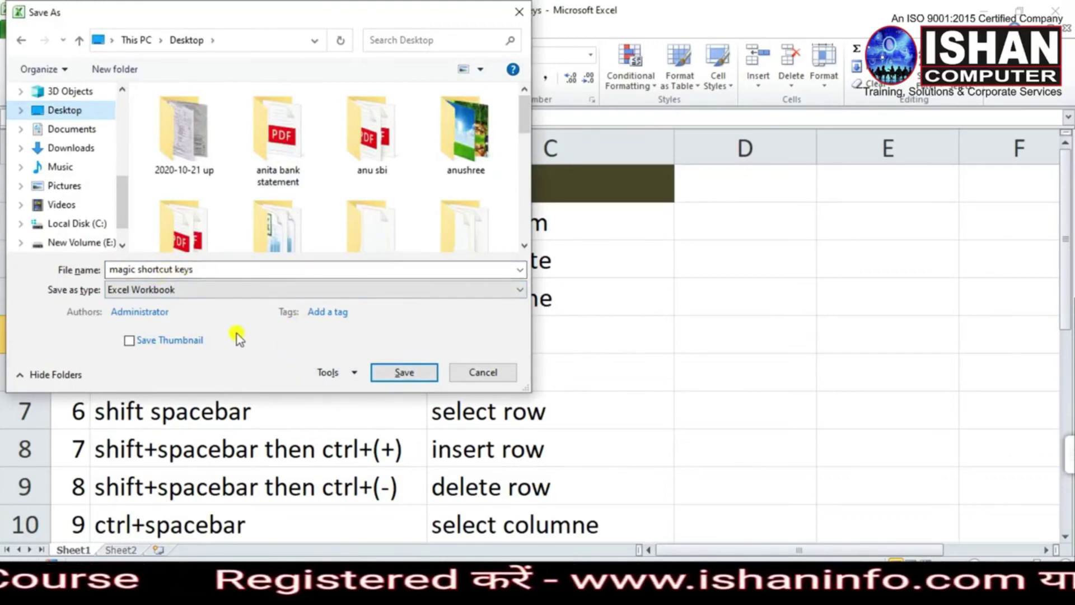
click(182, 291)
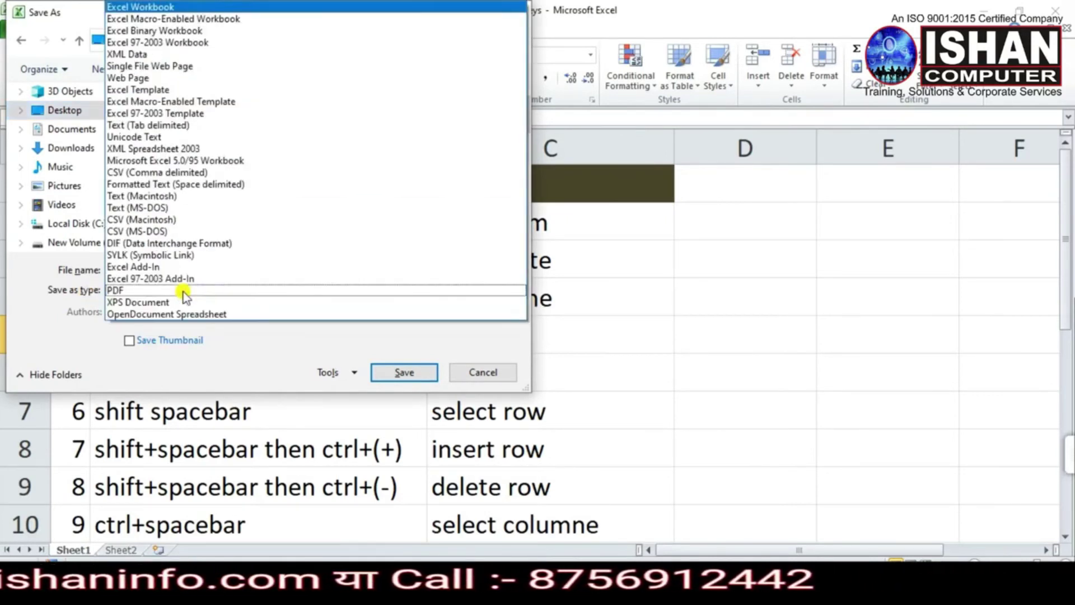
click(144, 290)
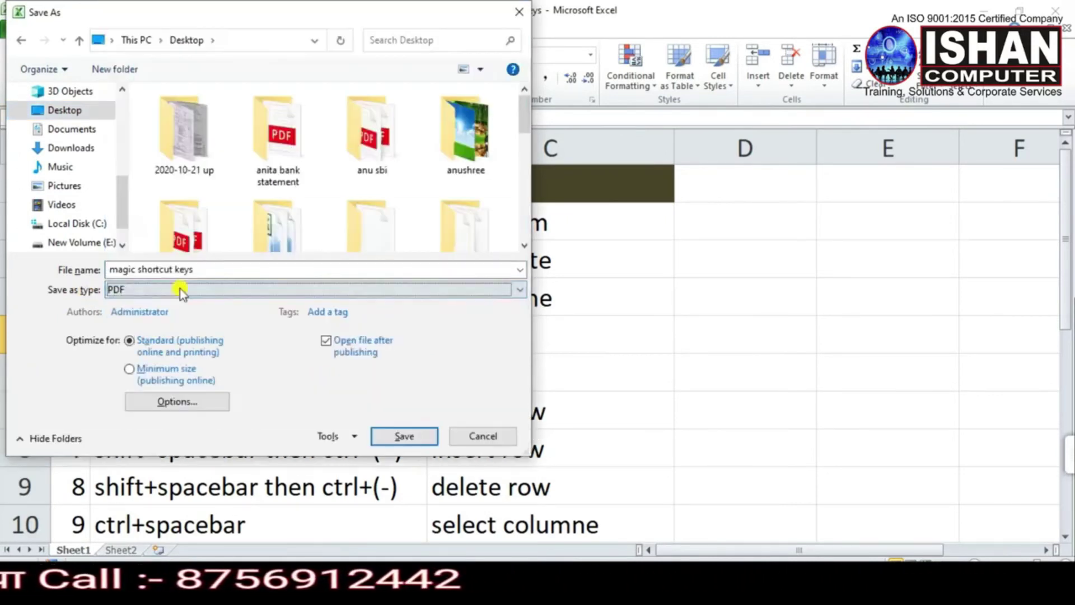
click(405, 437)
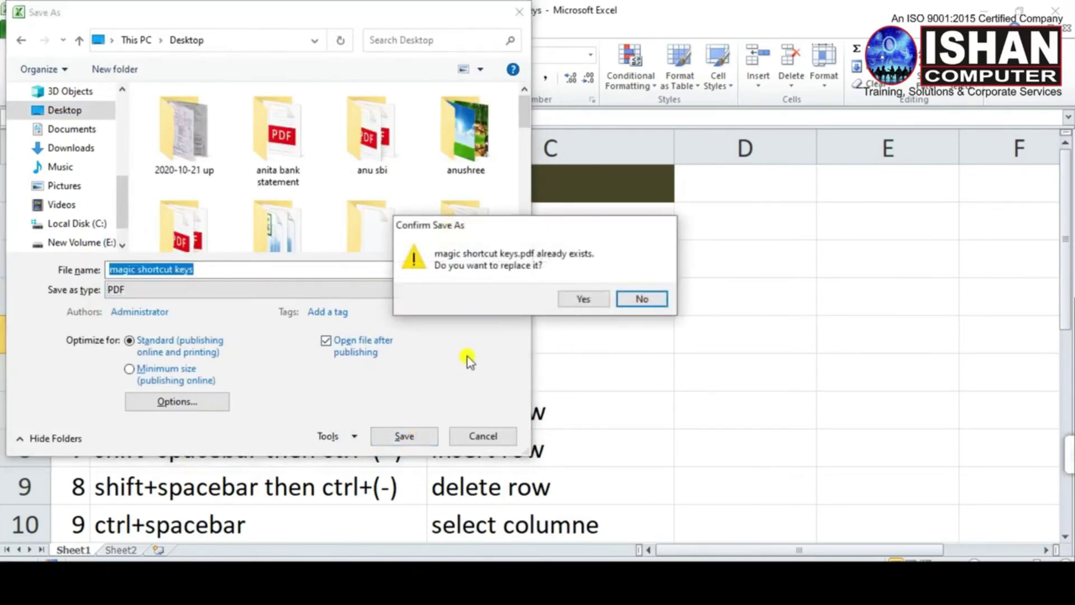
Decline replacing the existing PDF and save it as 'magic shortcut keys2' instead.
click(640, 298)
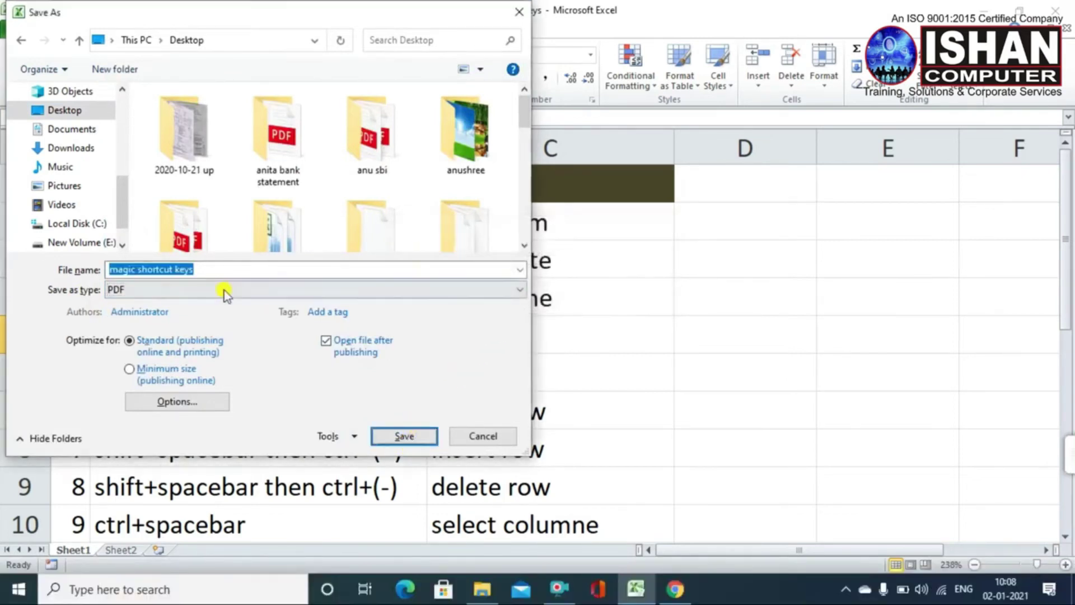
click(208, 267)
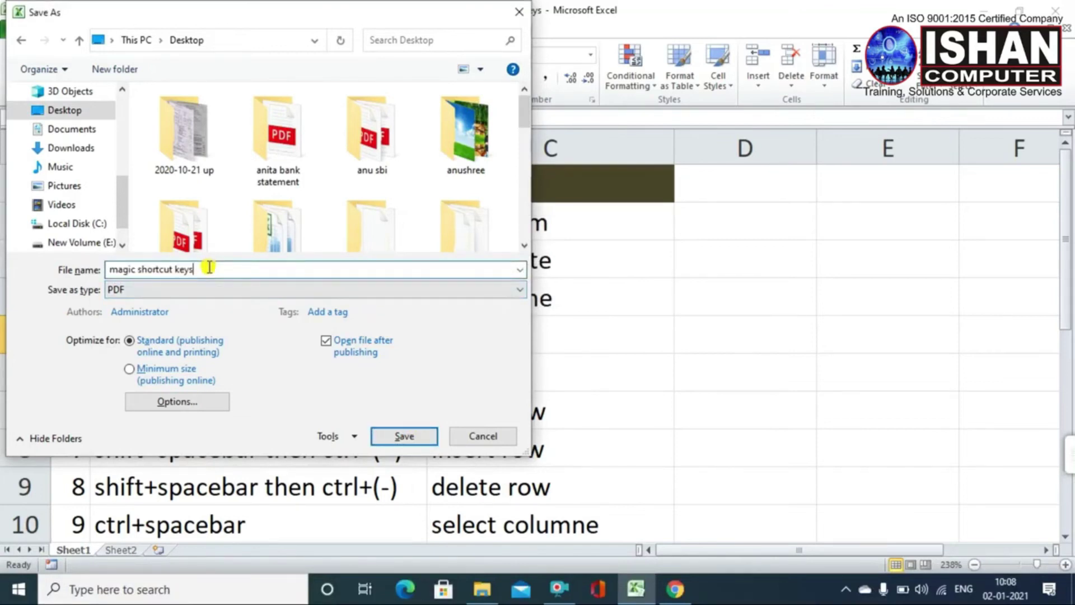
text(2)
click(407, 435)
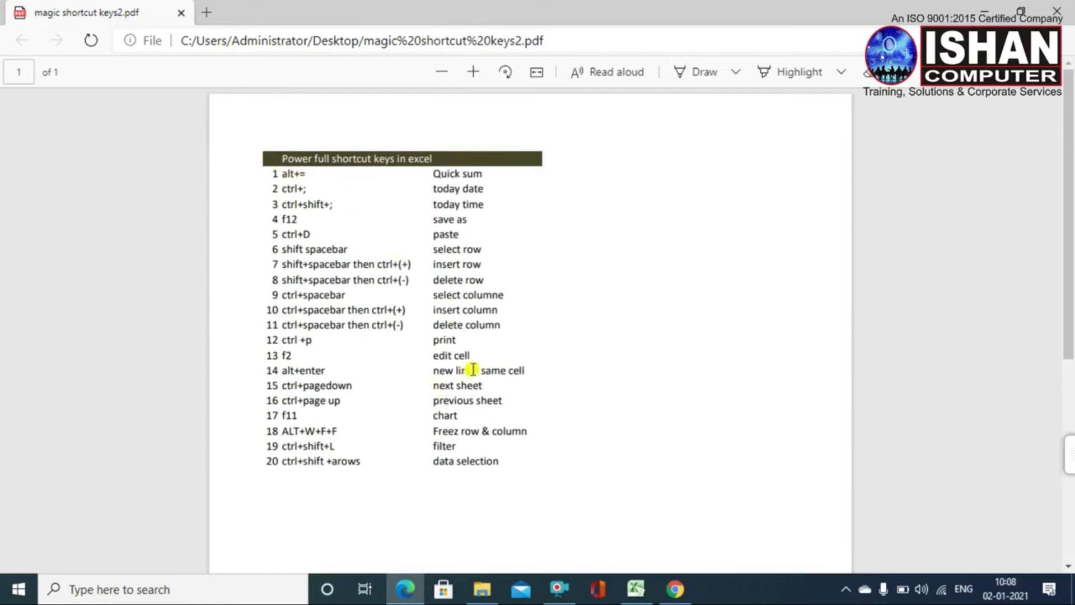
Scroll through the magic shortcut keys2 PDF in Edge, then minimize Edge to get back to Excel.
scroll(470, 367, down, 5)
scroll(463, 367, up, 5)
click(986, 9)
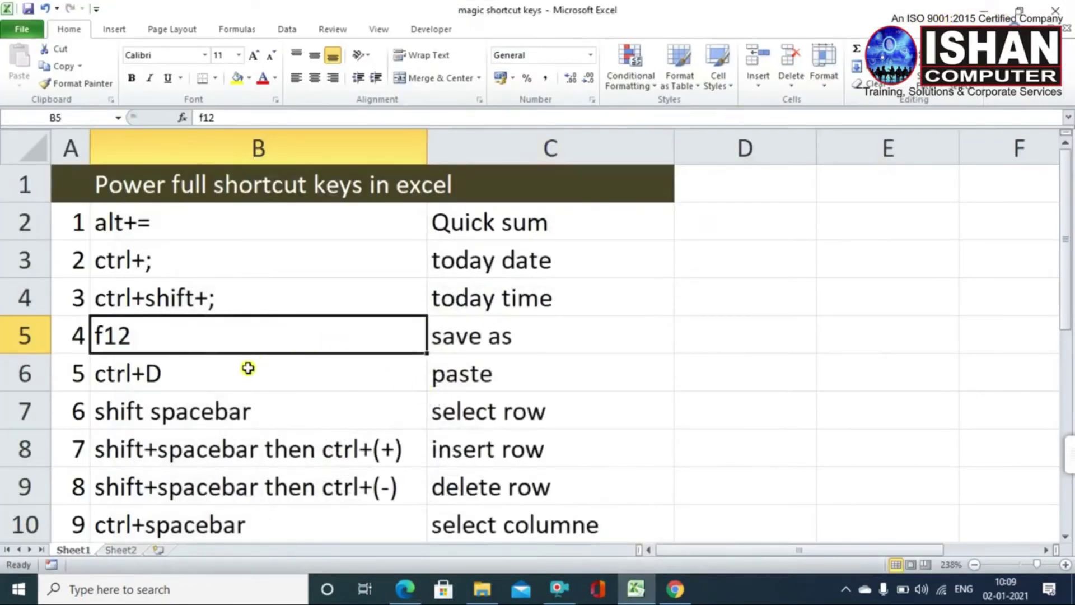
click(516, 338)
drag(134, 379, 444, 377)
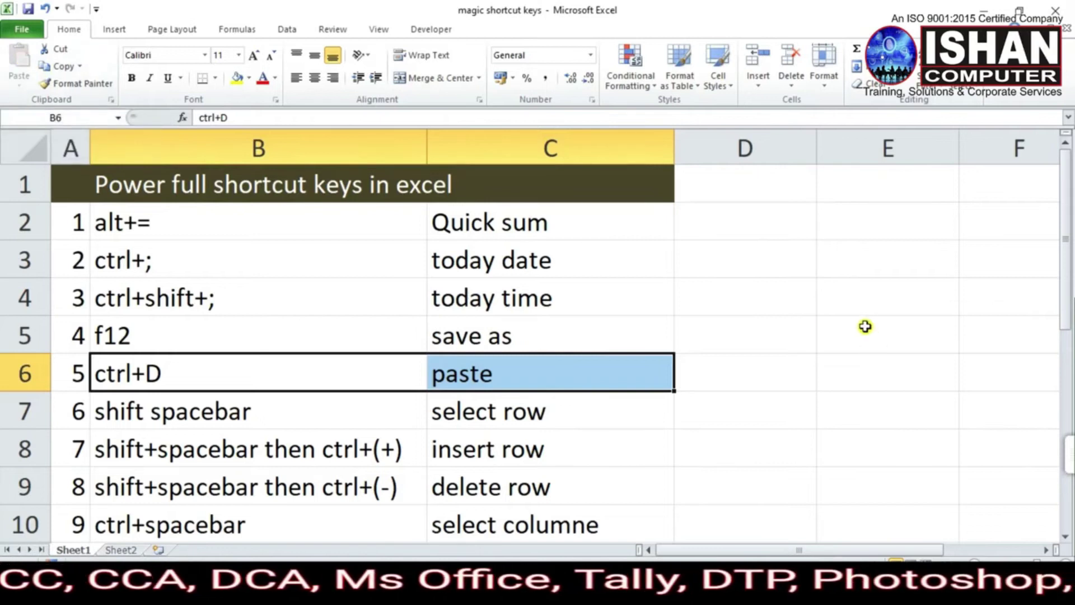
click(805, 271)
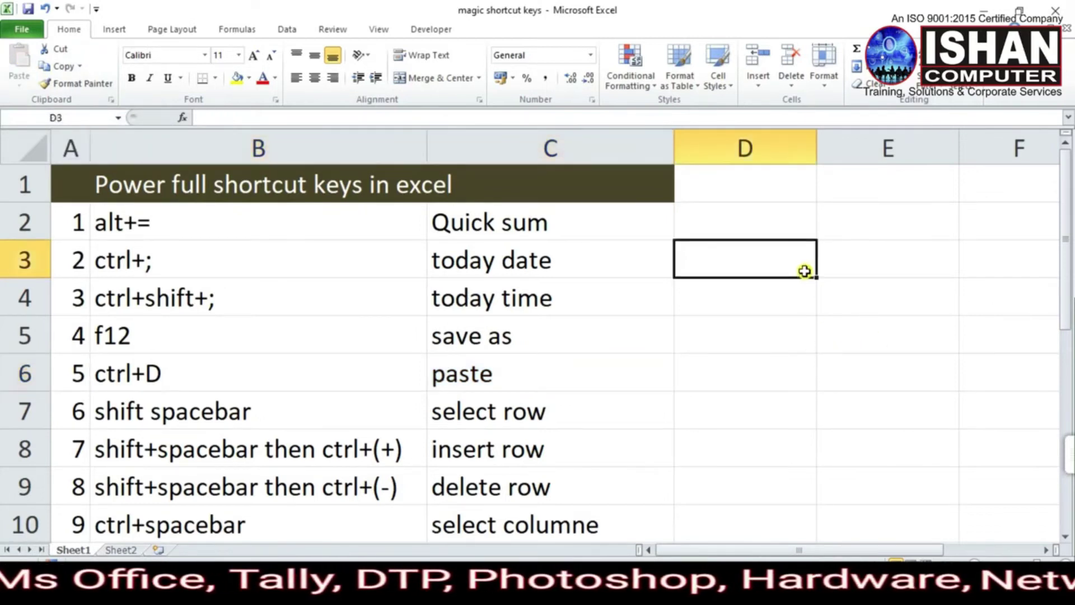
click(845, 292)
click(762, 268)
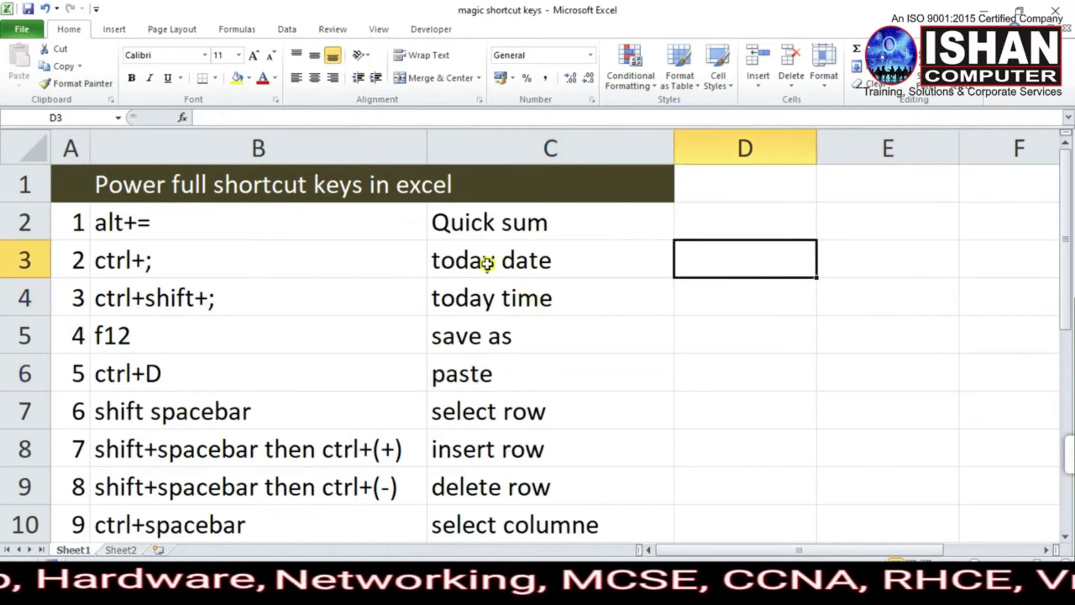
scroll(557, 295, down, 6)
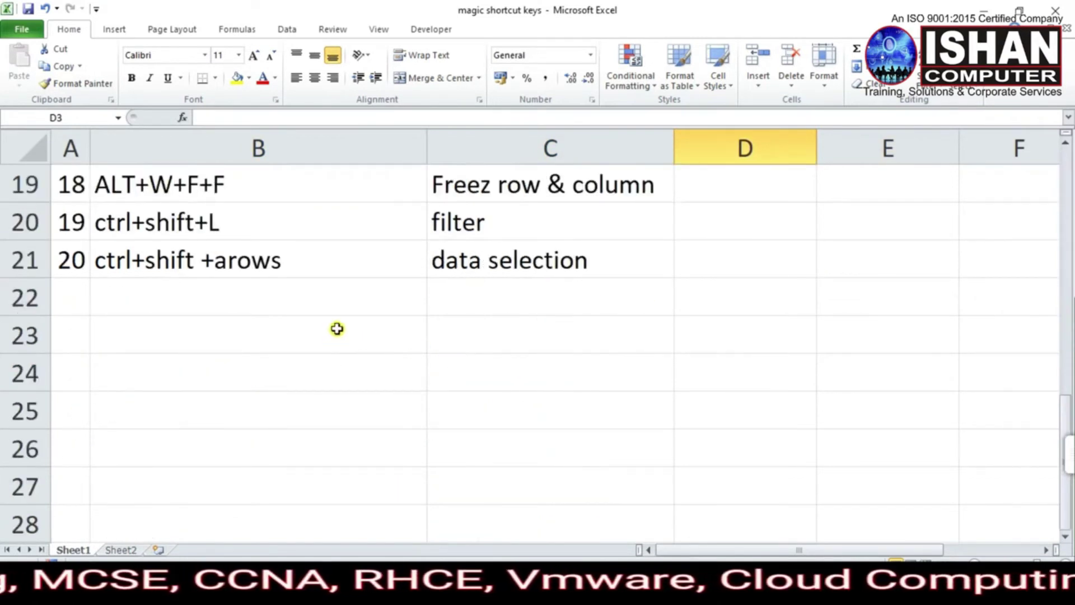
click(120, 267)
drag(273, 266, 449, 468)
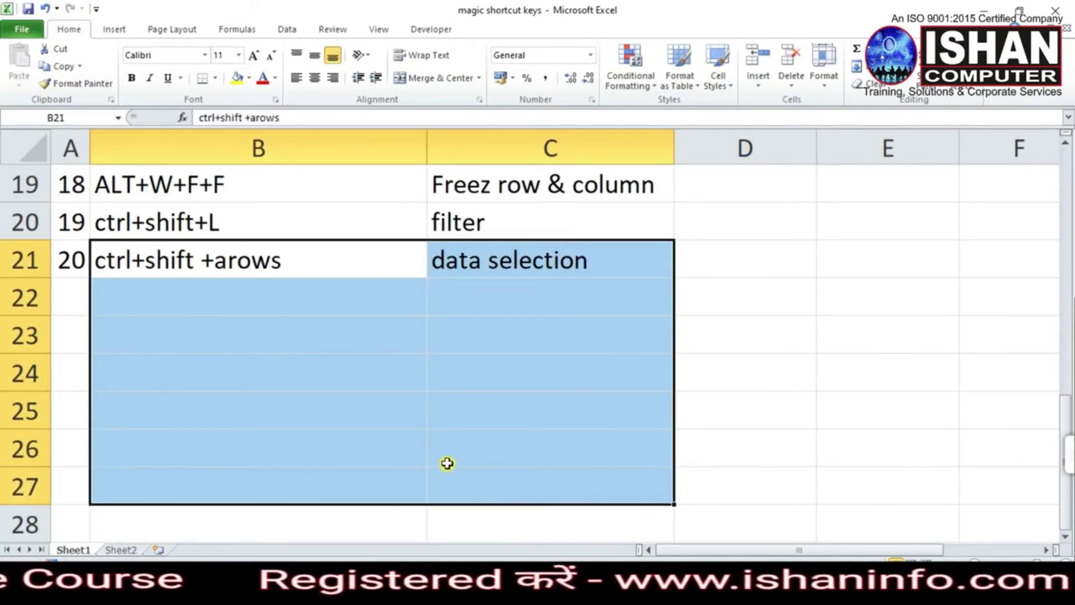
key(ctrl+d)
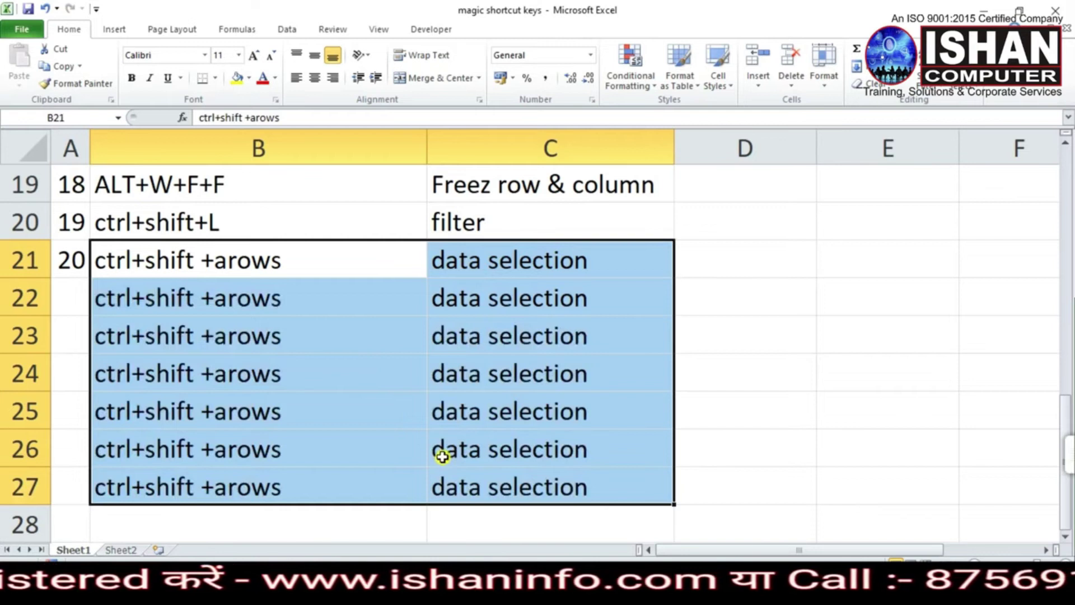
key(ctrl+z)
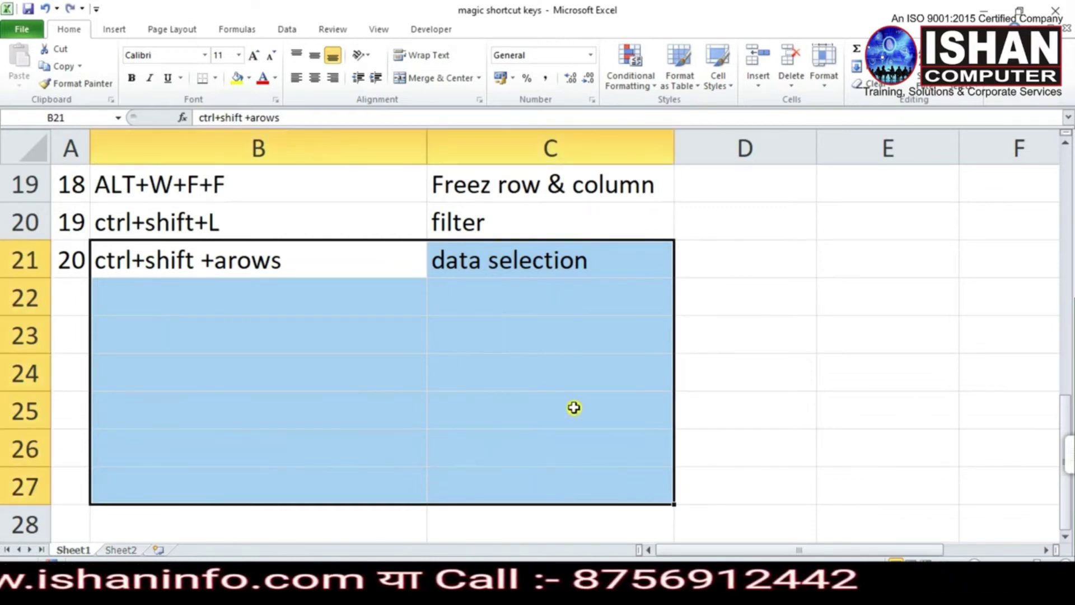
scroll(633, 386, up, 6)
click(776, 222)
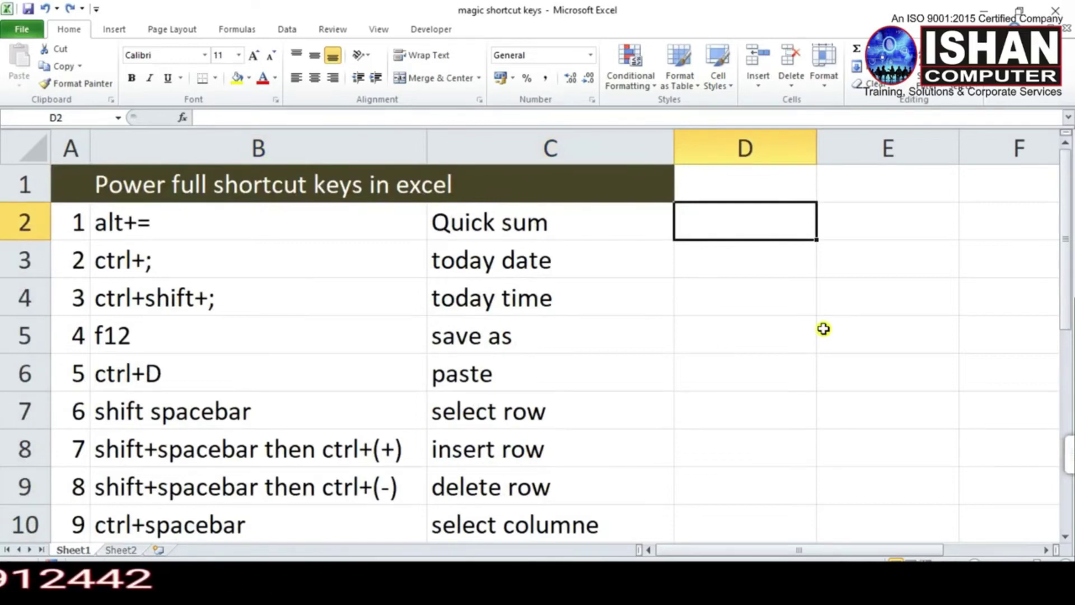
Enter 2 in D2, fill it down through D9 with Ctrl+D, then delete the filled values.
text(2)
key(Return)
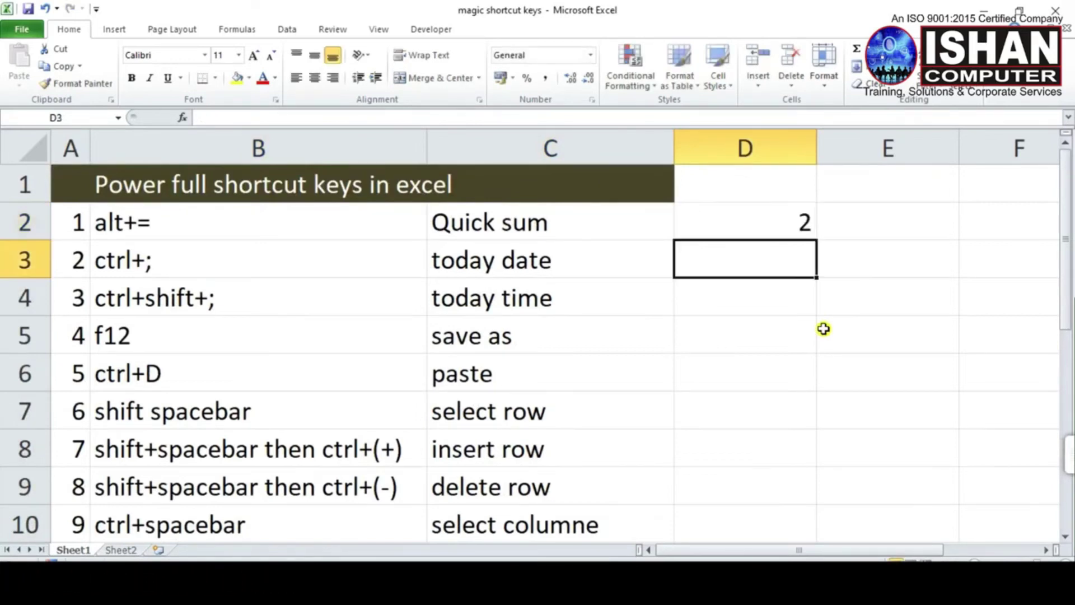
drag(791, 224, 771, 498)
key(ctrl+d)
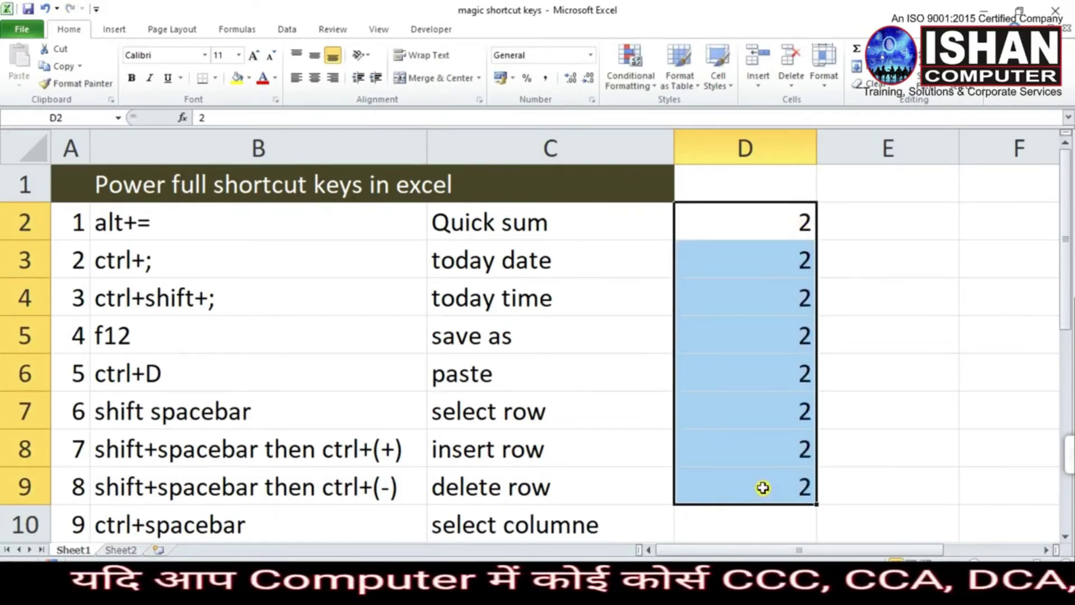
key(Delete)
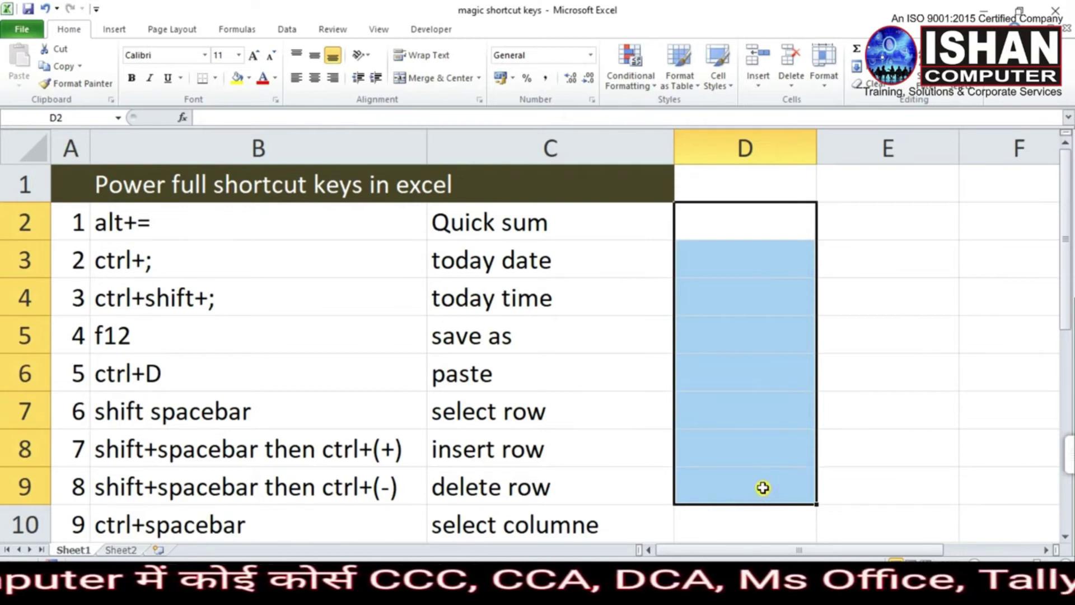
Copy row 19's entry down into the rows beneath it with Ctrl+D.
drag(757, 227, 775, 413)
scroll(767, 413, up, 2)
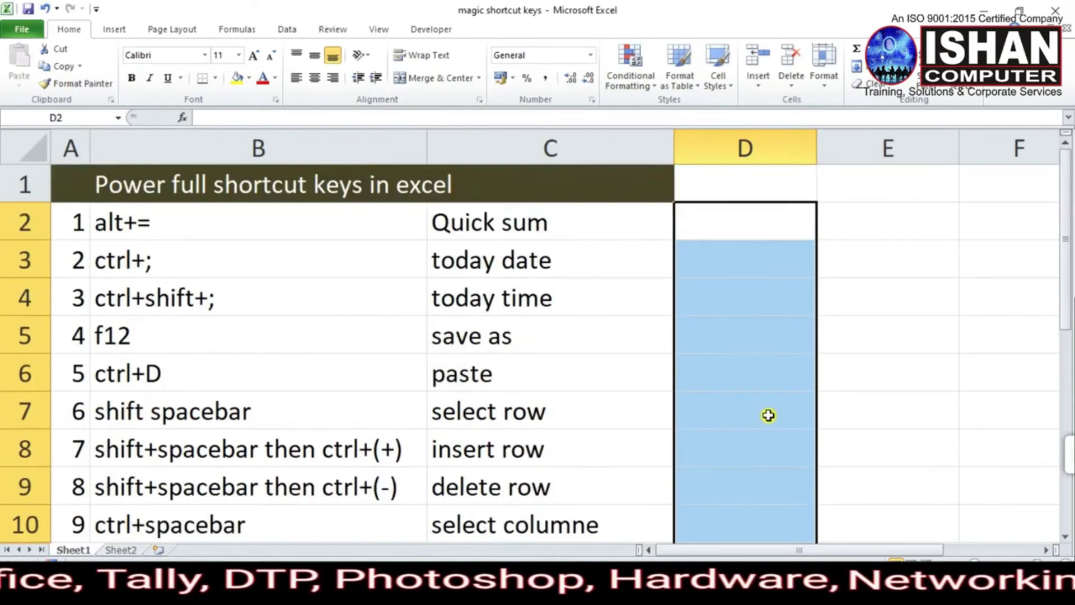
click(625, 405)
scroll(602, 355, down, 6)
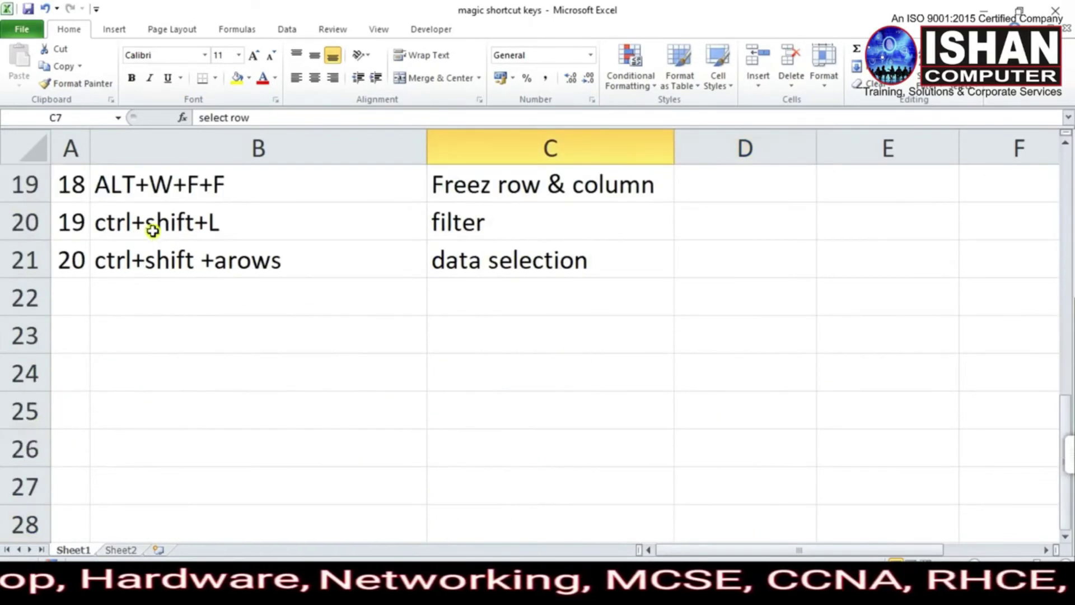
drag(115, 204, 493, 515)
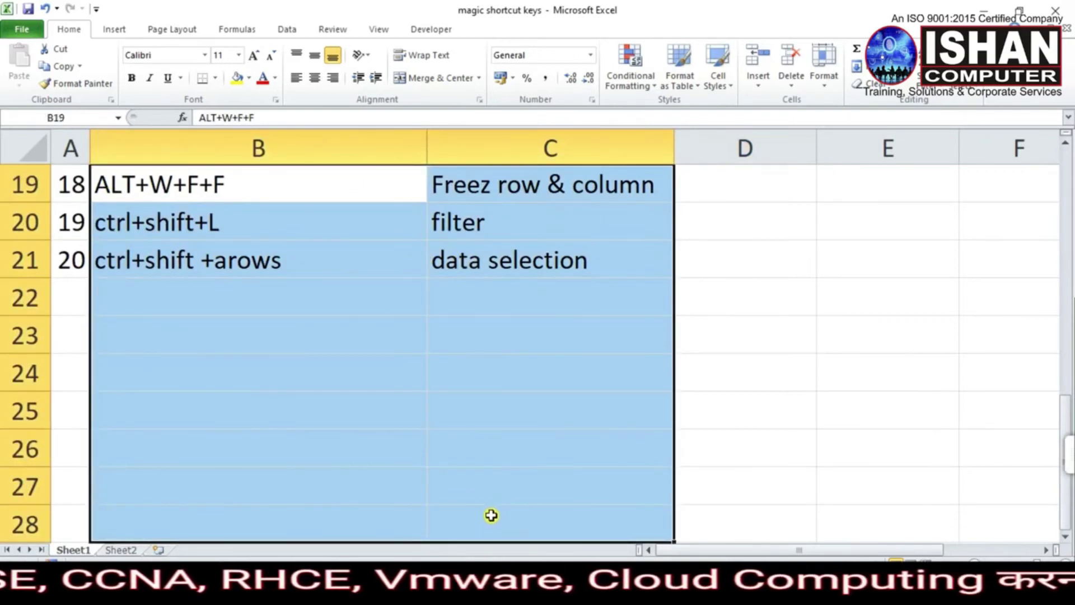
key(ctrl+d)
scroll(338, 345, up, 2)
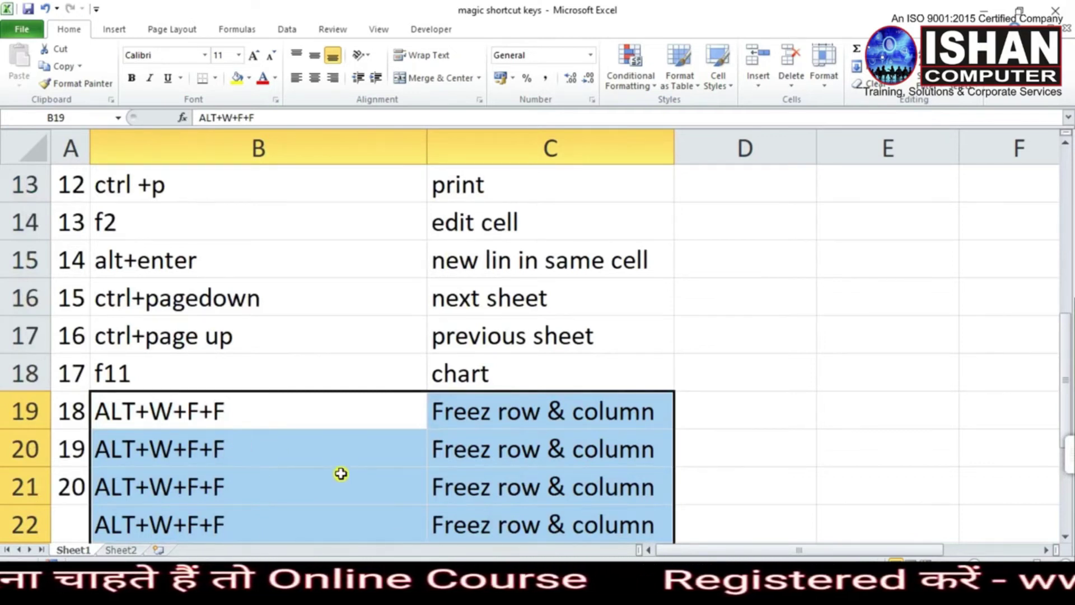
Undo the fill to restore rows 20–22 and scroll back up to the title.
key(ctrl+z)
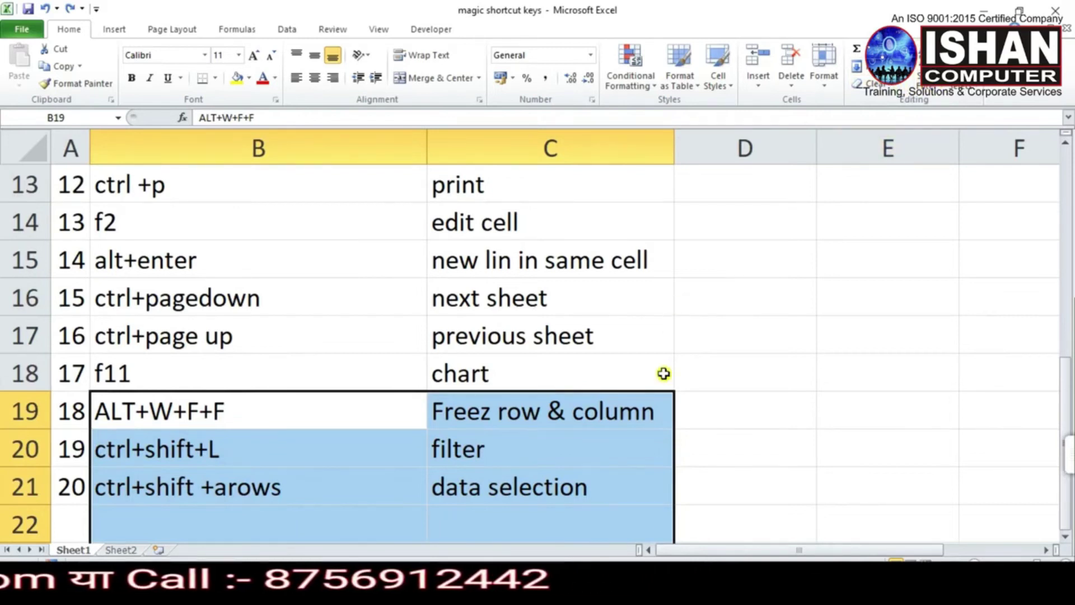
scroll(342, 293, up, 1)
scroll(345, 285, up, 2)
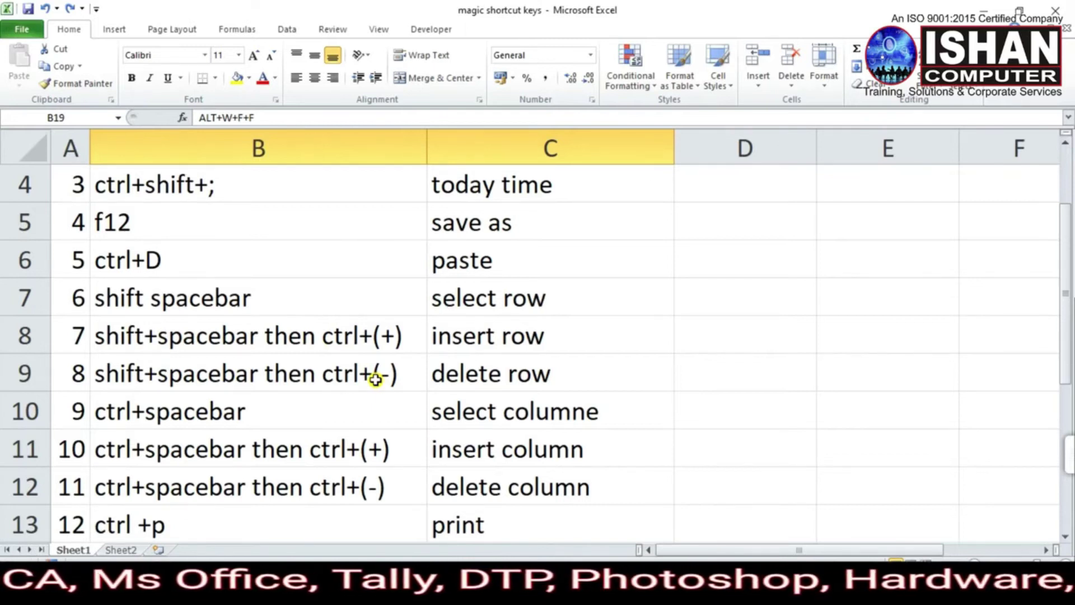
scroll(376, 250, up, 1)
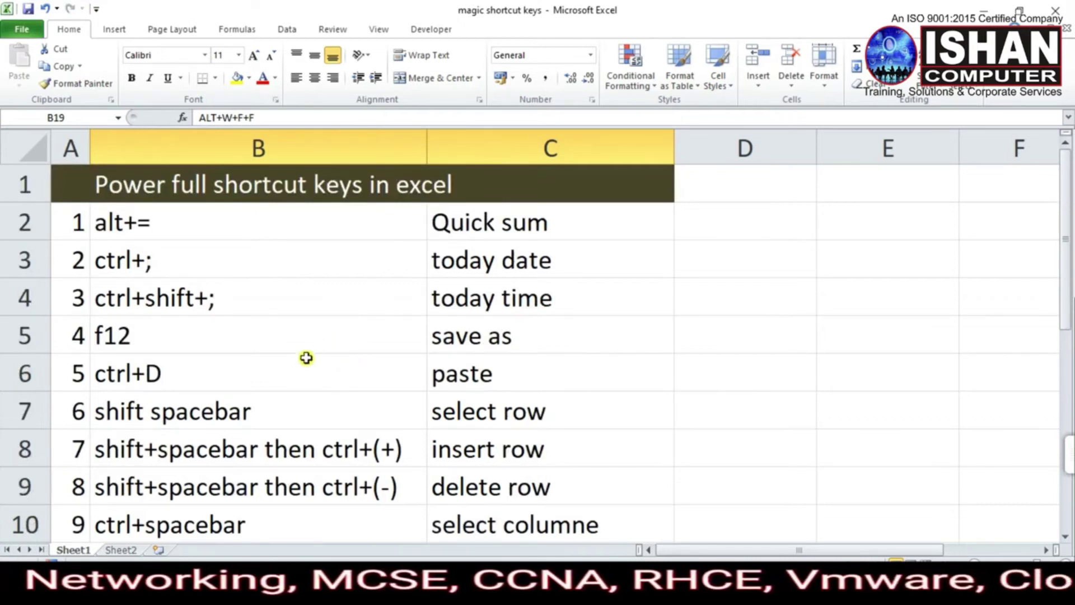
click(261, 413)
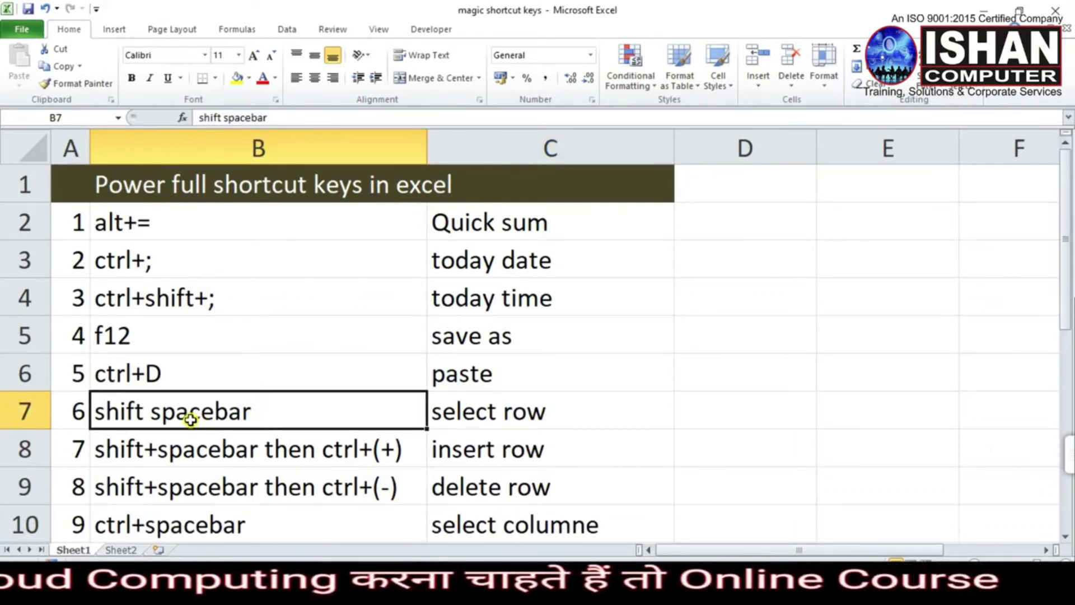
mouse_move(353, 428)
mouse_down()
mouse_move(526, 422)
mouse_move(360, 426)
mouse_up()
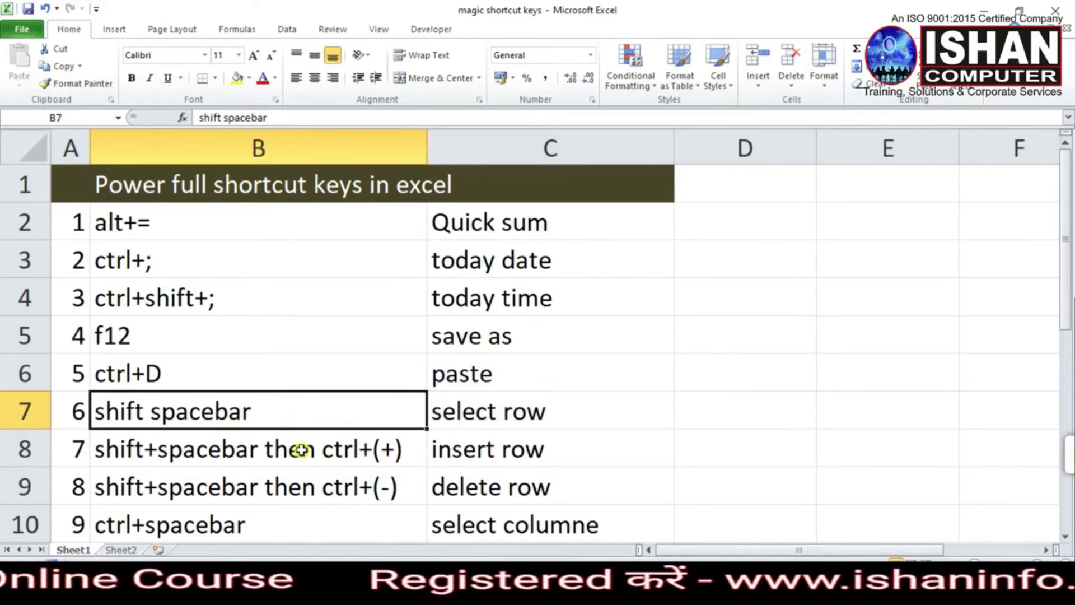
key(shift+space)
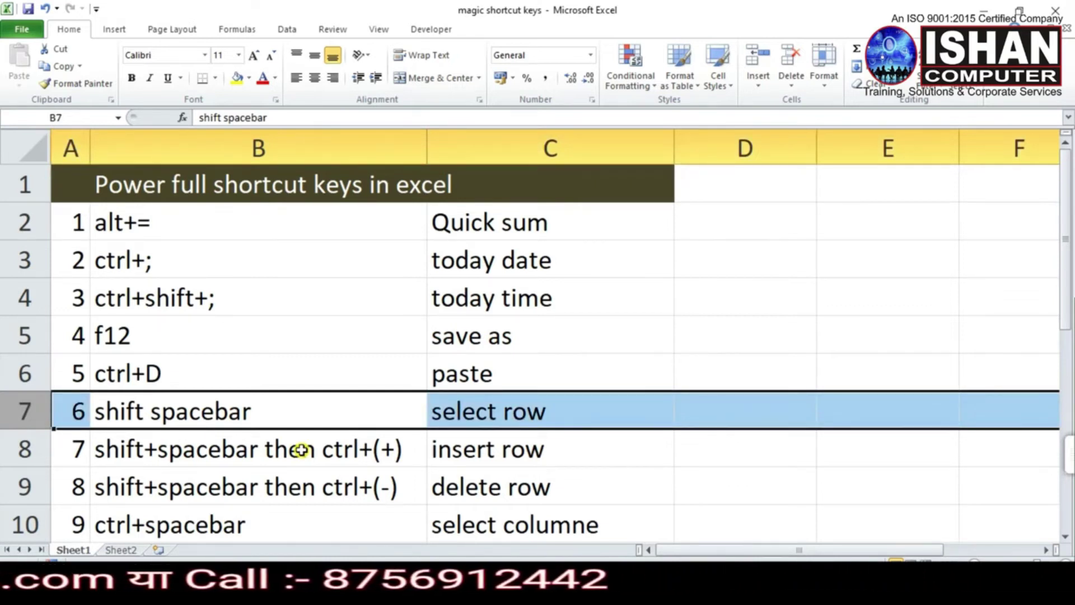
click(271, 414)
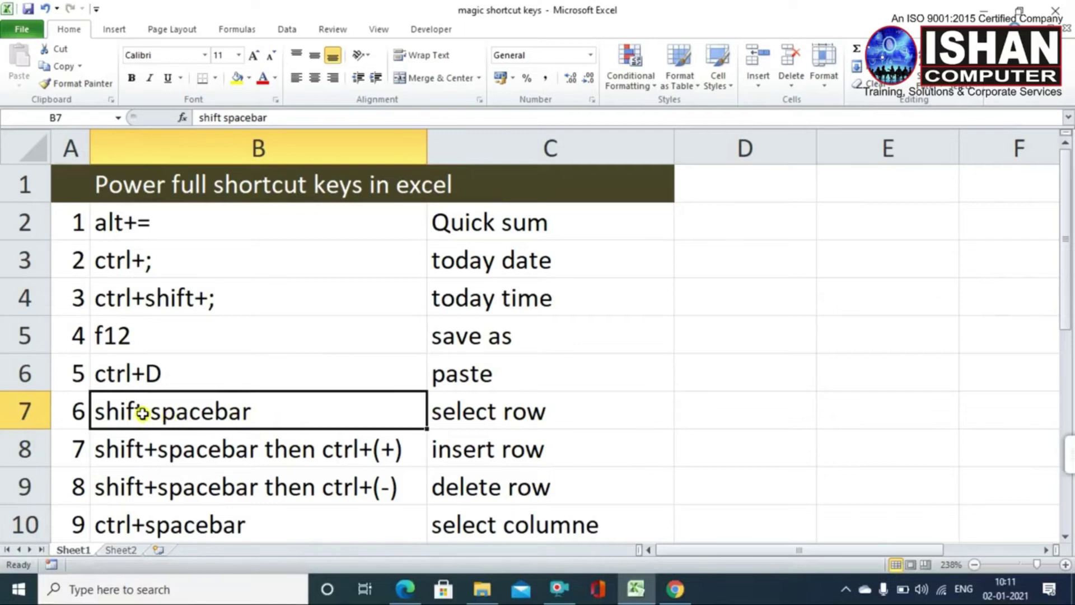
click(448, 451)
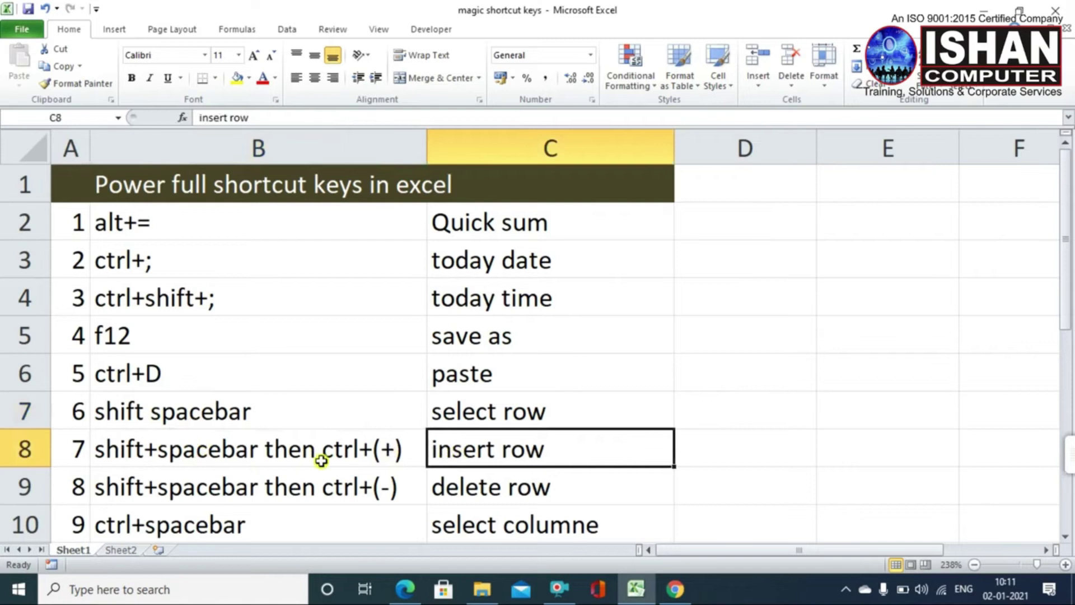
click(233, 458)
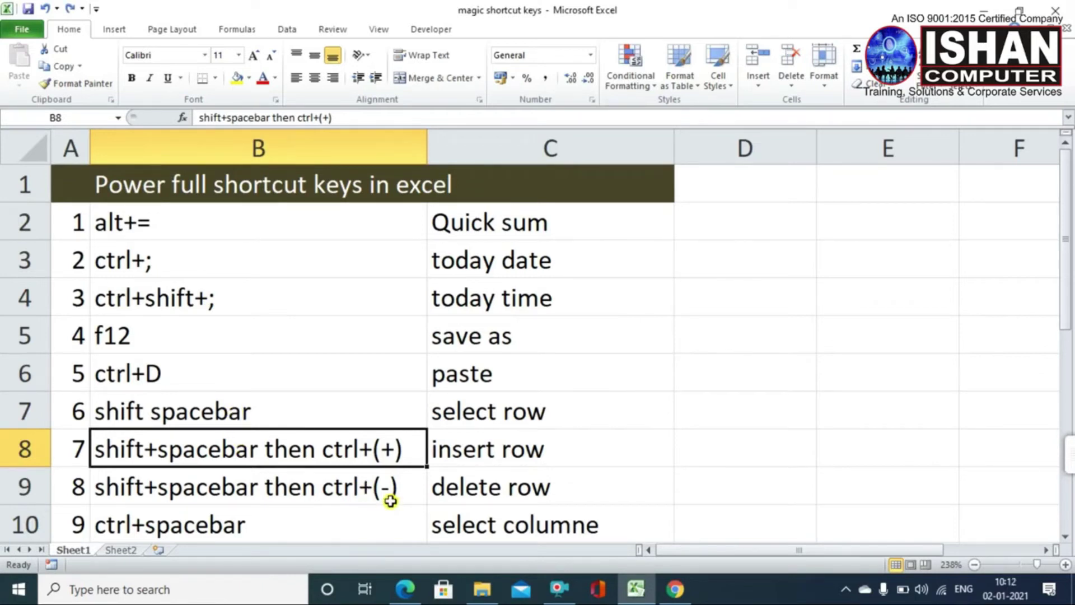
key(shift+space)
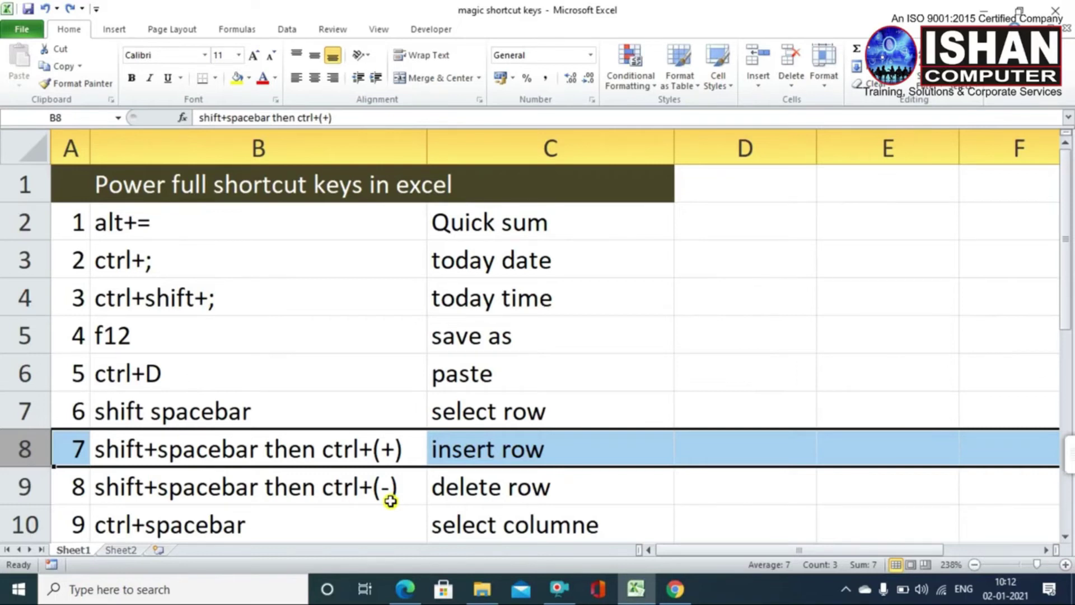
key(ctrl+plus)
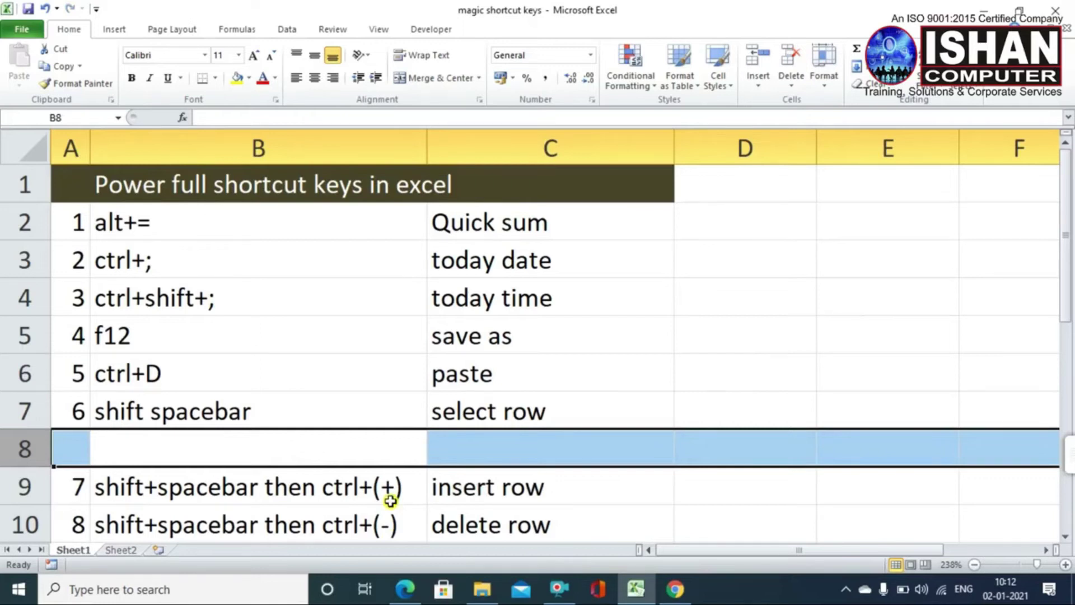
key(ctrl+plus)
key(ctrl+plus)
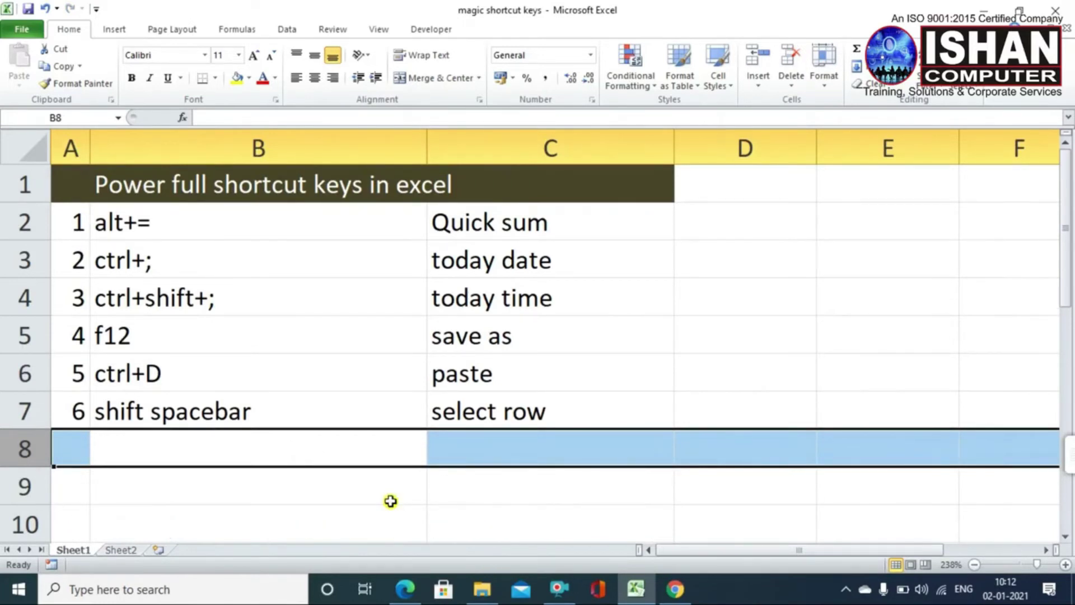
key(ctrl+plus)
key(ctrl+z)
key(ctrl+z)
key(ctrl+z)
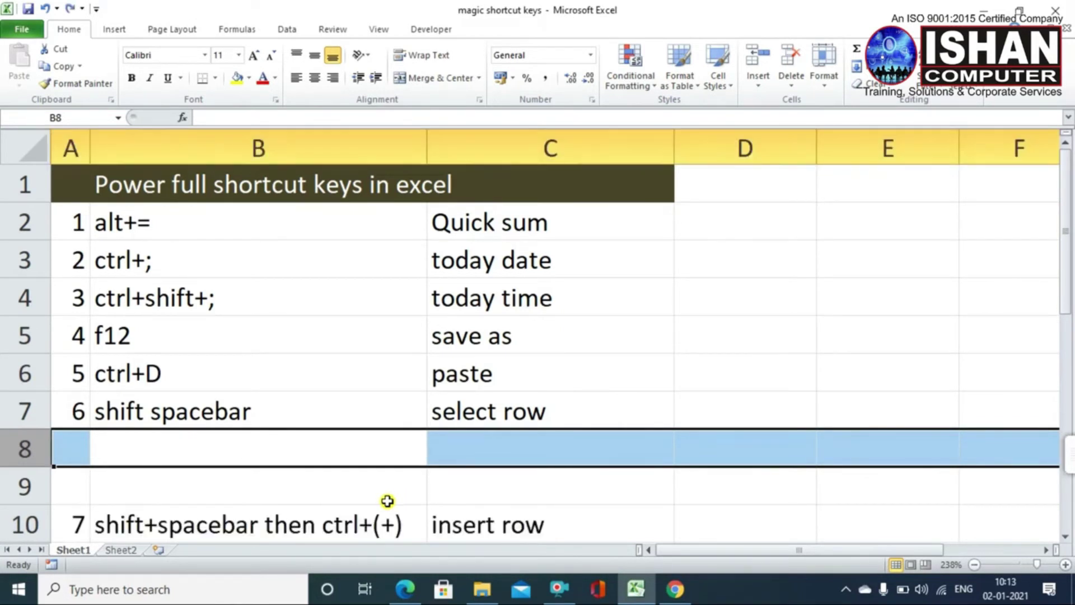
key(ctrl+z)
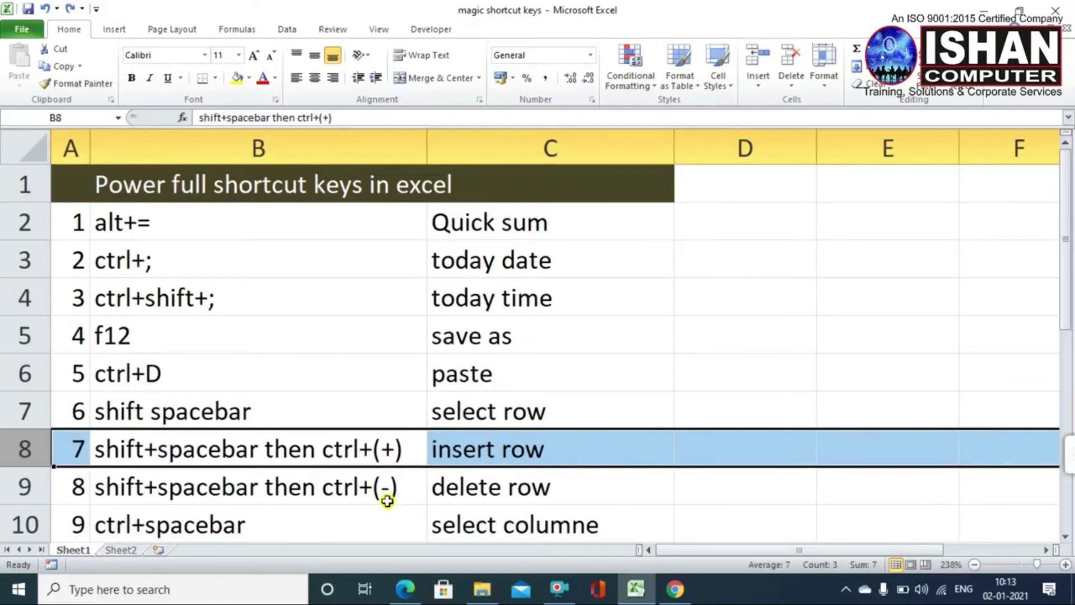
scroll(368, 491, down, 1)
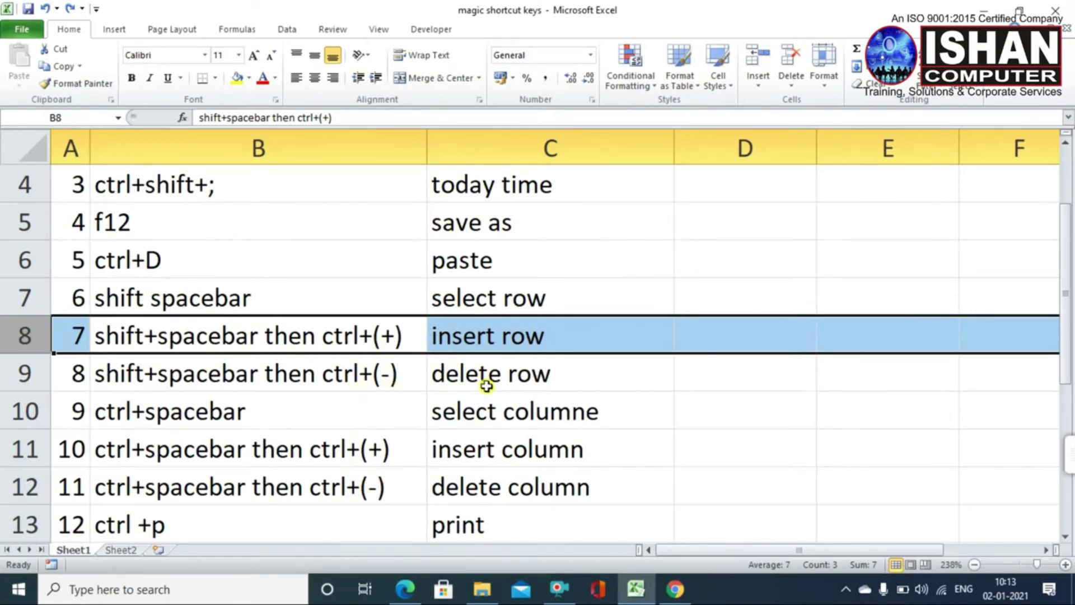
key(shift+space)
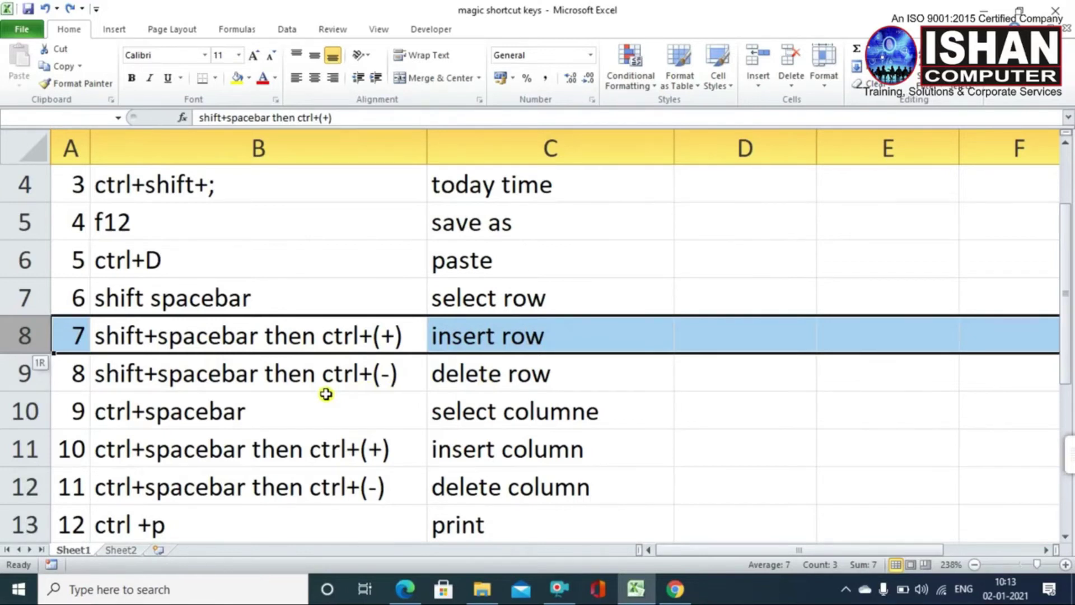
key(ctrl+plus)
key(ctrl+plus)
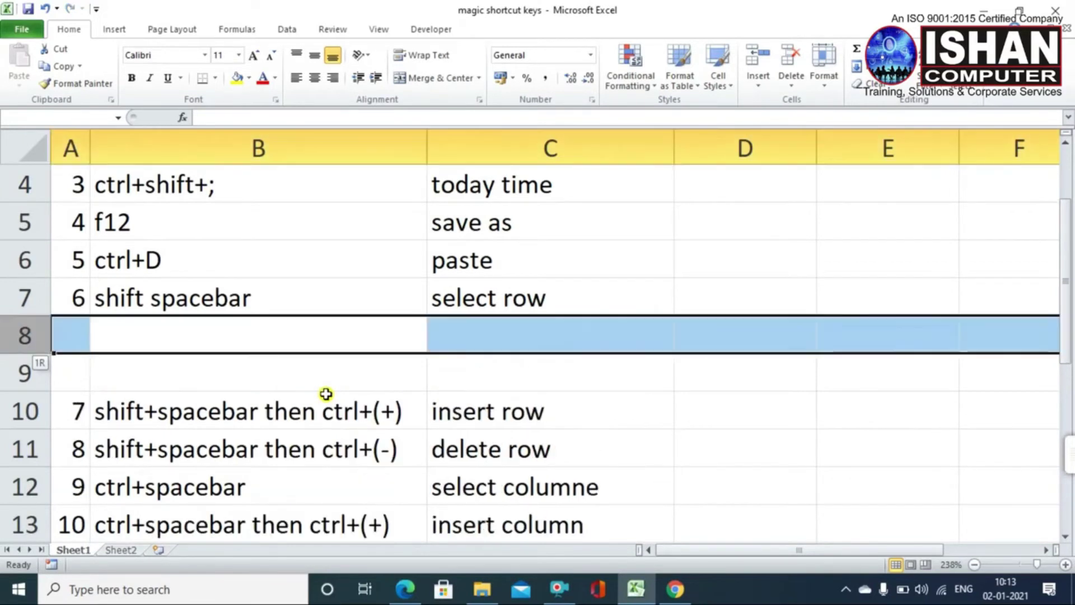
key(ctrl+plus)
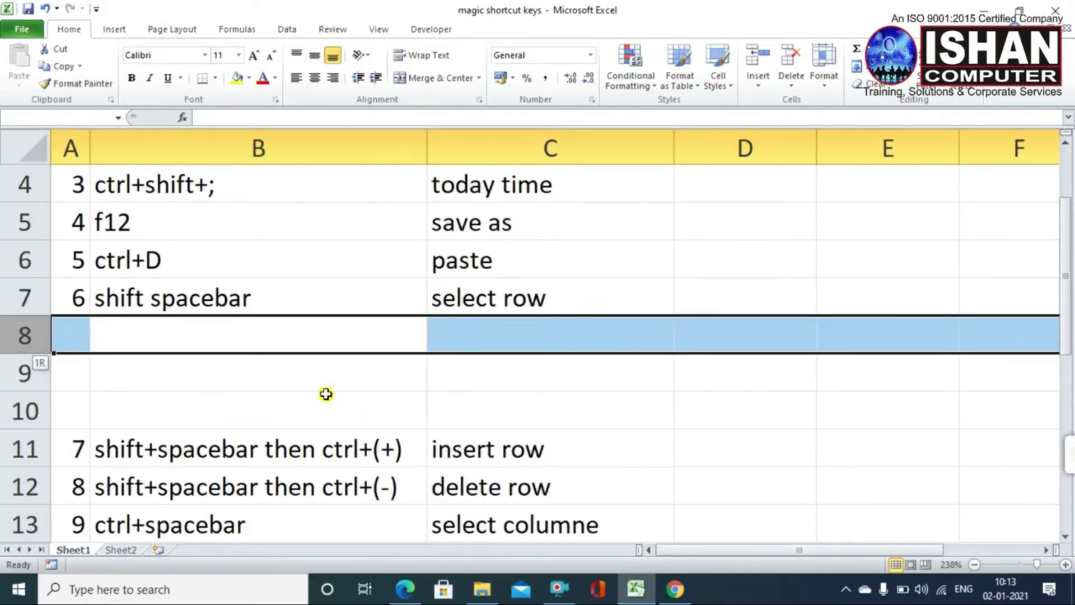
key(ctrl+minus)
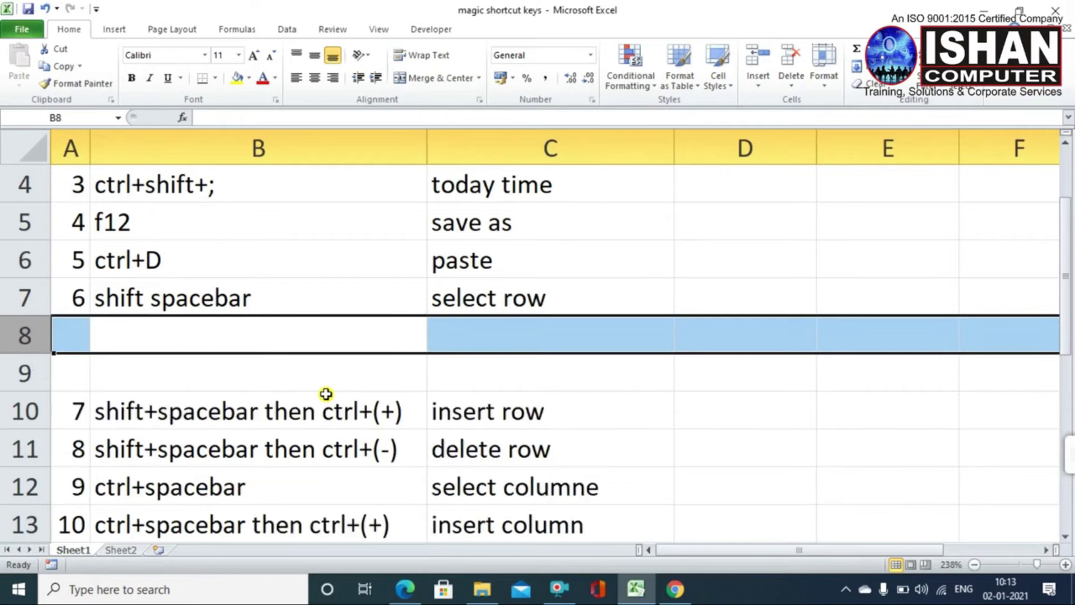
key(ctrl+minus)
key(ctrl+minus)
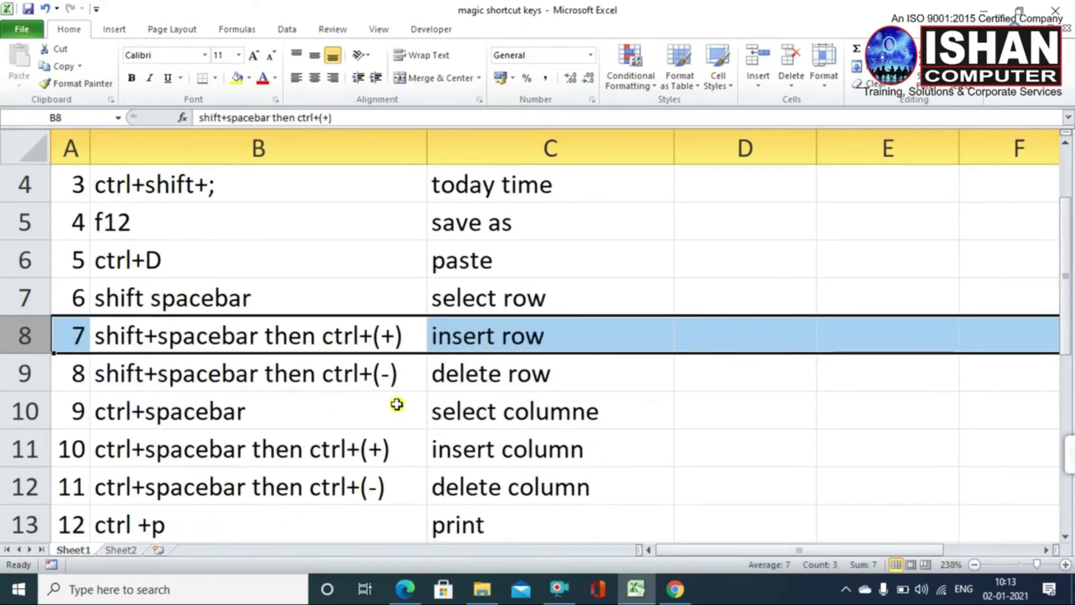
click(389, 379)
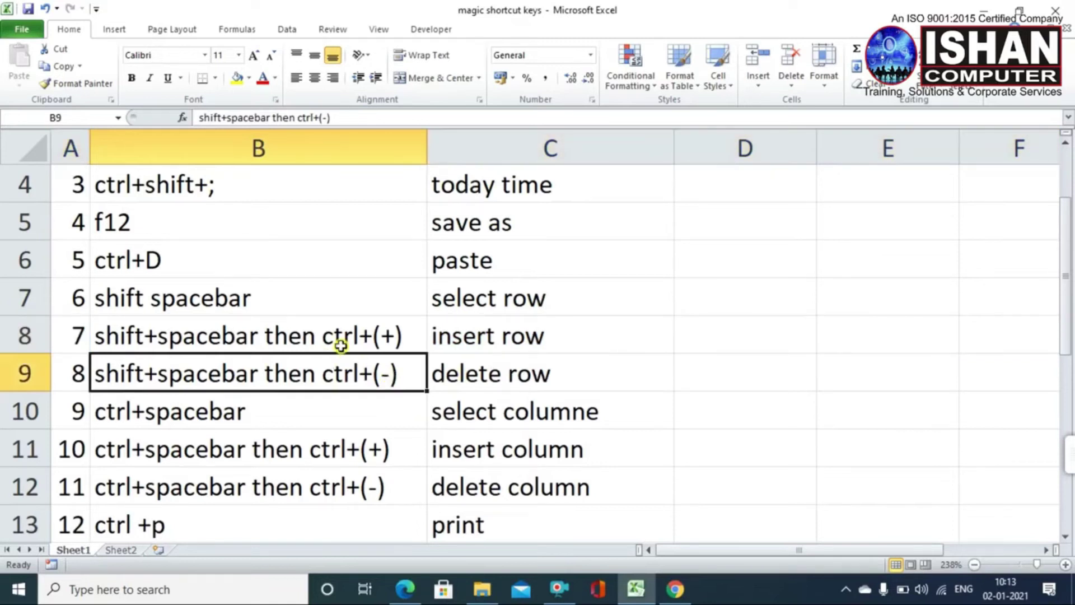
click(184, 301)
click(175, 335)
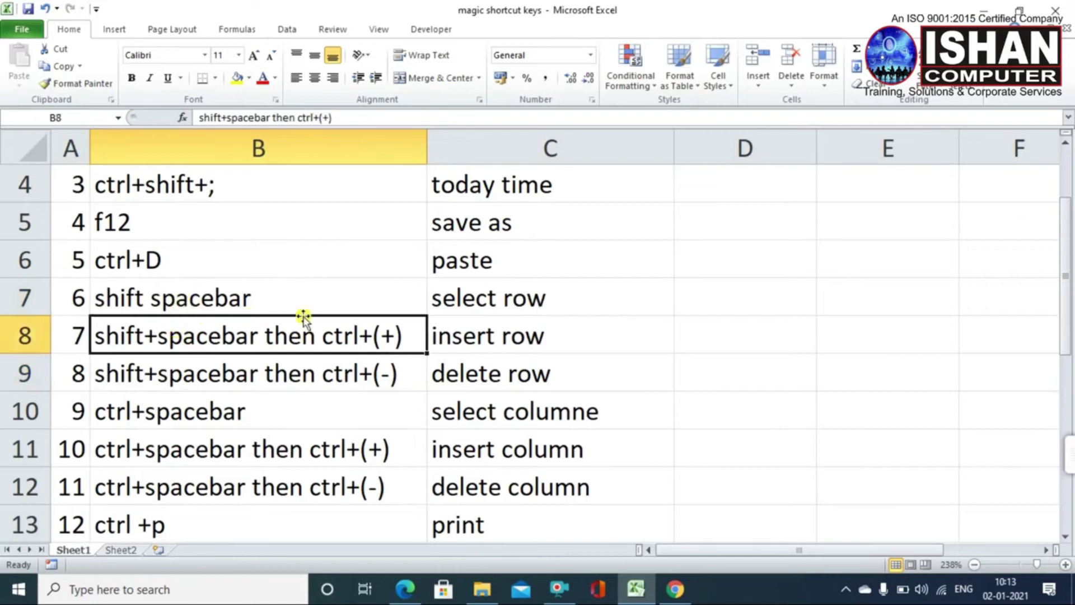
click(457, 301)
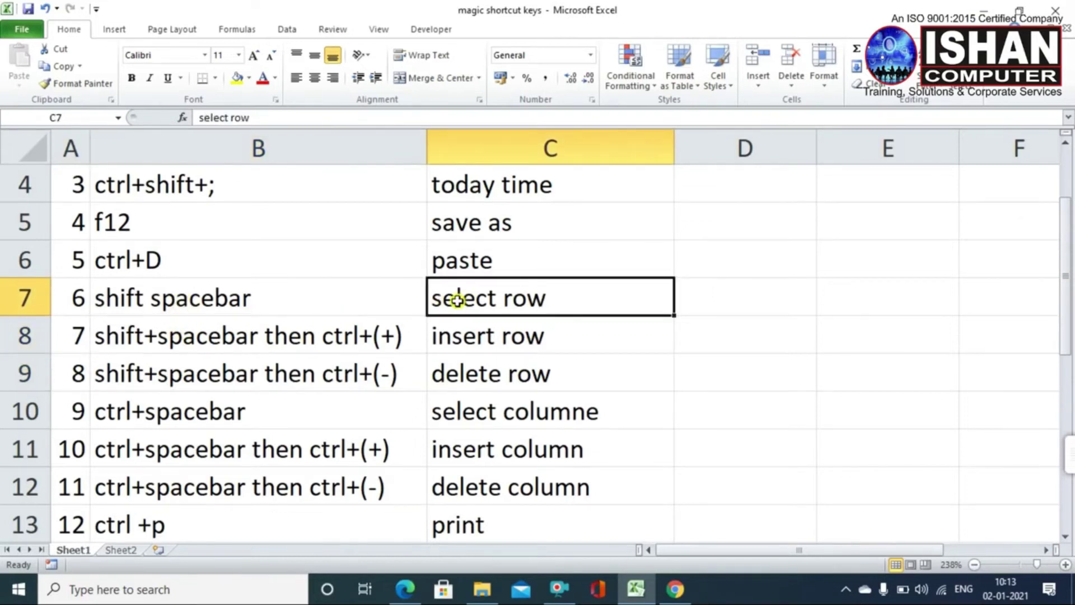
click(297, 308)
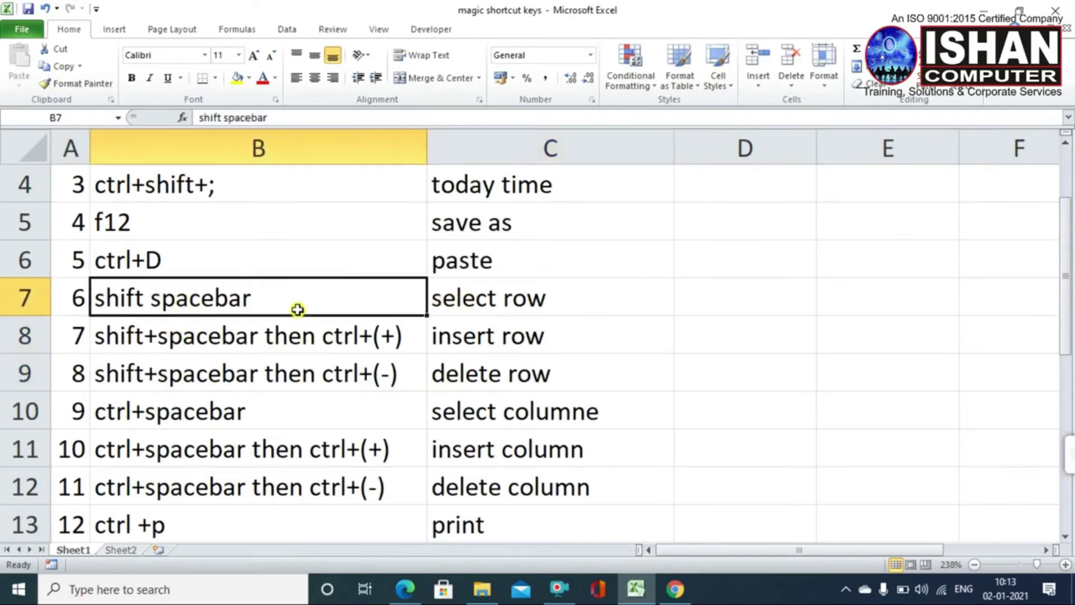
key(shift+space)
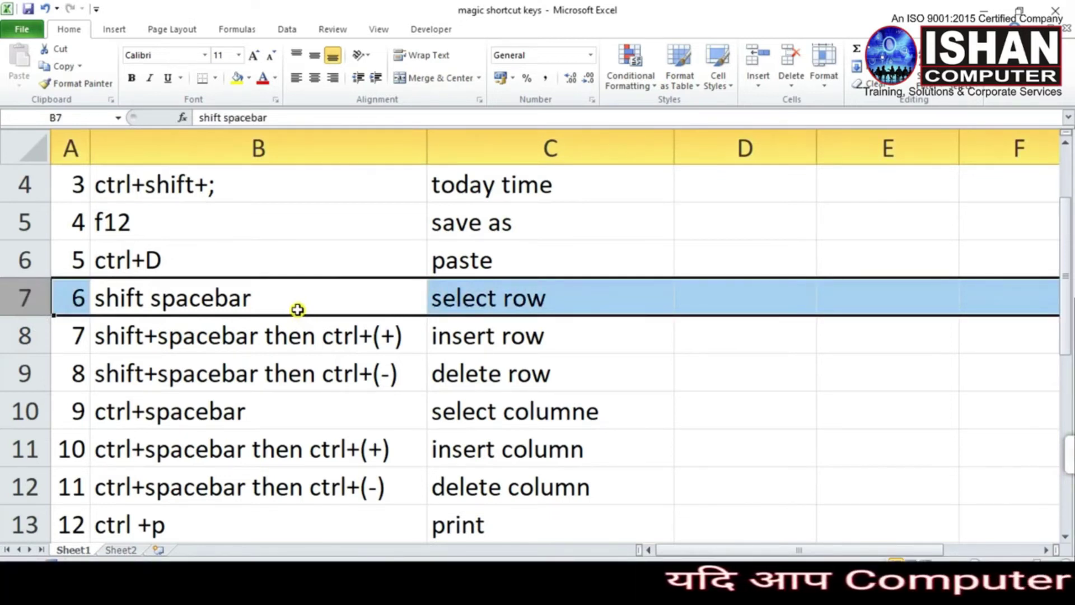
key(ctrl+plus)
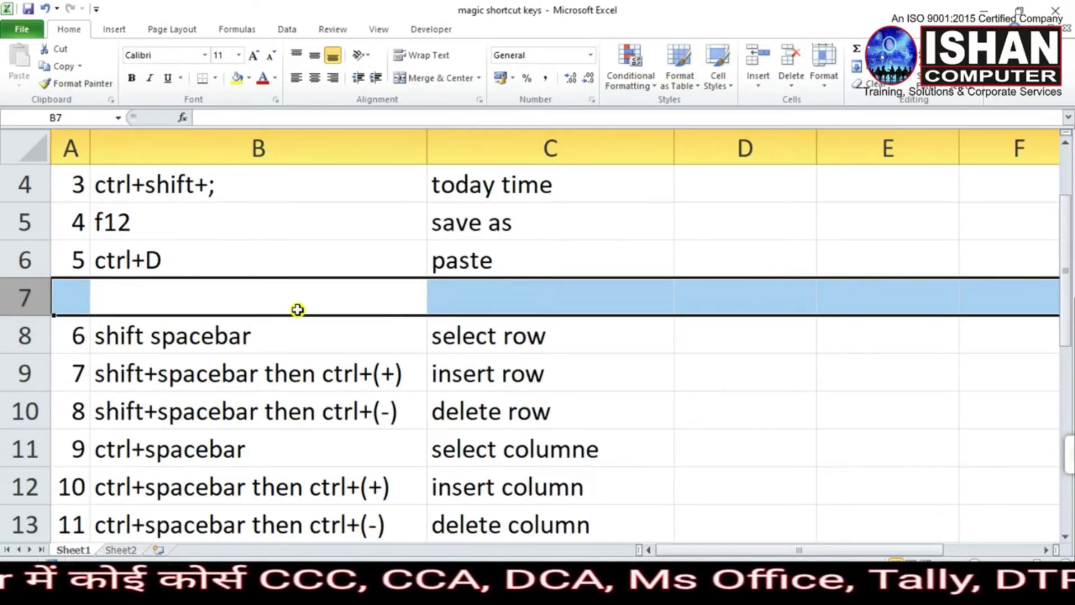
key(ctrl+minus)
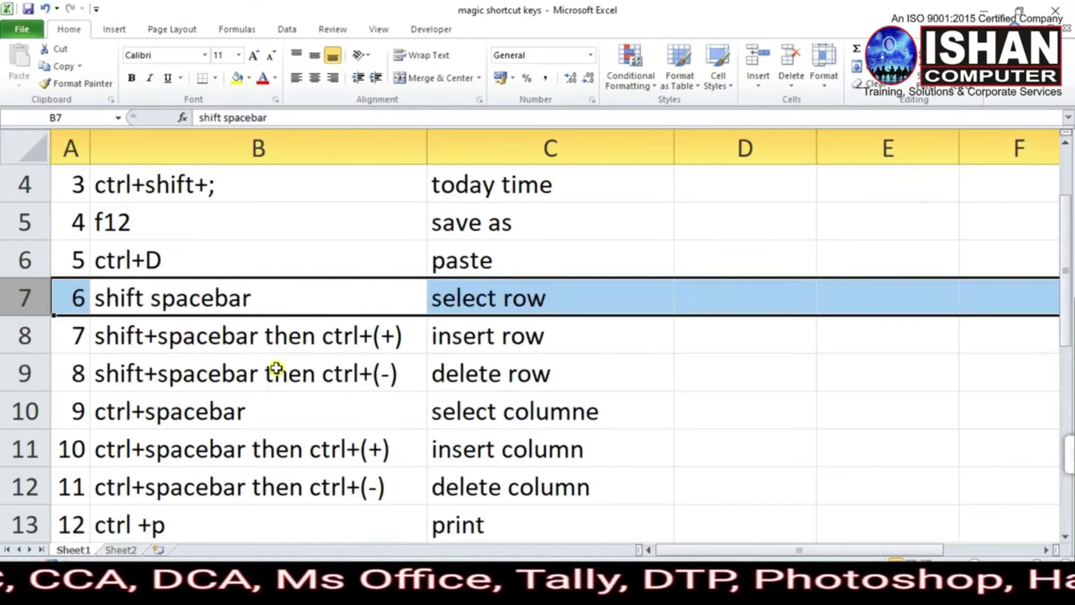
click(301, 420)
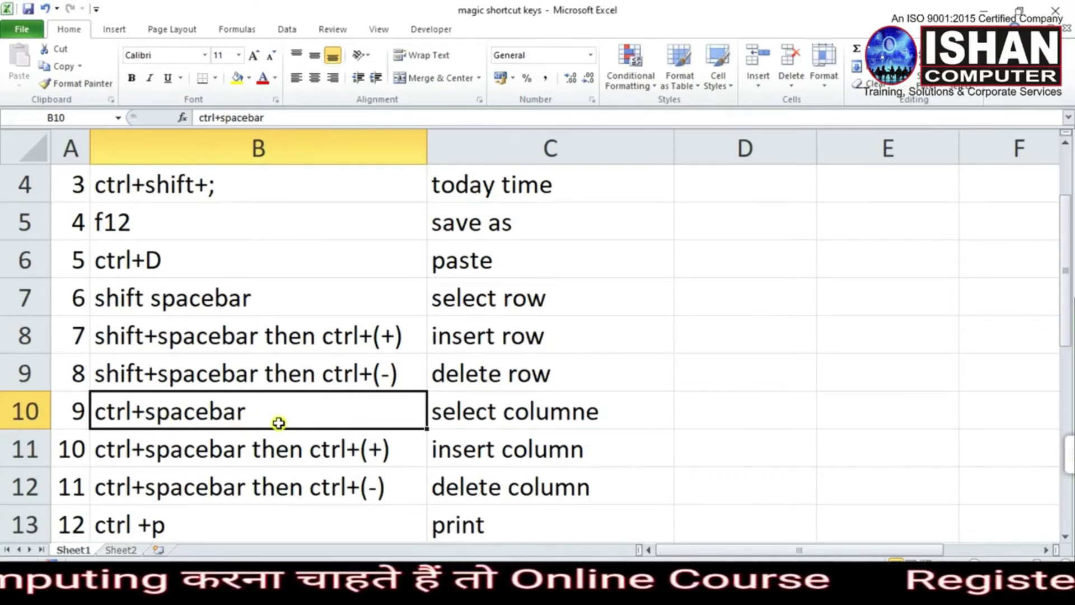
key(ctrl+space)
click(519, 399)
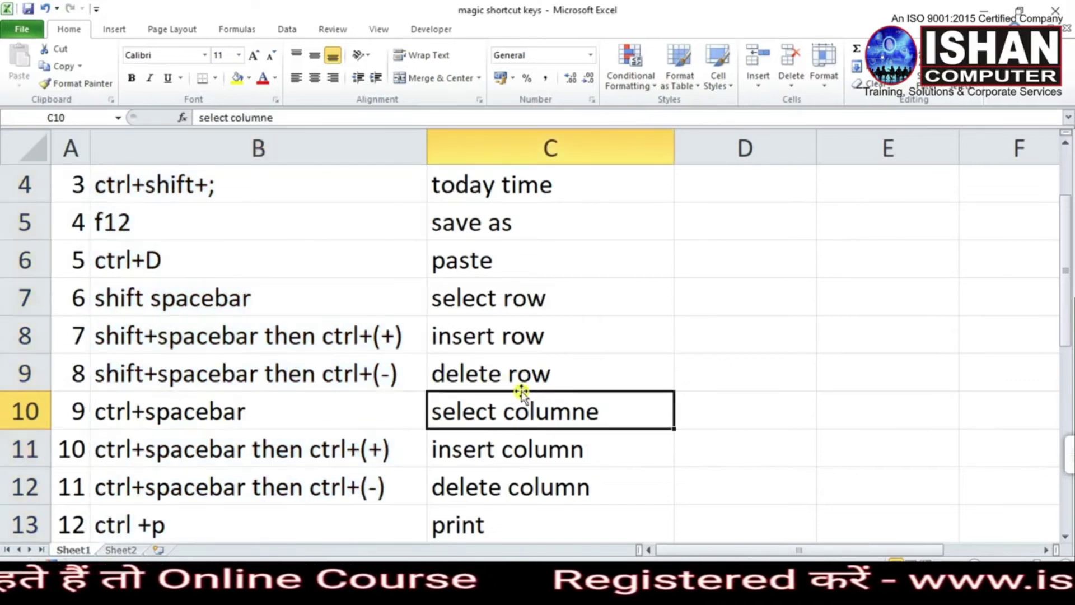
key(ctrl+space)
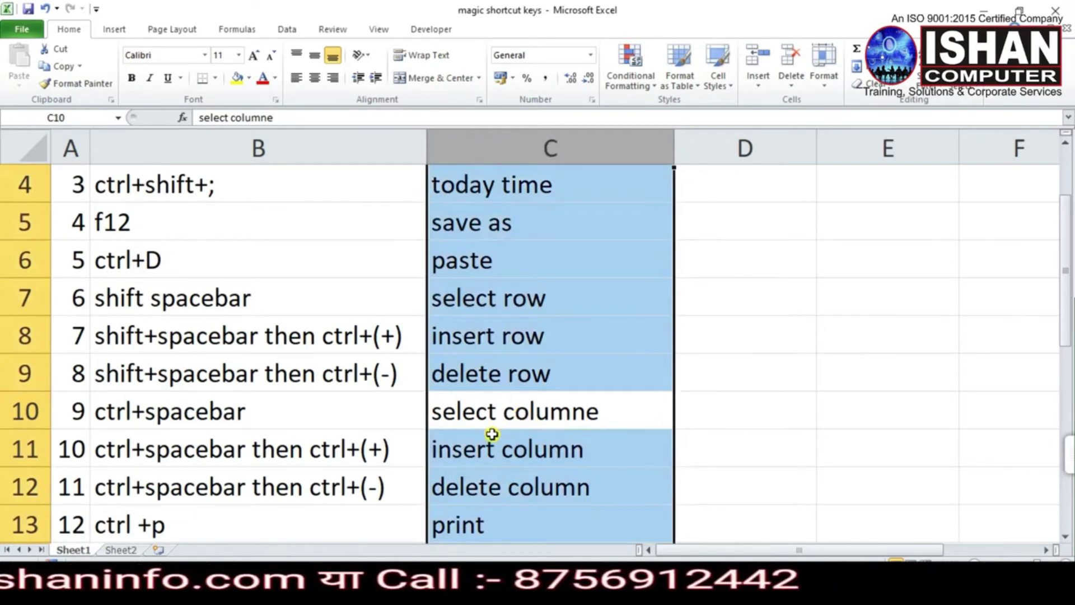
click(296, 424)
click(476, 422)
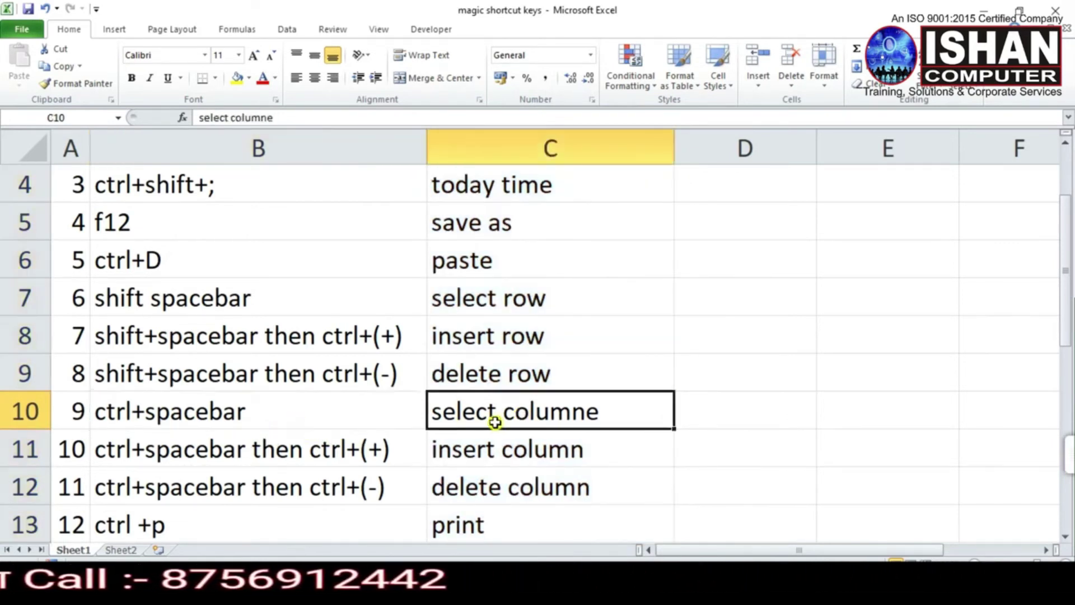
key(ctrl+space)
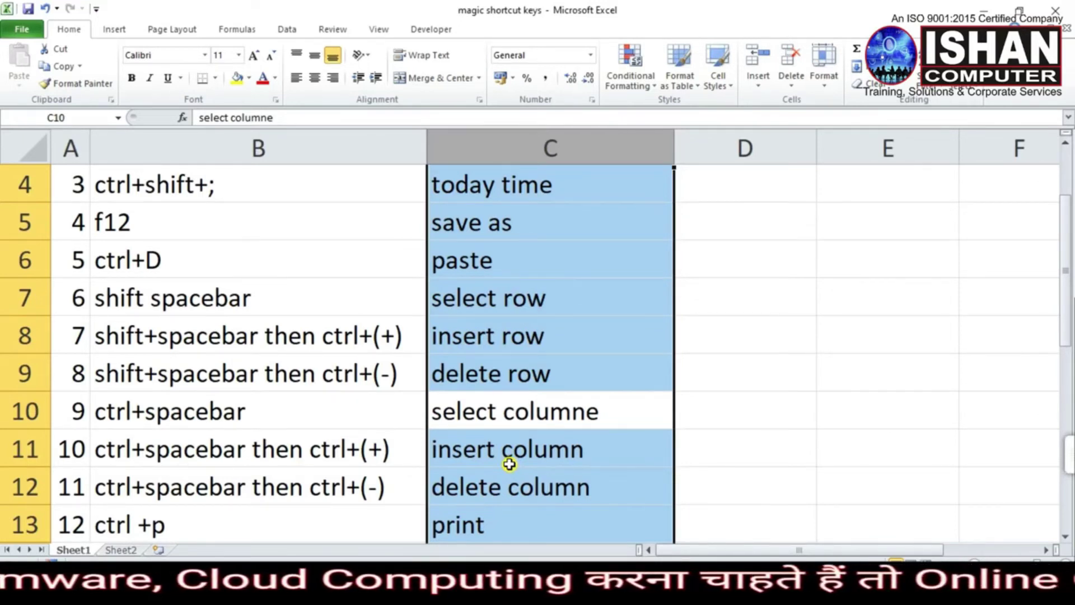
key(ctrl+shift+plus)
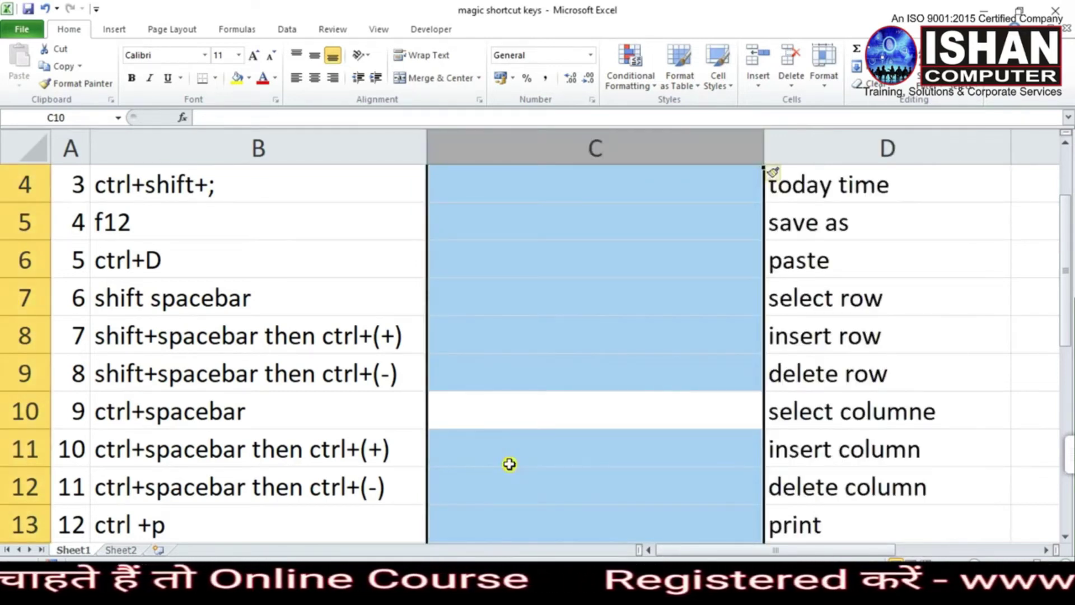
key(ctrl+minus)
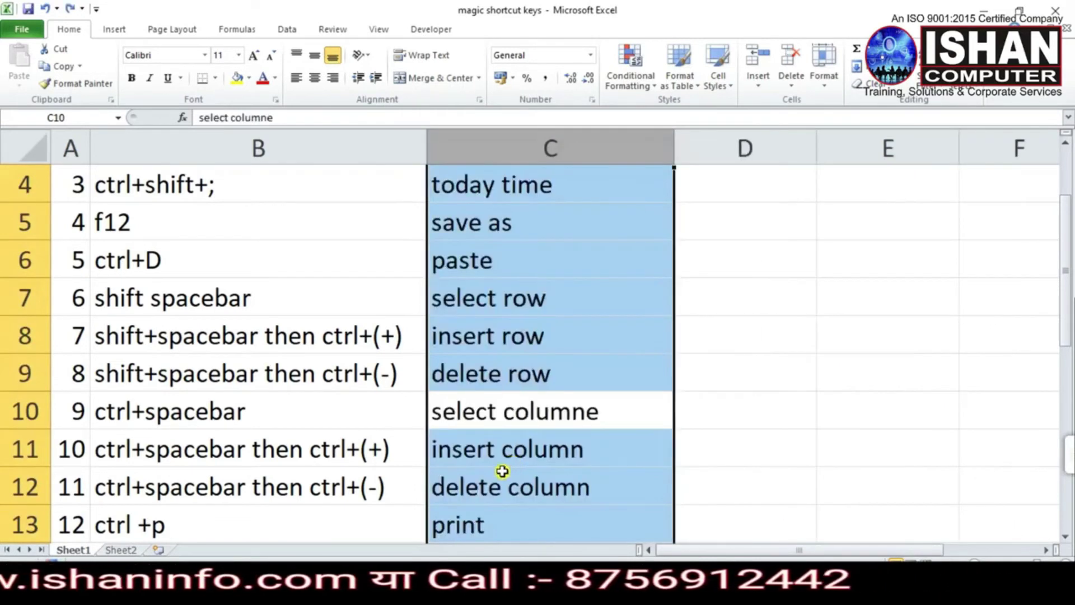
click(406, 486)
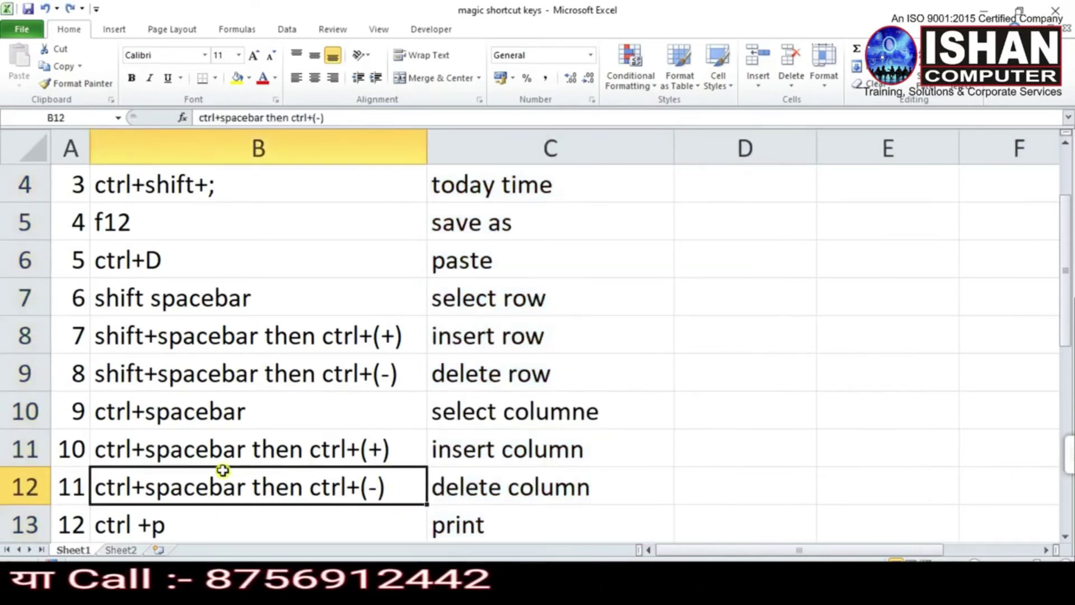
click(452, 451)
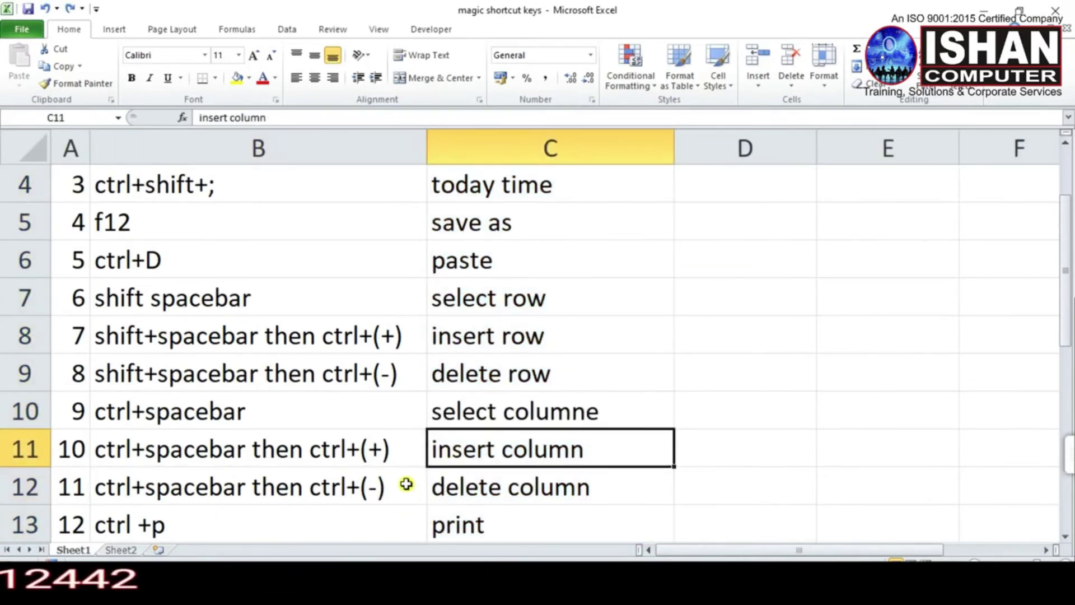
scroll(412, 476, down, 1)
click(470, 375)
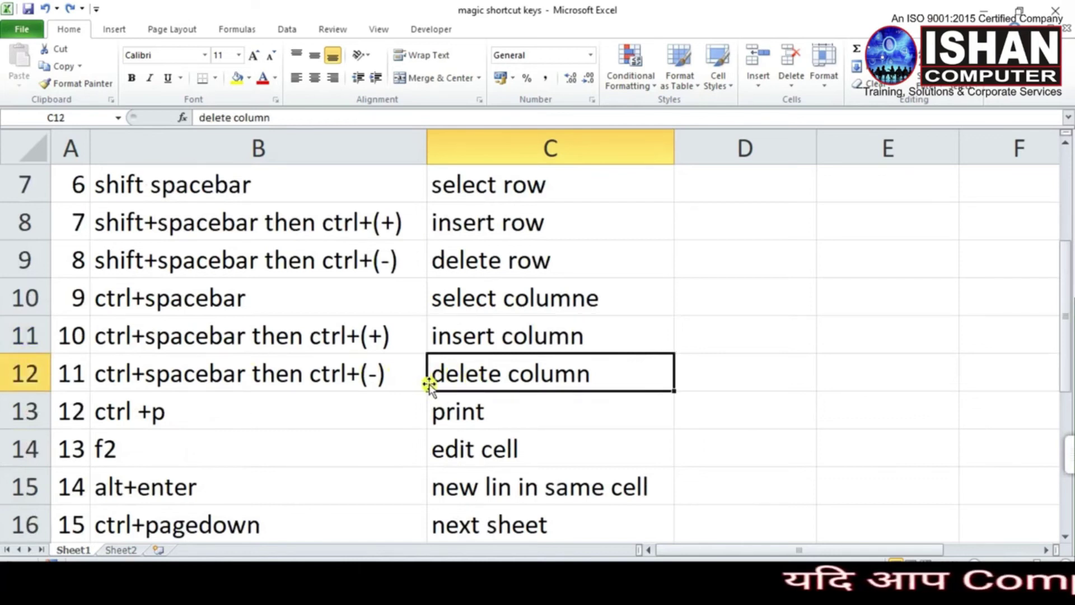
key(ctrl+space)
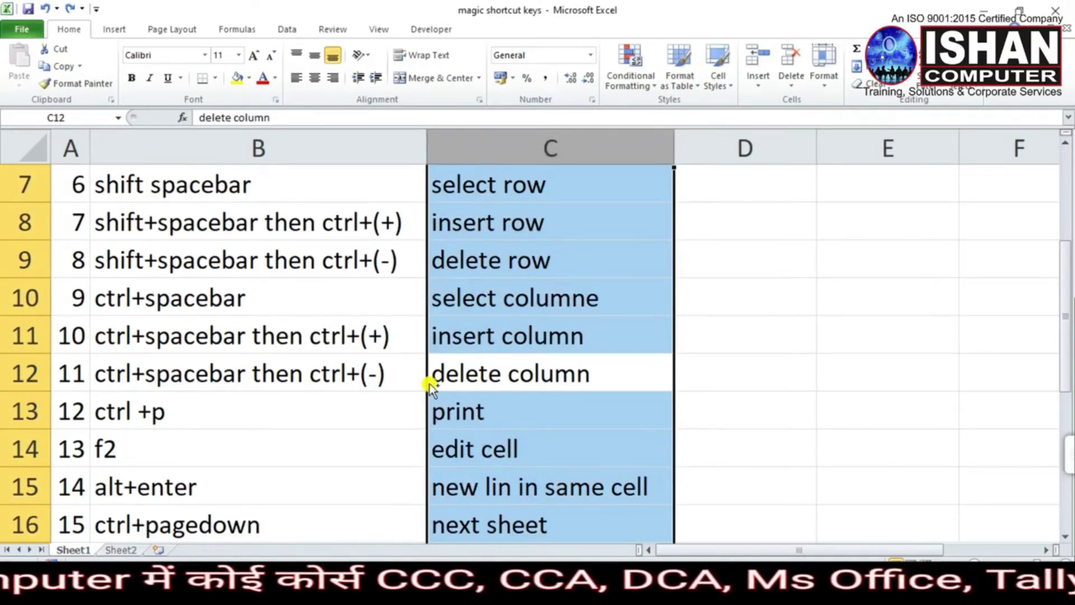
key(ctrl+plus)
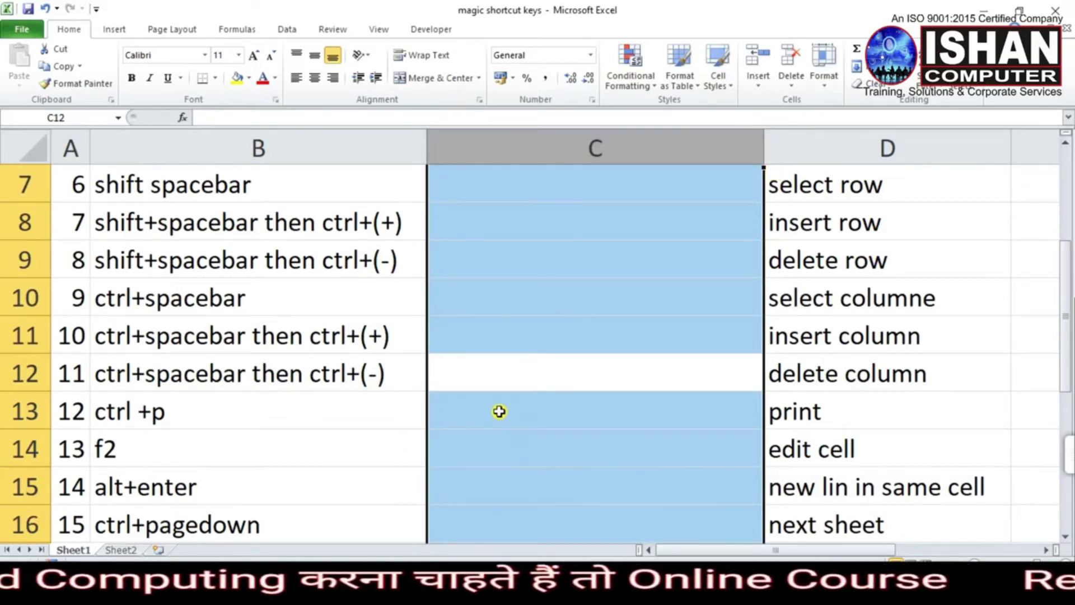
key(ctrl+minus)
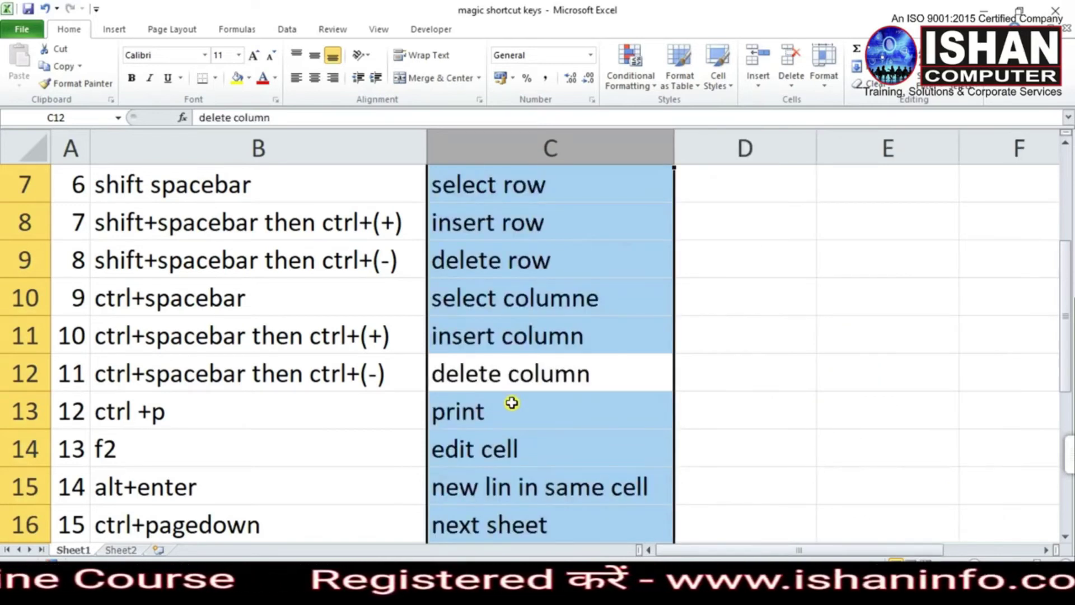
click(444, 390)
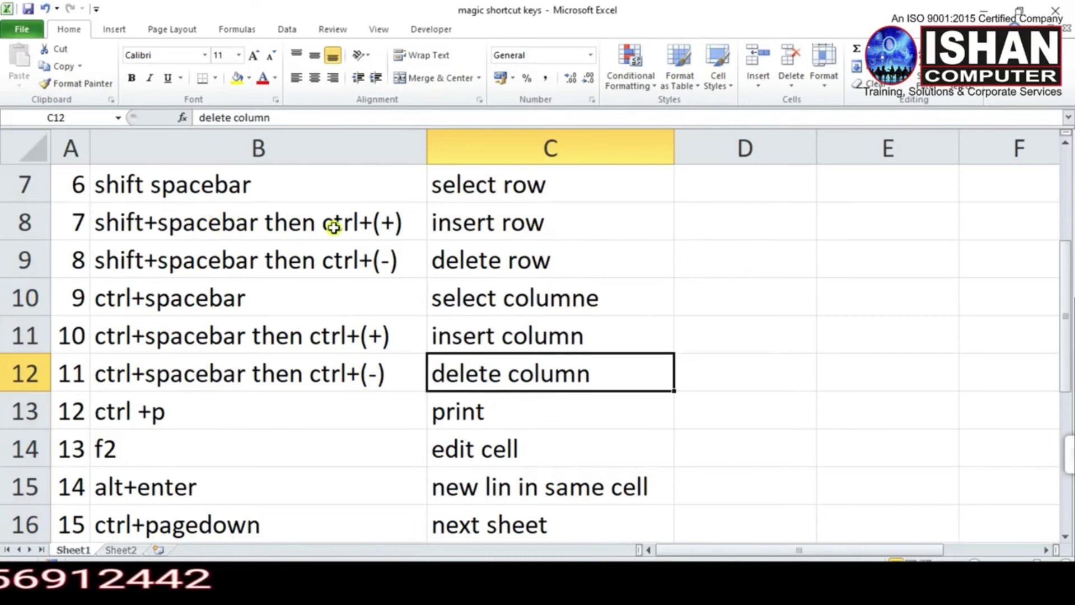
click(309, 262)
drag(310, 262, 509, 261)
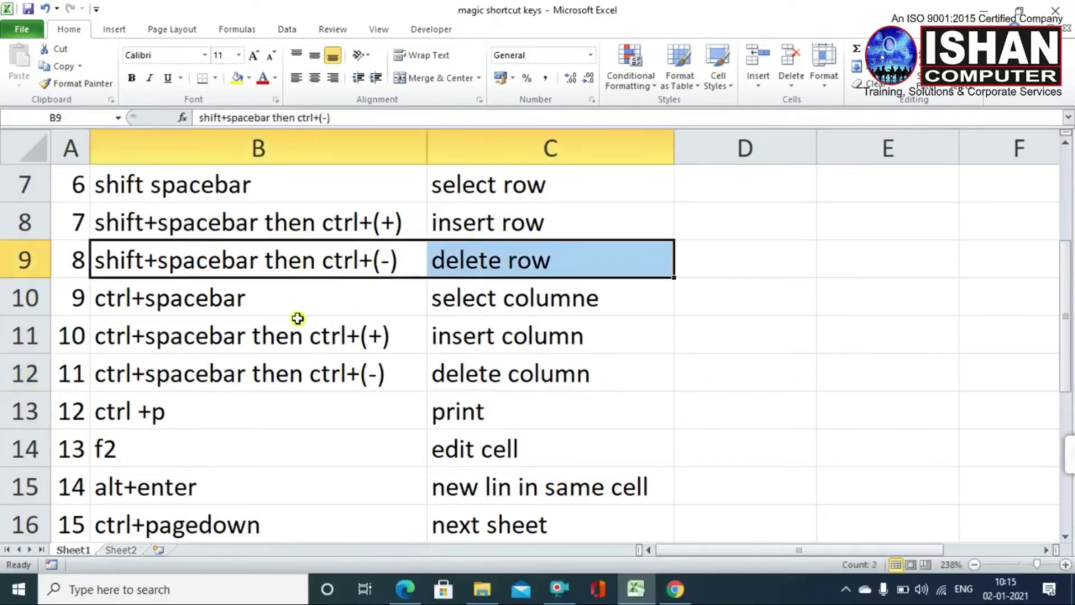
drag(210, 301, 477, 301)
click(229, 340)
drag(229, 340, 439, 346)
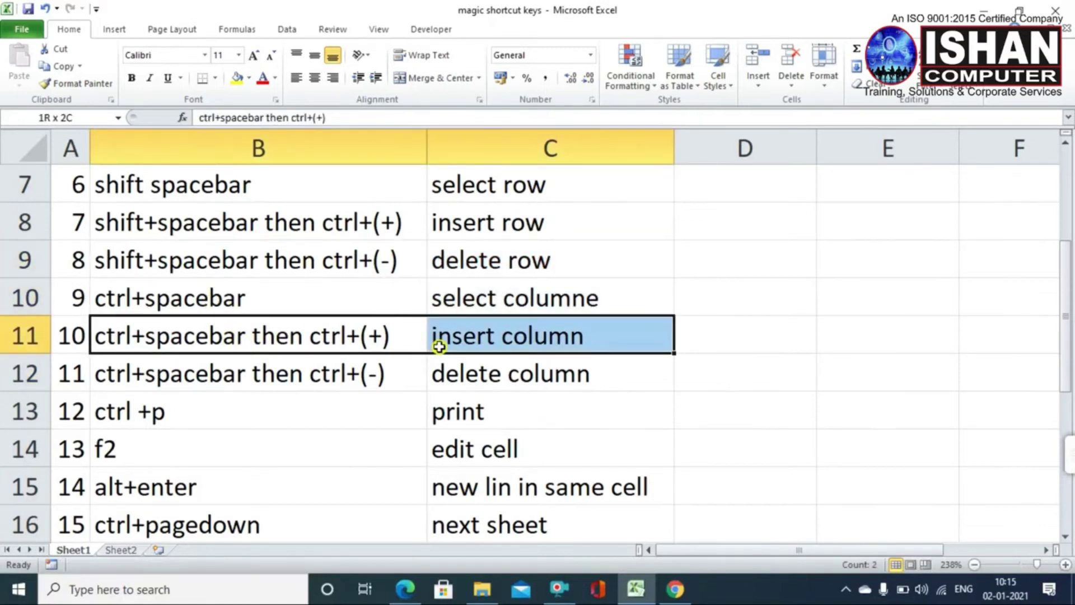
drag(512, 272, 526, 372)
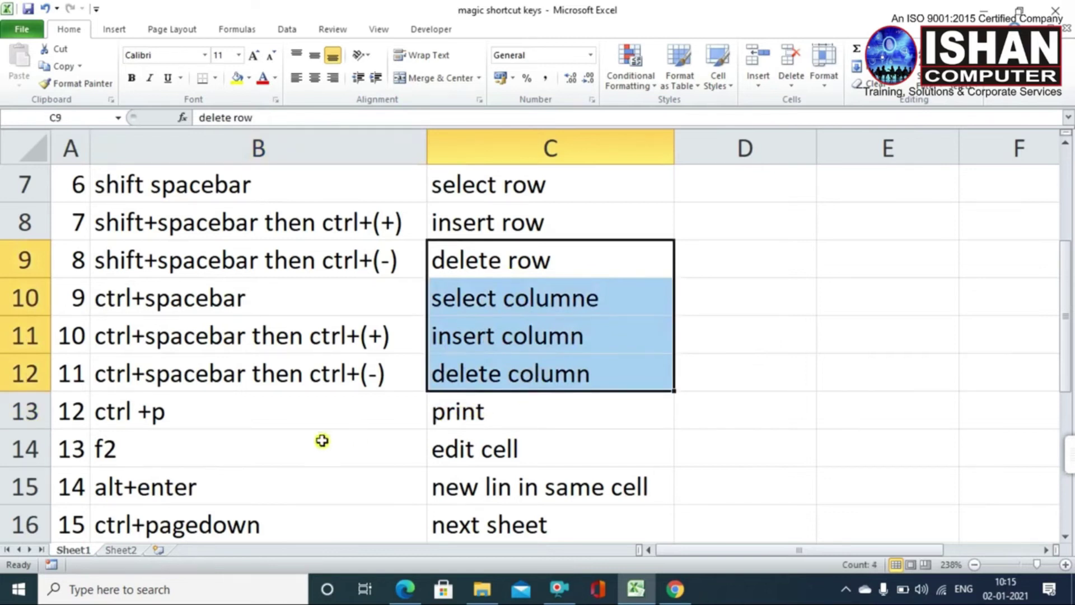
drag(187, 422, 435, 423)
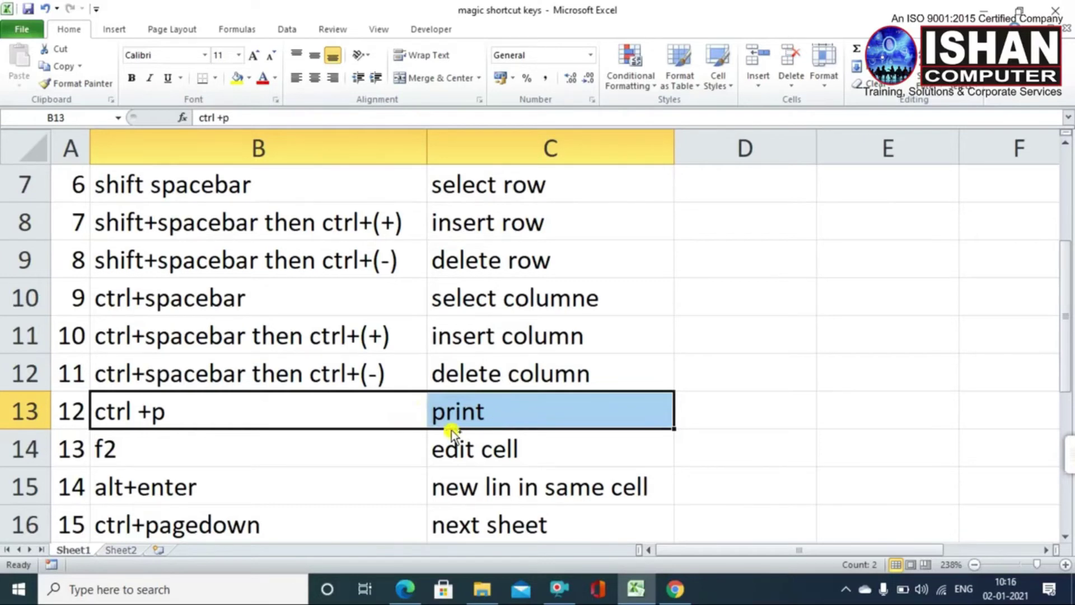
key(ctrl+p)
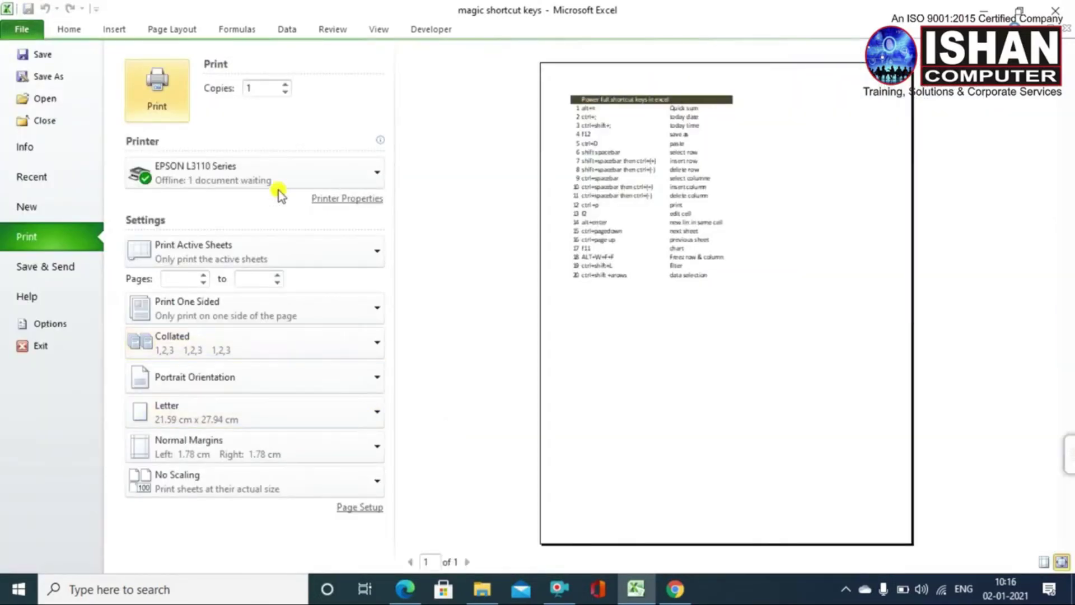
click(81, 29)
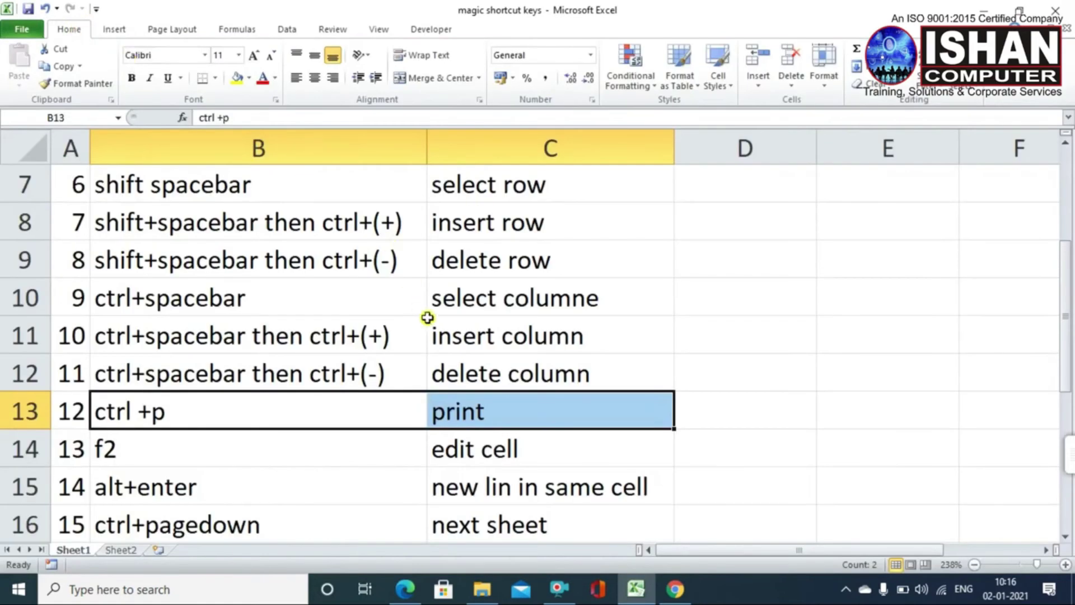
click(253, 452)
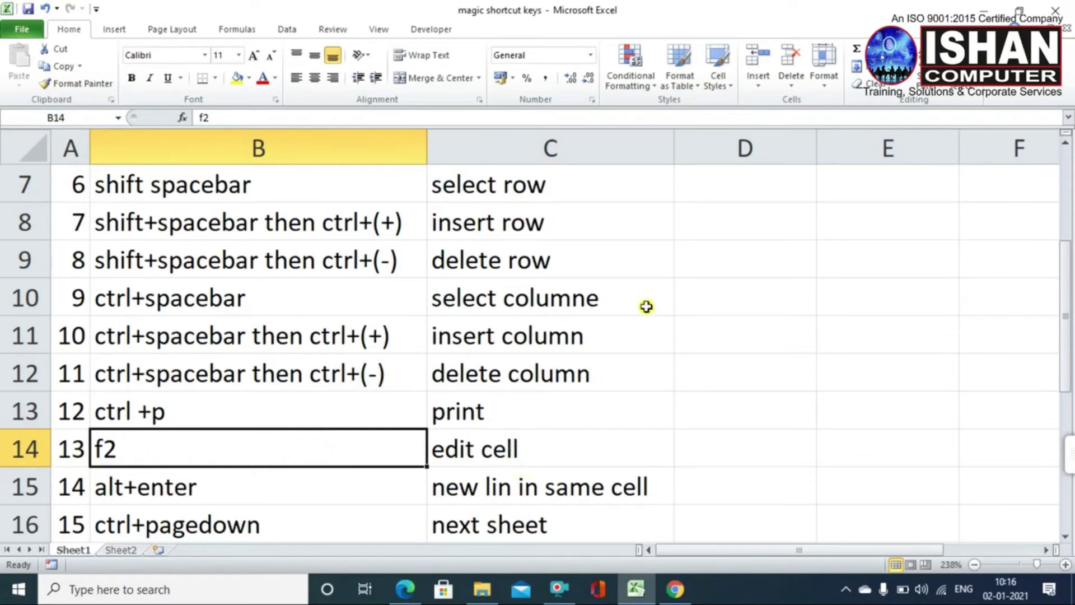
click(760, 228)
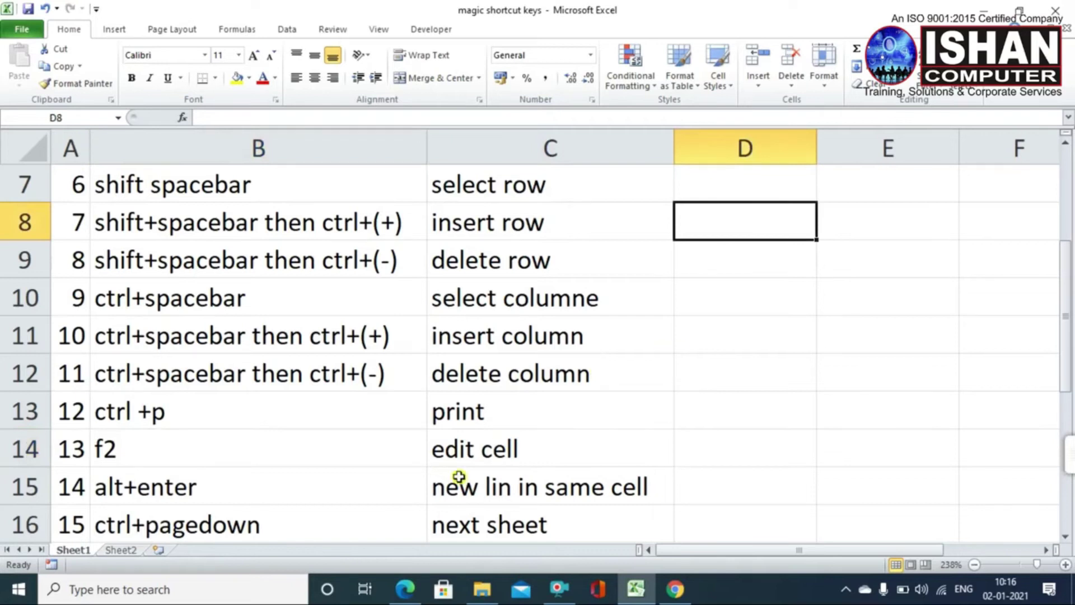
click(120, 551)
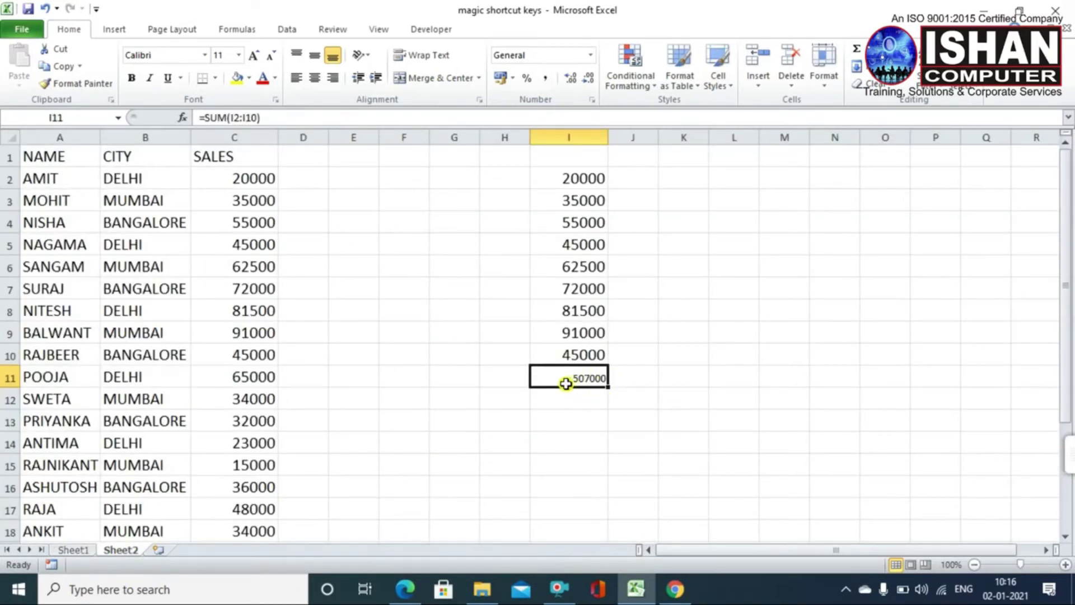
click(558, 425)
click(575, 377)
text(ks)
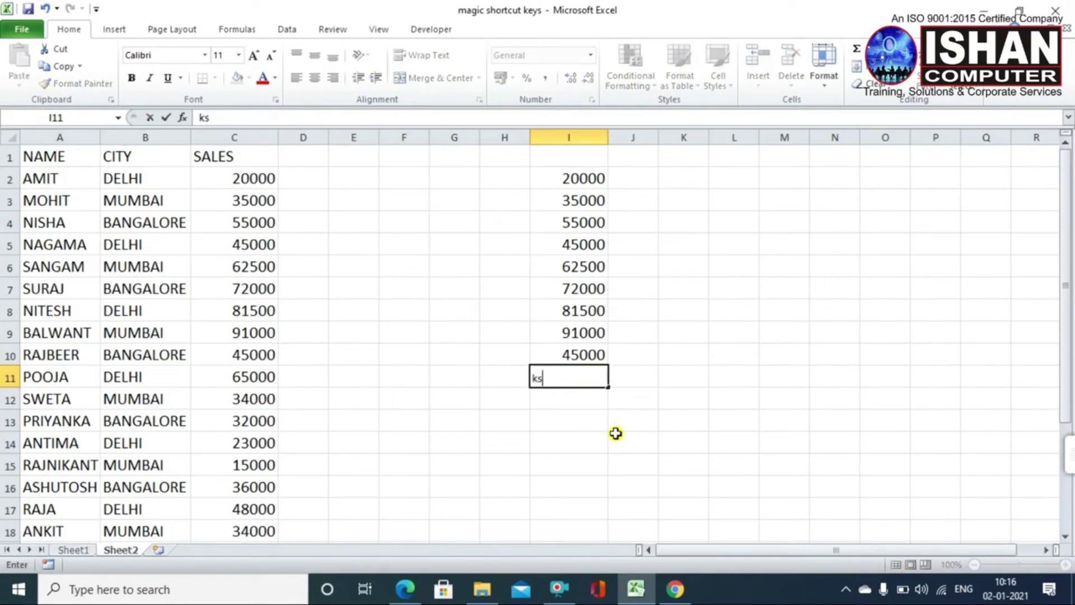
click(745, 376)
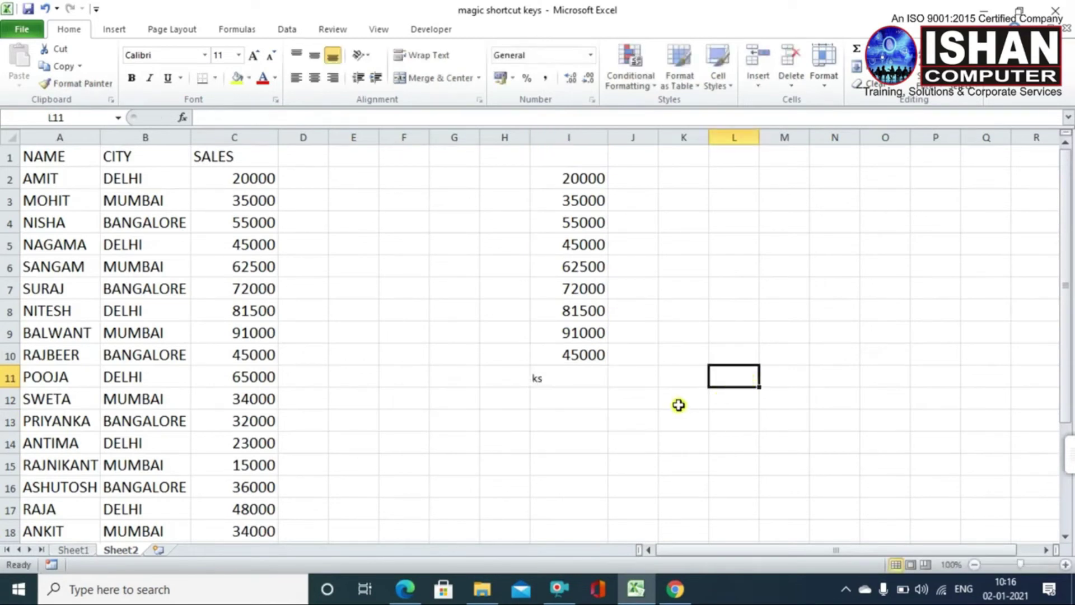
key(ctrl+z)
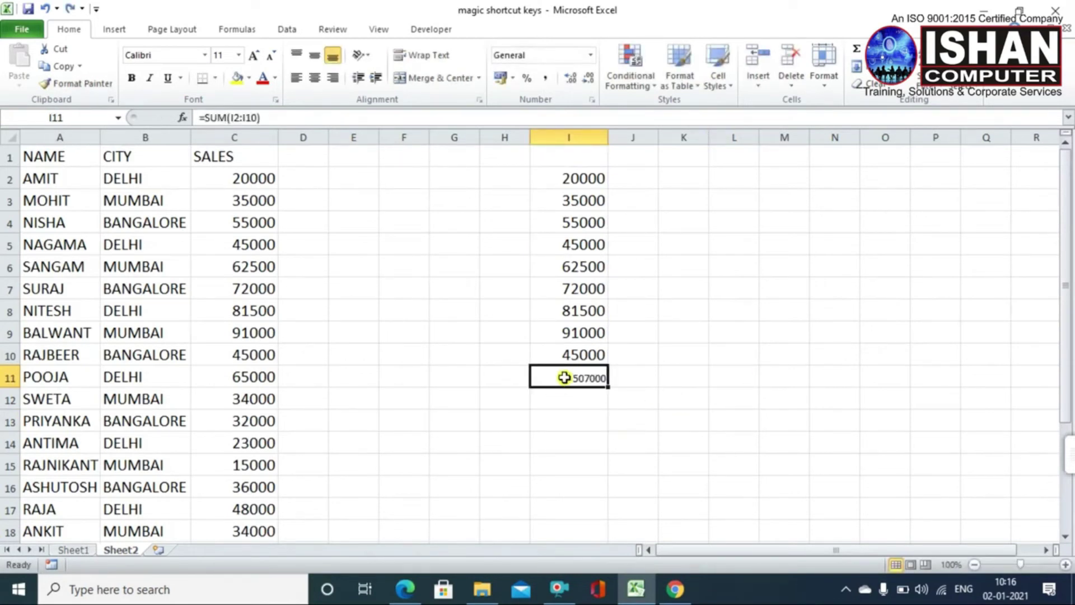
key(F2)
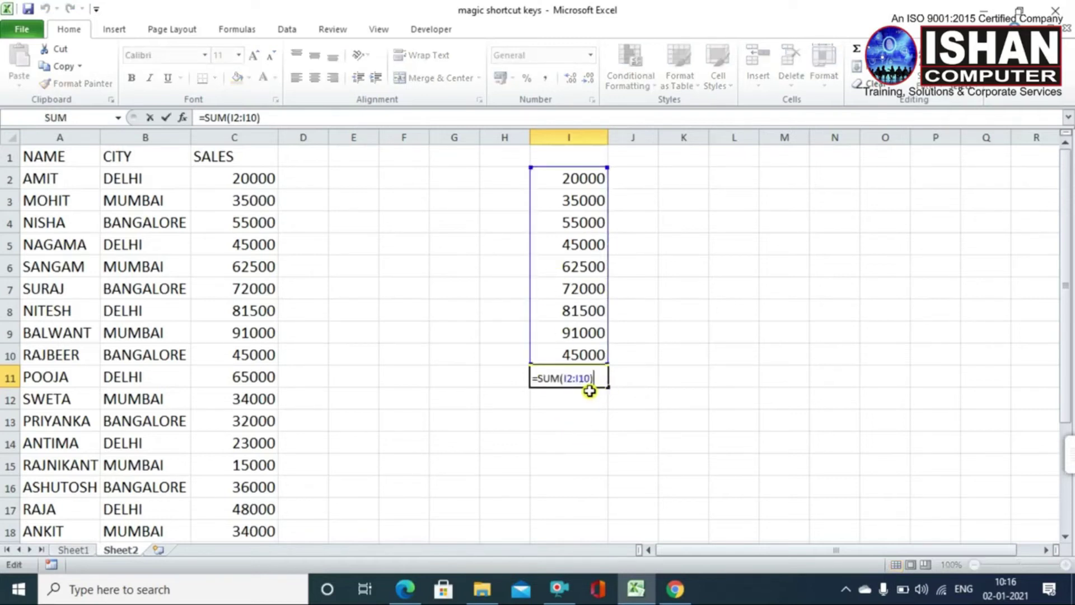
key(BackSpace)
key(BackSpace)
key(BackSpace)
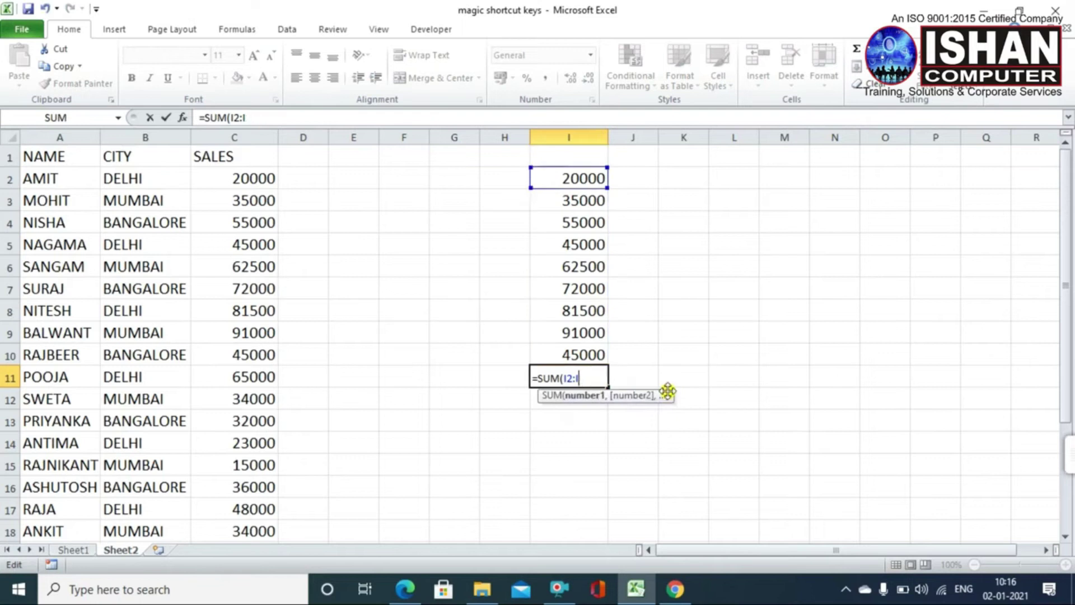
key(BackSpace)
key(BackSpace)
key(BackSpace)
key(BackSpace)
key(BackSpace)
key(BackSpace)
key(BackSpace)
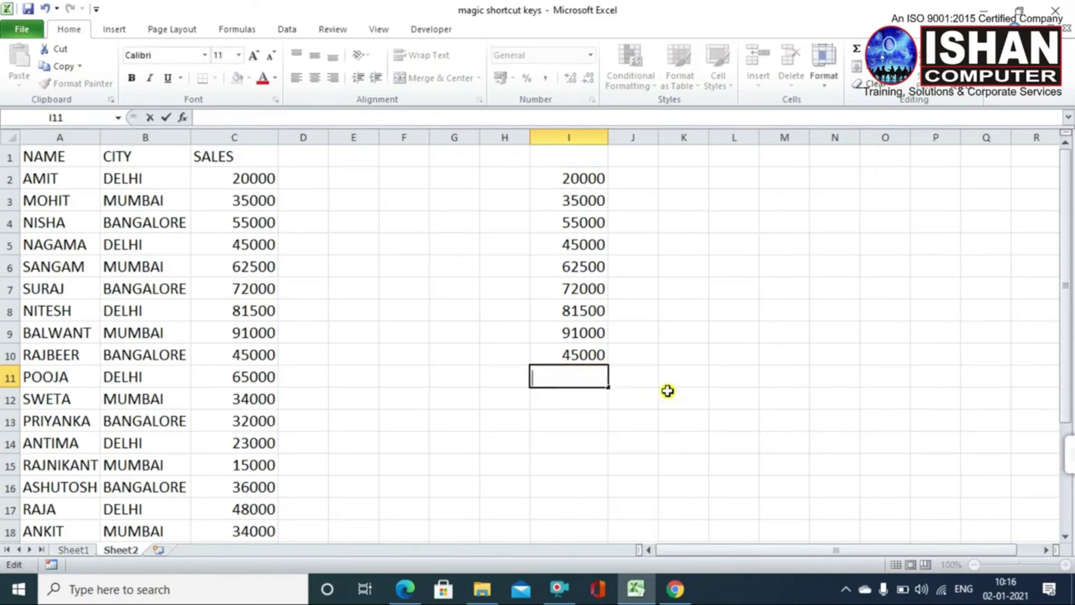
drag(784, 376, 768, 360)
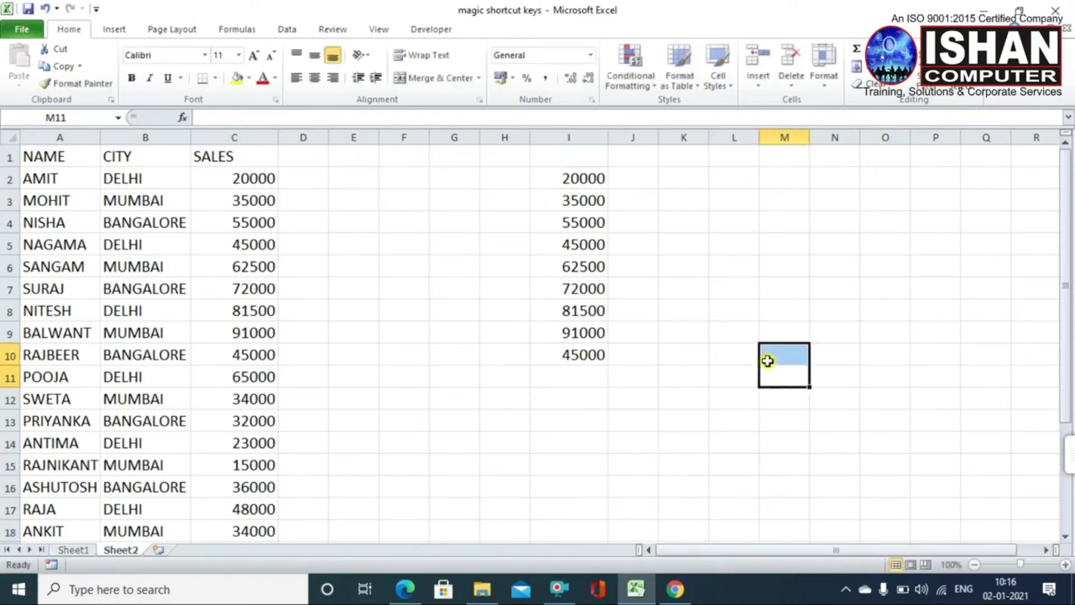
click(72, 553)
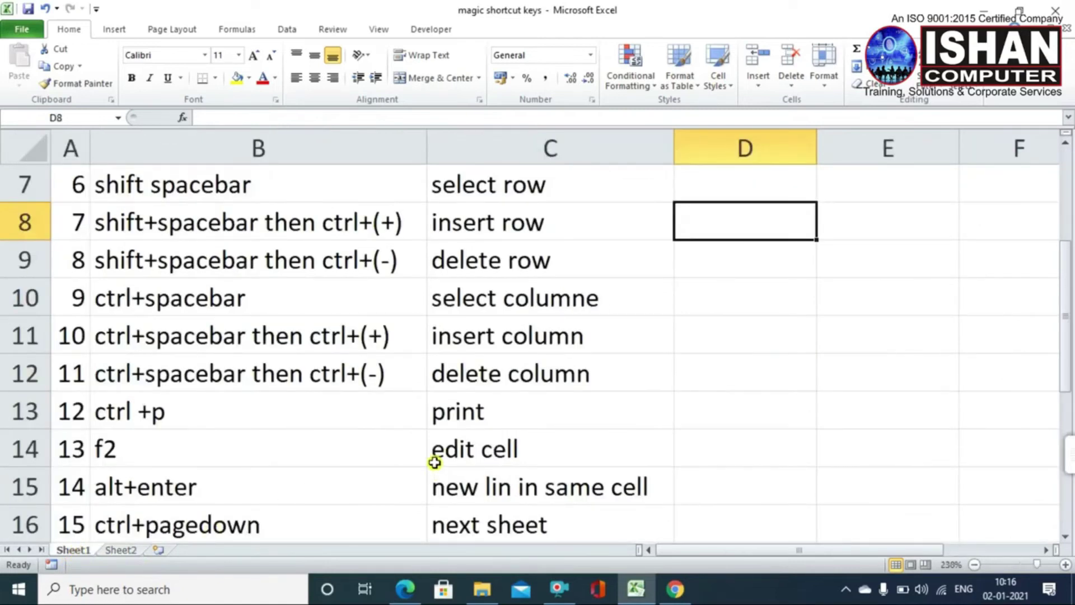
click(293, 365)
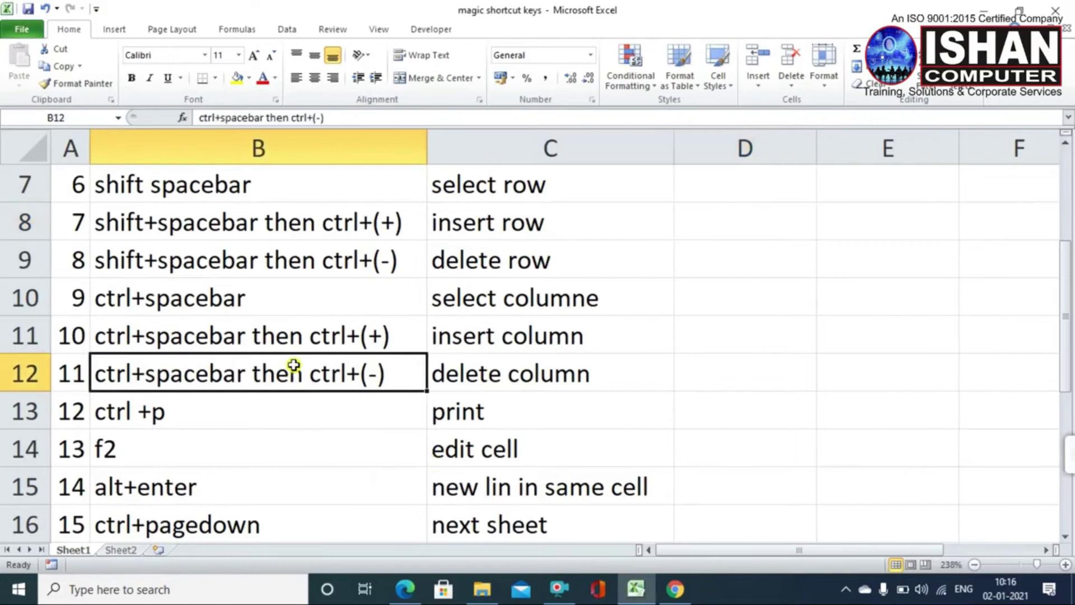
key(F2)
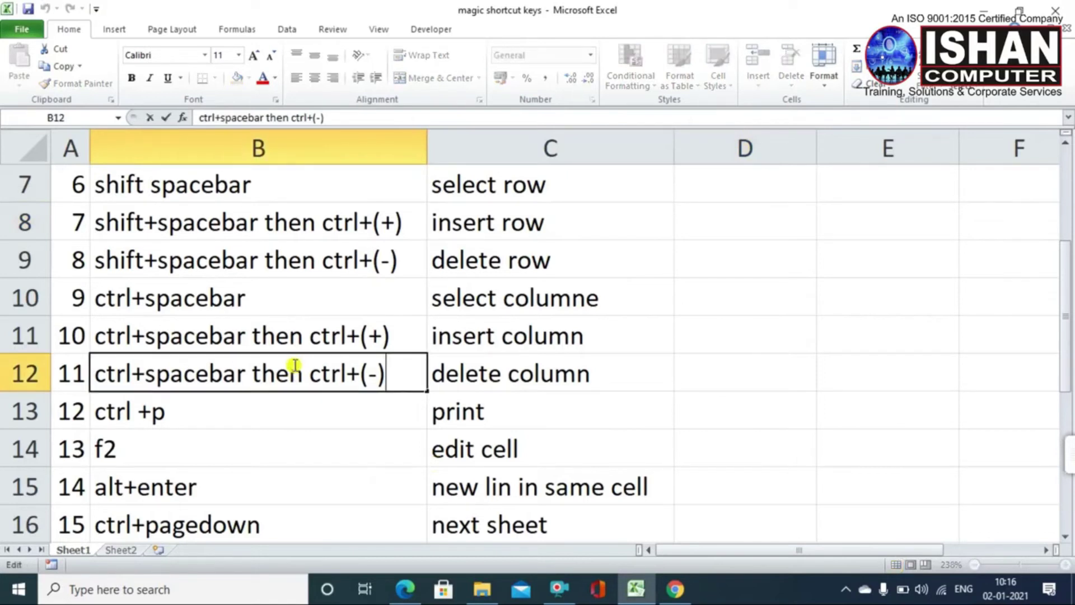
key(Left)
key(Left)
key(Left)
key(Left)
key(Left)
key(Left)
key(Left)
key(Left)
key(Left)
key(Left)
key(Left)
key(Left)
key(Left)
key(Left)
key(Left)
key(Left)
key(Left)
key(Left)
key(Left)
key(Left)
key(Left)
key(Left)
key(Right)
key(Right)
key(Right)
key(Right)
key(Right)
key(Right)
key(Right)
key(Right)
key(Return)
click(170, 455)
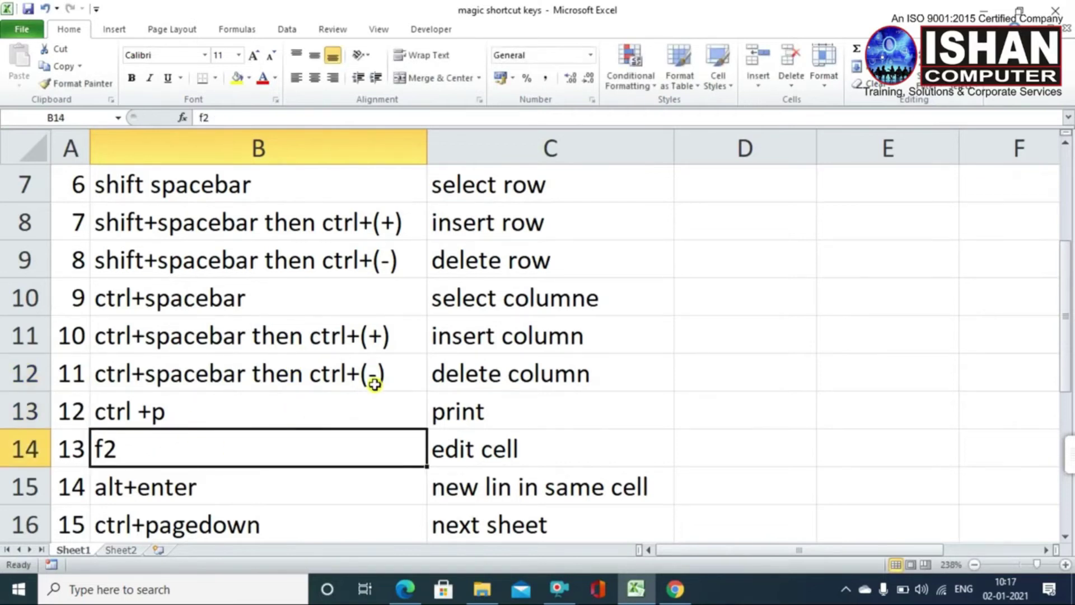
scroll(416, 396, down, 1)
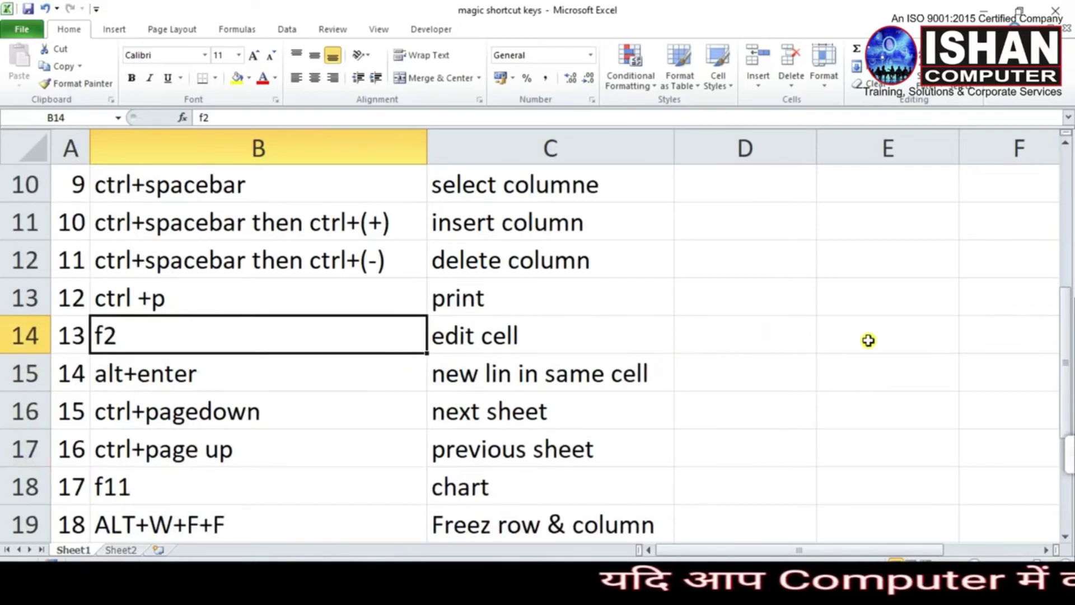
click(855, 291)
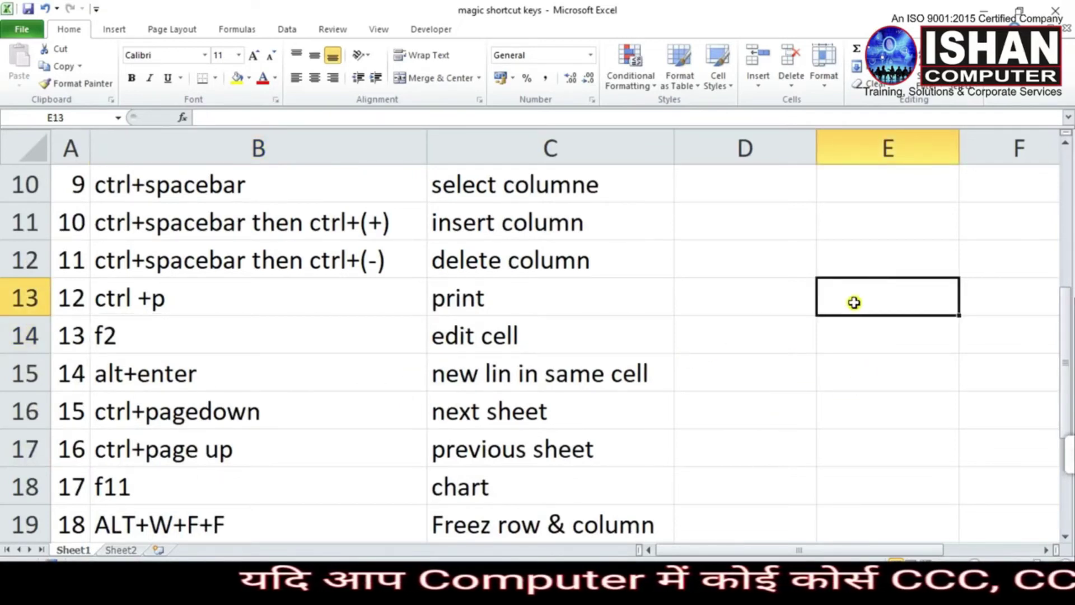
click(776, 301)
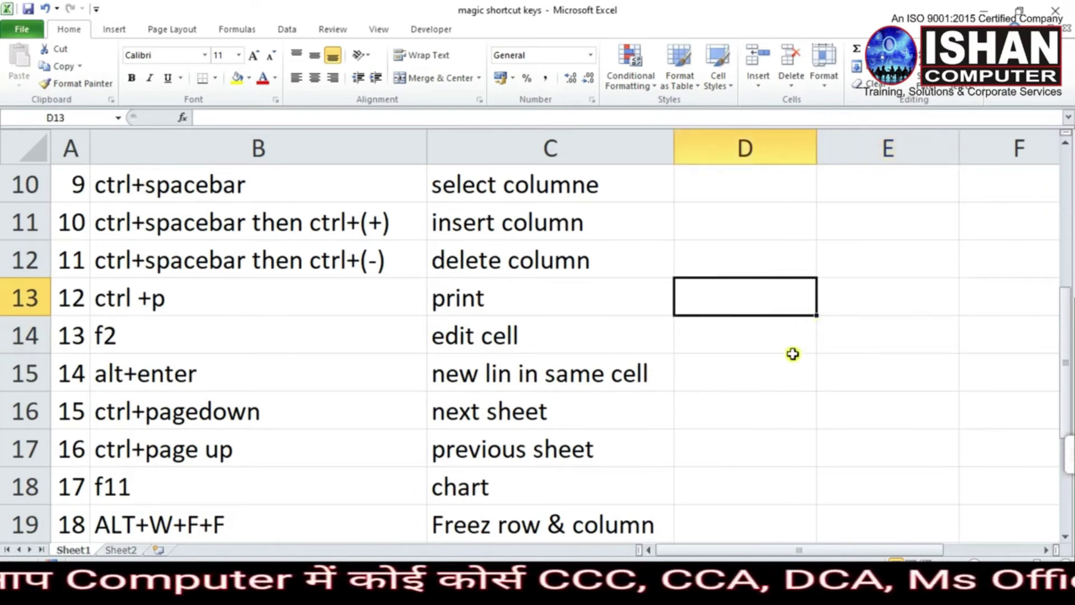
click(867, 313)
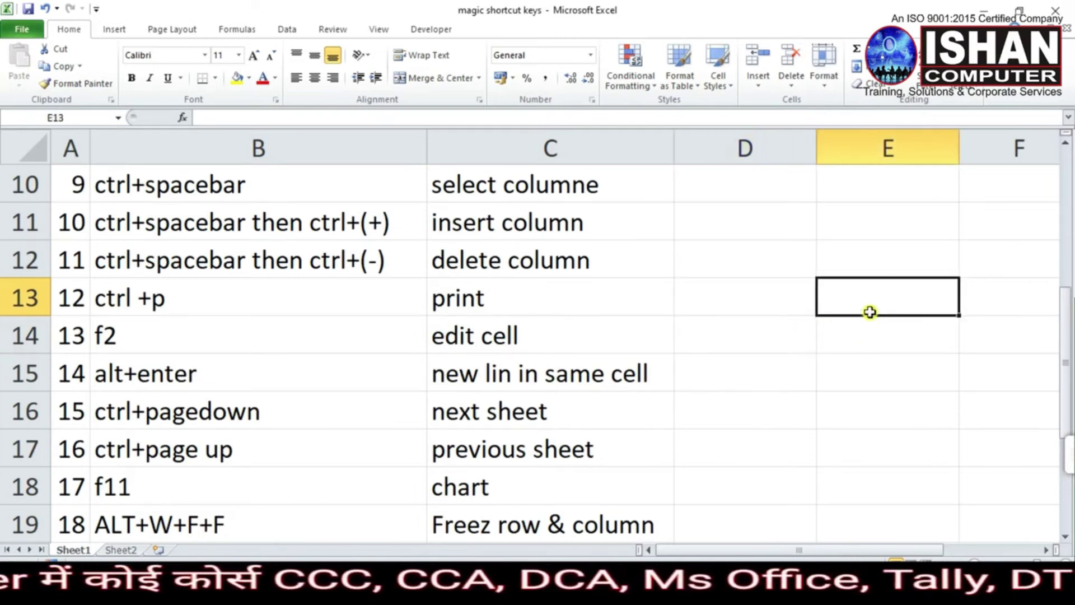
click(749, 308)
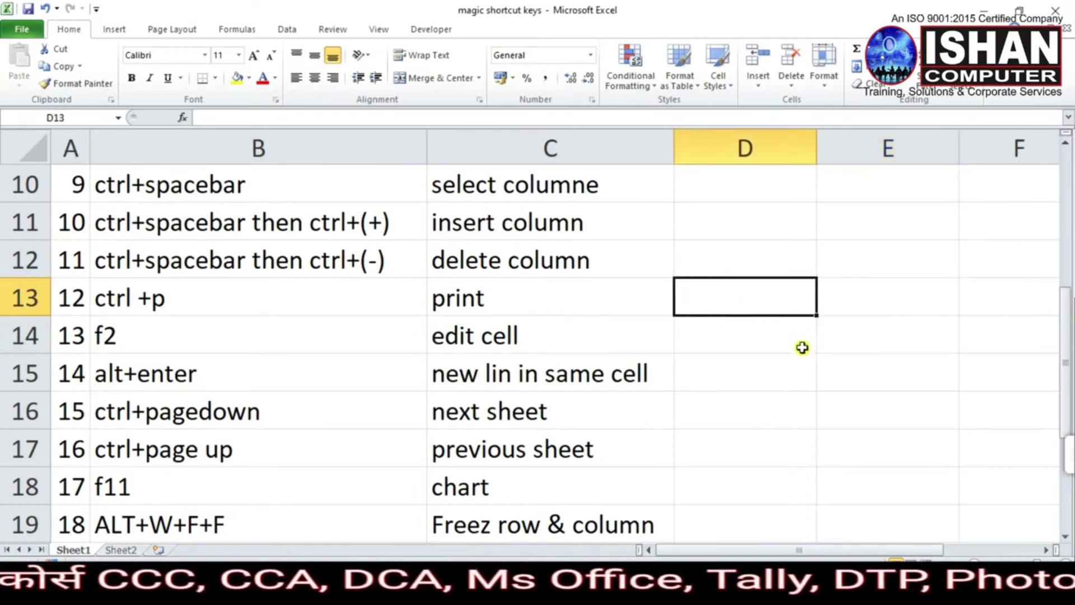
On Sheet2, widen column F and type 'serial number' in F13.
click(120, 551)
click(509, 425)
click(415, 413)
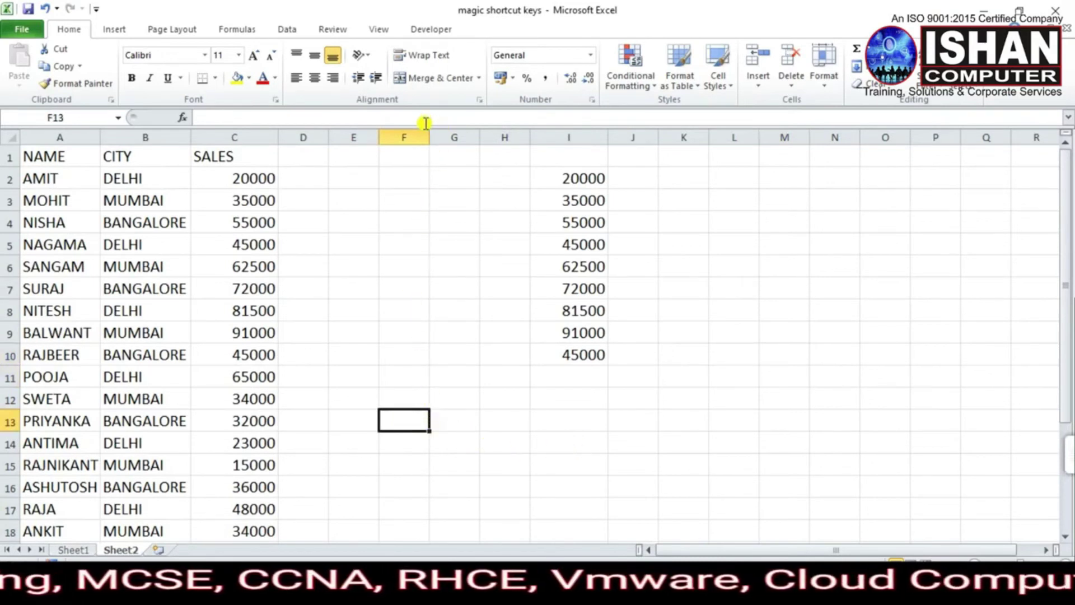
drag(428, 137, 465, 139)
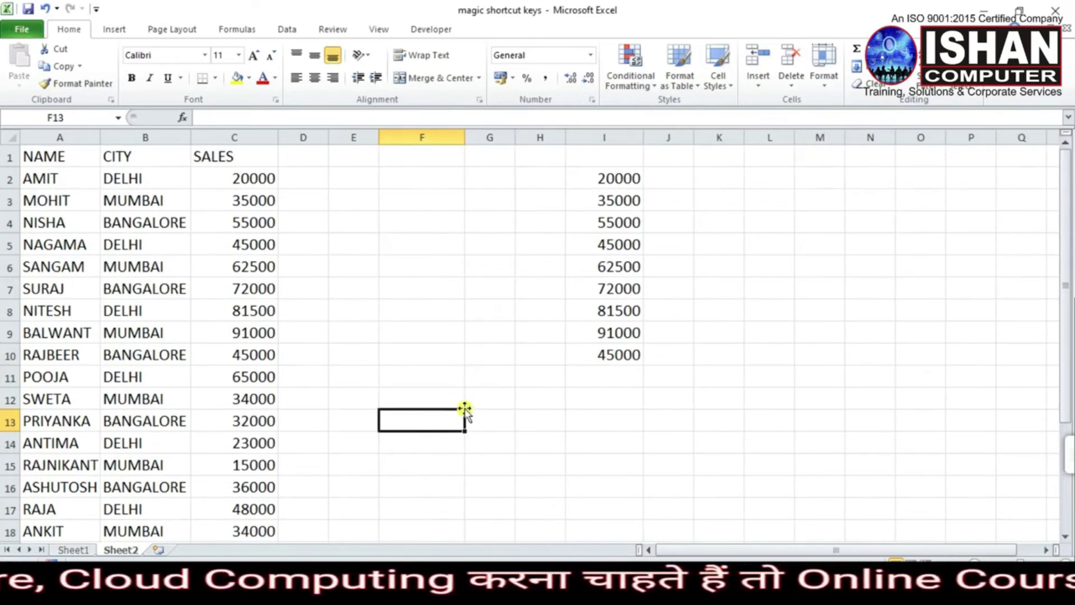
text(serial  n)
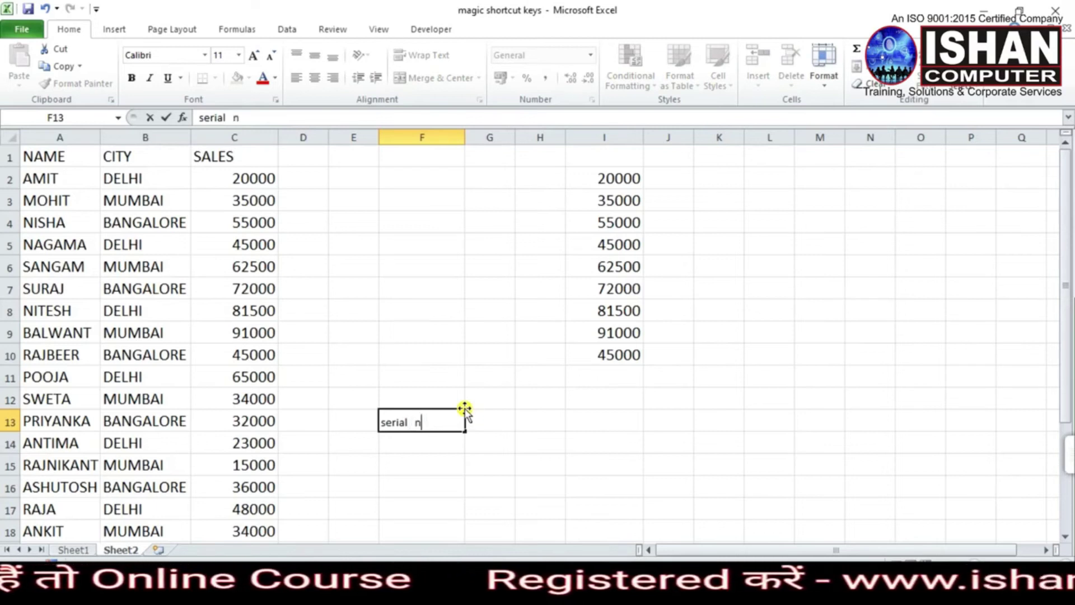
text(umber)
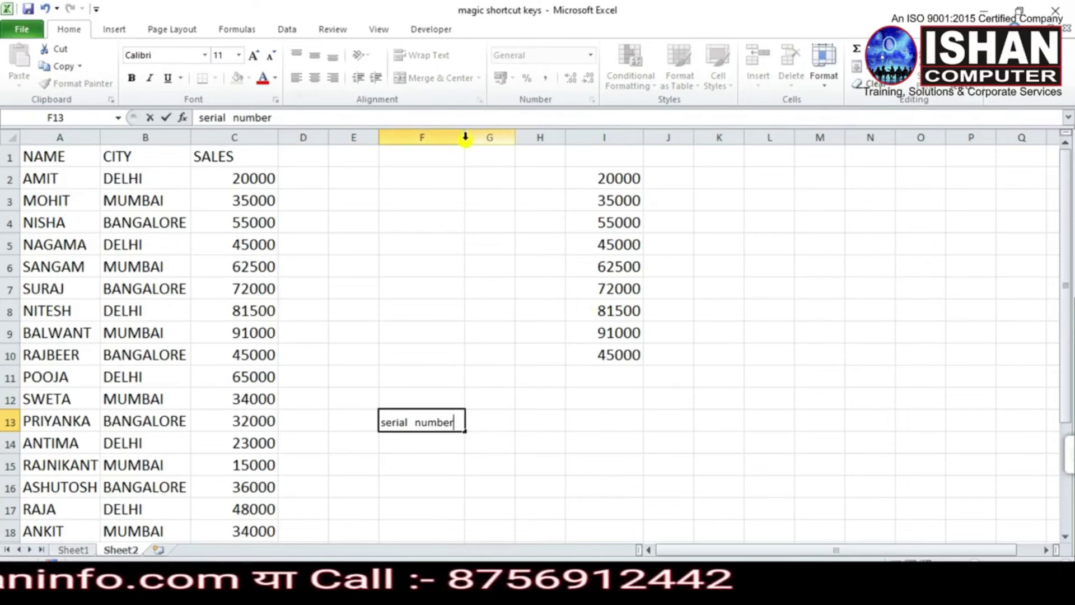
Fill F14 with 'serial number' via AutoComplete, then return to Sheet1 with Ctrl+PageUp.
drag(465, 140, 457, 137)
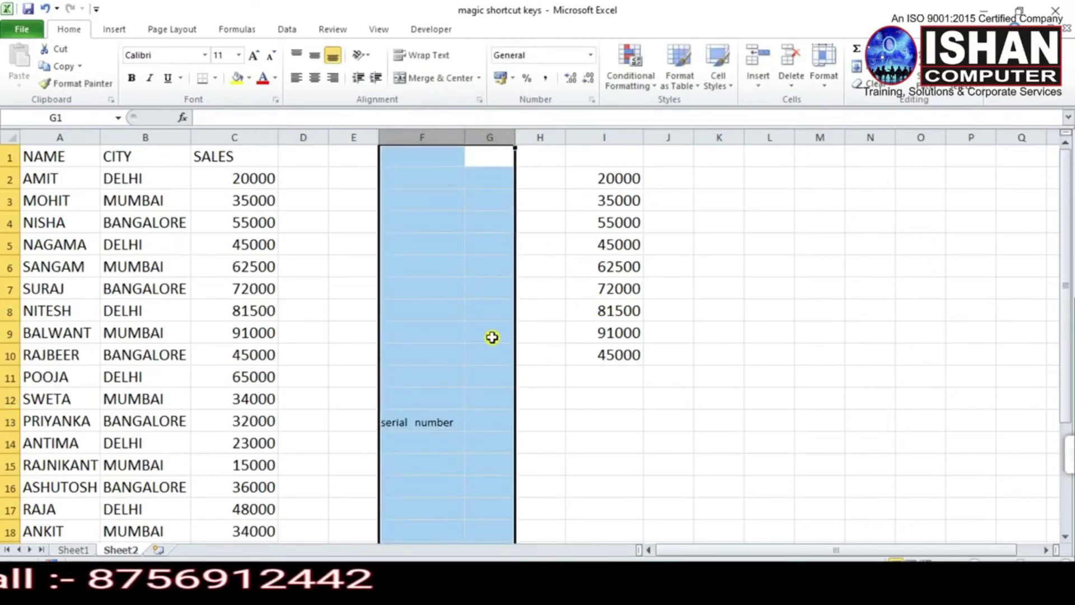
click(493, 370)
click(438, 436)
click(423, 427)
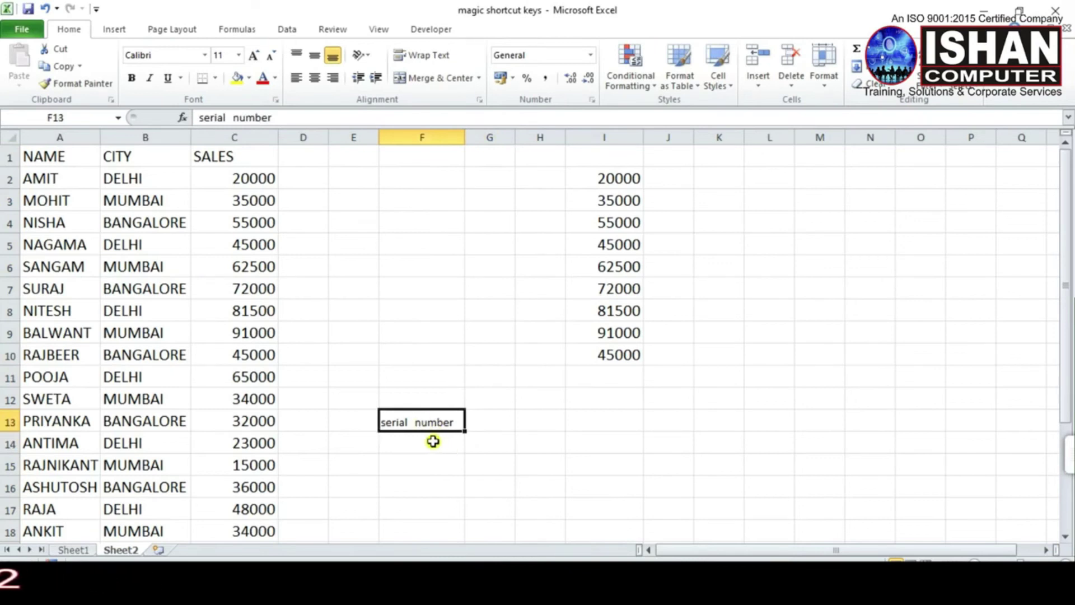
click(437, 442)
text(ser)
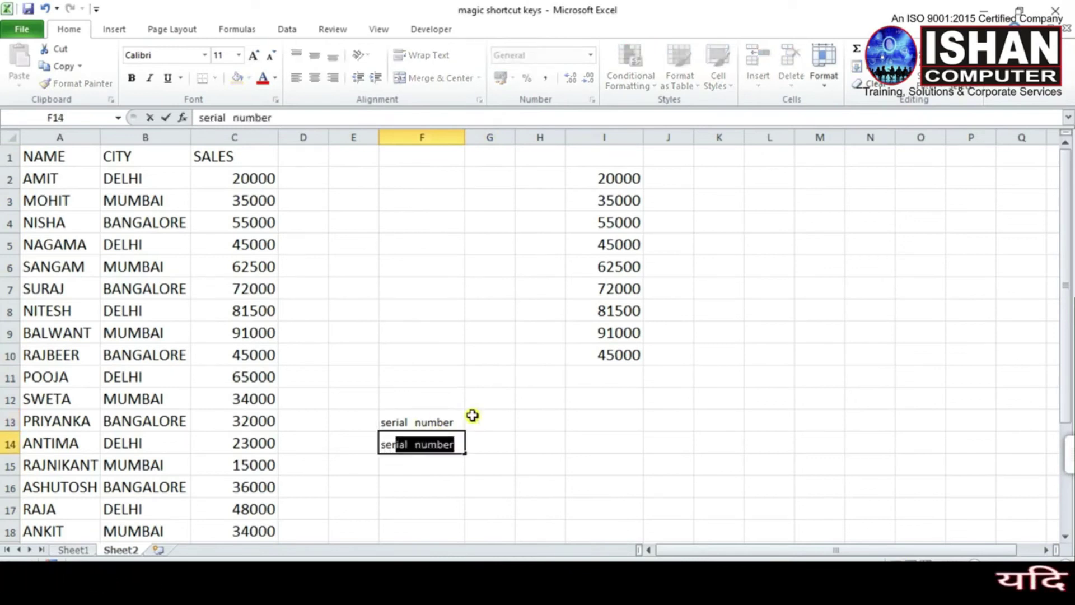
text(ial)
key(Return)
text(n)
text(o)
key(BackSpace)
key(BackSpace)
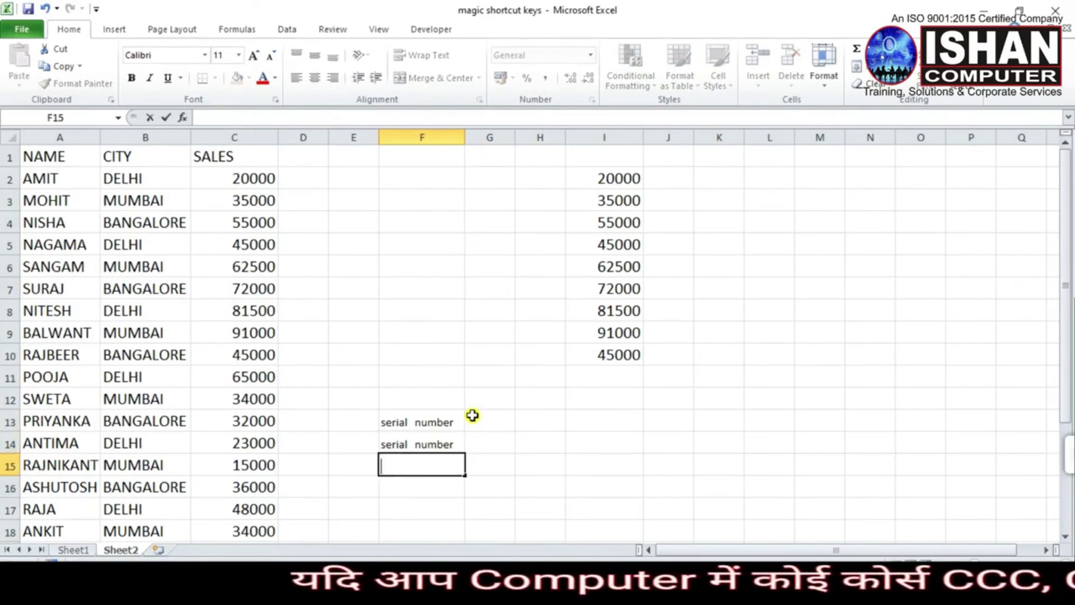
key(Escape)
key(ctrl+Page_Up)
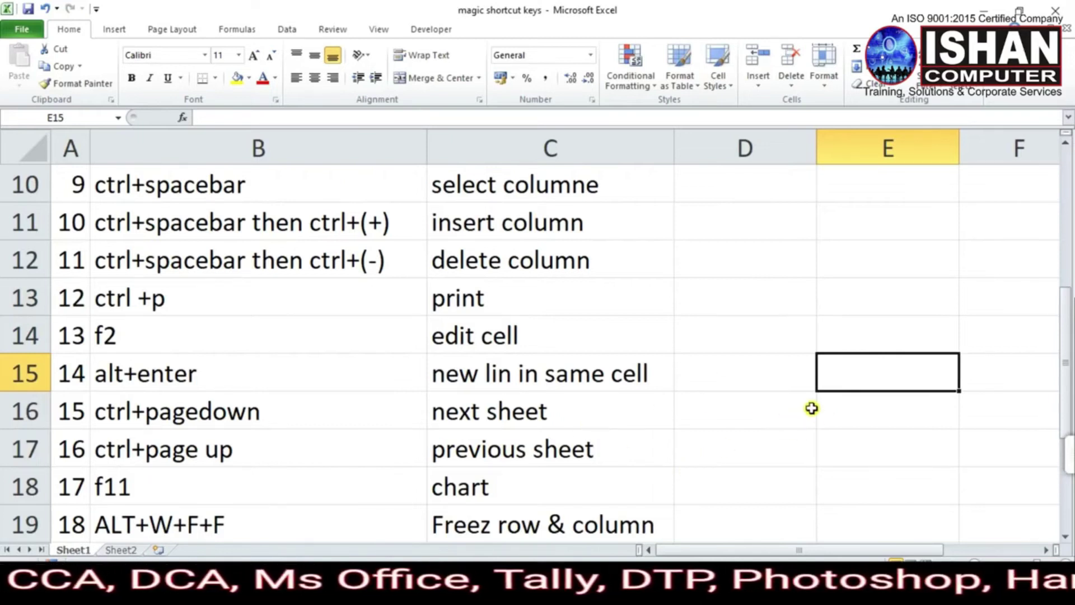
click(825, 433)
click(842, 374)
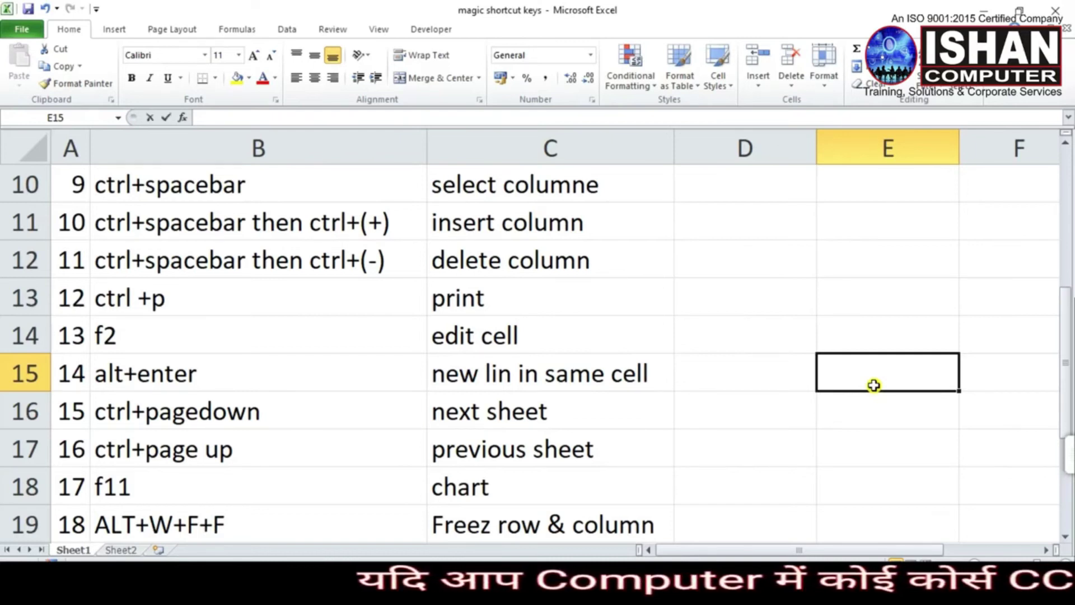
text(ishann comp)
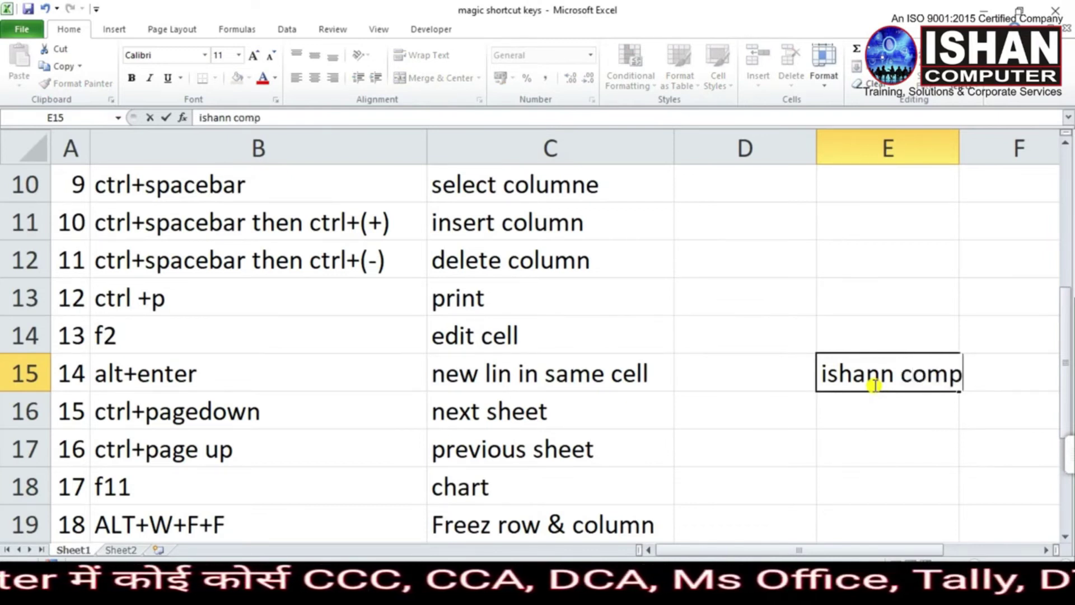
key(BackSpace)
key(BackSpace)
key(BackSpace)
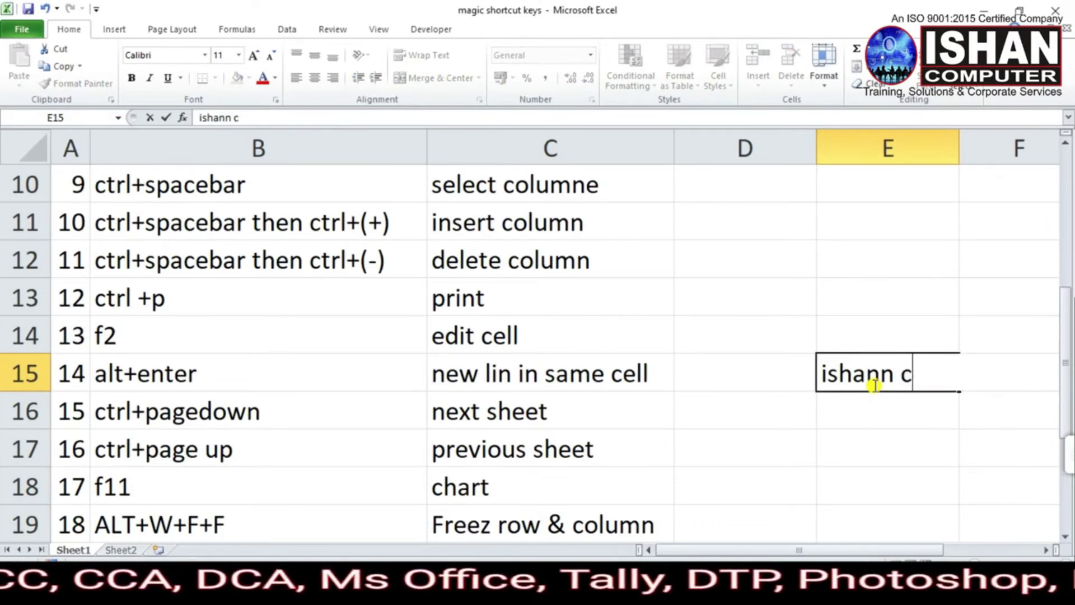
key(BackSpace)
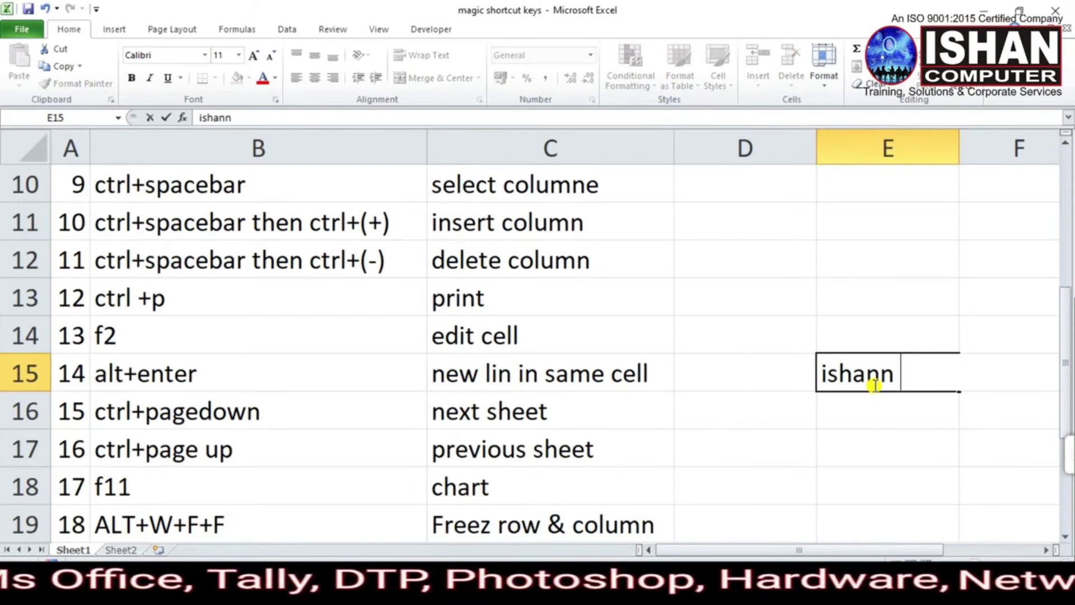
key(alt+Return)
text(computer)
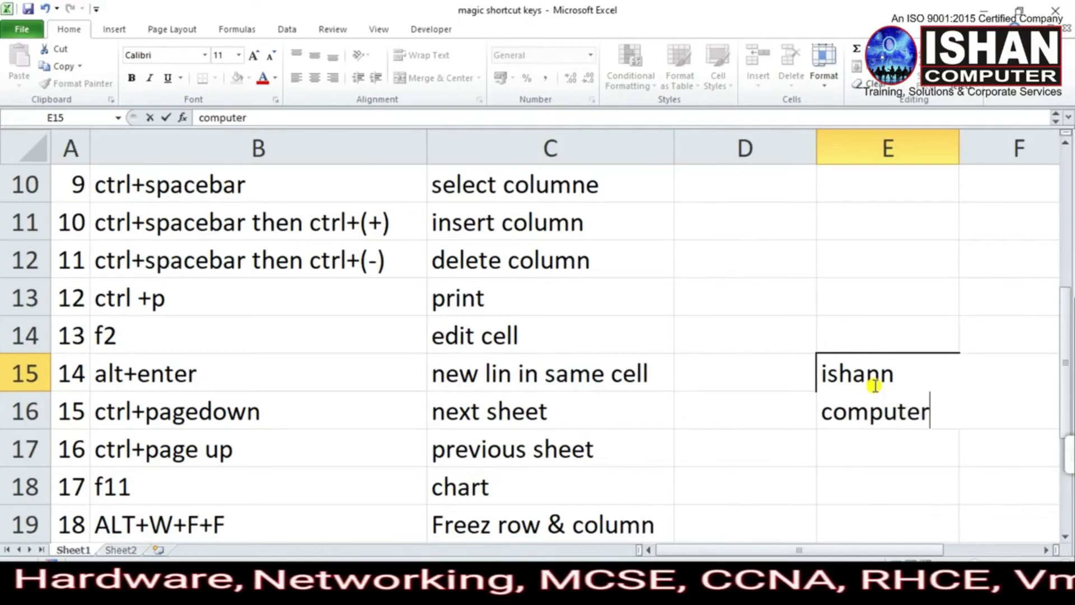
key(alt+Return)
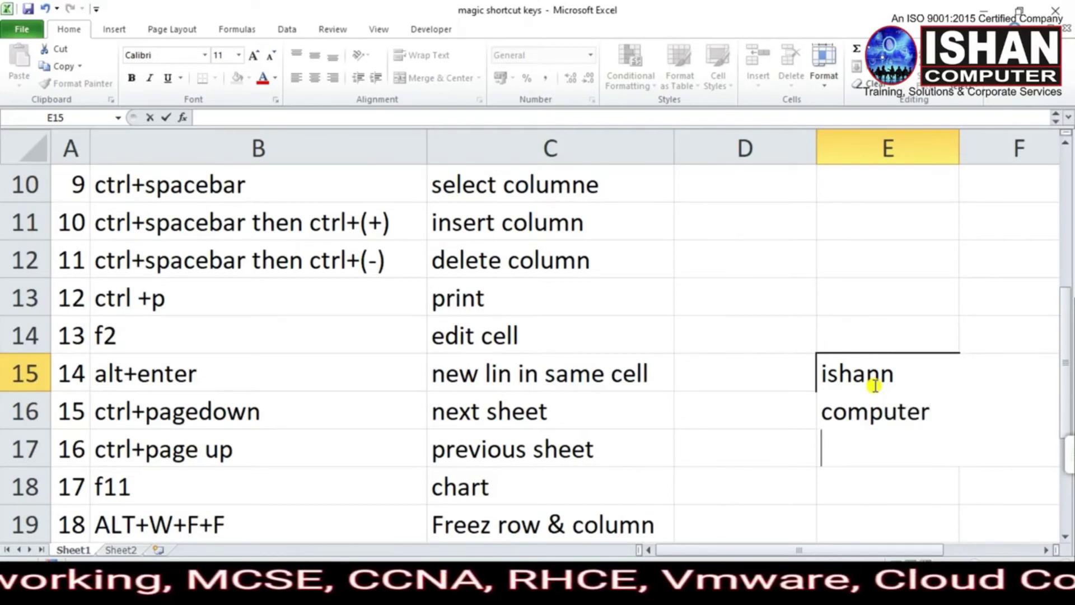
text(ksa)
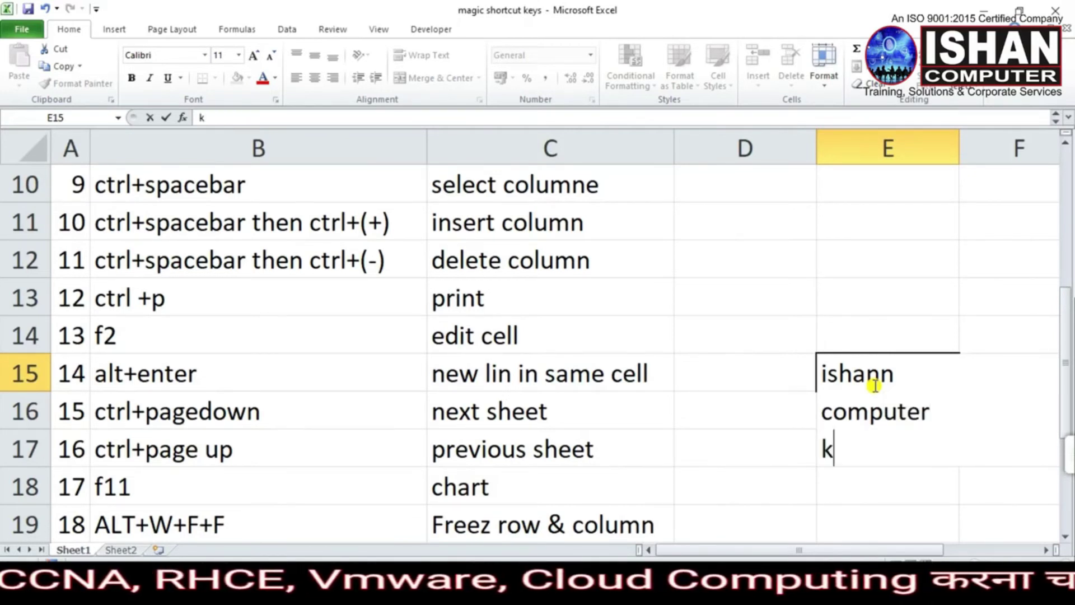
key(BackSpace)
key(BackSpace)
text(asia)
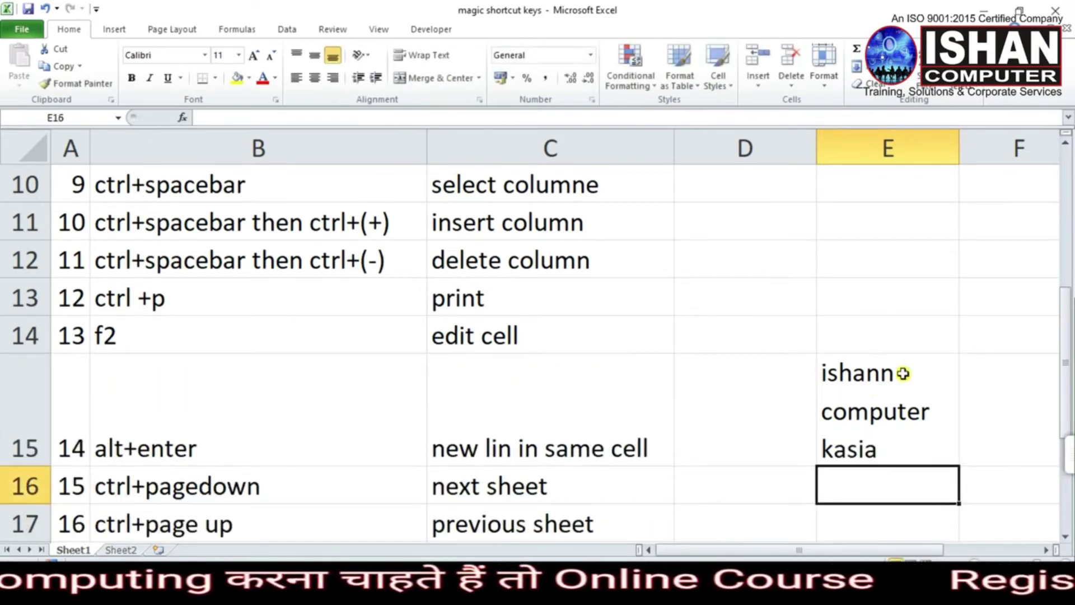
click(888, 398)
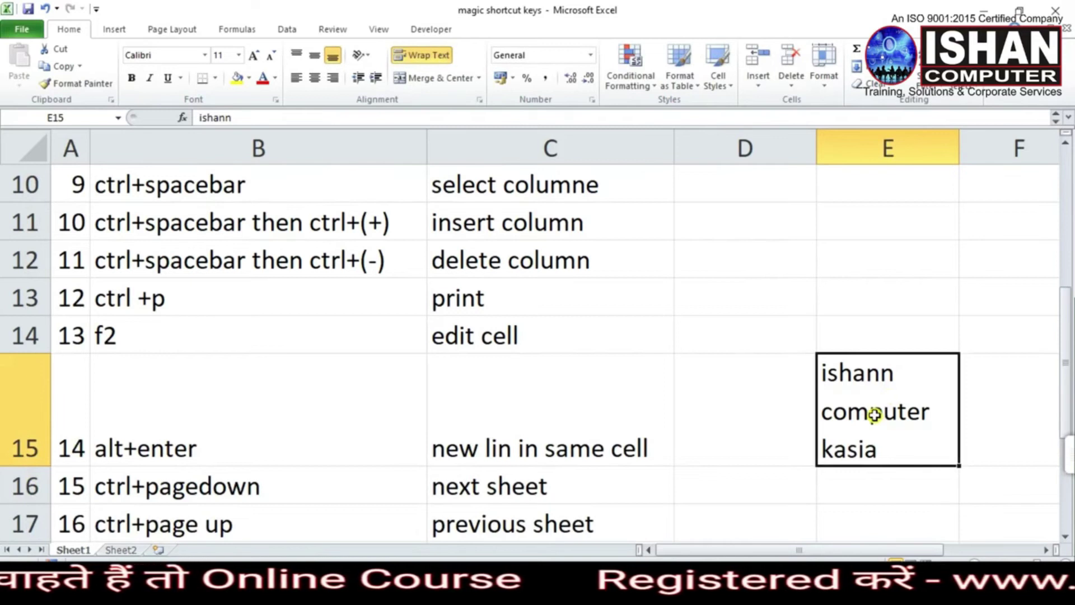
key(Delete)
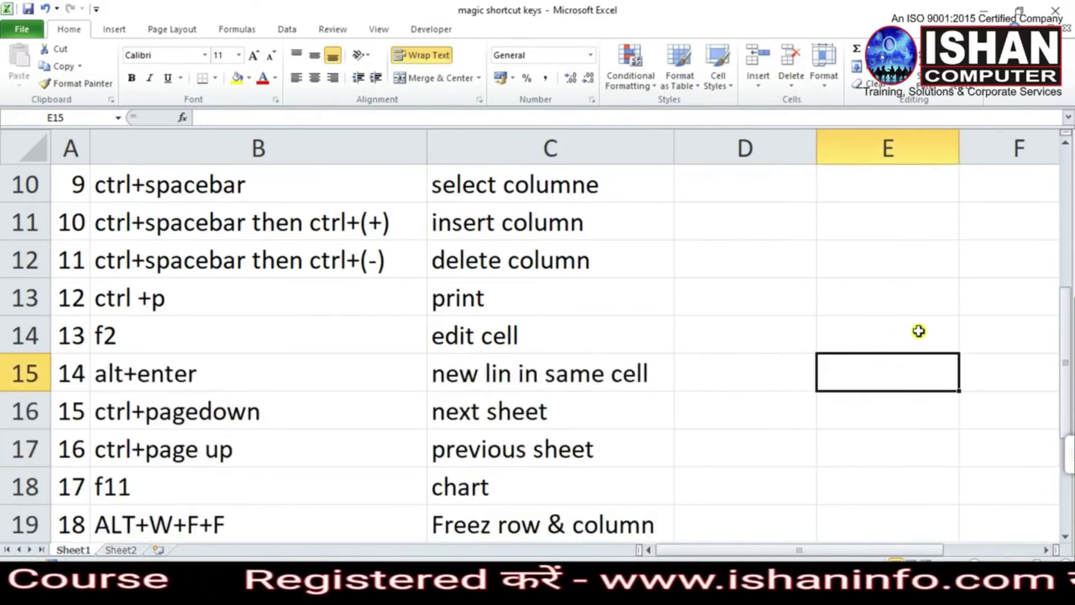
click(882, 335)
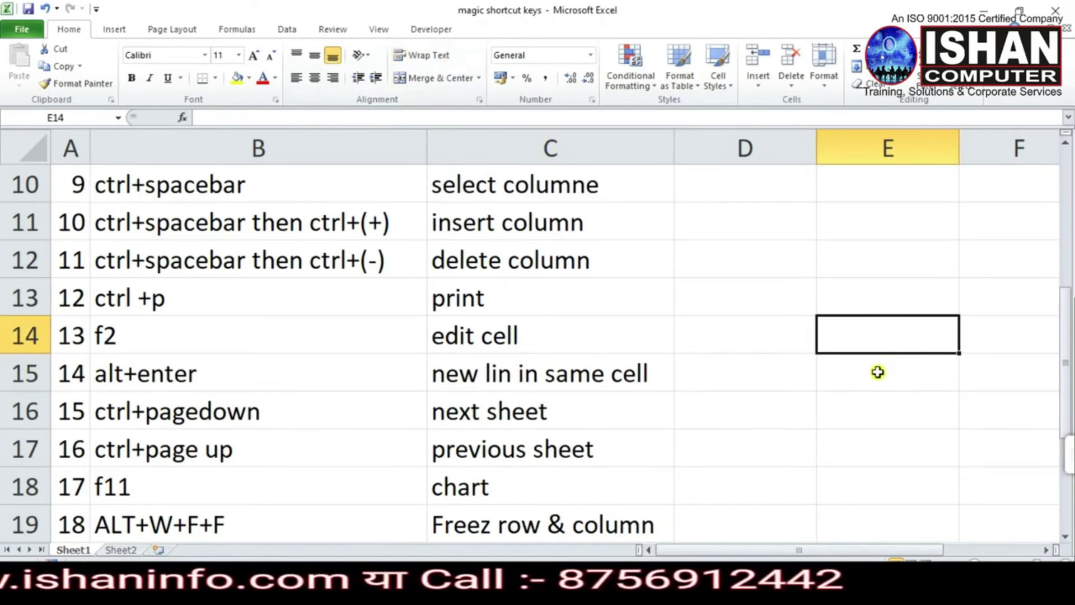
click(835, 365)
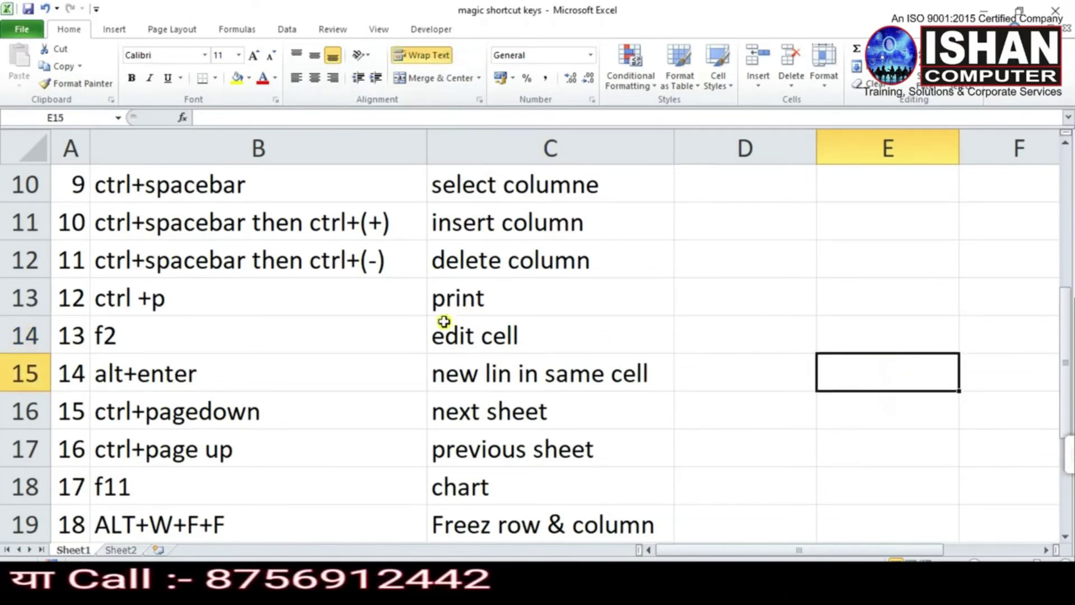
click(183, 374)
drag(183, 374, 451, 381)
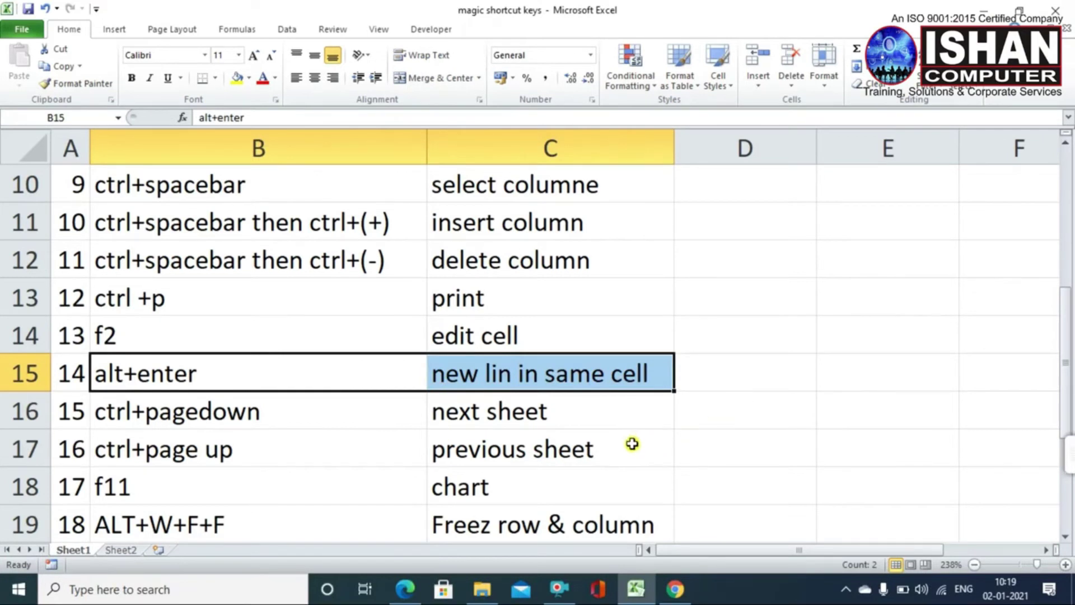
click(340, 424)
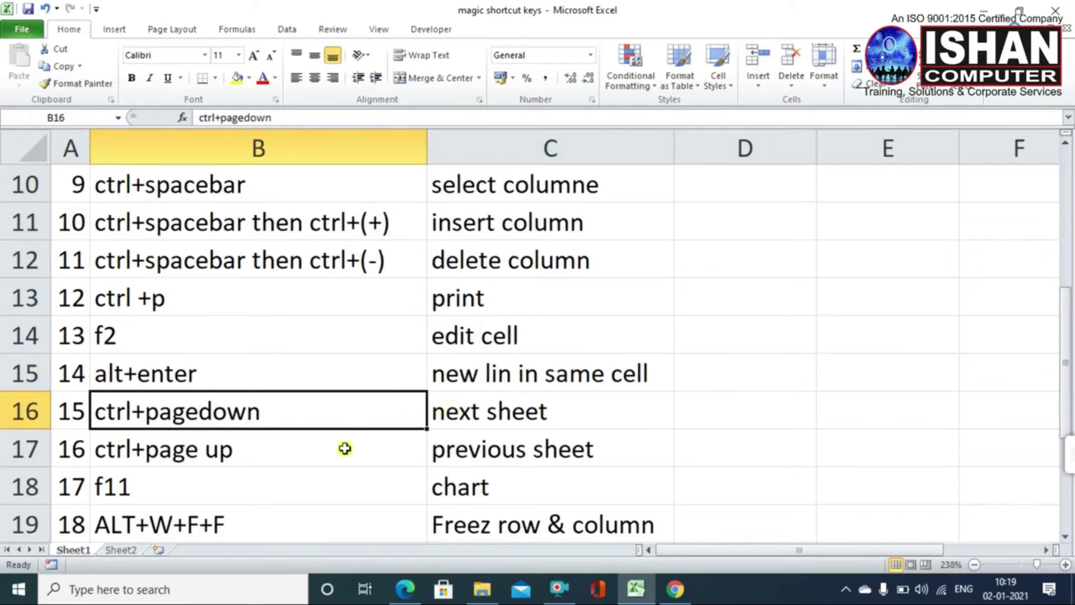
click(121, 551)
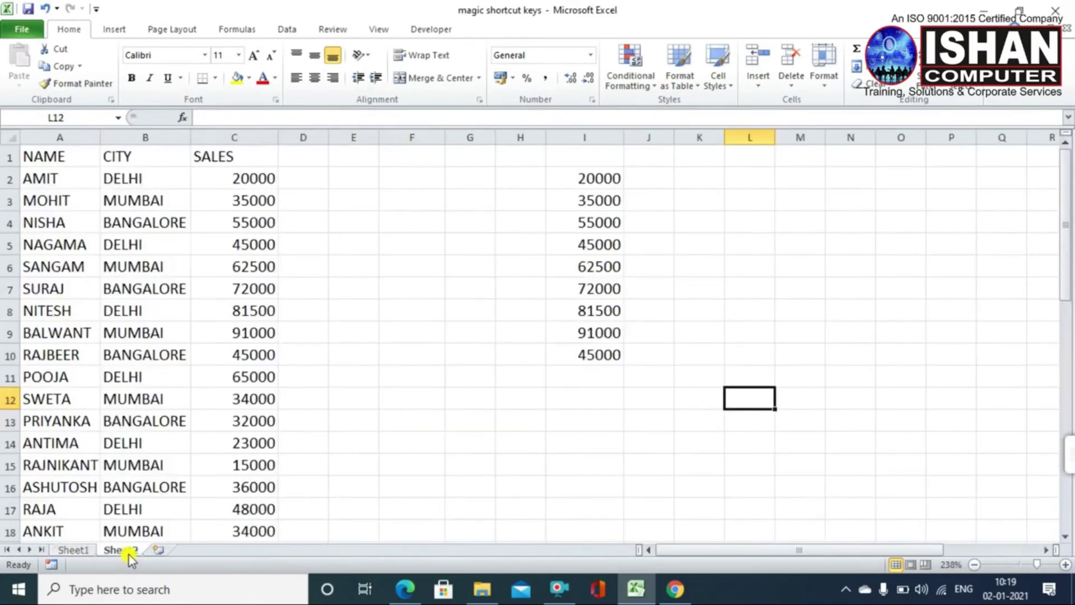
click(75, 550)
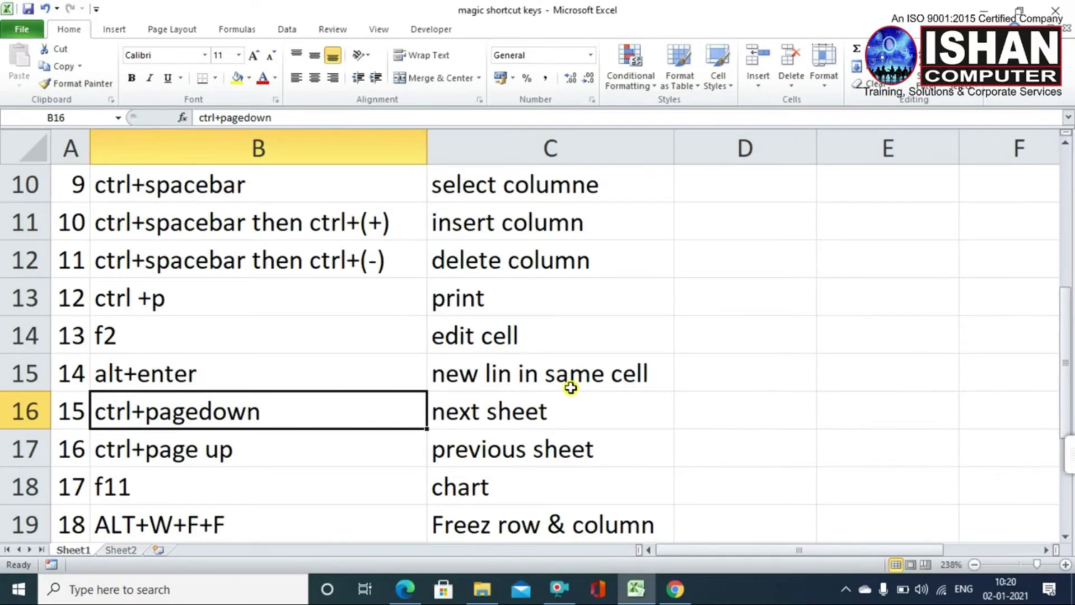
key(ctrl+Page_Down)
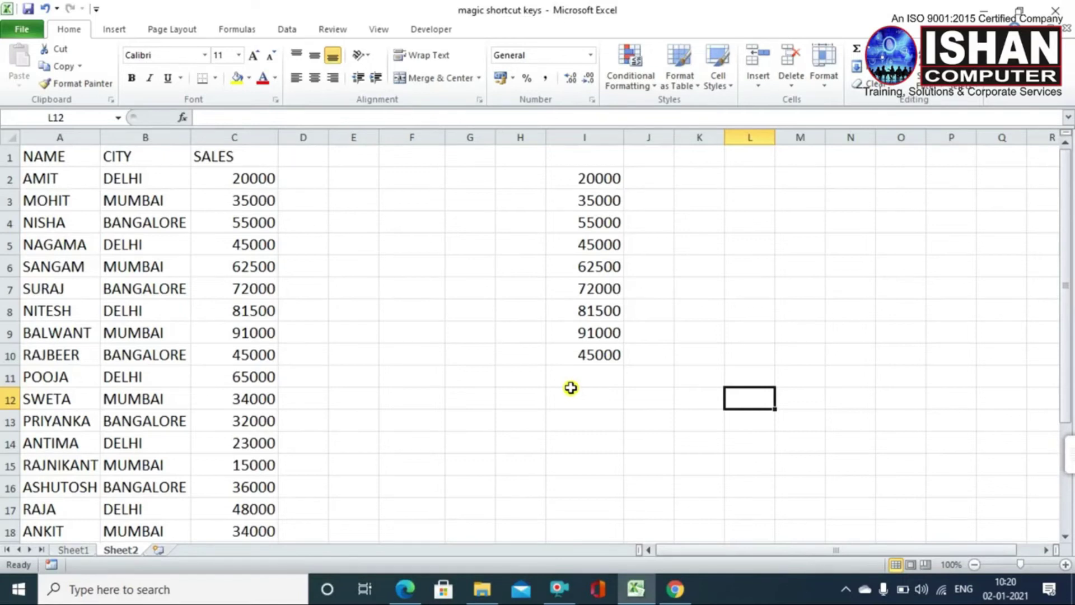
key(ctrl+Page_Up)
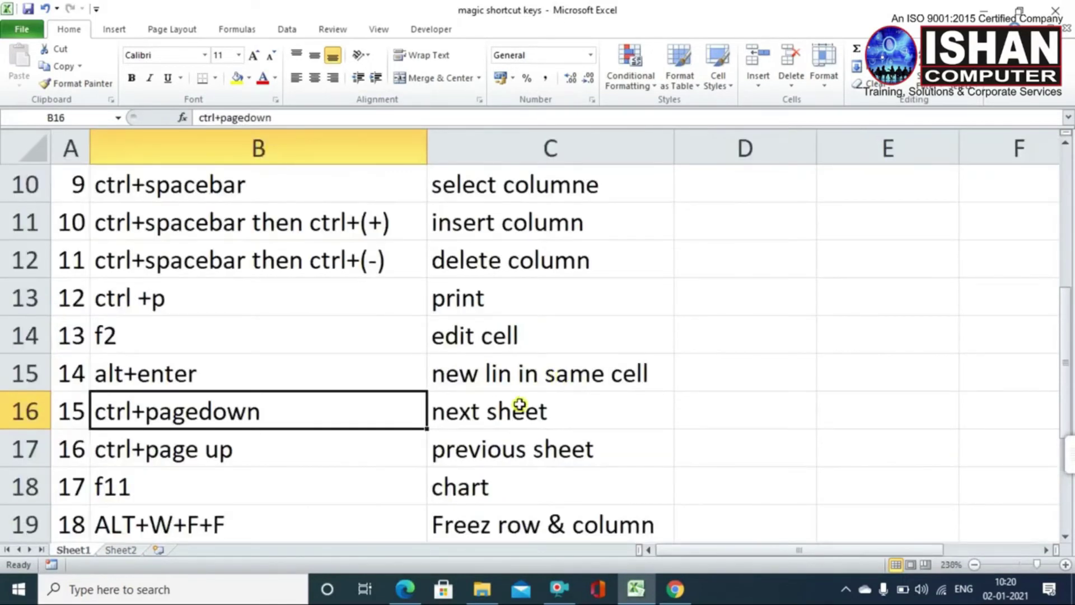
click(244, 455)
click(218, 417)
click(248, 457)
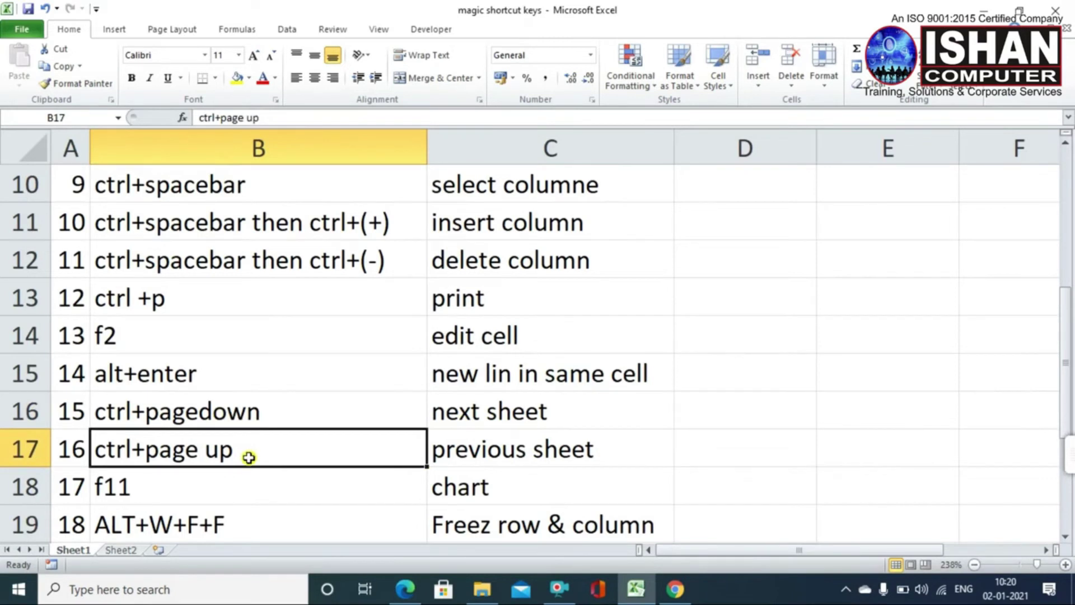
click(247, 415)
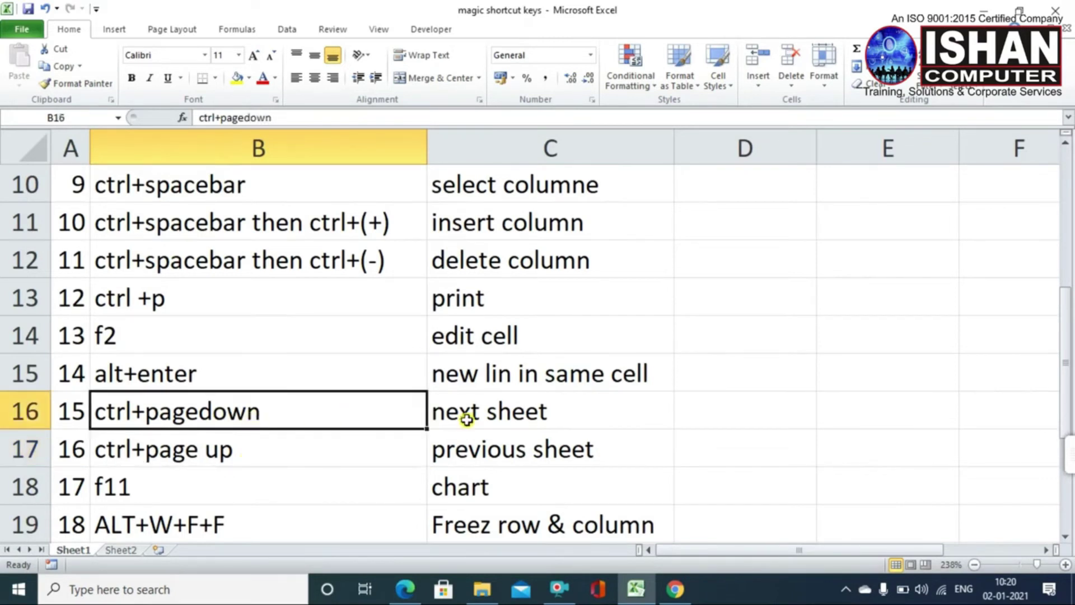
click(247, 456)
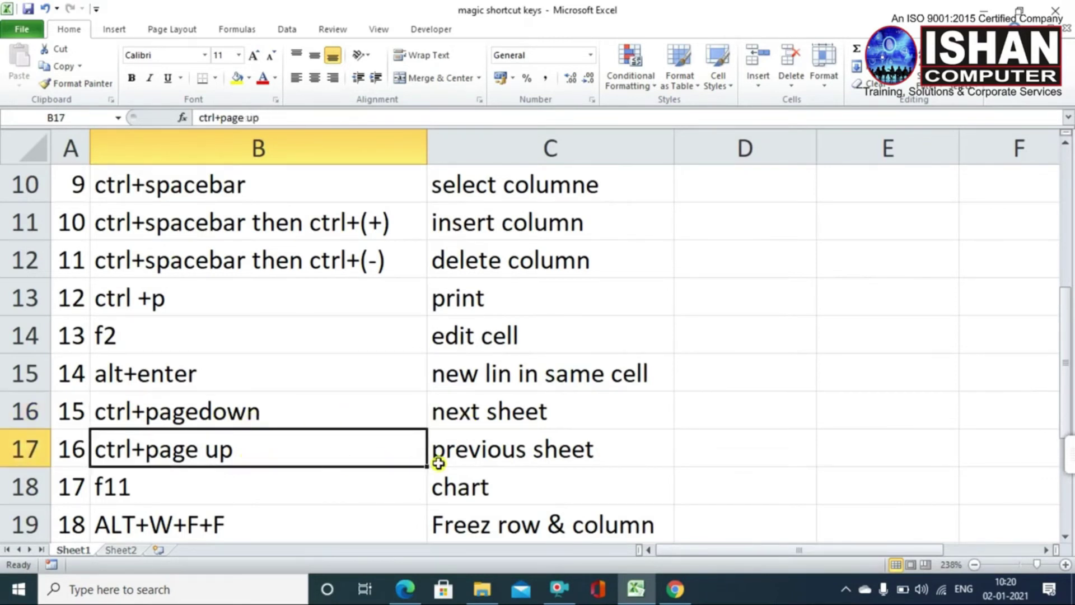
Insert two new worksheets, Sheet3 and Sheet4, then select the ctrl+pagedown entry in Sheet1's B16.
click(158, 550)
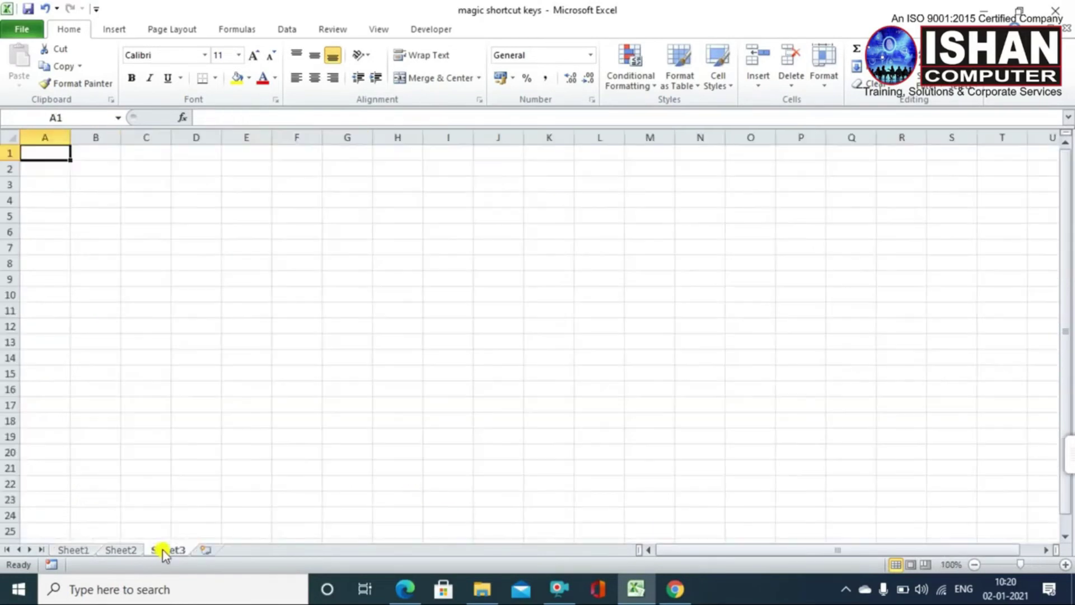
click(206, 551)
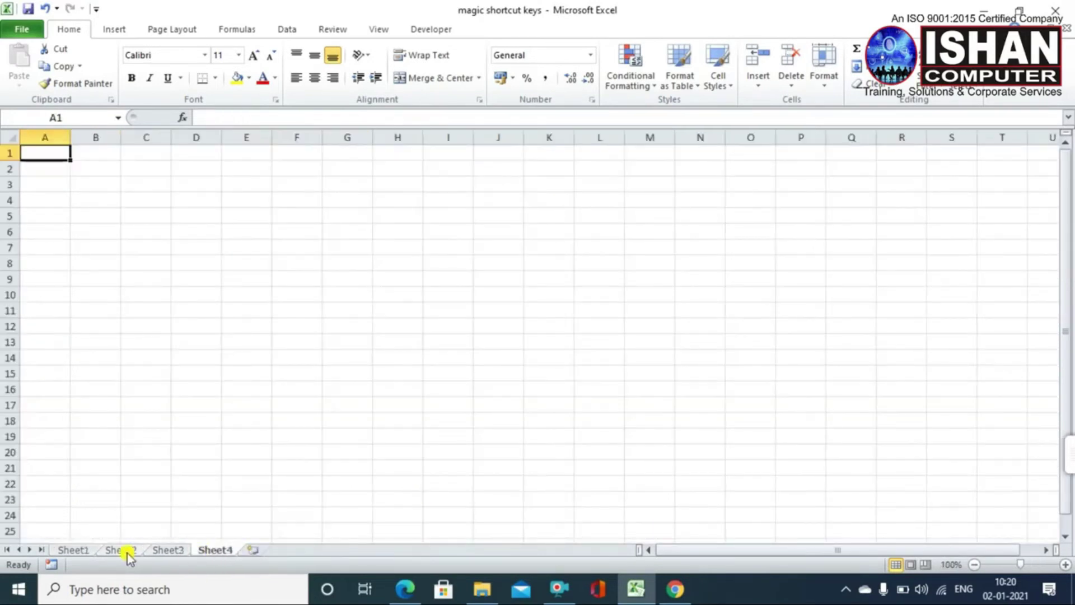
click(73, 550)
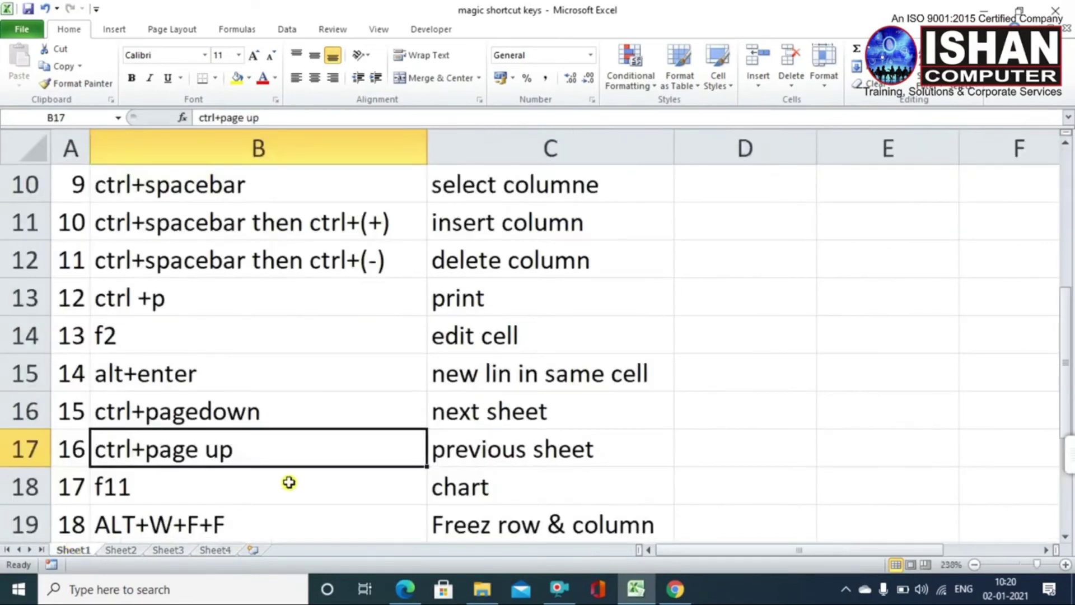
click(284, 421)
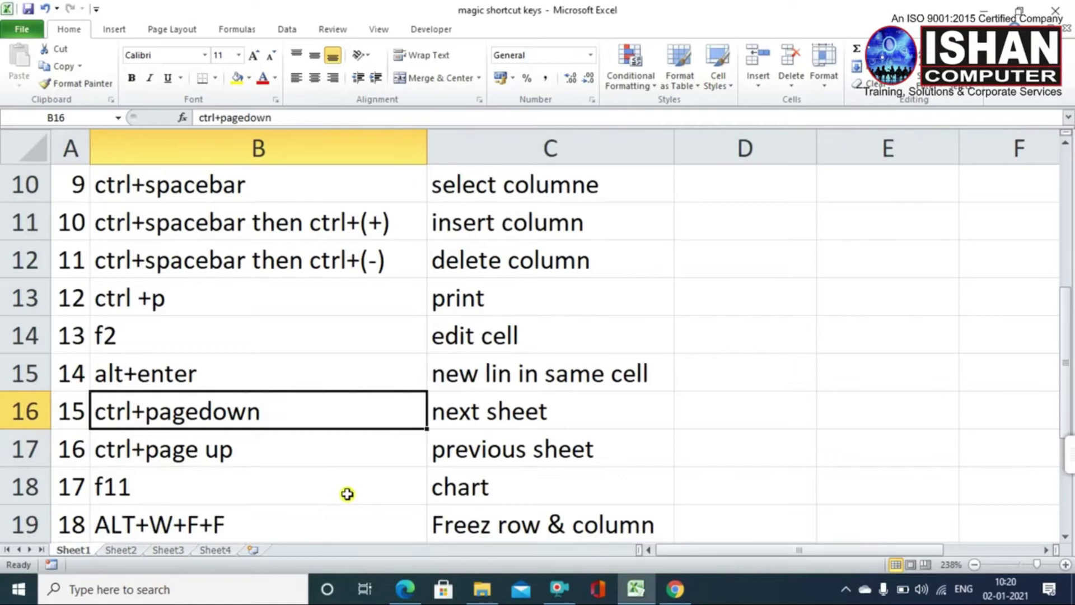
Page down two screens, then jump to the last row and back up with Ctrl+Down/Up.
key(Page_Down)
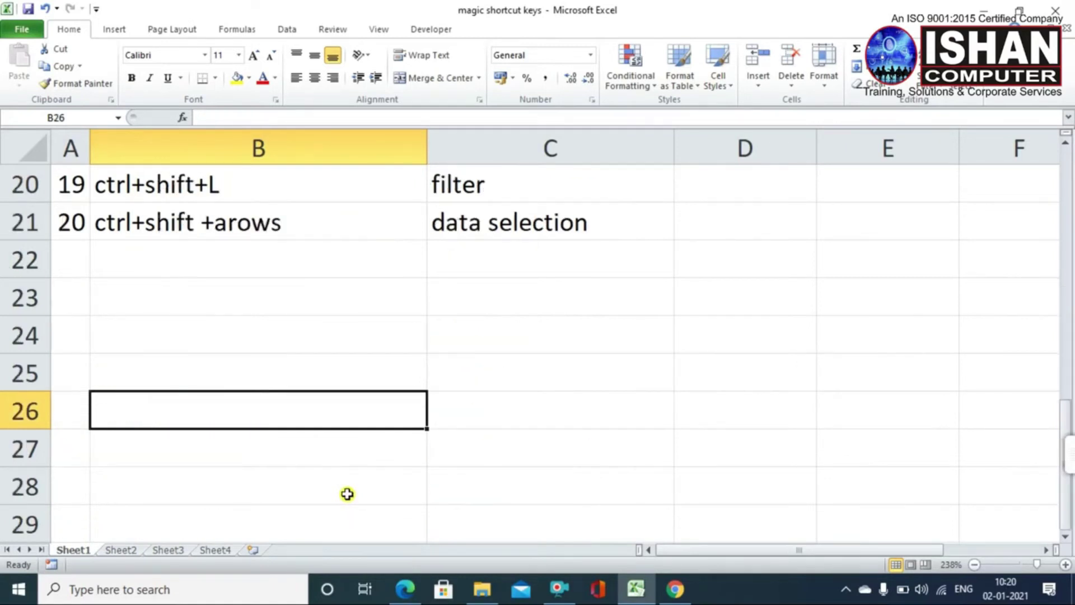
key(Page_Down)
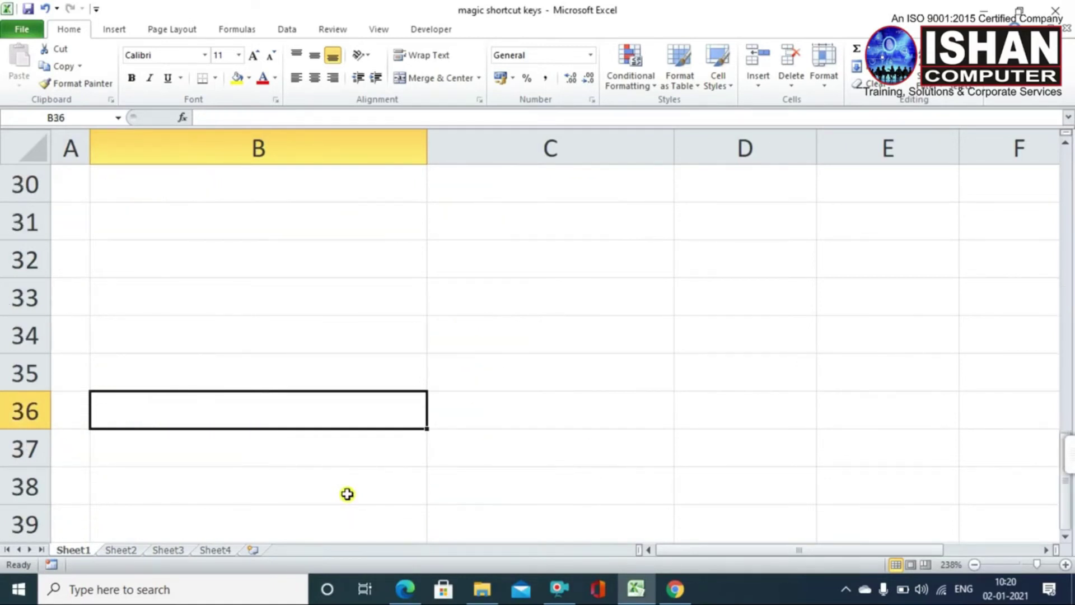
key(ctrl+Down)
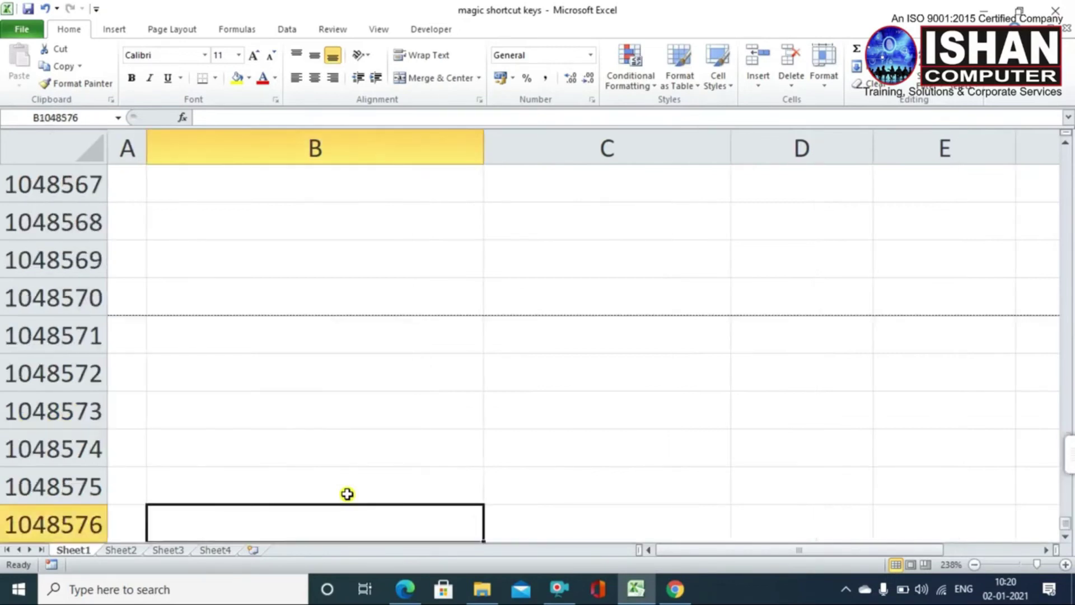
key(ctrl+Up)
key(ctrl+Up)
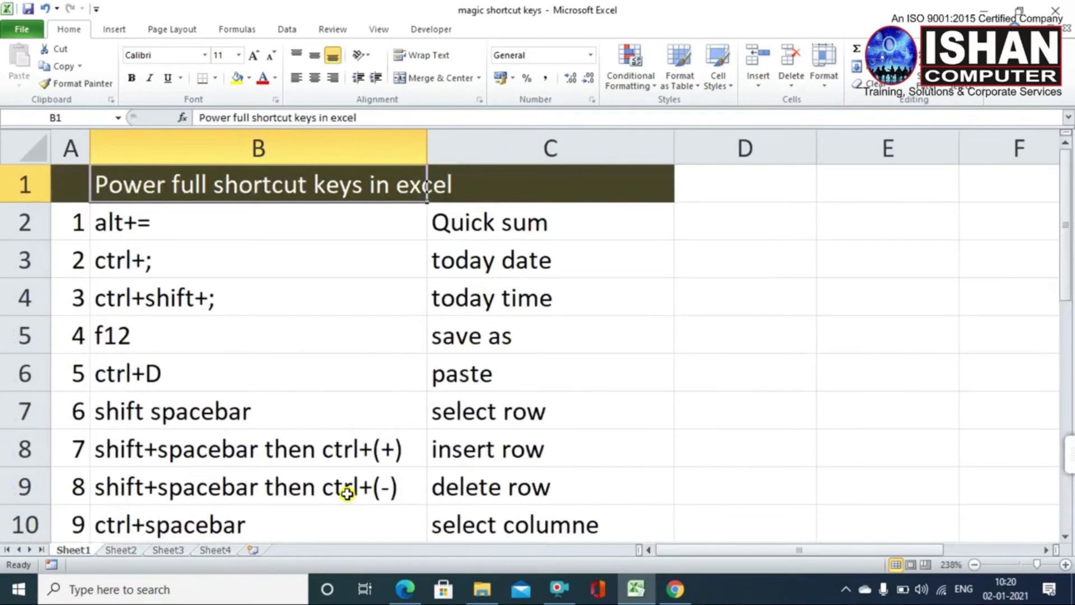
Cycle forward to Sheet4 with Ctrl+PageDown, then step back through the sheets with Ctrl+PageUp.
key(ctrl+Page_Down)
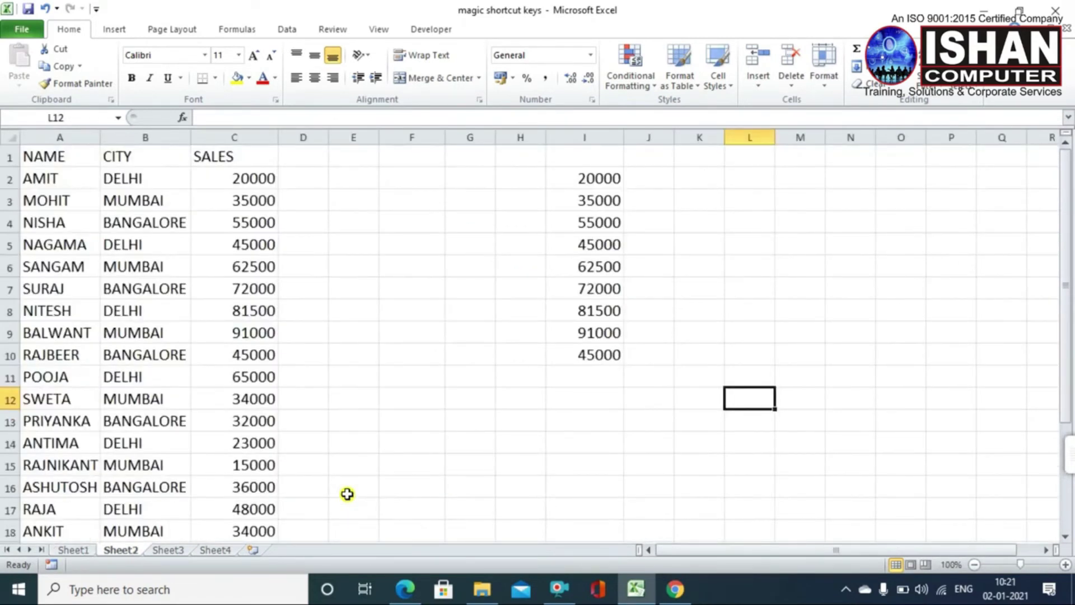
key(ctrl+Page_Down)
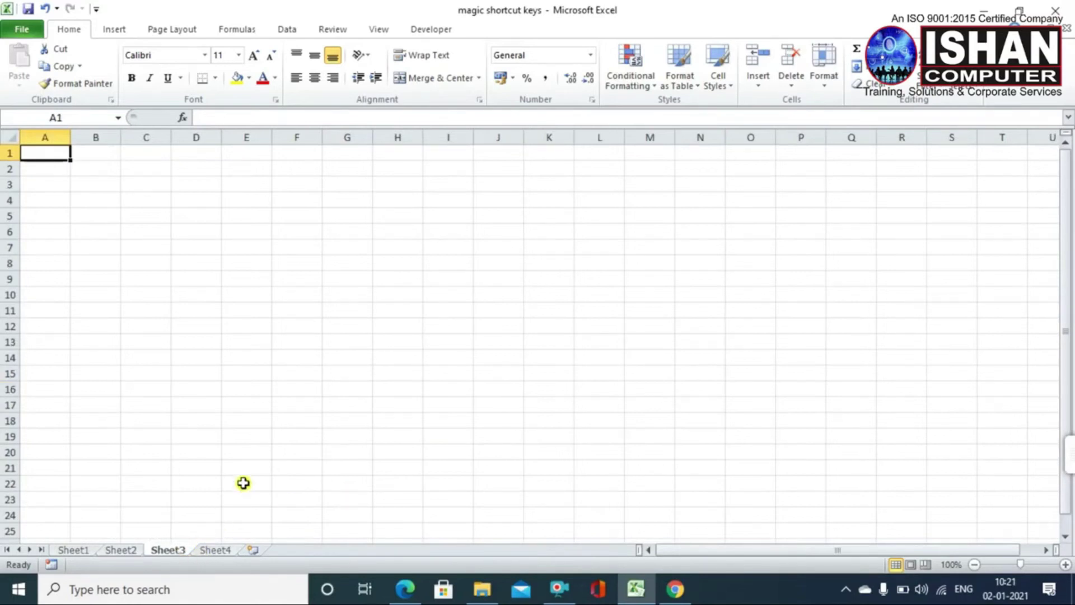
key(ctrl+Page_Down)
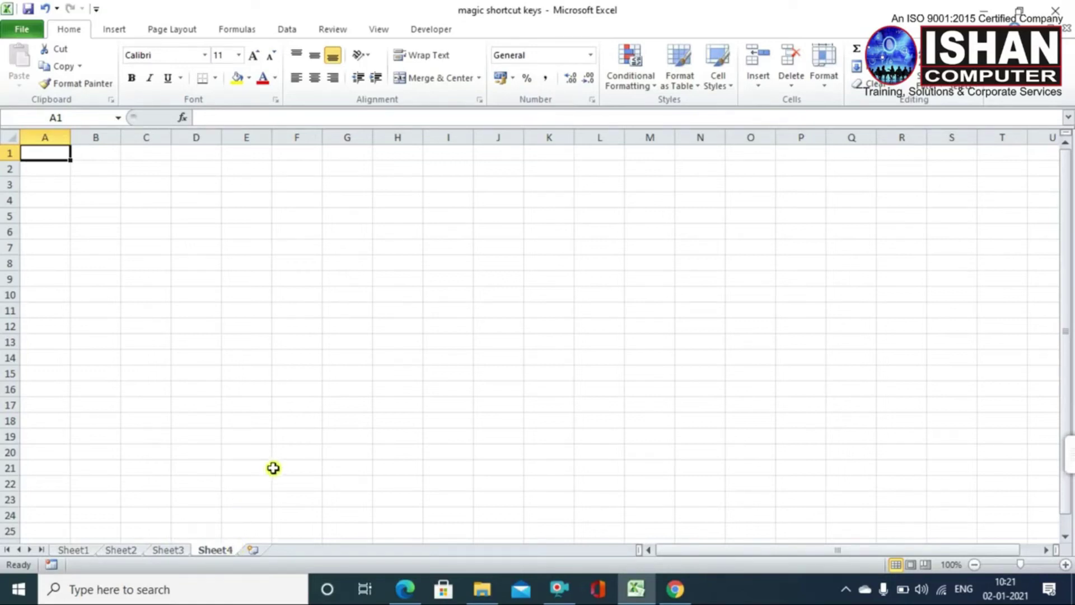
key(ctrl+Page_Up)
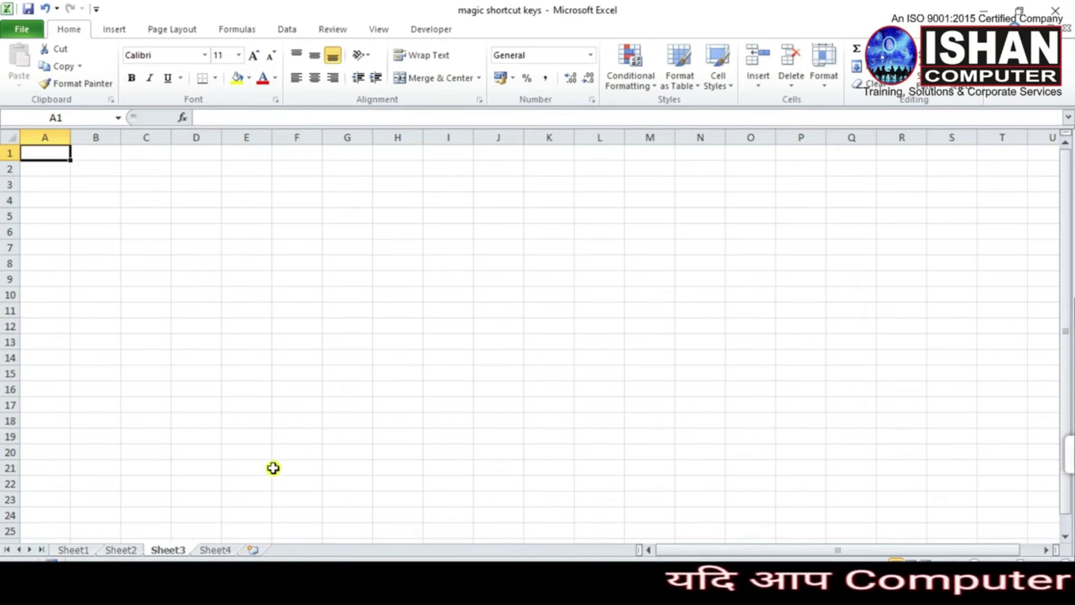
key(ctrl+Page_Up)
key(ctrl+Page_Up)
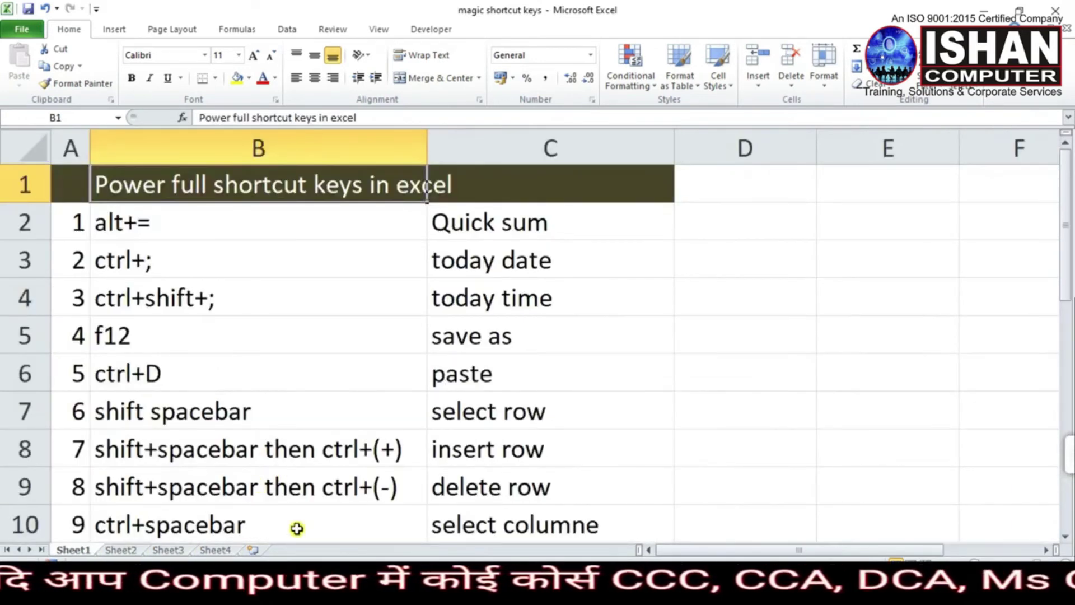
Select the f11 shortcut and its chart description in row 18.
scroll(351, 463, down, 4)
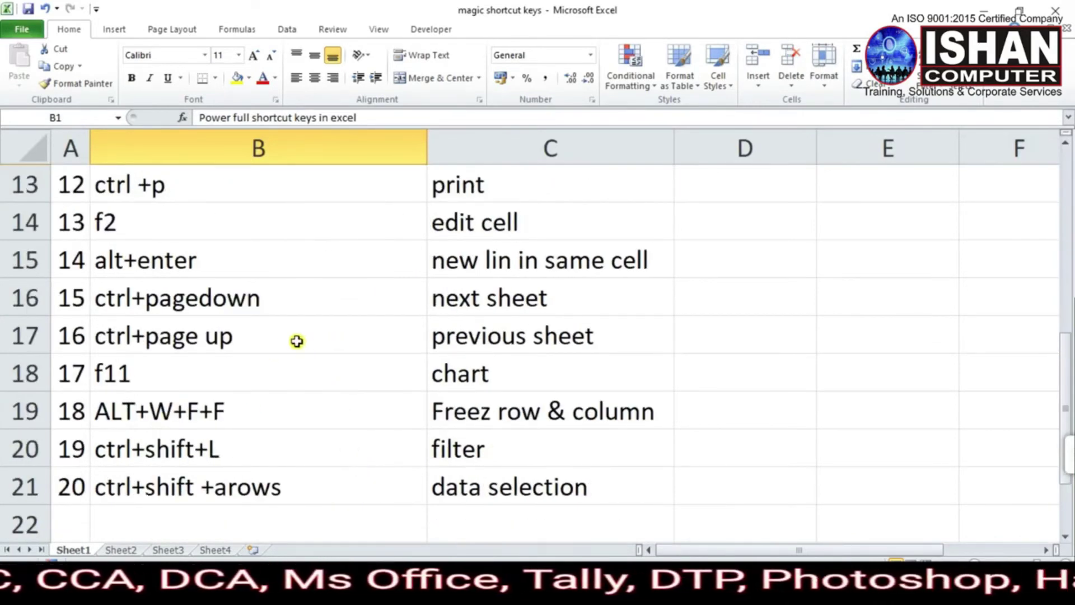
click(184, 383)
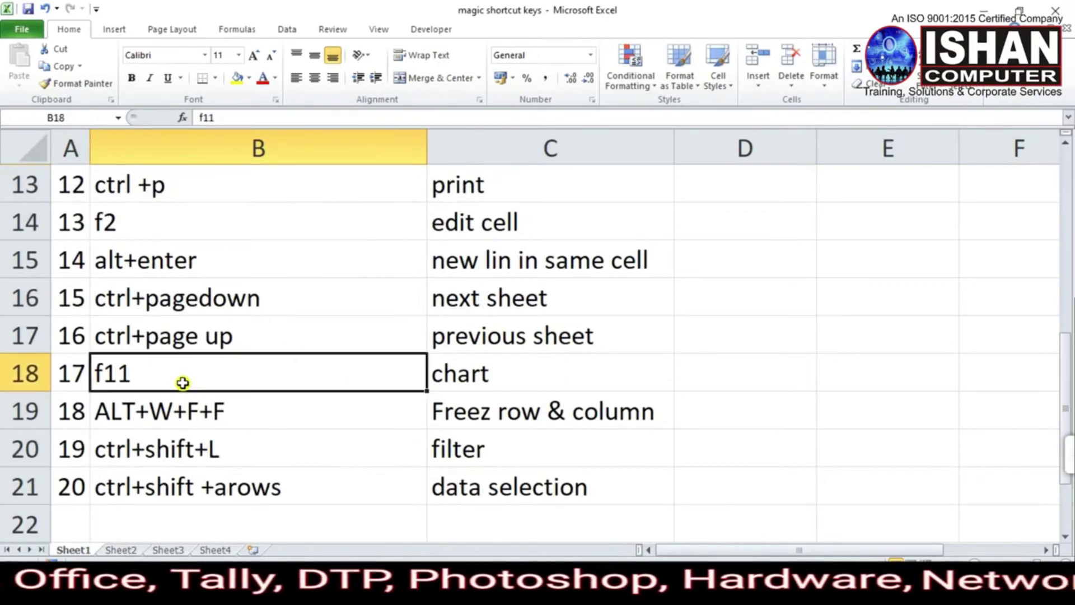
click(438, 372)
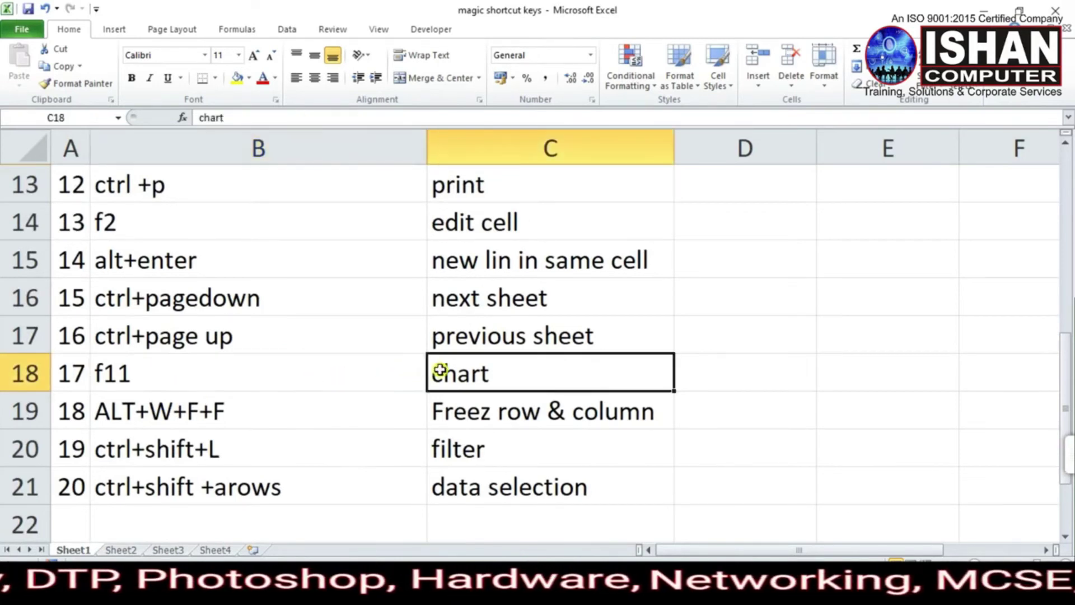
double_click(237, 380)
click(451, 377)
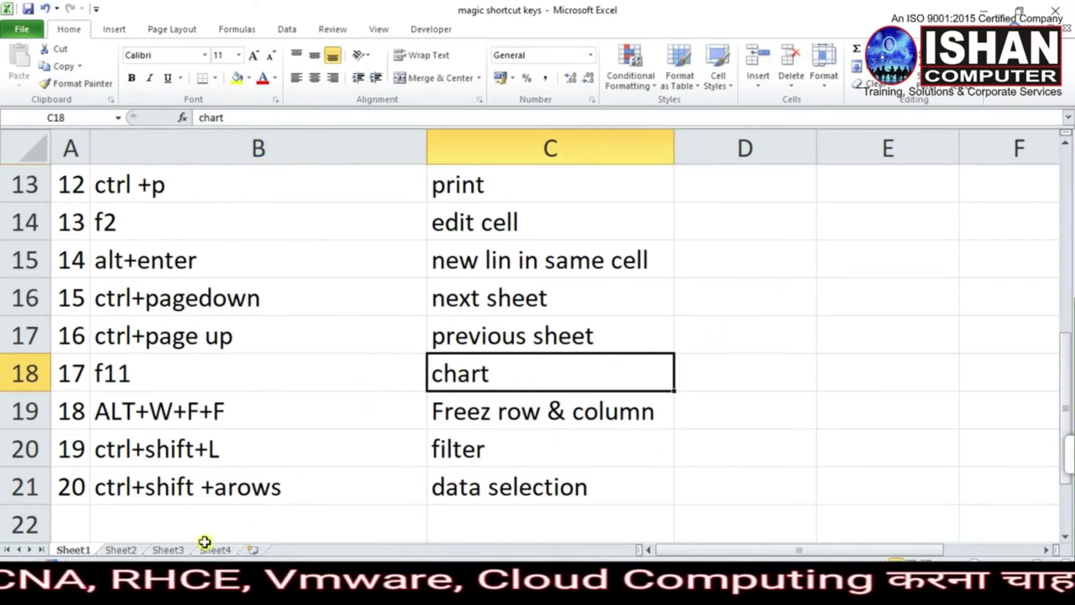
On Sheet2, clear the extra numbers from I2:J11.
click(120, 548)
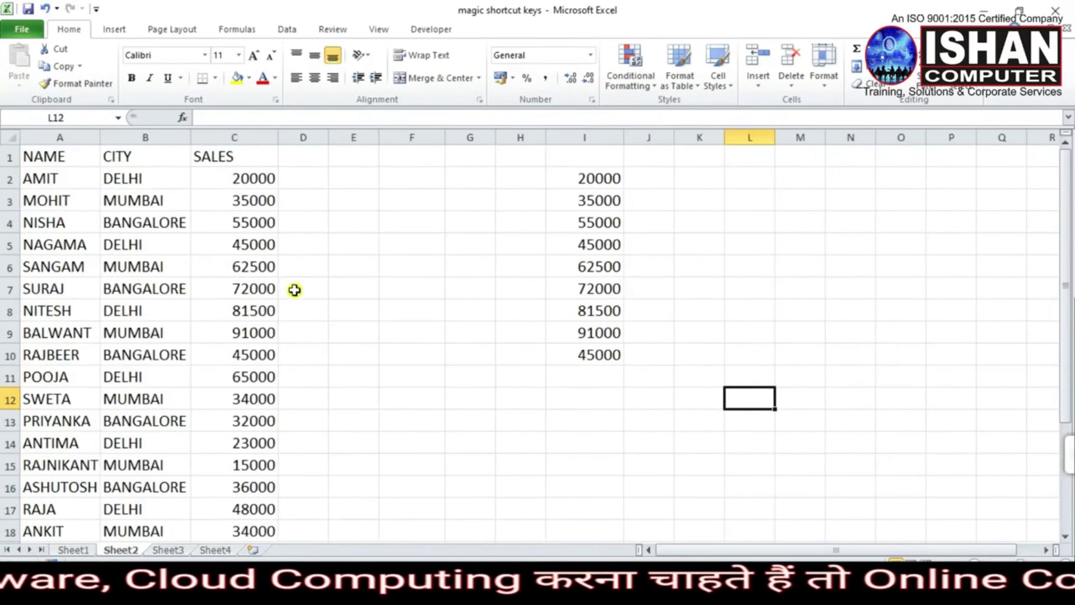
drag(601, 186, 627, 370)
key(Delete)
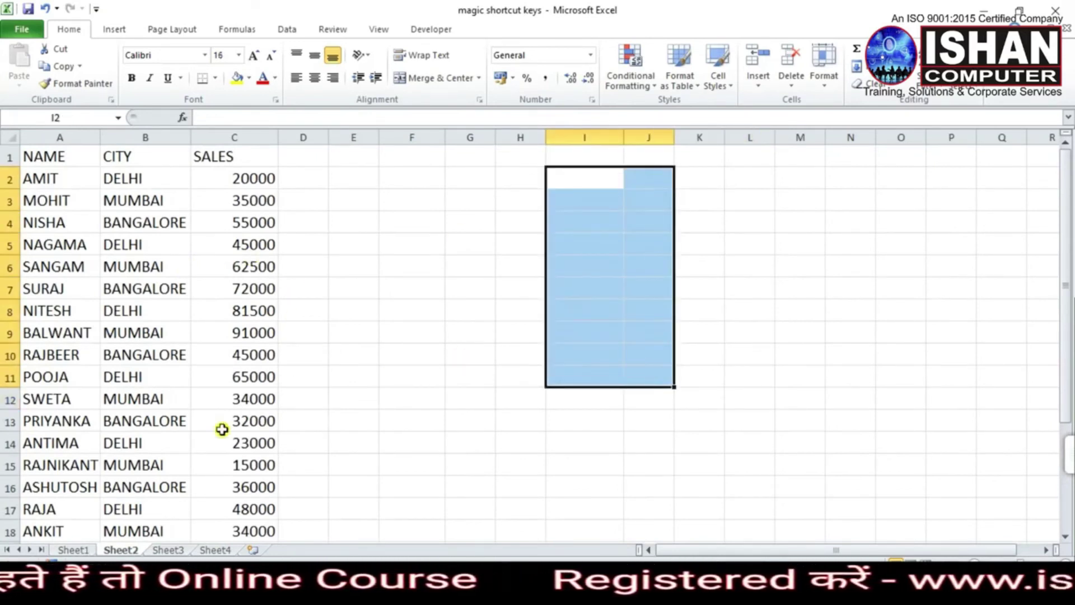
drag(43, 152, 245, 458)
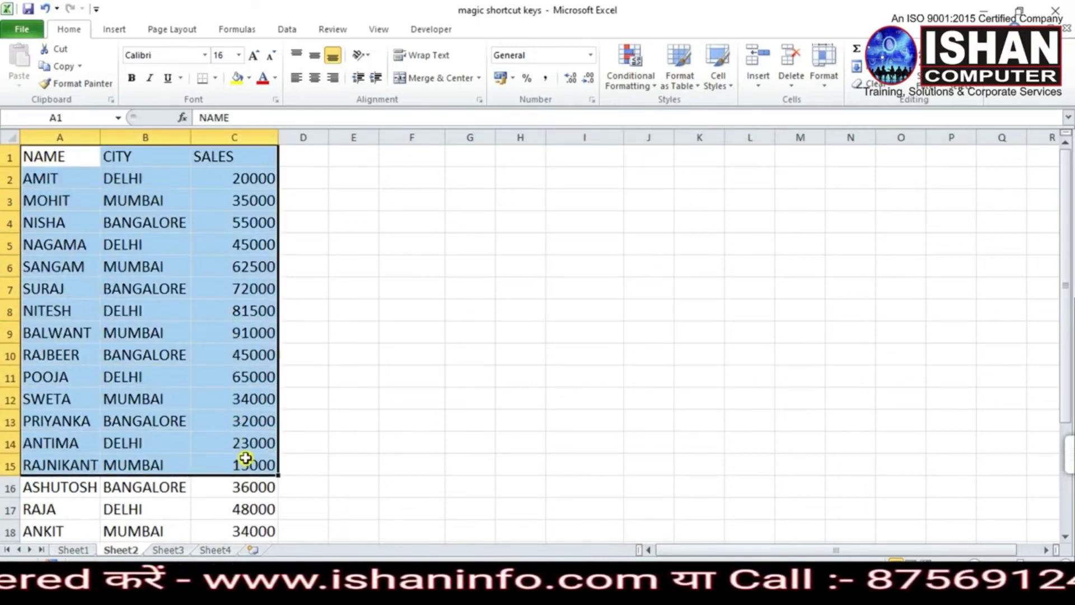
click(386, 345)
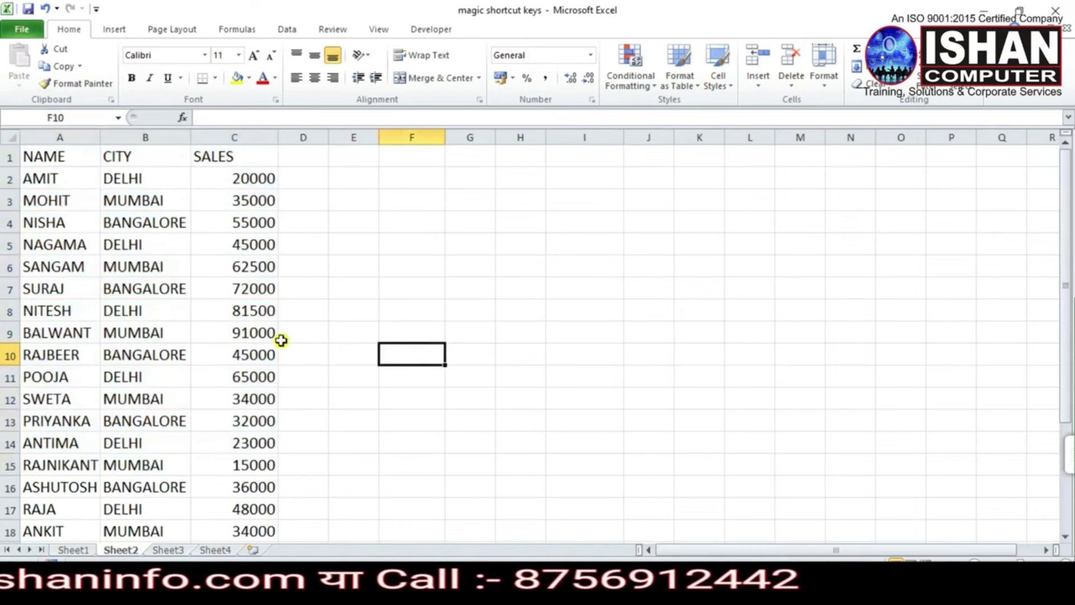
Chart the CITY and SALES data B1:C12 on a new sheet with F11, then return to Sheet1.
click(136, 159)
drag(136, 159, 257, 399)
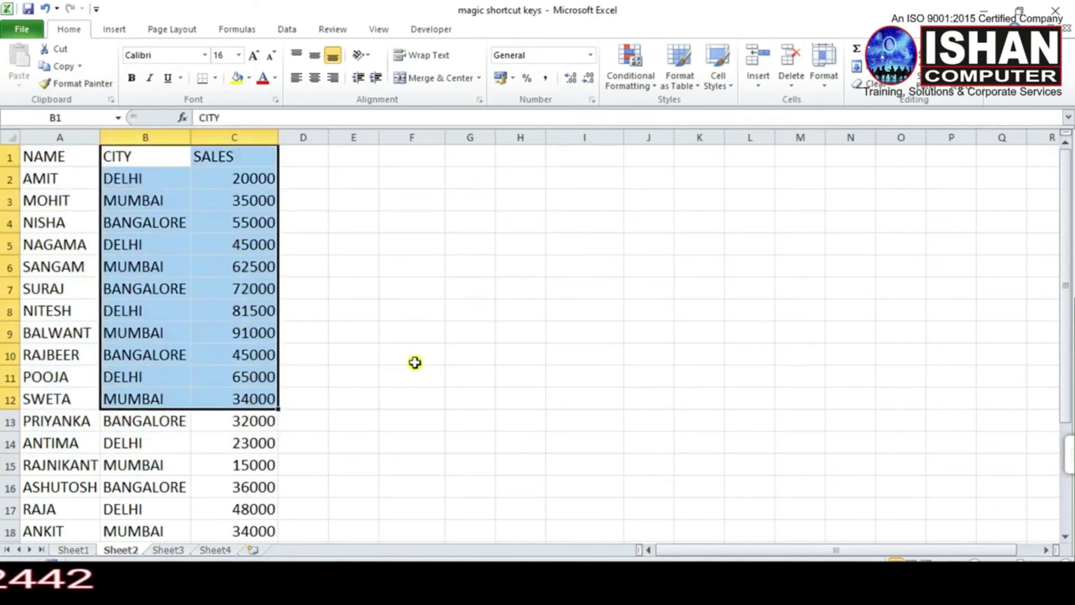
key(F11)
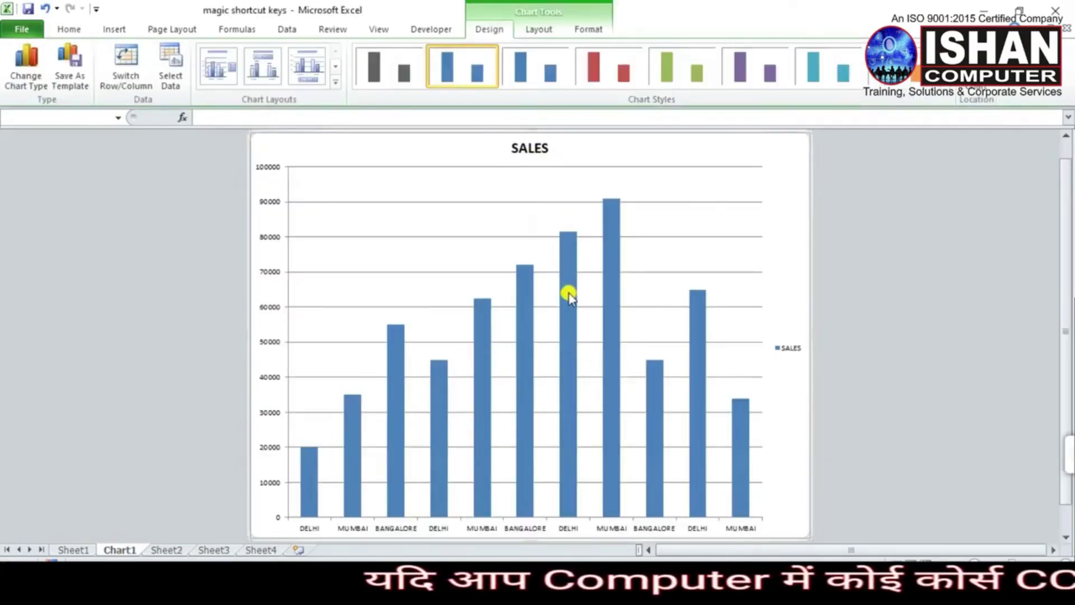
mouse_move(569, 293)
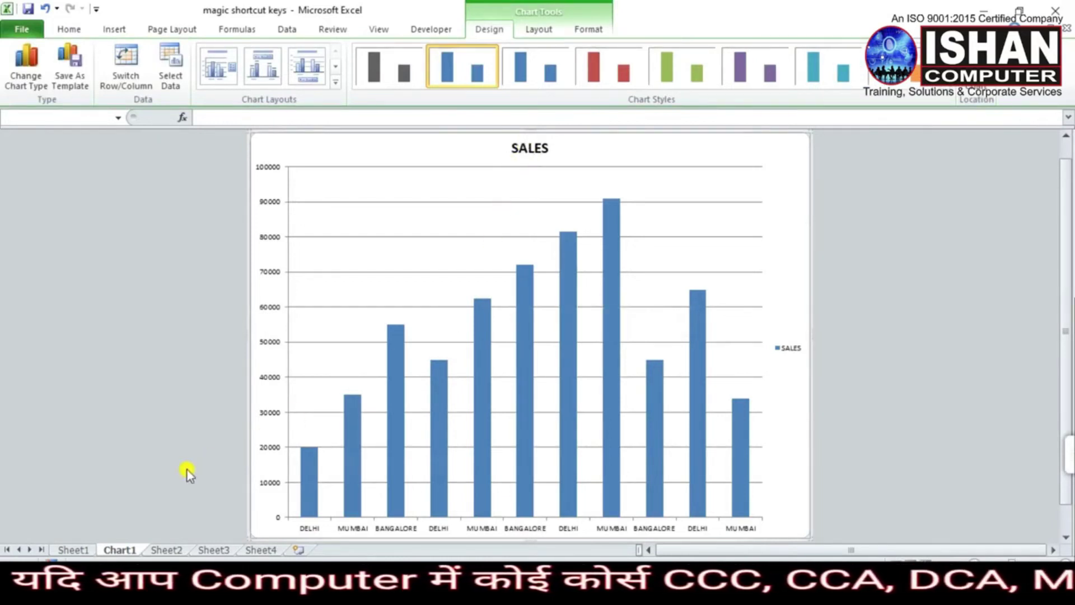
click(61, 548)
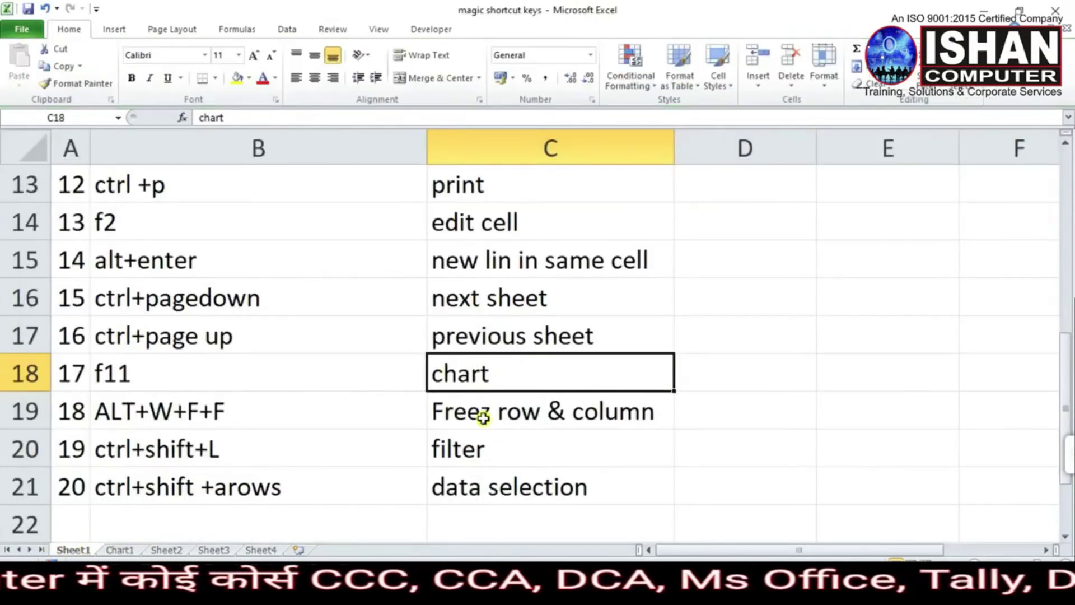
click(423, 437)
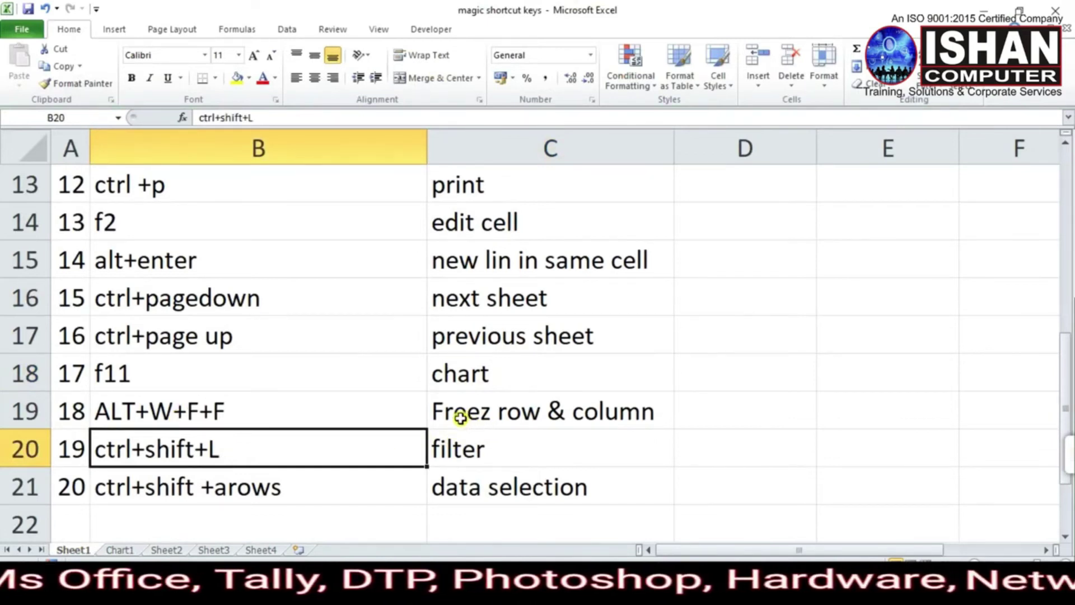
click(395, 412)
click(519, 403)
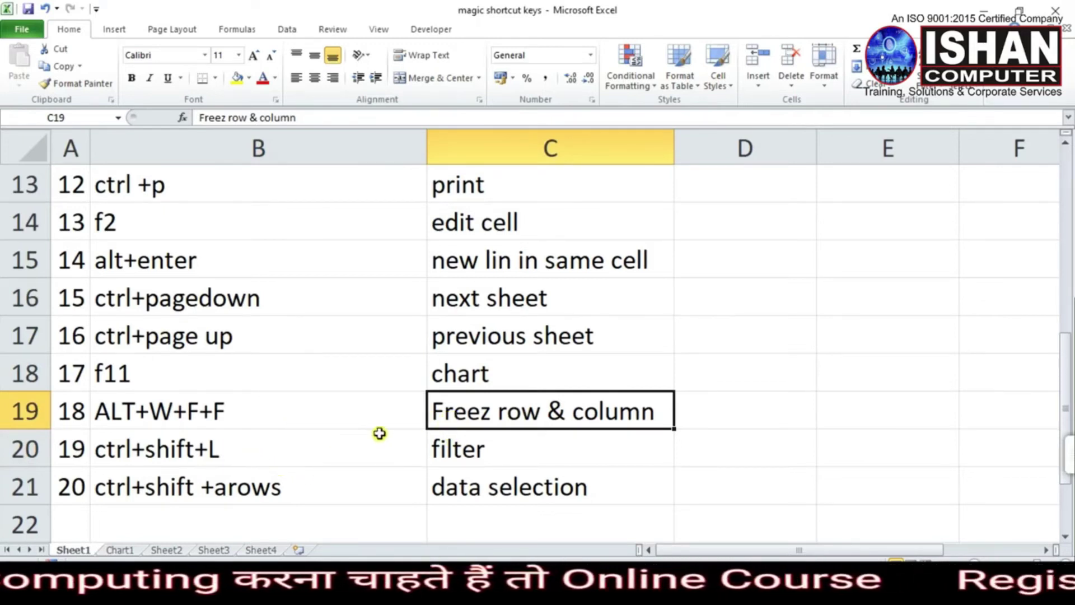
scroll(401, 399, up, 4)
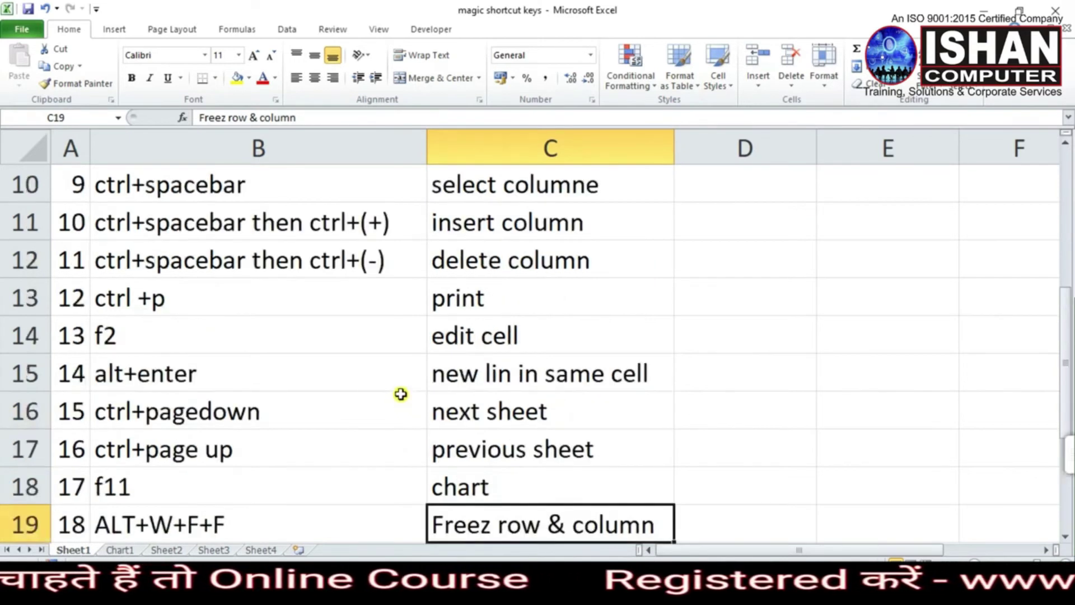
click(119, 220)
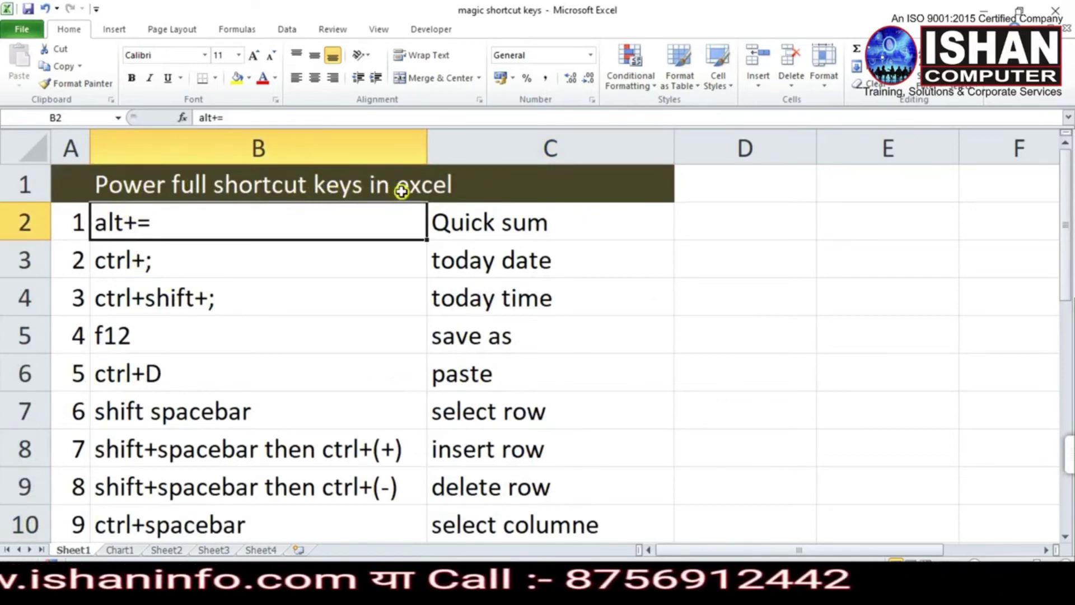
key(Down)
key(Down)
key(Down)
key(Down)
key(Down)
key(Down)
key(Down)
key(Down)
key(Down)
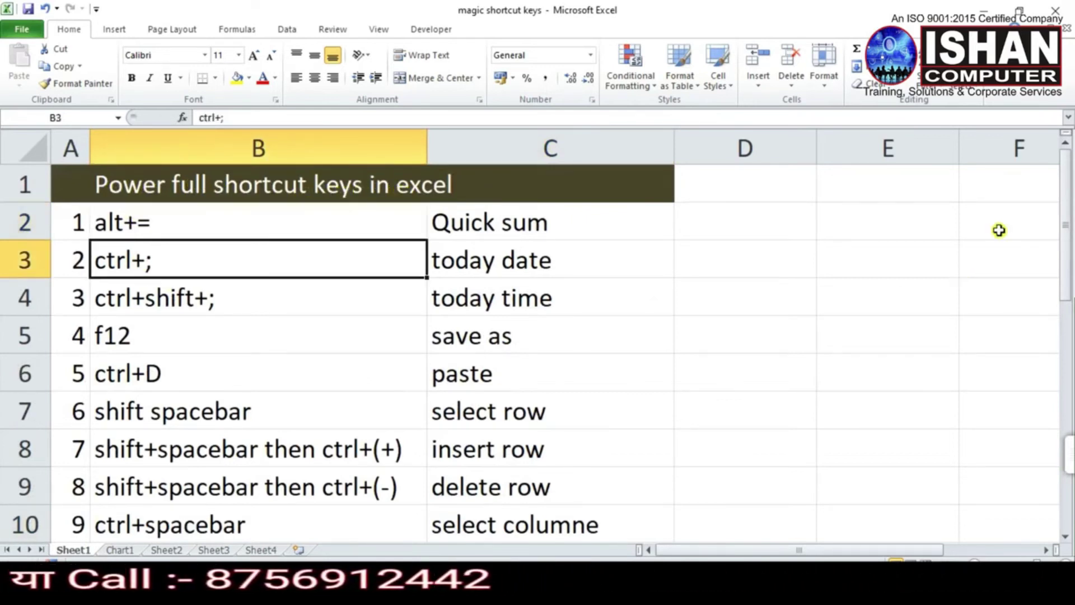
key(Down)
key(Down)
key(Down)
key(Down)
key(Down)
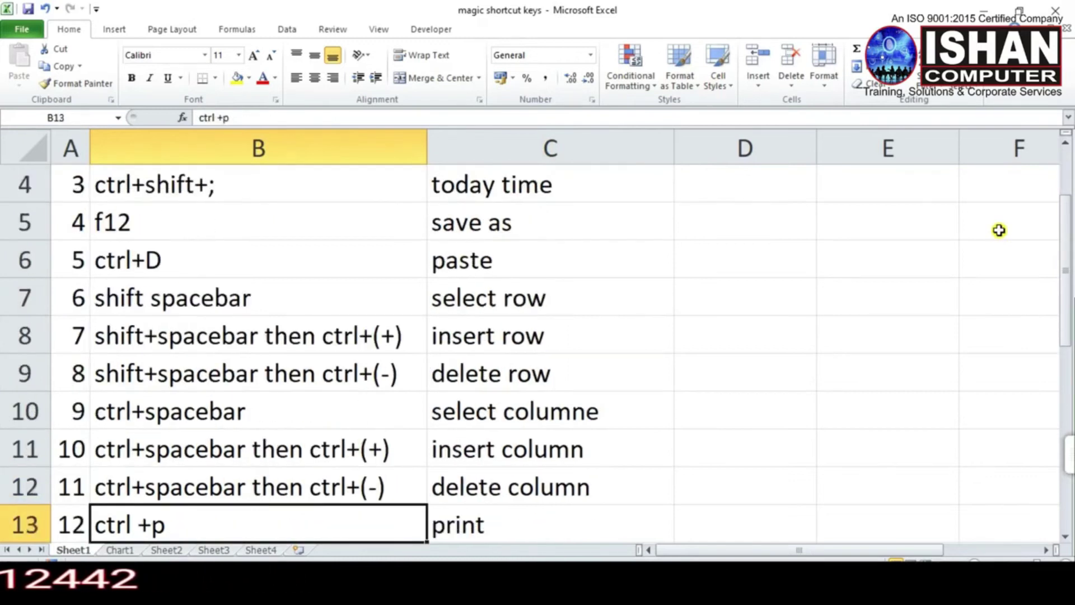
key(Up)
key(ctrl+Home)
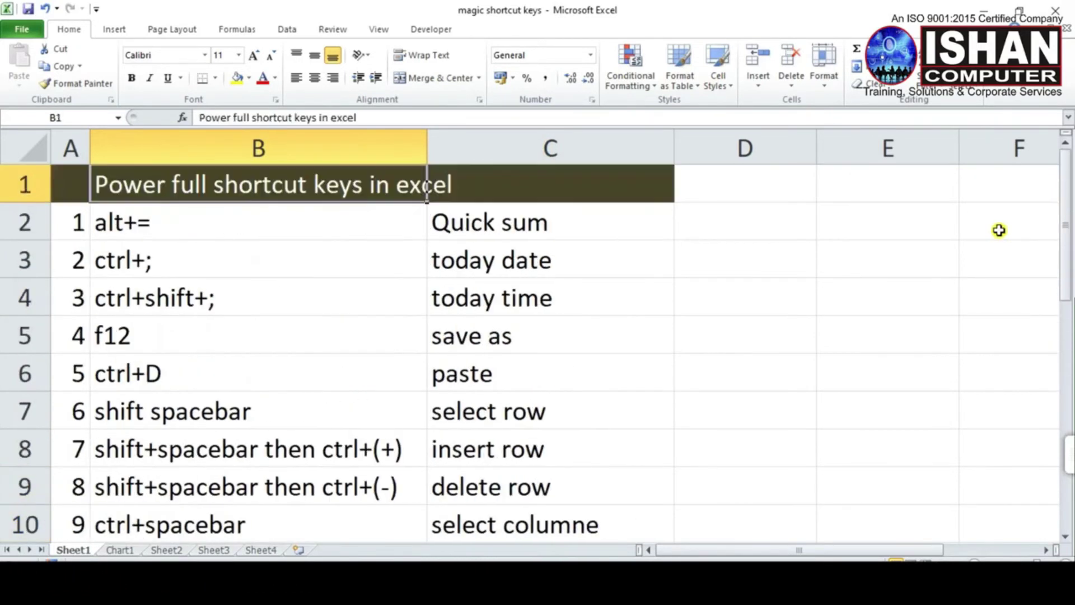
key(Left)
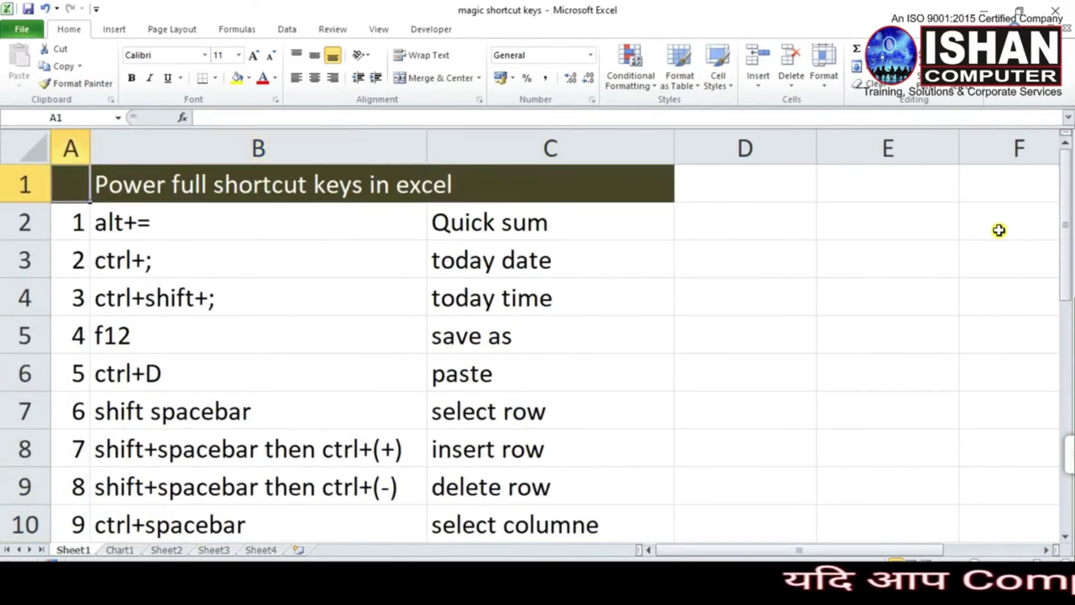
key(Down)
key(Right)
key(Right)
key(Right)
key(Right)
key(Right)
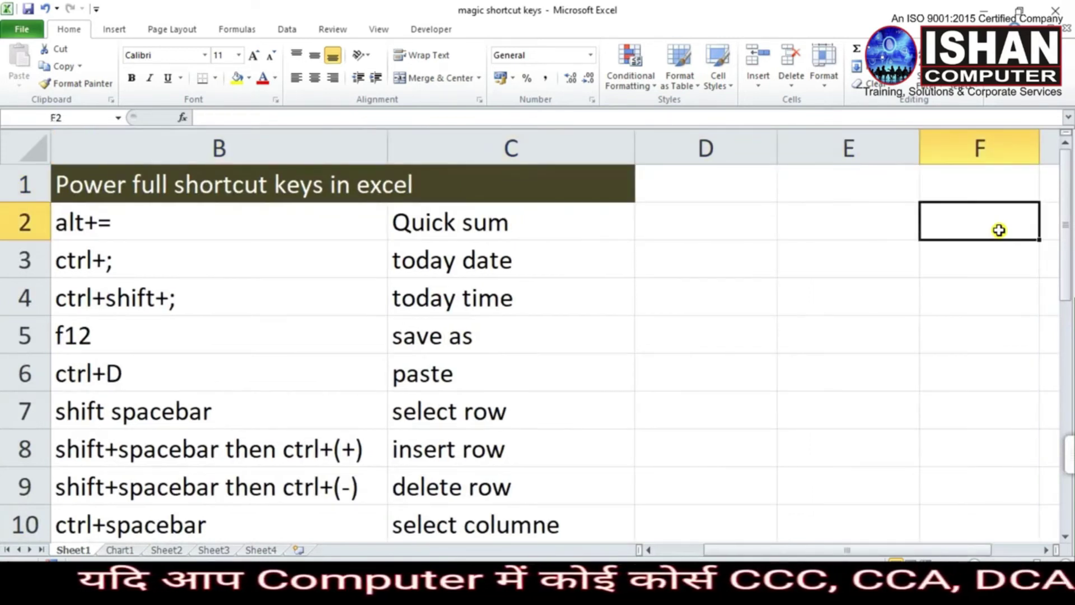
key(Left)
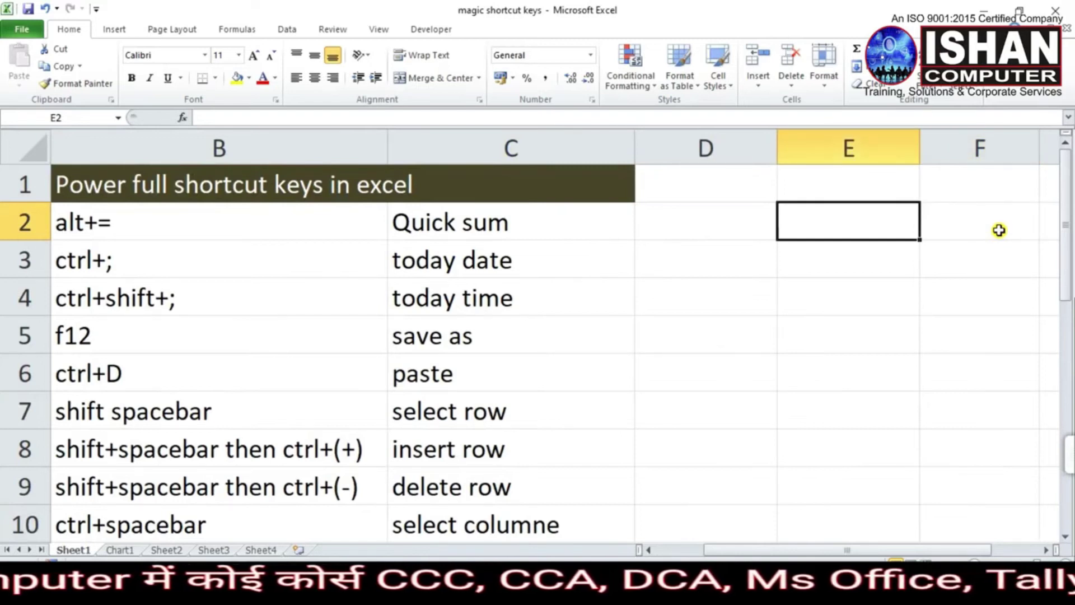
key(Left)
key(Left)
key(Left)
key(Left)
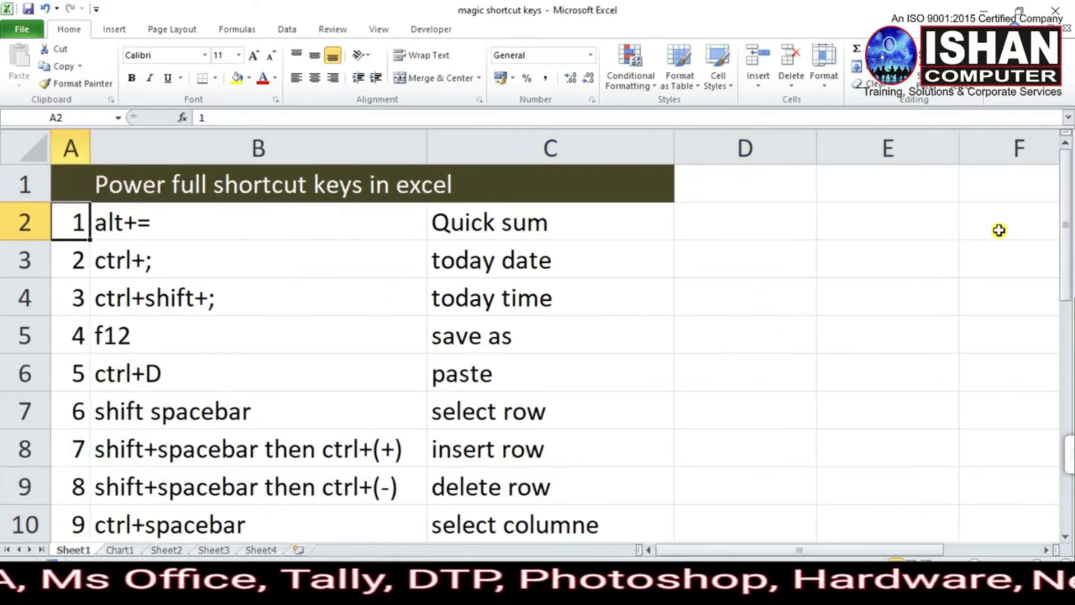
key(Right)
key(Down)
key(Up)
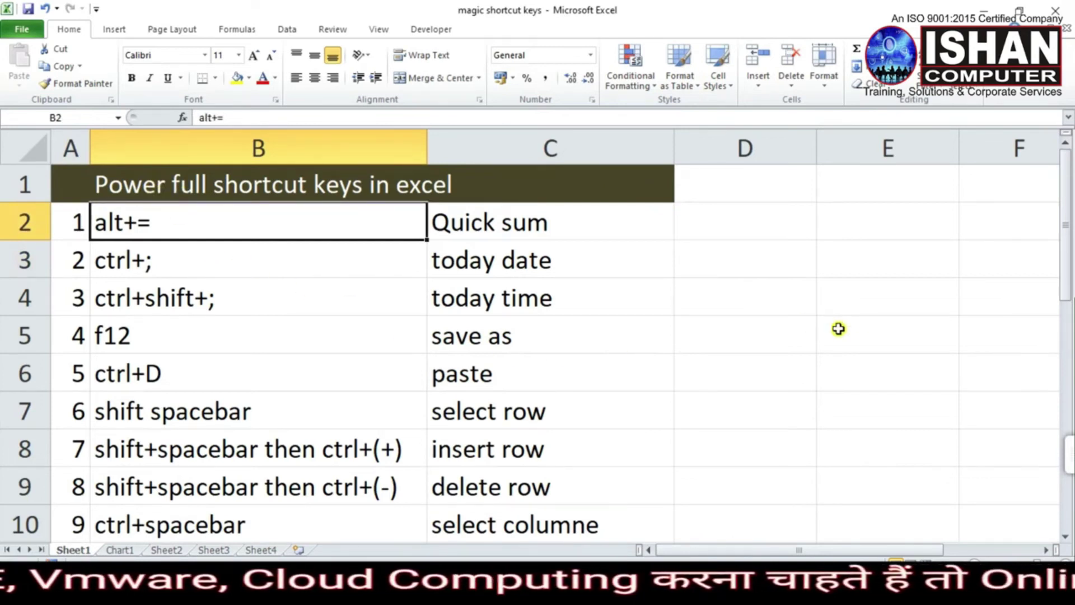
Freeze panes at B2 with Alt+W, F, R so row 1 and column A stay fixed.
key(alt+w)
key(f)
key(r)
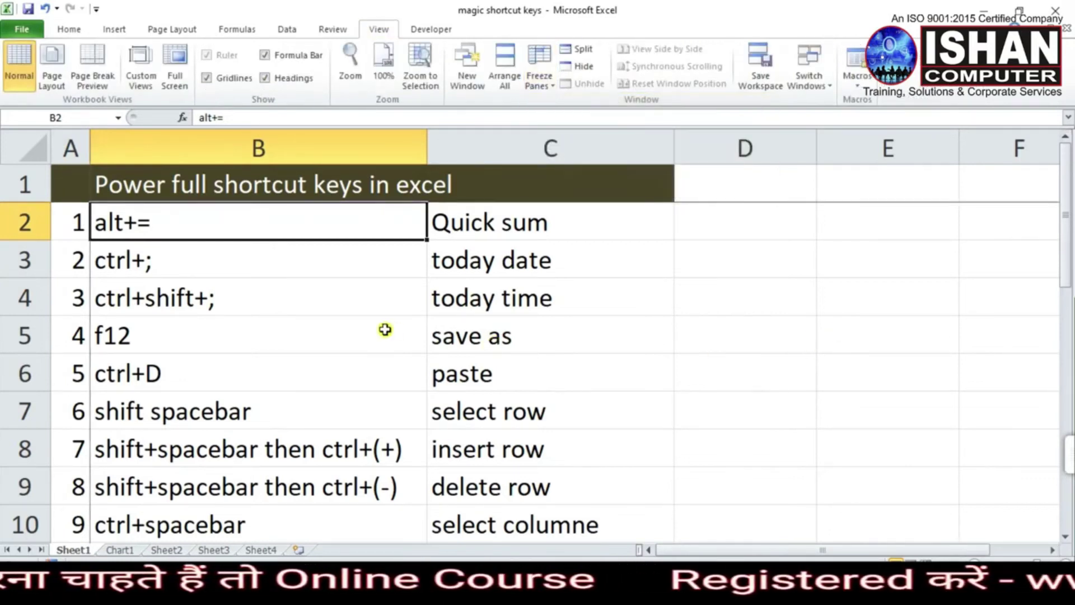
click(280, 285)
click(208, 224)
Move down, up, right and back to B2 with arrow keys and Home to check the frozen title and column A.
key(Down)
key(Down)
key(Down)
key(Down)
key(Down)
key(Down)
key(Down)
key(Down)
key(Down)
key(Down)
key(Down)
key(Down)
key(Down)
key(Down)
key(Down)
key(Down)
key(Down)
key(Down)
key(Down)
key(Down)
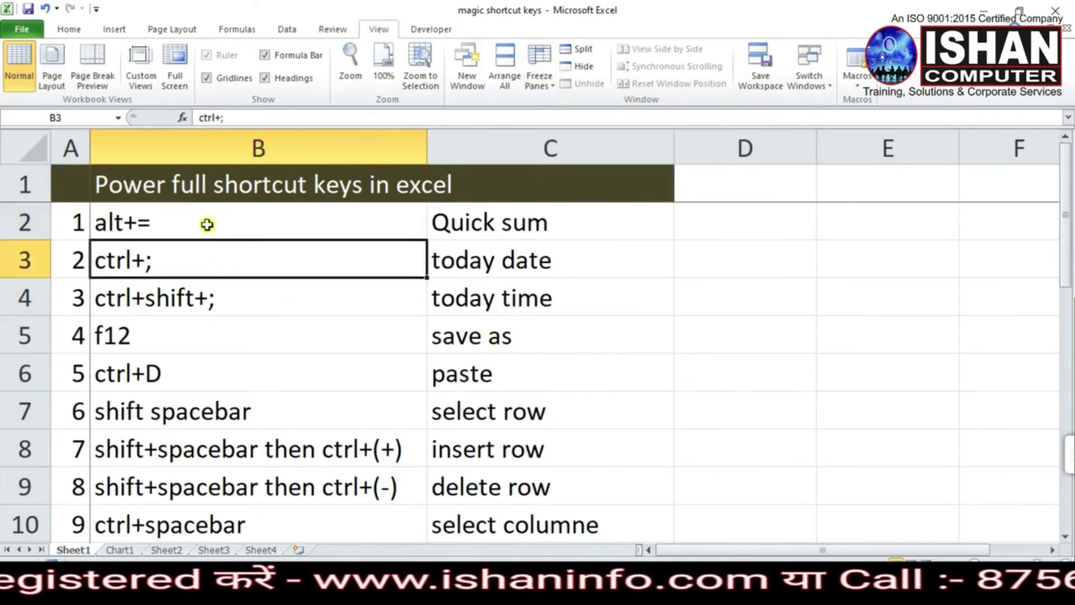
key(Down)
key(Down)
key(Down)
key(Down)
key(Down)
key(Down)
key(Down)
key(Down)
key(Down)
key(Down)
key(Down)
key(Down)
key(Down)
key(Down)
key(Down)
key(Down)
key(Down)
key(Down)
key(Down)
key(Down)
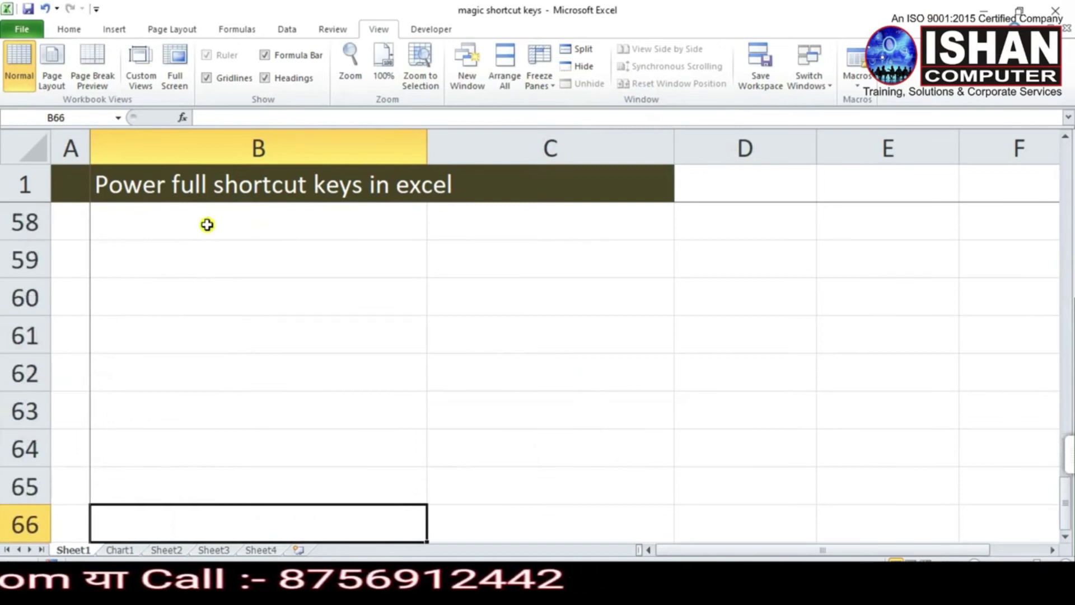
key(Up)
key(Up)
key(Up)
key(Up)
key(Up)
key(Up)
key(Up)
key(Up)
key(Up)
key(Up)
key(Up)
key(Up)
key(Up)
key(Up)
key(Up)
key(Up)
key(Up)
key(Up)
key(Up)
key(Up)
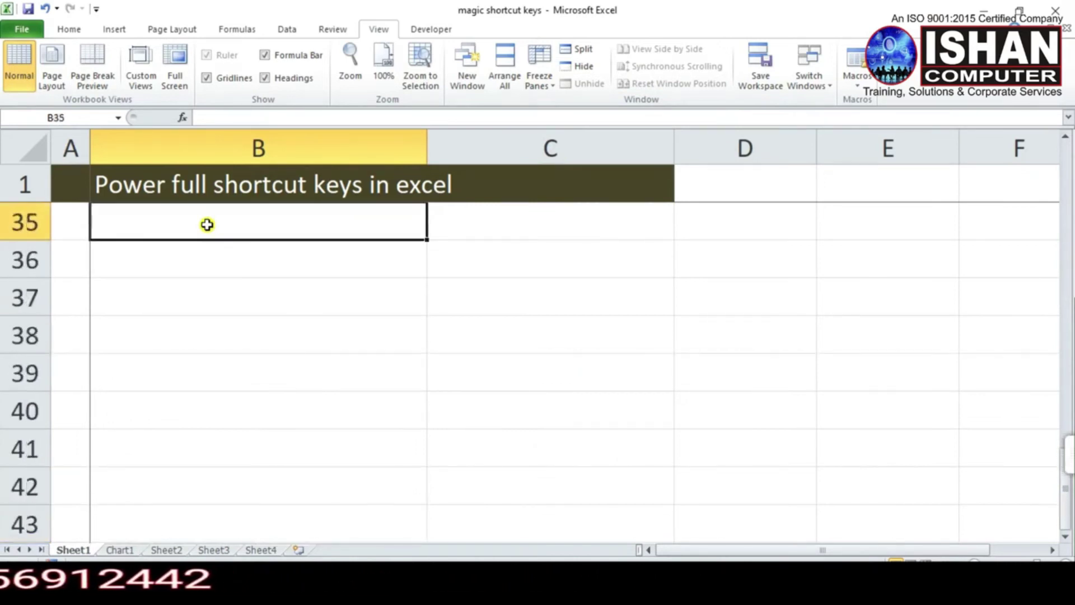
key(Up)
key(Up)
key(Up)
key(Up)
key(Up)
key(Up)
key(Up)
key(Up)
key(Up)
key(Up)
key(Up)
key(Up)
key(Up)
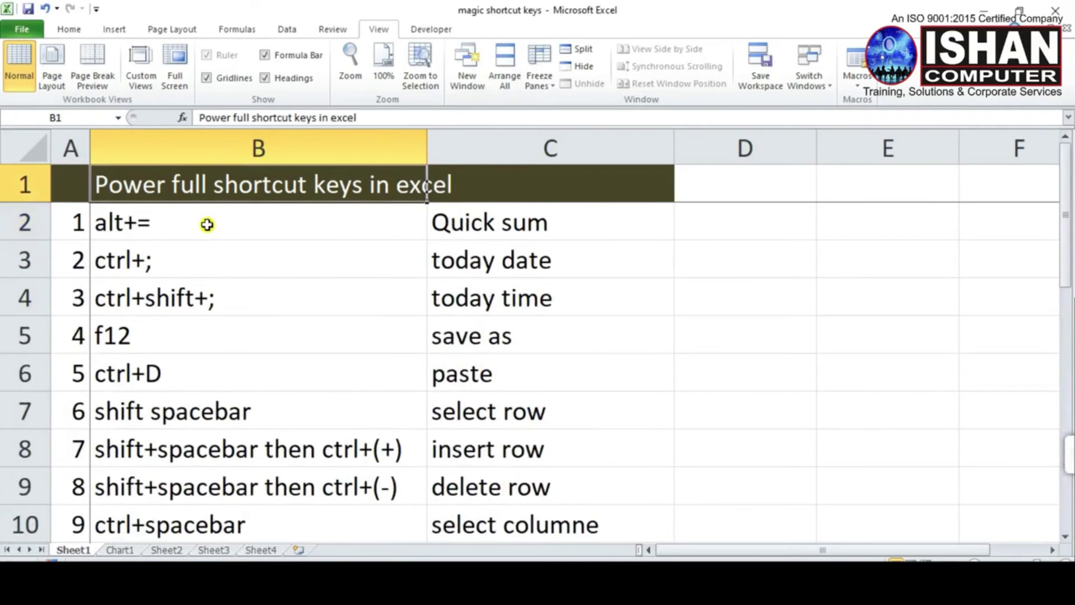
key(Down)
key(Right)
key(Right)
key(Right)
key(Right)
key(Right)
key(Right)
key(Right)
key(Right)
key(Right)
key(Right)
key(Right)
key(Right)
key(Right)
key(Right)
key(Right)
key(Right)
key(Right)
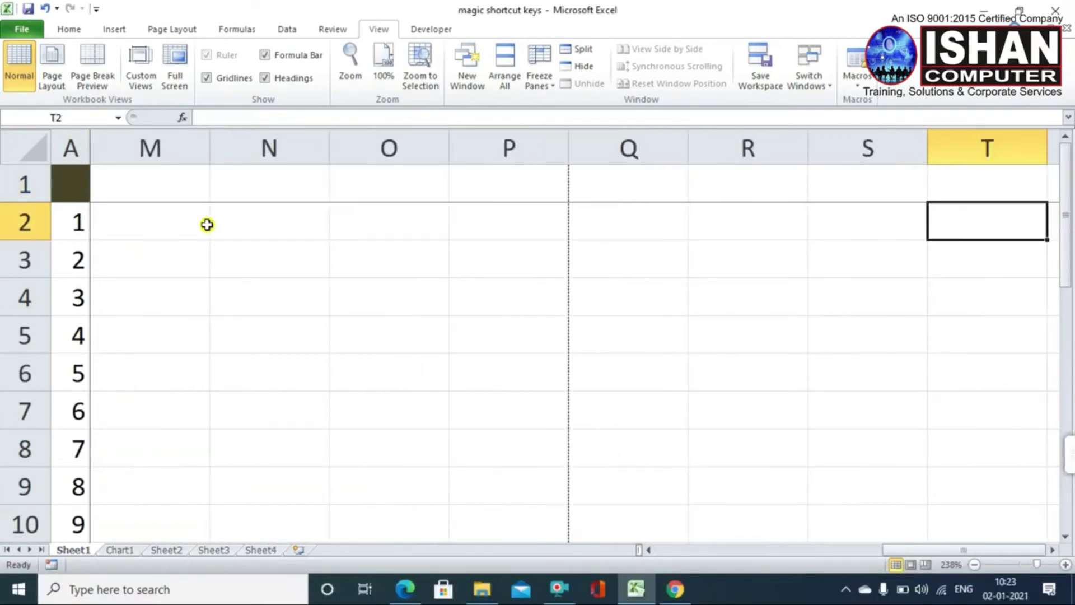
key(Left)
key(Home)
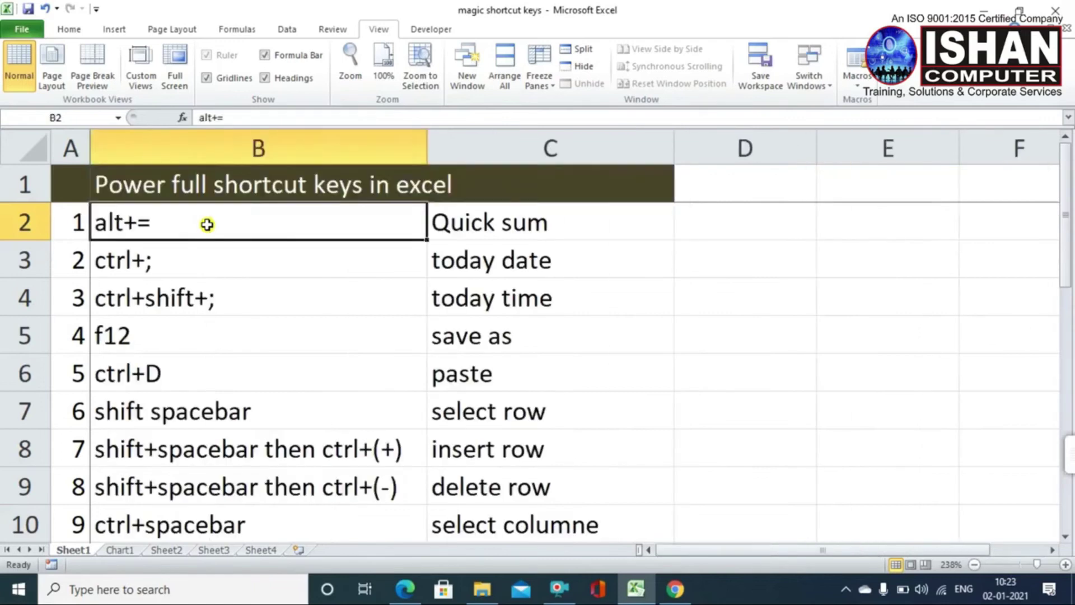
key(Right)
key(Up)
key(Down)
Show the Alt+W, F freeze panes menu several times, dismissing it, then select ctrl+D in B6.
key(w)
key(f)
key(Escape)
key(Escape)
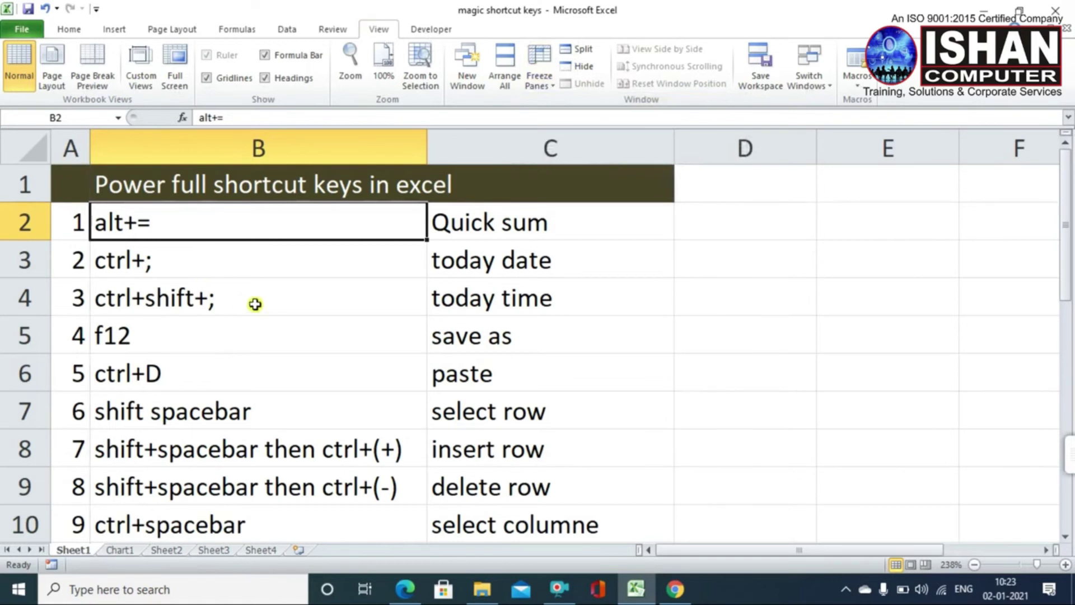
key(alt)
key(w)
key(f)
key(Escape)
key(Escape)
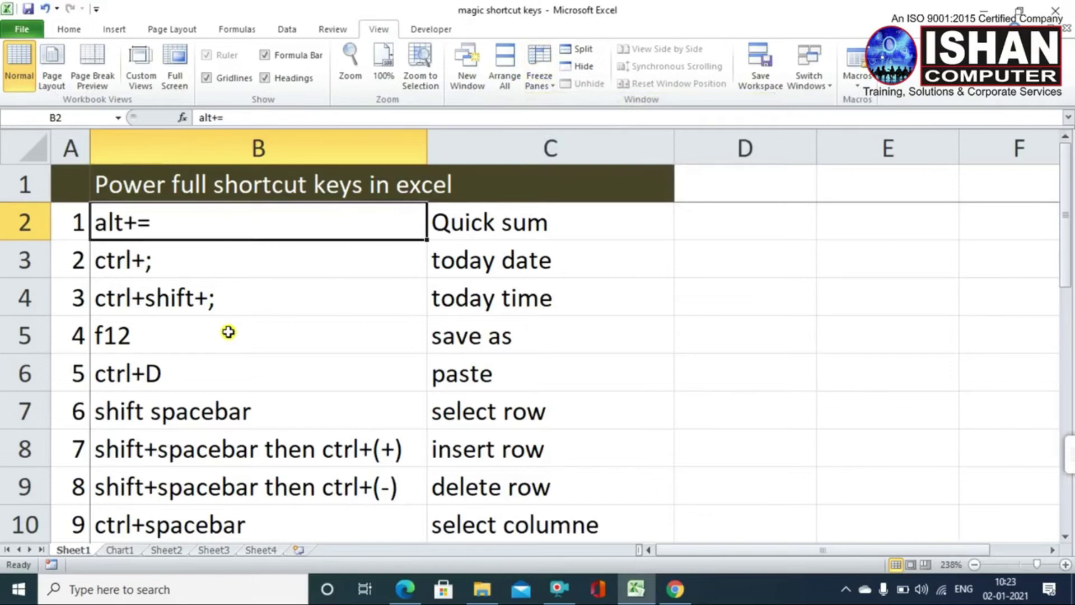
key(alt)
key(w)
key(f)
key(Escape)
key(Escape)
click(216, 378)
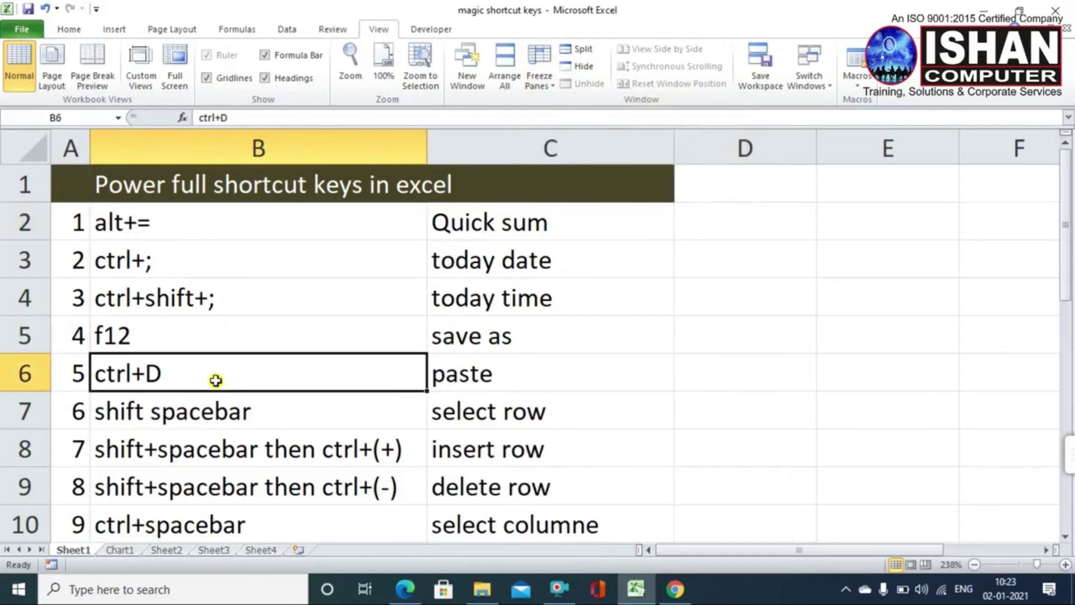
scroll(290, 375, down, 4)
Select the ALT+W+F+F and ctrl+shift+L rows and look through Sort & Filter and the Data tab.
drag(164, 420, 538, 421)
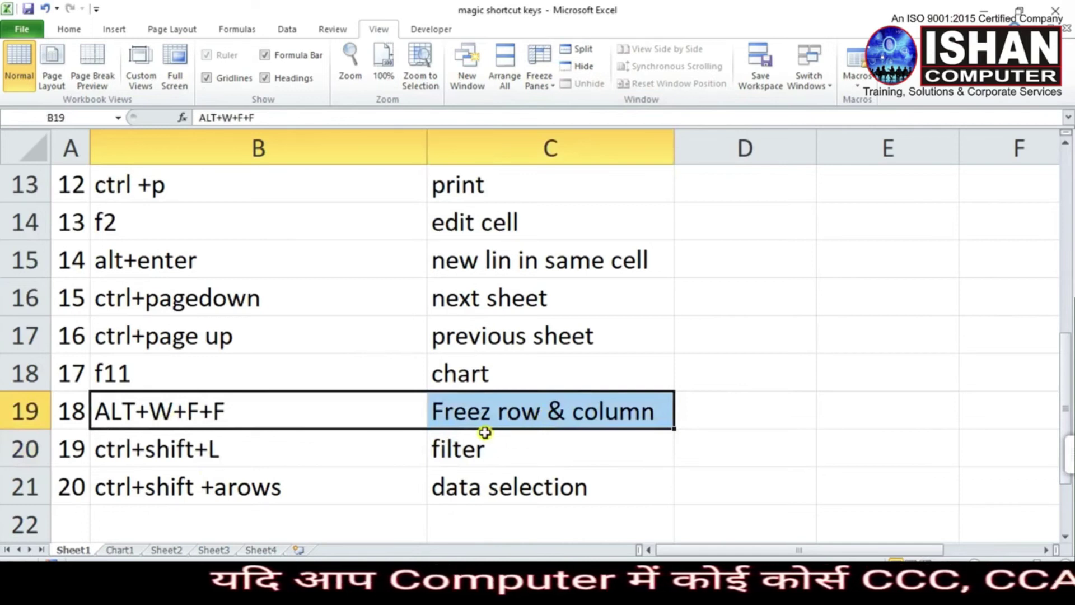
drag(149, 448, 444, 456)
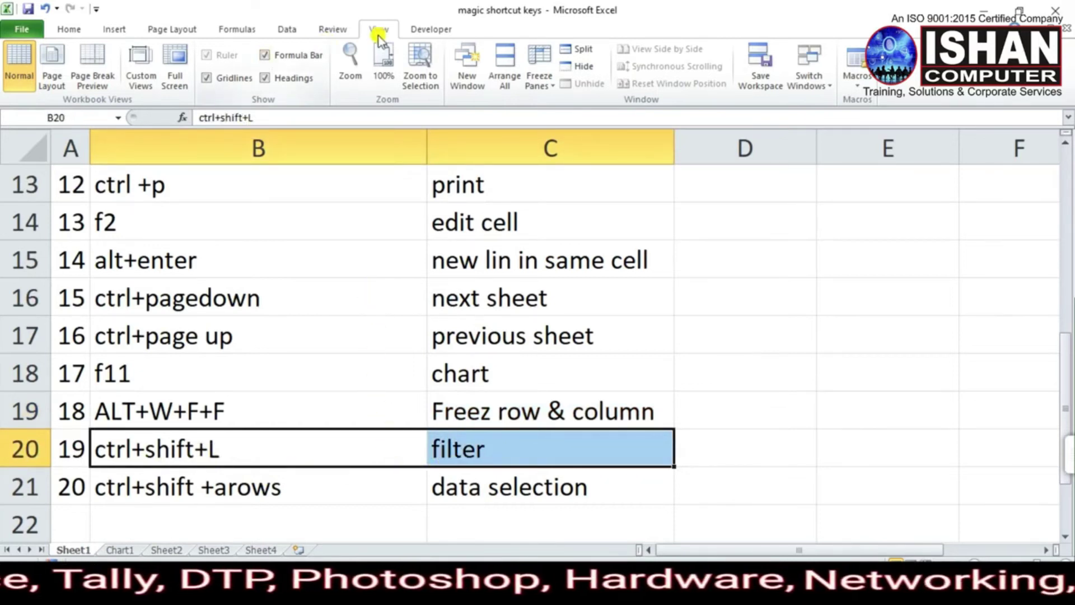
click(60, 34)
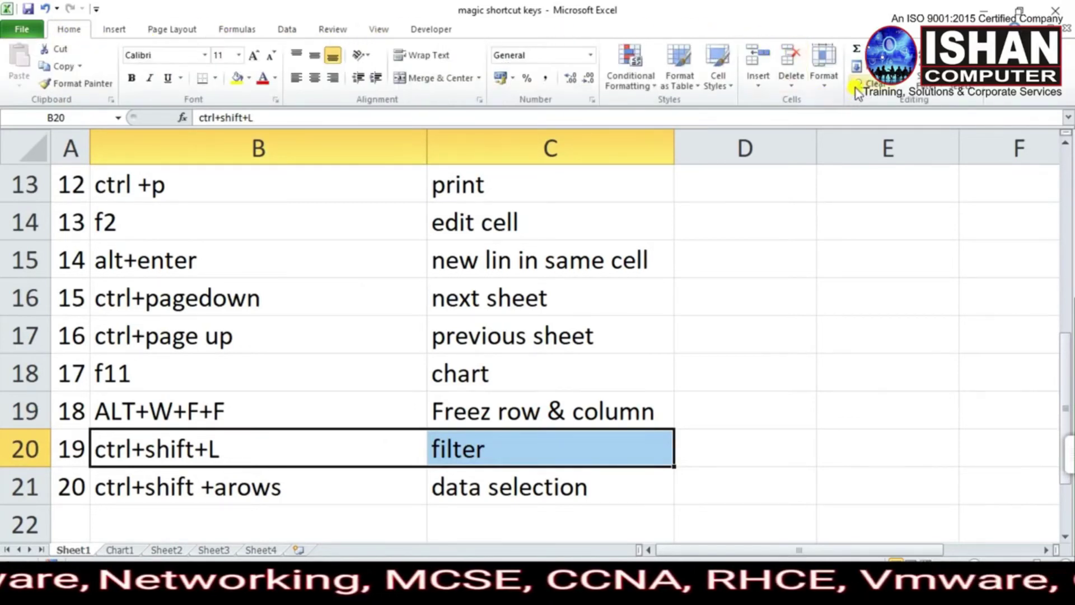
click(916, 83)
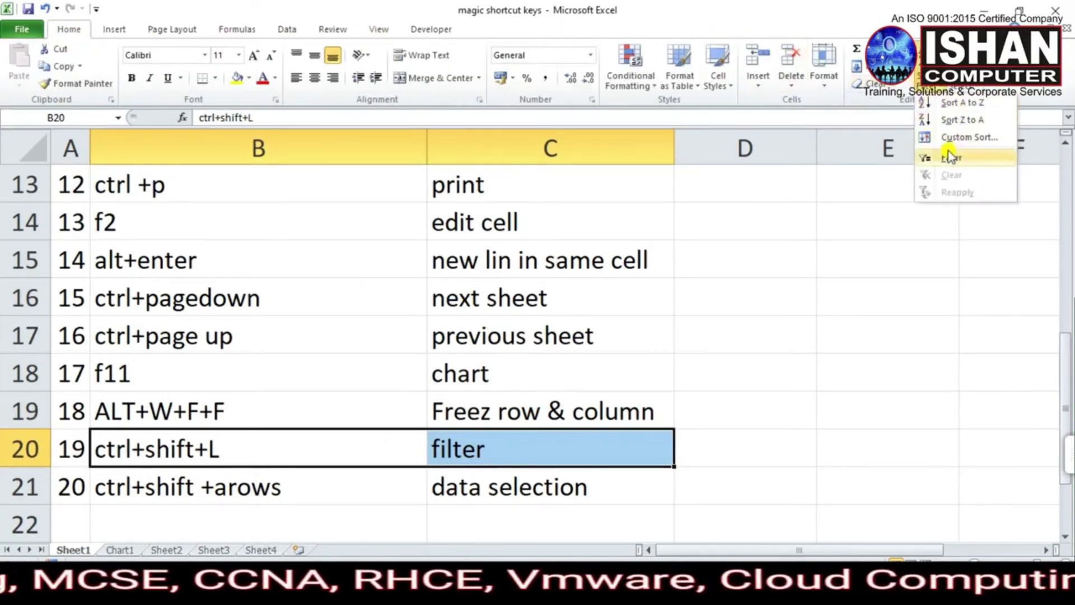
click(284, 31)
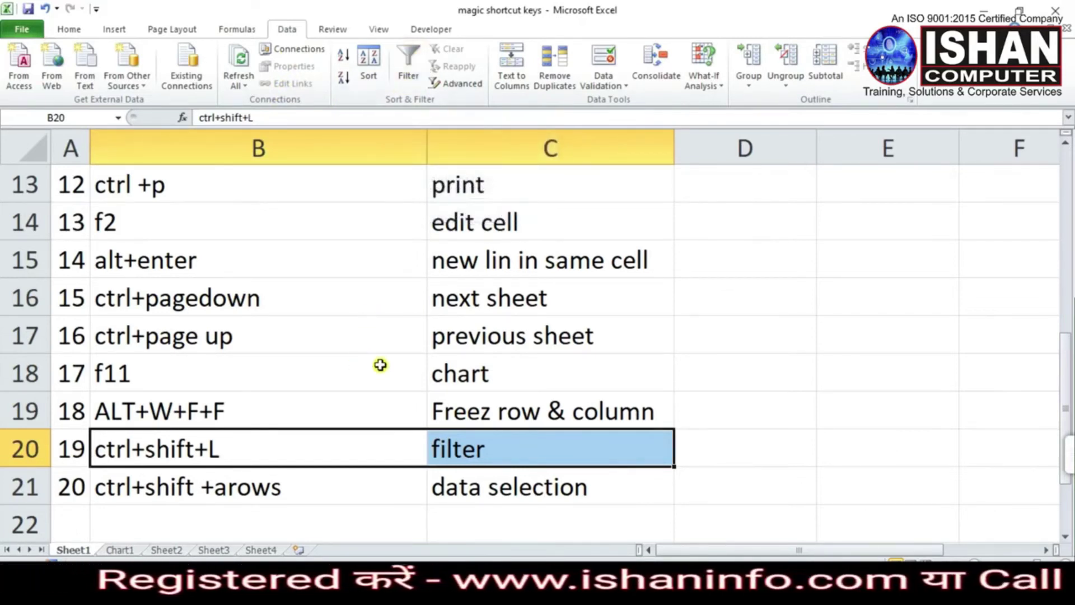
click(225, 448)
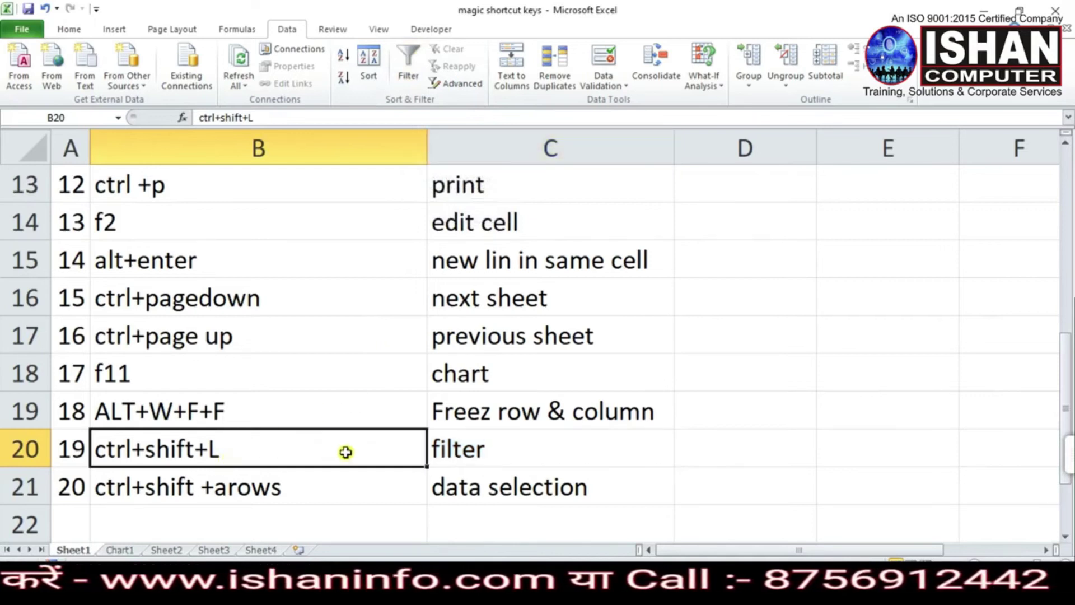
Scroll back to the top of the table and select cell B2.
scroll(418, 373, up, 1)
scroll(419, 374, up, 4)
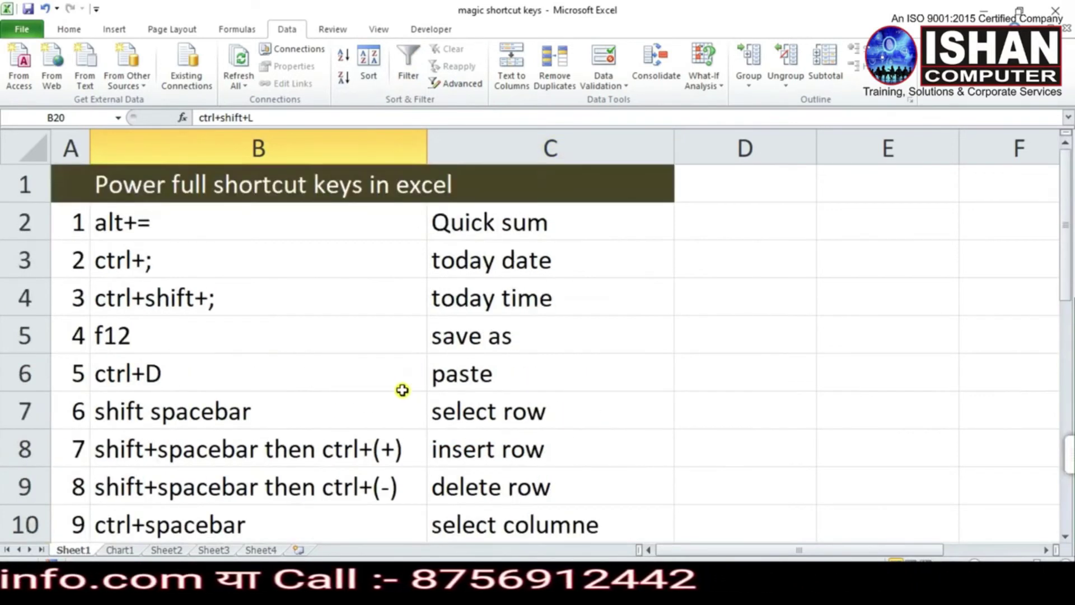
click(319, 307)
click(237, 246)
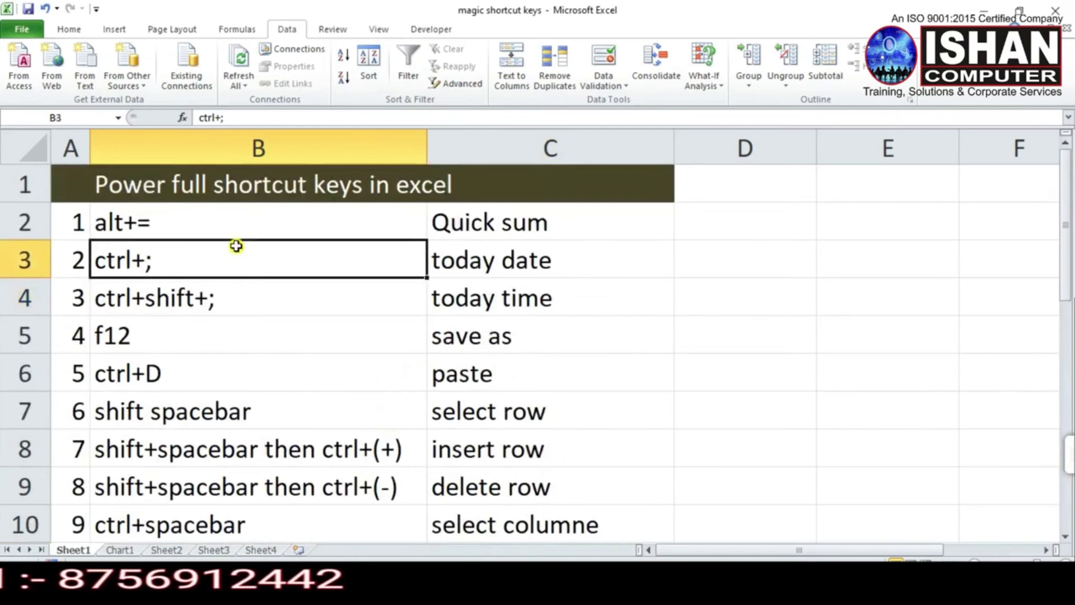
drag(105, 218, 250, 246)
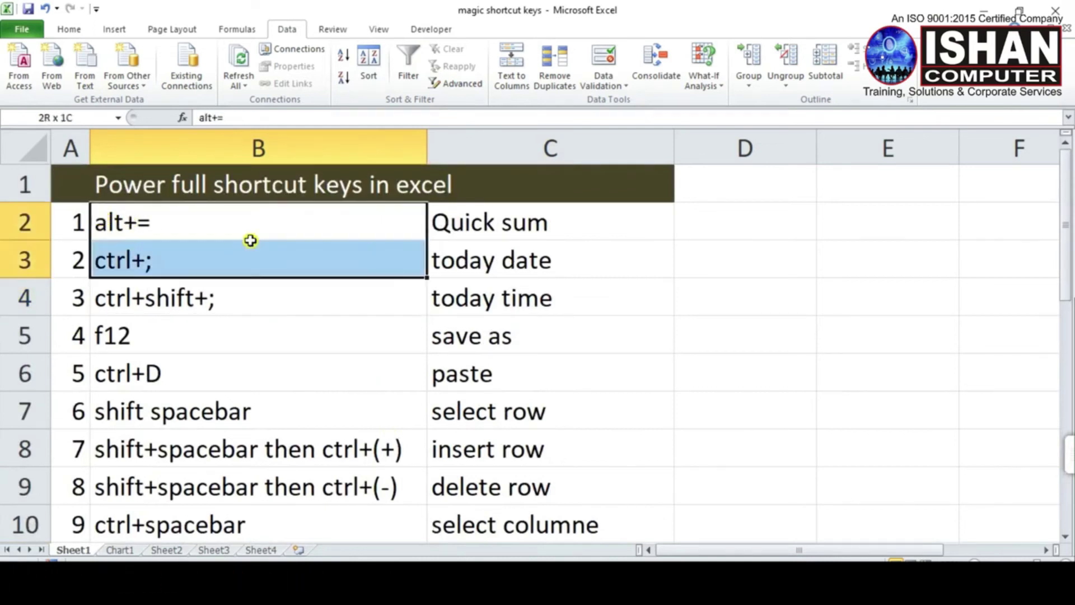
click(235, 264)
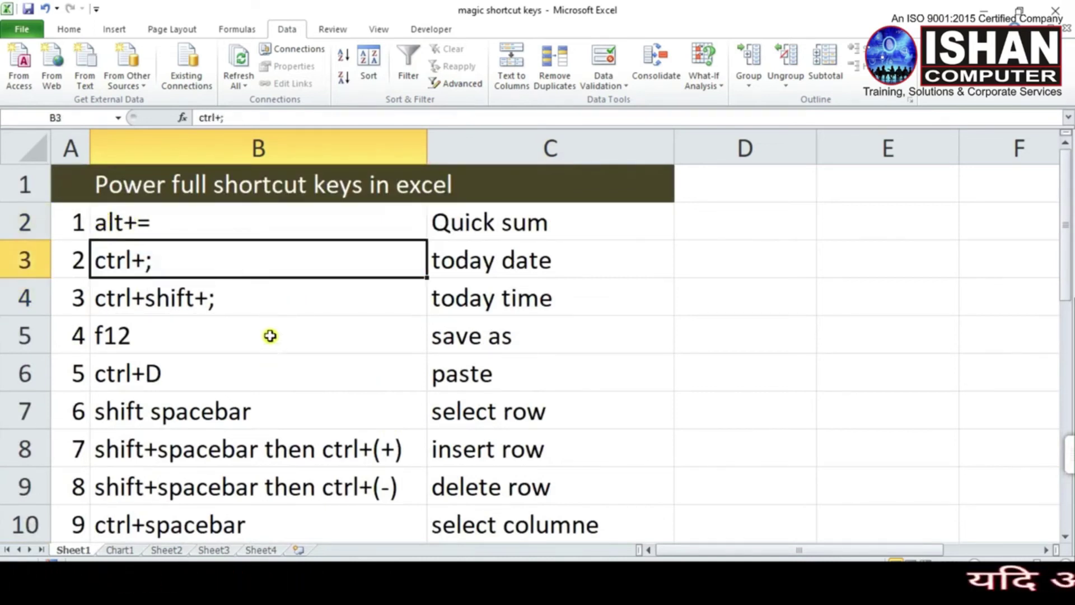
scroll(280, 368, down, 4)
scroll(279, 368, down, 1)
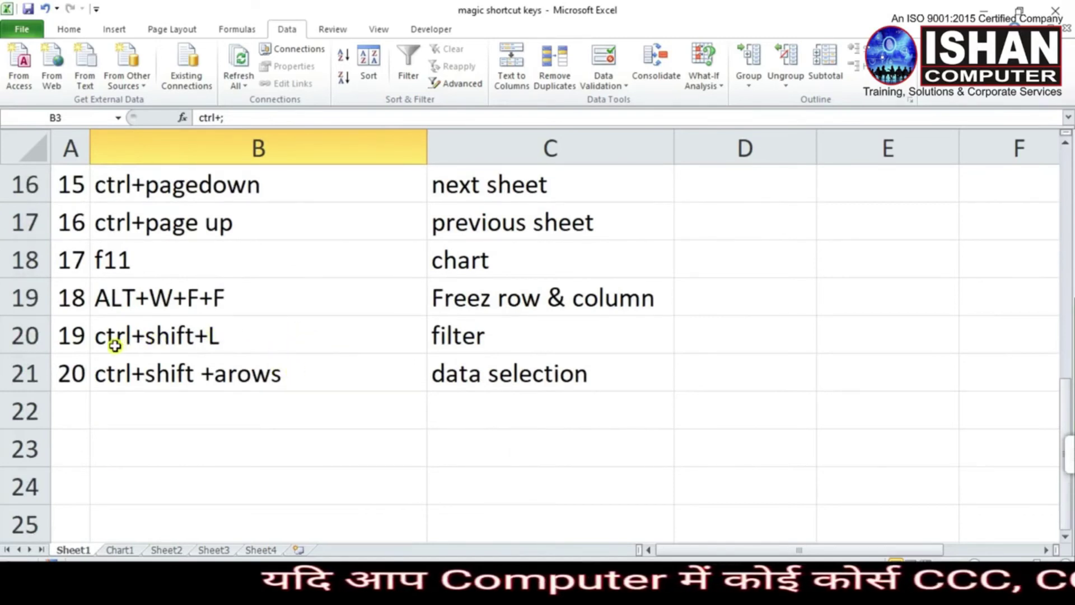
scroll(324, 322, up, 5)
click(185, 232)
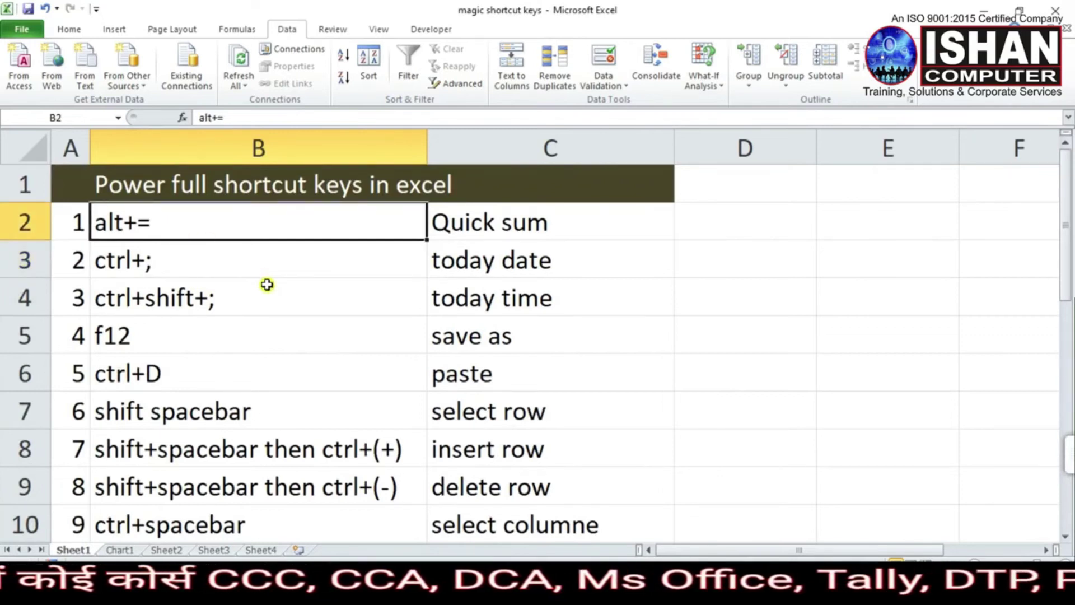
Turn on filters with Ctrl+Shift+L and show only the ALT+W+F+F and ctrl+; rows.
key(ctrl+shift+l)
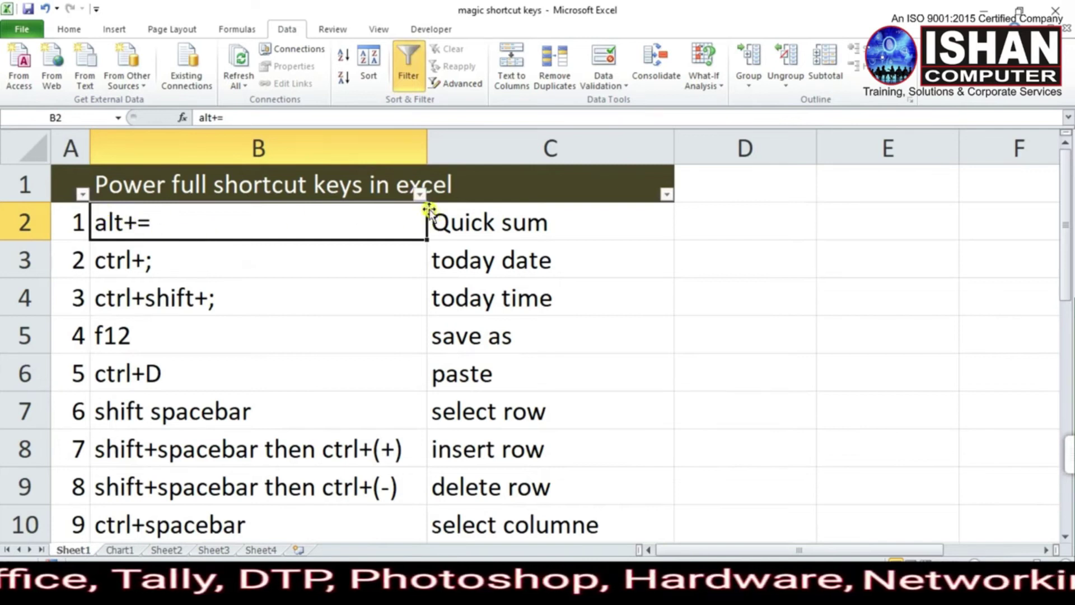
click(420, 195)
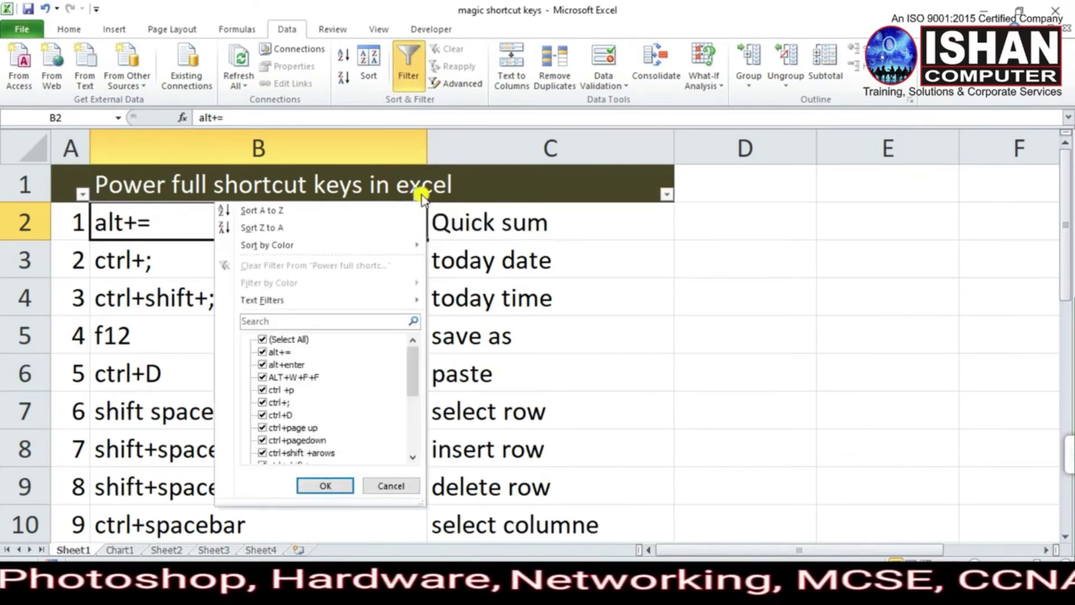
click(262, 339)
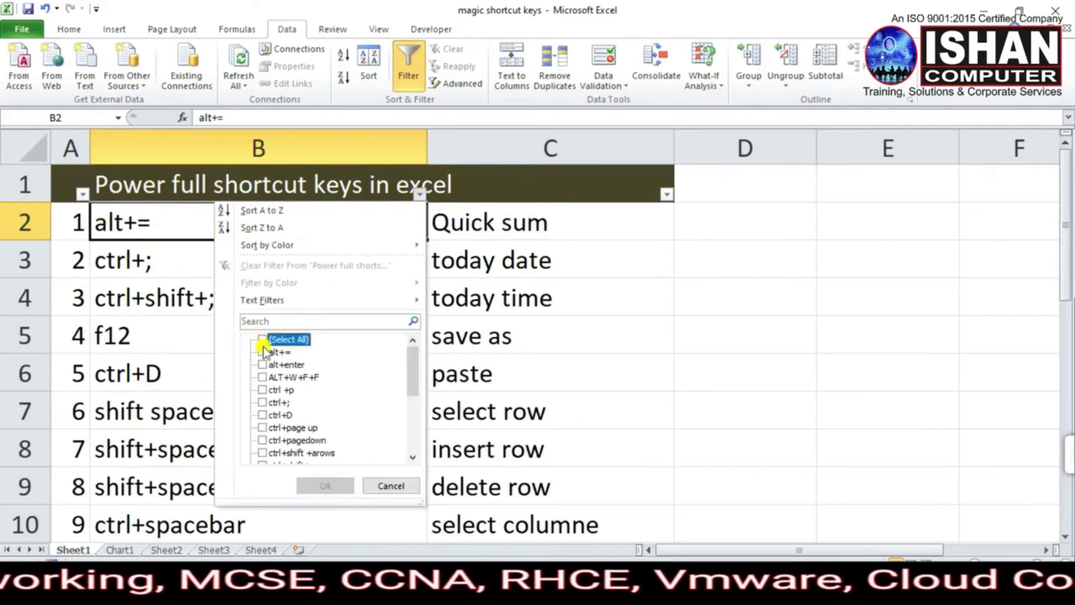
click(262, 377)
click(262, 402)
click(326, 488)
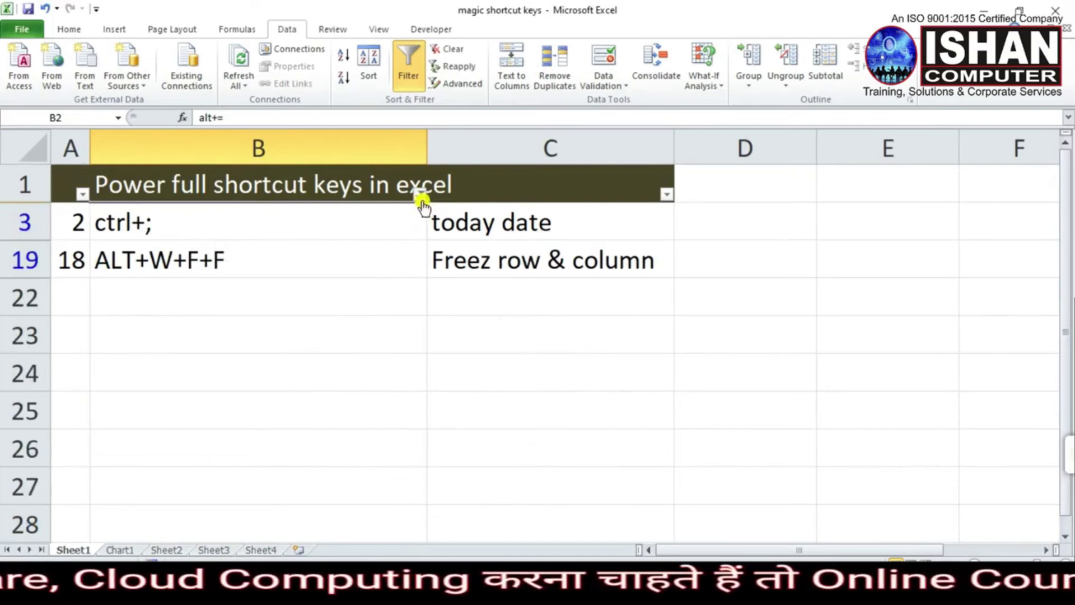
Re-tick Select All in column B's filter to show every row again.
click(418, 194)
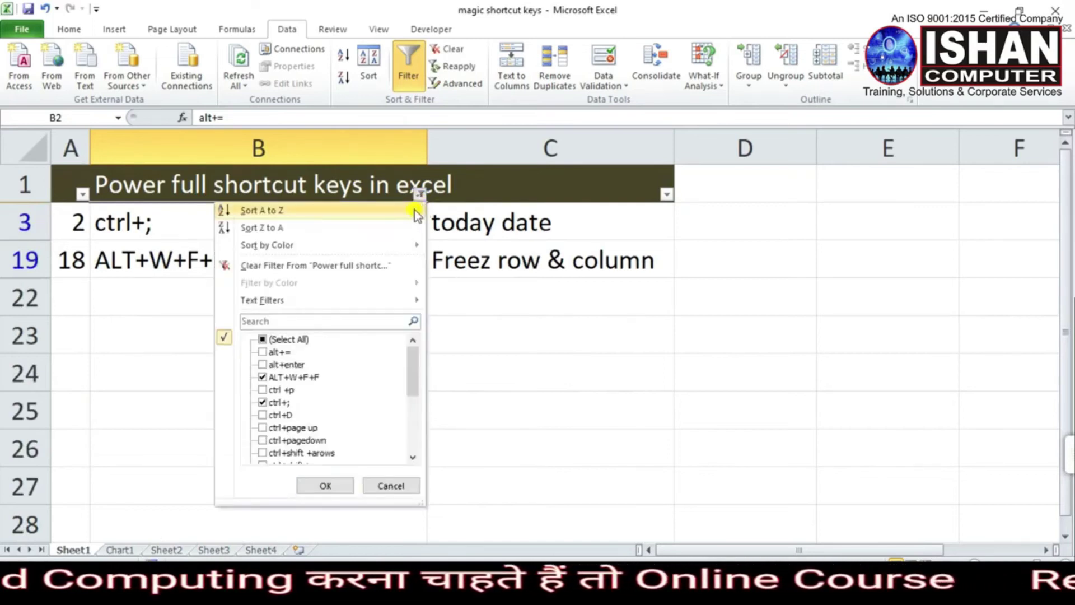
click(282, 340)
click(336, 492)
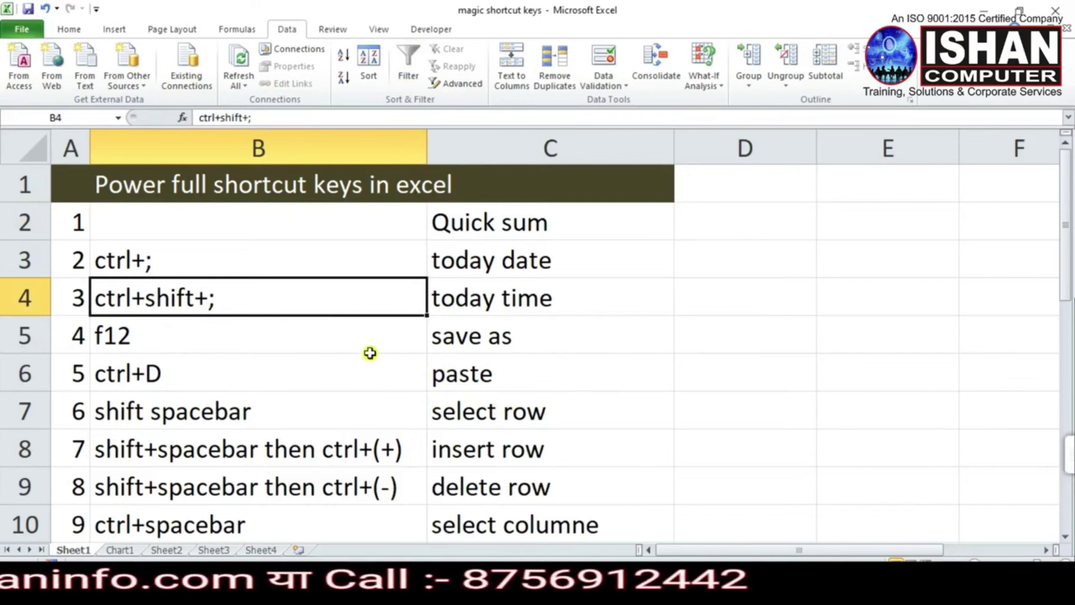
scroll(370, 358, down, 3)
scroll(325, 388, down, 5)
scroll(333, 376, up, 4)
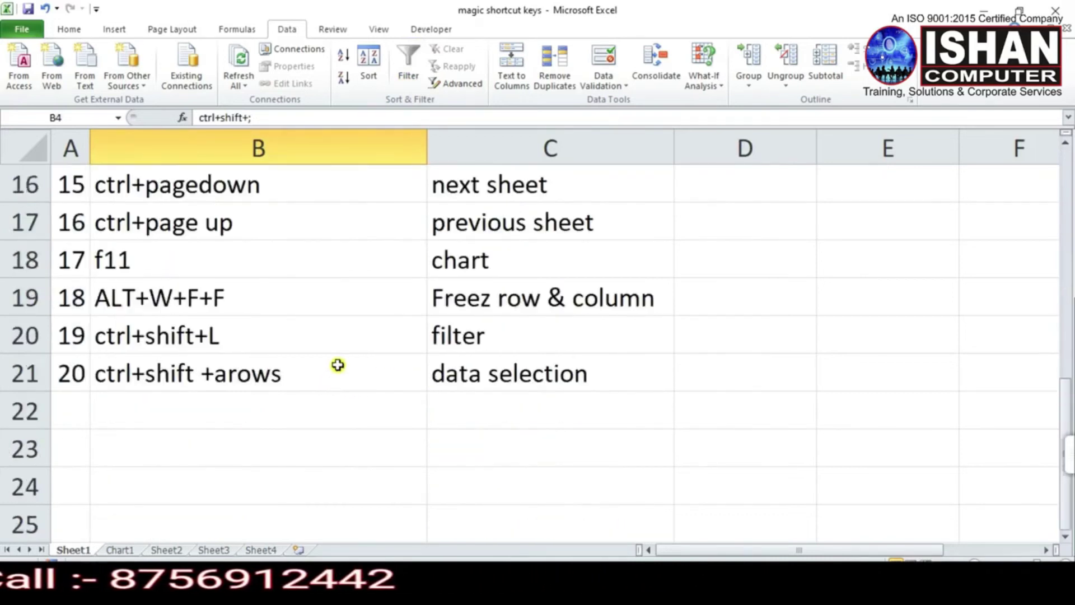
click(213, 443)
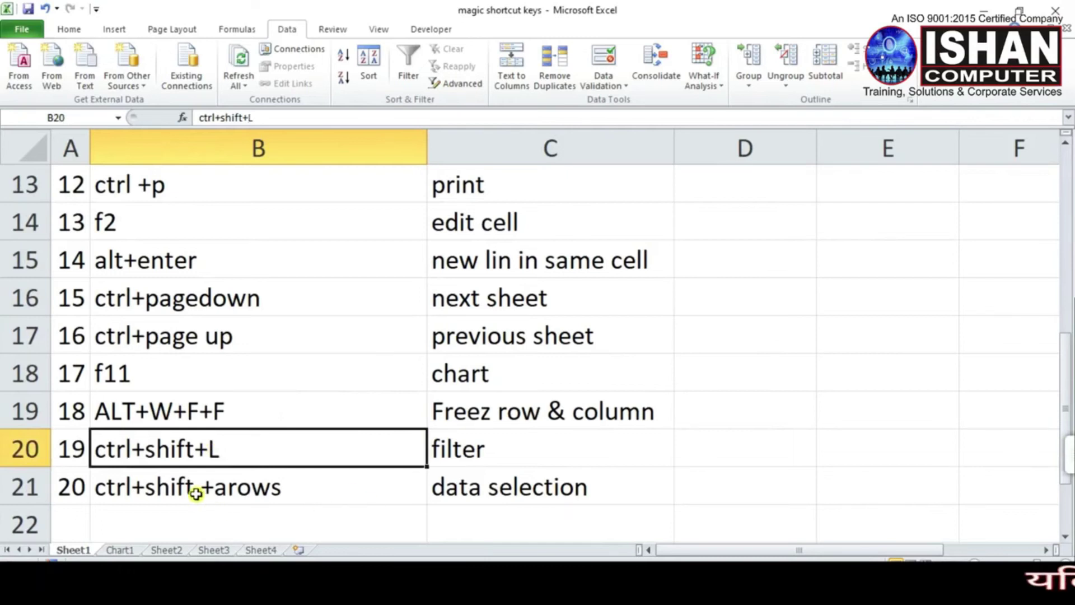
drag(196, 493, 460, 500)
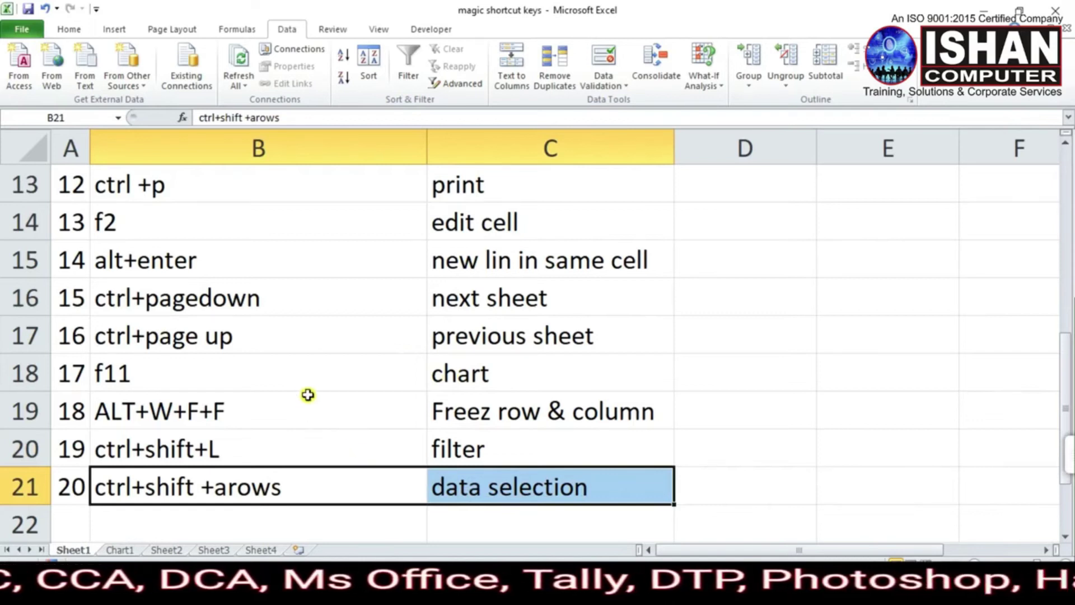
scroll(308, 395, up, 4)
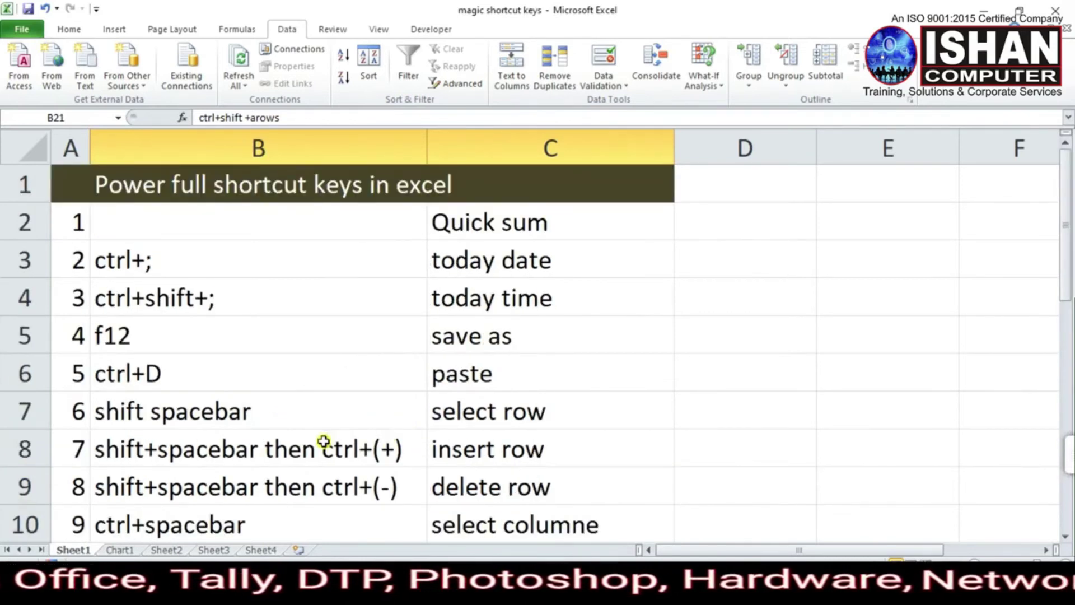
click(324, 441)
click(302, 480)
scroll(301, 476, down, 8)
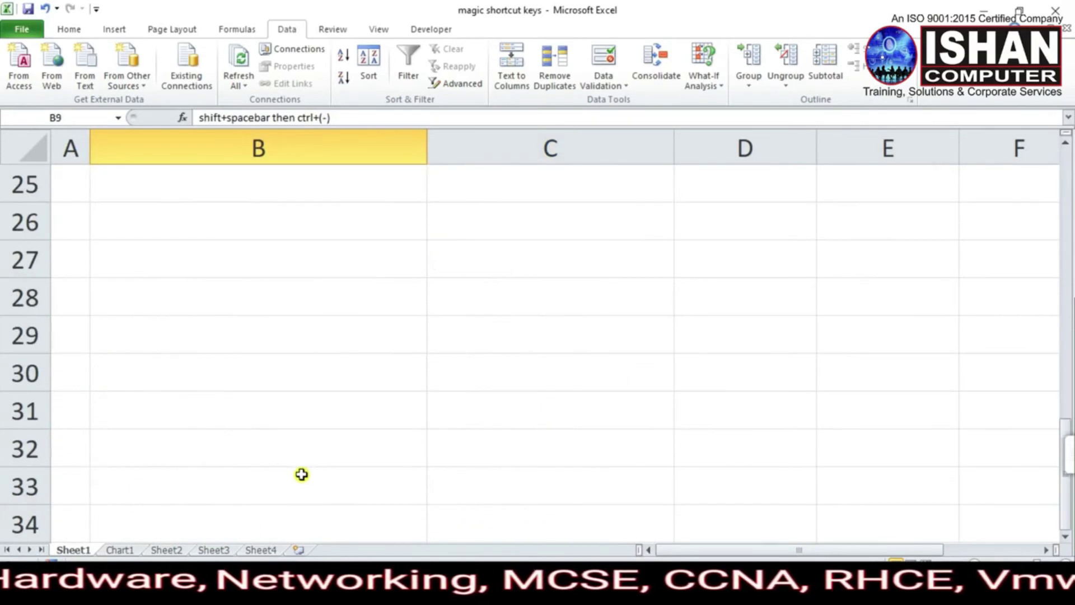
scroll(256, 441, up, 2)
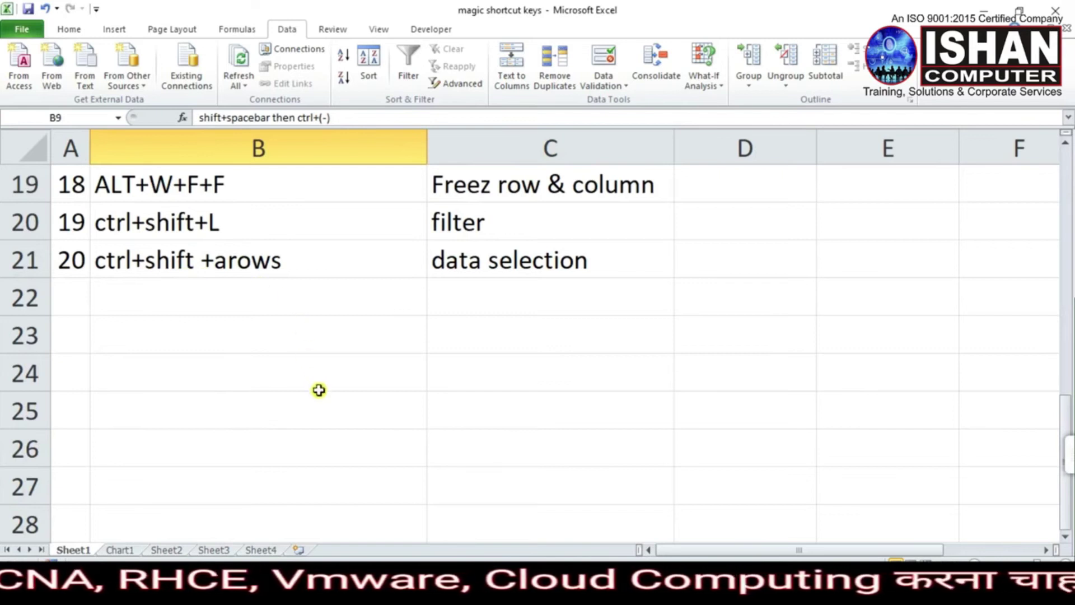
scroll(319, 386, up, 4)
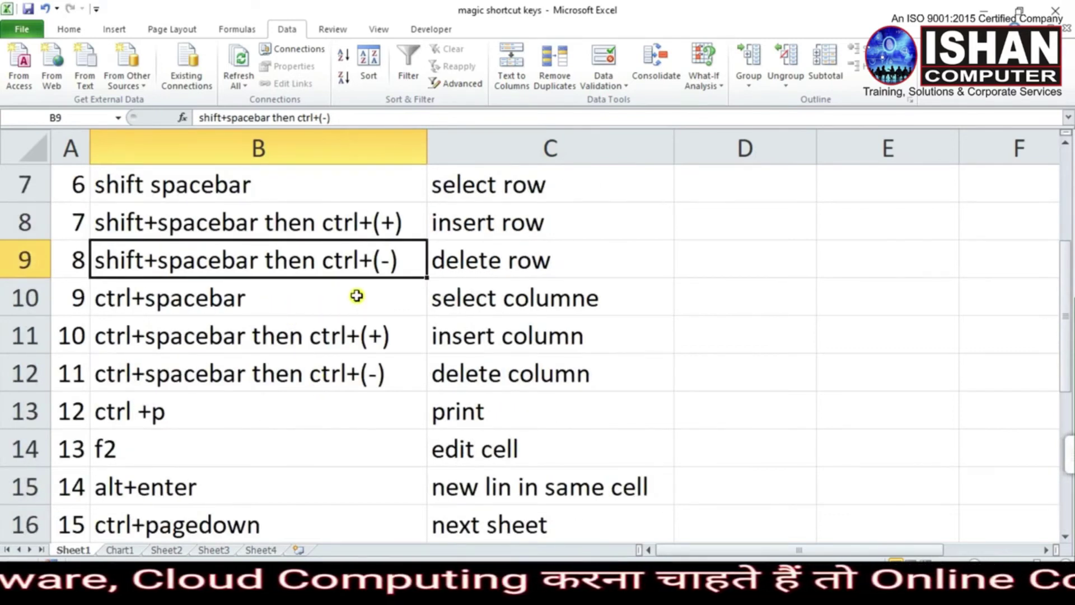
scroll(286, 374, up, 2)
scroll(288, 373, down, 2)
scroll(293, 439, up, 1)
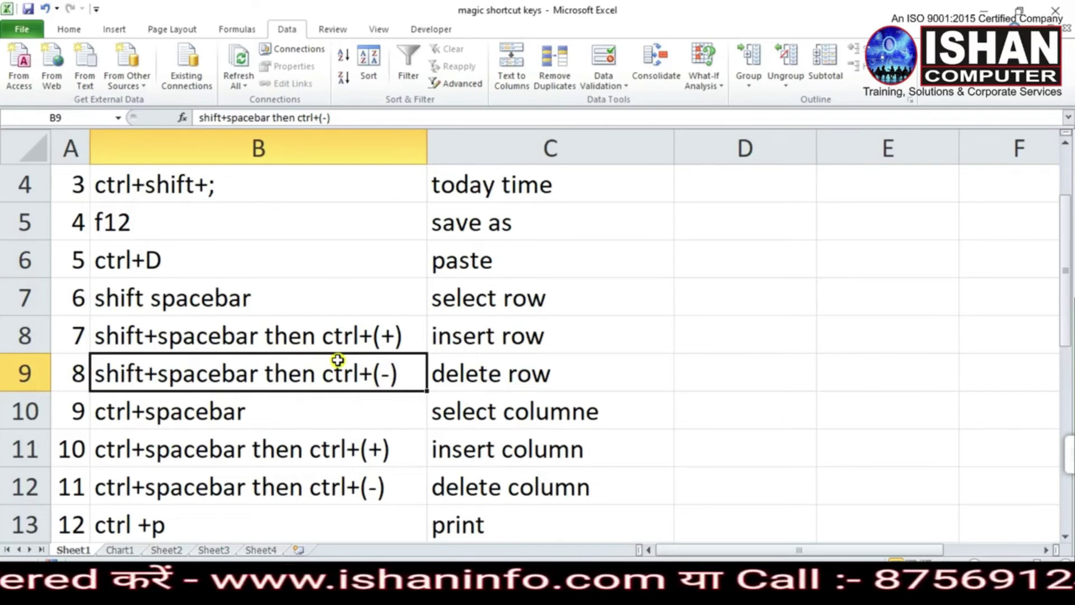
From B20, extend the row selection with Ctrl+Shift+Right to the last column and back.
key(shift+Page_Up)
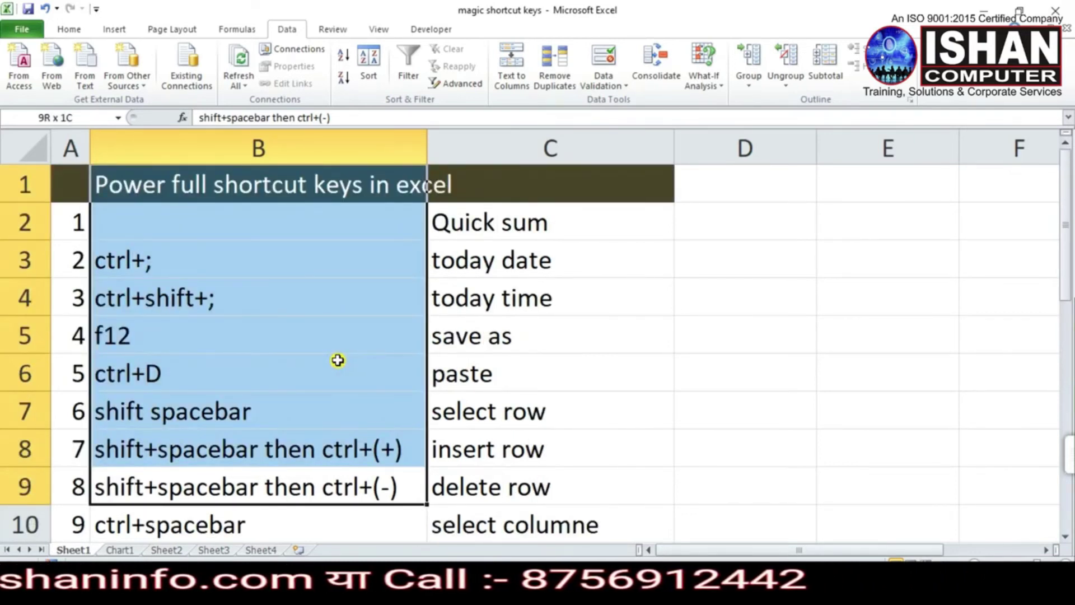
key(Down)
key(Down)
key(Down)
key(Down)
key(Down)
key(Down)
key(Down)
key(Down)
key(Down)
key(Down)
key(Down)
key(Down)
key(Up)
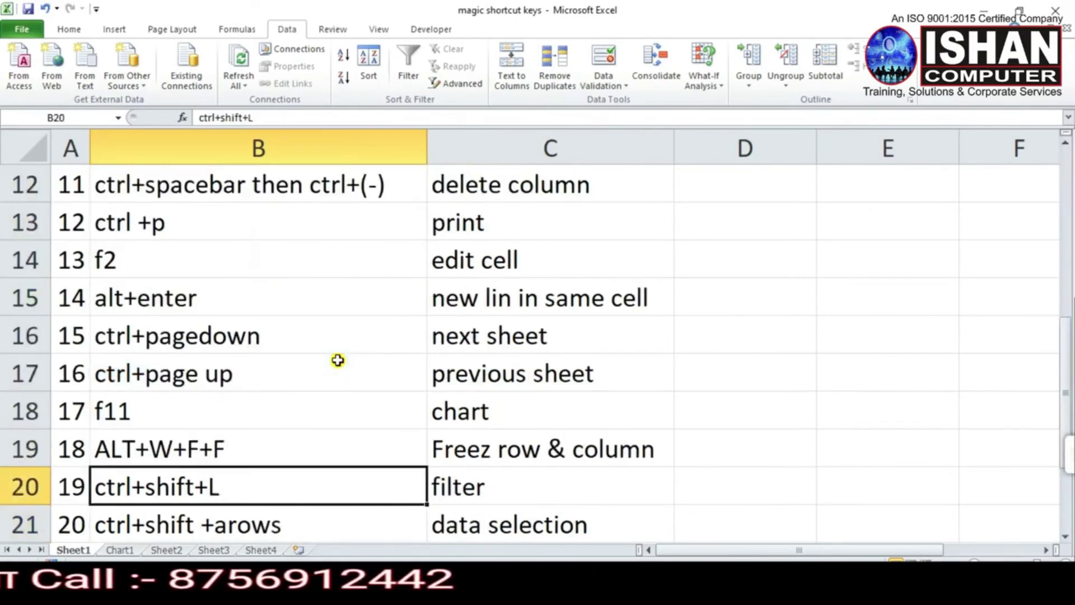
key(shift+Right)
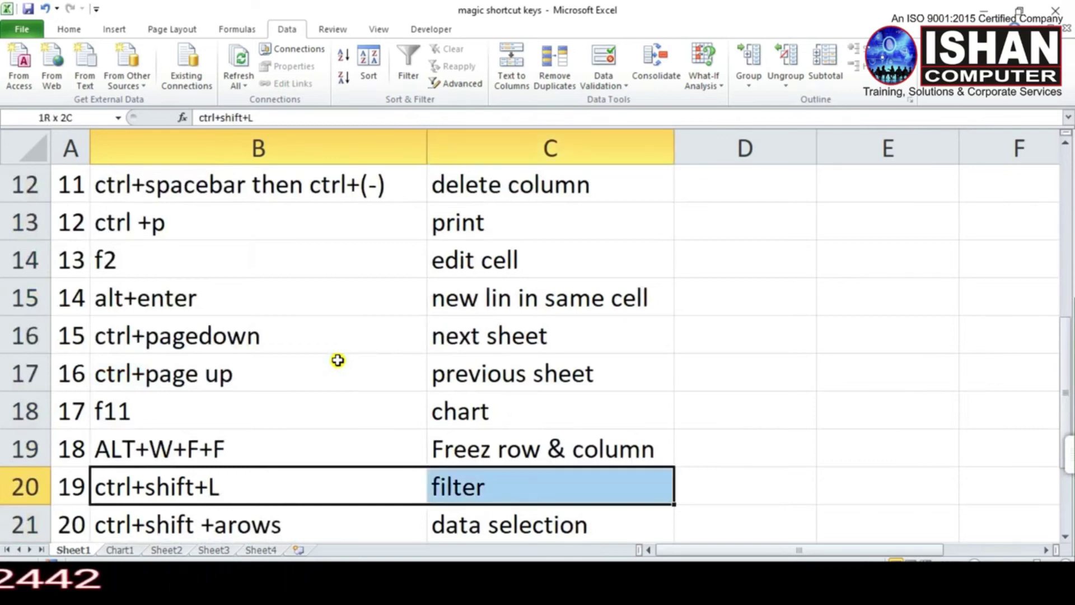
key(ctrl+shift+Right)
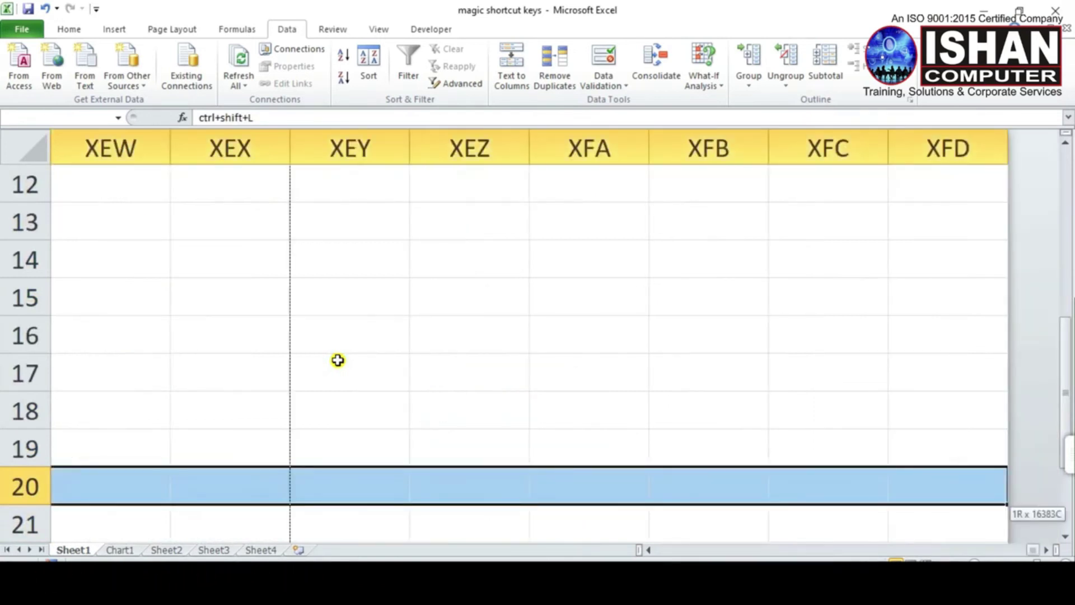
key(ctrl+shift+Left)
key(ctrl+shift+Left)
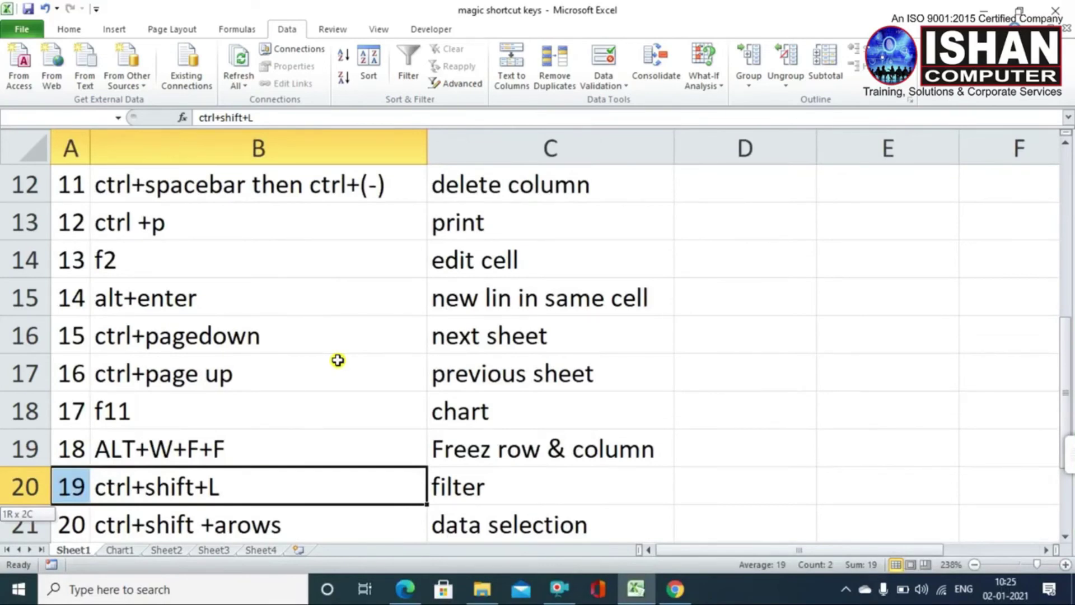
Extend the selection down to the sheet's last row, then back up to row 1.
key(shift+Down)
key(ctrl+shift+Down)
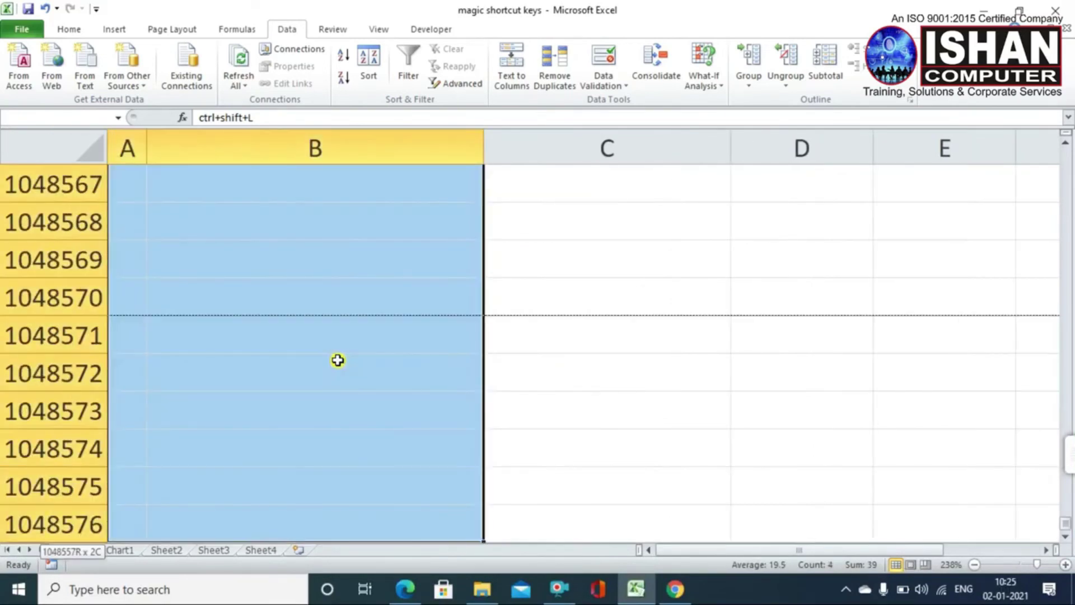
key(ctrl+shift+Up)
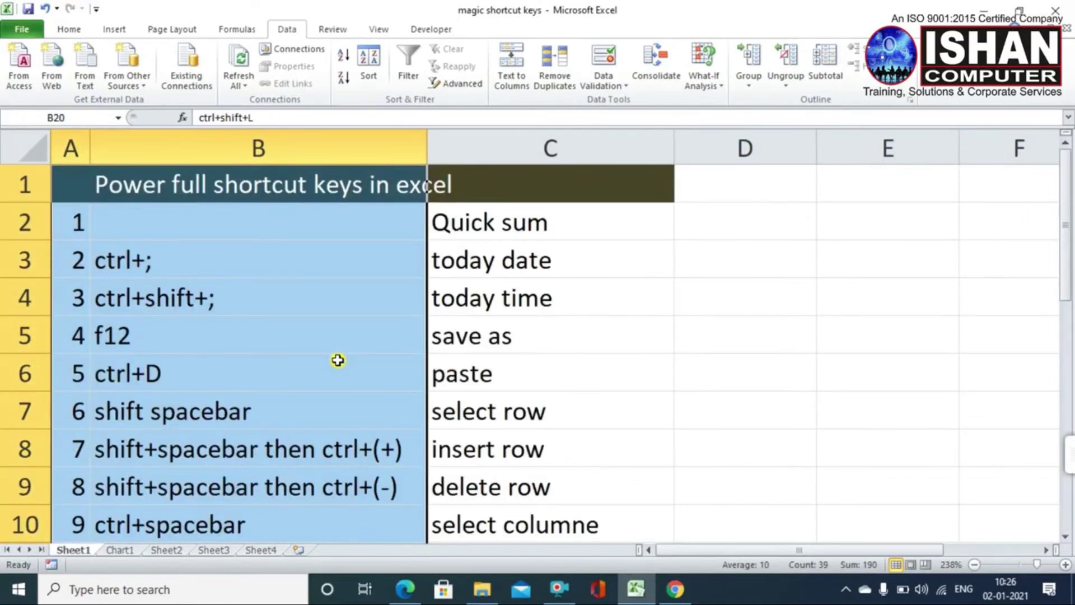
key(Right)
key(Left)
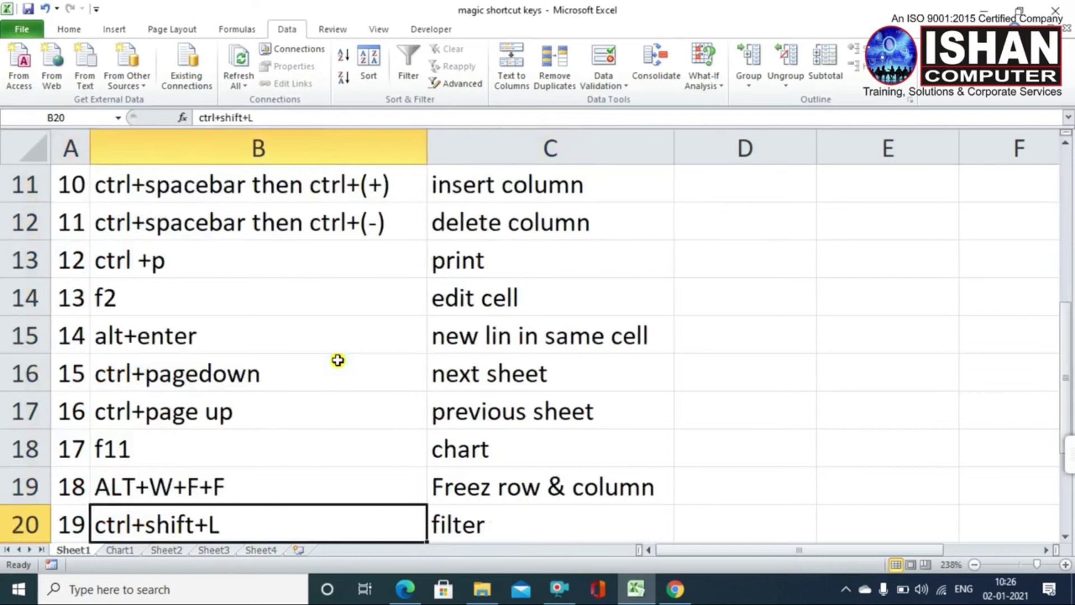
key(Right)
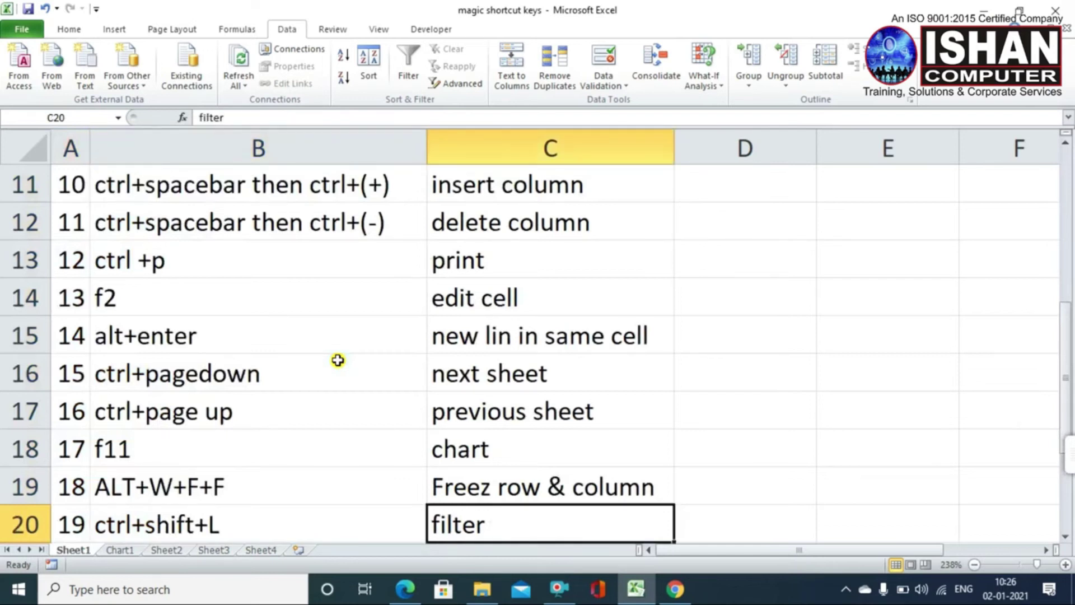
Select column C from C20 upward, then widen it across columns A to C and up to row 1.
key(ctrl+shift+Up)
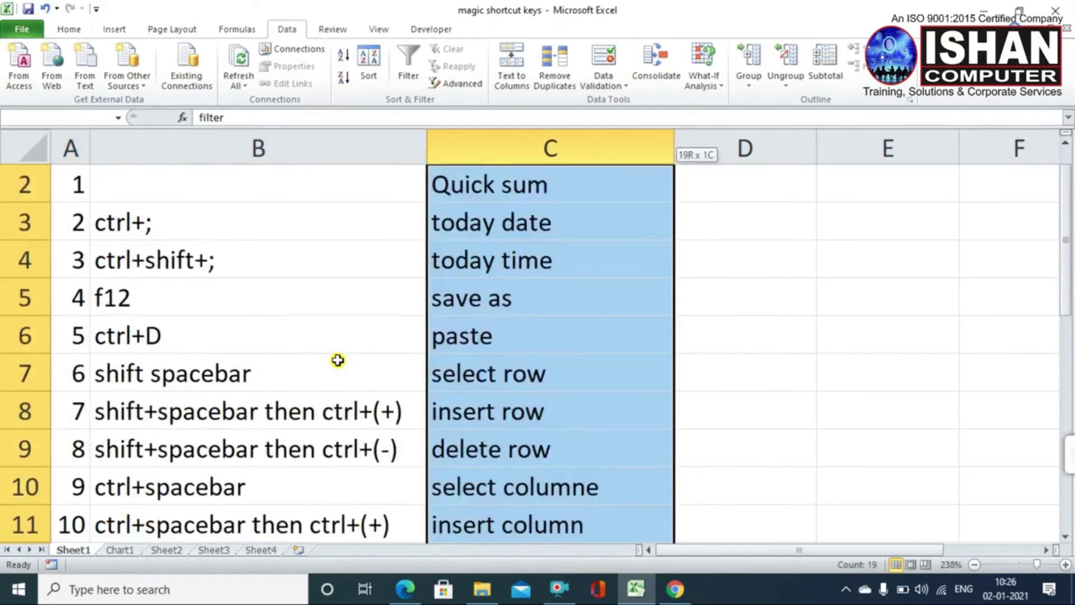
key(ctrl+shift+Left)
key(ctrl+shift+Right)
key(ctrl+shift+Right)
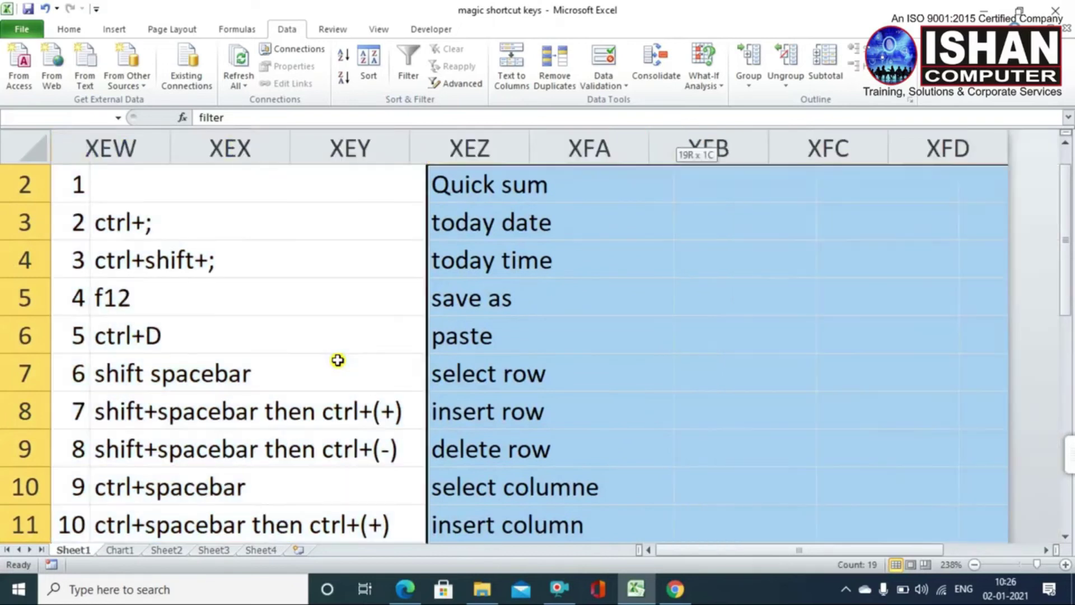
key(ctrl+shift+Left)
key(ctrl+shift+Left)
key(ctrl+shift+Down)
key(ctrl+shift+Up)
key(ctrl+shift+Up)
key(ctrl+shift+Right)
key(ctrl+shift+Left)
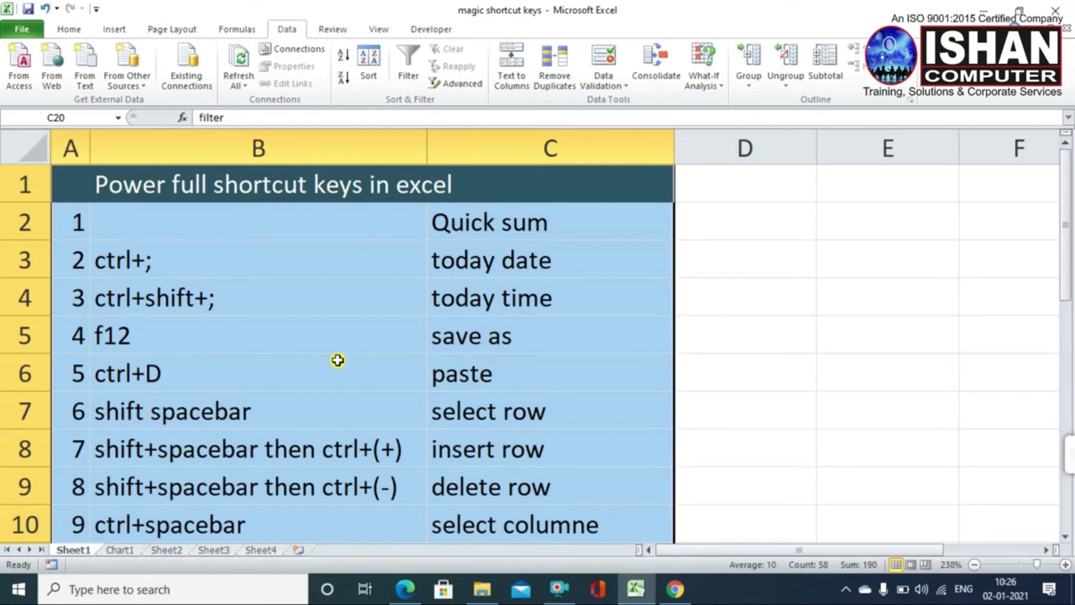
From title cell A1, select rows 1 through 21, then select the entire sheet.
key(Up)
key(Up)
key(Up)
key(Up)
key(Up)
key(Up)
key(Up)
key(Up)
key(Up)
key(Up)
key(Up)
key(Up)
key(Up)
key(Up)
key(Up)
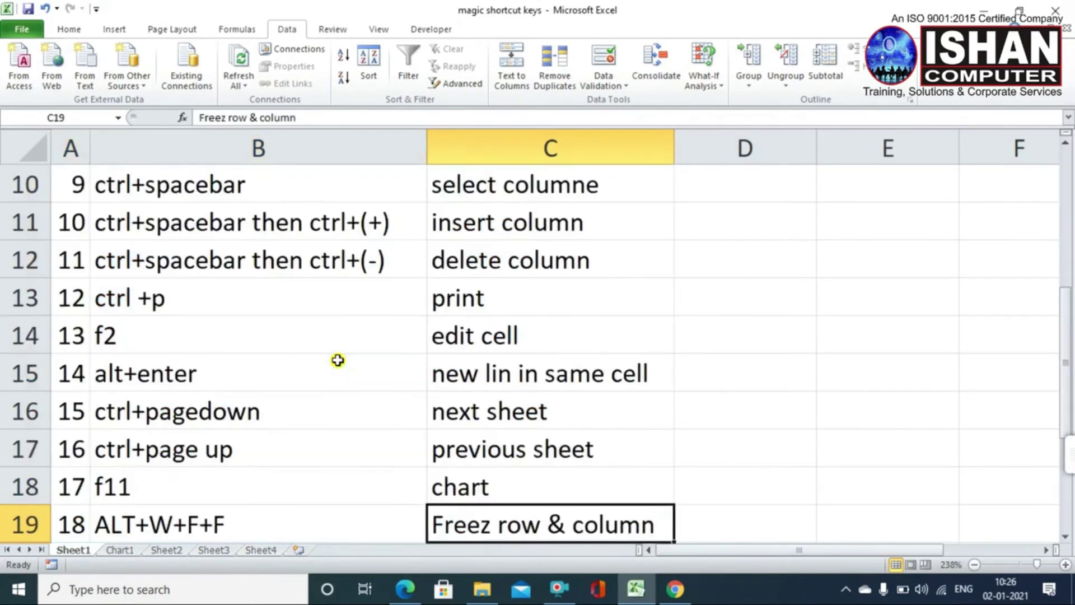
key(Up)
key(Up)
key(Up)
key(Up)
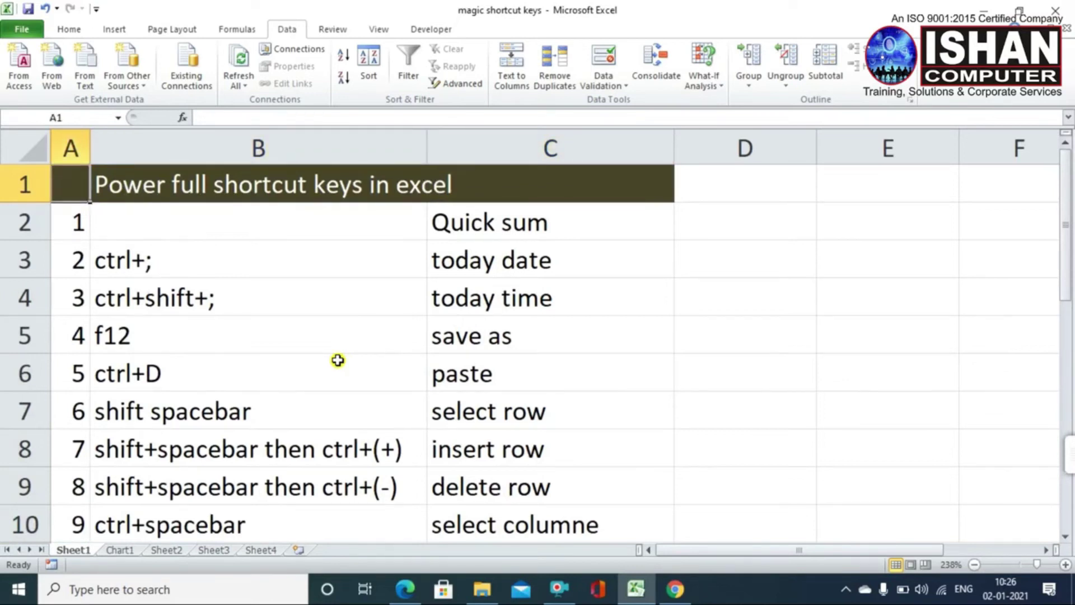
key(shift+space)
key(shift+Down)
key(shift+Down)
key(shift+Down)
key(shift+Down)
key(shift+Down)
key(shift+Down)
key(shift+Down)
key(shift+Down)
key(shift+Down)
key(shift+Down)
key(shift+Down)
key(shift+Down)
key(shift+Down)
key(shift+Down)
key(shift+Down)
key(shift+Down)
key(shift+Down)
key(shift+Down)
key(shift+Down)
key(shift+Down)
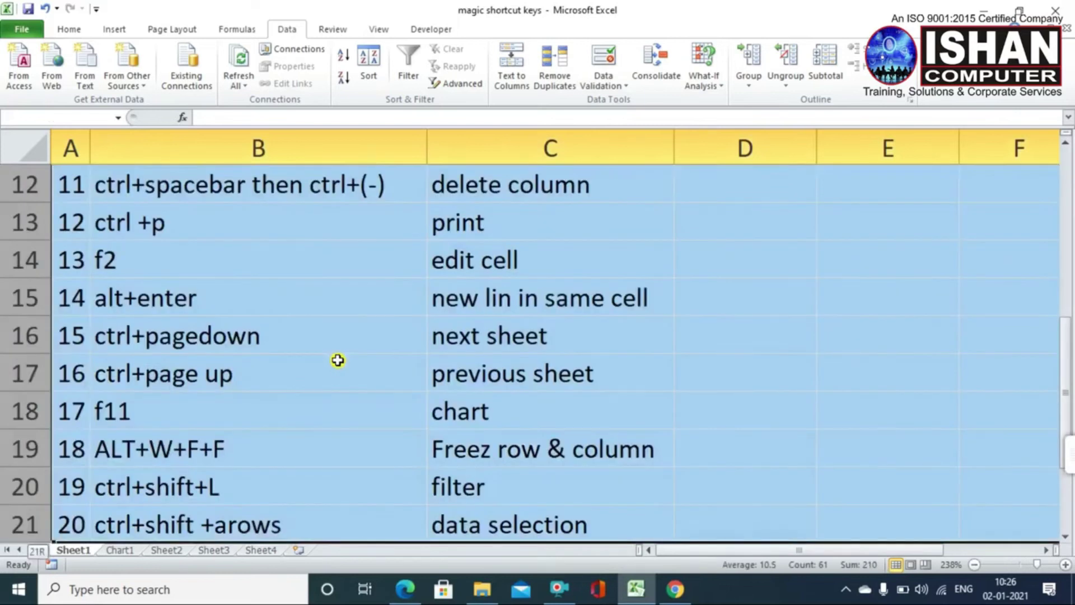
key(ctrl+space)
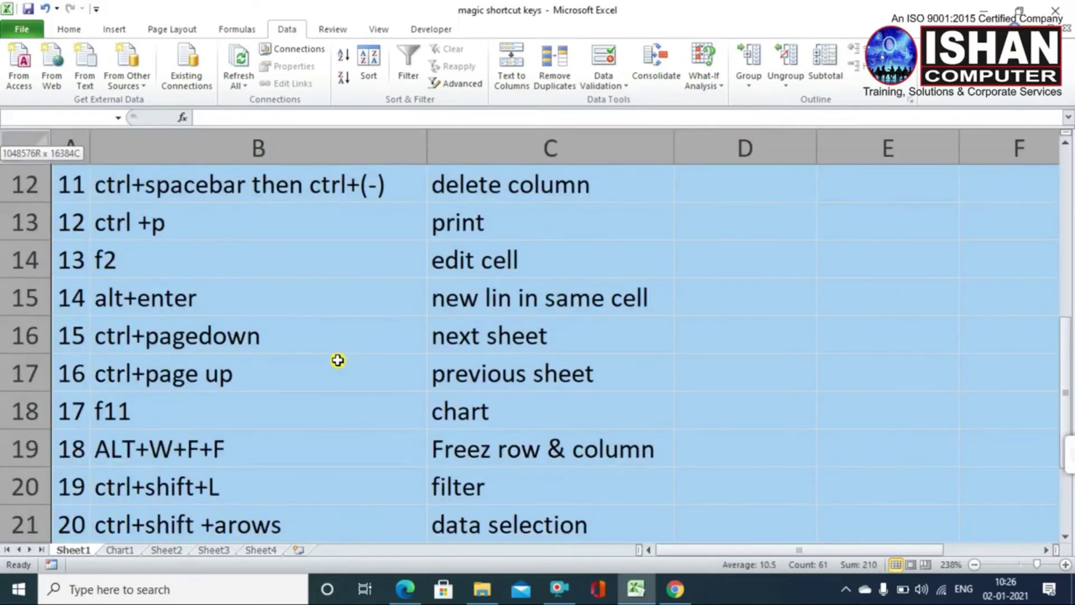
scroll(337, 360, down, 3)
scroll(314, 496, up, 2)
scroll(347, 418, up, 5)
click(310, 388)
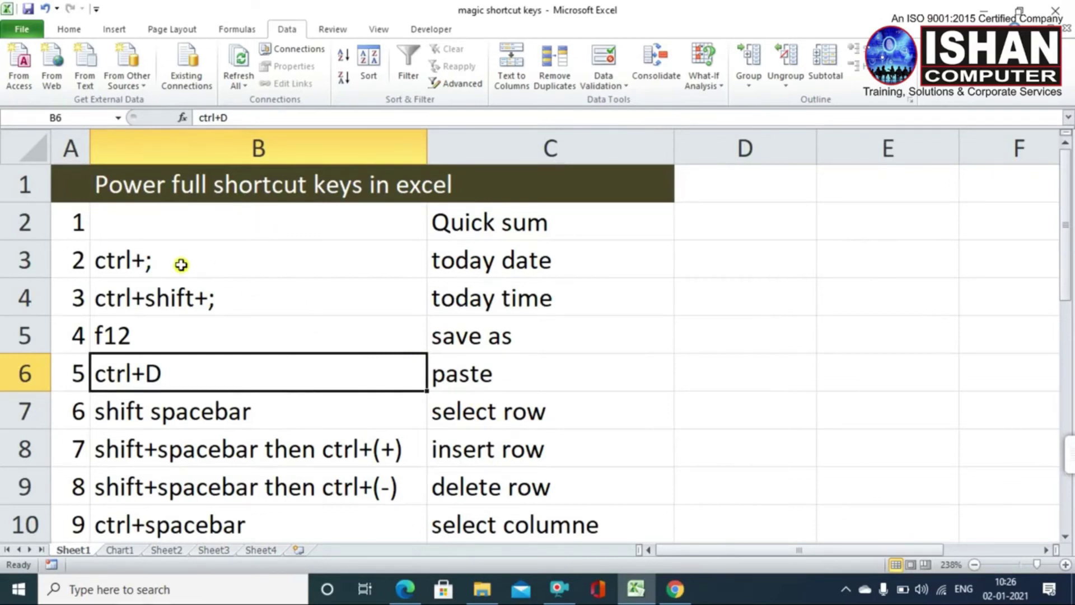
click(256, 457)
click(297, 491)
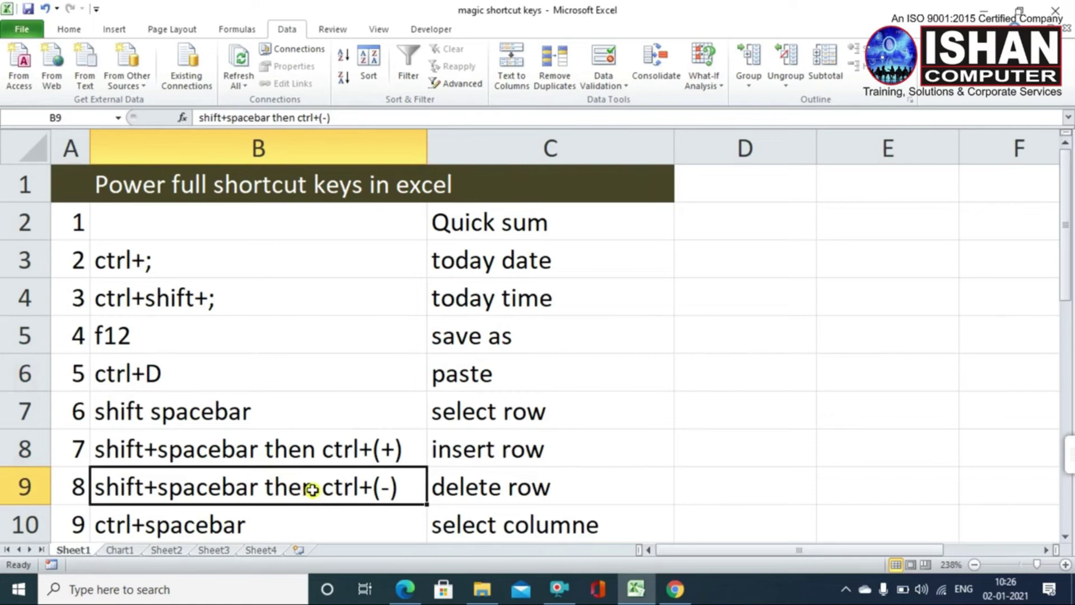
click(524, 384)
click(326, 384)
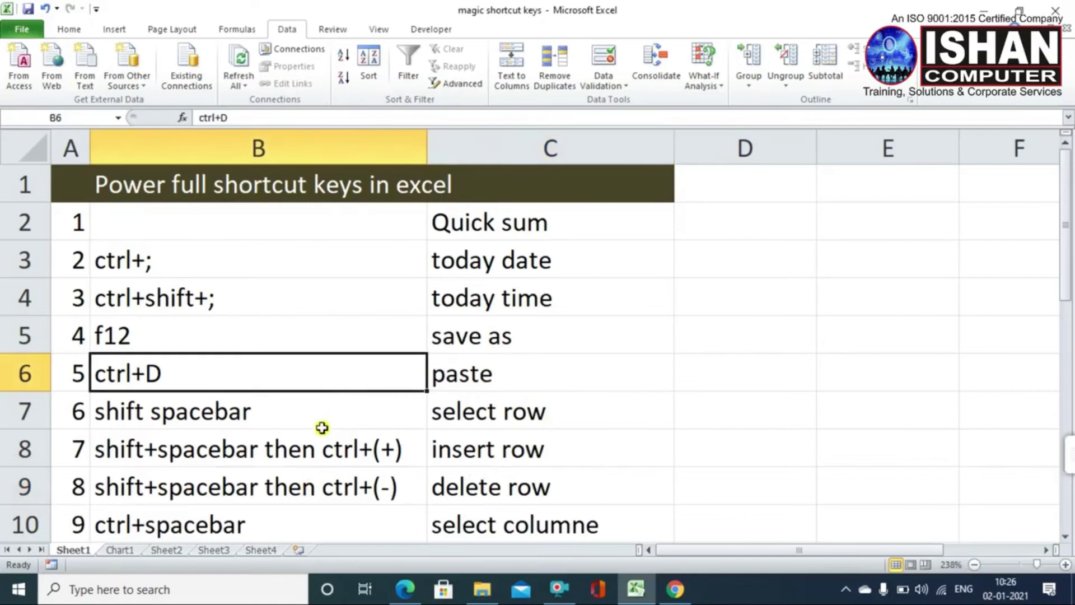
click(306, 470)
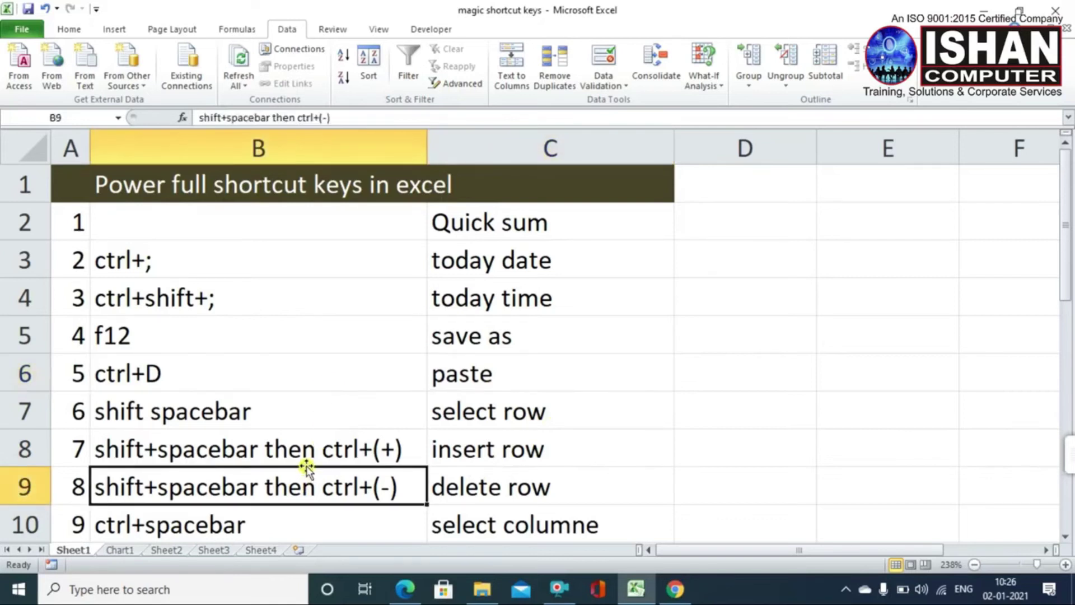
click(298, 425)
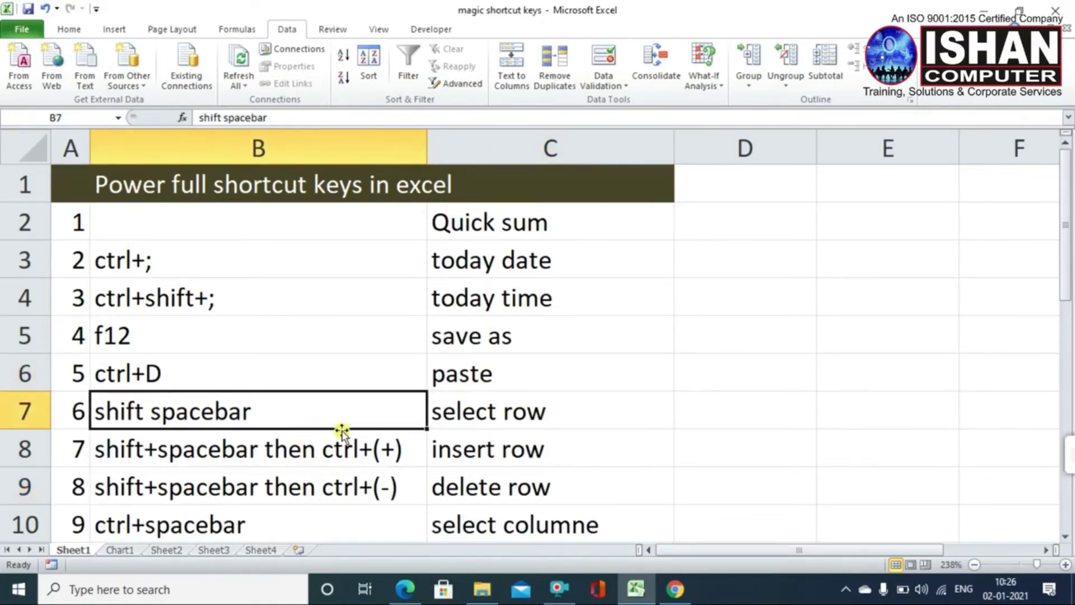
key(shift+space)
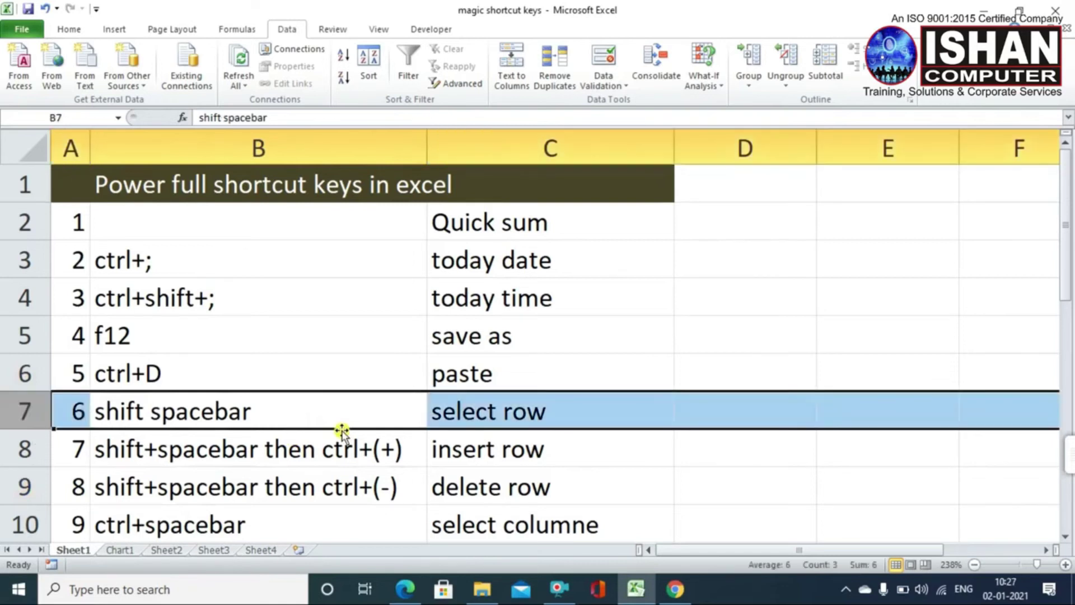
click(356, 460)
key(ctrl+space)
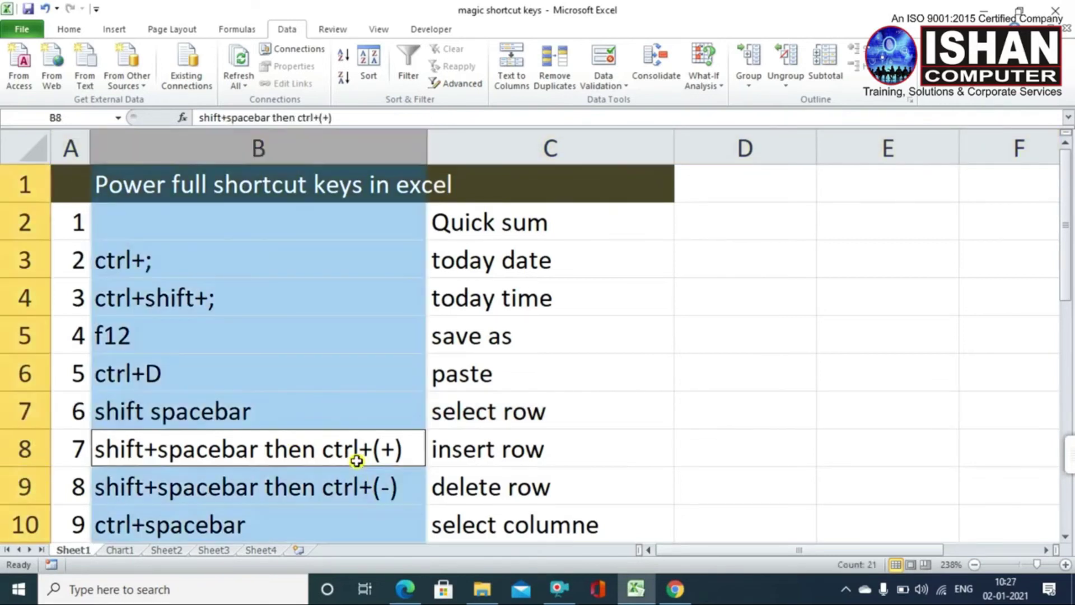
click(384, 376)
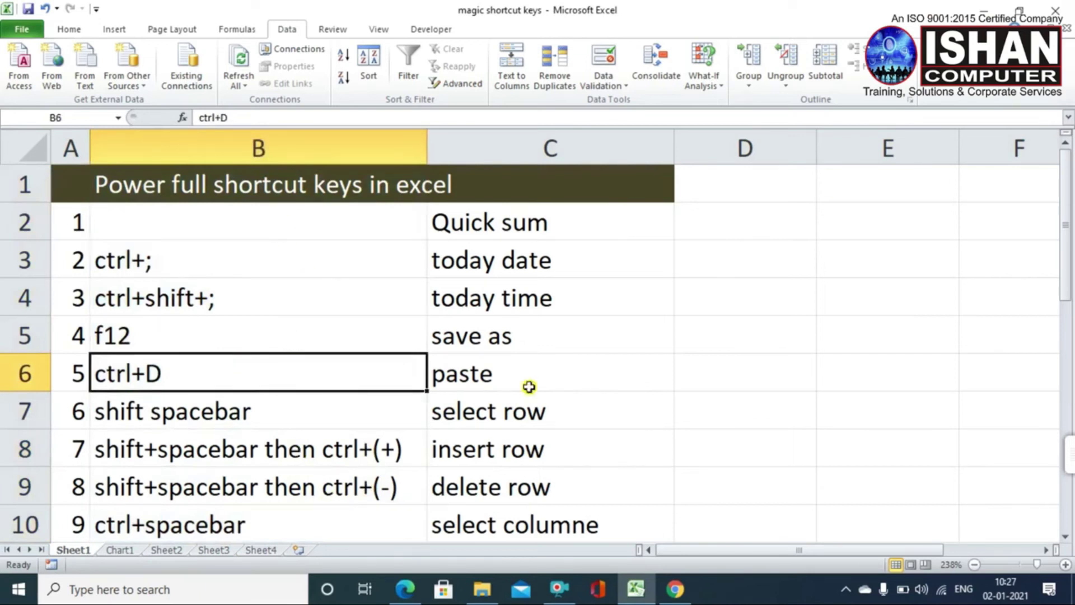
click(753, 261)
click(756, 309)
click(771, 261)
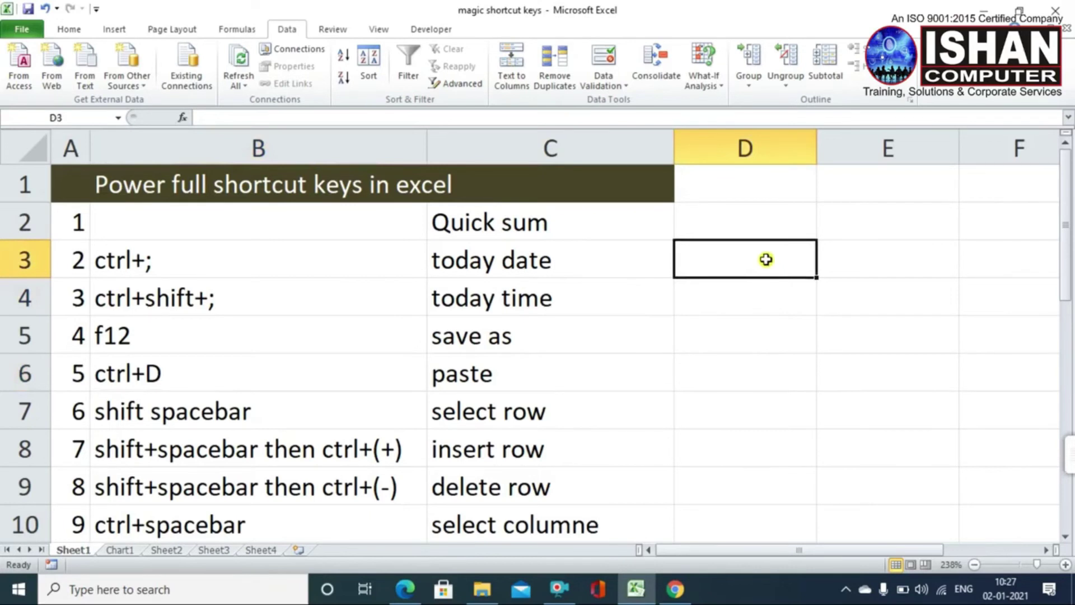
key(ctrl+semicolon)
click(780, 333)
click(771, 269)
key(Delete)
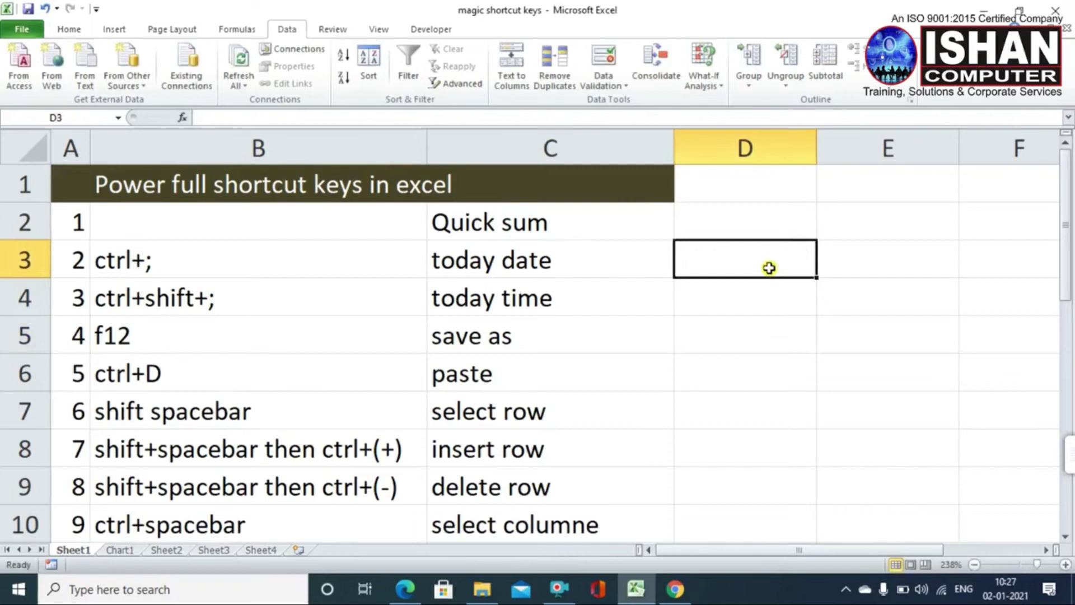
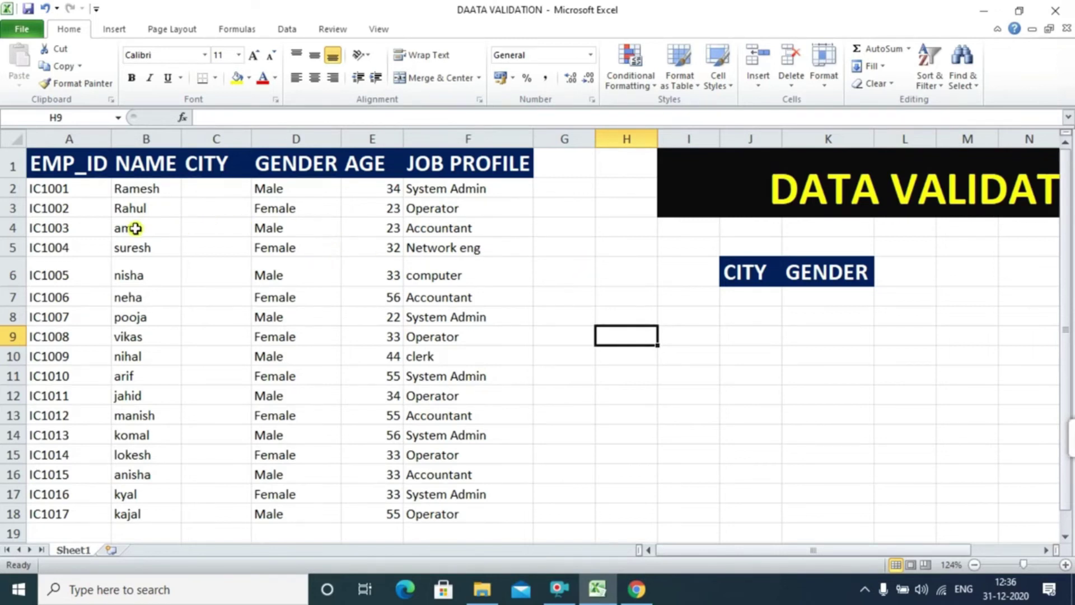
Walk through the employee table's headings (EMP_ID to JOB PROFILE) and its empty CITY cells.
click(61, 174)
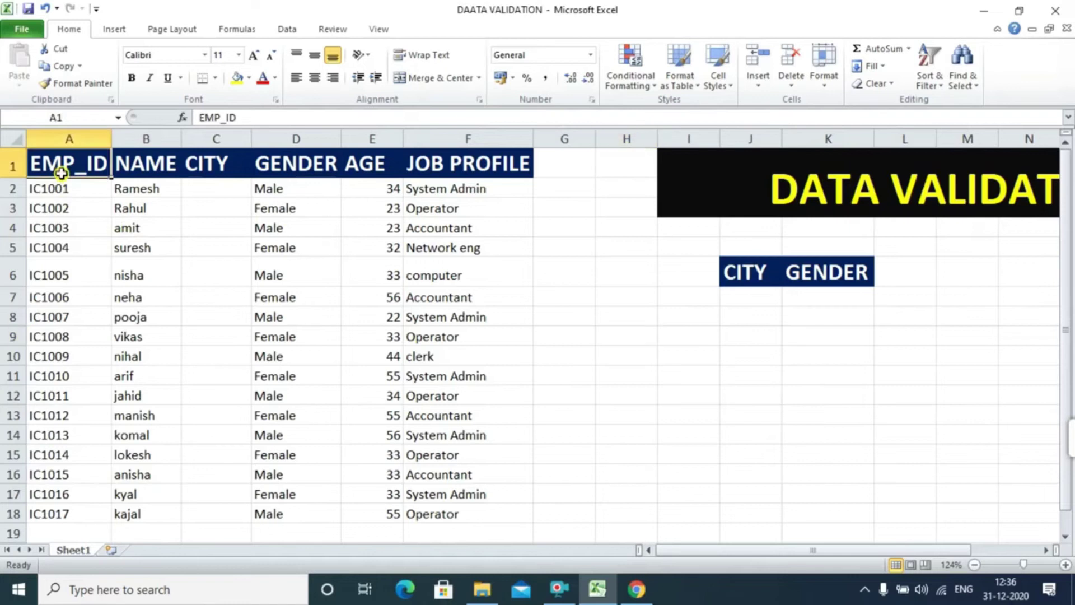
click(135, 168)
click(200, 163)
click(271, 163)
click(367, 164)
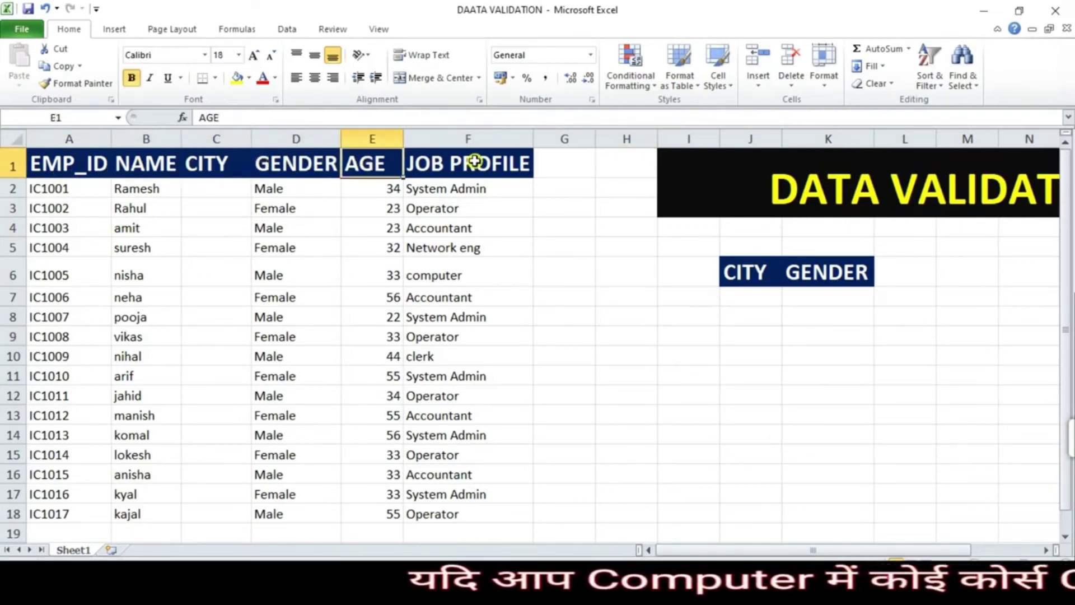
click(474, 162)
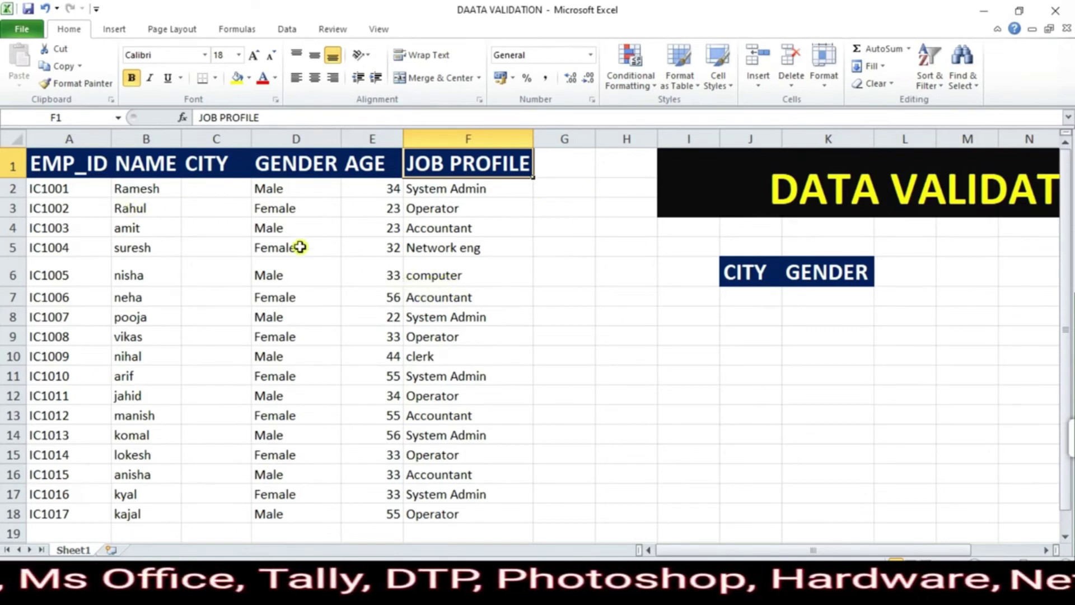
click(203, 187)
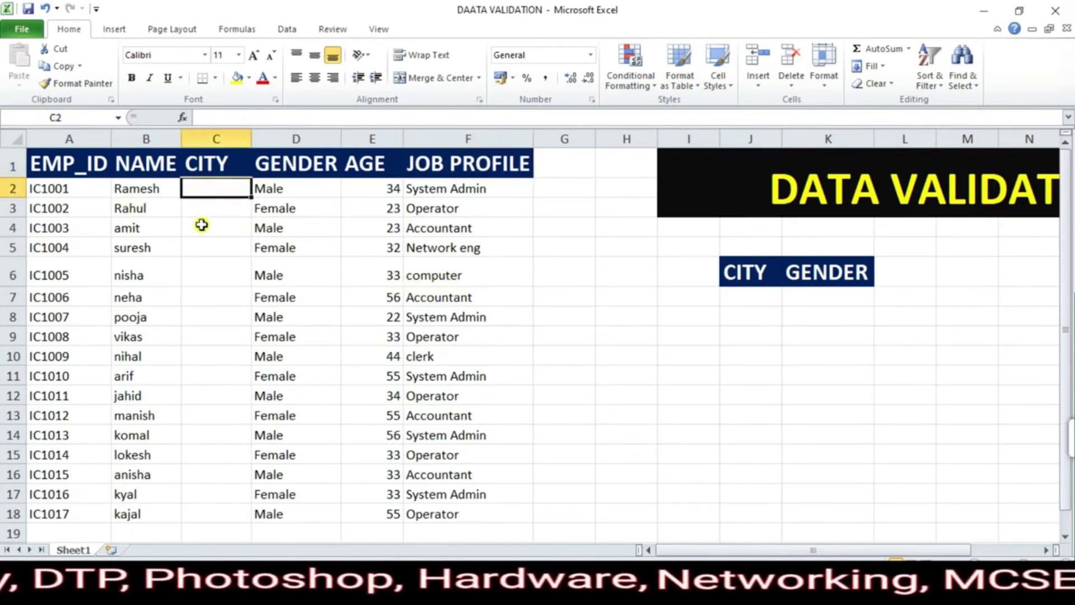
click(211, 210)
click(216, 192)
click(217, 231)
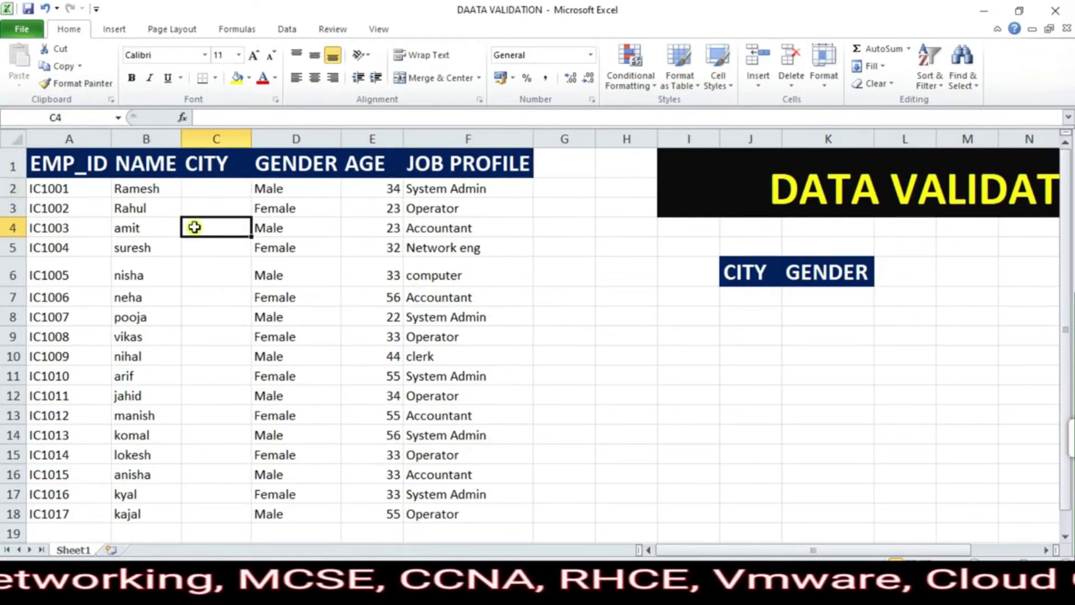
click(208, 196)
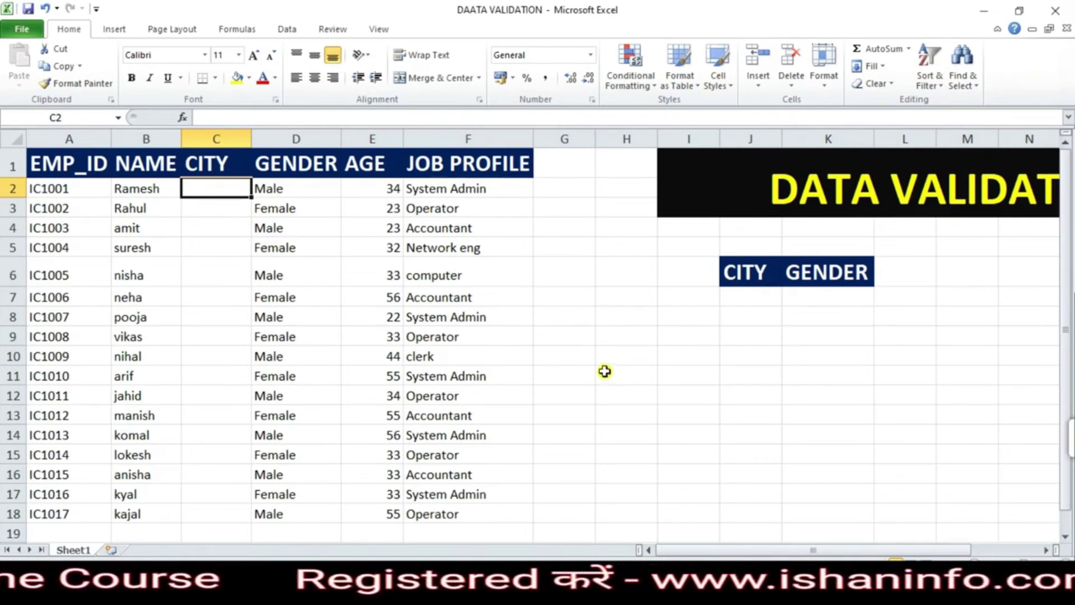
Add a new blank worksheet, Sheet2.
click(114, 551)
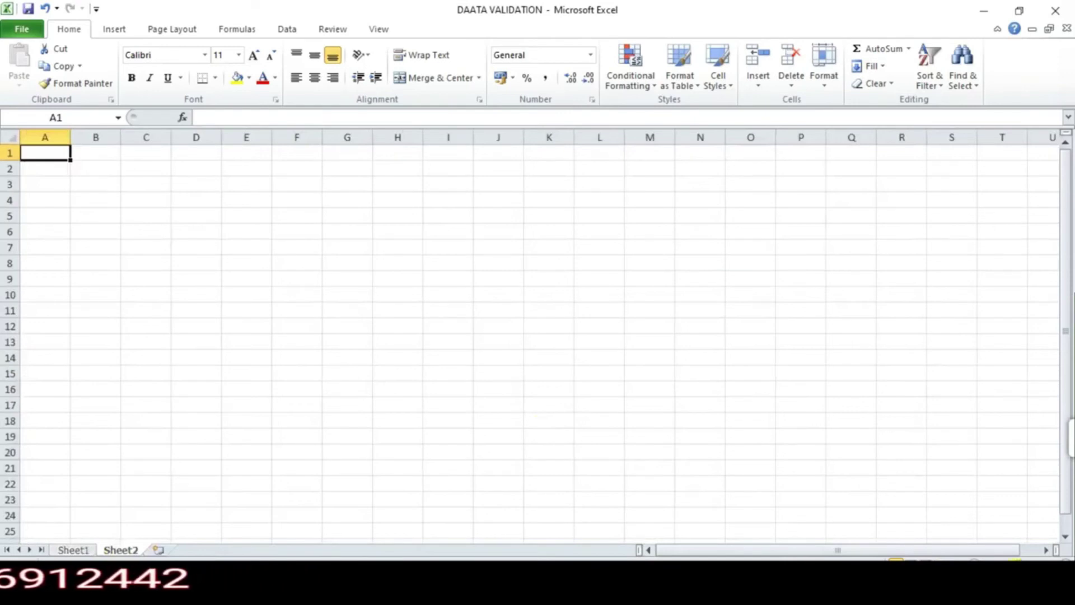
ctrl+scroll(562, 377, up, 5)
click(386, 300)
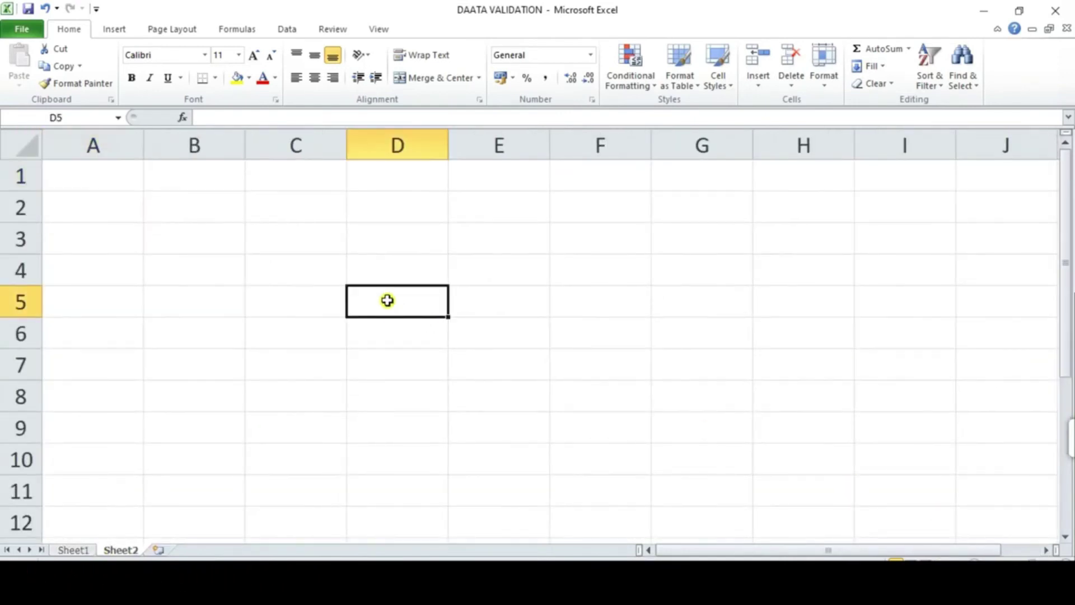
click(324, 259)
click(621, 274)
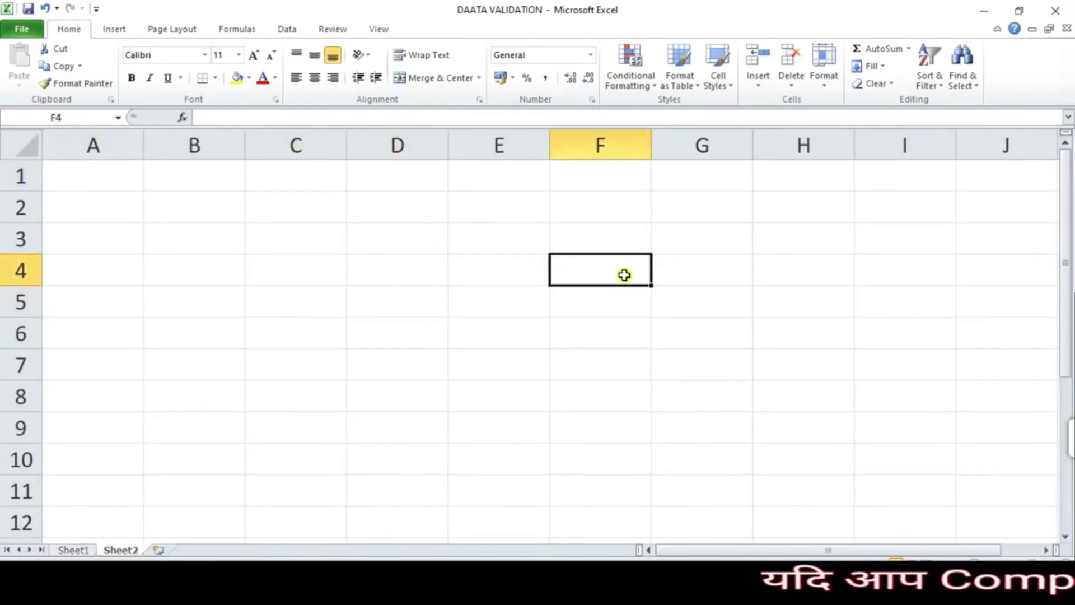
Enter pune, delhi, up and bangalore in cells G4 to G7.
click(696, 271)
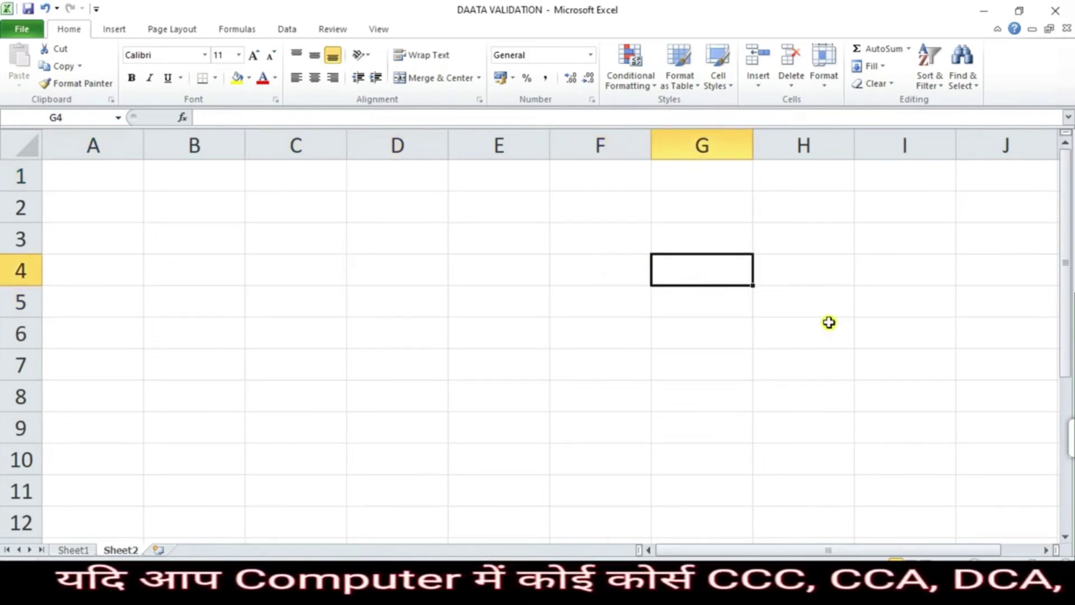
text(pune)
key(Return)
text(delhi)
key(Return)
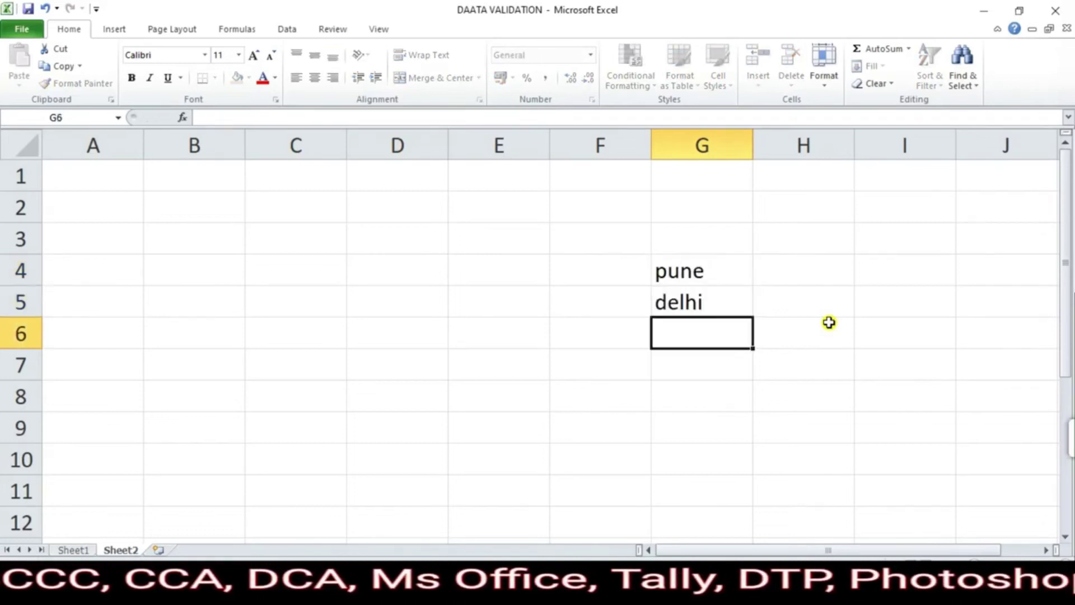
text(up)
key(Return)
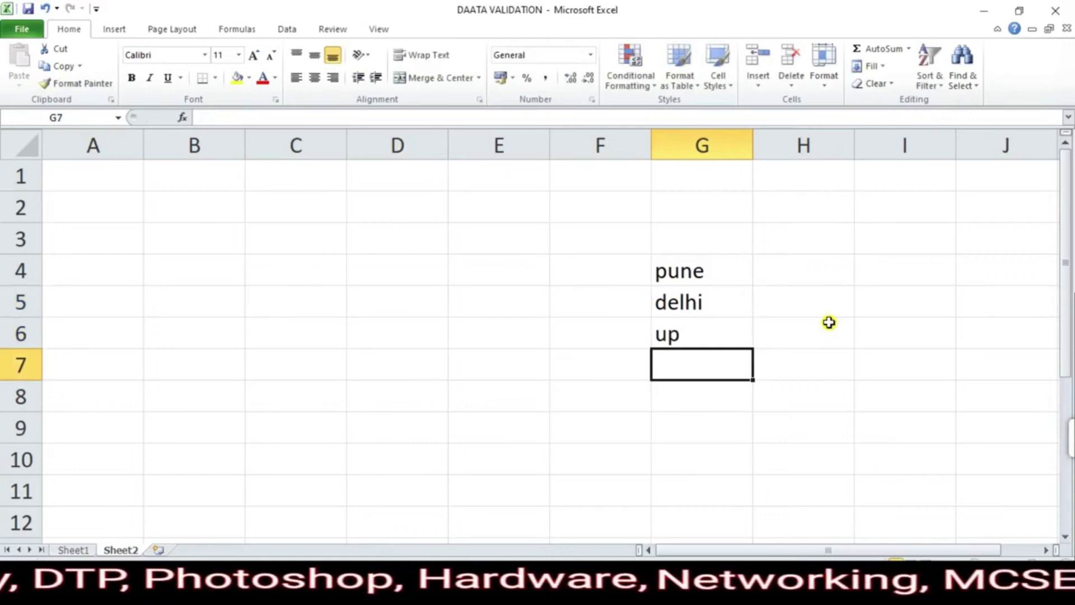
text(bangalore)
key(Return)
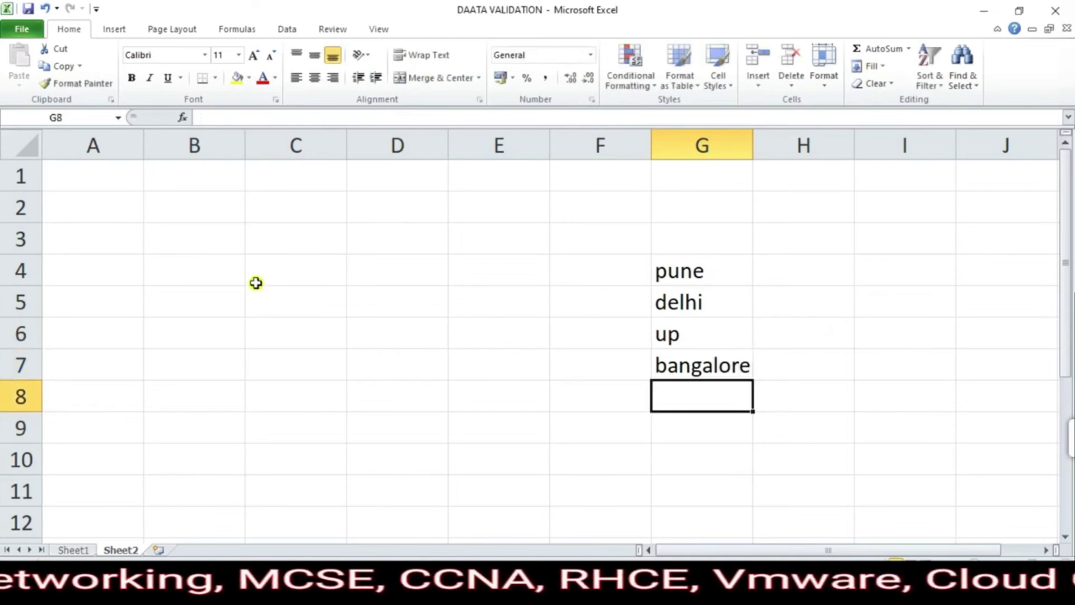
Give B2:B9 a List data validation sourced from the city names in G4:G7.
drag(226, 203, 230, 416)
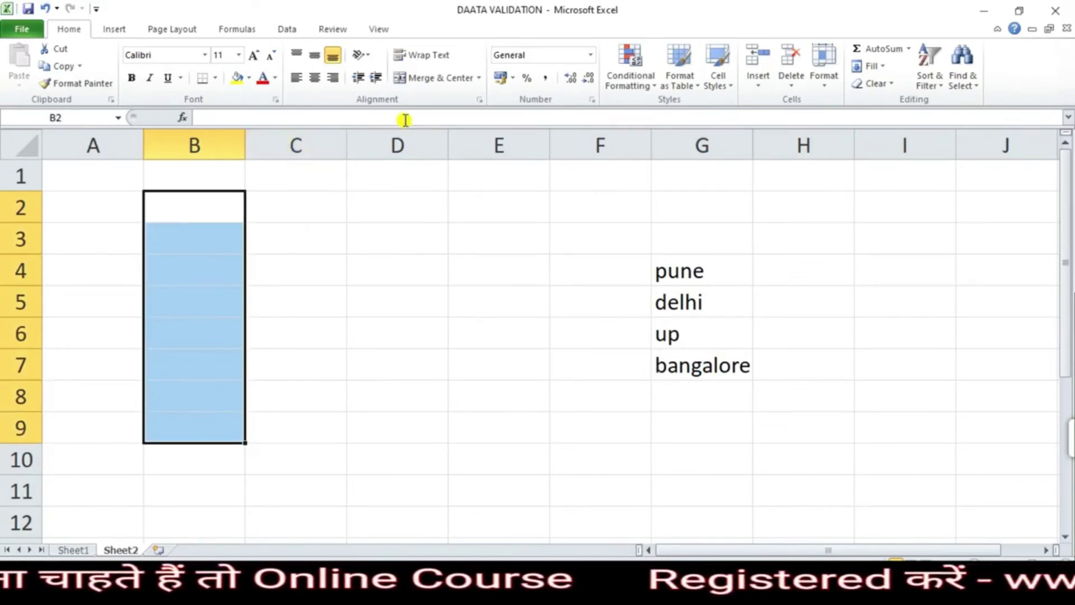
click(289, 28)
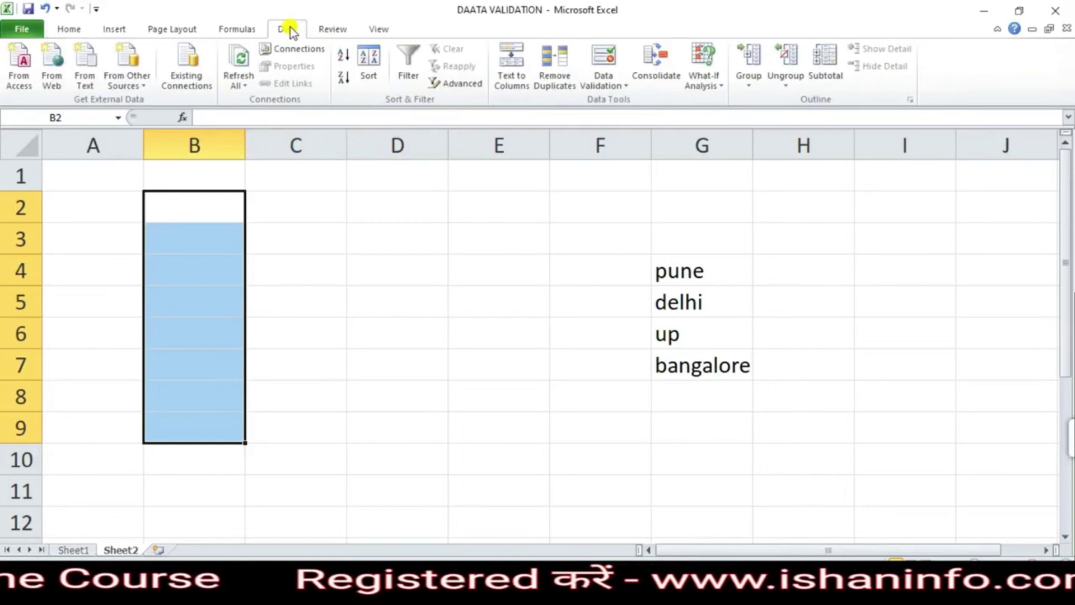
click(604, 61)
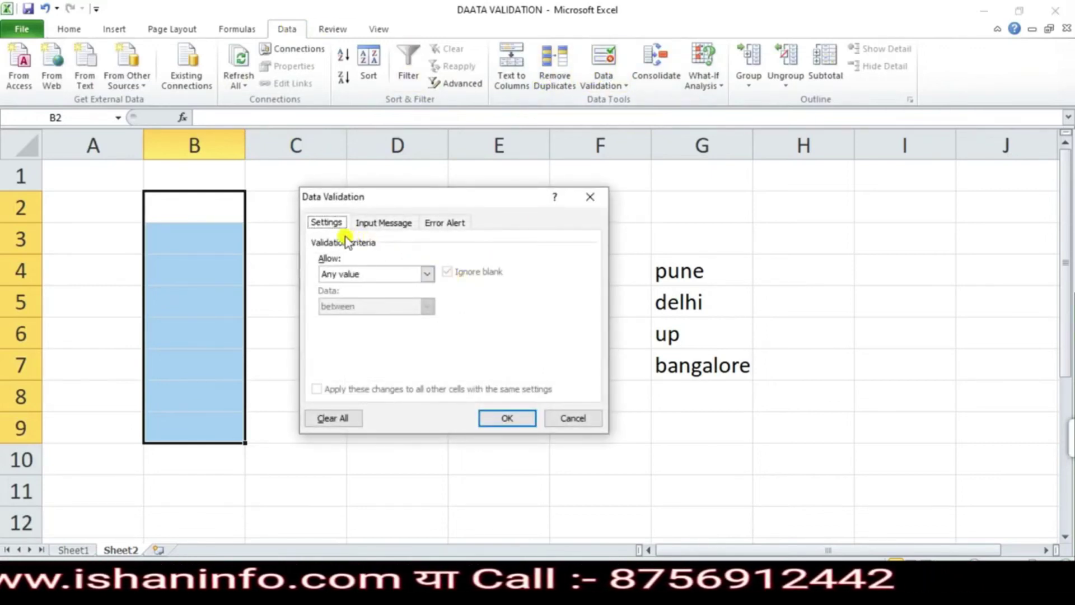
click(393, 275)
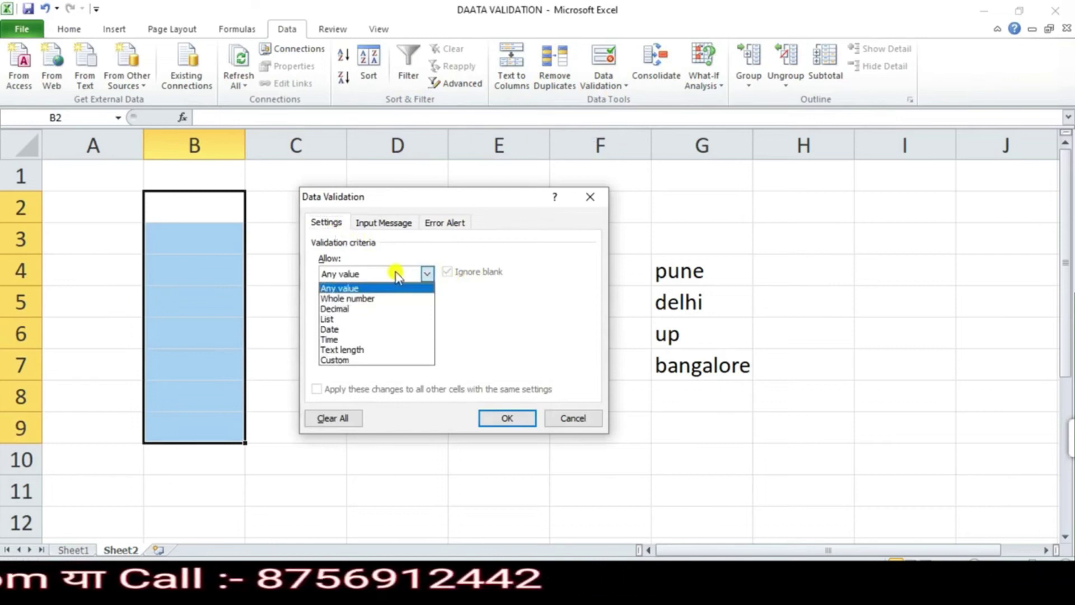
click(365, 318)
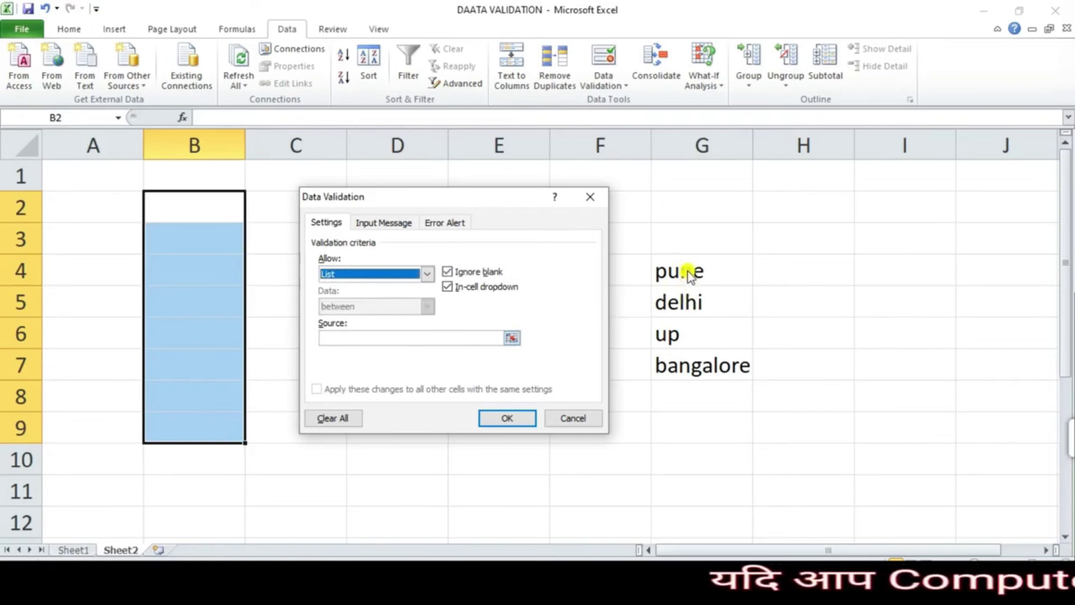
click(390, 339)
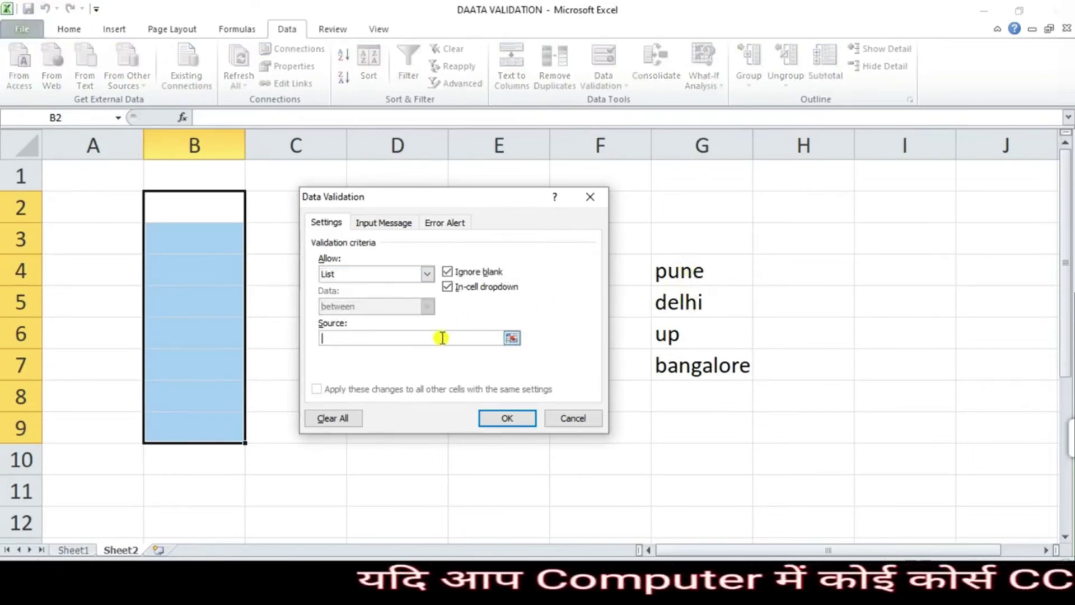
drag(661, 272, 689, 368)
click(507, 417)
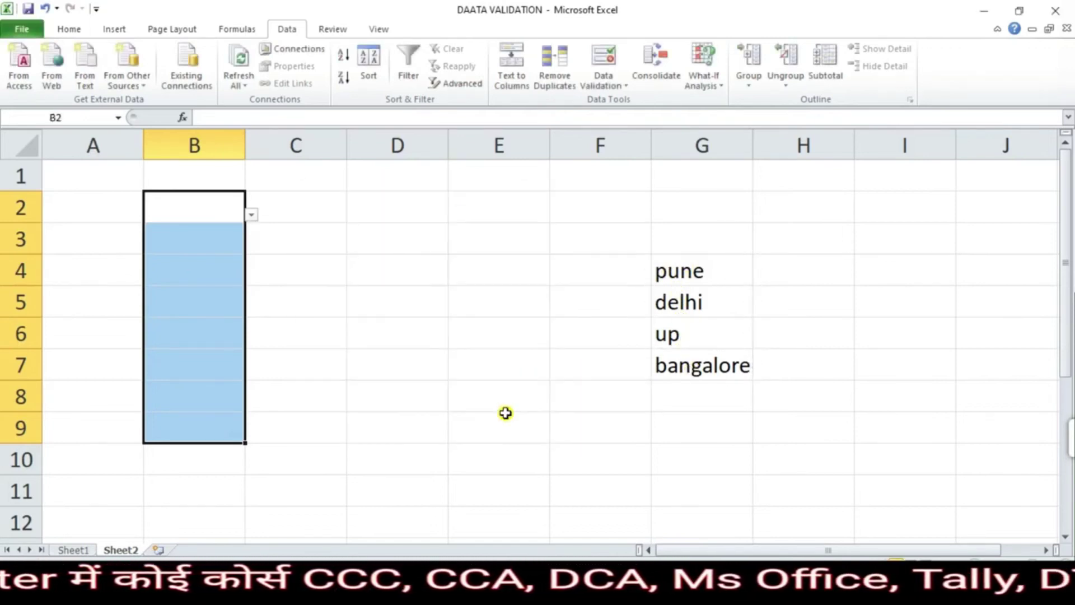
click(297, 266)
Pick pune, up and bangalore for B2, B3 and B4 from their city dropdowns.
click(226, 212)
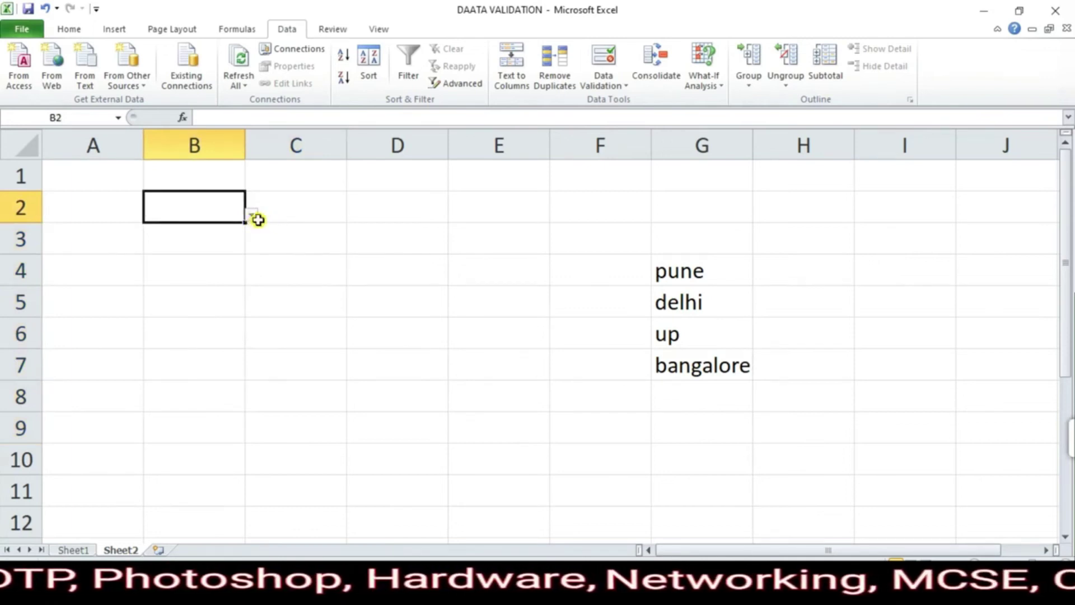
click(257, 220)
click(194, 216)
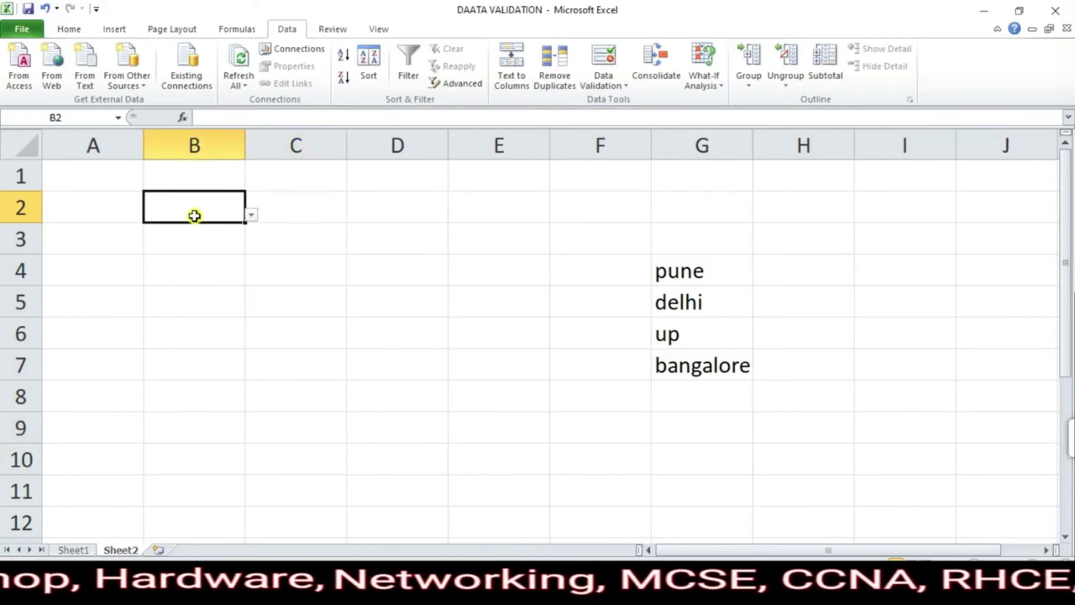
click(252, 215)
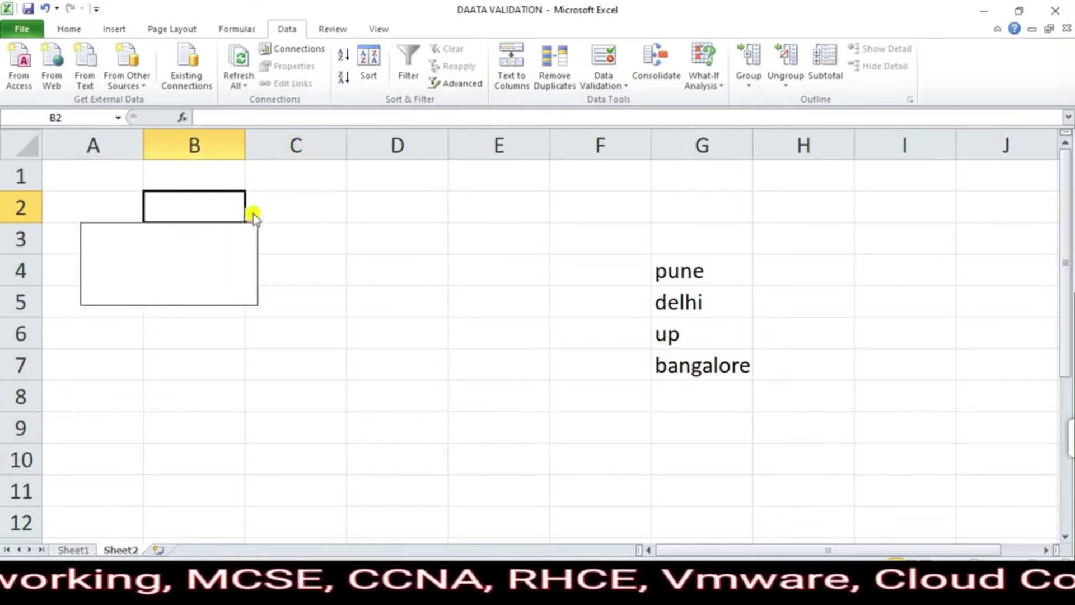
click(169, 233)
click(202, 235)
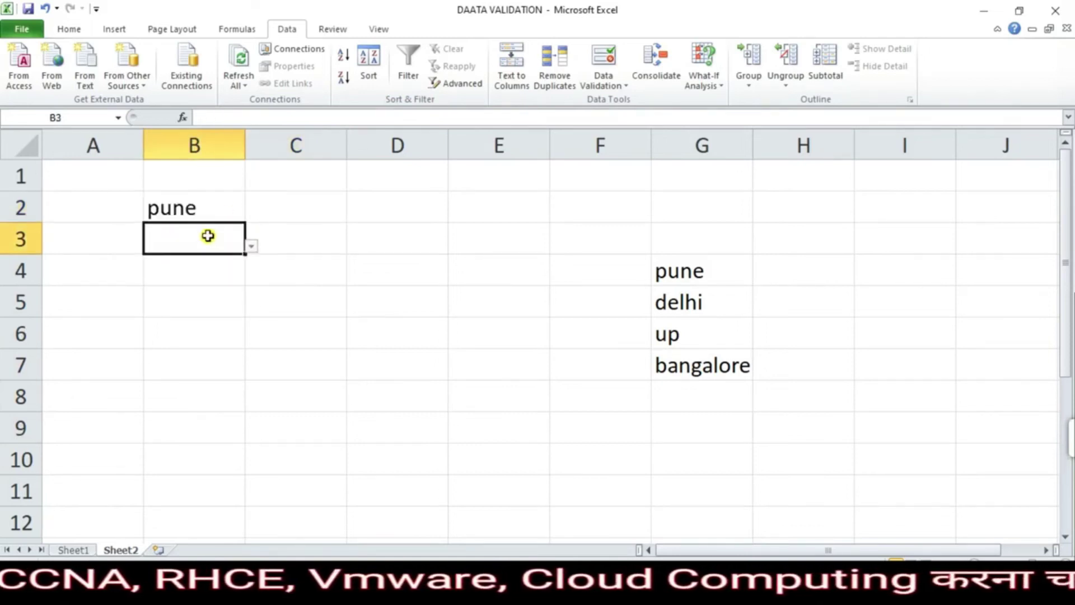
click(253, 245)
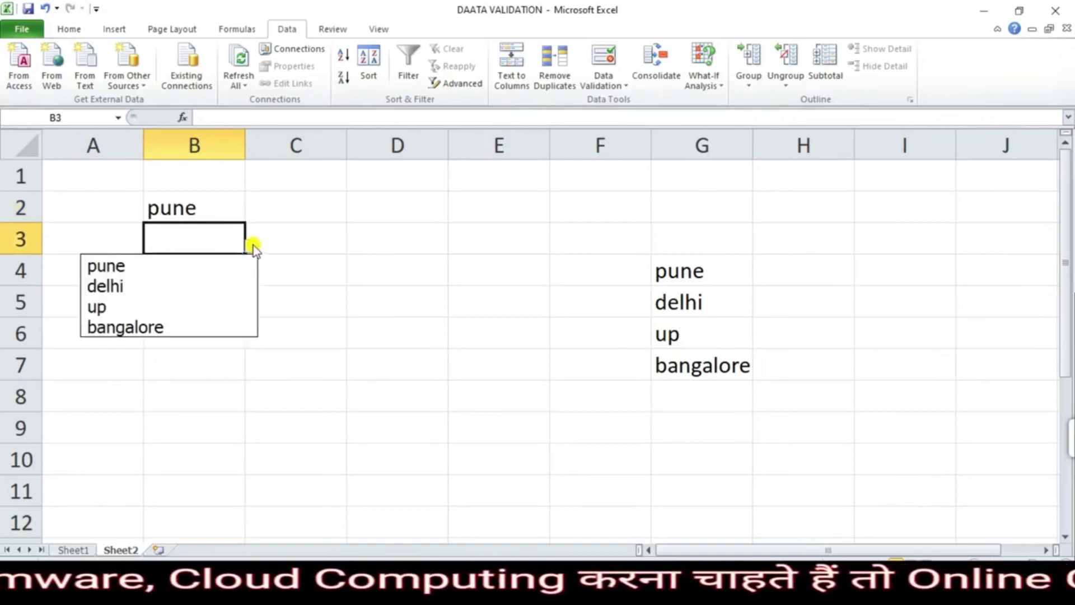
click(187, 307)
click(210, 275)
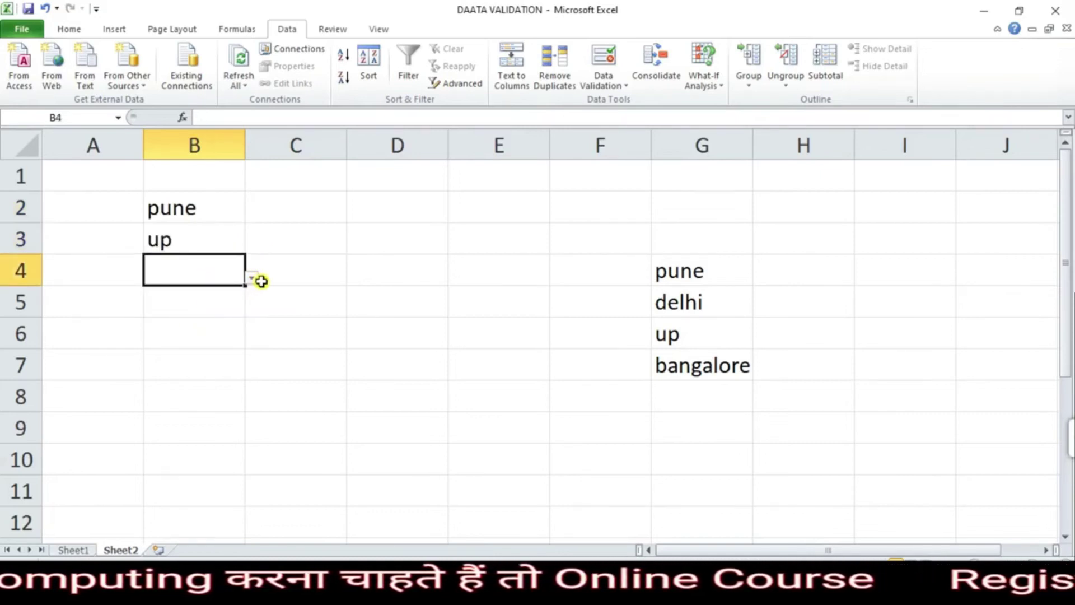
click(251, 279)
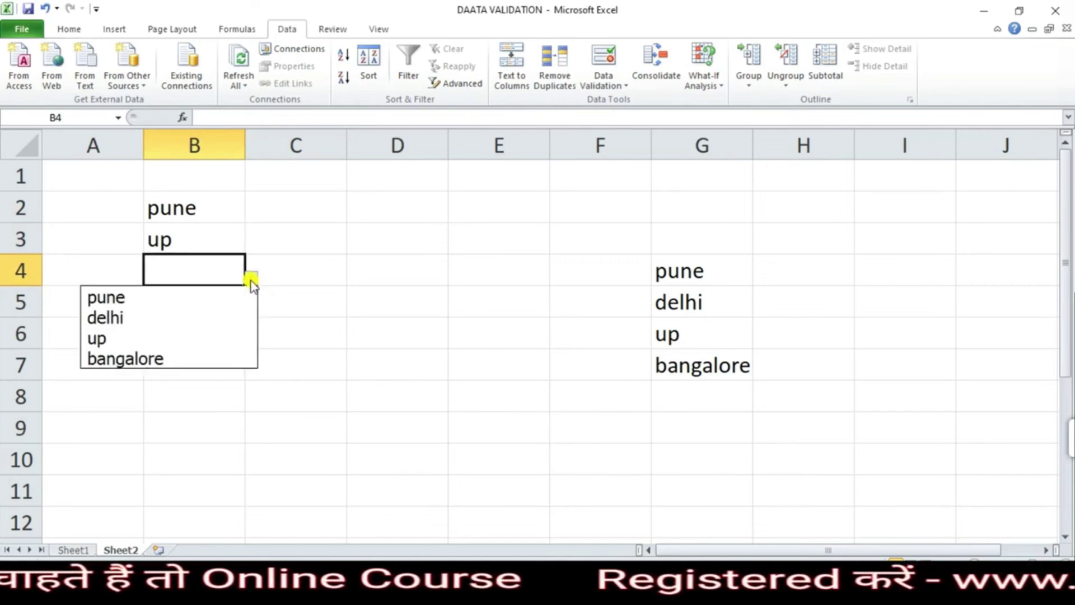
click(203, 350)
Choose delhi for B5, then return to Sheet1's employee table.
click(214, 301)
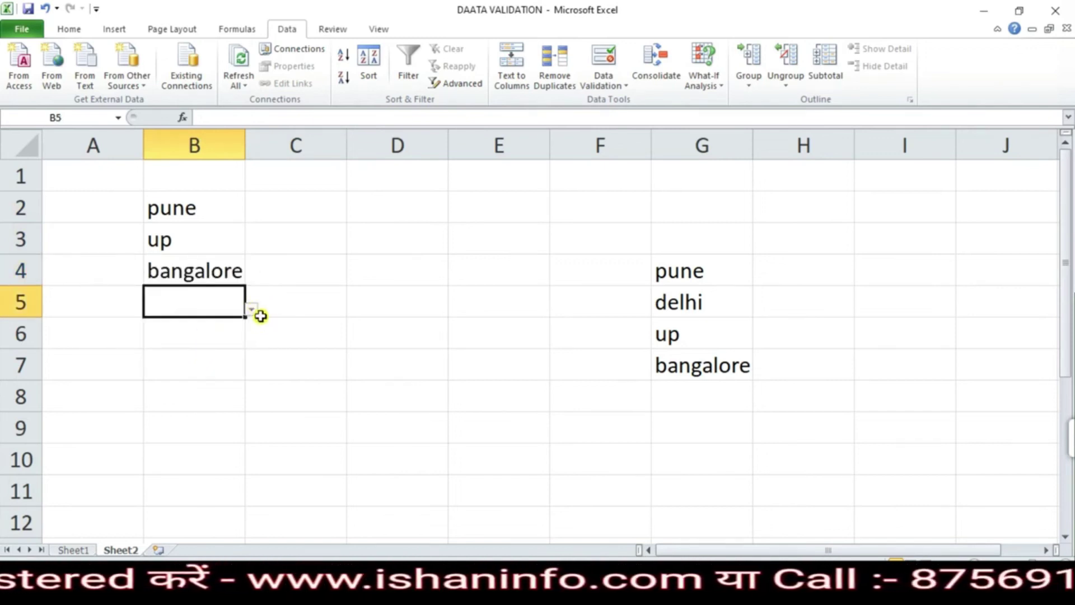
click(253, 310)
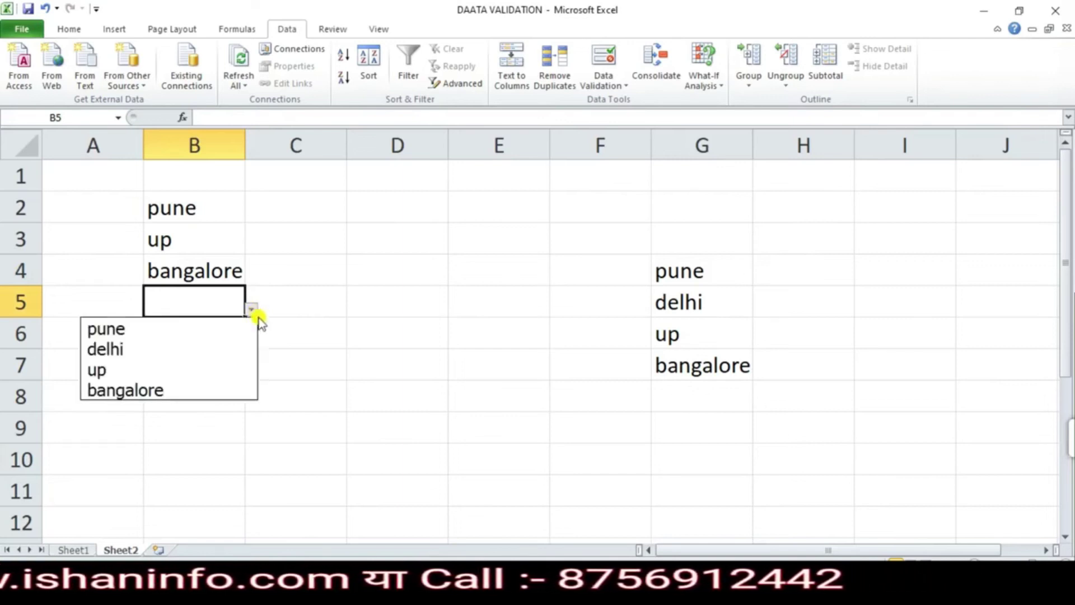
click(222, 350)
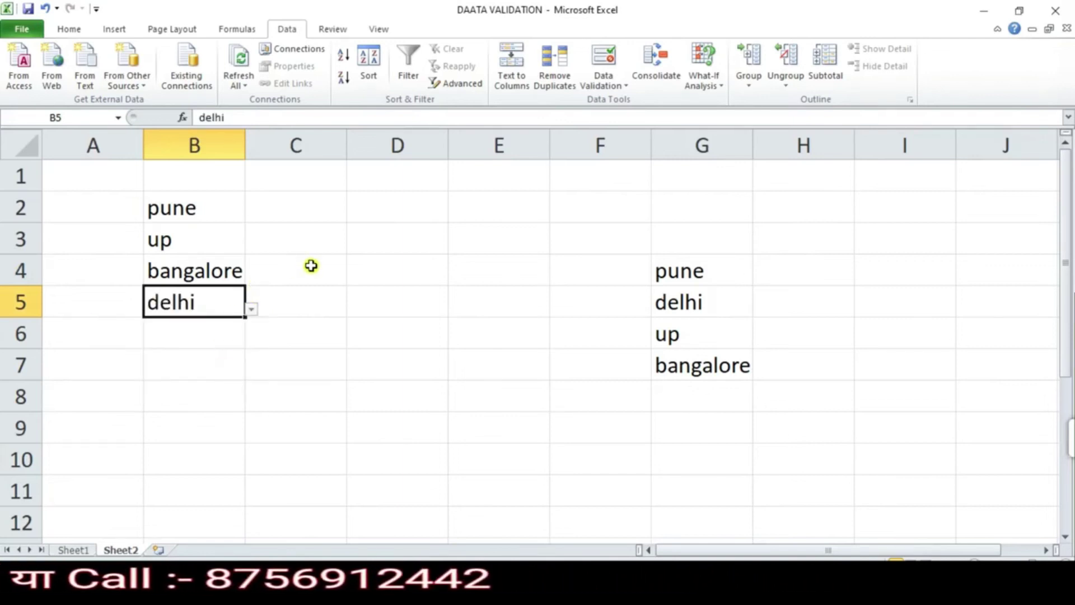
click(386, 270)
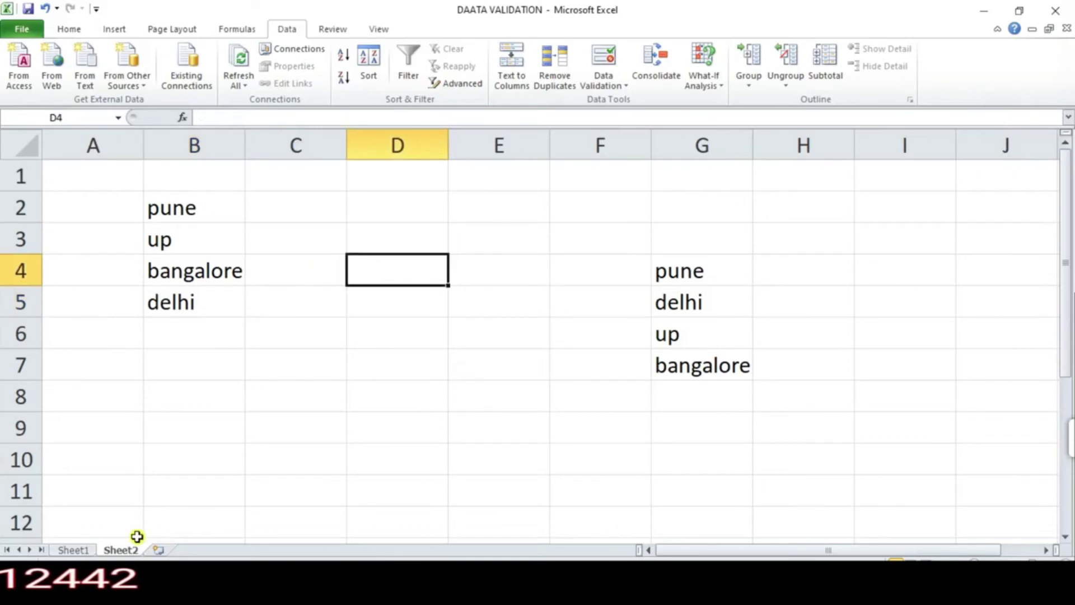
click(82, 551)
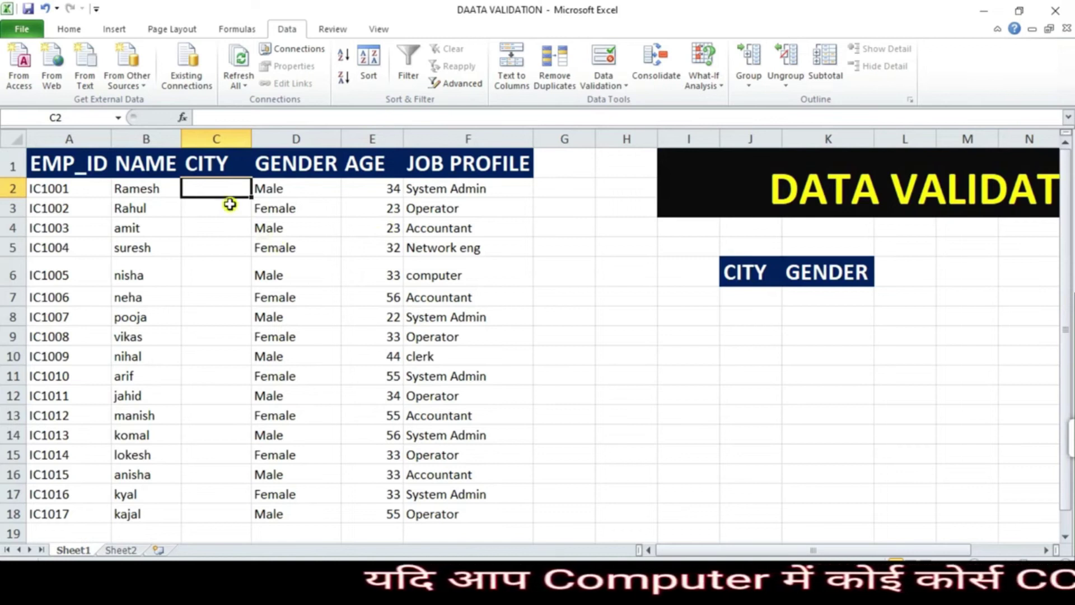
Enter DELHI, PUNE, UP and BANGALORE in cells J7 to J10.
click(224, 224)
click(218, 193)
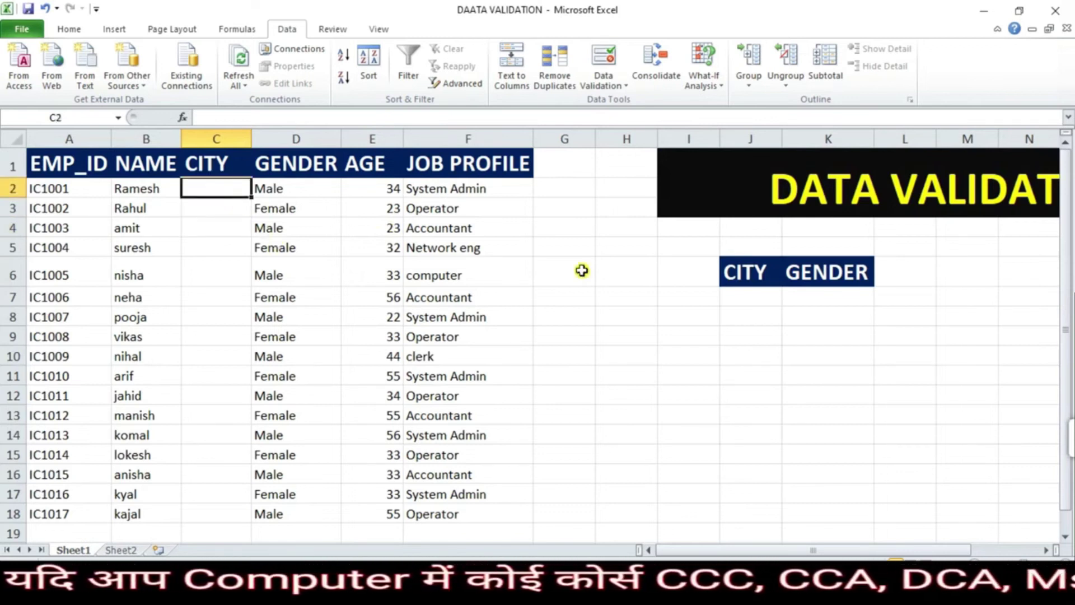
click(747, 302)
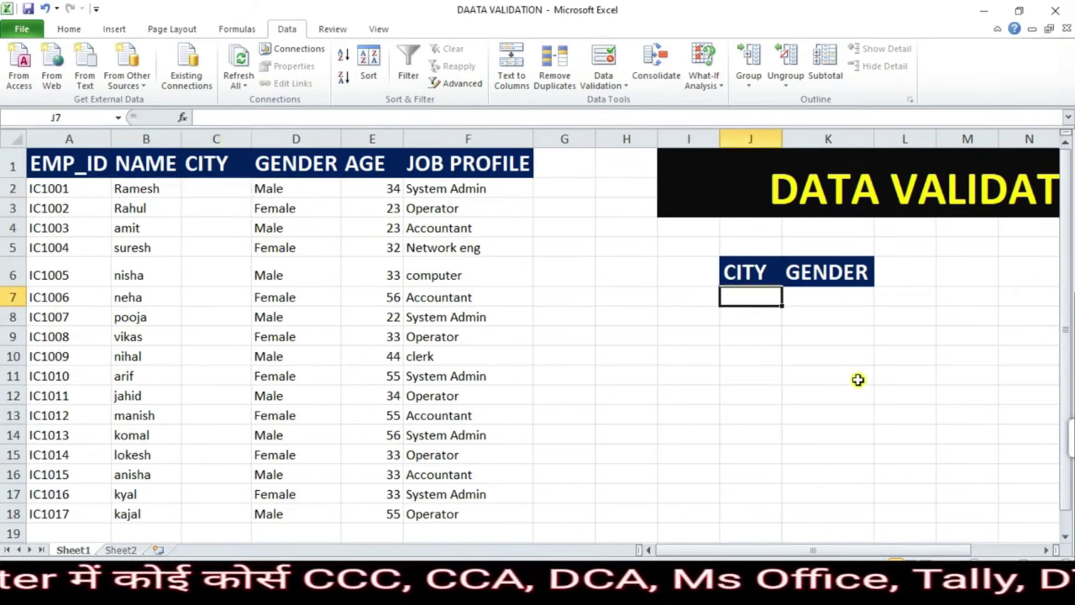
text(d)
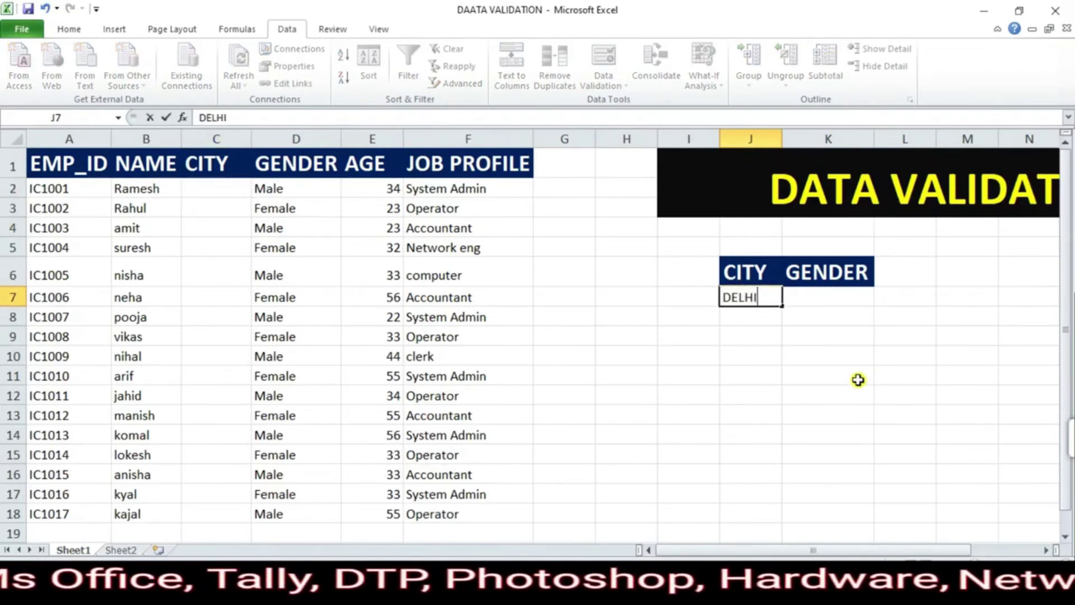
key(Return)
text(PU)
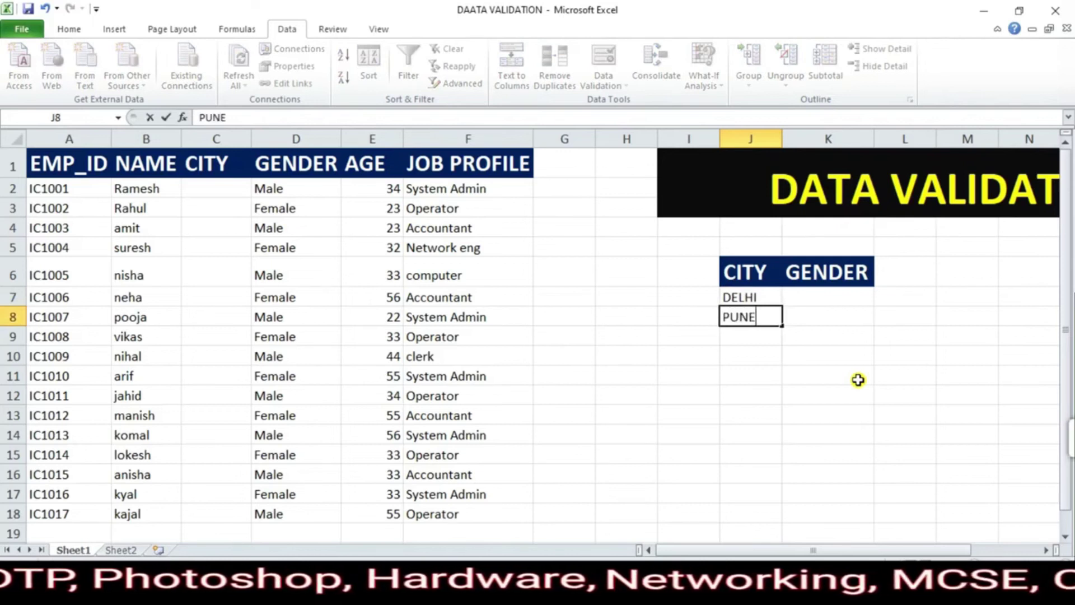
text(NE)
key(Return)
text(UP)
key(Return)
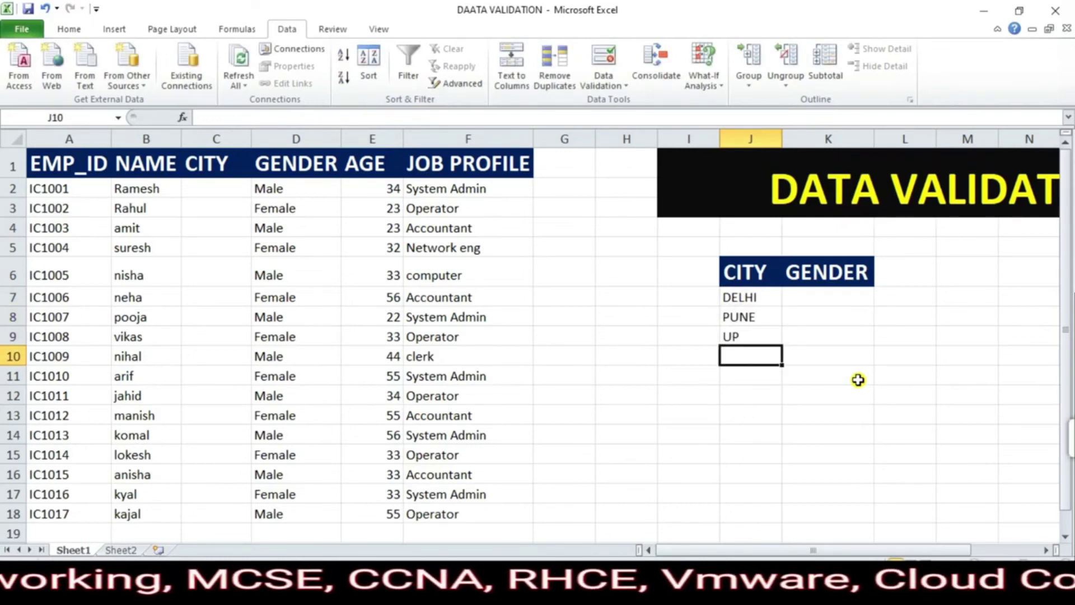
text(BAN)
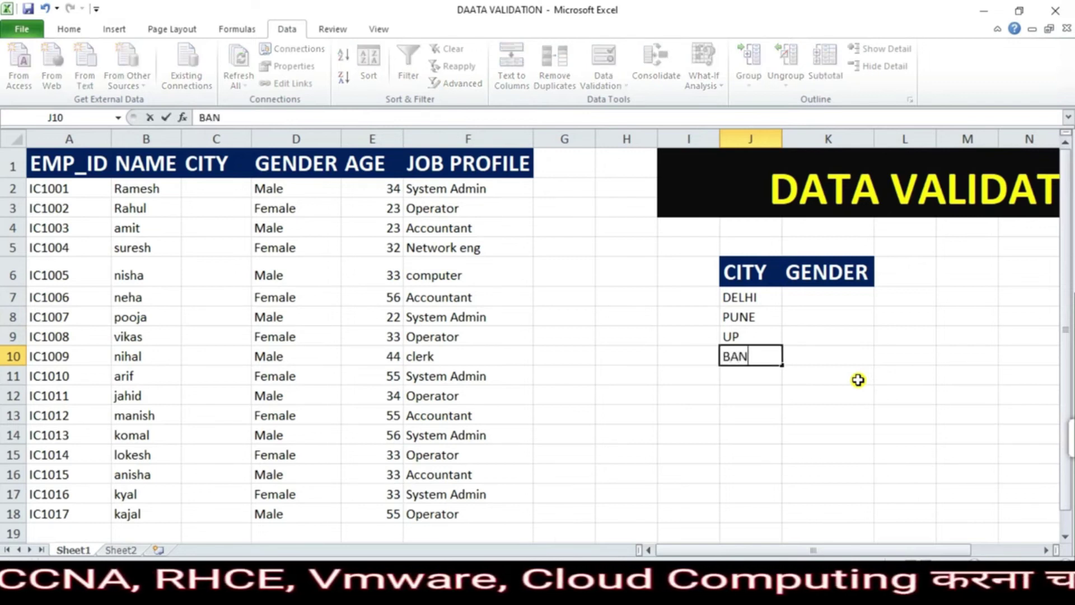
text(GALORE)
key(Return)
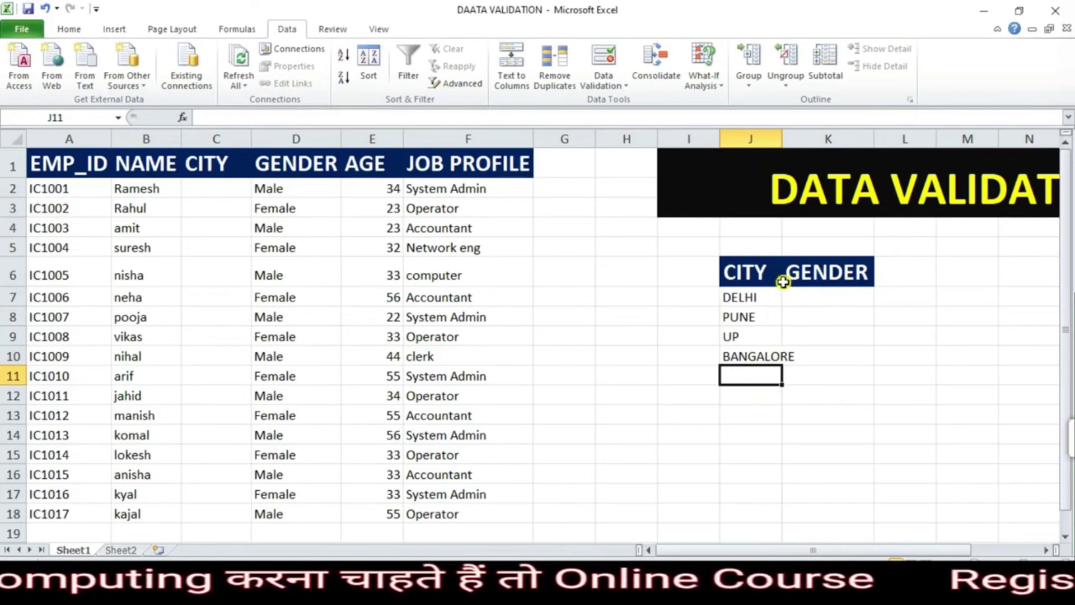
Autofit column J so BANGALORE fits fully.
click(759, 316)
click(741, 296)
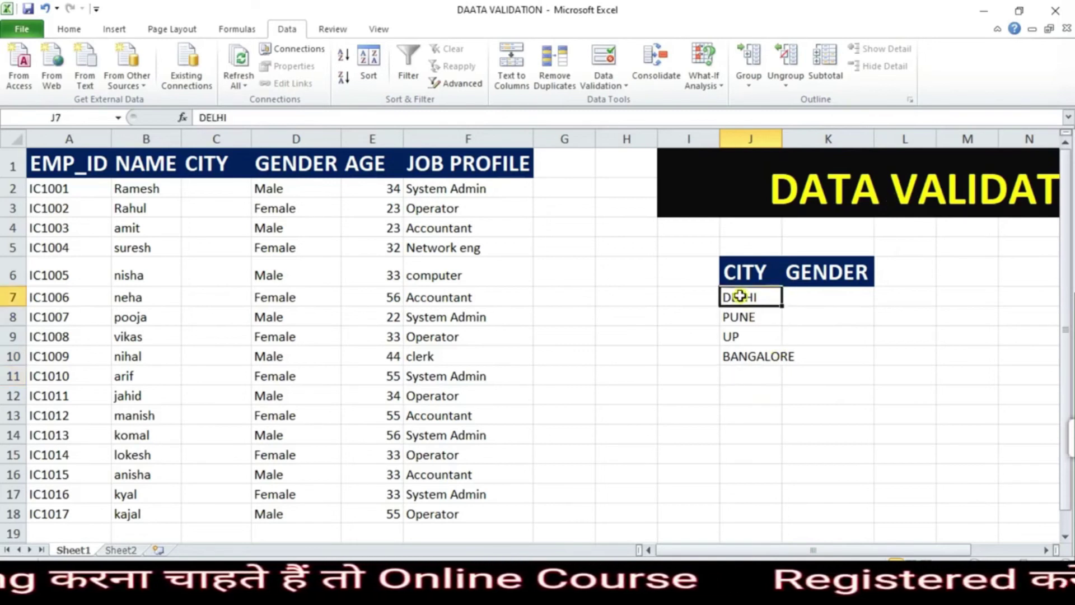
double_click(778, 138)
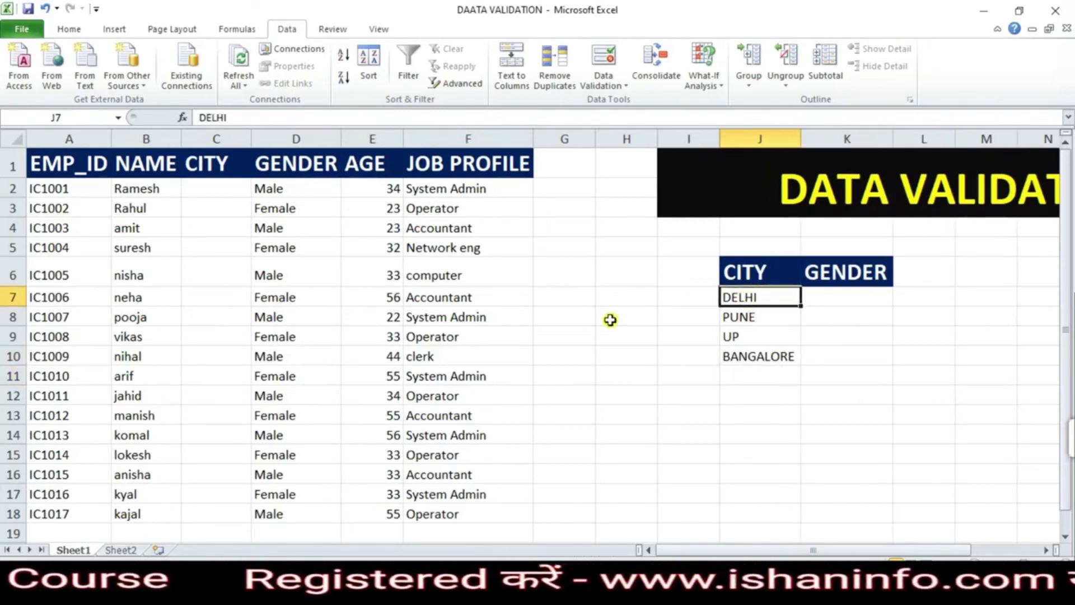
click(202, 190)
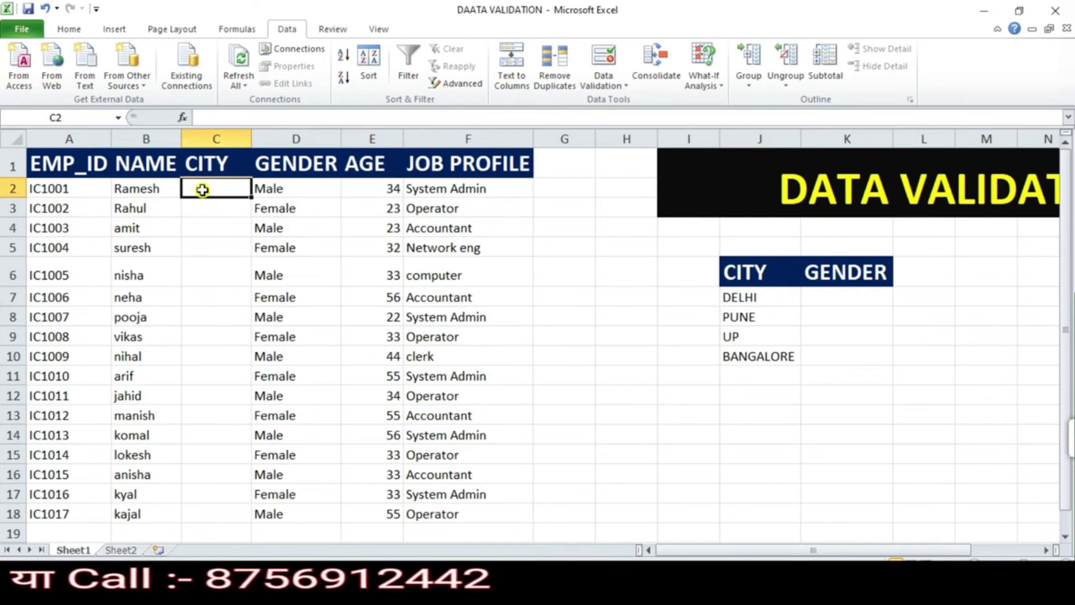
click(218, 270)
click(220, 189)
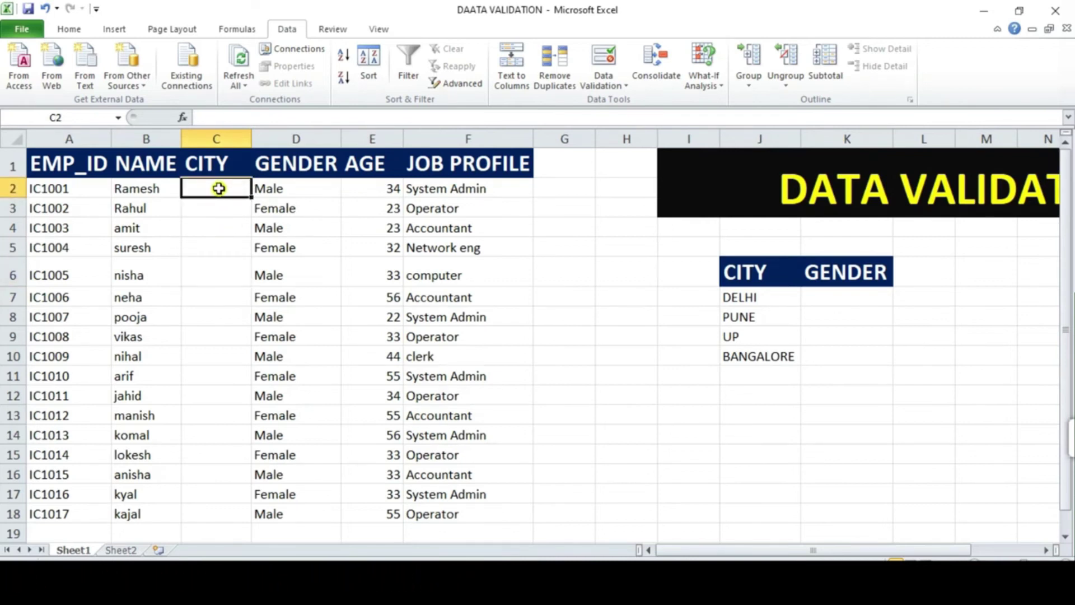
click(213, 239)
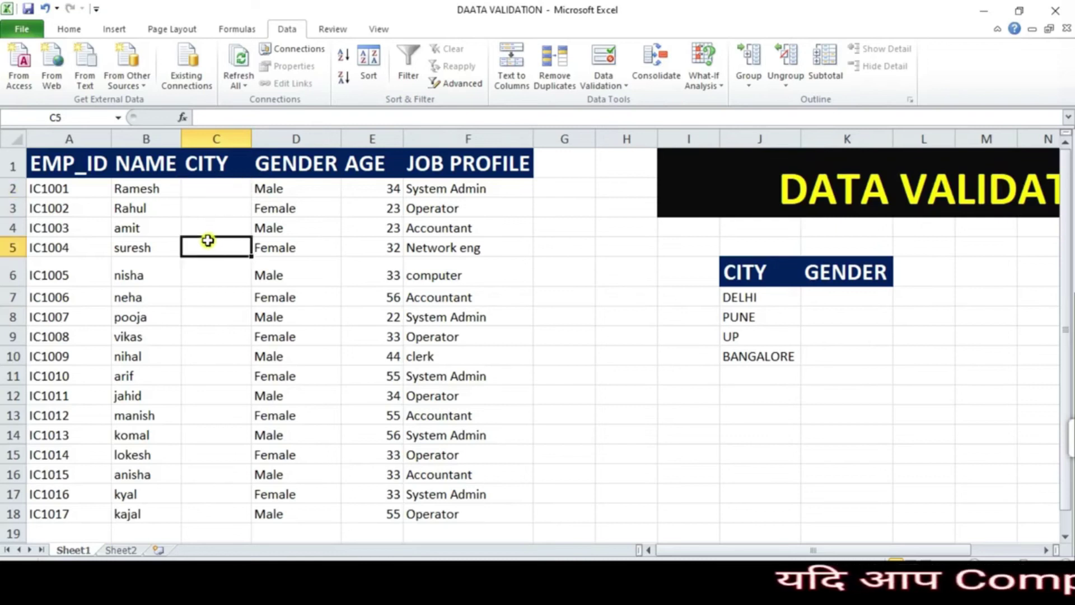
drag(216, 188, 225, 514)
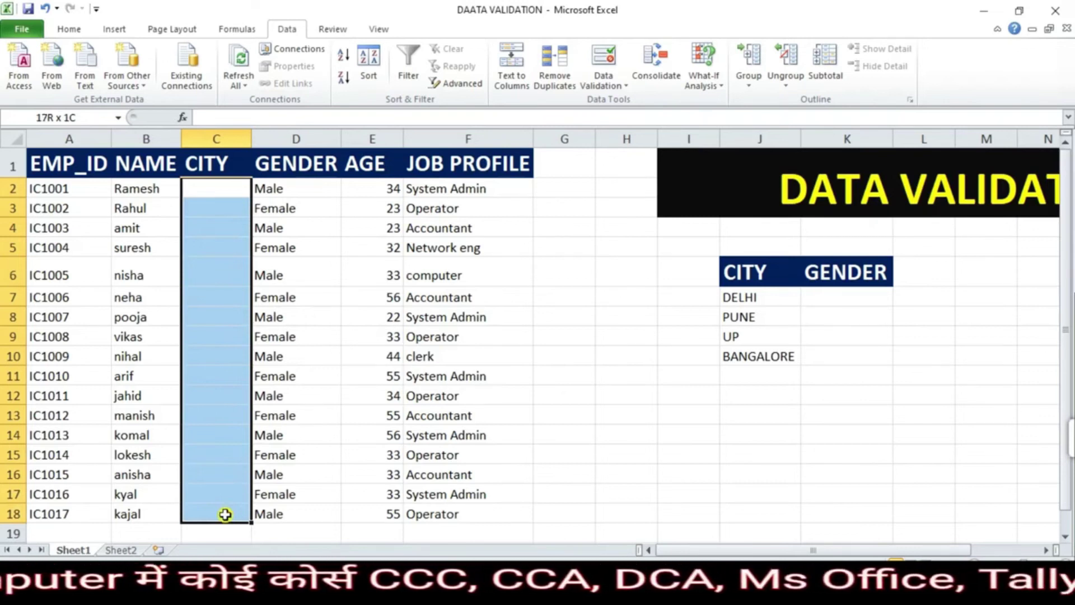
drag(225, 514, 264, 521)
scroll(284, 453, up, 18)
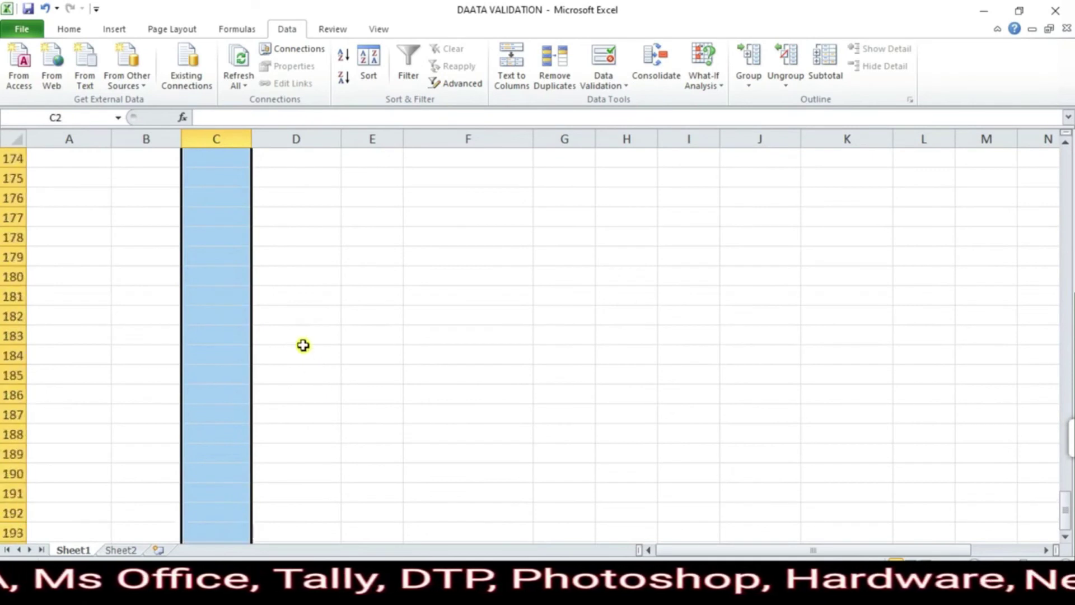
scroll(305, 345, up, 20)
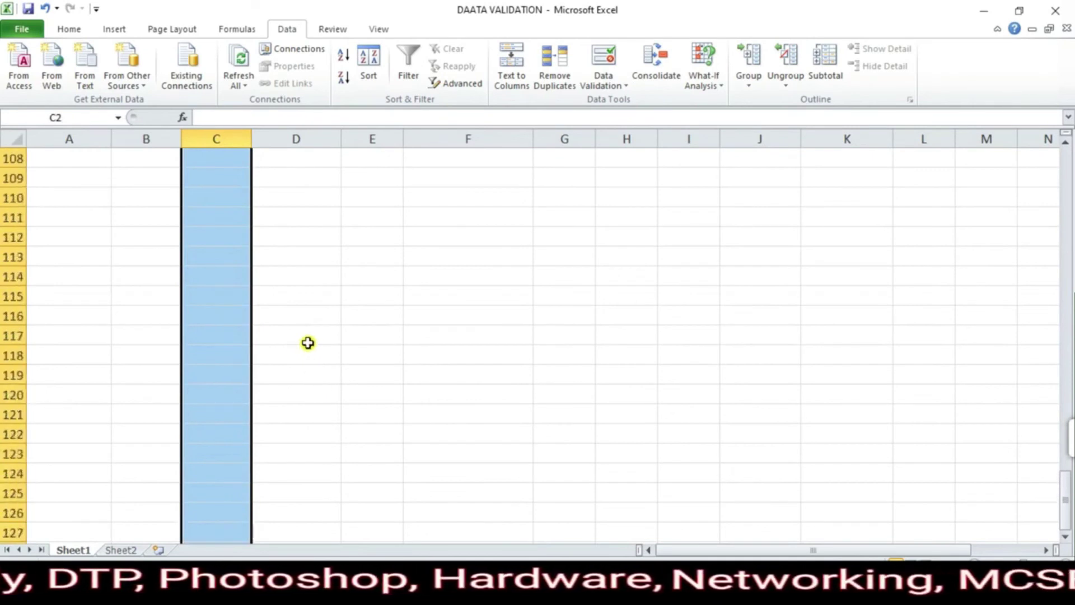
scroll(309, 340, up, 20)
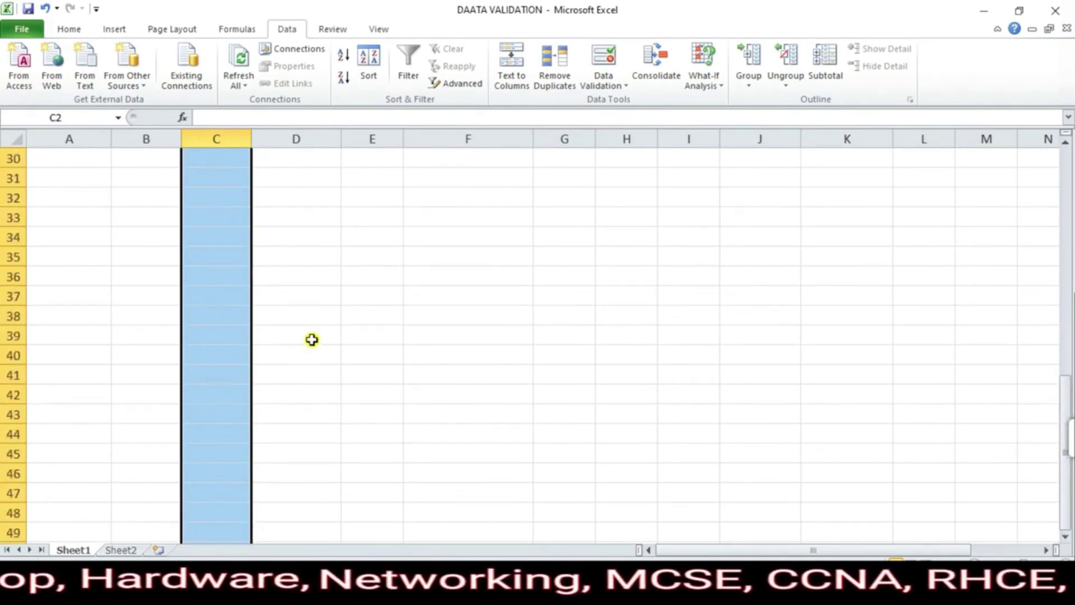
scroll(312, 340, up, 6)
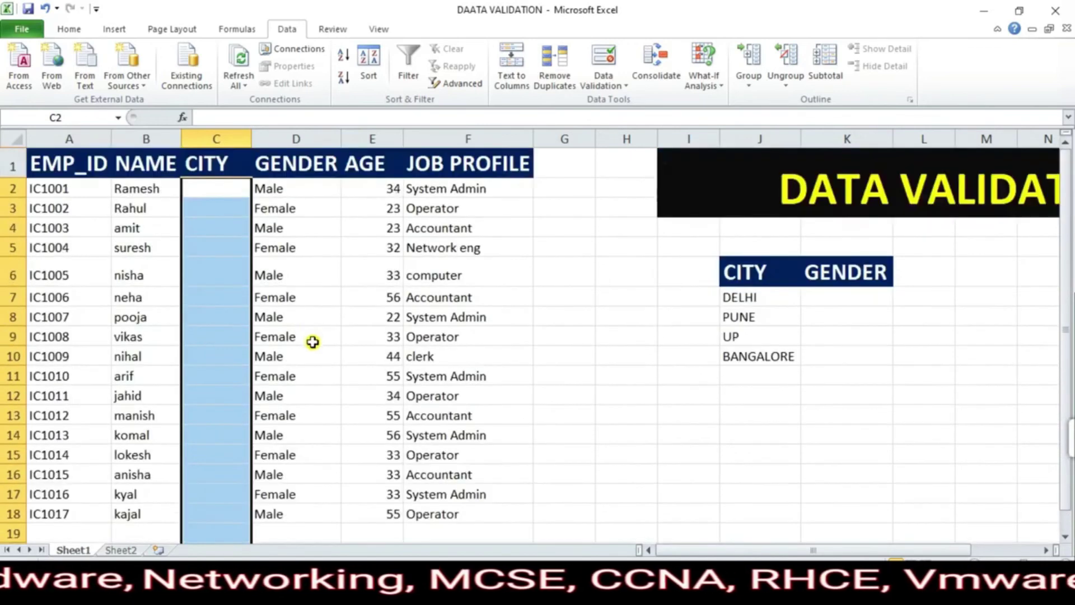
click(218, 185)
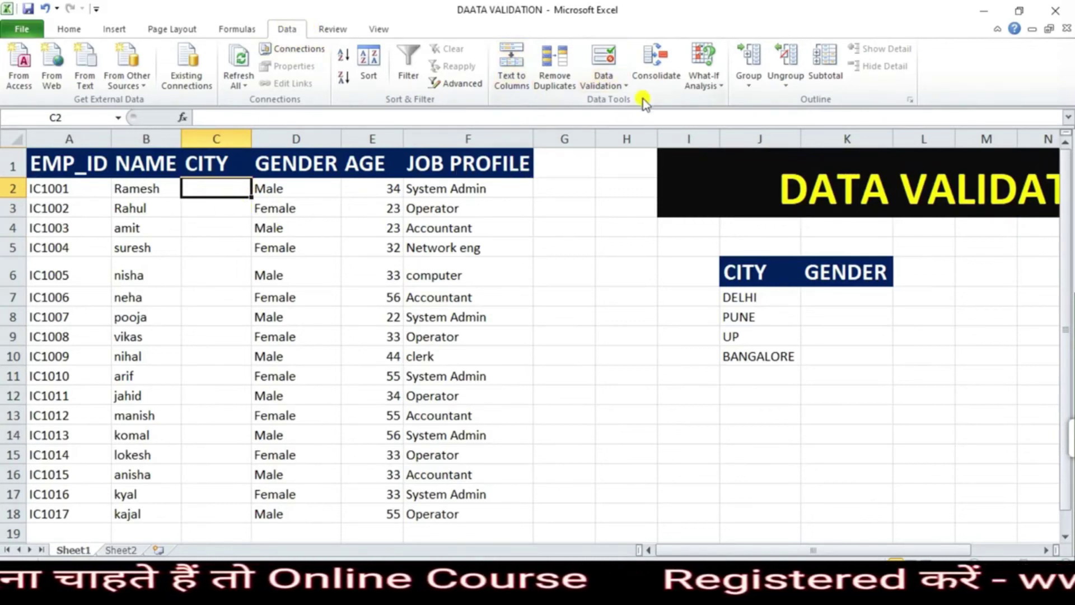
Set C2's data validation to a List with source =$J$7:$J$10.
click(603, 59)
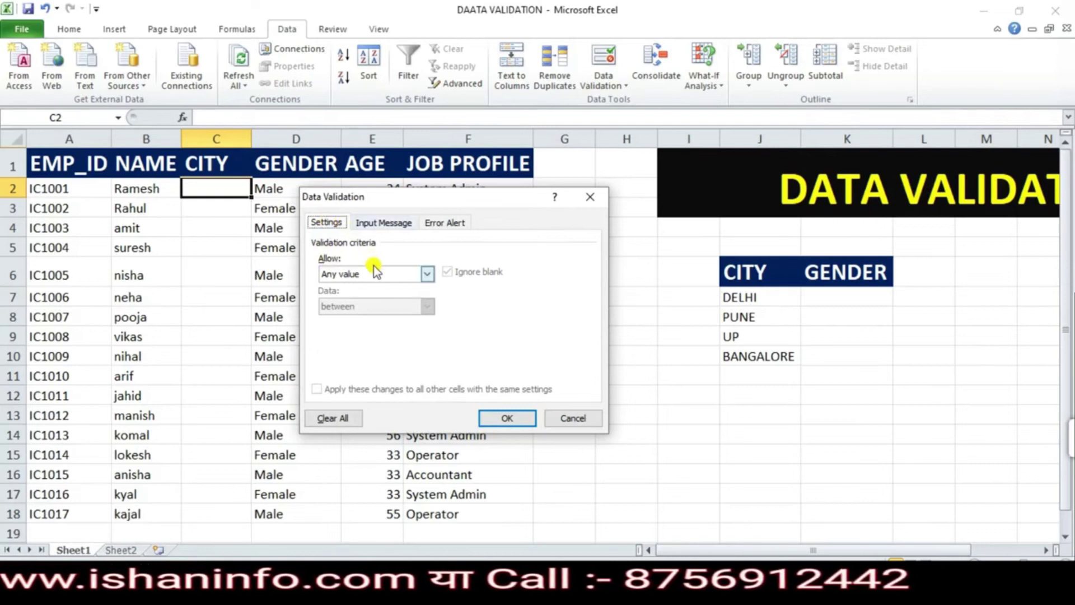
click(397, 274)
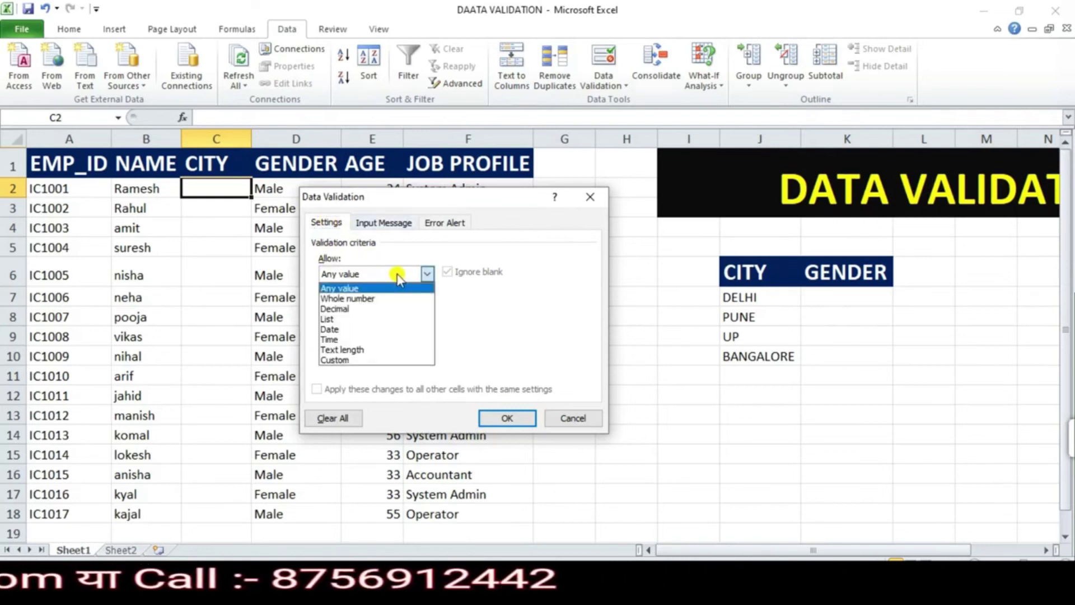
click(360, 320)
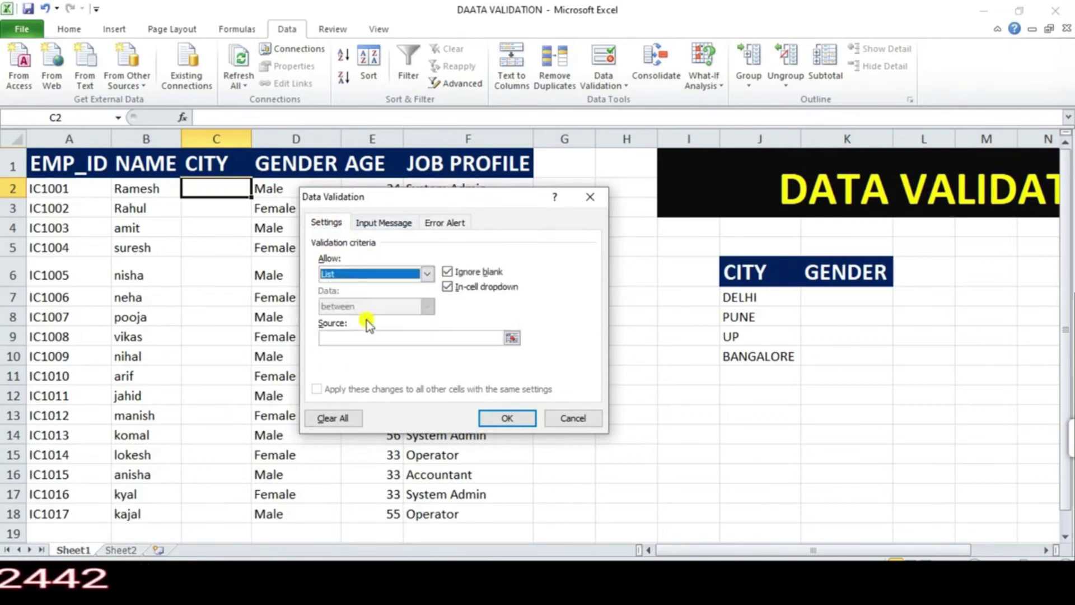
click(408, 338)
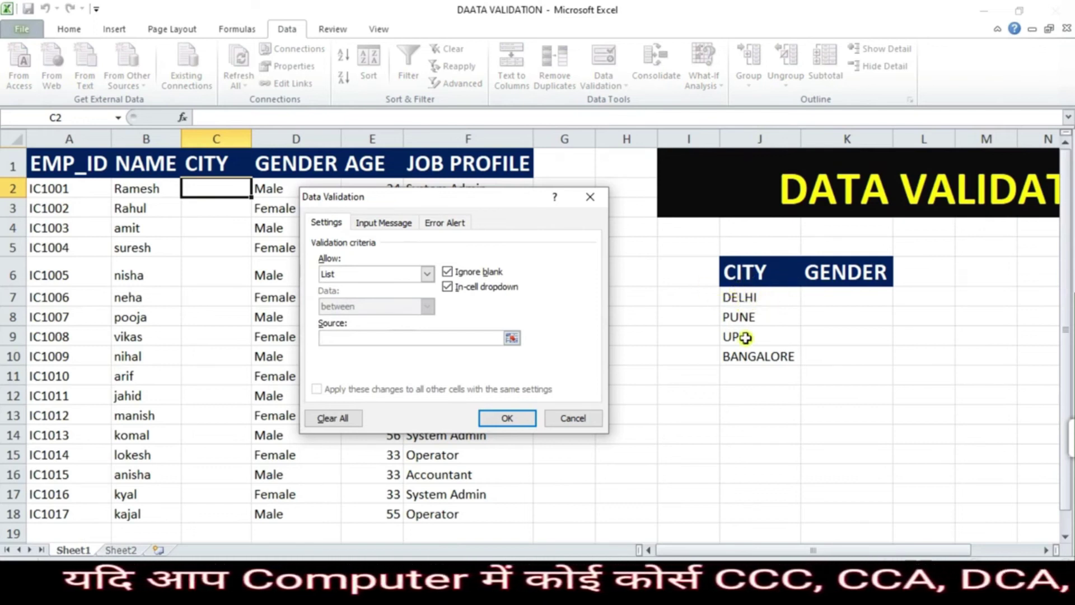
drag(745, 297, 758, 353)
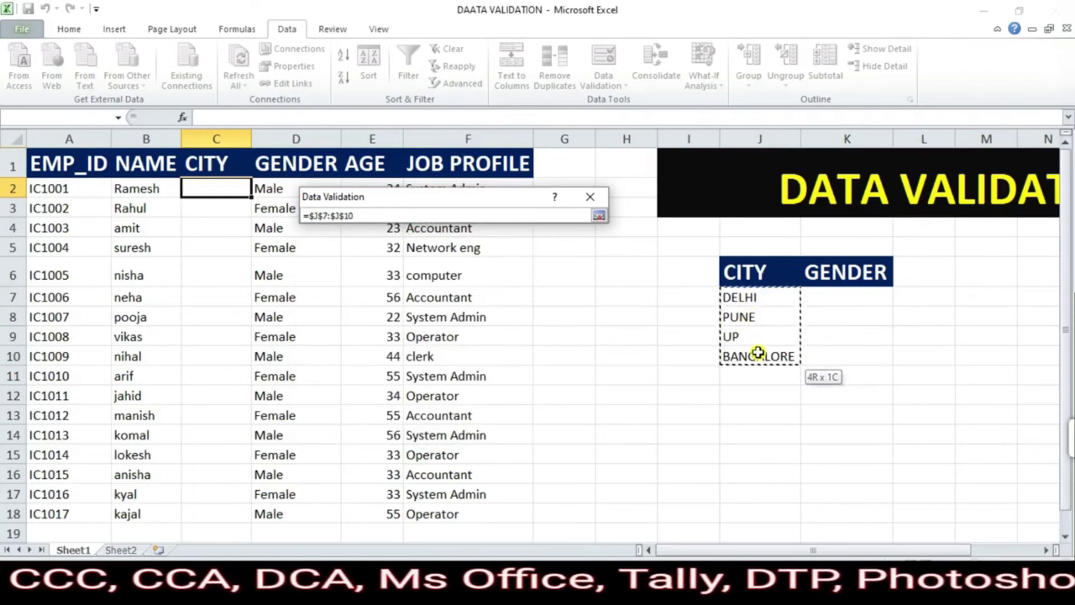
drag(758, 353, 759, 354)
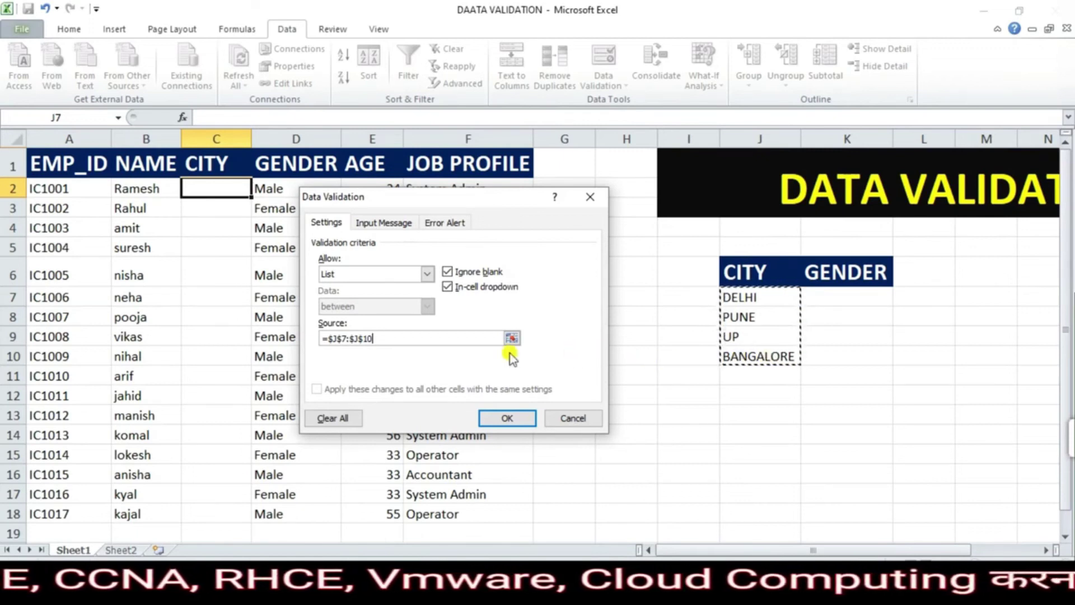
Apply the city list rule to C2 and pick BANGALORE from its dropdown.
click(506, 417)
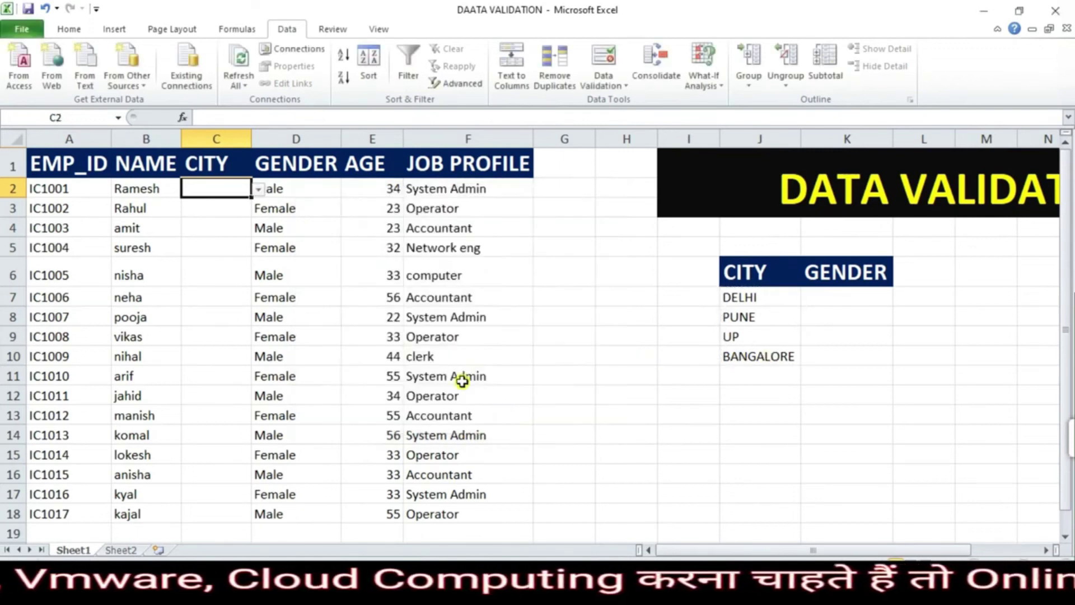
click(233, 228)
click(232, 189)
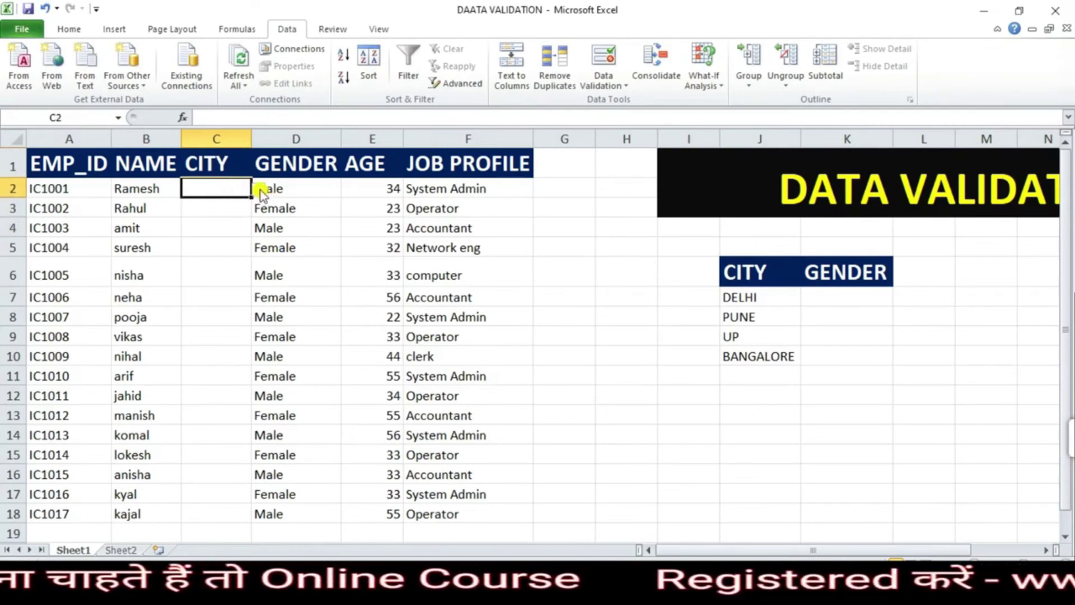
click(259, 190)
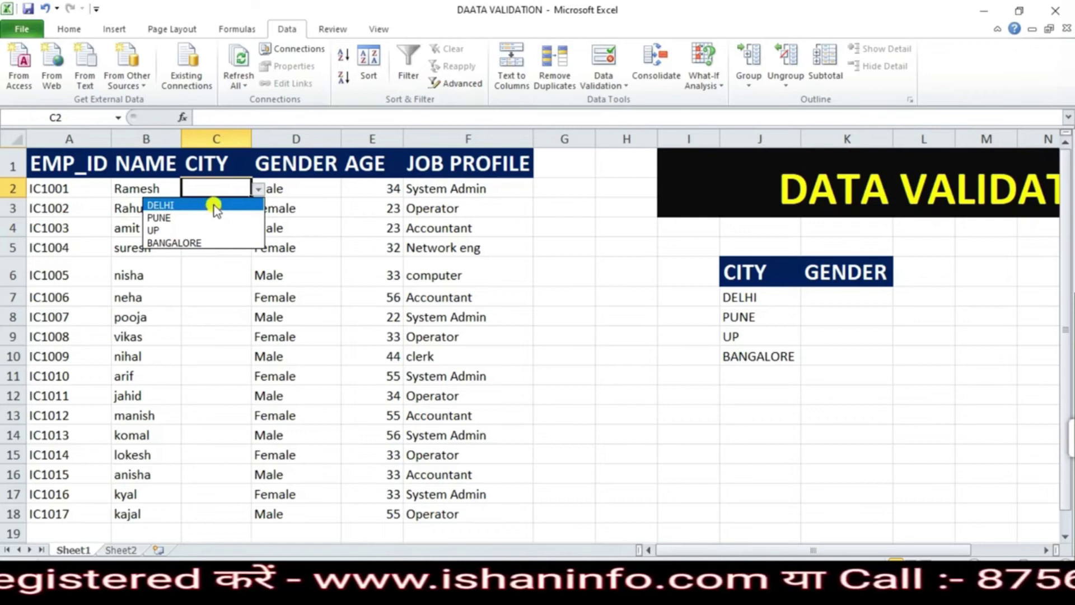
click(202, 244)
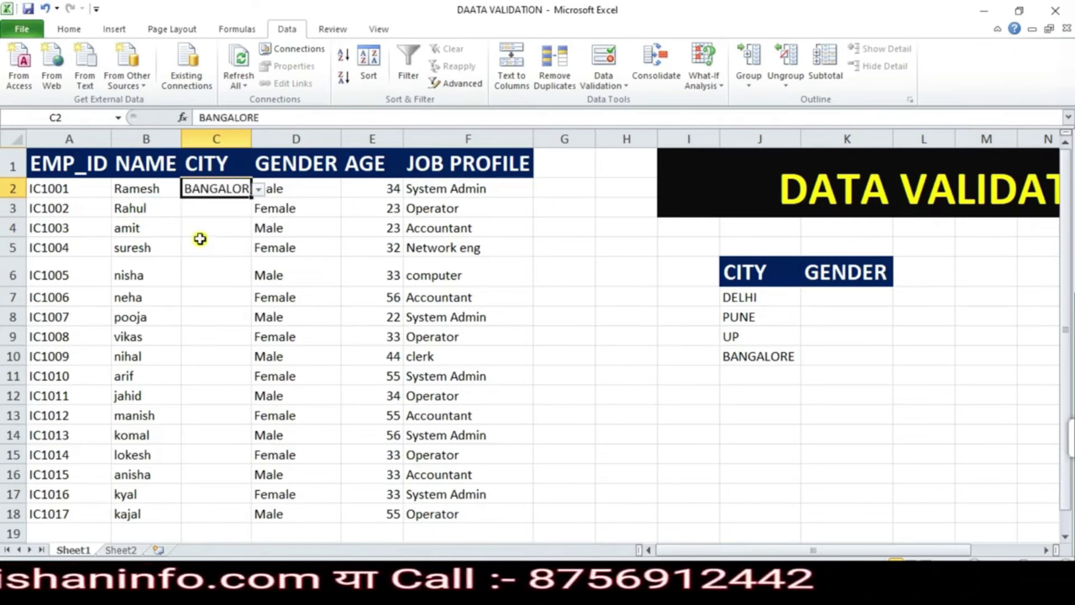
Autofit column C to fit BANGALORE and check the CITY cells below.
double_click(255, 139)
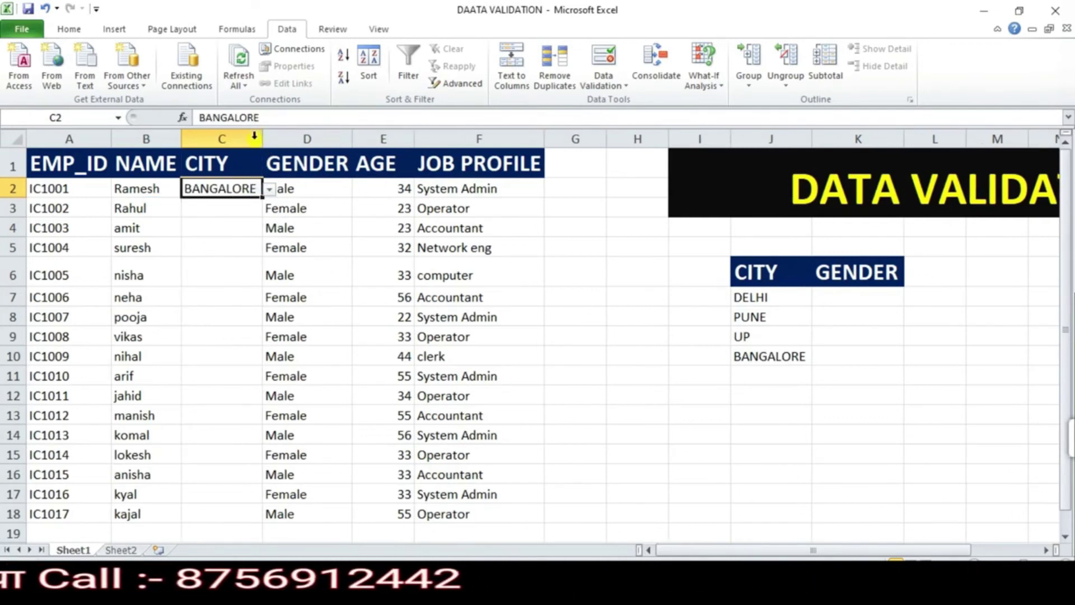
click(226, 207)
click(244, 246)
click(230, 208)
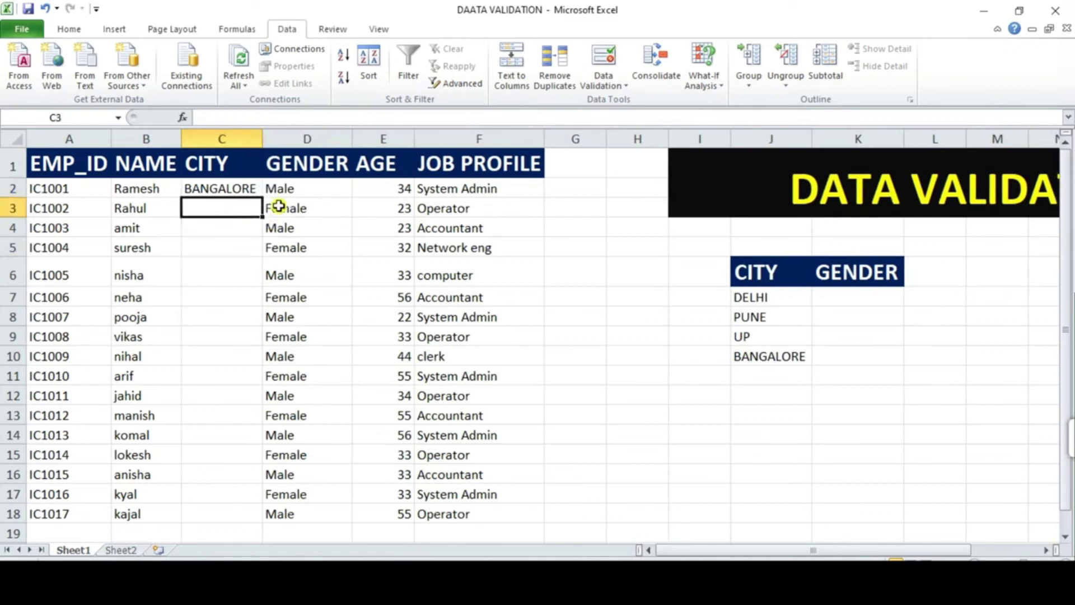
click(234, 250)
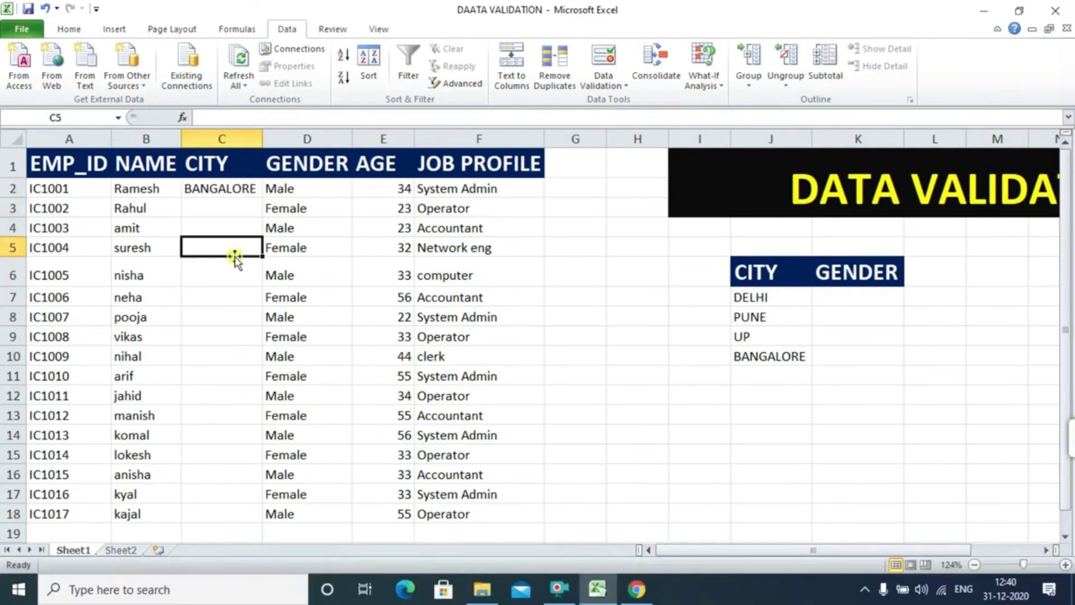
click(233, 189)
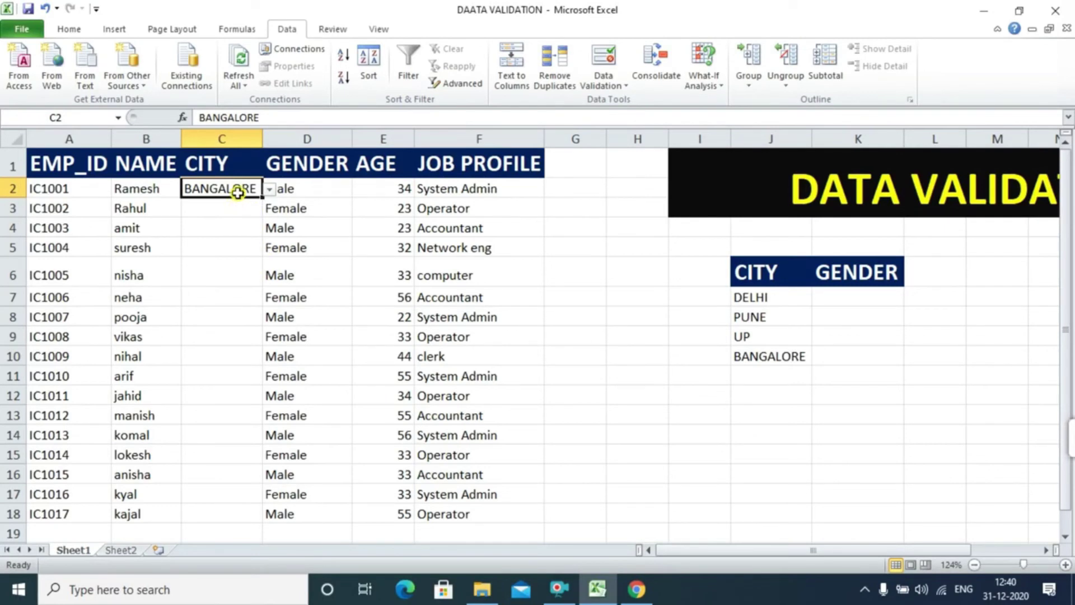
Copy C2 and Paste Special only its Validation rule onto C2:C18.
key(ctrl+c)
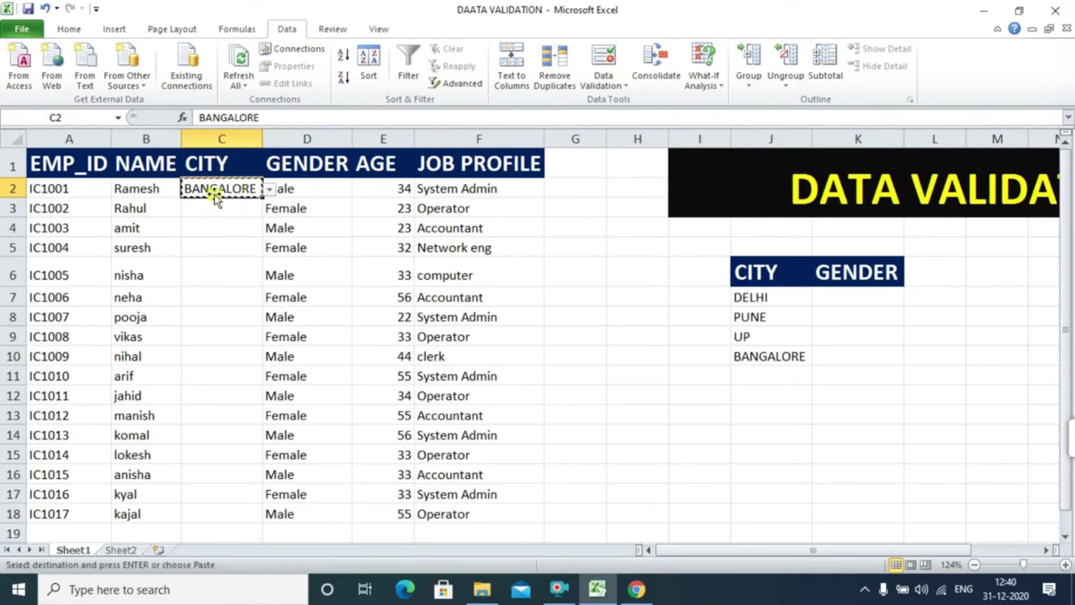
click(69, 31)
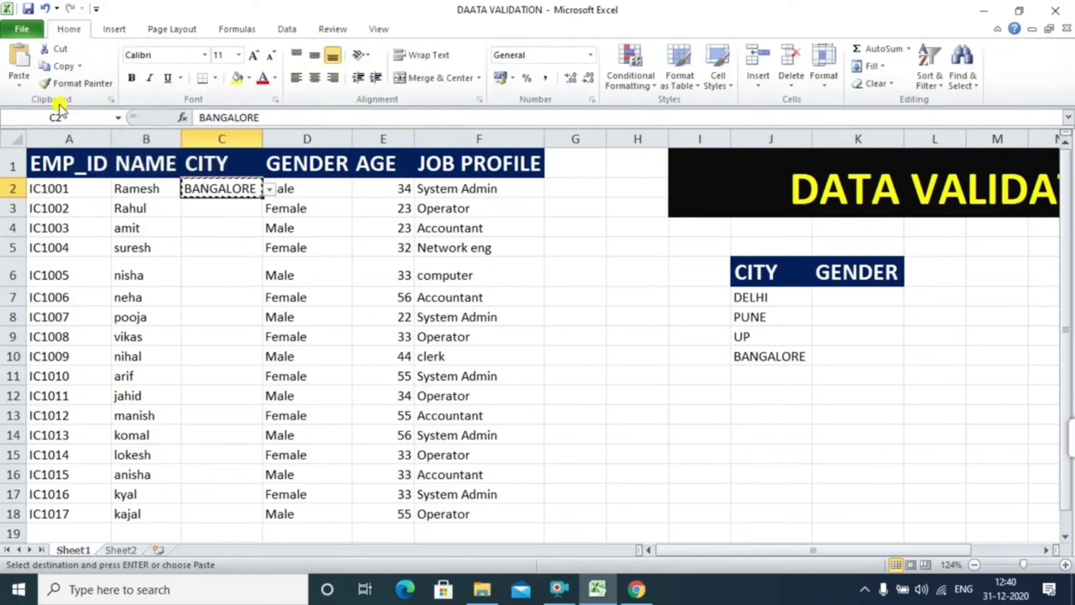
click(15, 88)
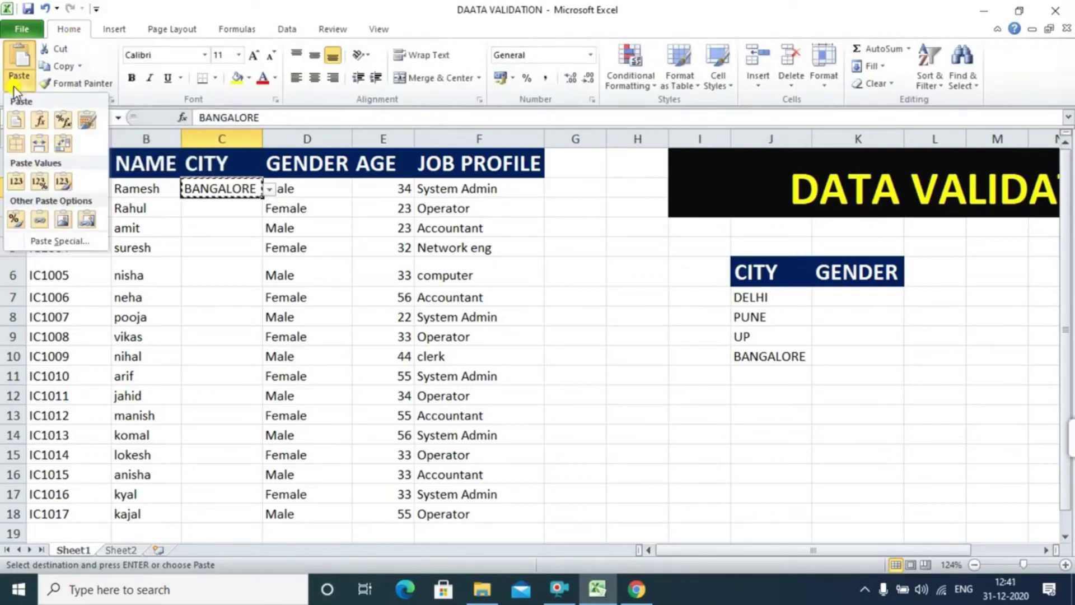
key(Escape)
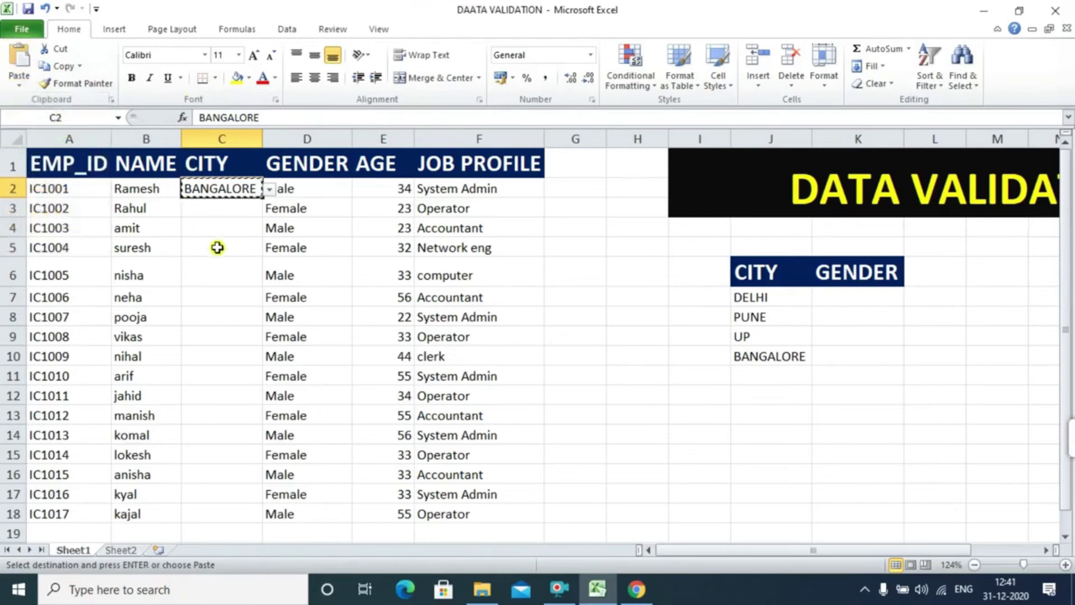
click(223, 203)
drag(219, 193, 256, 500)
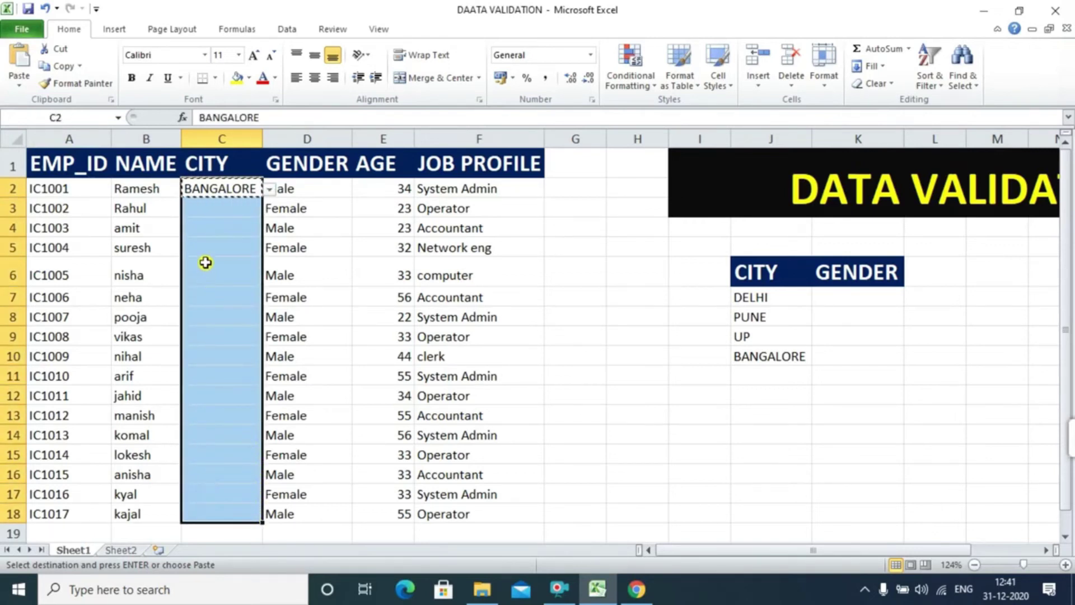
right_click(206, 265)
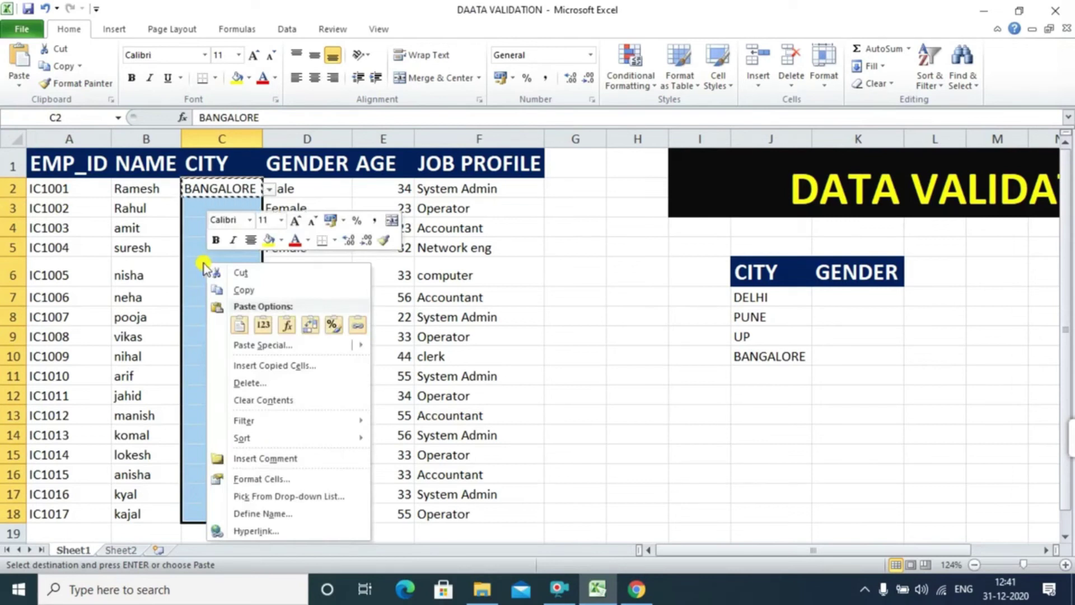
click(277, 345)
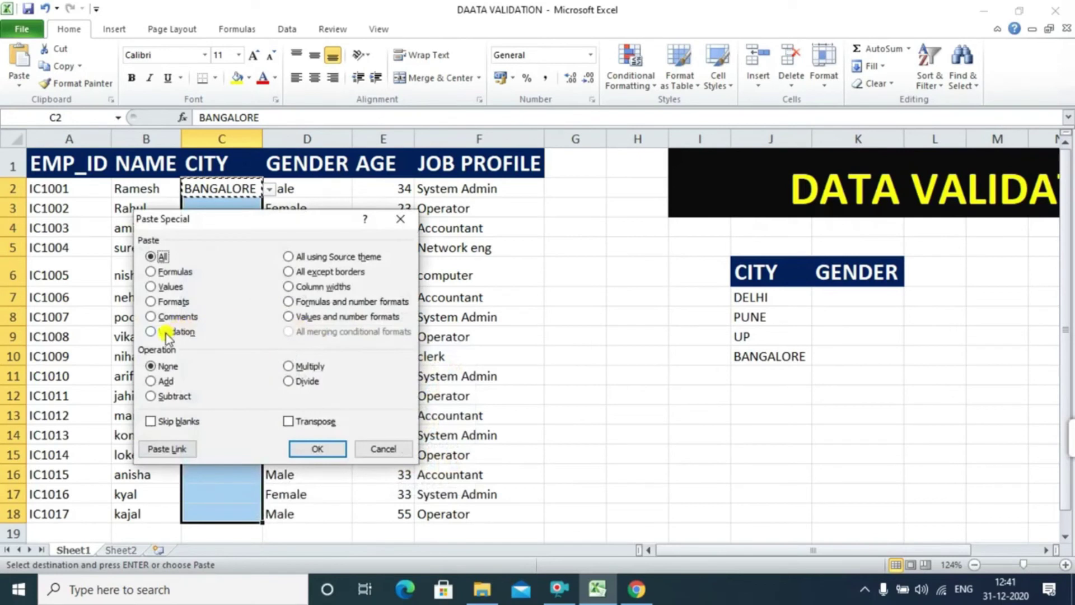
click(166, 332)
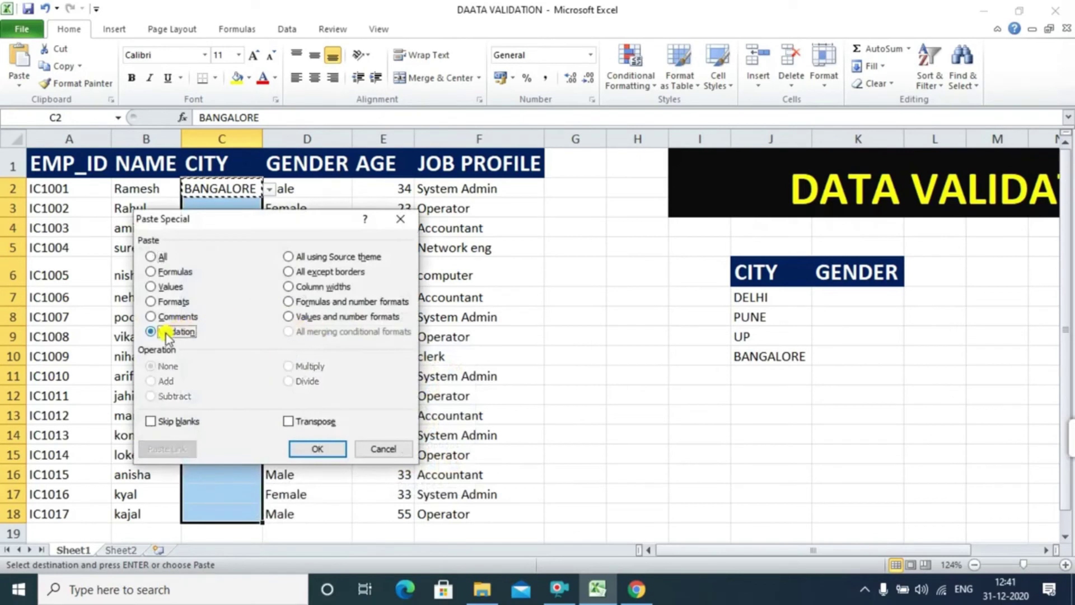
click(324, 448)
Pick UP from the city dropdown for both C3 and C12.
double_click(227, 271)
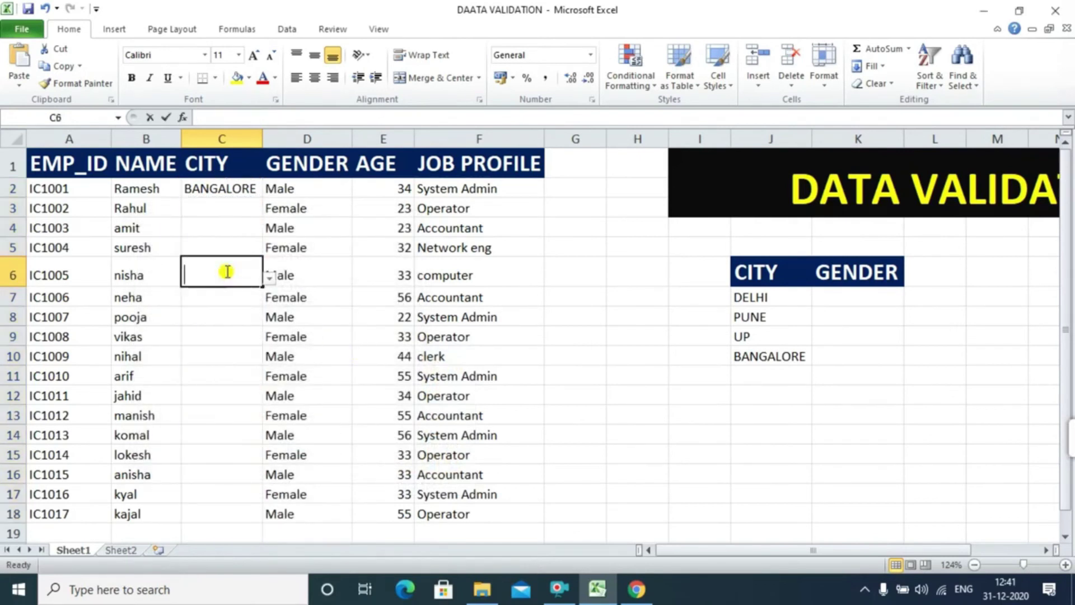
click(238, 224)
click(239, 208)
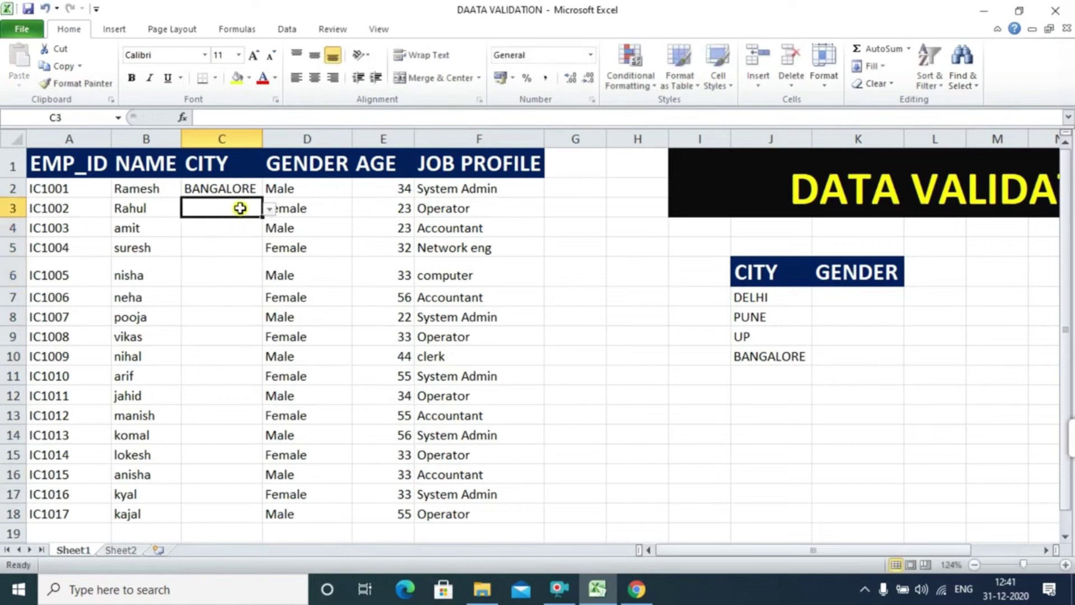
click(272, 212)
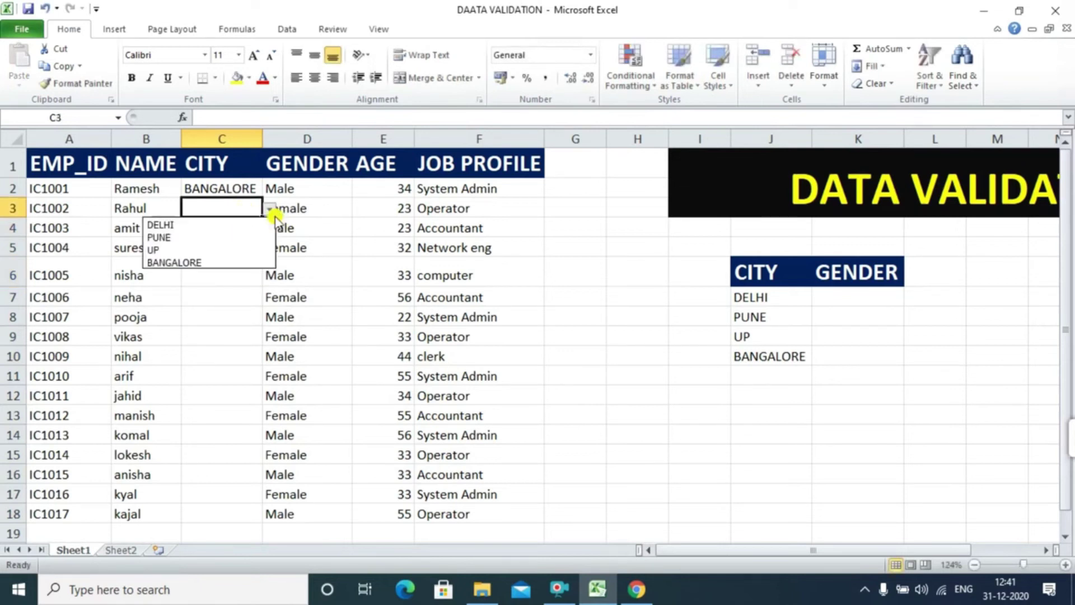
click(226, 243)
click(222, 247)
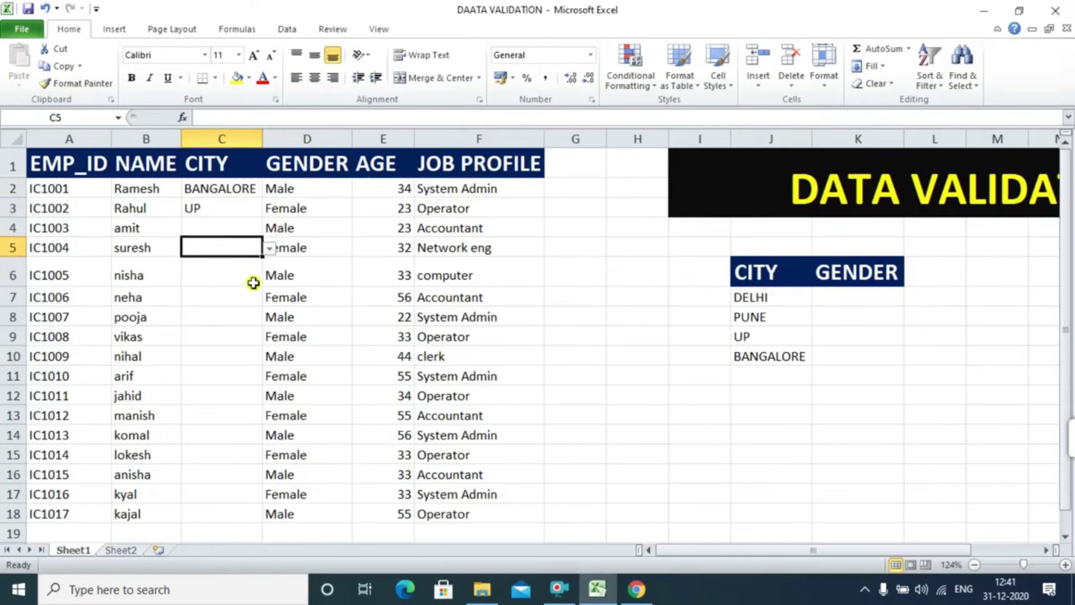
click(247, 315)
click(243, 396)
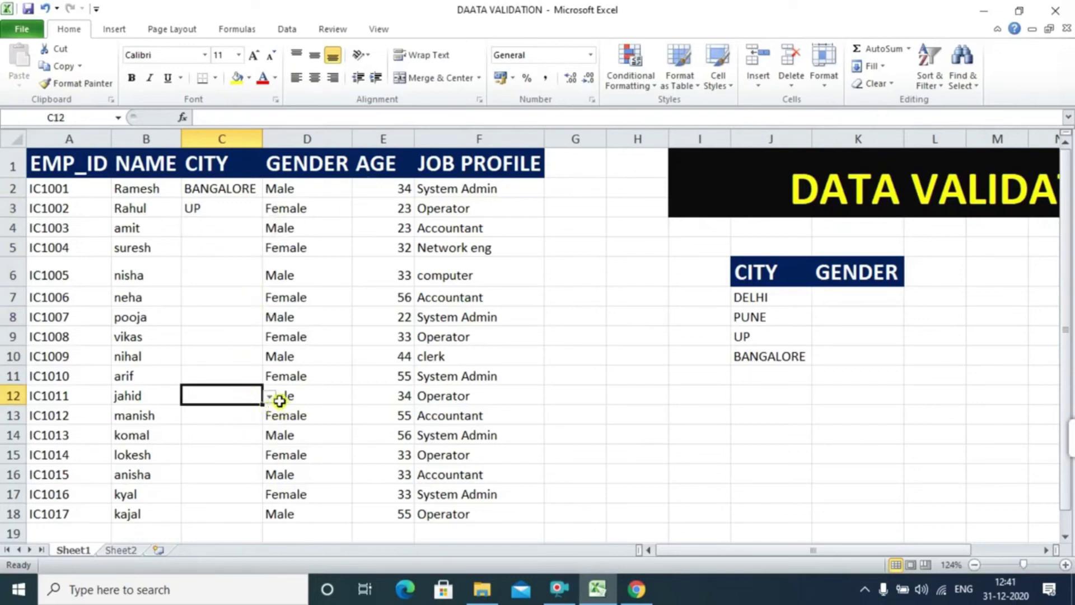
click(275, 398)
click(246, 397)
click(270, 398)
click(232, 436)
Review CITY cells C2 to C8 and the allowed city list in column J.
click(220, 323)
click(236, 269)
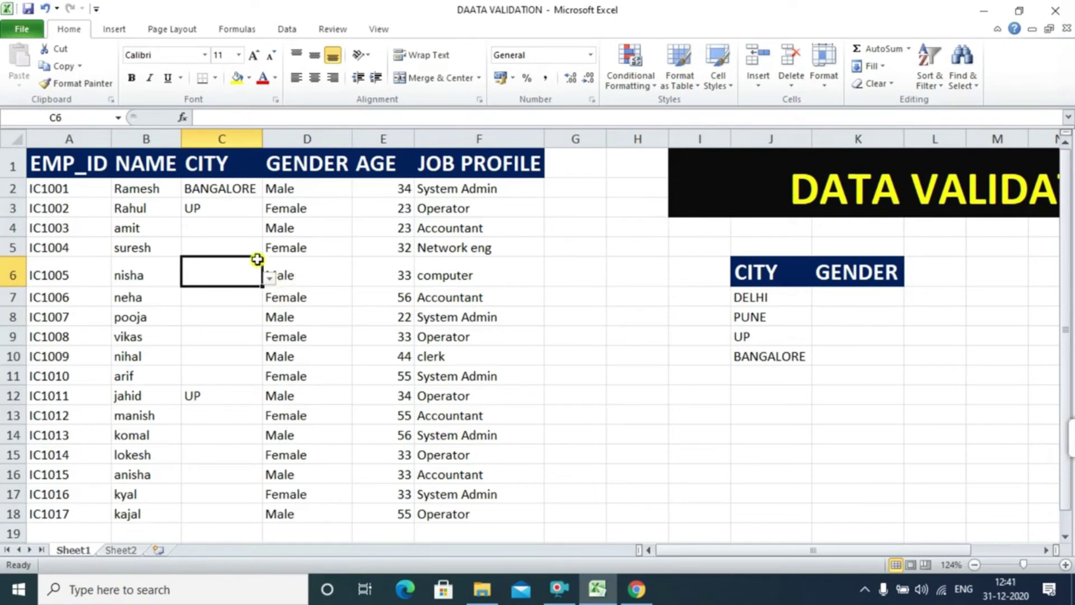
click(218, 226)
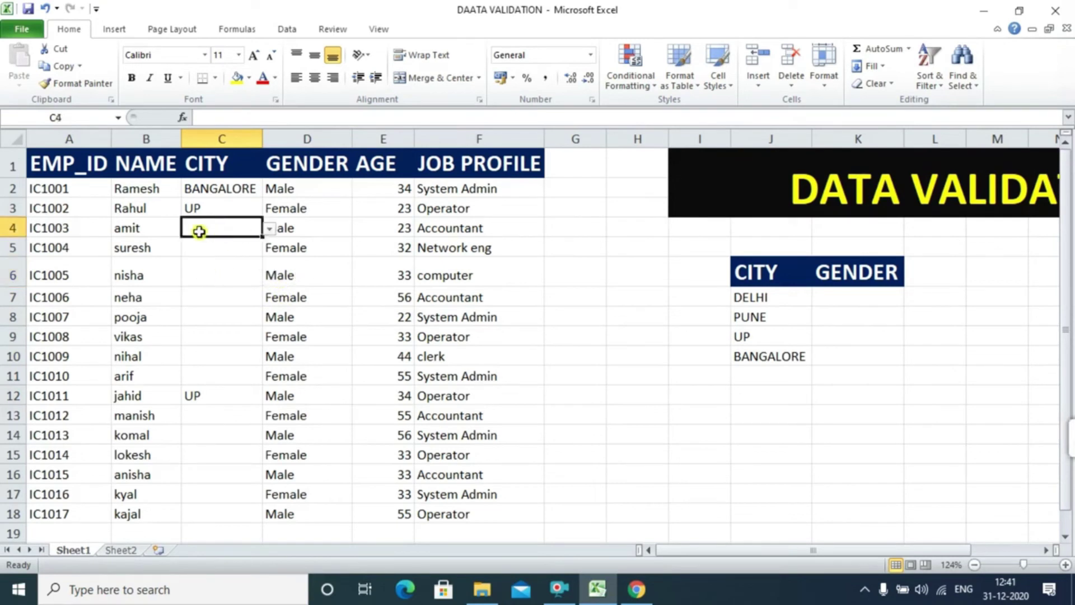
click(223, 193)
click(221, 249)
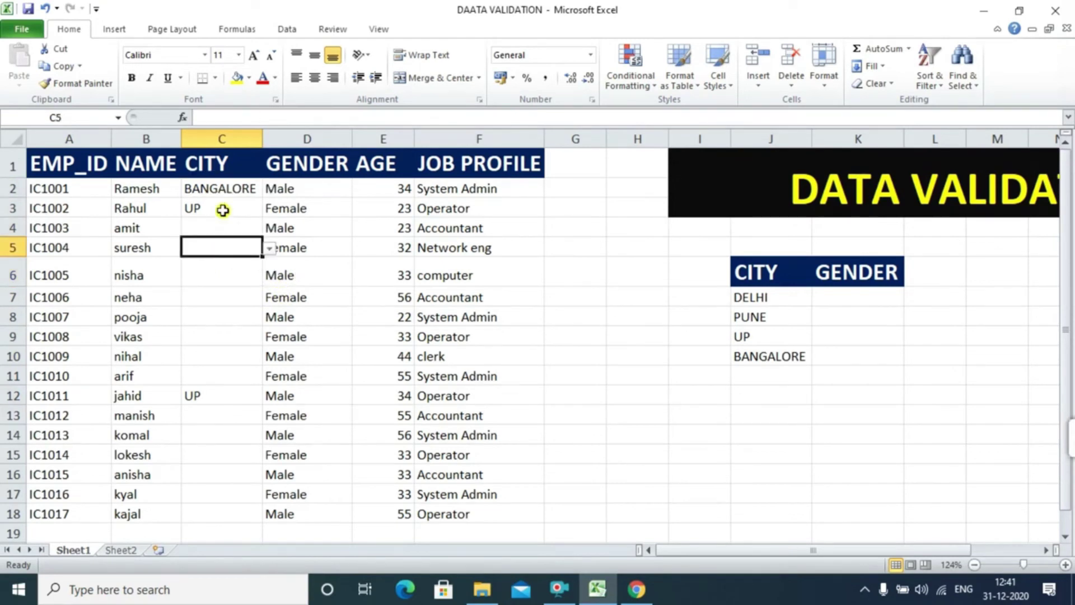
drag(743, 296, 760, 373)
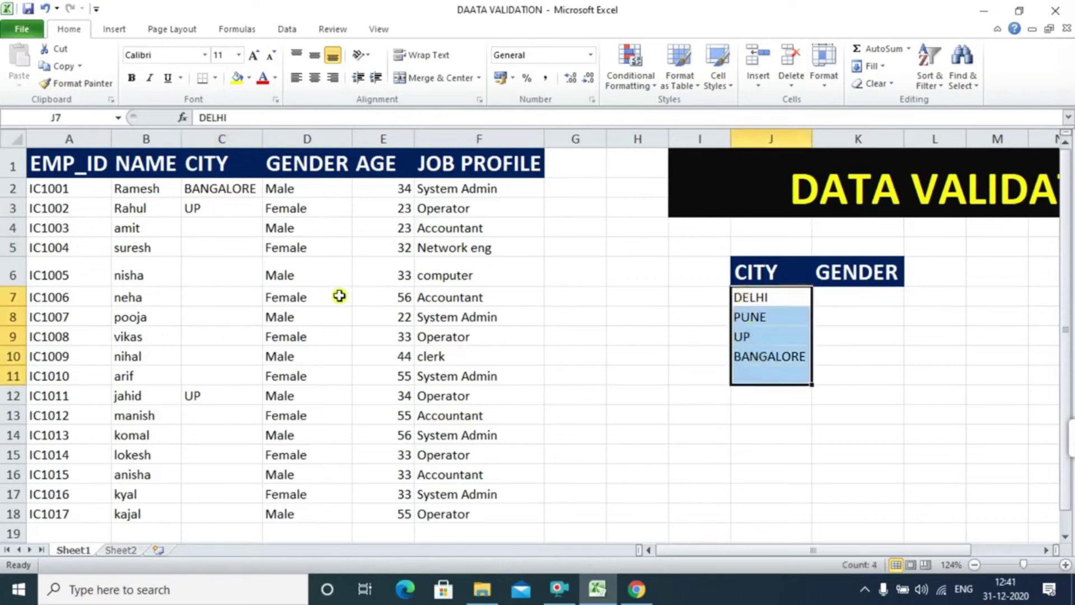
click(191, 235)
click(216, 278)
click(220, 235)
click(230, 273)
click(228, 233)
click(216, 288)
click(218, 230)
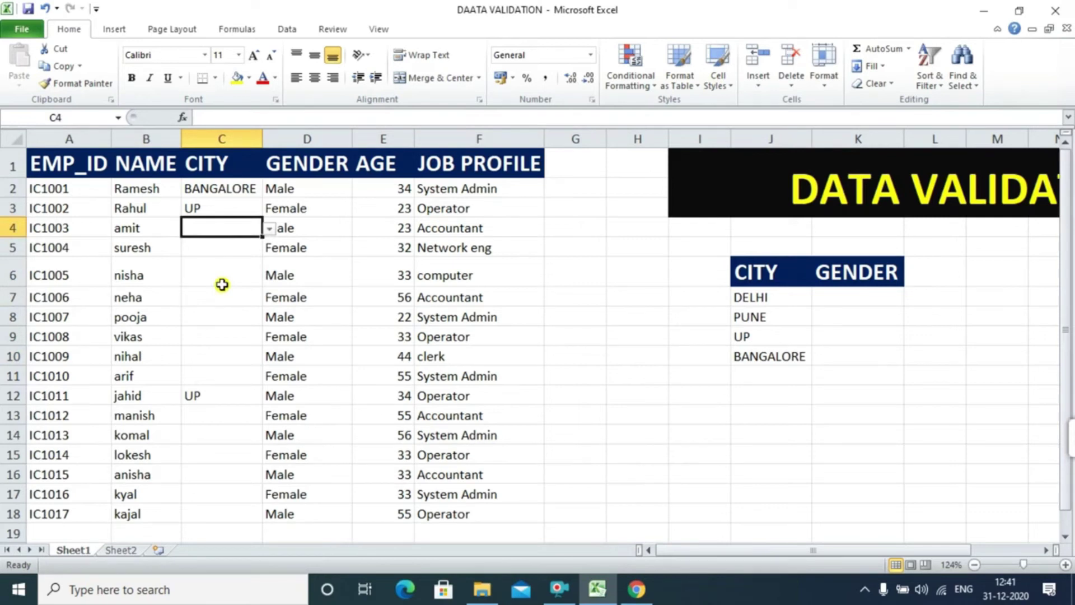
text(DELHE)
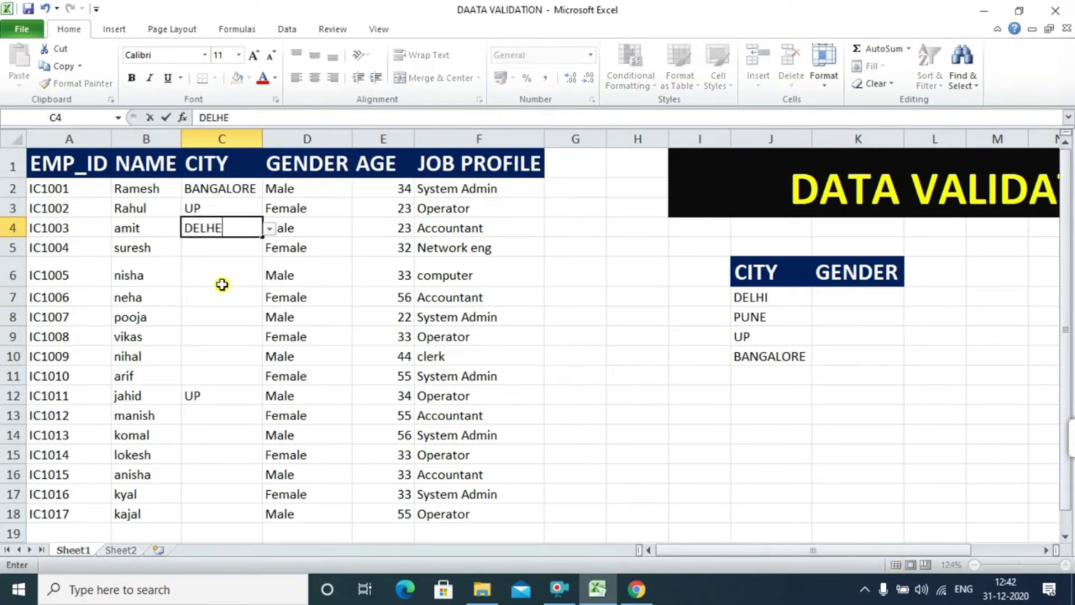
key(Return)
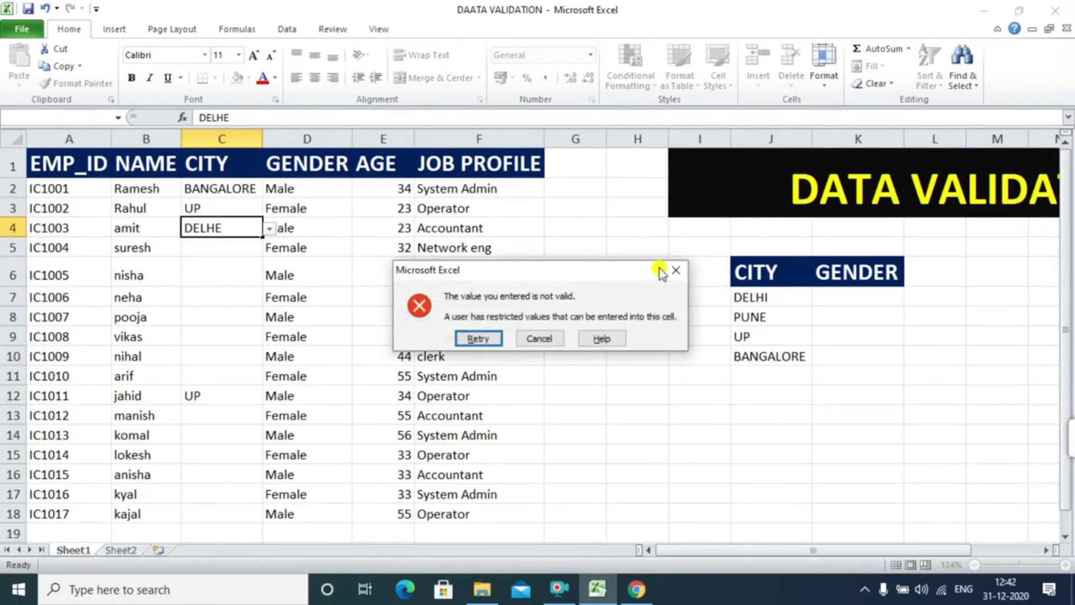
click(676, 270)
click(220, 240)
click(220, 232)
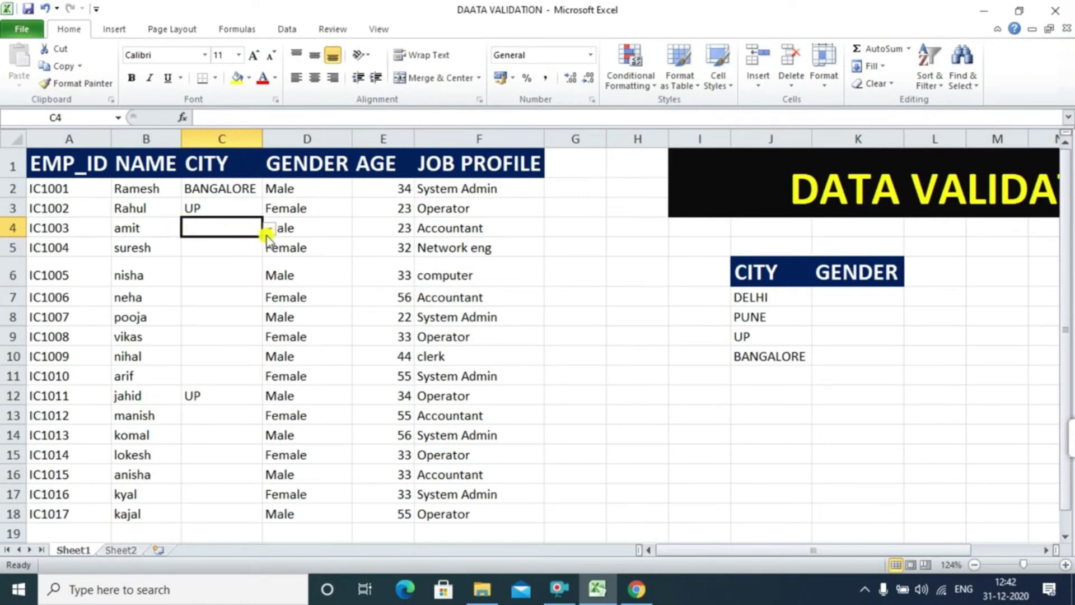
click(233, 246)
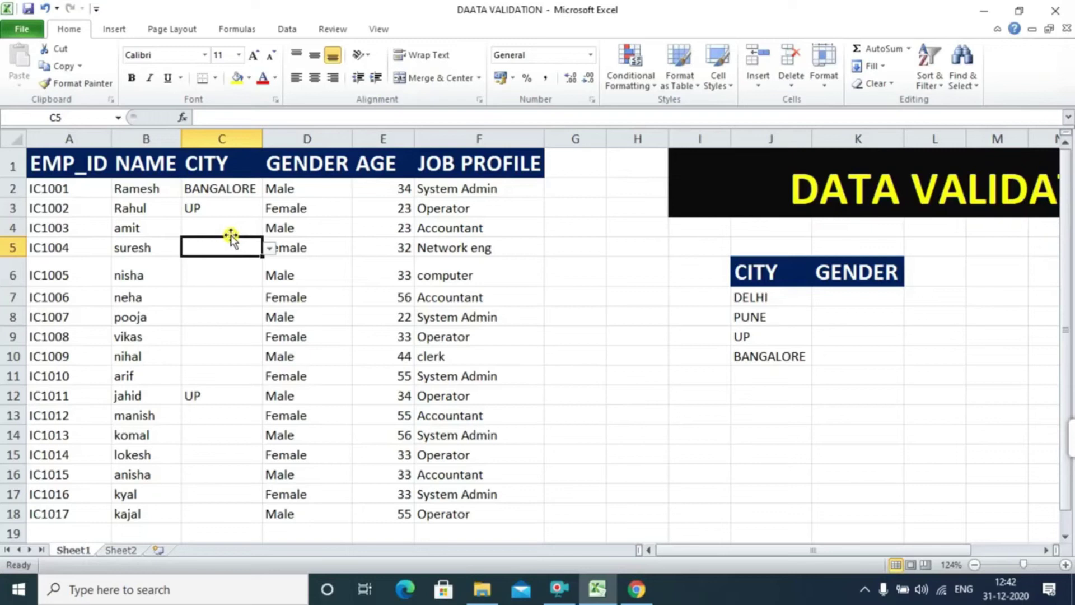
click(220, 231)
text(JH)
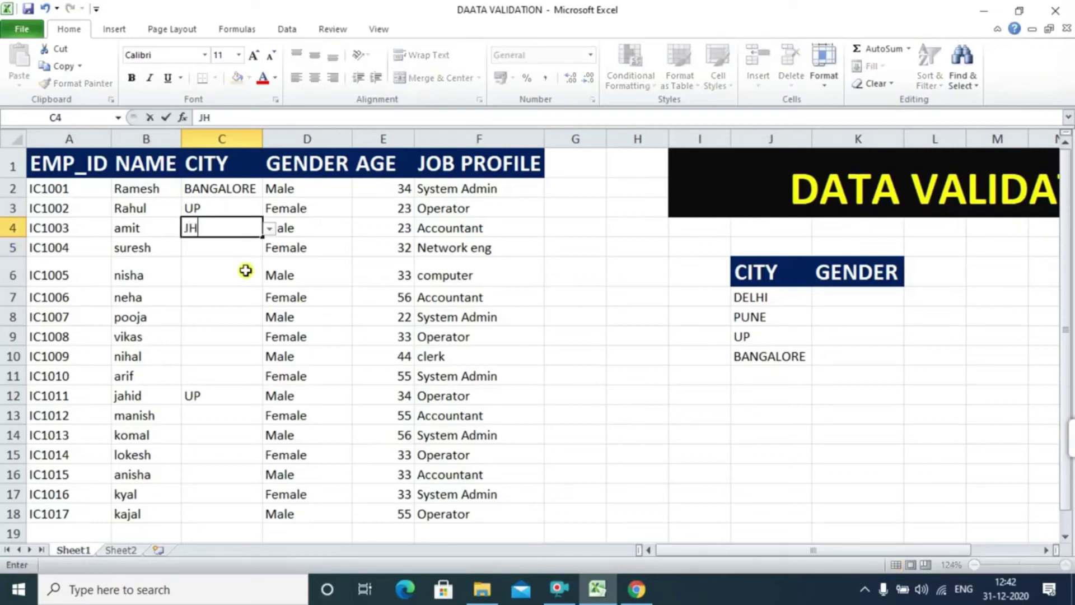
text(FF)
key(Return)
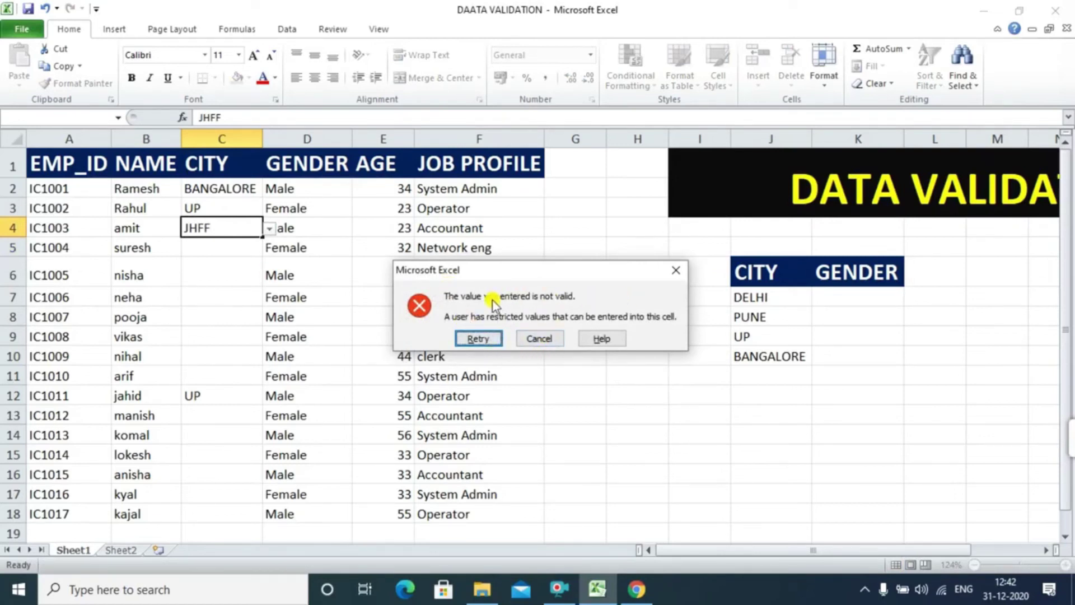
click(679, 272)
click(218, 272)
click(212, 248)
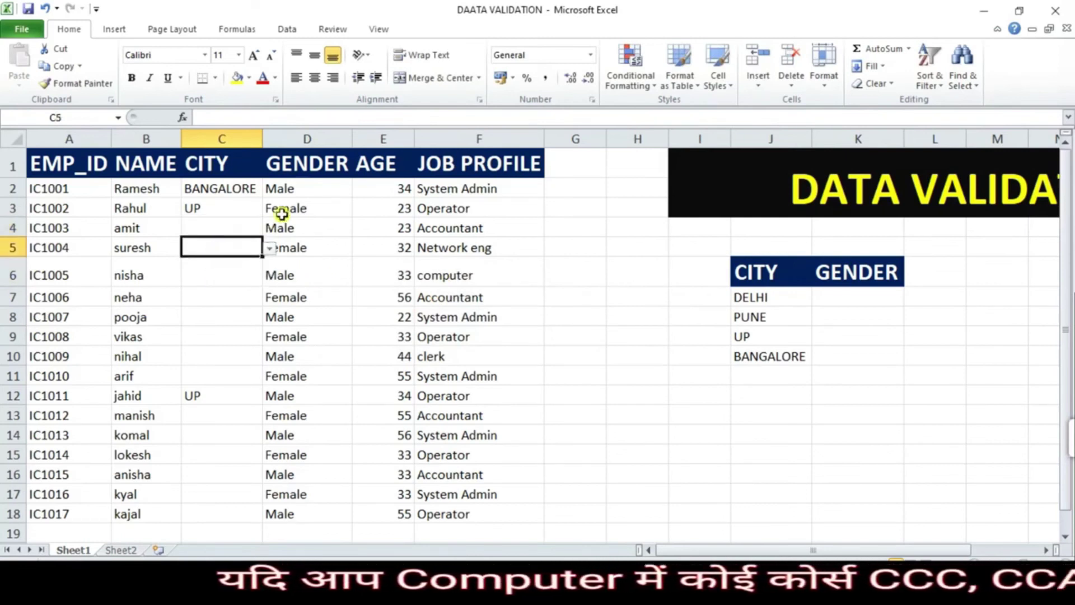
Clear all the gender values from D2:D18.
drag(286, 193, 285, 513)
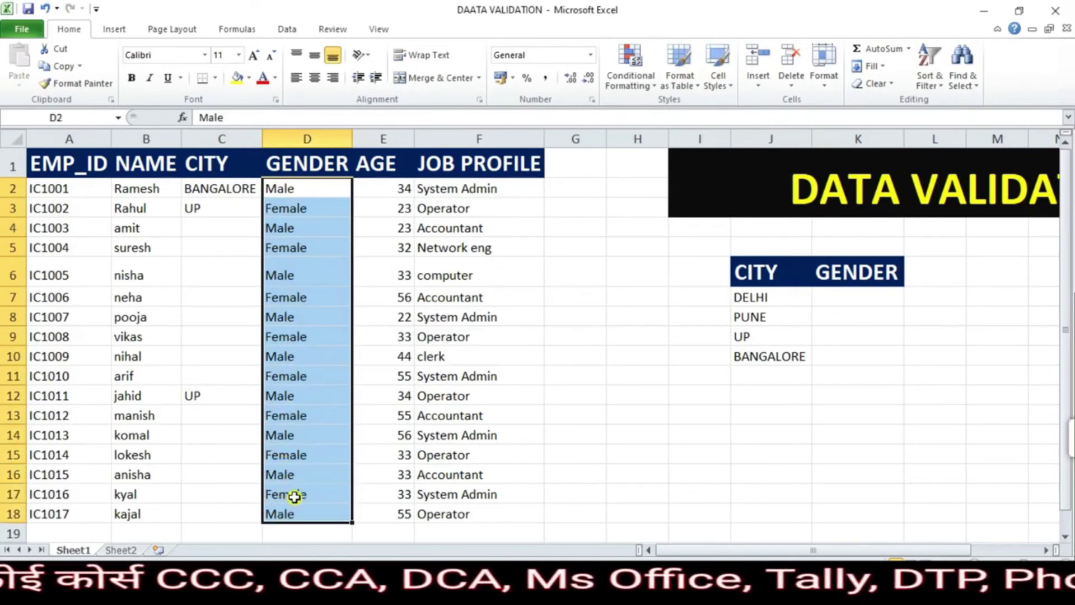
key(Delete)
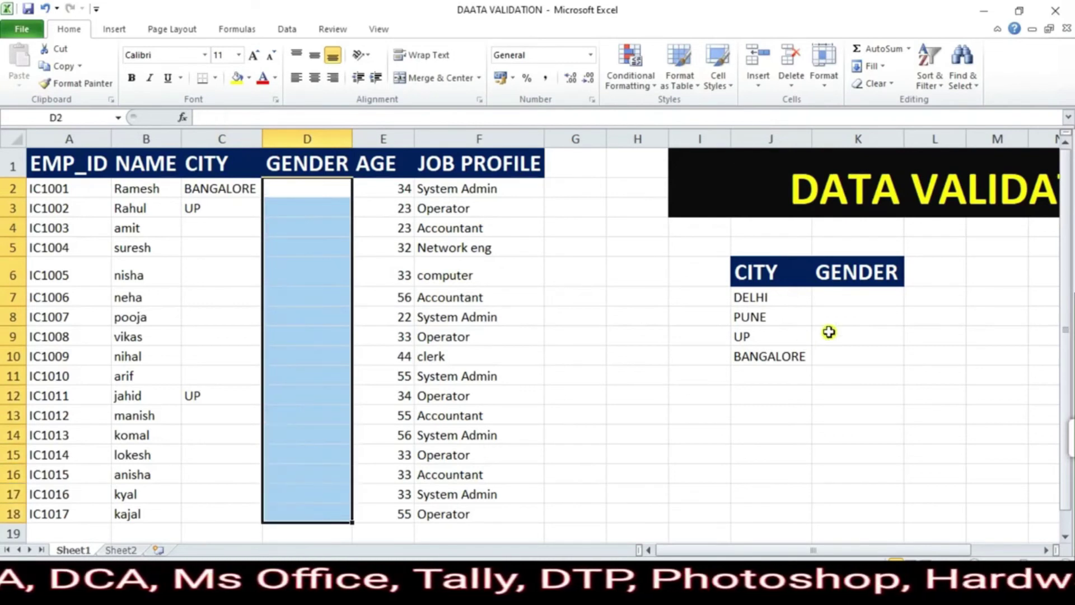
scroll(384, 425, down, 3)
scroll(391, 389, up, 3)
click(312, 246)
click(314, 337)
click(309, 428)
click(315, 232)
click(315, 193)
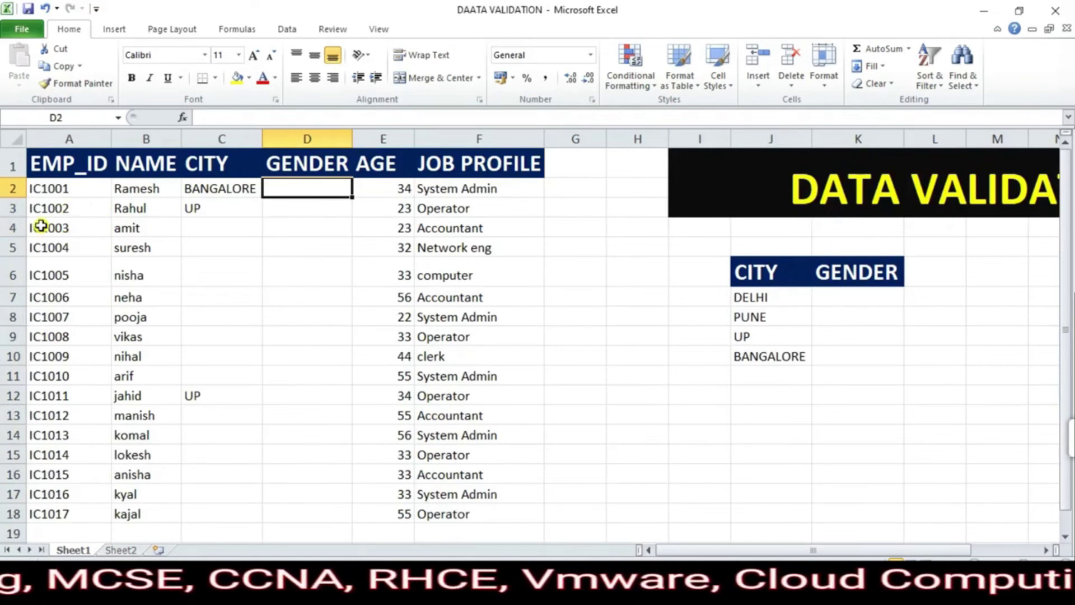
Set employee IC1003's city in C4 to PUNE from the dropdown.
click(42, 226)
click(136, 232)
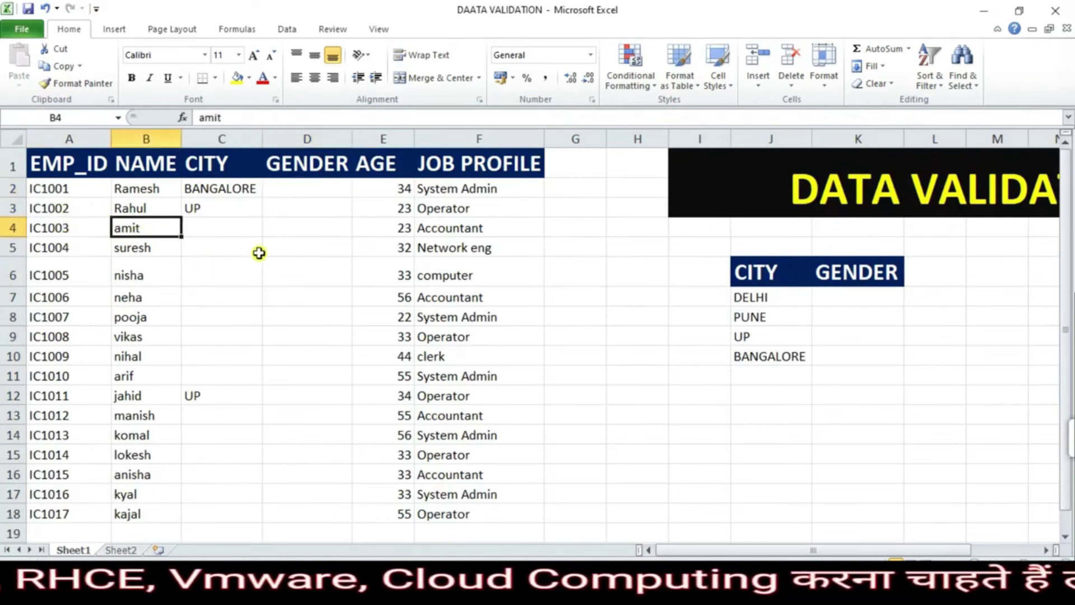
click(213, 226)
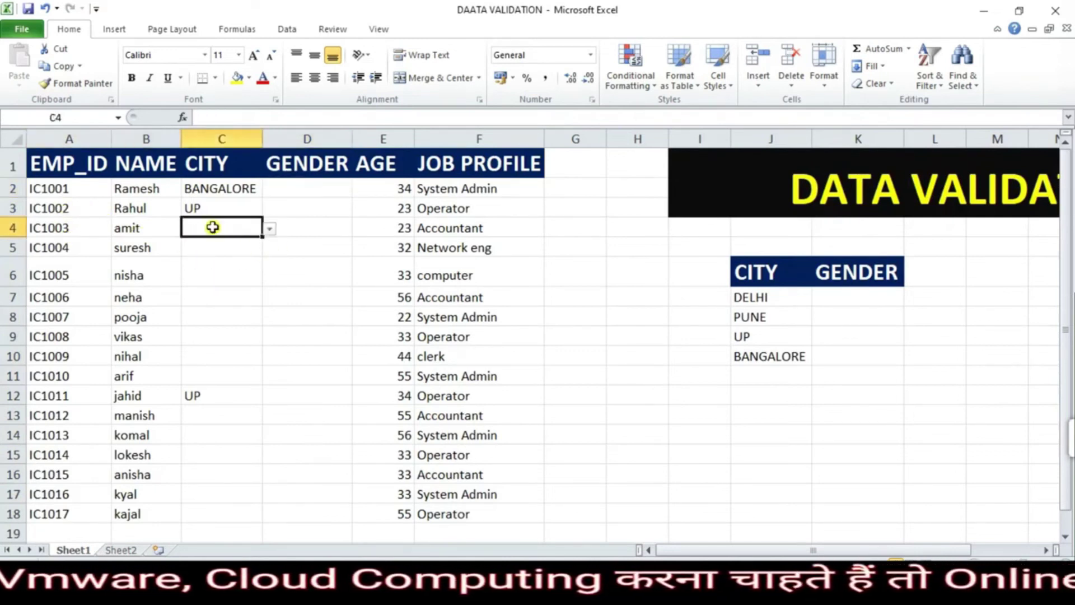
click(270, 230)
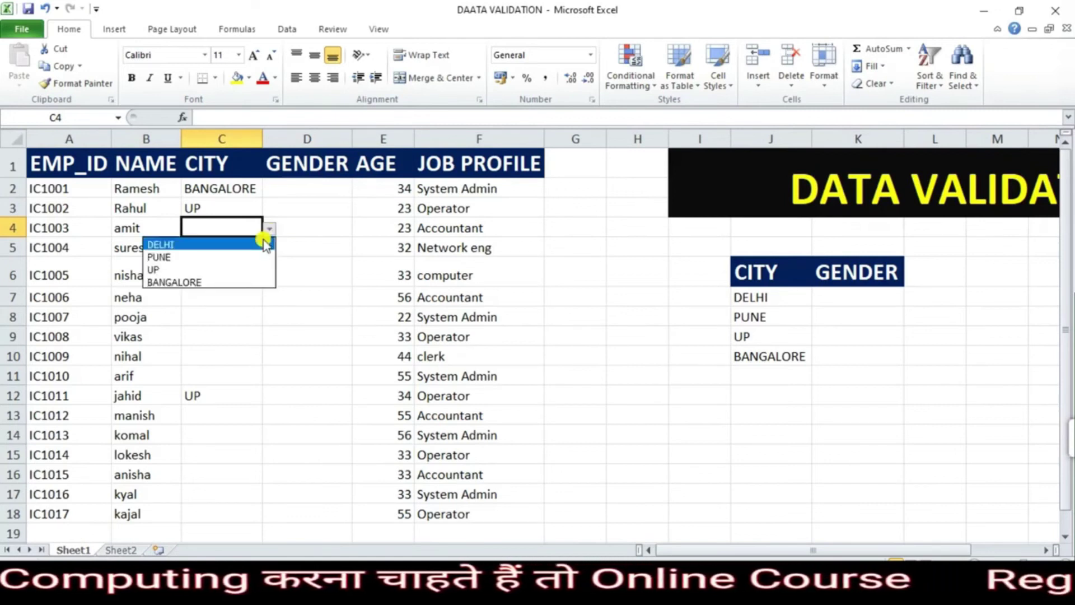
click(229, 262)
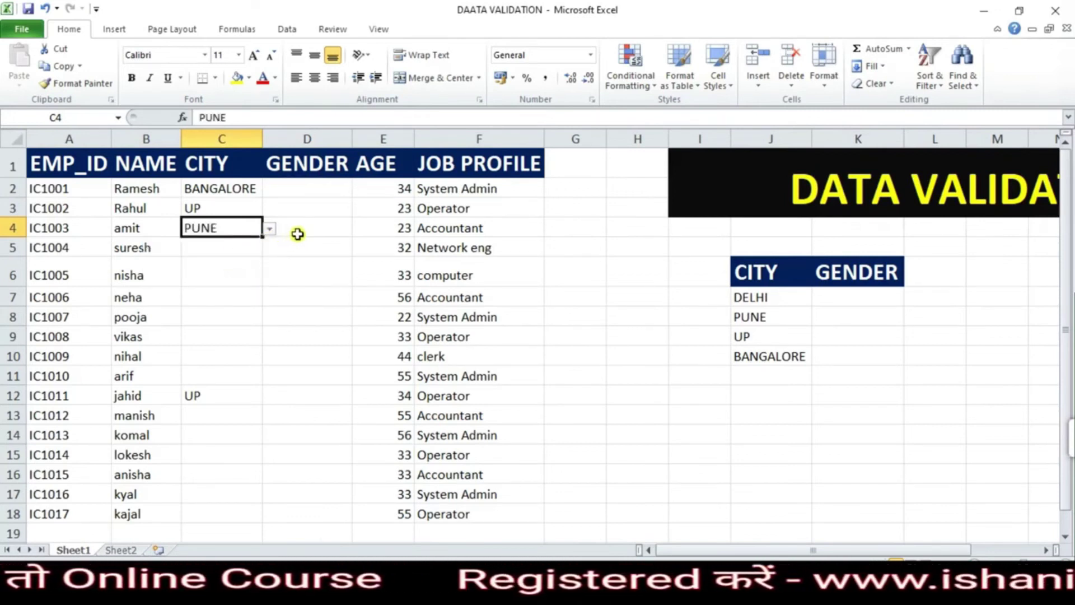
Check the emptied gender cells and the city rule, then select the gender cells from D2 down.
click(315, 232)
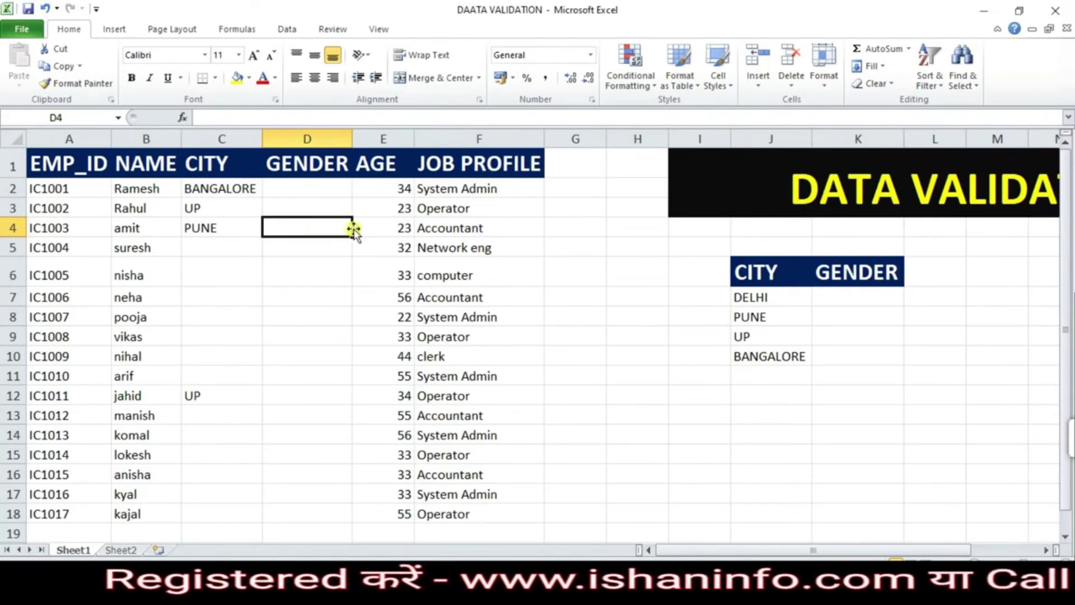
click(326, 337)
click(316, 206)
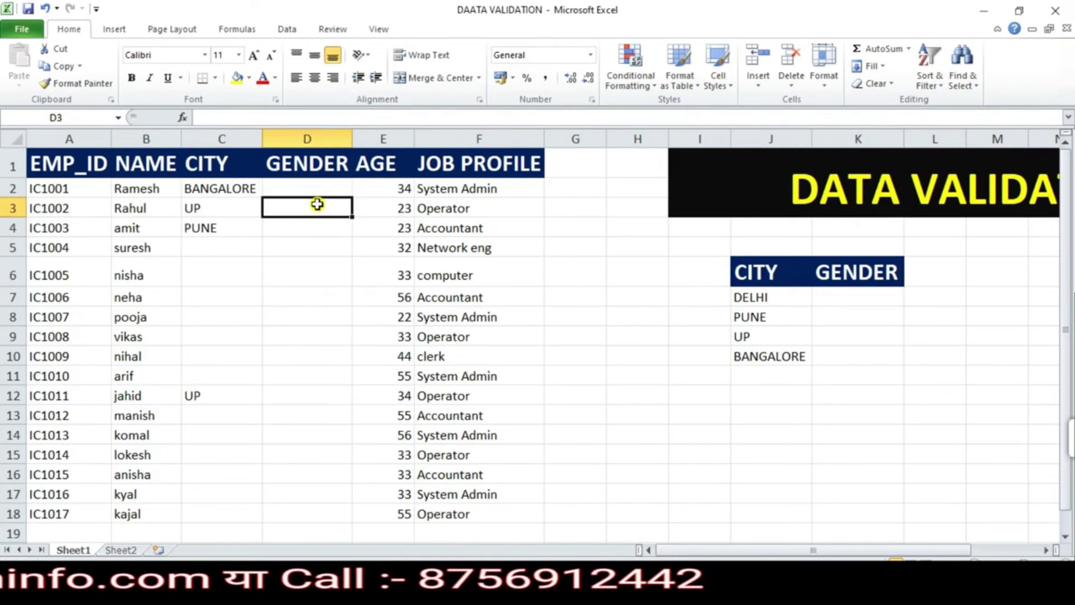
click(312, 183)
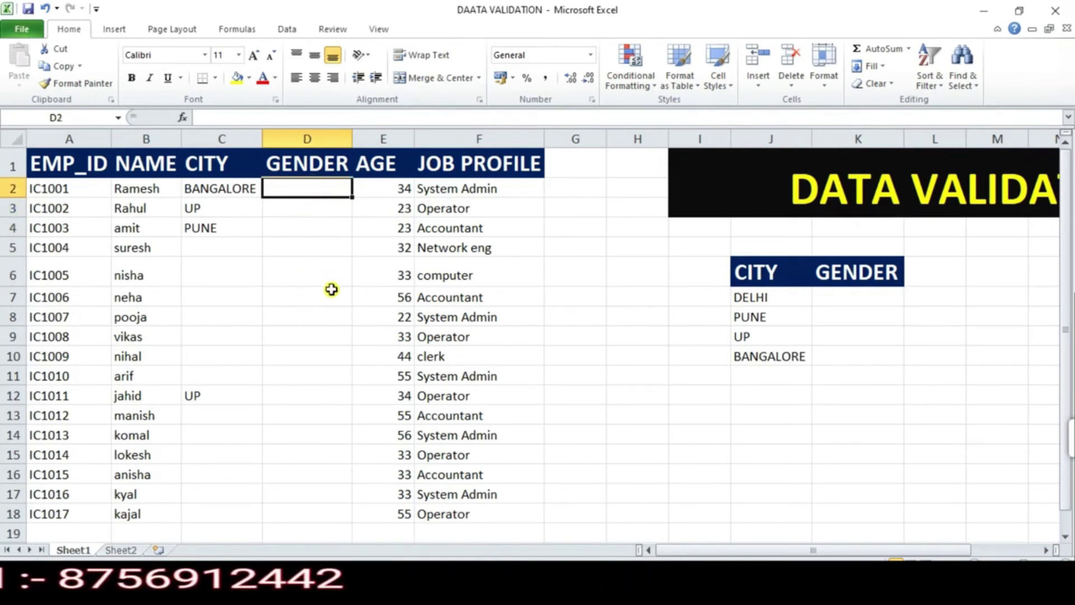
drag(211, 193, 211, 250)
click(322, 193)
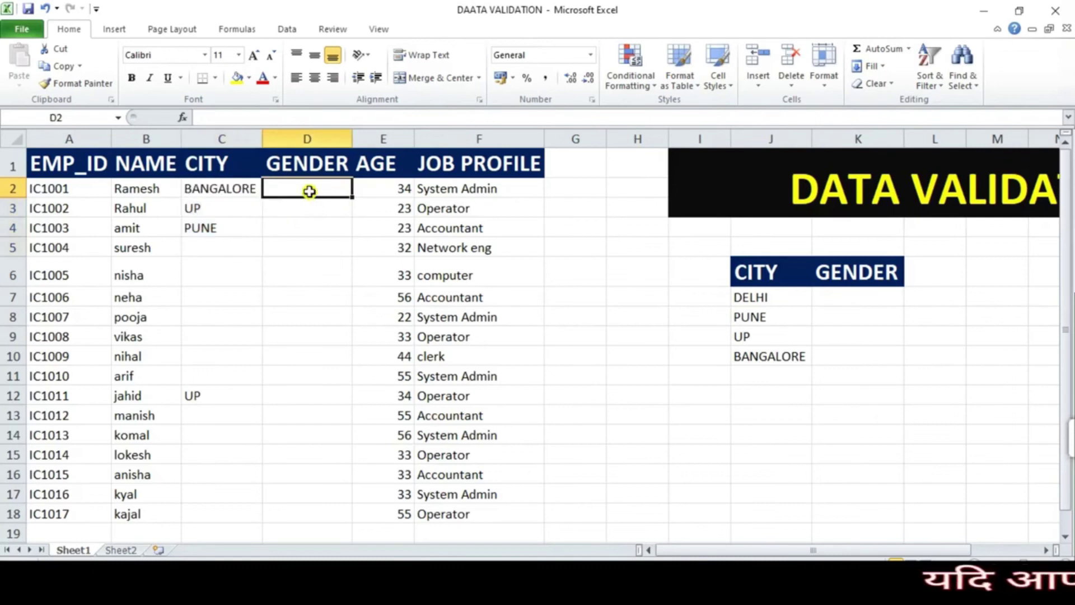
click(309, 282)
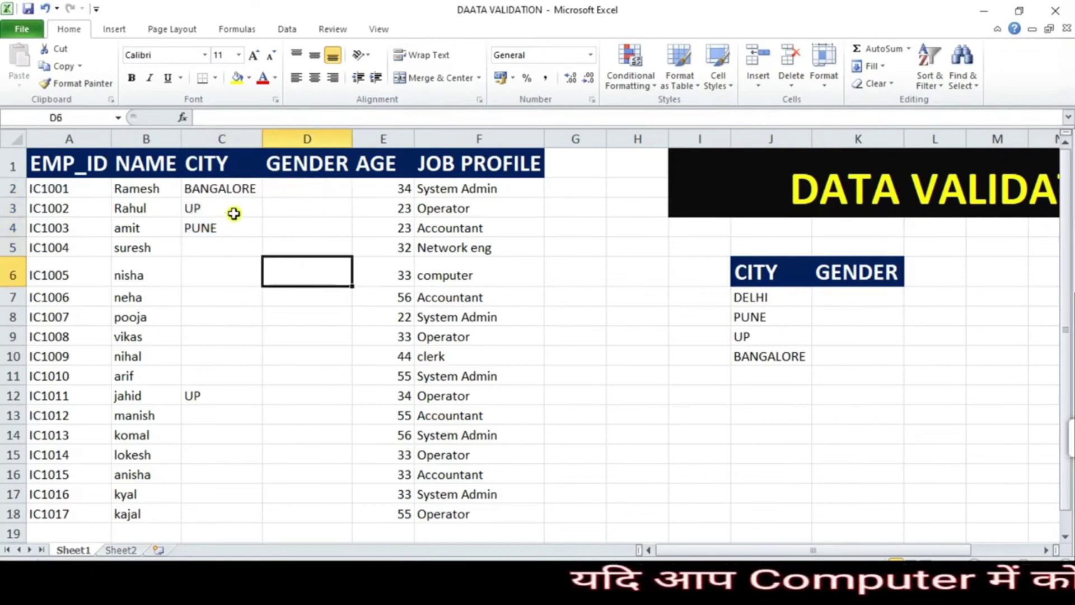
click(232, 195)
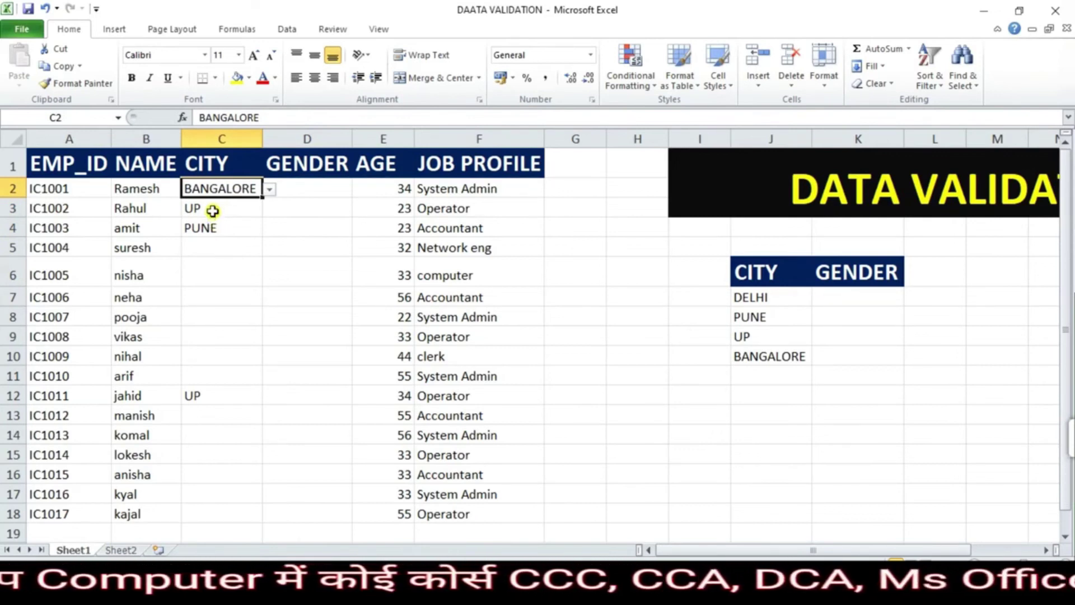
drag(213, 212, 200, 514)
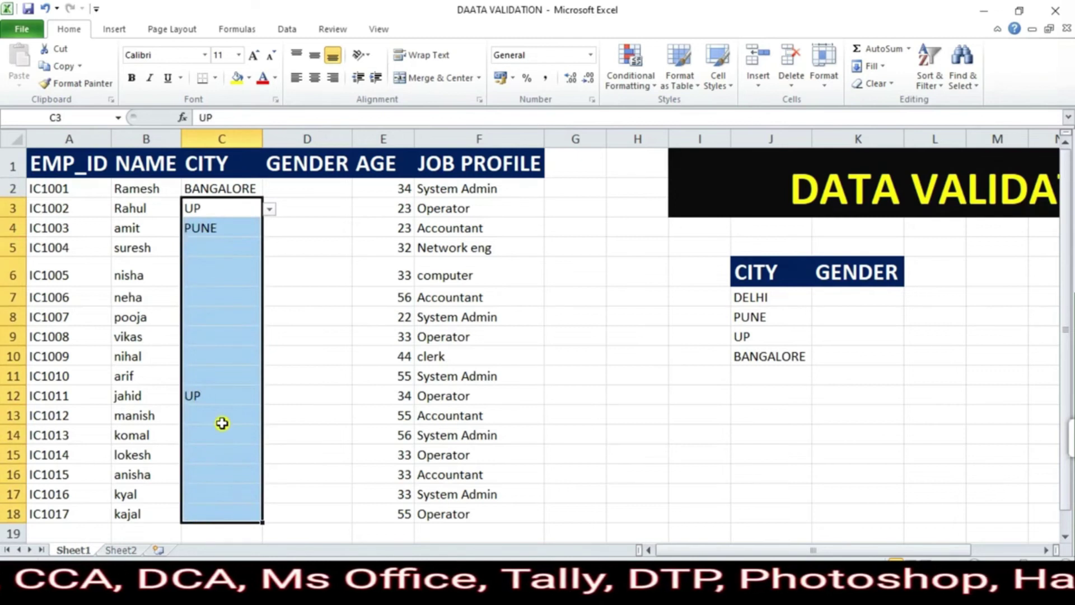
click(301, 245)
drag(303, 190, 304, 515)
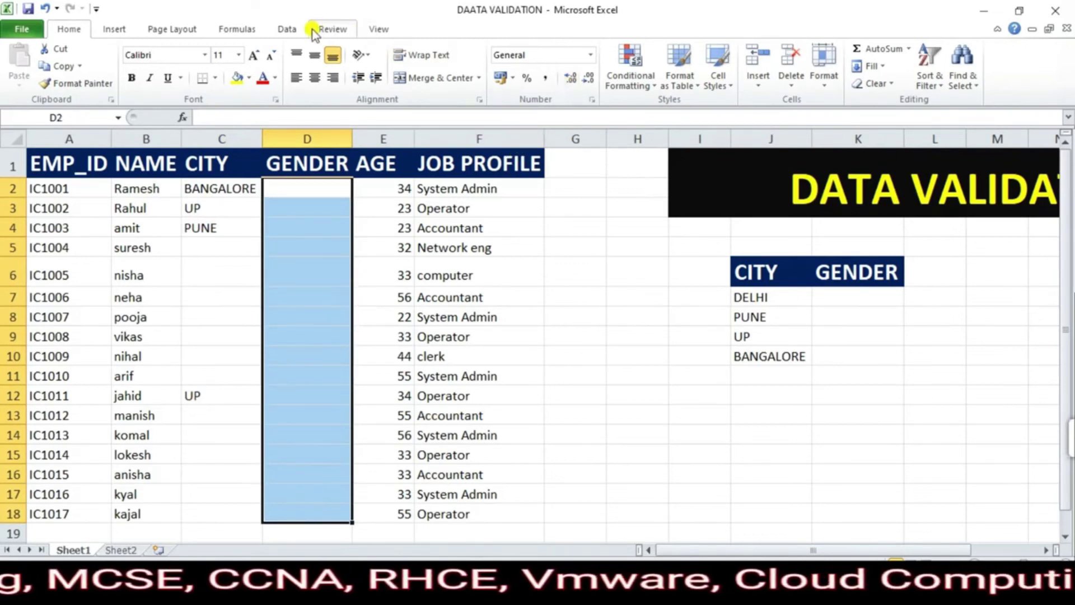
Open the Data Validation dialog and cancel it without changes.
click(290, 28)
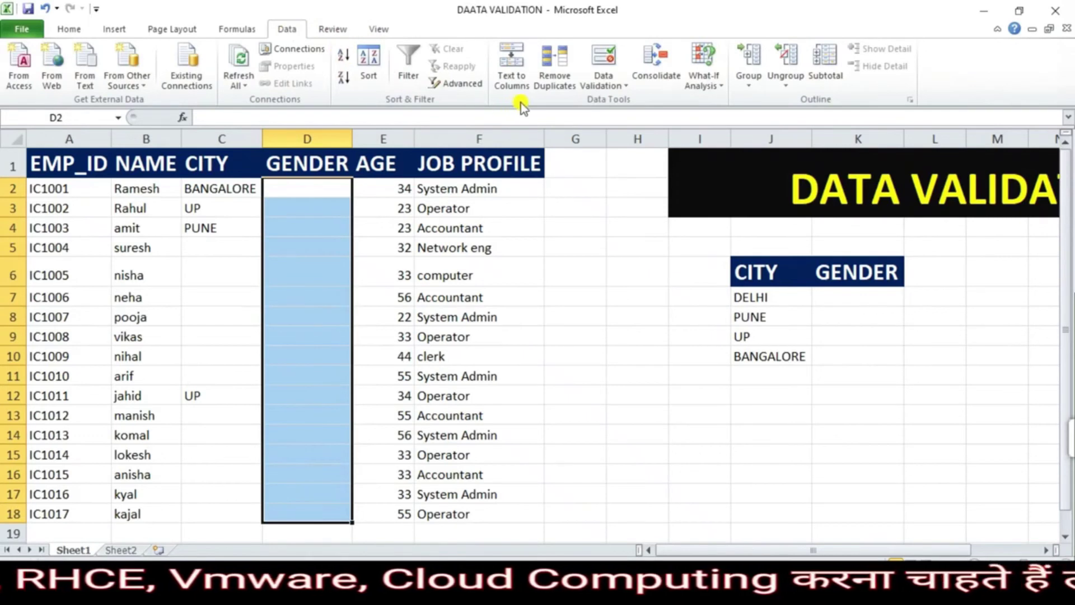
click(605, 75)
click(612, 56)
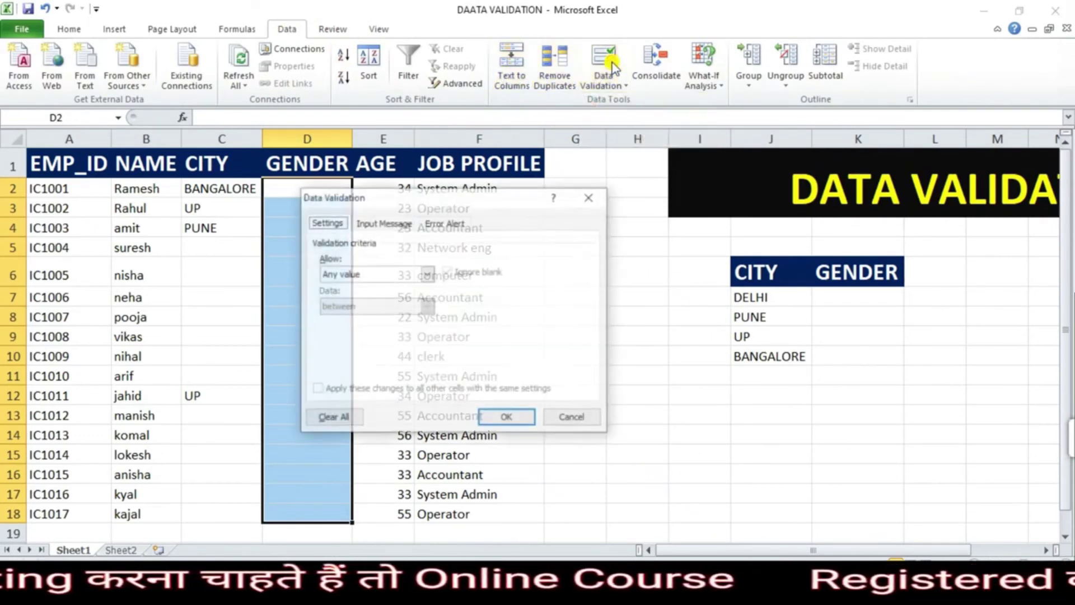
click(415, 273)
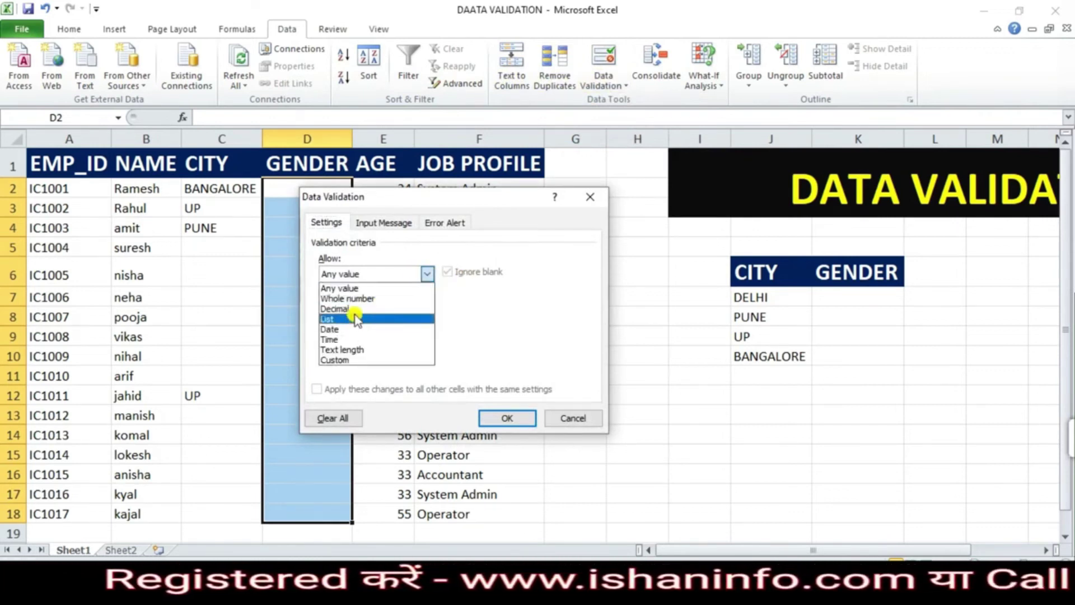
click(571, 418)
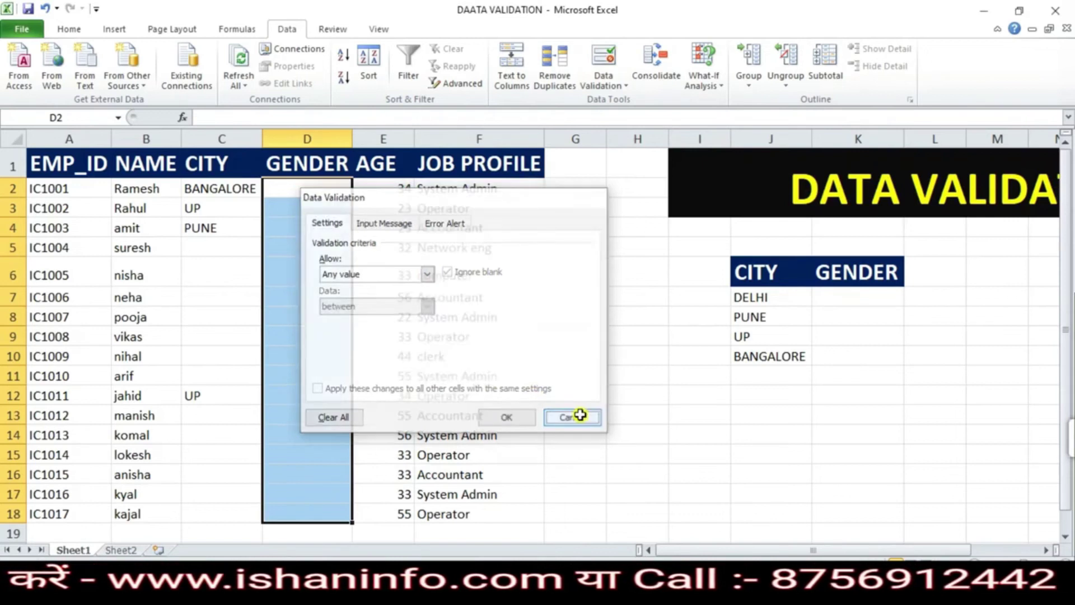
Enter MALE in K7 and FEMALE in K8.
click(843, 302)
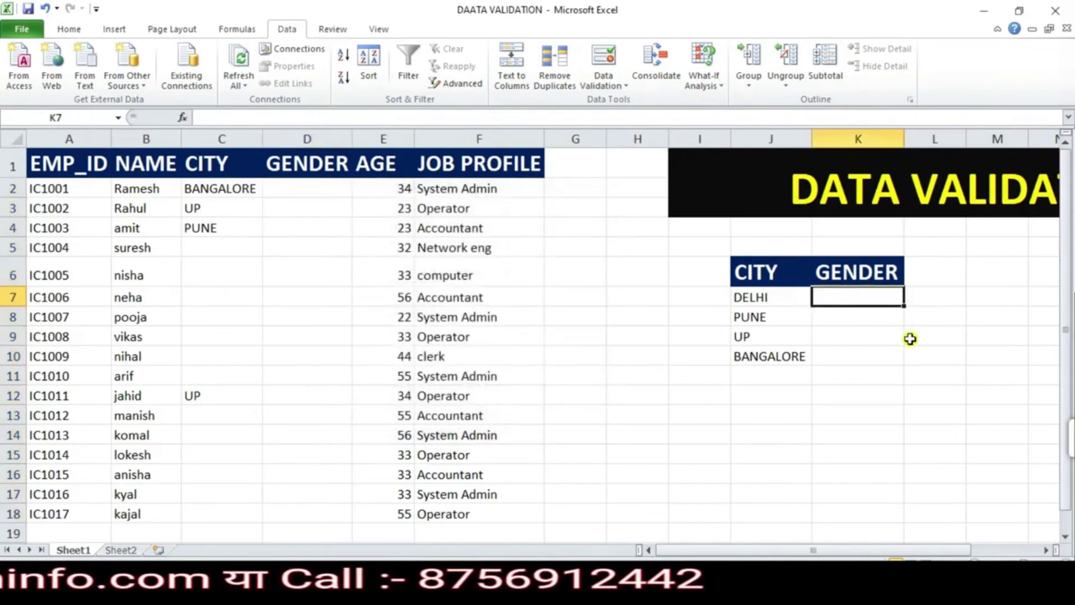
text(MALE)
key(Return)
text(FE)
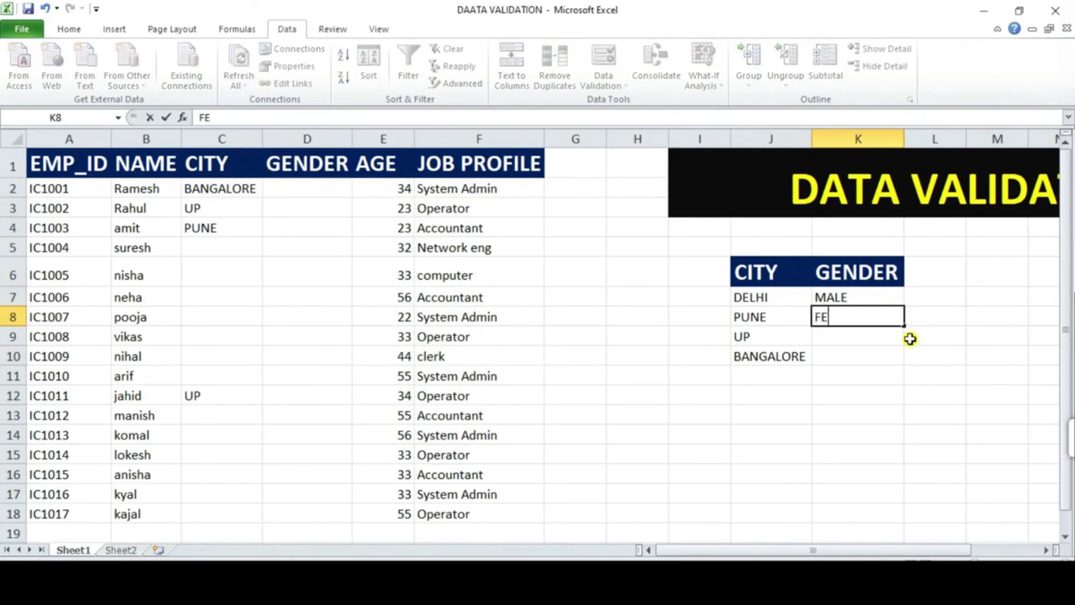
text(MALE)
key(Return)
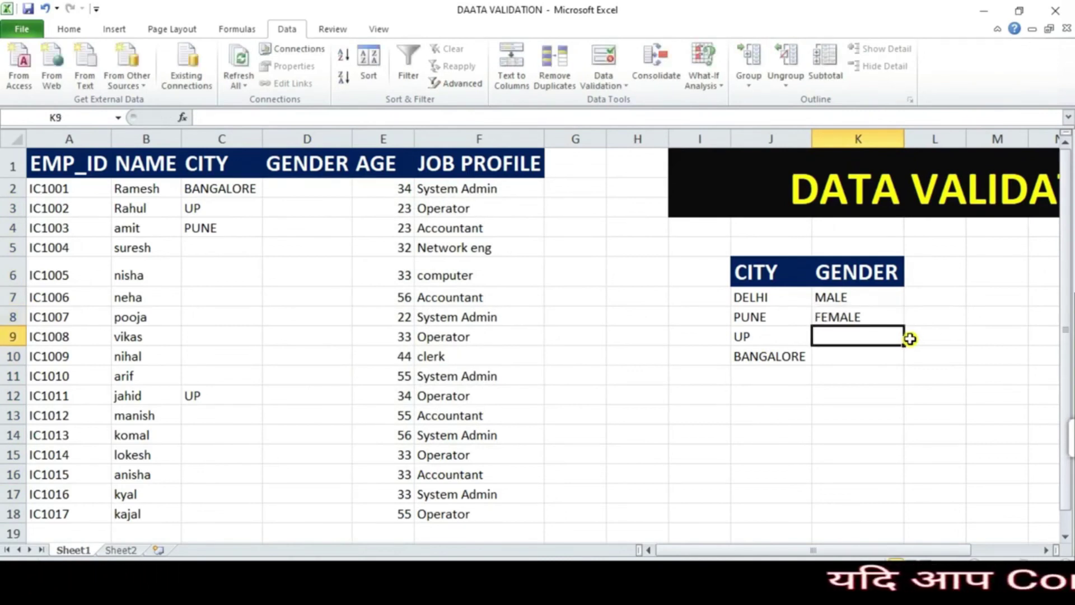
Give D2:D18 a List validation sourced from =$K$7:$K$8.
drag(307, 191, 301, 516)
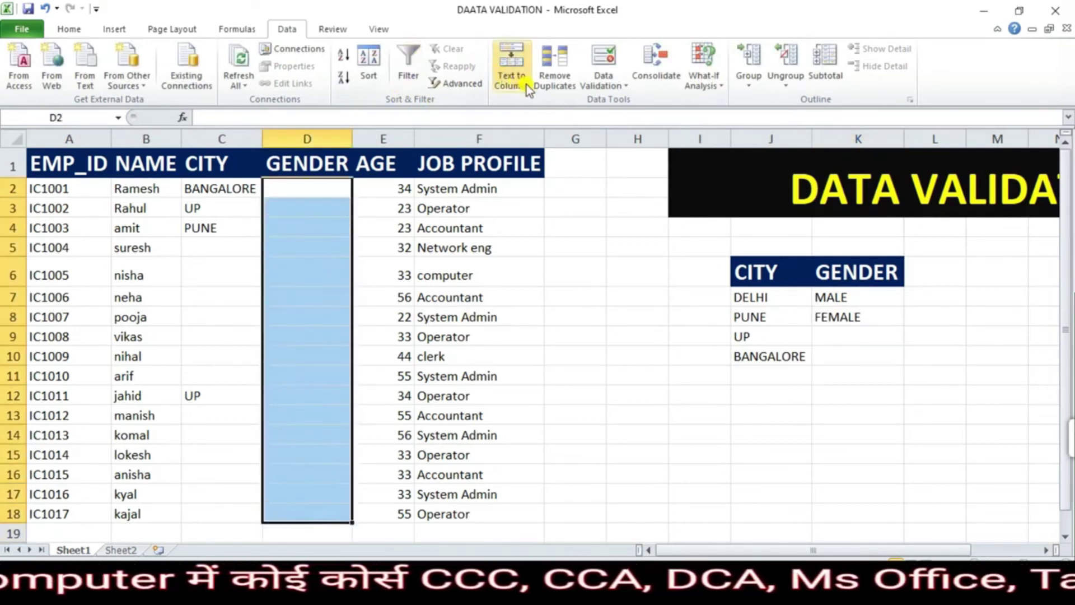
click(607, 62)
click(424, 275)
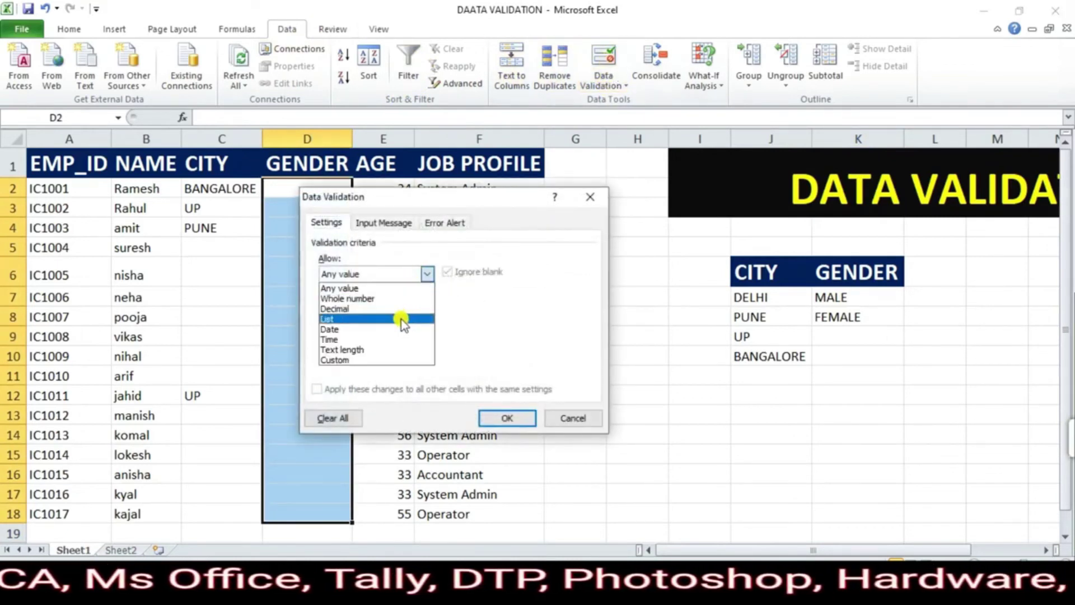
click(394, 318)
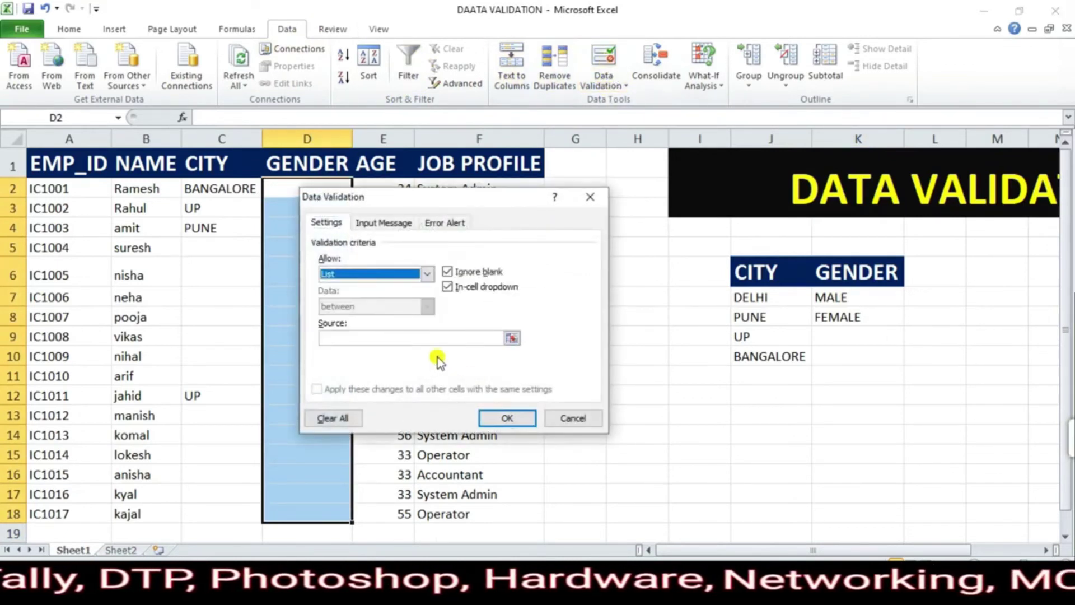
click(421, 338)
drag(831, 298, 840, 317)
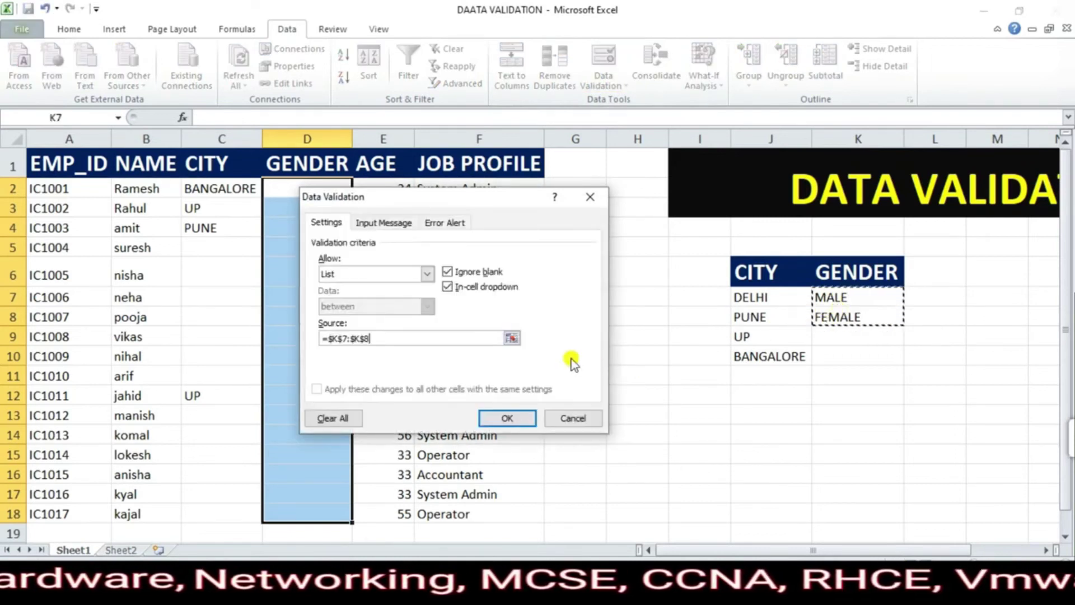
click(509, 420)
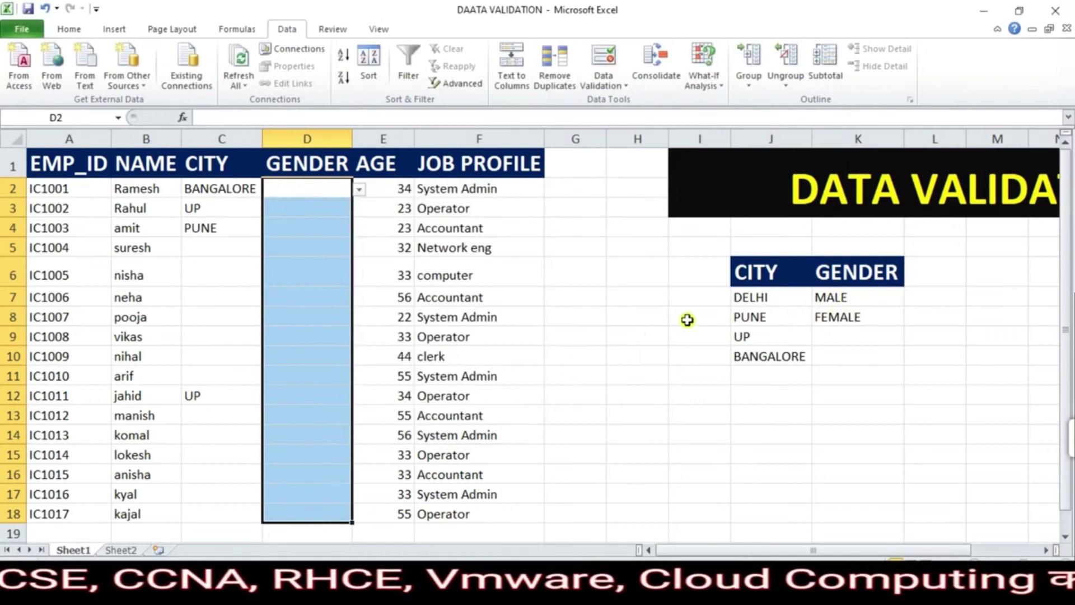
Choose MALE from the gender dropdown in D2, D3 and D4.
click(345, 203)
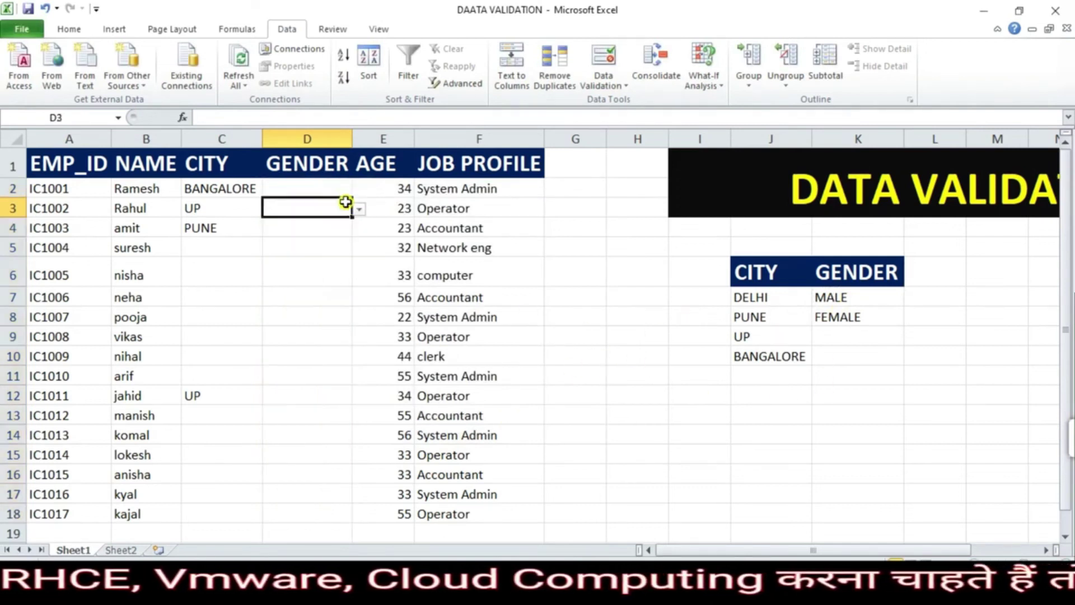
click(307, 188)
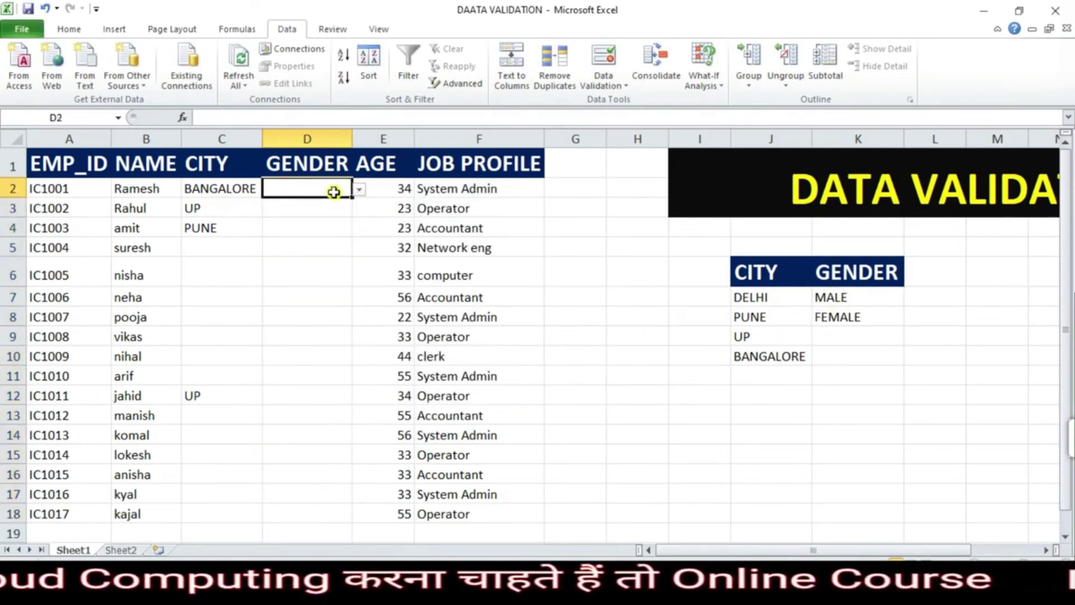
click(358, 190)
click(331, 209)
click(303, 211)
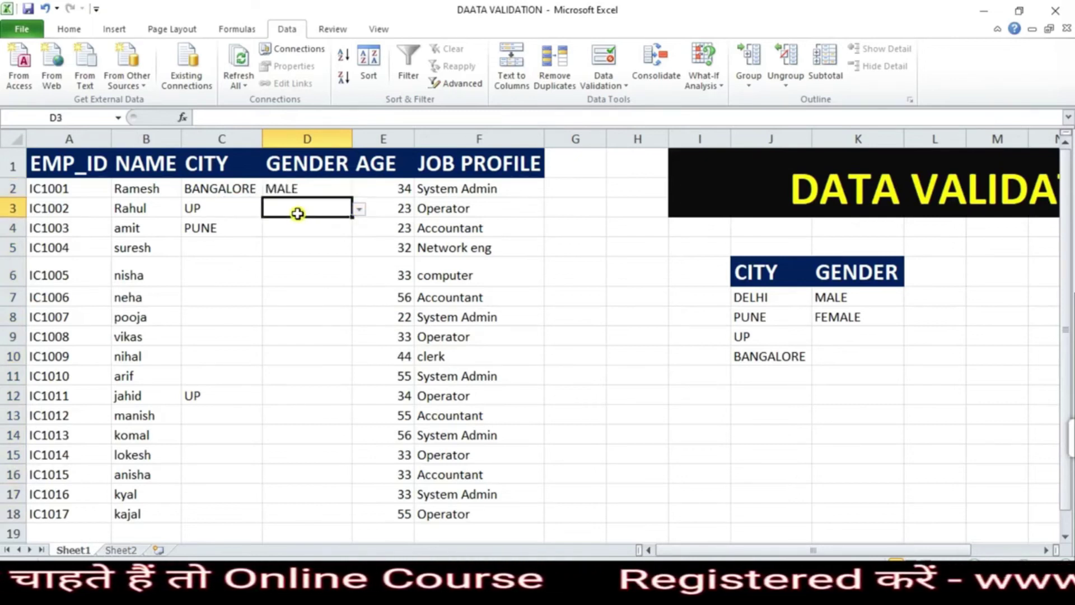
click(359, 213)
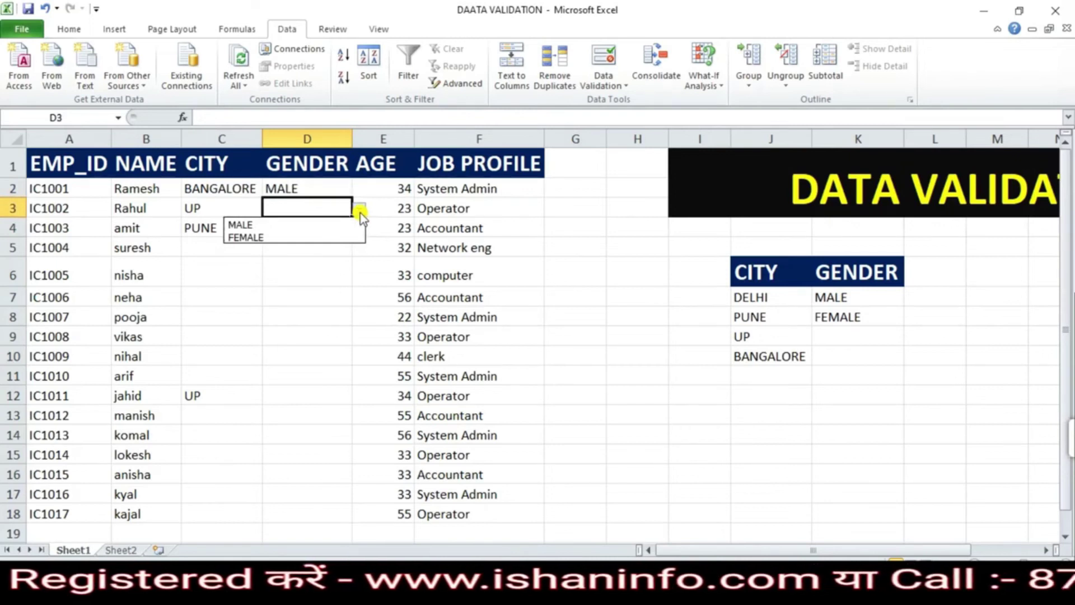
click(311, 224)
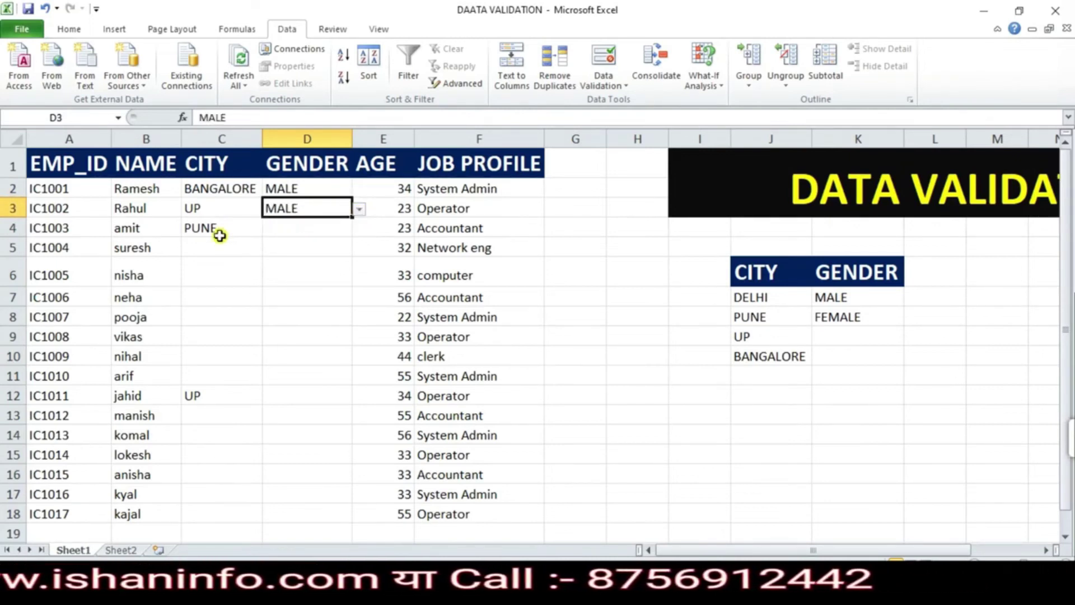
click(273, 230)
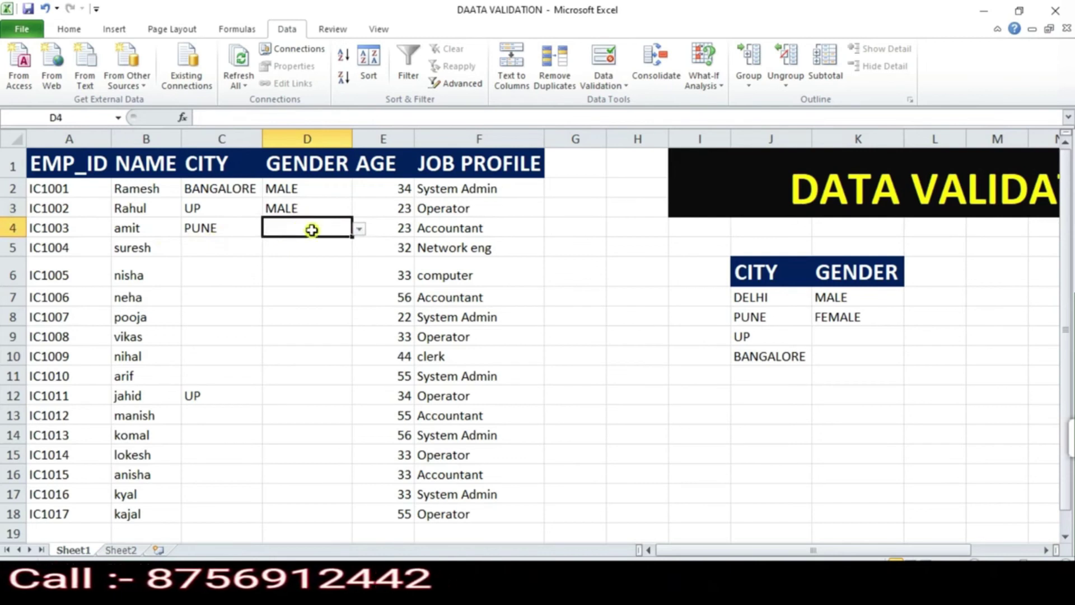
click(358, 228)
click(287, 244)
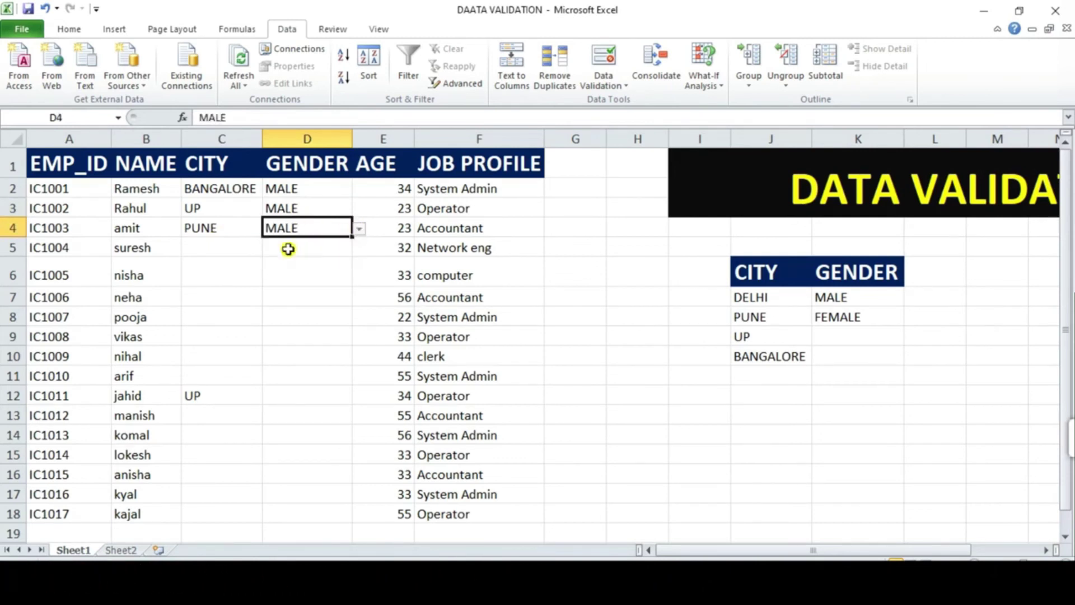
Rename suresh to KOMAL in B5 and set city PUNE and gender FEMALE.
click(150, 248)
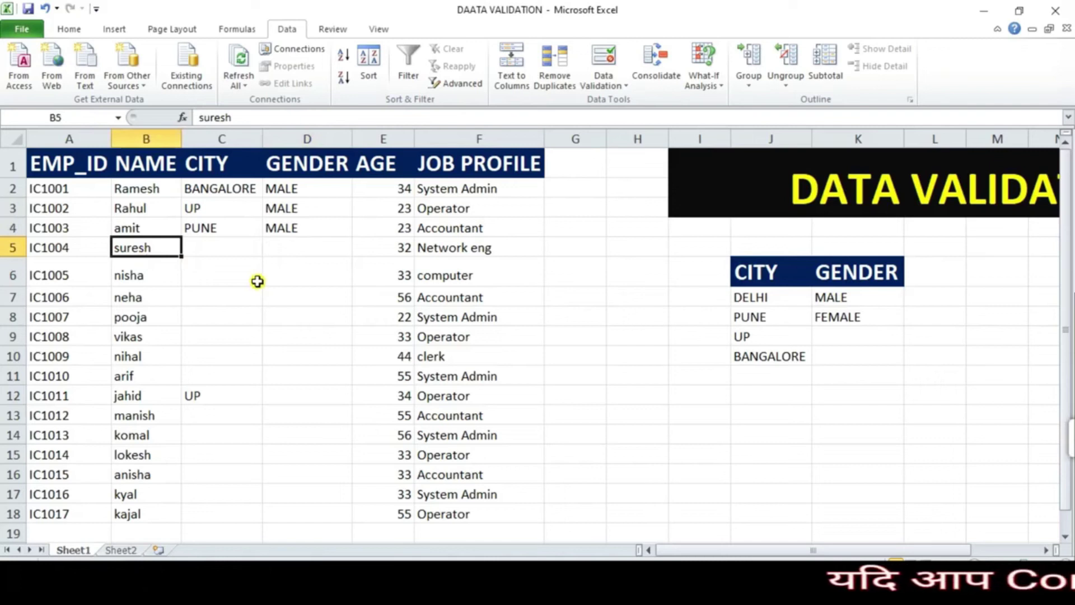
text(KOMAL)
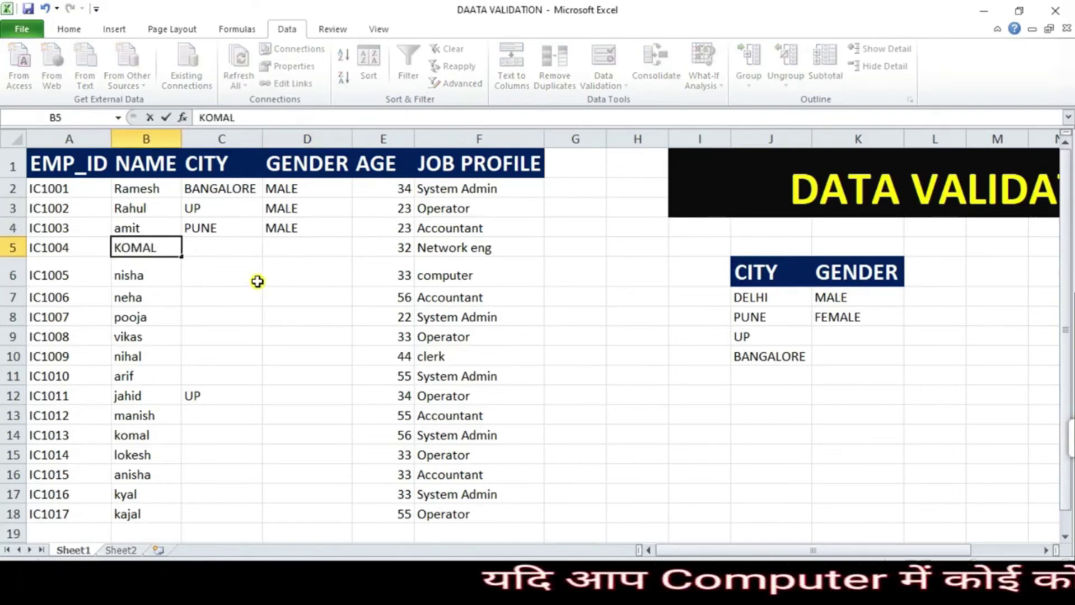
key(Tab)
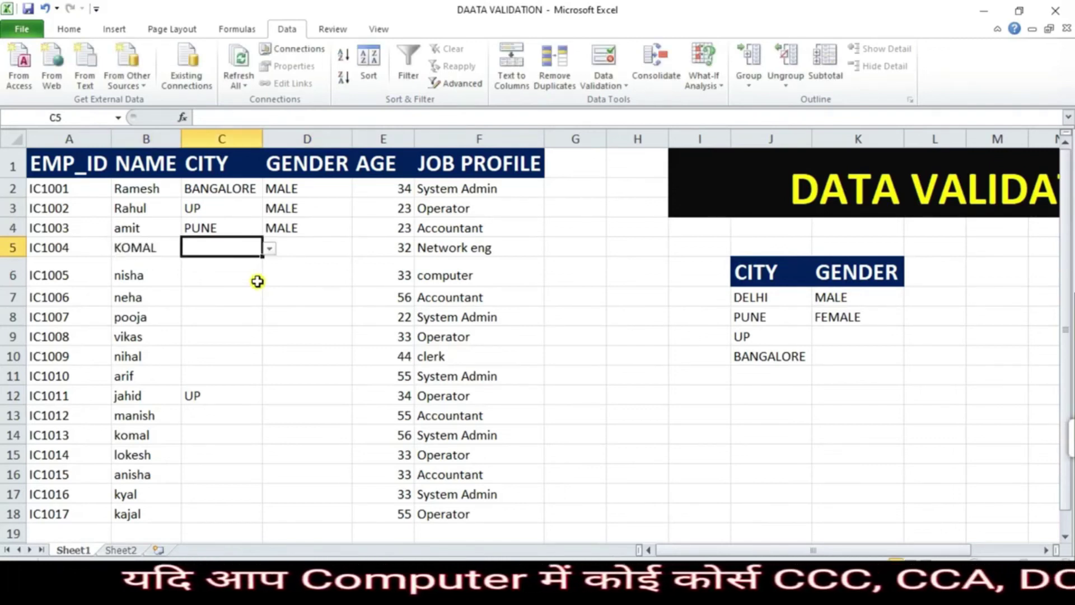
click(273, 250)
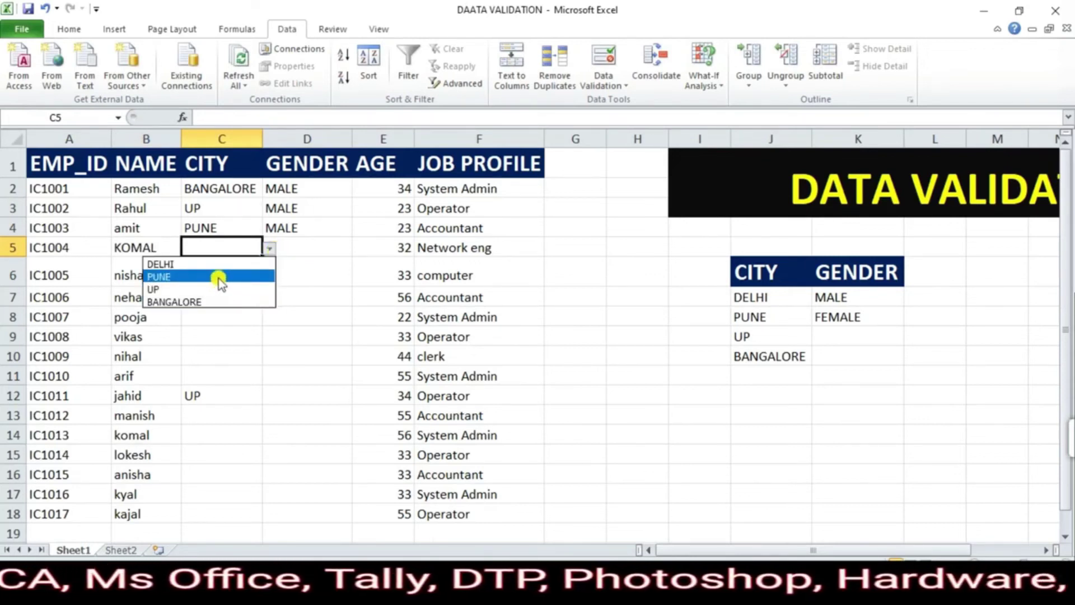
click(219, 280)
click(294, 247)
click(359, 248)
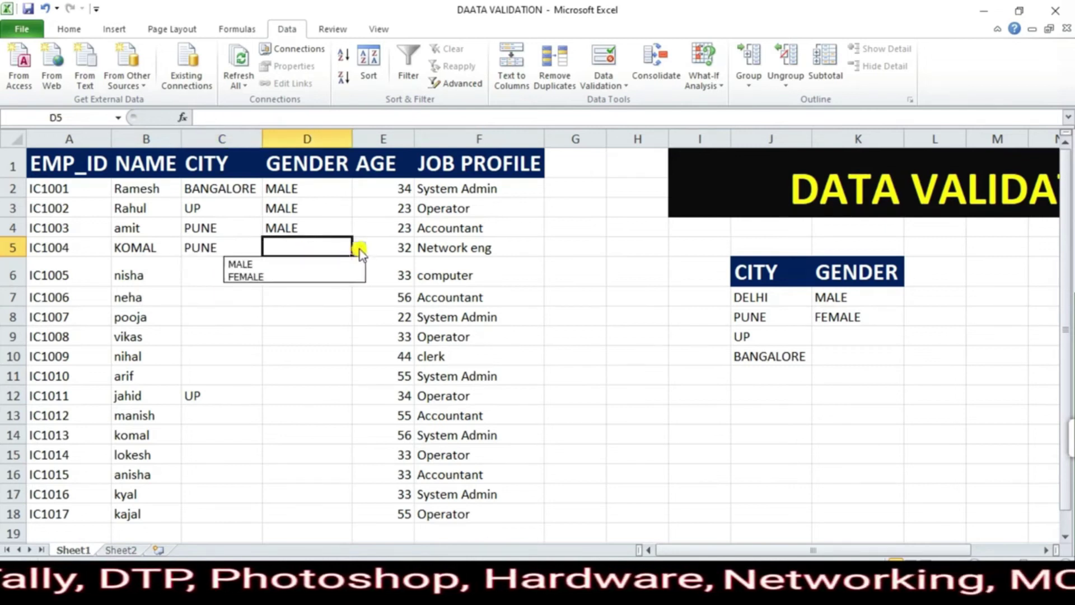
click(317, 276)
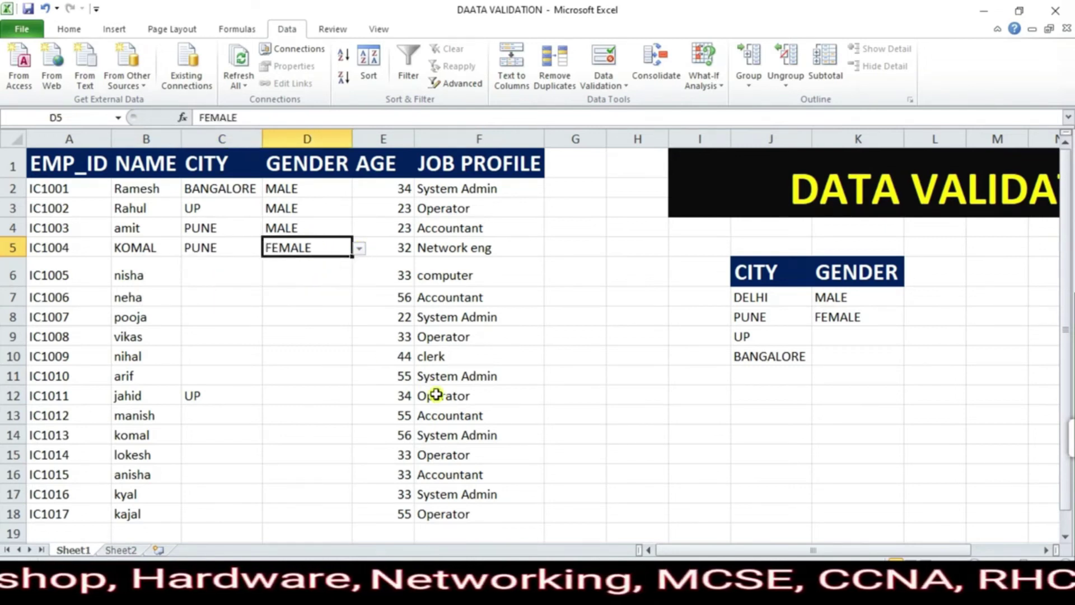
Clear all the ages in E2:E18.
click(371, 205)
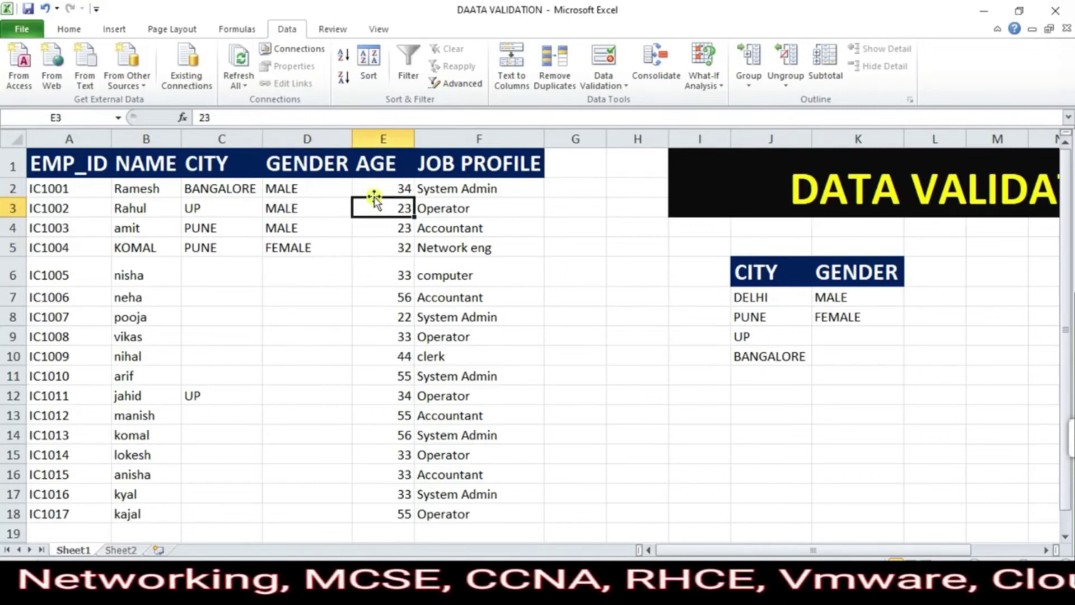
drag(372, 185, 373, 377)
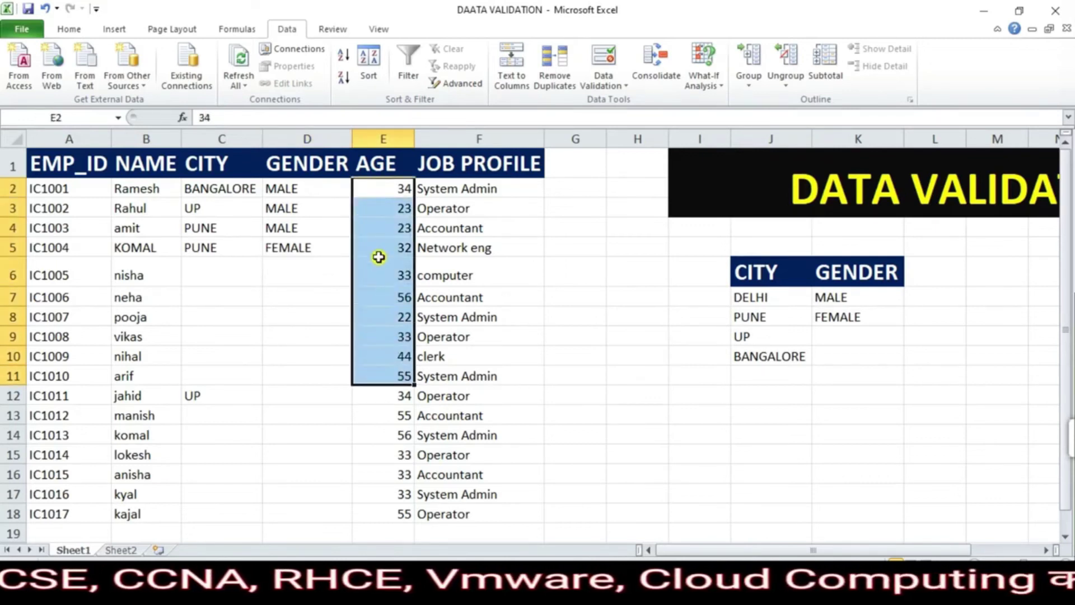
click(372, 209)
drag(372, 185, 365, 511)
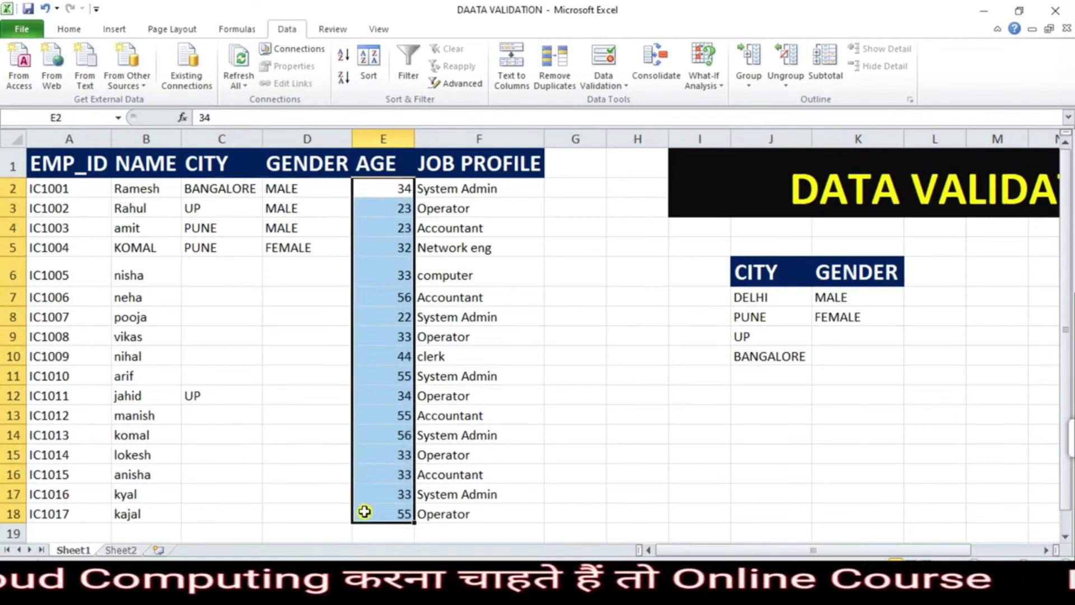
key(Delete)
Reselect the emptied AGE range E2:E18.
click(394, 208)
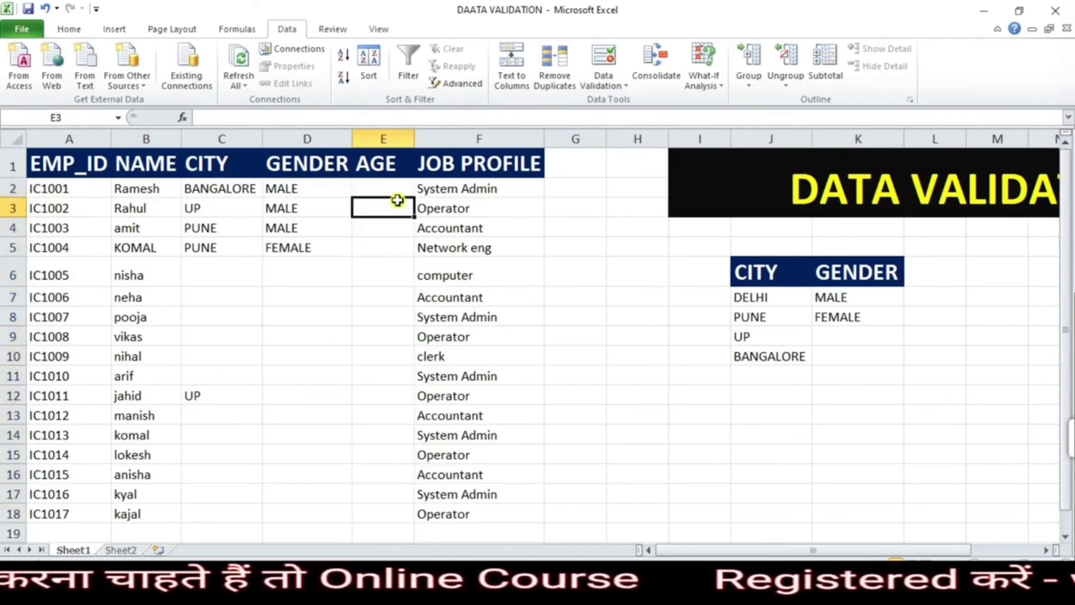
click(384, 183)
click(396, 273)
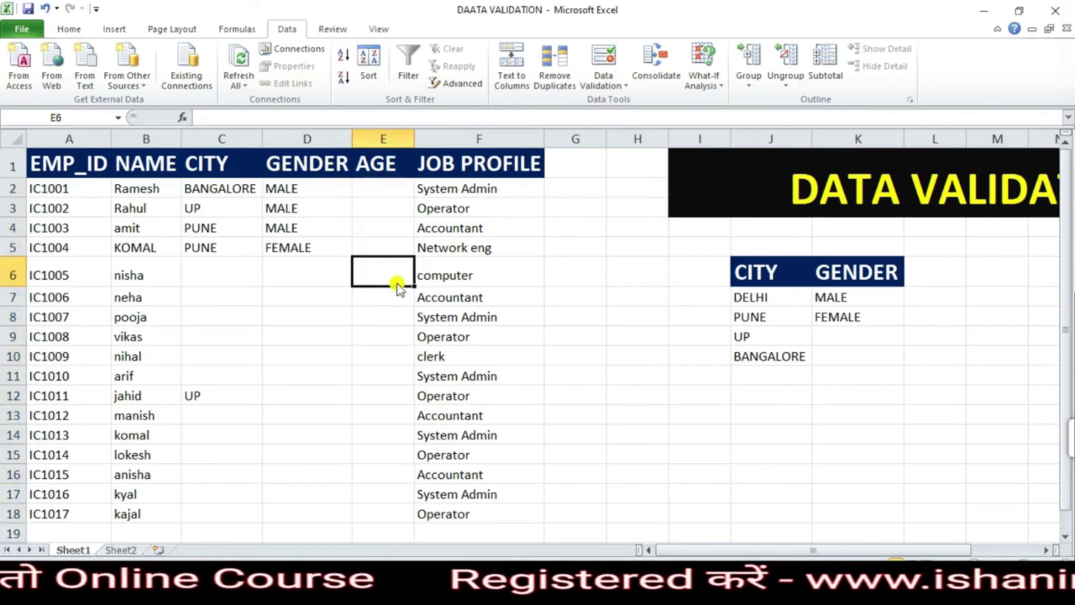
click(392, 193)
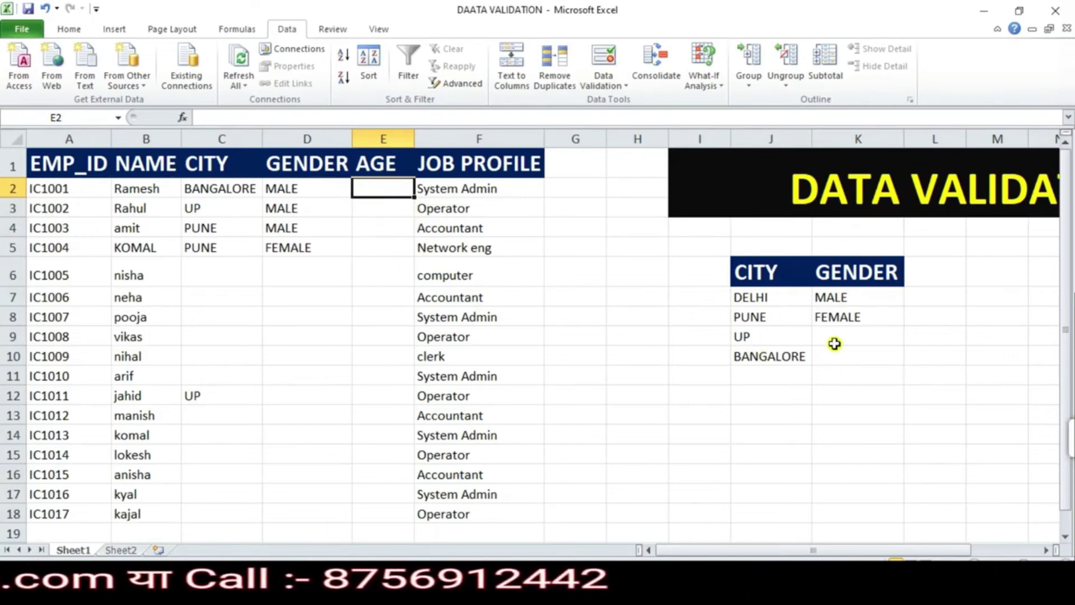
drag(927, 249, 680, 381)
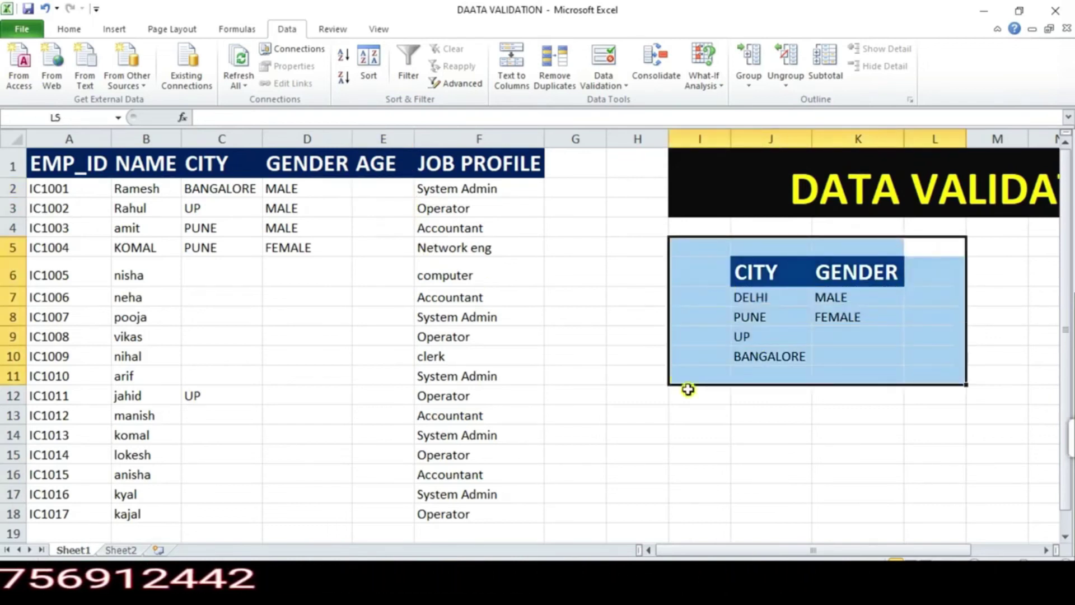
drag(392, 193, 392, 520)
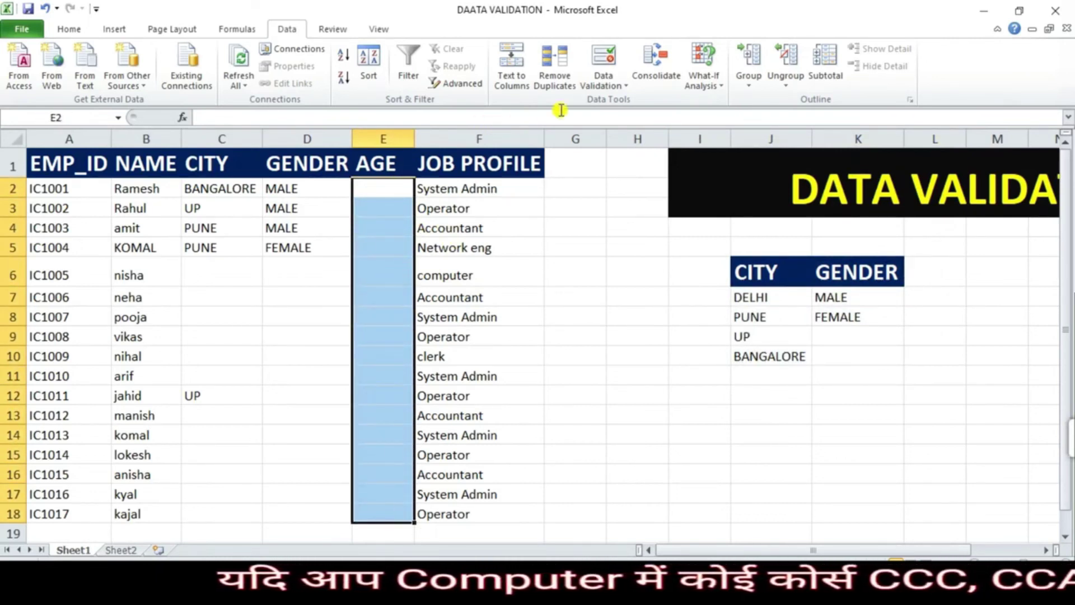
Set the AGE cells' validation to whole numbers between 18 and 35.
click(607, 61)
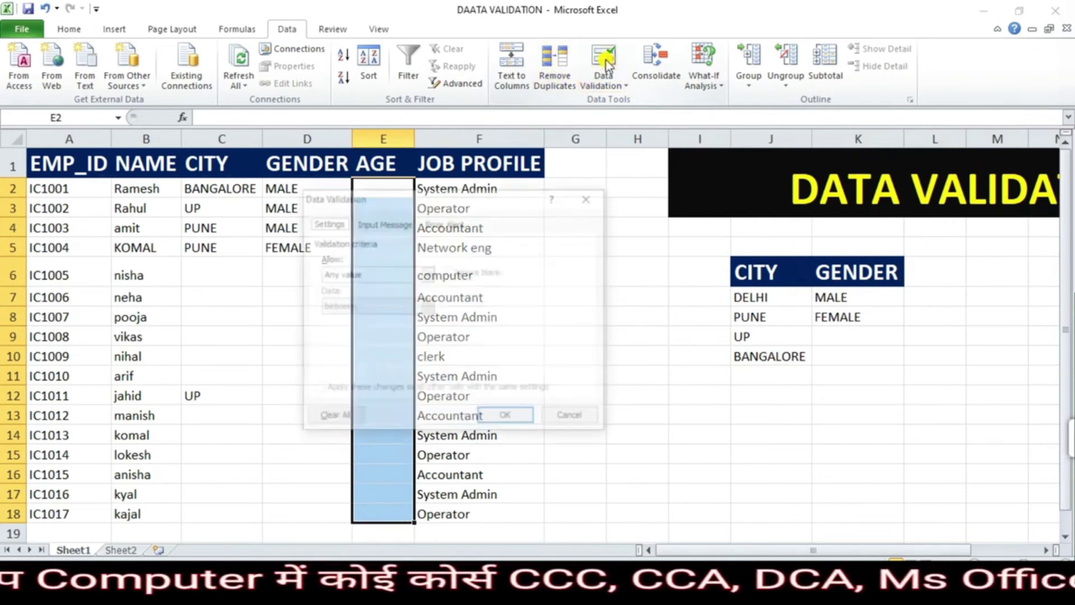
drag(491, 197, 720, 183)
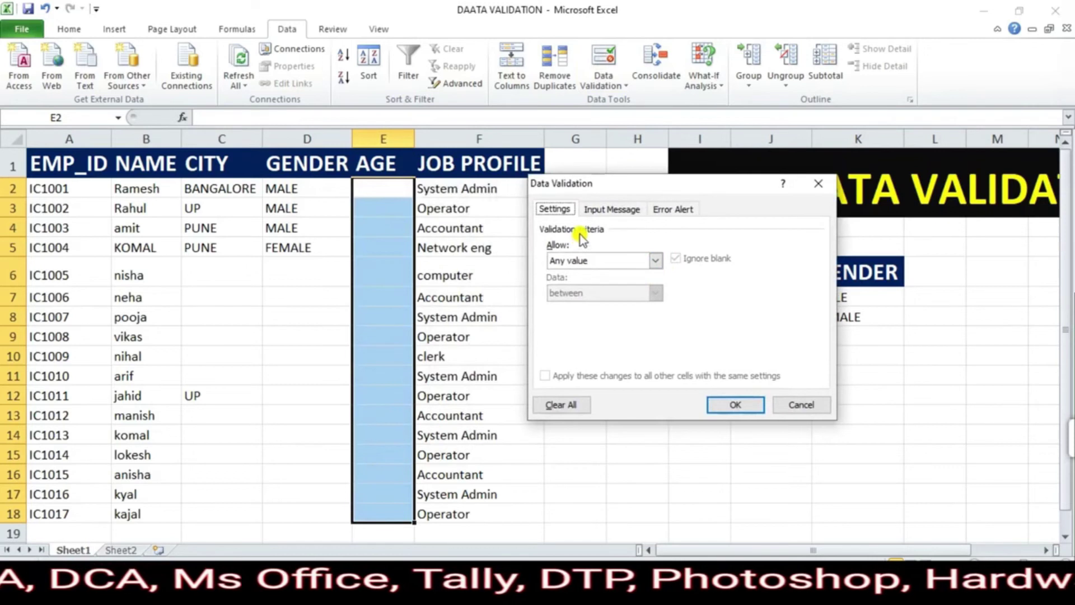
click(626, 262)
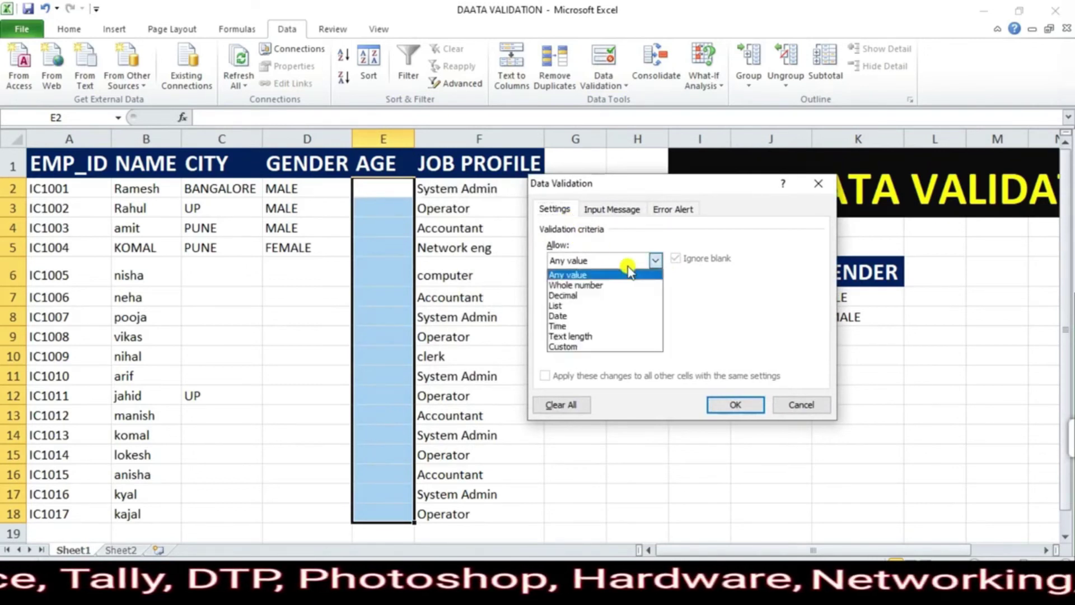
click(603, 285)
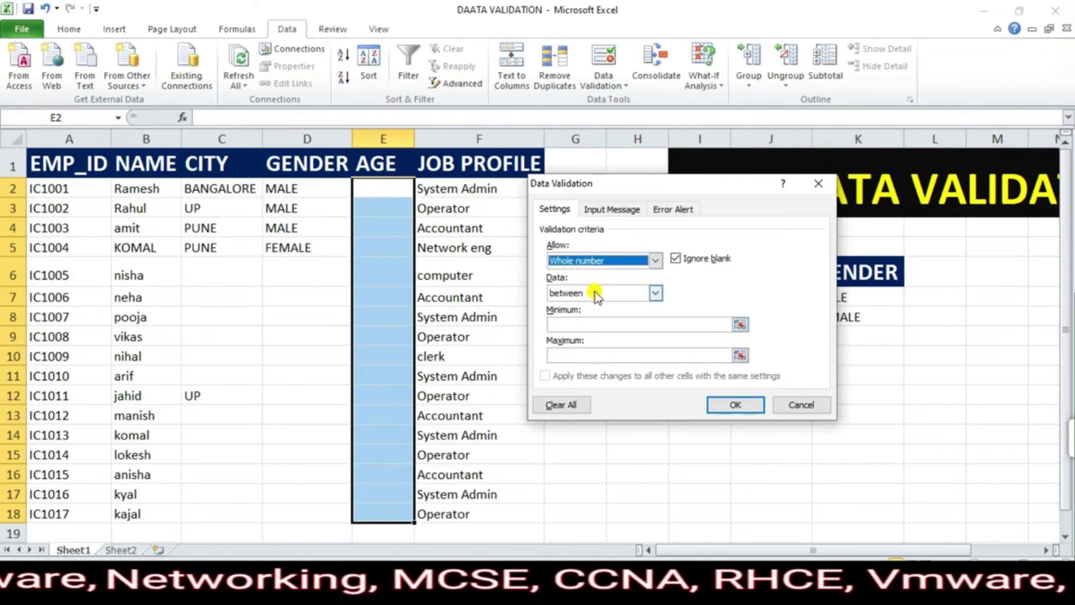
click(594, 325)
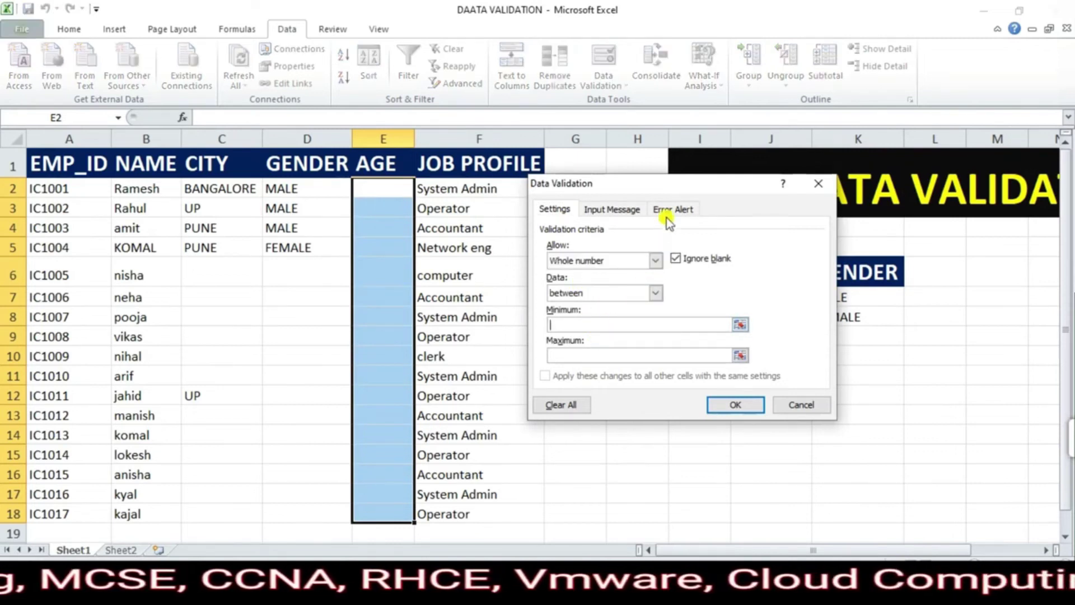
drag(684, 185, 694, 180)
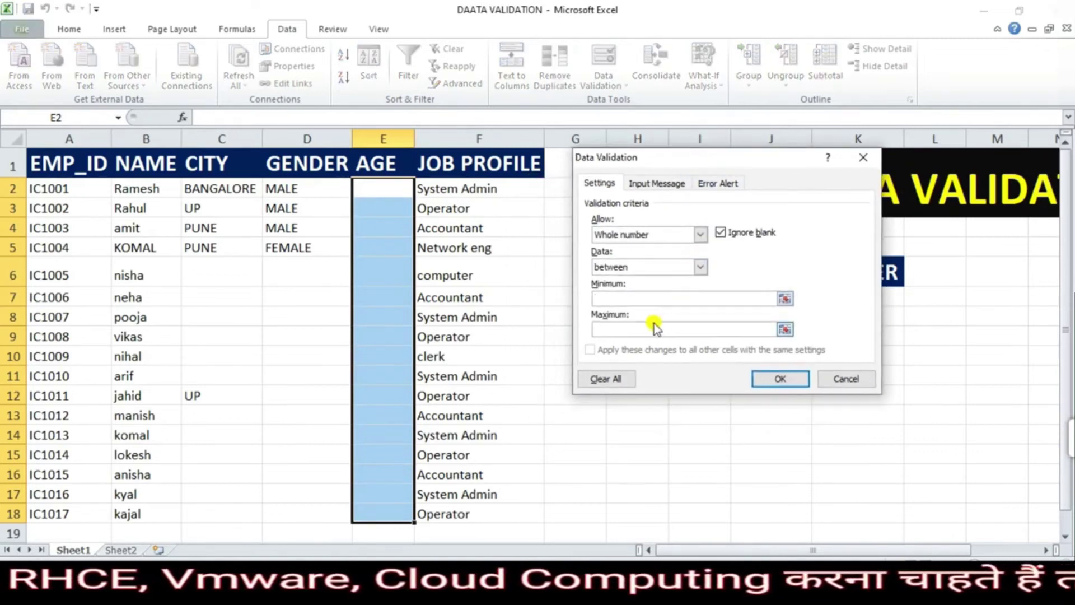
click(646, 303)
text(1)
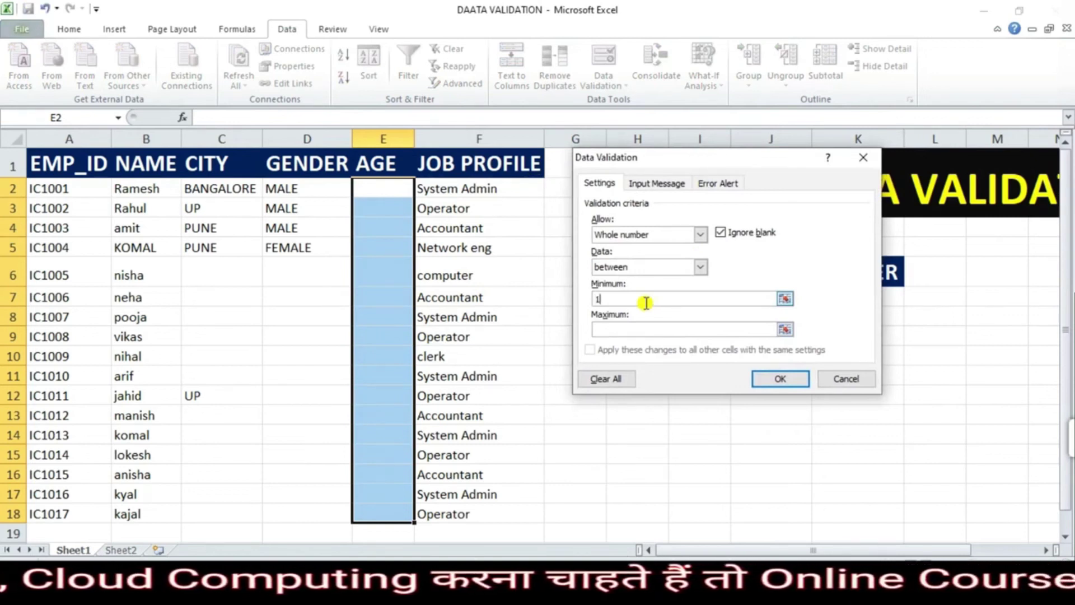
text(8)
click(625, 331)
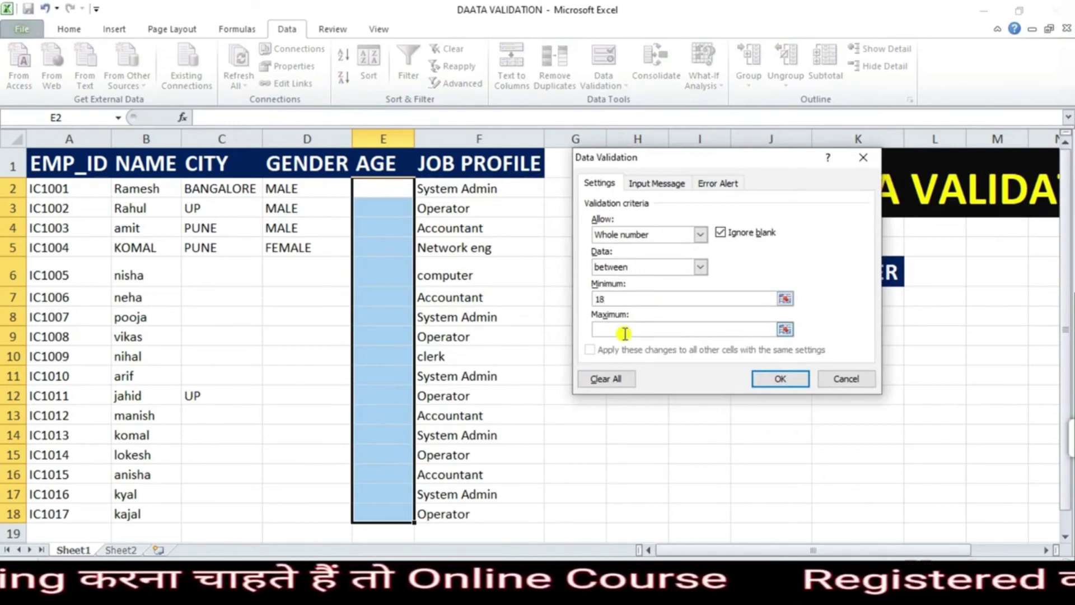
text(35)
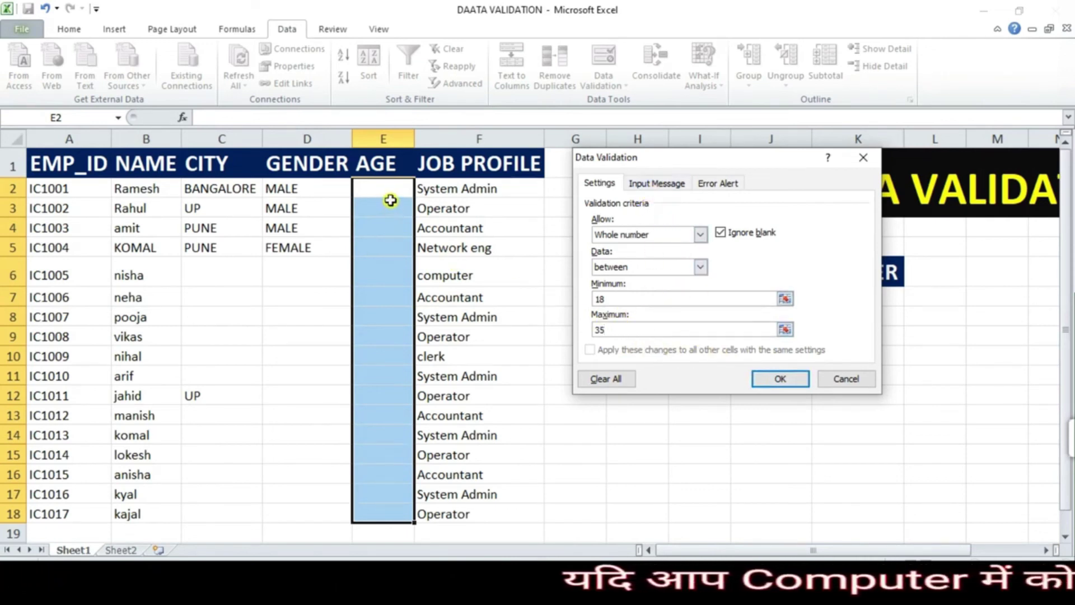
click(776, 378)
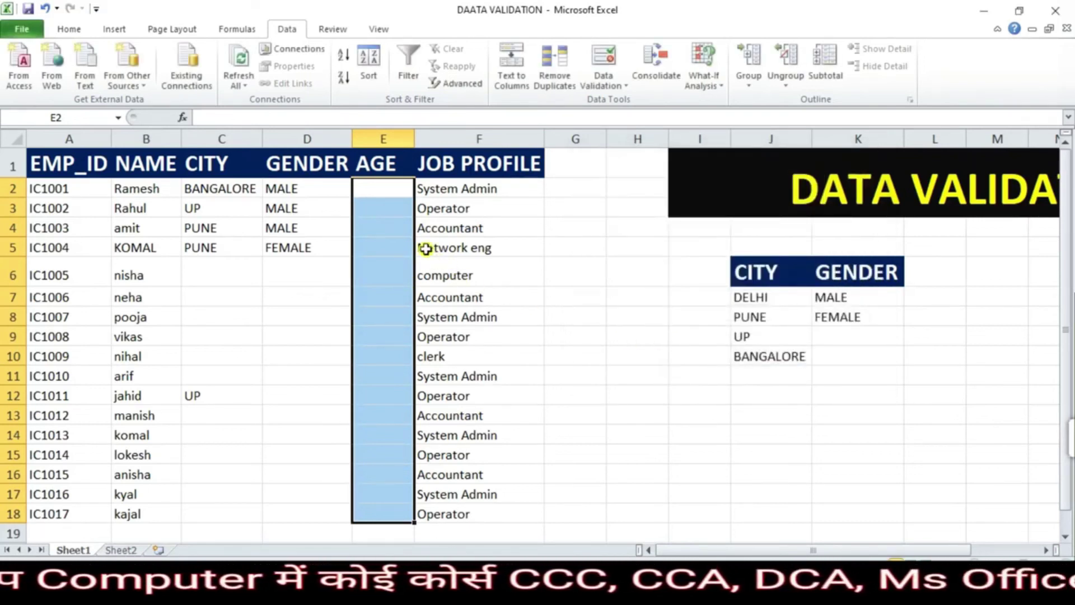
Enter test age 24 in E2, then 17 (rejected) and 34 in E3.
click(384, 197)
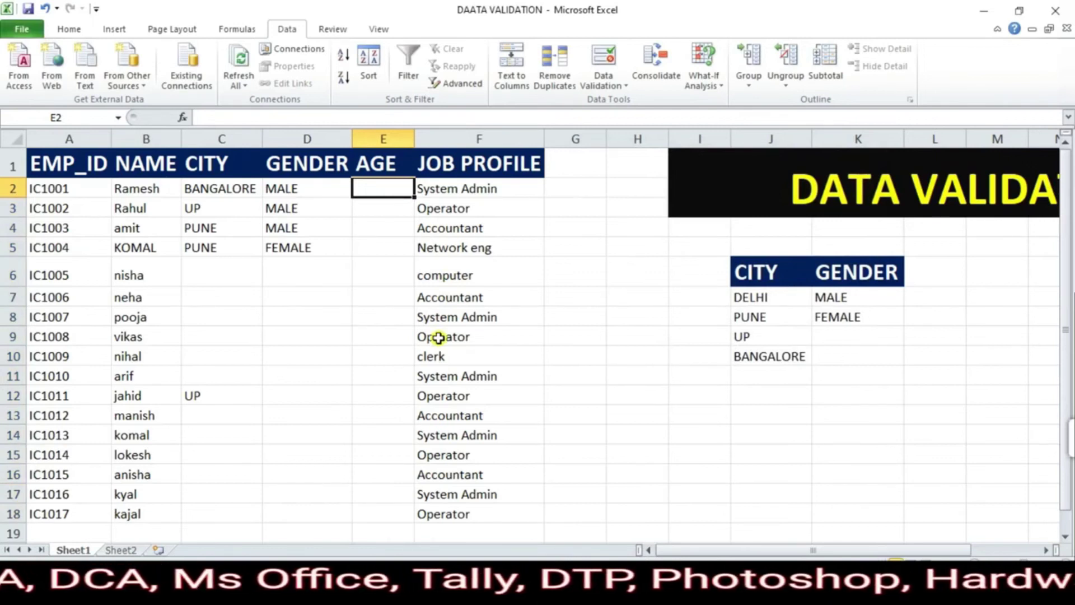
text(24)
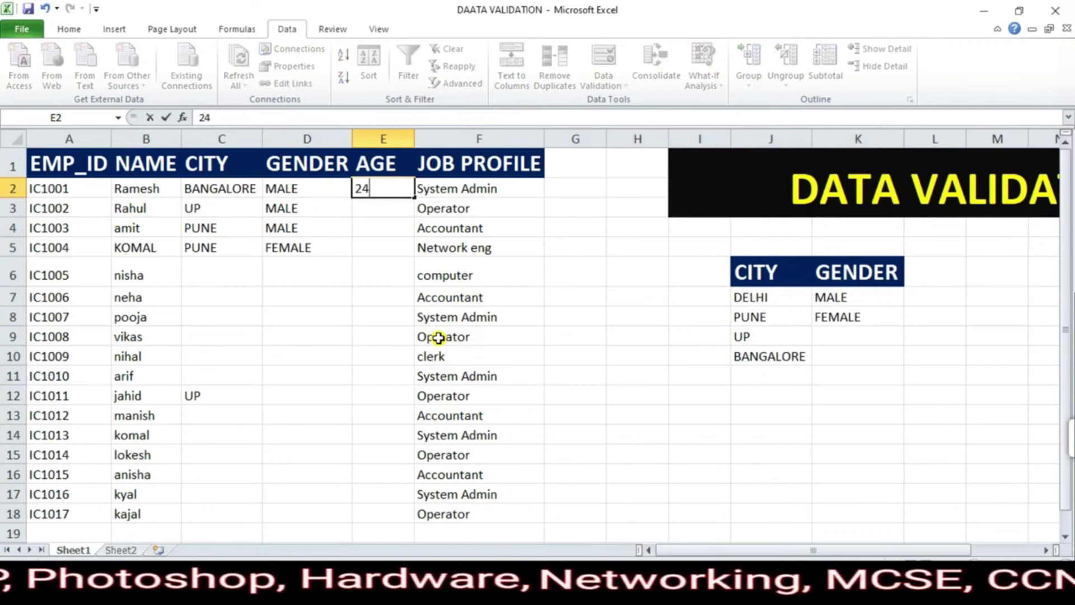
key(Return)
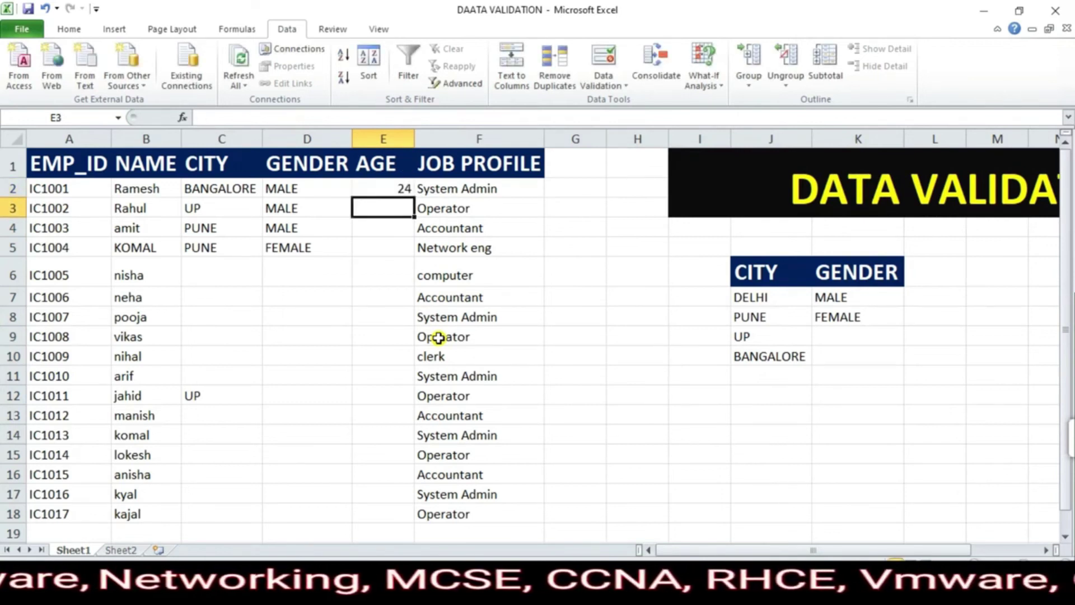
text(1)
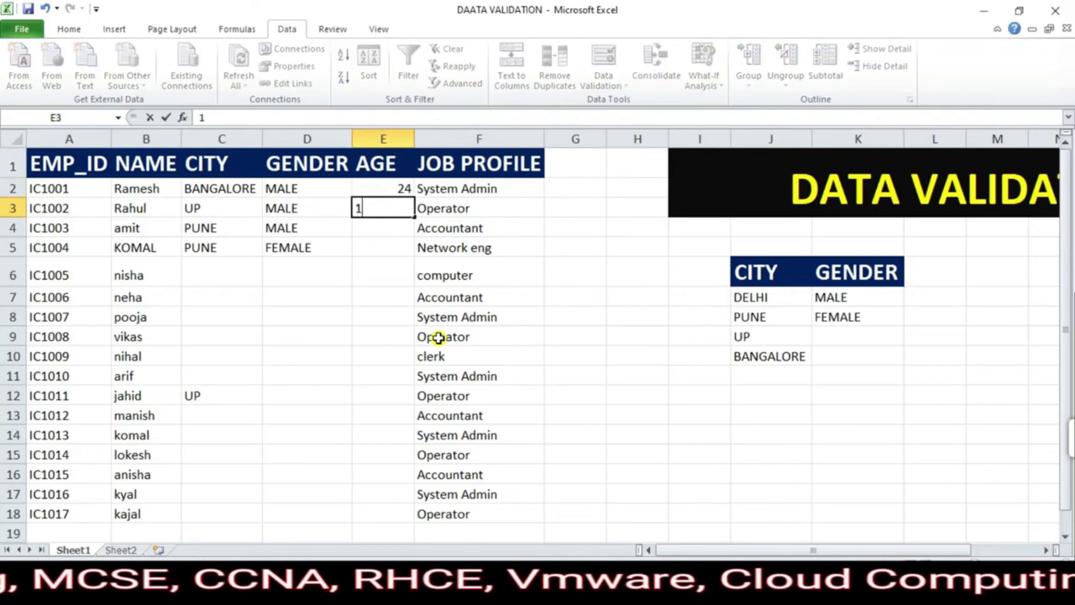
text(7)
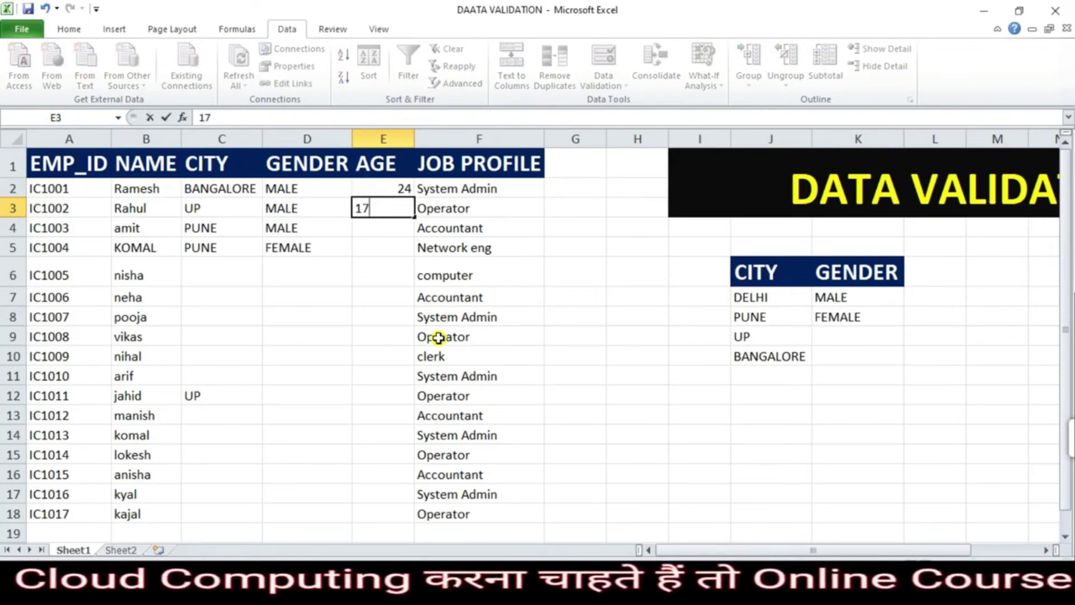
key(Return)
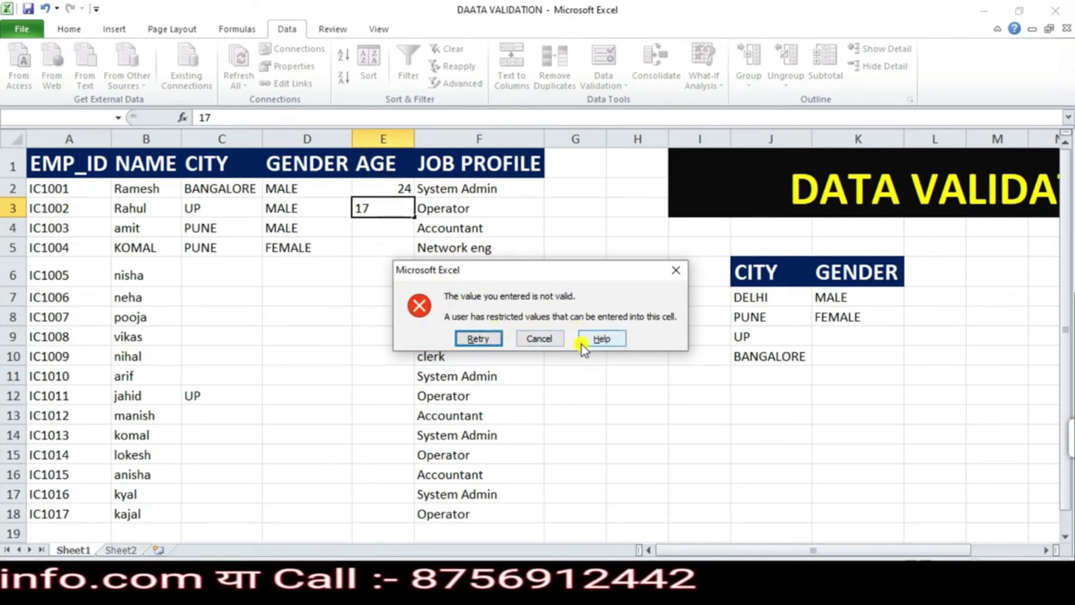
click(674, 271)
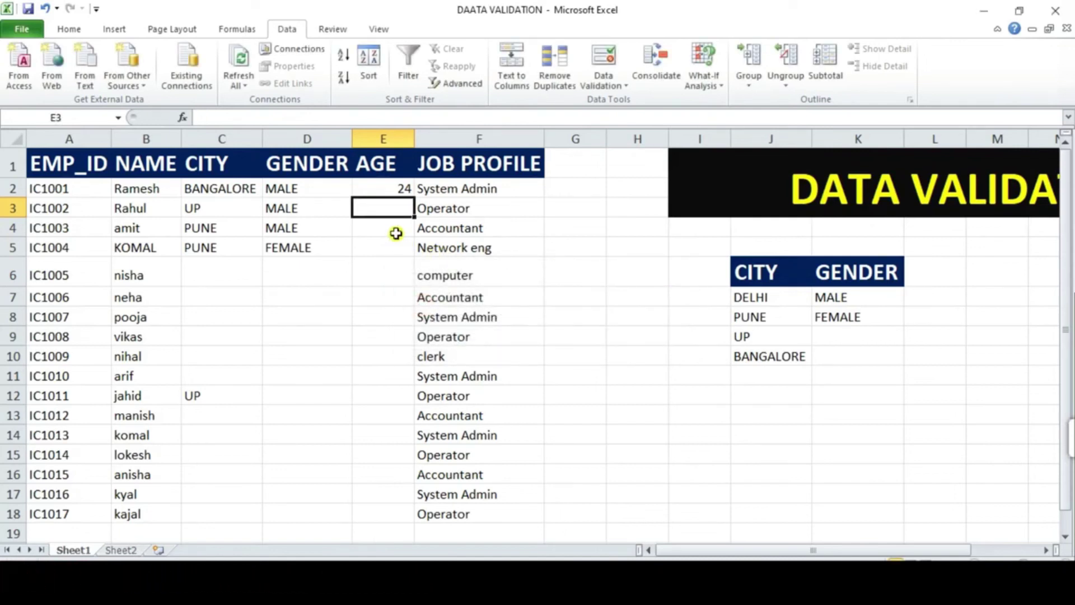
text(34)
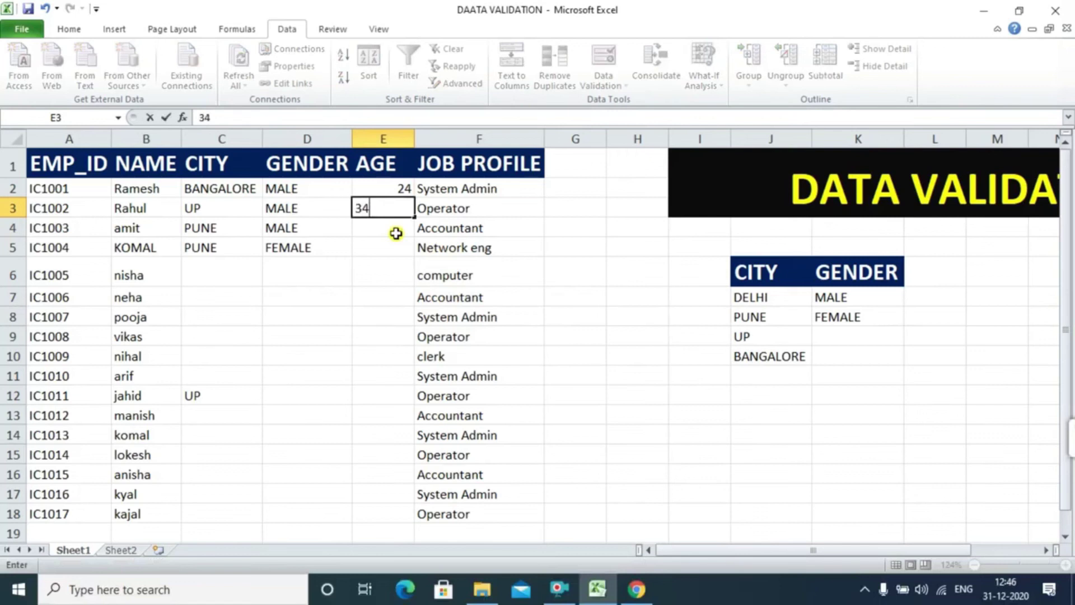
key(Return)
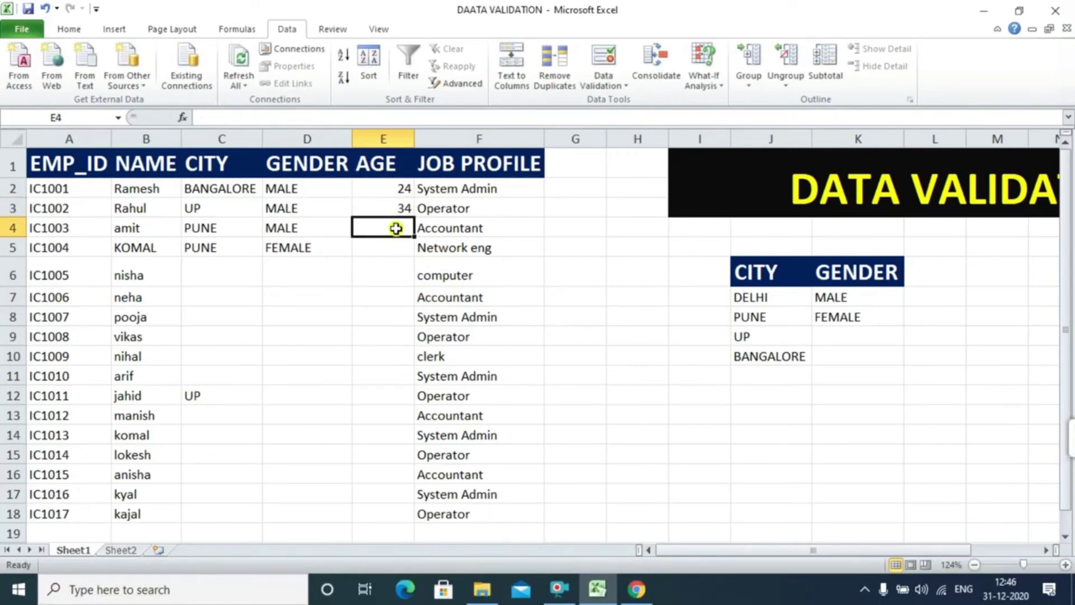
Try 37 in E4, dismiss the rejection, then clear E2:E3 and select the AGE column.
text(37)
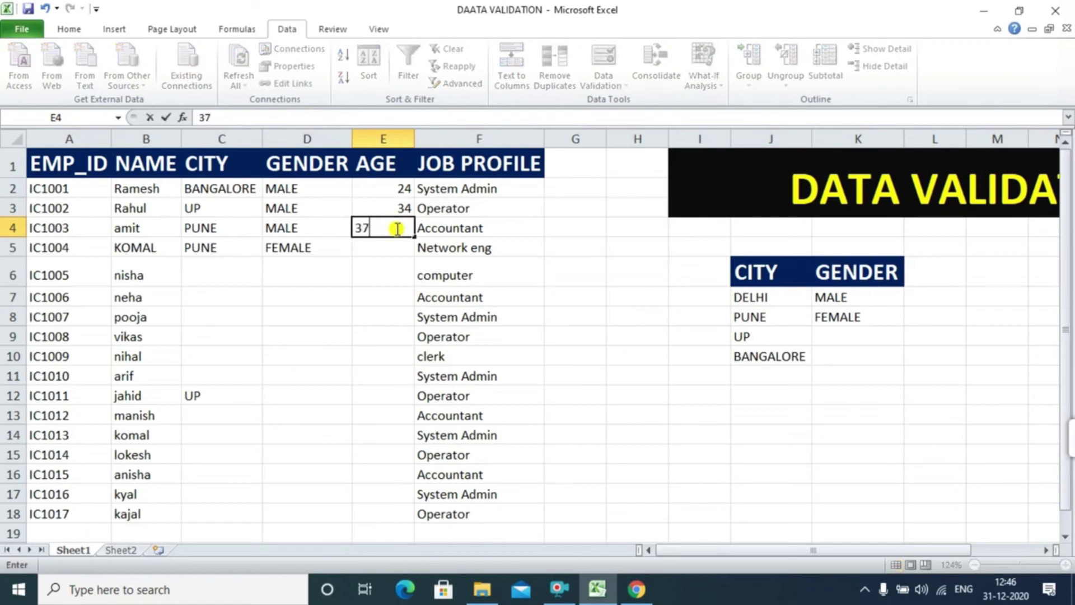
key(Return)
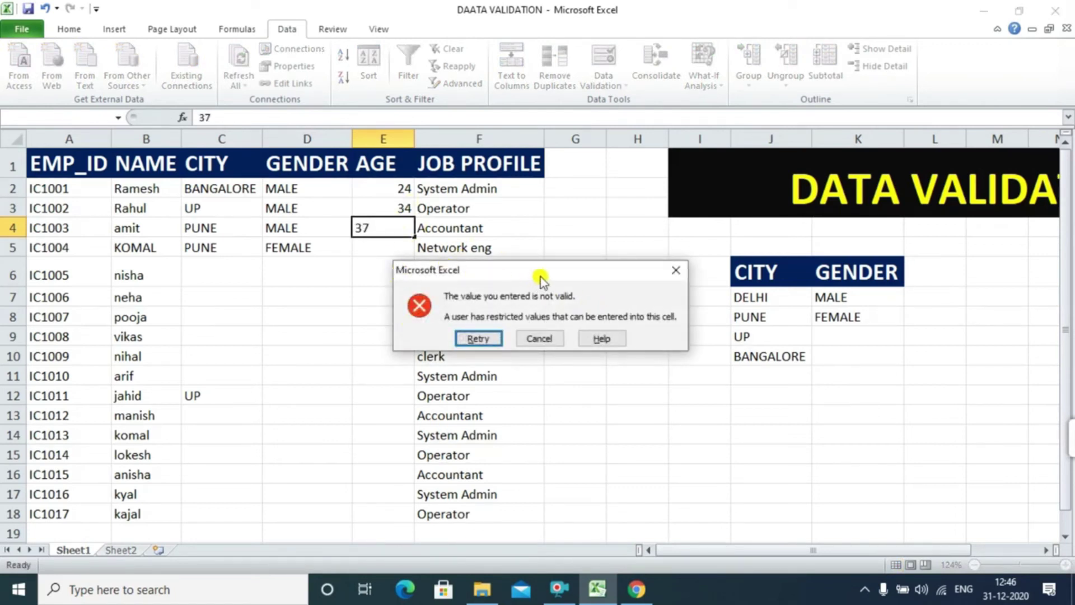
drag(542, 272, 621, 236)
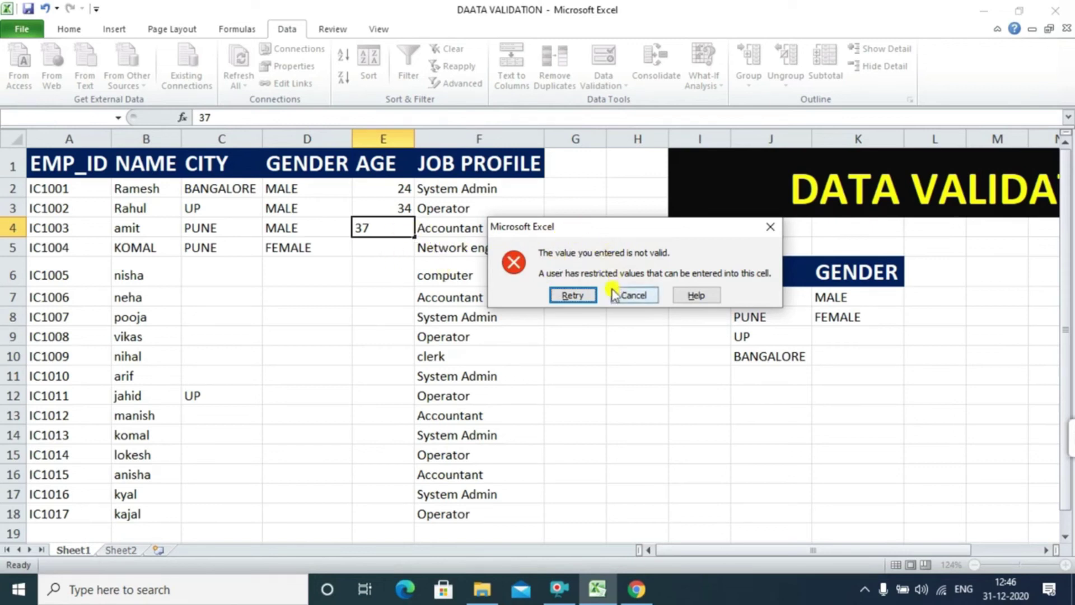
click(770, 226)
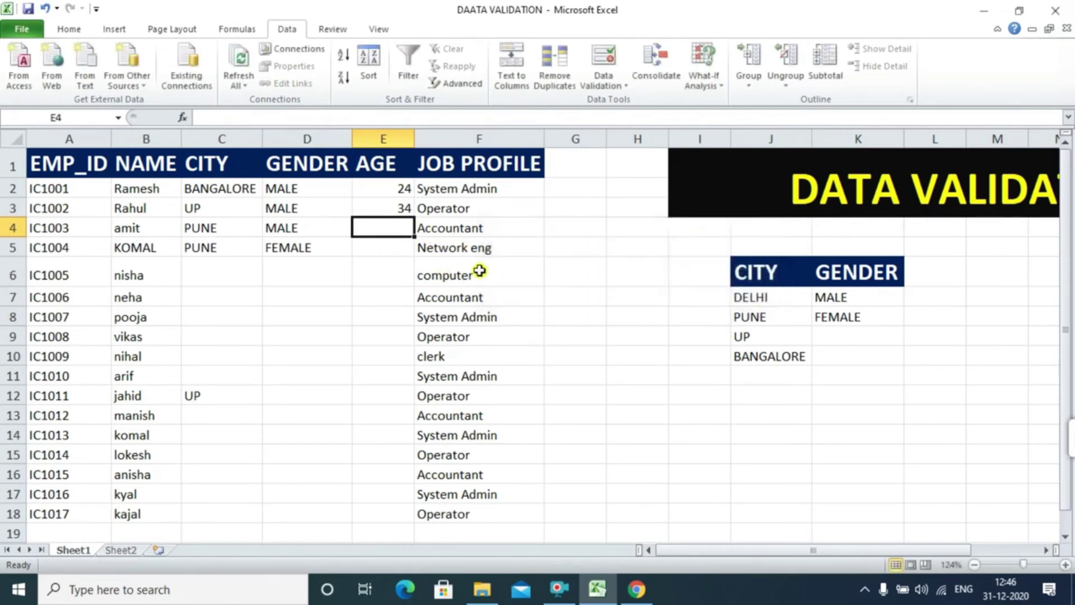
drag(393, 190, 400, 205)
key(Delete)
drag(377, 181, 377, 509)
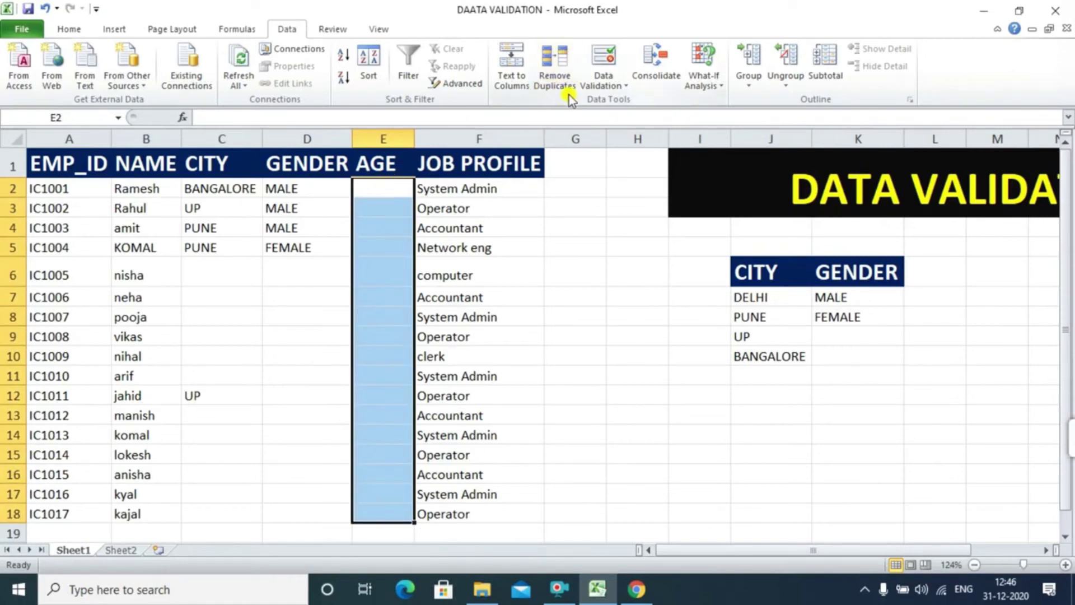
Give the AGE validation input message title AGE and text ELIGIBILITY BETWEEN 18 TO 35.
click(602, 64)
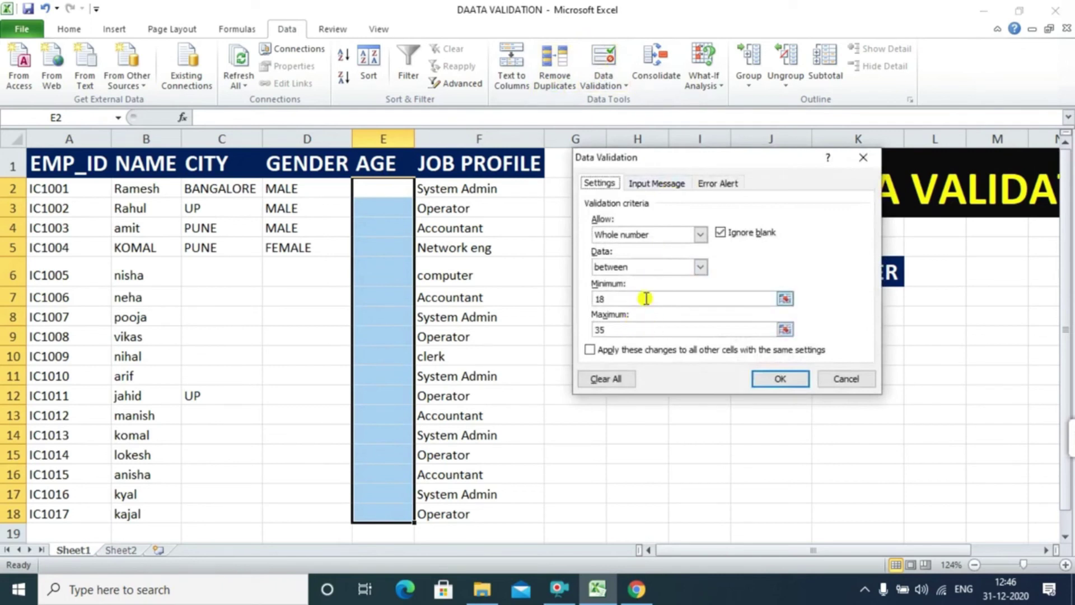
click(661, 185)
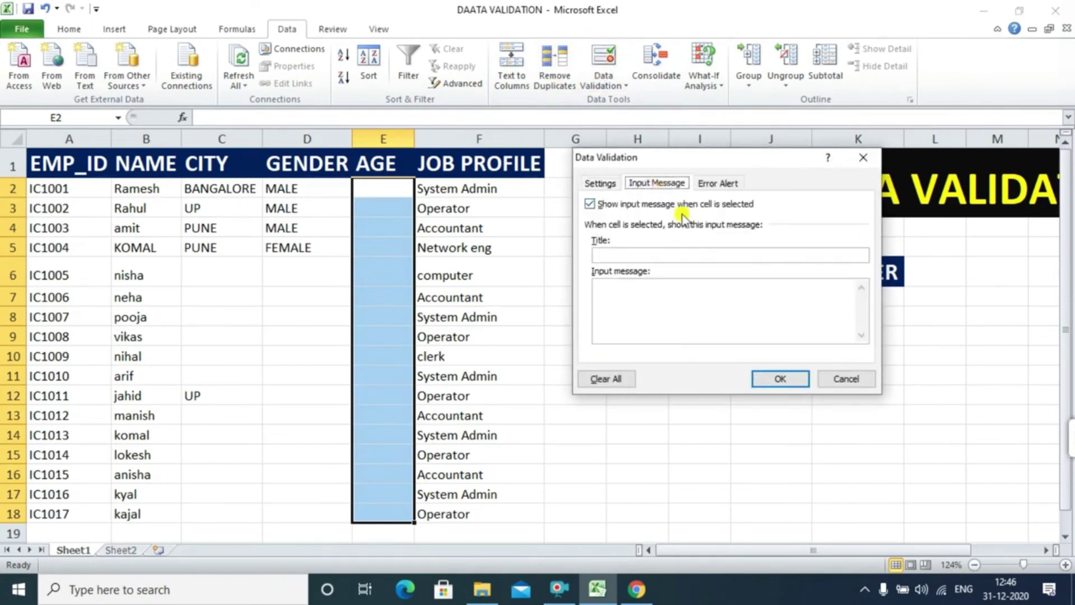
click(639, 253)
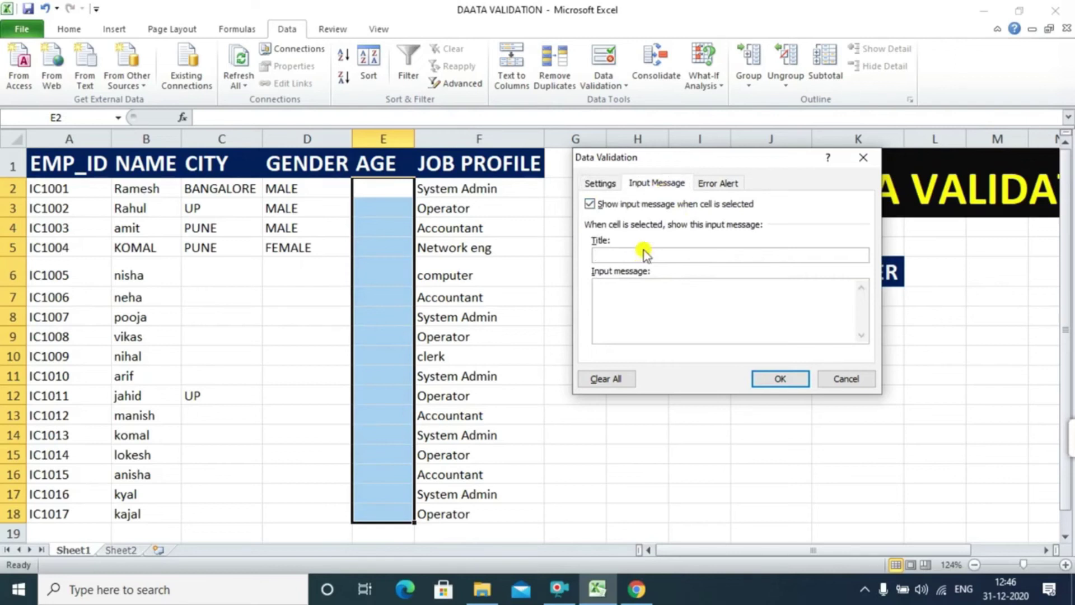
text(AGE)
click(661, 299)
text(ELIGIBILI)
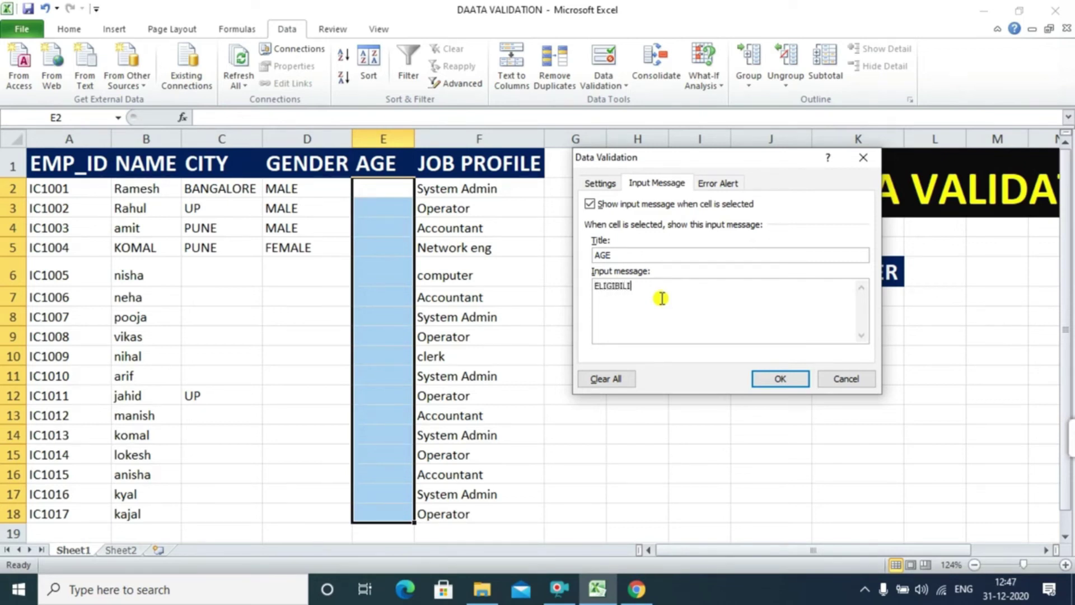
text(TY BETWEEN 18 TO 35)
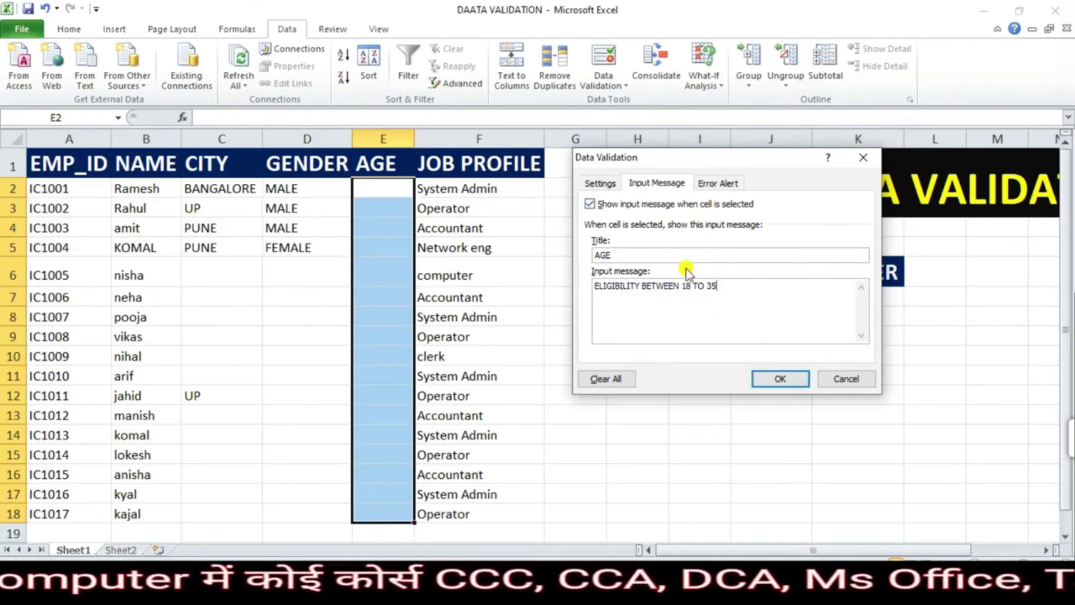
click(702, 184)
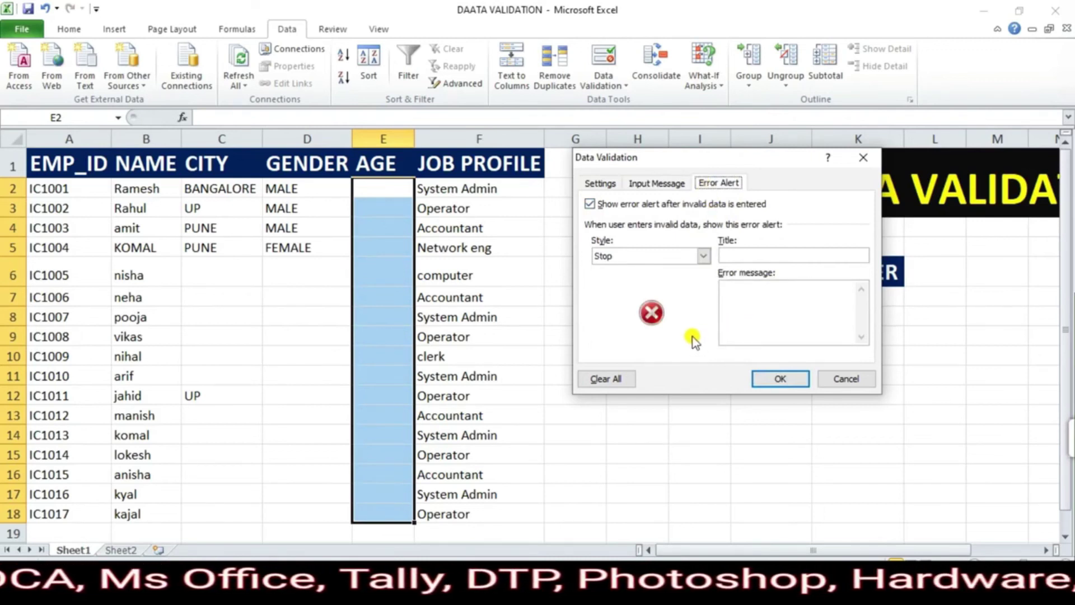
Set error alert title 'invalid input' and message 'please enter valid input', then review the settings.
click(760, 255)
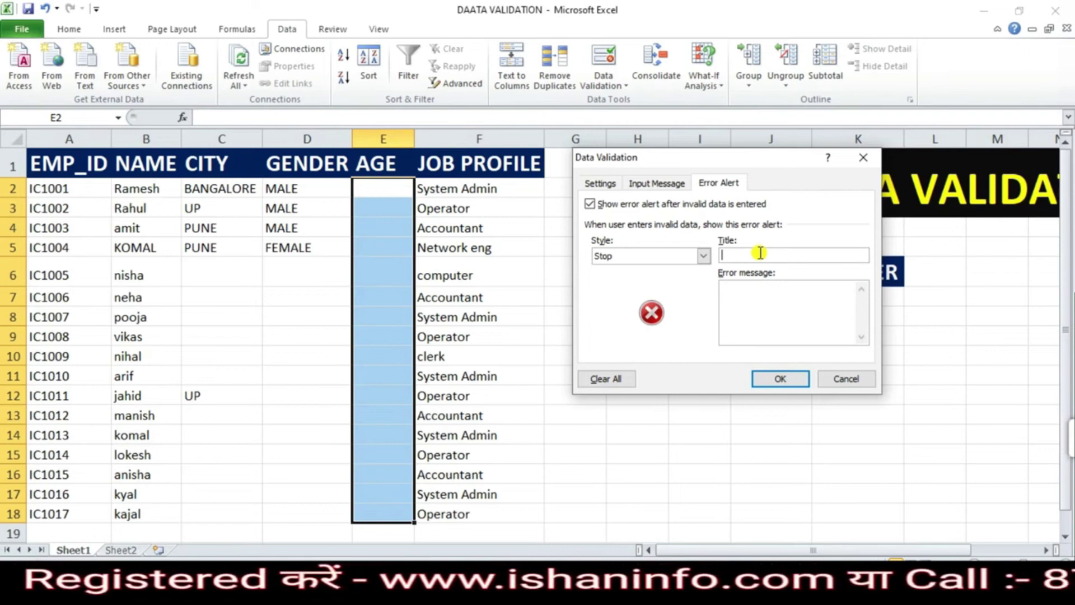
text(inval)
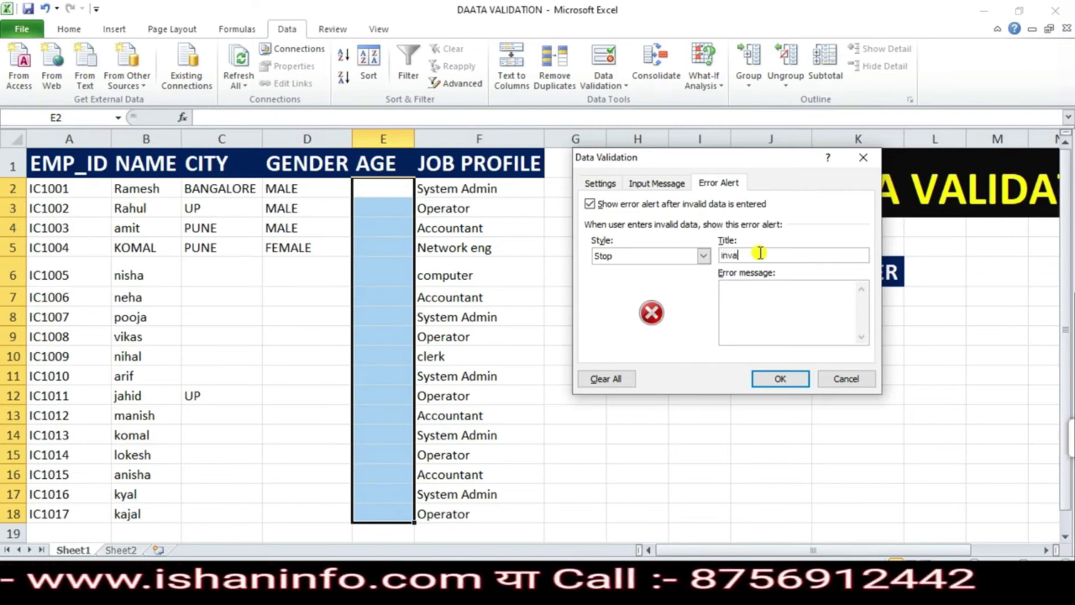
text(id in)
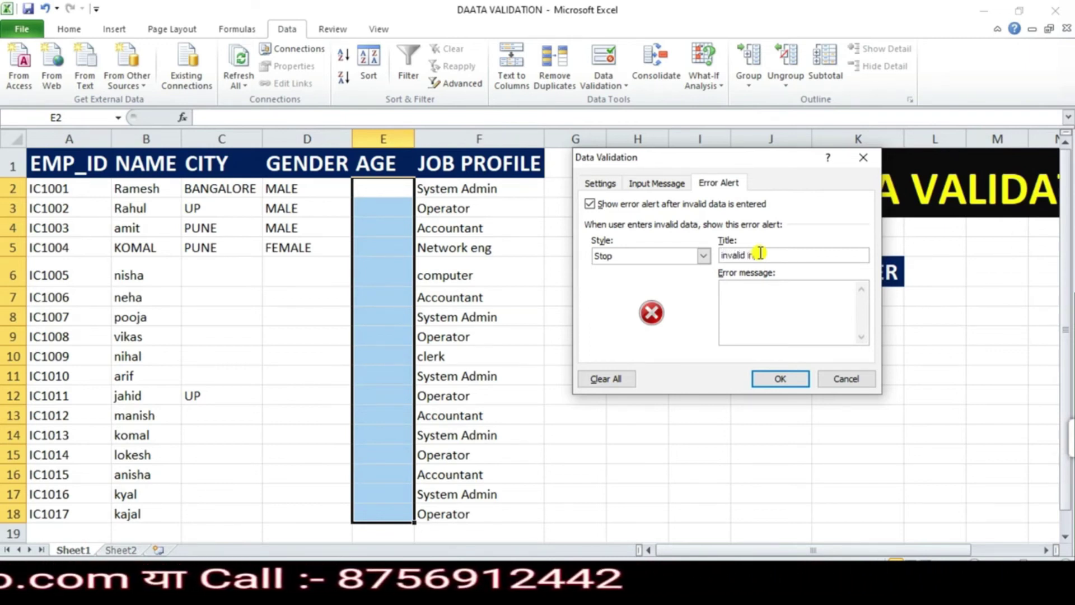
text(put)
click(765, 292)
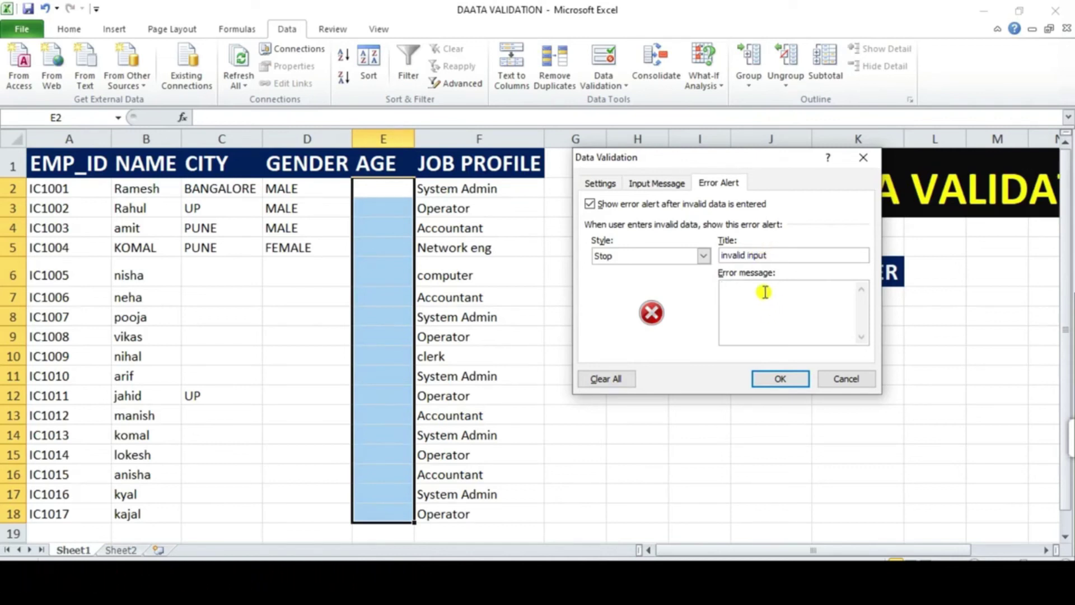
text(ple)
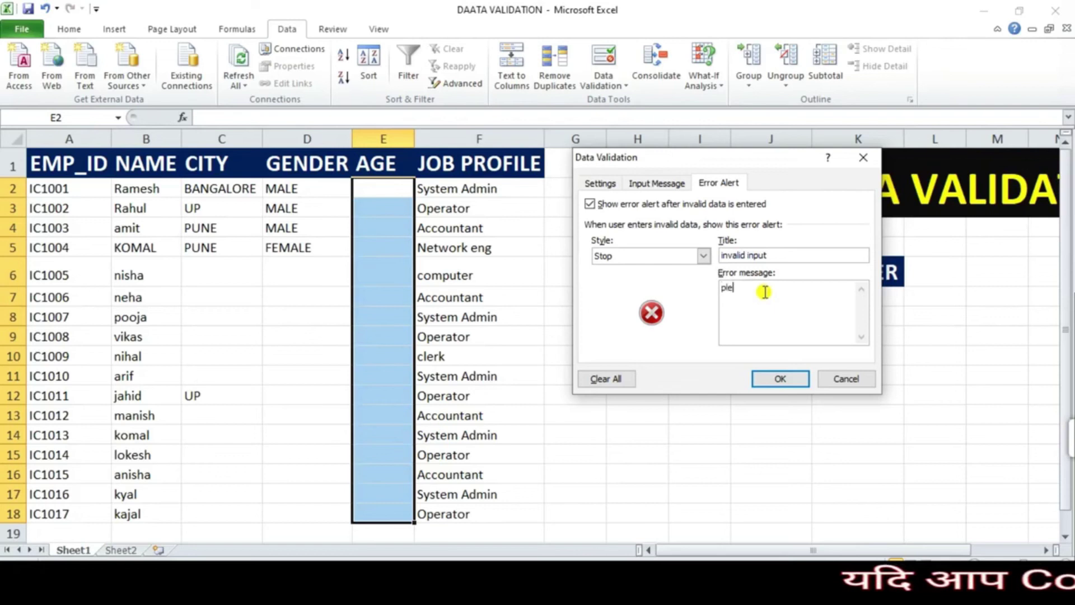
text(ase en)
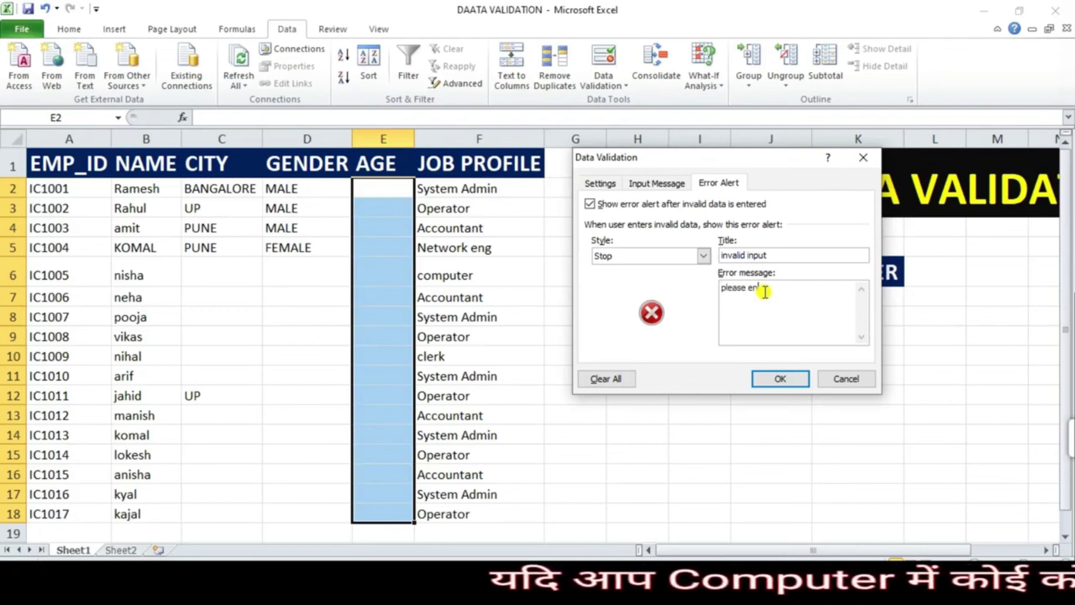
text(ter valid)
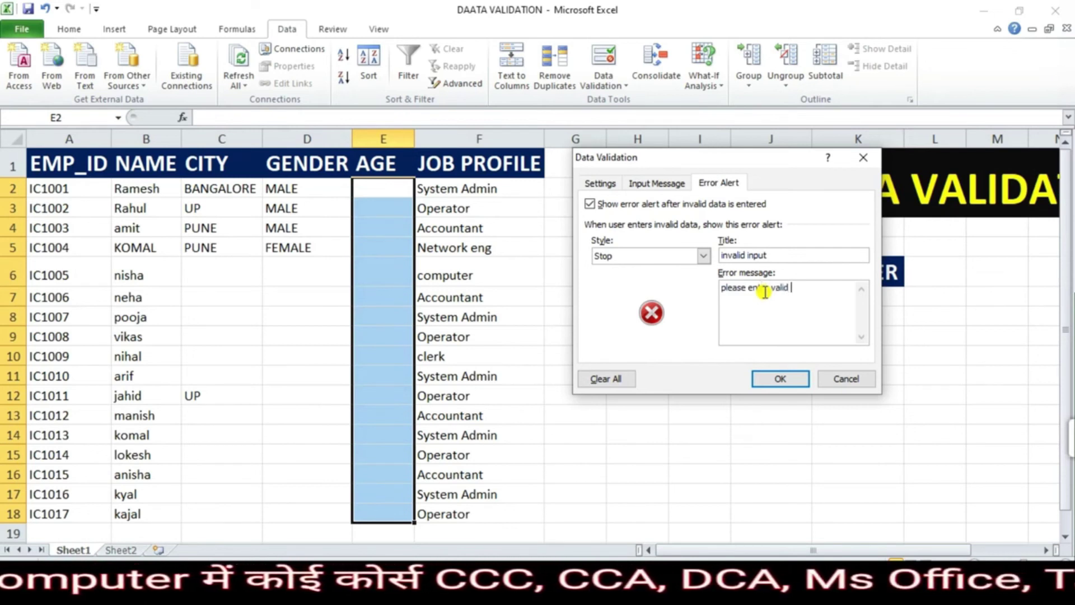
text( input)
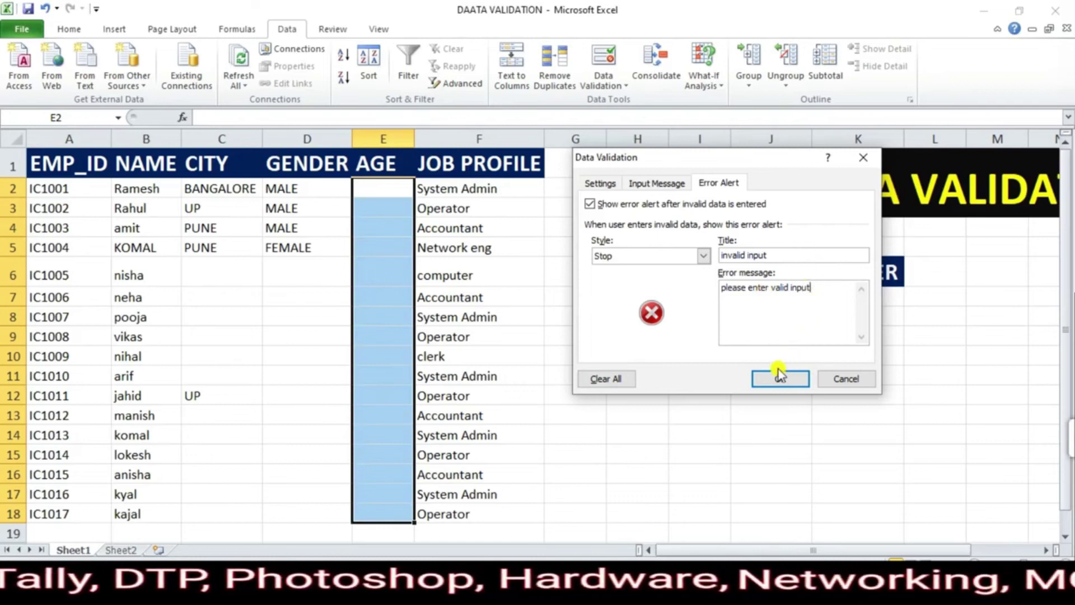
click(661, 184)
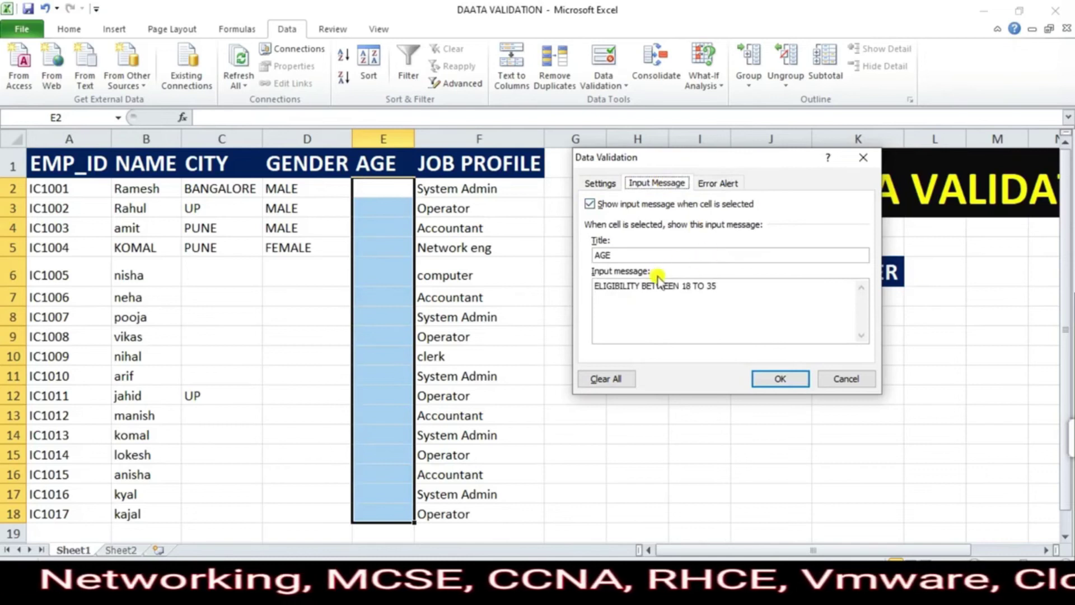
click(709, 182)
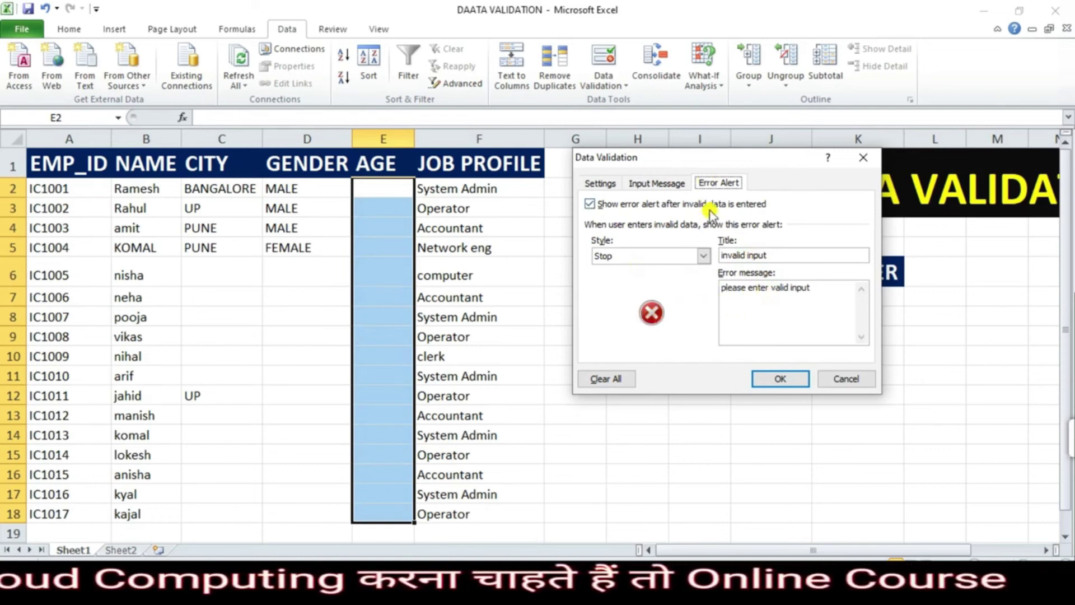
click(598, 188)
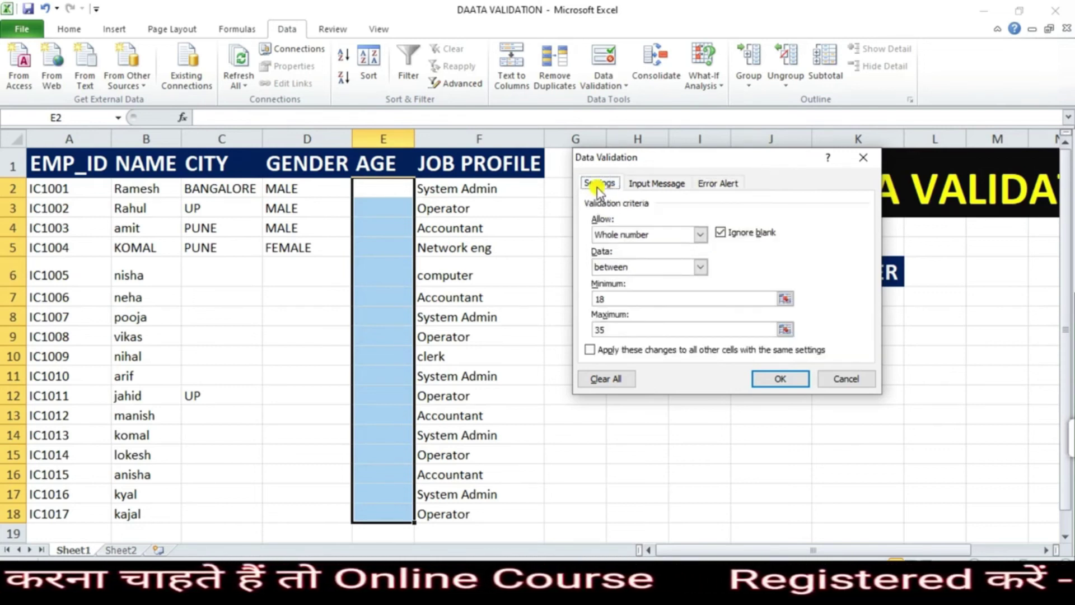
Apply the 18–35 age rule and enter age 30 in E2 for IC1001.
click(784, 379)
click(717, 412)
click(844, 409)
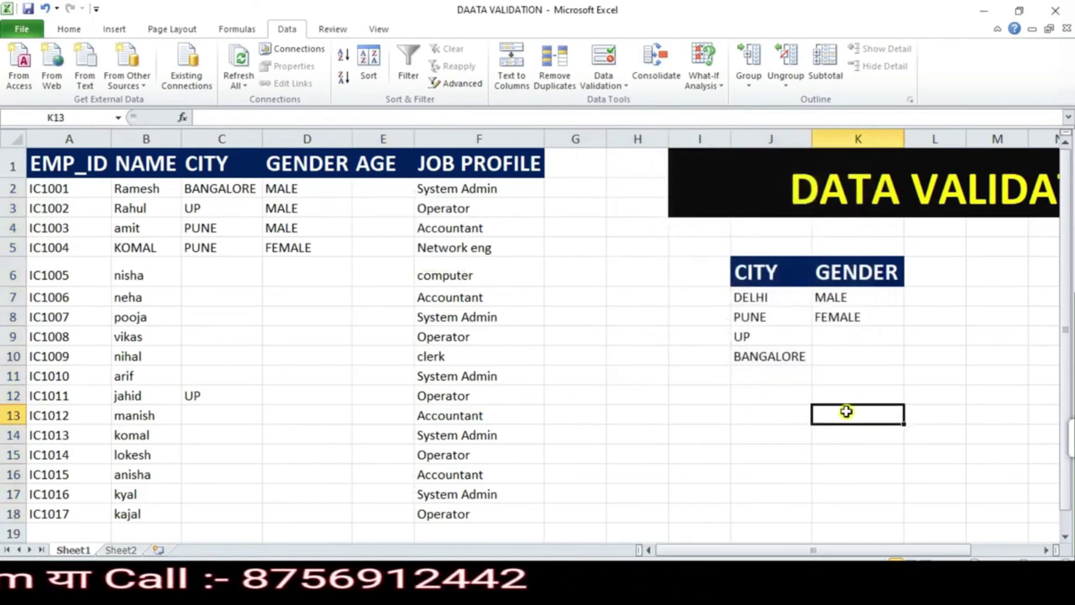
click(384, 192)
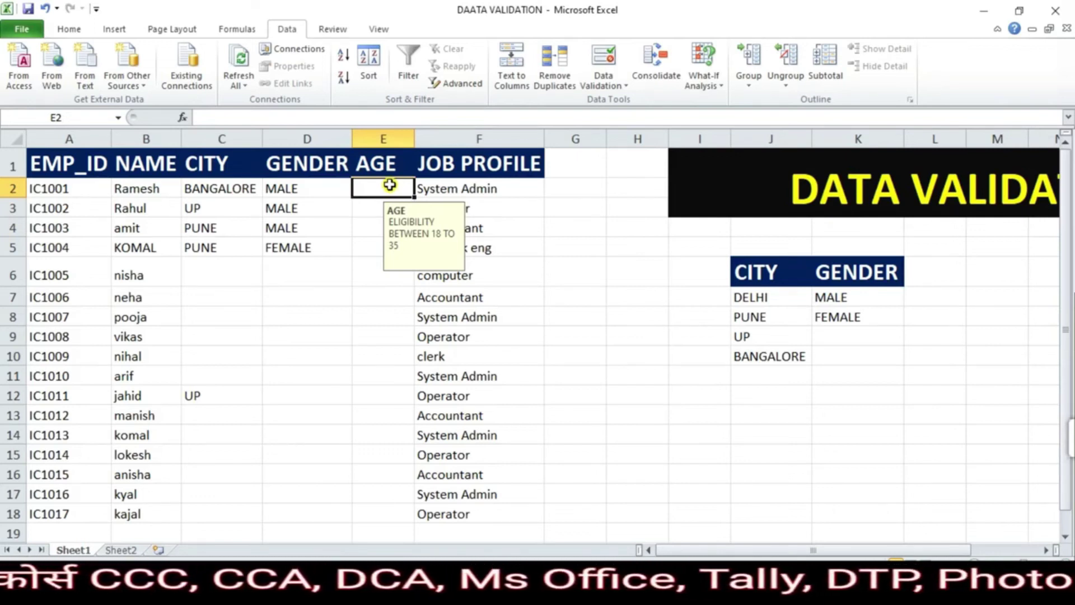
text(30)
key(Return)
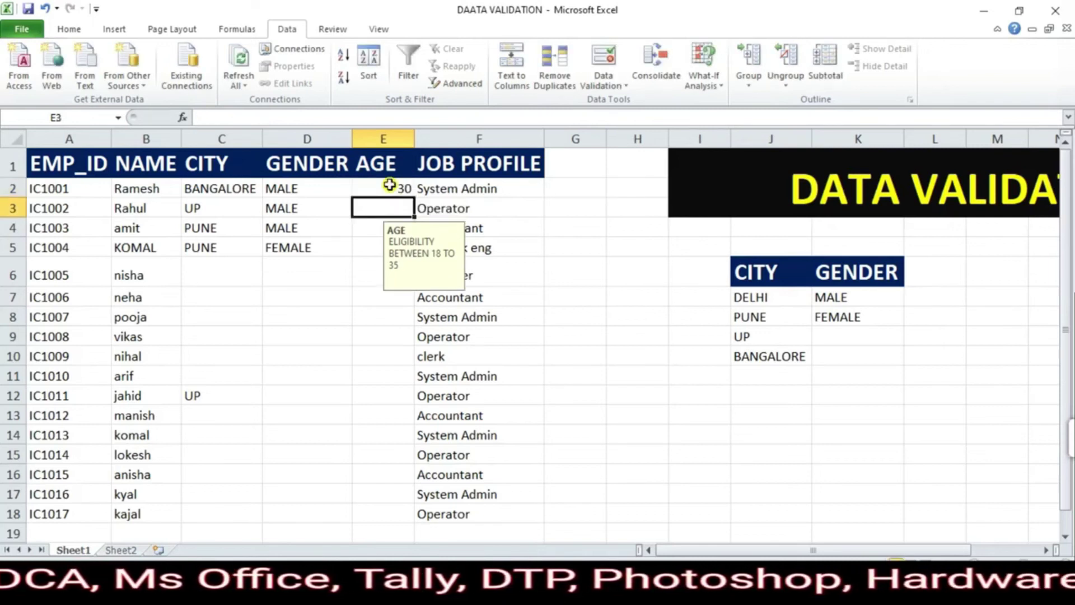
Confirm the rule rejects ages 16 and 37, and record age 26 in E3.
text(16)
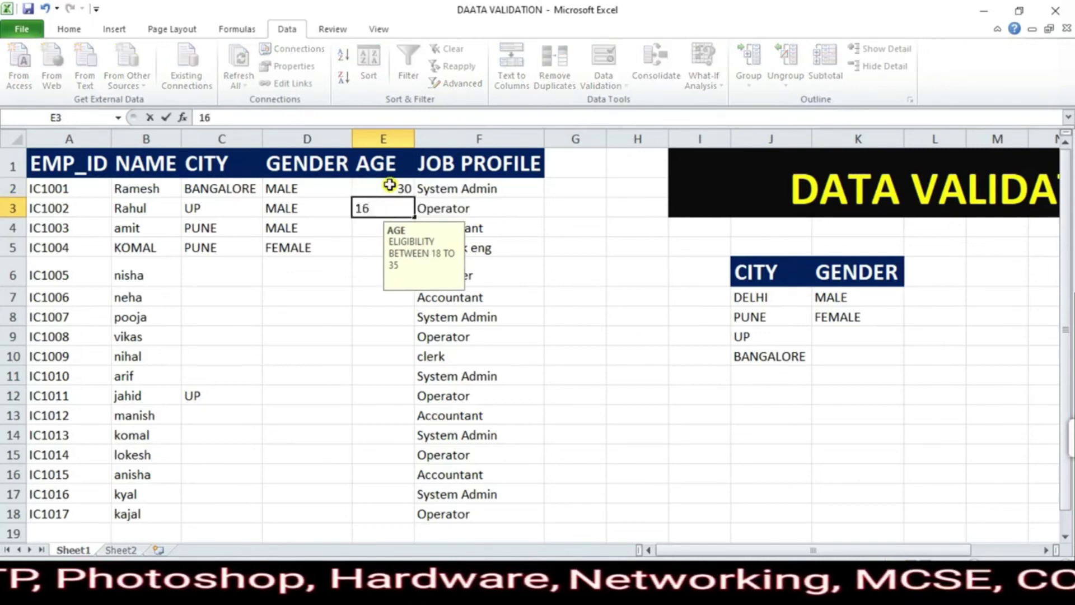
key(Return)
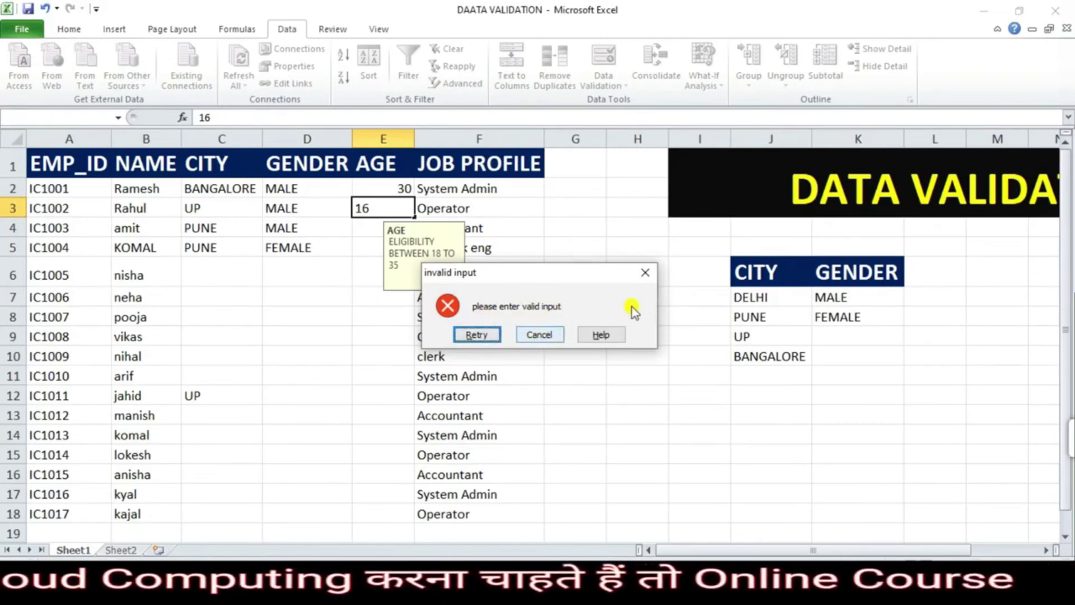
click(641, 274)
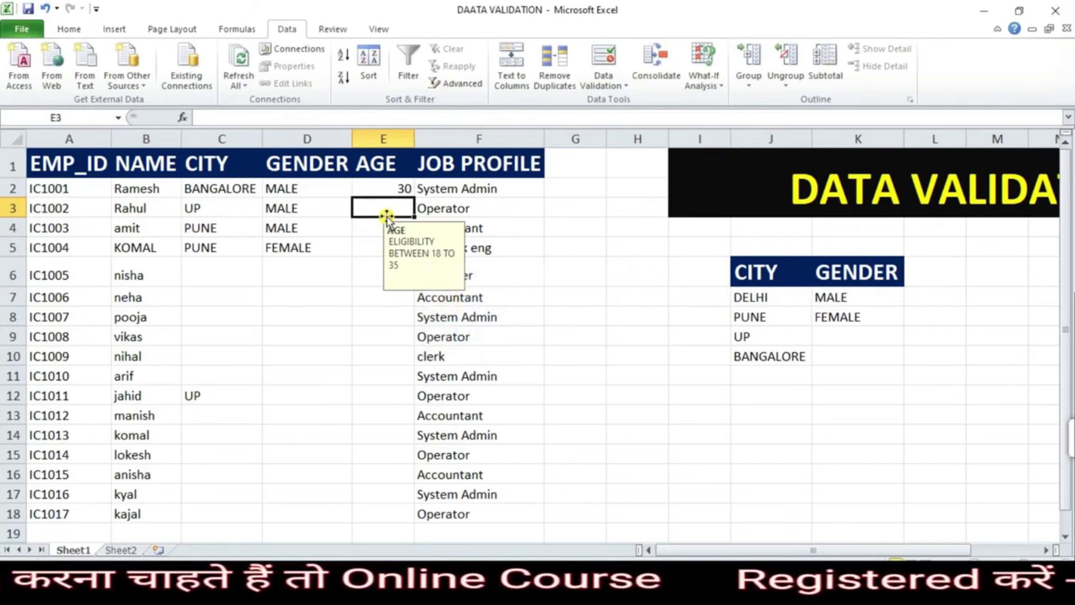
text(2)
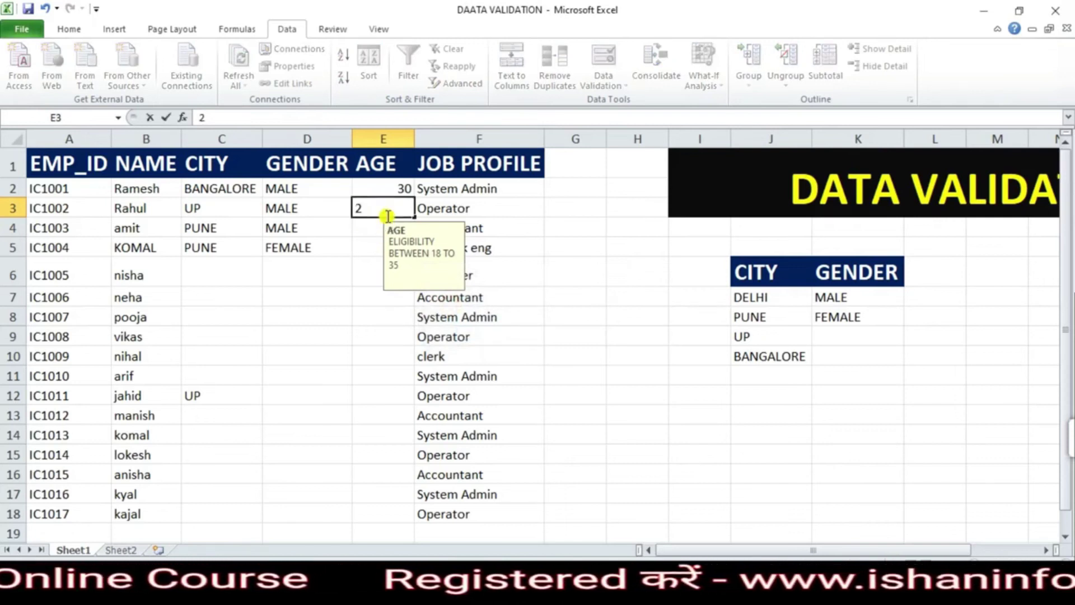
text(6)
key(Return)
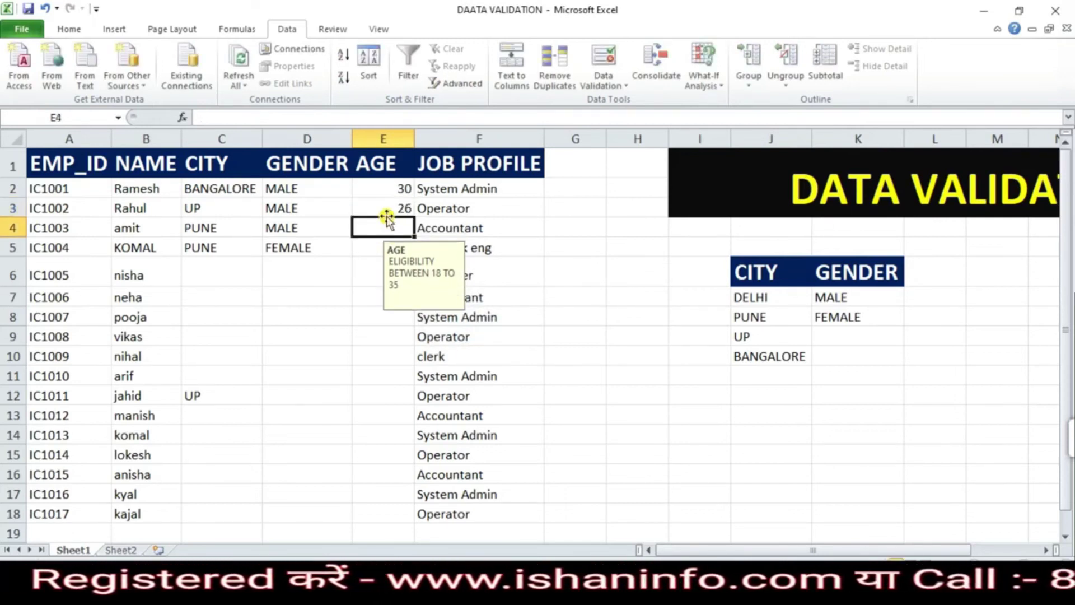
text(37)
key(Return)
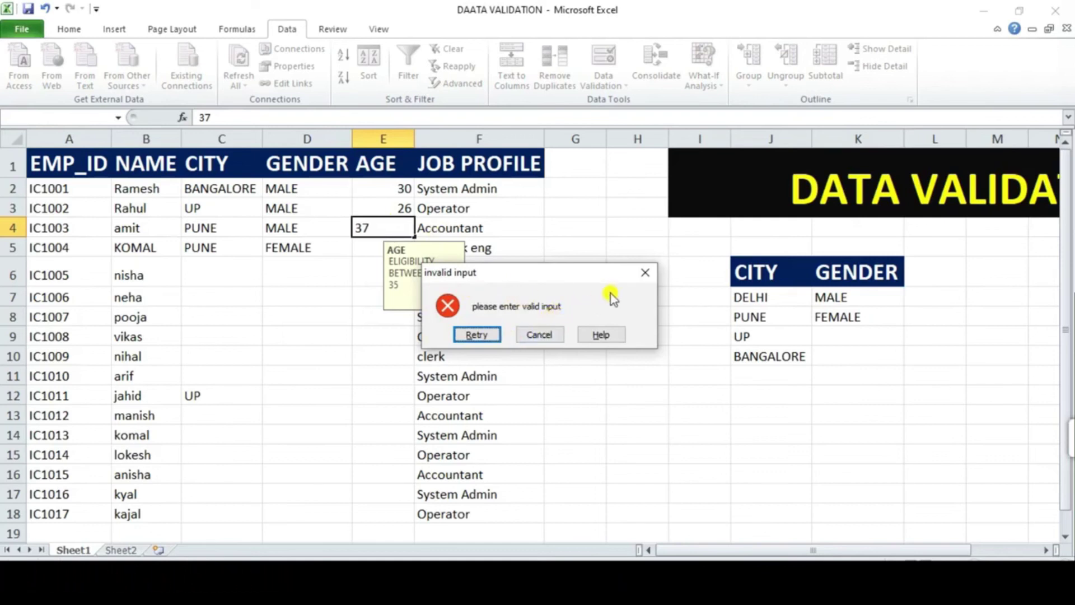
click(642, 274)
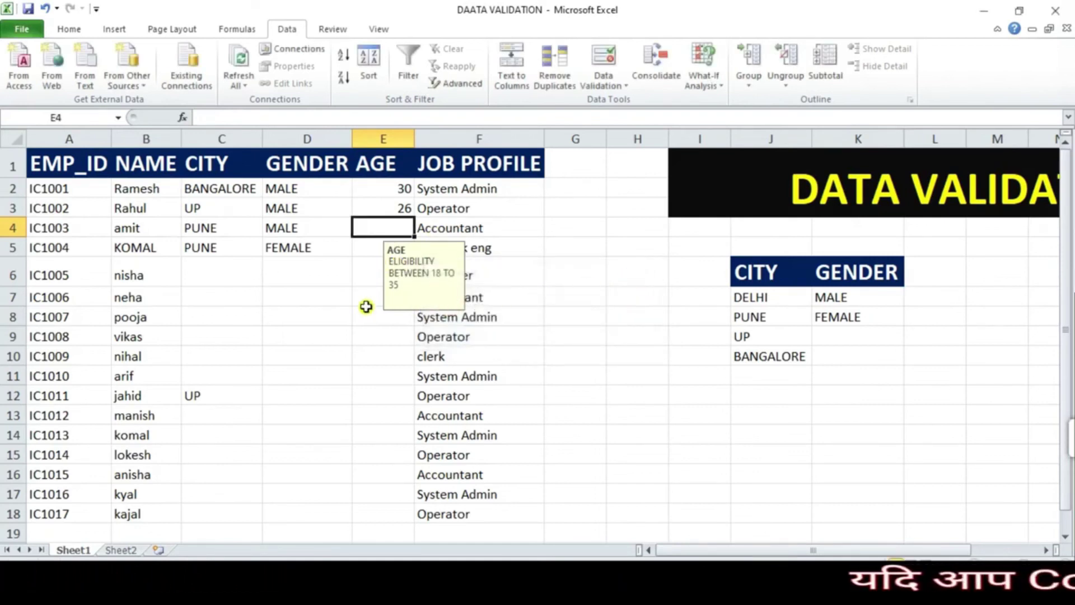
Select the EMP_ID, name, CITY, GENDER and AGE entries to review the columns.
click(321, 319)
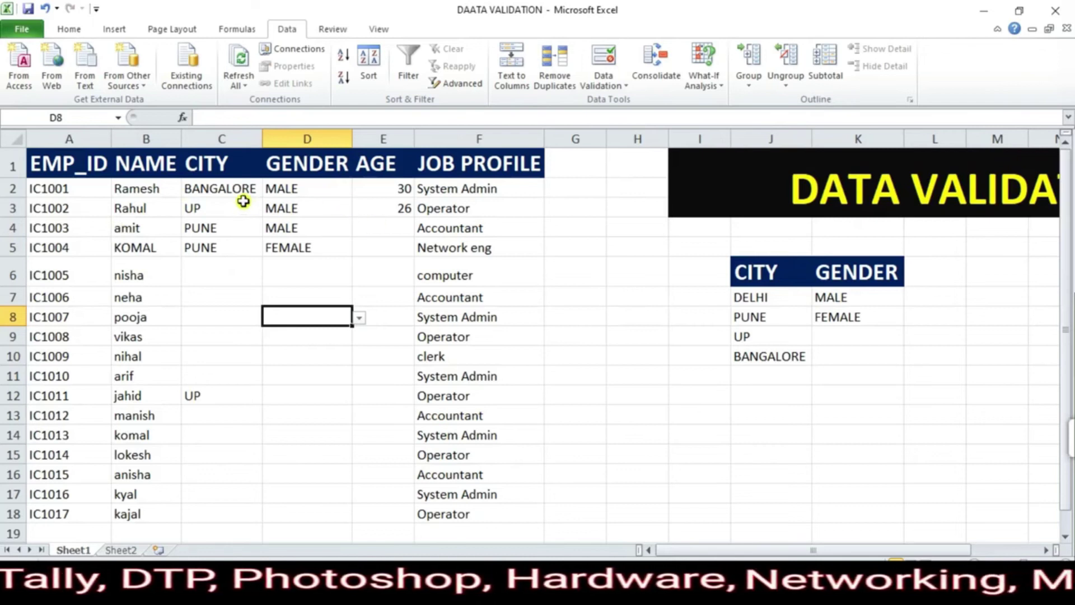
drag(65, 188, 73, 533)
drag(147, 189, 146, 514)
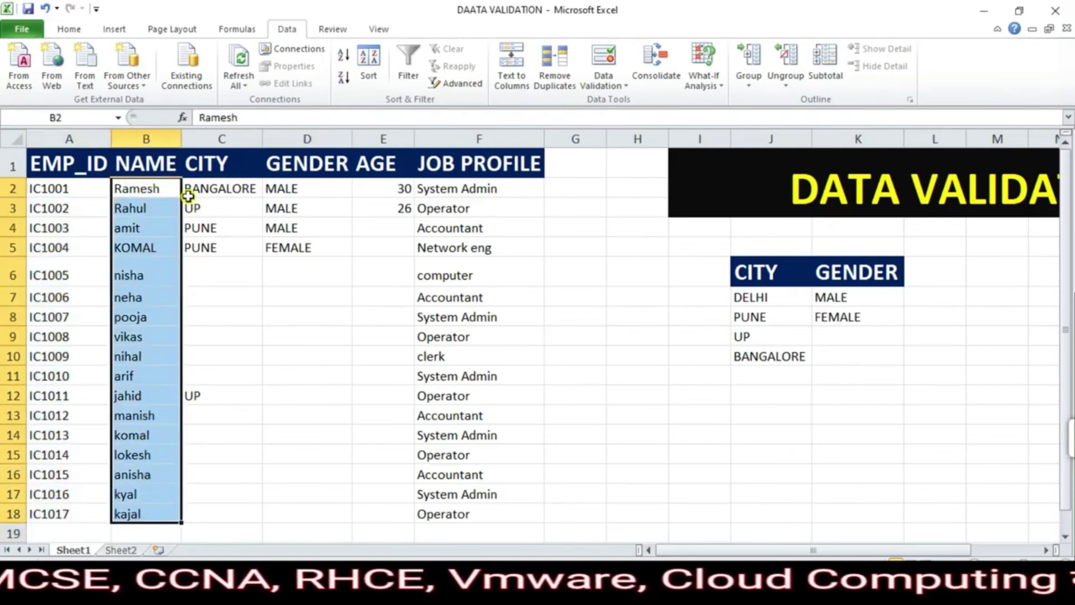
click(210, 189)
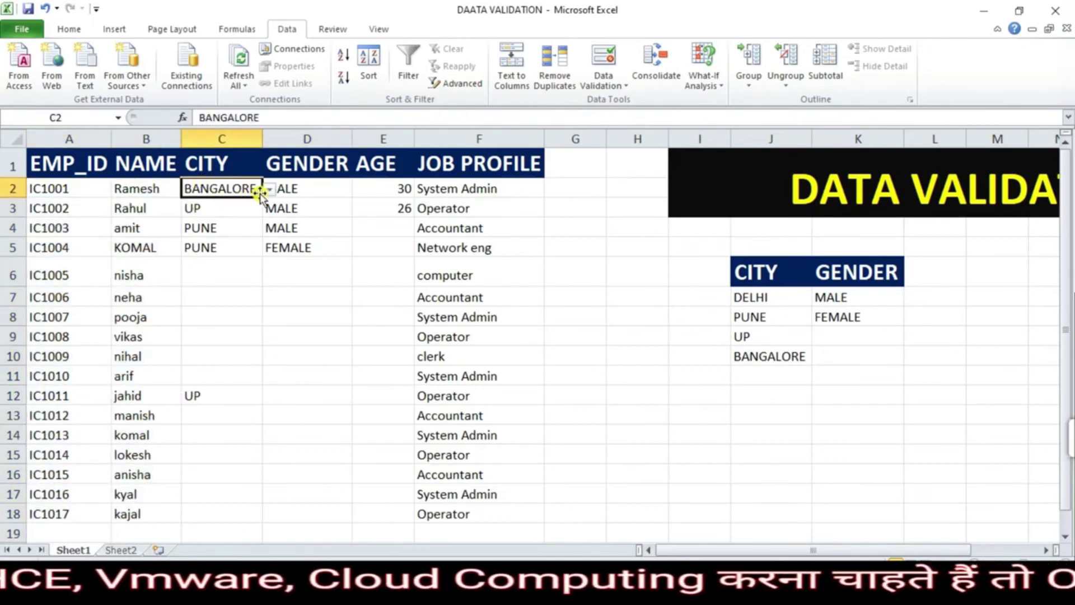
drag(297, 193, 303, 267)
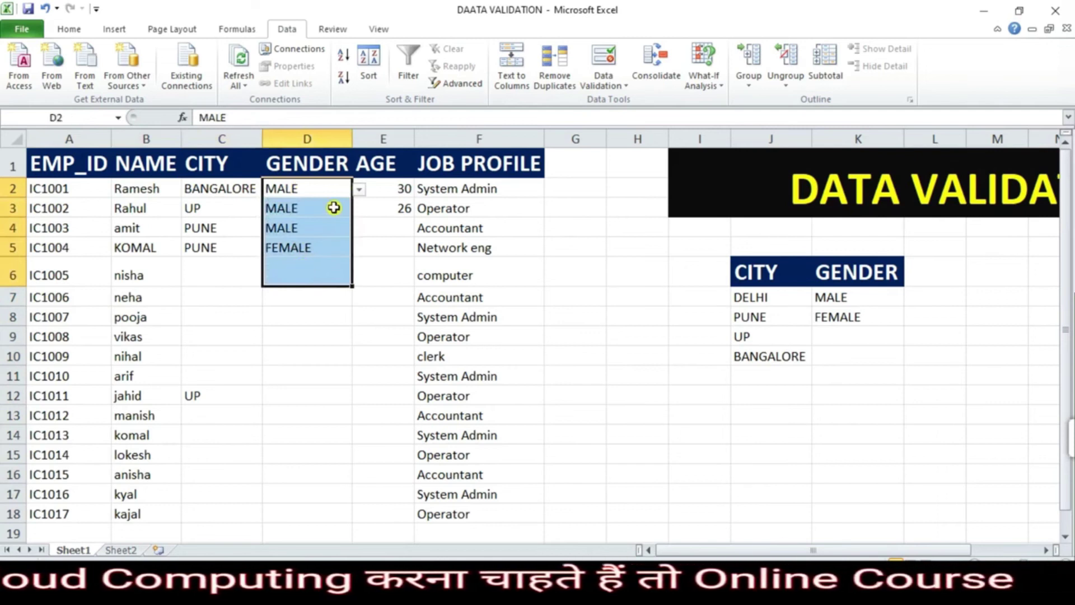
click(376, 196)
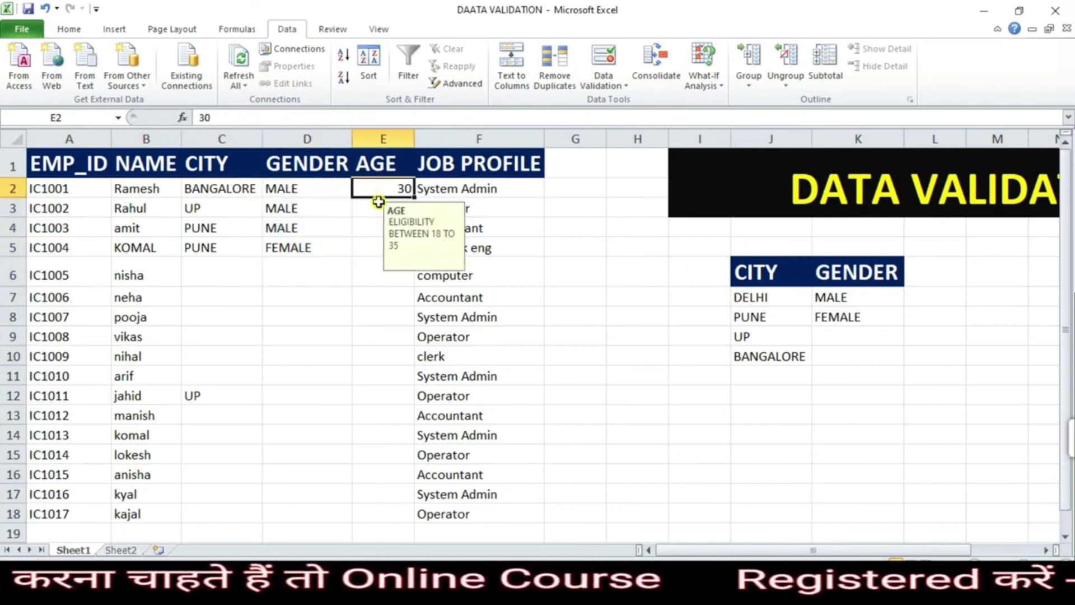
Check the CITY, GENDER and AGE cells in rows 4, 6 and 8.
click(367, 271)
click(388, 227)
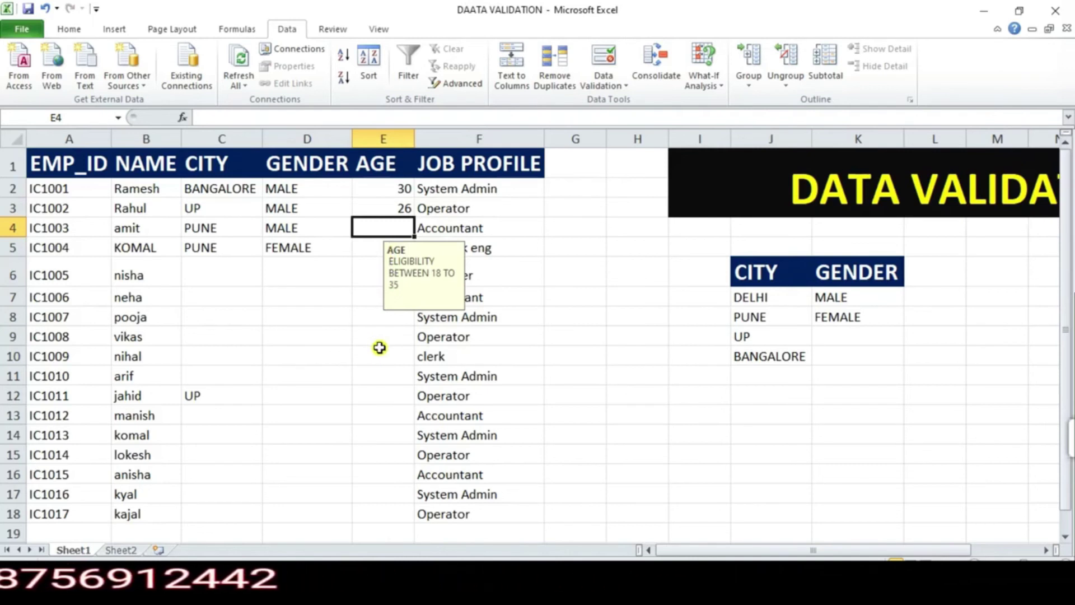
click(277, 276)
click(372, 273)
click(252, 283)
click(210, 324)
click(296, 311)
click(369, 316)
click(311, 314)
click(235, 318)
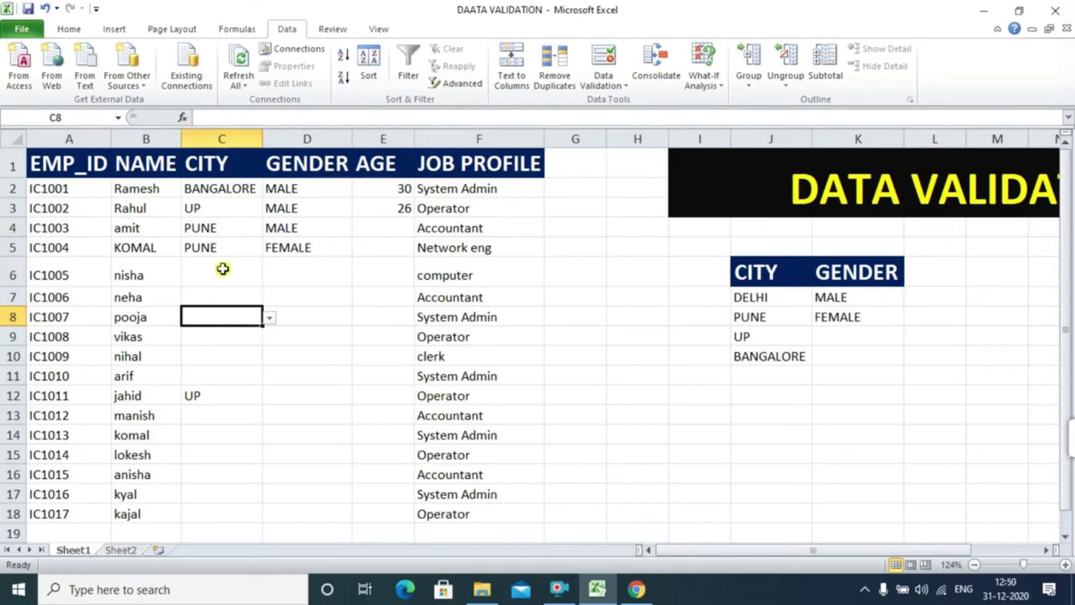
Pick DELHI from C6's city dropdown for IC1005.
click(222, 269)
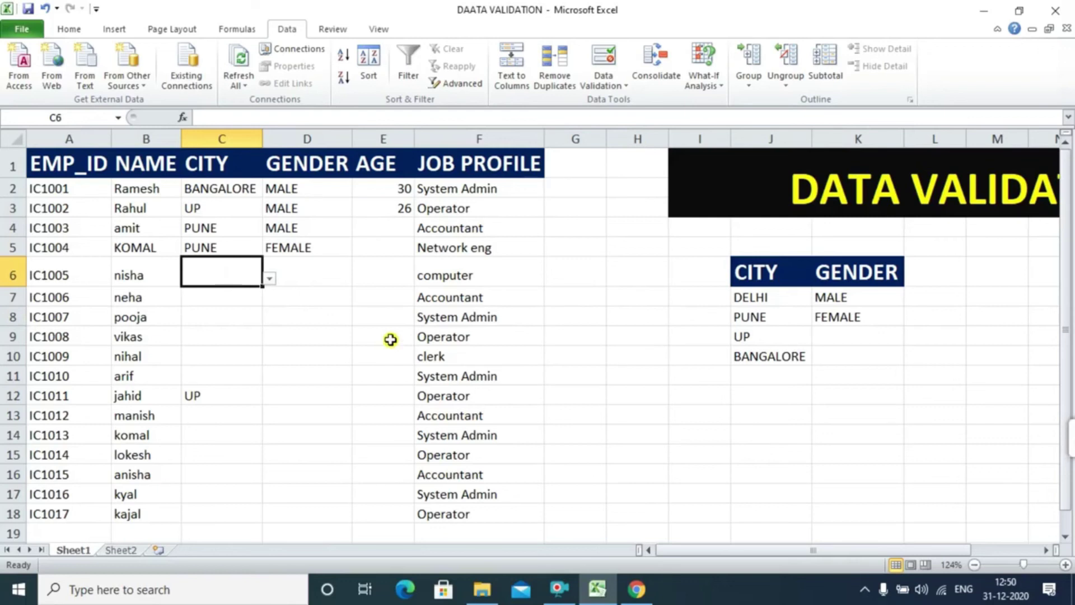
key(Left)
key(Right)
click(270, 279)
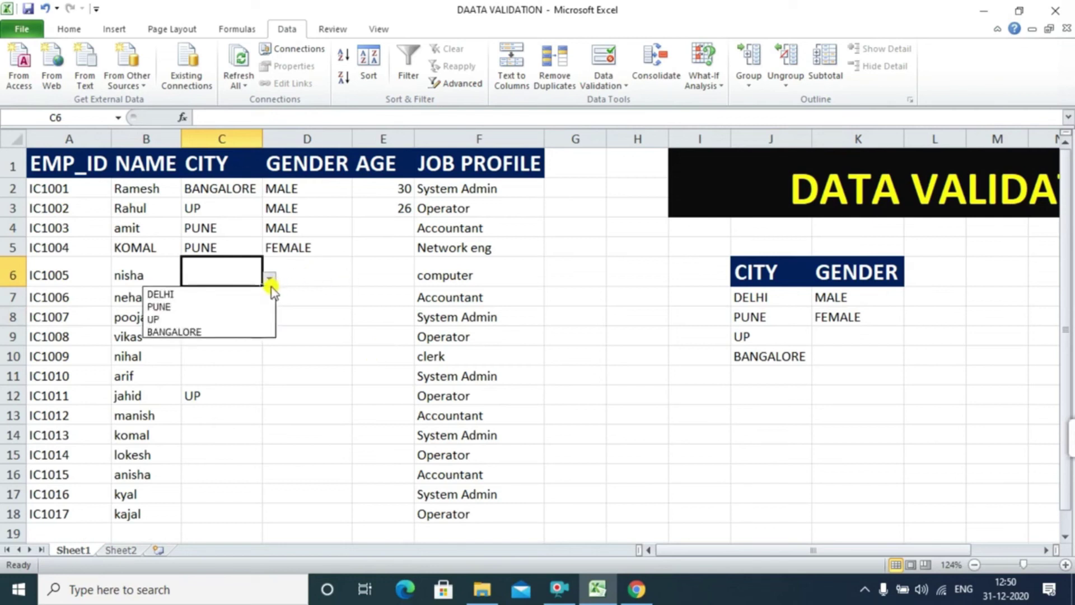
click(245, 294)
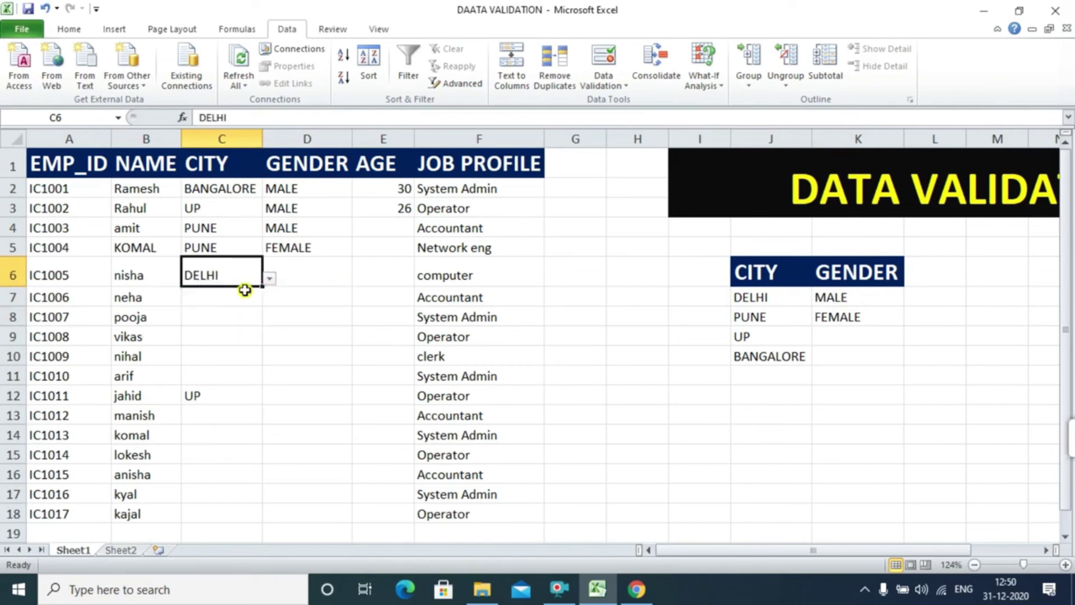
Set D6's gender to FEMALE and enter age 20 in E6.
click(296, 271)
click(359, 278)
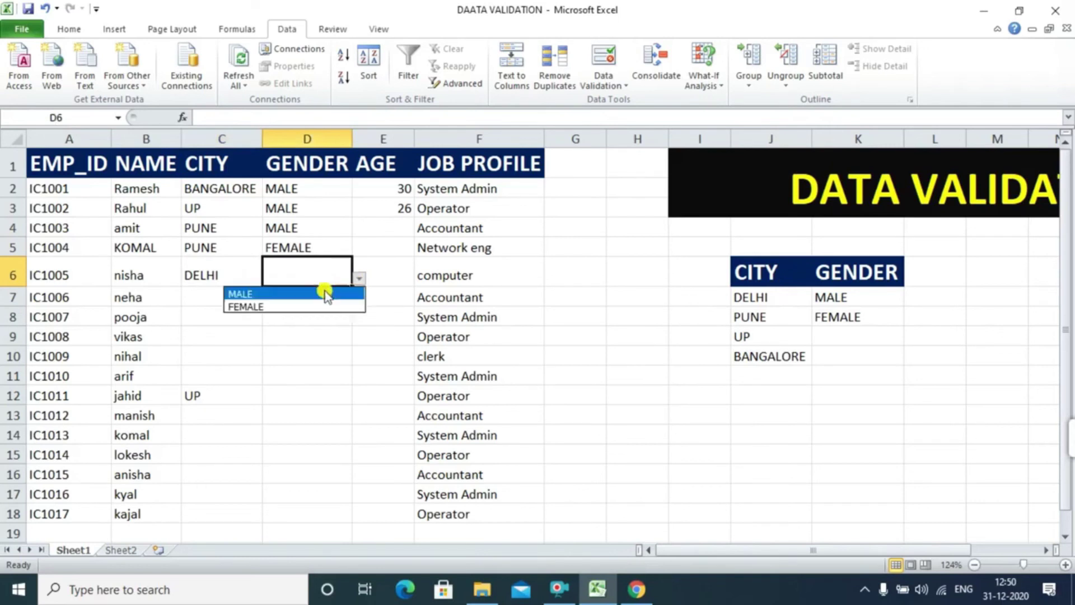
click(288, 307)
click(368, 276)
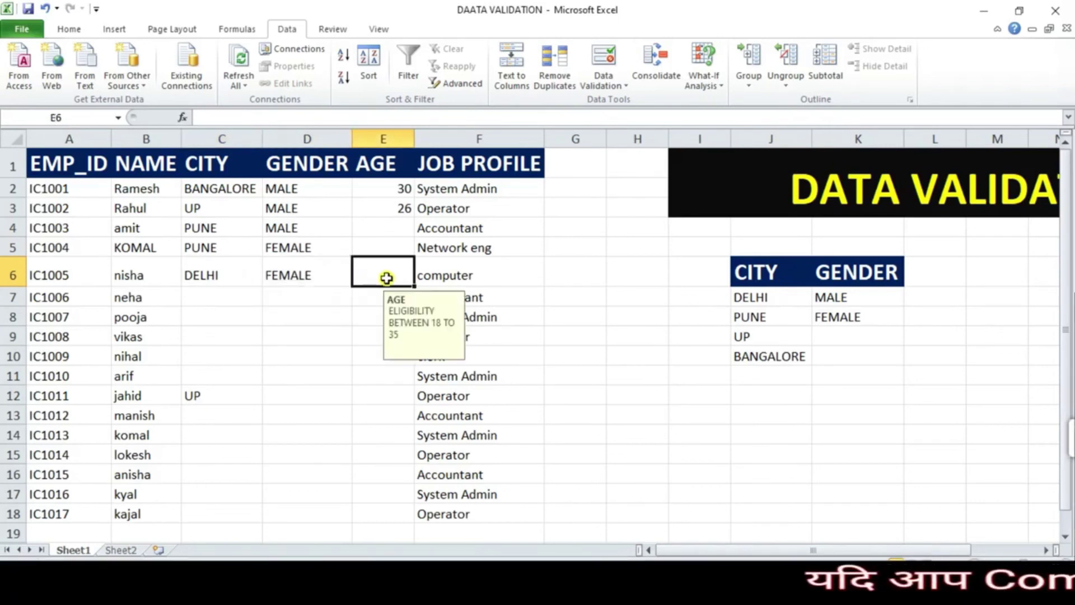
text(20)
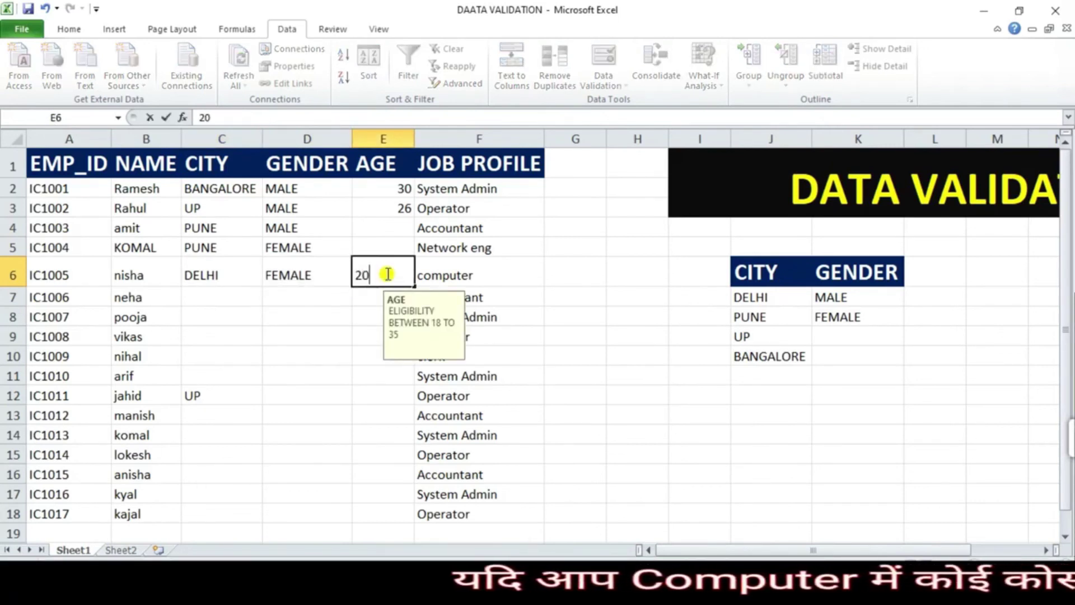
key(Return)
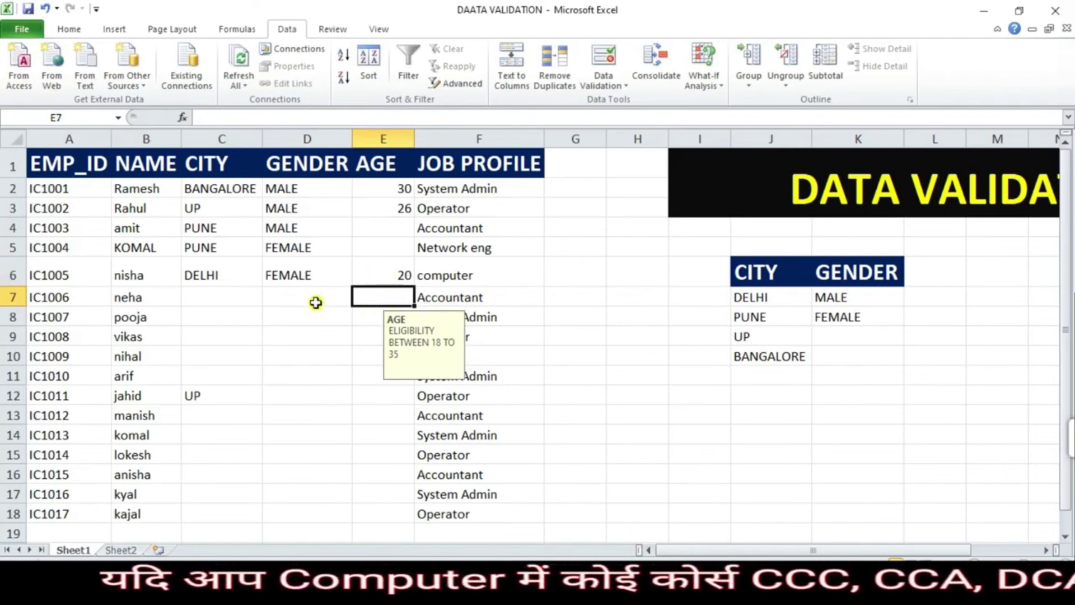
Select the JOB PROFILE entries and the CITY, GENDER, AGE and JOB PROFILE headers.
click(278, 302)
drag(462, 189, 471, 463)
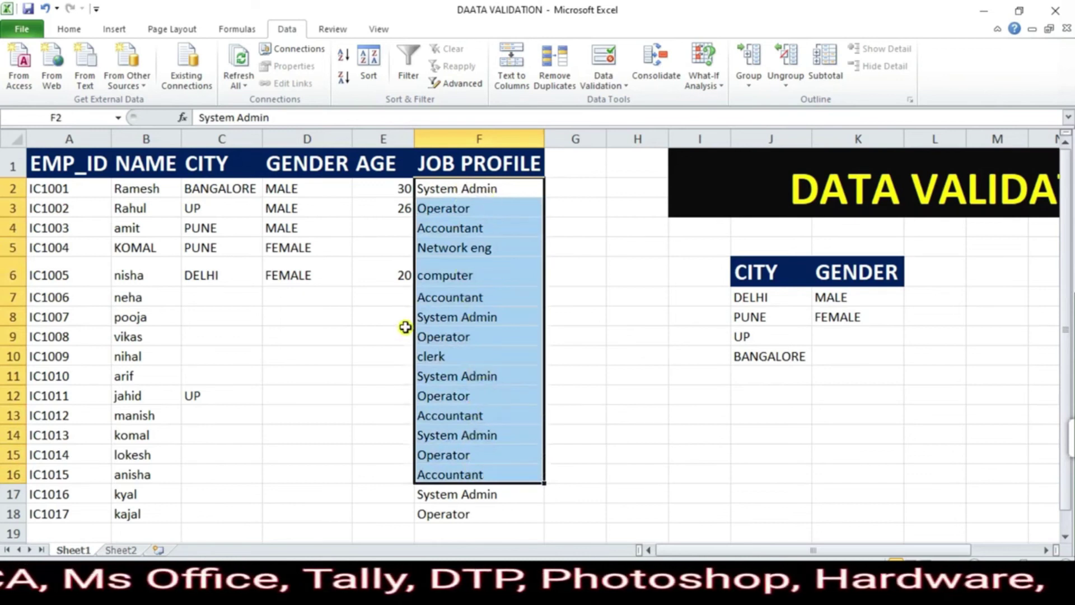
click(211, 165)
click(314, 166)
click(392, 171)
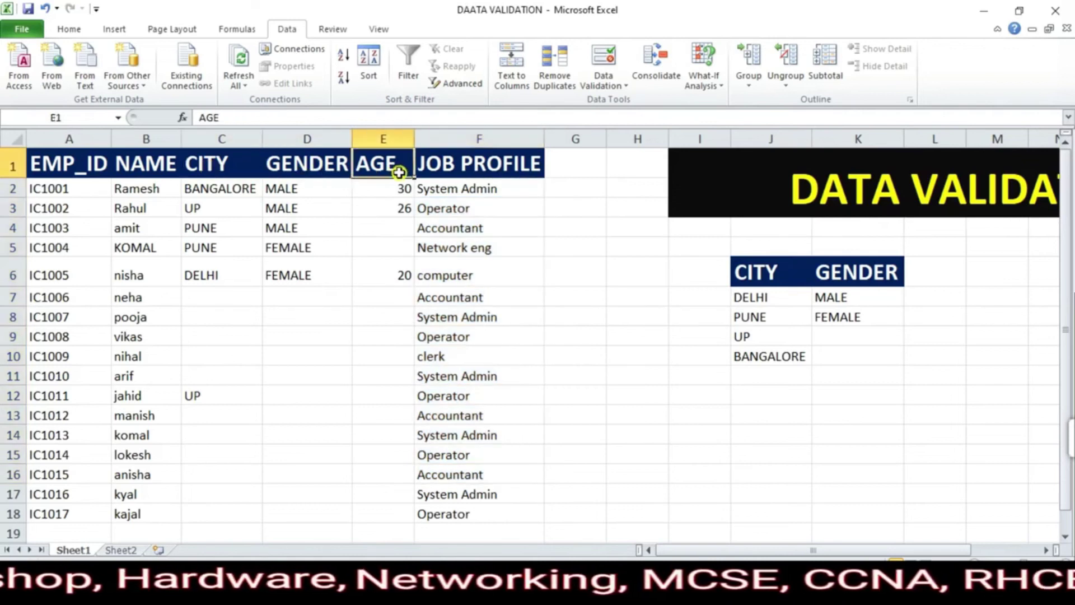
click(494, 168)
Switch to the vlookup salary workbook window.
click(595, 166)
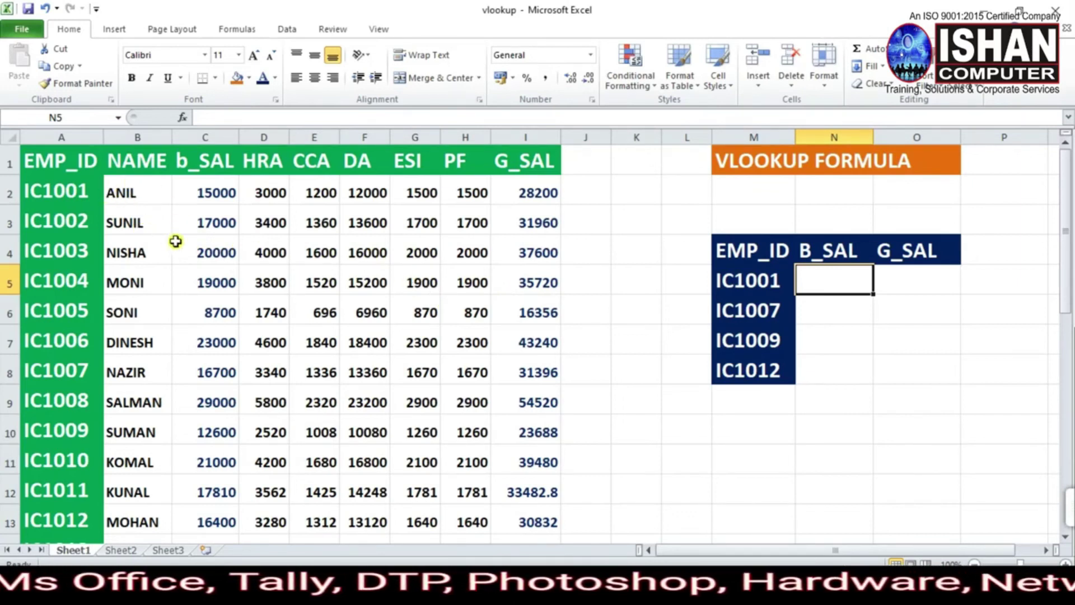
click(56, 167)
drag(57, 167, 45, 431)
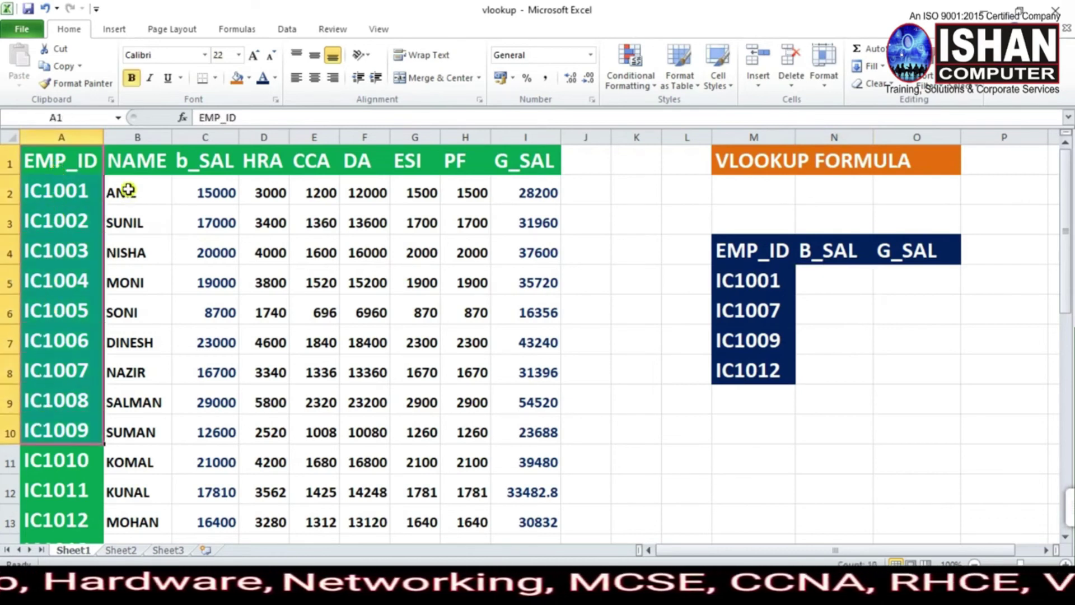
drag(144, 161, 137, 417)
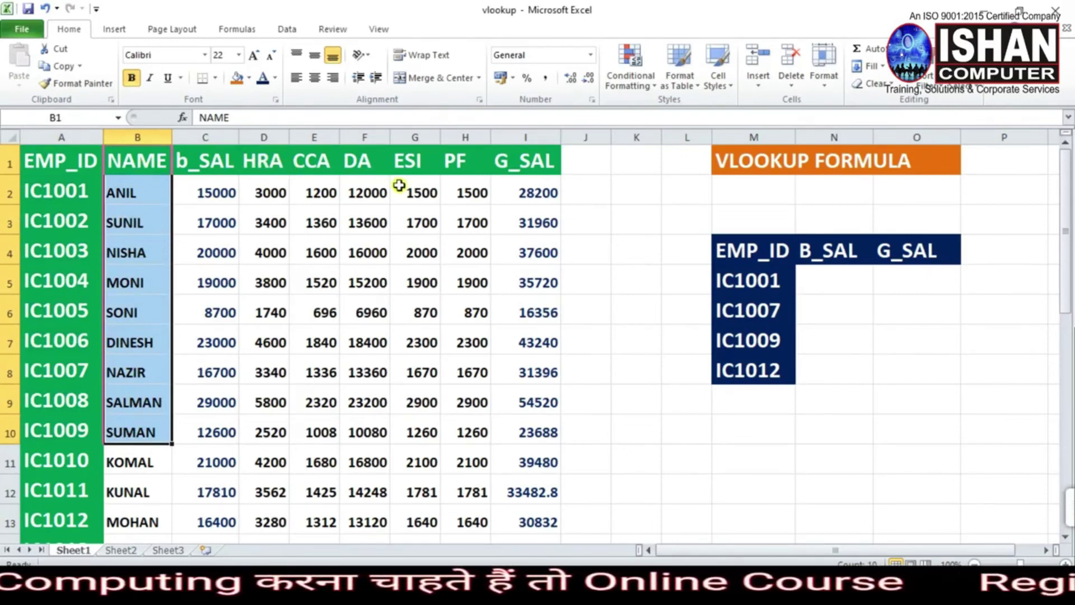
click(527, 169)
drag(527, 193, 563, 389)
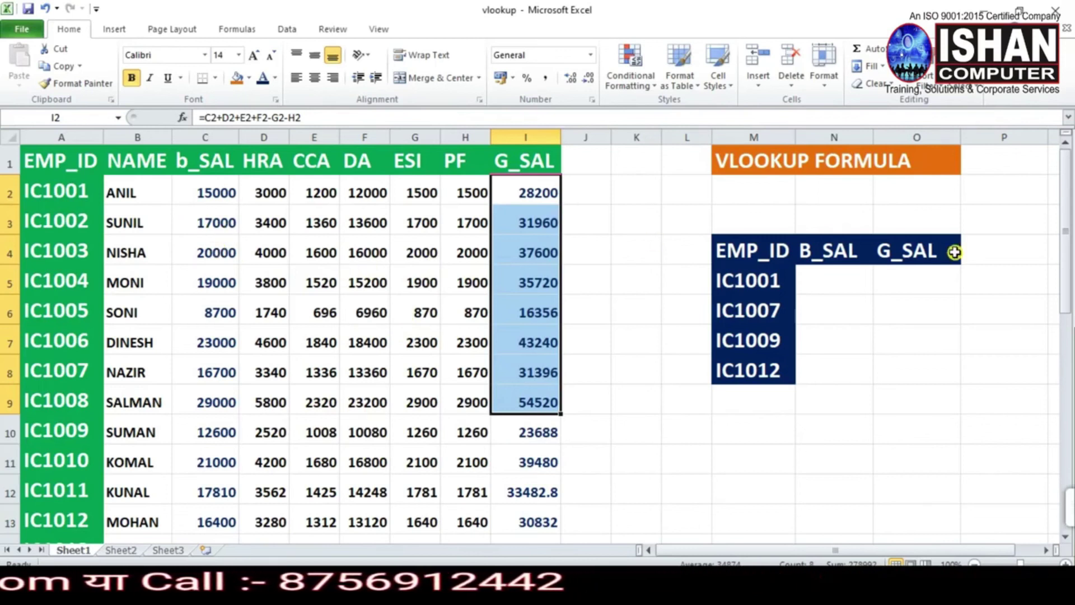
drag(725, 246, 859, 259)
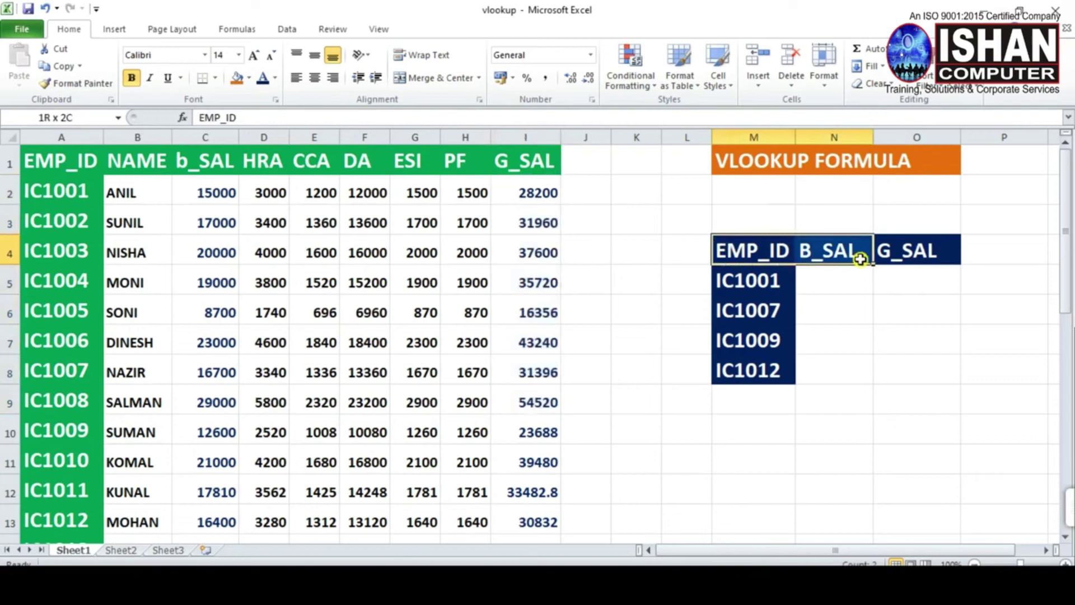
drag(759, 279, 758, 362)
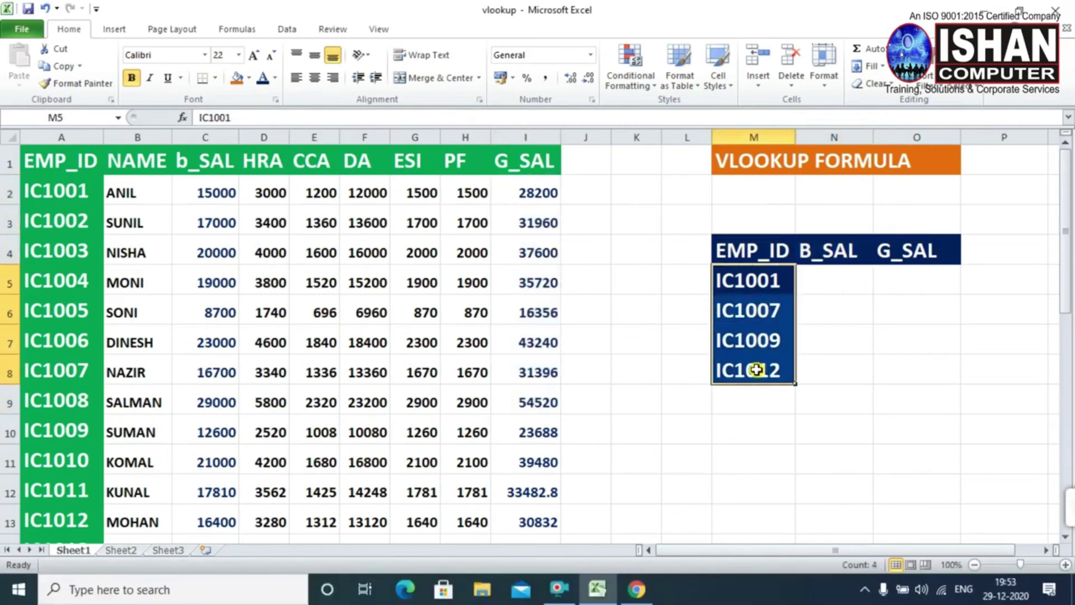
Look over the B_SAL and G_SAL cells and the lookup IDs IC1007 and IC1012.
click(835, 277)
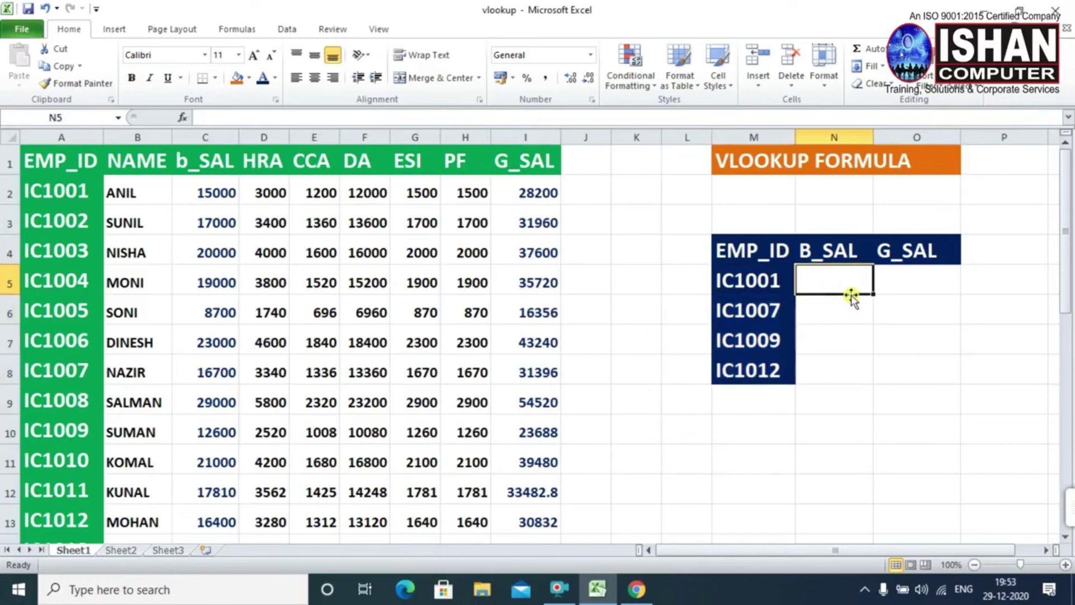
click(911, 281)
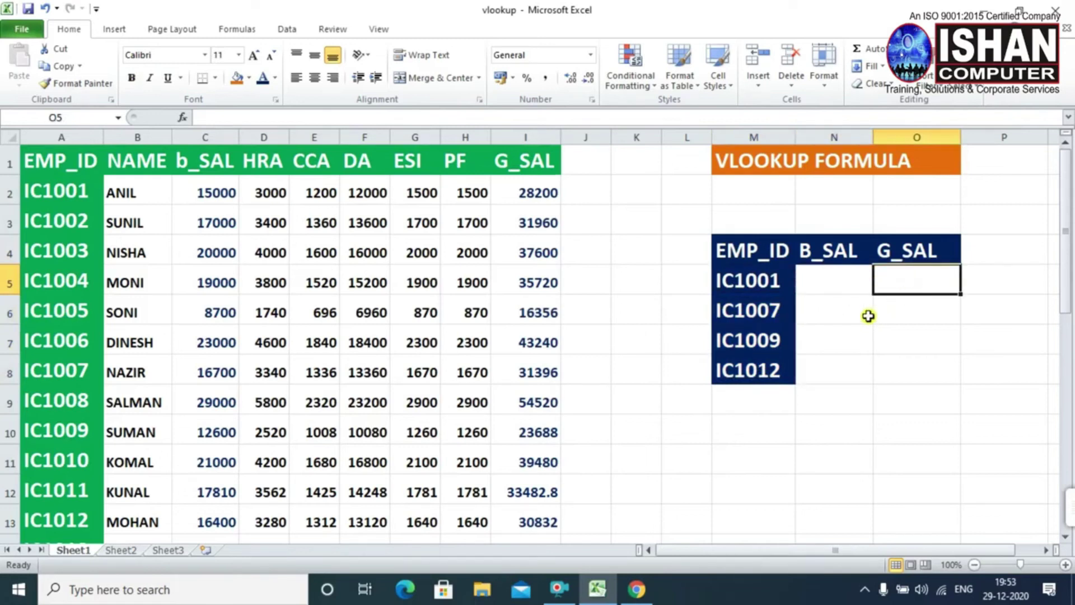
click(837, 284)
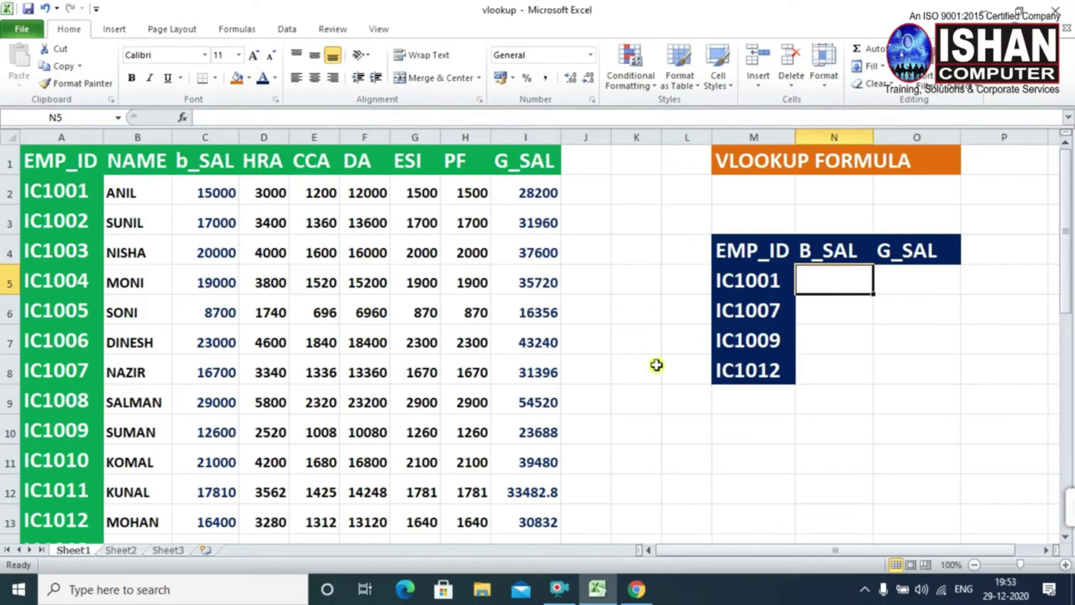
click(739, 302)
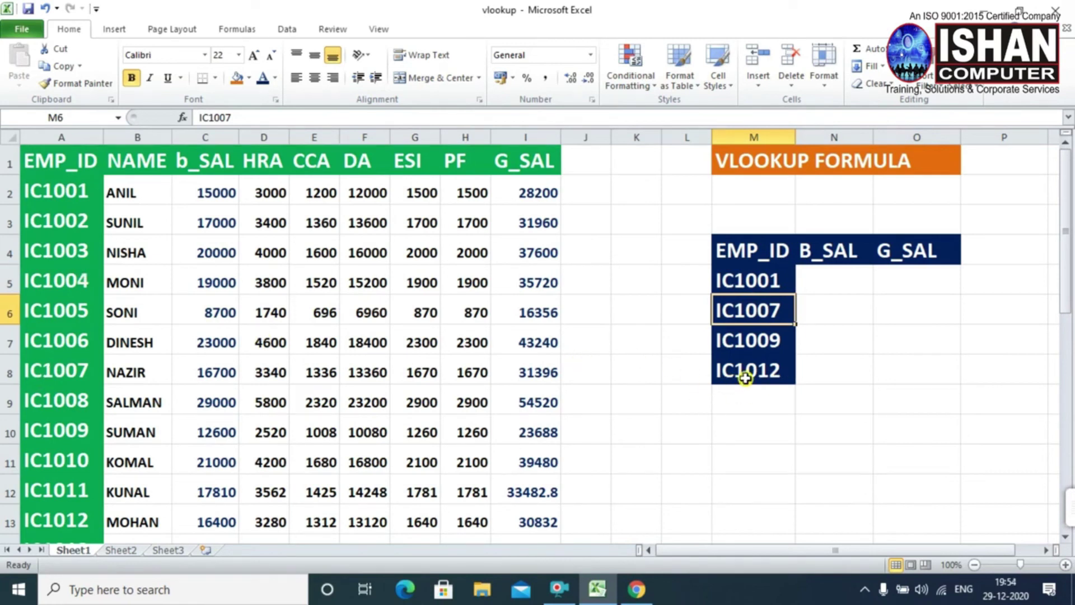
click(771, 375)
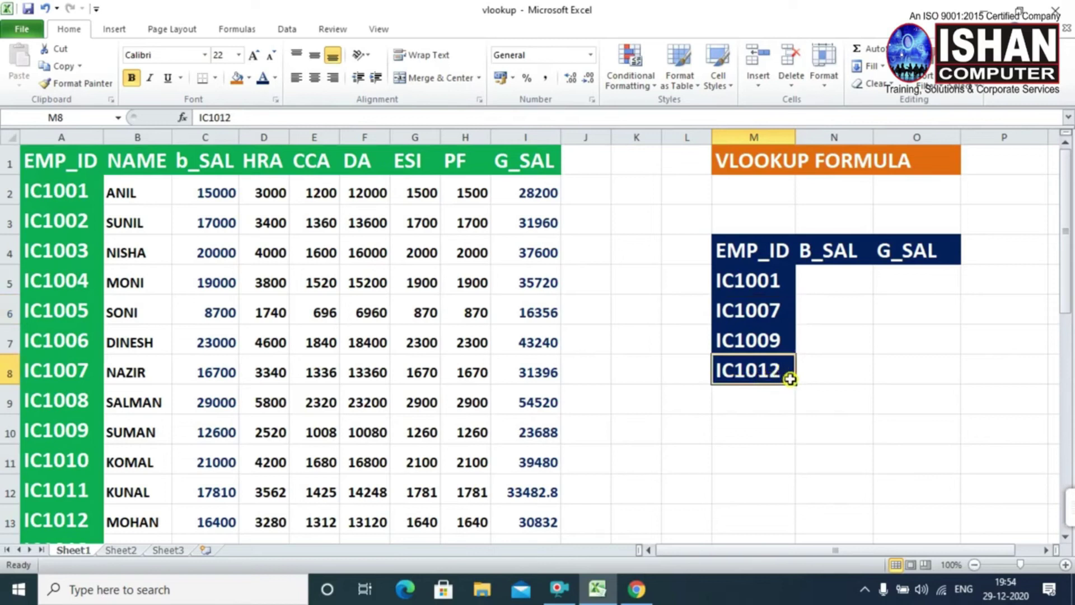
Edit M8 so the lookup ID reads IC1023.
double_click(780, 371)
key(BackSpace)
text(23)
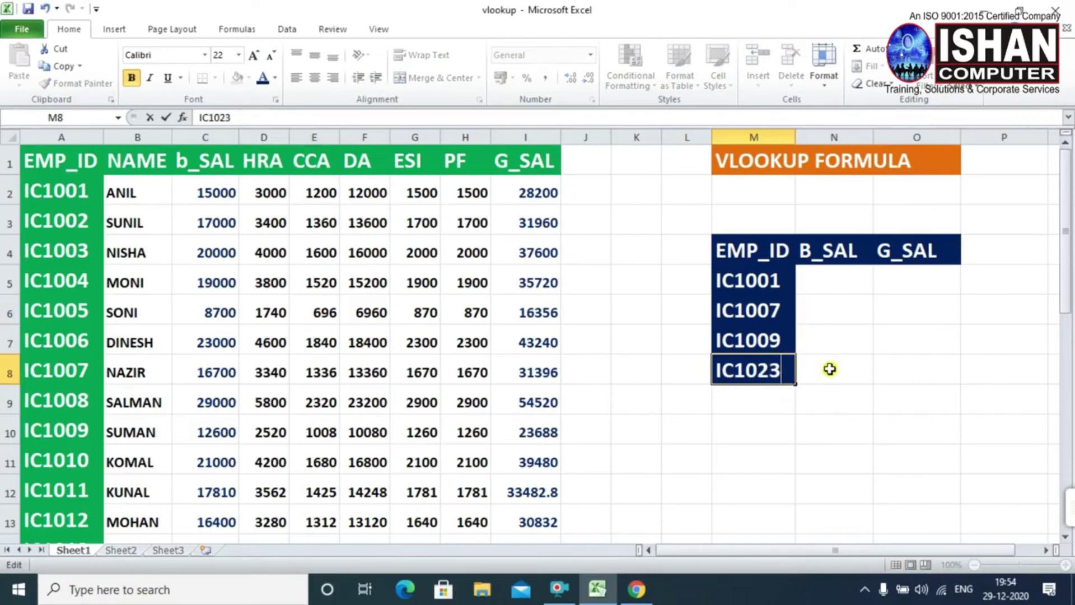
click(806, 402)
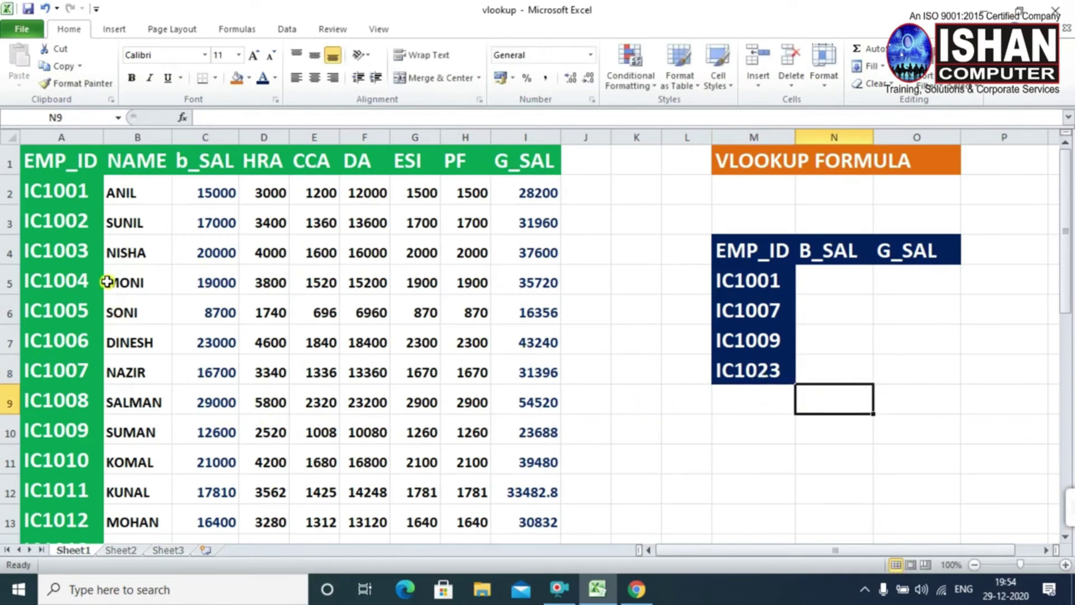
Point out IC1011, IC1002 and IC1007 in the employee list and outline the salary table.
click(44, 476)
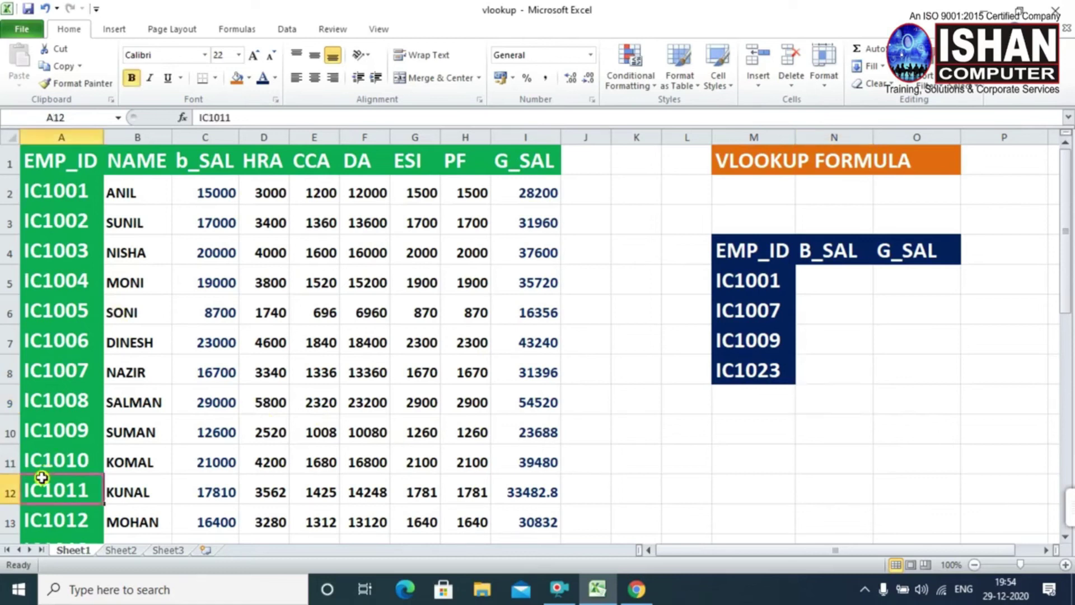
click(837, 365)
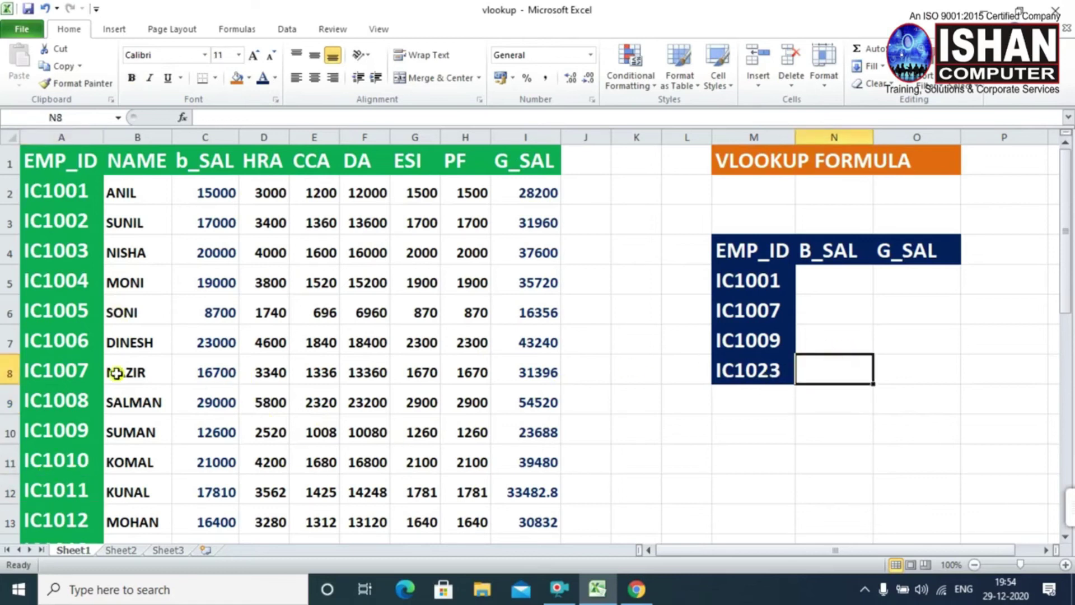
click(73, 219)
click(87, 367)
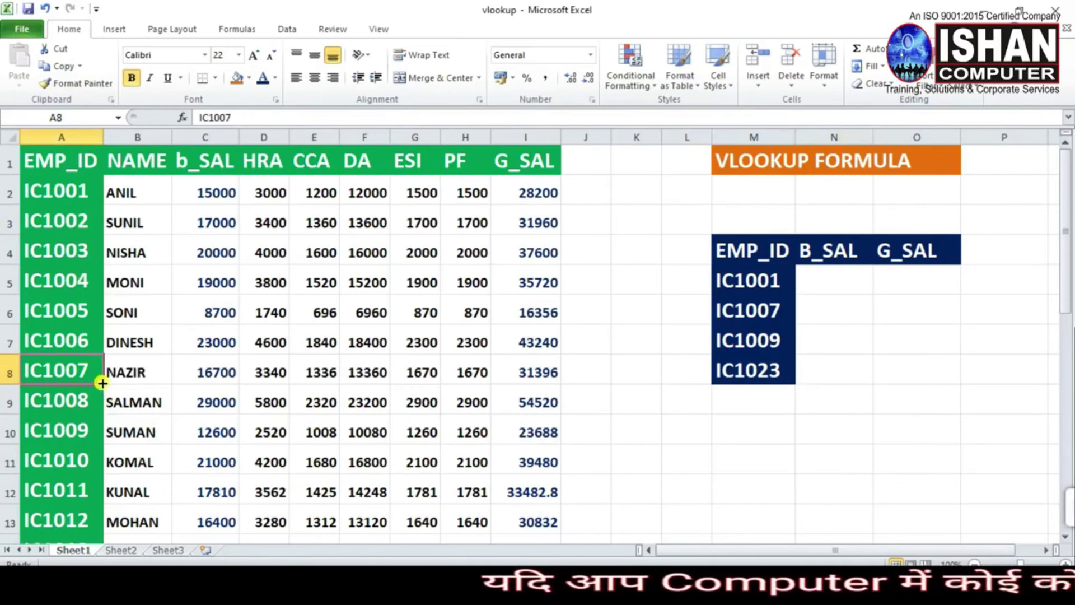
scroll(109, 389, down, 2)
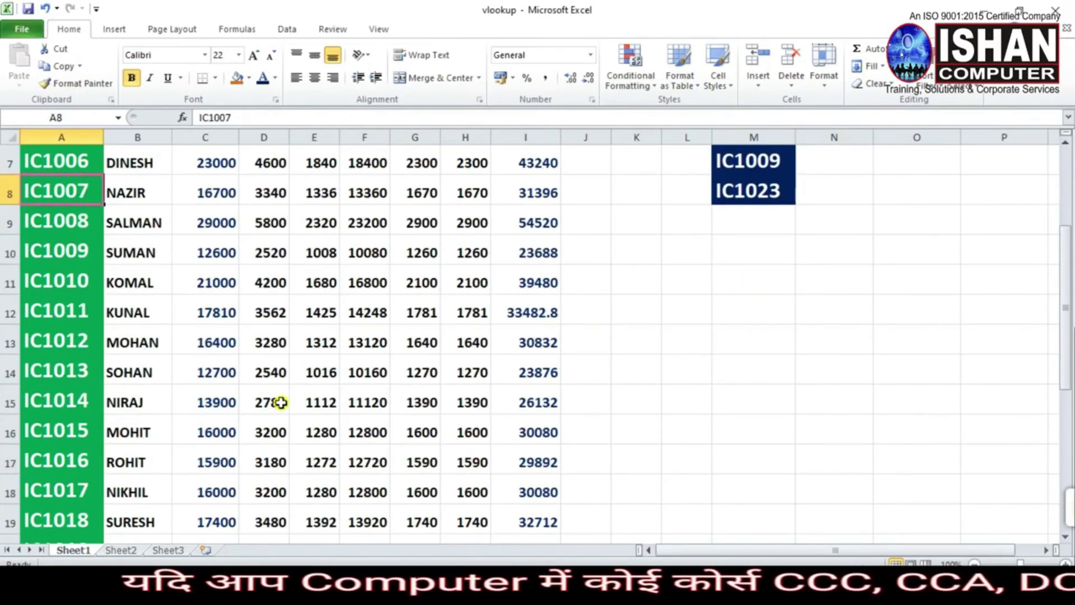
scroll(577, 342, up, 2)
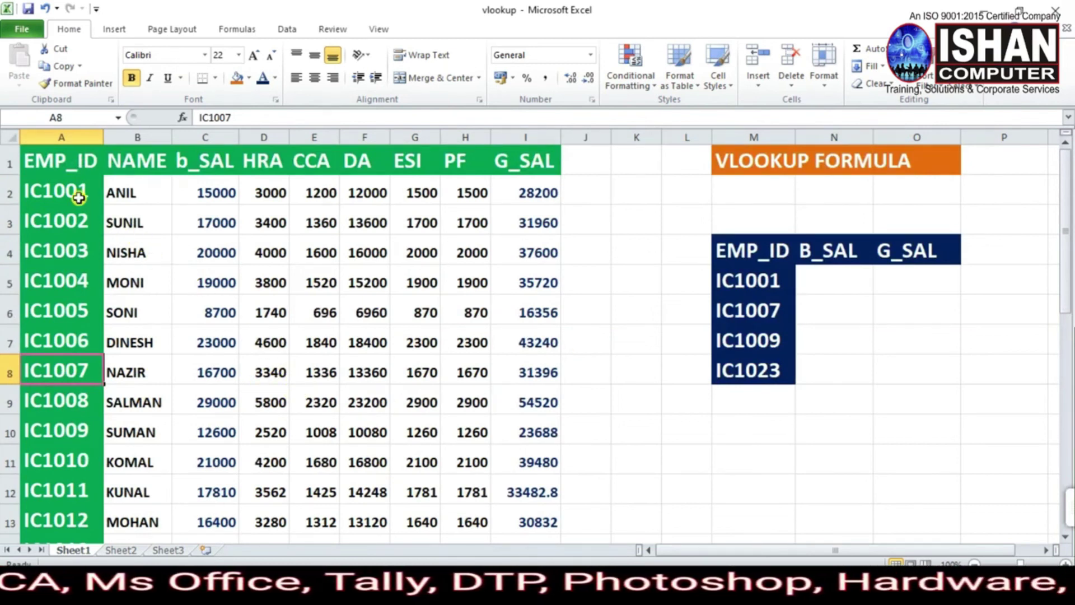
click(40, 167)
drag(40, 167, 554, 488)
Select the B_SAL cell beside IC1001 for the first salary formula.
click(828, 288)
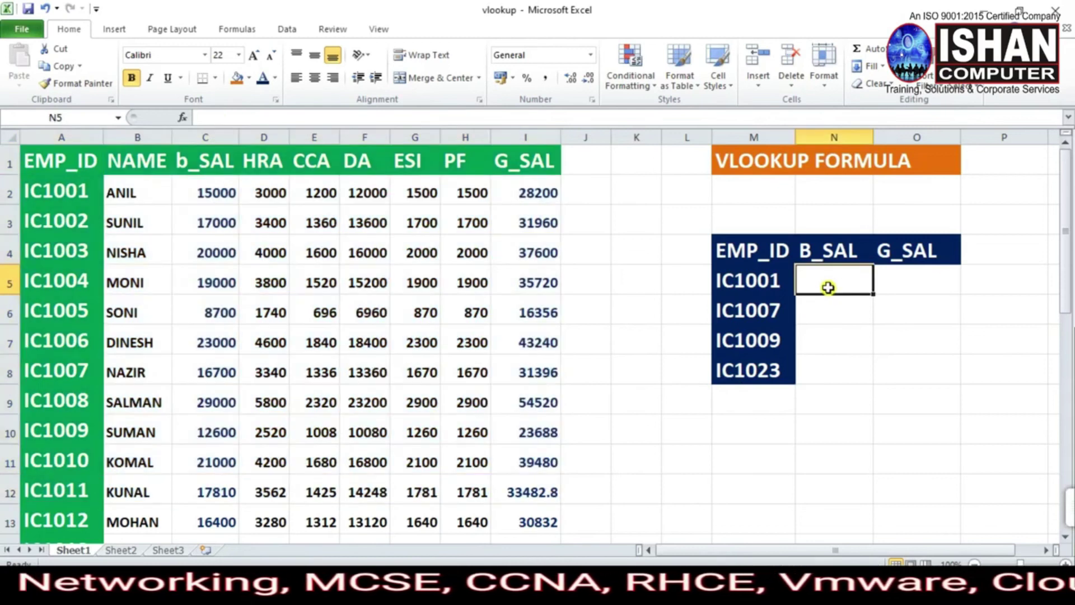
click(912, 284)
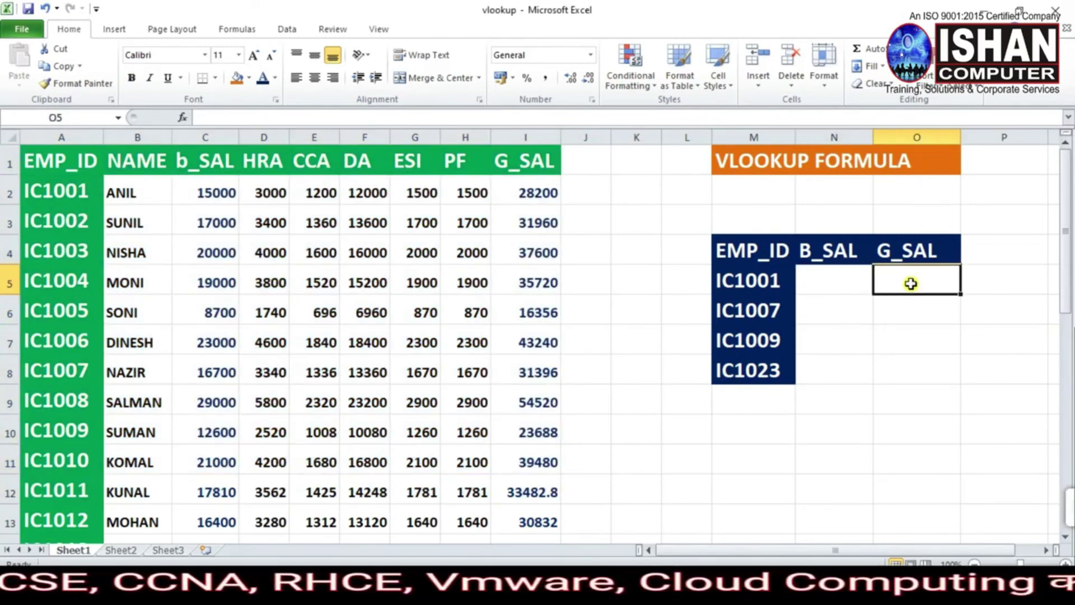
click(836, 295)
click(854, 363)
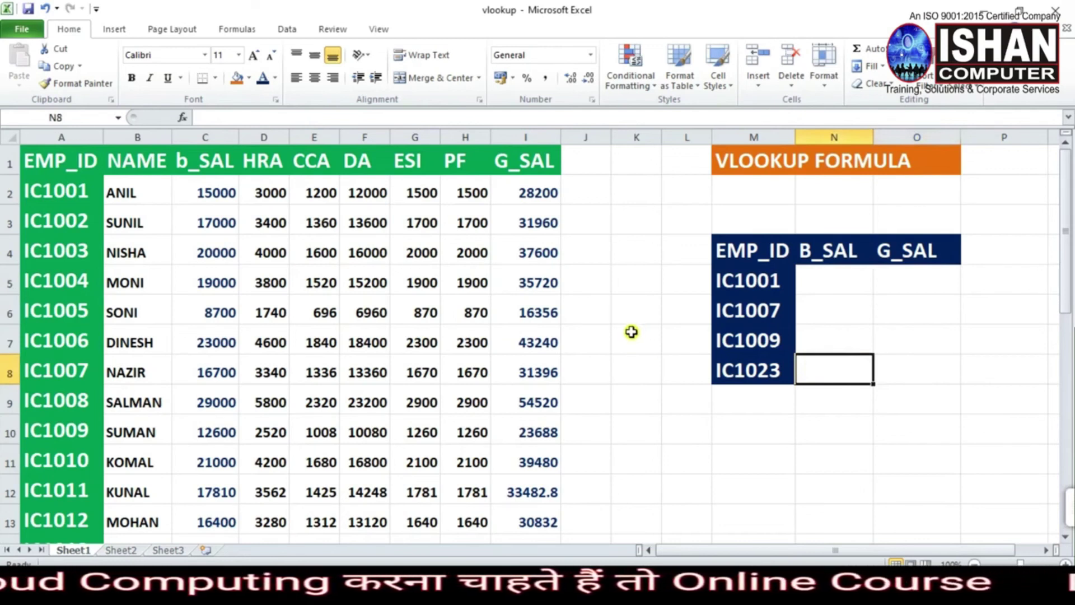
click(837, 287)
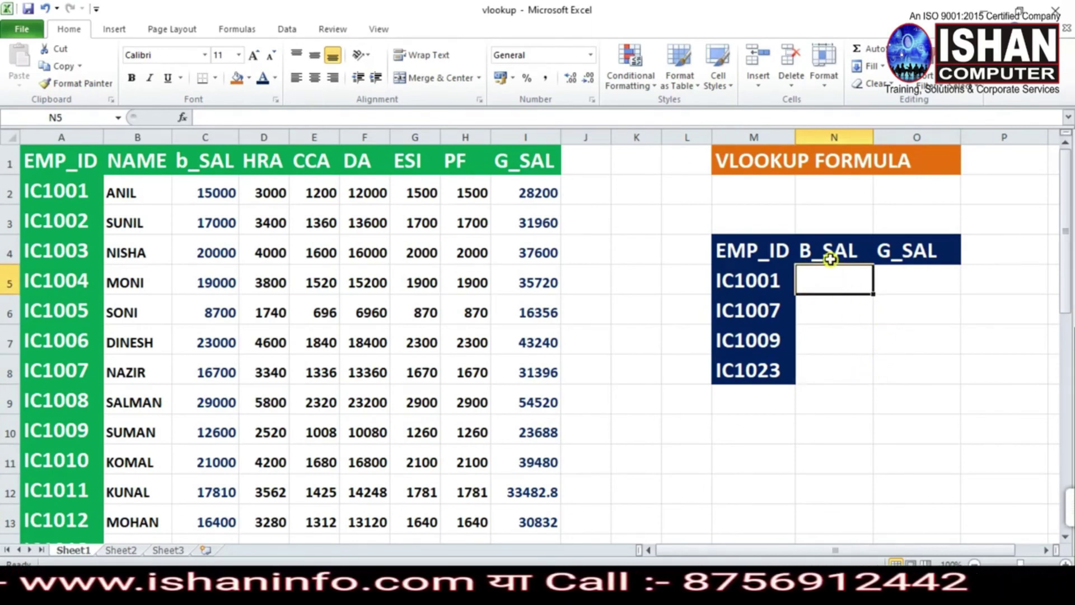
click(752, 289)
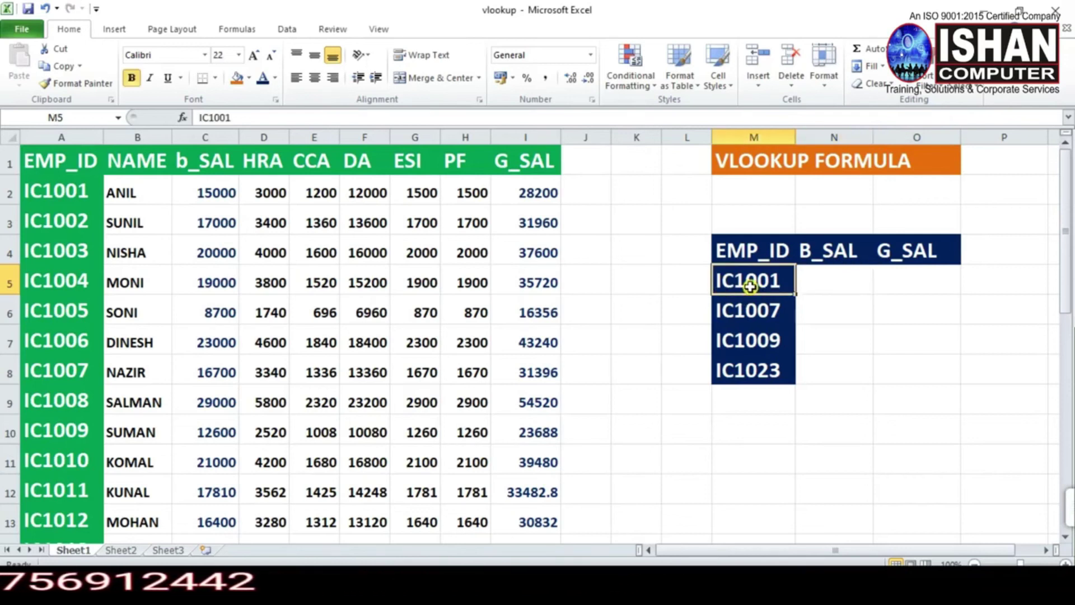
click(832, 286)
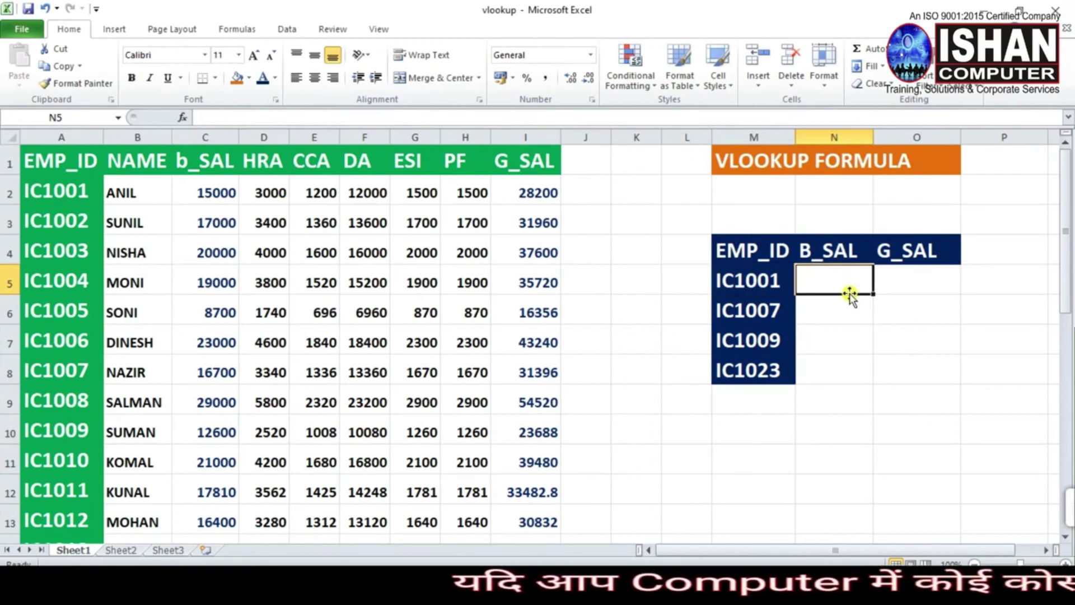
Type =VLOOKUP(M5,A2:I30, in N5, using IC1001 and the employee table range.
text(=)
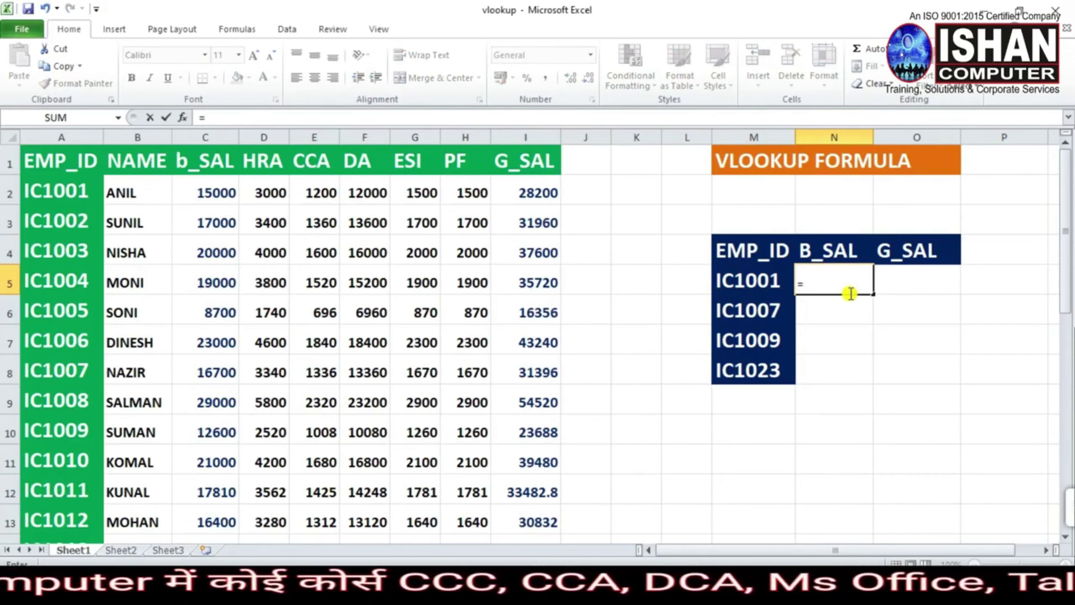
text(vl)
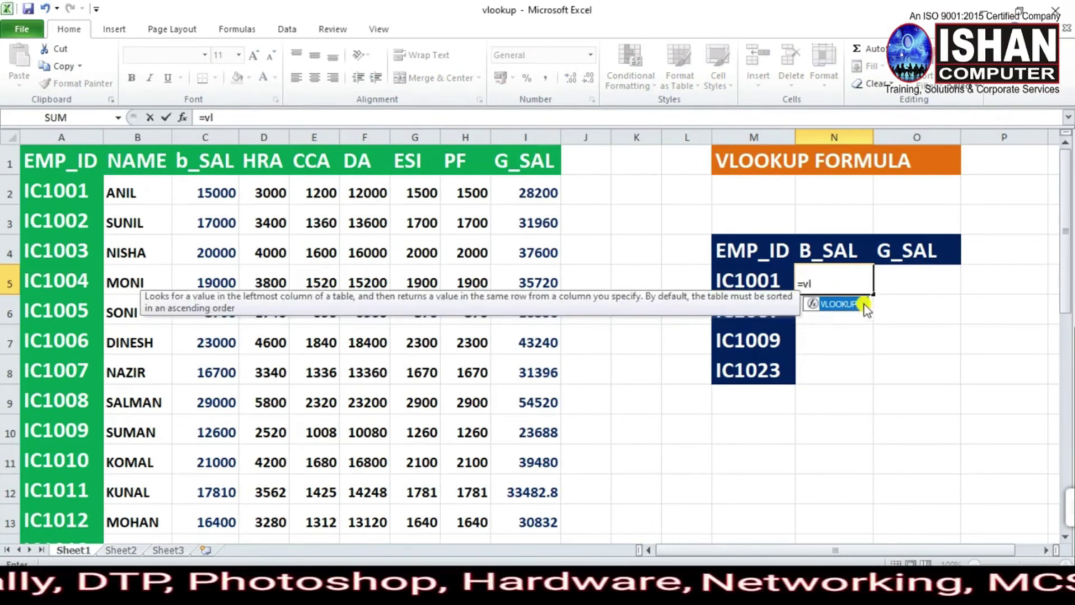
double_click(867, 307)
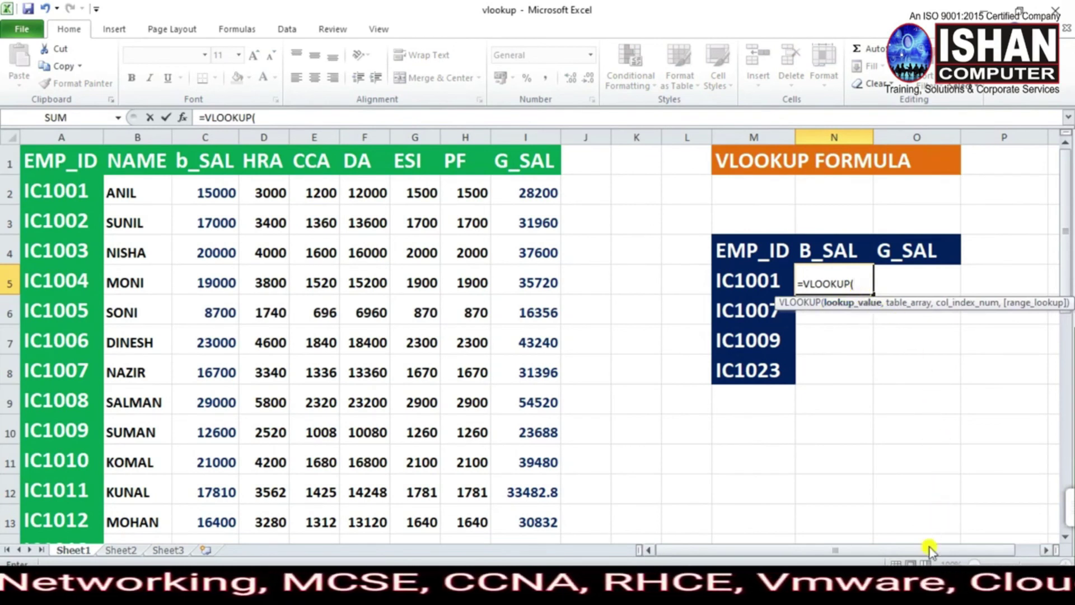
scroll(924, 557, right, 1)
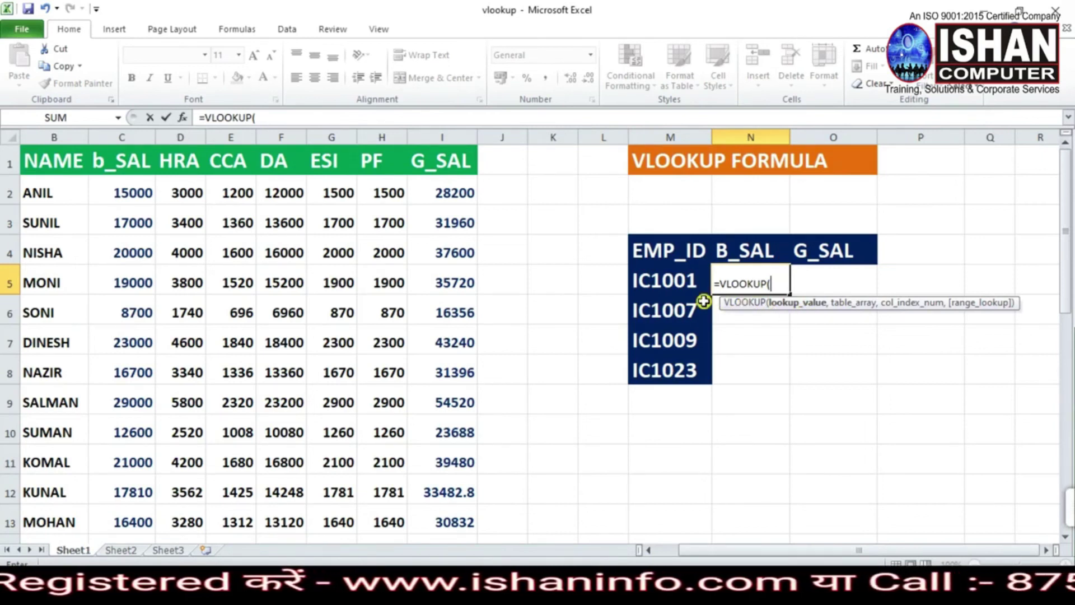
click(662, 285)
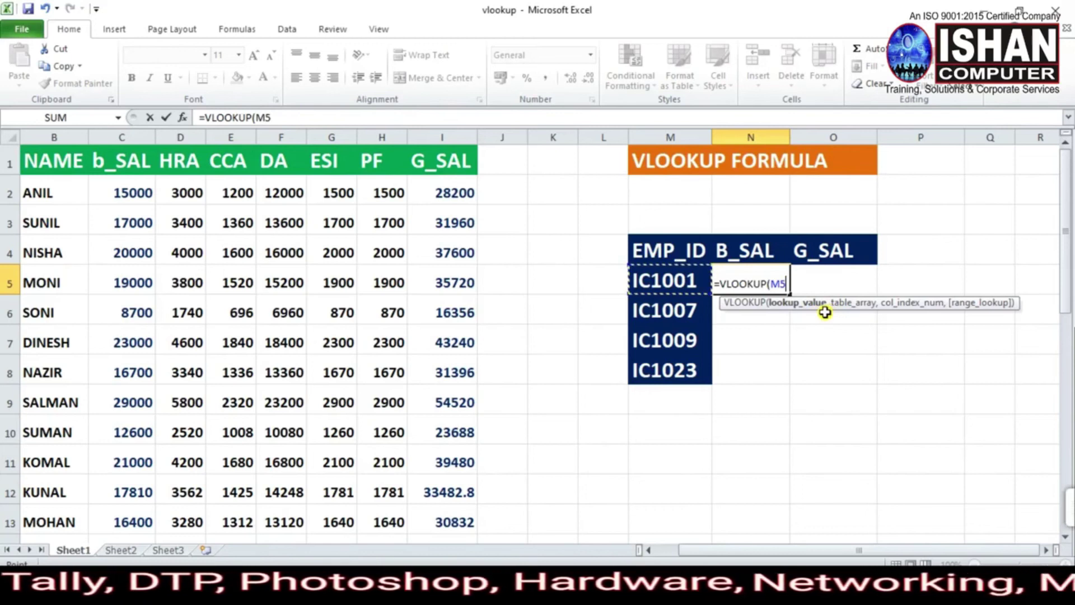
text(,)
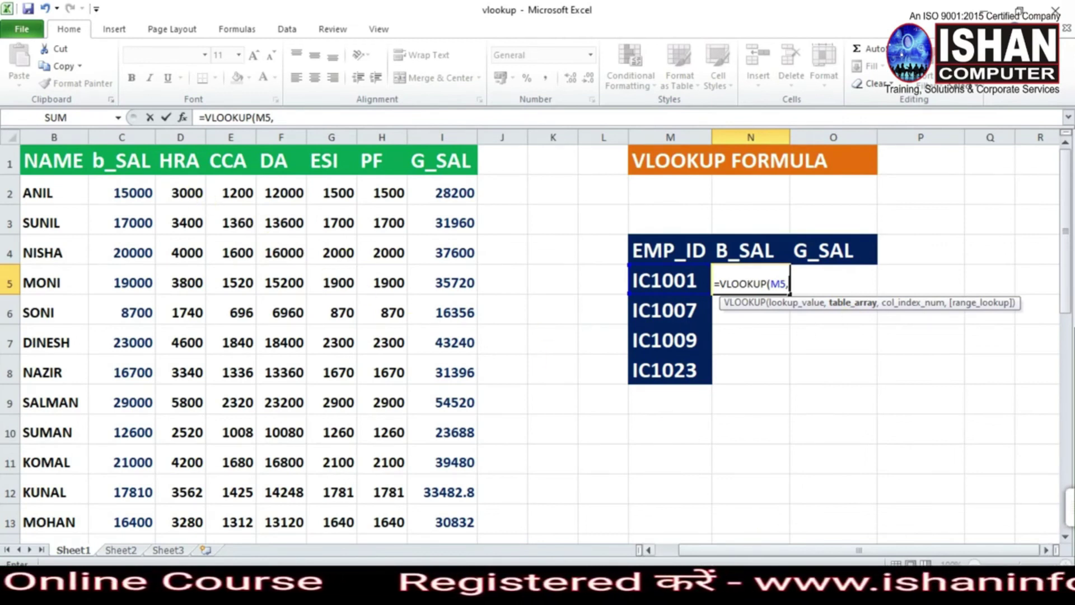
drag(795, 548, 762, 549)
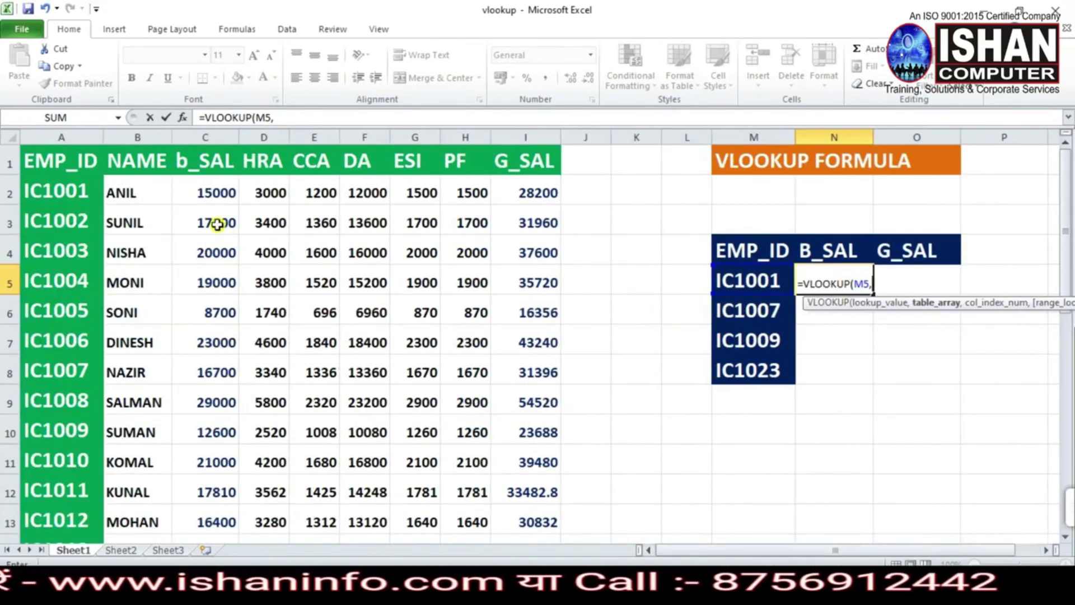
click(38, 187)
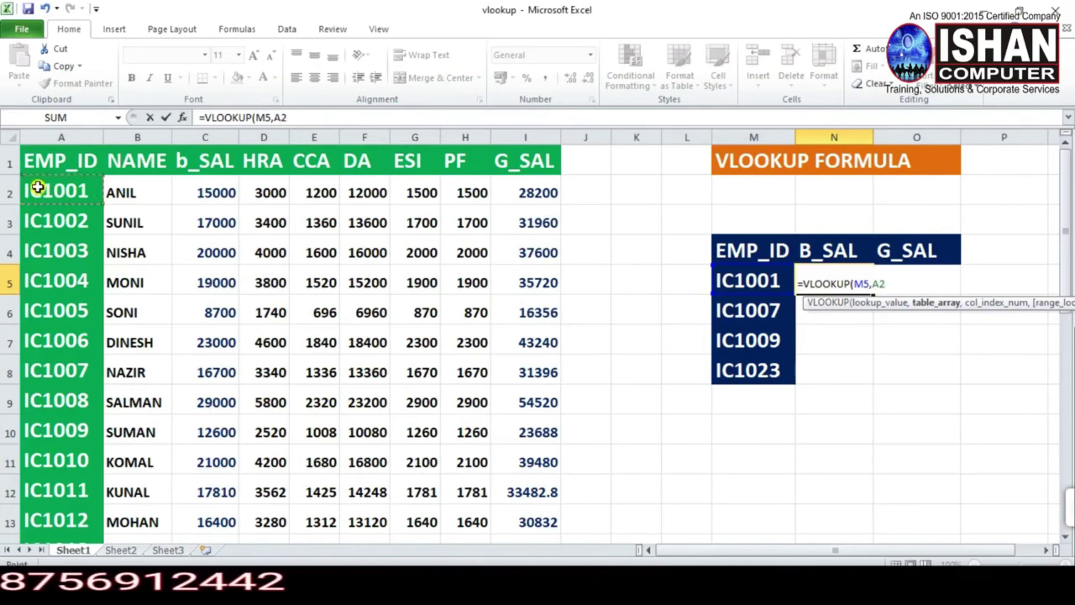
drag(38, 188, 558, 486)
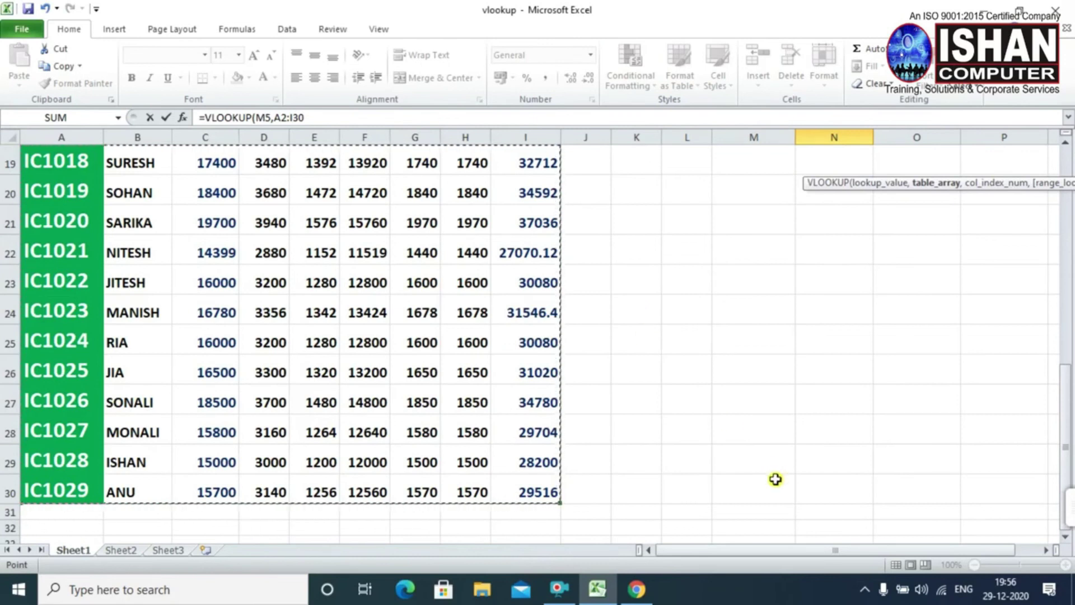
scroll(669, 423, up, 6)
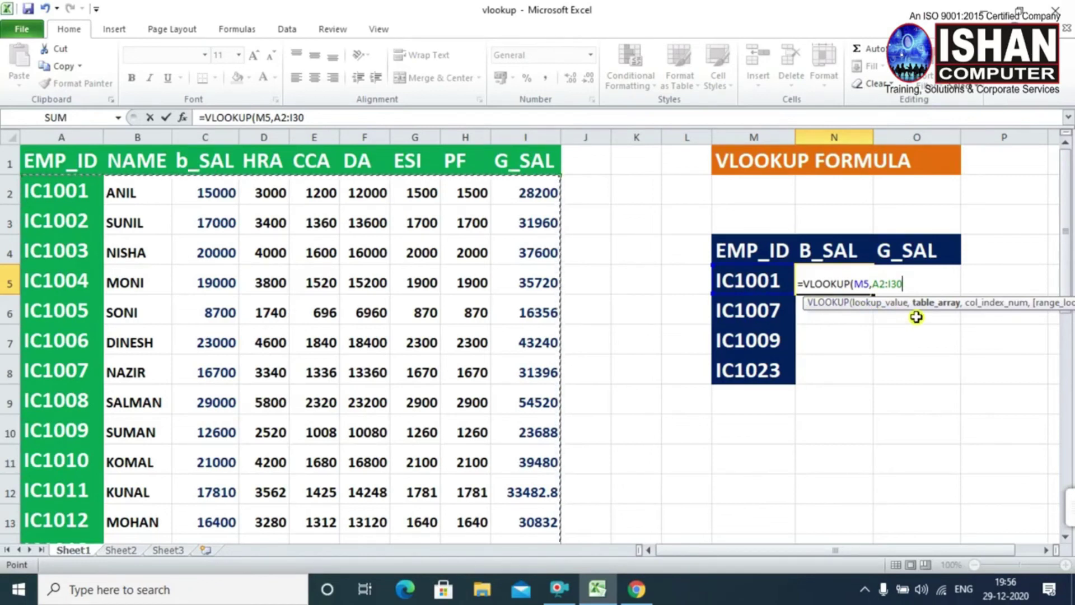
text(,3,0)
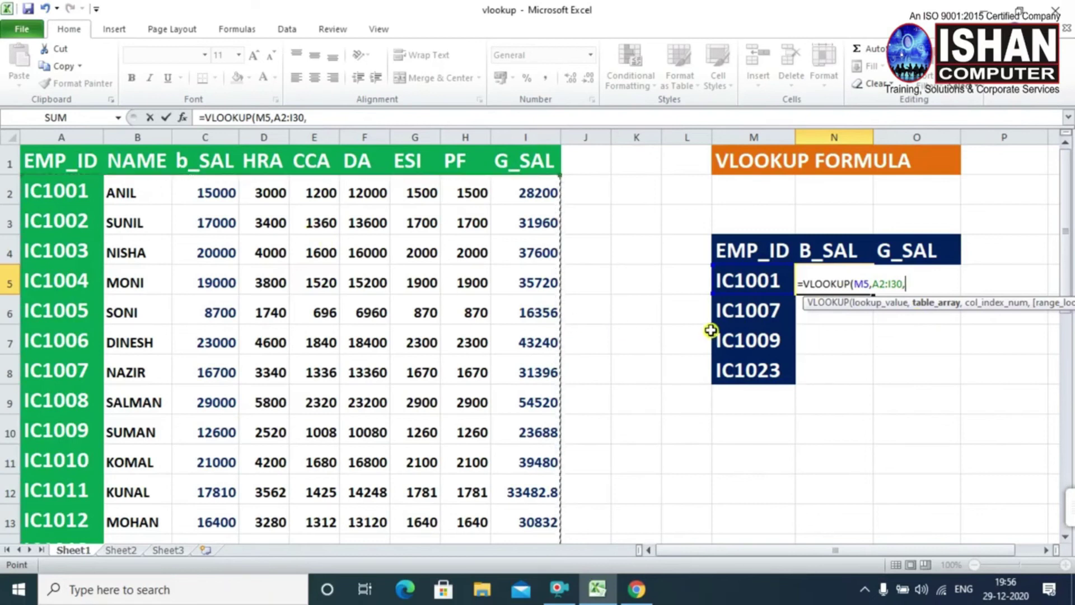
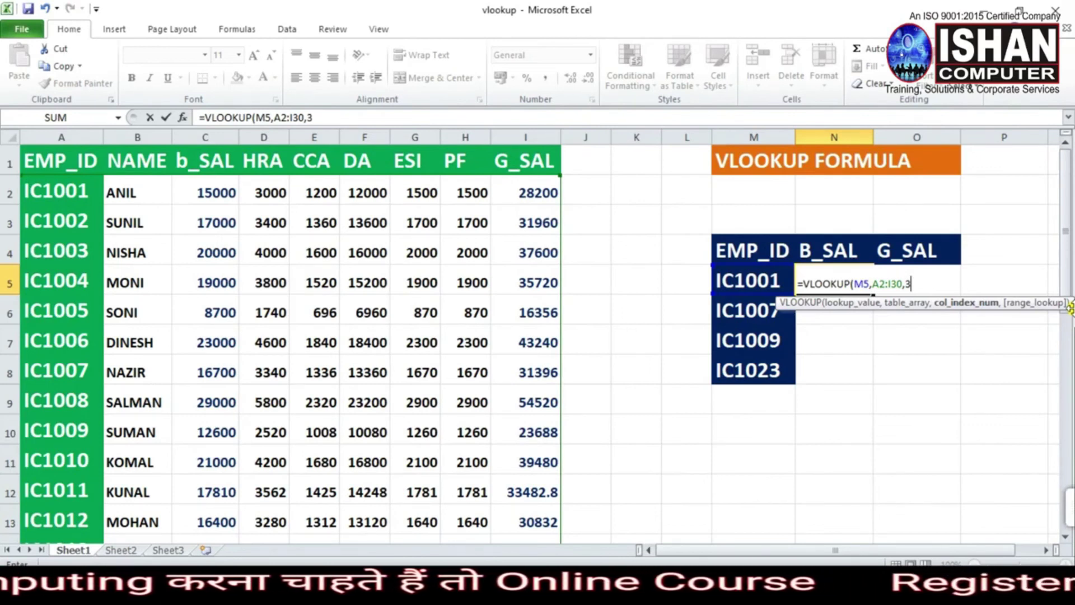
Complete =VLOOKUP(M5,A2:I30,3,0) in N5 and enter it so IC1001 shows 15000.
text(,0)
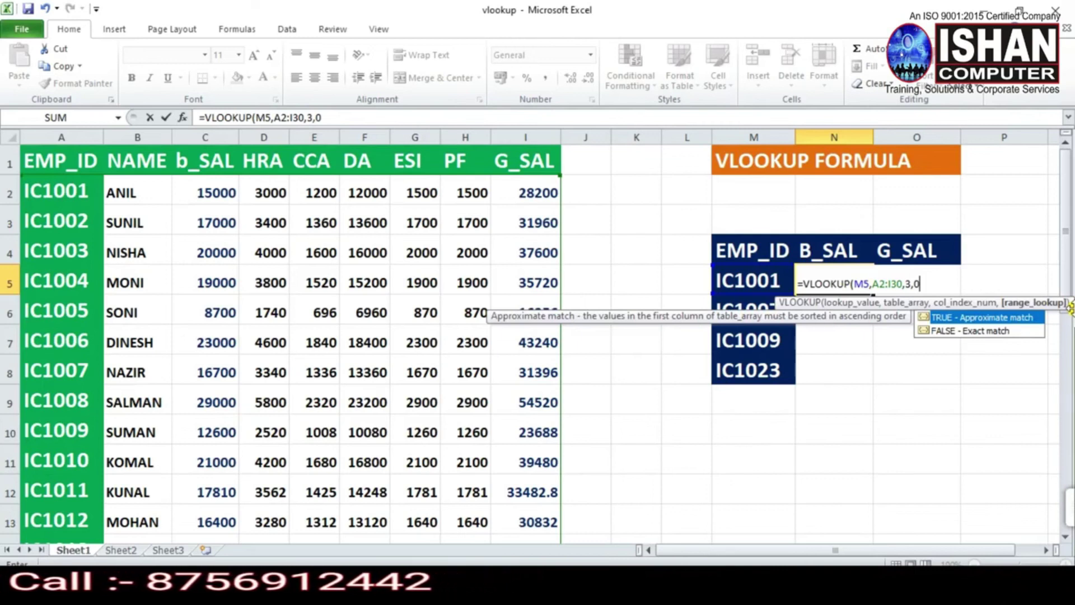
text())
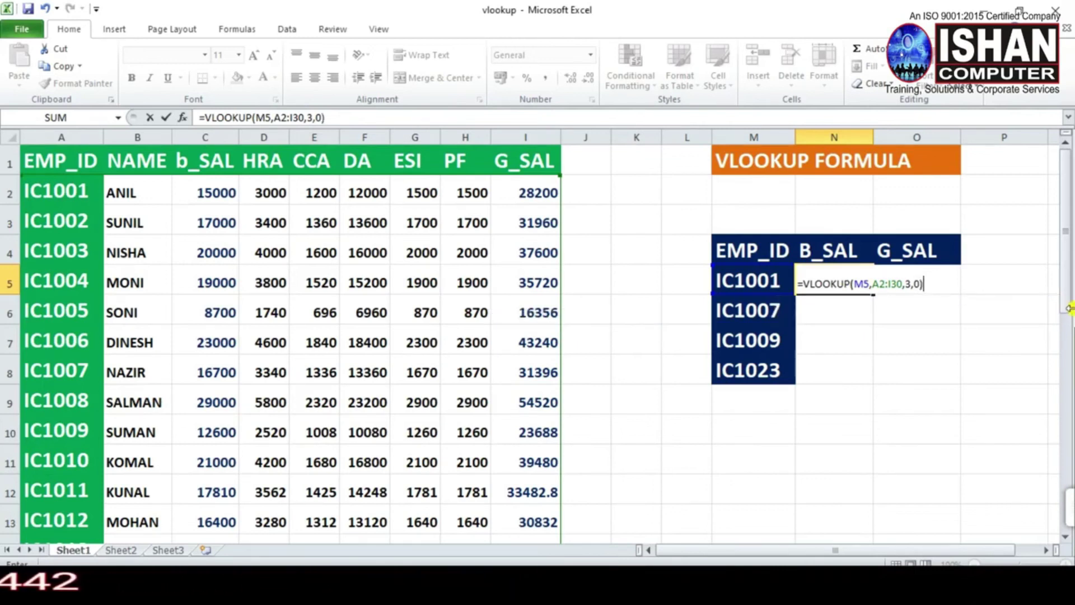
key(Return)
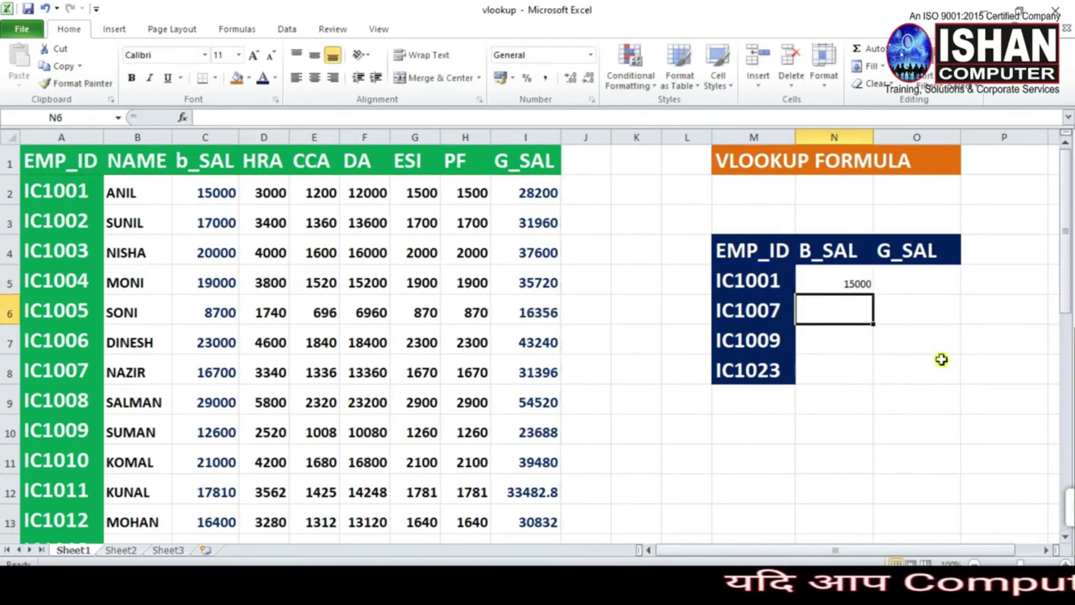
click(836, 278)
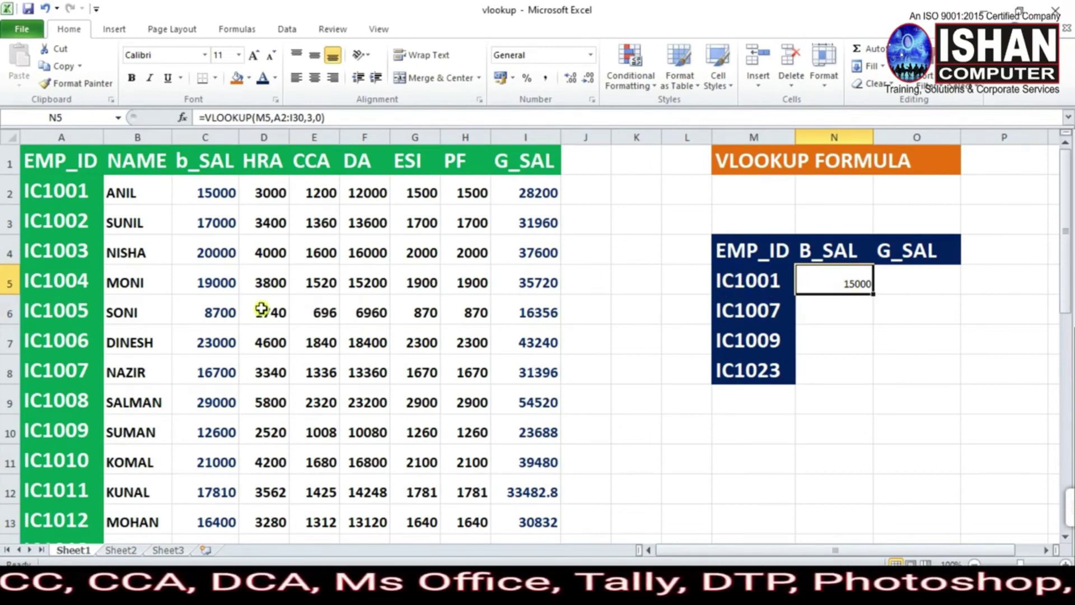
drag(64, 191, 207, 193)
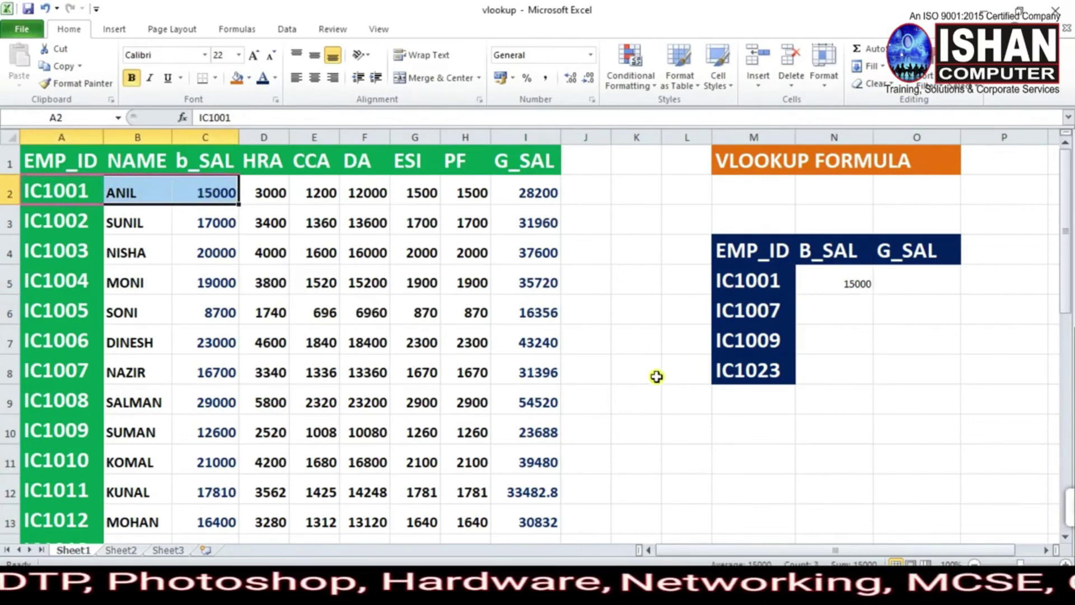
click(766, 318)
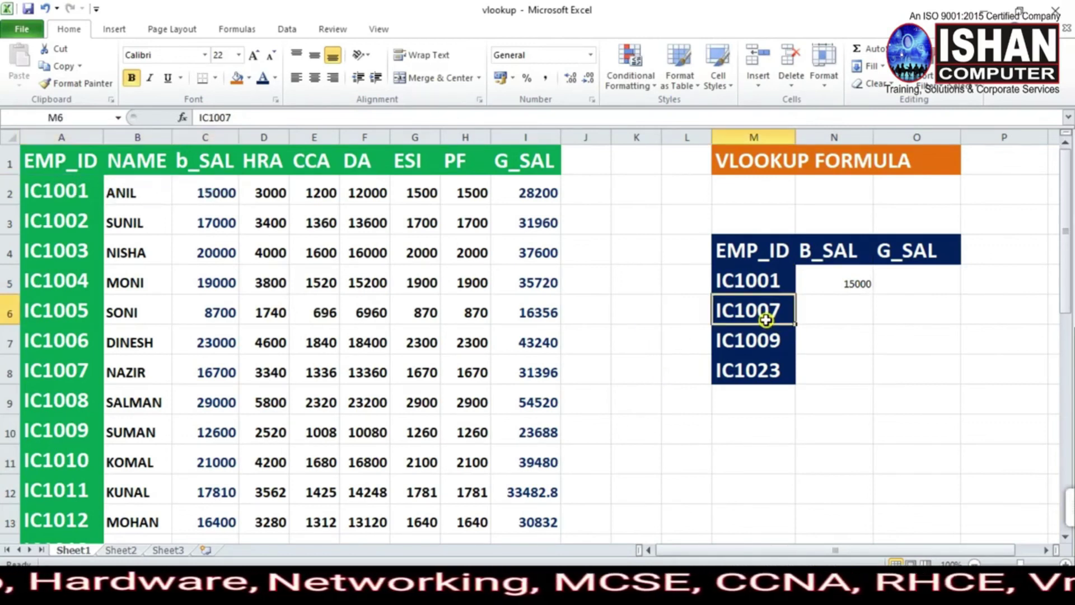
click(766, 344)
click(763, 378)
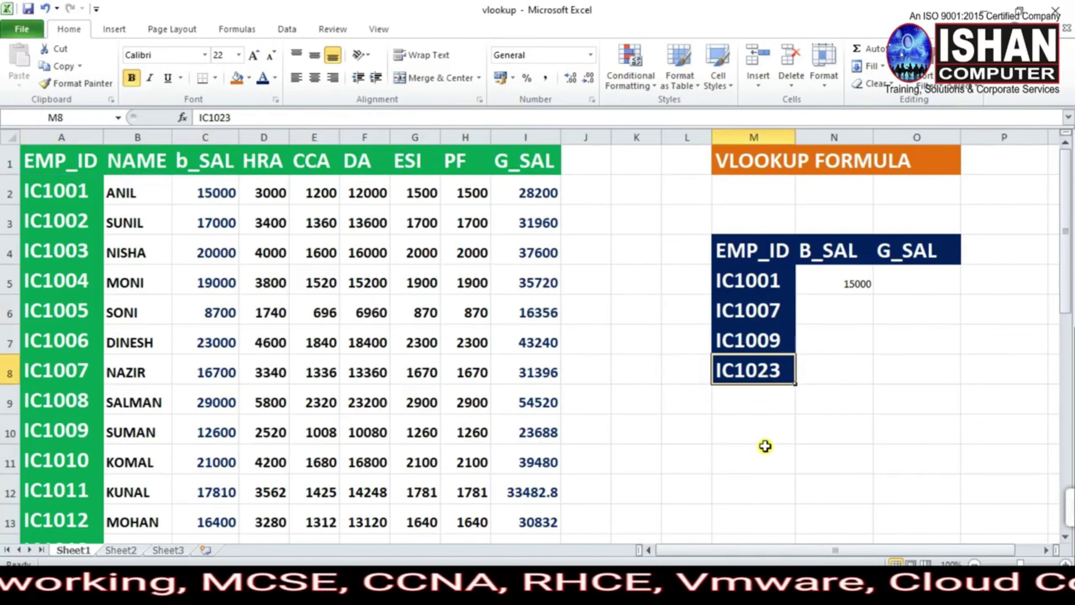
click(852, 284)
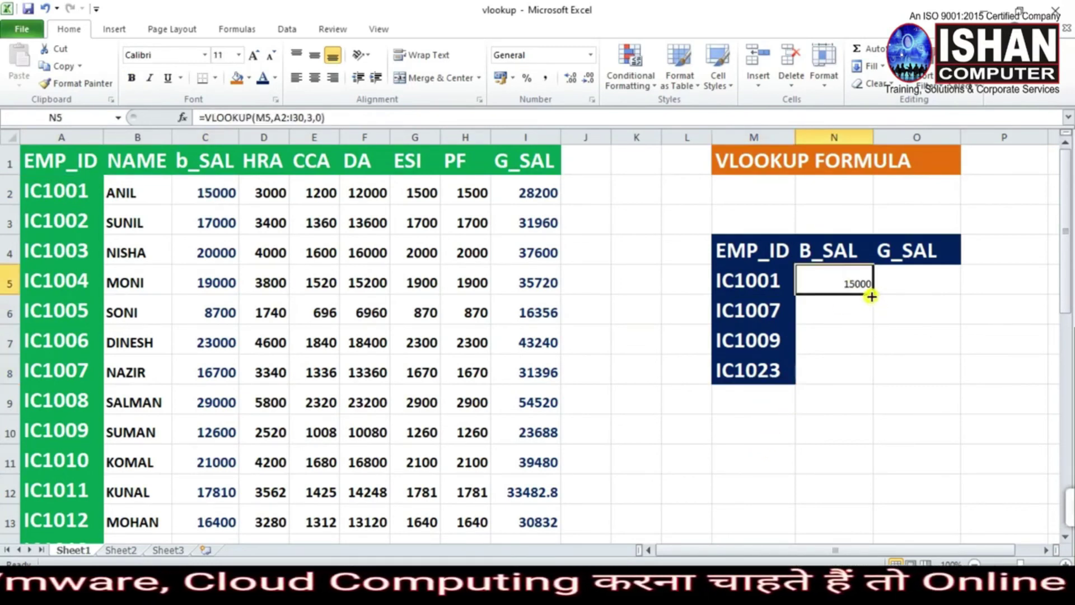
Fill the N5 lookup down to N12 and verify IC1007's result of 16700 against its record.
drag(873, 296, 886, 504)
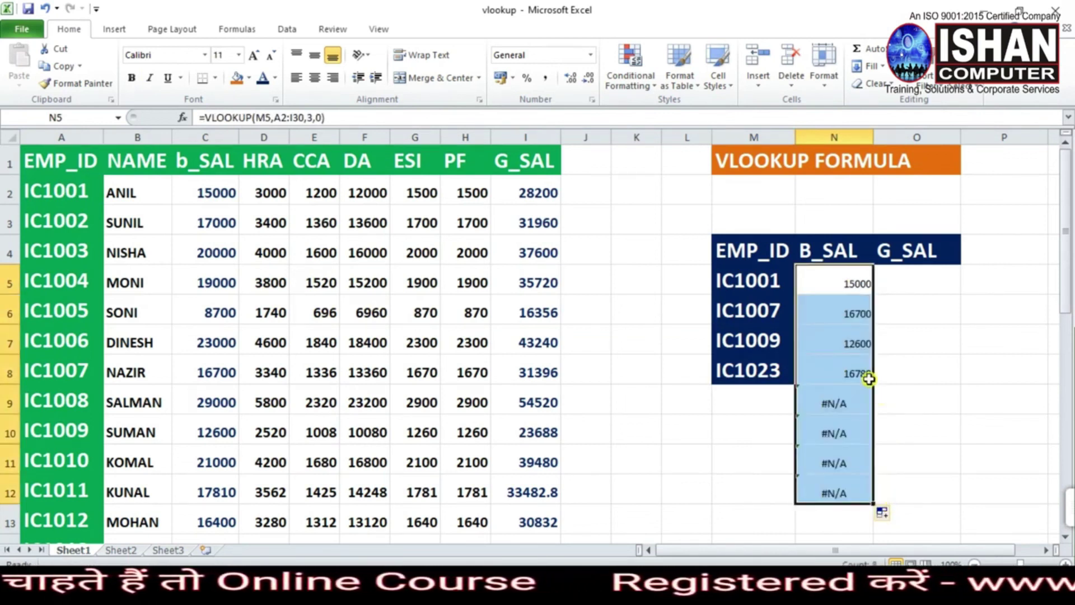
click(850, 319)
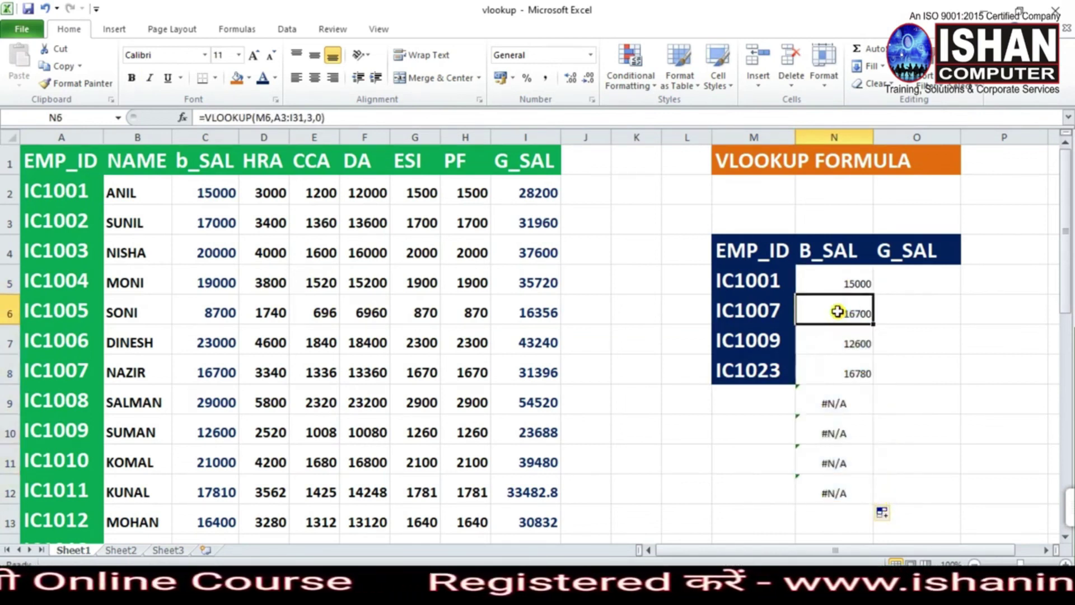
click(754, 317)
click(841, 324)
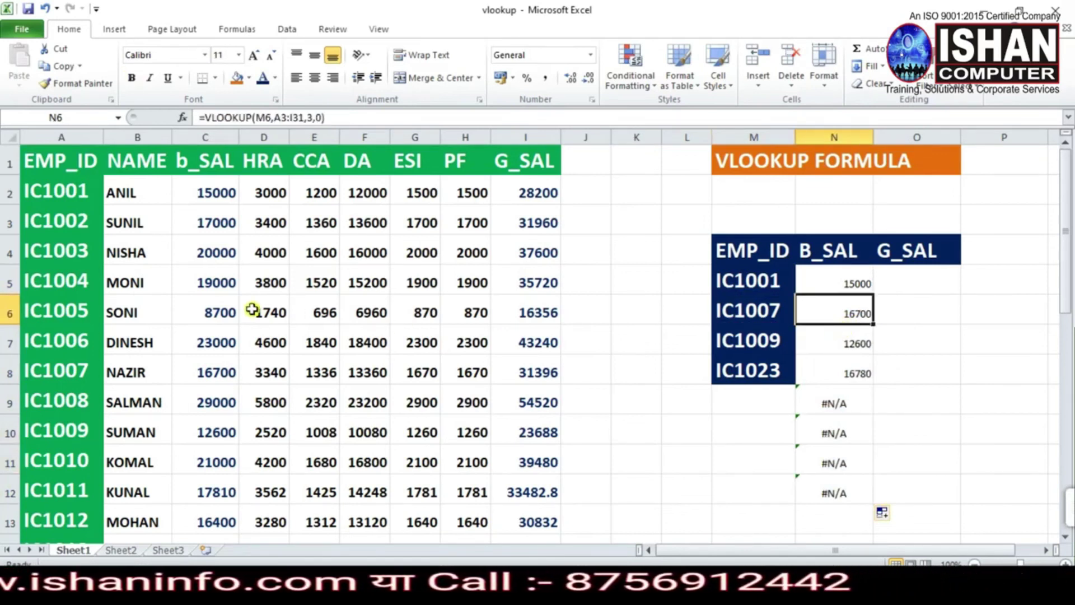
drag(81, 377, 233, 372)
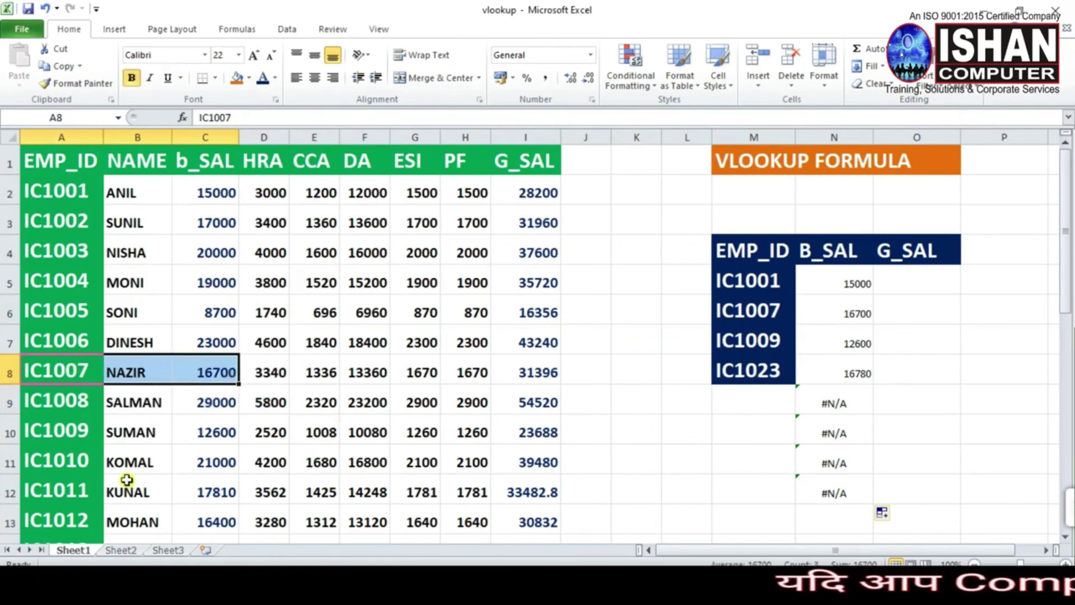
scroll(120, 473, down, 2)
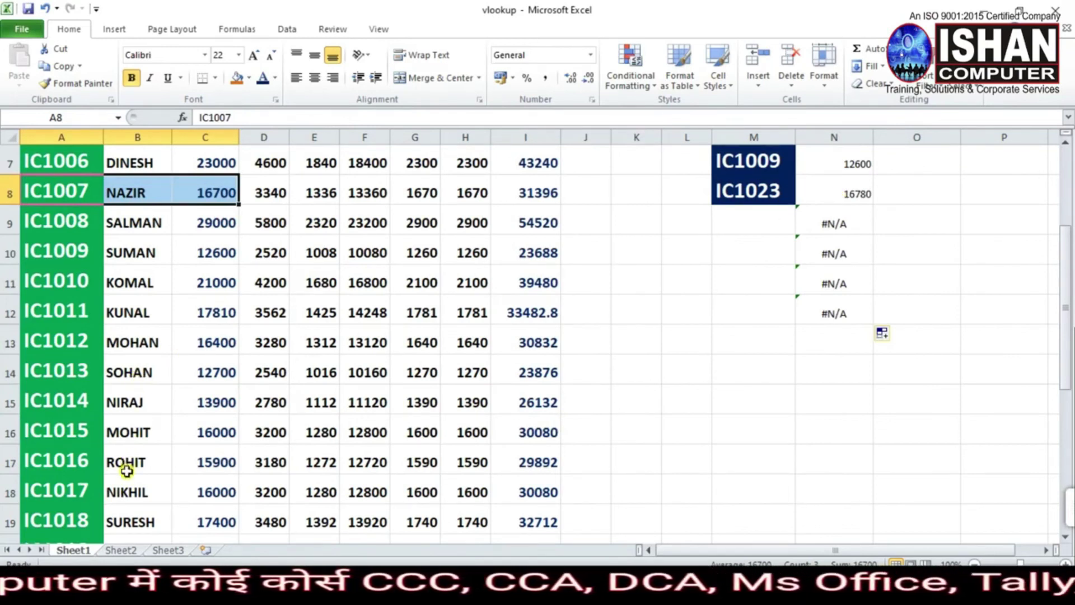
scroll(126, 471, down, 3)
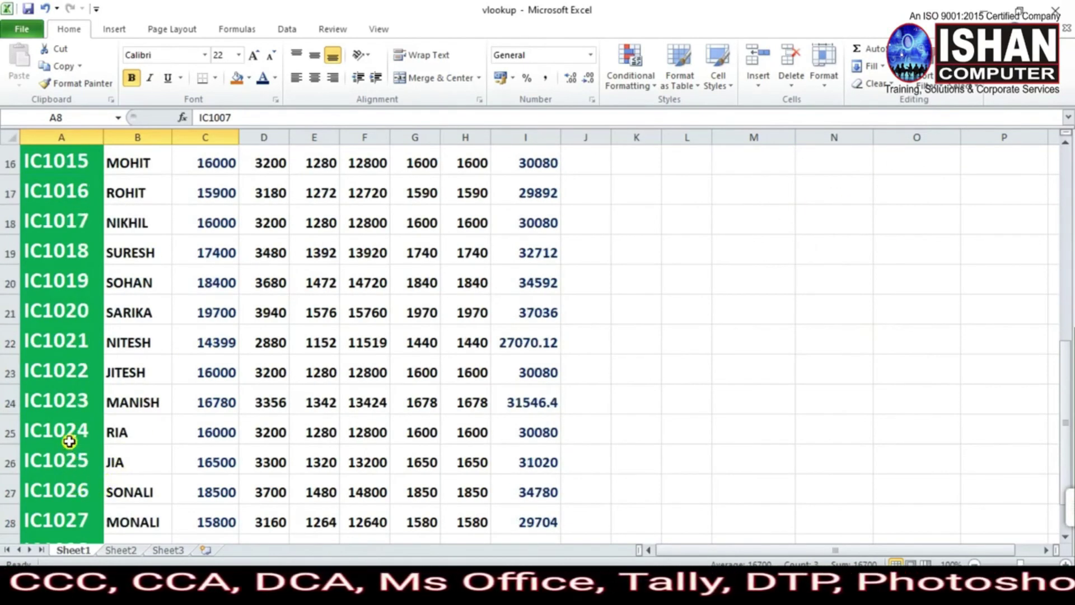
drag(56, 402, 223, 413)
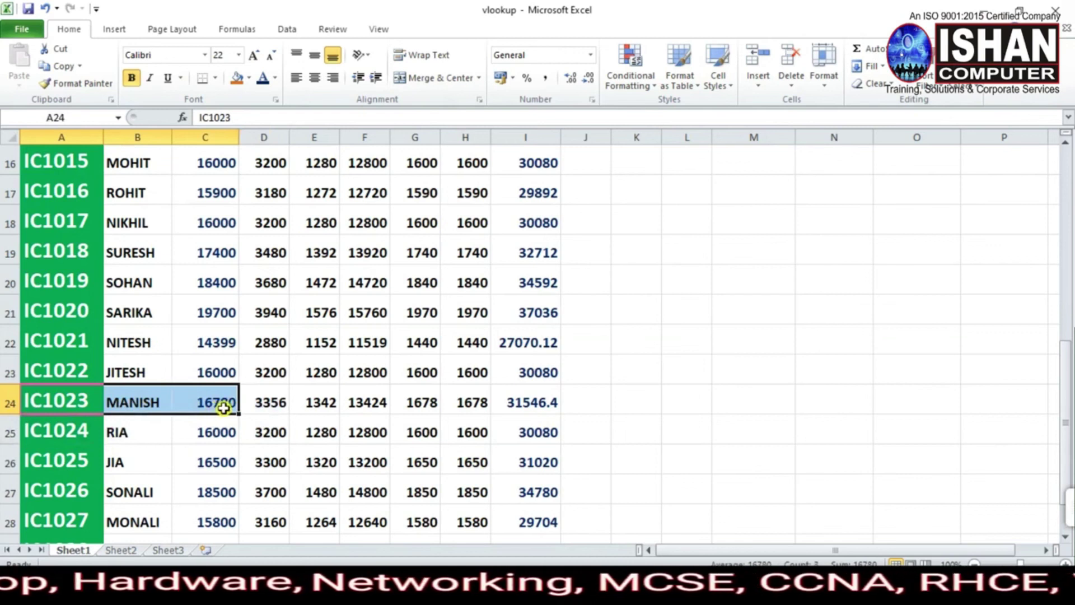
click(228, 410)
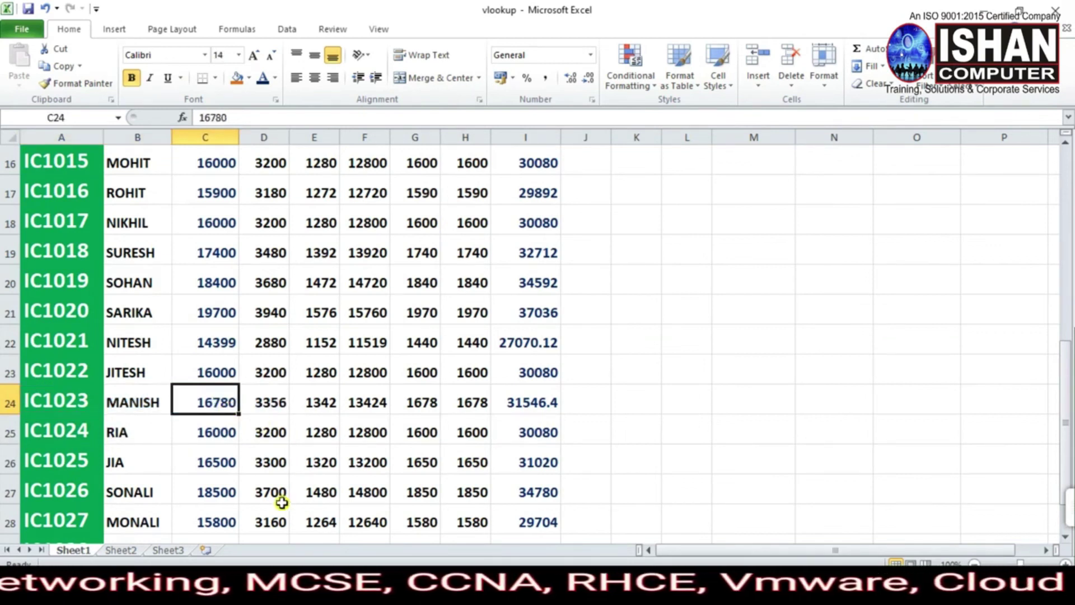
scroll(694, 459, up, 5)
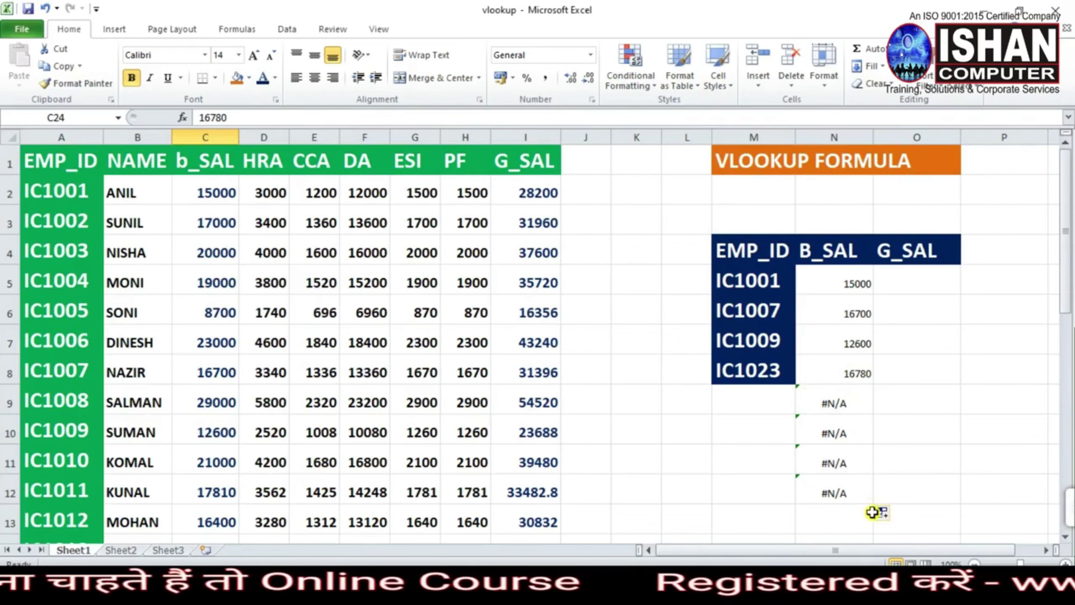
Enter IC1026 in M9 below IC1023 so its lookup returns b_SAL 18500.
click(782, 372)
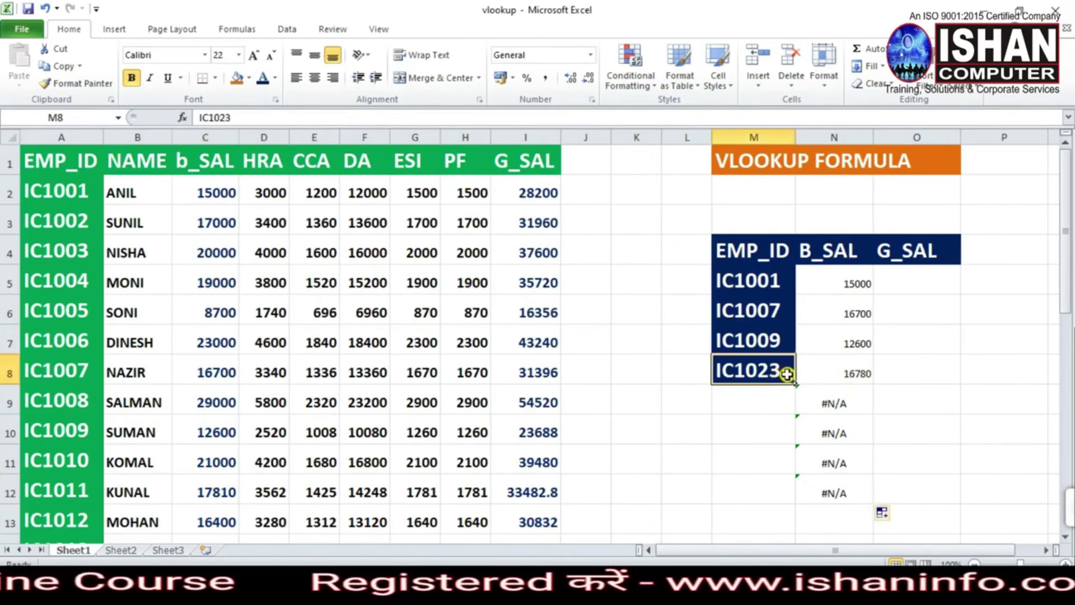
double_click(787, 373)
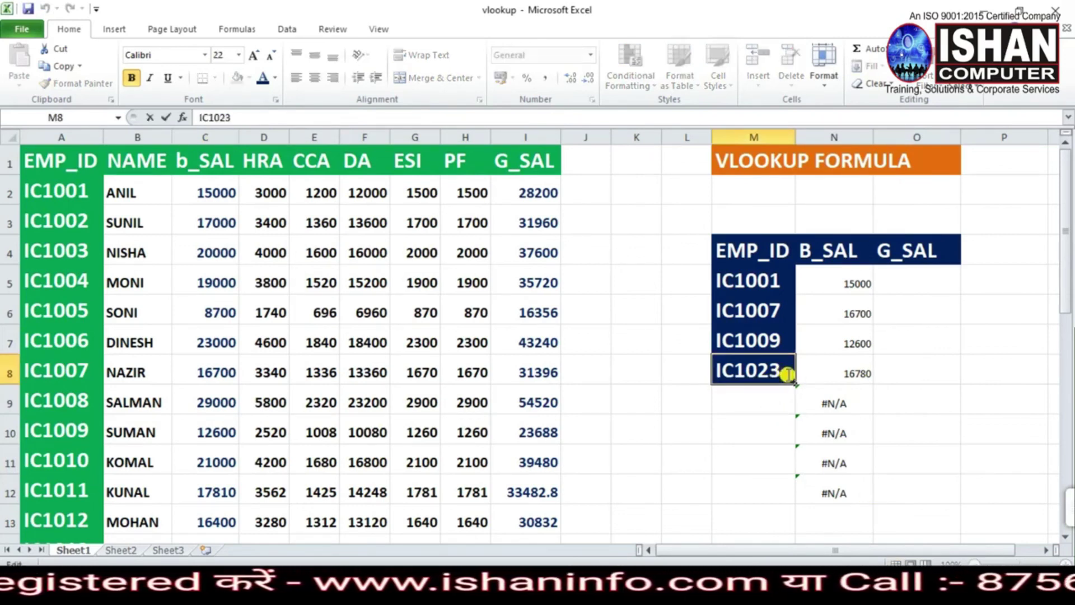
key(Return)
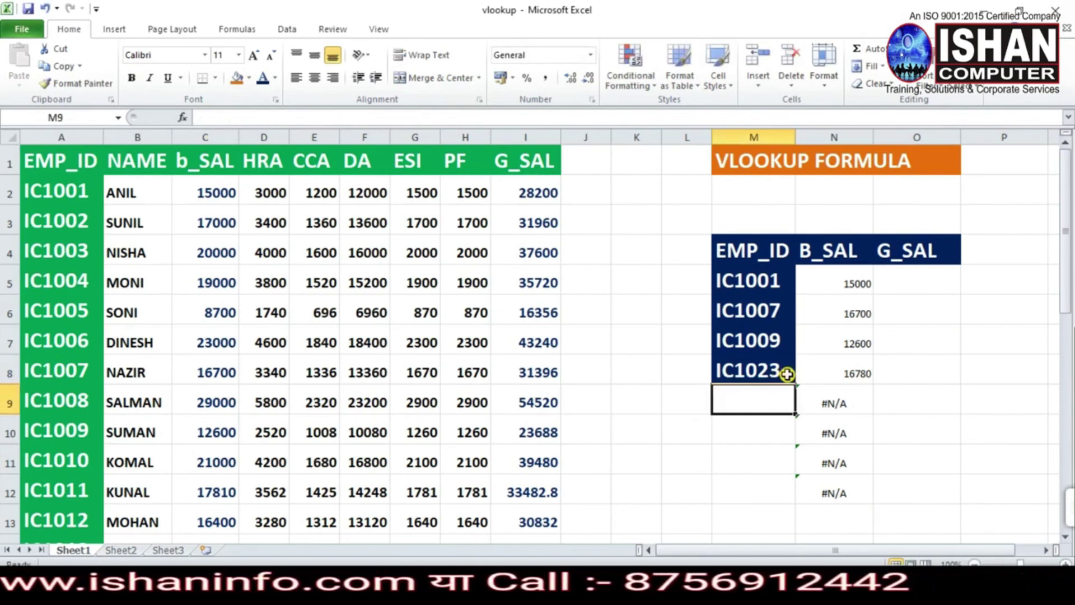
text(ic)
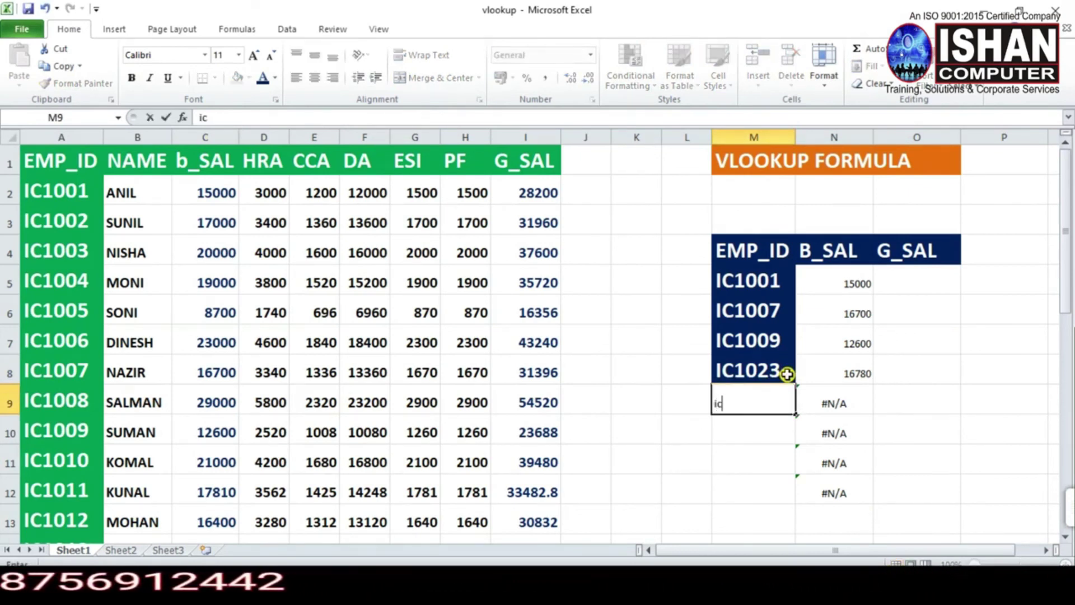
key(BackSpace)
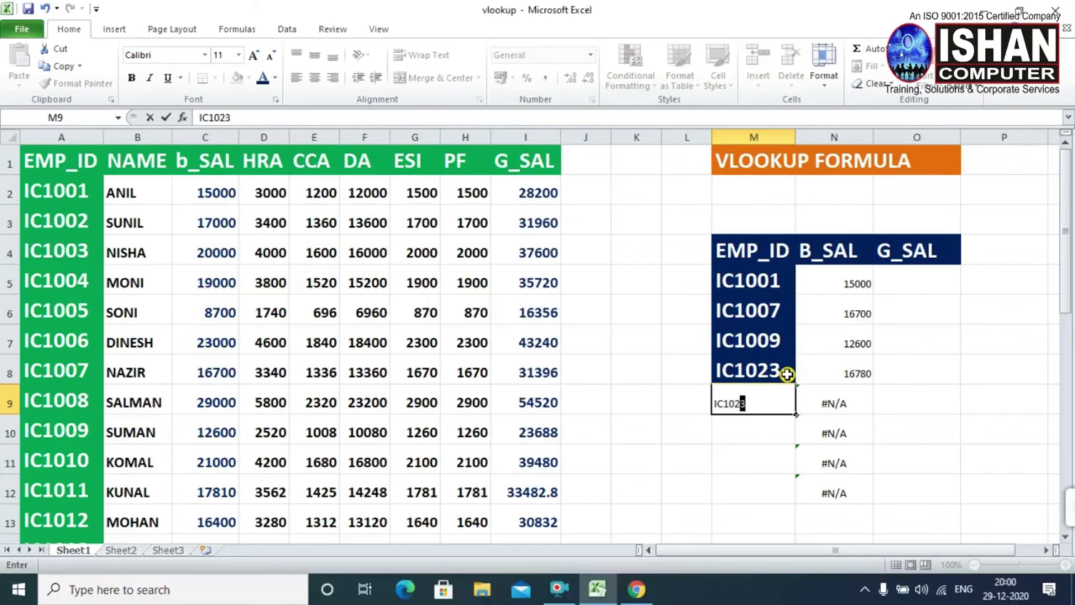
text(1026)
key(Return)
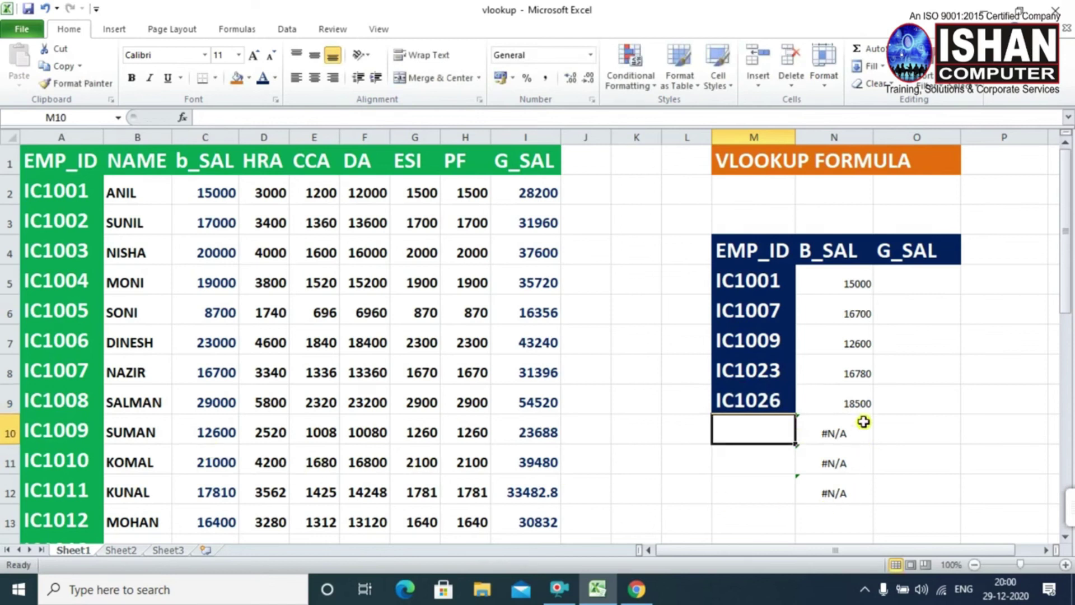
click(839, 404)
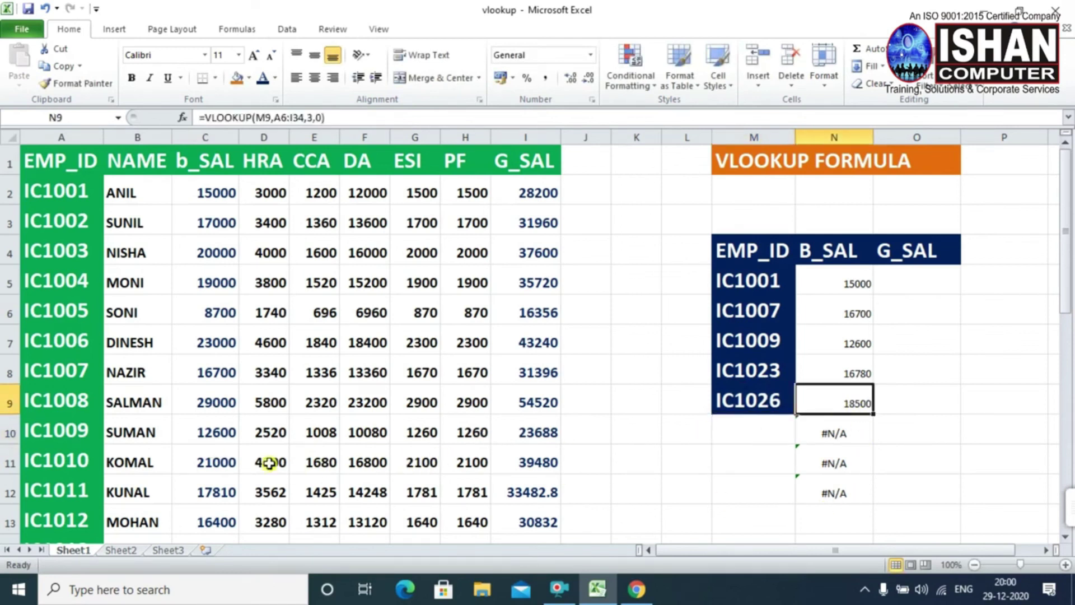
scroll(200, 478, down, 1)
scroll(200, 478, down, 1)
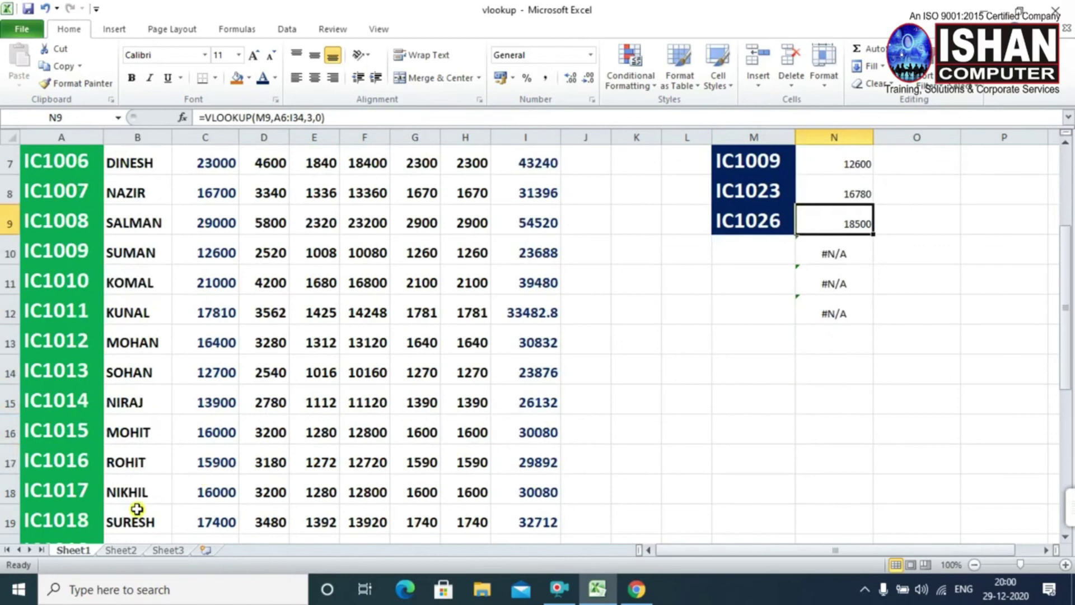
scroll(137, 509, down, 4)
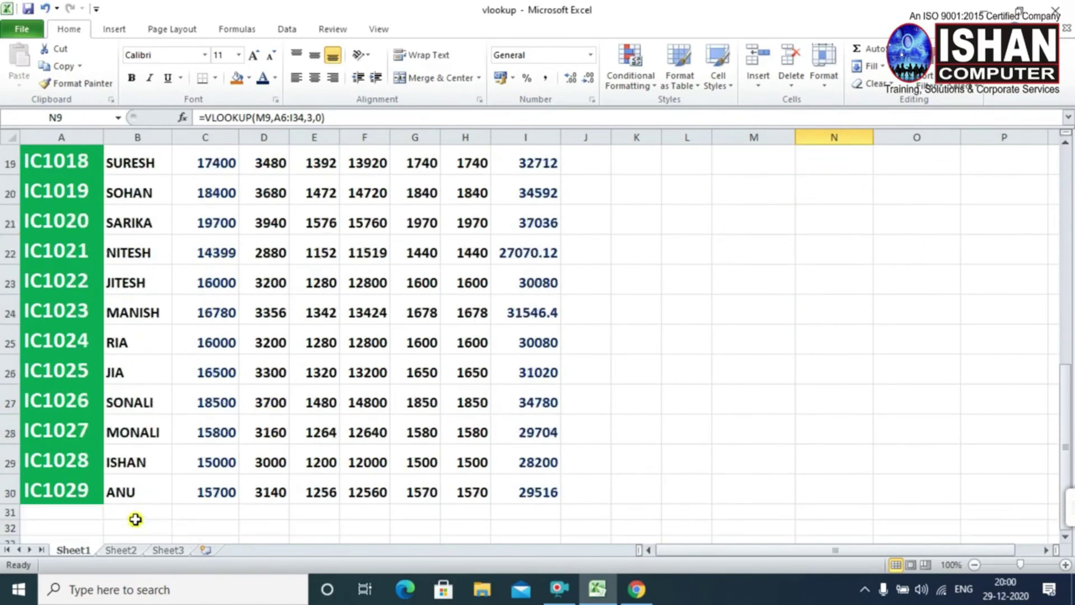
drag(77, 405, 238, 413)
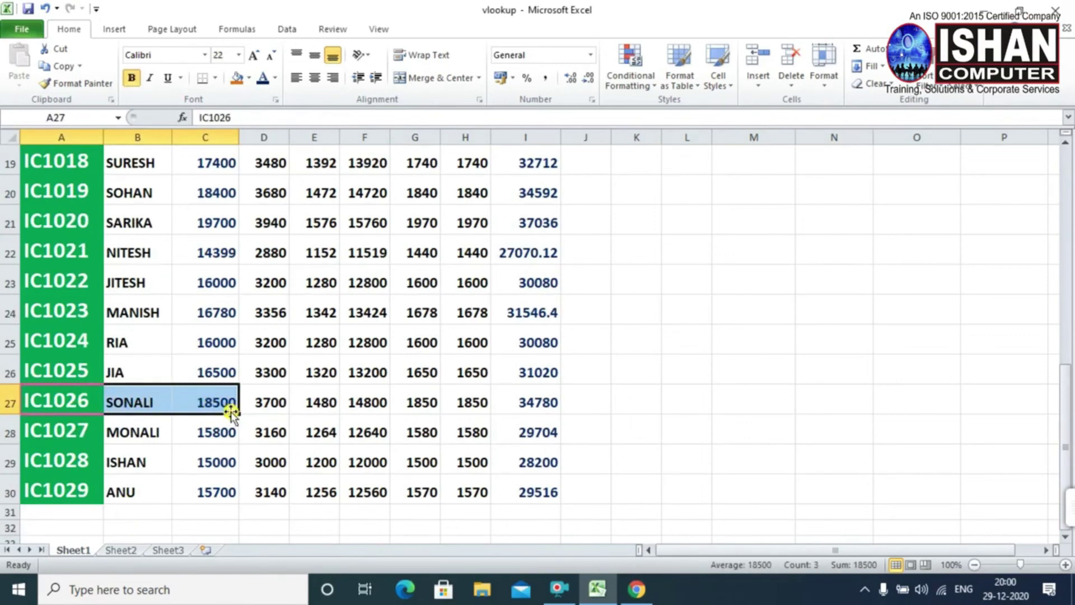
scroll(588, 476, up, 6)
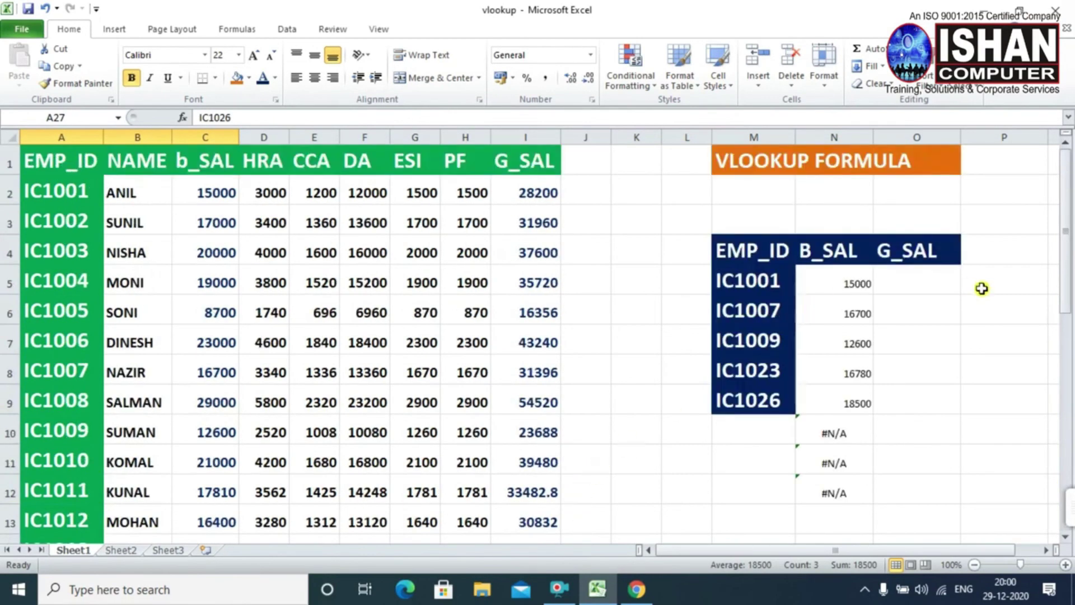
click(922, 283)
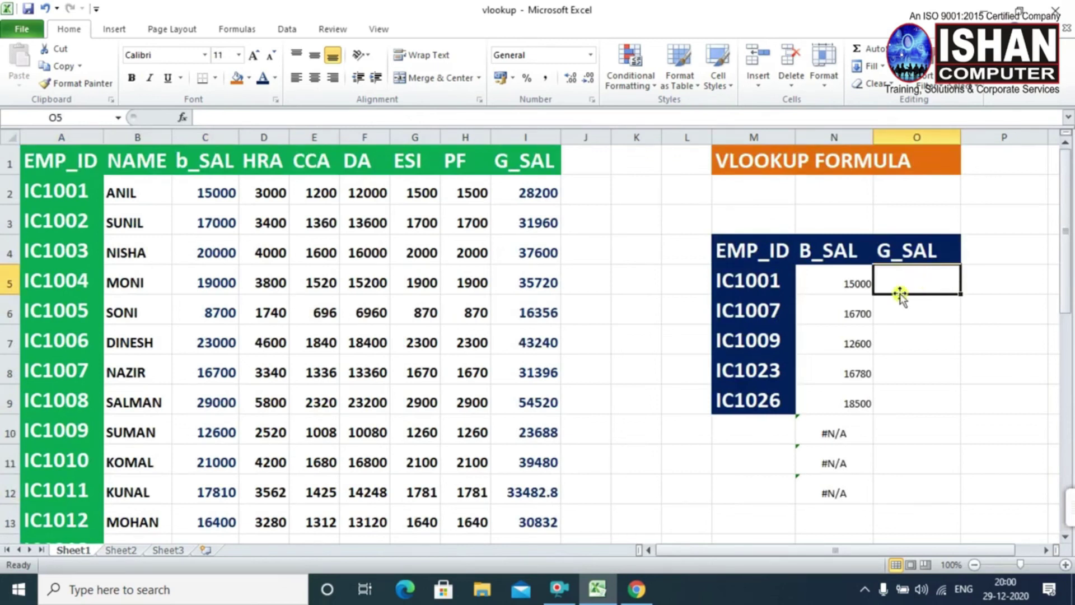
drag(756, 288, 758, 401)
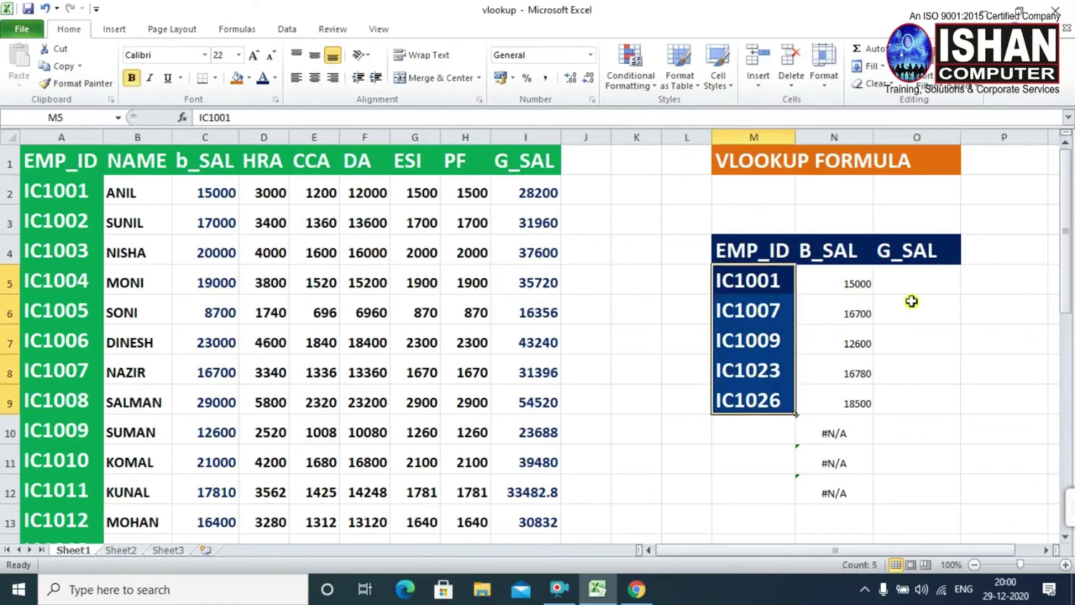
click(938, 282)
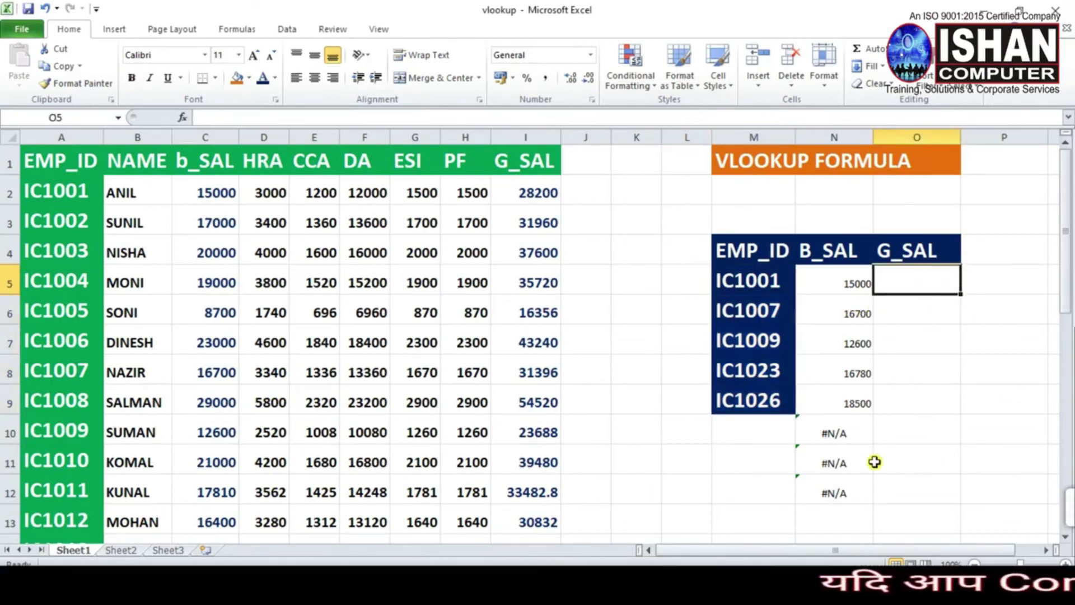
drag(789, 429, 869, 492)
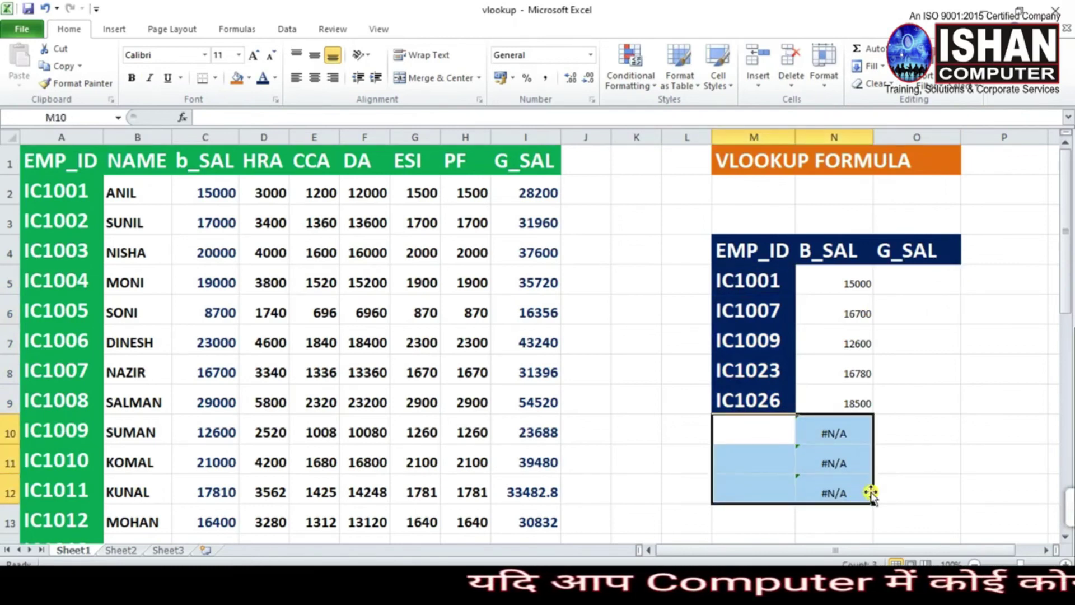
click(913, 282)
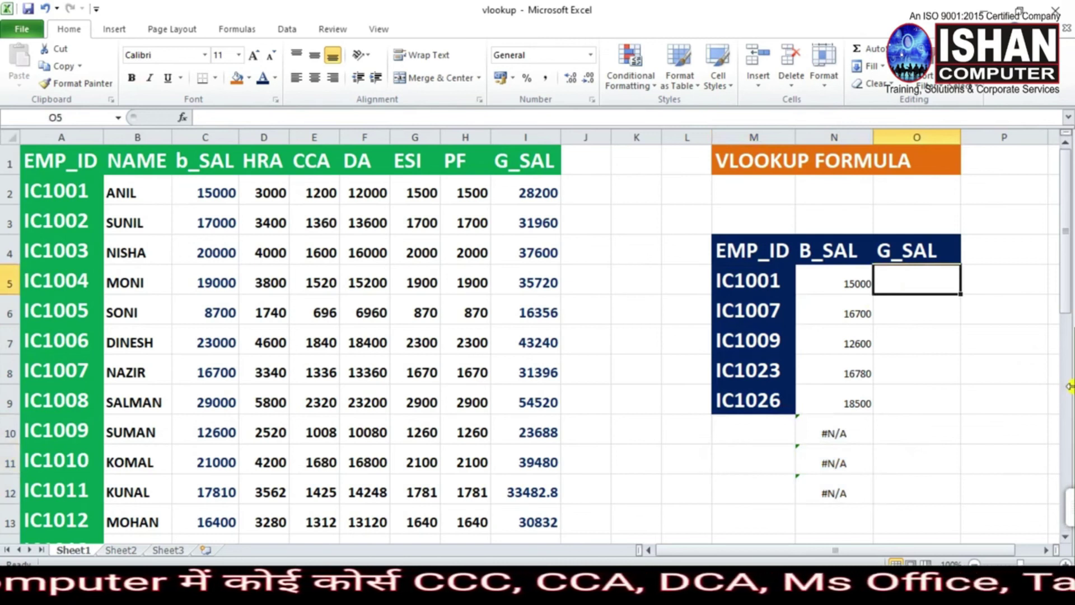
Start a VLOOKUP in O5 using M5 as the lookup value and A2:I30 as the table.
text(=)
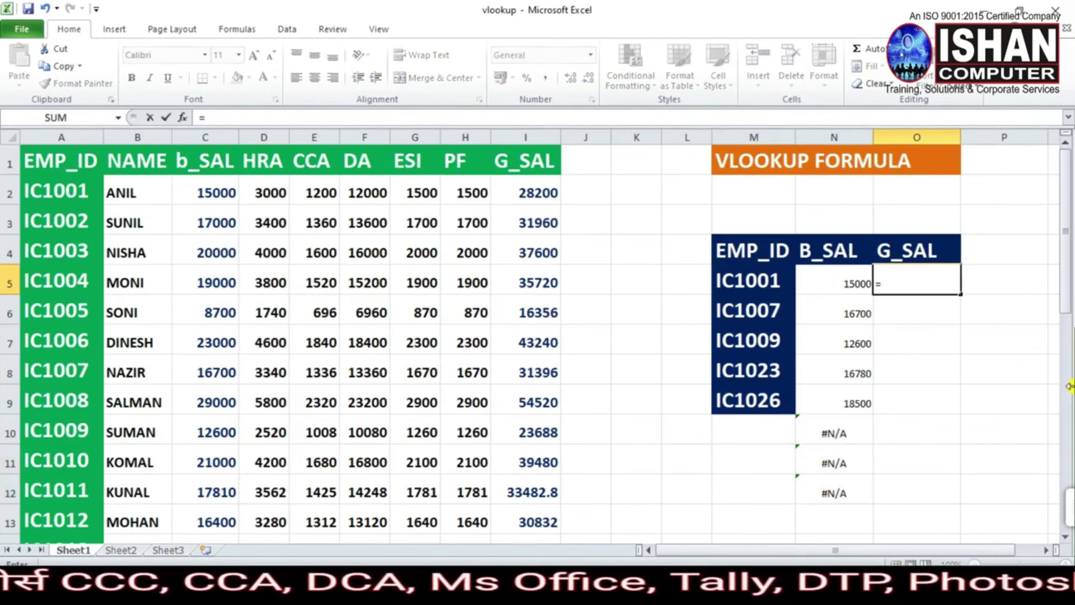
text(VL)
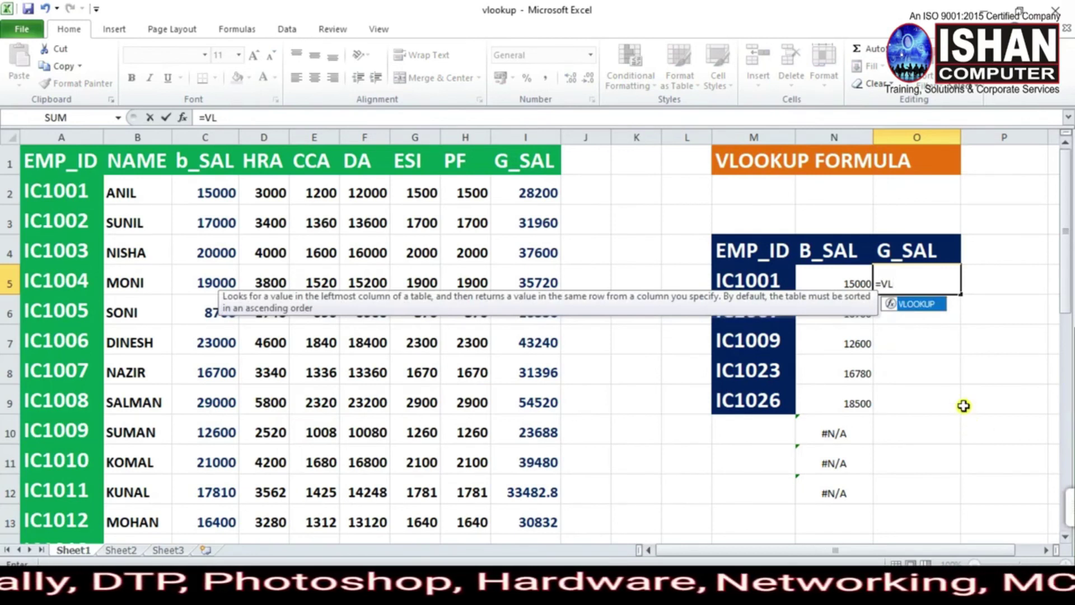
double_click(939, 306)
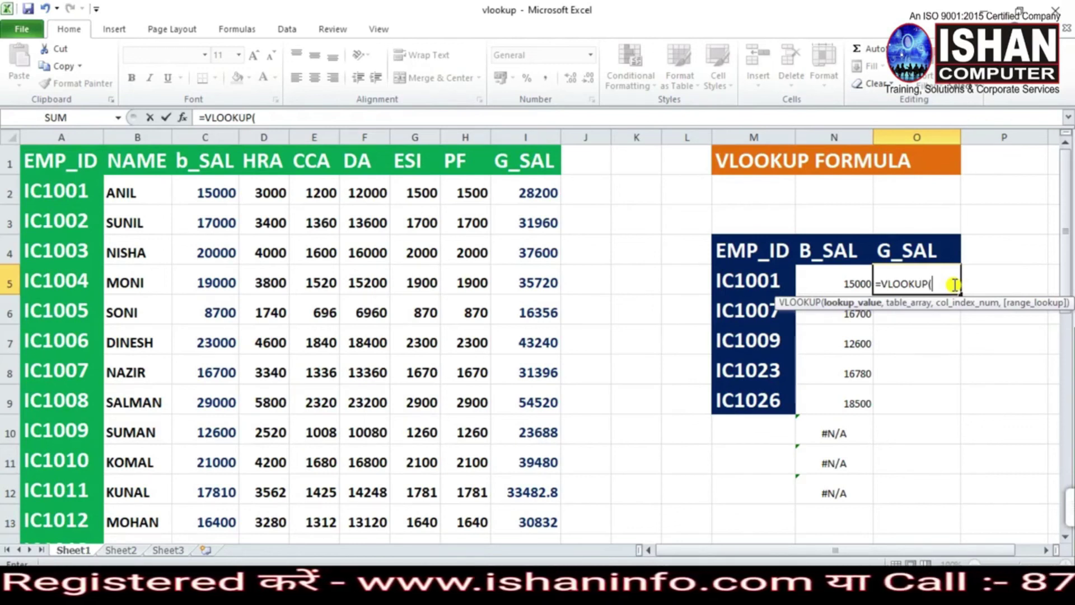
click(752, 282)
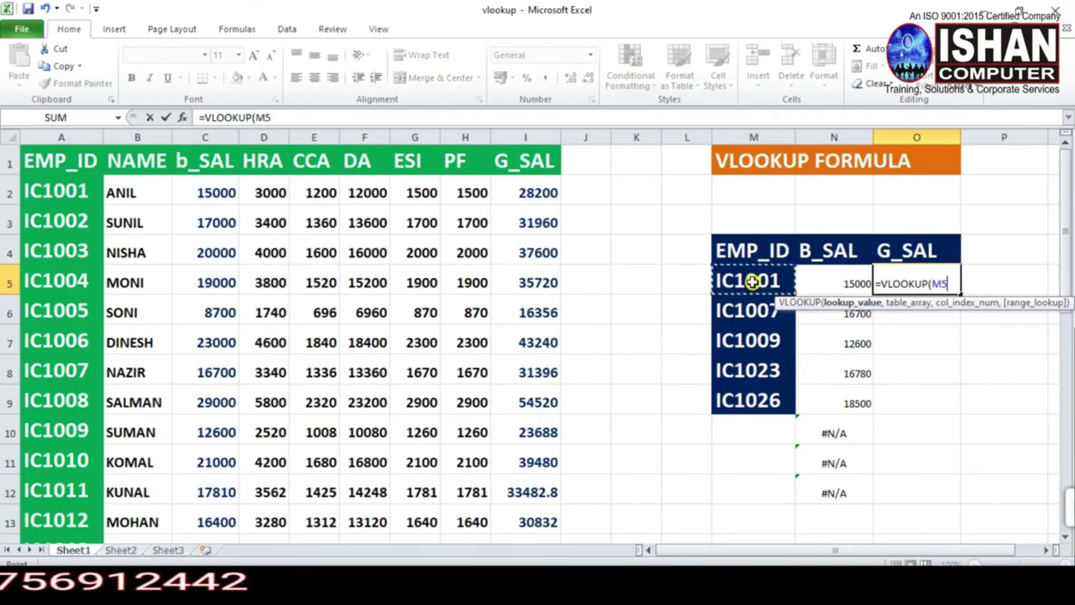
text(,)
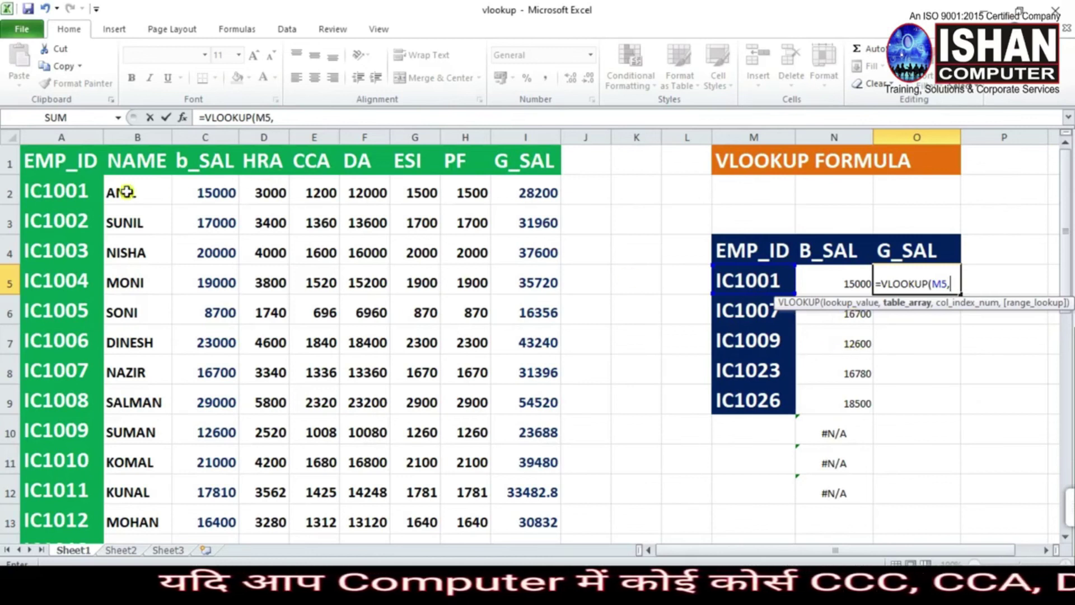
click(34, 187)
drag(34, 187, 533, 498)
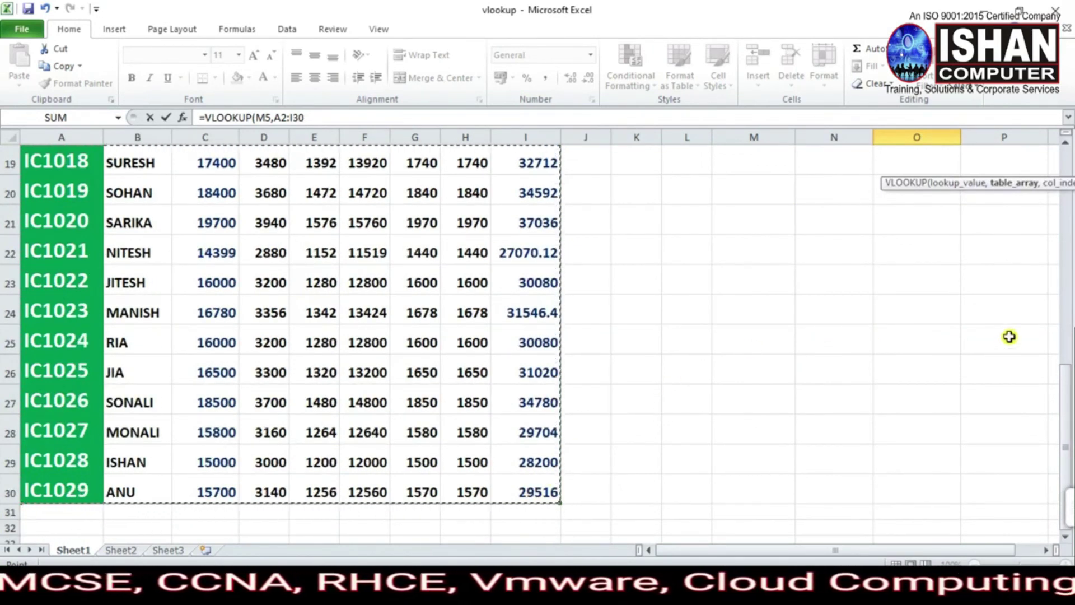
Finish the O5 formula with column 9 and exact match 0, showing G_SAL 28200.
click(1067, 312)
click(1066, 232)
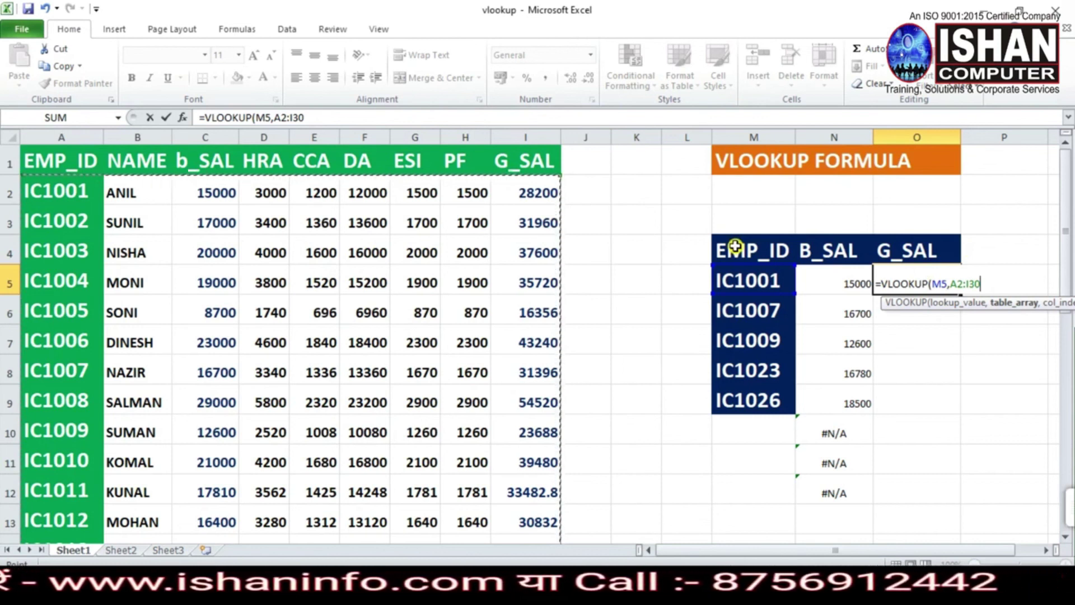
text(,9)
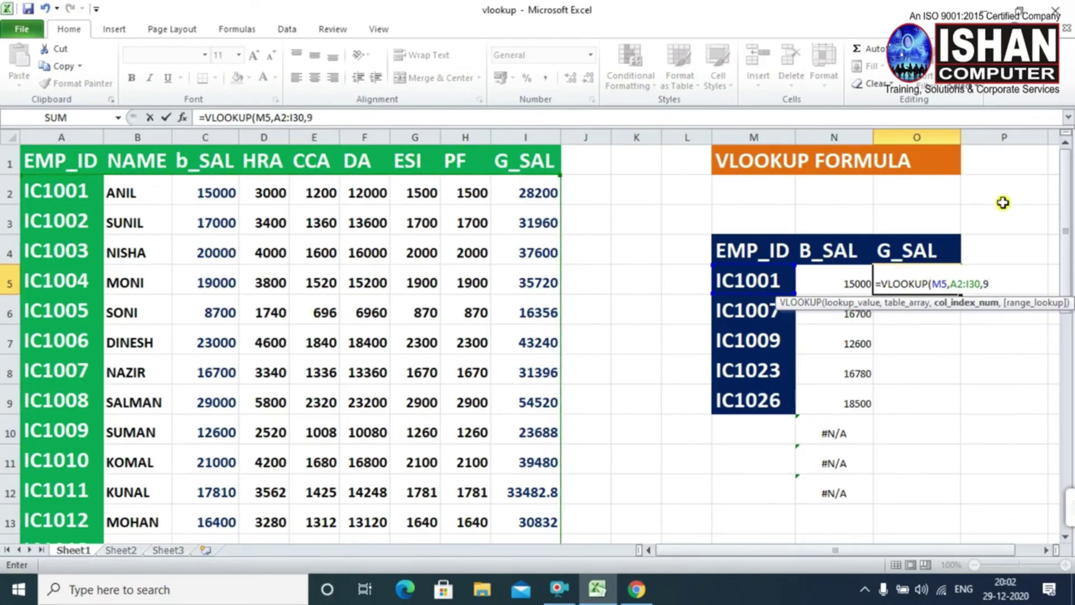
text(,)
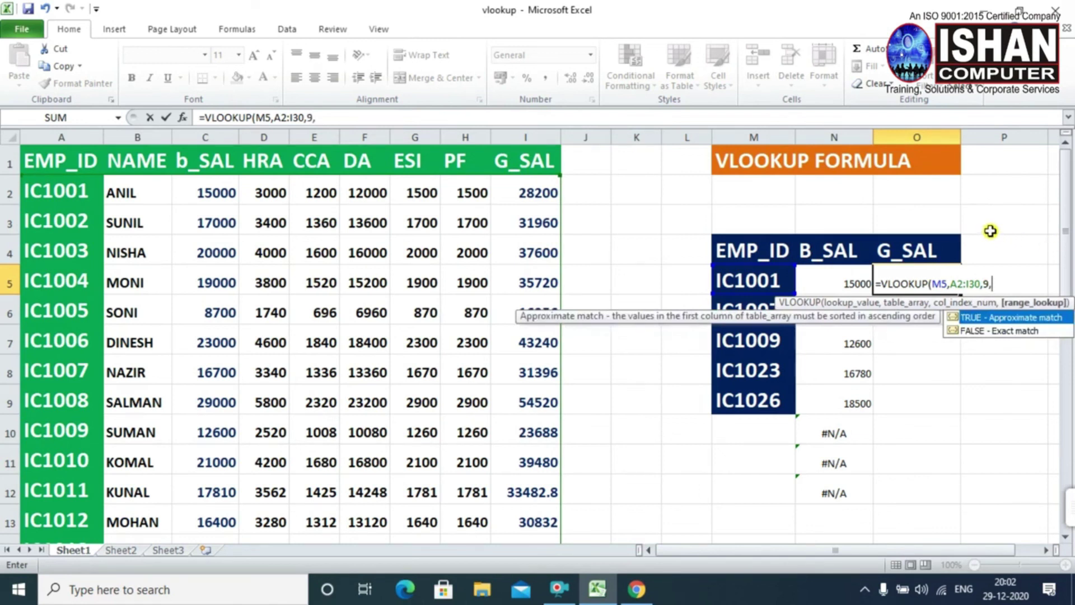
text(0)
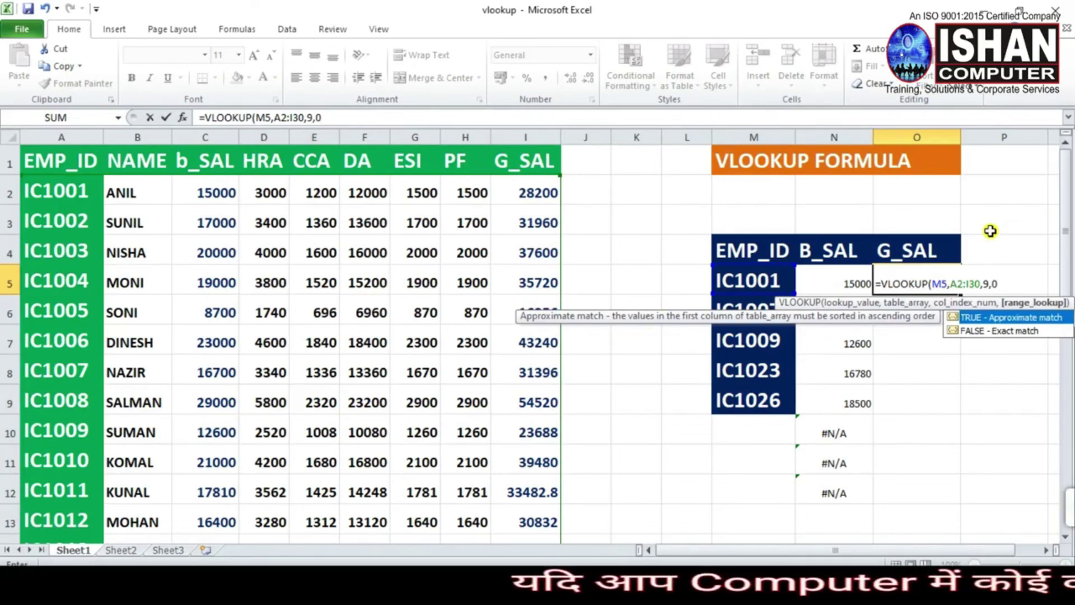
text())
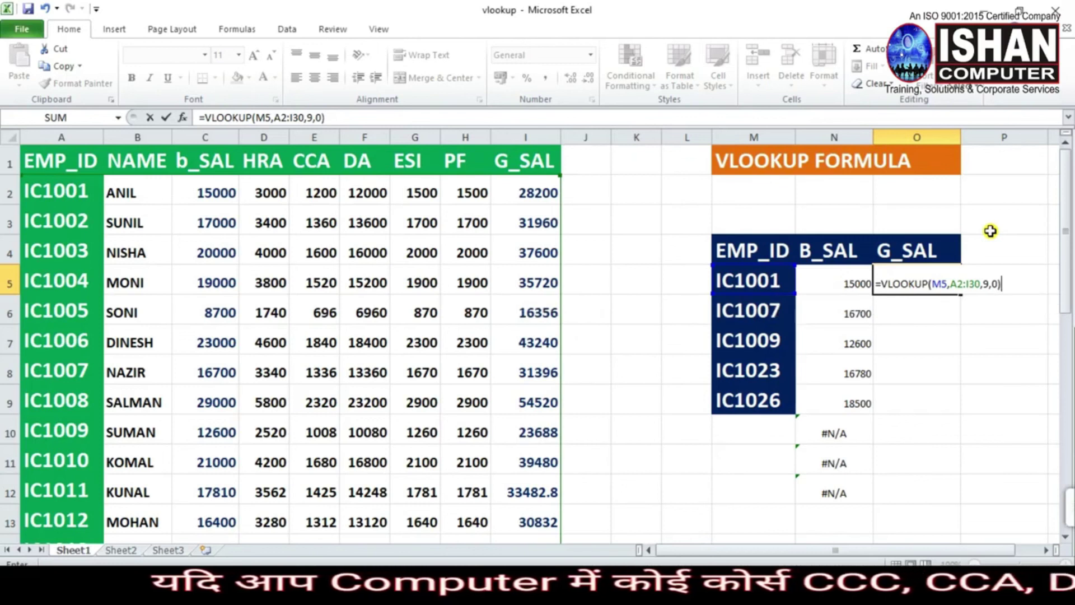
key(Return)
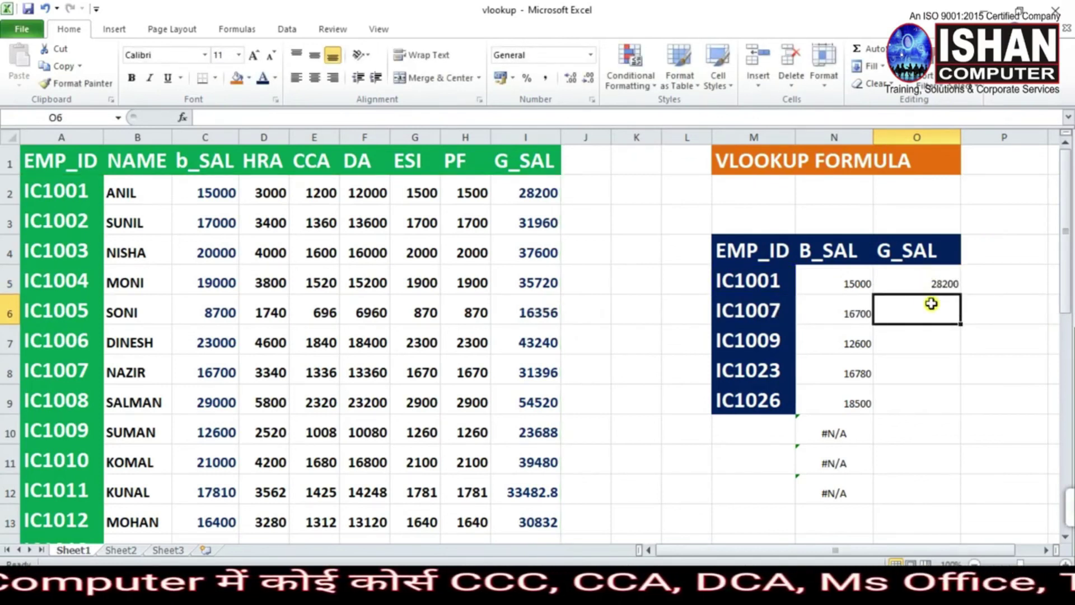
Copy the O5 G_SAL lookup down to O12, returning 31396, 23688, 31546.4 and 34780.
click(947, 286)
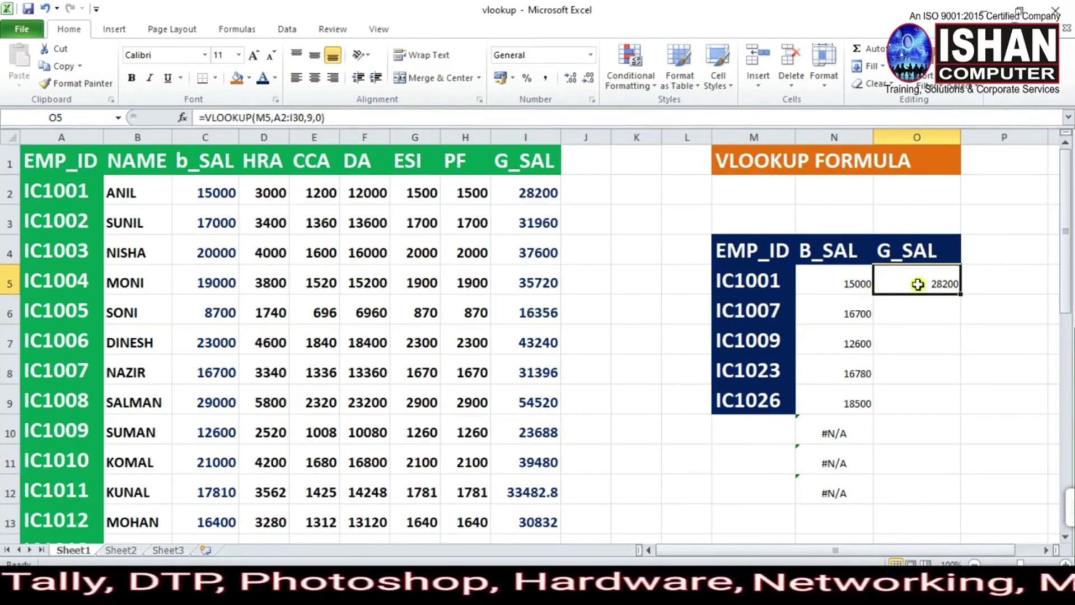
click(526, 193)
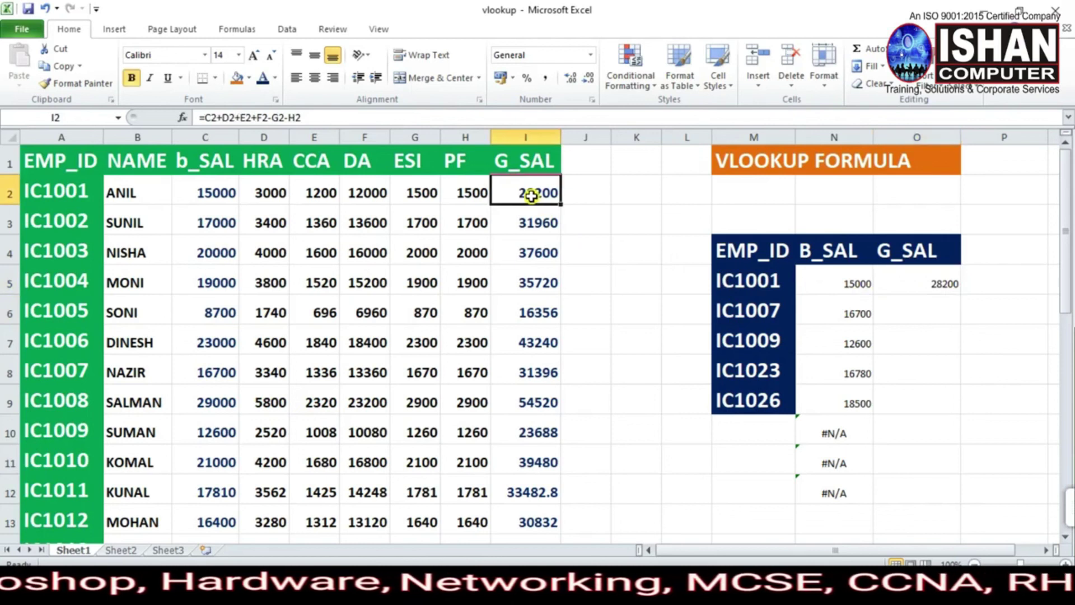
click(945, 284)
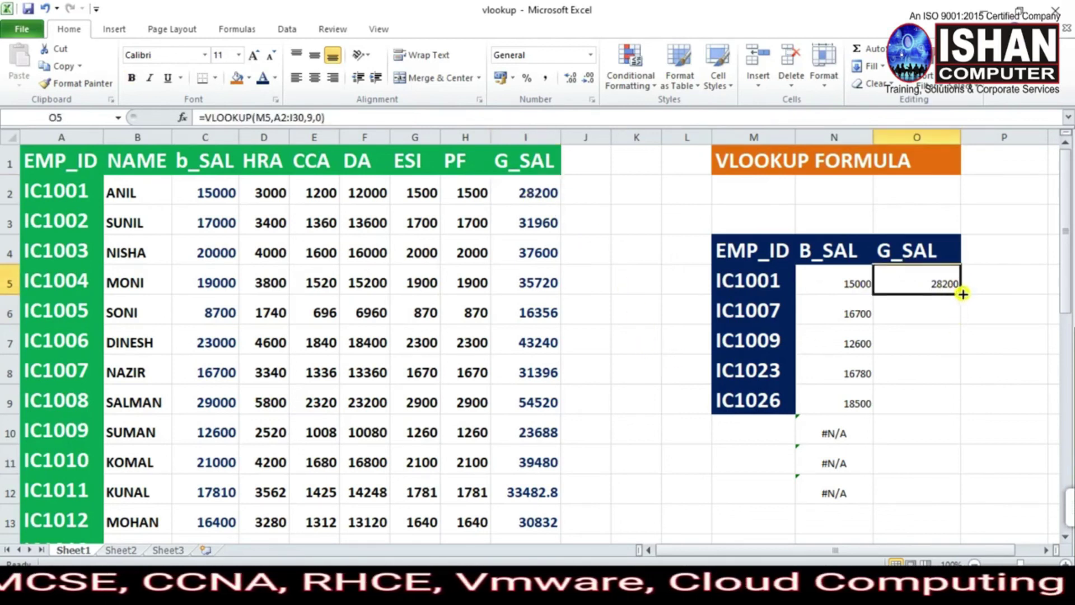
drag(960, 294, 955, 504)
click(941, 343)
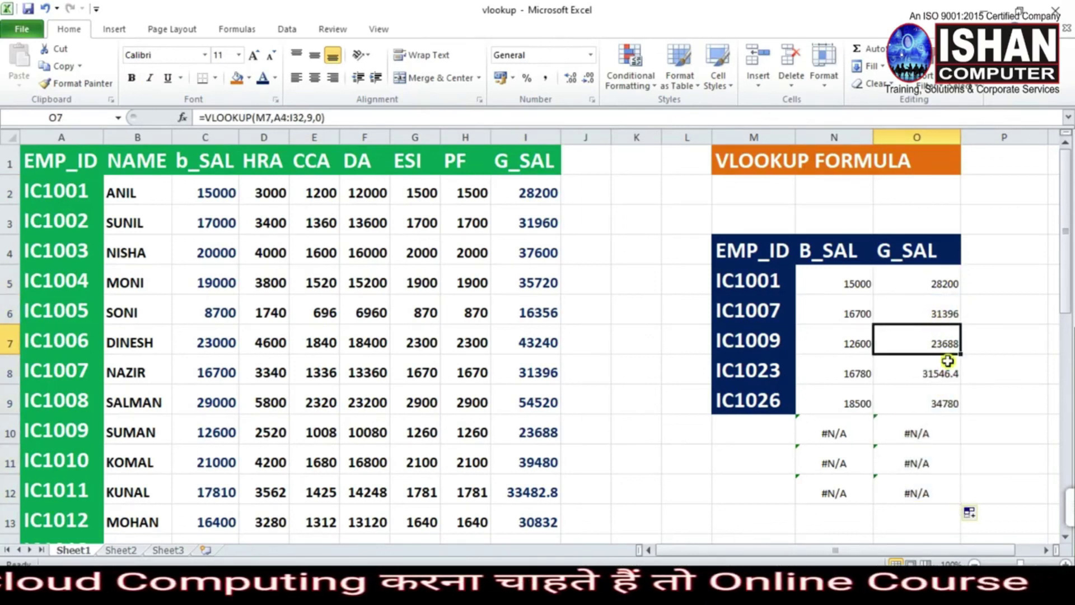
click(952, 405)
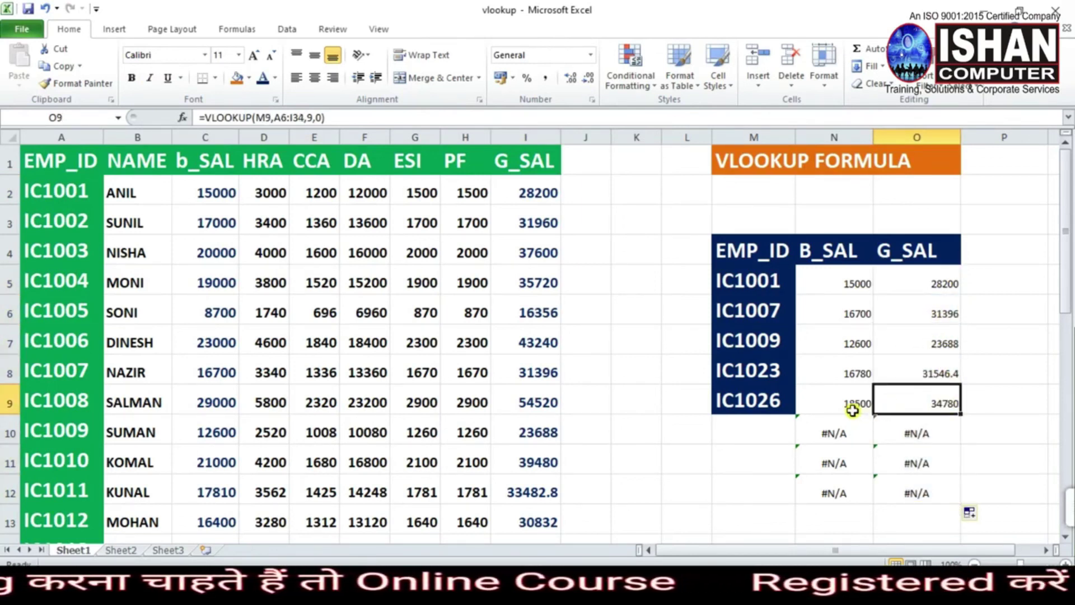
click(744, 432)
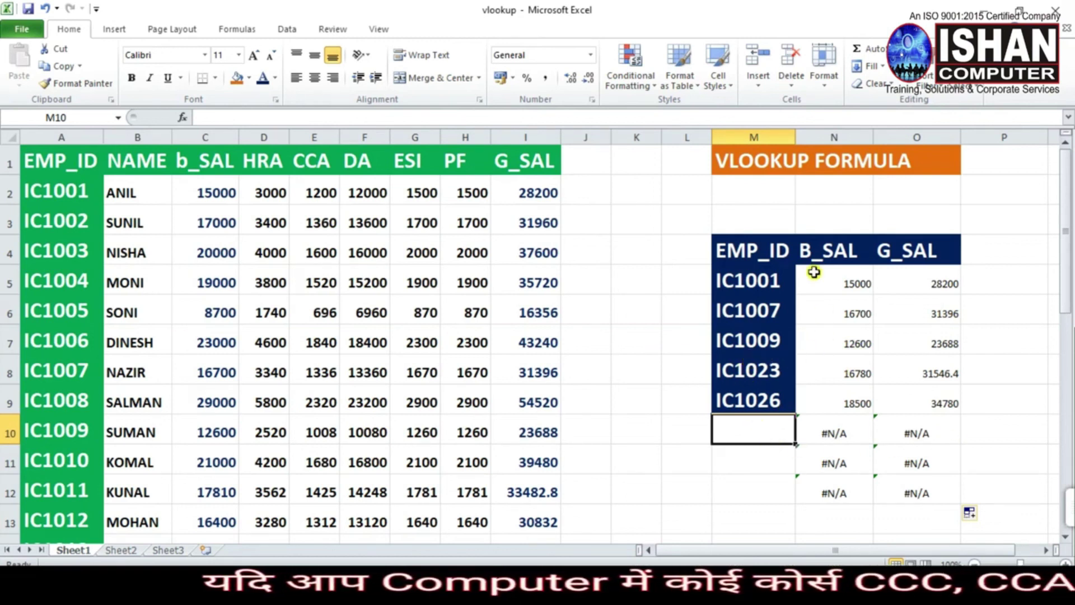
Add employee IDs IC1011, IC1017 and IC1019 in M10:M12 so their salaries fill in.
text(IC1011)
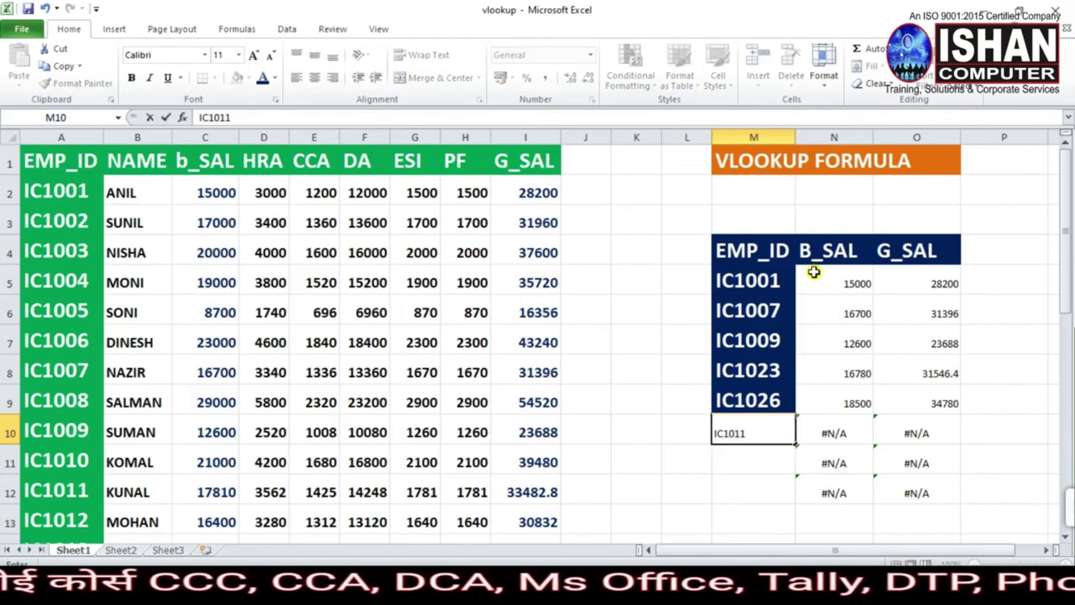
key(Return)
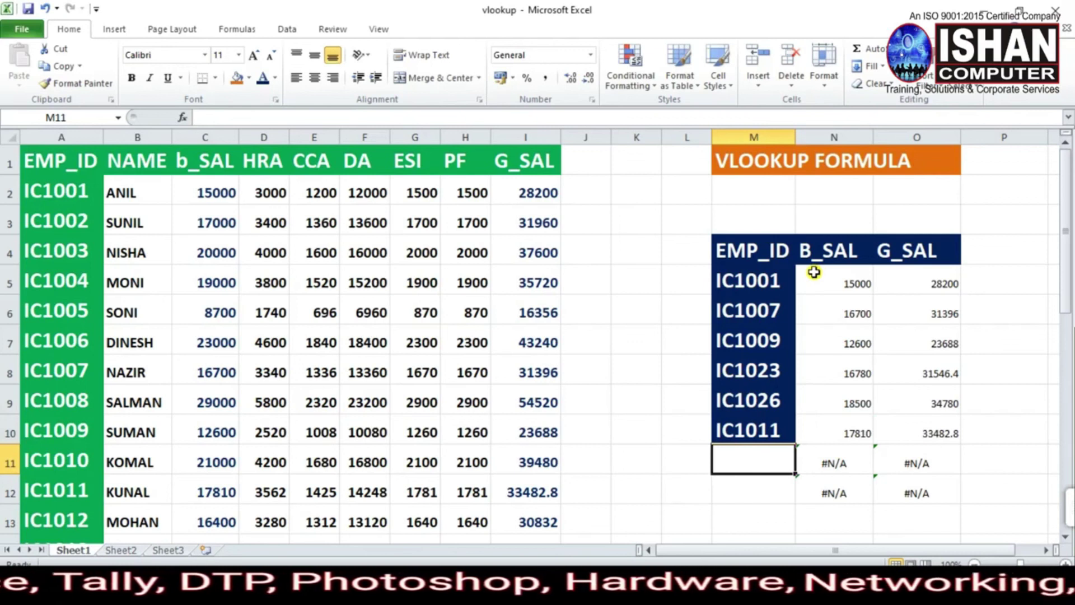
text(I)
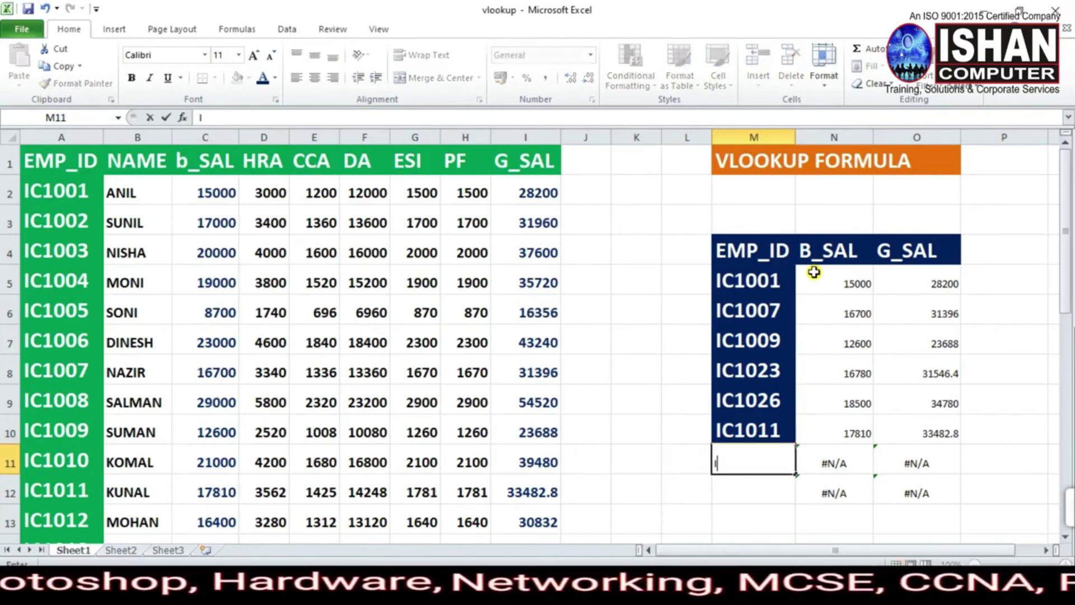
text(C10)
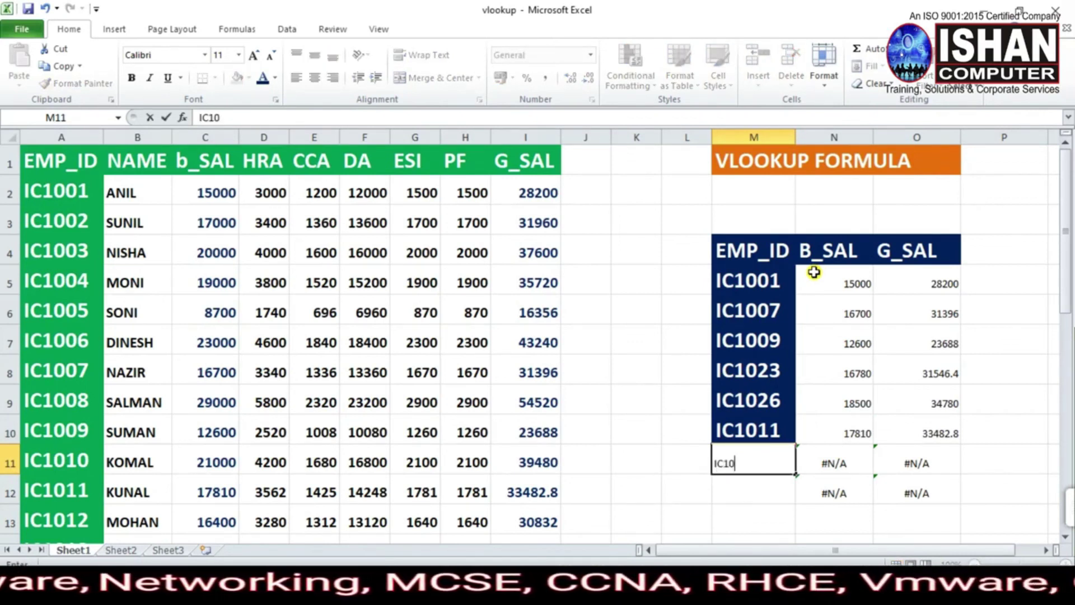
text(17)
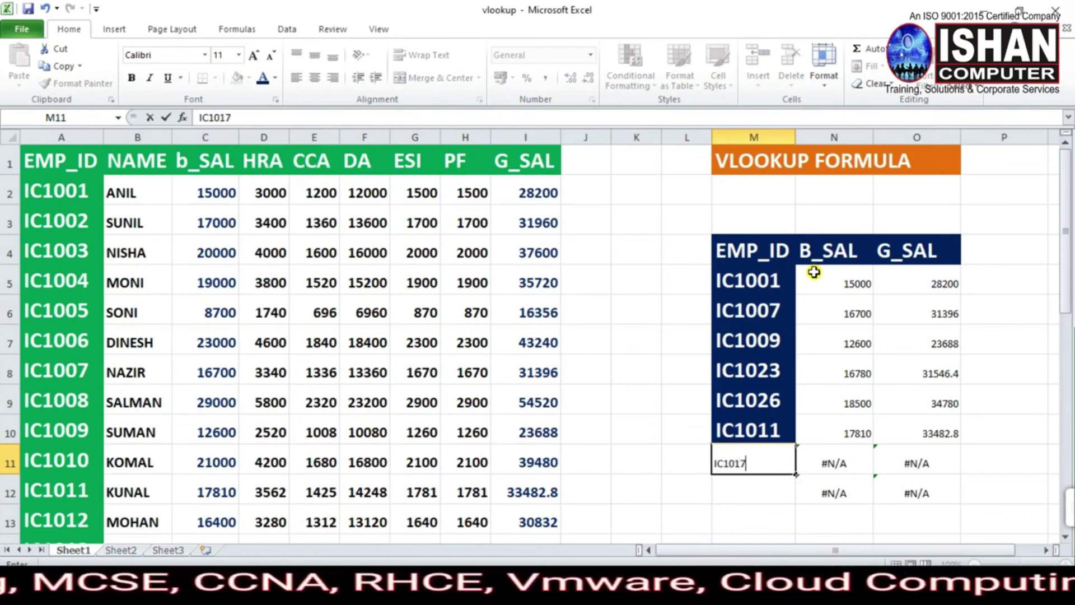
key(Return)
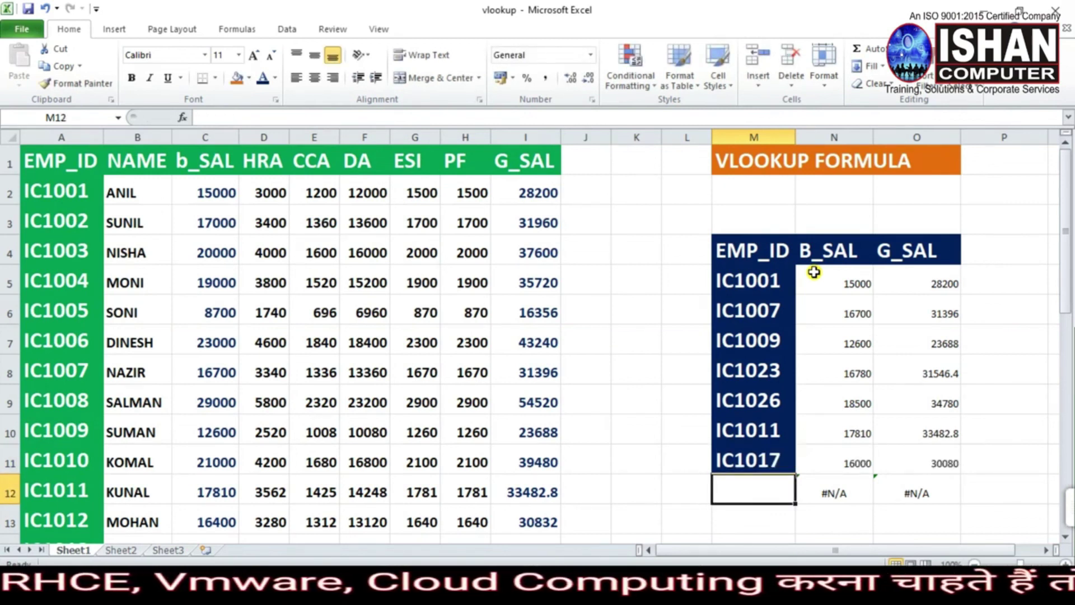
text(IC1)
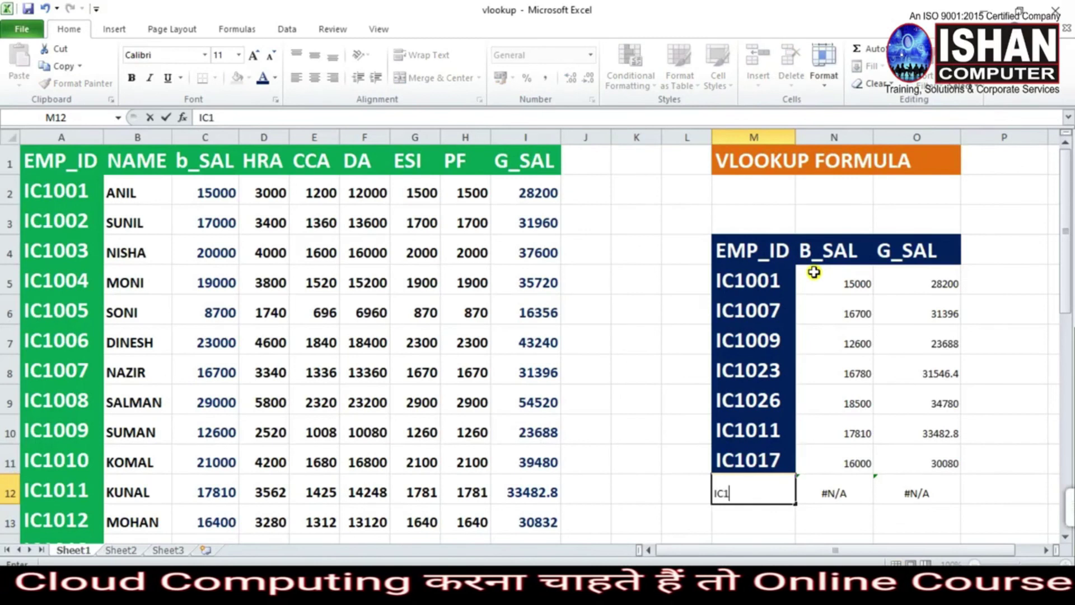
text(019)
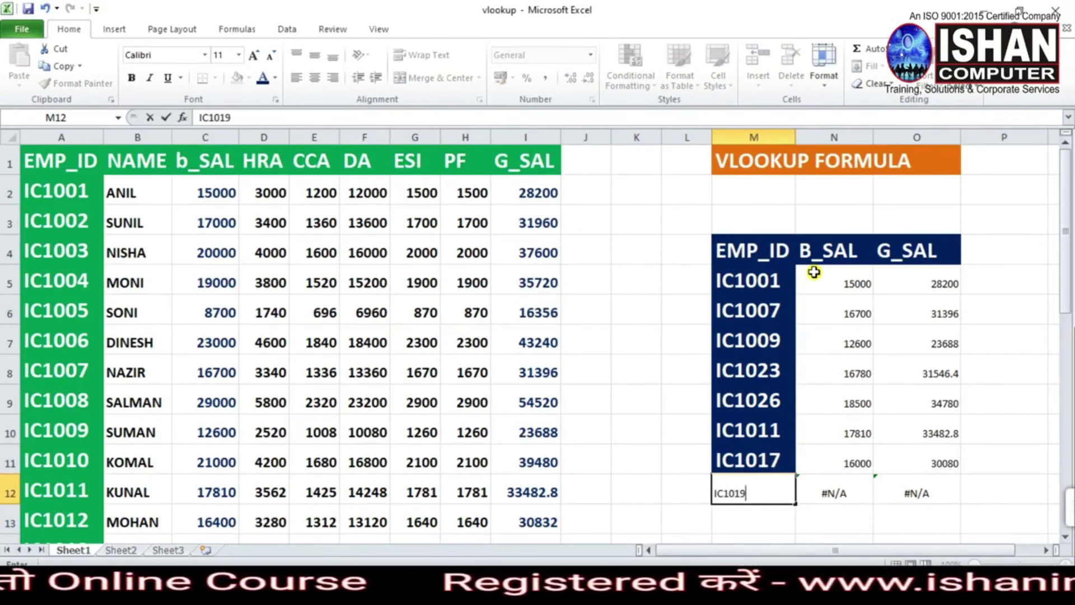
key(Return)
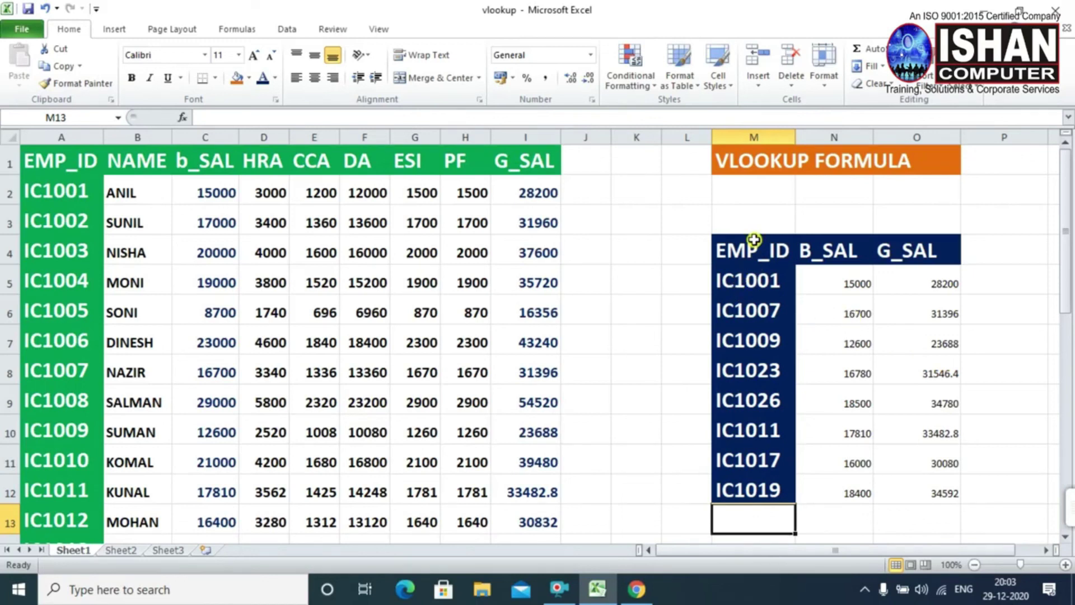
Review the data by selecting M3, the NAME header, ANIL, IDs IC1002–IC1006 and names SUNIL to NAZIR.
click(733, 213)
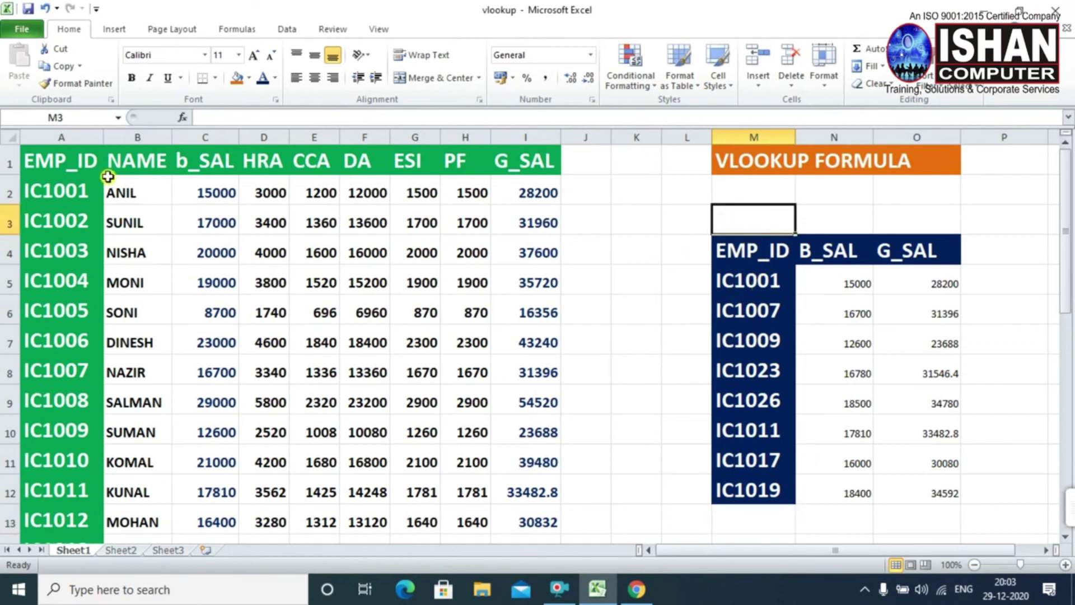
click(136, 167)
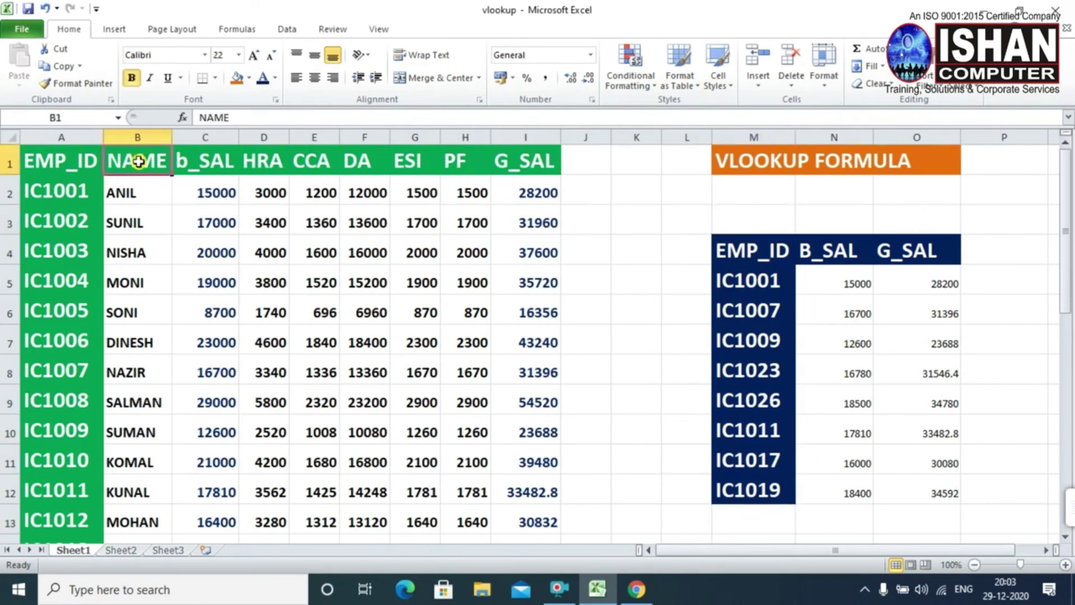
click(127, 188)
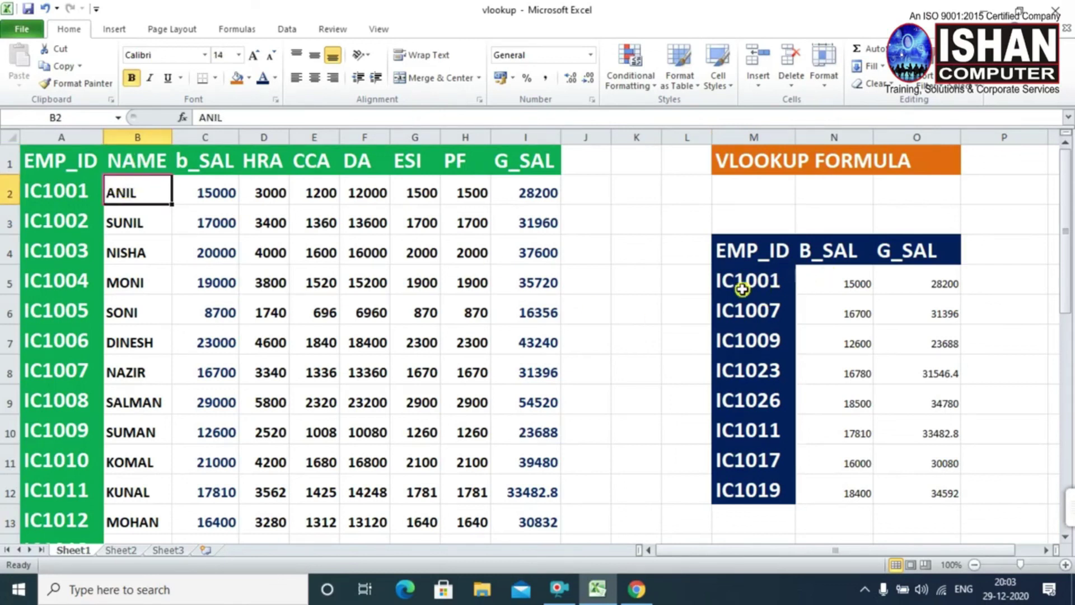
drag(56, 223, 64, 342)
click(70, 261)
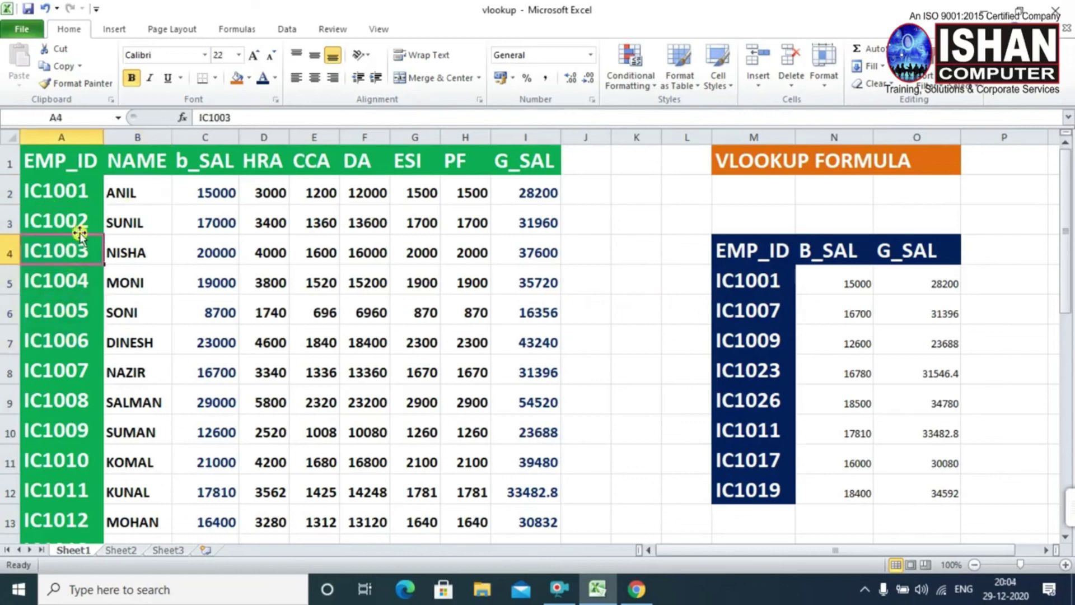
drag(133, 230, 134, 370)
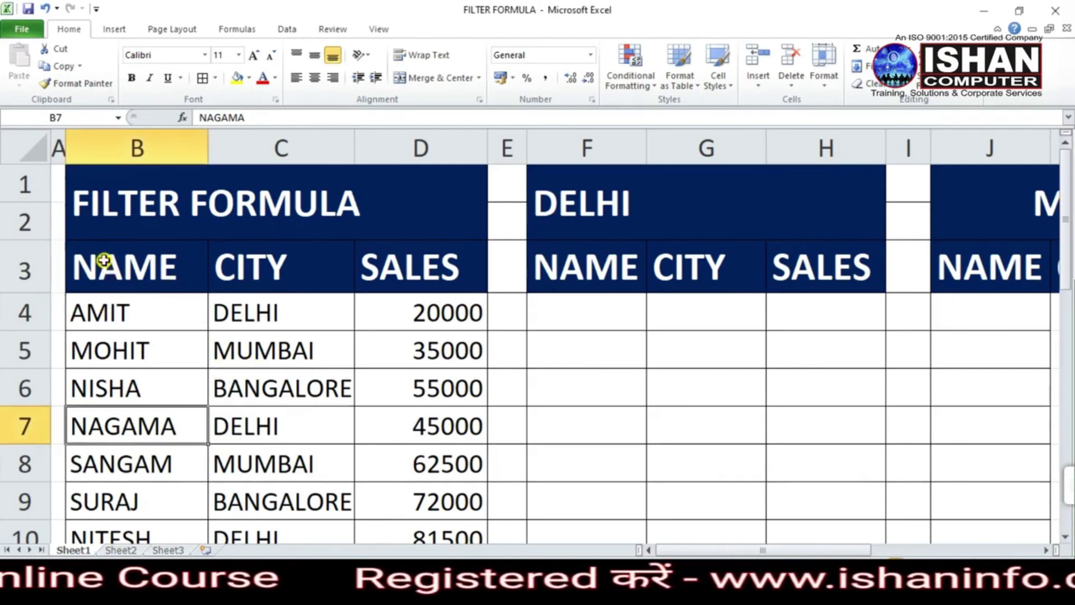
Check the CITY and SALES headers and first rows, then select the data B4:D27.
click(246, 266)
click(403, 263)
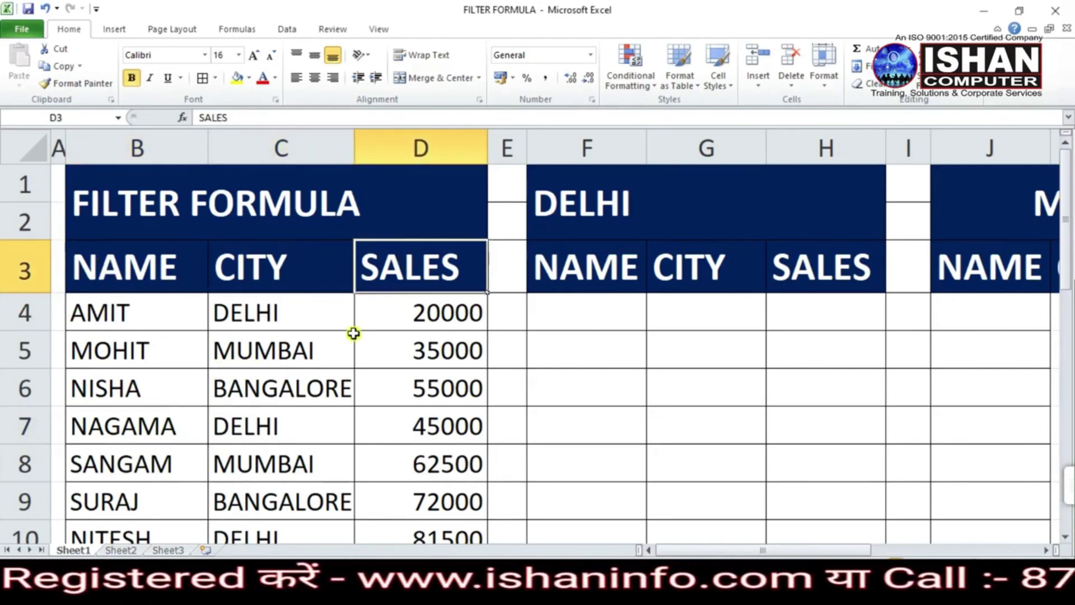
click(108, 319)
click(222, 316)
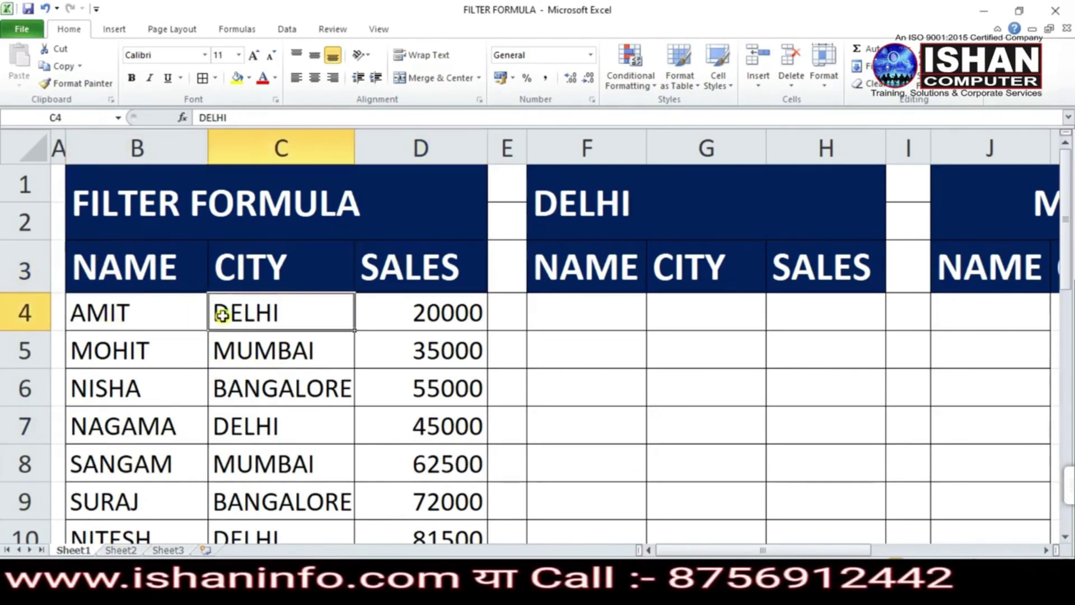
click(404, 311)
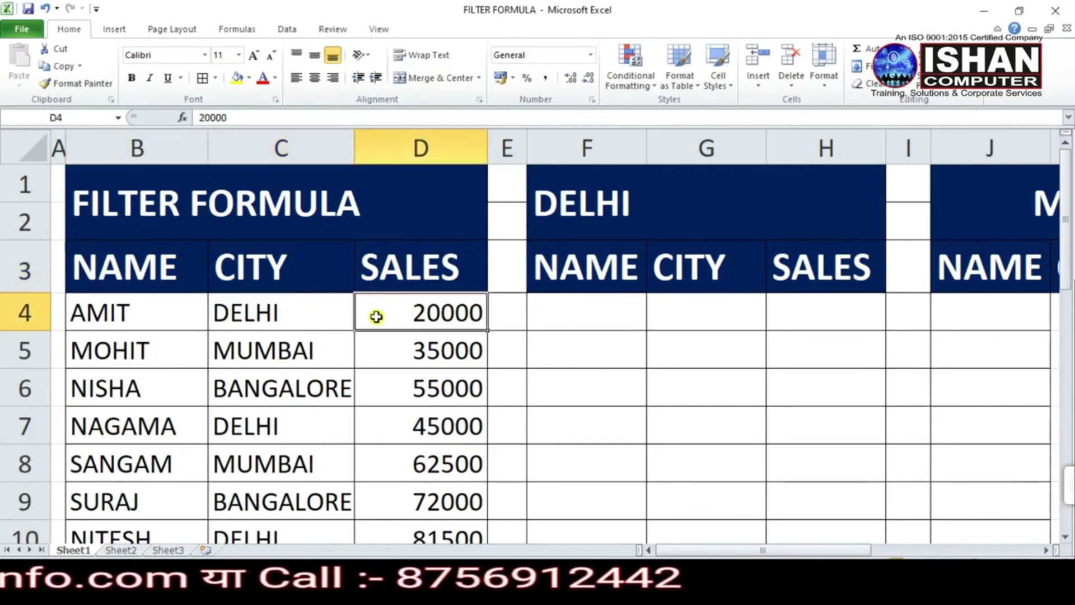
click(96, 367)
drag(102, 311, 396, 427)
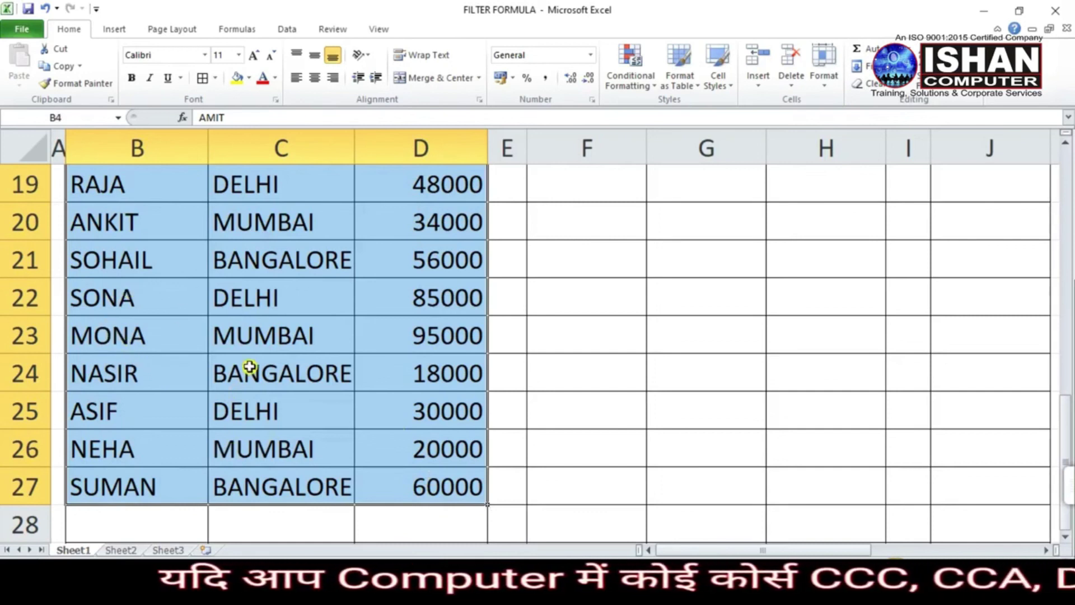
Look over city entries like BANGALORE, DELHI and MUMBAI, then bring up Sort & Filter.
click(306, 260)
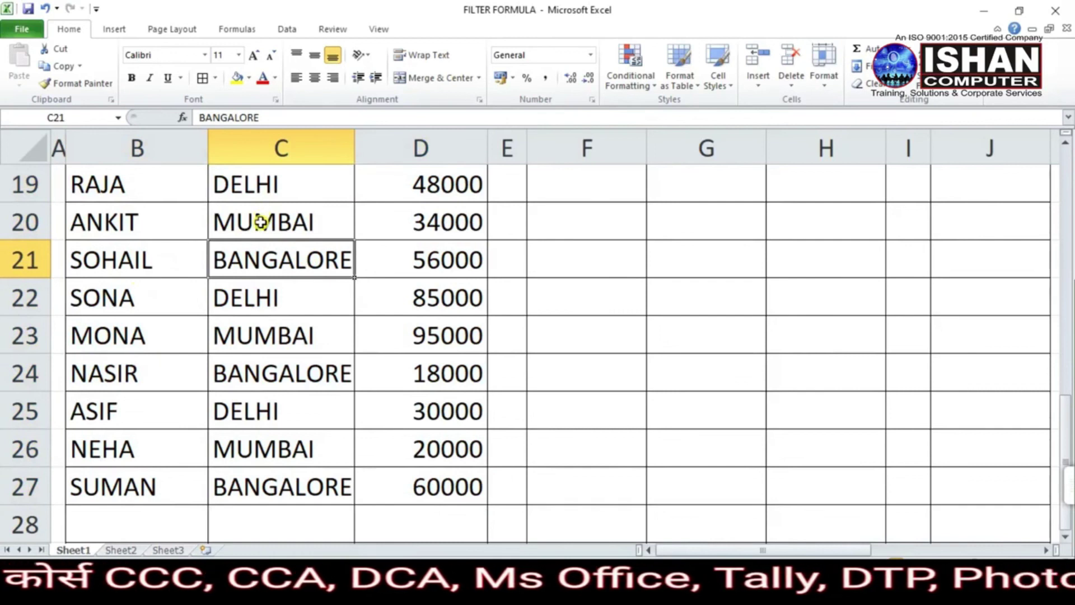
click(242, 185)
click(280, 336)
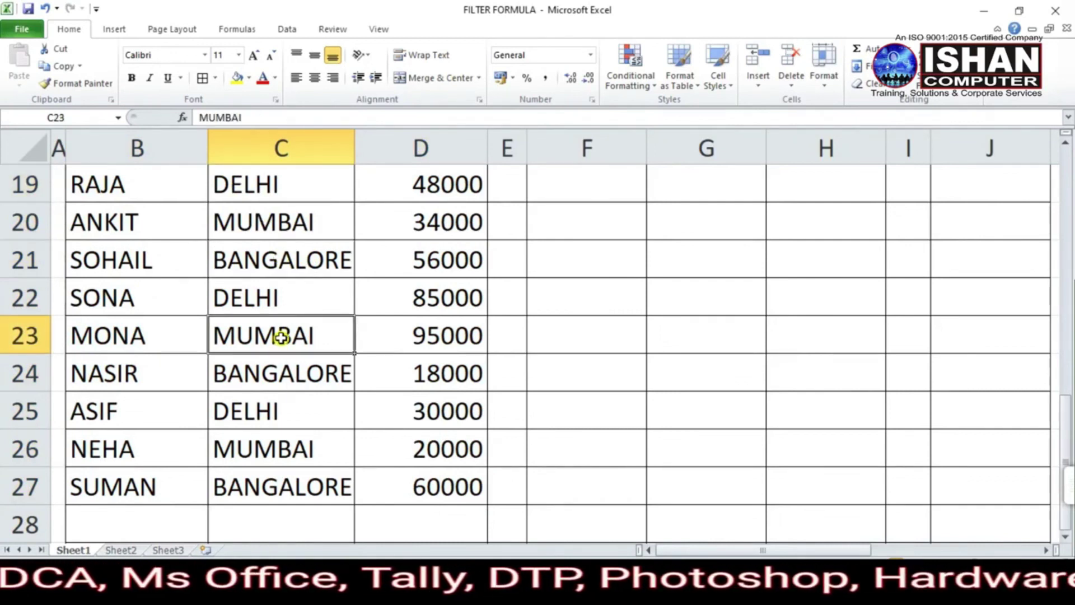
scroll(324, 451, up, 6)
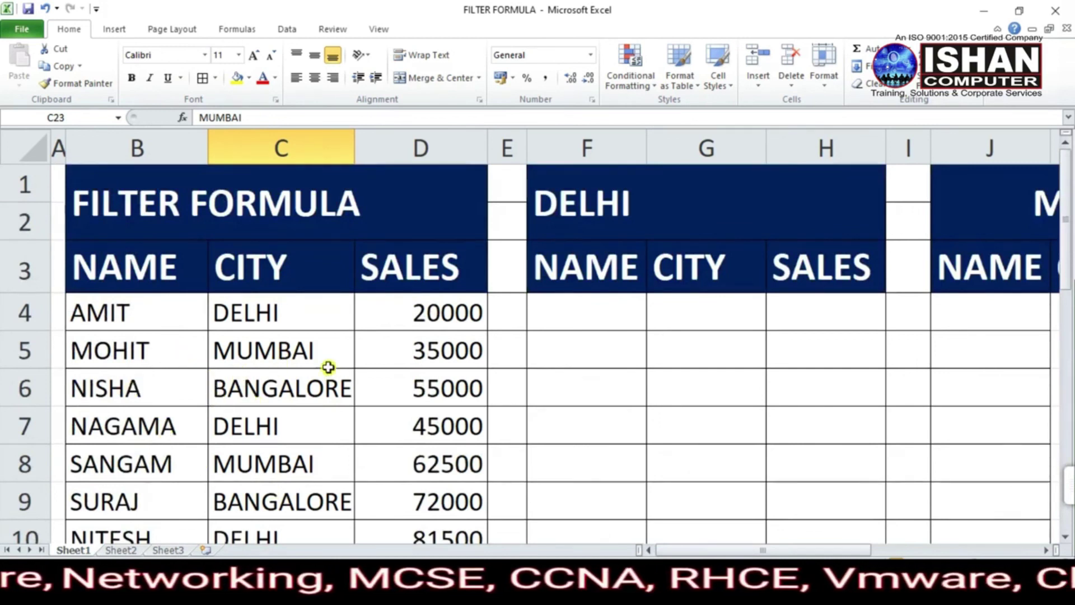
click(273, 312)
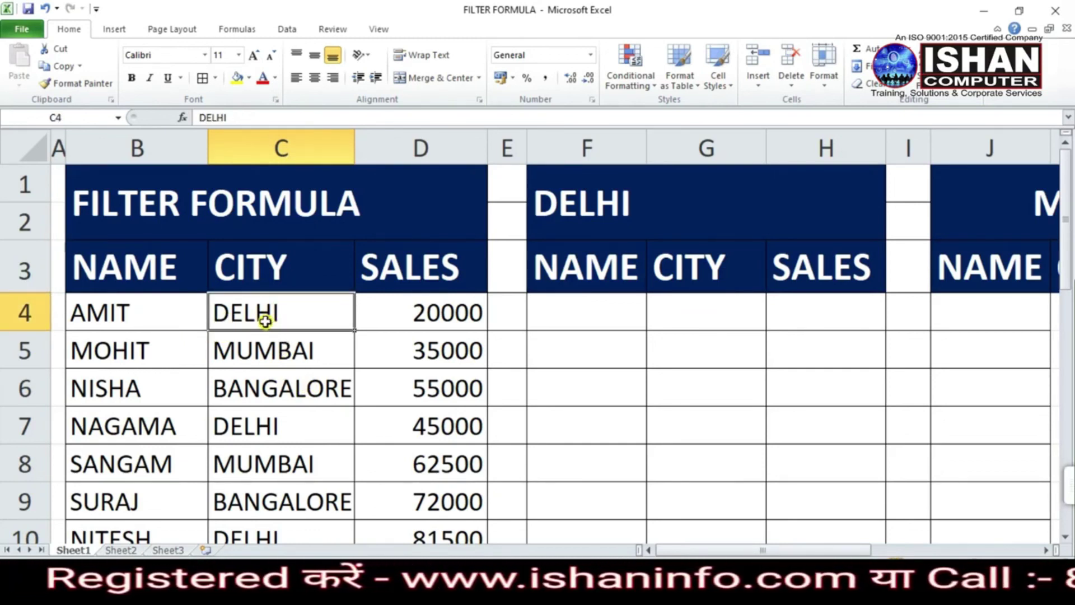
click(262, 376)
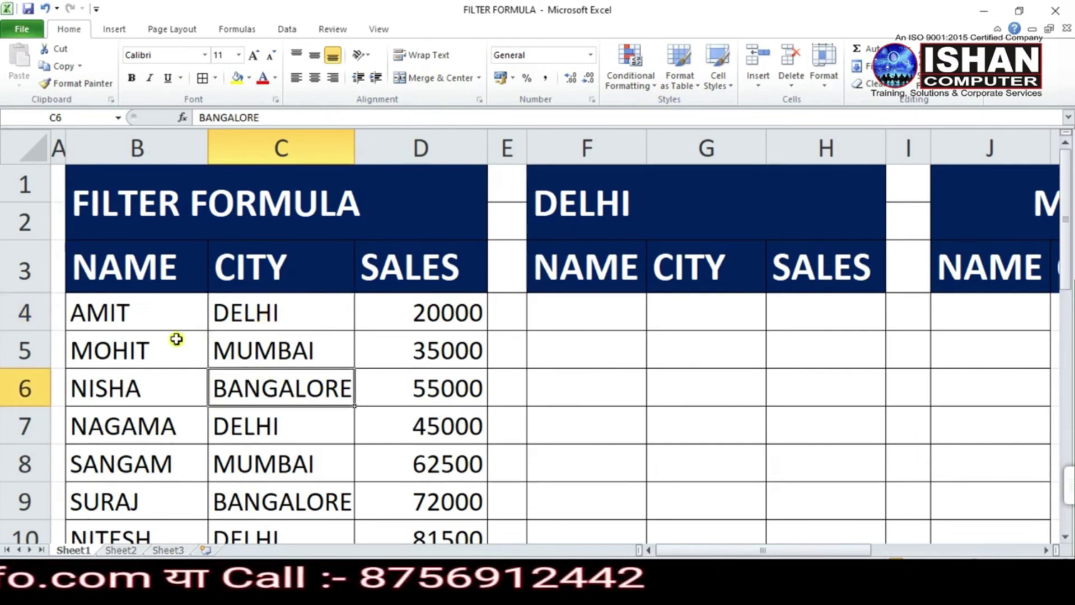
click(150, 310)
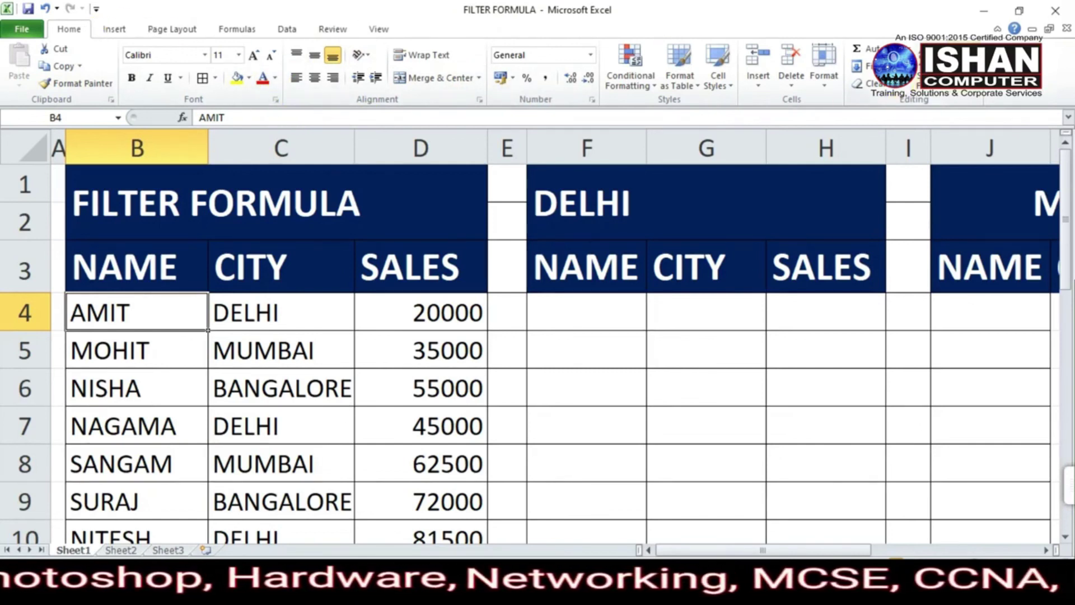
click(926, 70)
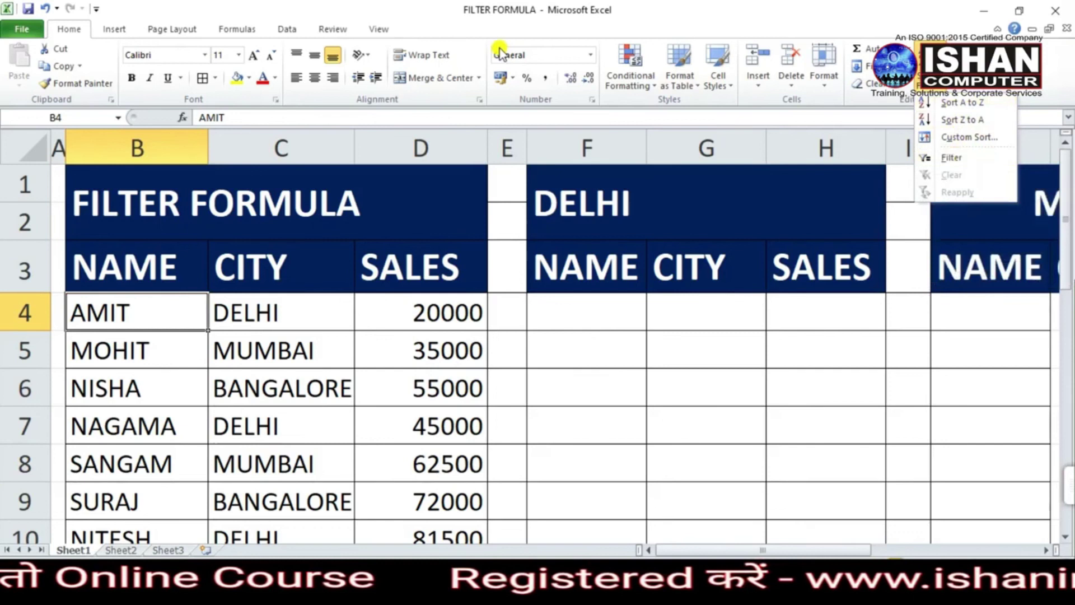
Turn on AutoFilter for the B3:D3 header row from the Data tab.
click(290, 31)
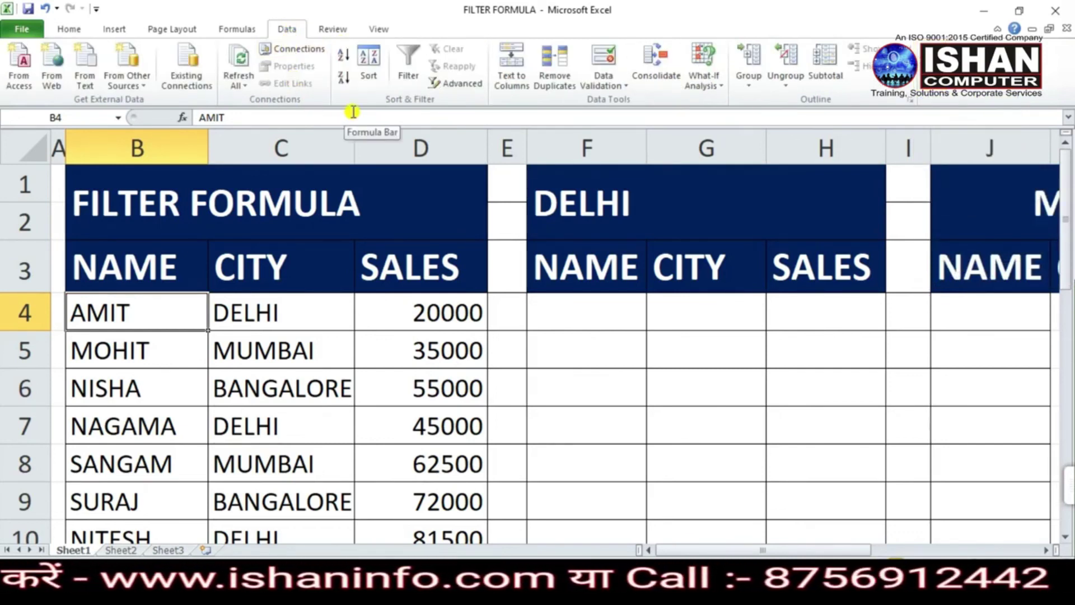
click(413, 59)
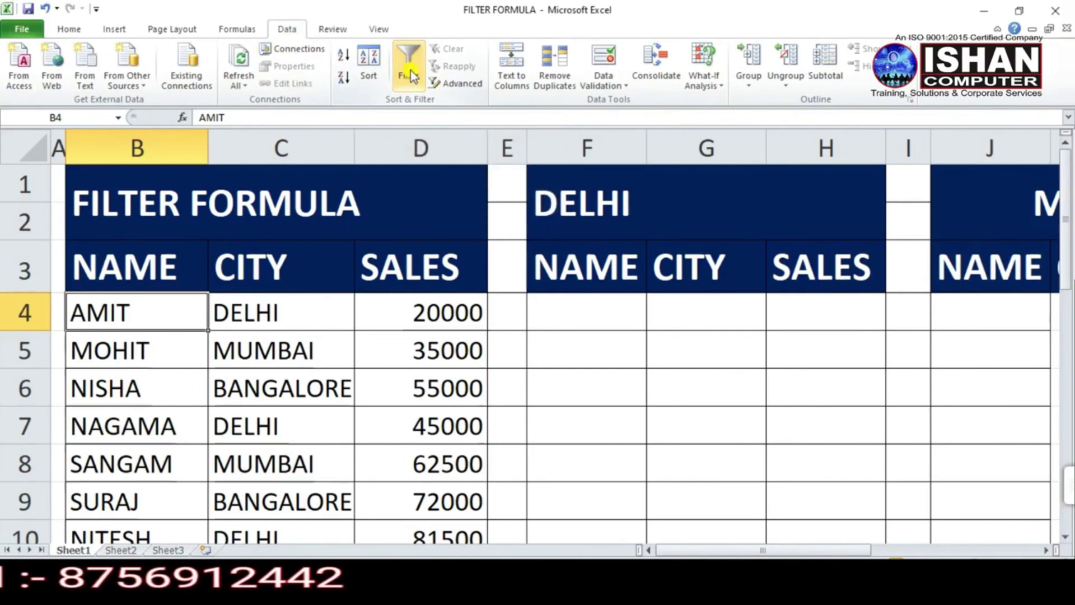
click(412, 73)
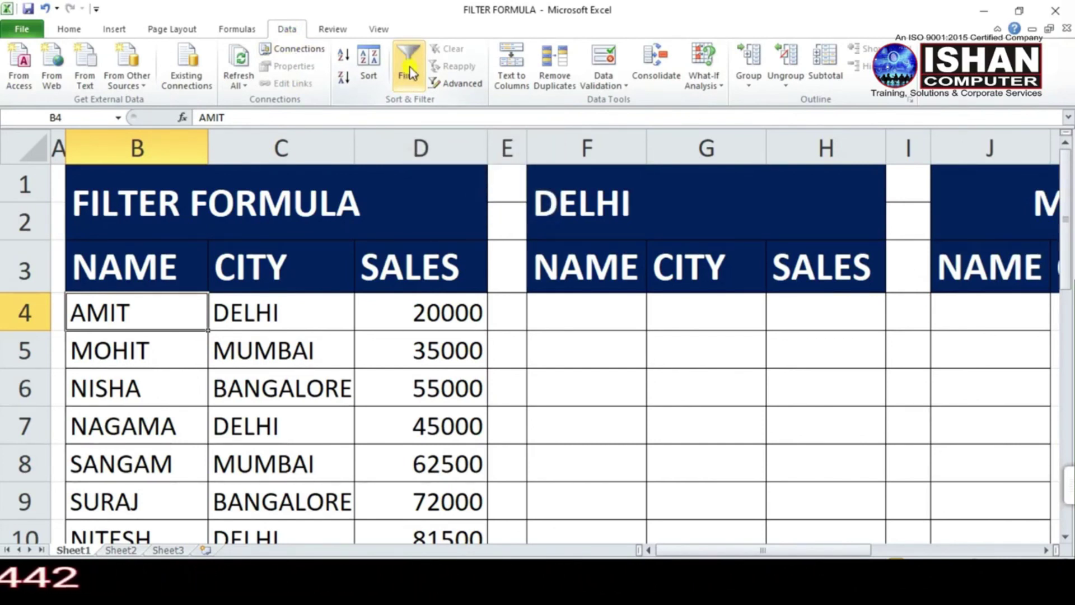
click(364, 279)
click(238, 277)
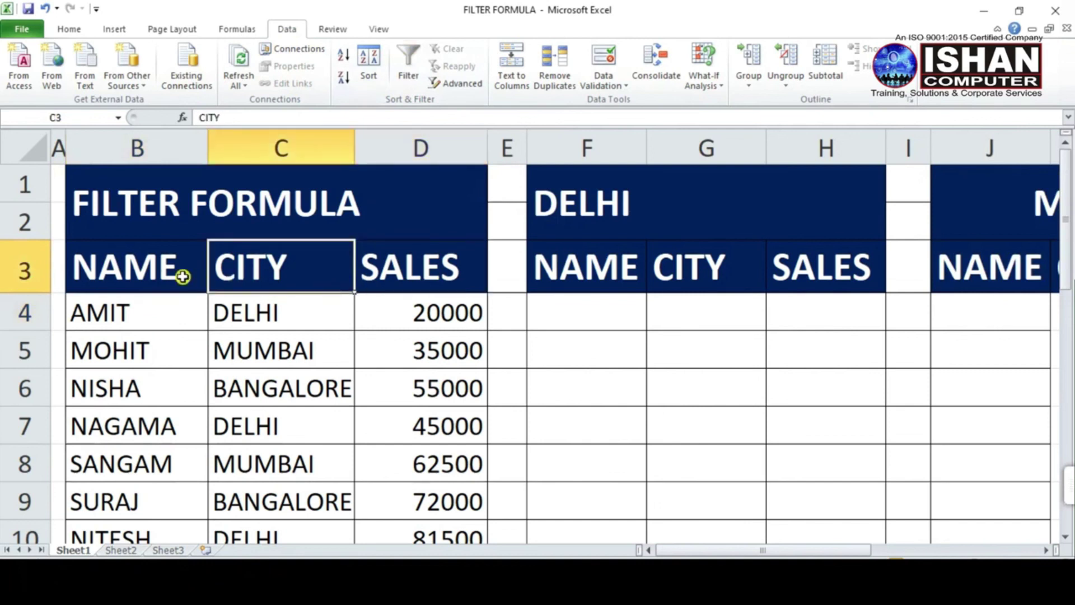
click(411, 66)
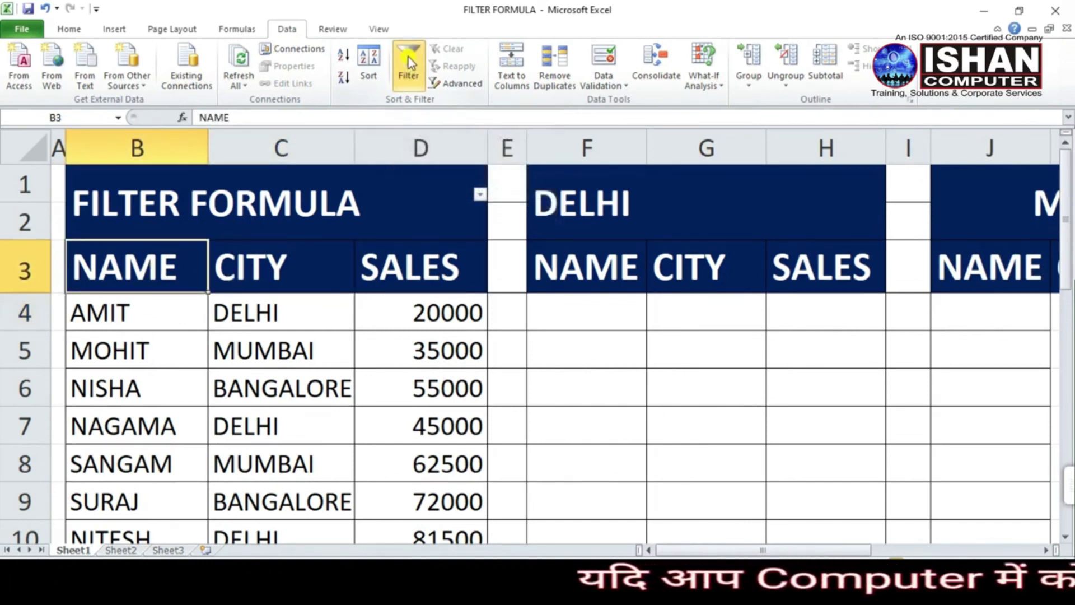
drag(163, 267, 427, 266)
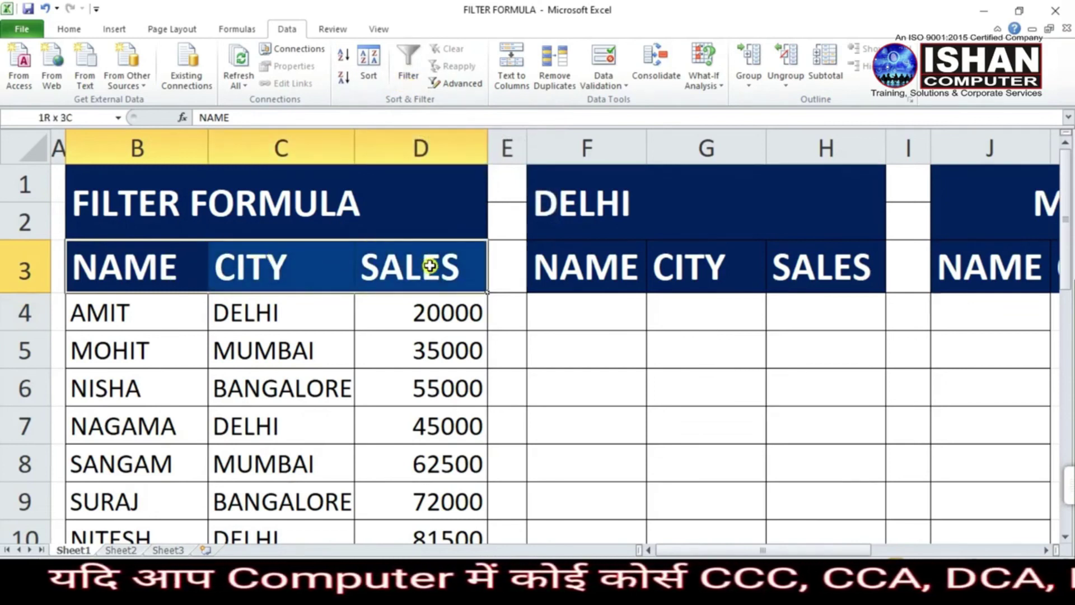
click(408, 66)
click(417, 377)
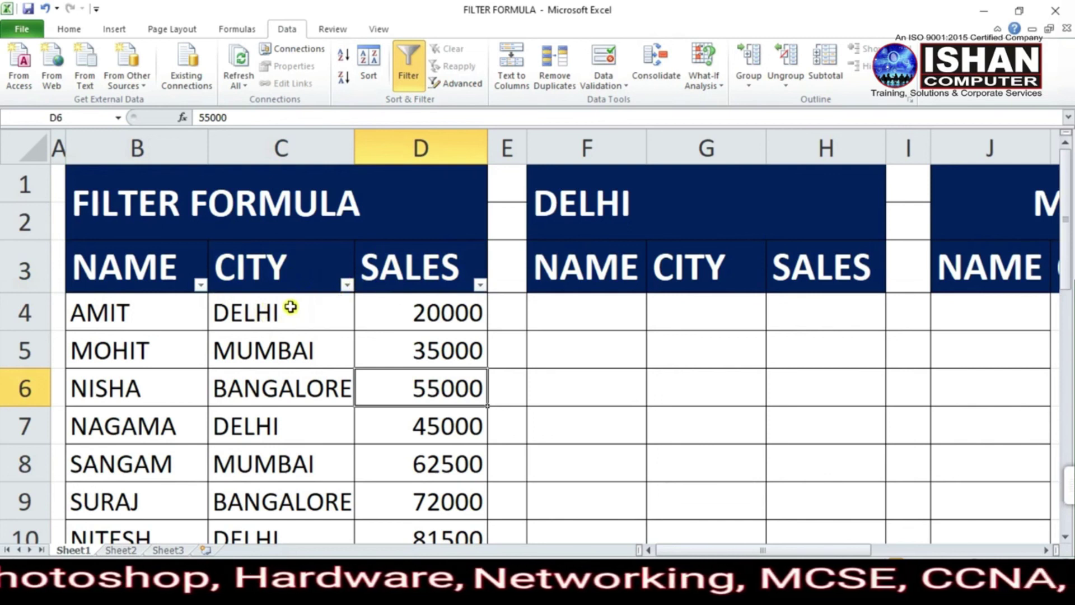
Filter the CITY column to show only DELHI rows.
click(344, 284)
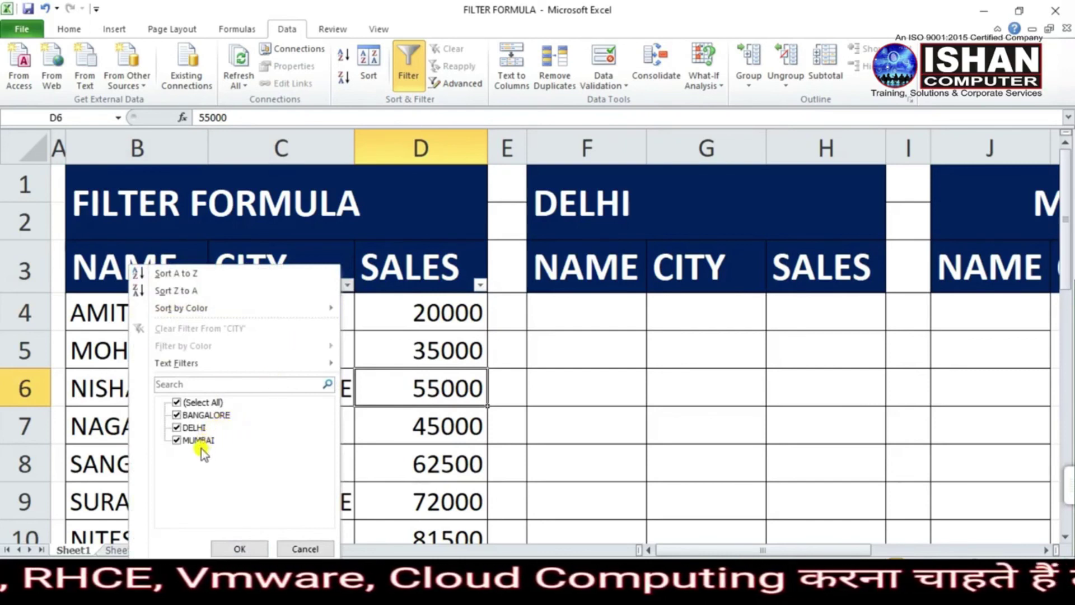
click(178, 402)
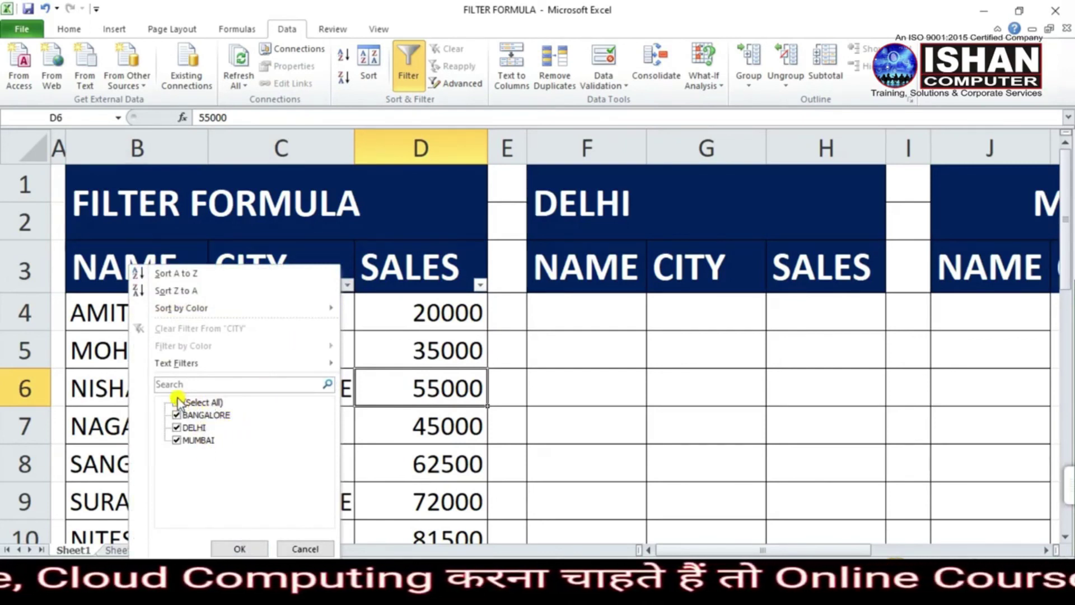
click(178, 402)
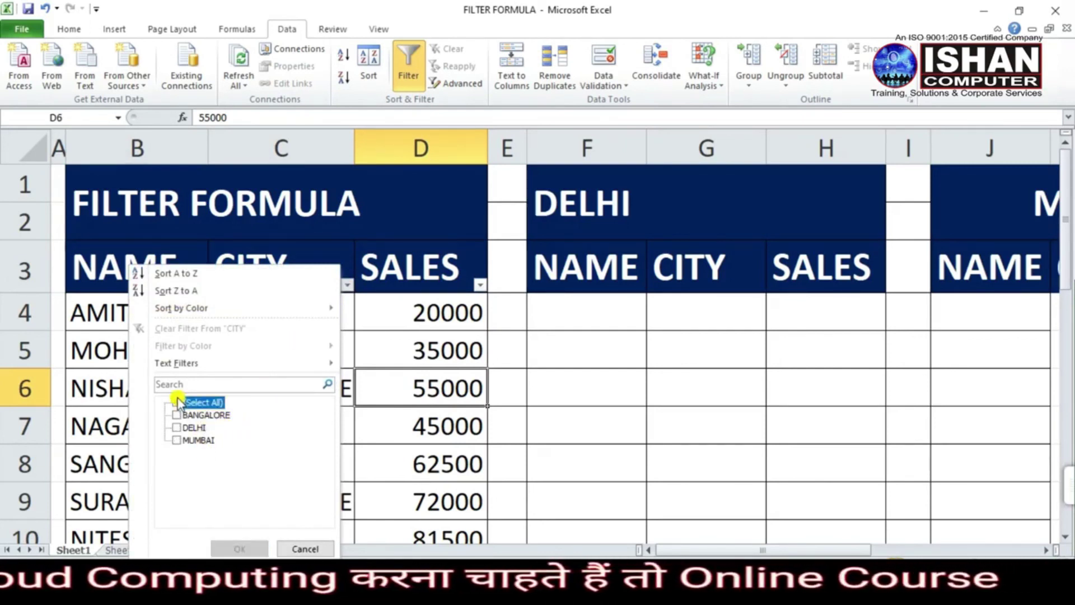
click(179, 428)
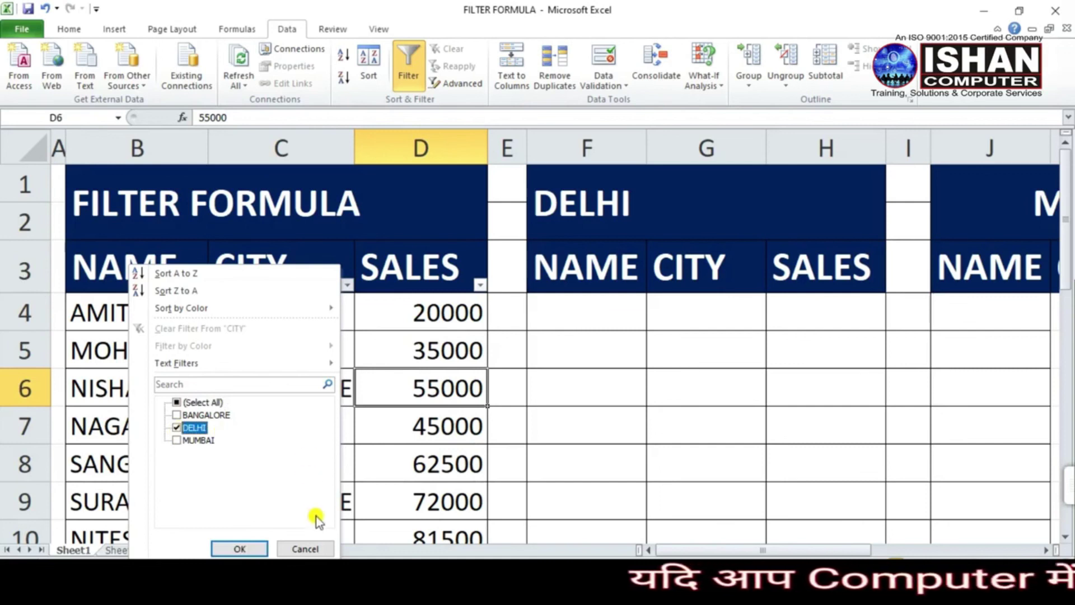
click(241, 549)
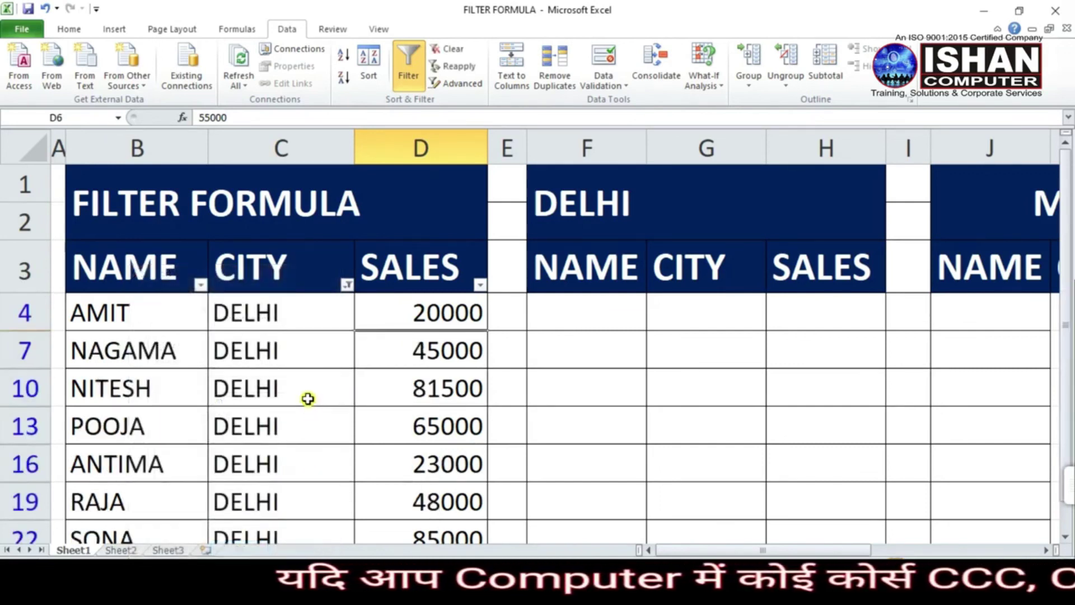
Select the visible DELHI rows across NAME, CITY and SALES, plus the empty DELHI output area.
drag(252, 325, 279, 424)
click(439, 456)
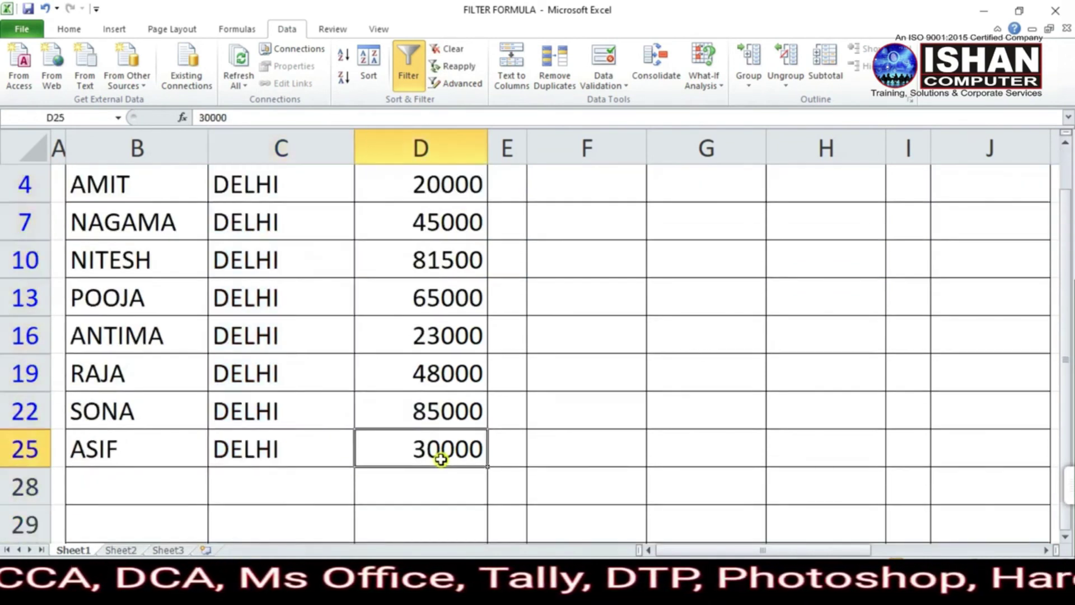
scroll(287, 425, up, 1)
drag(109, 309, 420, 448)
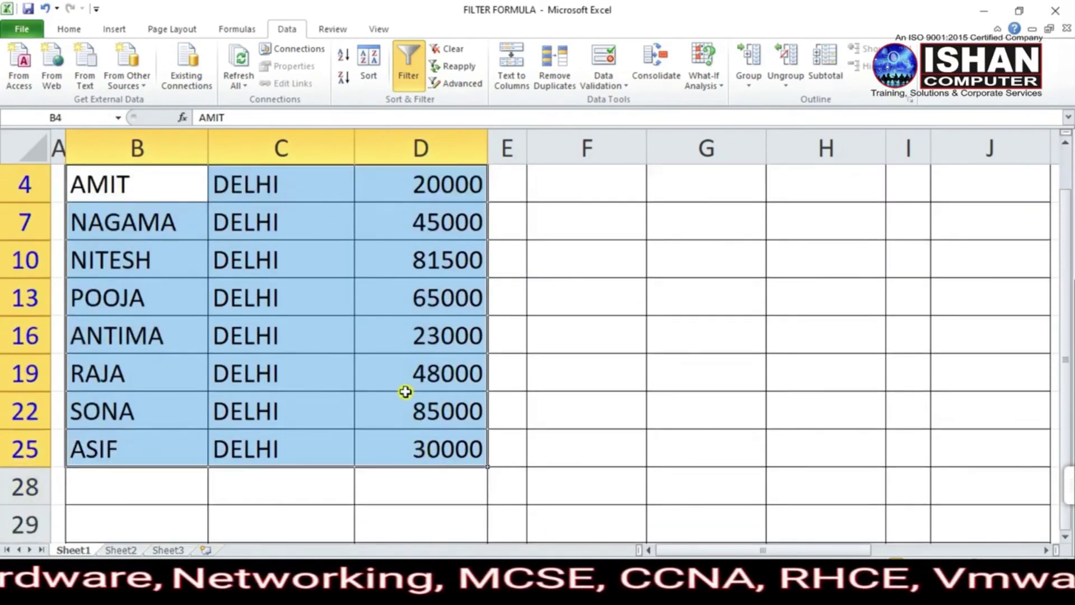
scroll(372, 358, up, 1)
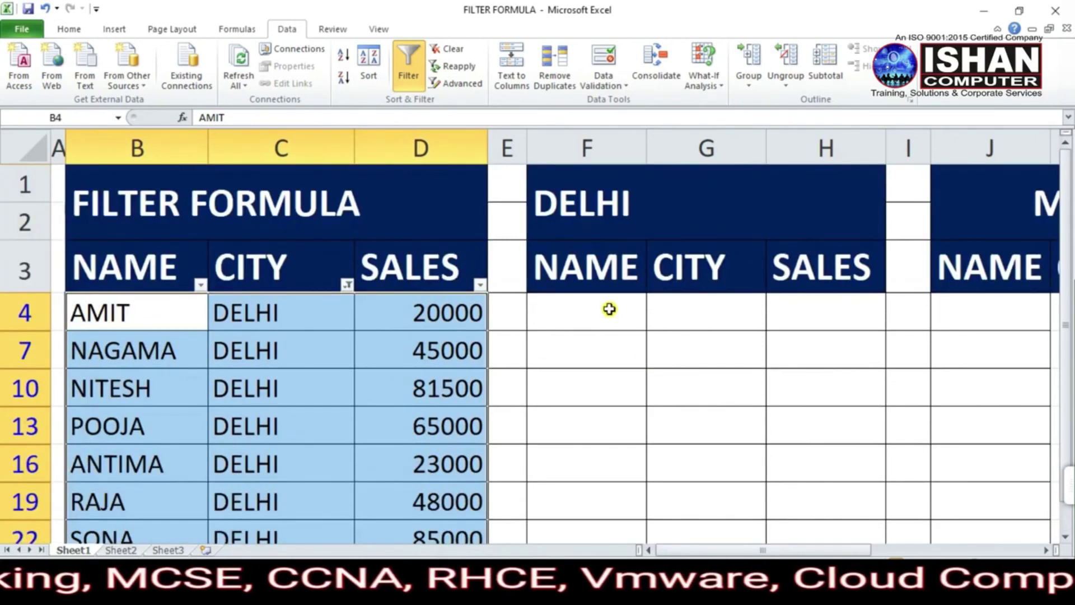
drag(552, 322, 809, 535)
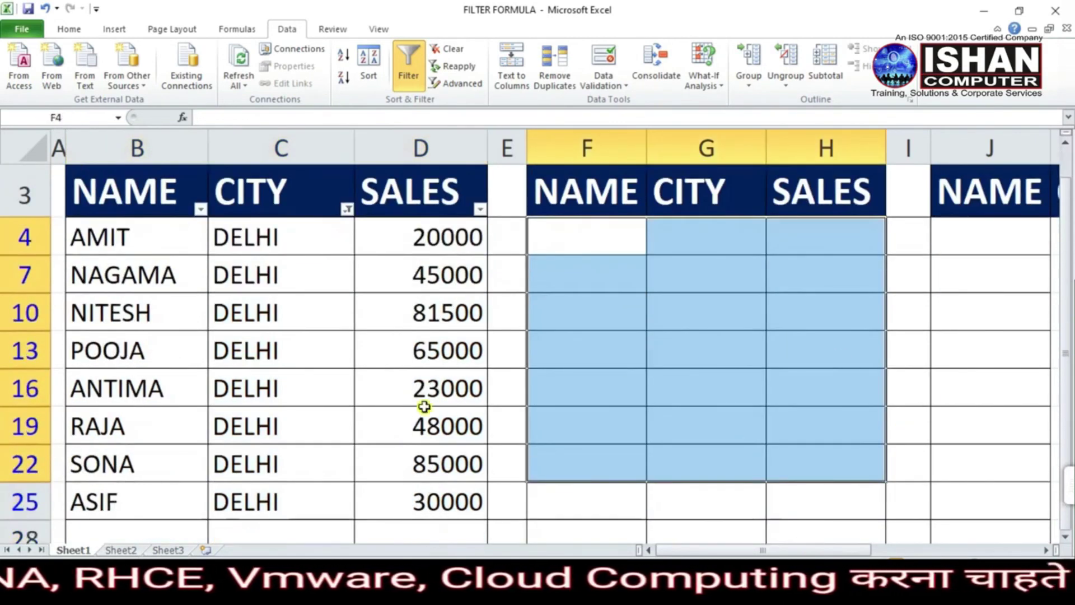
click(353, 383)
scroll(211, 352, up, 1)
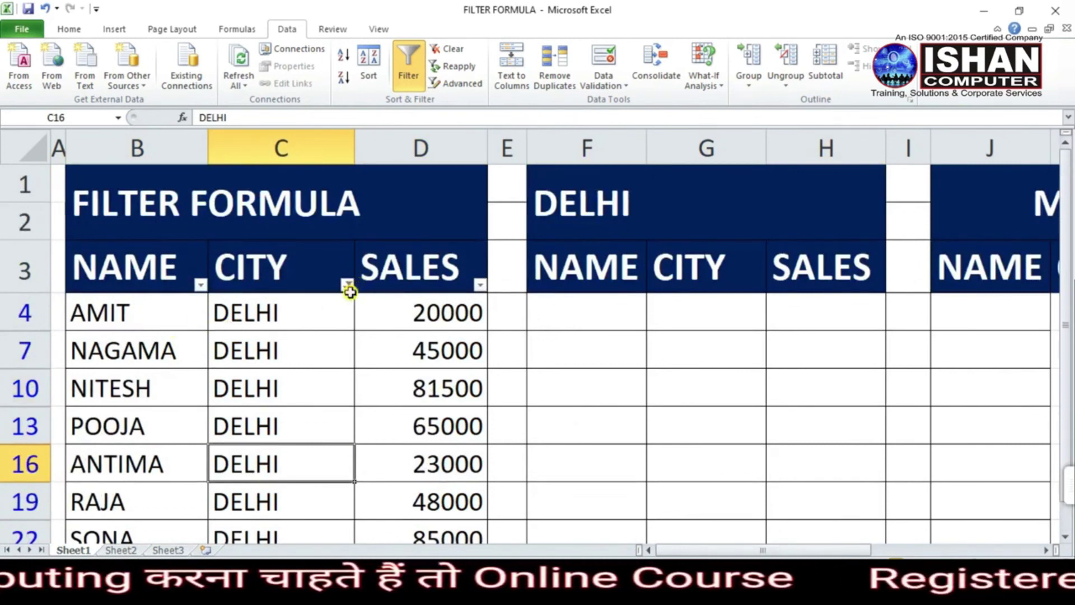
scroll(310, 358, down, 3)
scroll(310, 358, up, 3)
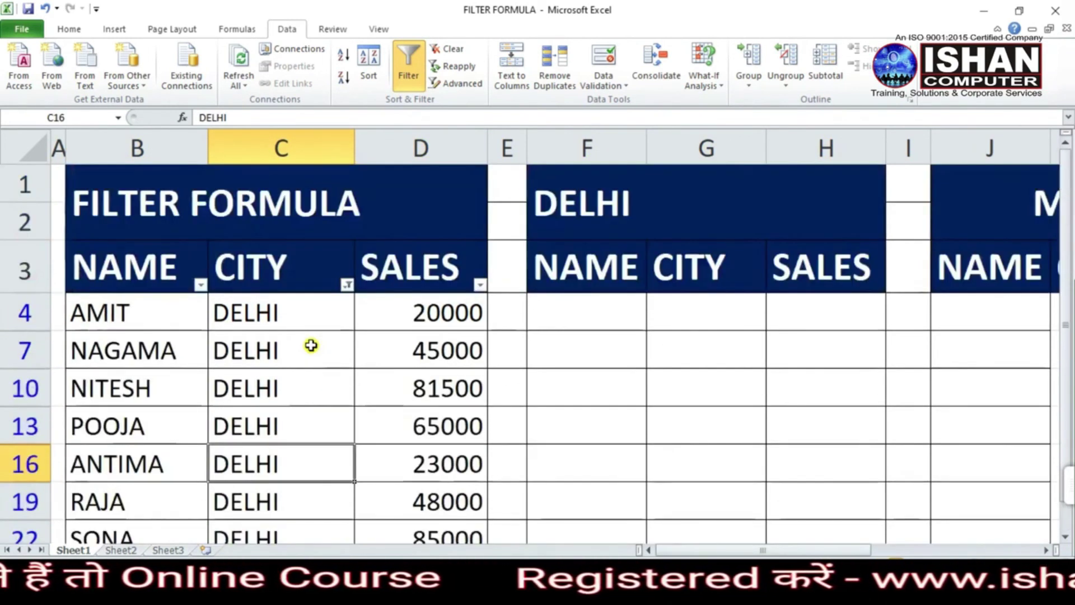
Clear the DELHI filter on CITY so every city's rows show.
click(347, 285)
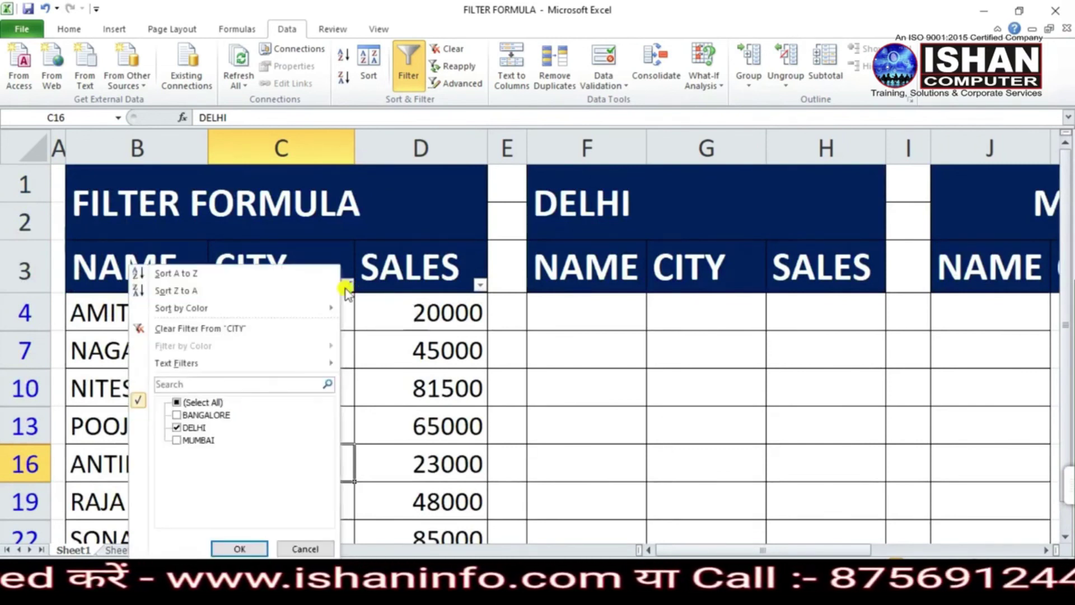
click(176, 401)
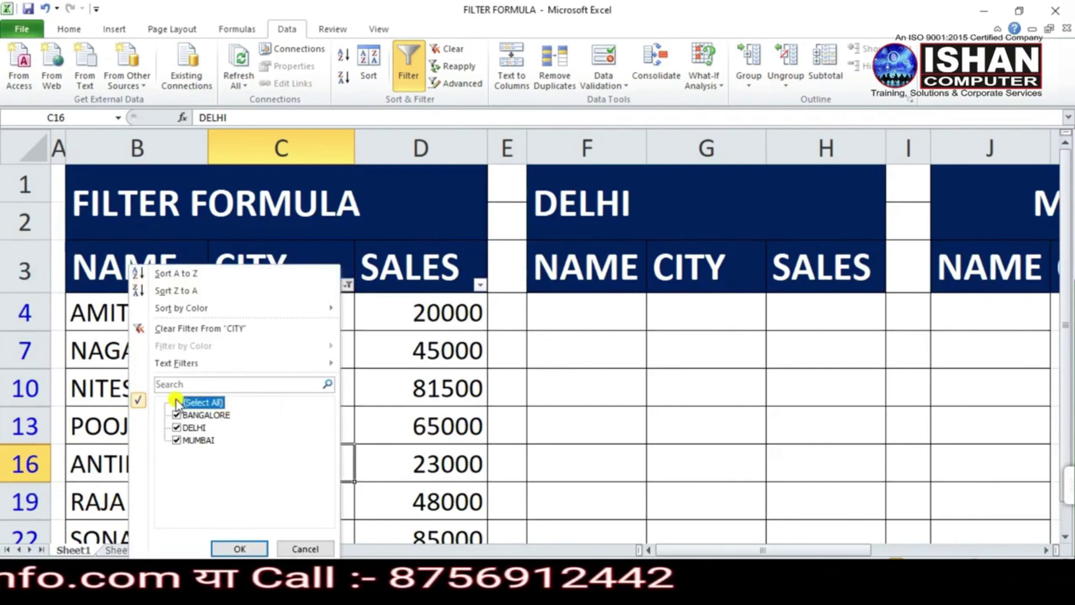
click(239, 547)
scroll(289, 418, down, 4)
scroll(302, 405, down, 7)
scroll(288, 401, up, 11)
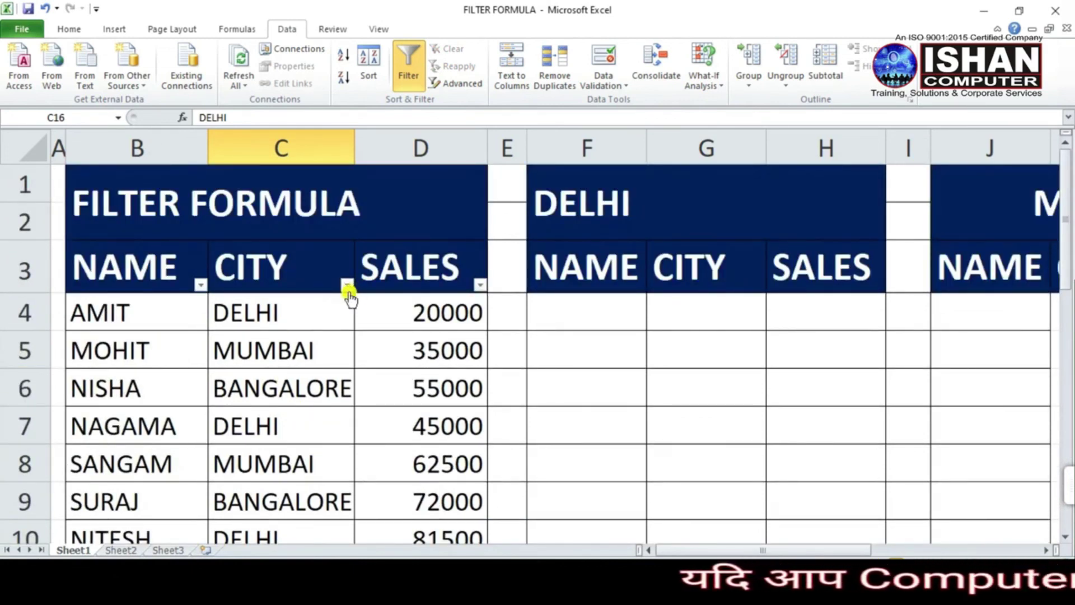
Filter the CITY column to show only BANGALORE rows.
click(347, 285)
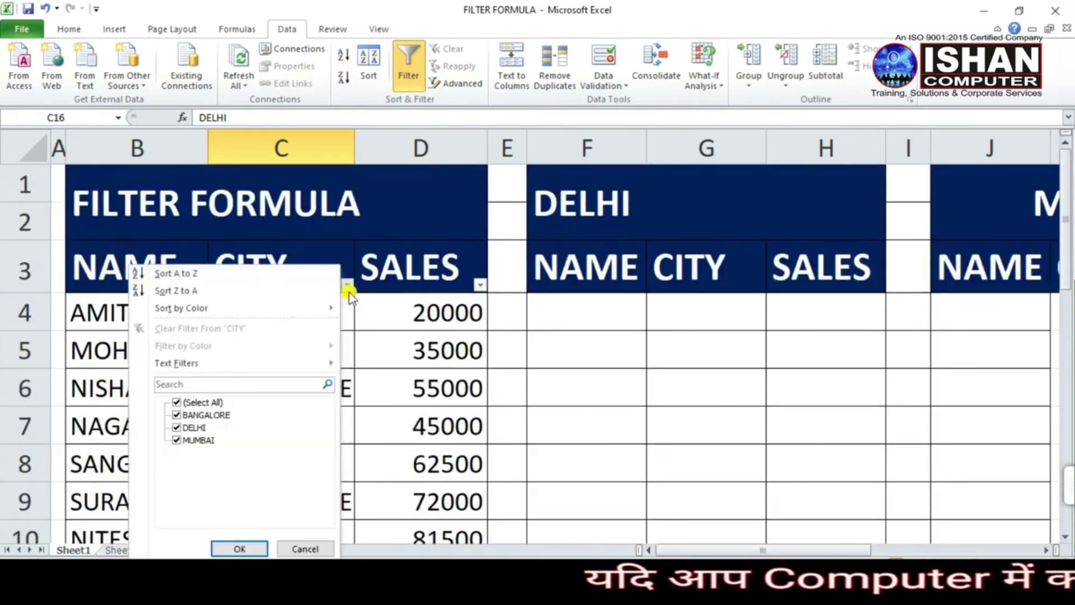
click(177, 403)
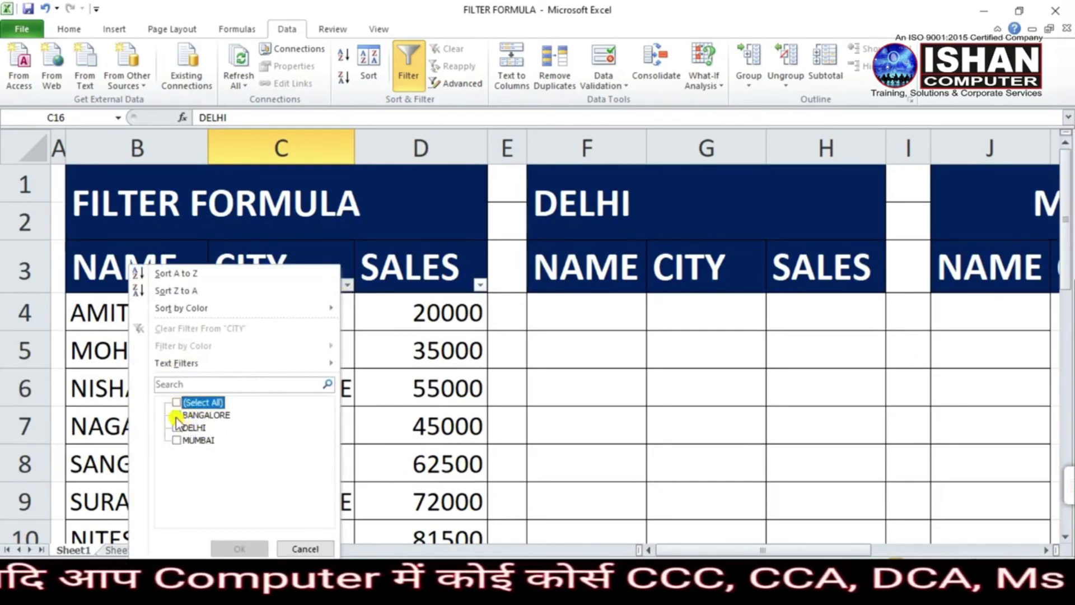
click(177, 415)
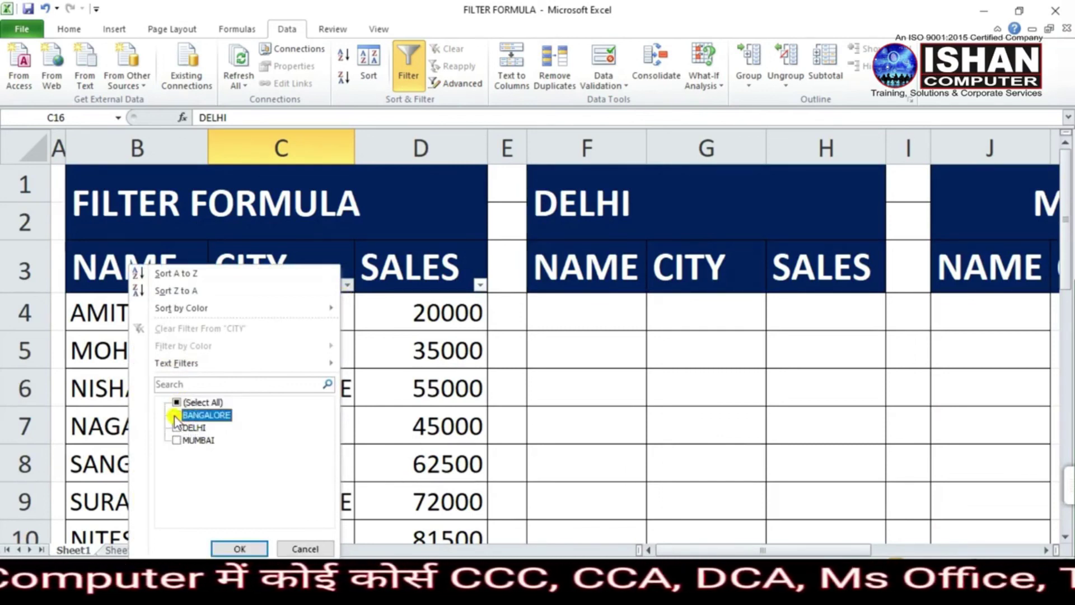
click(242, 549)
scroll(311, 350, down, 3)
scroll(314, 336, up, 2)
scroll(316, 322, up, 1)
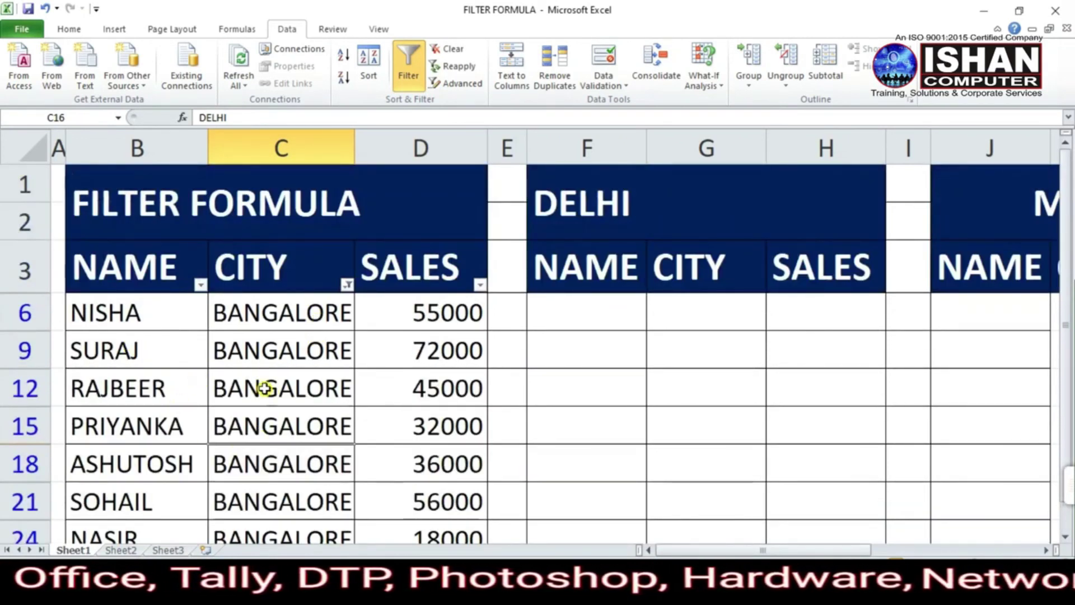
Select all cities in the CITY filter so every row shows again.
click(348, 286)
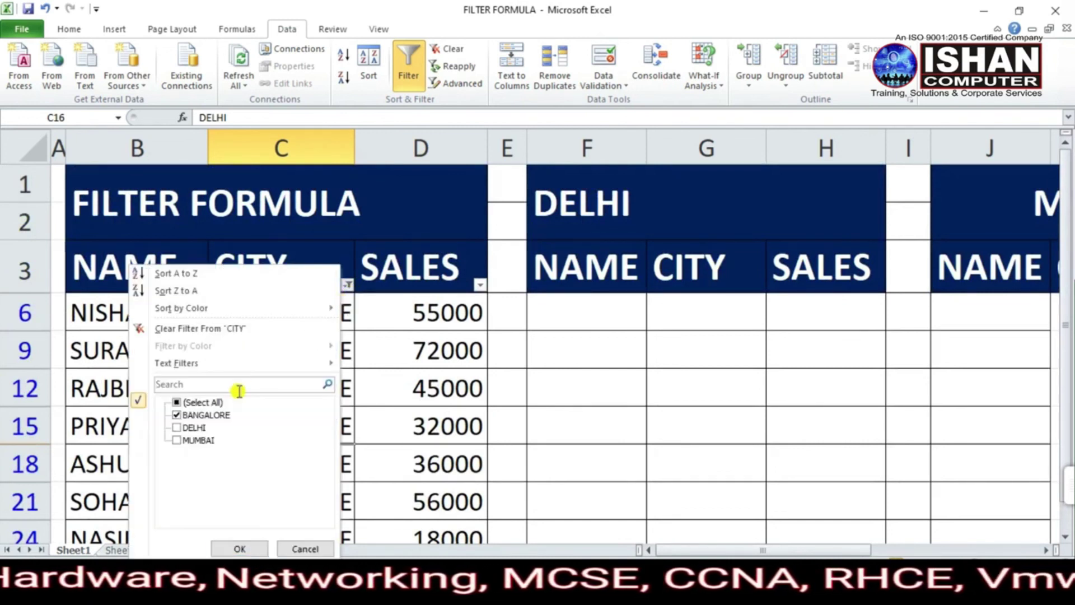
click(186, 403)
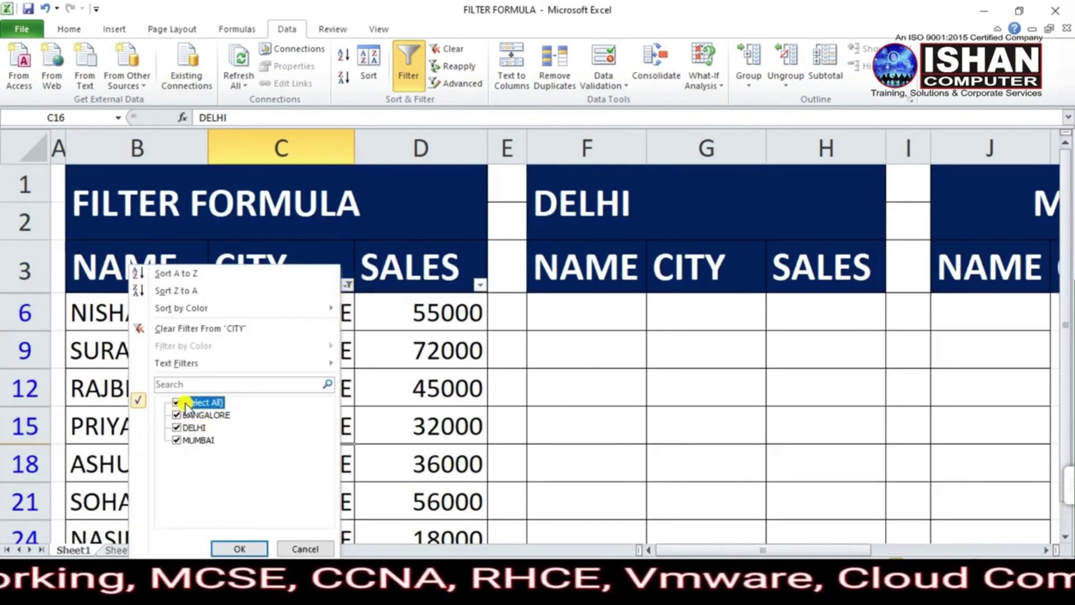
click(259, 548)
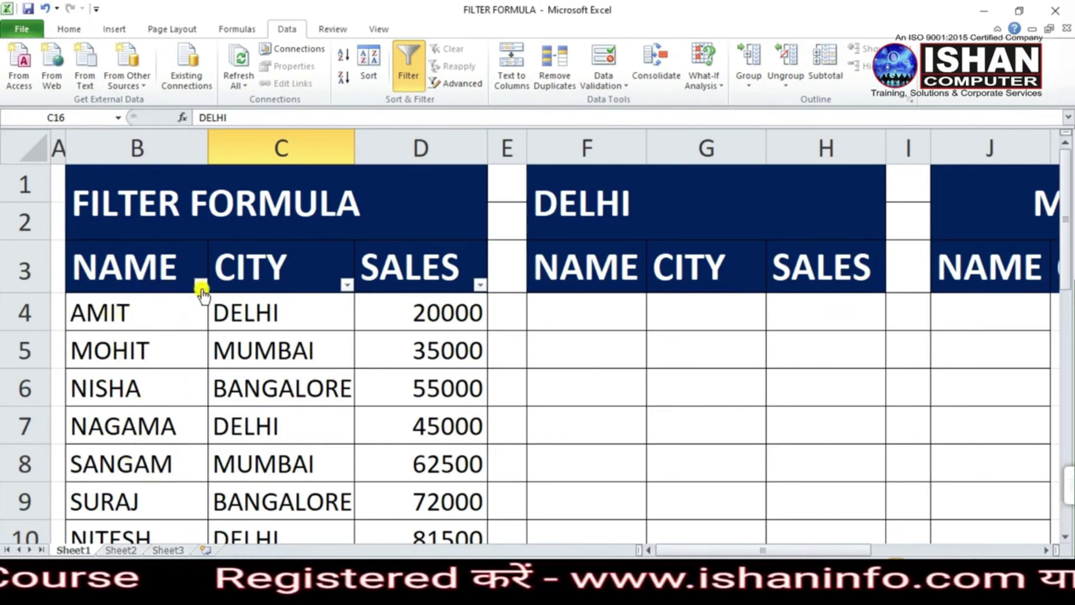
Filter NAME to equal 'amit', leaving only AMIT's row, and select that row.
click(202, 285)
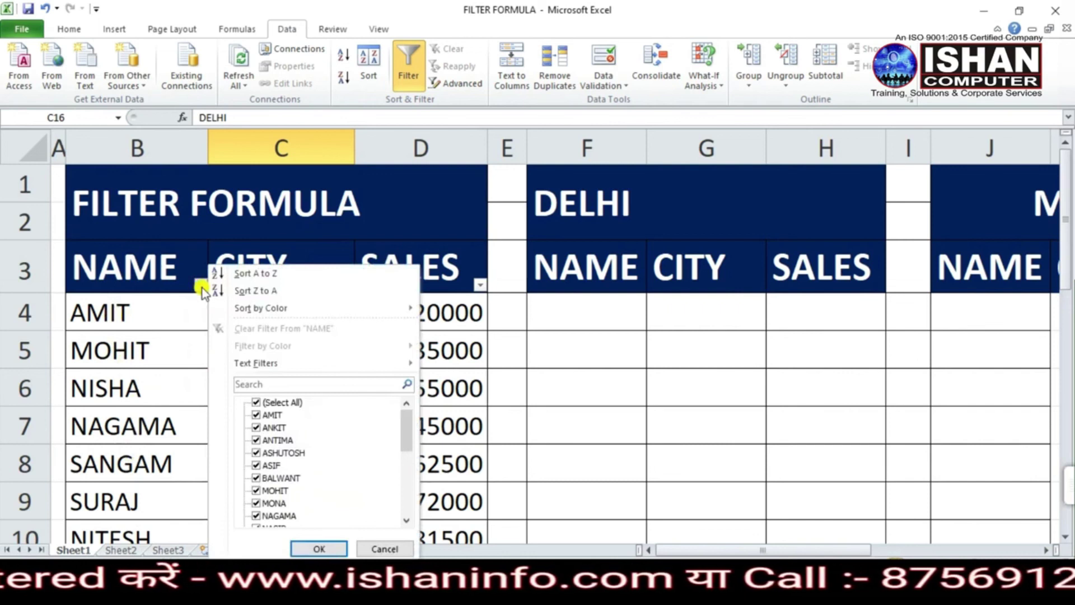
mouse_move(255, 365)
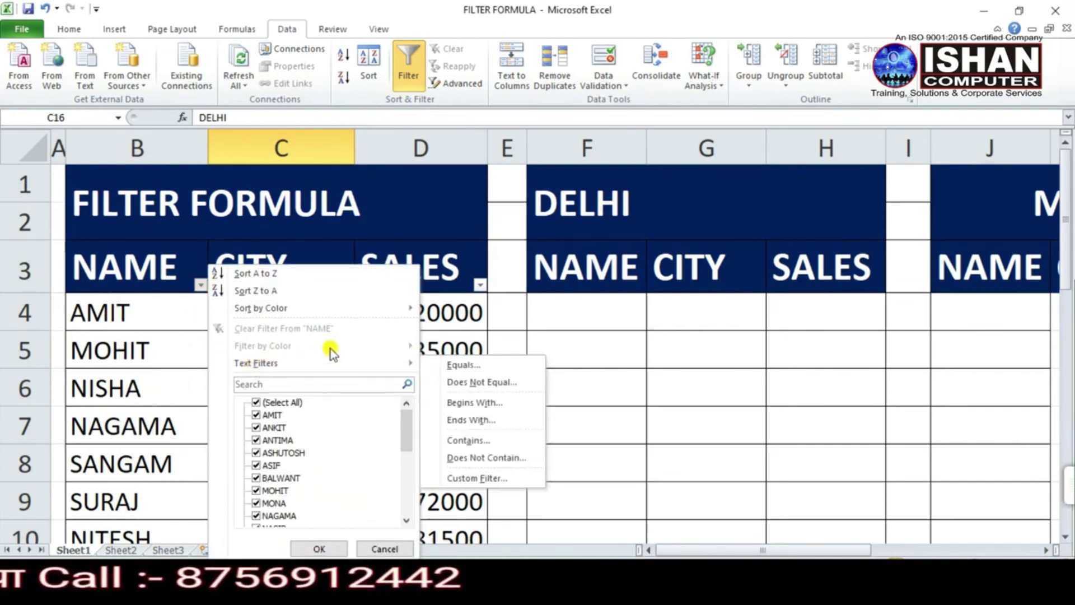
click(470, 364)
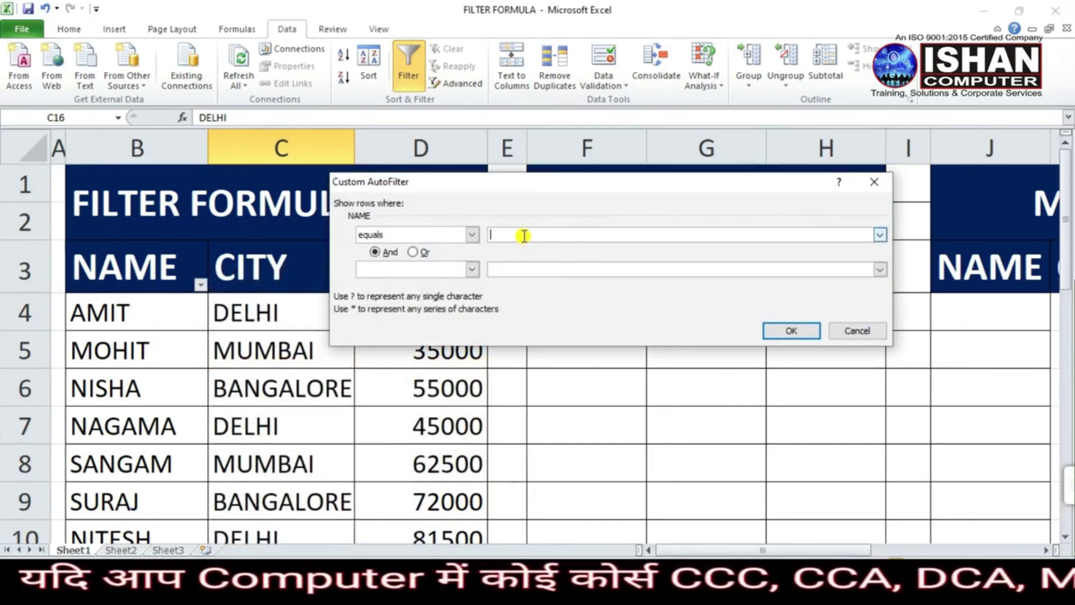
text(amit)
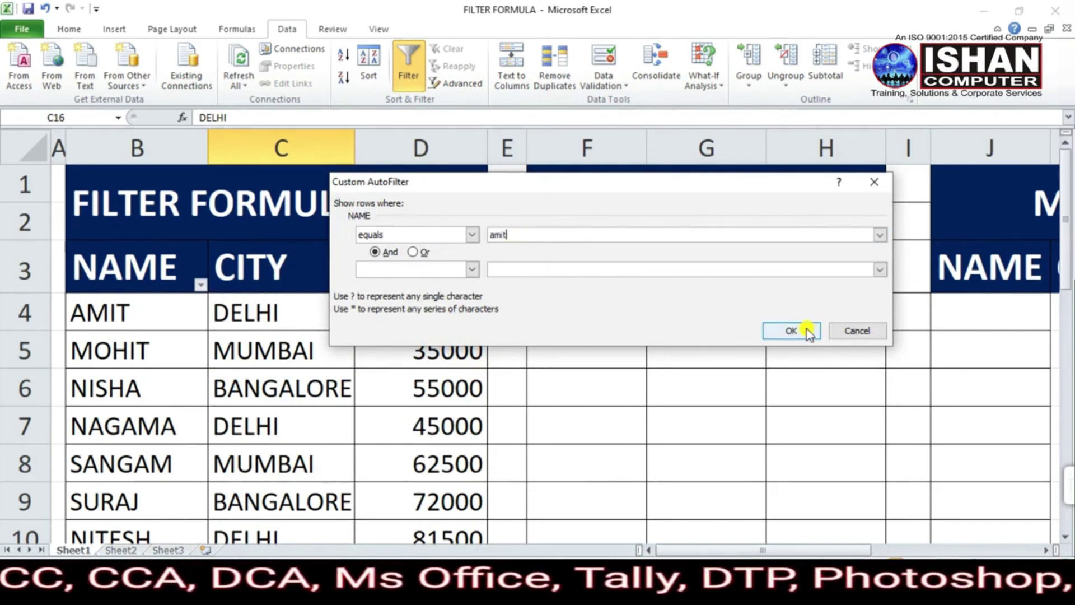
click(786, 331)
drag(92, 314, 449, 312)
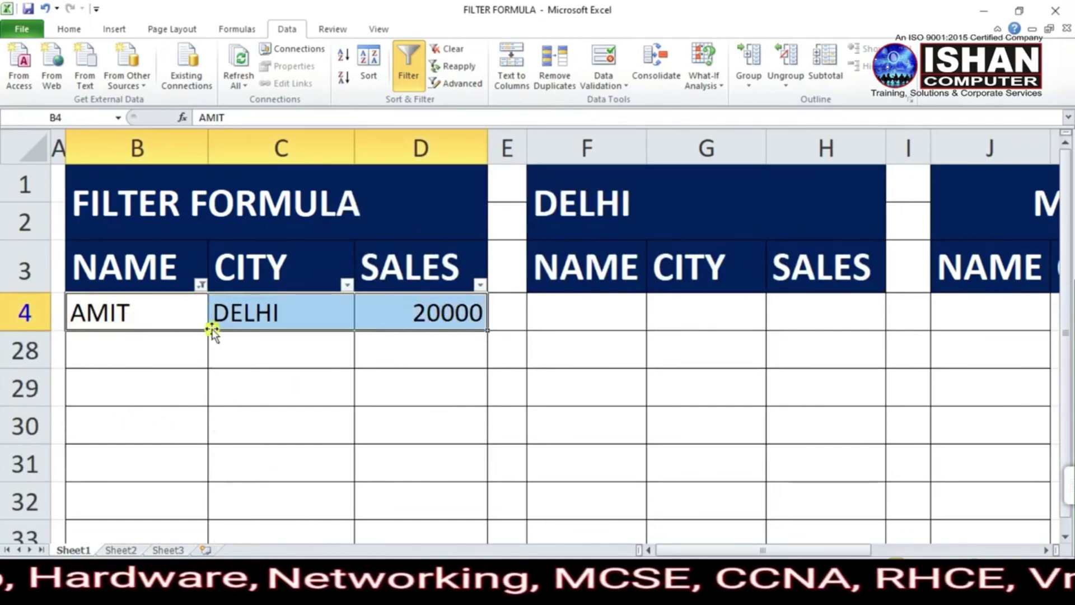
Clear the NAME filter by selecting all names again.
click(202, 285)
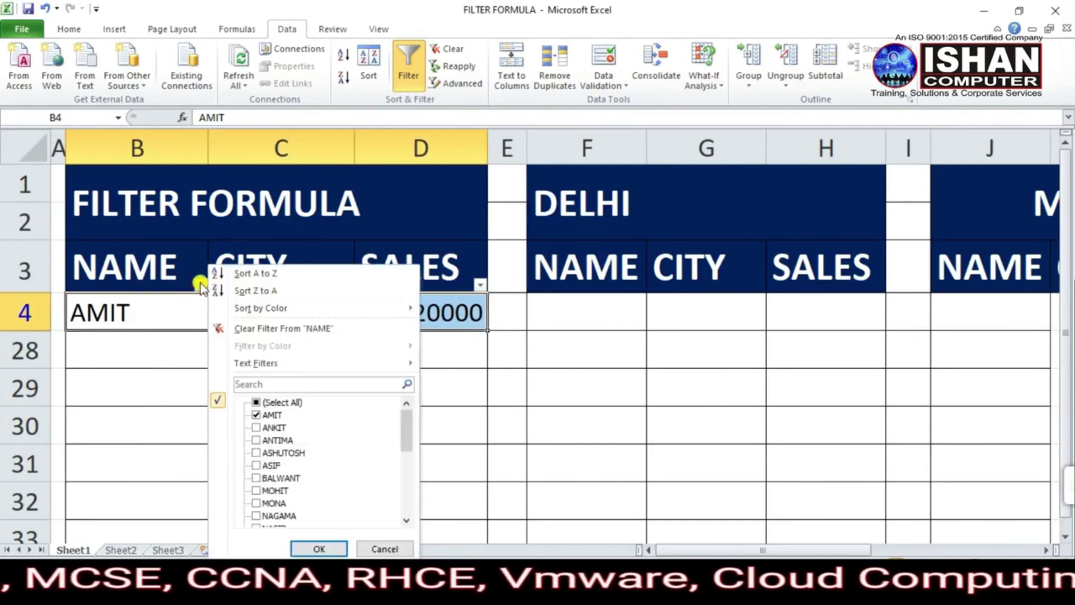
click(256, 402)
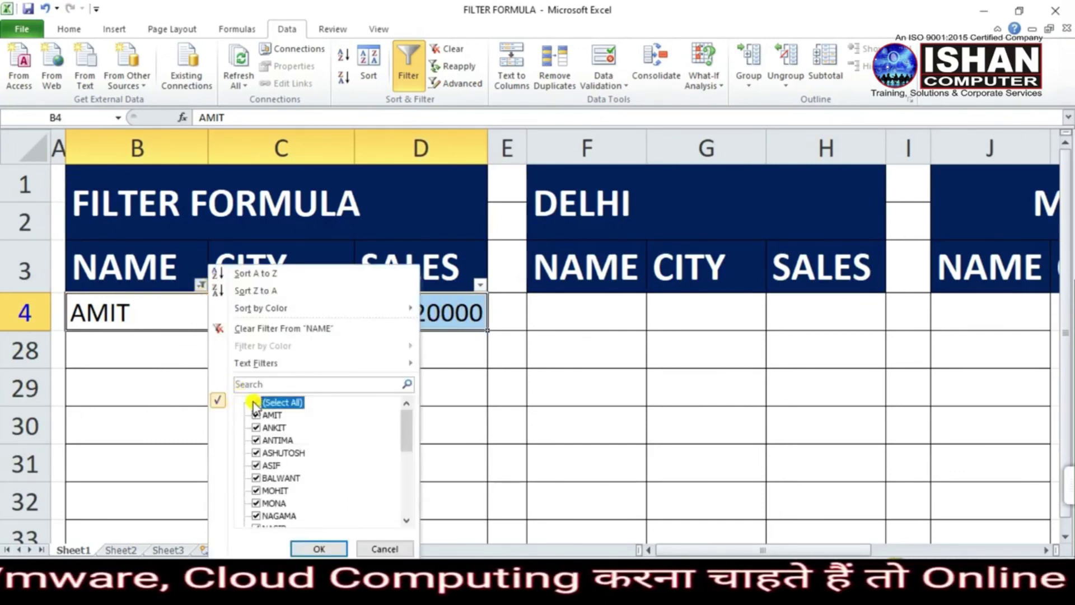
click(319, 549)
scroll(295, 418, down, 3)
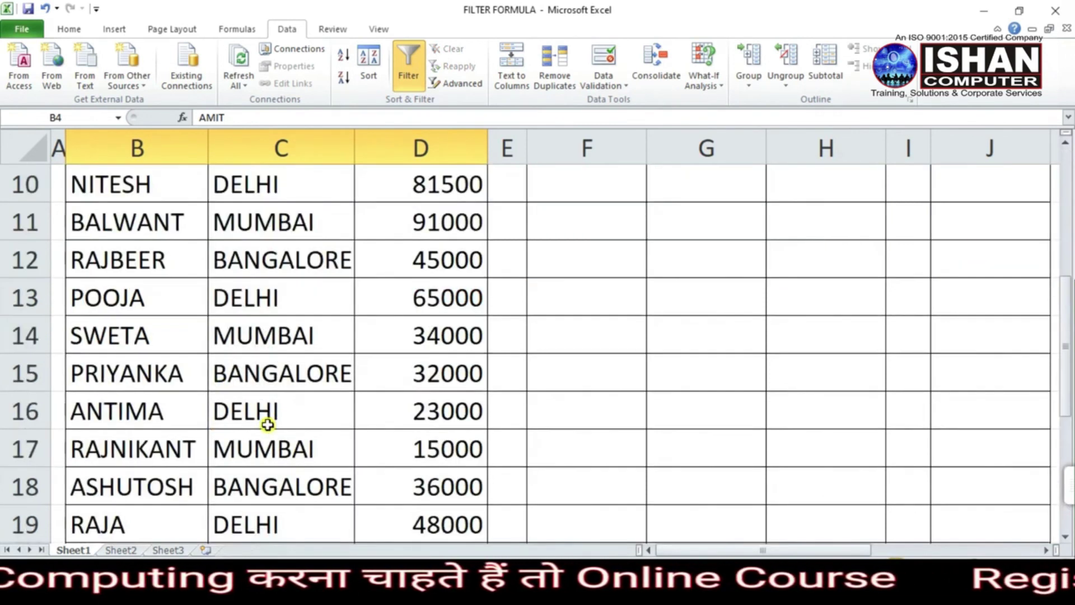
scroll(284, 401, up, 3)
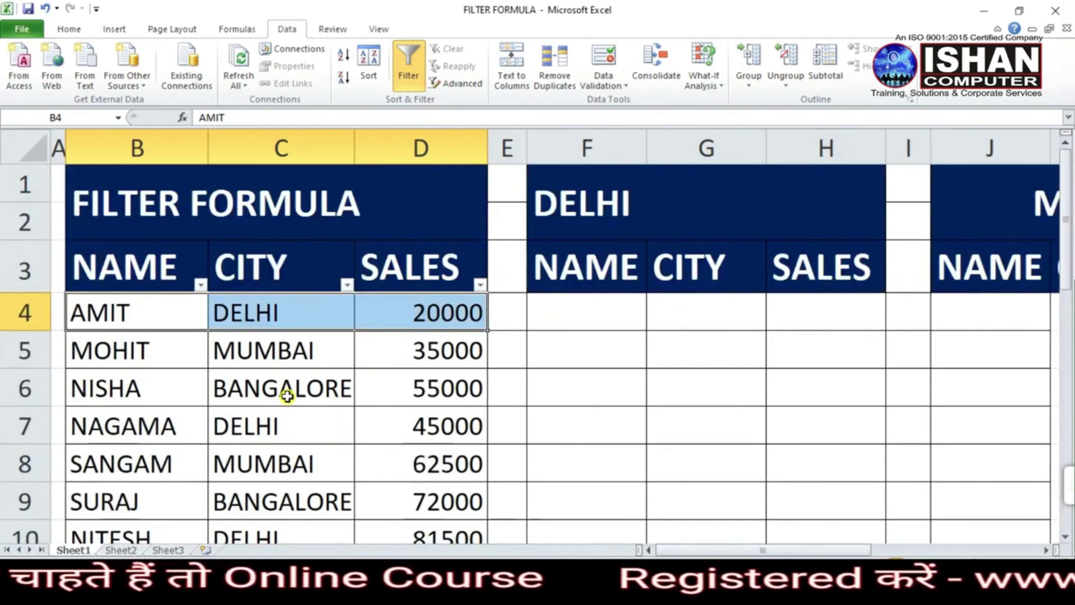
Apply an equals 'raja' filter on NAME, showing only RAJA's DELHI row.
click(200, 285)
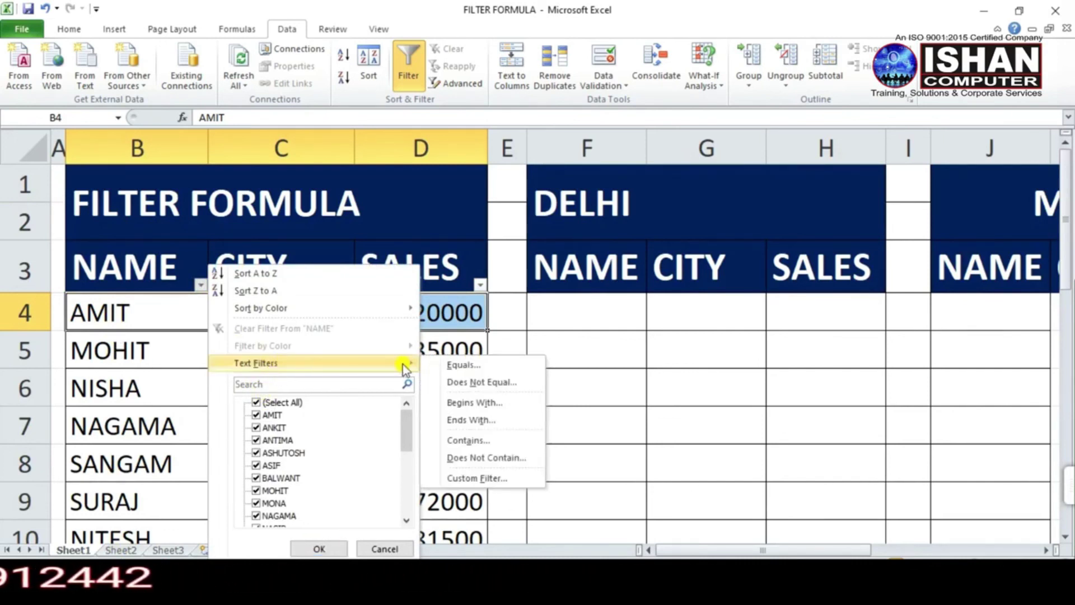
click(458, 365)
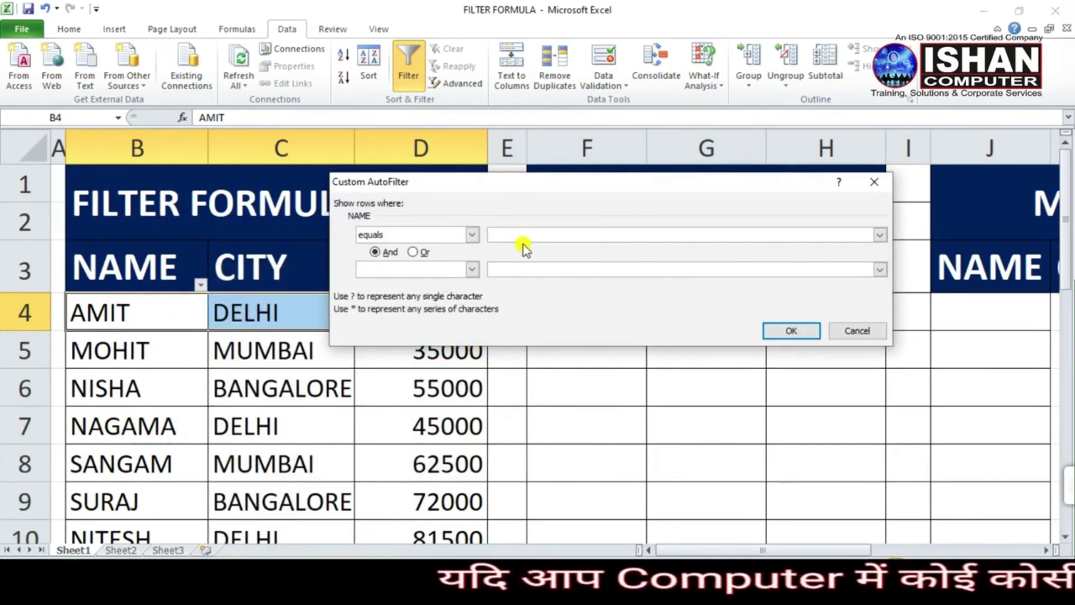
text(raja)
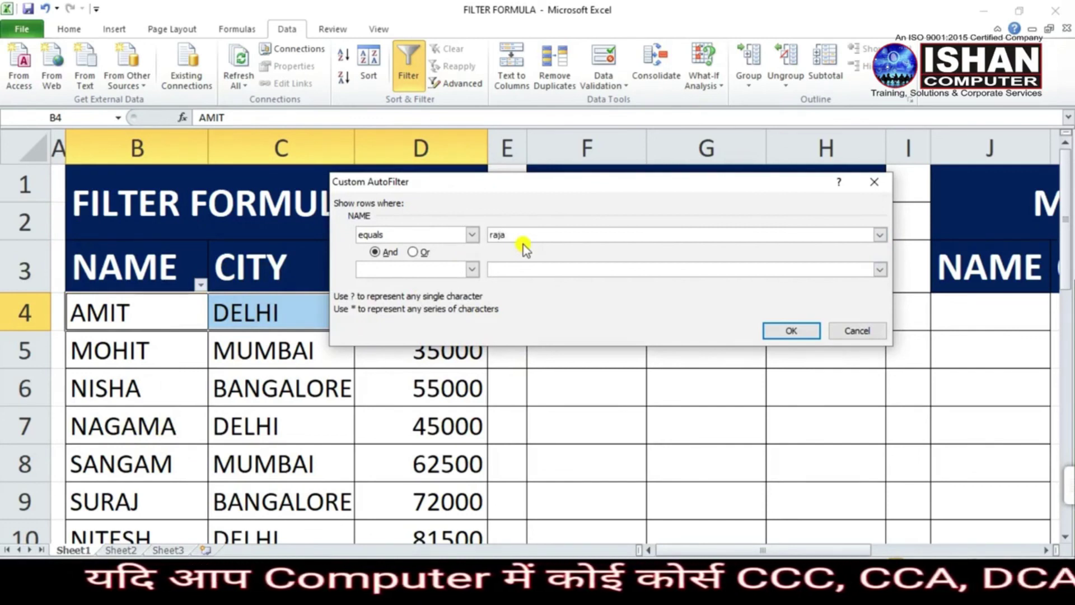
click(783, 330)
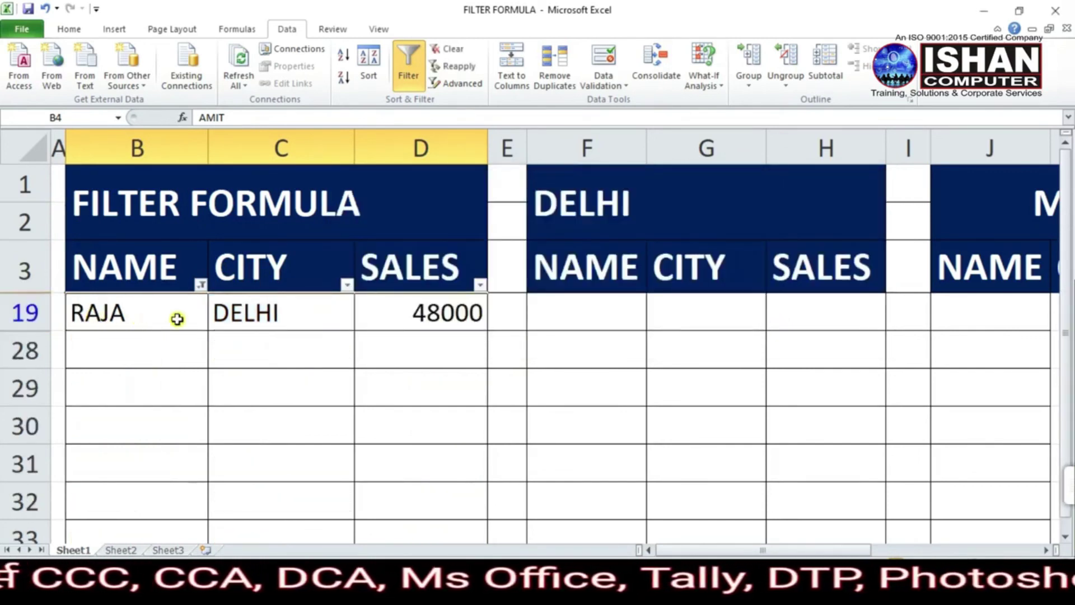
Select all names in the NAME filter to list every row again.
click(202, 284)
mouse_move(257, 366)
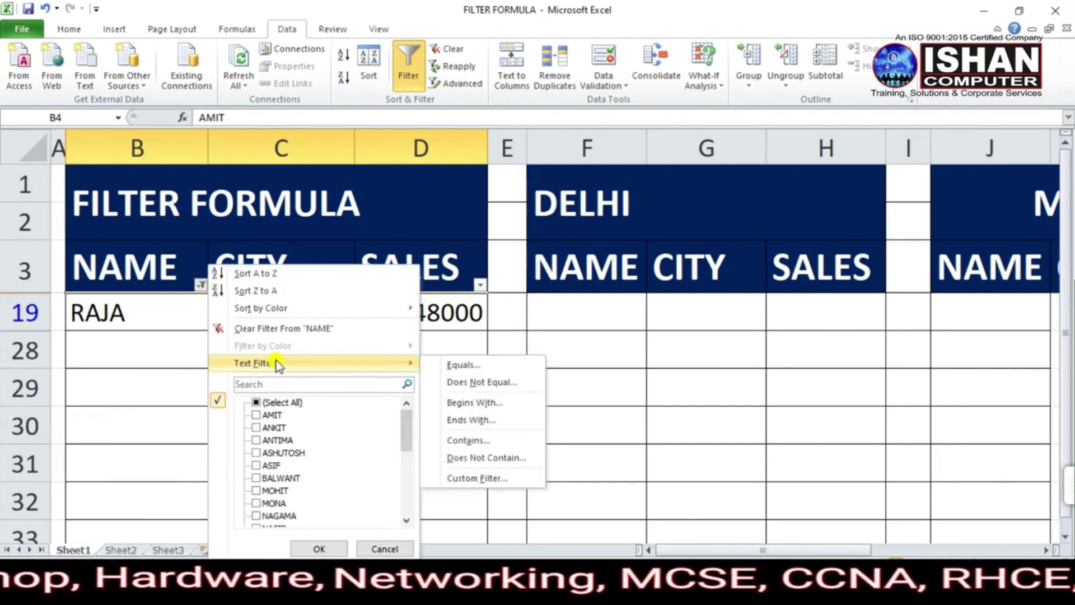
click(257, 402)
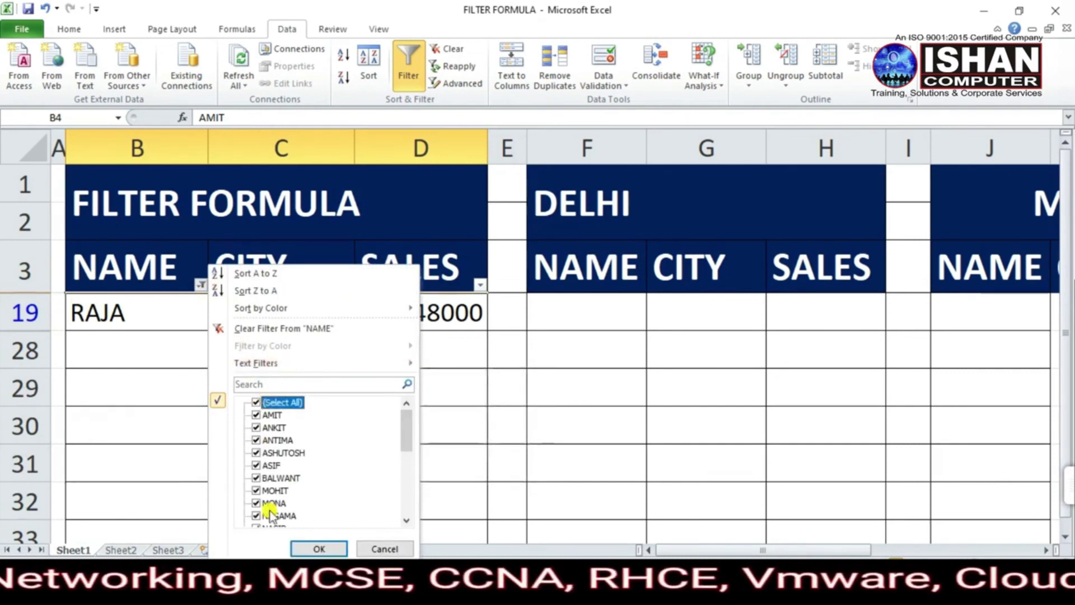
click(318, 548)
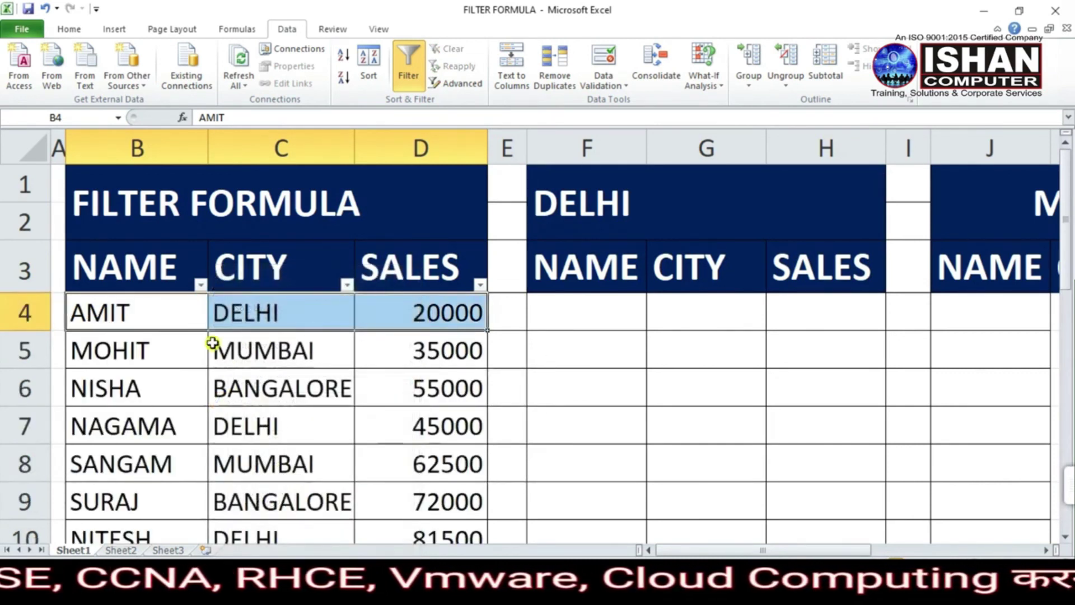
Apply a 'does not equal amit' filter on NAME, hiding AMIT's row.
click(200, 286)
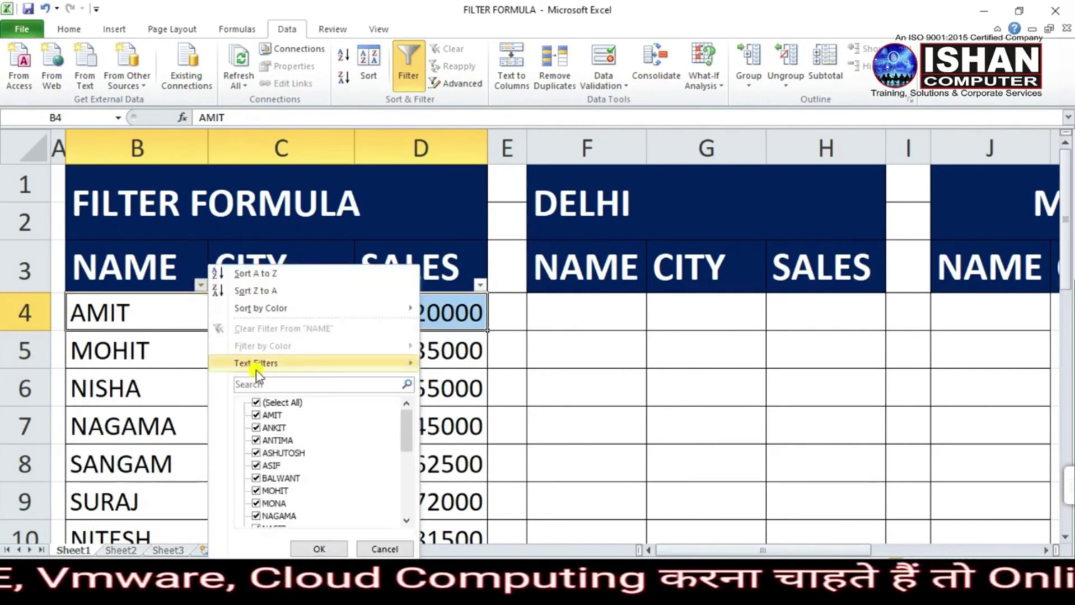
mouse_move(275, 365)
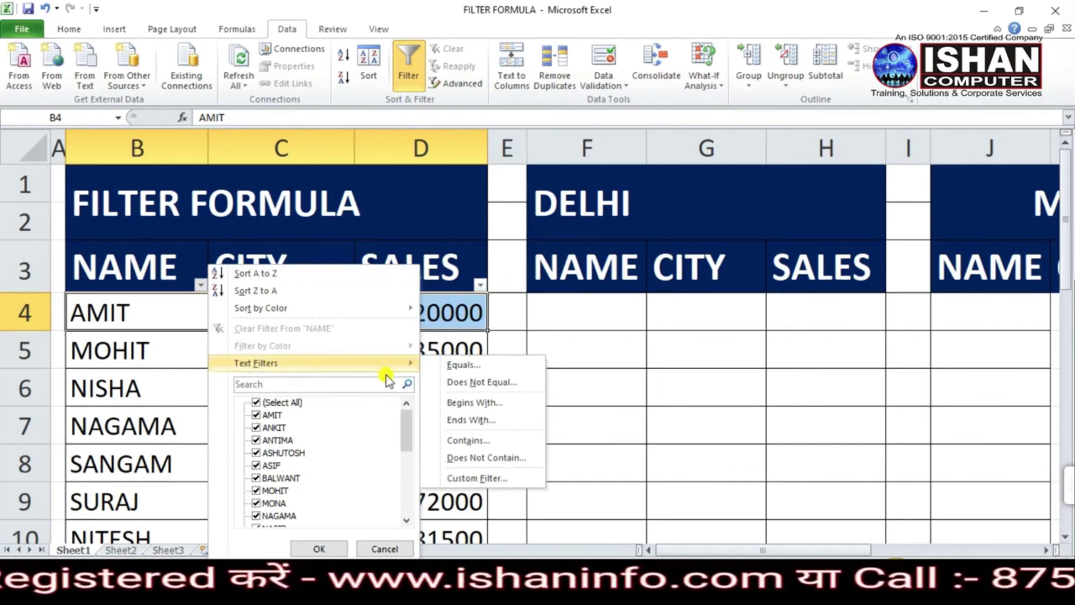
click(498, 382)
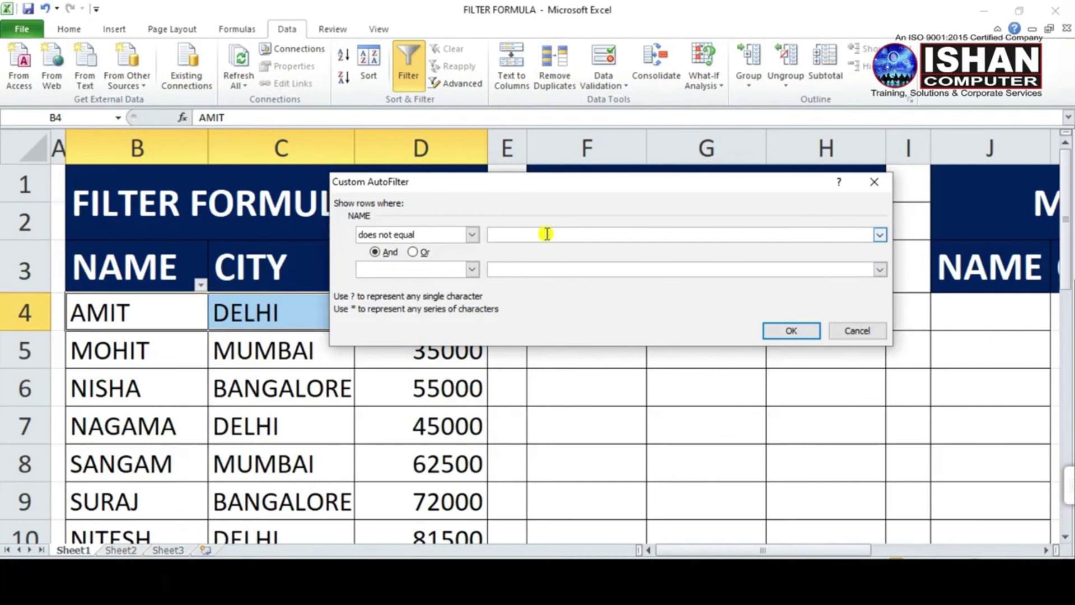
text(amit)
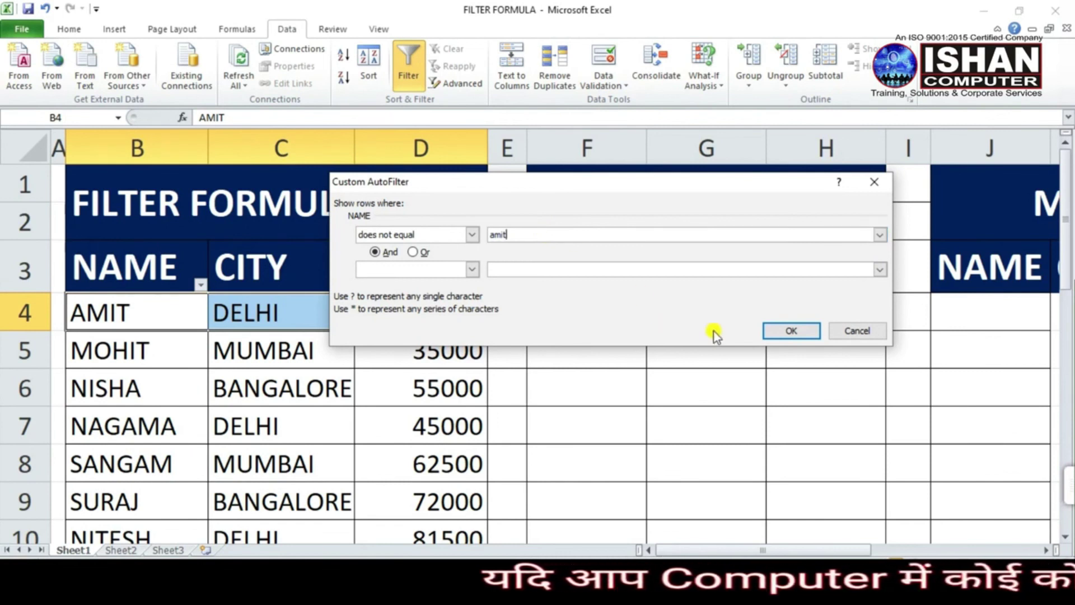
click(787, 331)
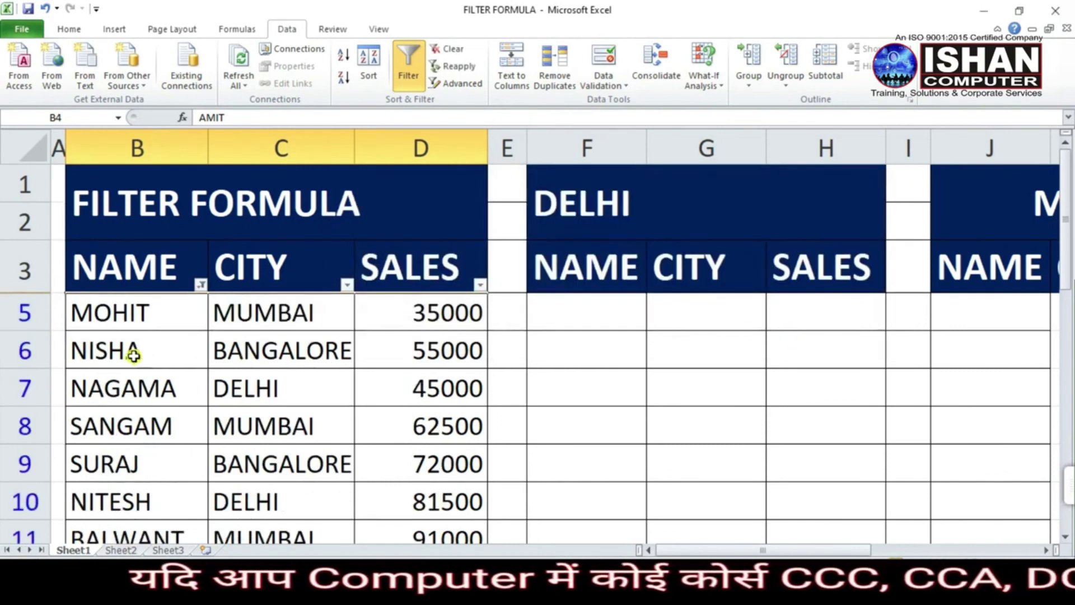
scroll(100, 339, down, 3)
scroll(125, 367, down, 5)
scroll(132, 345, up, 8)
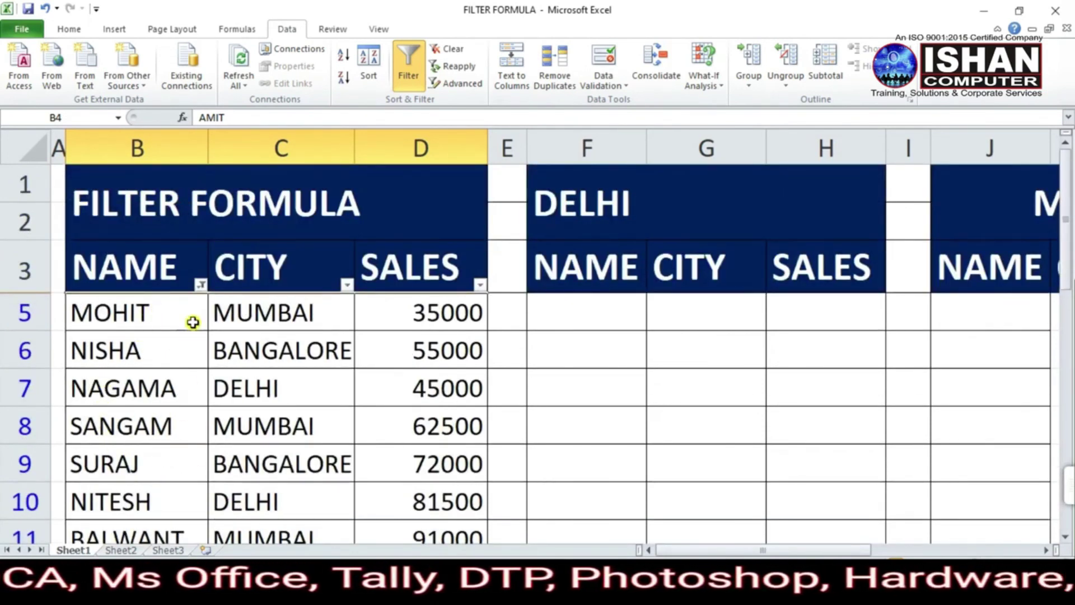
Change the NAME filter to 'does not equal nisha', bringing AMIT's row back.
click(201, 286)
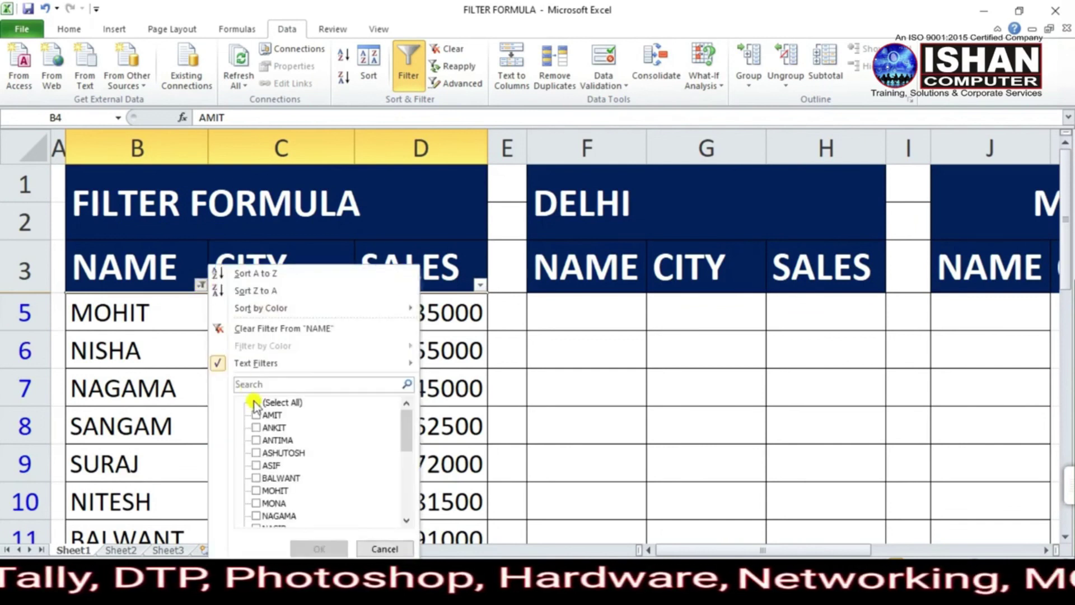
mouse_move(237, 368)
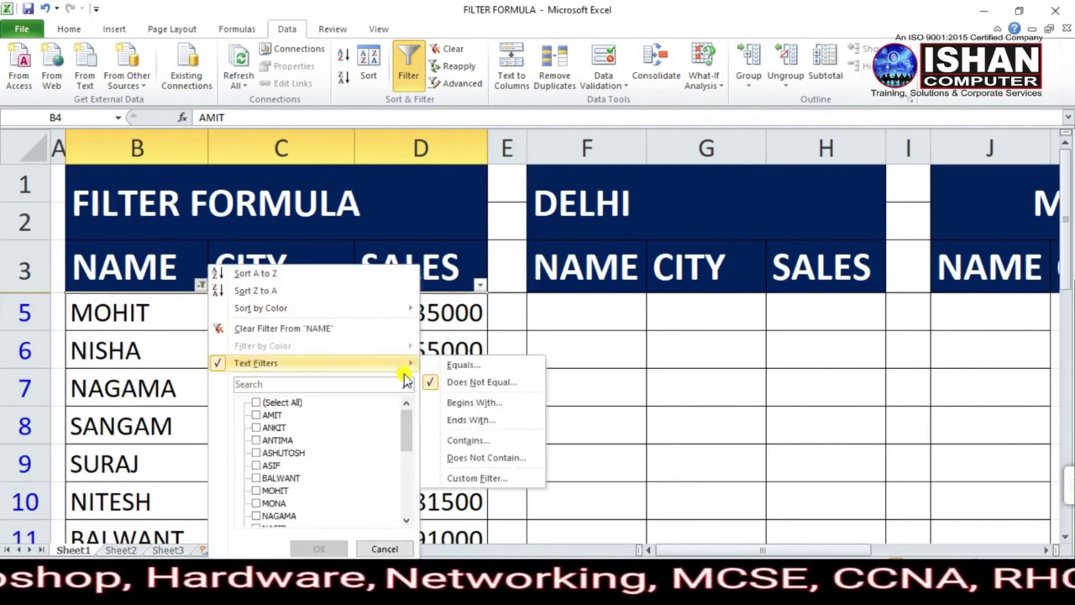
click(479, 382)
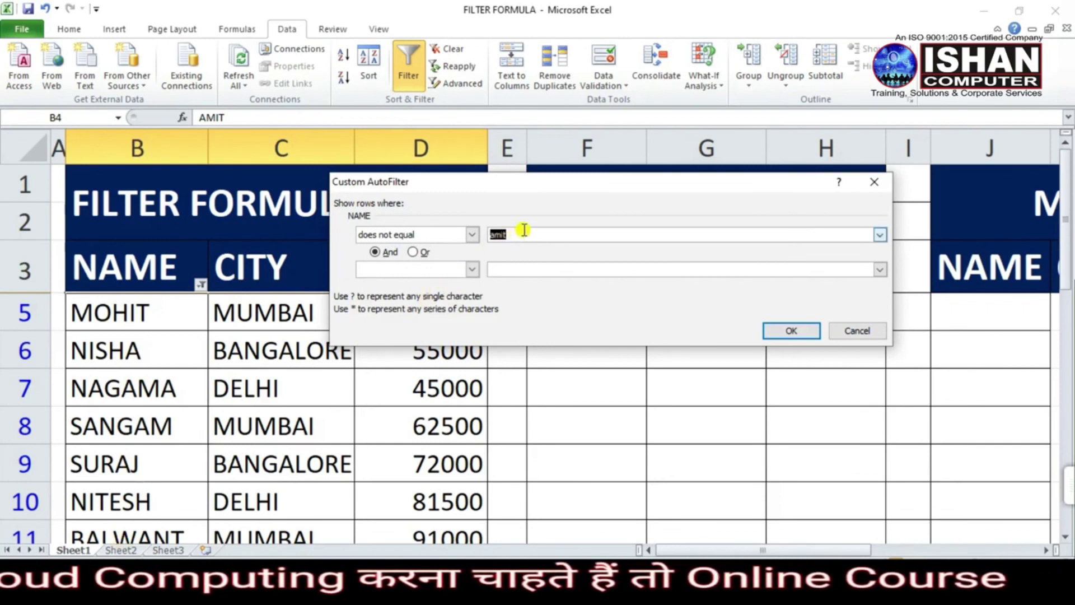
text(nisha)
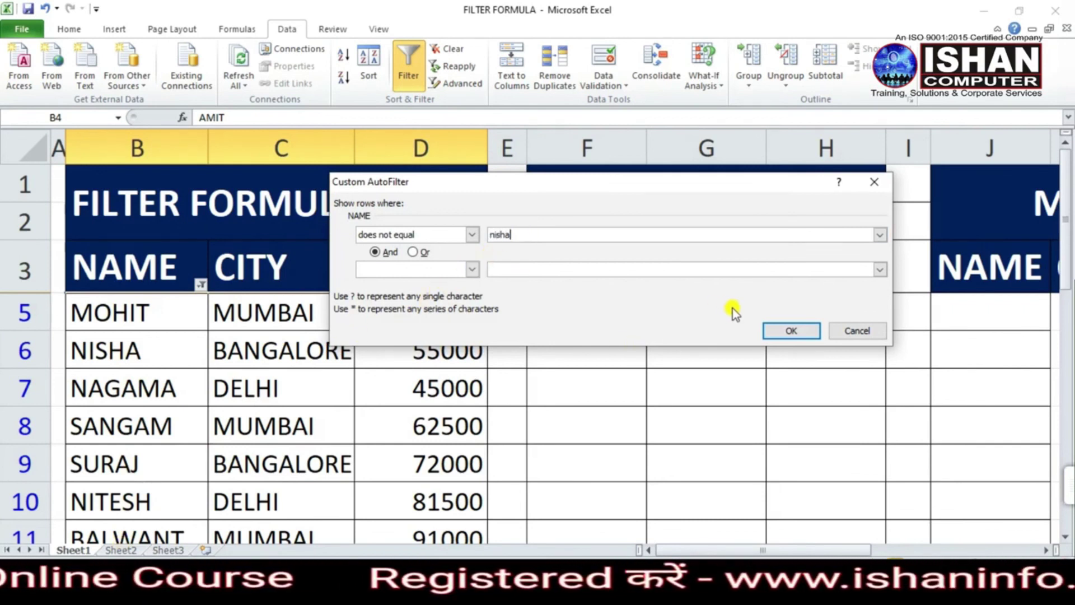
click(772, 331)
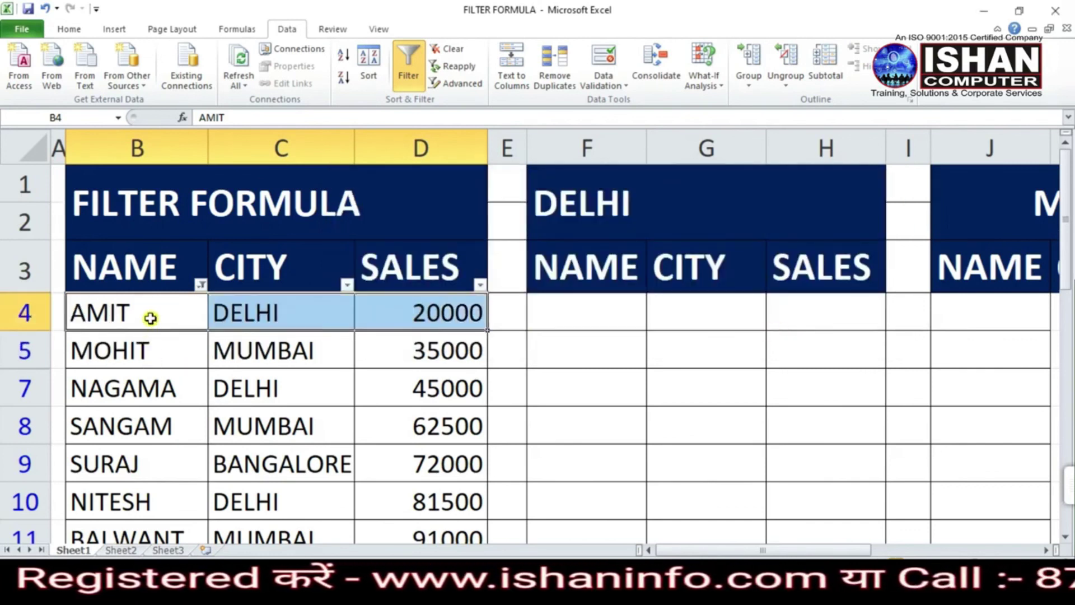
scroll(129, 465, down, 7)
scroll(129, 392, down, 1)
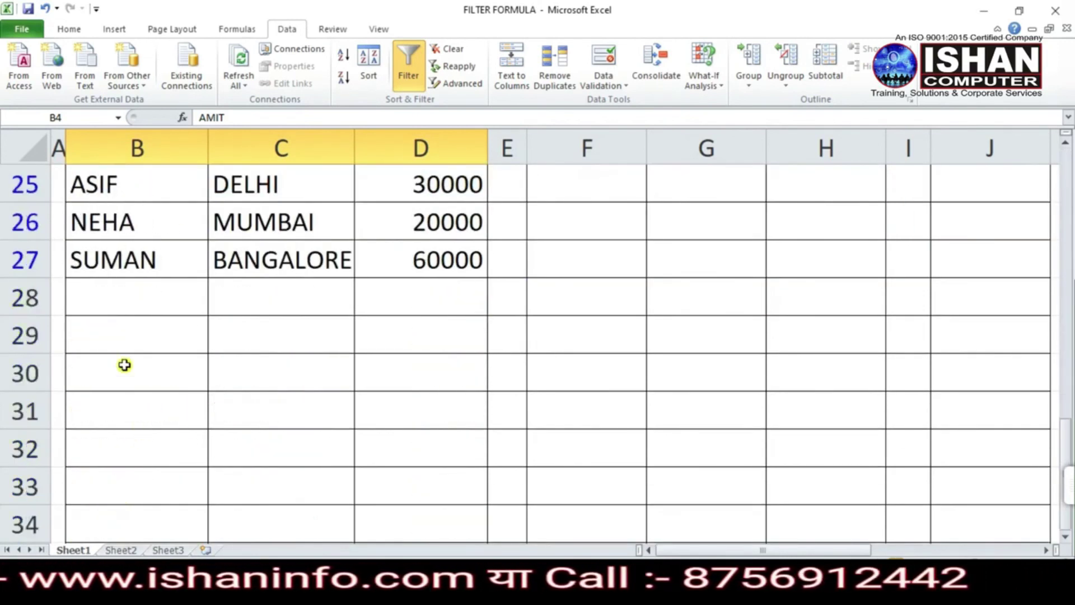
scroll(120, 358, up, 8)
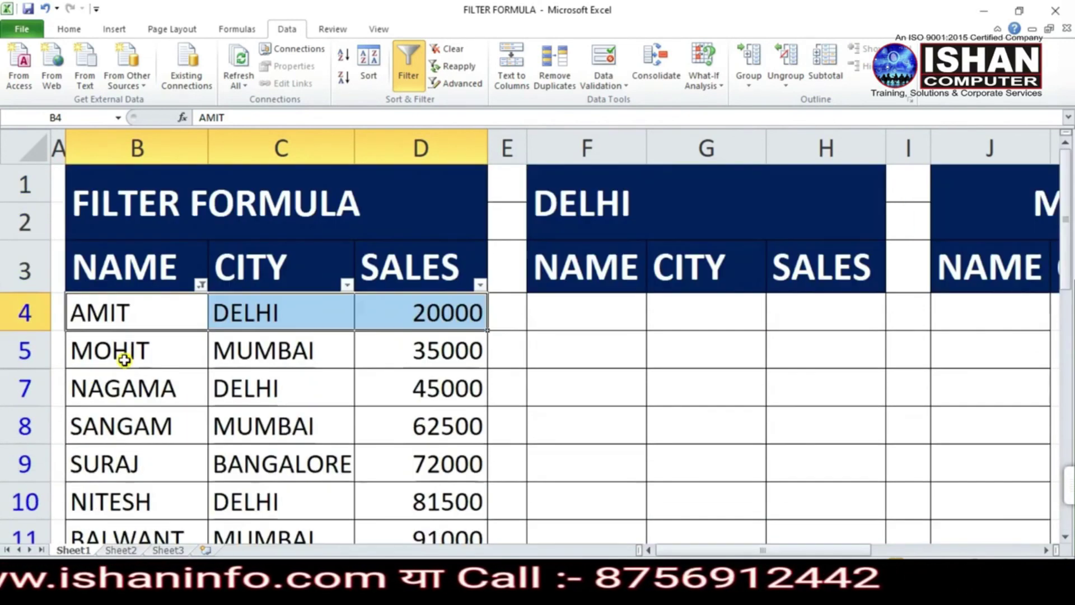
Apply a 'begins with n' NAME filter and select the filtered range B6:D26.
click(201, 286)
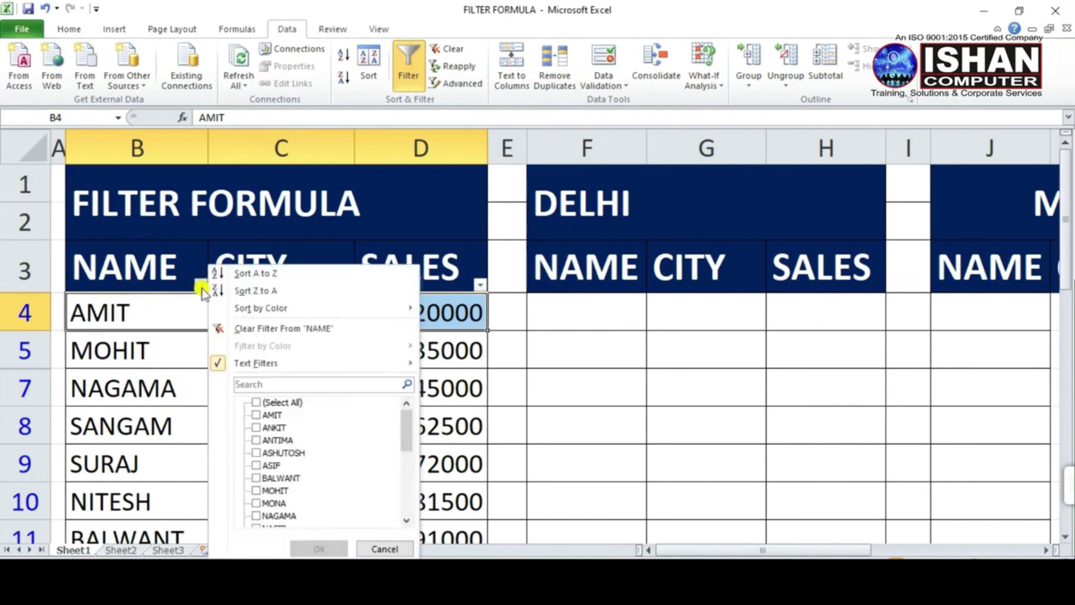
mouse_move(289, 364)
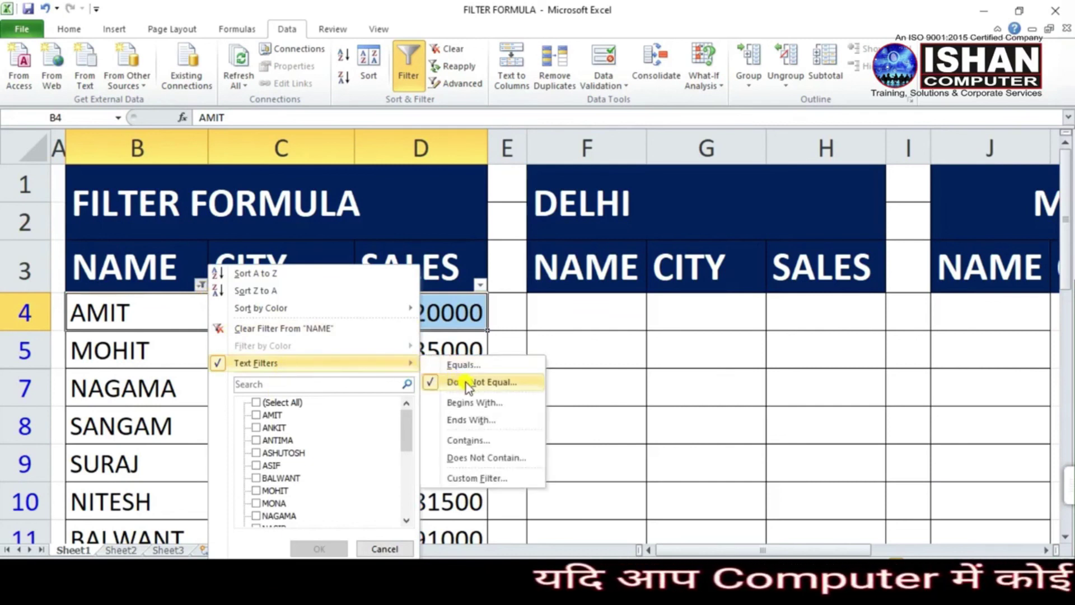
click(488, 408)
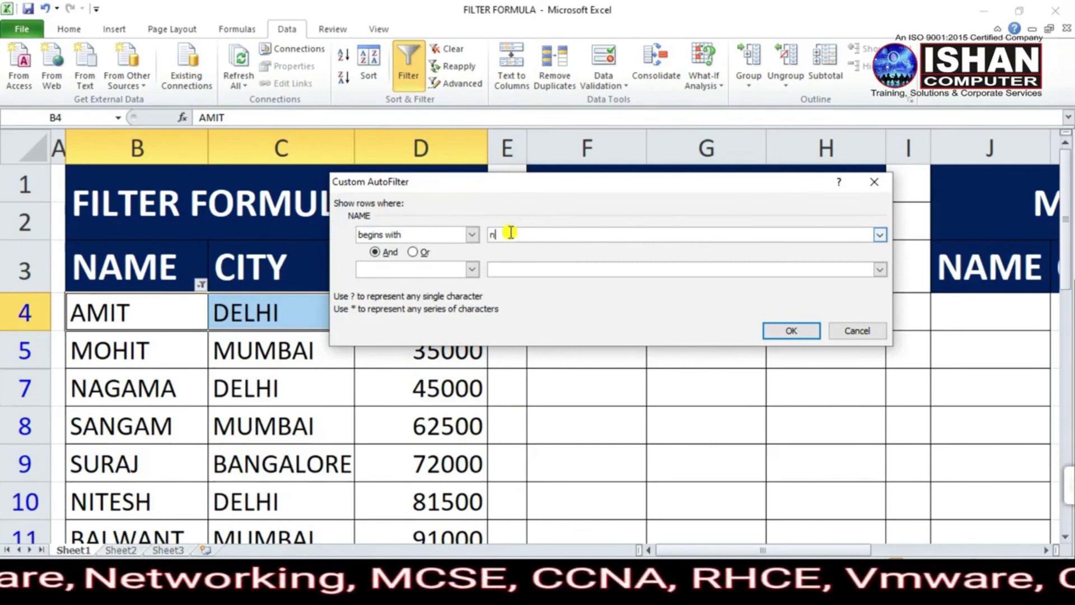
click(786, 332)
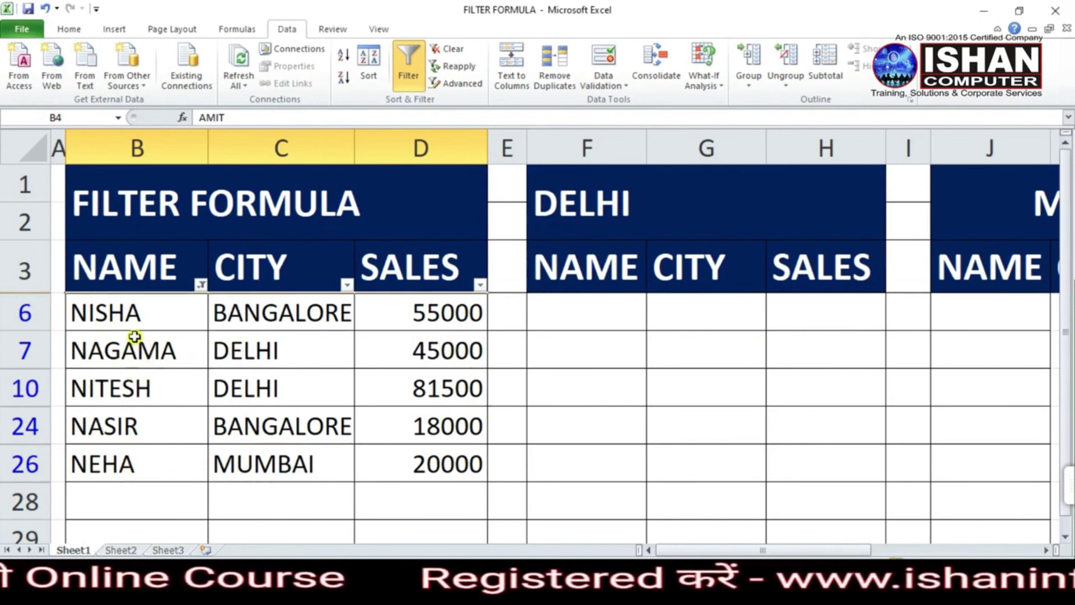
drag(92, 311, 405, 466)
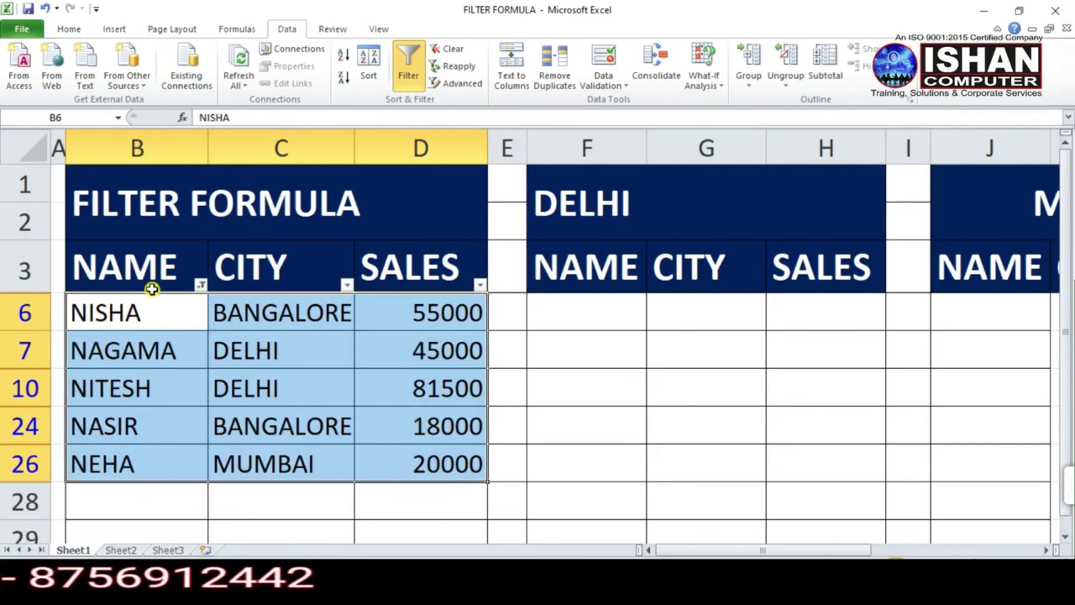
Apply an 'ends with a' text filter to the NAME column.
click(200, 285)
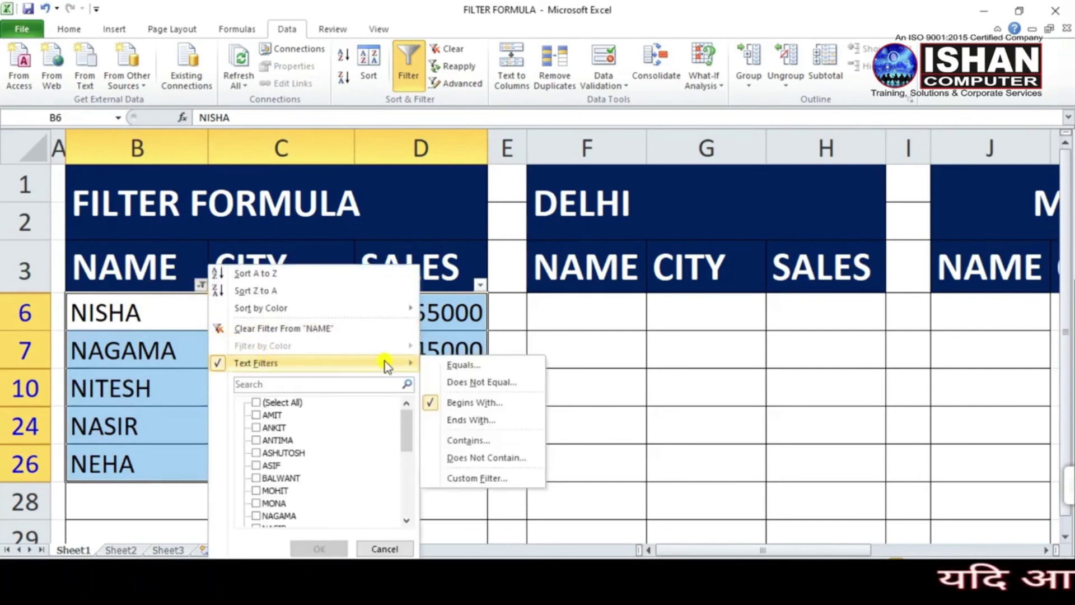
click(495, 421)
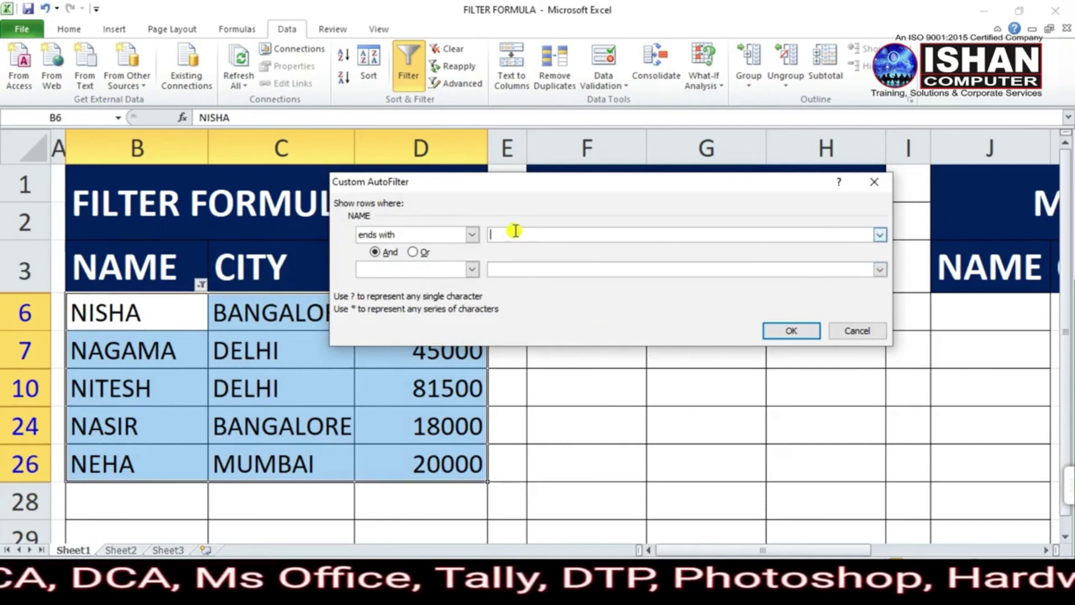
text(a)
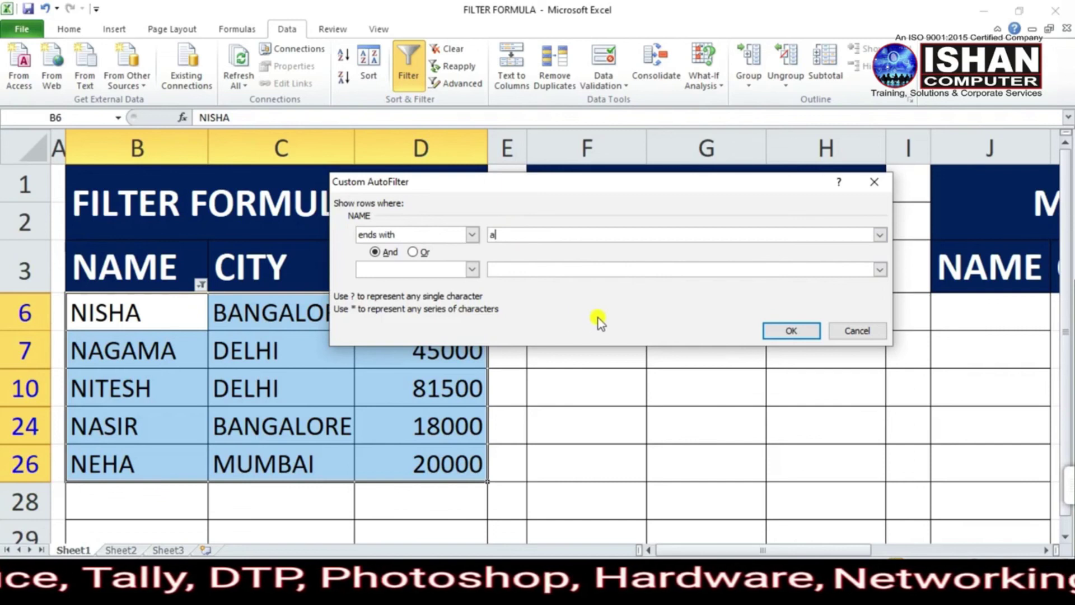
click(787, 331)
Click through the filtered names in column B, from SWETA to ANTIMA.
click(193, 416)
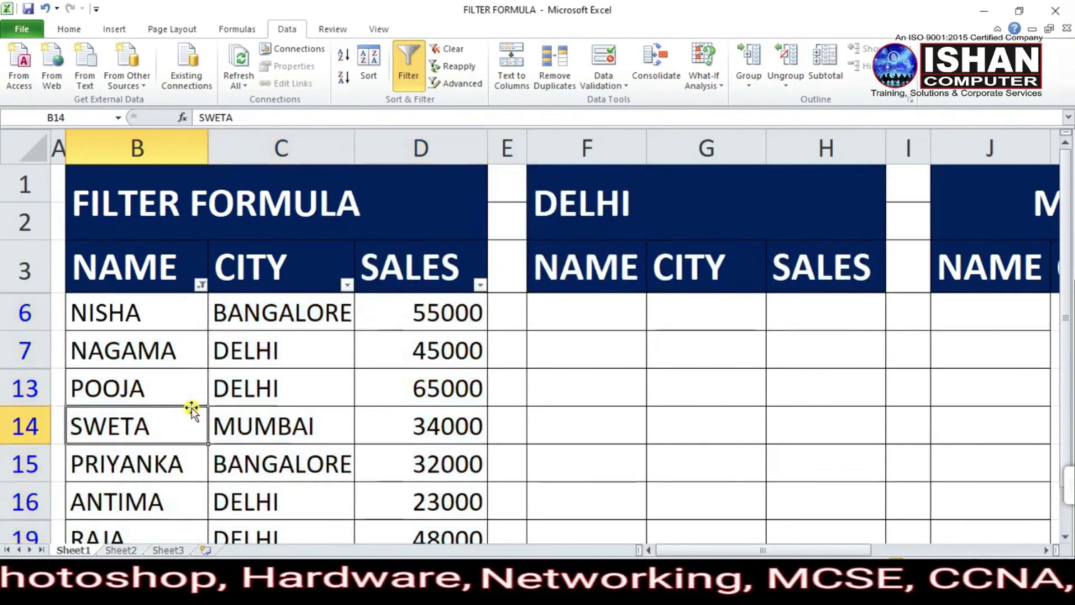
click(132, 323)
click(165, 357)
click(163, 420)
click(177, 502)
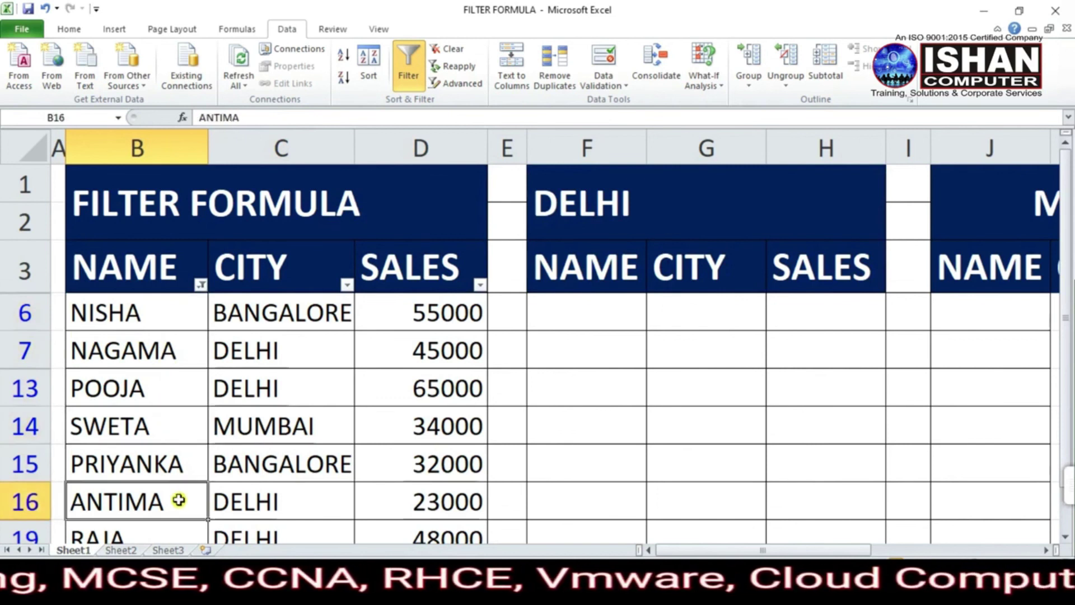
scroll(162, 445, down, 3)
scroll(163, 325, up, 3)
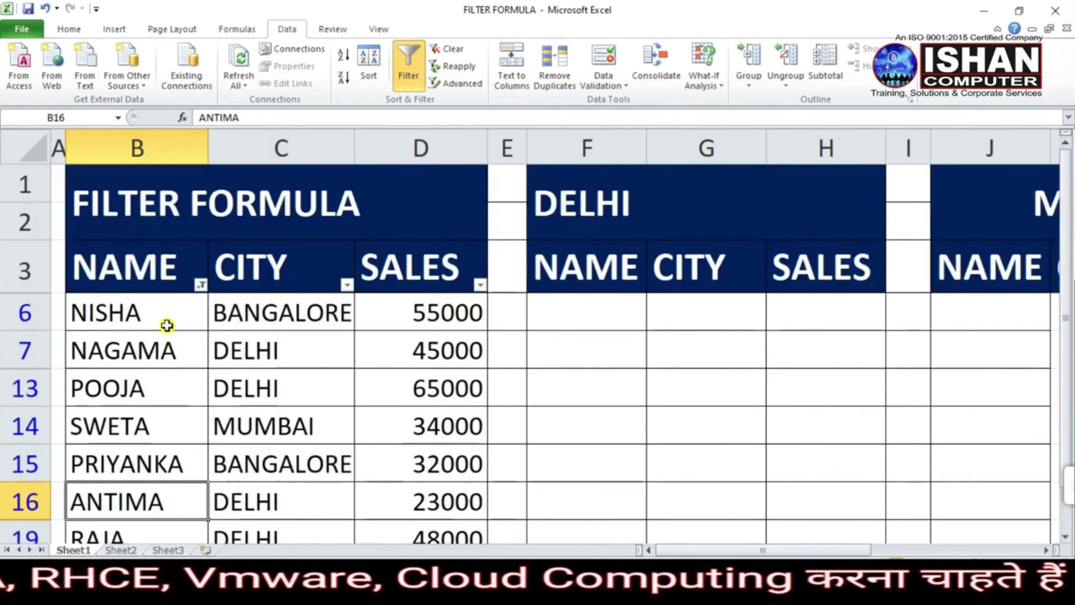
Apply an 'ends with h' NAME filter, leaving only NITESH and ASHUTOSH.
click(201, 285)
mouse_move(272, 364)
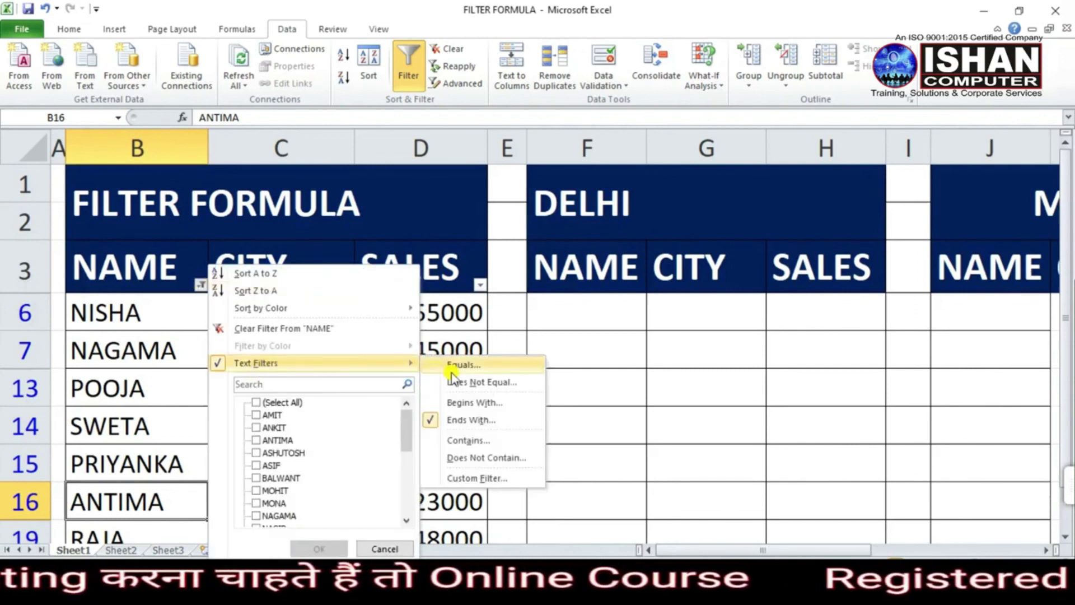
click(470, 420)
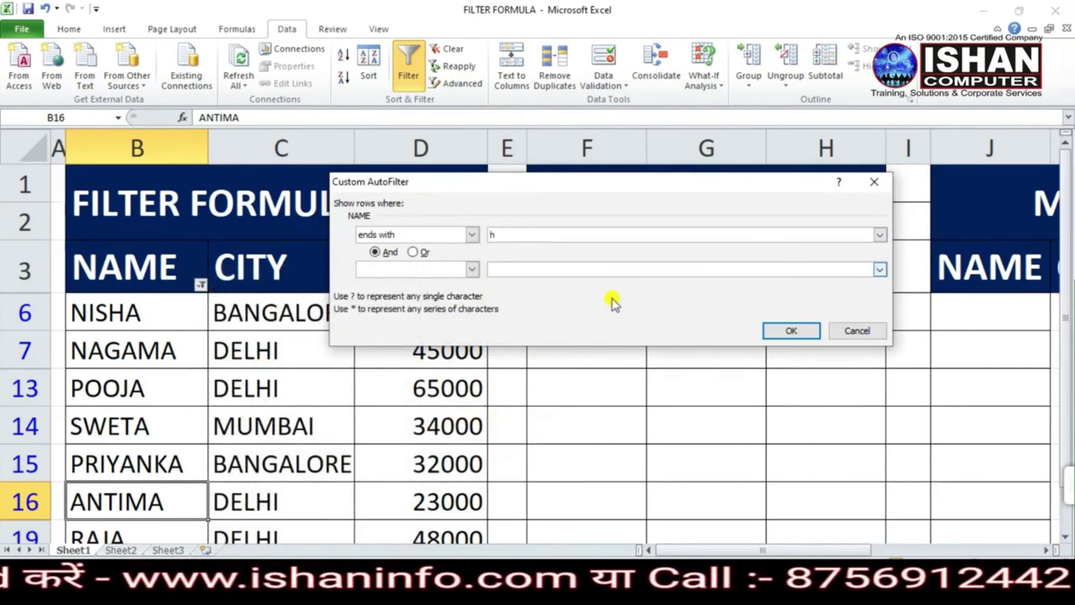
click(767, 331)
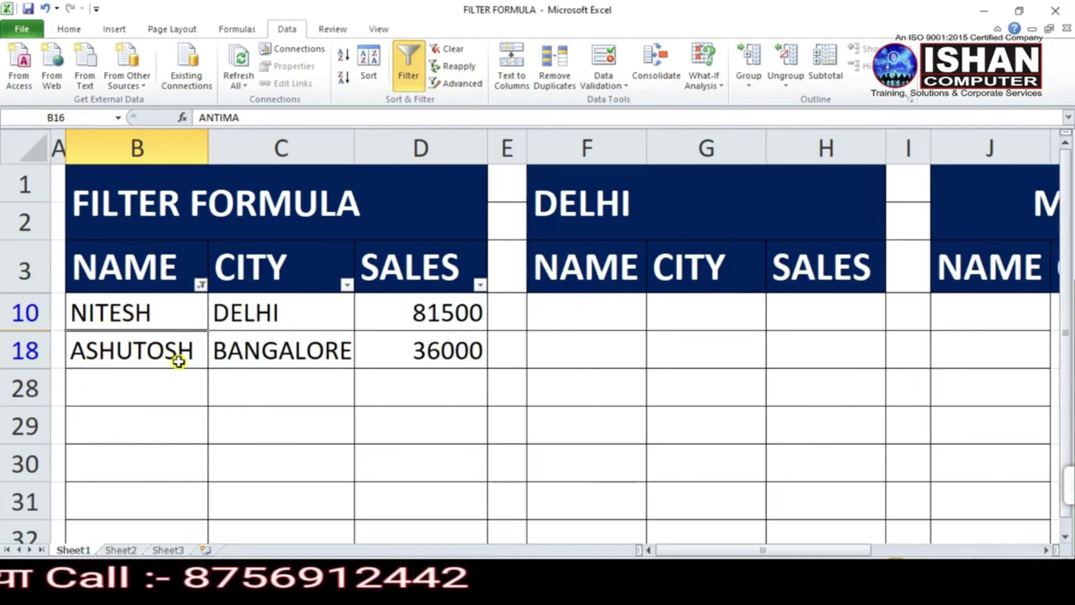
click(201, 285)
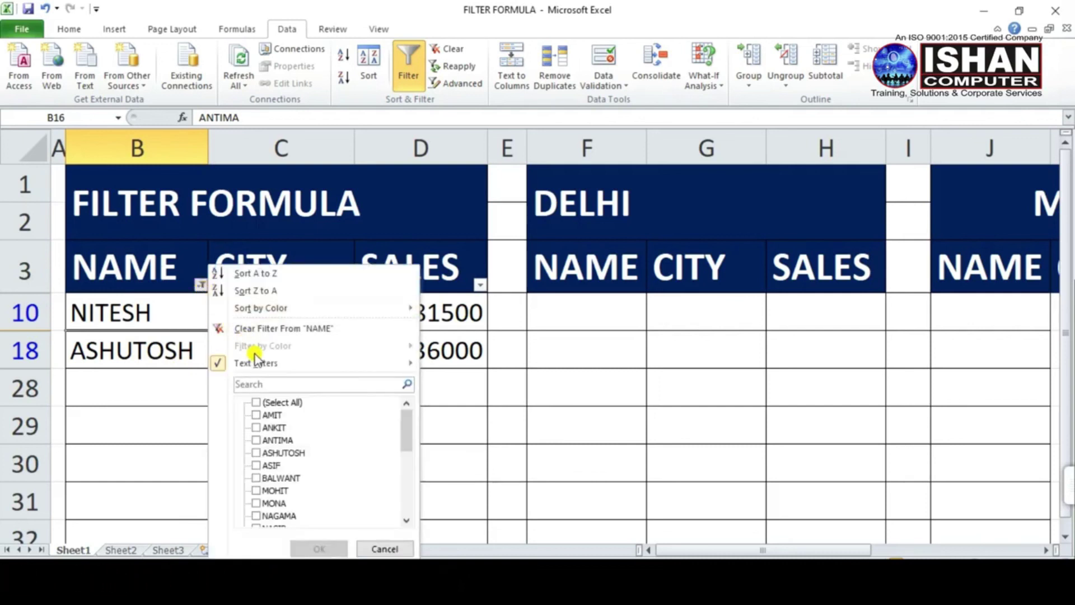
mouse_move(266, 364)
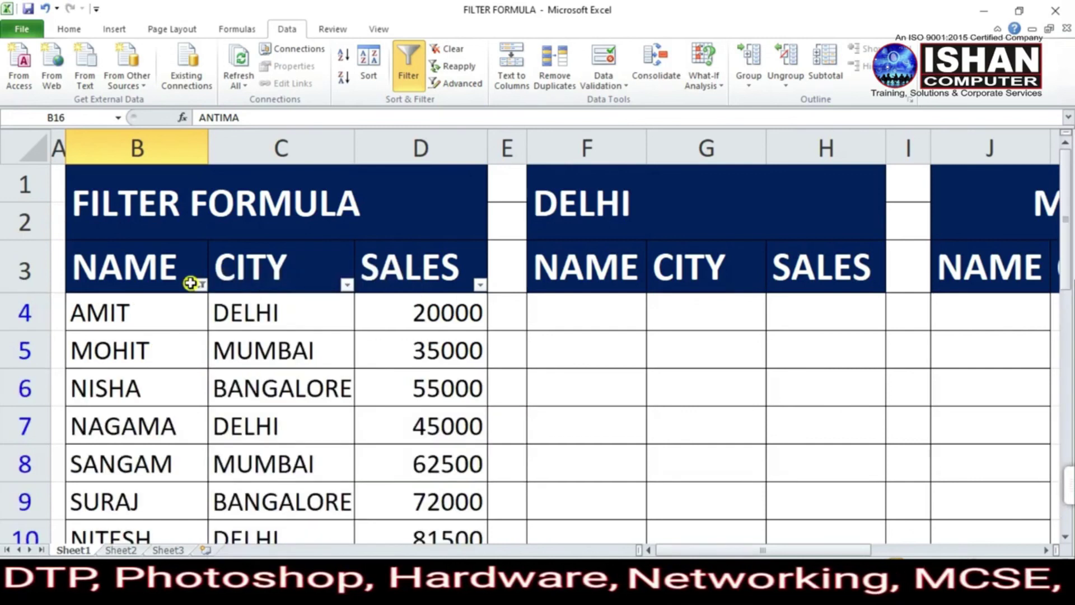
Filter NAME to names containing 'a' and scroll through the results.
click(204, 295)
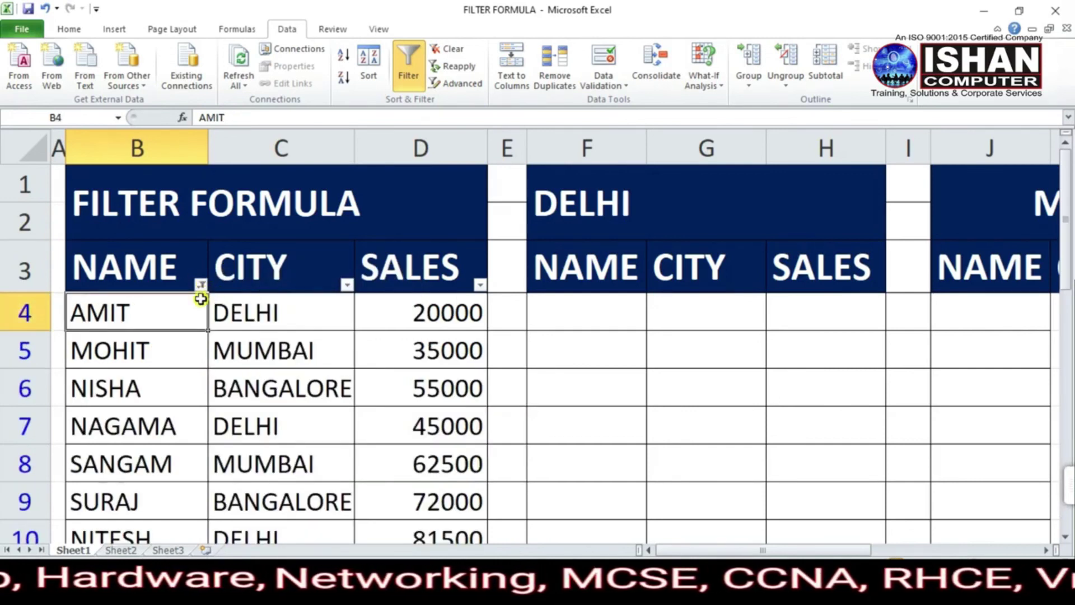
click(200, 284)
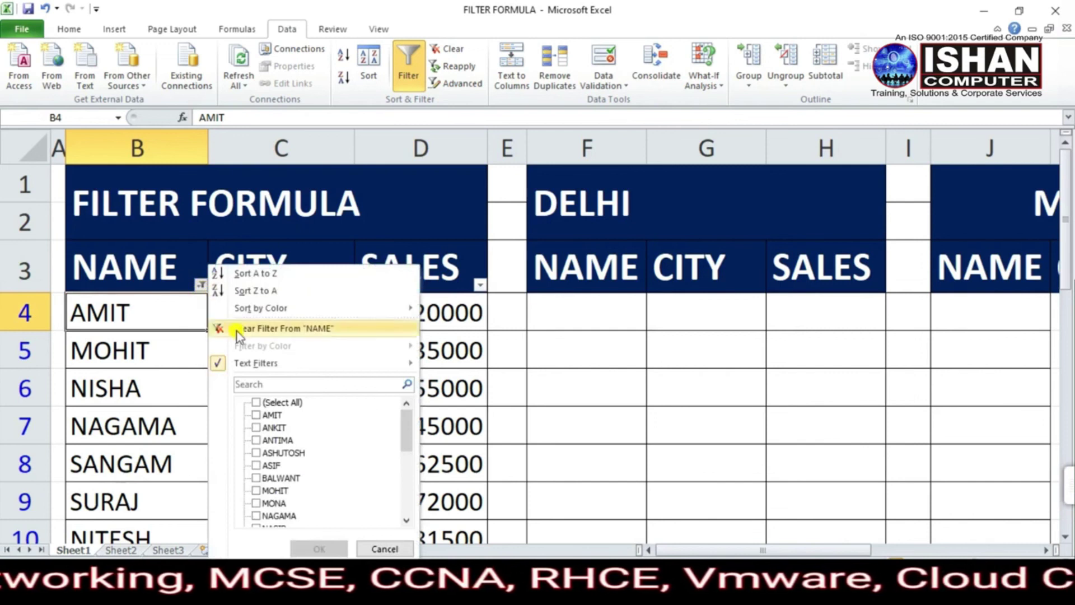
mouse_move(266, 365)
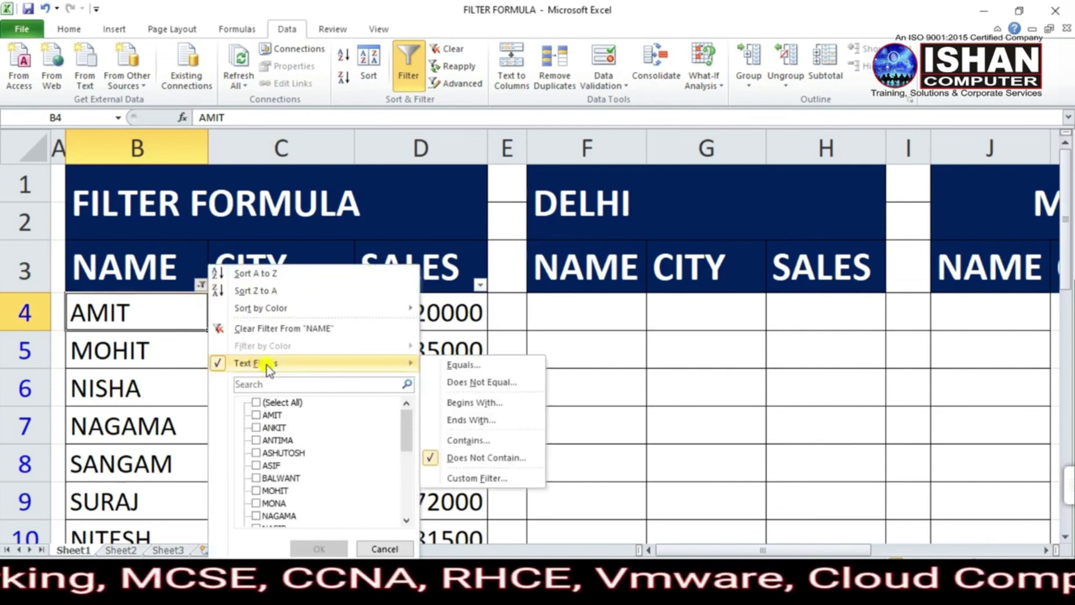
click(485, 442)
drag(569, 380, 507, 230)
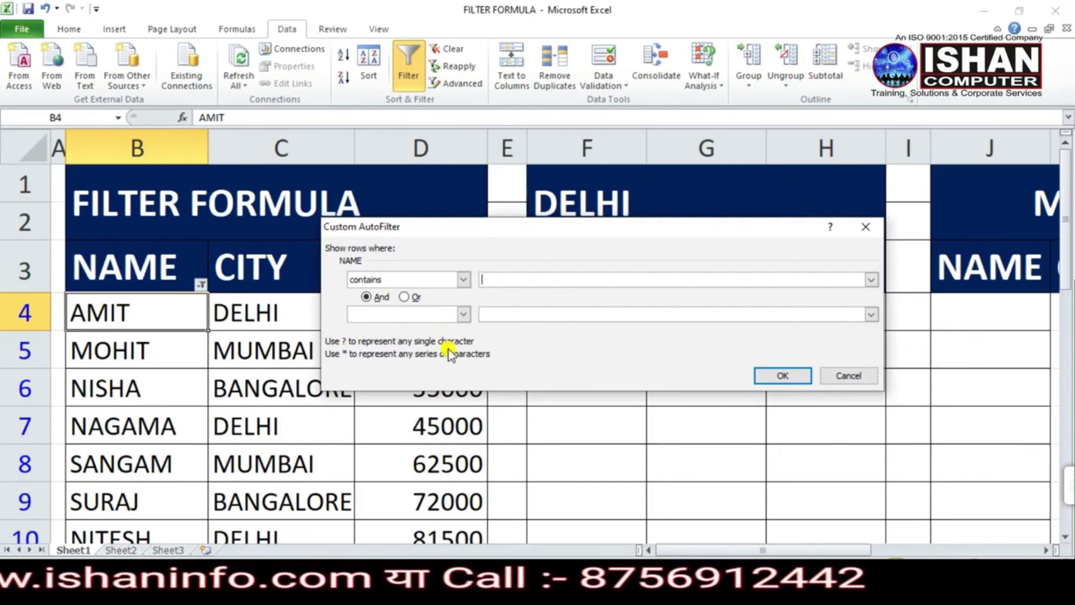
click(506, 278)
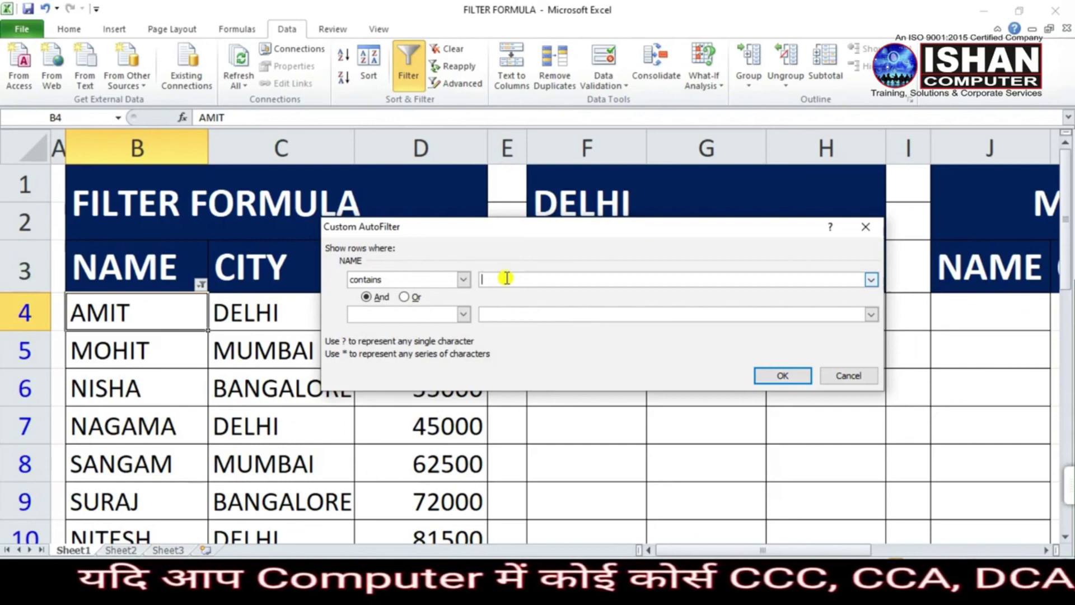
text(a)
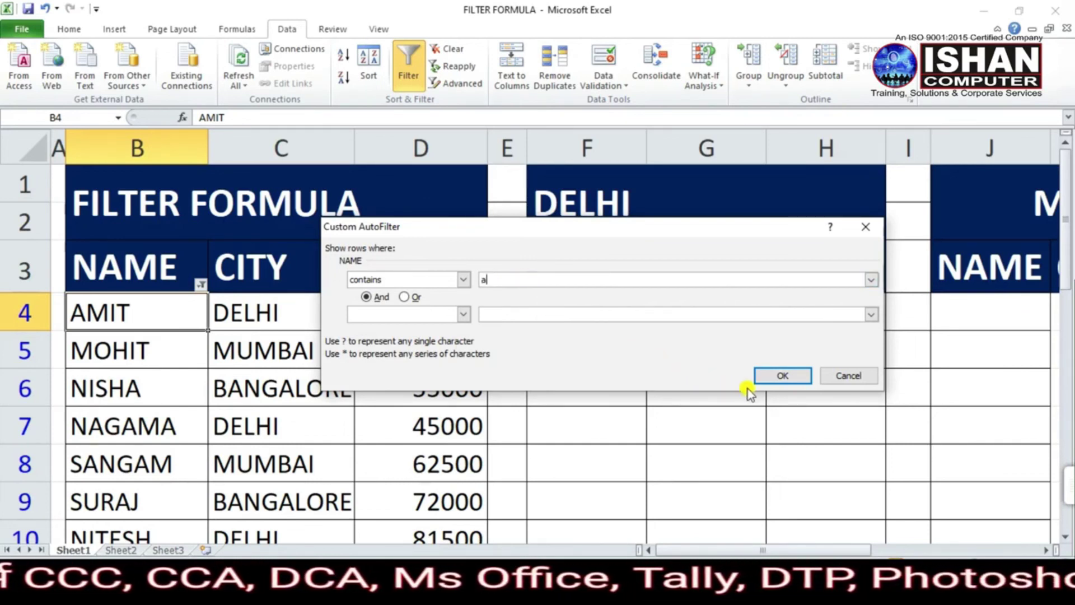
click(783, 376)
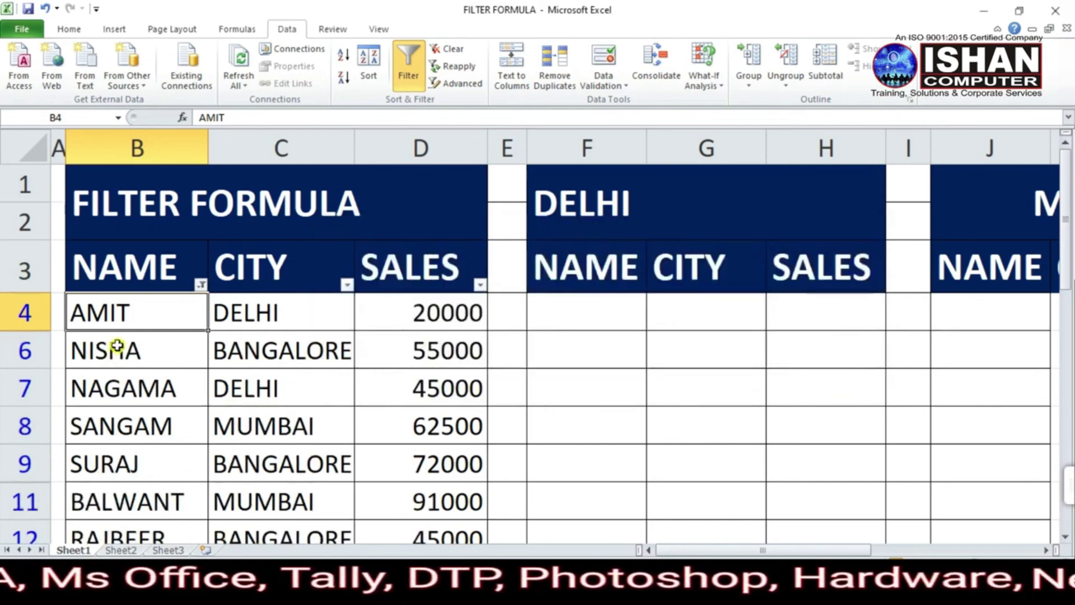
scroll(115, 449, down, 4)
scroll(131, 465, down, 5)
scroll(121, 423, up, 3)
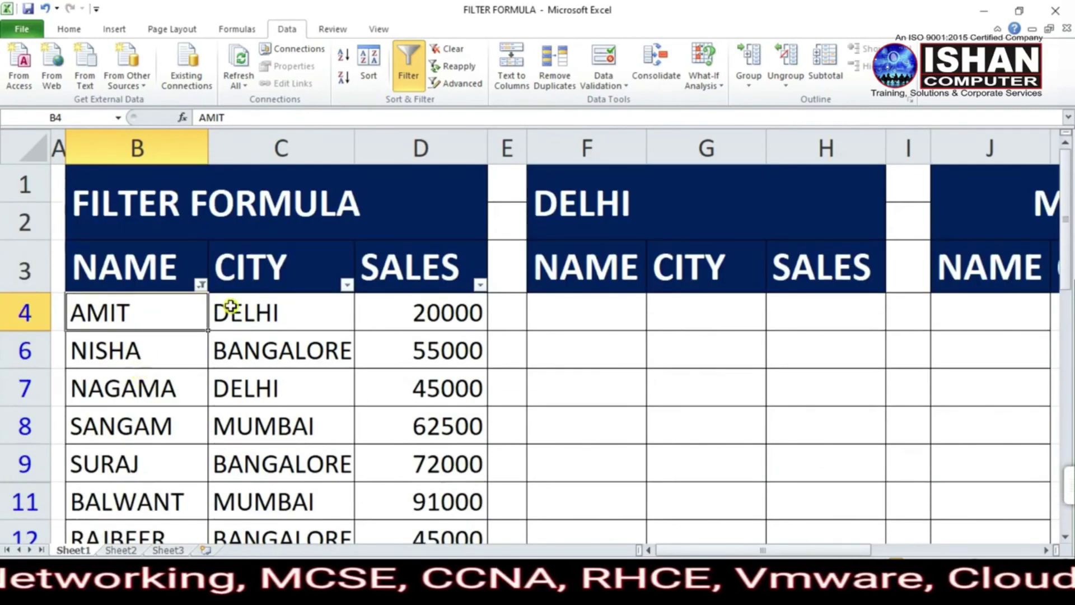
Change the NAME filter to contains 'b', then to contains 'c'.
click(203, 285)
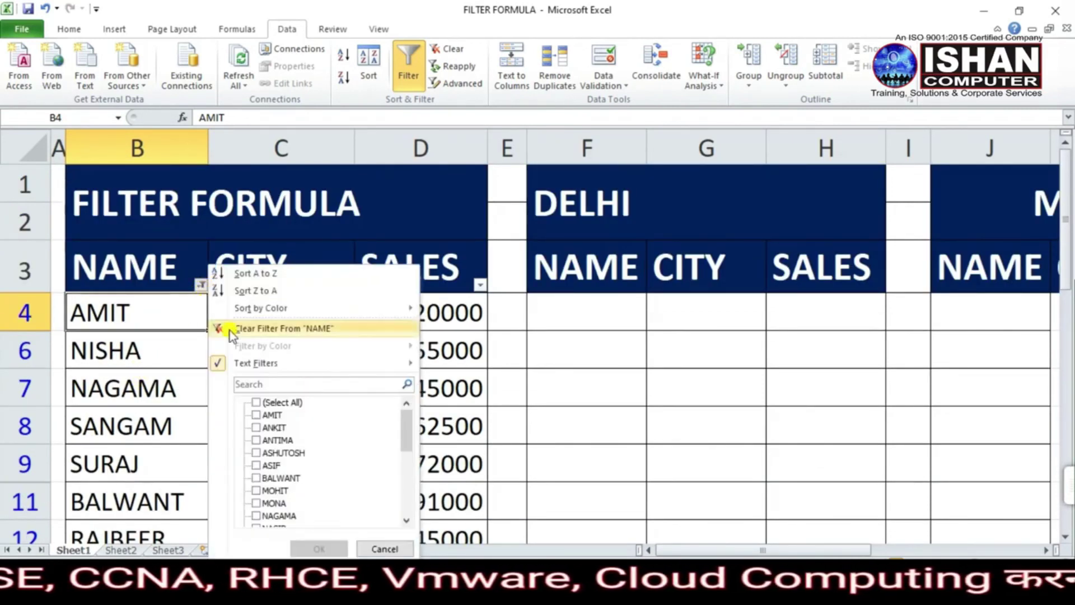
mouse_move(253, 366)
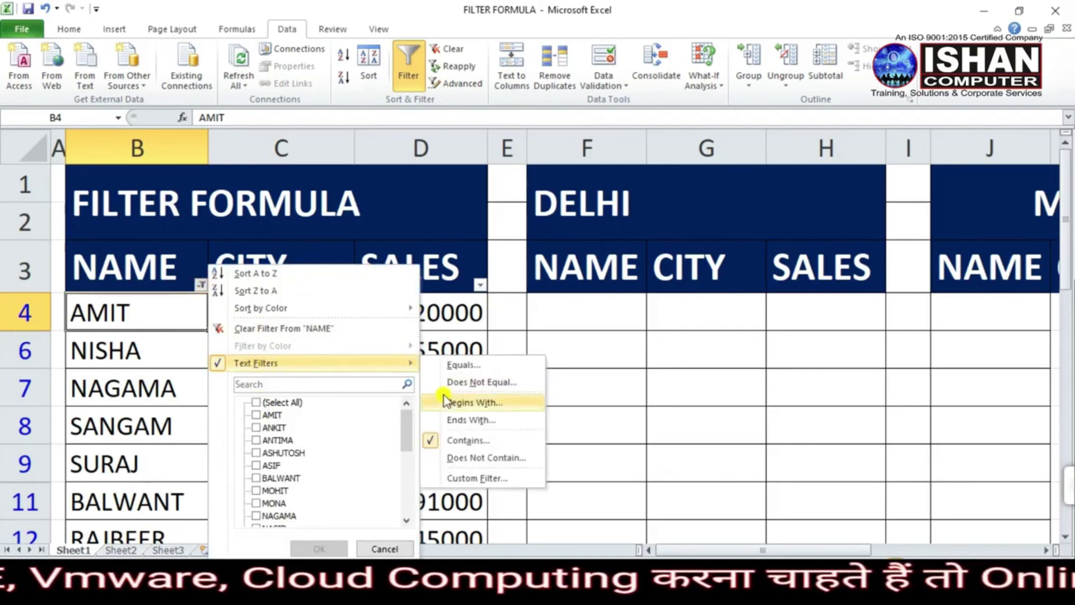
click(468, 441)
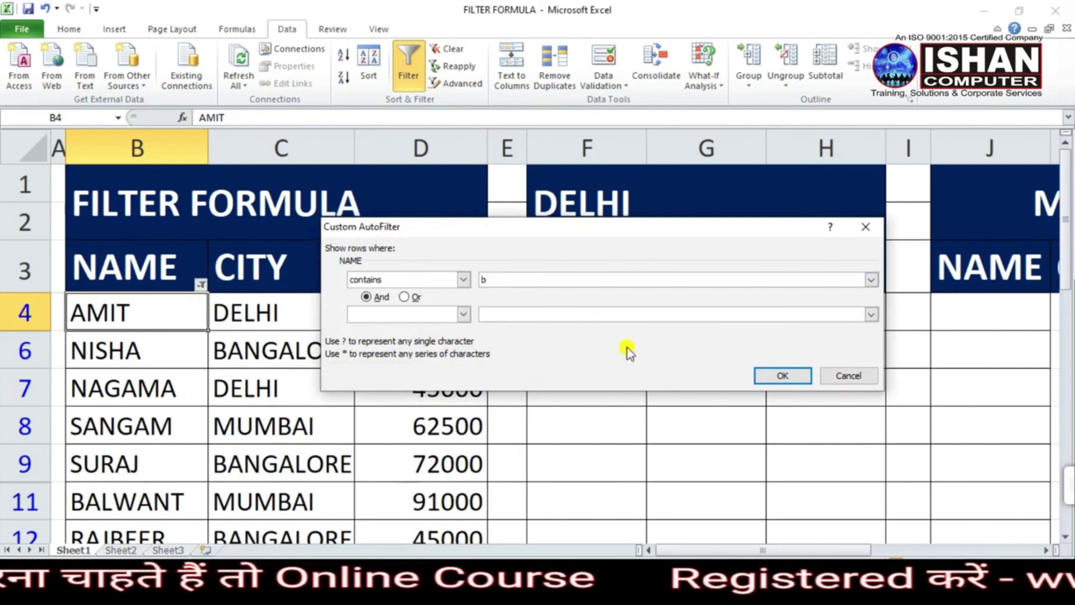
click(777, 373)
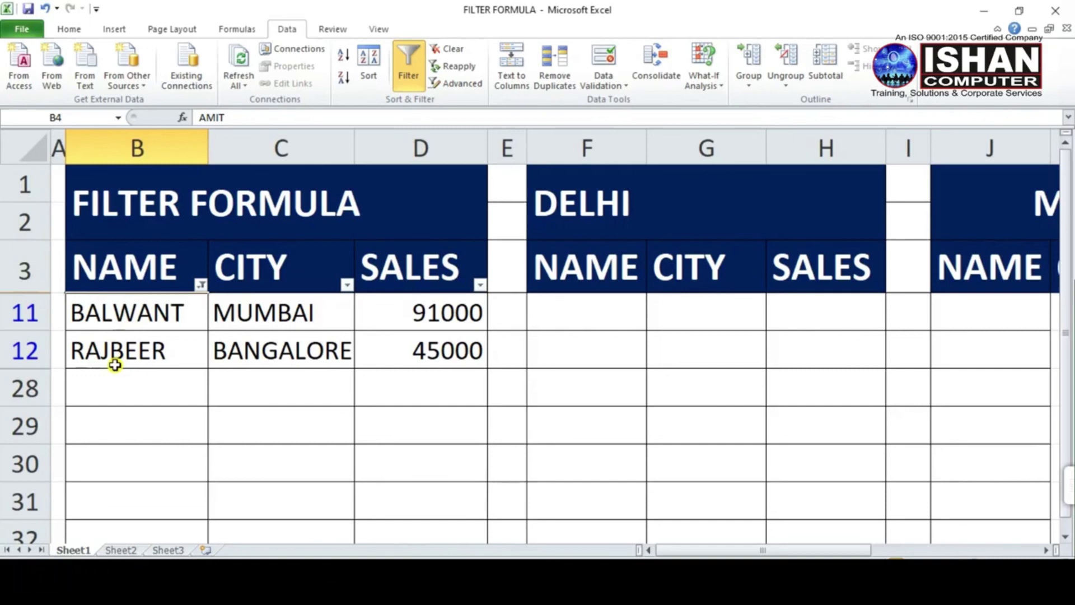
click(199, 286)
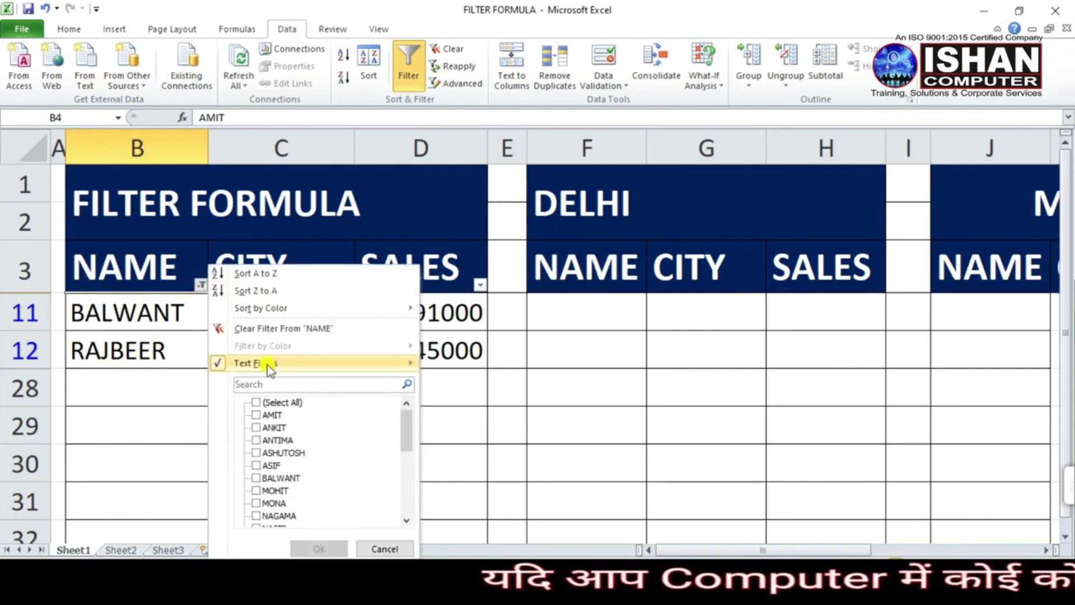
mouse_move(268, 365)
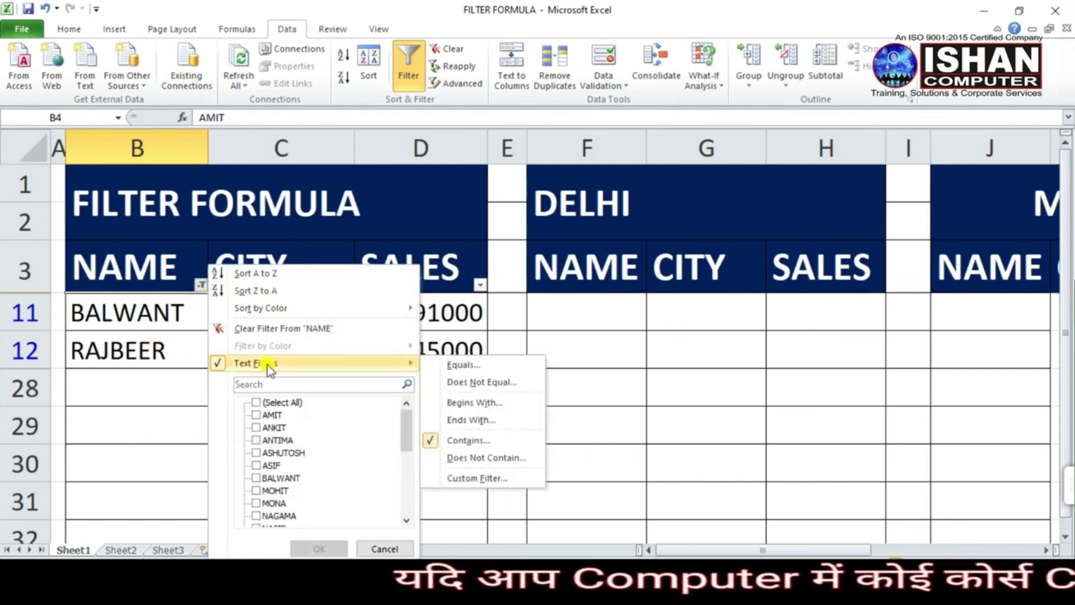
click(478, 440)
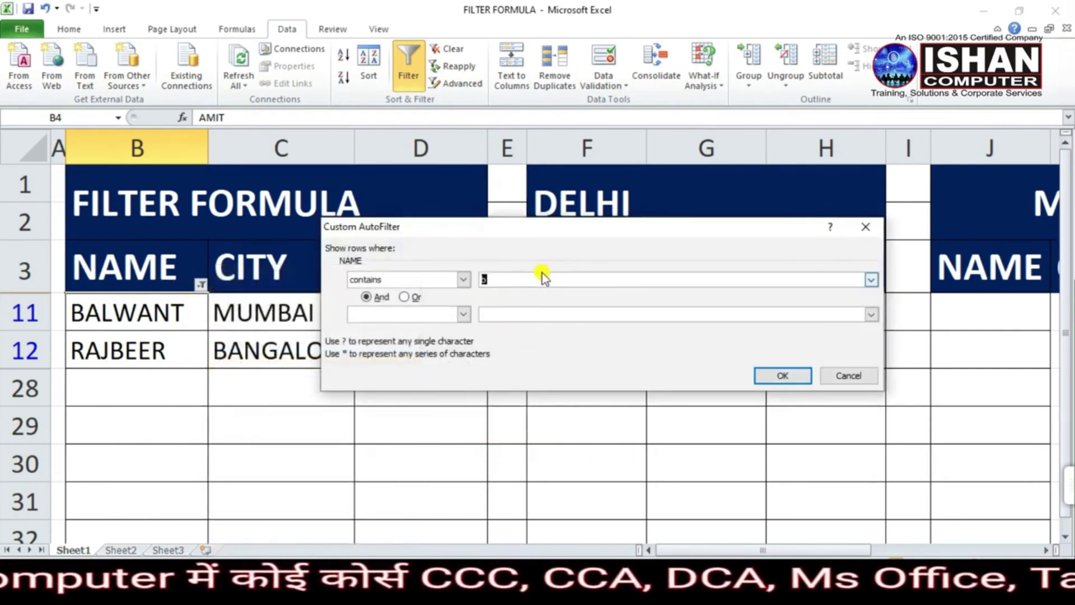
click(781, 374)
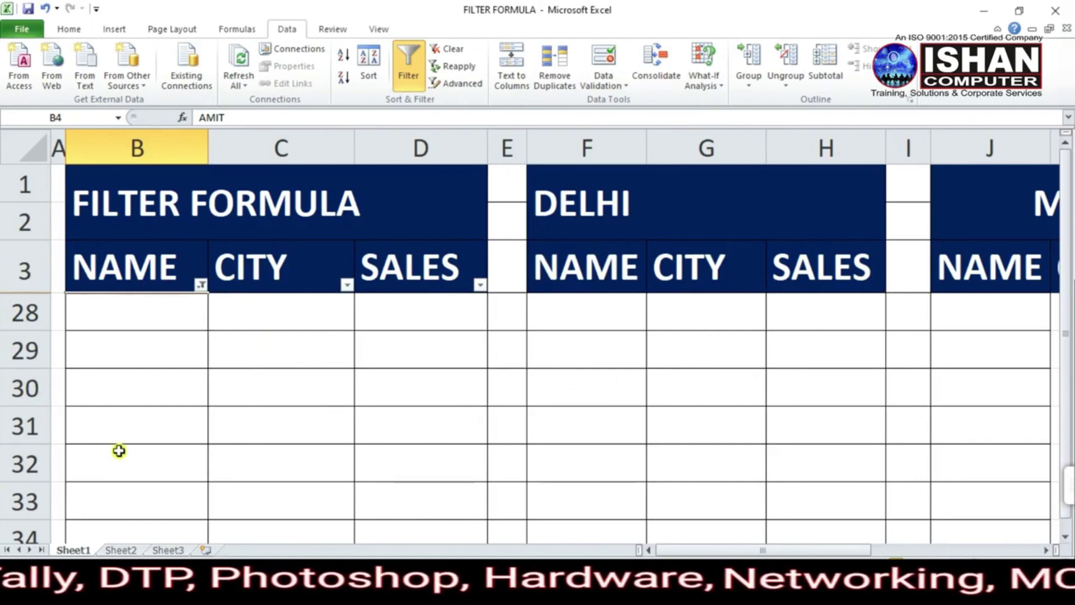
Try another contains letter, then finish with contains 'e' on NAME.
click(201, 285)
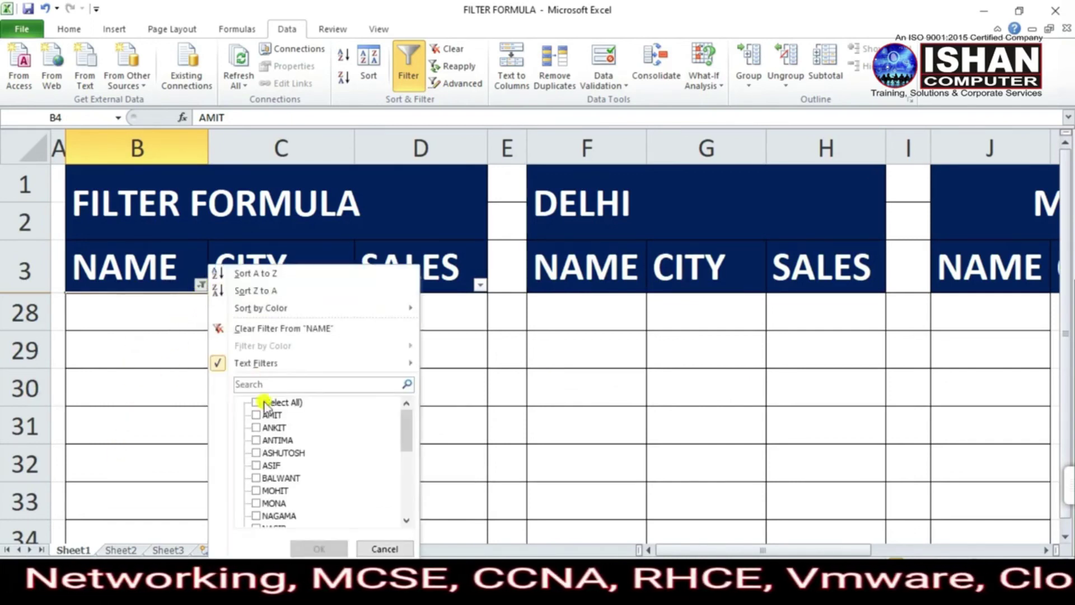
click(266, 363)
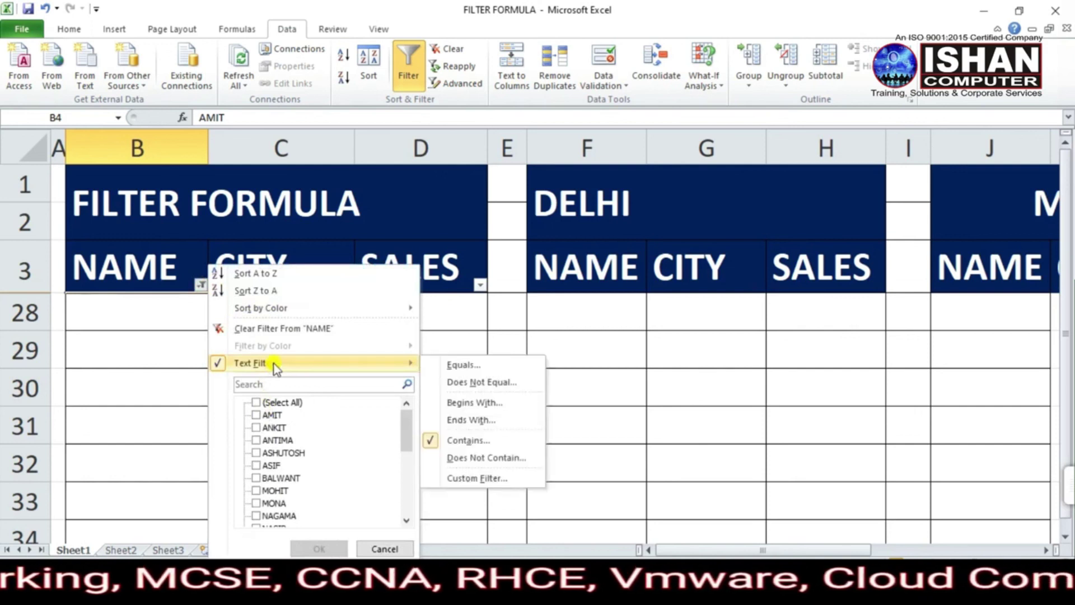
click(479, 438)
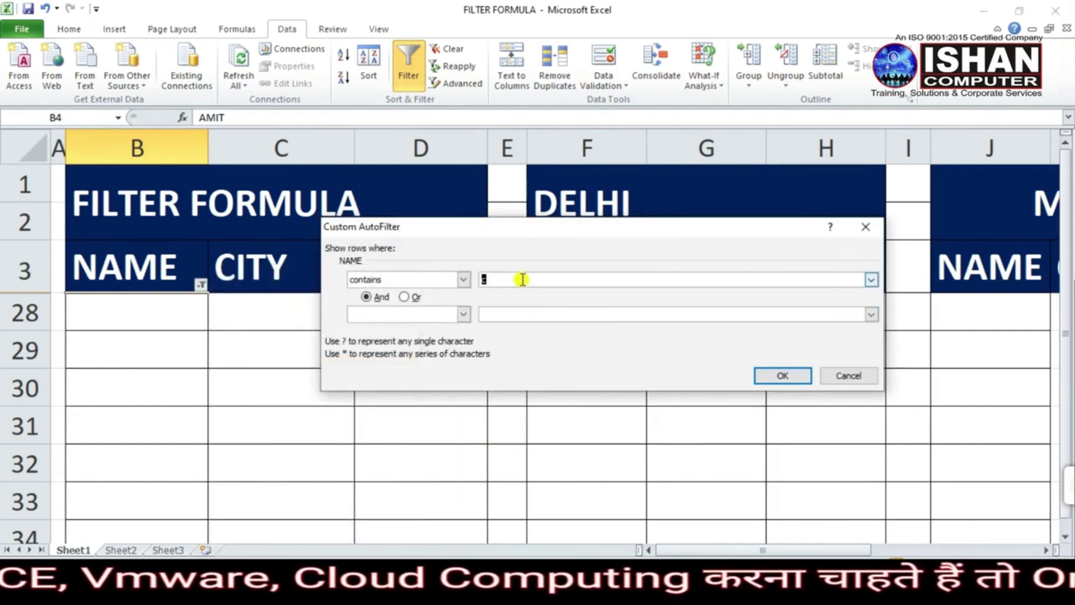
click(786, 375)
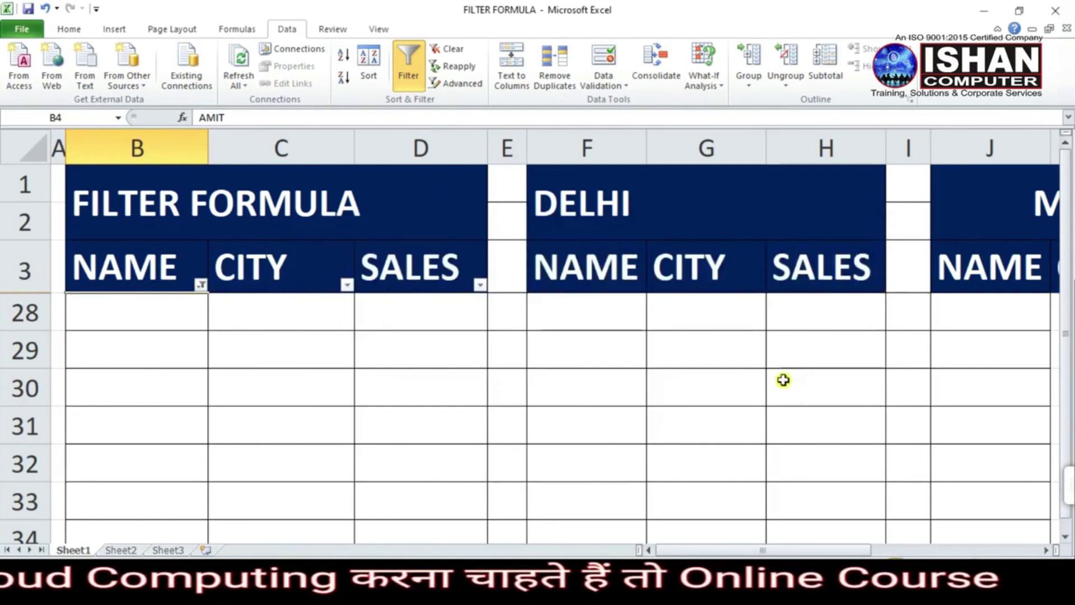
click(200, 284)
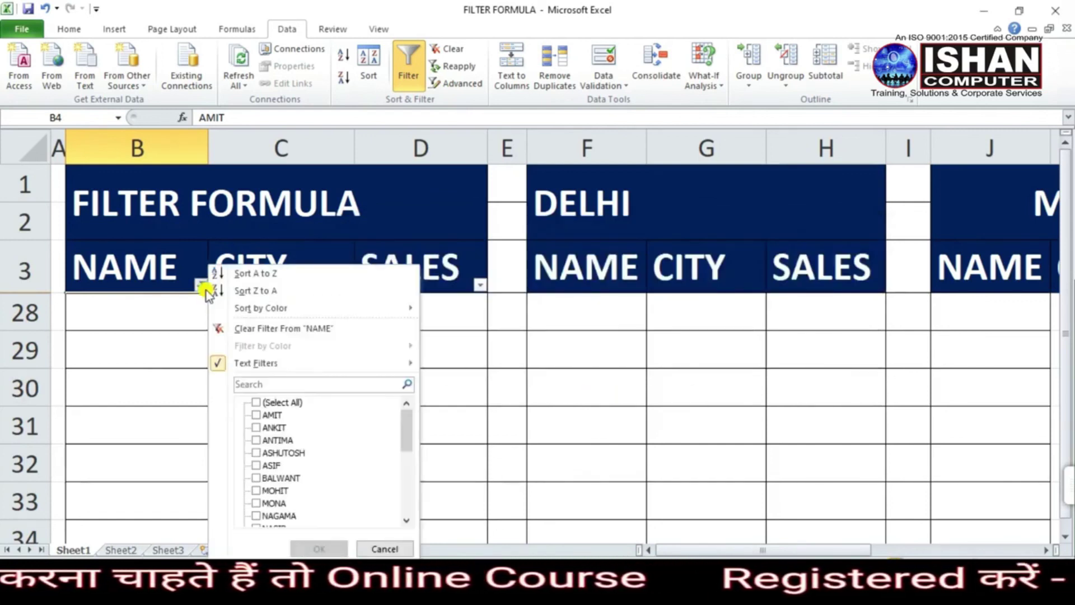
mouse_move(274, 364)
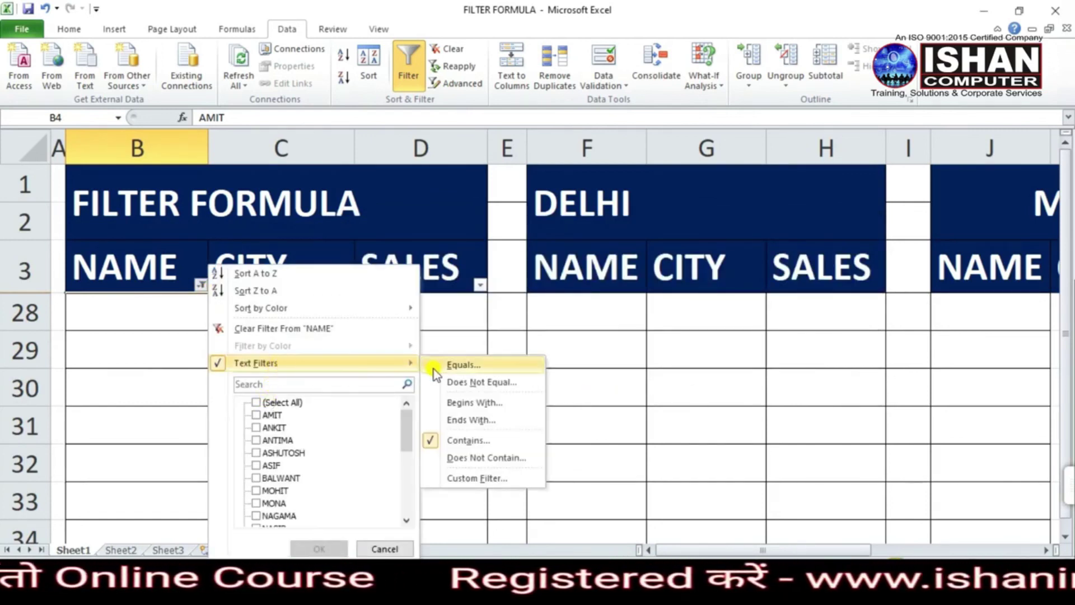
click(481, 440)
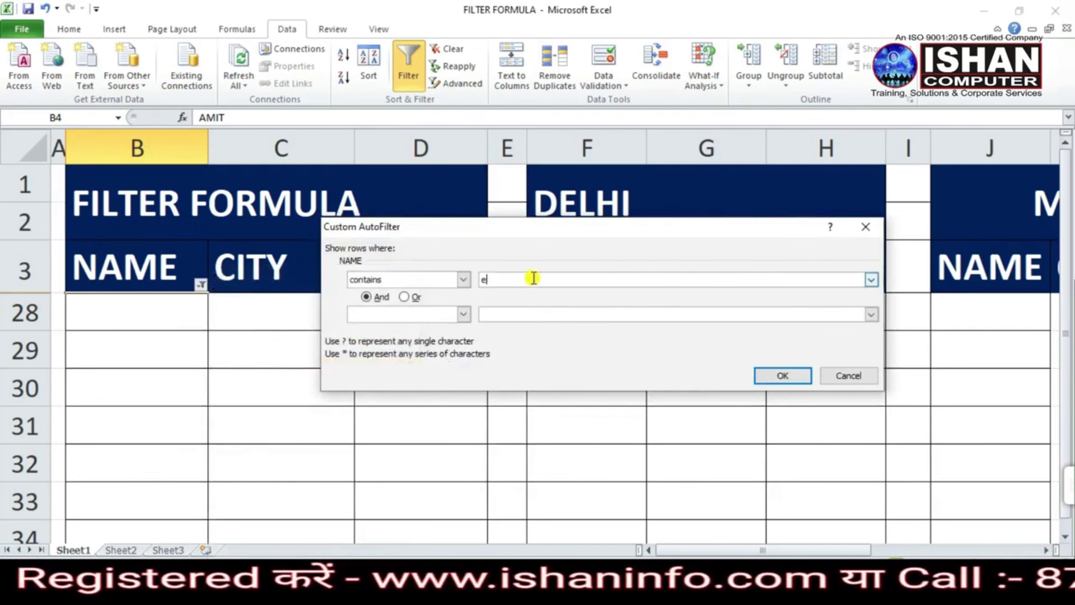
click(783, 376)
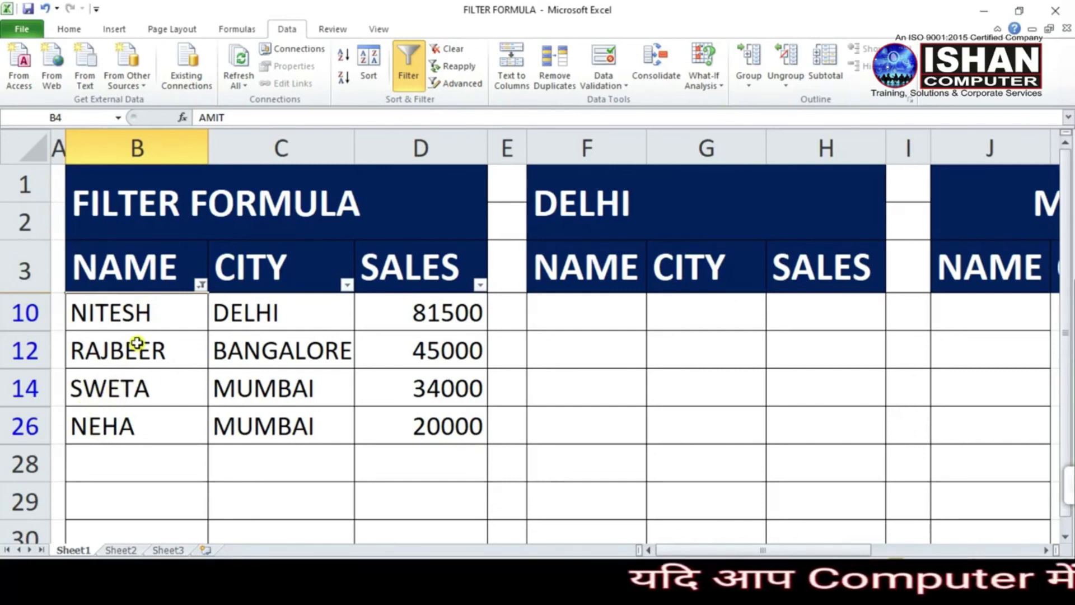
Filter NAME to names that do not contain 'a'.
click(201, 286)
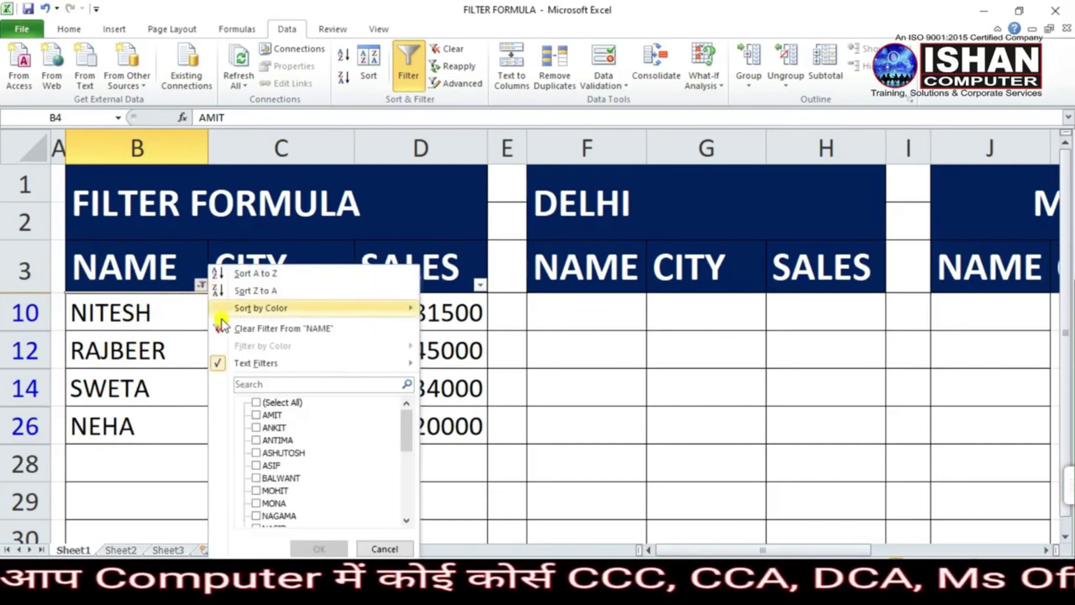
mouse_move(270, 364)
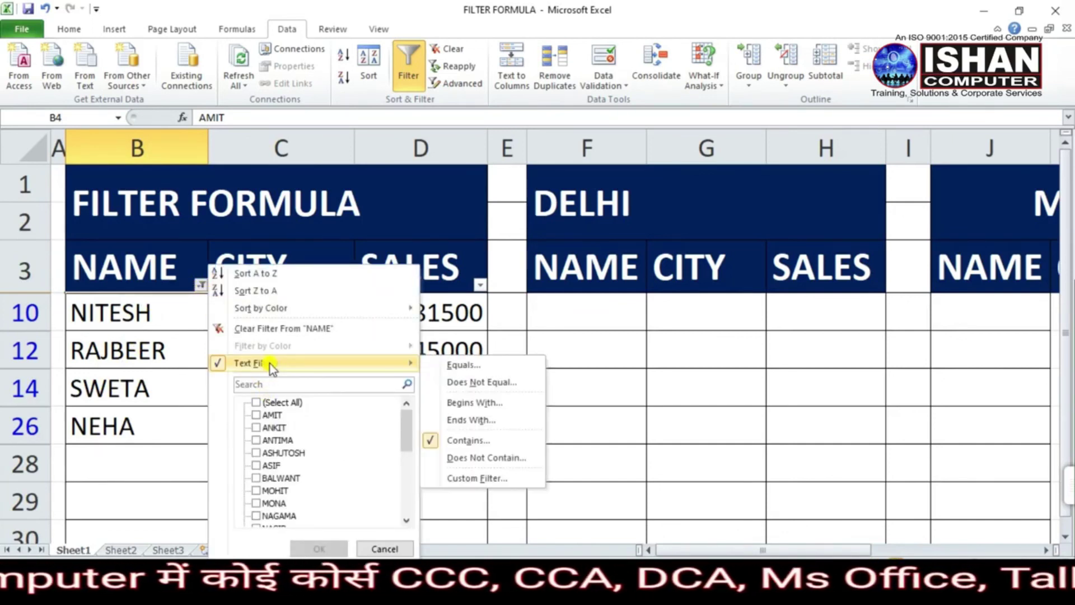
click(503, 458)
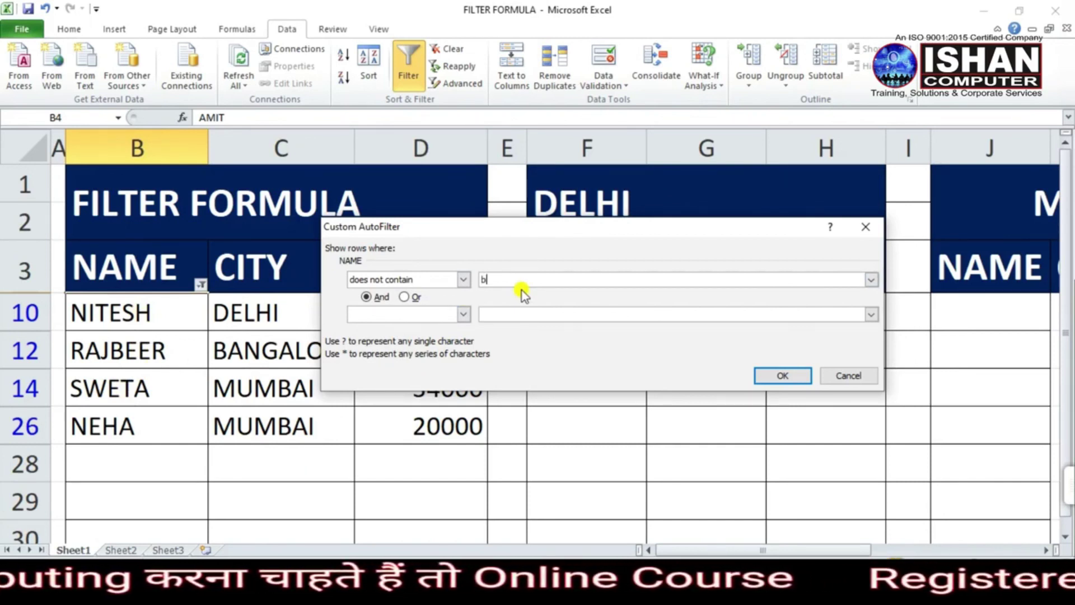
key(BackSpace)
text(a)
click(776, 376)
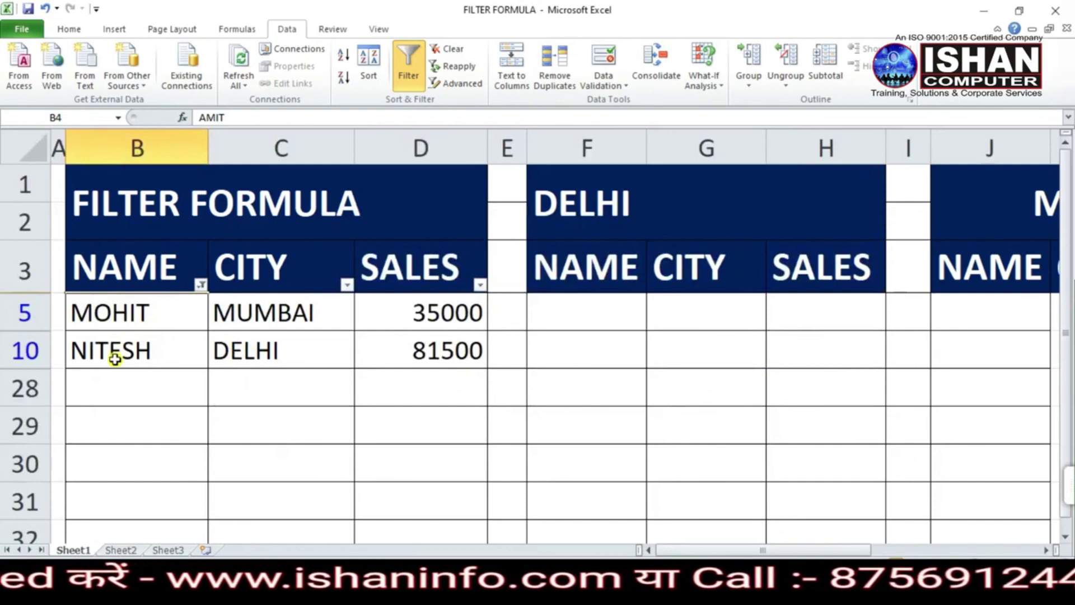
Change the NAME filter to 'does not contain b'.
click(201, 284)
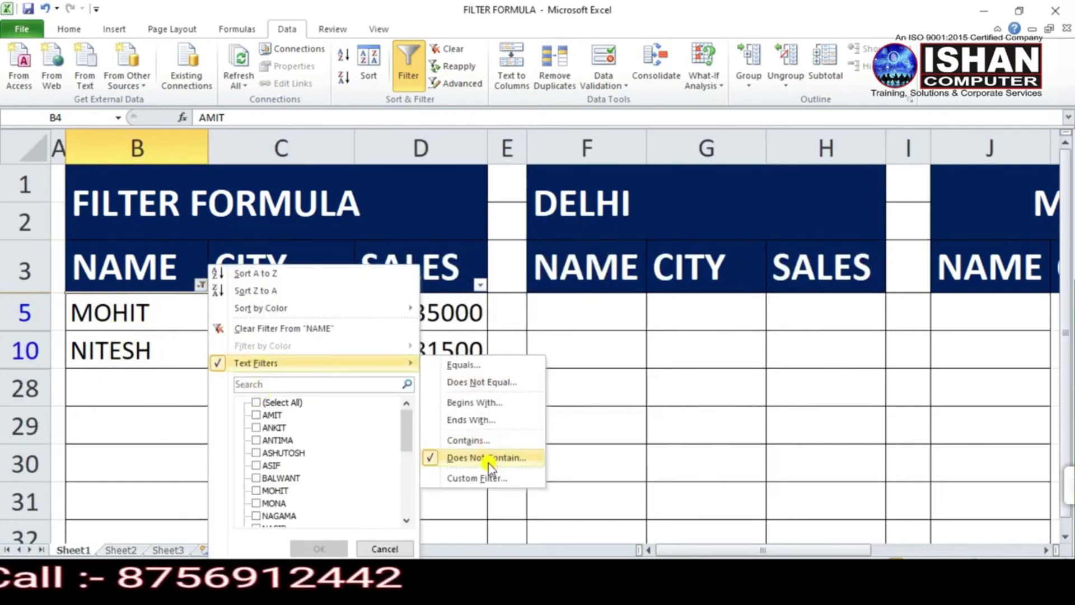
click(488, 459)
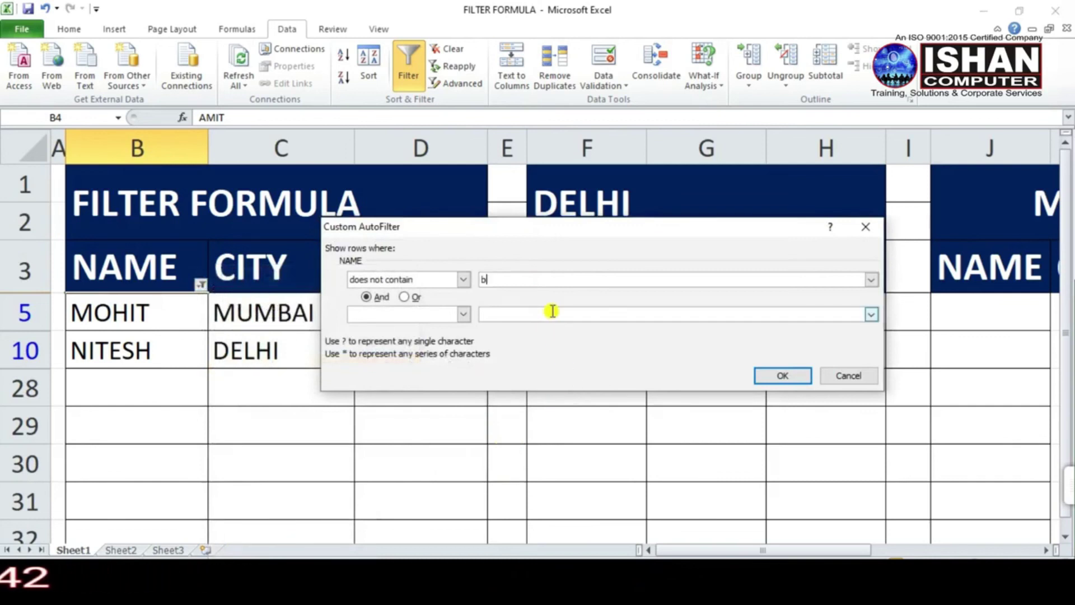
click(775, 375)
scroll(144, 476, down, 6)
scroll(144, 473, up, 6)
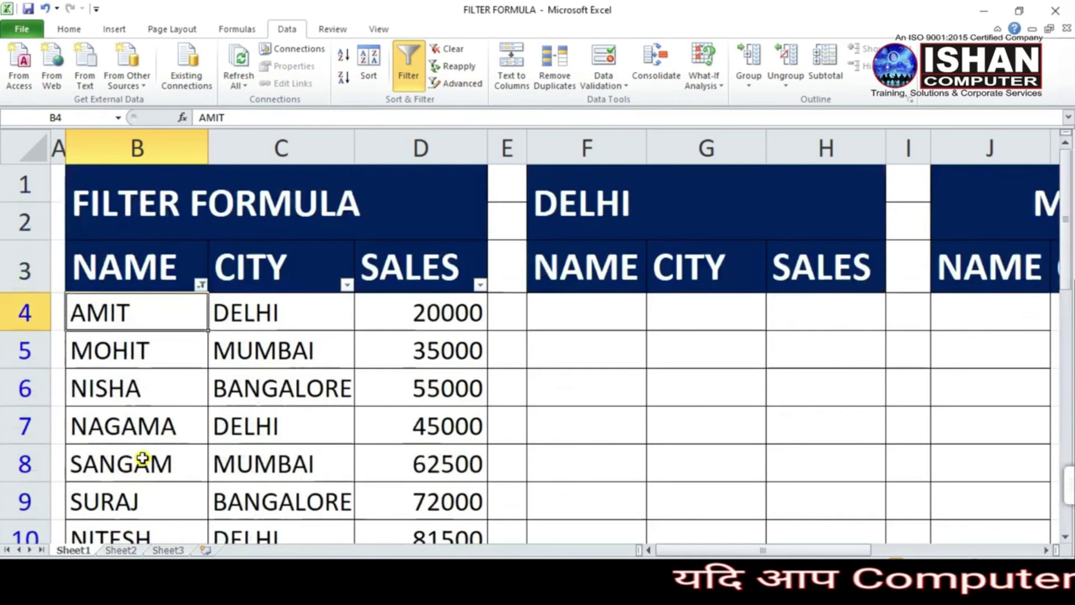
Filter the NAME column to names that do not contain 'd'.
click(200, 285)
mouse_move(281, 364)
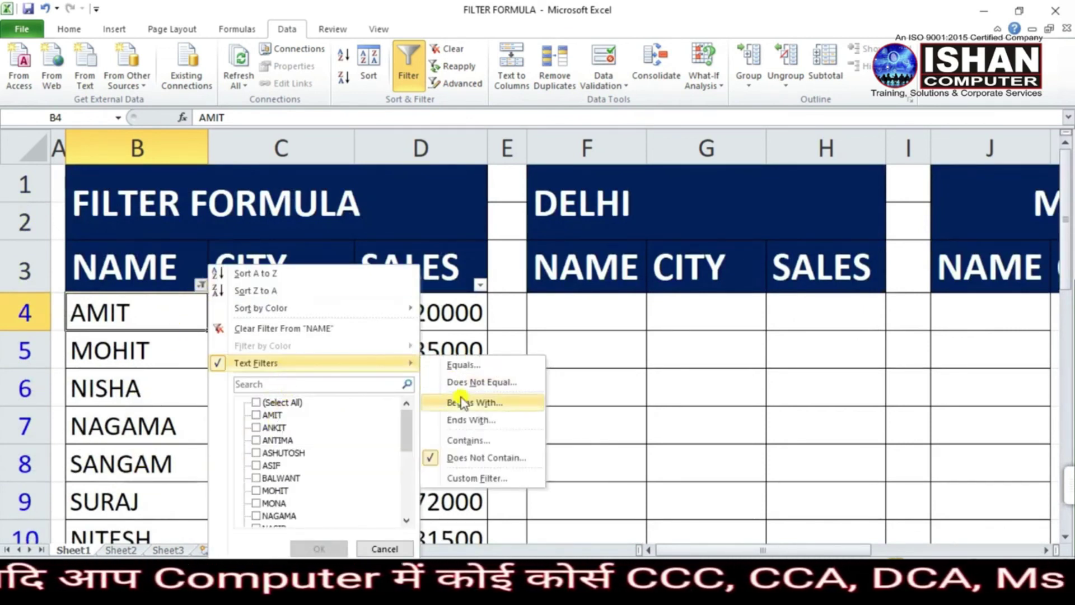
click(468, 455)
text(d)
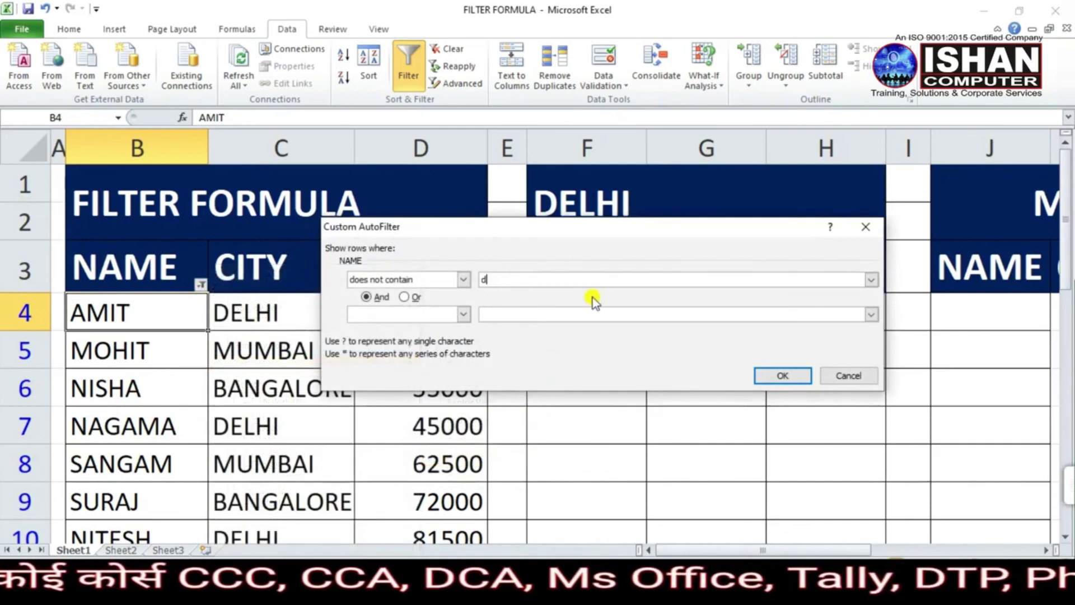
click(781, 374)
scroll(160, 356, down, 6)
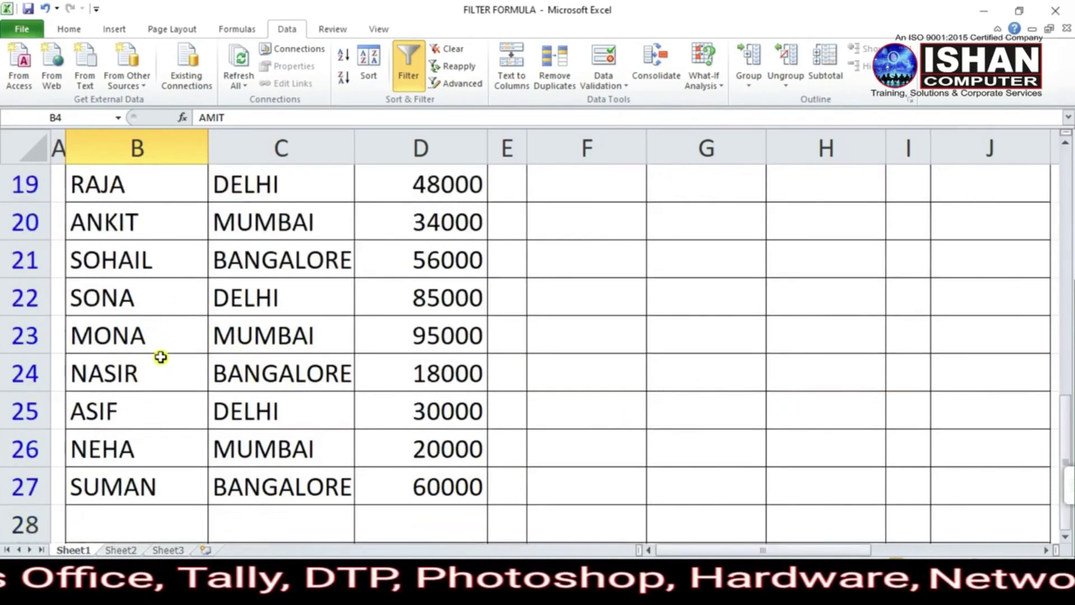
scroll(164, 363, up, 6)
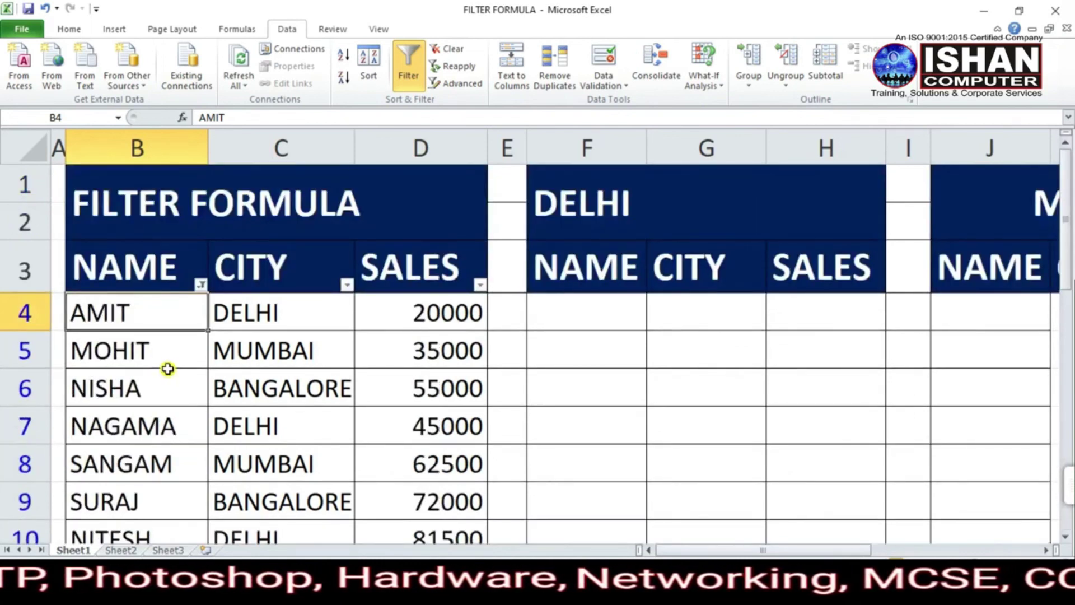
Change the NAME filter to does-not-contain 'a', leaving only MOHIT and NITESH.
click(202, 285)
mouse_move(274, 367)
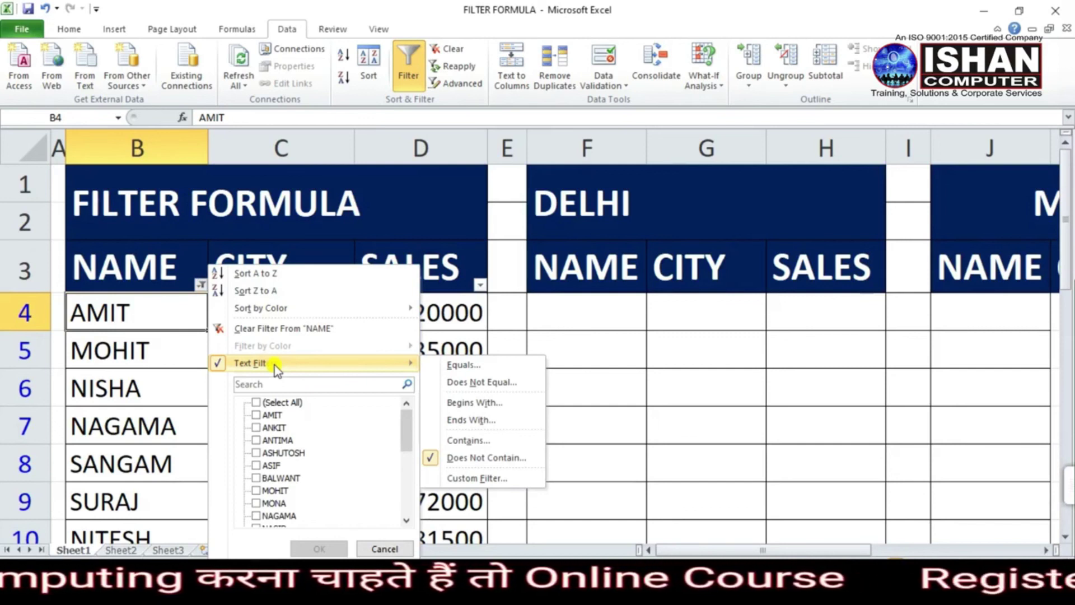
click(472, 458)
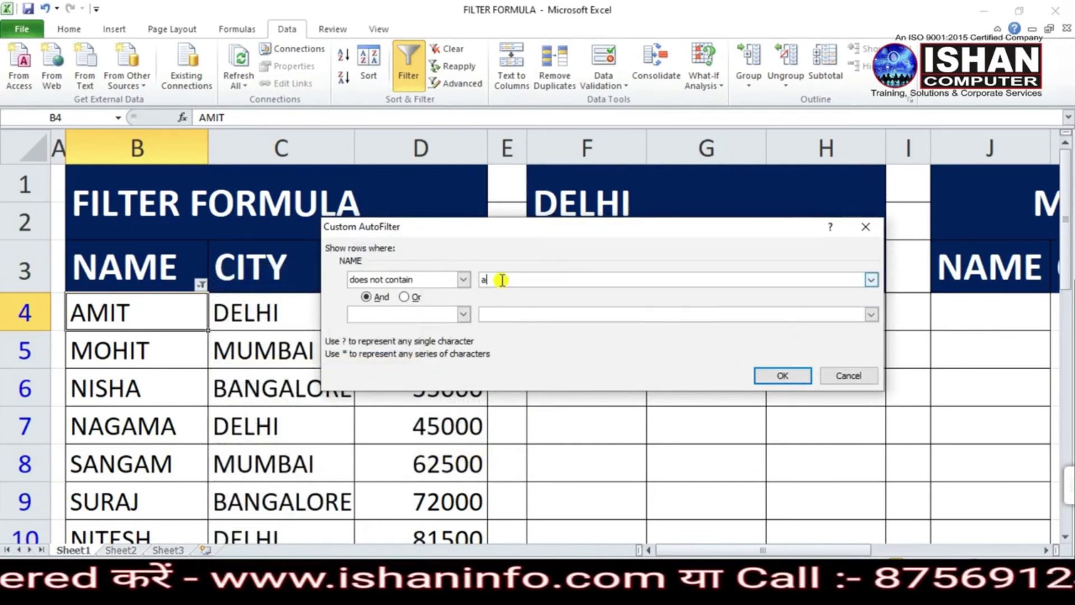
click(772, 376)
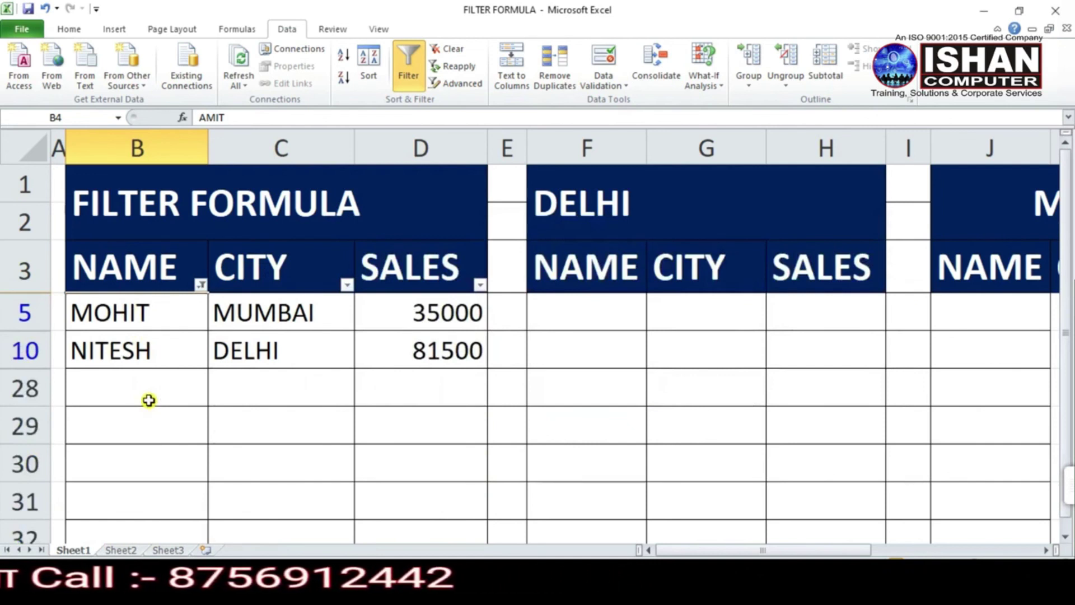
click(201, 286)
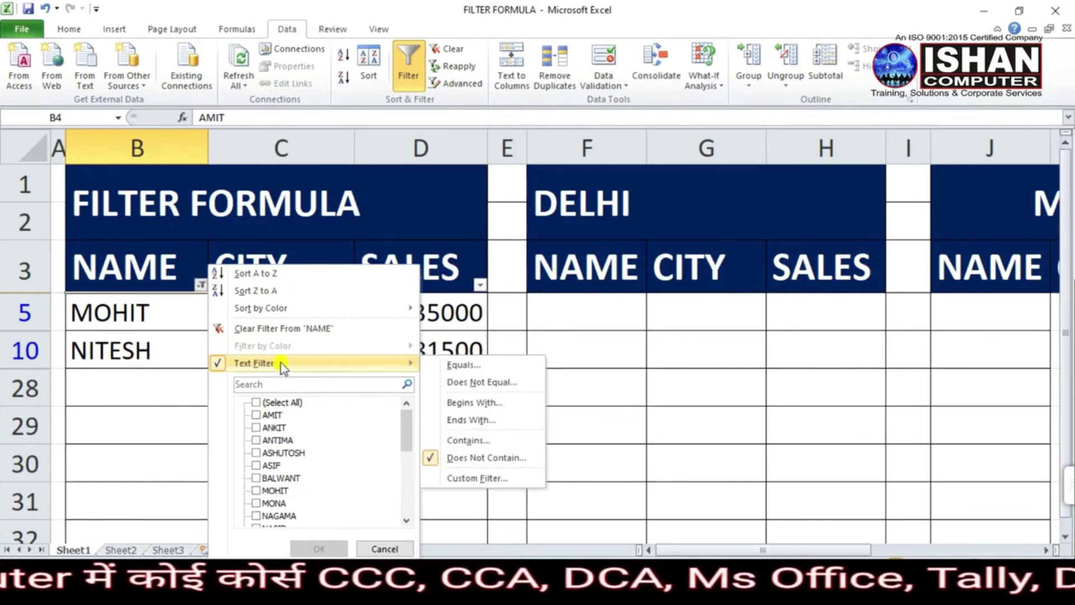
Filter NAME by checklist to exclude SANGAM, SUMAN and RAJBEER.
click(256, 402)
click(330, 545)
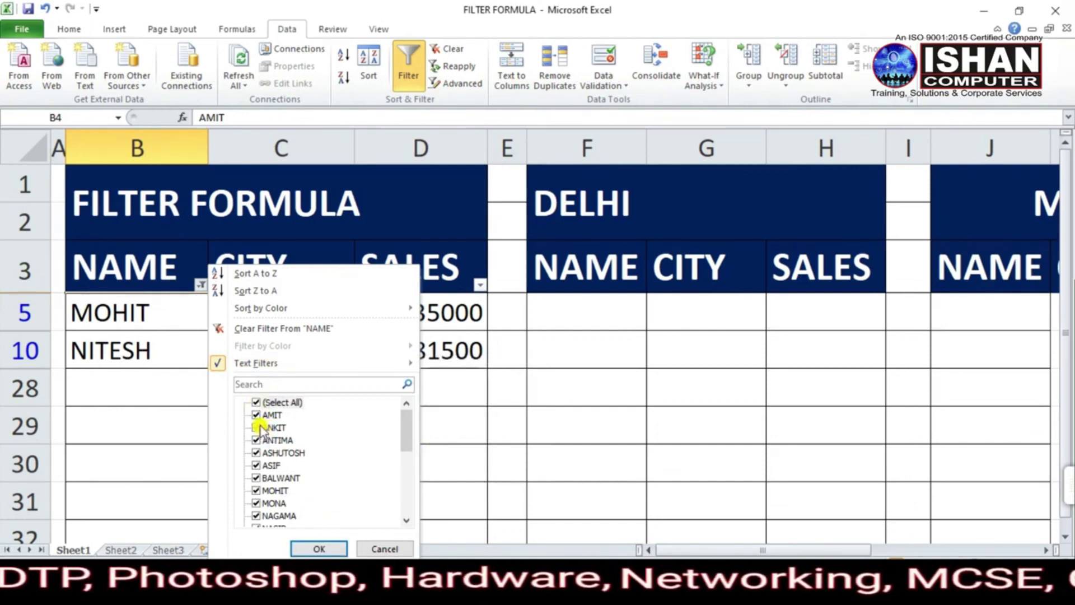
scroll(264, 459, down, 5)
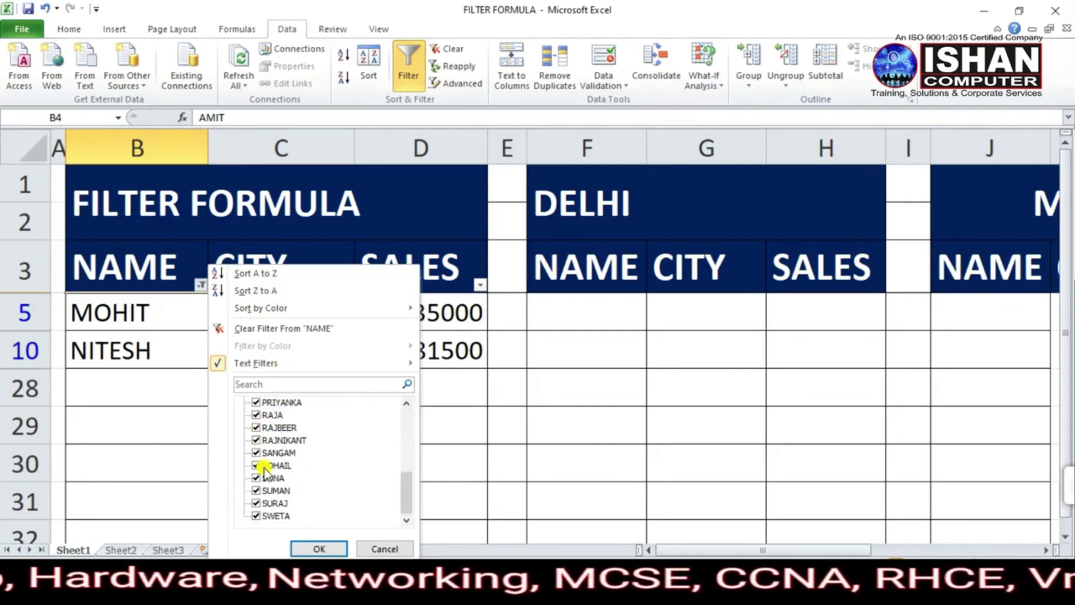
click(256, 452)
click(257, 491)
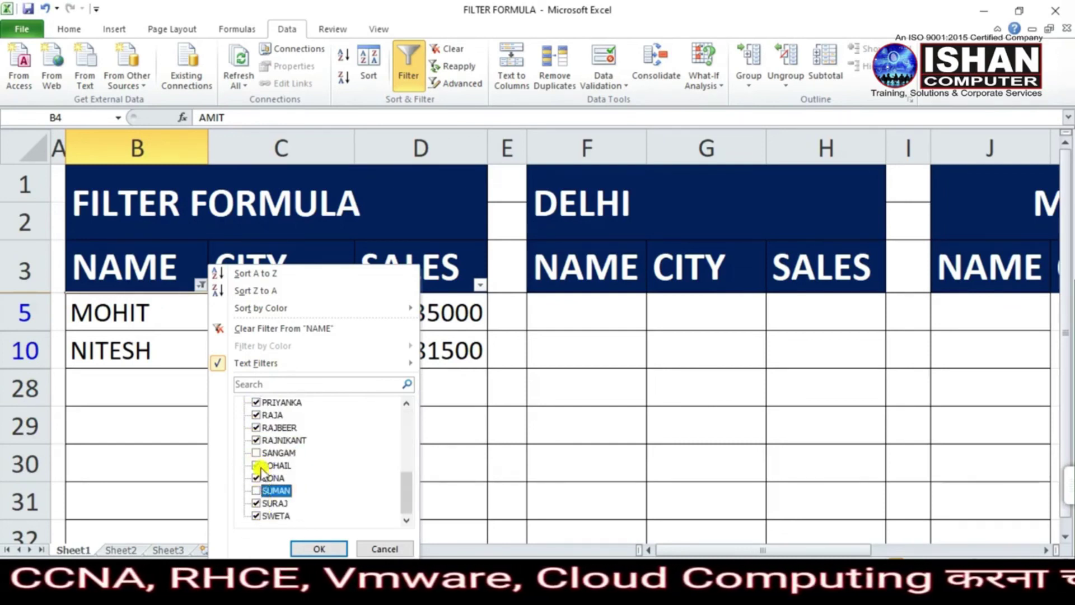
click(256, 428)
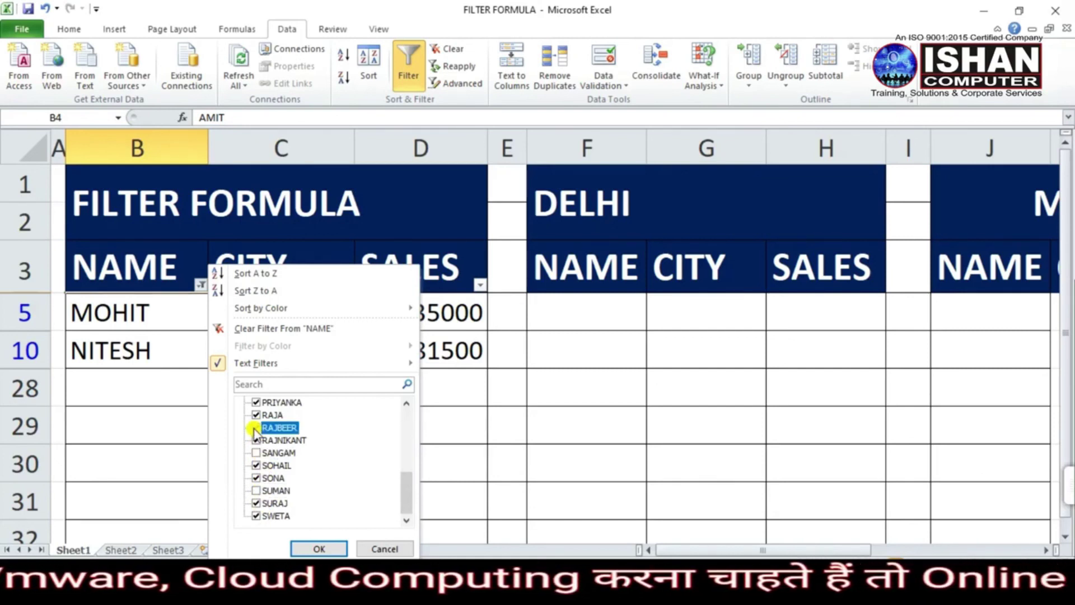
click(324, 549)
scroll(206, 413, down, 5)
scroll(207, 412, up, 5)
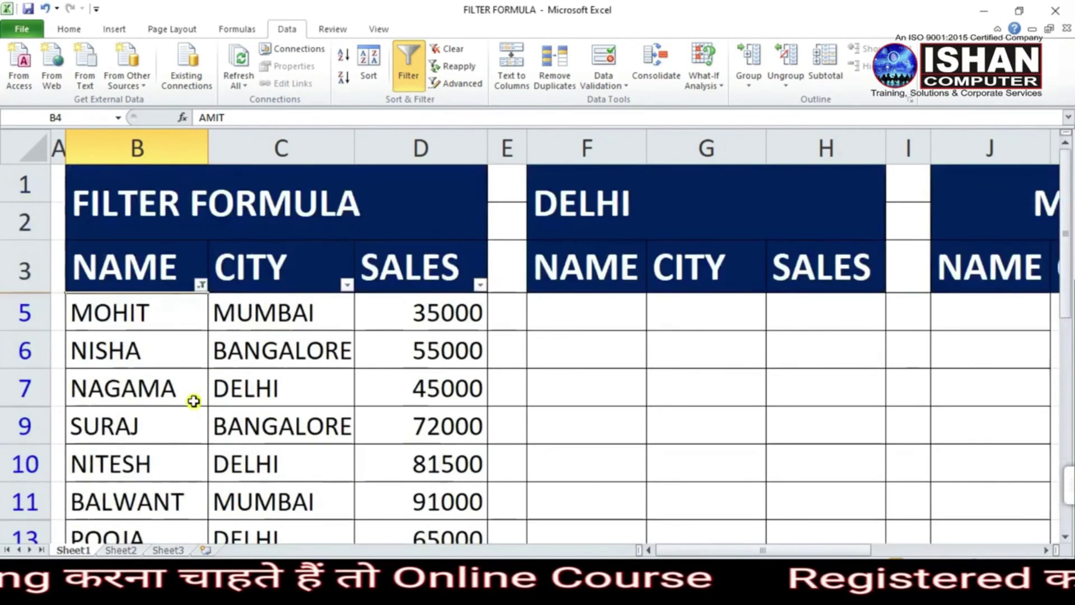
Reselect all names in the NAME filter so every row shows again.
click(201, 285)
click(256, 402)
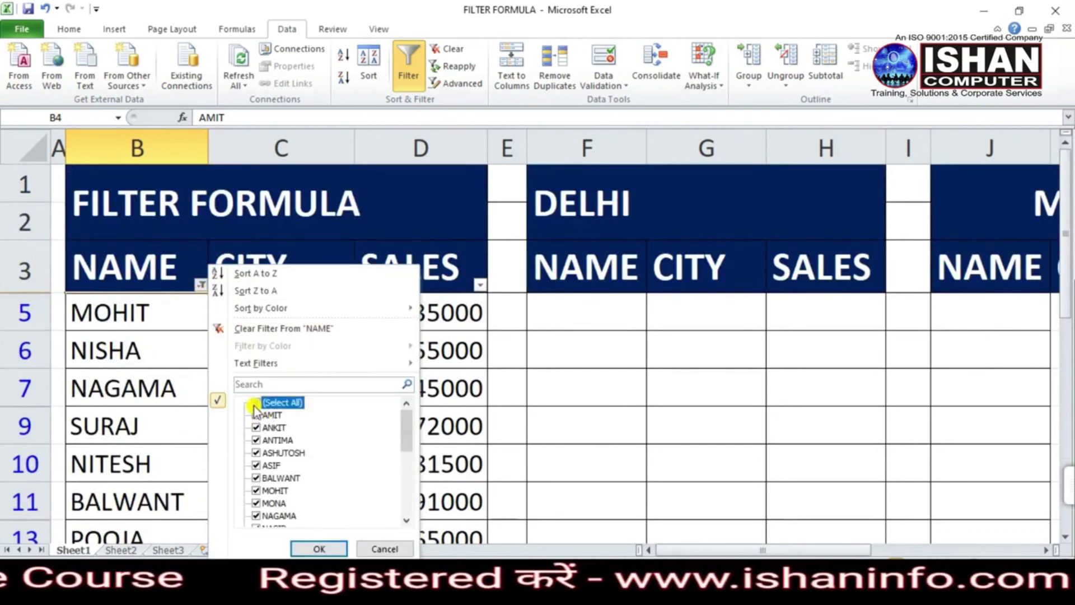
click(324, 549)
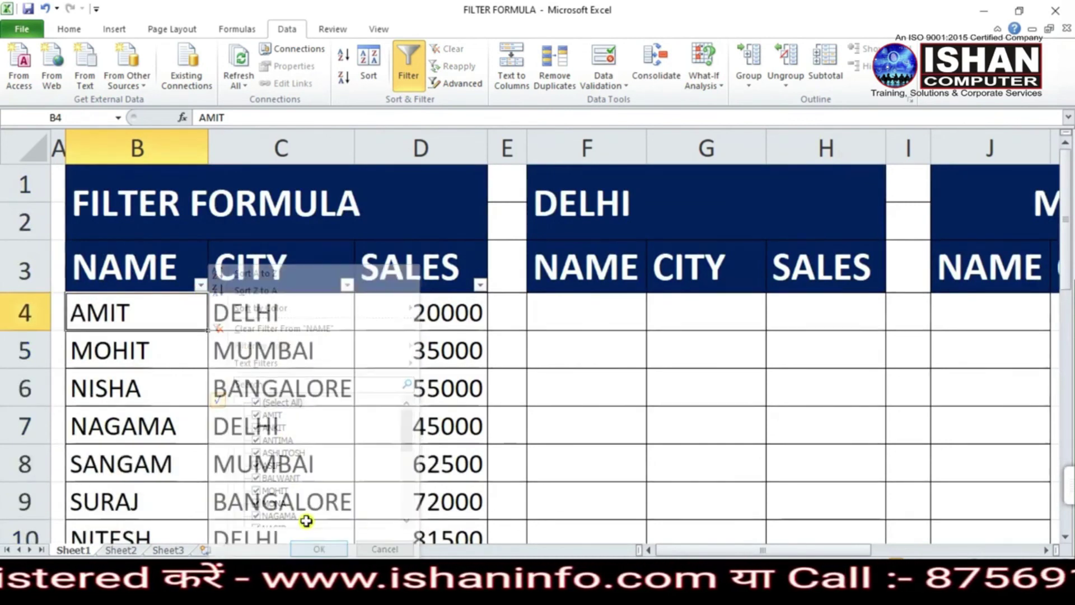
scroll(217, 401, down, 6)
scroll(216, 401, down, 2)
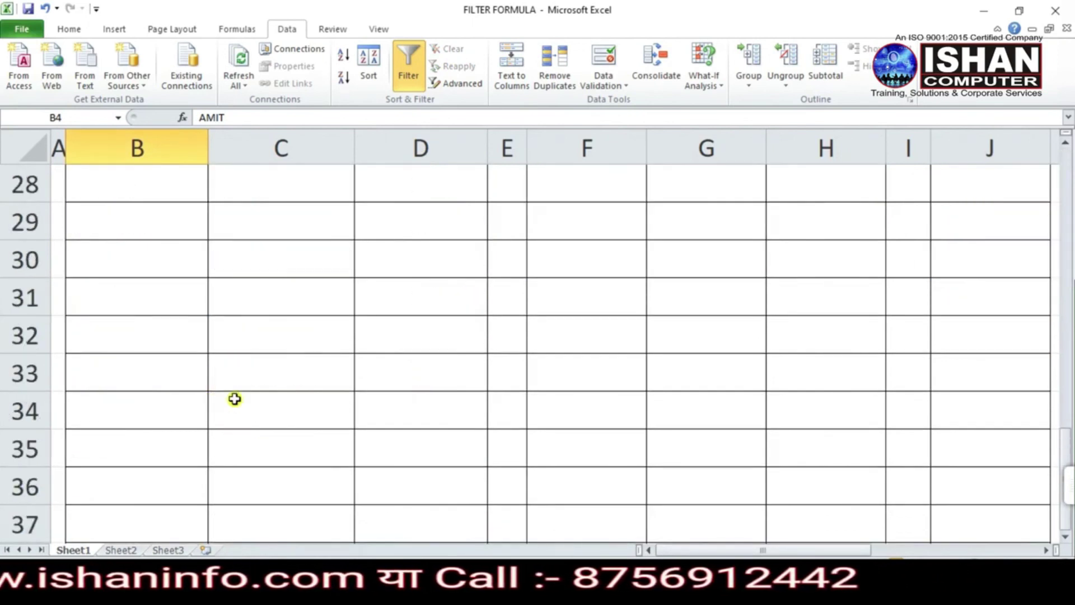
scroll(233, 398, up, 9)
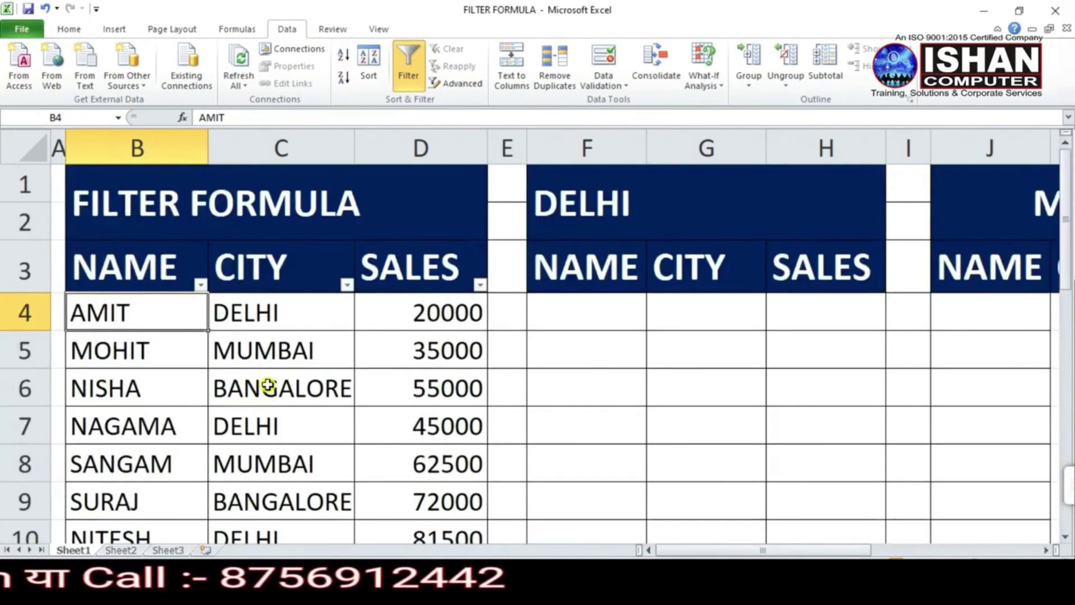